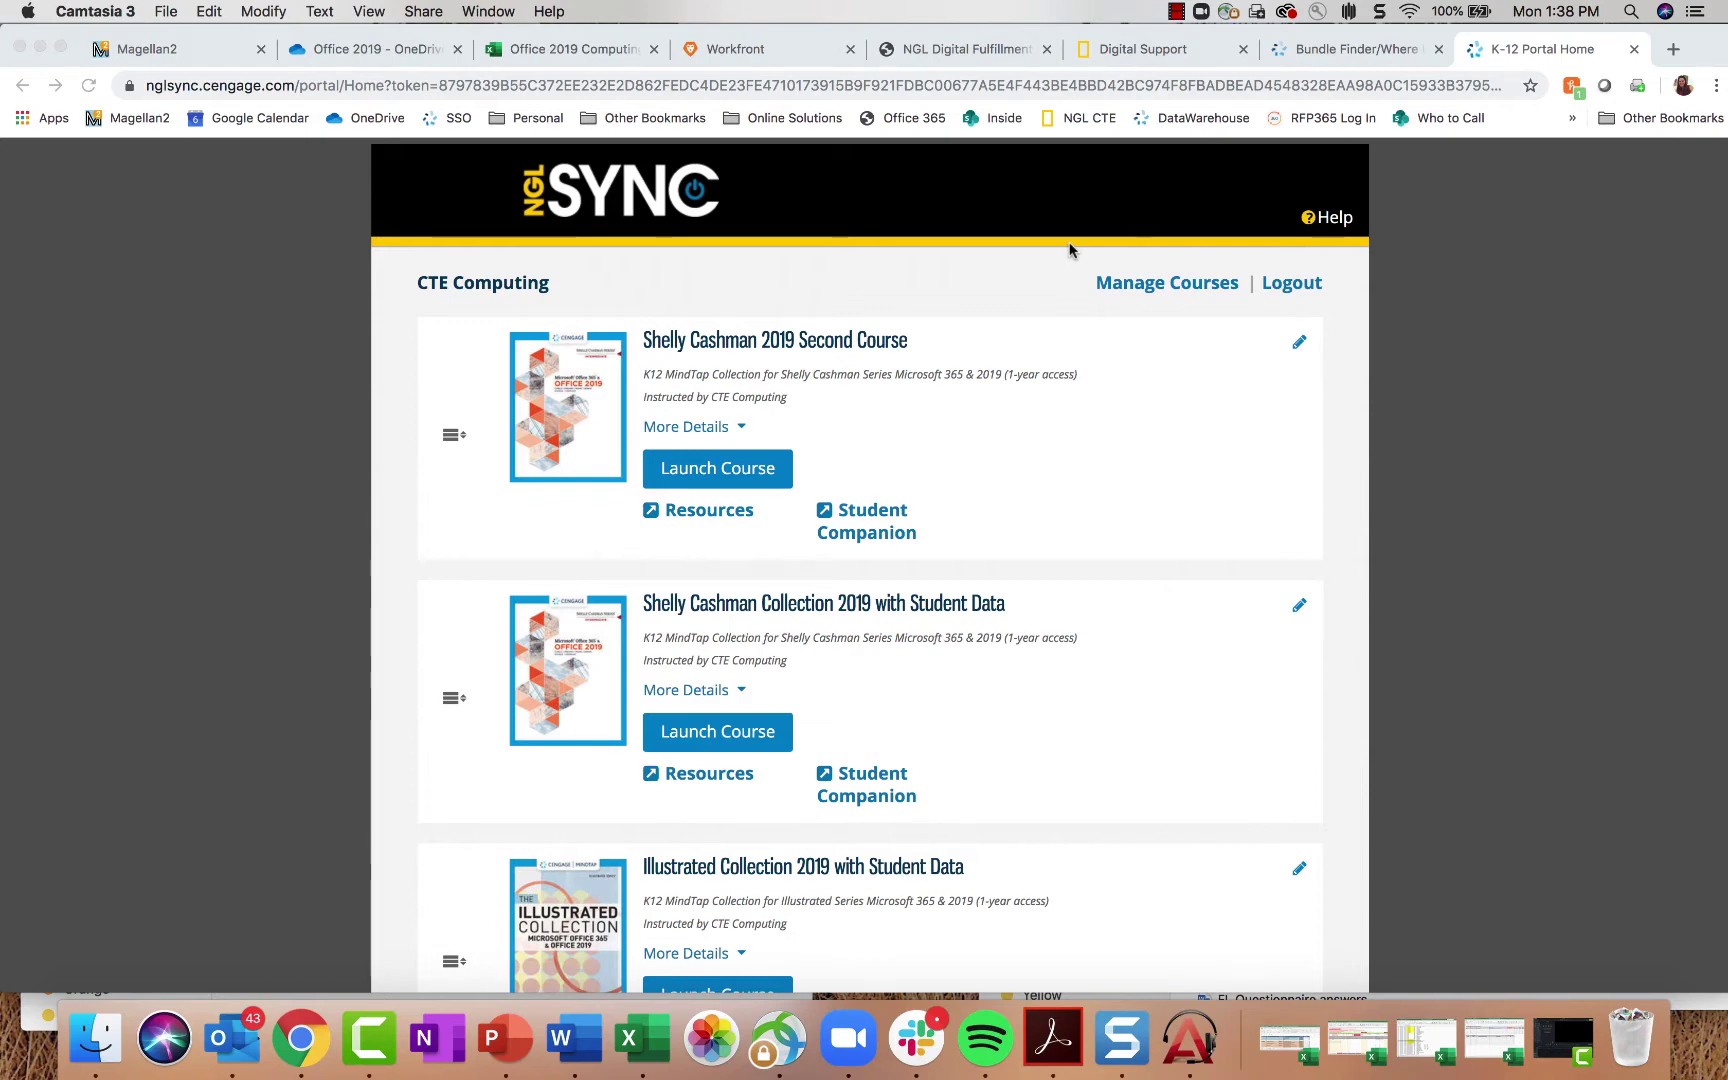
Step: Look through the list of courses on the CTE Computing portal home page
scroll(1070, 250, down, 1)
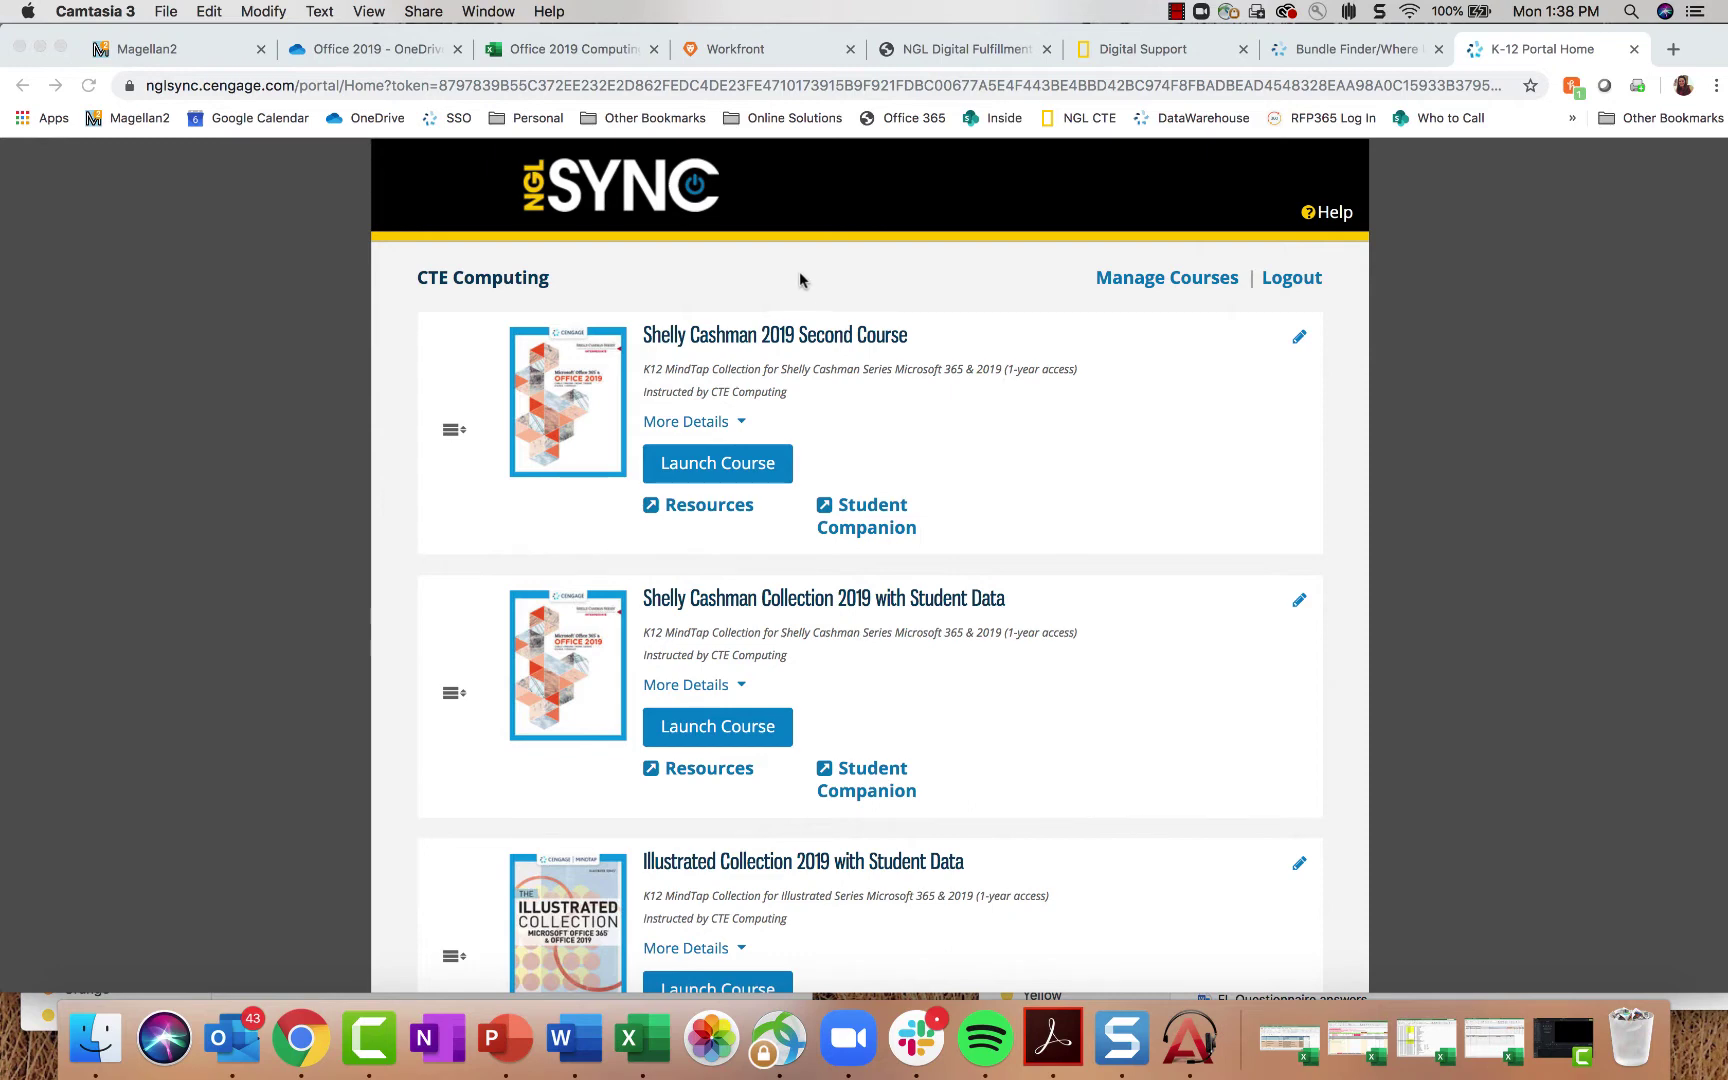
scroll(800, 276, up, 1)
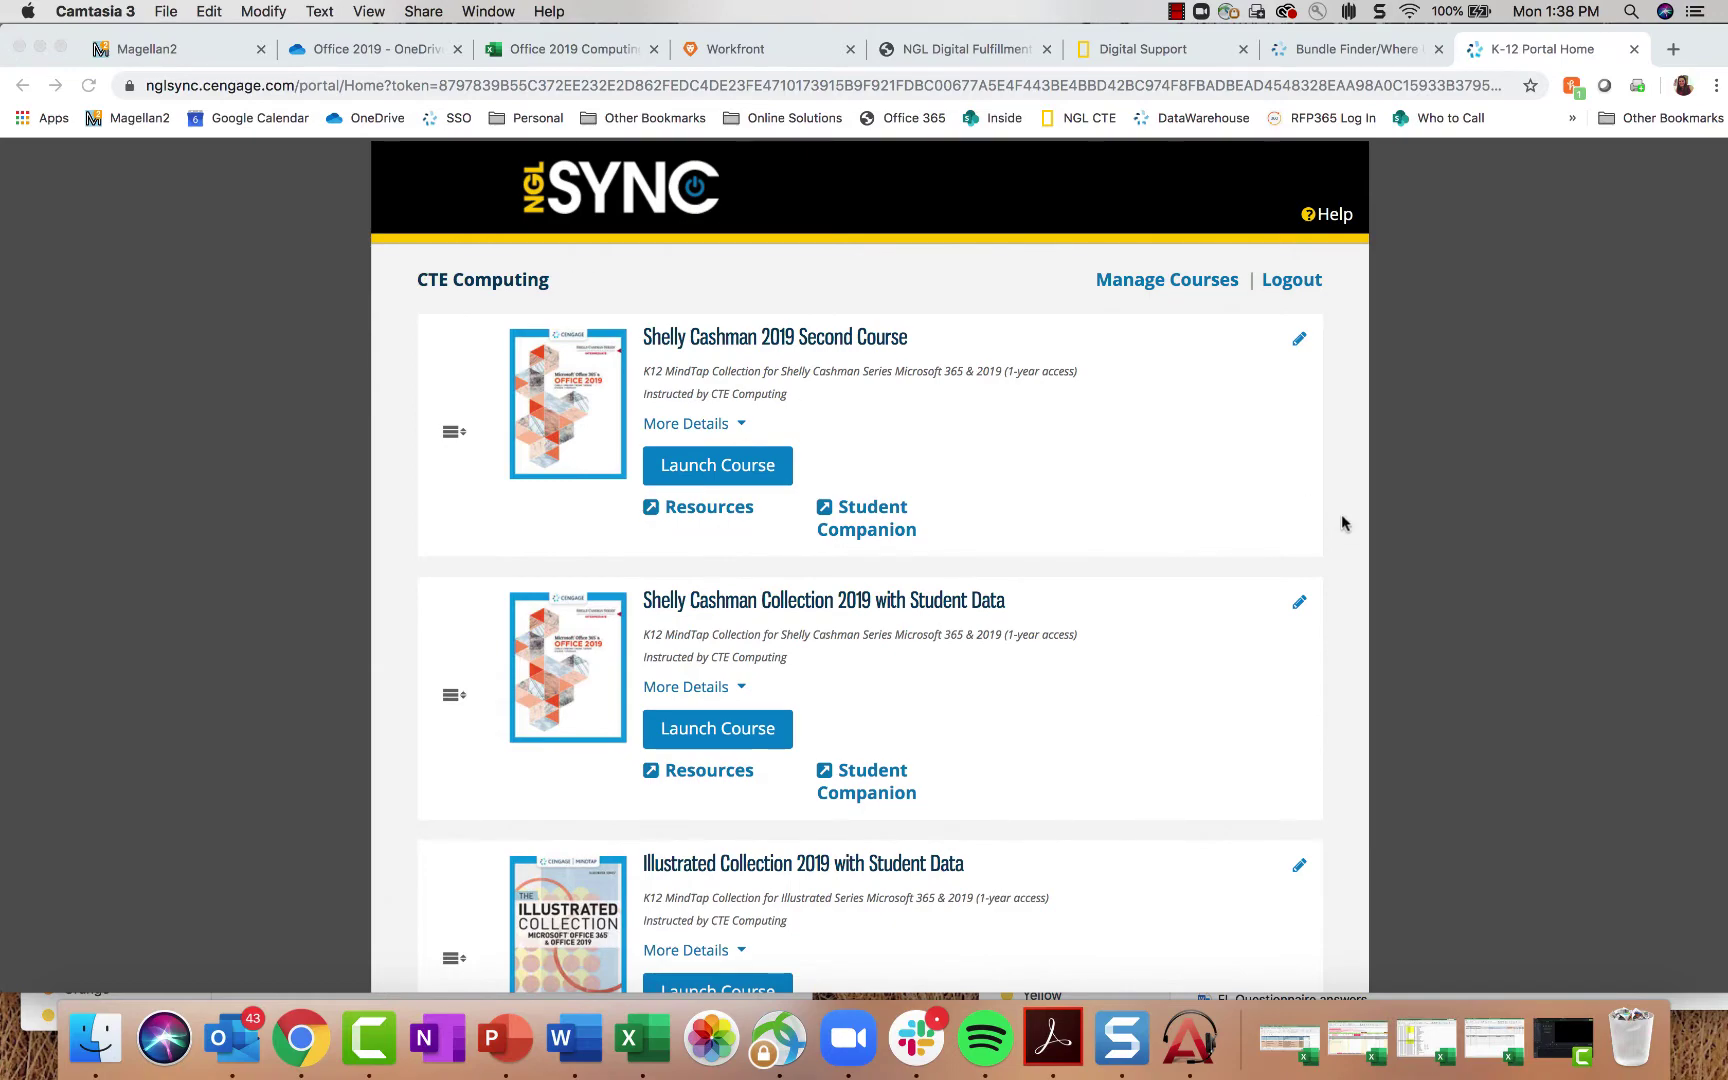
scroll(1341, 517, down, 10)
scroll(1341, 521, down, 4)
scroll(1341, 521, up, 7)
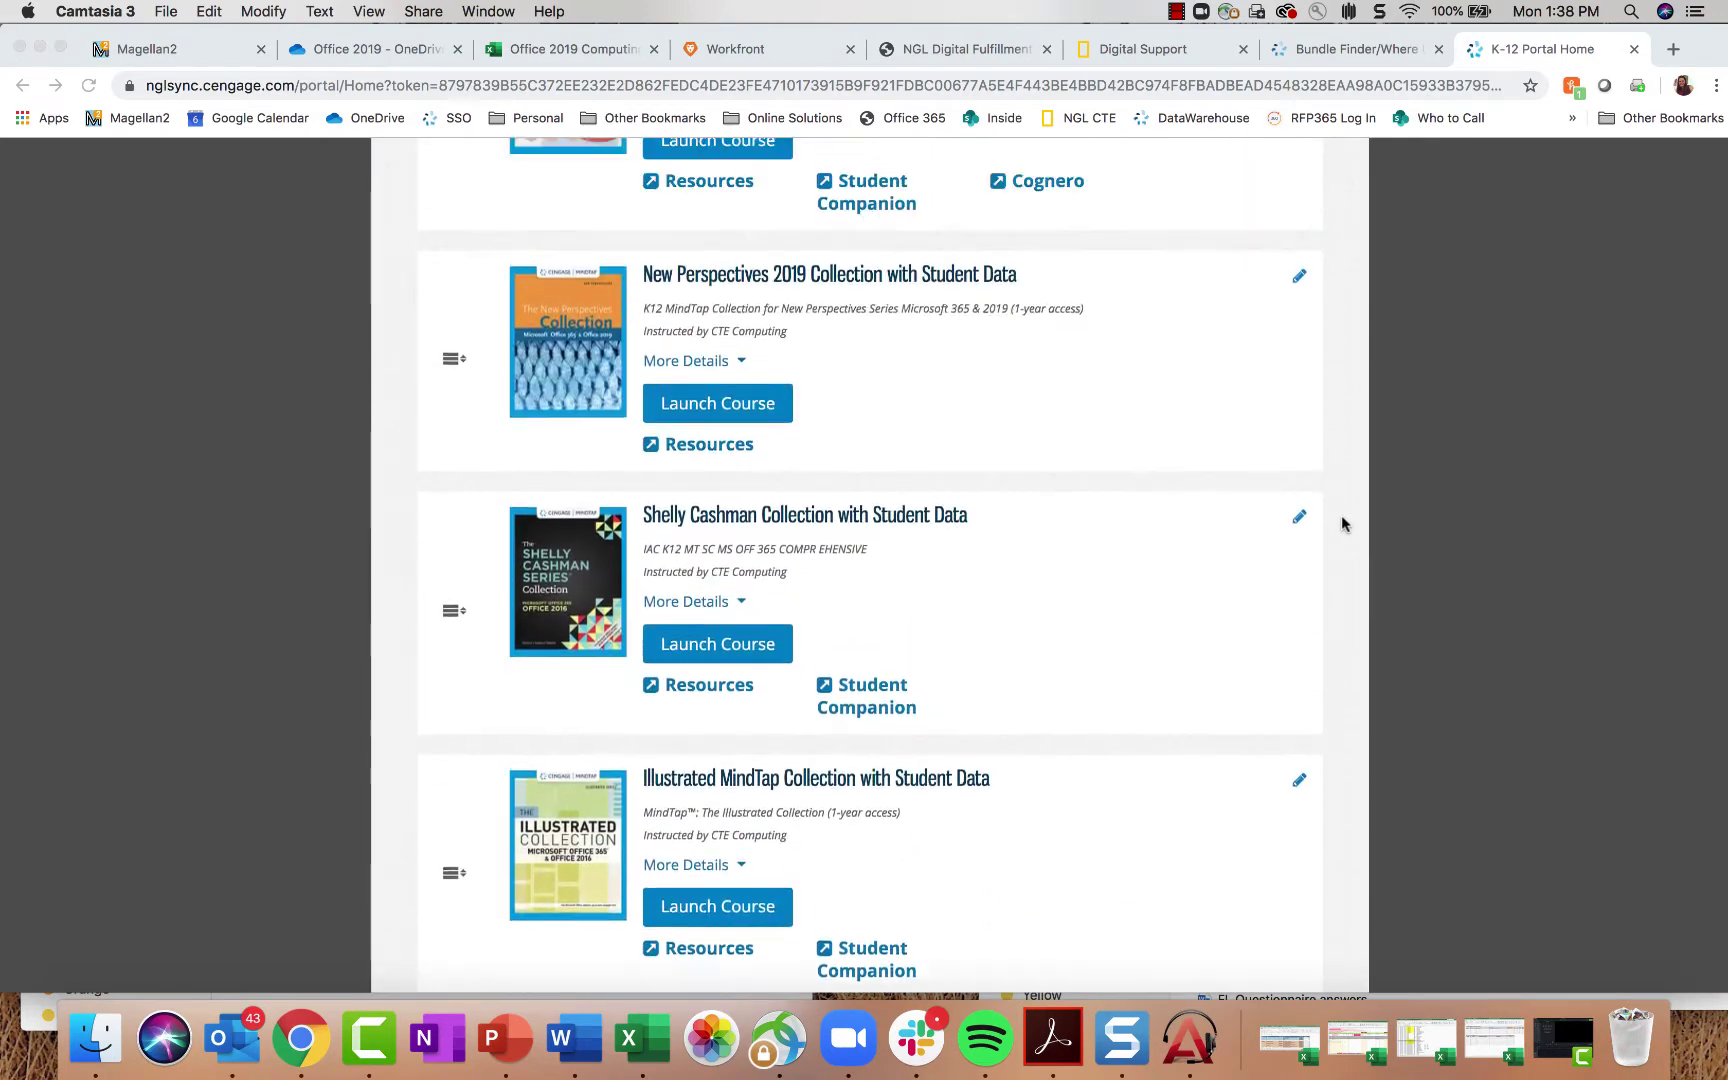
scroll(668, 345, up, 7)
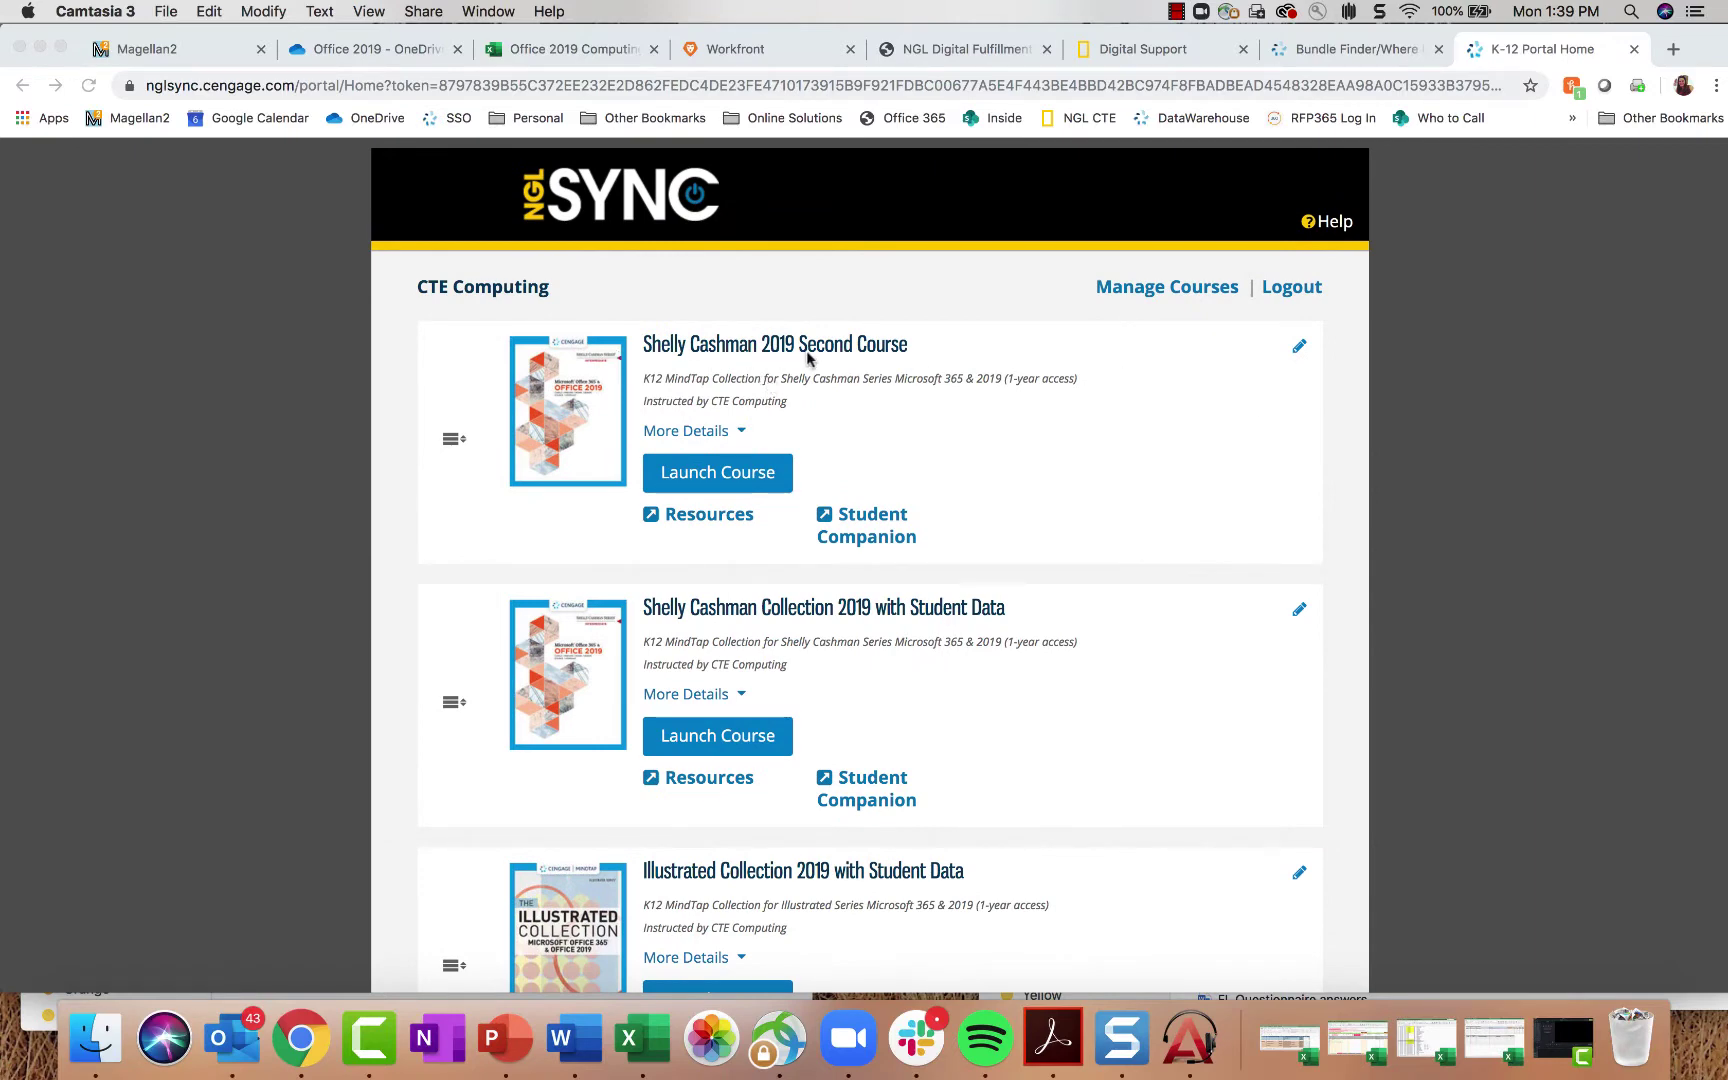
scroll(891, 424, down, 4)
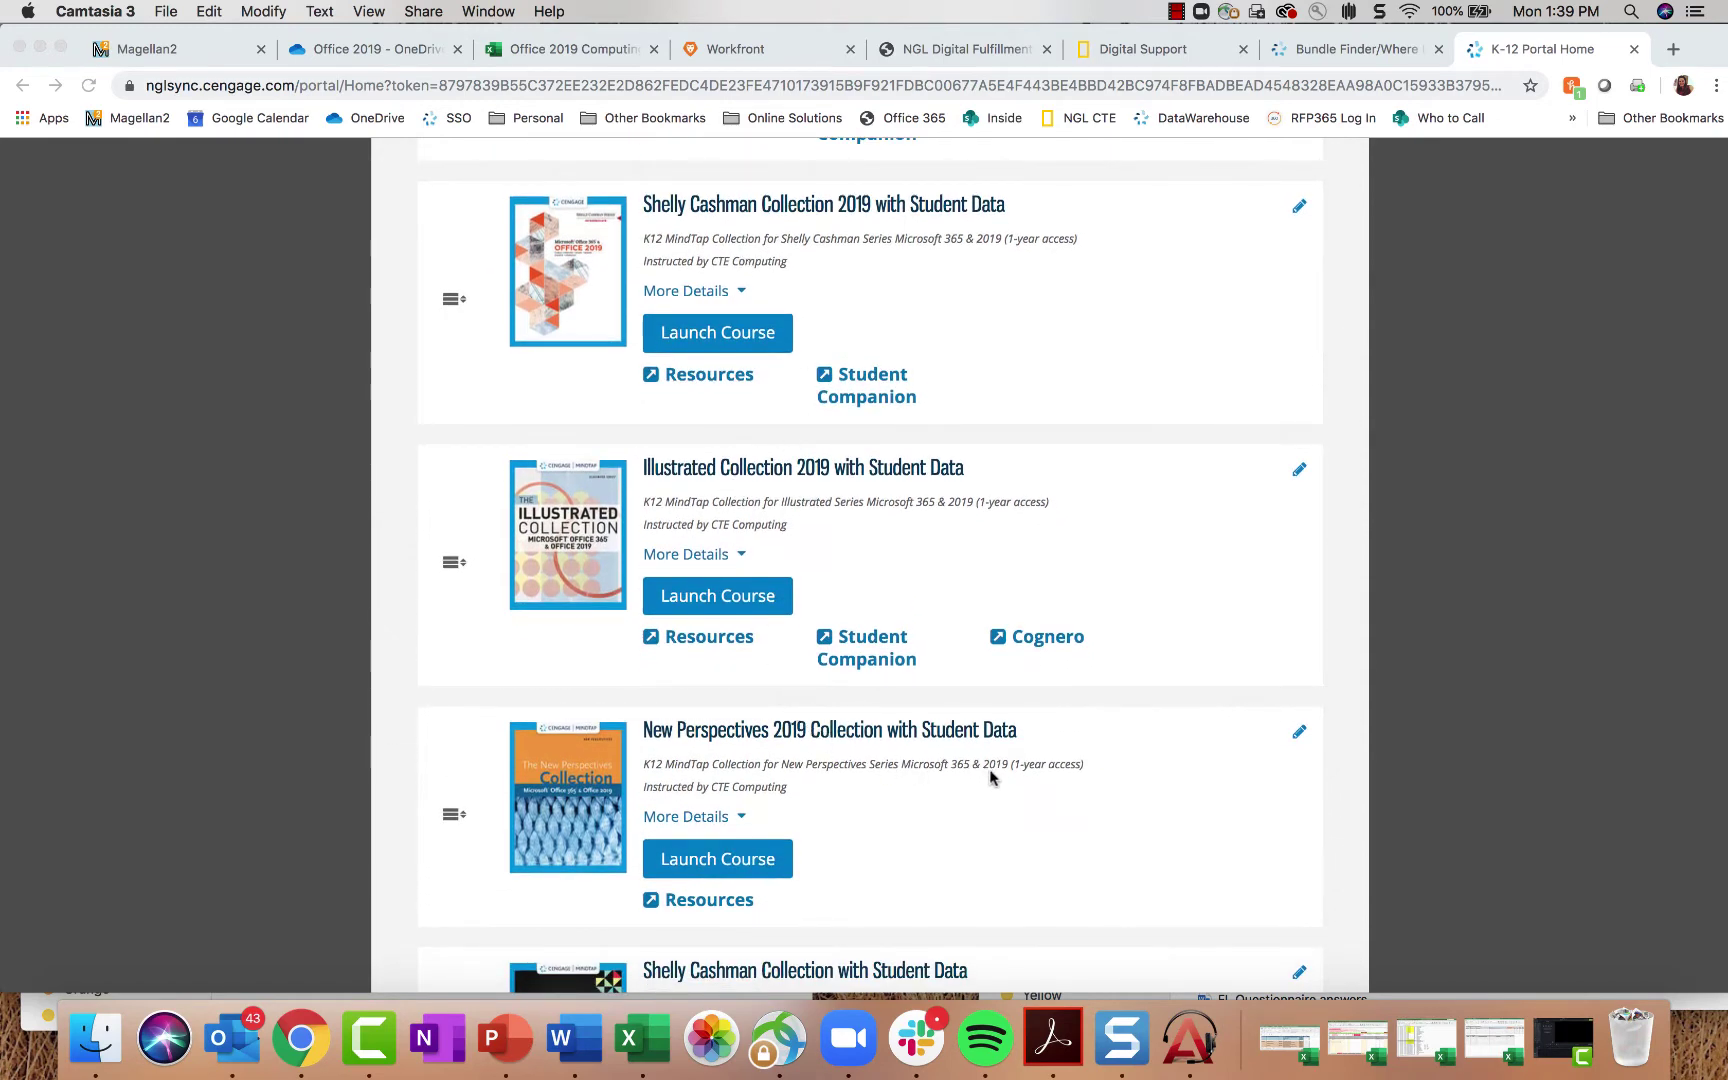
scroll(975, 775, up, 4)
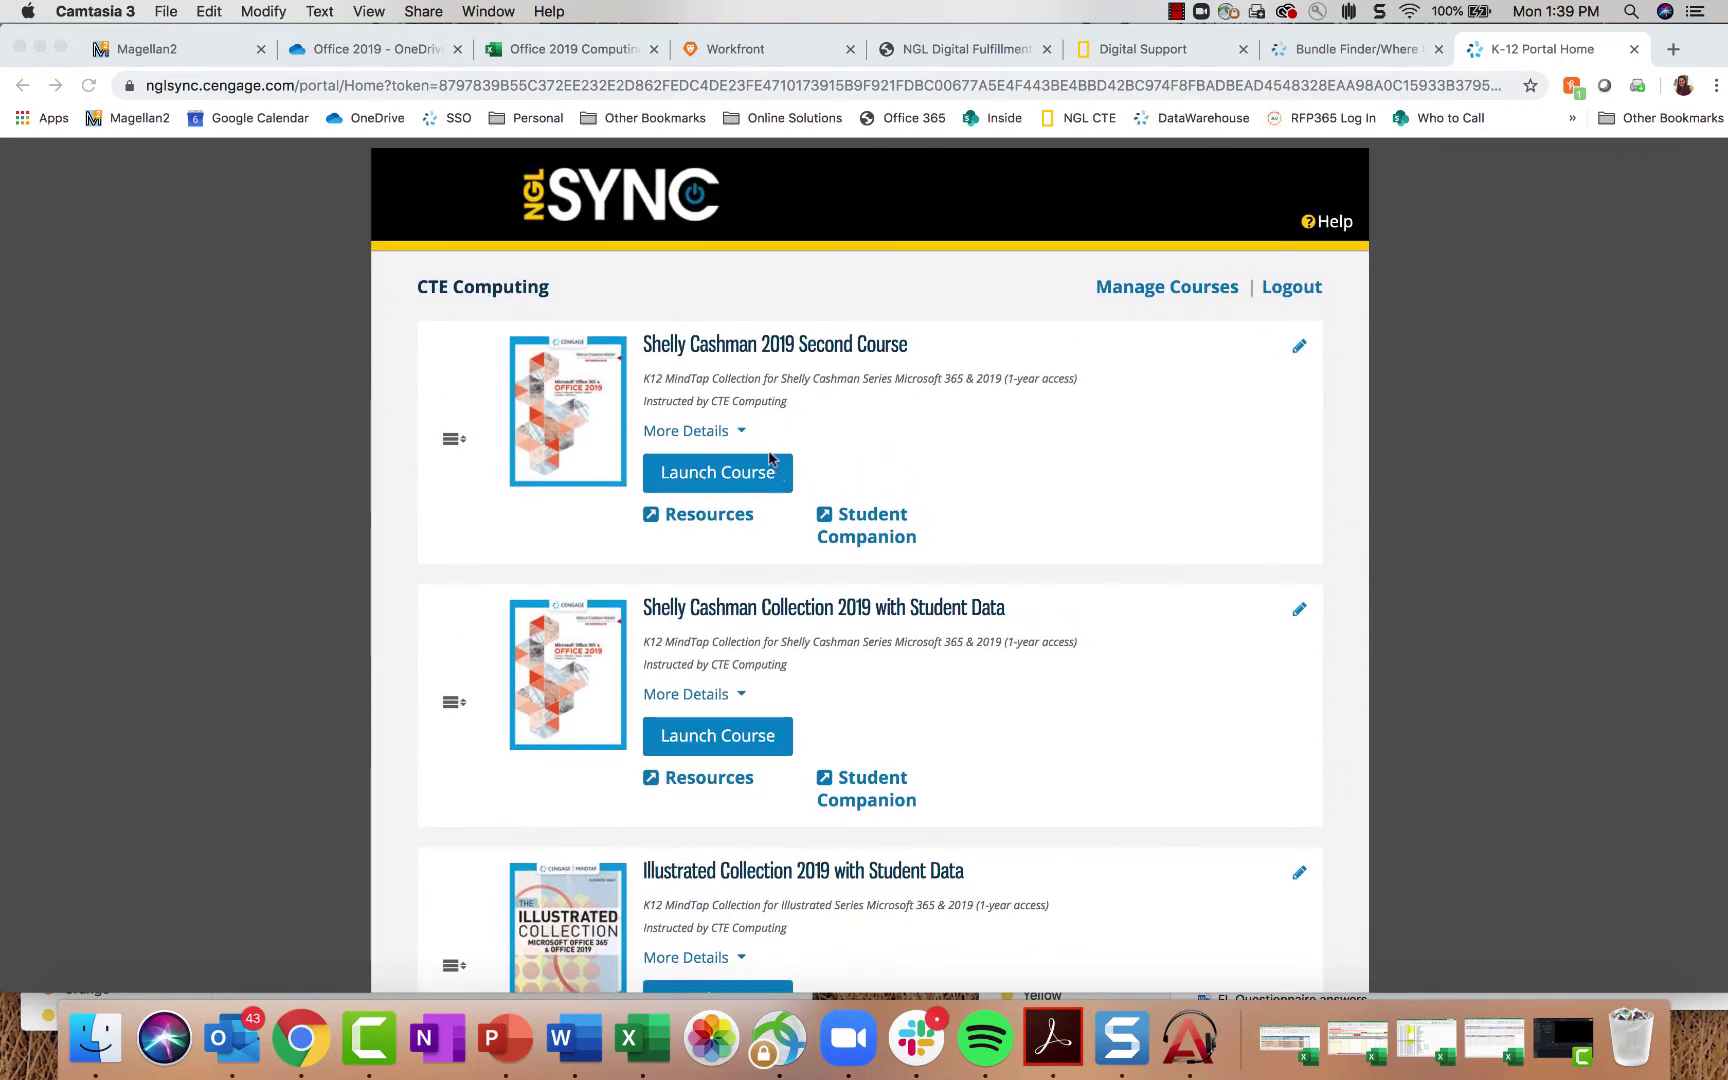
Step: Expand the details of Shelly Cashman 2019 Second Course and review its course dates and course key
click(743, 432)
click(743, 432)
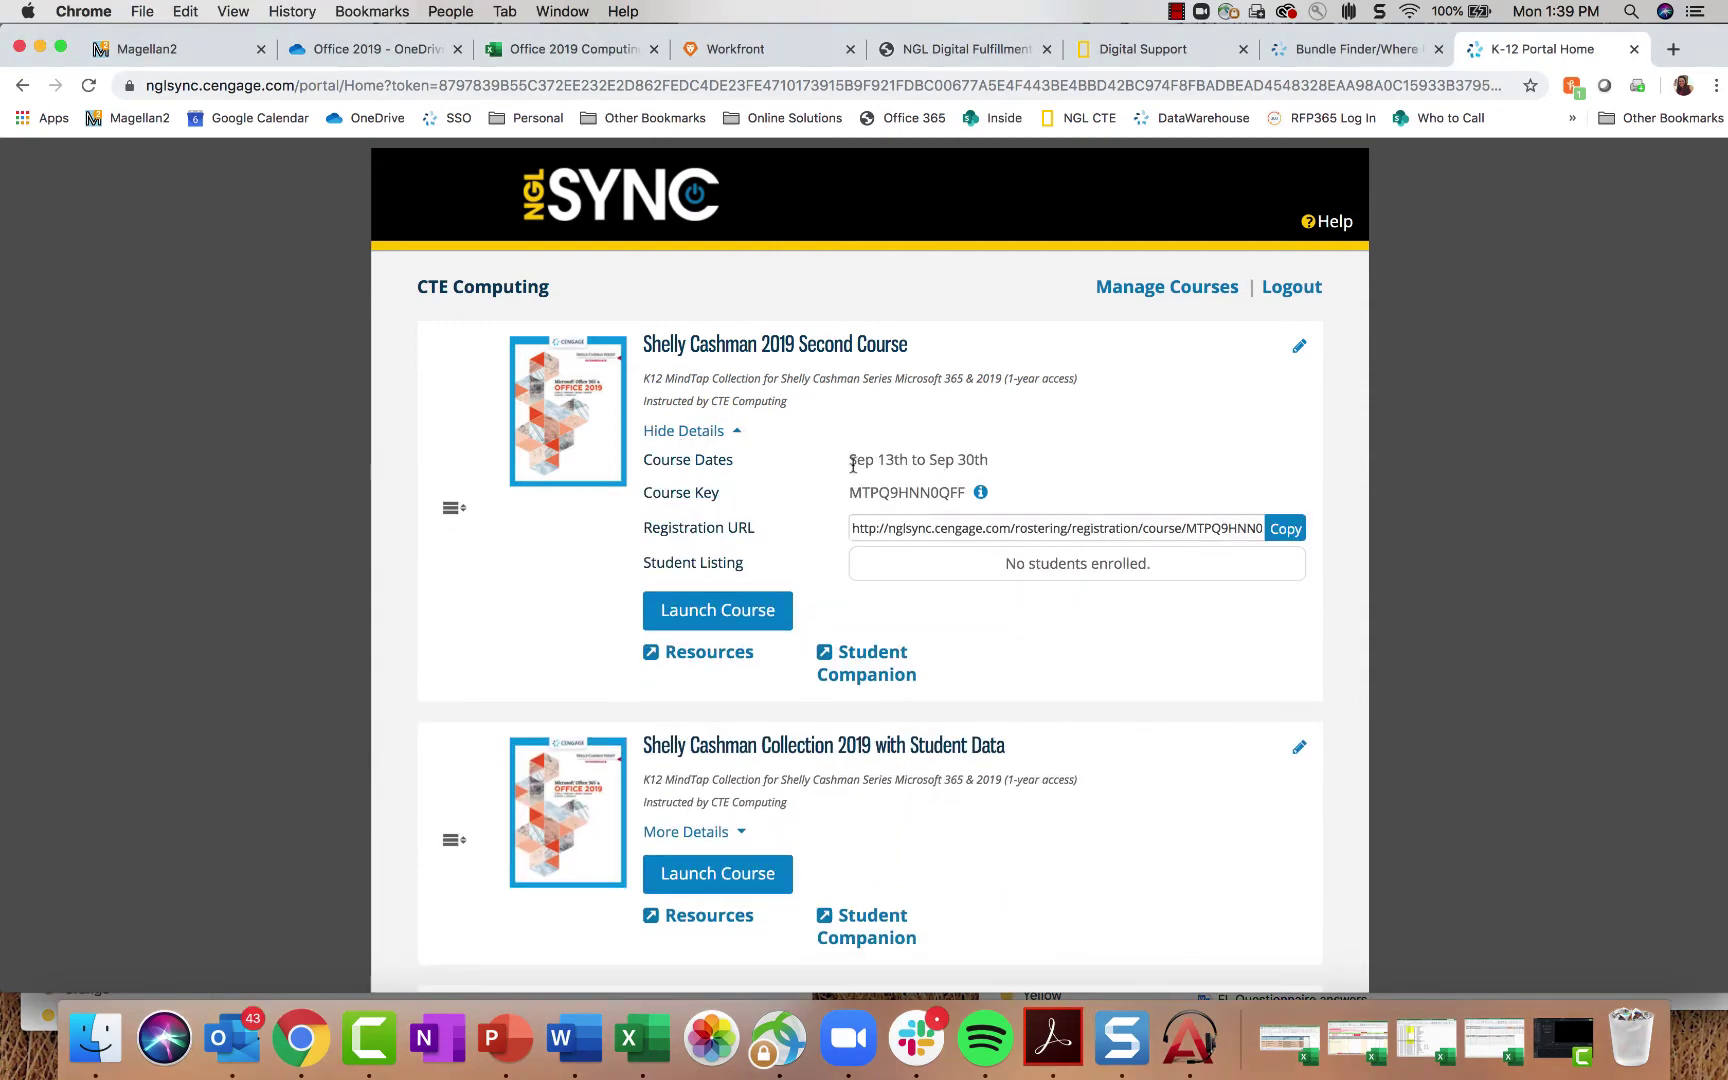
drag(850, 460, 1006, 470)
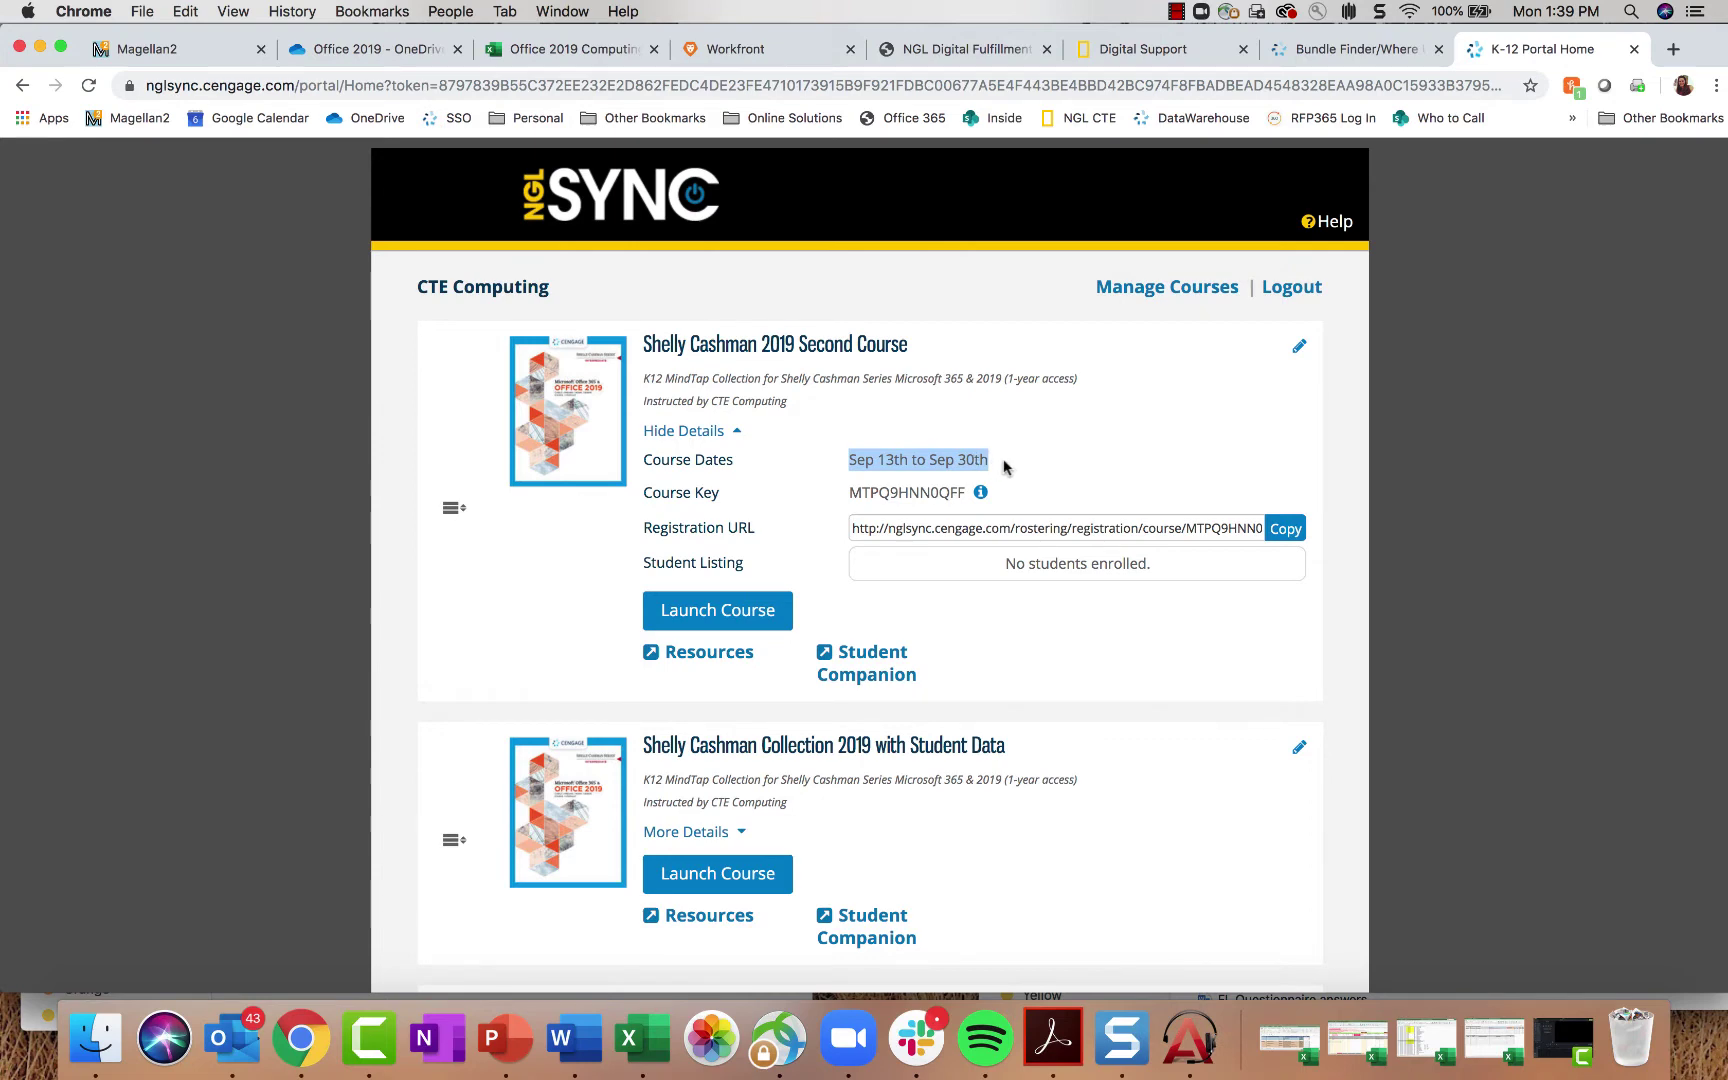
drag(846, 493, 993, 497)
Step: Copy the registration URL of Shelly Cashman 2019 Second Course
click(922, 525)
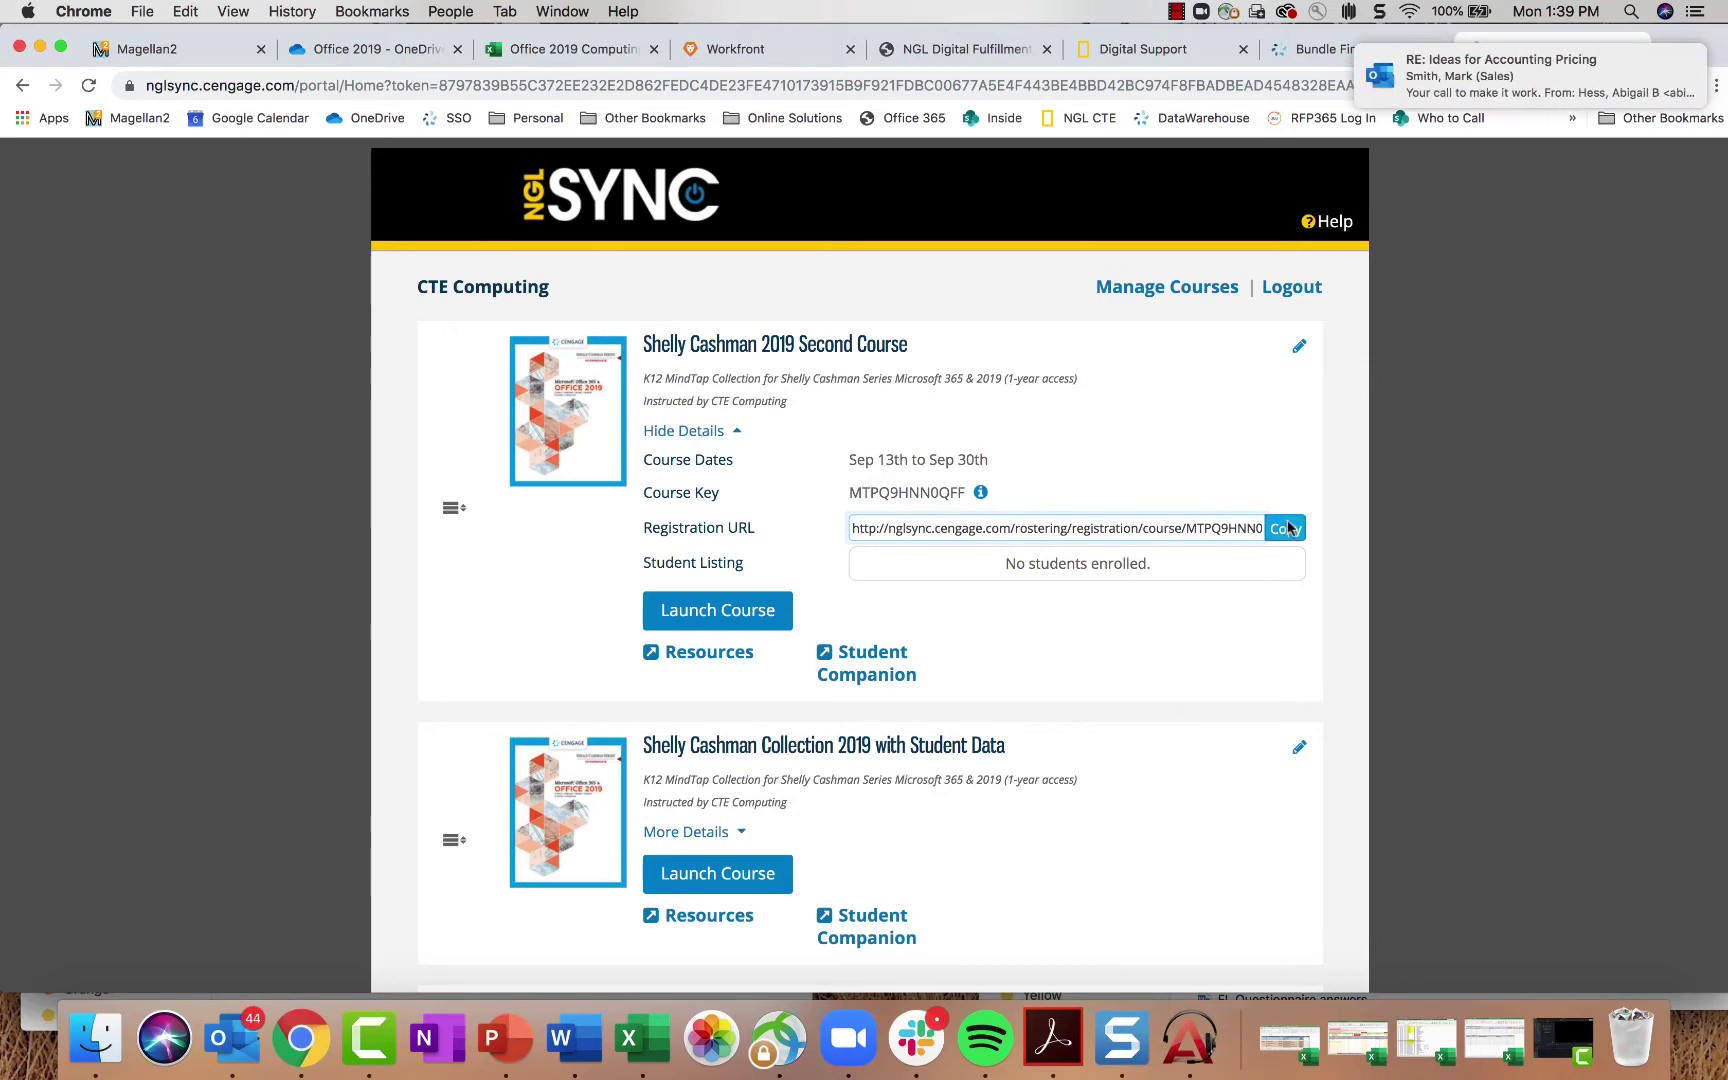
click(1288, 528)
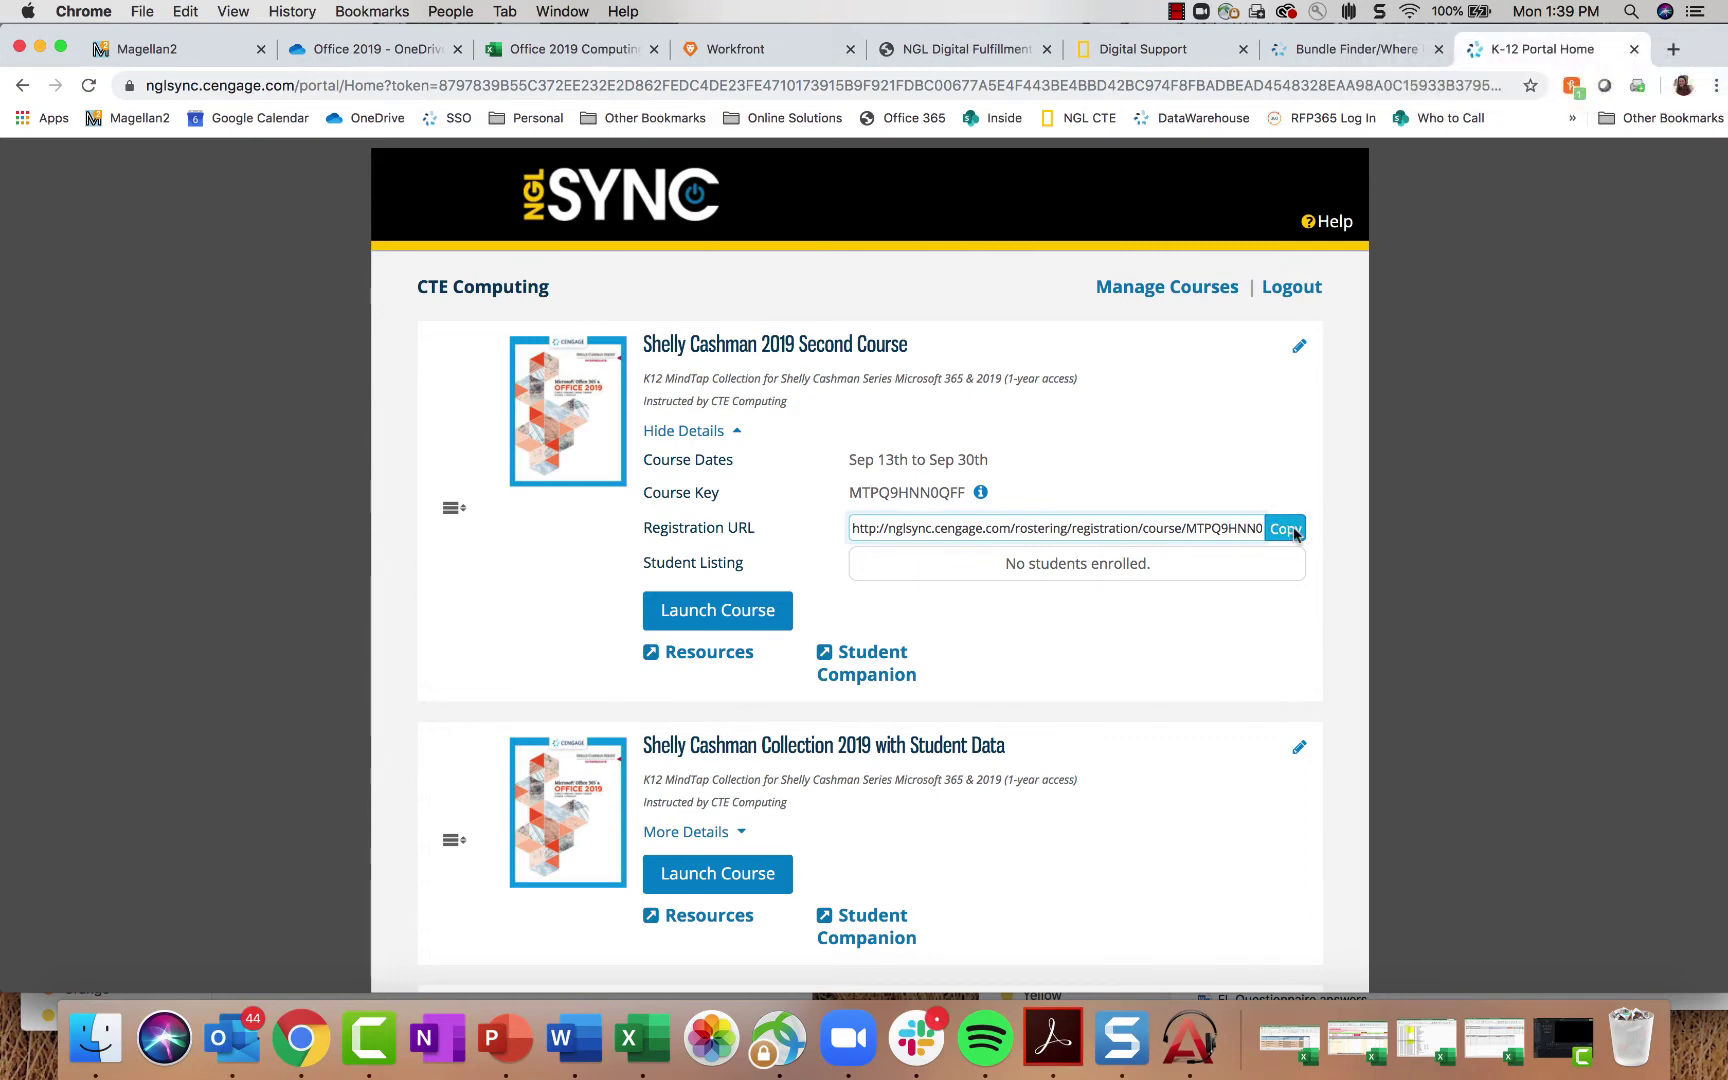
click(1290, 532)
click(1290, 532)
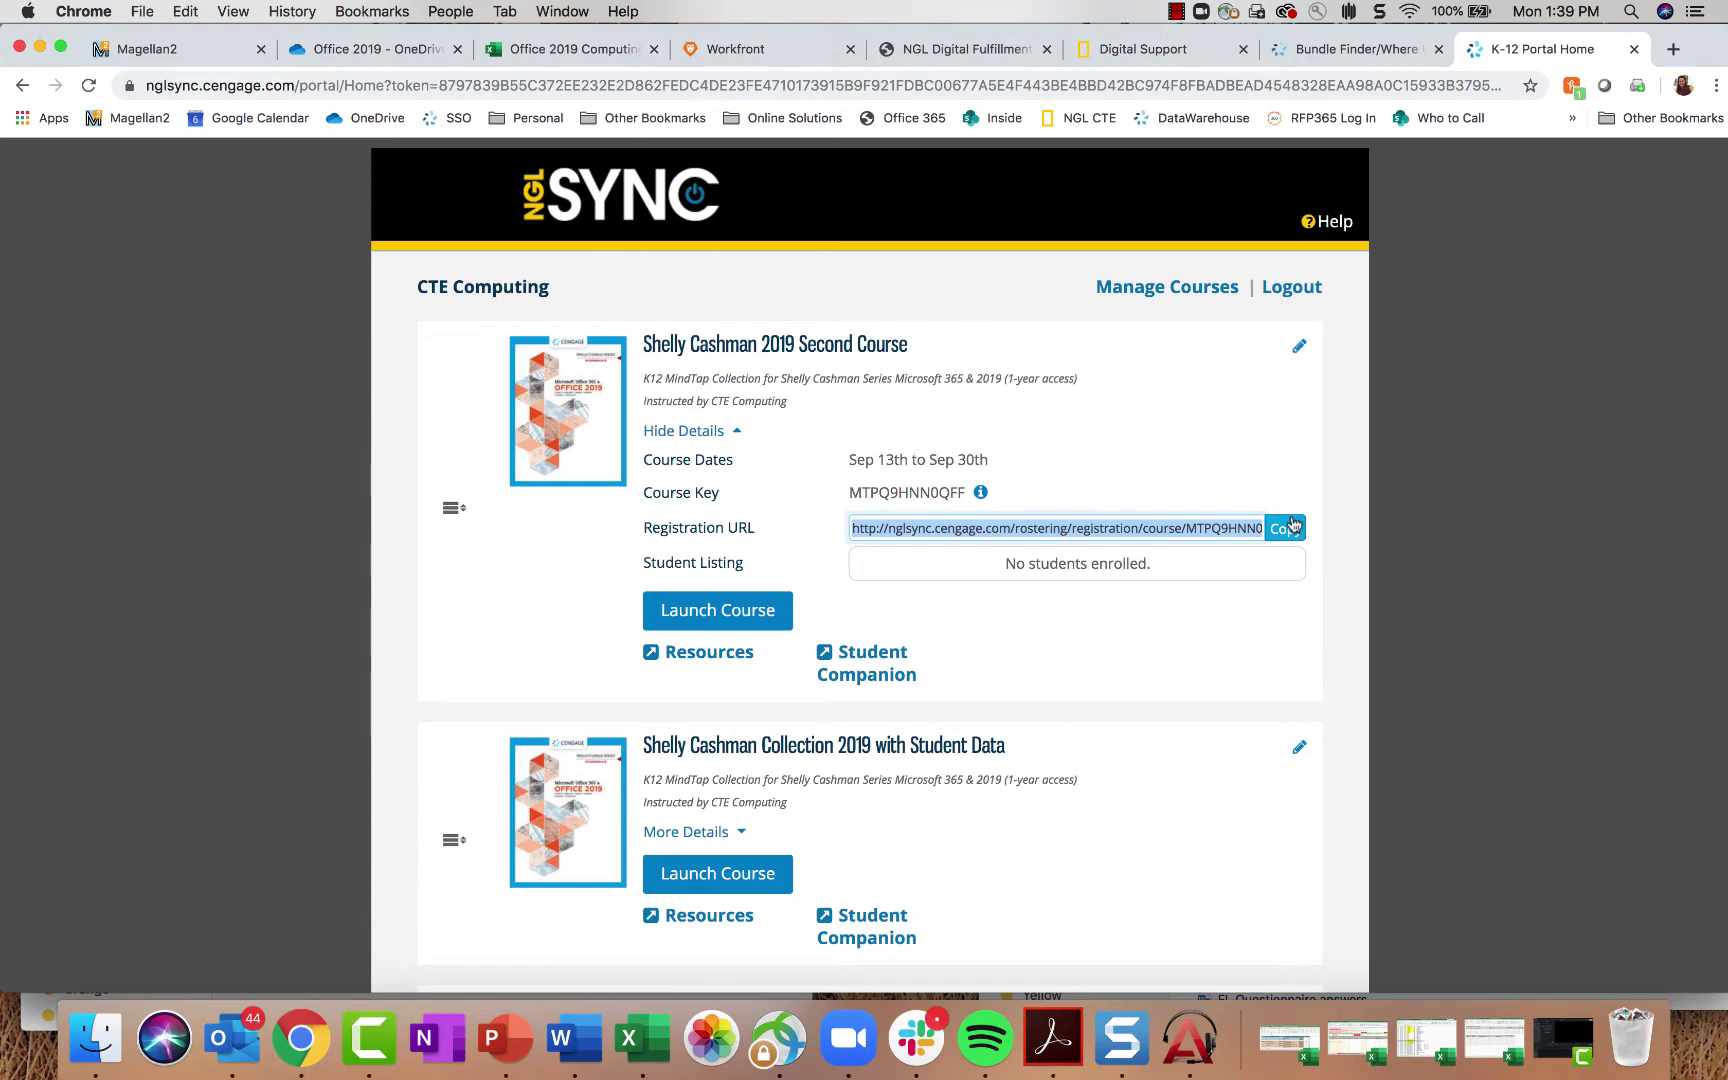
Step: Check the second course's student listing, and compare it with the listing in the expanded details of Shelly Cashman Collection 2019 with Student Data
drag(990, 563, 1168, 570)
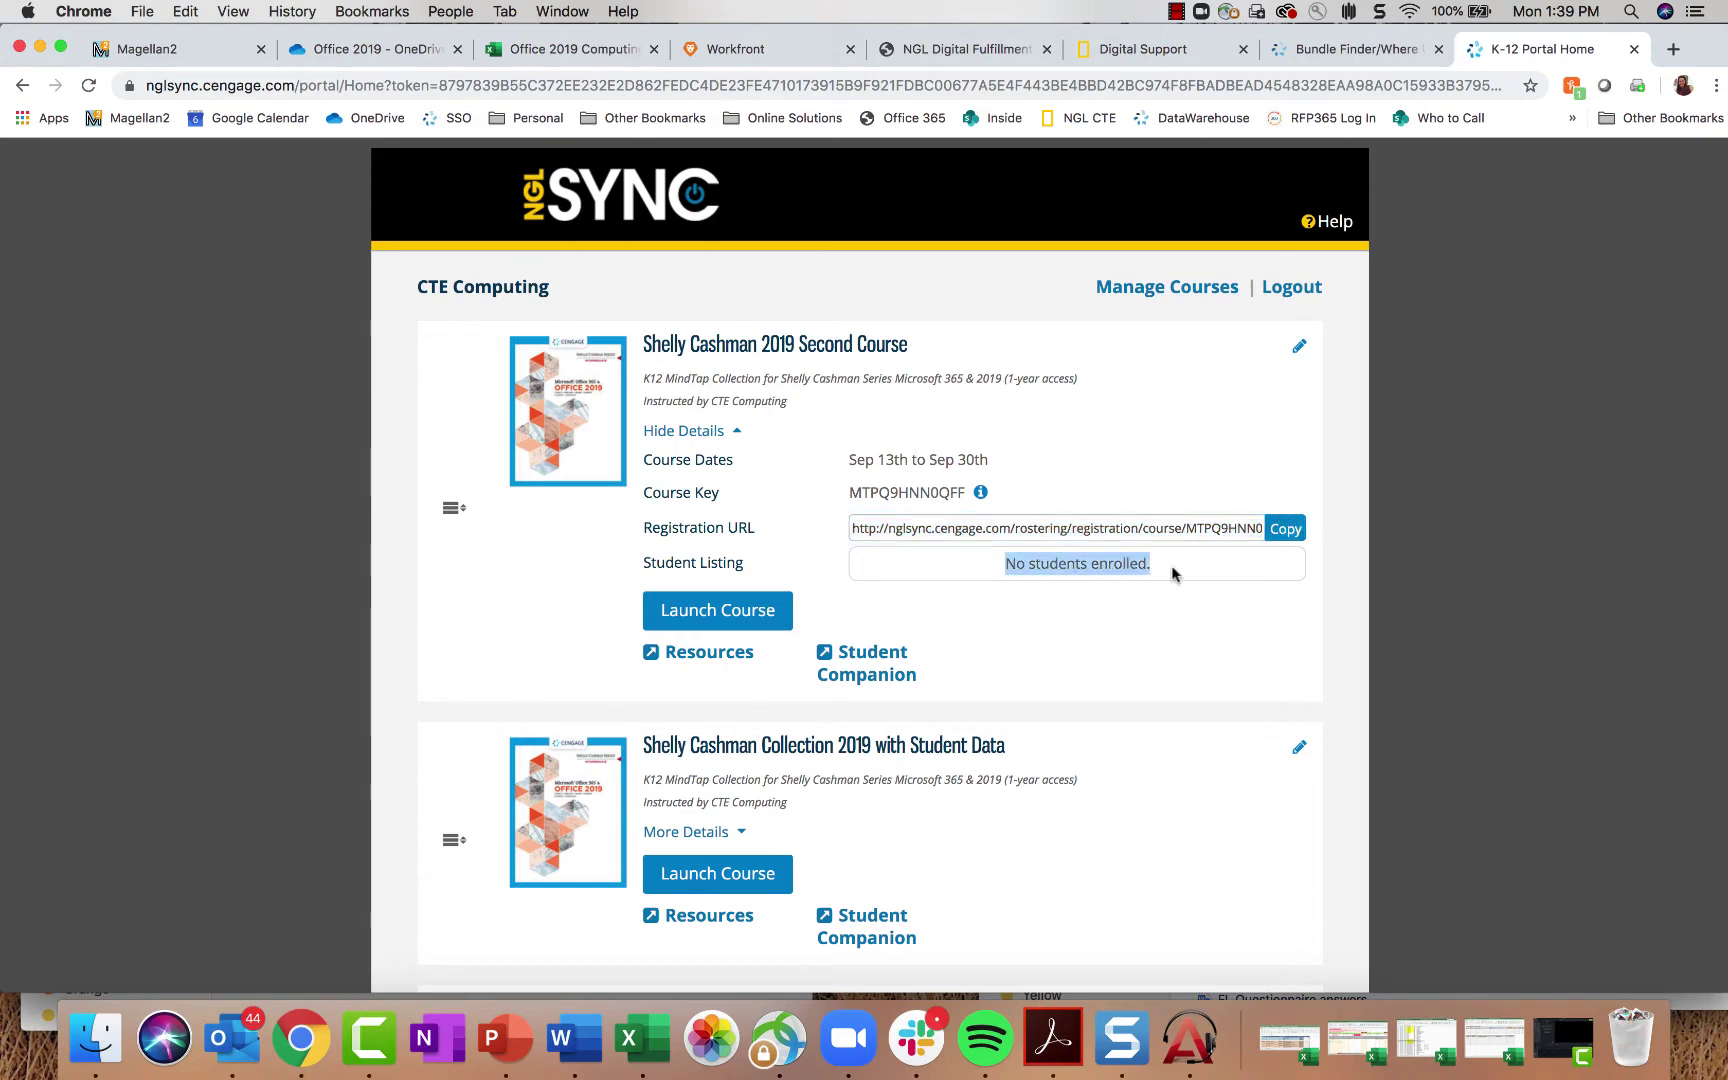
scroll(947, 482, down, 5)
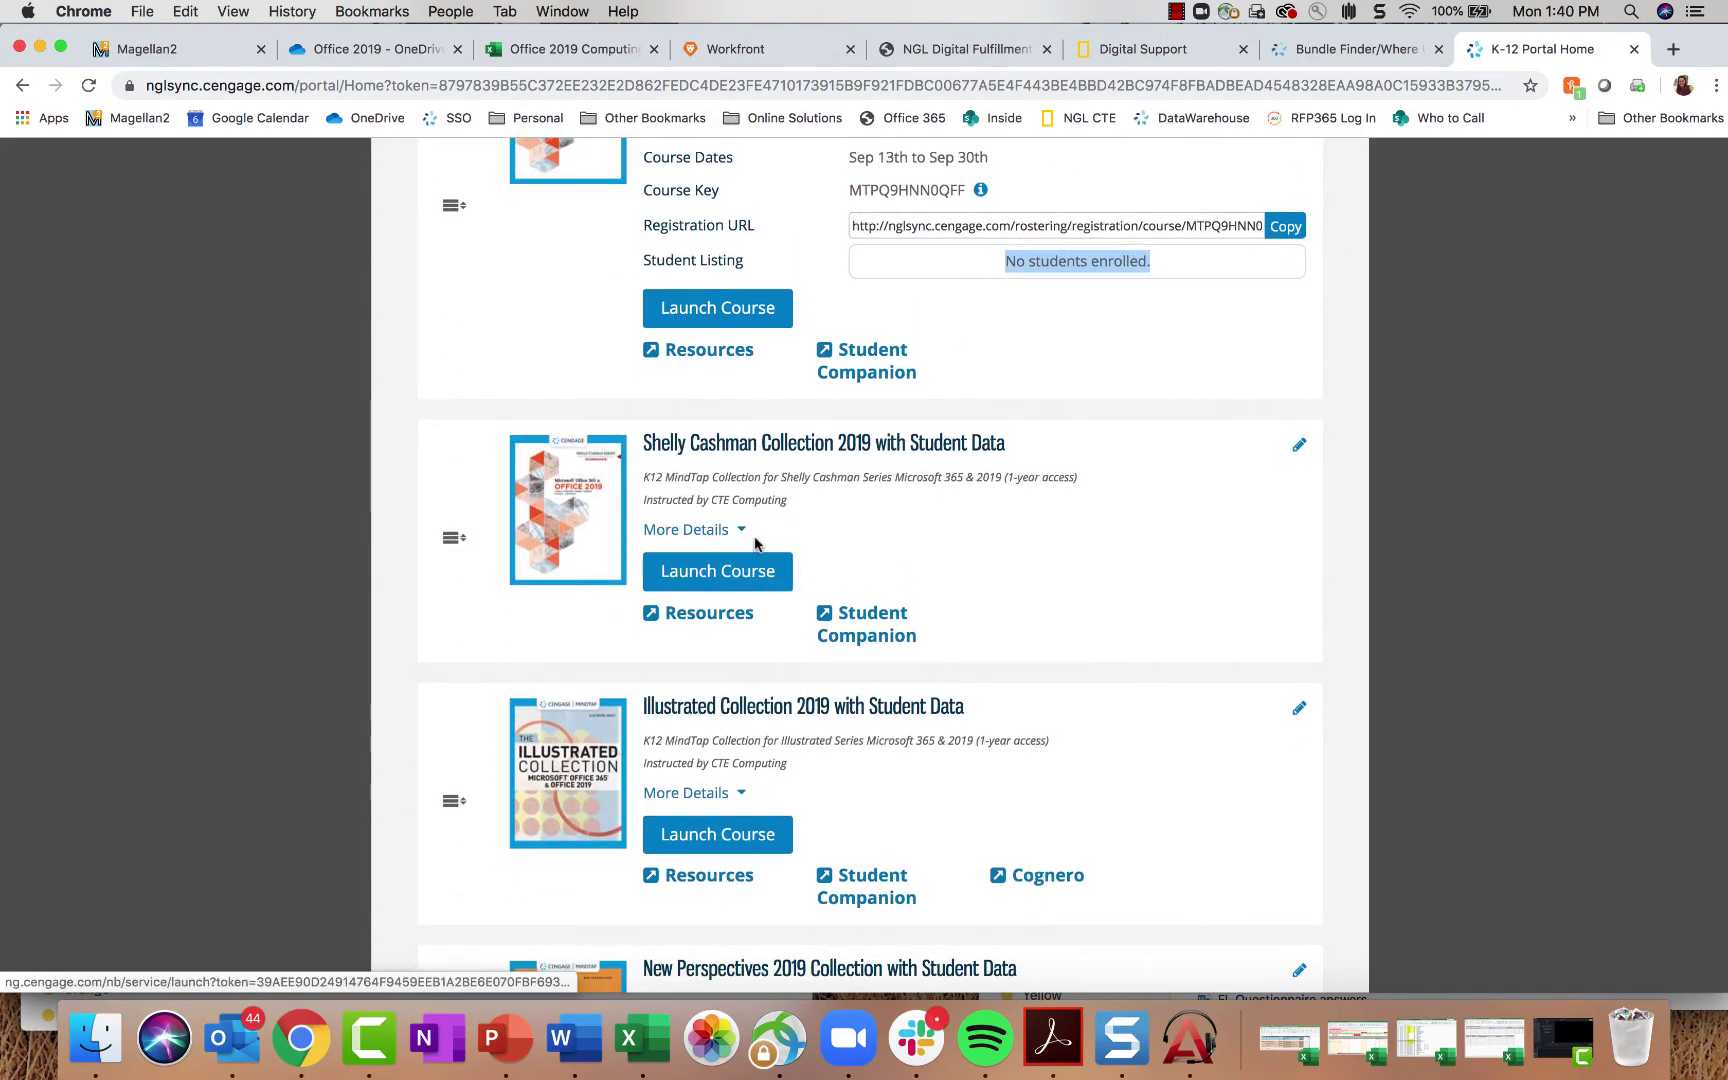
click(740, 532)
drag(918, 690, 1045, 693)
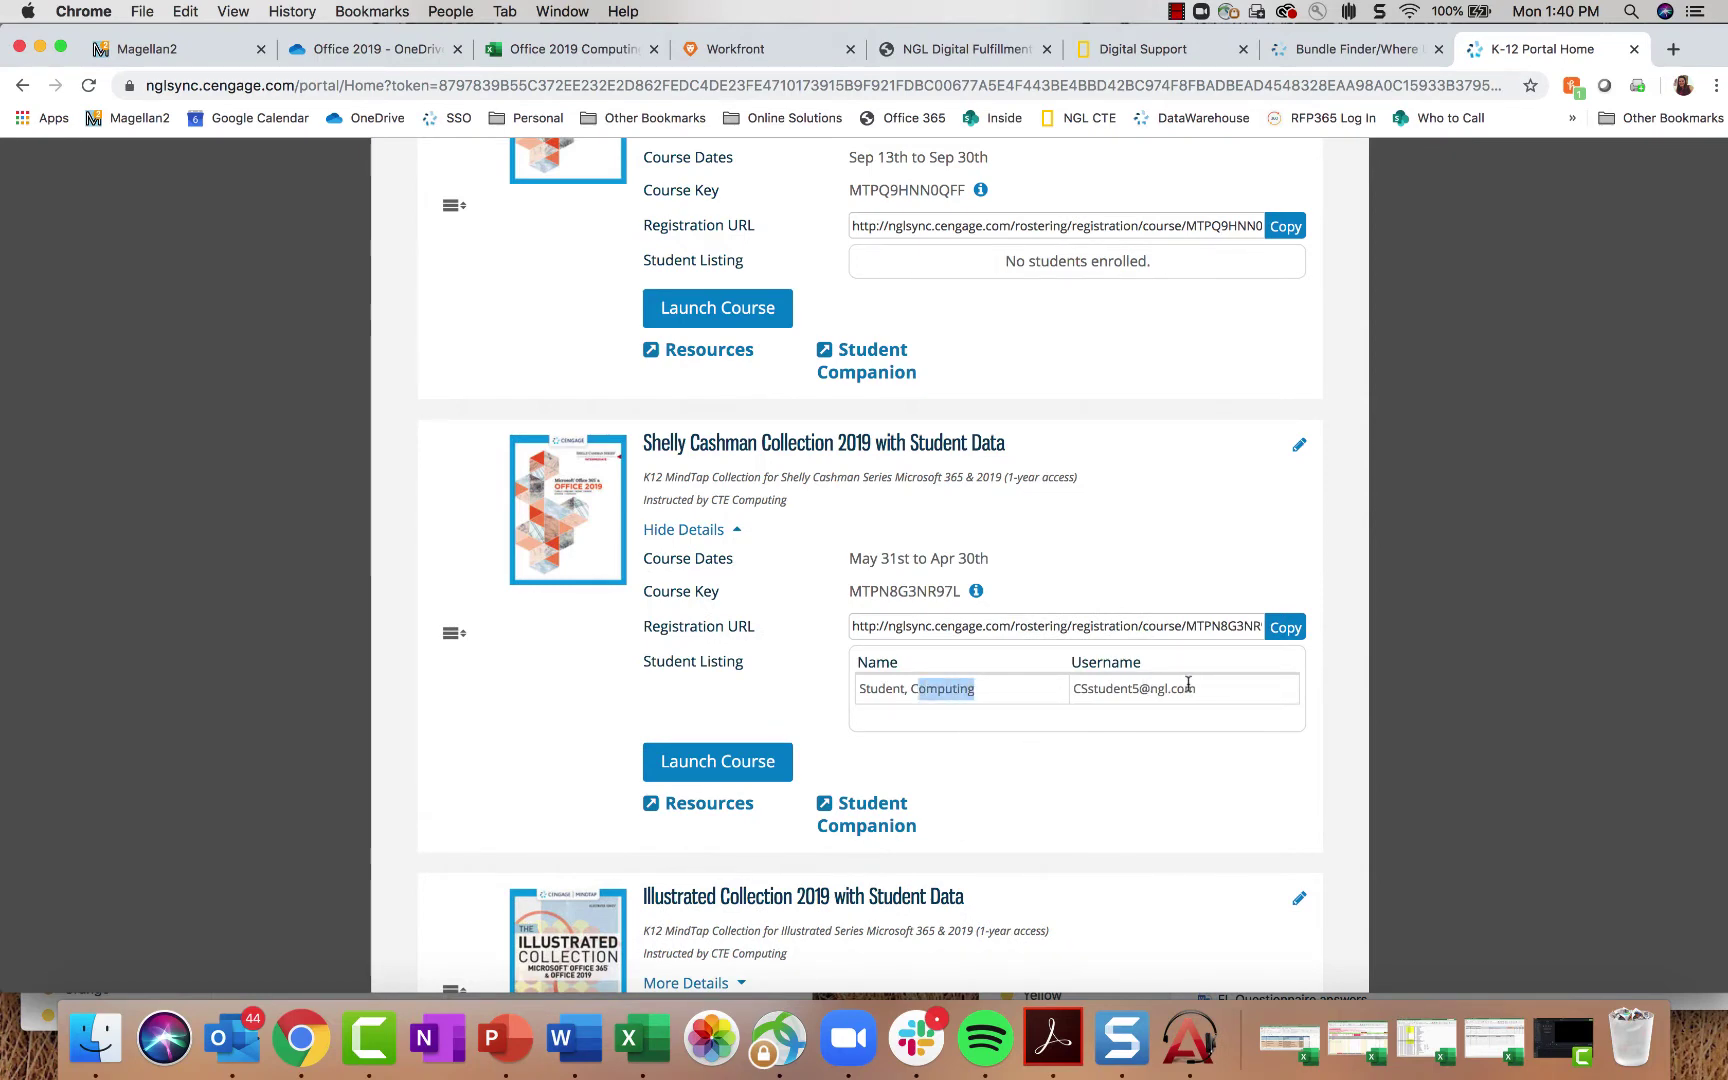
Step: Open the instructor Resources site for Shelly Cashman 2019 Second Course
scroll(945, 525, up, 5)
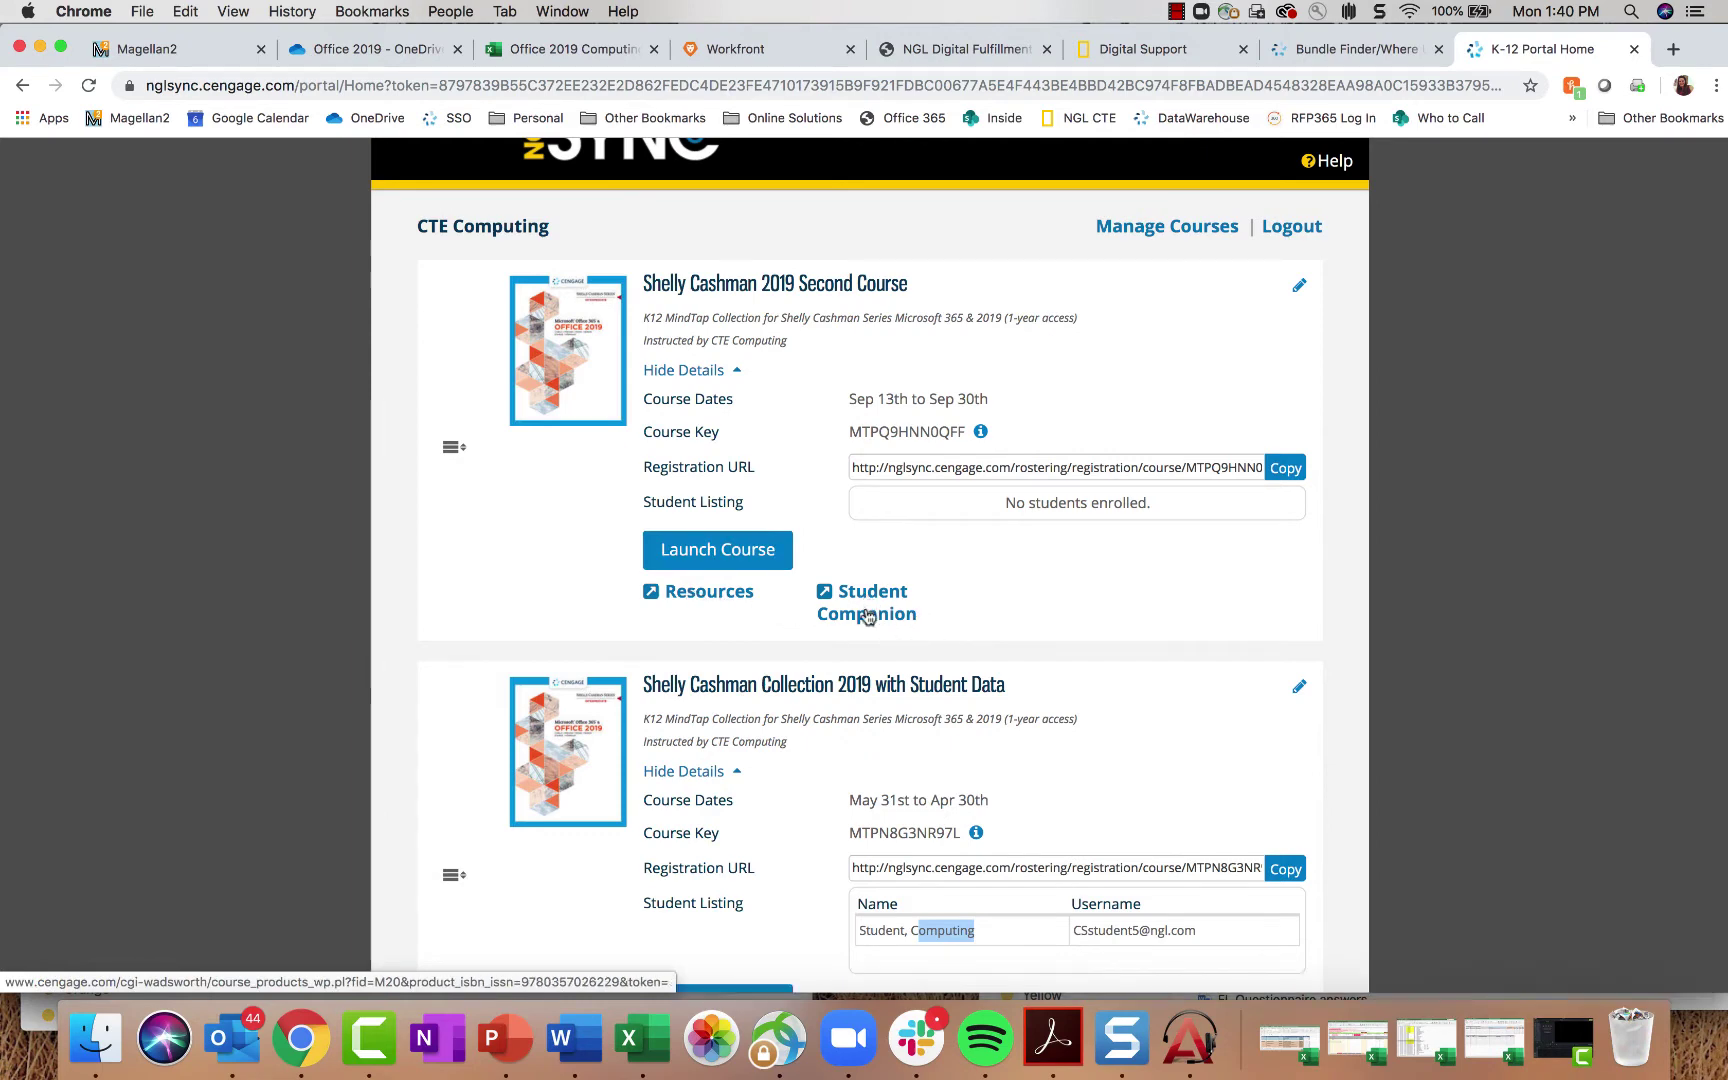
click(692, 593)
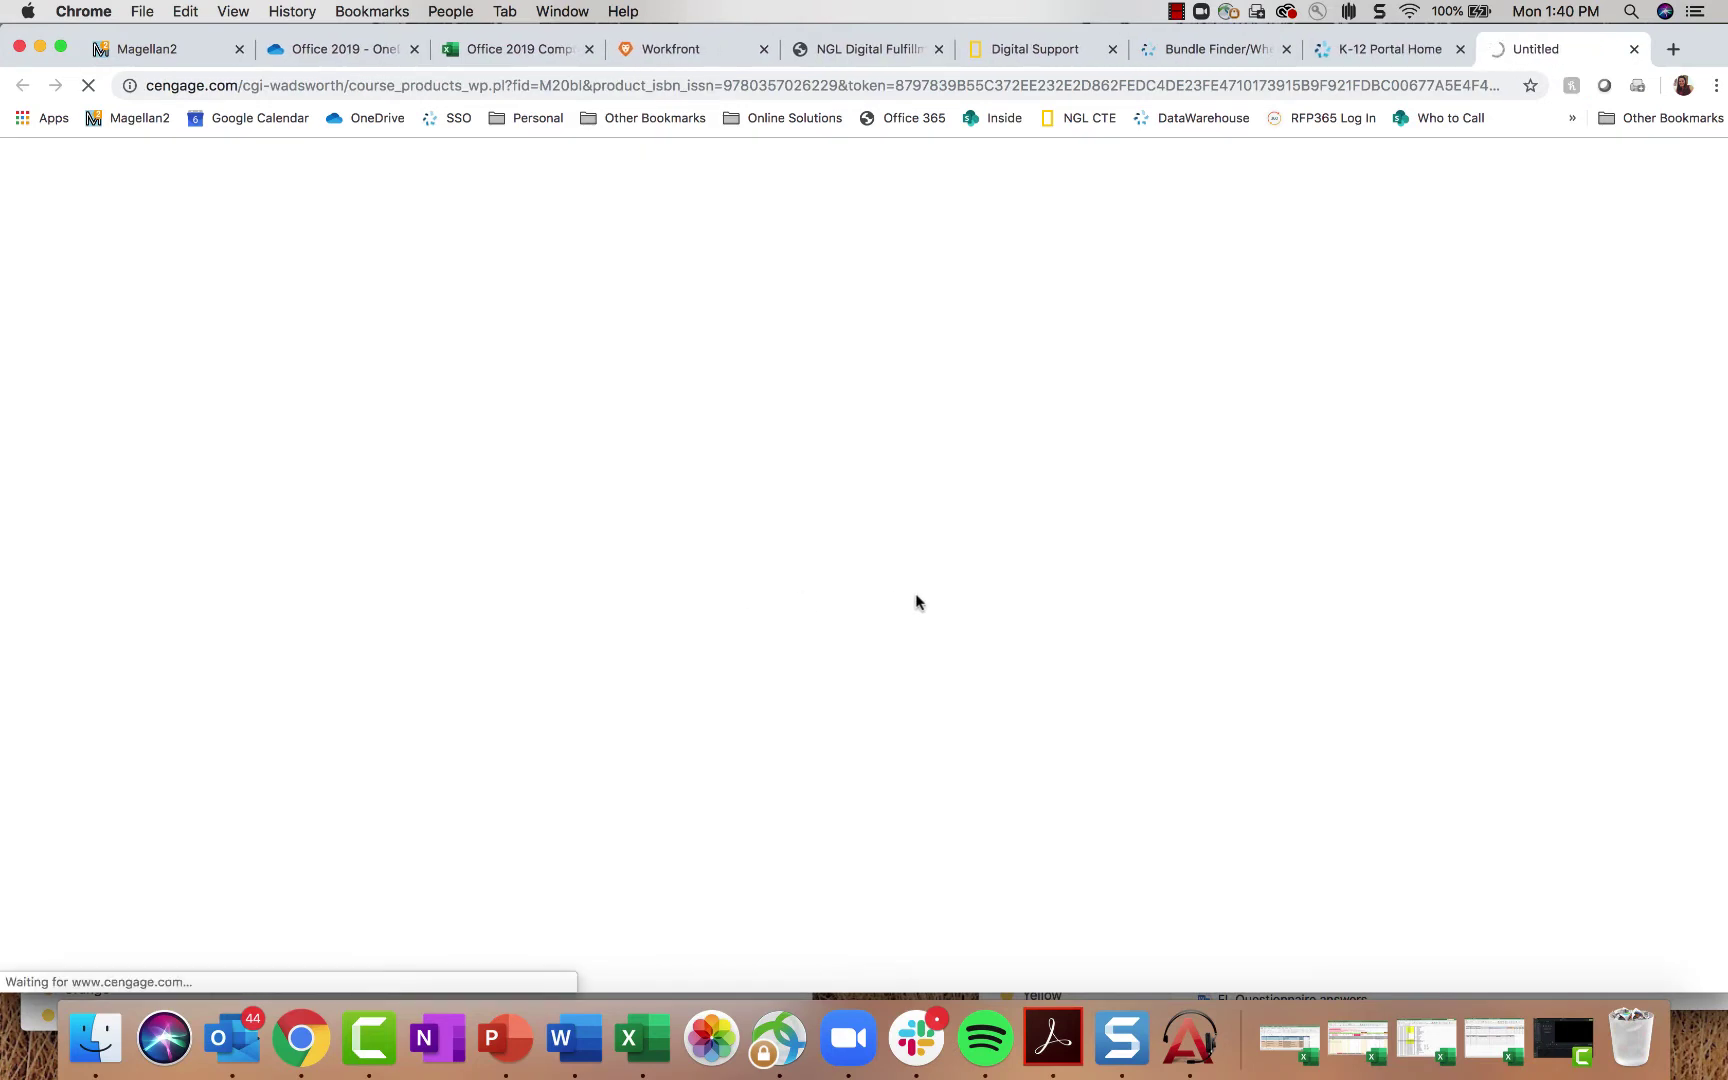
click(1175, 10)
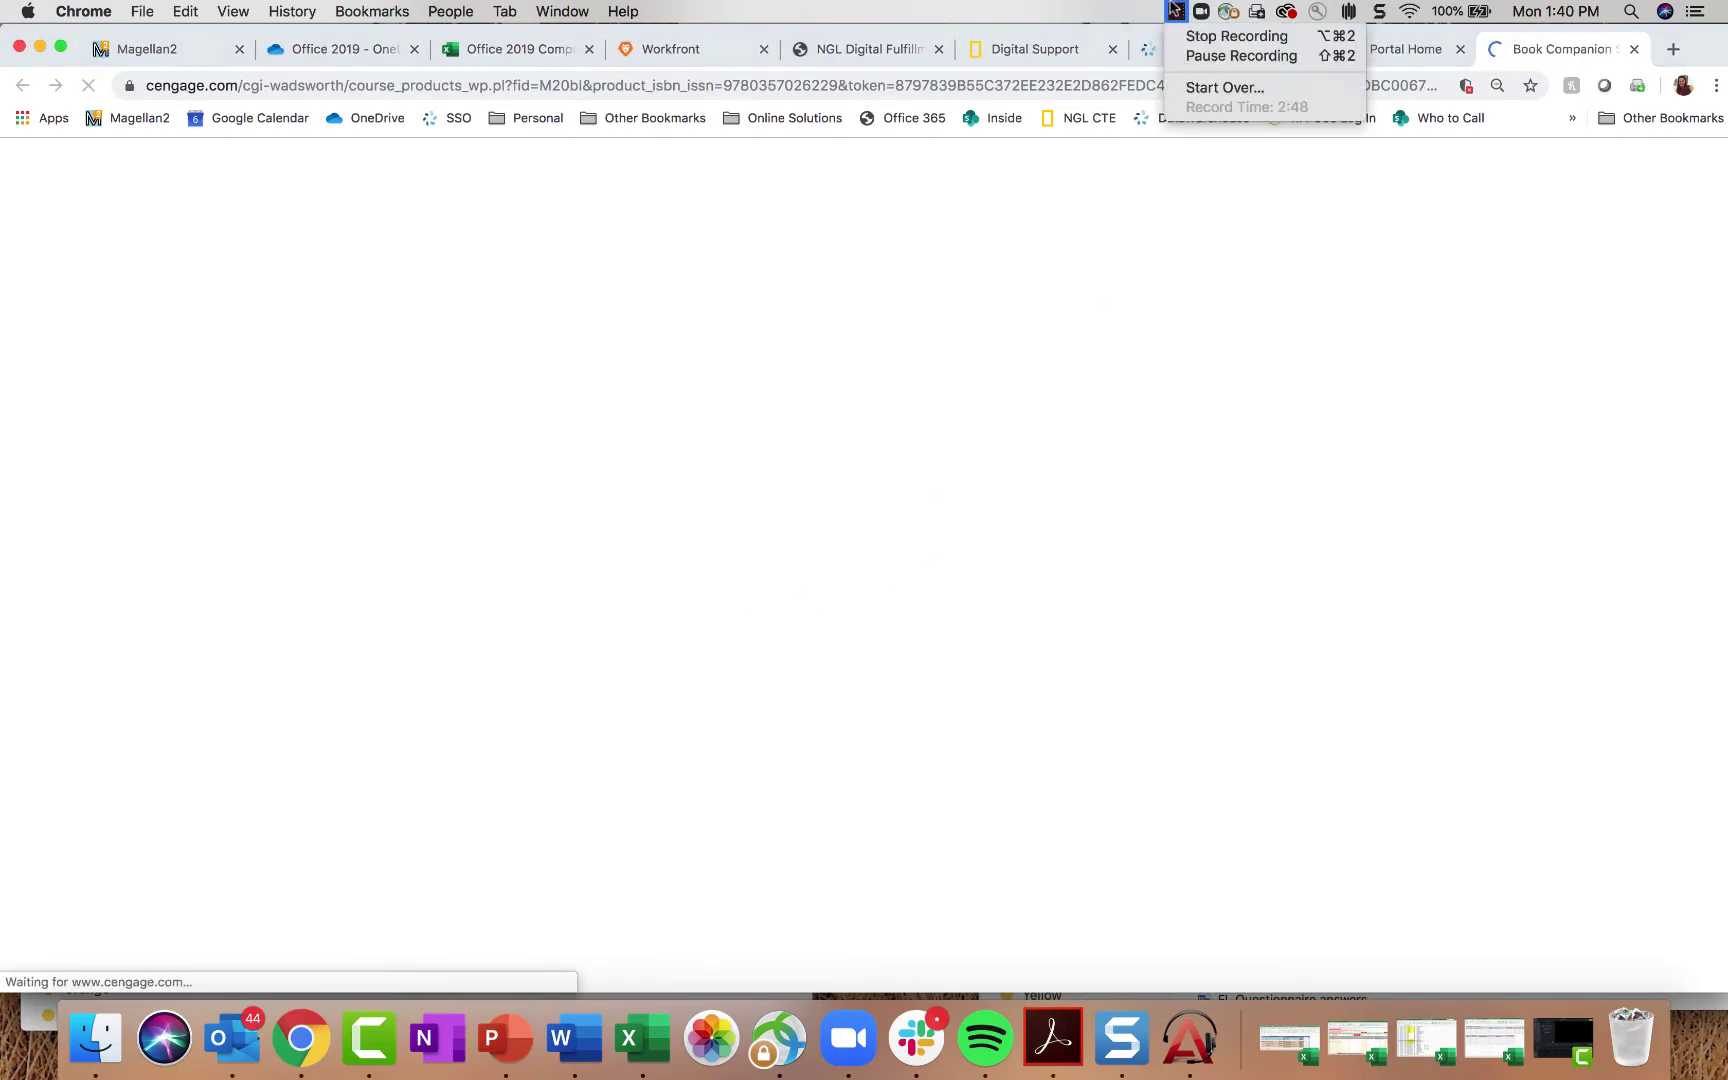
click(1241, 56)
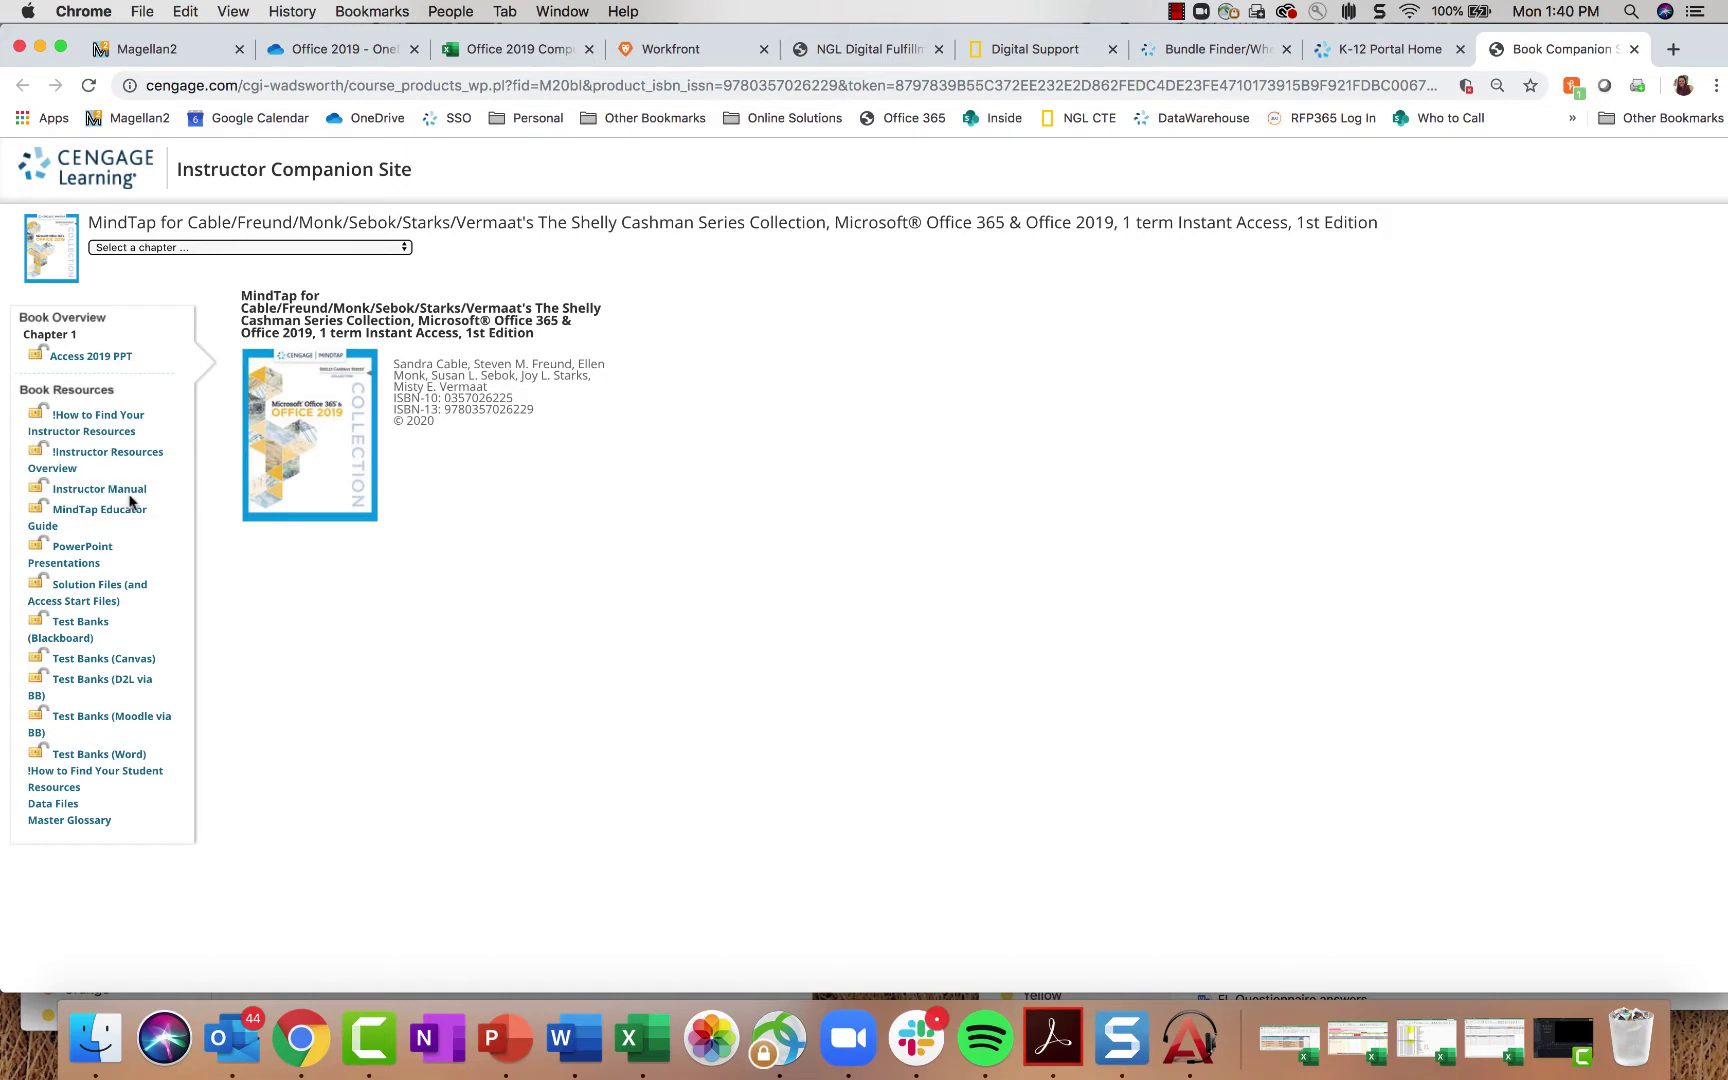
Step: Accept the license agreement for "How to Find Your Instructor Resources" and open its PDF in a new browser tab
click(79, 432)
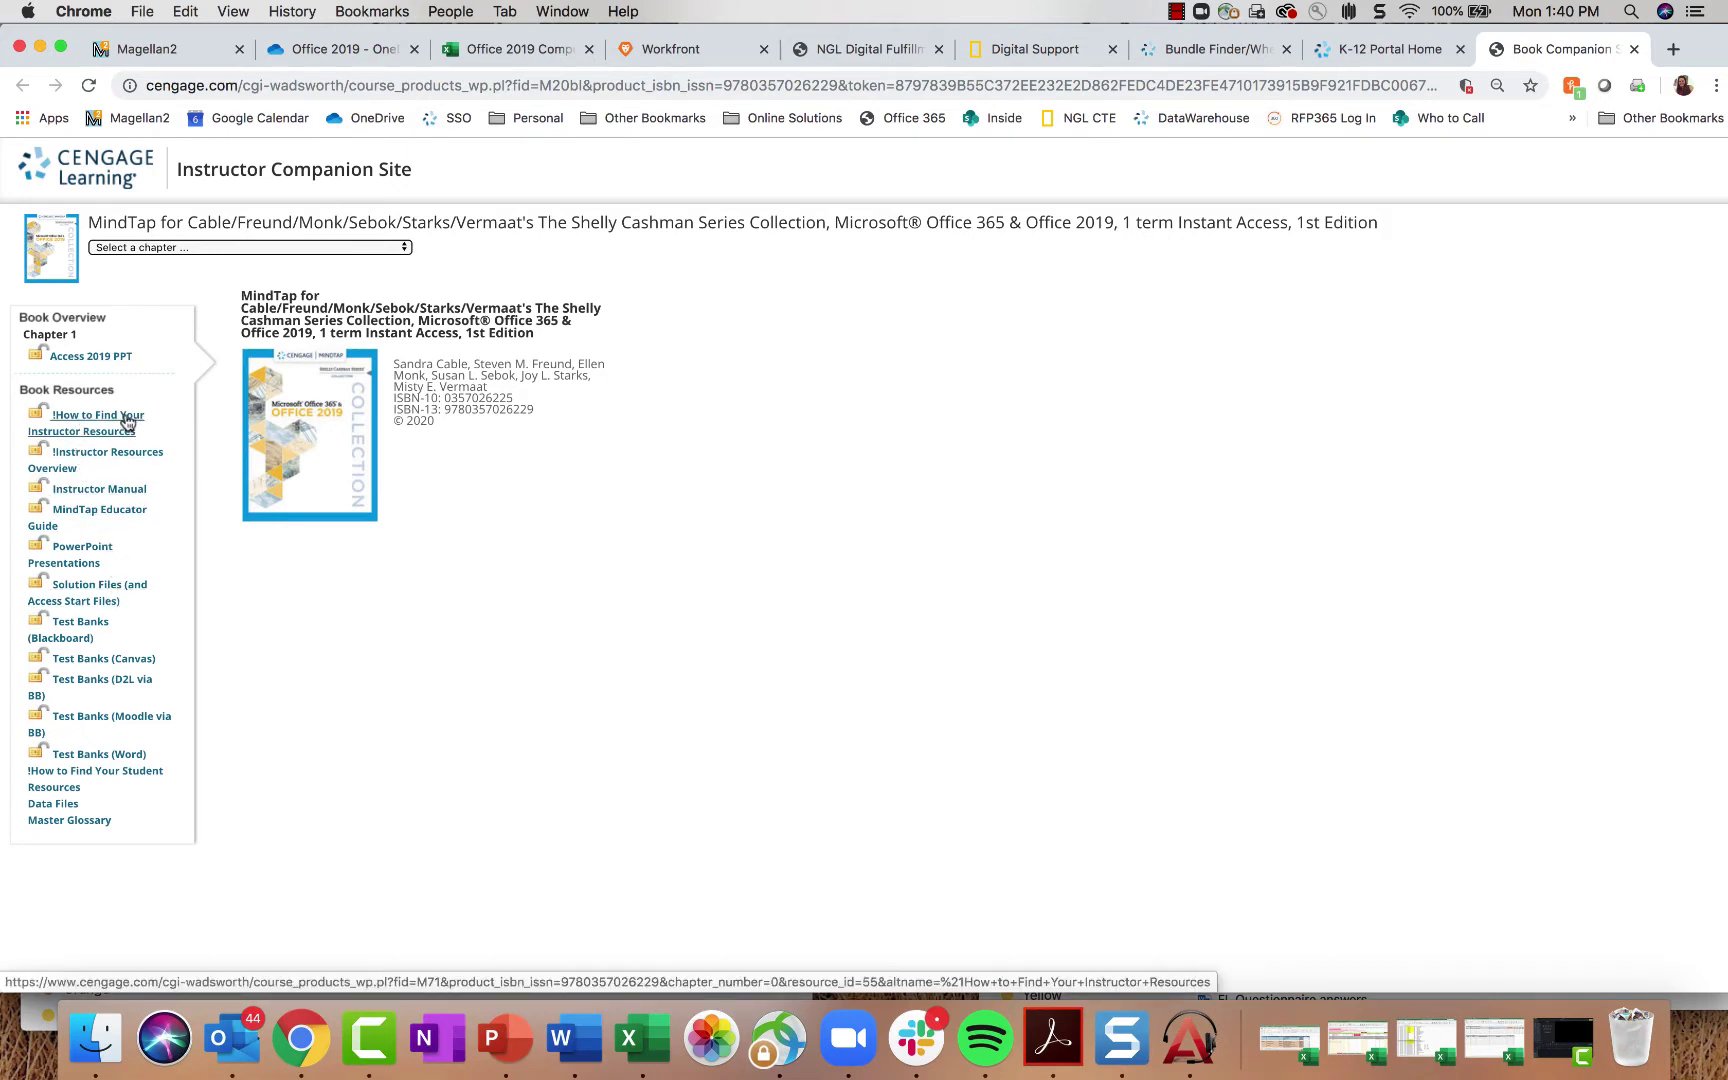
click(127, 421)
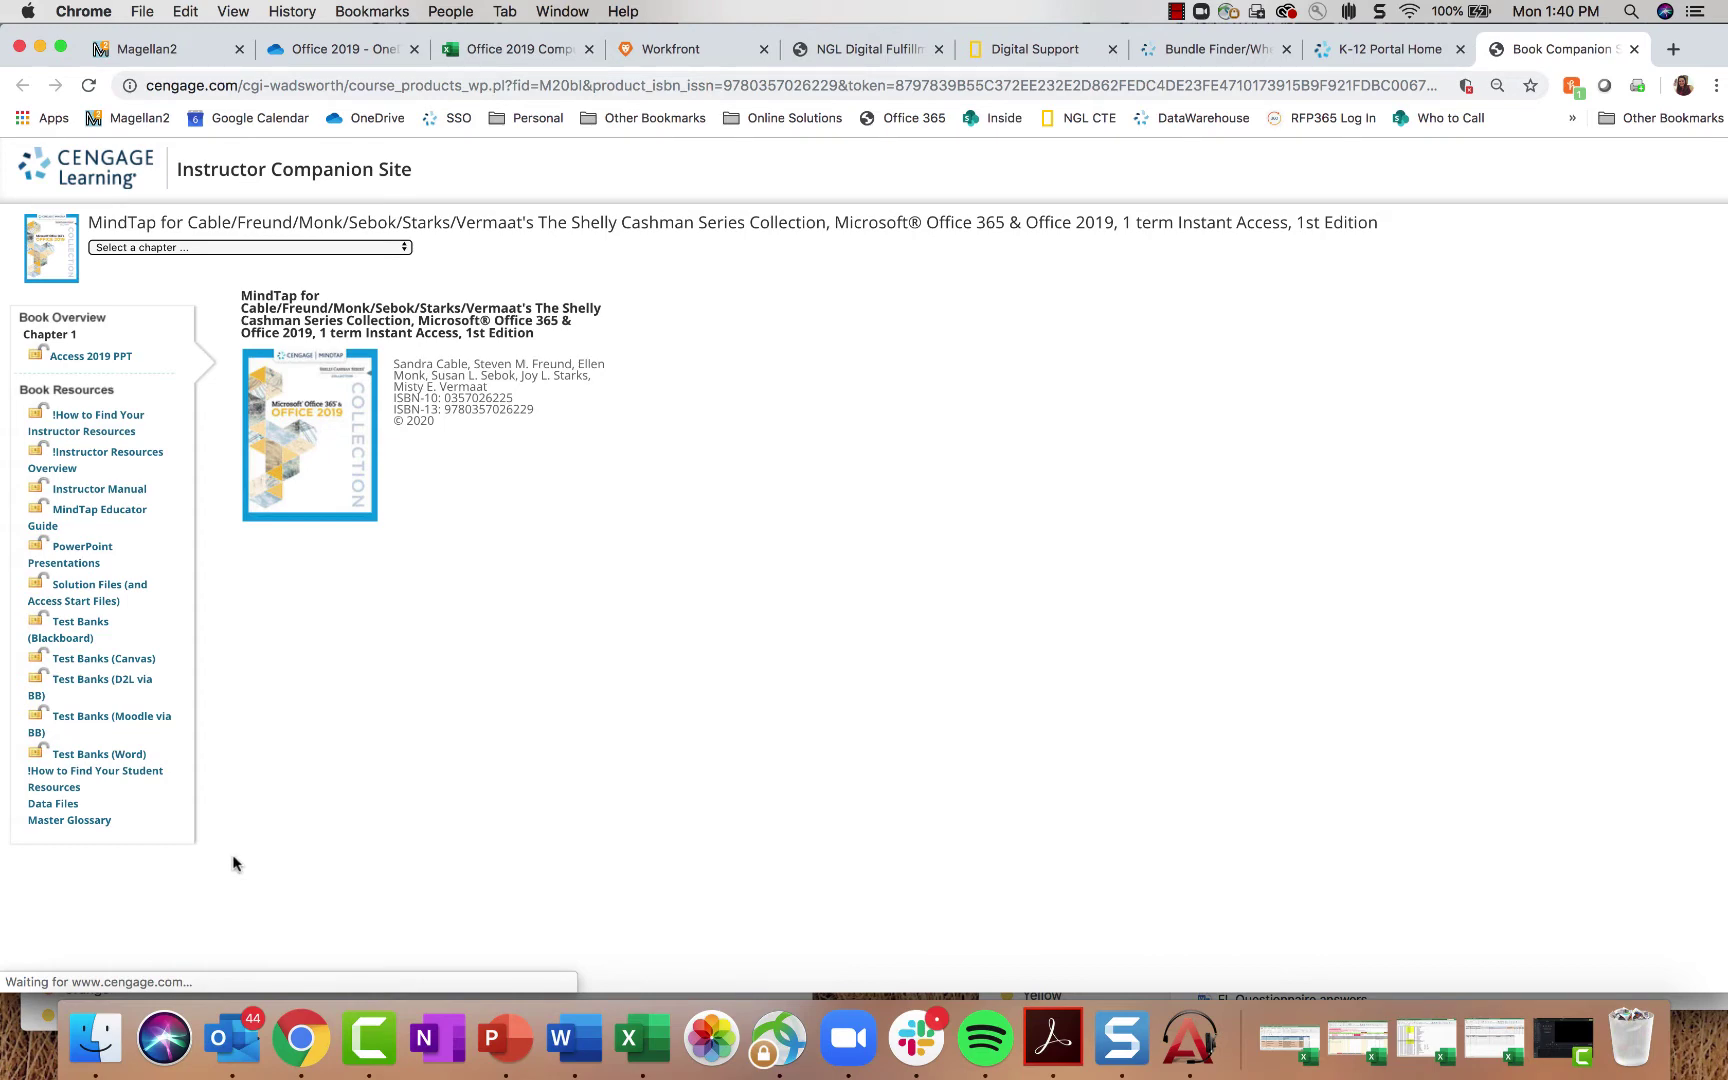
scroll(417, 722, down, 5)
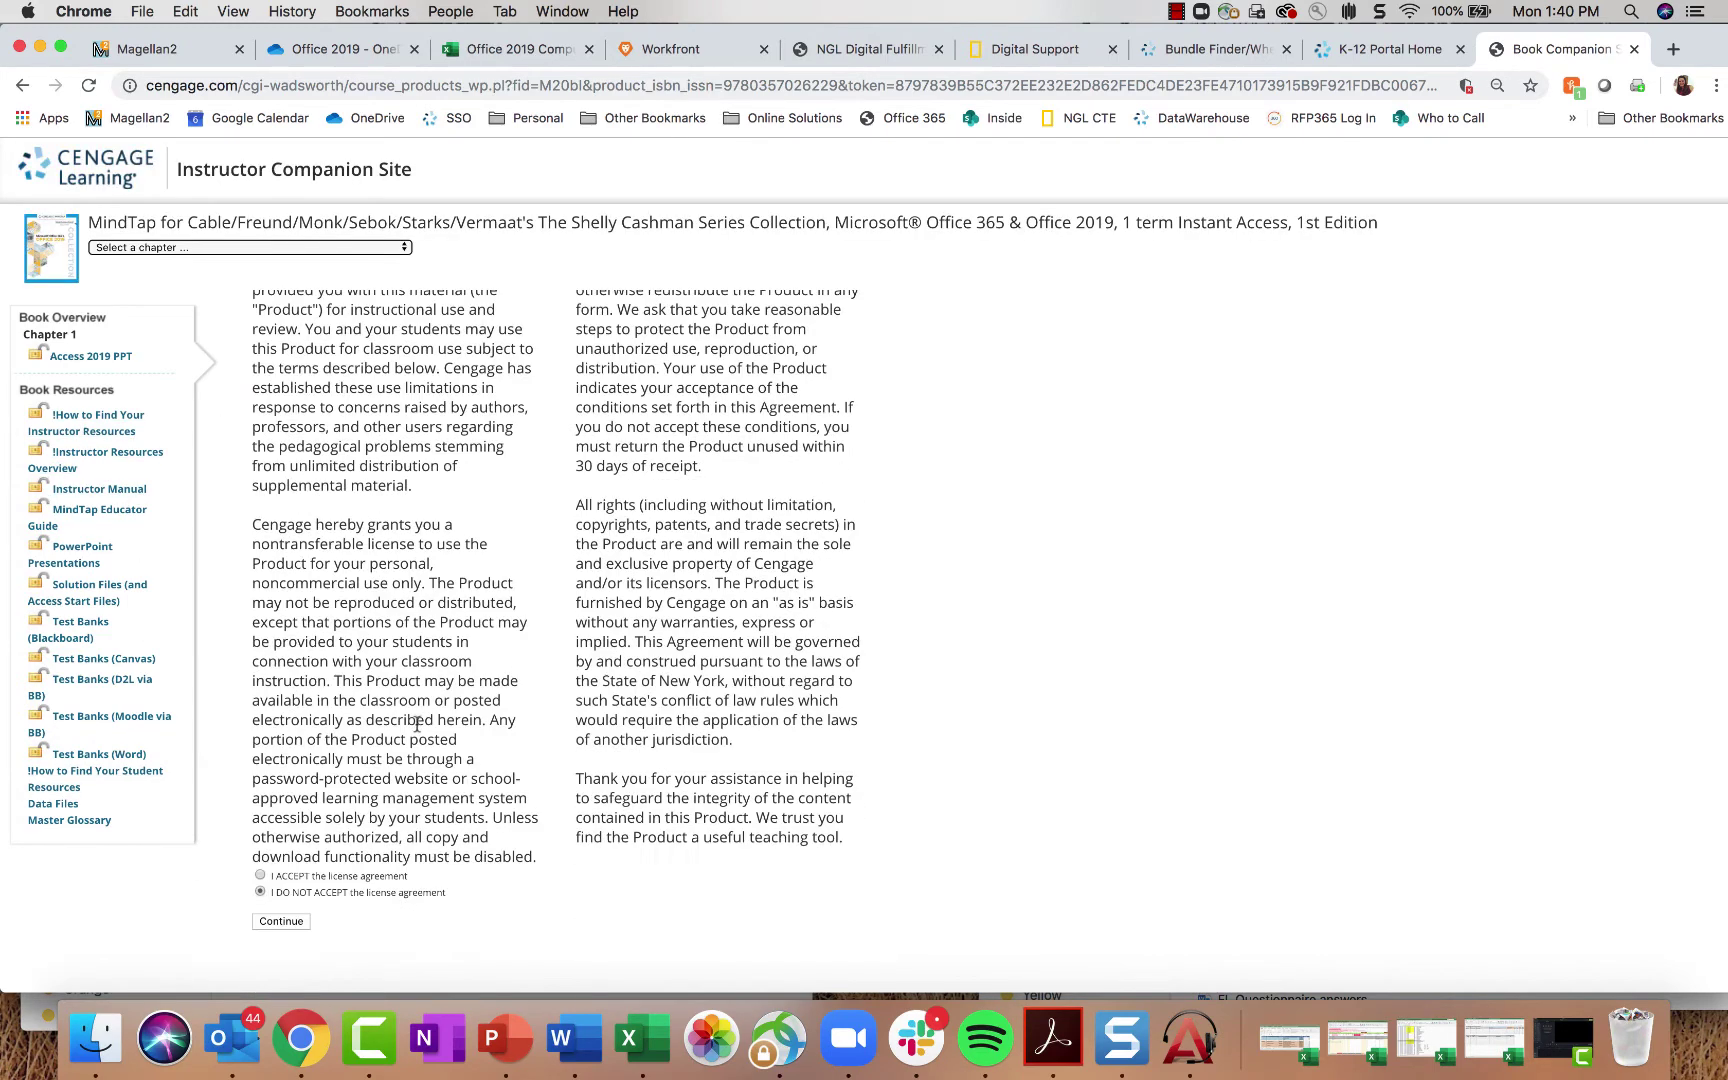
click(260, 876)
click(280, 930)
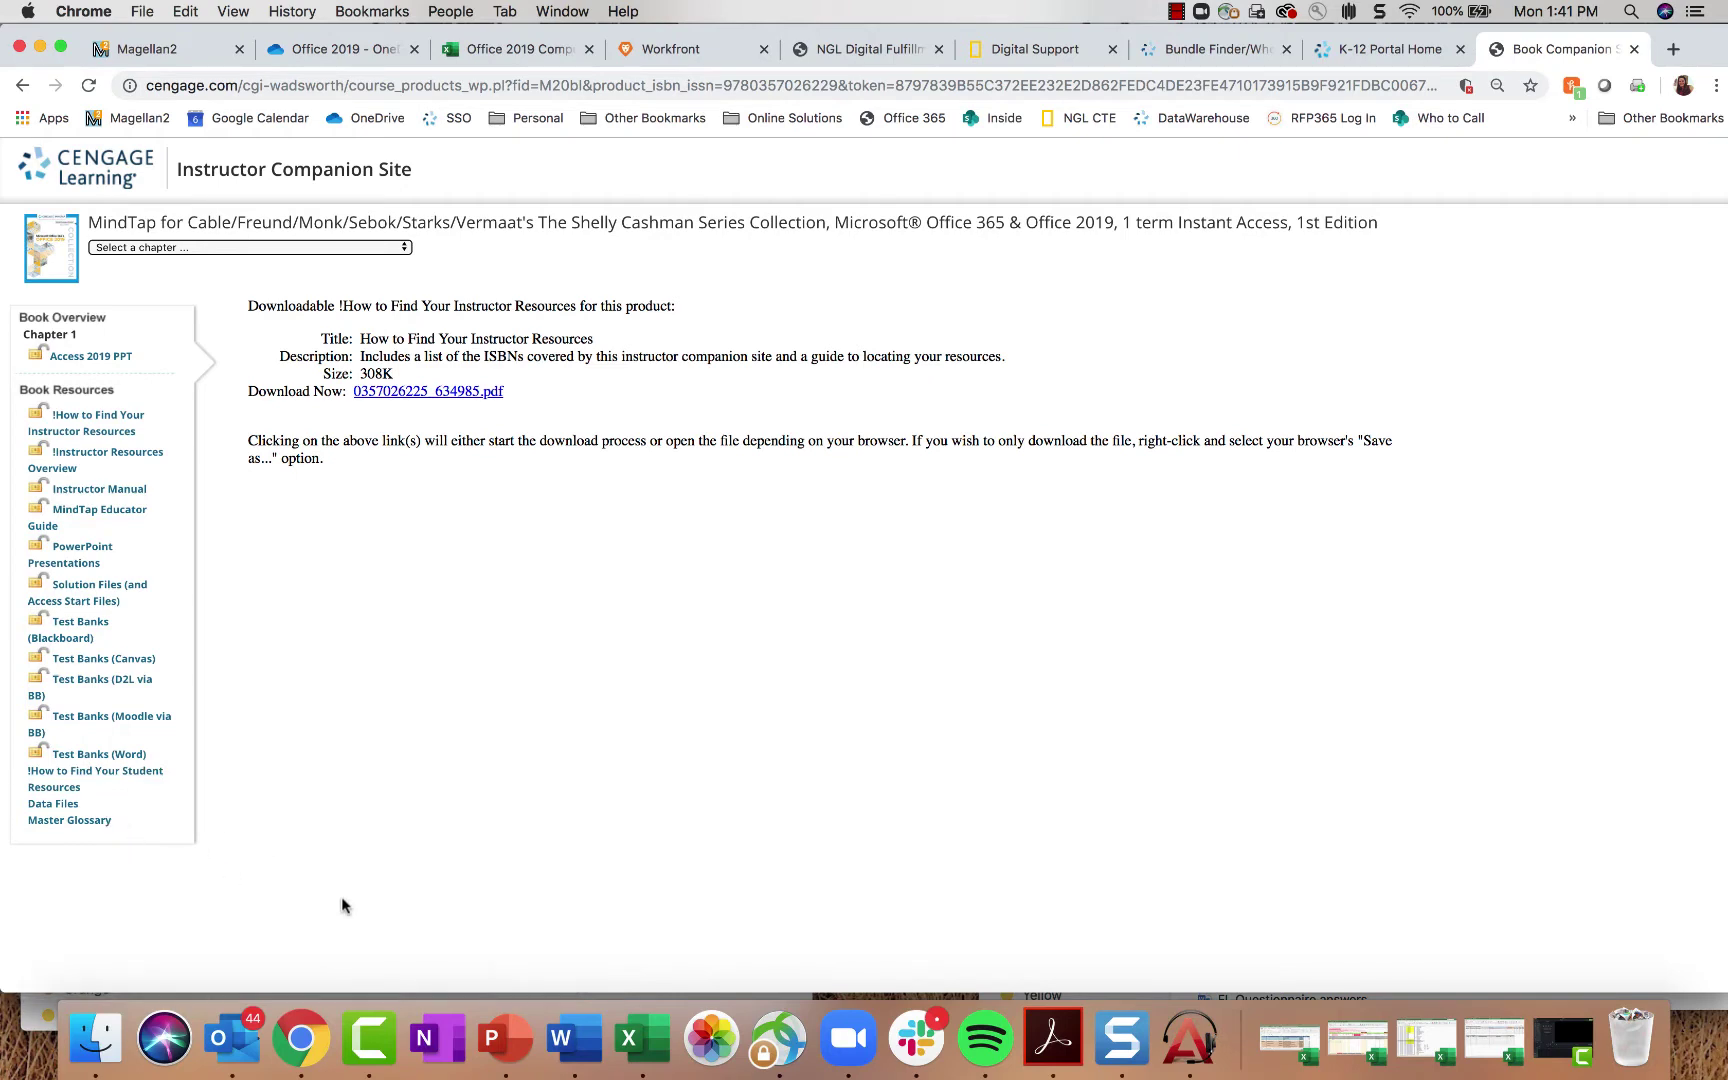
right_click(443, 393)
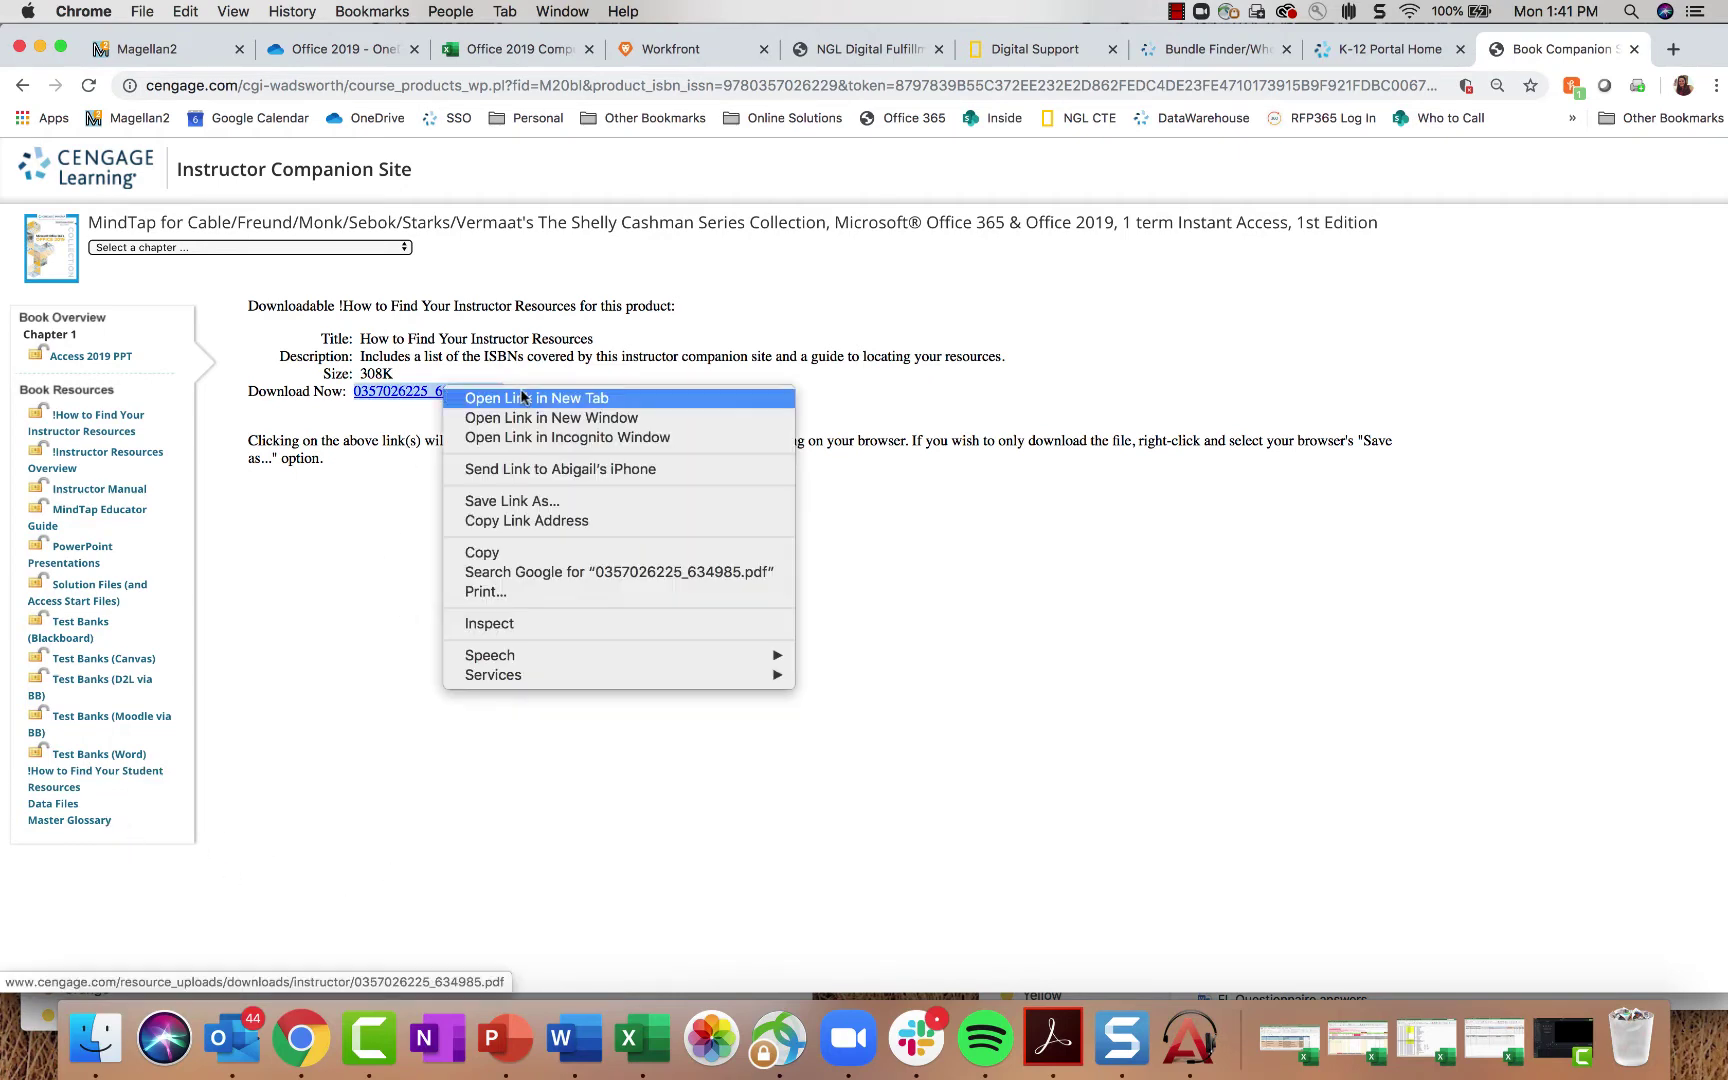
click(520, 396)
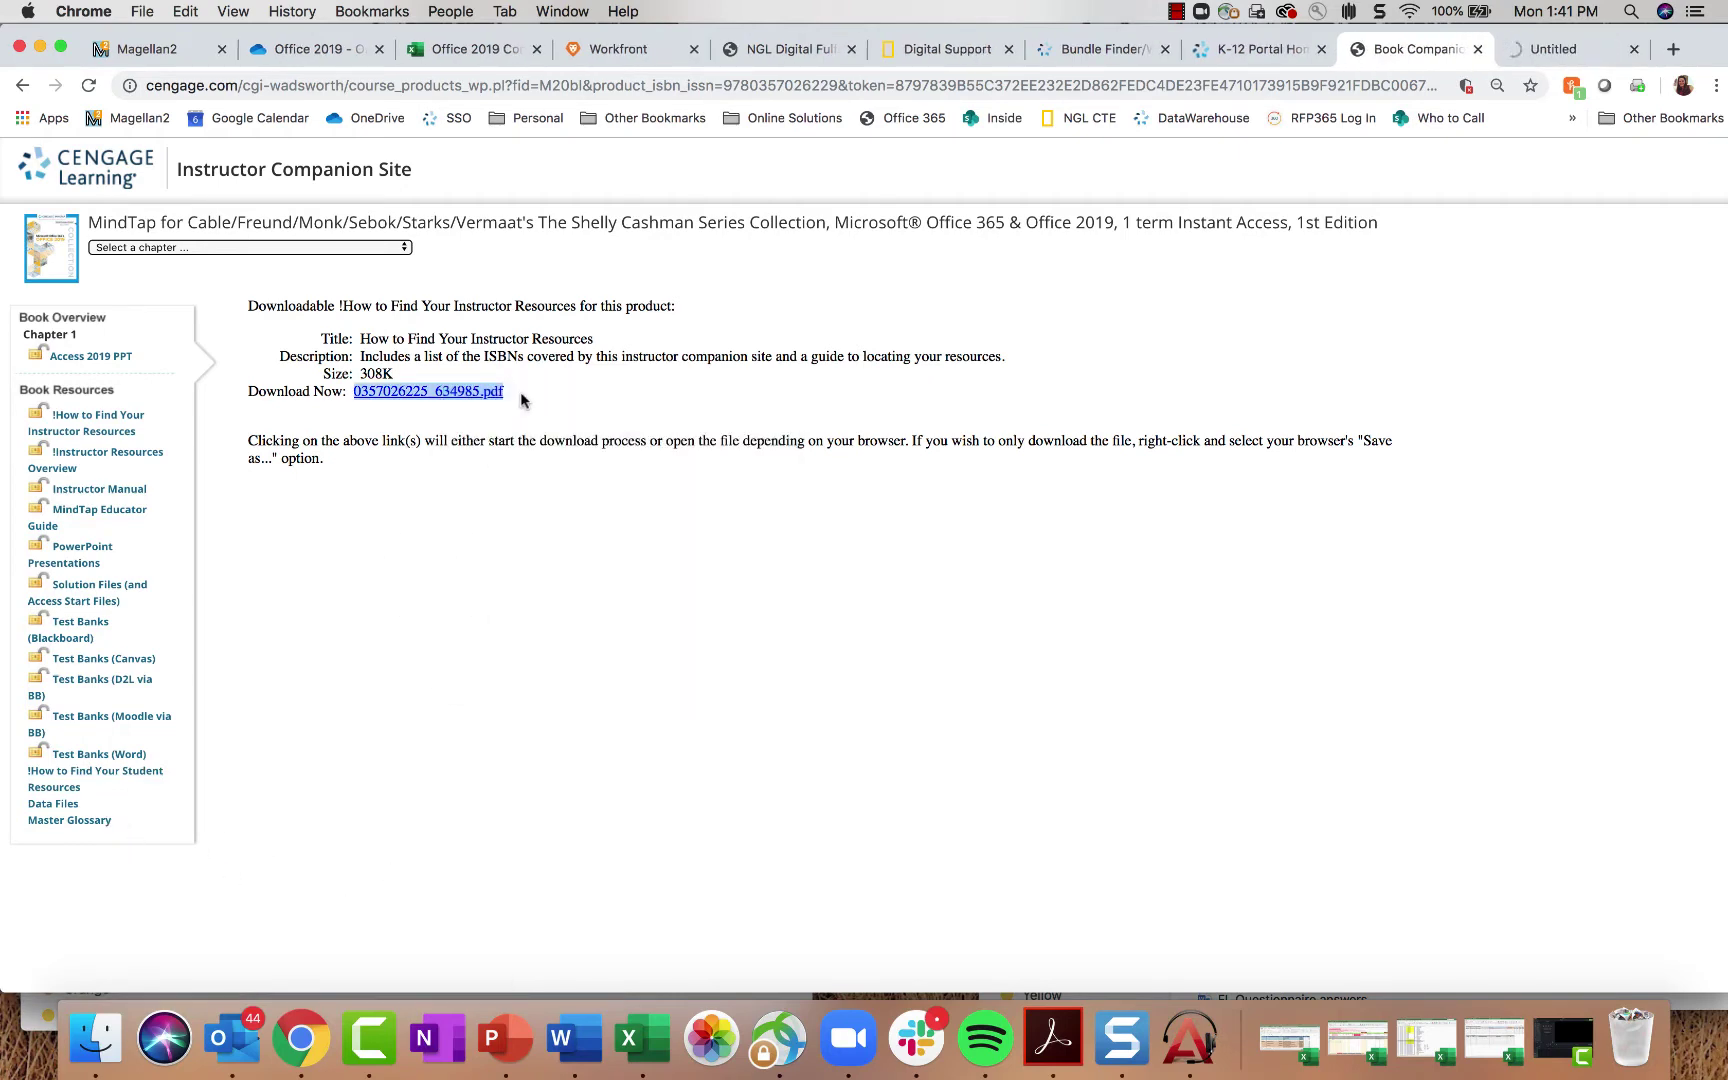
Step: Return to the K-12 Portal home page and launch the Shelly Cashman Collection 2019 with Student Data course
click(1262, 49)
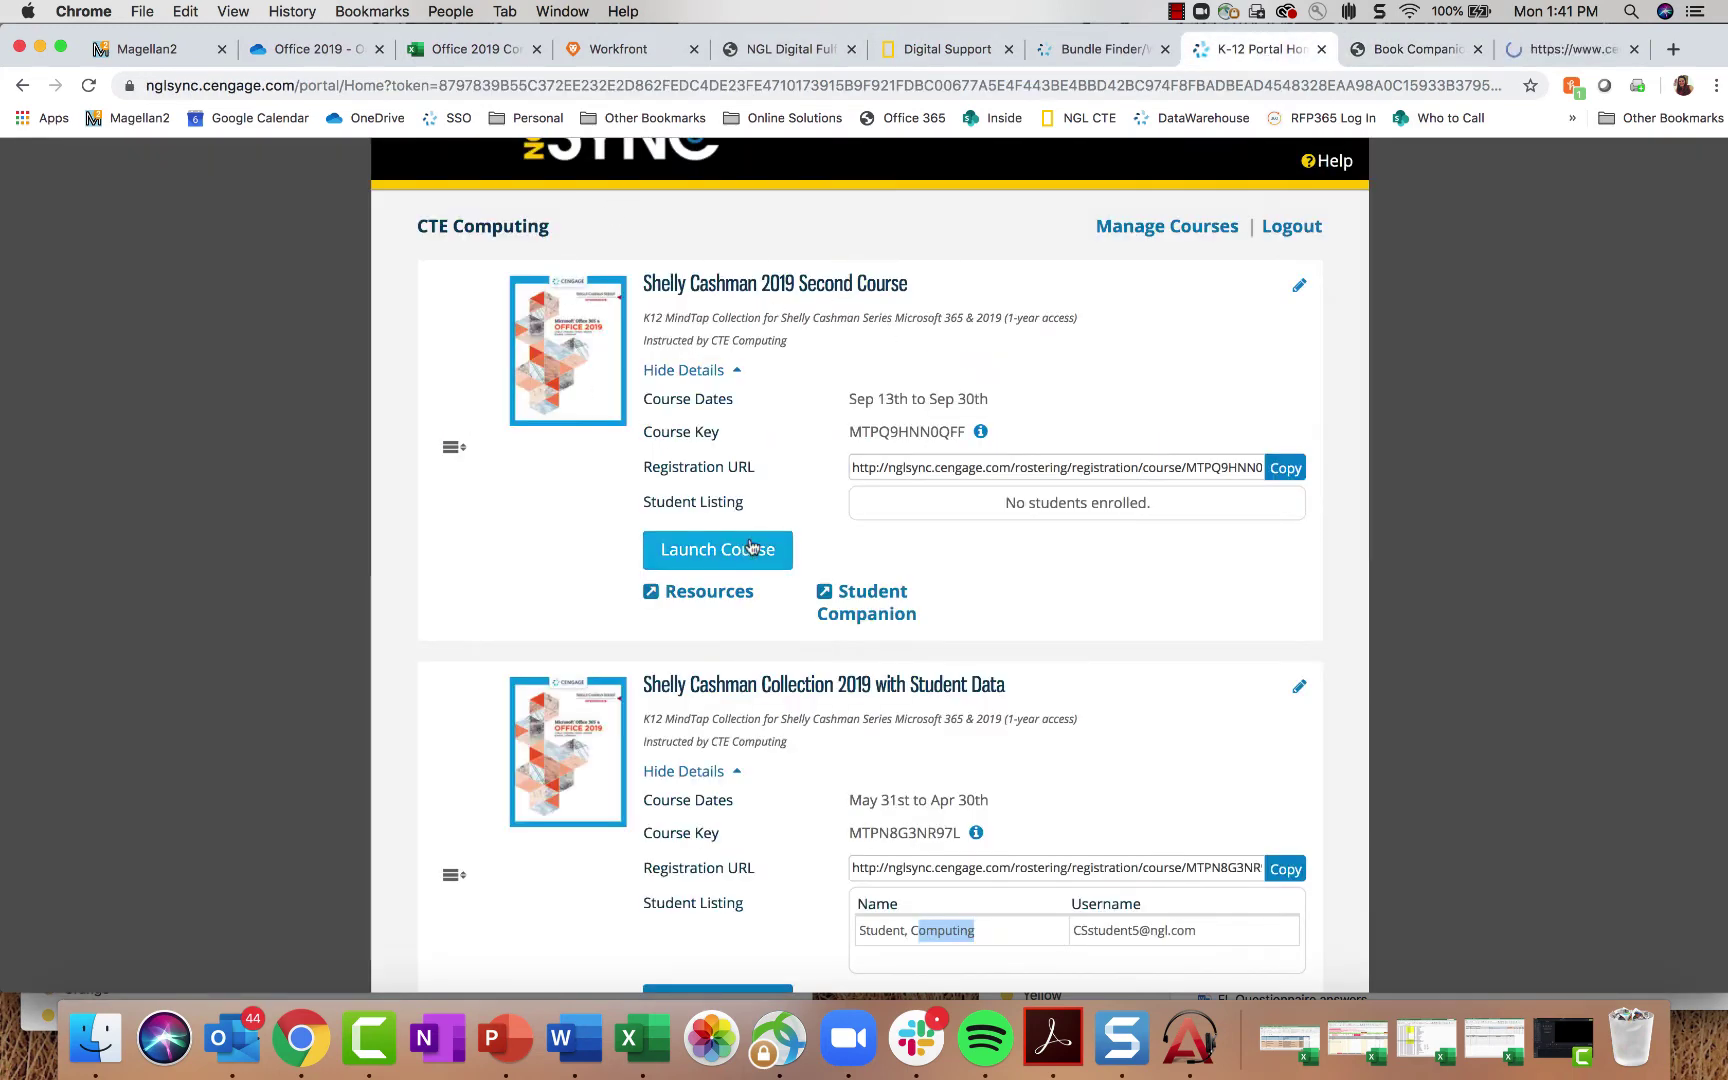
scroll(895, 556, down, 3)
scroll(897, 554, down, 3)
scroll(856, 544, up, 2)
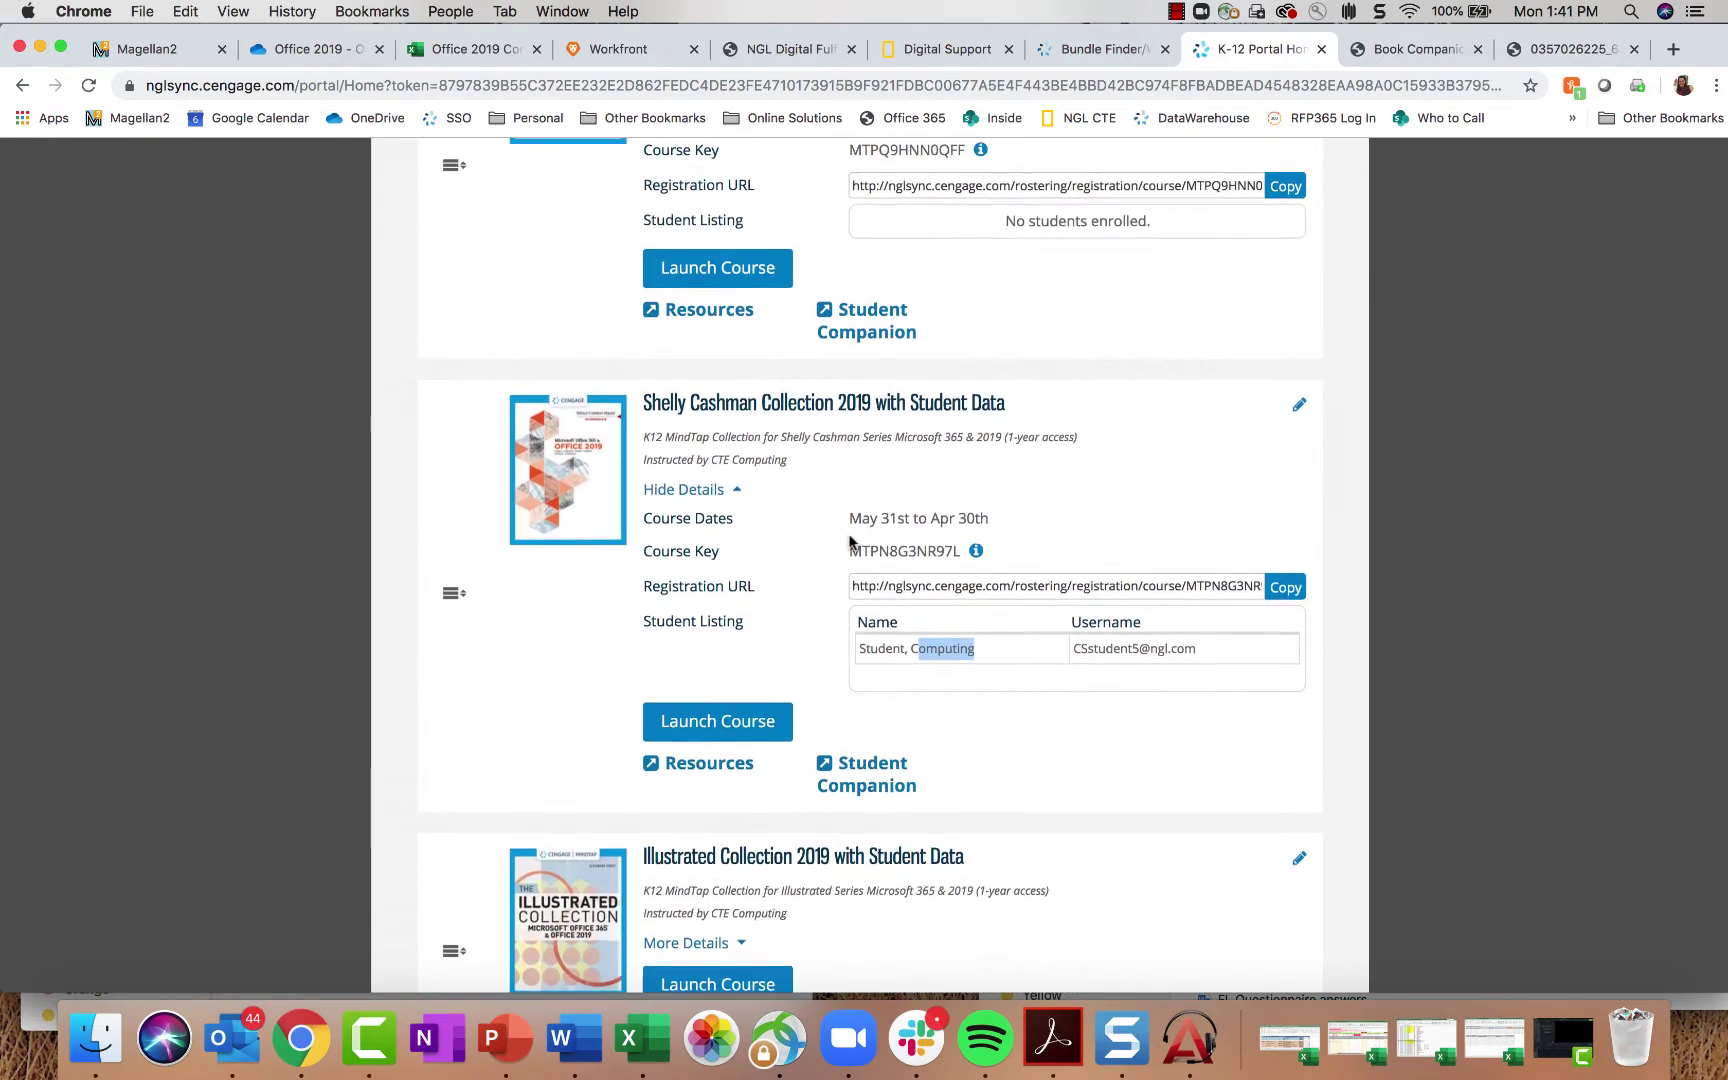
scroll(716, 302, up, 2)
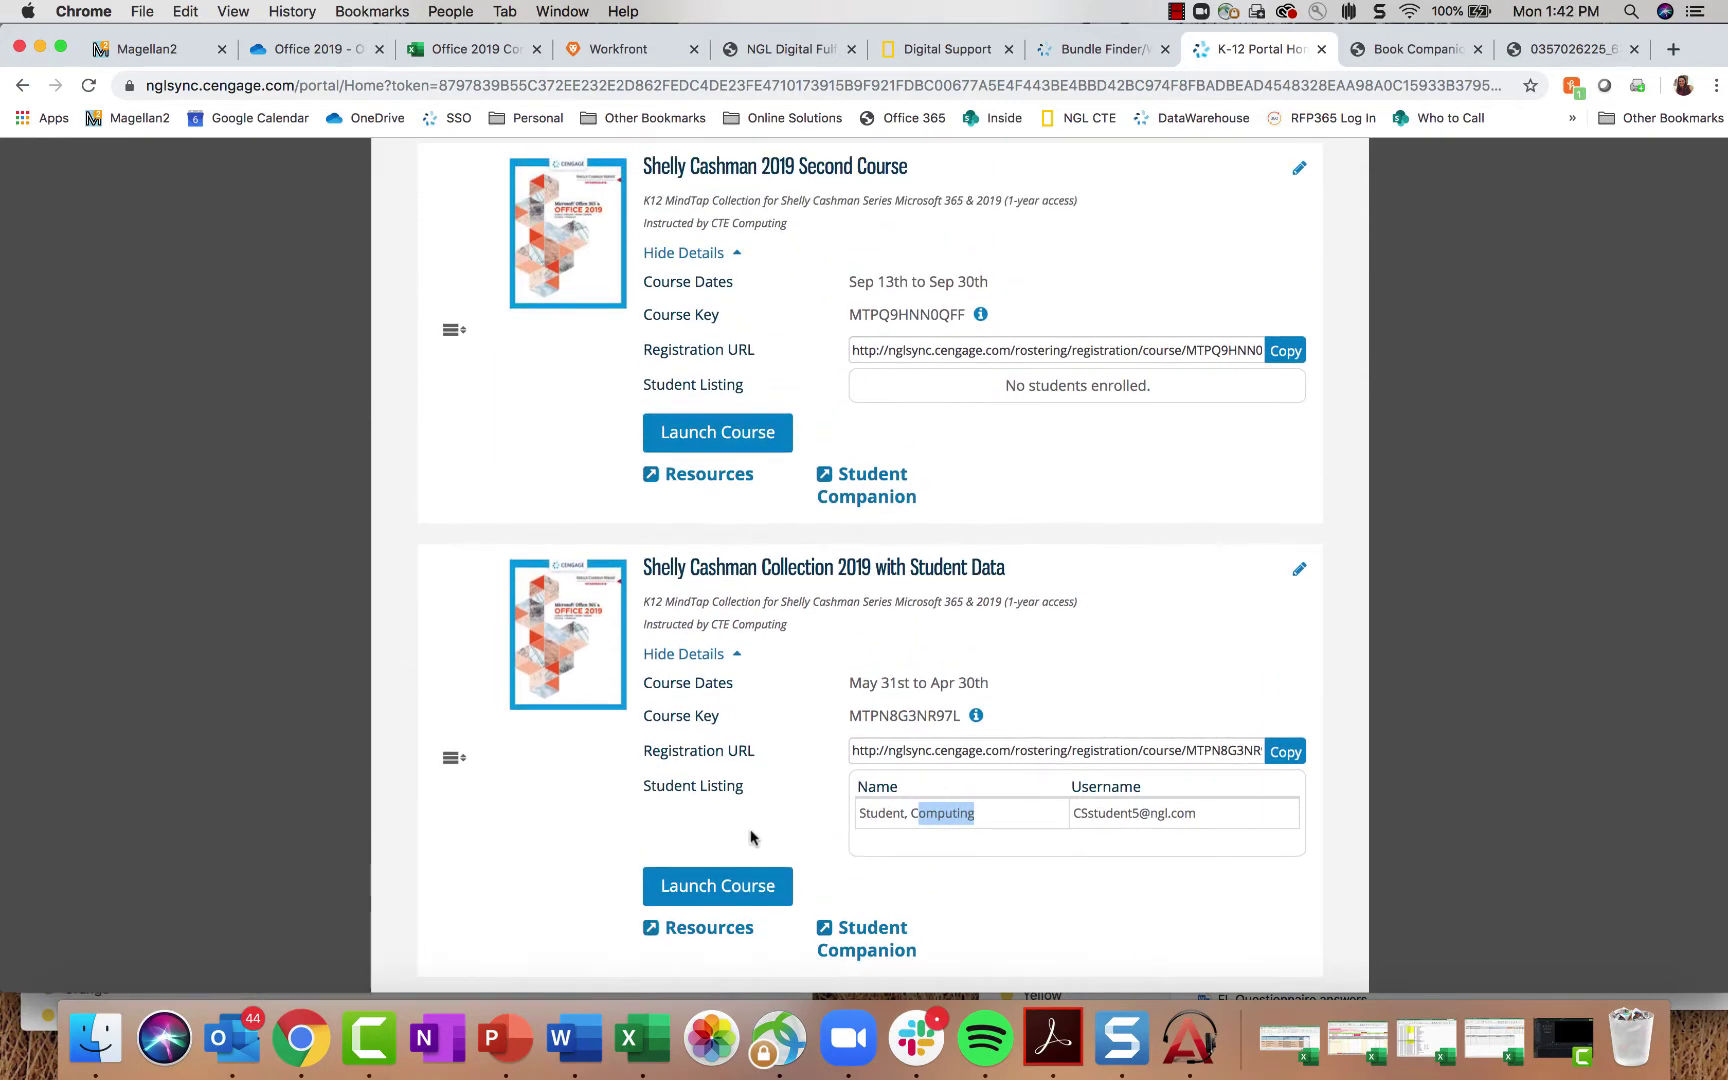
scroll(748, 830, down, 4)
click(706, 578)
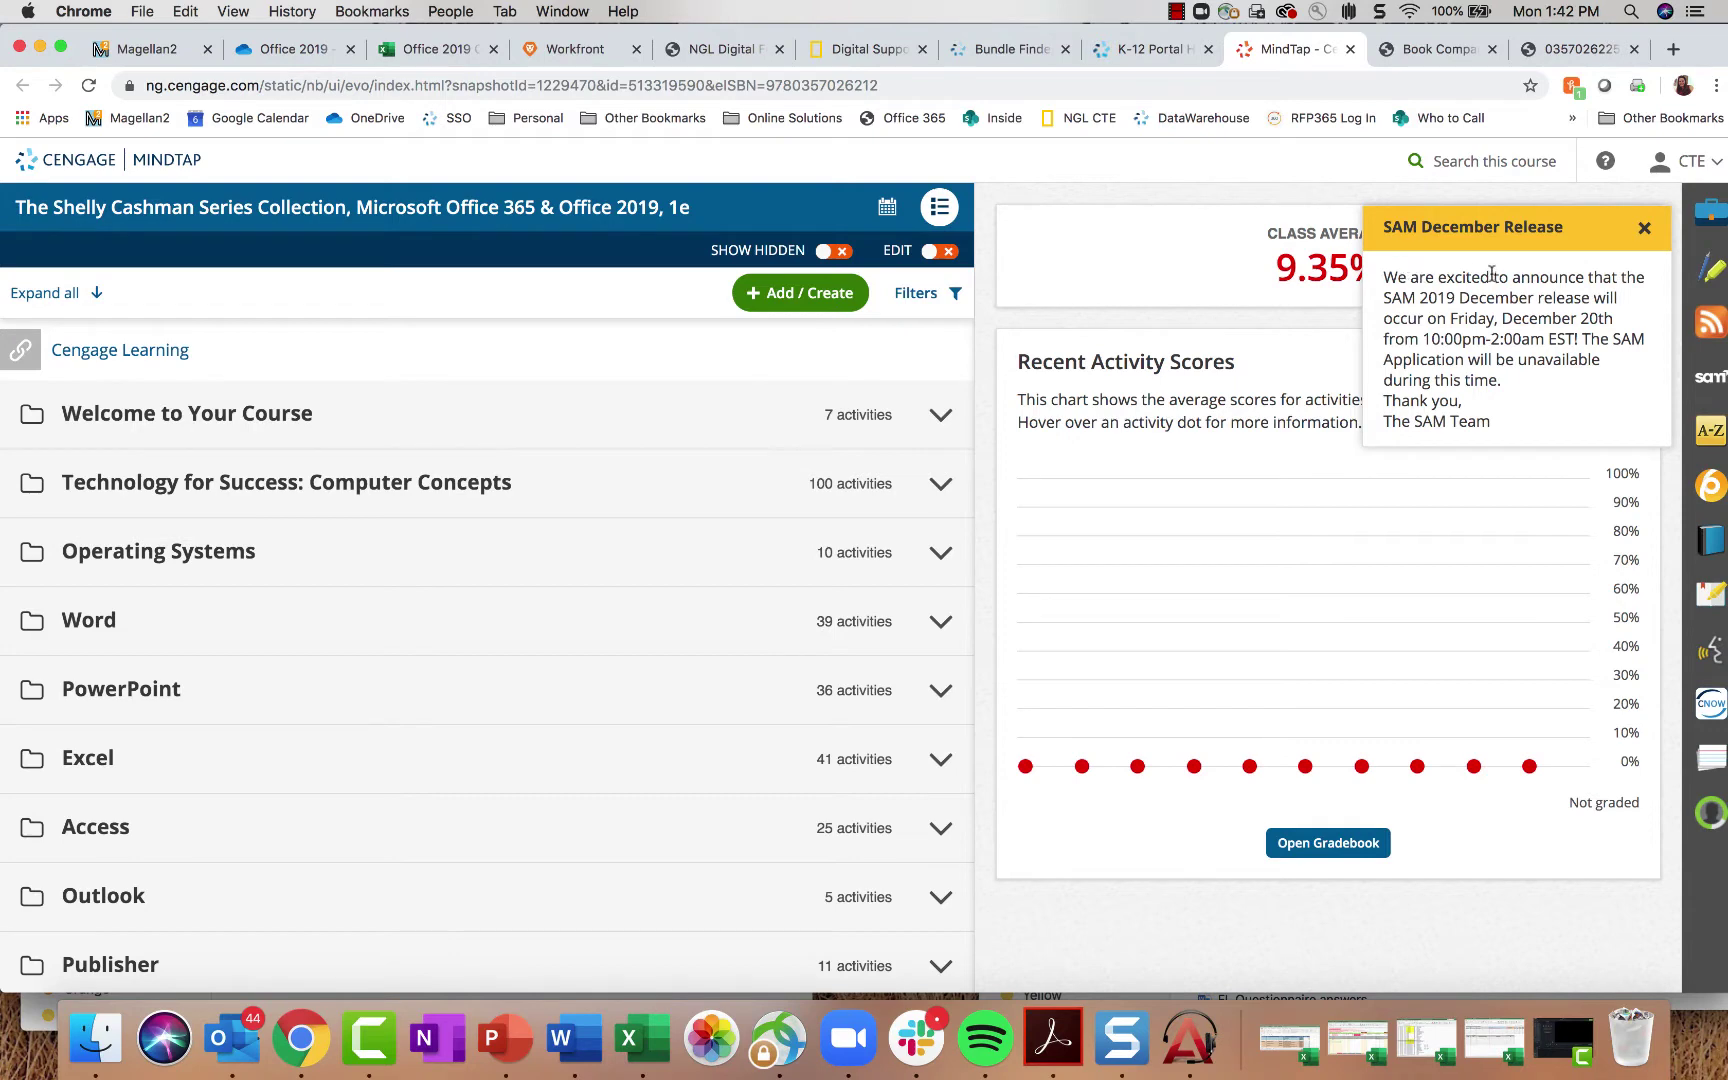
Step: Read the SAM December Release announcement, including the outage hours, and dismiss it
drag(1393, 278, 1521, 421)
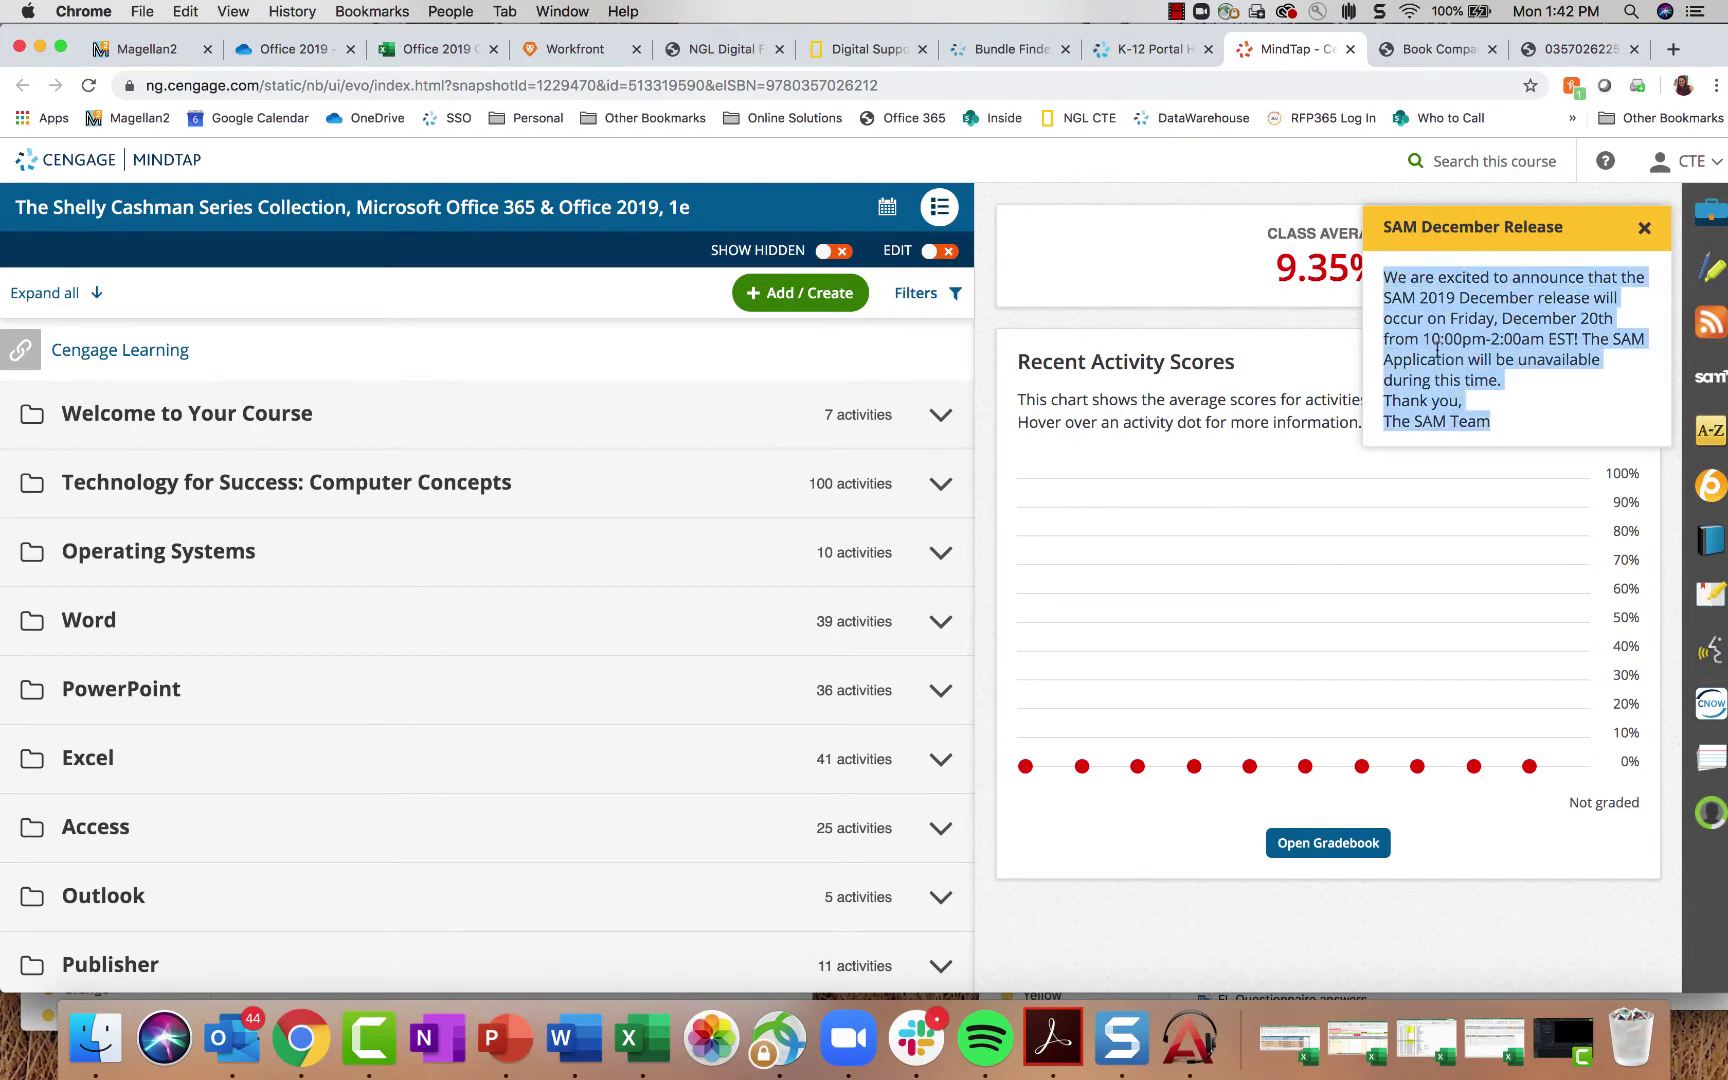
drag(1431, 340, 1543, 342)
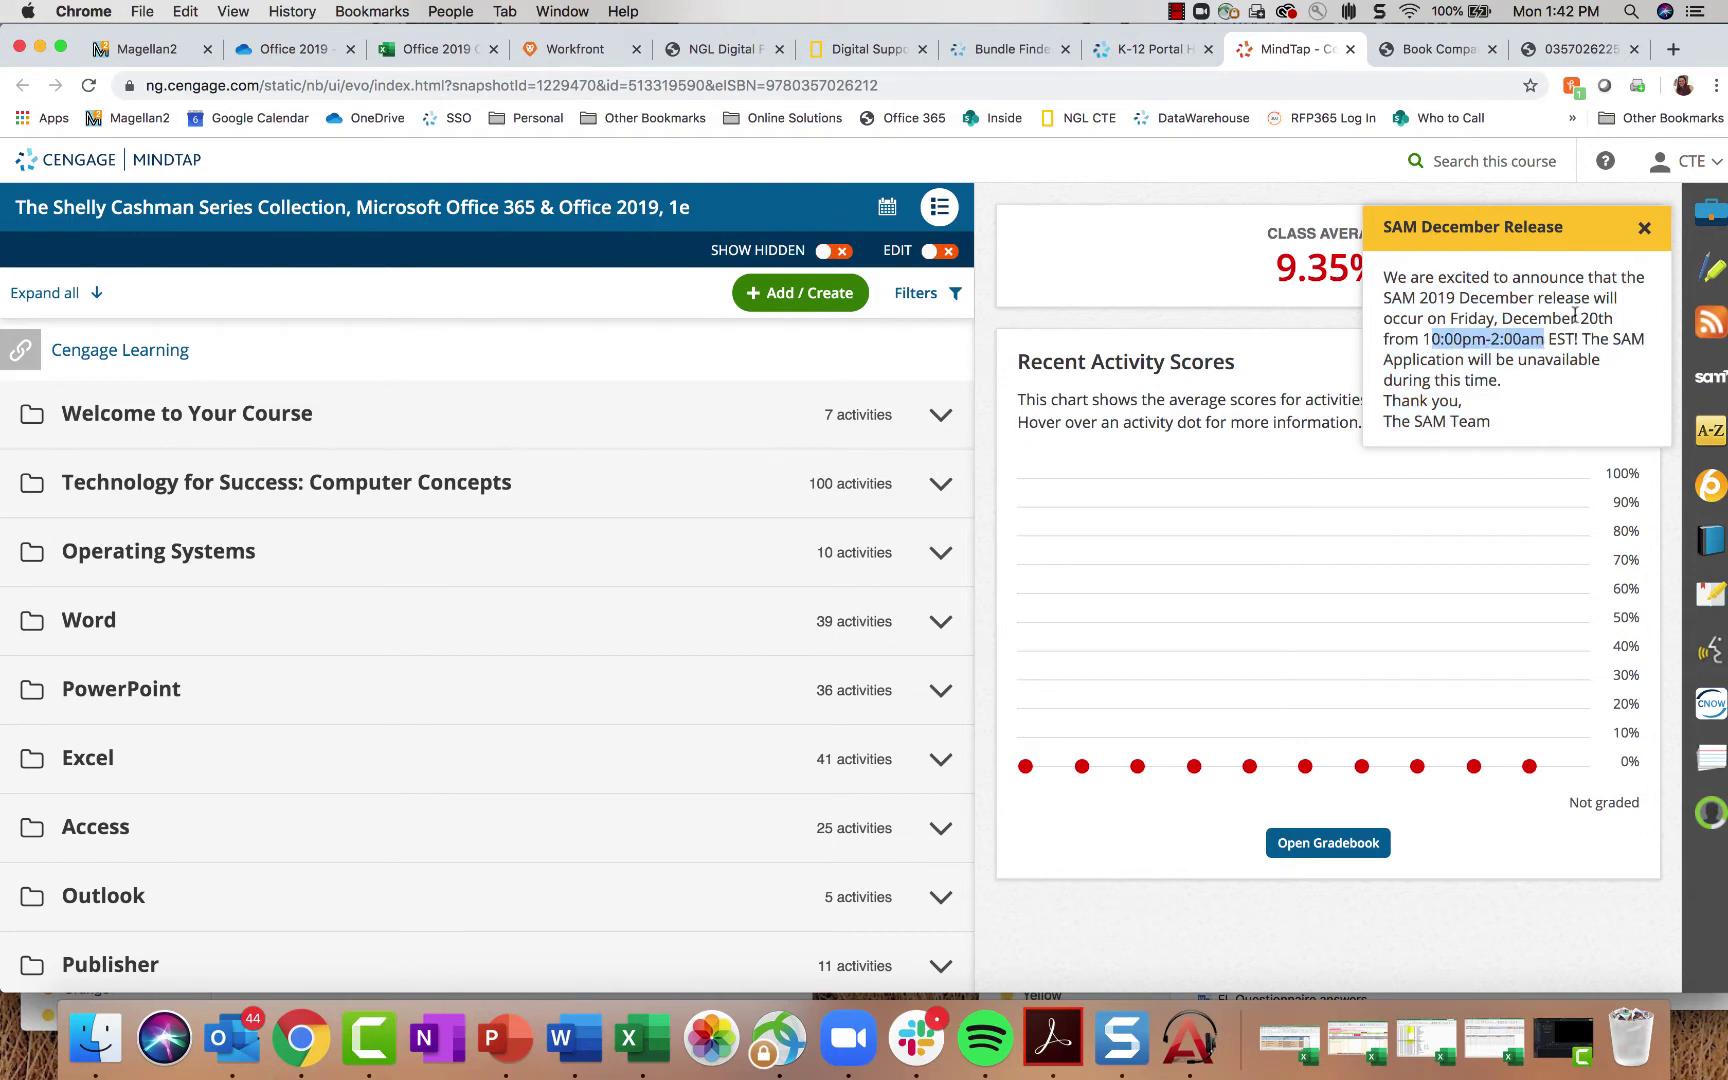
click(1645, 228)
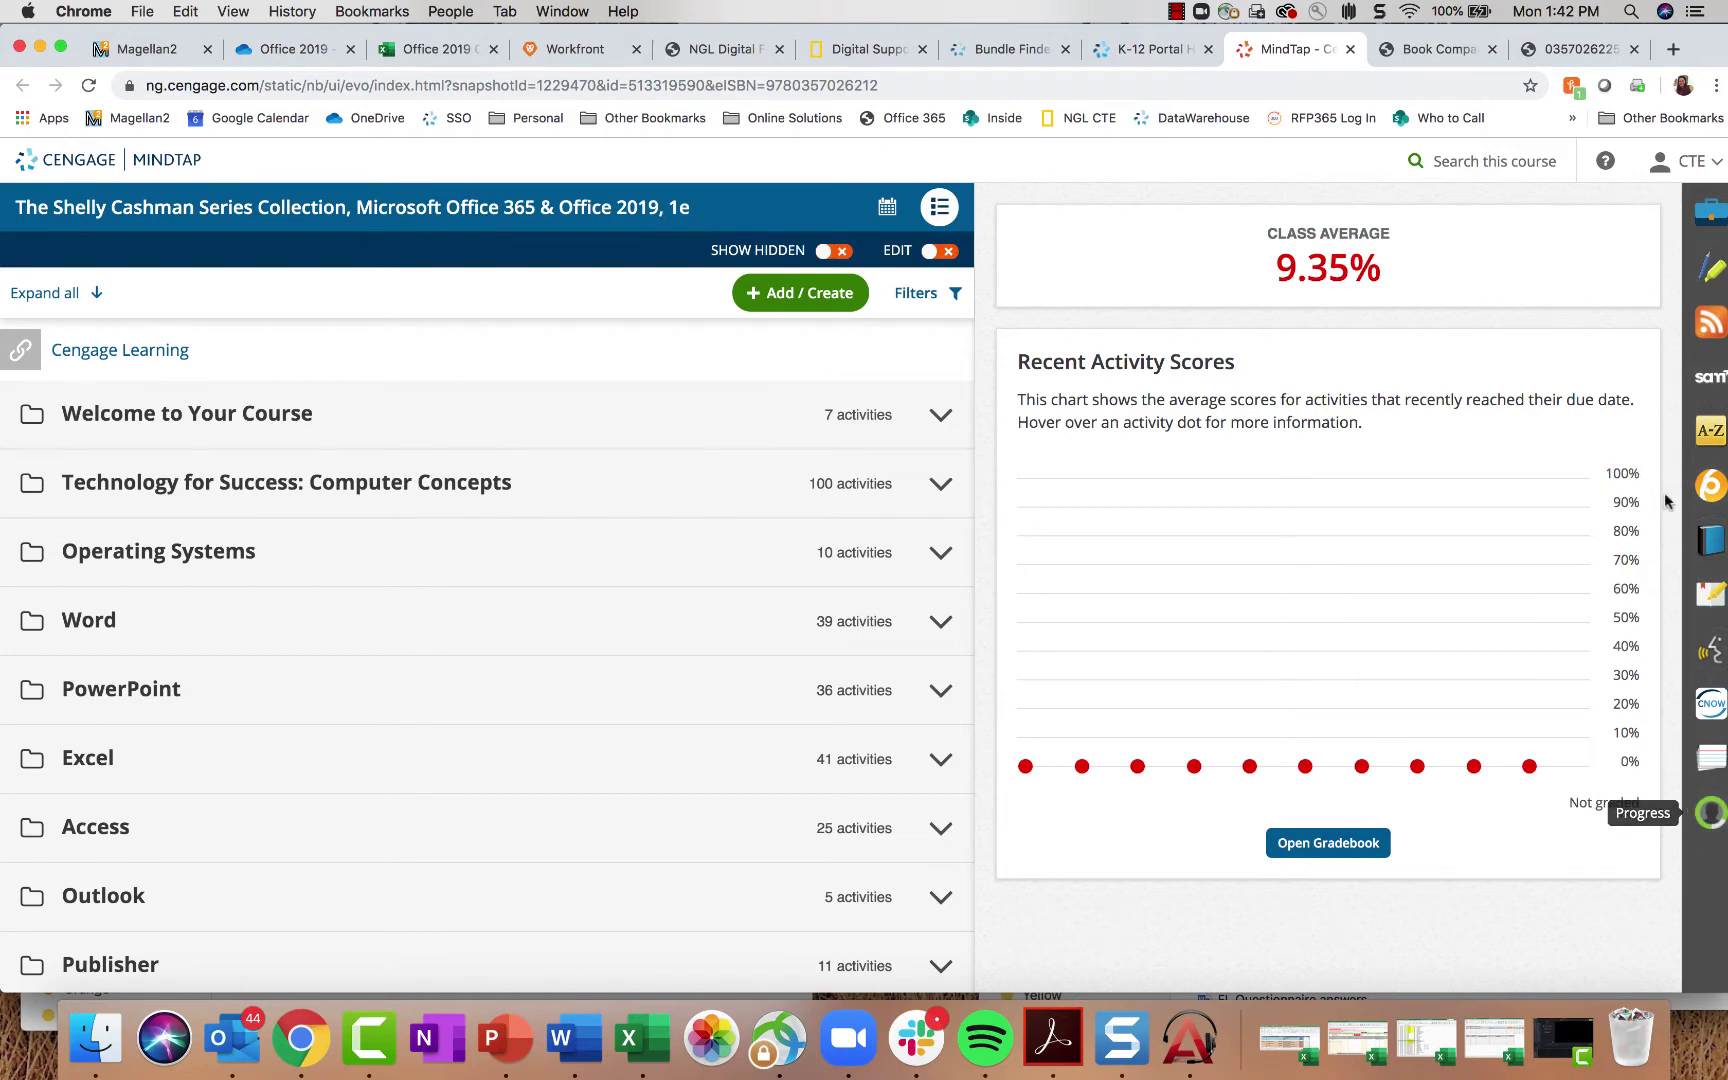
Step: Examine the Recent Activity Scores chart and the list of unit folders in the MindTap course
mouse_move(1250, 766)
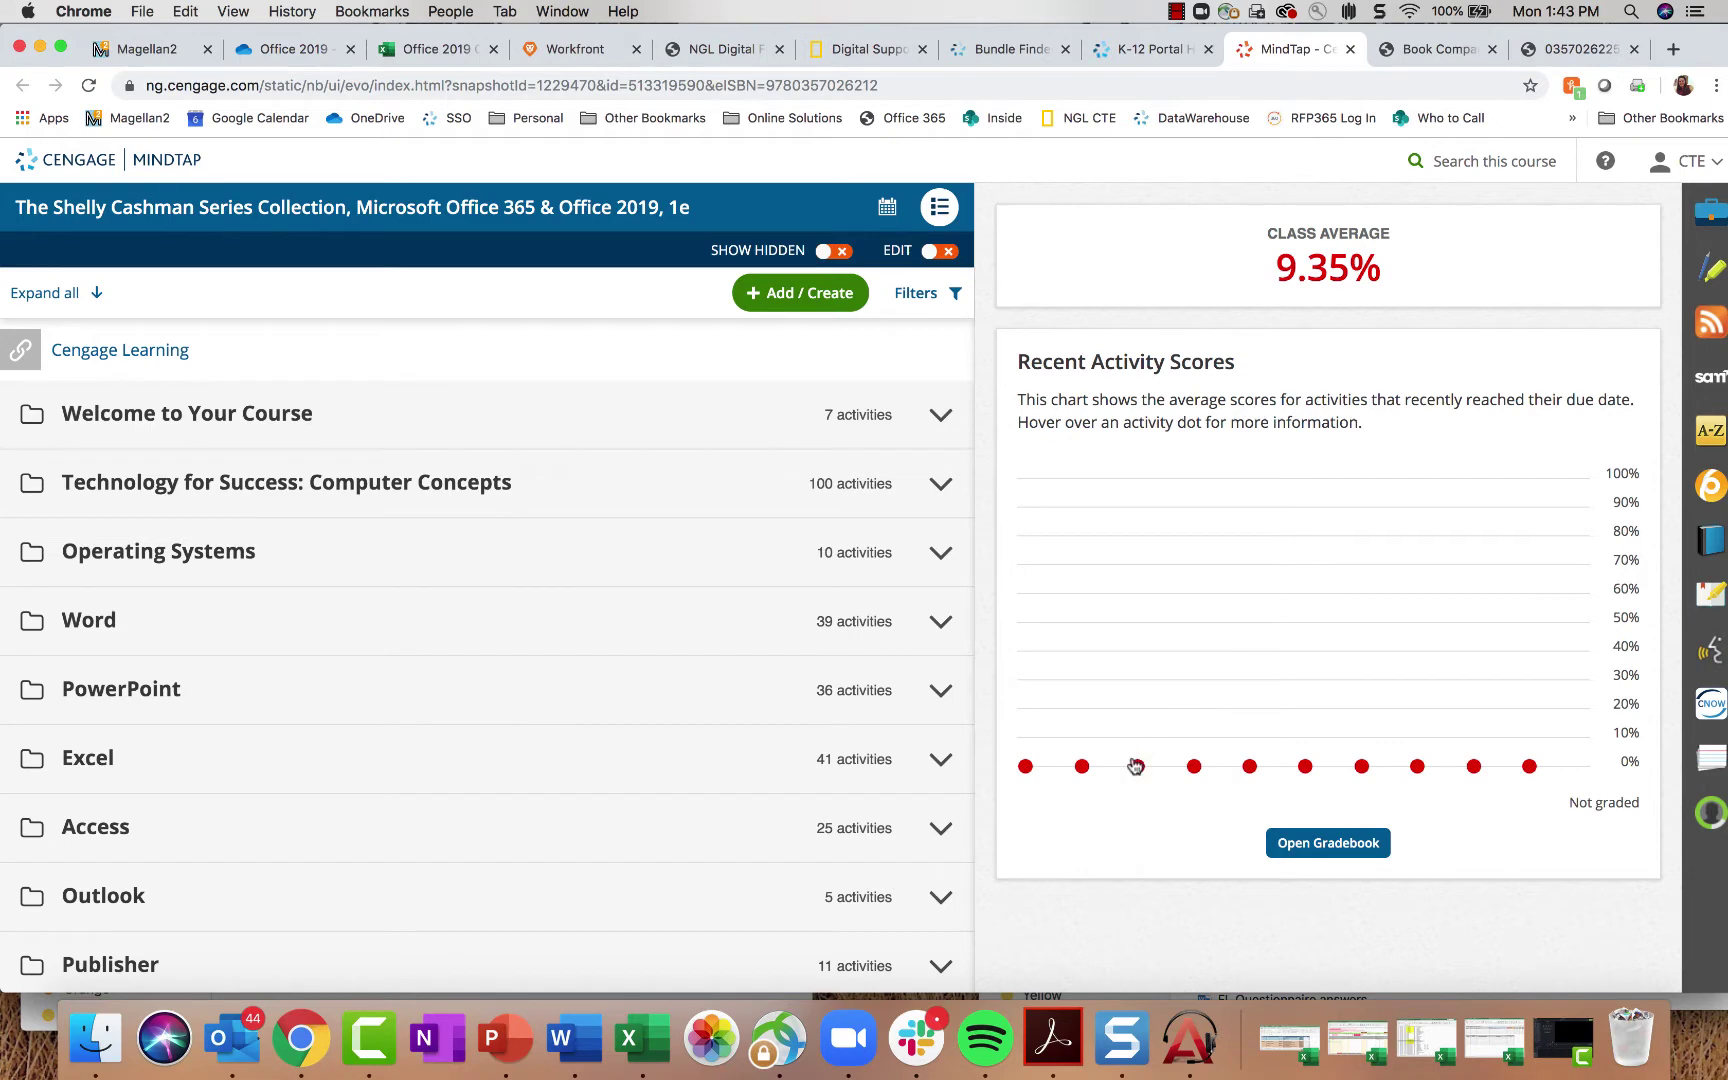
mouse_move(1195, 770)
scroll(262, 768, down, 2)
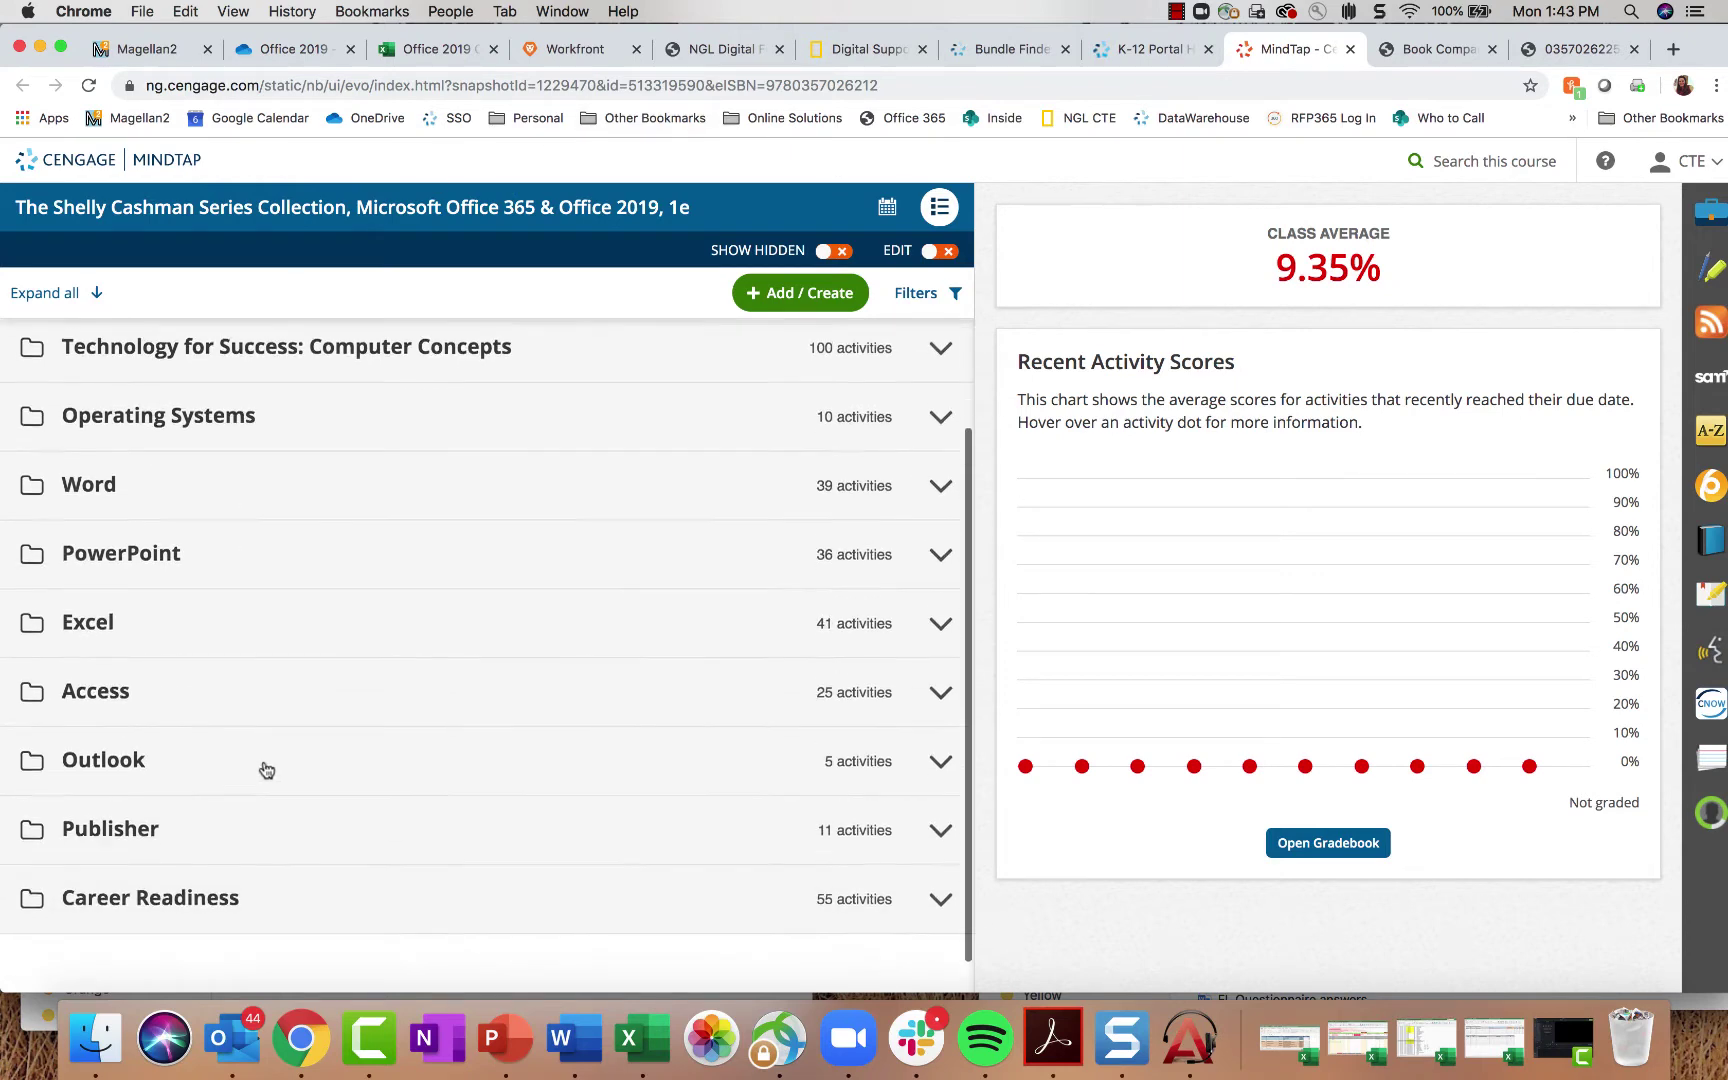
scroll(262, 768, up, 2)
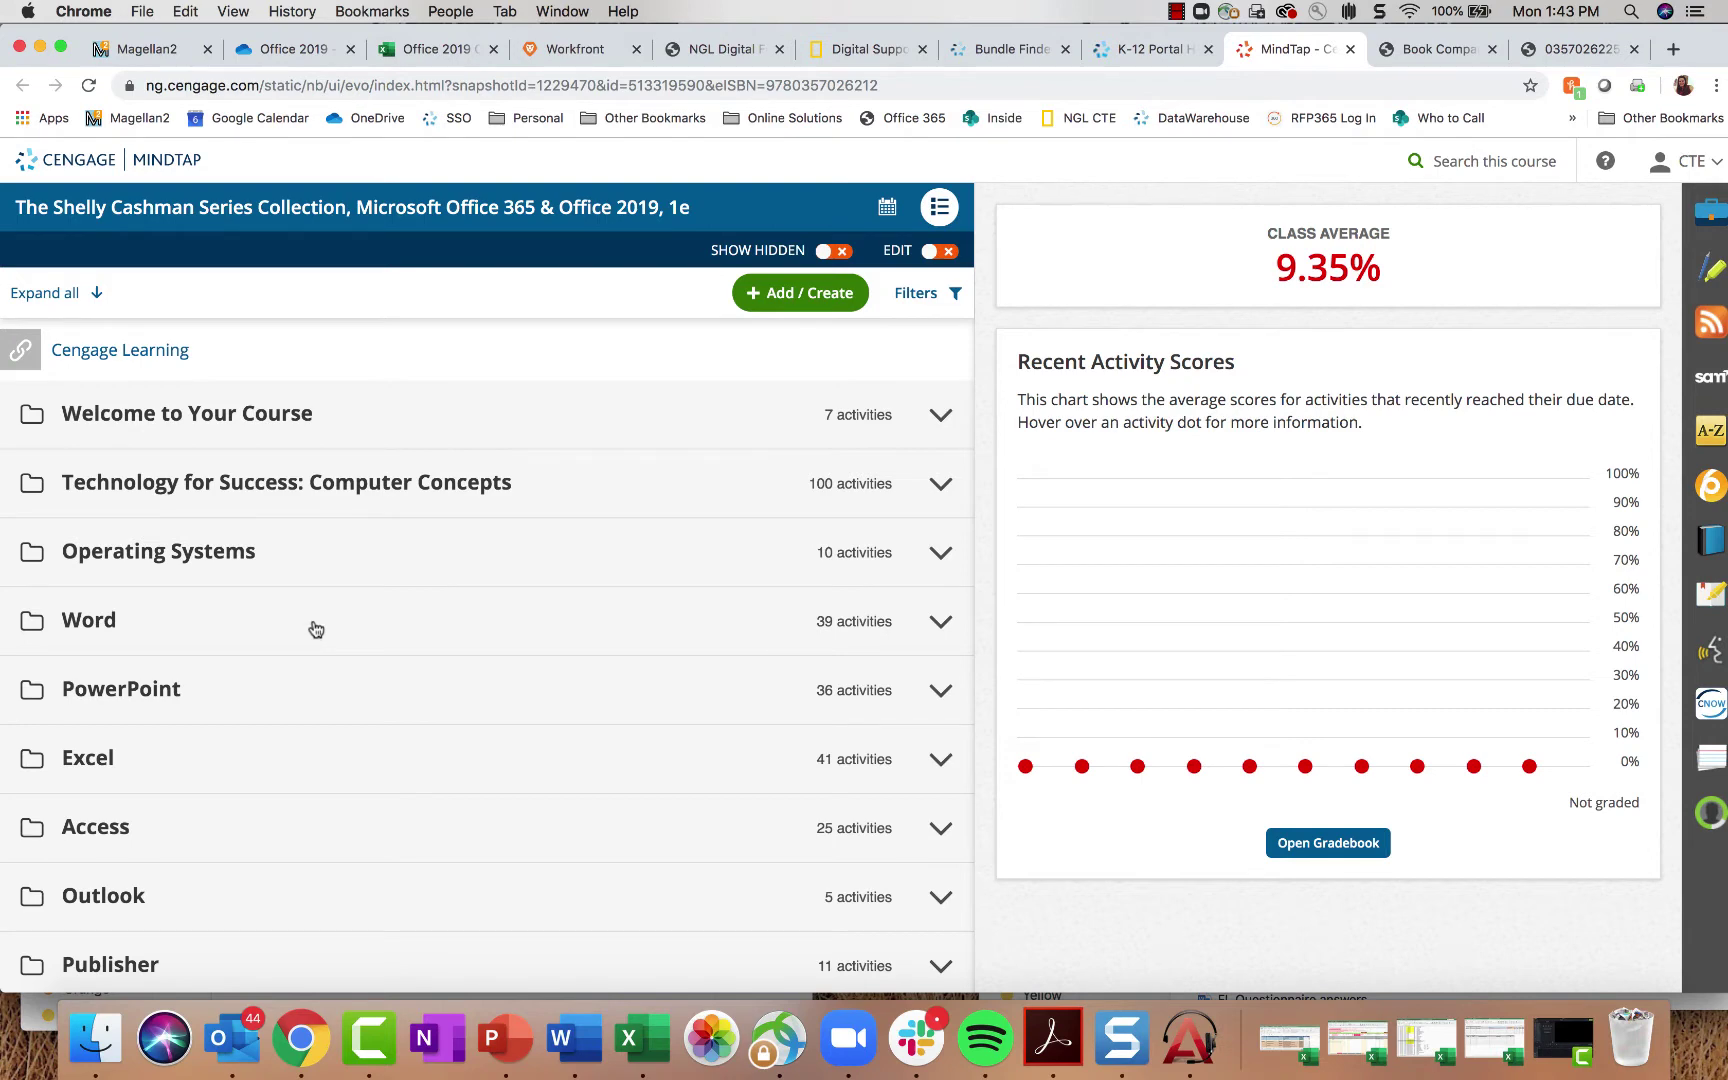
scroll(314, 626, down, 3)
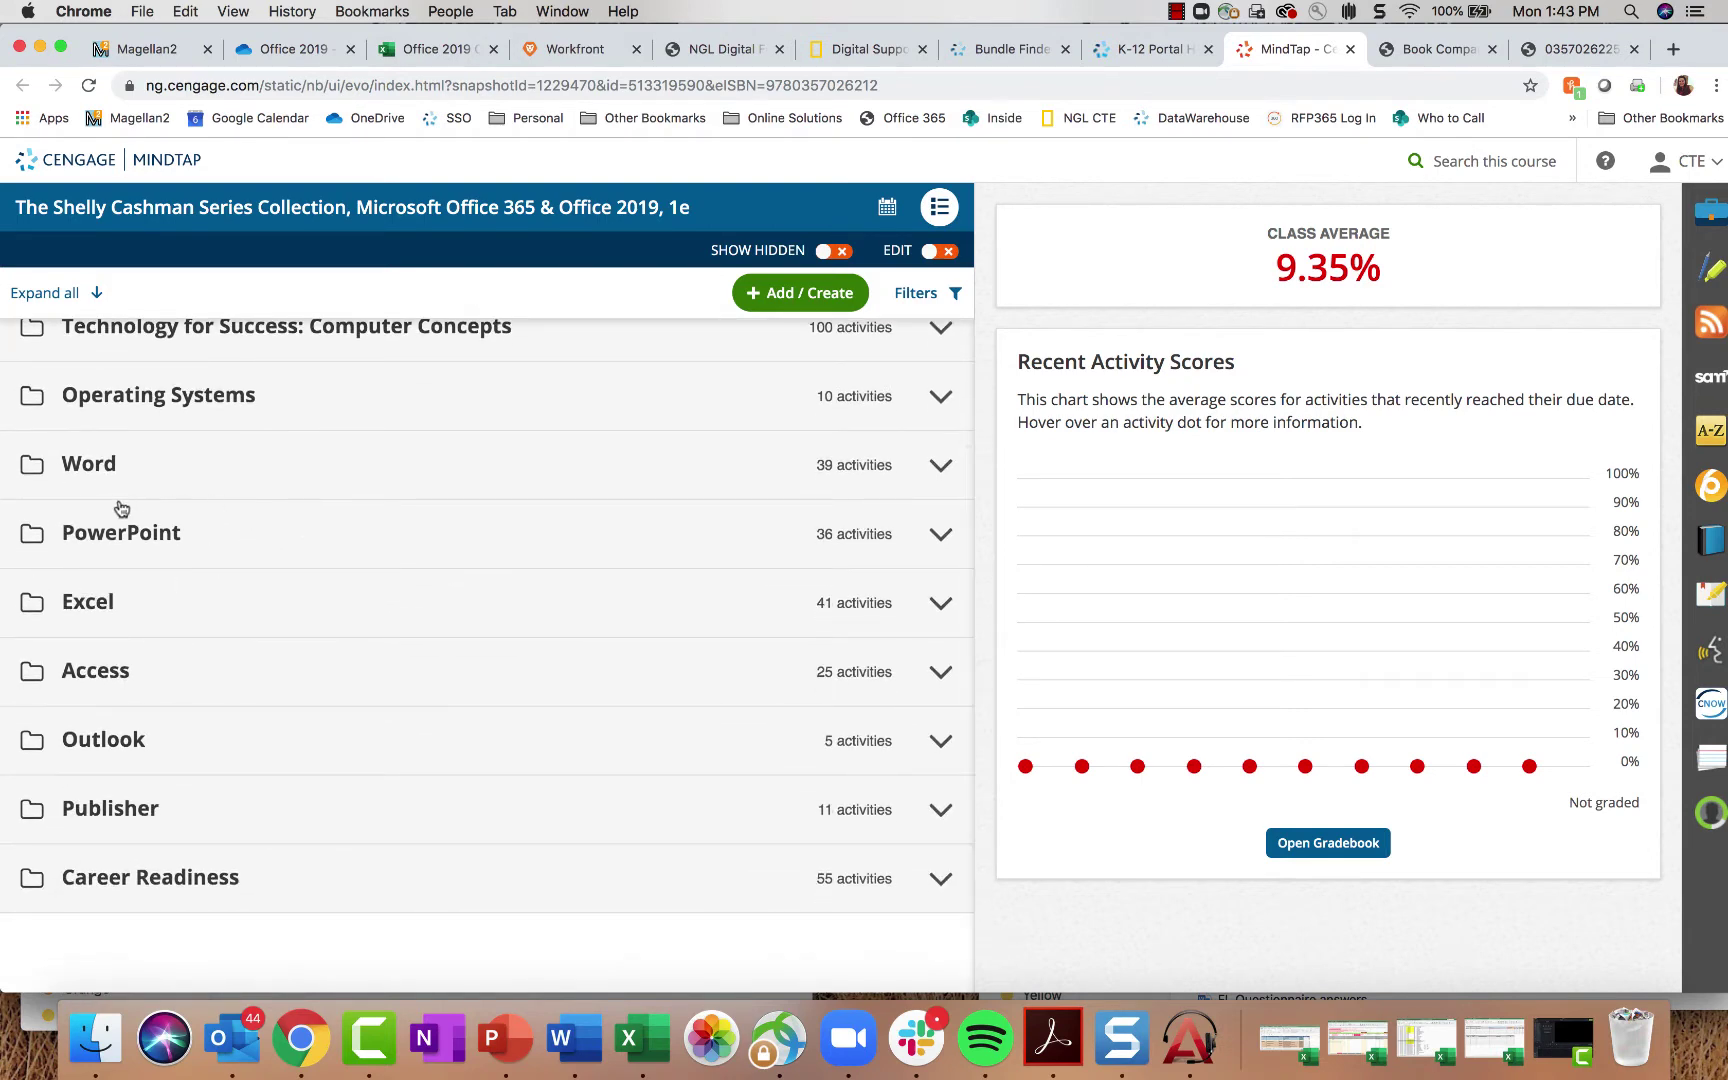
Step: Look through the course's unit folders, then view the Cengage Learning web link activity and return to the learning path
scroll(413, 525, up, 3)
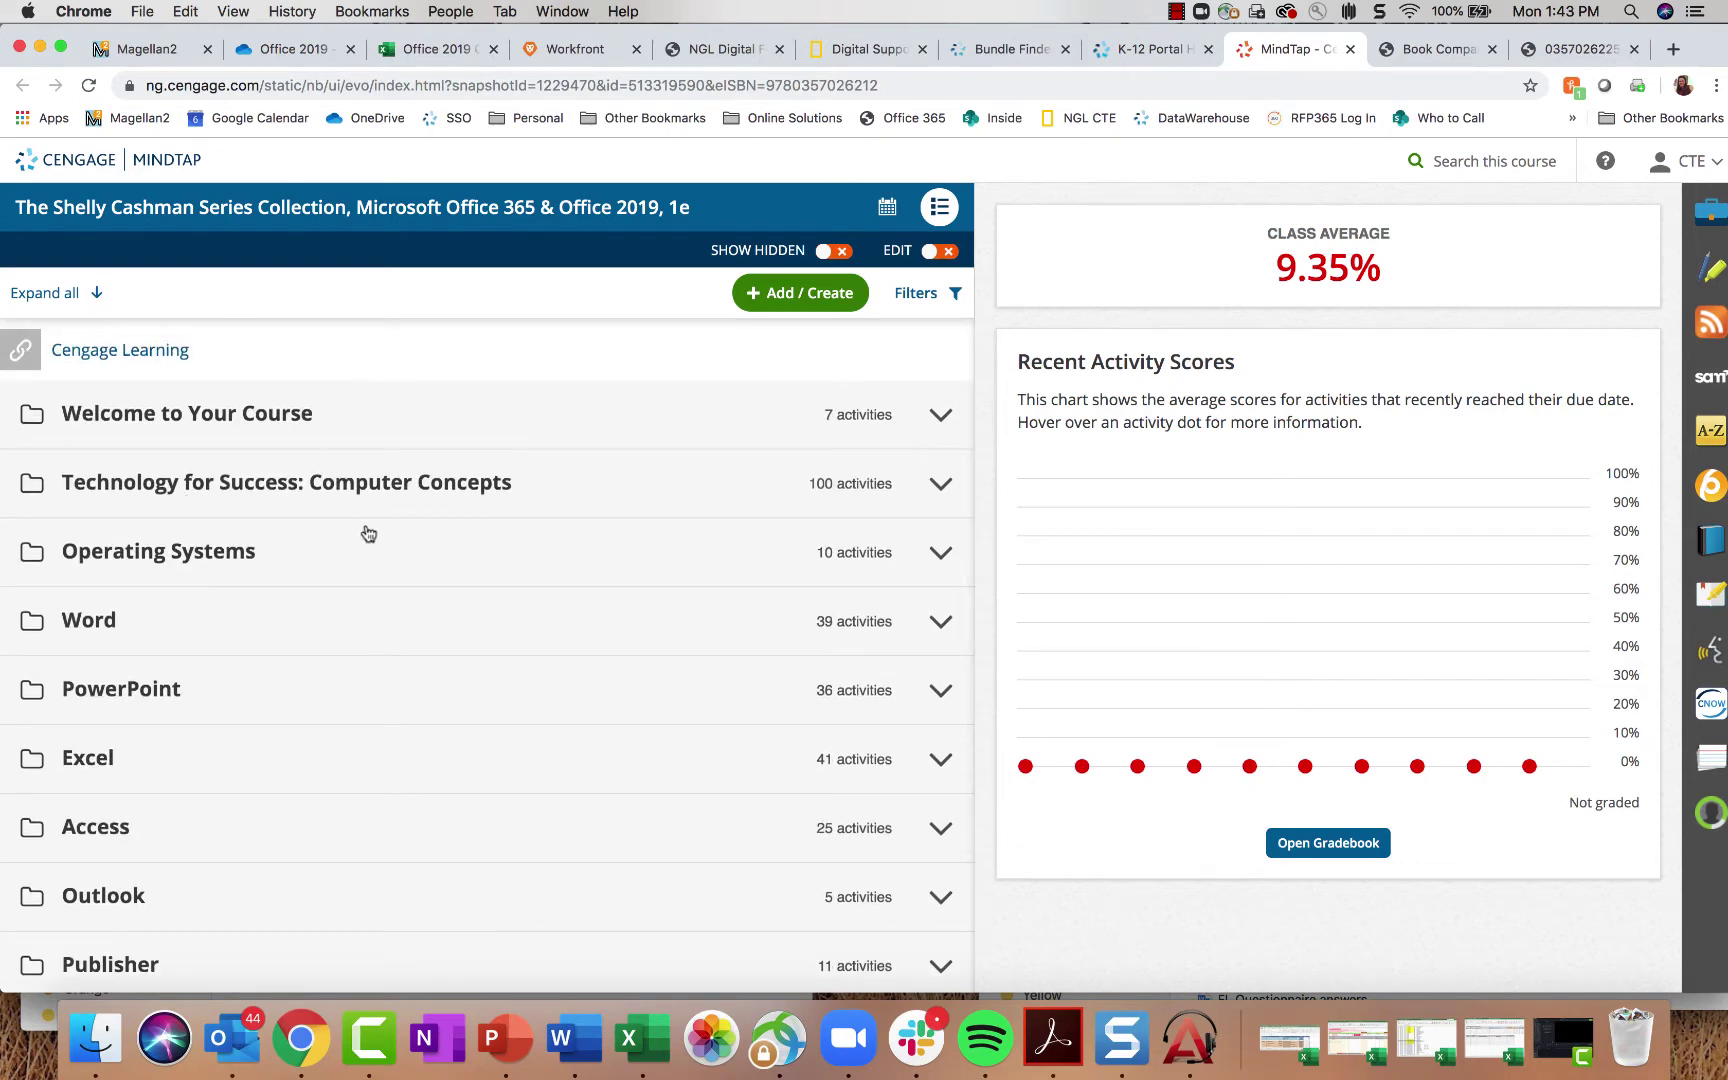
scroll(513, 598, down, 3)
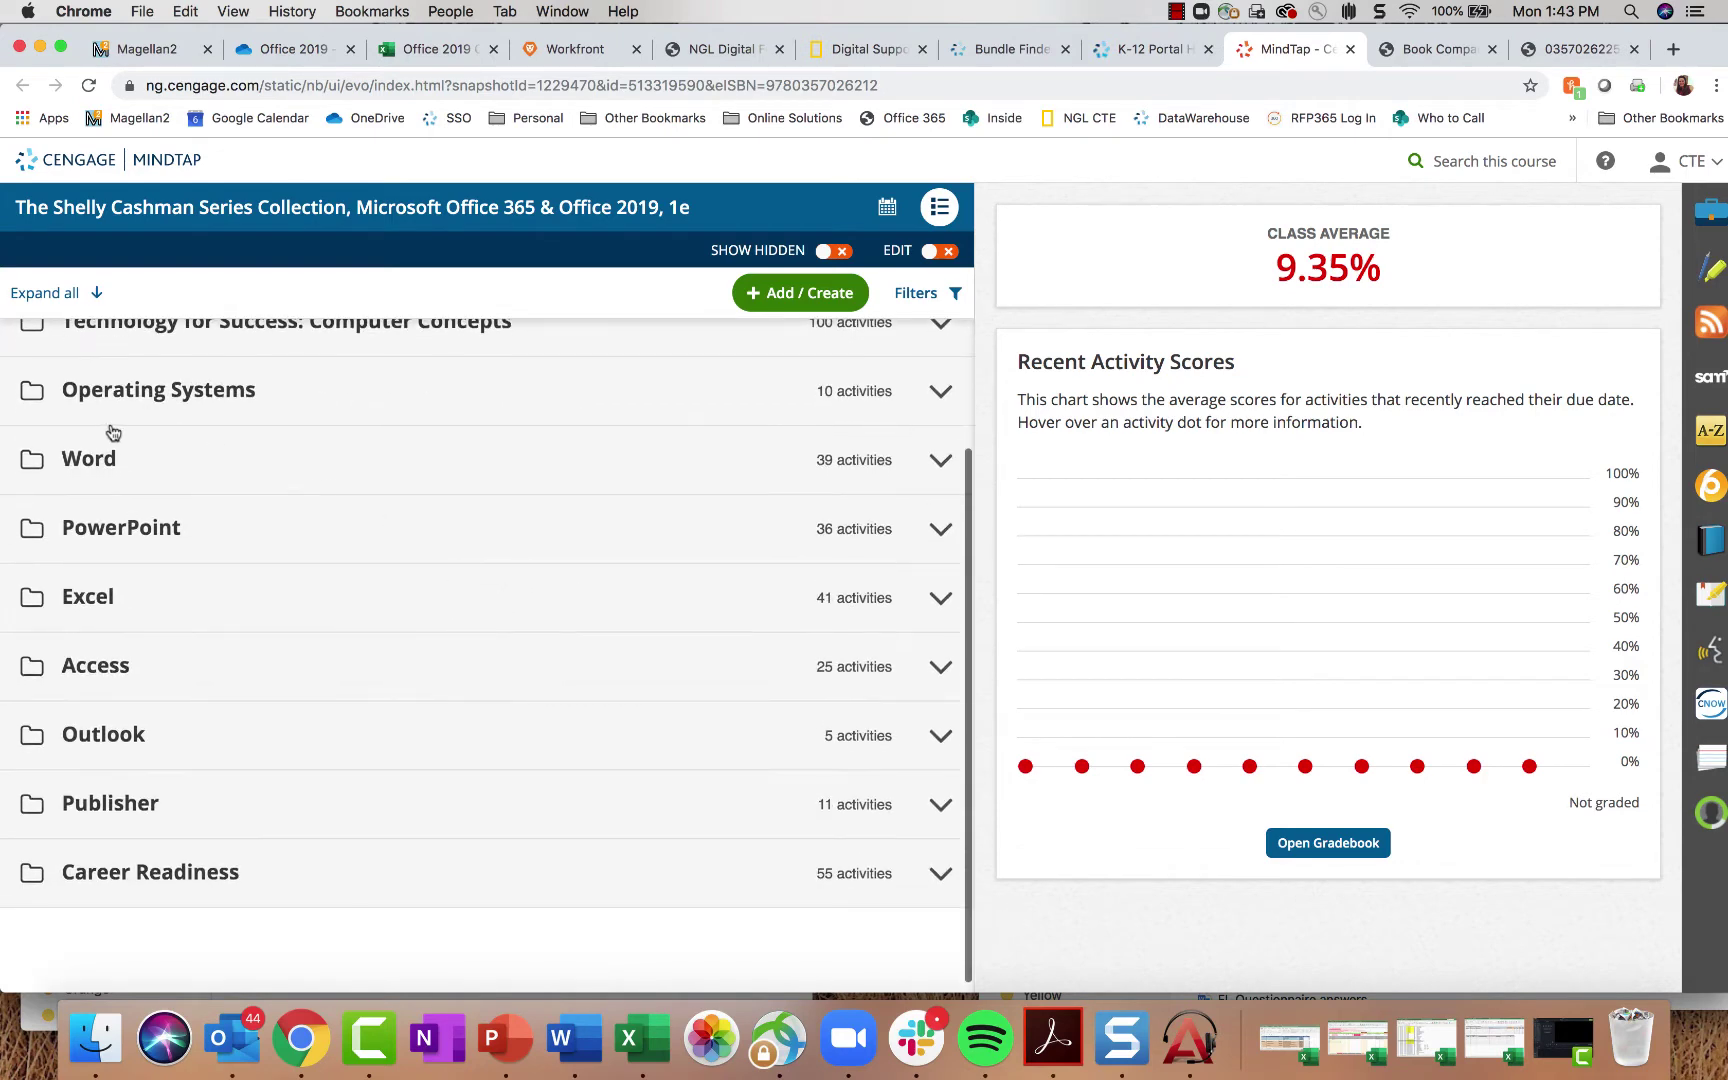
scroll(362, 775, up, 3)
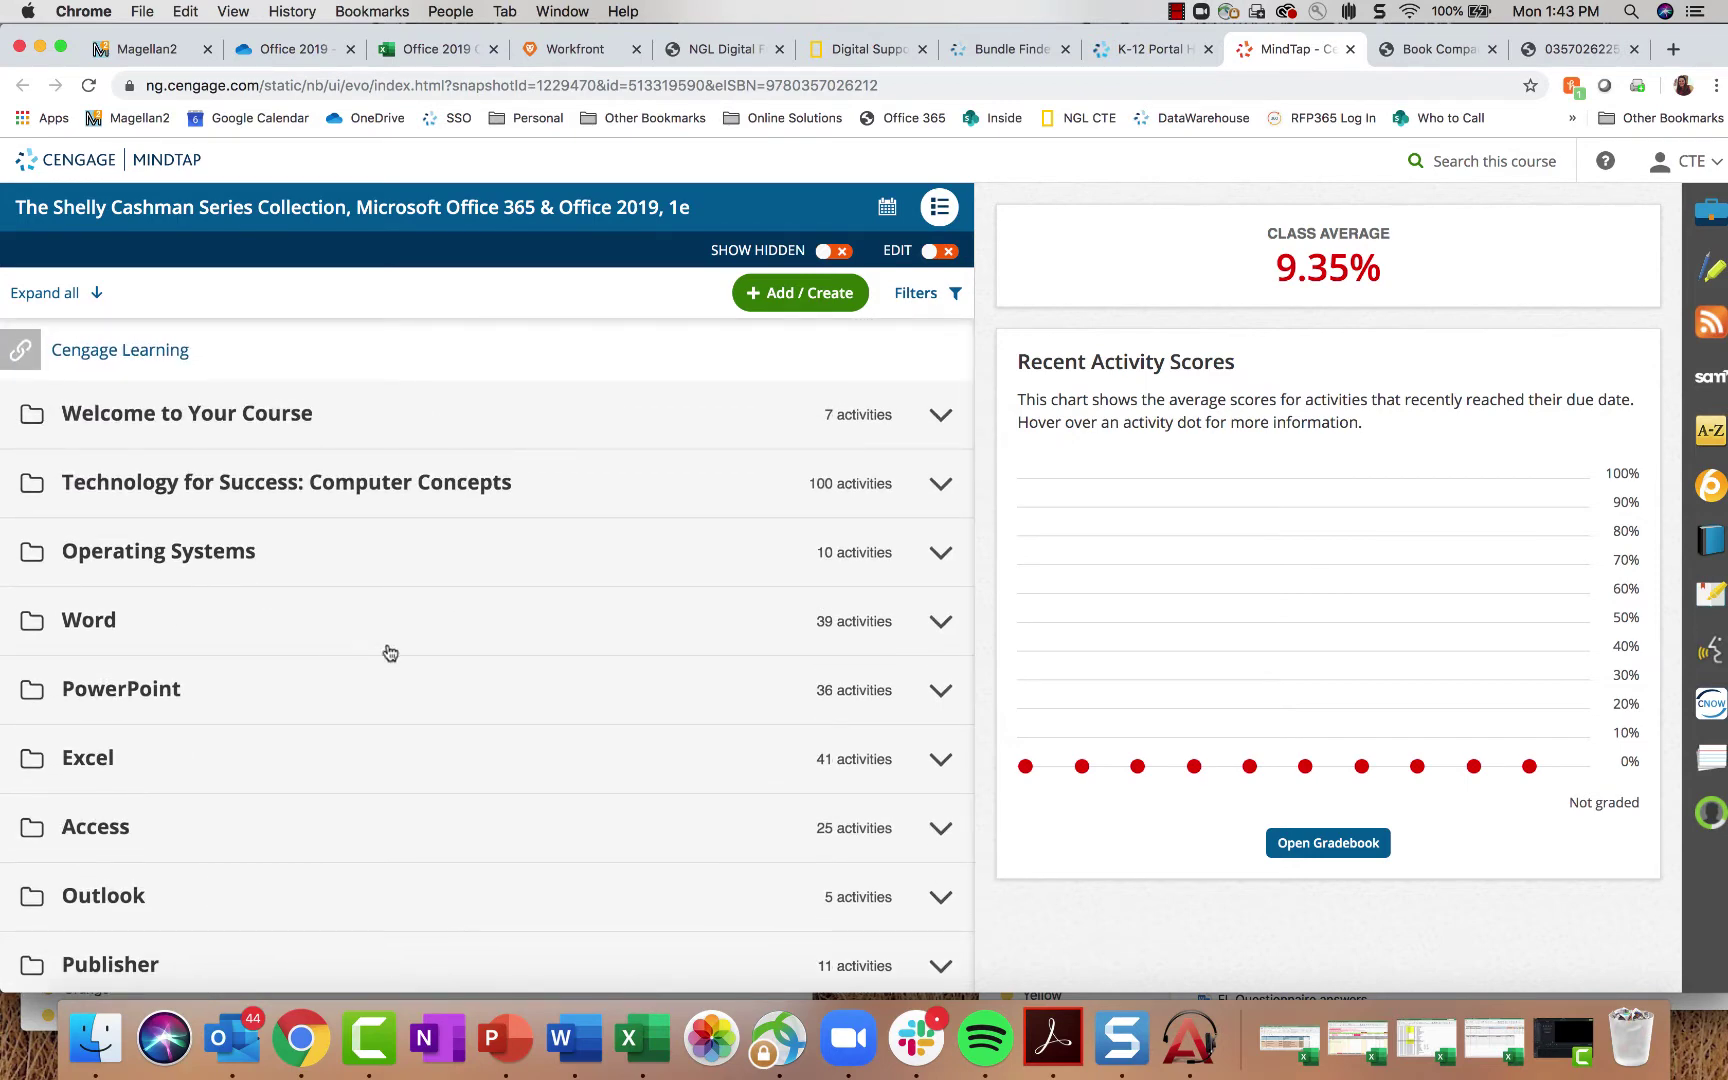
scroll(711, 648, down, 2)
scroll(855, 508, down, 1)
scroll(667, 509, up, 2)
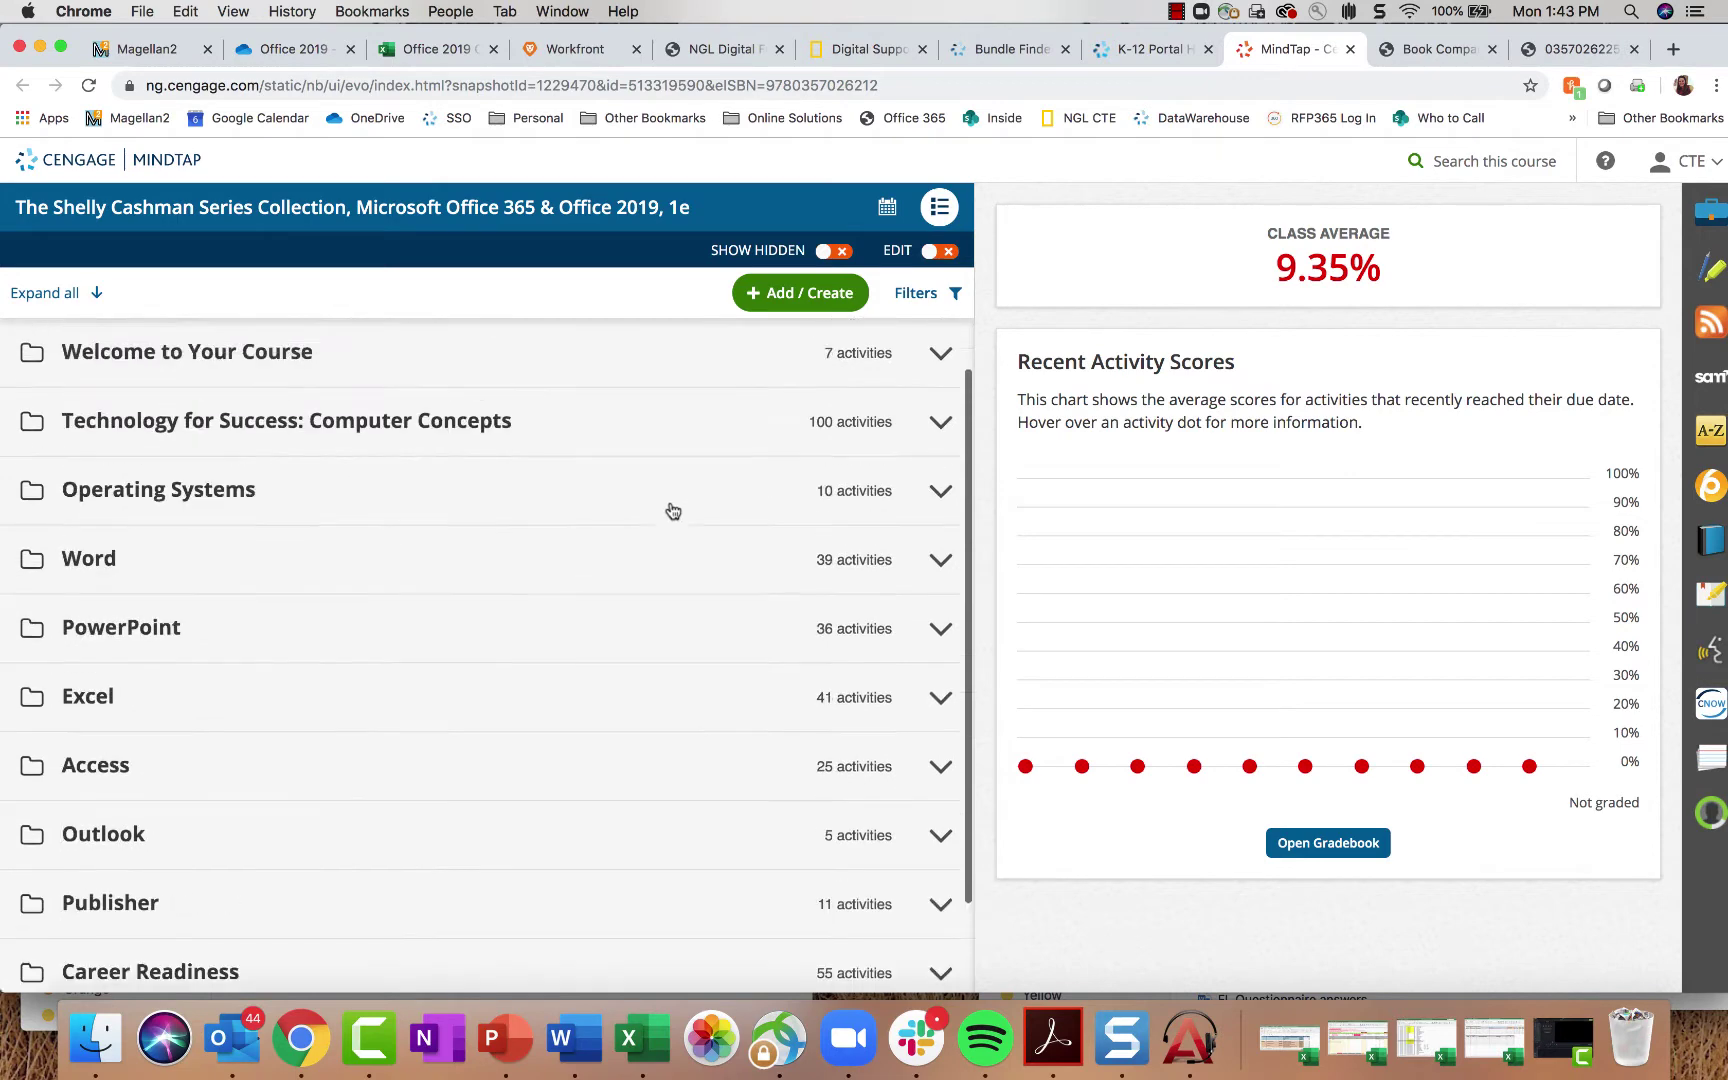
scroll(358, 430, up, 1)
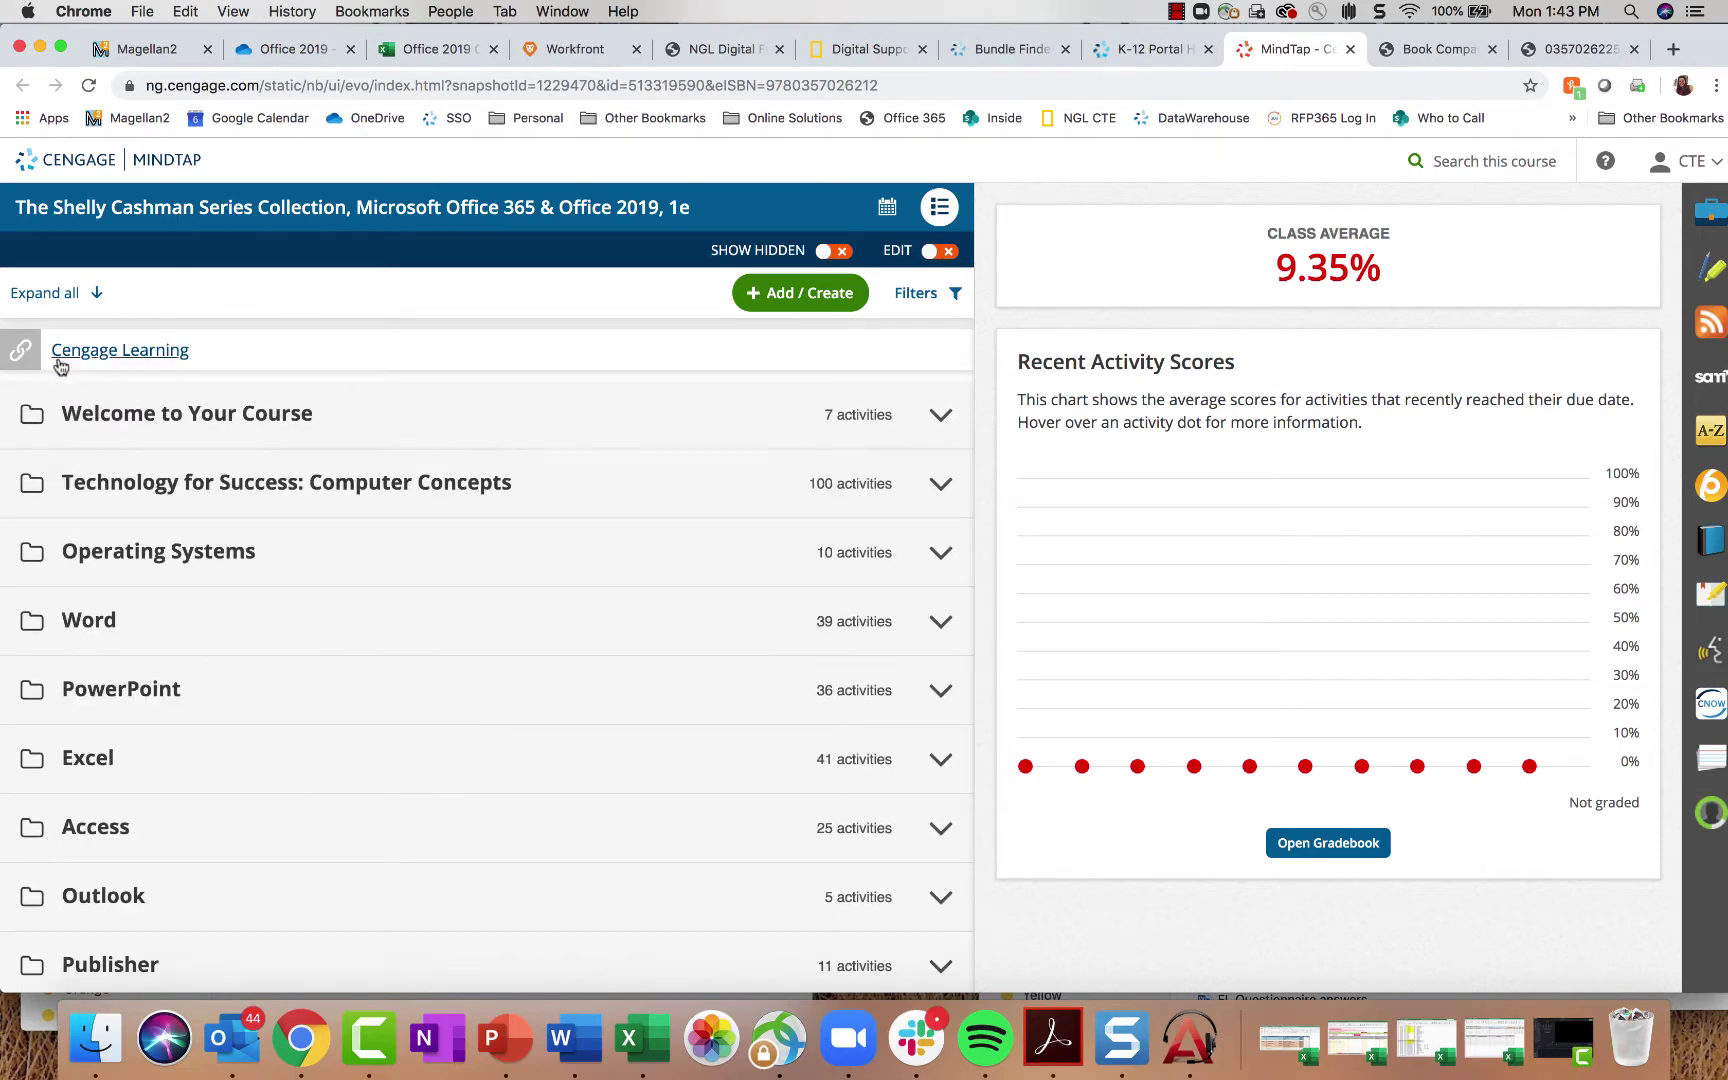
click(152, 355)
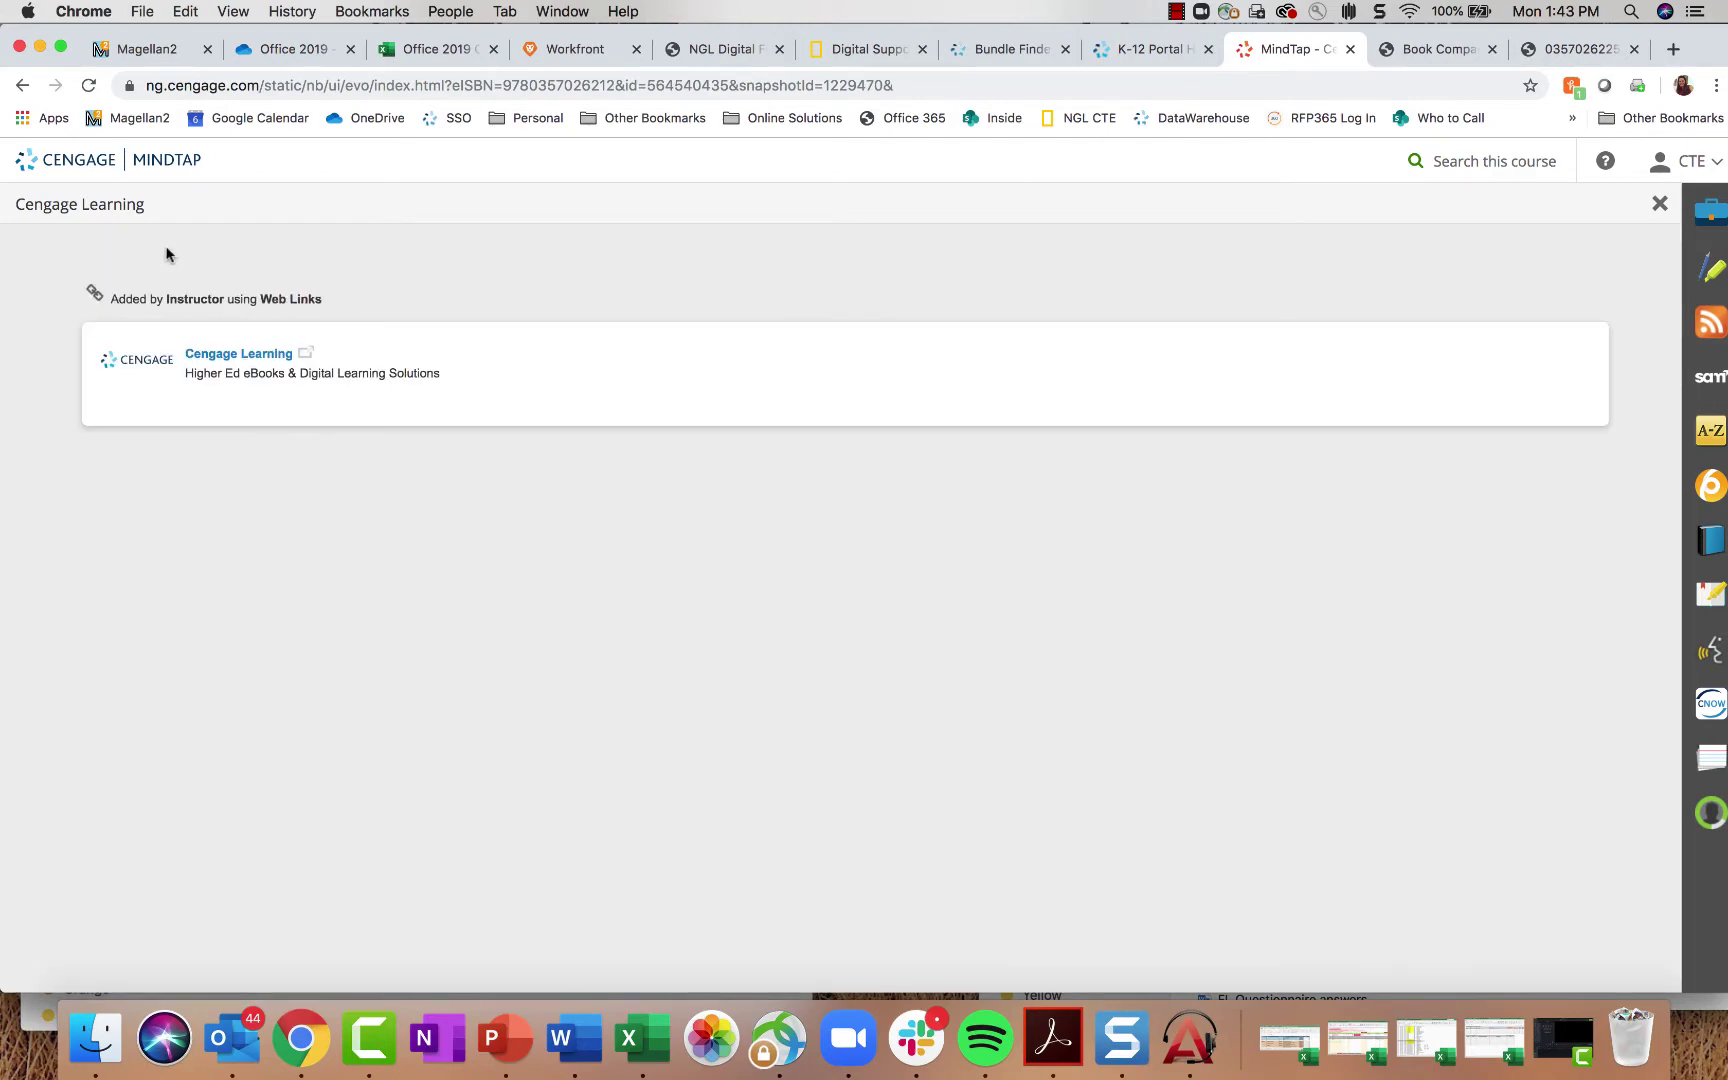
click(1659, 203)
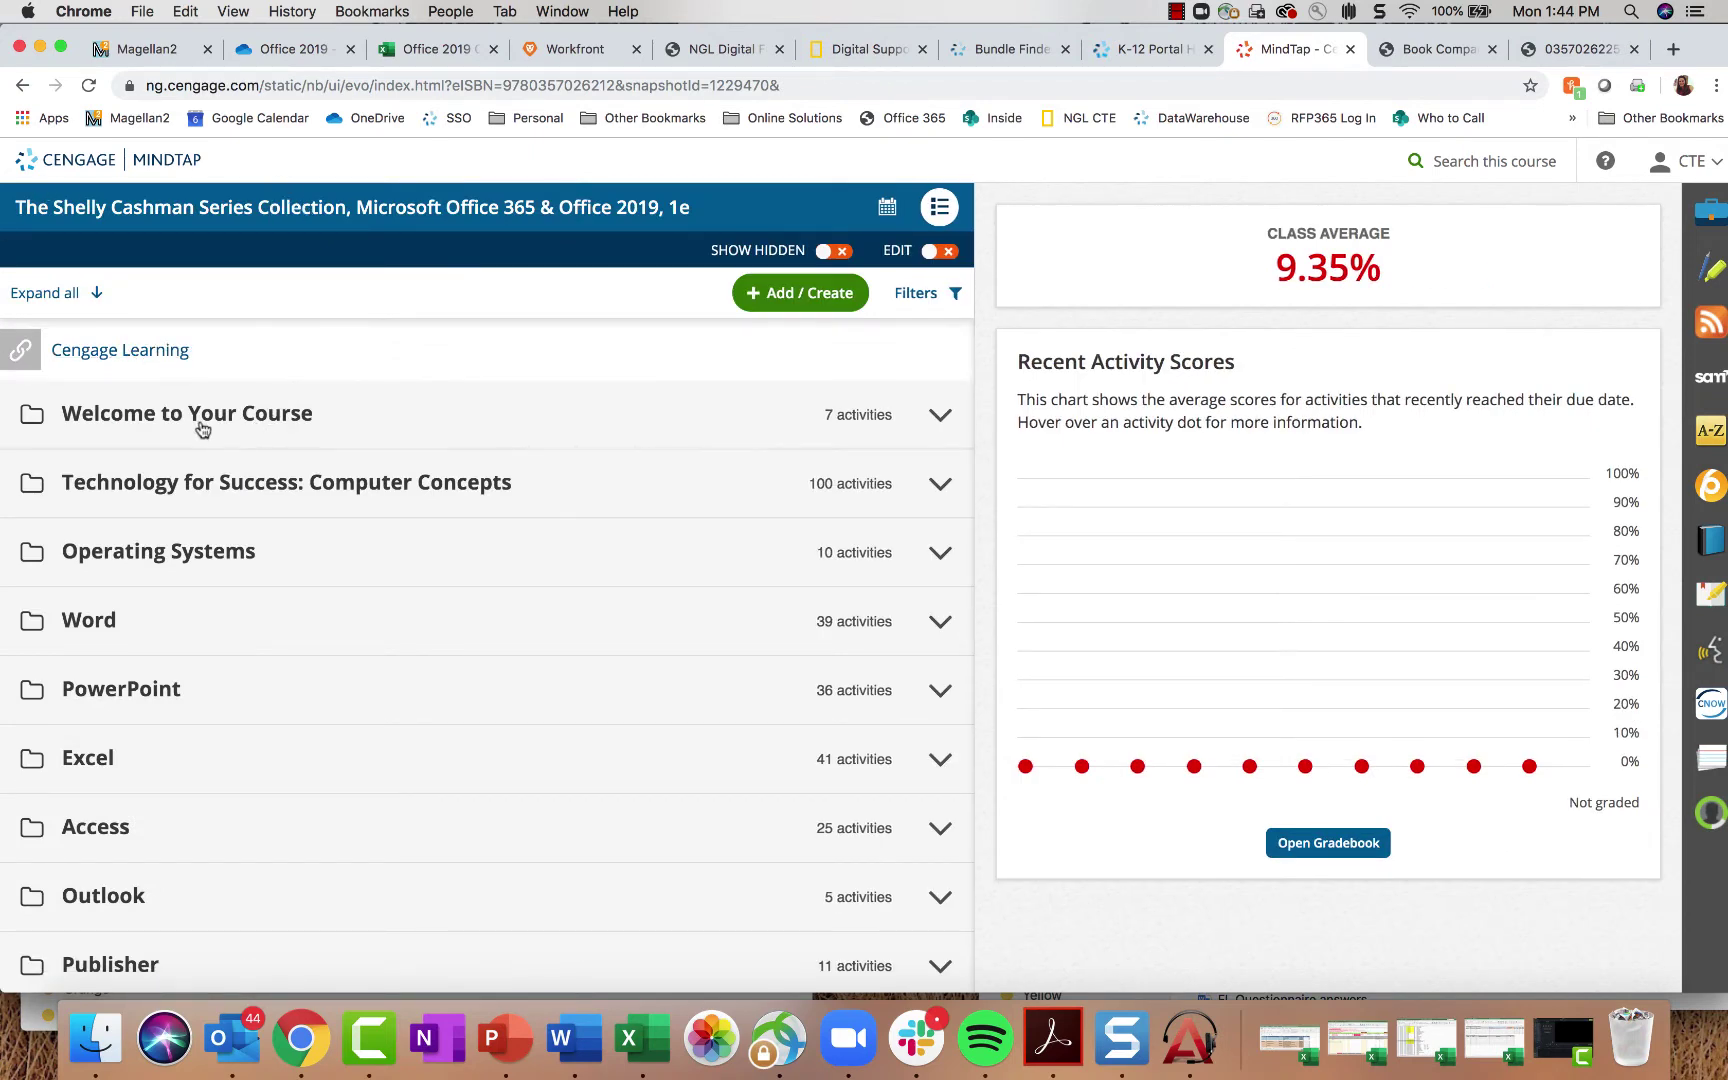
Step: Expand Welcome to Your Course and view its File Management and Microsoft Office Online and OneDrive units
click(58, 414)
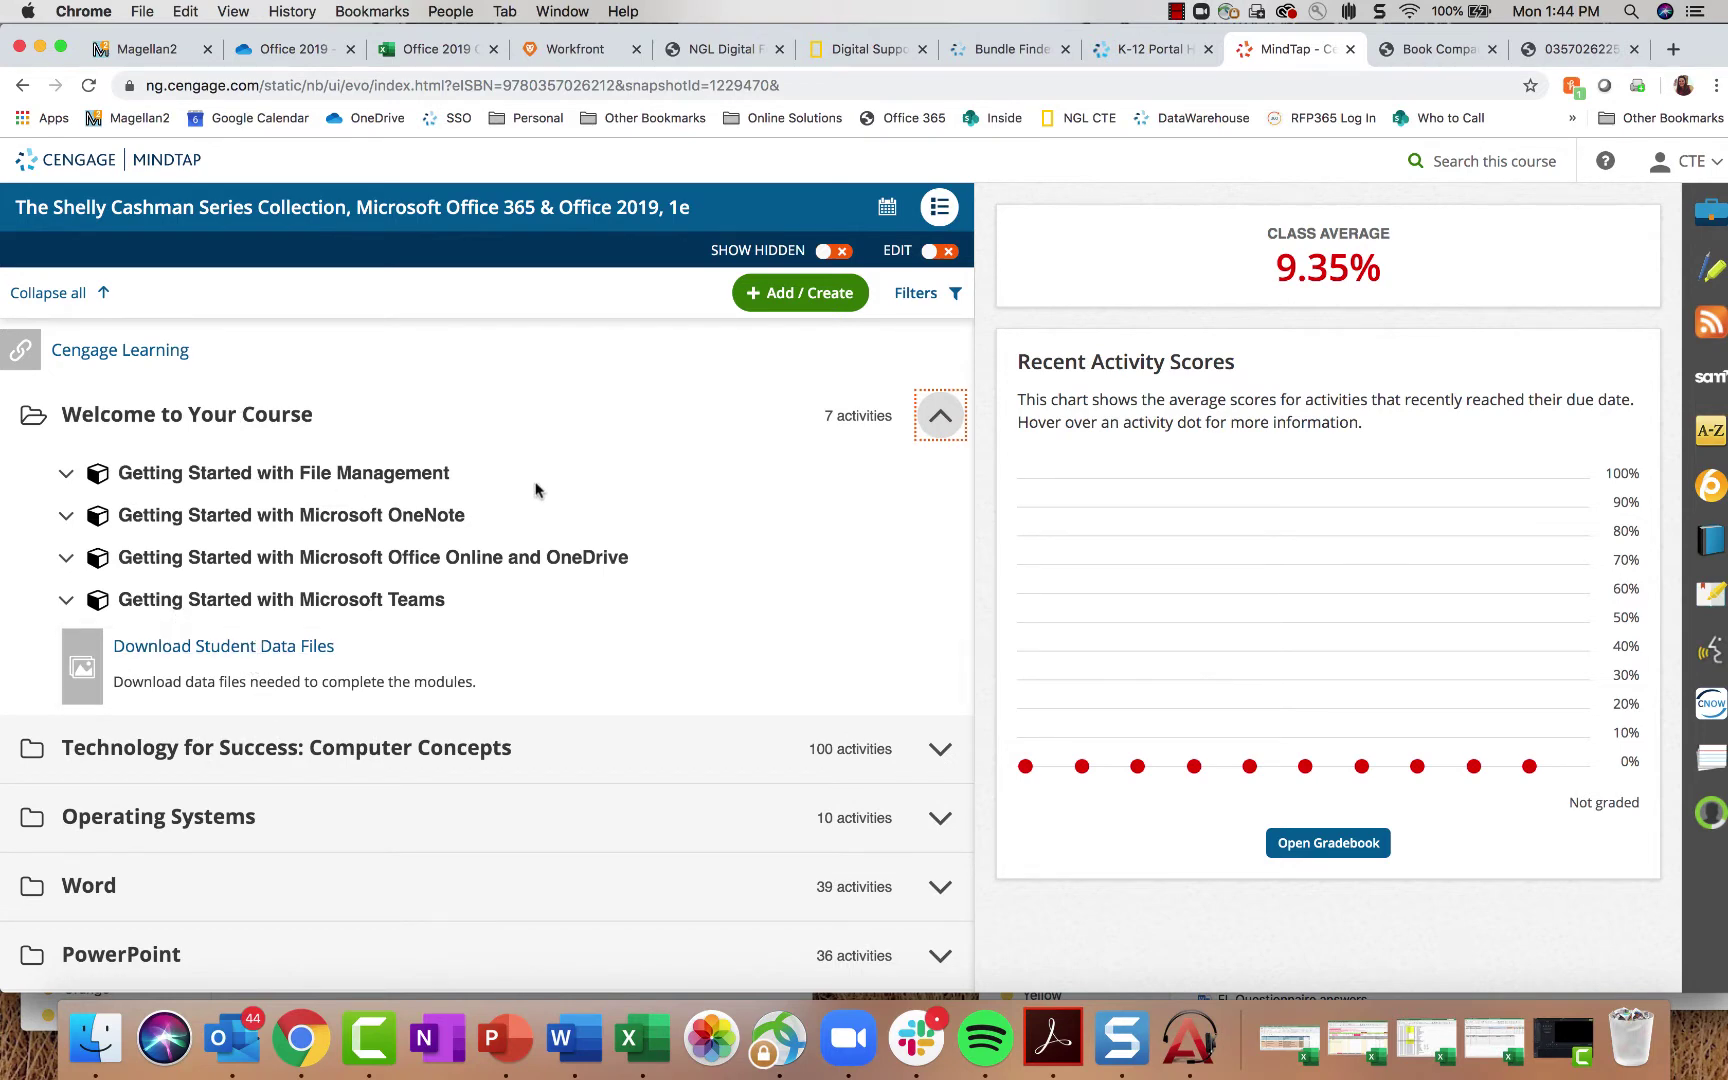
scroll(536, 490, down, 1)
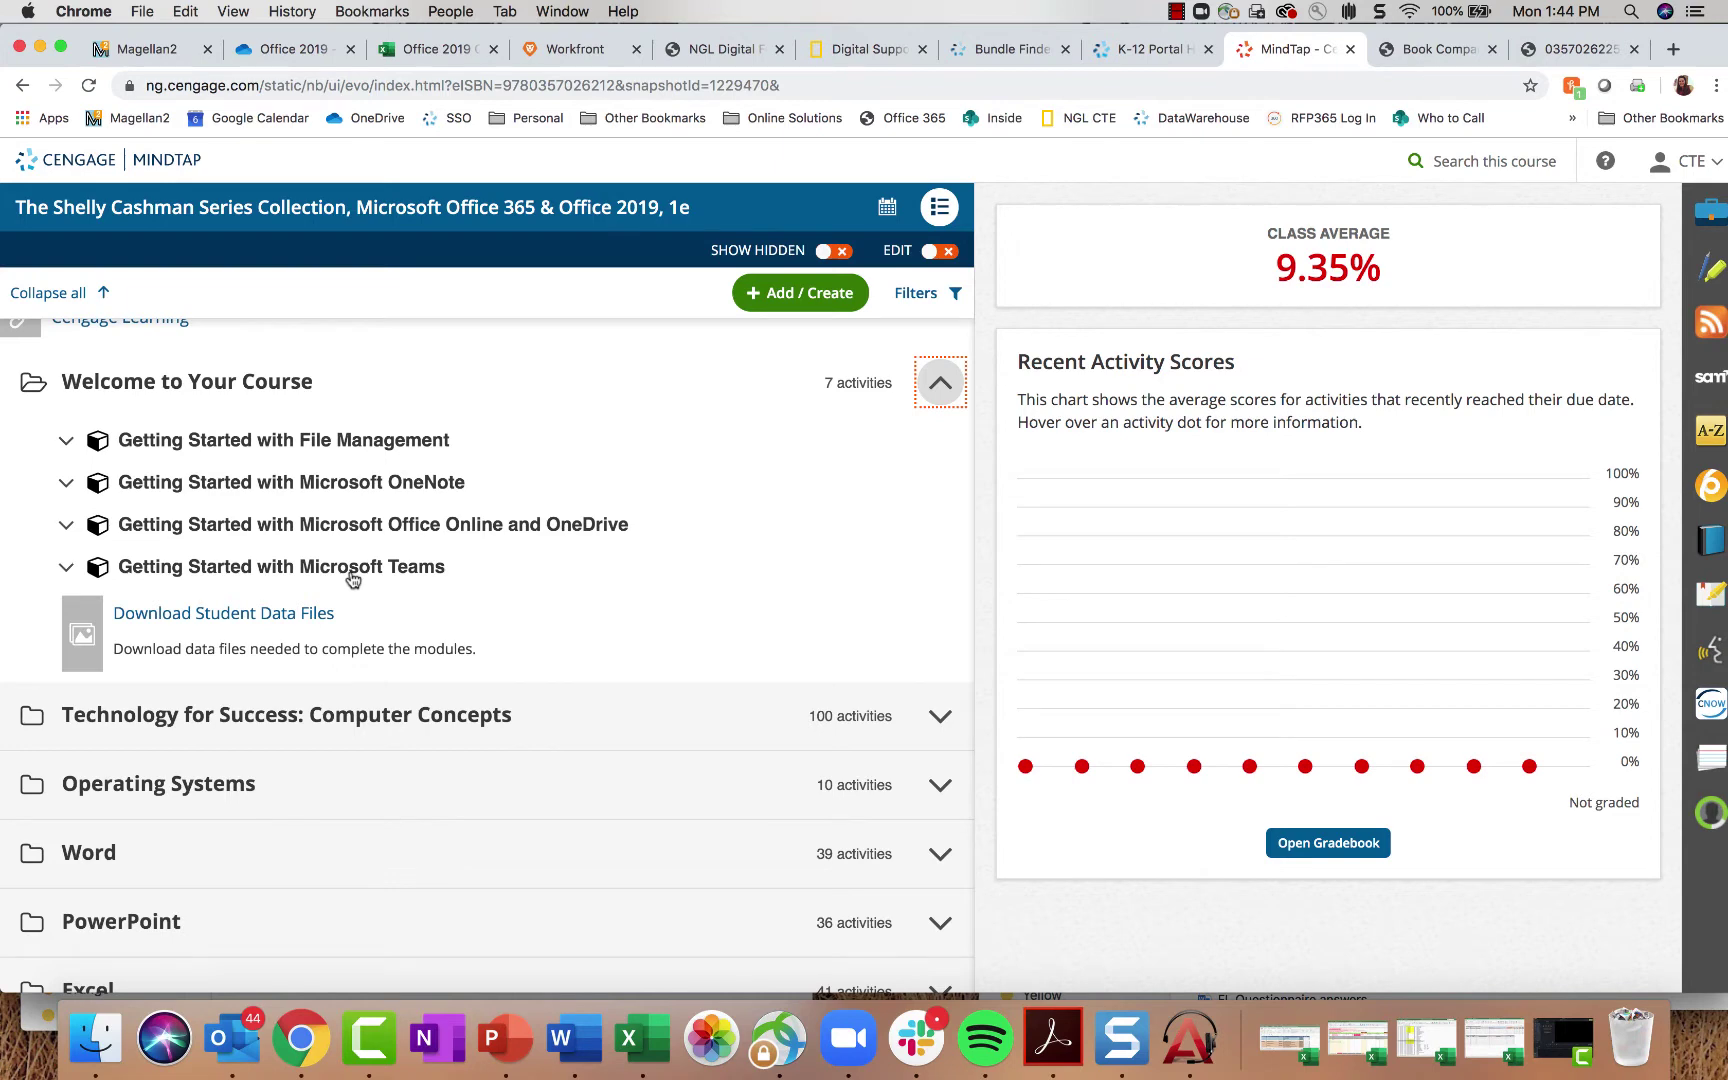
click(66, 441)
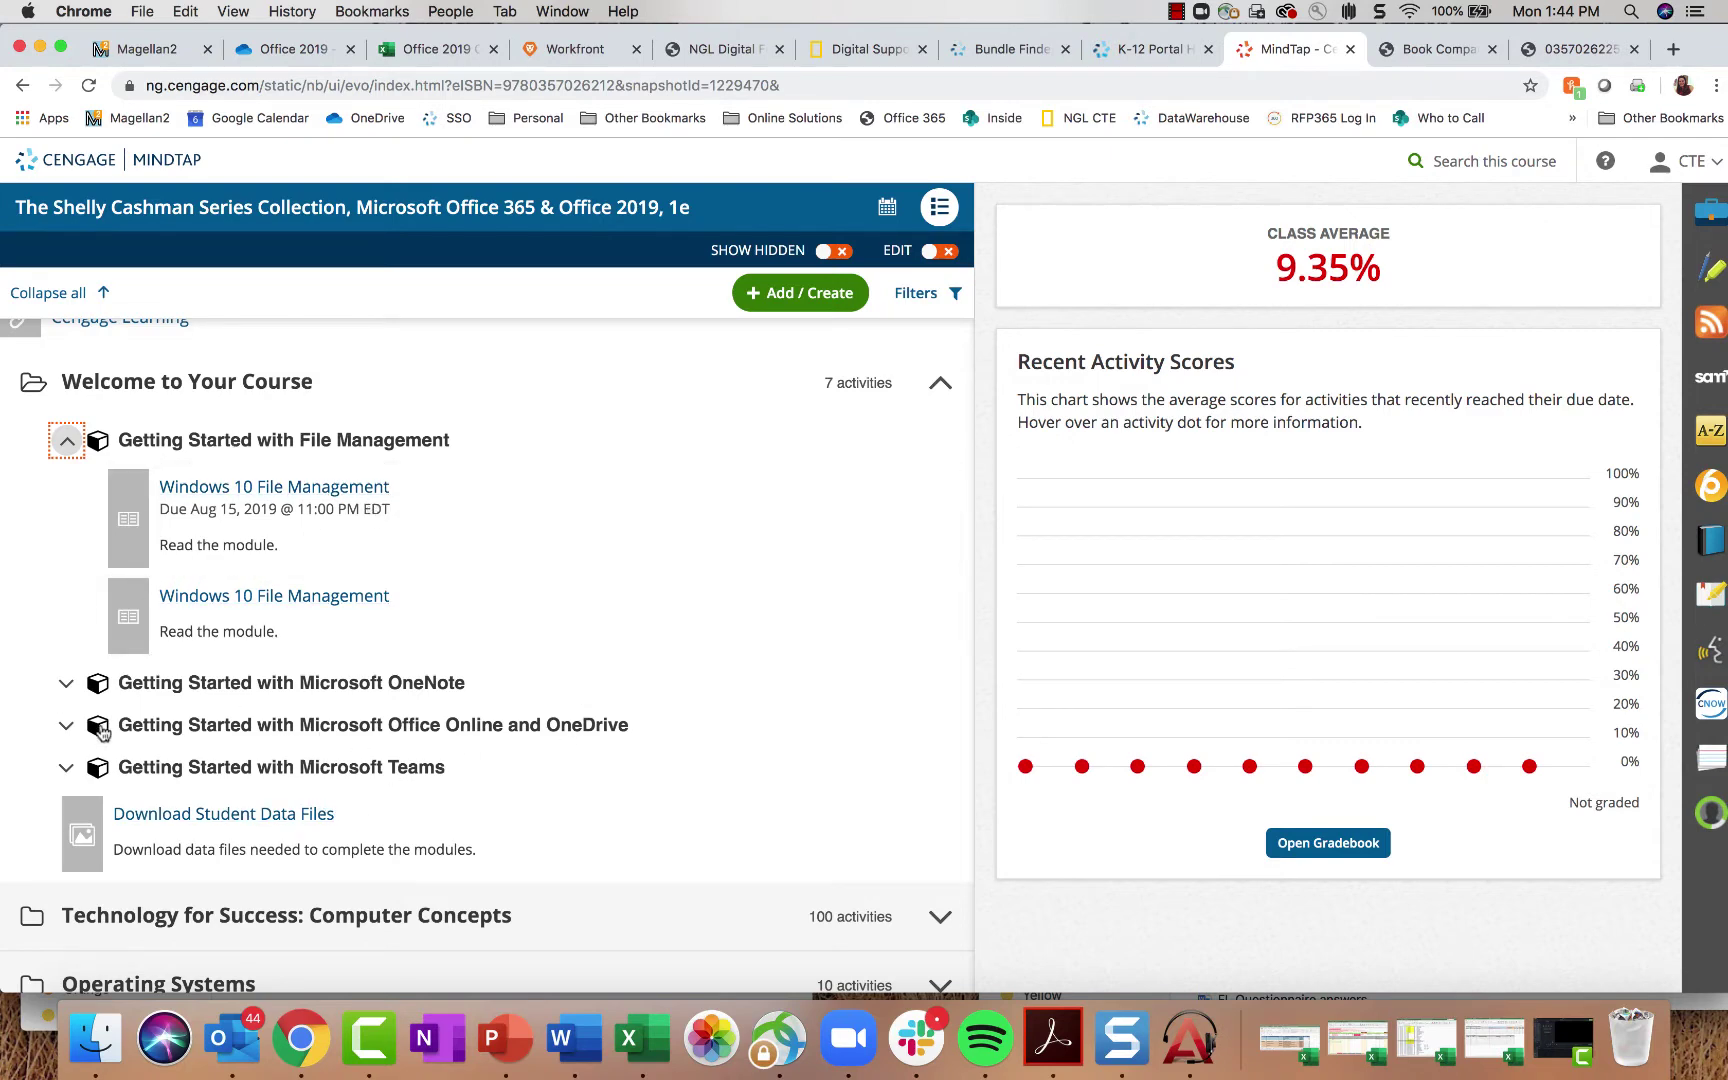
click(66, 725)
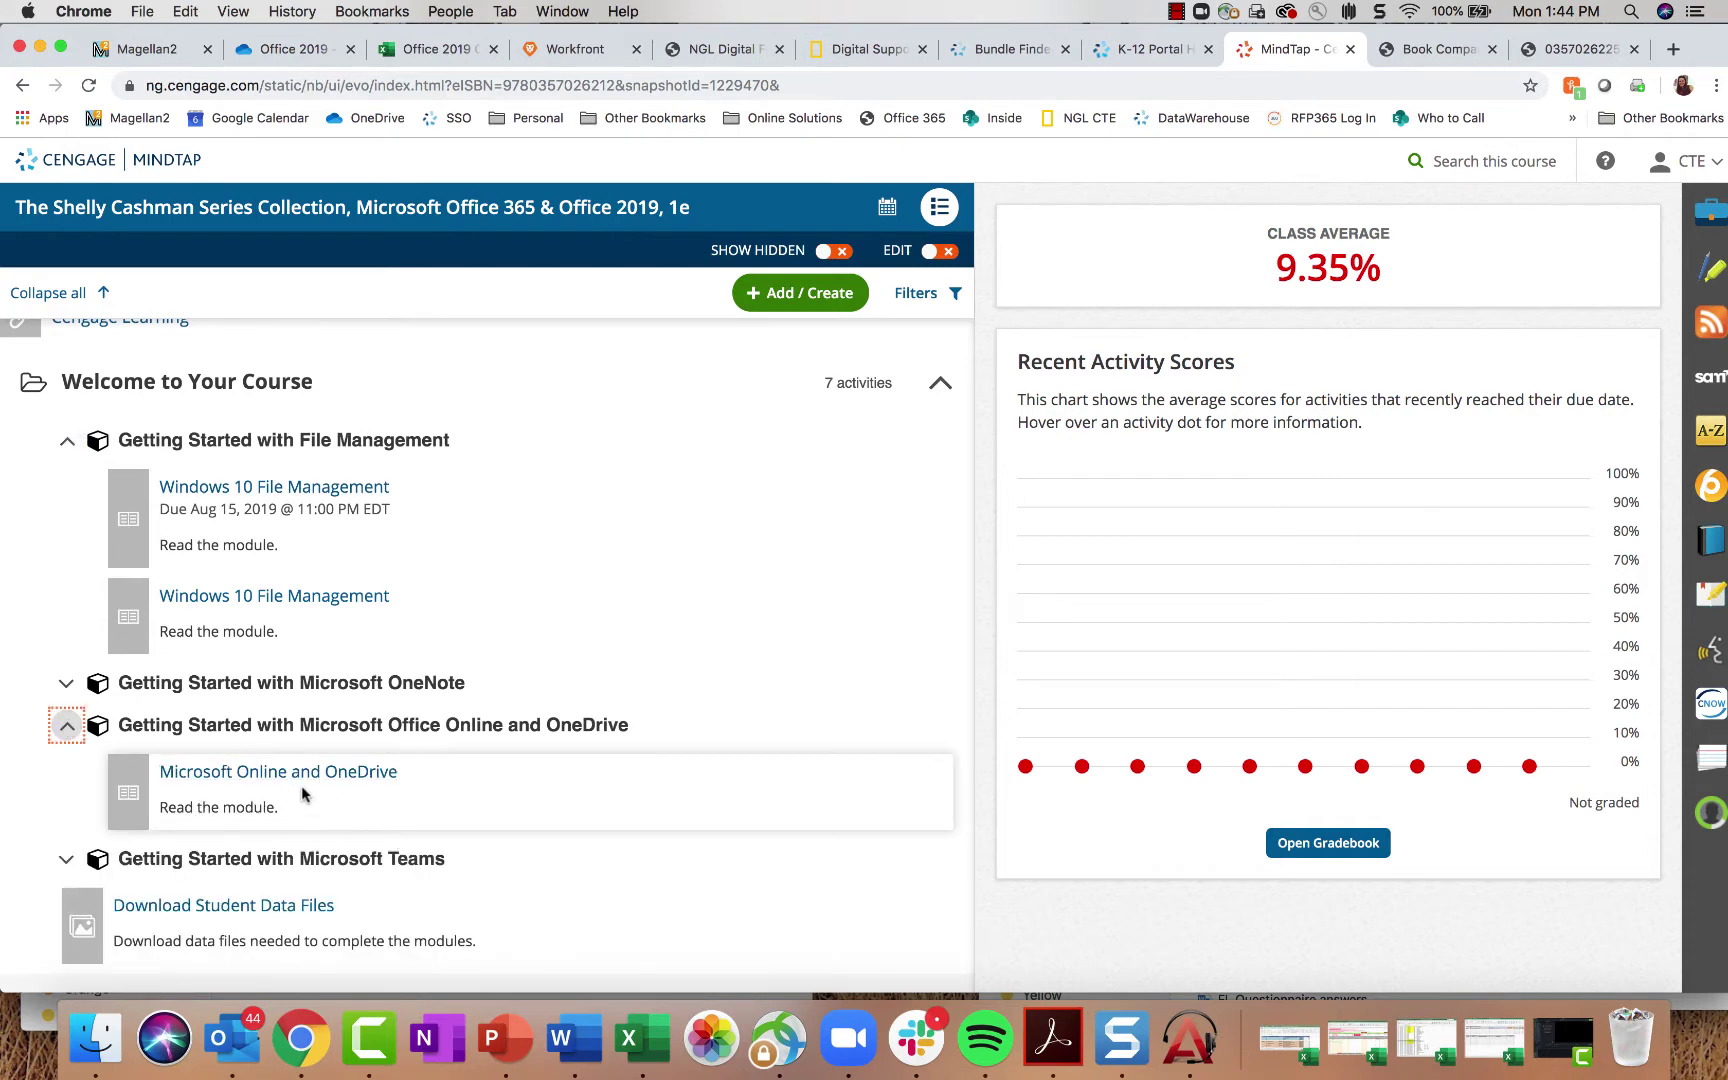
scroll(301, 784, down, 2)
scroll(281, 697, up, 3)
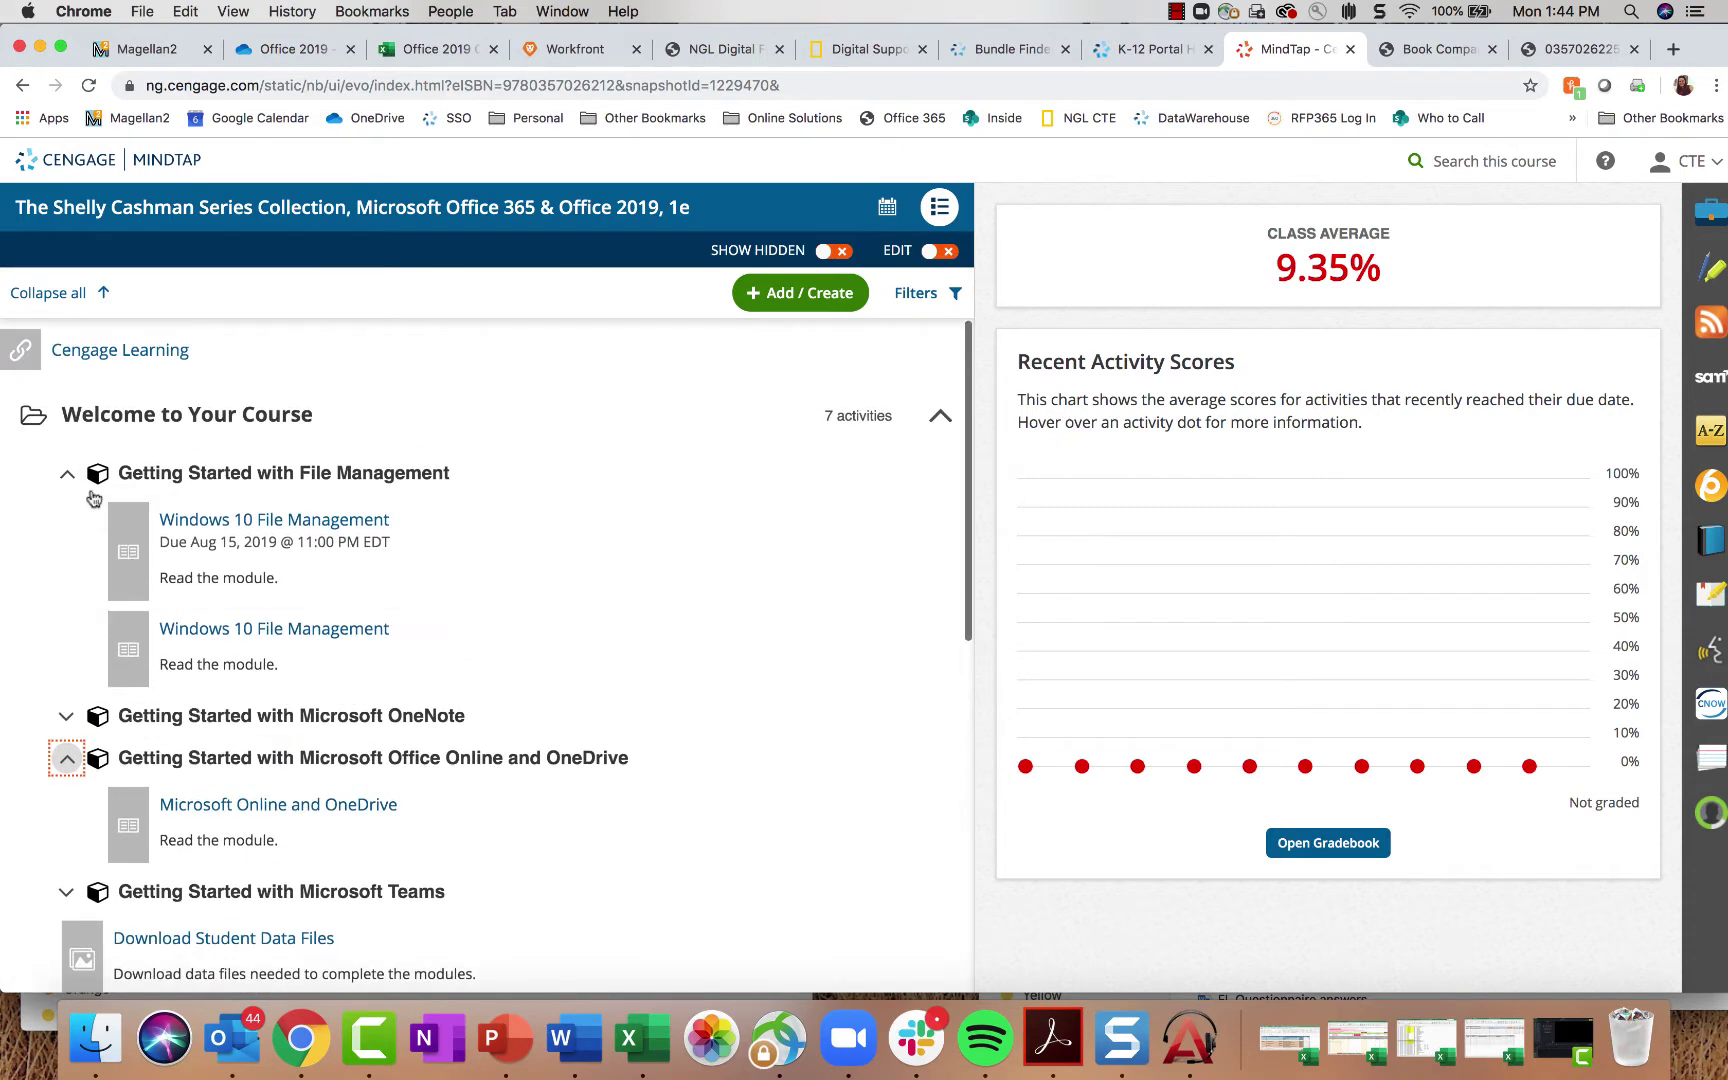
Step: Collapse the open Getting Started units, view the Microsoft Teams unit's reading, and collapse the Welcome to Your Course folder
click(66, 466)
scroll(305, 513, down, 1)
click(66, 522)
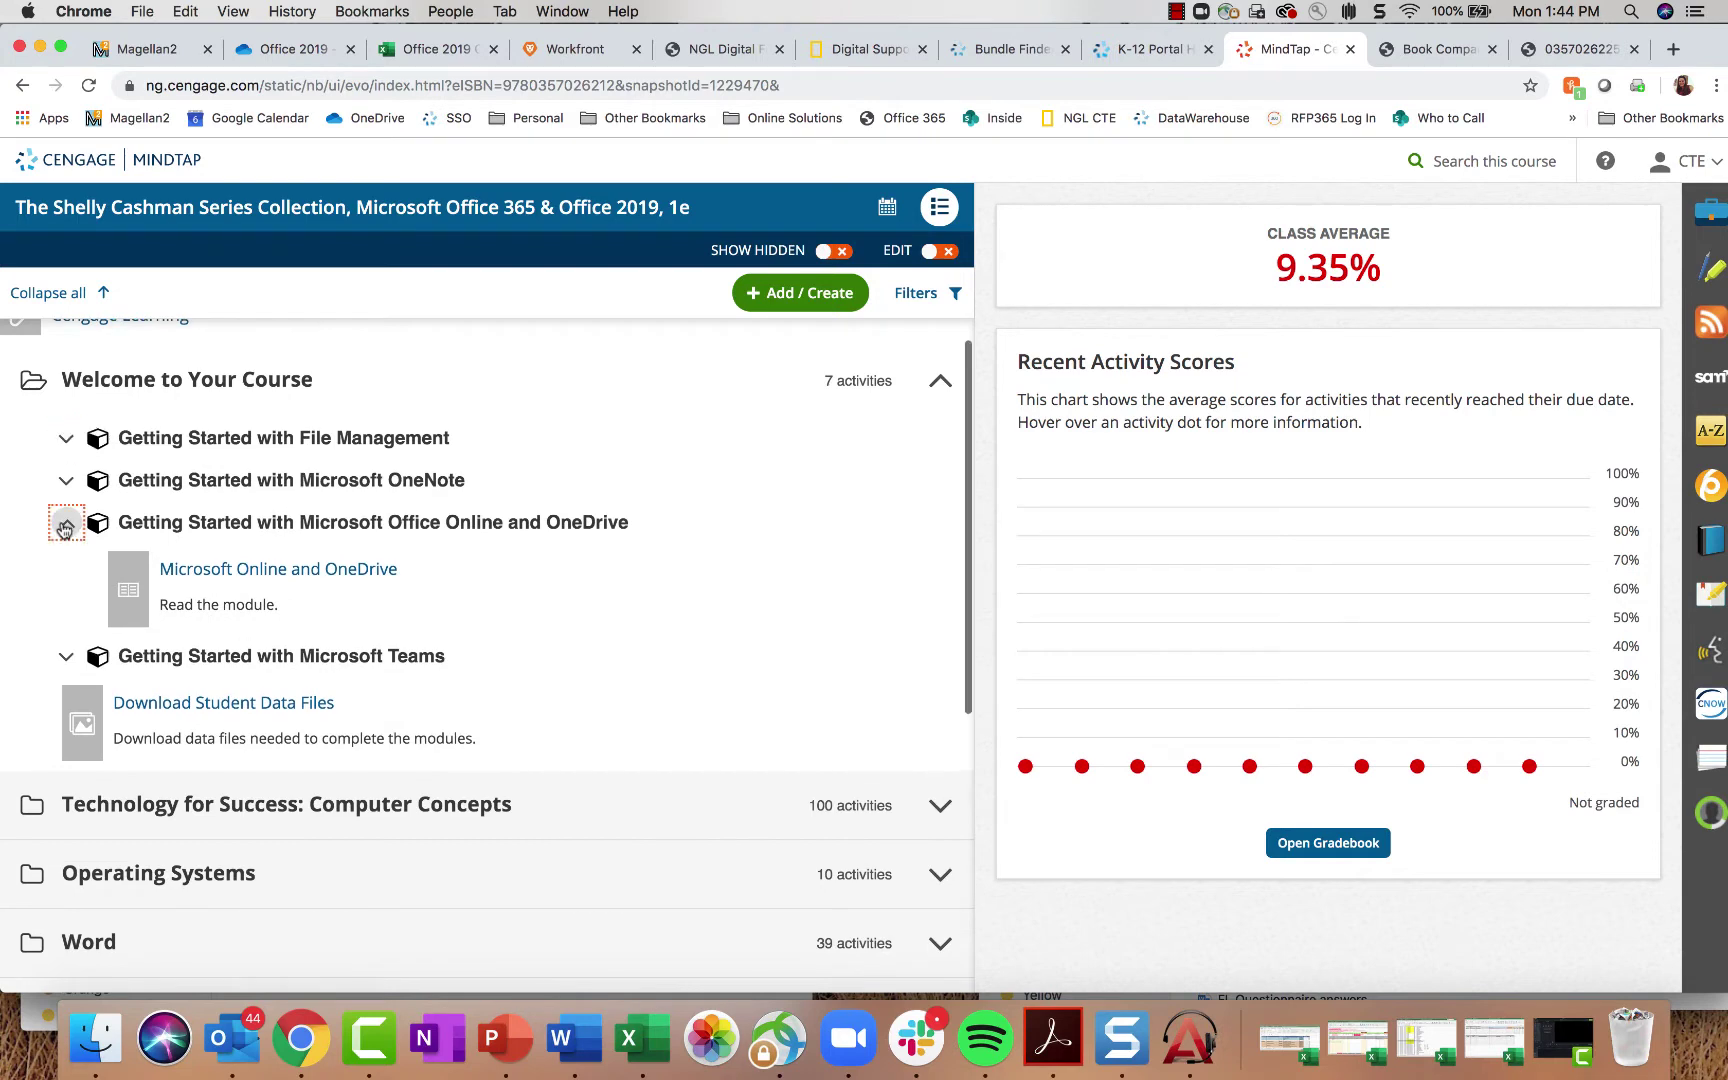
click(66, 565)
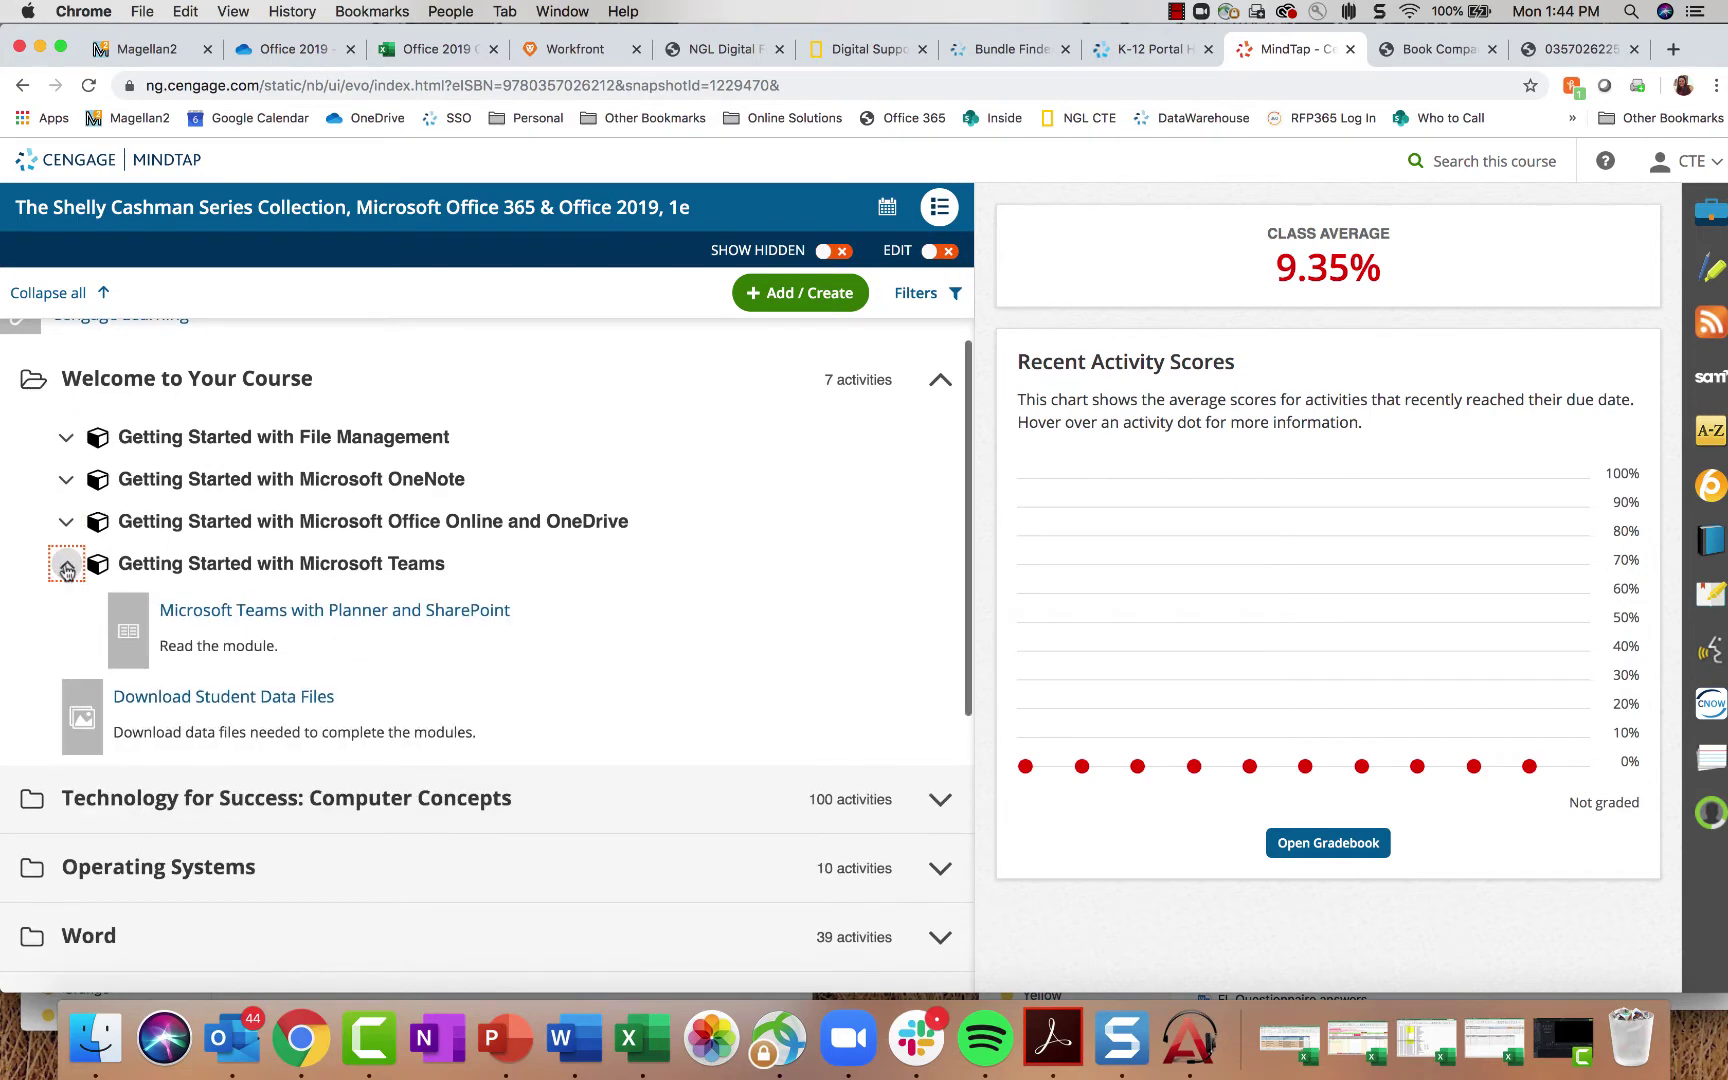
click(66, 566)
click(33, 390)
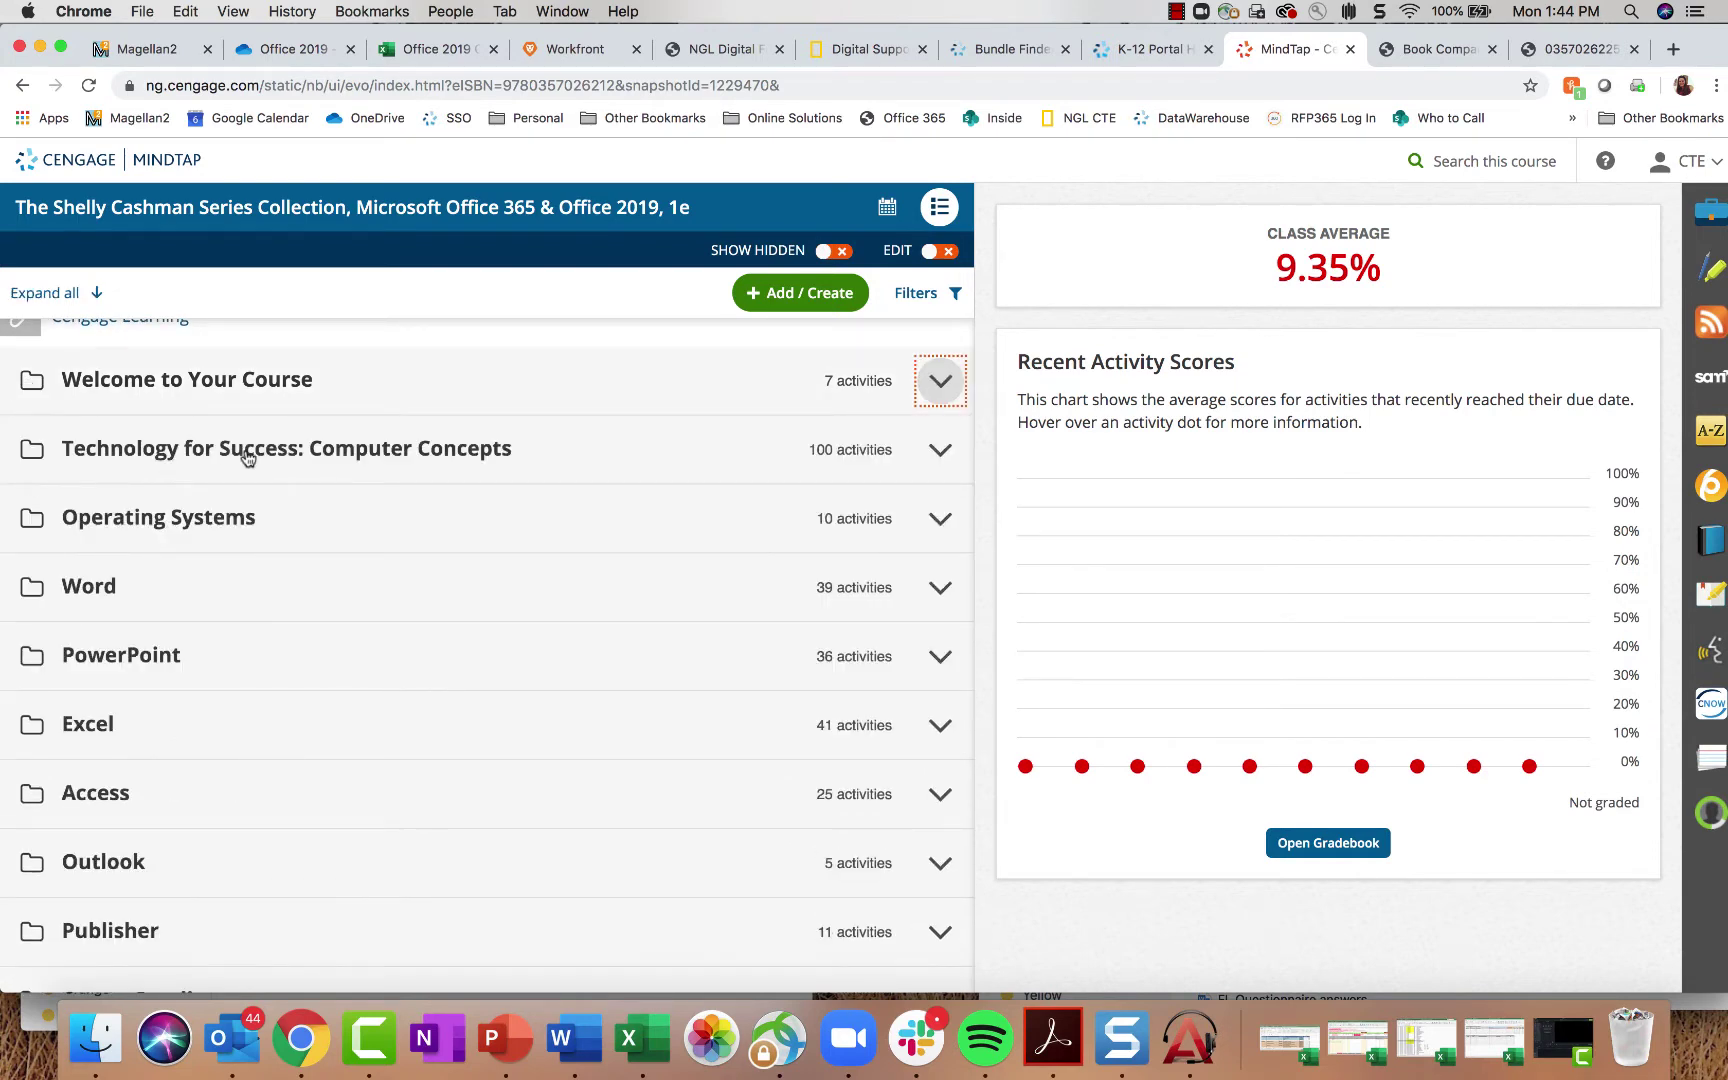
scroll(351, 413, up, 1)
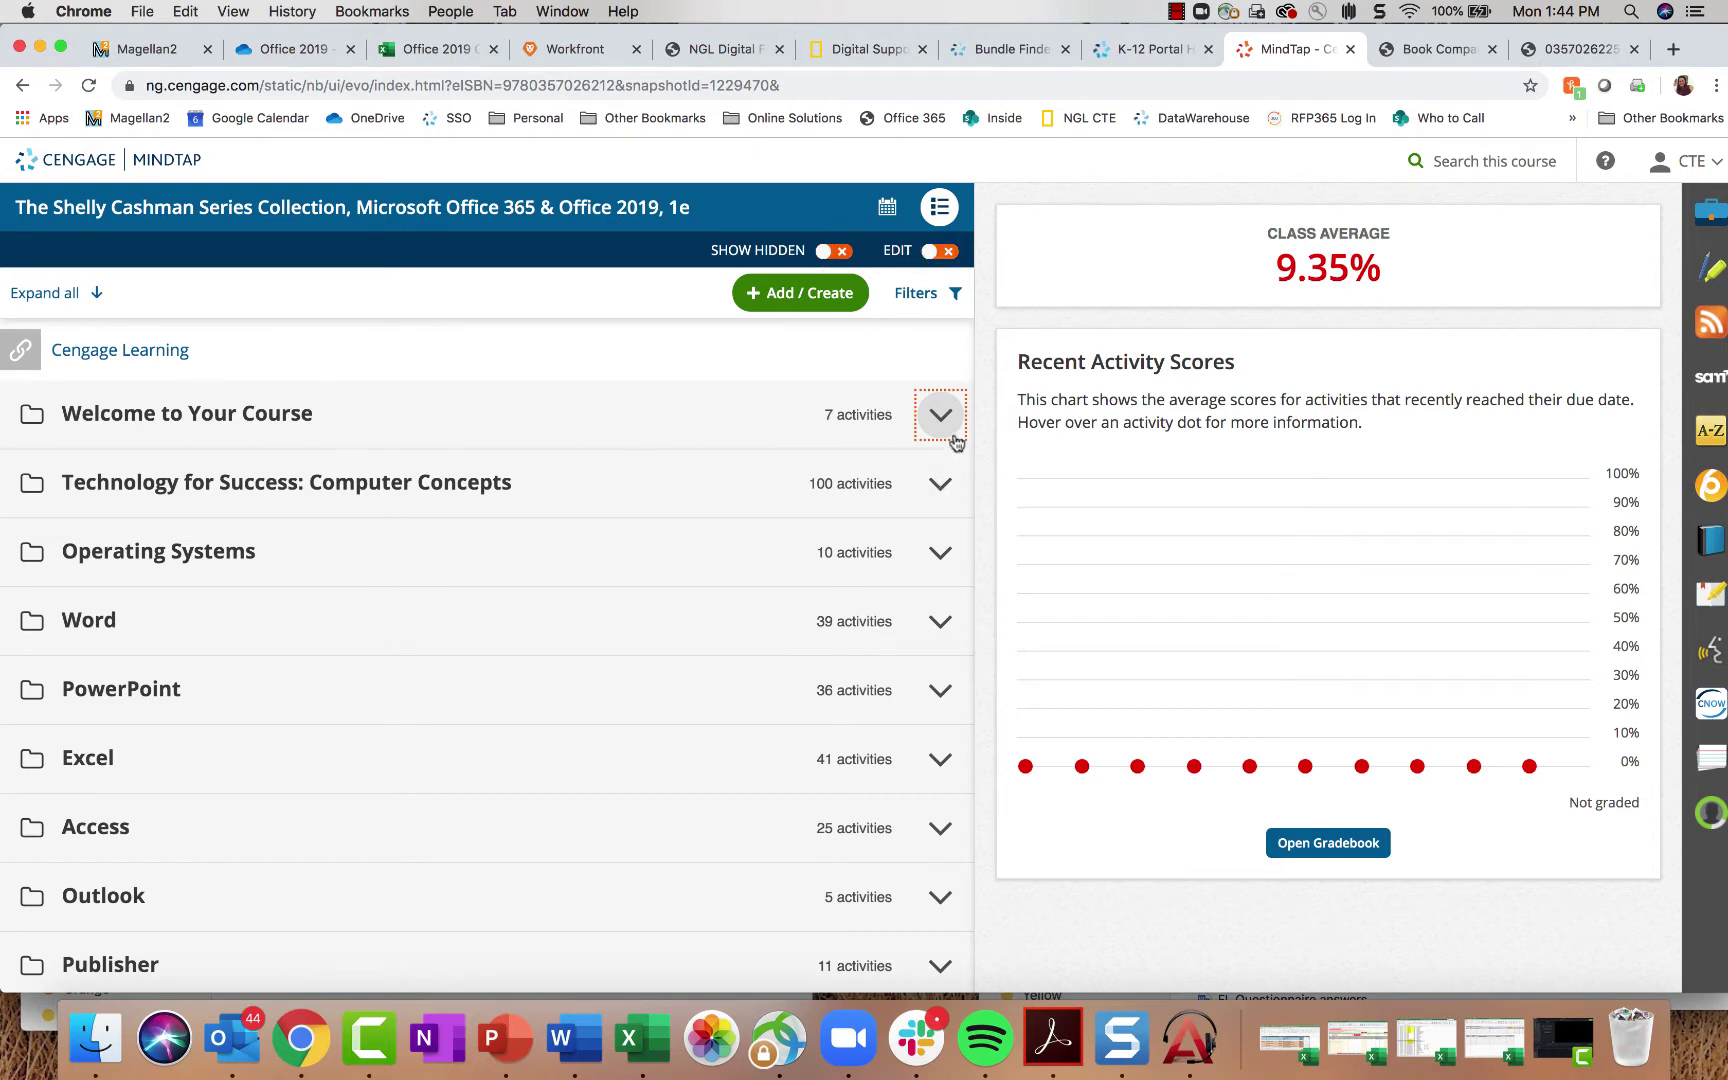
Step: Turn on Edit mode and remove the Cengage Learning link from the learning path
click(929, 253)
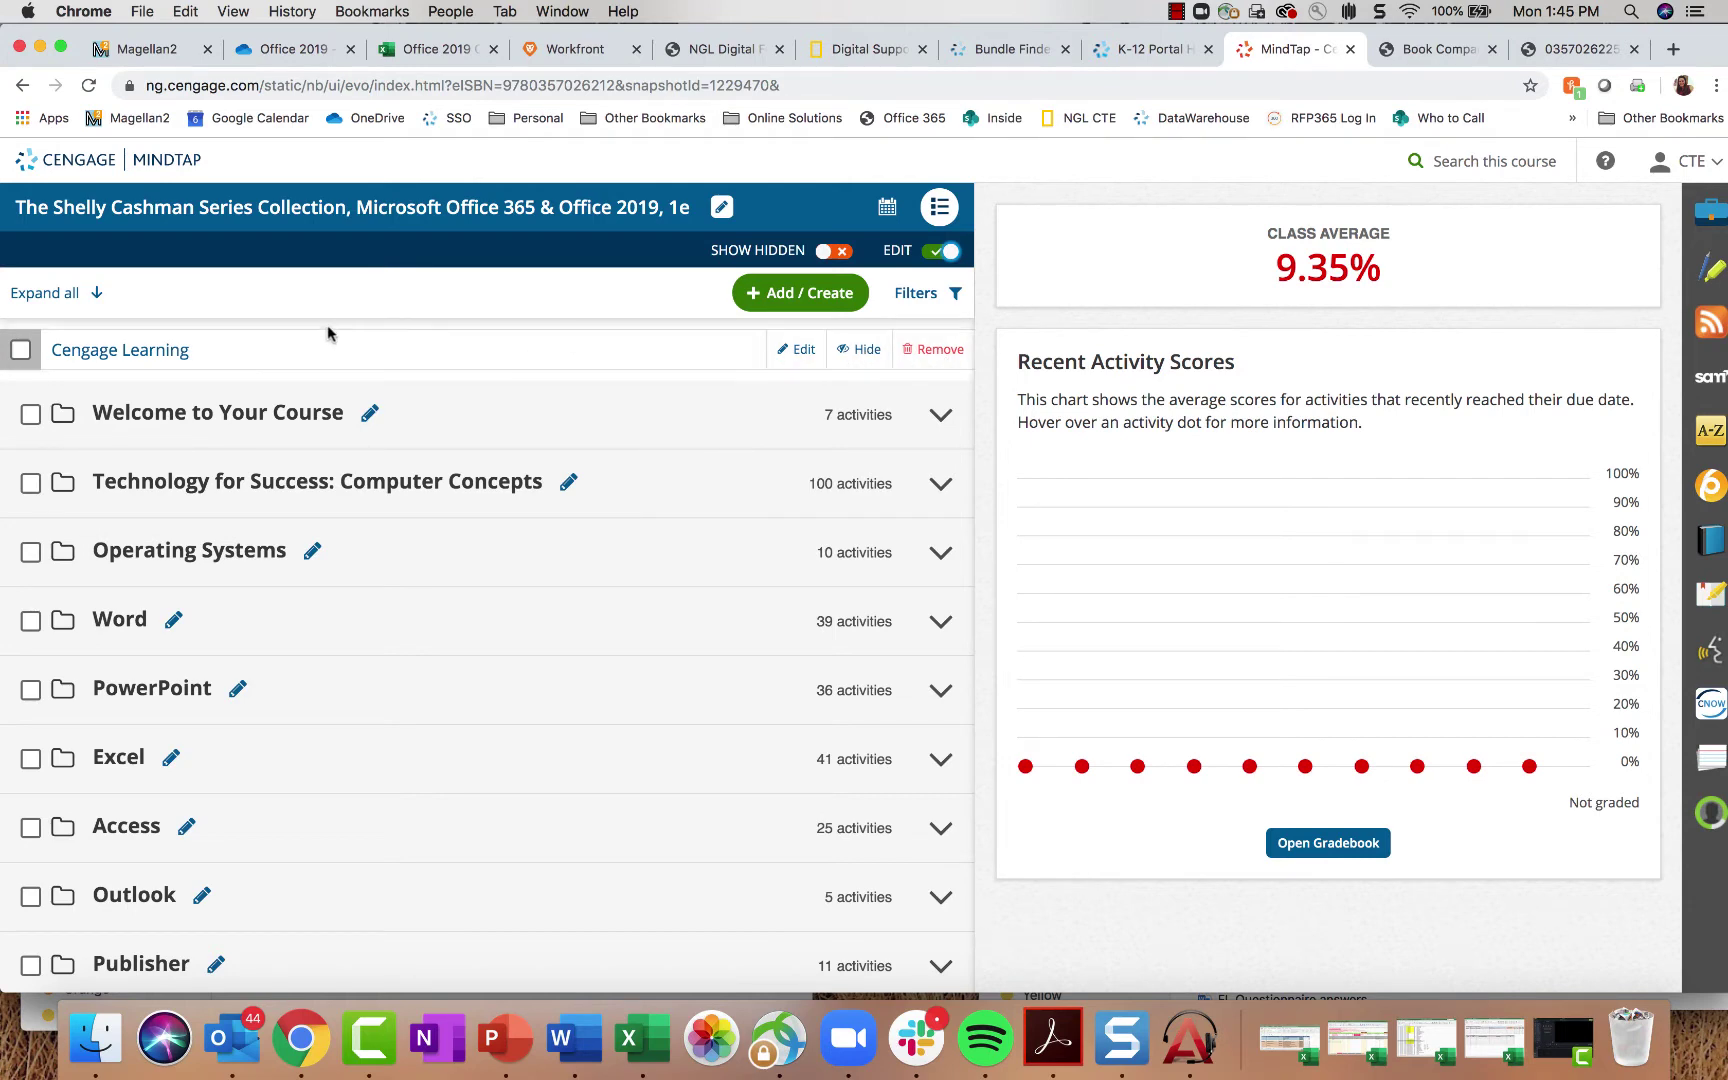
click(929, 352)
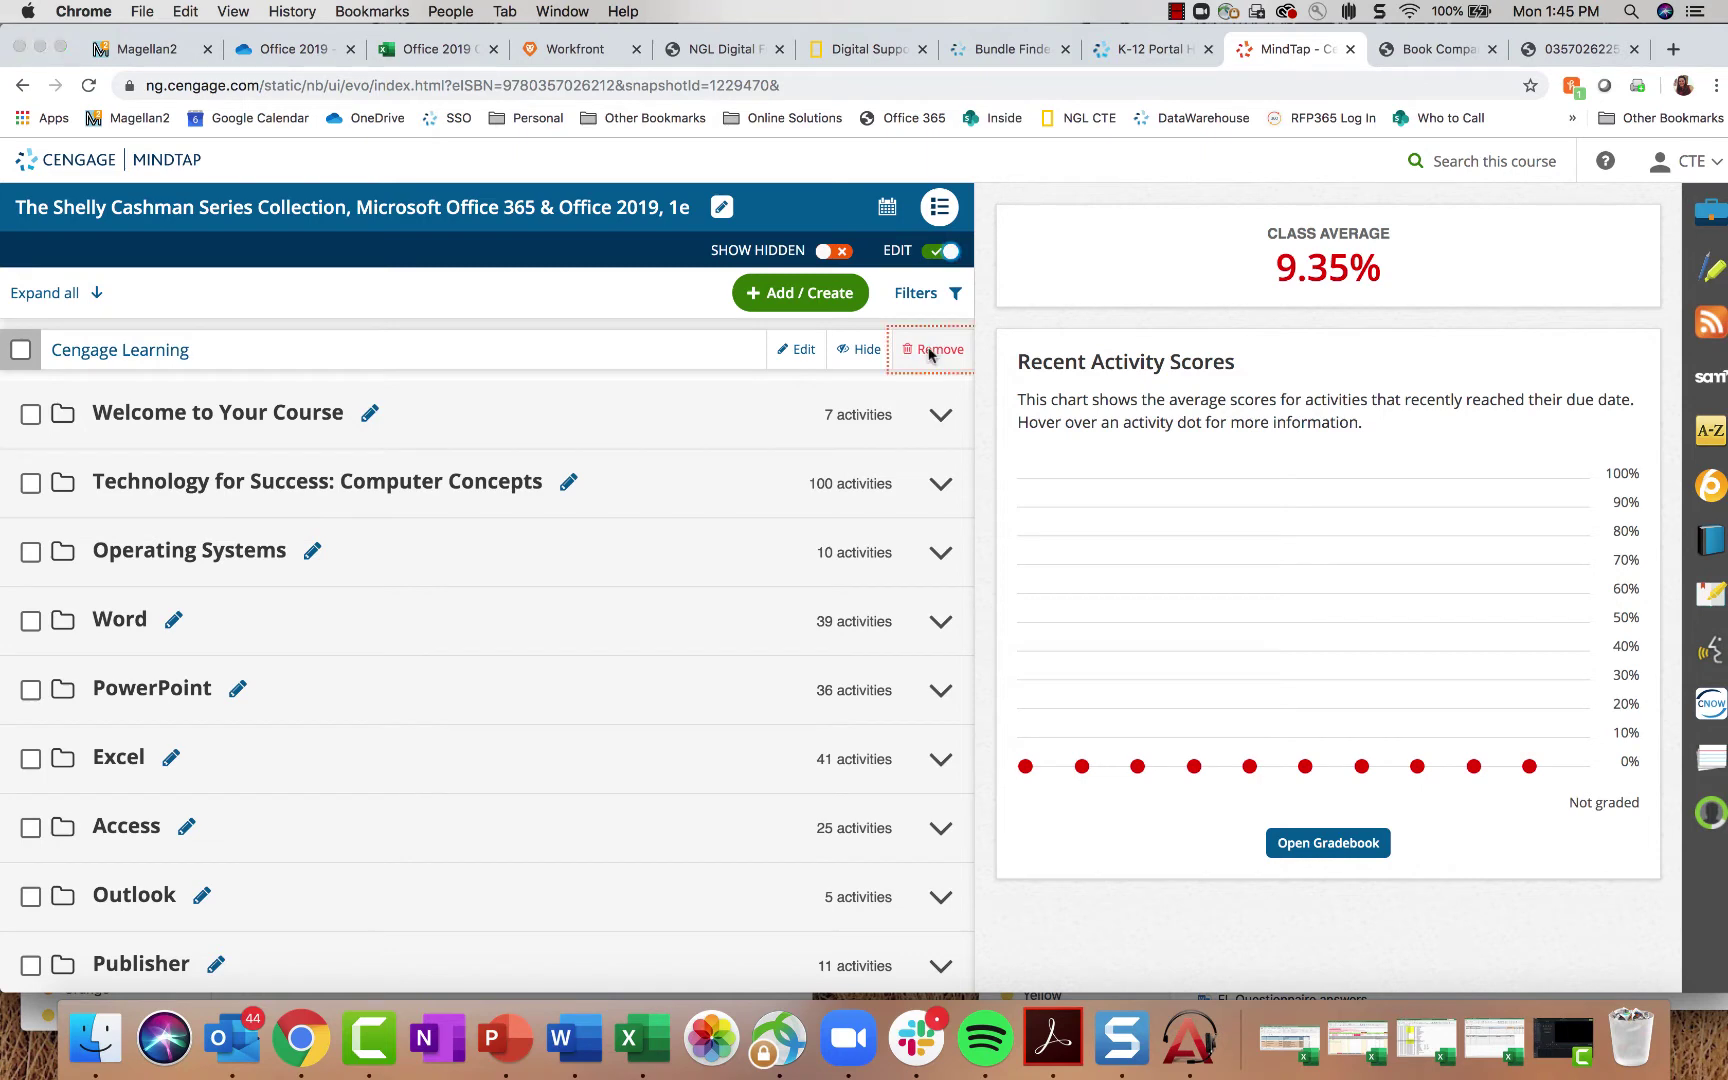
click(1040, 204)
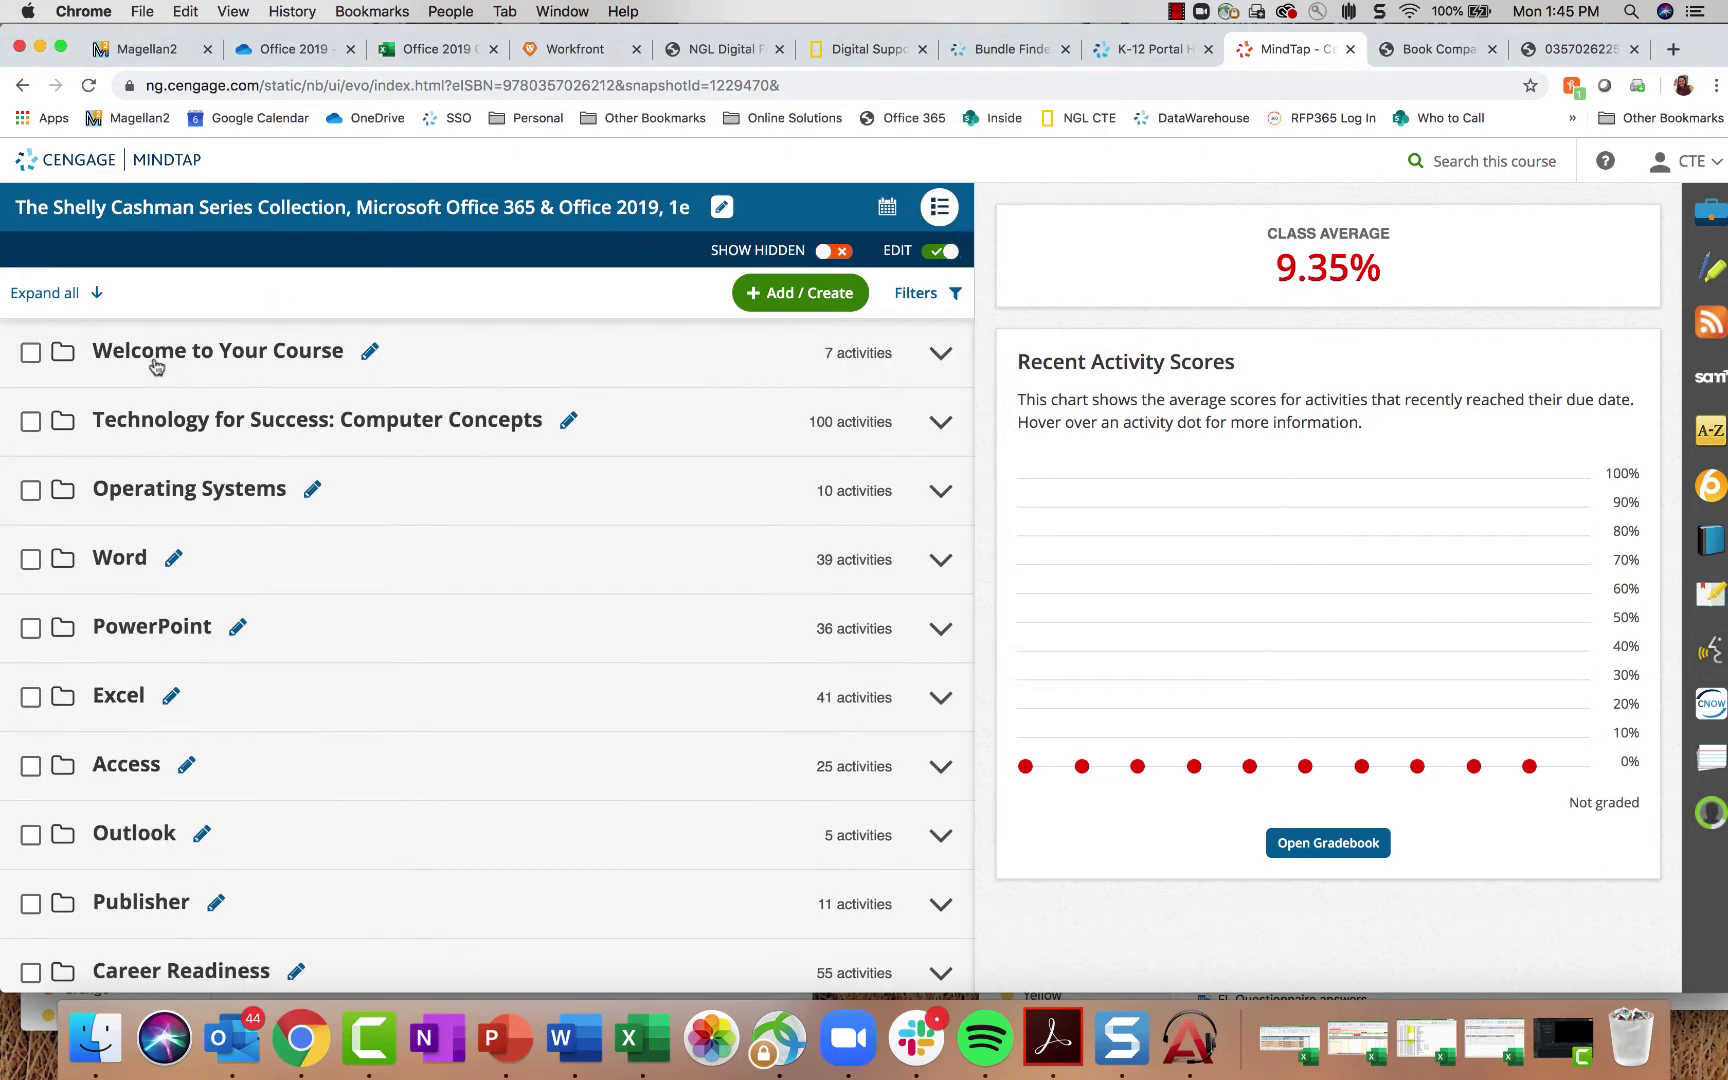
Step: Hide all four Getting Started units and Download Student Data Files in Welcome to Your Course from students, then collapse the folder
click(80, 355)
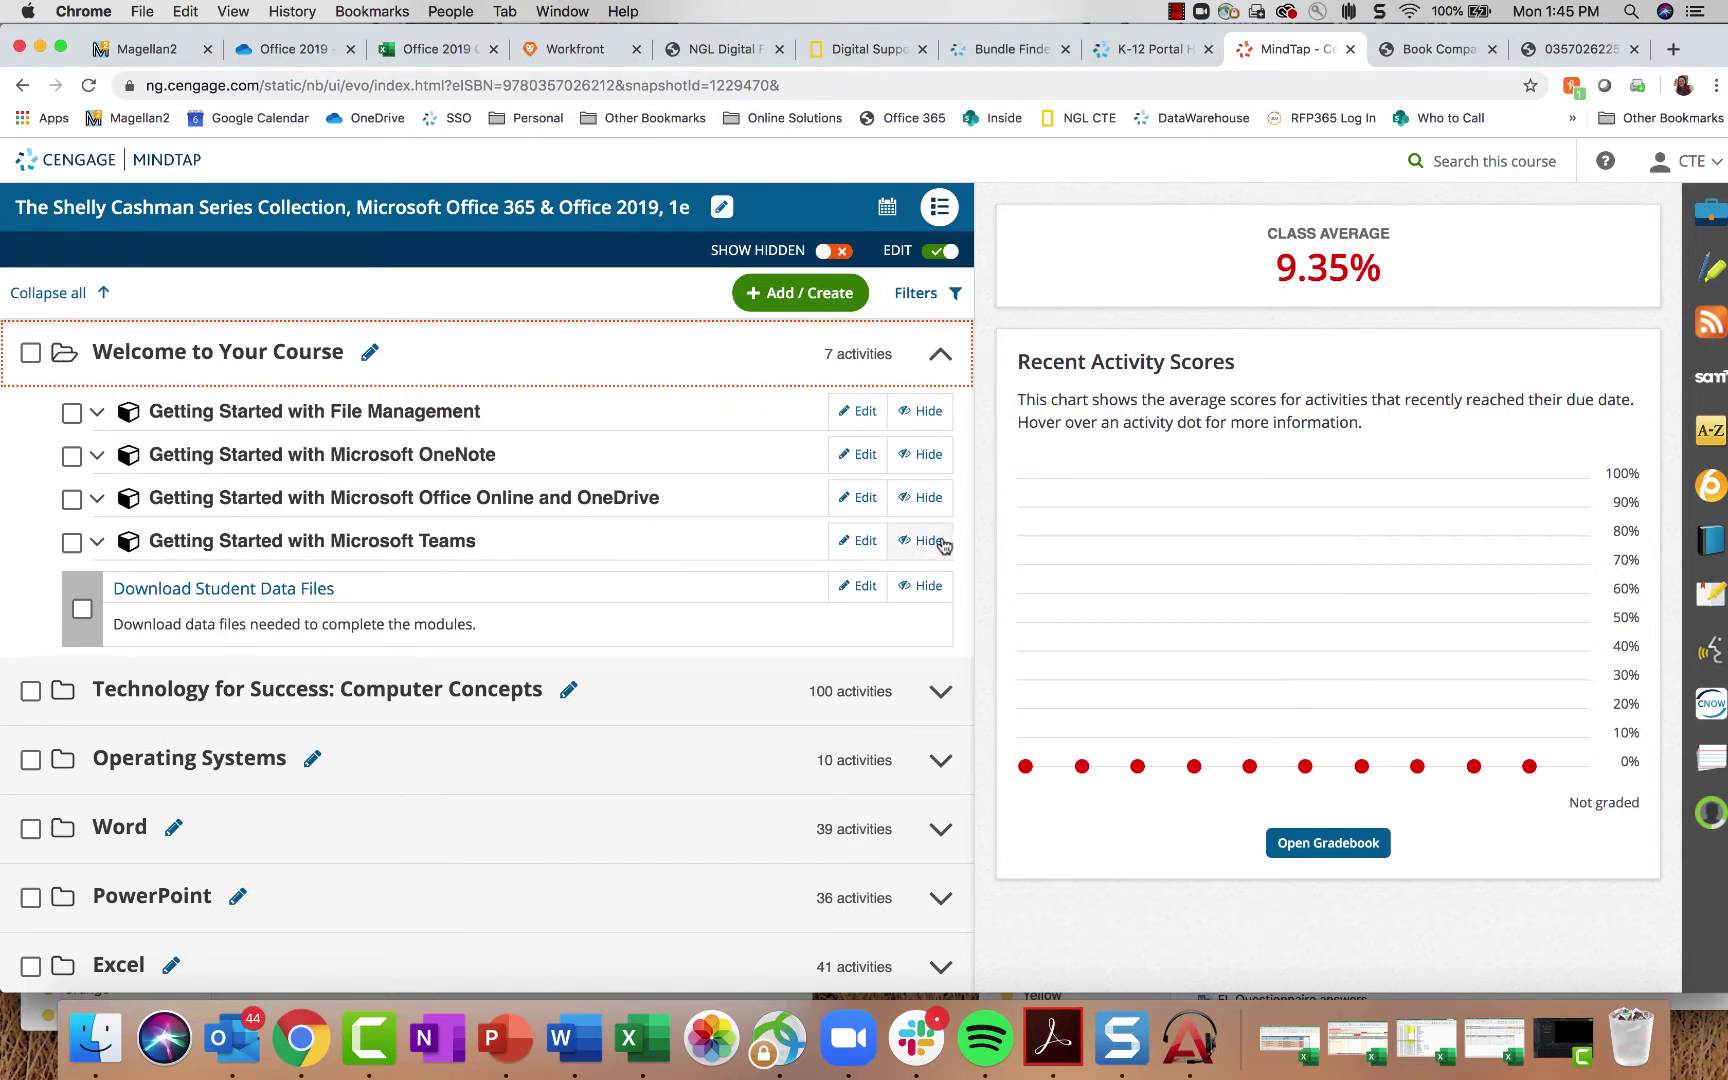
click(920, 414)
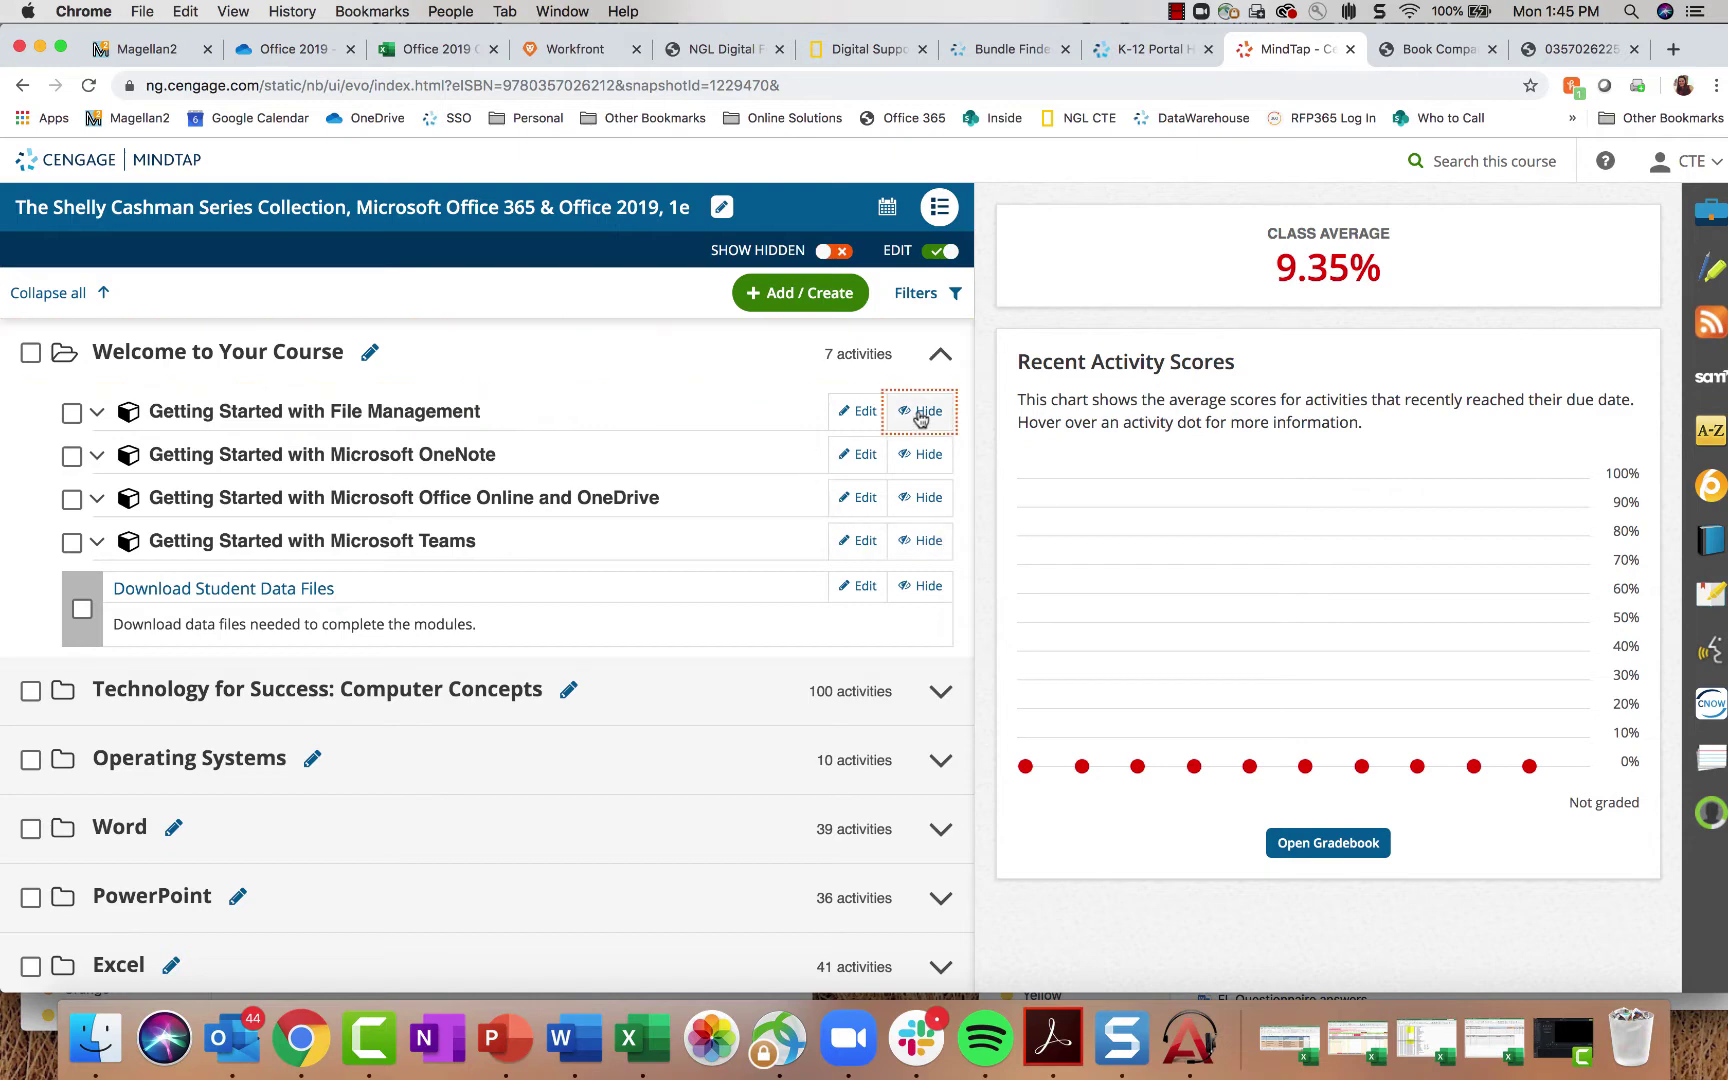
click(917, 462)
click(924, 418)
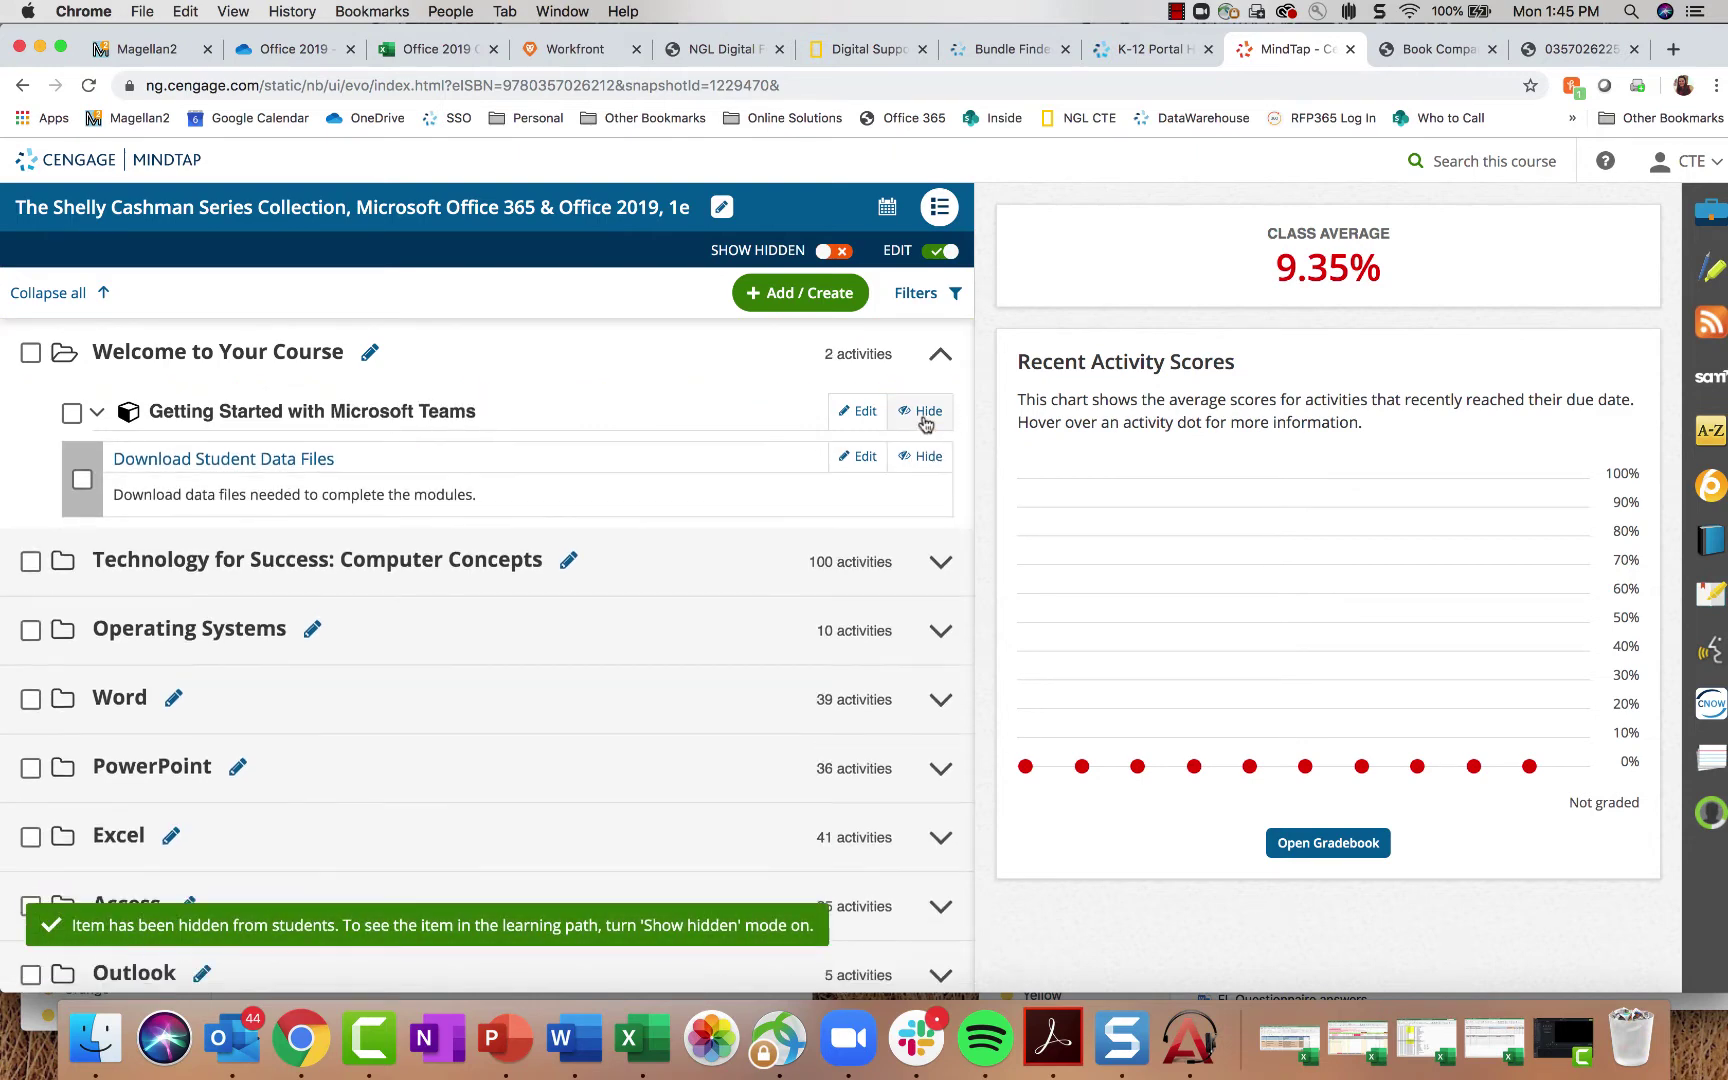
click(922, 414)
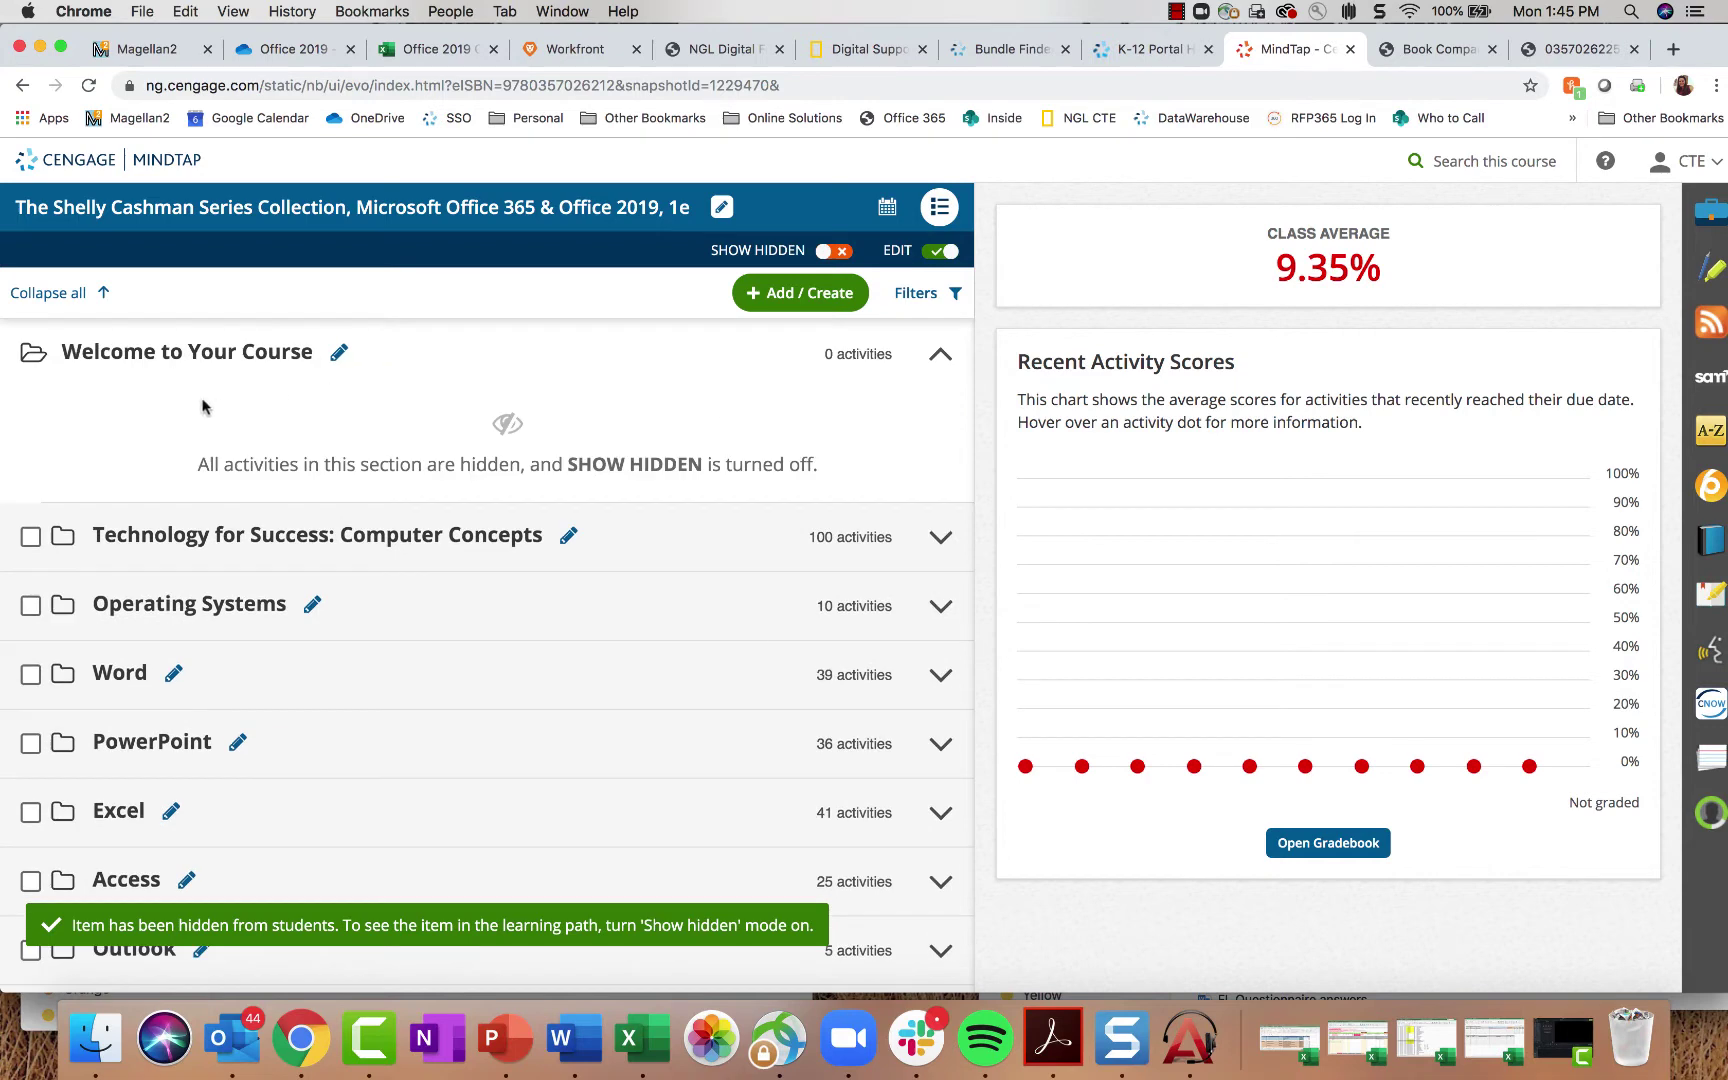
click(38, 345)
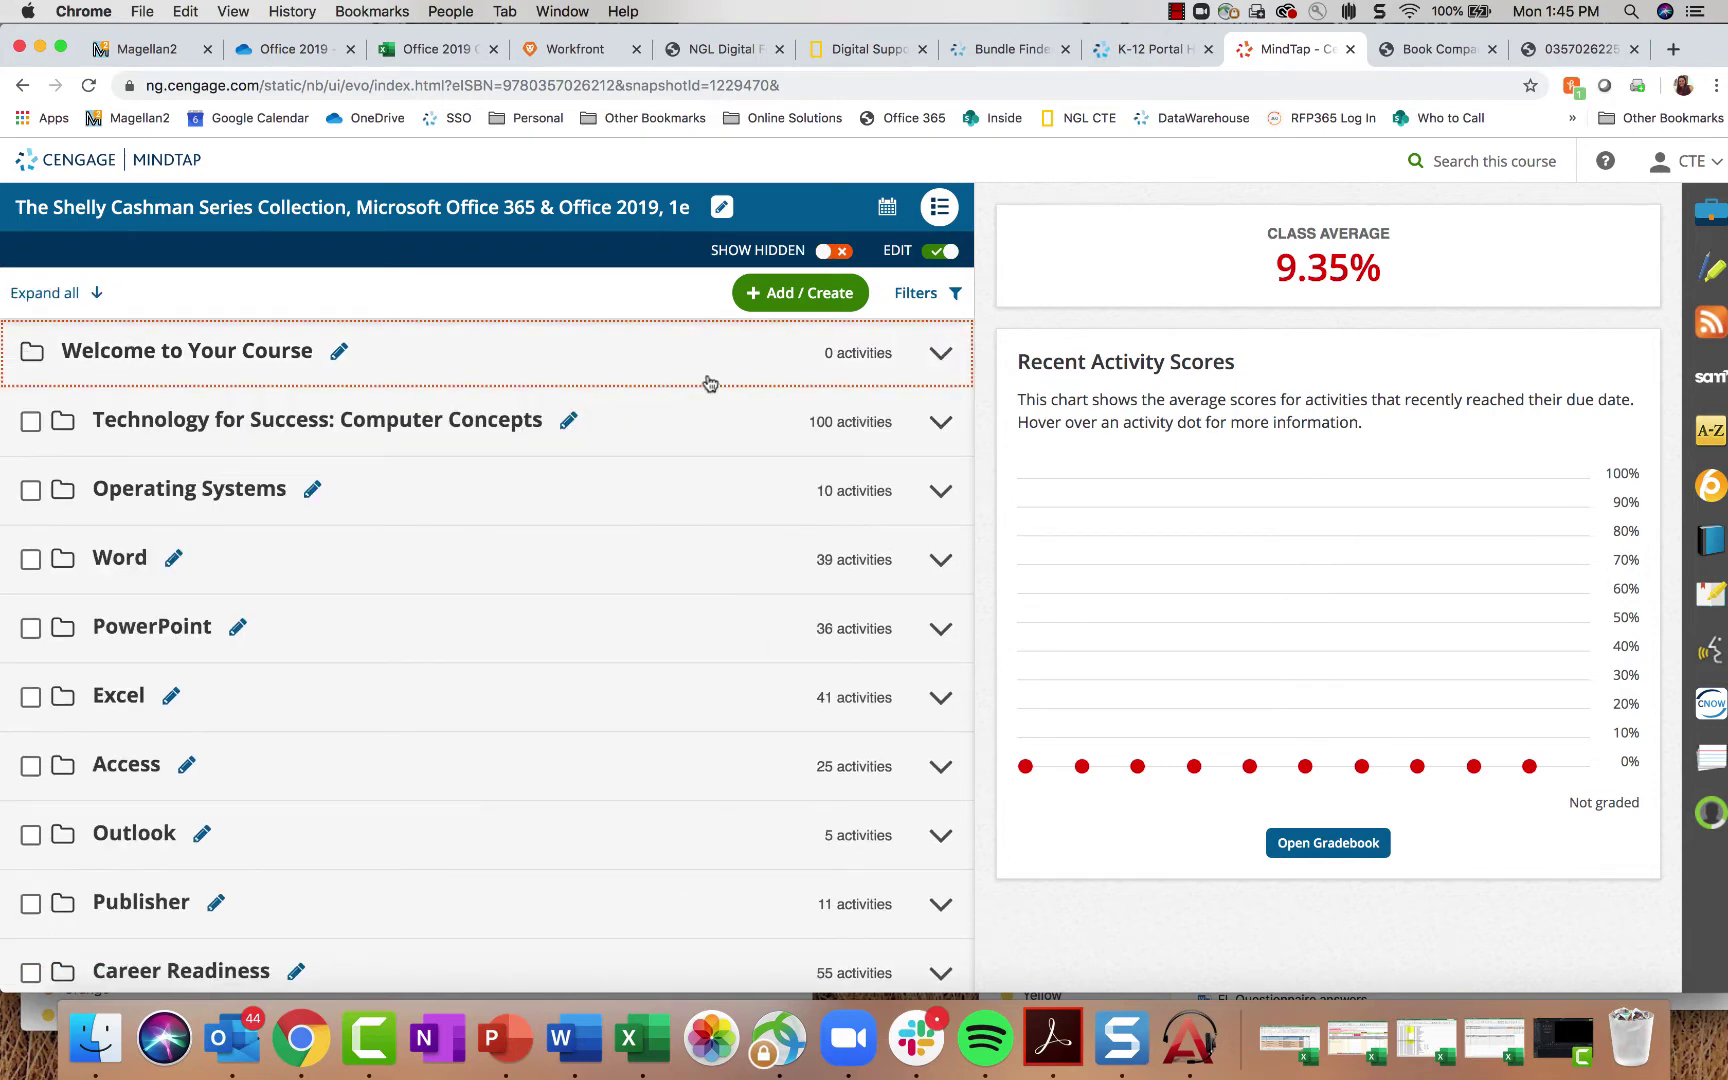
Step: Turn on Show Hidden, make every Welcome to Your Course unit and Download Student Data Files visible to students, and collapse the folder
click(822, 252)
click(66, 355)
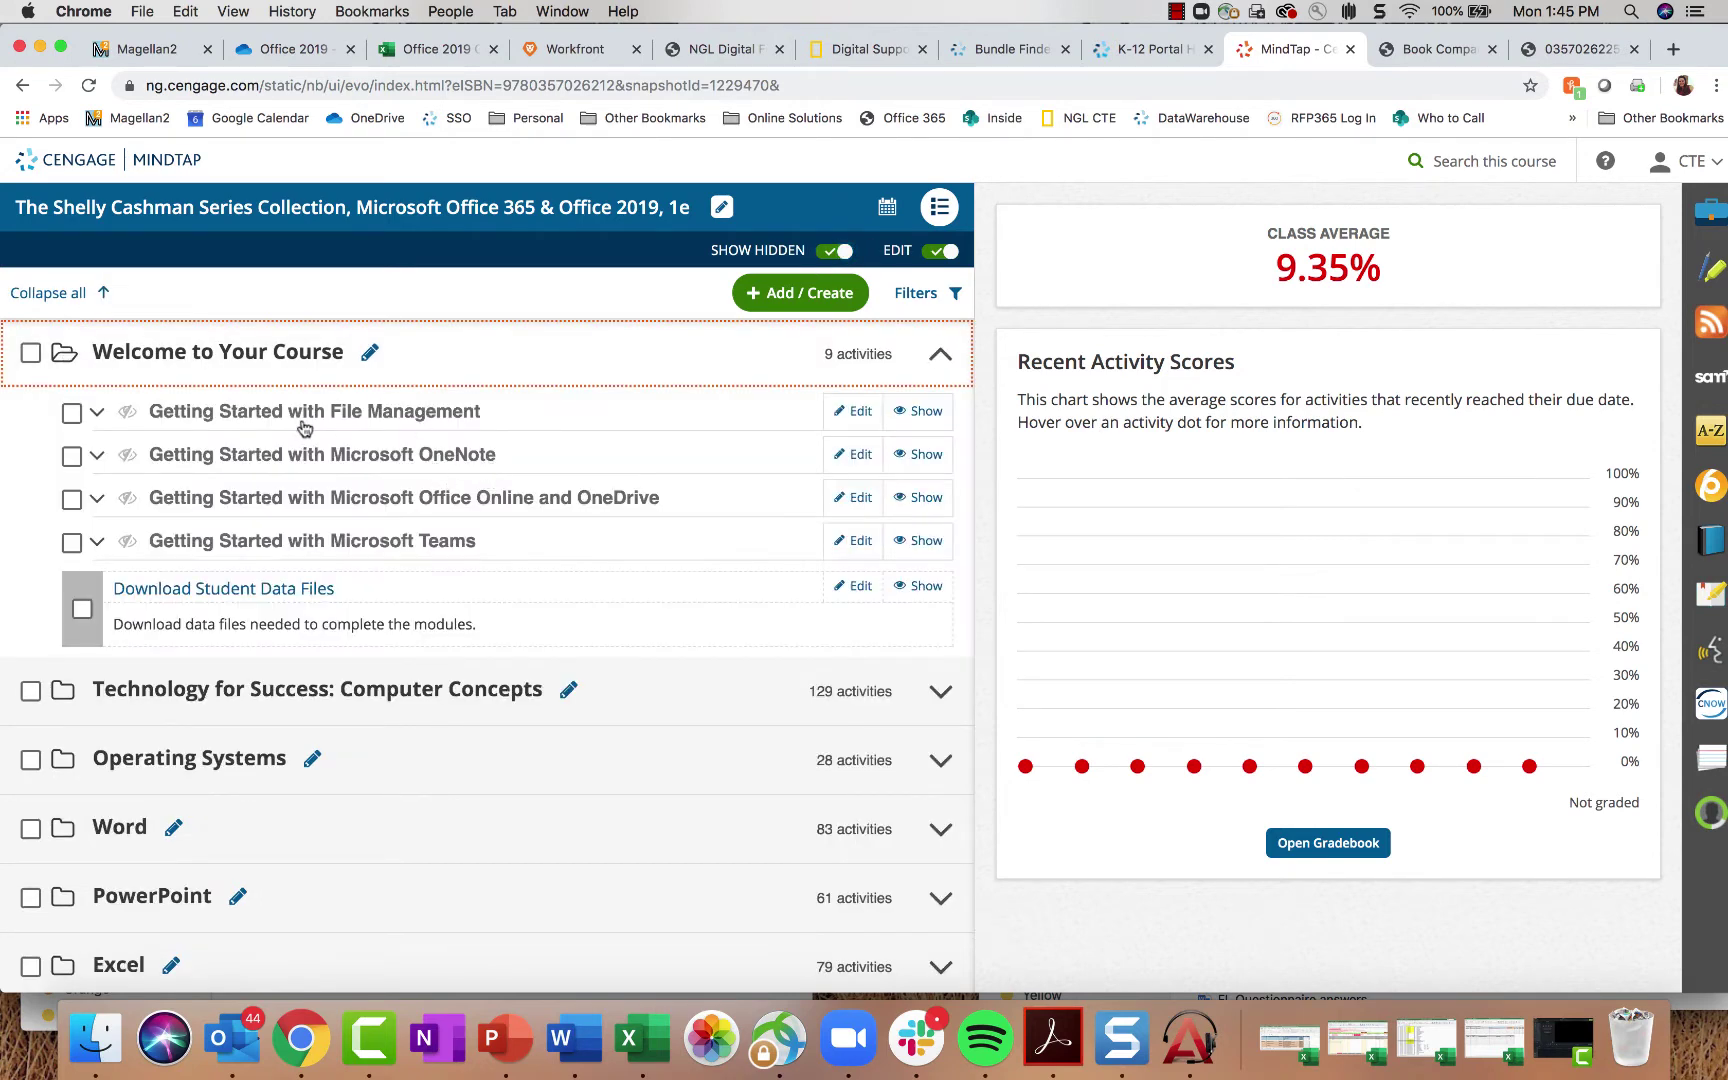
click(918, 414)
click(919, 457)
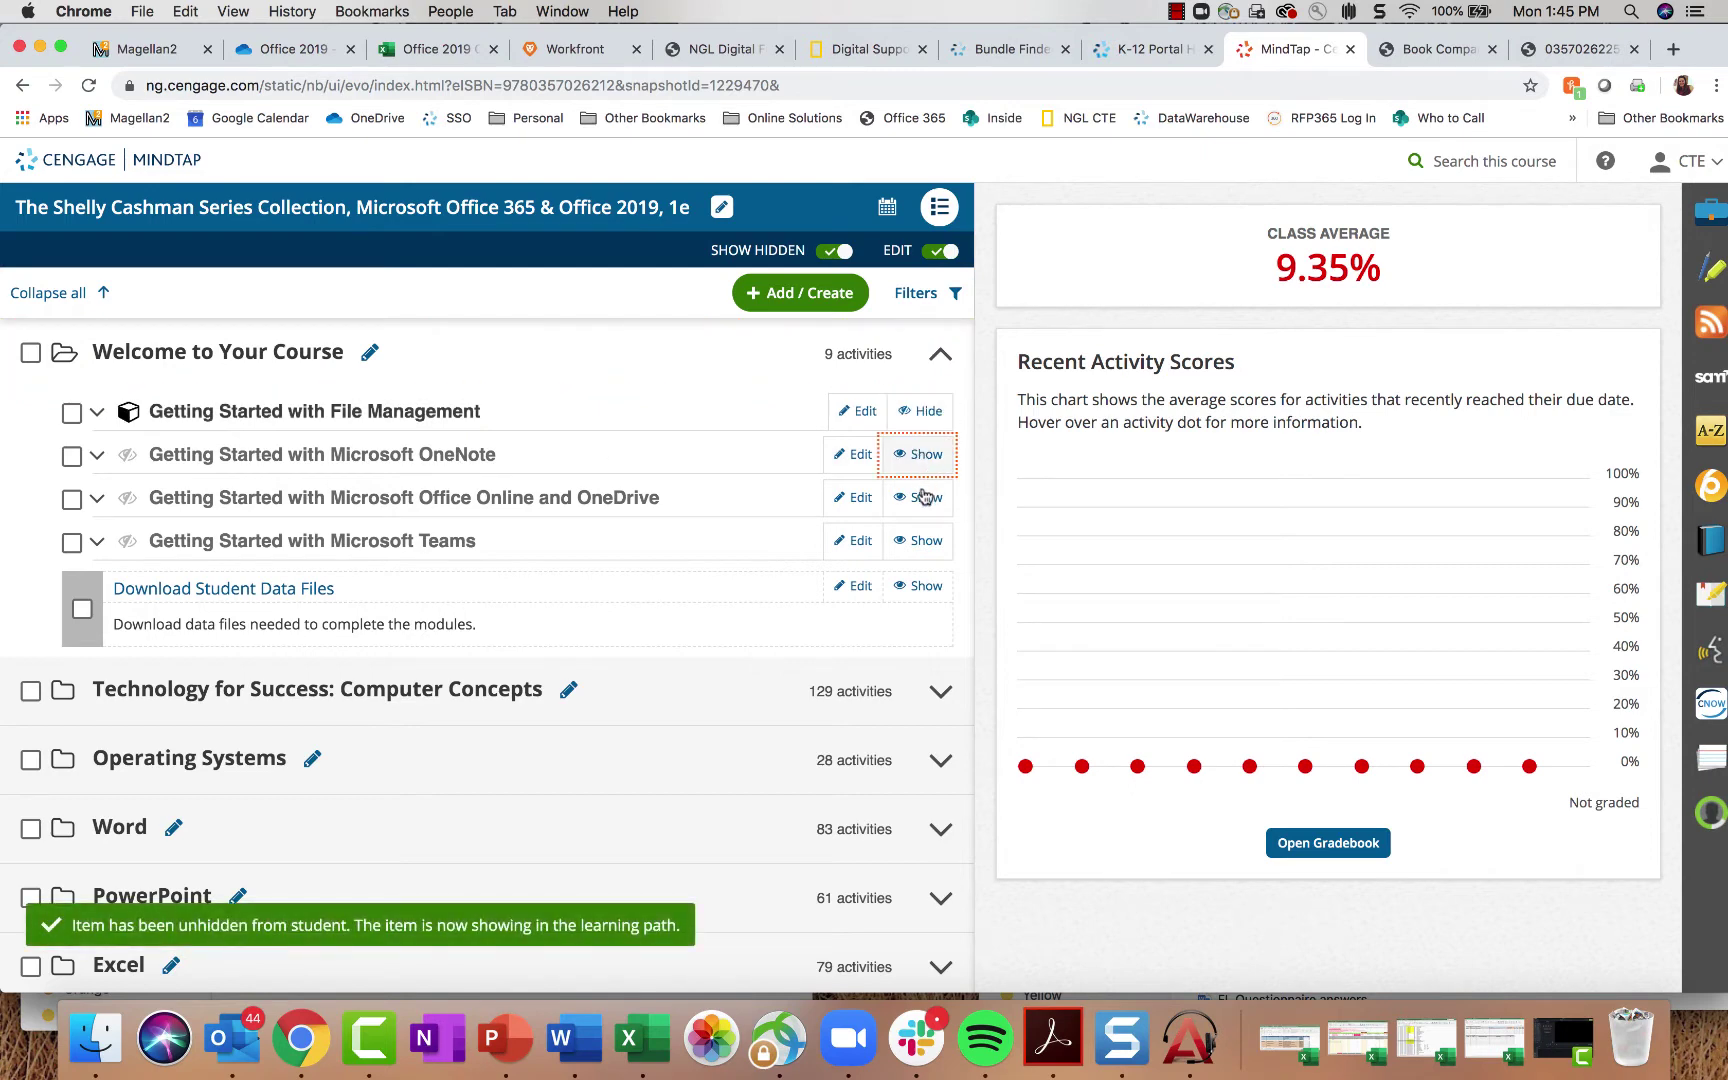
click(922, 541)
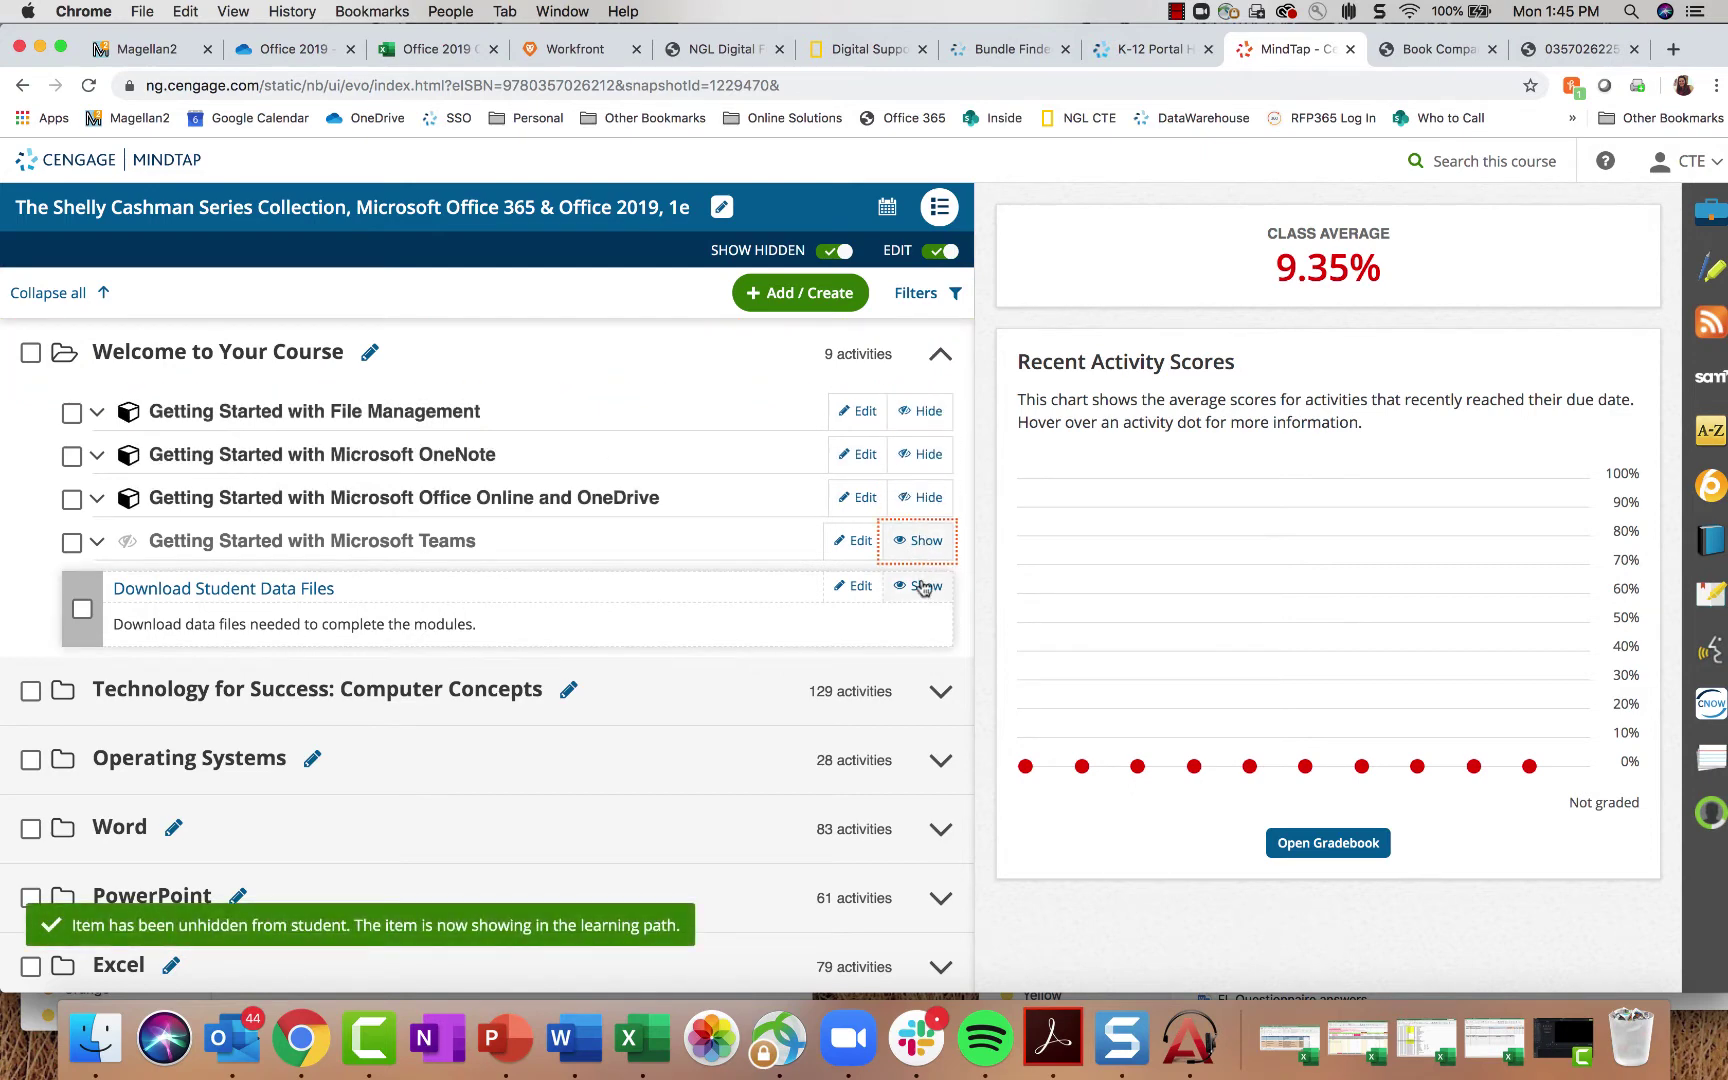
click(922, 588)
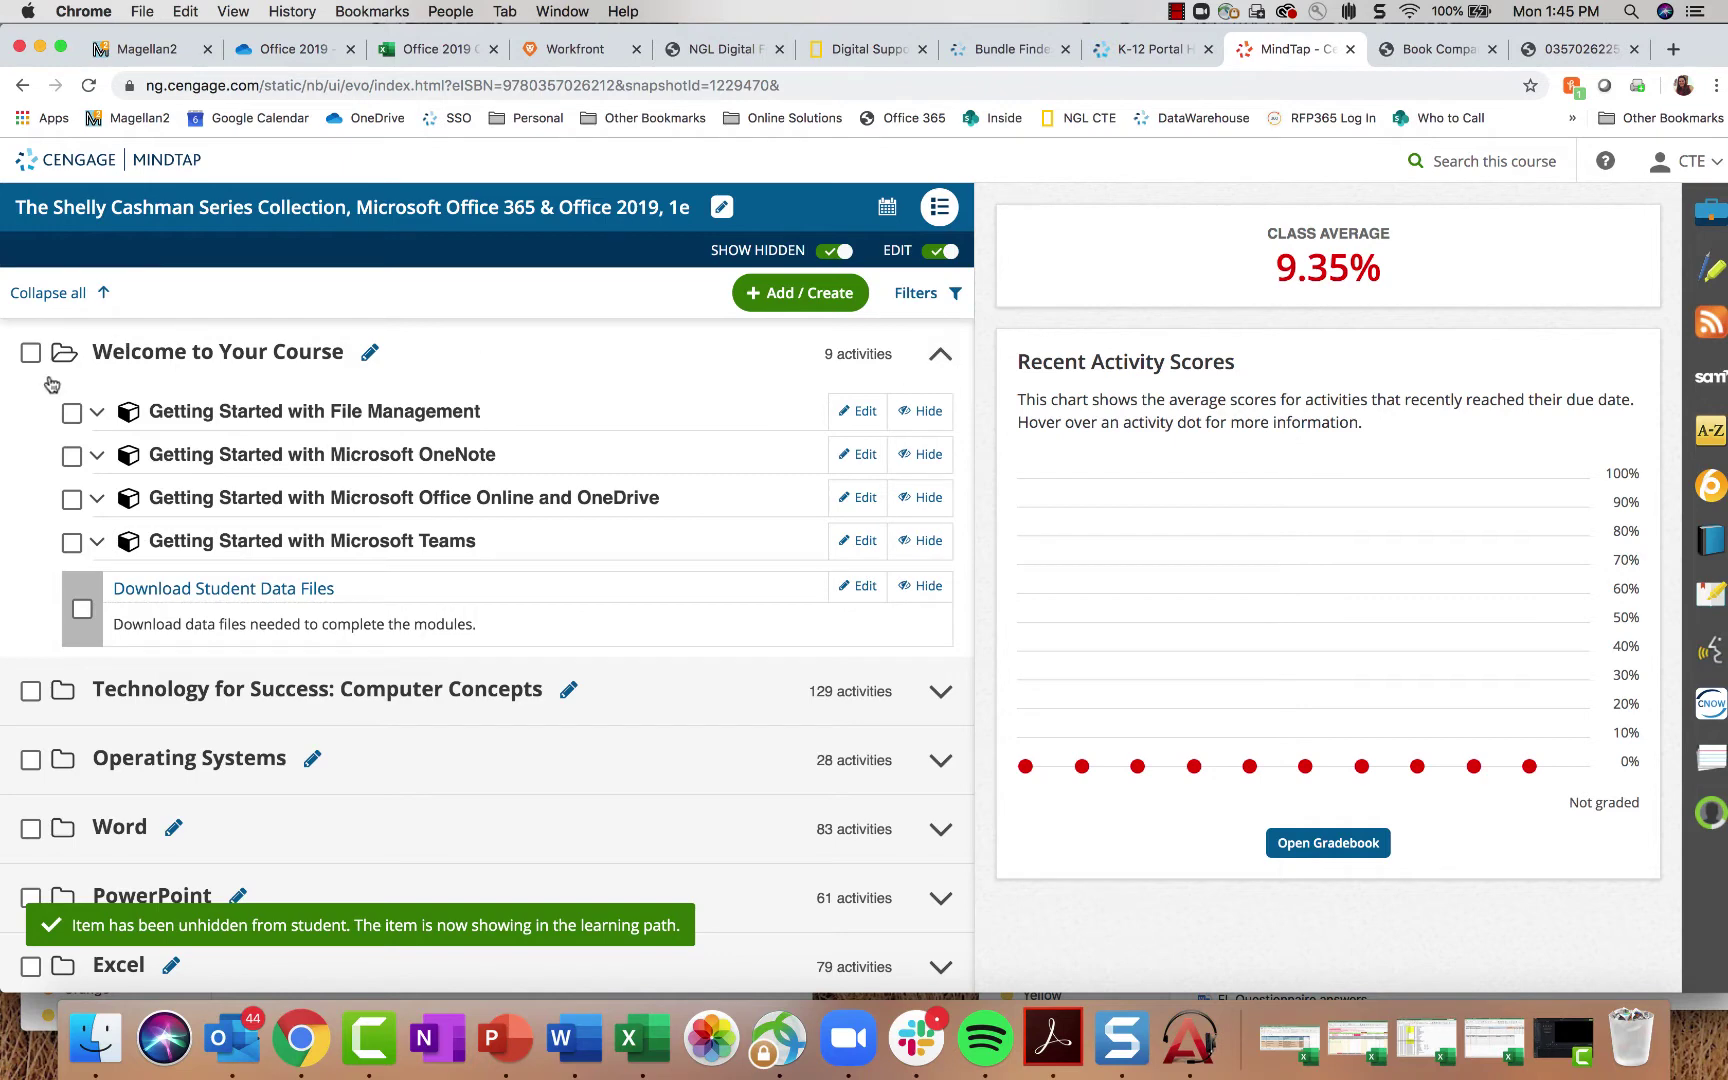
click(940, 354)
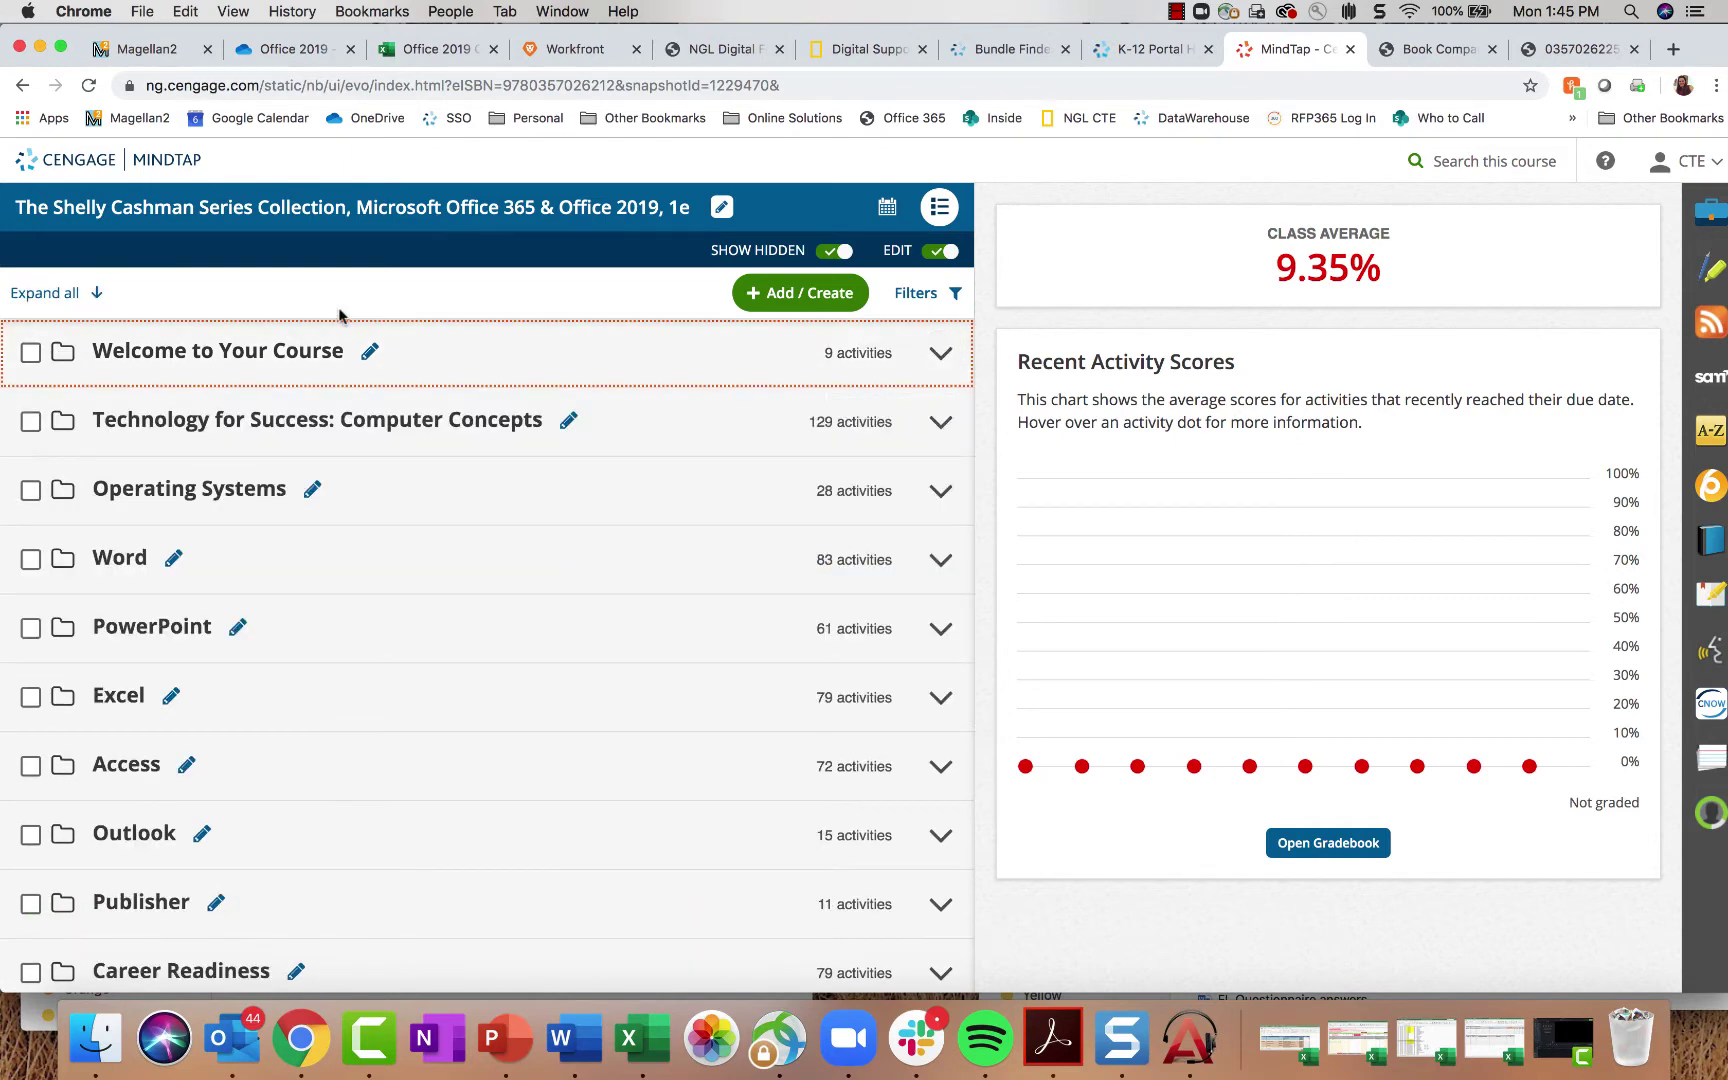
Step: Open the Unit Details of Getting Started with File Management, select its unit title, and close the details without saving
click(940, 354)
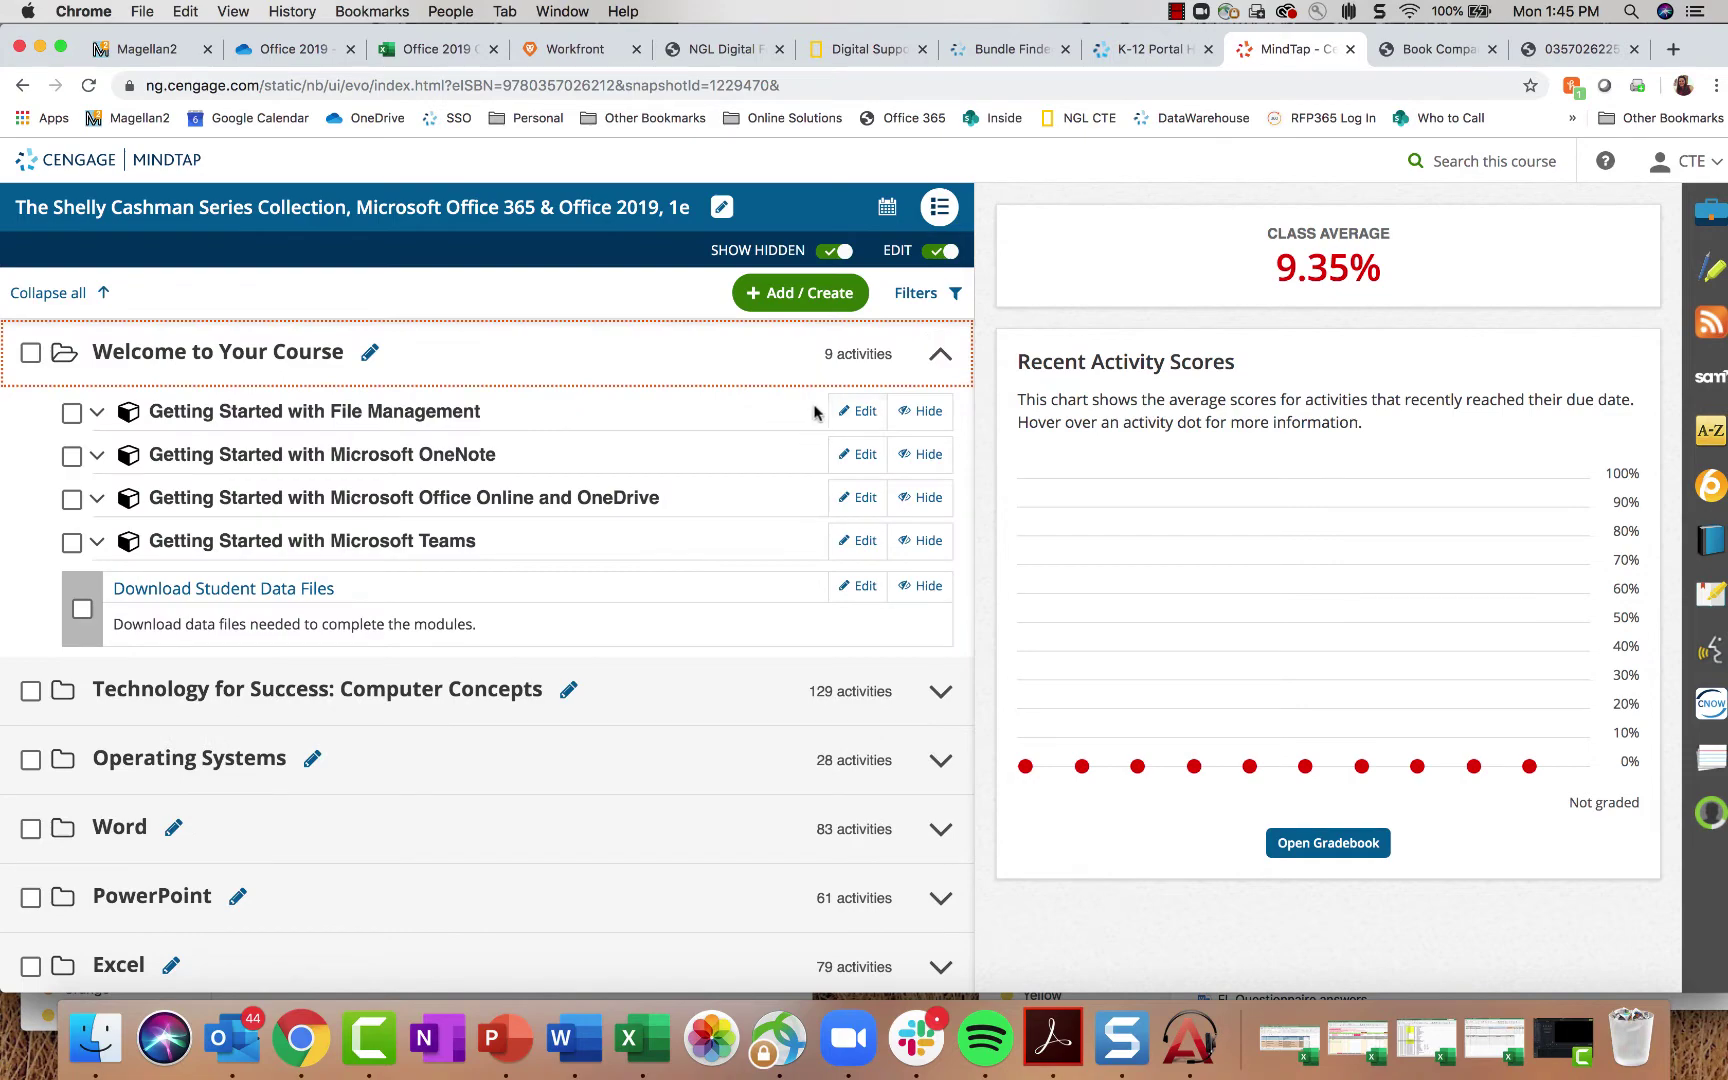
click(863, 414)
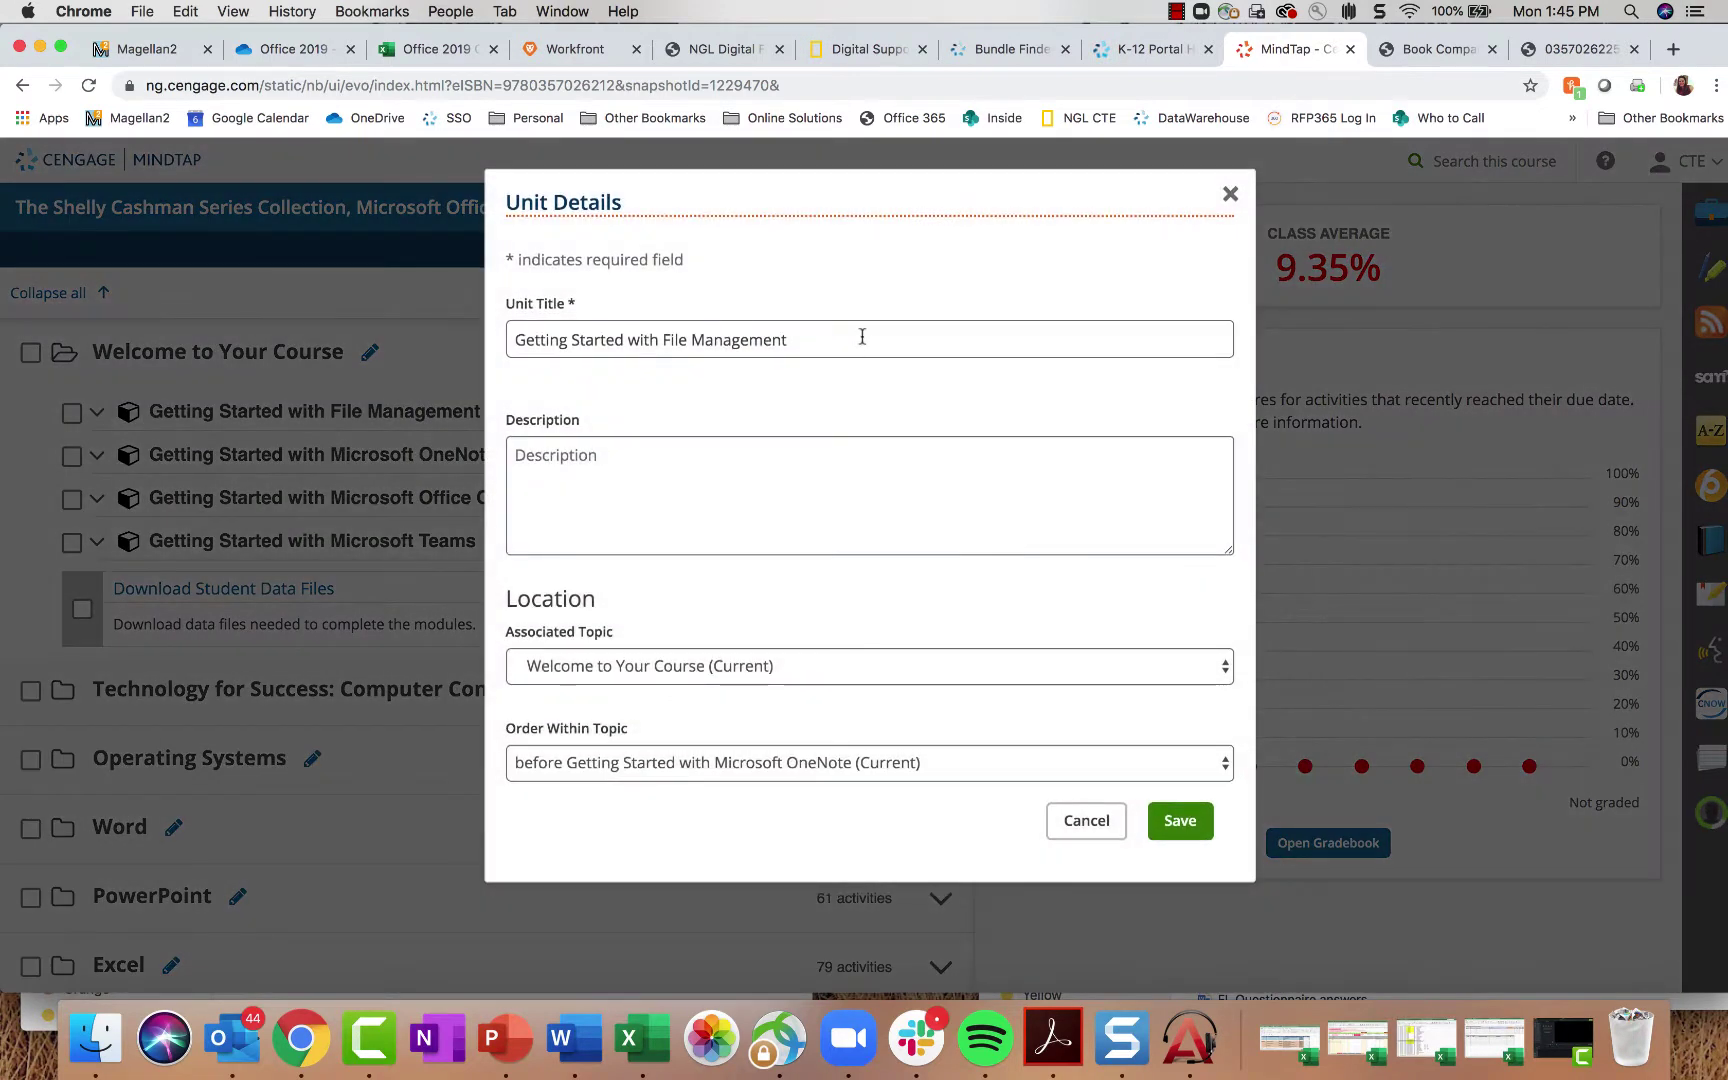
drag(862, 337, 500, 340)
key(Escape)
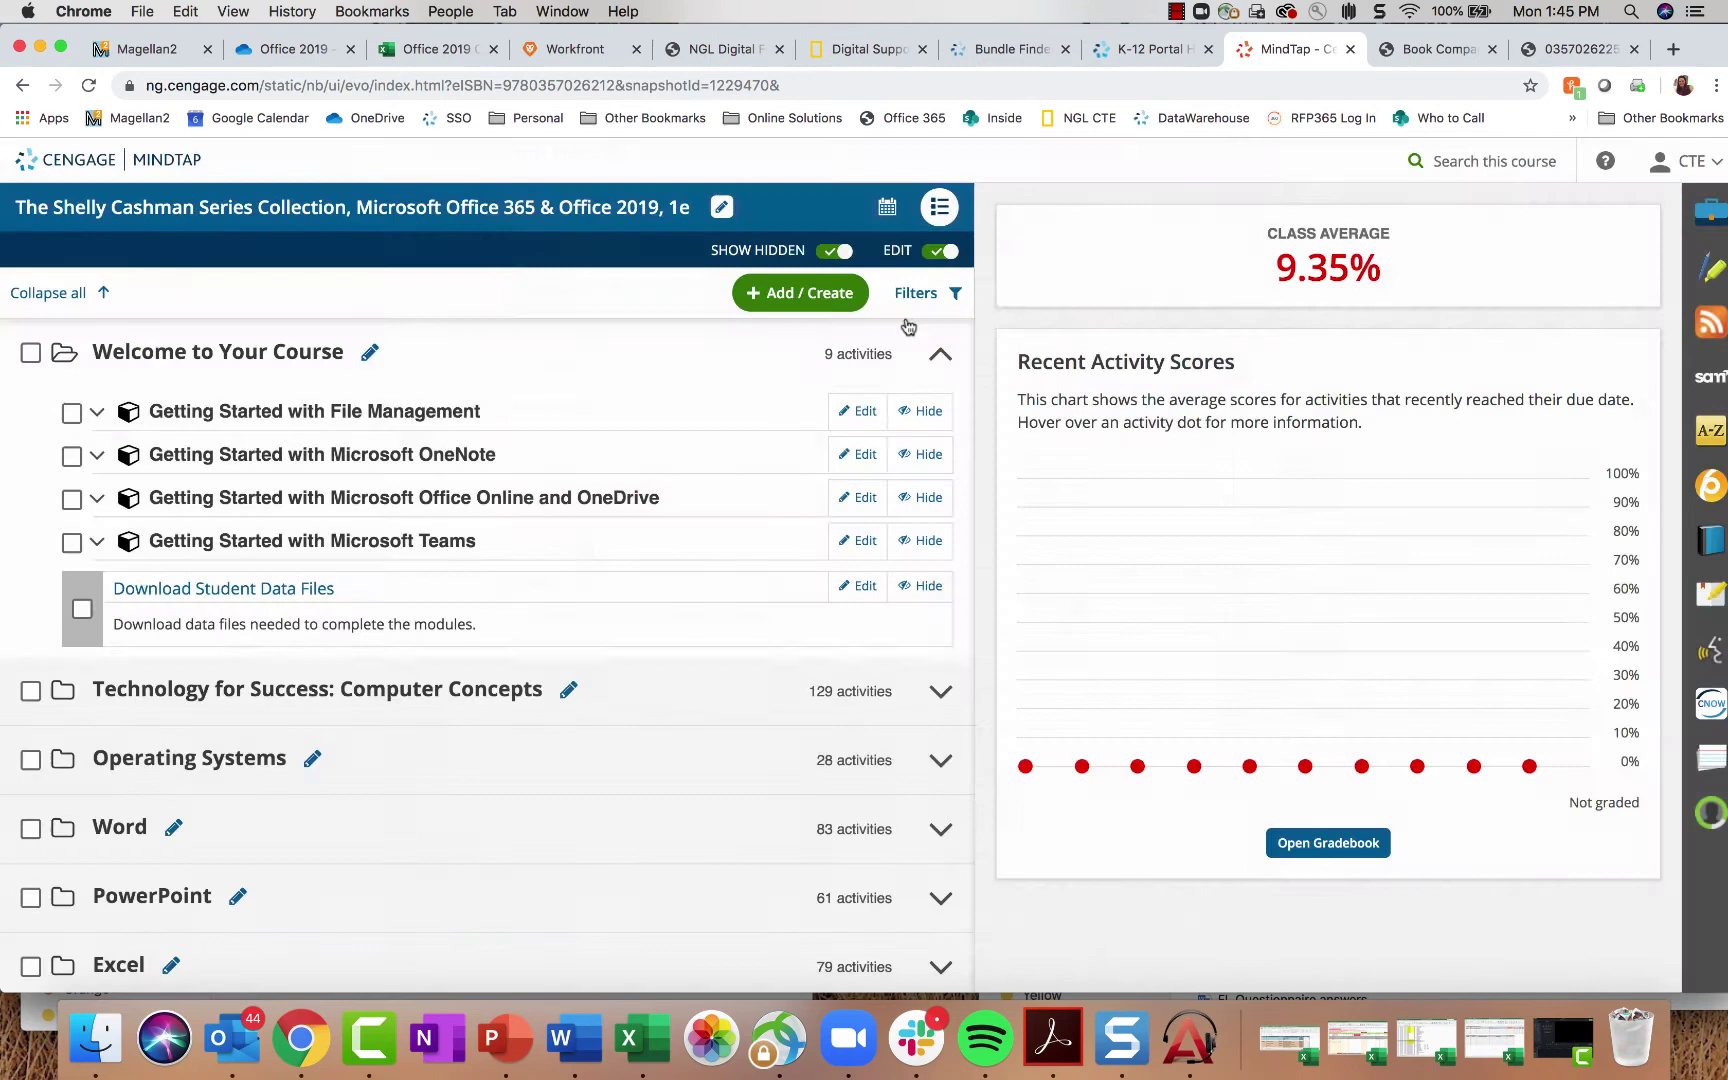
Step: Open the Unit Details of Getting Started with File Management, review its Description, Associated Topic and Order Within Topic fields, and cancel
click(855, 414)
click(803, 485)
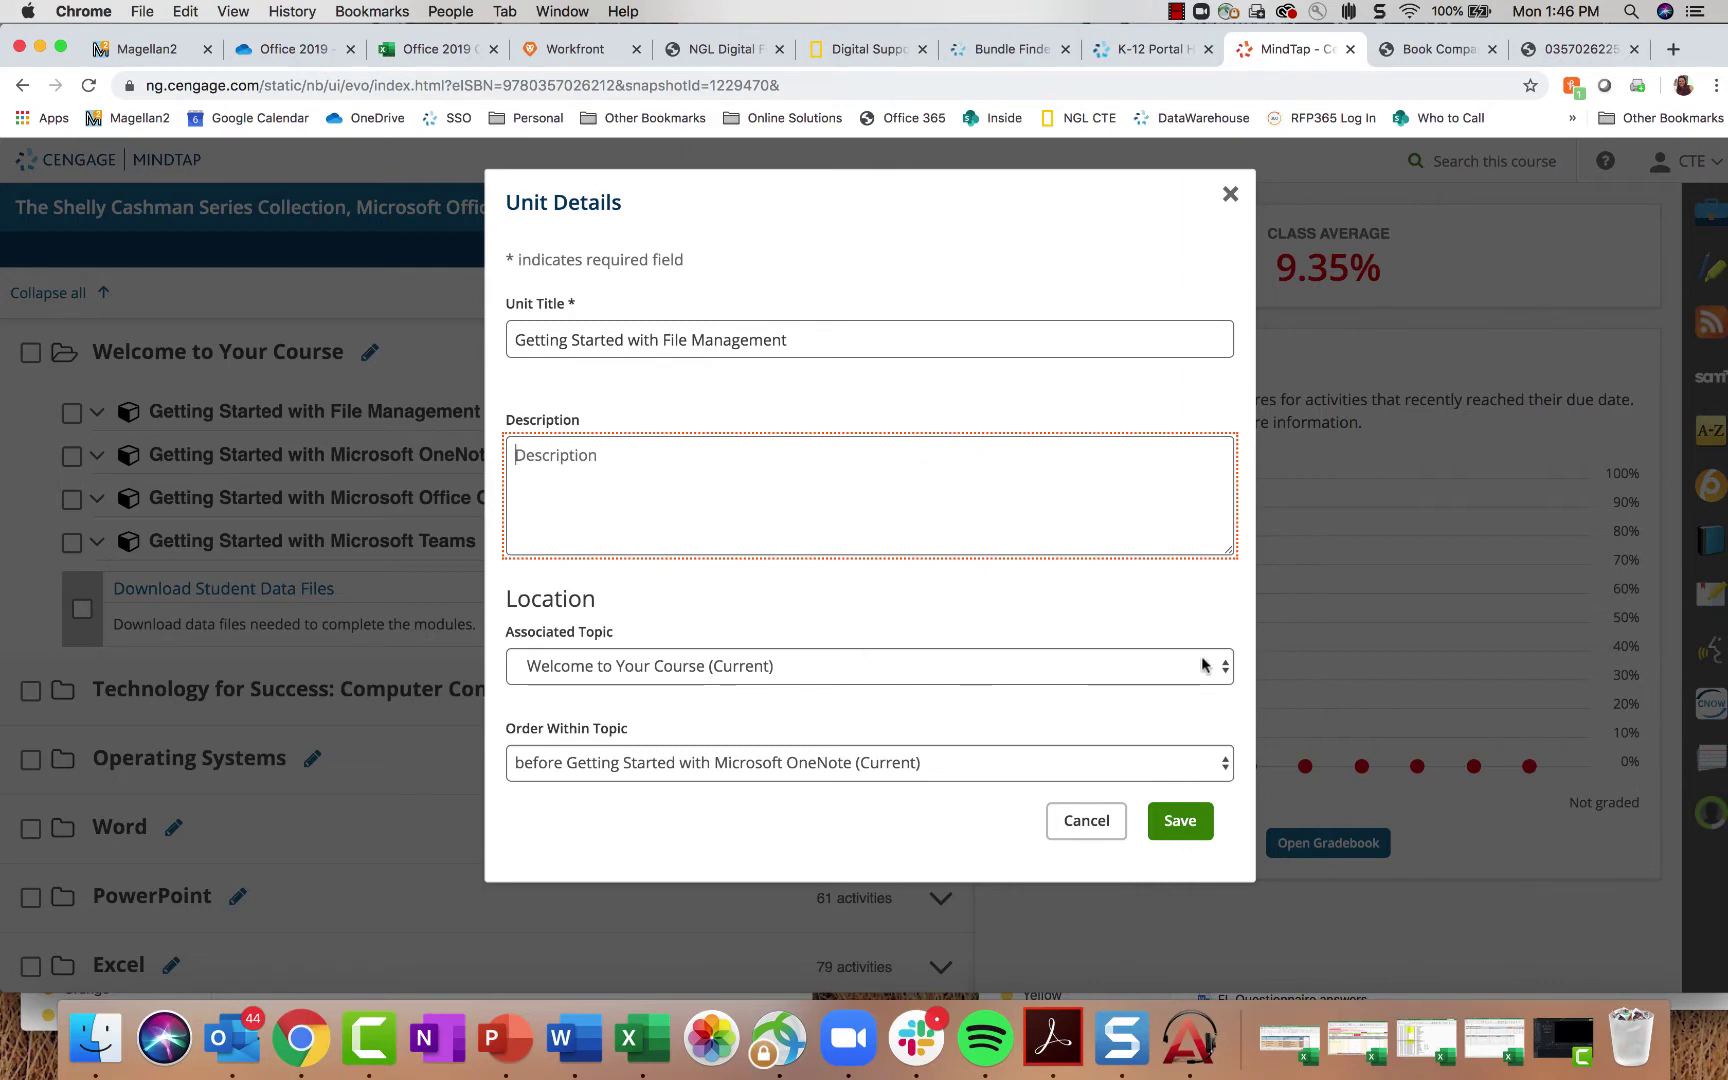
click(1116, 674)
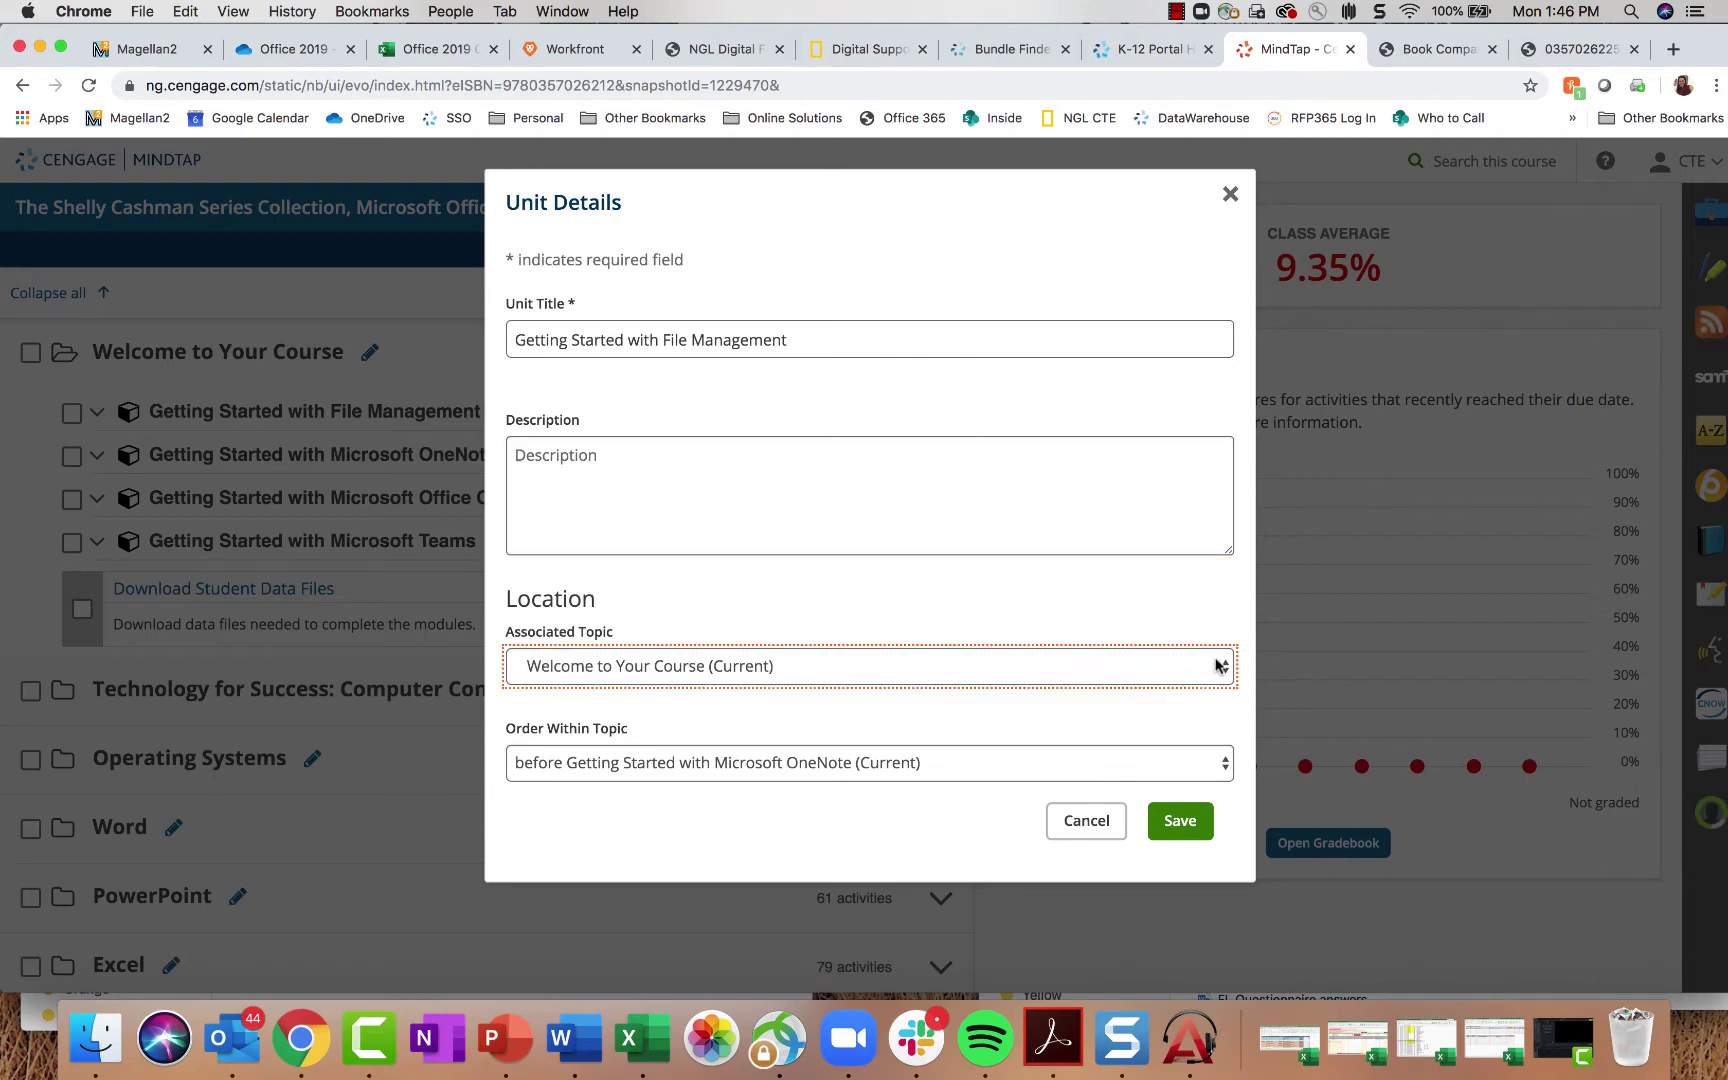
click(1076, 588)
right_click(1114, 832)
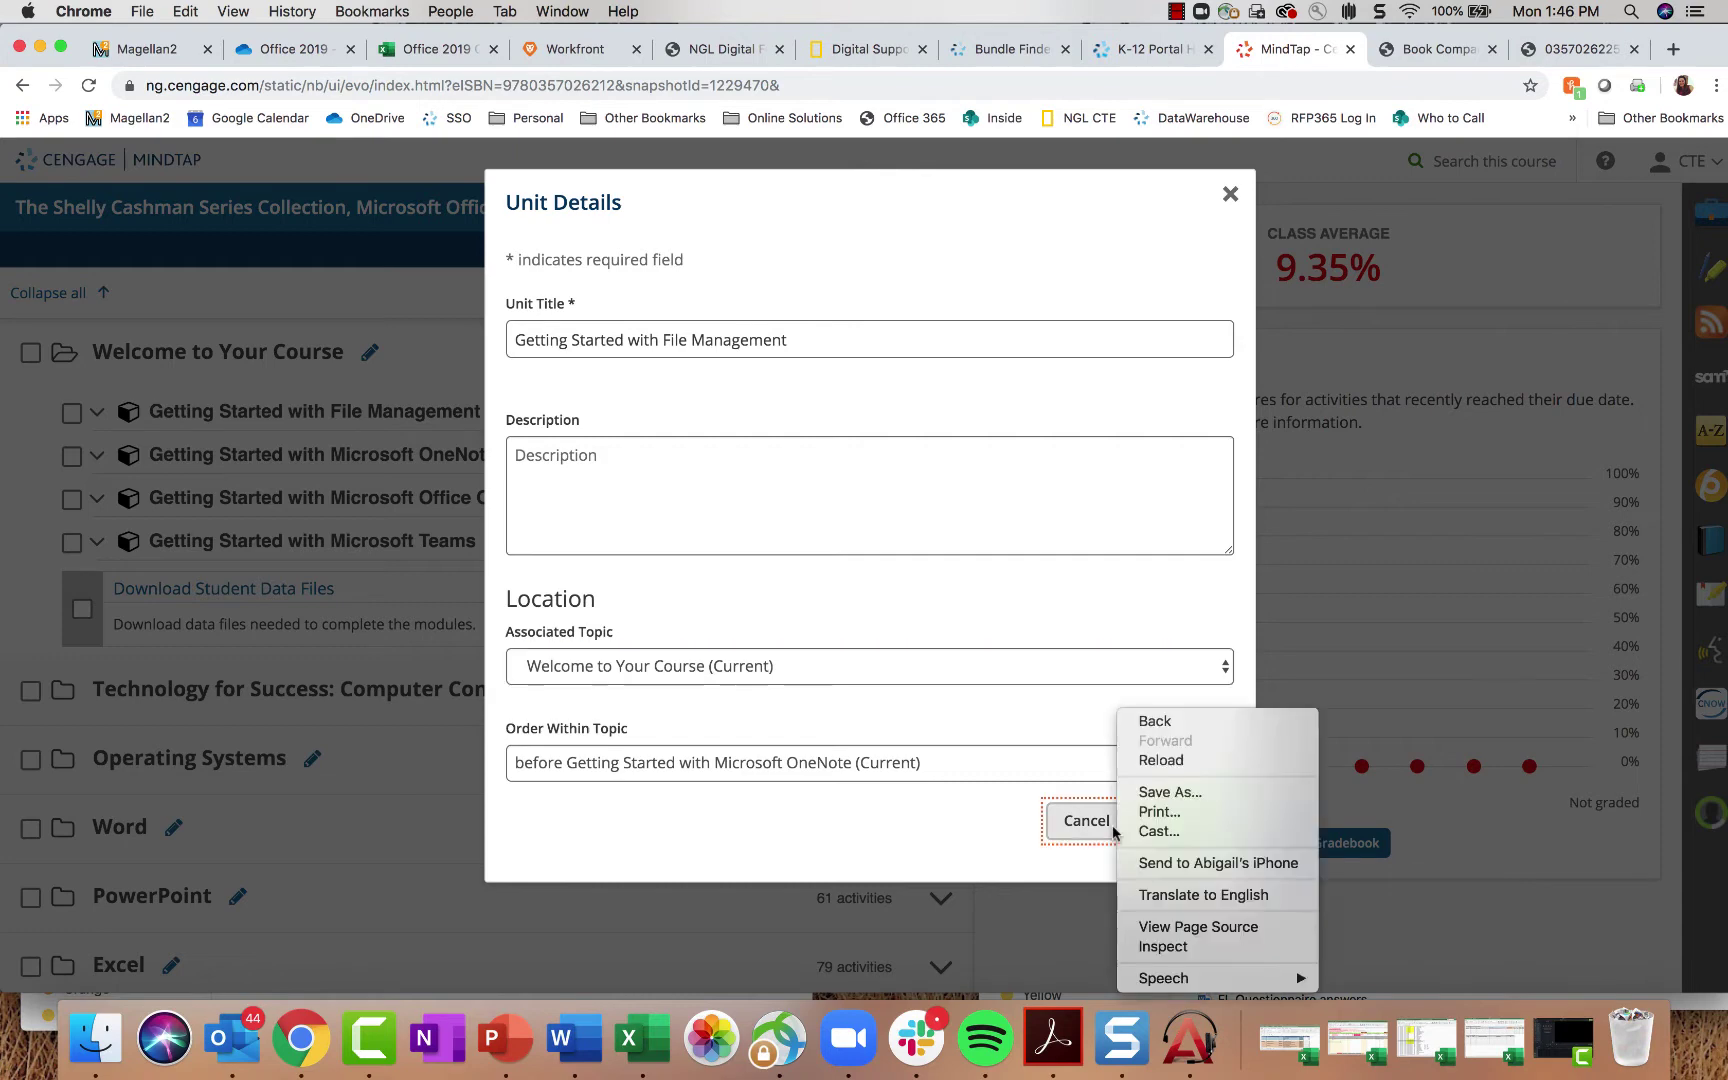
click(1225, 642)
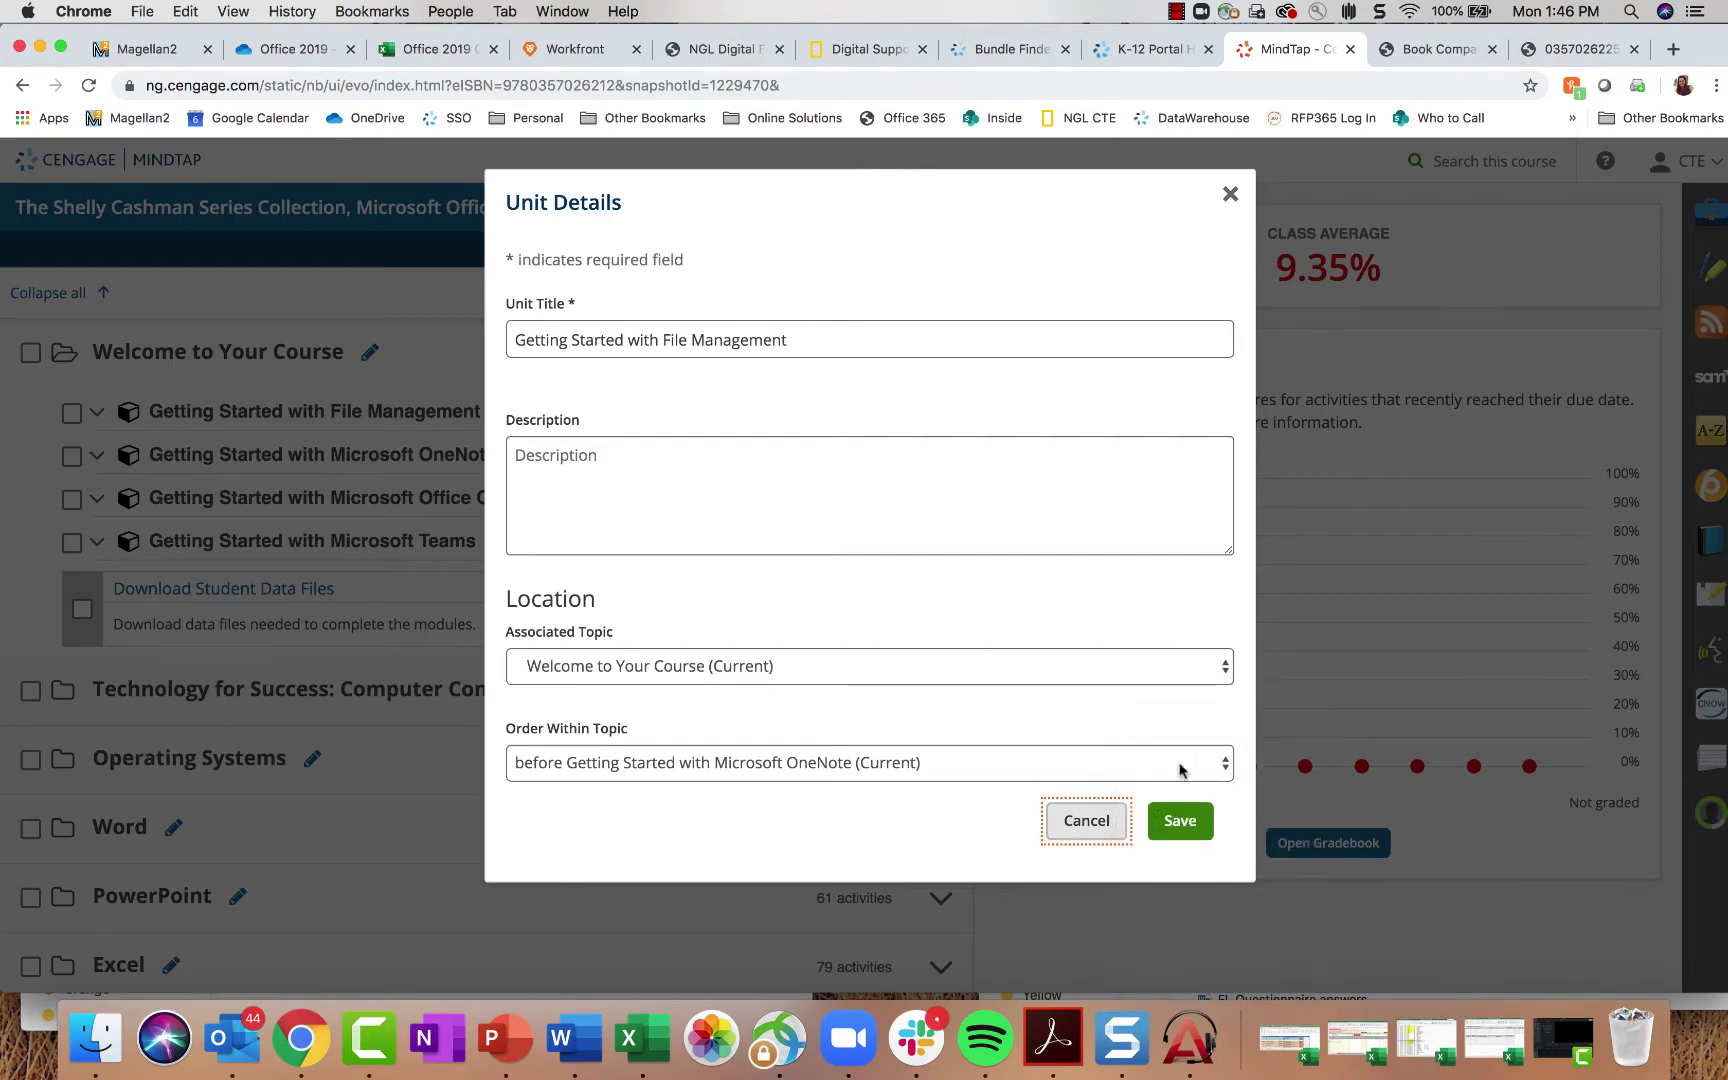
click(1097, 830)
Step: Collapse the Welcome to Your Course folder and expand the Technology for Success: Computer Concepts folder
click(55, 352)
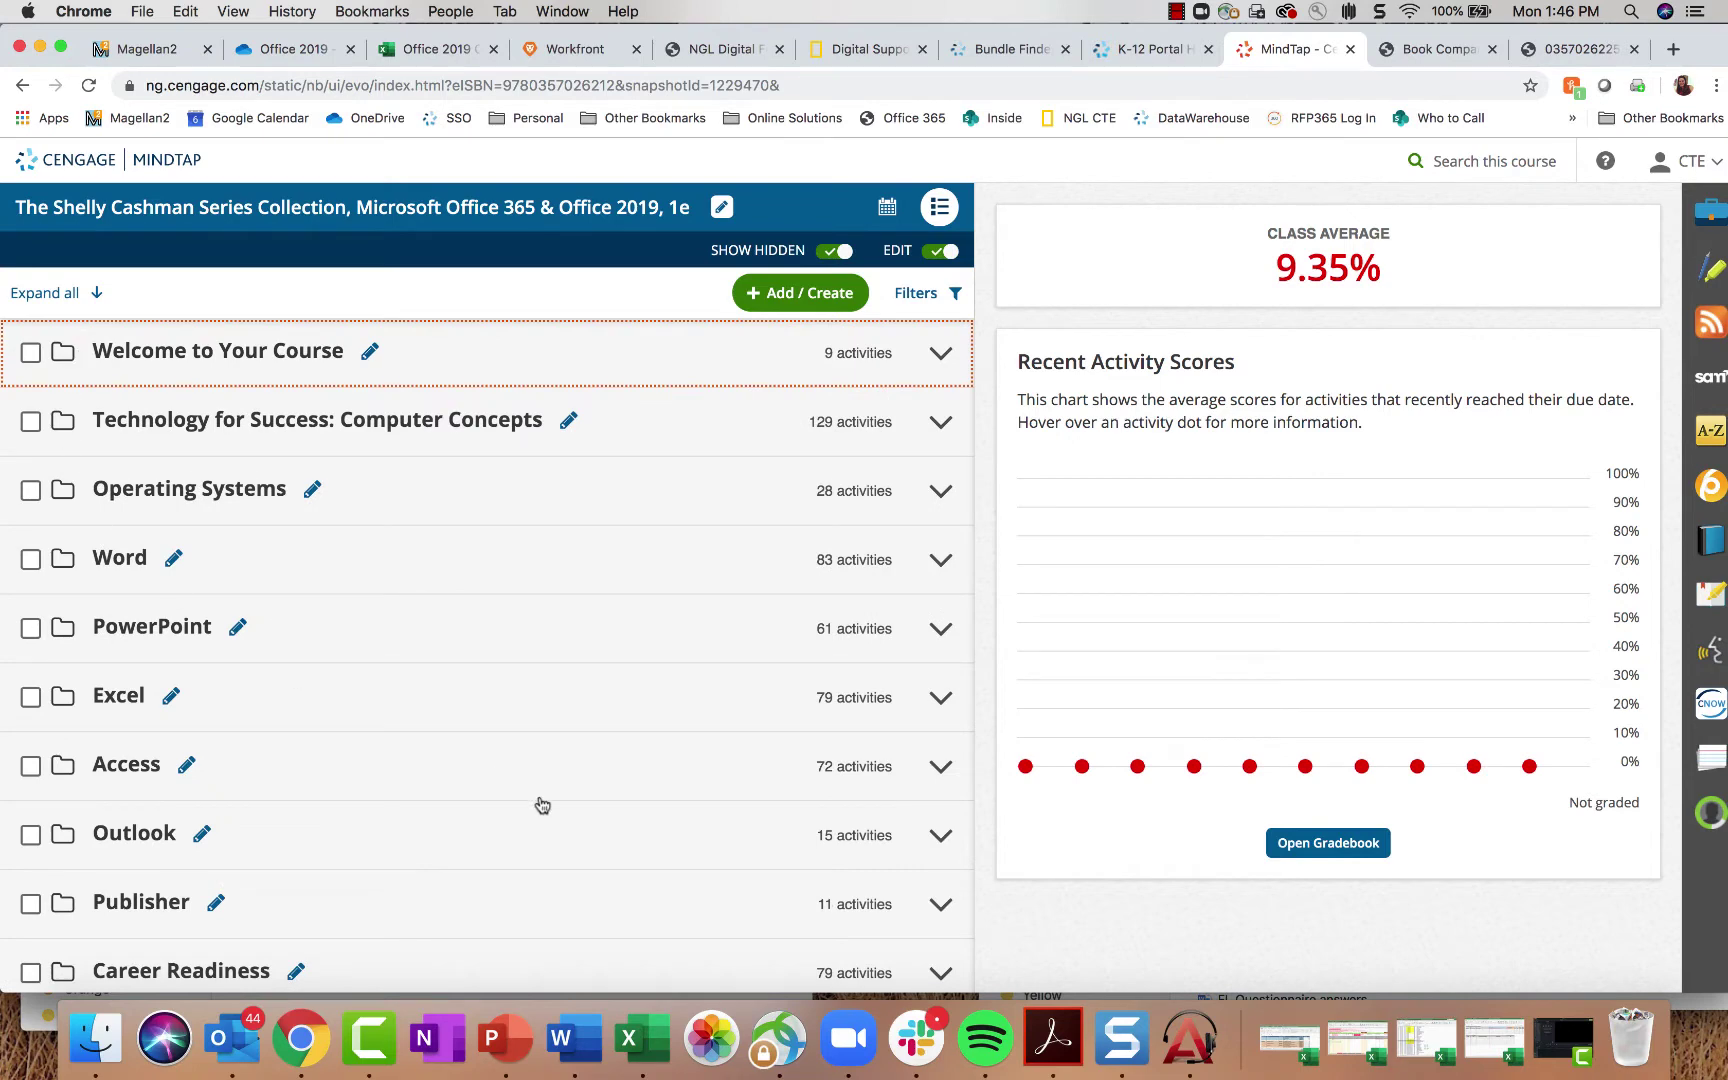
scroll(536, 806, down, 2)
scroll(536, 806, up, 2)
click(63, 421)
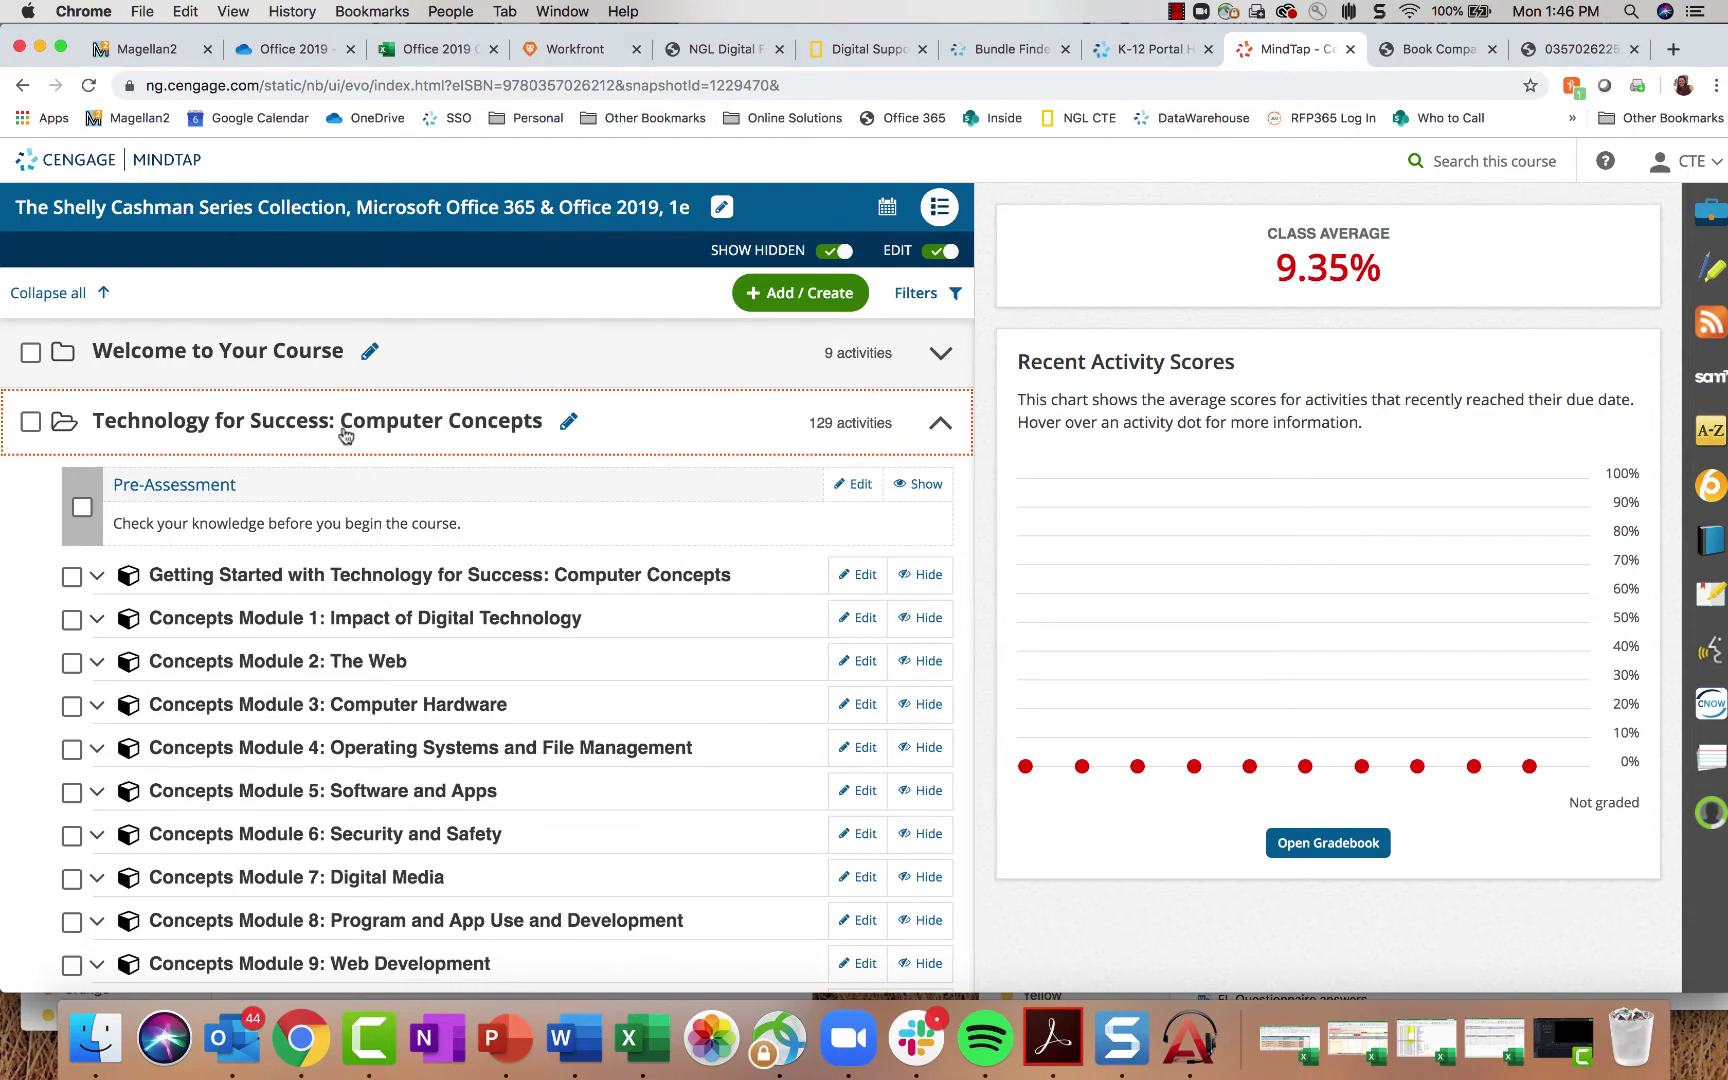
Step: Examine the contents of Technology for Success: Computer Concepts, from the Pre-Assessment through Concepts Modules 1 to 11 to the Post-Assessment
scroll(752, 617, down, 8)
scroll(752, 617, up, 4)
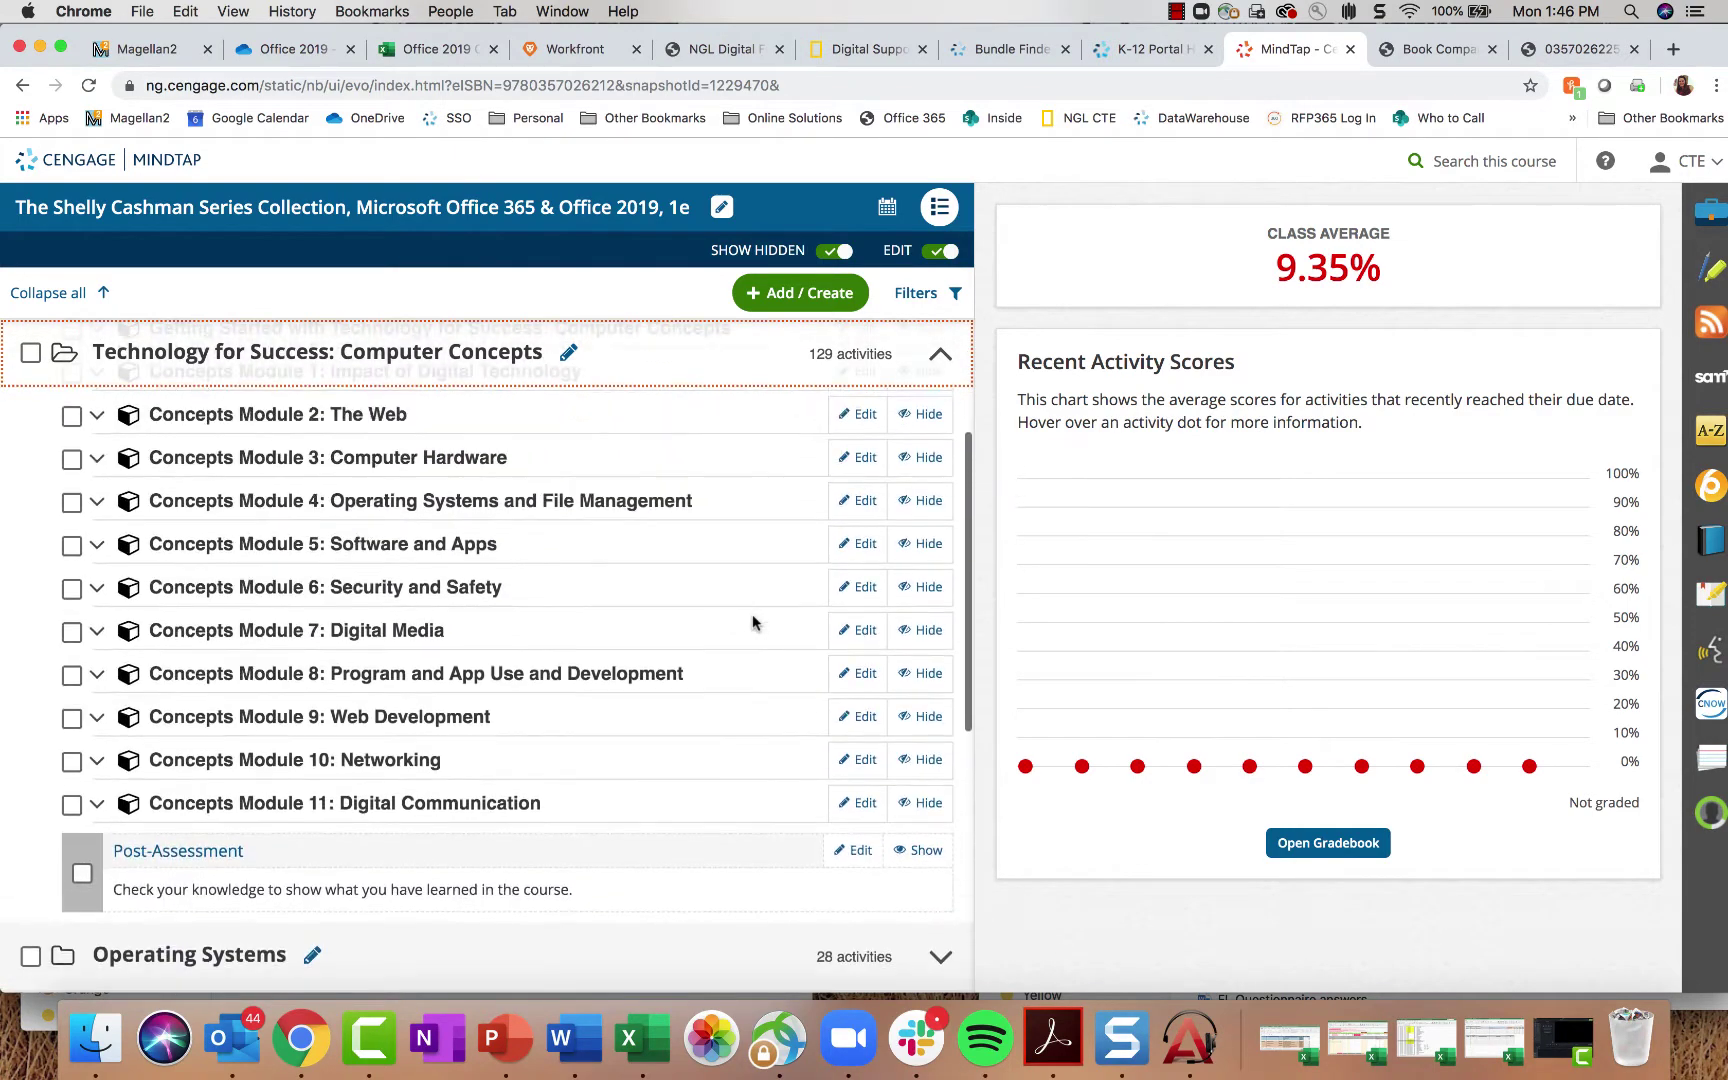
scroll(753, 616, up, 3)
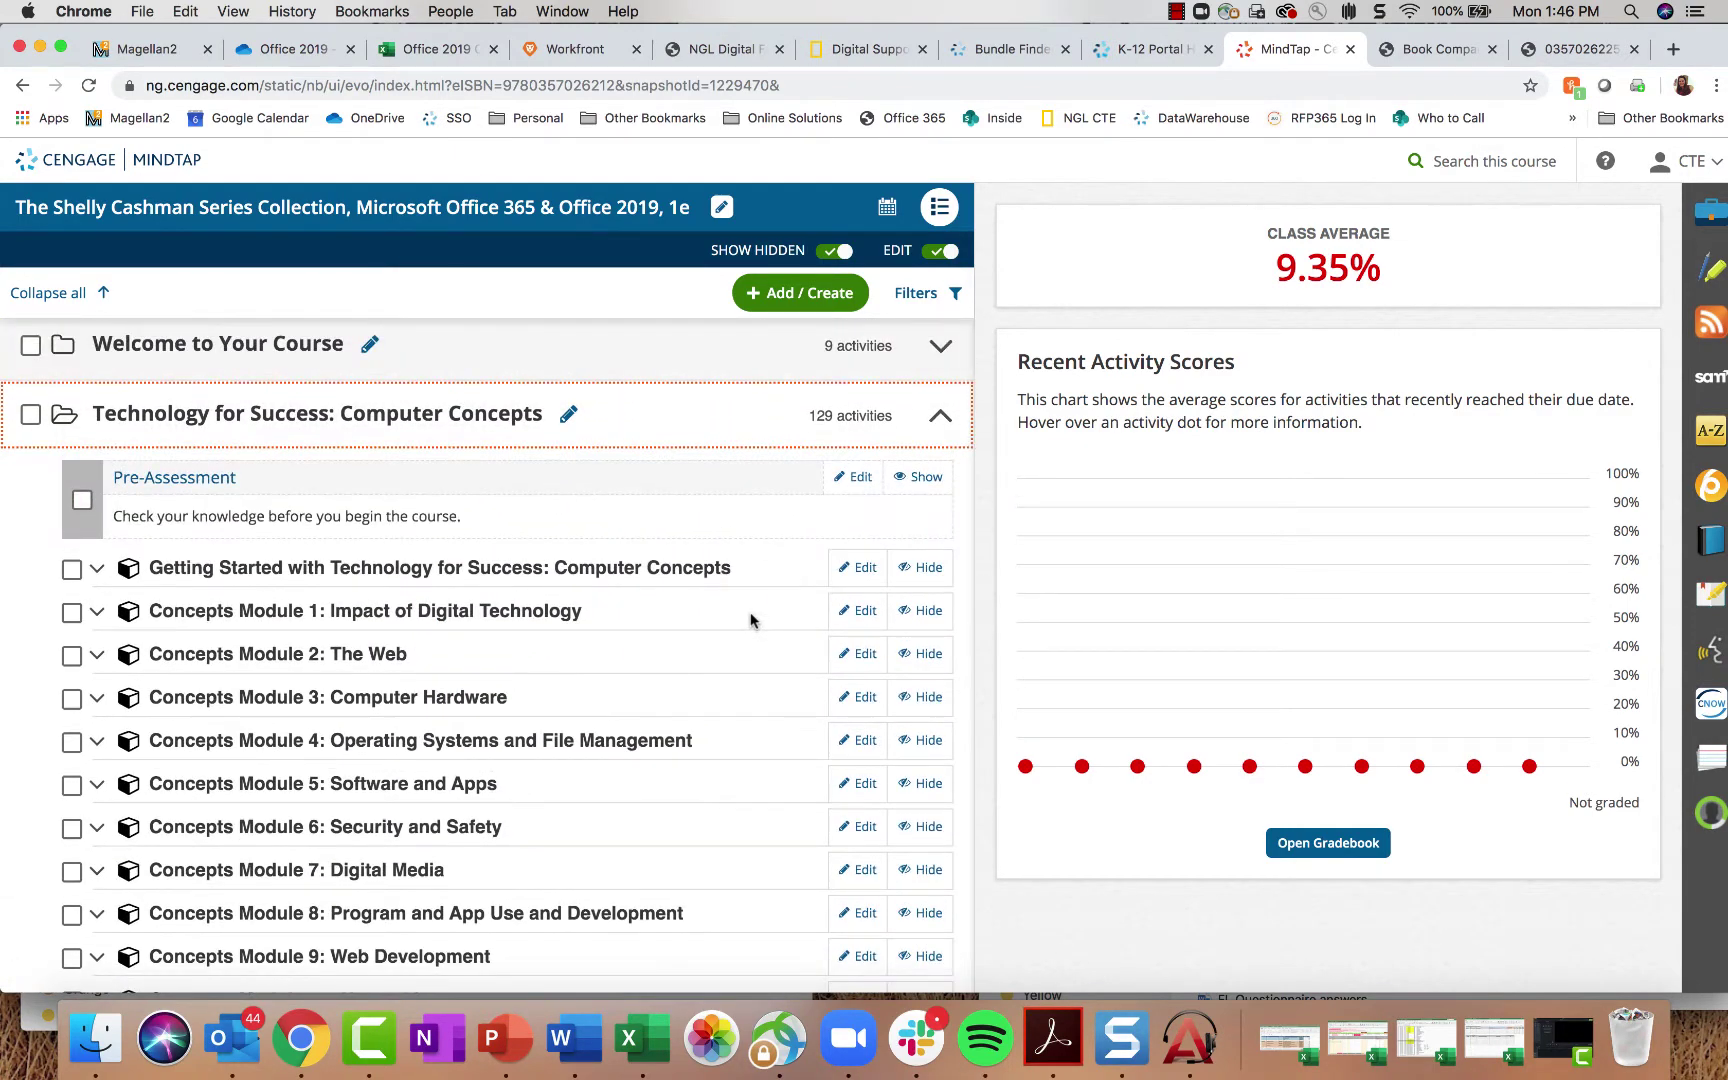
scroll(678, 612, down, 6)
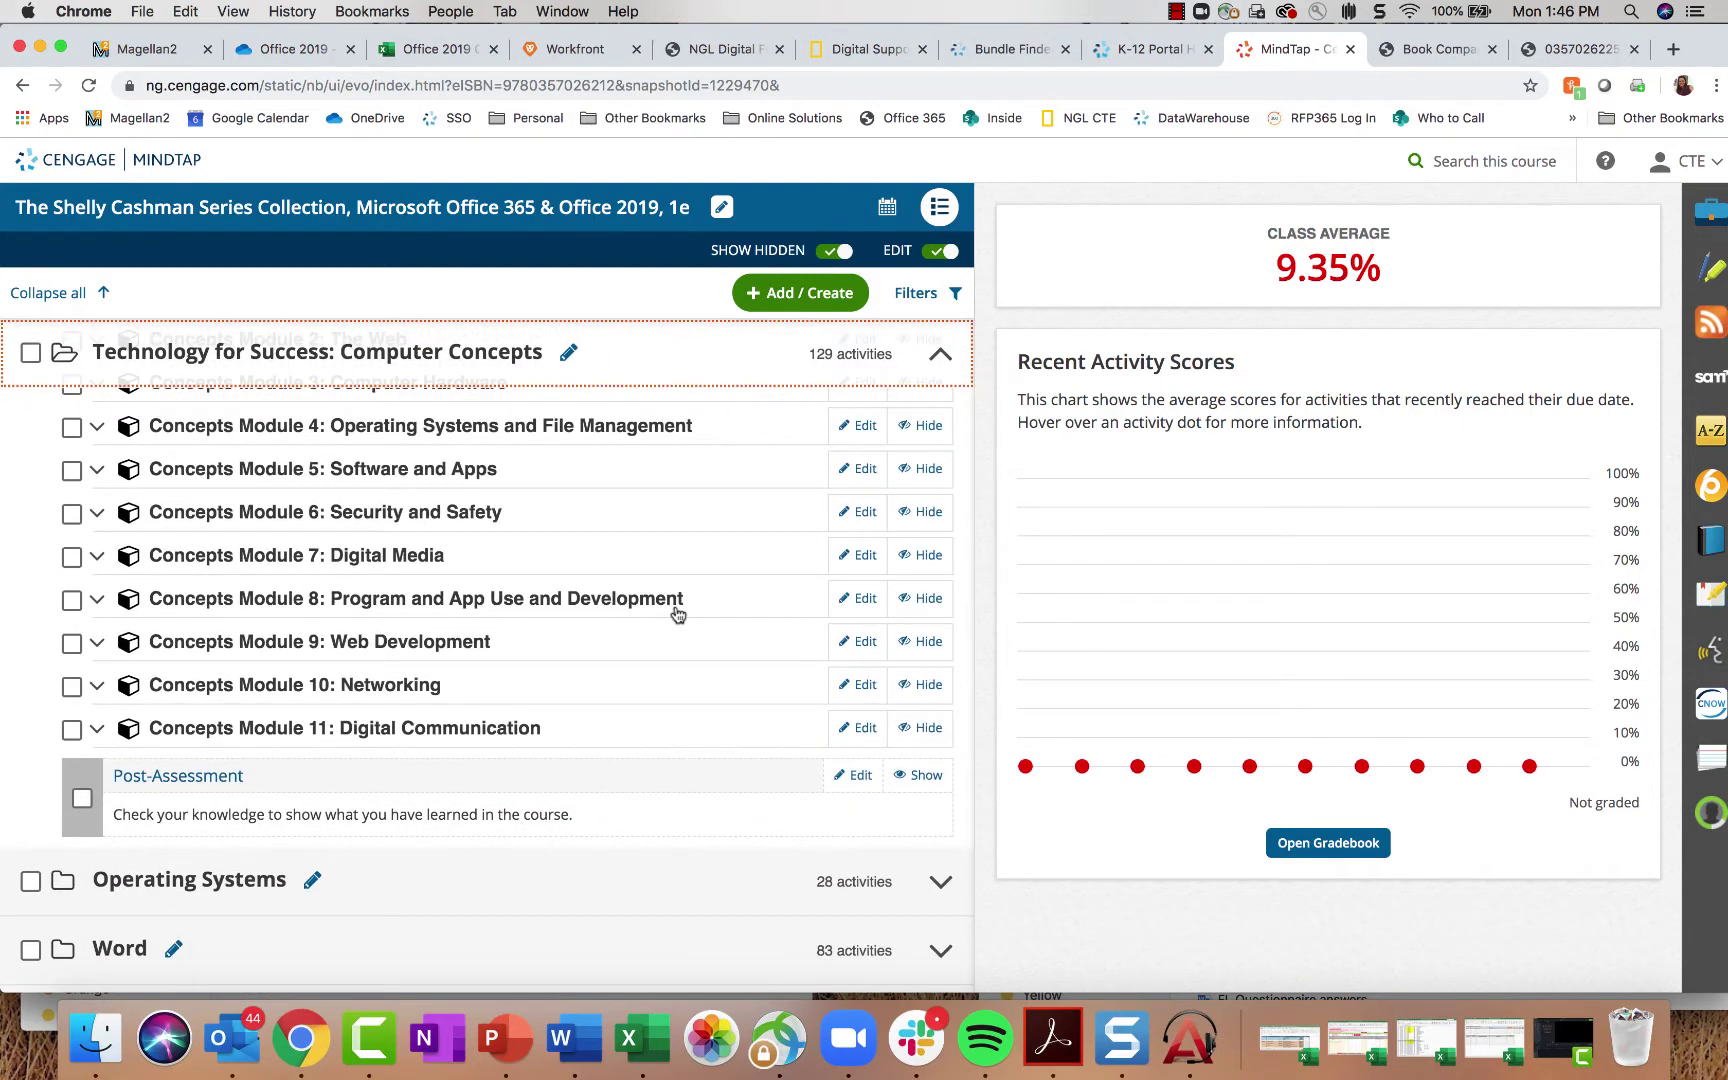
scroll(684, 631, down, 1)
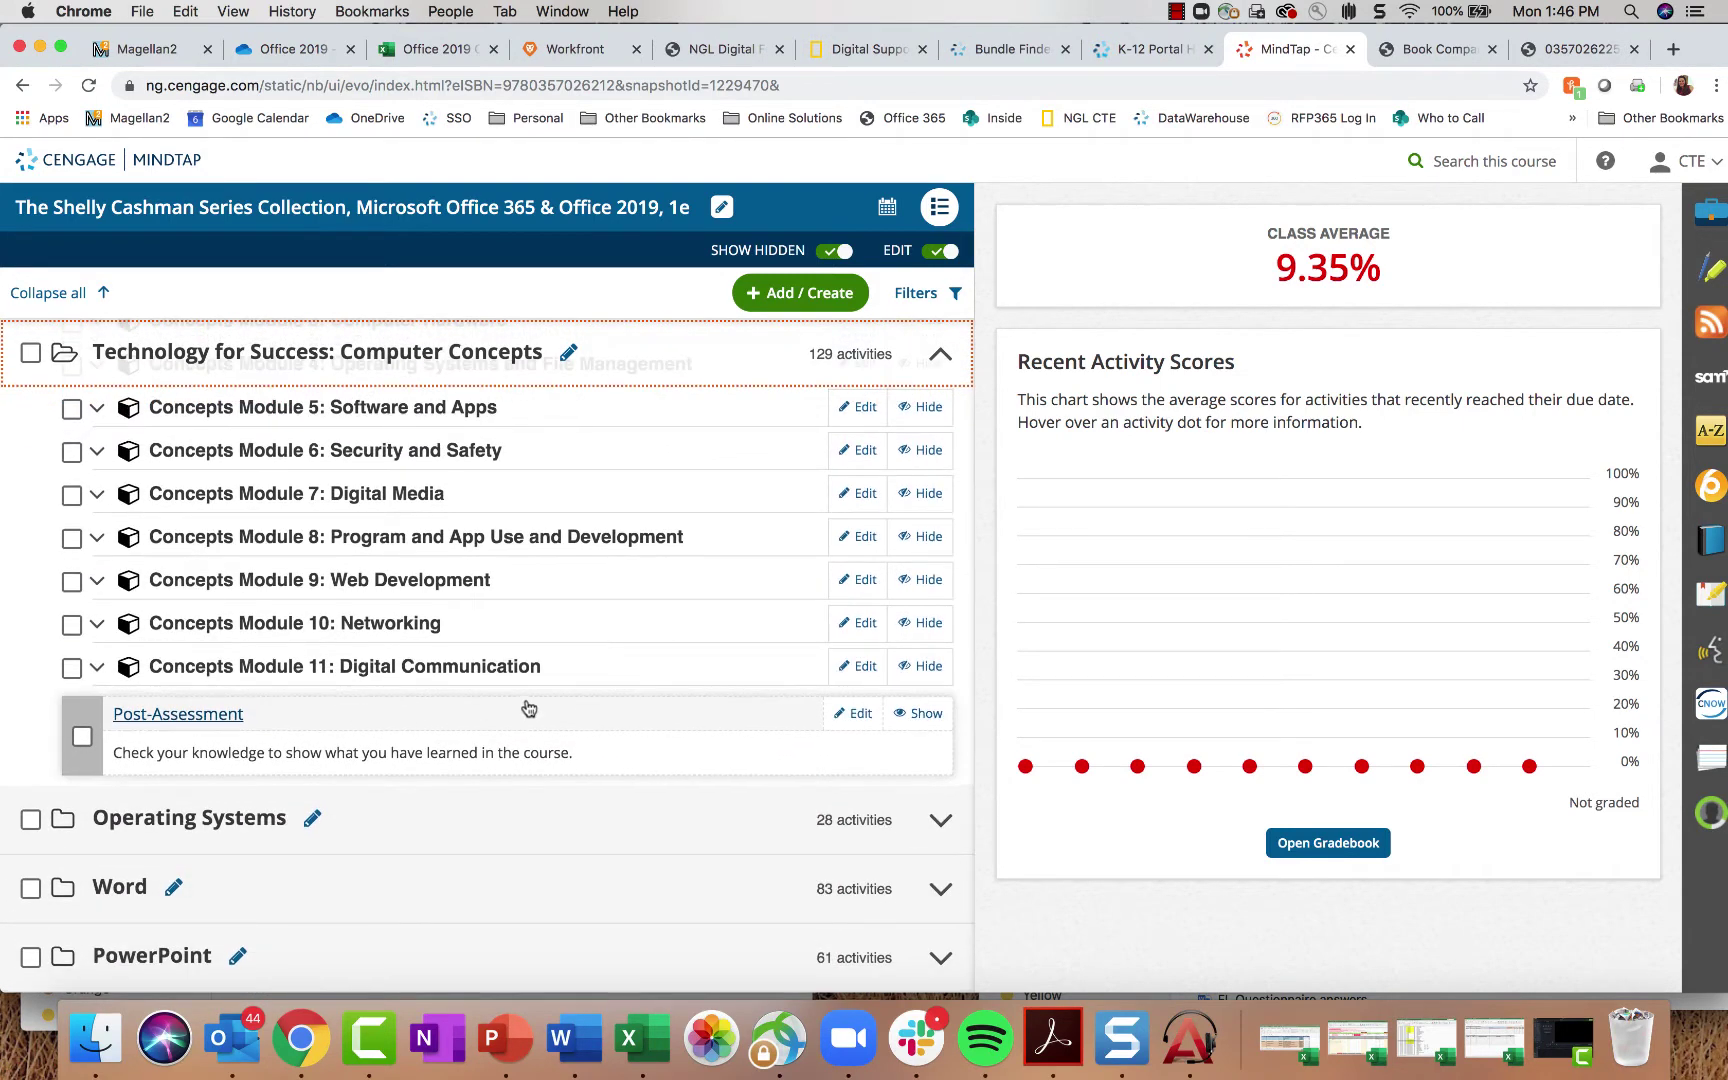
scroll(528, 708, up, 3)
scroll(528, 708, up, 5)
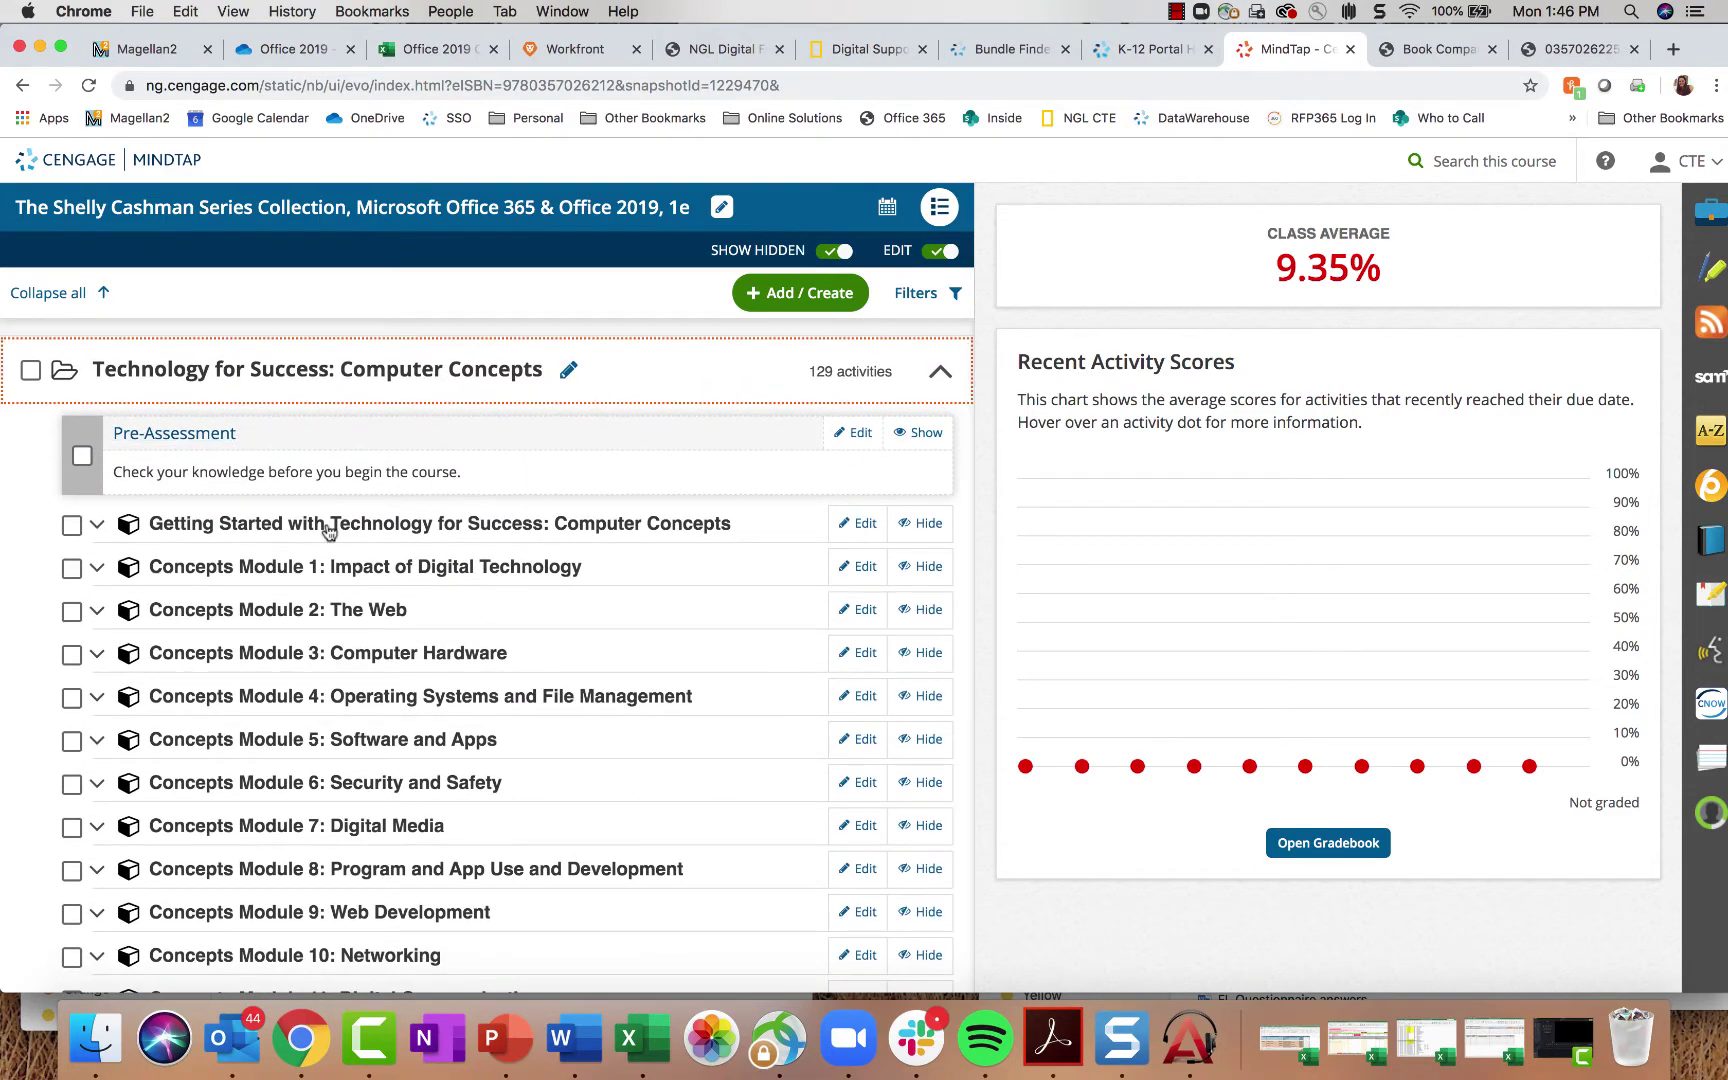
scroll(375, 570, down, 8)
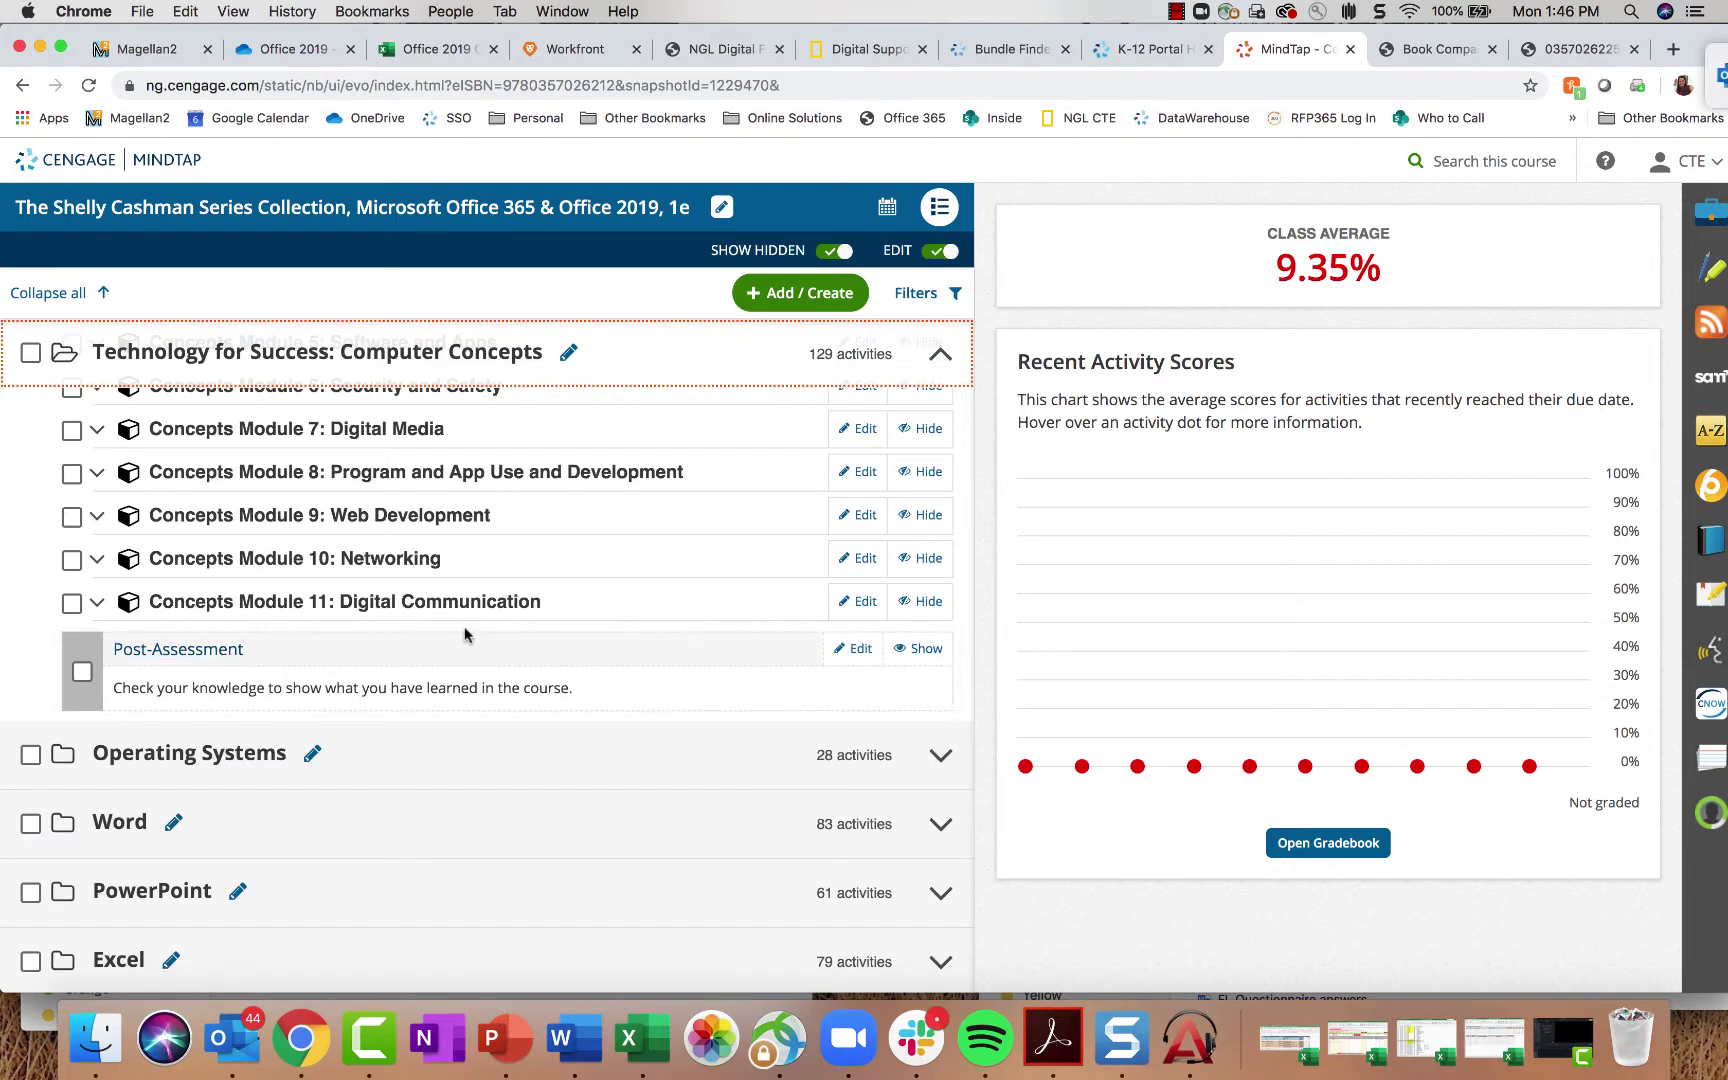
scroll(460, 632, up, 8)
scroll(466, 636, up, 1)
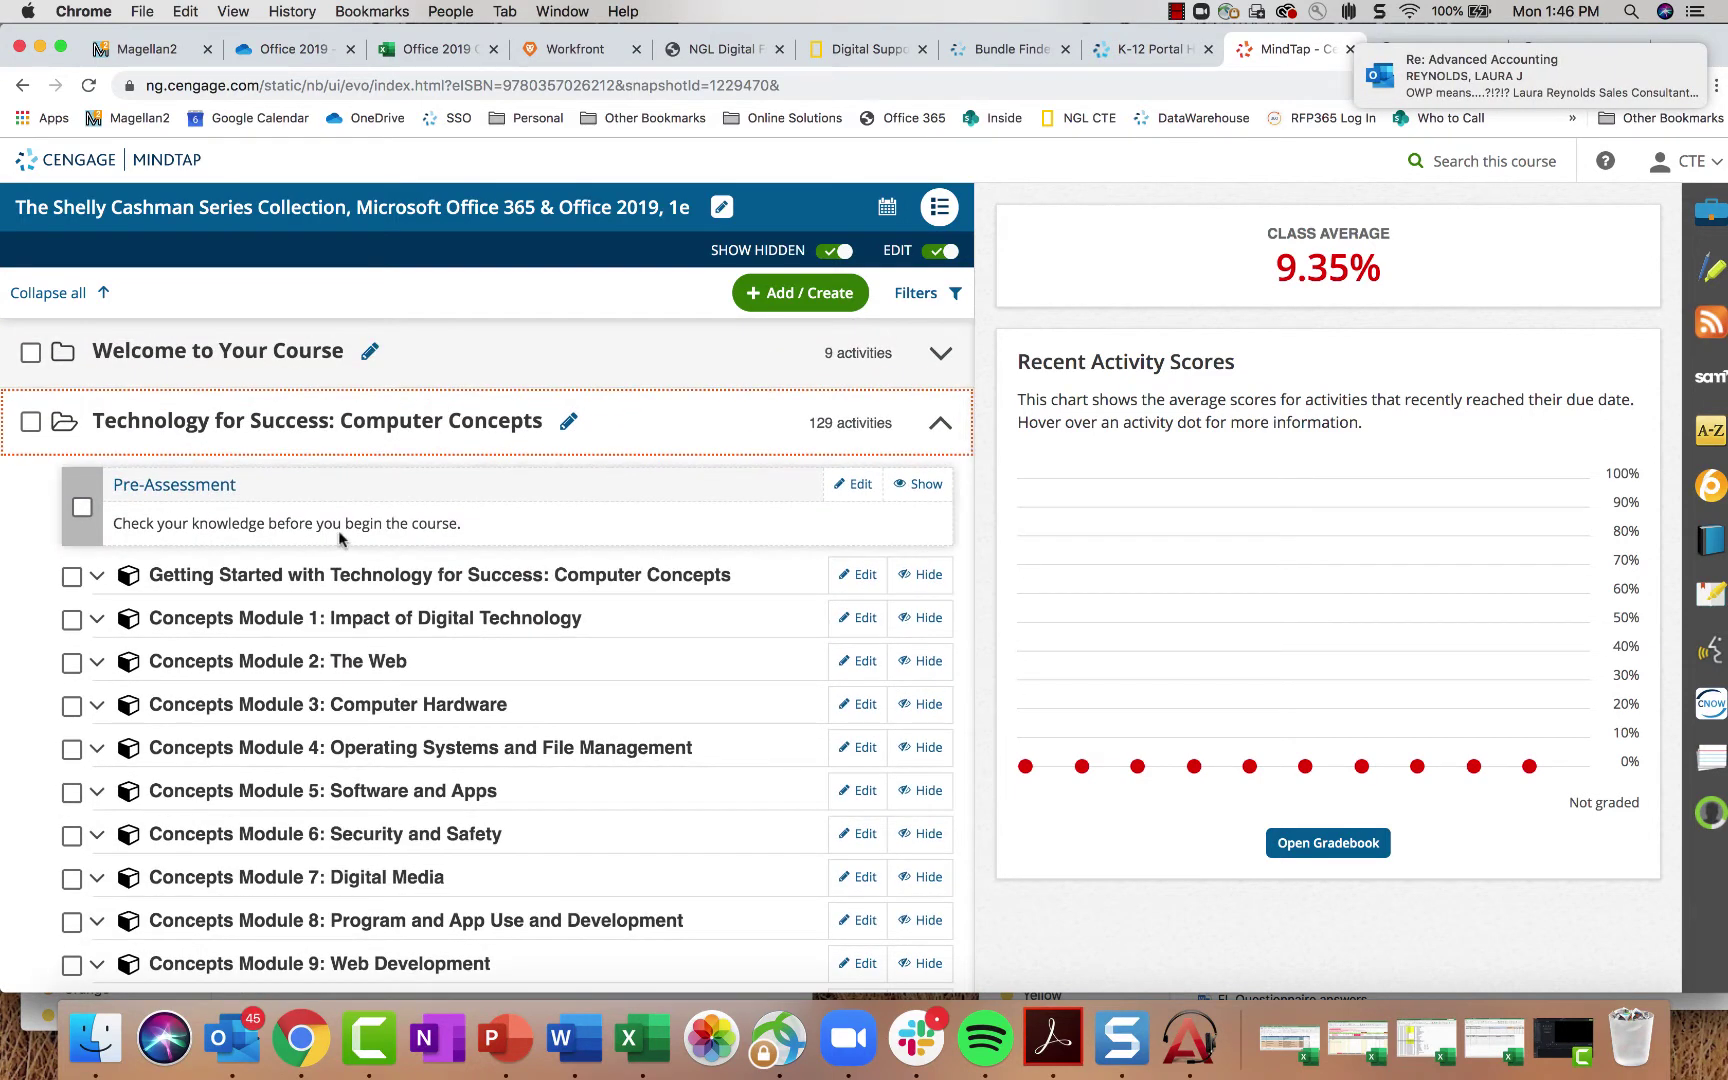
scroll(519, 625, down, 3)
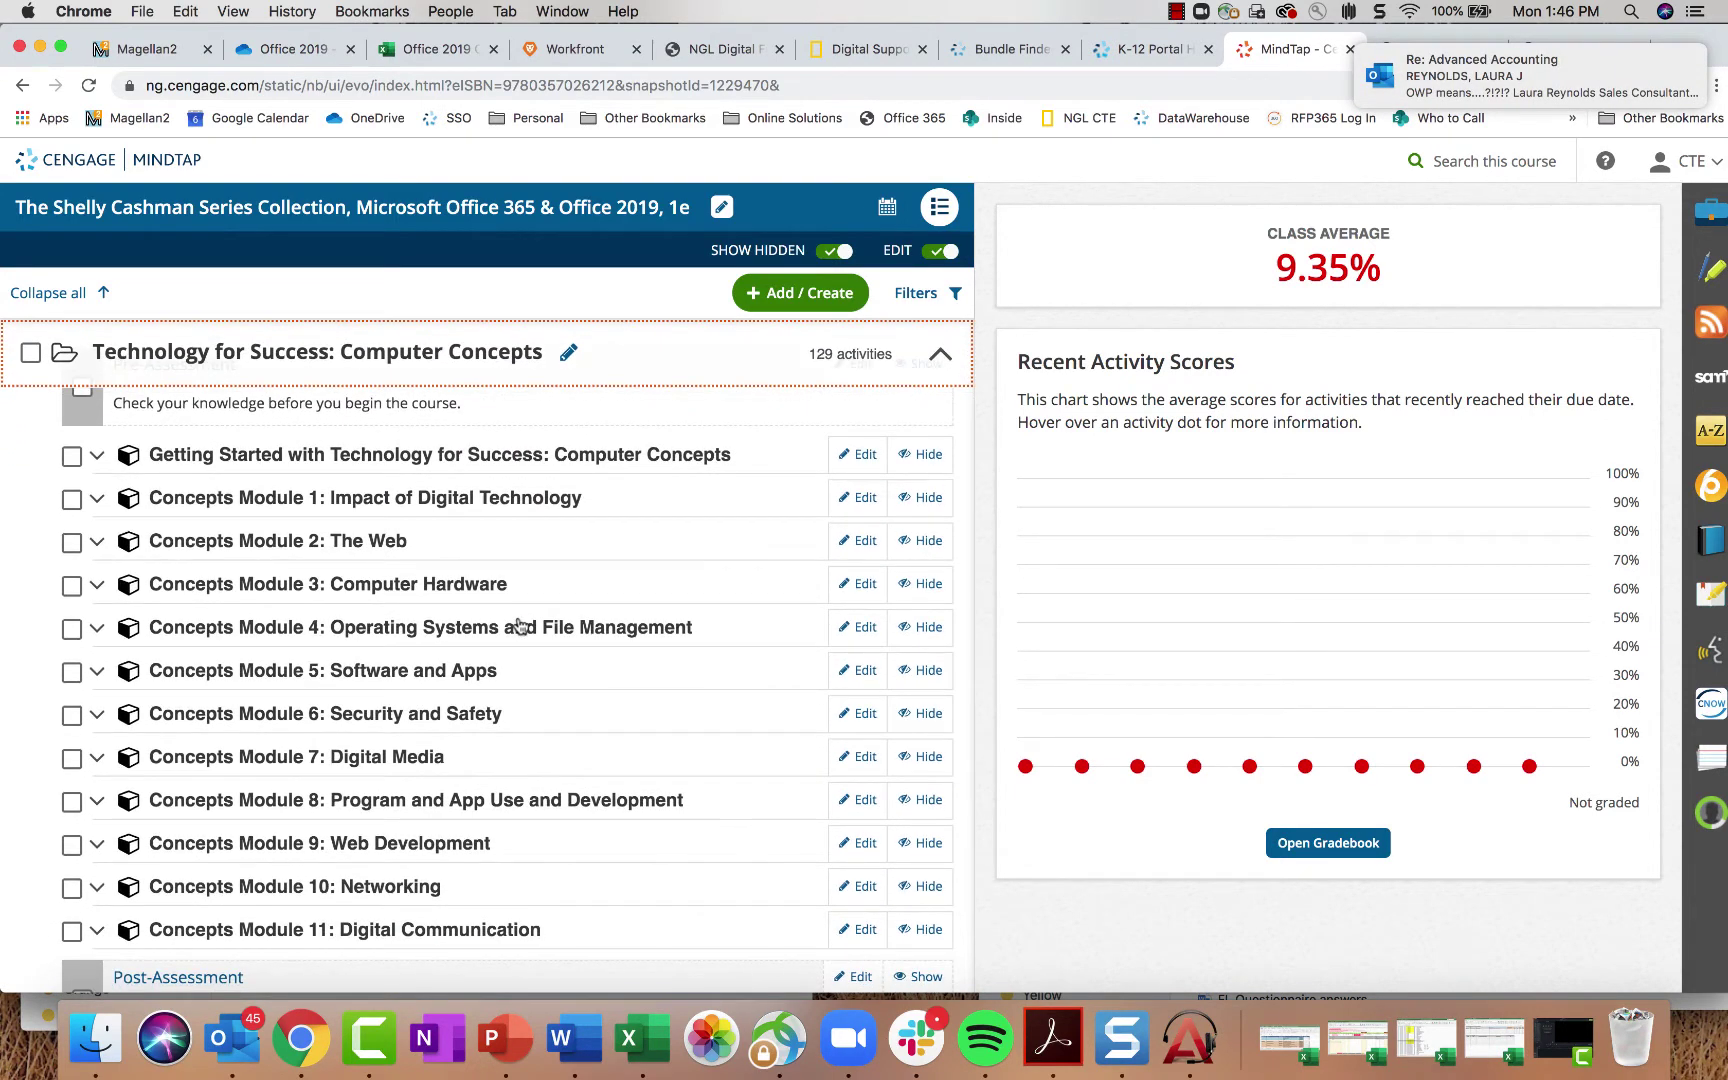
scroll(519, 625, down, 1)
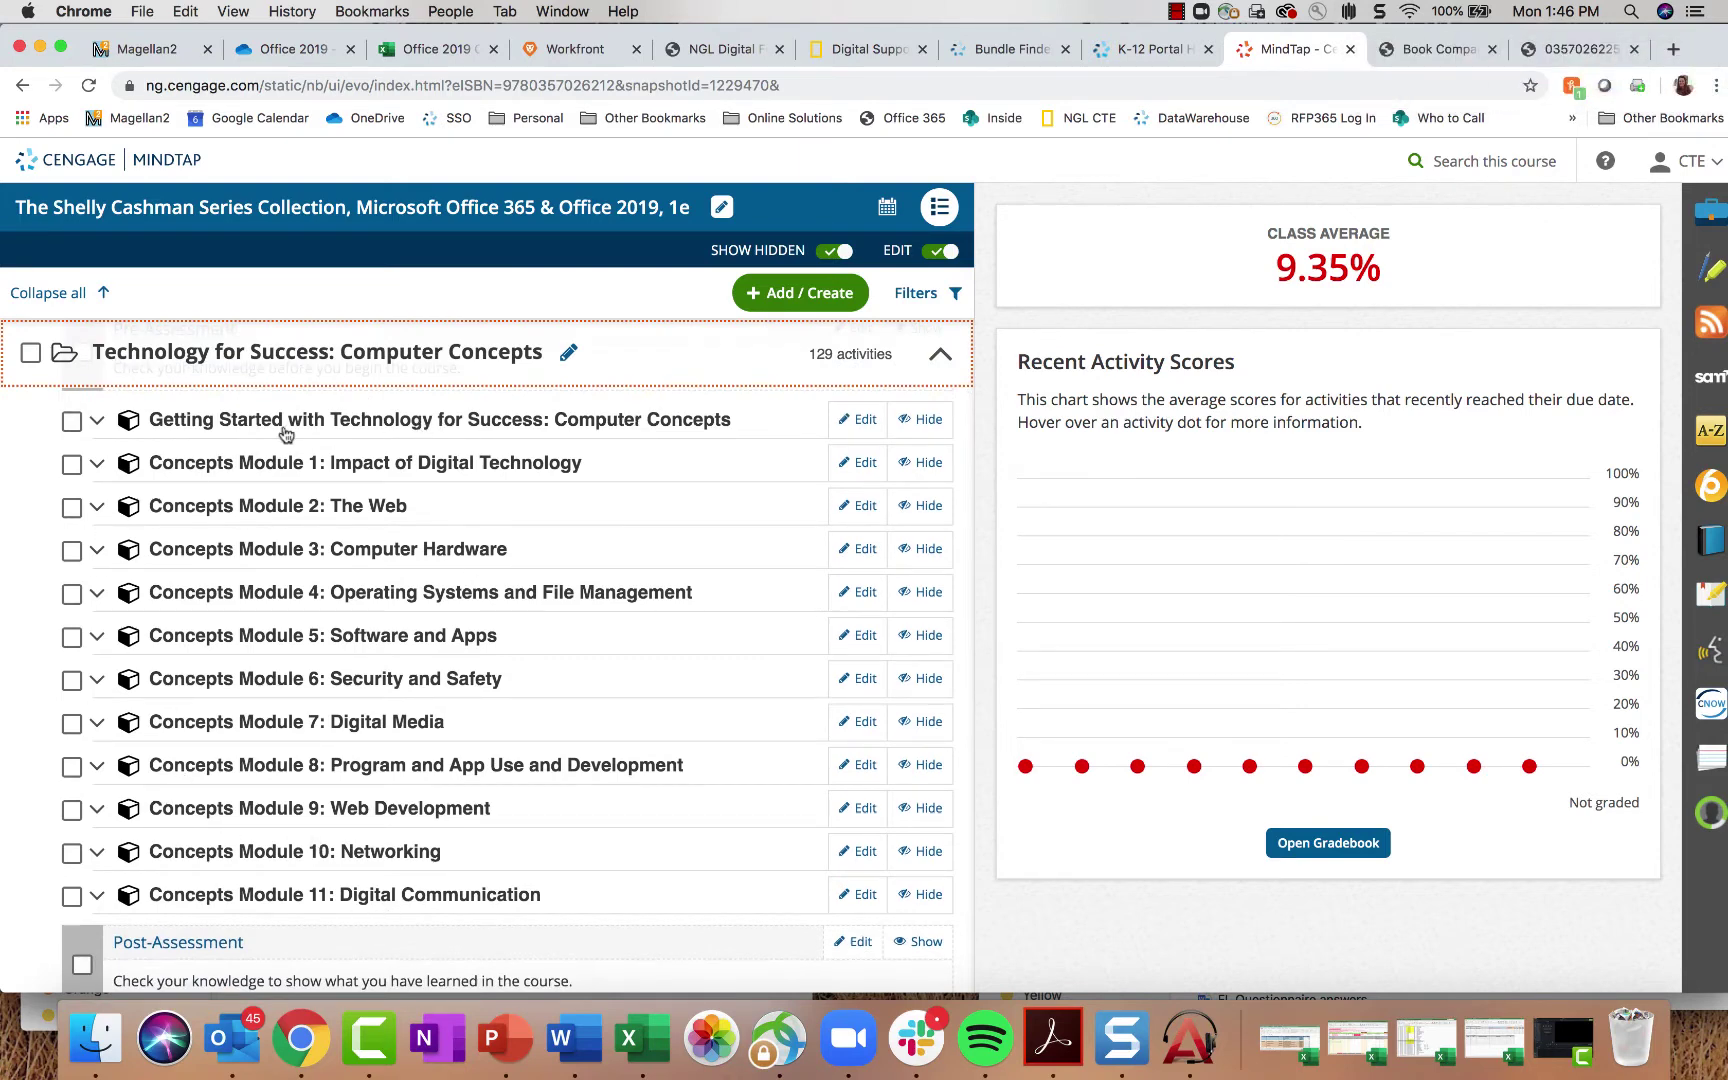
Step: Expand the Getting Started with Technology for Success: Computer Concepts unit to view its introduction activity, and collapse the unit again
click(98, 422)
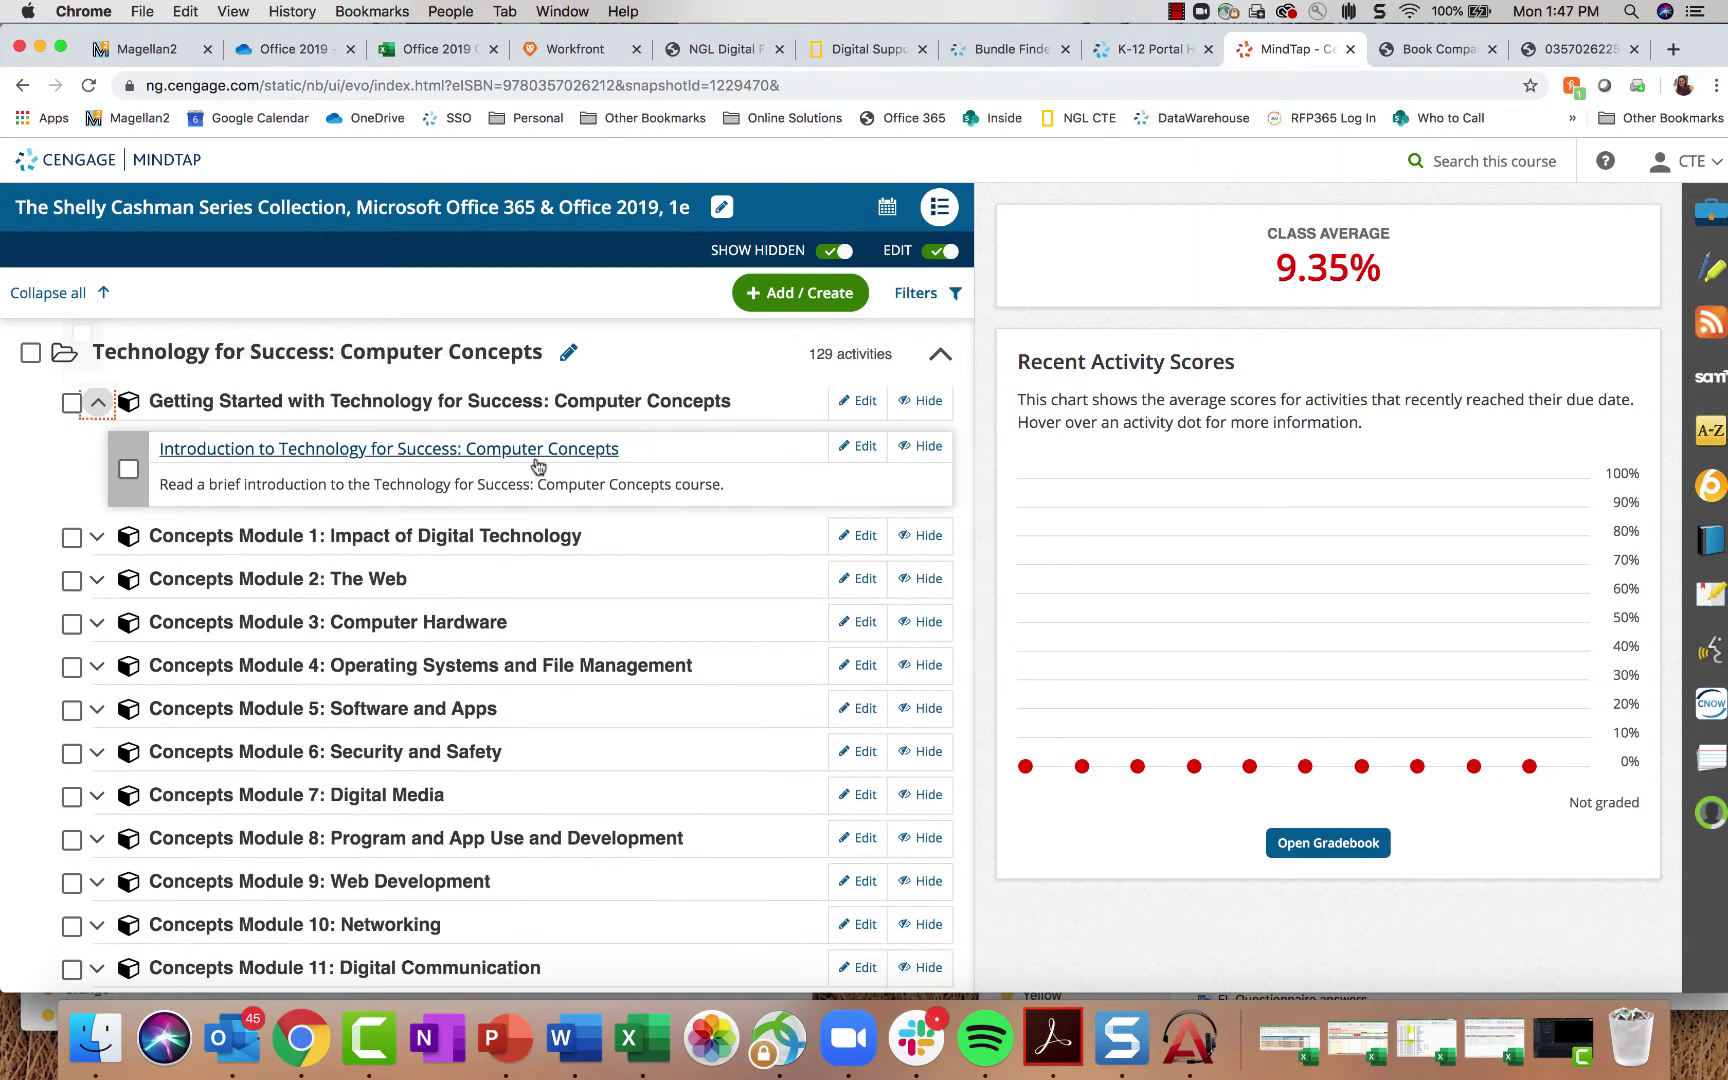
scroll(104, 511, up, 2)
click(98, 513)
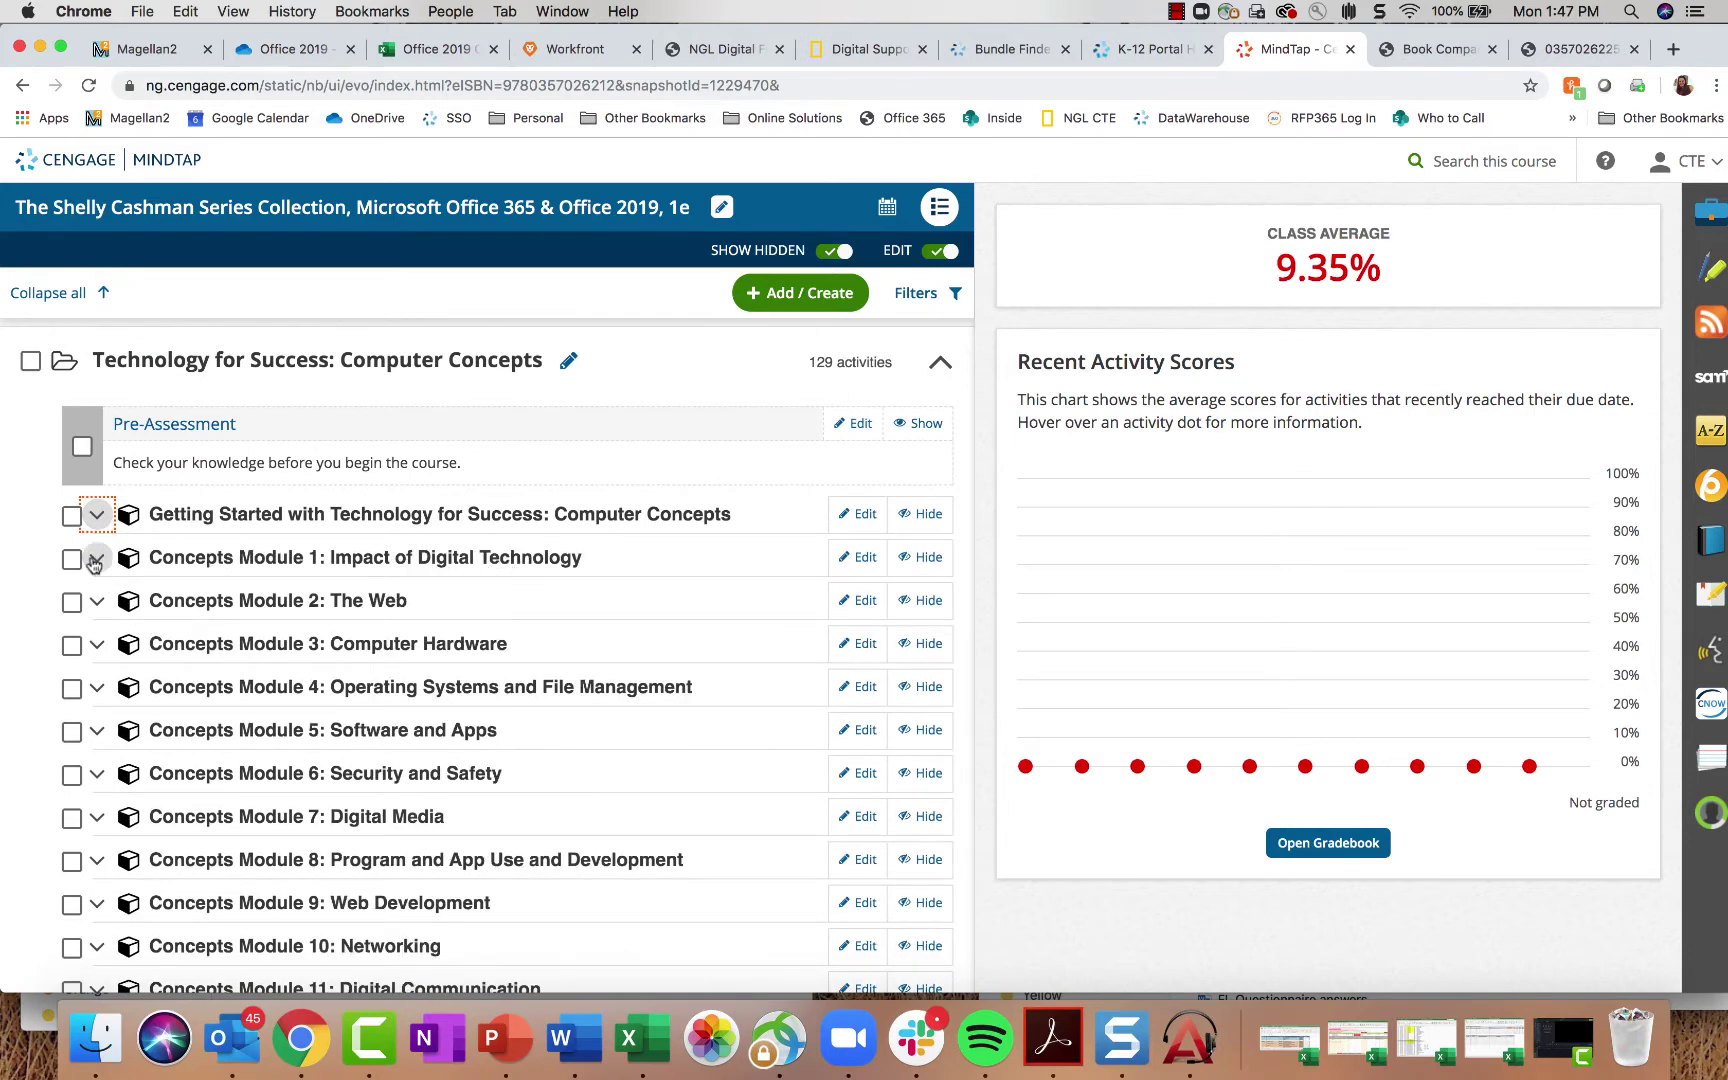
Step: Expand Concepts Module 1: Impact of Digital Technology and review its concept videos, readings, critical thinking challenge and skills training
click(95, 560)
scroll(674, 595, down, 1)
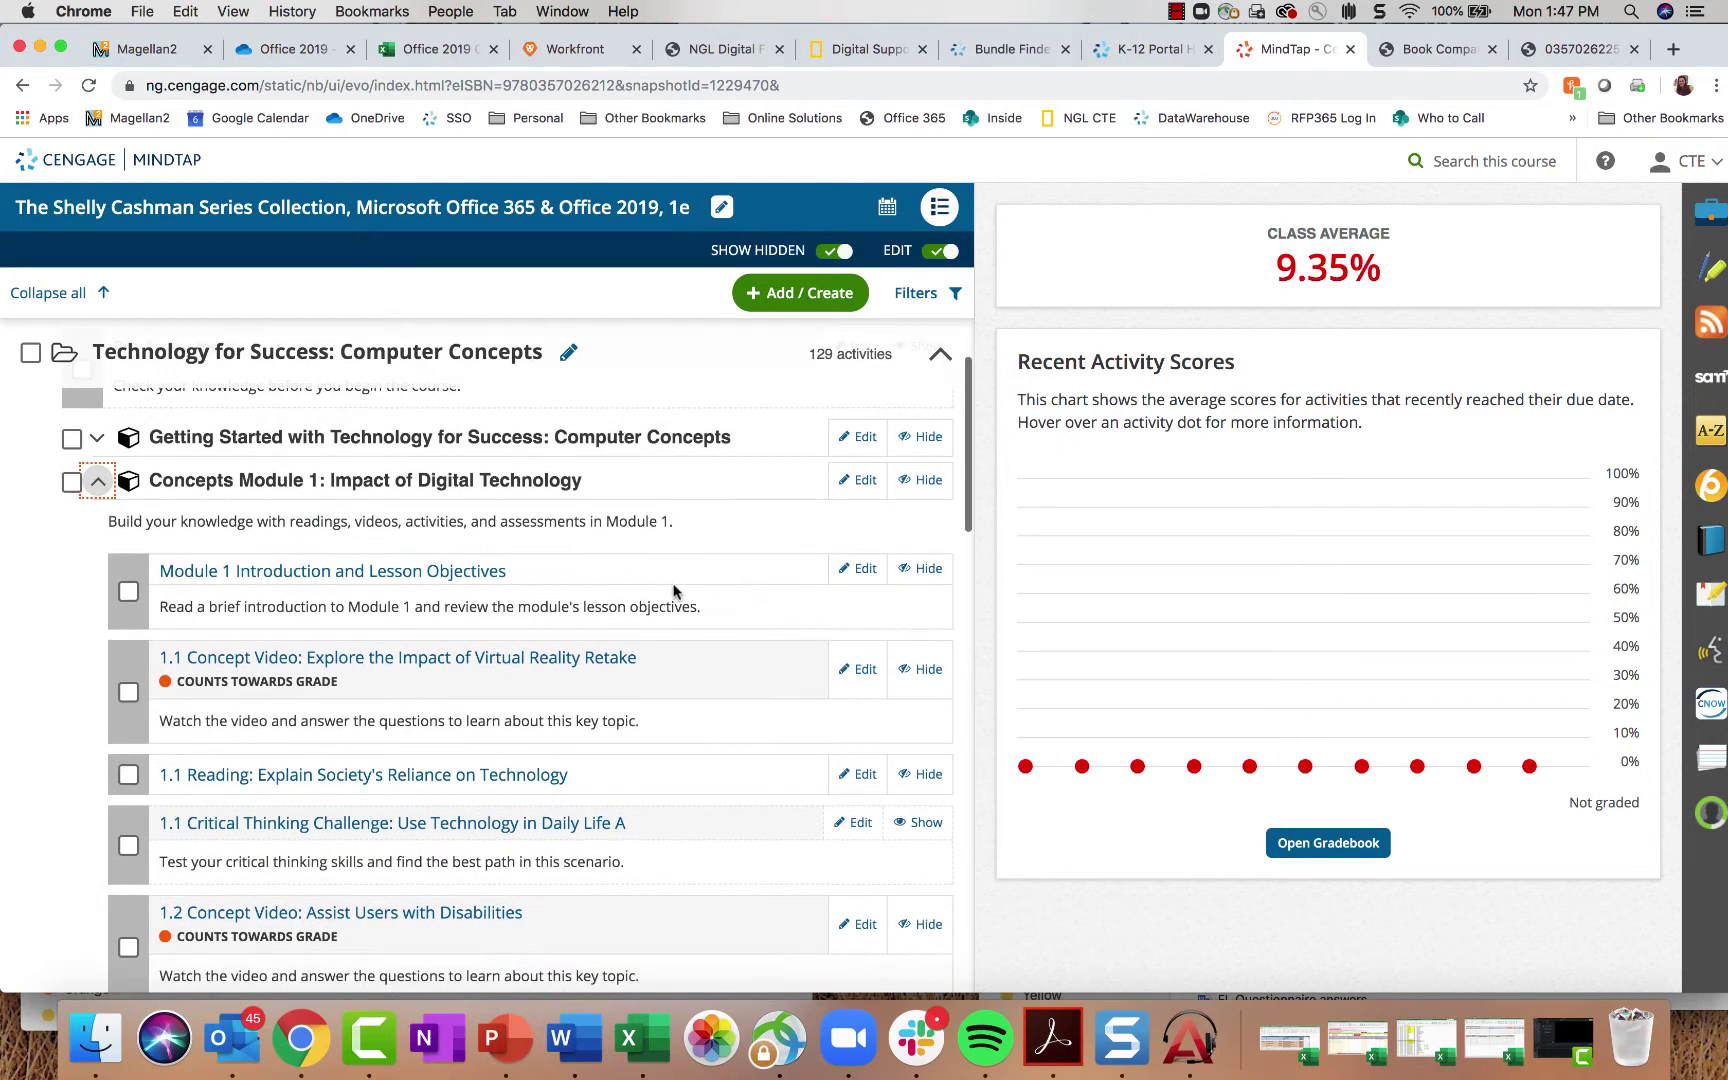
scroll(674, 591, down, 2)
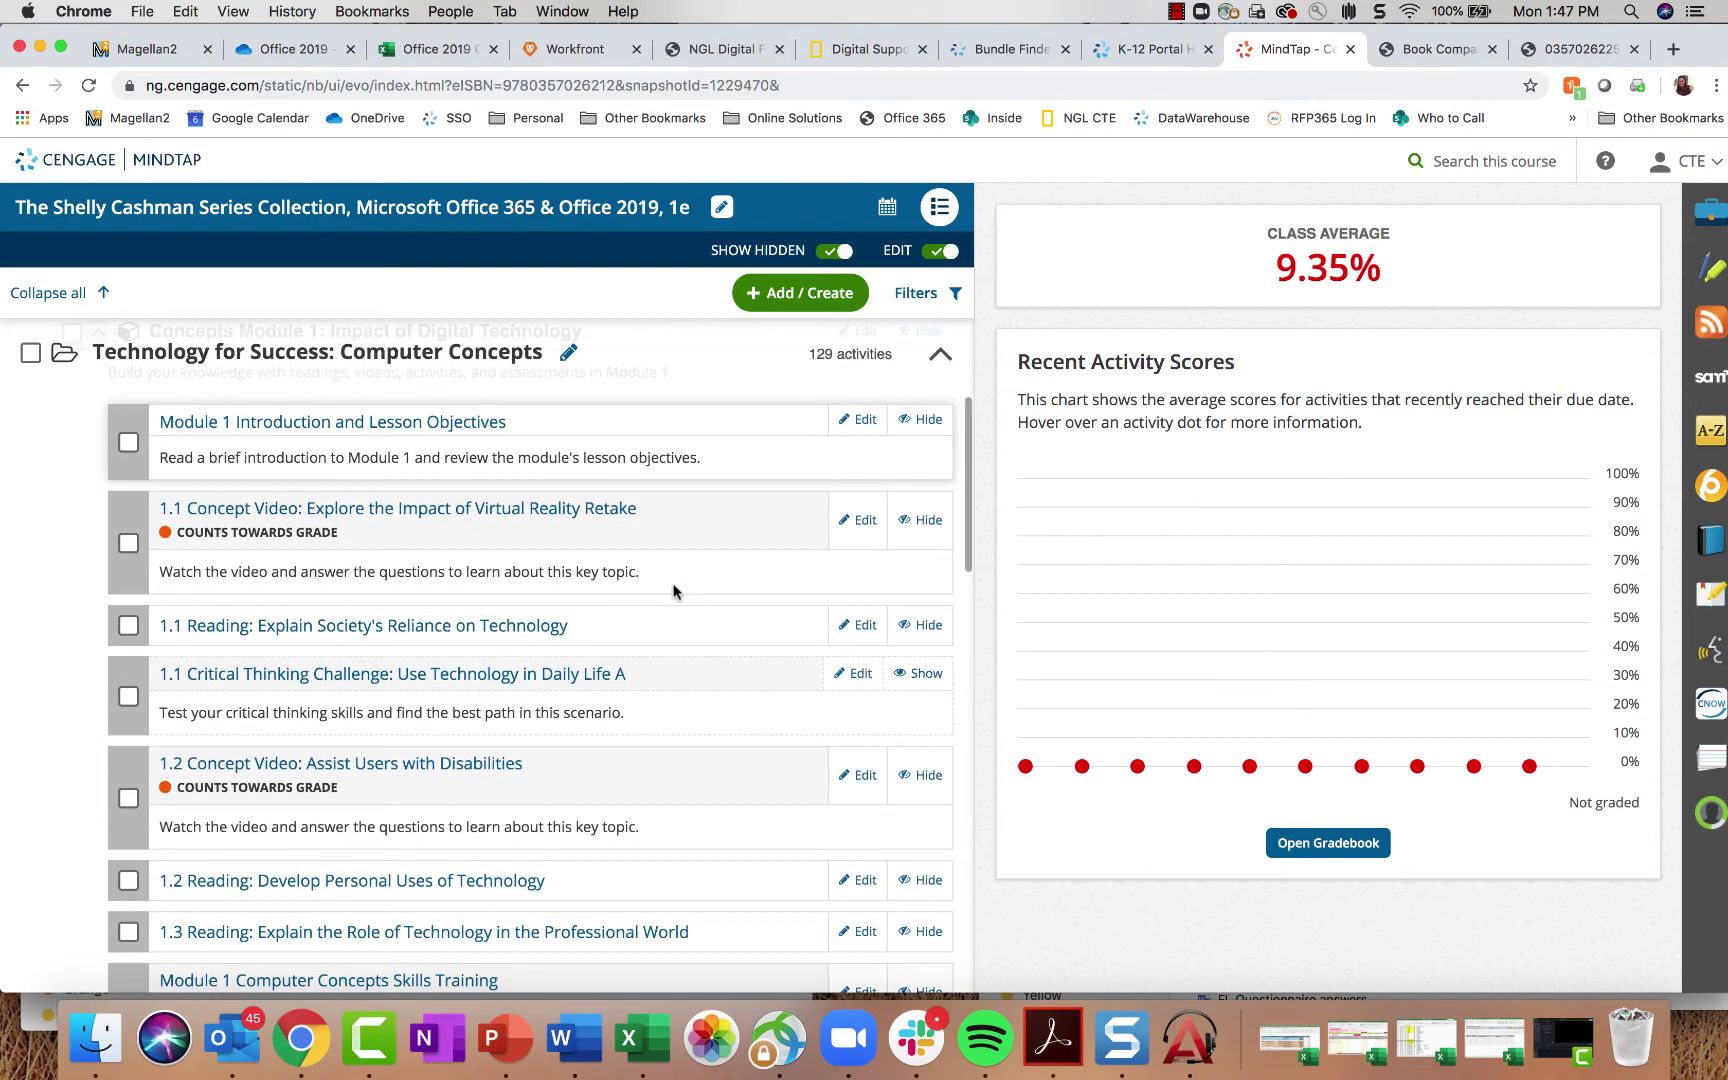
scroll(674, 591, down, 1)
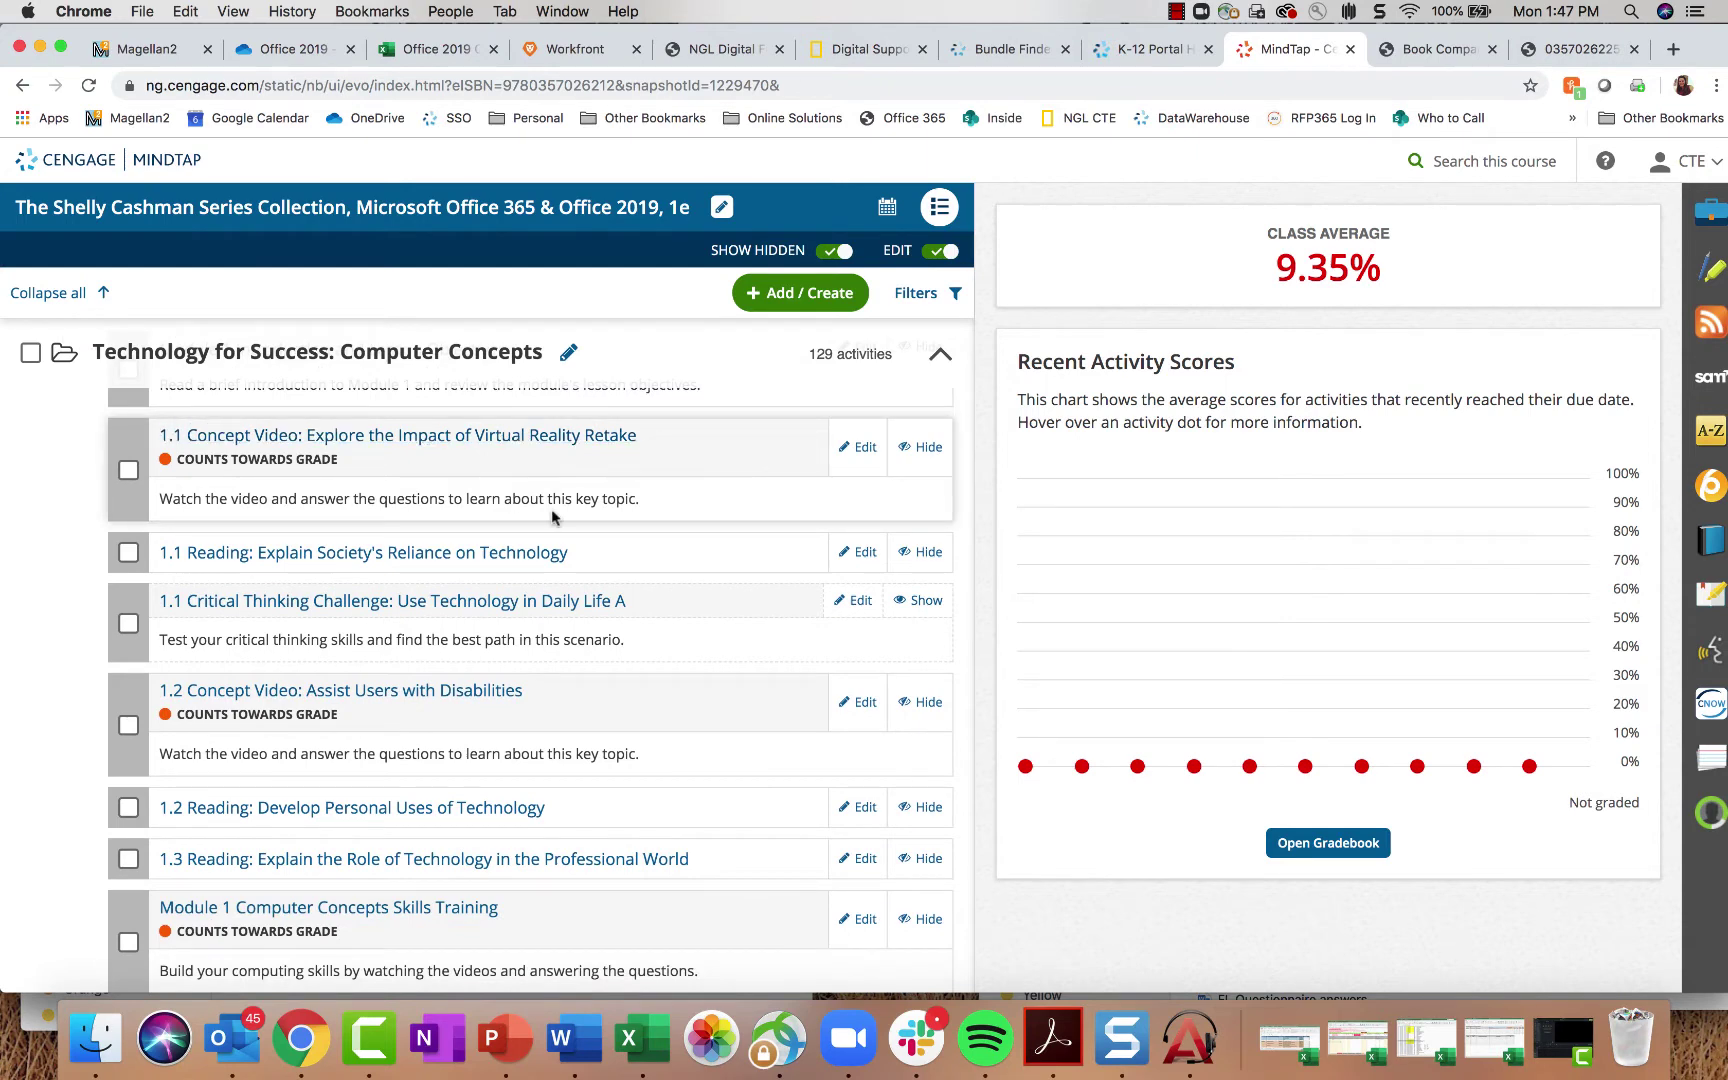
scroll(655, 540, down, 1)
scroll(490, 466, up, 1)
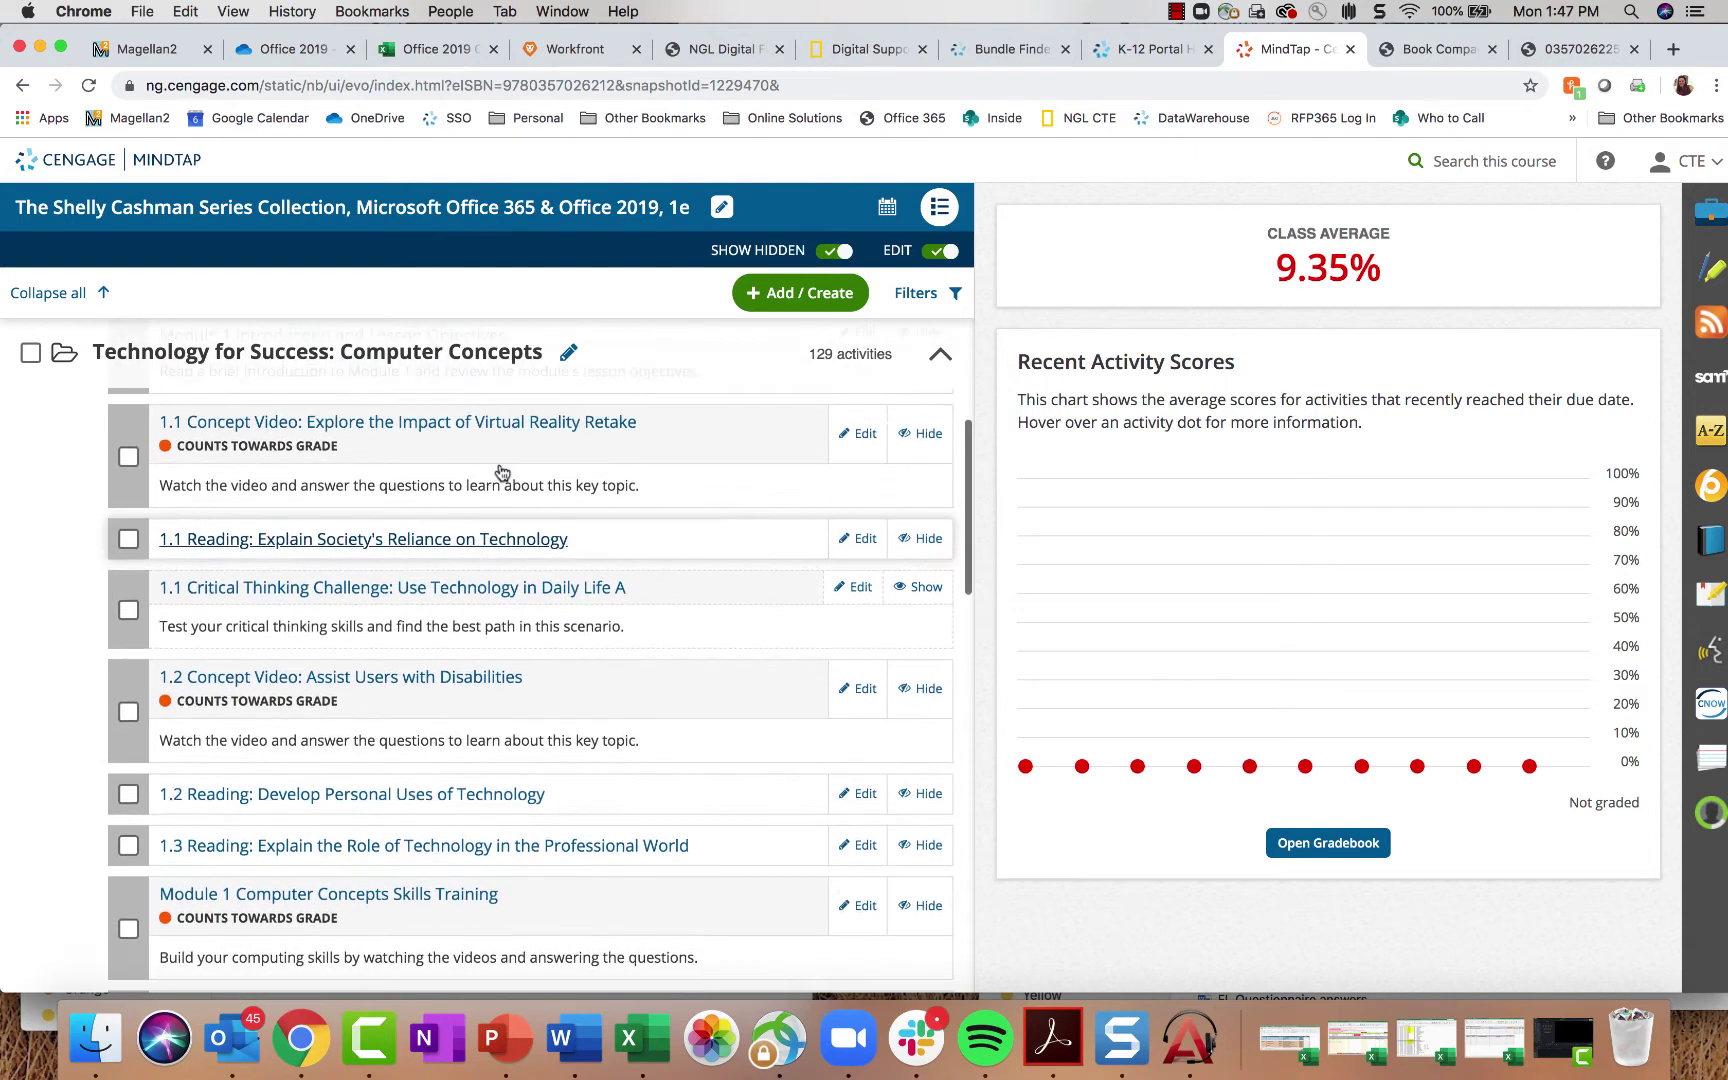
scroll(440, 462, up, 1)
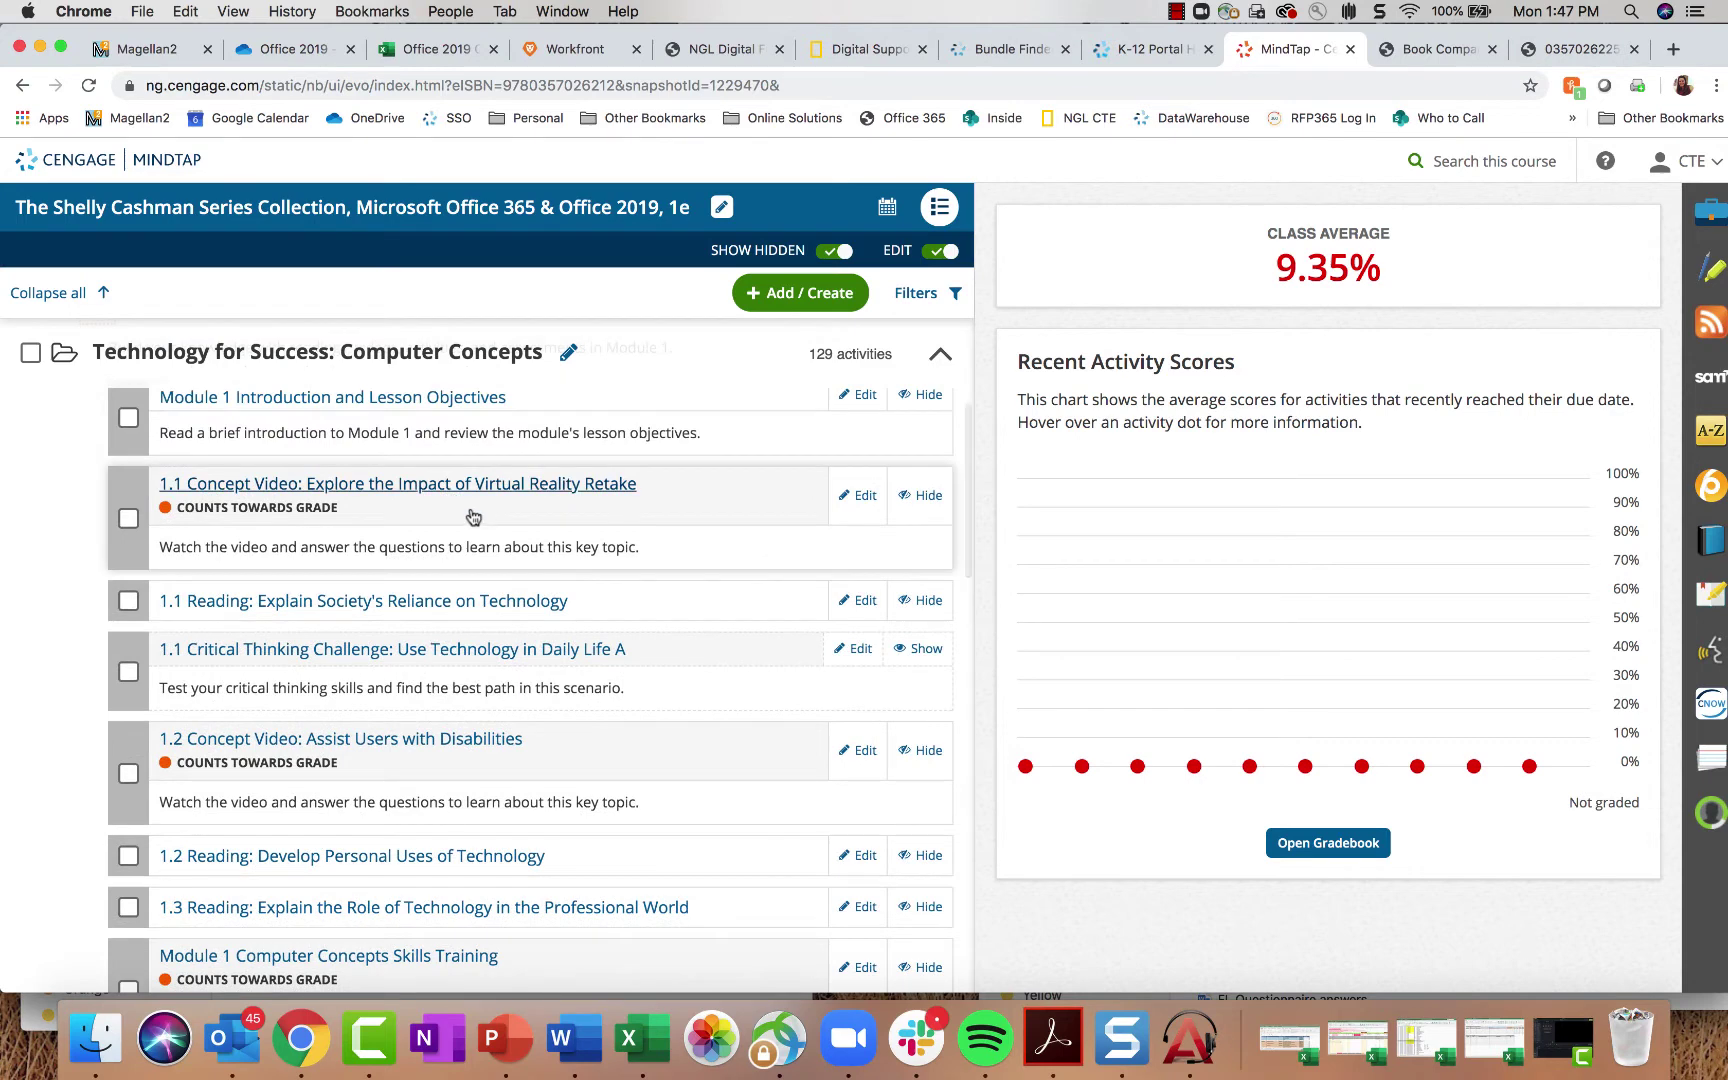
scroll(470, 501, down, 1)
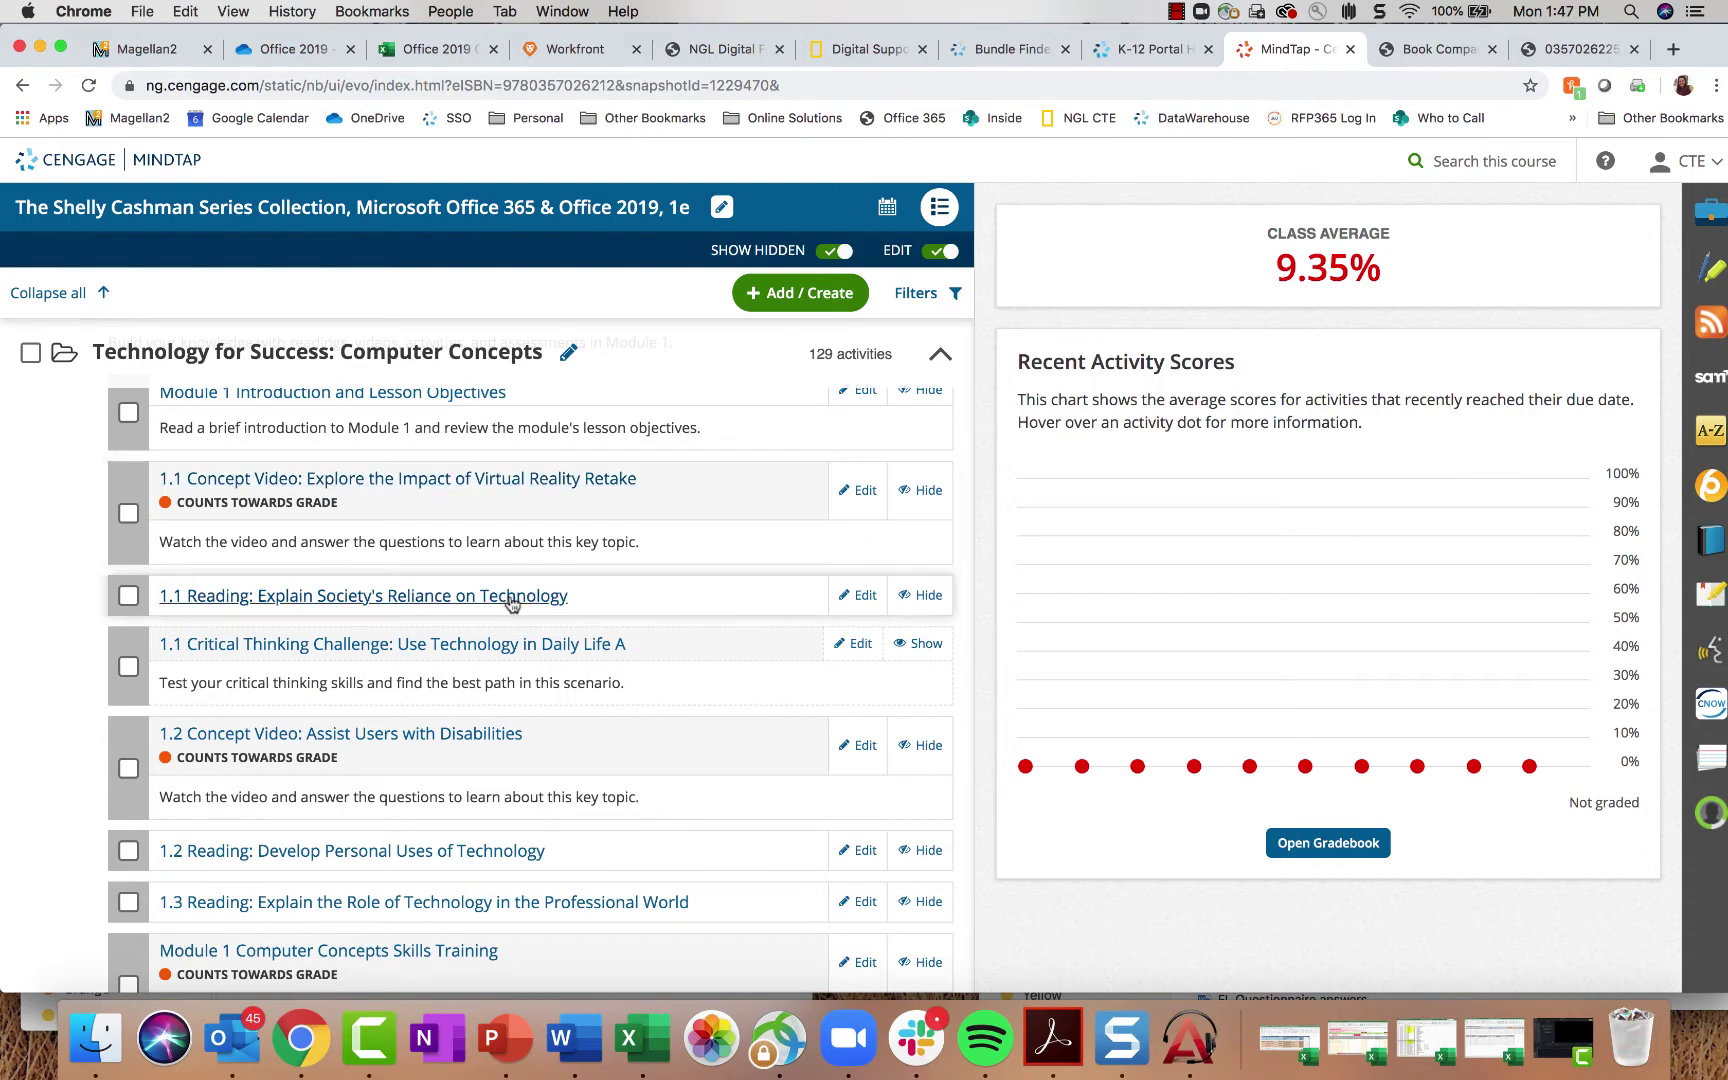
scroll(540, 535, down, 1)
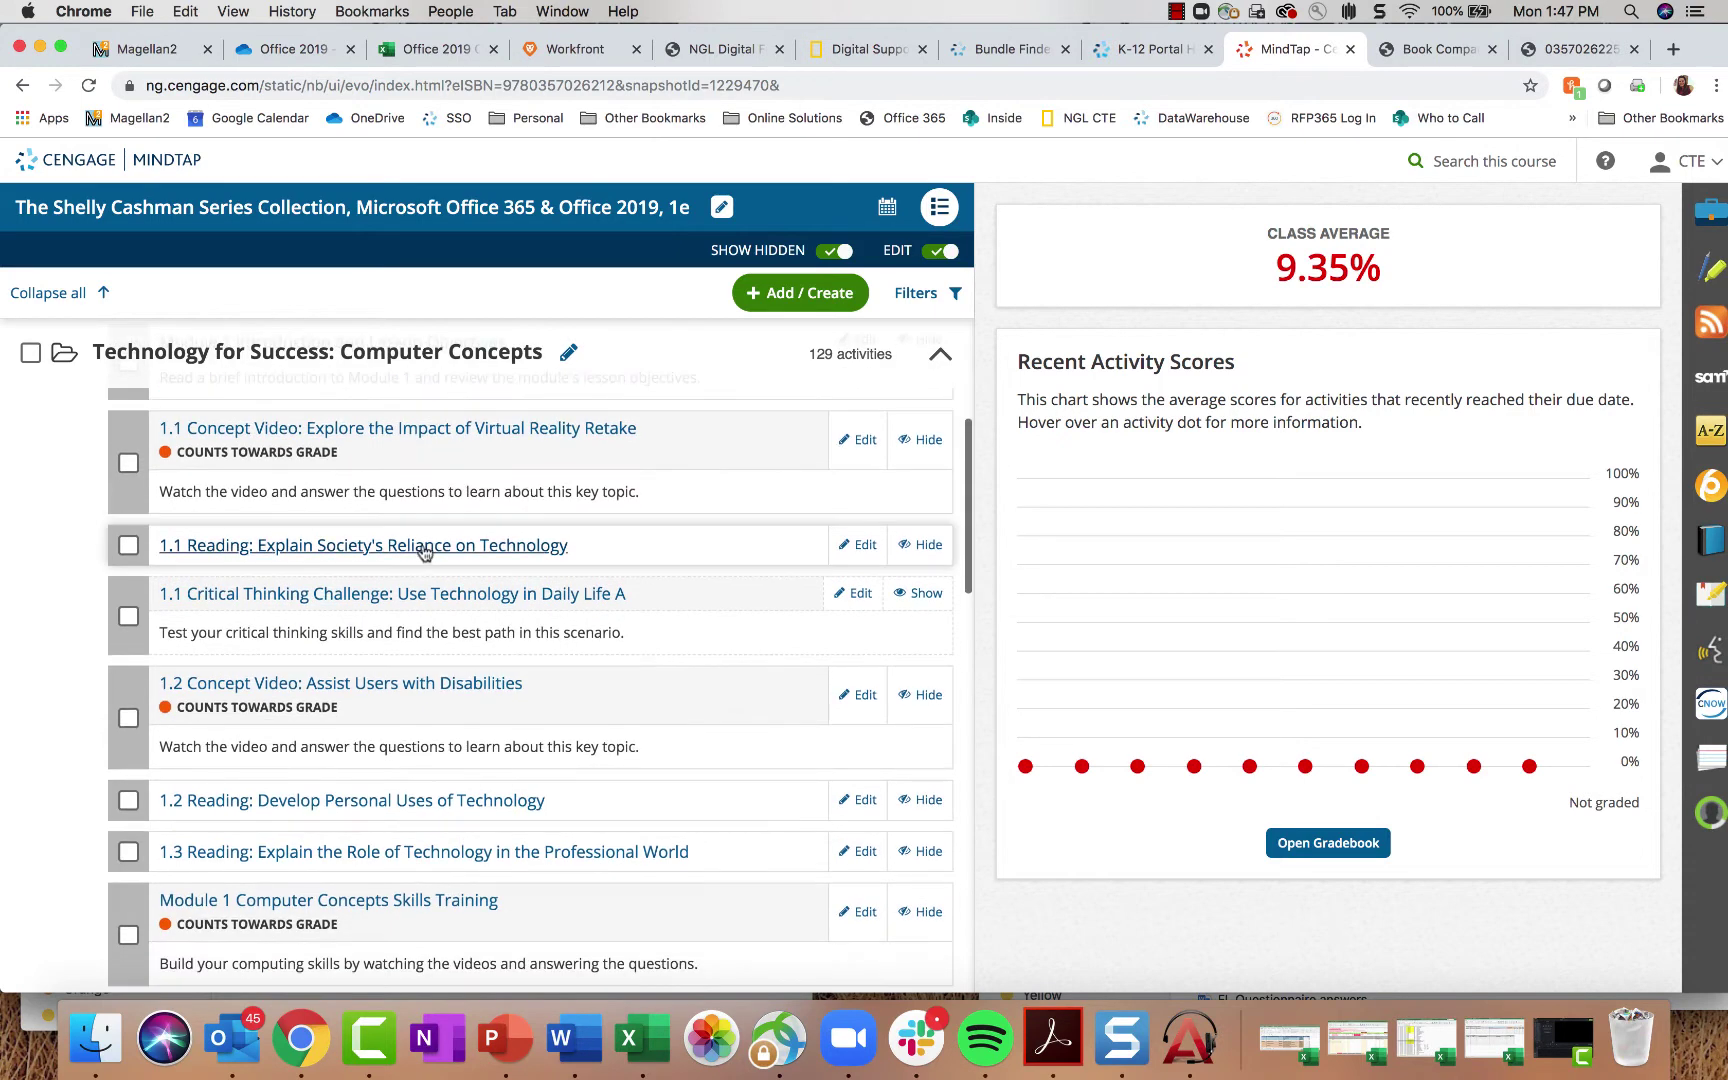
scroll(410, 622, down, 2)
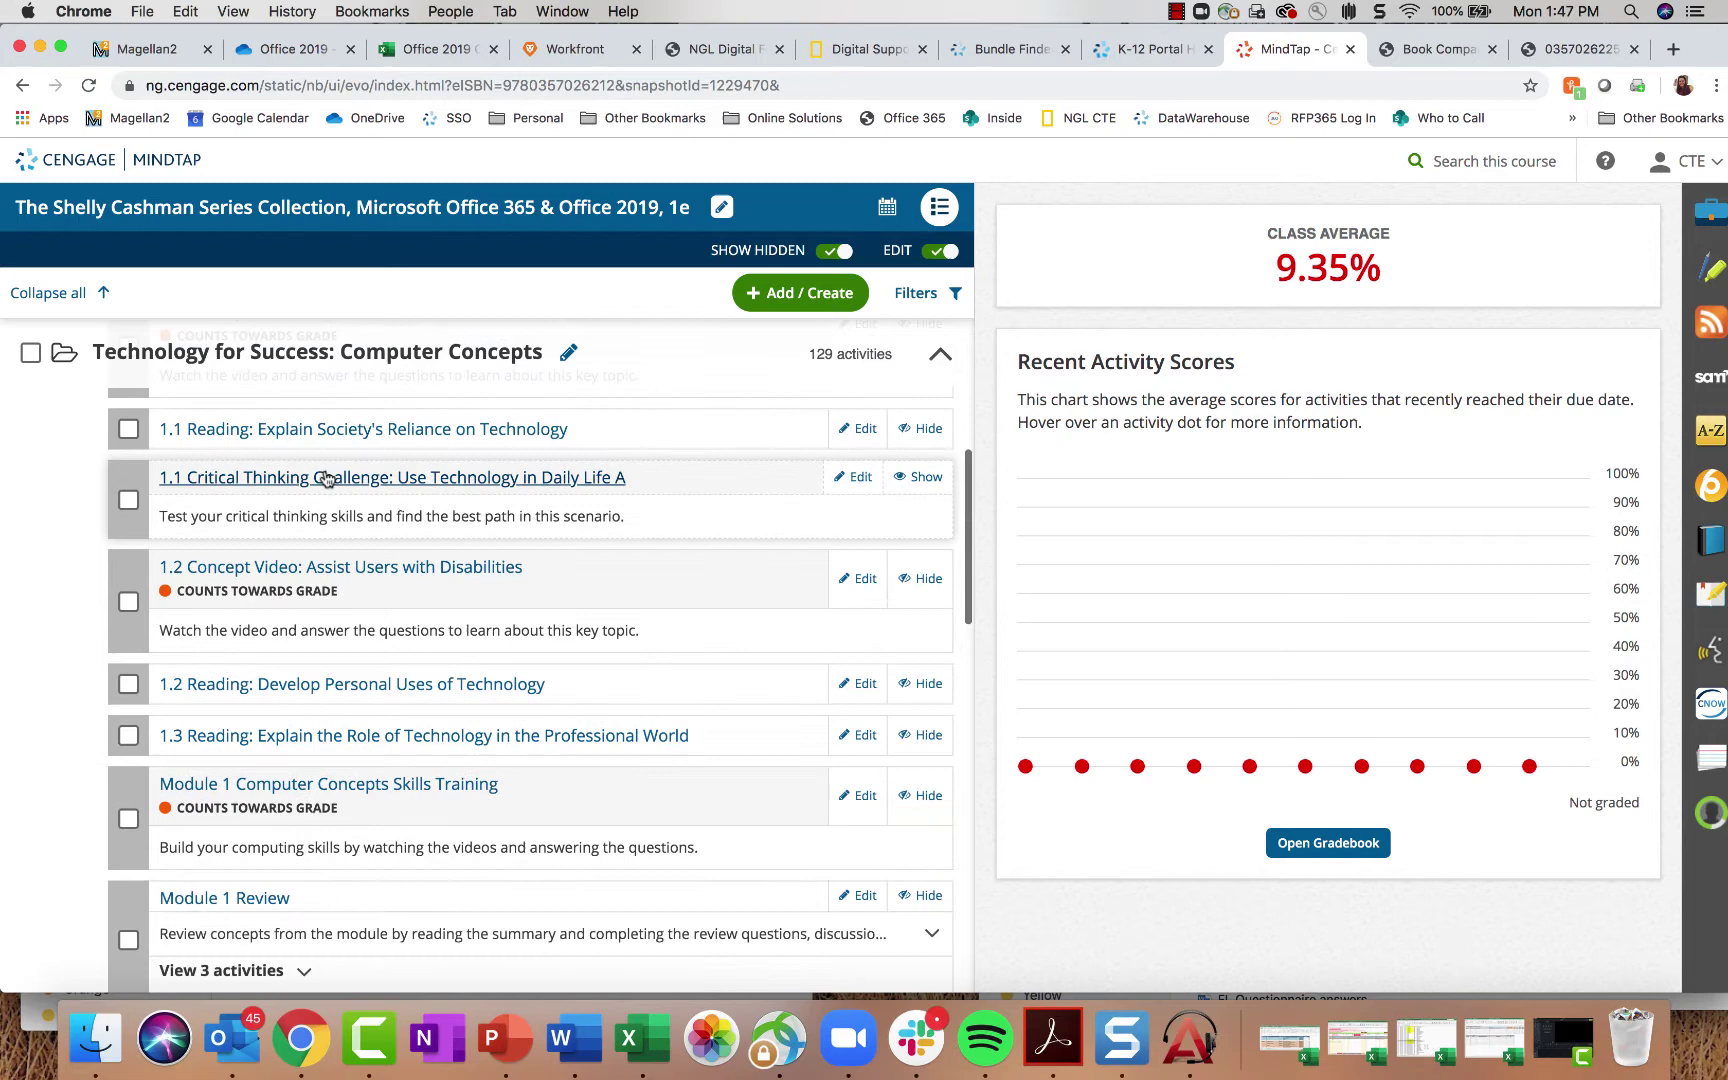
Step: Open 1.1 Critical Thinking Challenge: Use Technology in Daily Life A, start the exam, and reposition and enlarge its window
click(417, 479)
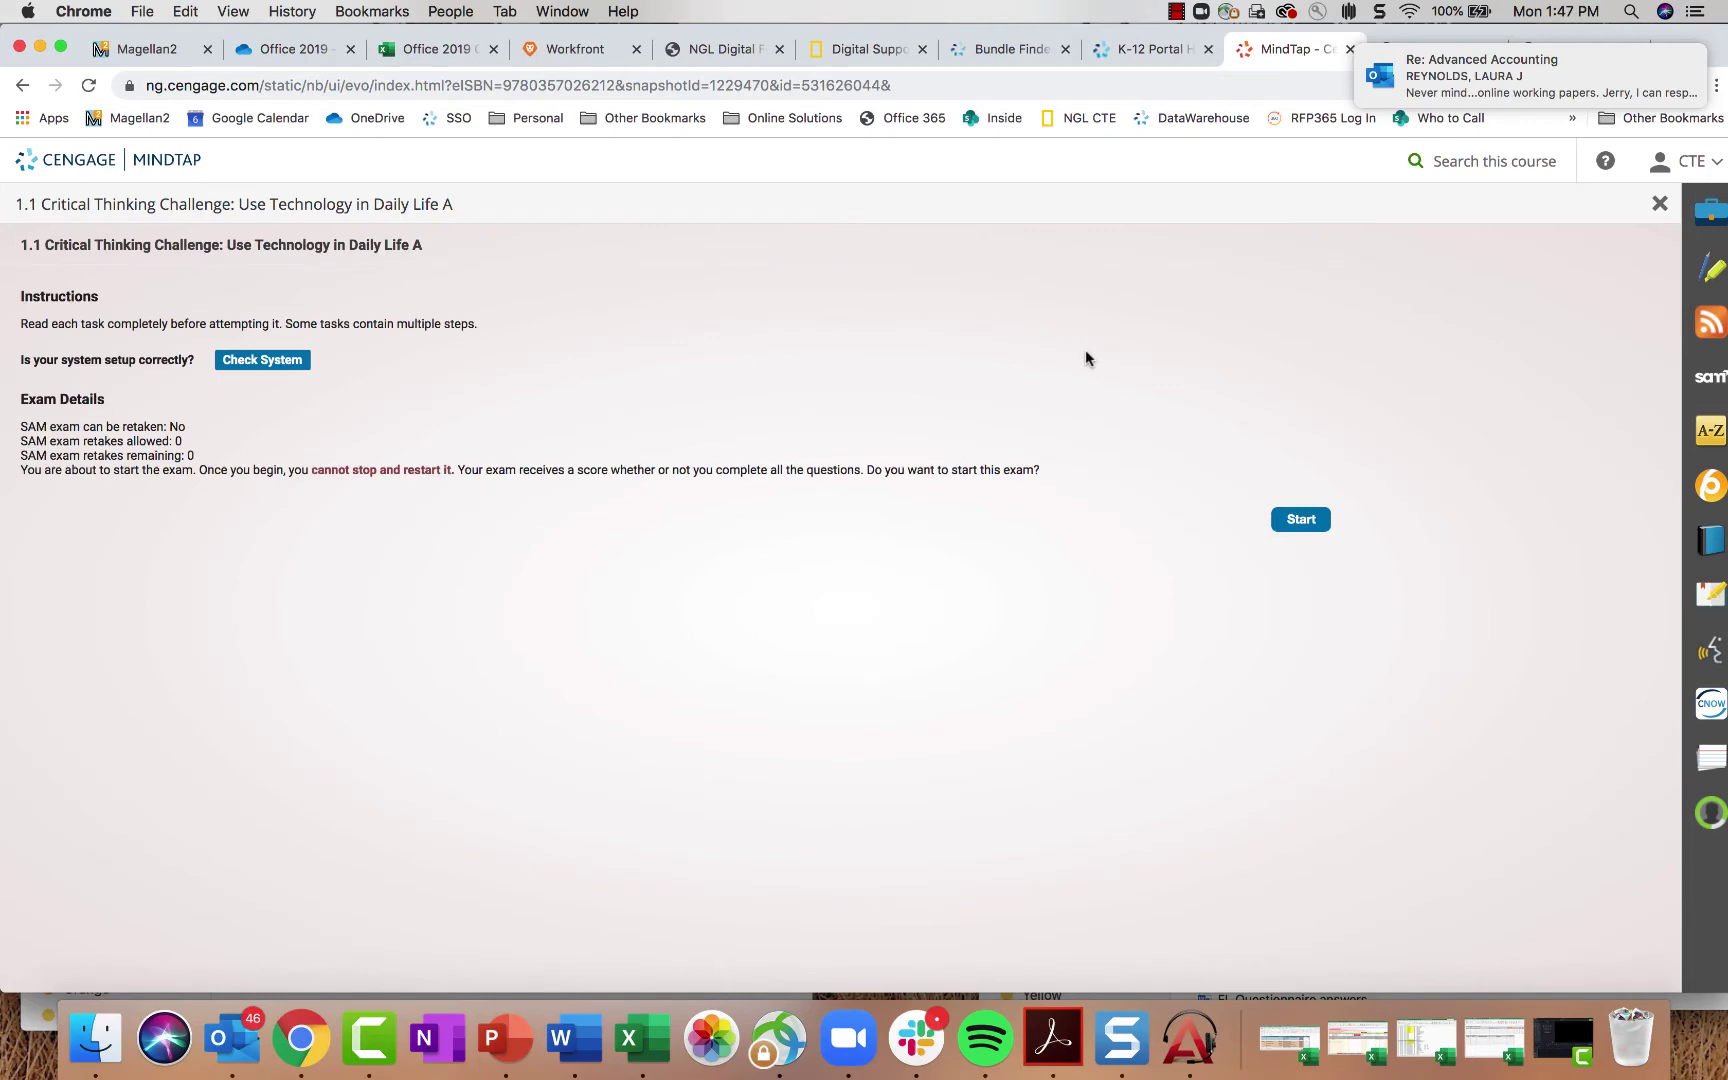
click(1281, 528)
drag(824, 210, 632, 108)
drag(1198, 834, 1525, 903)
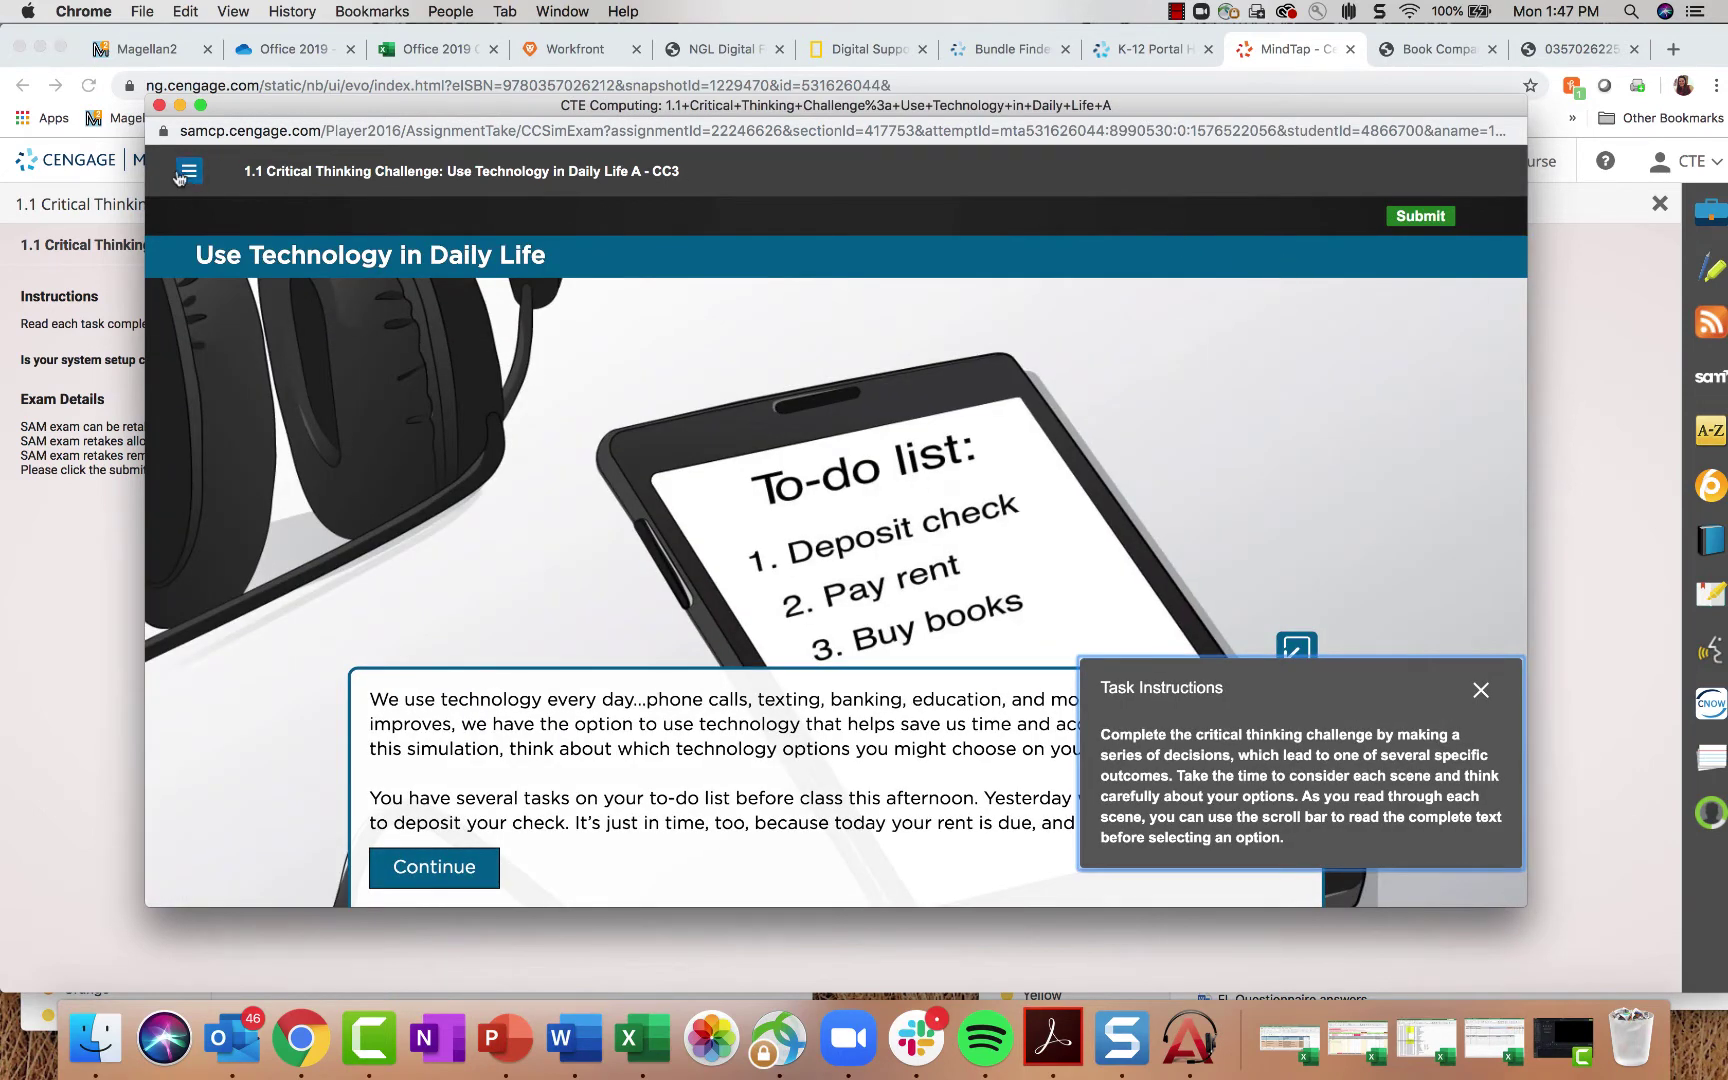
Step: View the challenge's task list, close it, and dismiss the Task Instructions
click(186, 173)
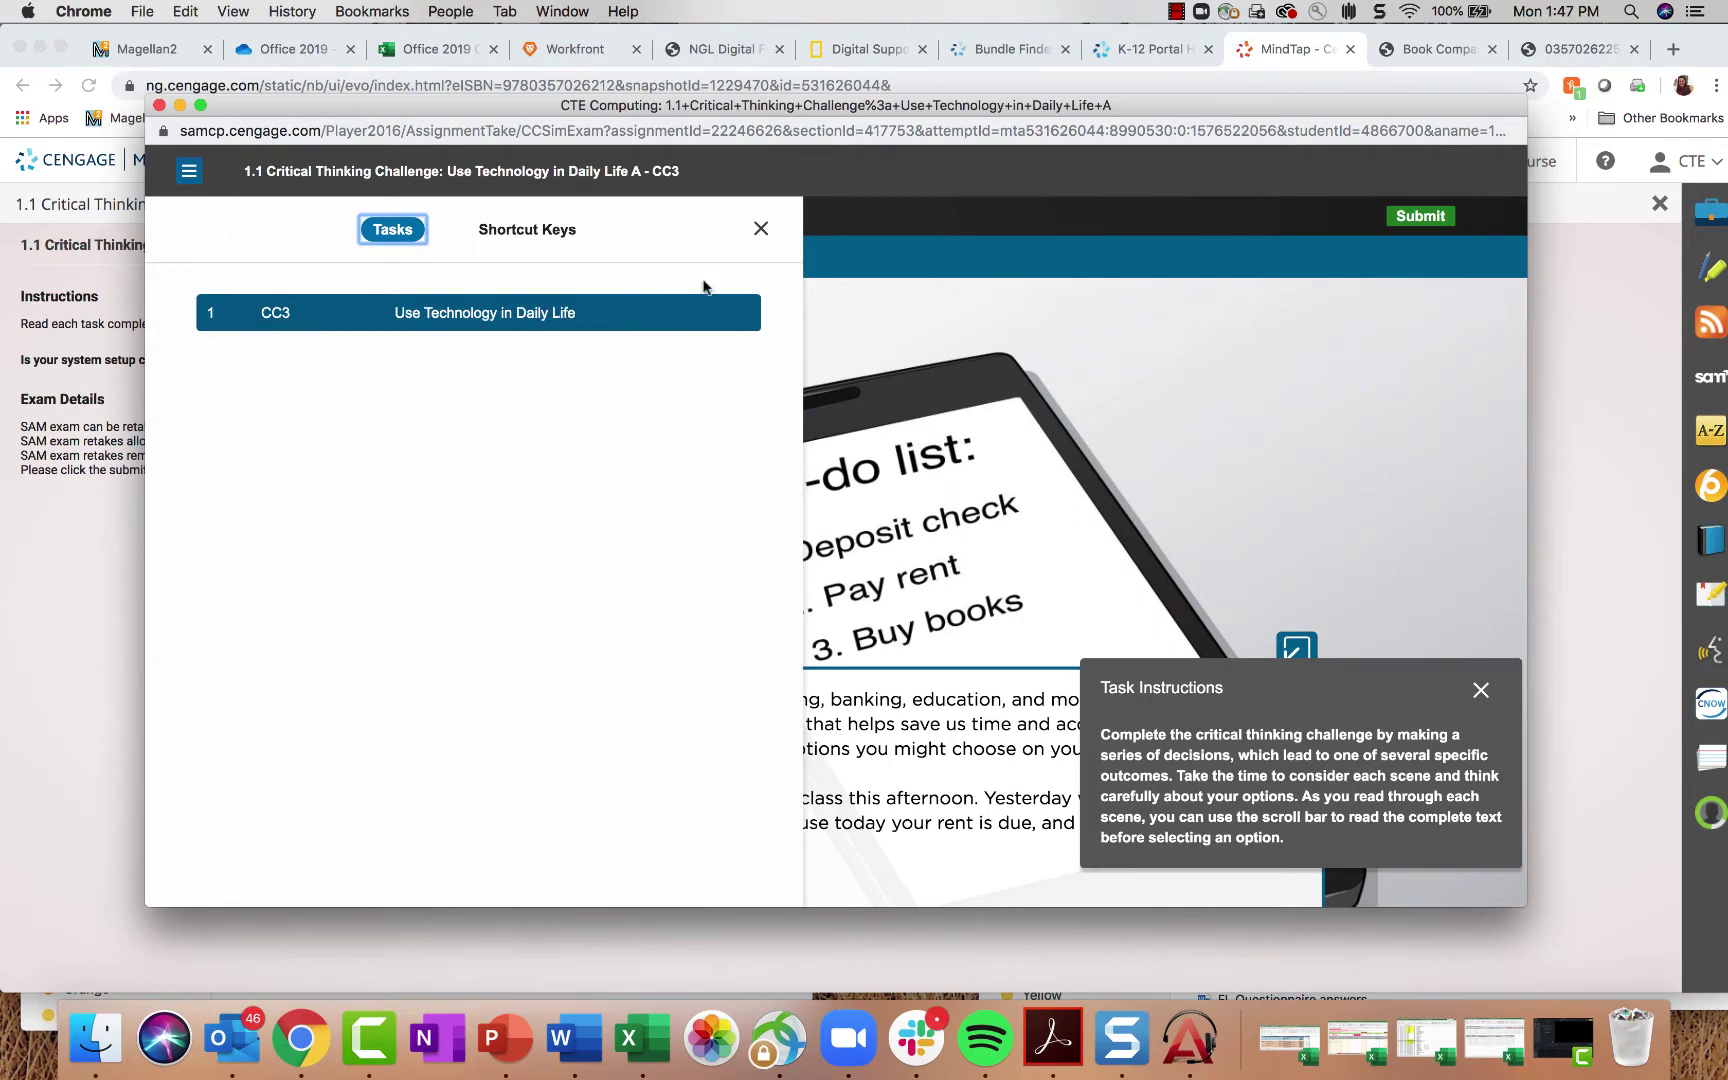
click(761, 229)
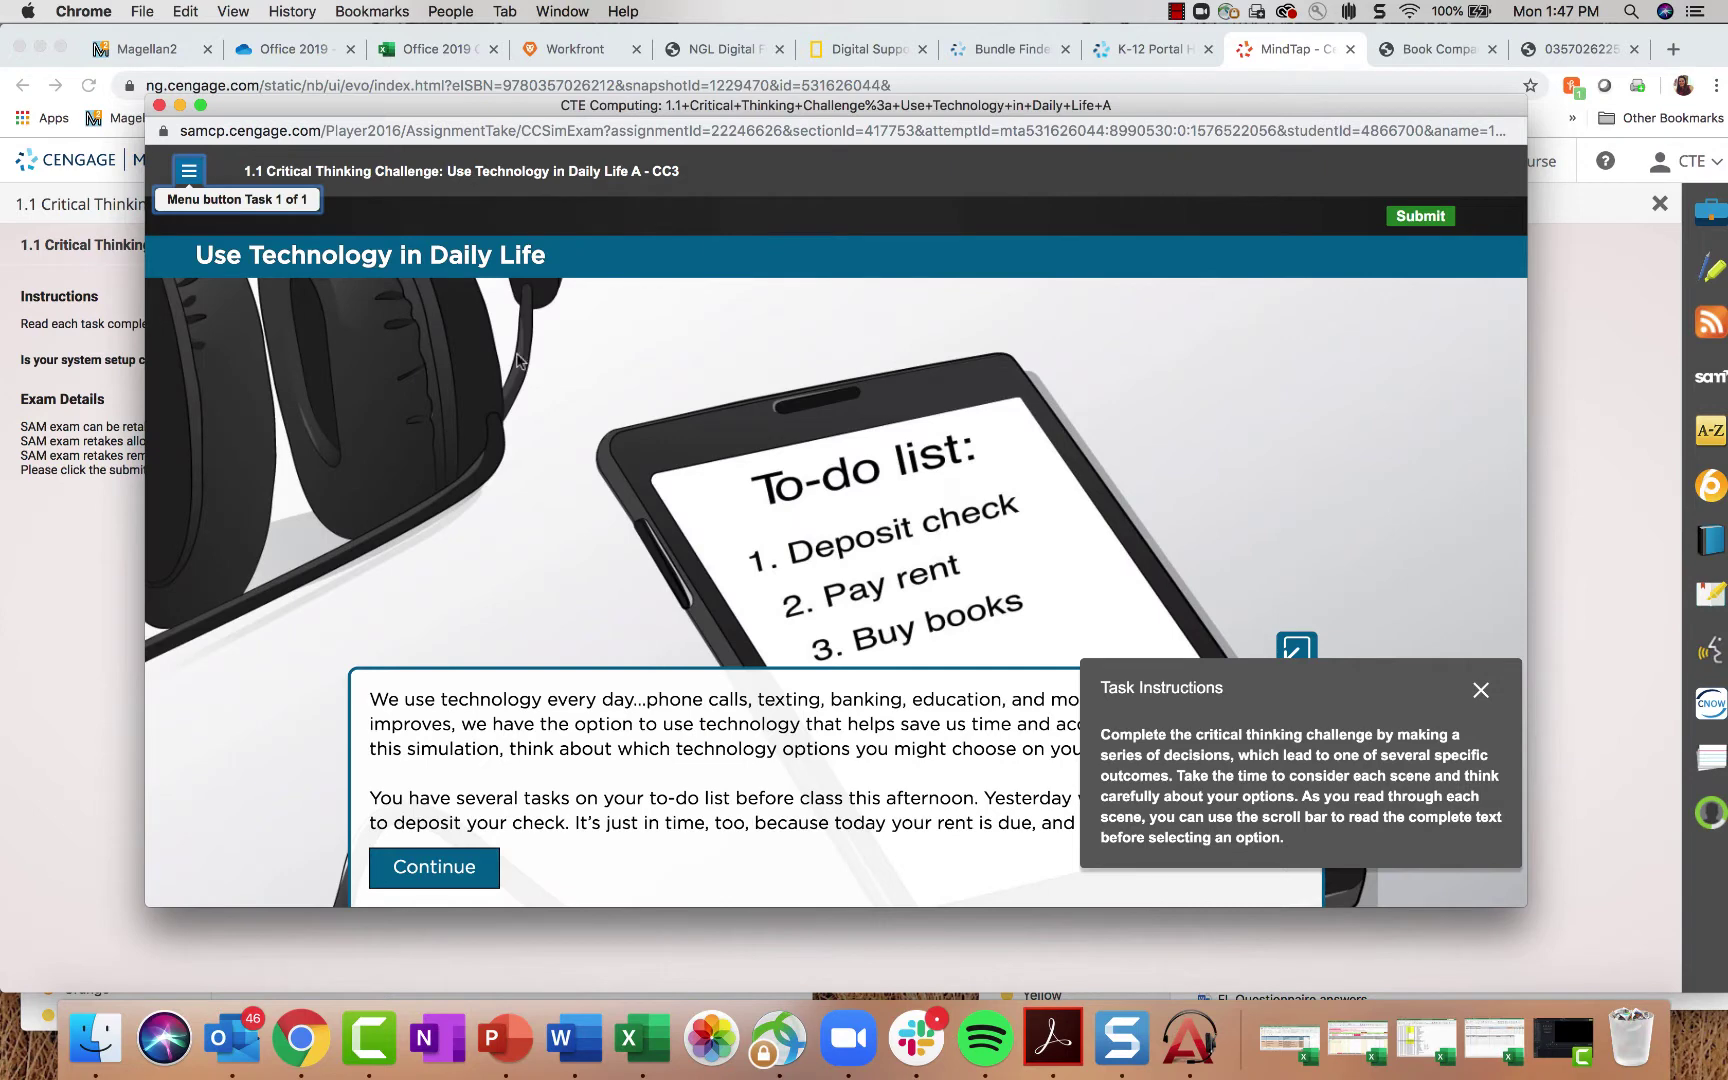
click(1481, 690)
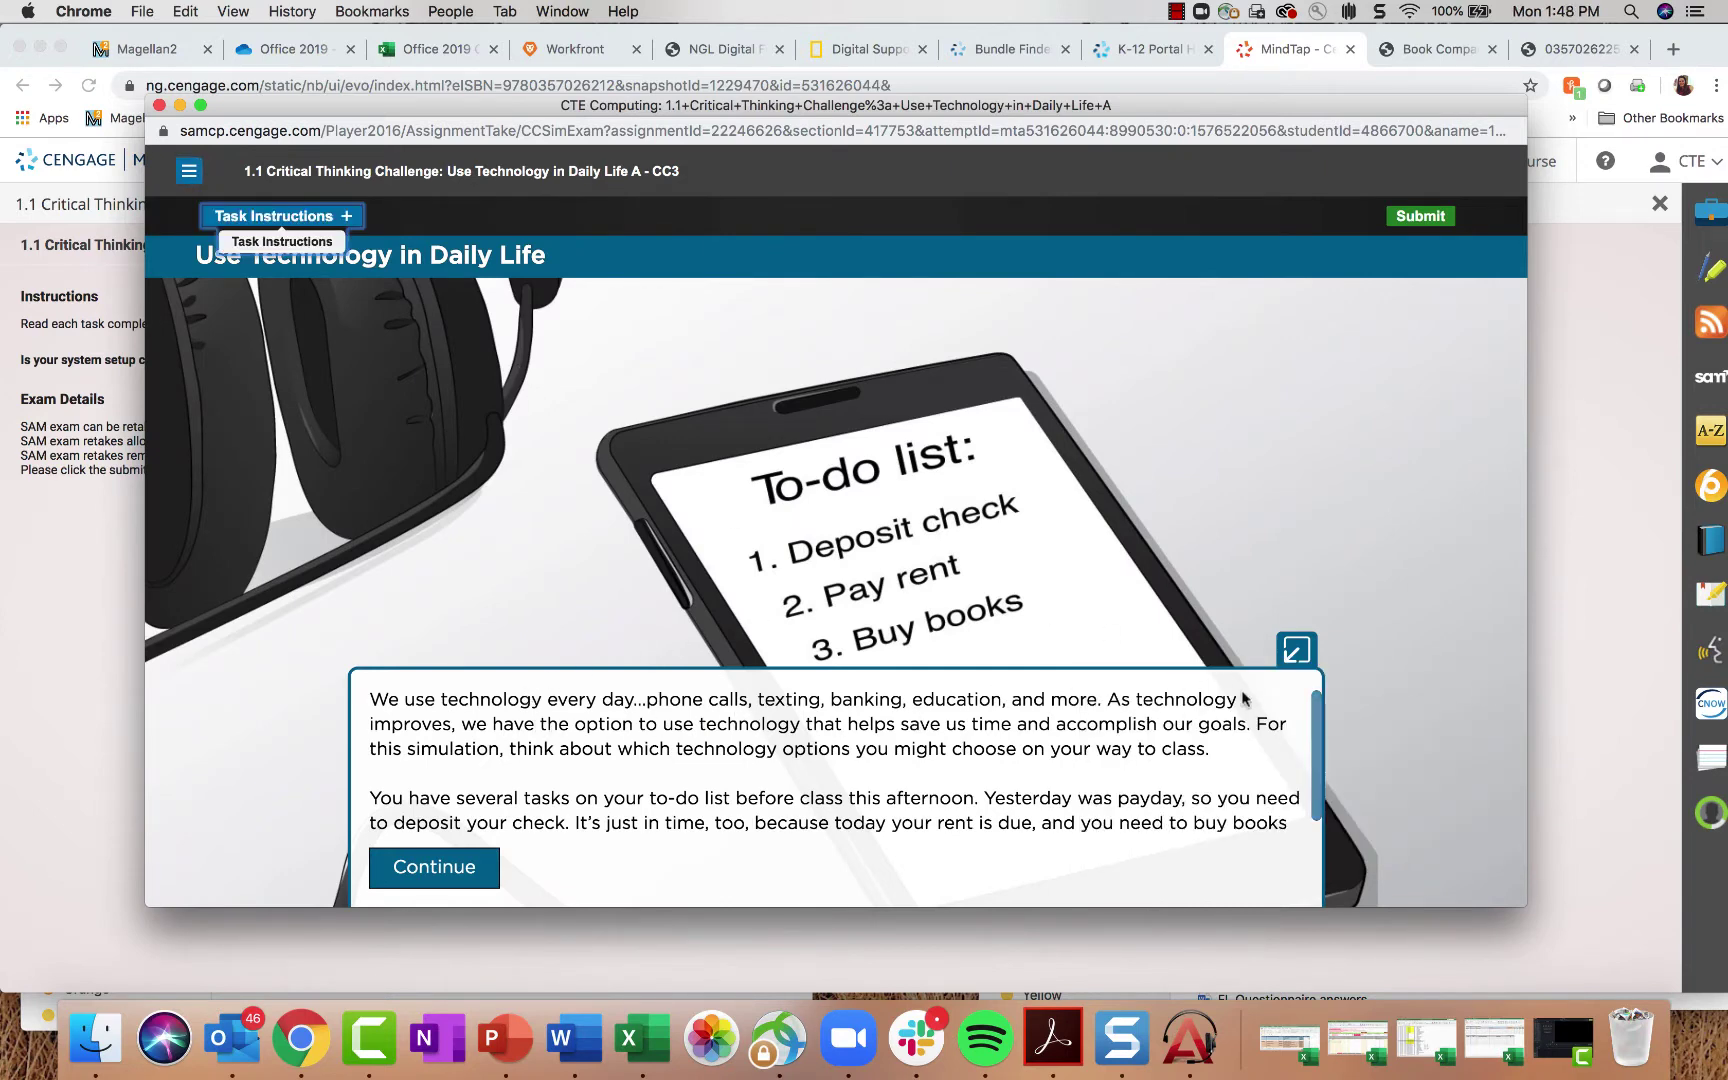
Step: Work through the daily-life scenario, choosing Alexa for the coffee maker, the laptop for OneNote notes, and driving to the bank with an umbrella
click(470, 864)
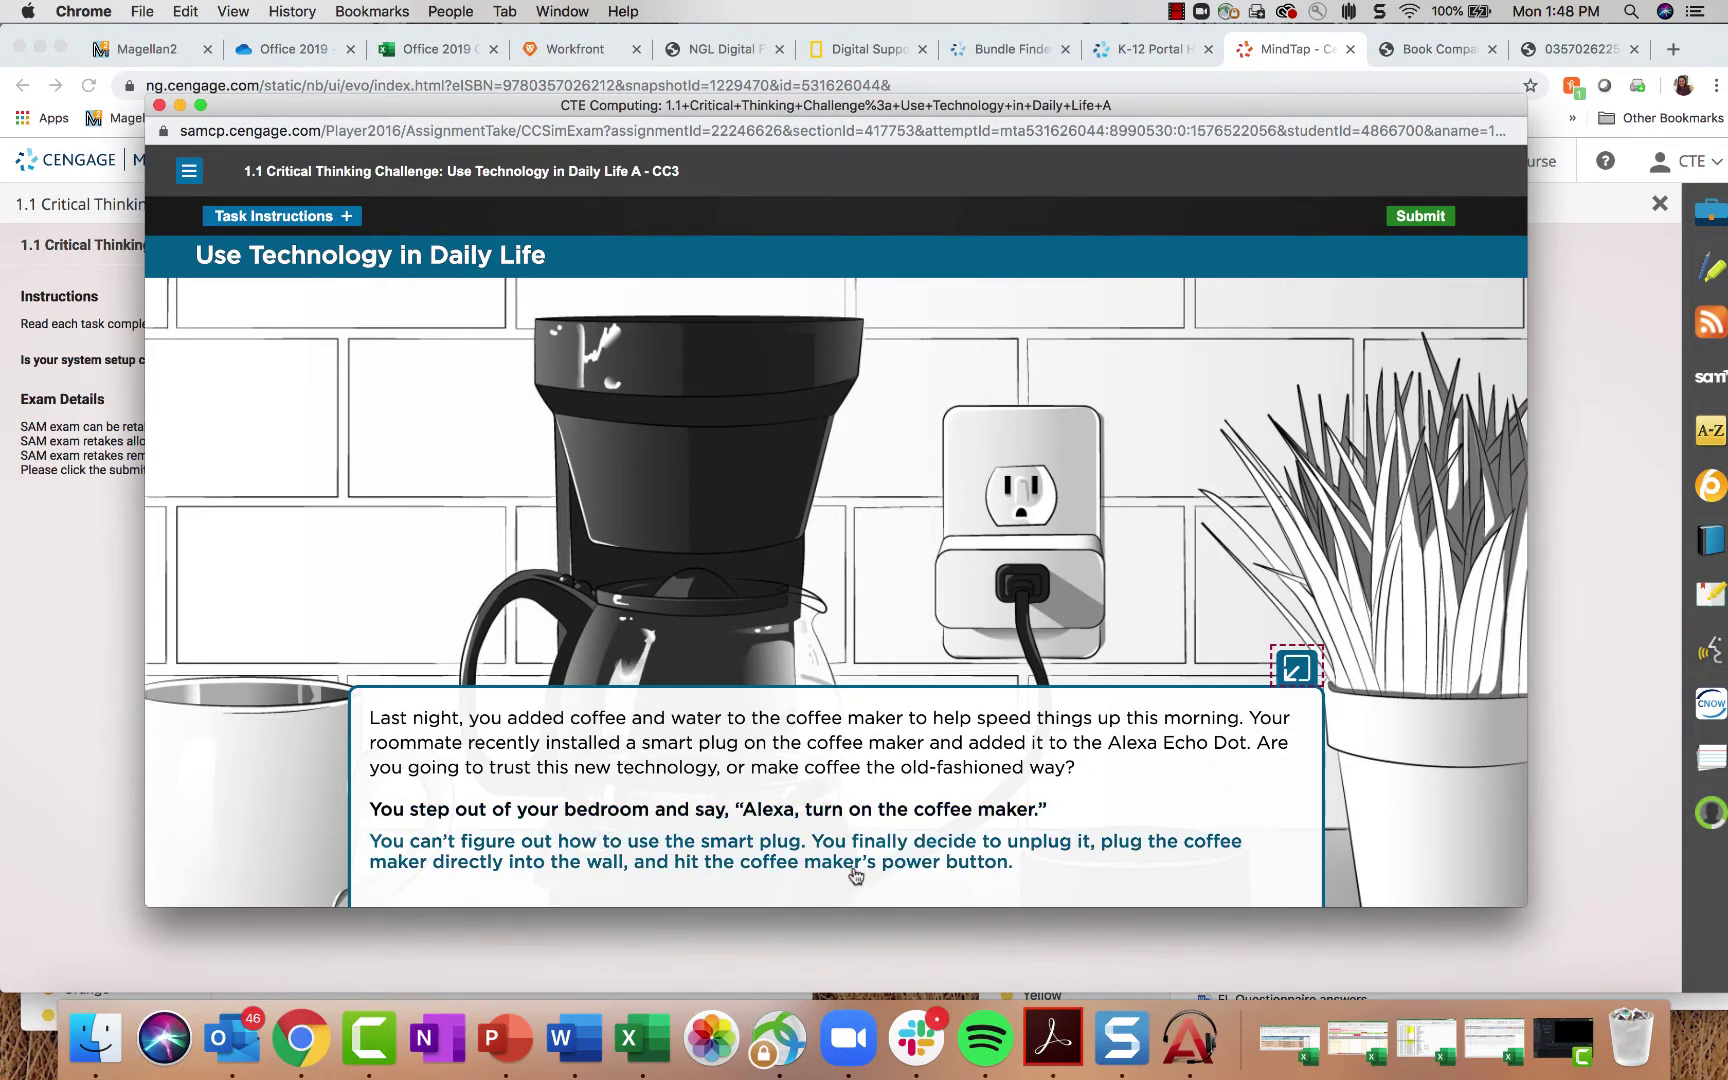
click(815, 820)
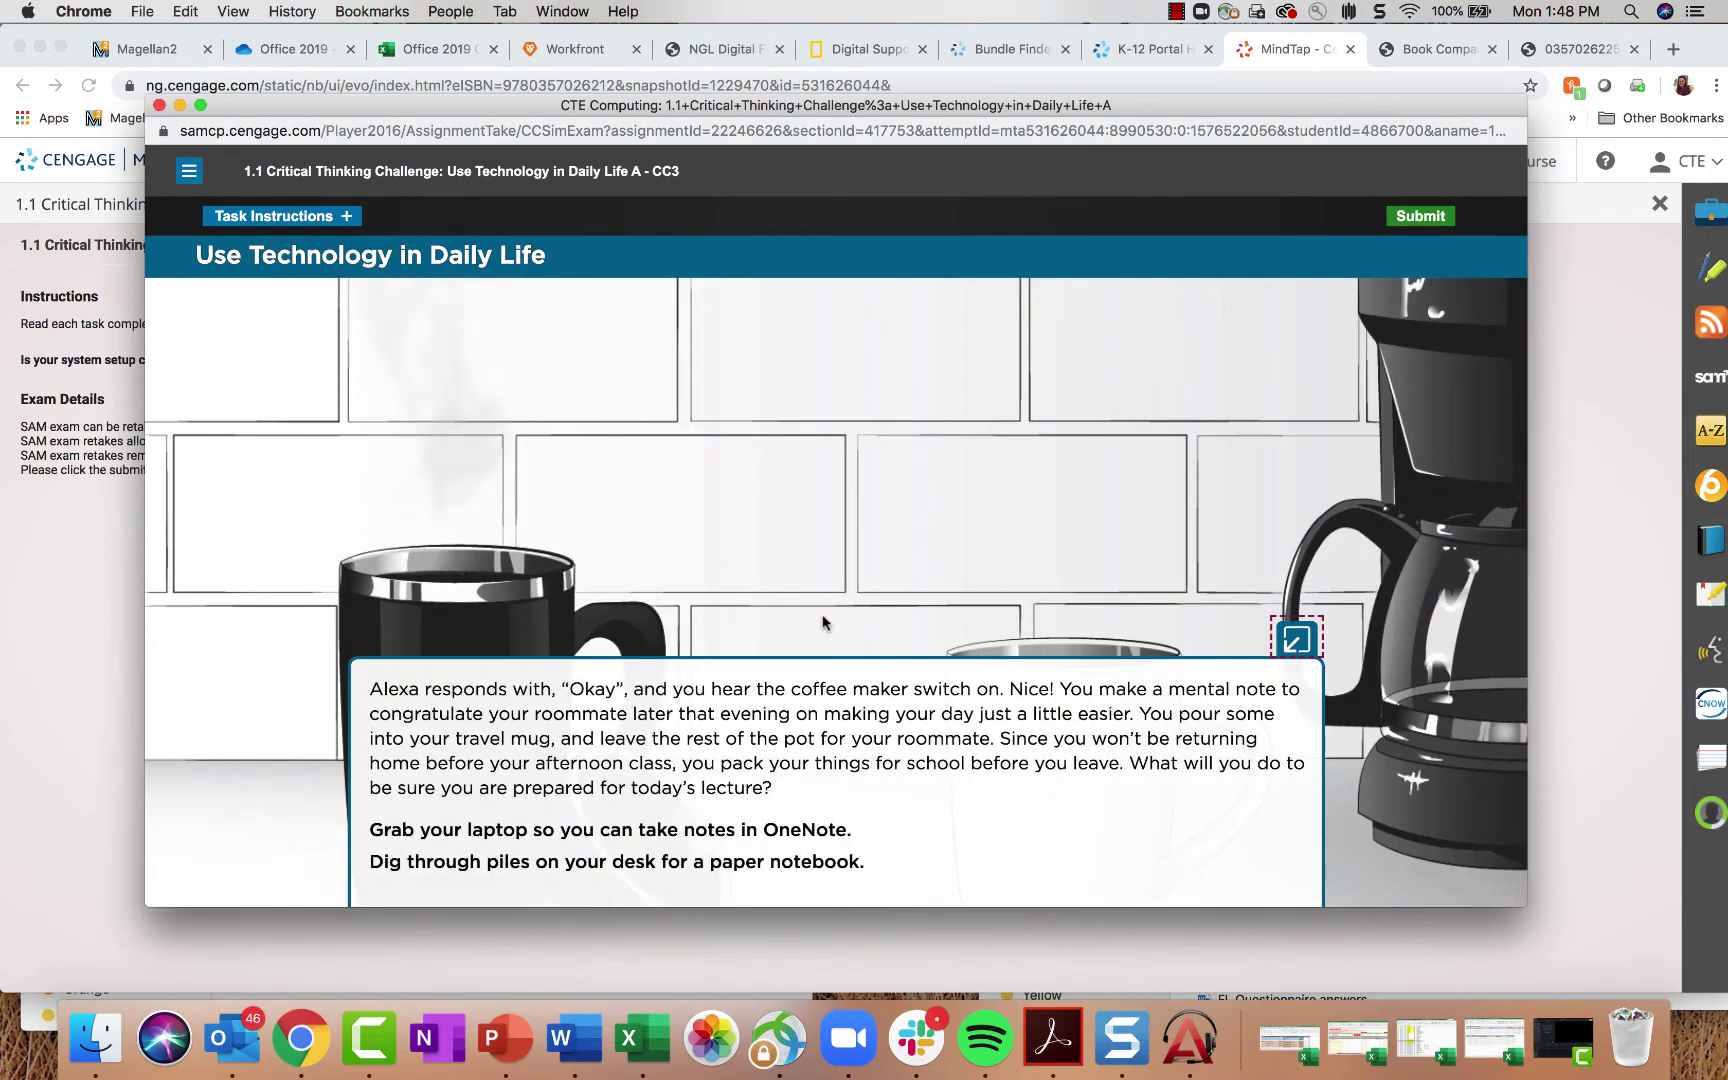
click(805, 829)
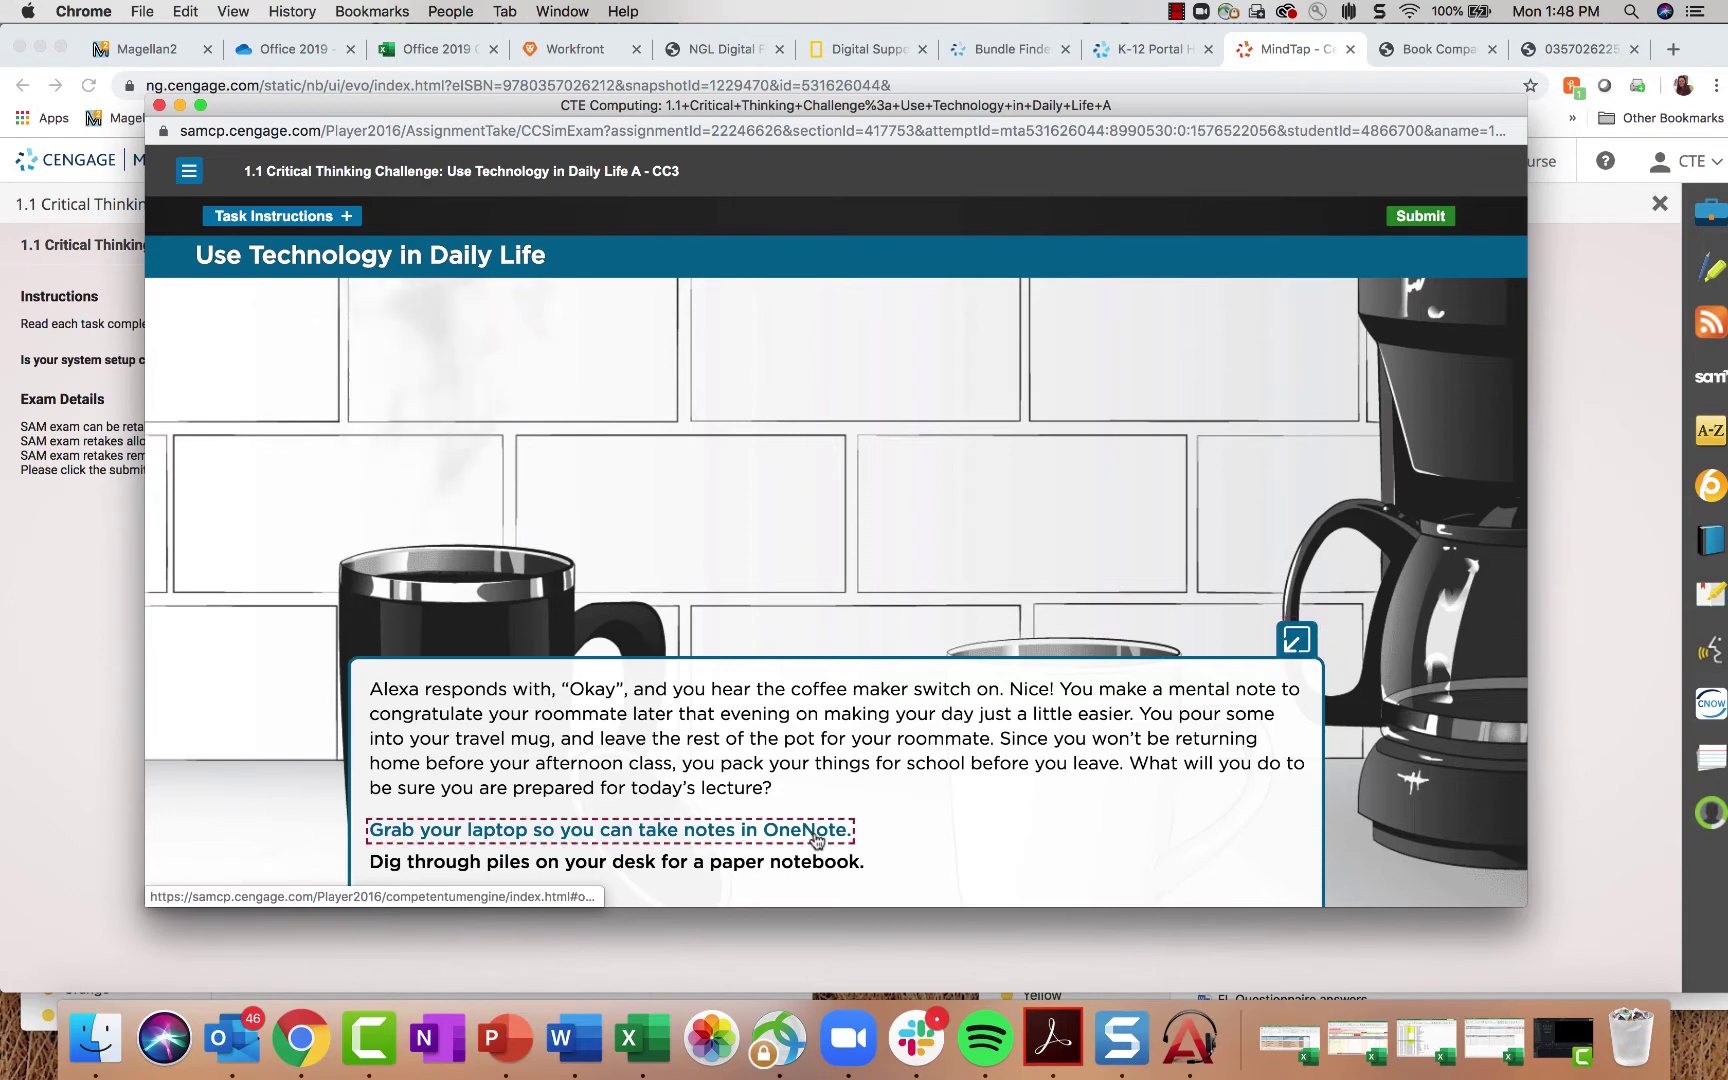
click(740, 812)
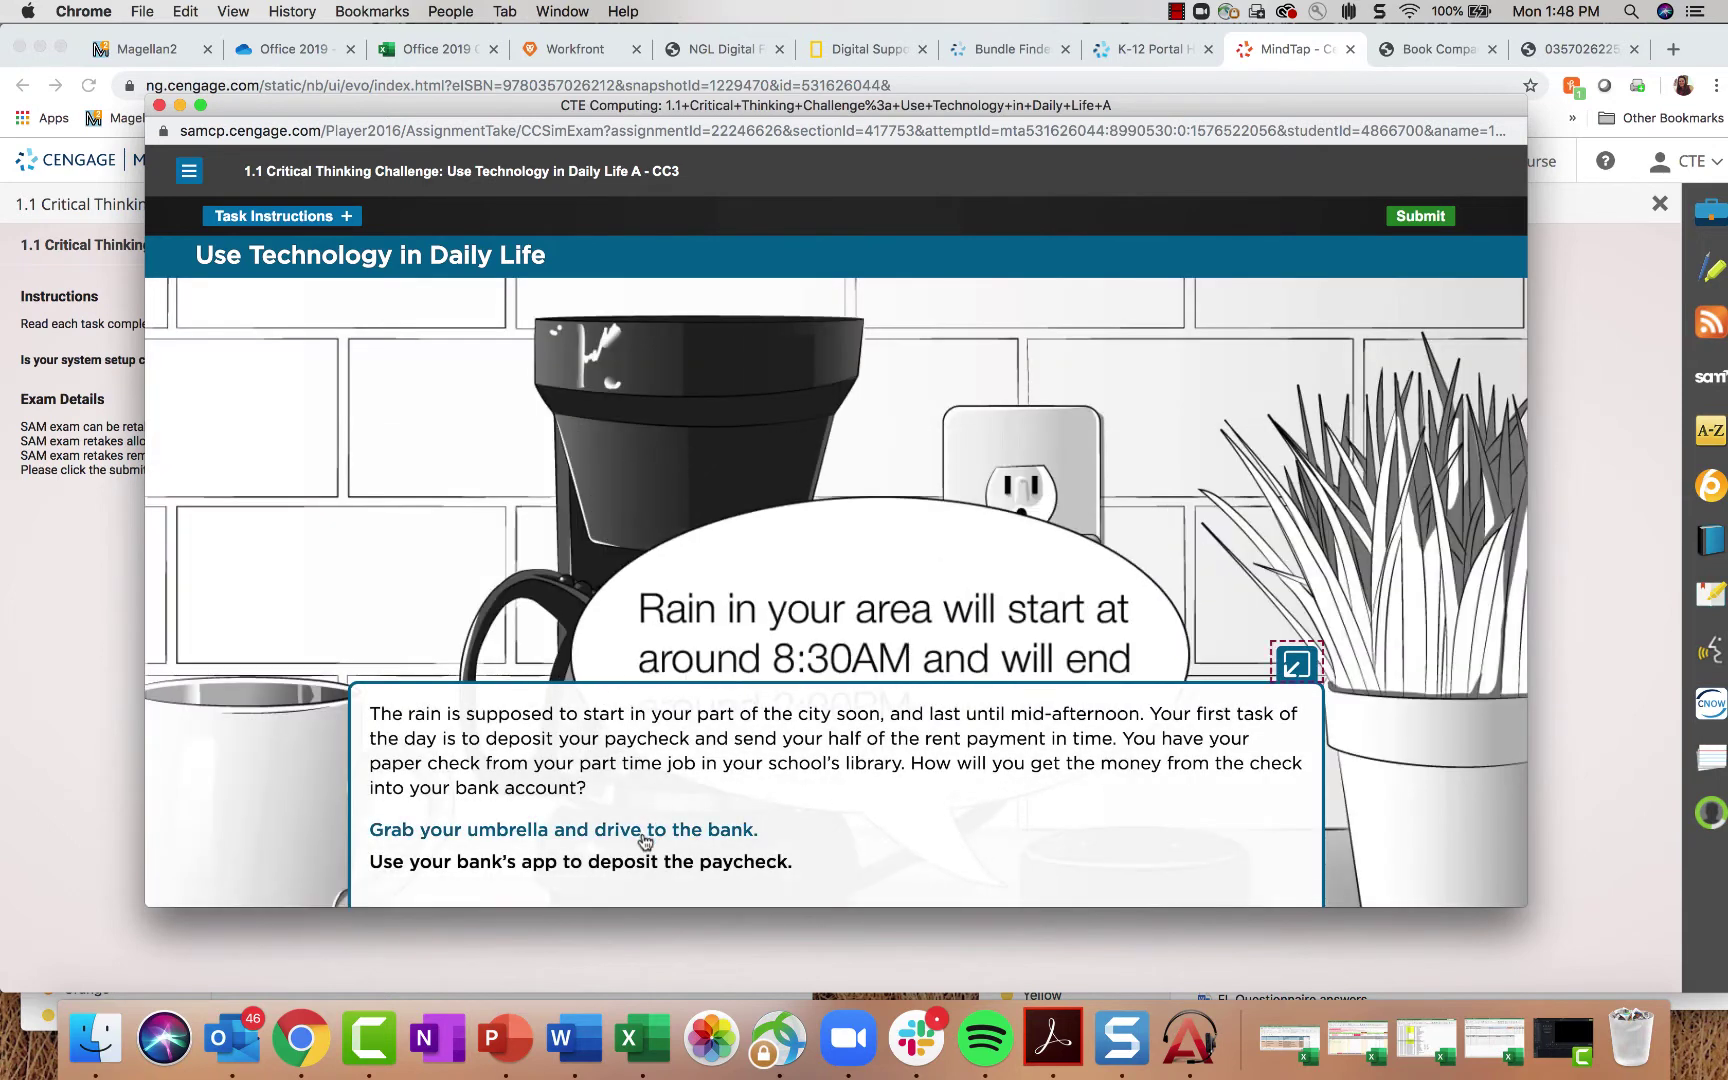
click(646, 826)
click(724, 833)
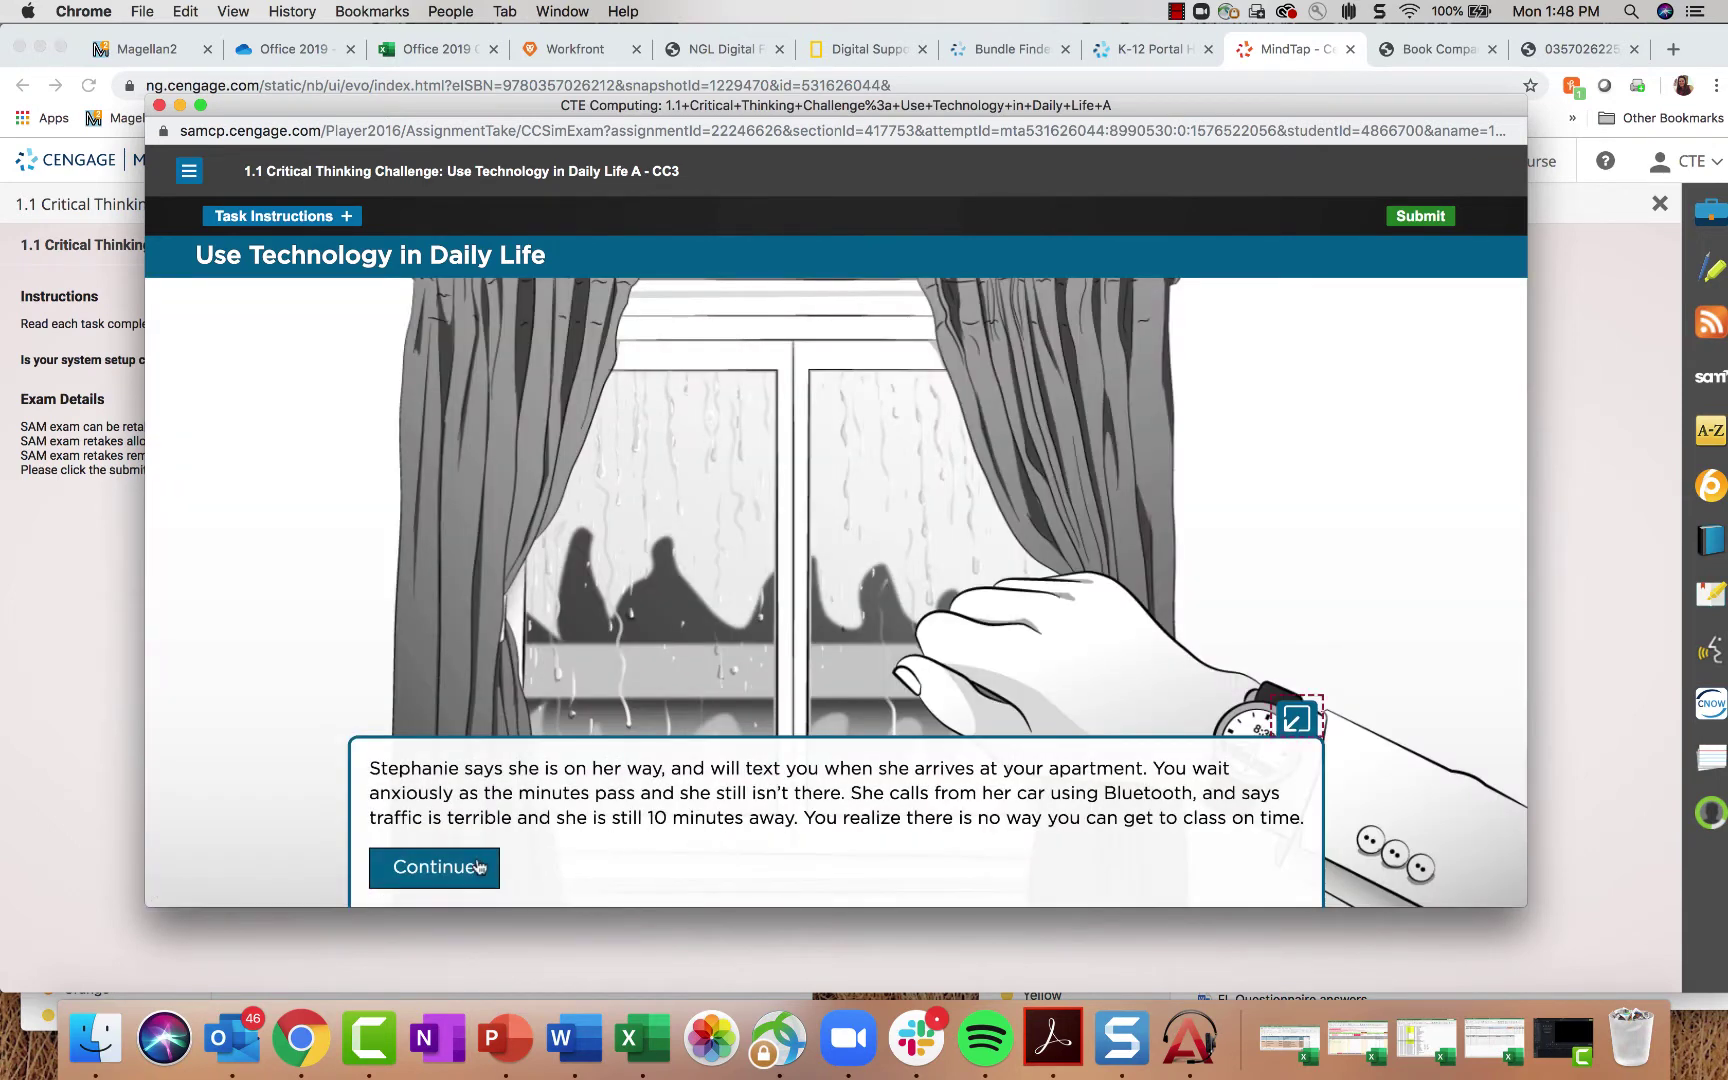
Step: Continue through the missed-class ending to complete the challenge, and close its exam window and activity page
drag(665, 773, 1310, 830)
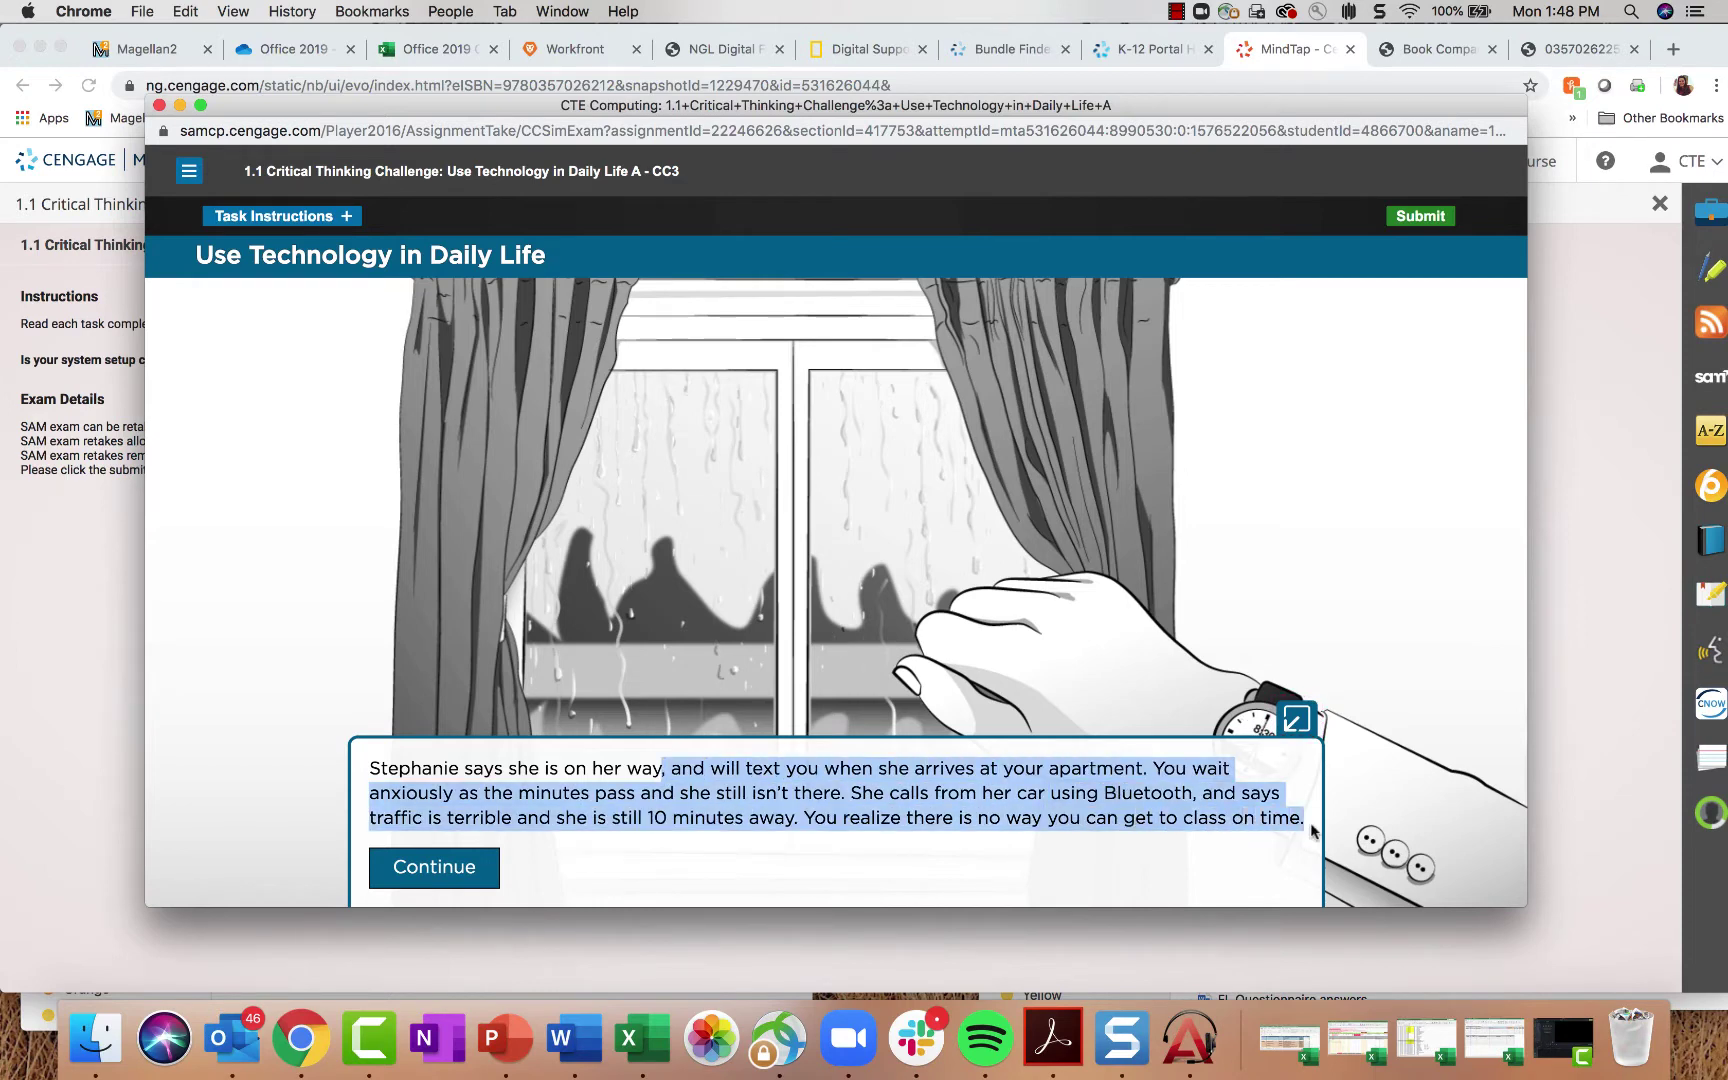
click(1119, 836)
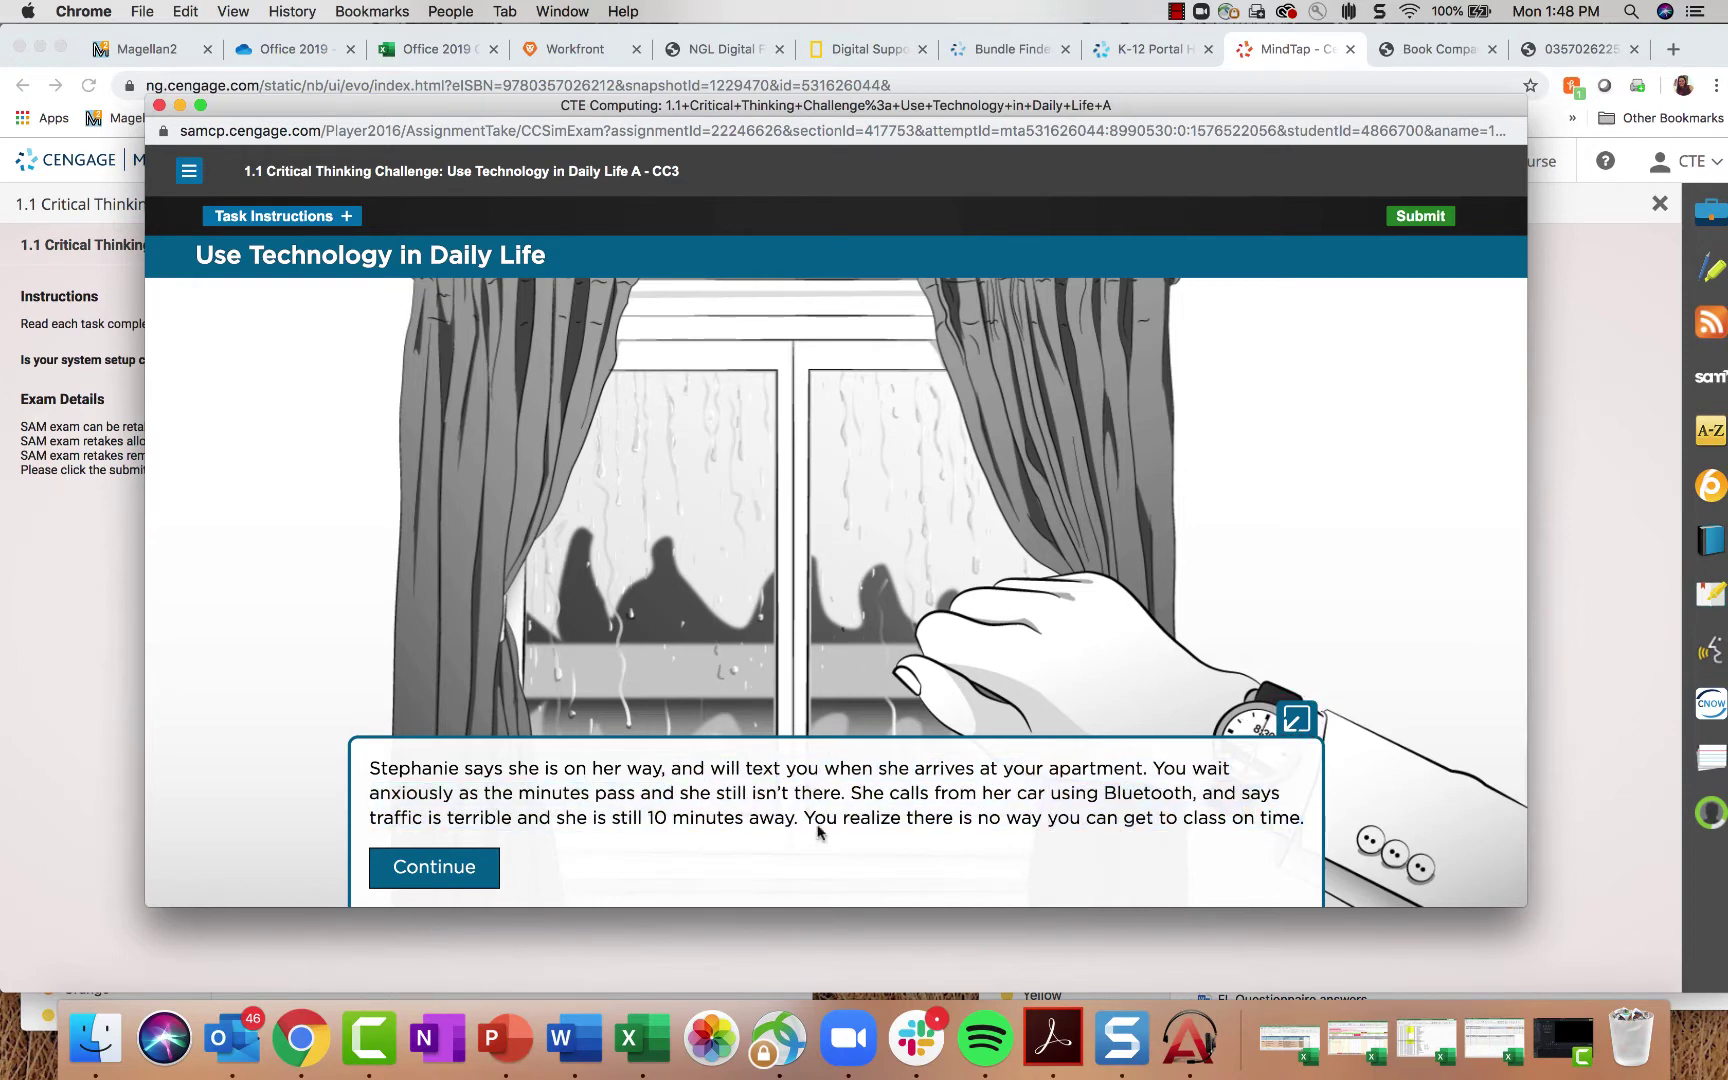
click(432, 878)
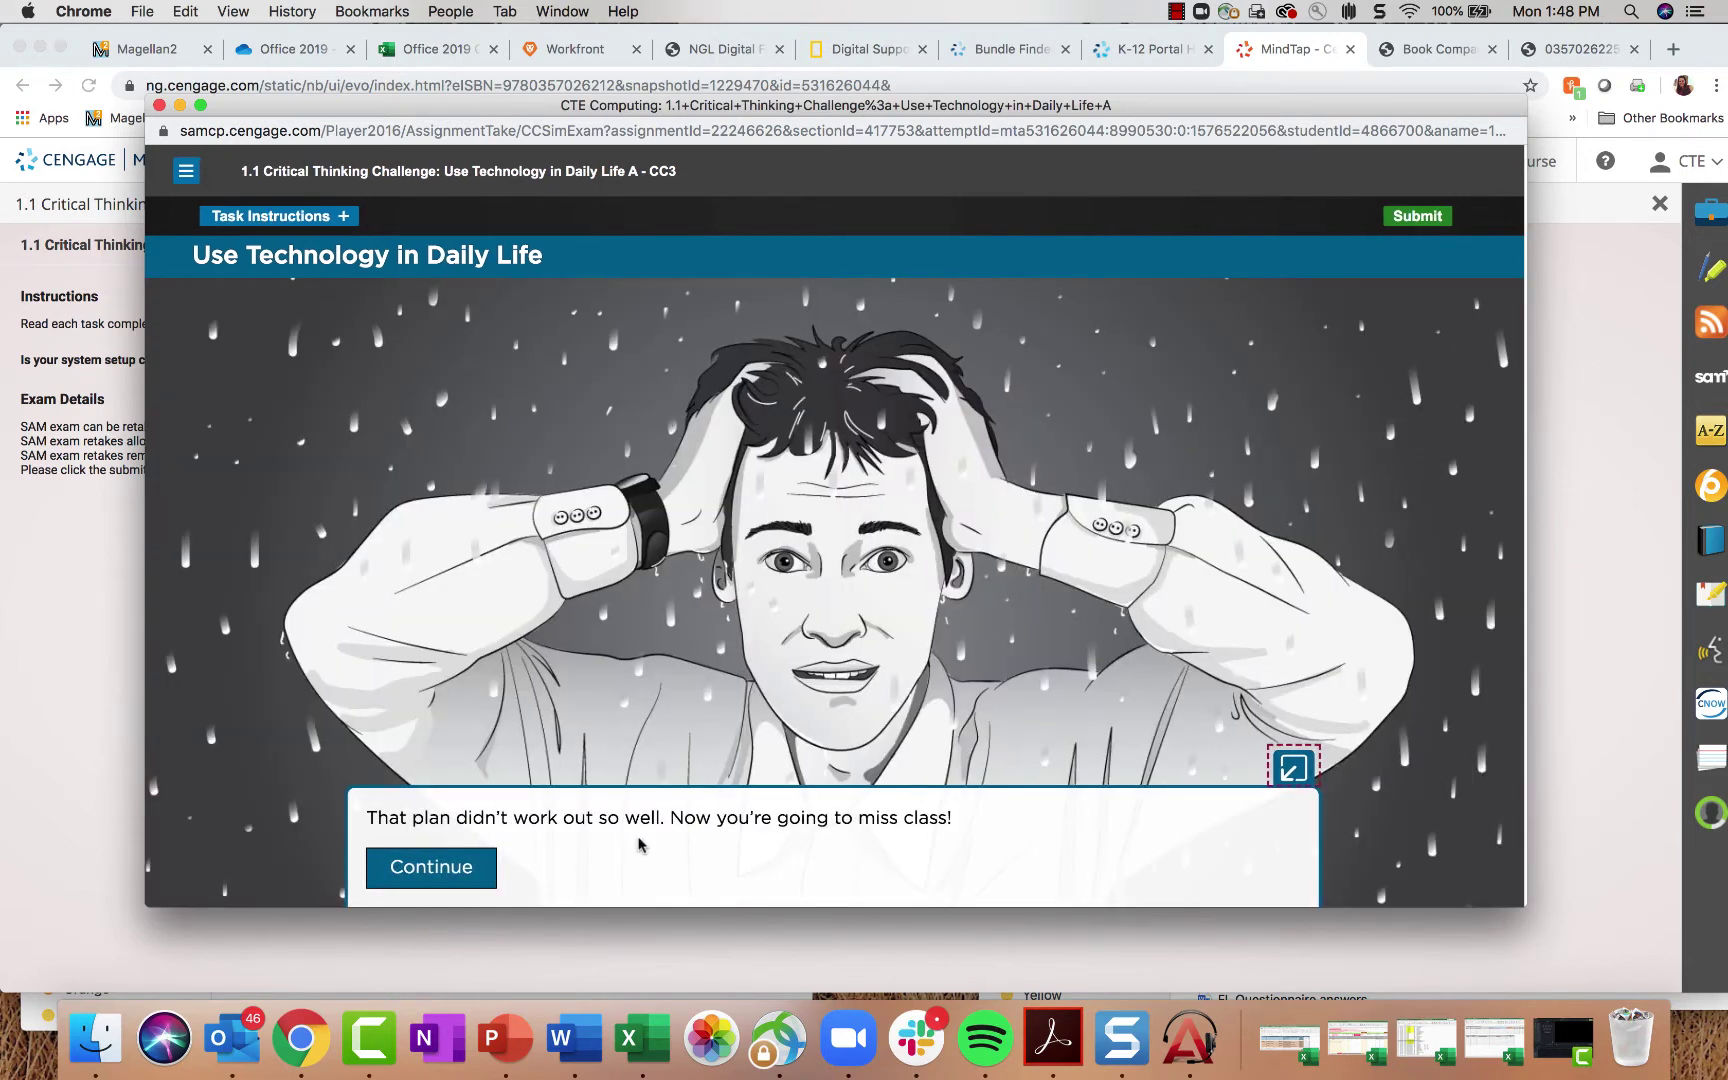
click(499, 876)
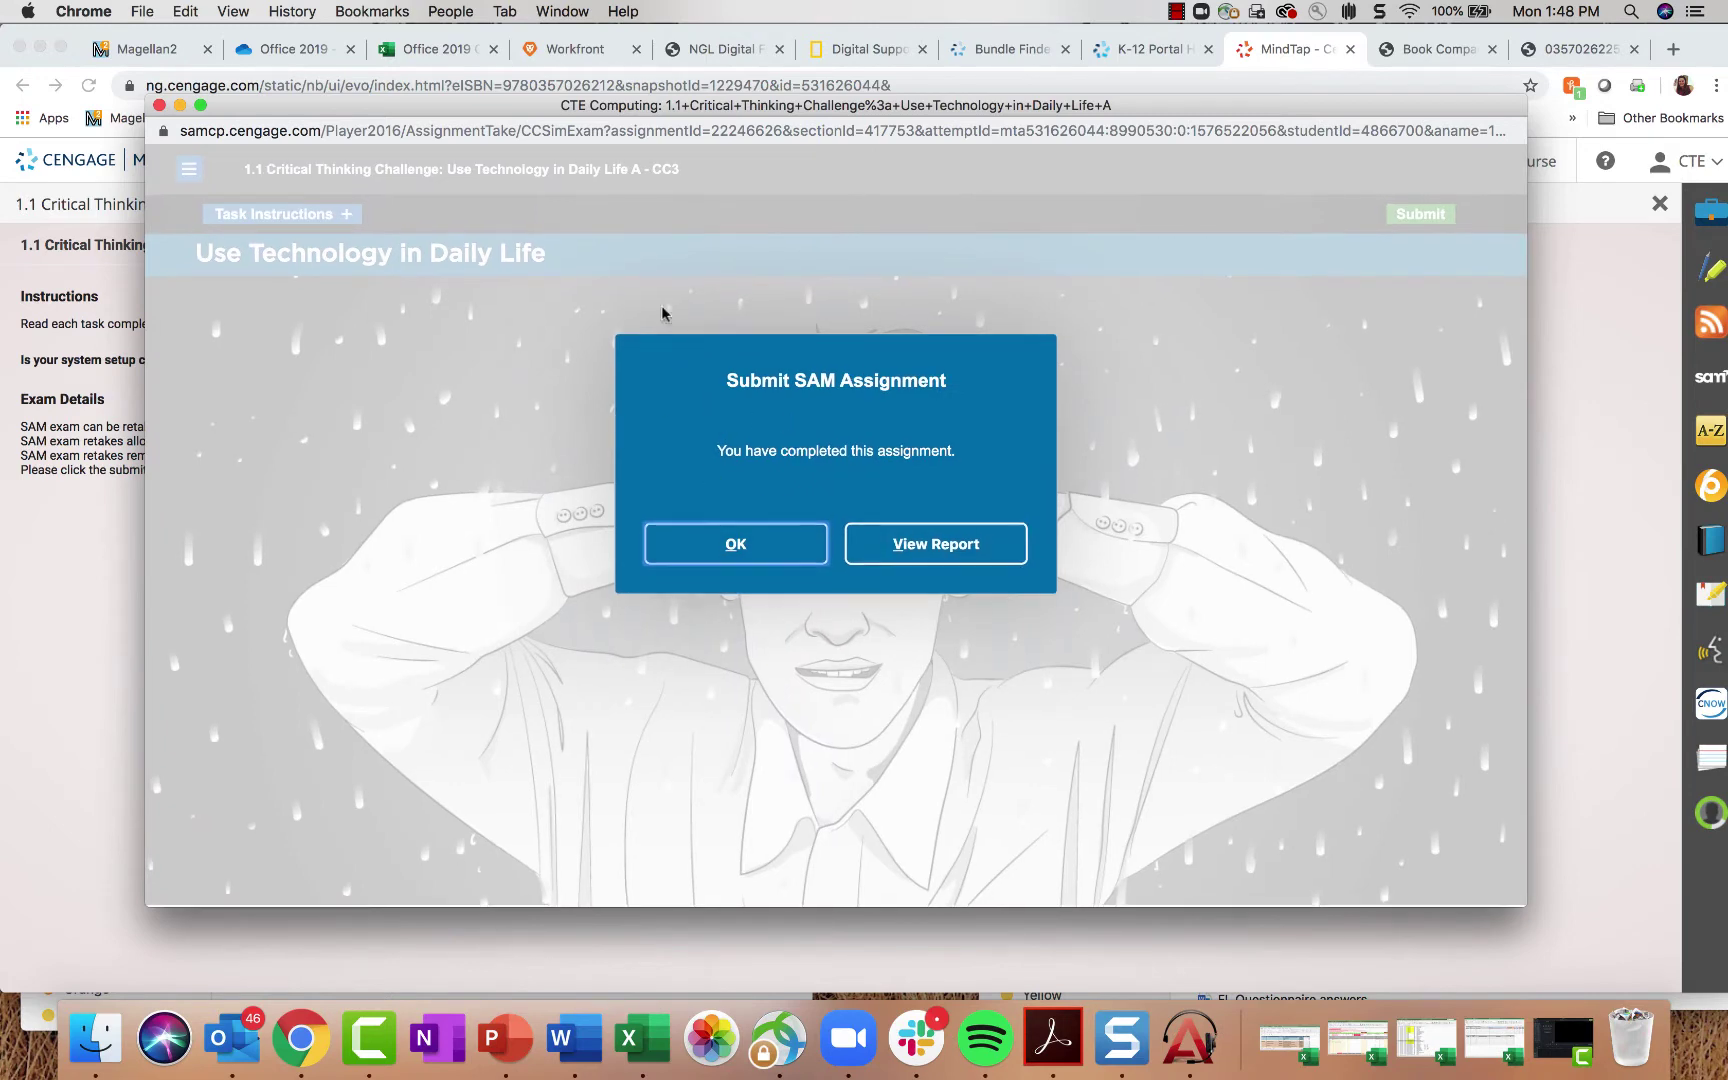
click(159, 105)
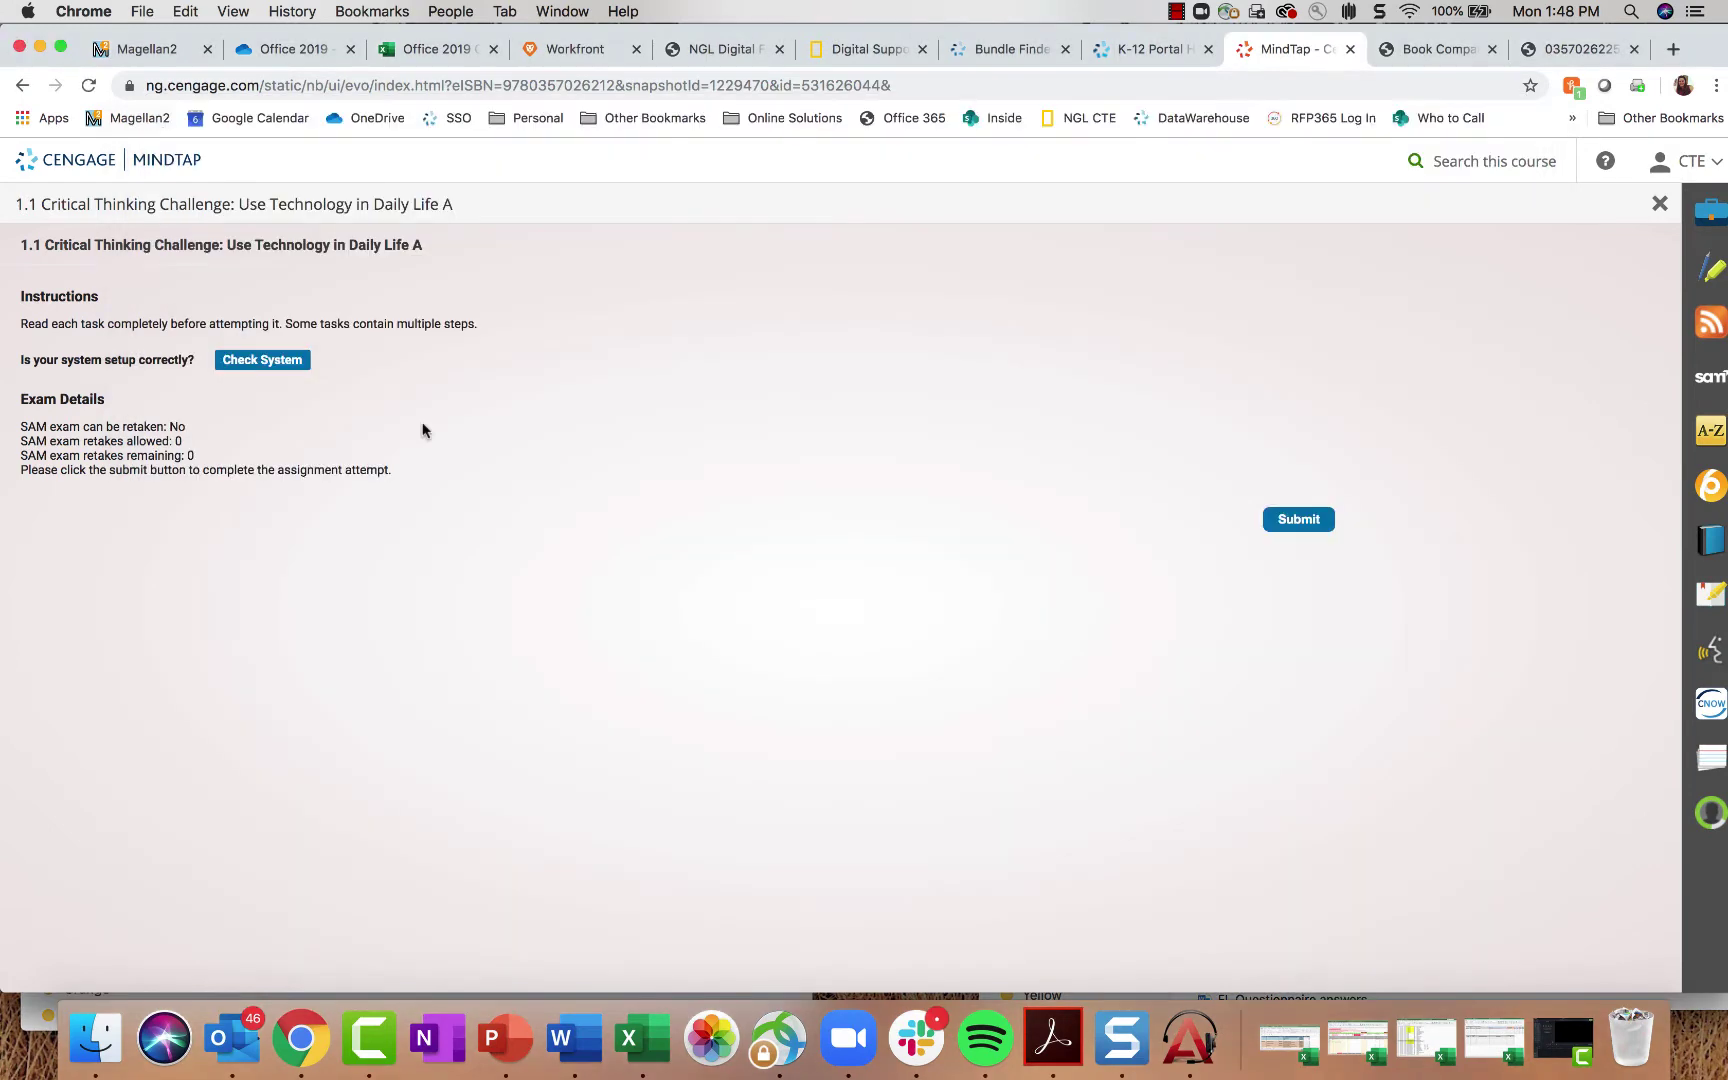
click(1656, 205)
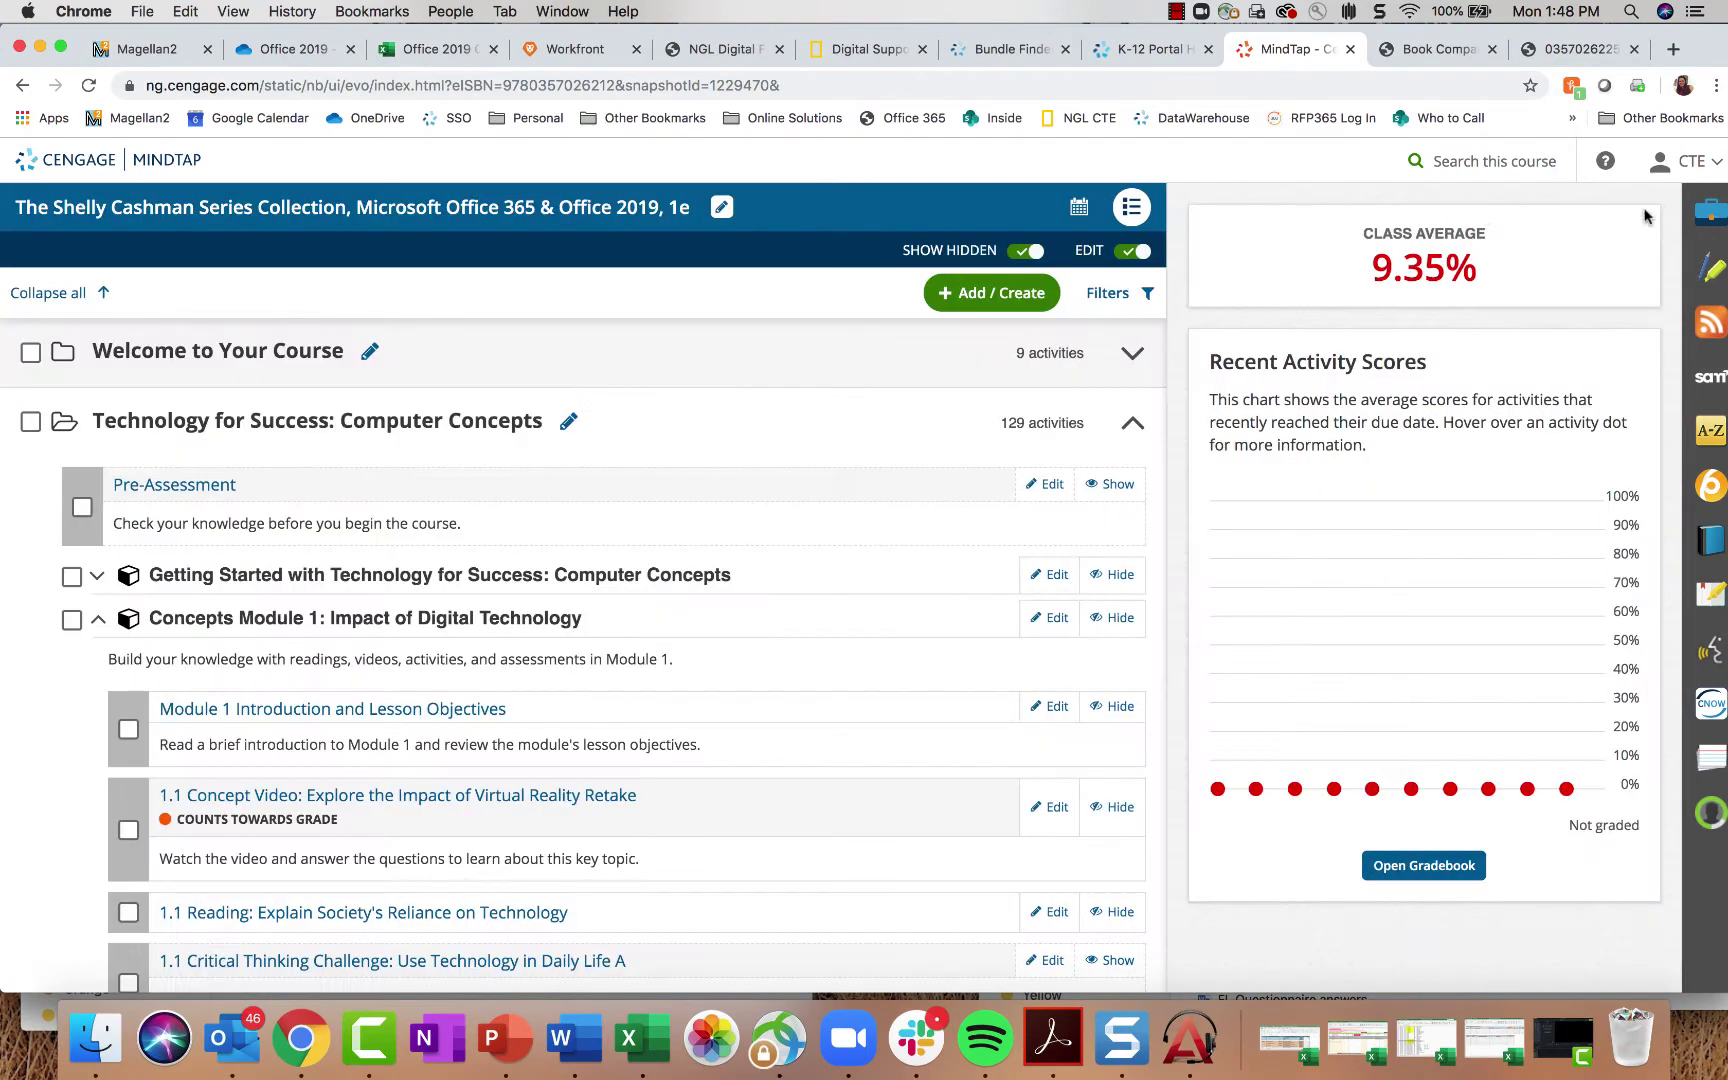
Step: Review the Concepts Module 1 activities down to the skills training, review and exam, and collapse the module
scroll(437, 631, down, 5)
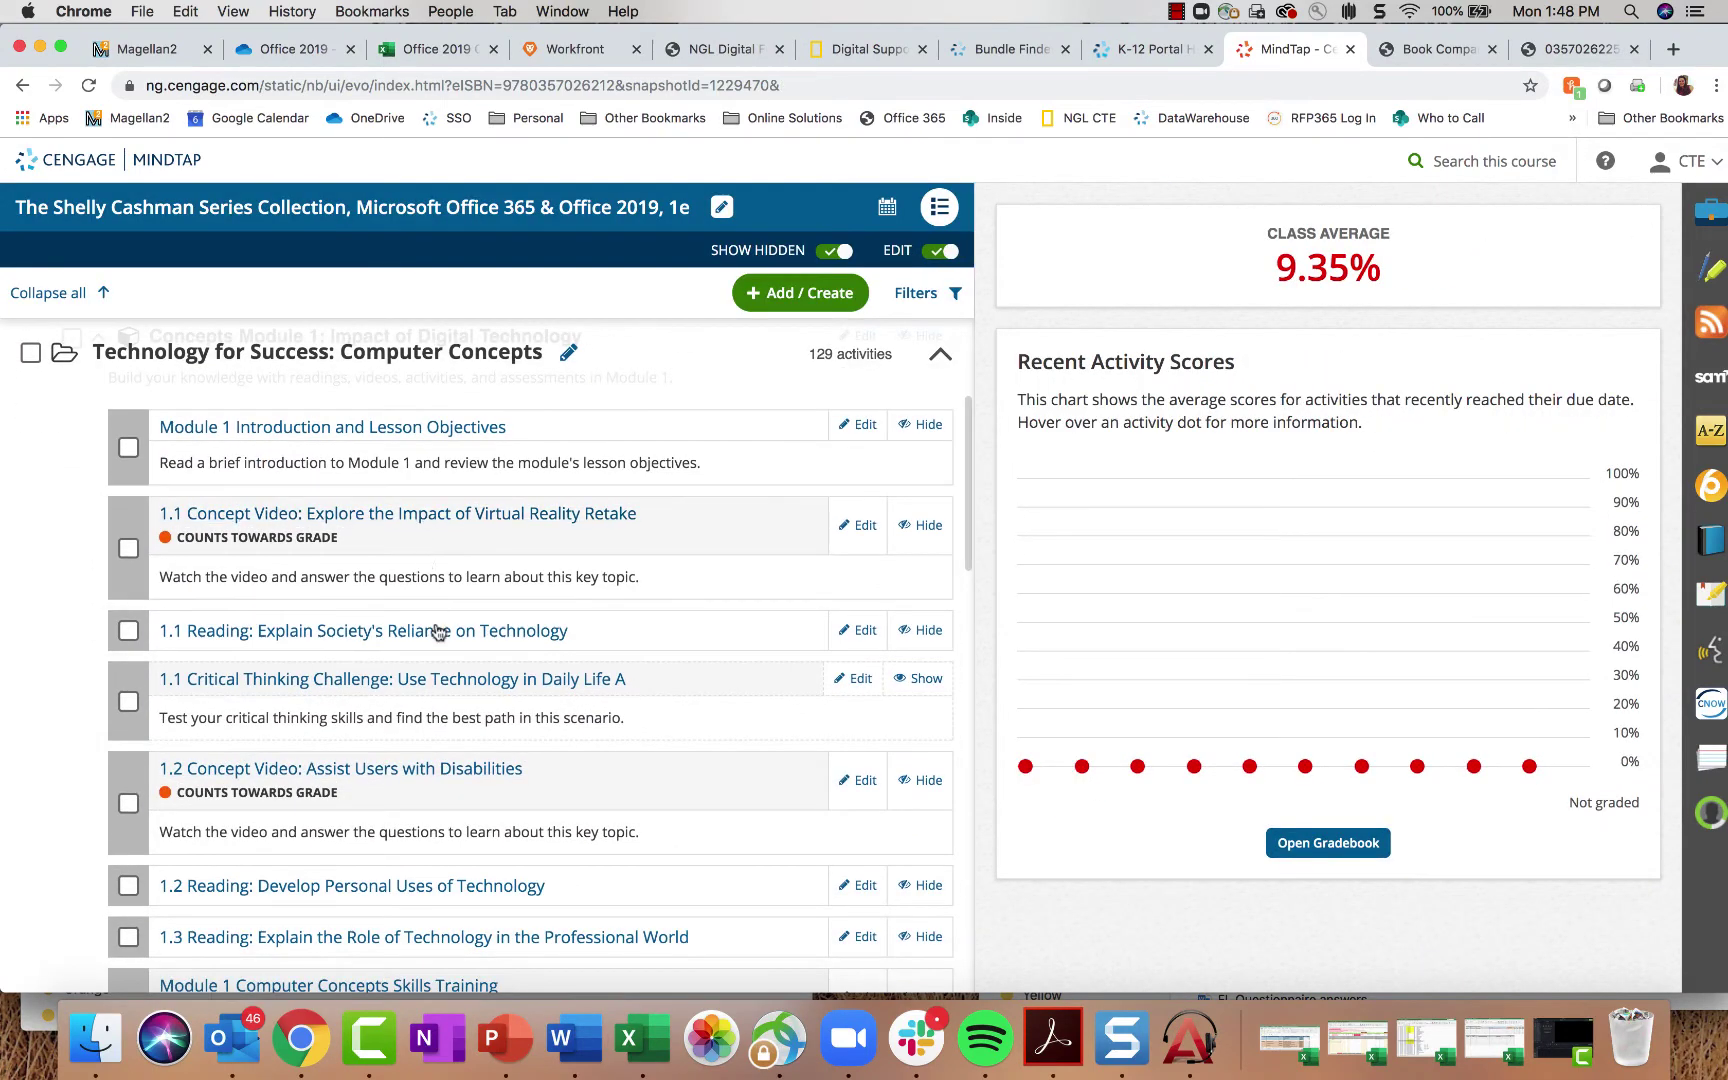
scroll(437, 631, down, 6)
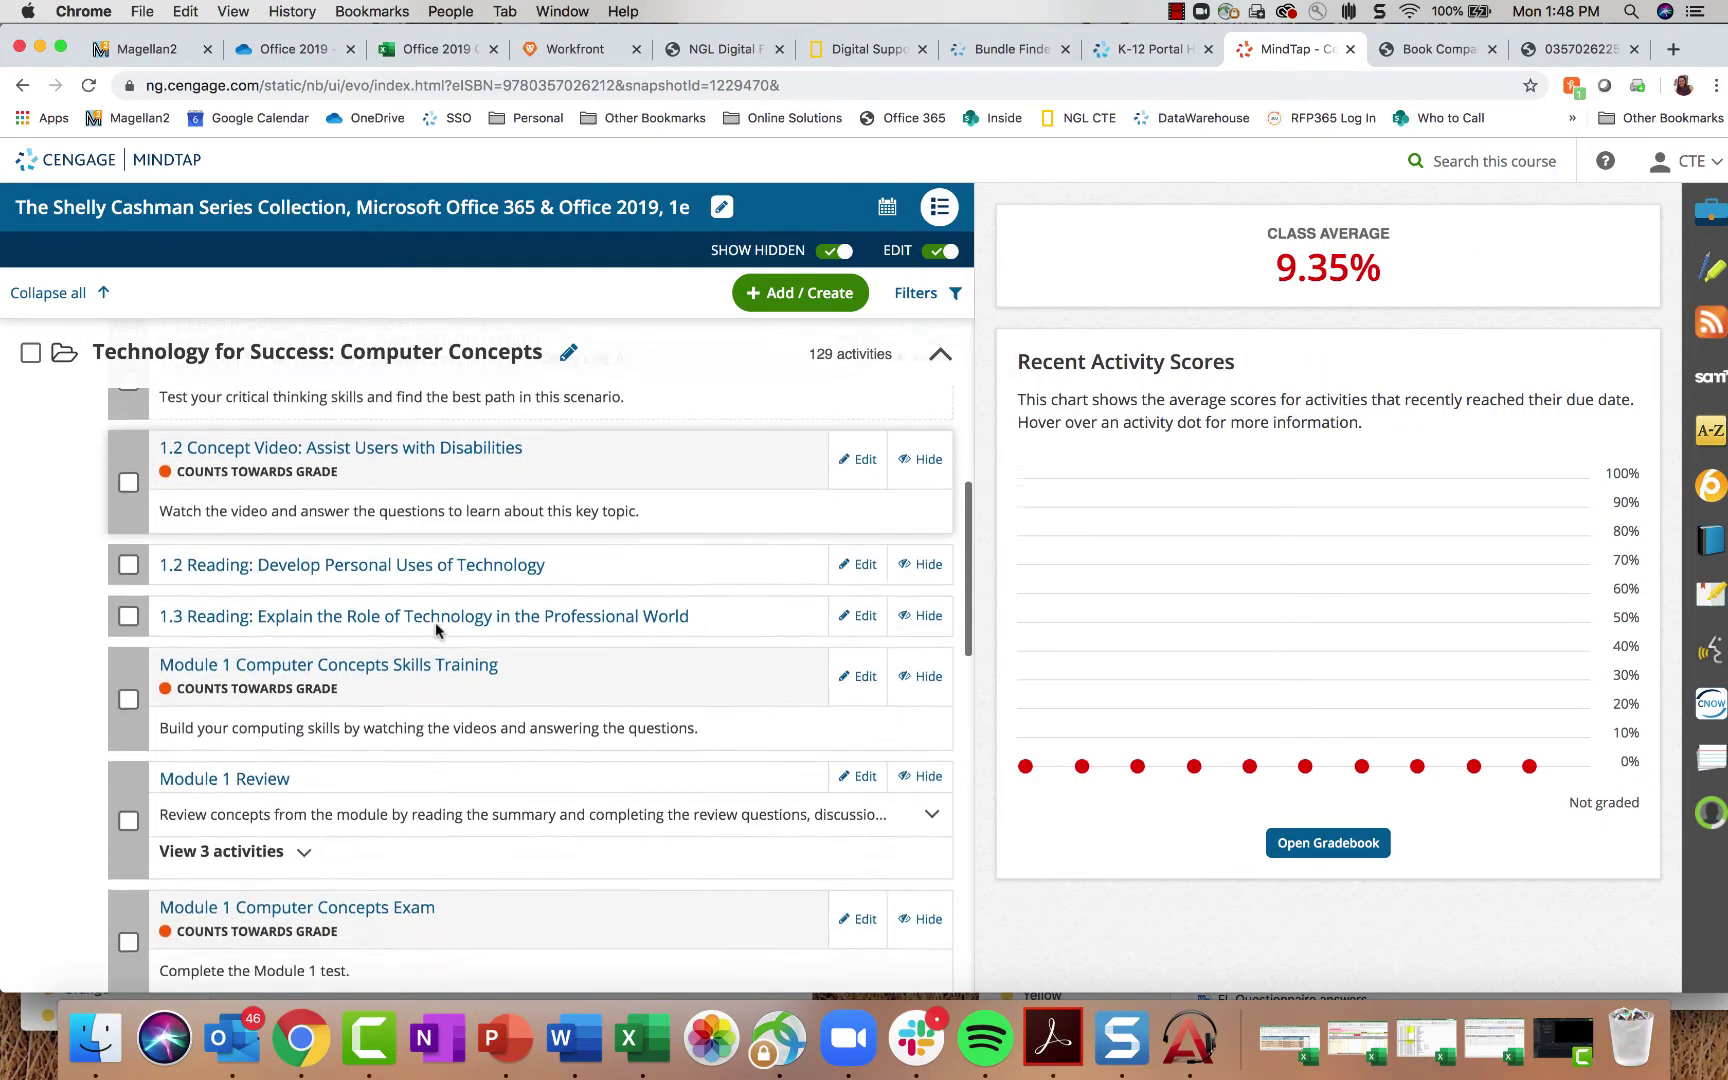
scroll(435, 630, down, 1)
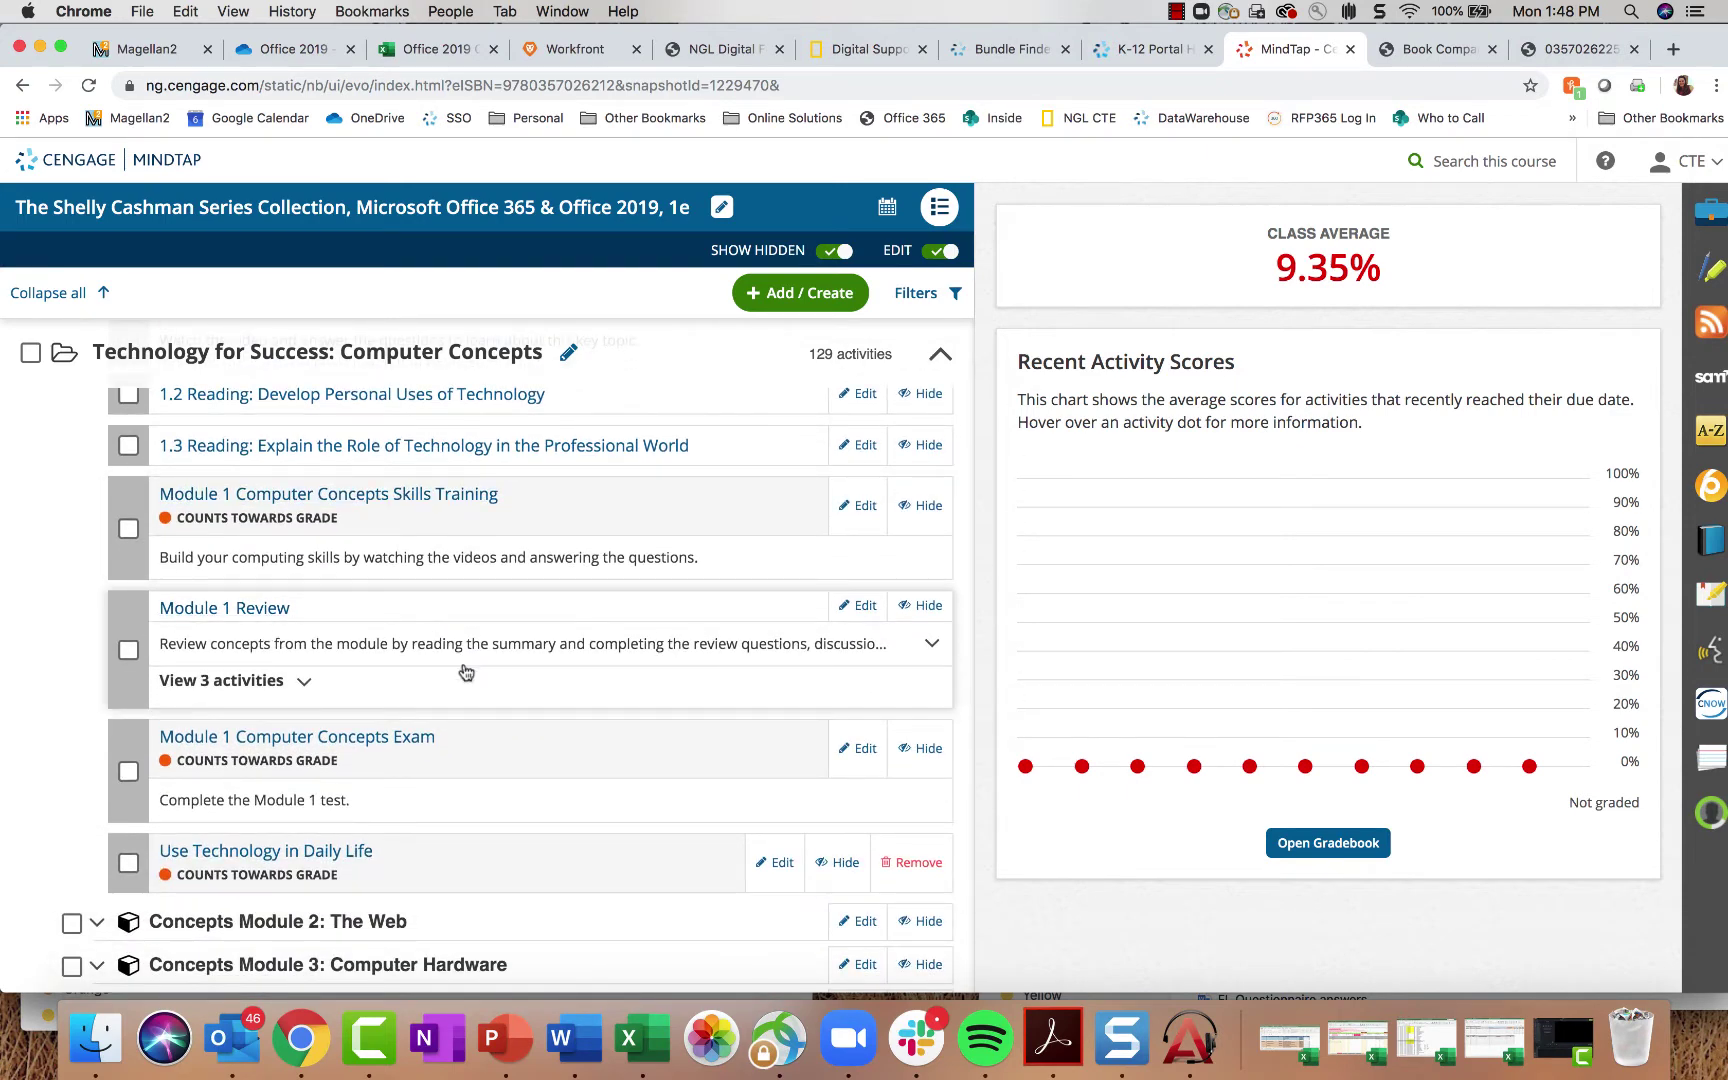
scroll(464, 663, down, 3)
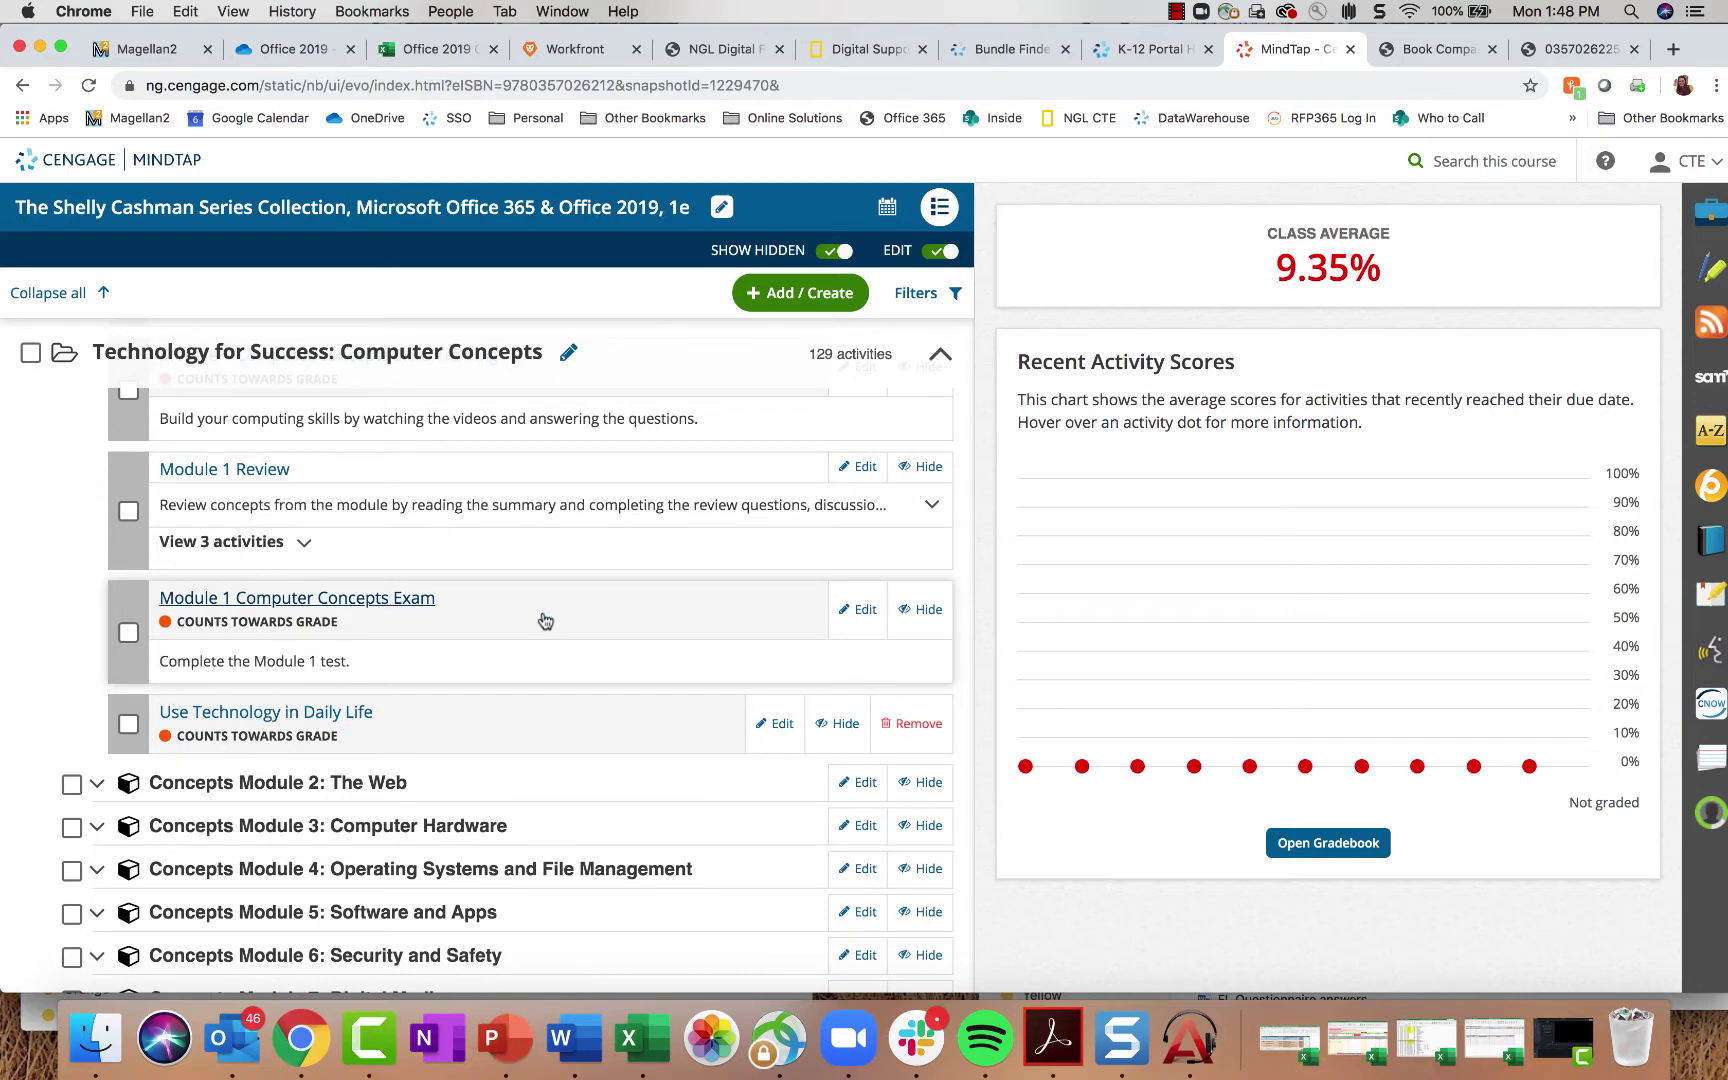
scroll(382, 609, up, 10)
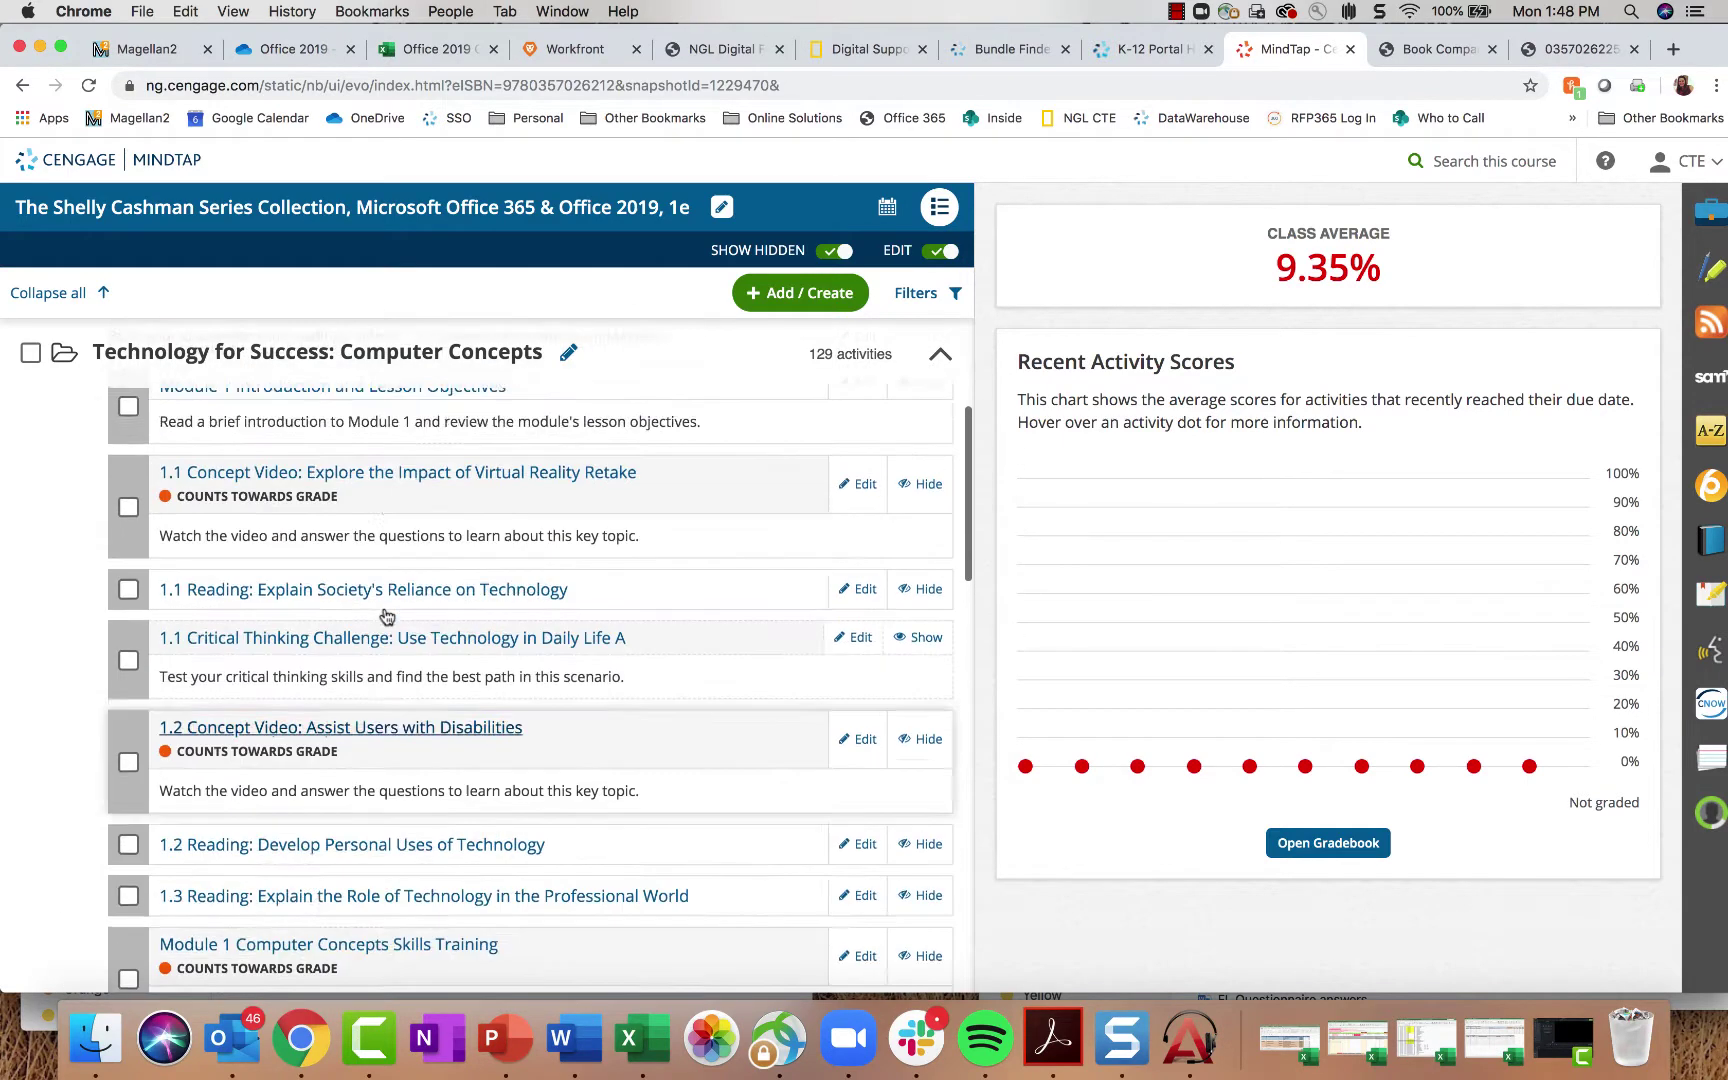
click(98, 484)
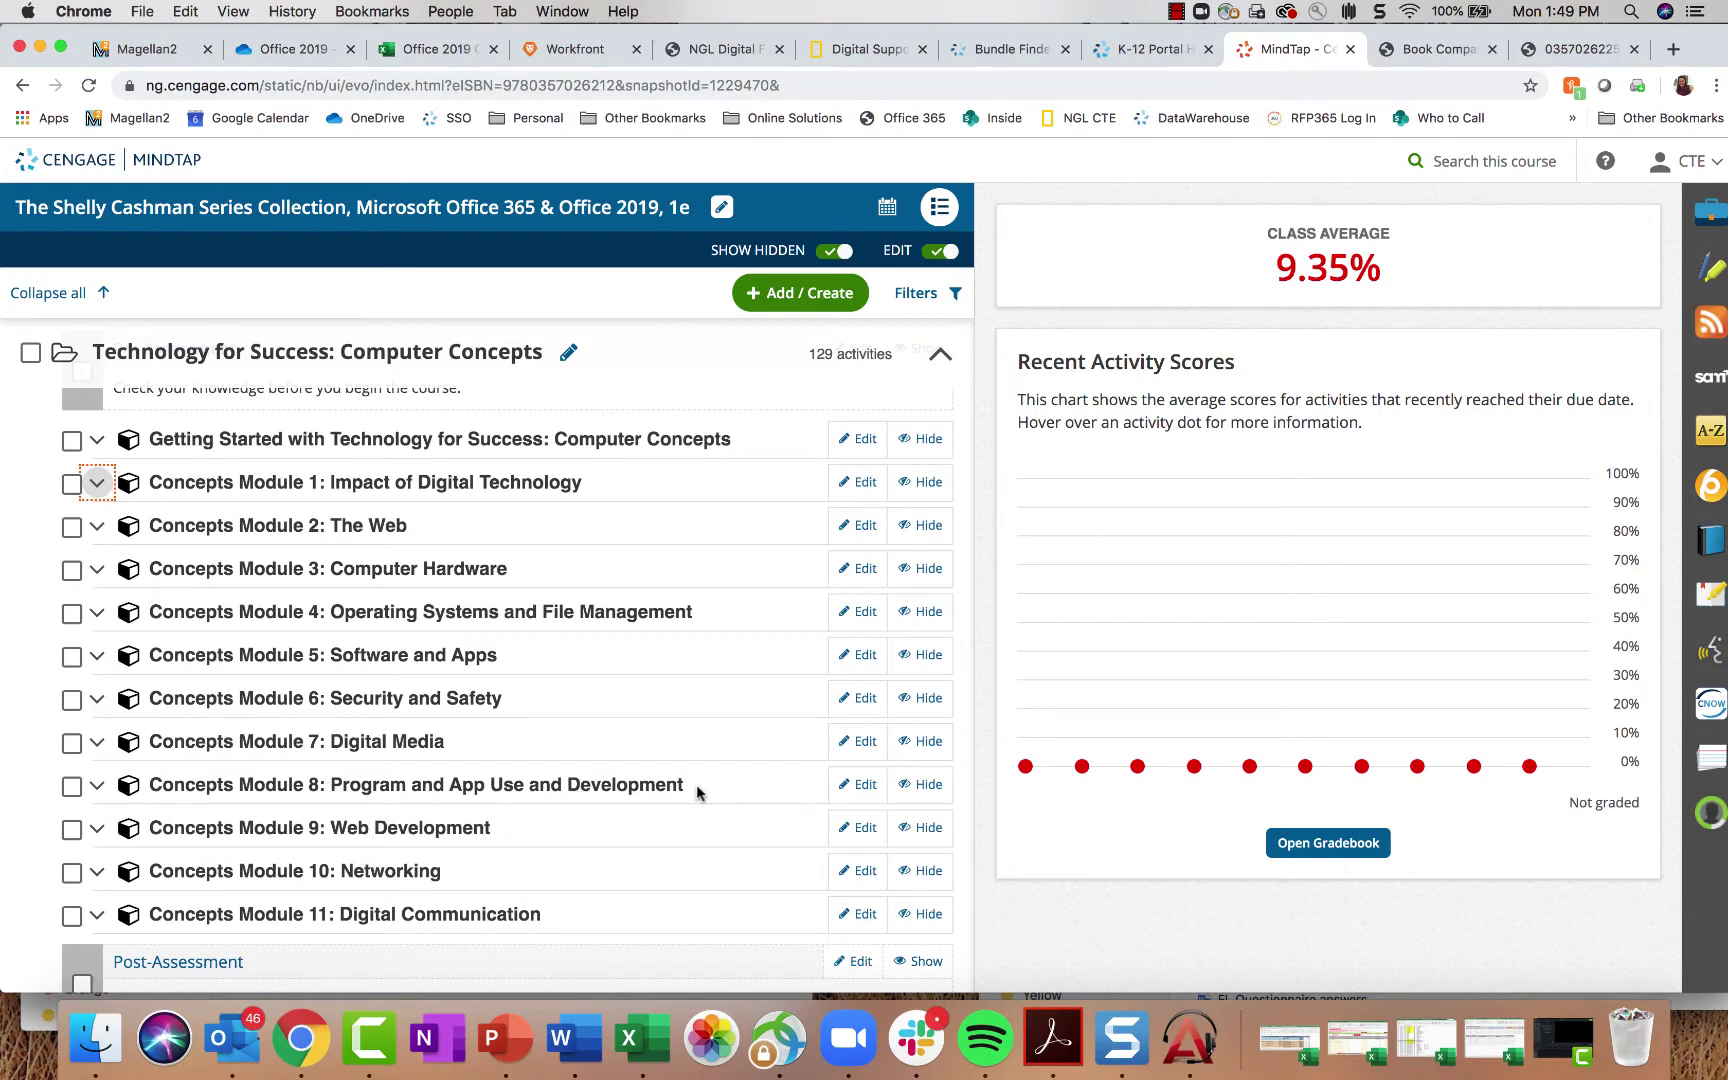
Step: Look over the concepts modules and assessments in Technology for Success: Computer Concepts, and collapse that folder
scroll(549, 757, up, 2)
scroll(325, 718, down, 3)
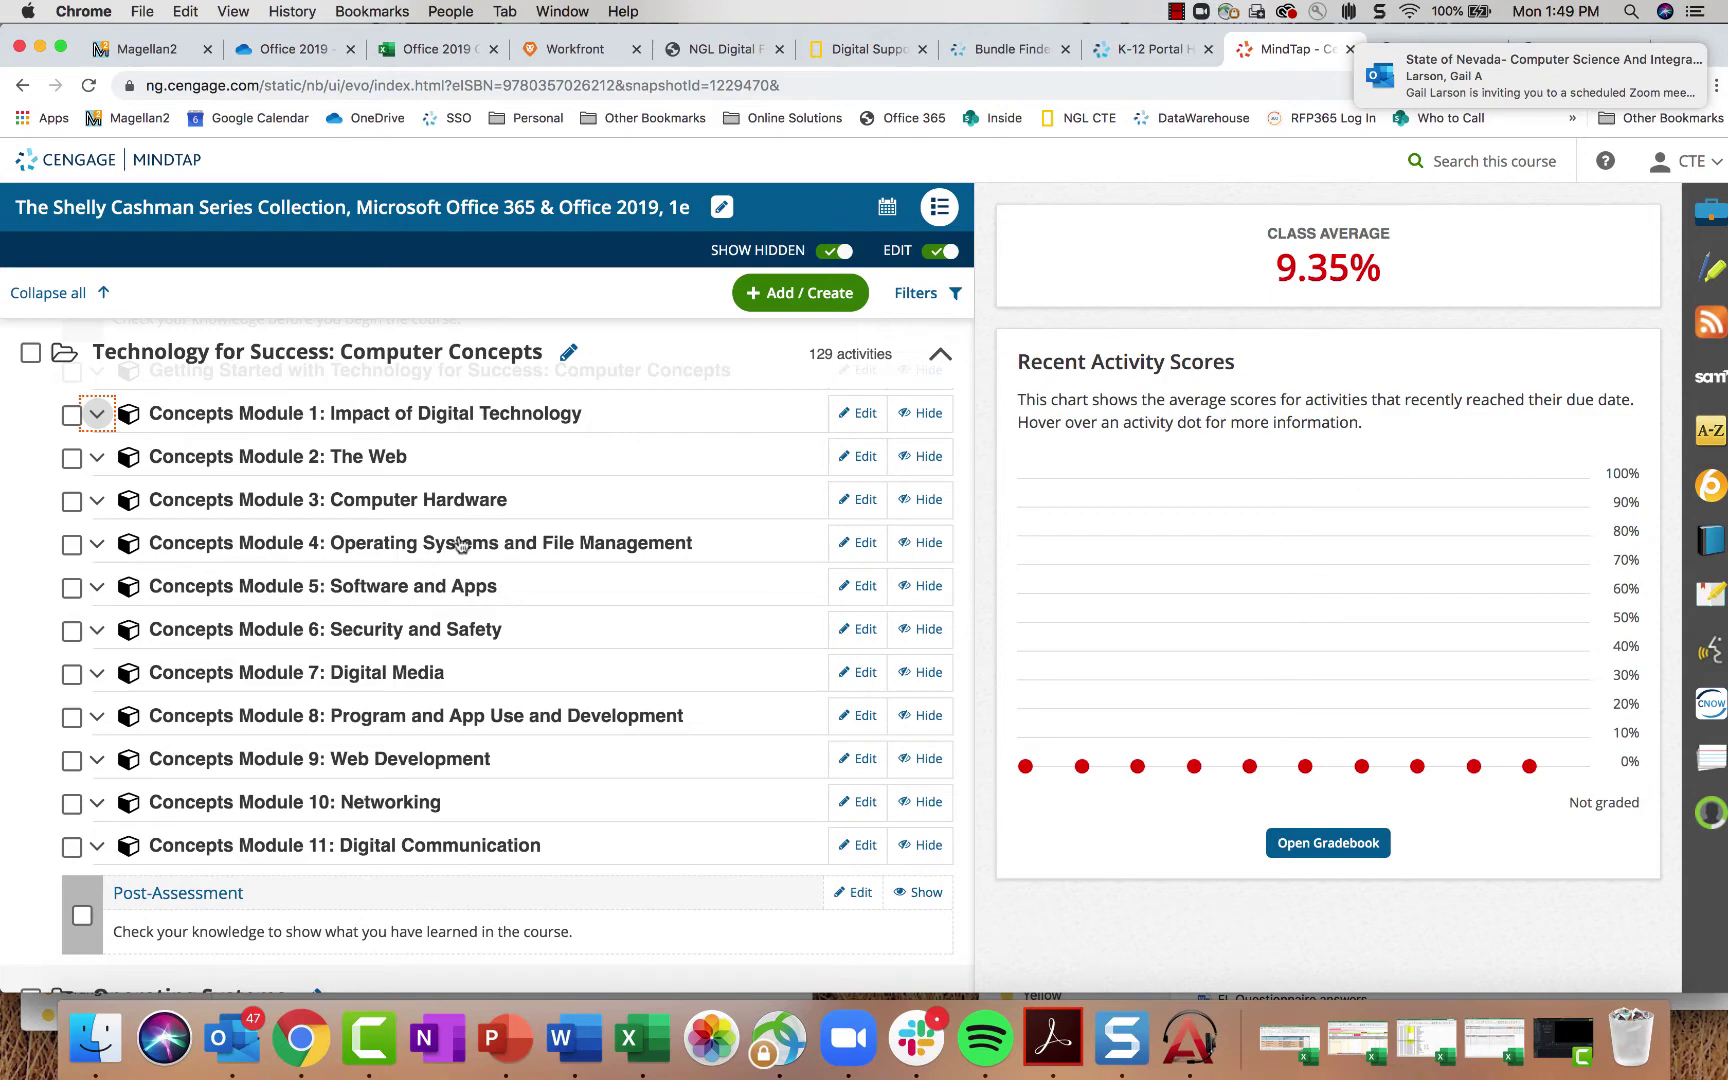
scroll(281, 483, up, 3)
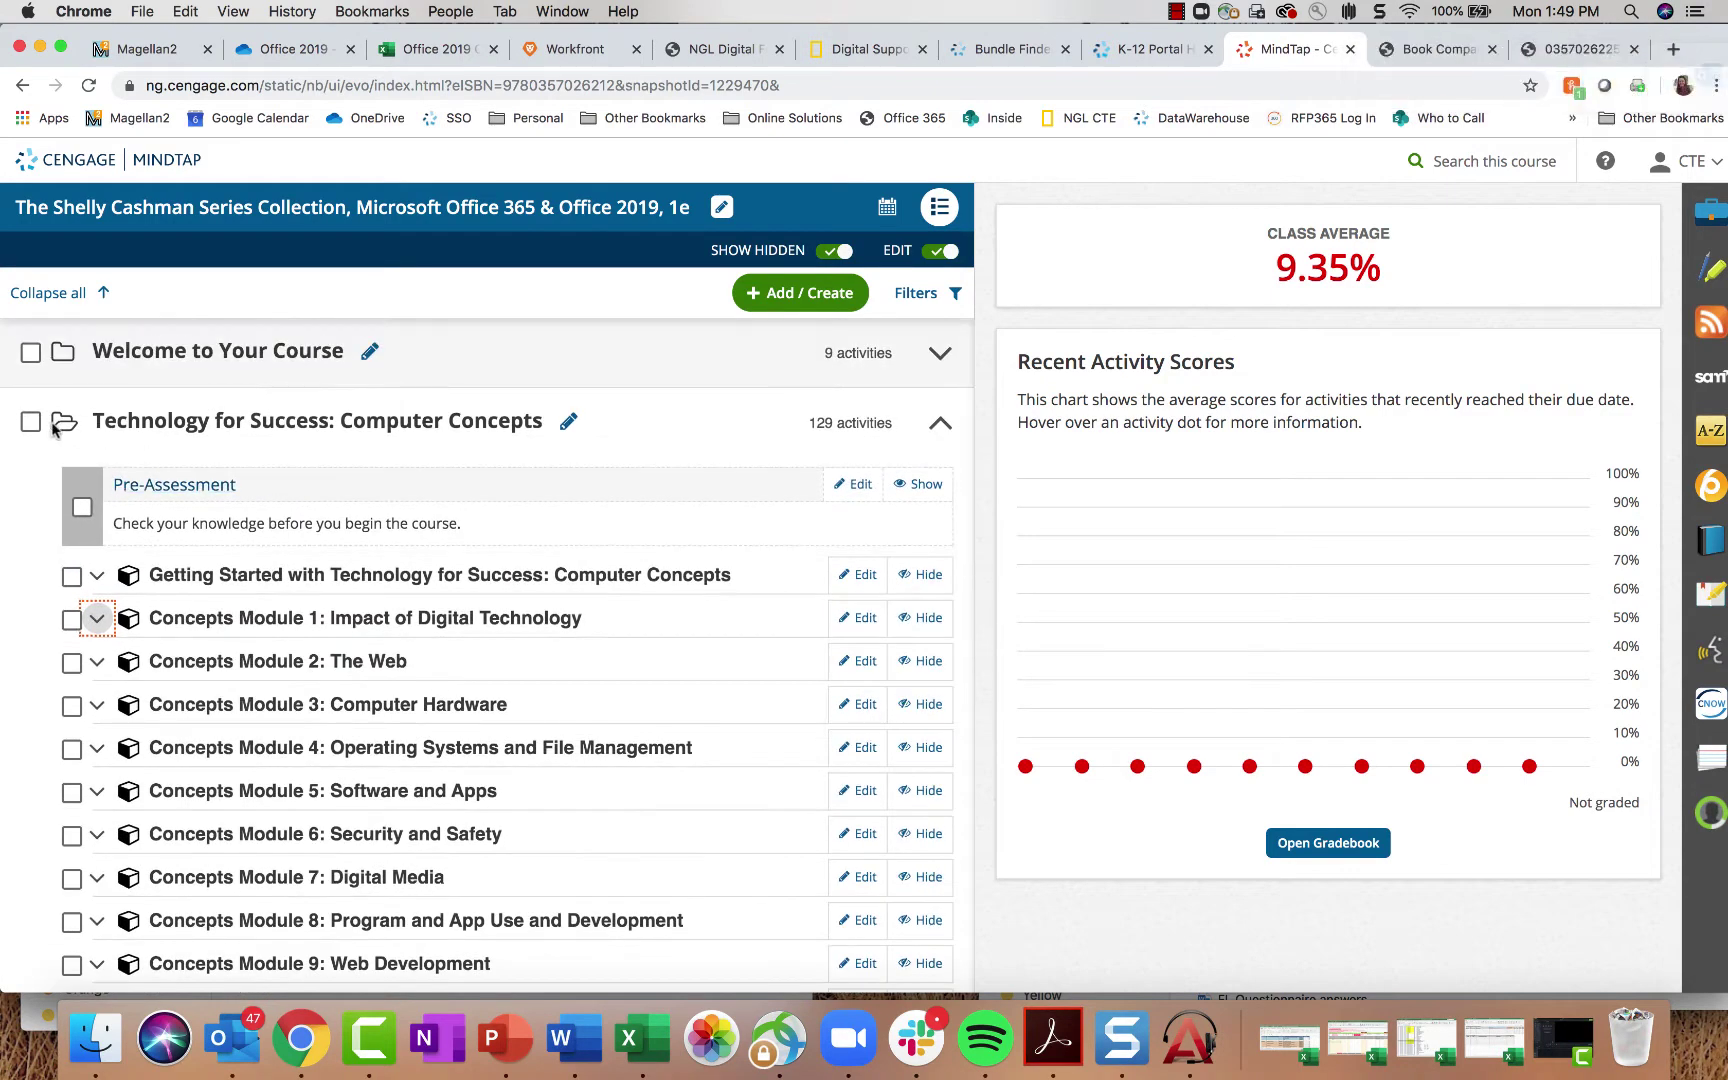
click(52, 425)
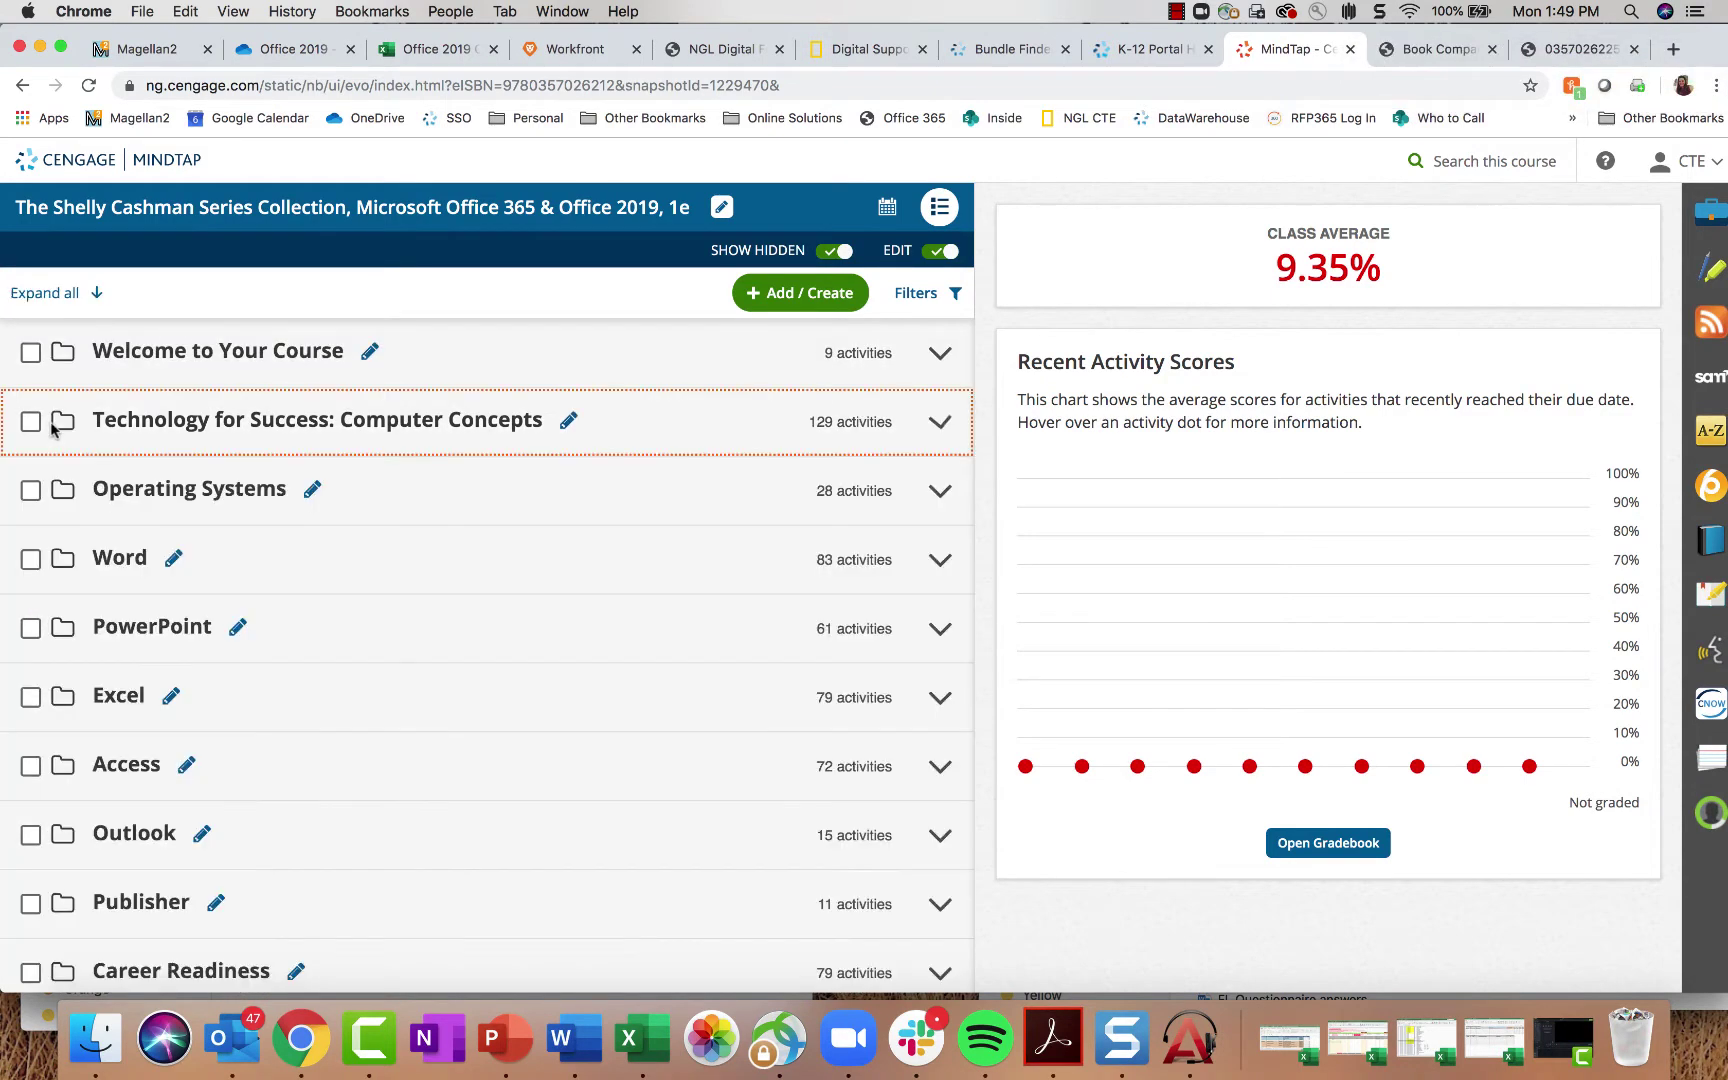
Step: Expand the Operating Systems folder, look over its Windows and Mac modules, and collapse it again
click(72, 488)
scroll(386, 803, down, 3)
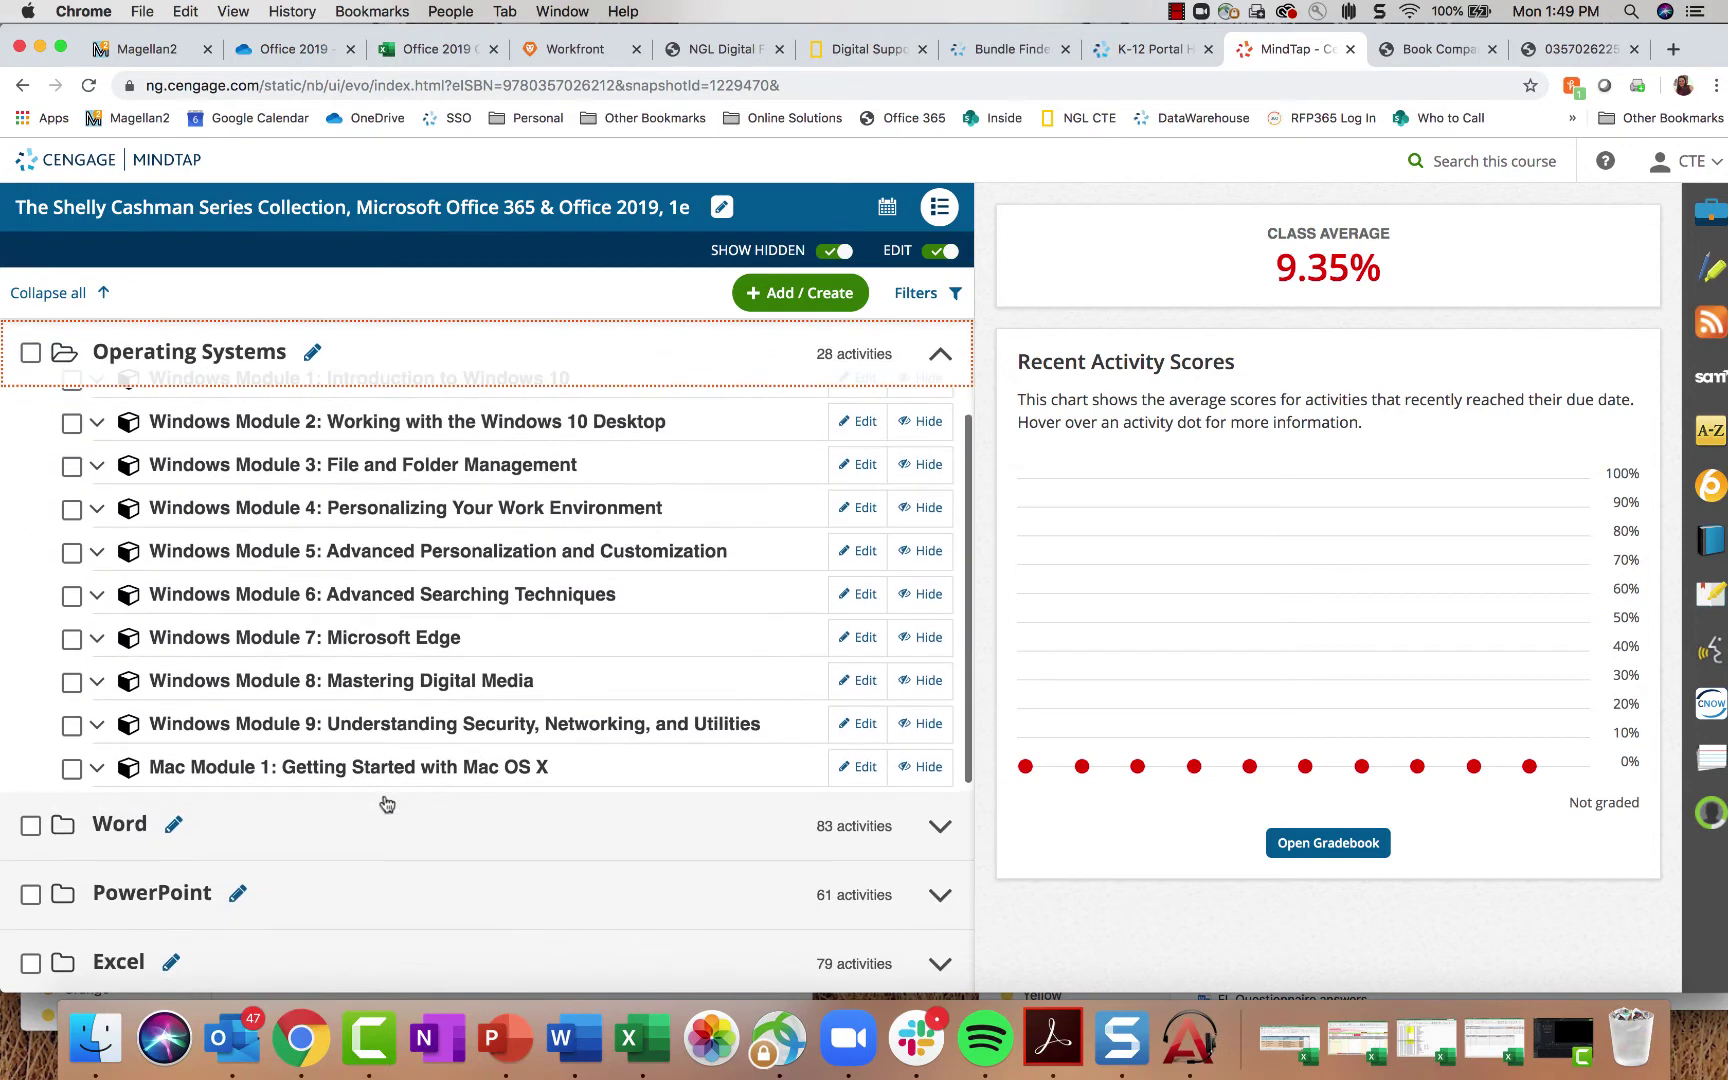
scroll(386, 803, up, 3)
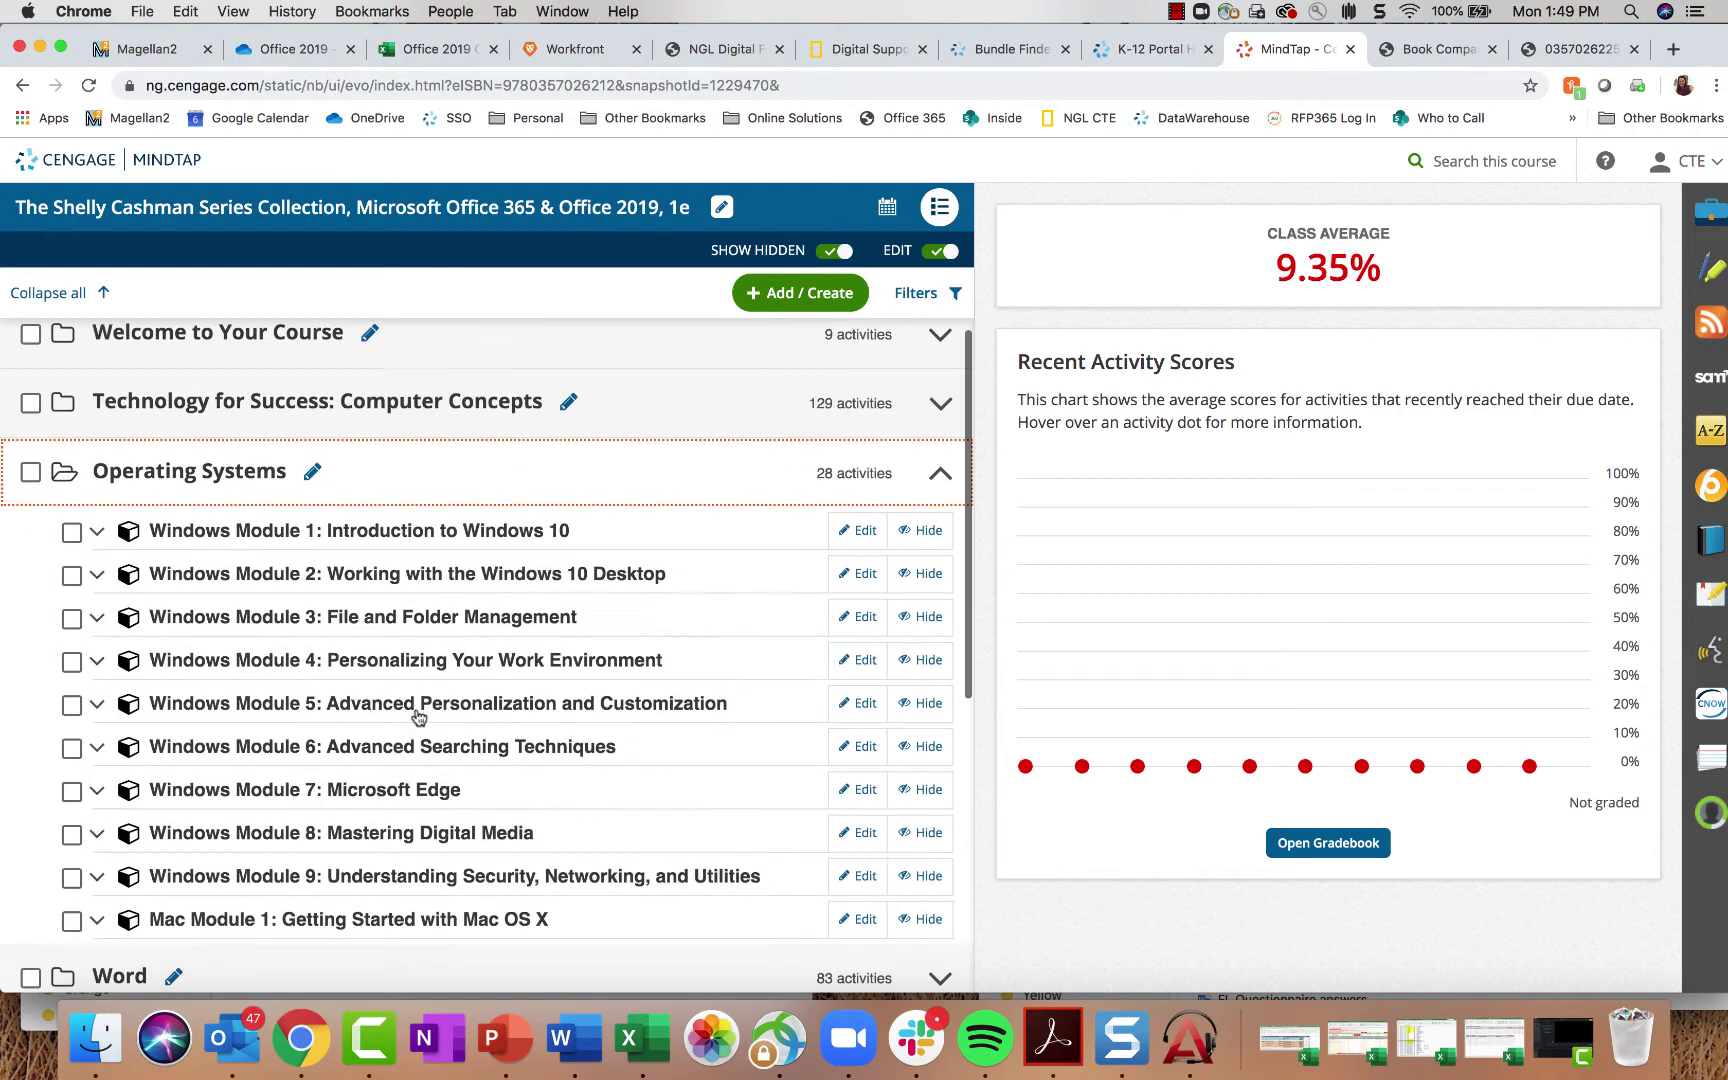
click(60, 476)
click(60, 474)
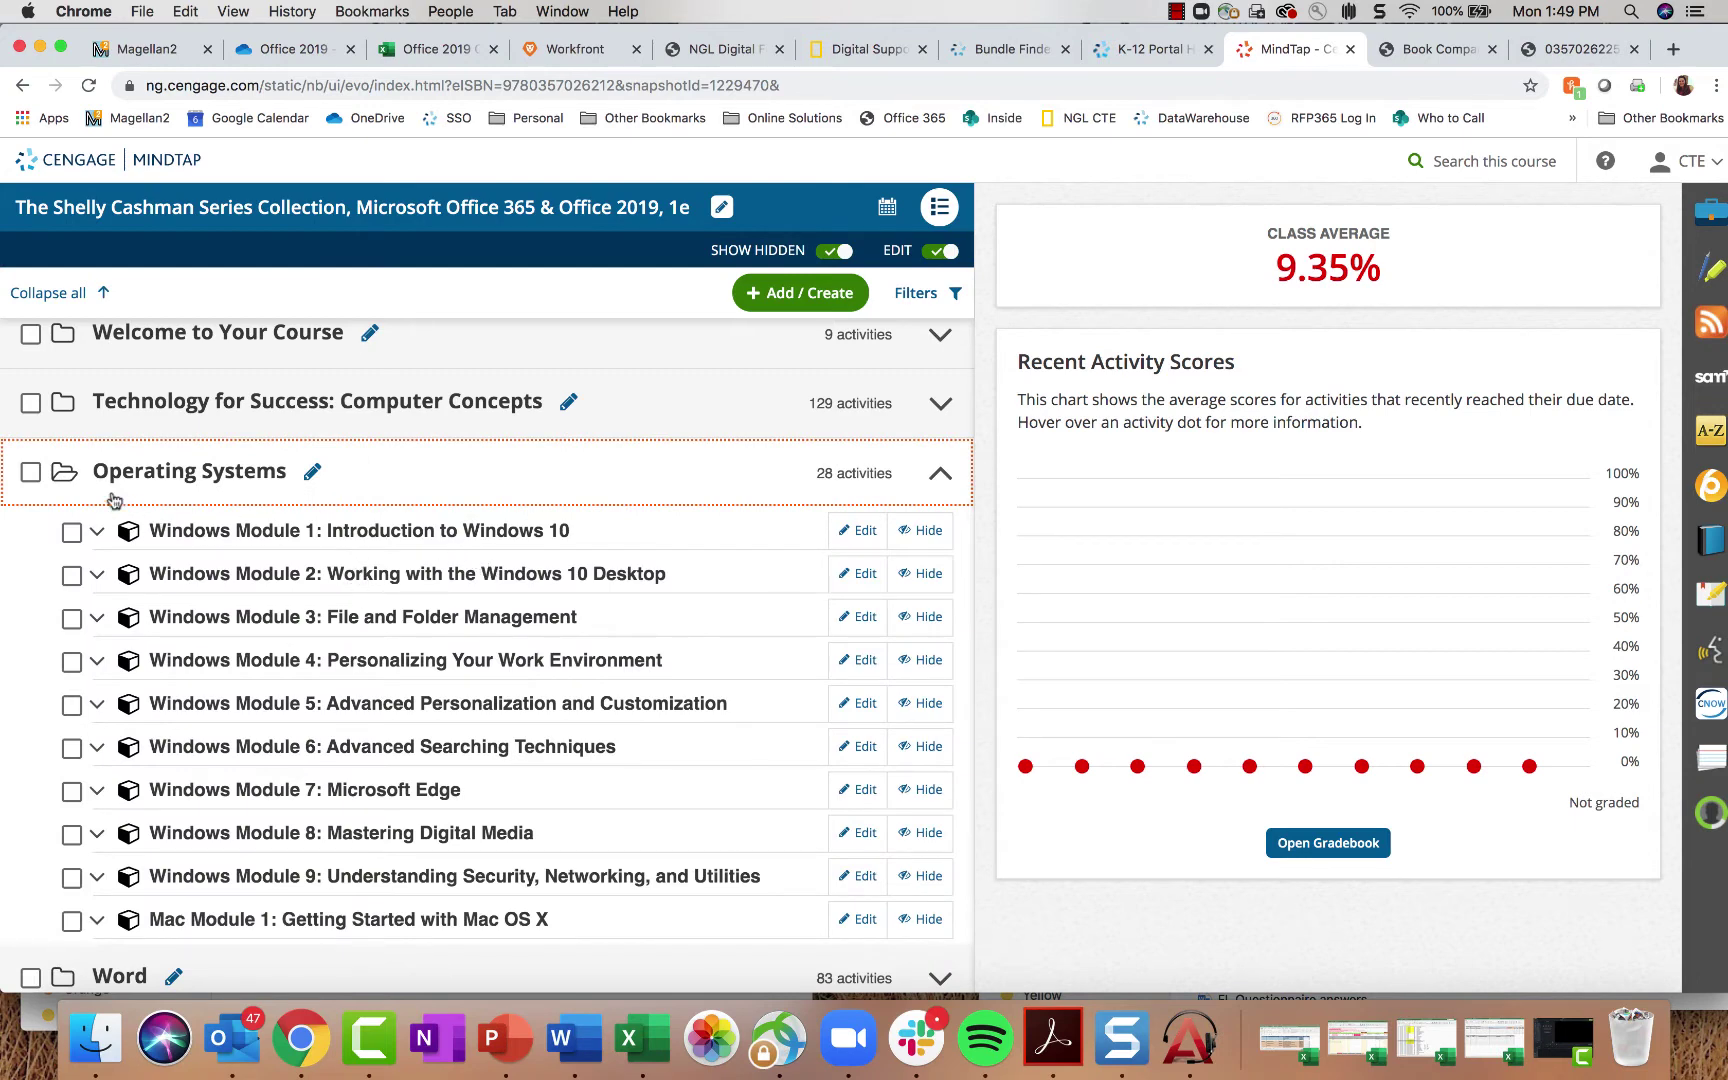
click(63, 476)
Step: Expand the Publisher folder, look over its modules, and collapse it again
scroll(159, 588, down, 2)
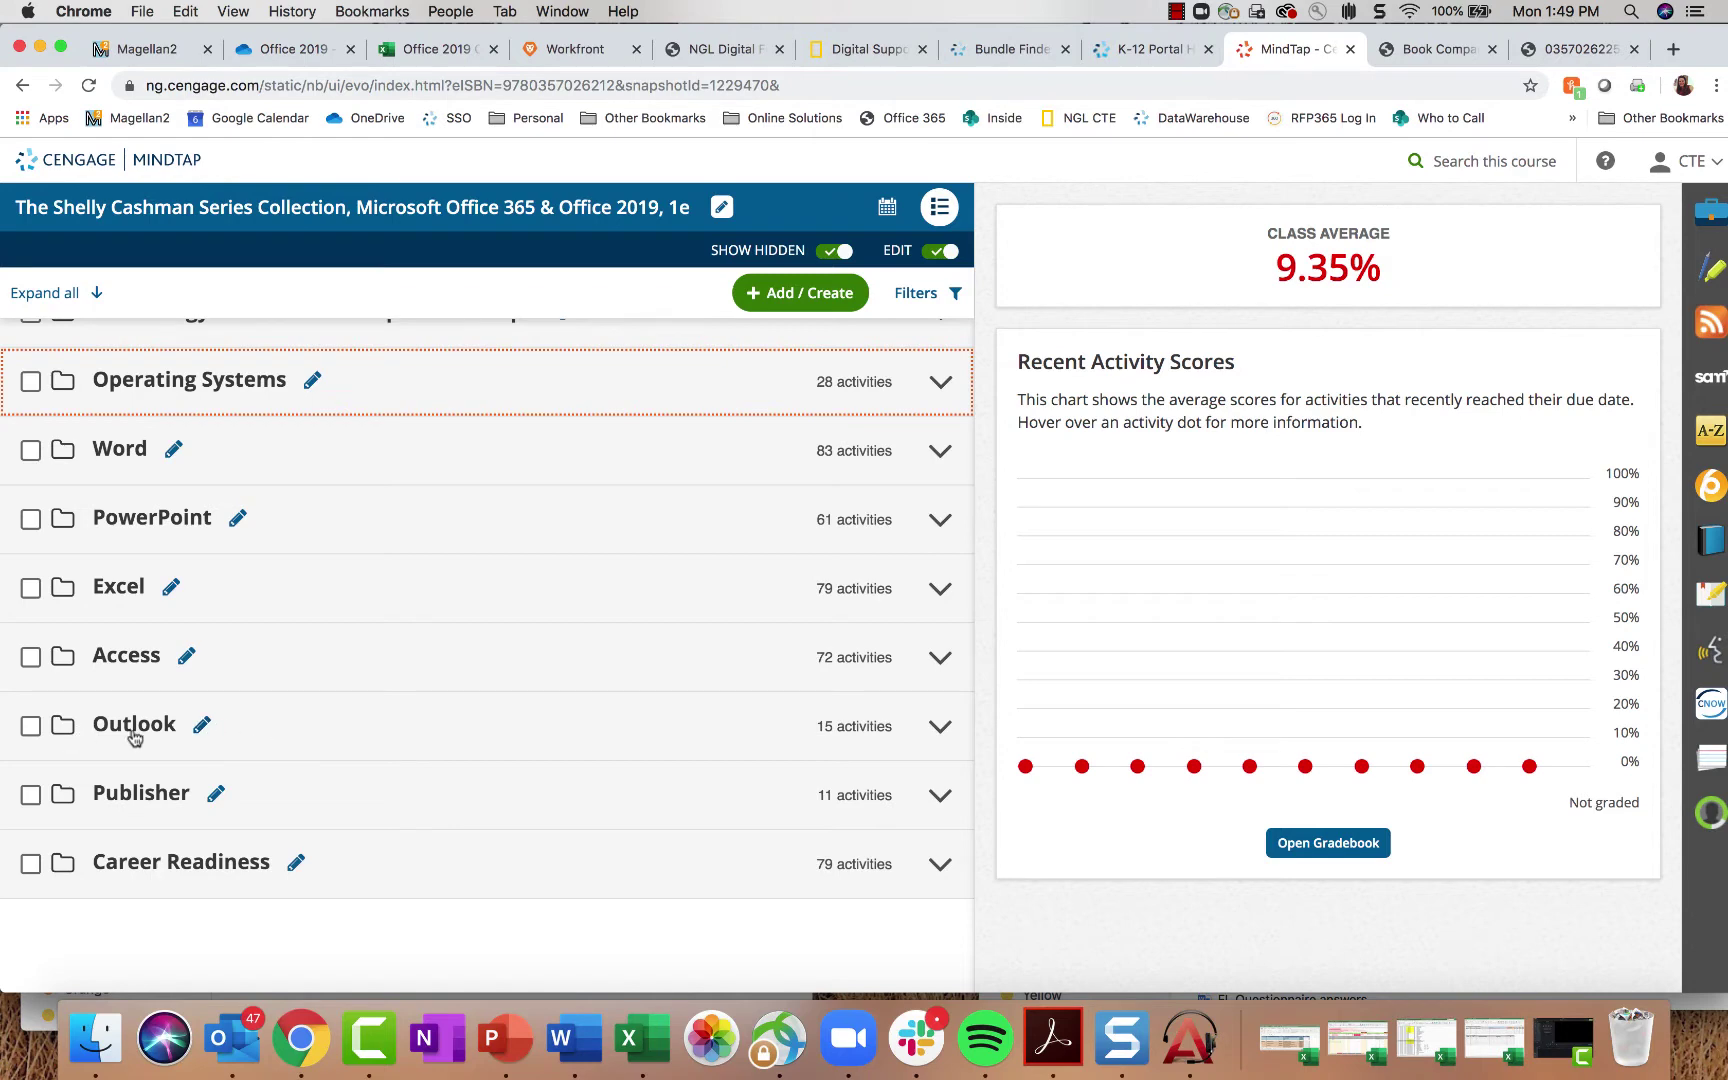
click(64, 797)
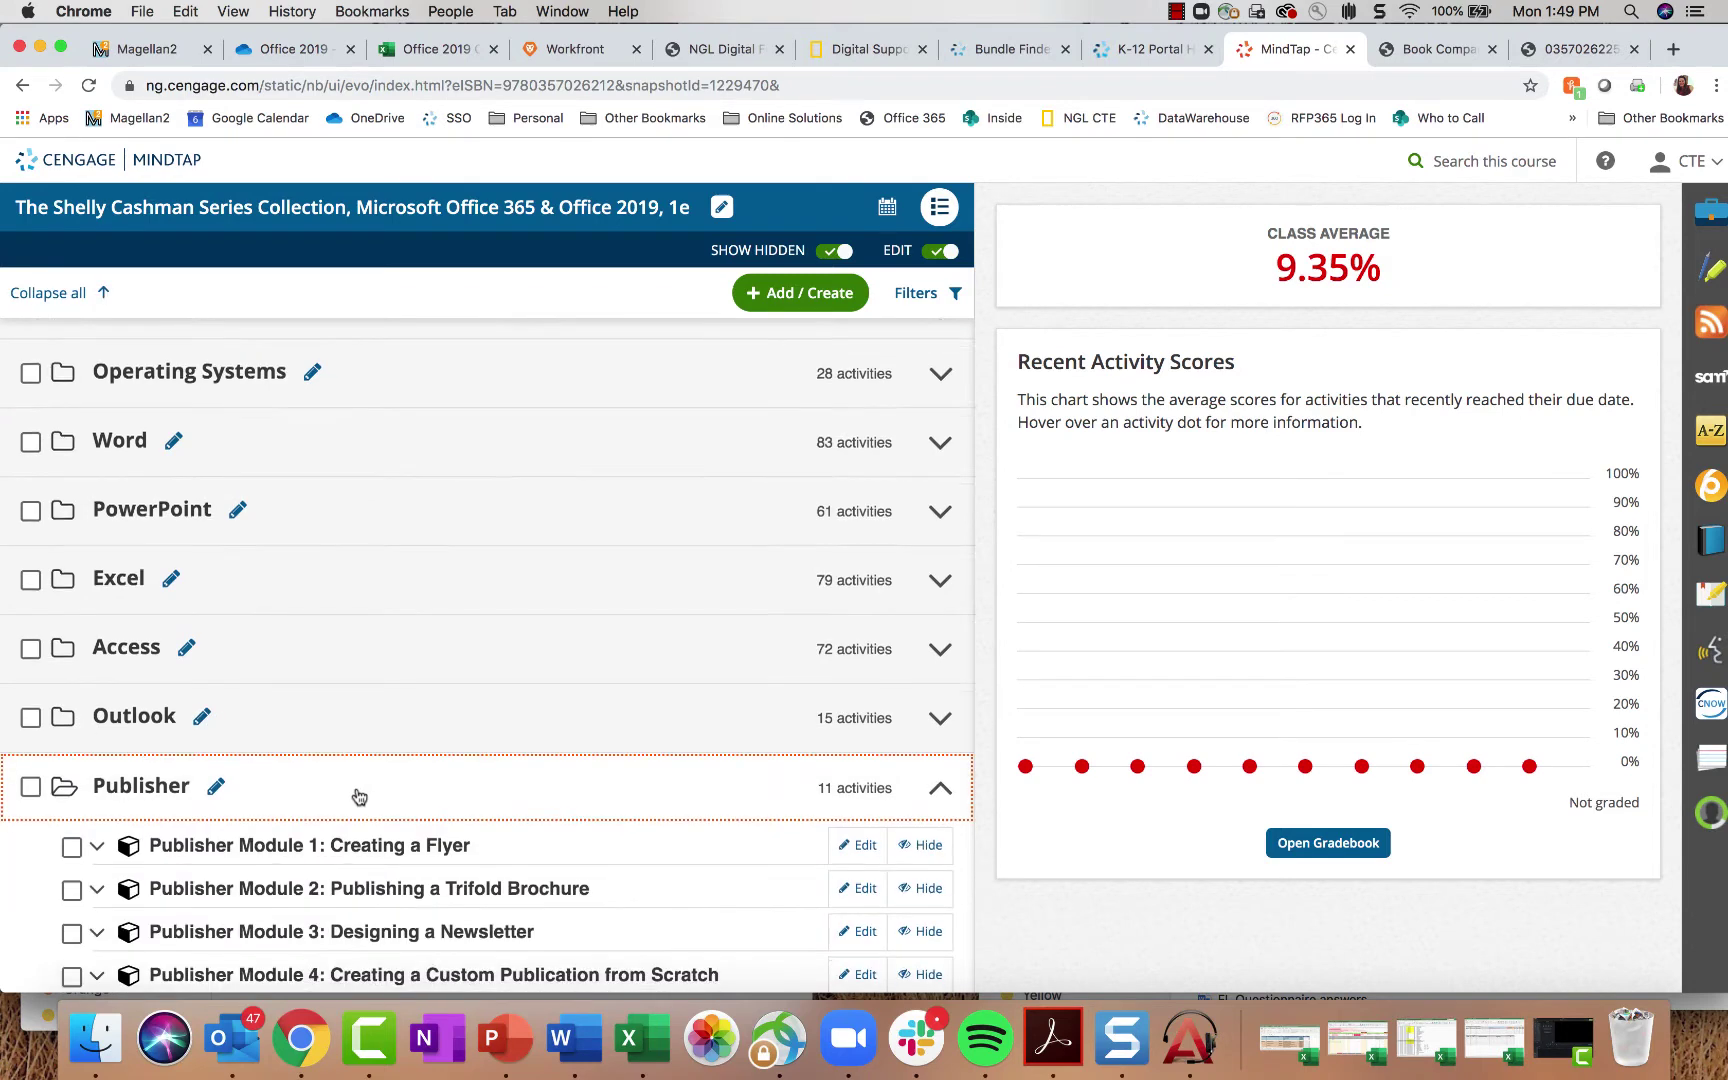
scroll(360, 740, down, 5)
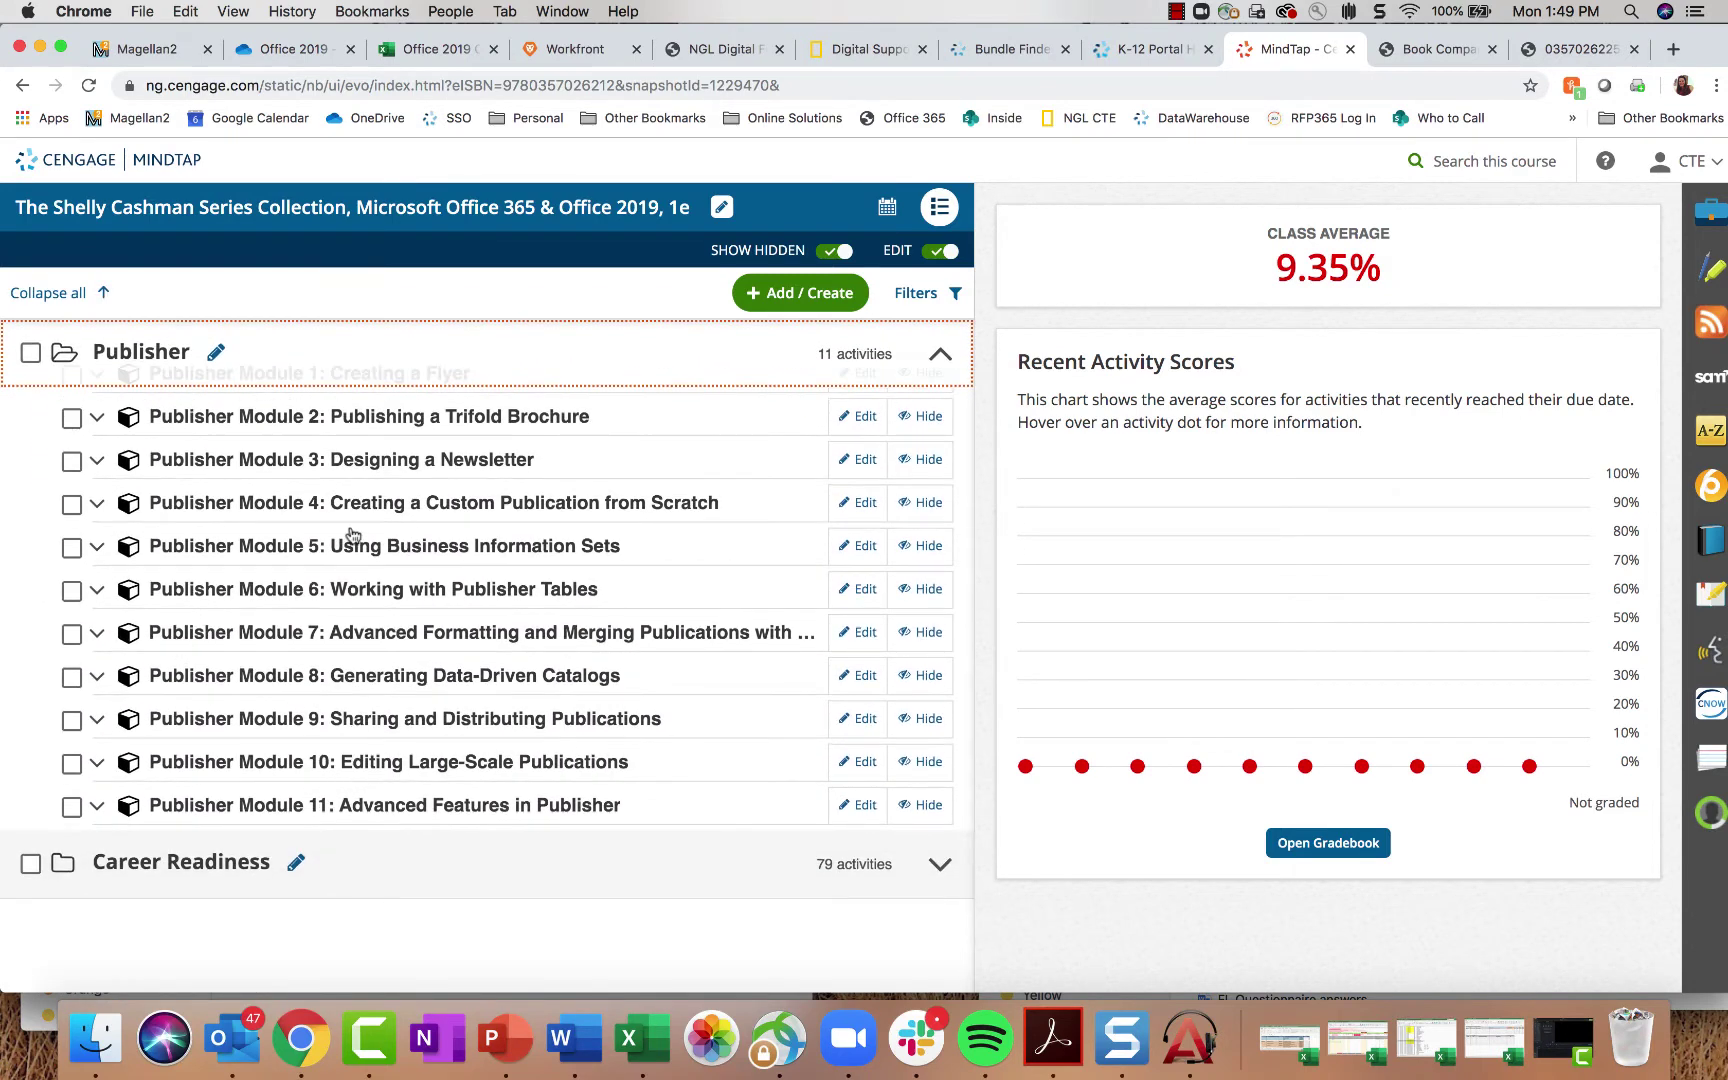
scroll(347, 540, up, 3)
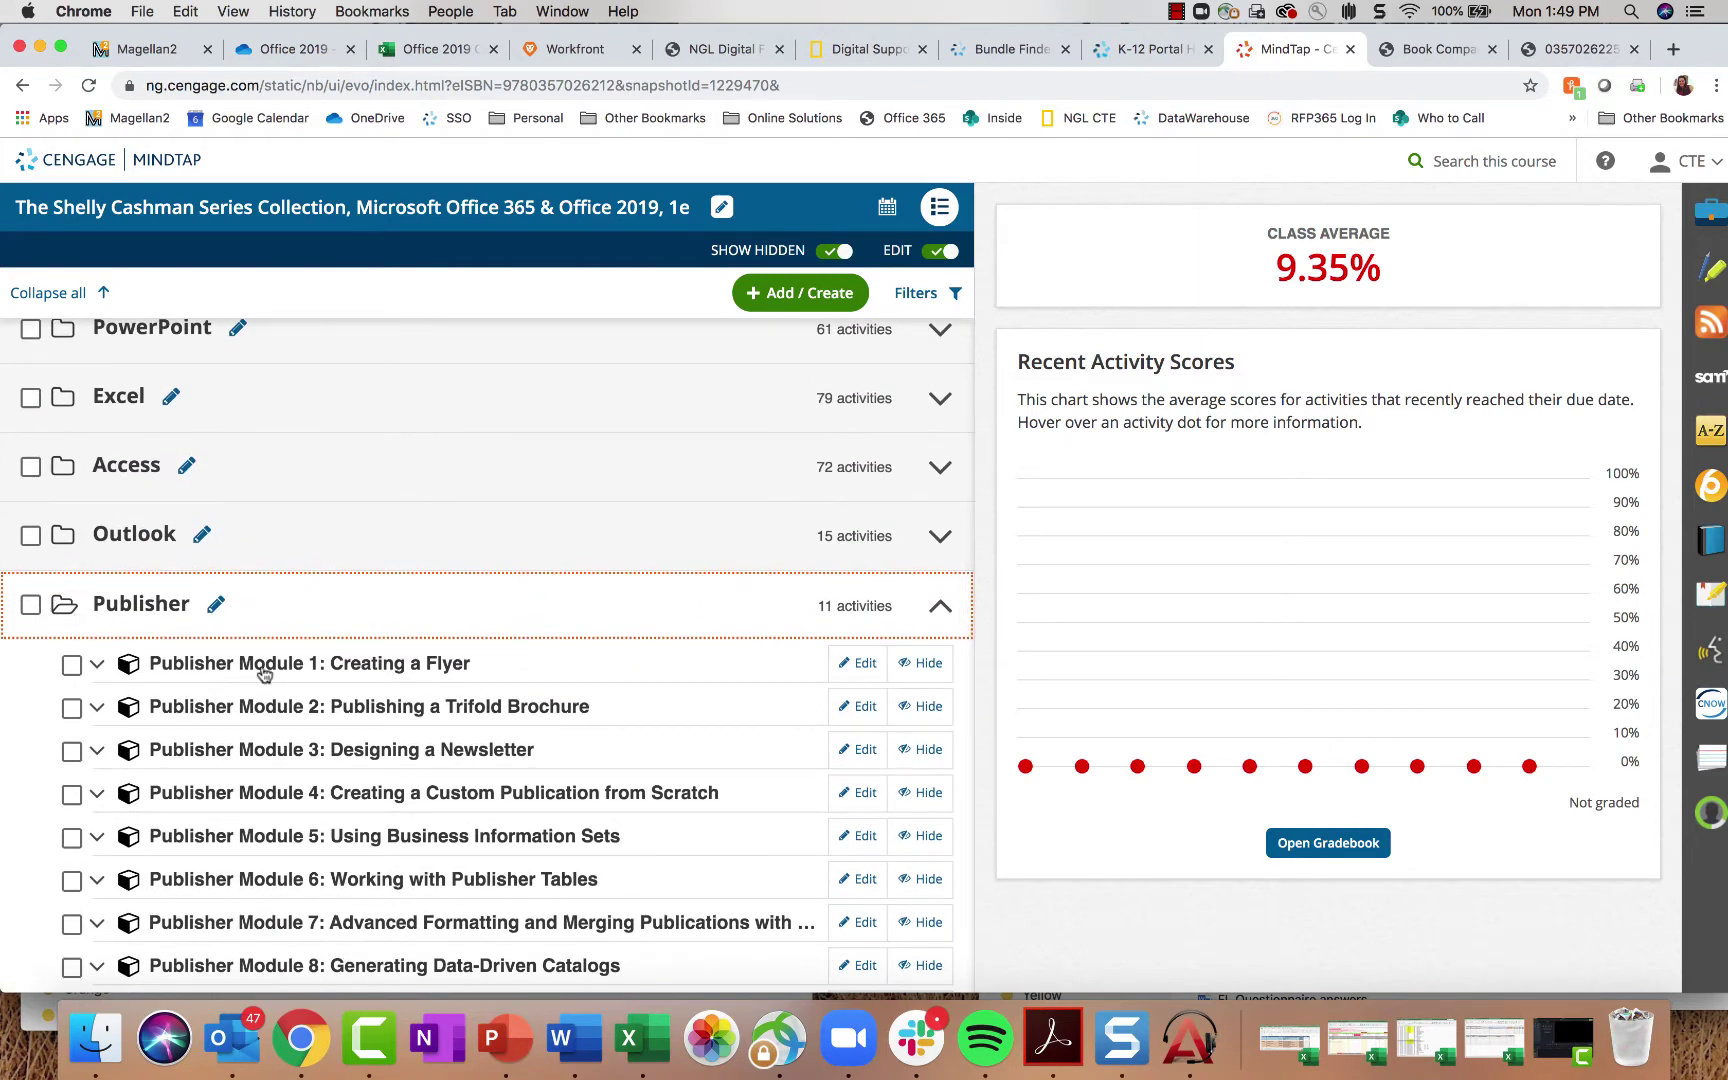
click(70, 612)
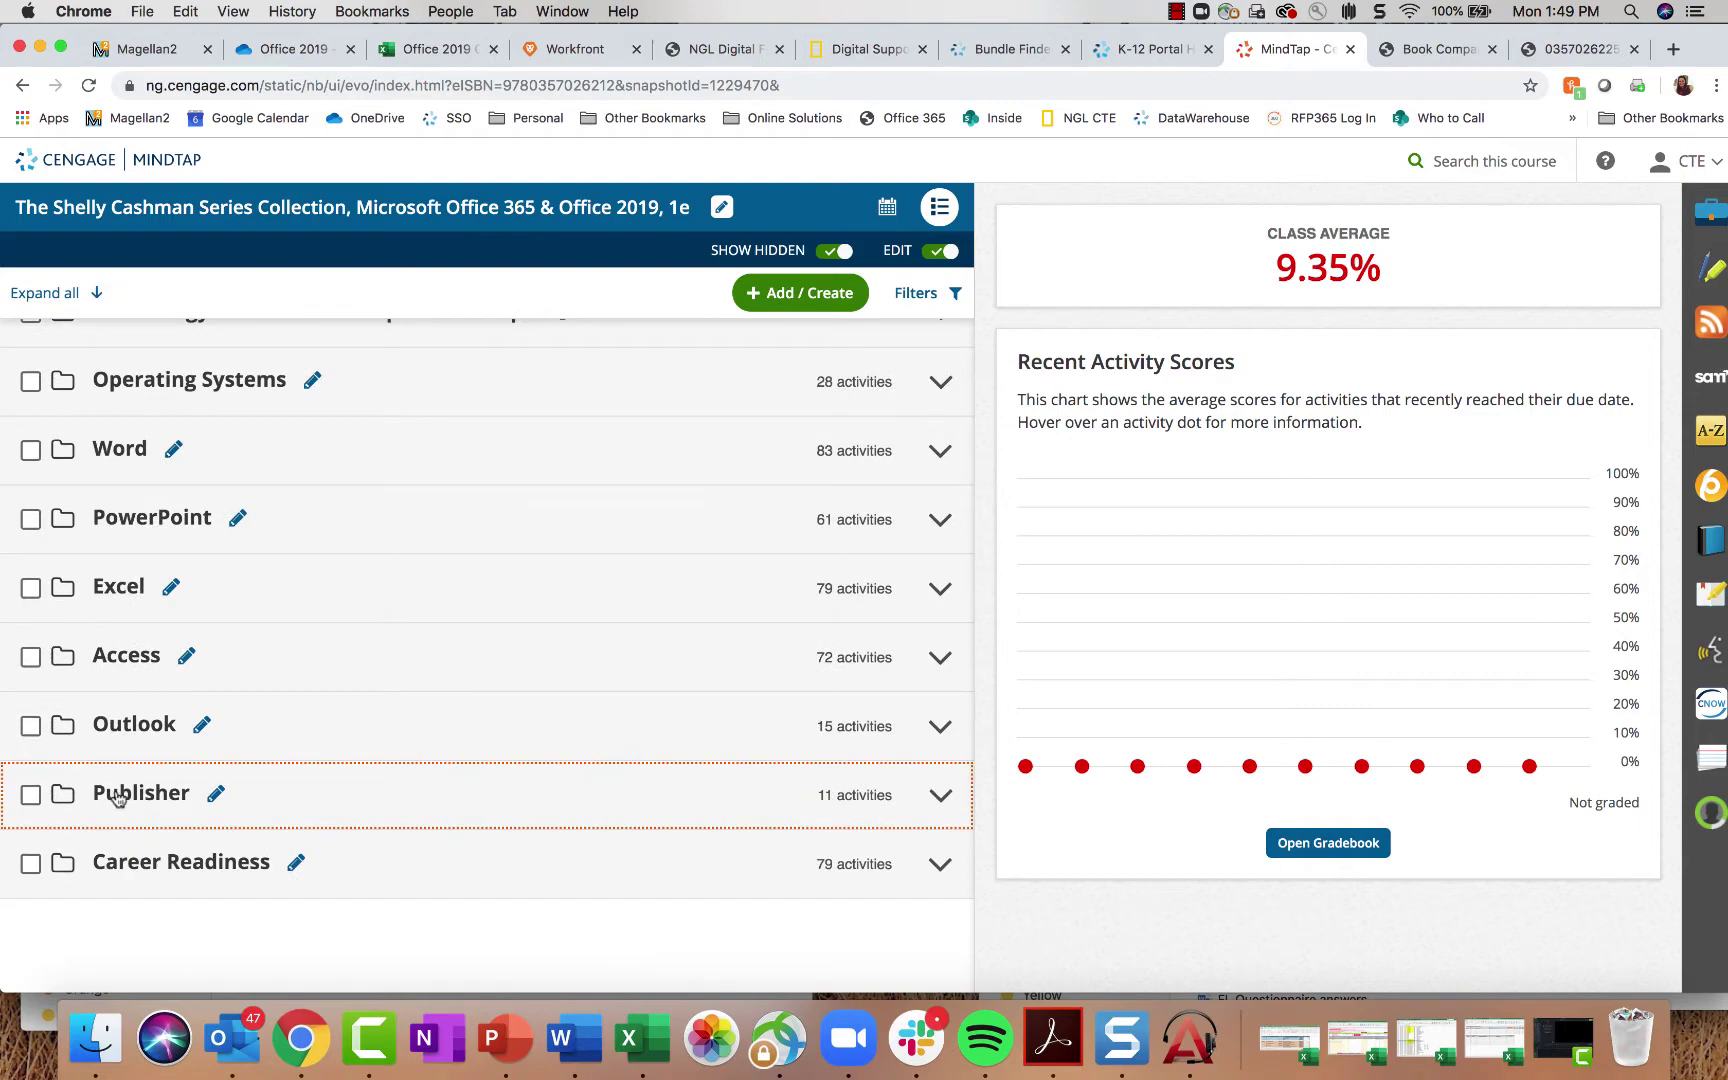
Step: Expand the Word folder and review its modules and SAM Capstone Projects
click(66, 455)
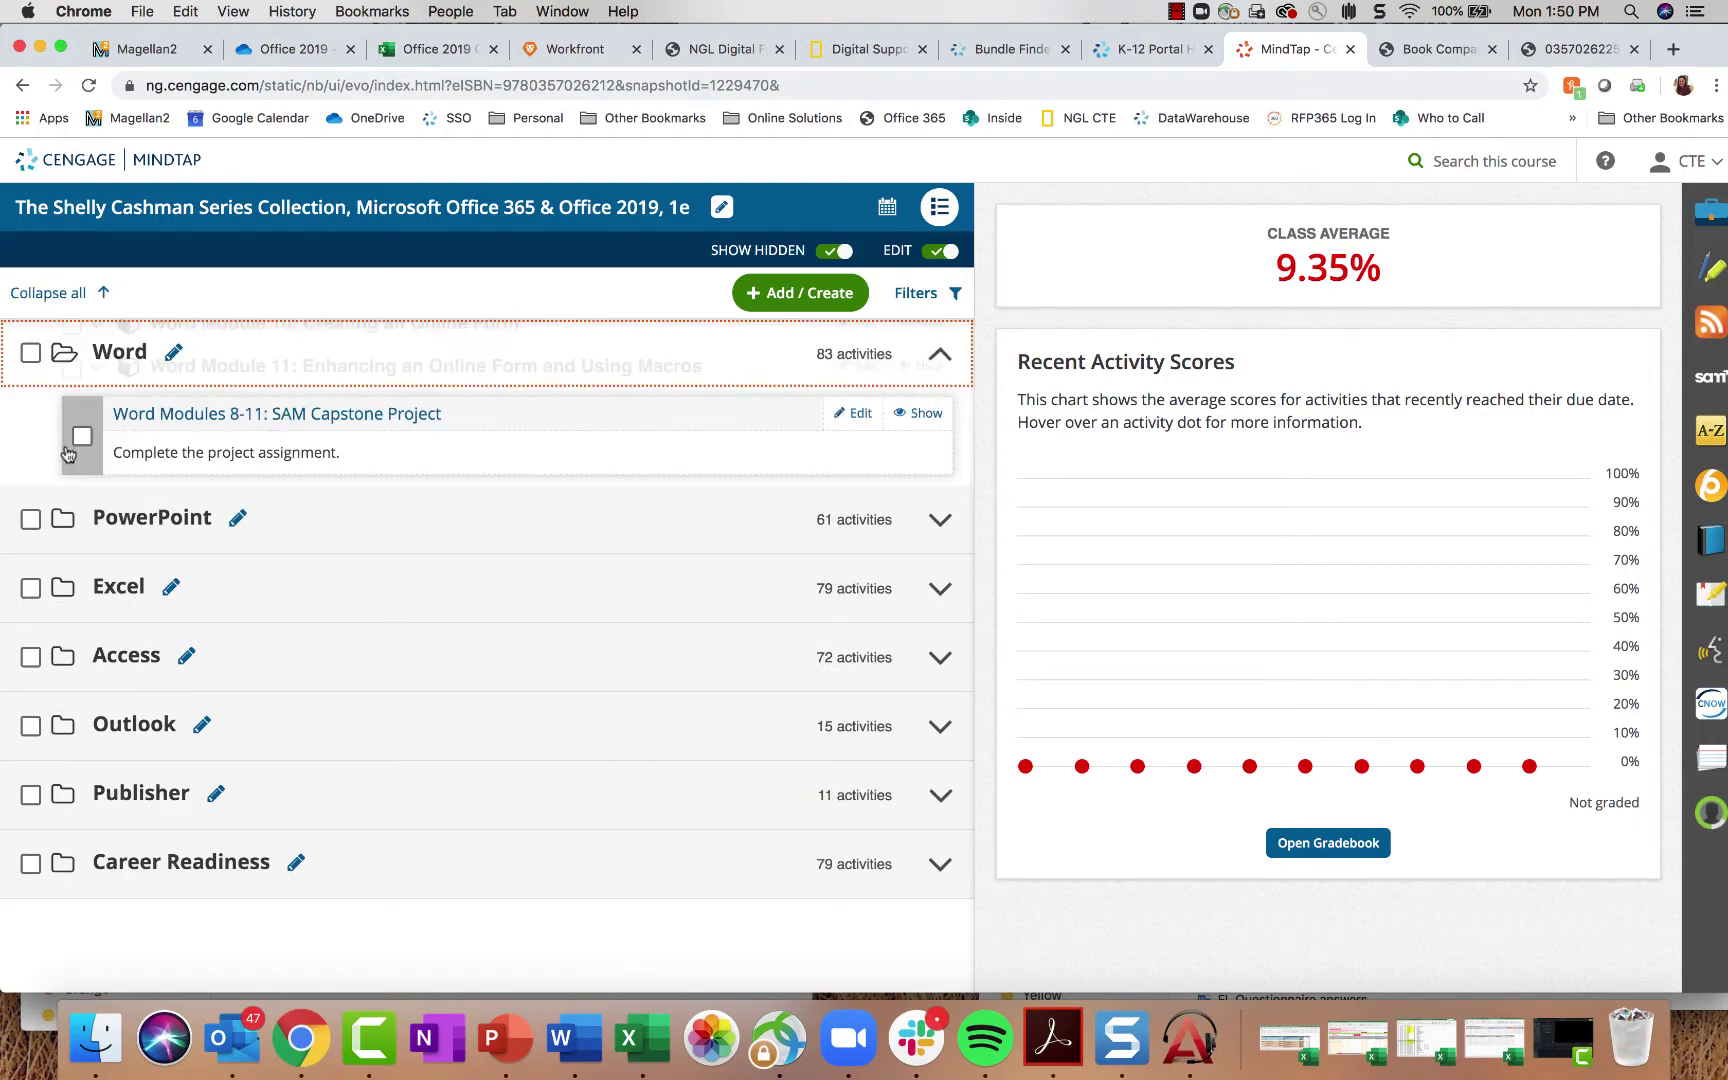
scroll(300, 470, up, 5)
scroll(308, 511, up, 3)
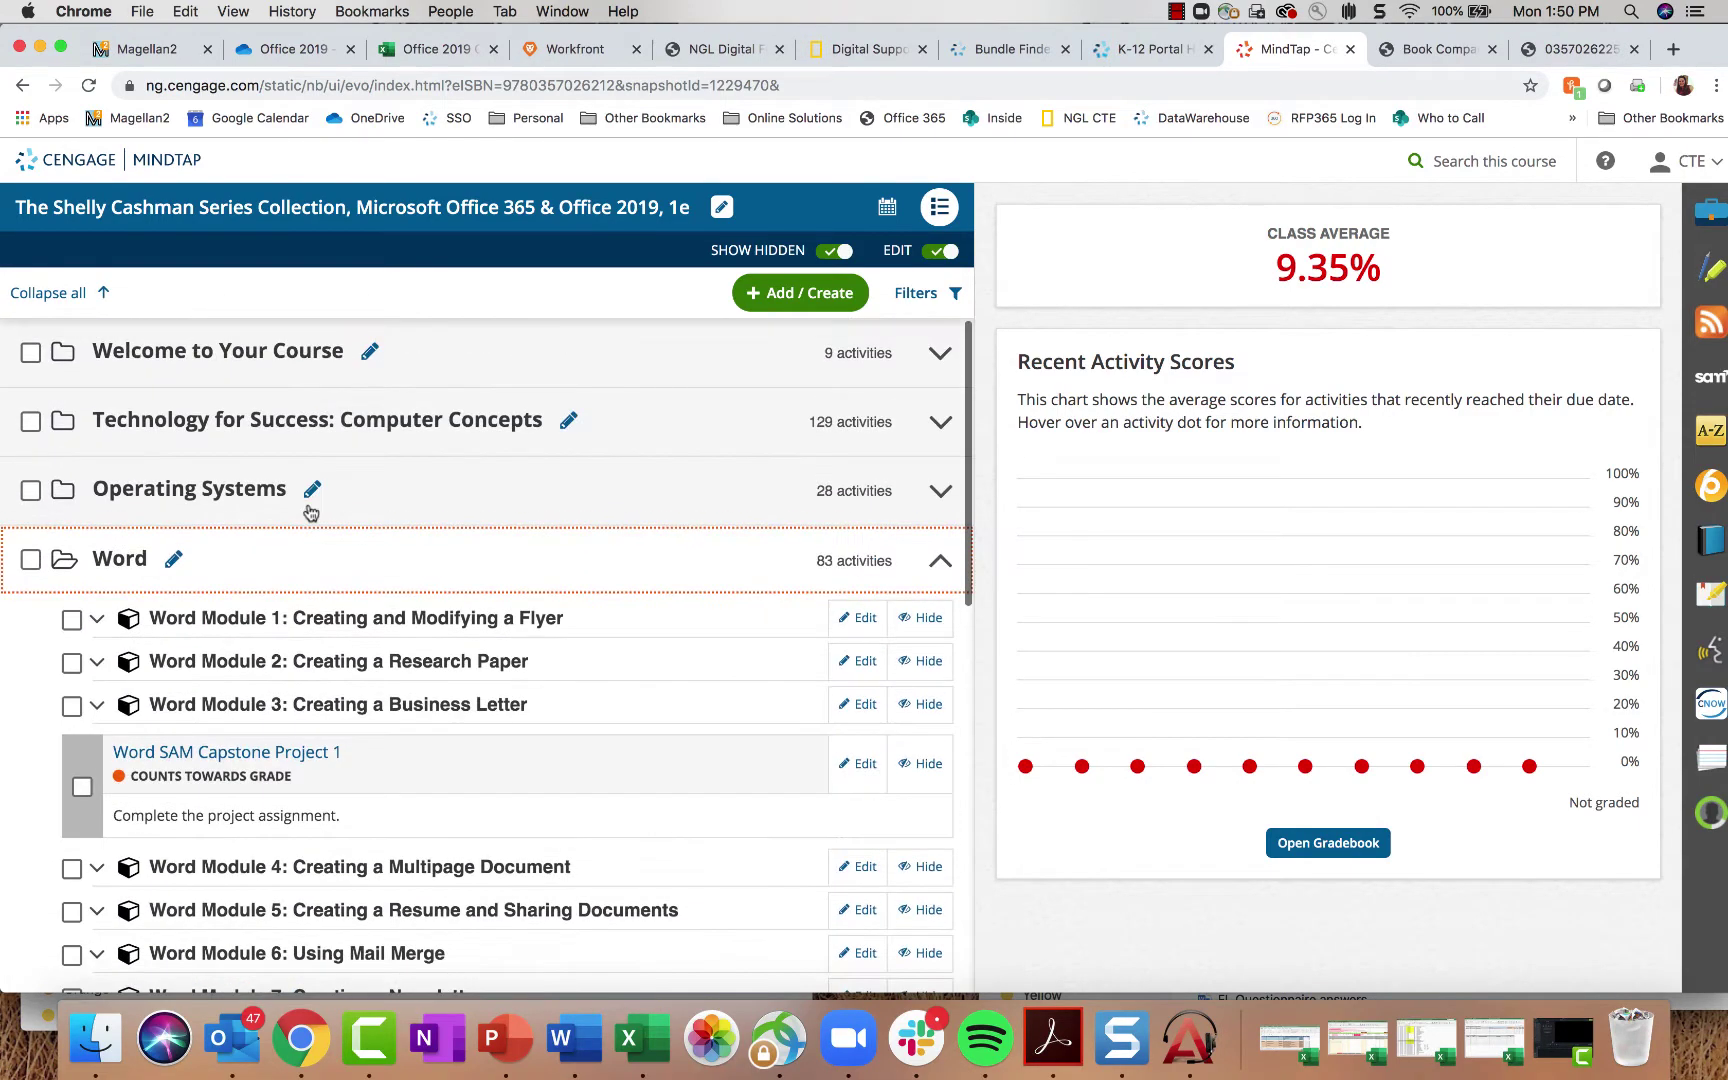
scroll(600, 640, down, 2)
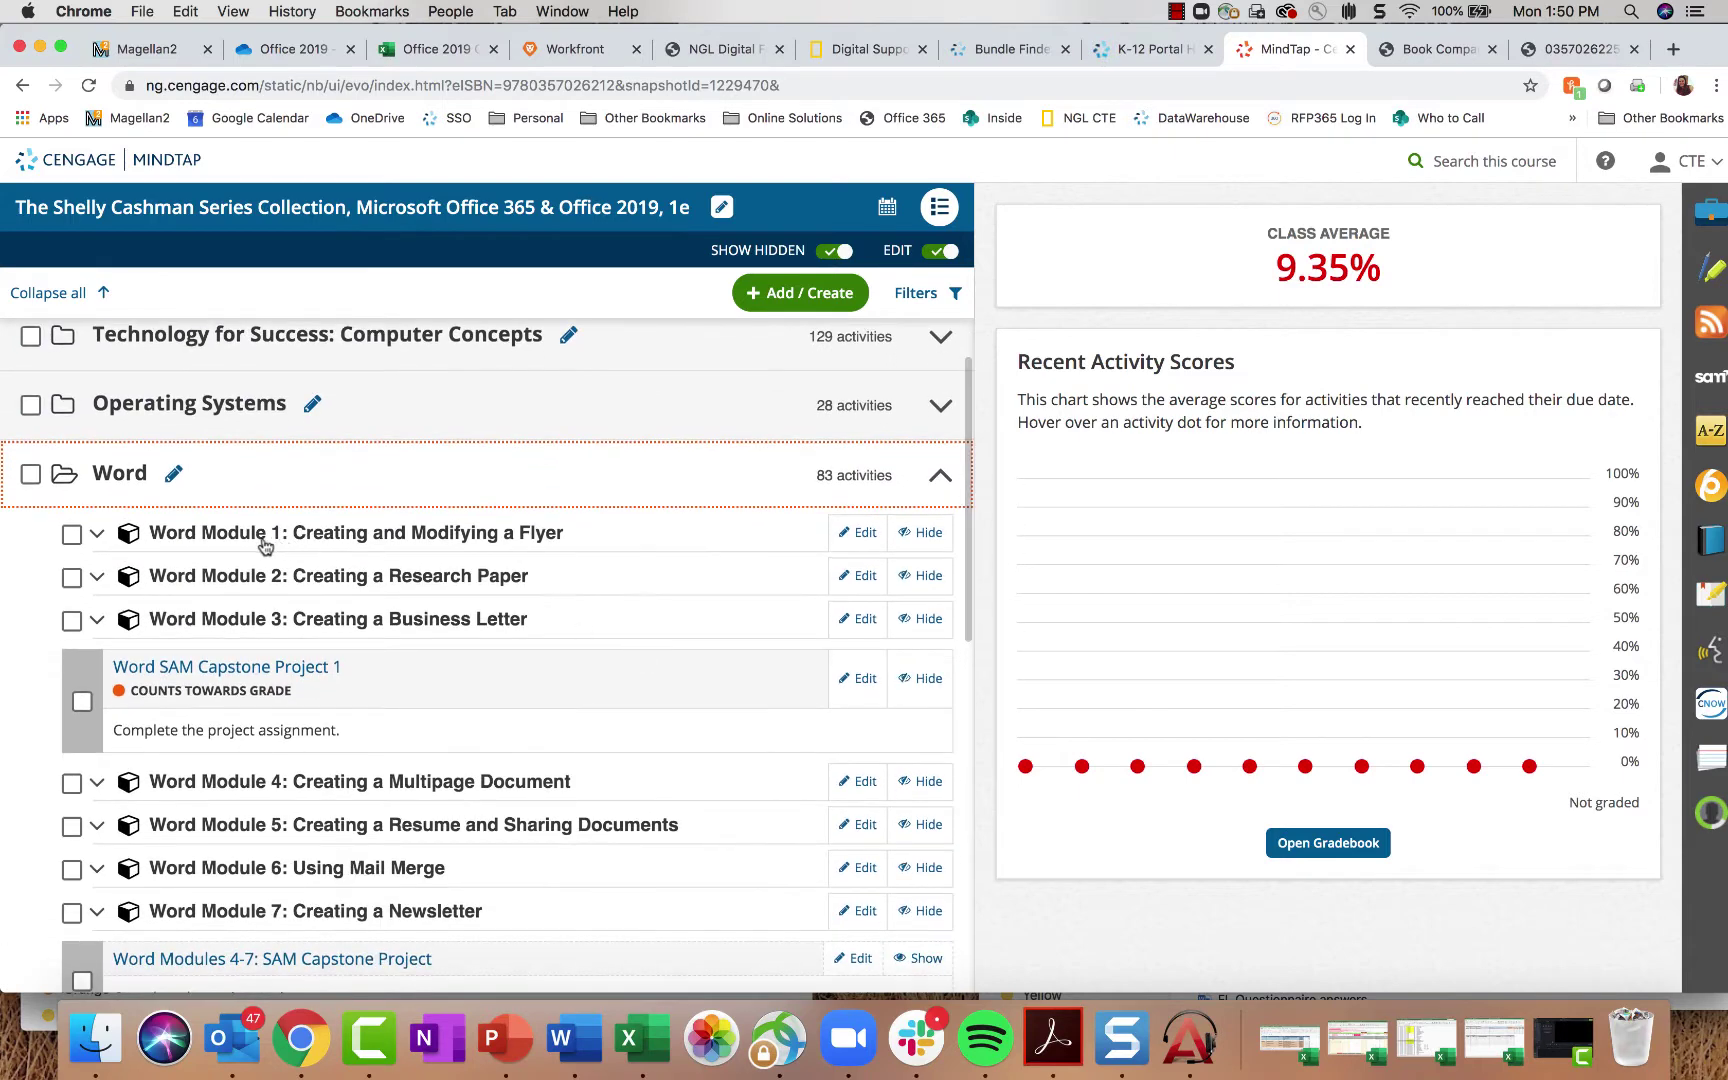
scroll(380, 600, down, 3)
scroll(400, 643, down, 4)
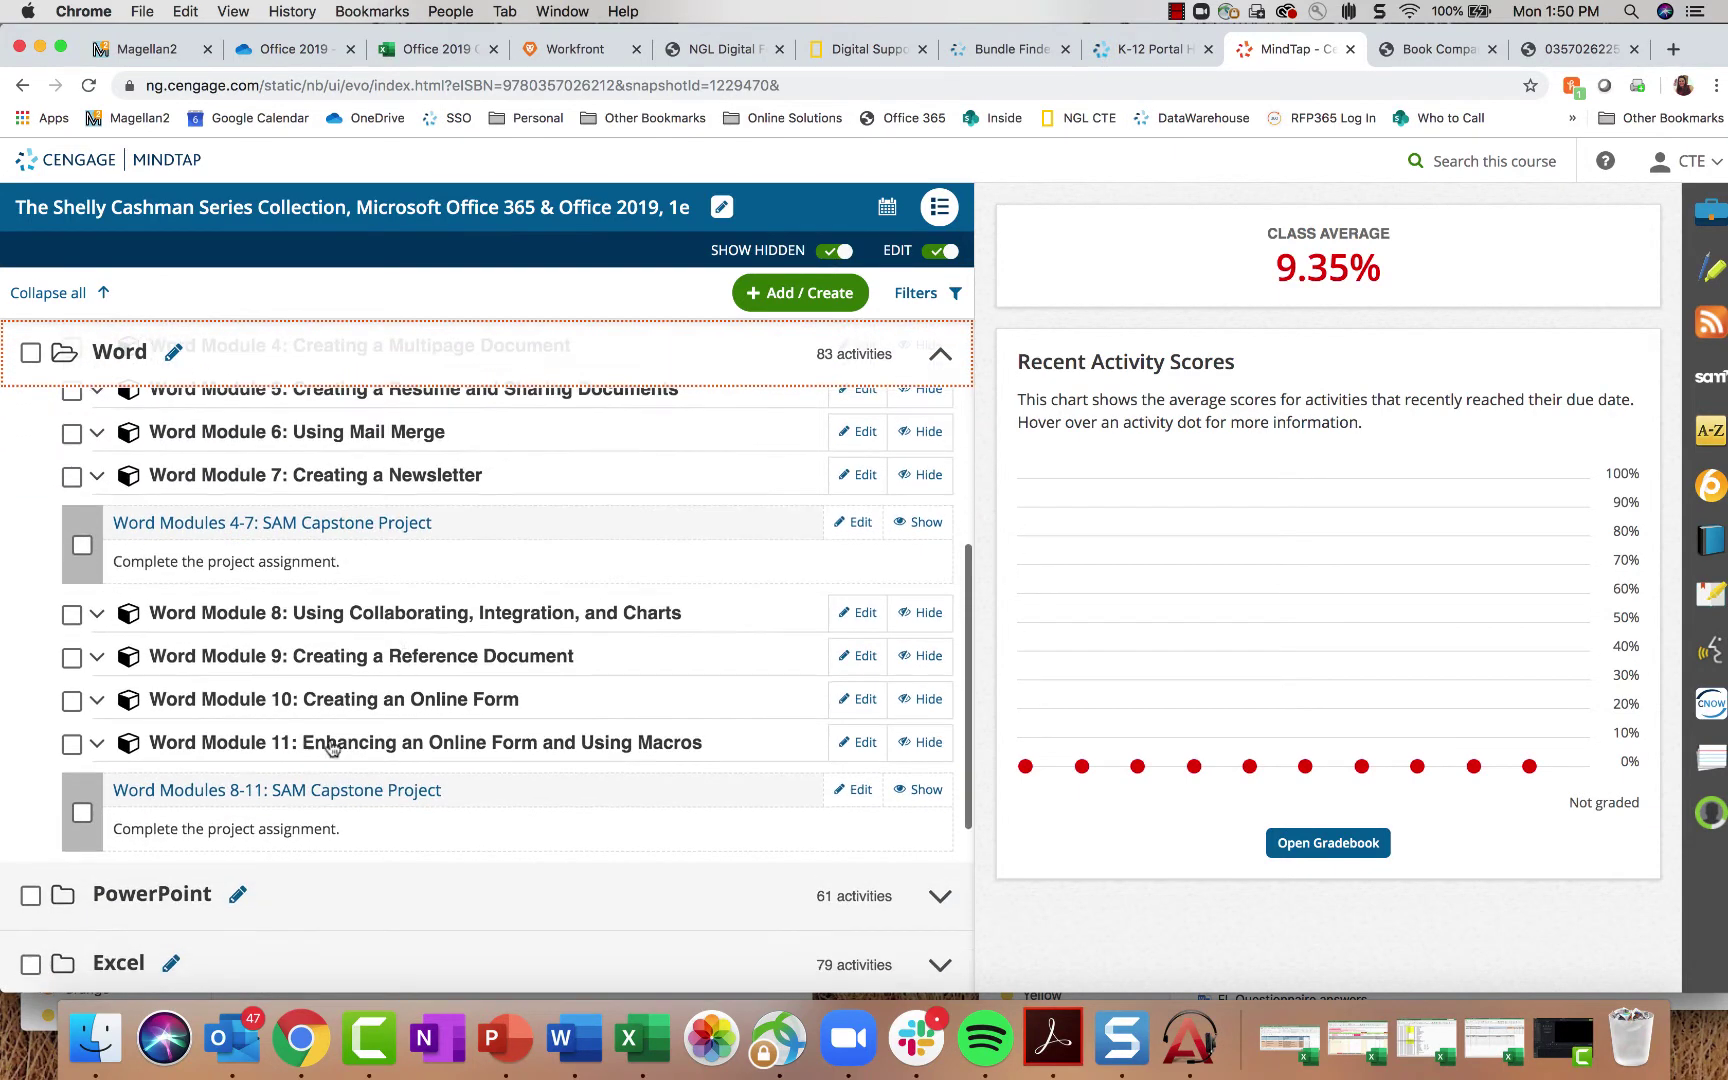
scroll(410, 745, up, 6)
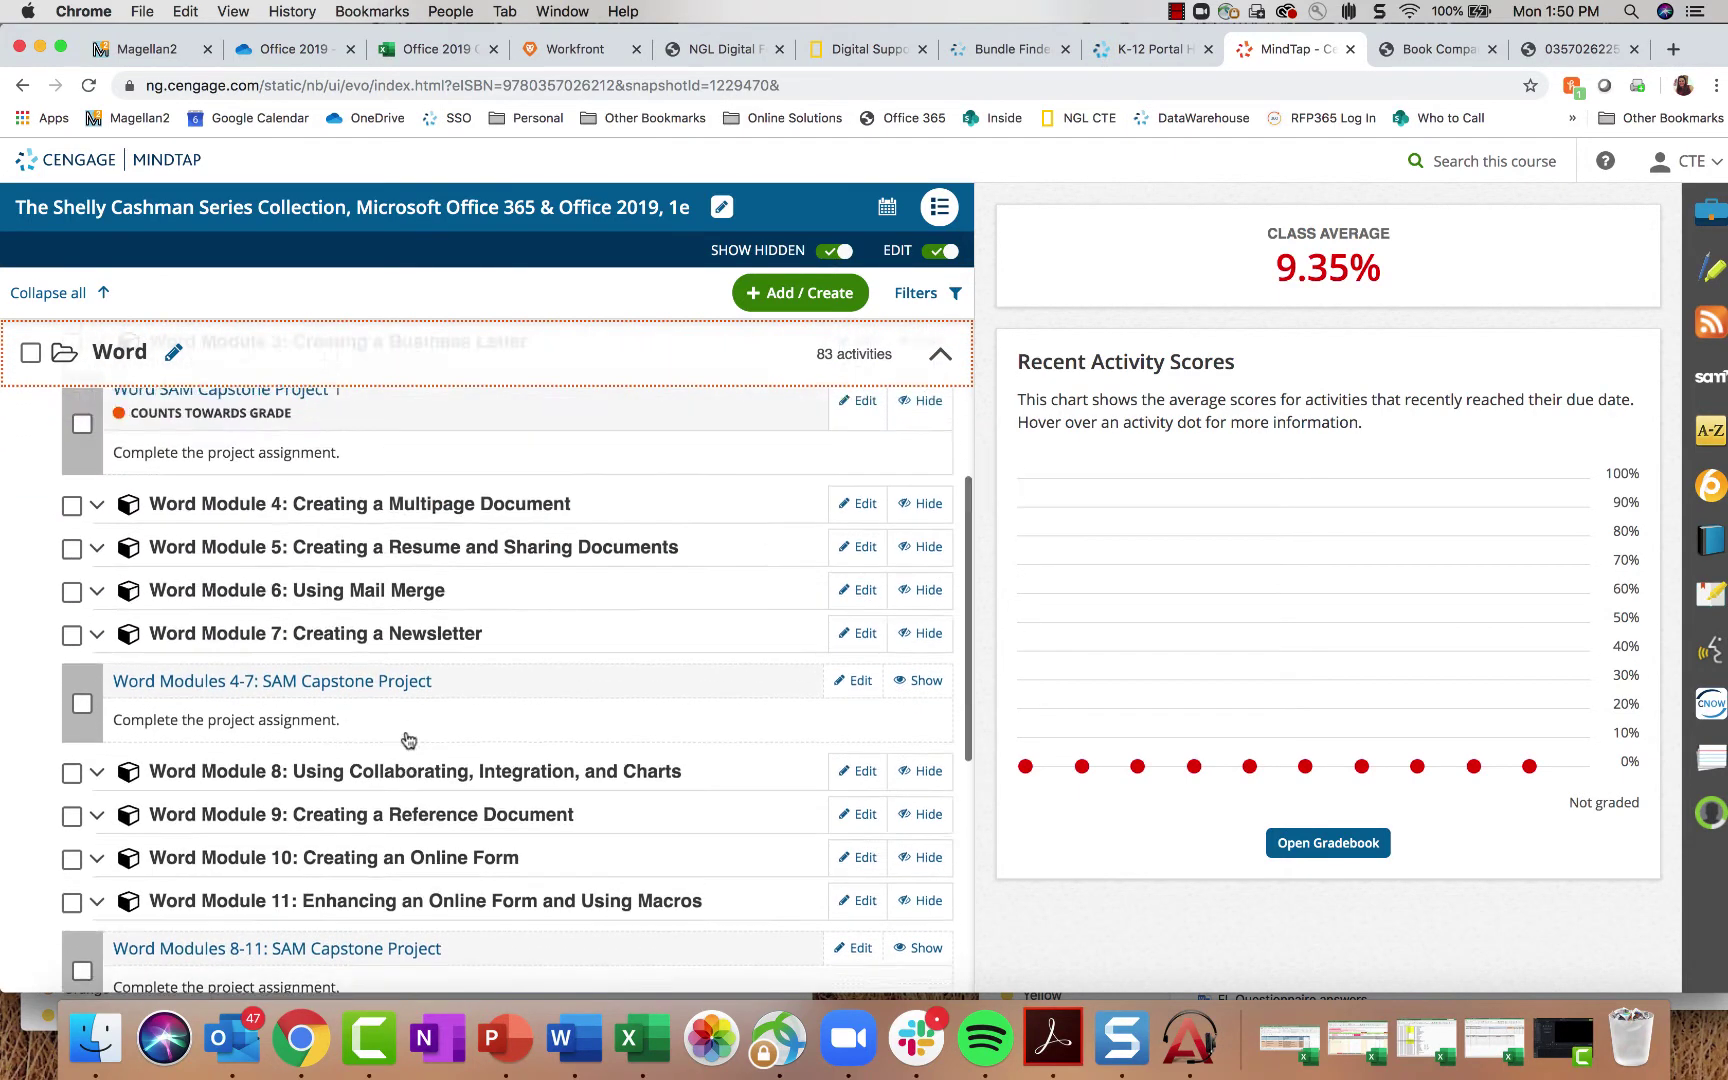
scroll(285, 660, down, 1)
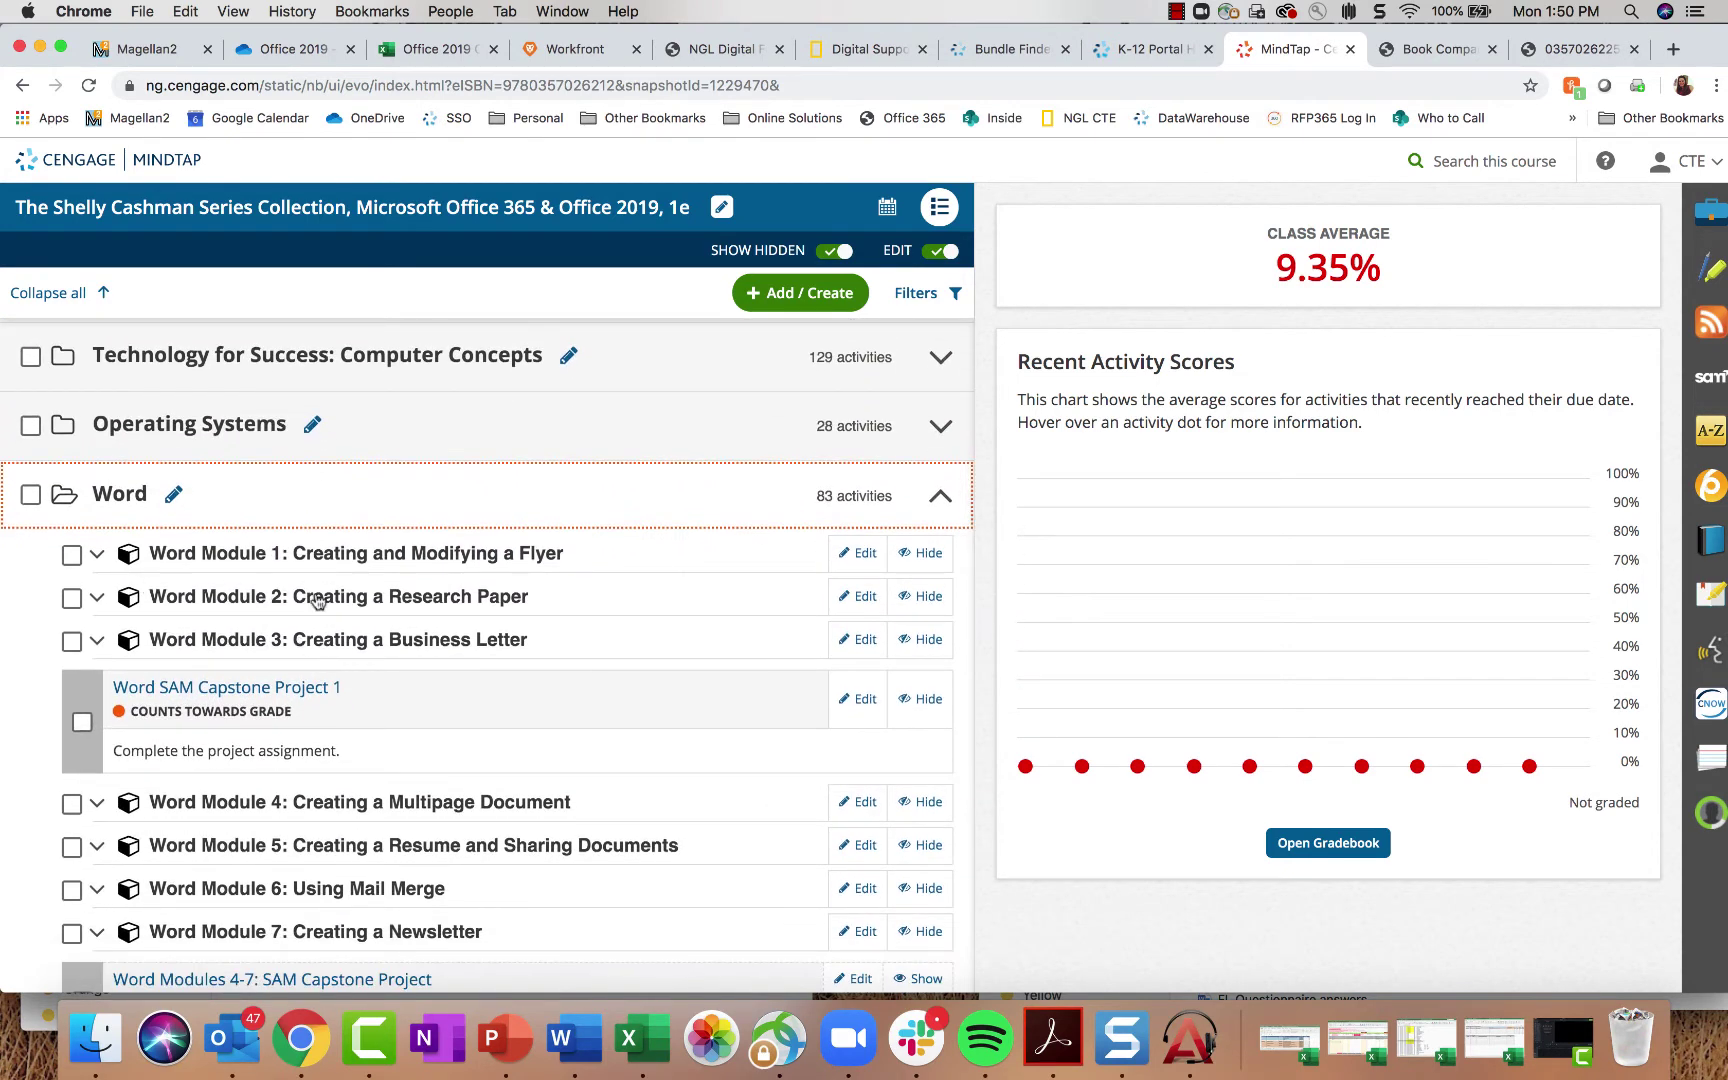
scroll(300, 560, down, 1)
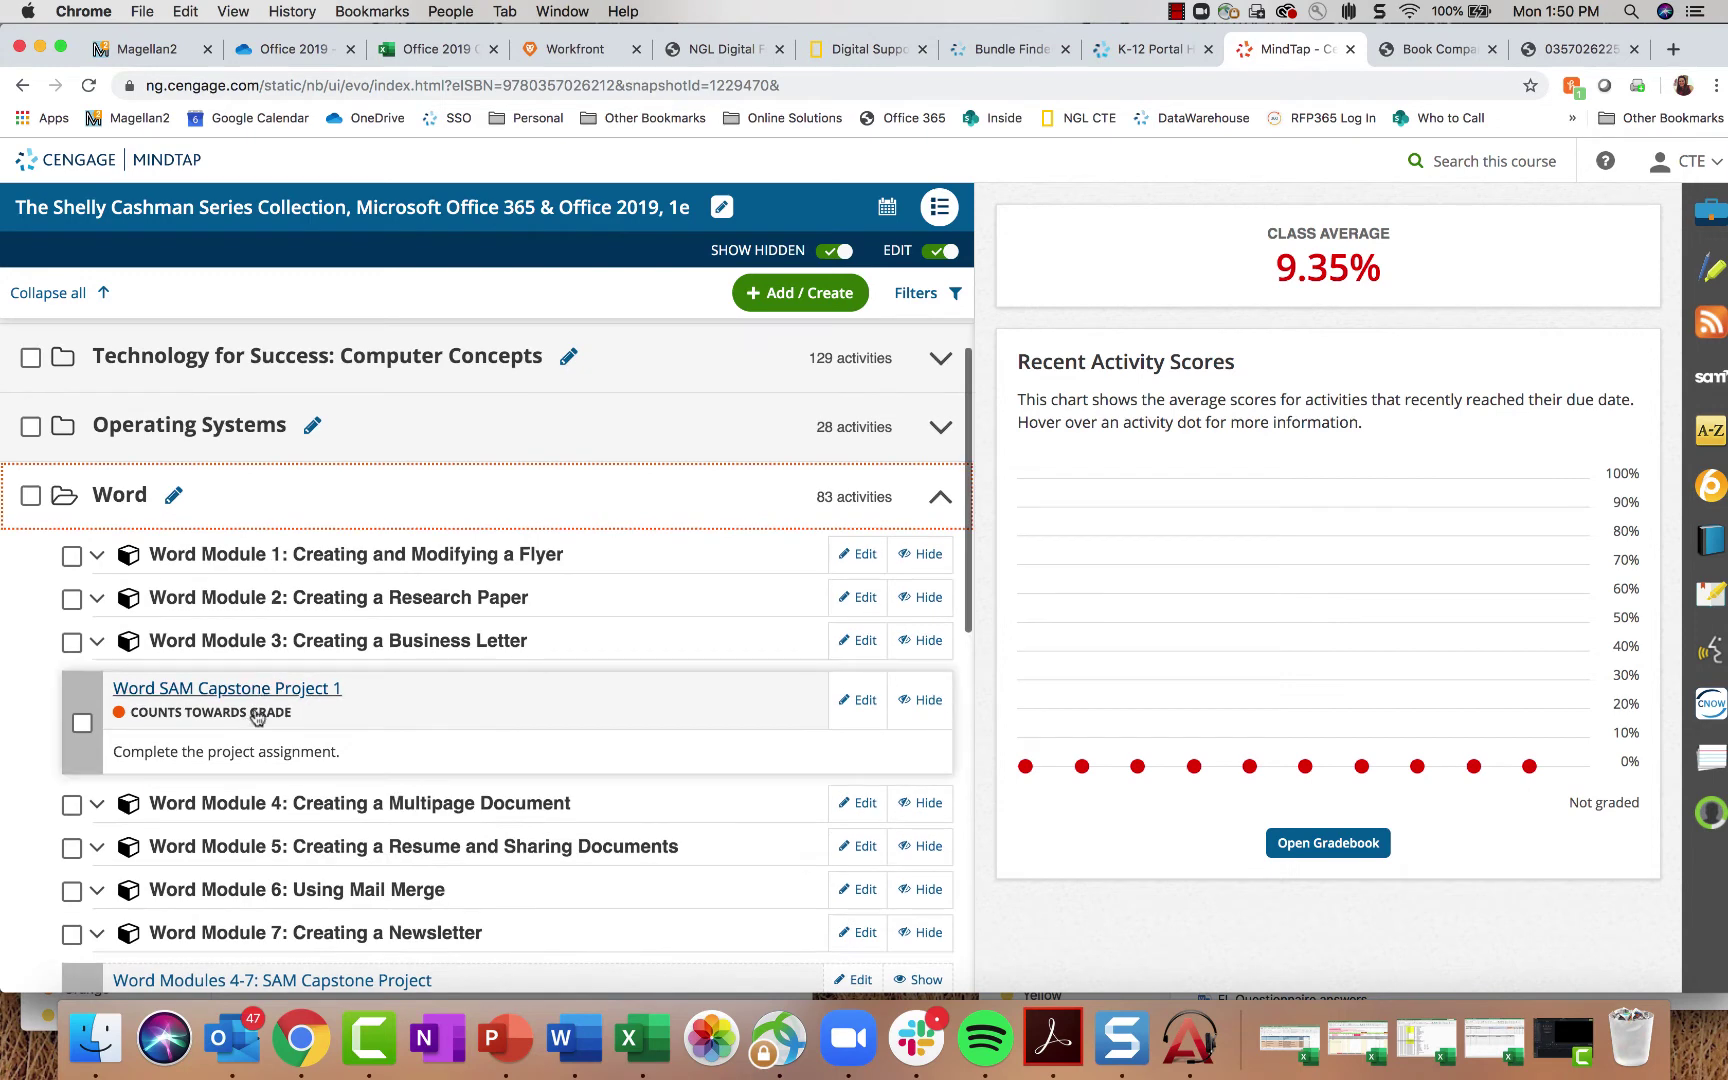
Step: Look over the remaining Word modules and capstone projects, and expand Word Module 1: Creating and Modifying a Flyer
scroll(340, 710, down, 3)
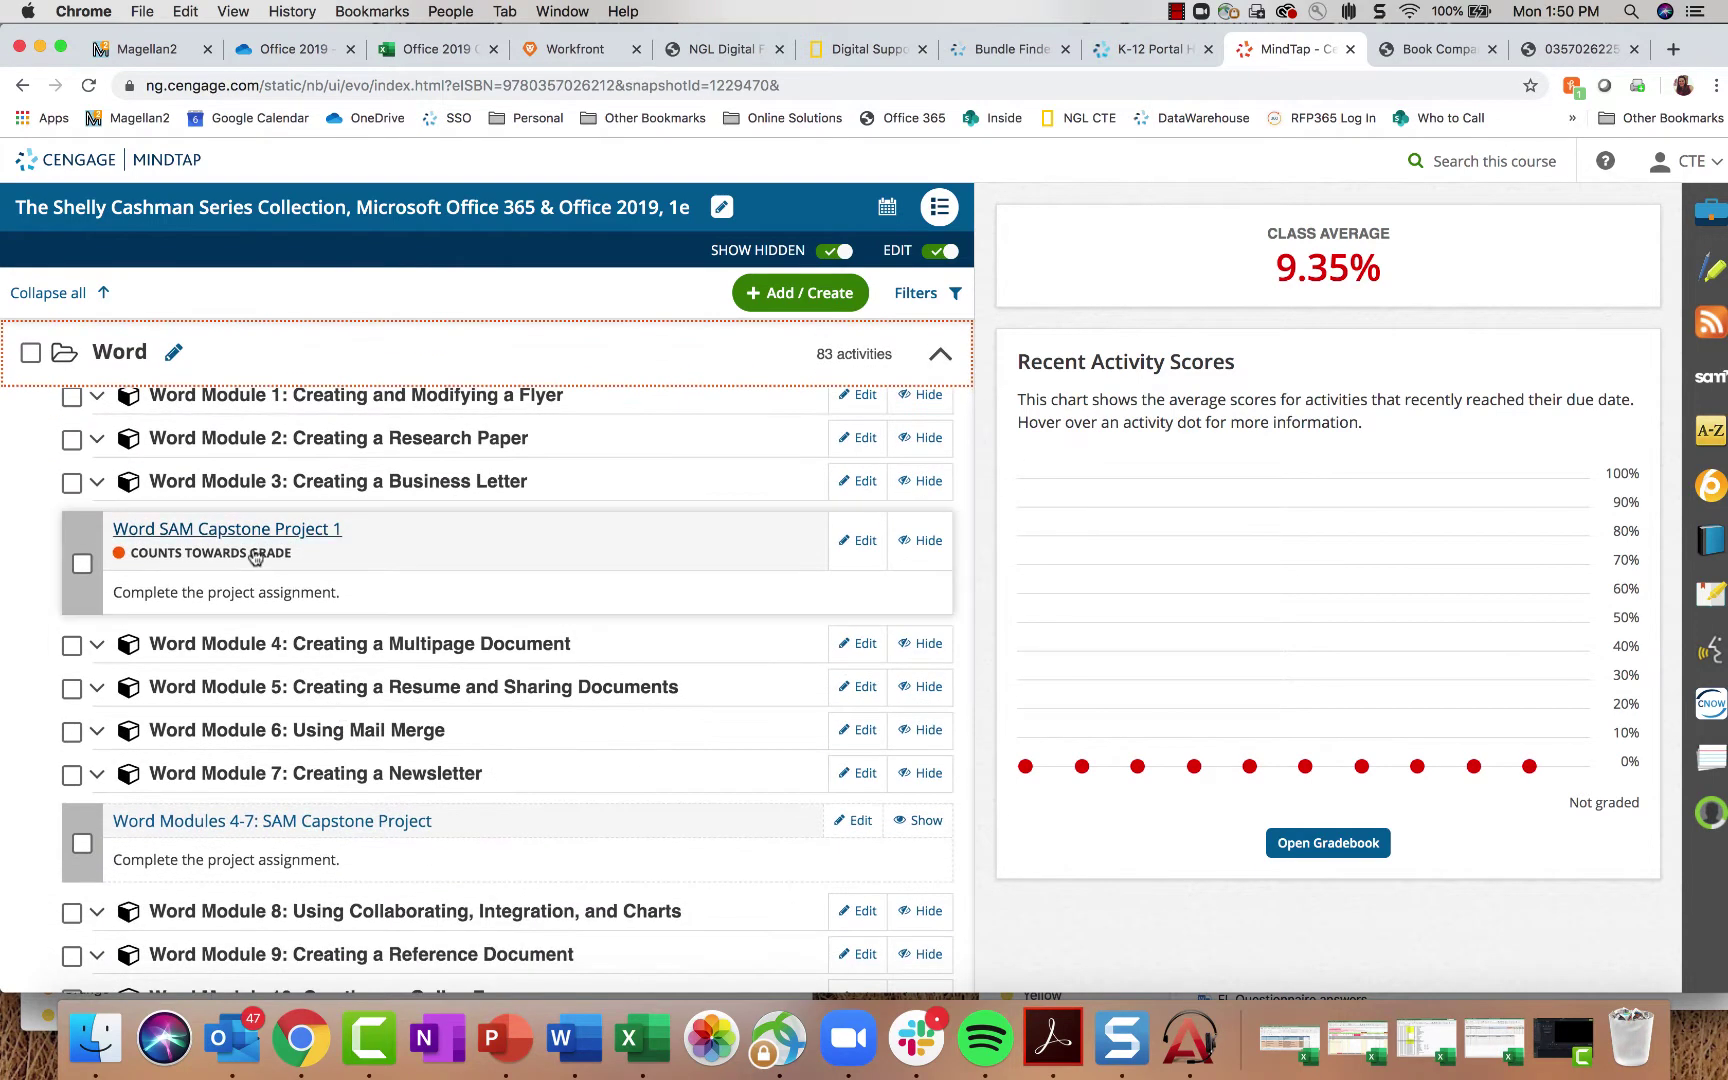
scroll(340, 840, down, 6)
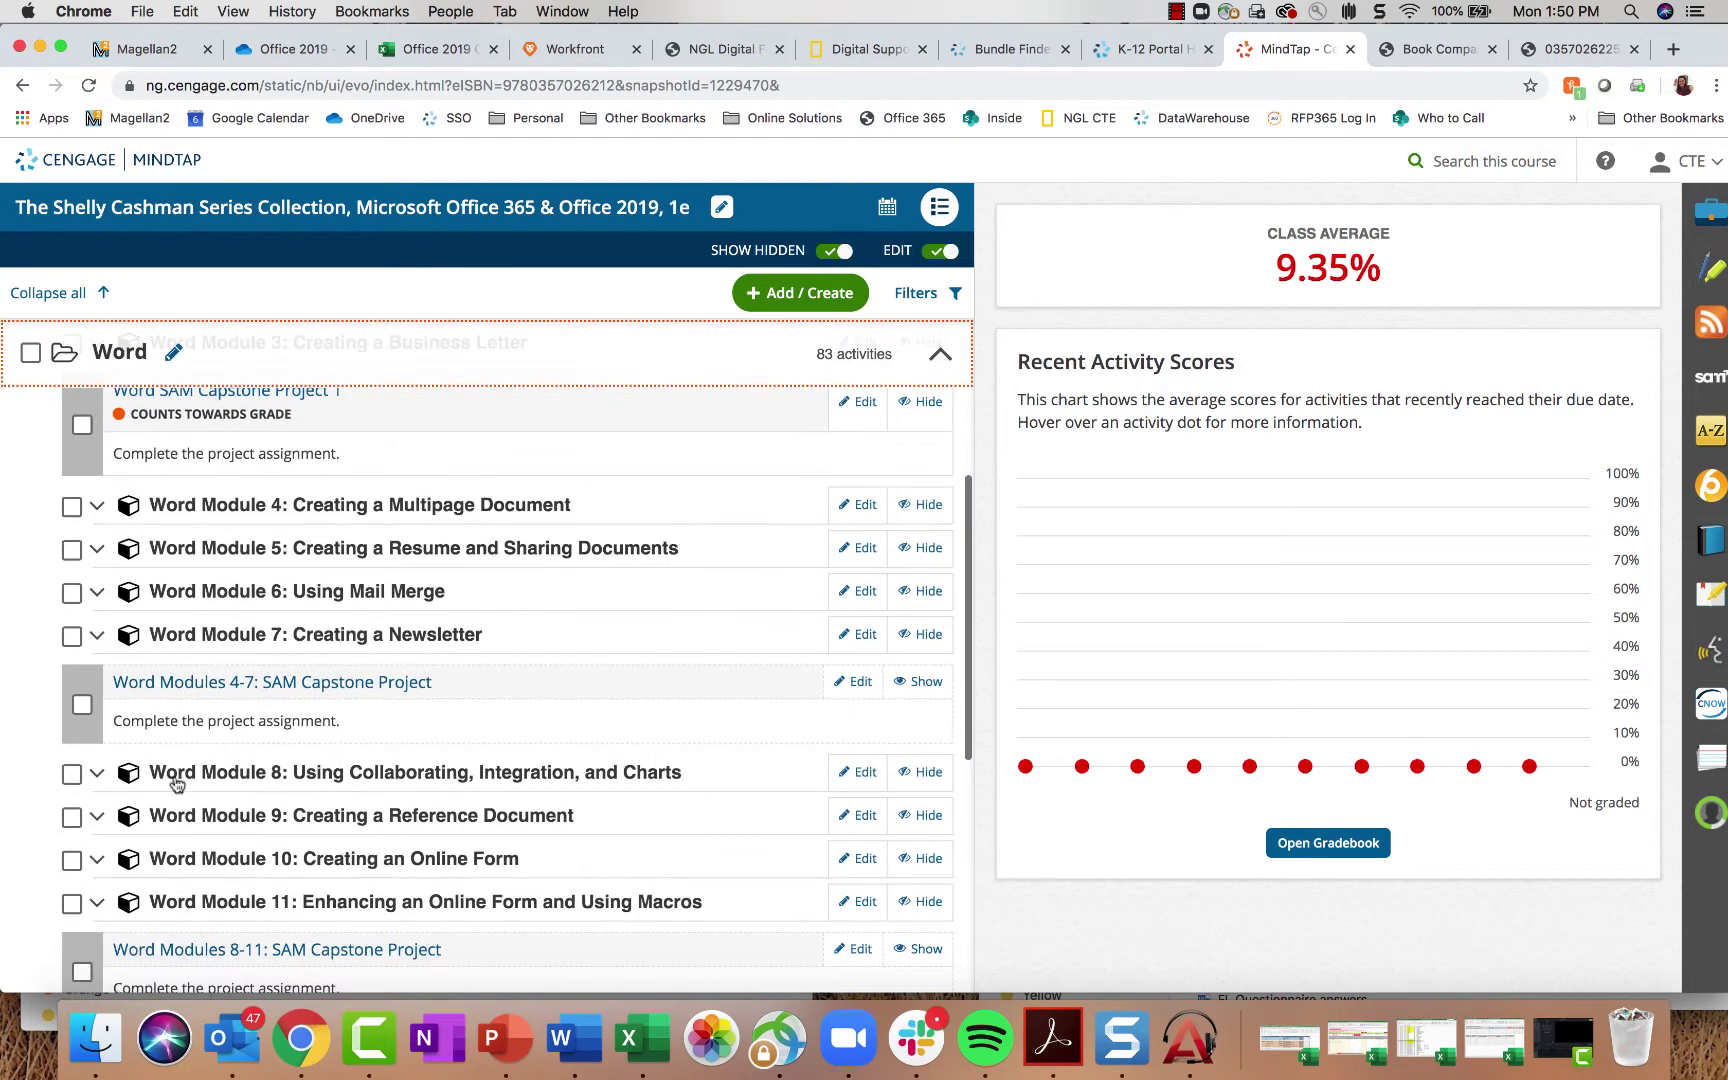
scroll(337, 788, up, 10)
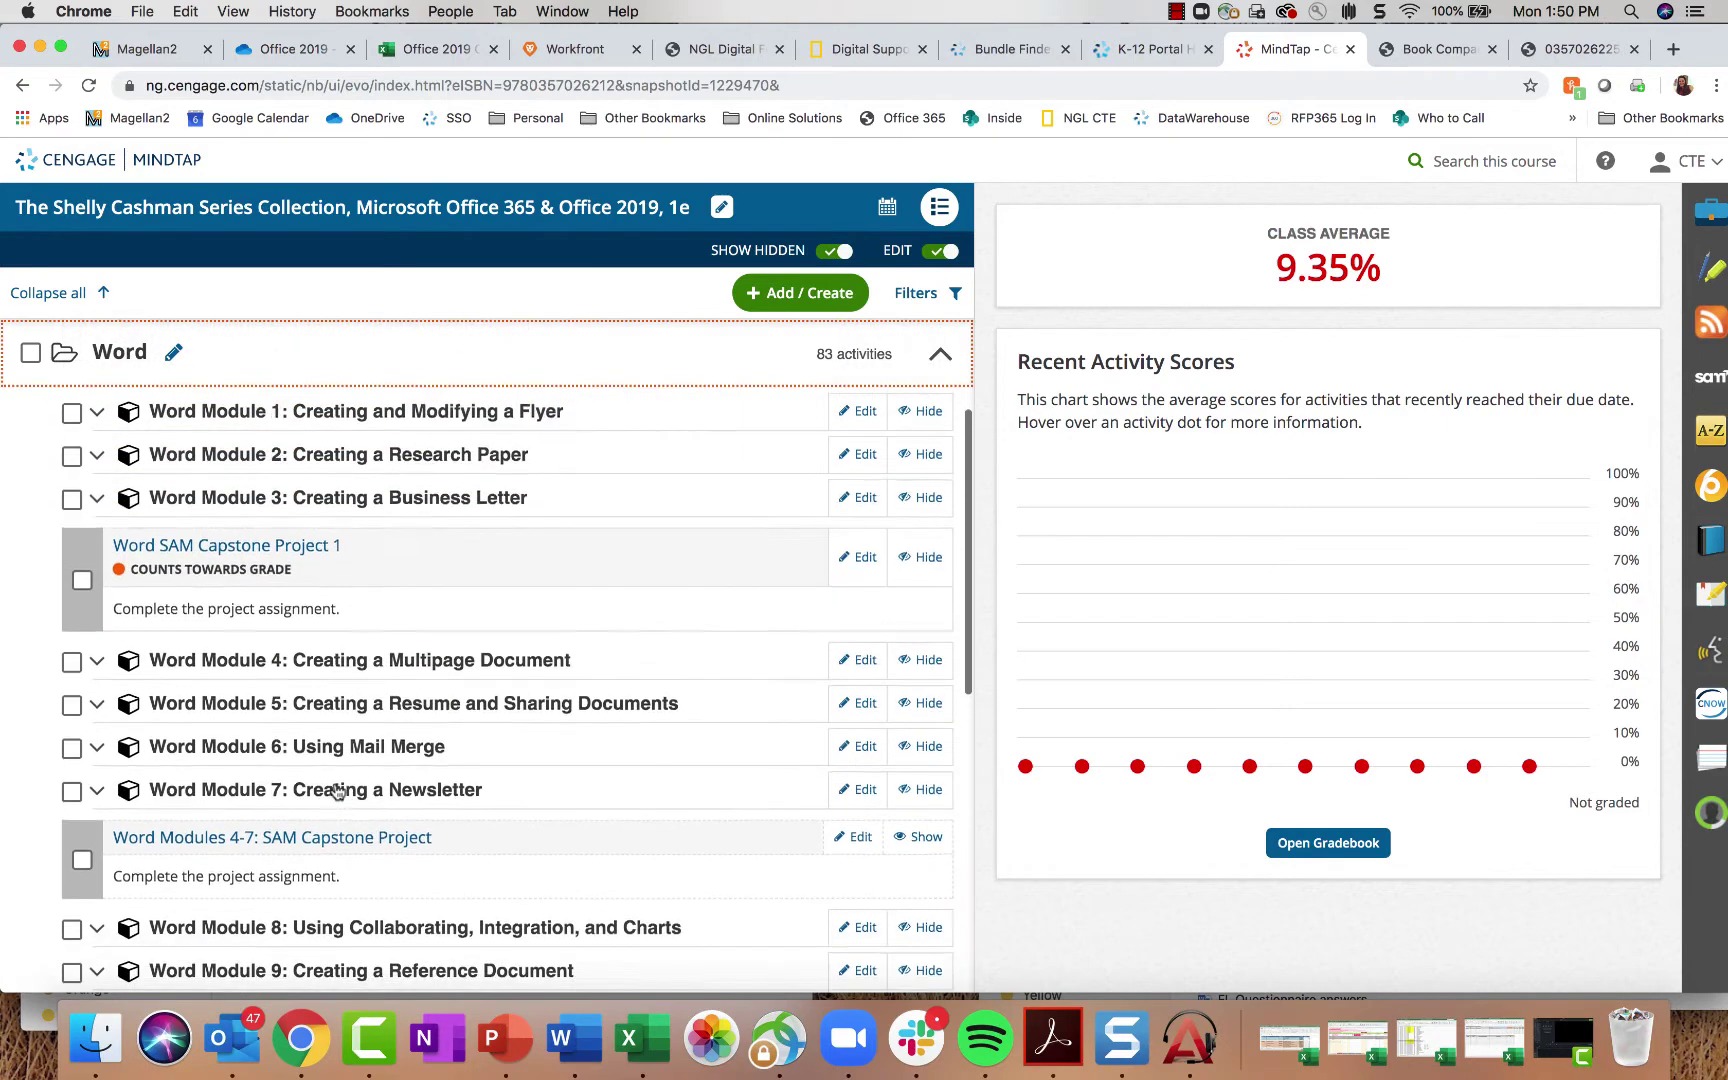
click(96, 549)
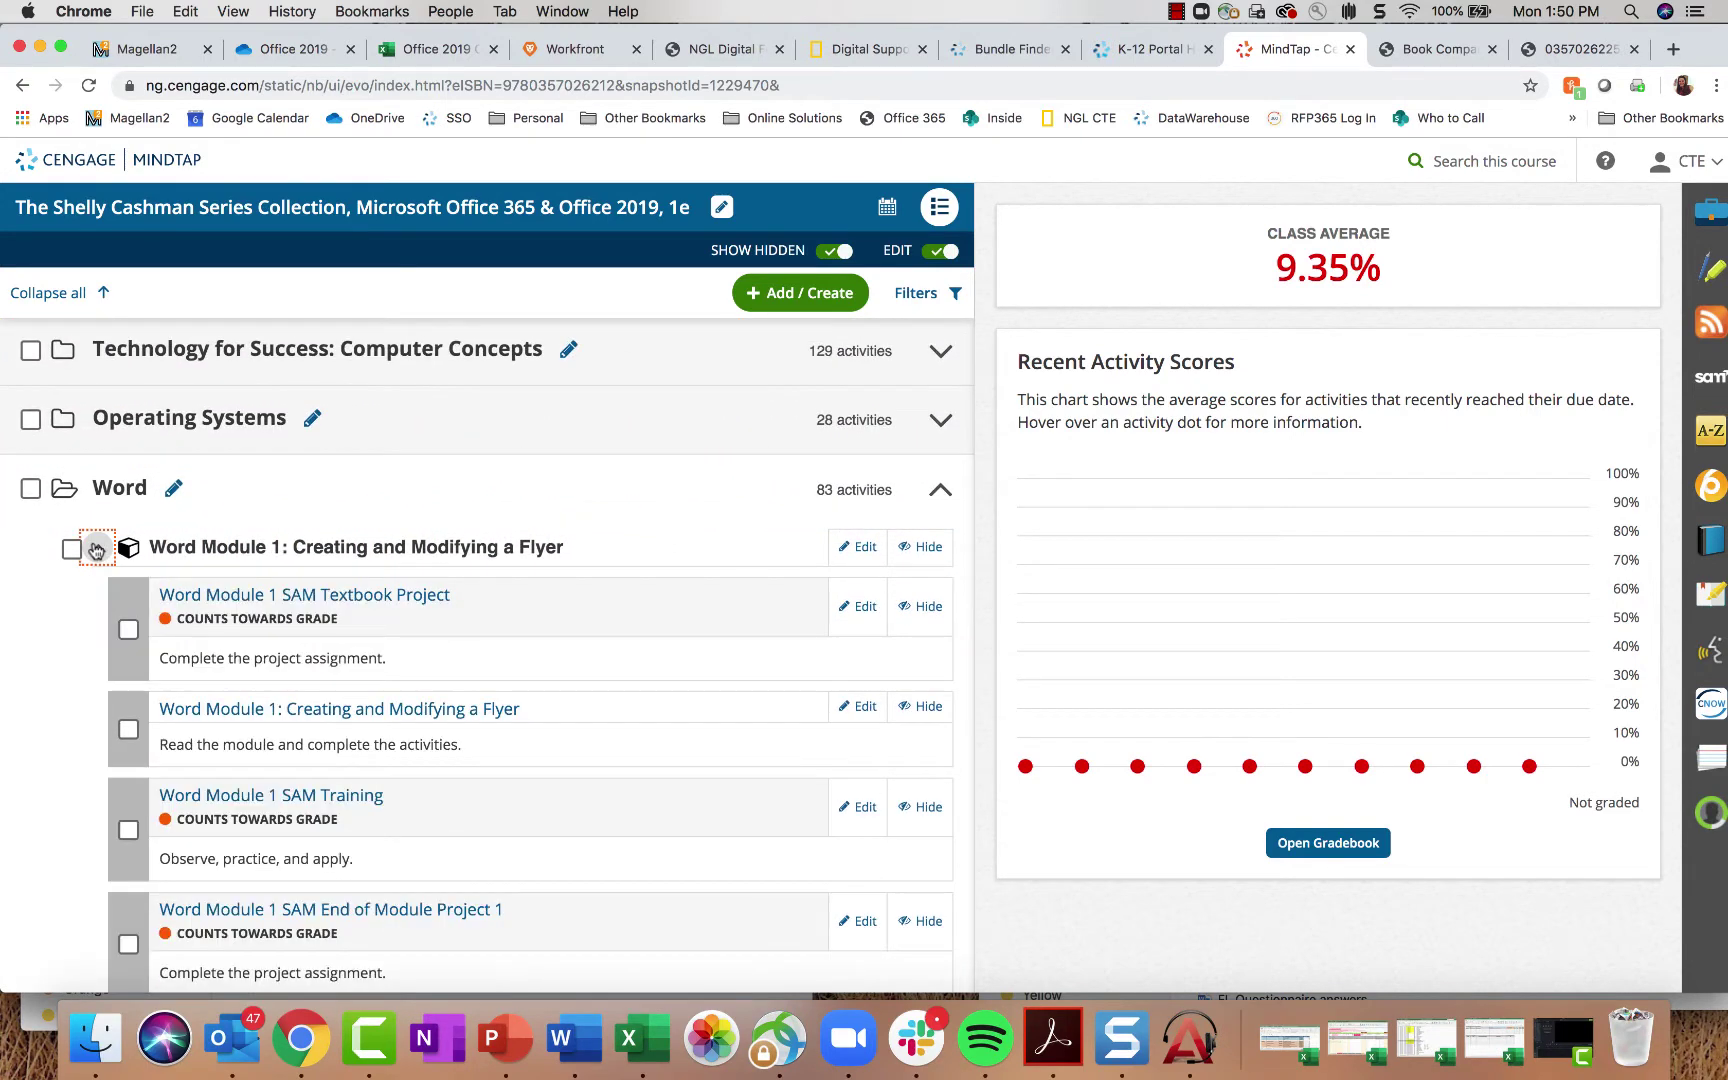
scroll(501, 744, down, 1)
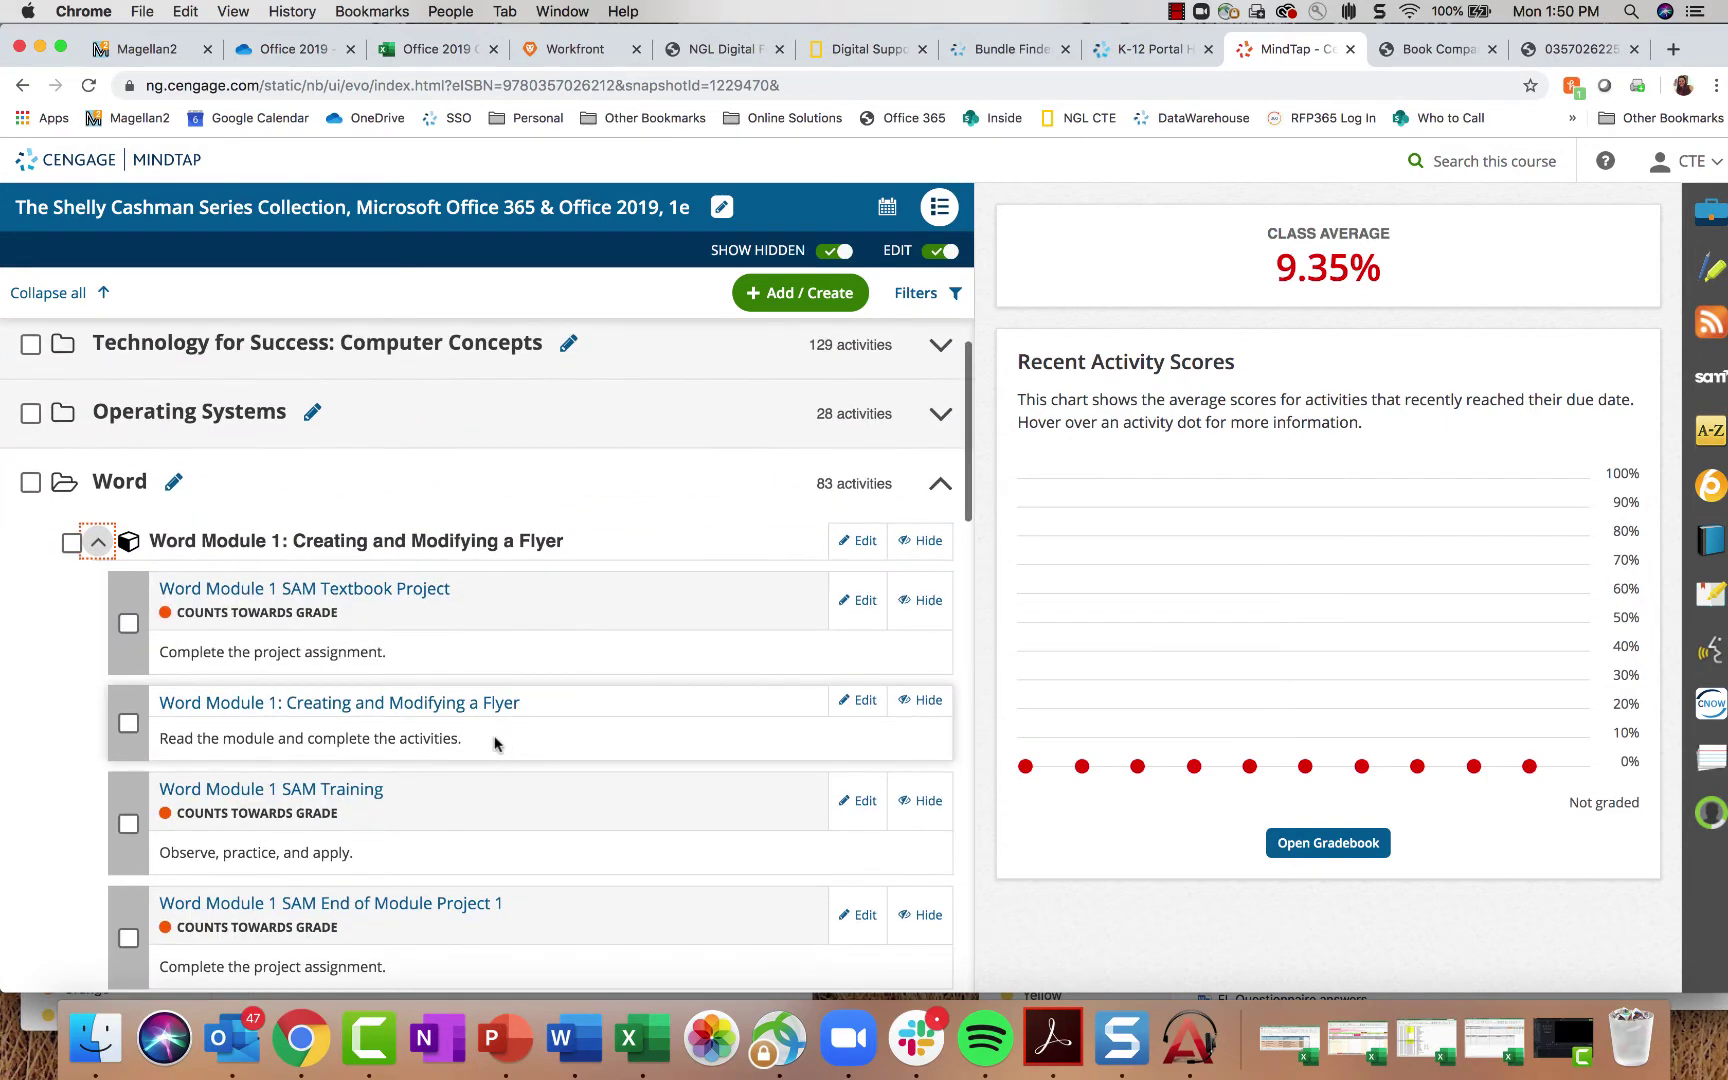
Step: Start the Word Module 1 SAM Textbook Project and view its file upload chooser without selecting a file
click(415, 597)
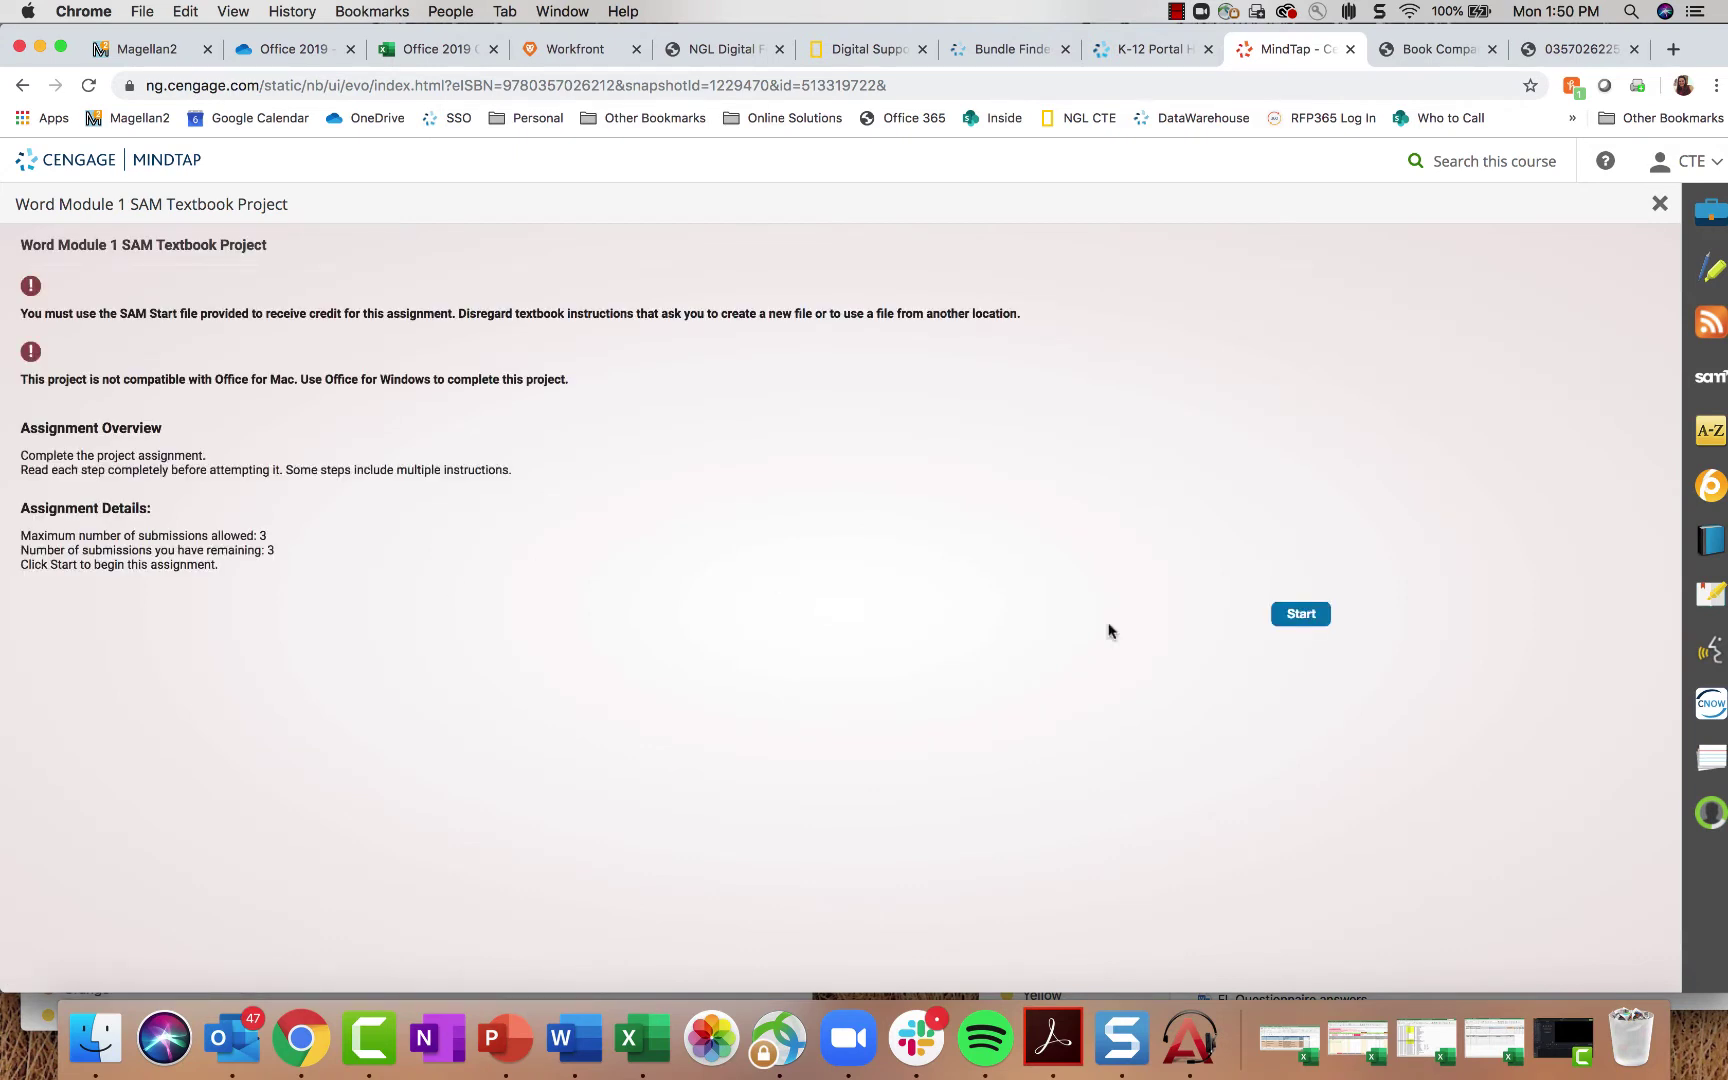
click(1299, 614)
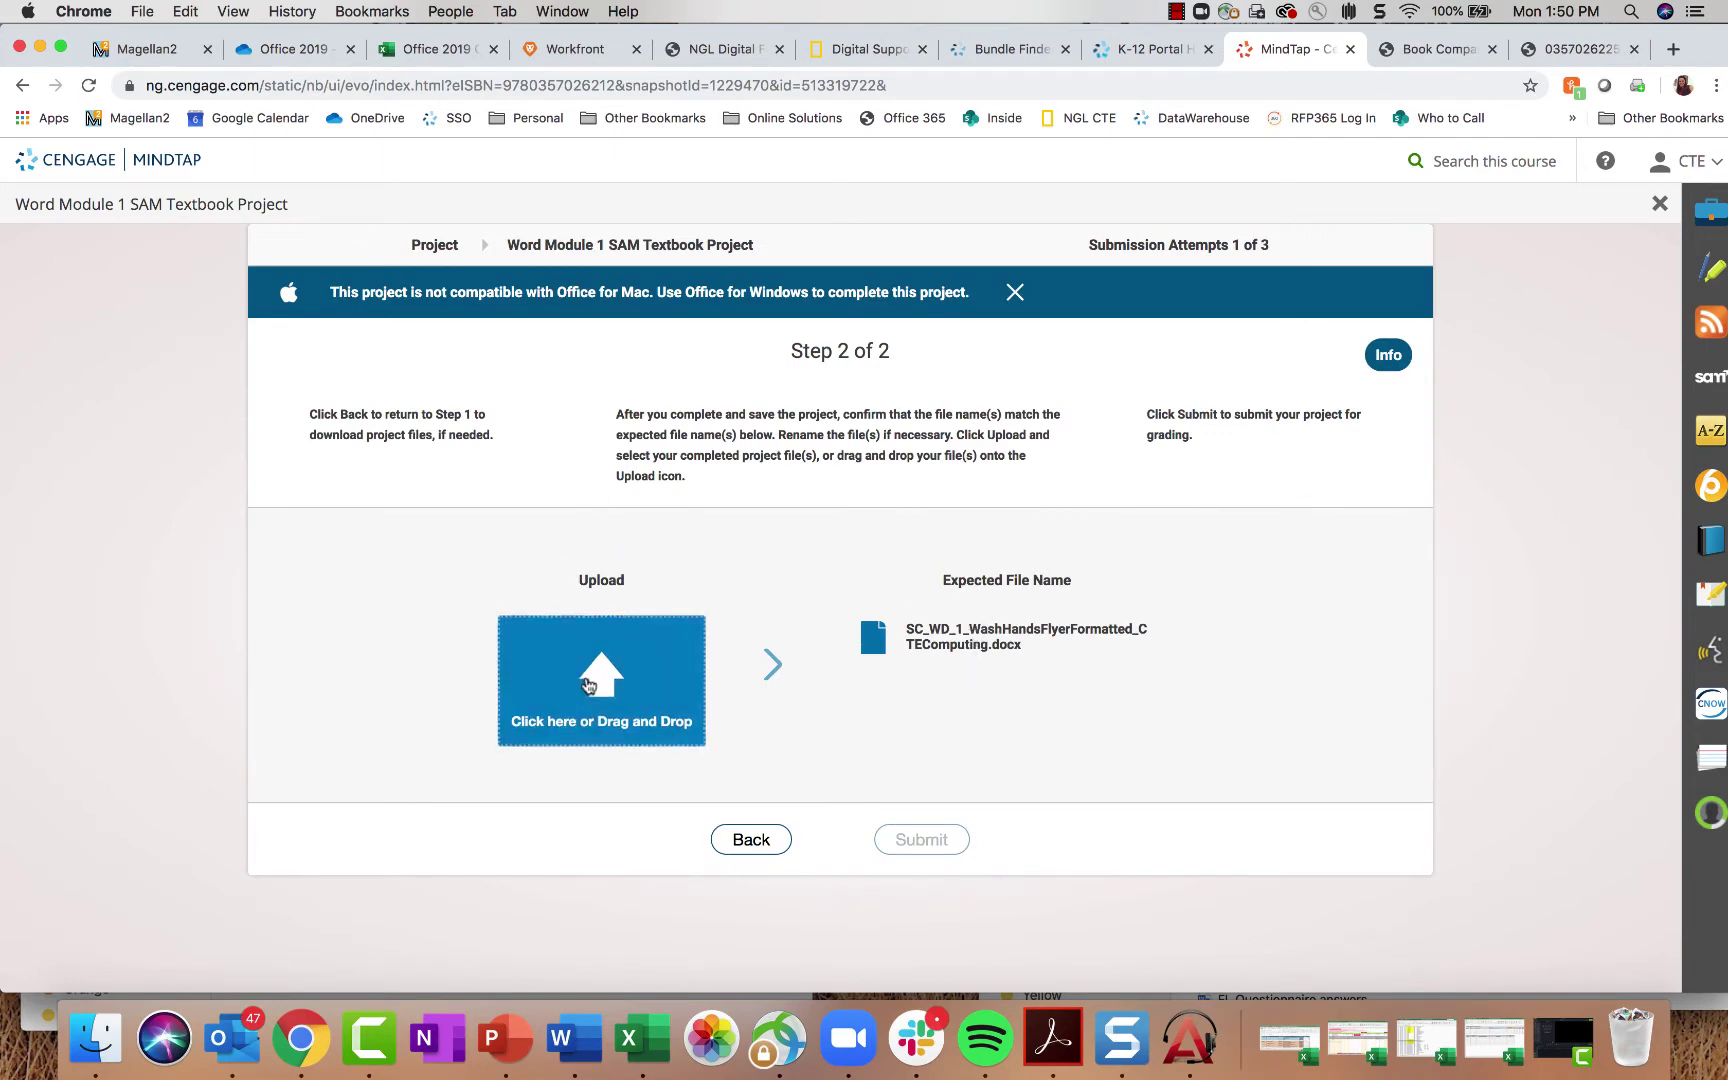
click(601, 700)
scroll(715, 333, down, 1)
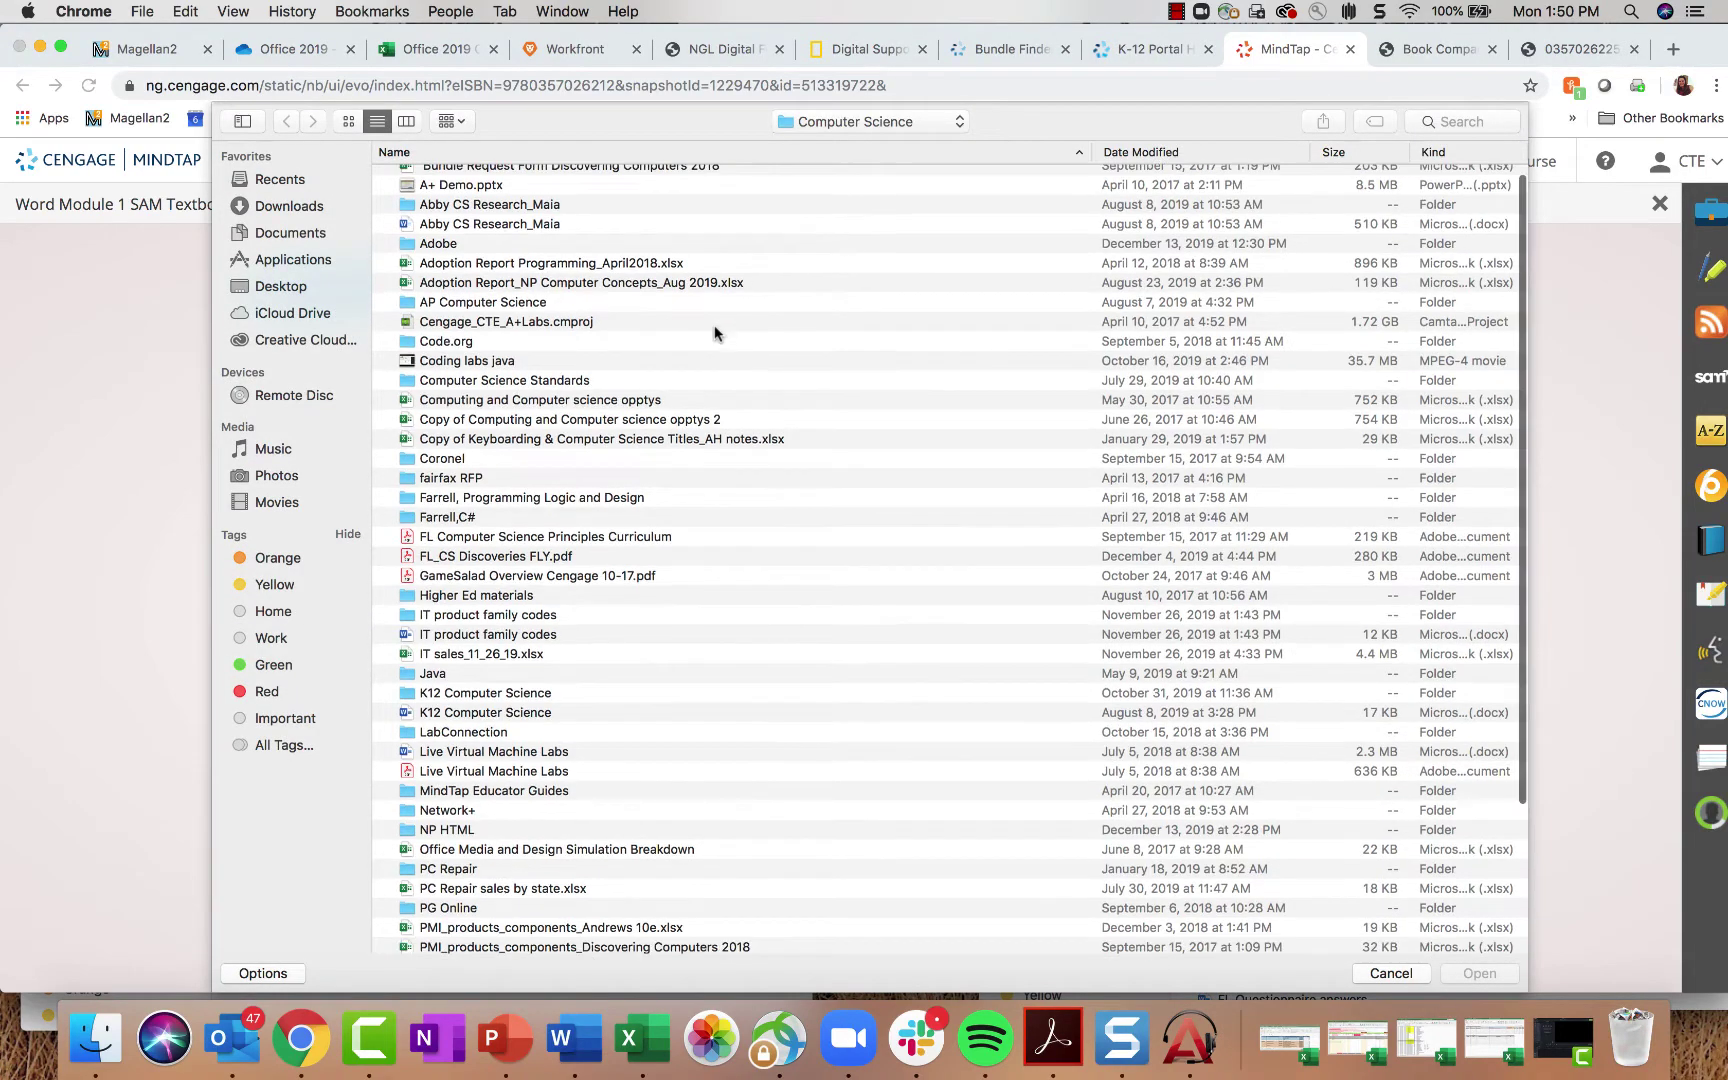
click(1384, 975)
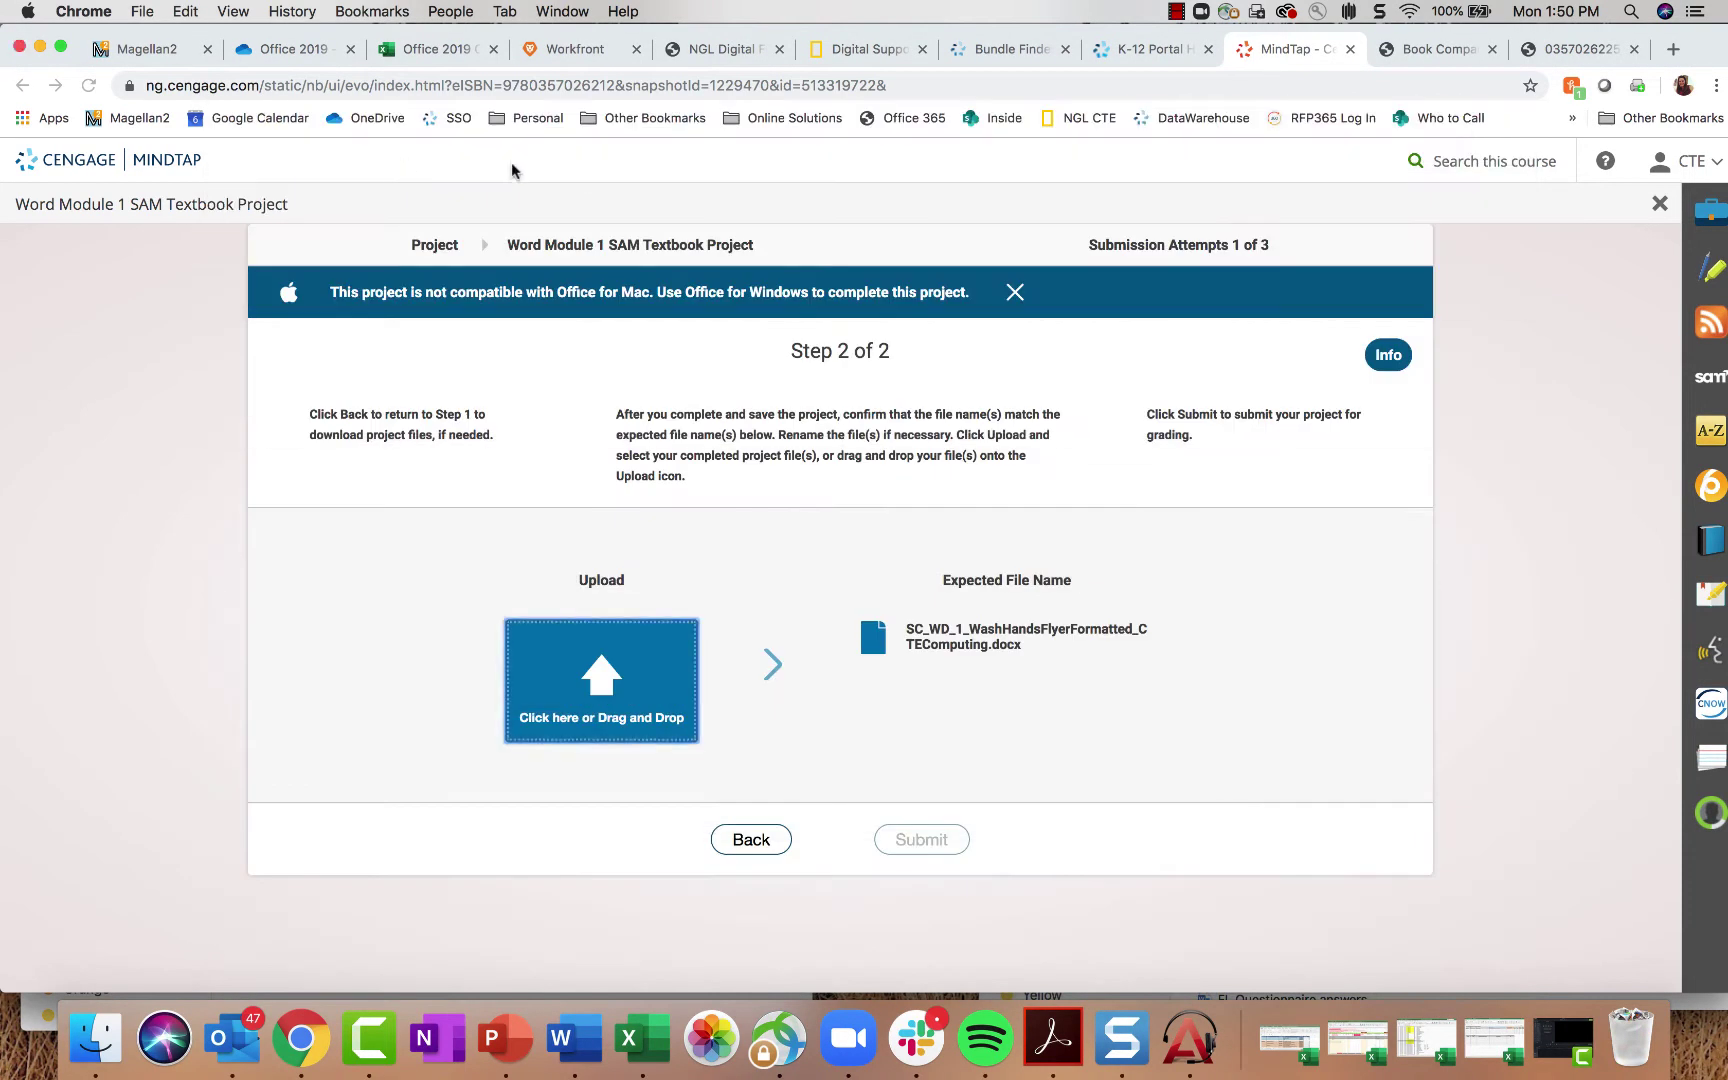
Step: Return to Step 1 of the textbook project and request the Word start file and Support_WD_1_WashingHands.jpg downloads
click(1015, 294)
click(752, 789)
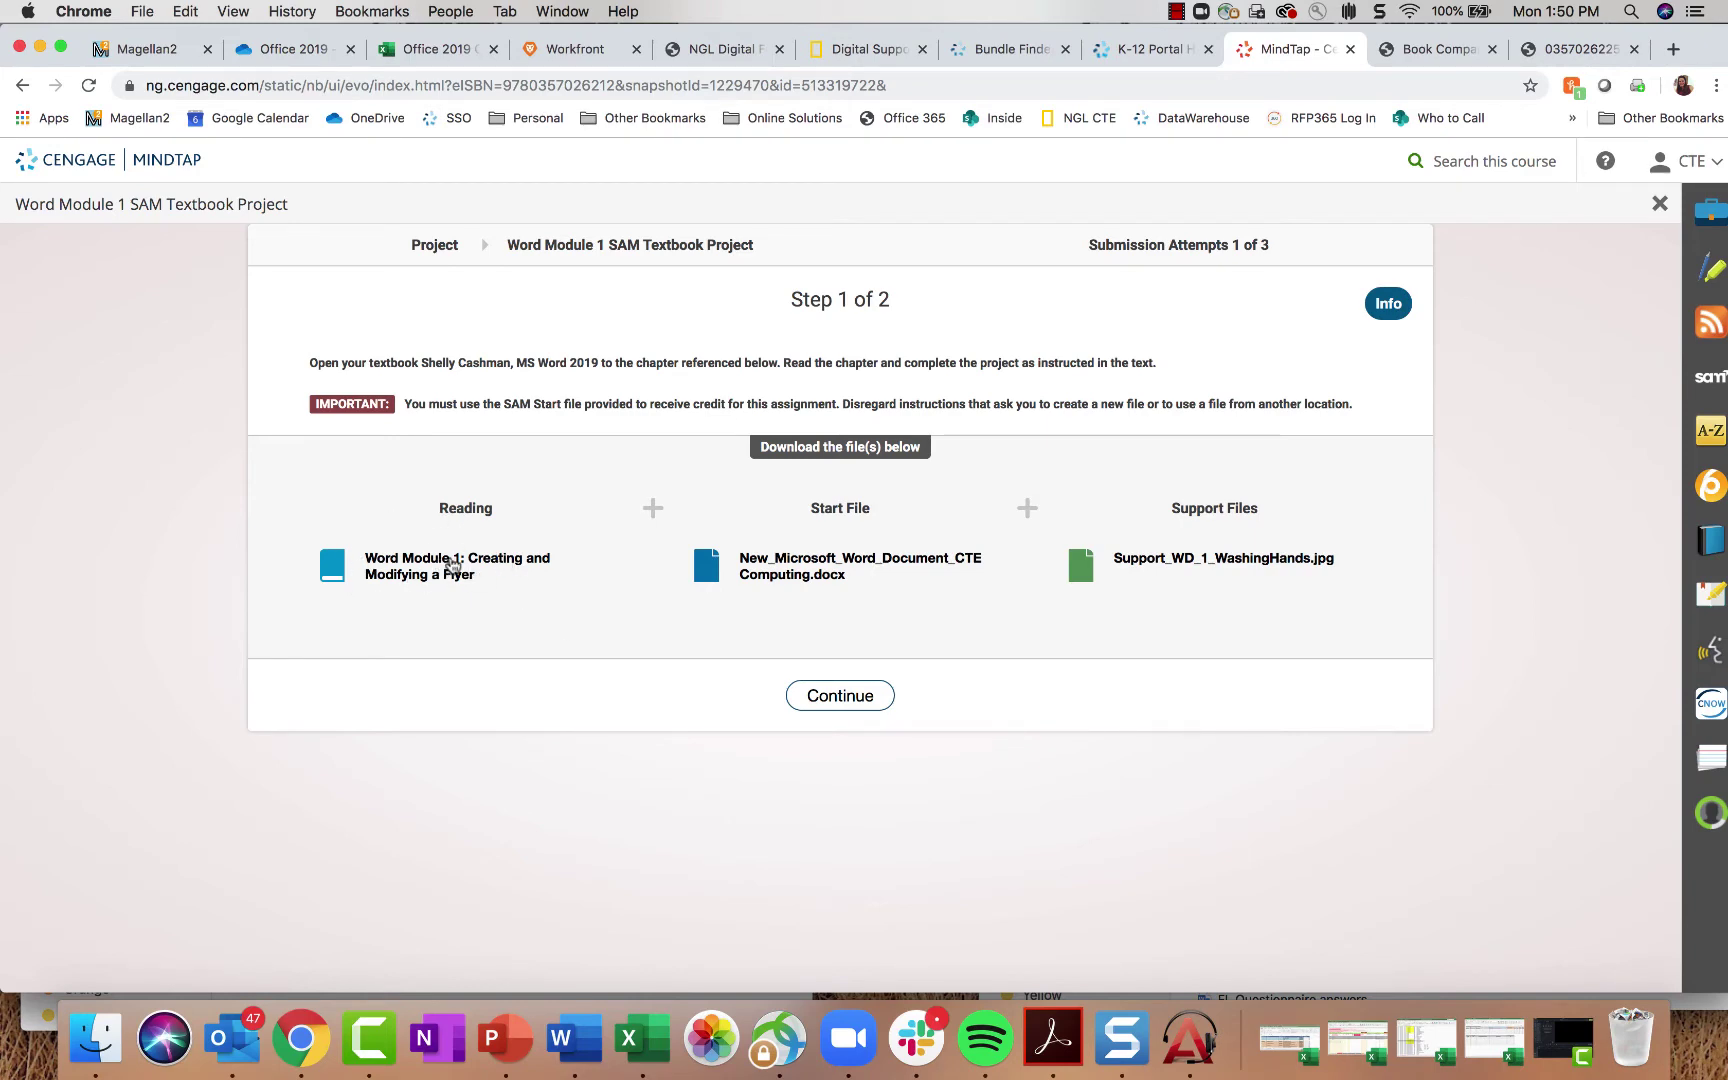
click(833, 569)
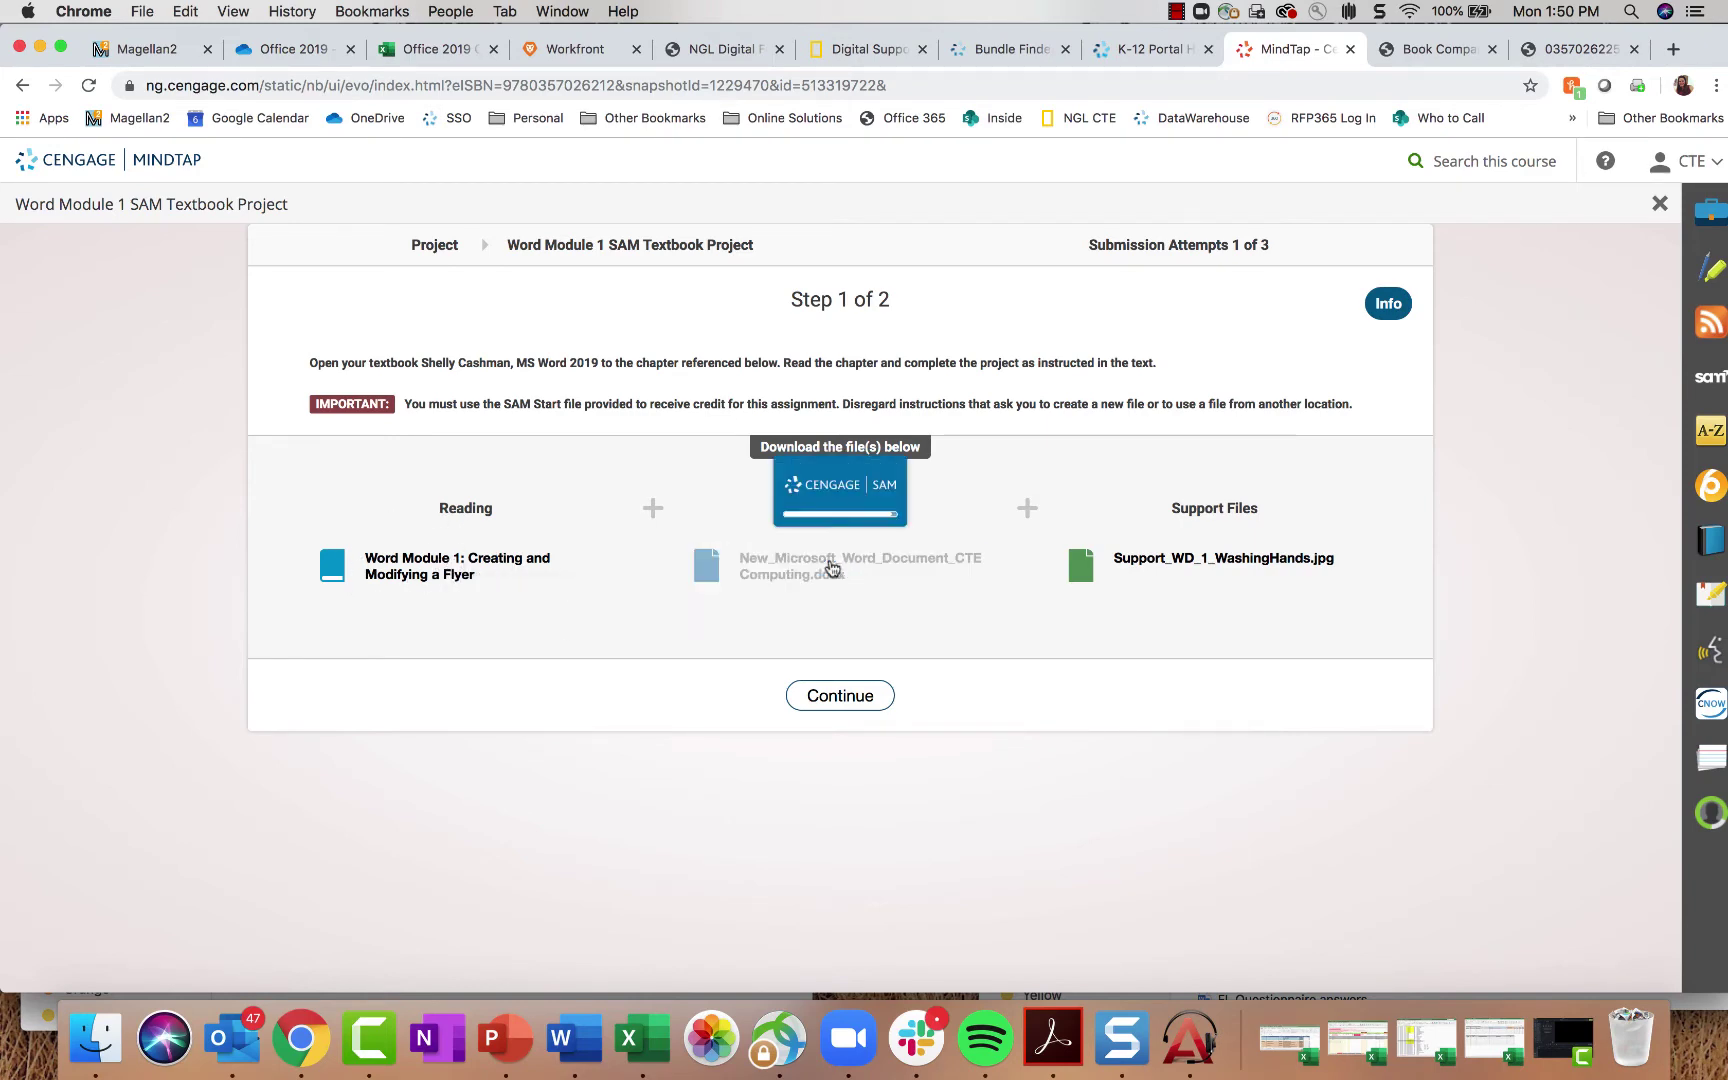
click(1226, 567)
Step: Open the downloaded start document in Word, shift its window aside, and return to the project page in Chrome
click(140, 969)
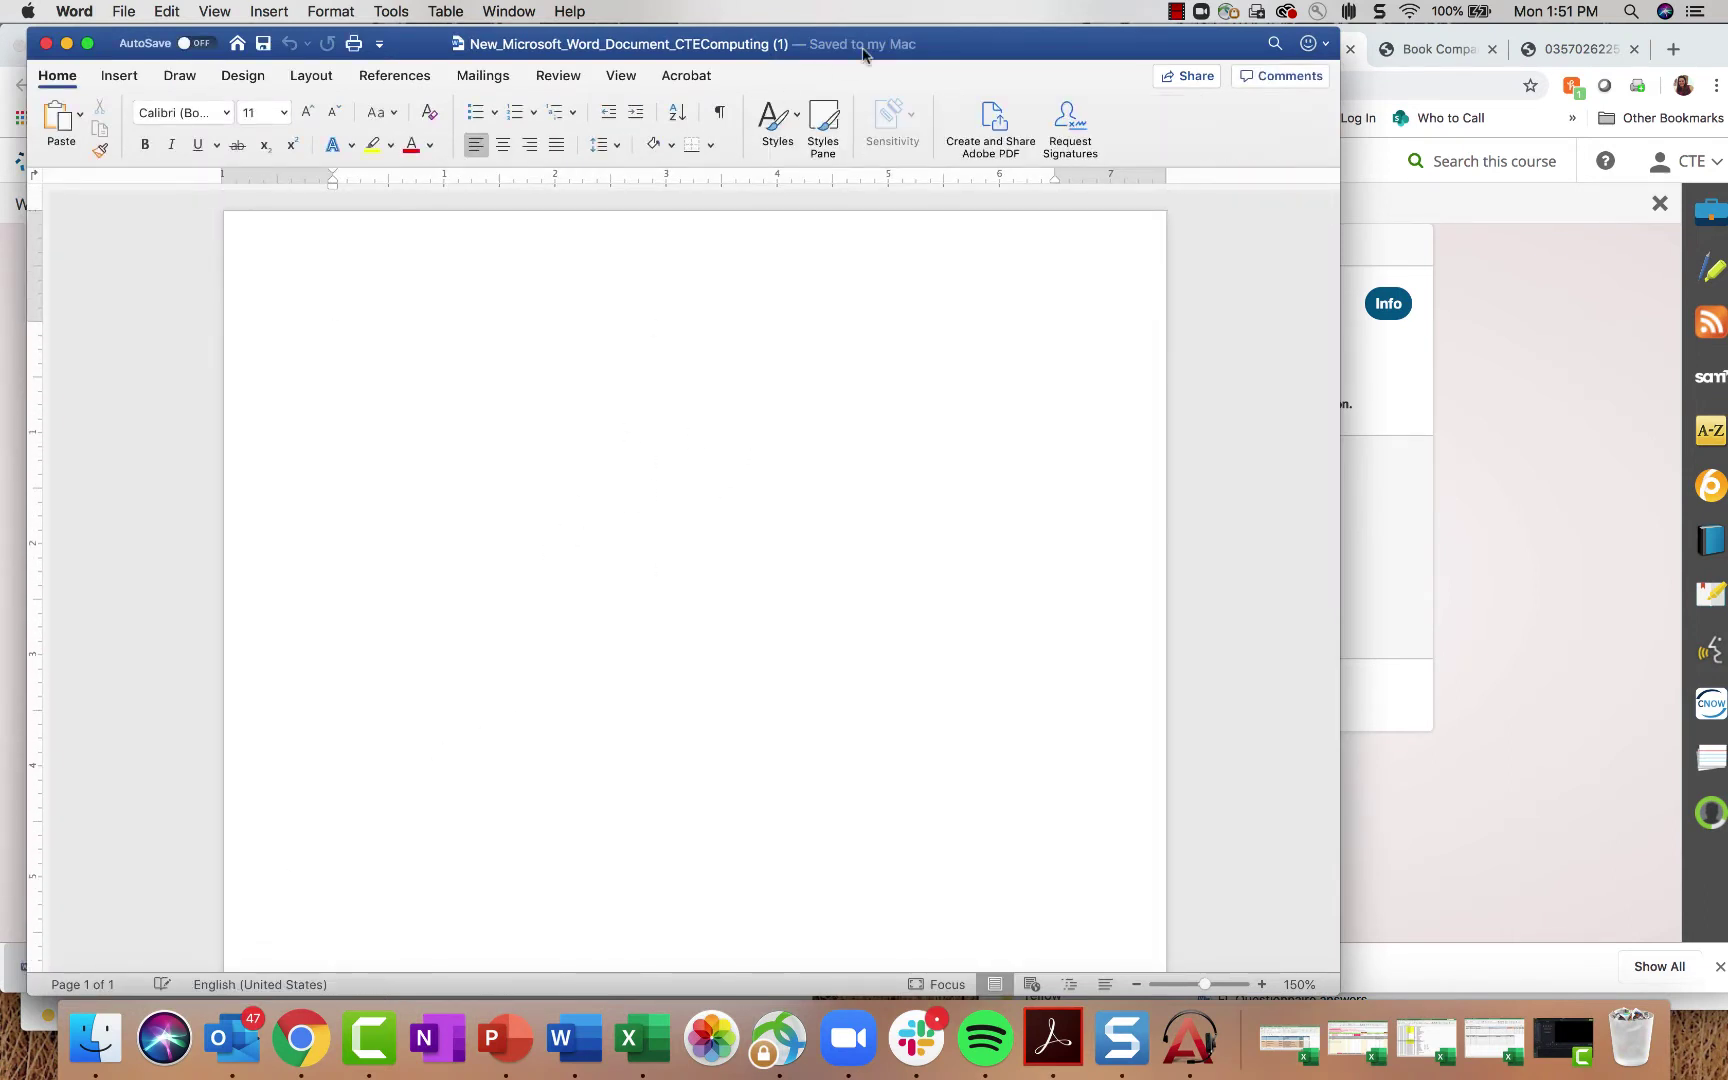
drag(935, 47, 1315, 49)
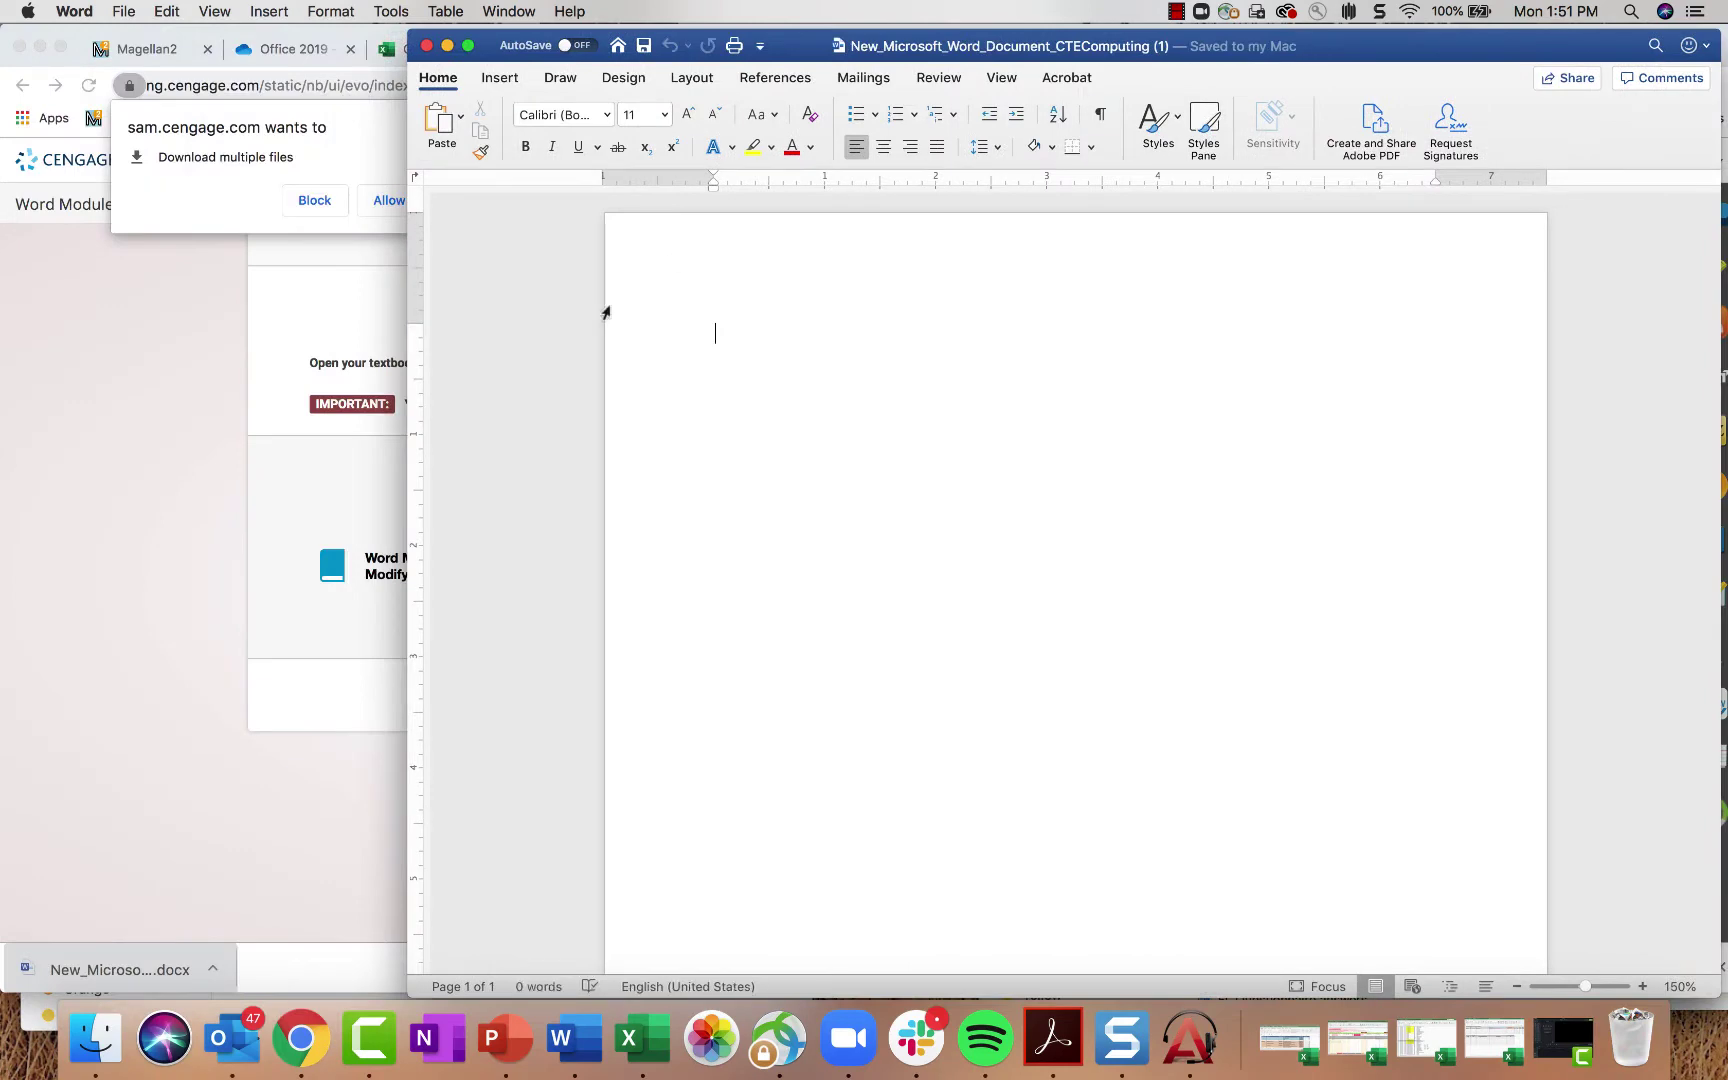
click(258, 467)
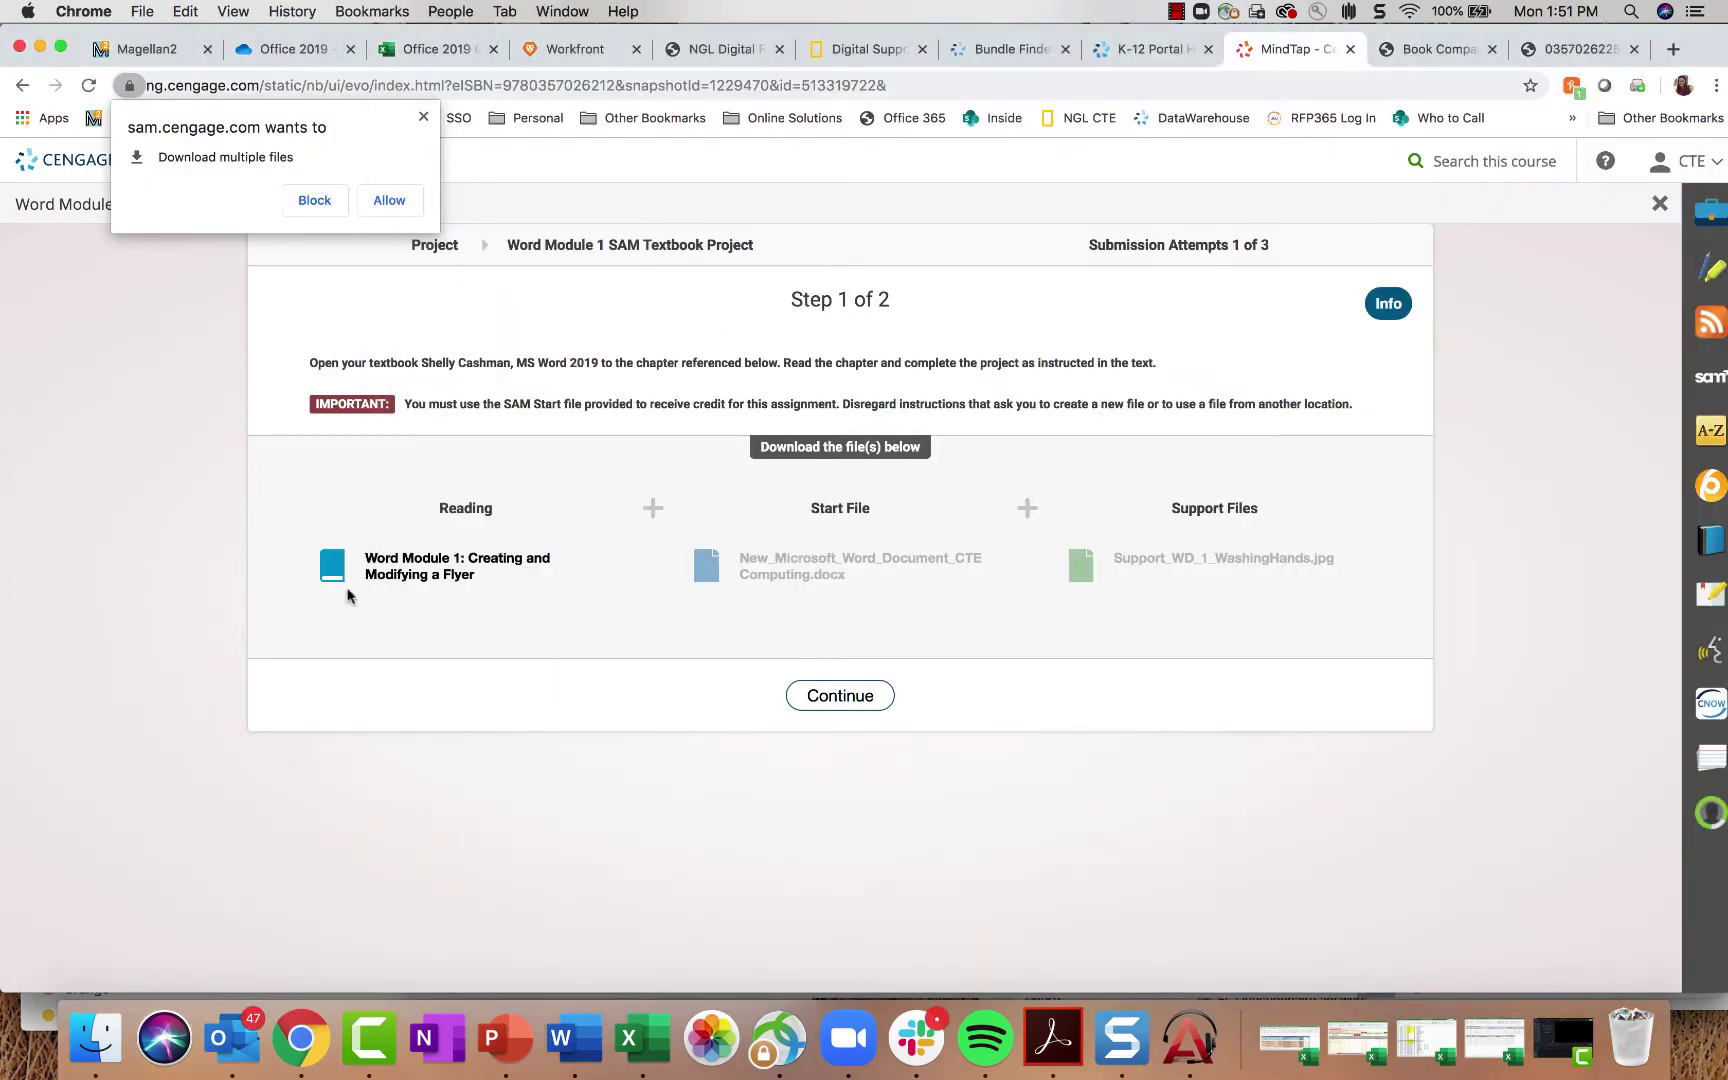
Step: Allow sam.cengage.com to download multiple files, and view the downloaded hand-washing support image before closing it
click(443, 568)
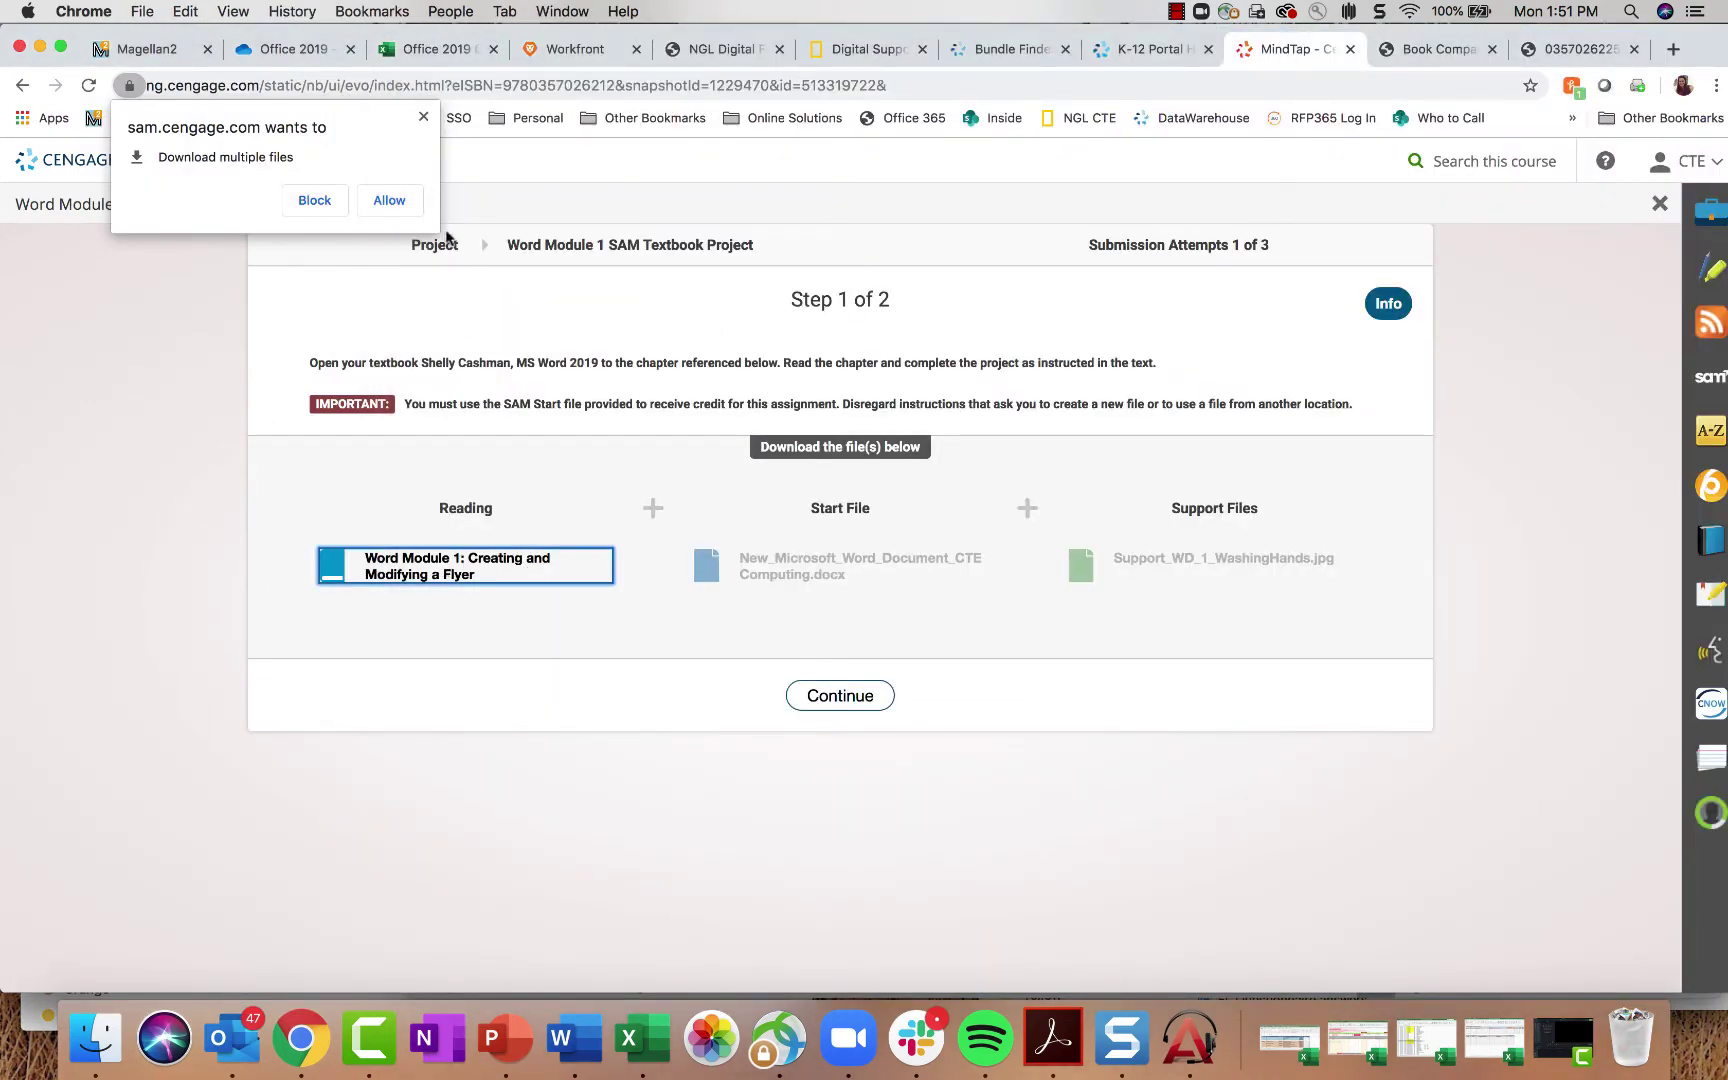
click(390, 200)
click(386, 579)
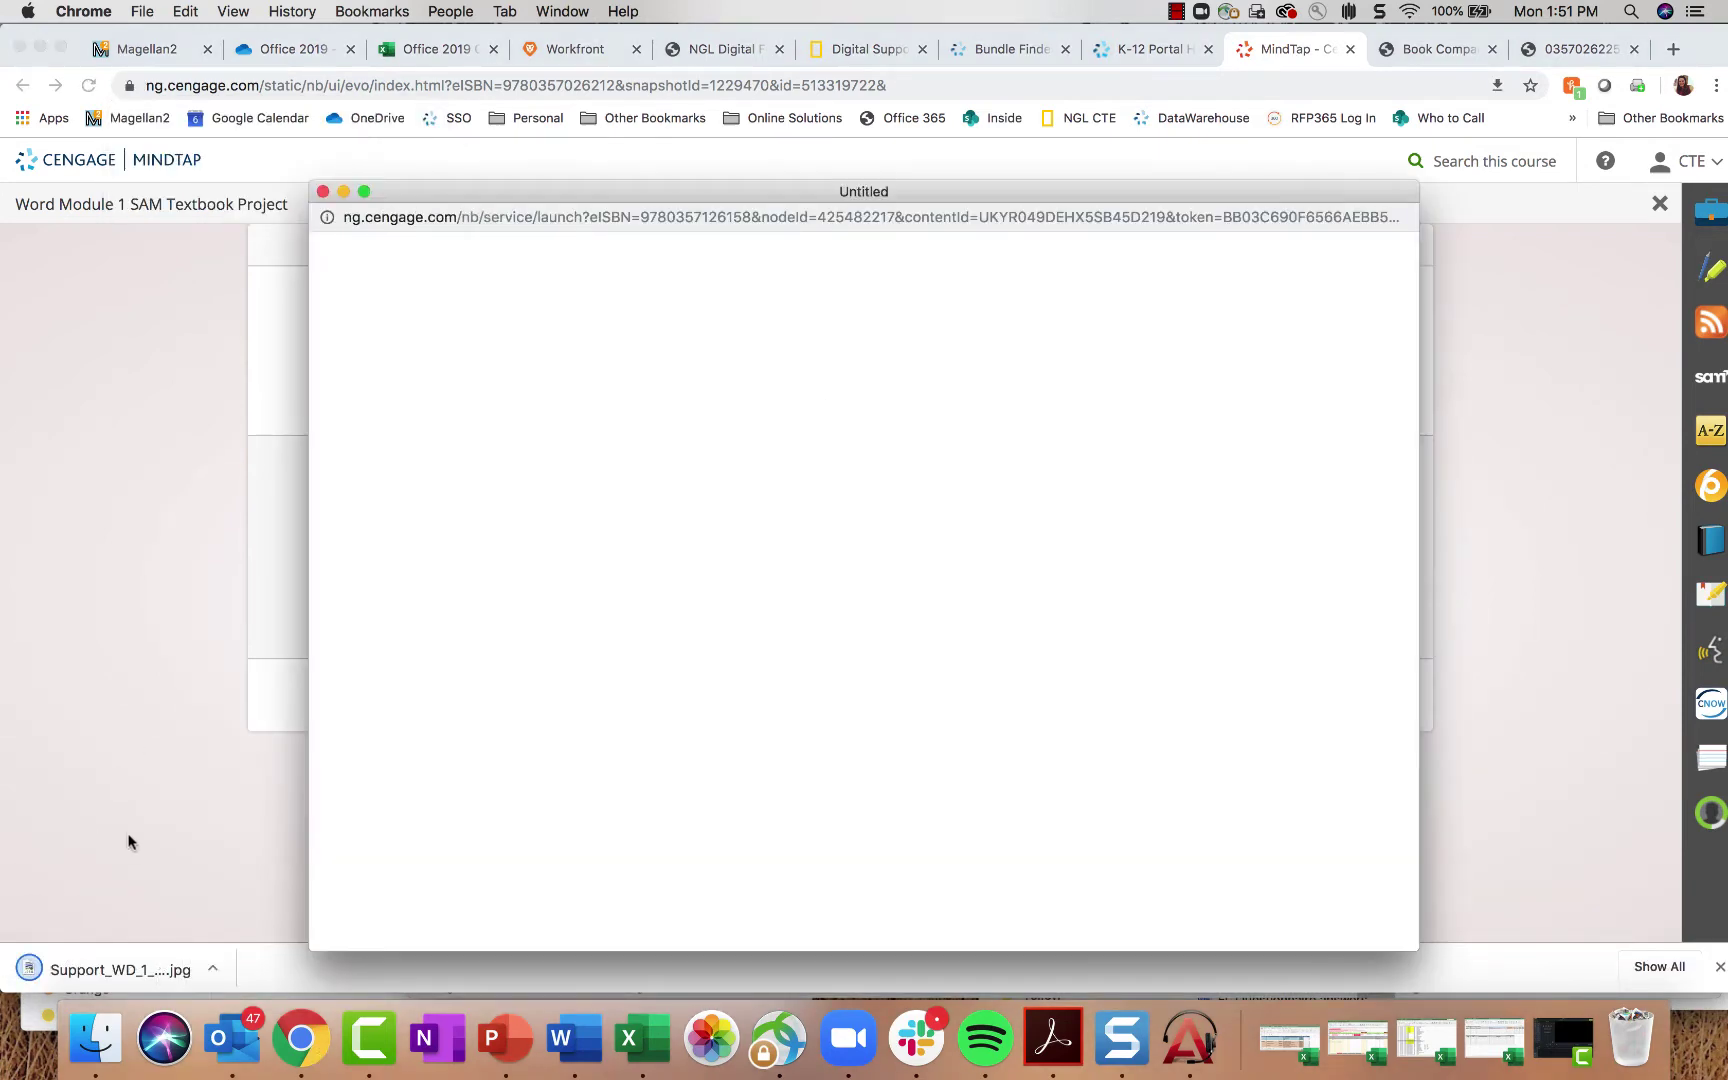
click(75, 973)
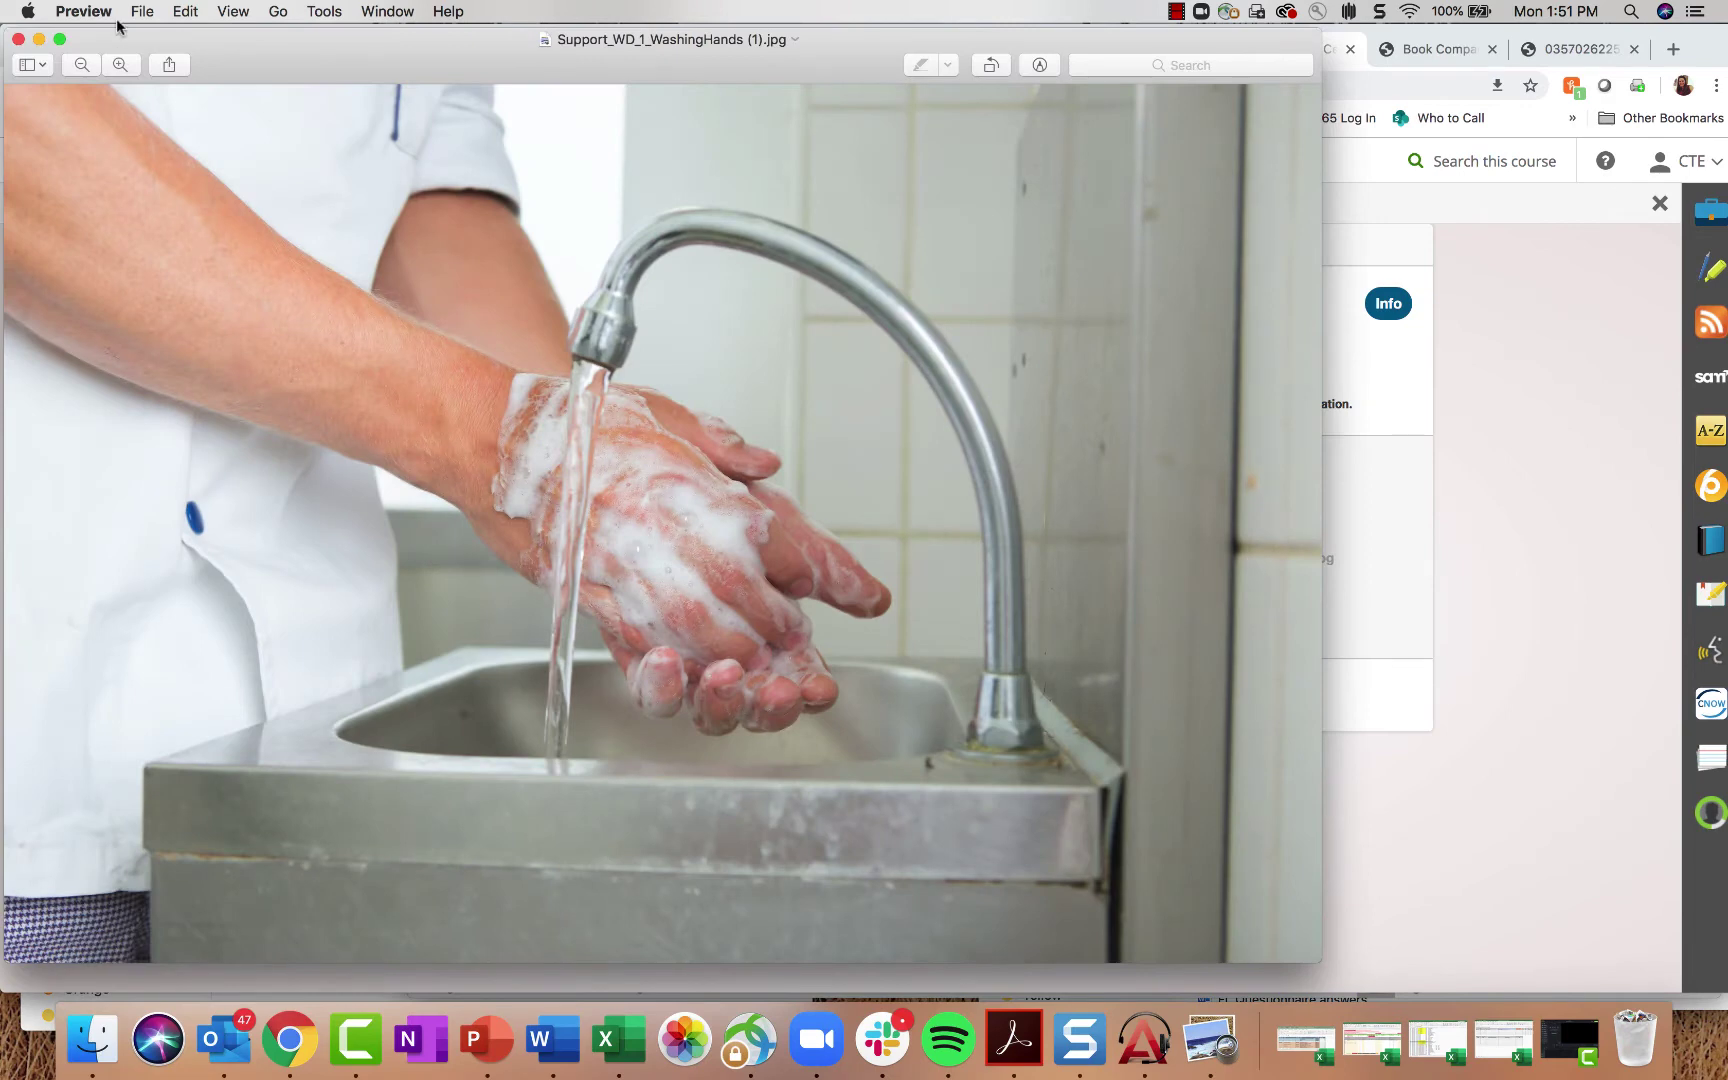
click(18, 39)
Step: Launch the Word Module 1: Creating and Modifying a Flyer reading from the project in a separate window, and close it
click(413, 568)
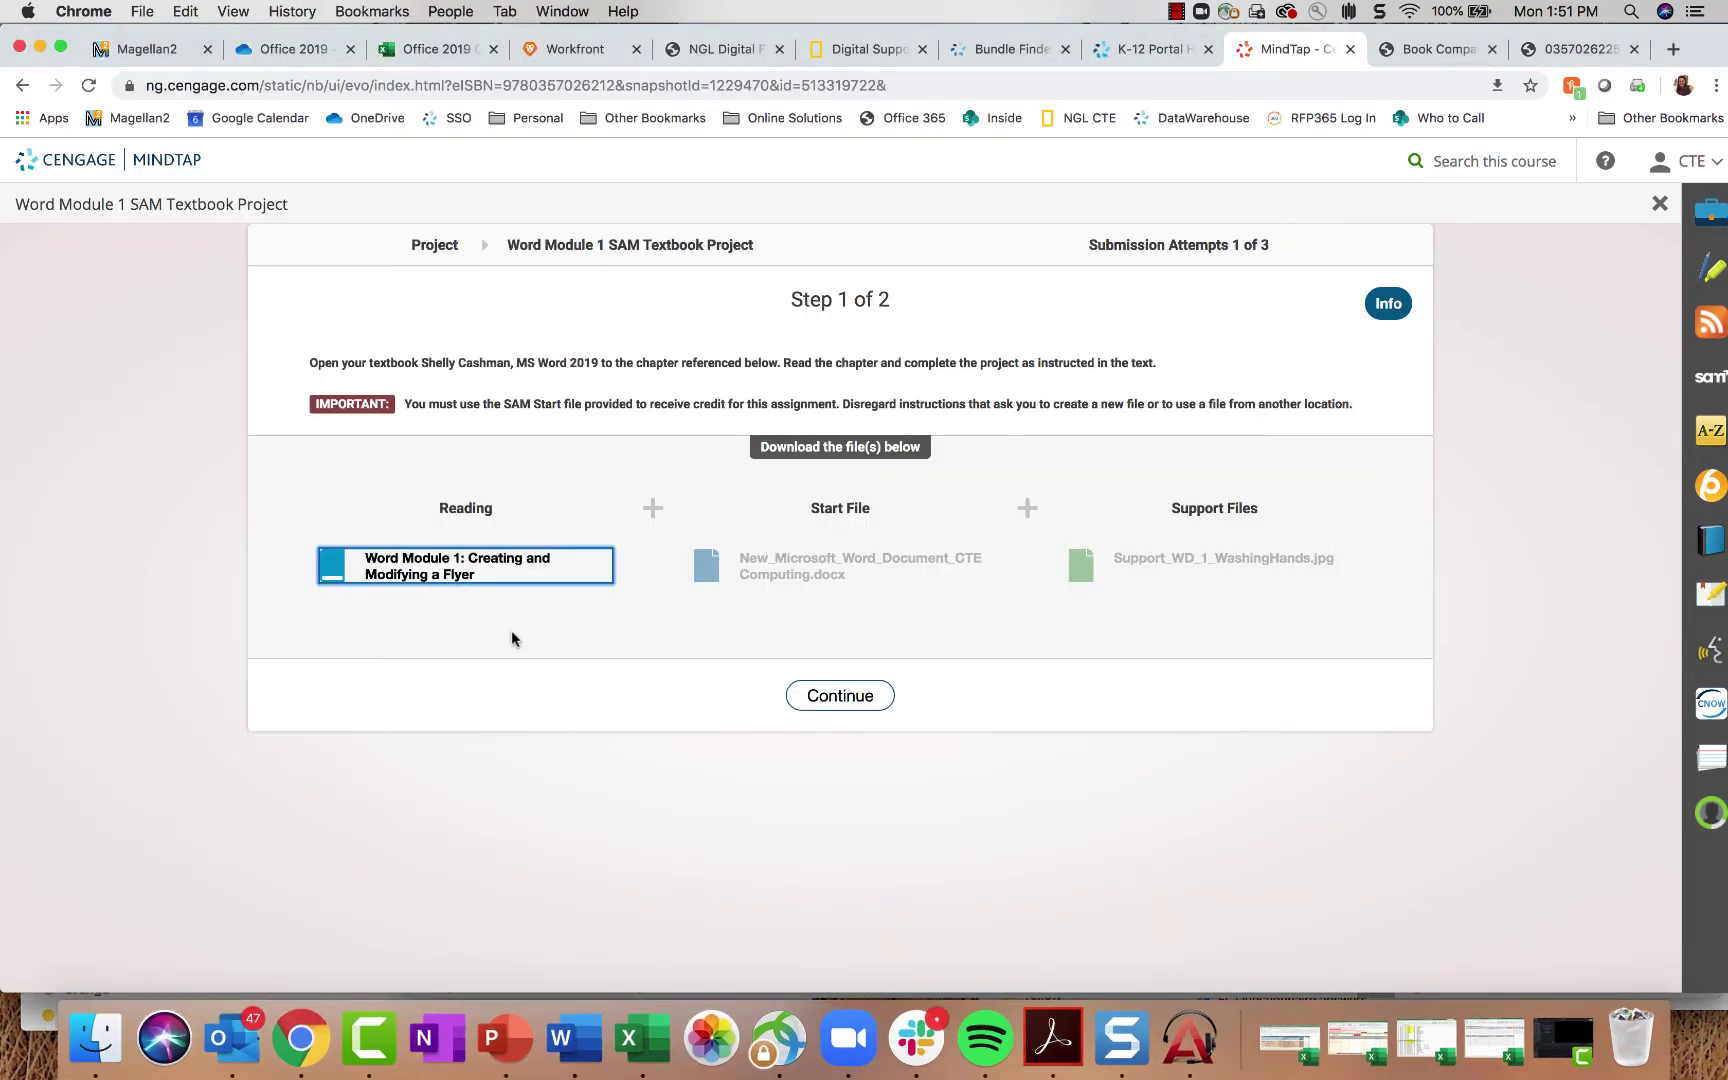
click(456, 562)
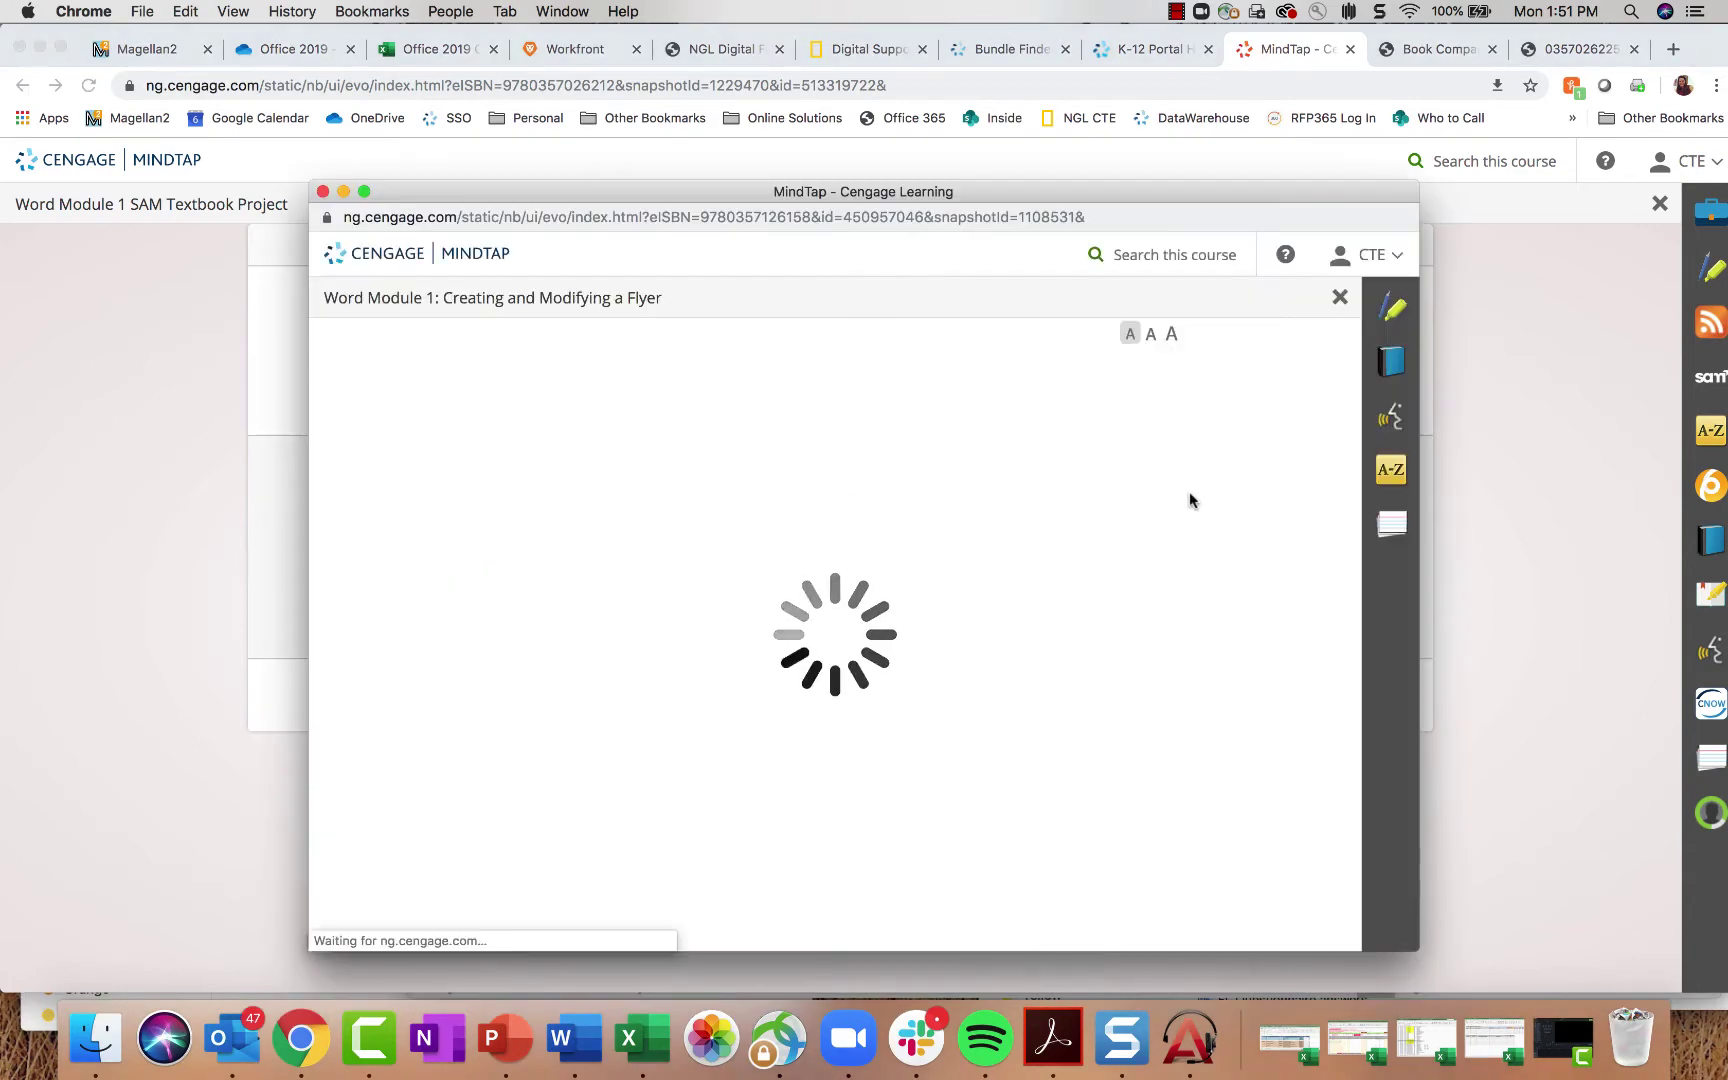
drag(1023, 196, 1053, 161)
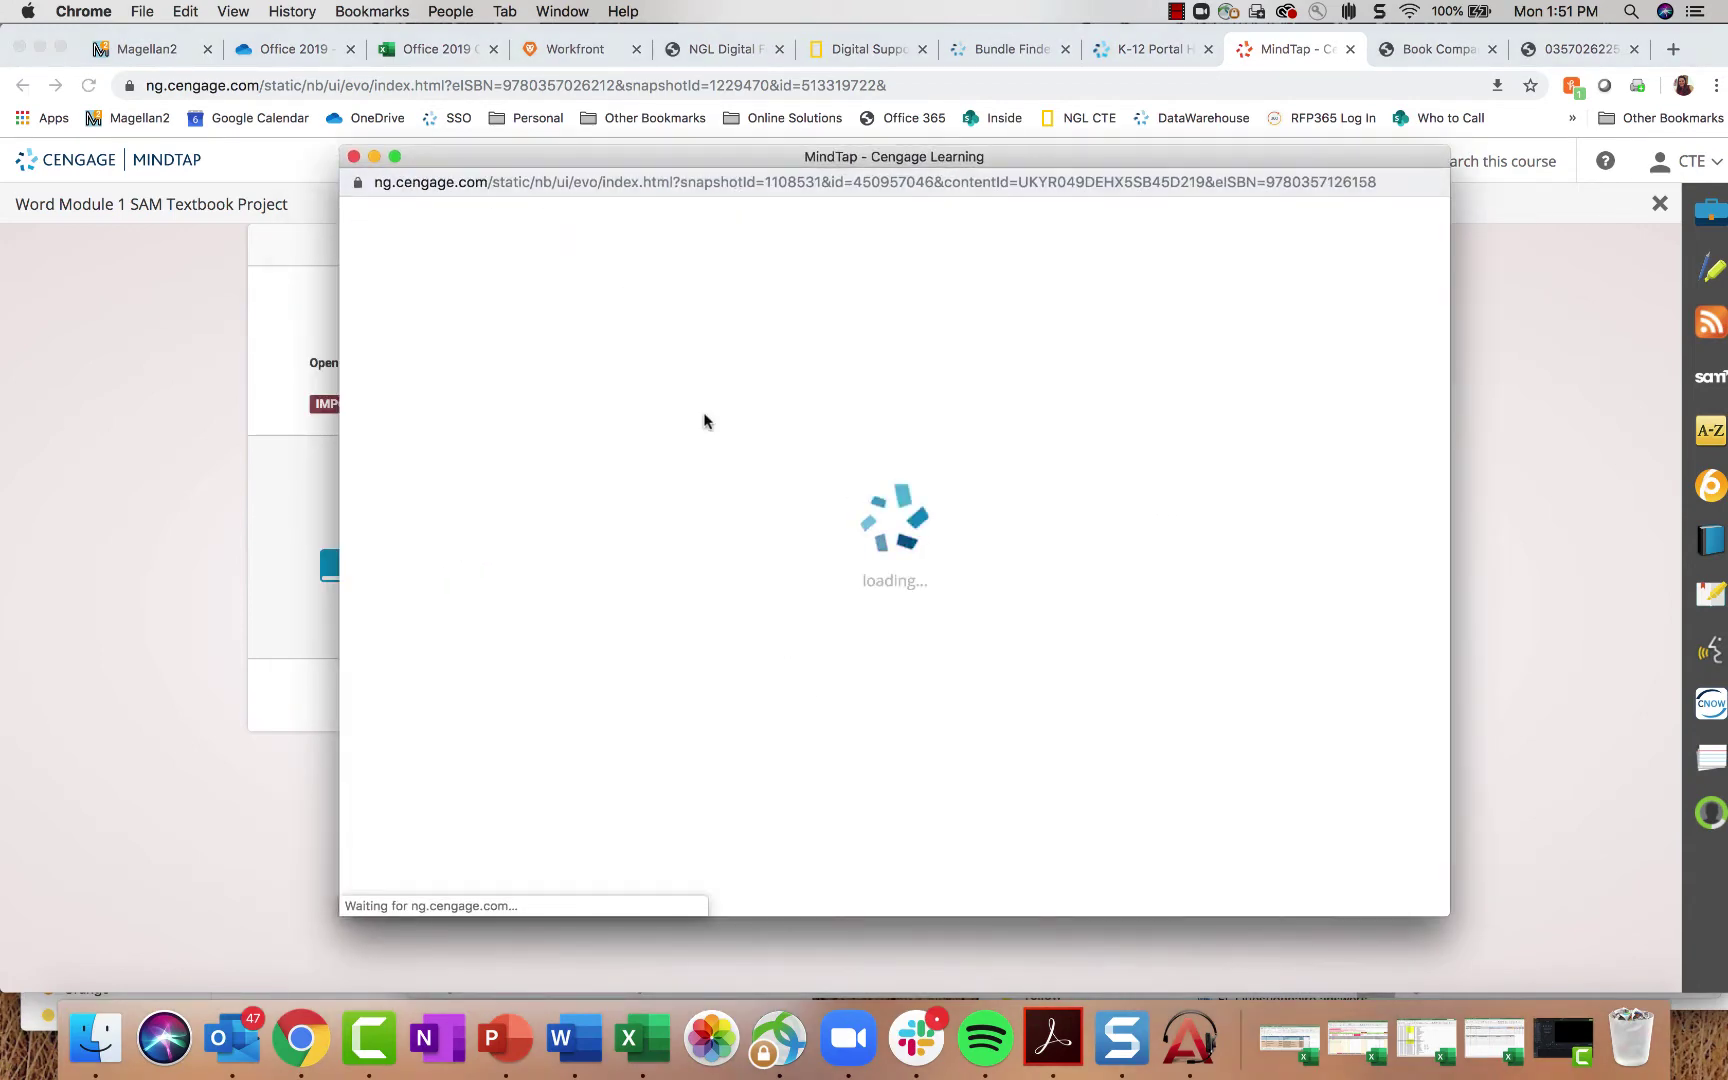
click(353, 157)
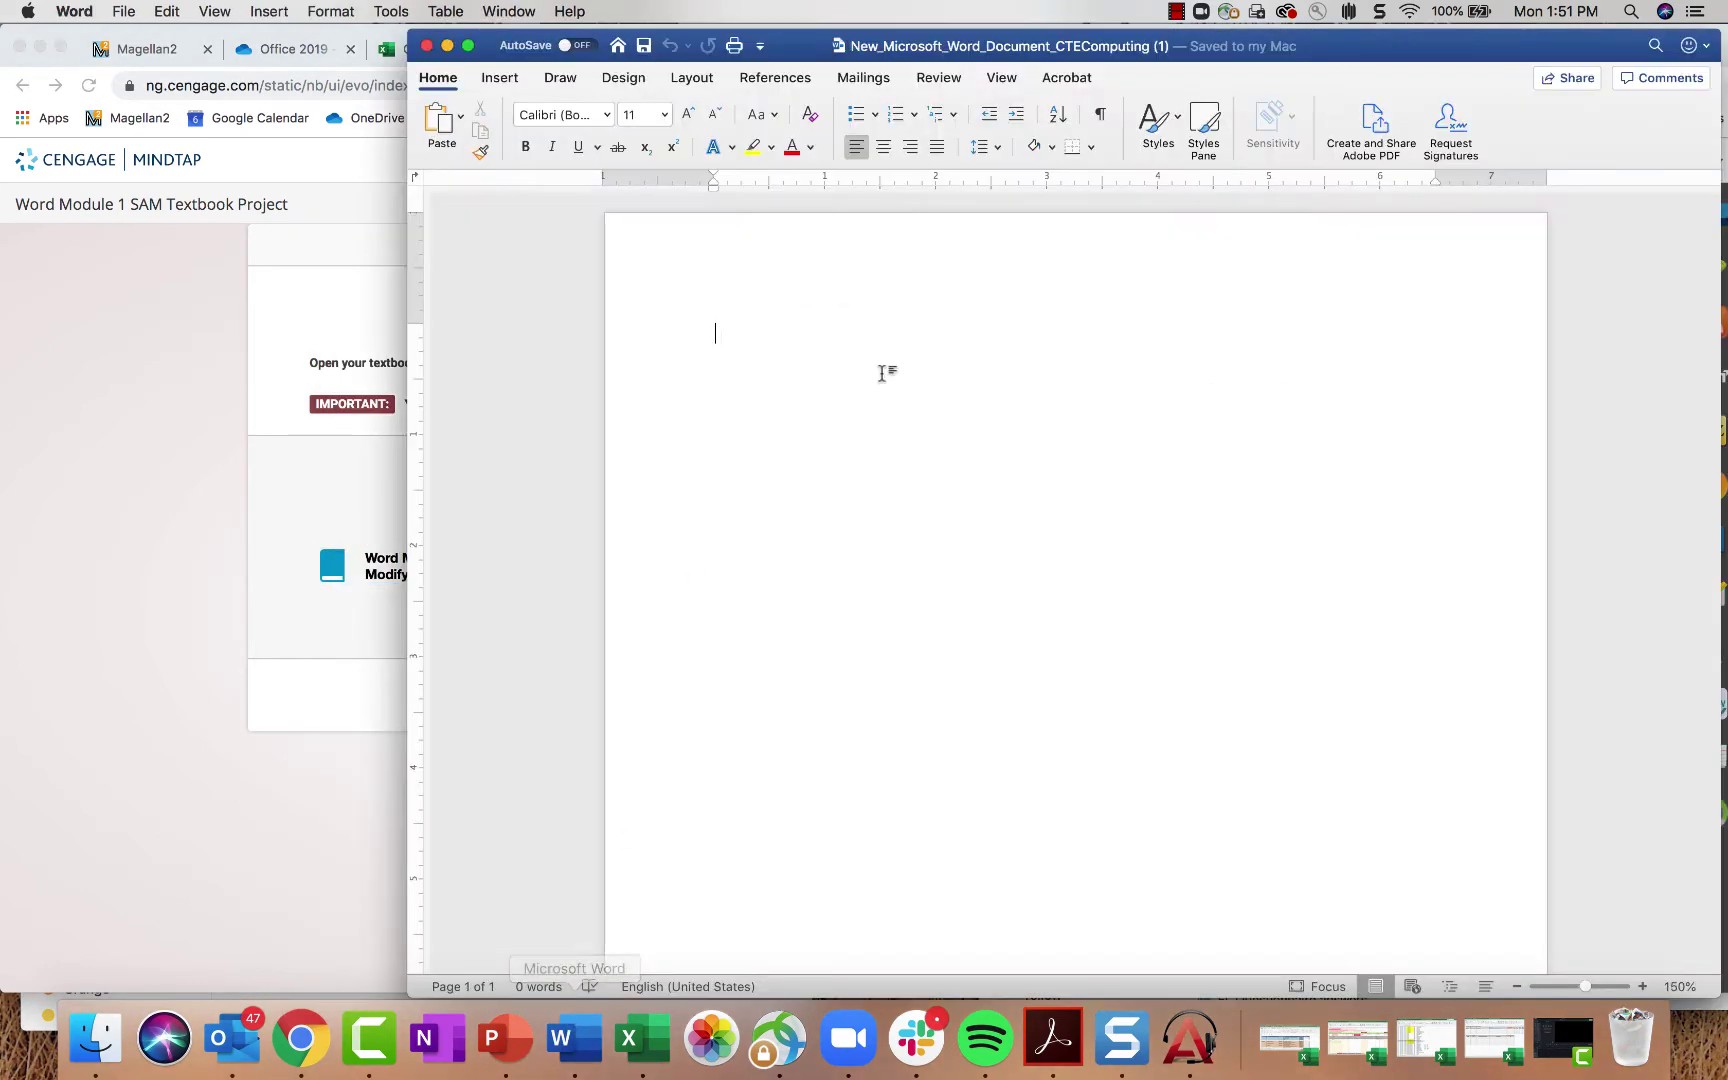
Step: Show the start document in Word again, reposition its window over the project page, and close the document
drag(1446, 50, 1273, 38)
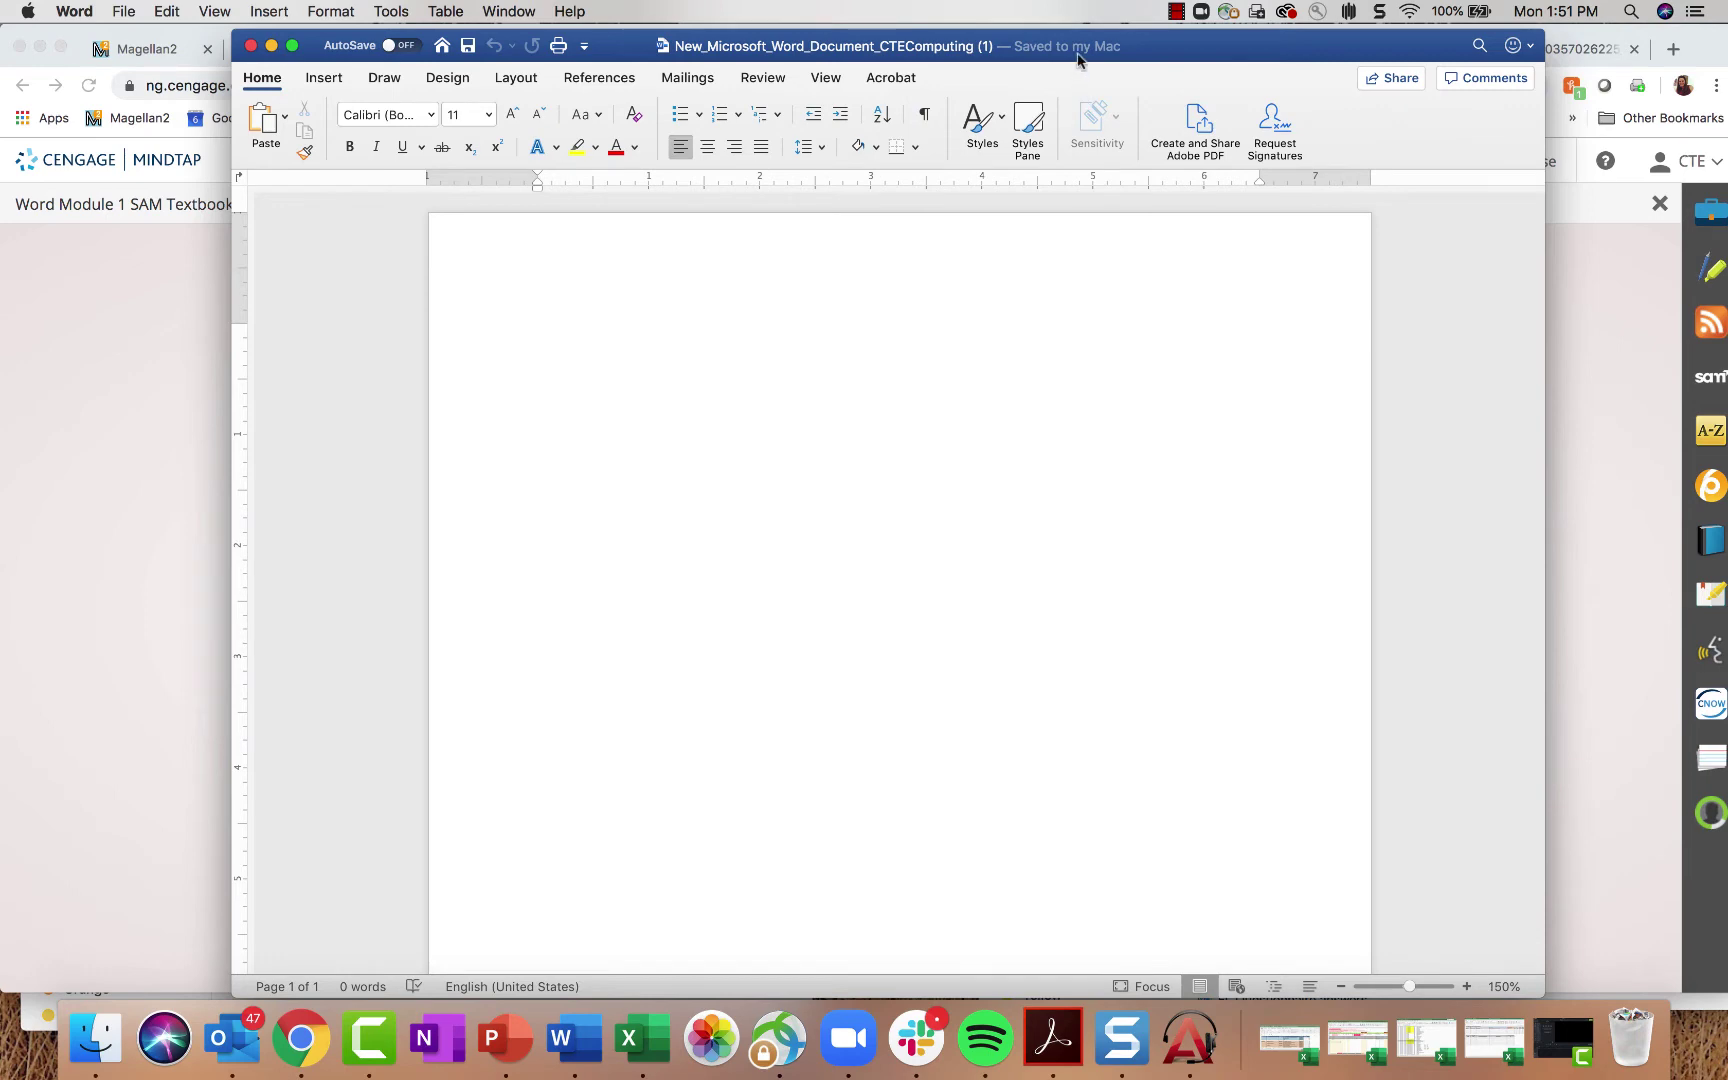
drag(1077, 58, 1148, 56)
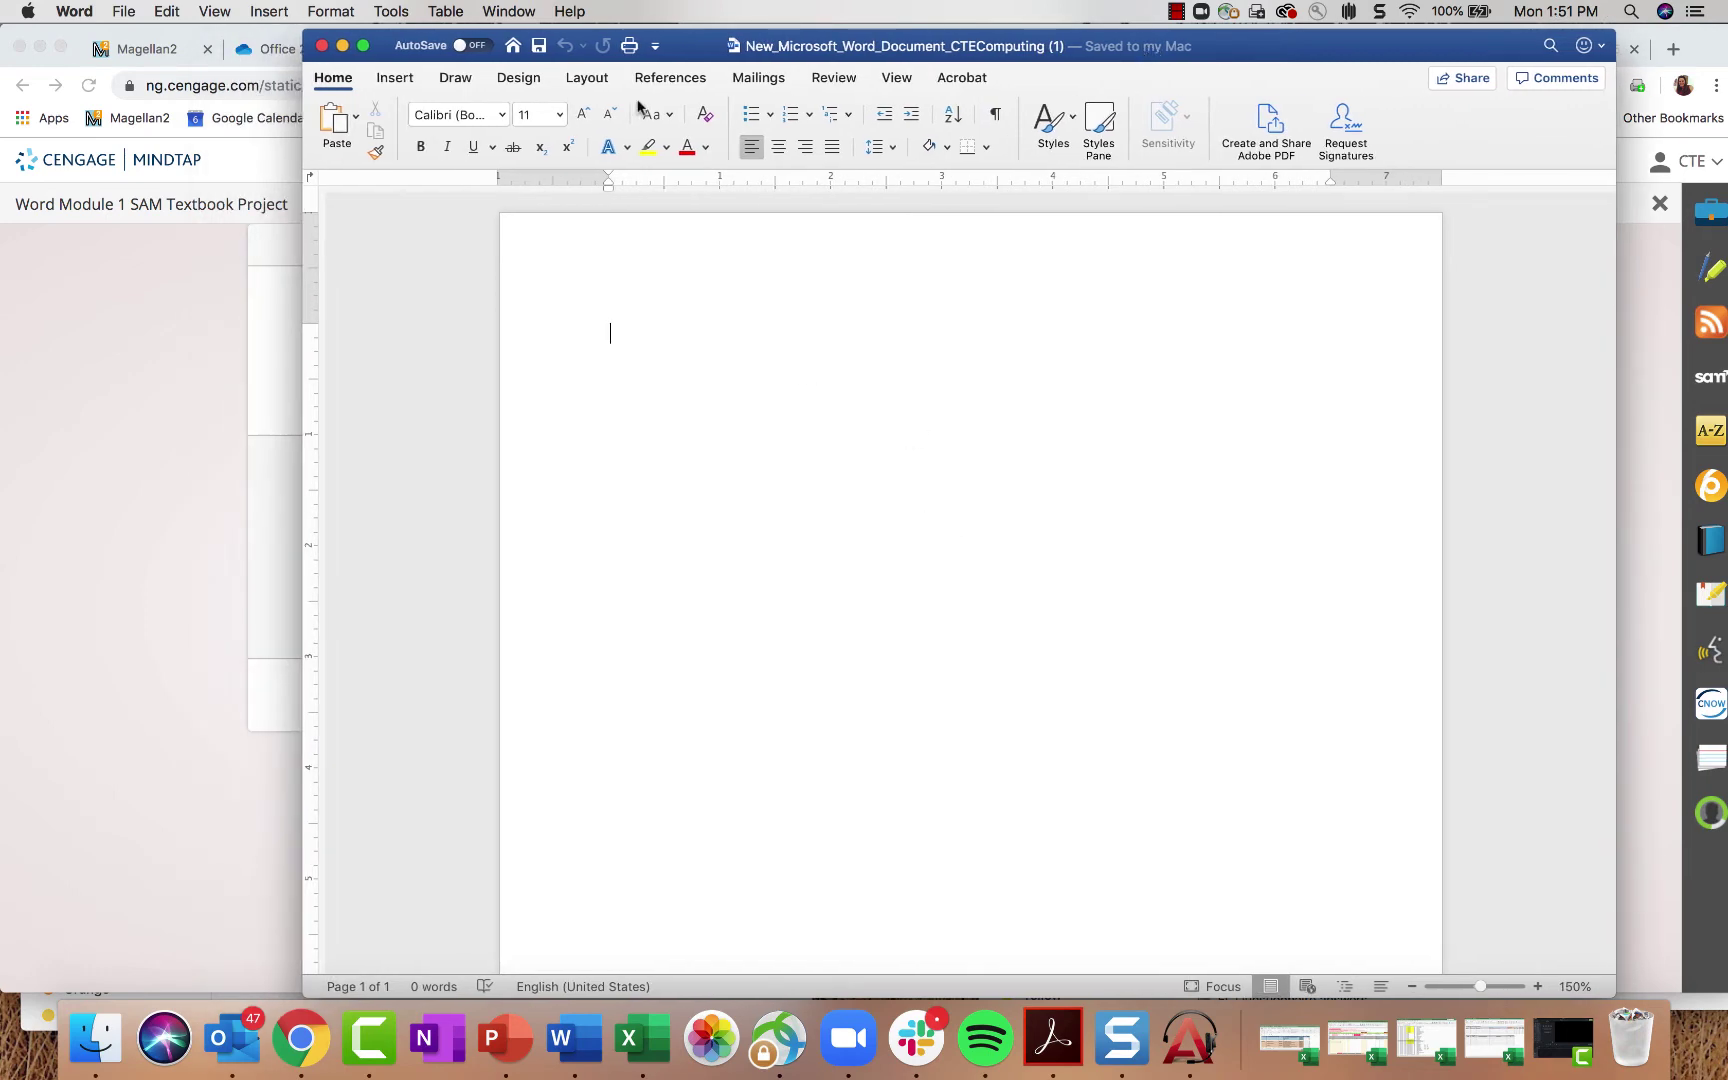
click(322, 46)
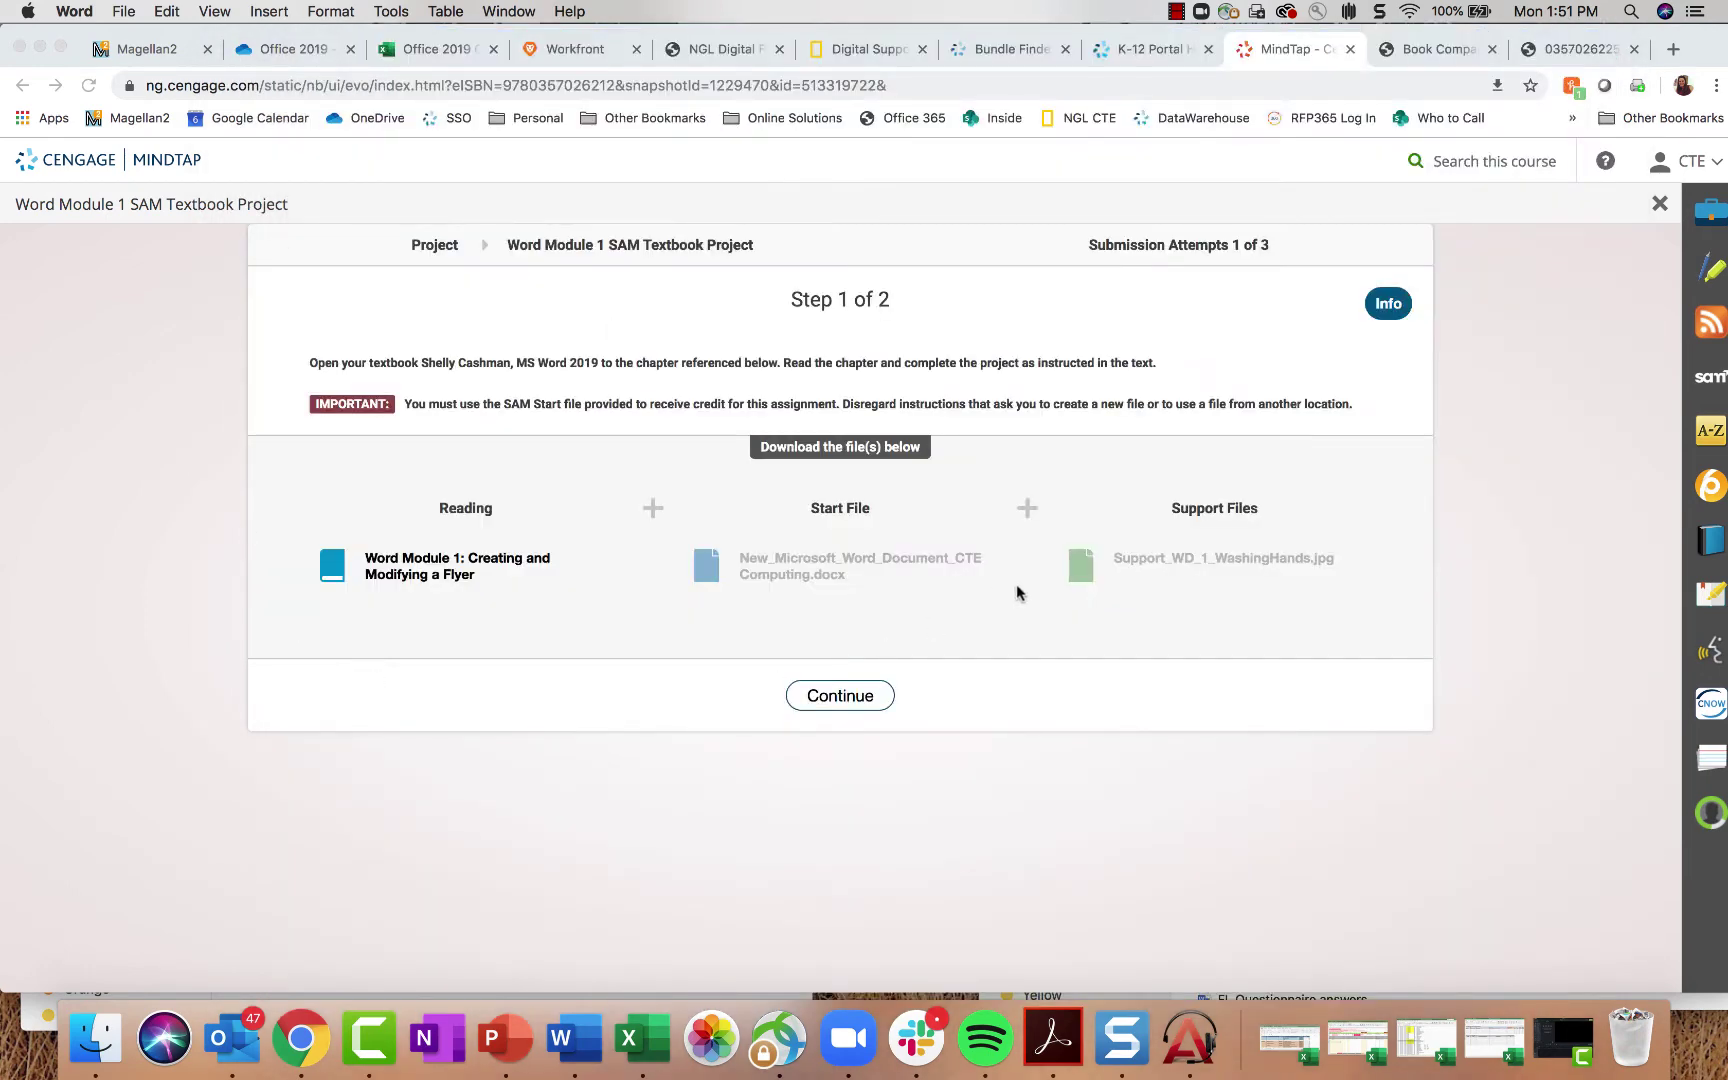
Step: Continue to Step 2 of the textbook project, highlight the expected file name, and exit the project
click(838, 695)
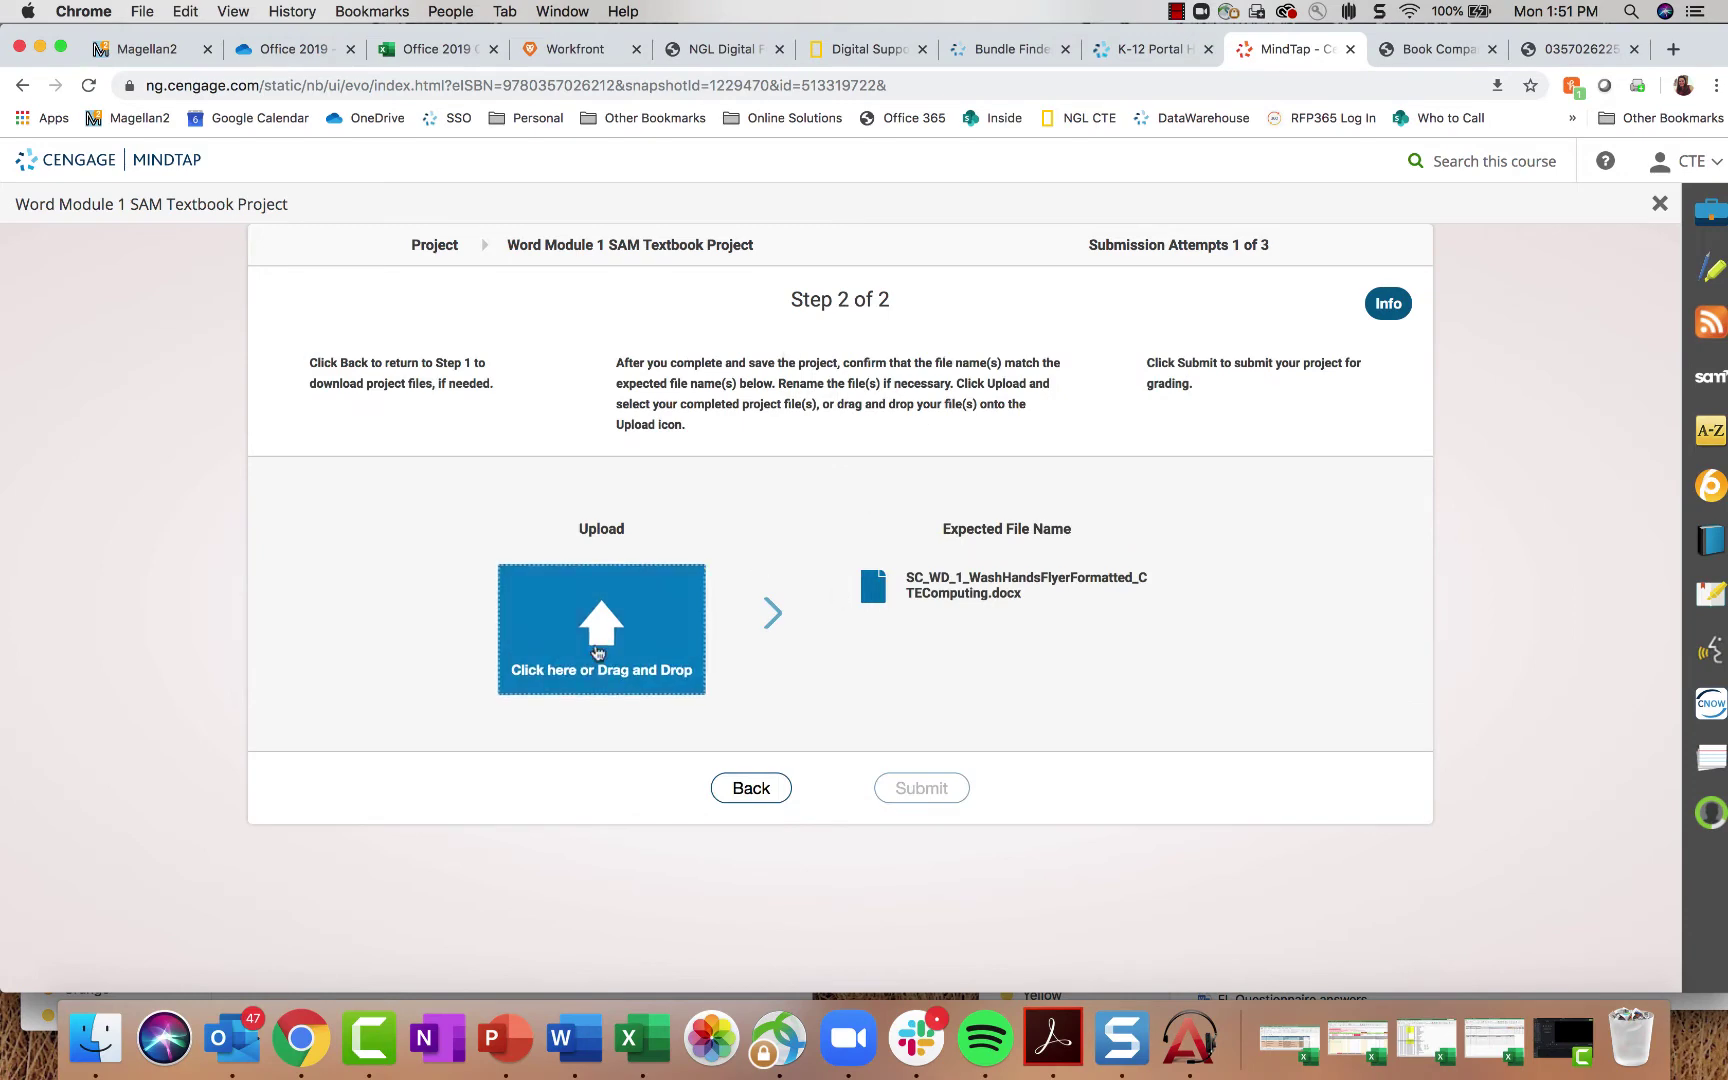
triple_click(928, 585)
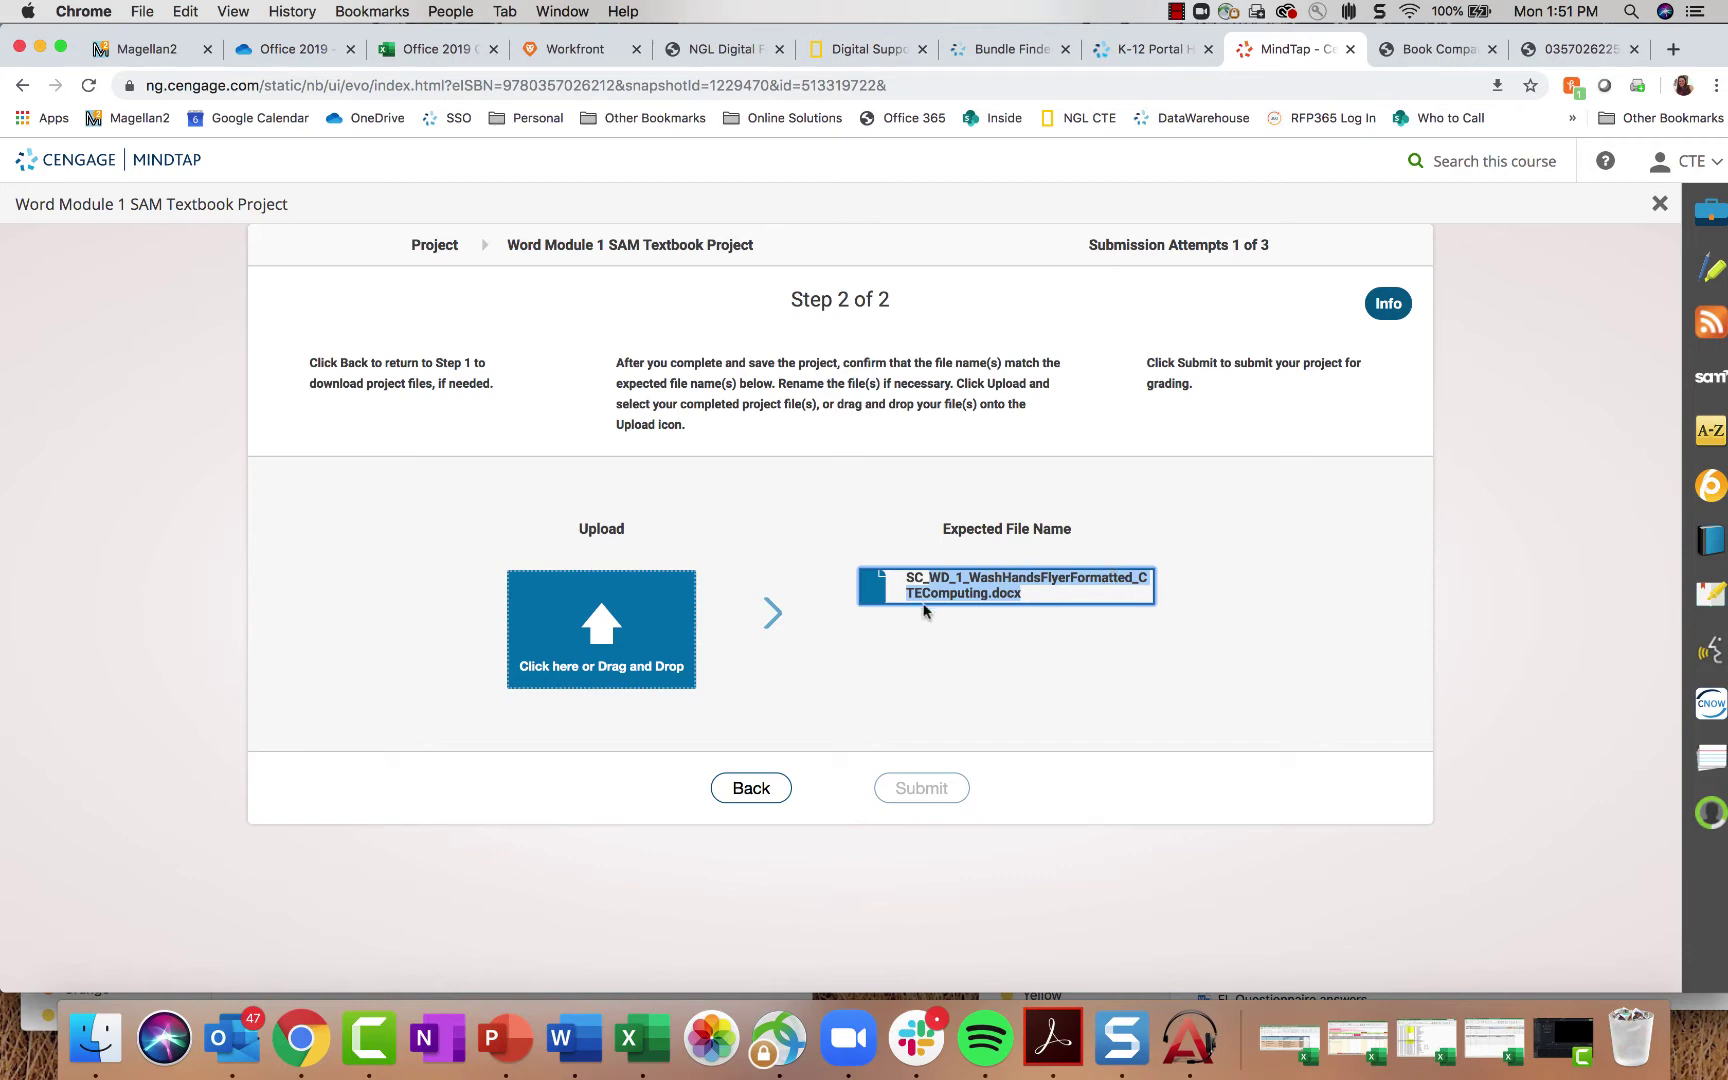
click(1113, 651)
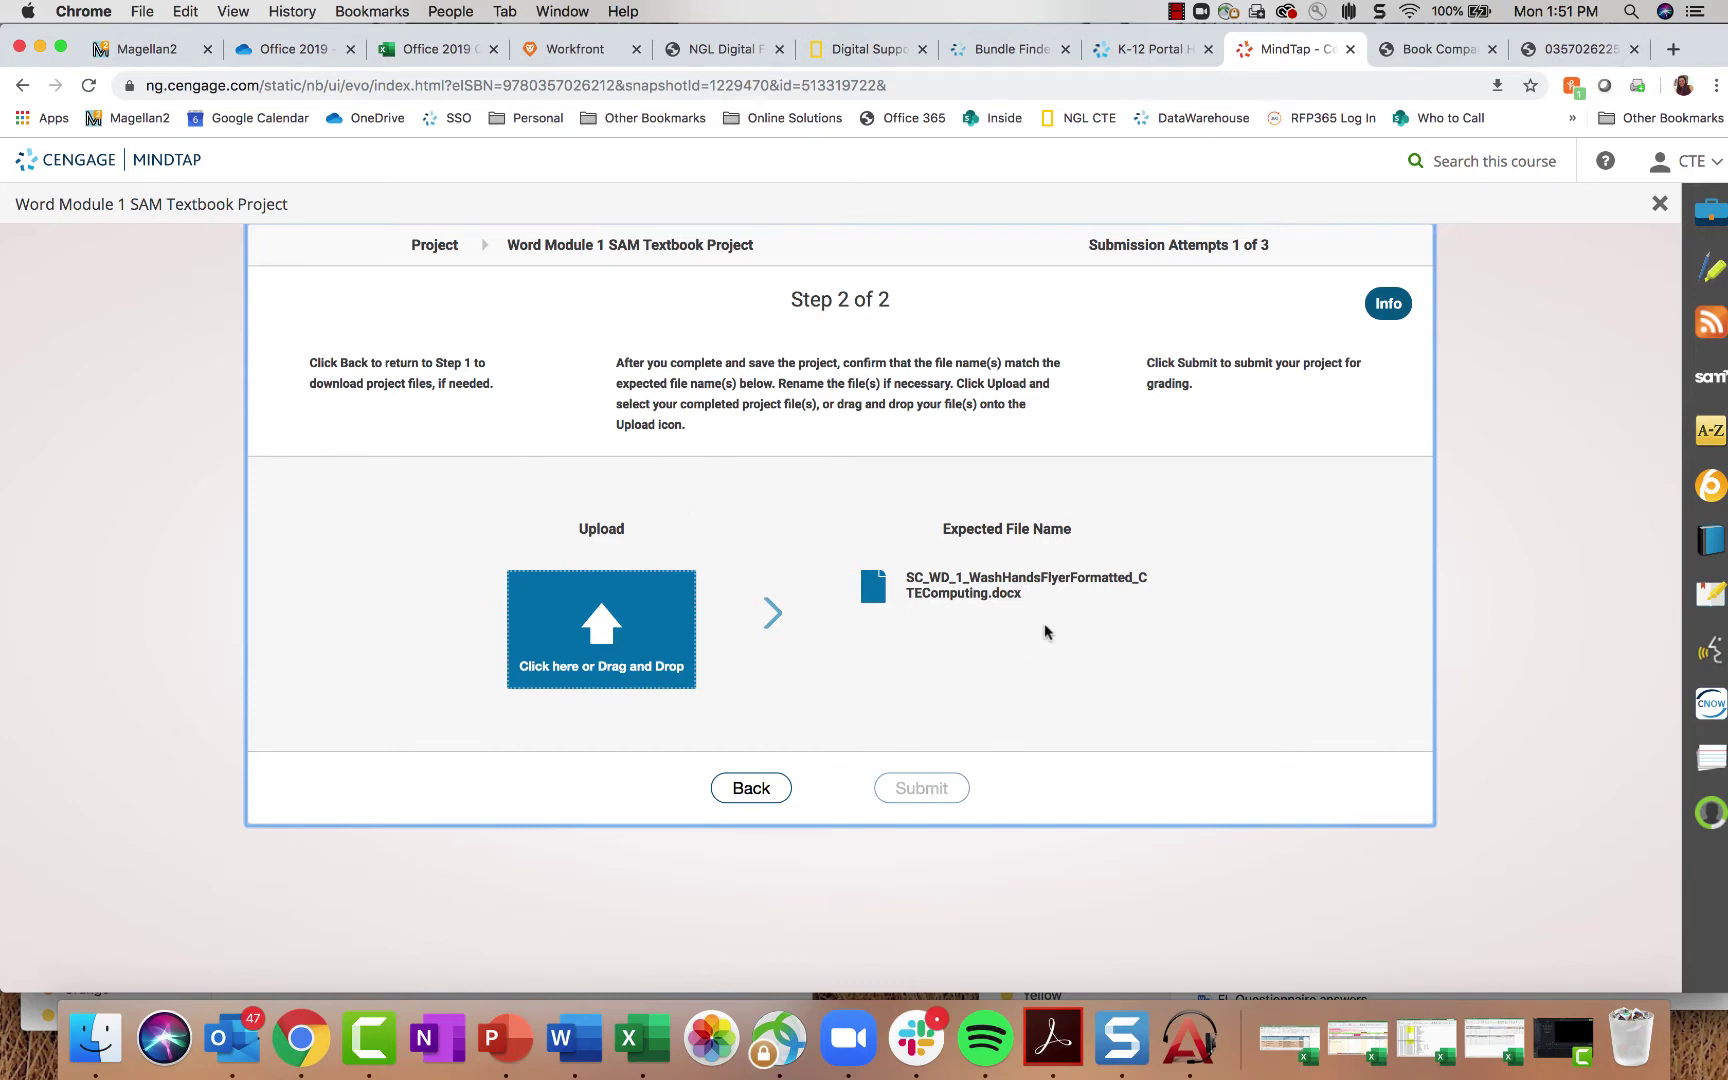
click(1660, 205)
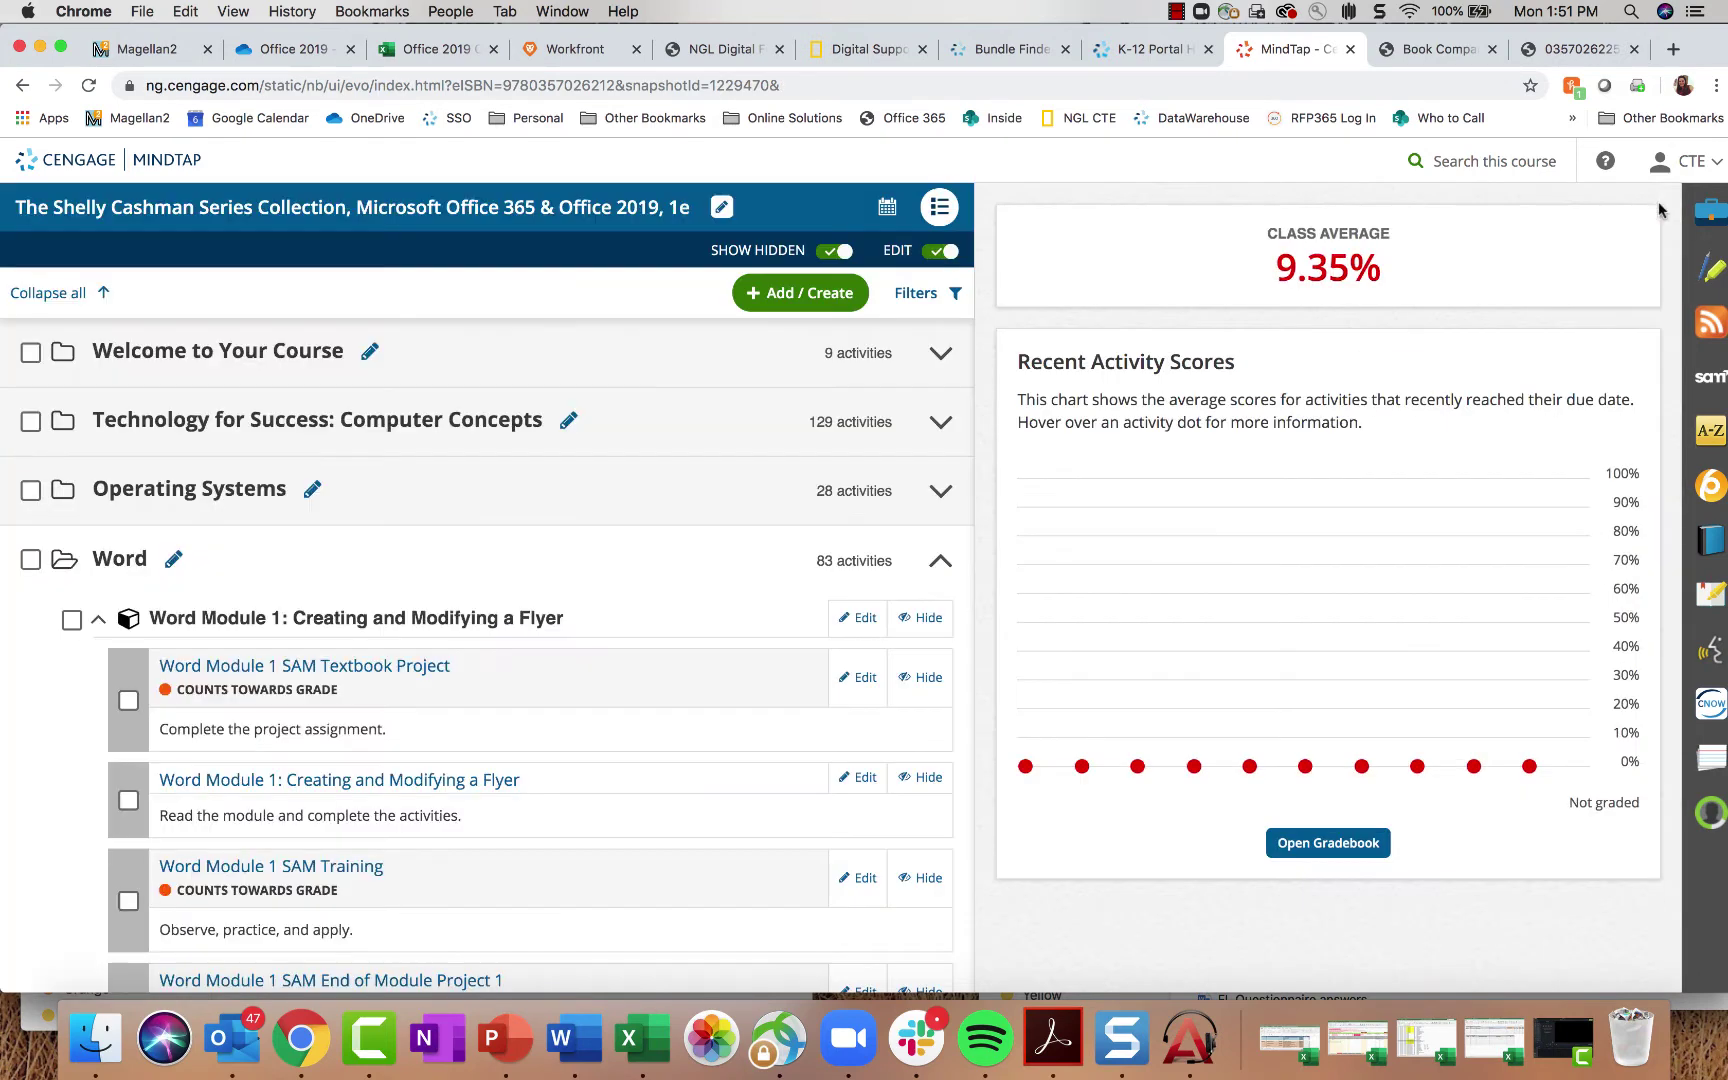
Step: Open the Word Module 1: Creating and Modifying a Flyer reading and examine sections WD 1-5 and WD 1-5a, To Type Text
scroll(544, 522, down, 3)
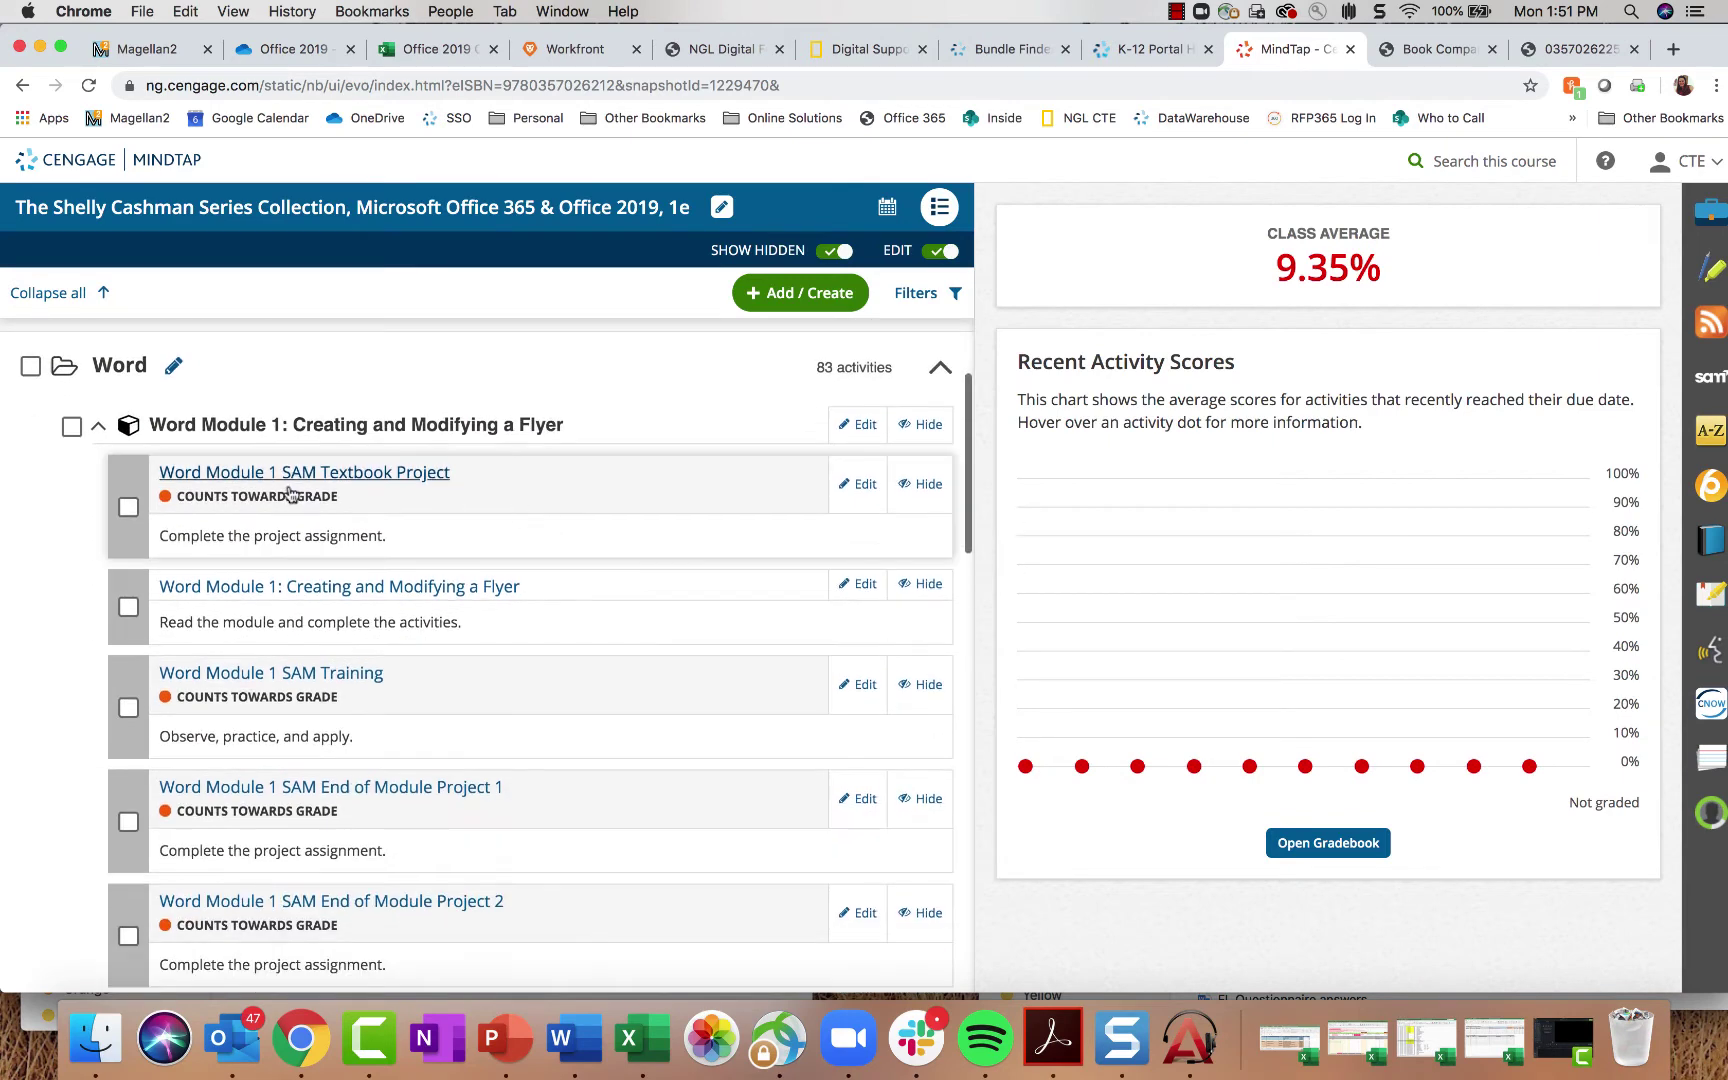
click(397, 589)
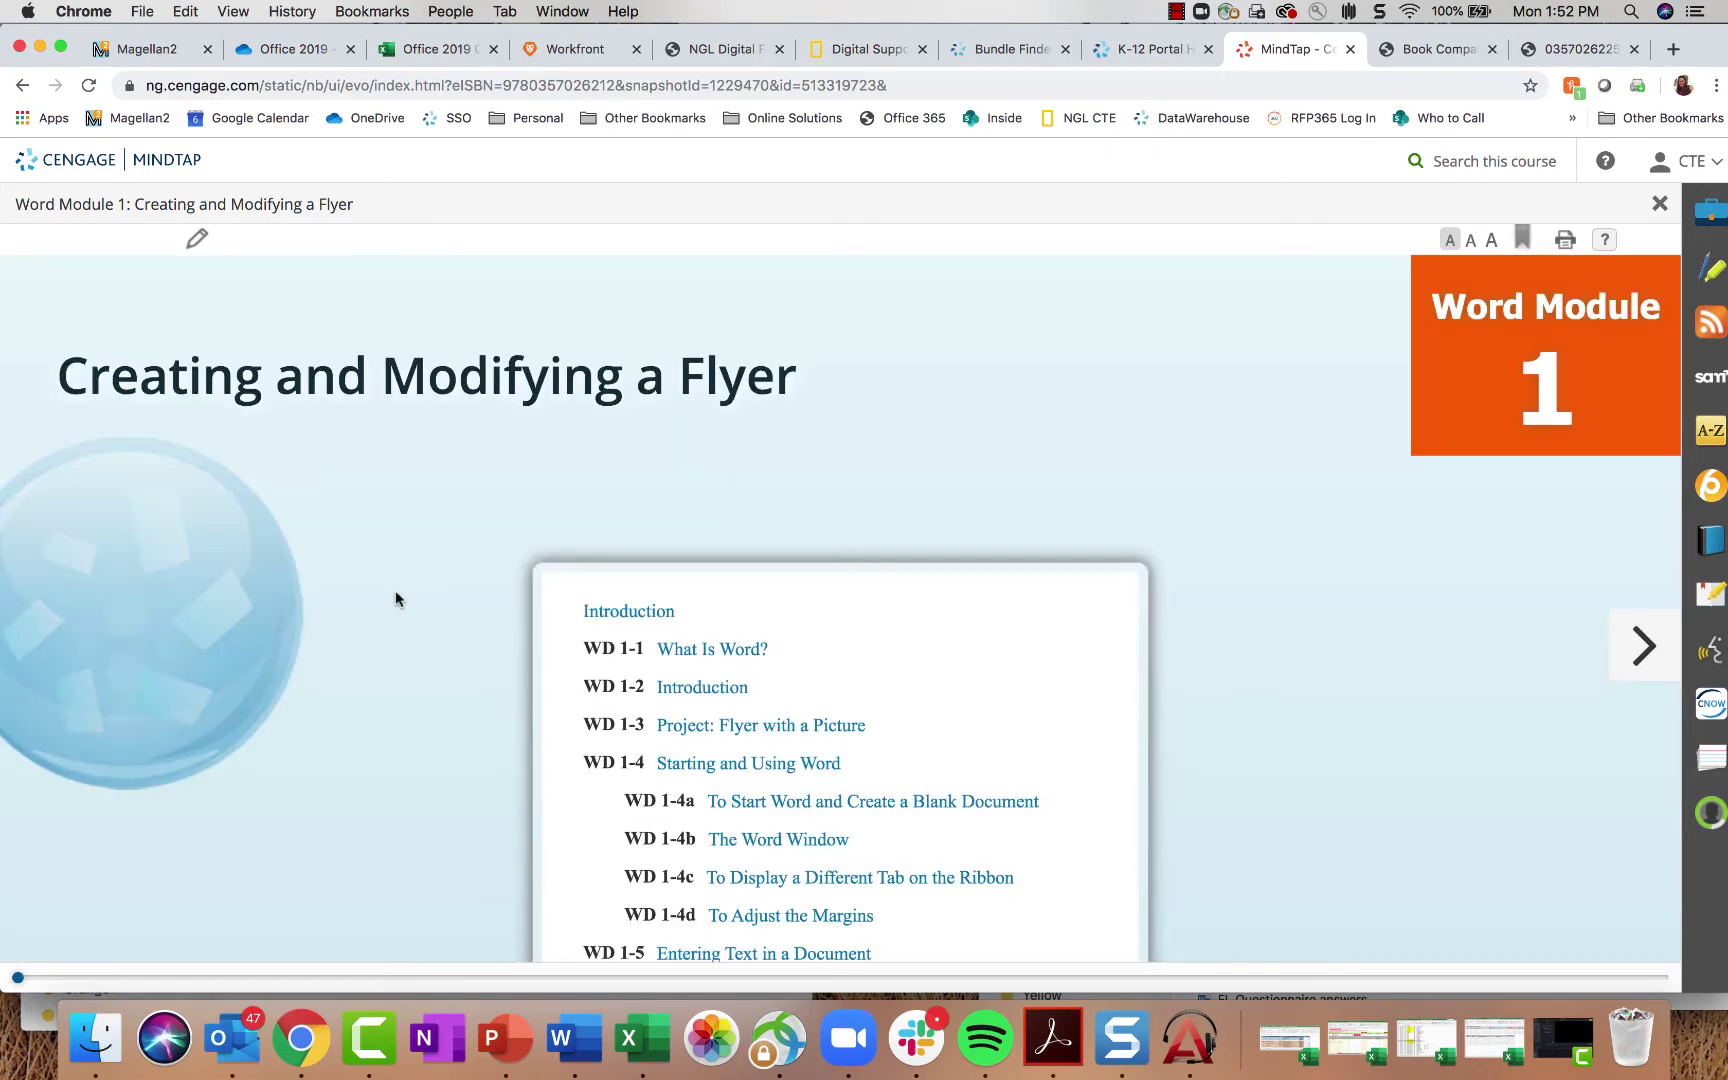
scroll(984, 535, down, 5)
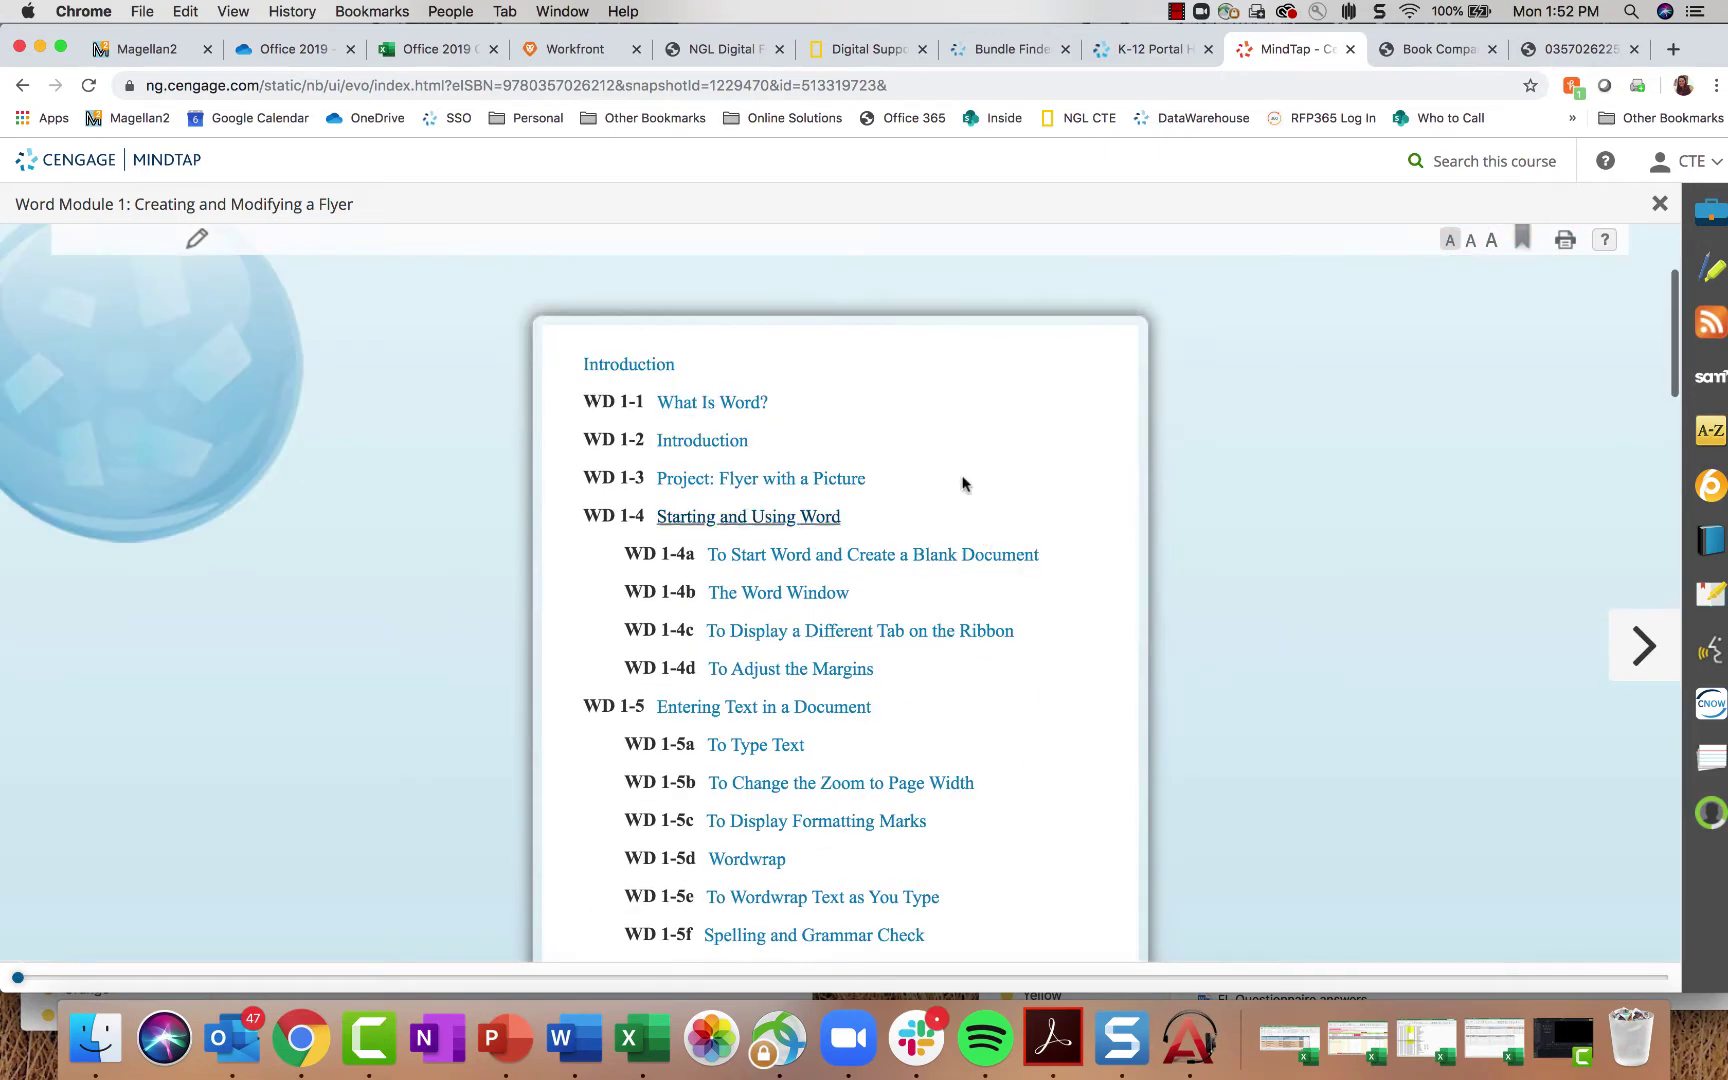
scroll(703, 681, down, 7)
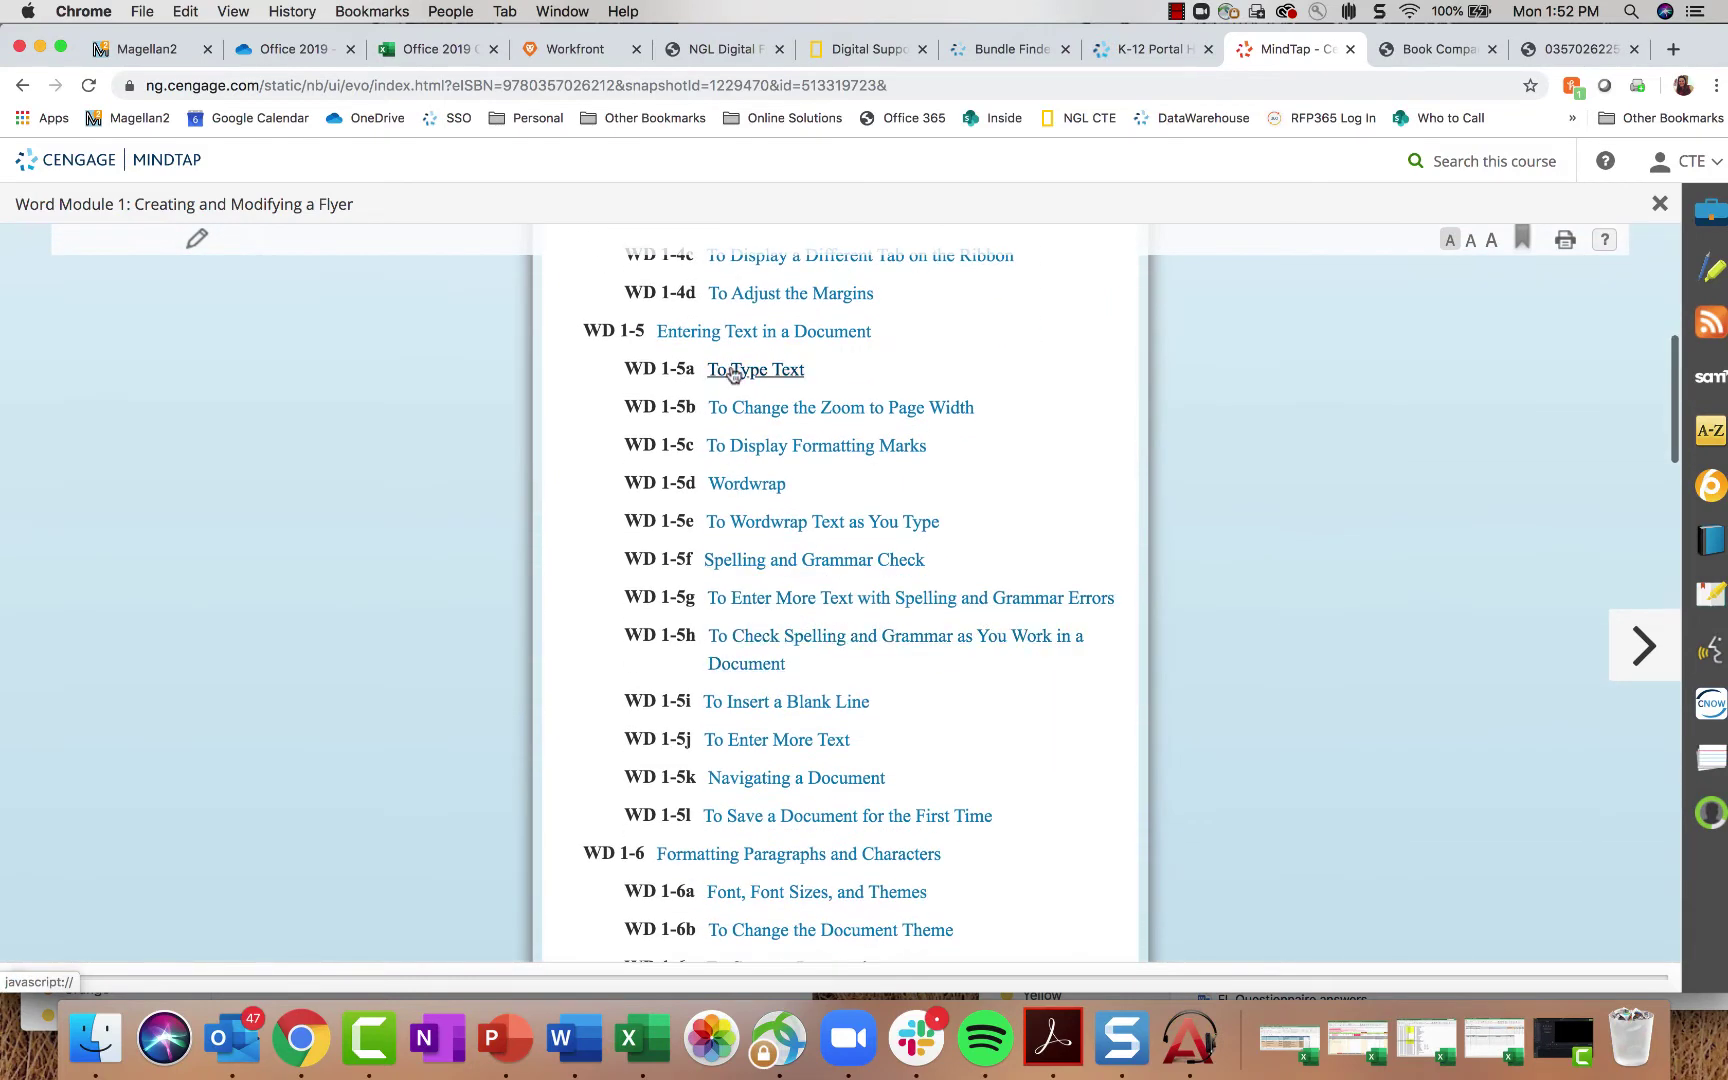
click(726, 338)
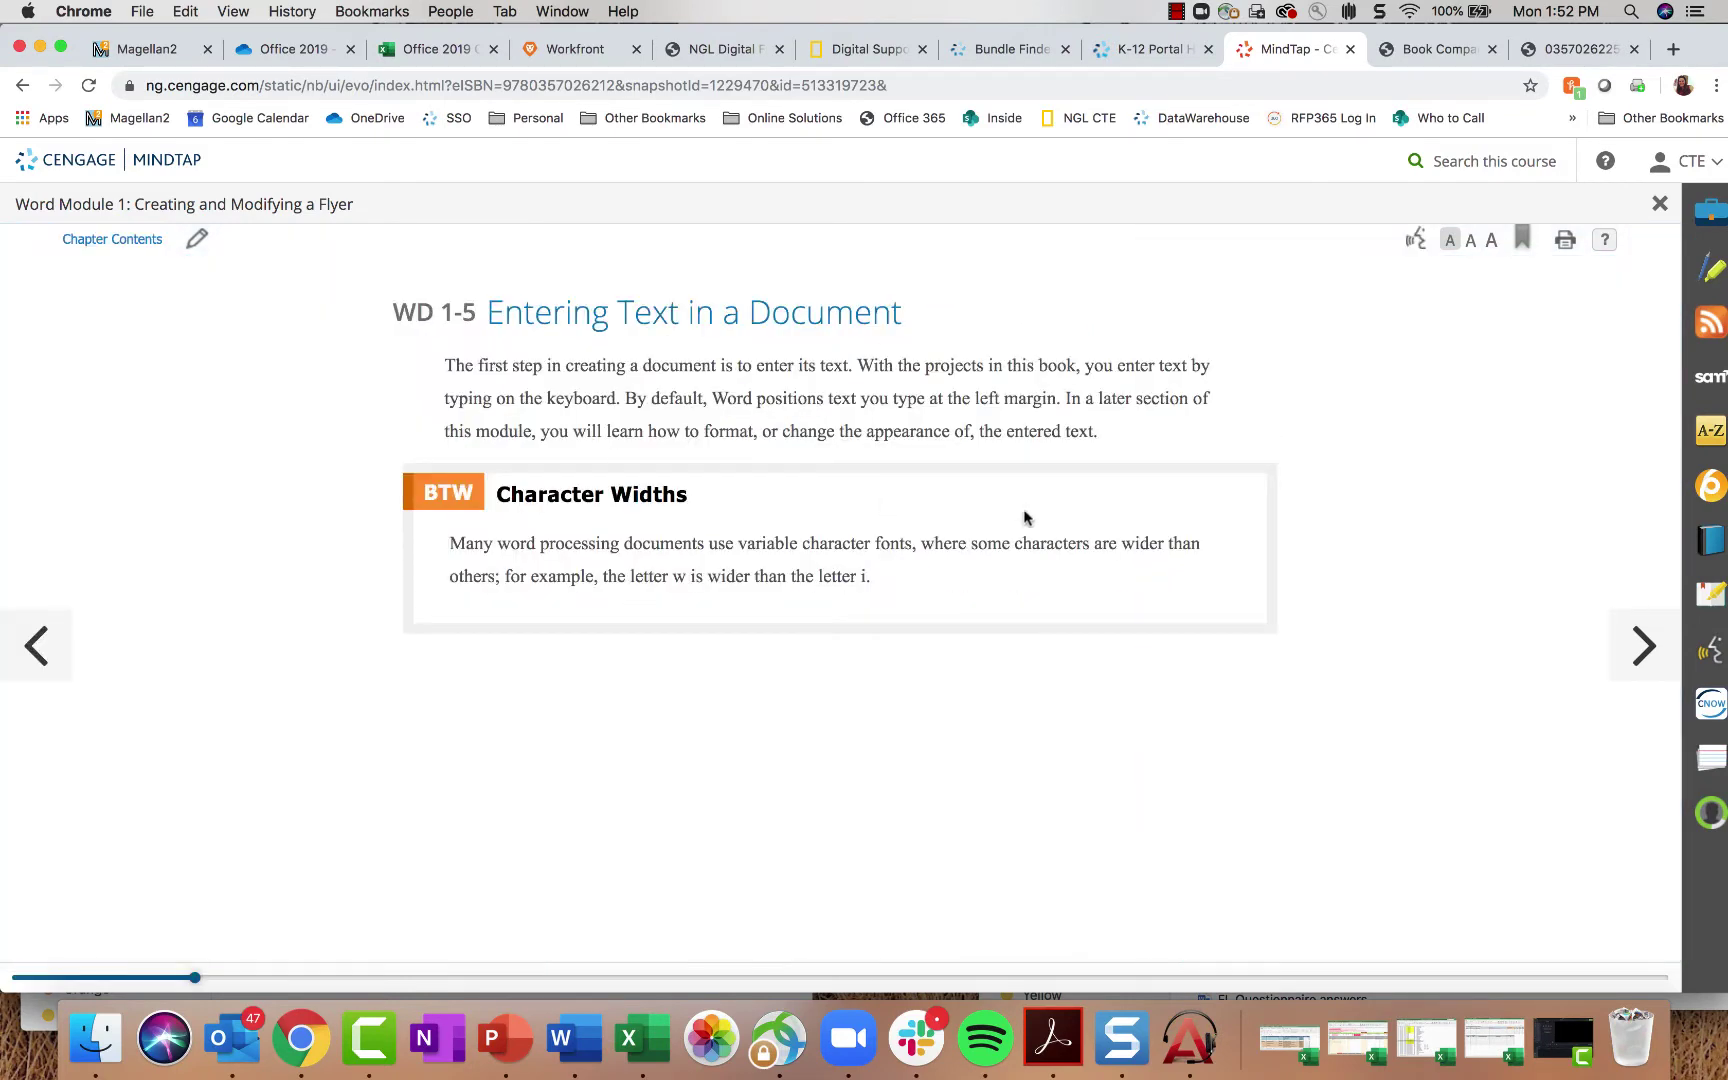
click(1630, 655)
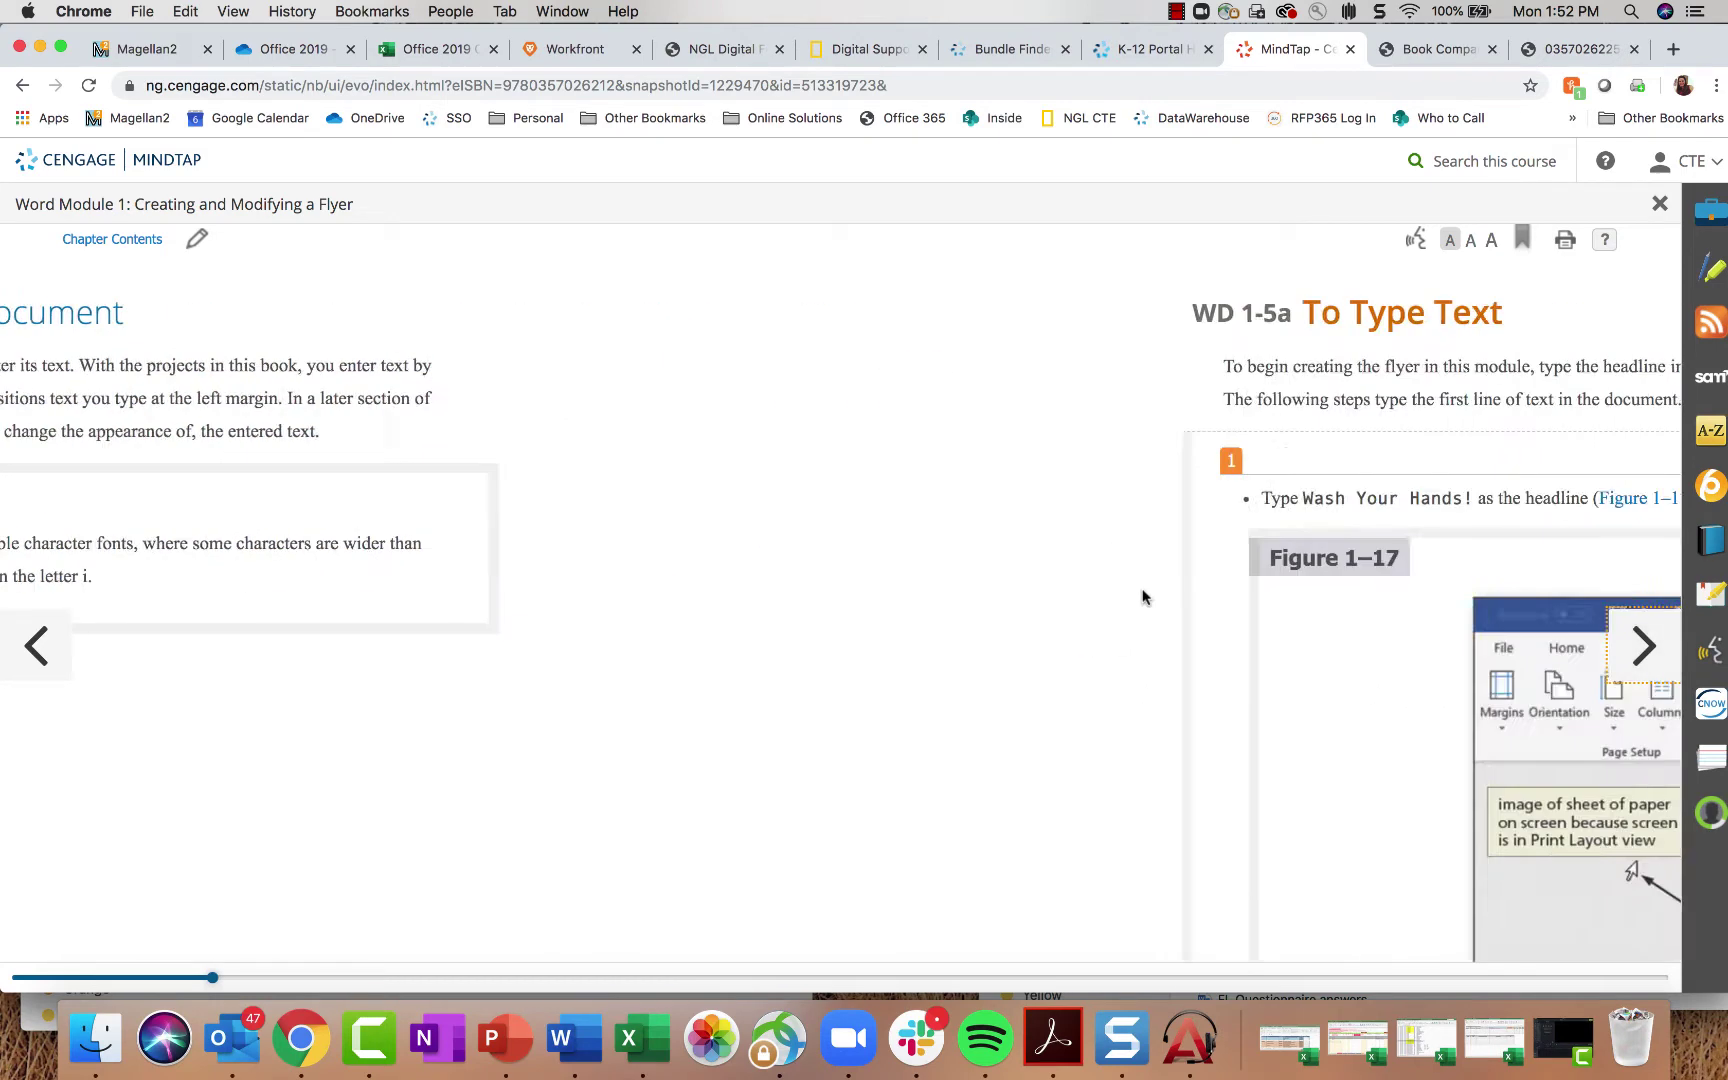
scroll(1097, 533, down, 15)
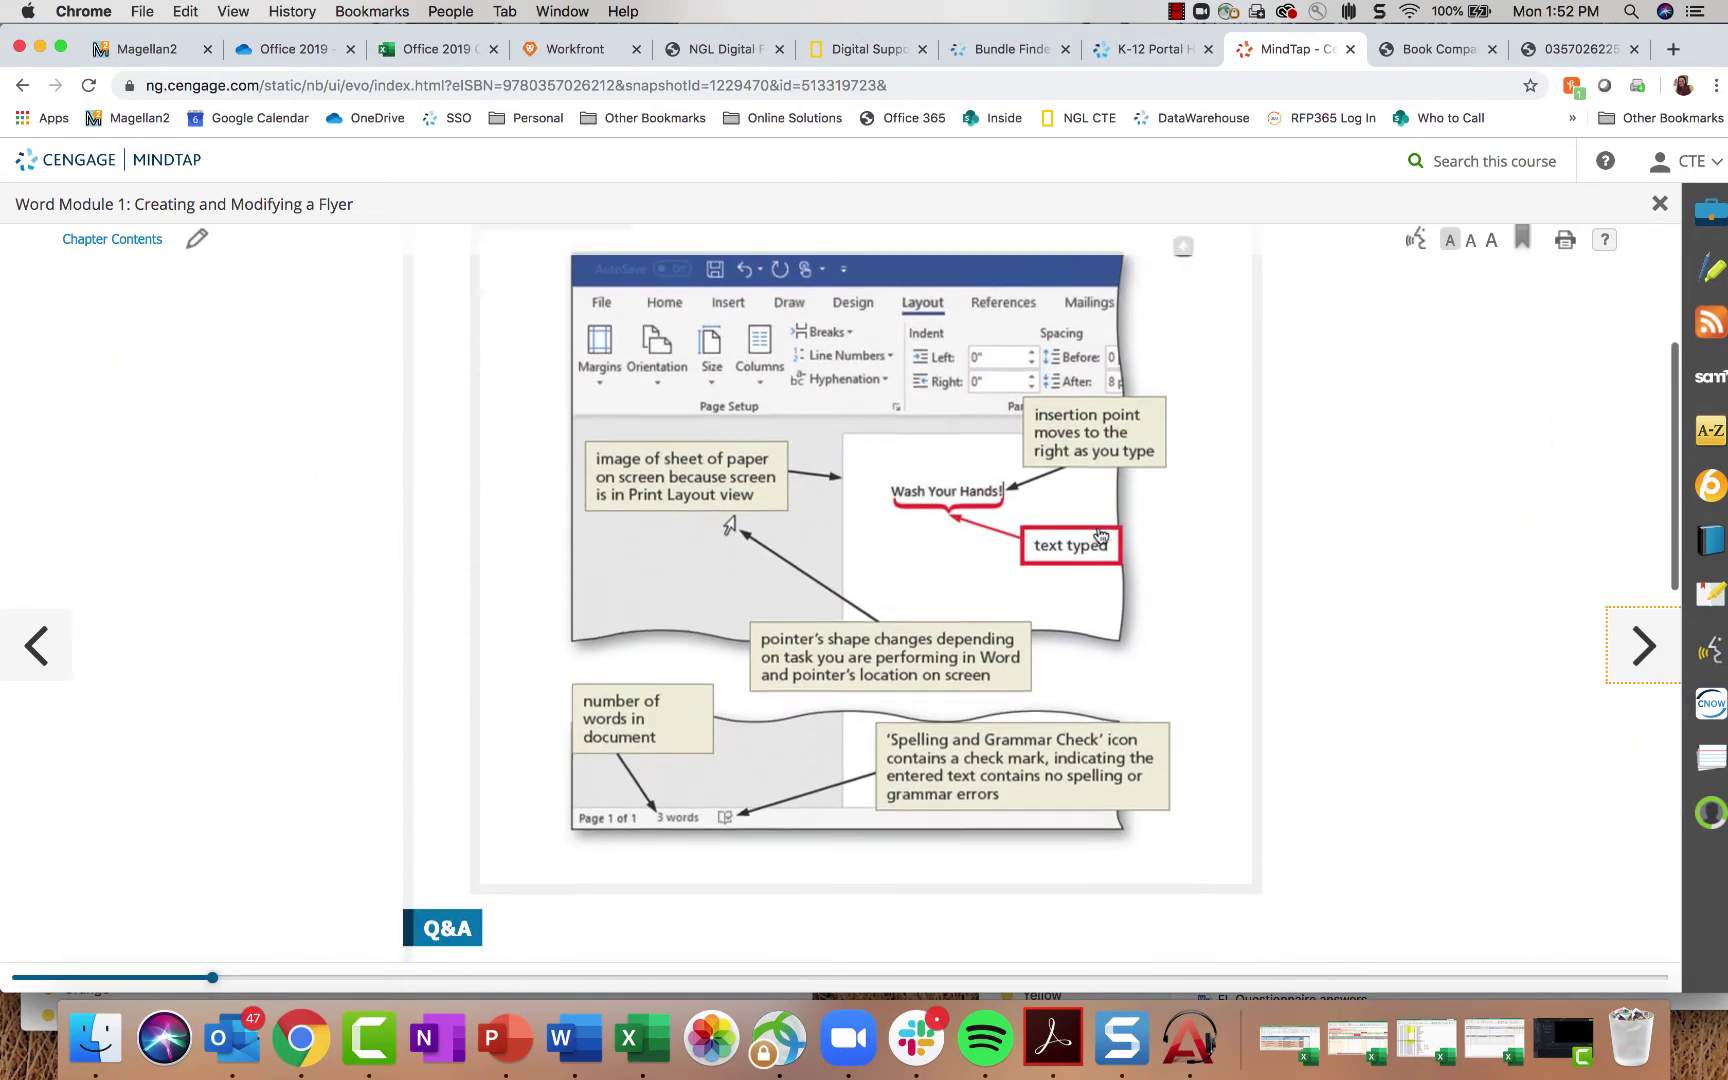
Step: Reveal the answer on why blank space follows the headline, and continue to section WD 1-5b, To Change the Zoom to Page Width
scroll(1097, 533, down, 4)
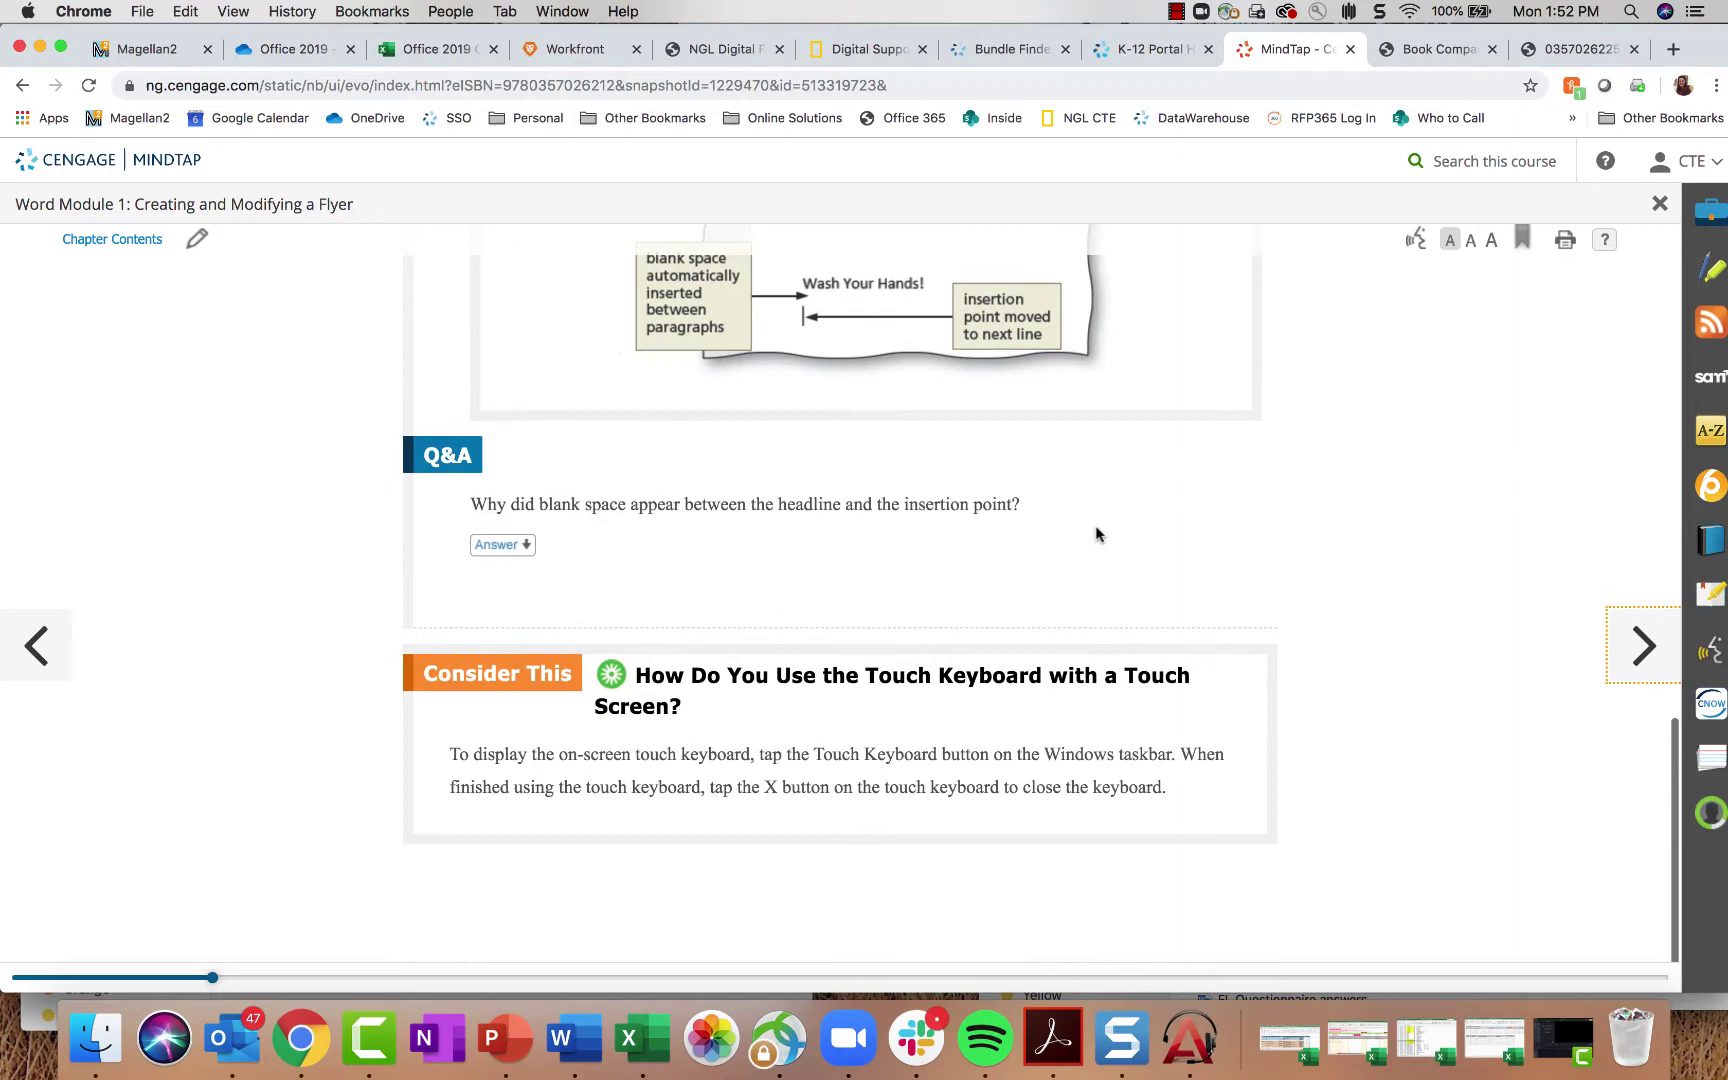
click(530, 544)
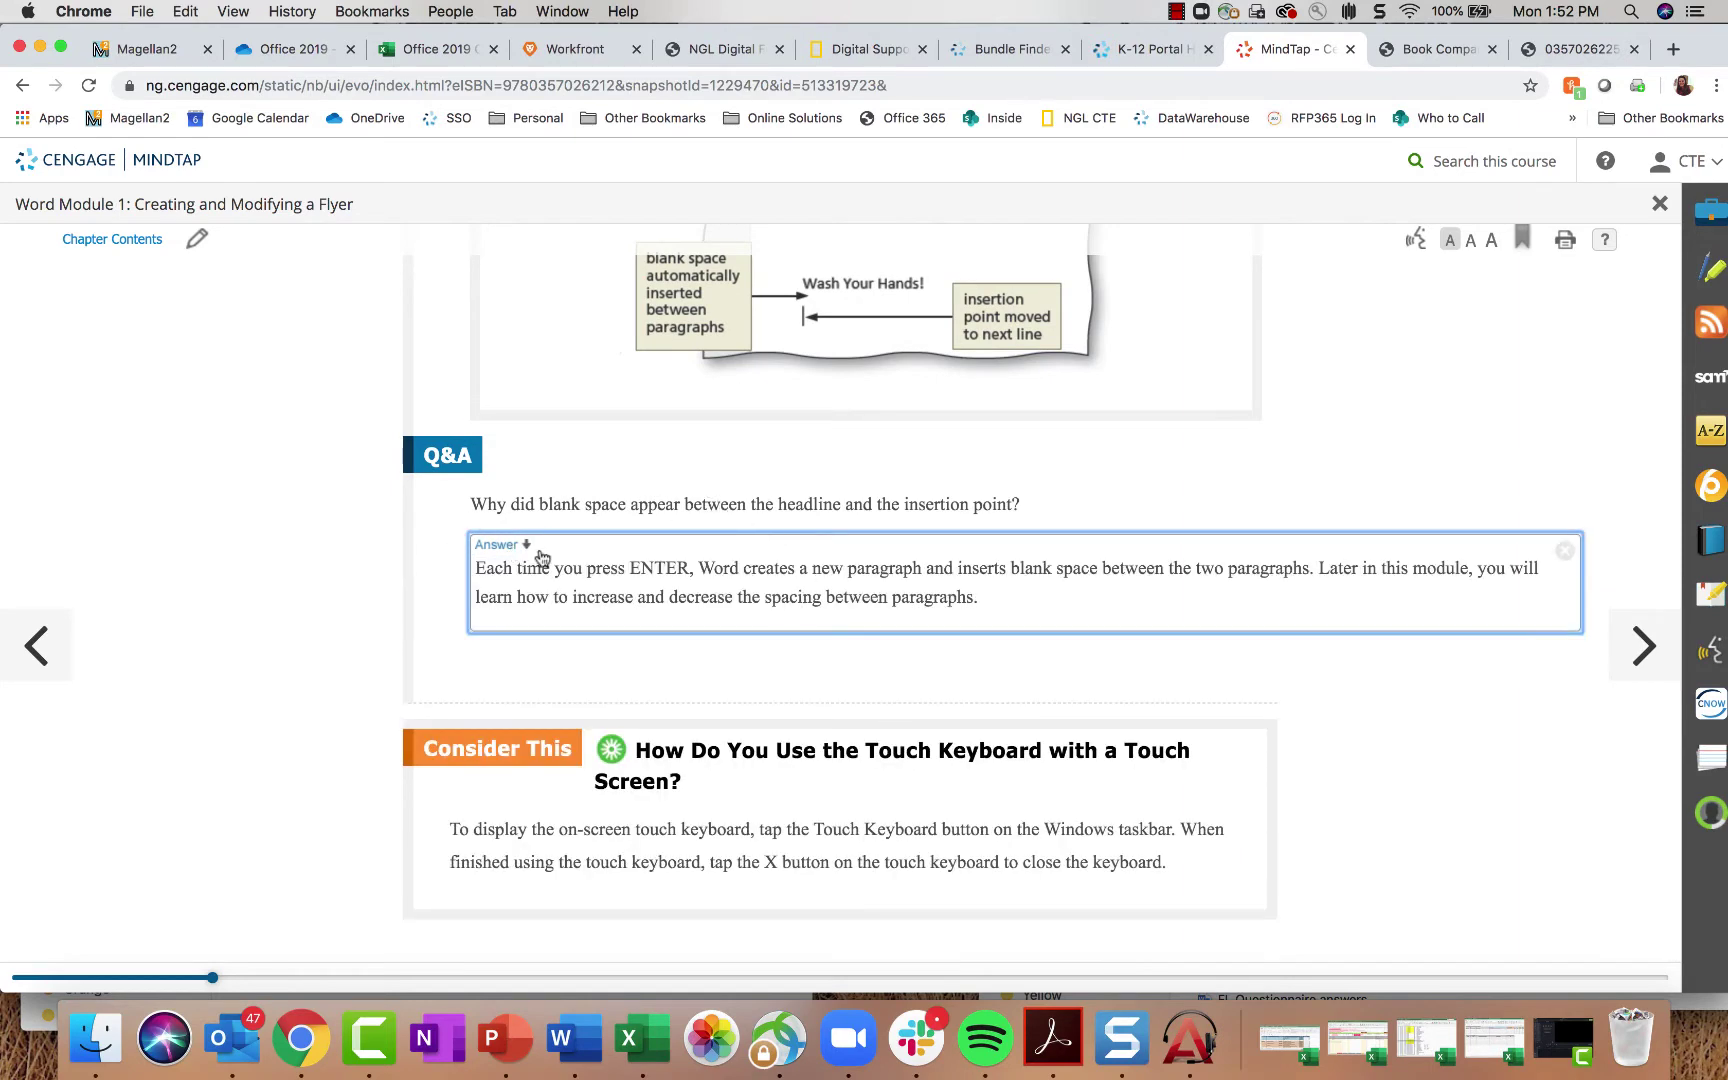
click(1155, 537)
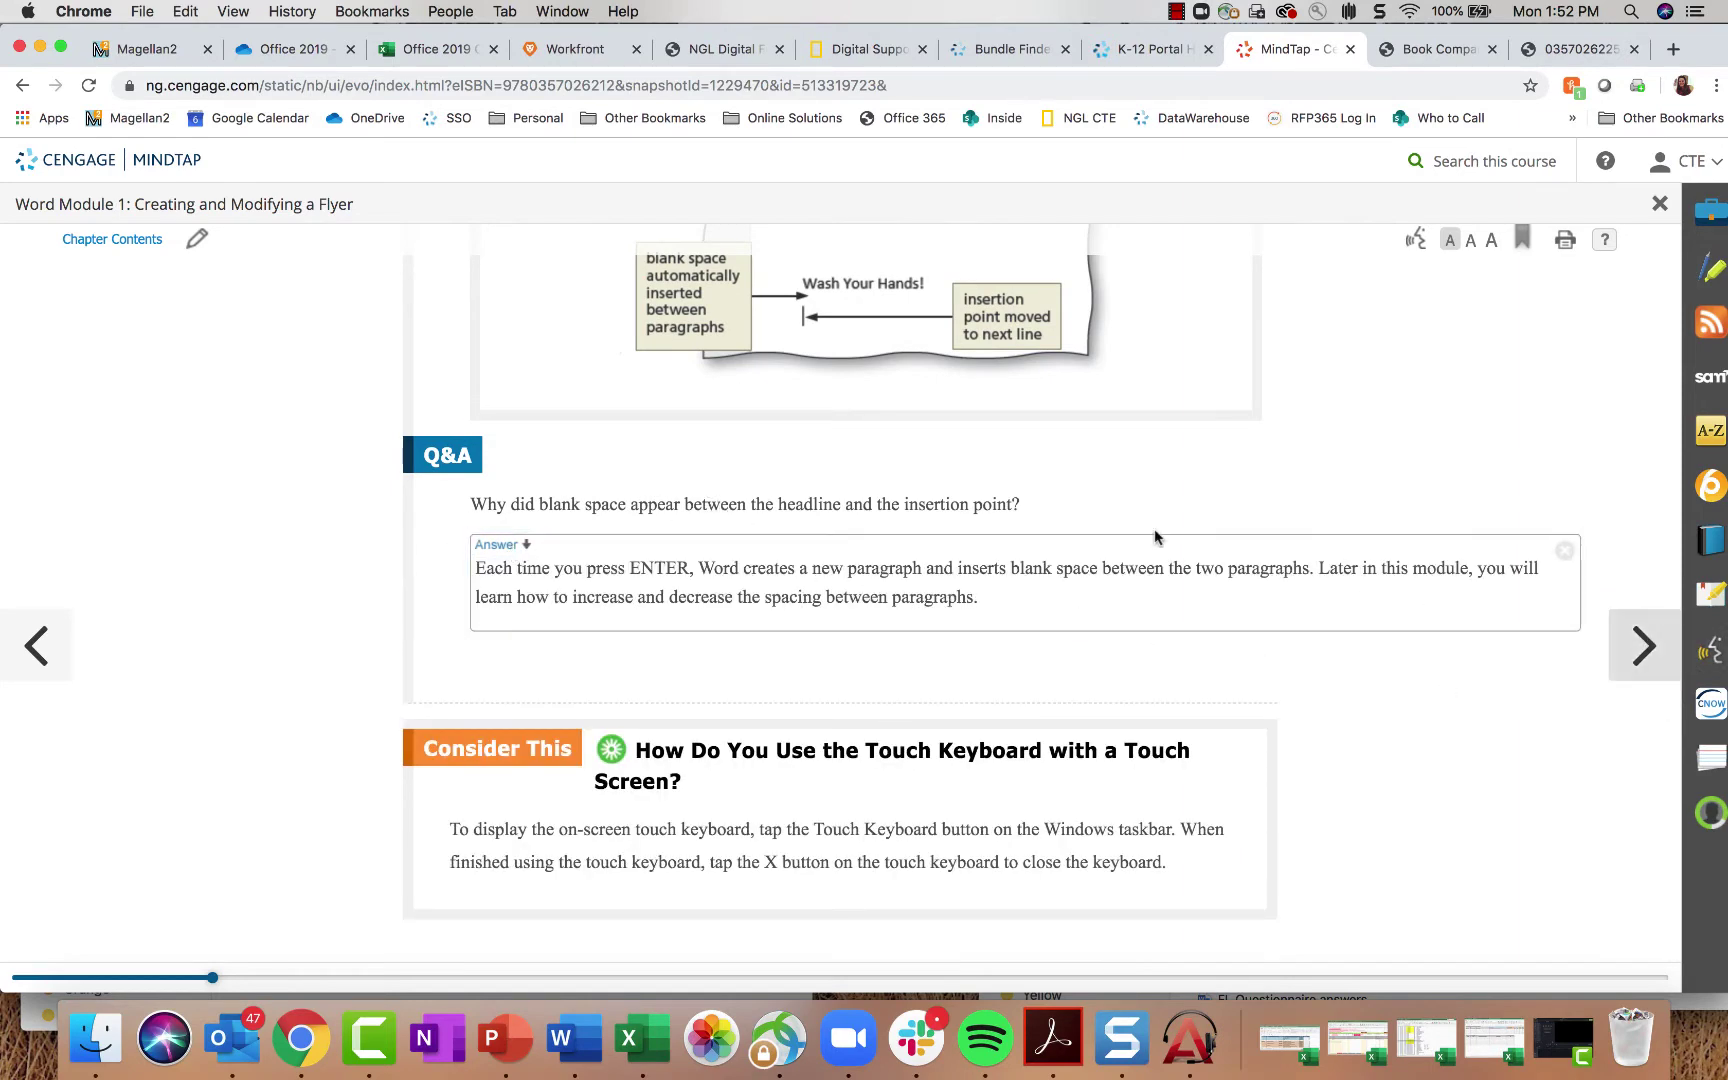
click(1613, 647)
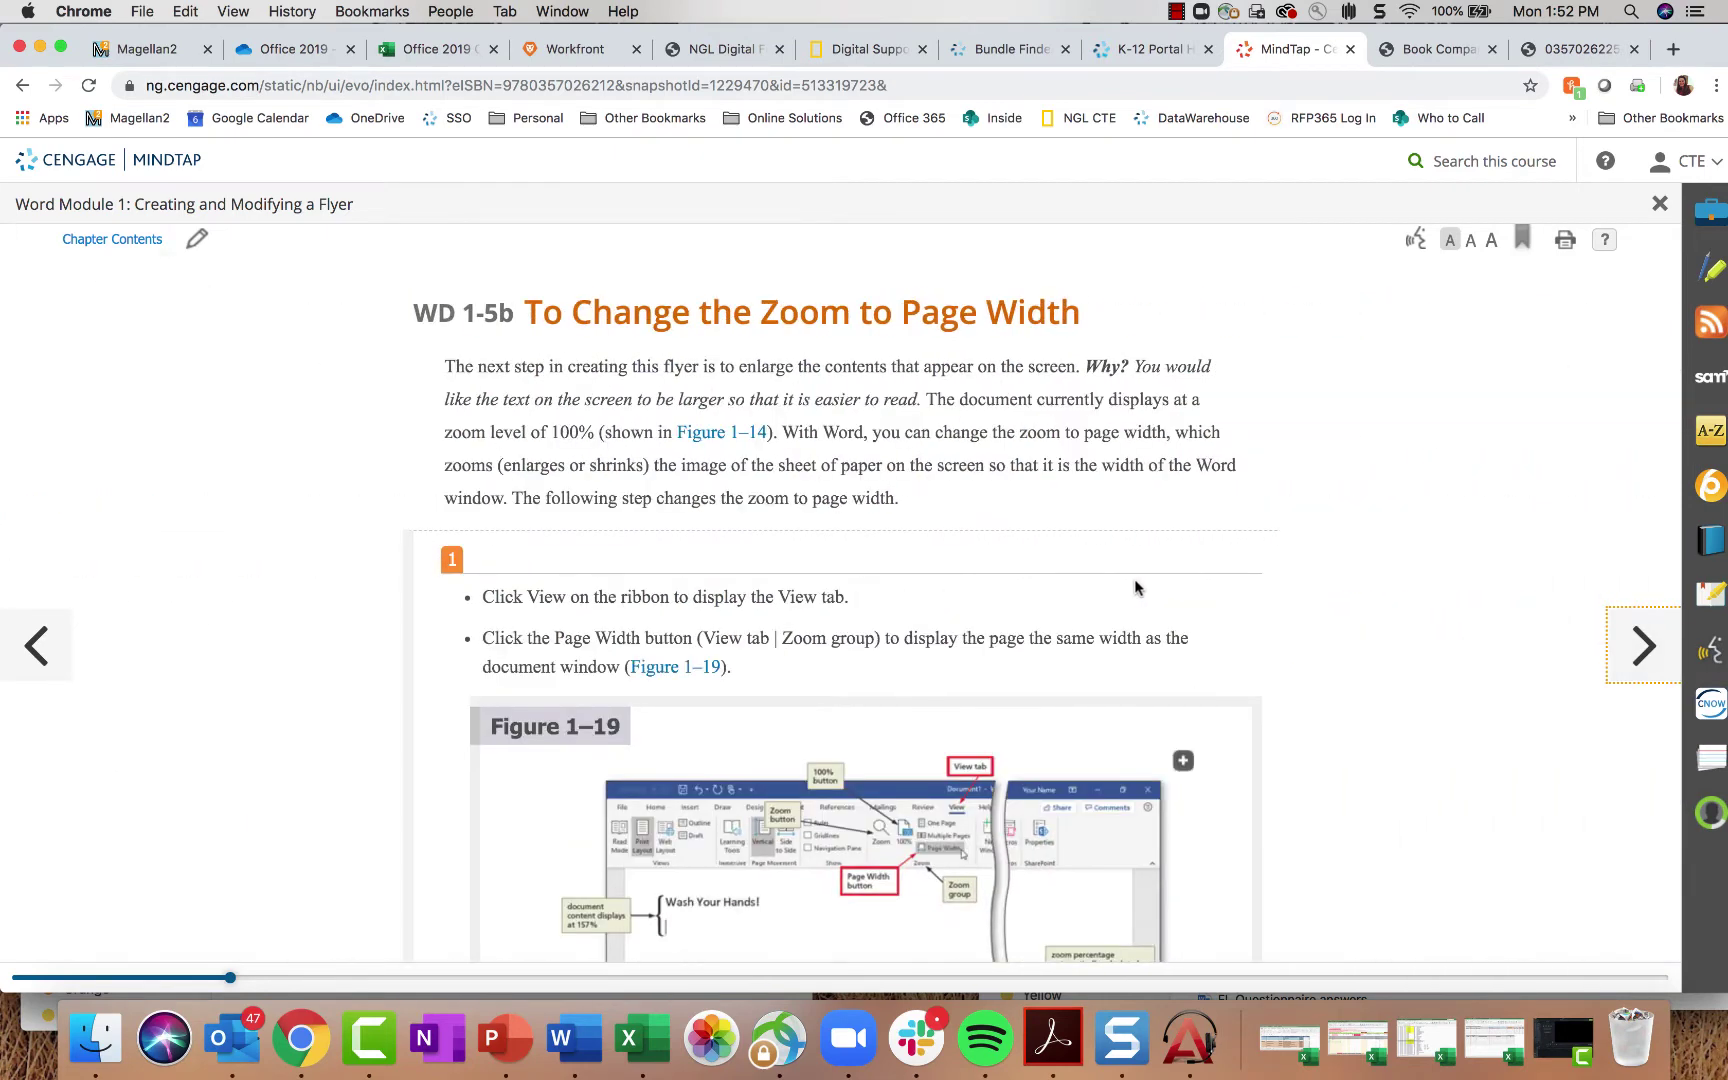
scroll(1135, 587, down, 10)
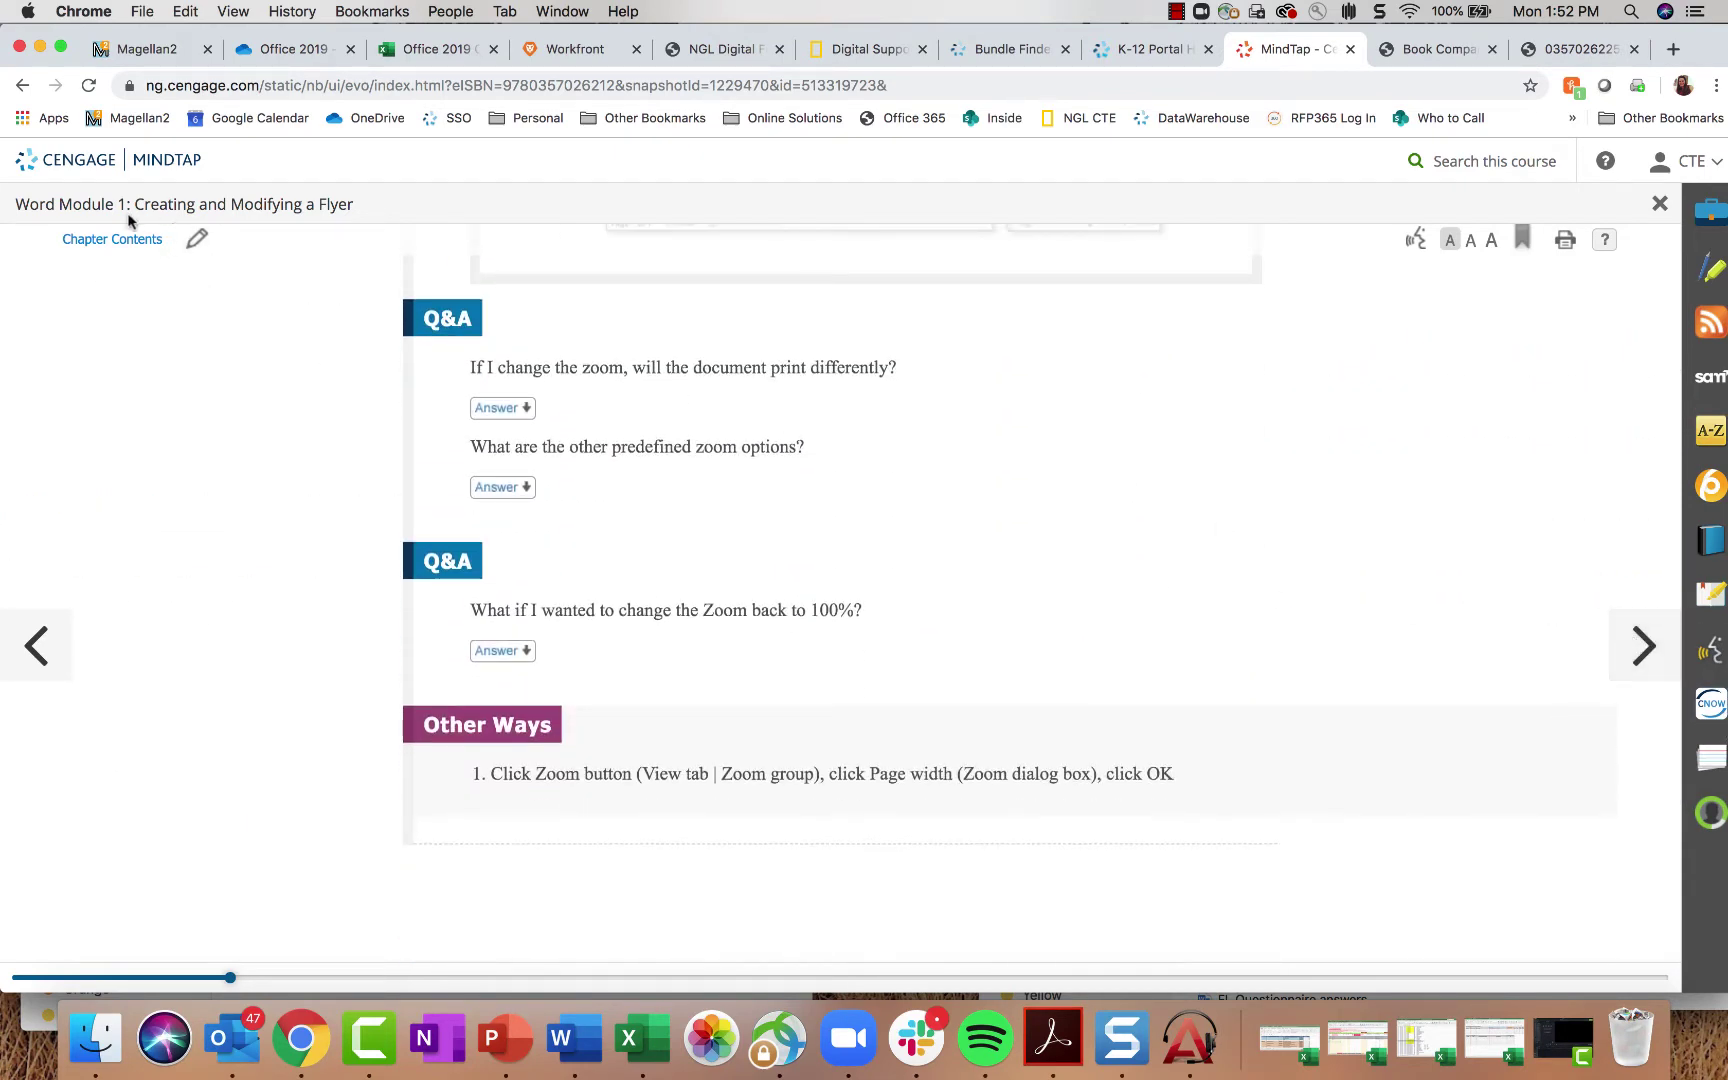
Step: Go to section WD 1-11b, Apply Your Knowledge, from the chapter contents and examine its instructions and Figure 1–118
click(122, 240)
scroll(772, 745, down, 10)
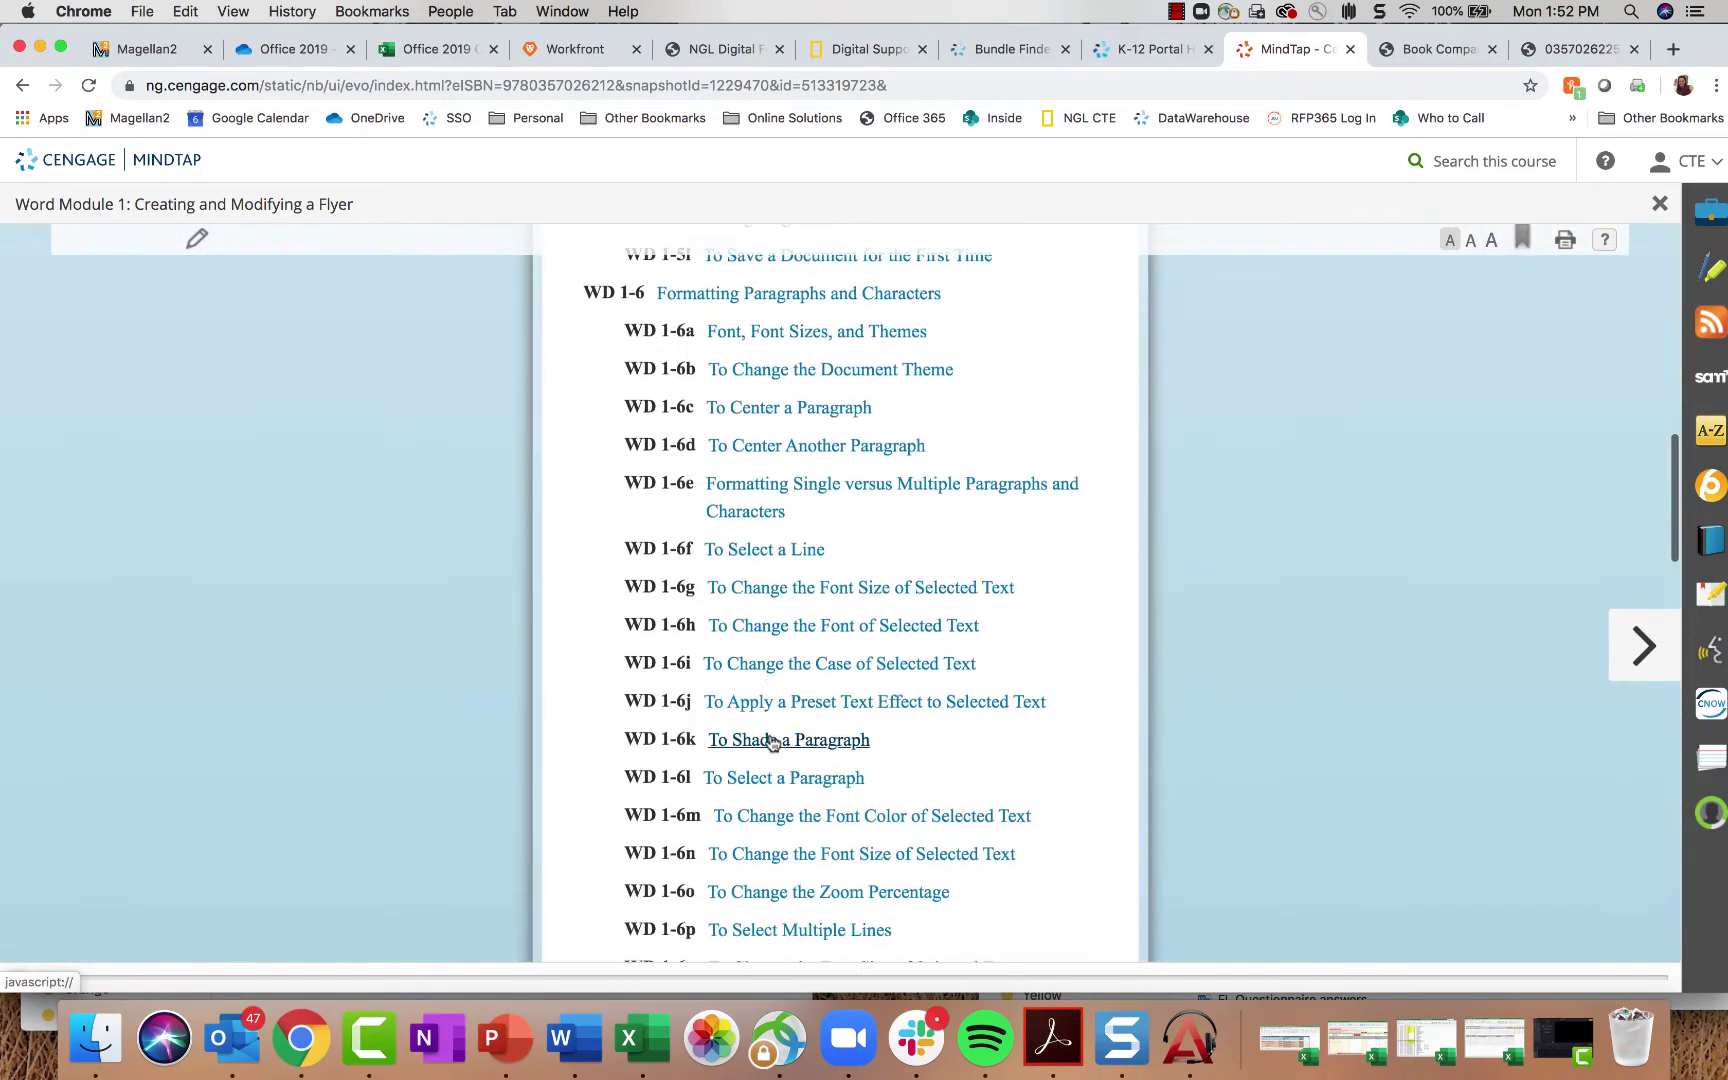
scroll(772, 742, down, 15)
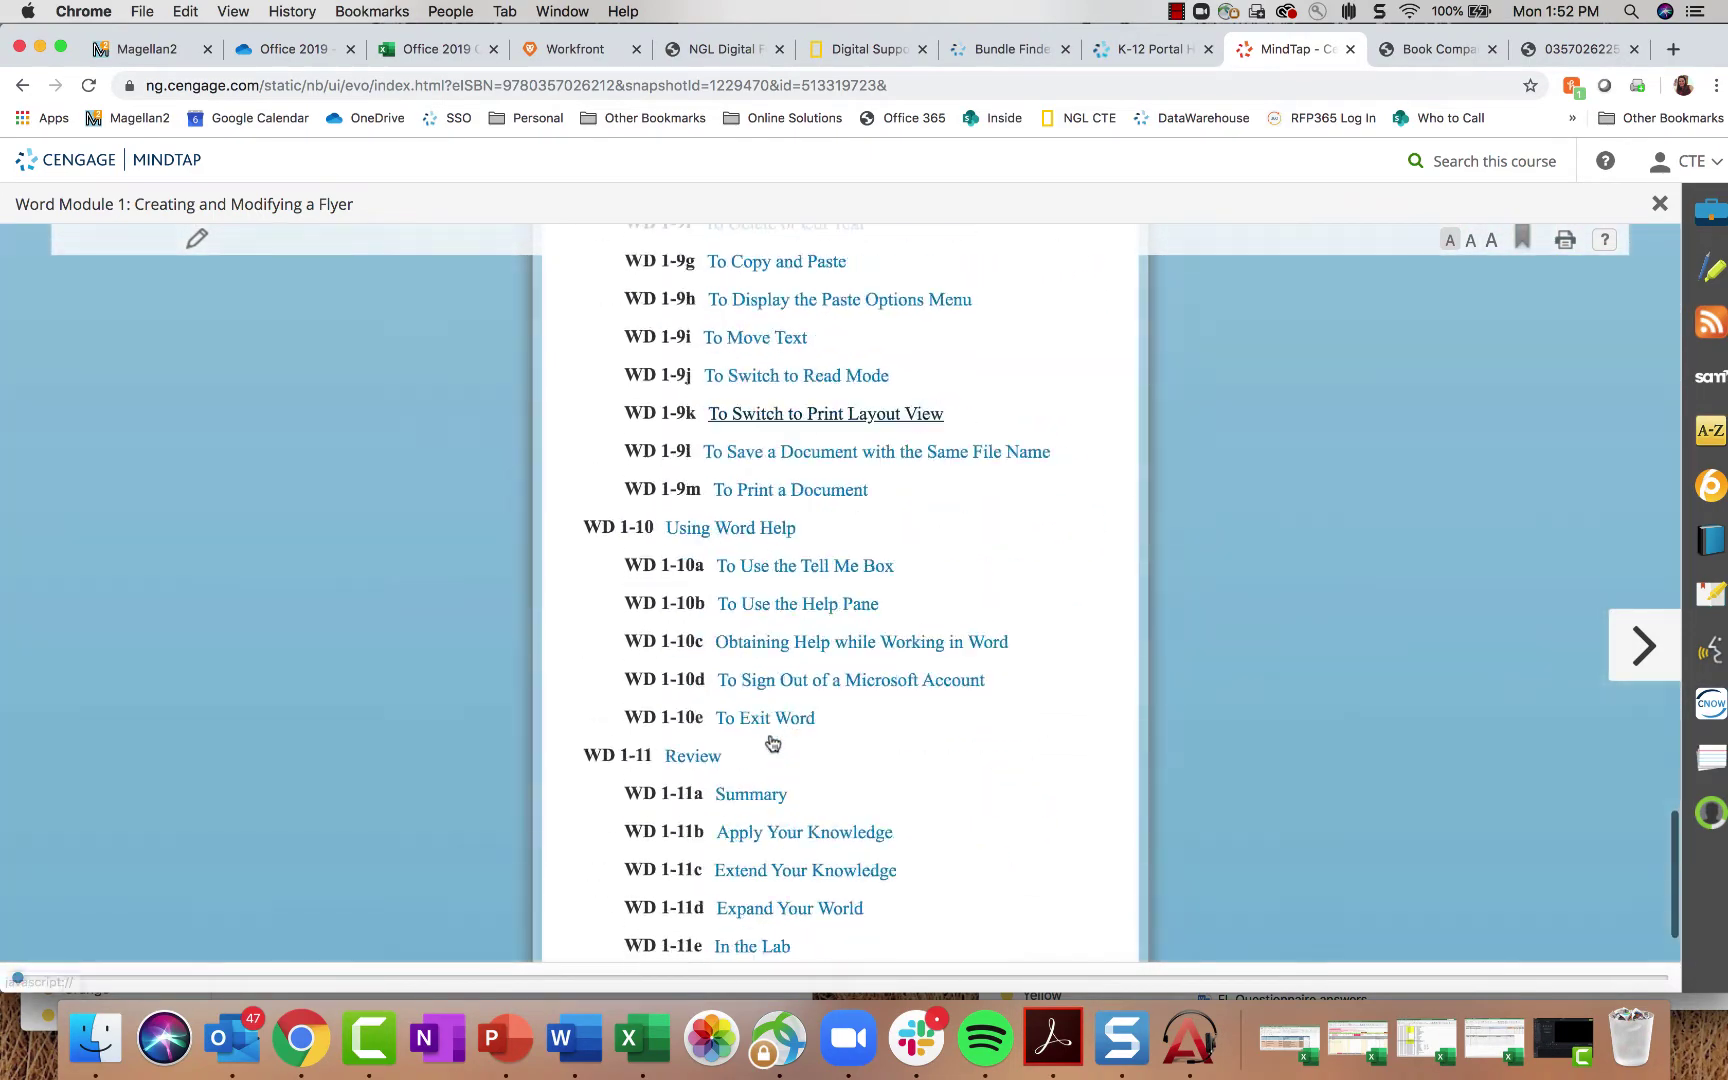
scroll(772, 742, down, 3)
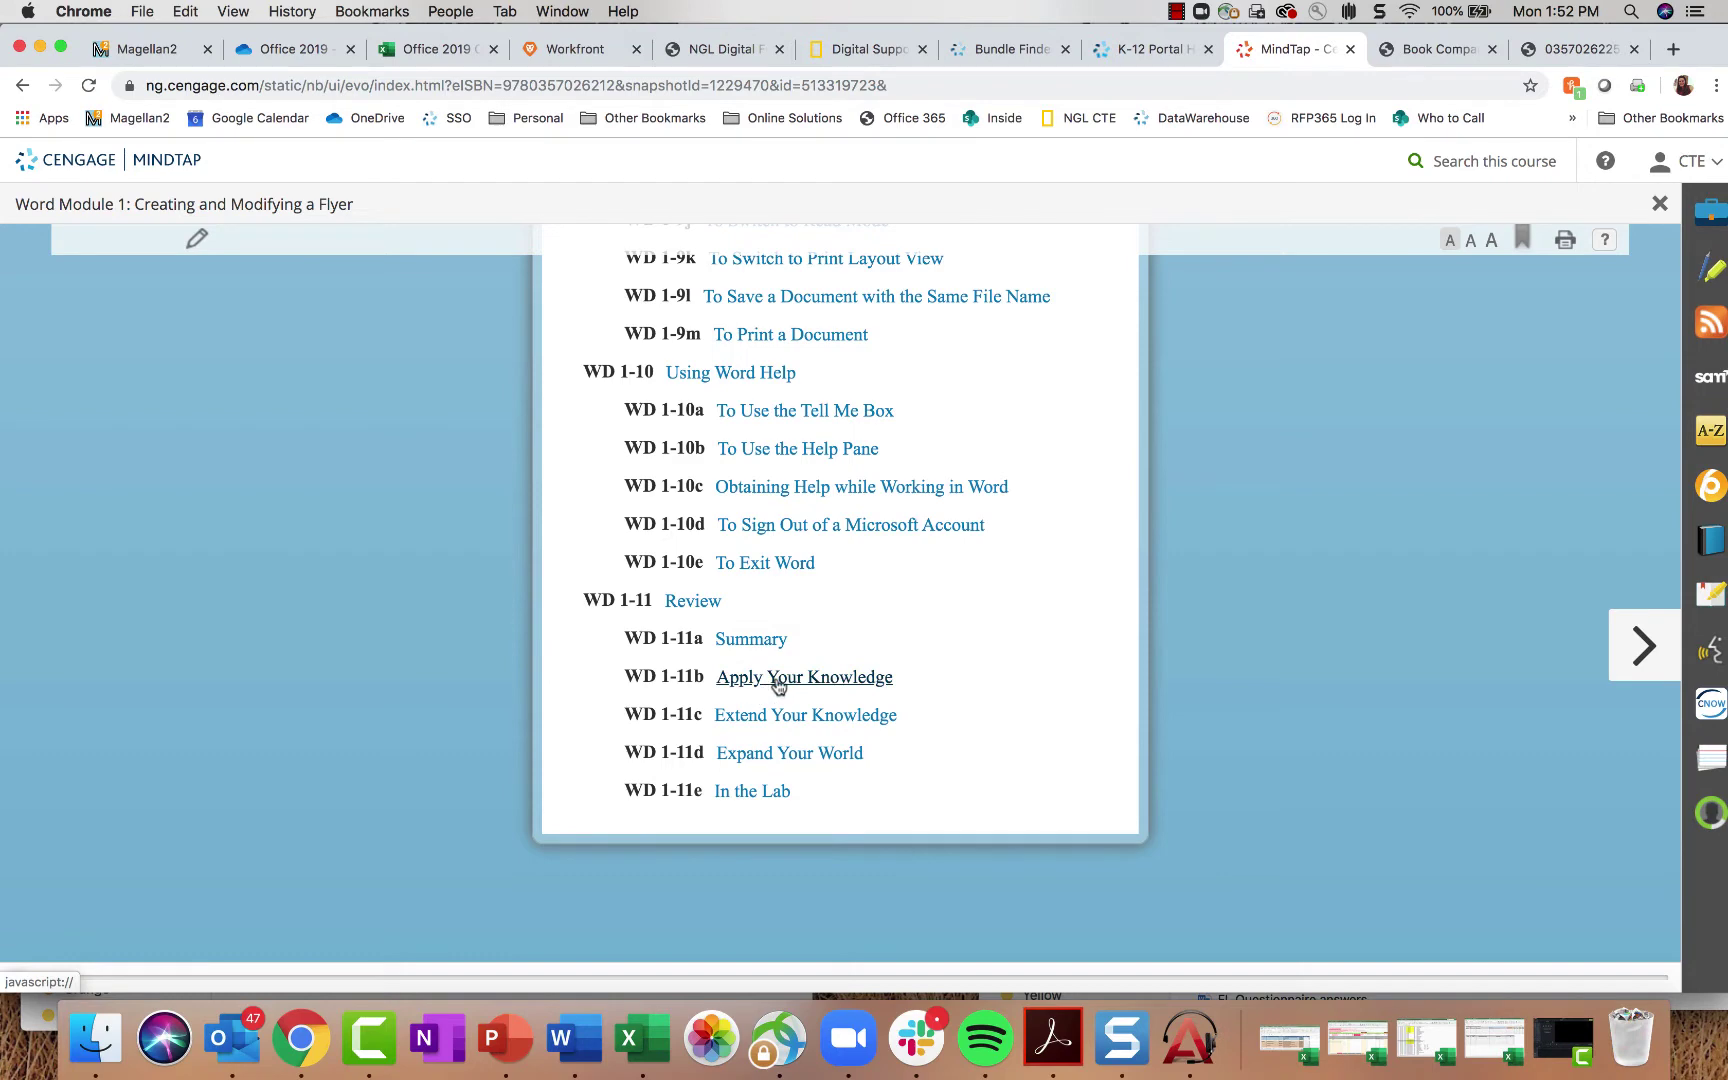
click(777, 677)
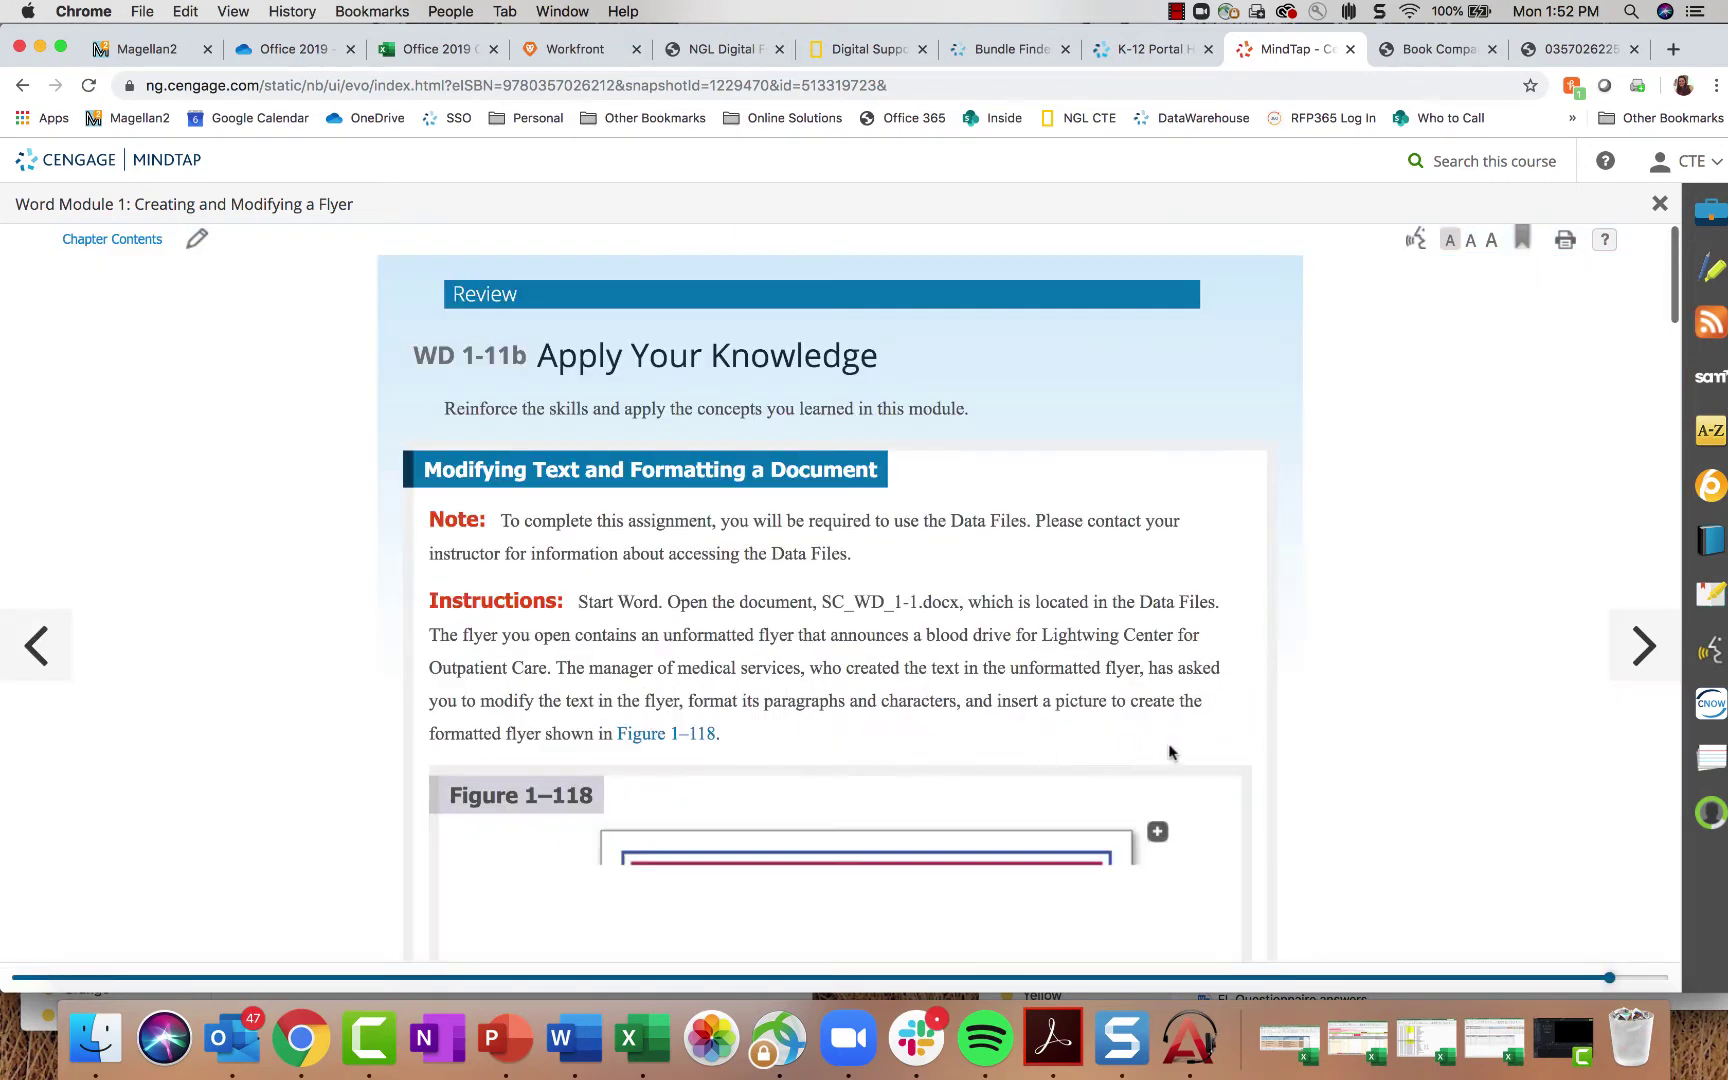
scroll(1277, 657, down, 5)
scroll(1277, 657, up, 3)
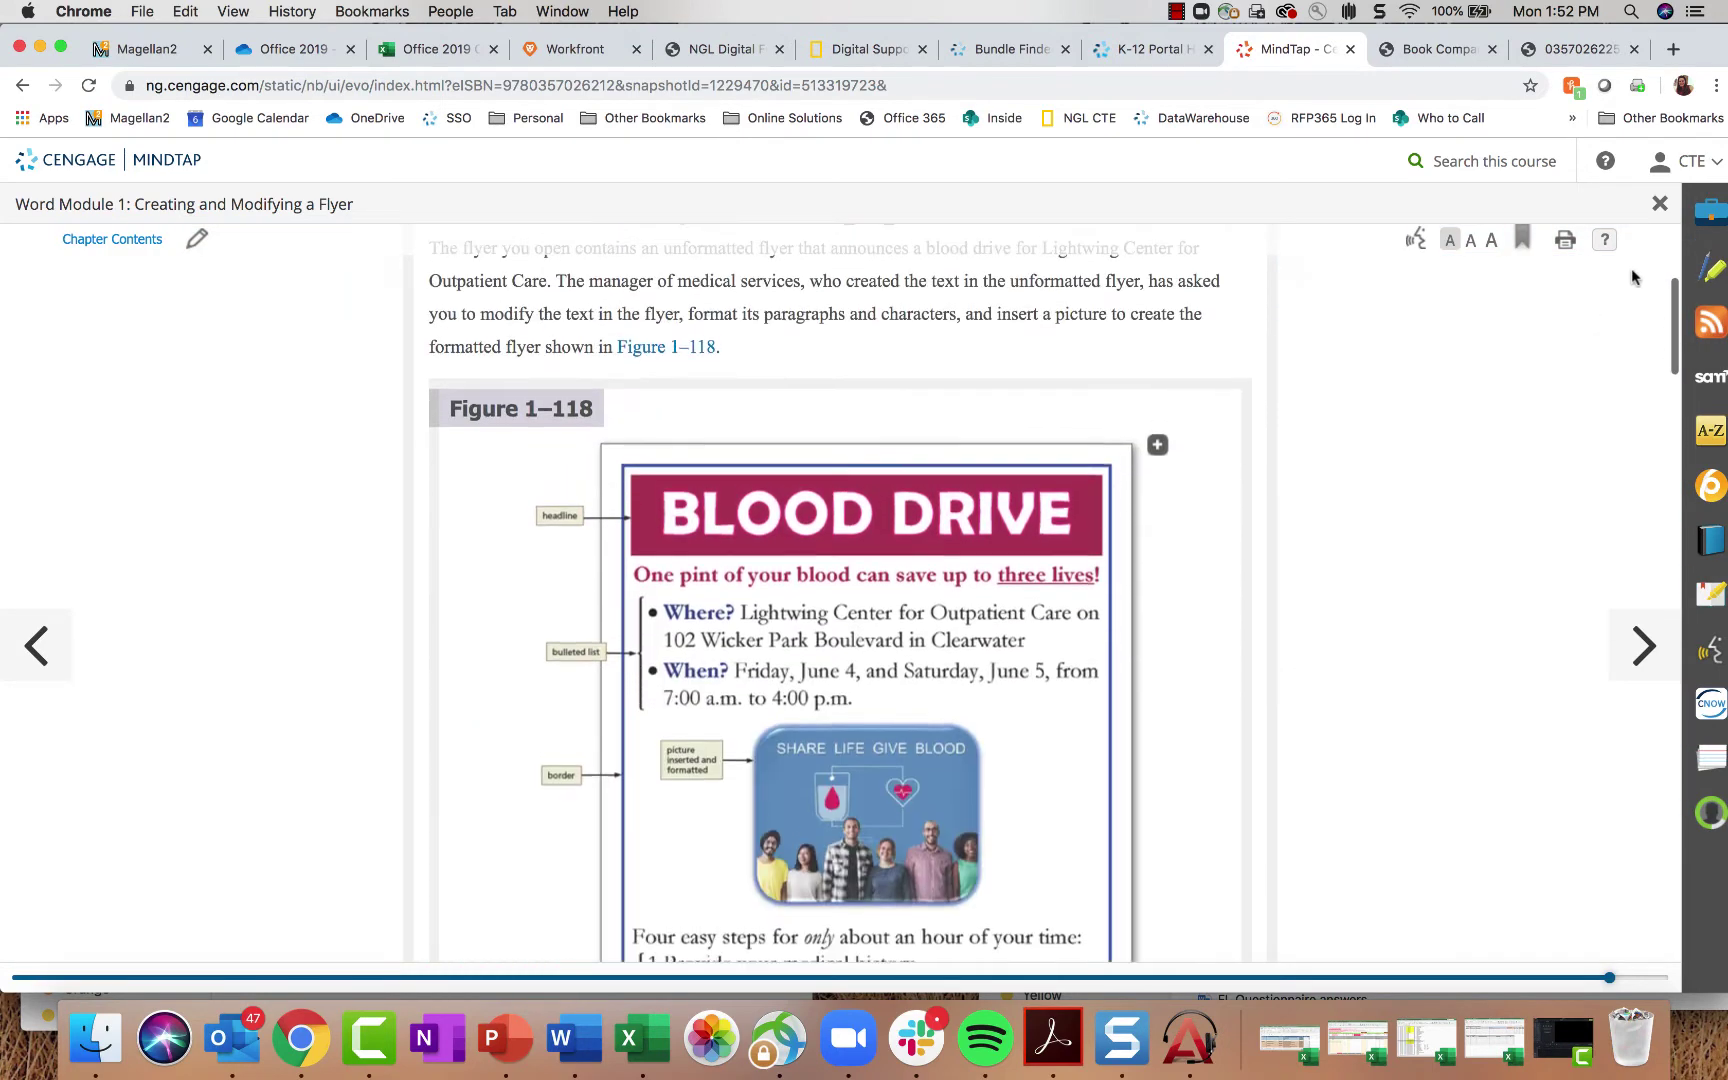
scroll(567, 268, up, 5)
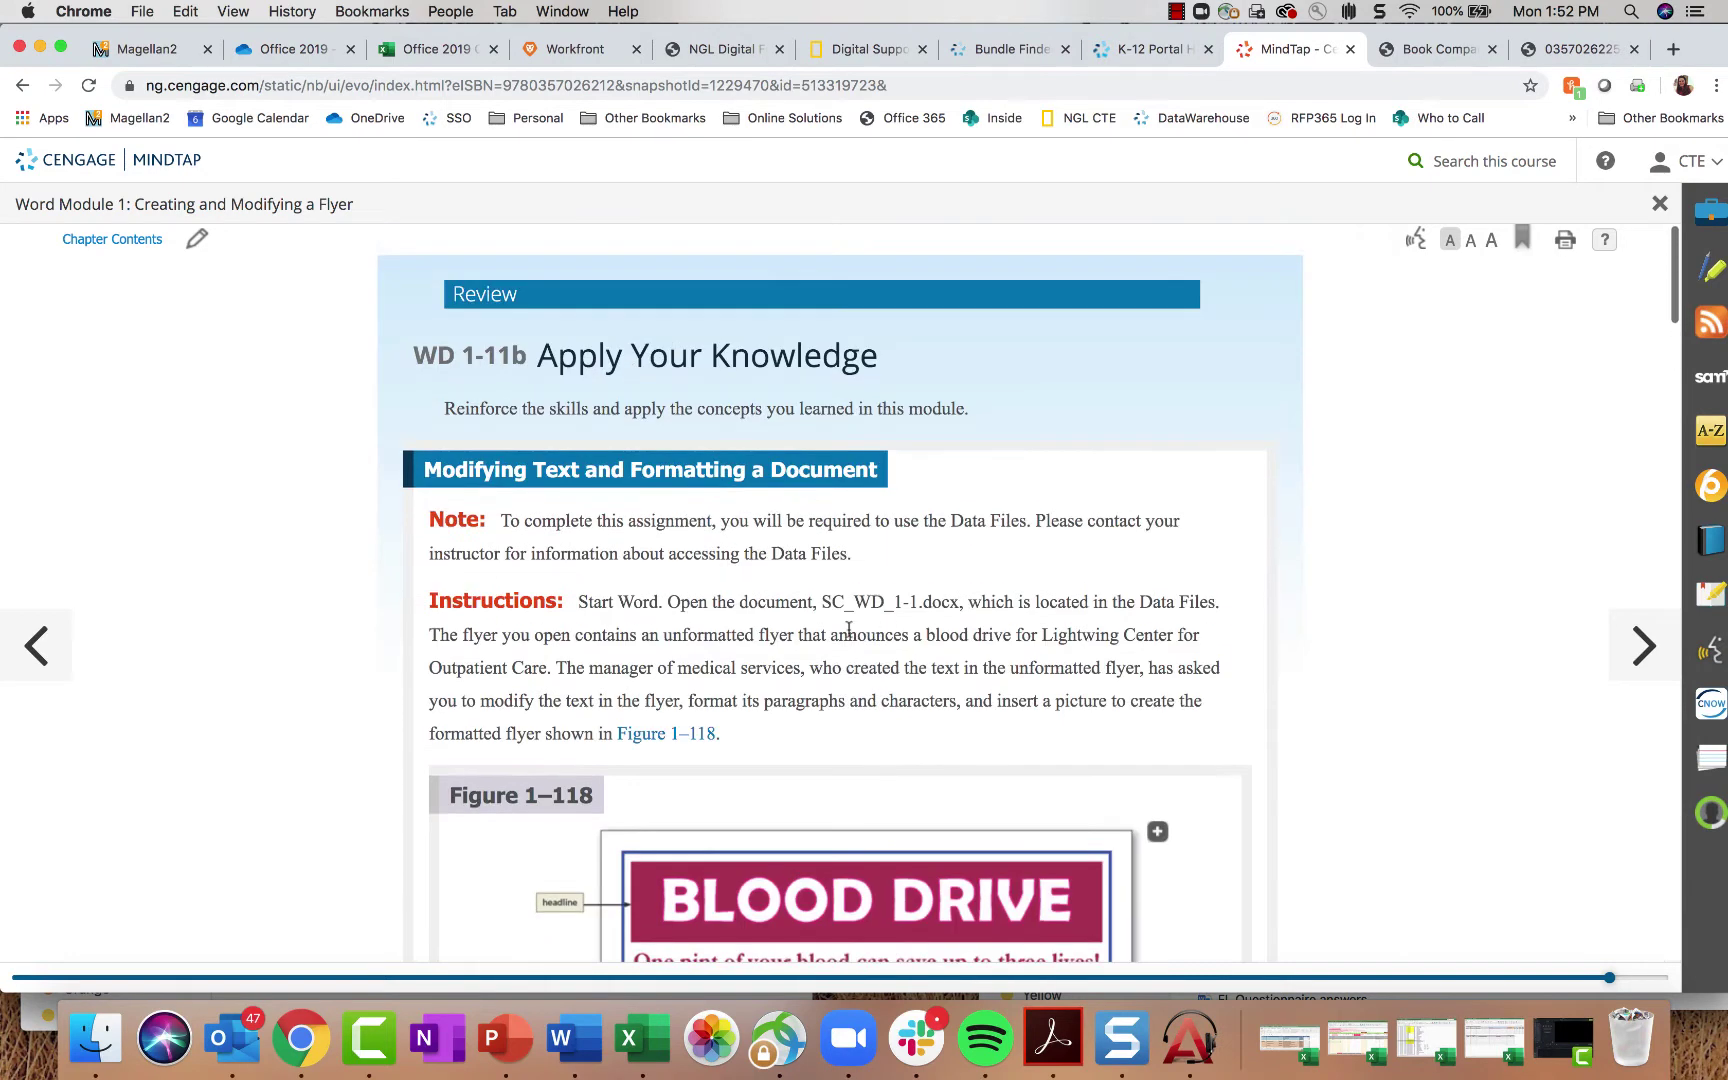
Step: In the Instructions paragraph, highlight the SC_WD_1-1.docx wording in pink and attach the note "This is important!" to the word "located"
drag(759, 602, 1027, 608)
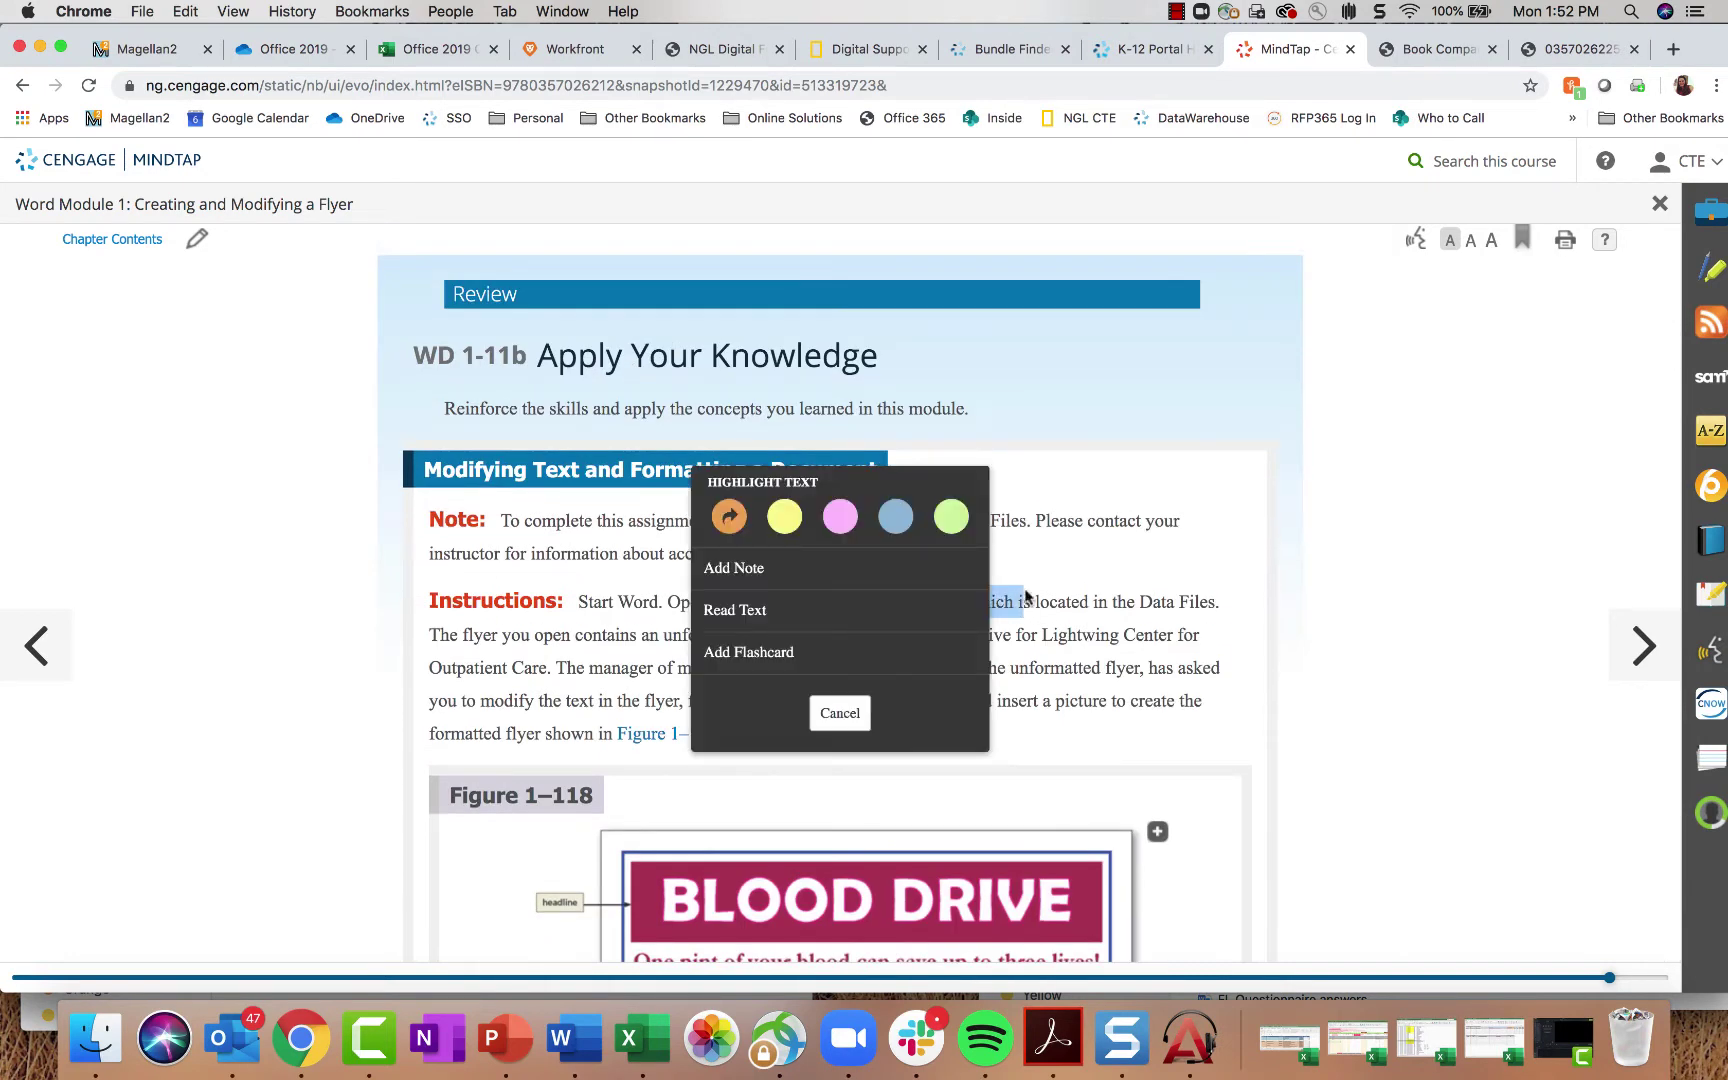
click(838, 517)
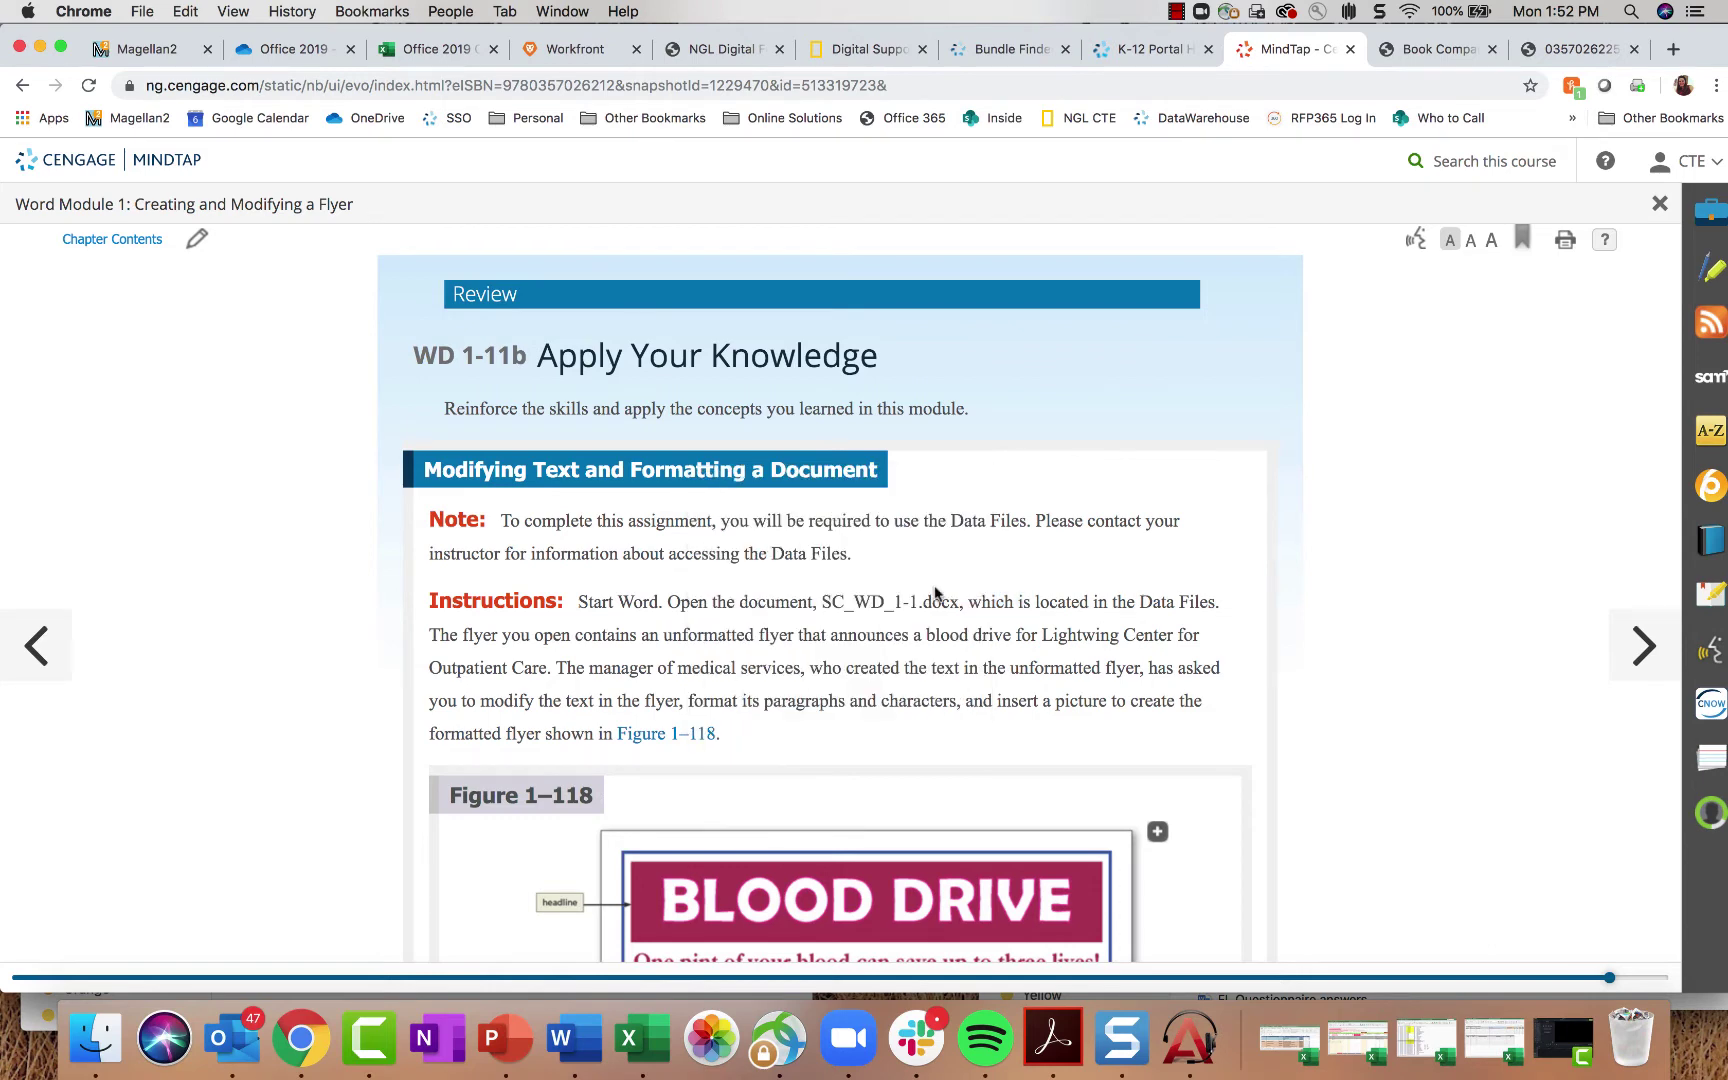
drag(1044, 602, 1094, 604)
click(795, 581)
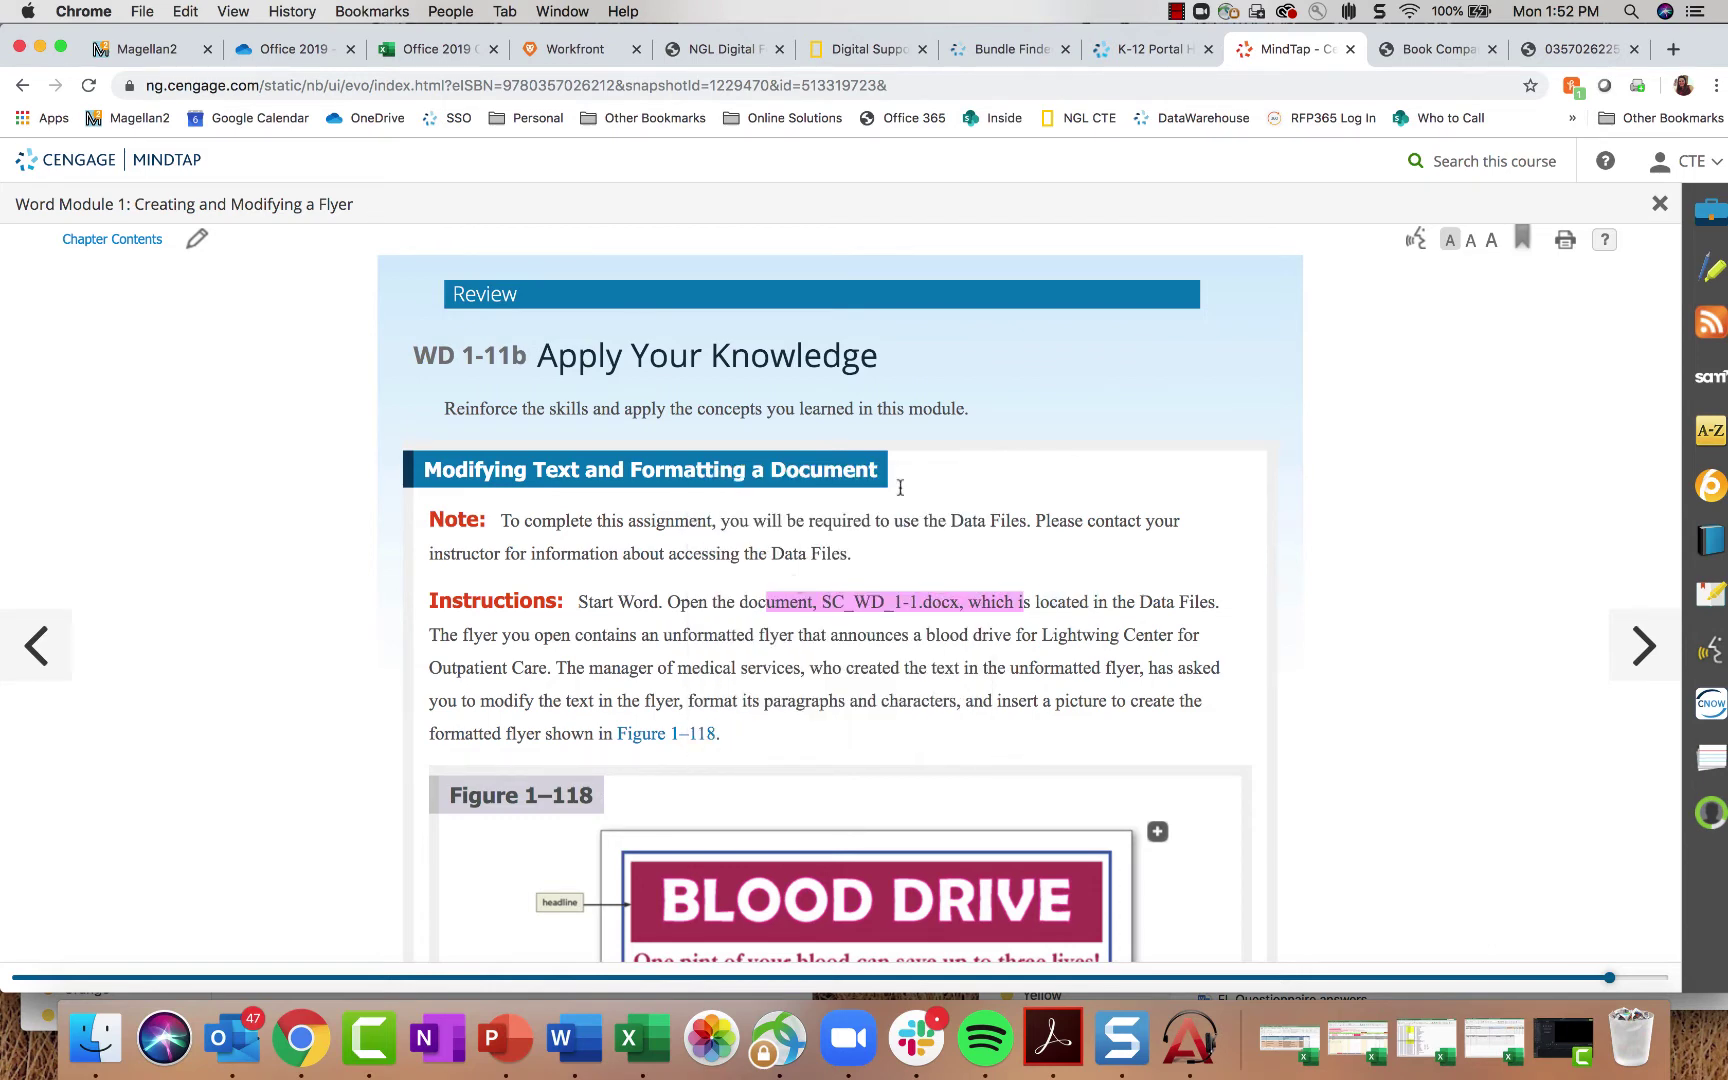
text(This is important!)
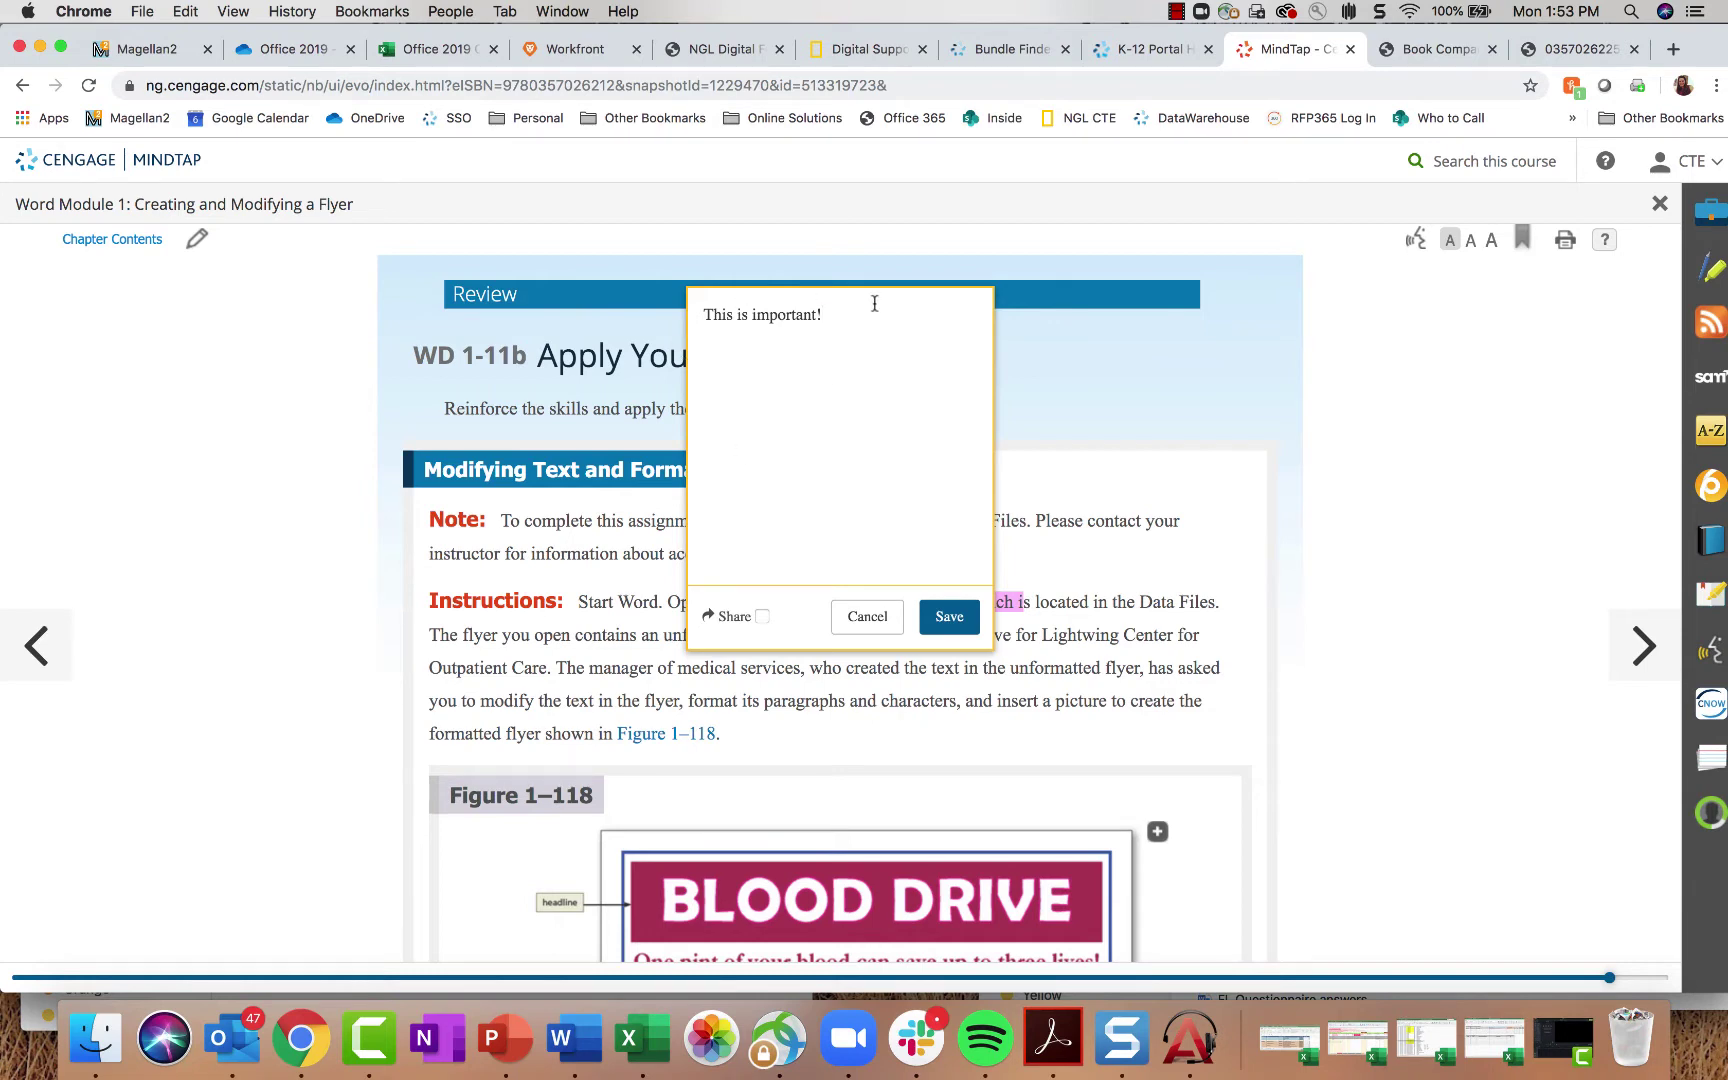
click(949, 616)
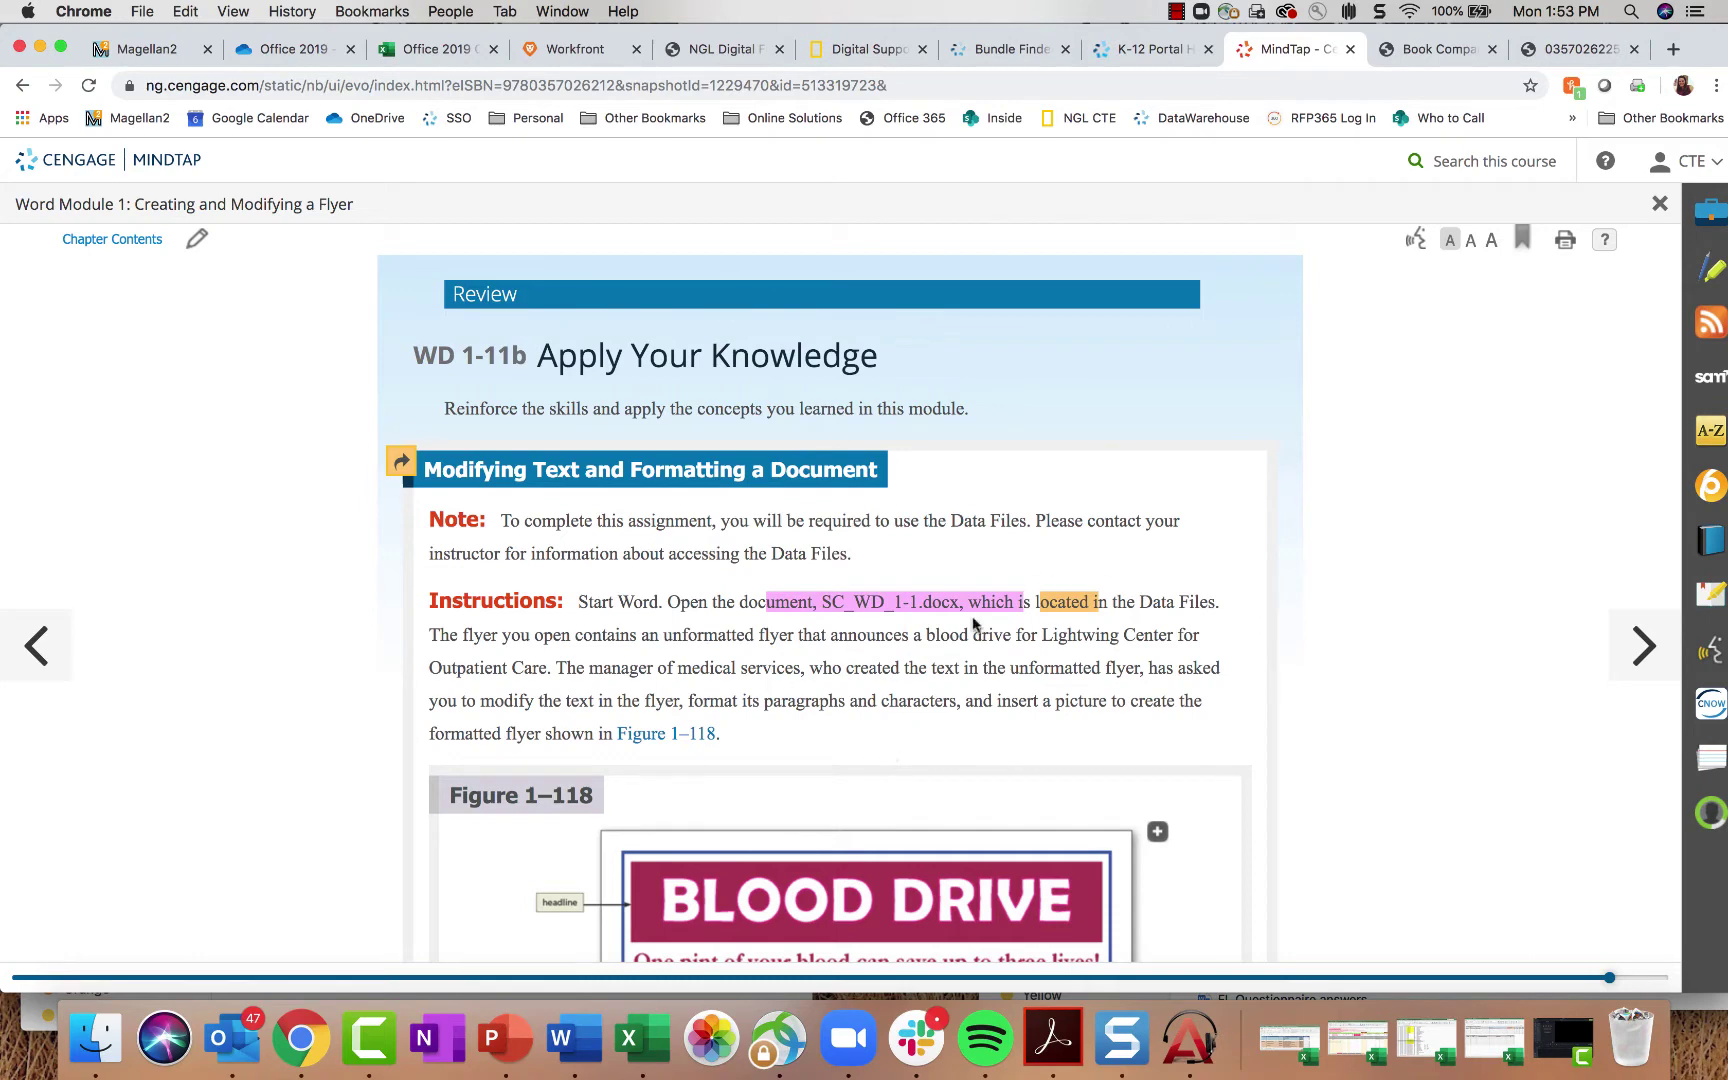
click(401, 461)
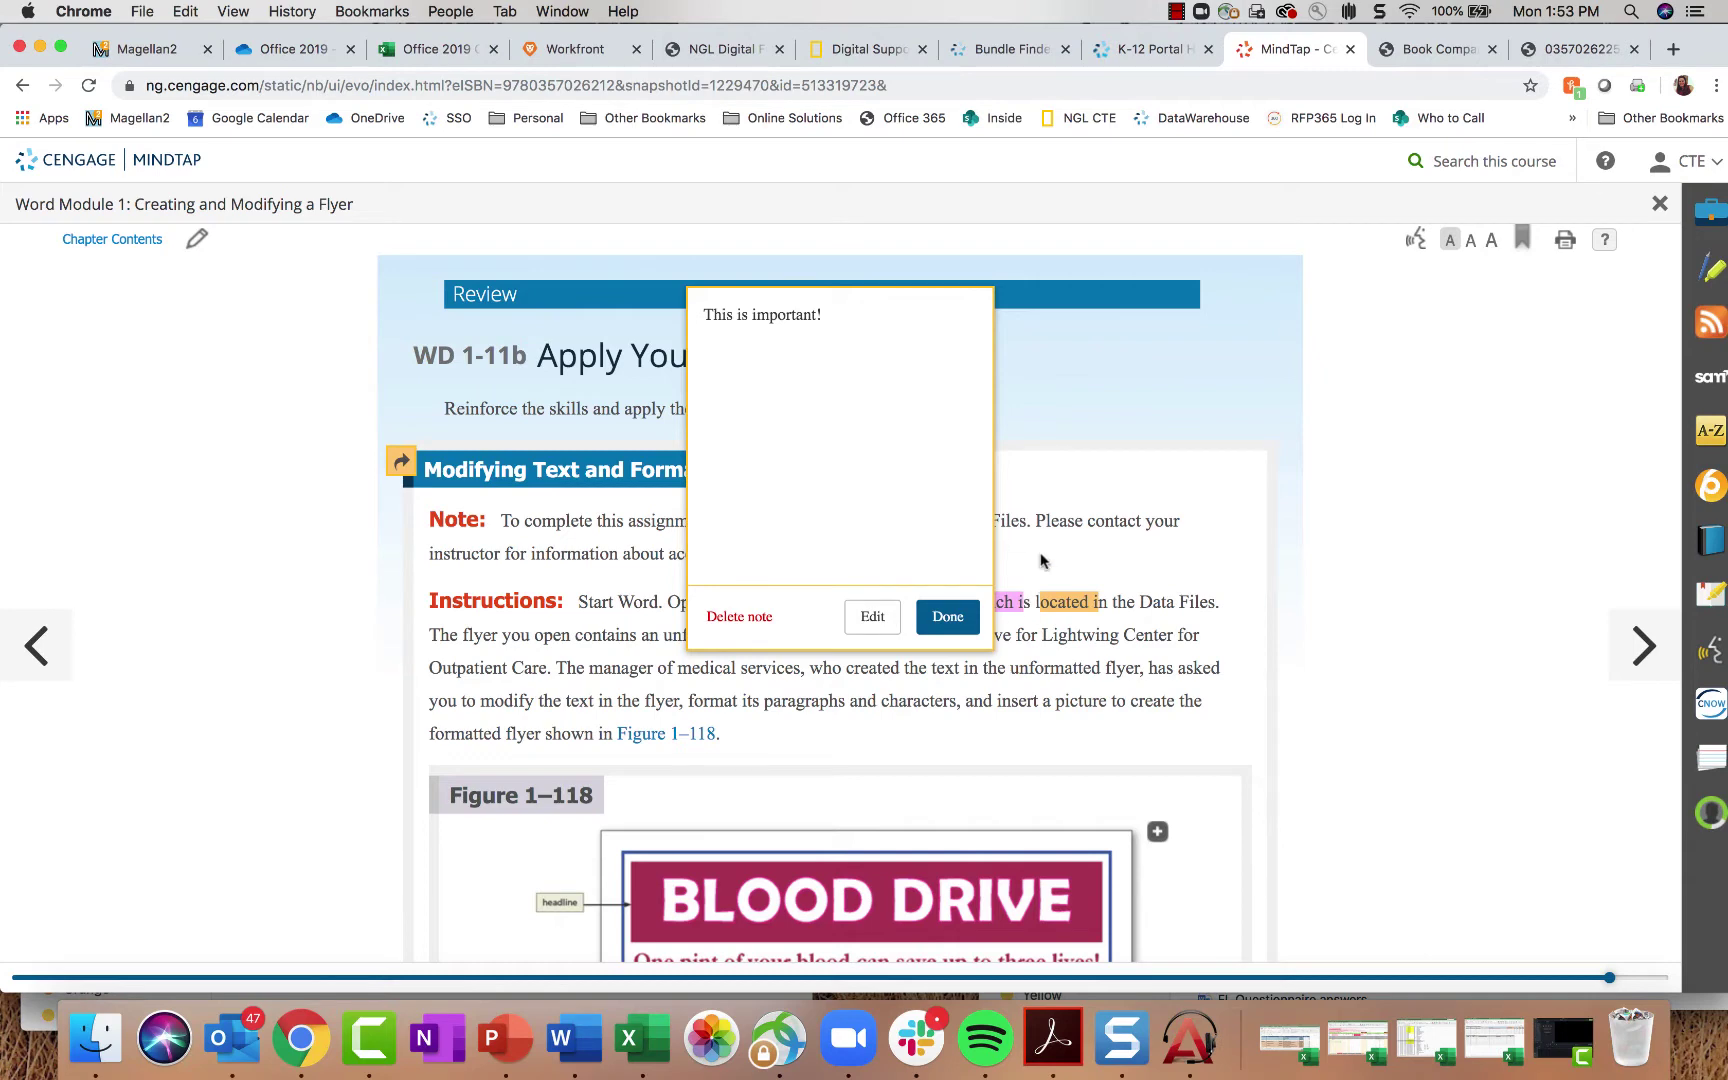
click(946, 617)
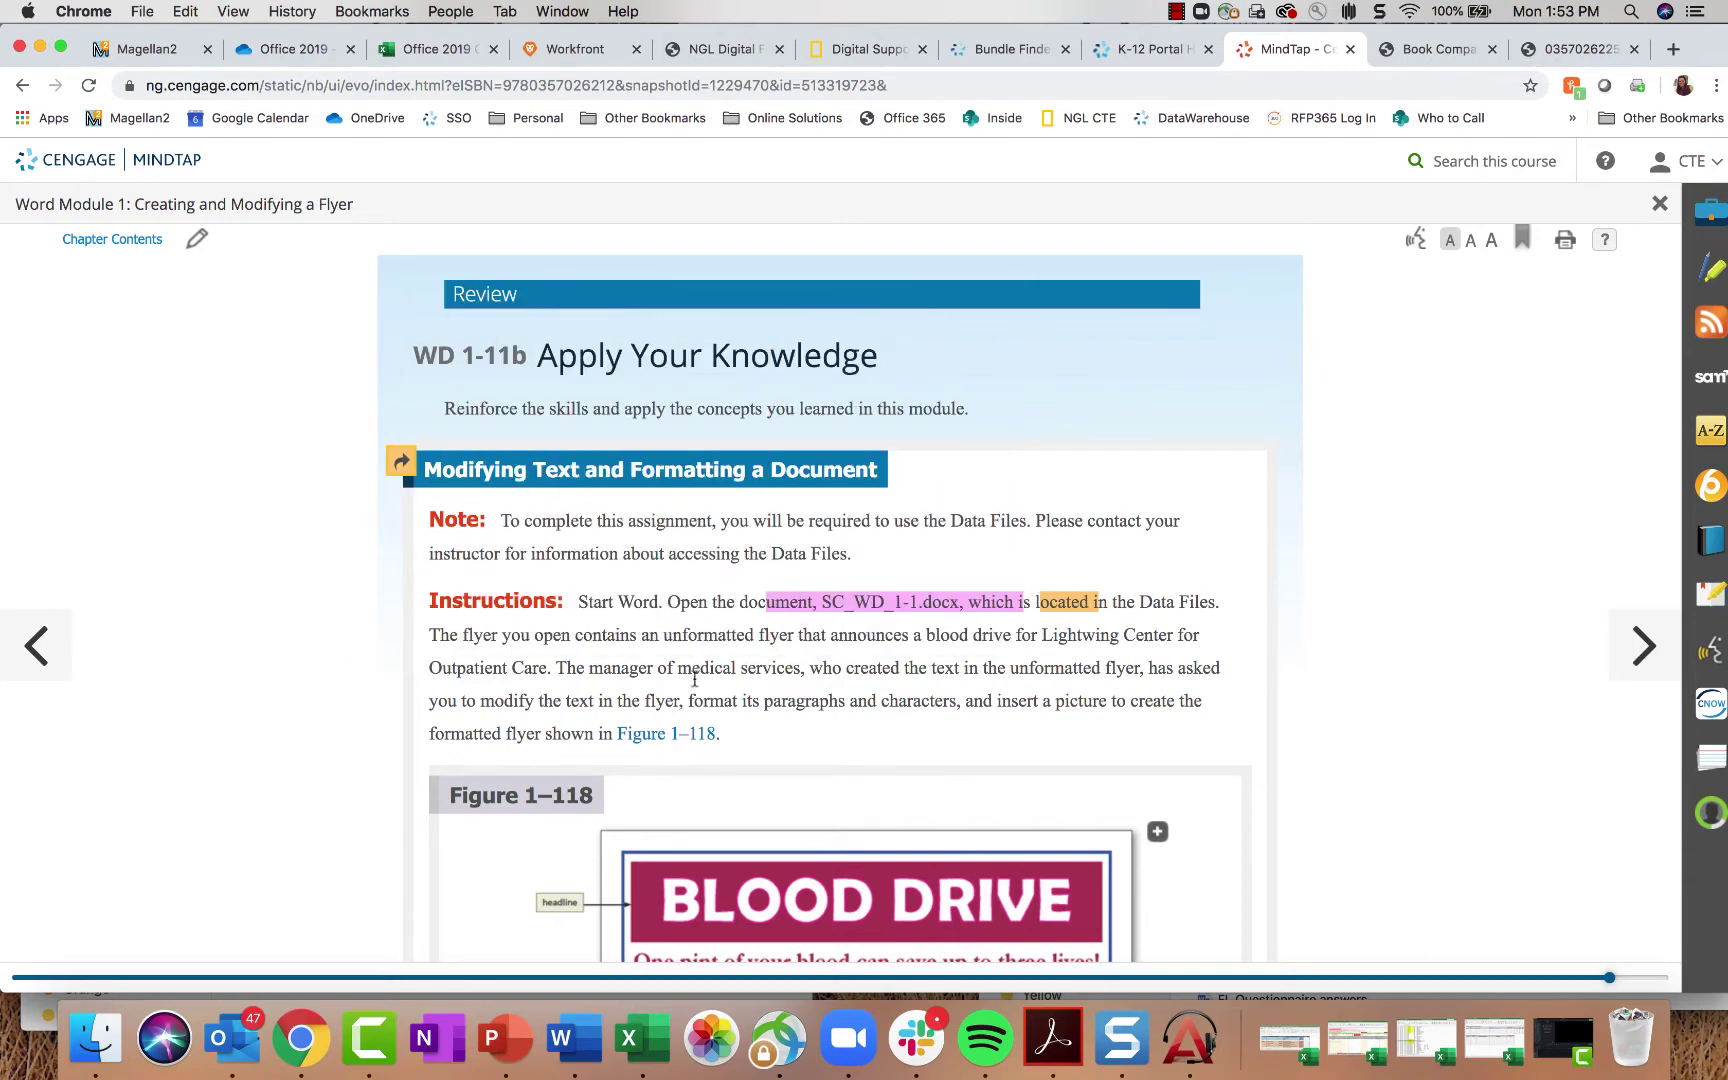
Step: Highlight the sentence from "The manager of medical services" through "Figure 1–118" in the shared orange colour
drag(557, 667, 727, 735)
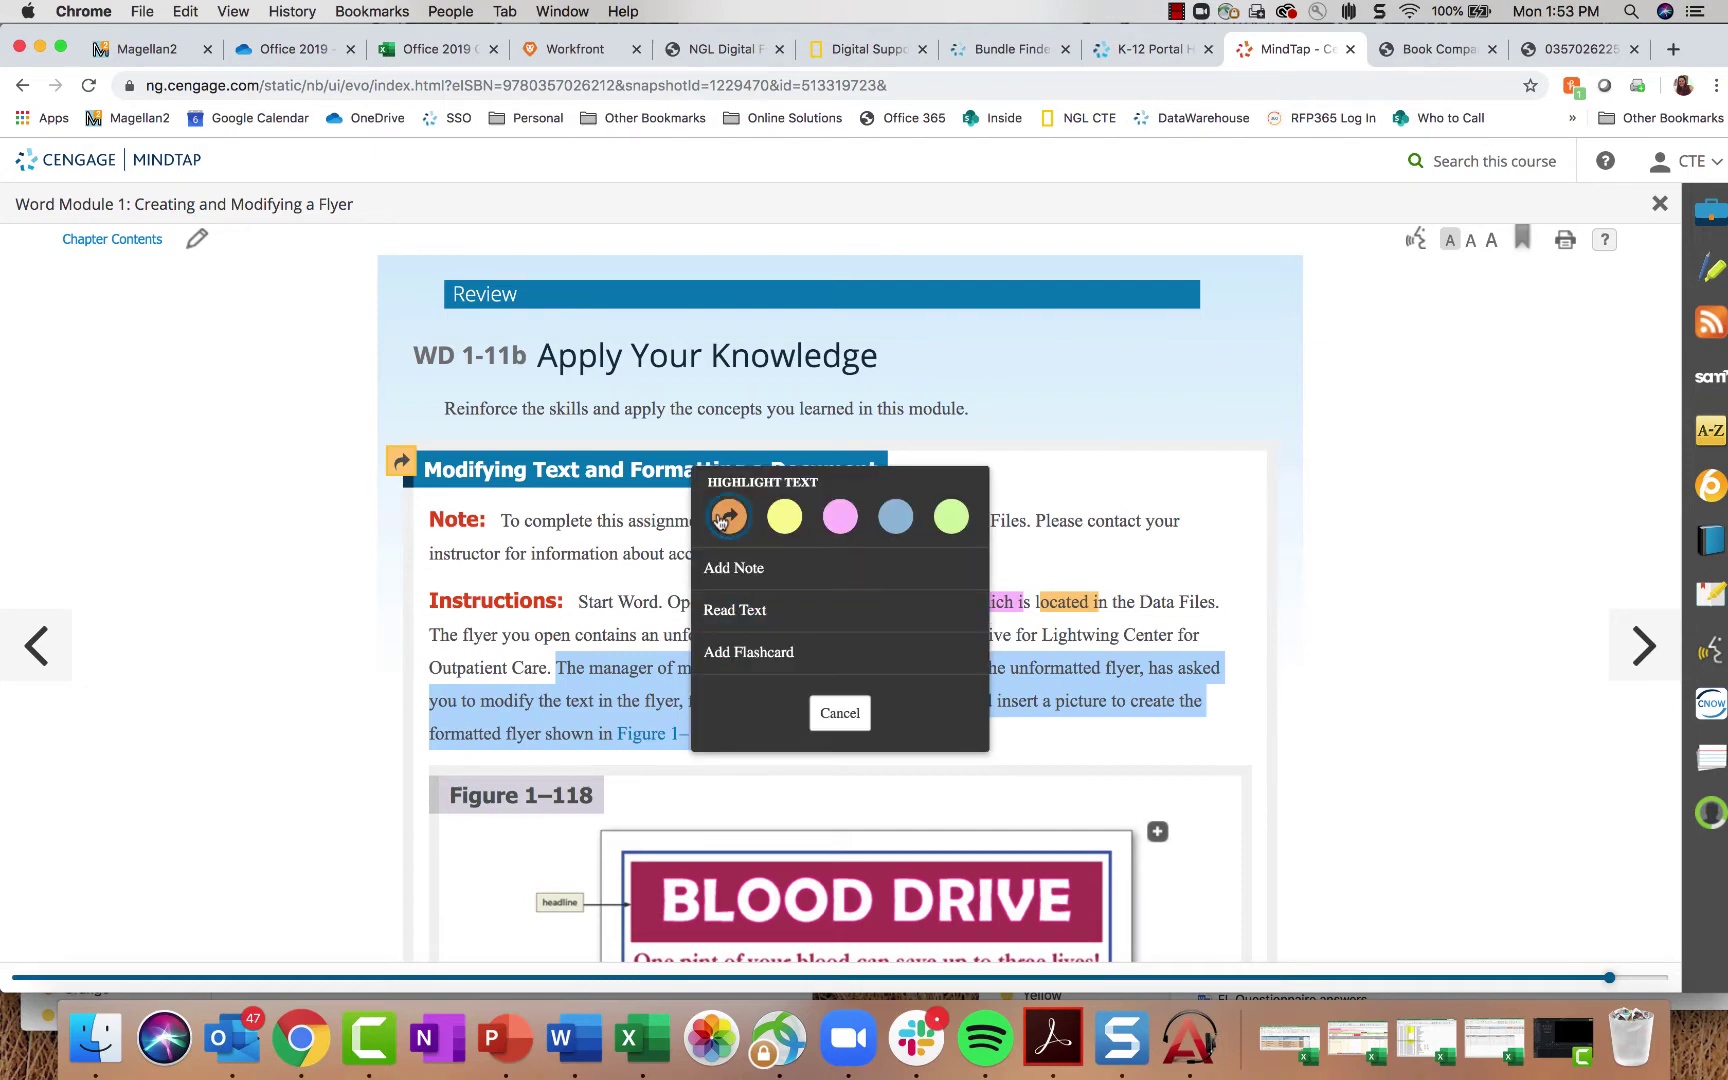
click(729, 514)
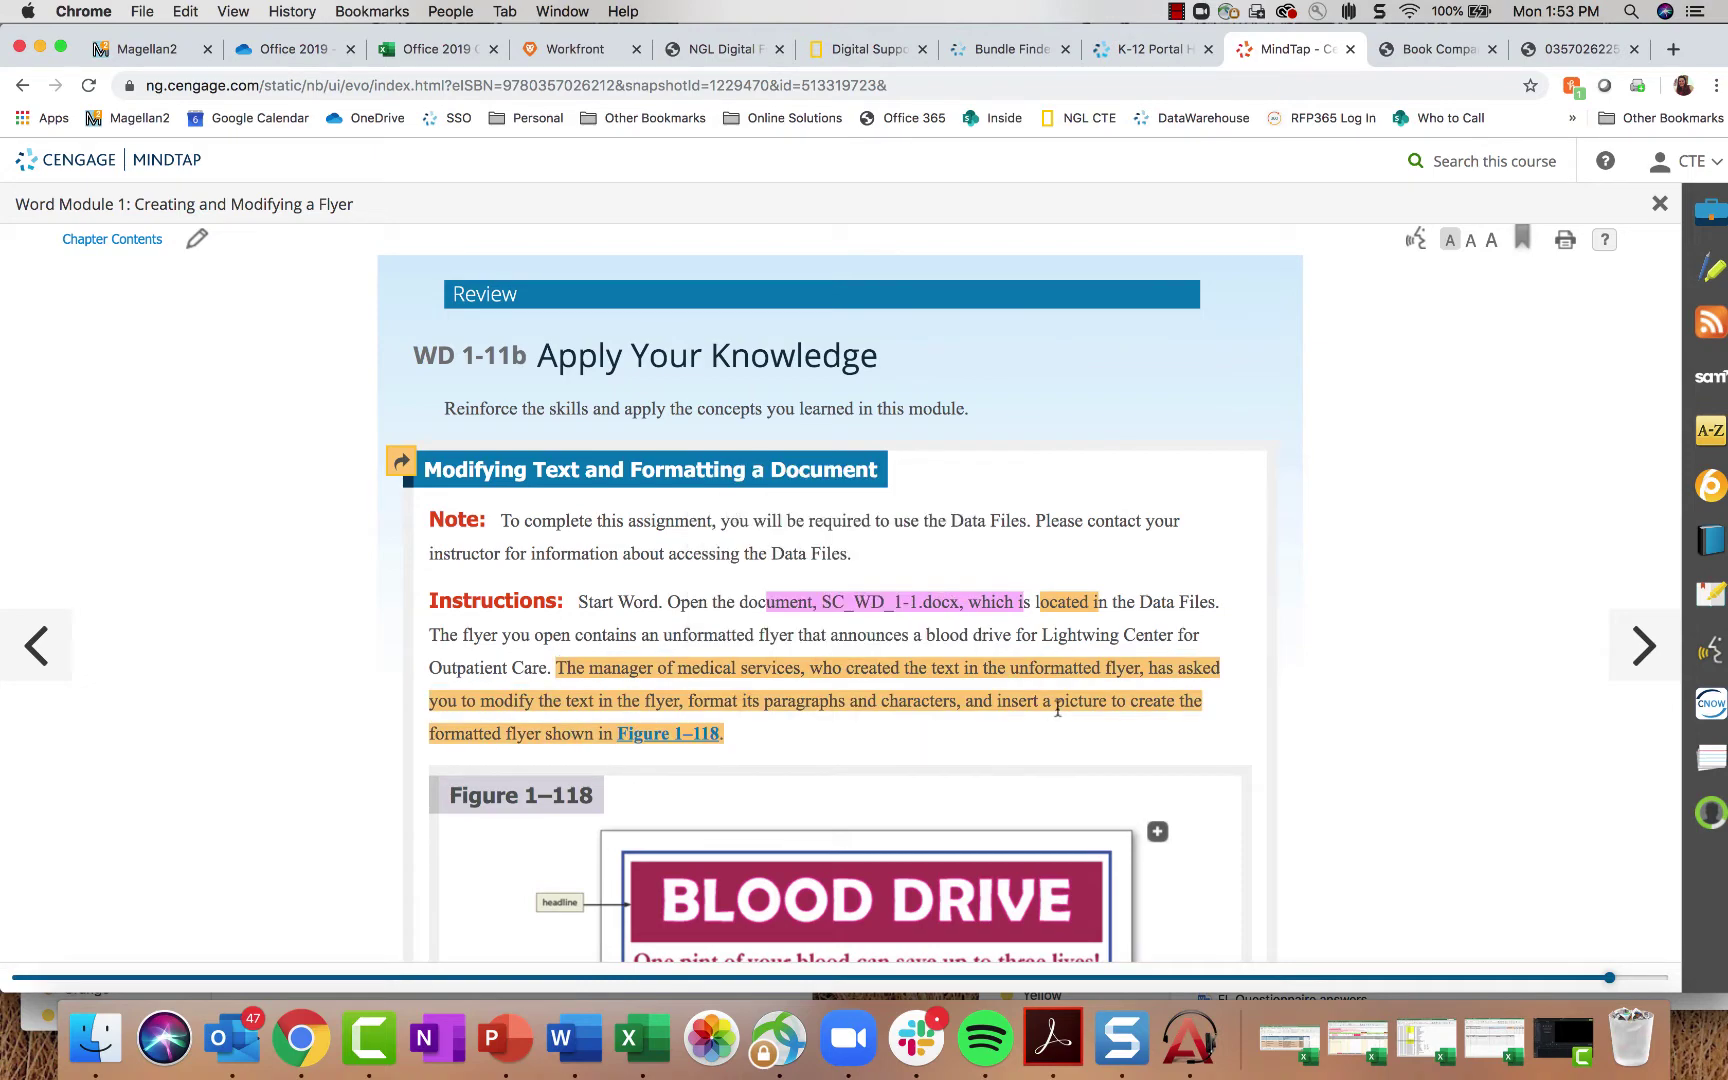
scroll(1065, 710, down, 8)
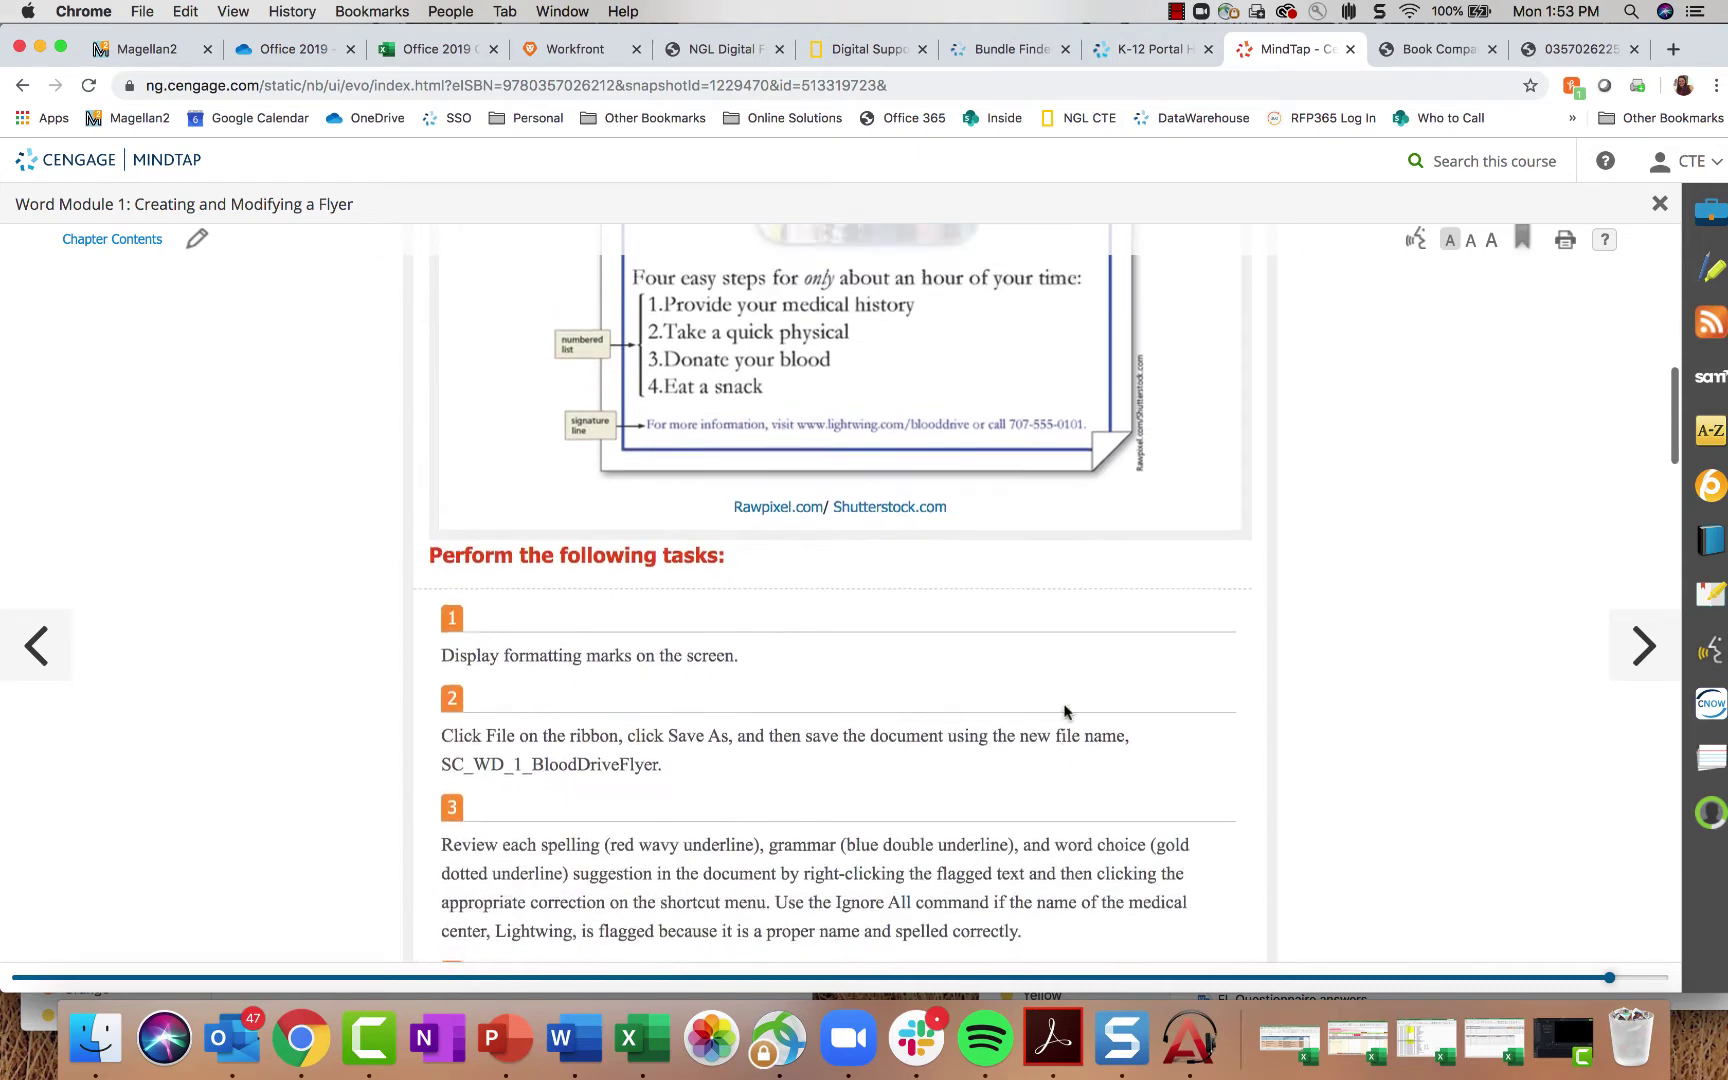
scroll(1068, 713, up, 4)
scroll(1068, 713, up, 4)
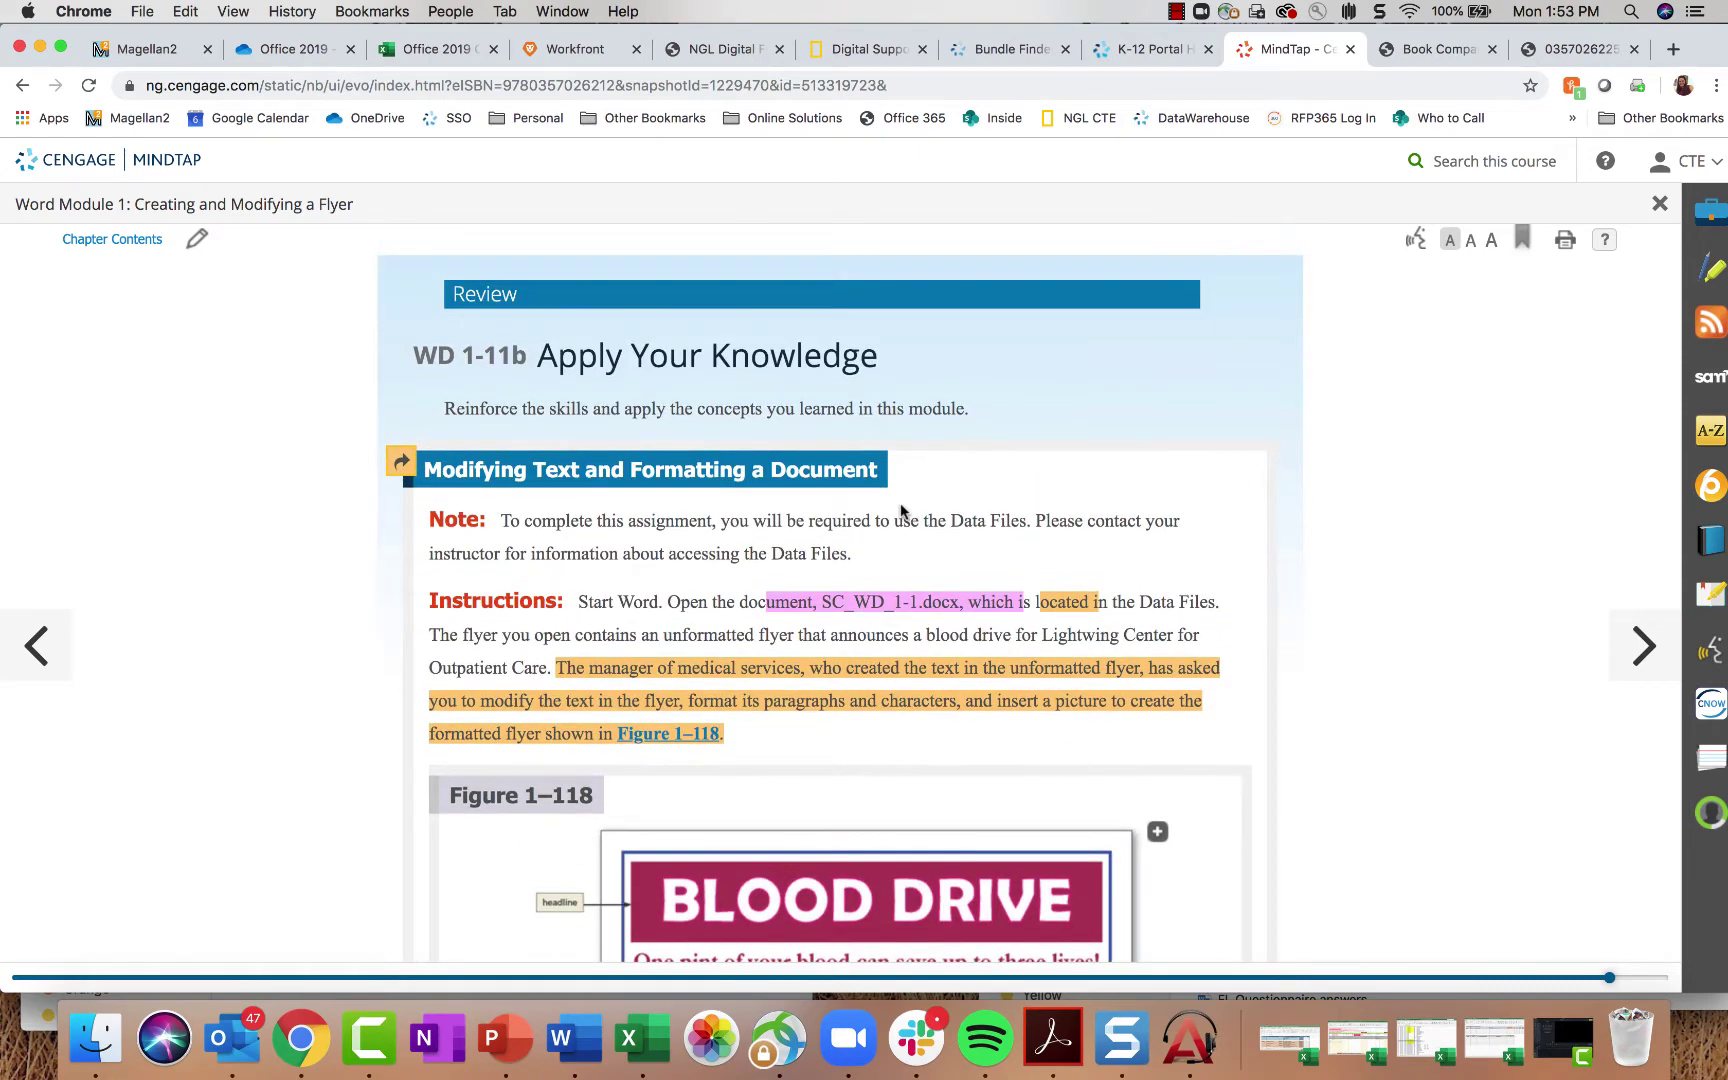
Step: Select the Note paragraph to show its highlight, note, read-aloud and flashcard options, and dismiss them
drag(684, 528, 836, 557)
drag(501, 521, 851, 555)
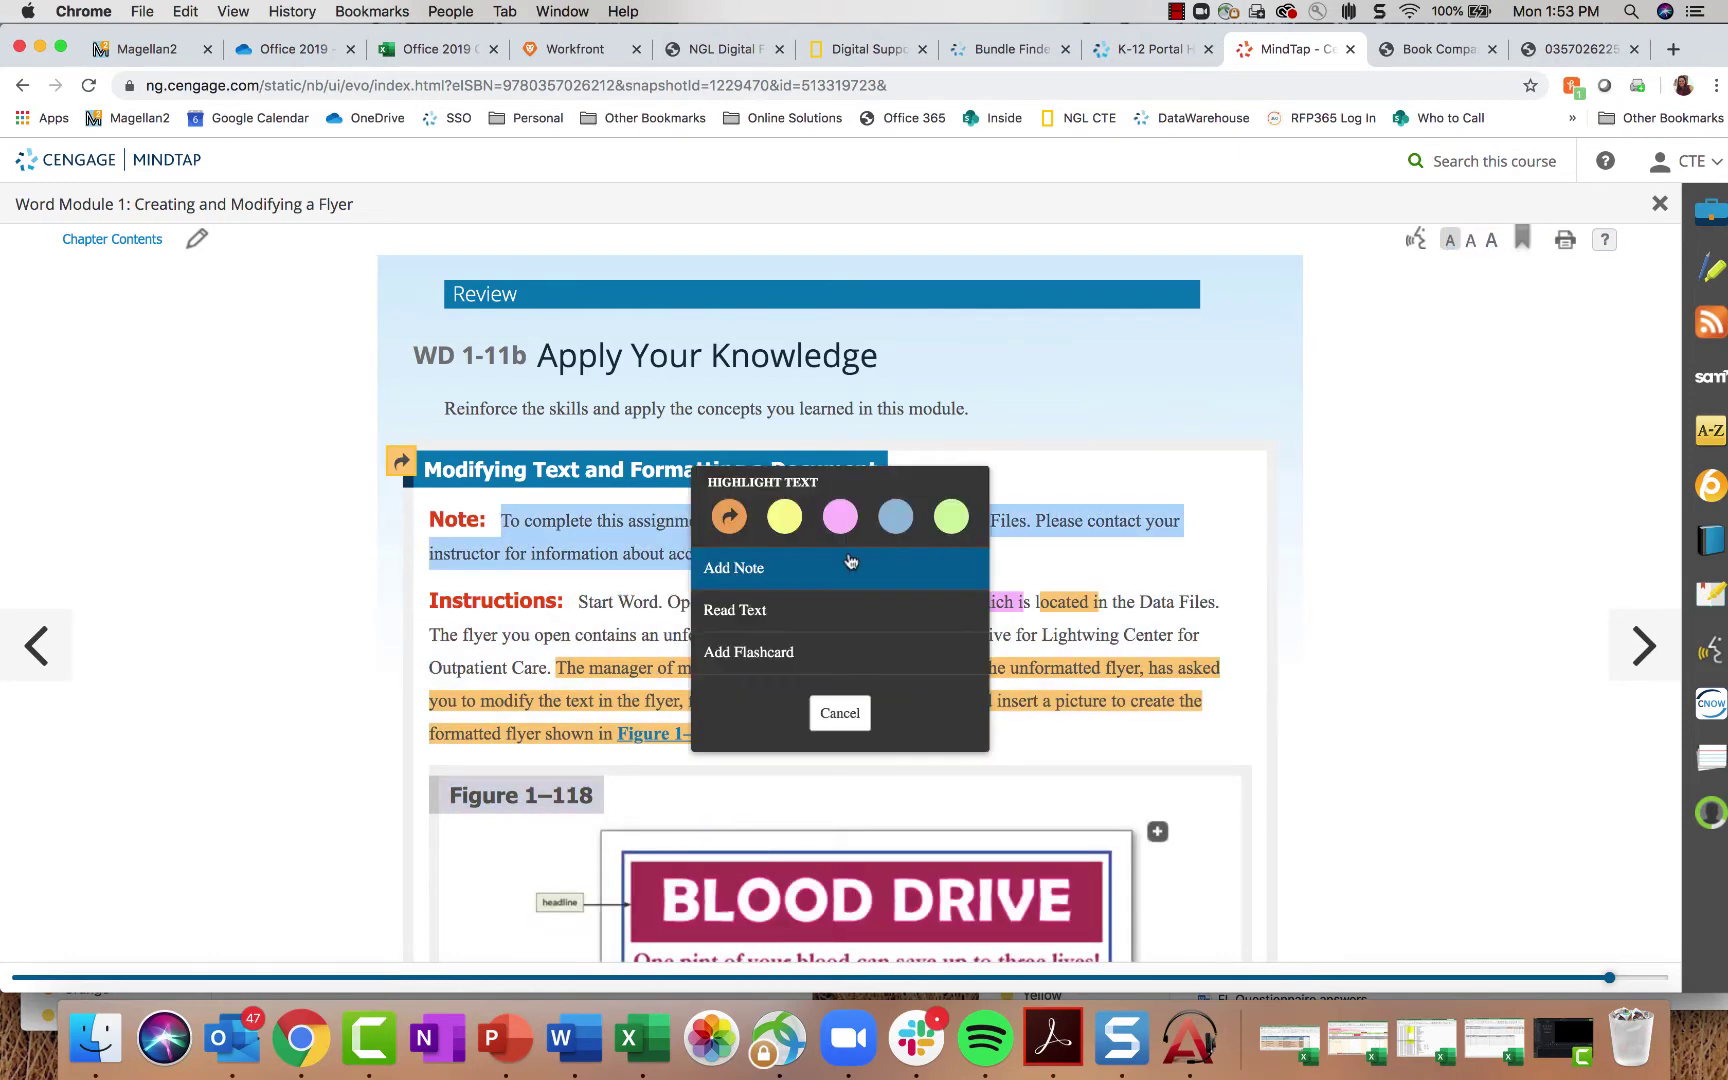
click(1396, 521)
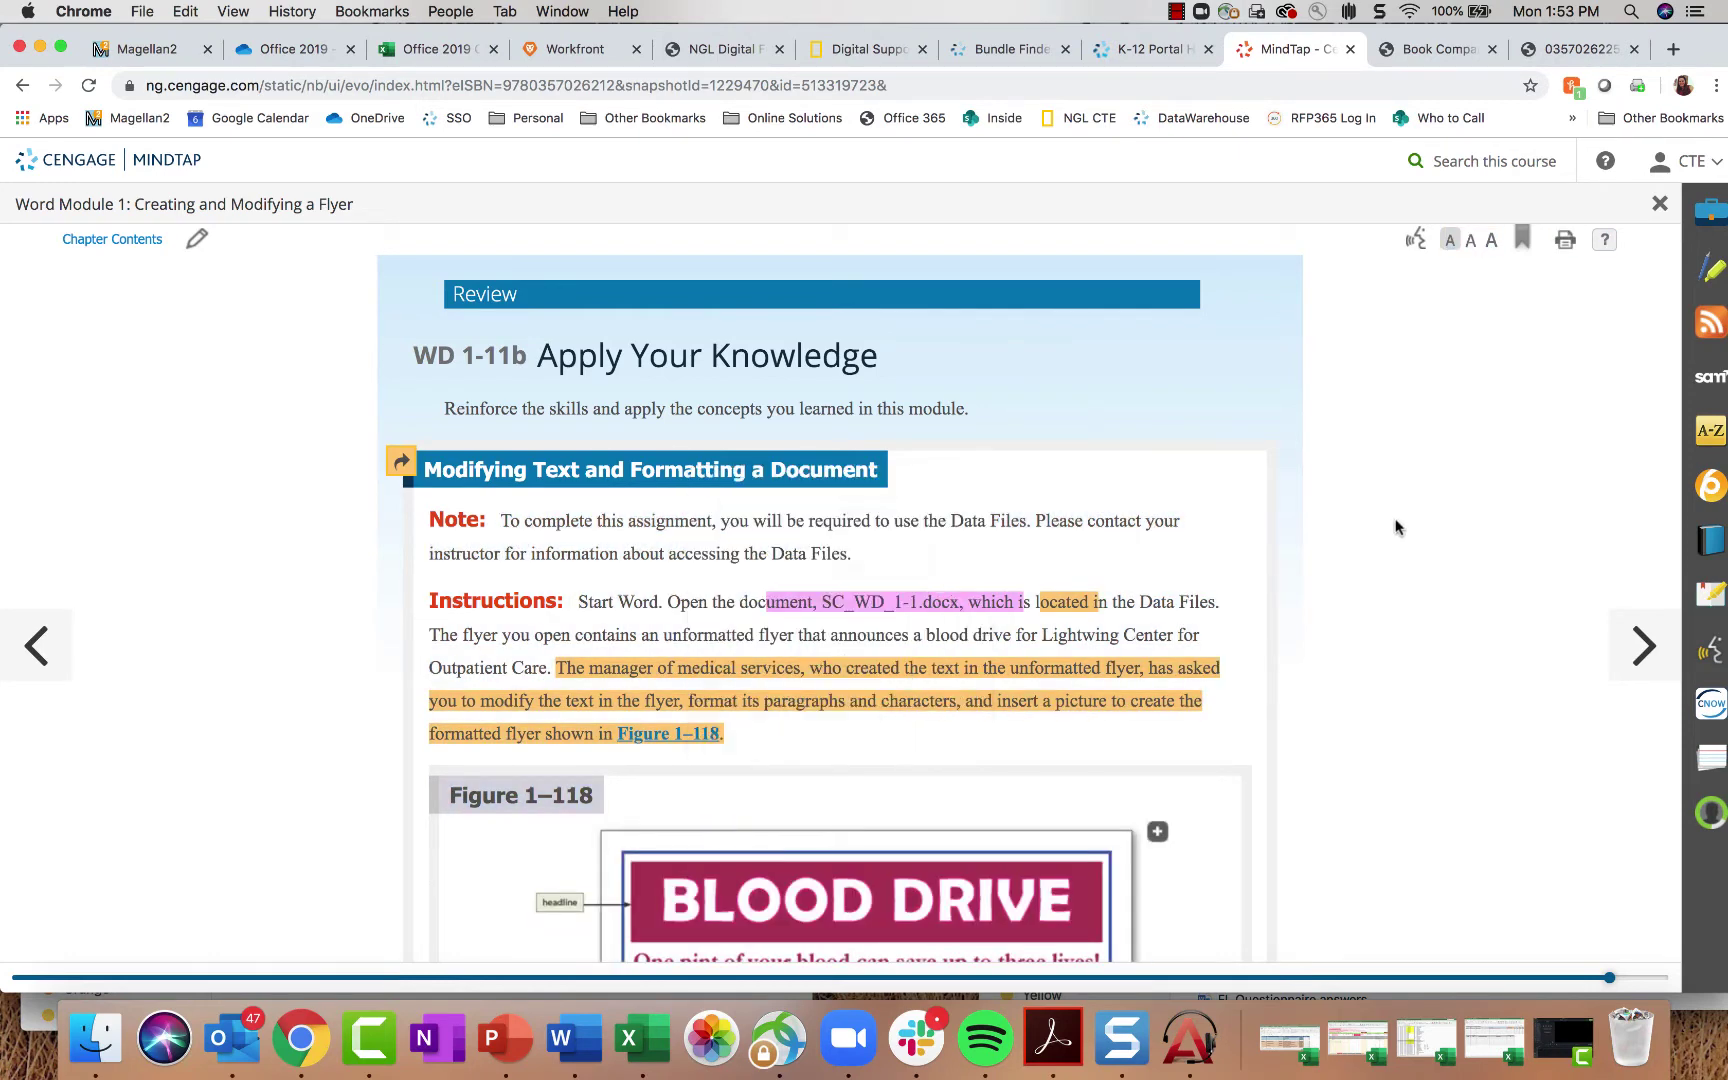
scroll(957, 397, down, 1)
scroll(780, 362, up, 1)
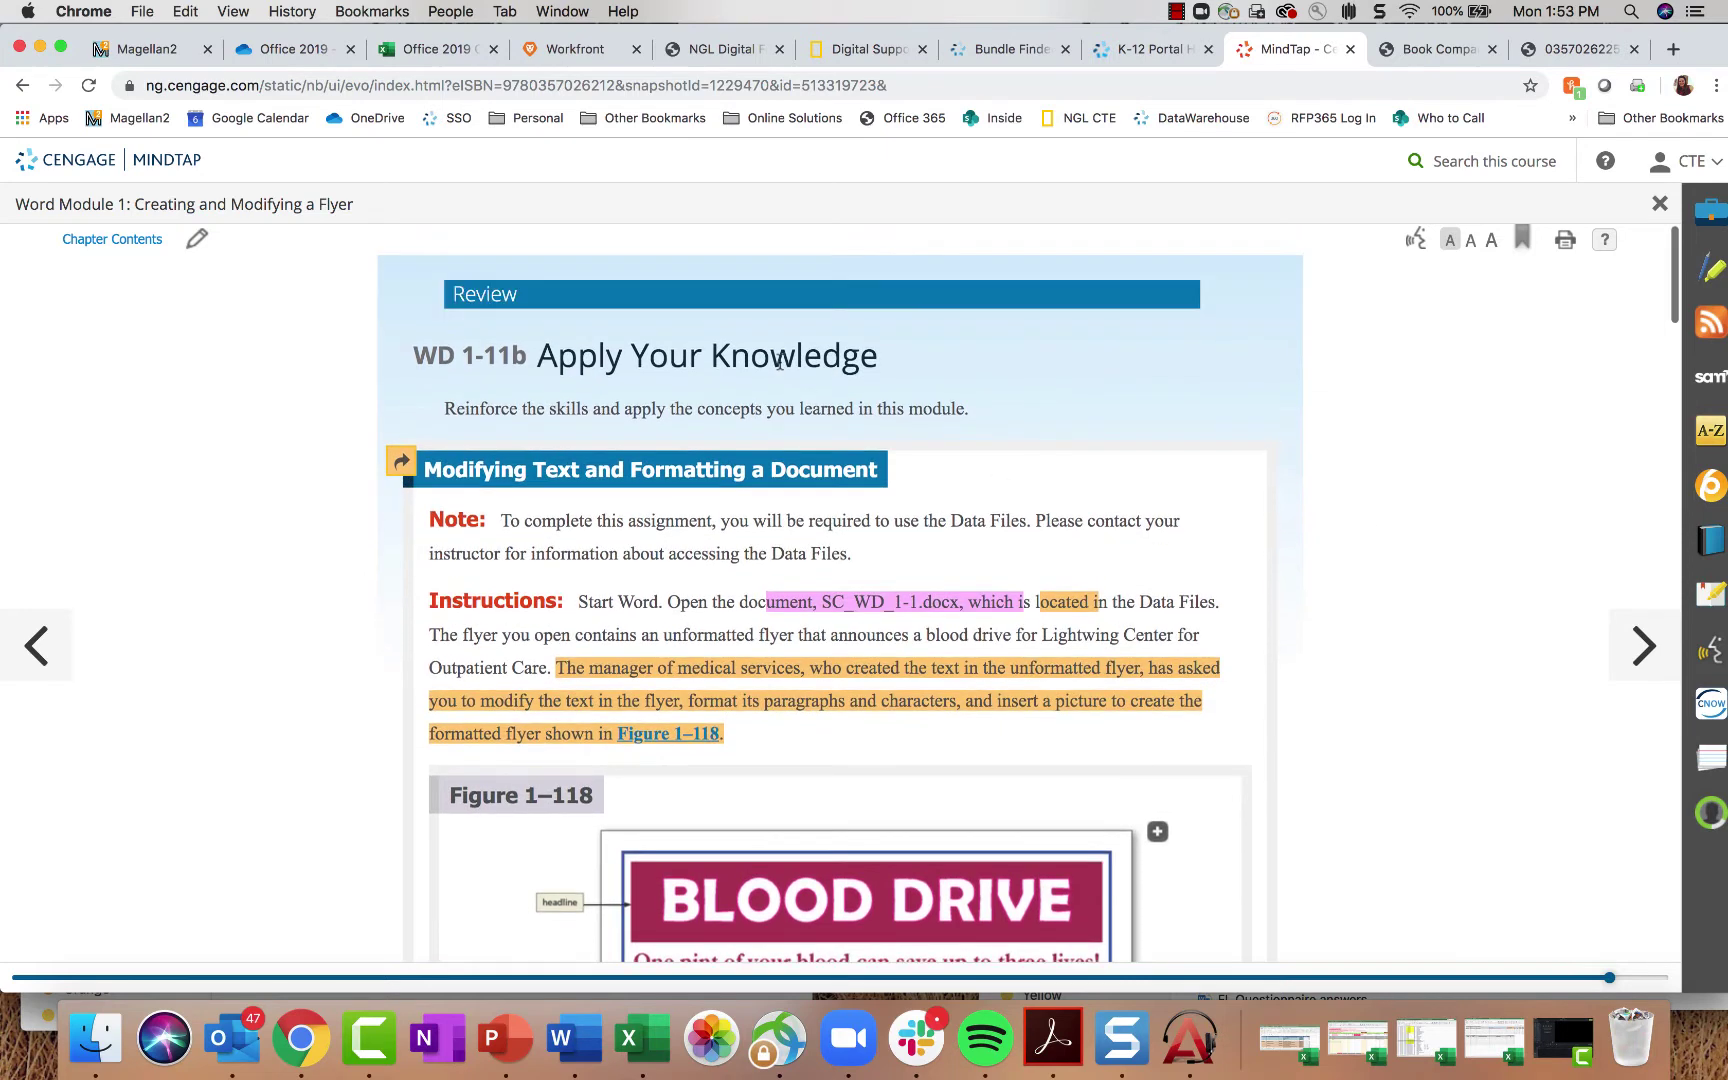
Step: Start and stop reading the page aloud, and examine the reading speed and voice choices in the ReadSpeaker app
click(1416, 240)
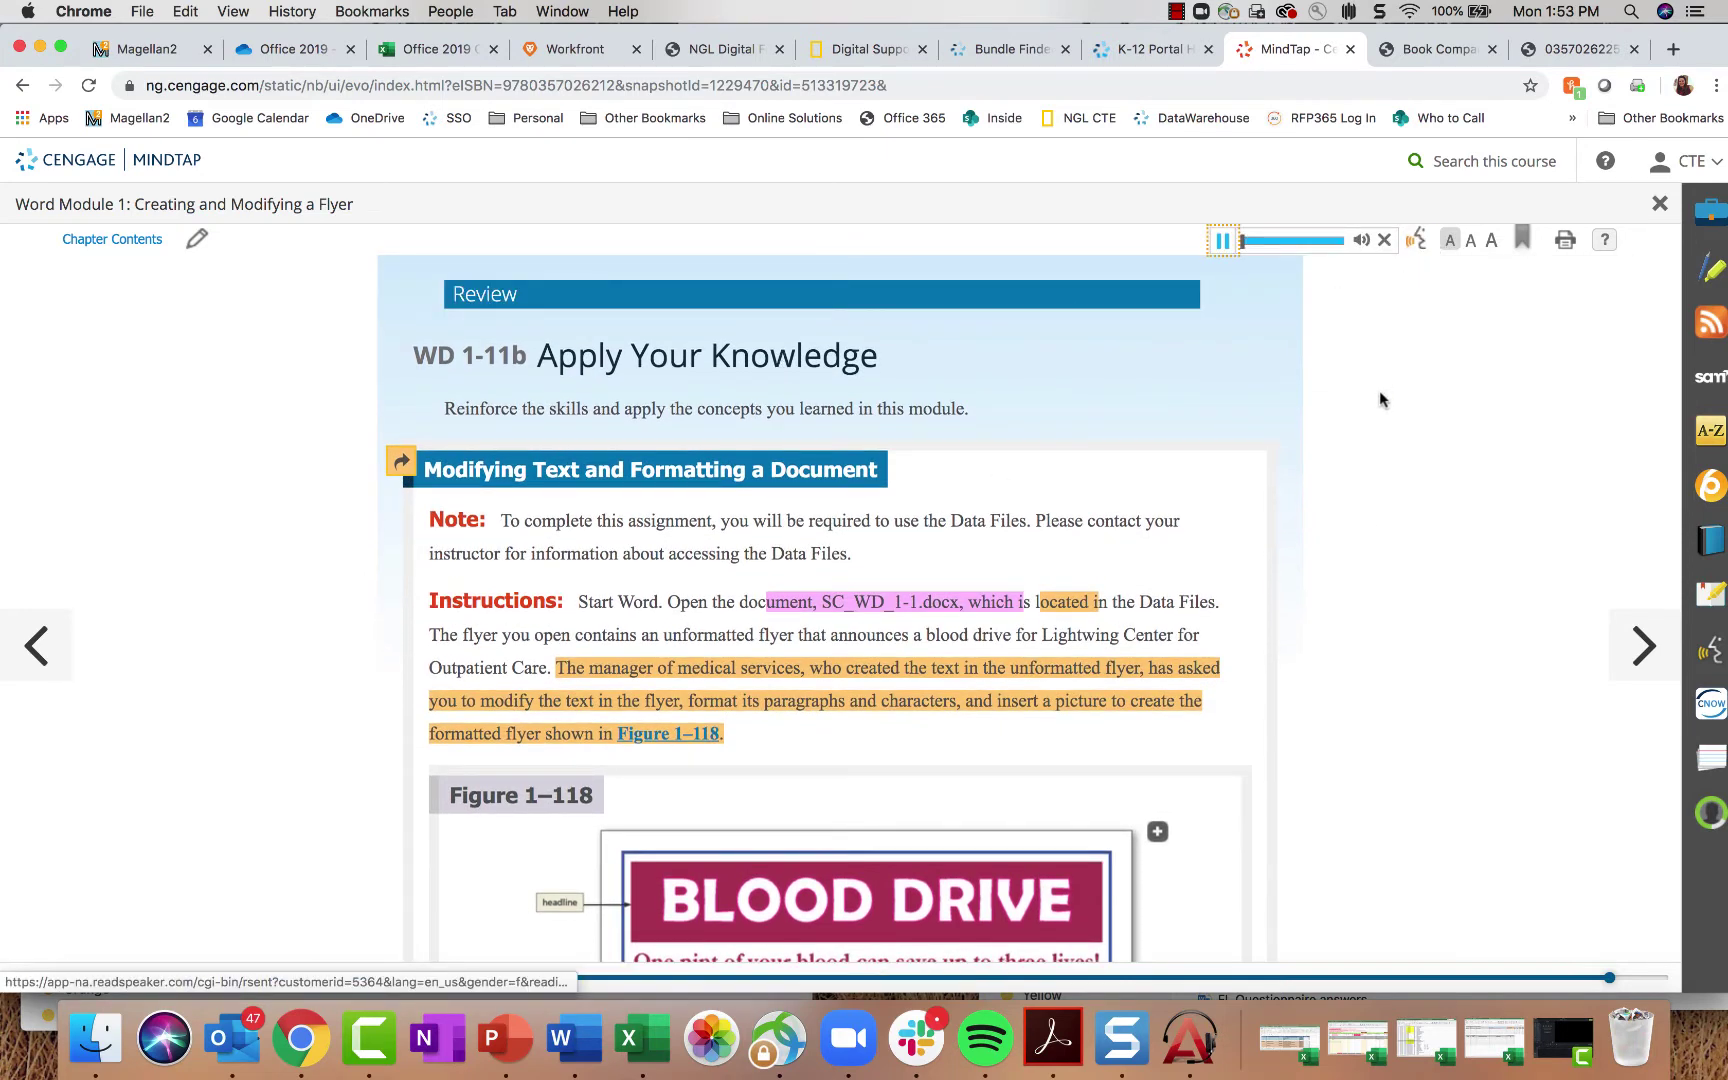
click(1384, 240)
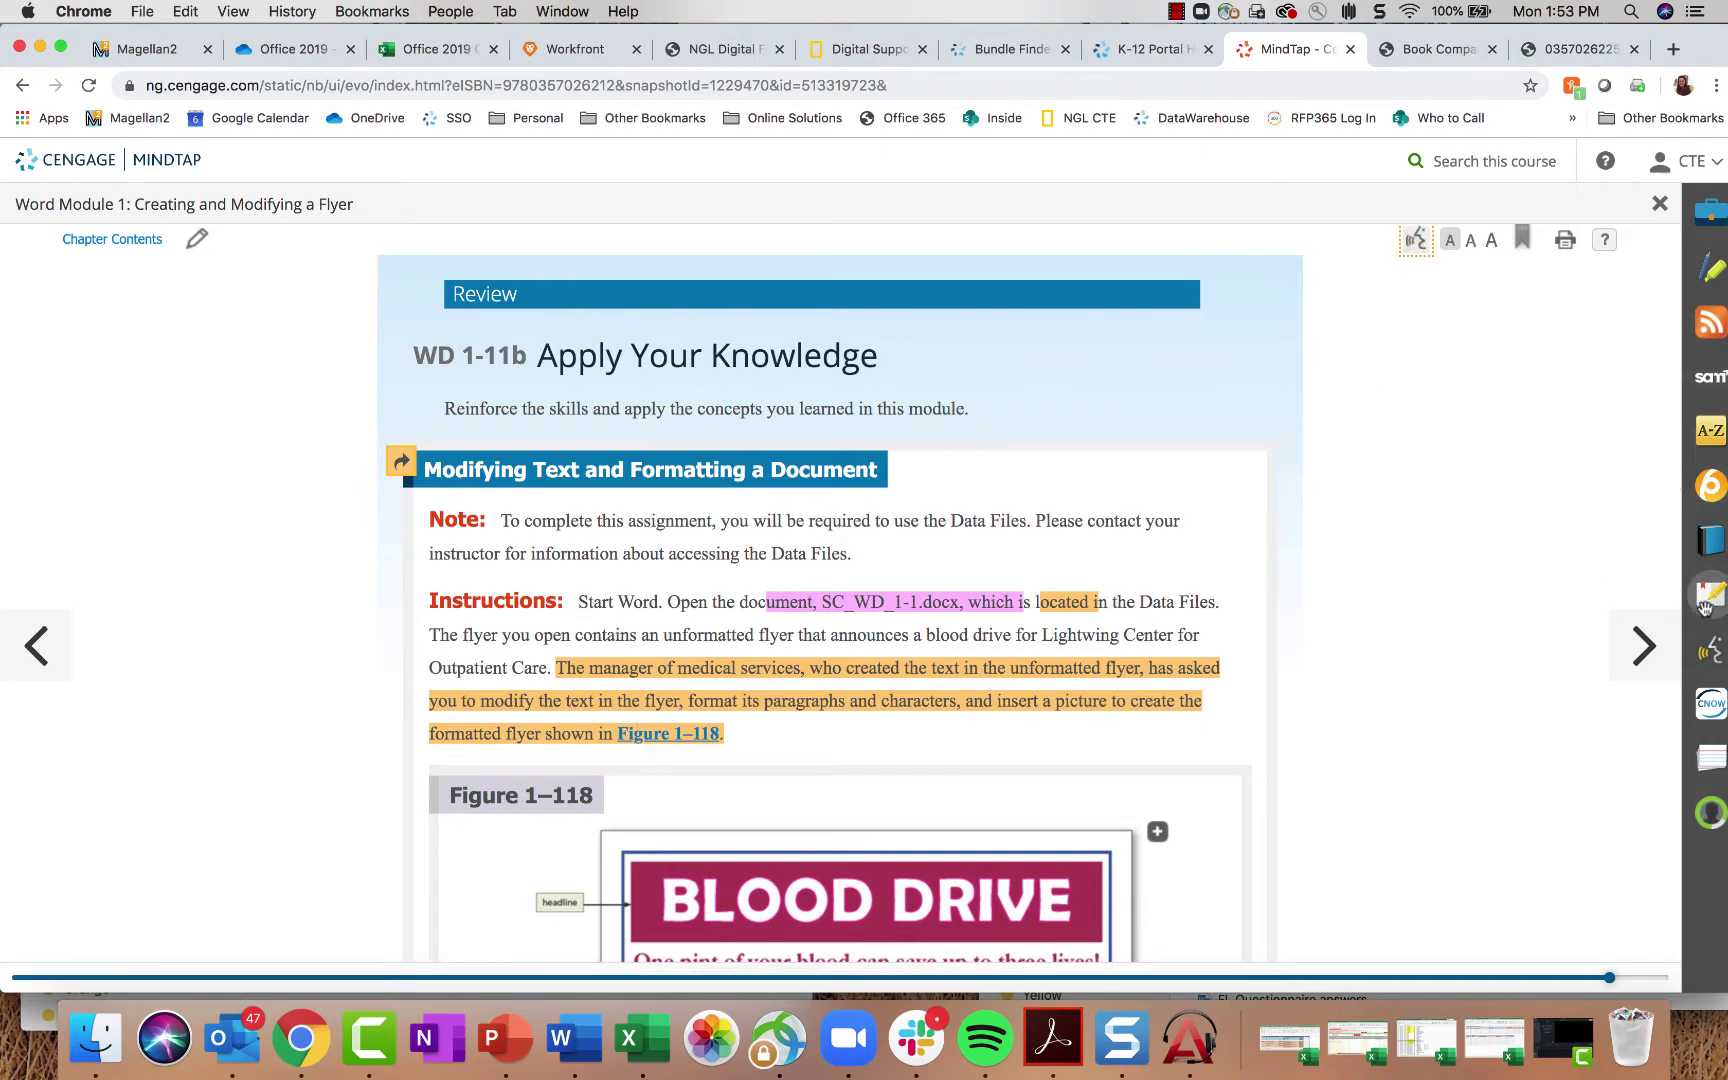
click(1712, 655)
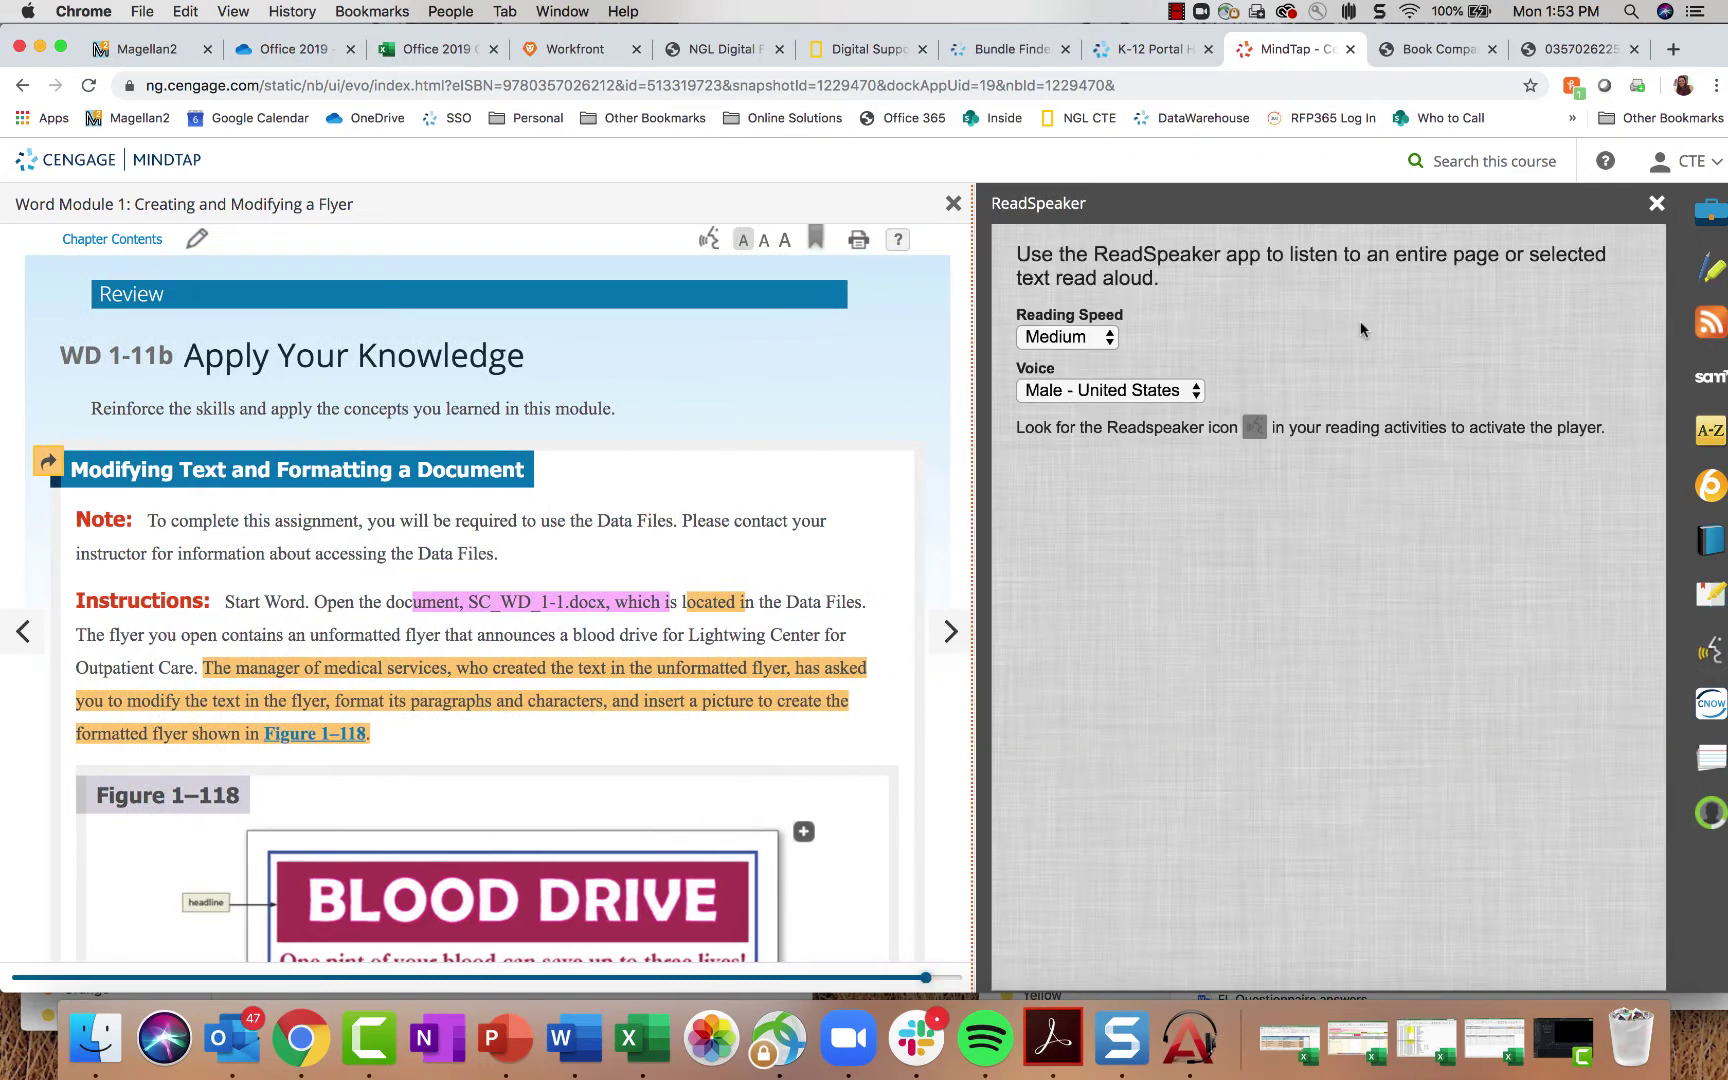
click(1102, 343)
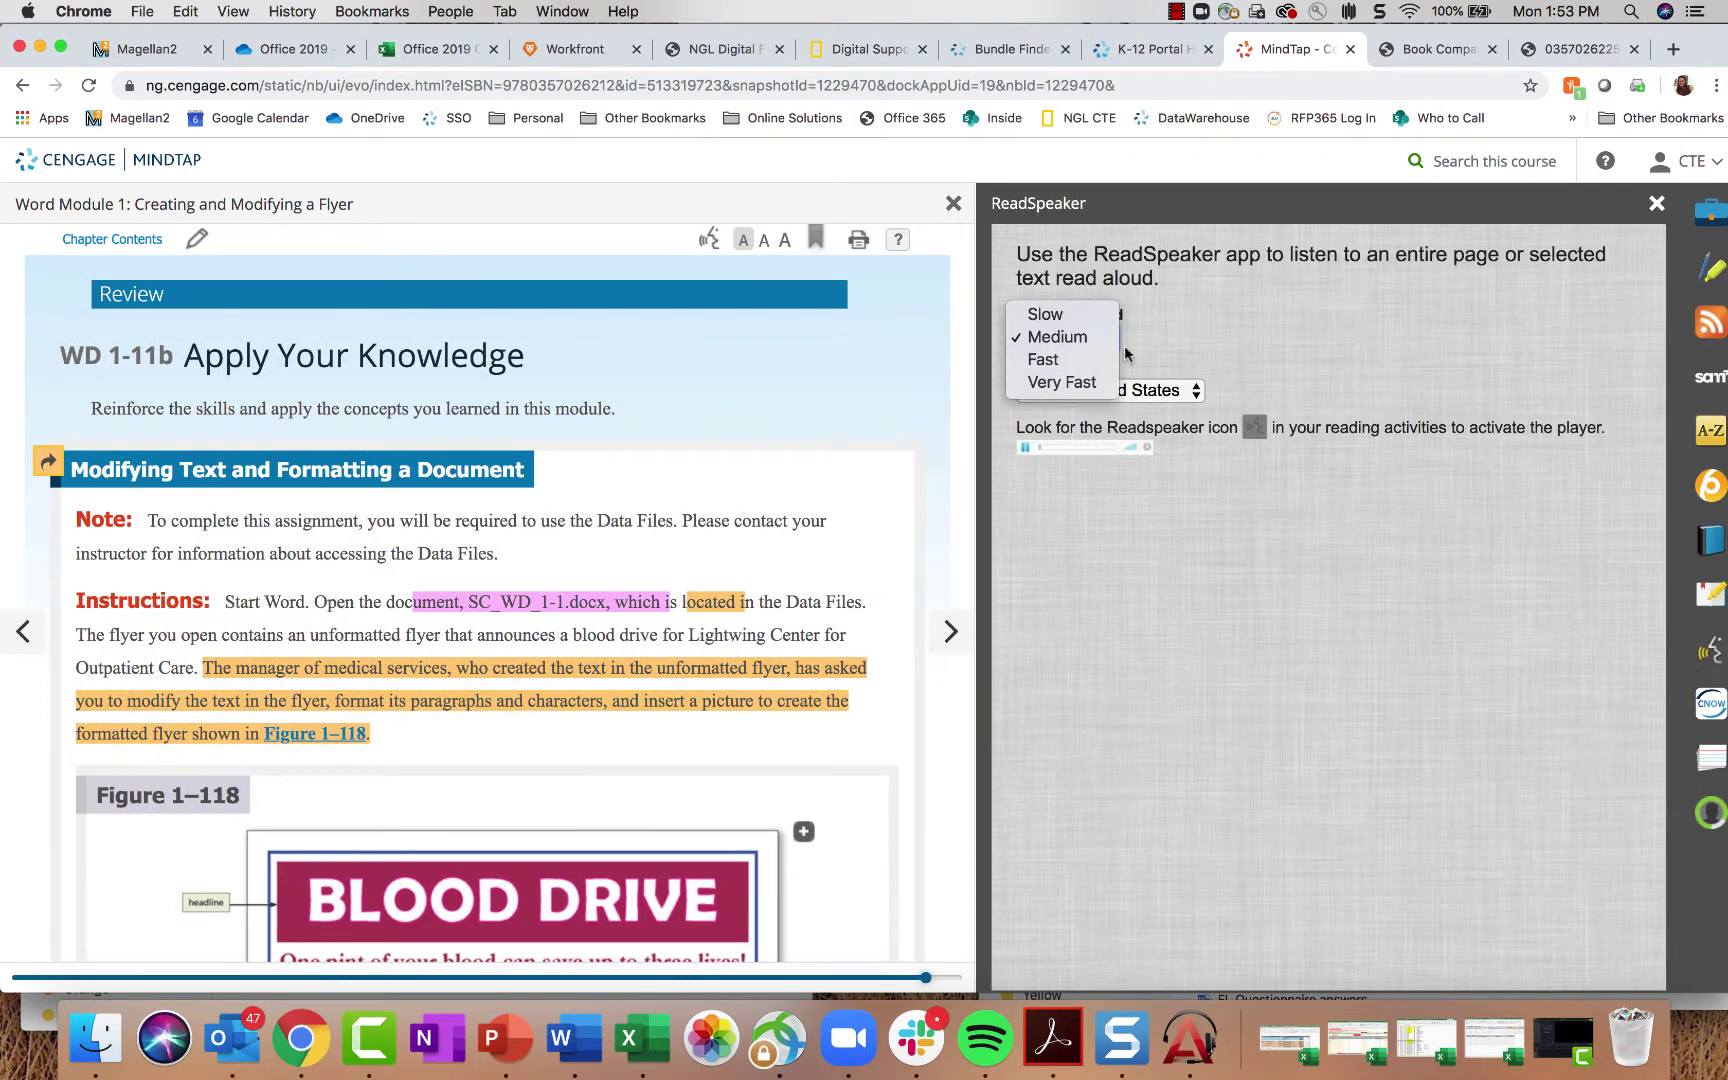
click(1100, 340)
click(1180, 390)
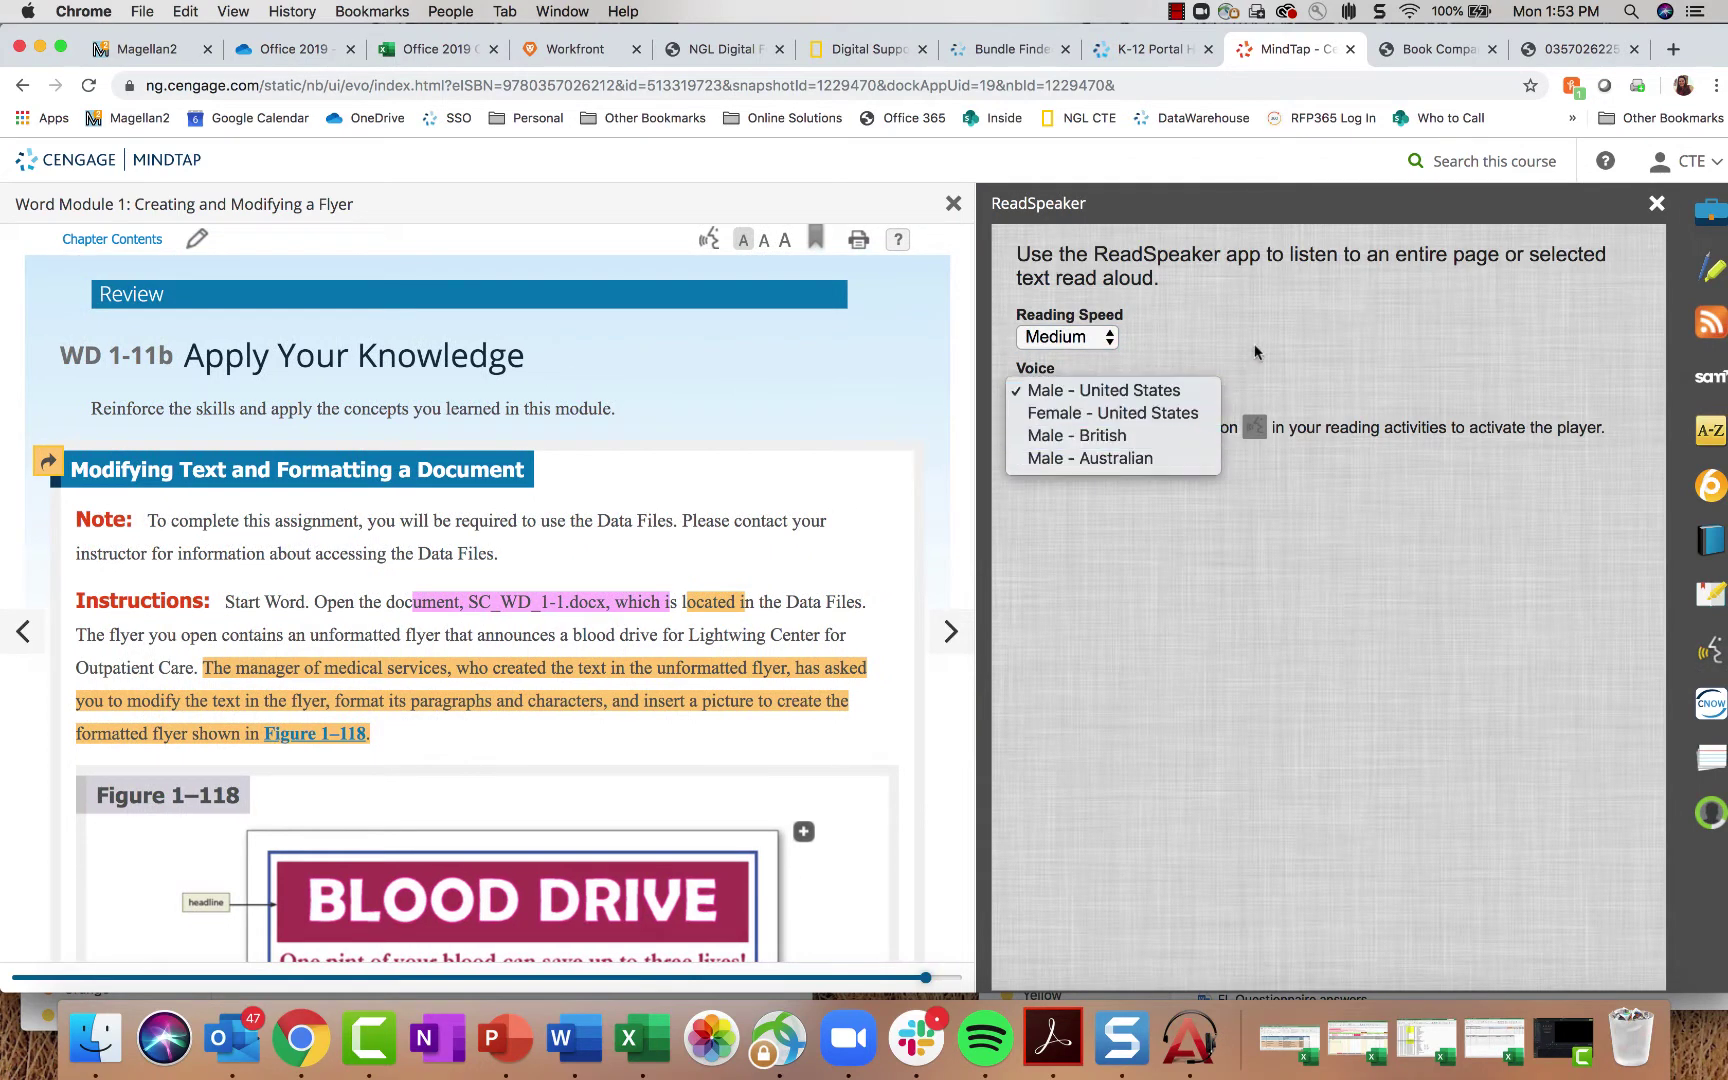
click(1110, 390)
click(1656, 203)
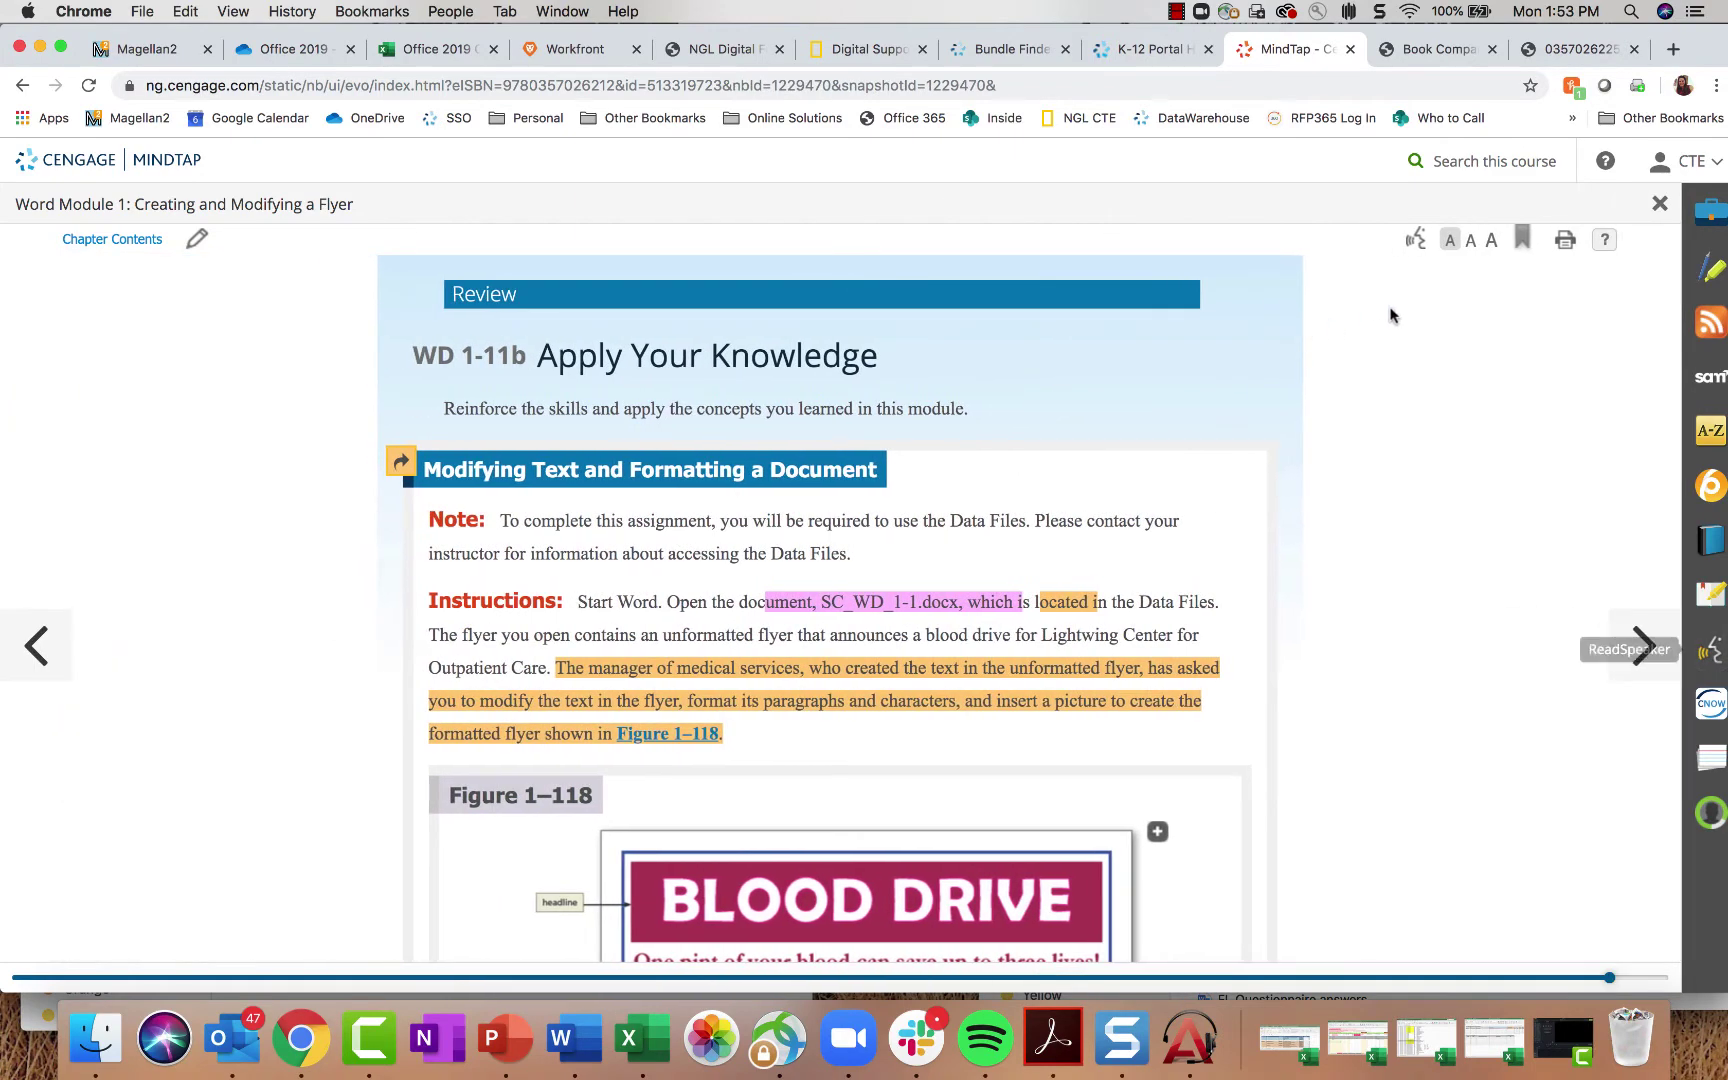
Step: Set the reading text to the largest size, and use the page's bookmark and print options
click(1491, 240)
click(1522, 240)
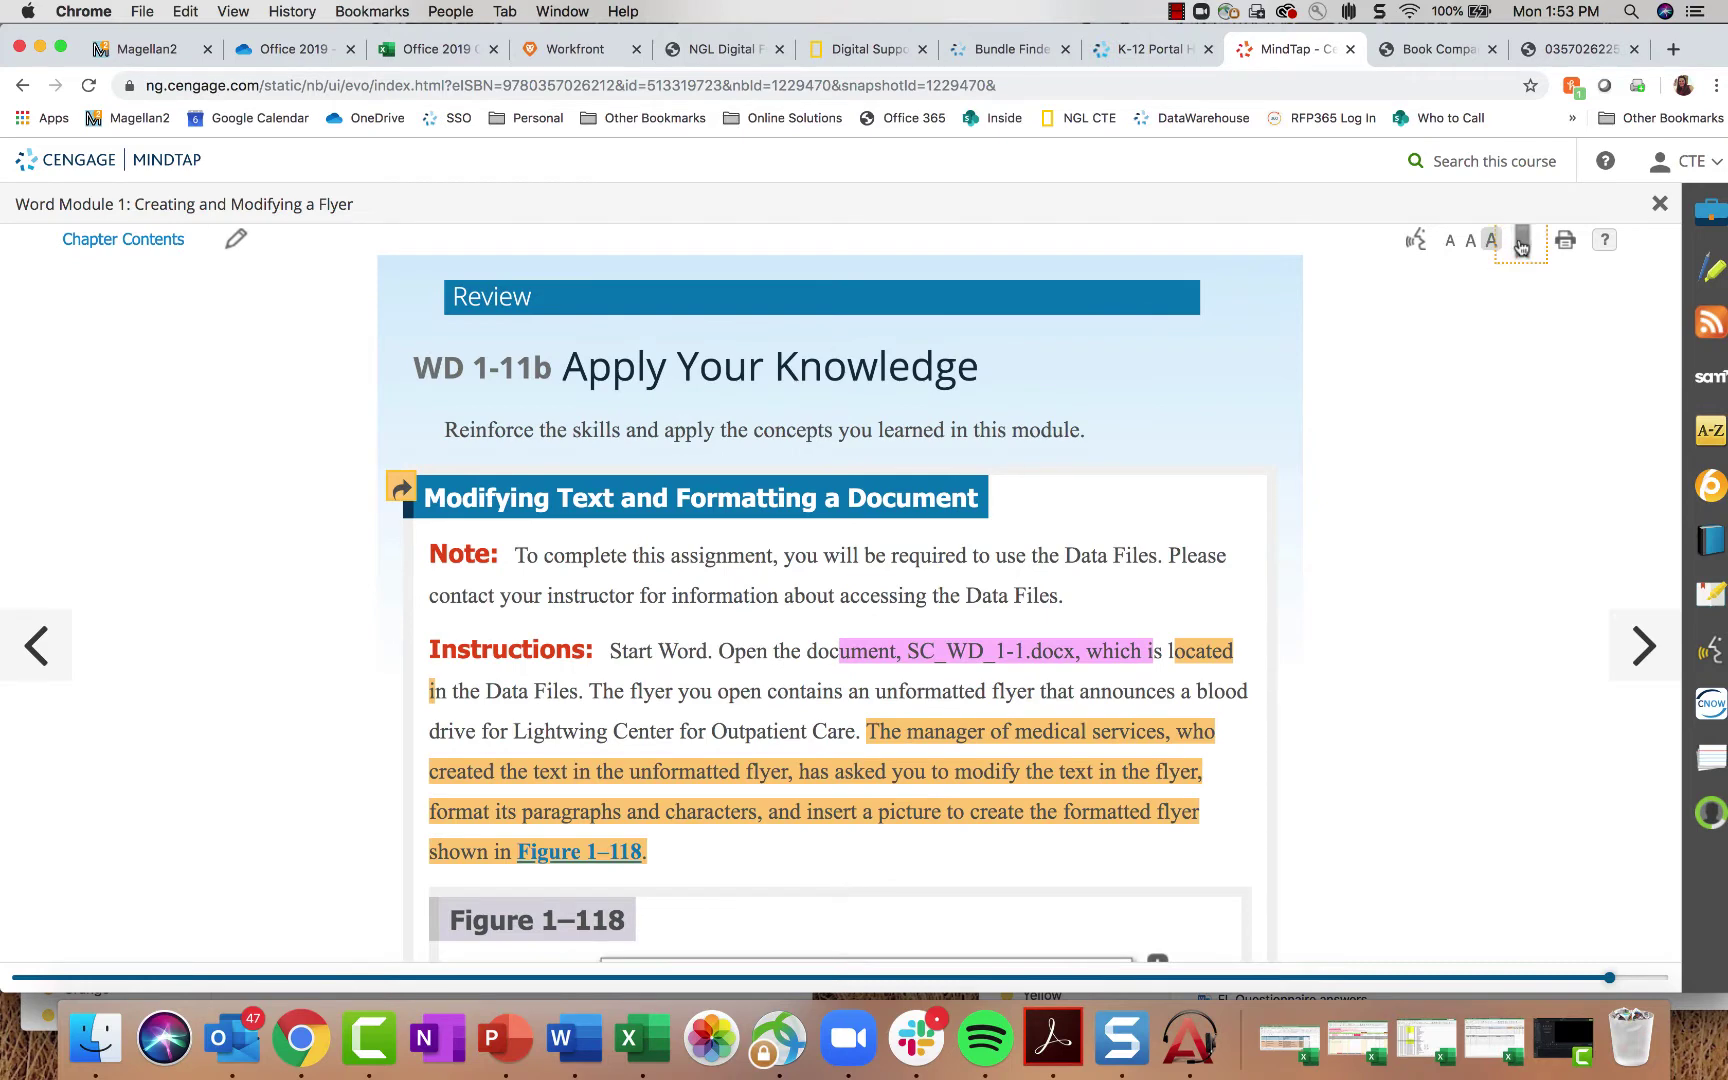
click(1565, 240)
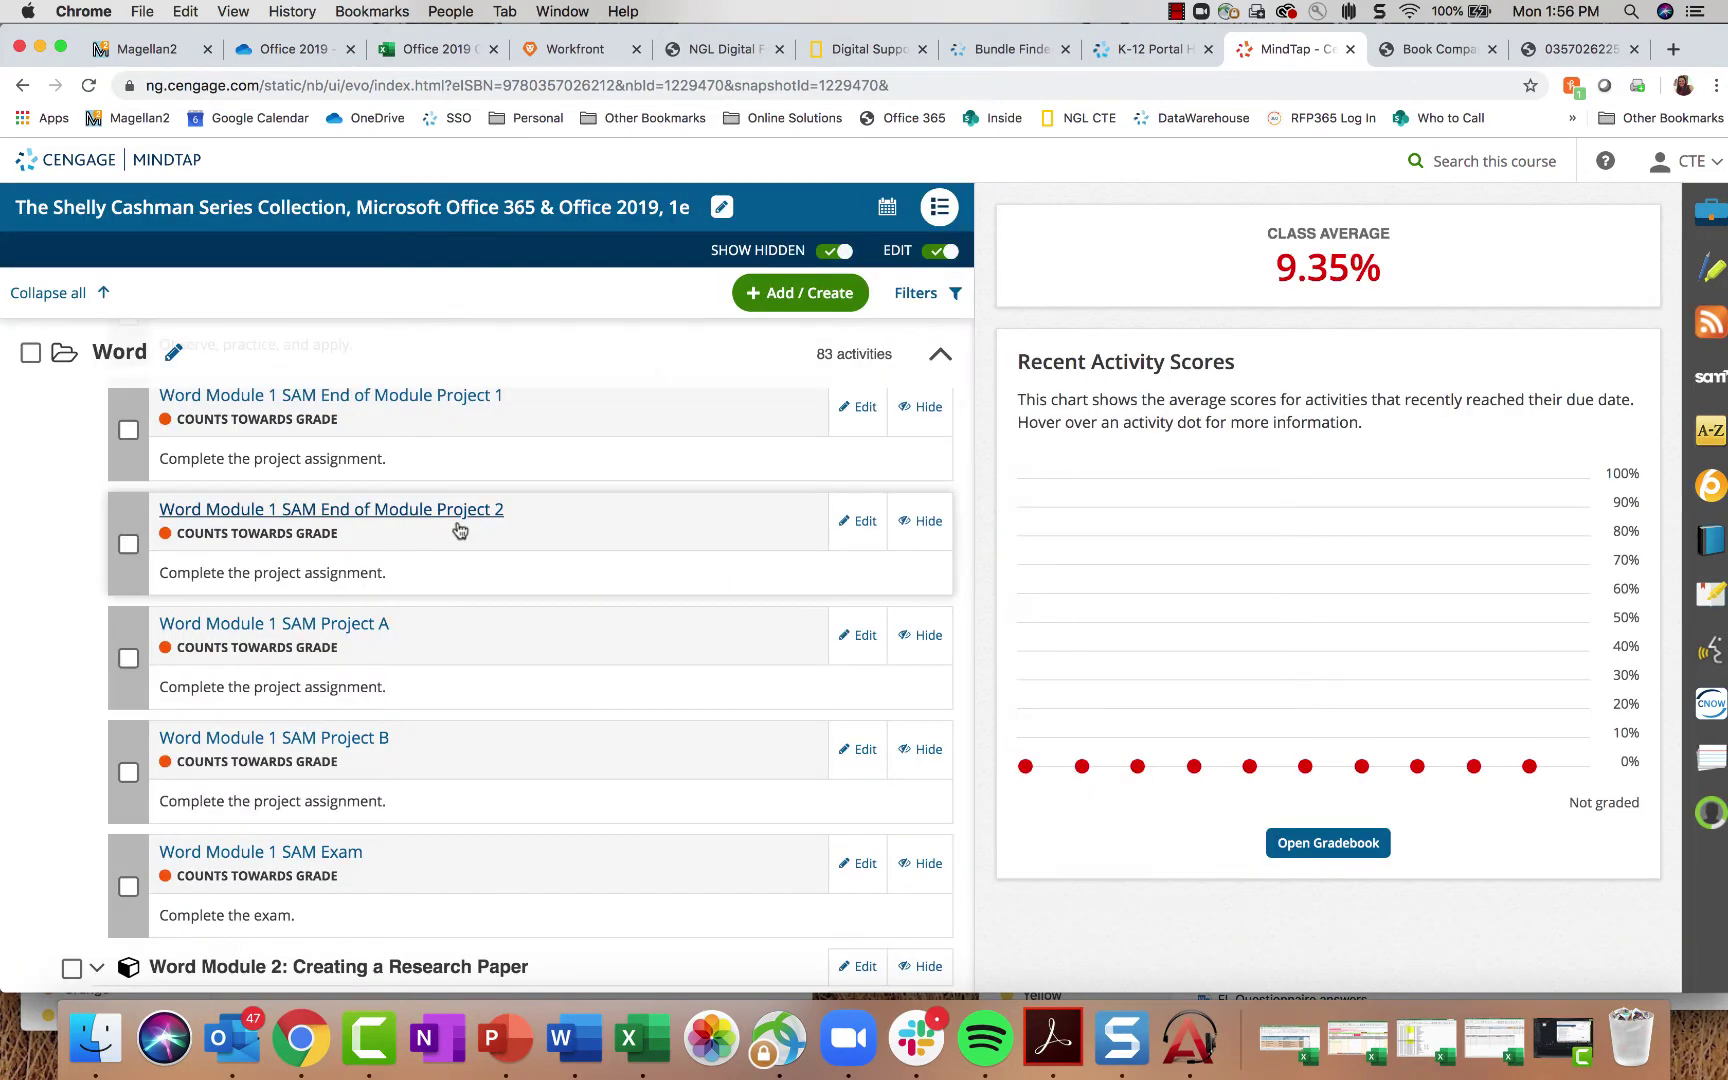
Step: Review the activities listed under Word Module 1: Creating and Modifying a Flyer, including the SAM Training and SAM projects
scroll(452, 527, up, 4)
scroll(452, 527, up, 2)
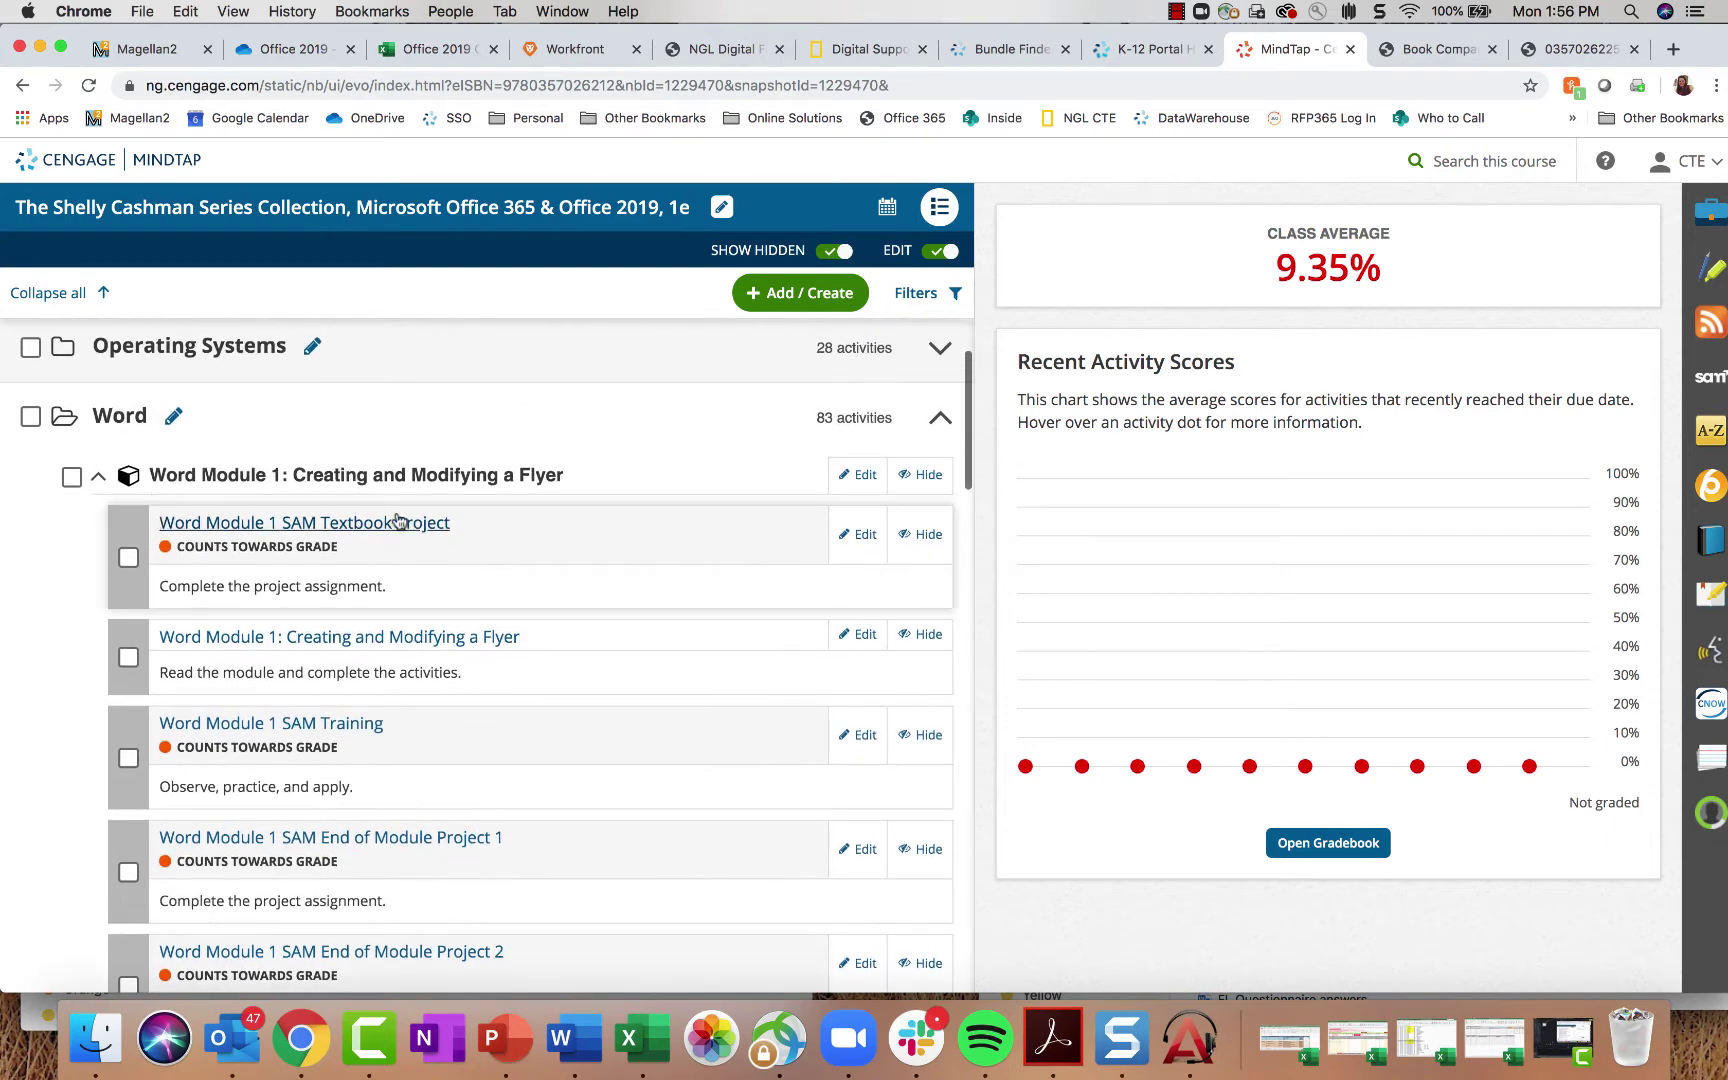
scroll(490, 630, down, 6)
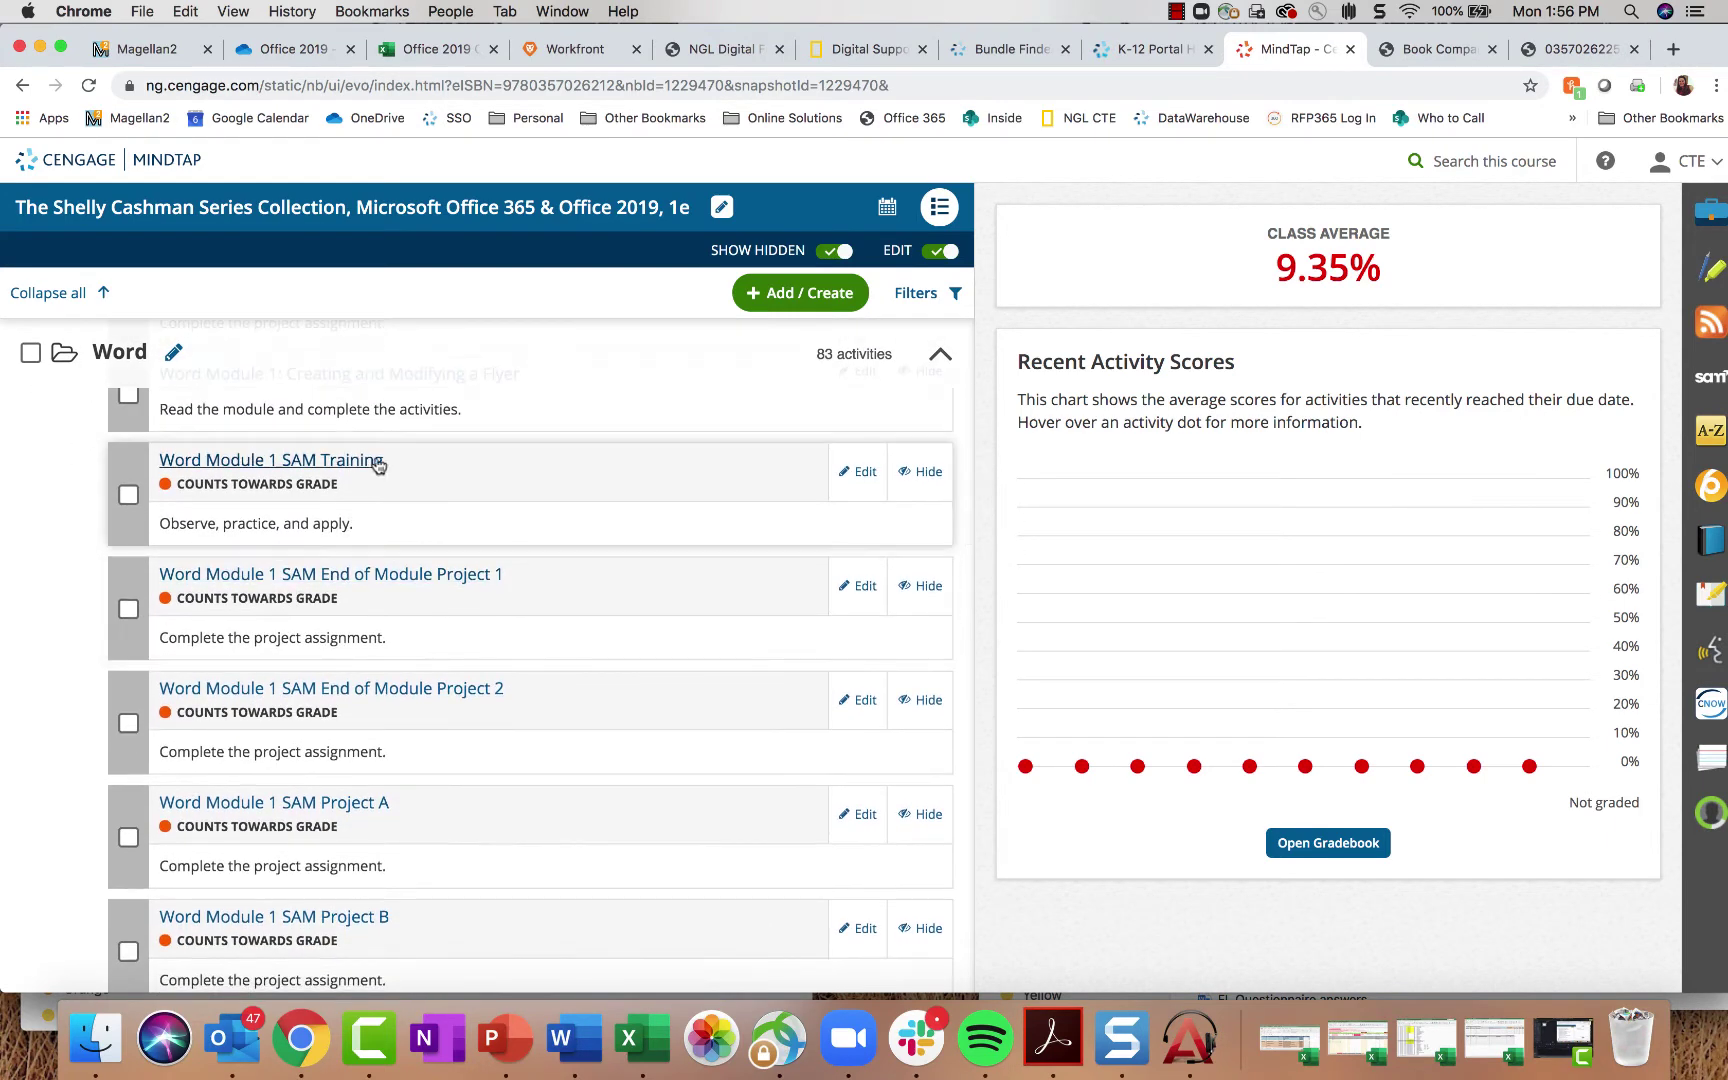
Step: Try to open the Word Module 1 SAM Training, close the timed-out session, and relaunch the Office 2019 MindTap course
scroll(355, 458, down, 1)
click(350, 450)
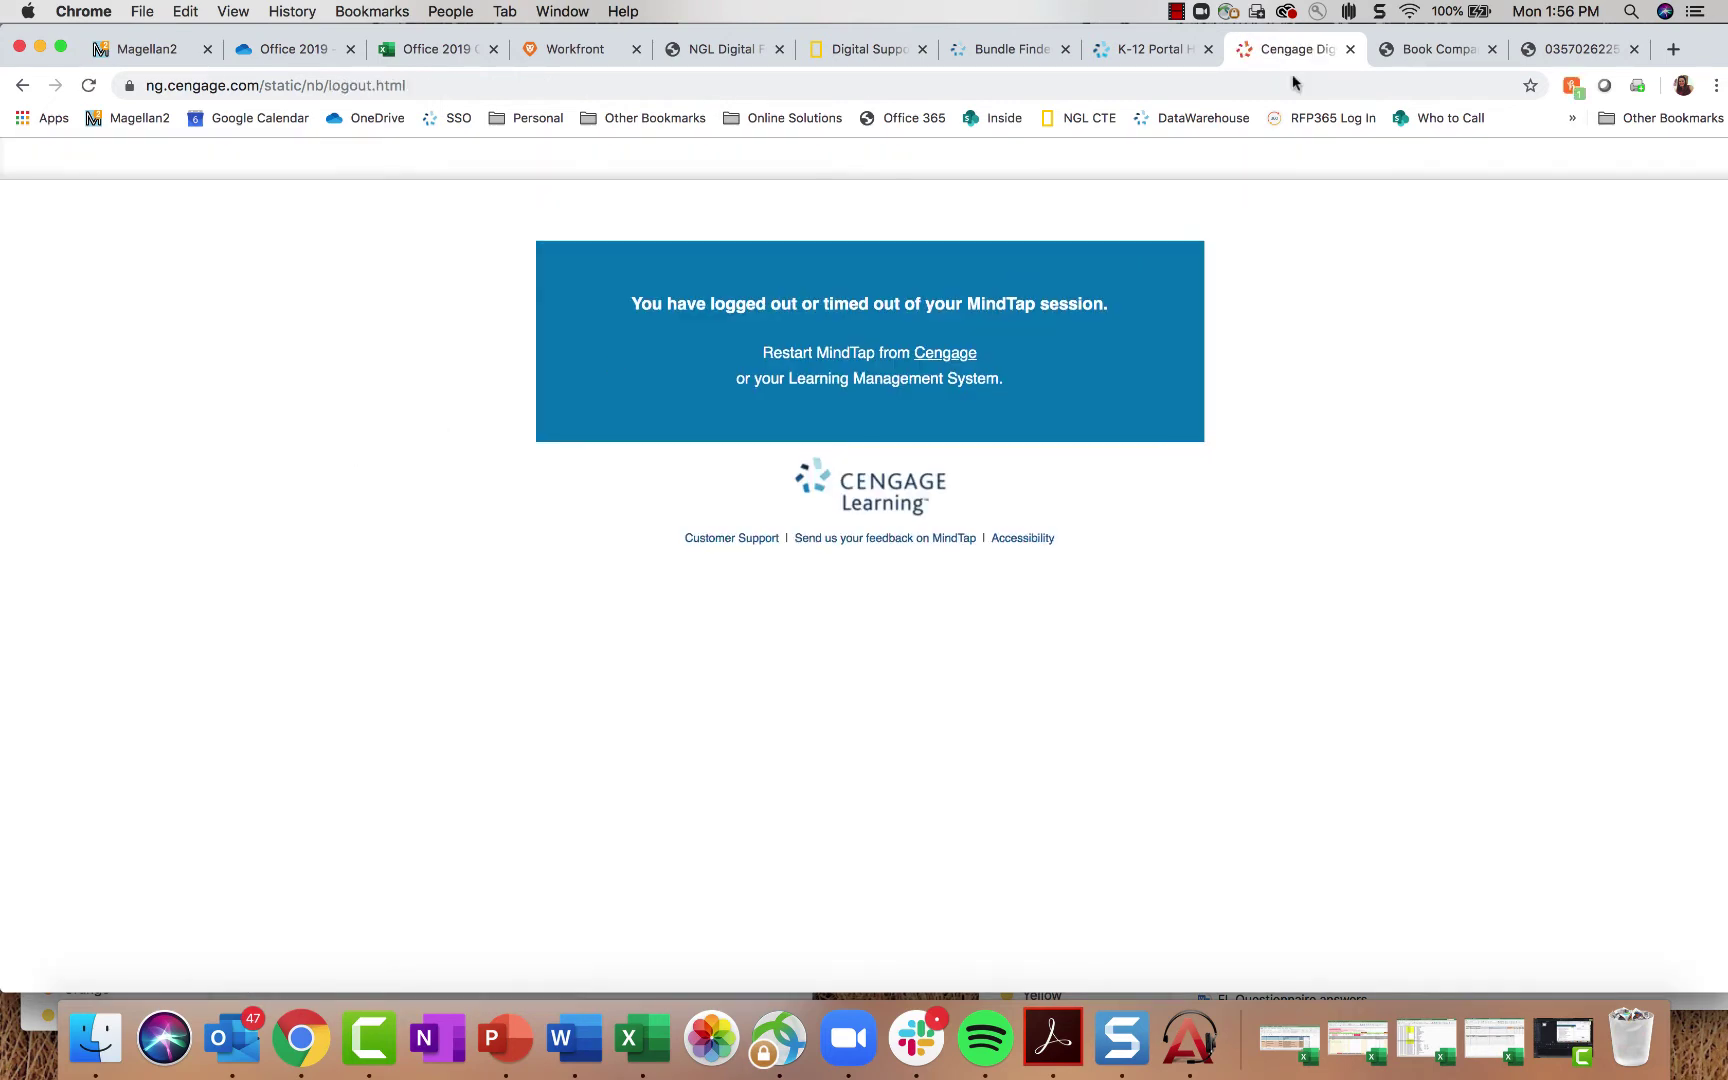
click(1350, 49)
click(780, 572)
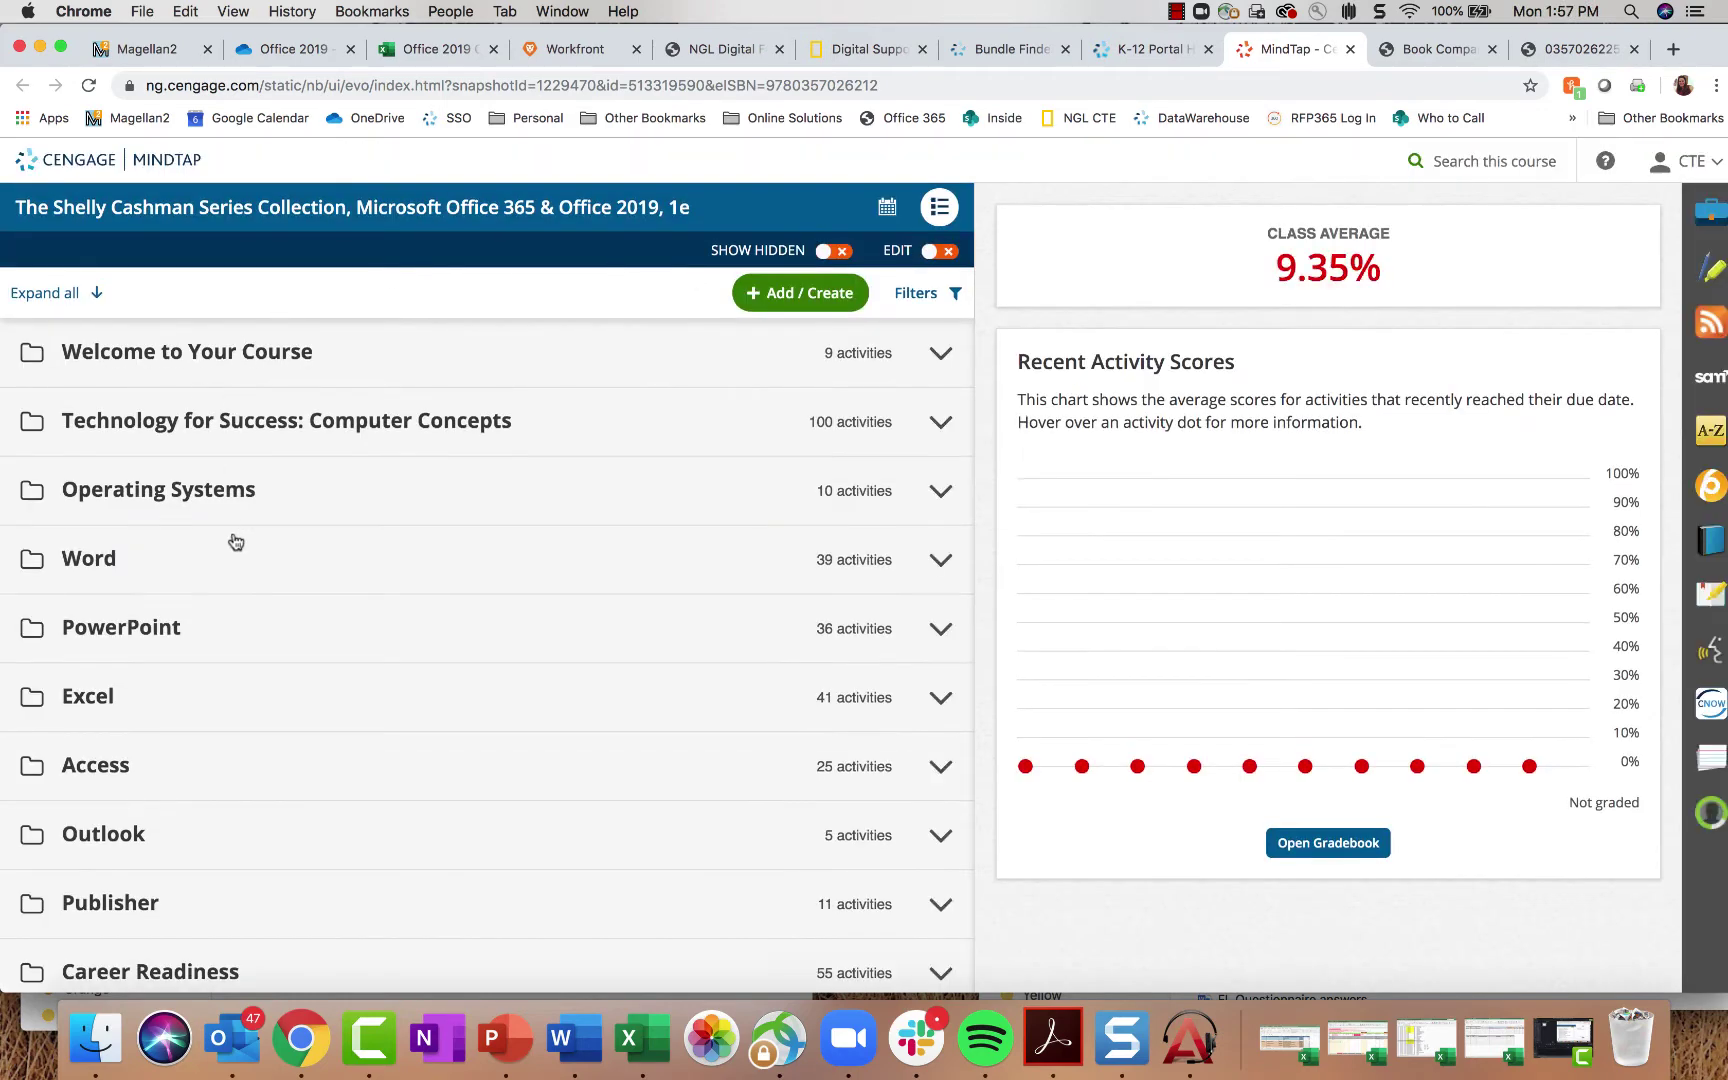
Step: Open Word Module 1 SAM Training from the Word folder, start the training, and enlarge its window
click(62, 560)
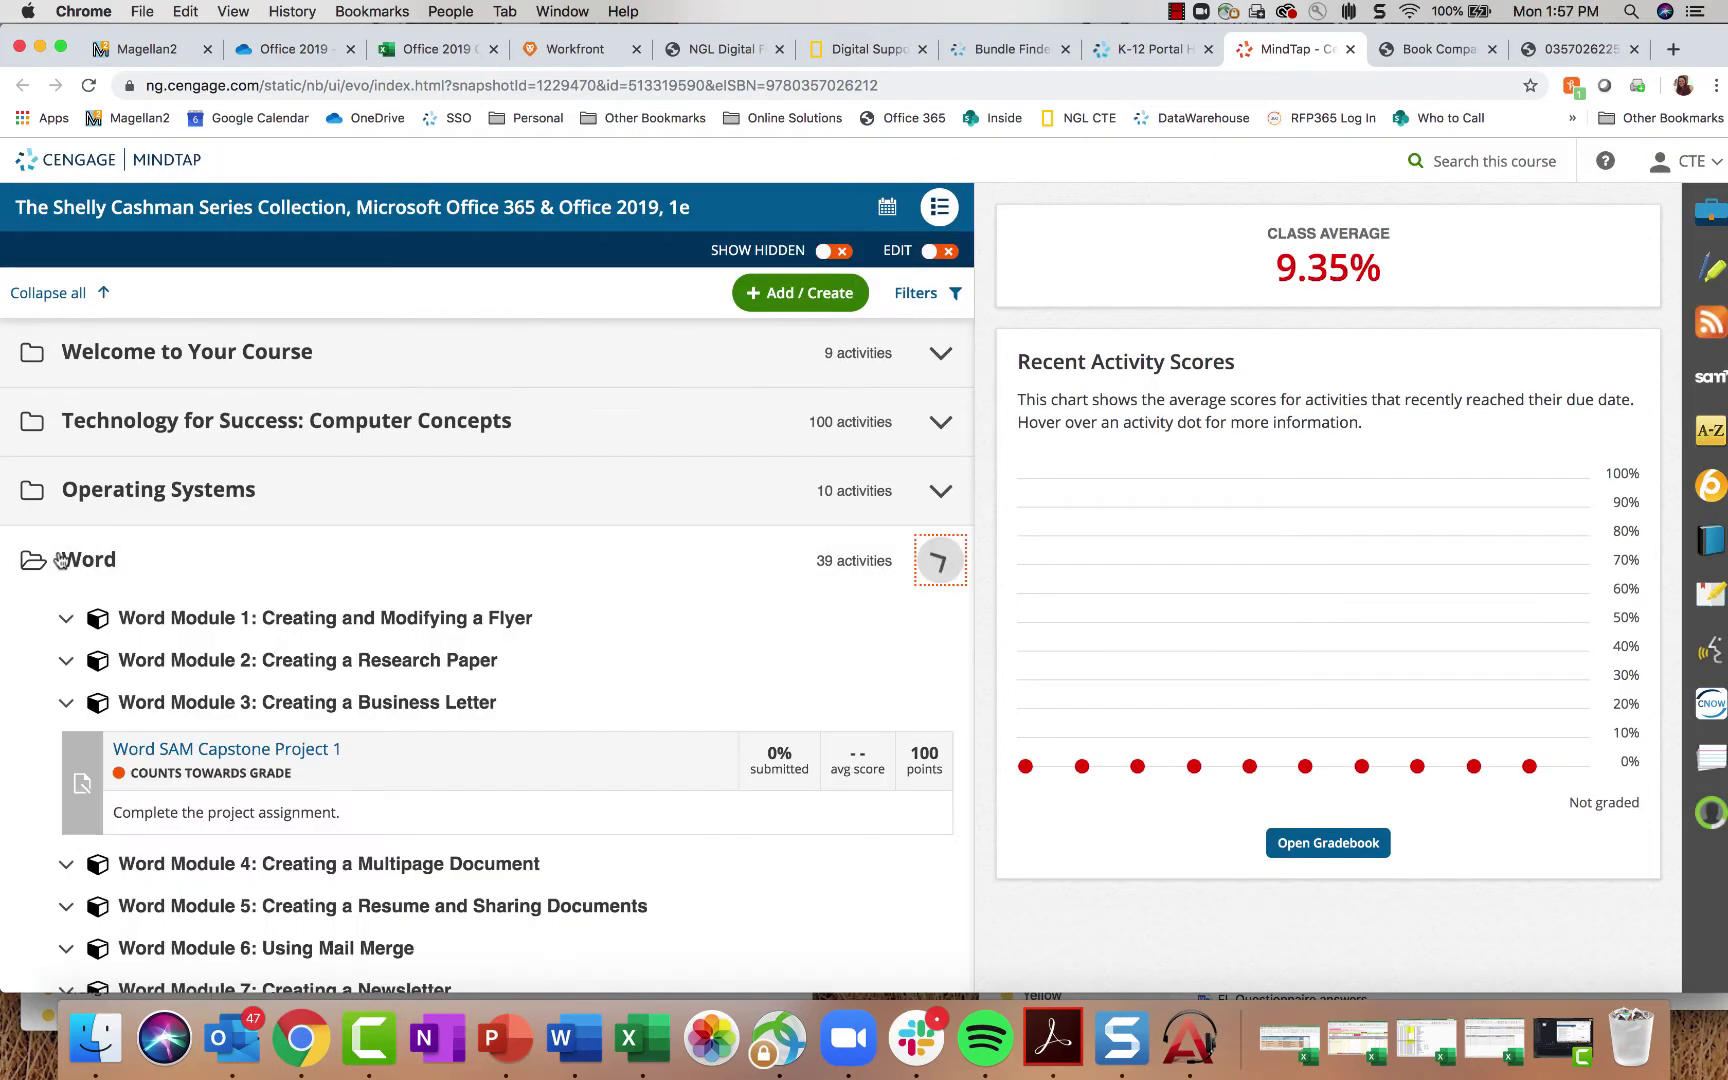
click(62, 618)
scroll(378, 687, down, 3)
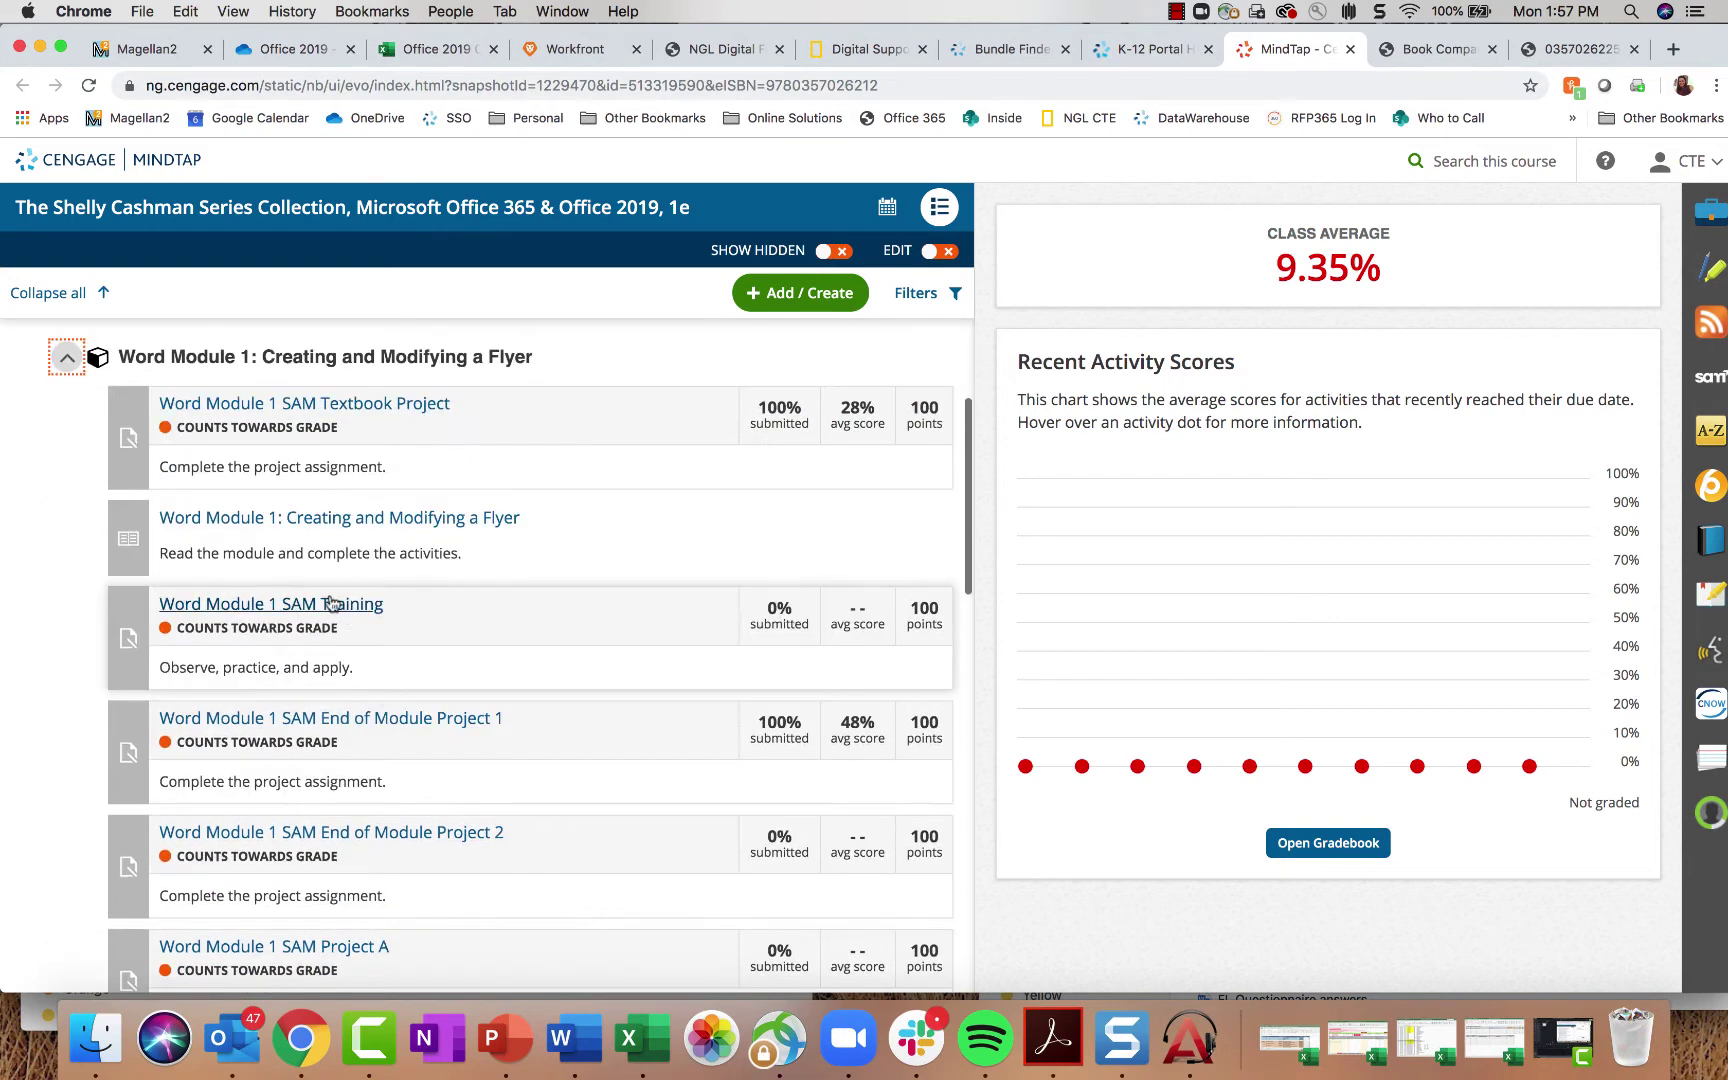
click(268, 605)
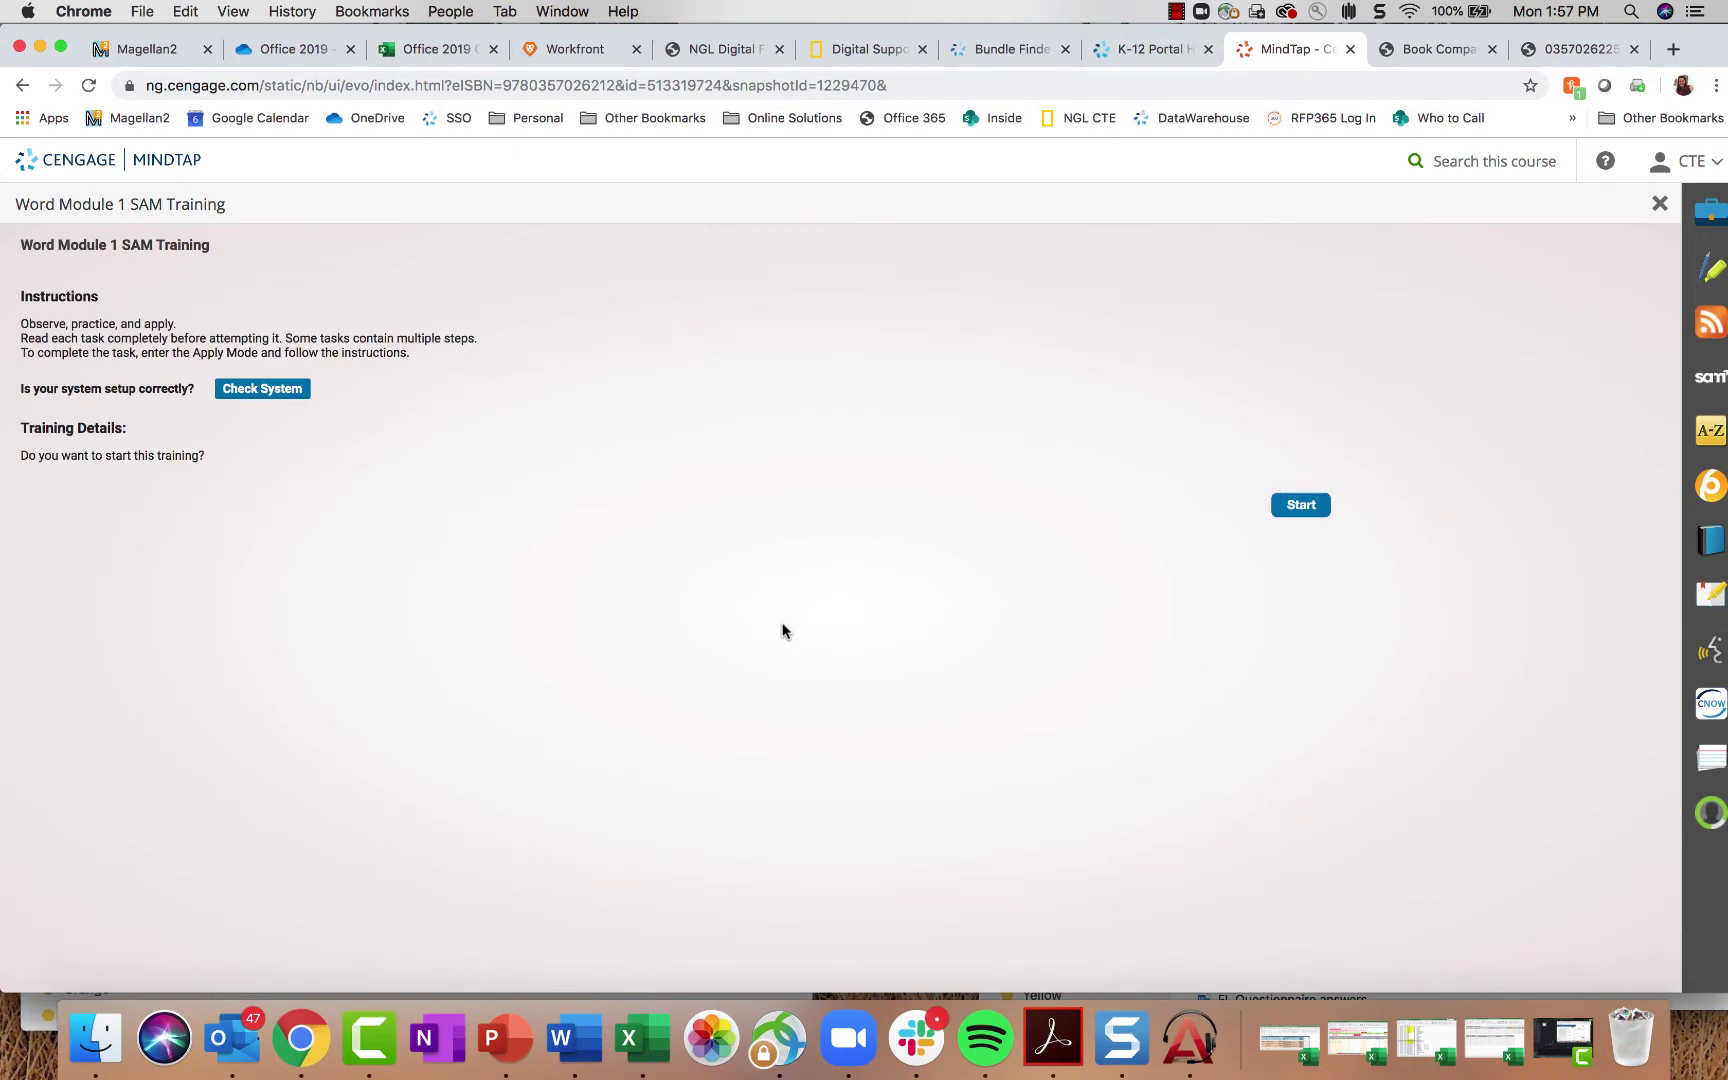
click(1299, 505)
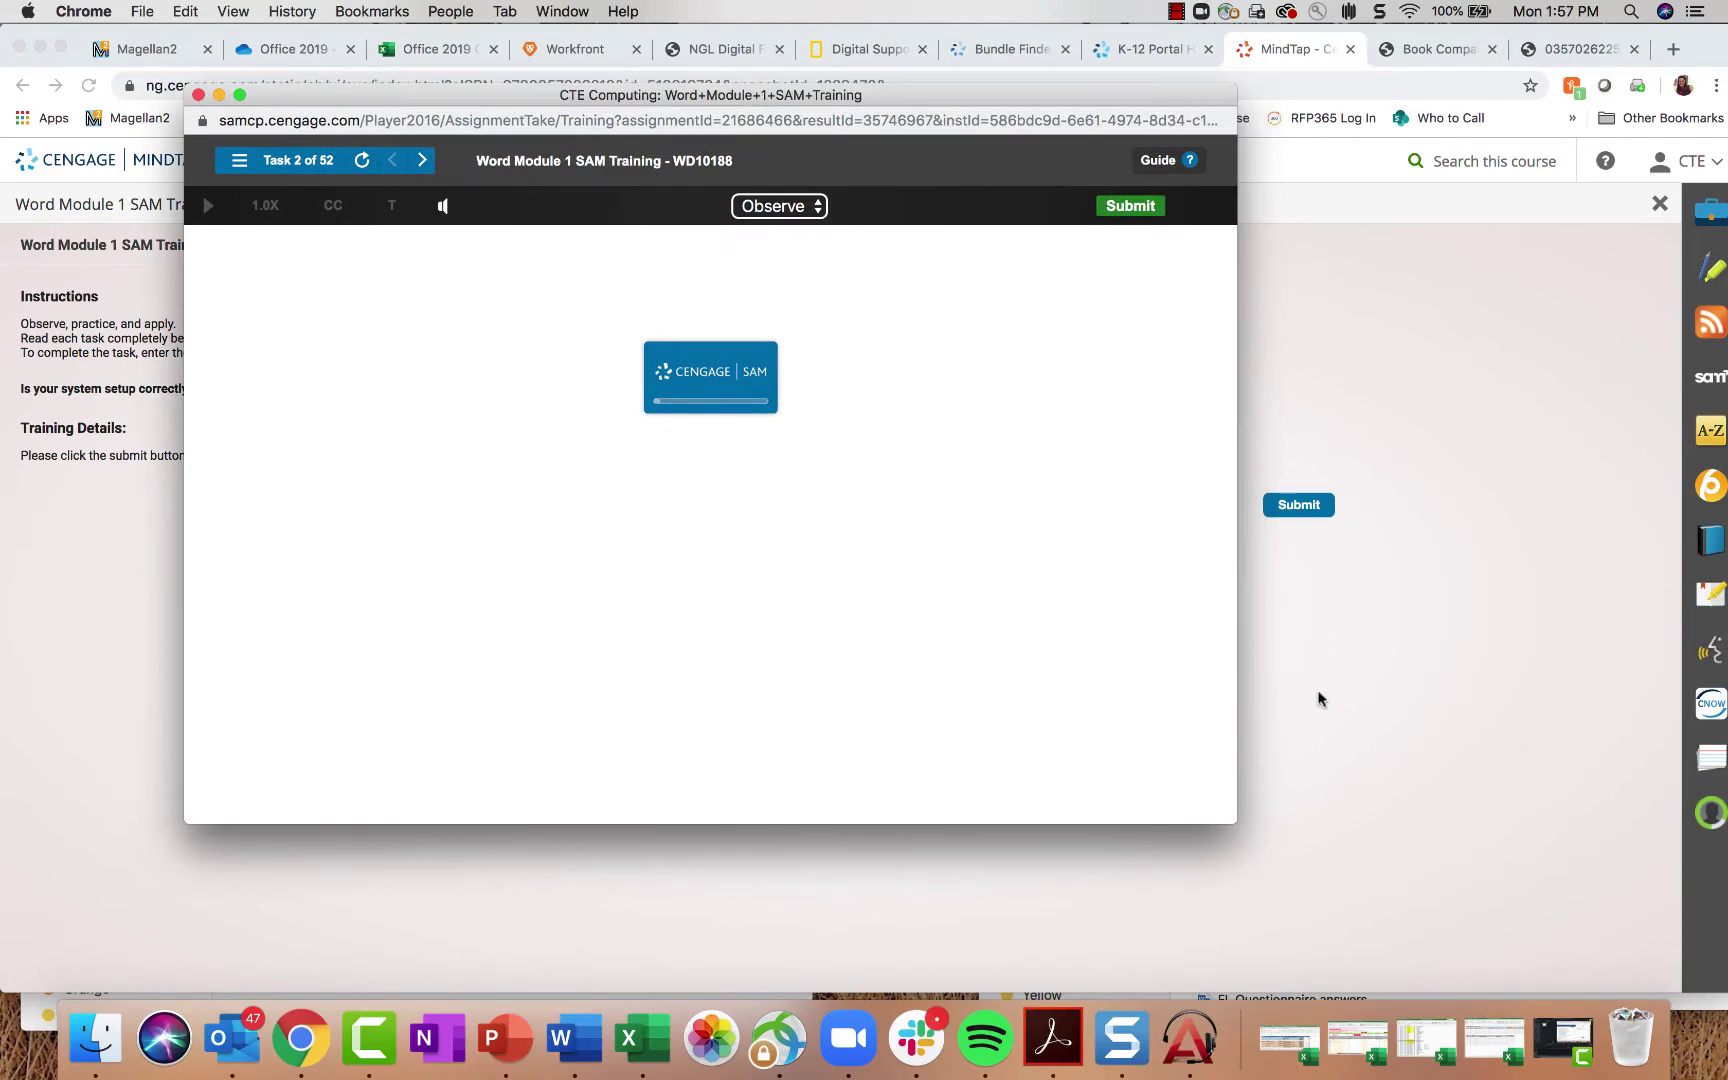
drag(1346, 853, 1600, 924)
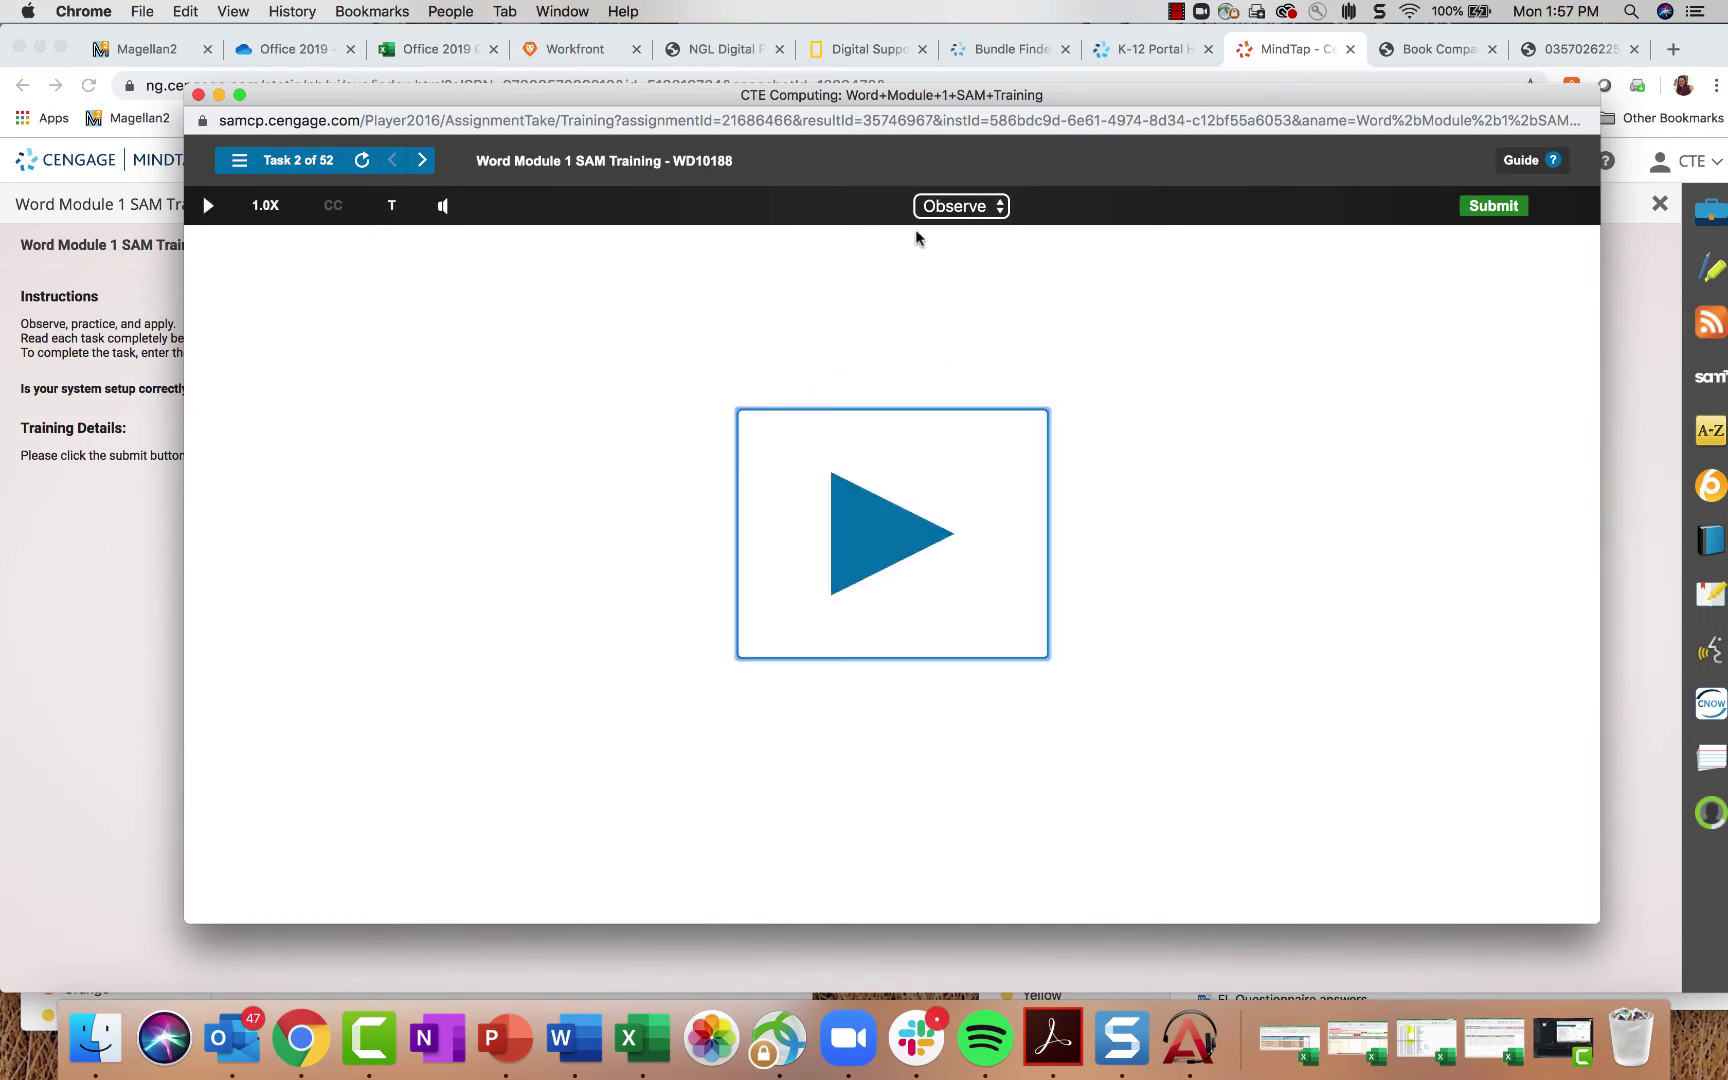
Step: Check the available training modes, and play and pause the Observe demonstration of the Start Word task
click(994, 207)
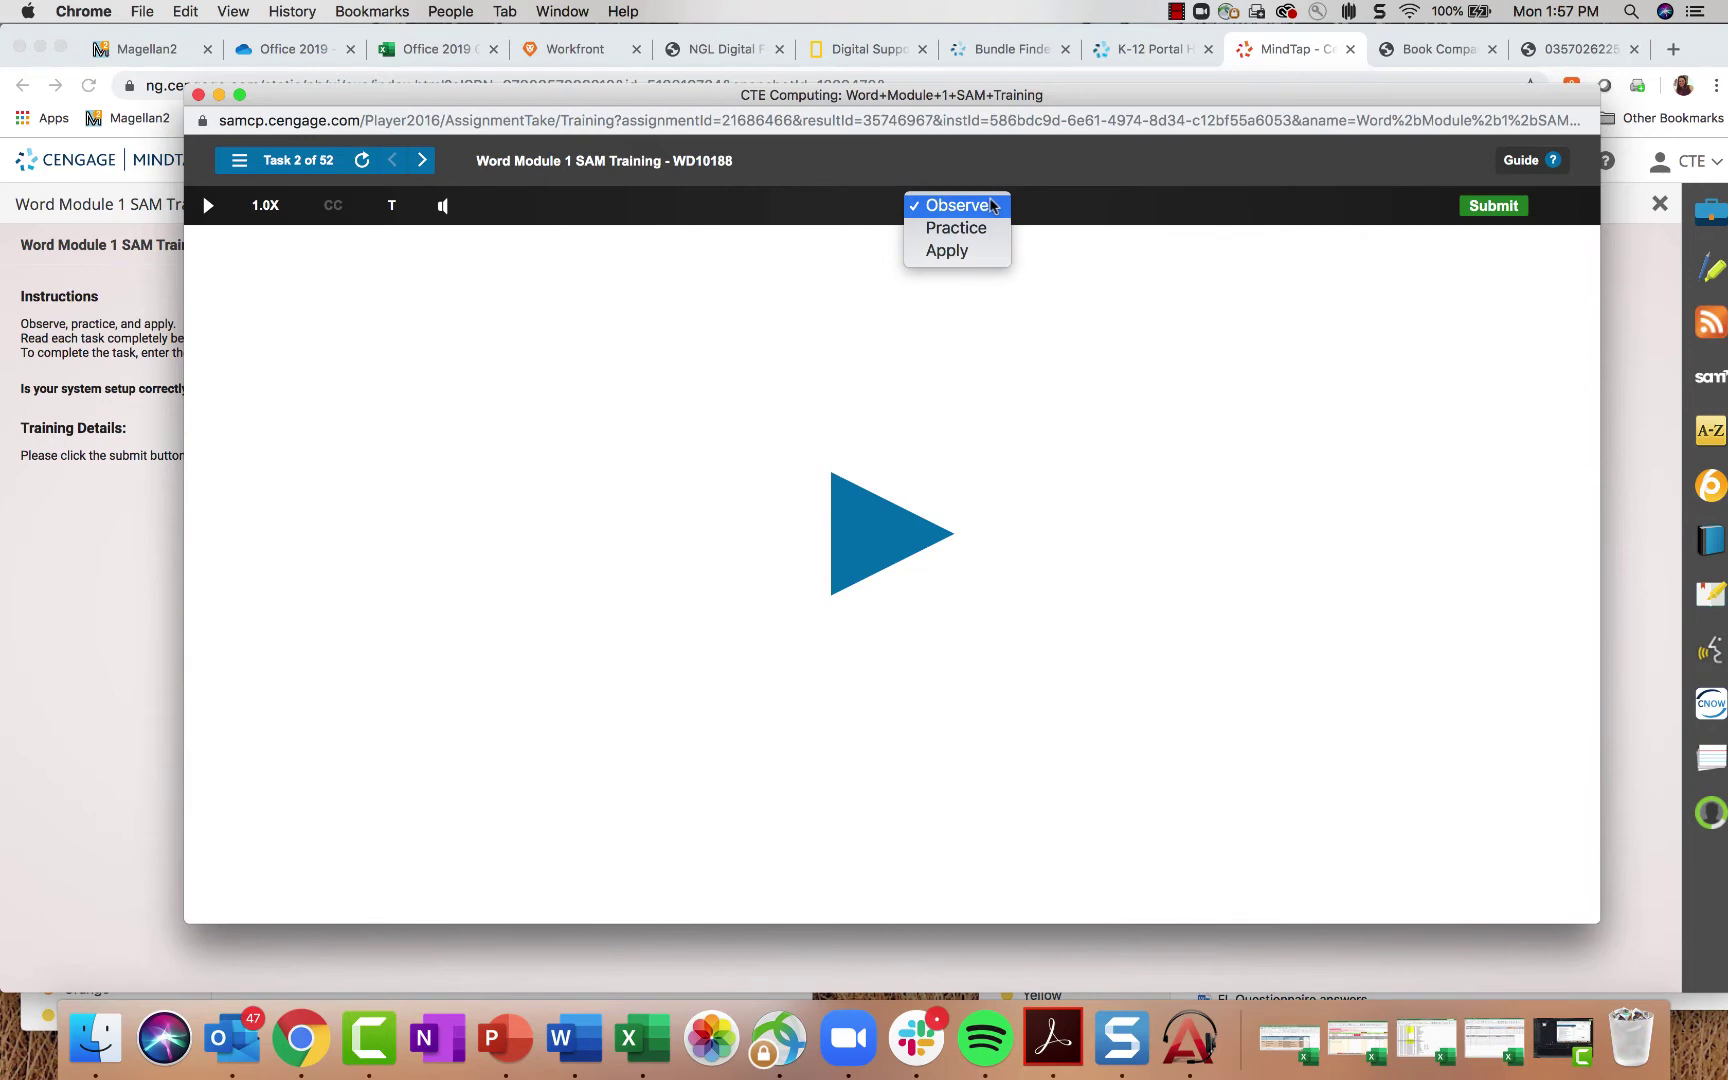
click(968, 467)
click(885, 556)
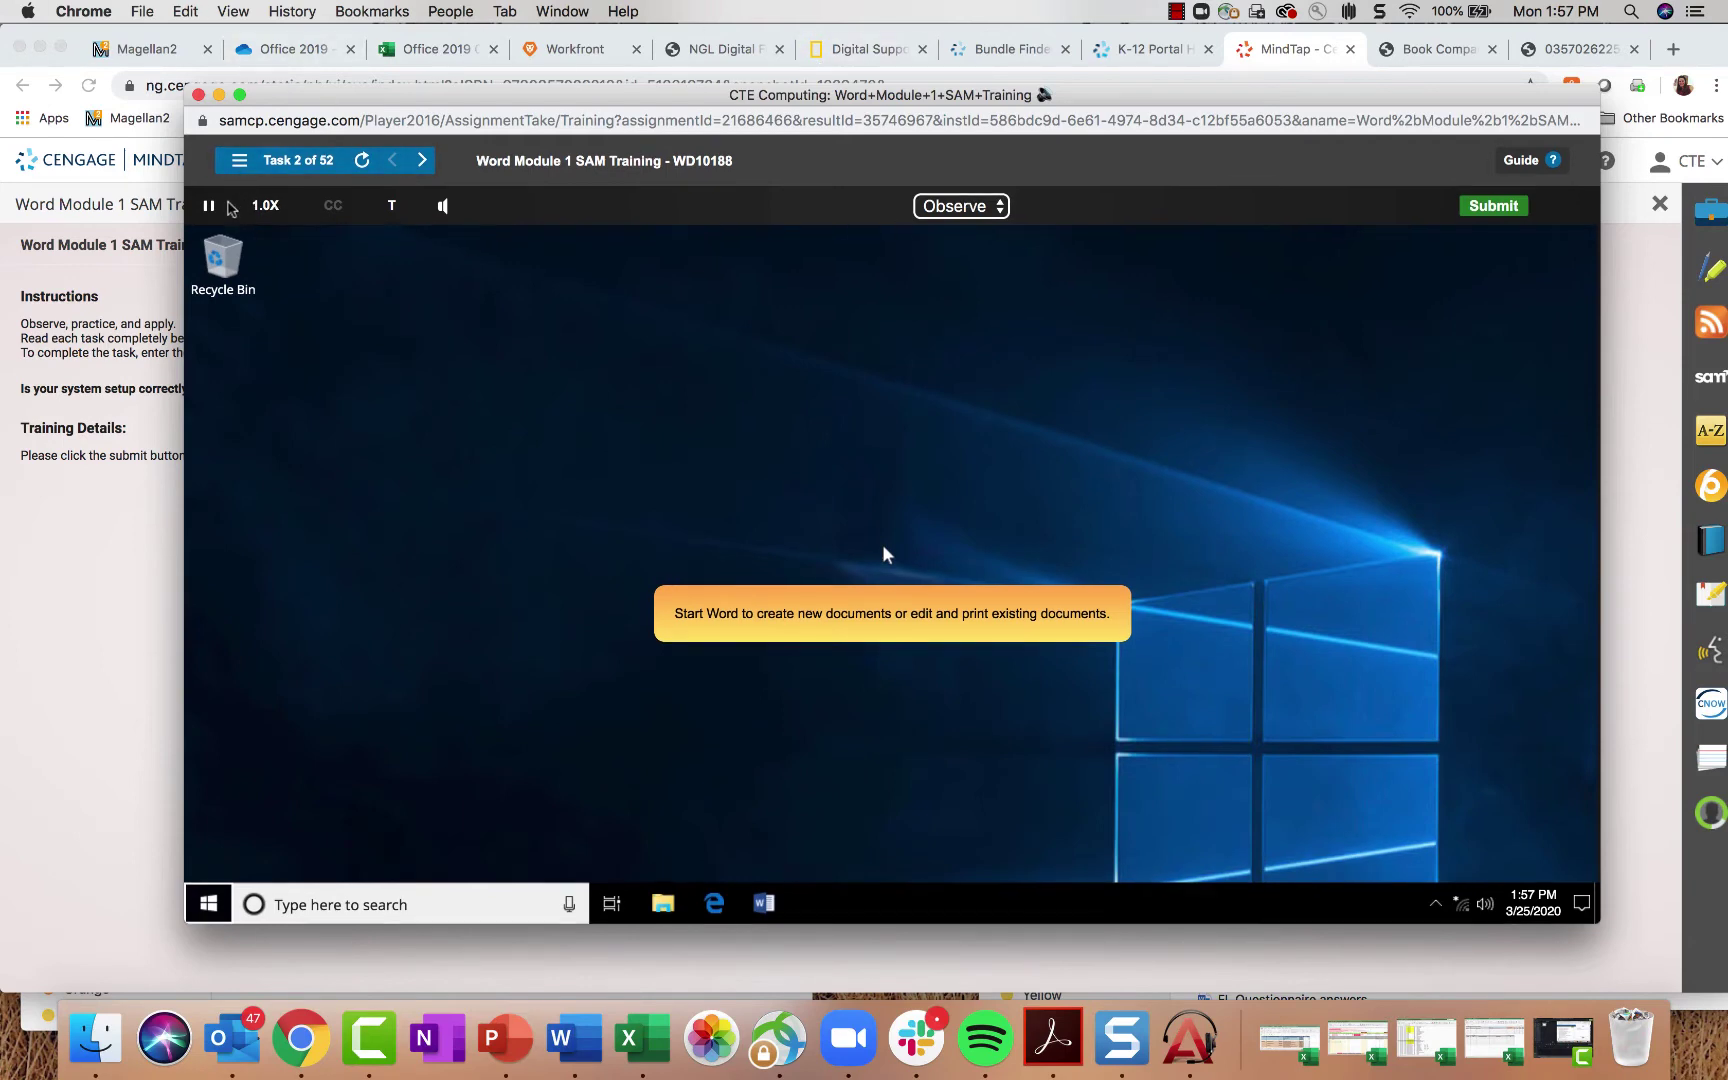
click(212, 208)
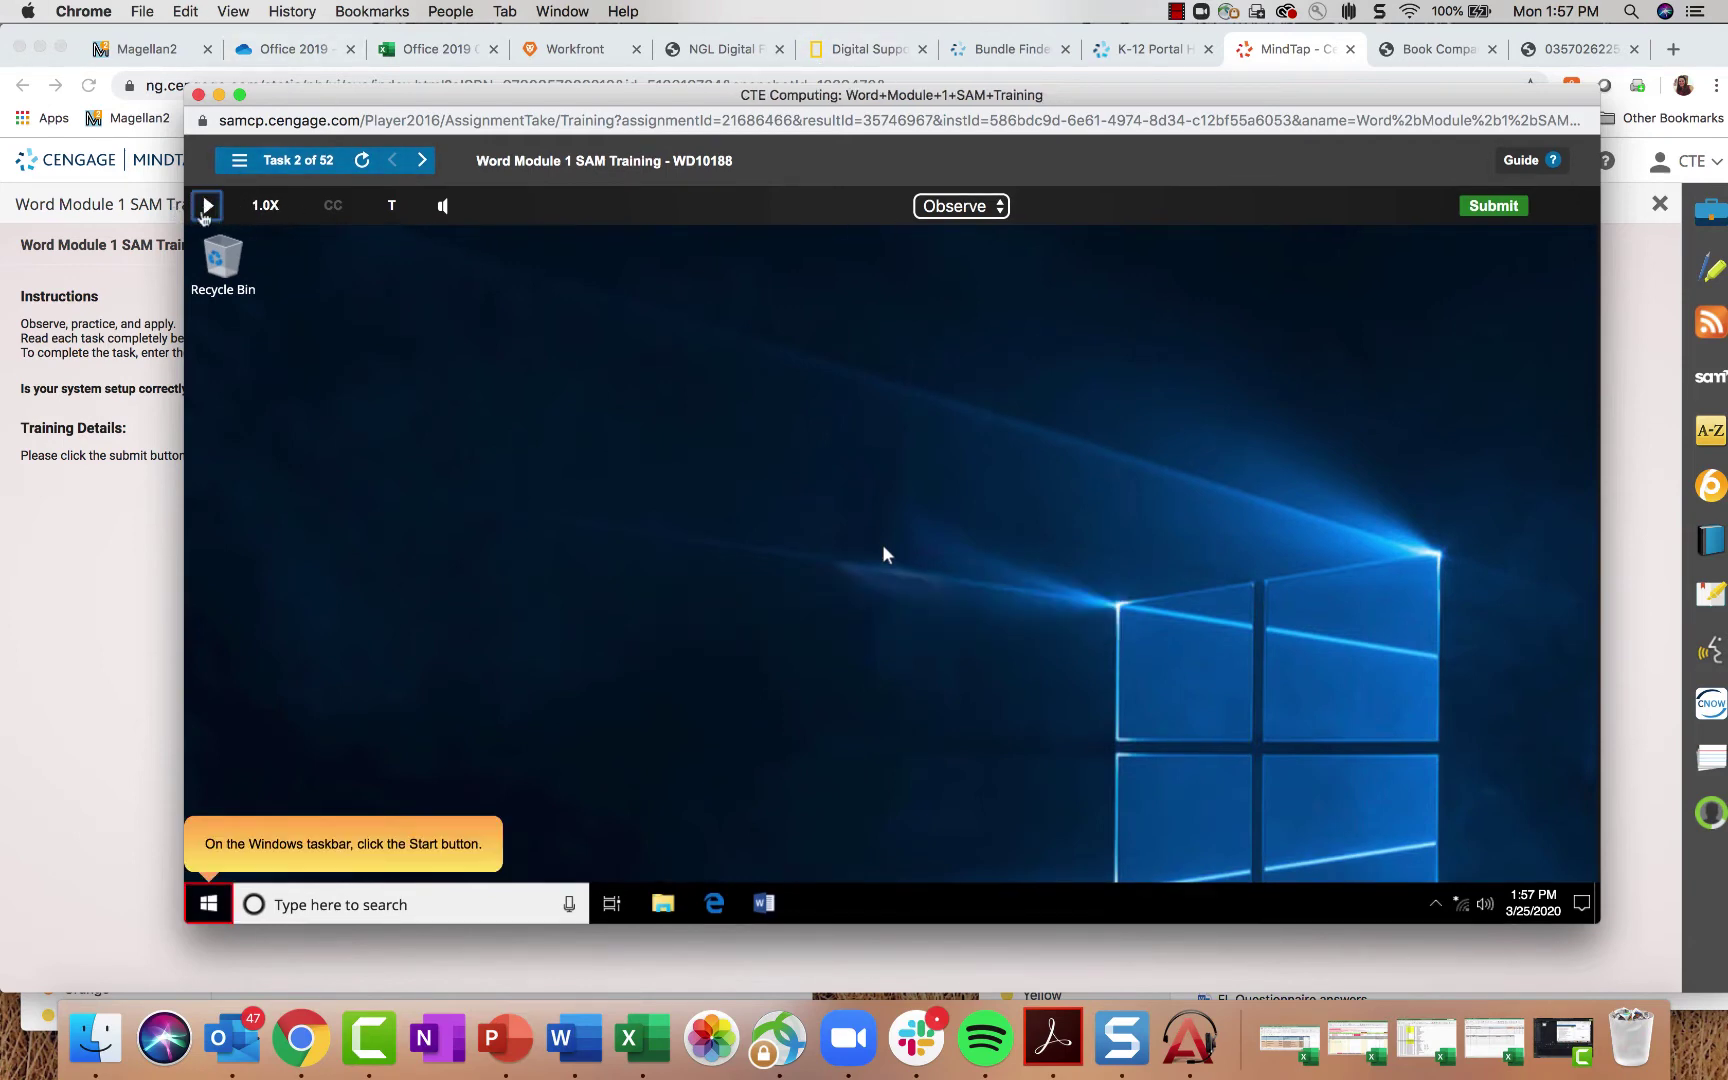
Step: Examine the playback speed choices, the Observe mode transcript and the mute option for the Start Word task
click(276, 208)
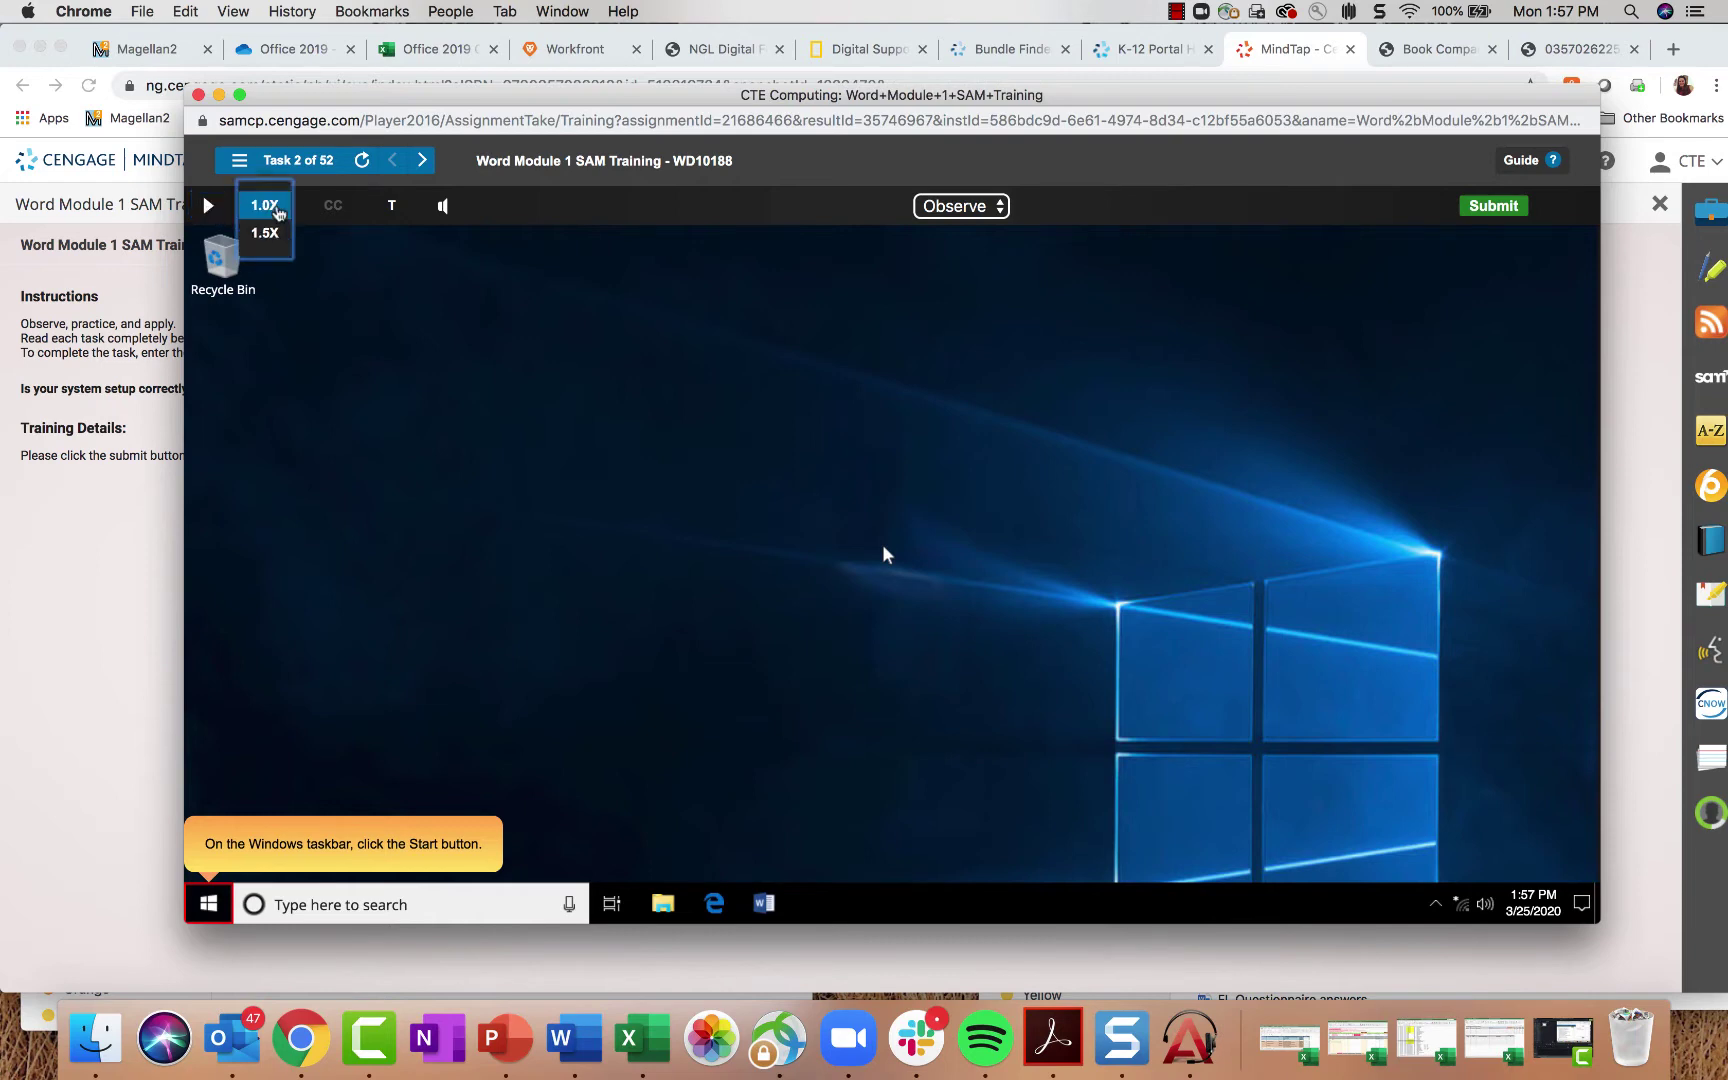
click(276, 210)
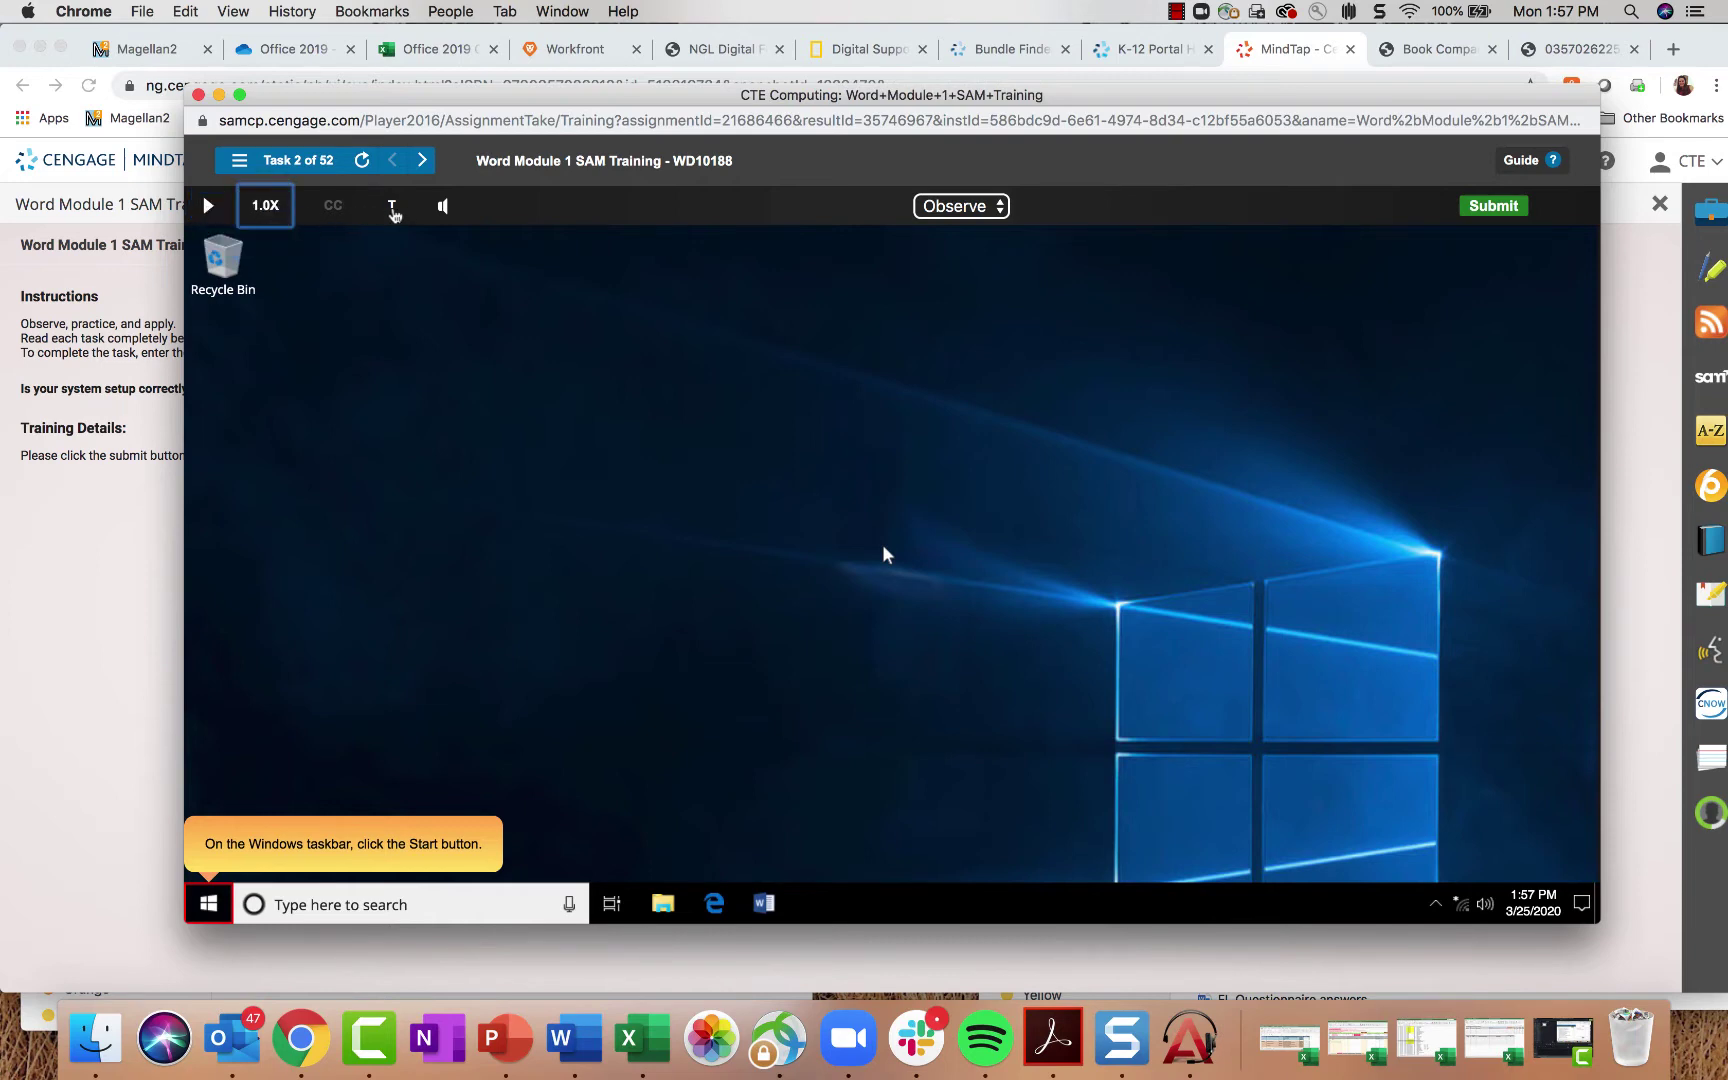
click(392, 210)
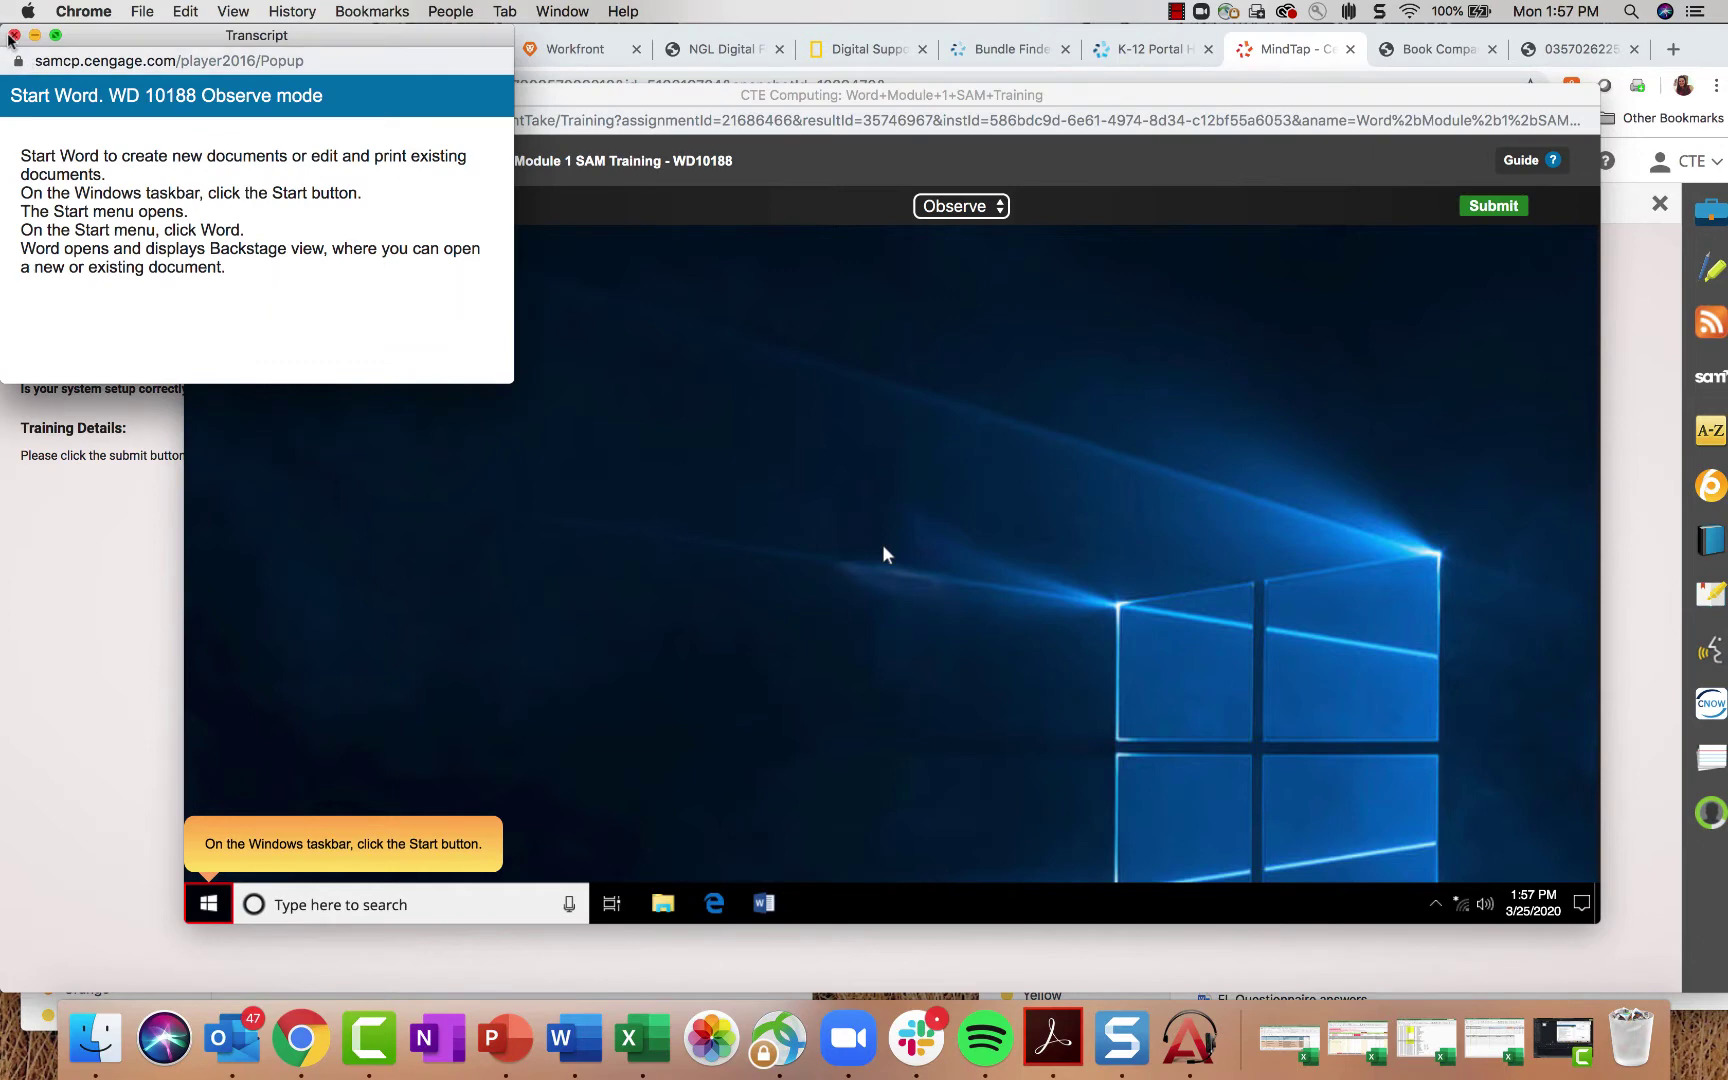
click(14, 35)
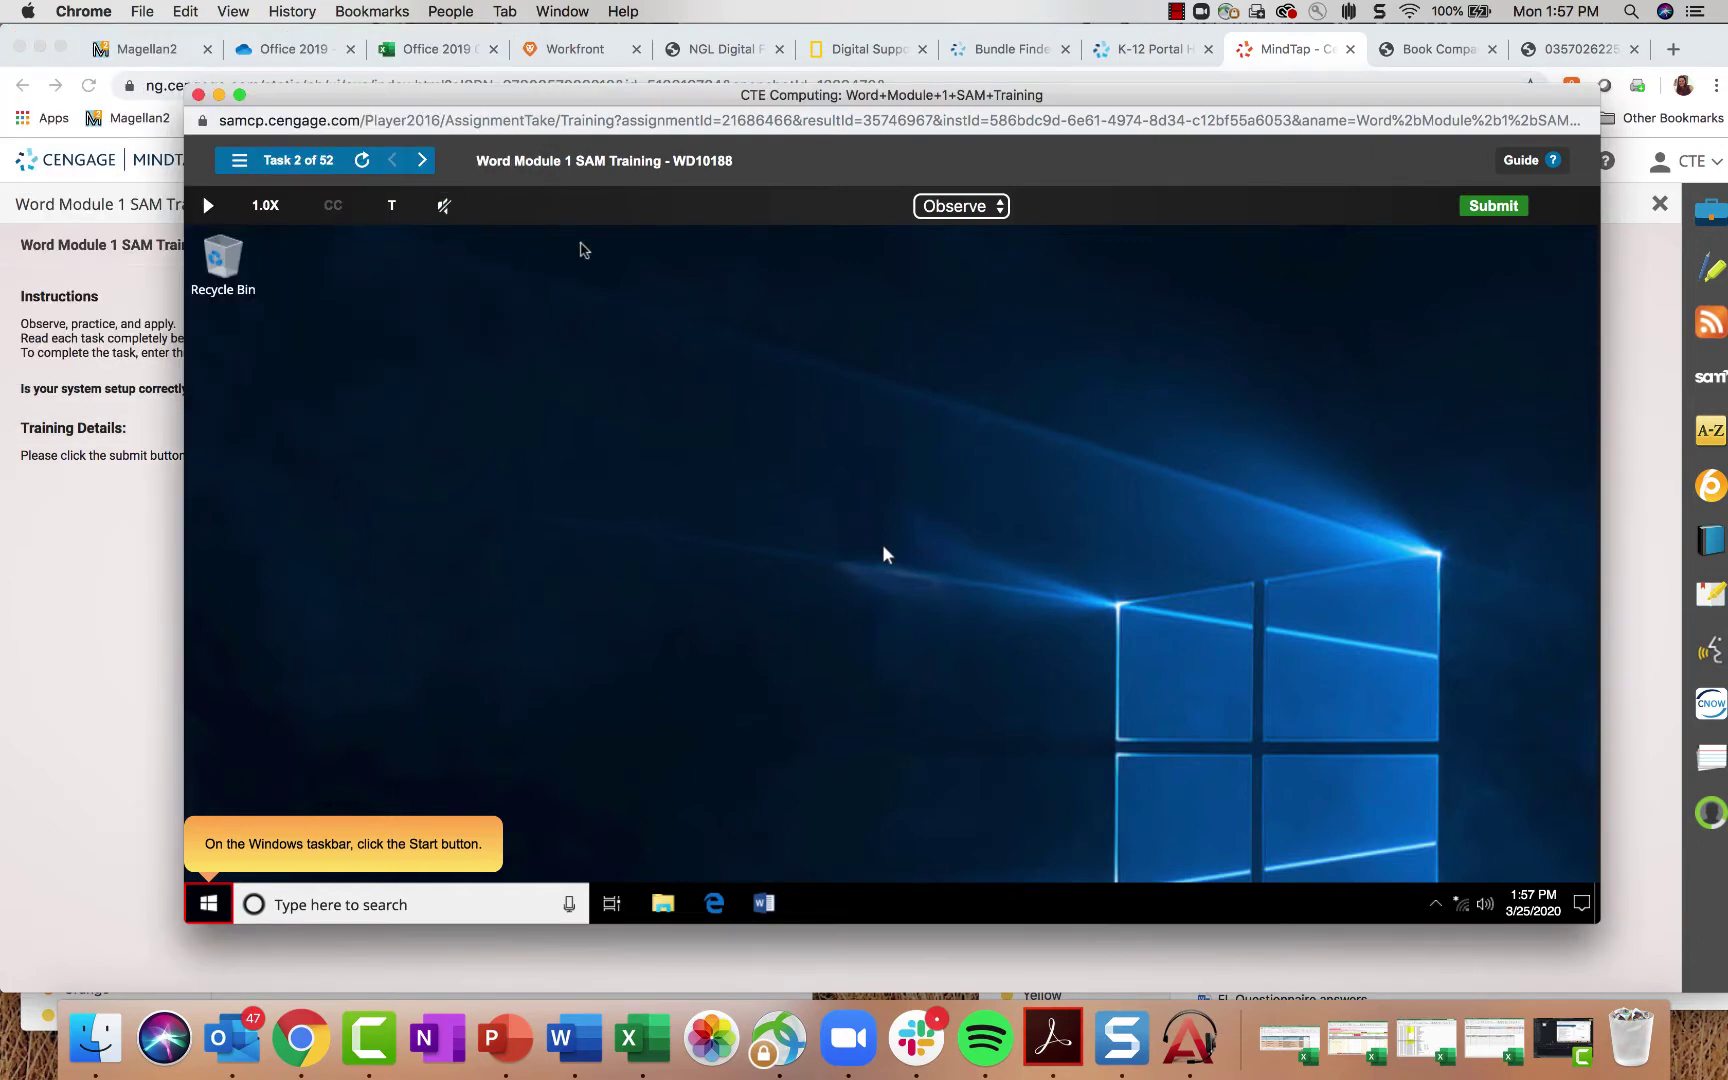
click(444, 212)
Step: Read the Start Word task's guide, covering the mouse, keyboard and Office for Mac methods, and close it
drag(1210, 93, 1170, 59)
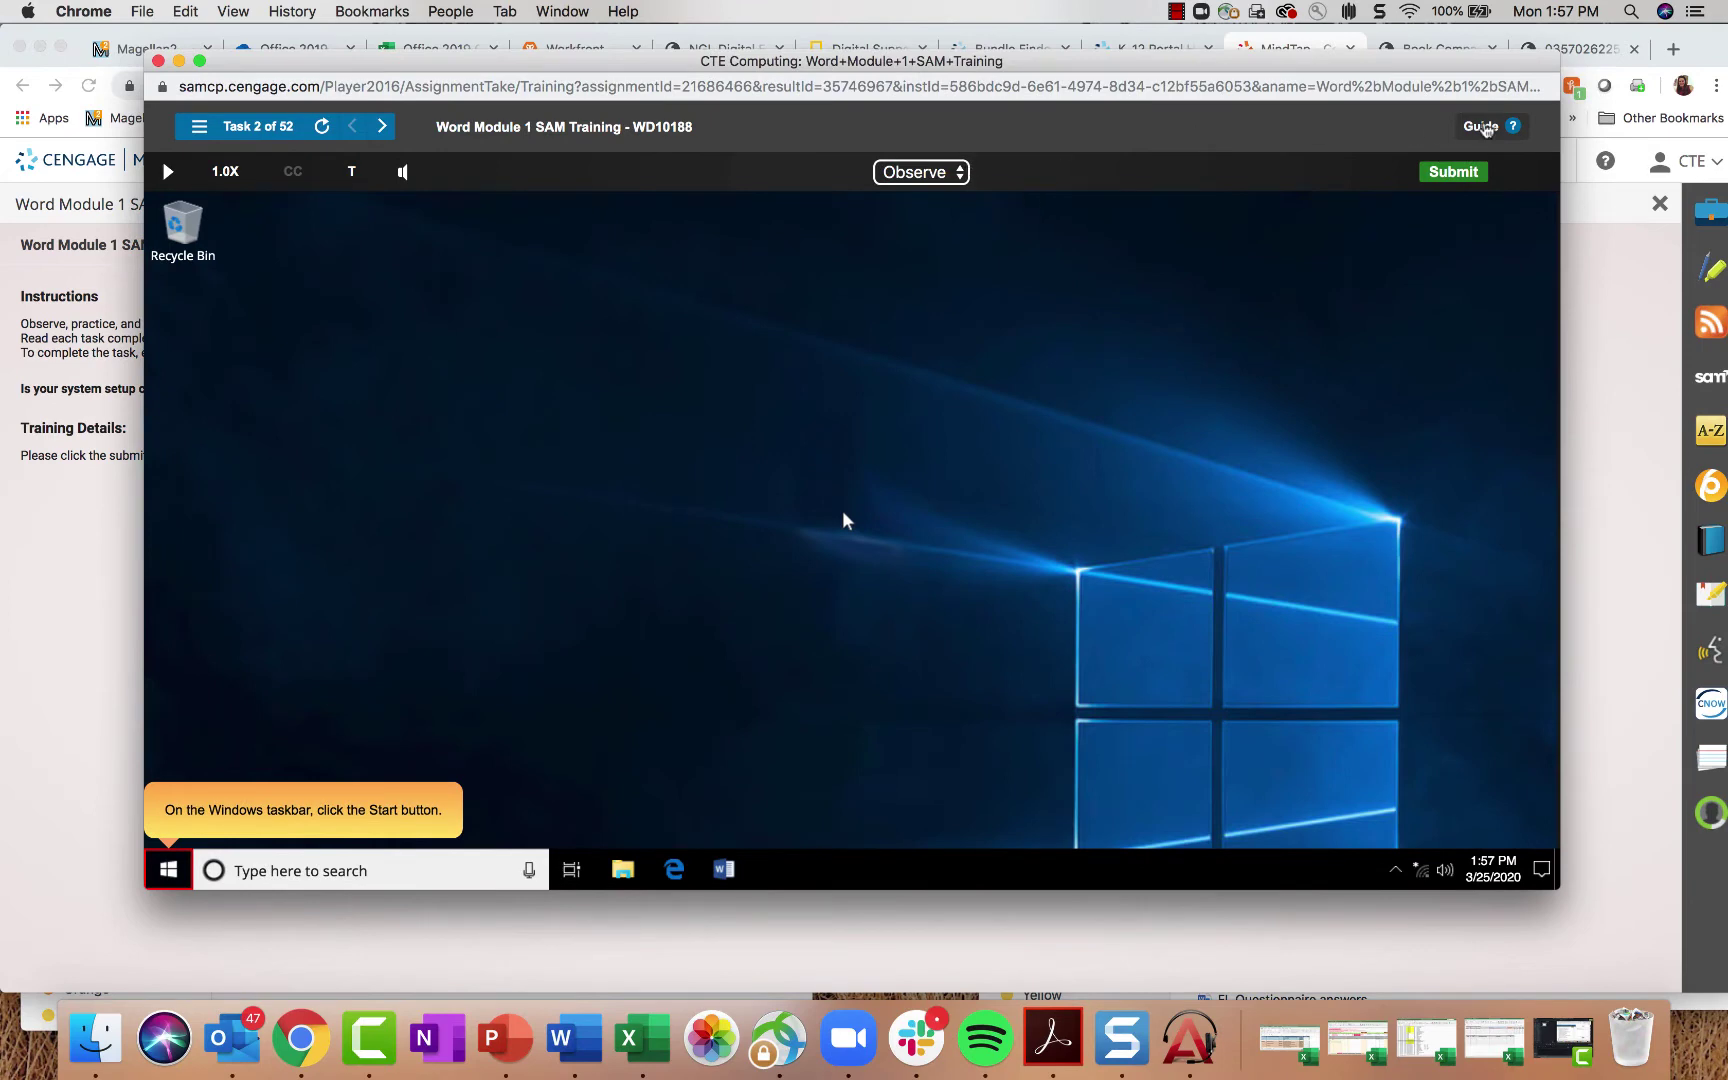
click(1493, 130)
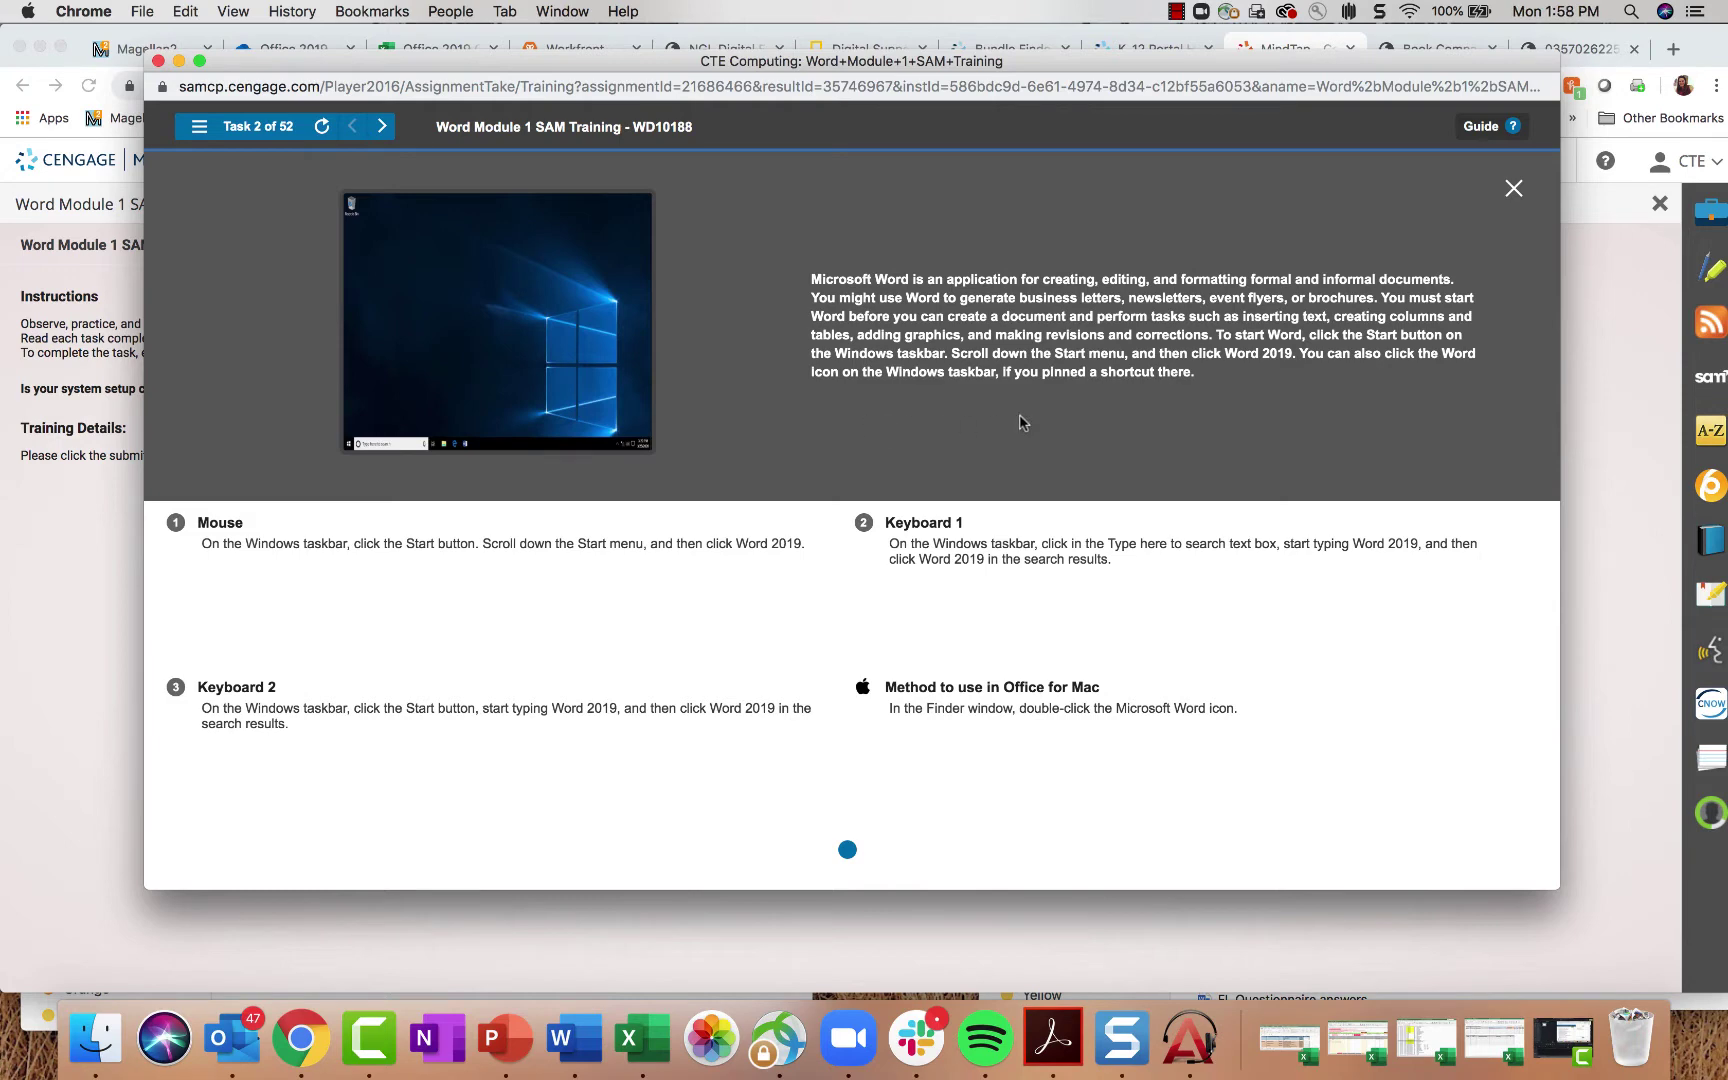
triple_click(1049, 360)
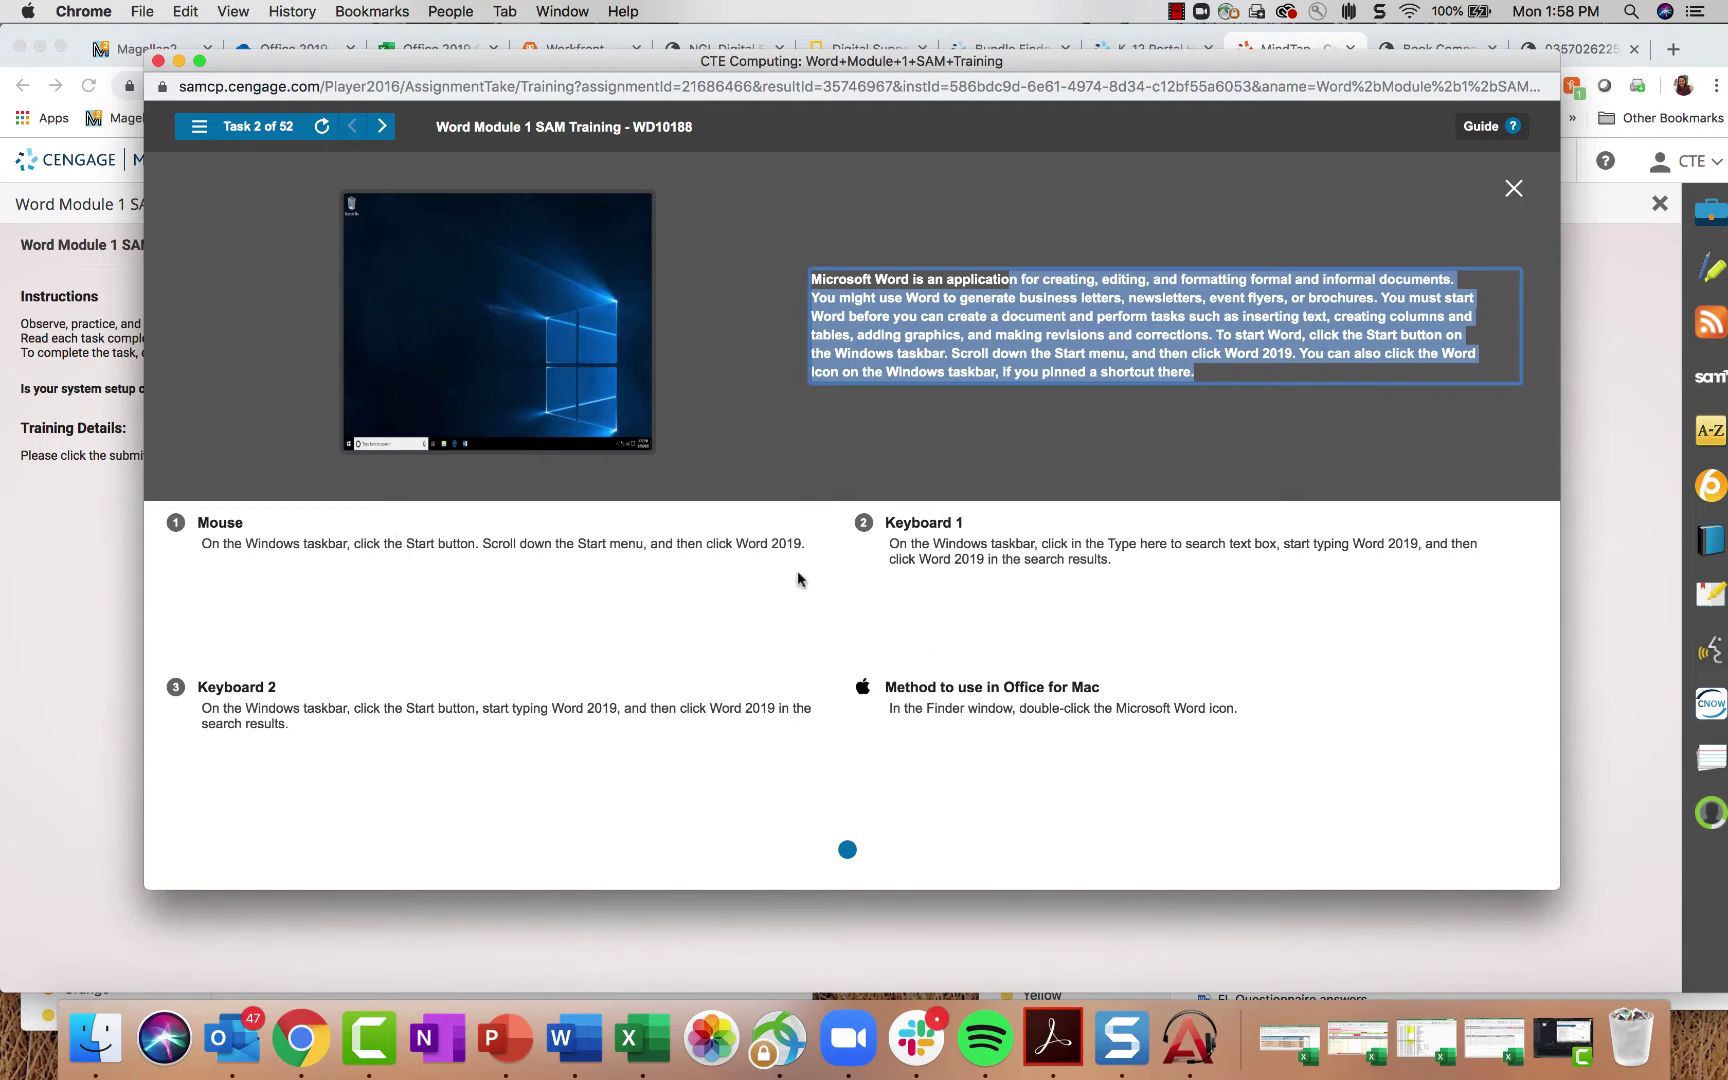
click(836, 557)
click(1060, 548)
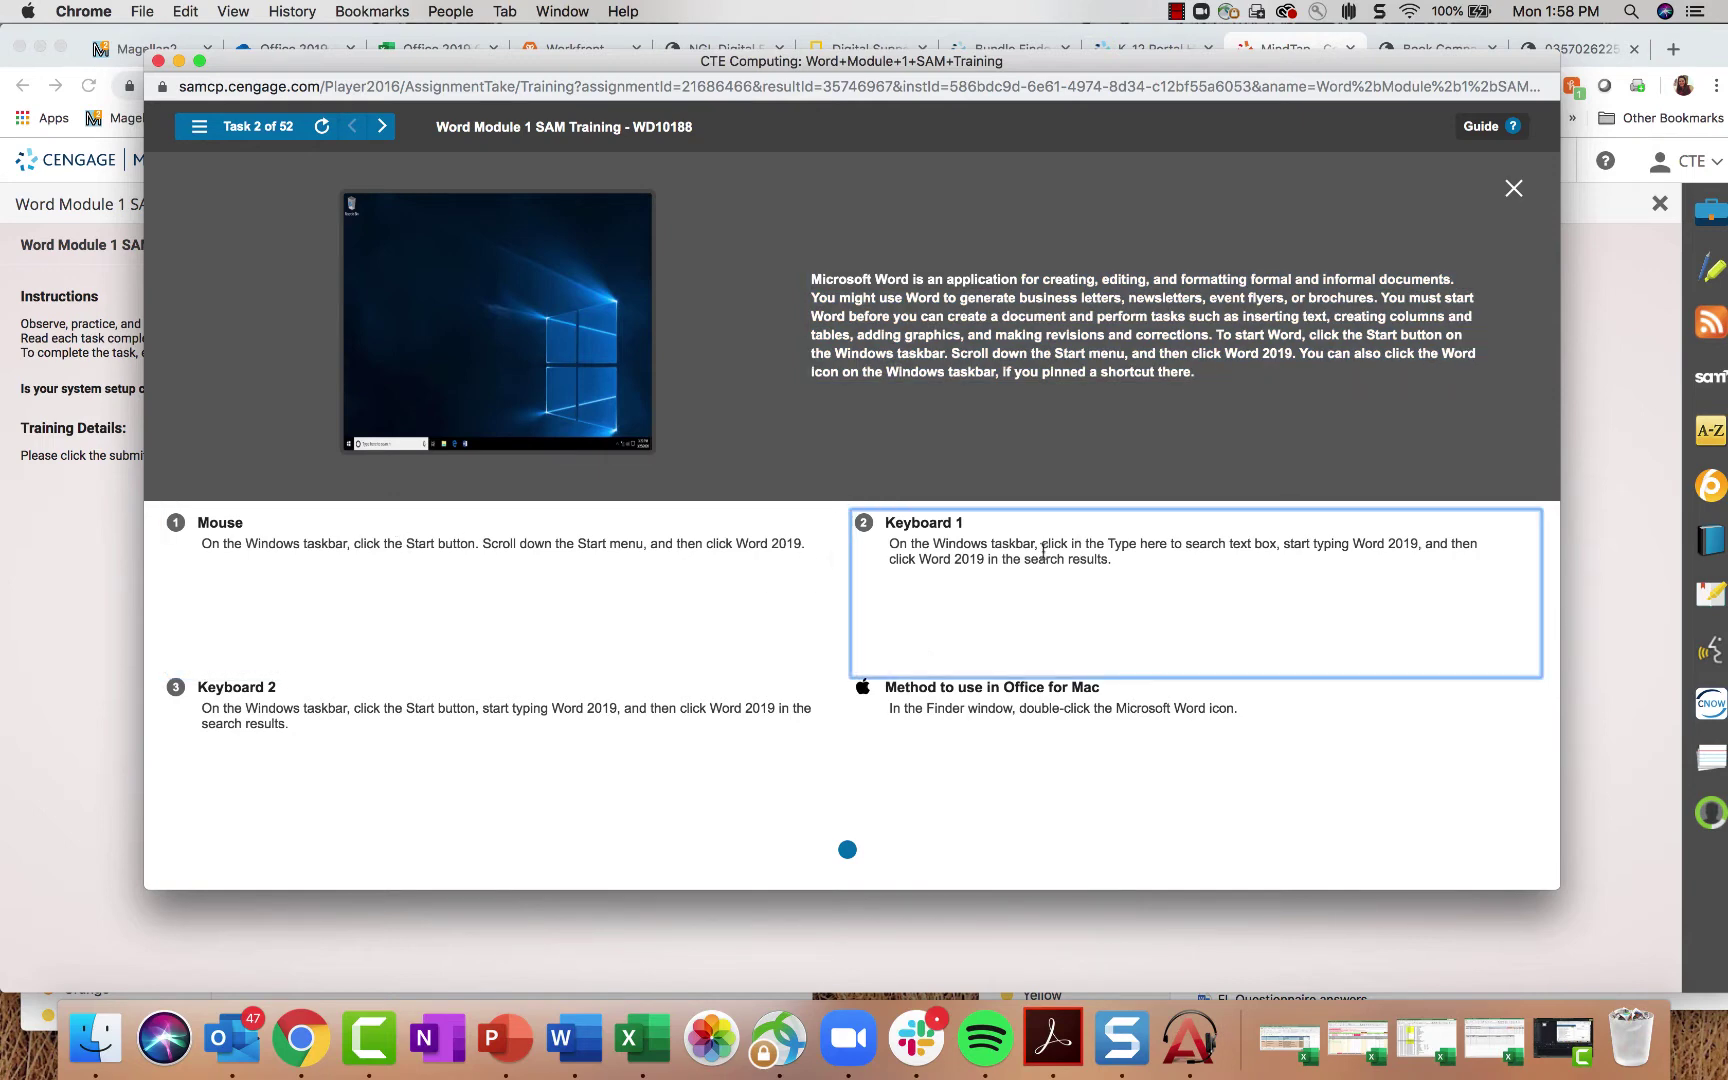
key(Tab)
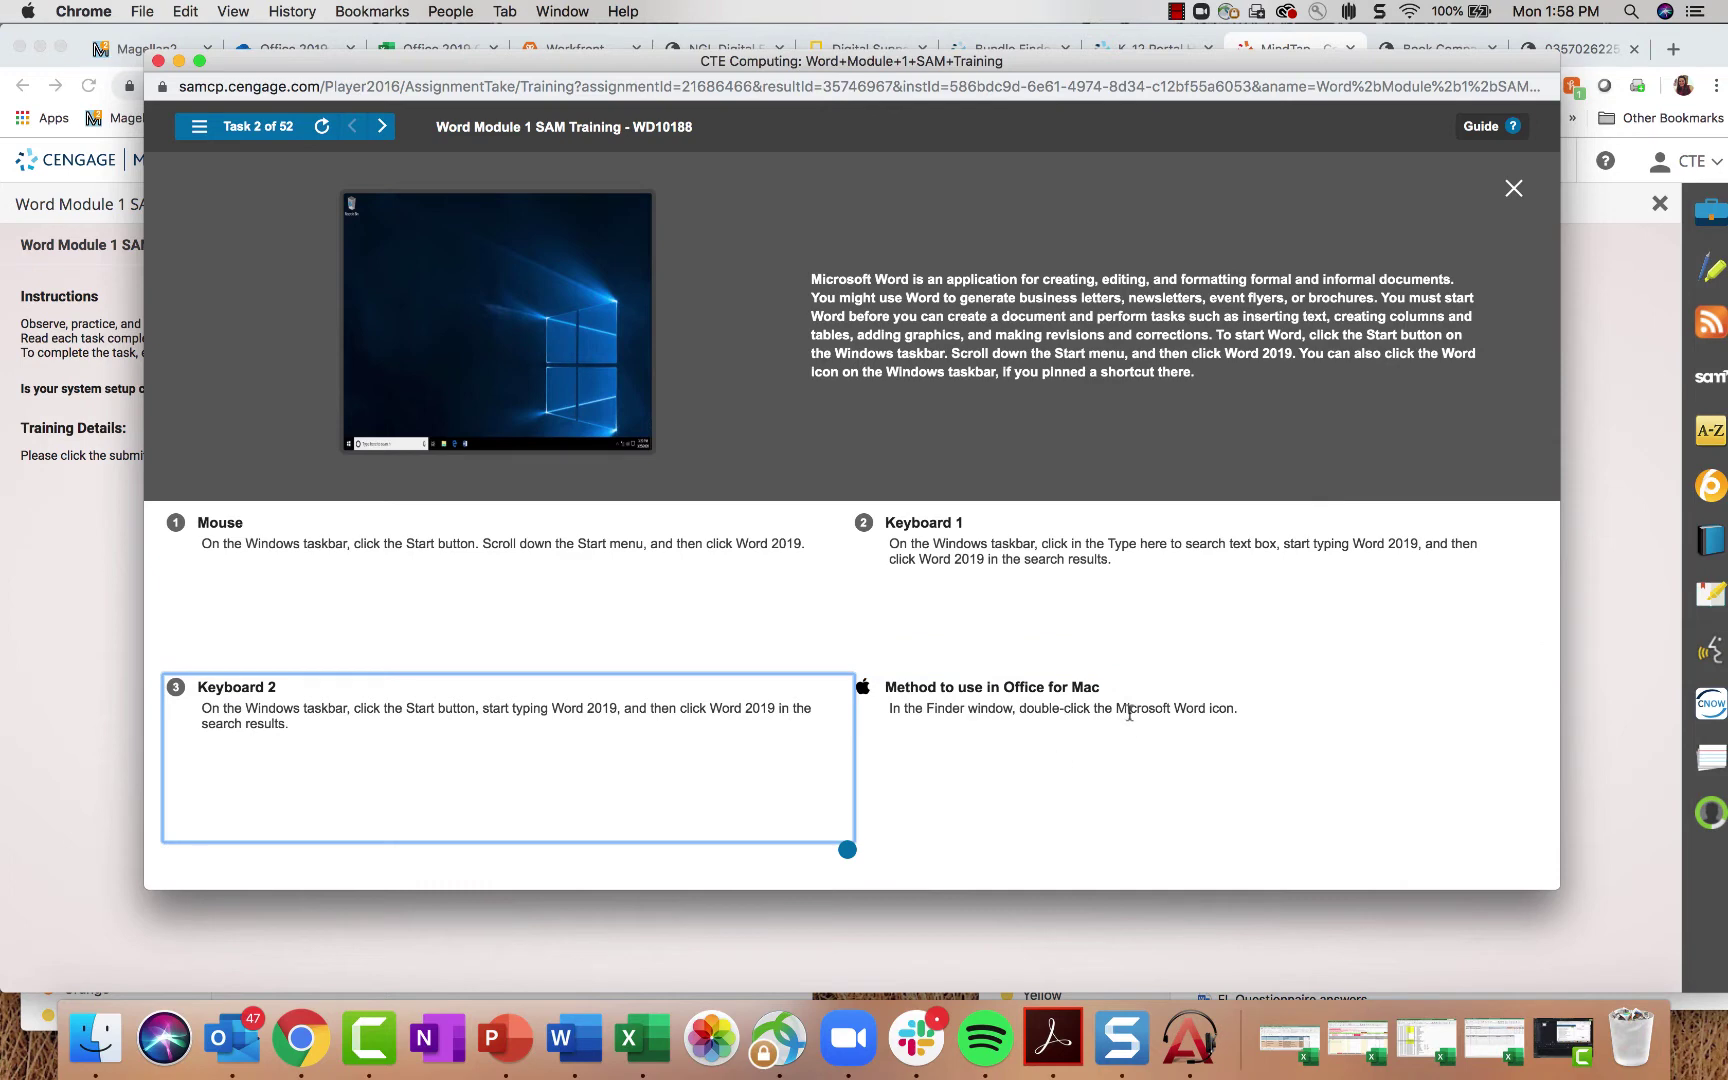
key(Tab)
drag(1245, 710, 853, 692)
click(1218, 665)
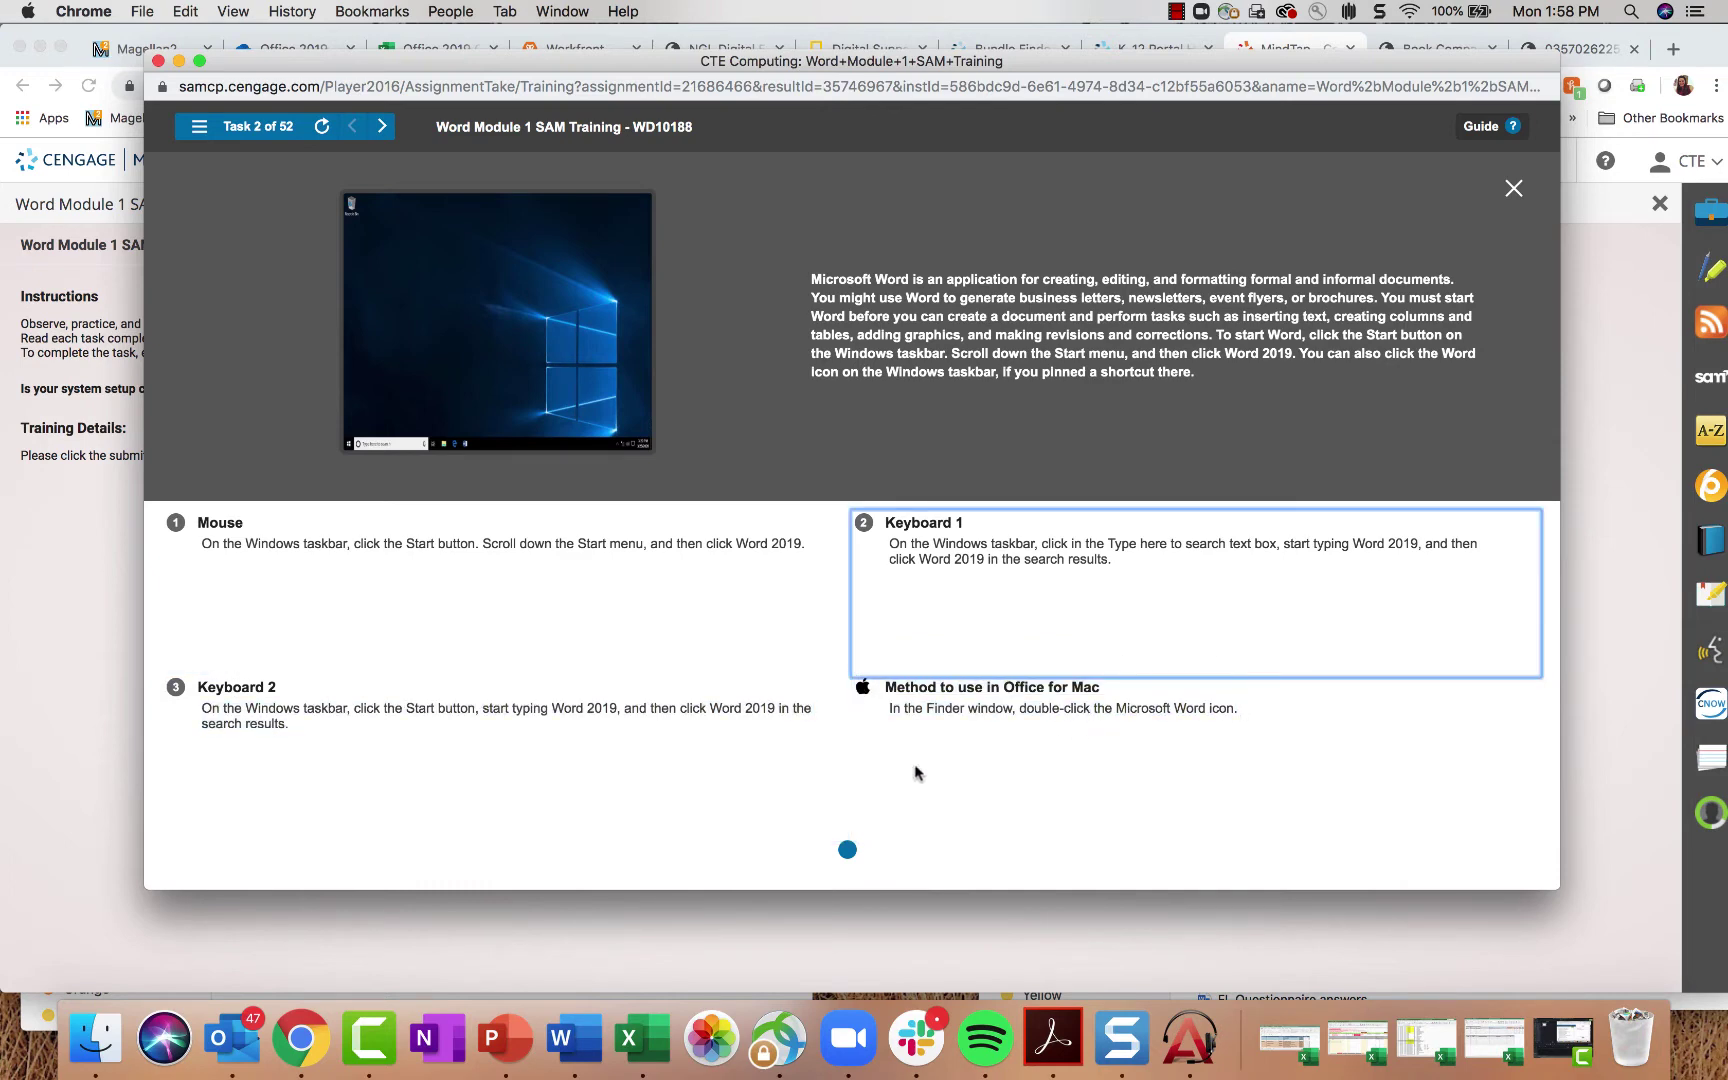
click(1513, 188)
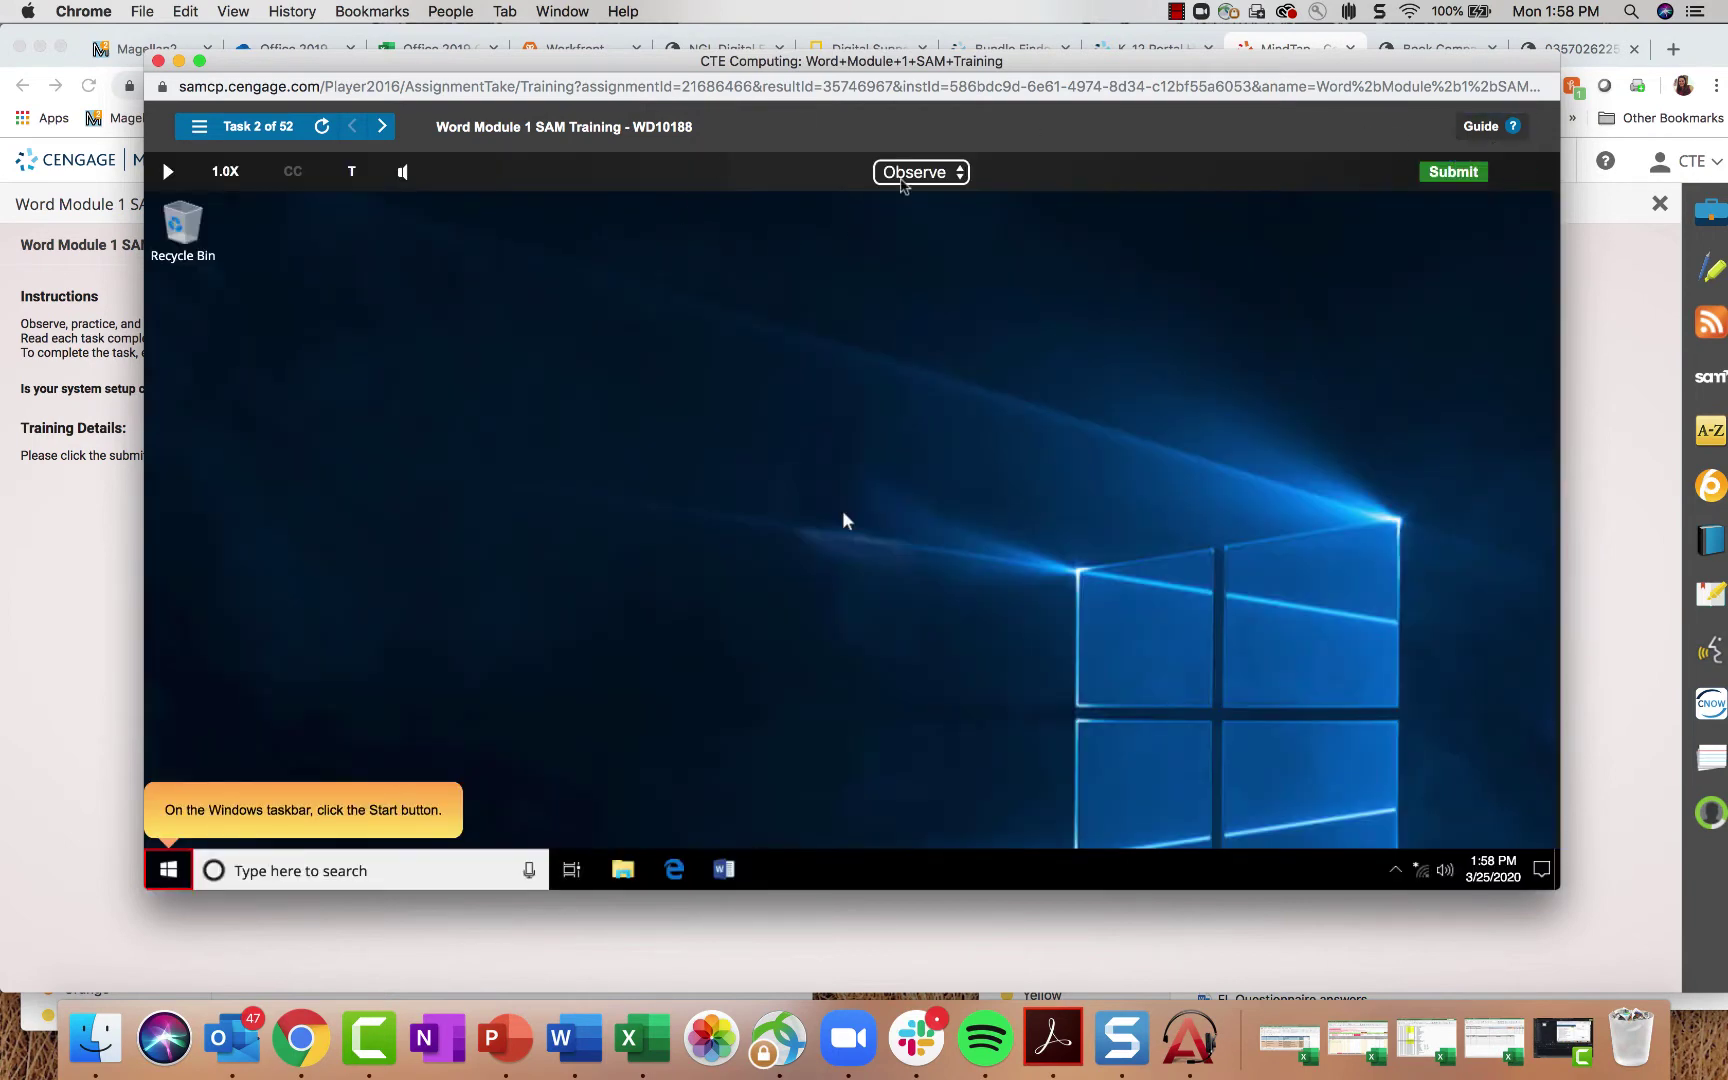
Step: Switch the Start Word task to Practice mode, start the exercise, and open the simulated Windows Start menu as instructed
click(920, 171)
click(913, 194)
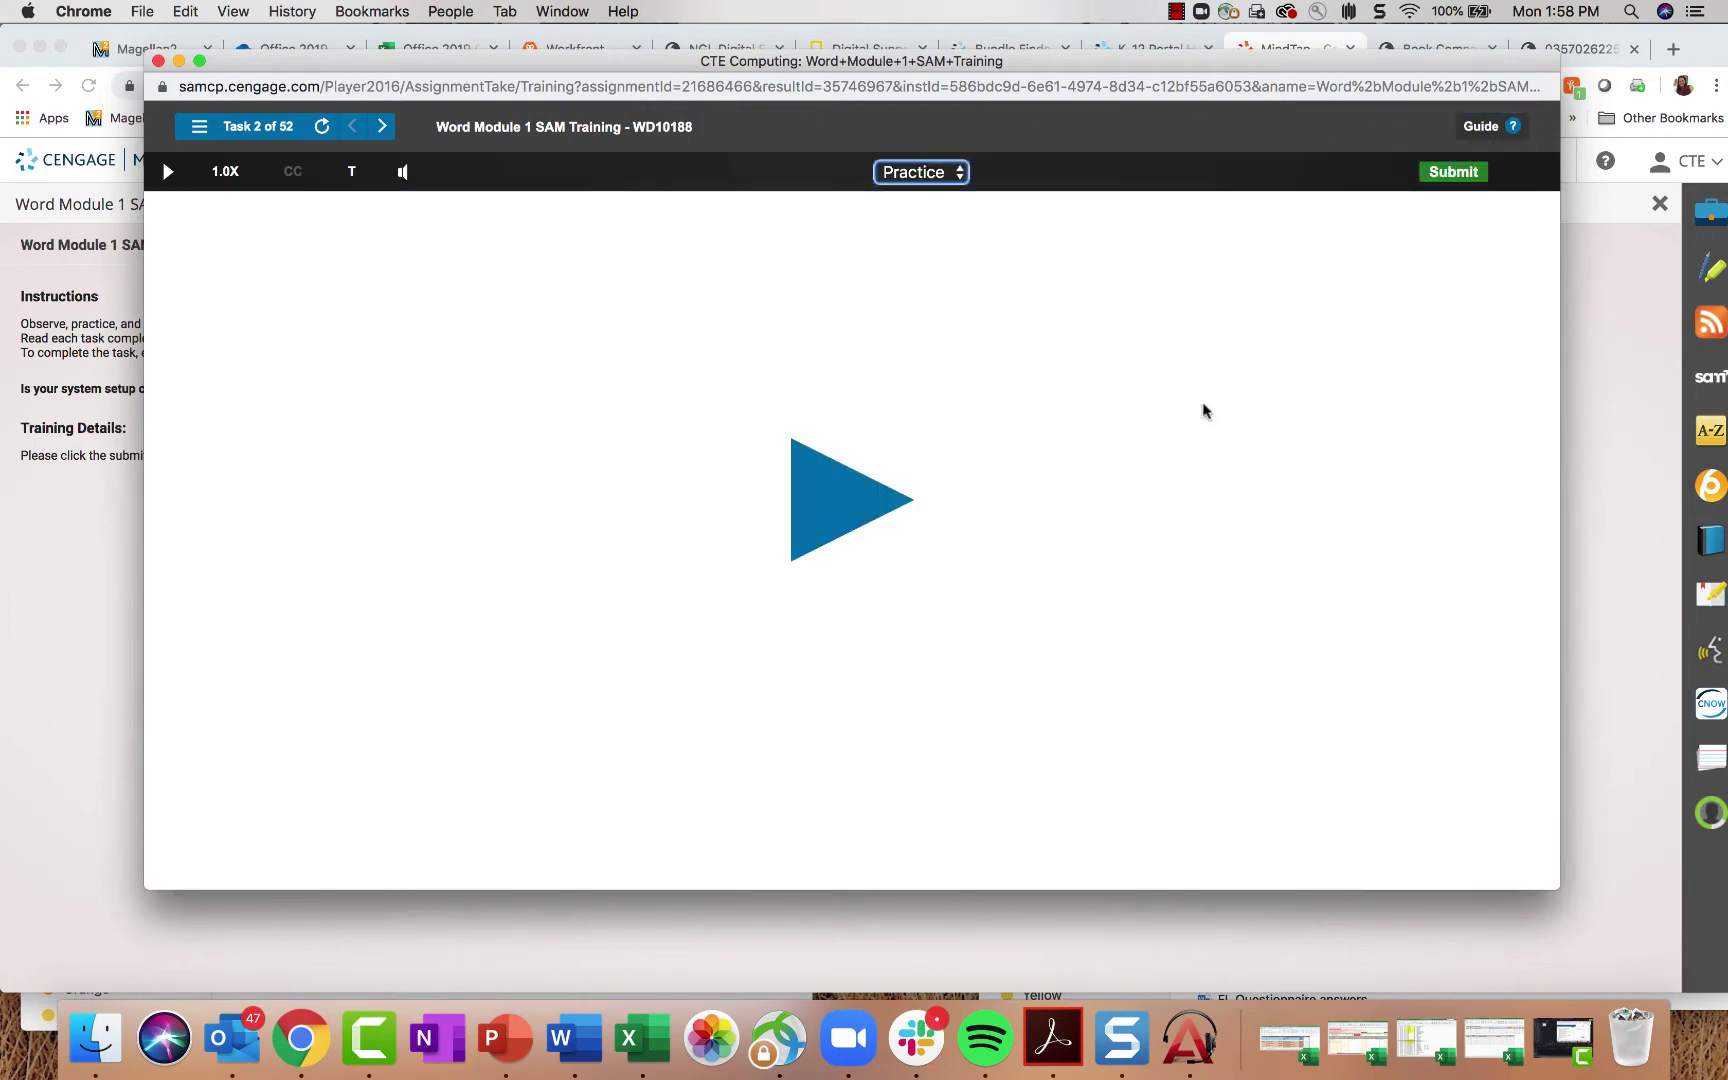
click(710, 550)
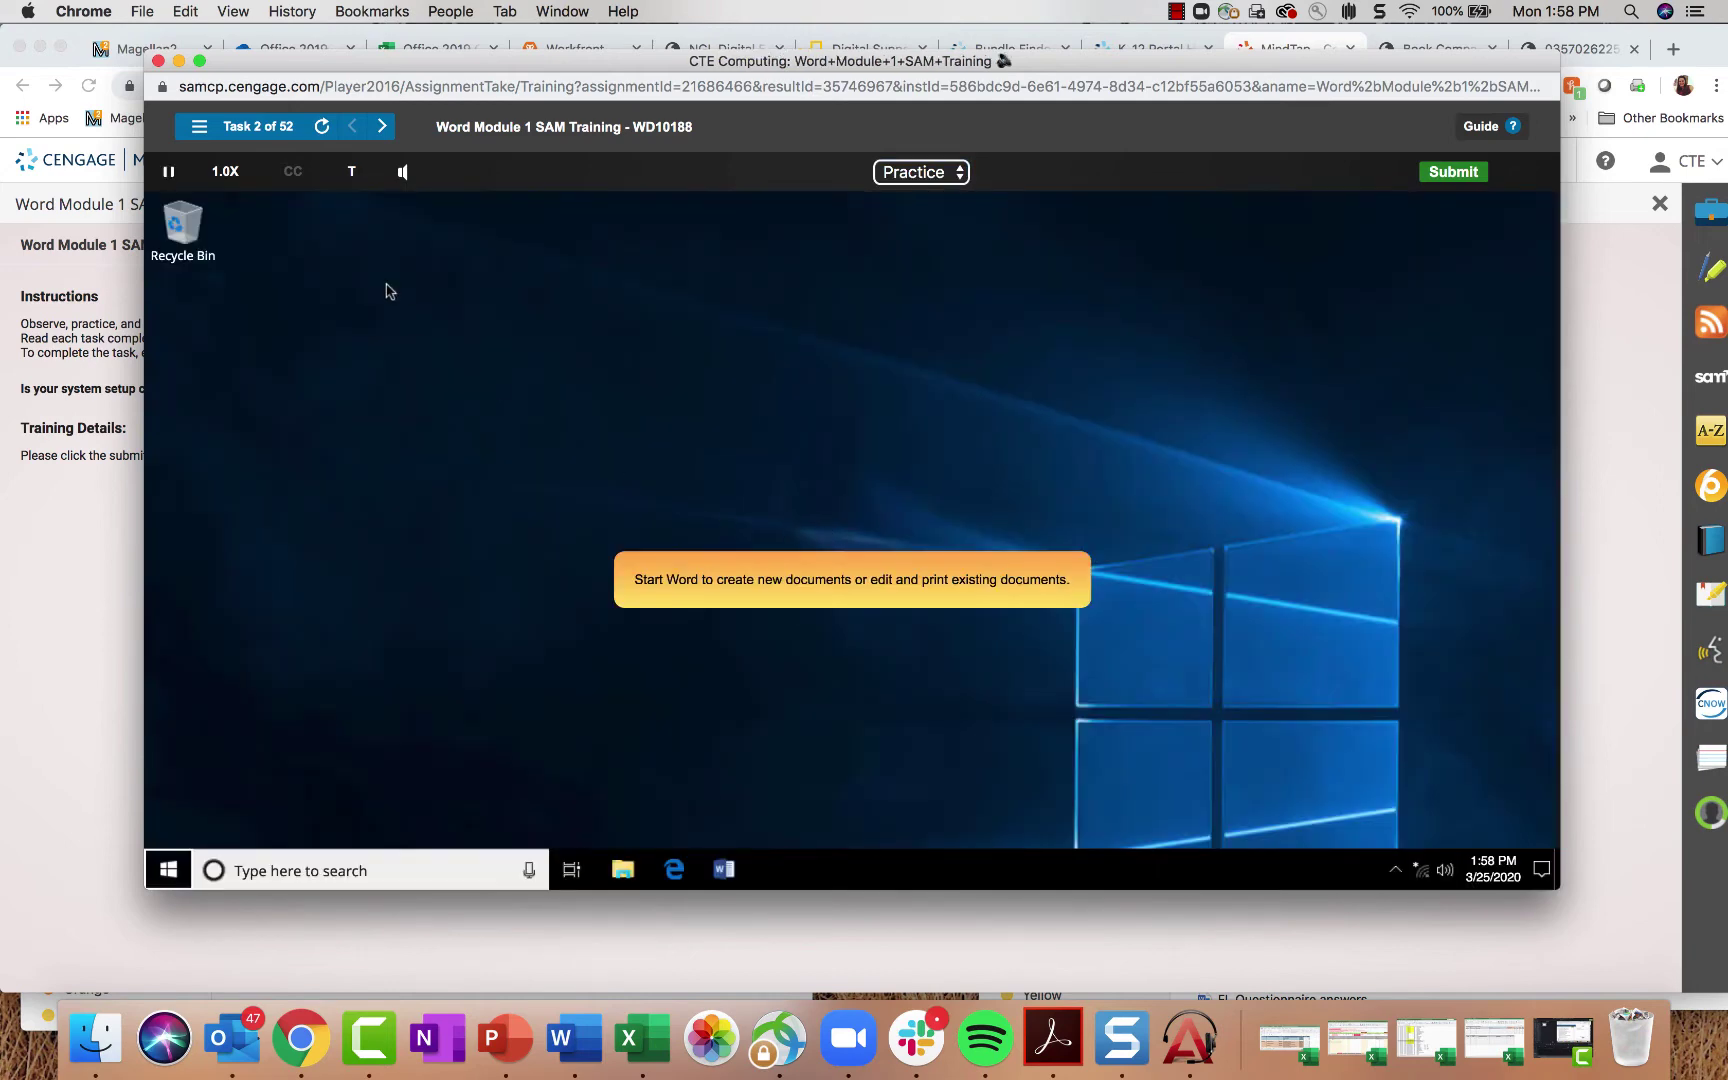
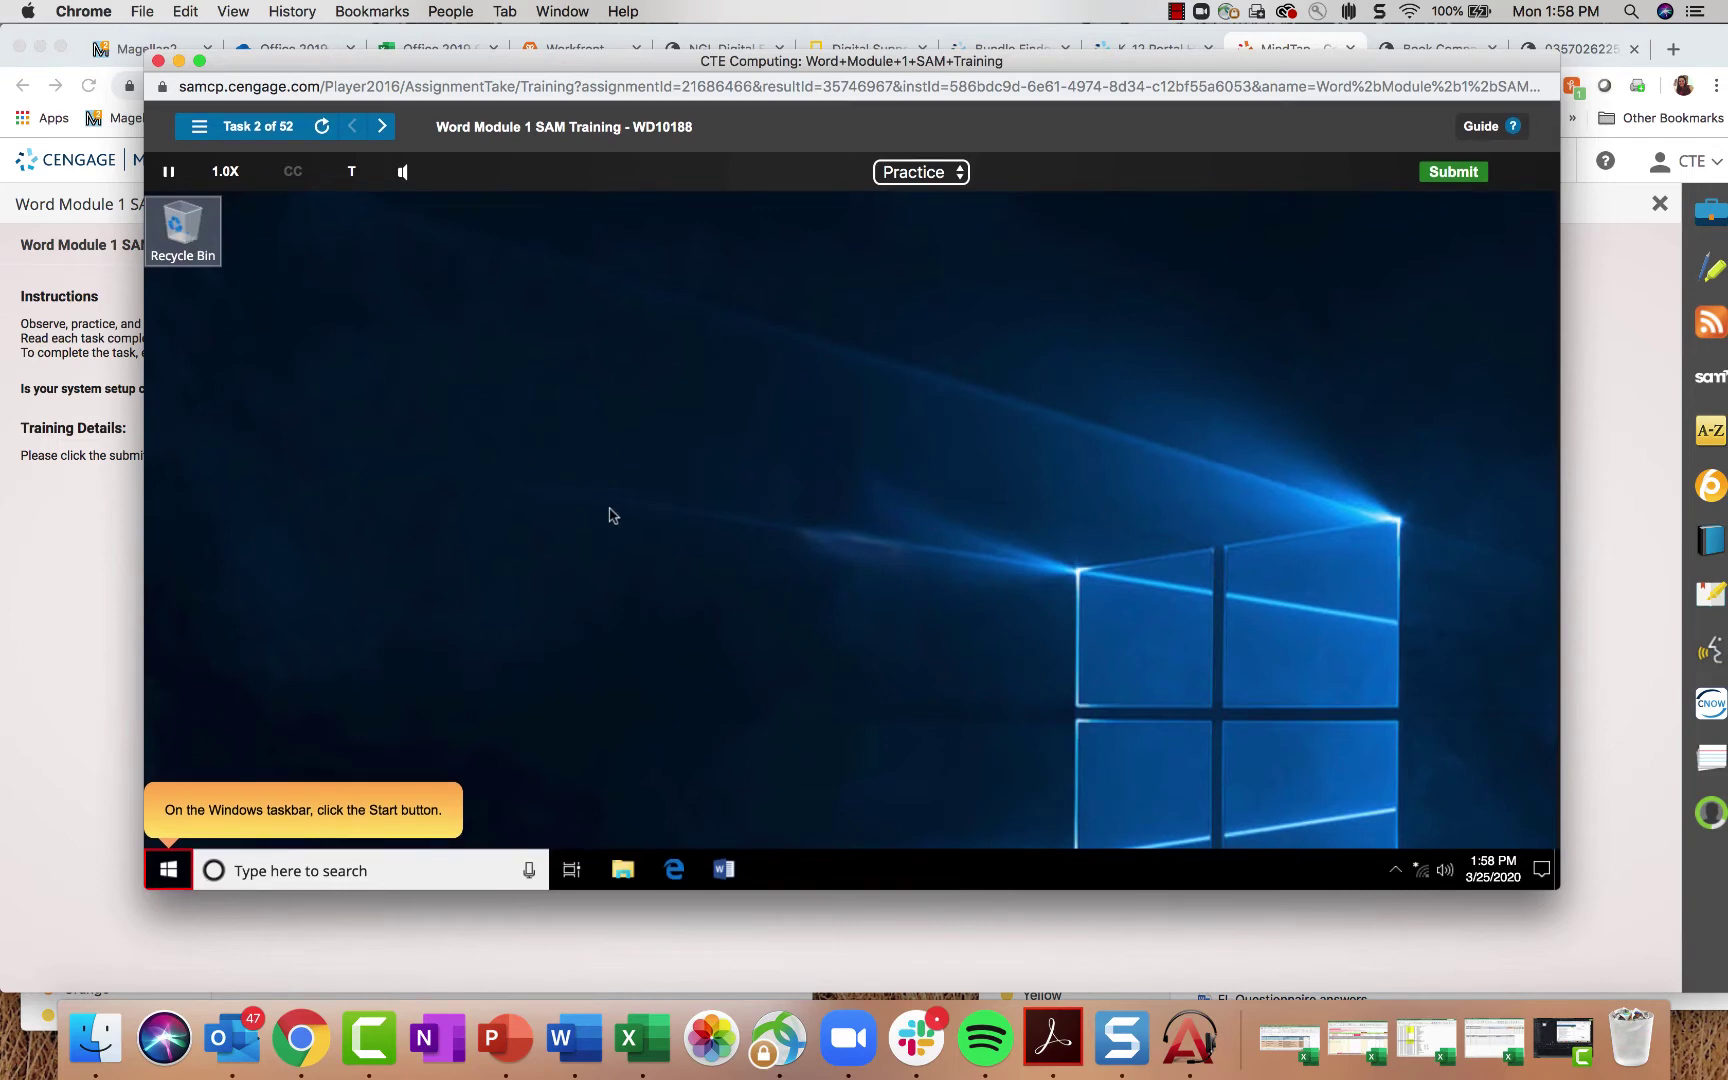
click(170, 878)
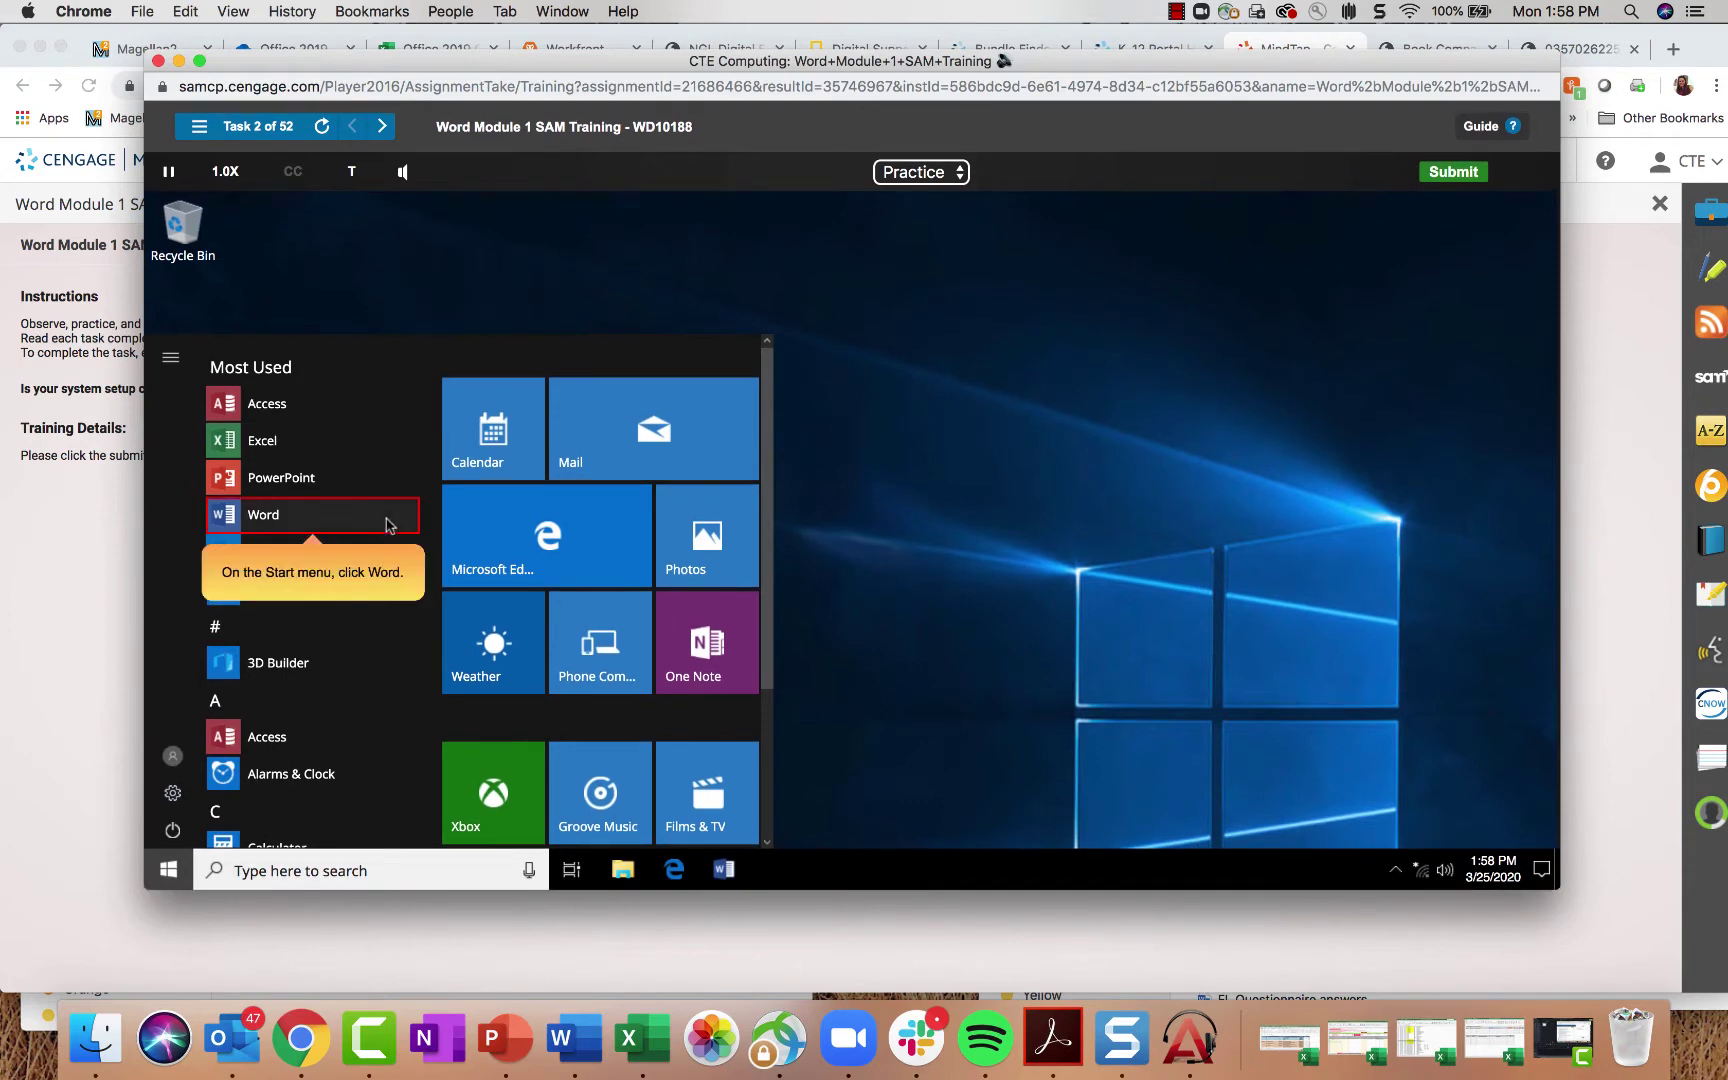
Step: Switch the Start Word task to Apply mode and move the training window higher on the screen
click(915, 172)
click(883, 421)
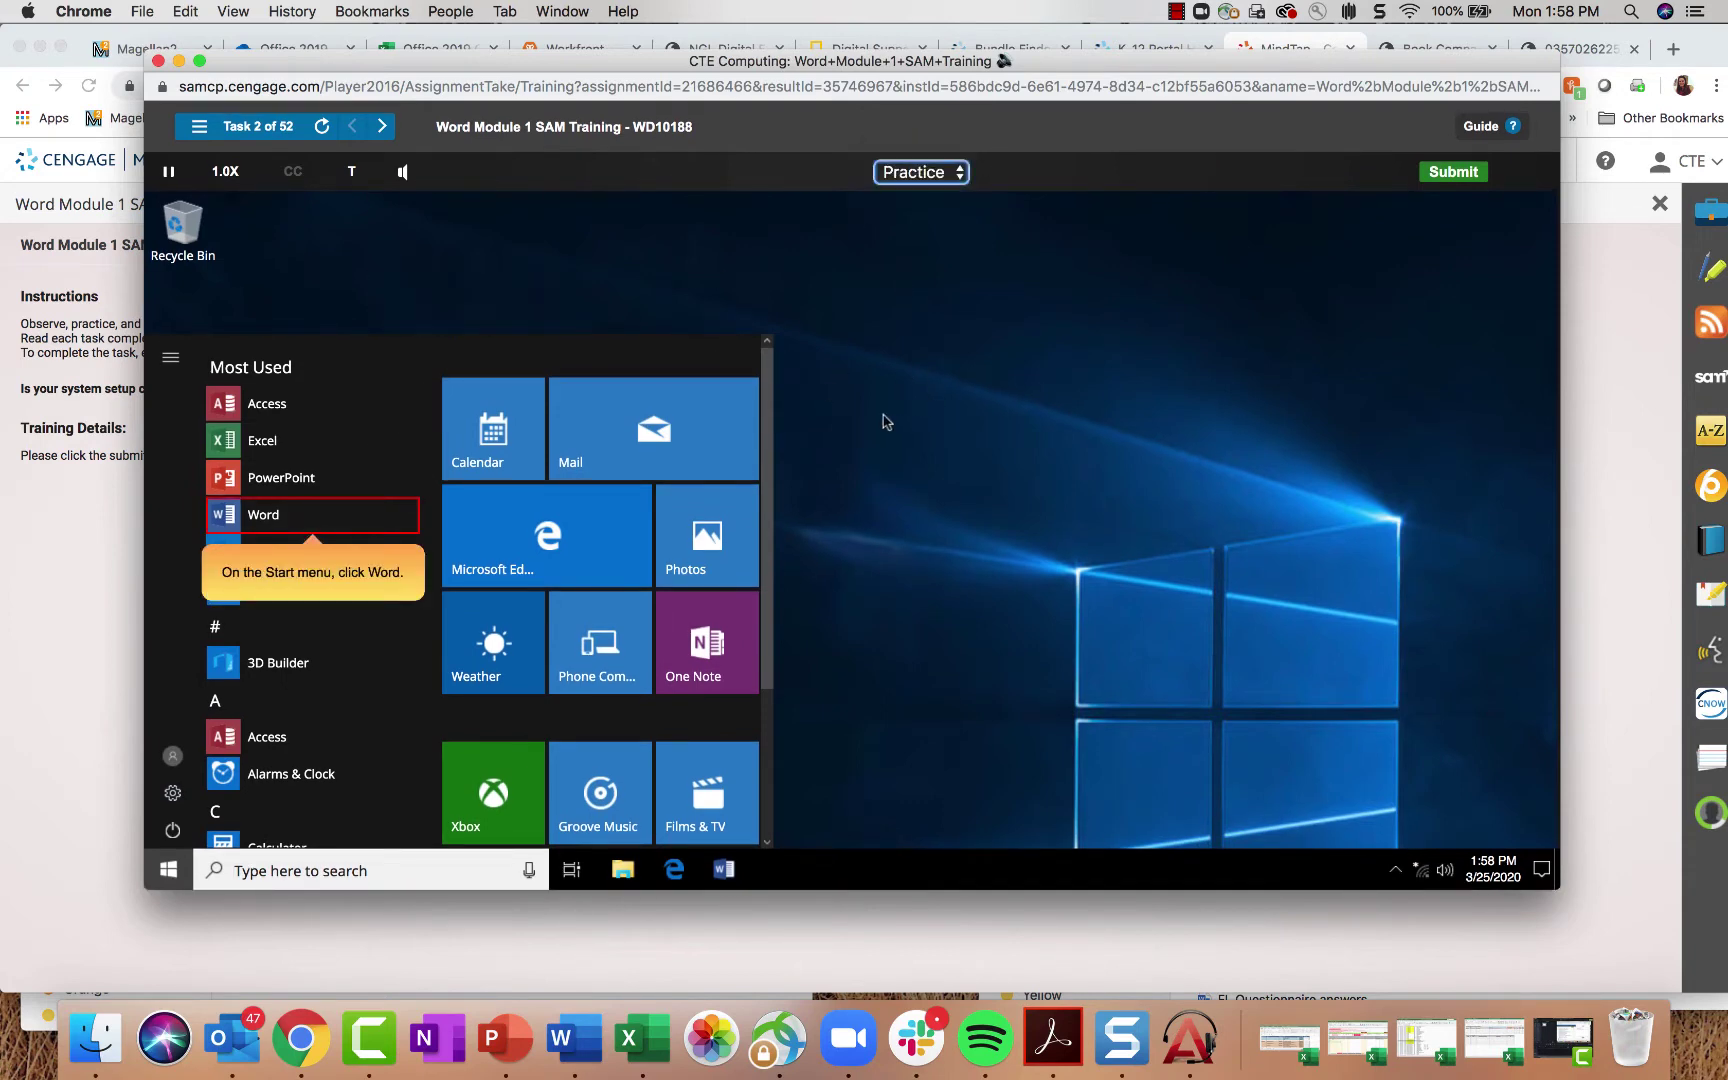
key(Down)
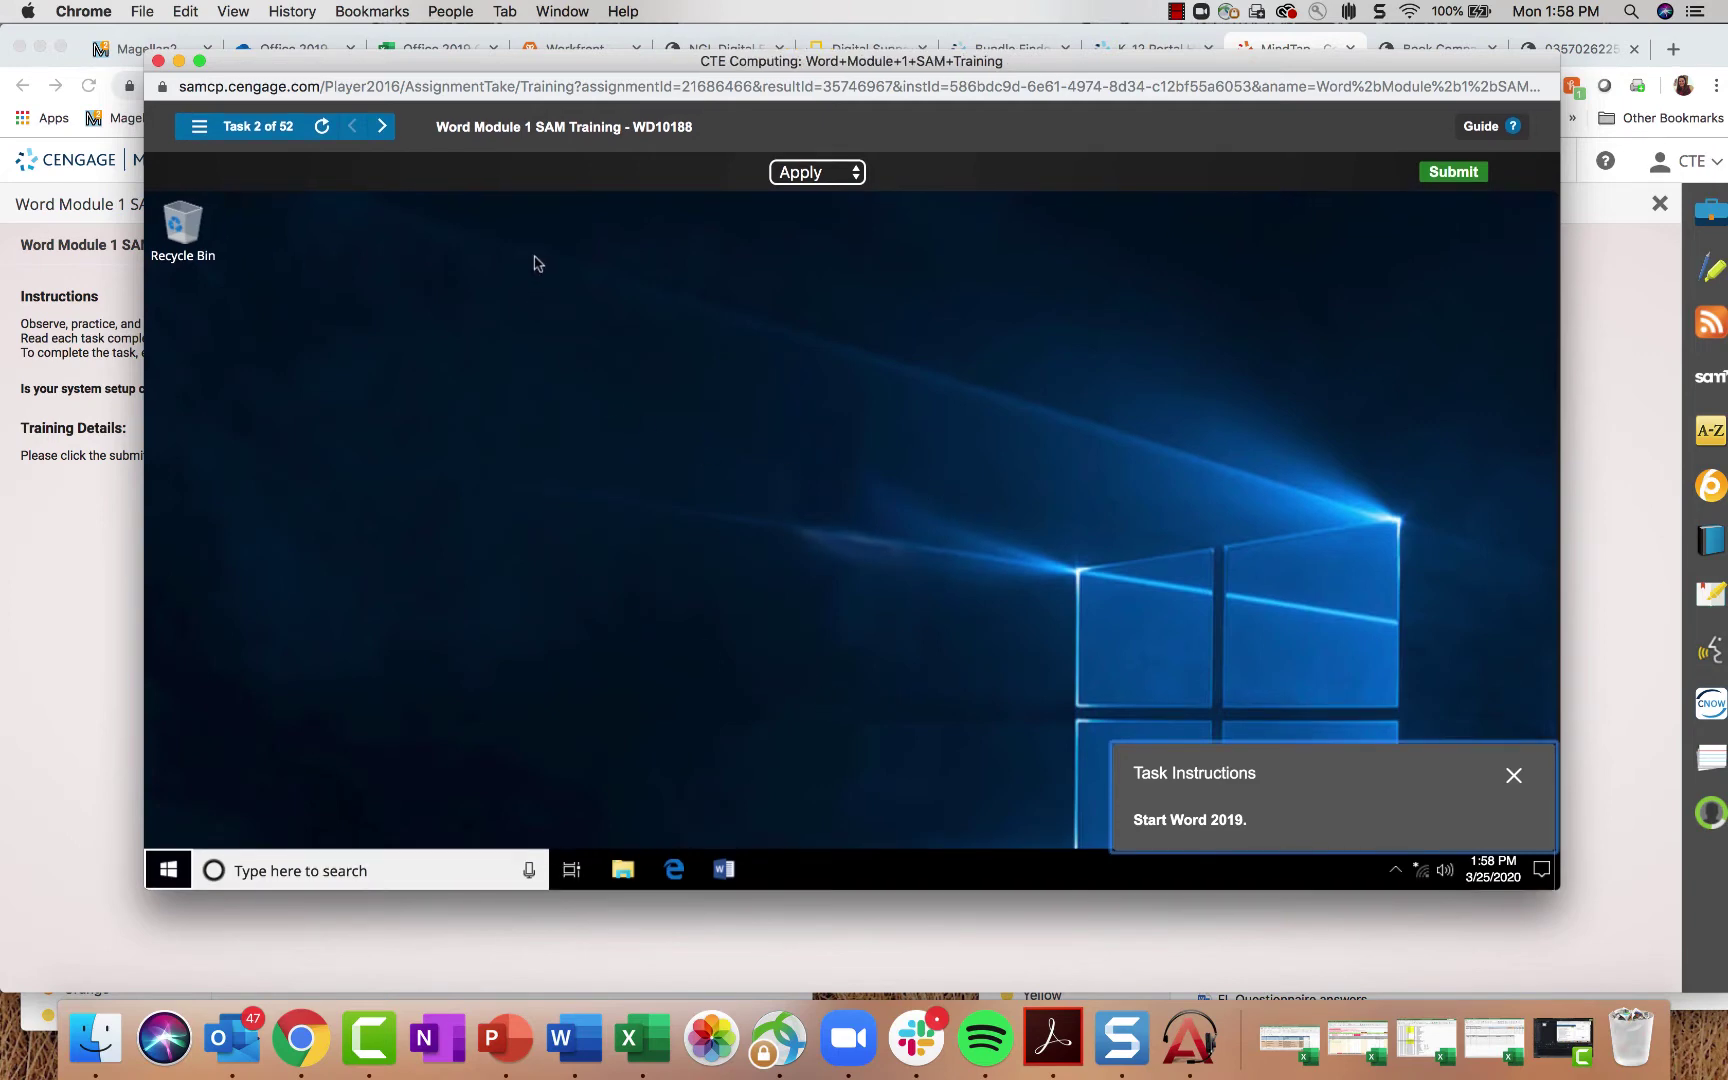
drag(594, 70, 582, 39)
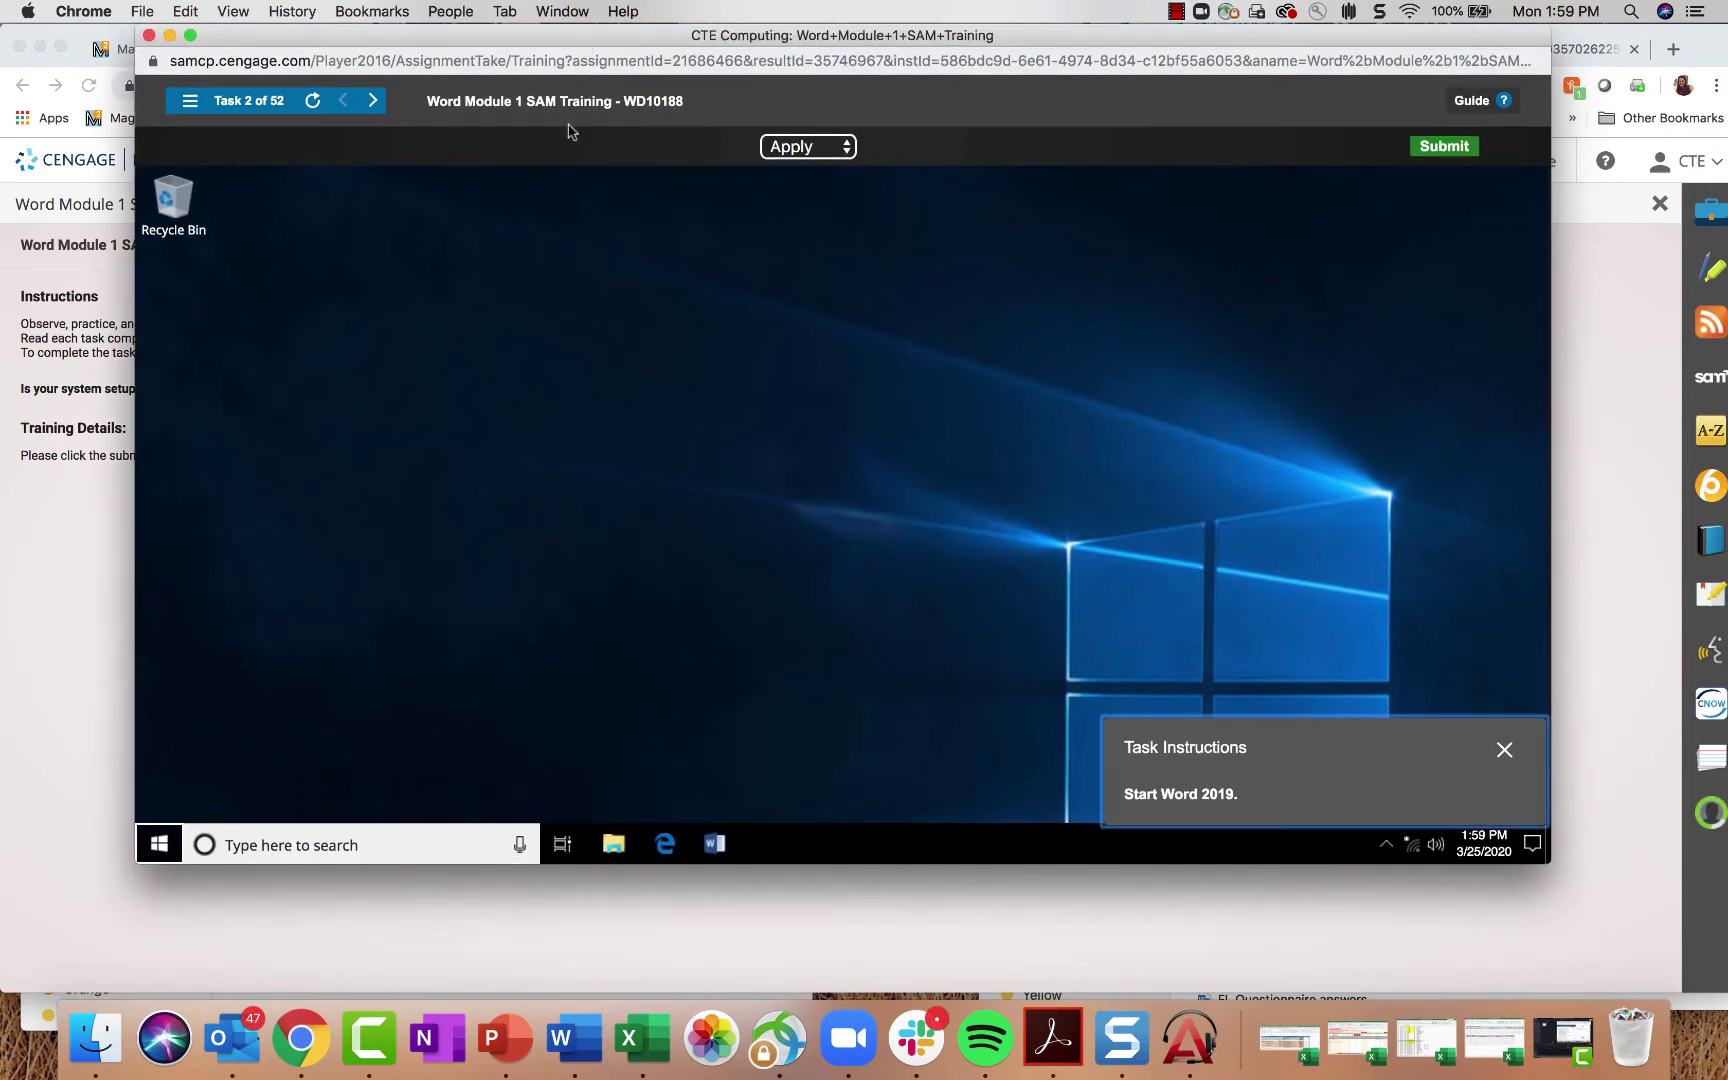
Step: Review the full list of Word Module 1 SAM Training tasks through Exit Word, and close it
click(190, 102)
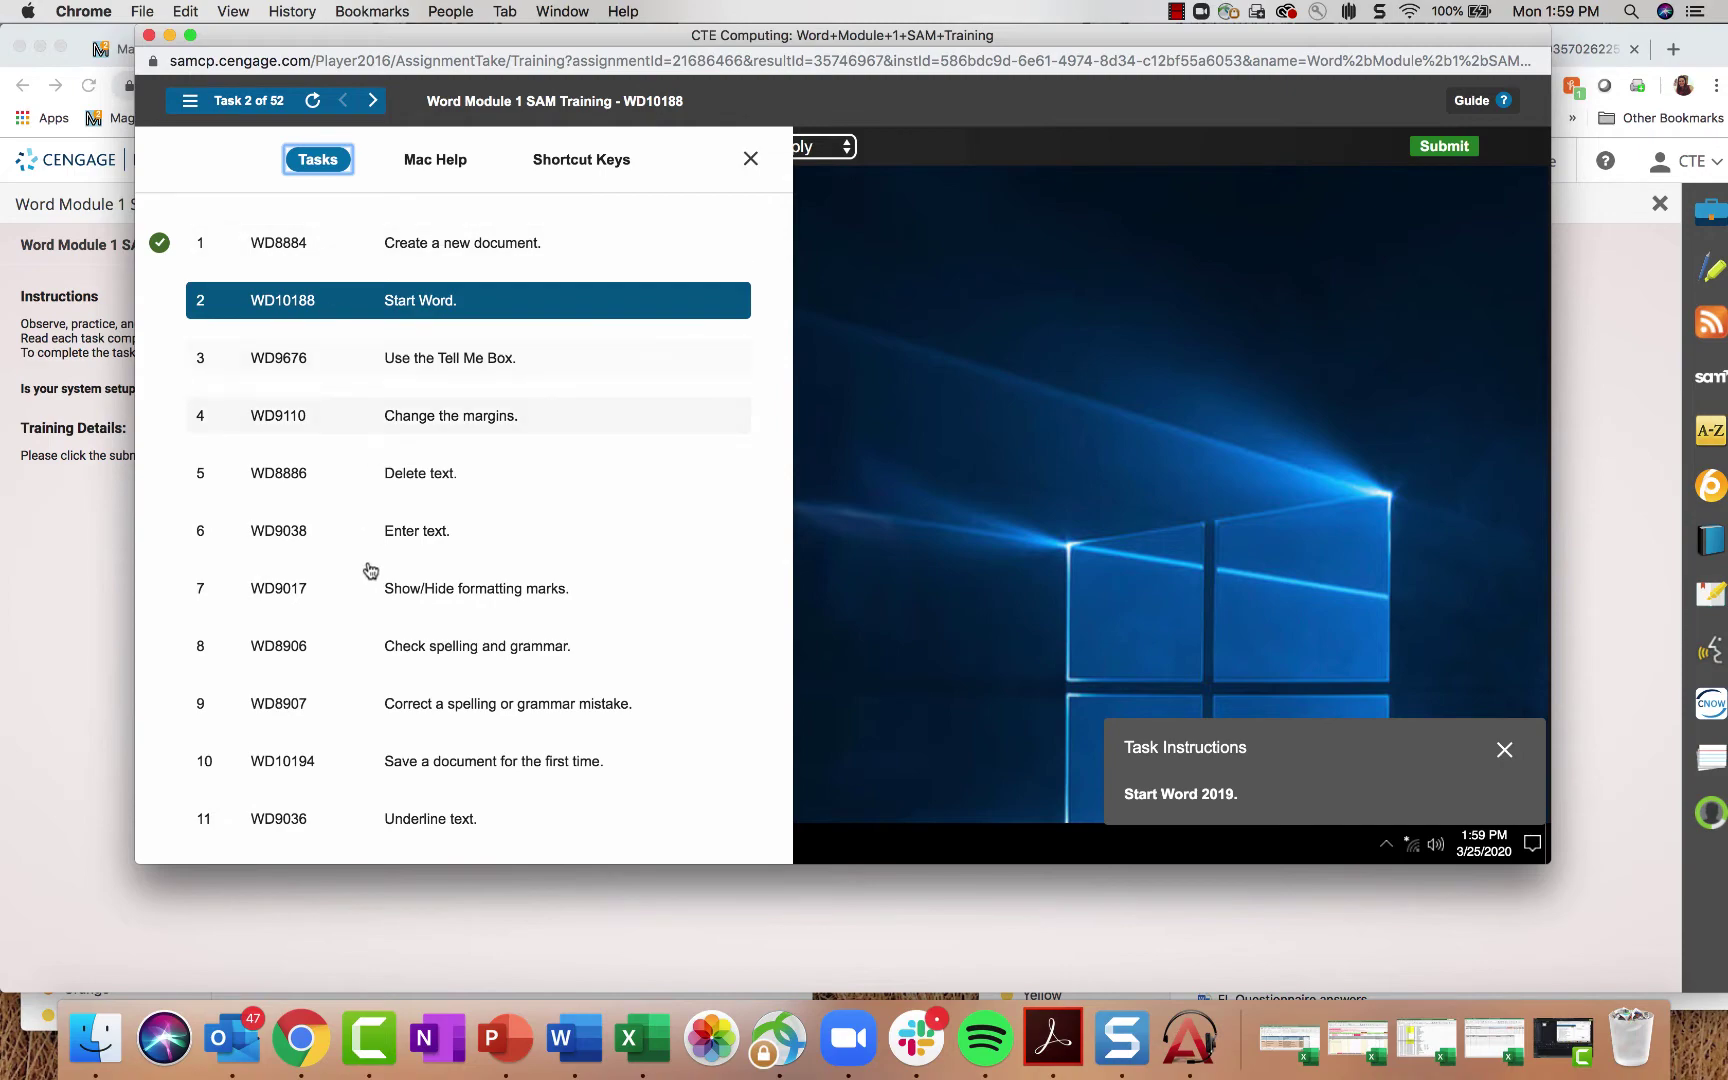
scroll(403, 752, down, 15)
scroll(410, 750, down, 10)
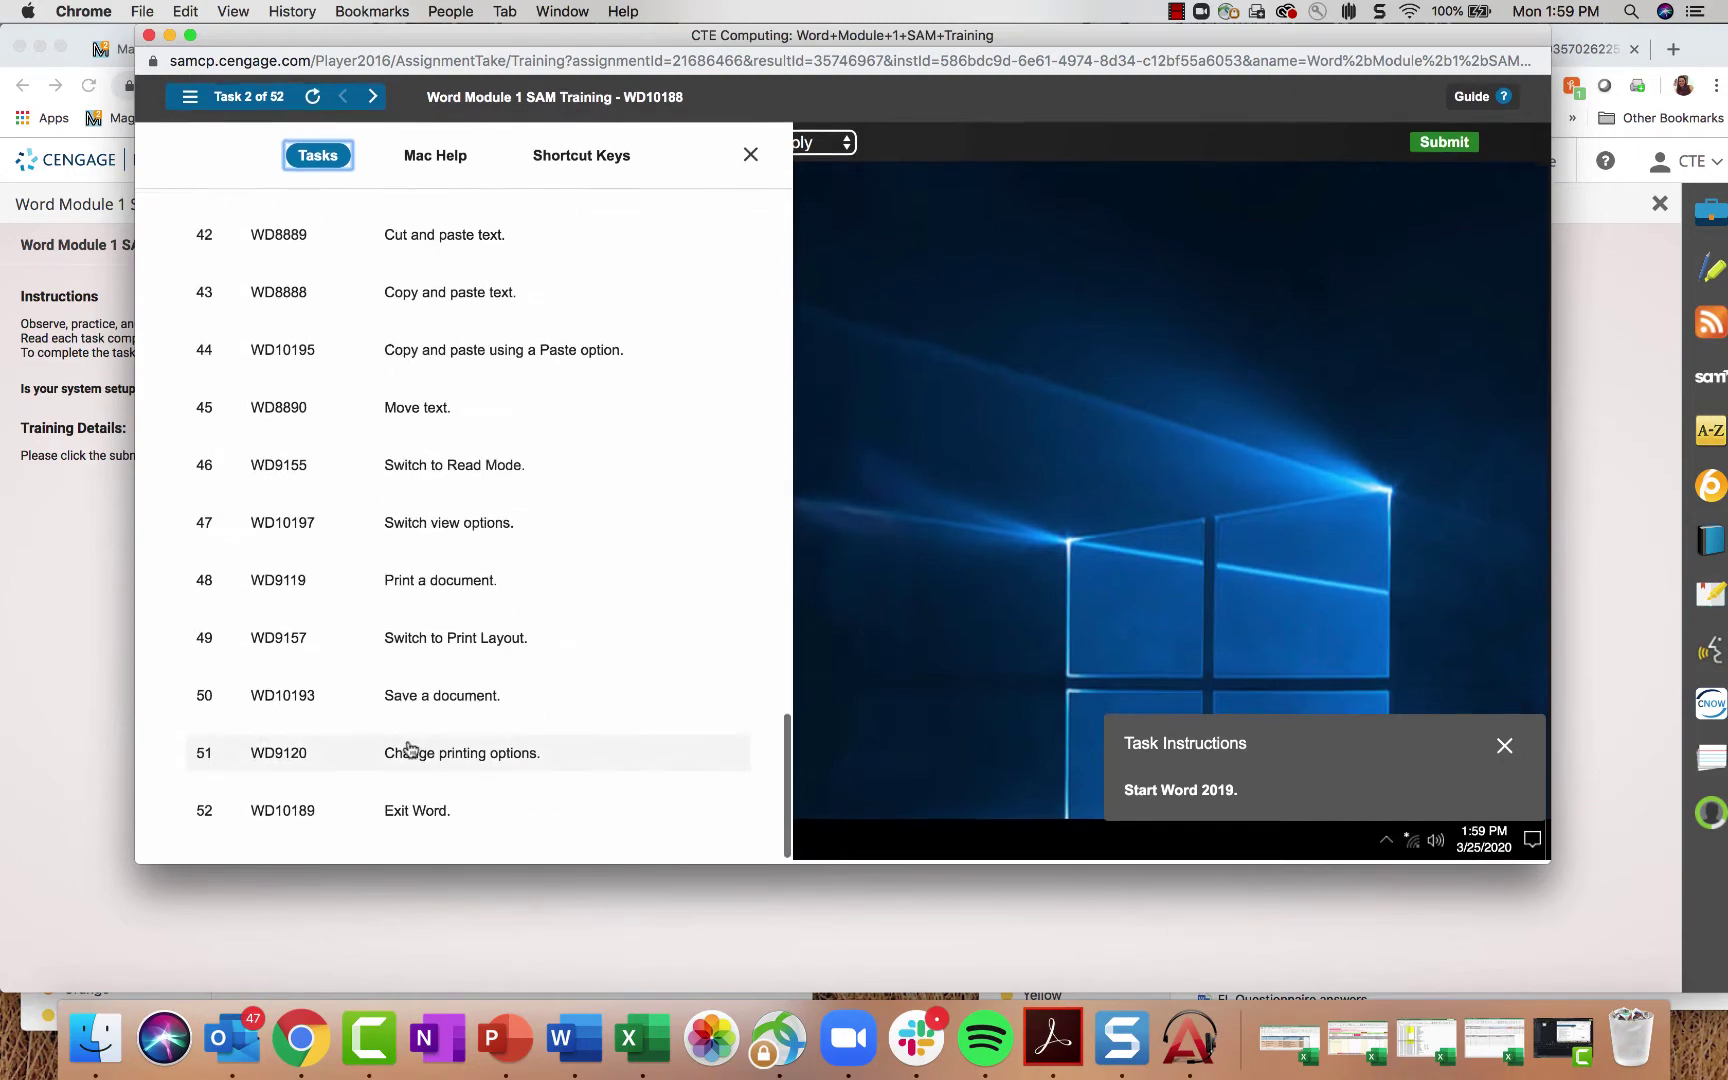
scroll(424, 760, up, 20)
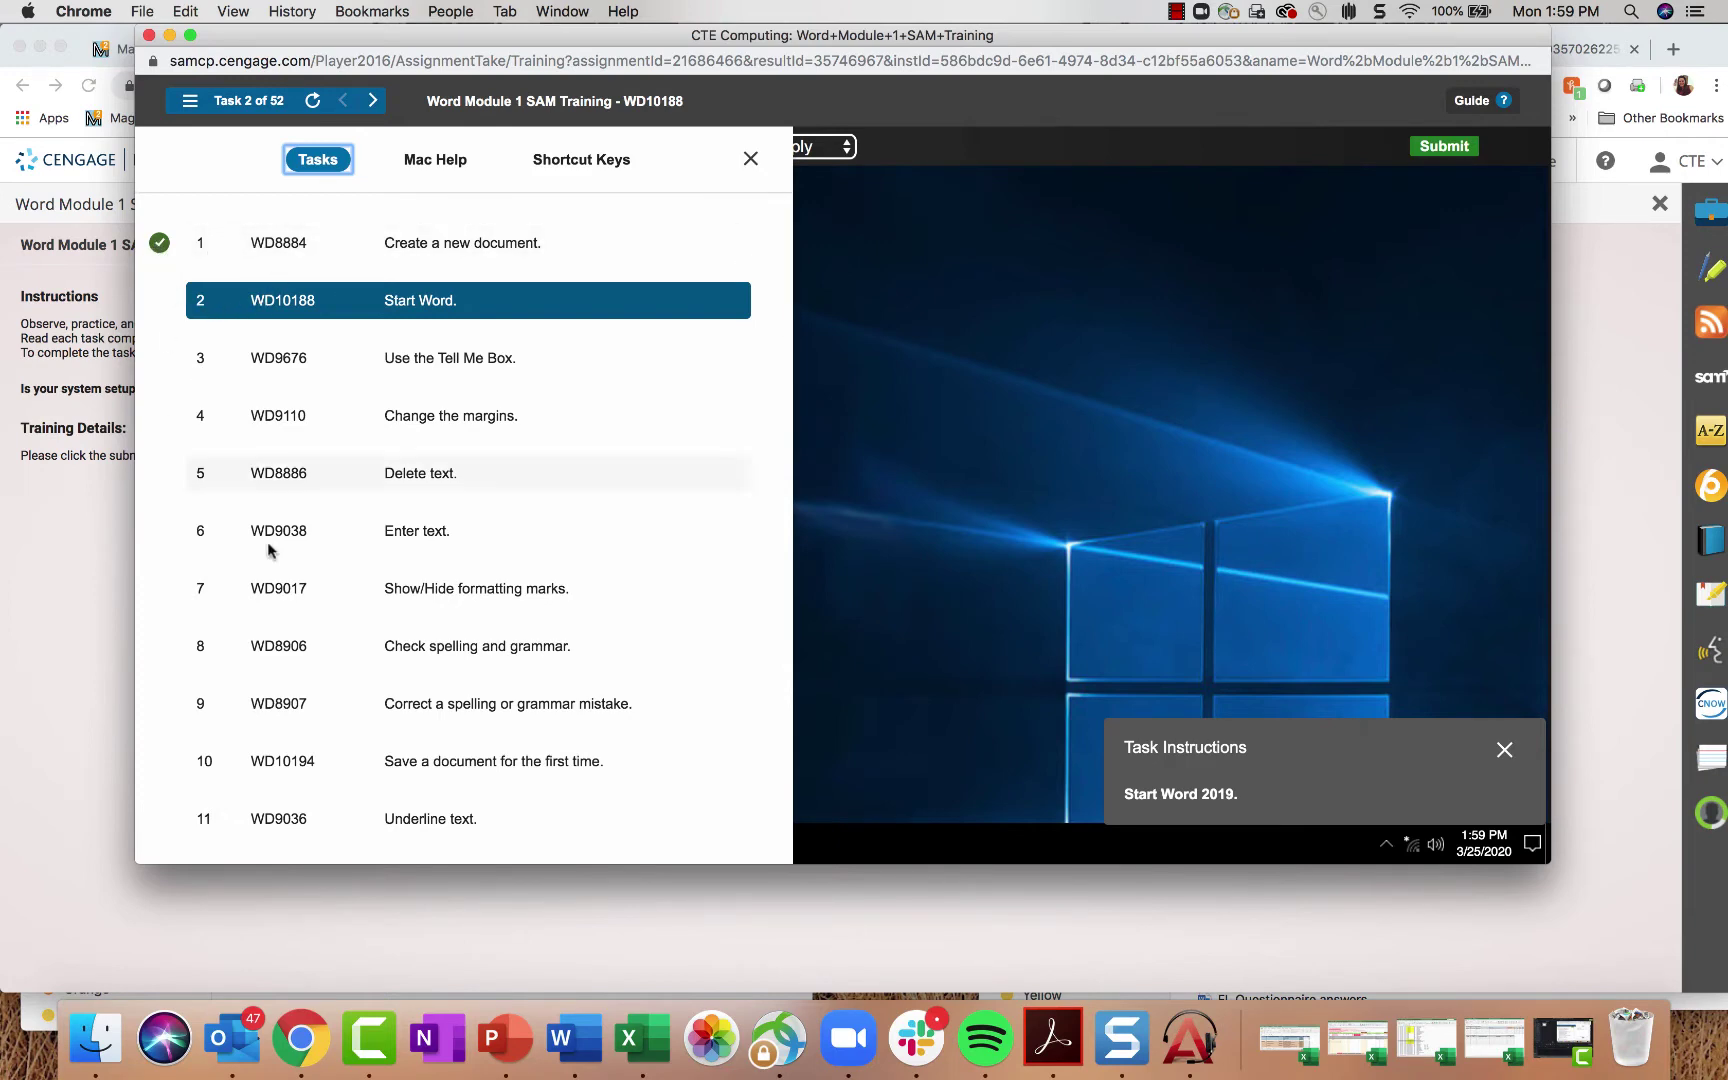
scroll(378, 586, down, 6)
scroll(378, 586, down, 15)
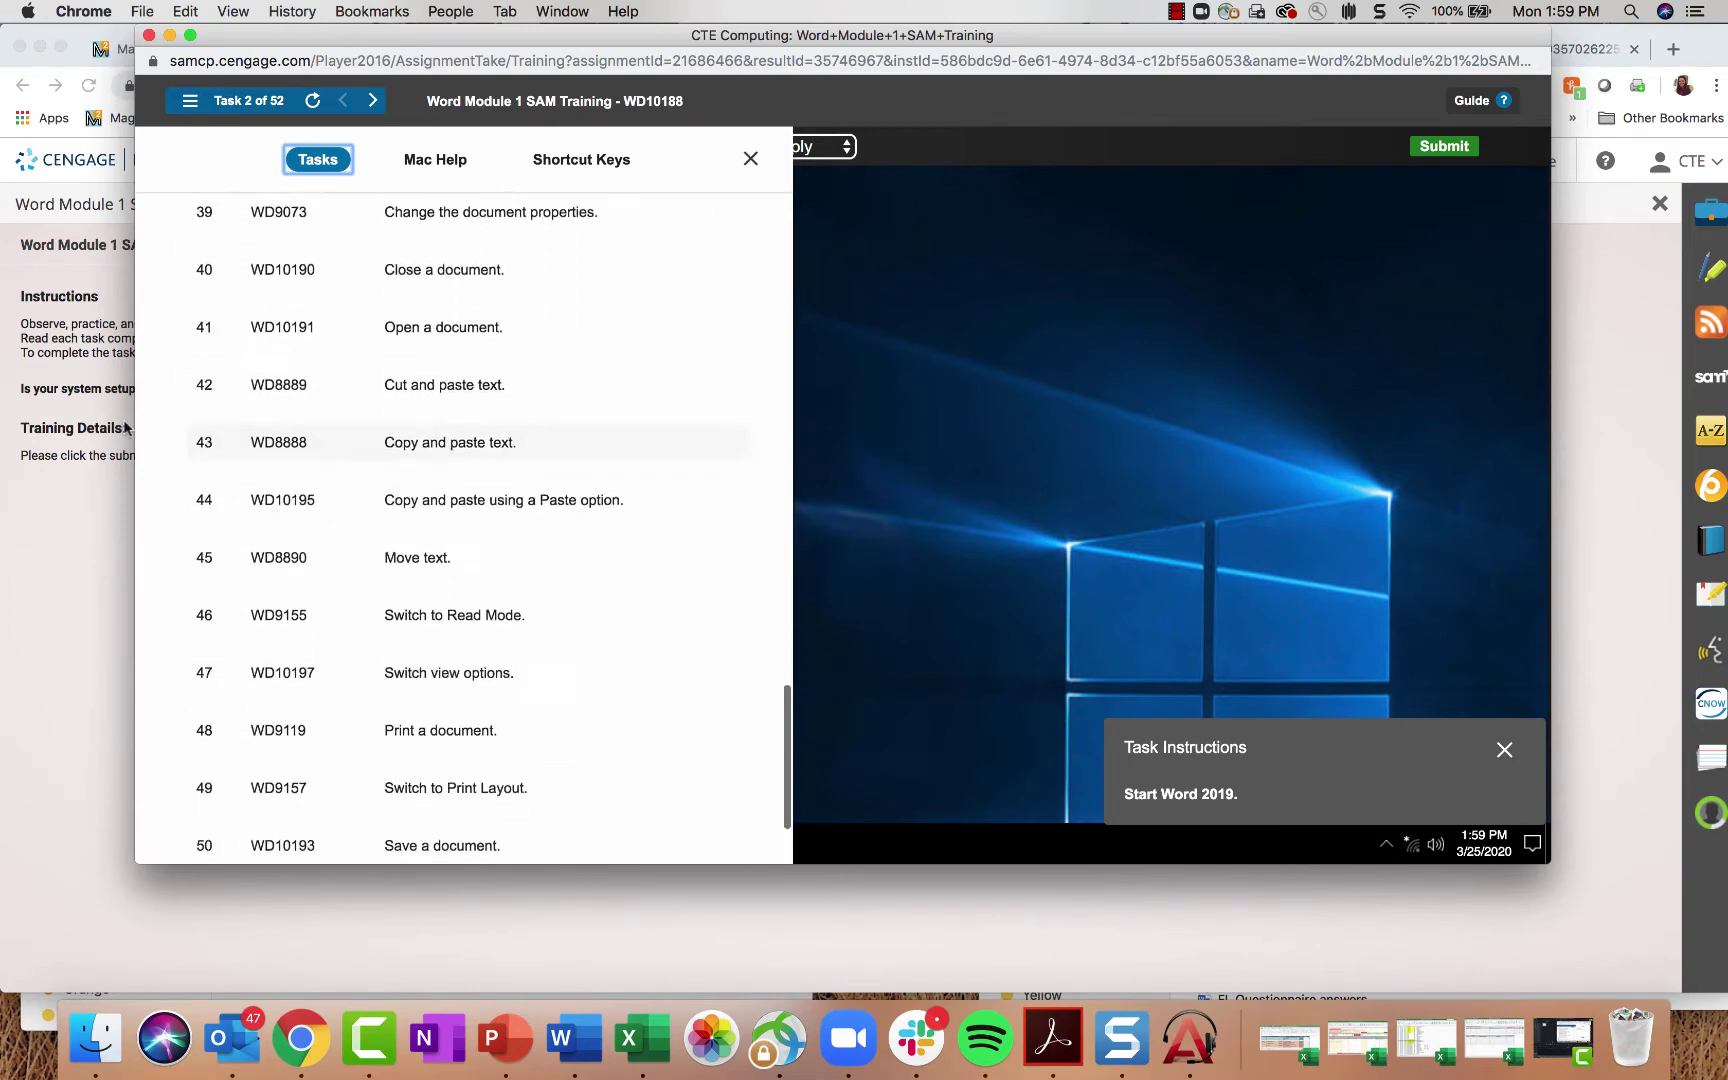
click(1025, 559)
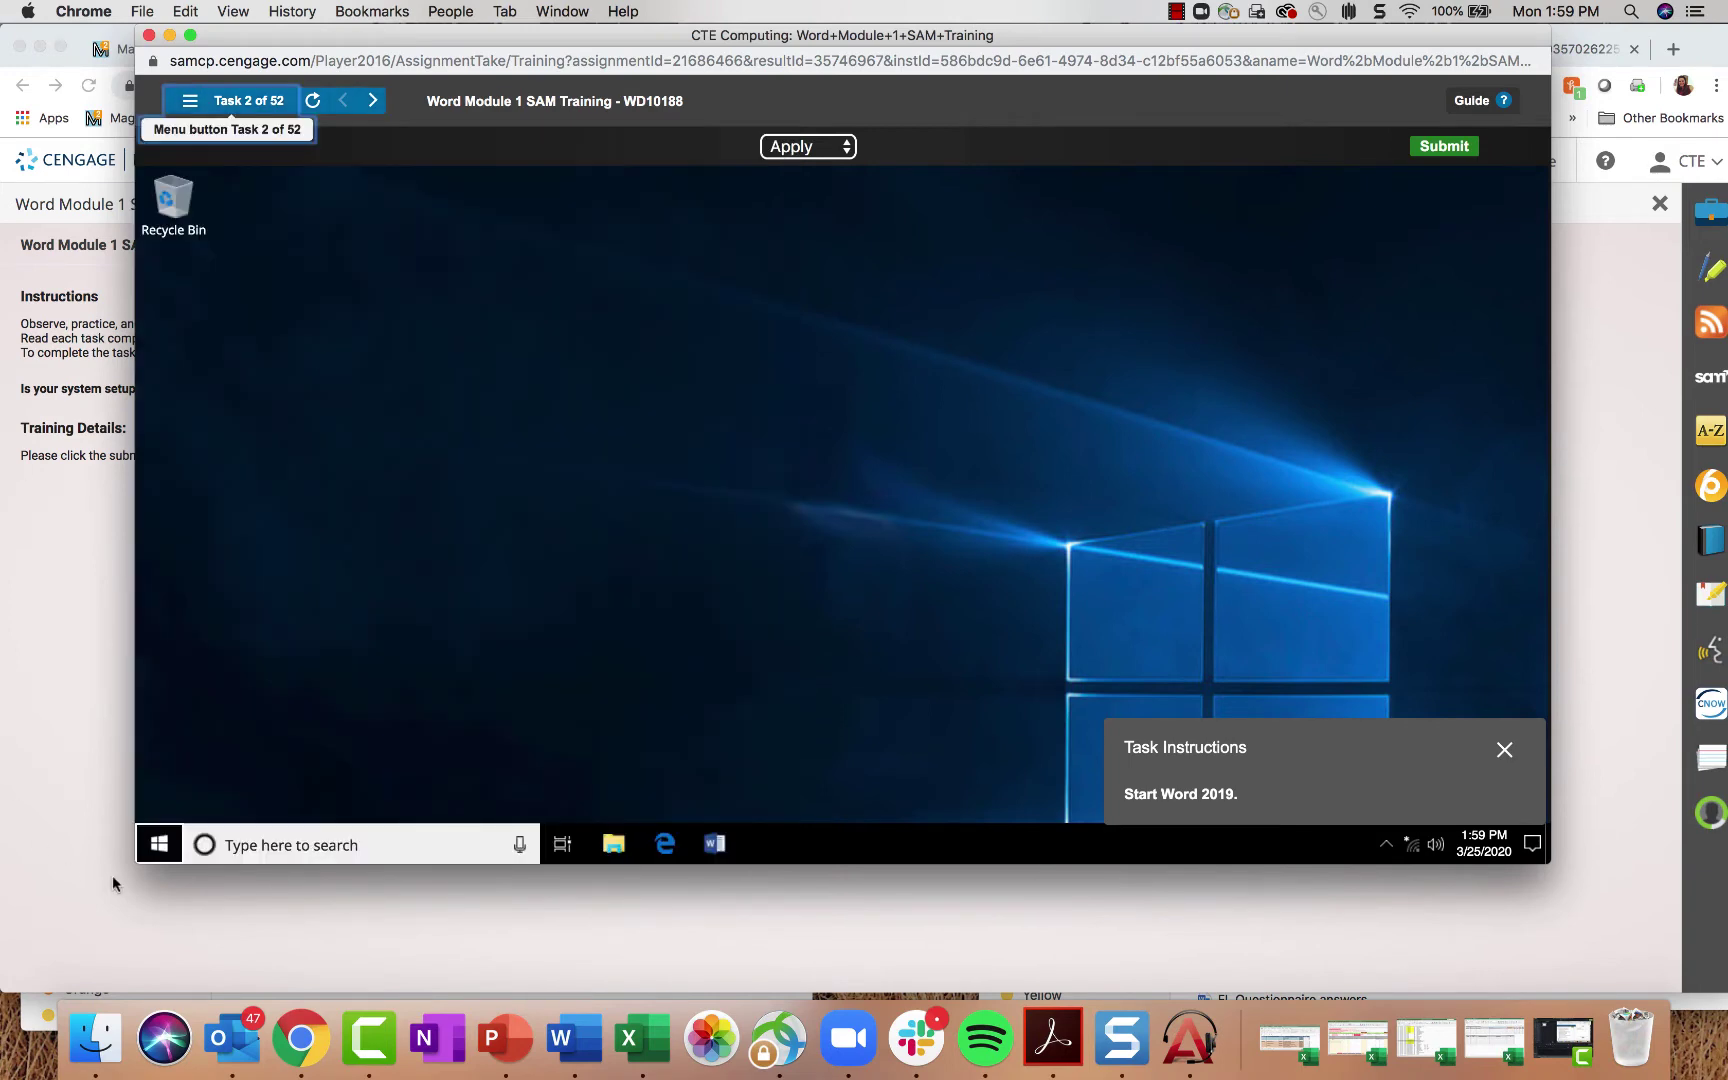
Step: Complete the Apply task by starting Word from the simulated Windows Start menu
click(159, 844)
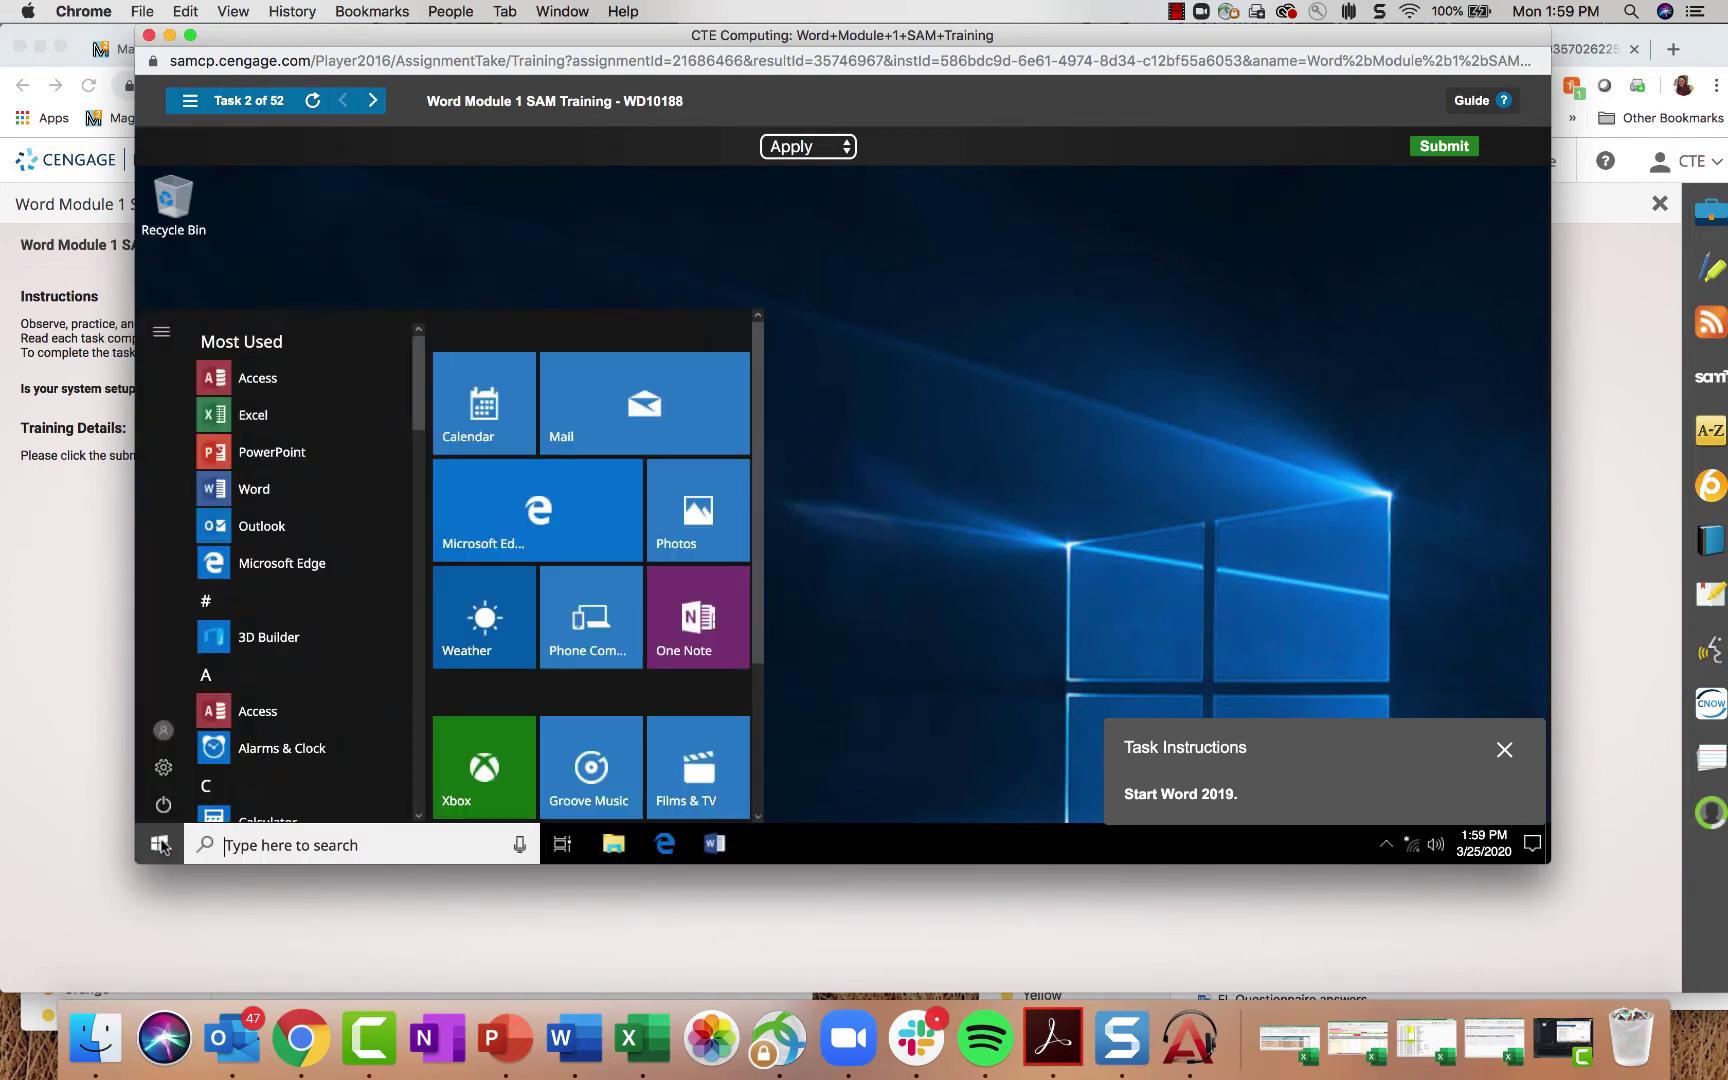
click(299, 486)
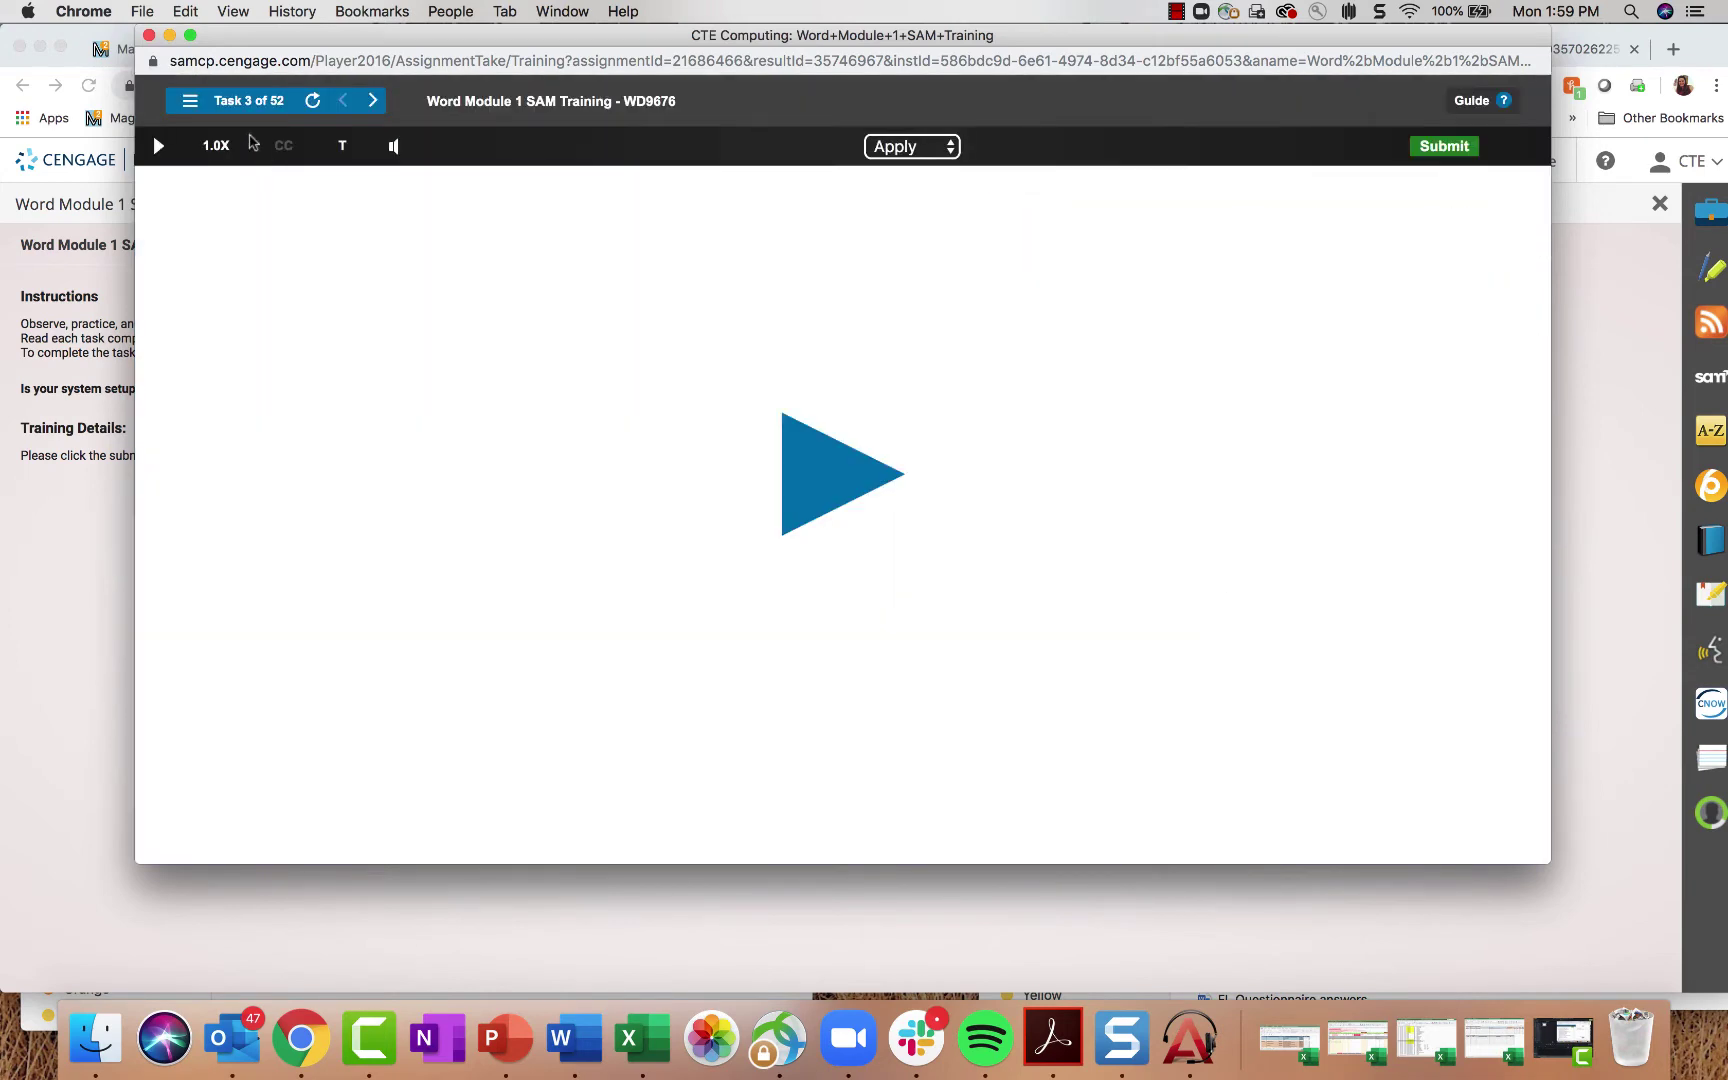
Step: Submit the partially completed Word Module 1 SAM Training, confirm the submission, and close the results summary
click(190, 103)
click(191, 110)
drag(147, 38, 171, 100)
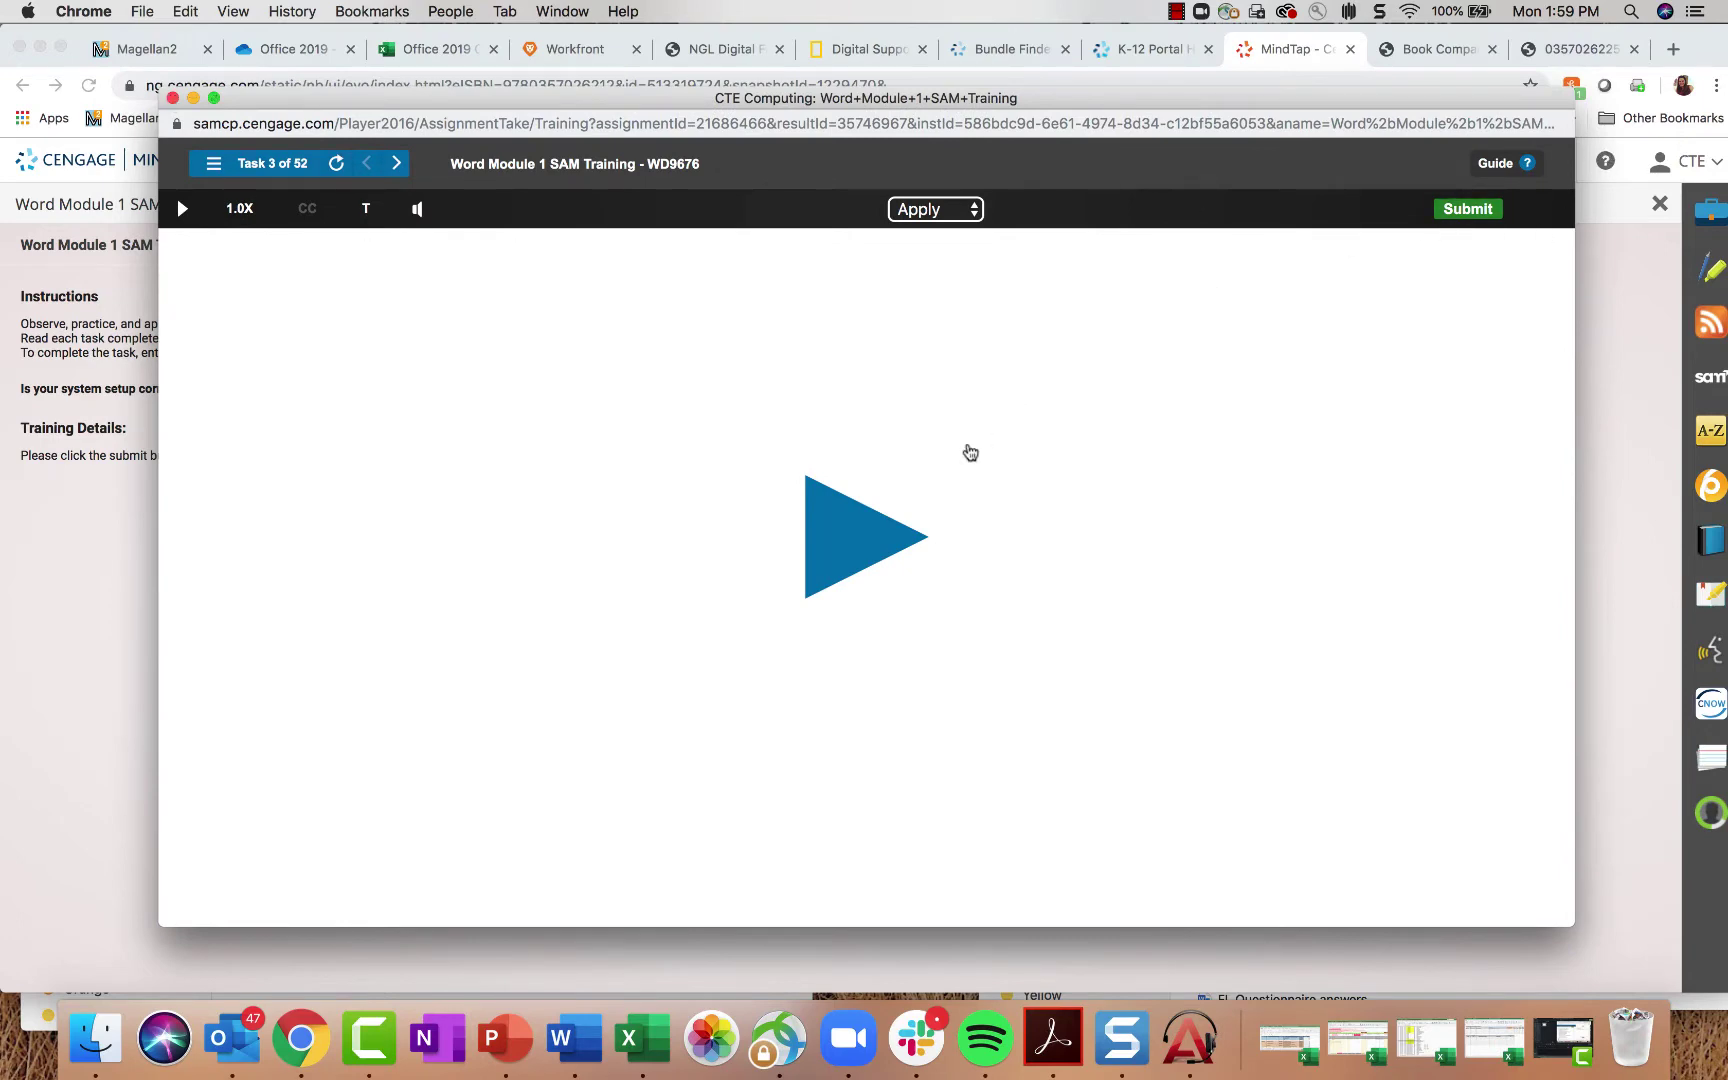
click(1466, 210)
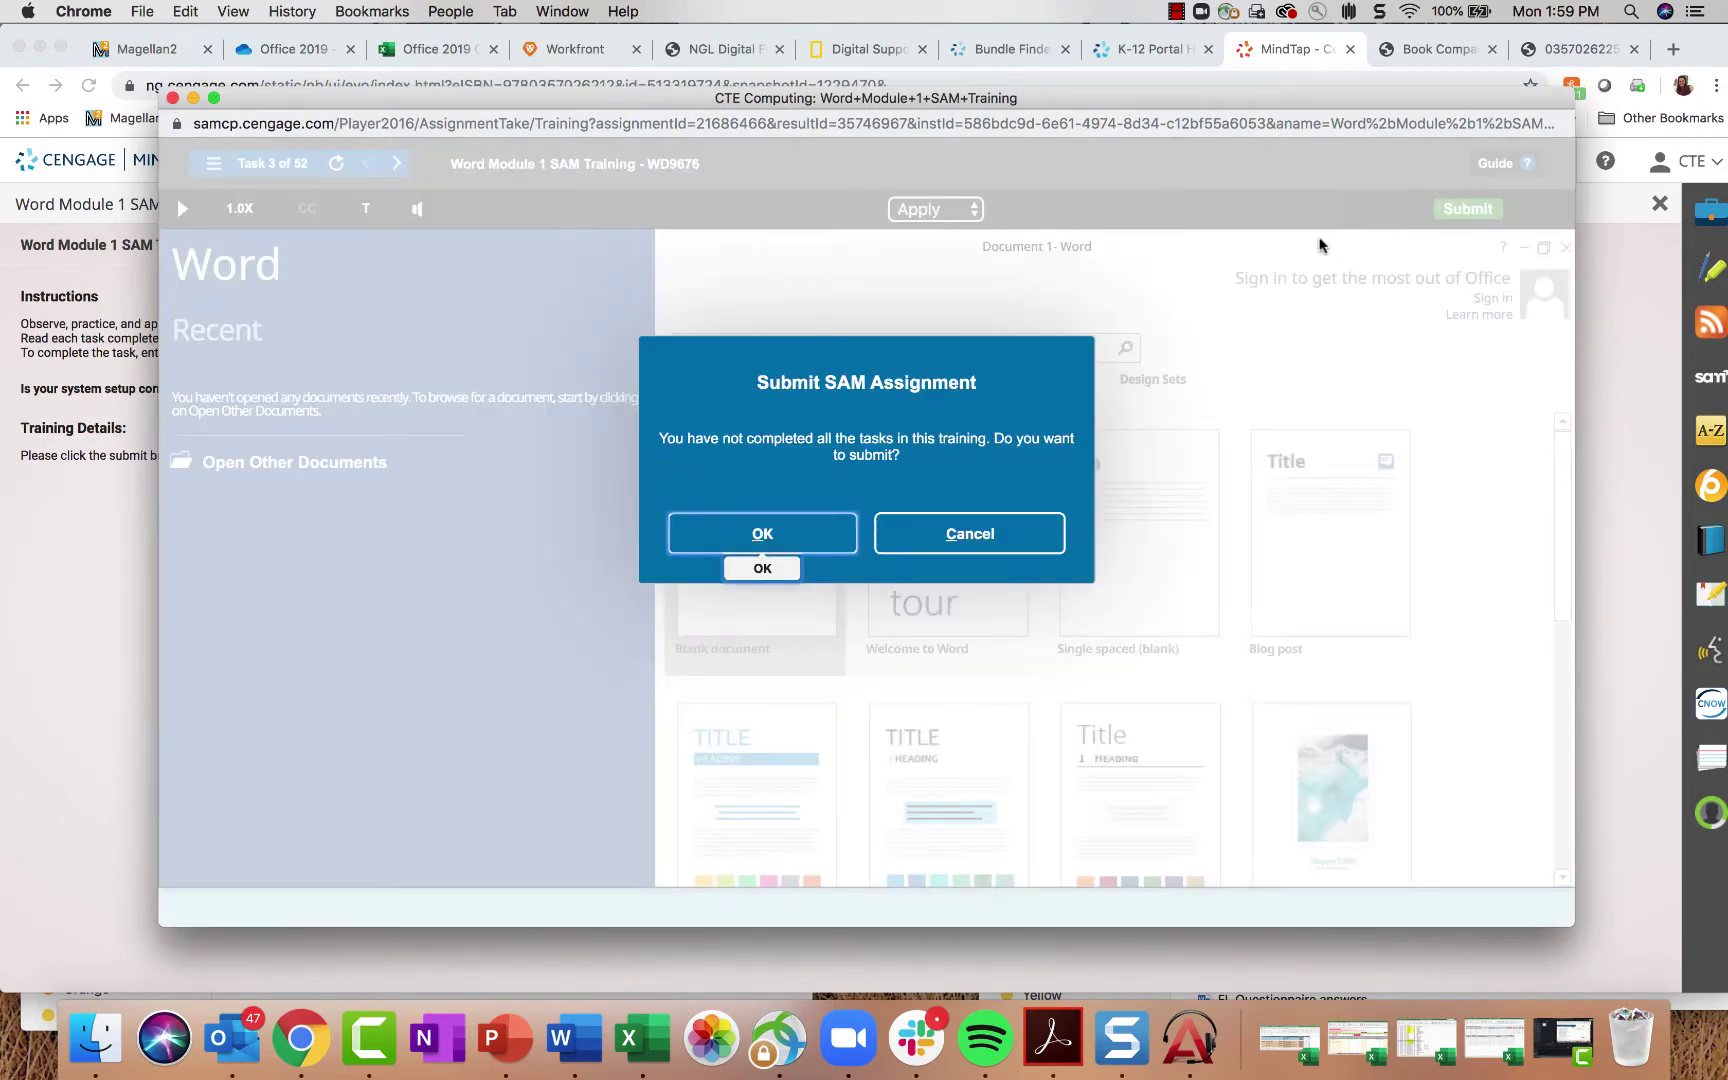
click(808, 541)
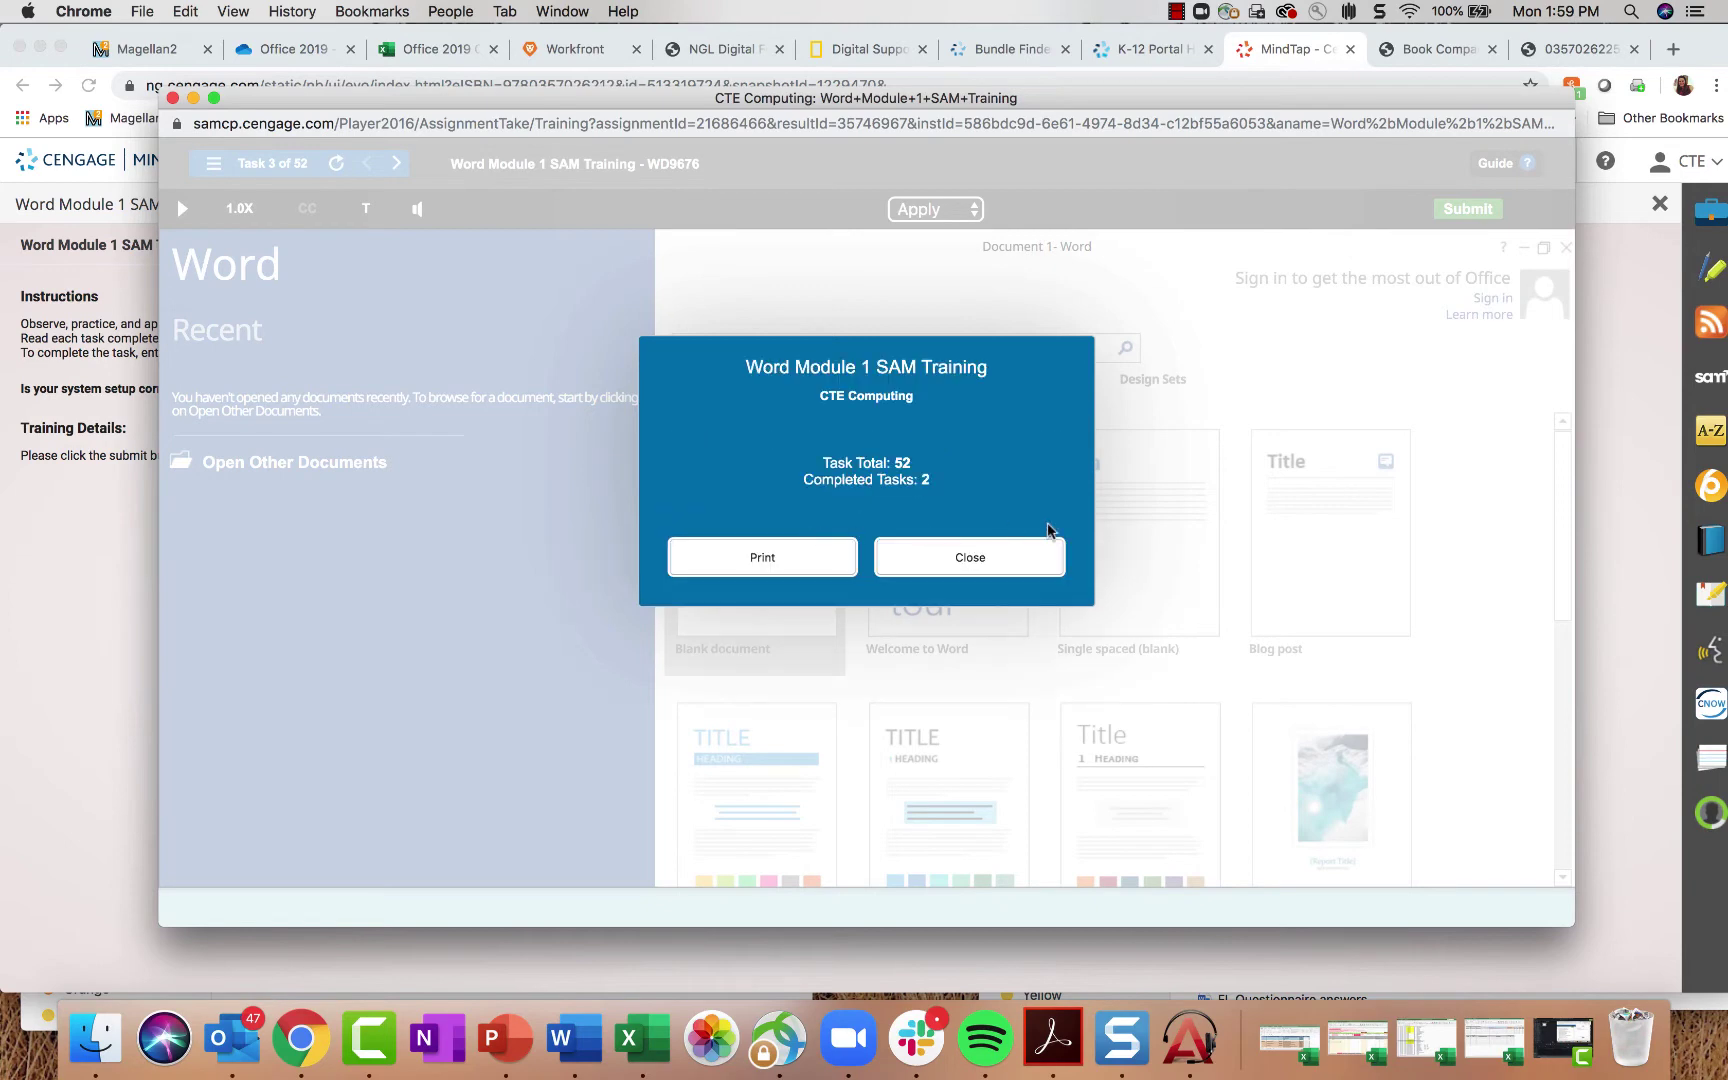
click(979, 565)
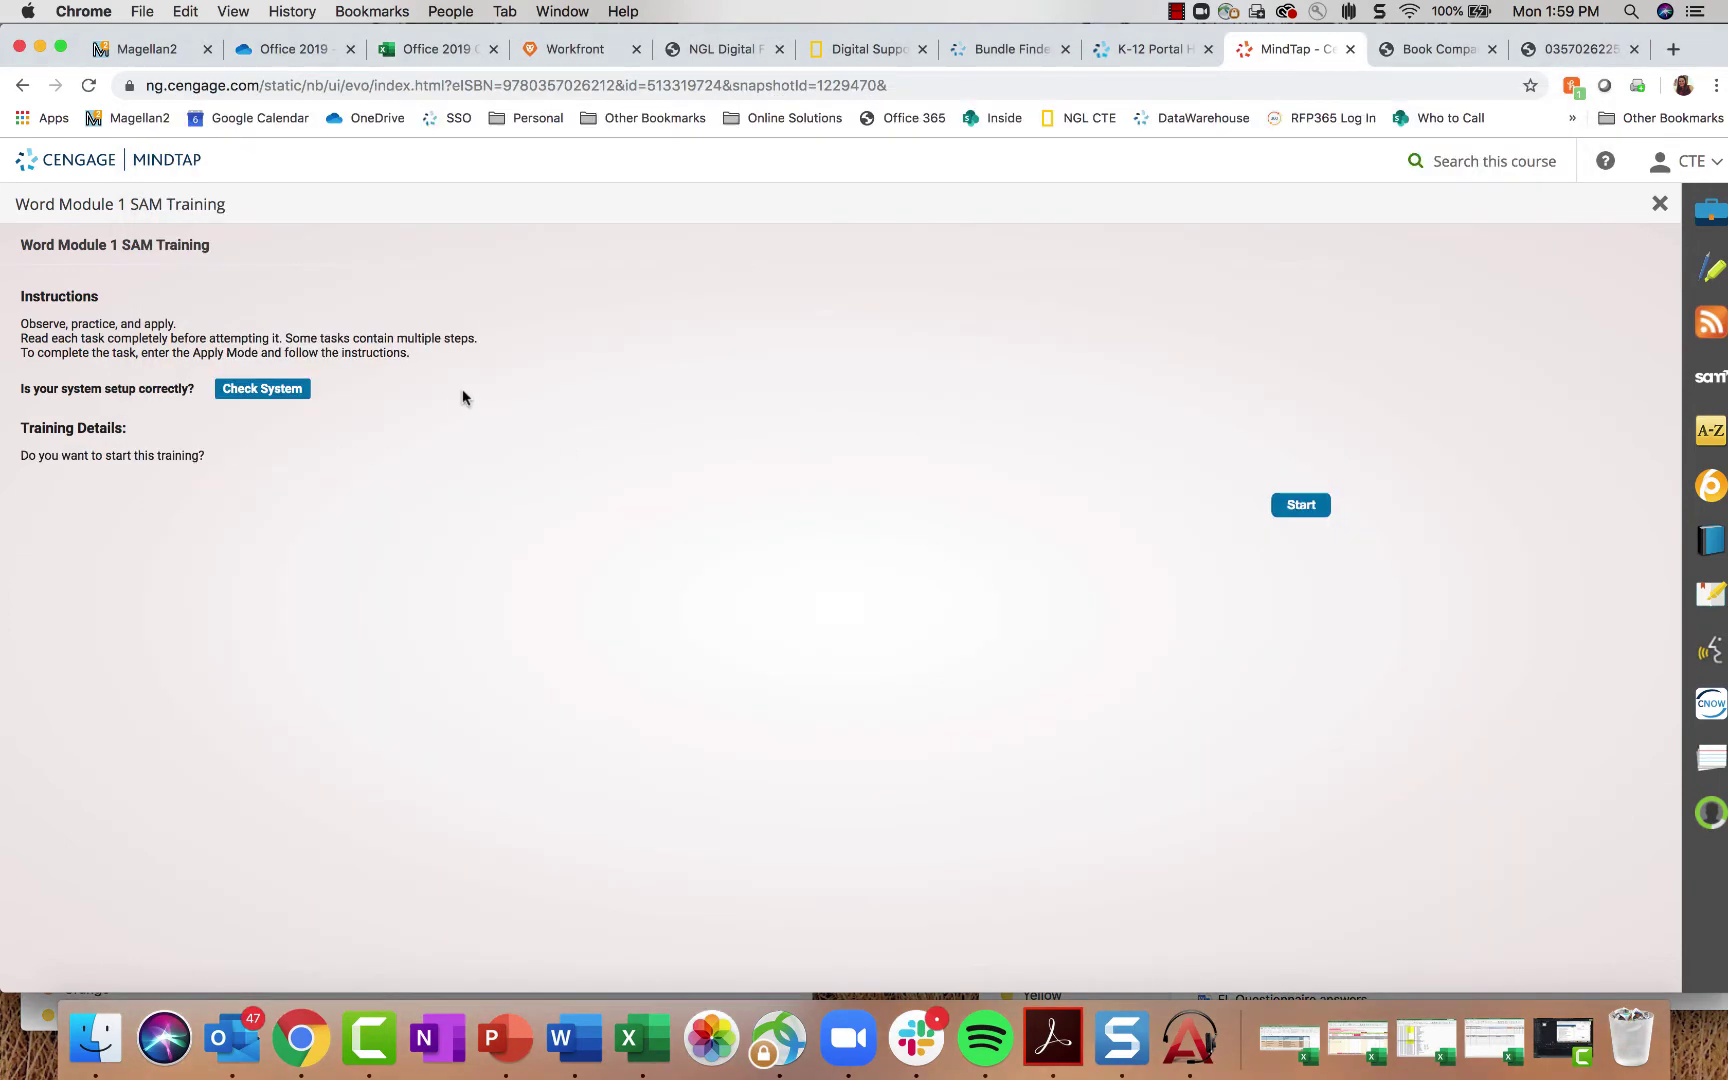
Step: Start the Word Module 1 SAM Training again, enlarge its window, and review the task list through Exit Word
click(1300, 505)
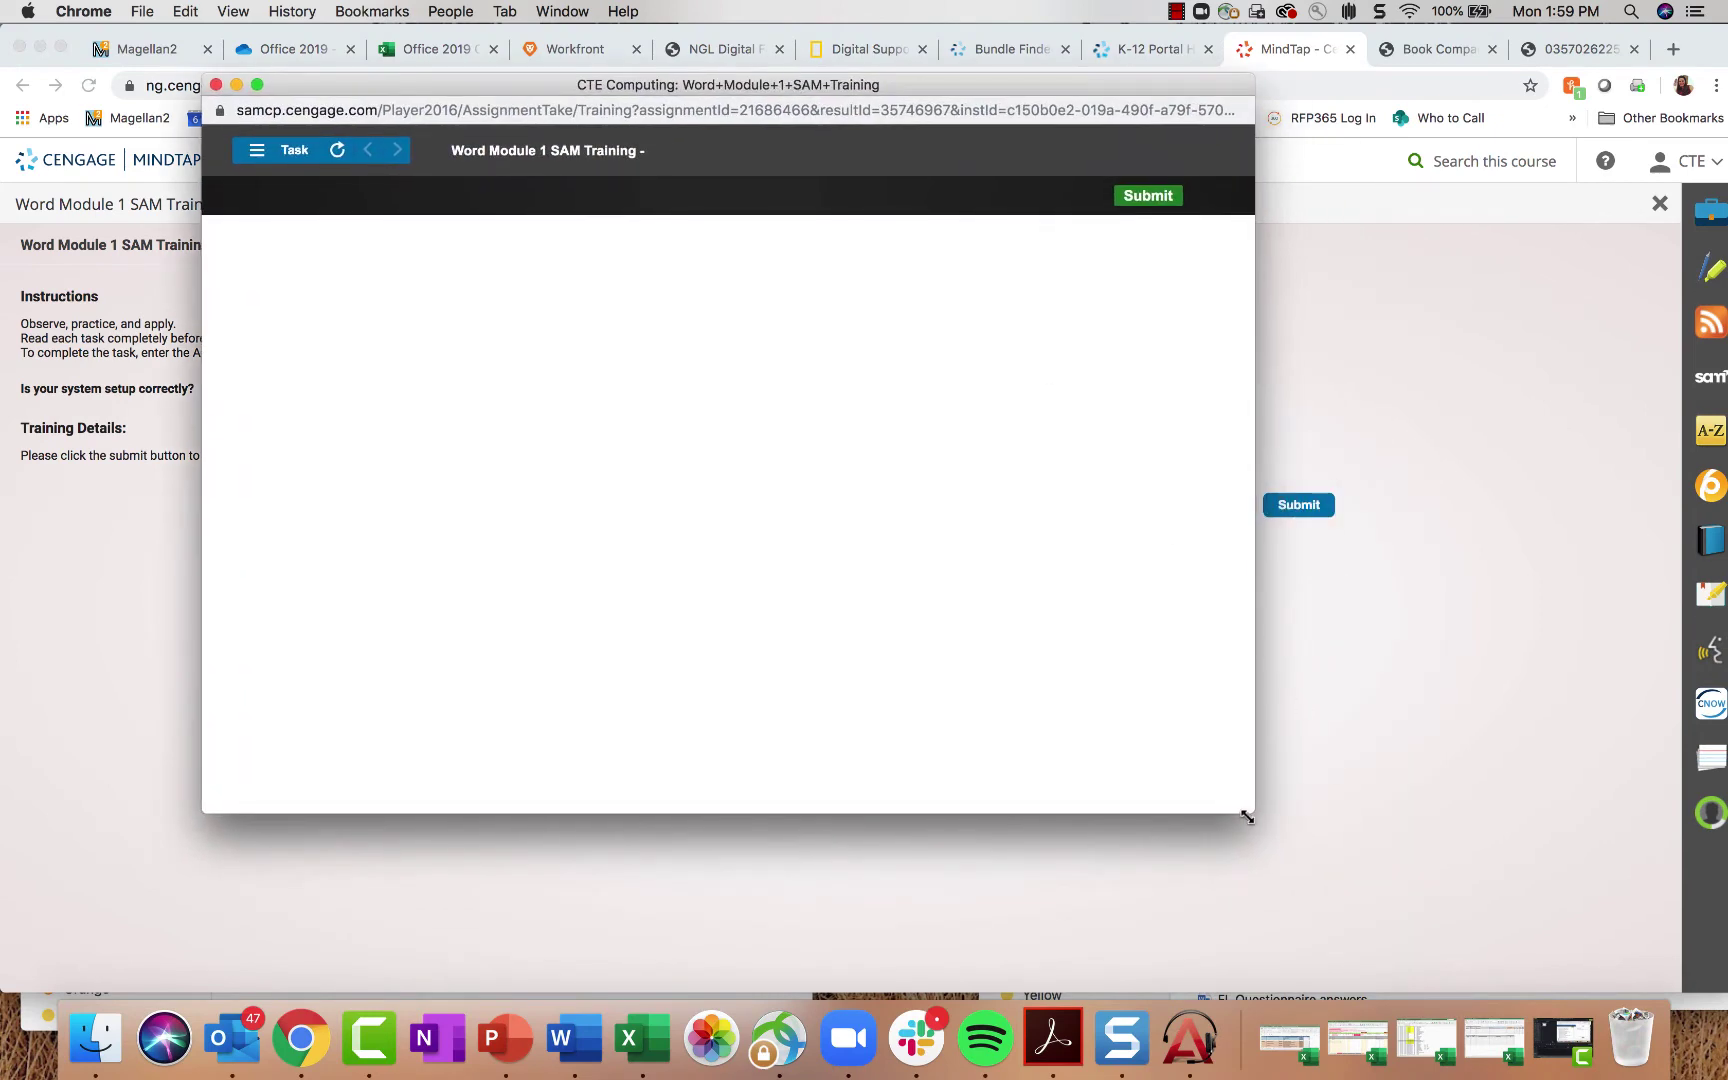
drag(1254, 816, 1655, 910)
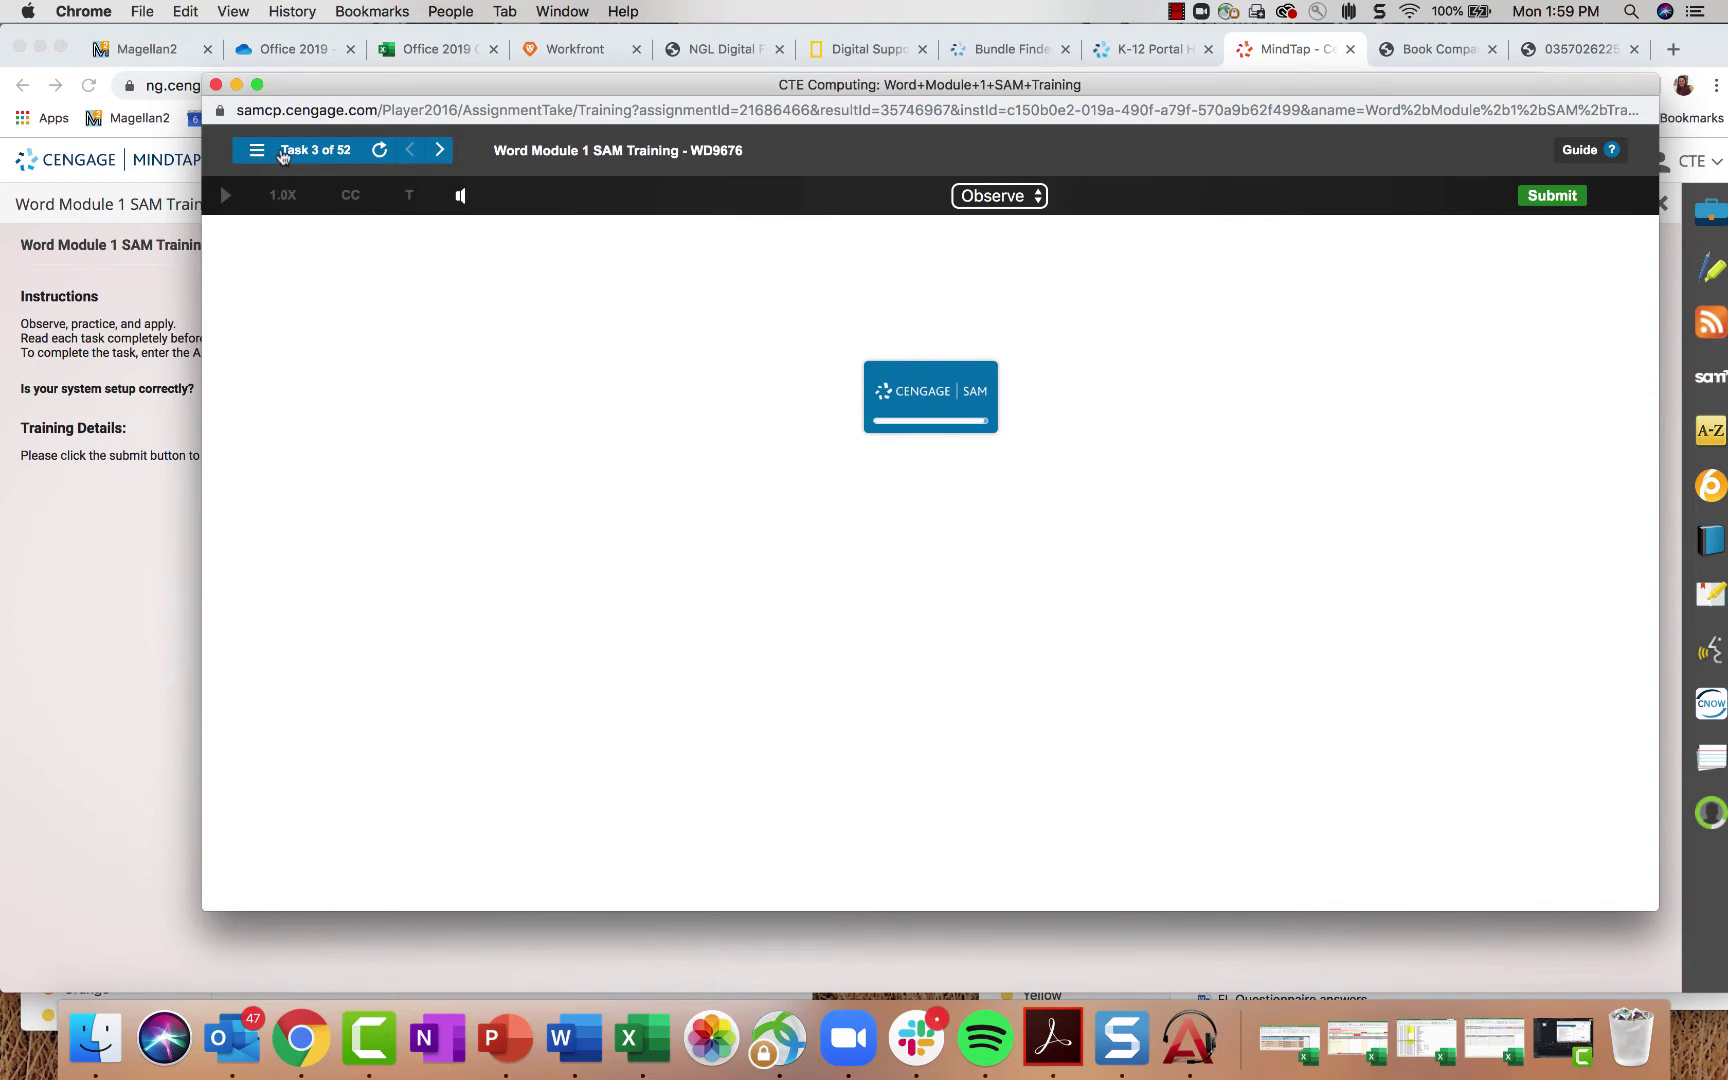
click(255, 158)
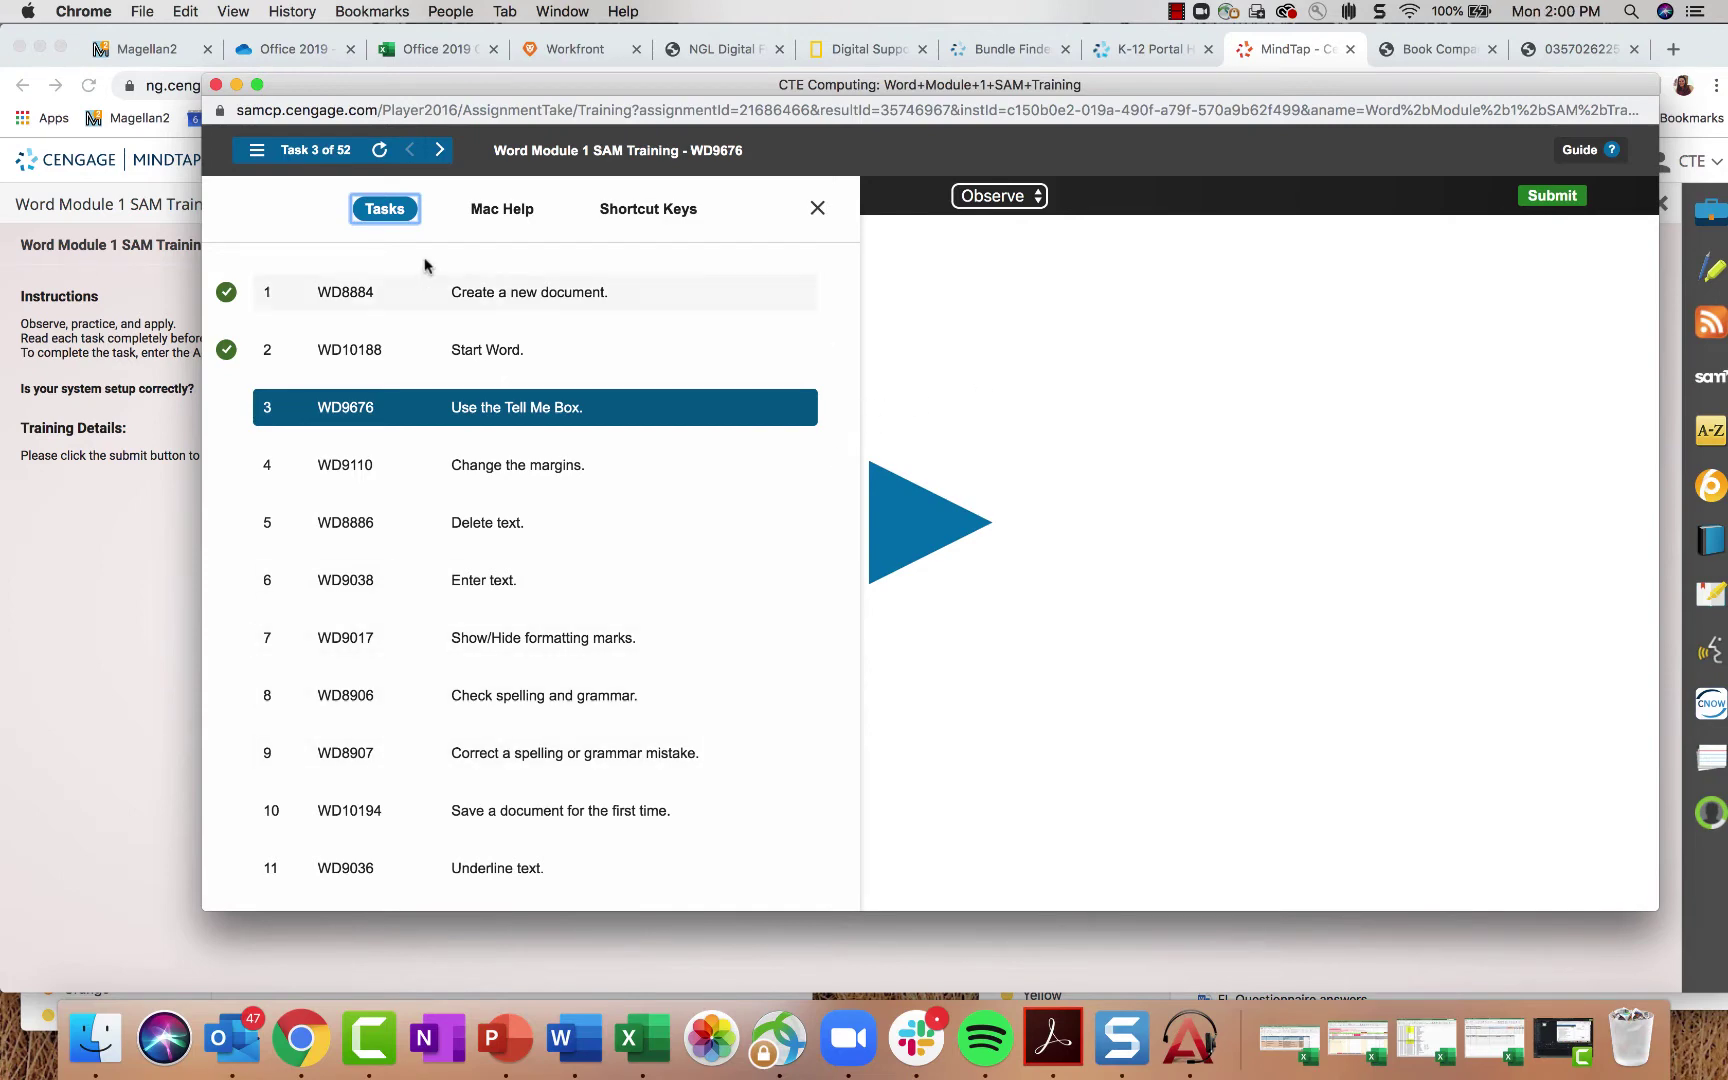
scroll(378, 489, down, 15)
scroll(378, 489, down, 5)
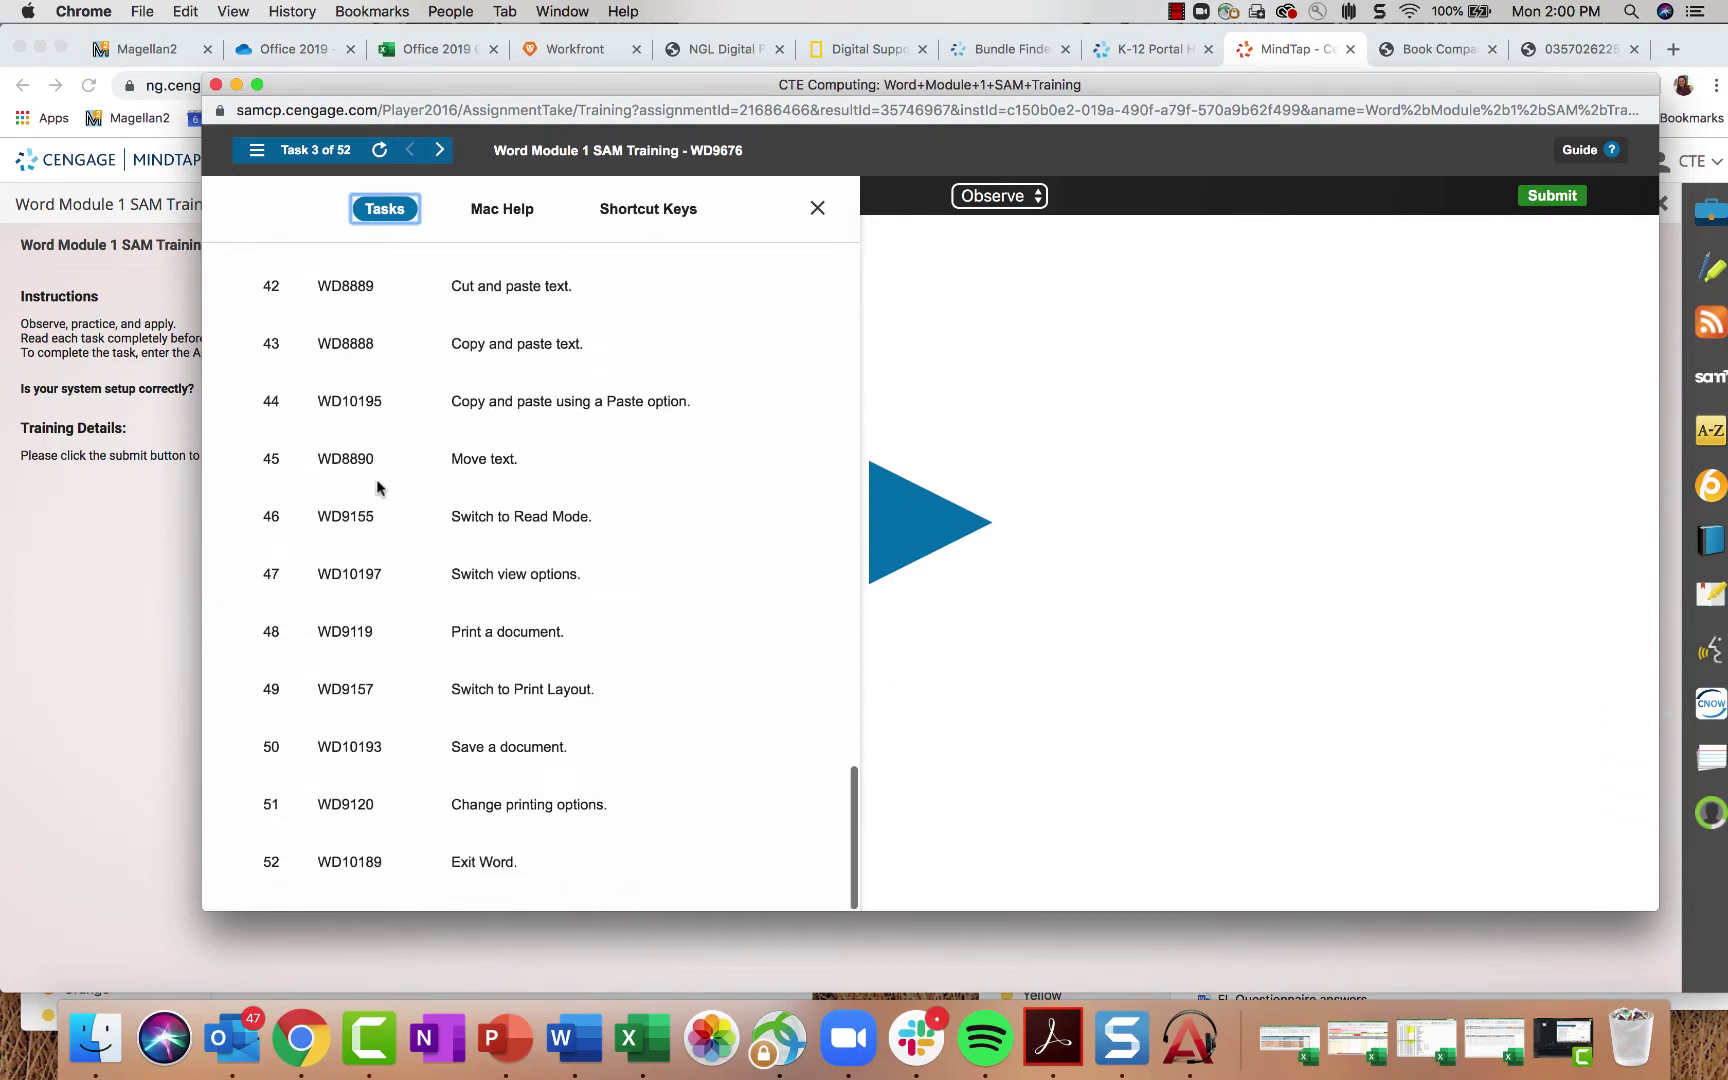
scroll(378, 489, up, 15)
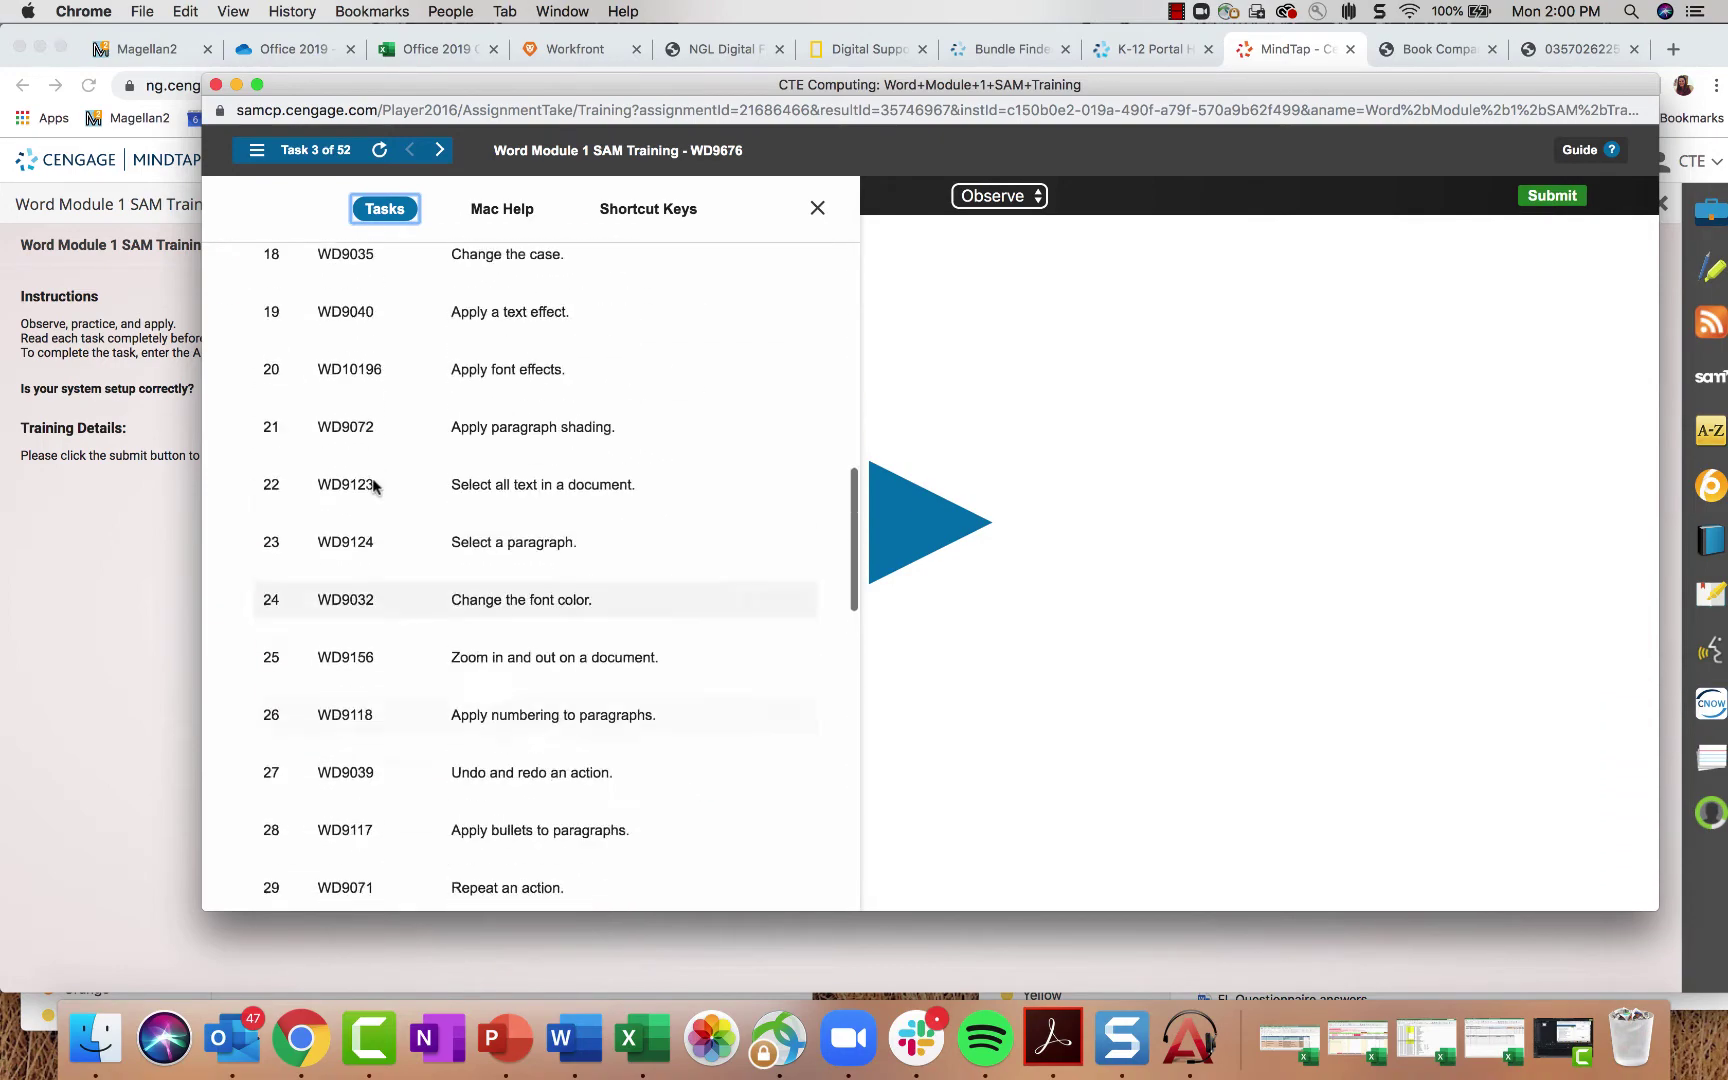
Step: Close the training window and the SAM Training activity, returning to the Word Module 1 activities in the learning path
click(215, 85)
click(1659, 203)
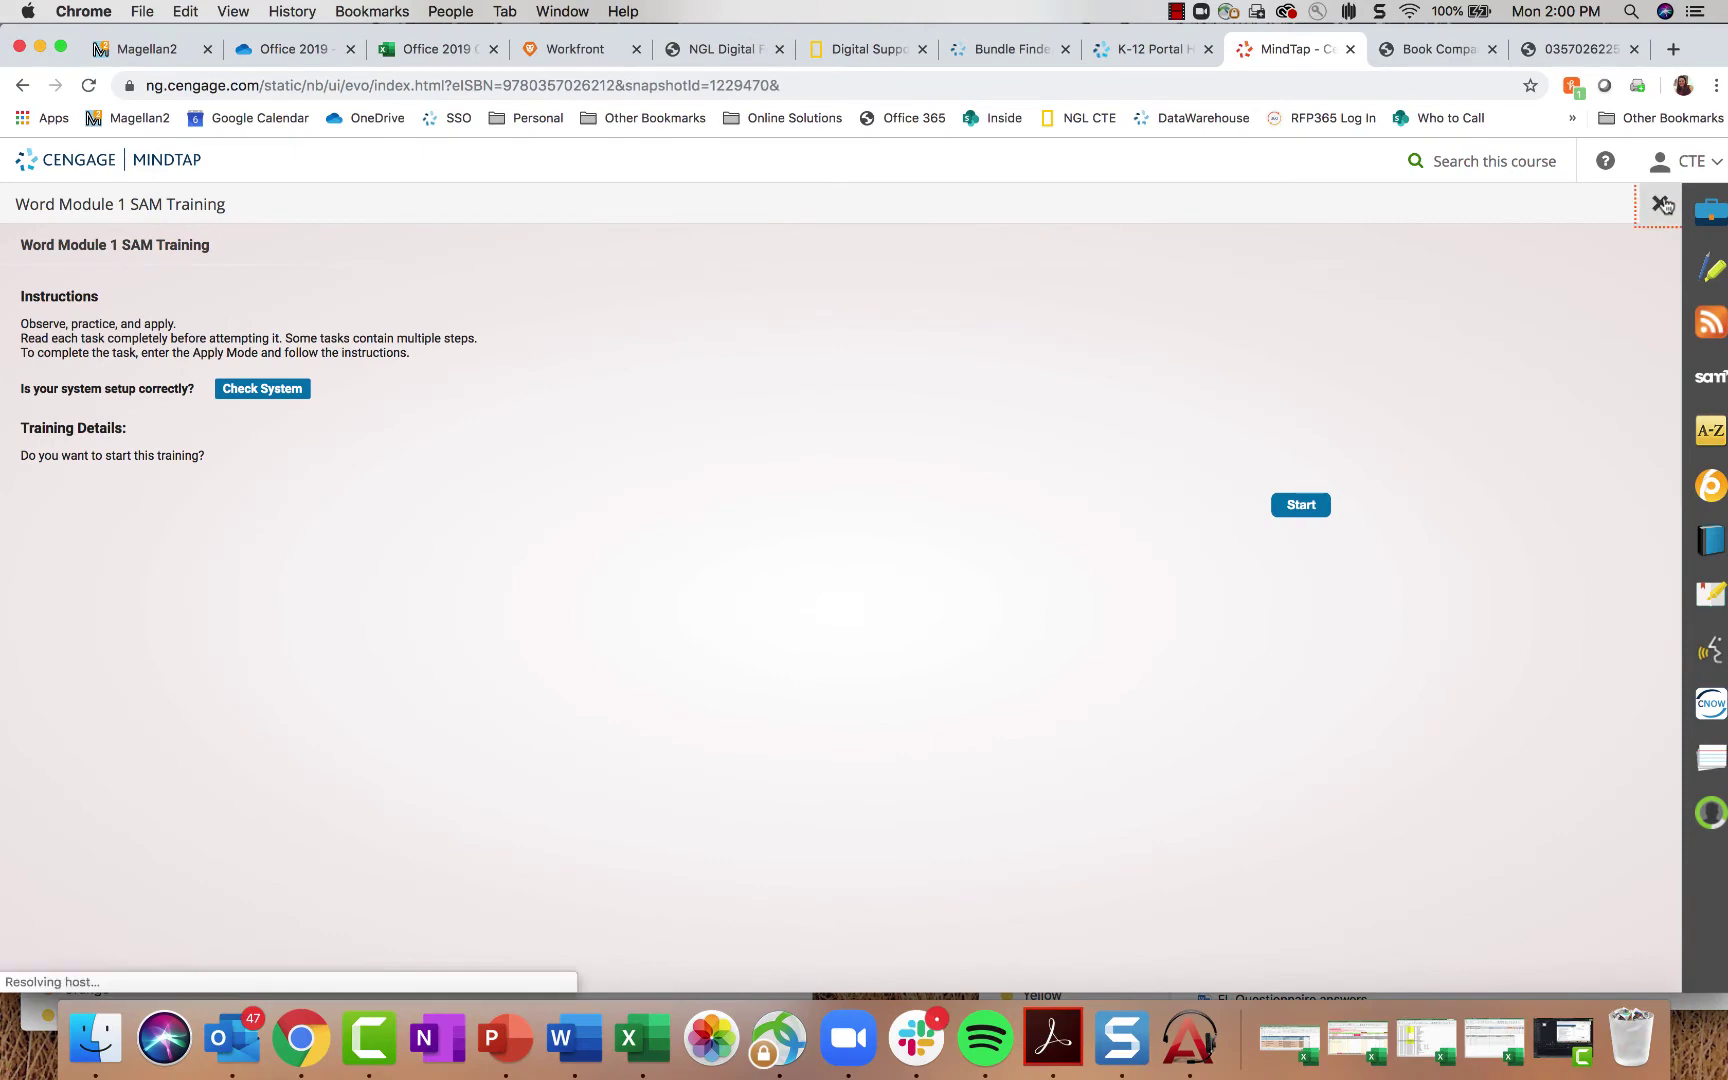
scroll(278, 656, down, 8)
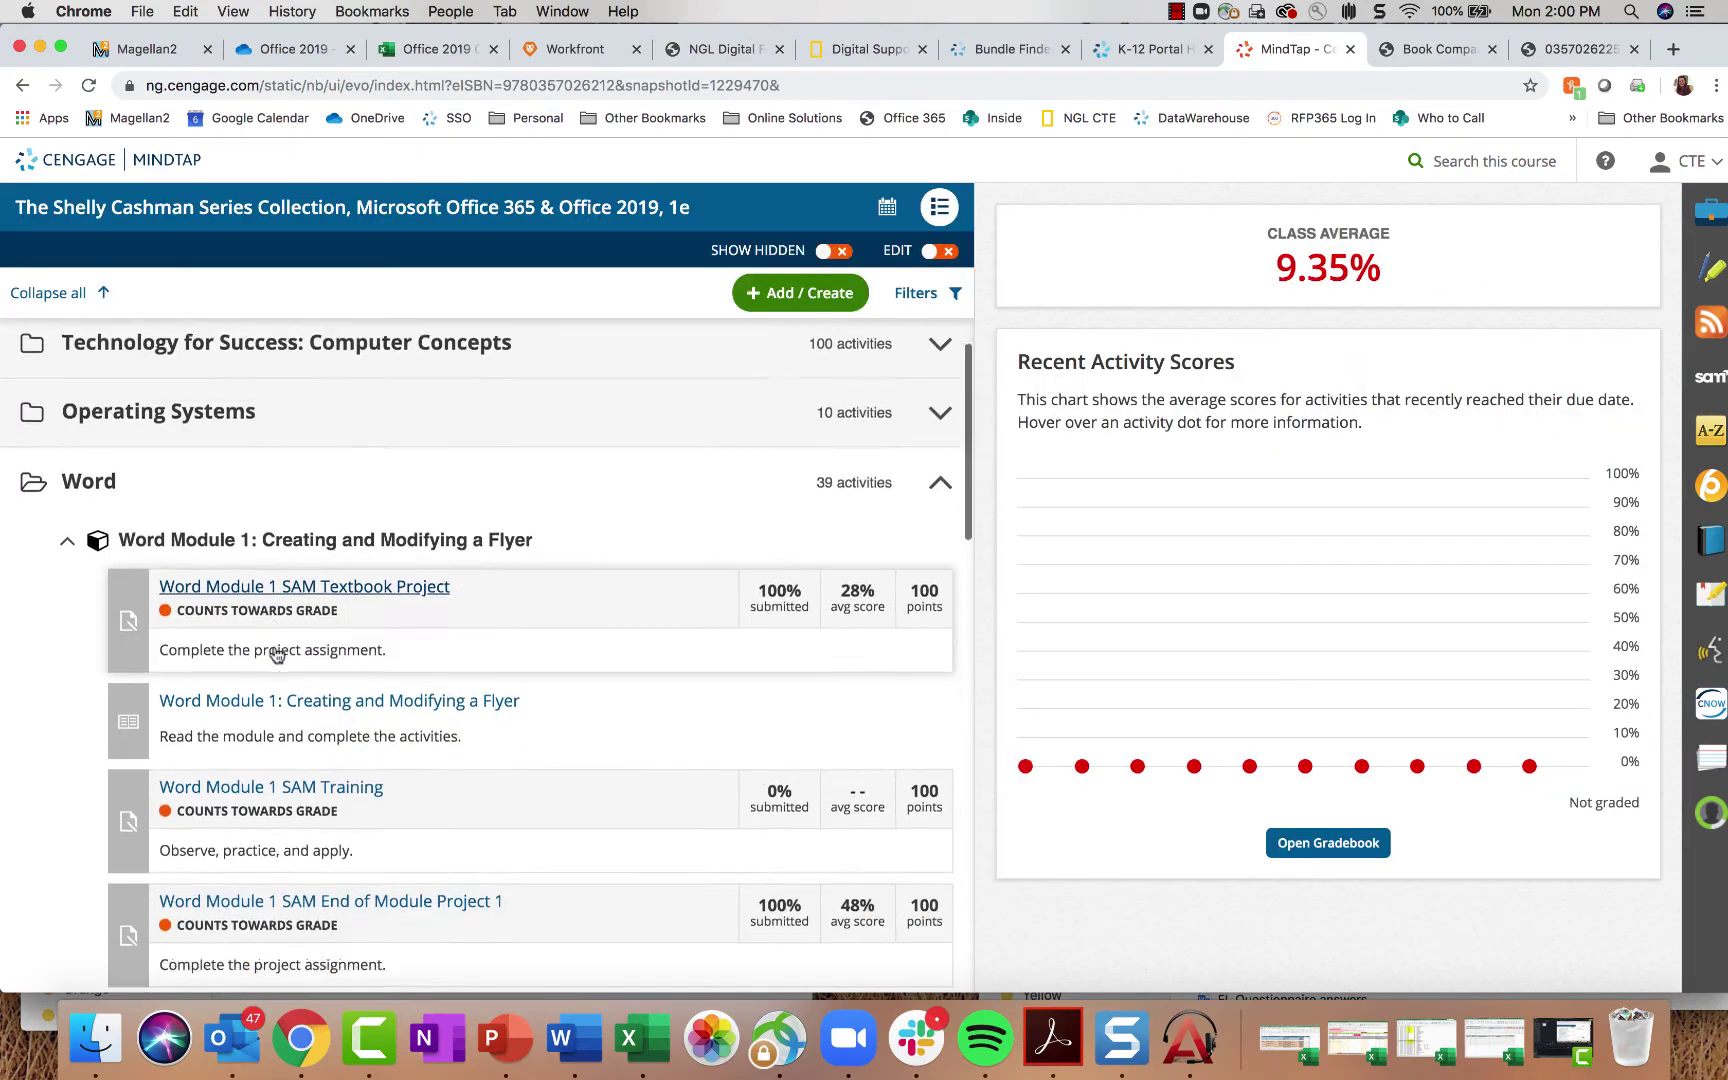
scroll(278, 656, up, 4)
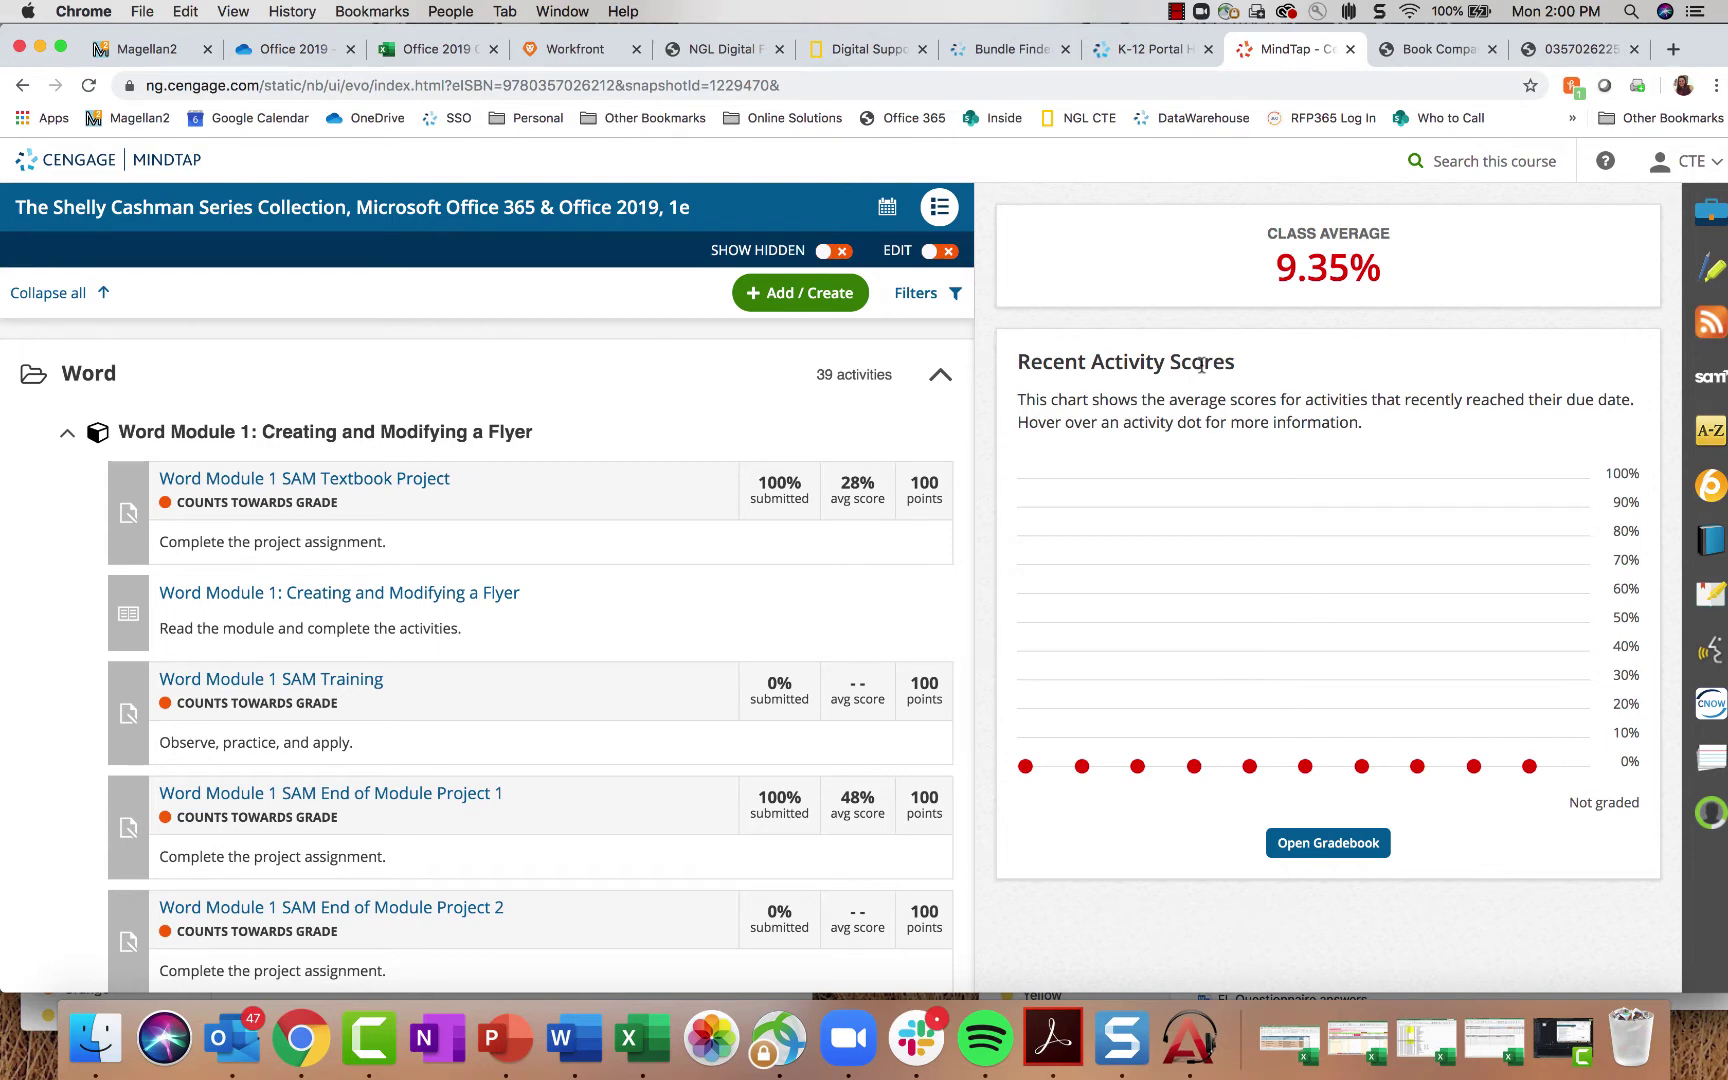
Step: Turn on editing for the learning path and look over the Word Module 1 activities
click(928, 252)
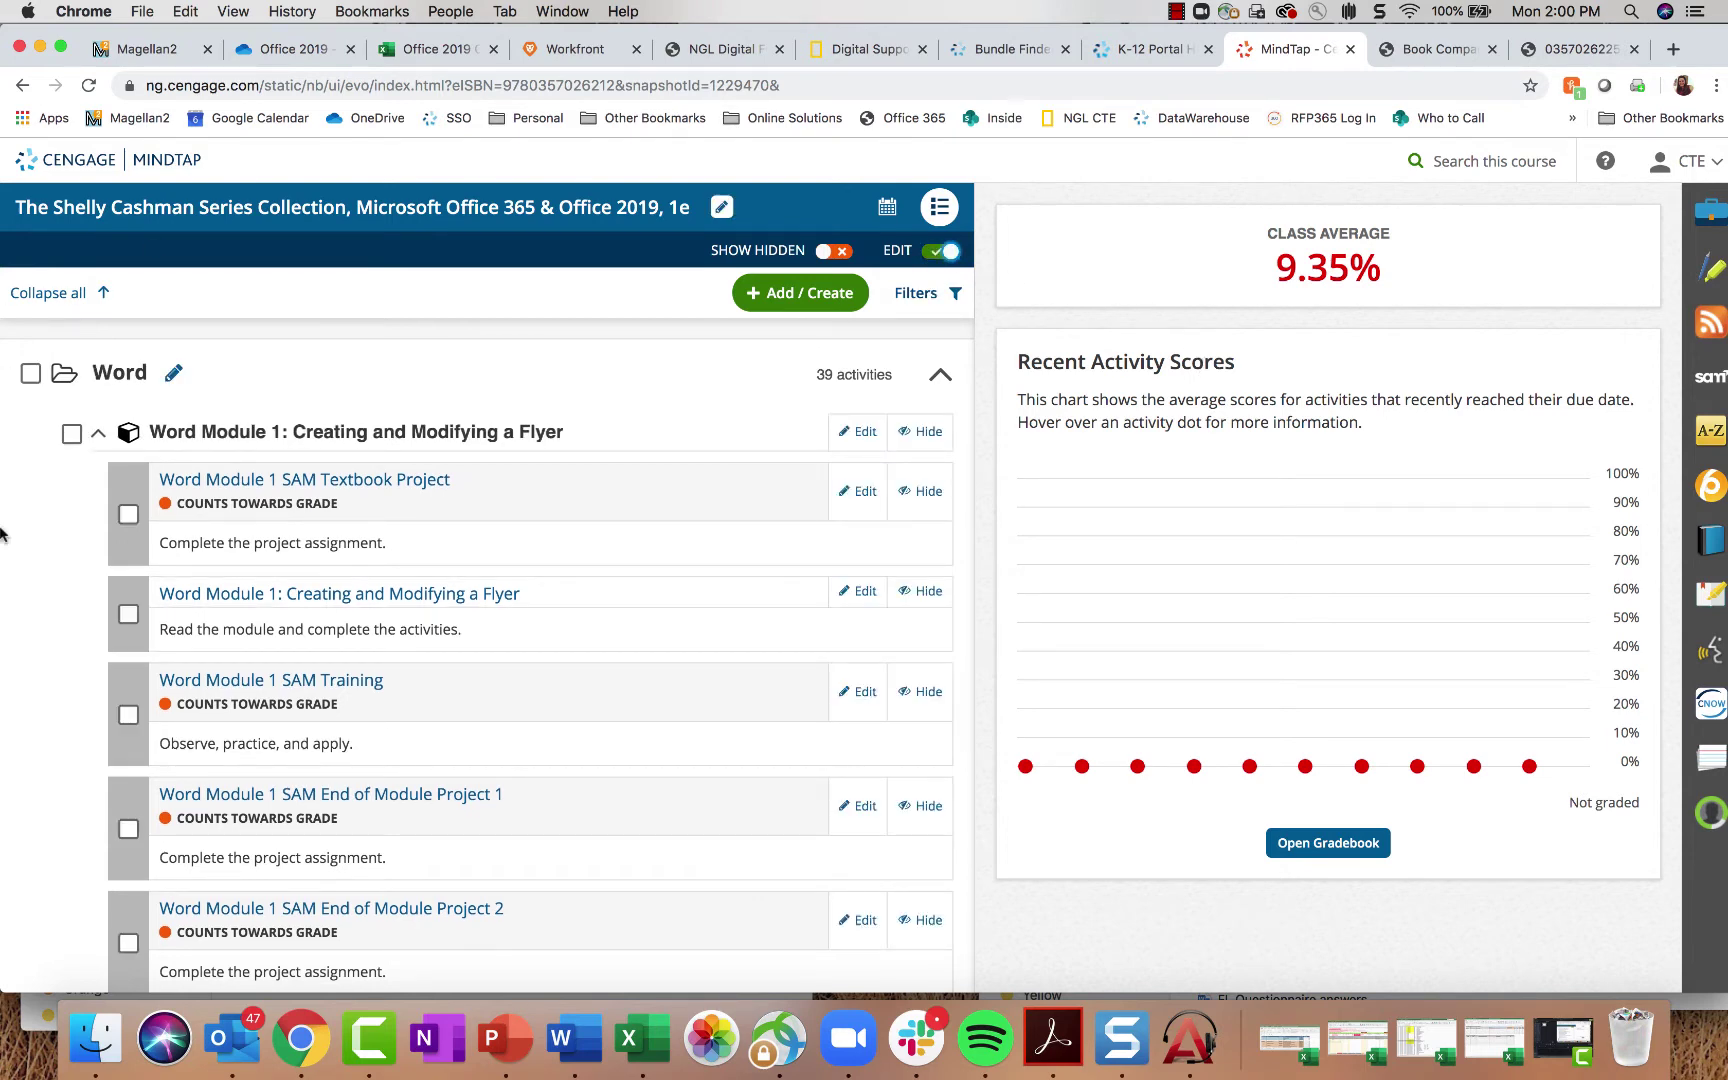
scroll(675, 718, down, 1)
scroll(806, 540, up, 3)
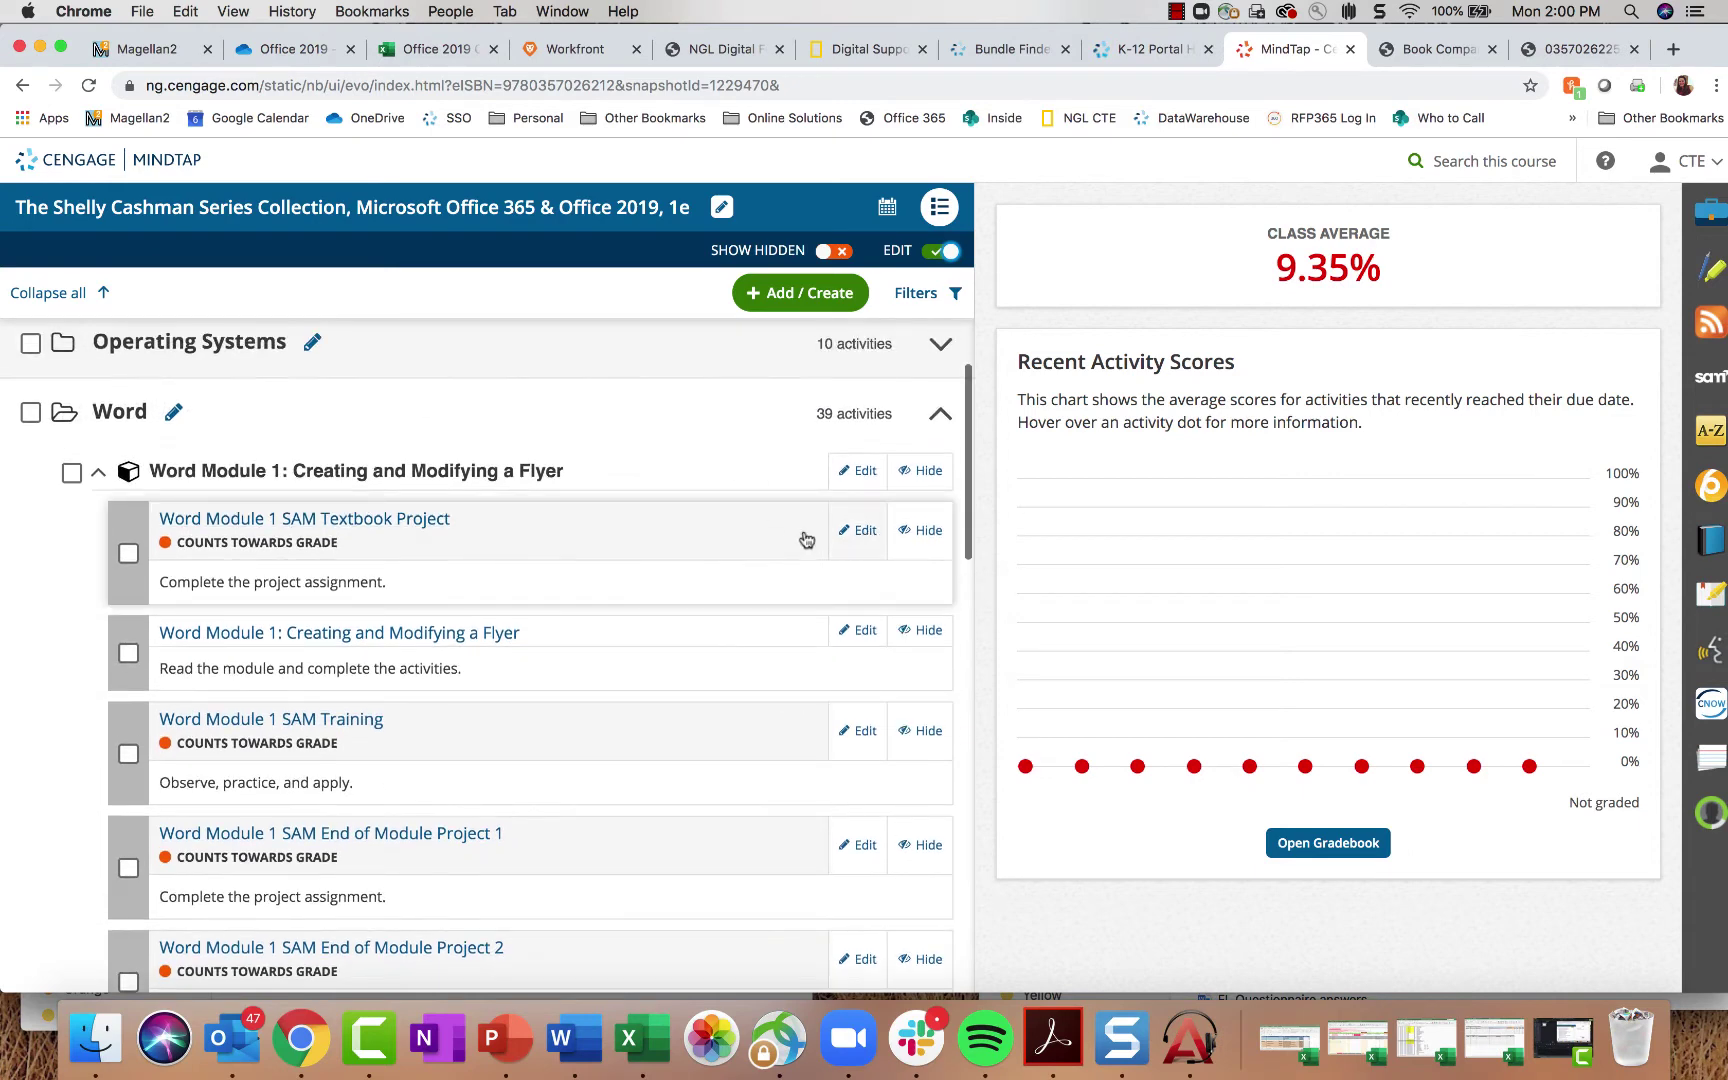
scroll(306, 700, down, 1)
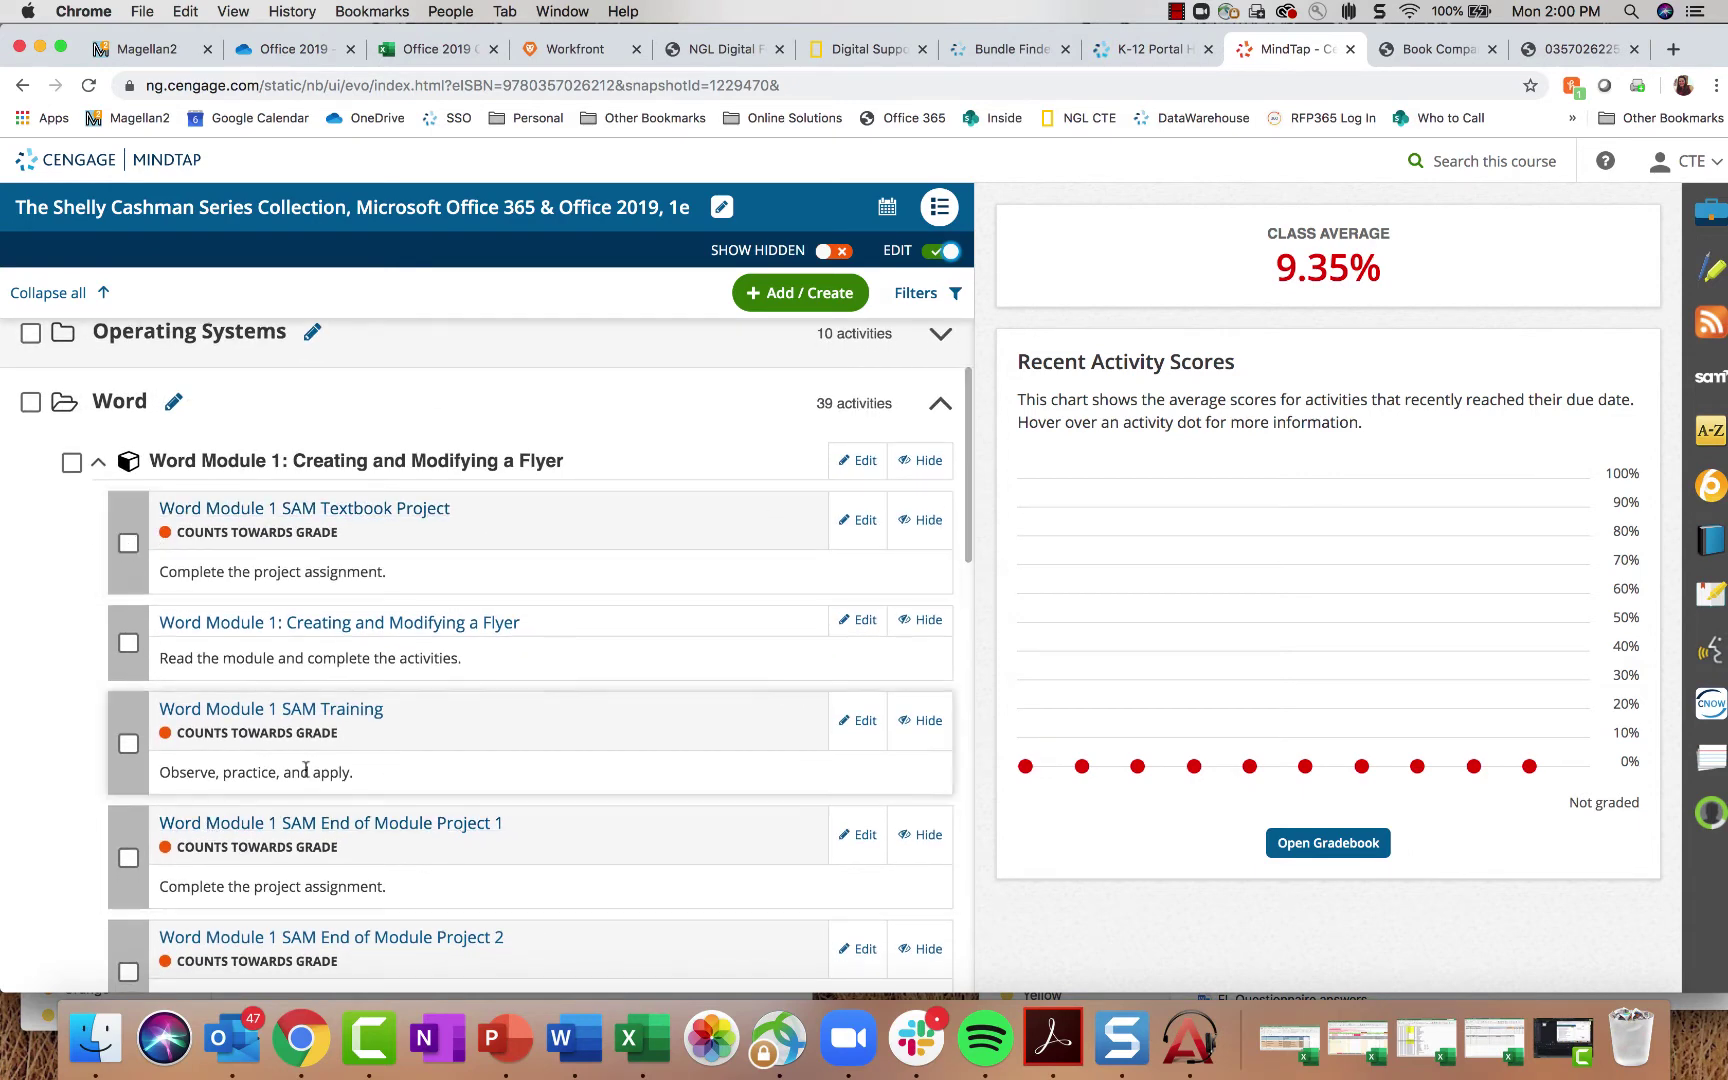
scroll(250, 700, down, 2)
scroll(120, 615, up, 5)
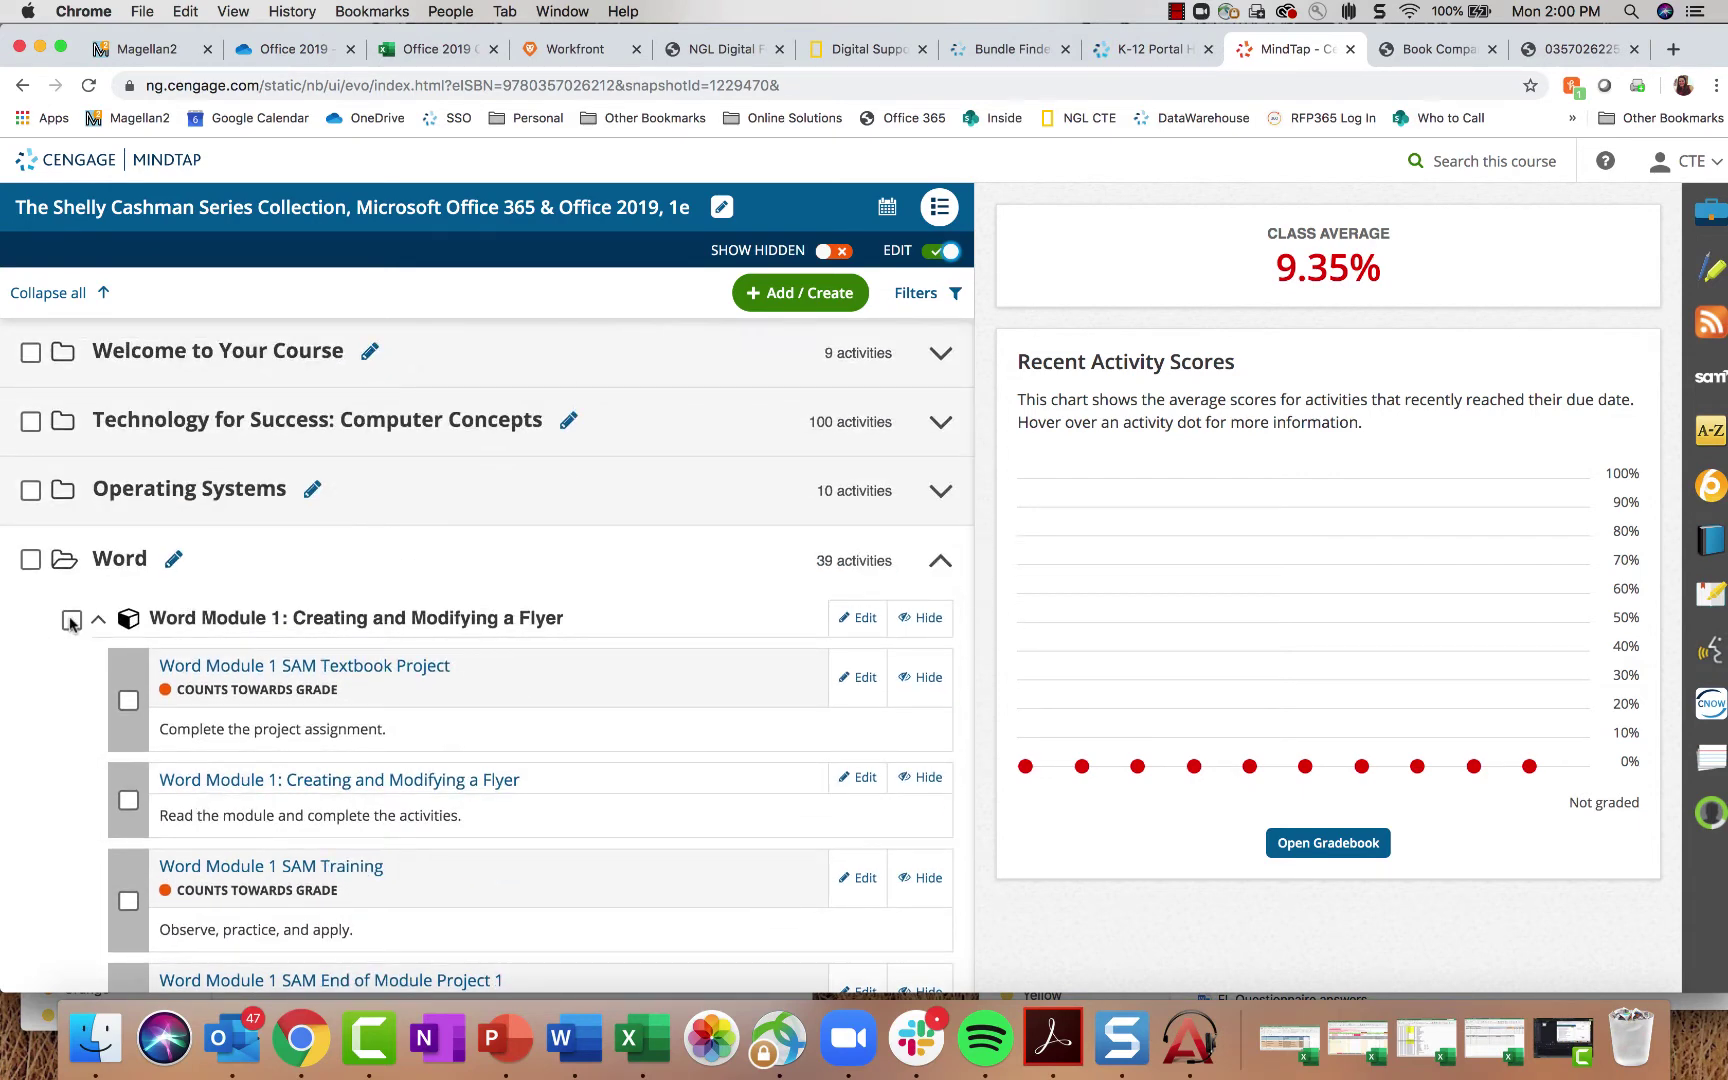
scroll(263, 593, down, 3)
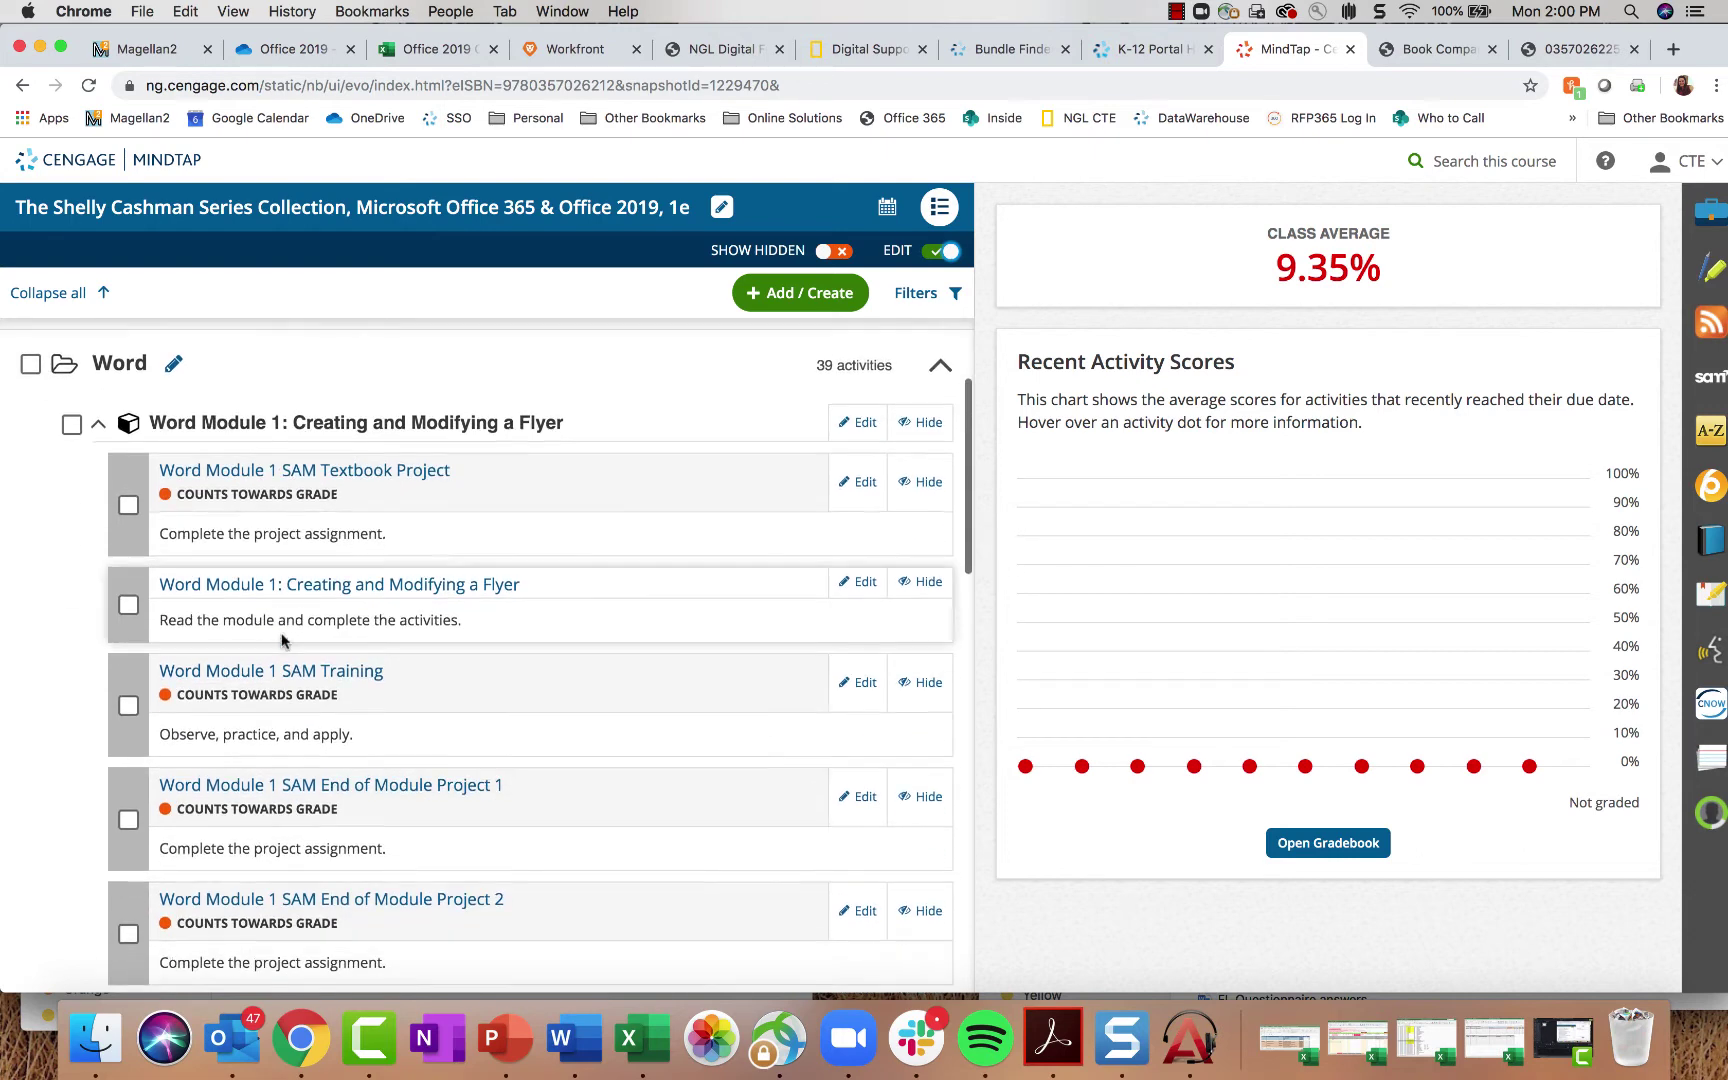
Step: Select all activities in Word Module 1: Creating and Modifying a Flyer and check the selection through the SAM Exam
click(72, 423)
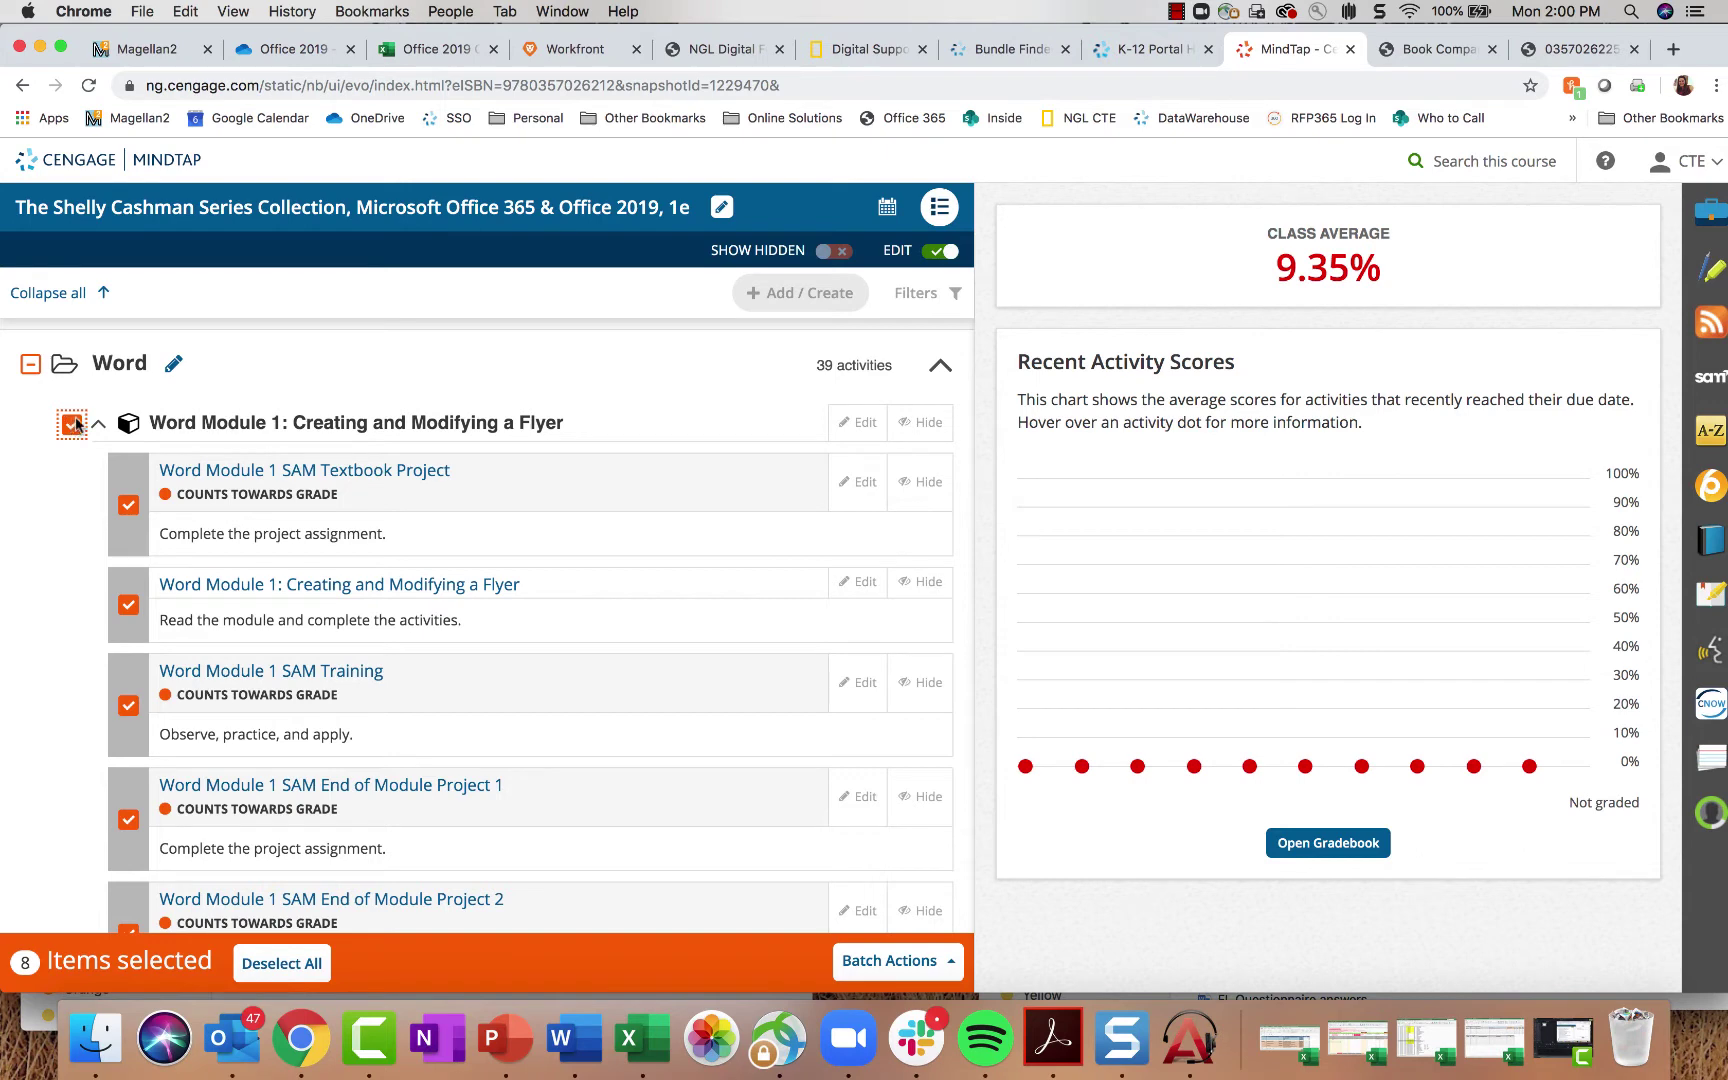
scroll(441, 718, down, 5)
scroll(443, 725, up, 2)
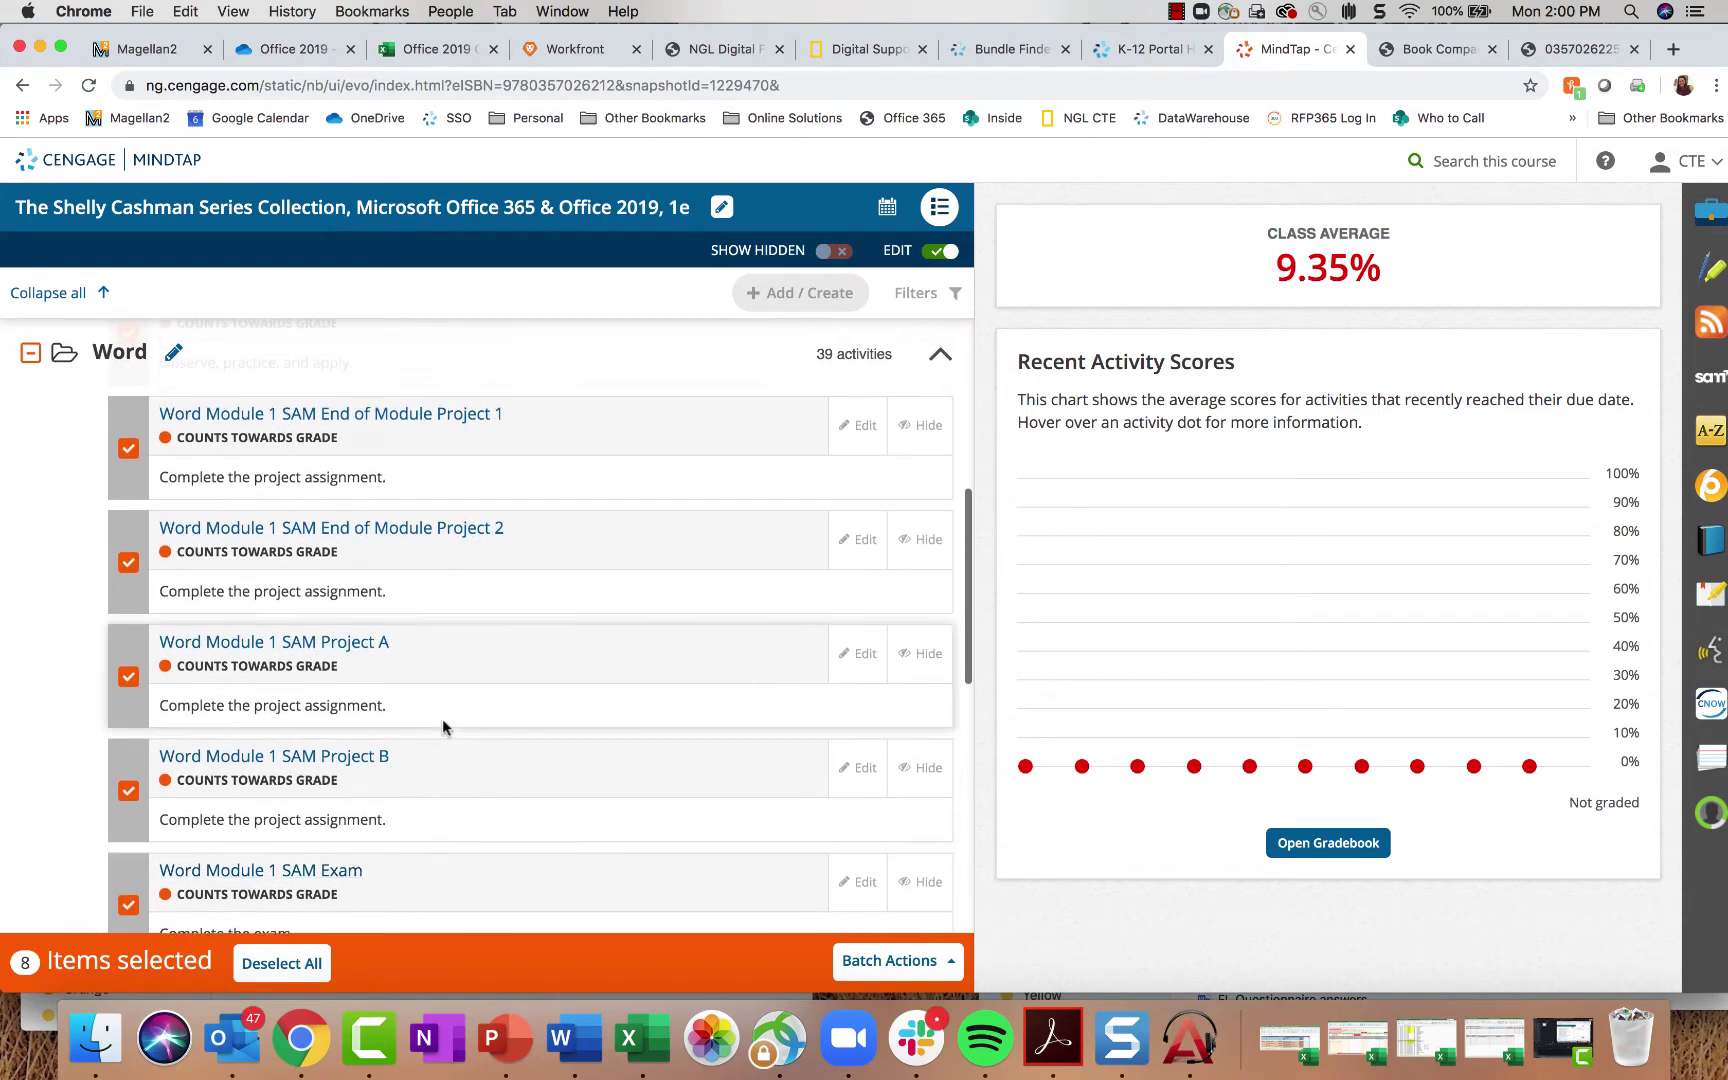
scroll(441, 718, up, 2)
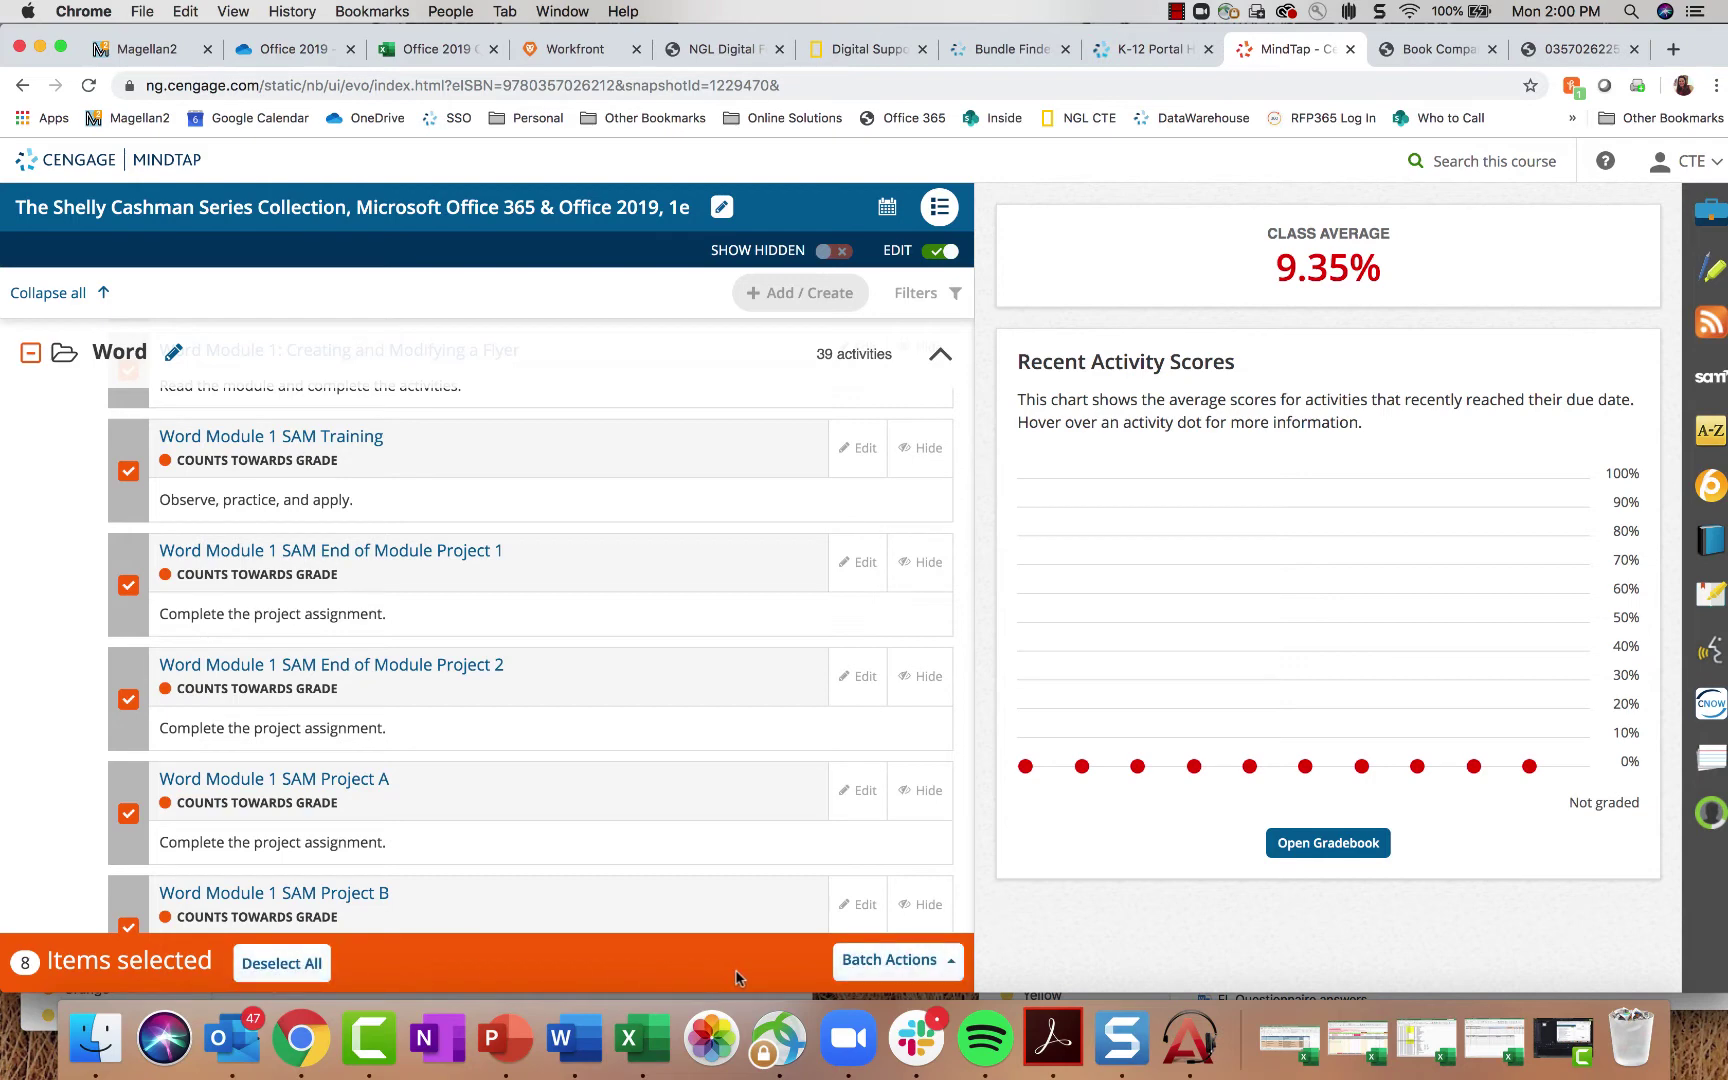
Step: Open batch date editing for the selected activities and set the available date to Dec 23 2019, 11:00 PM
click(918, 961)
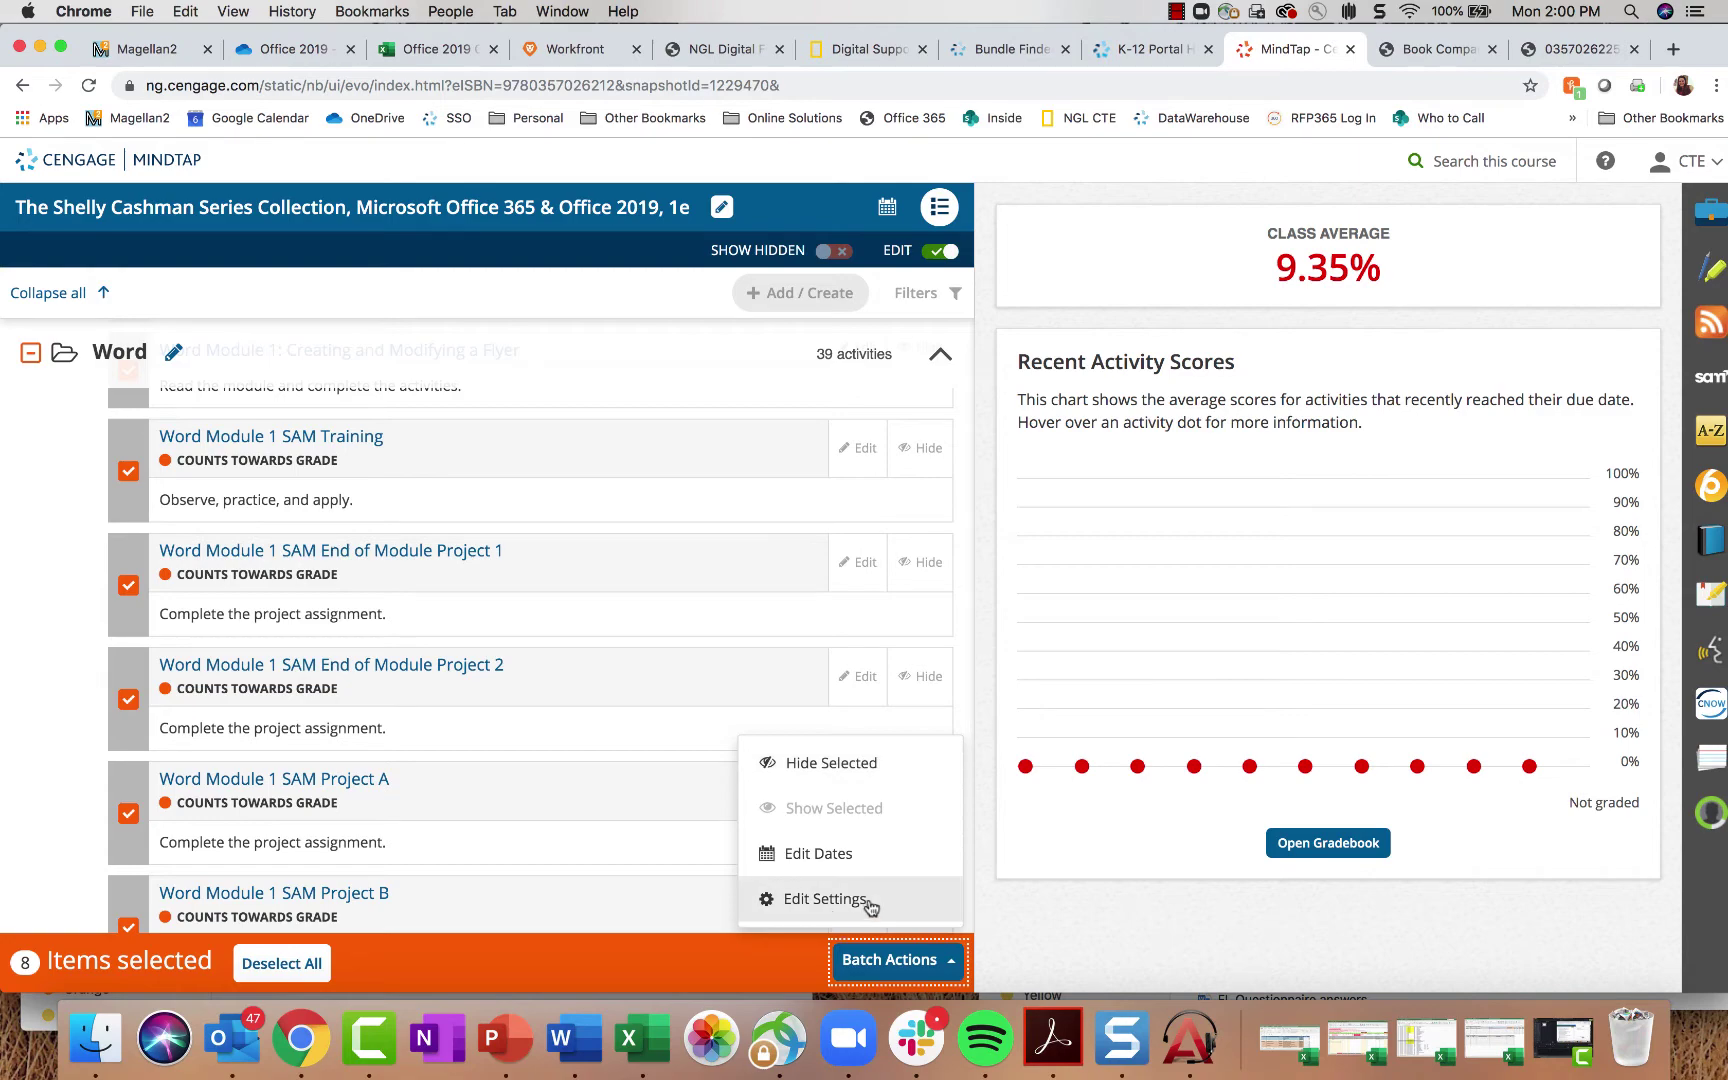
click(851, 858)
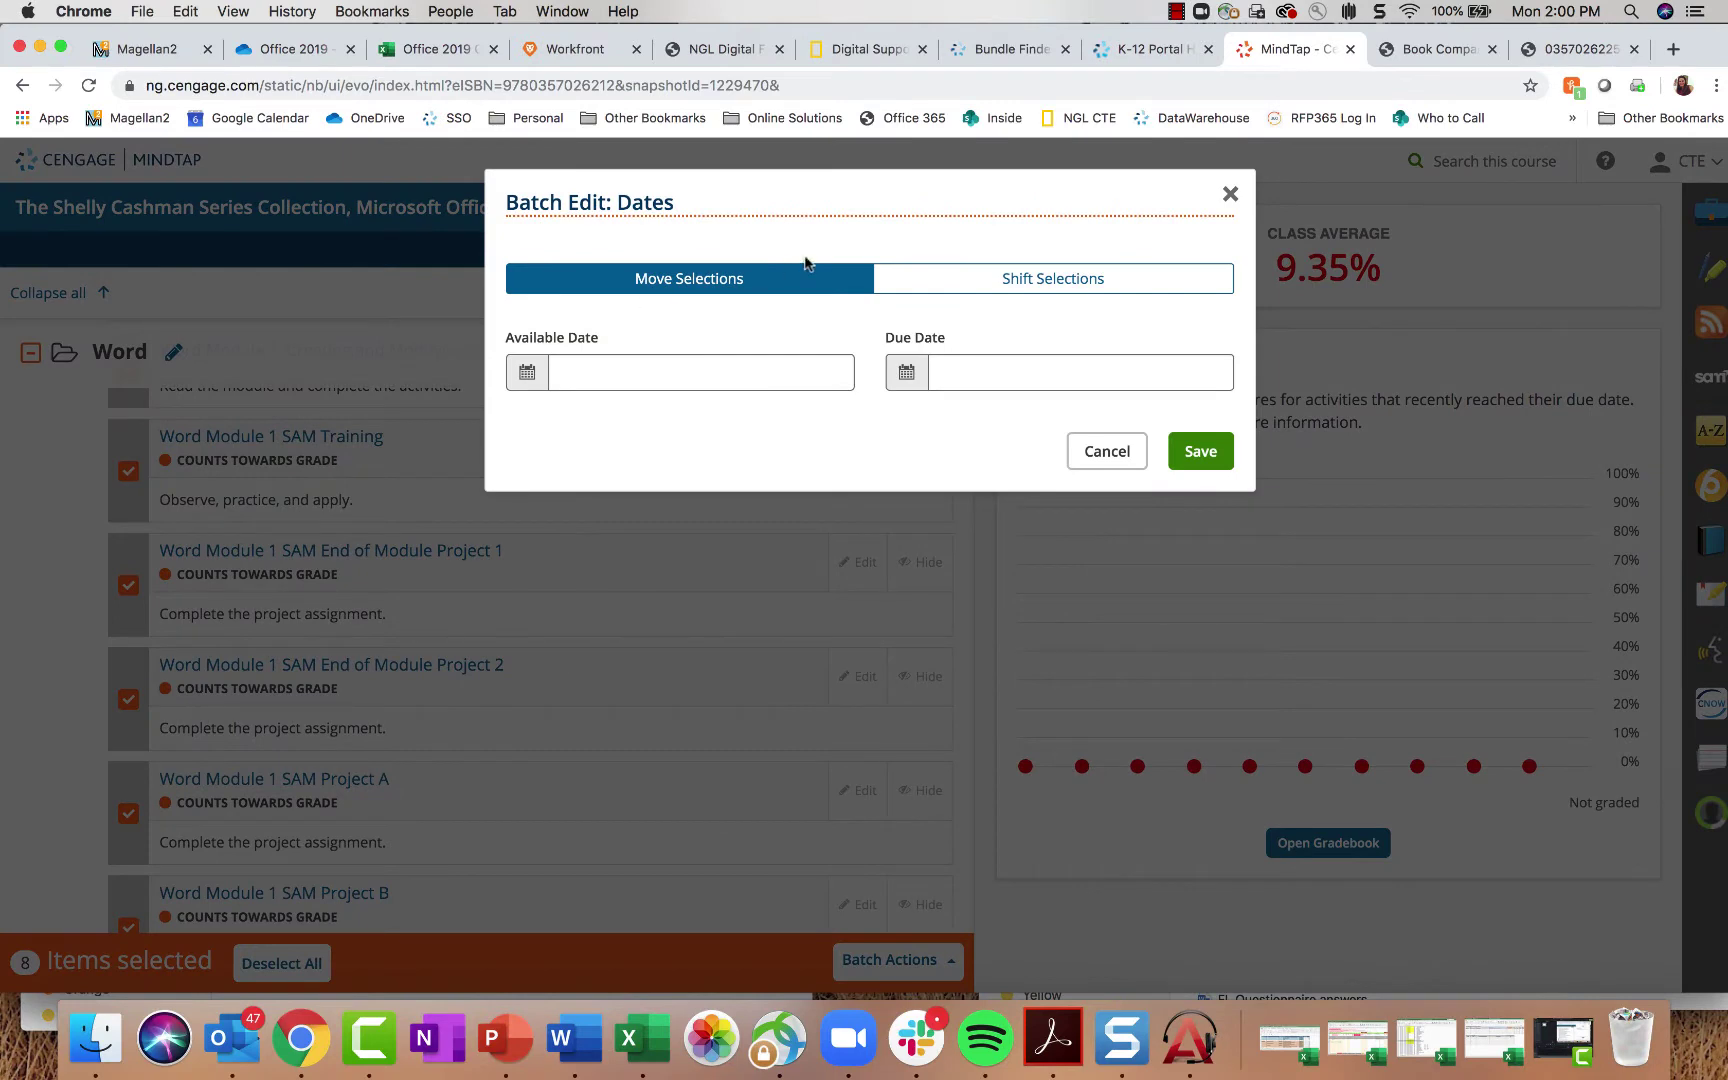
click(579, 367)
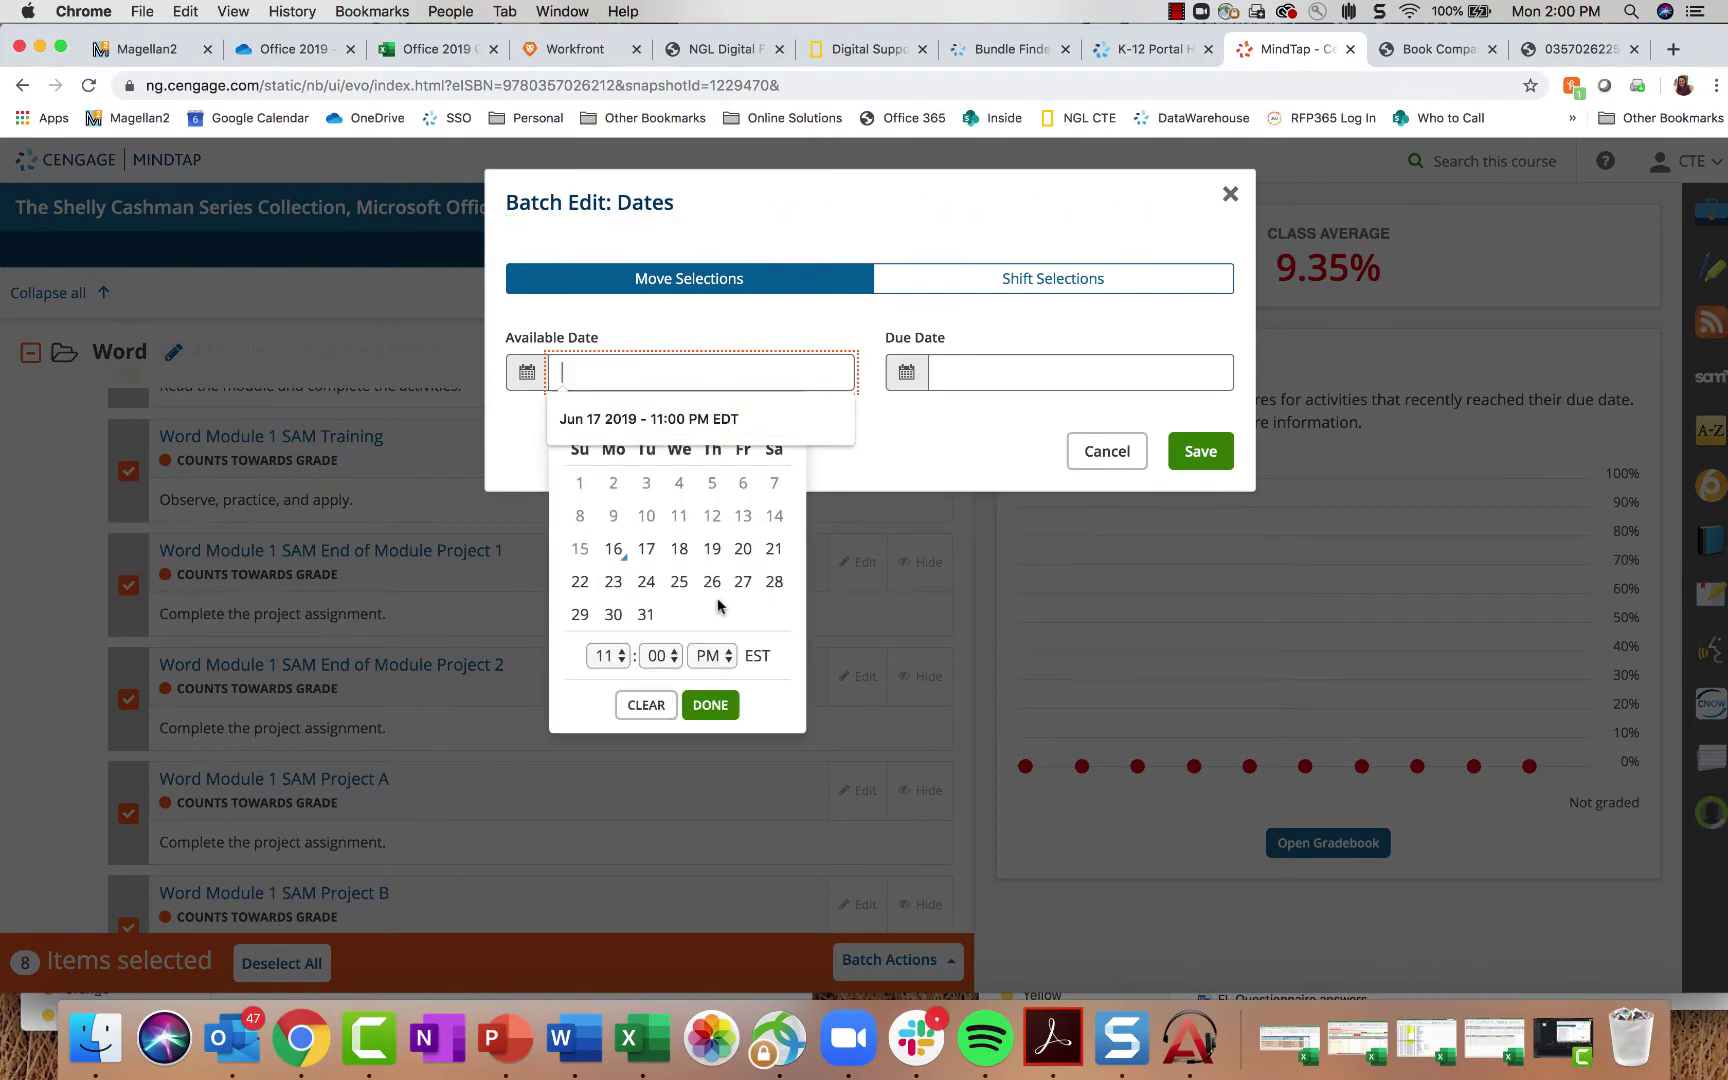
click(613, 588)
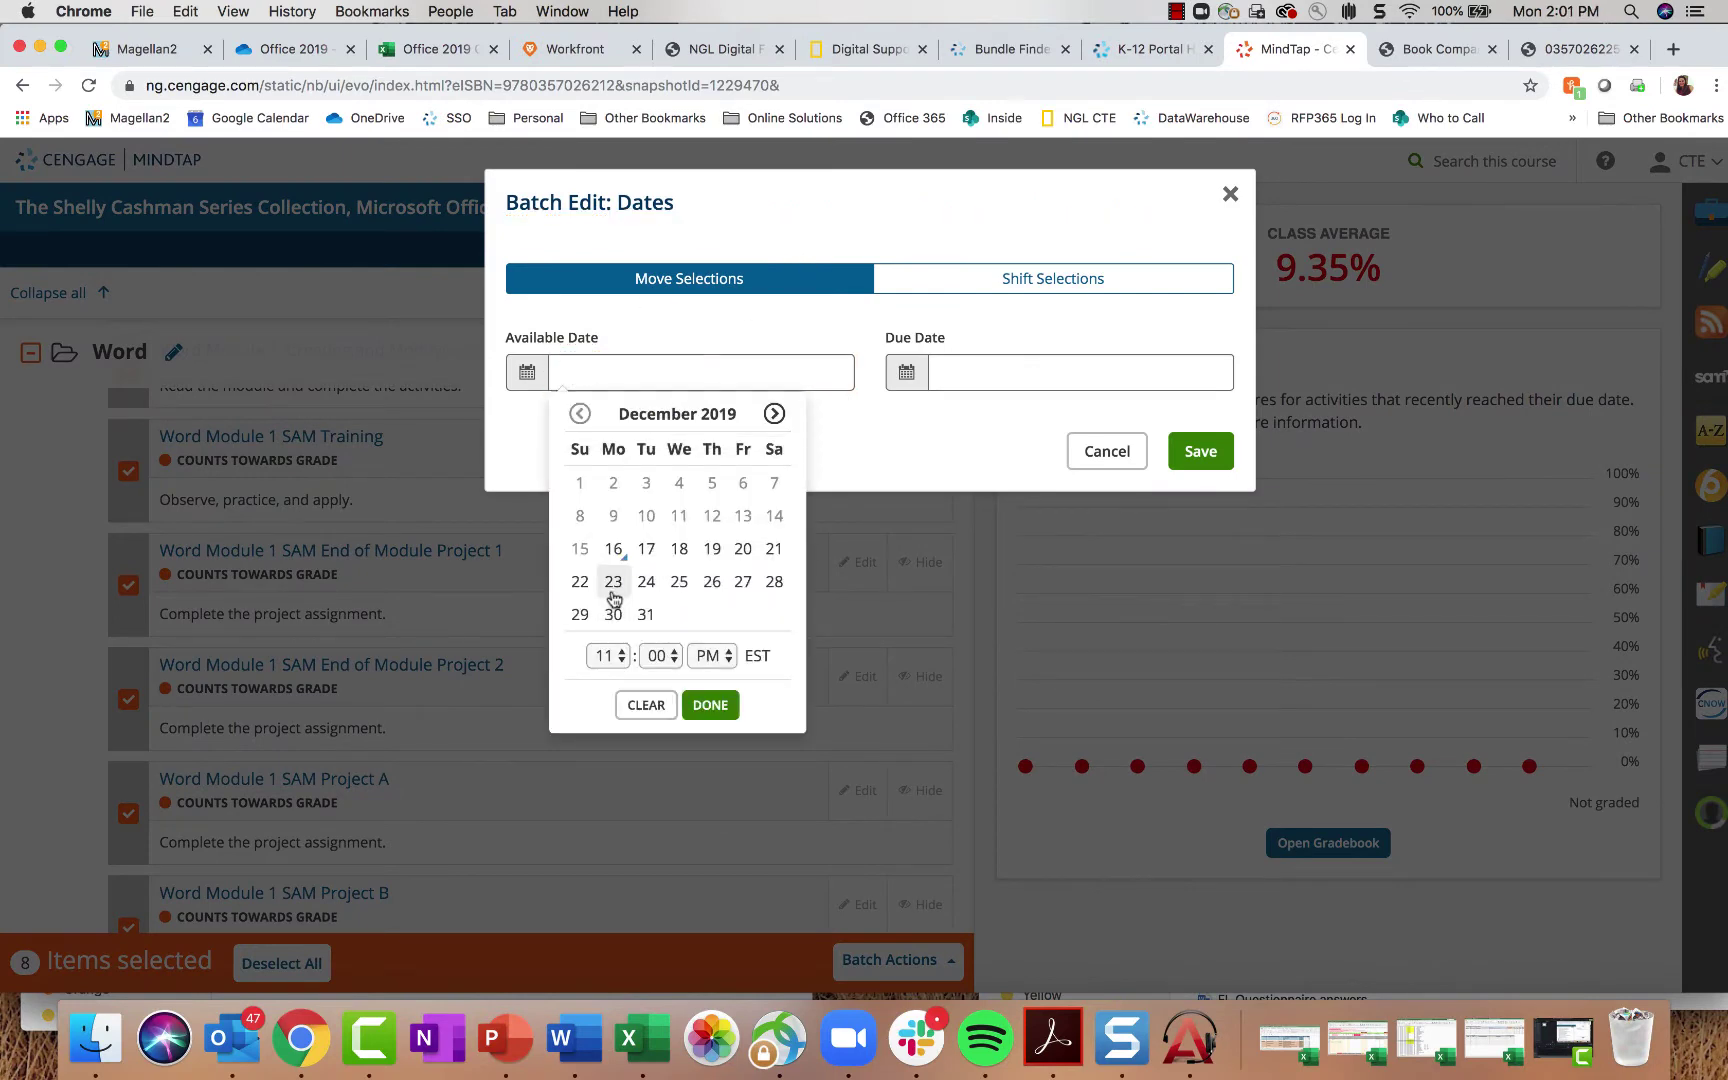
click(868, 440)
Step: Set the due date for the selected activities to Dec 27 2019, 11:00 PM, and save the batch date changes
click(1005, 367)
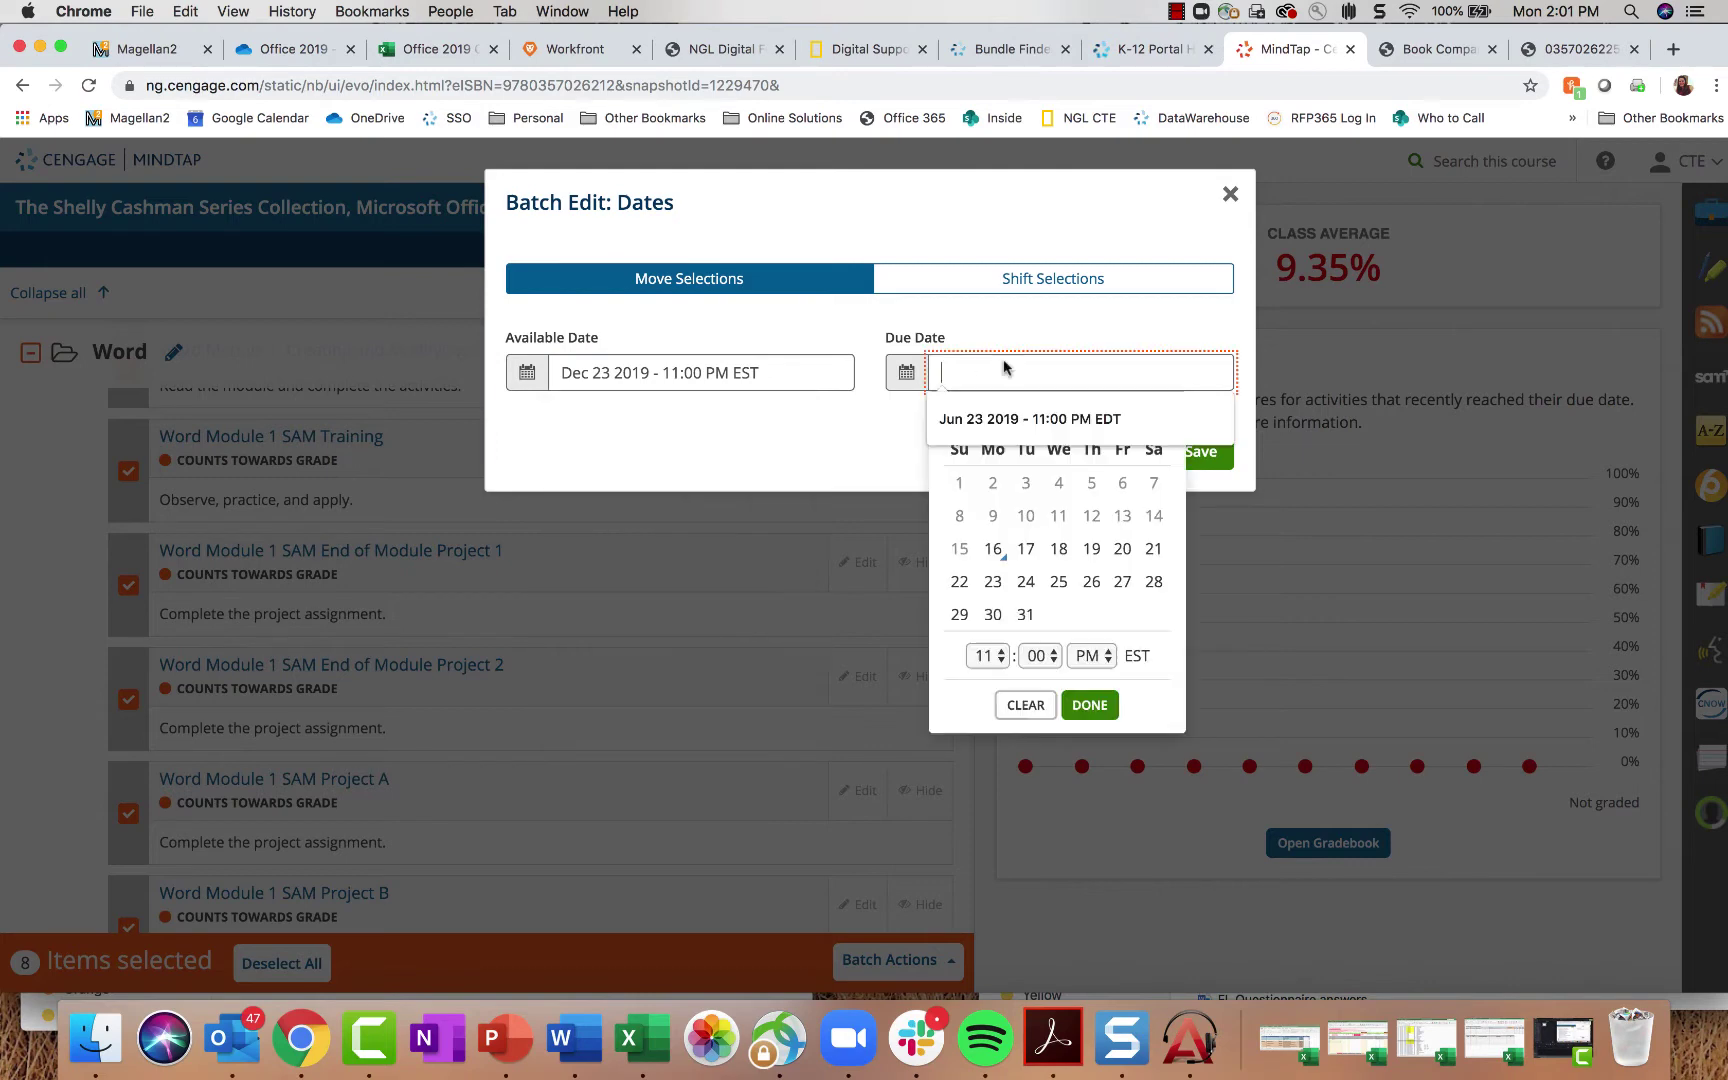
click(1121, 583)
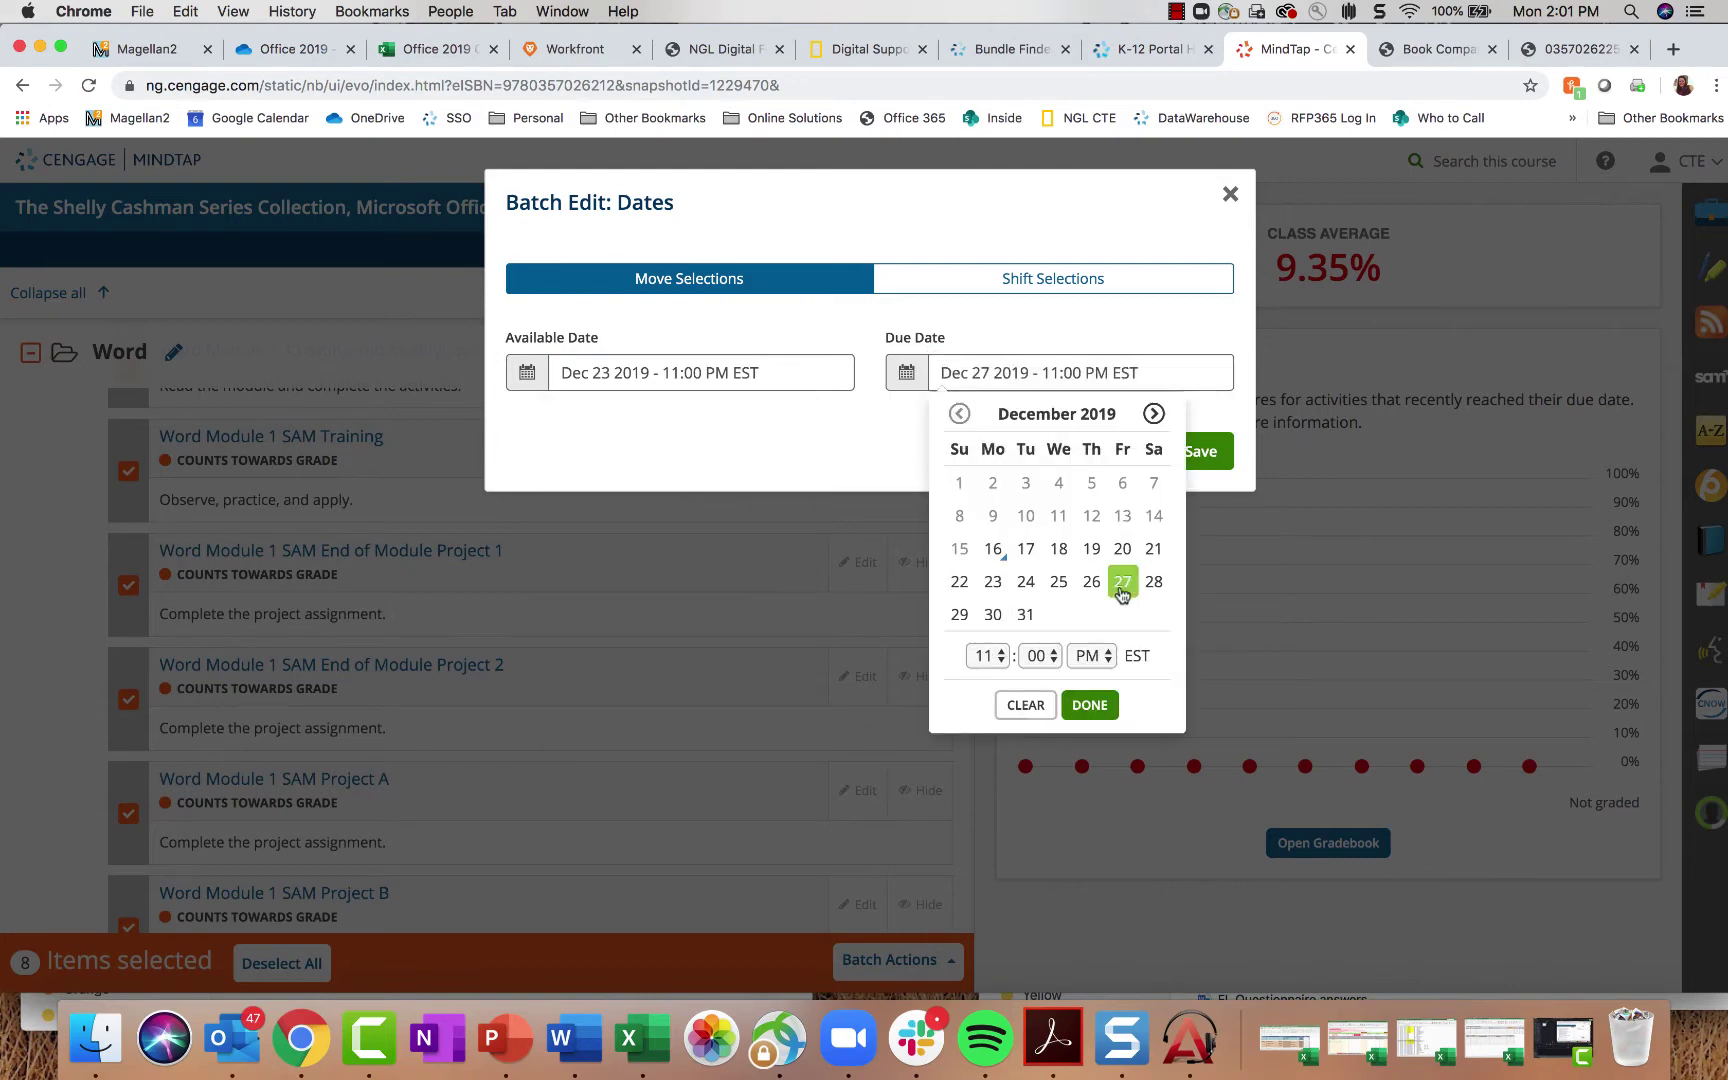
click(1048, 656)
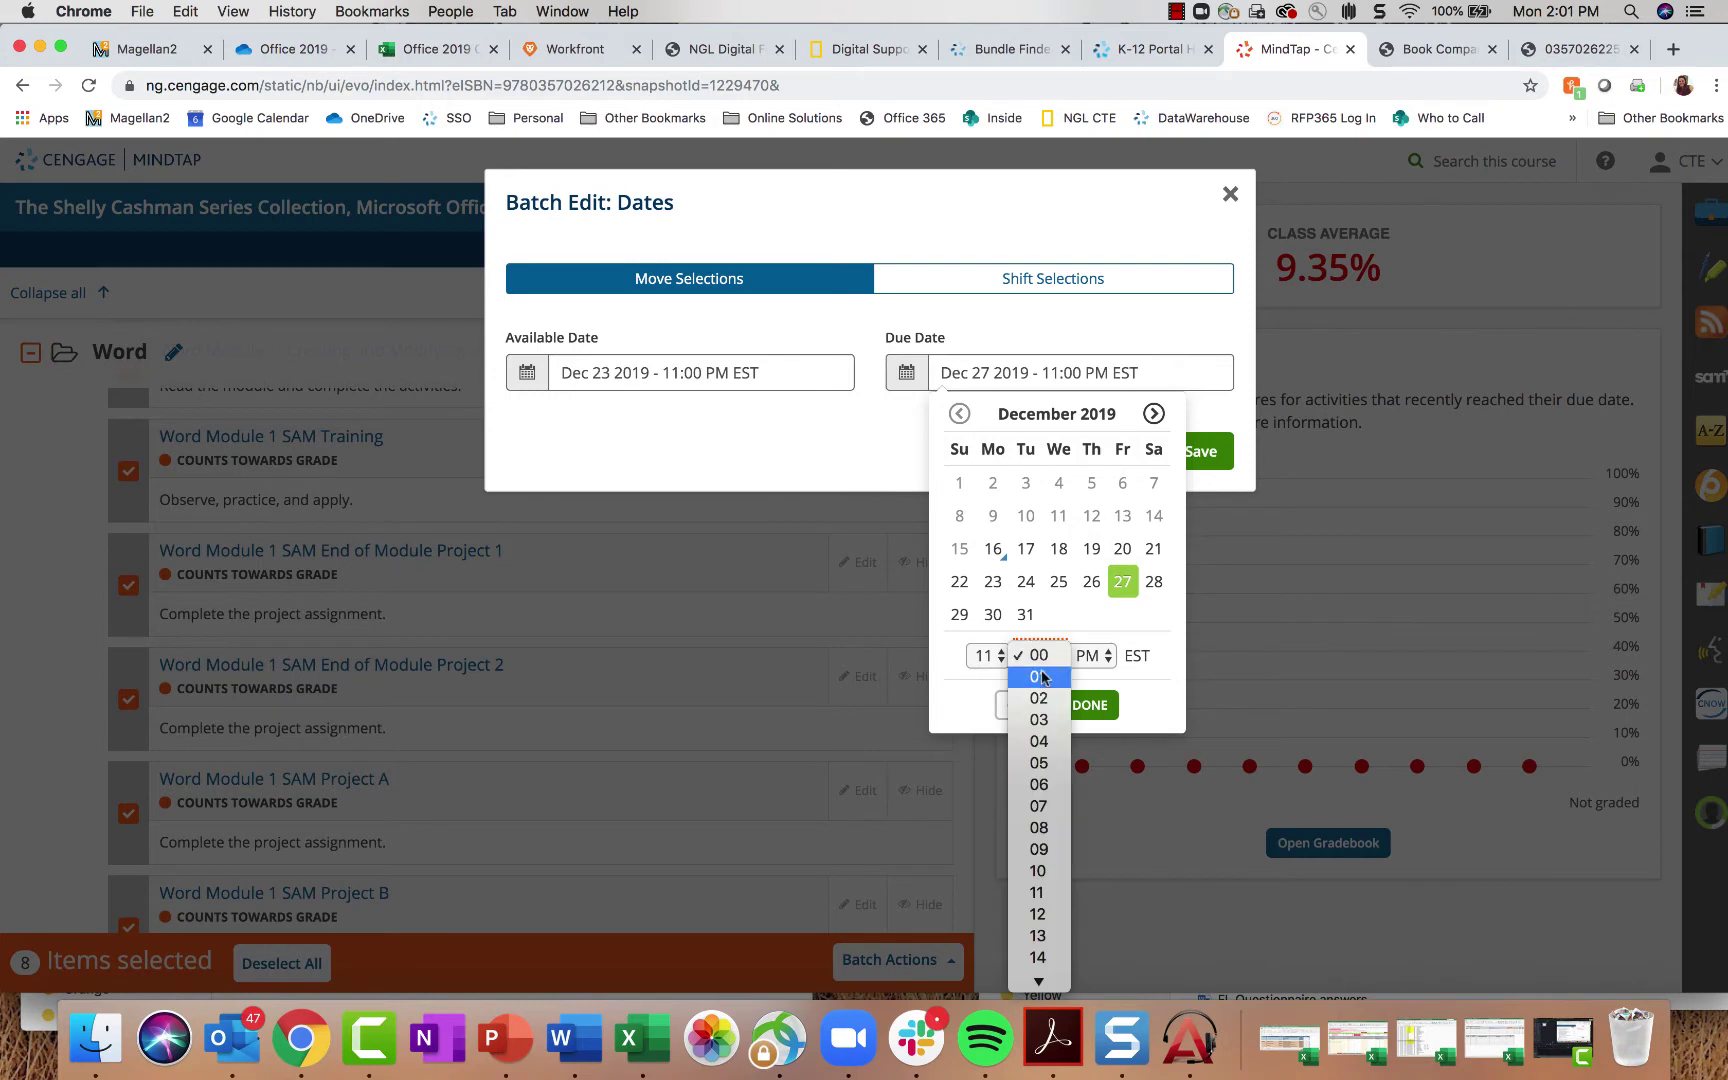
click(1124, 637)
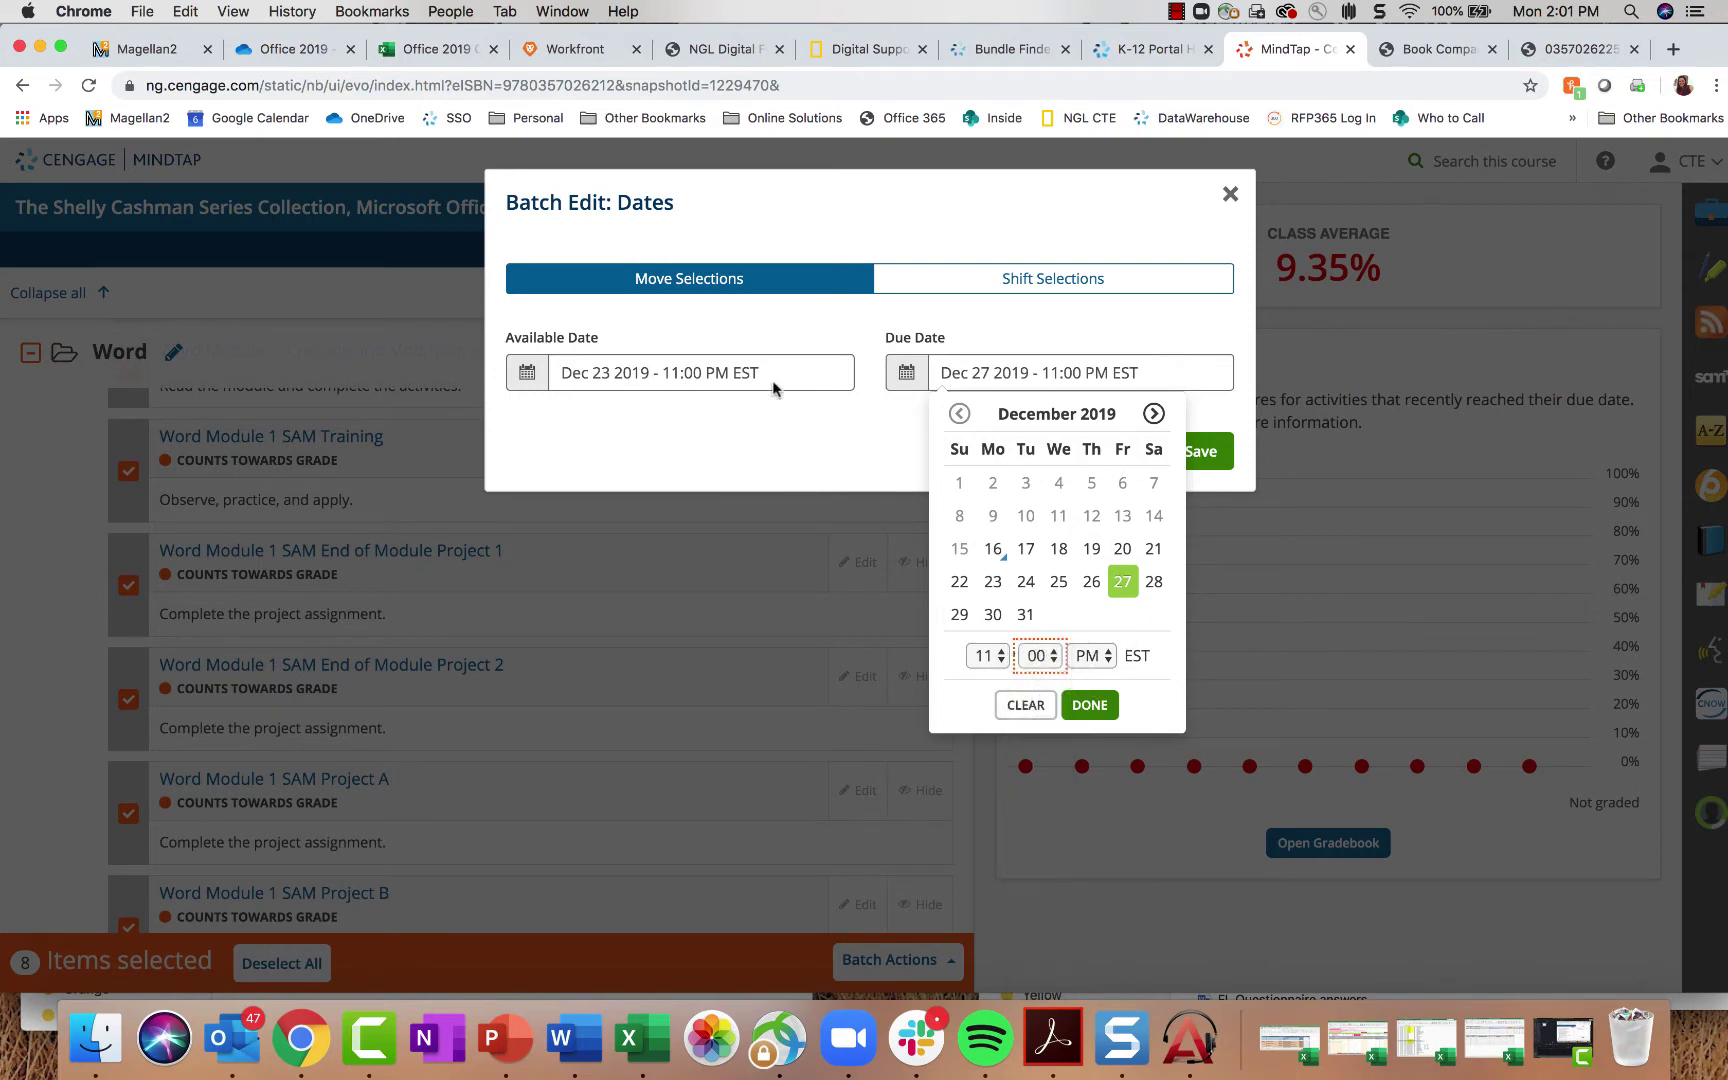
click(1088, 704)
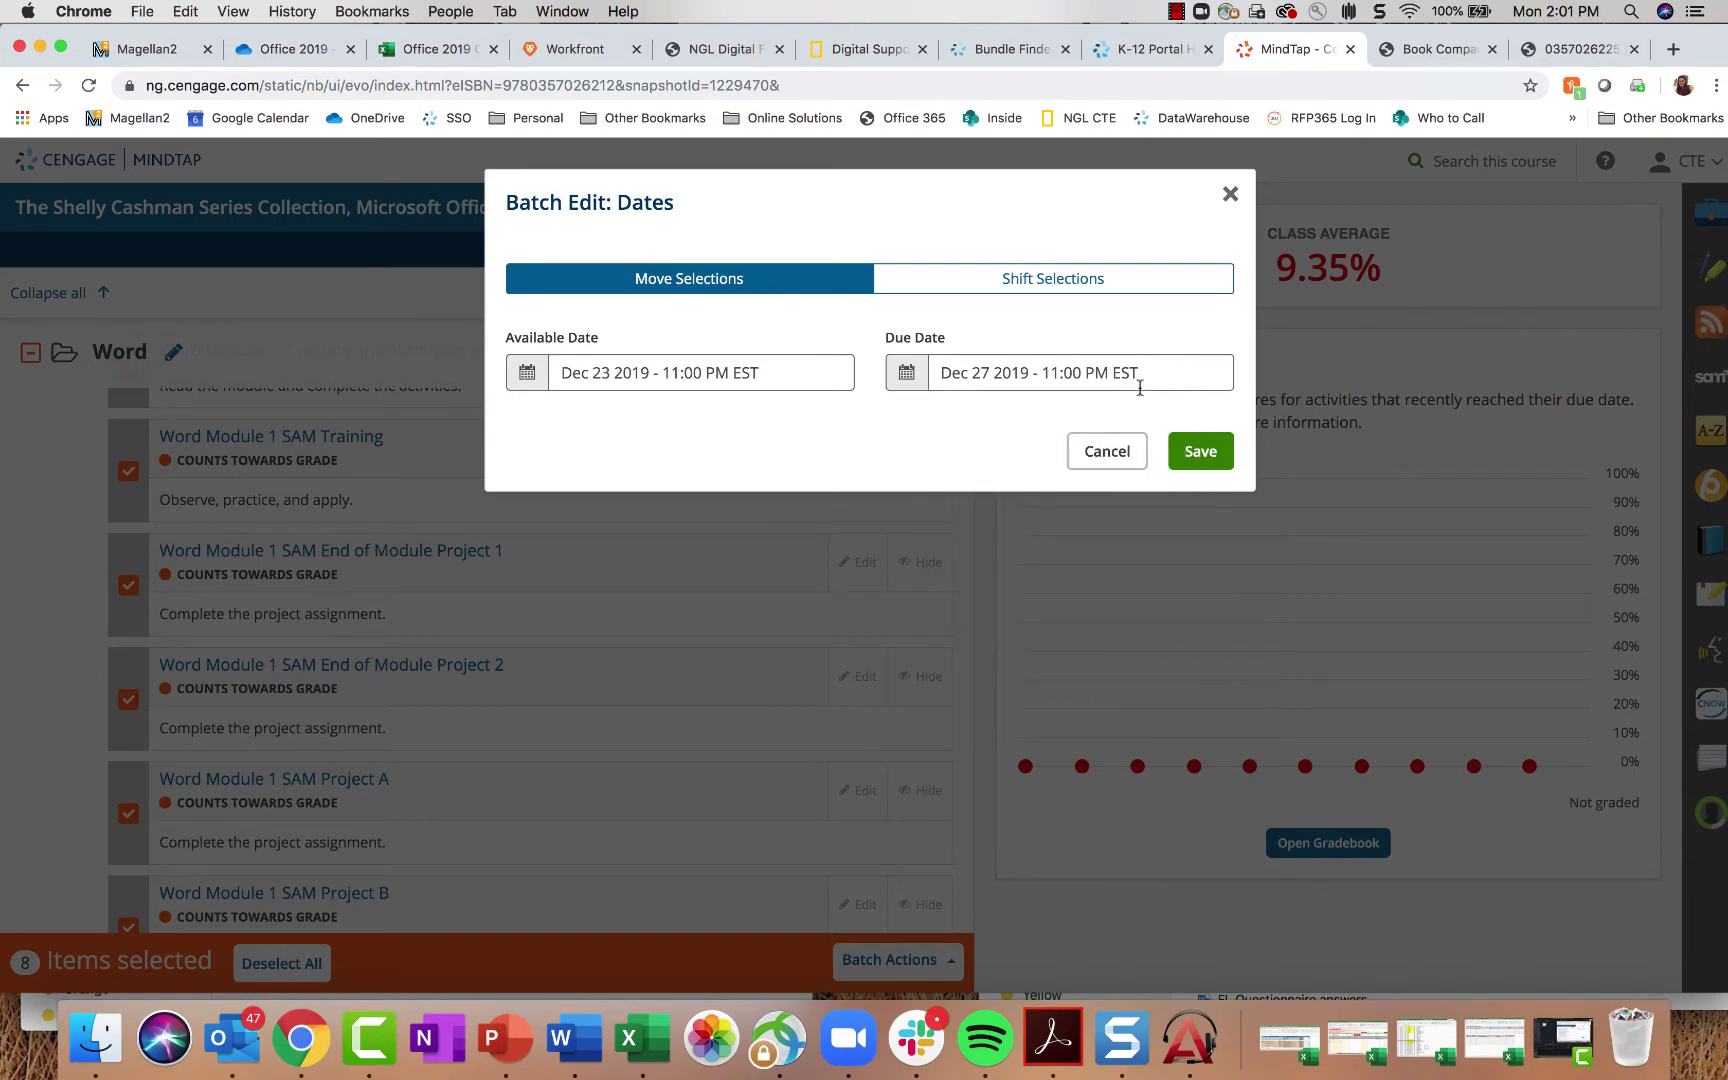
click(1200, 451)
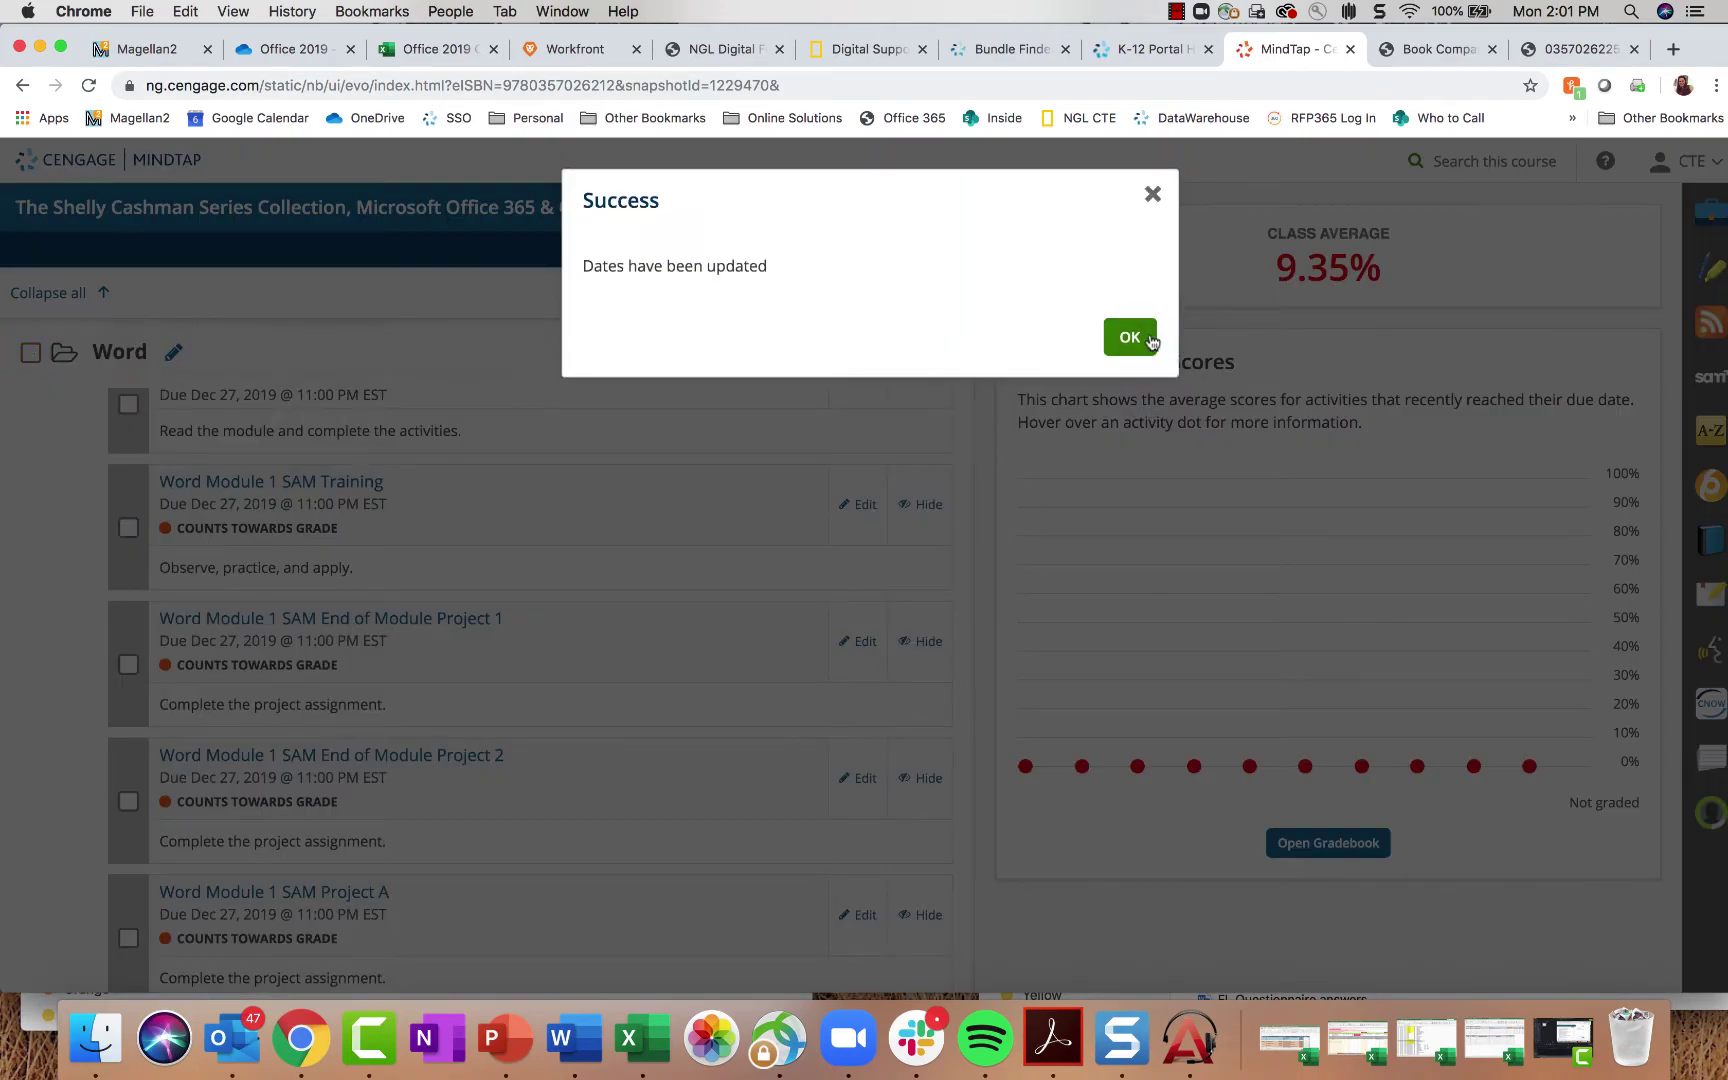
click(1134, 336)
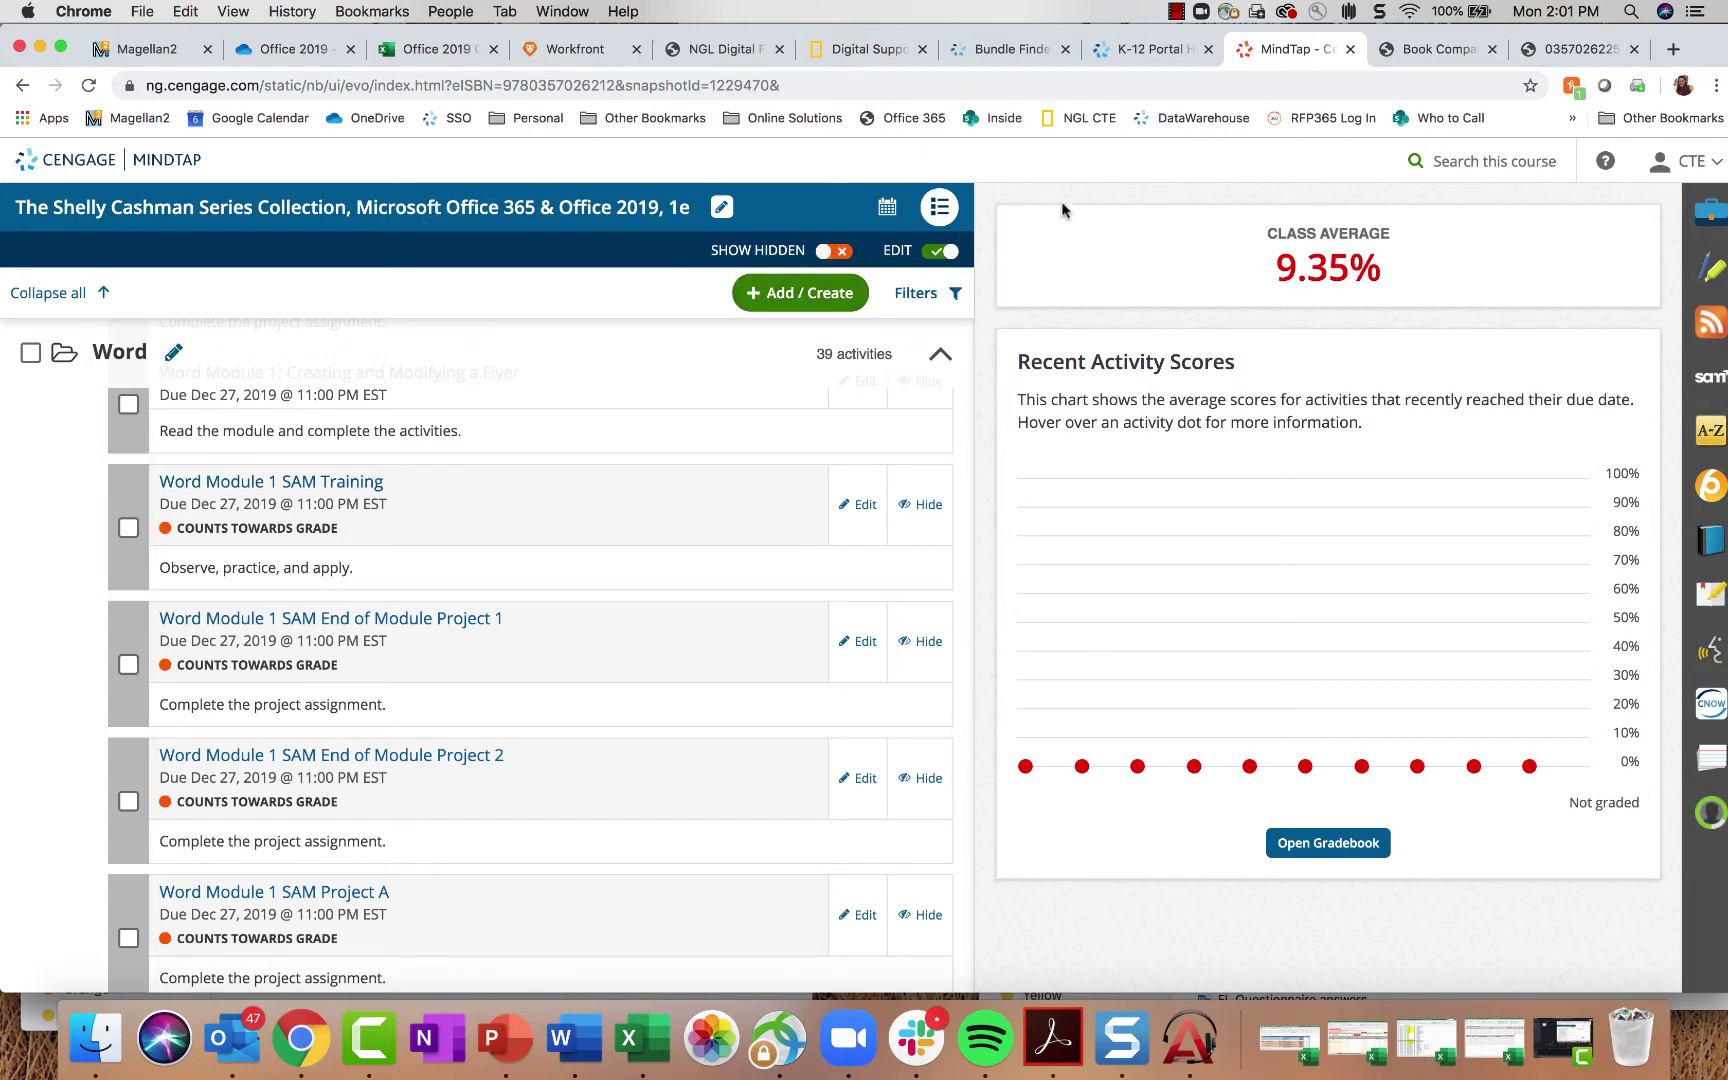
Step: Switch the learning path to the weekly calendar view and expand Week 31 (Dec 23 - Dec 29) to review its activities
click(887, 208)
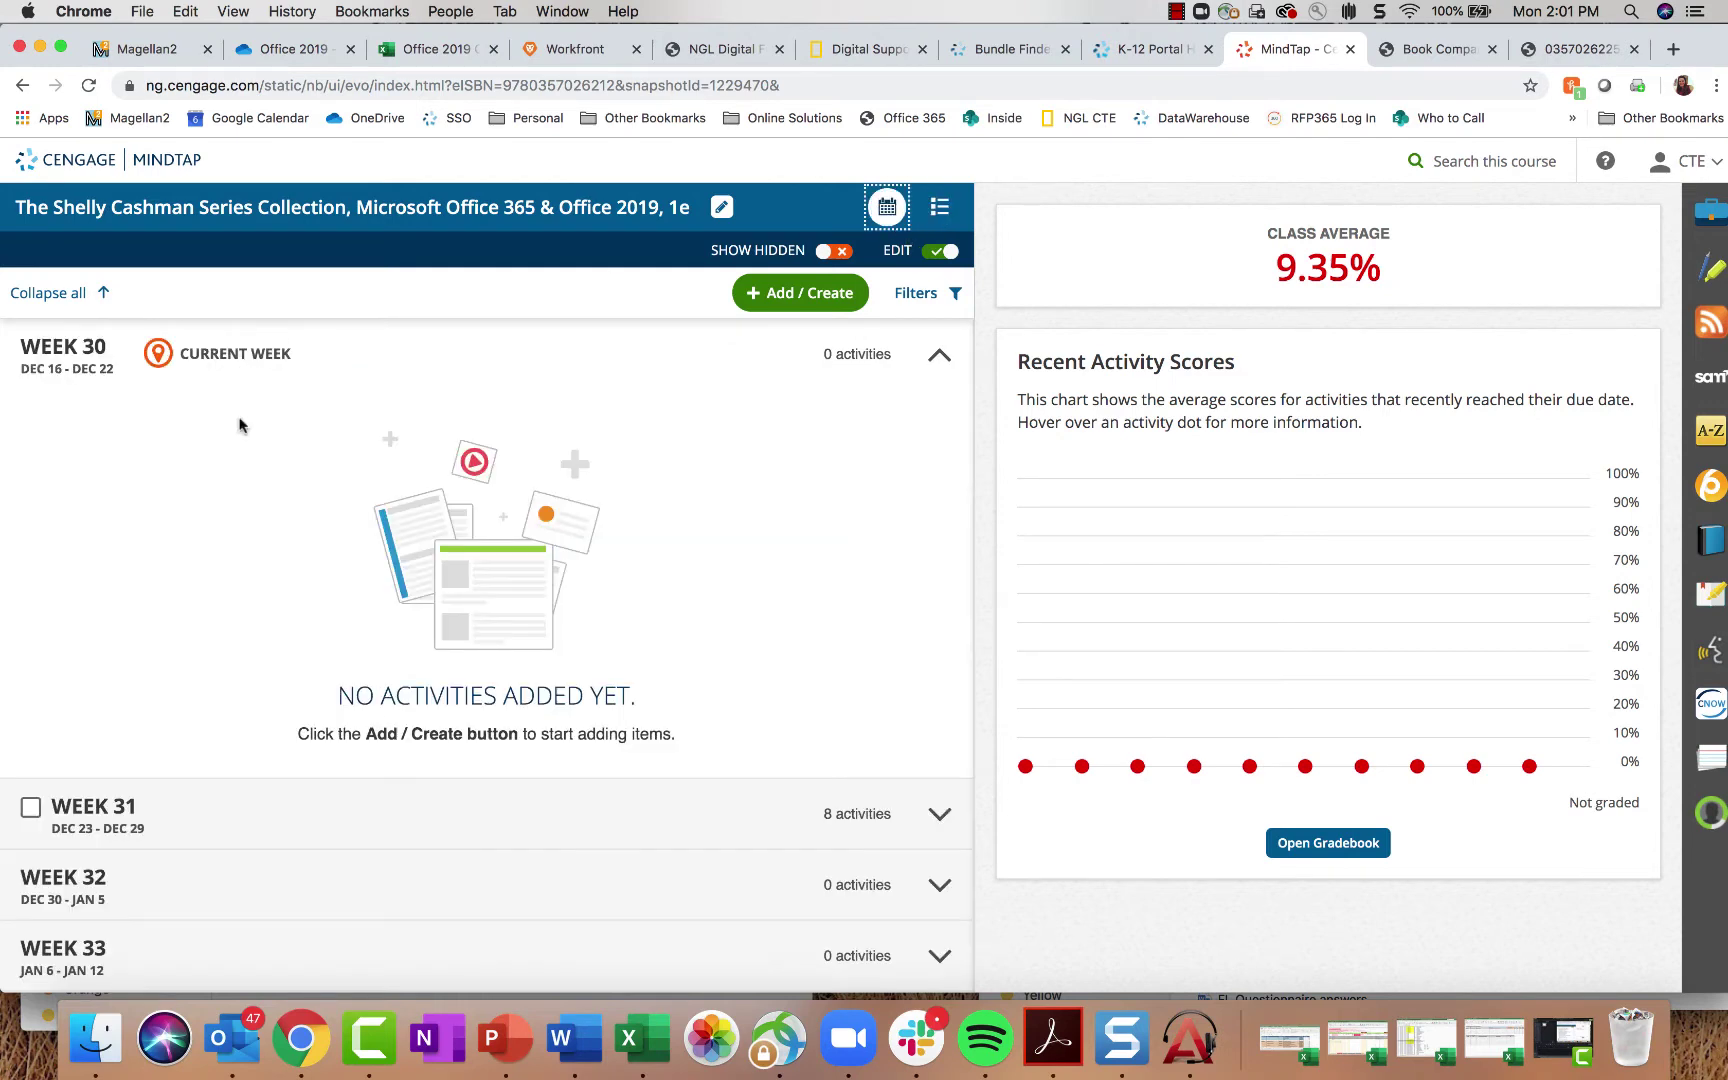
scroll(289, 617, down, 4)
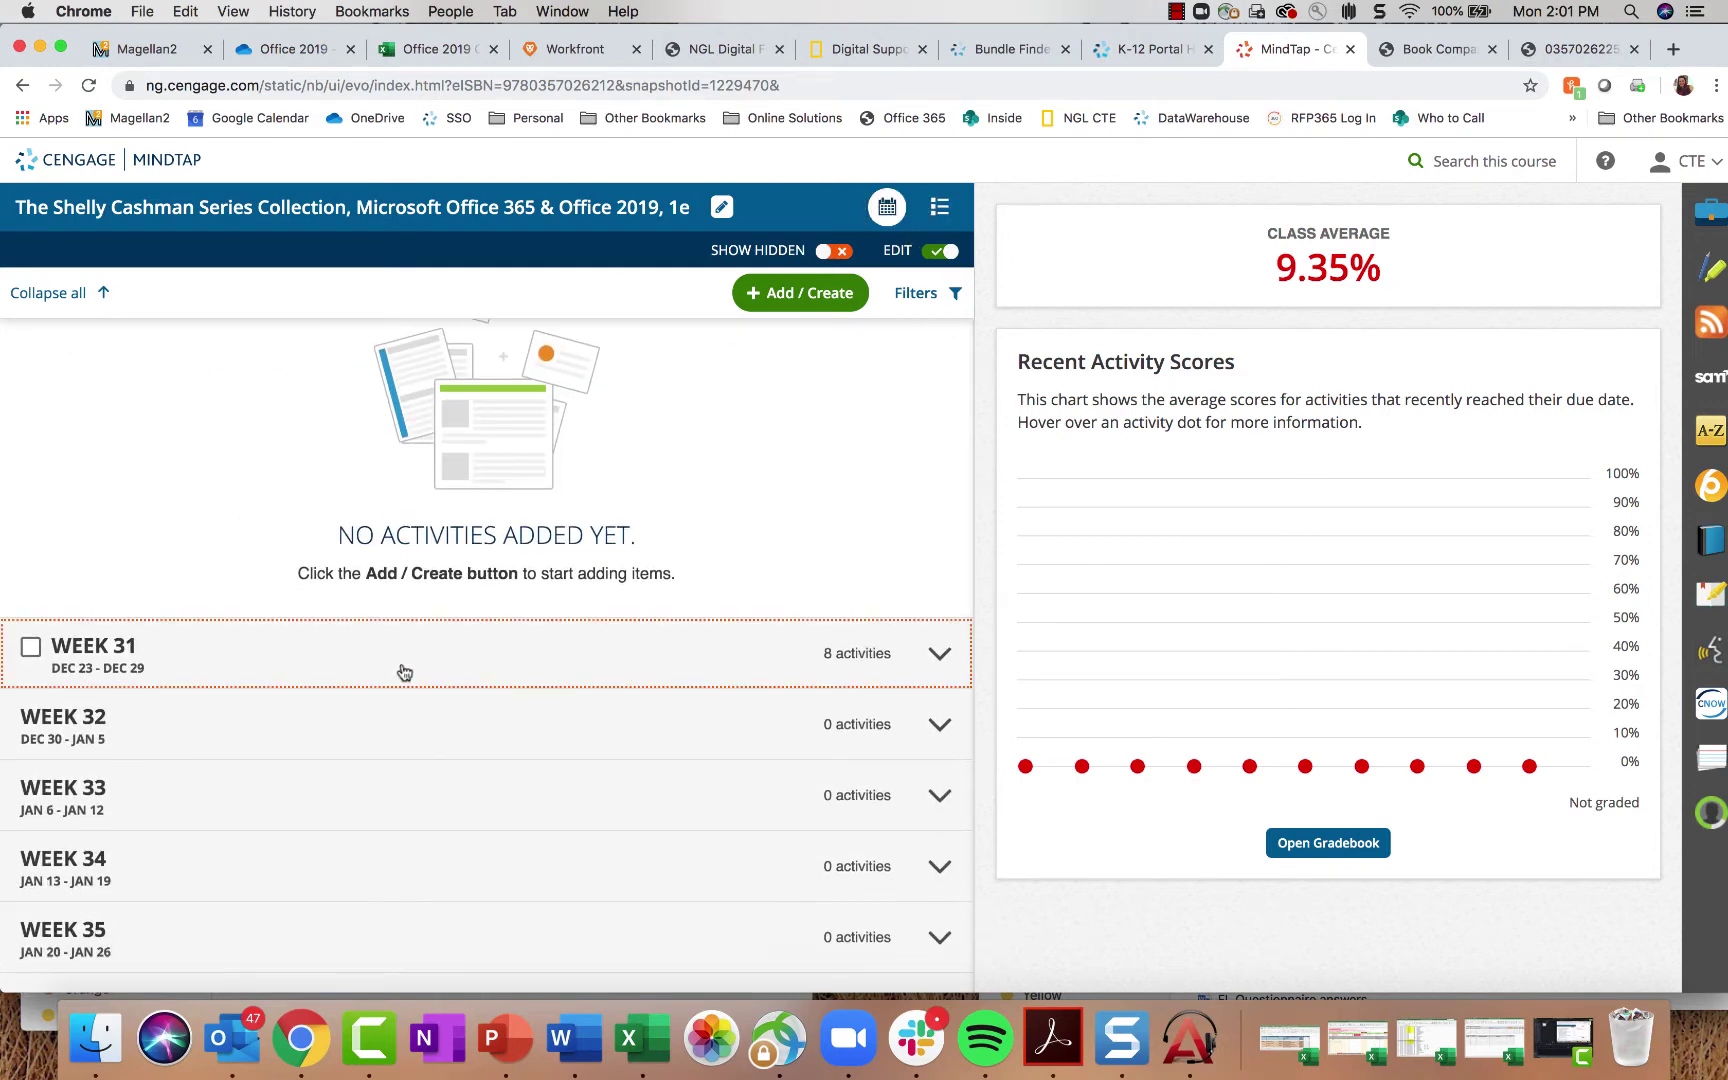
click(404, 672)
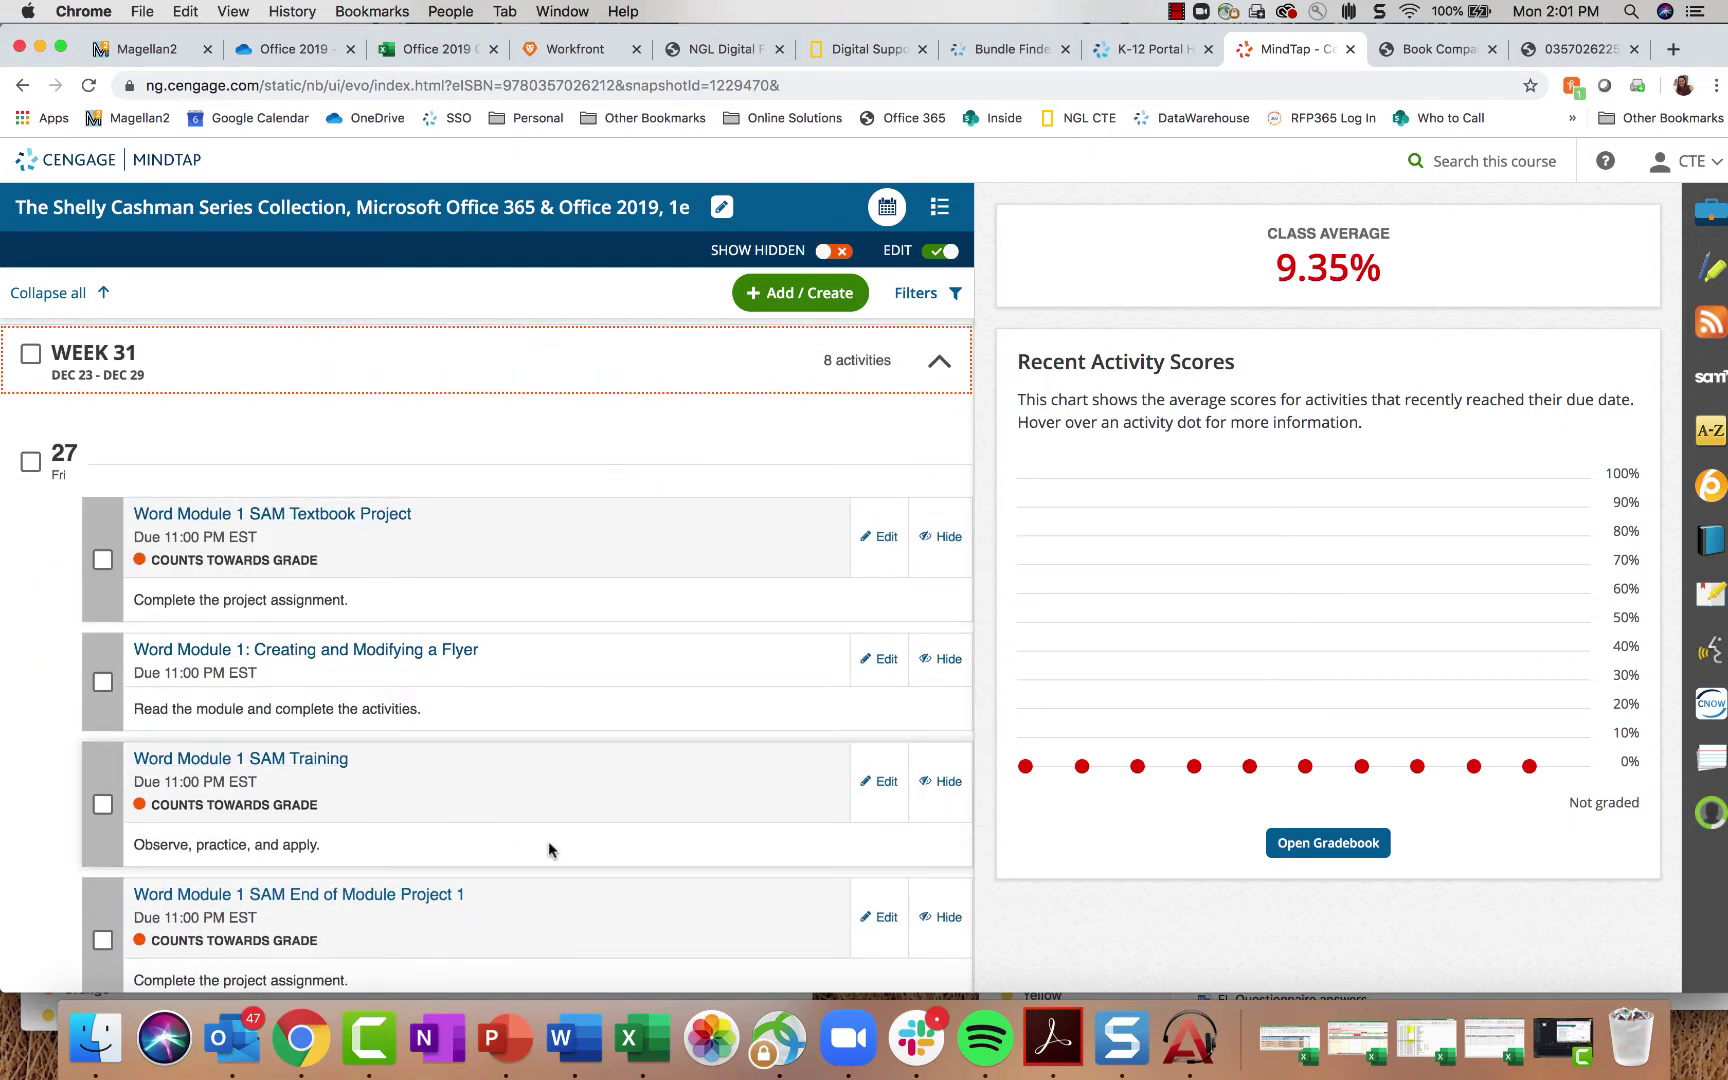
scroll(548, 841, down, 3)
scroll(548, 841, up, 5)
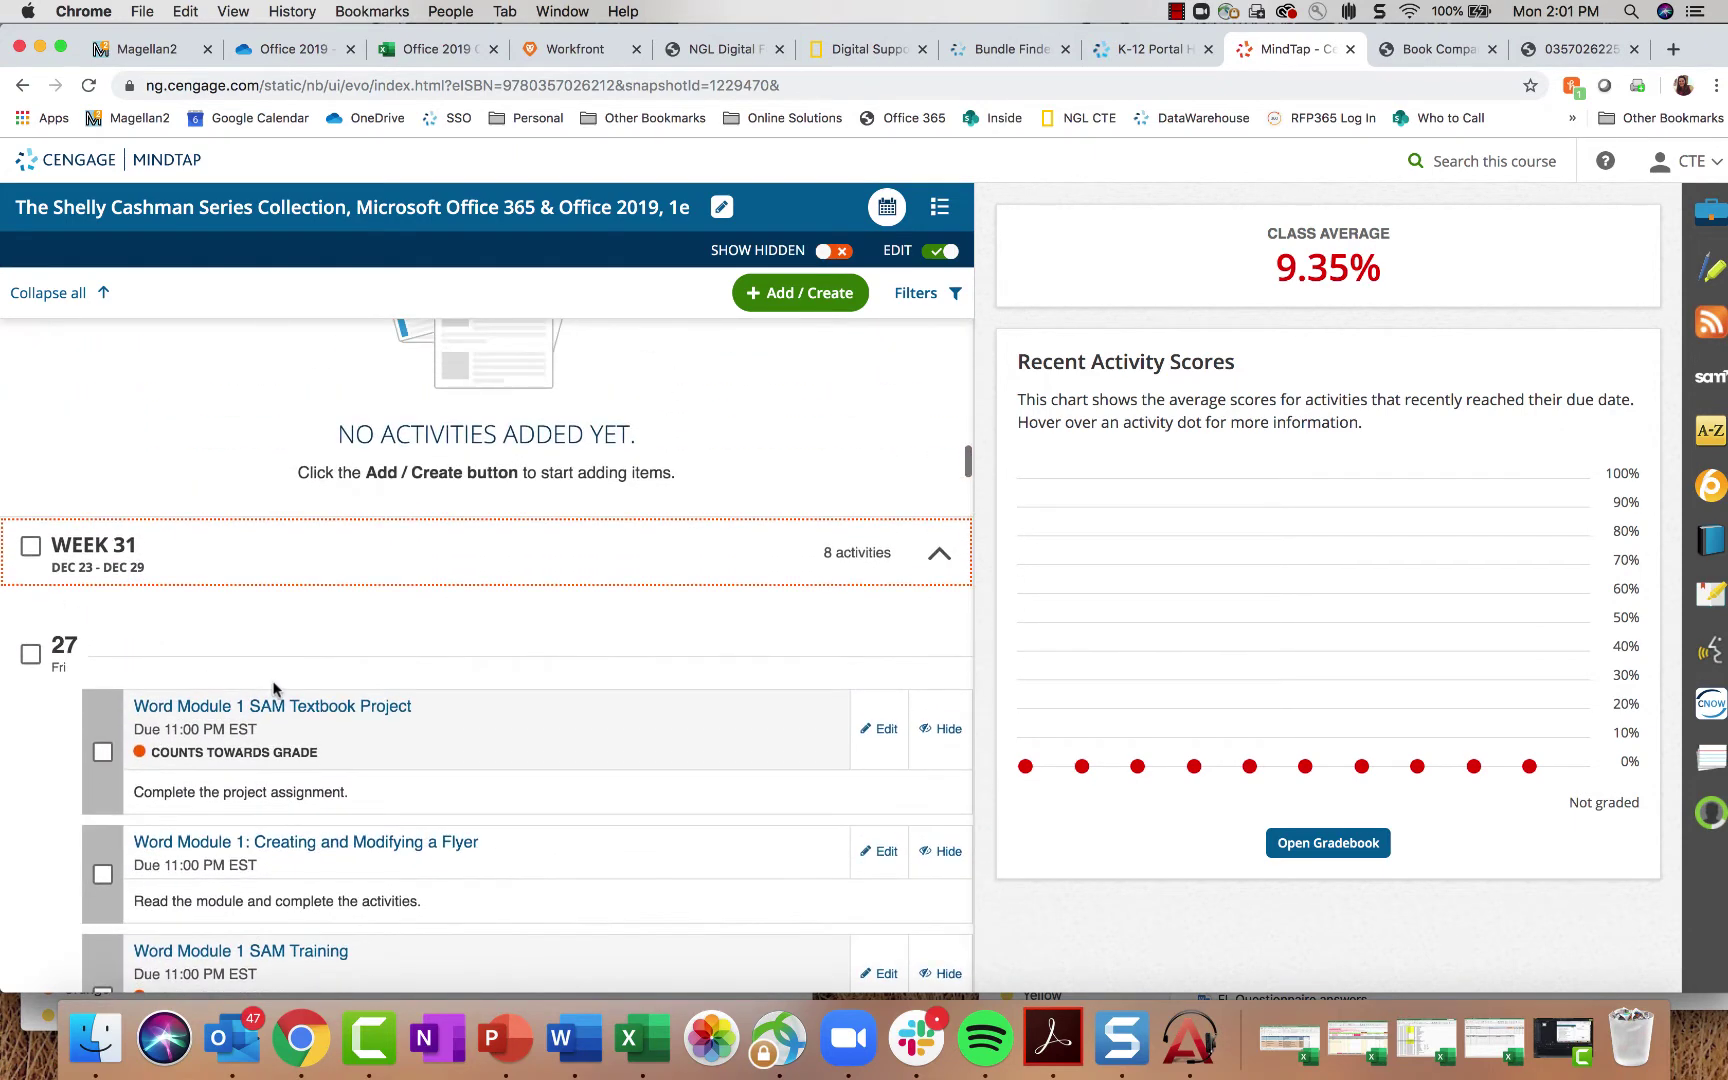
Step: Review the Week 31 activities from the SAM Textbook Project to the SAM Exam, and return the learning path to the unit list view
scroll(275, 650, down, 3)
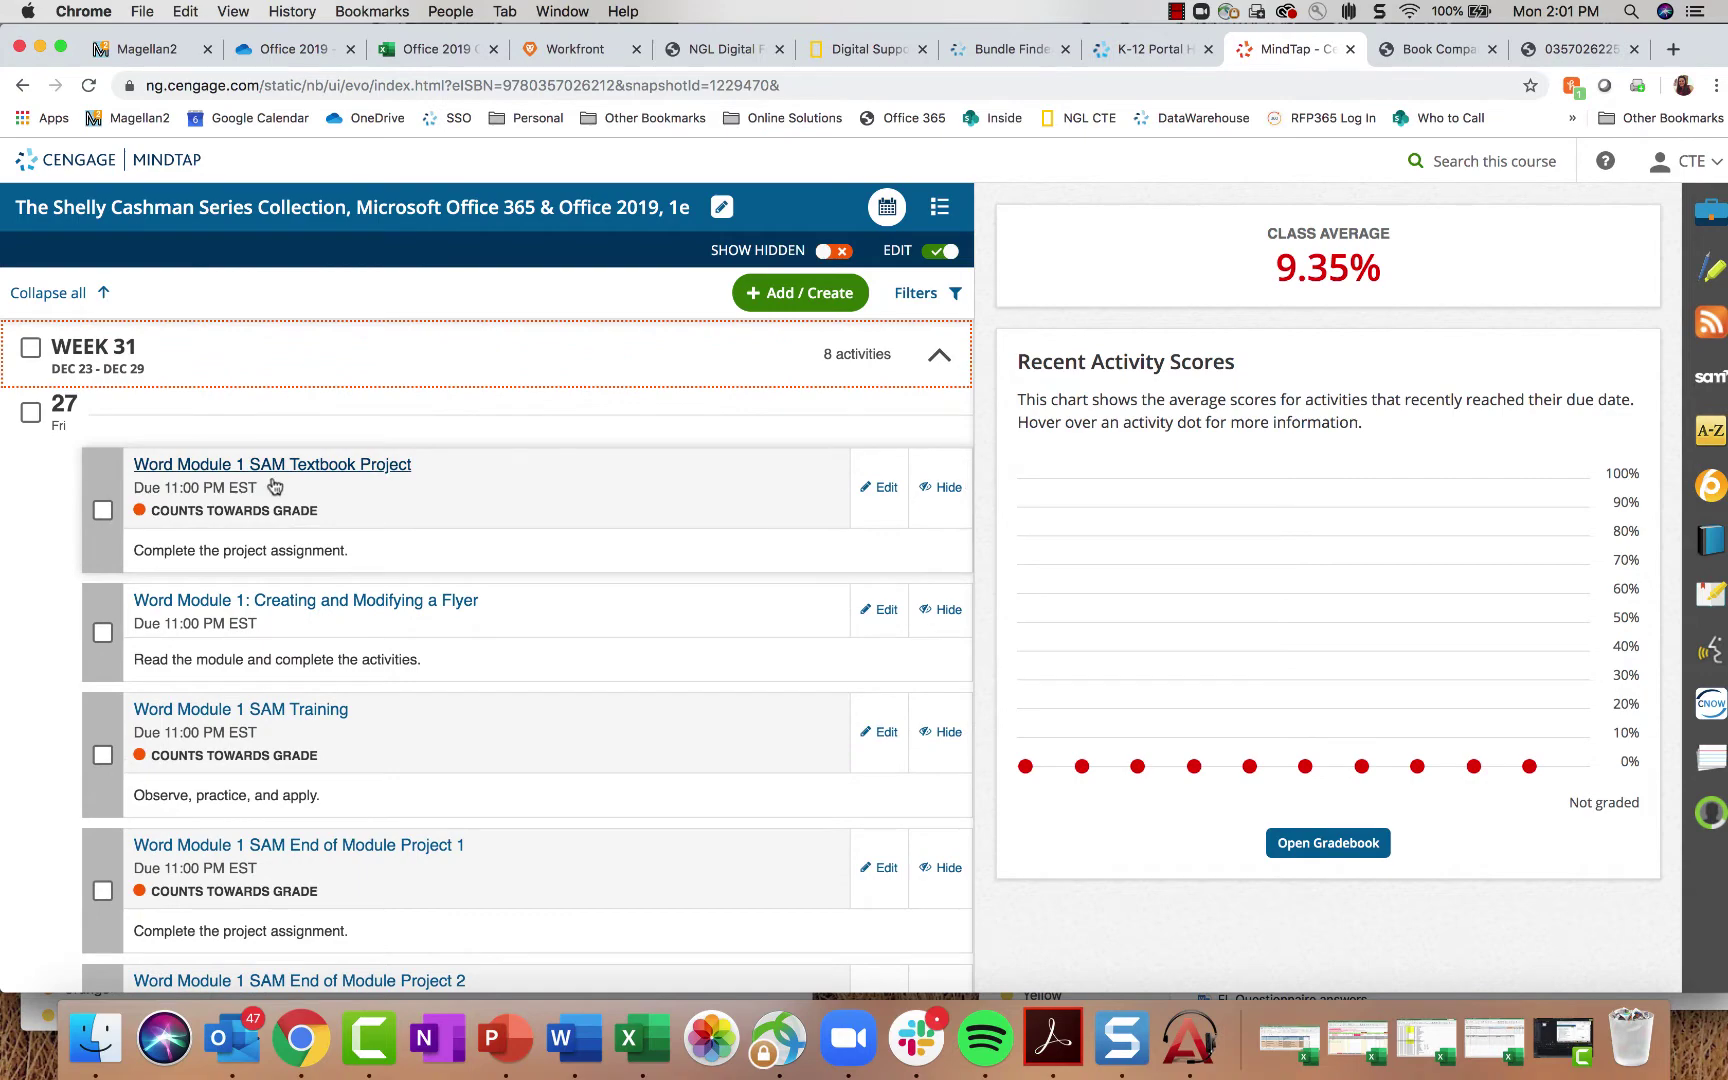
scroll(272, 720, down, 10)
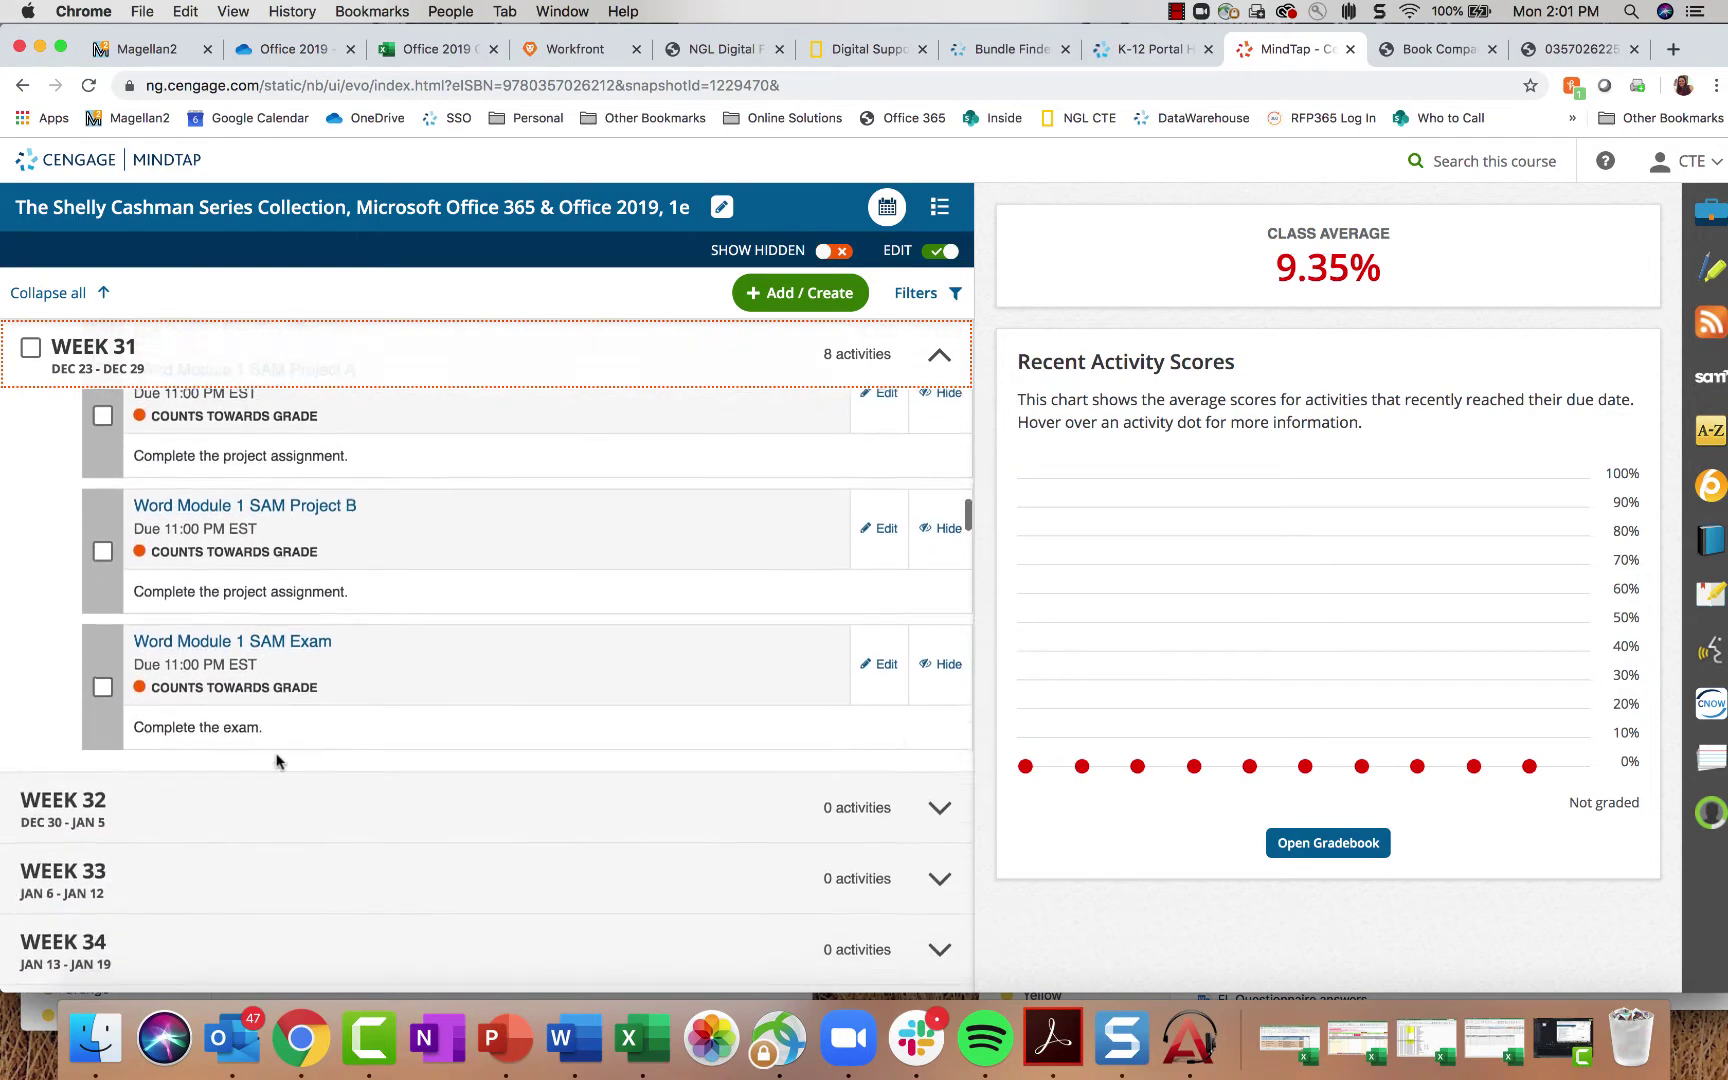
scroll(231, 619, up, 12)
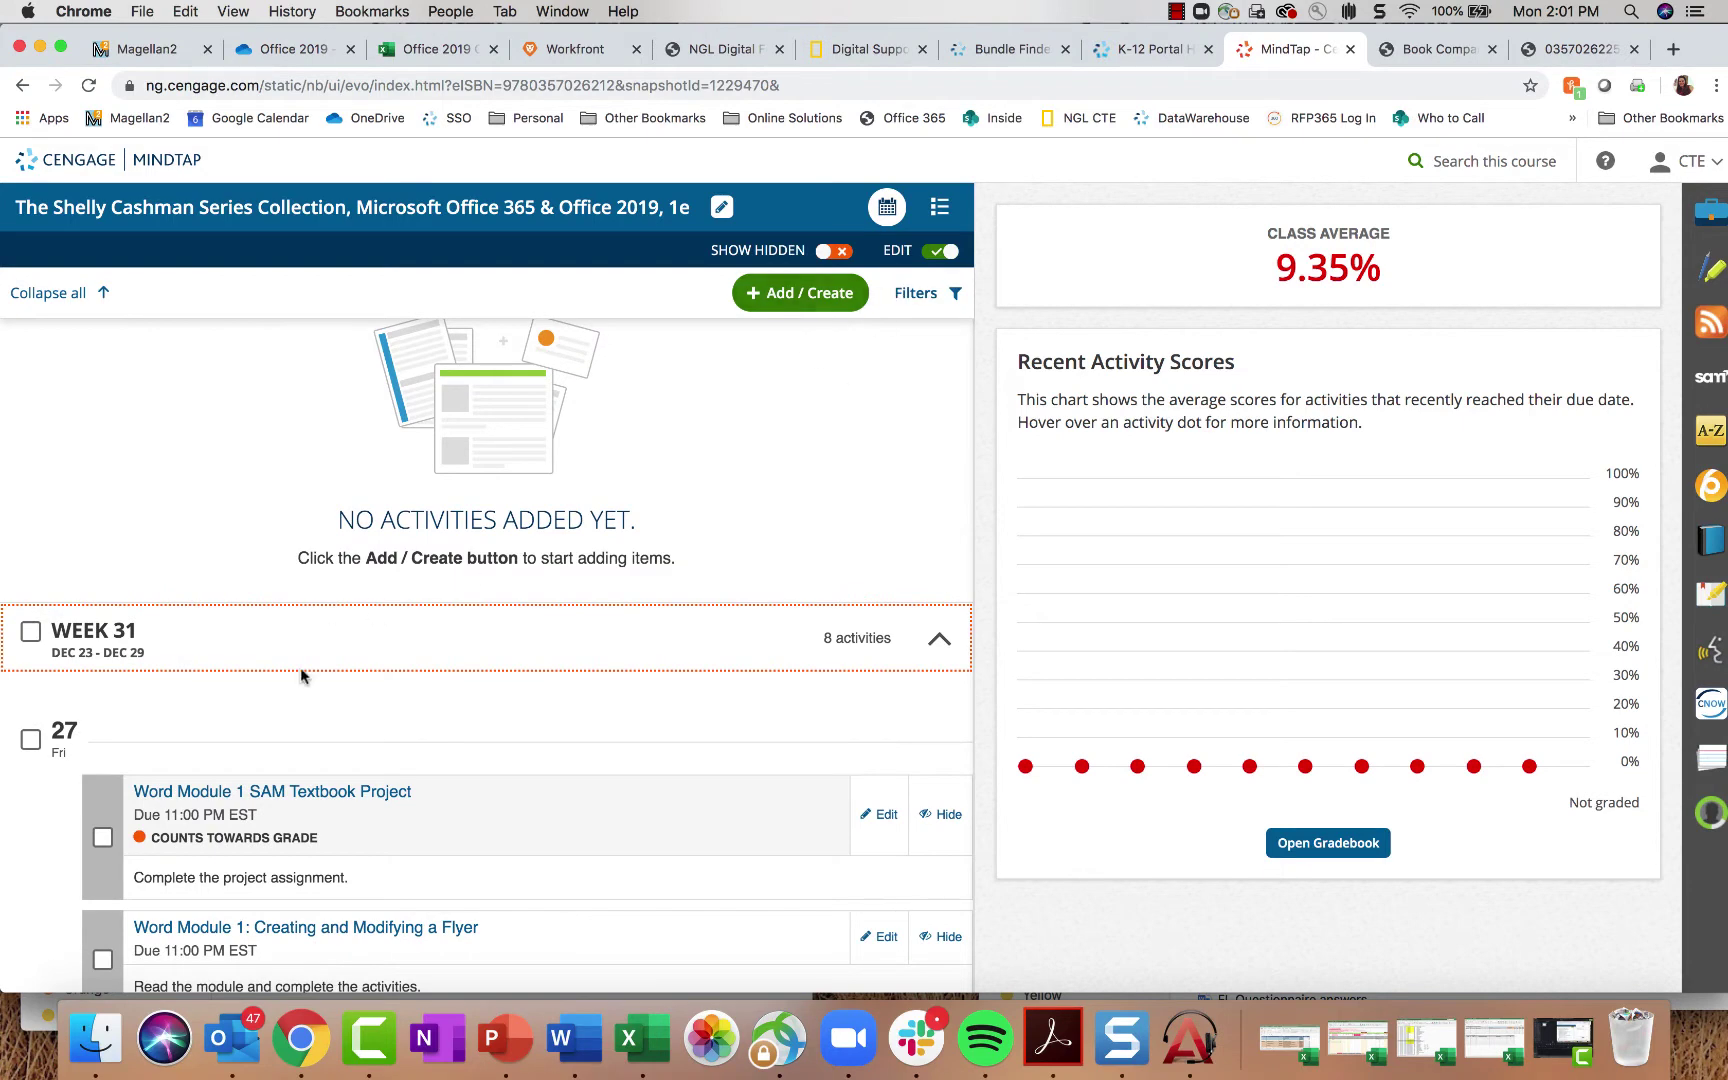
click(939, 206)
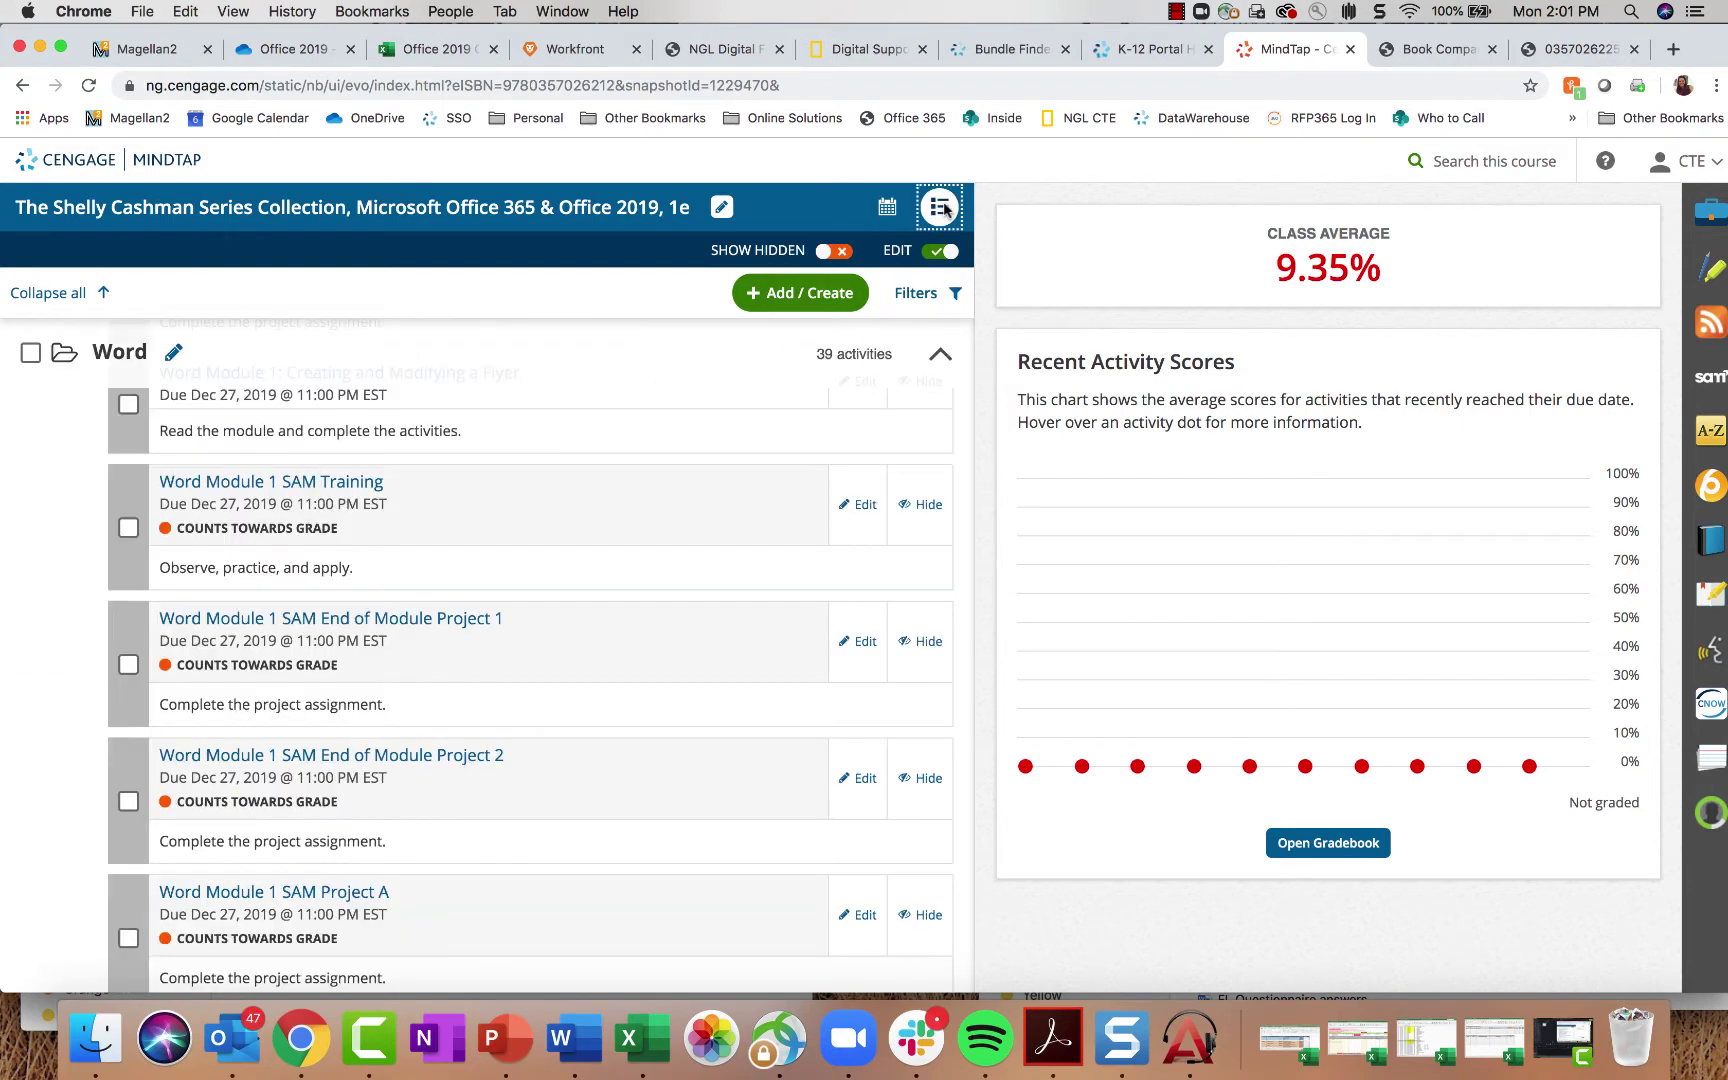
Step: Examine the Word Module 1 activities and their due dates in the learning path, from the flyer reading through the SAM Exam
scroll(536, 660, down, 2)
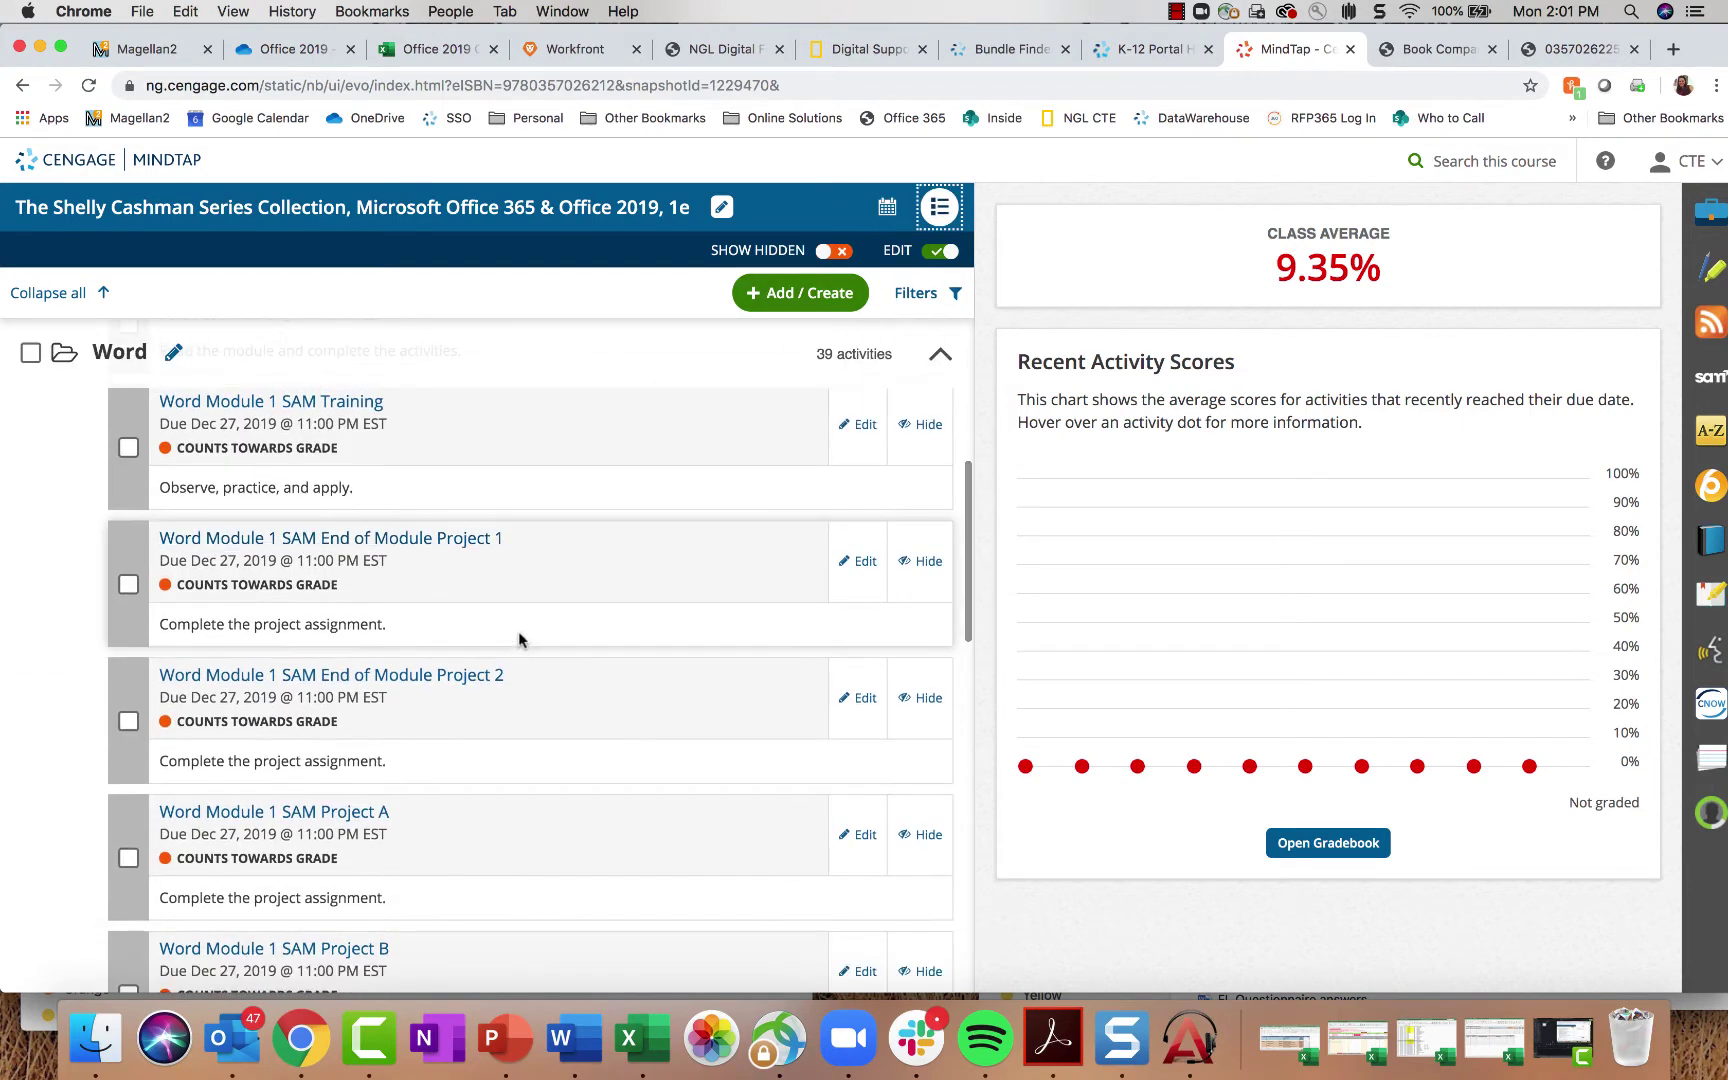
scroll(520, 640, up, 3)
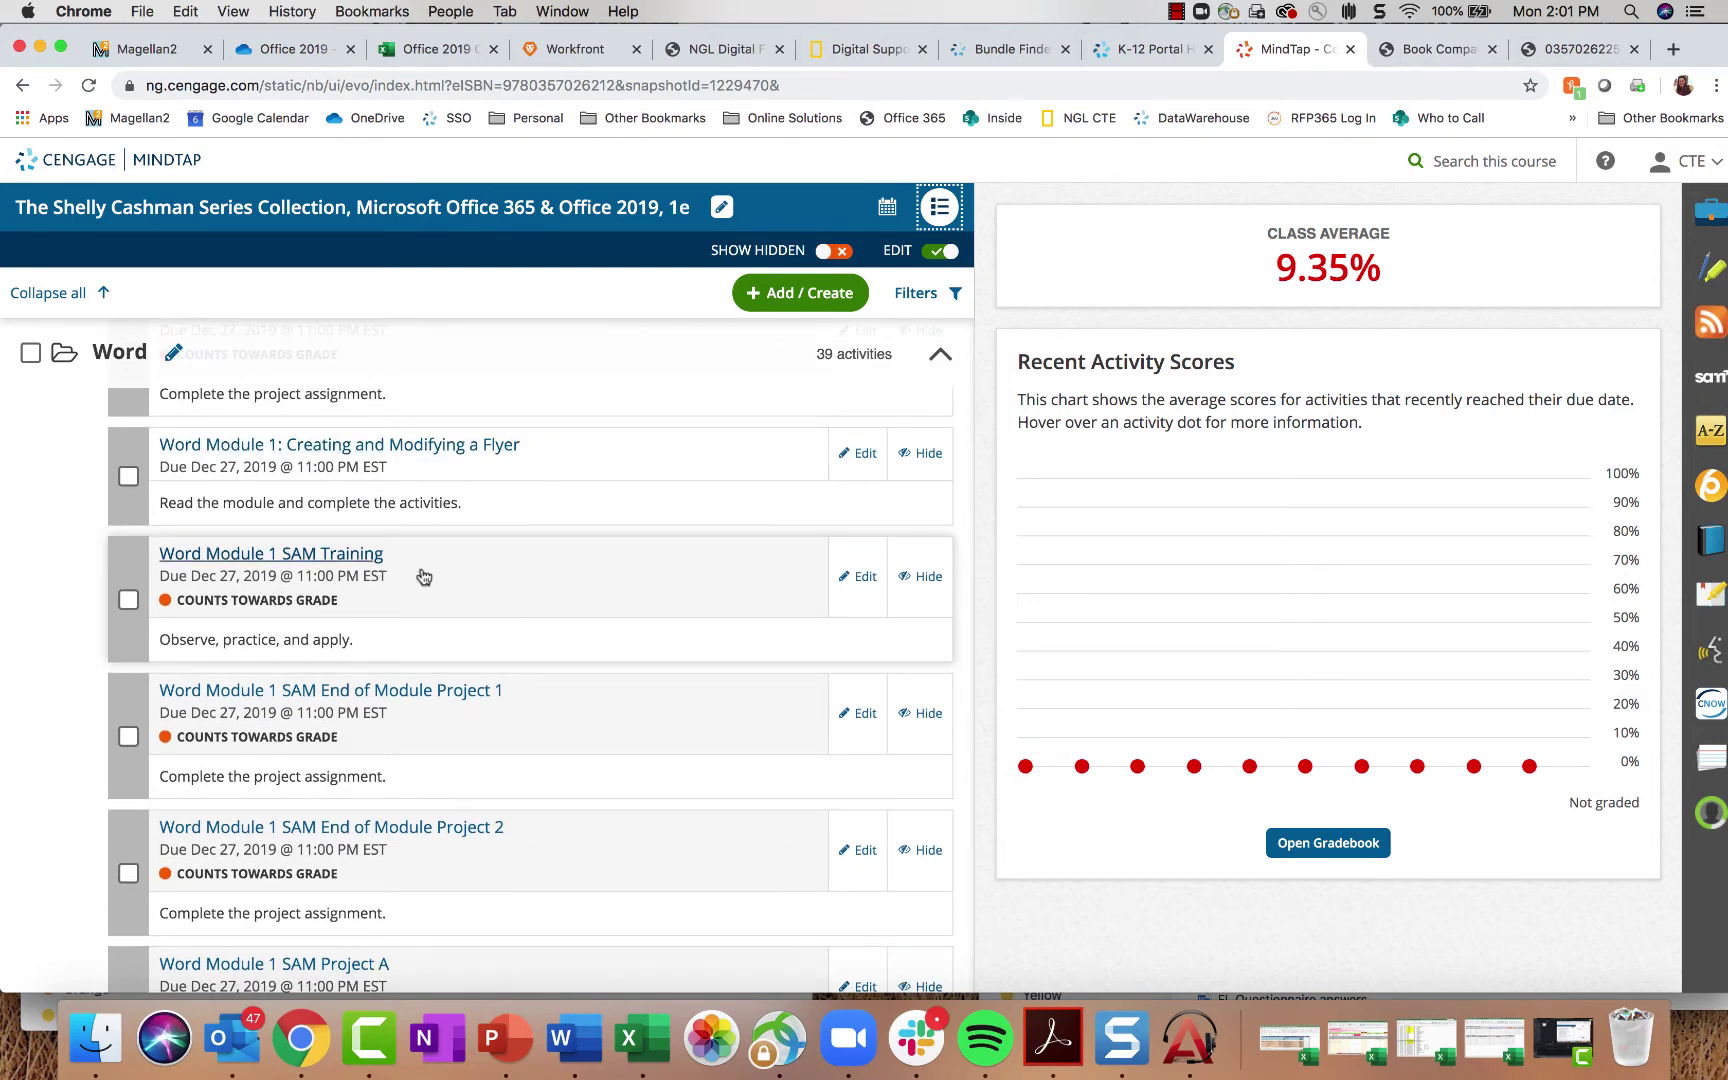
scroll(600, 630, down, 2)
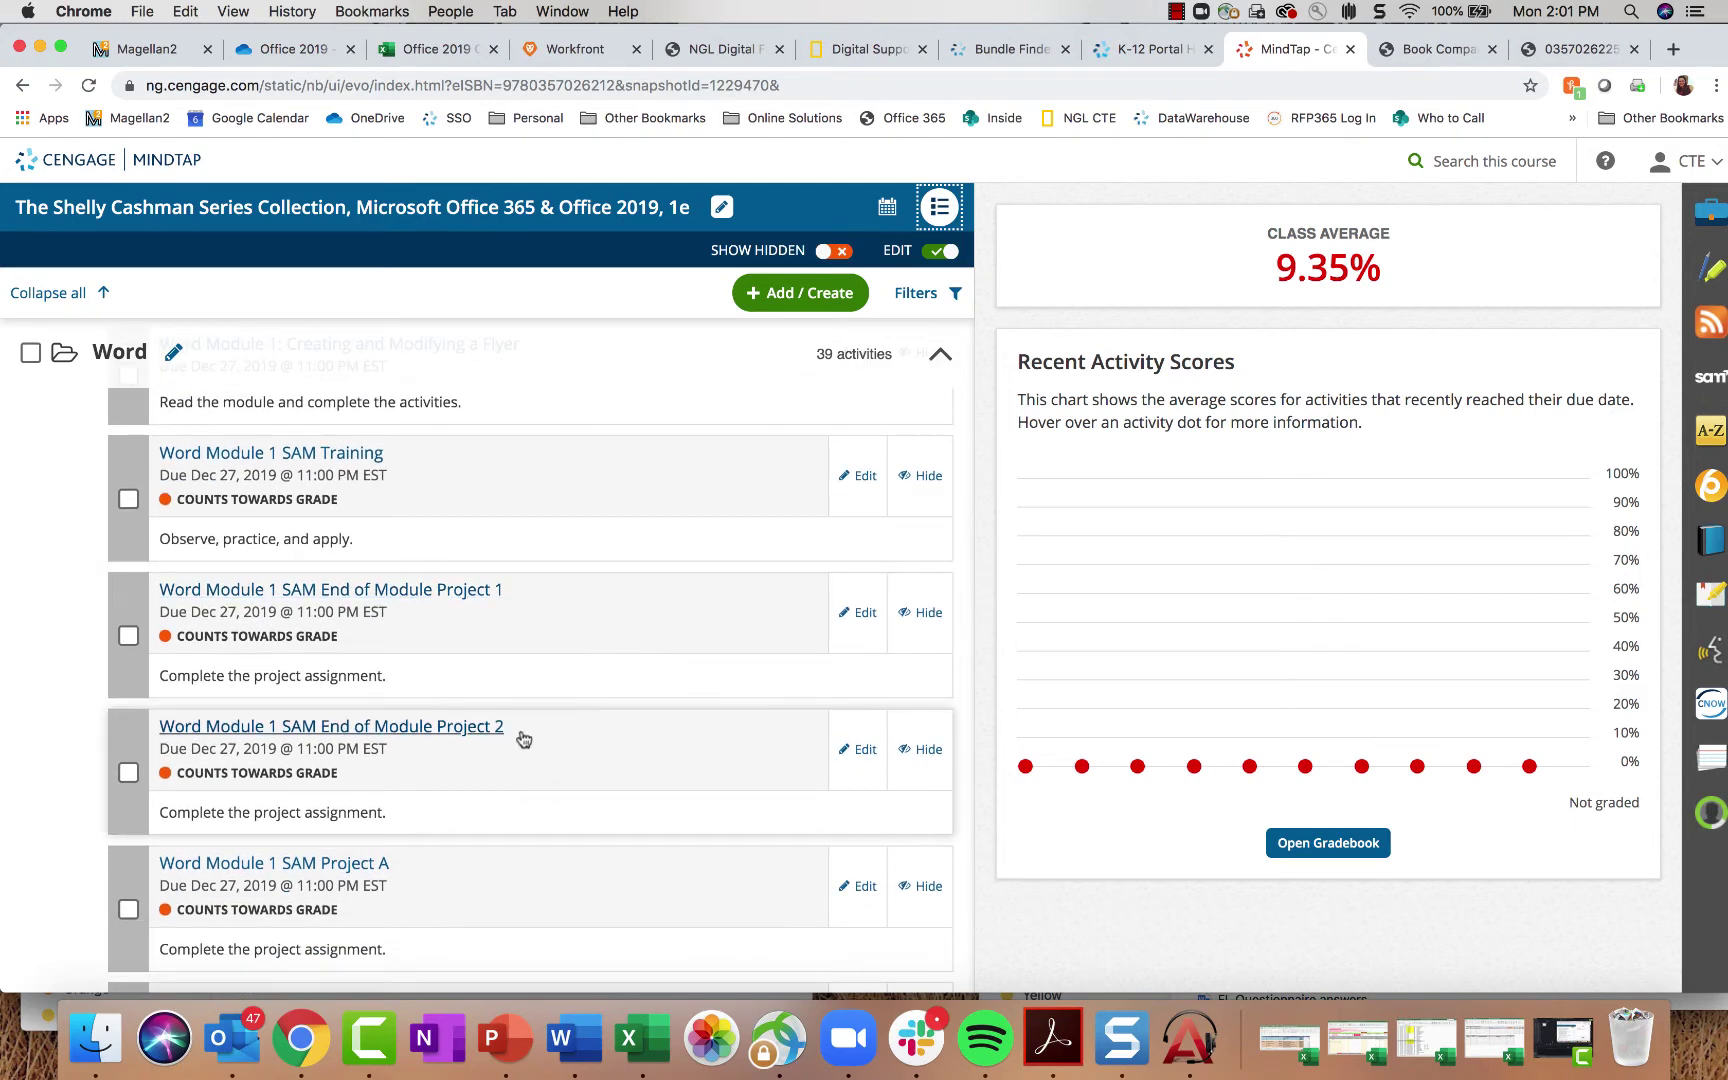
scroll(500, 735, down, 5)
scroll(447, 737, up, 3)
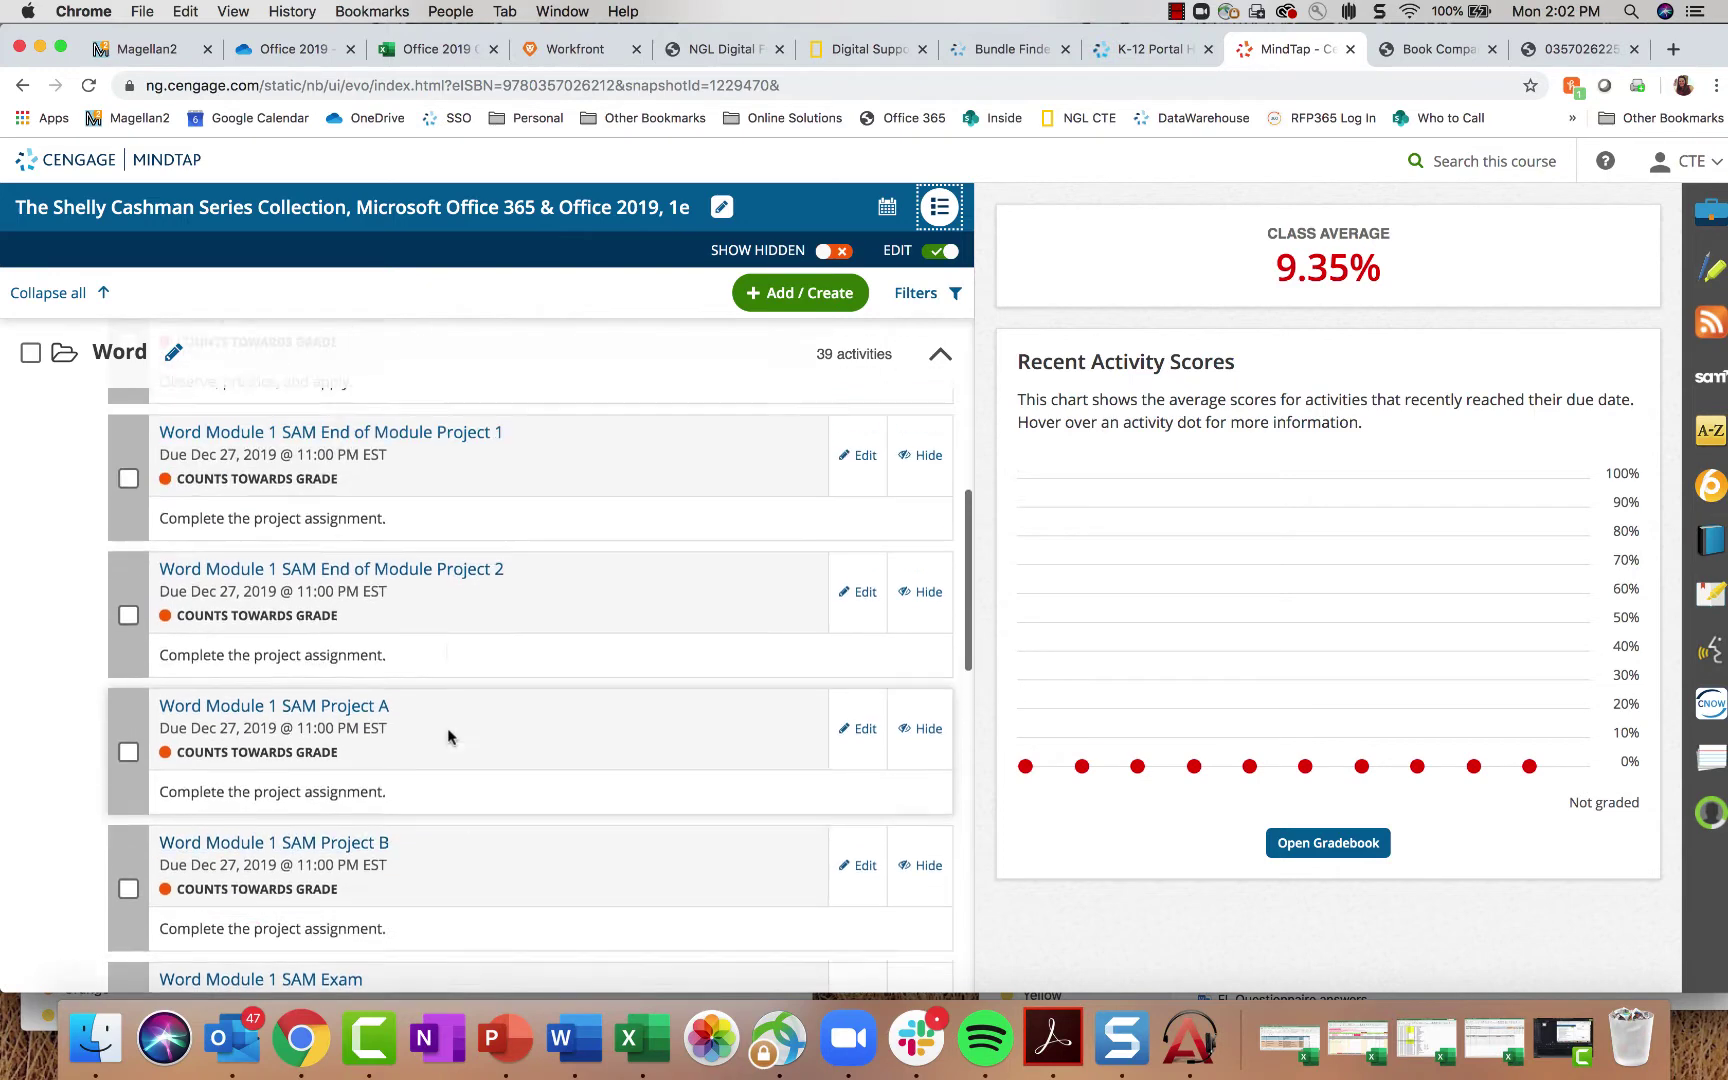
scroll(447, 737, up, 2)
scroll(440, 557, up, 2)
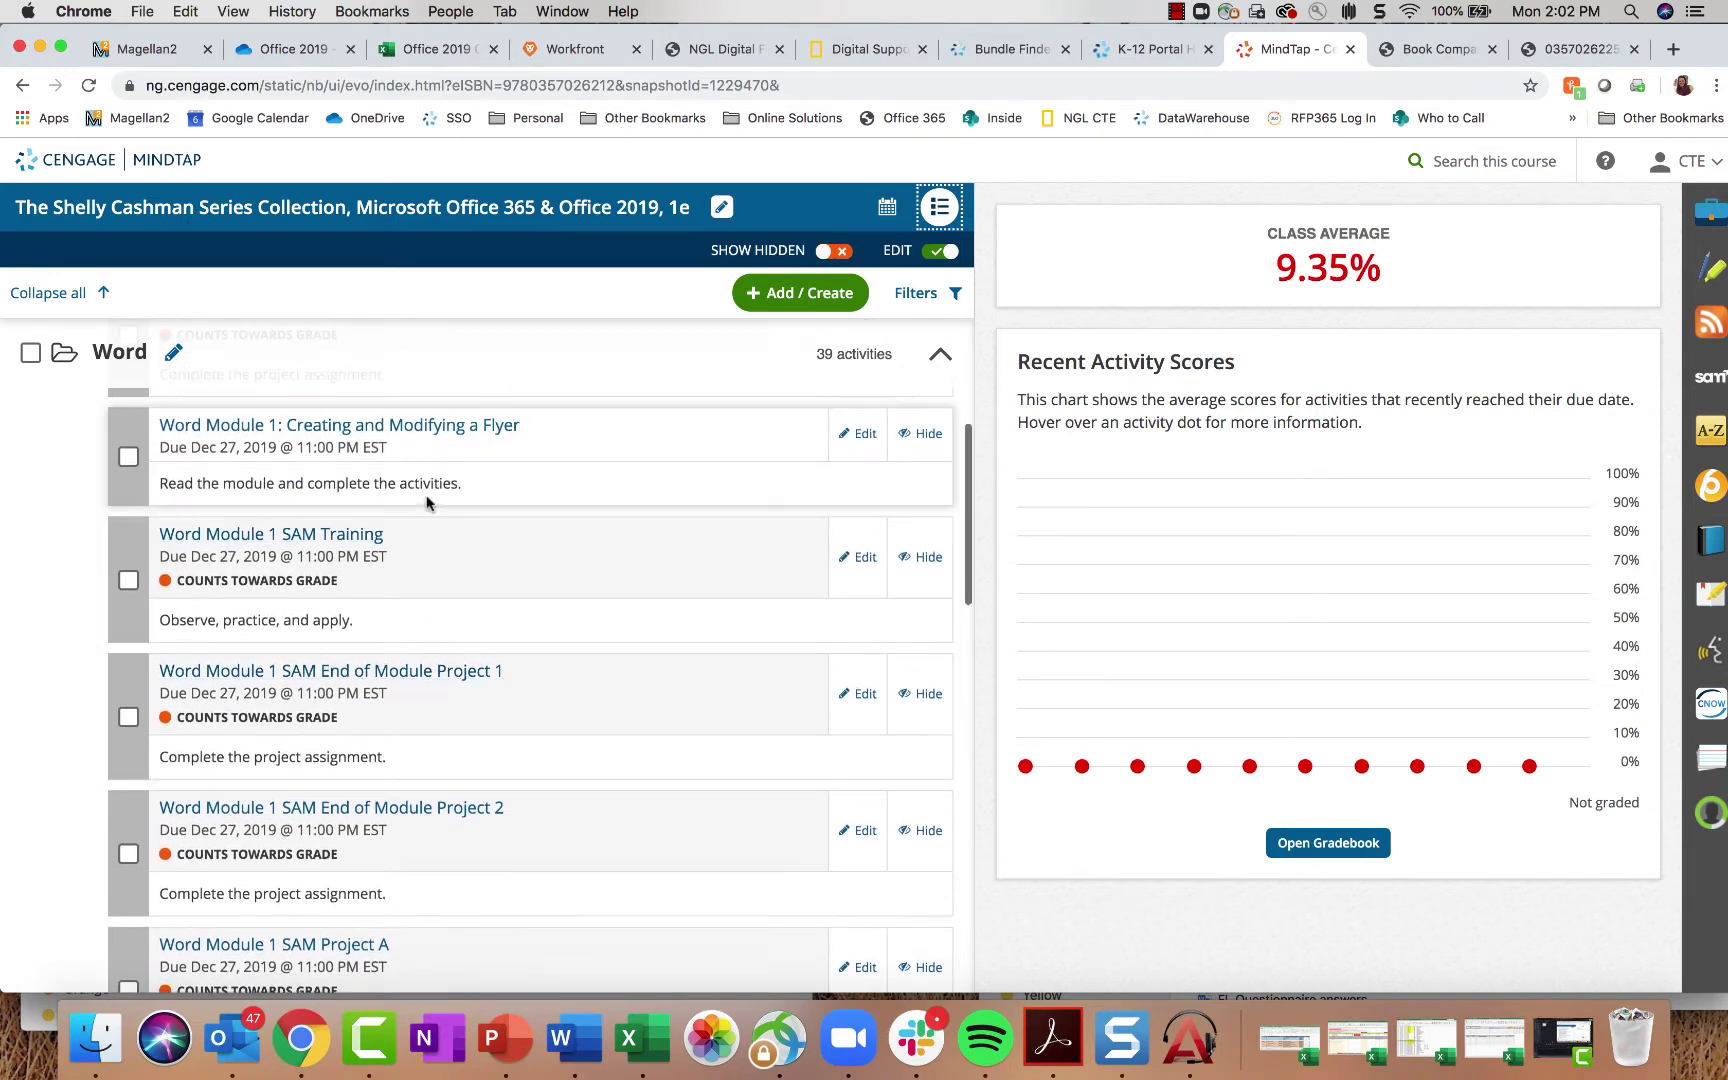
scroll(528, 698, down, 1)
scroll(528, 698, down, 1)
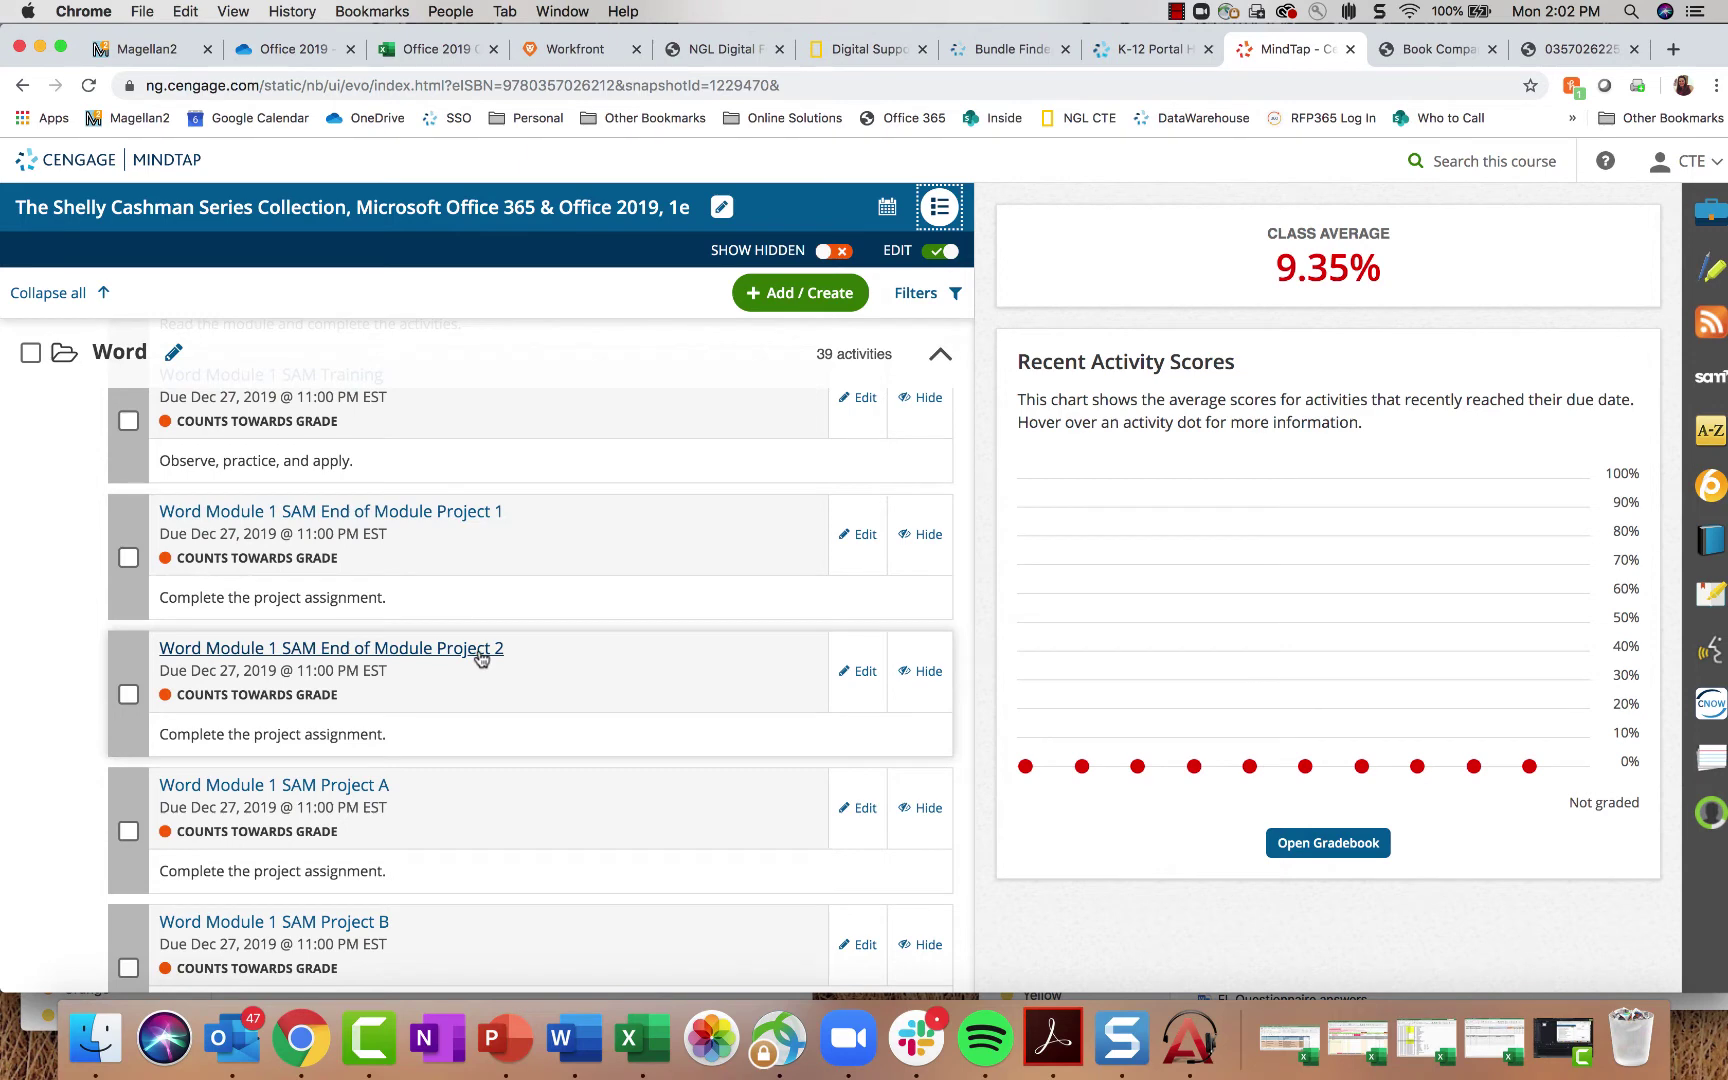
scroll(481, 657, down, 5)
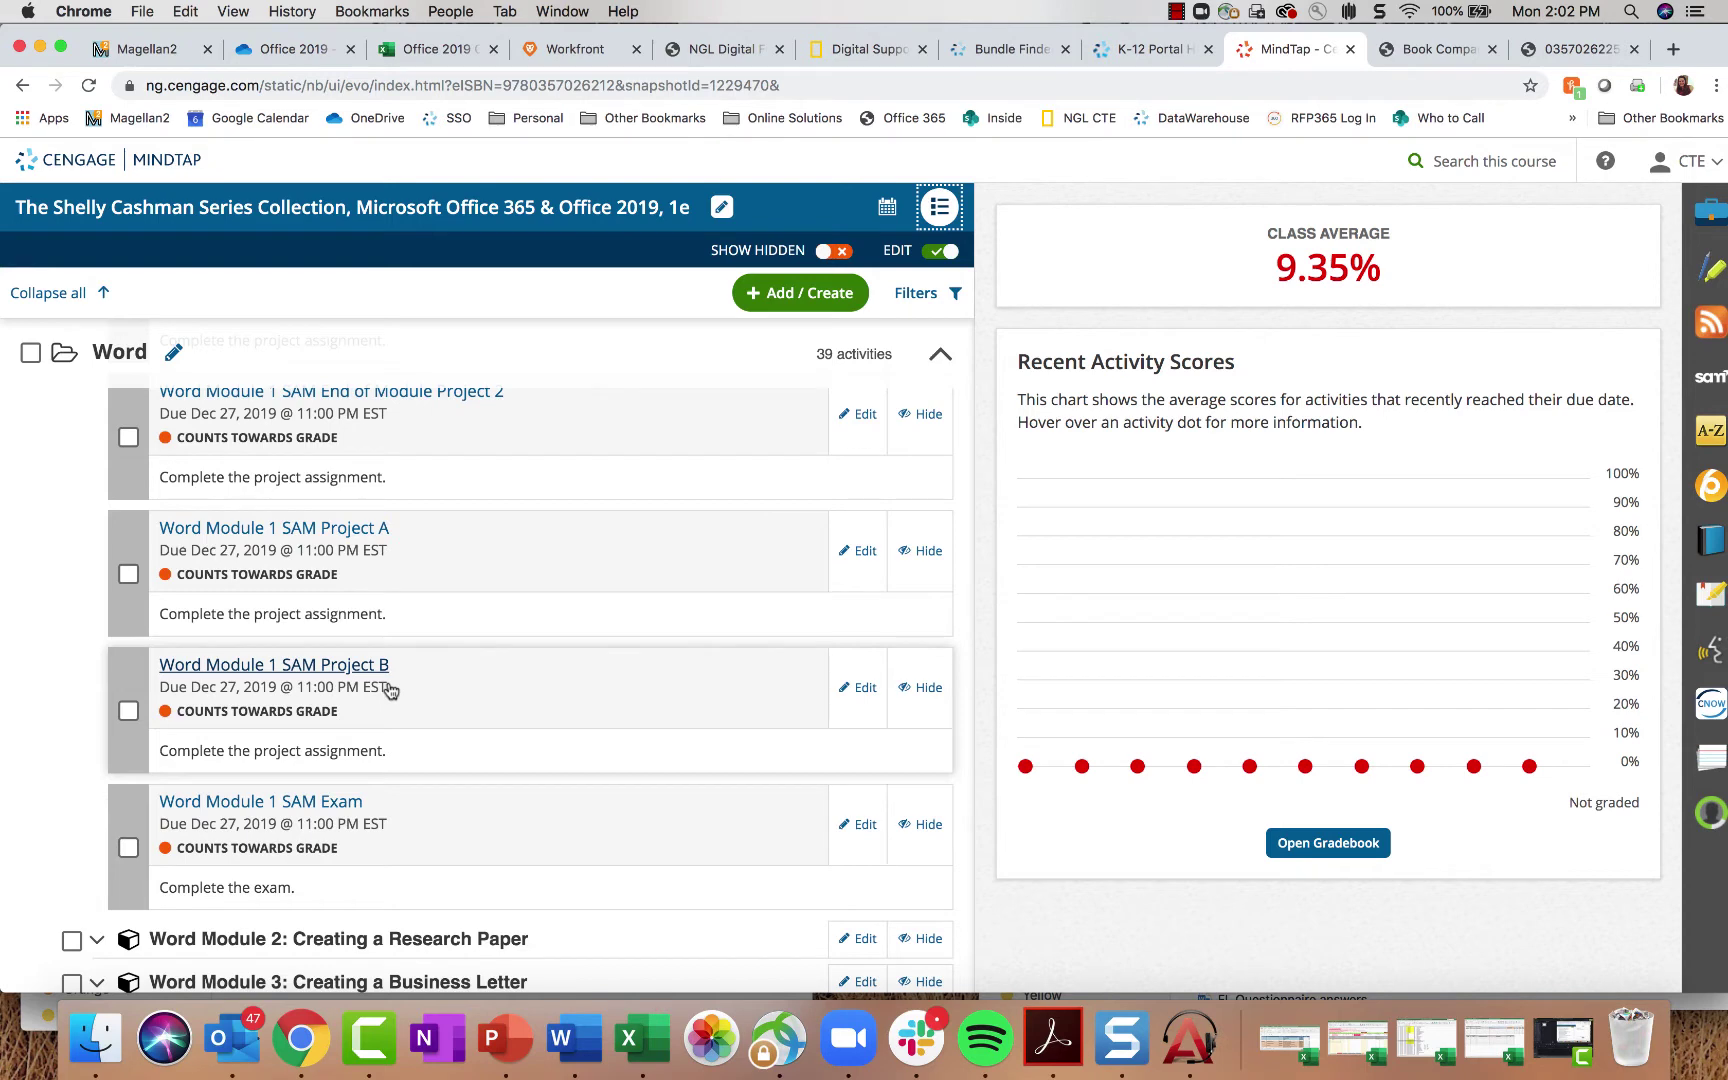
Step: From Step 1 of Word Module 1 SAM Project A, download the instruction file Instructions_SC_WD19_1a.docx and open it in Word
click(346, 528)
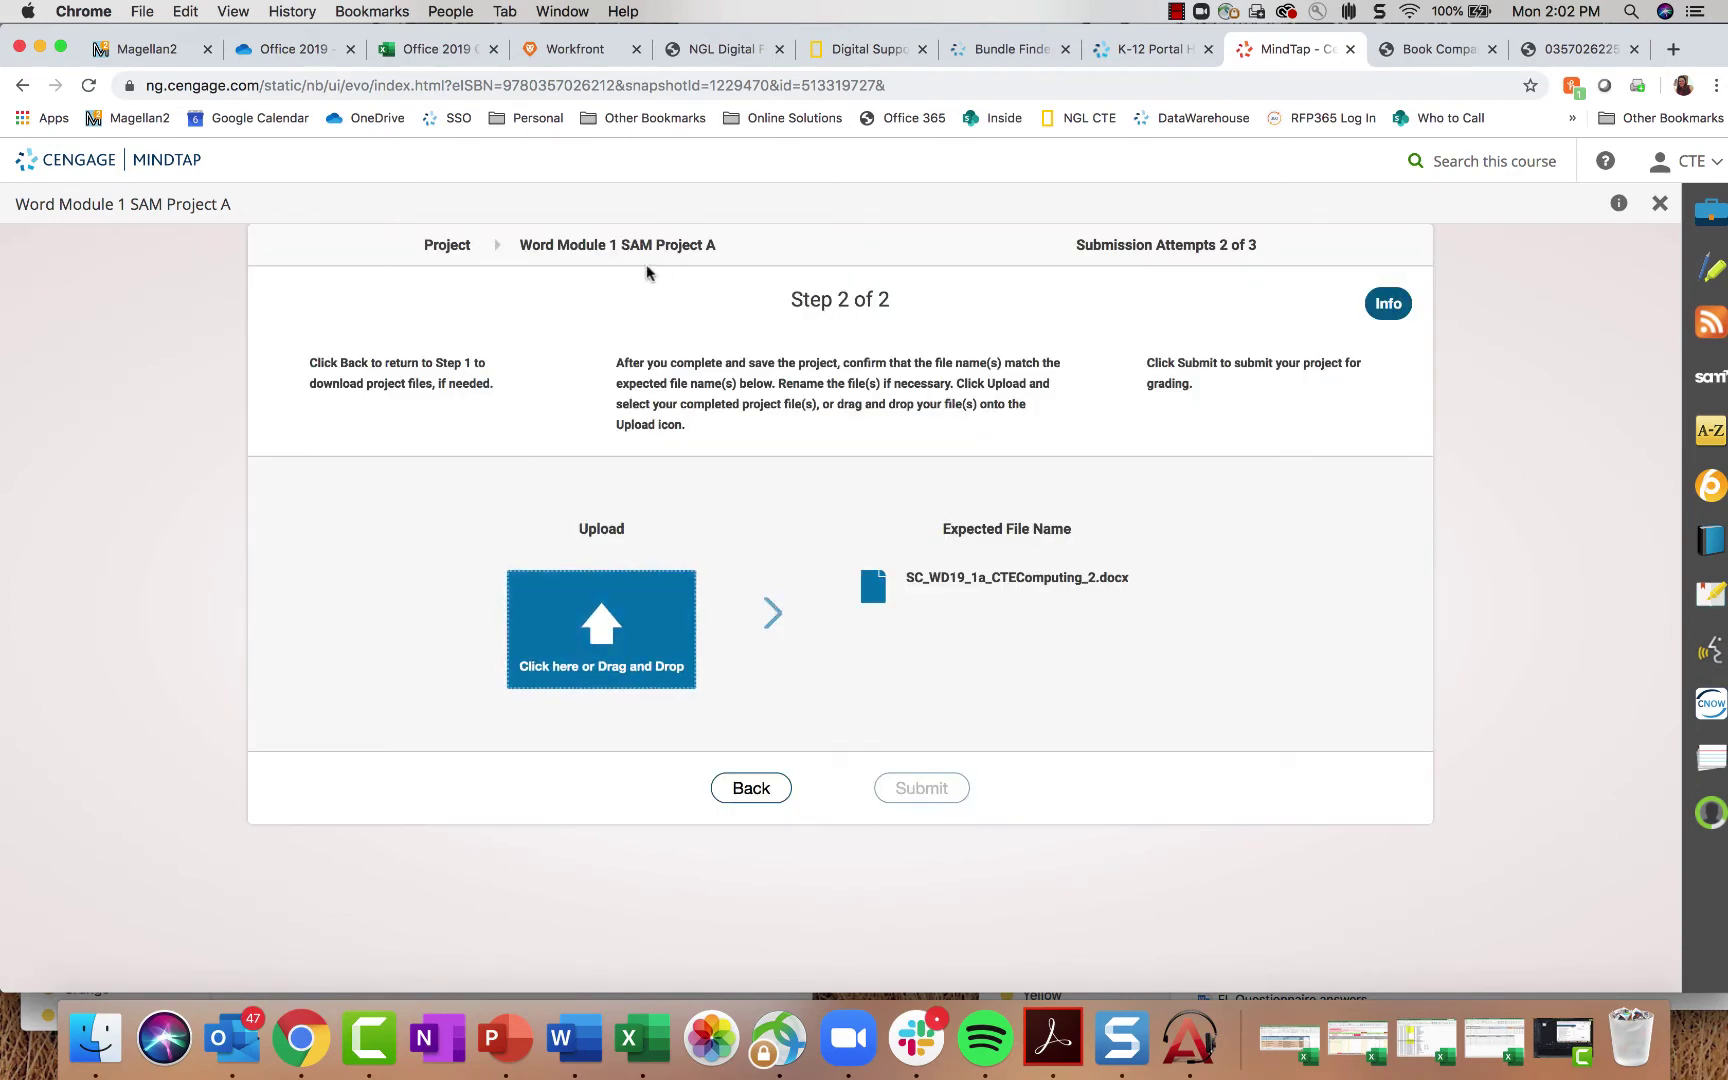
click(739, 788)
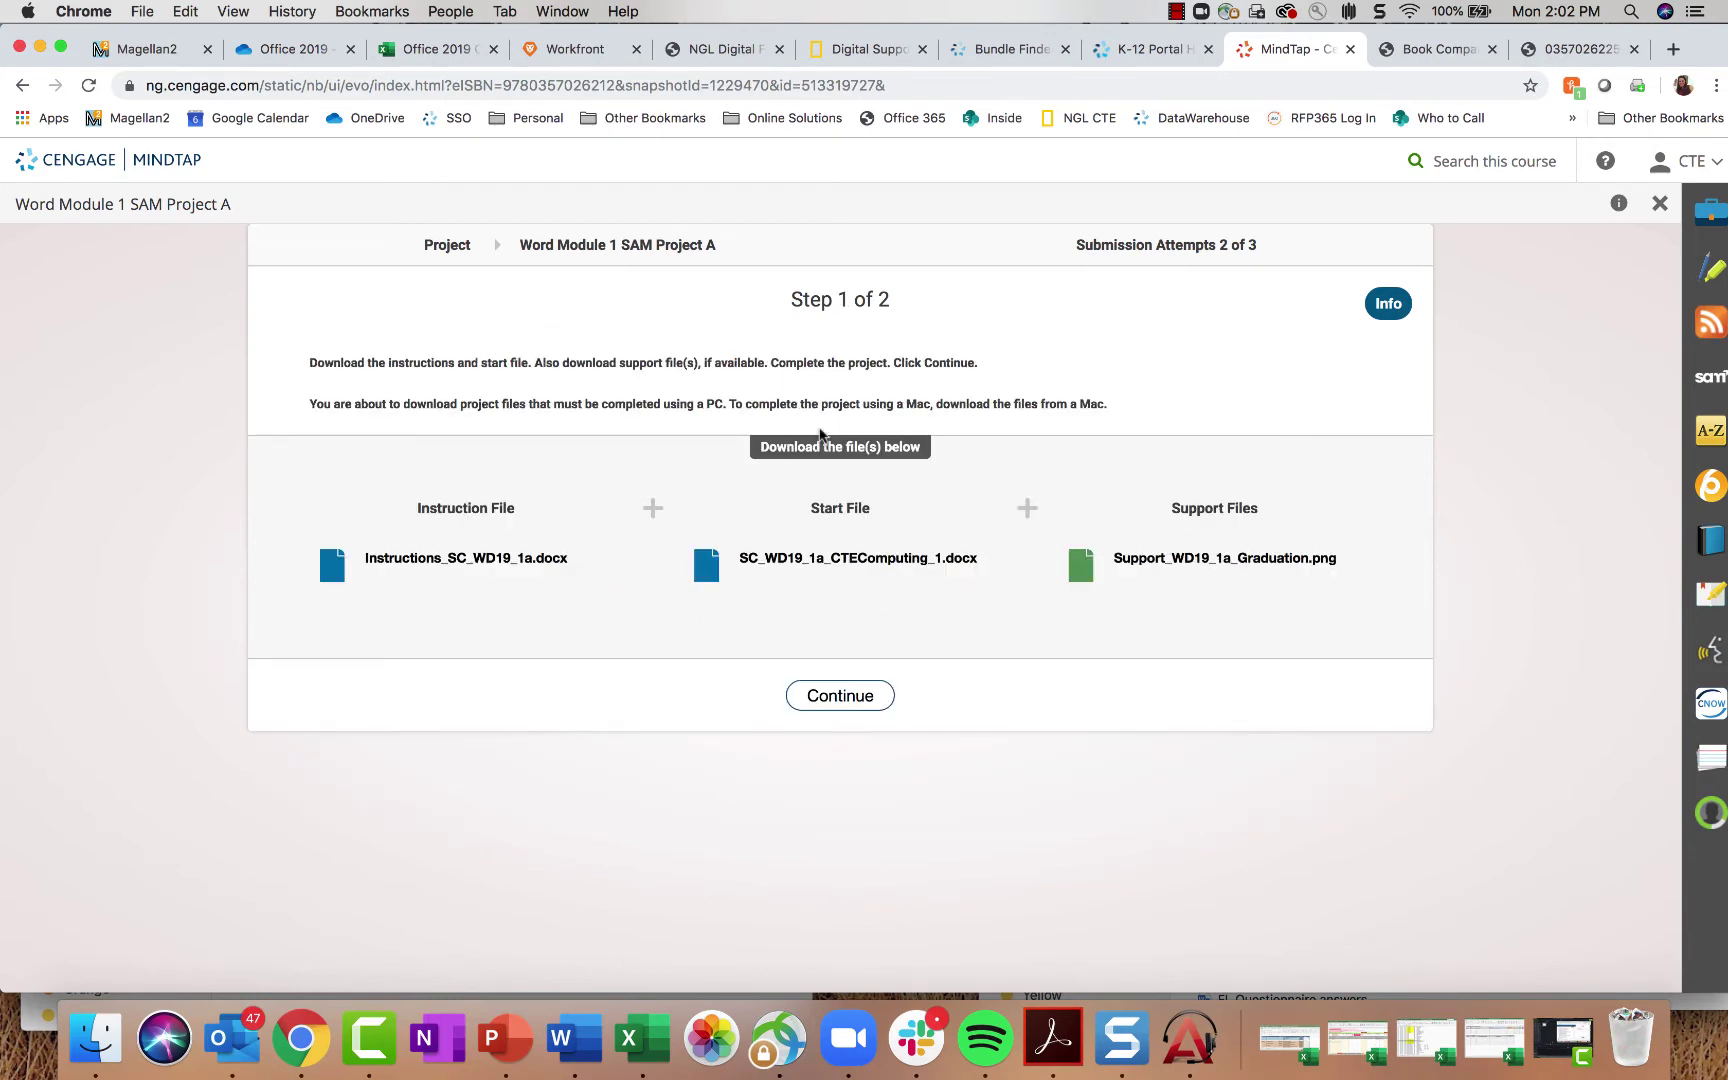
click(455, 563)
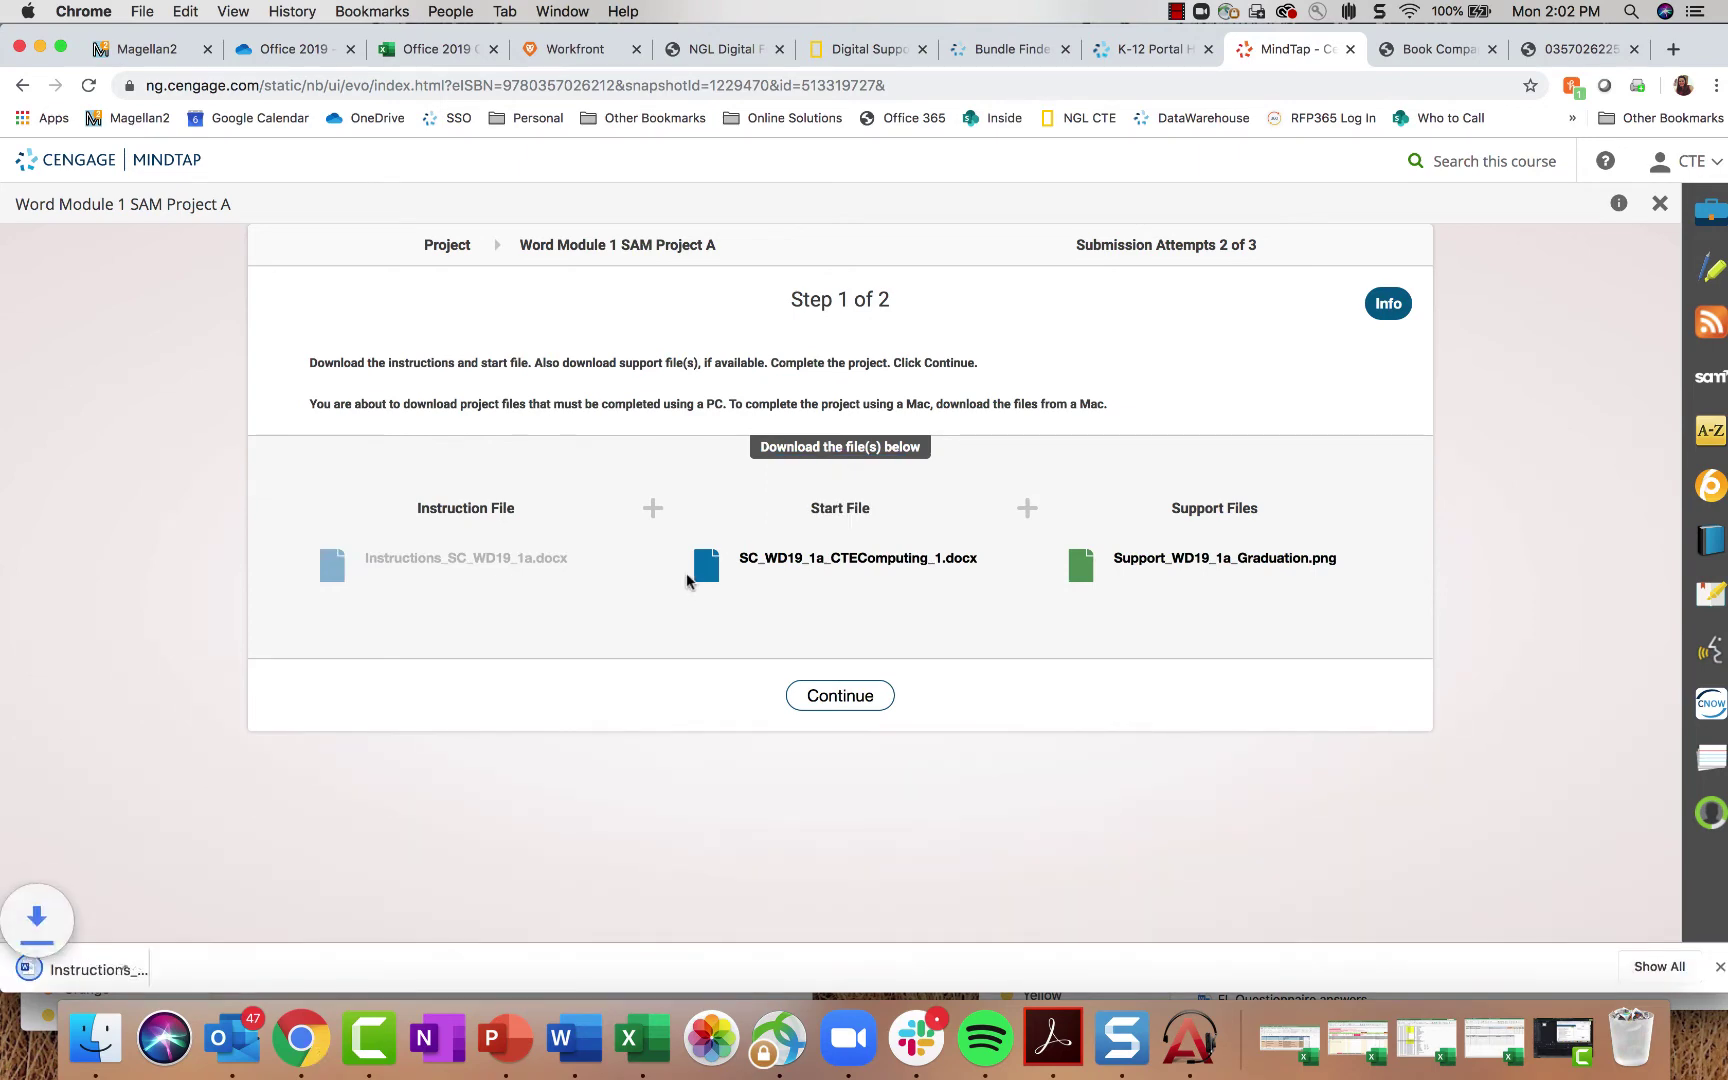
click(110, 969)
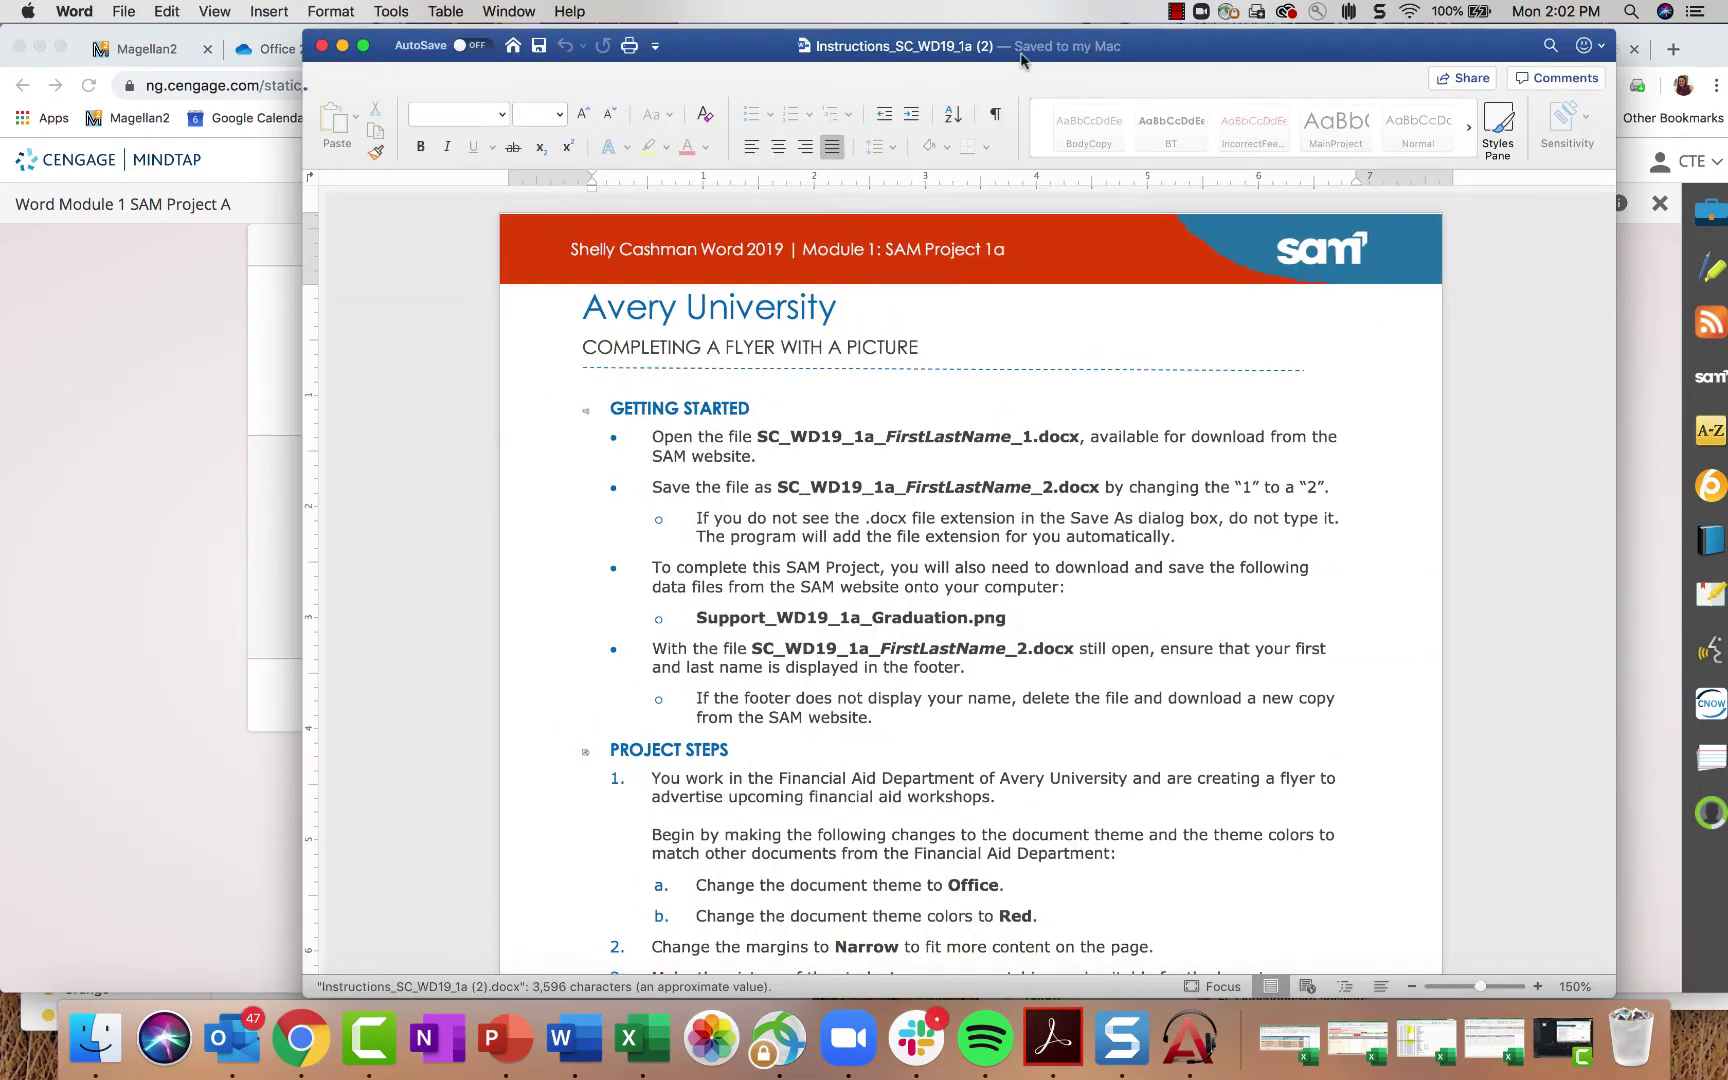
key(super+w)
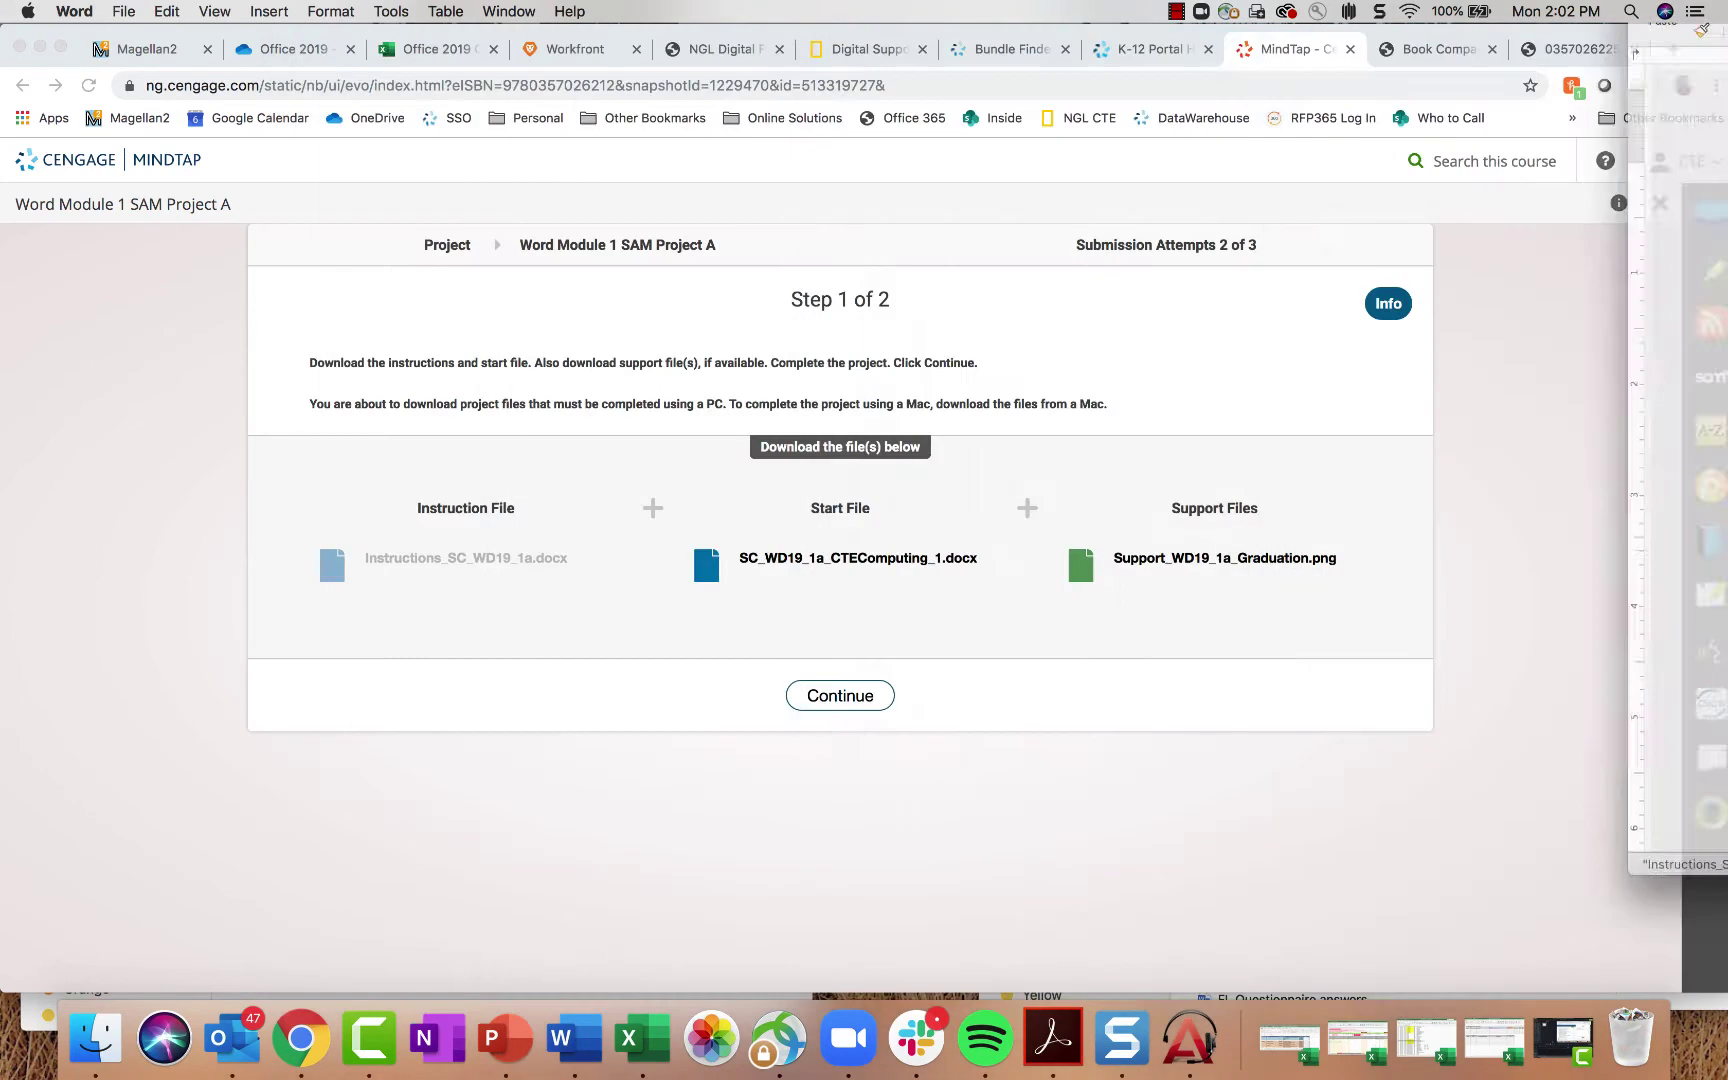
Step: Download the start file SC_WD19_1a_CTEComputing_1.docx, open it in Word, and check the flyer through to its personalized footer
click(845, 559)
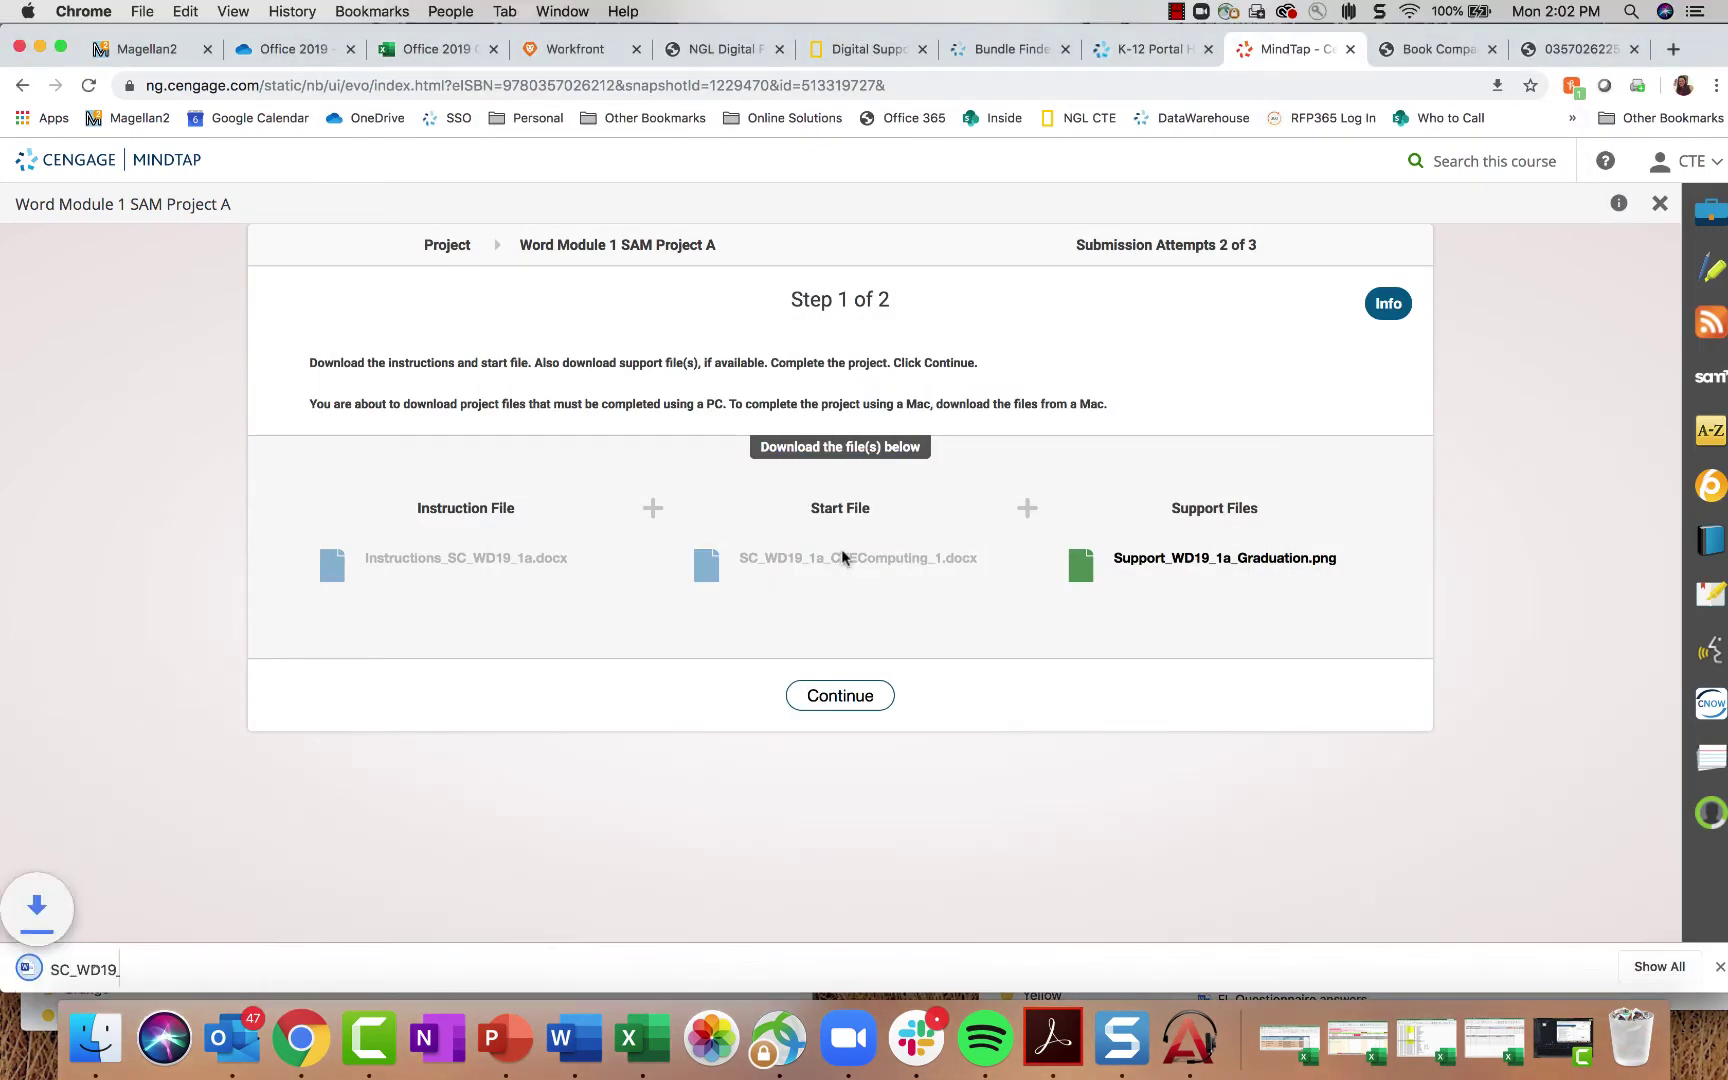
click(108, 970)
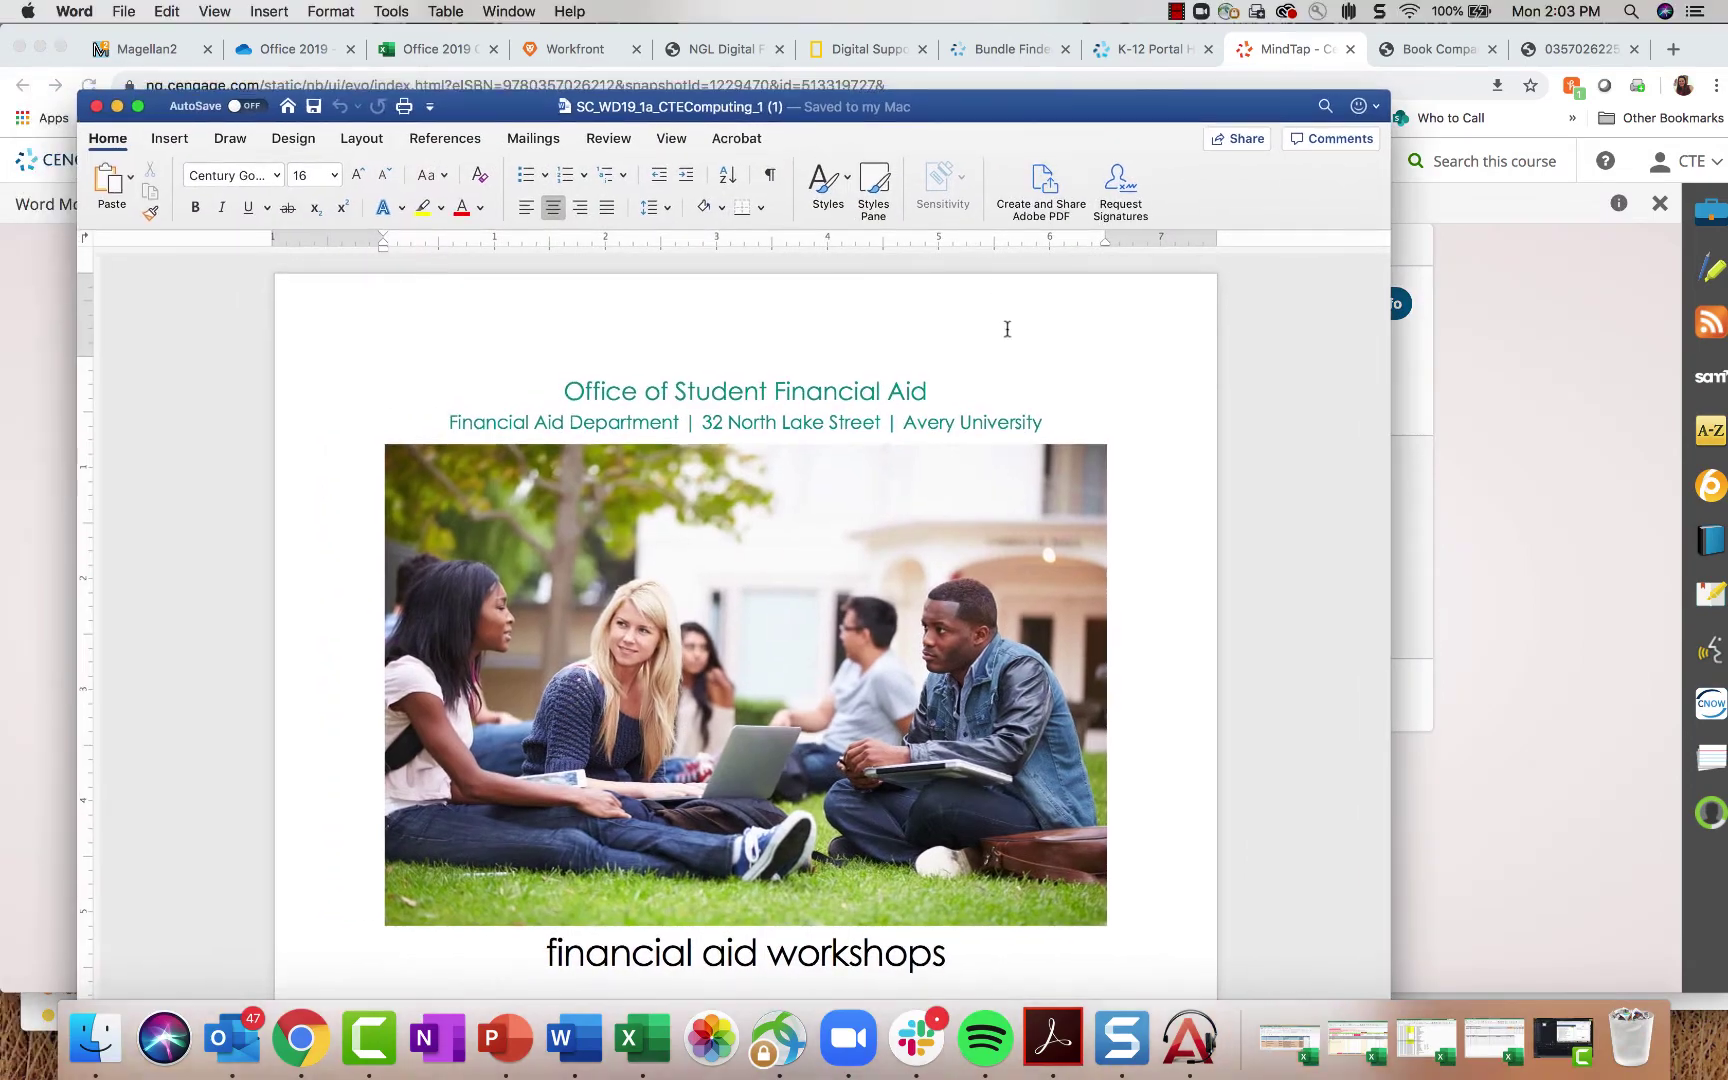
scroll(1025, 352, down, 8)
scroll(1025, 352, down, 4)
scroll(1025, 352, up, 4)
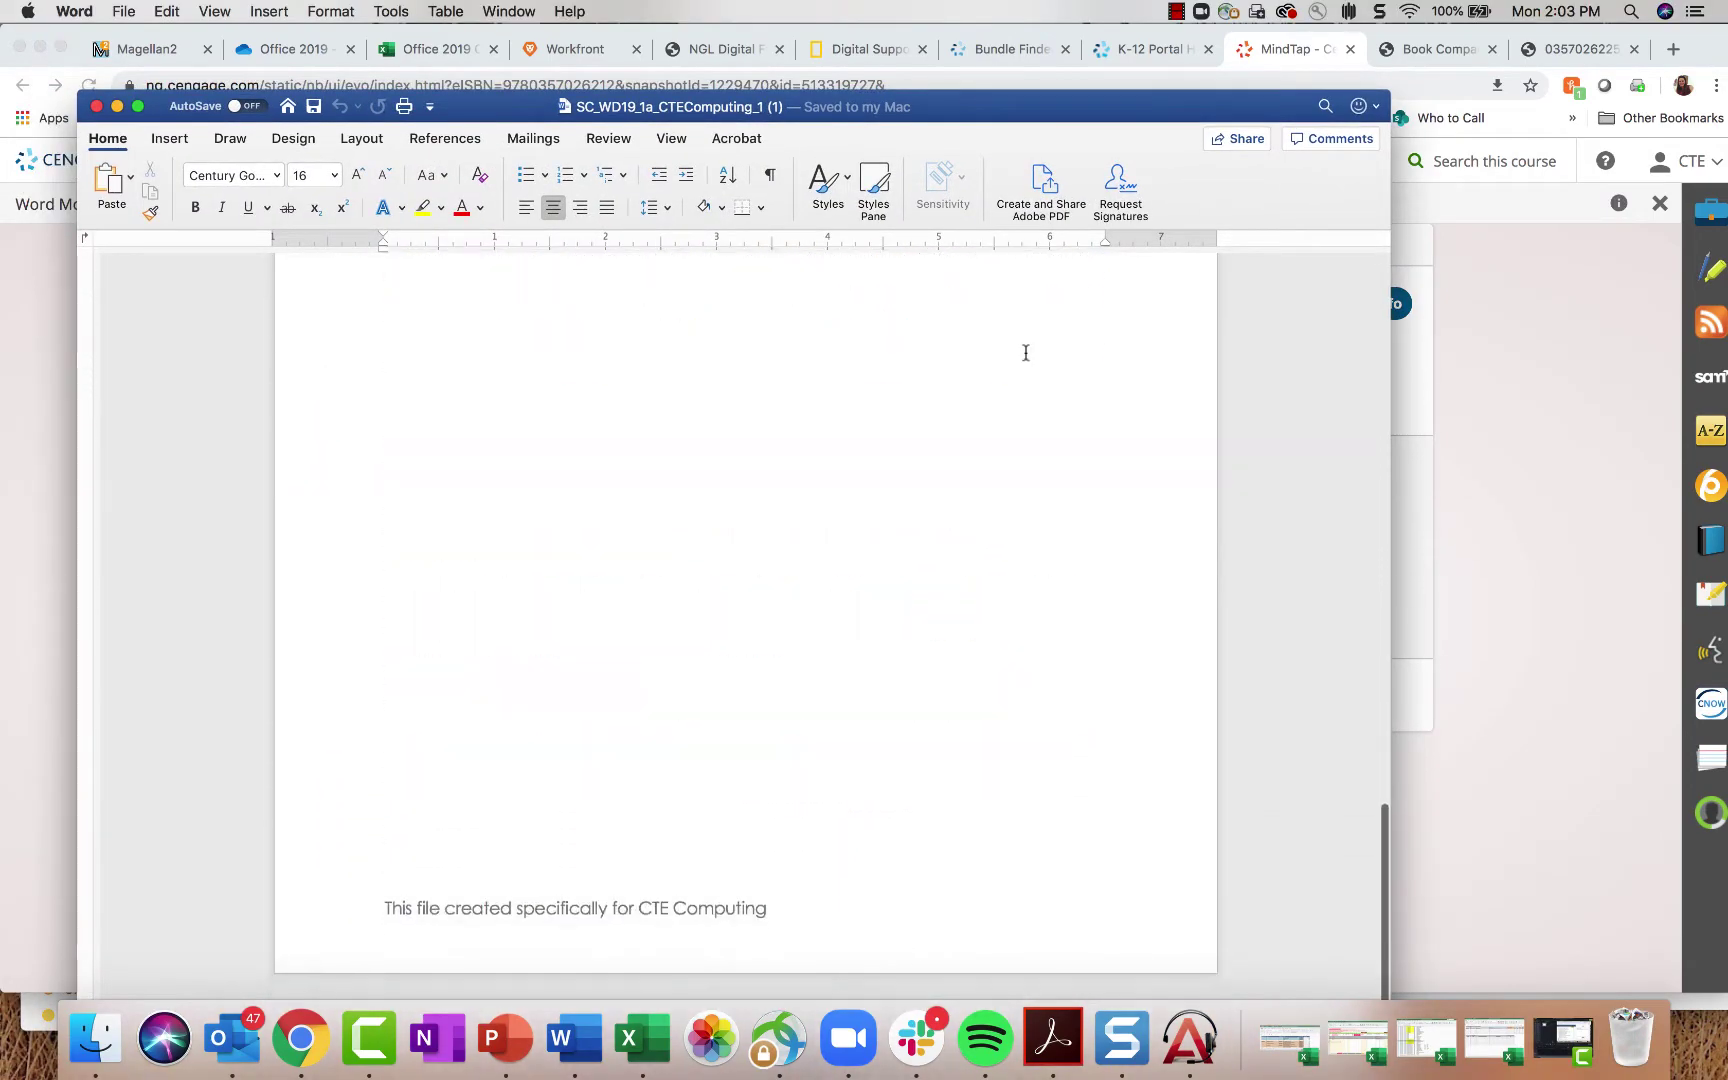
scroll(1025, 352, down, 4)
scroll(1025, 350, up, 10)
scroll(1025, 350, down, 1)
drag(1025, 106, 1727, 106)
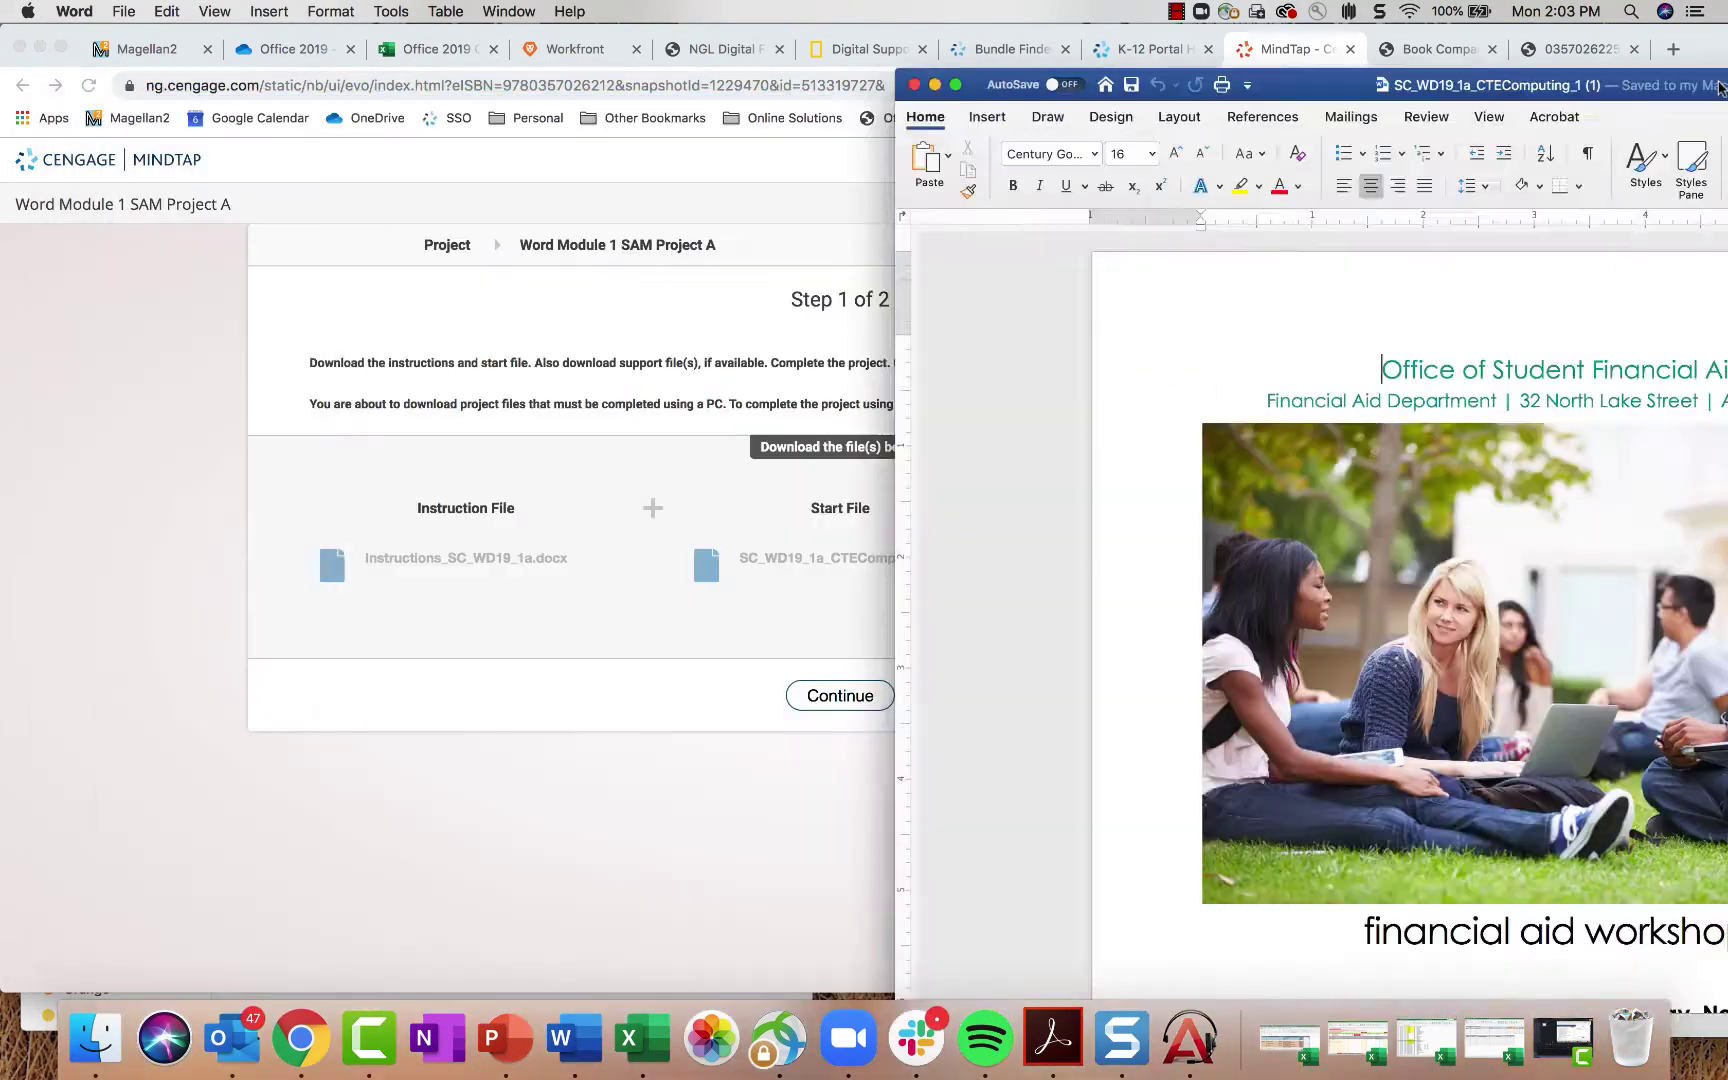
Step: Download the support file Support_WD19_1a_Graduation.png and open the image to preview it
click(1112, 586)
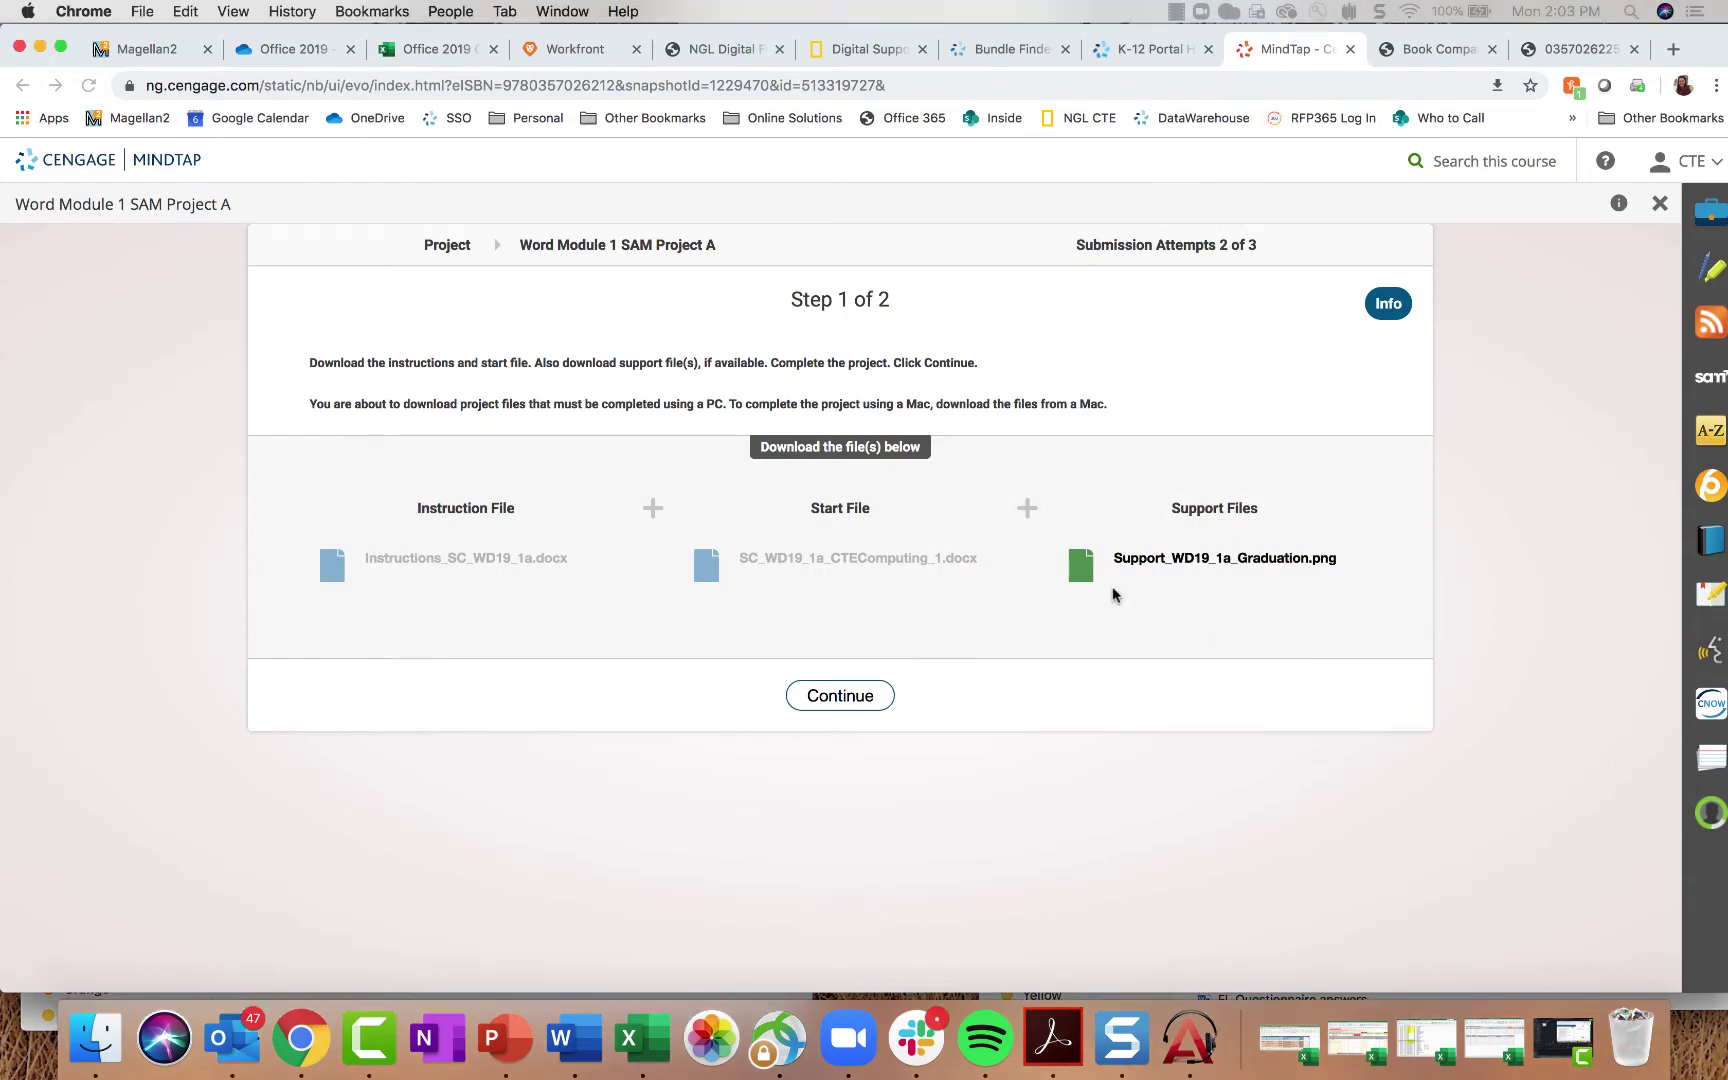
click(1174, 559)
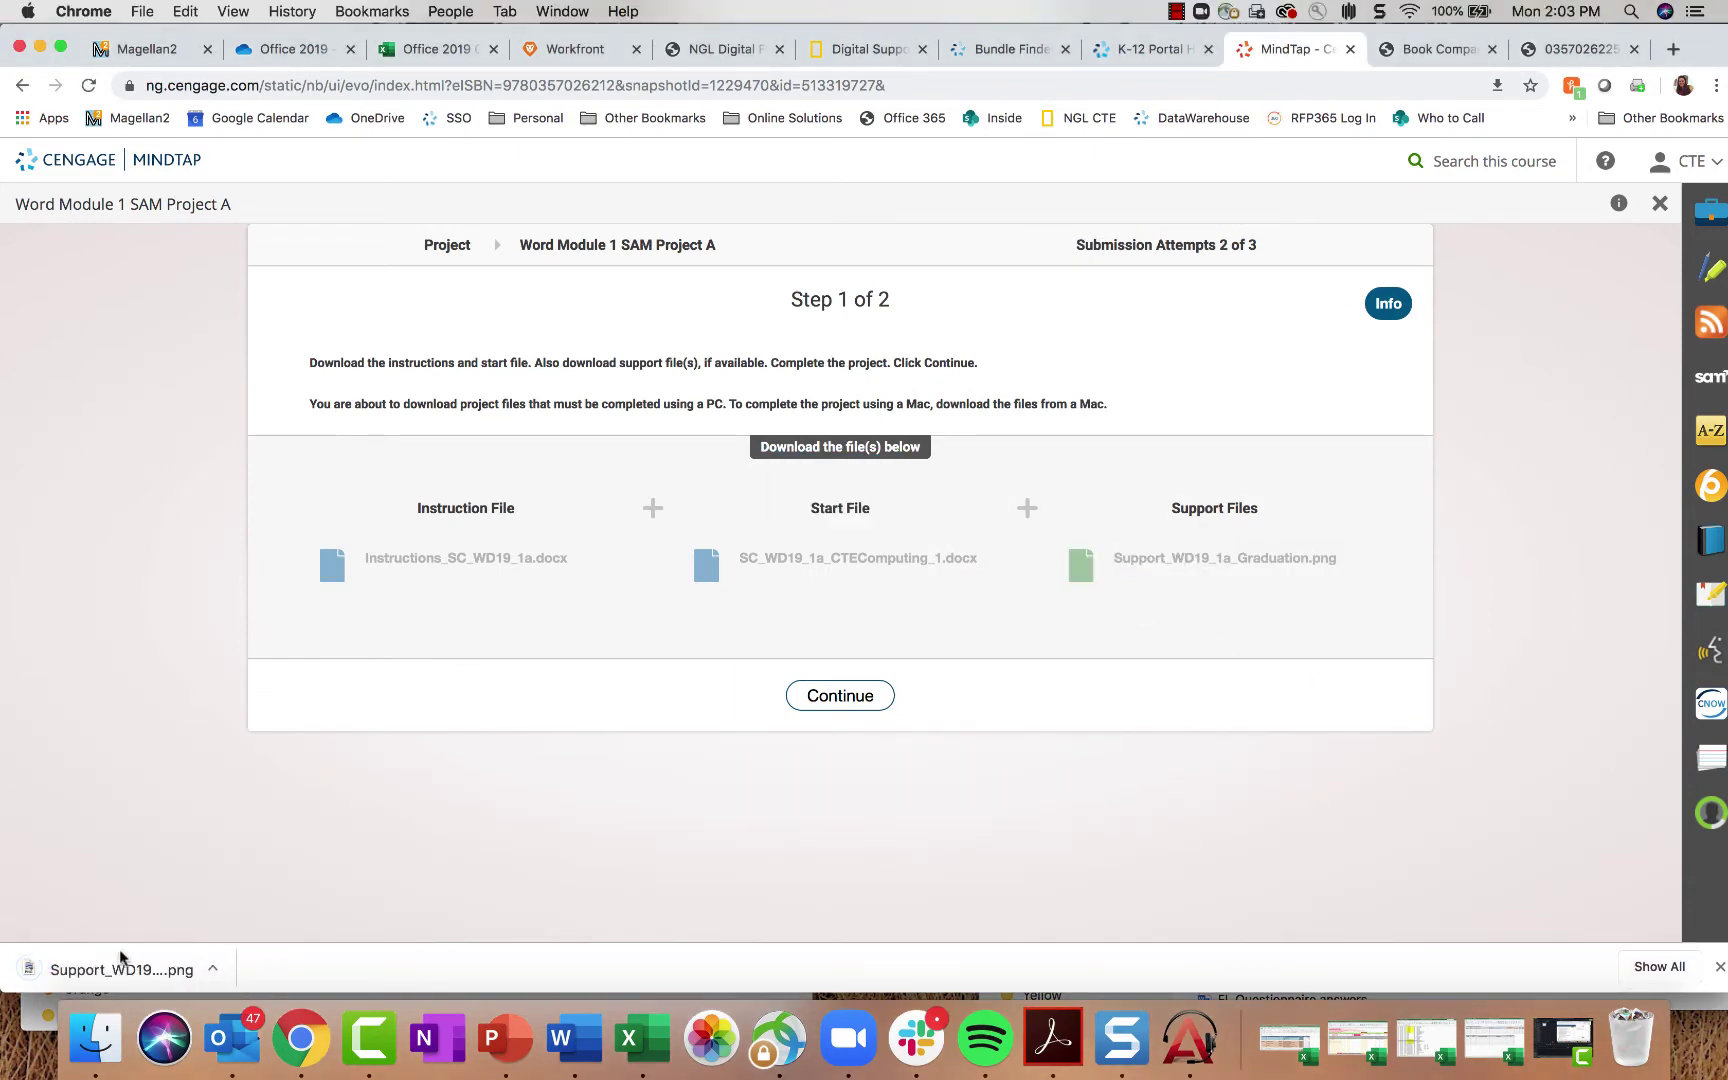
click(120, 964)
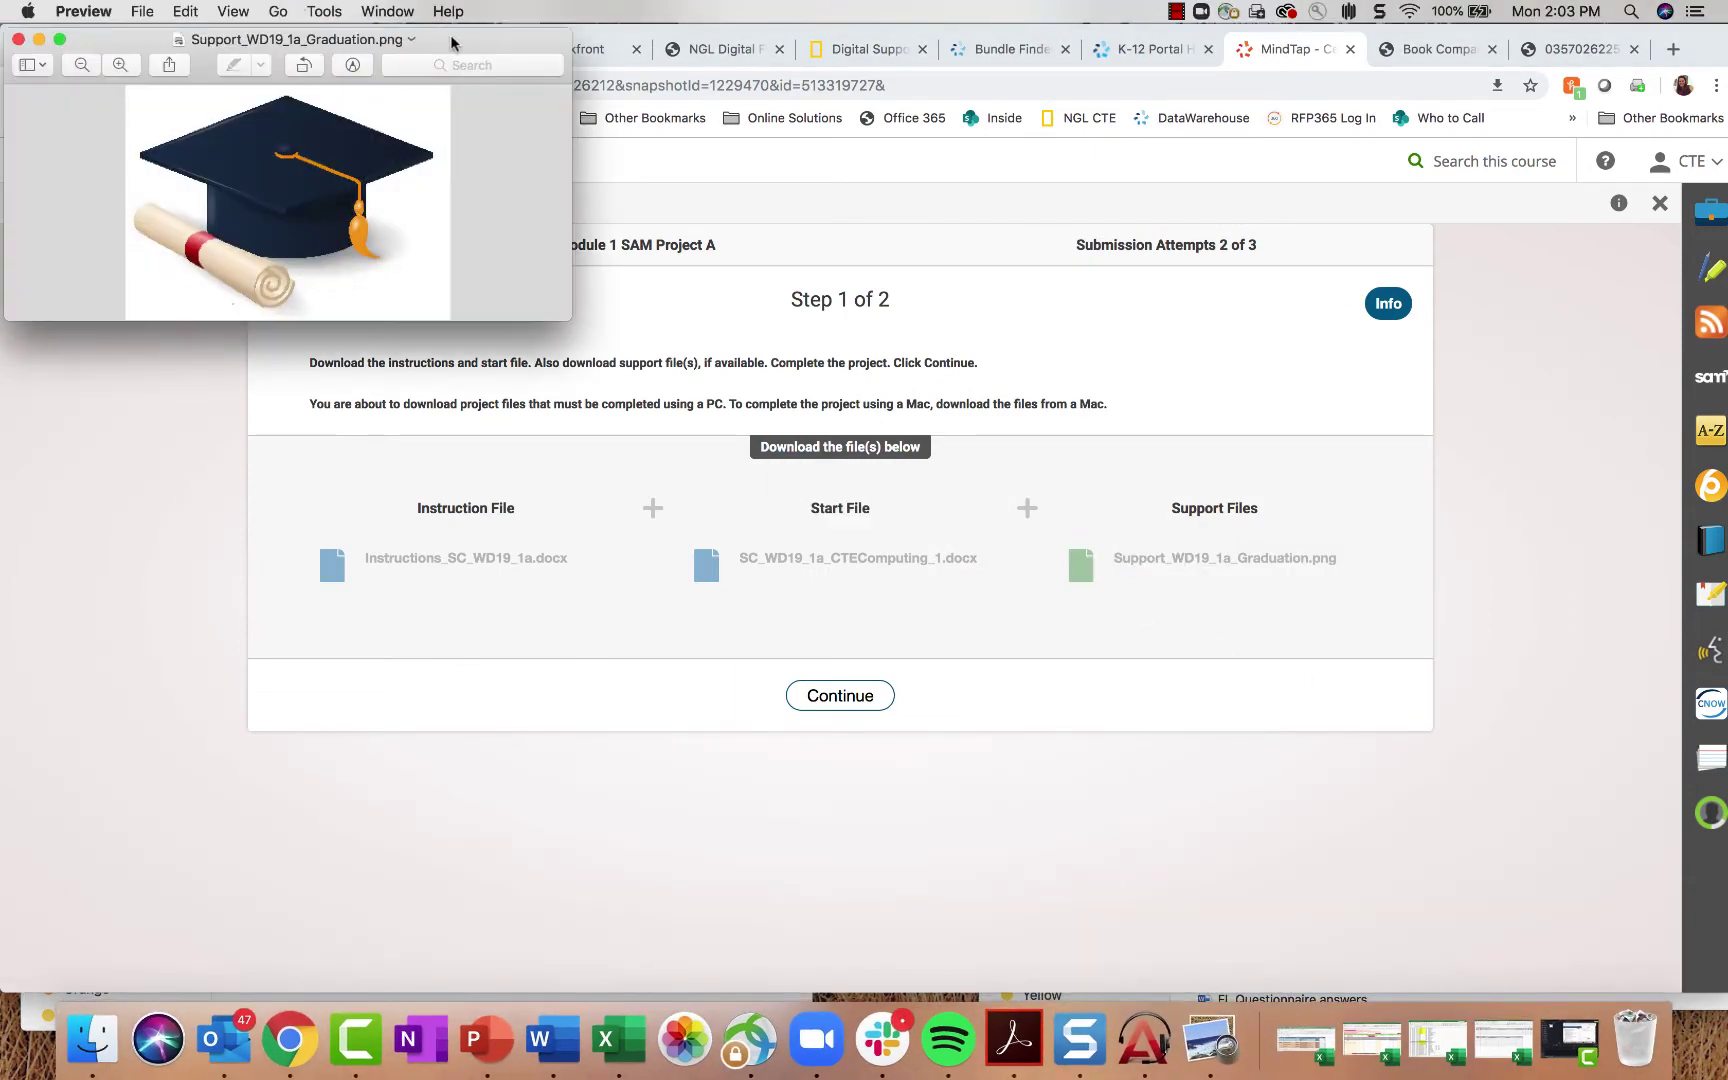
key(super+w)
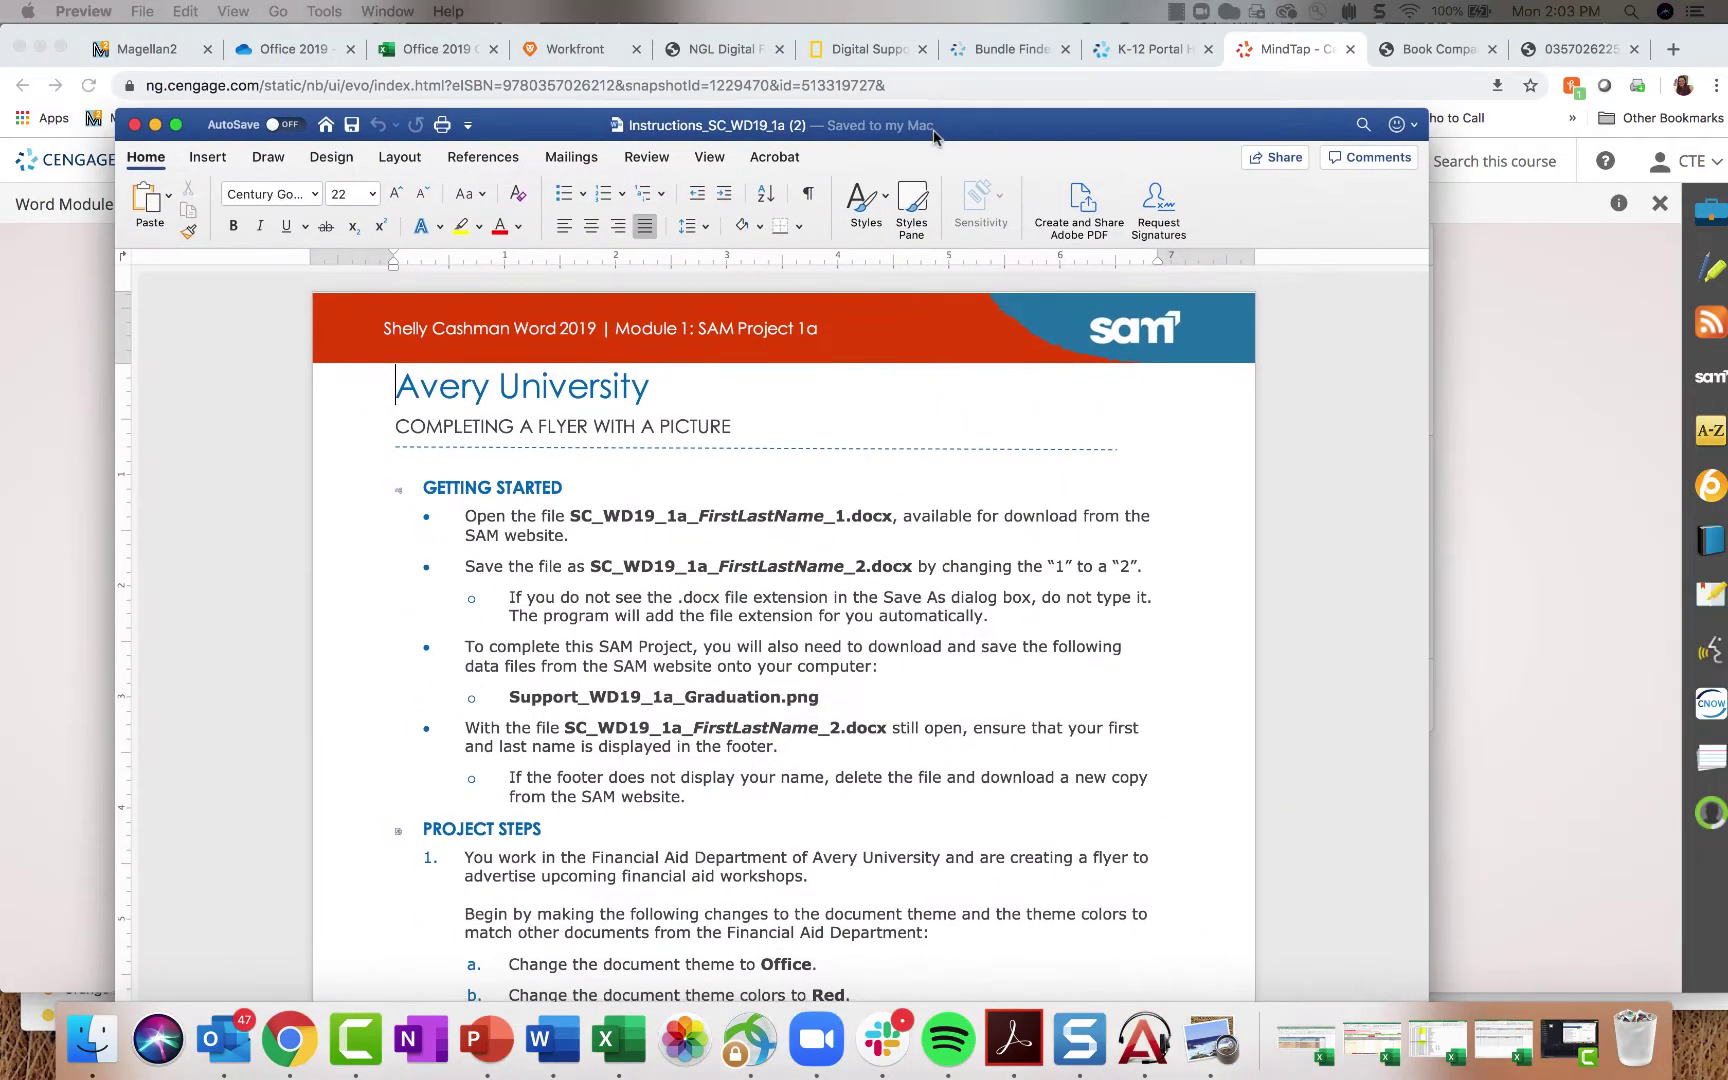
Step: Bring up the SAM Project 1a instructions in Word, skim the document, and highlight the whole Getting Started section
scroll(1158, 852, down, 20)
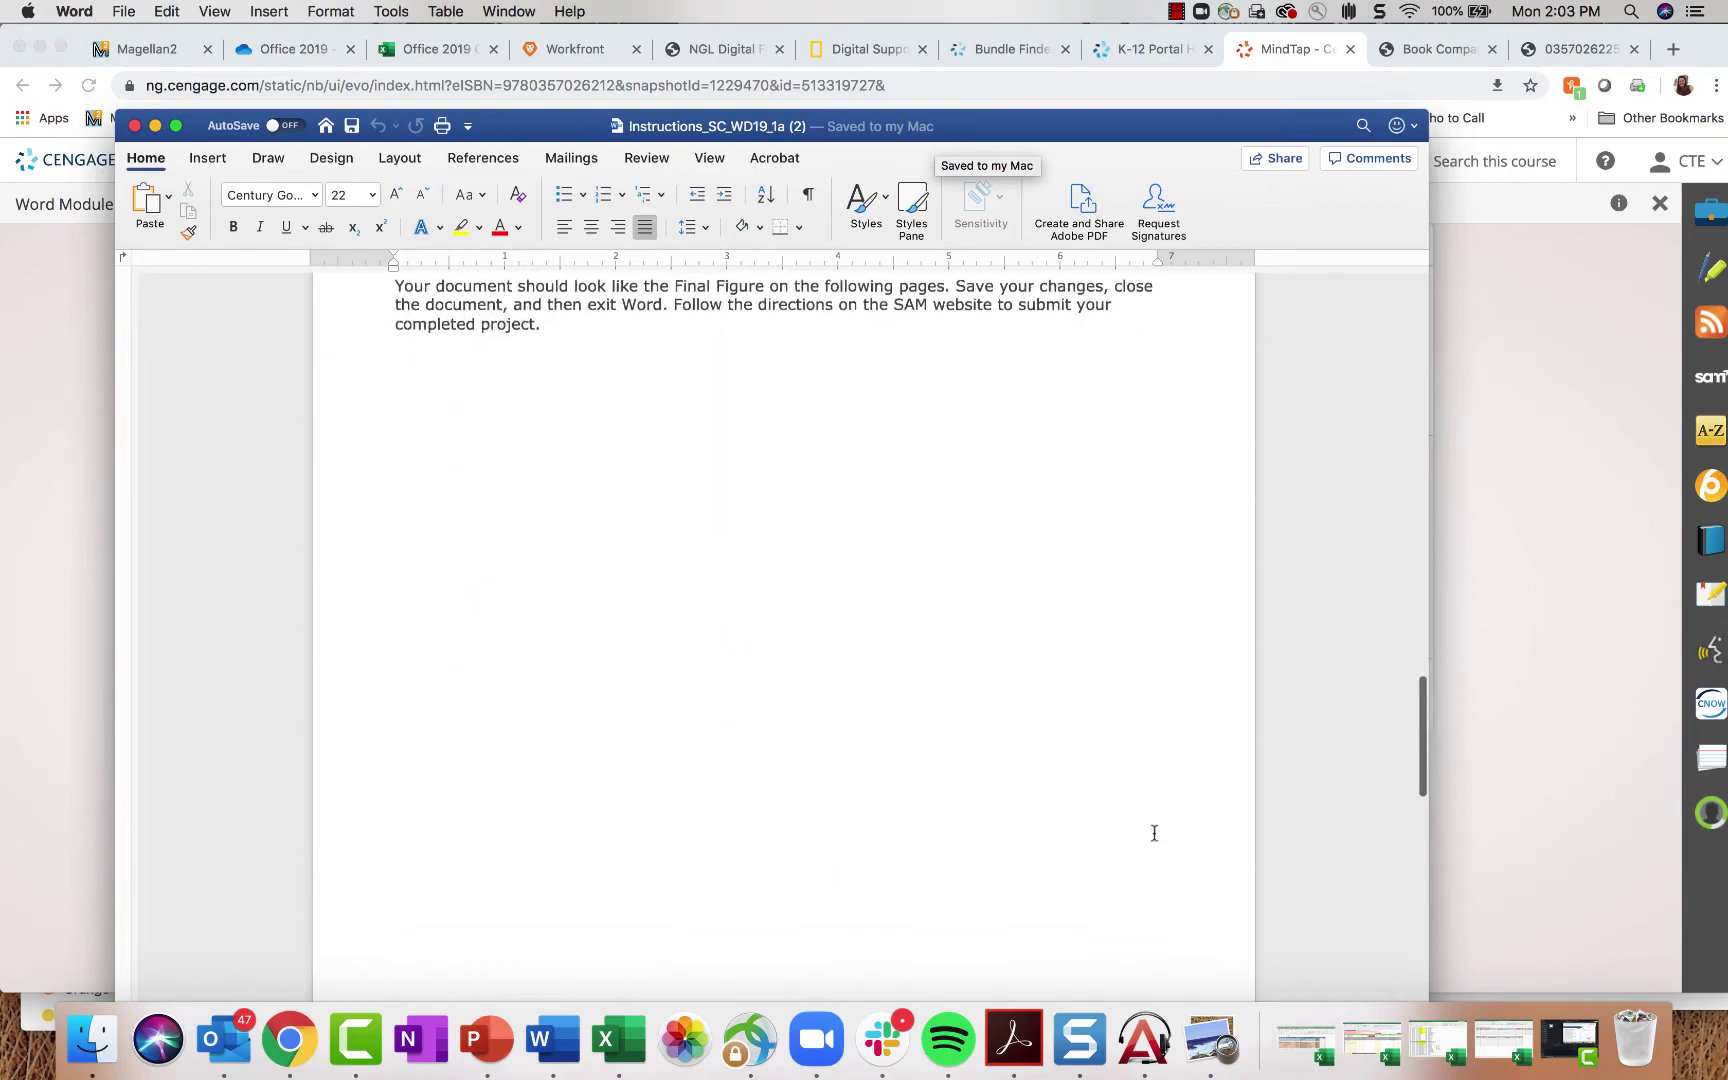
scroll(1154, 833, up, 5)
scroll(1154, 833, up, 20)
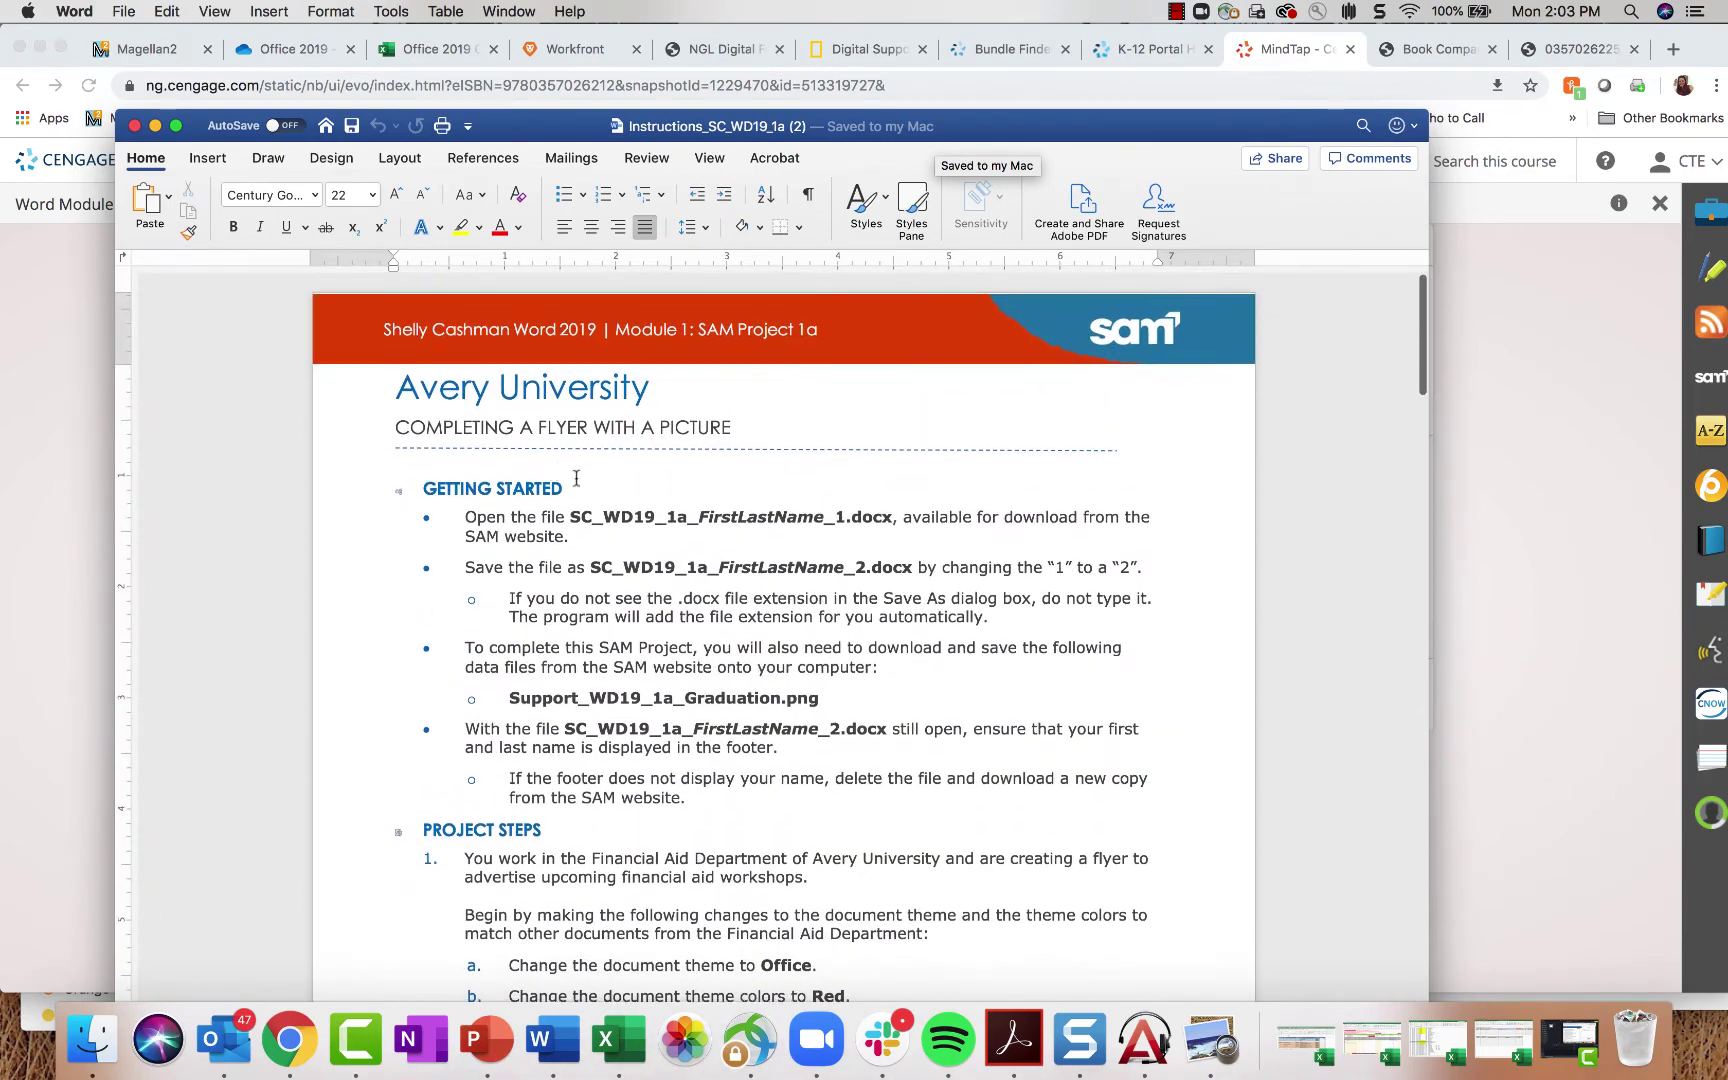
scroll(609, 716, down, 5)
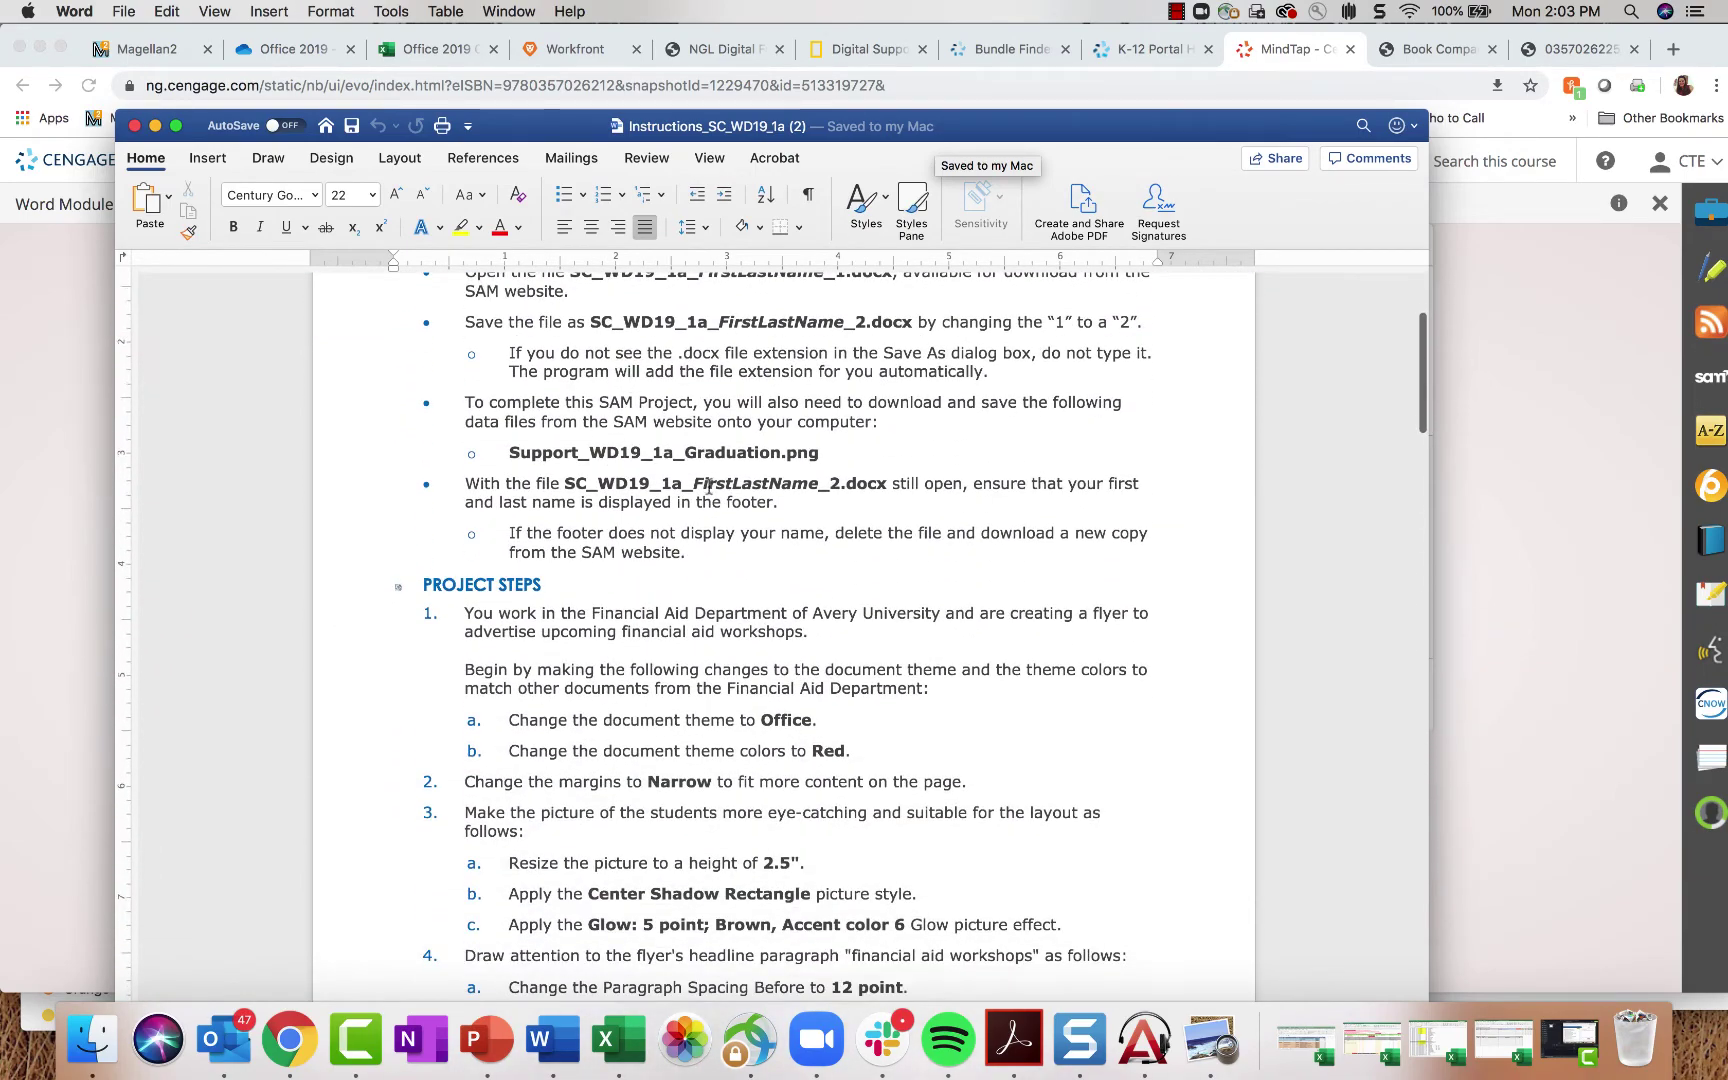
drag(703, 557, 441, 265)
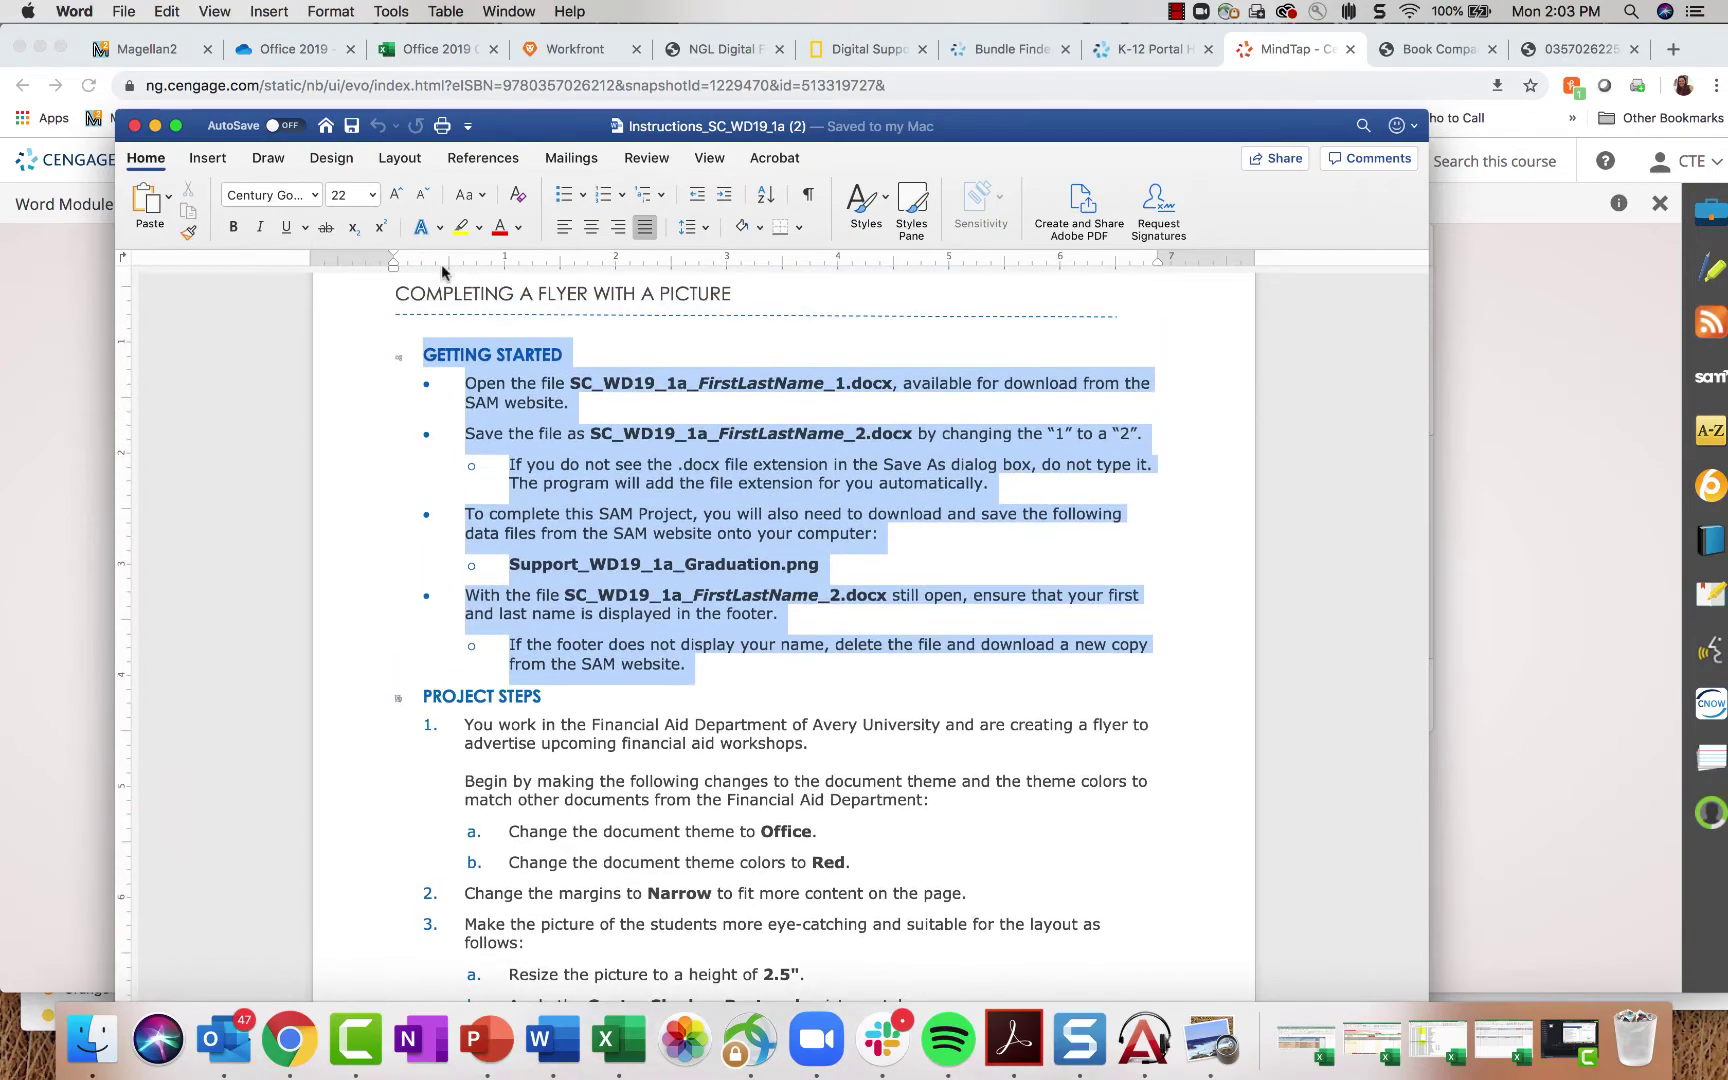
drag(720, 137, 756, 99)
Step: Read through the Project Steps in the instructions document and examine the Final Figure of the completed flyer
scroll(697, 617, down, 4)
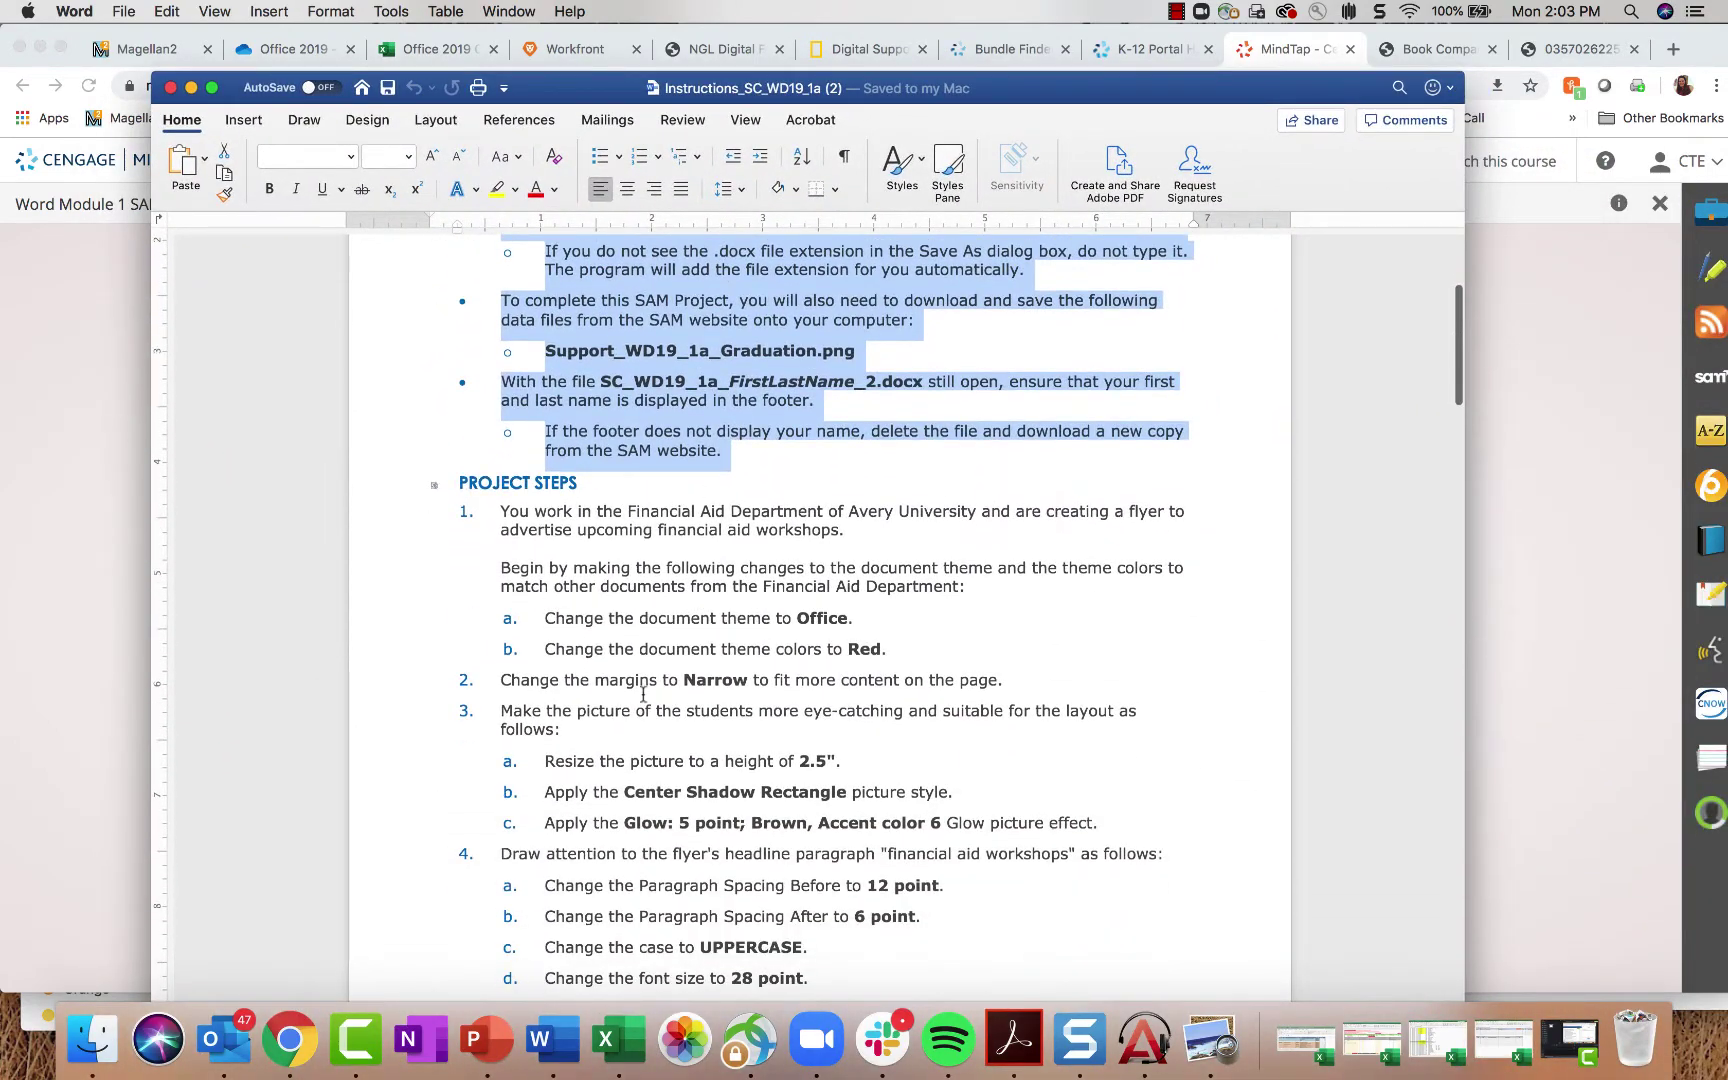
scroll(643, 694, down, 15)
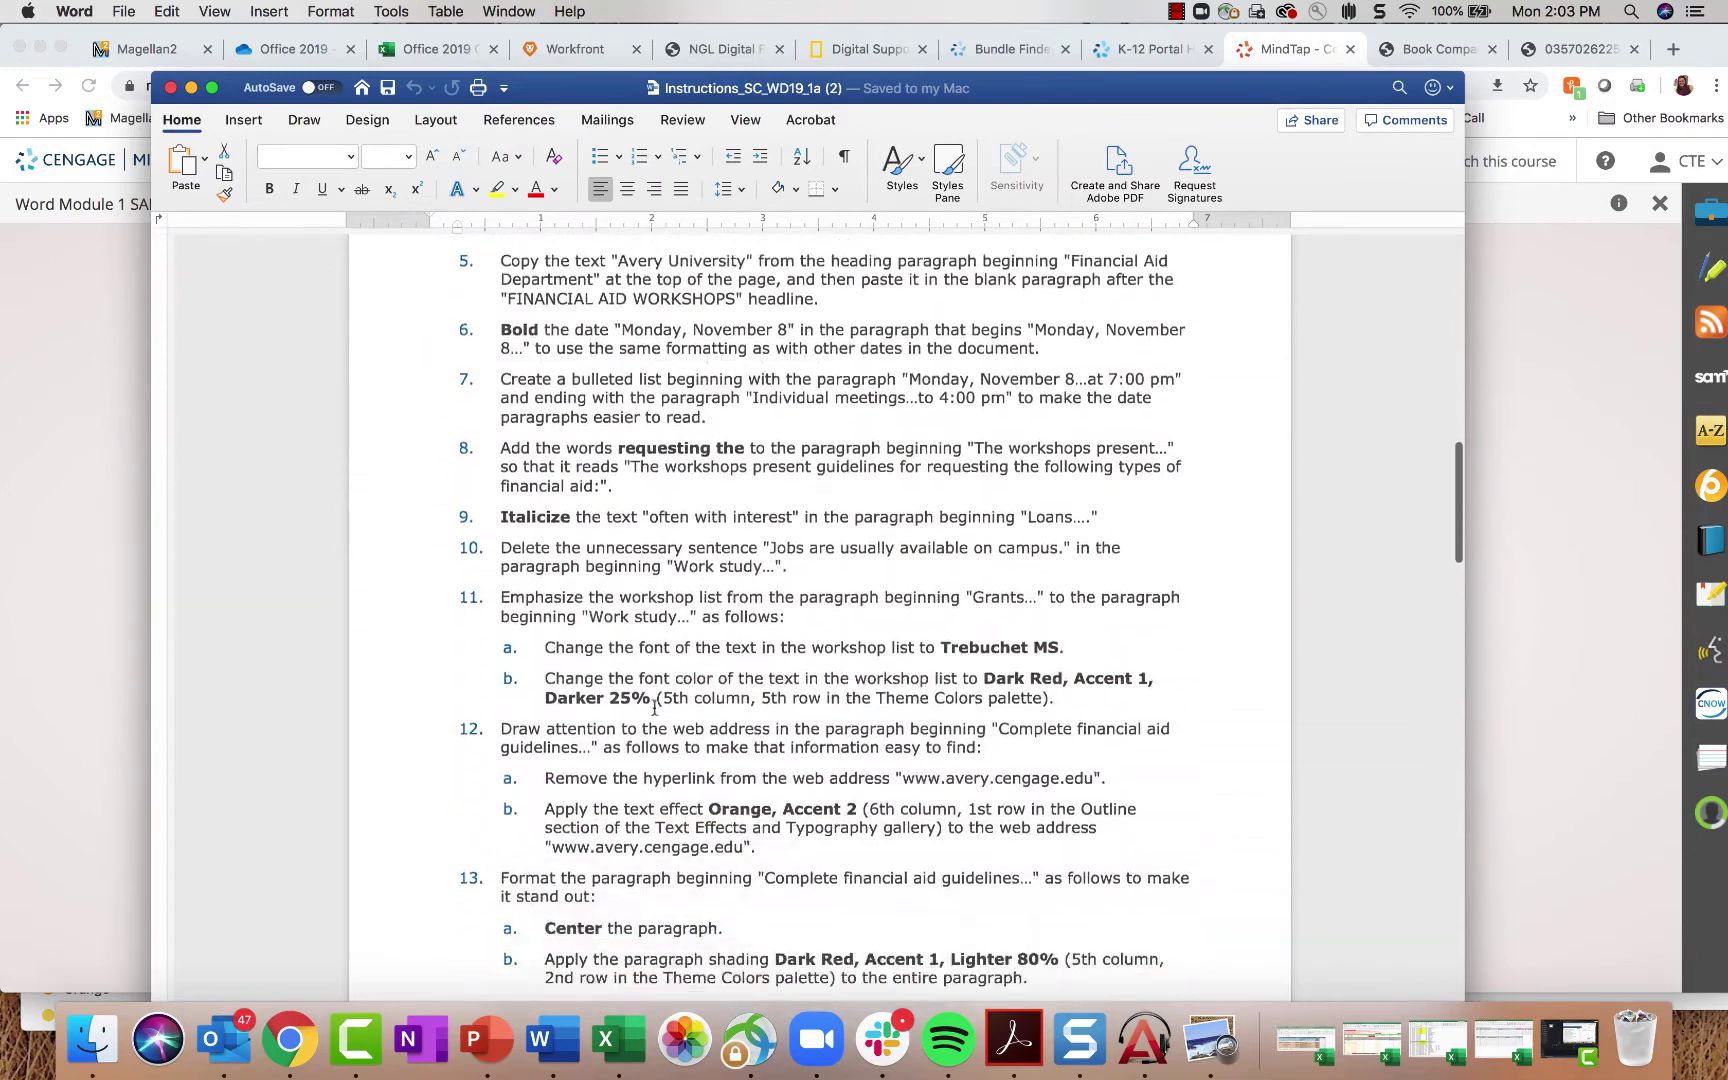
scroll(655, 708, down, 15)
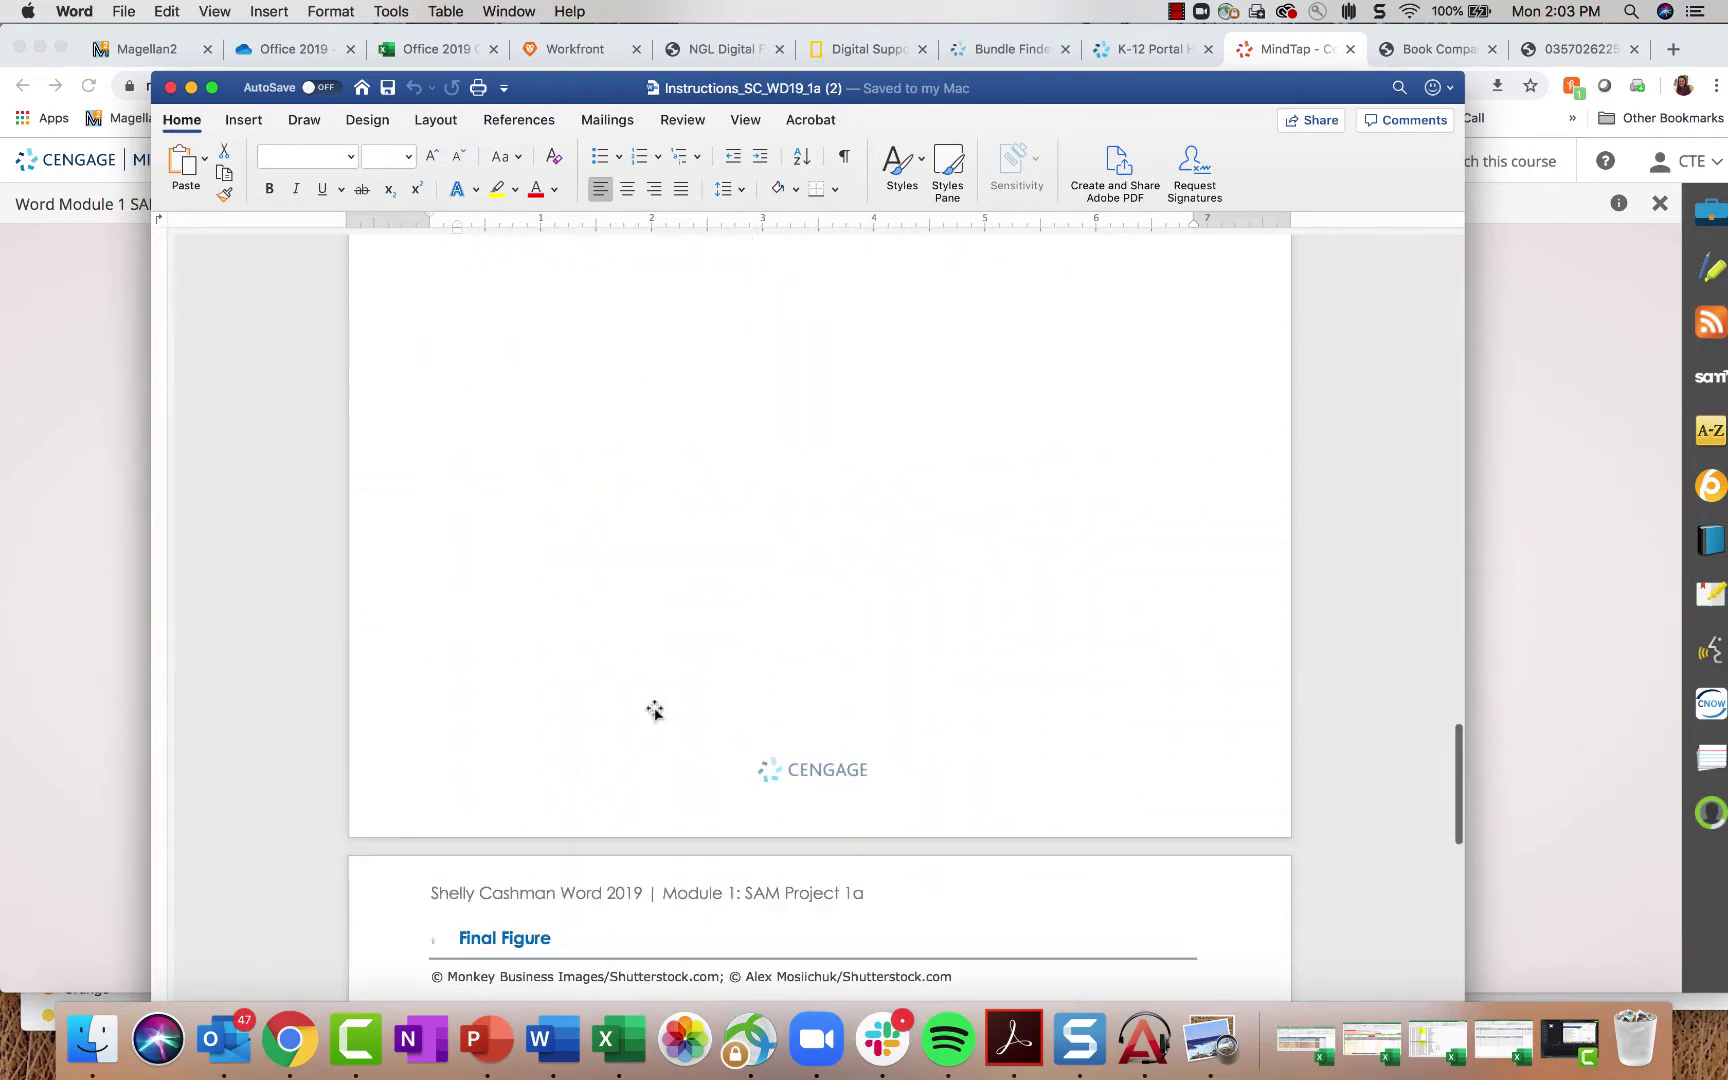
scroll(655, 710, down, 8)
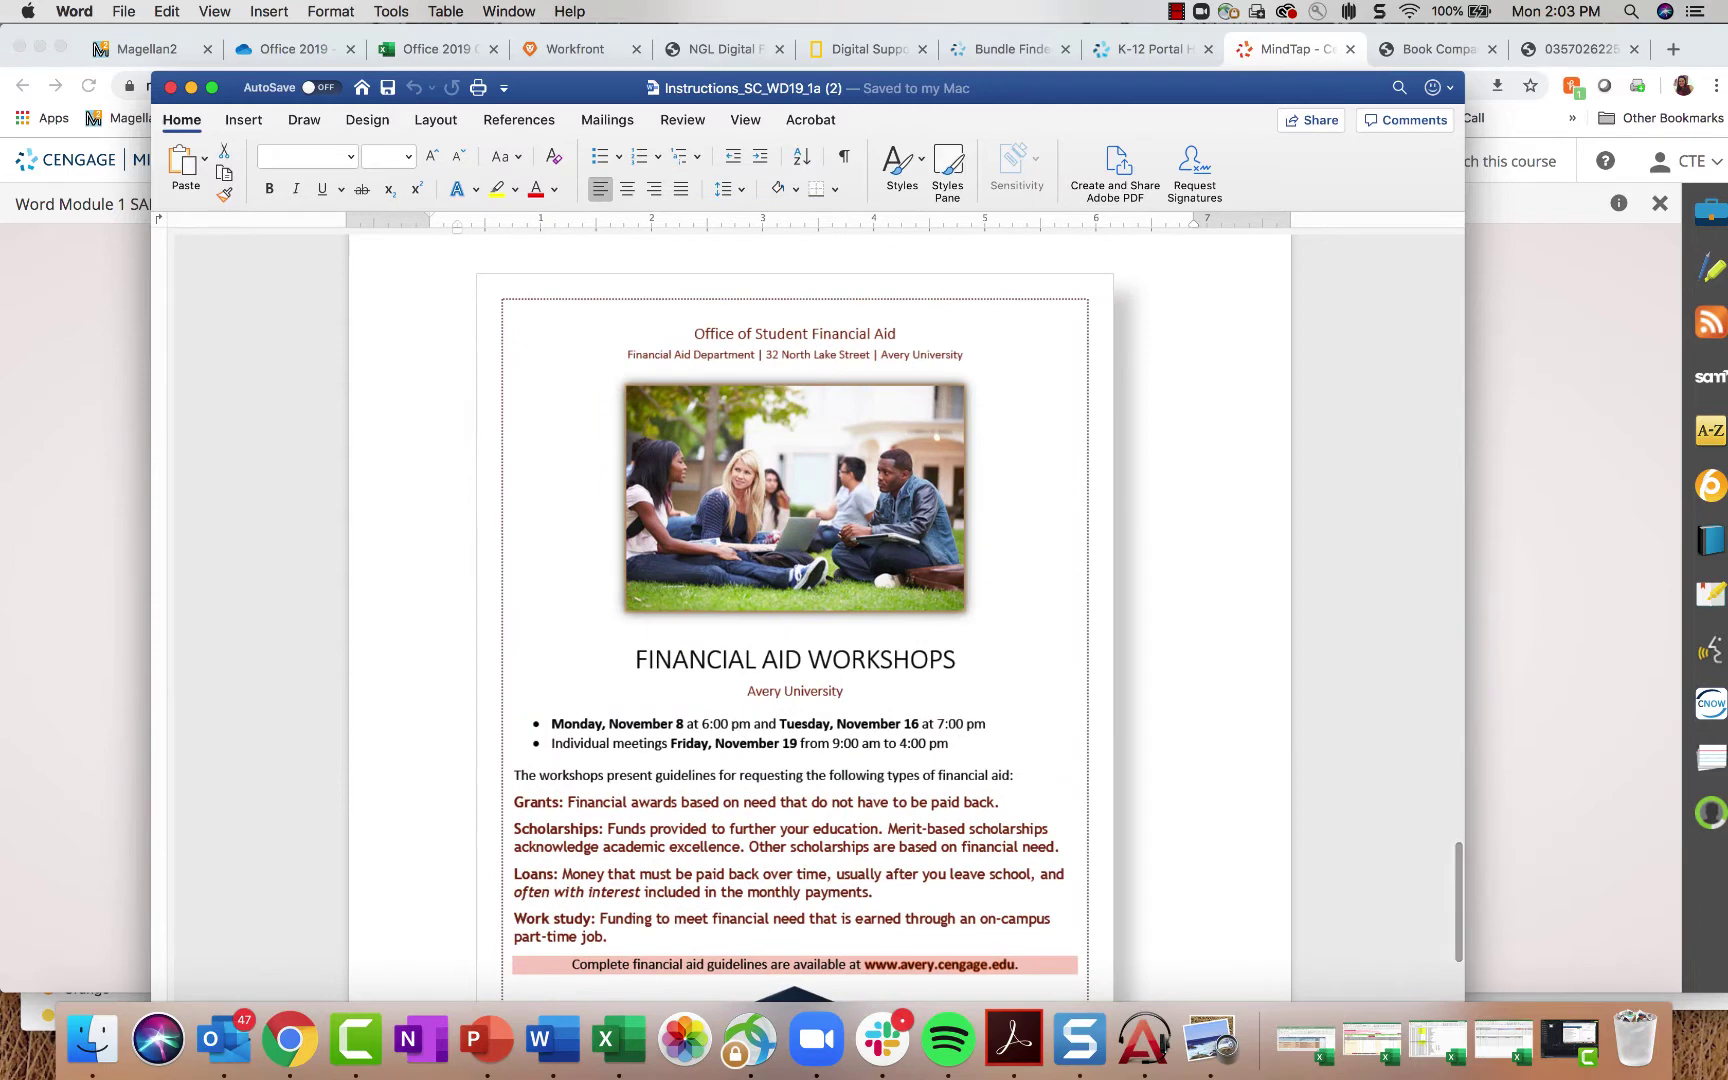
scroll(1119, 357, down, 5)
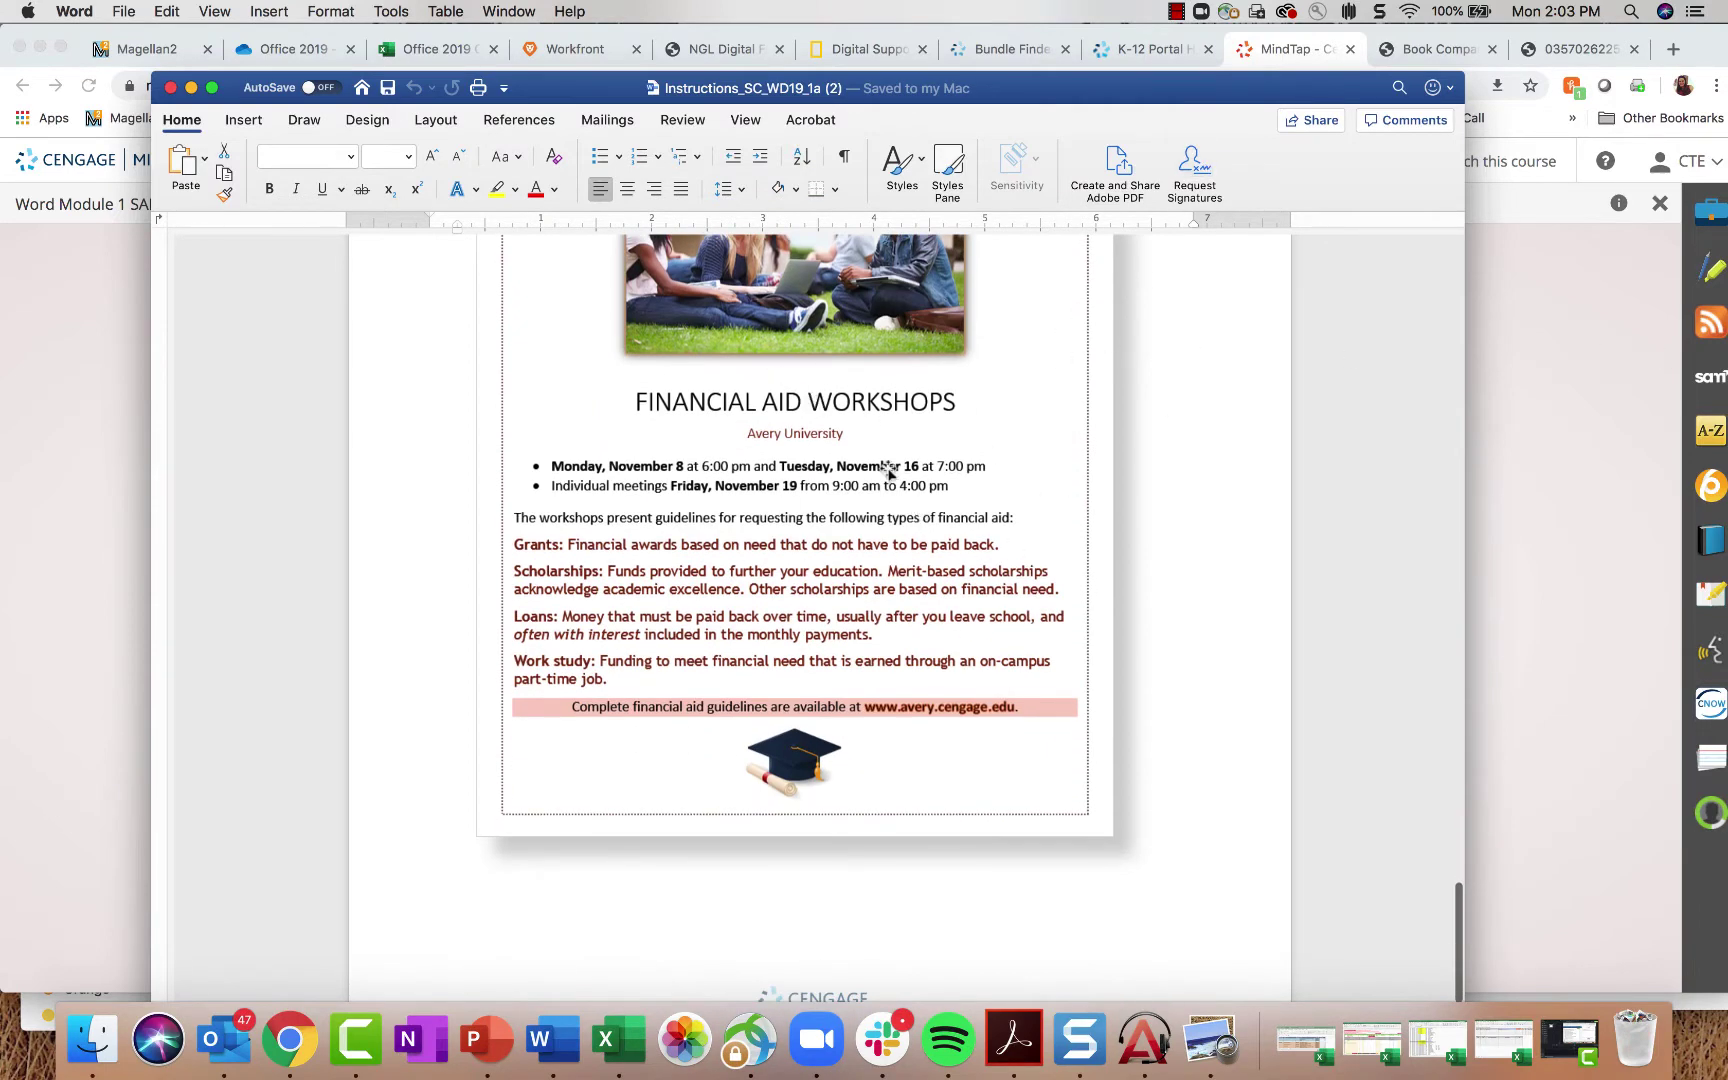
scroll(957, 455, up, 8)
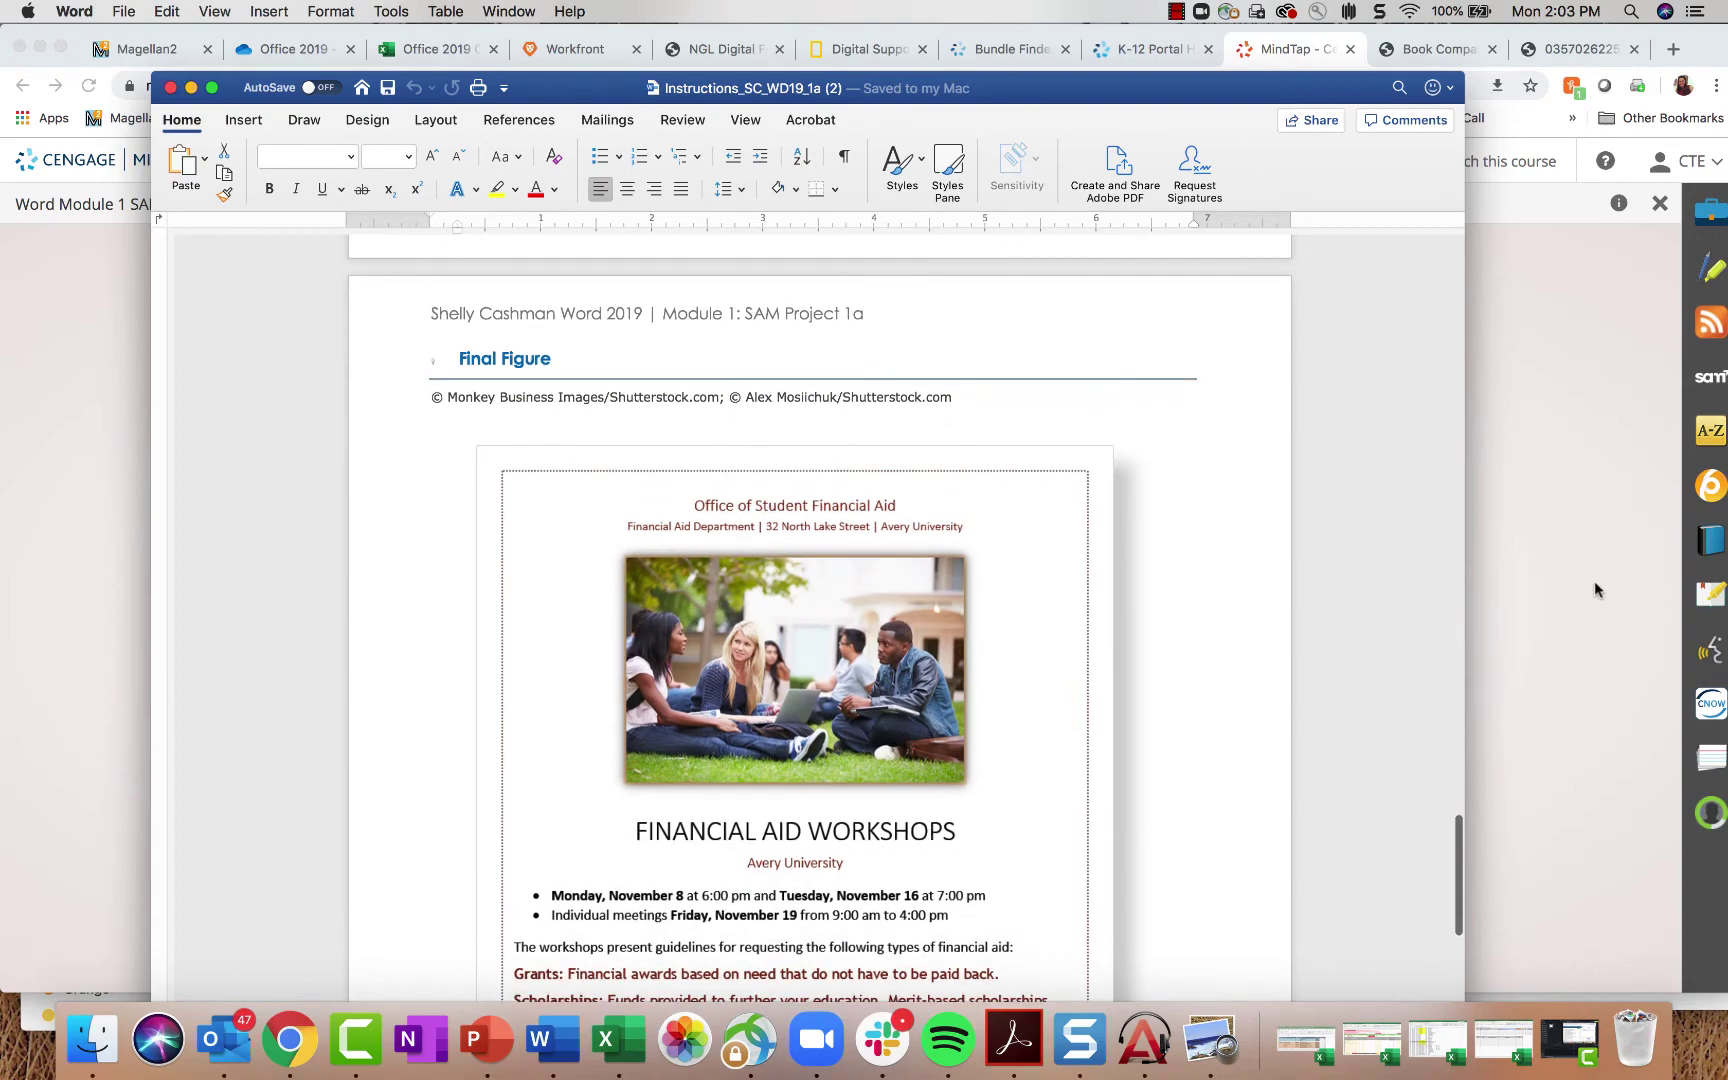
scroll(1145, 494, down, 2)
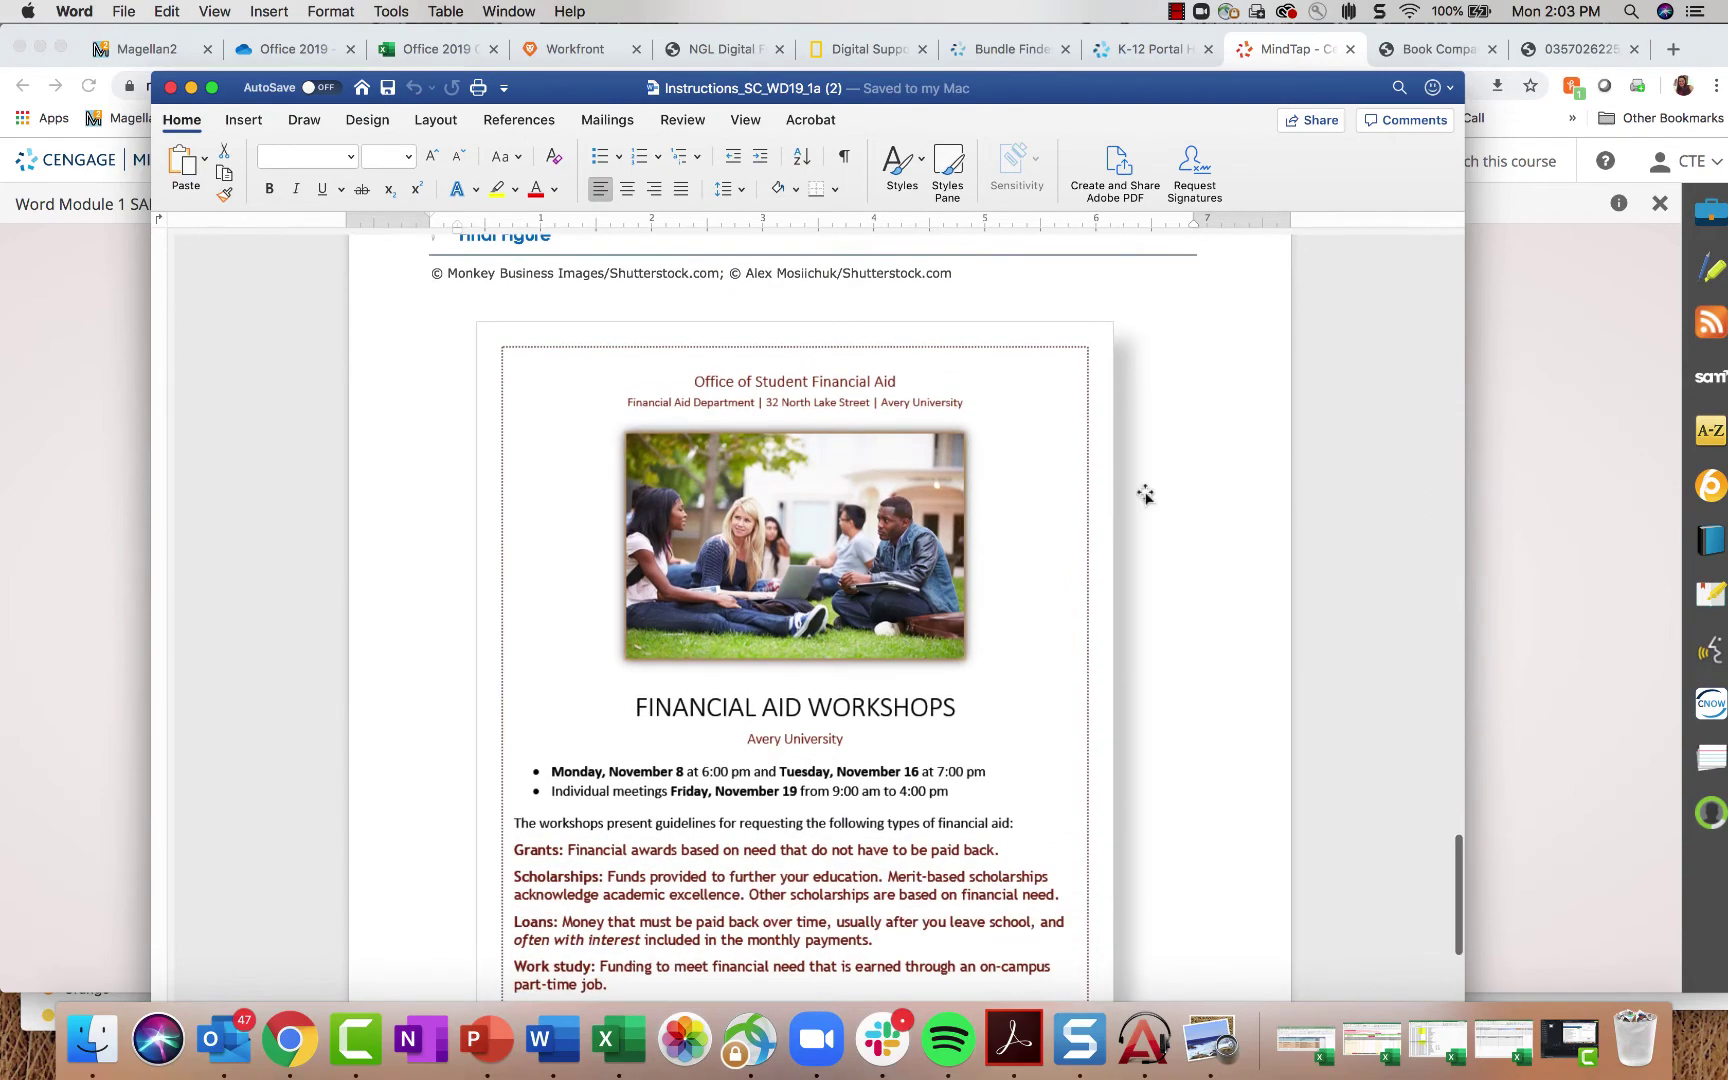
Step: Close the instructions document and skim the start file SC_WD19_1a_CTEComputing_1 from beginning to end
click(170, 88)
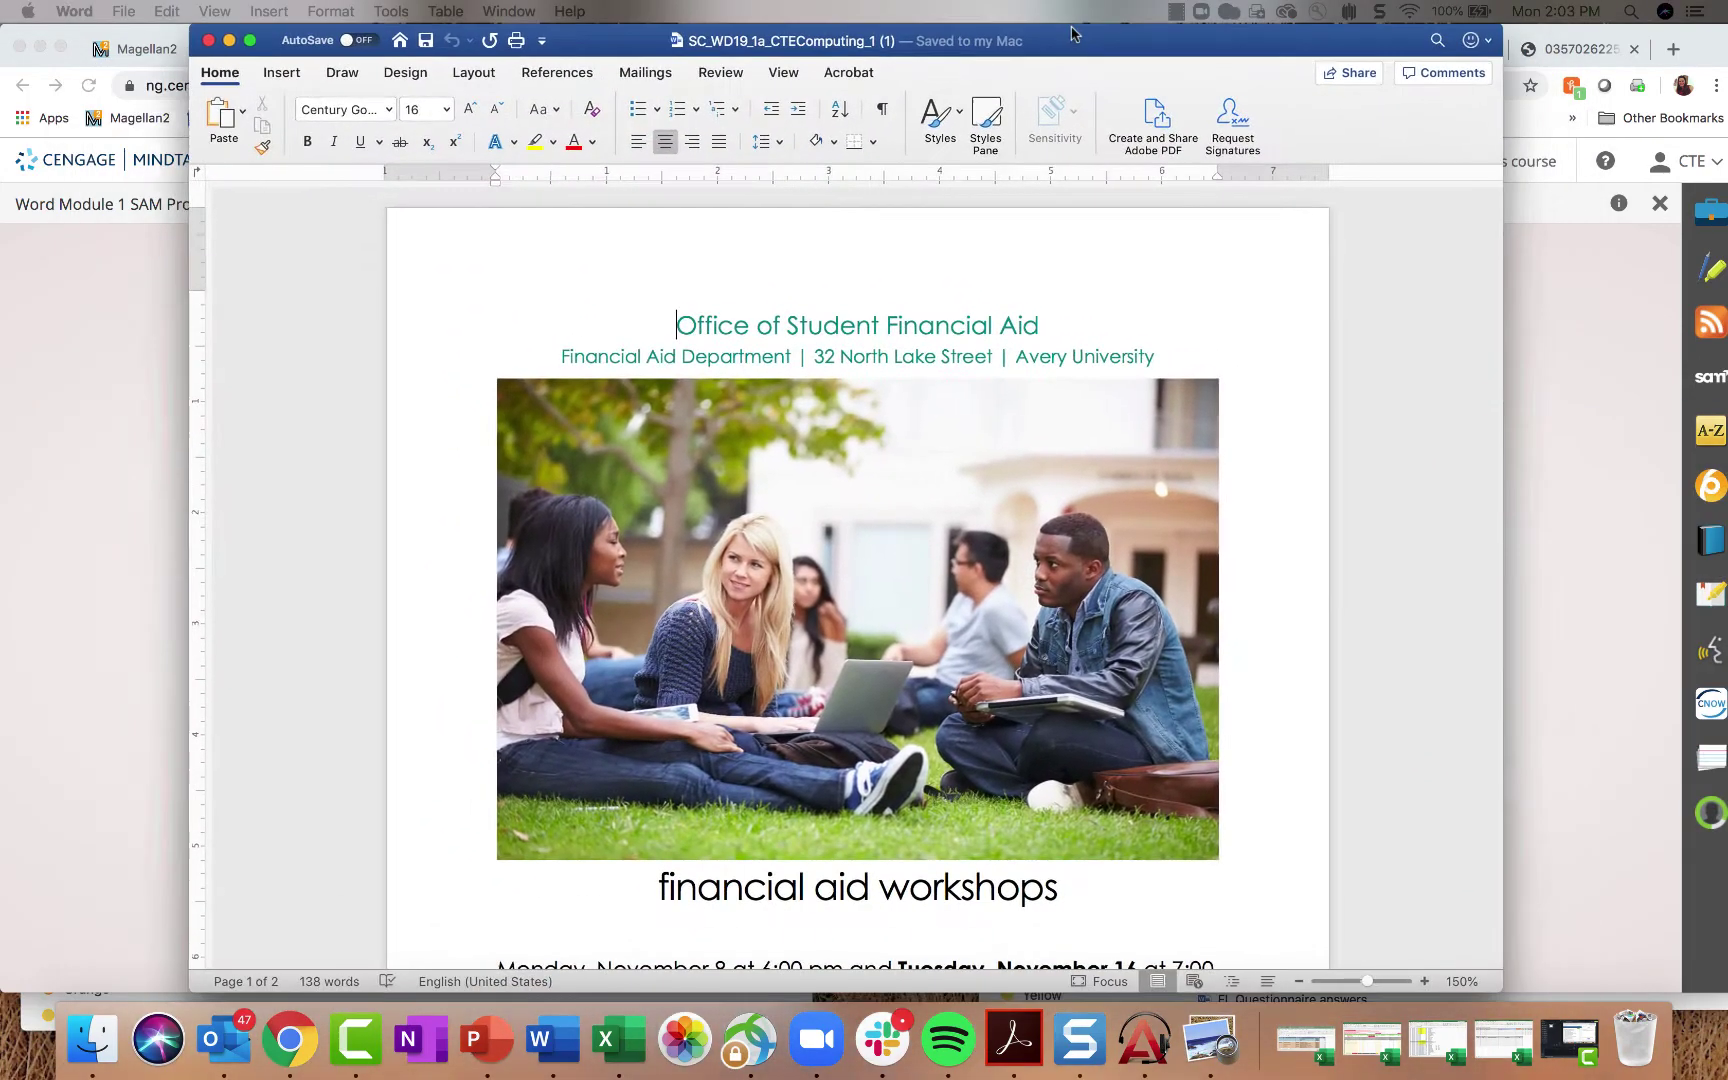
scroll(790, 592, down, 3)
scroll(790, 592, down, 10)
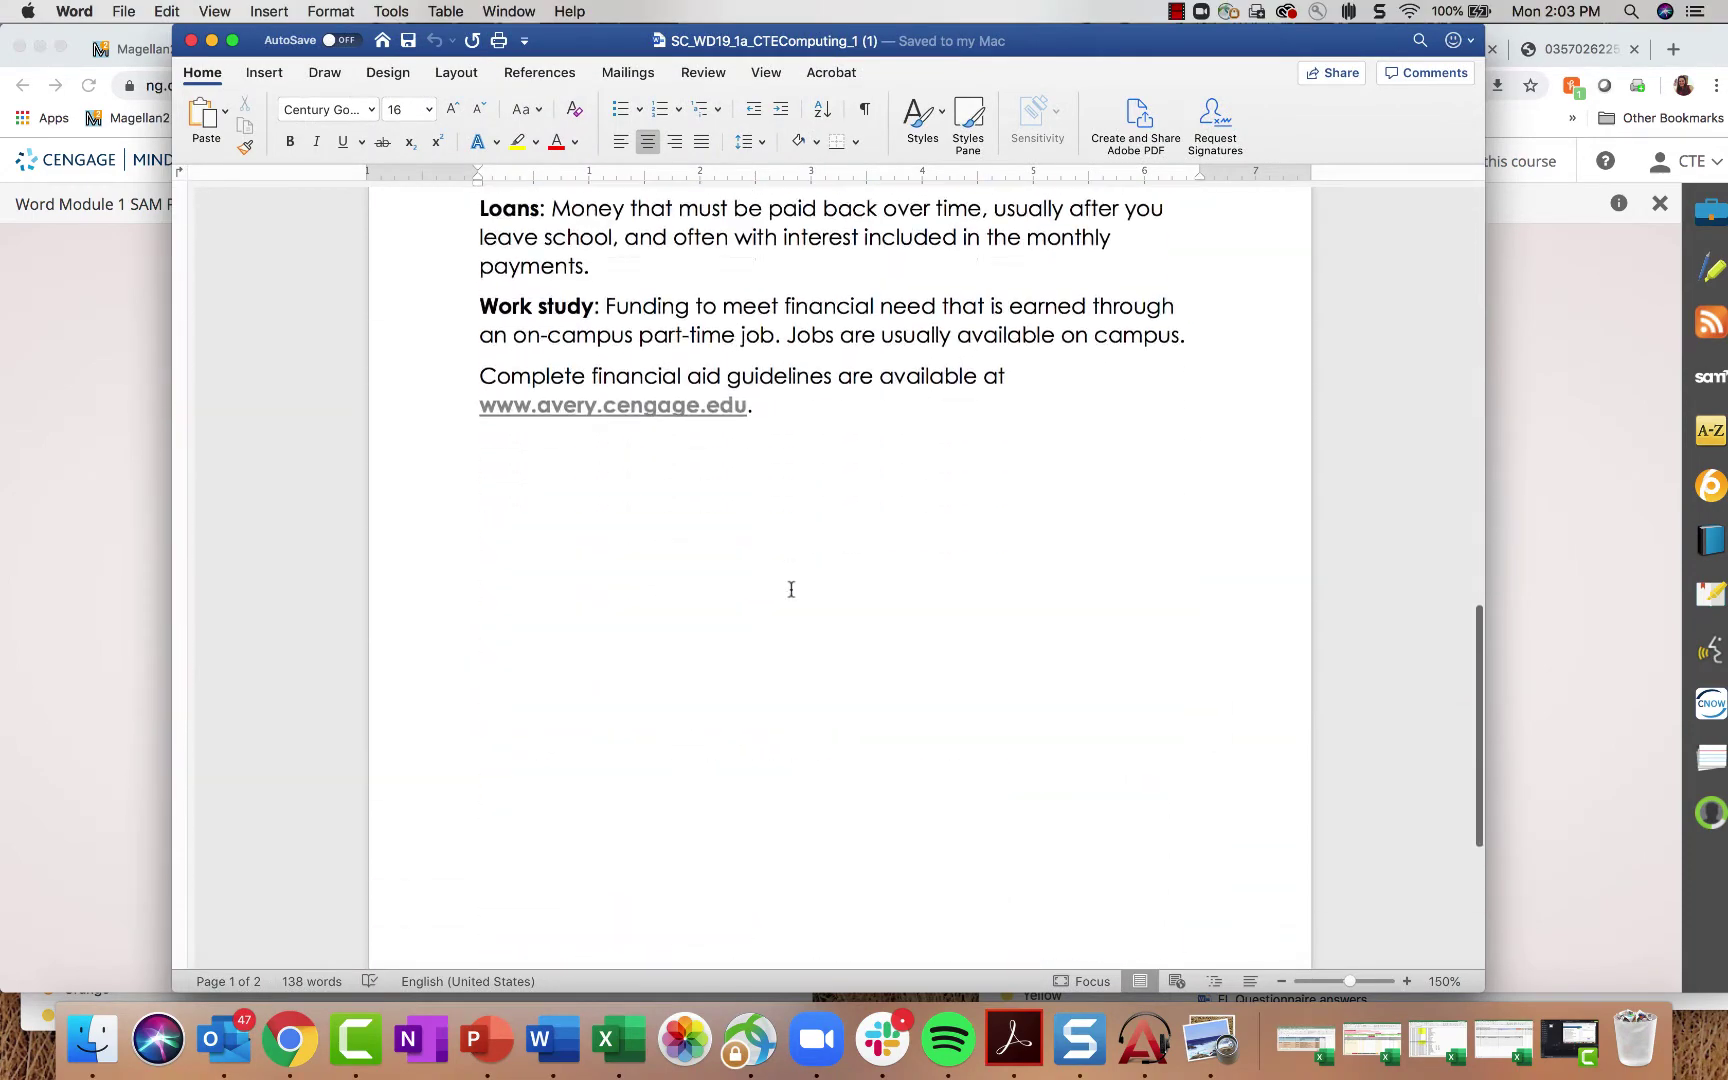
scroll(791, 579, up, 4)
scroll(791, 579, up, 10)
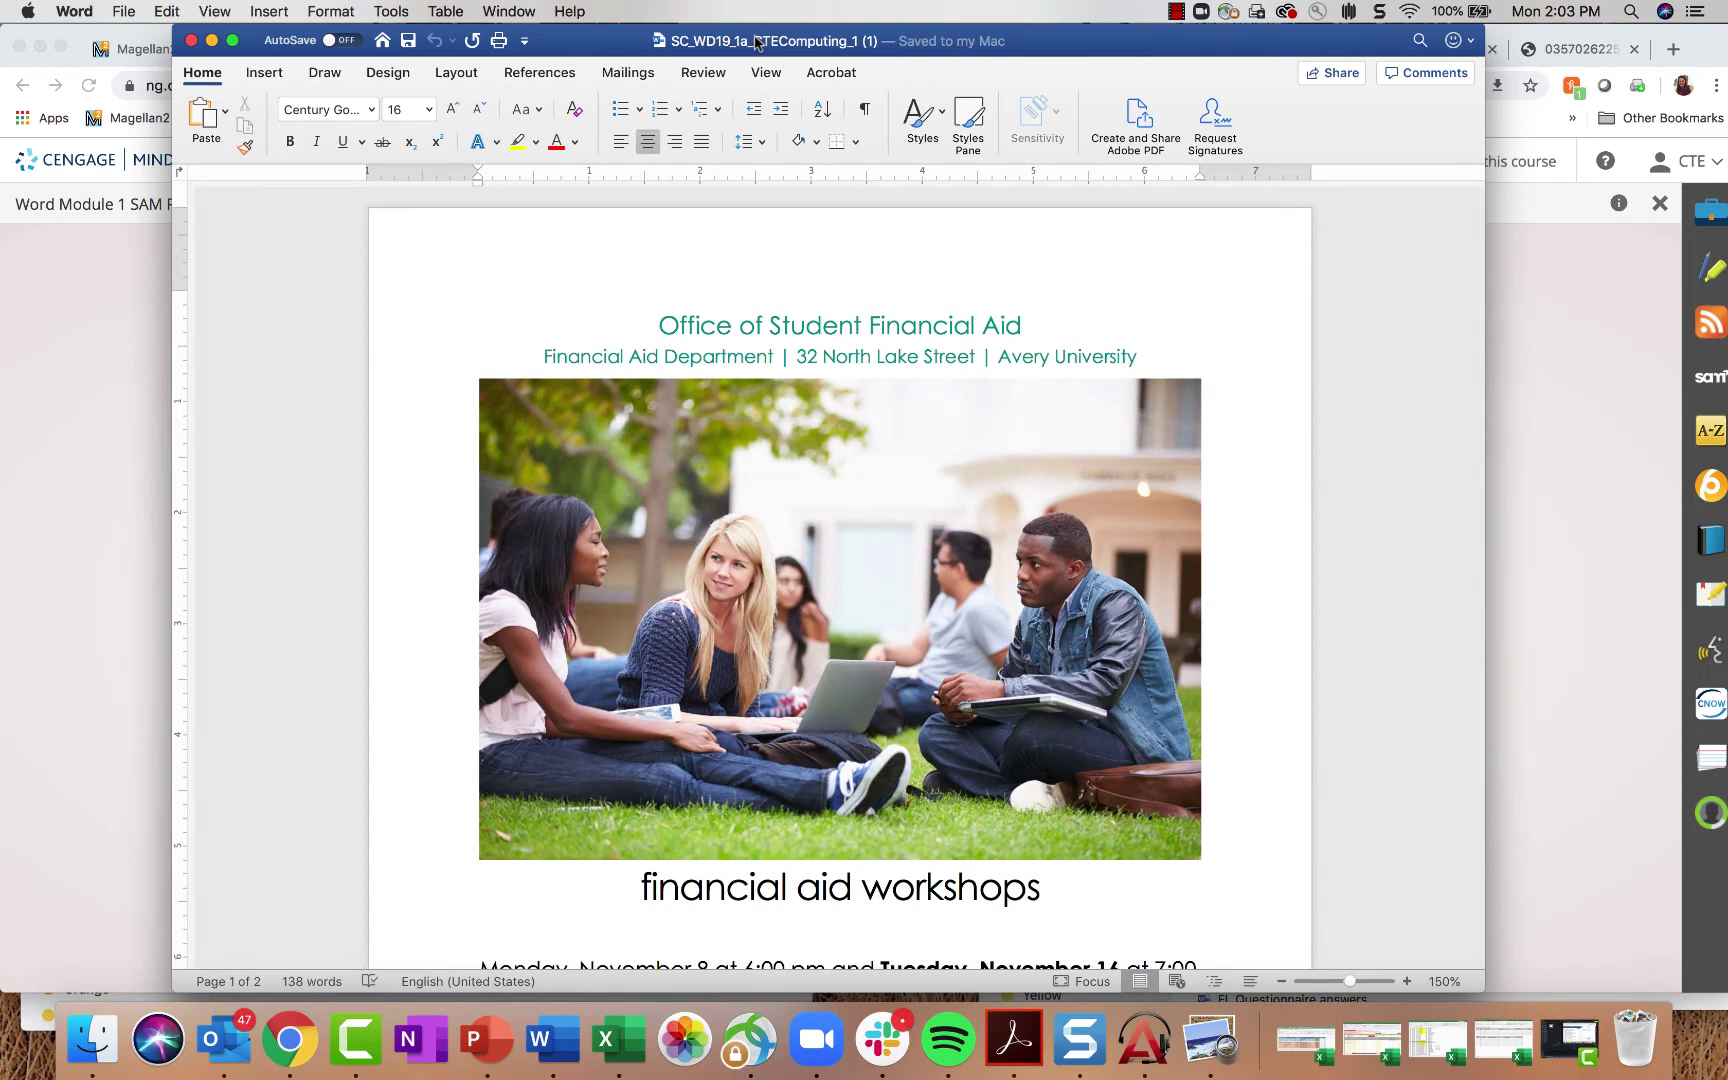
drag(980, 52, 911, 52)
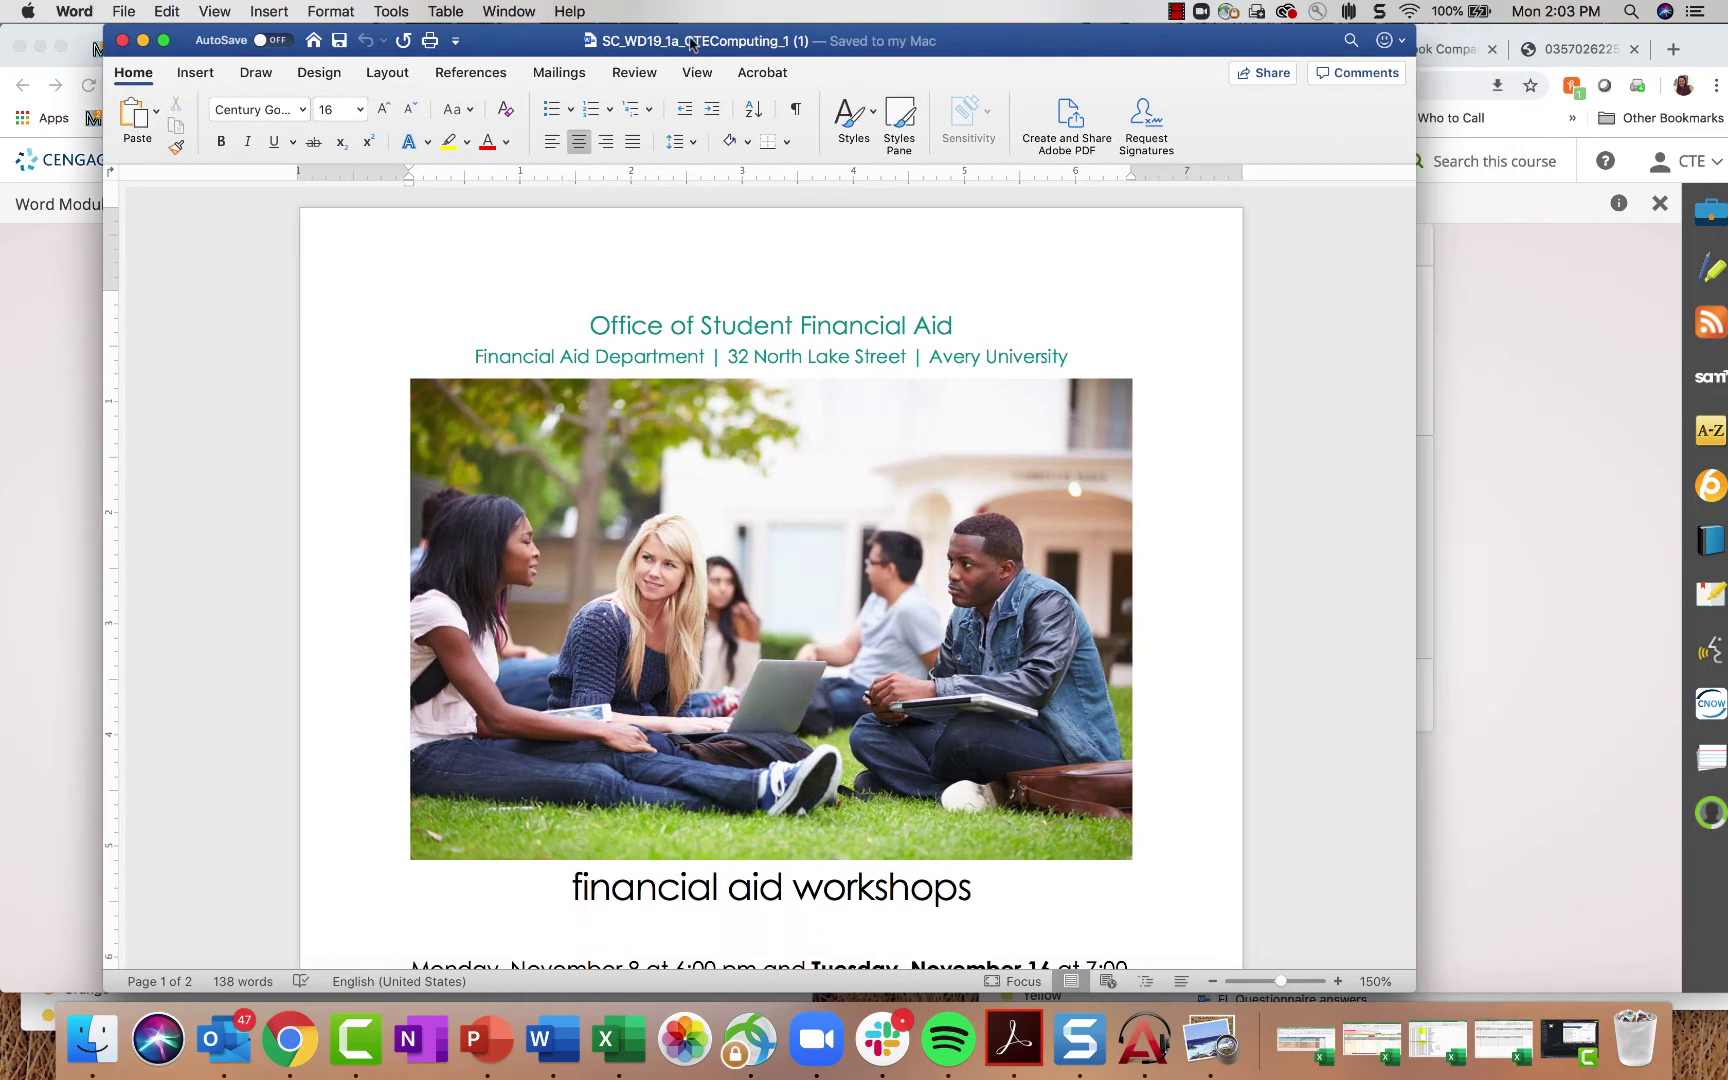
drag(690, 42, 767, 42)
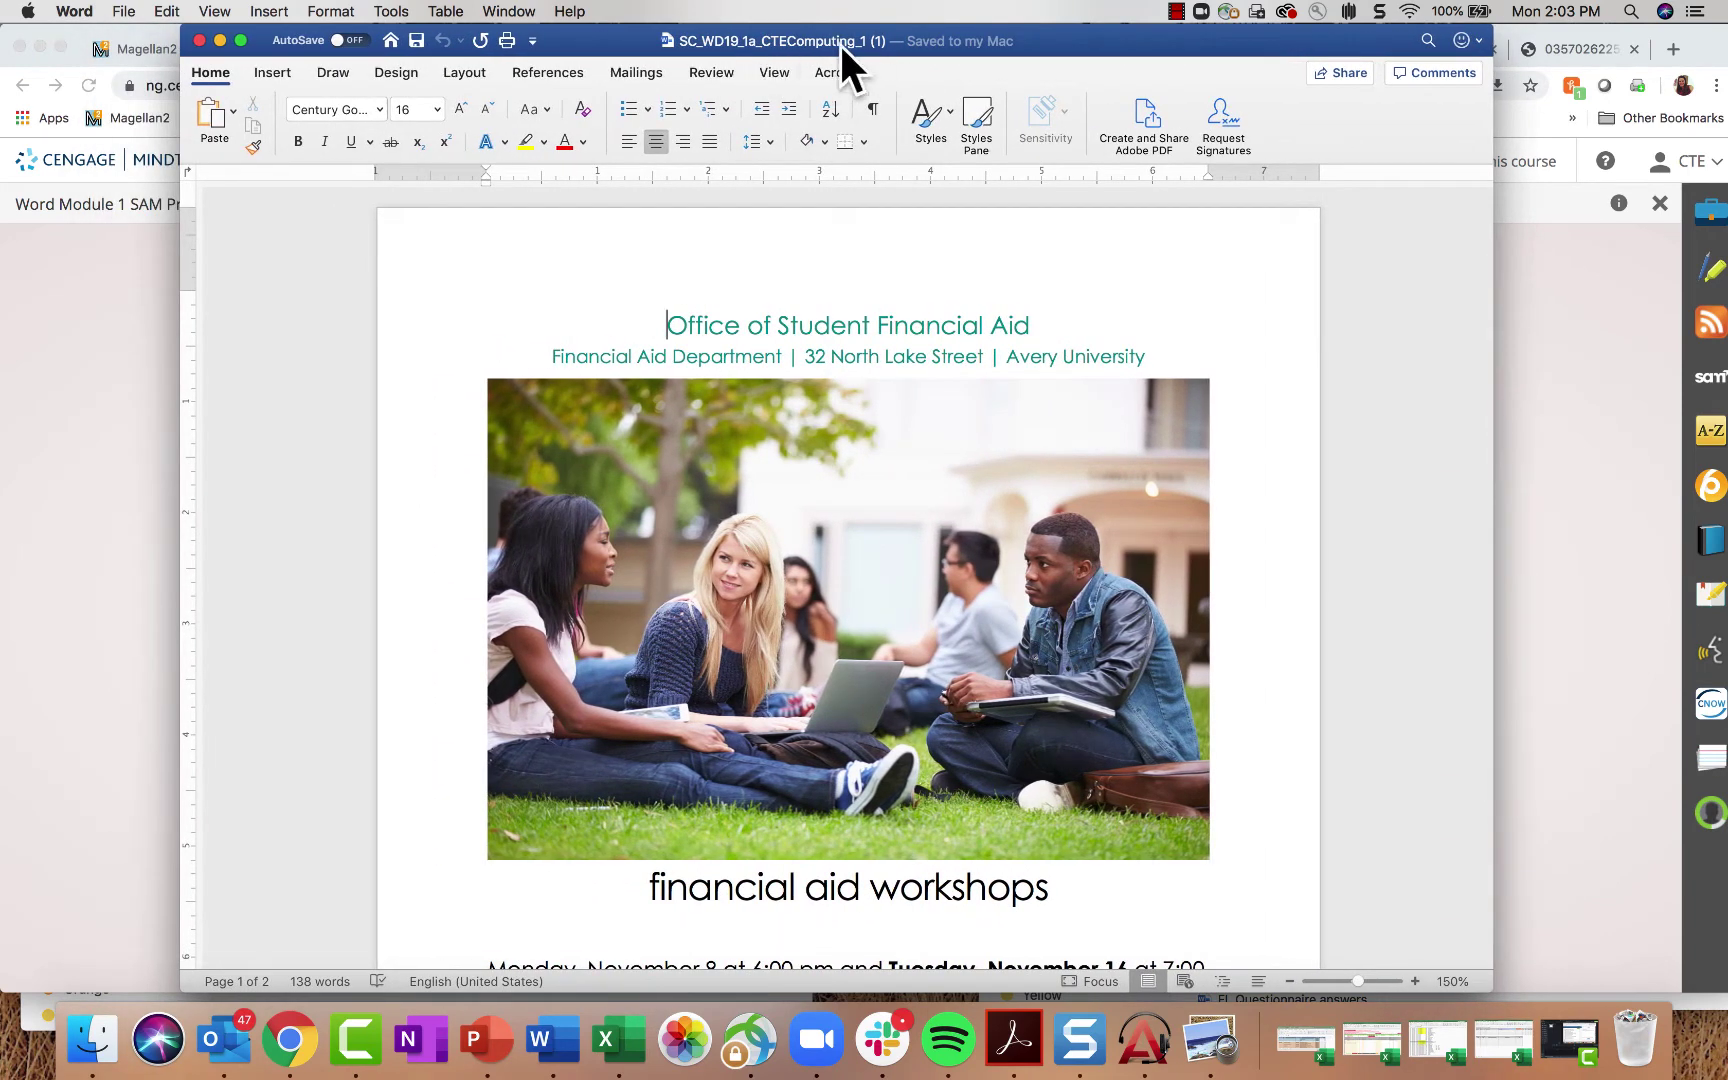
Step: Check the start file's personalized footer, highlight the flyer's two heading lines above the picture, and review the workshop text
scroll(1009, 520, down, 10)
scroll(1009, 520, up, 1)
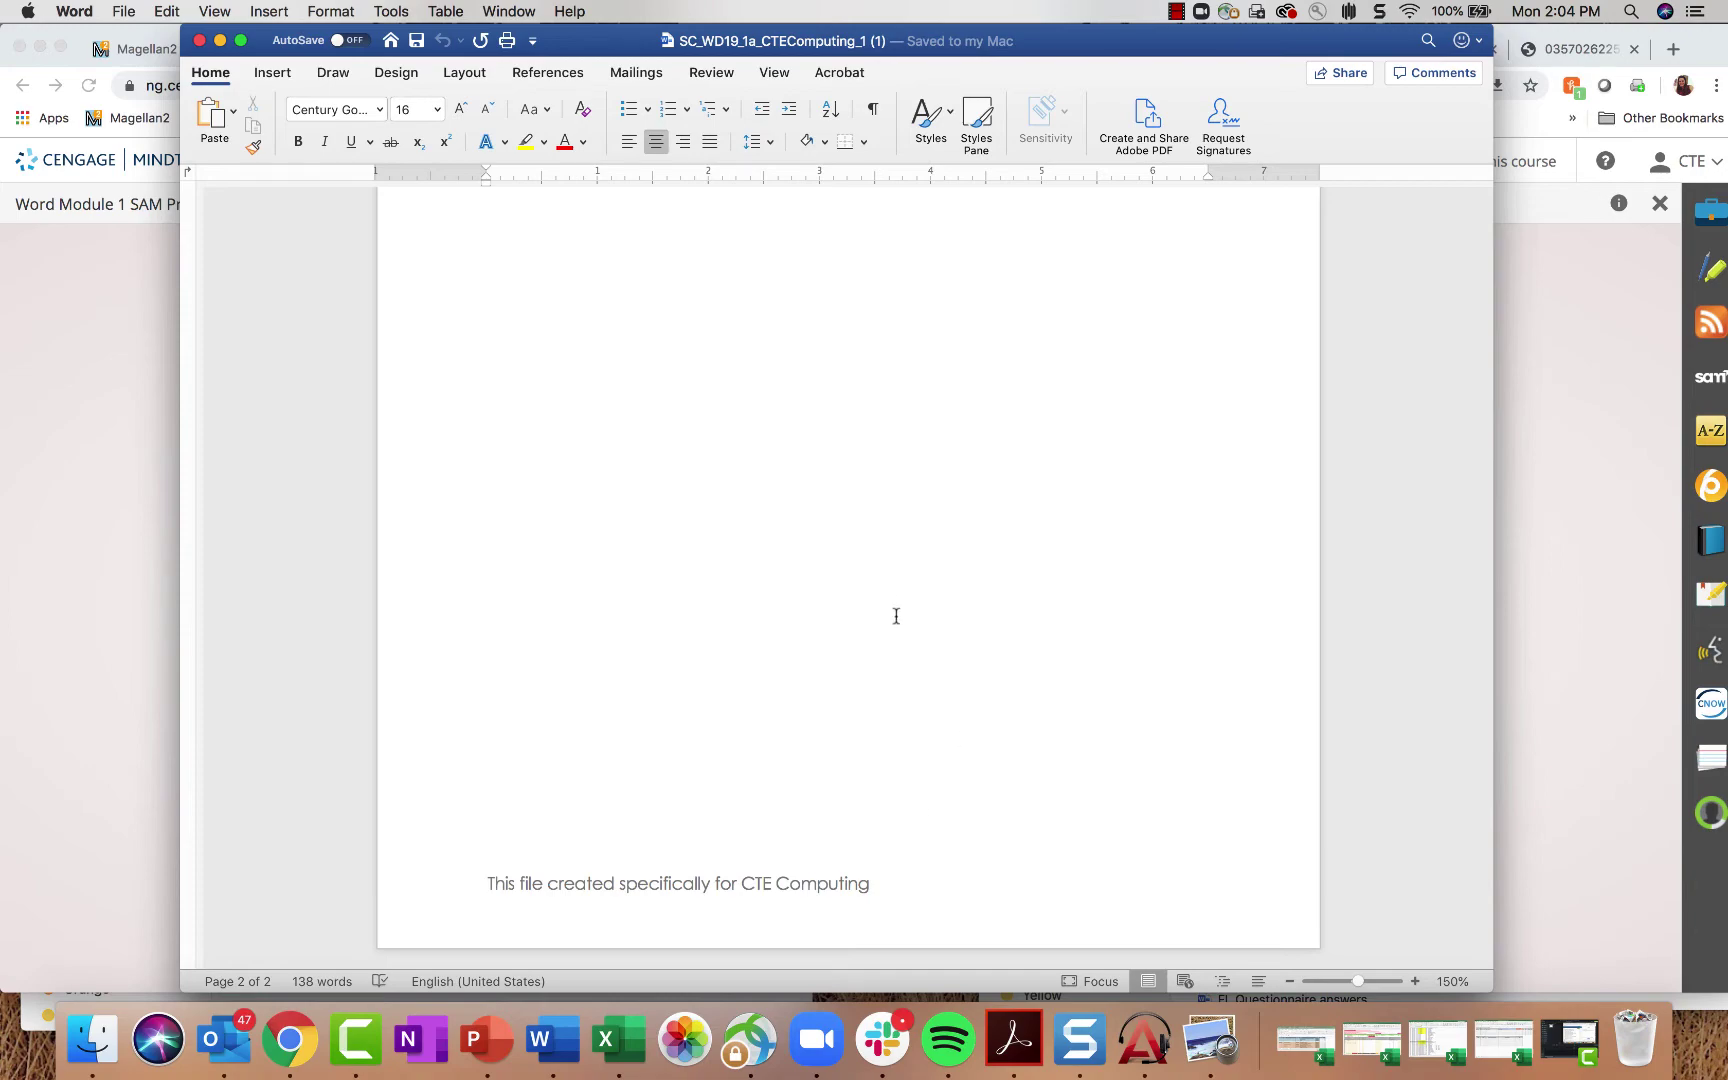
scroll(890, 610, up, 10)
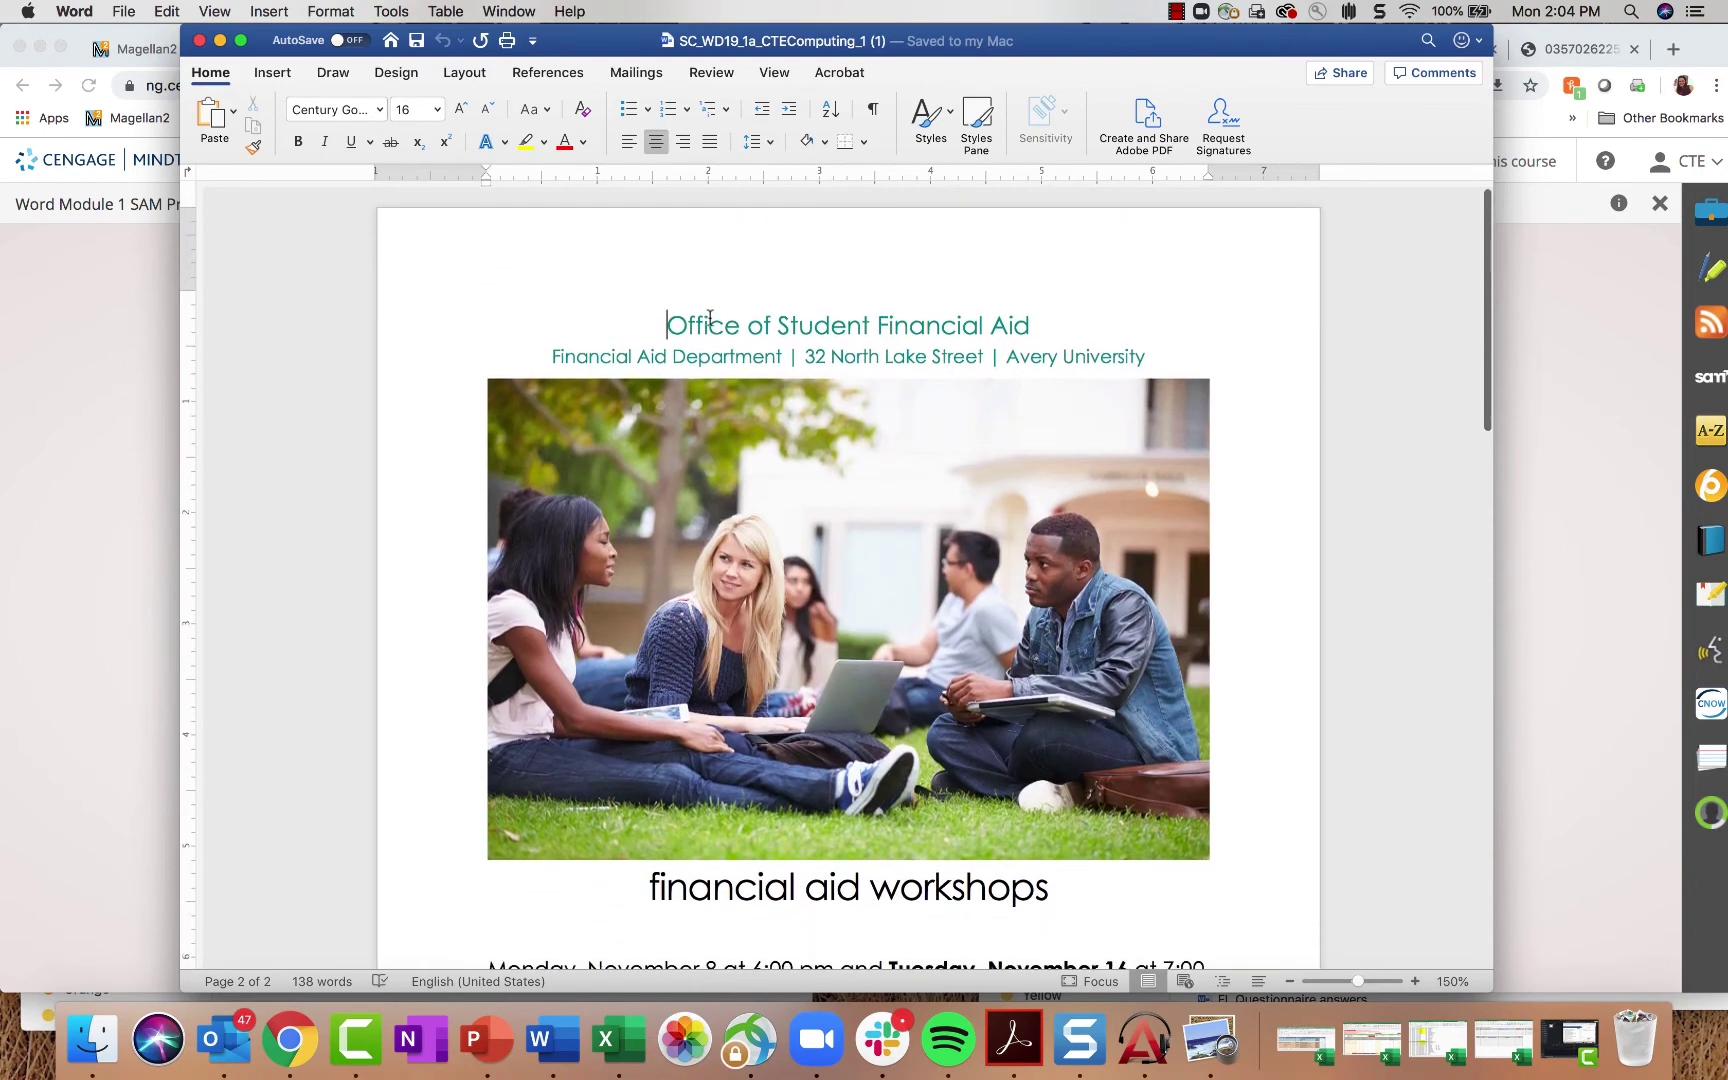
drag(709, 317, 1150, 362)
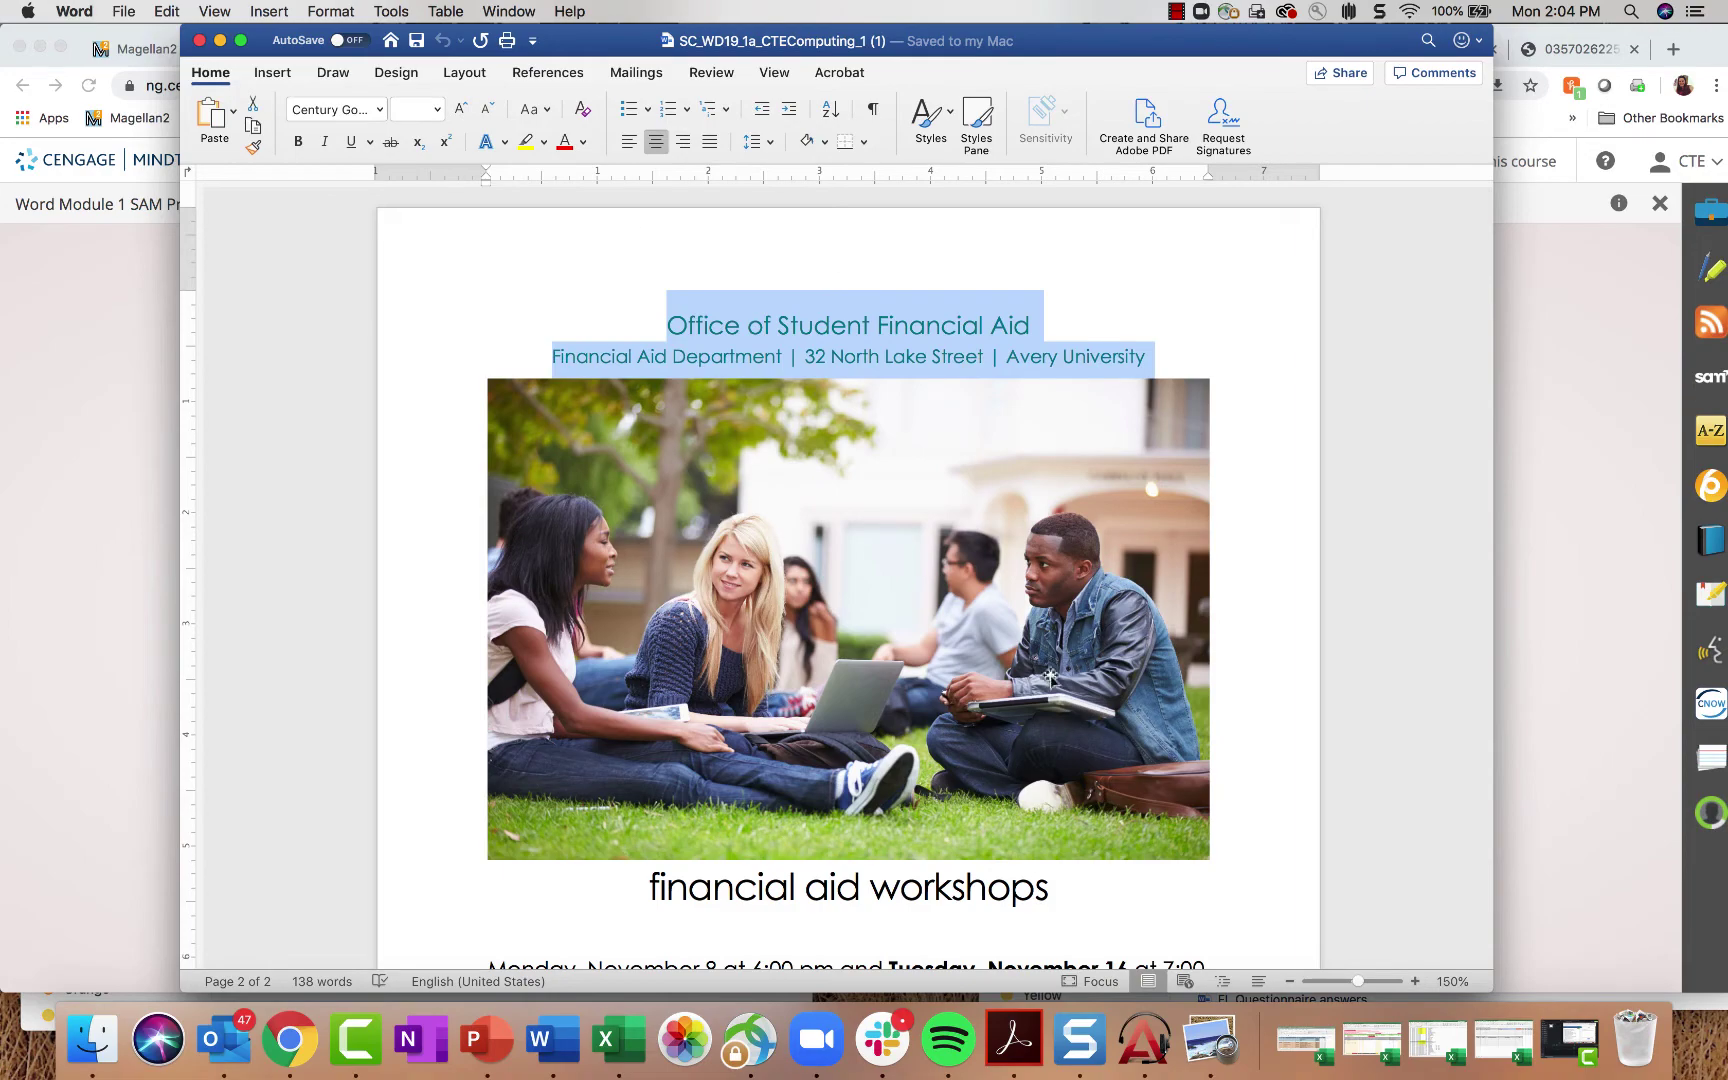
scroll(1045, 630, down, 20)
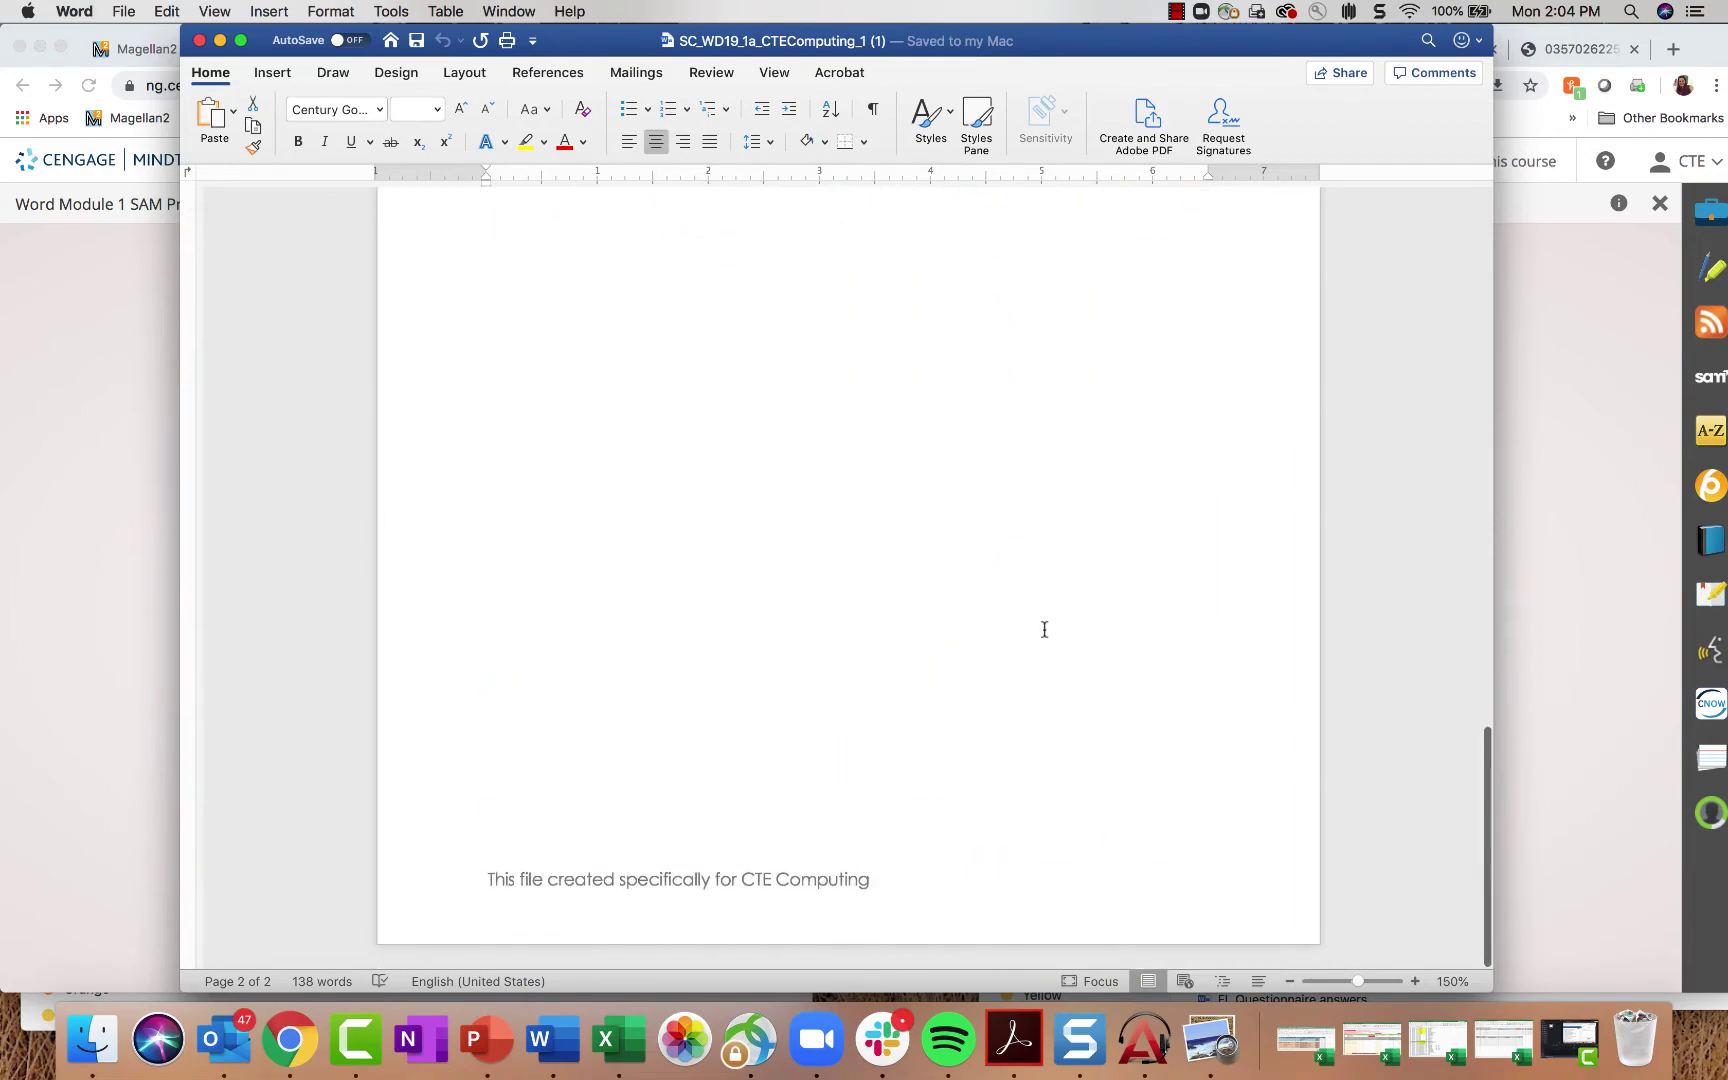
scroll(1044, 629, up, 20)
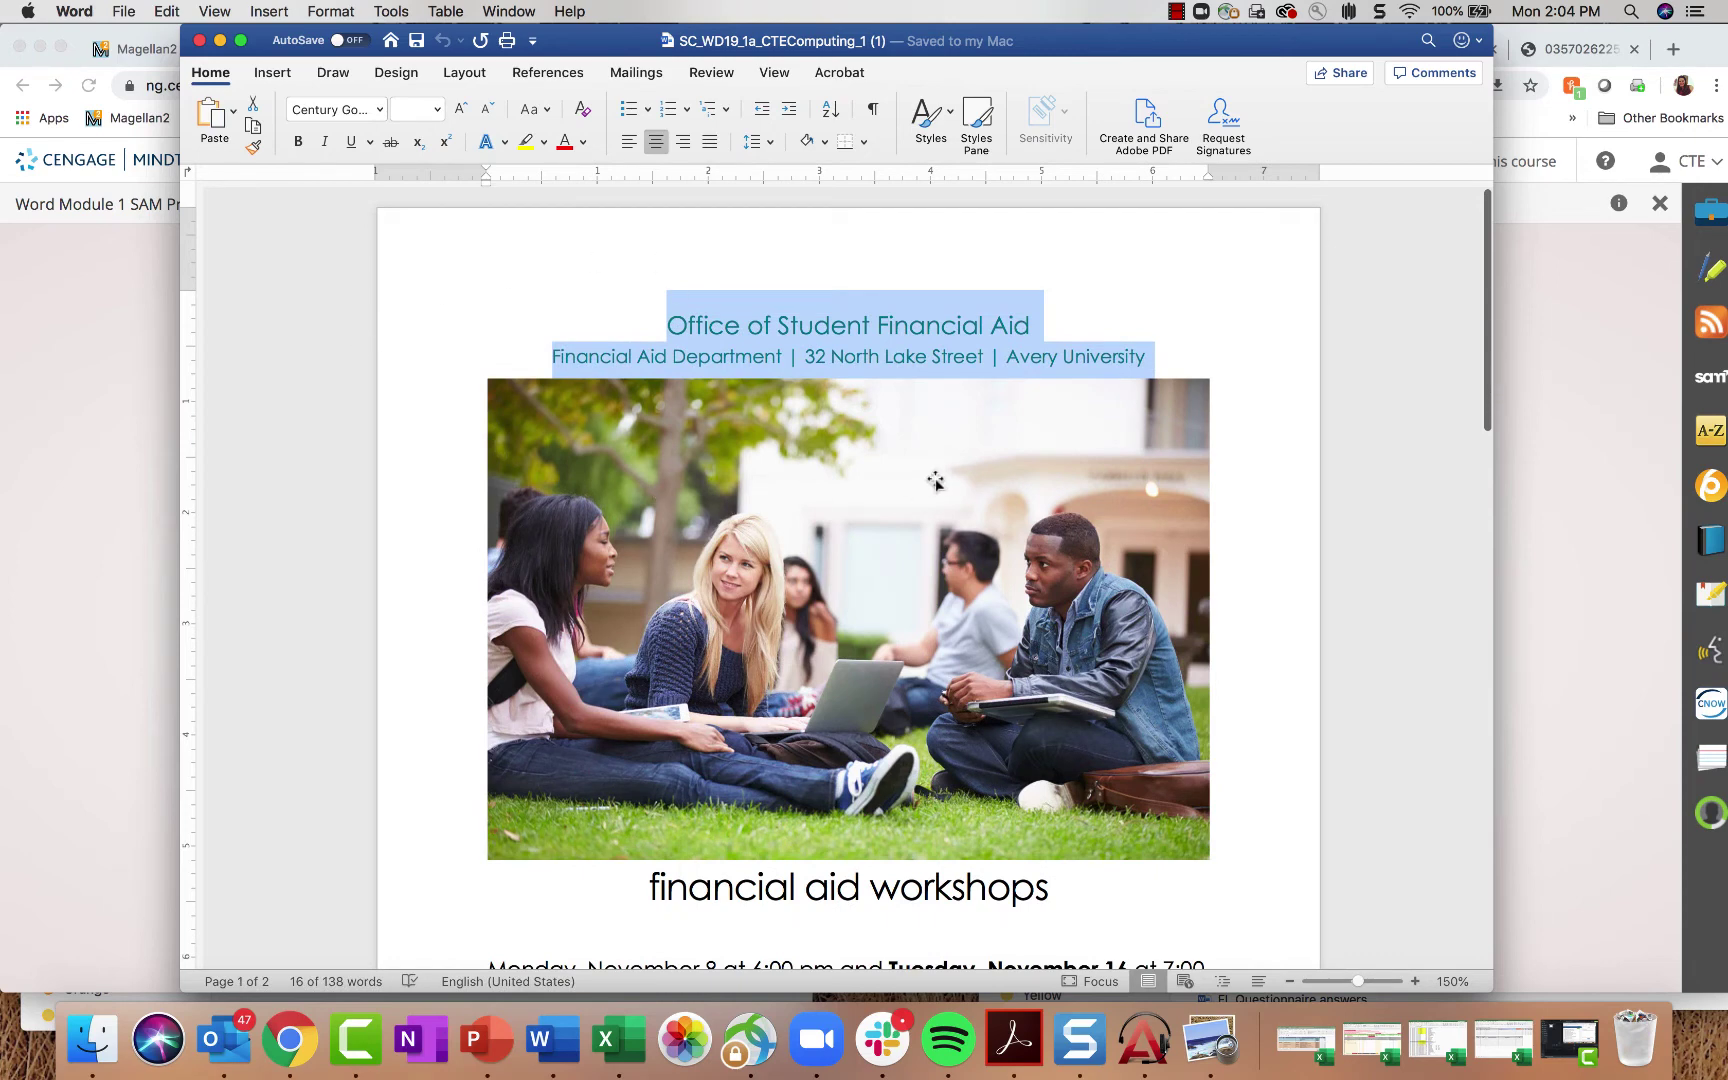
scroll(1321, 488, down, 8)
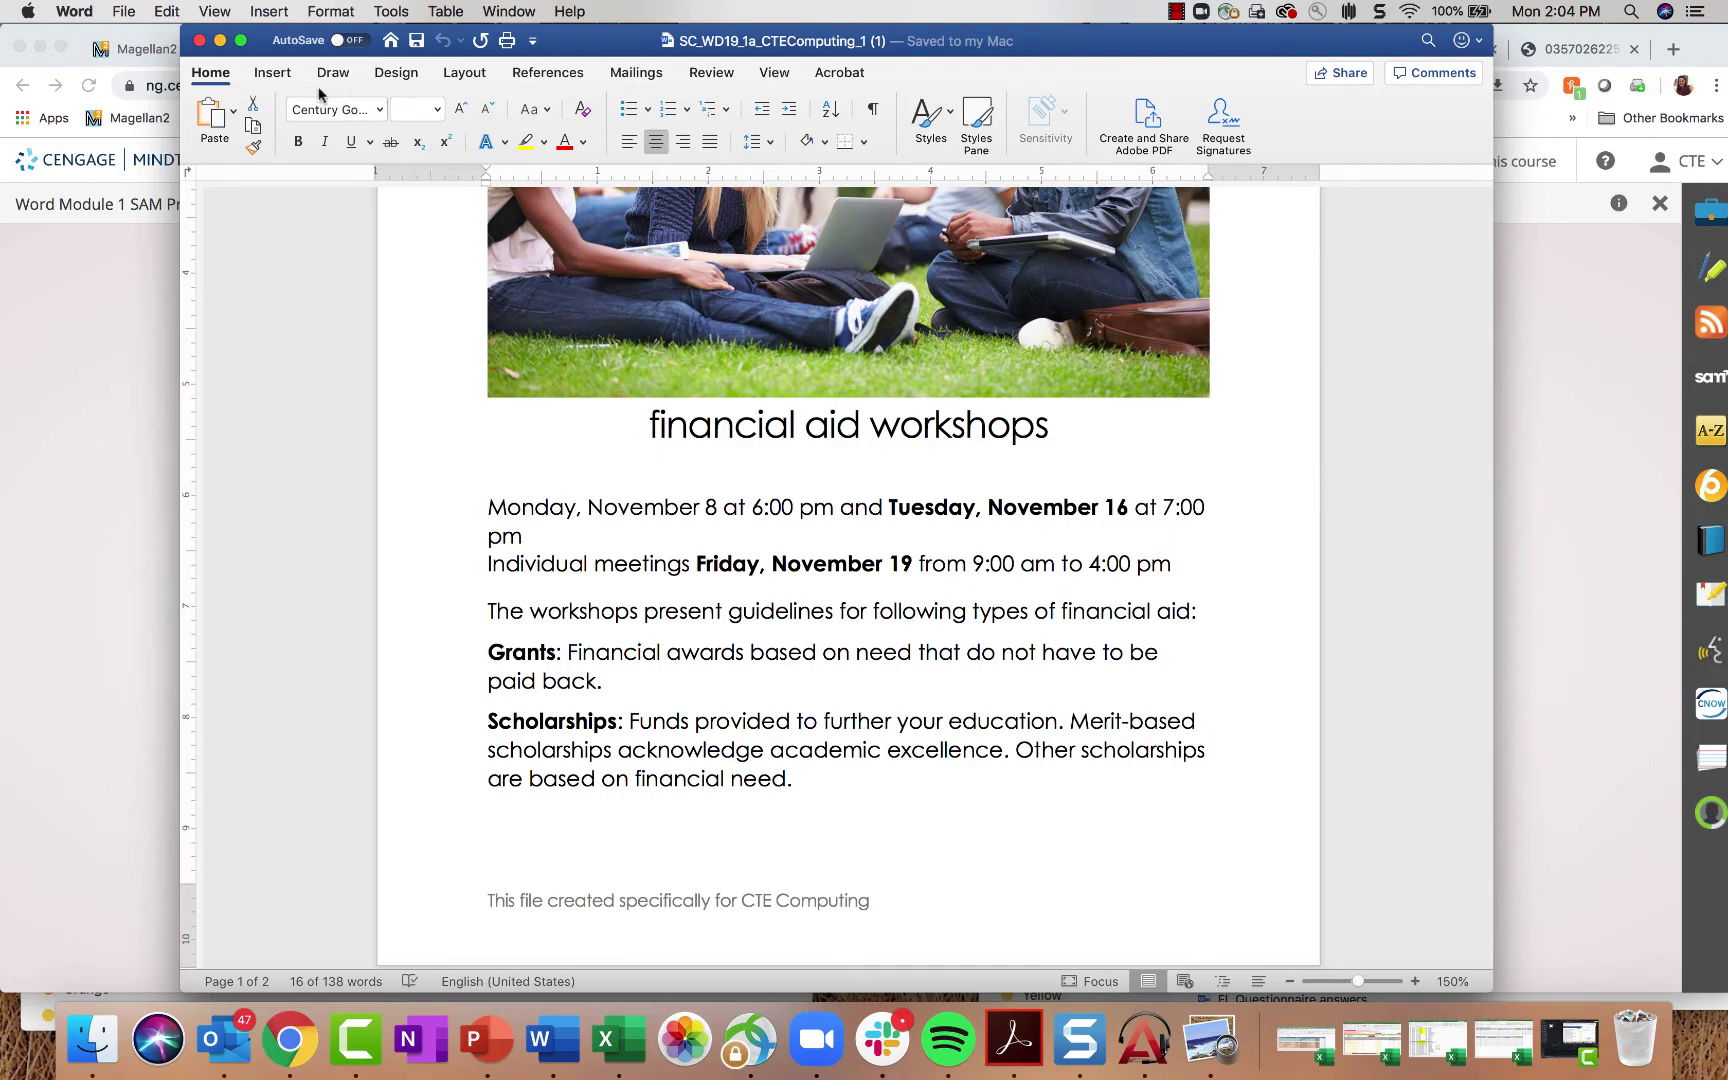
scroll(822, 460, up, 8)
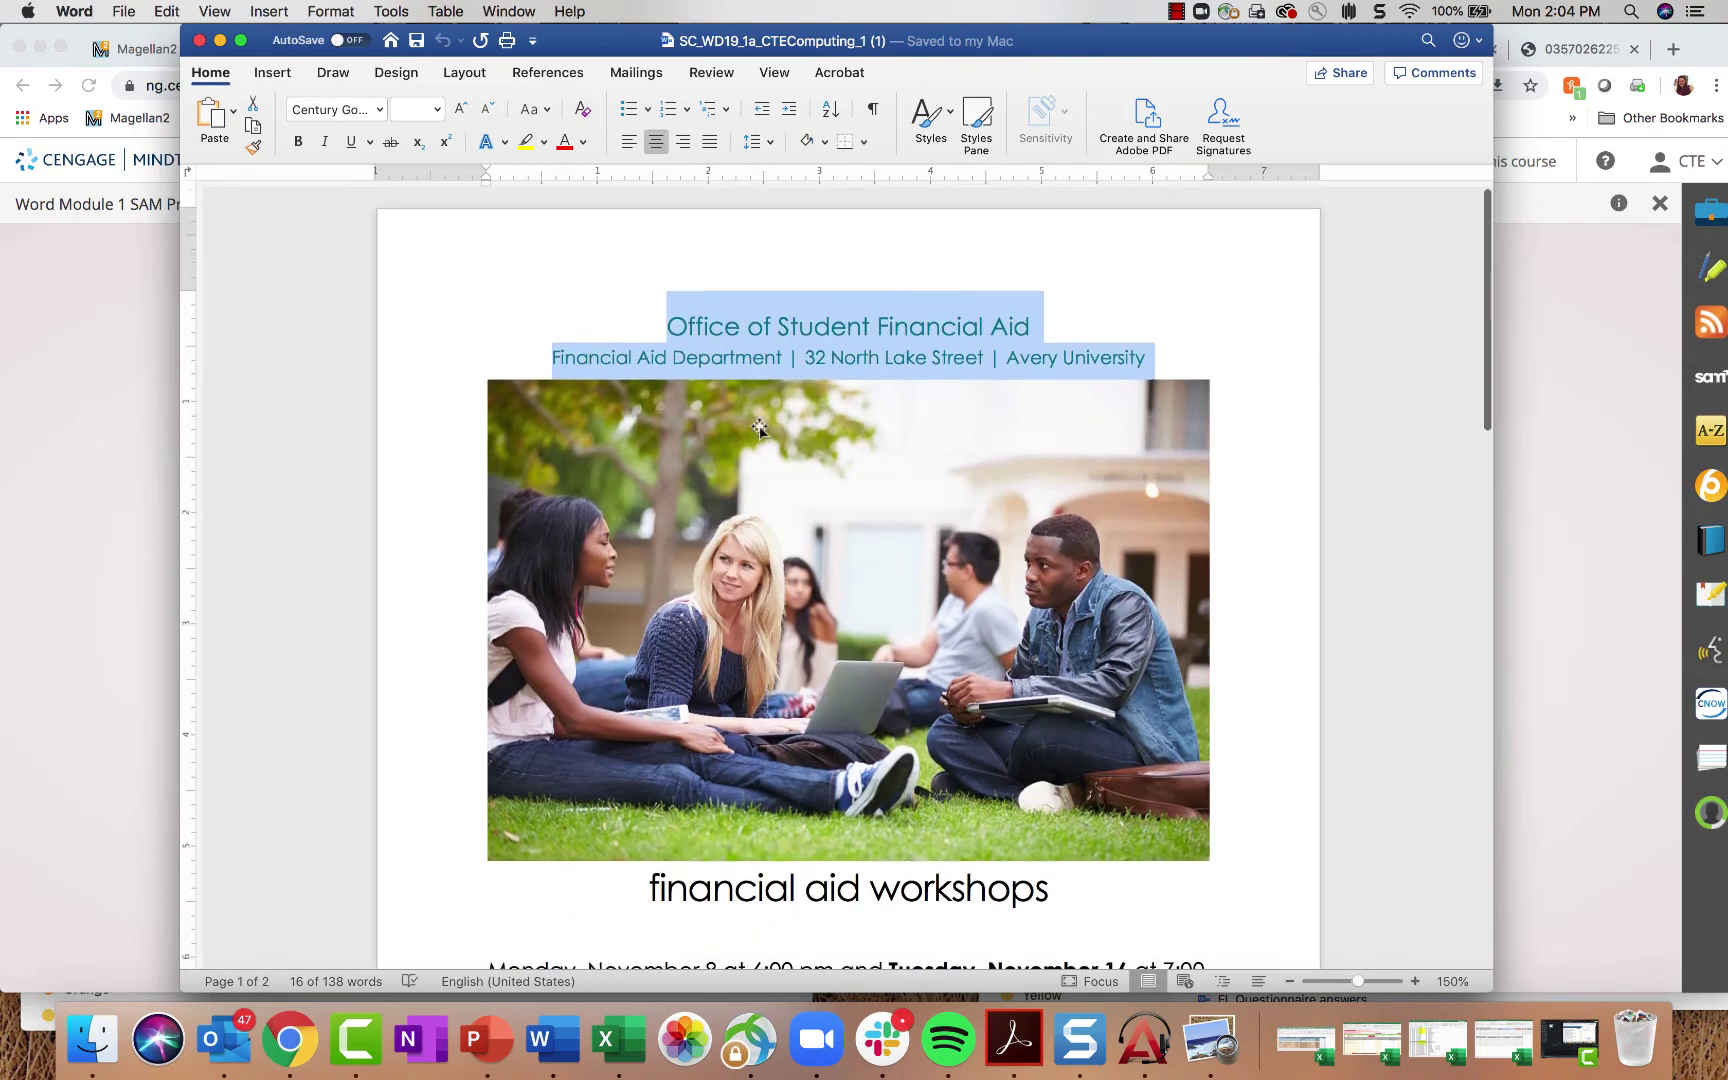
click(491, 290)
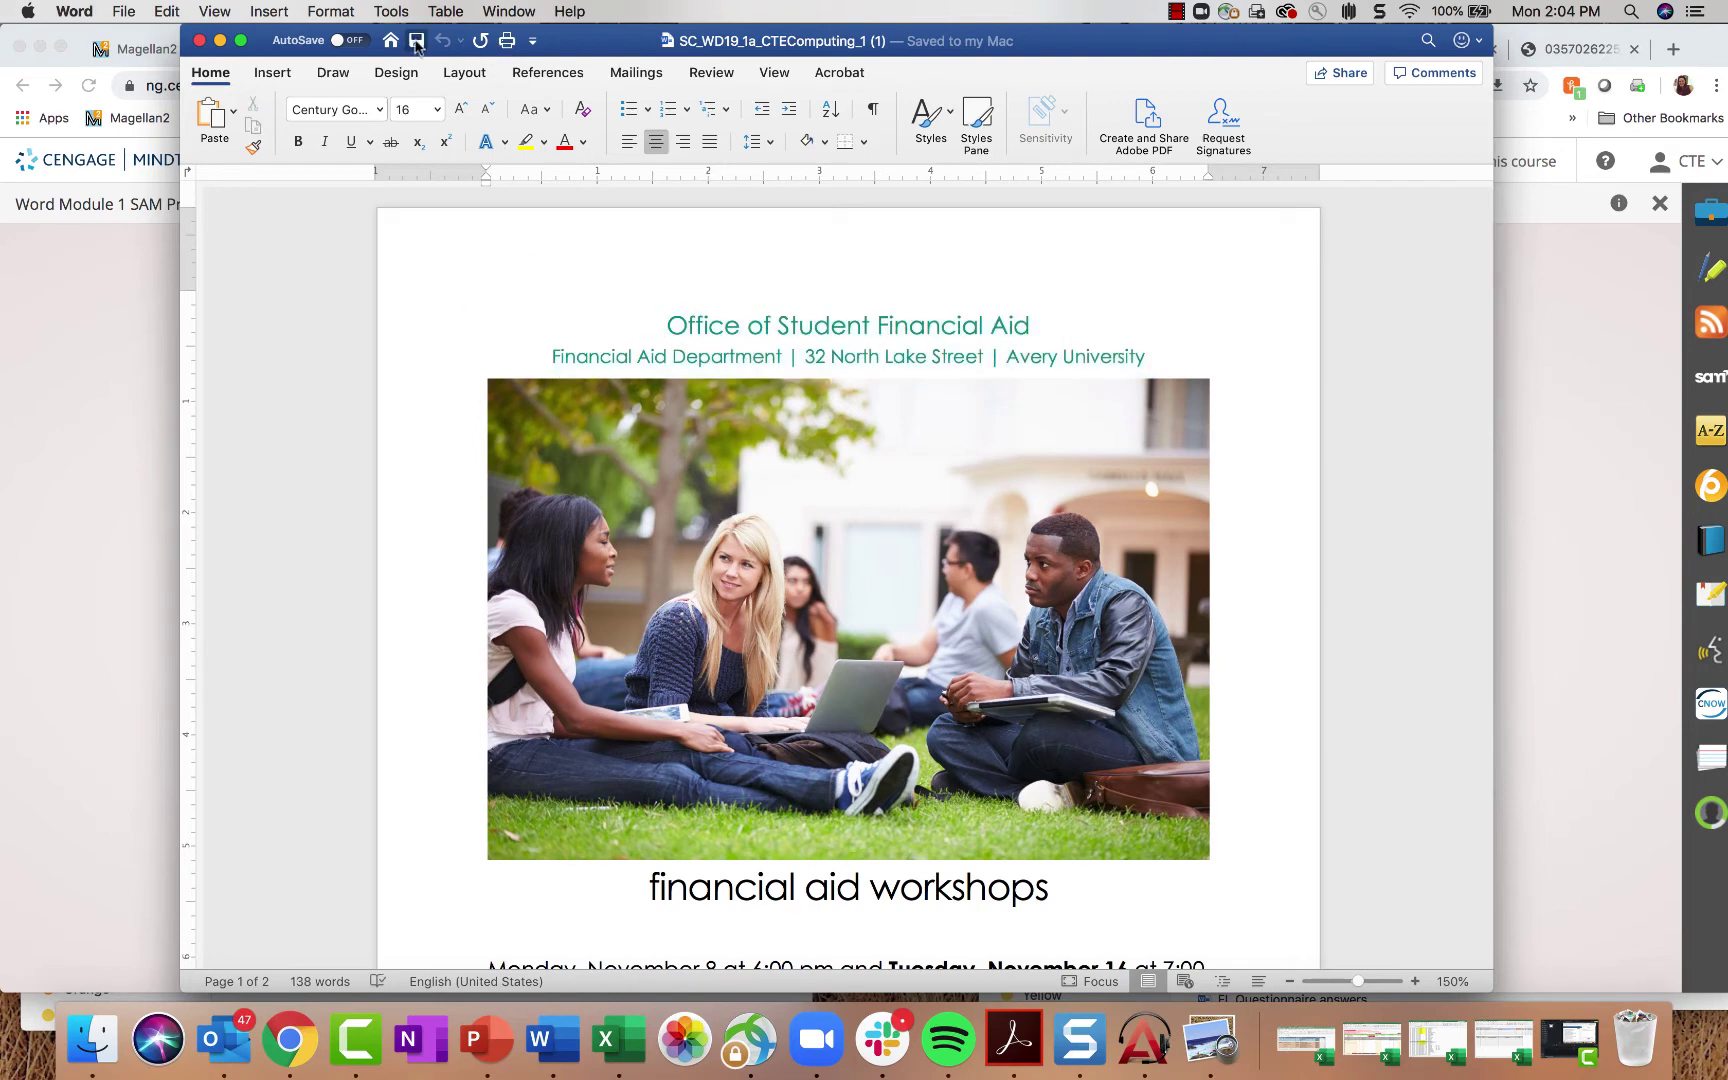
Step: Save a copy of the flyer to the Desktop as SC_WD19_1a_CTEComputing_2 and close the document
click(123, 11)
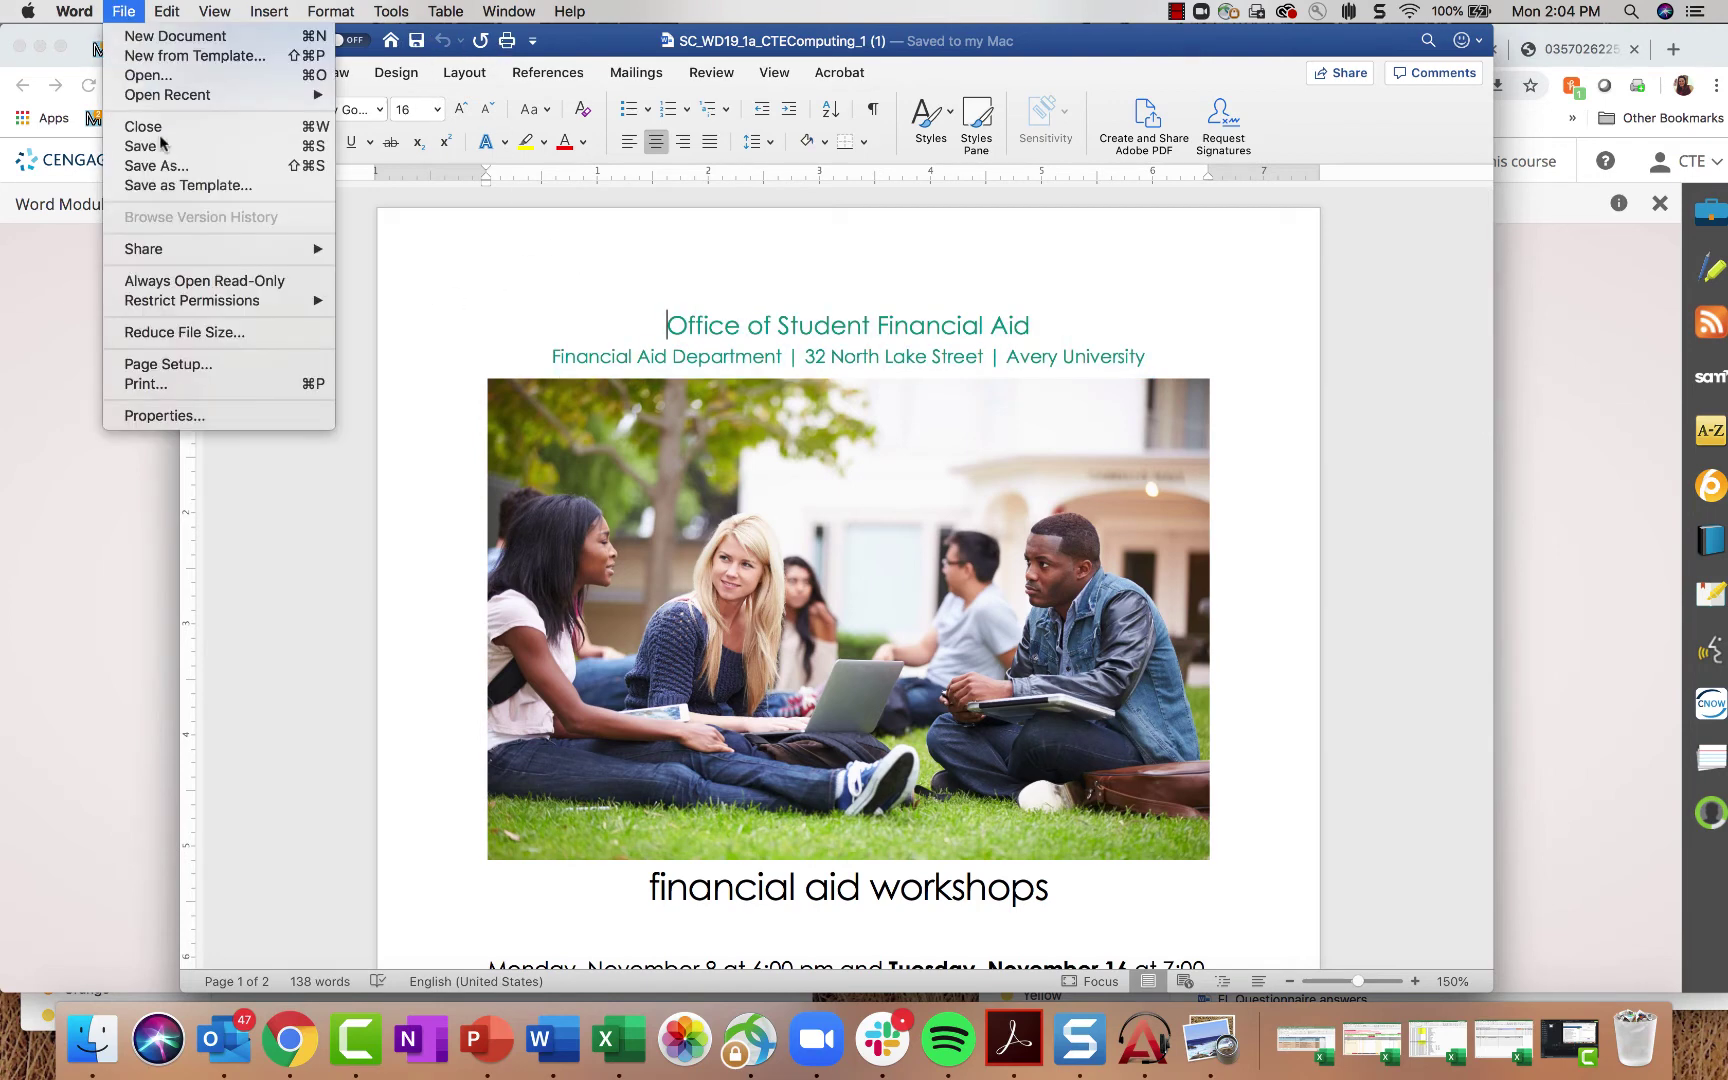
click(154, 162)
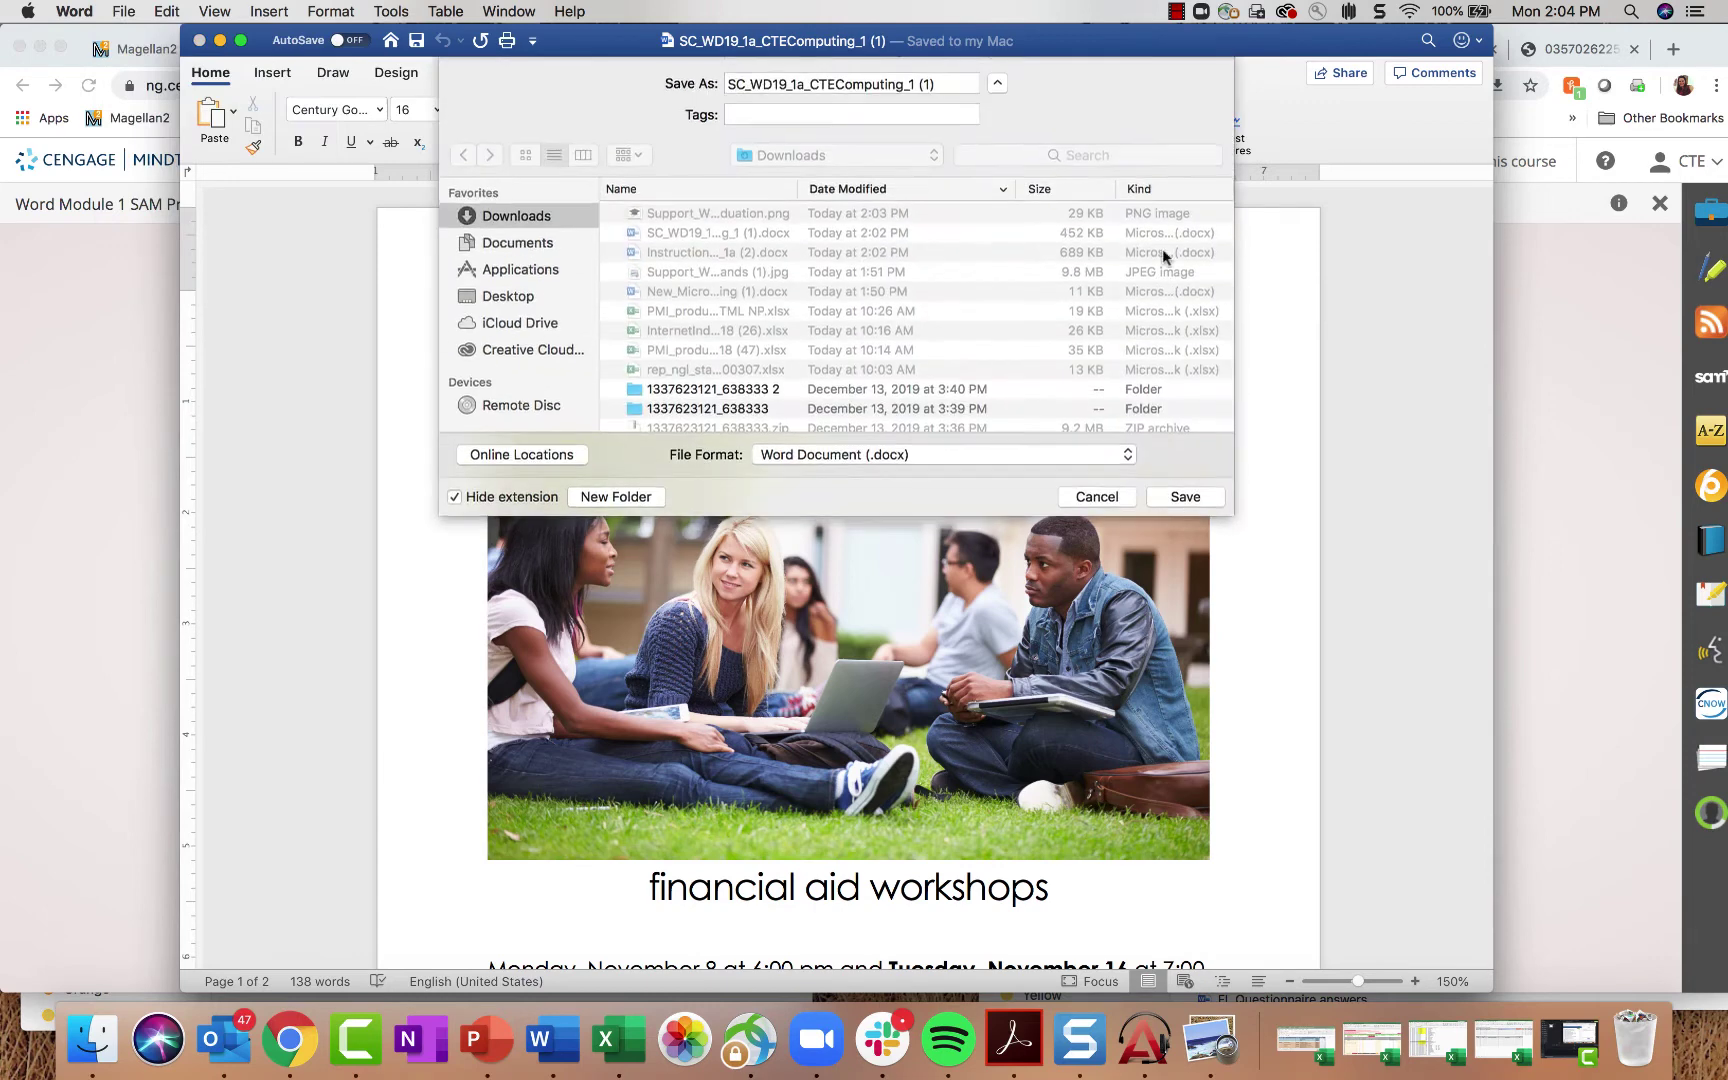
click(940, 86)
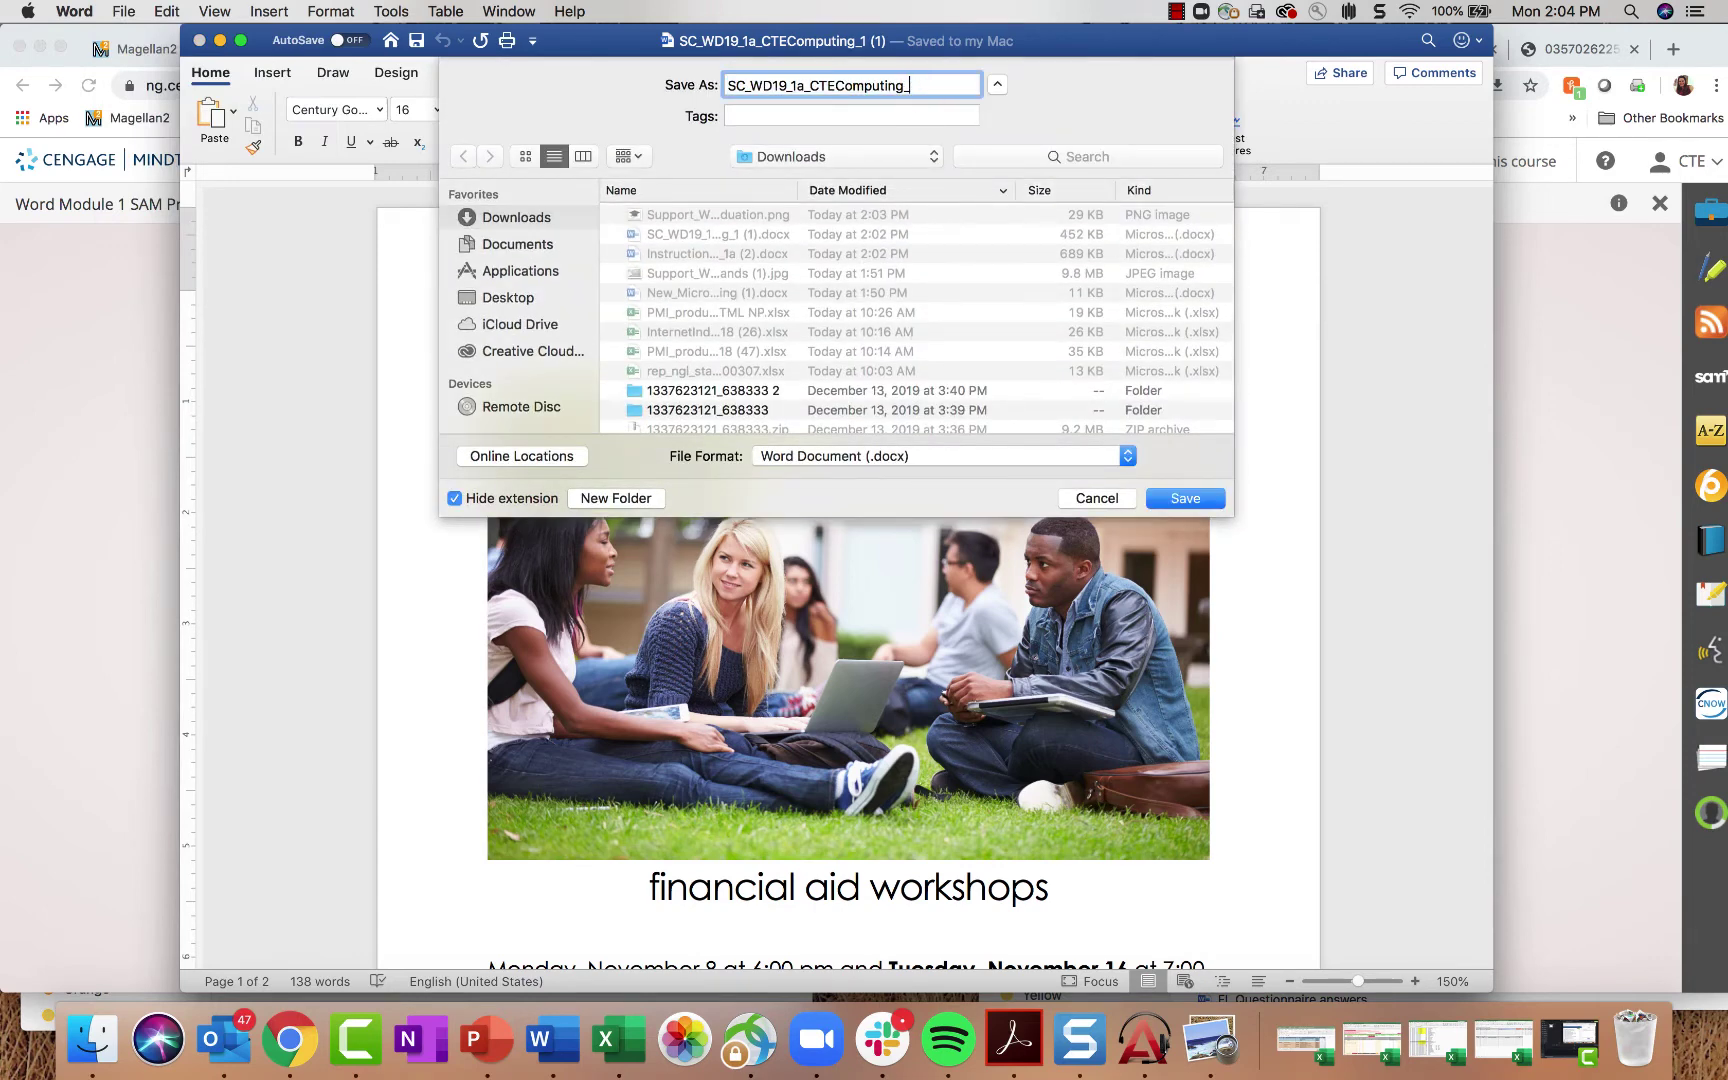
click(508, 297)
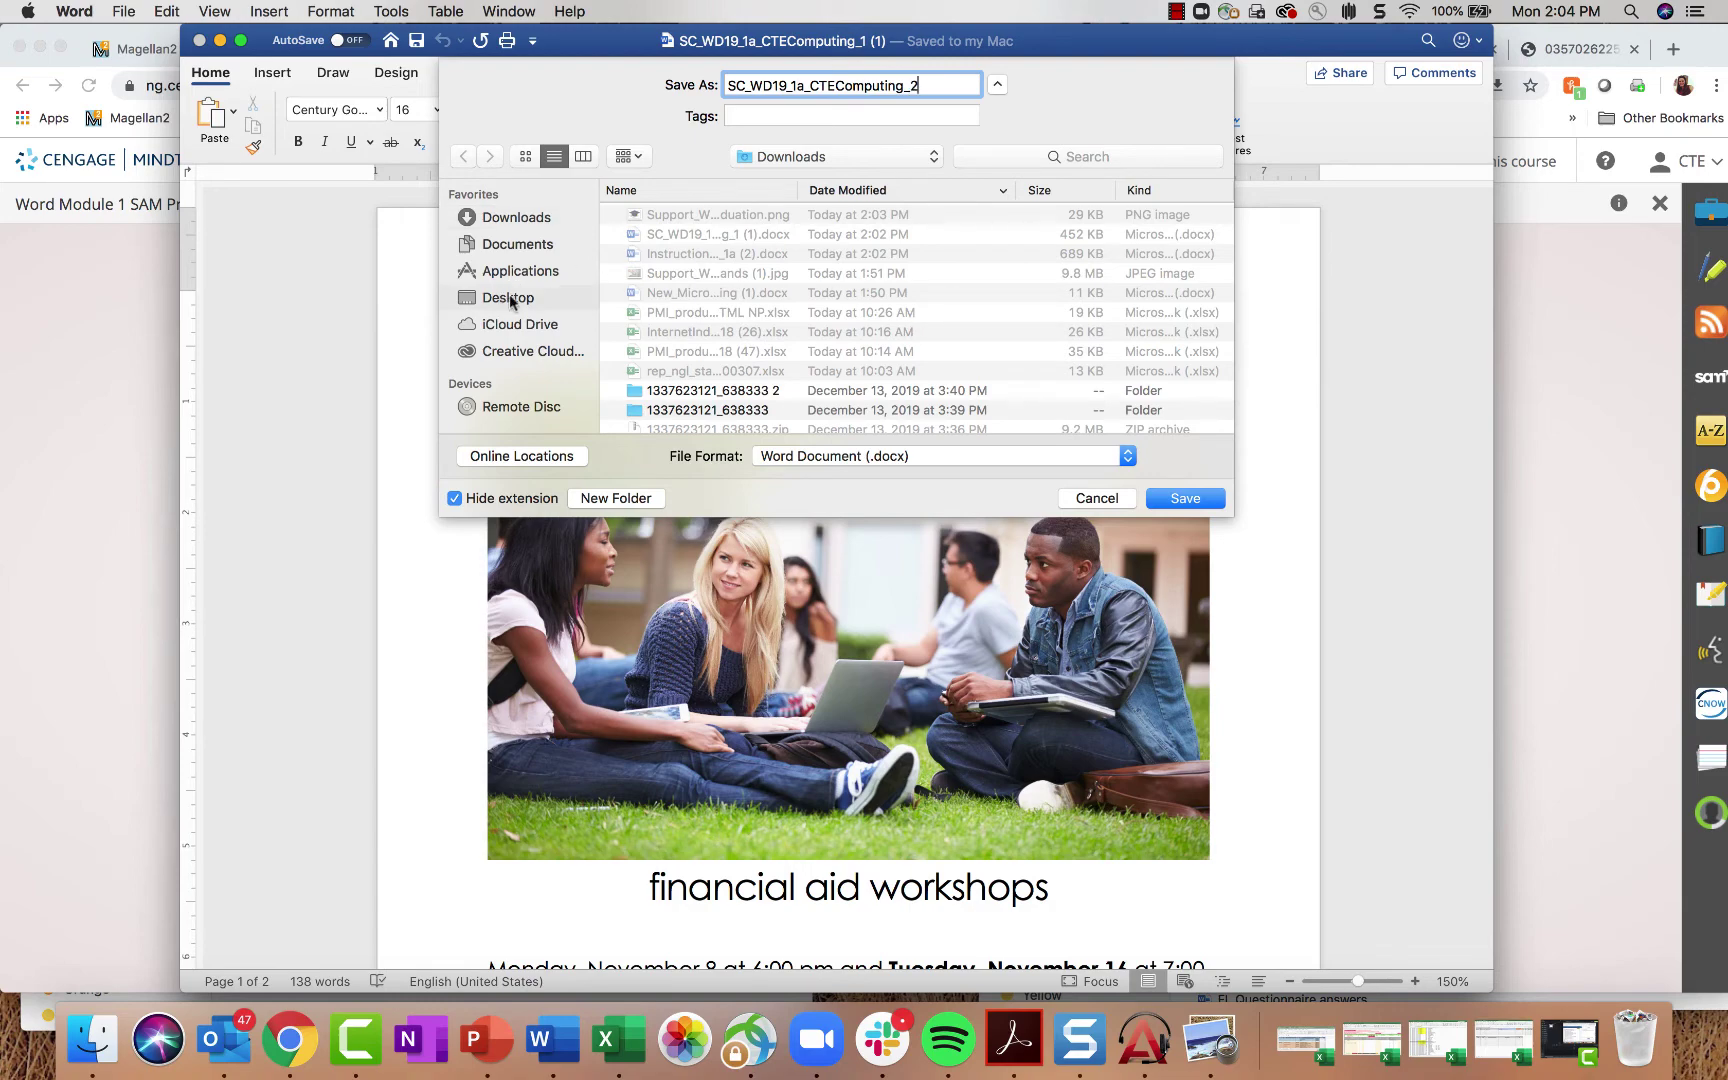
click(1185, 498)
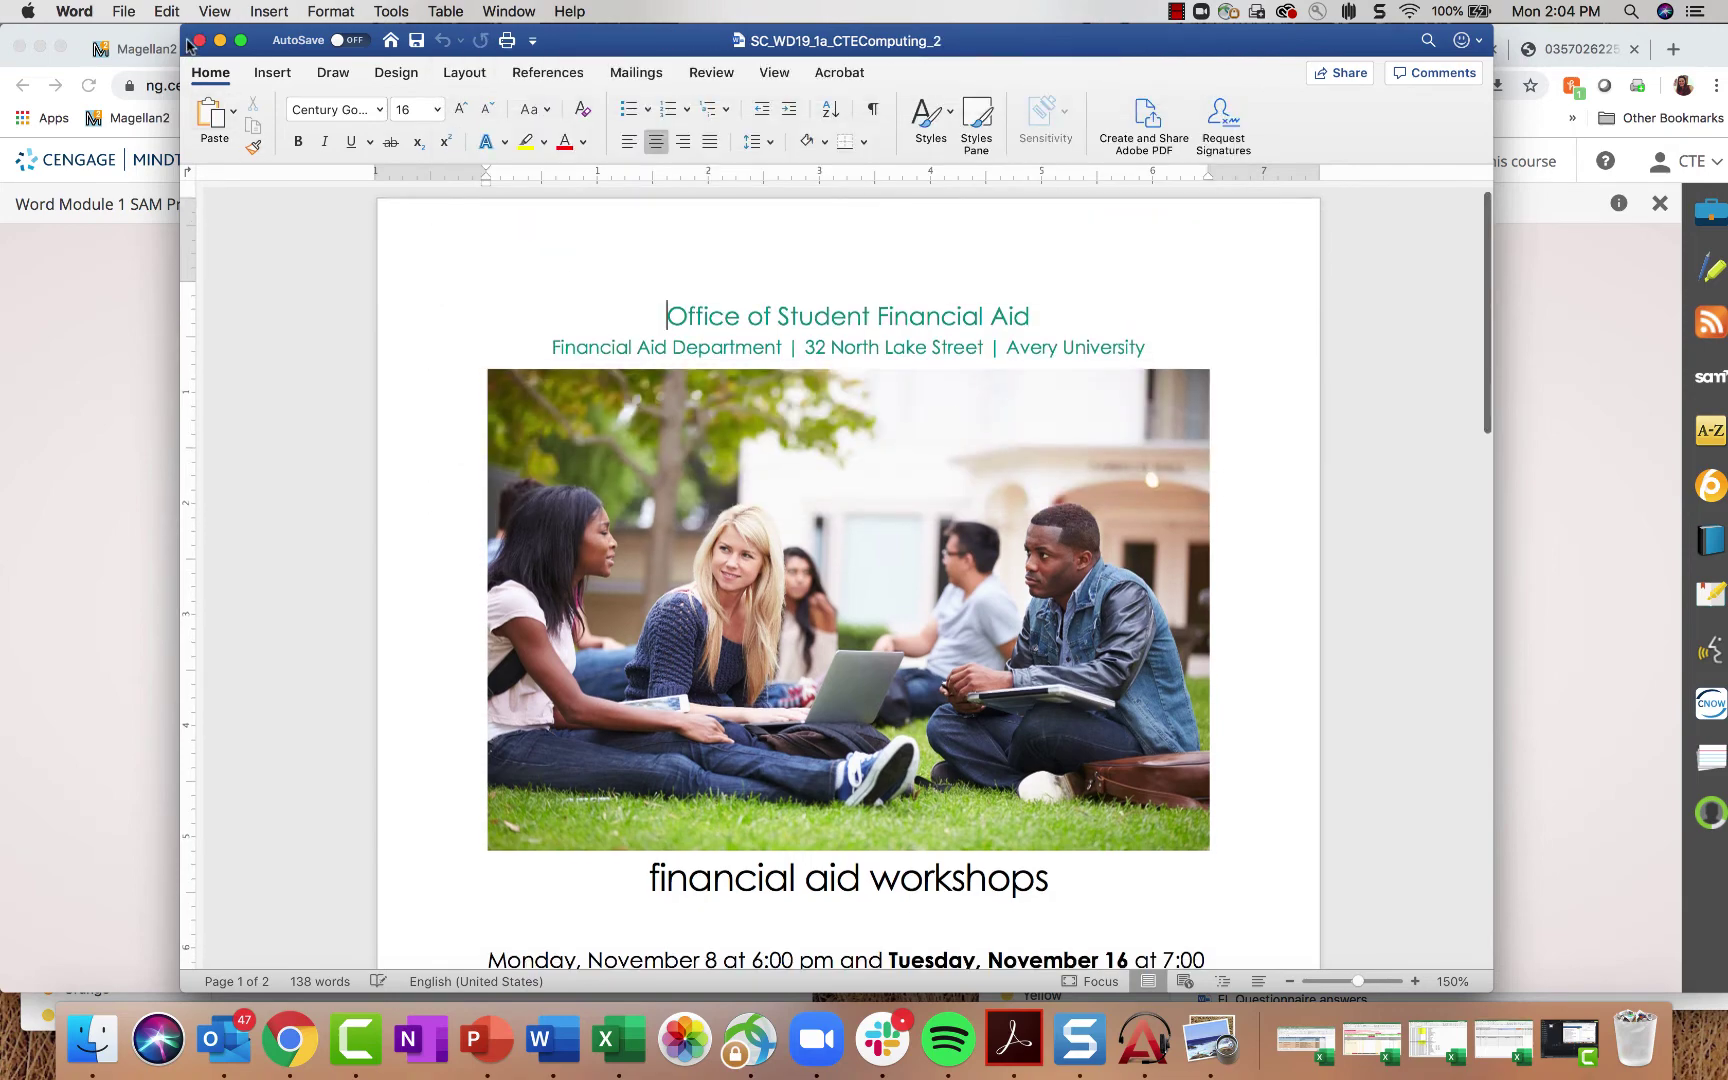
click(199, 40)
Step: Upload SC_WD19_1a_CTEComputing_2 from the Desktop to Word Module 1 SAM Project A in MindTap and submit it for grading
click(842, 700)
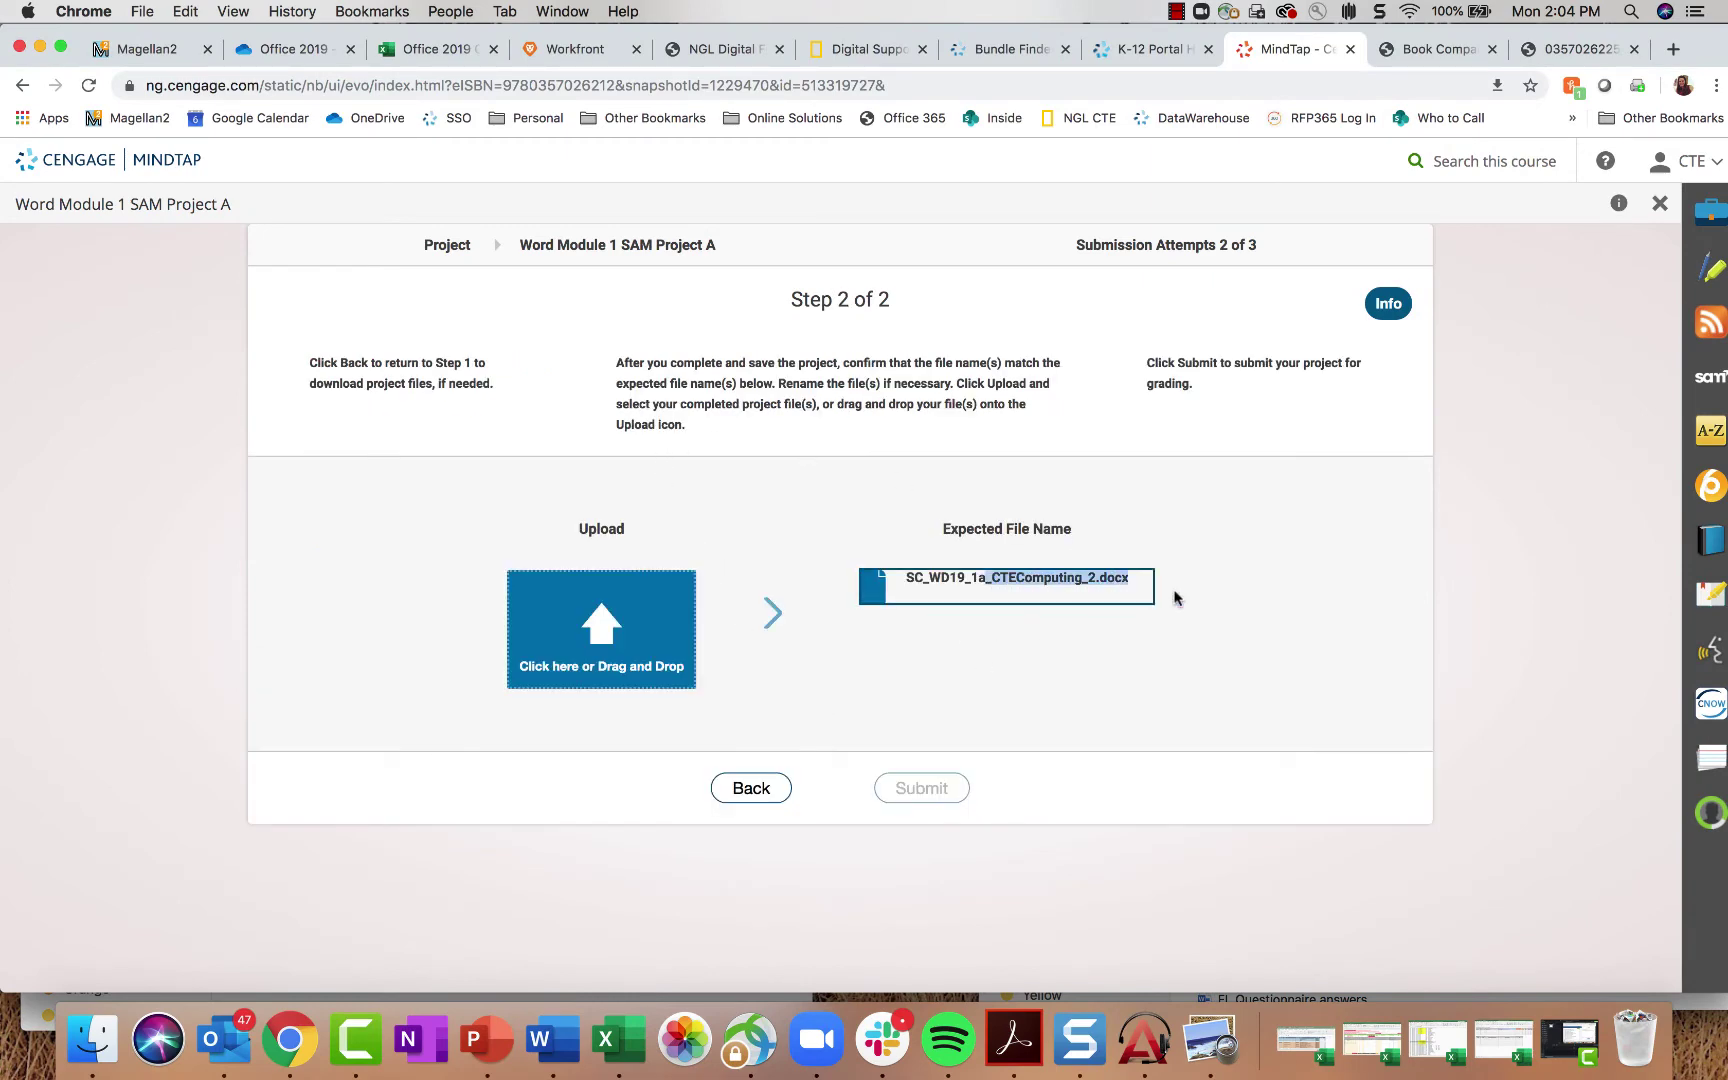
click(667, 628)
click(270, 289)
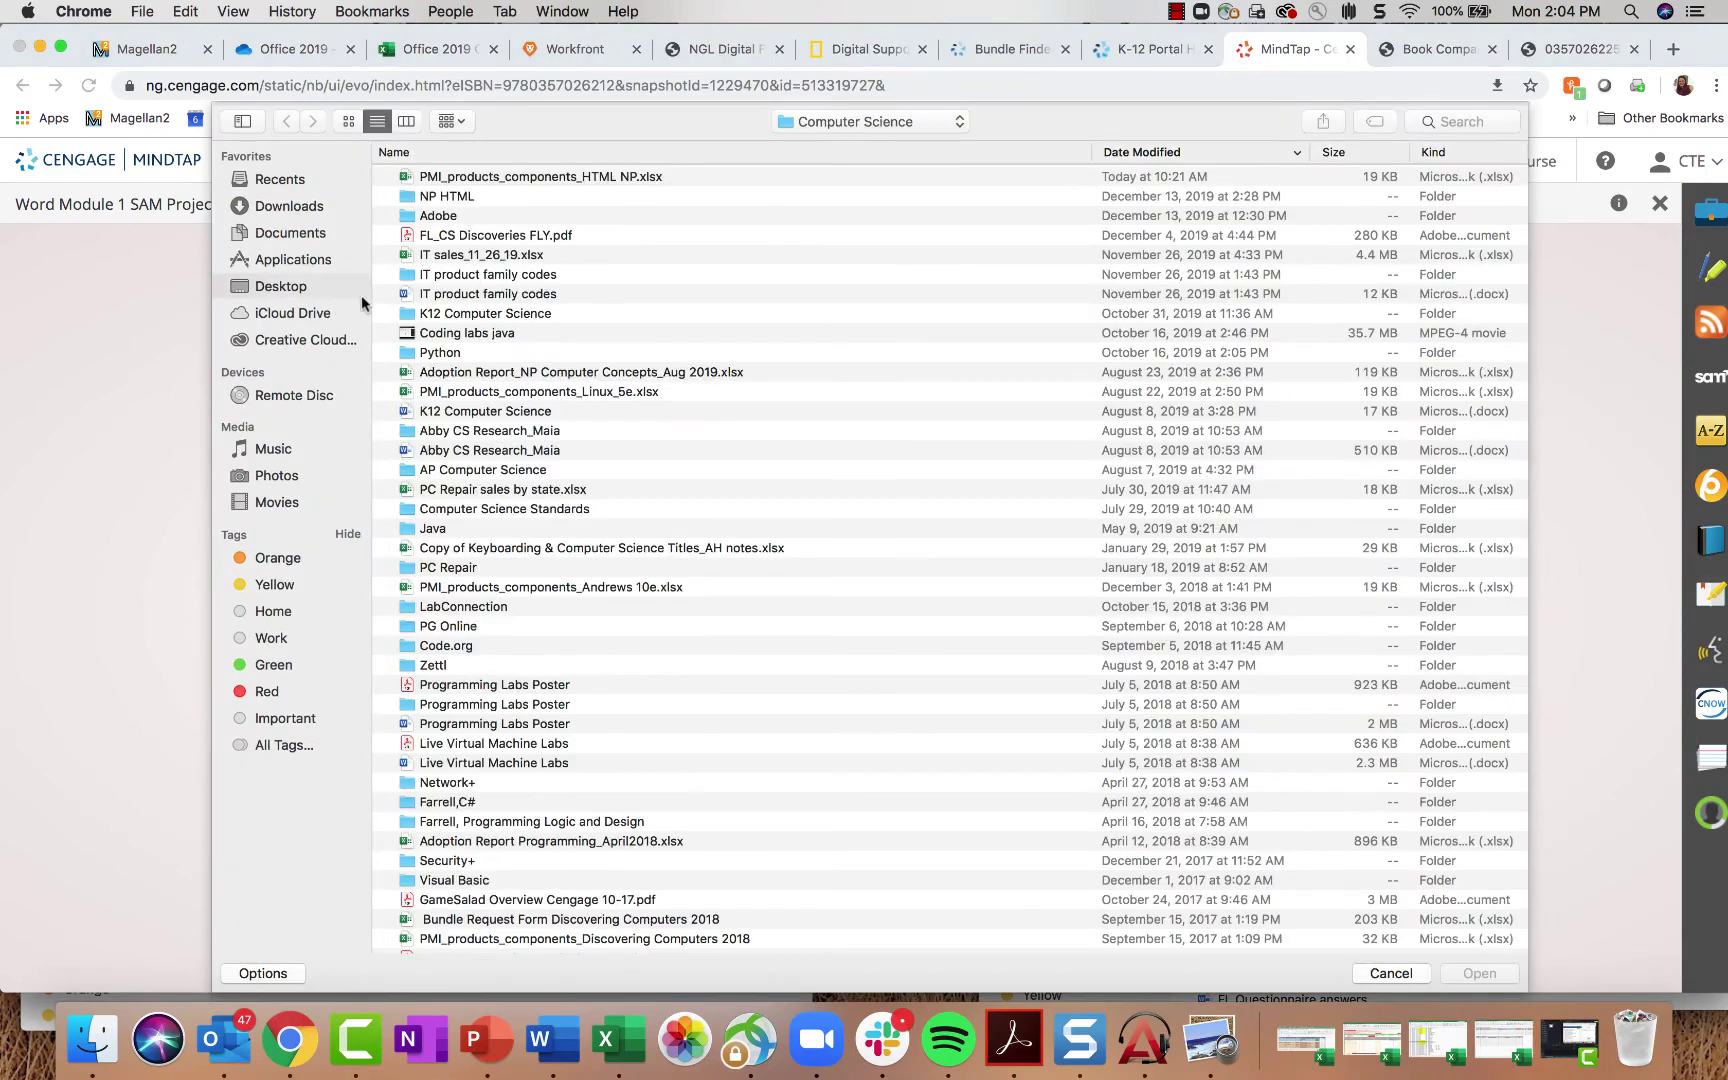
click(834, 177)
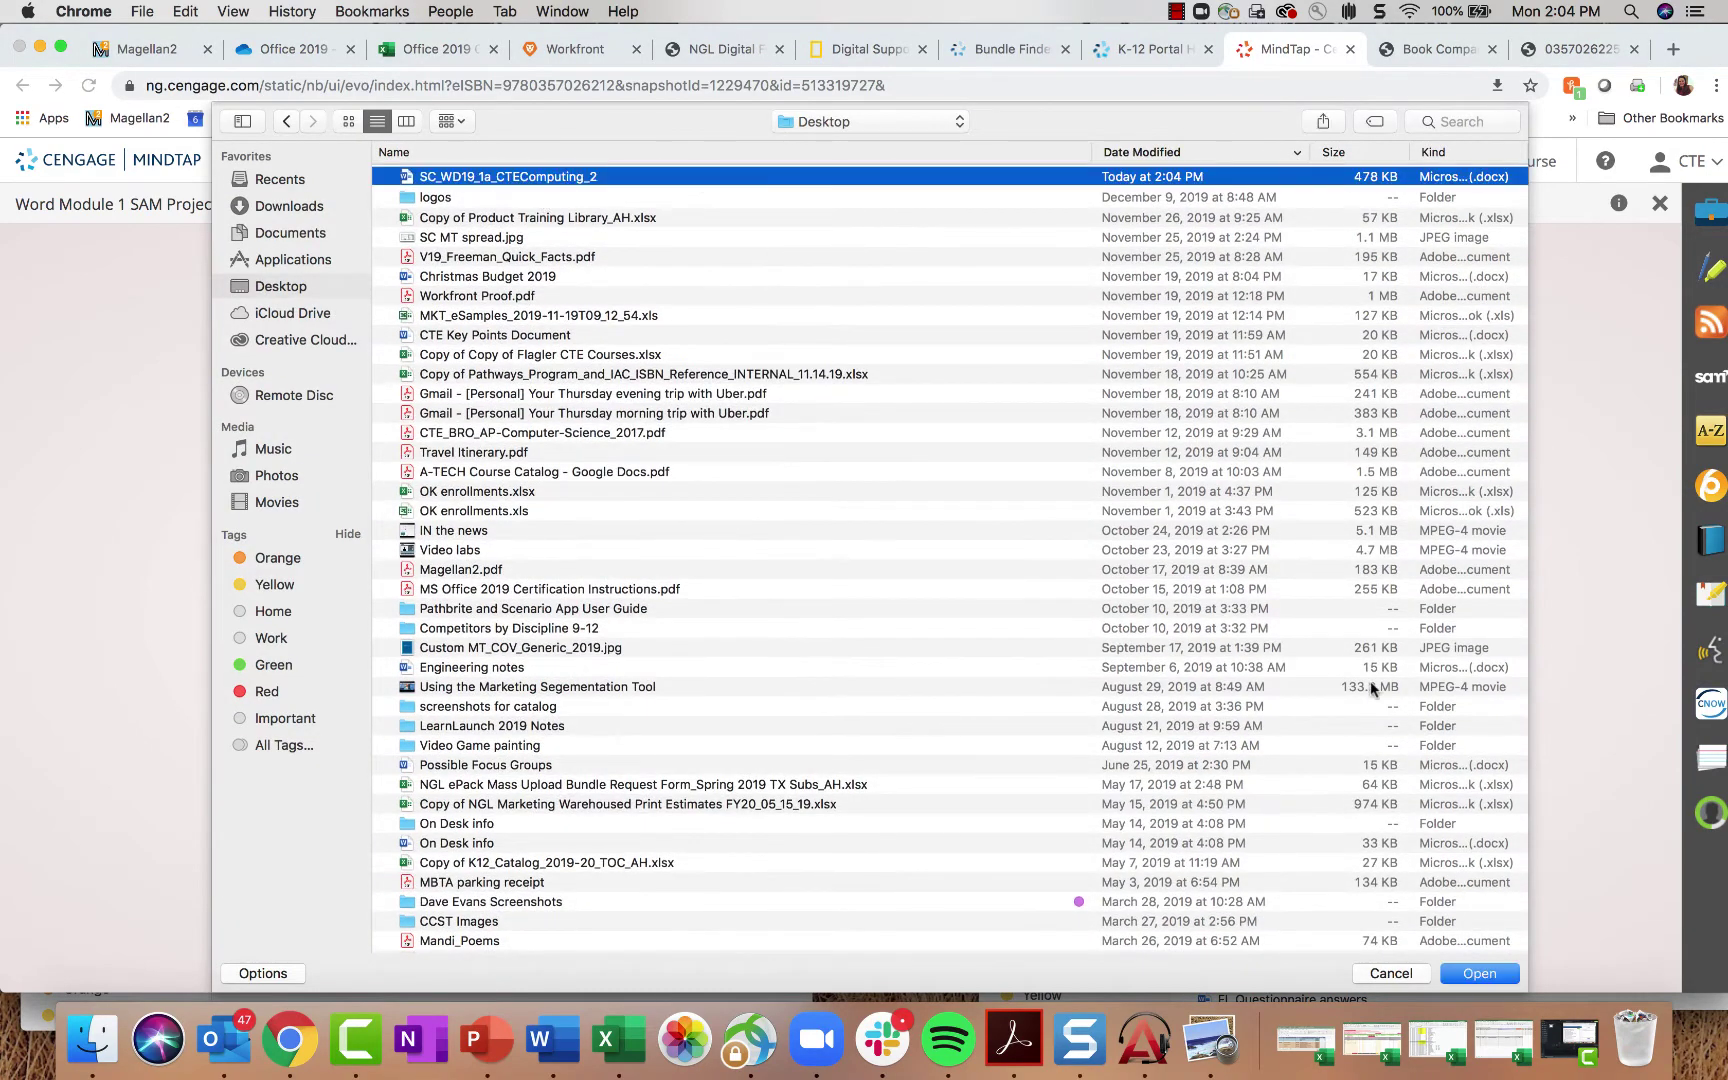
click(1477, 970)
click(920, 789)
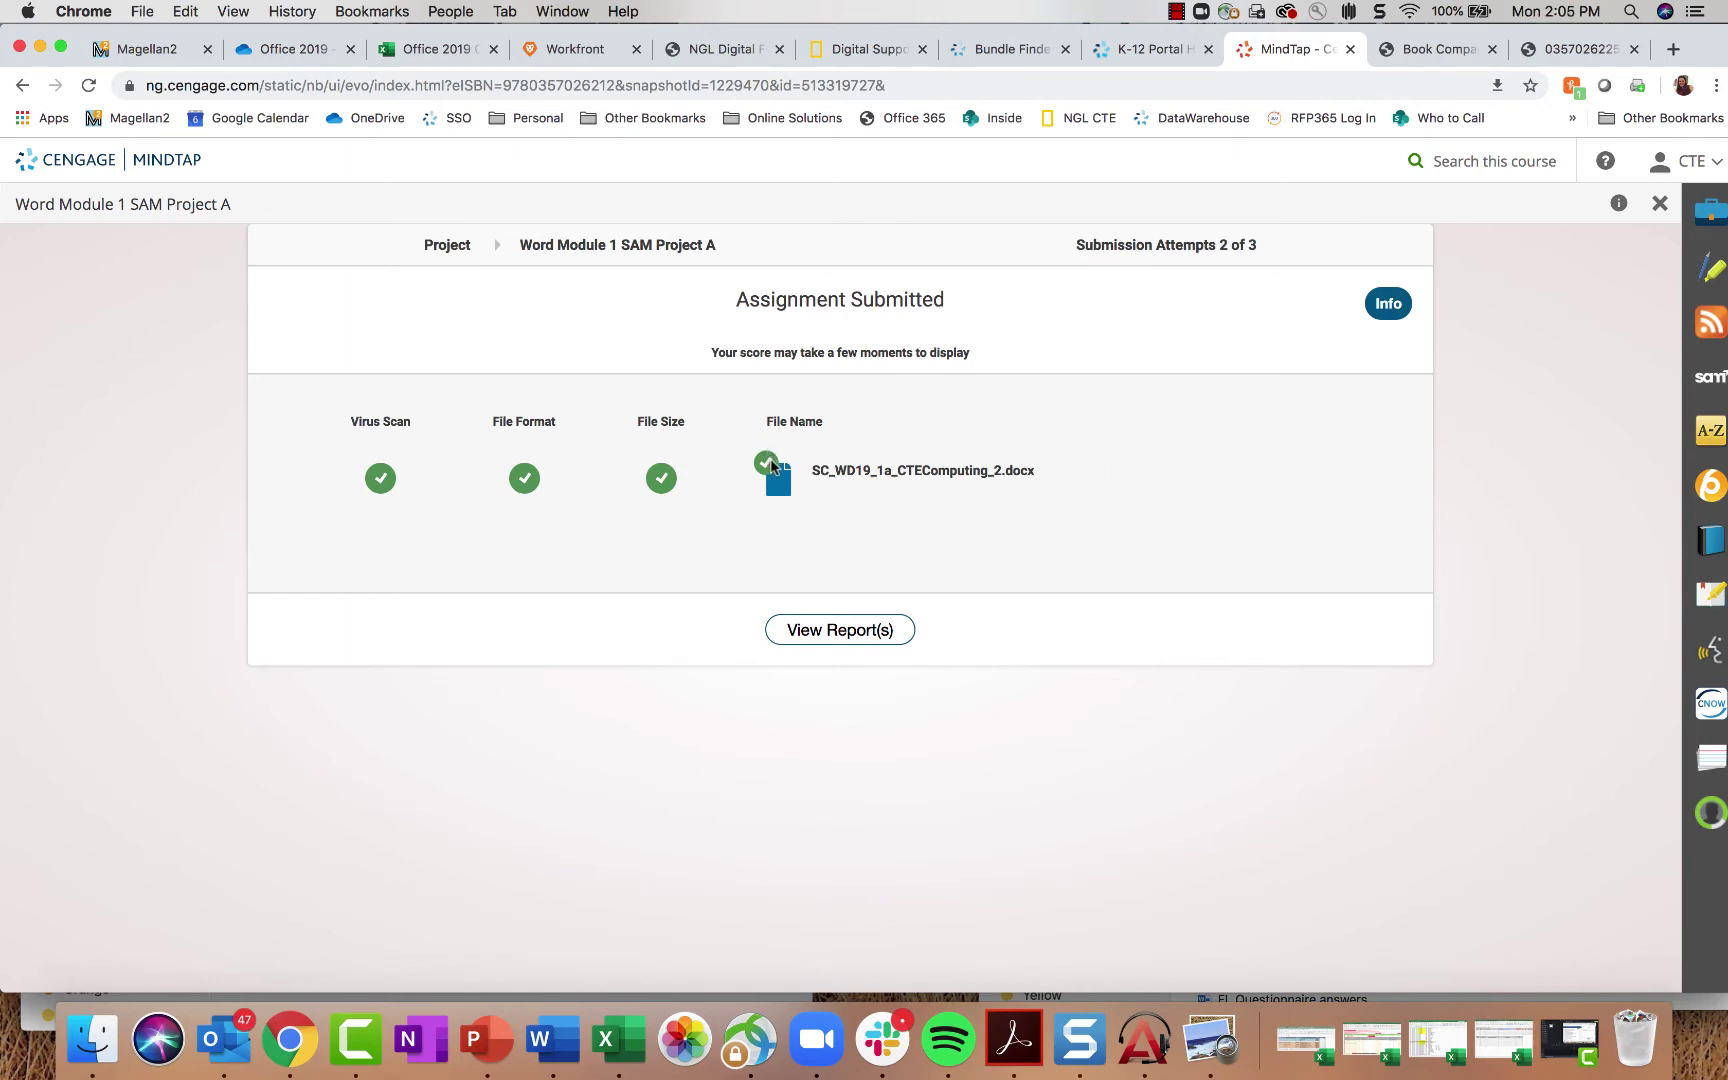
Step: Open the submission's graded report in Word, skim it, and highlight the theme colors feedback and the score for step 1
click(816, 465)
click(875, 629)
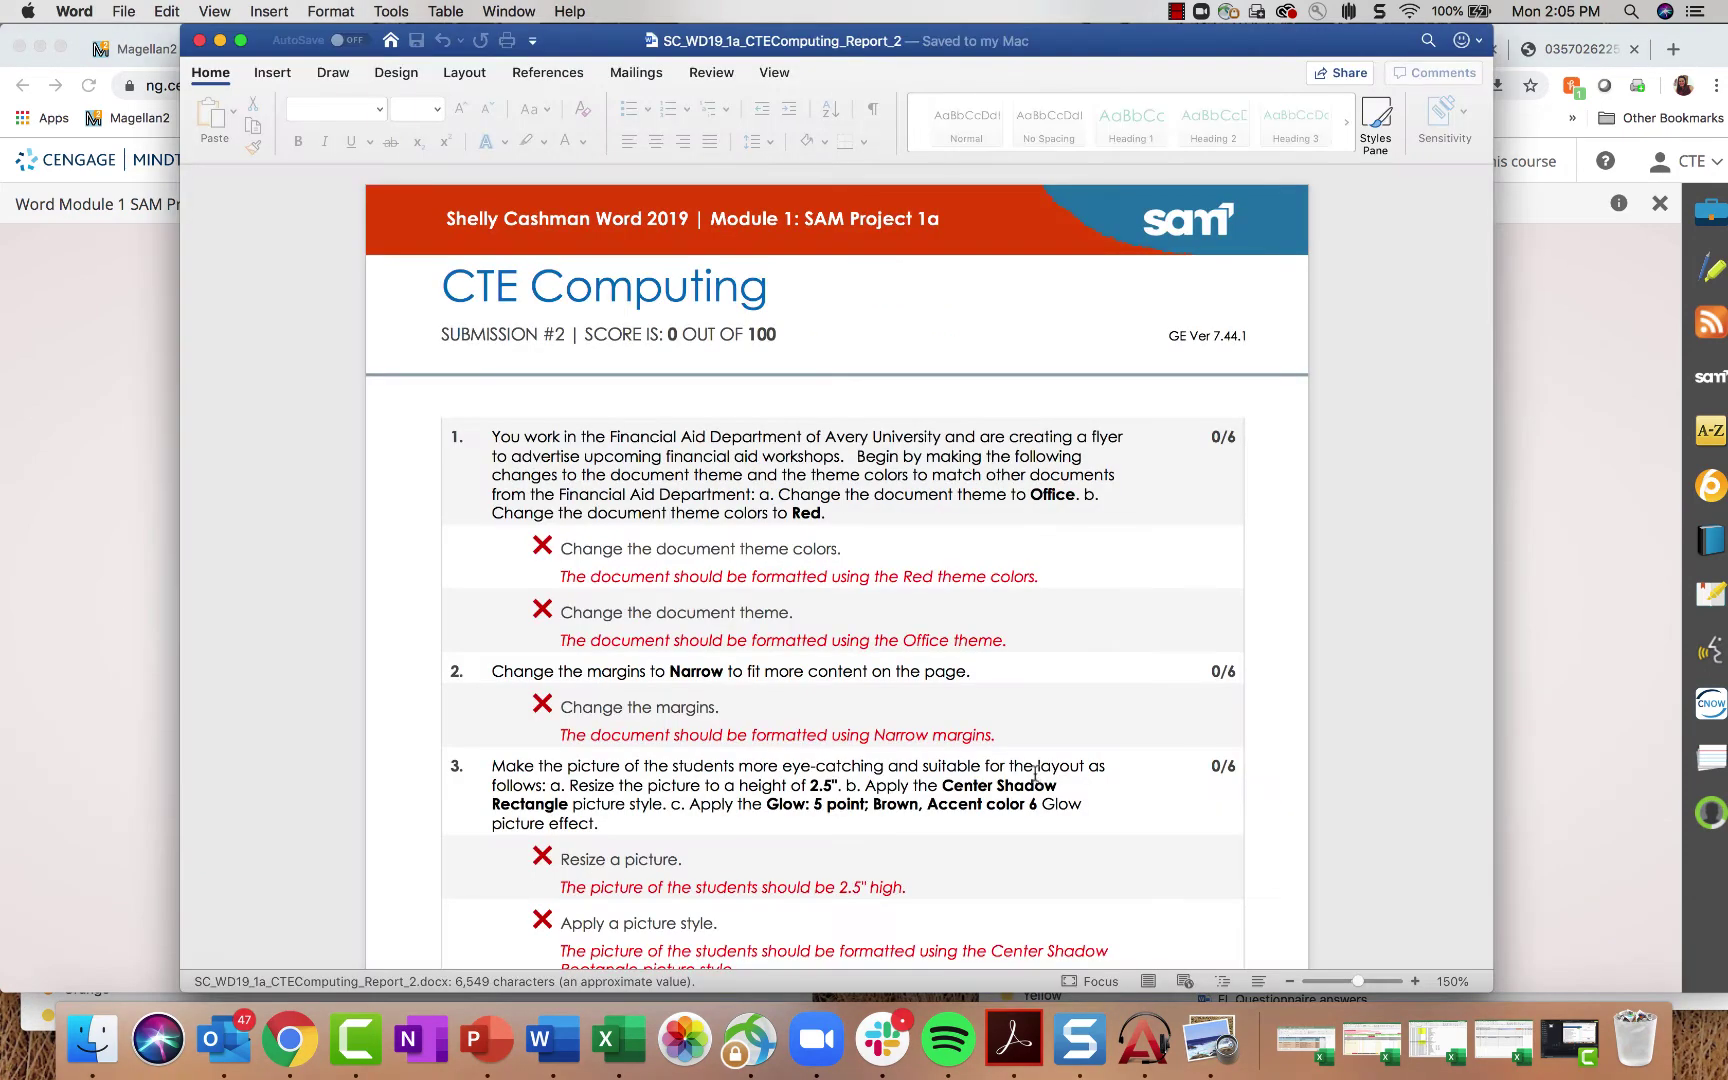
scroll(1136, 638, down, 20)
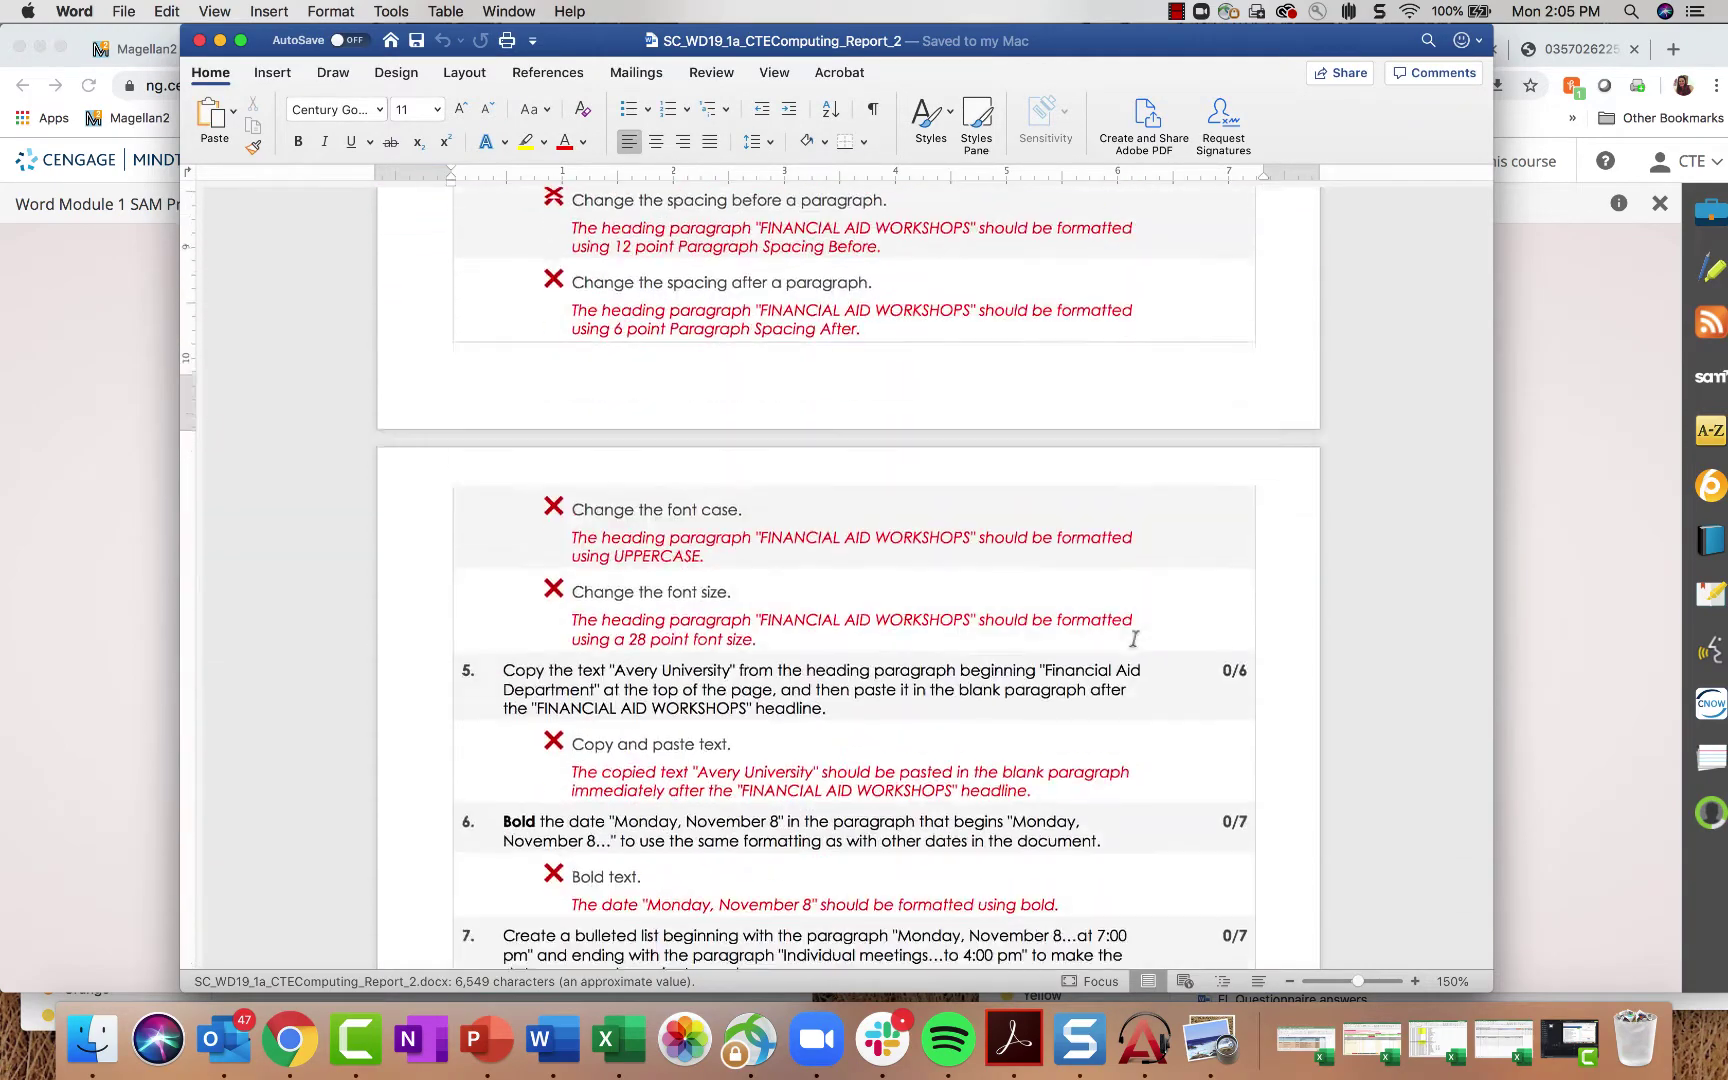
scroll(1130, 637, up, 20)
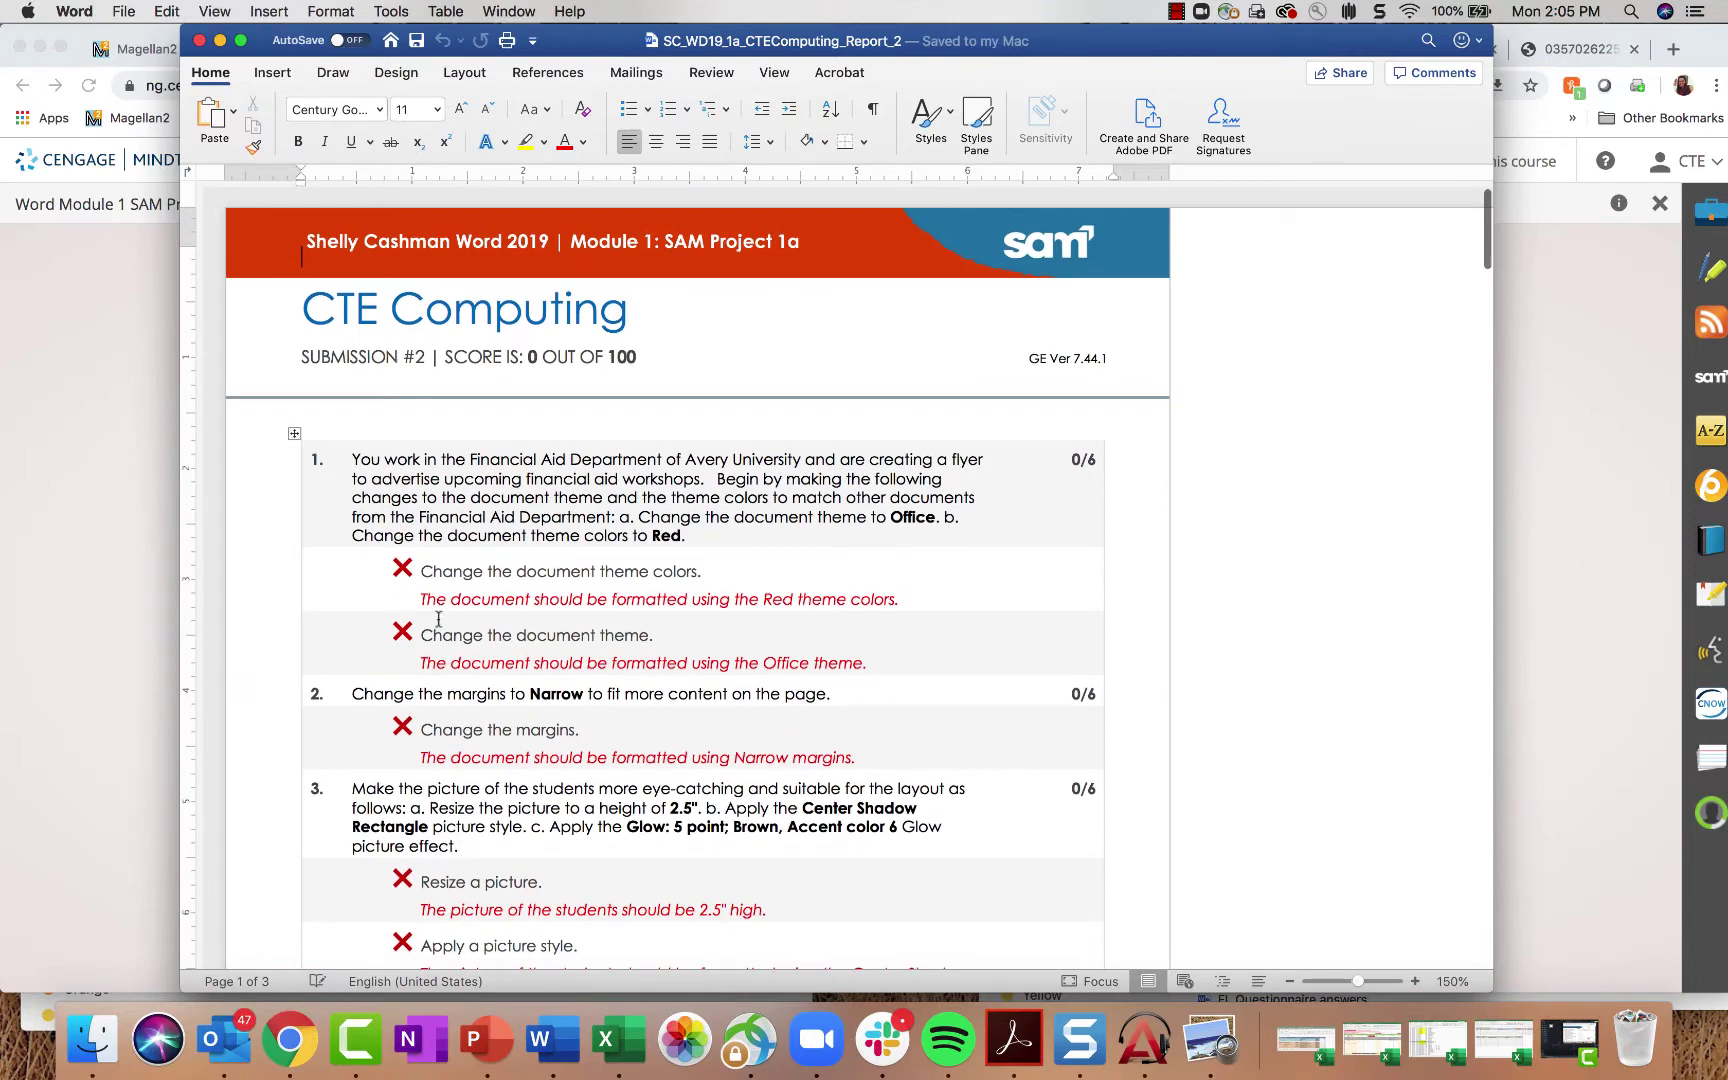
drag(491, 568, 926, 599)
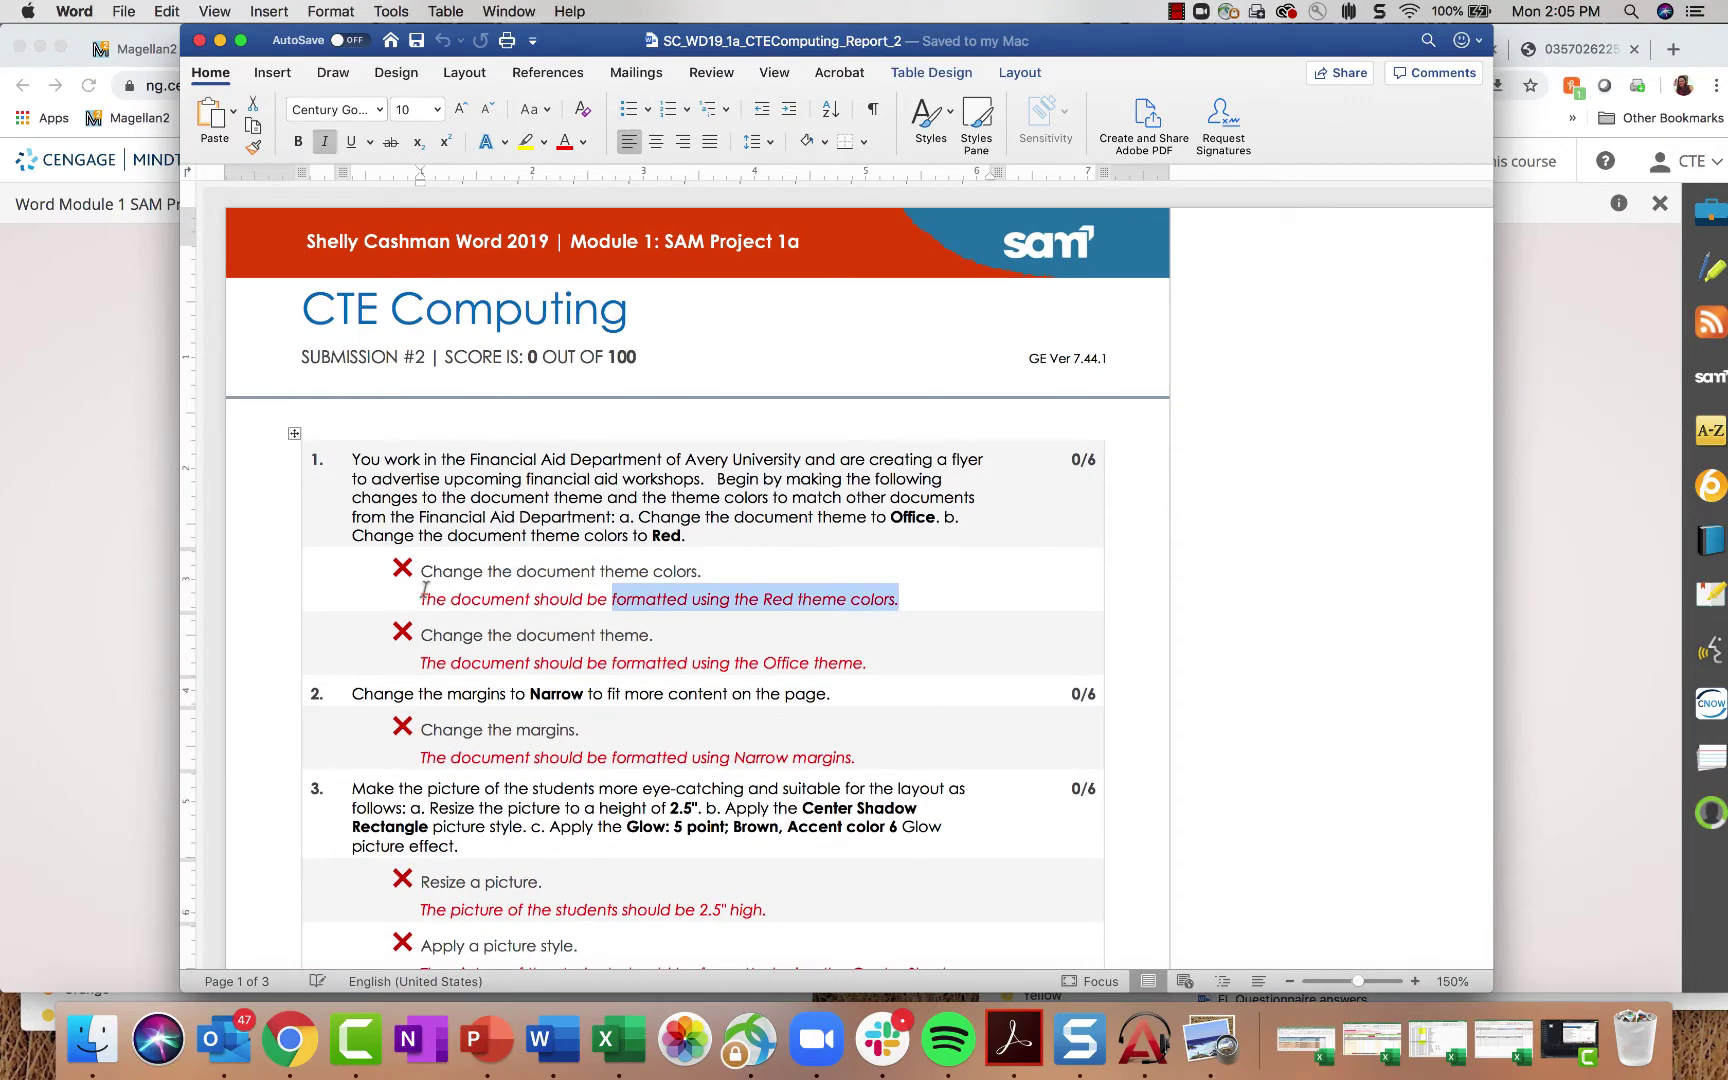
drag(422, 597, 627, 591)
drag(1064, 458, 1114, 460)
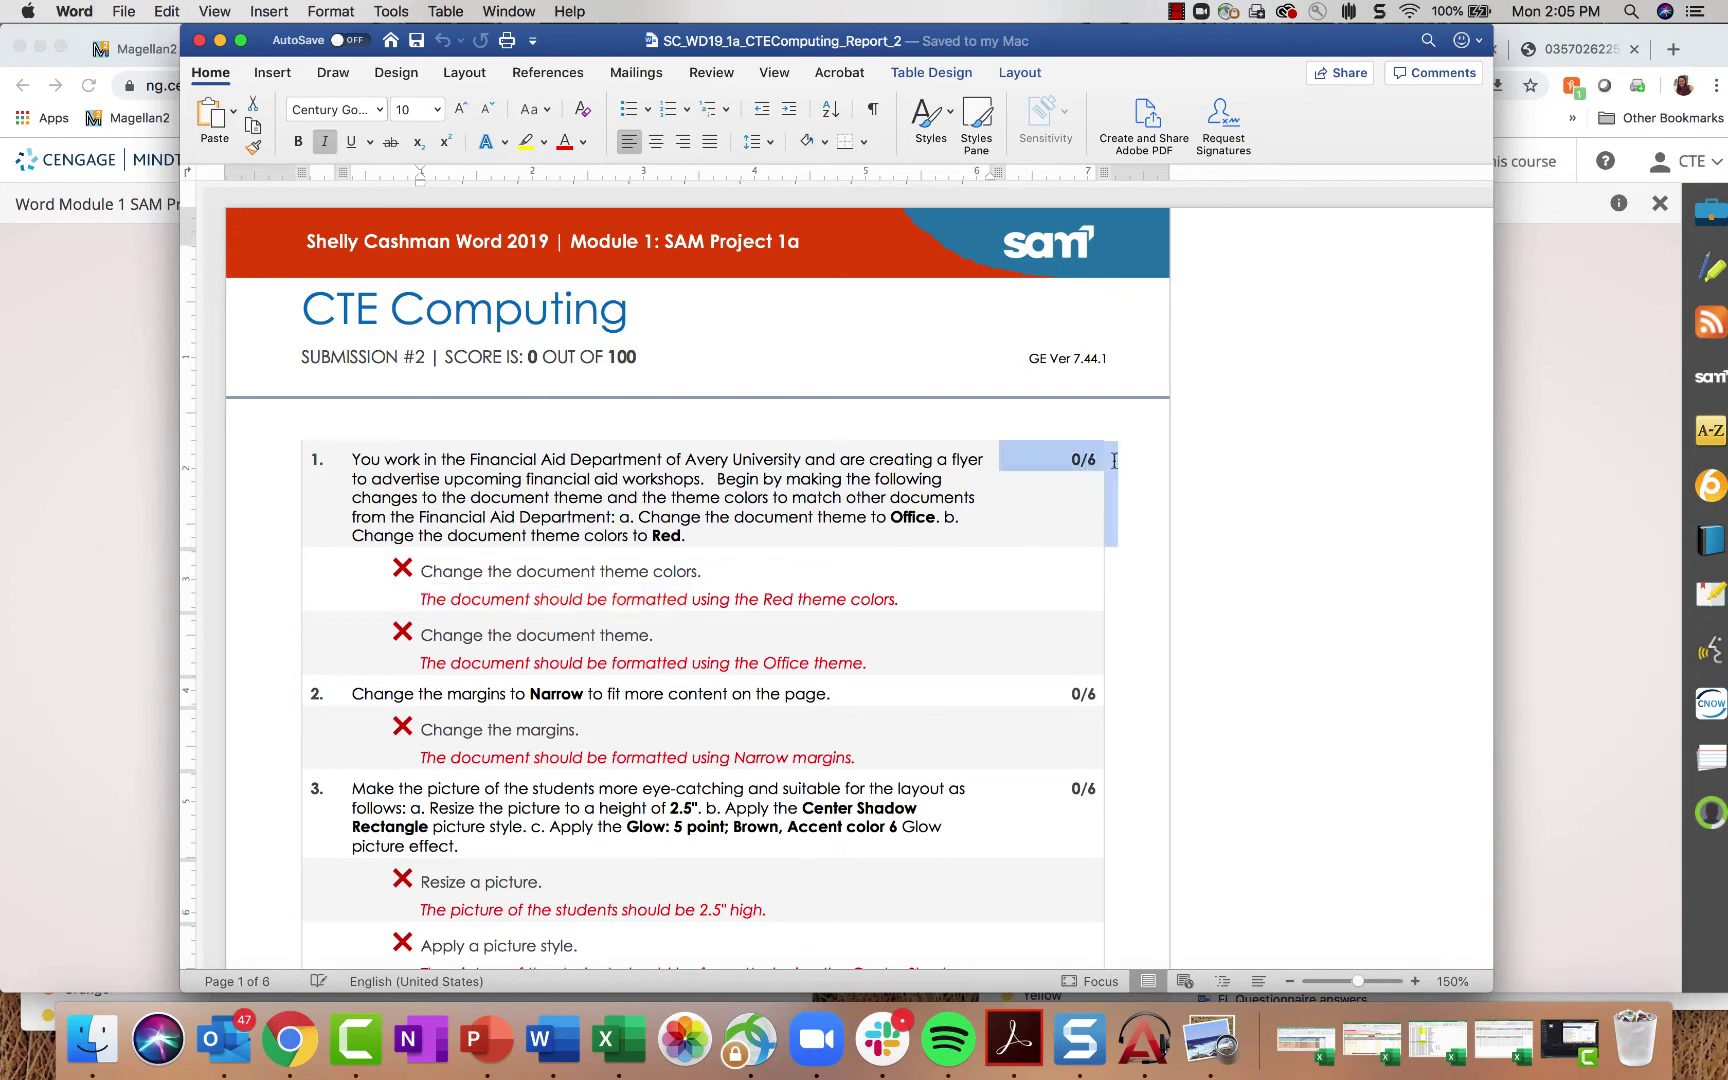
Step: Read through the report's graded steps and their feedback down to the pages after the list
scroll(1026, 712, down, 5)
scroll(1027, 711, up, 4)
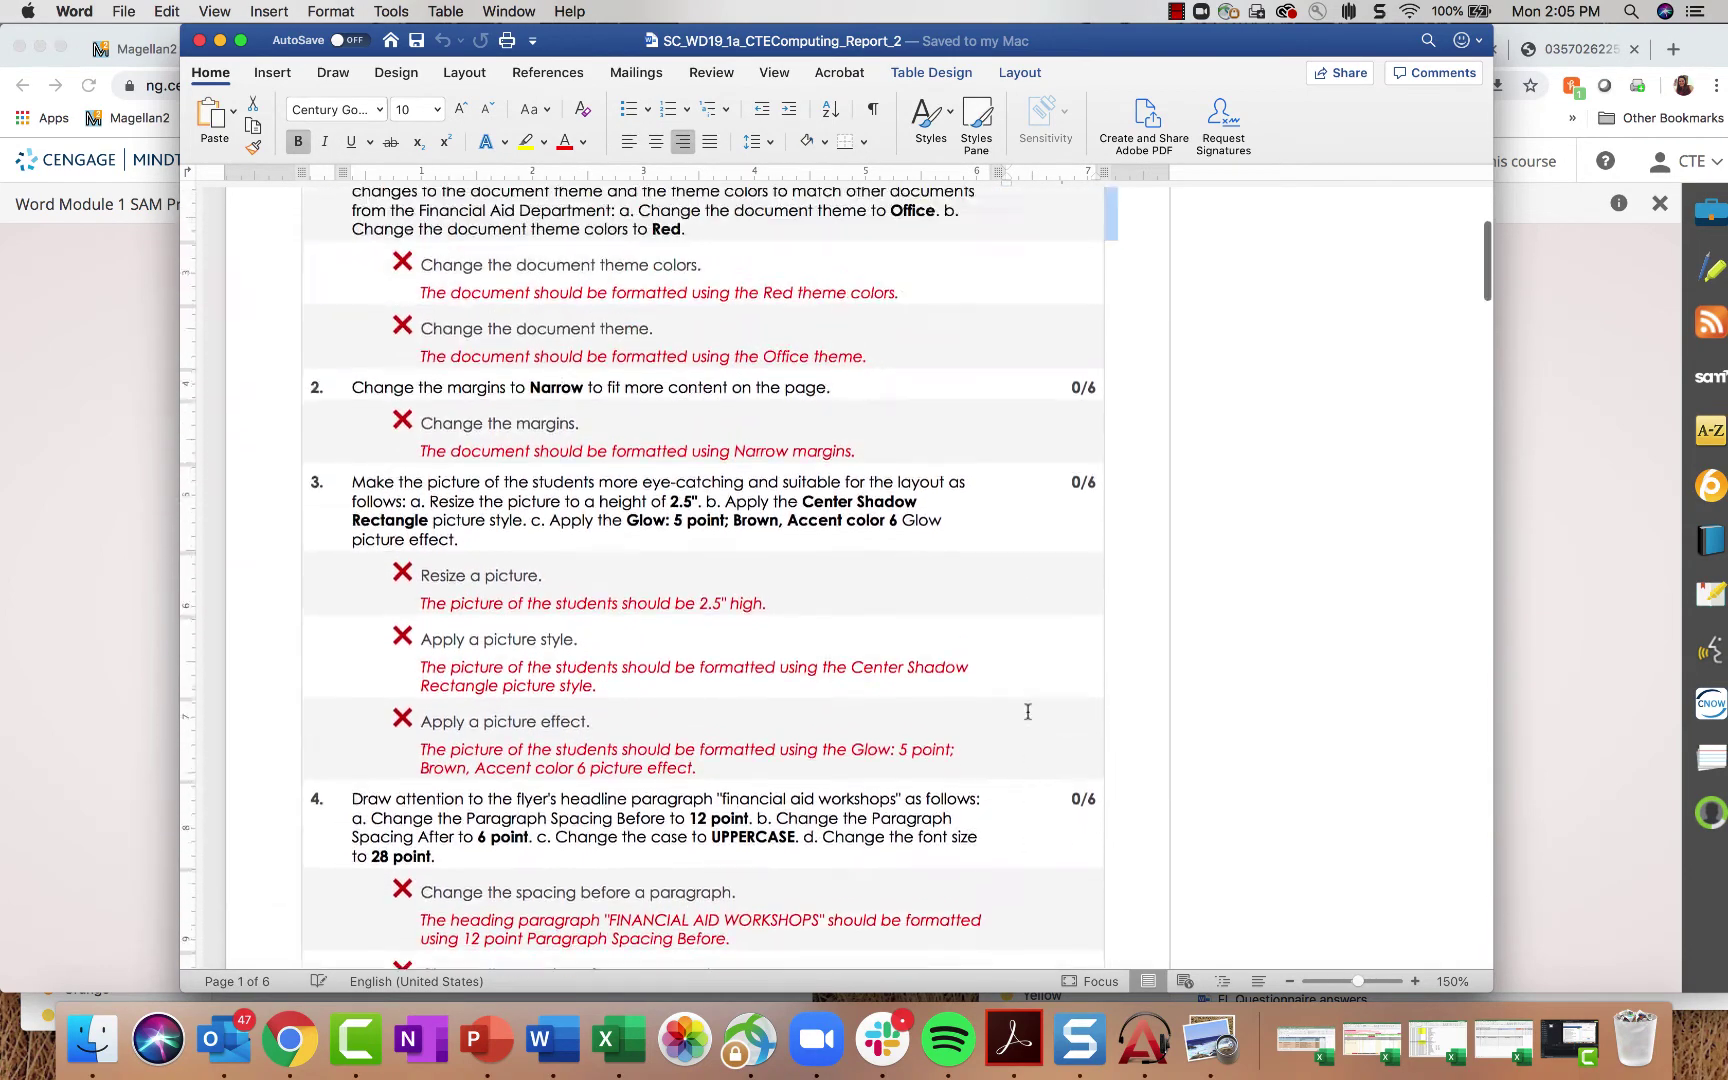
scroll(595, 605, down, 10)
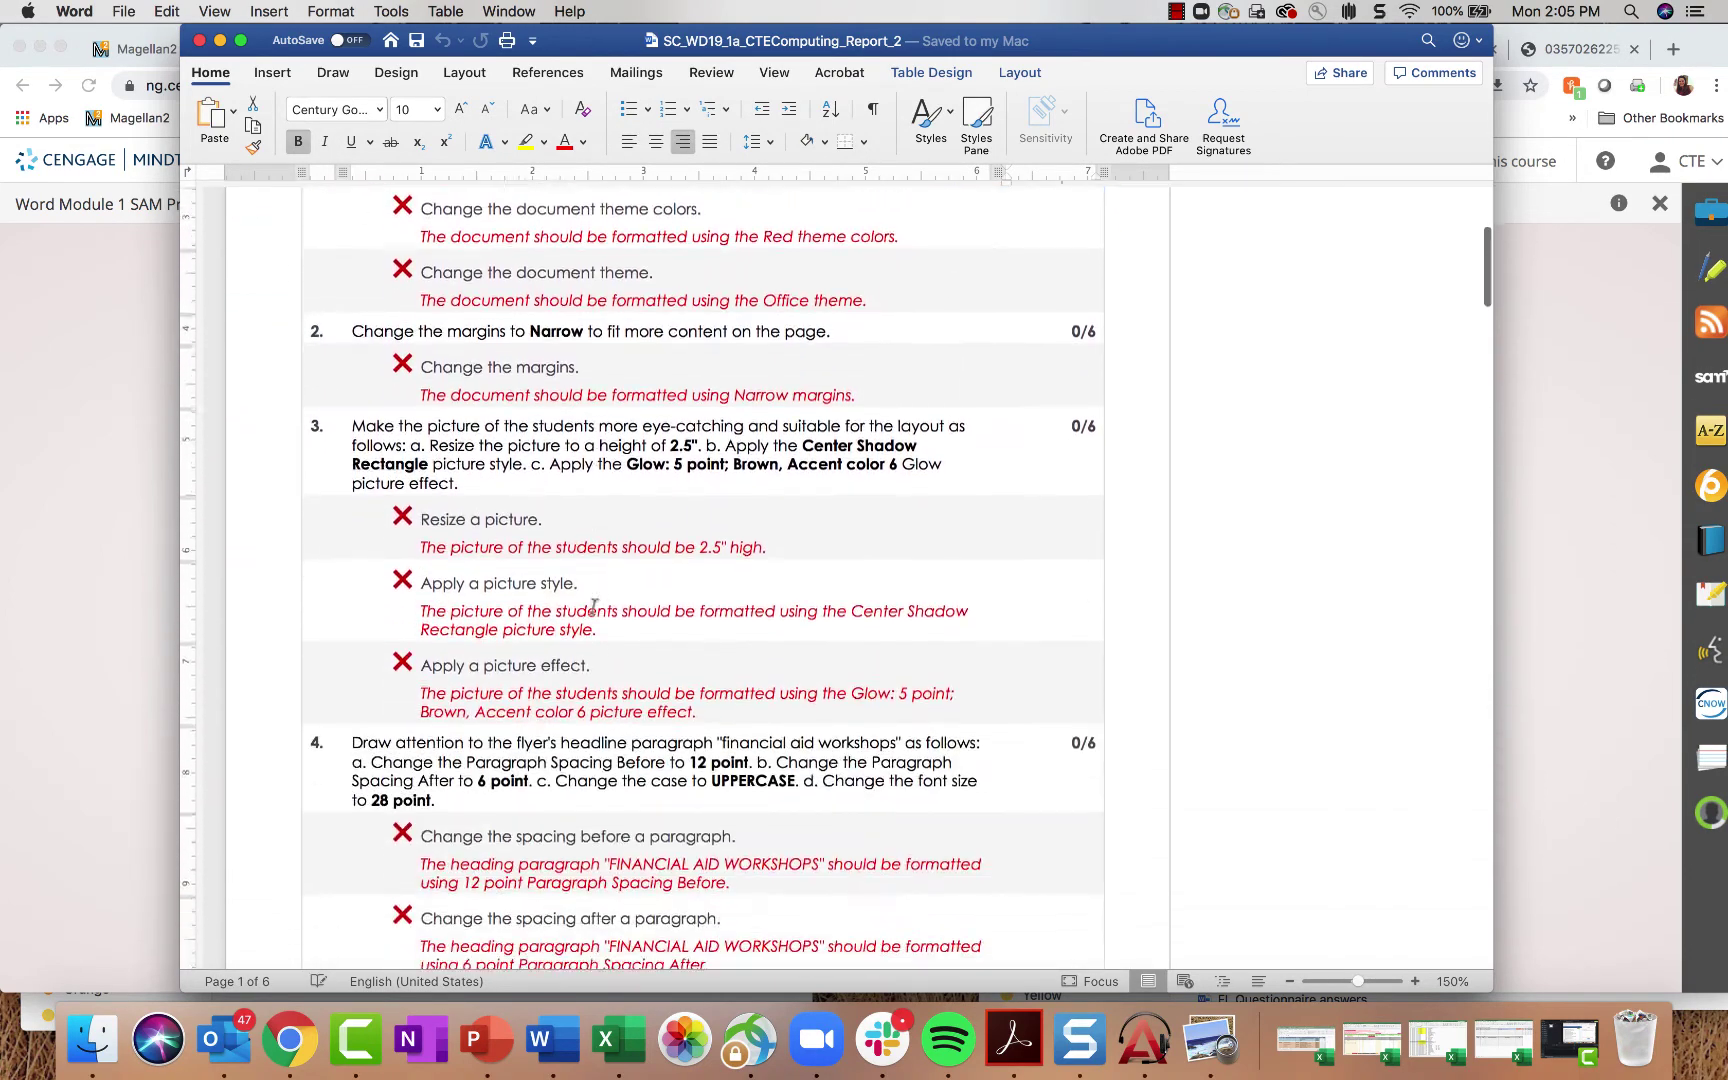
scroll(595, 605, down, 15)
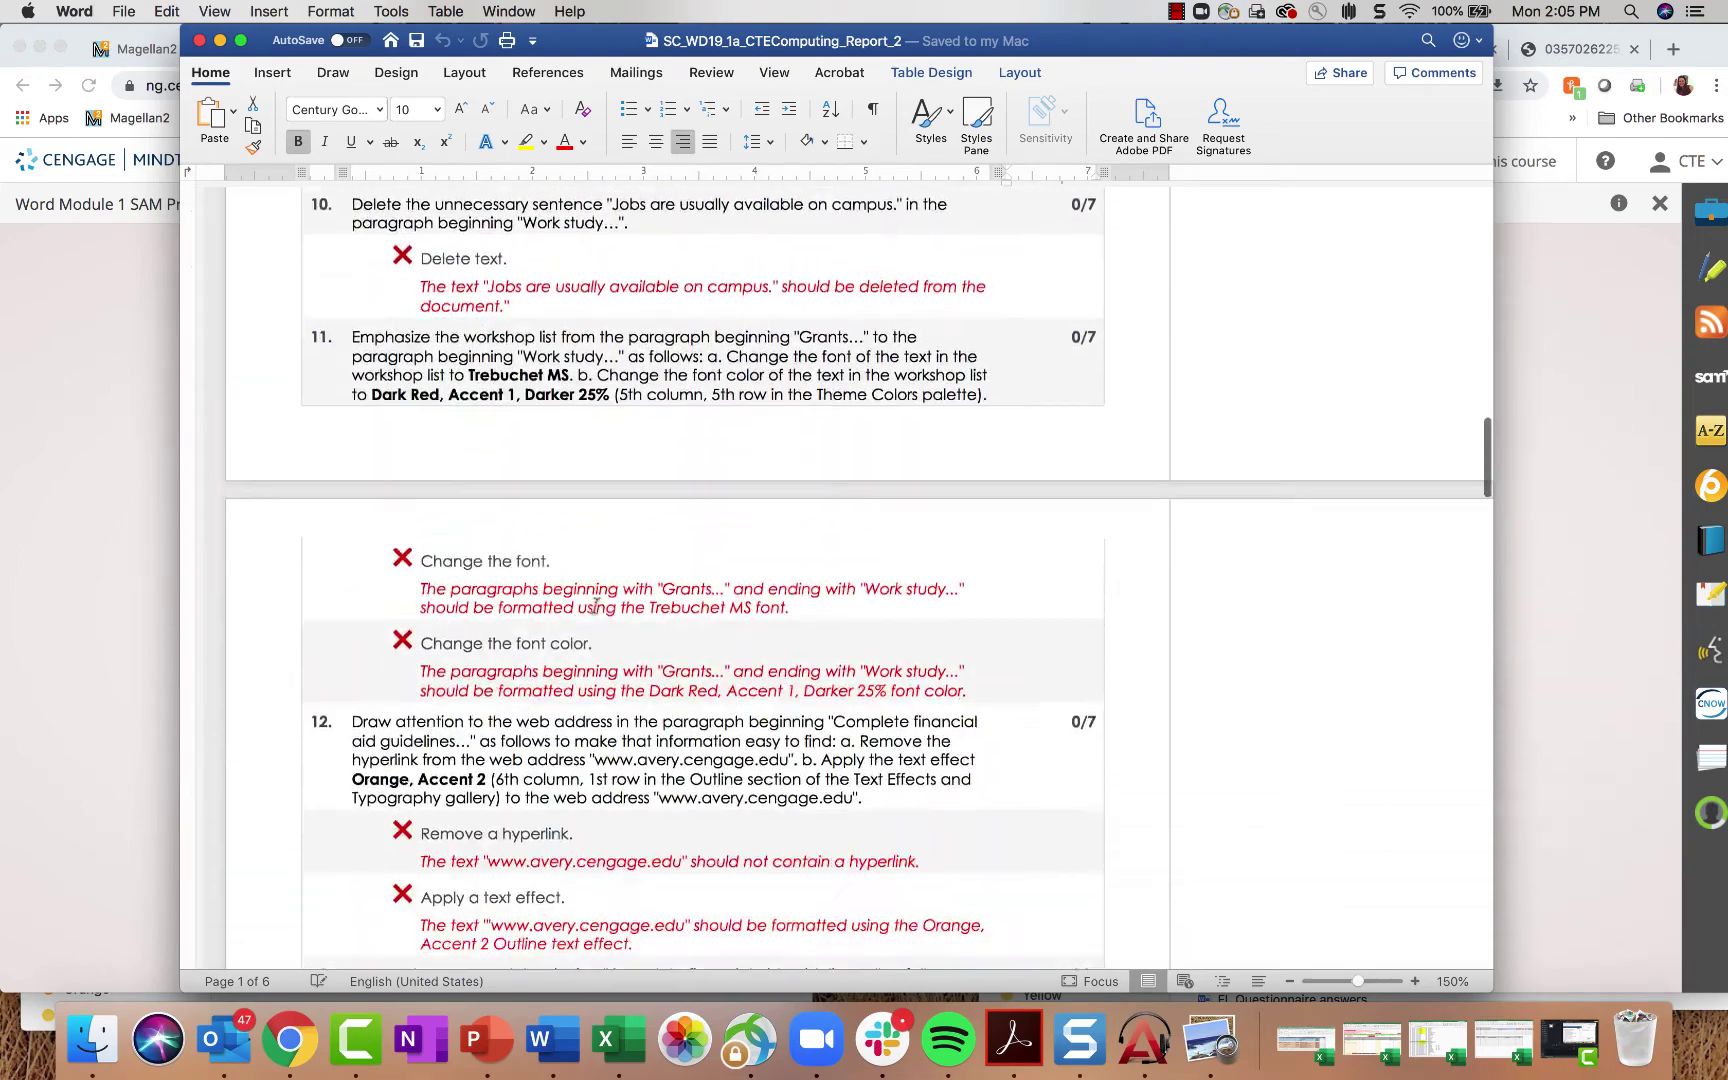
scroll(595, 605, down, 15)
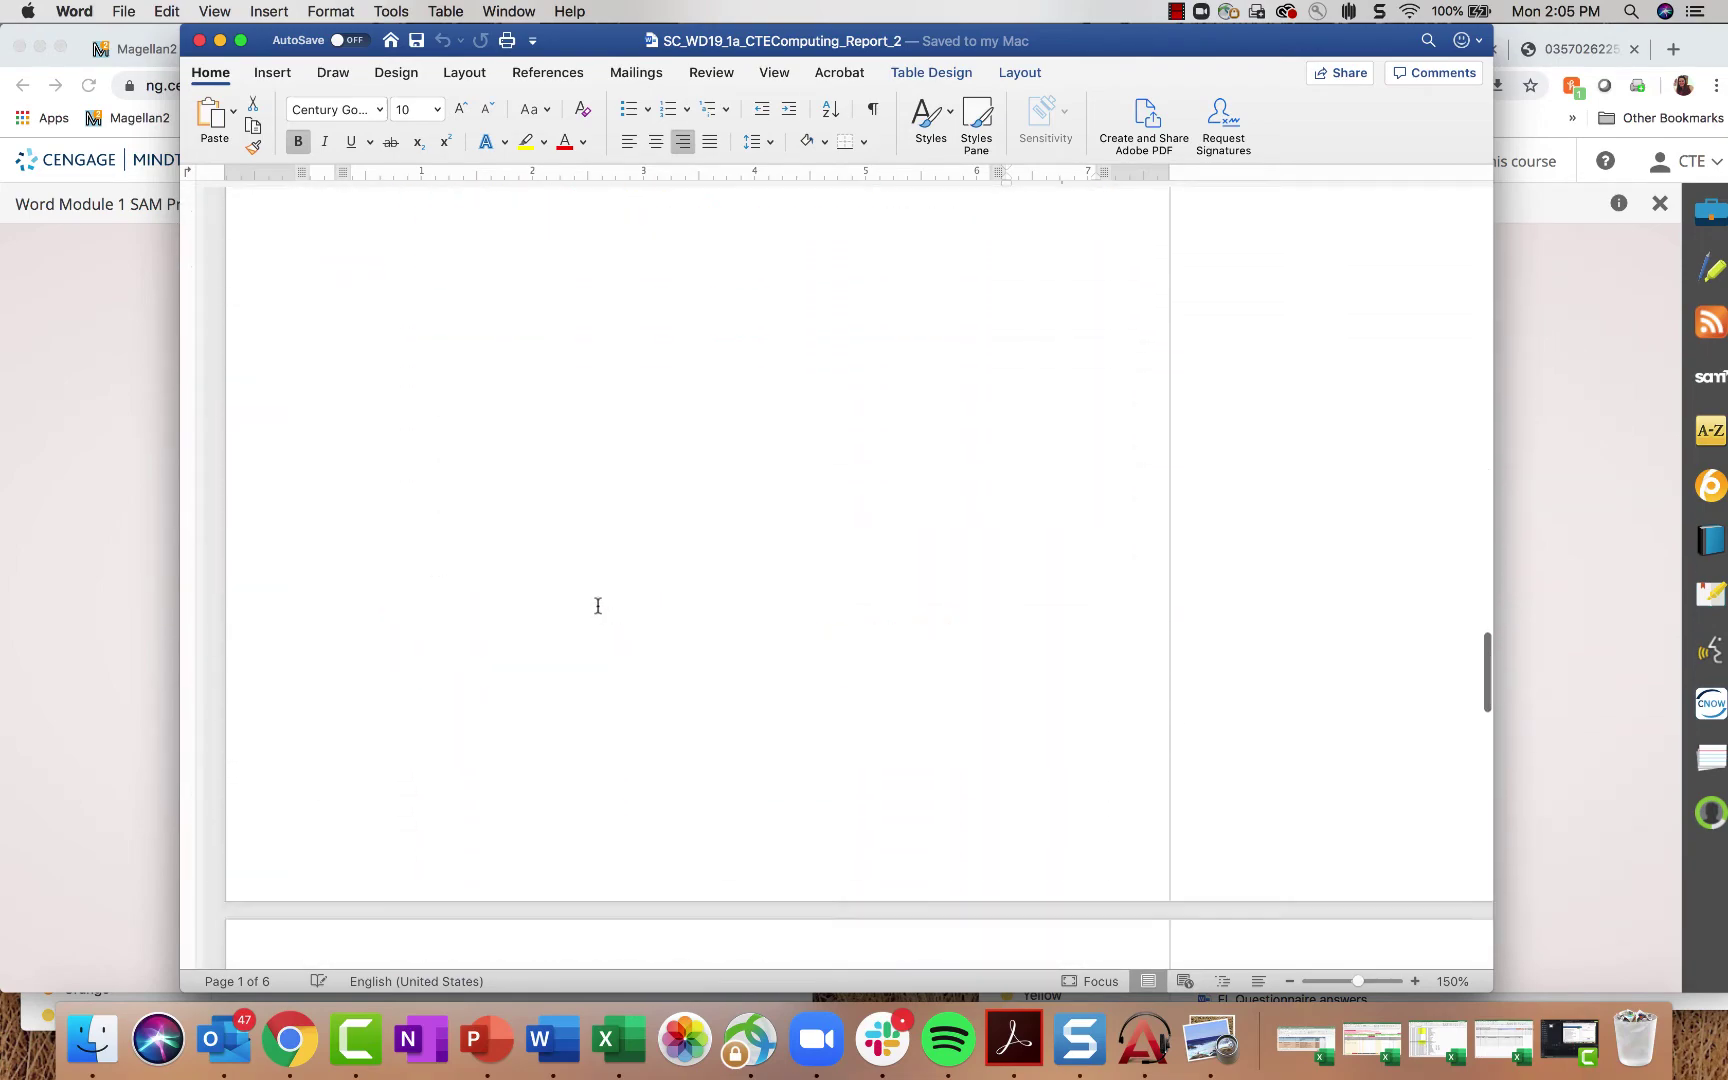
Step: Examine the annotated flyer at the end of the report and expand several Grading Engine comments beside its heading
scroll(598, 608, down, 3)
scroll(598, 608, up, 3)
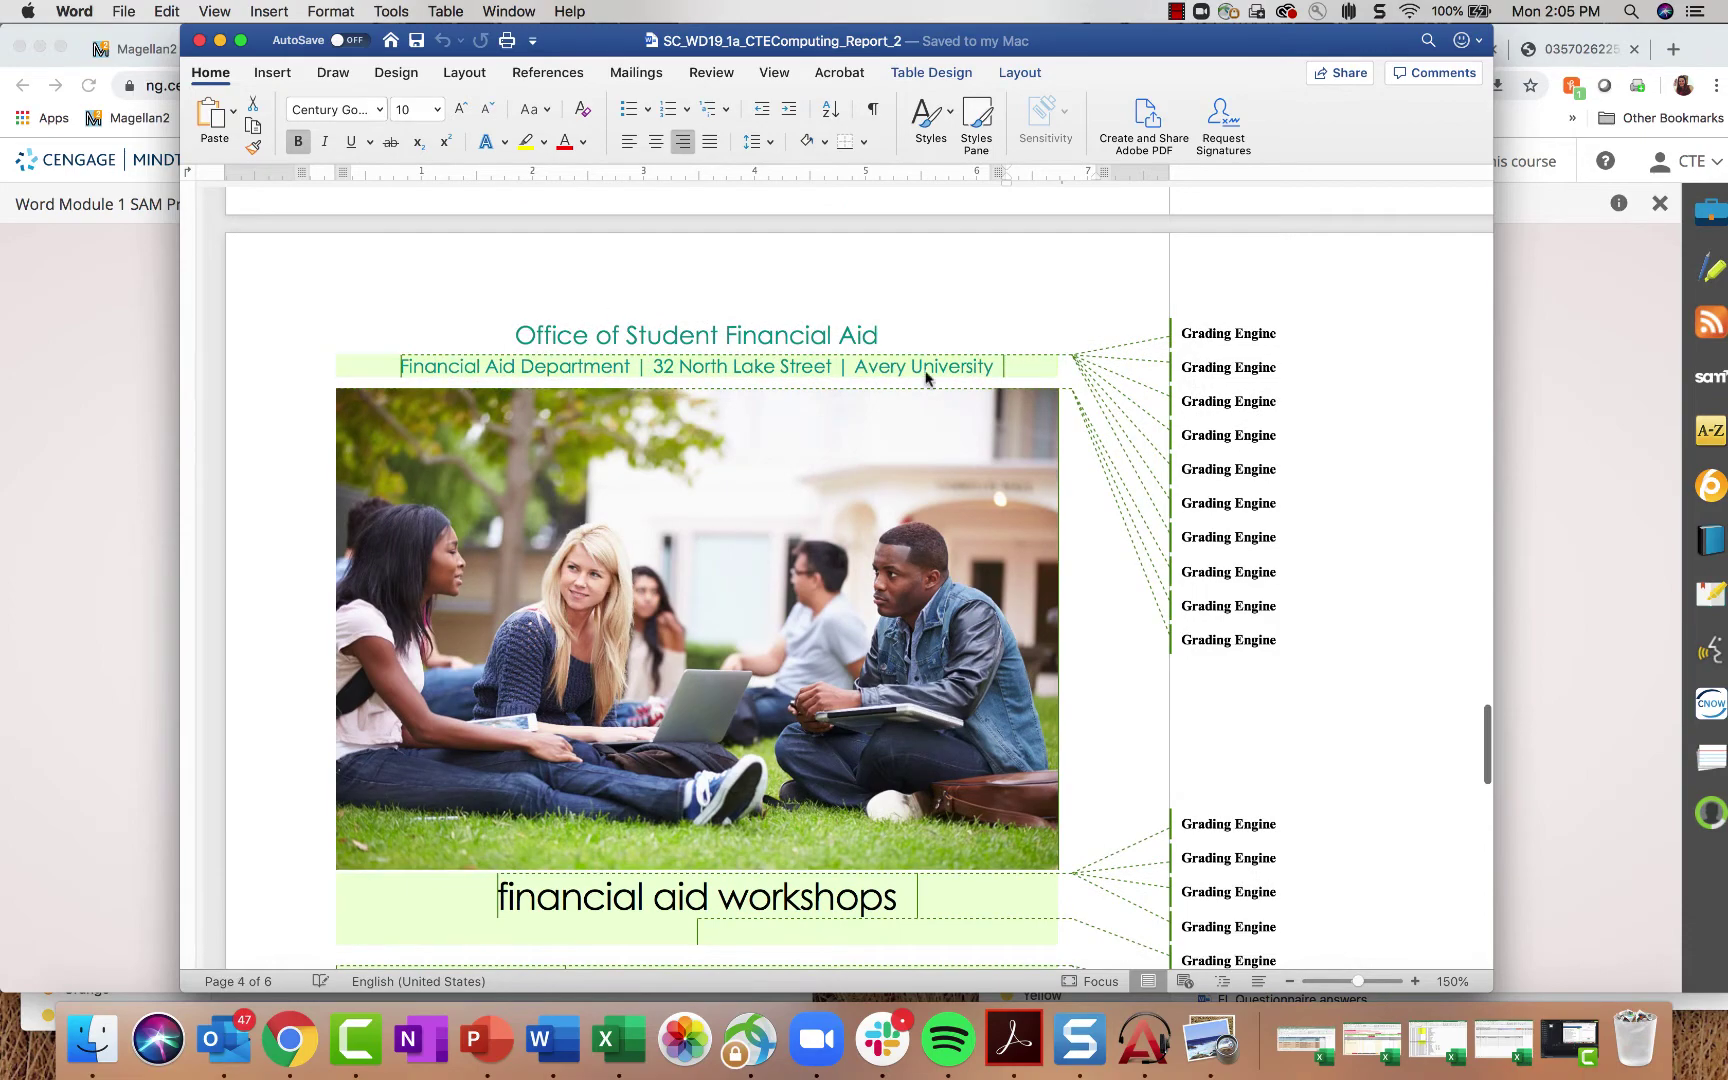
scroll(976, 780, down, 6)
scroll(976, 783, up, 8)
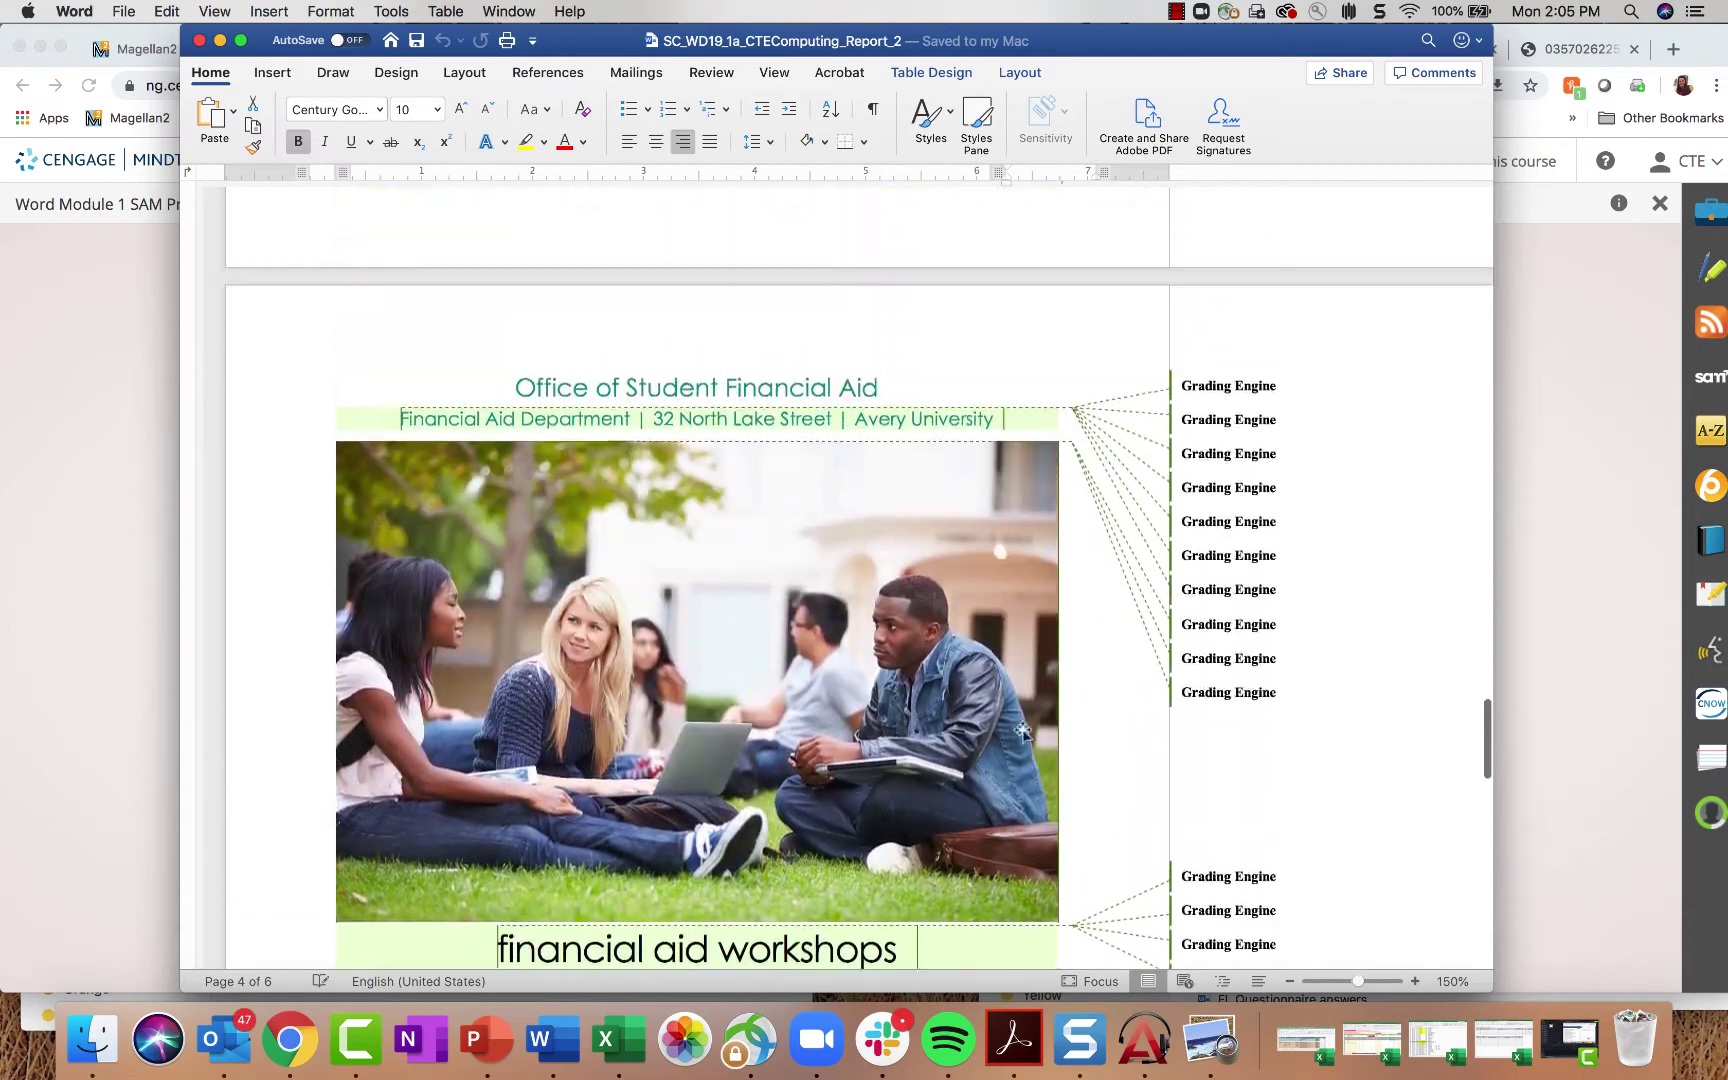
click(1198, 532)
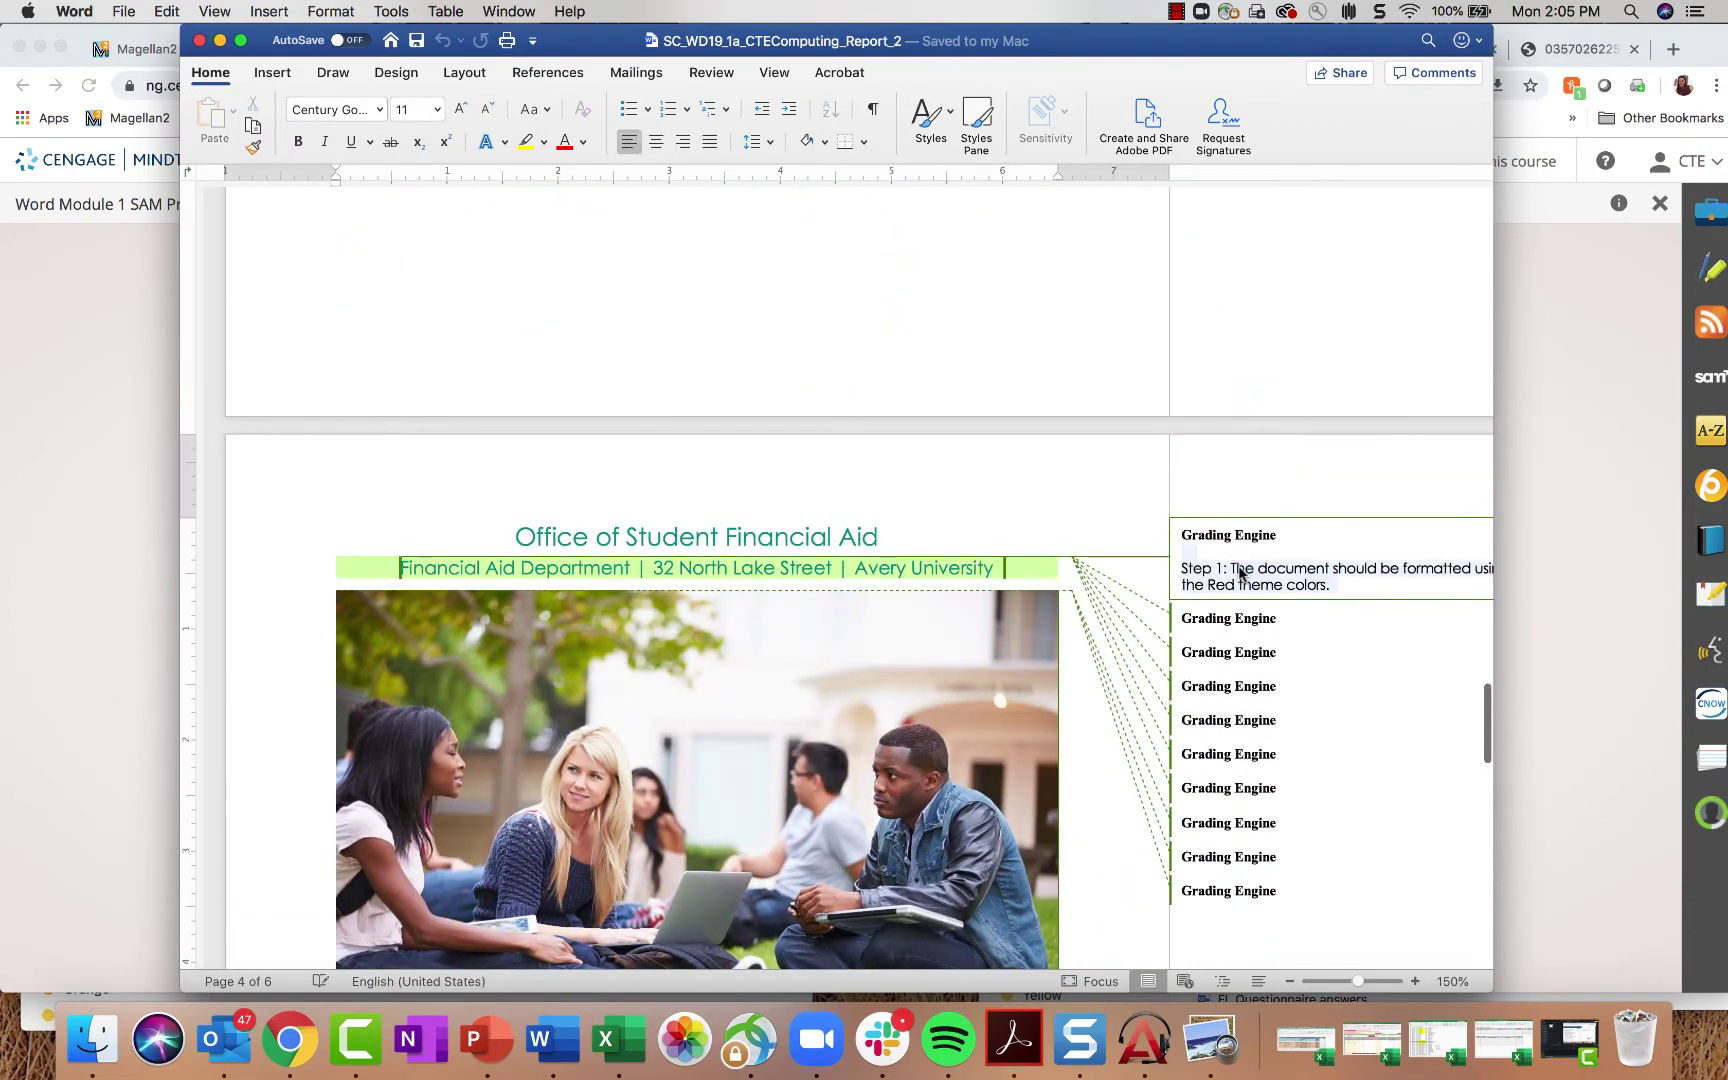
click(1232, 640)
click(1232, 672)
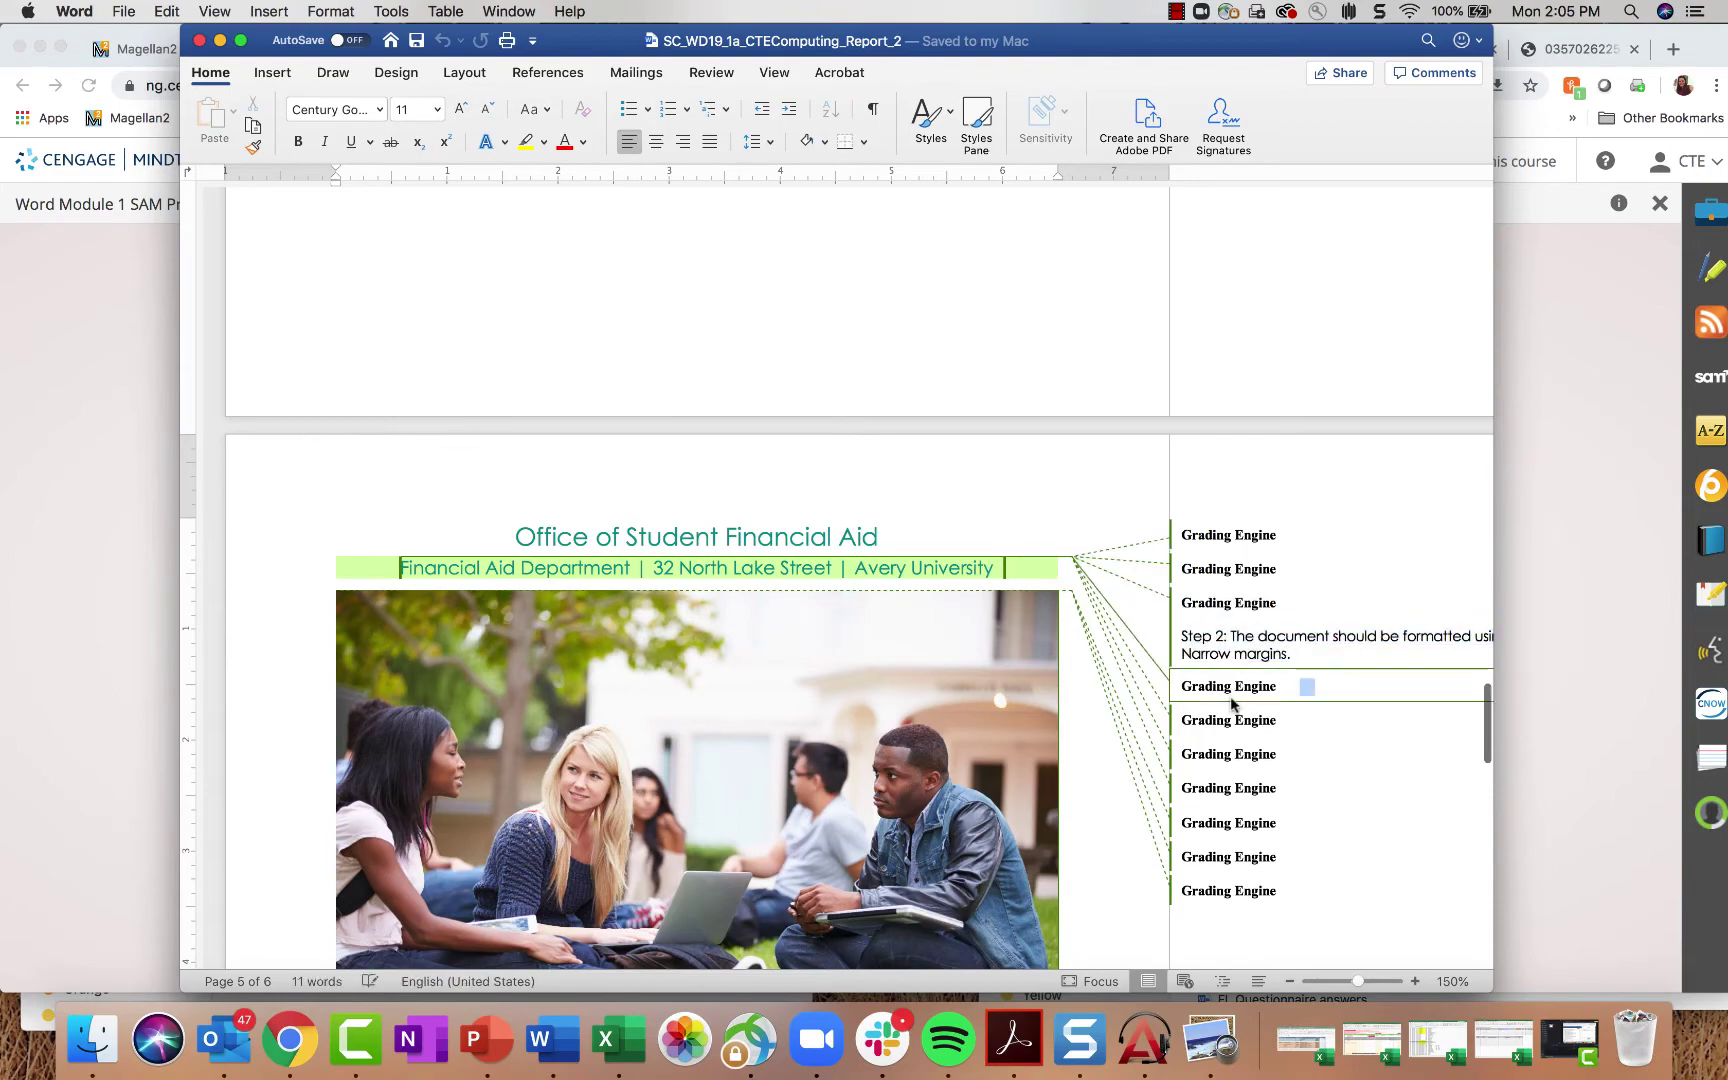
Step: Expand two more Grading Engine comments beside the flyer heading, then review the remaining comments to the report's end and return to its start
click(1232, 705)
click(1232, 740)
scroll(1076, 640, down, 12)
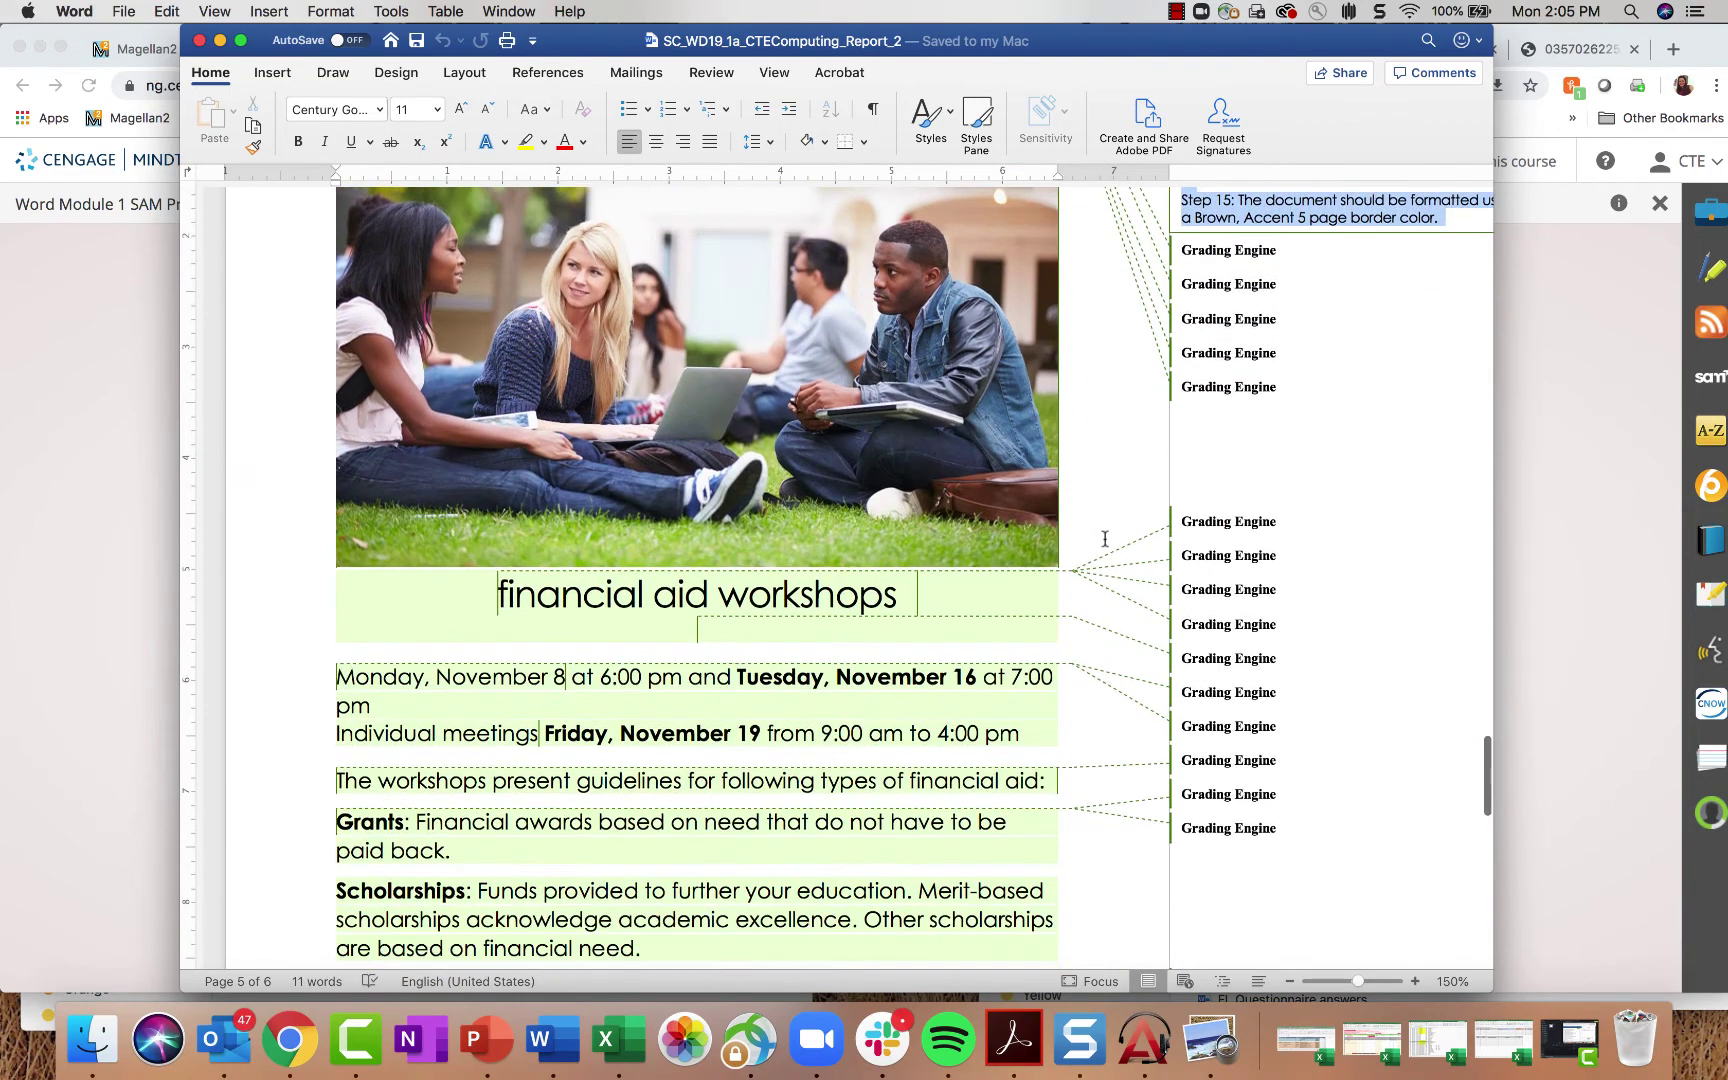
scroll(1099, 554, down, 8)
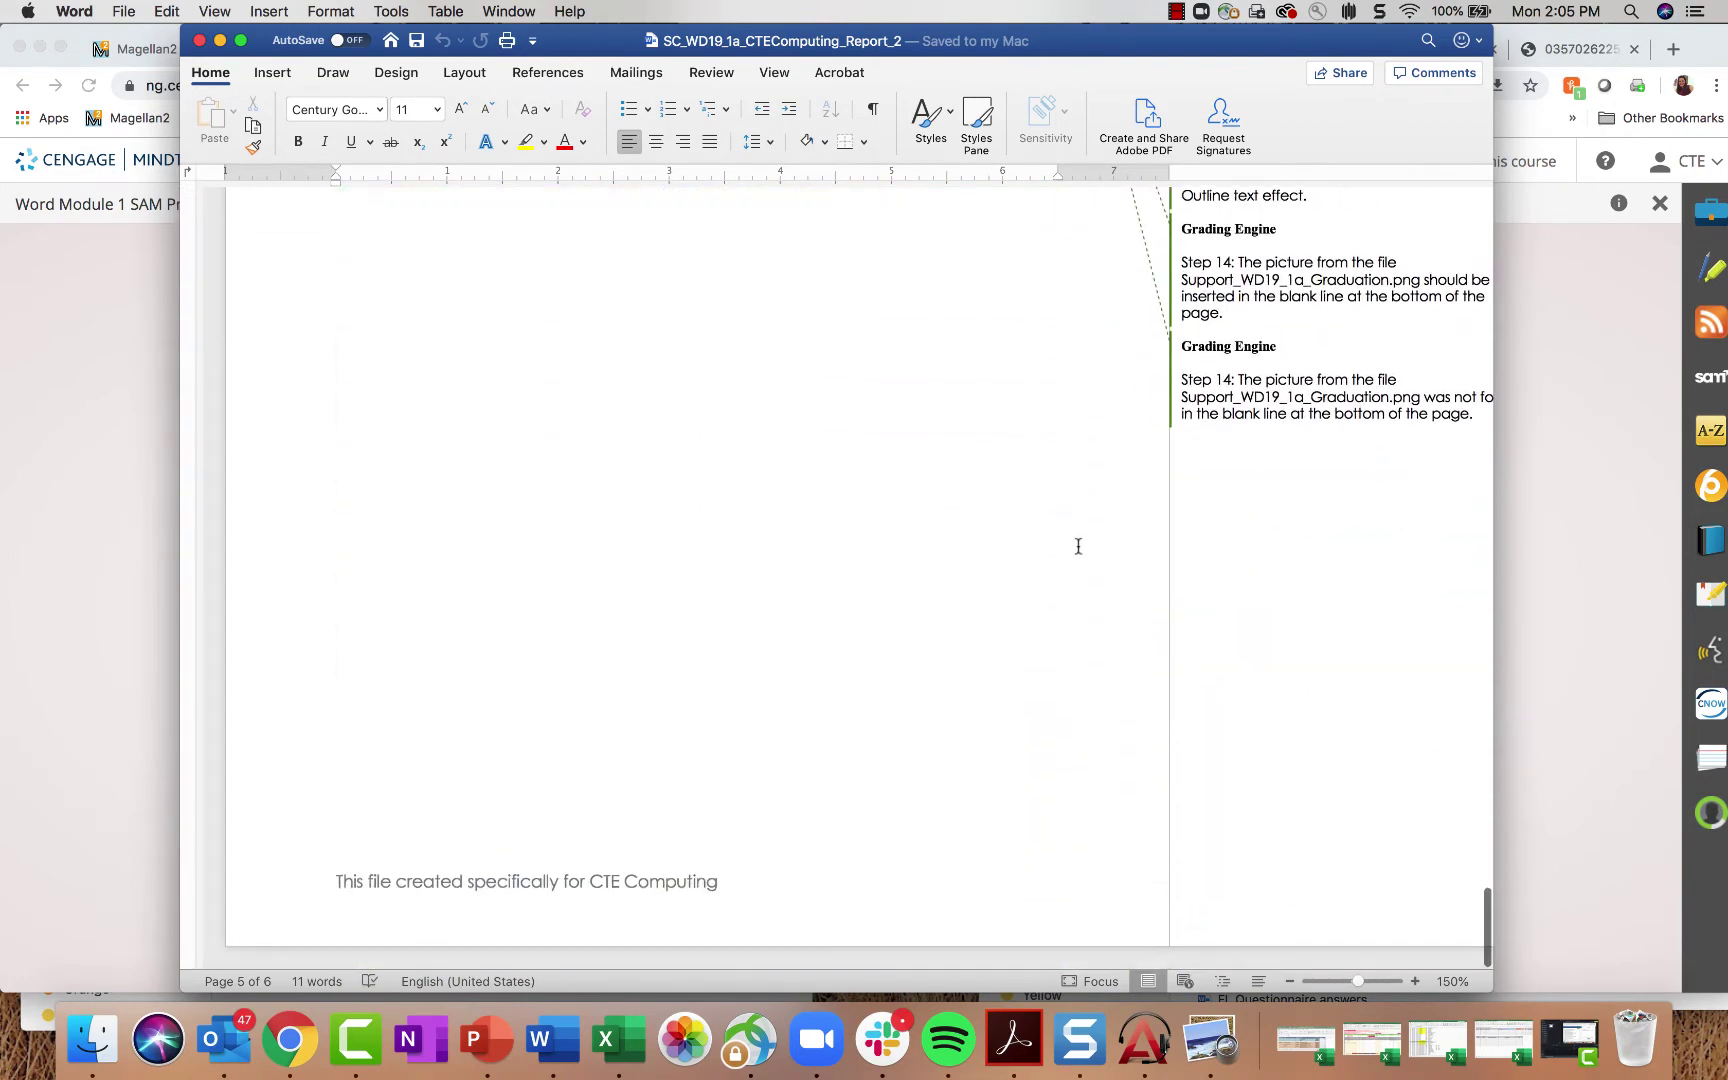
scroll(1056, 548, up, 20)
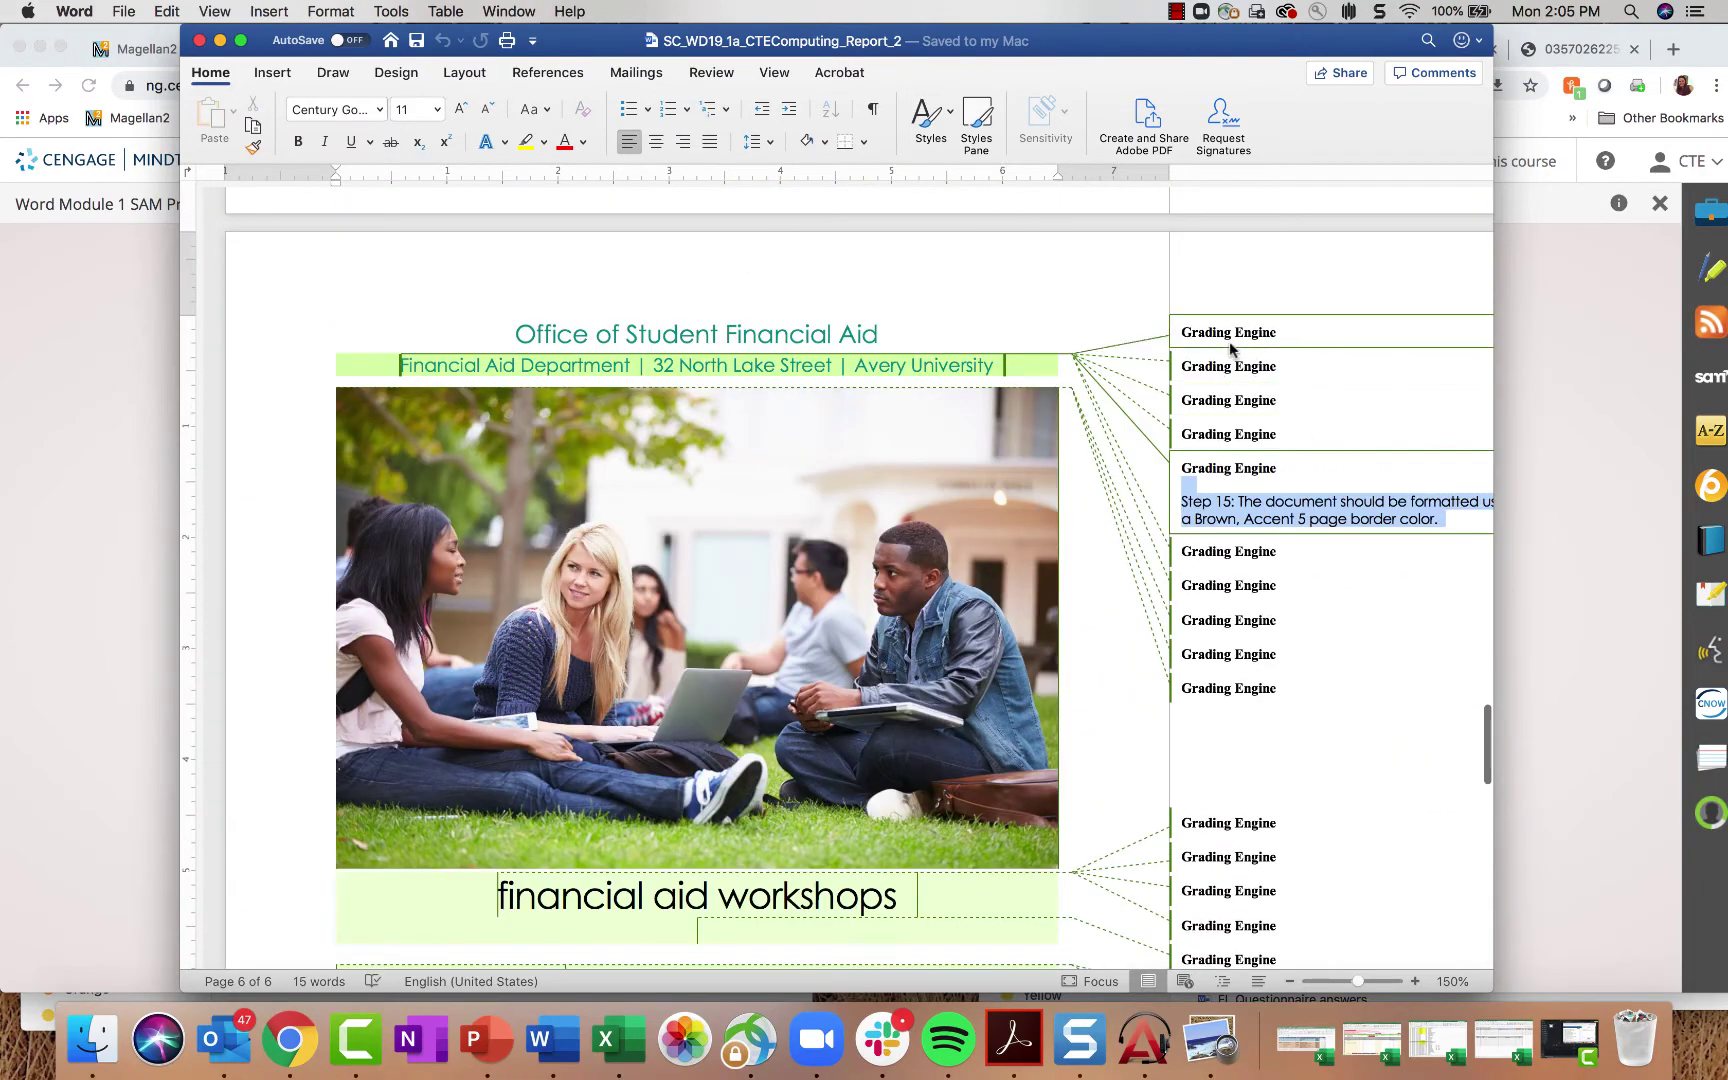
scroll(570, 420, up, 15)
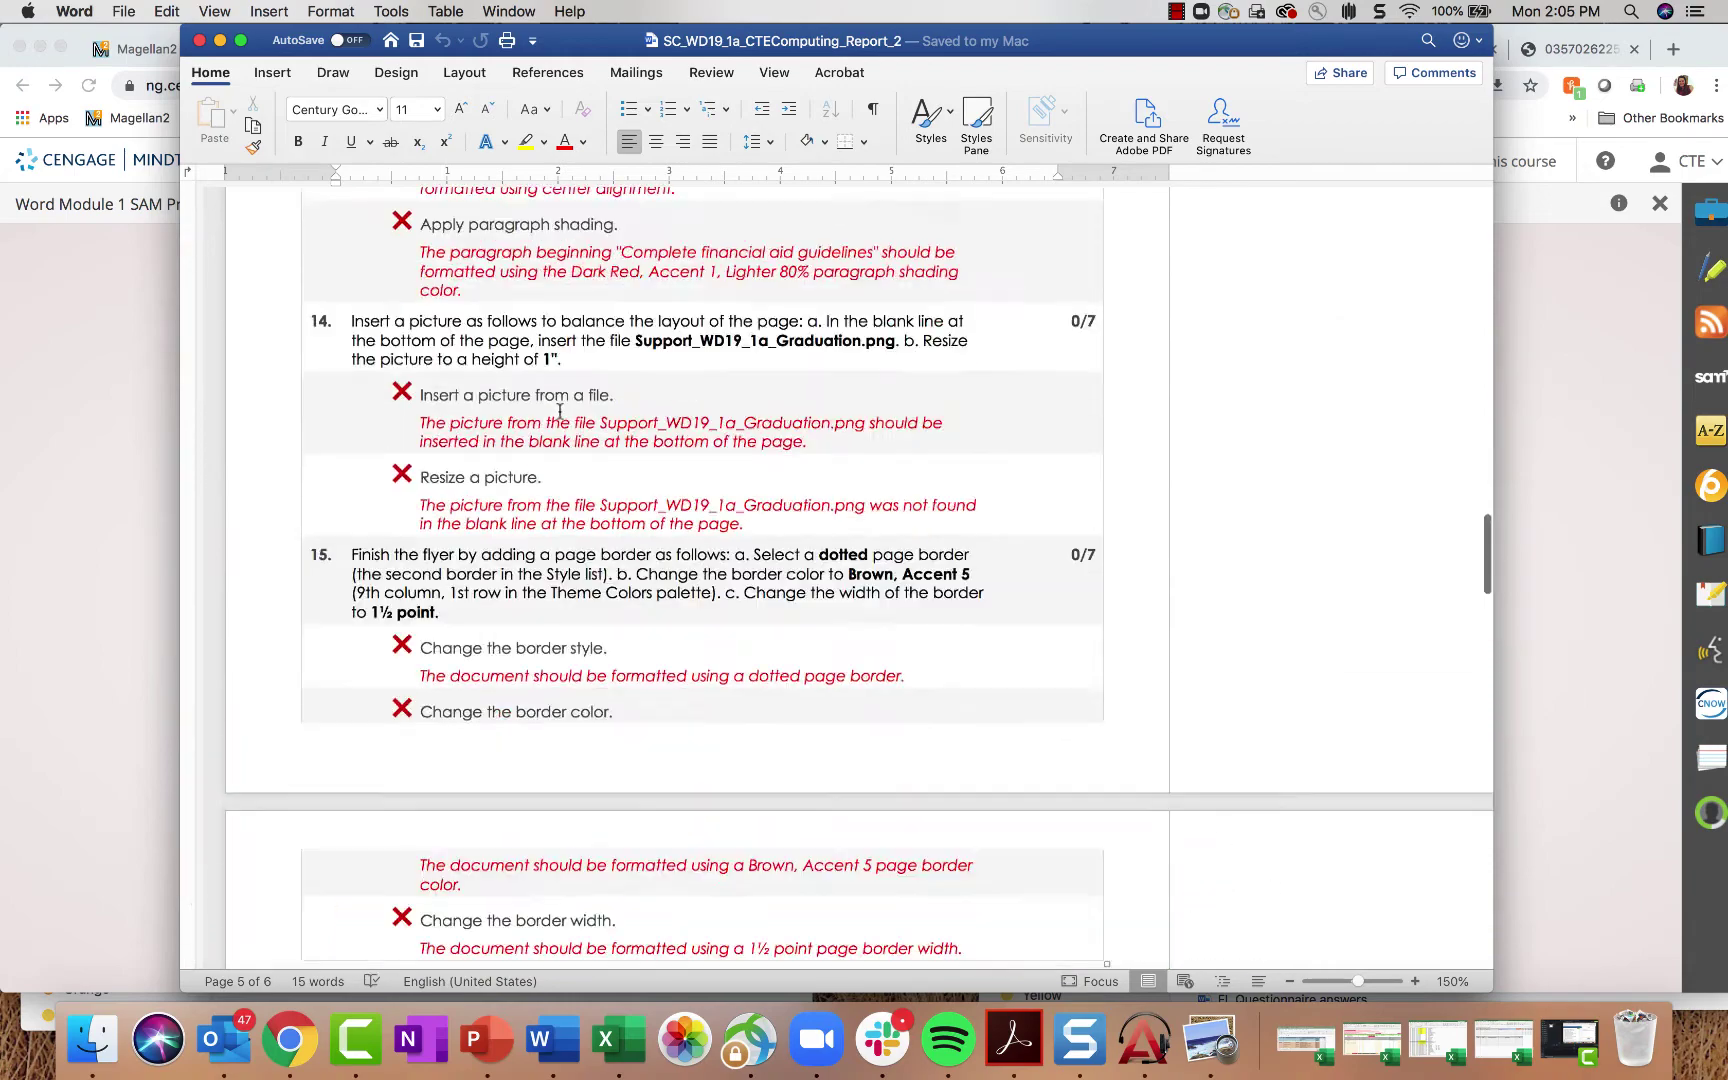
scroll(570, 437, up, 15)
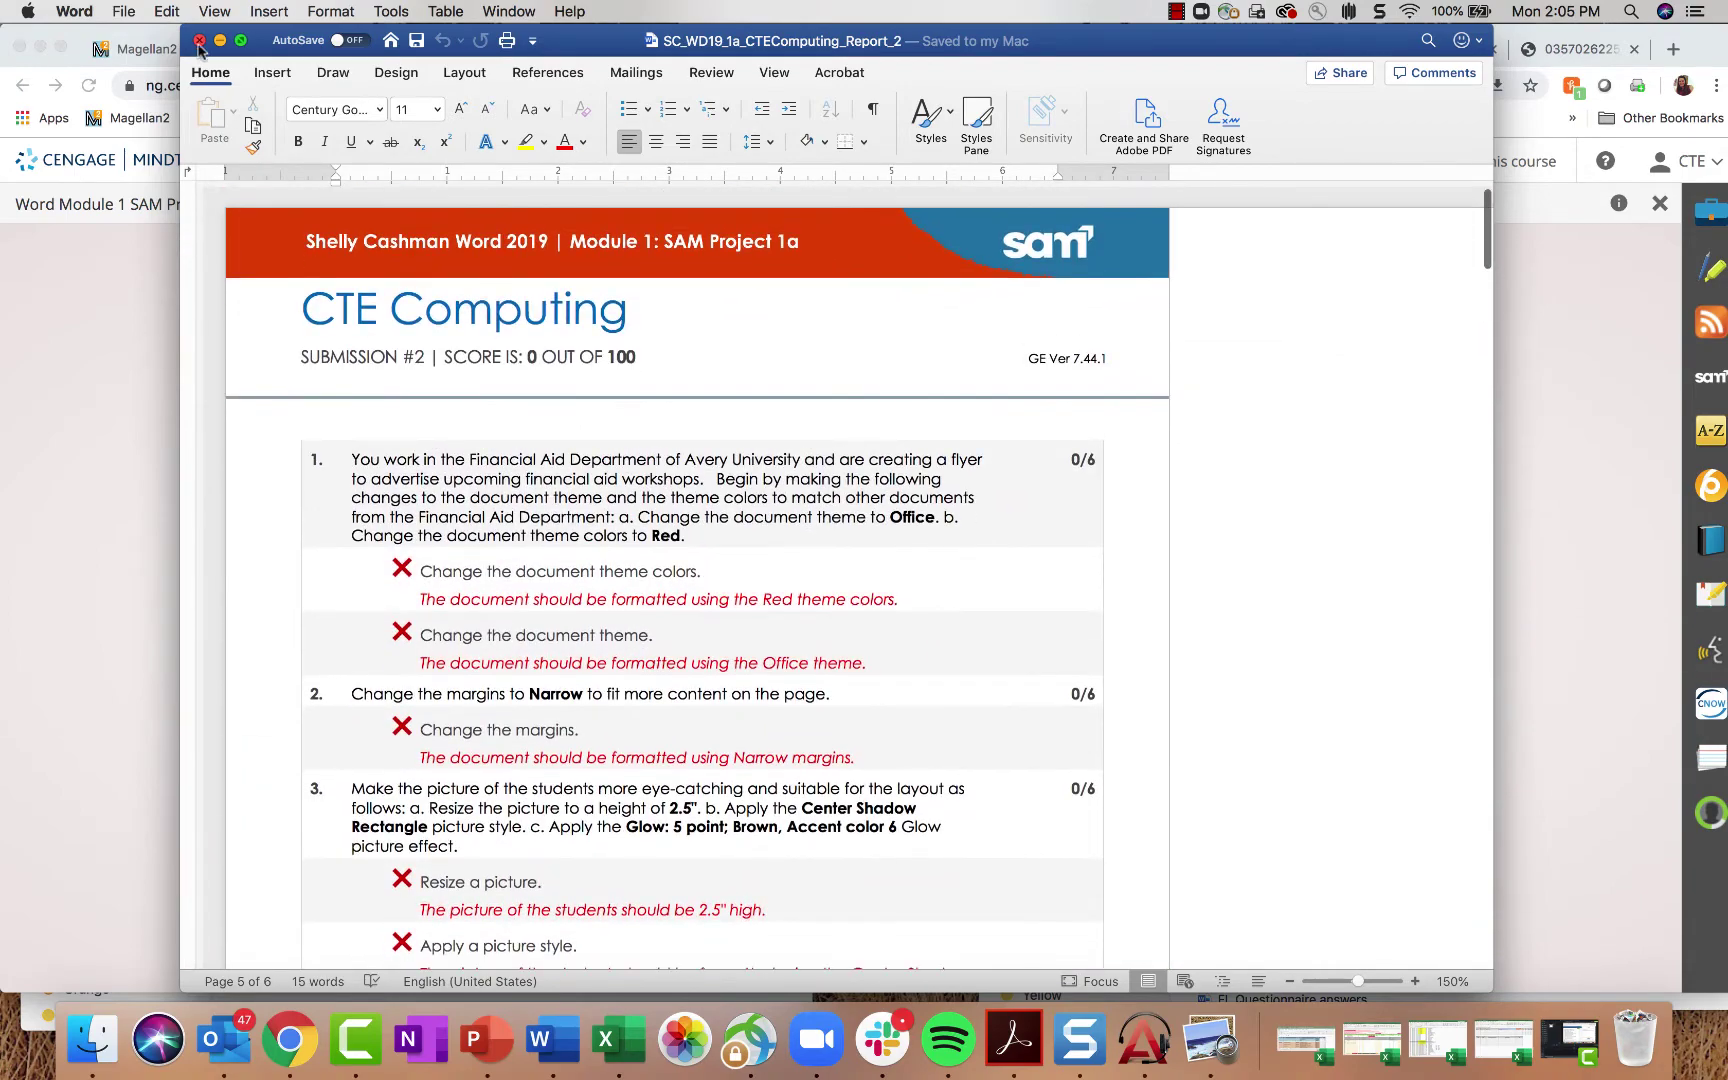
Step: Close the graded report and exit Word Module 1 SAM Project A to return to the MindTap learning path
click(199, 40)
click(1658, 204)
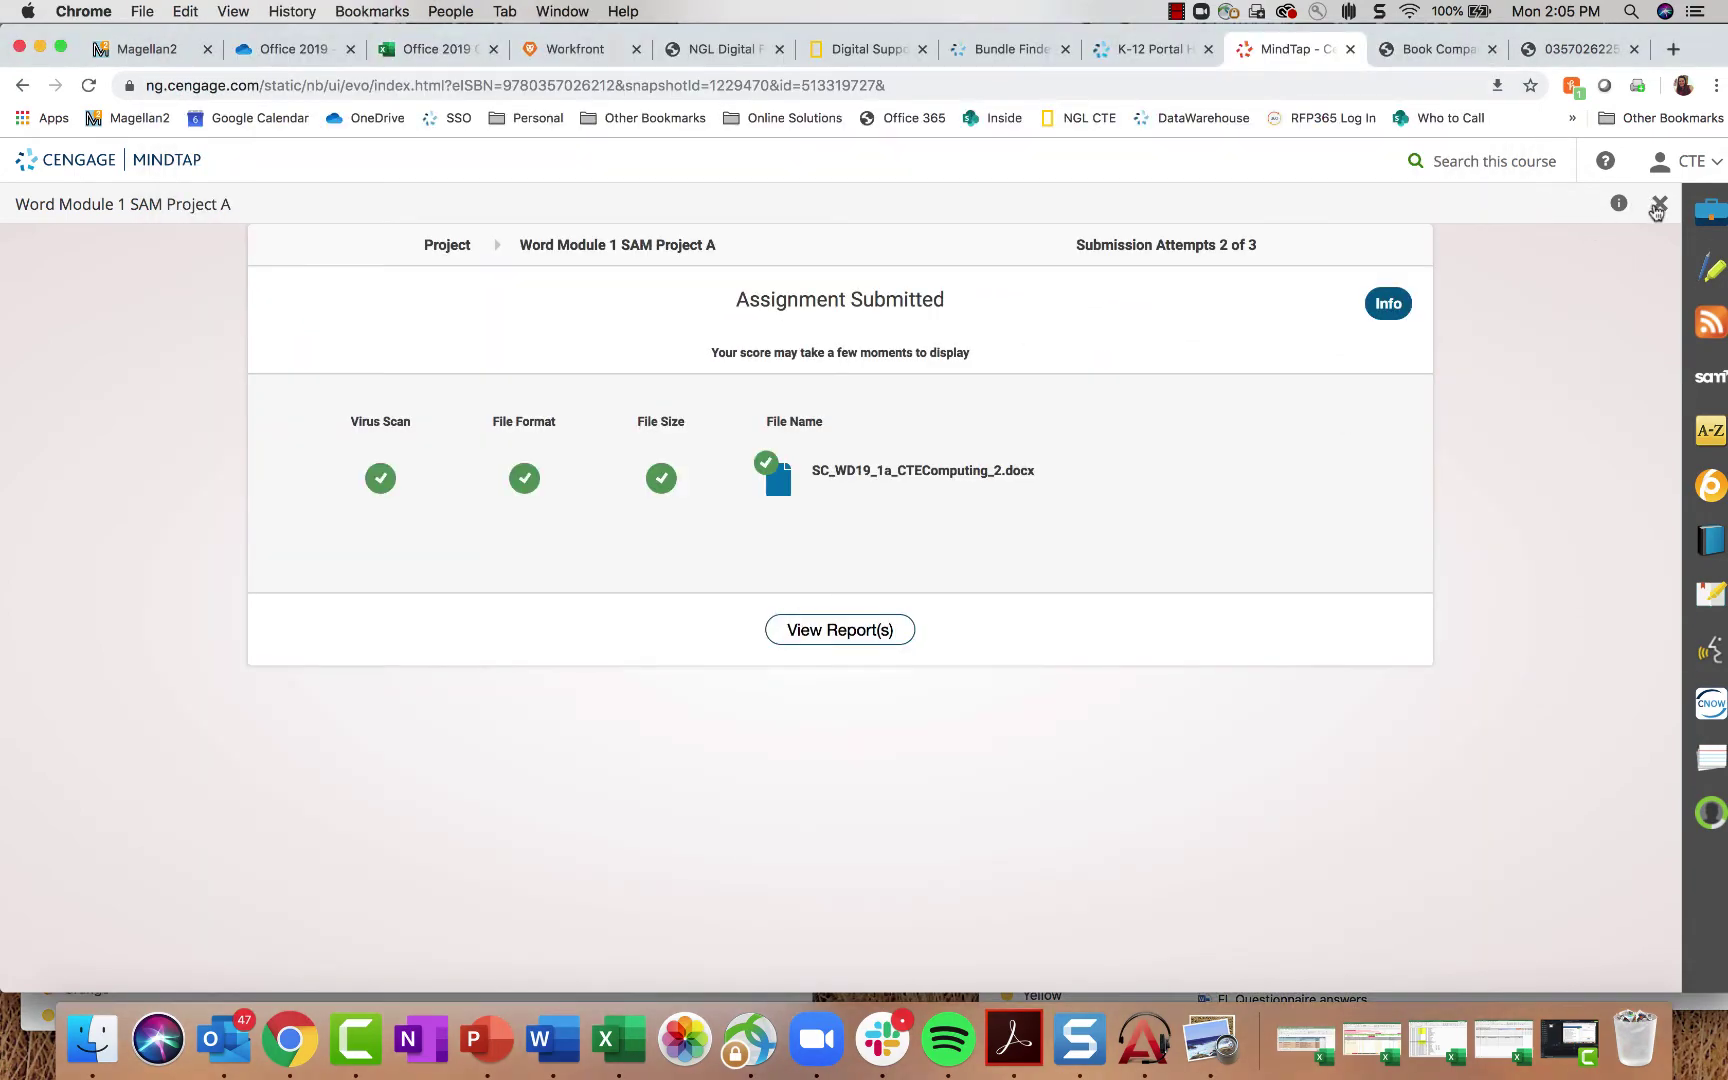
click(1659, 204)
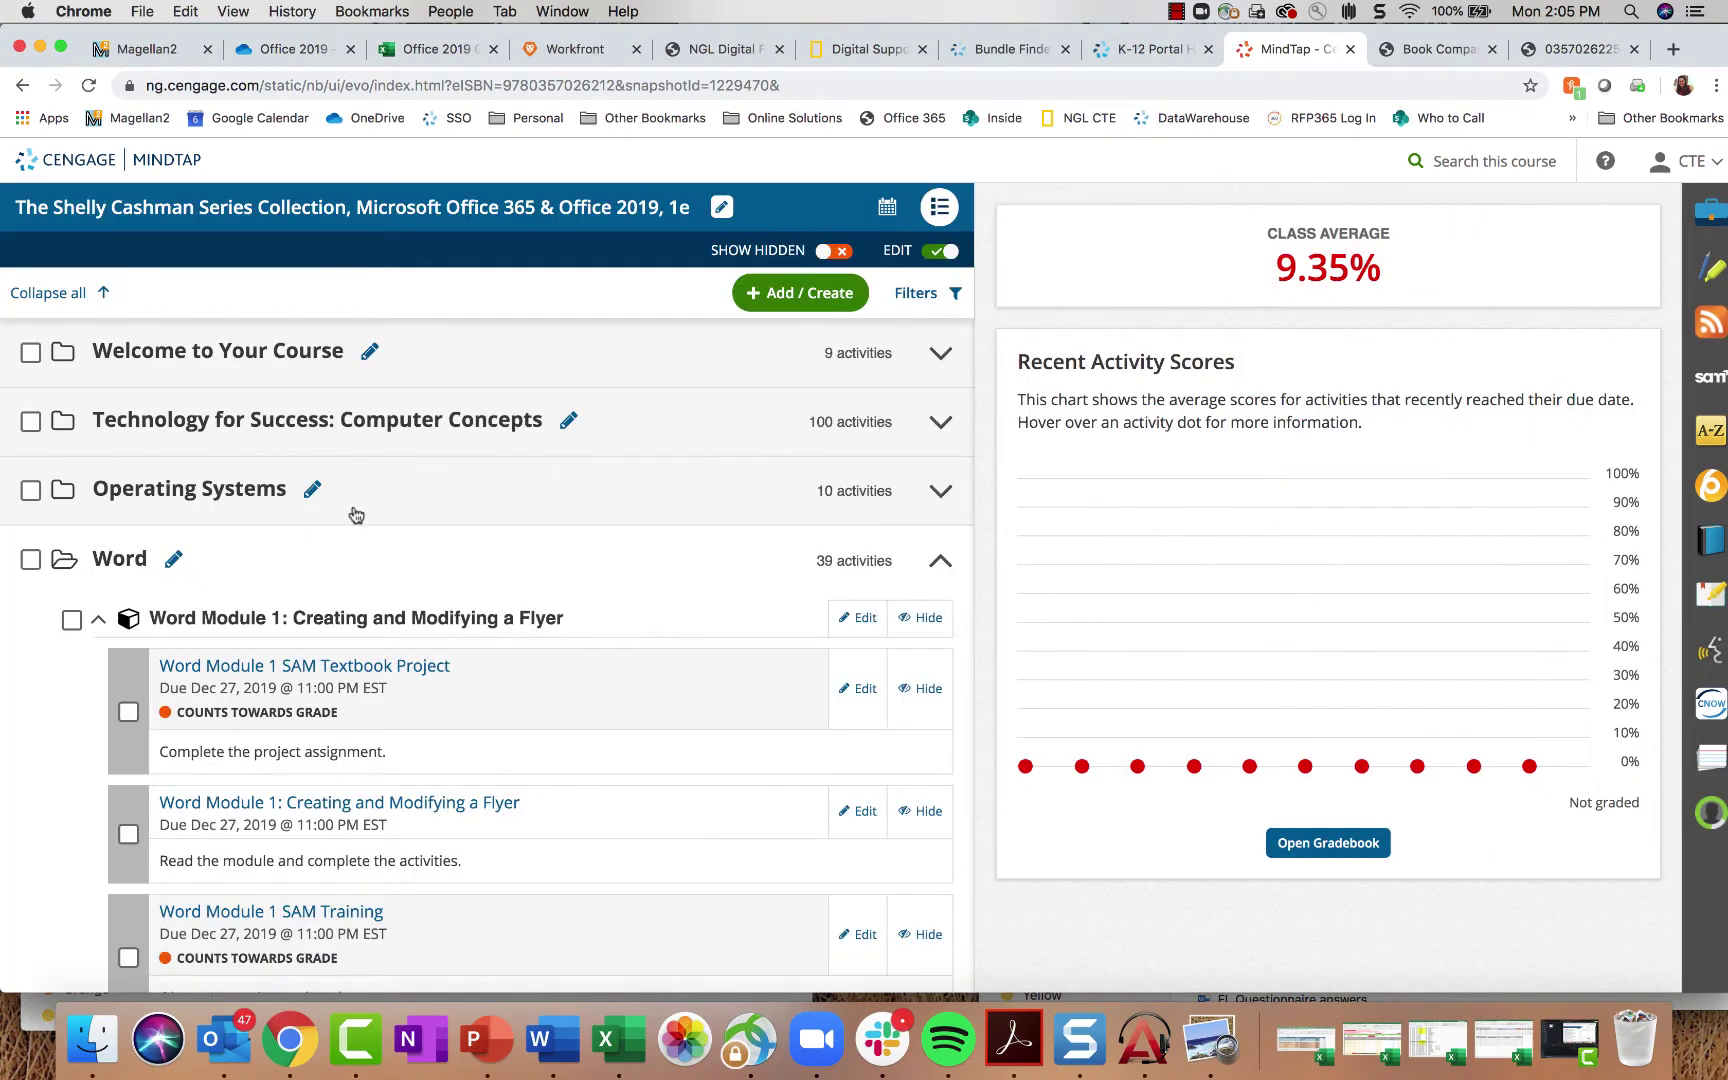
Step: Edit the Word Module 1 SAM End of Module Project 1 activity, highlight its description, and open its detailed activity options
scroll(432, 668, down, 6)
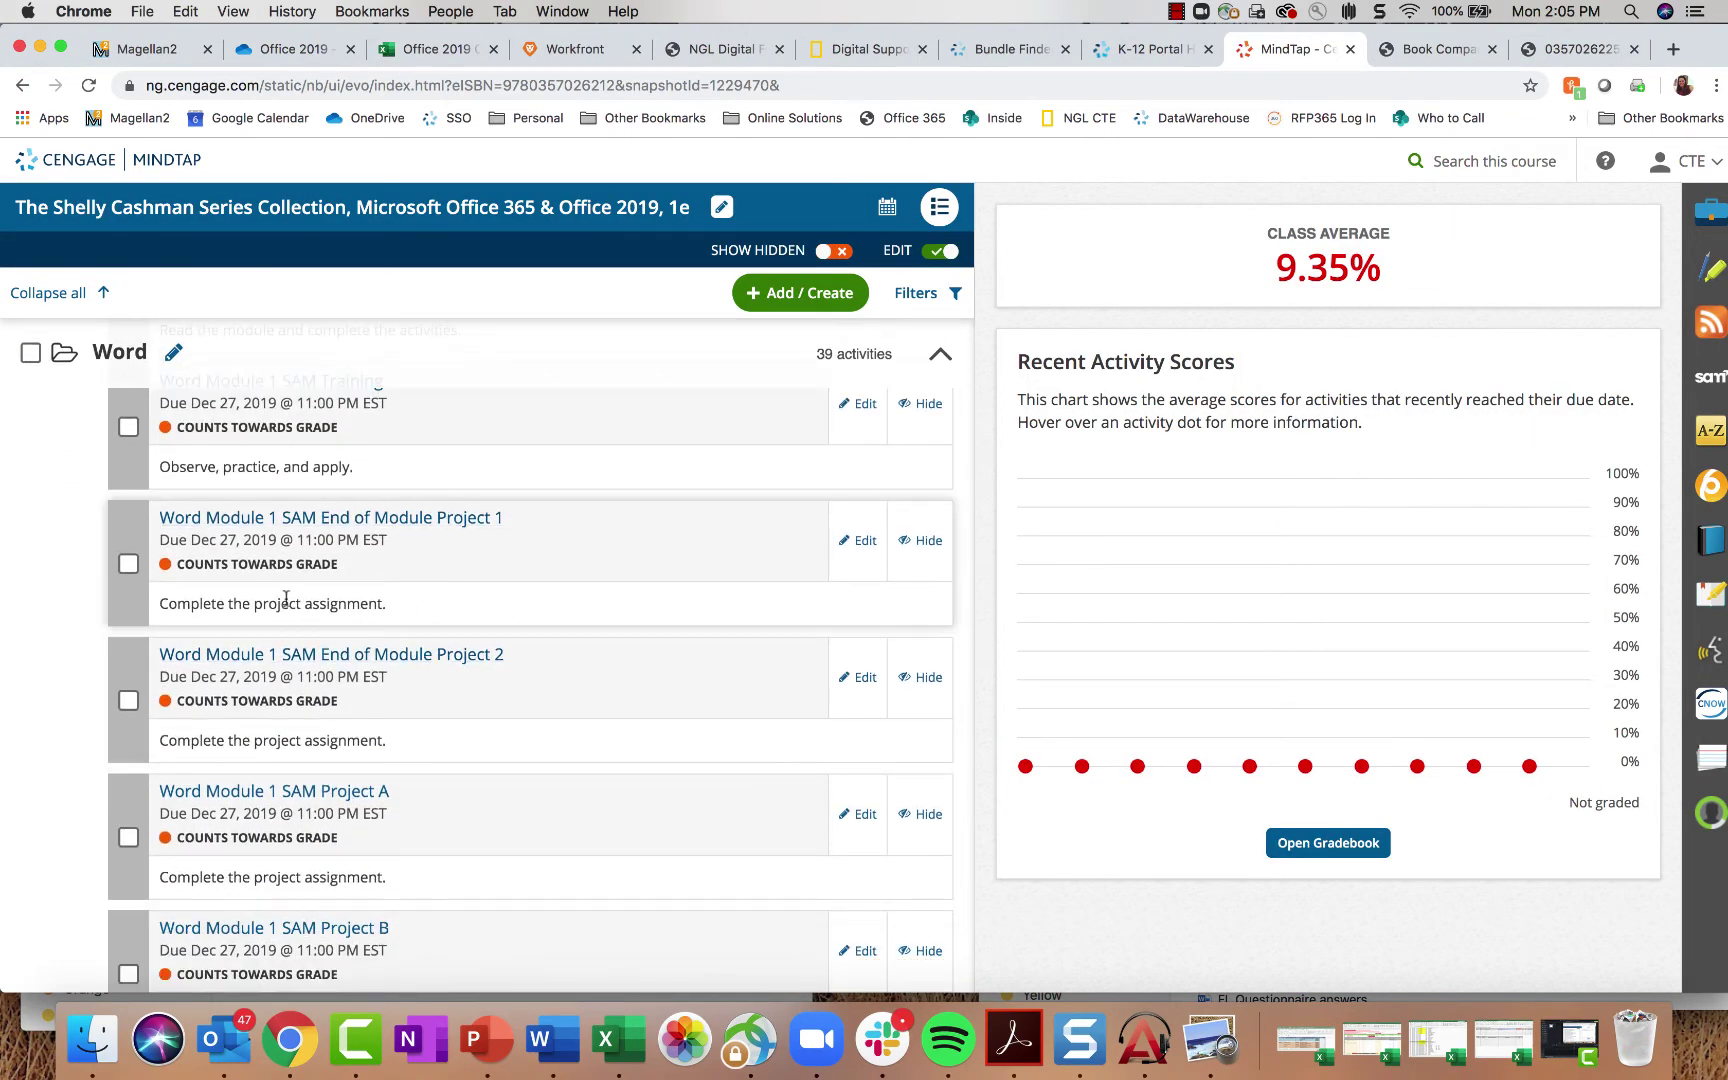
click(857, 539)
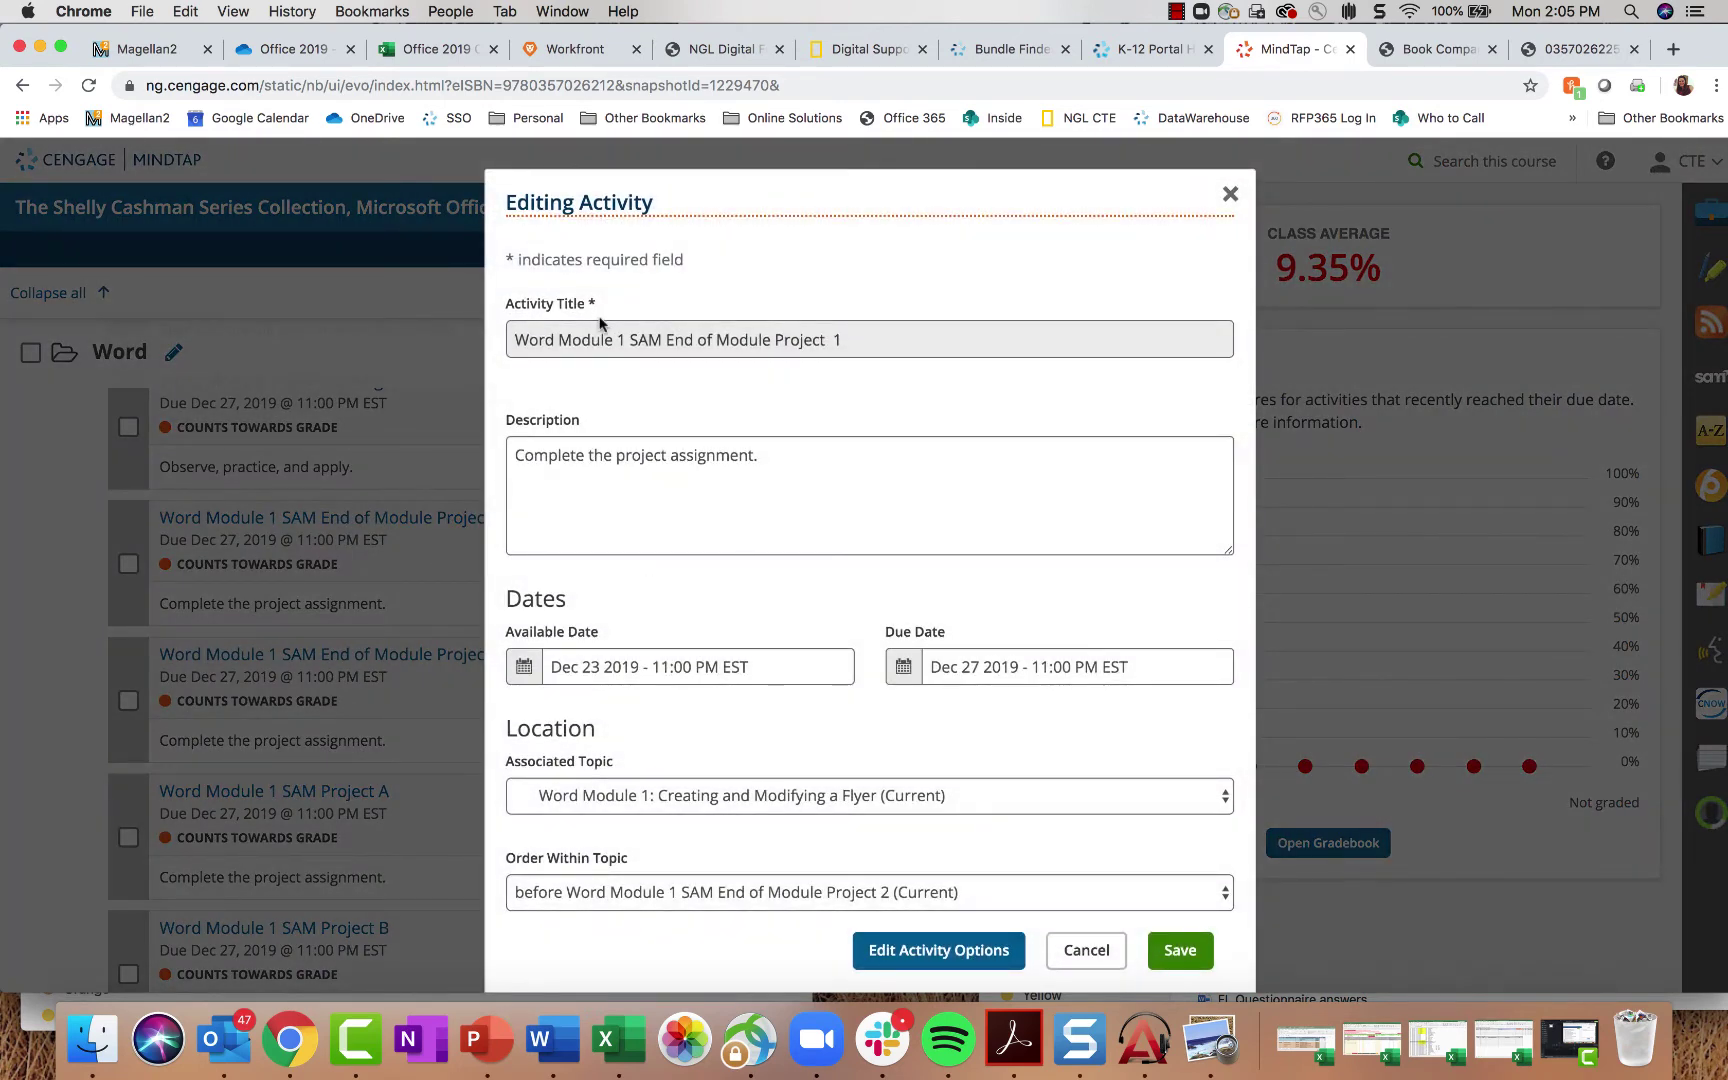
drag(758, 455, 514, 455)
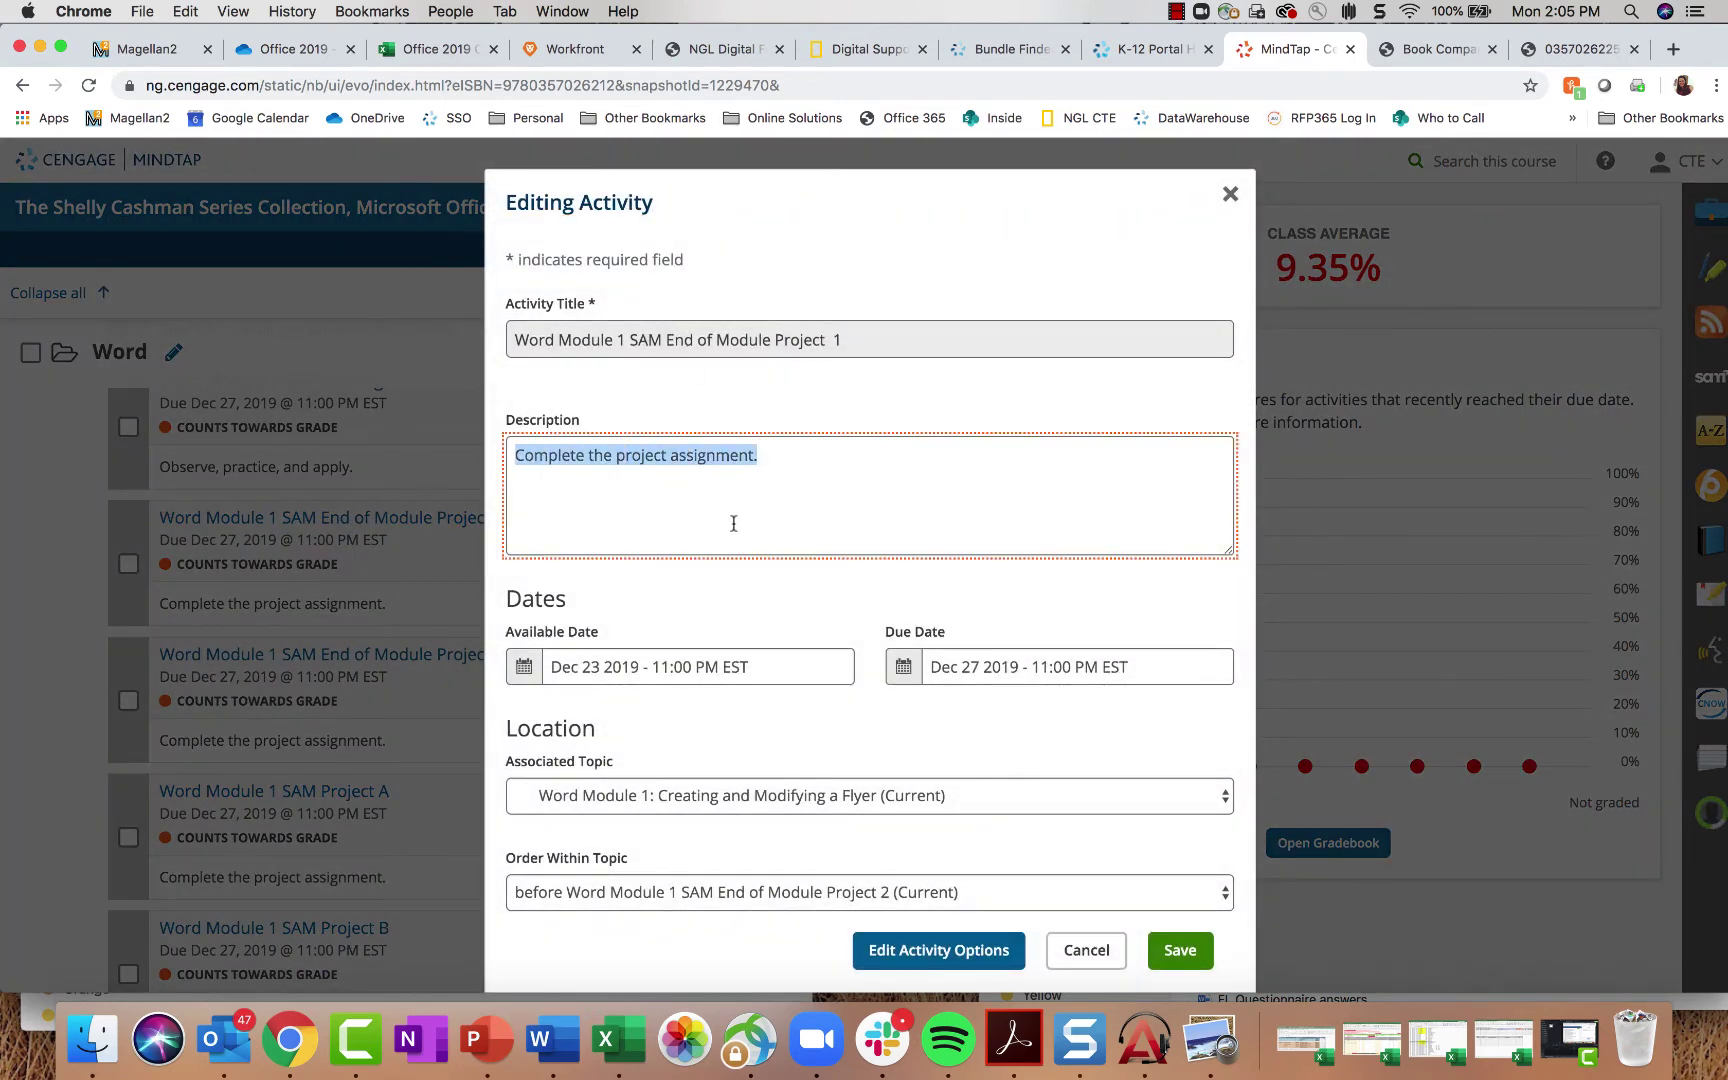
scroll(786, 768, down, 1)
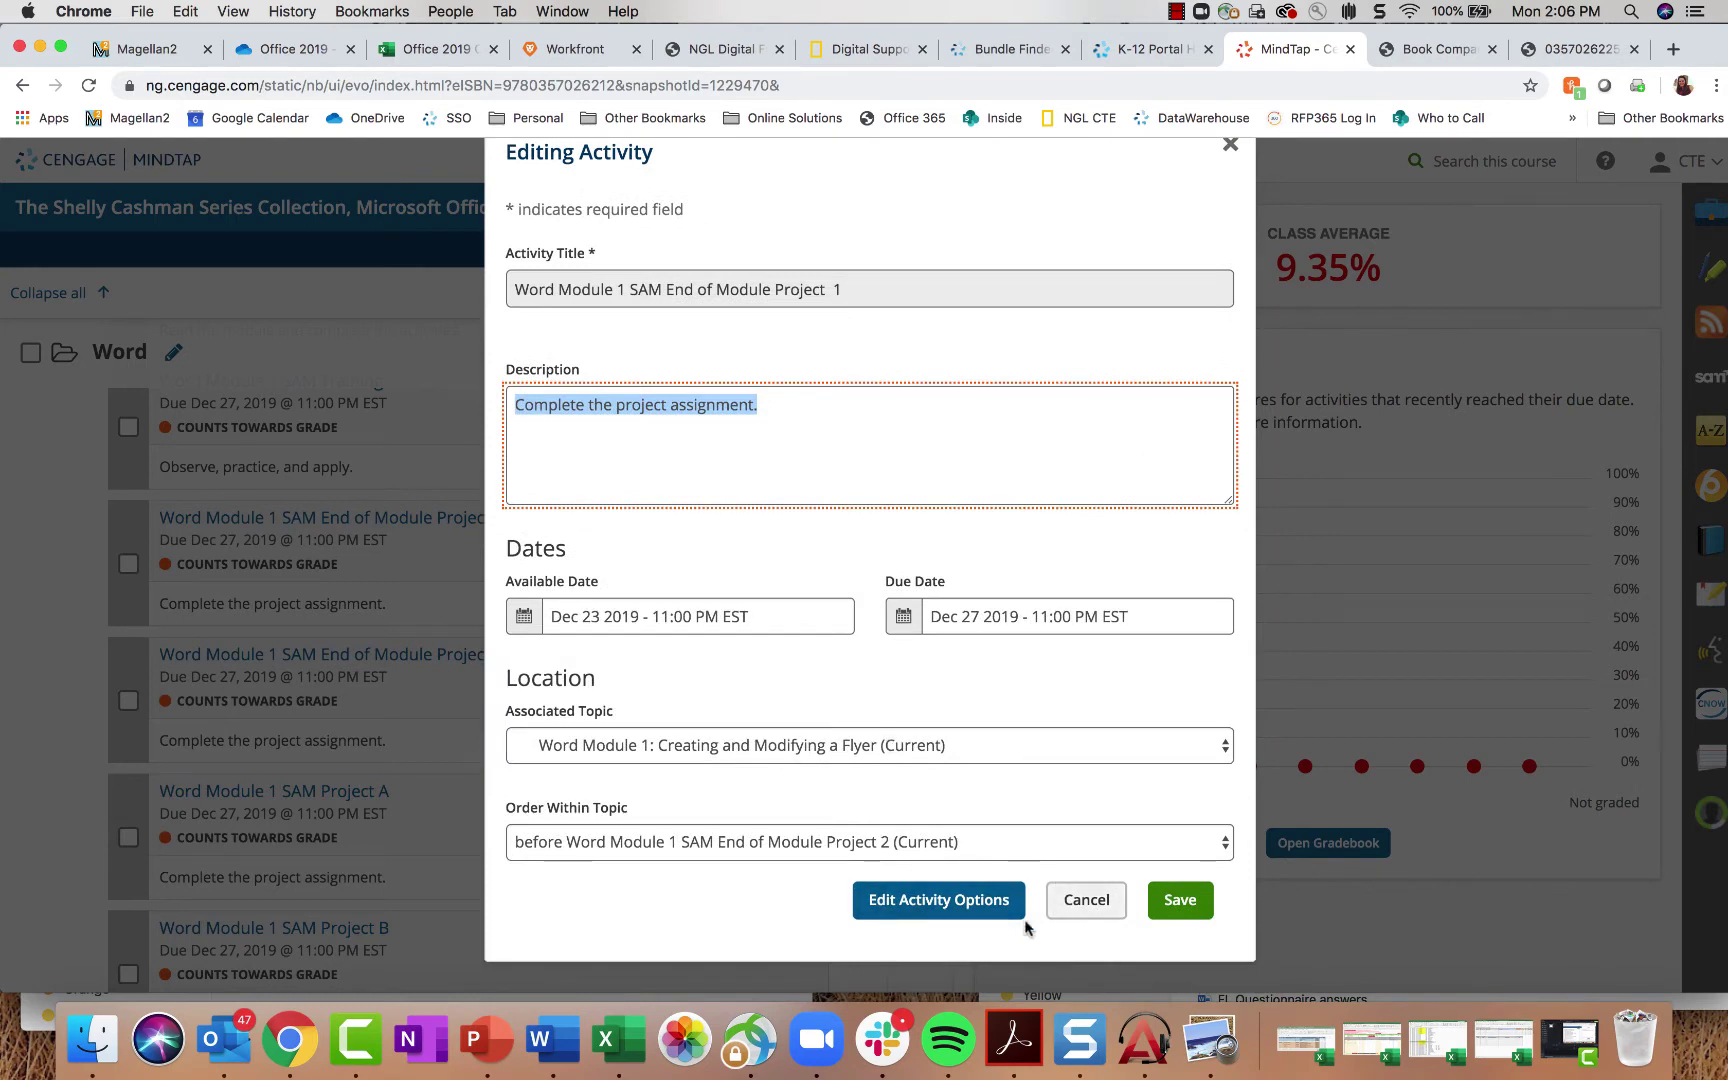
click(930, 903)
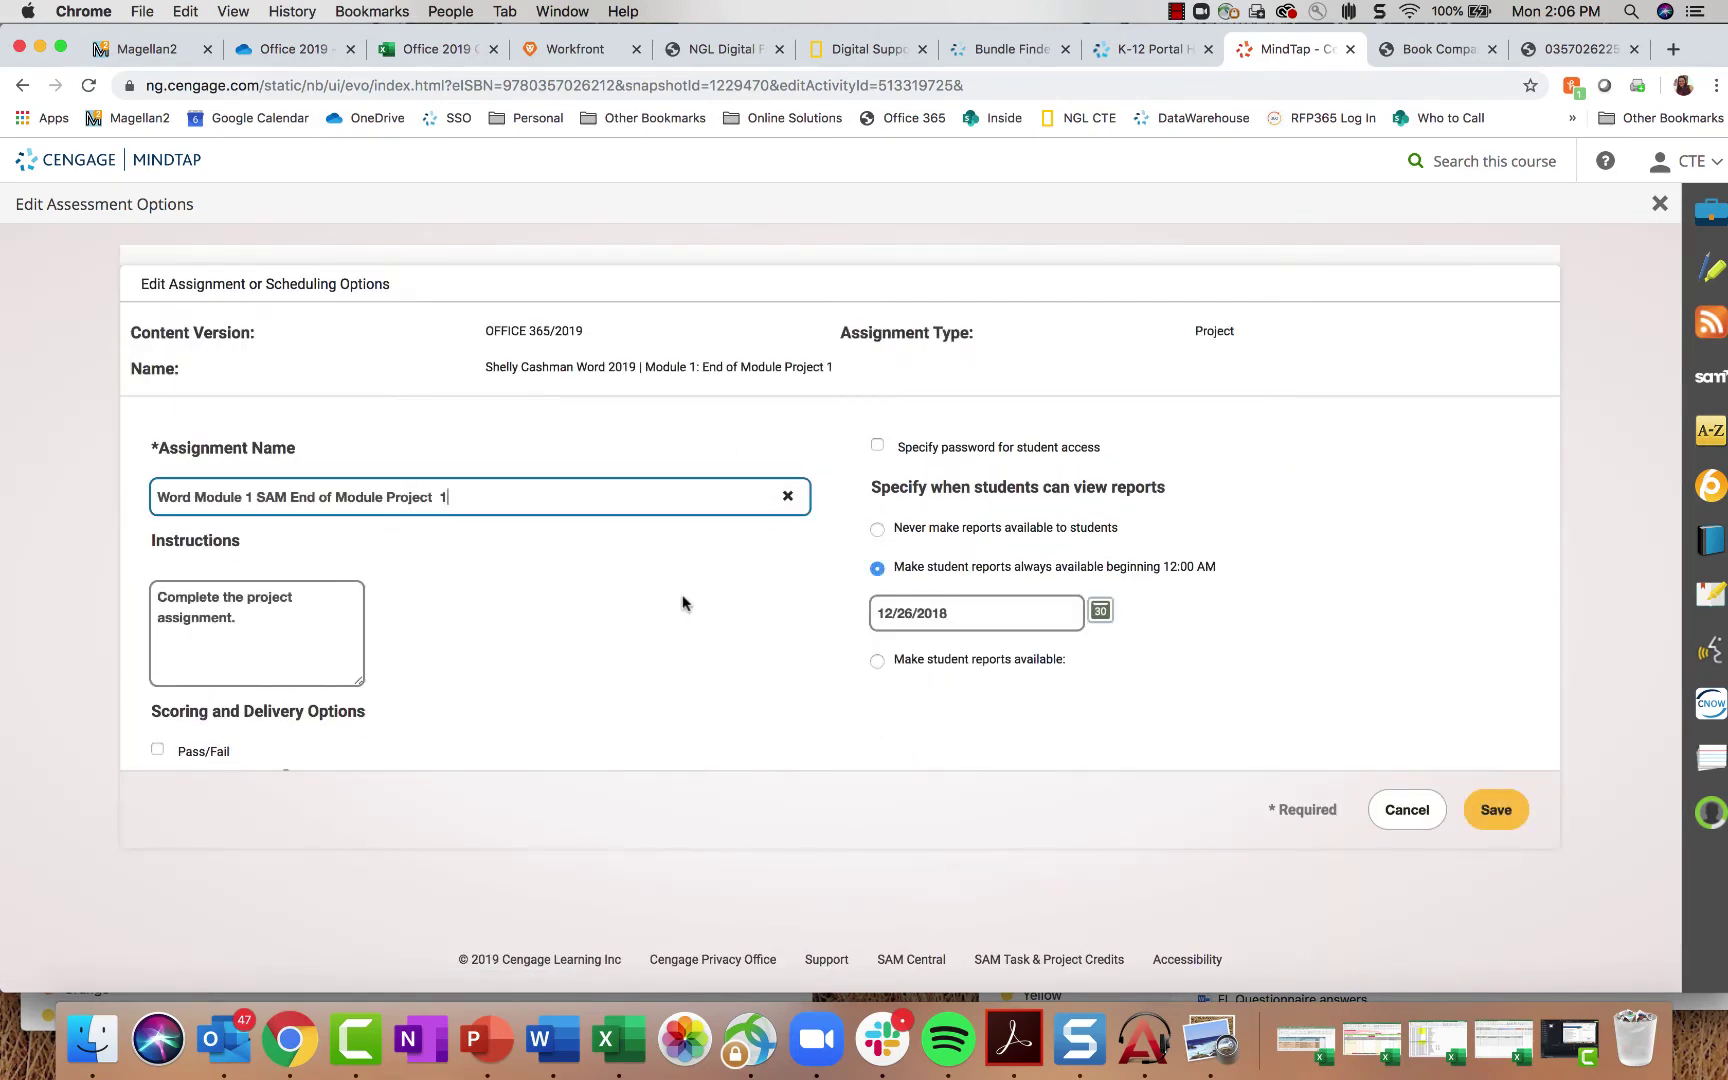
Step: Review the project's scoring and delivery options and view the choices for the maximum number of submission attempts, leaving the selection as is
scroll(682, 600, down, 4)
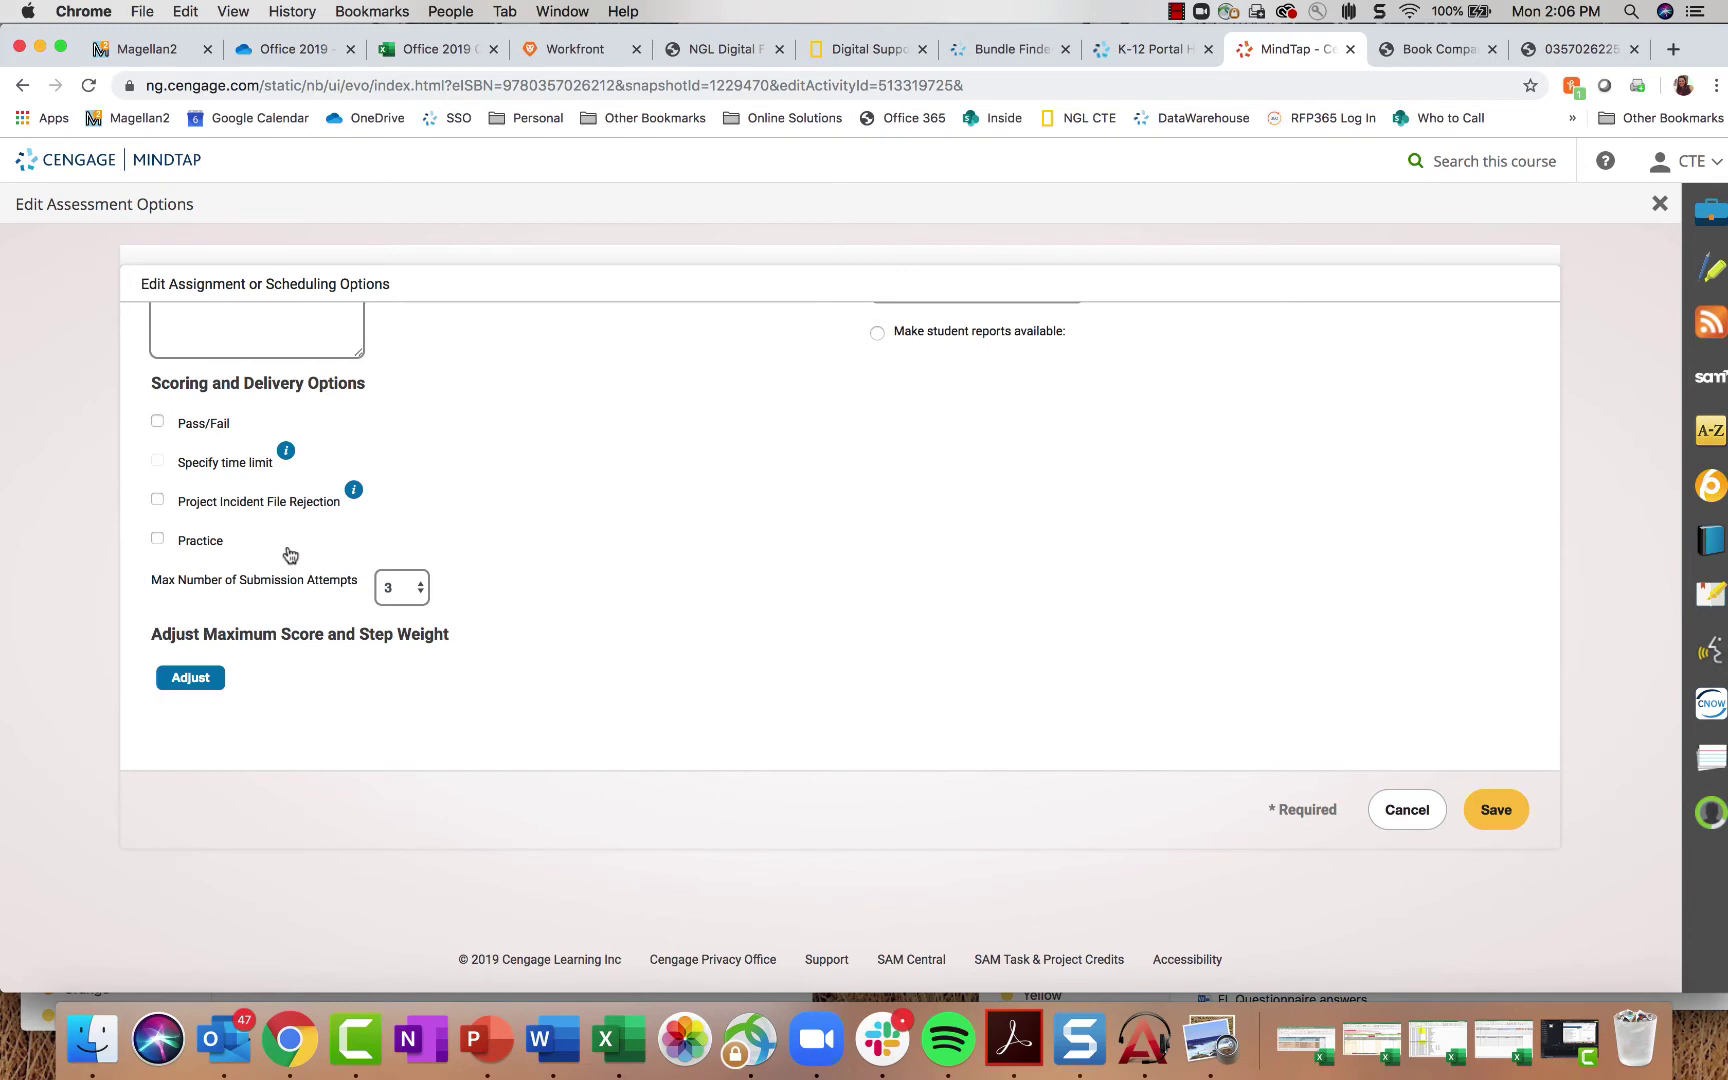
click(420, 600)
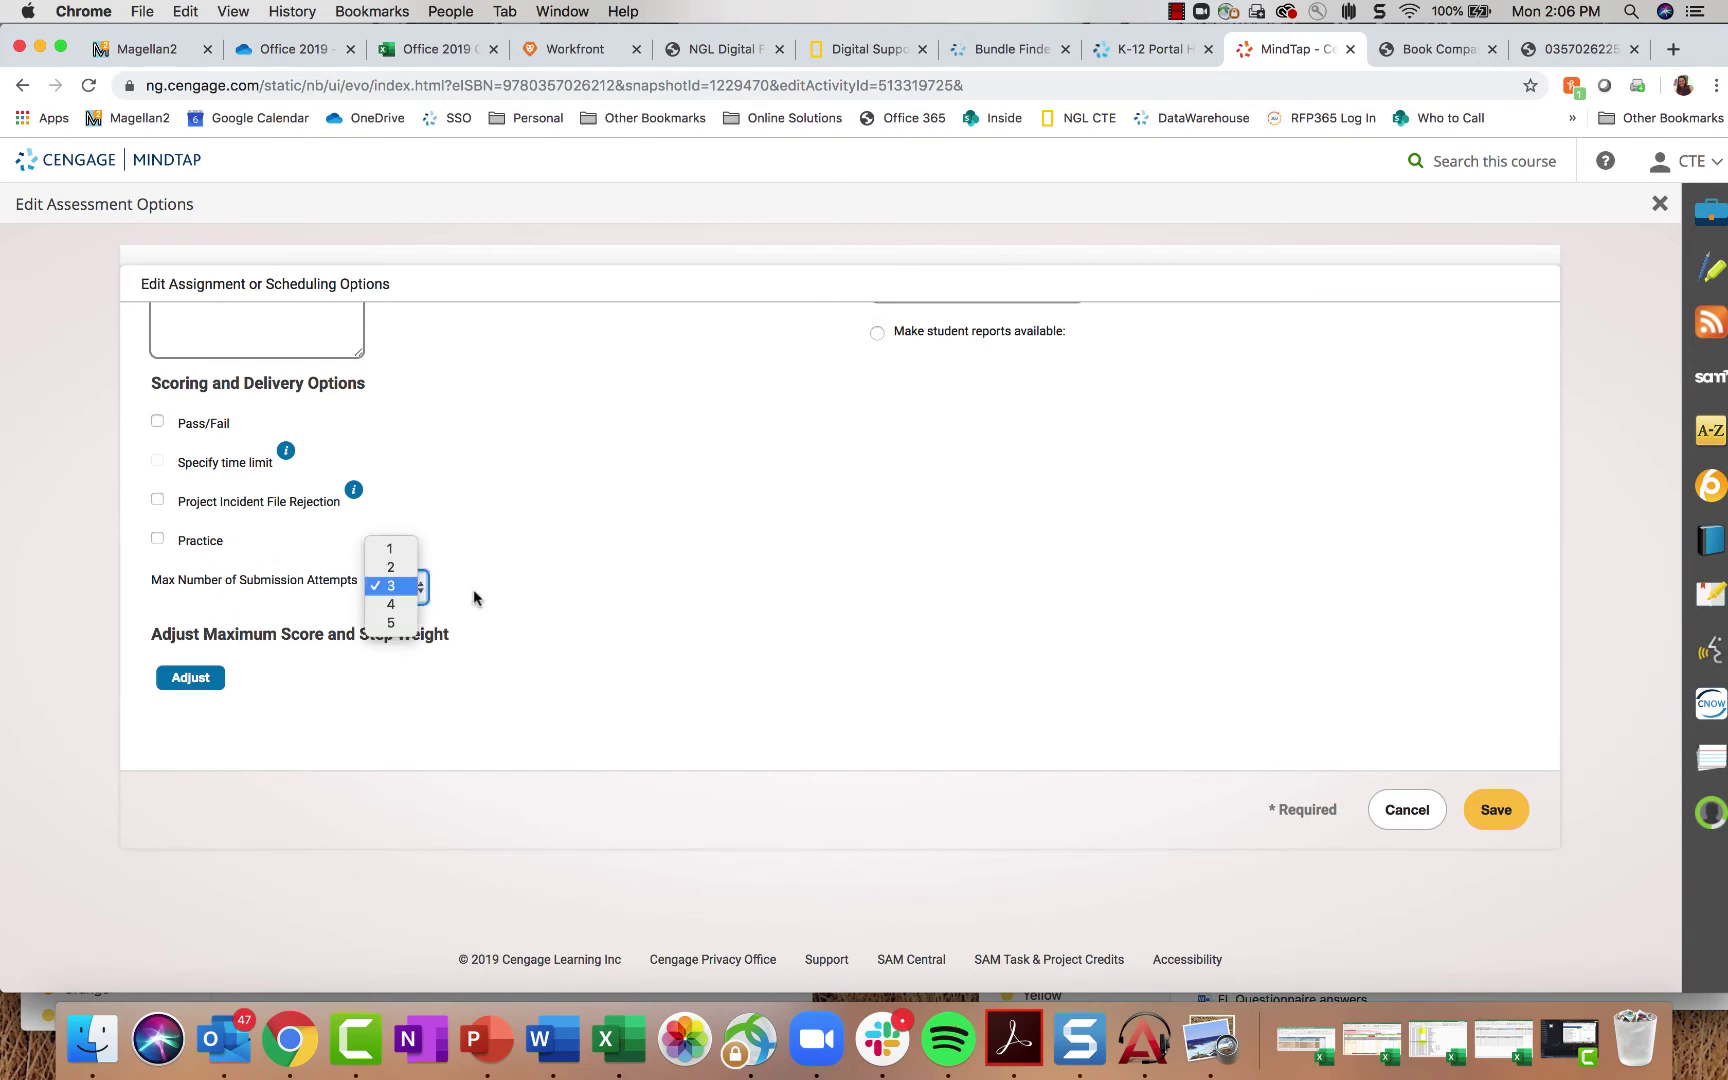
click(616, 593)
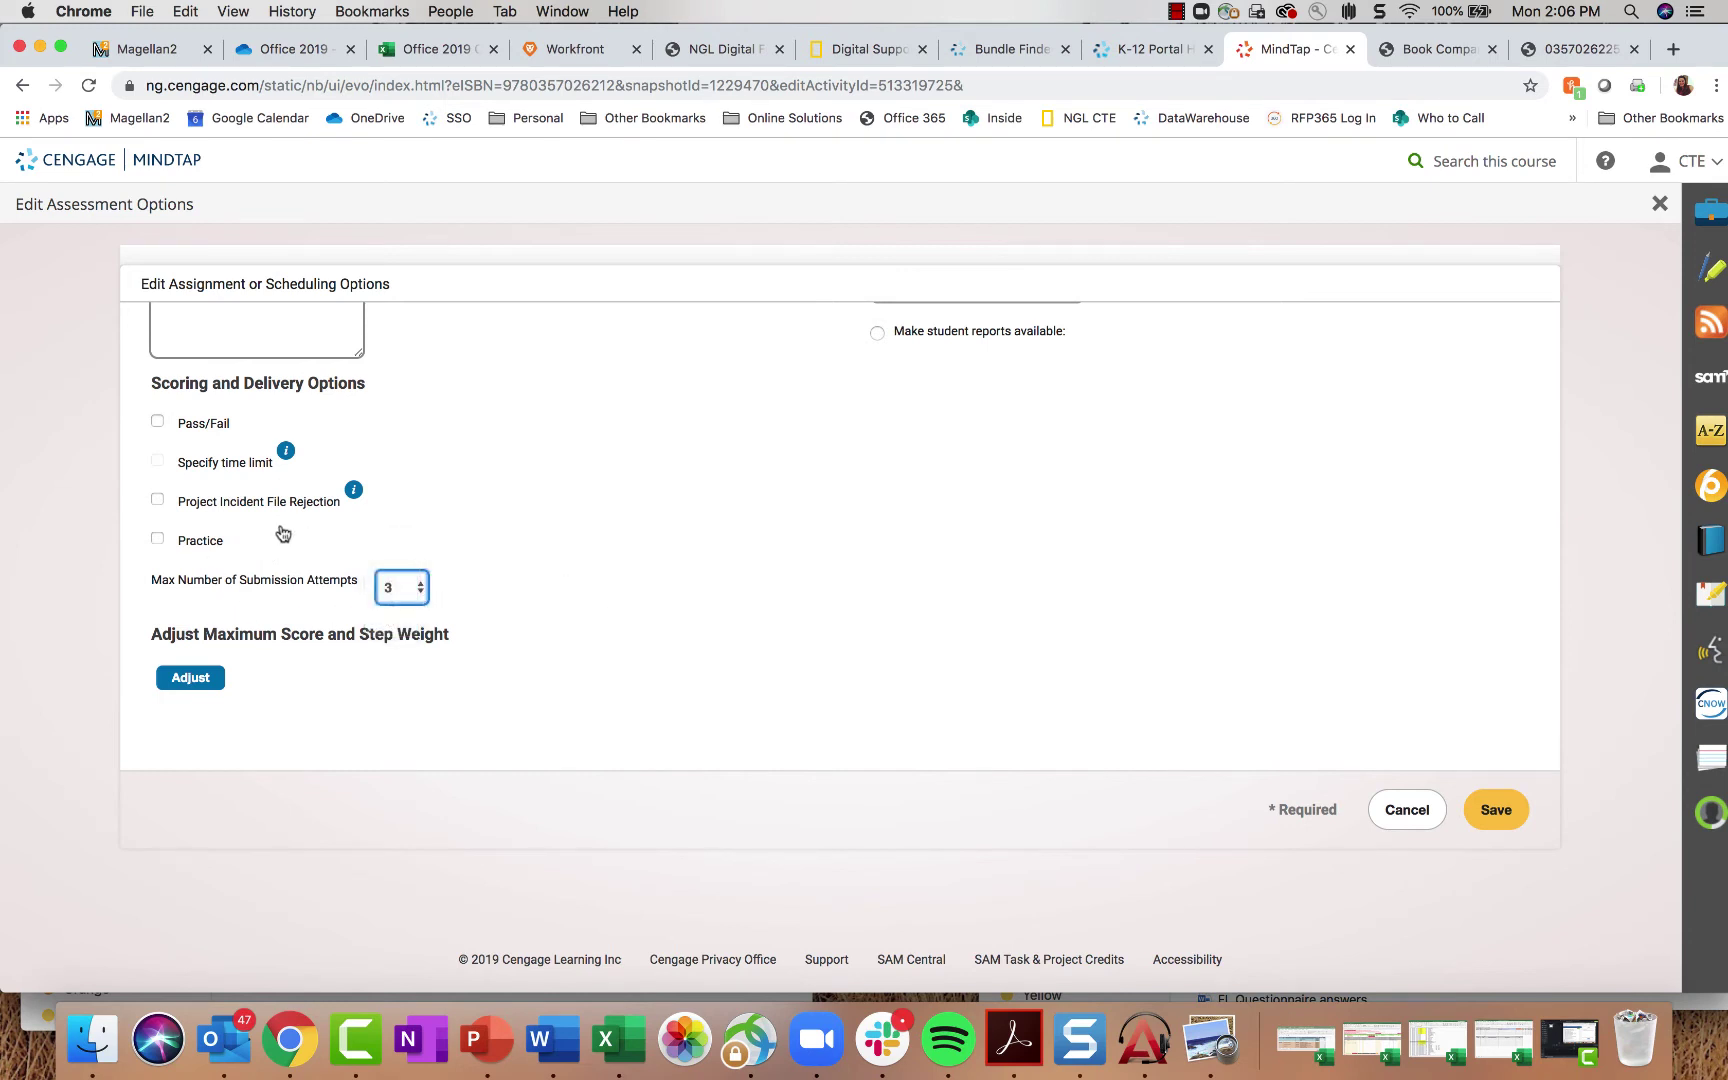
Step: Save the assignment's scheduling options and the activity settings for Word Module 1 SAM End of Module Project 1
scroll(904, 623, up, 5)
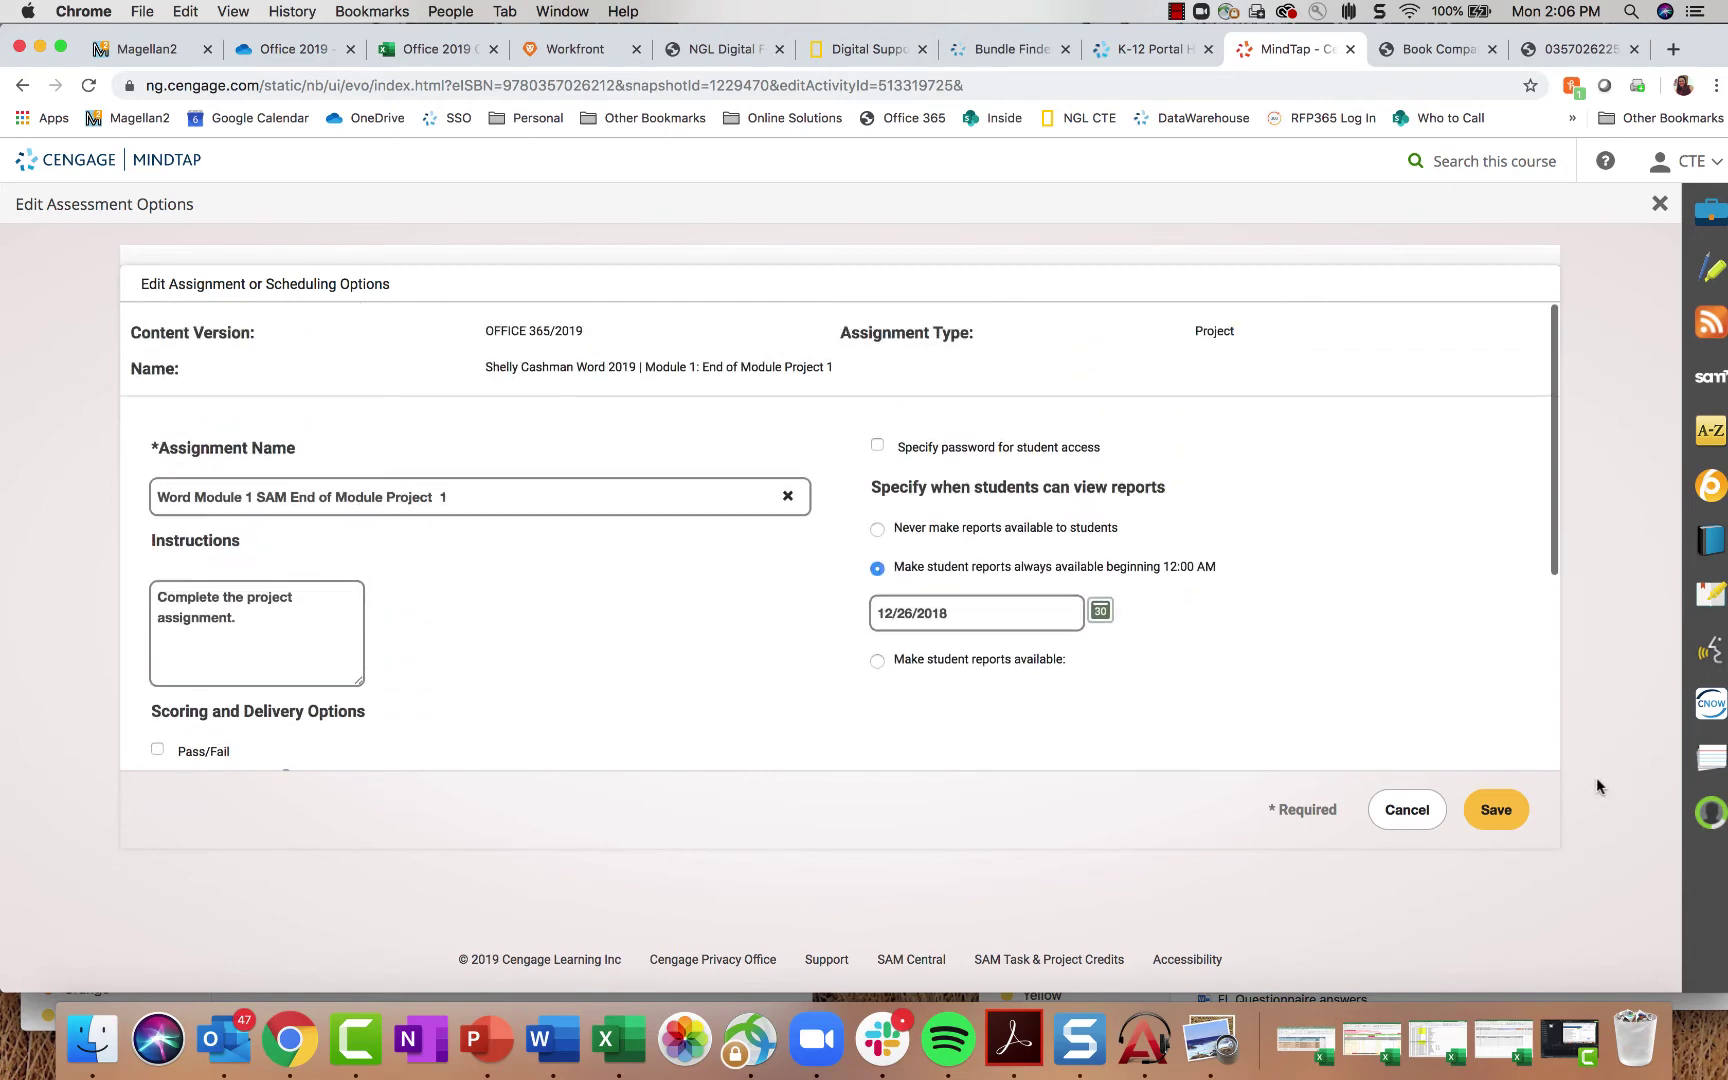
click(1516, 816)
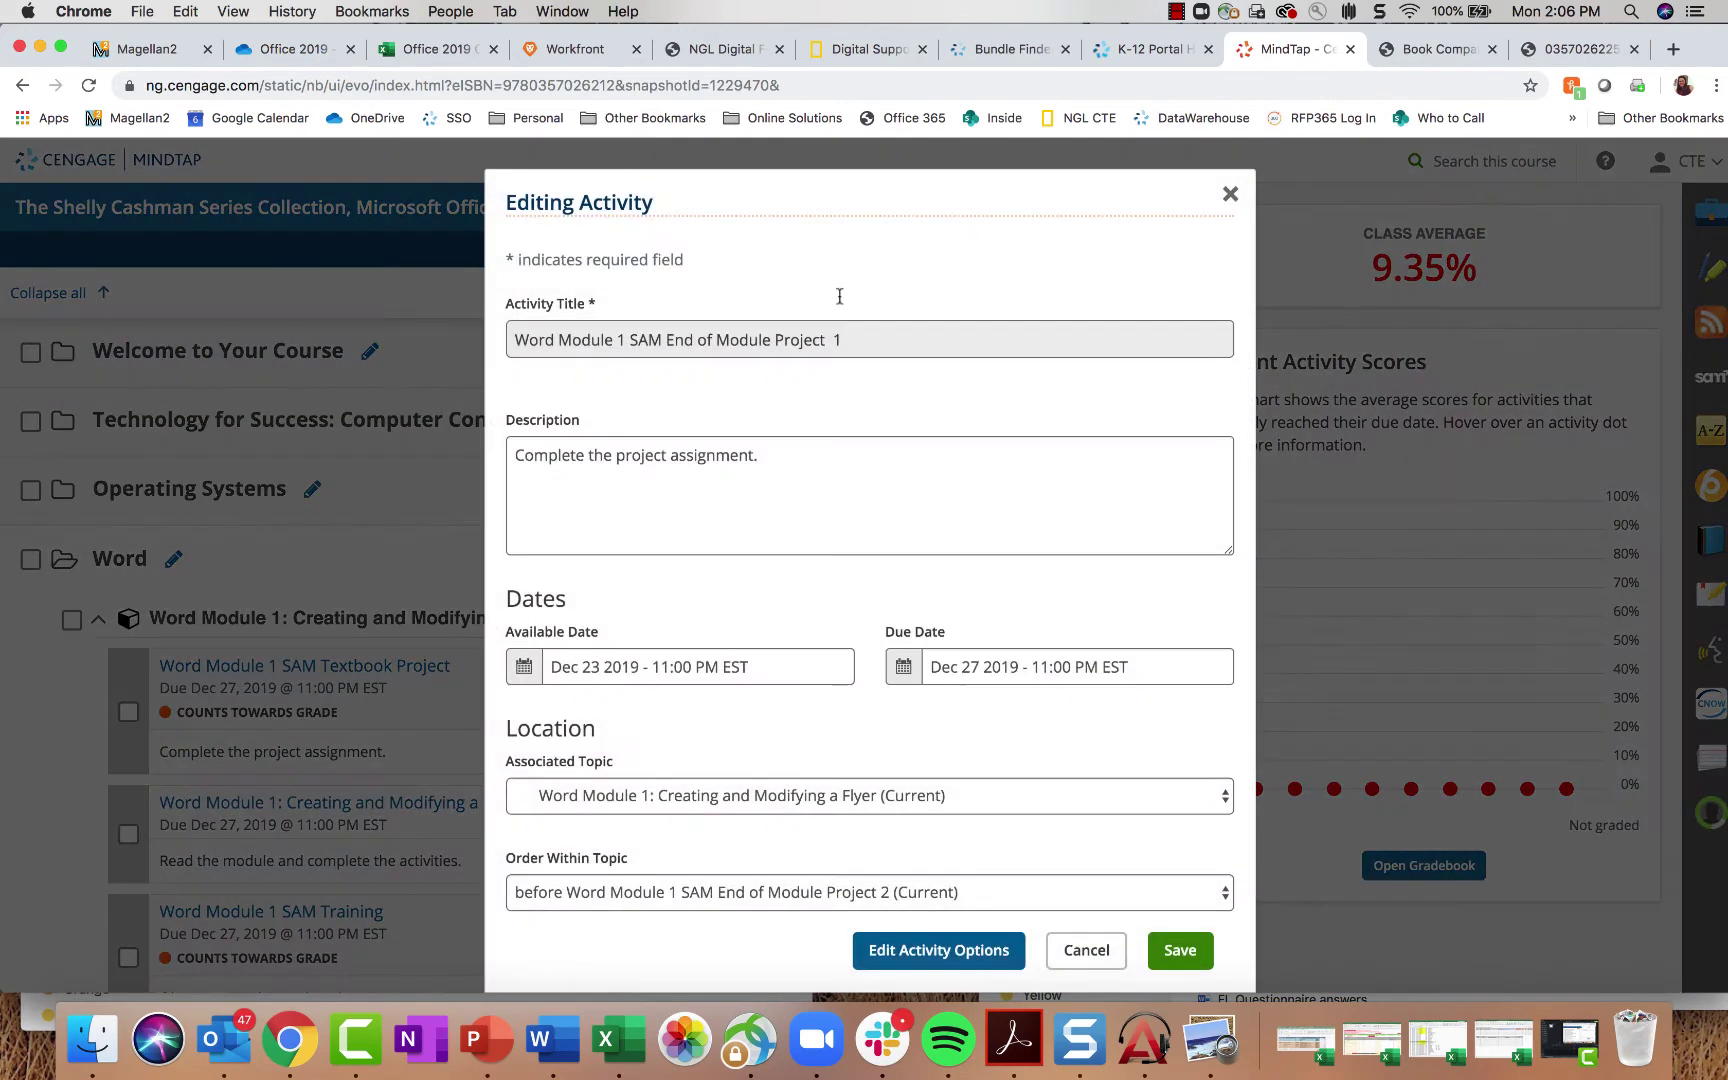
click(1179, 950)
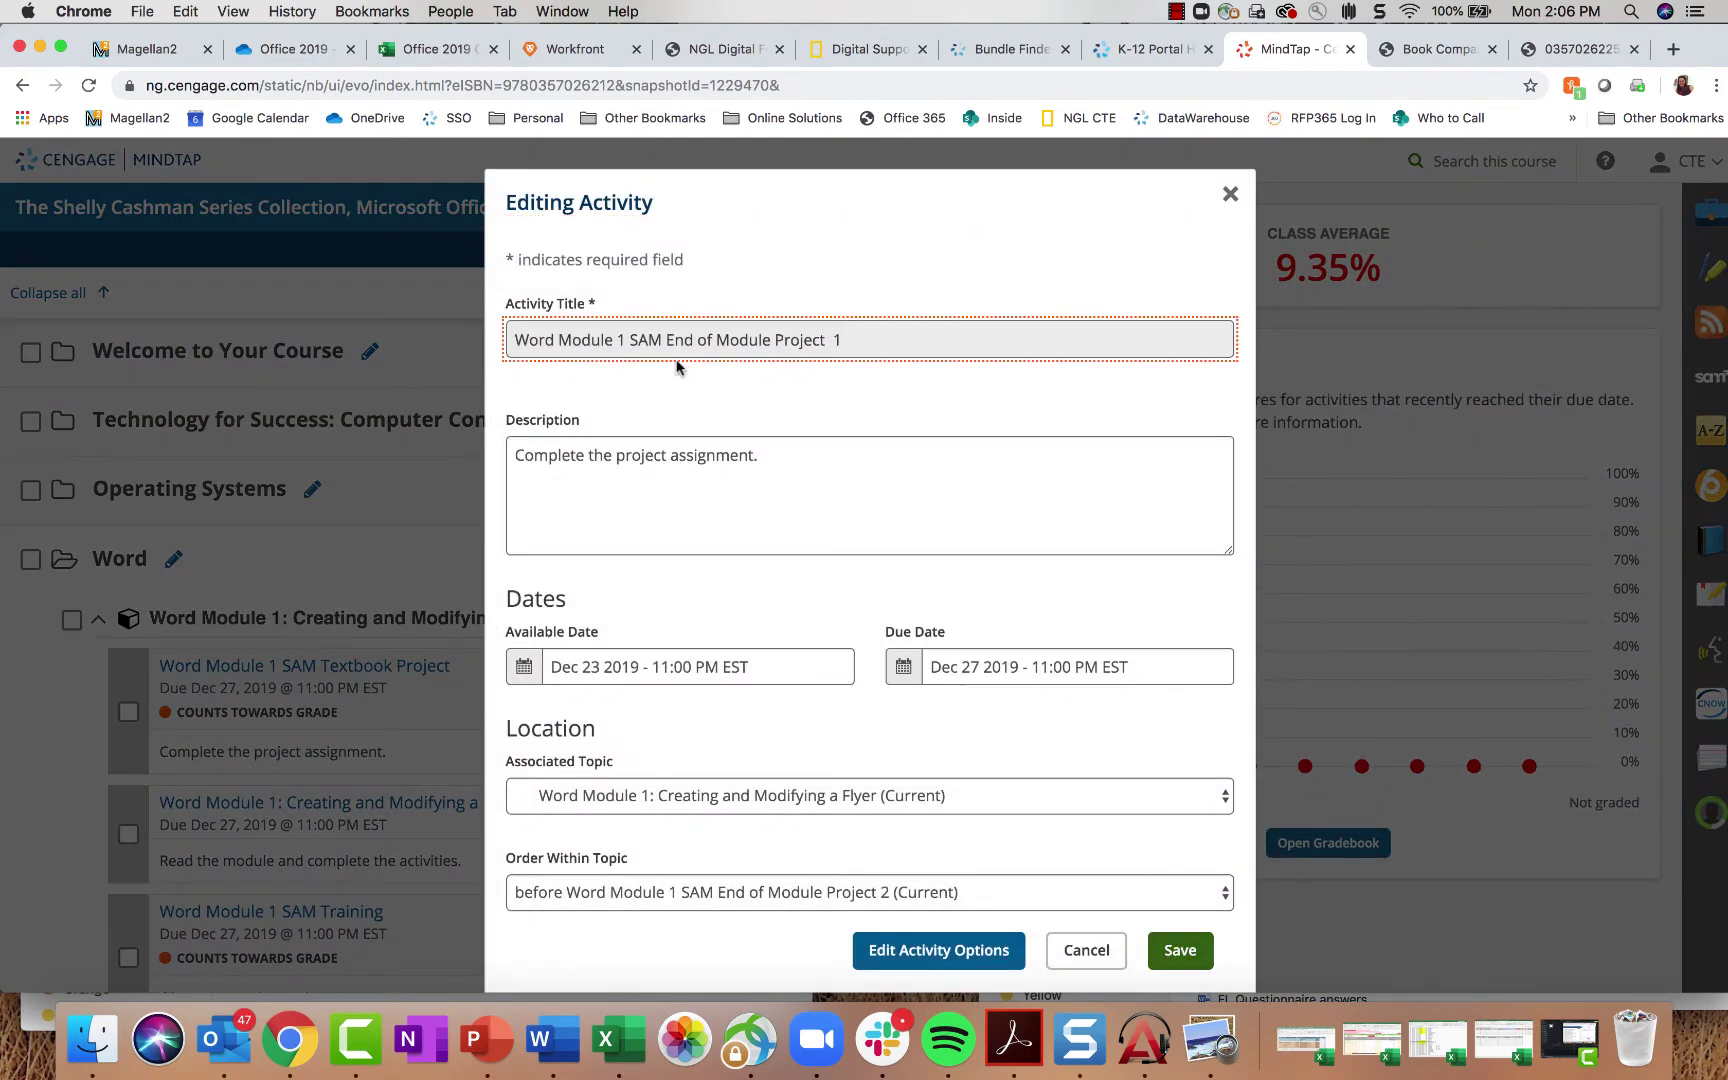
Step: Open the Word Module 1 SAM Exam, start it, and reposition and enlarge the exam window
scroll(590, 695, down, 5)
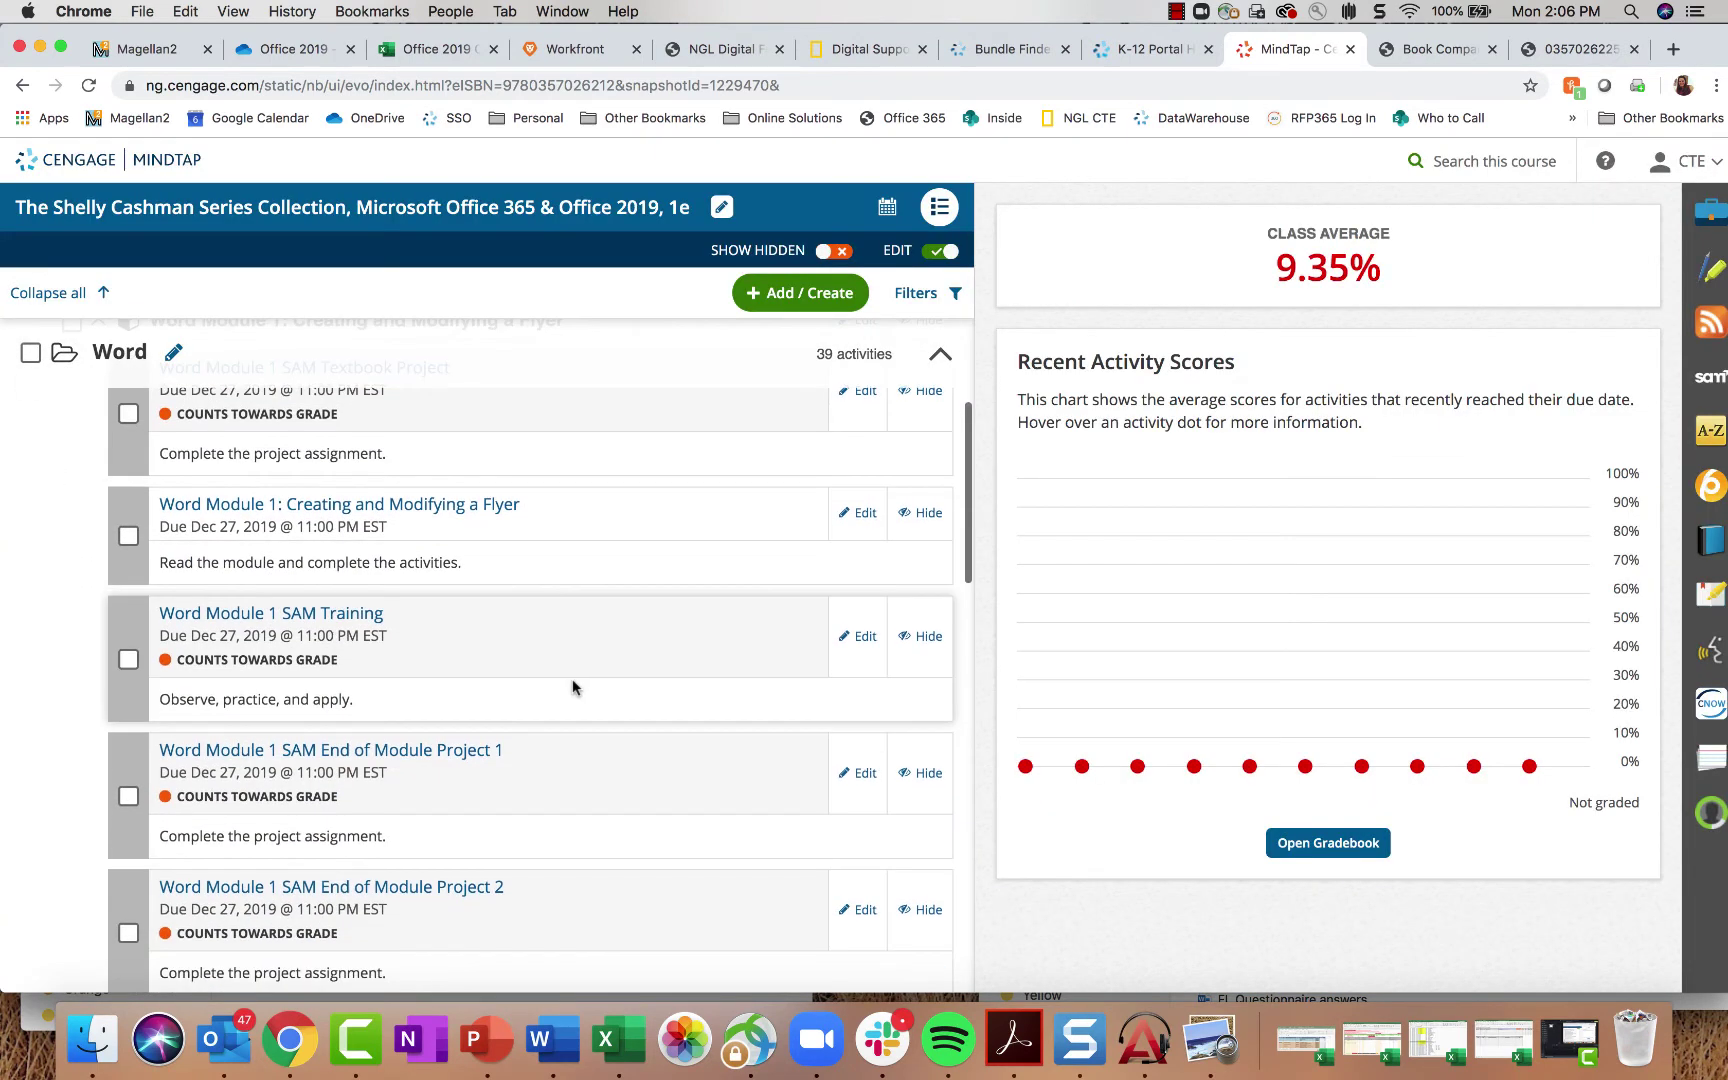
scroll(490, 758, down, 5)
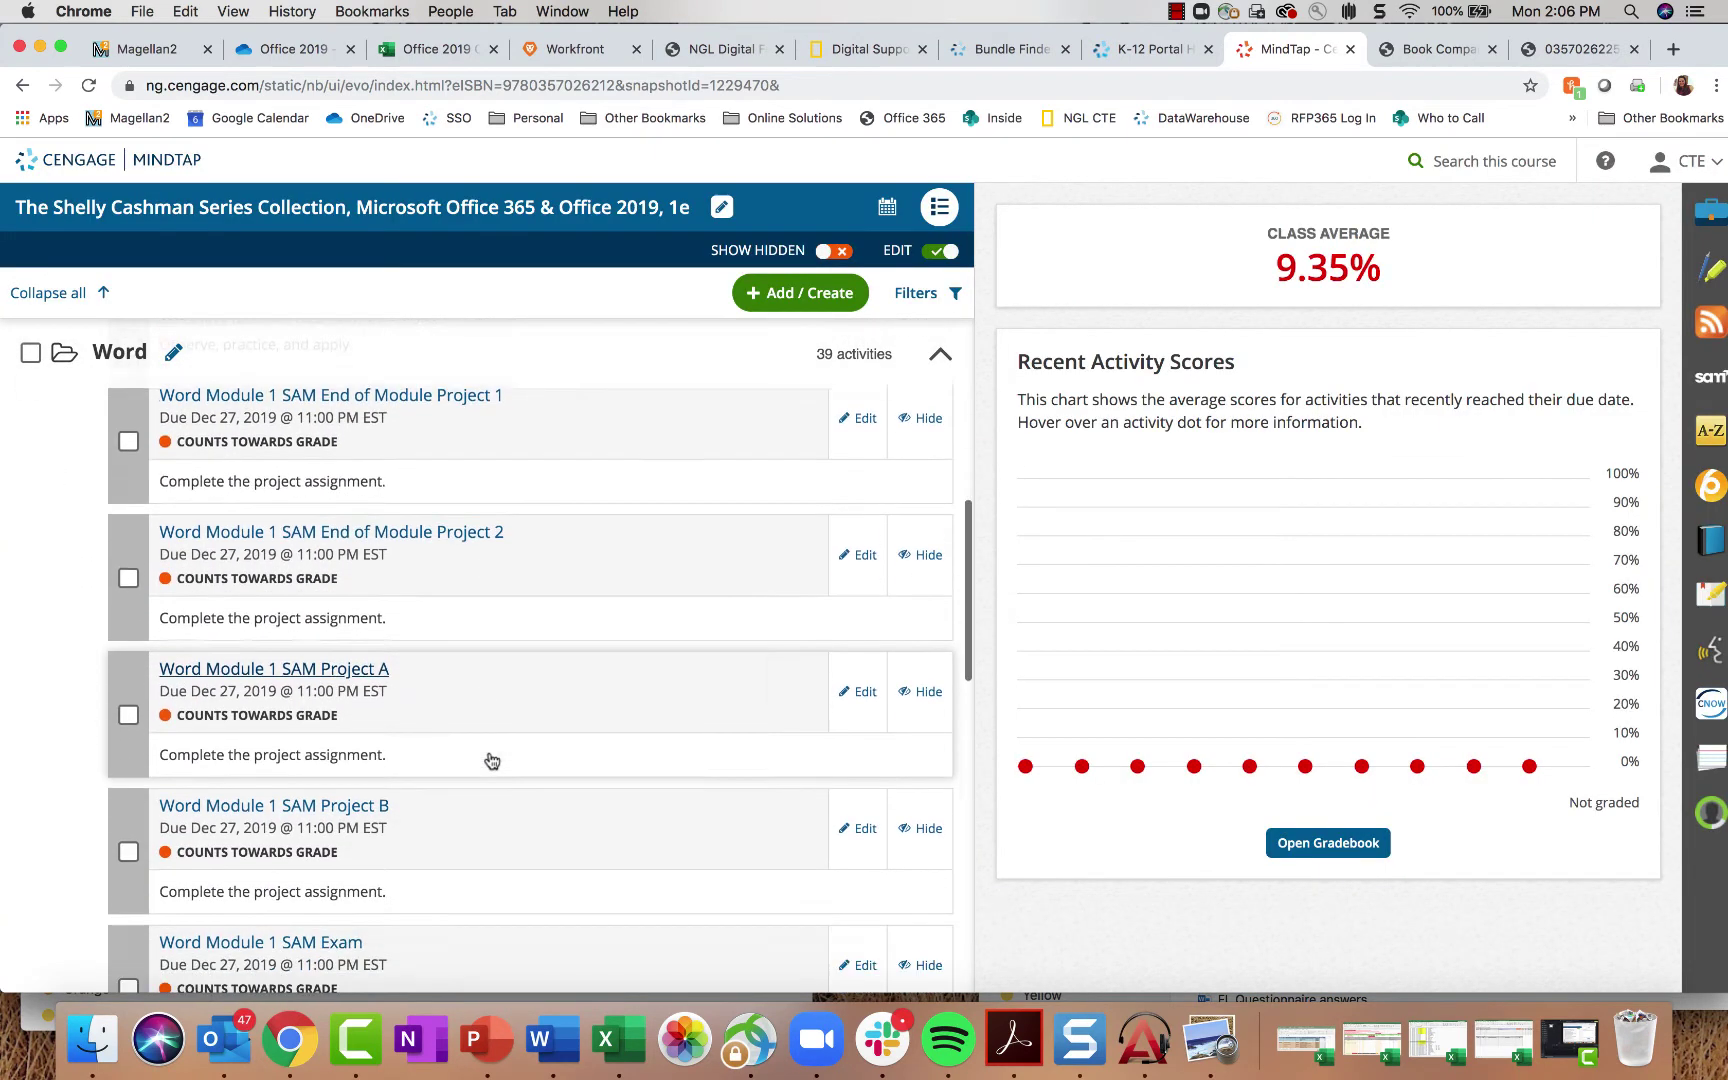
click(257, 676)
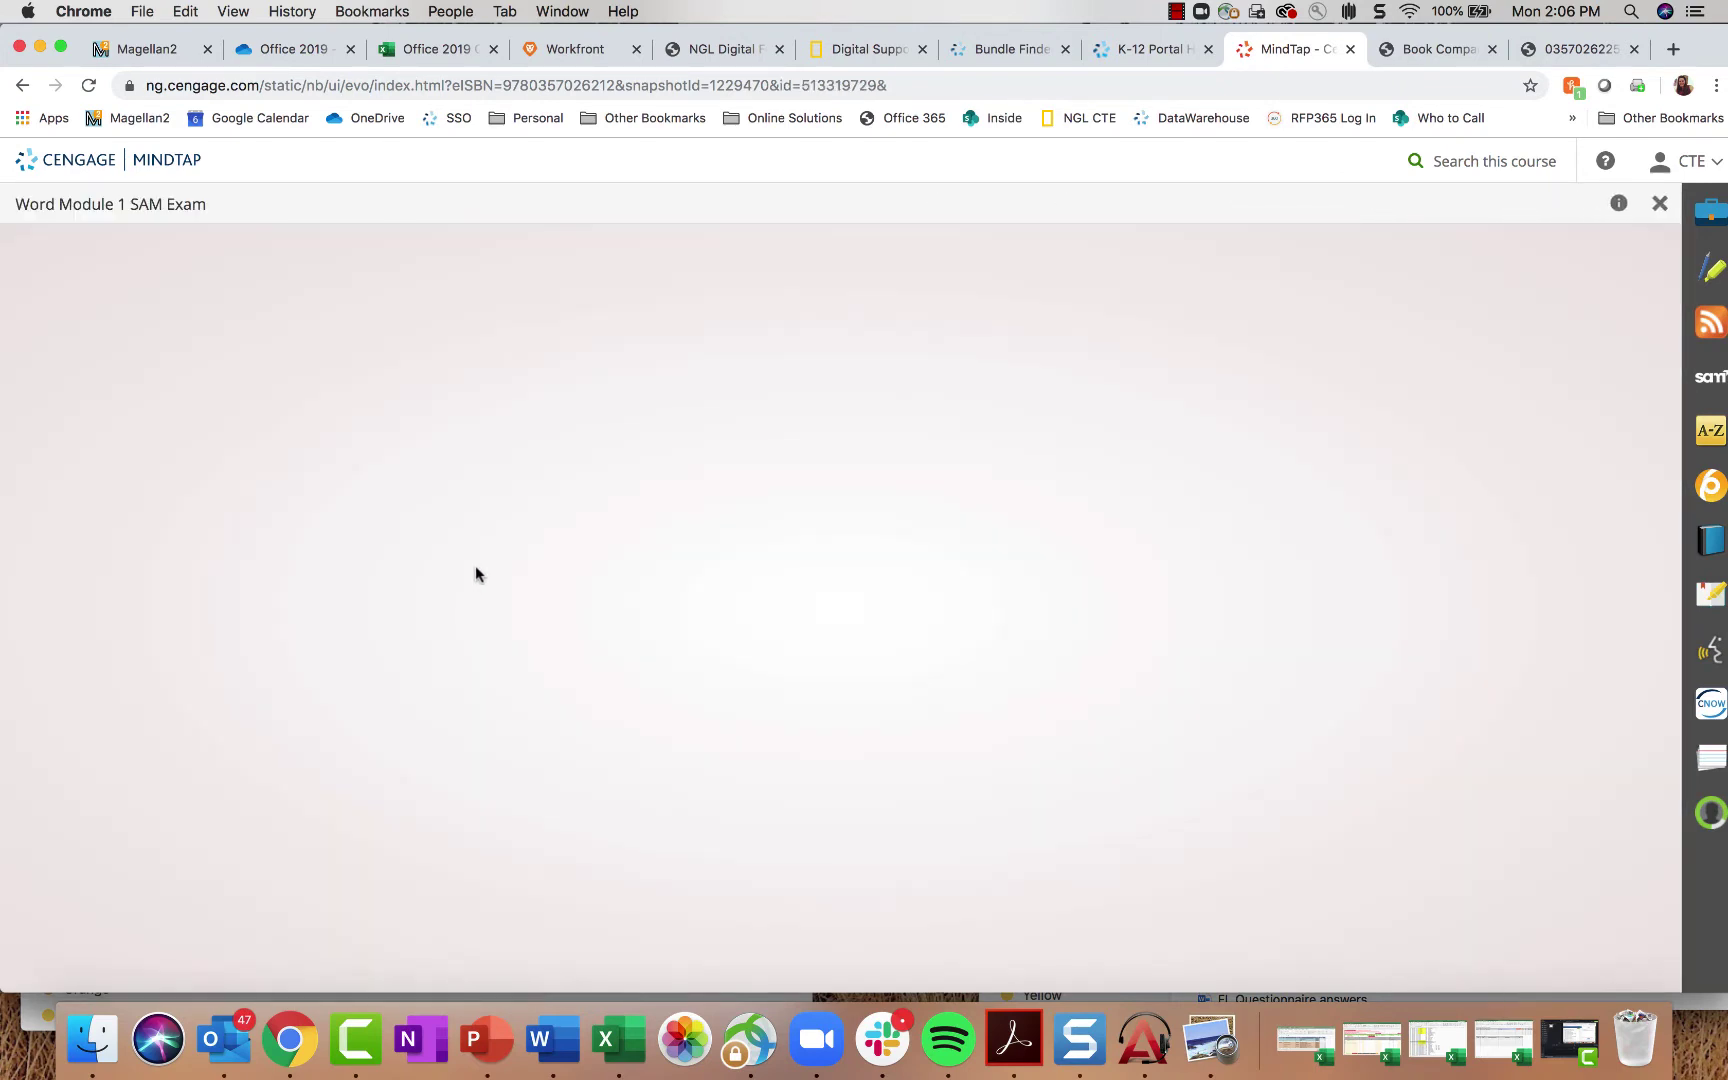
click(1303, 548)
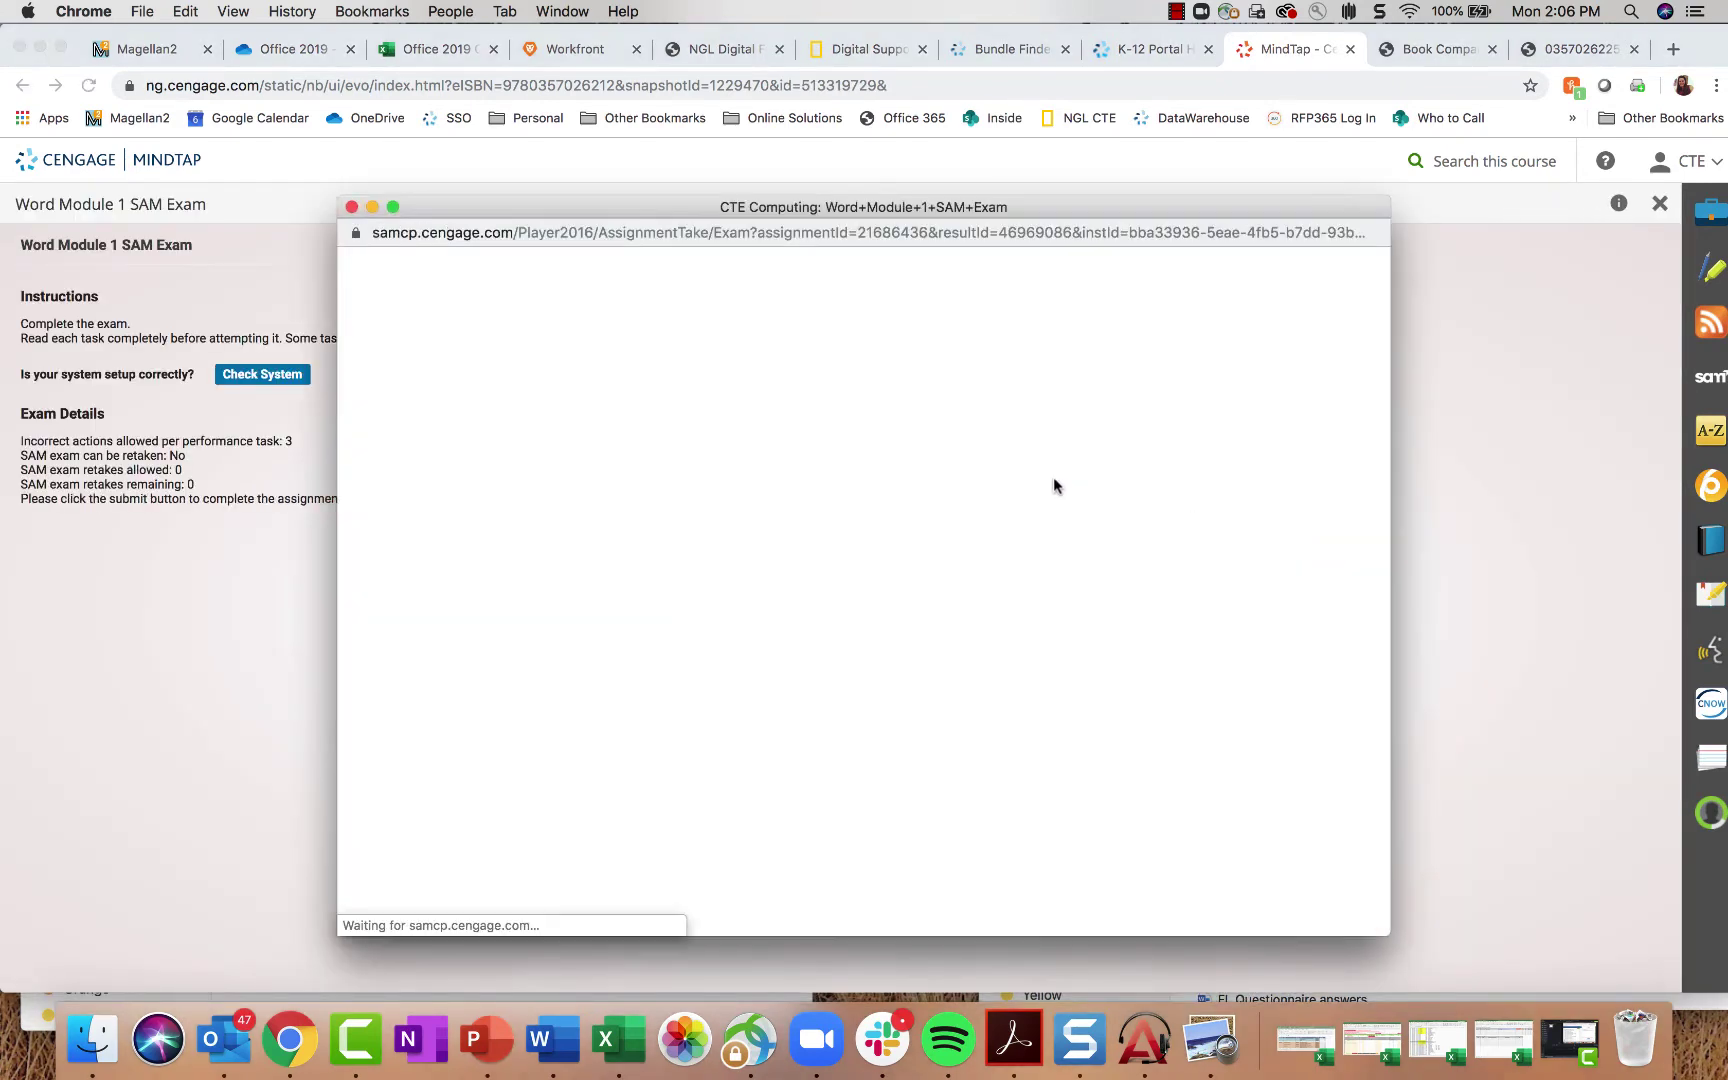
drag(720, 124, 694, 110)
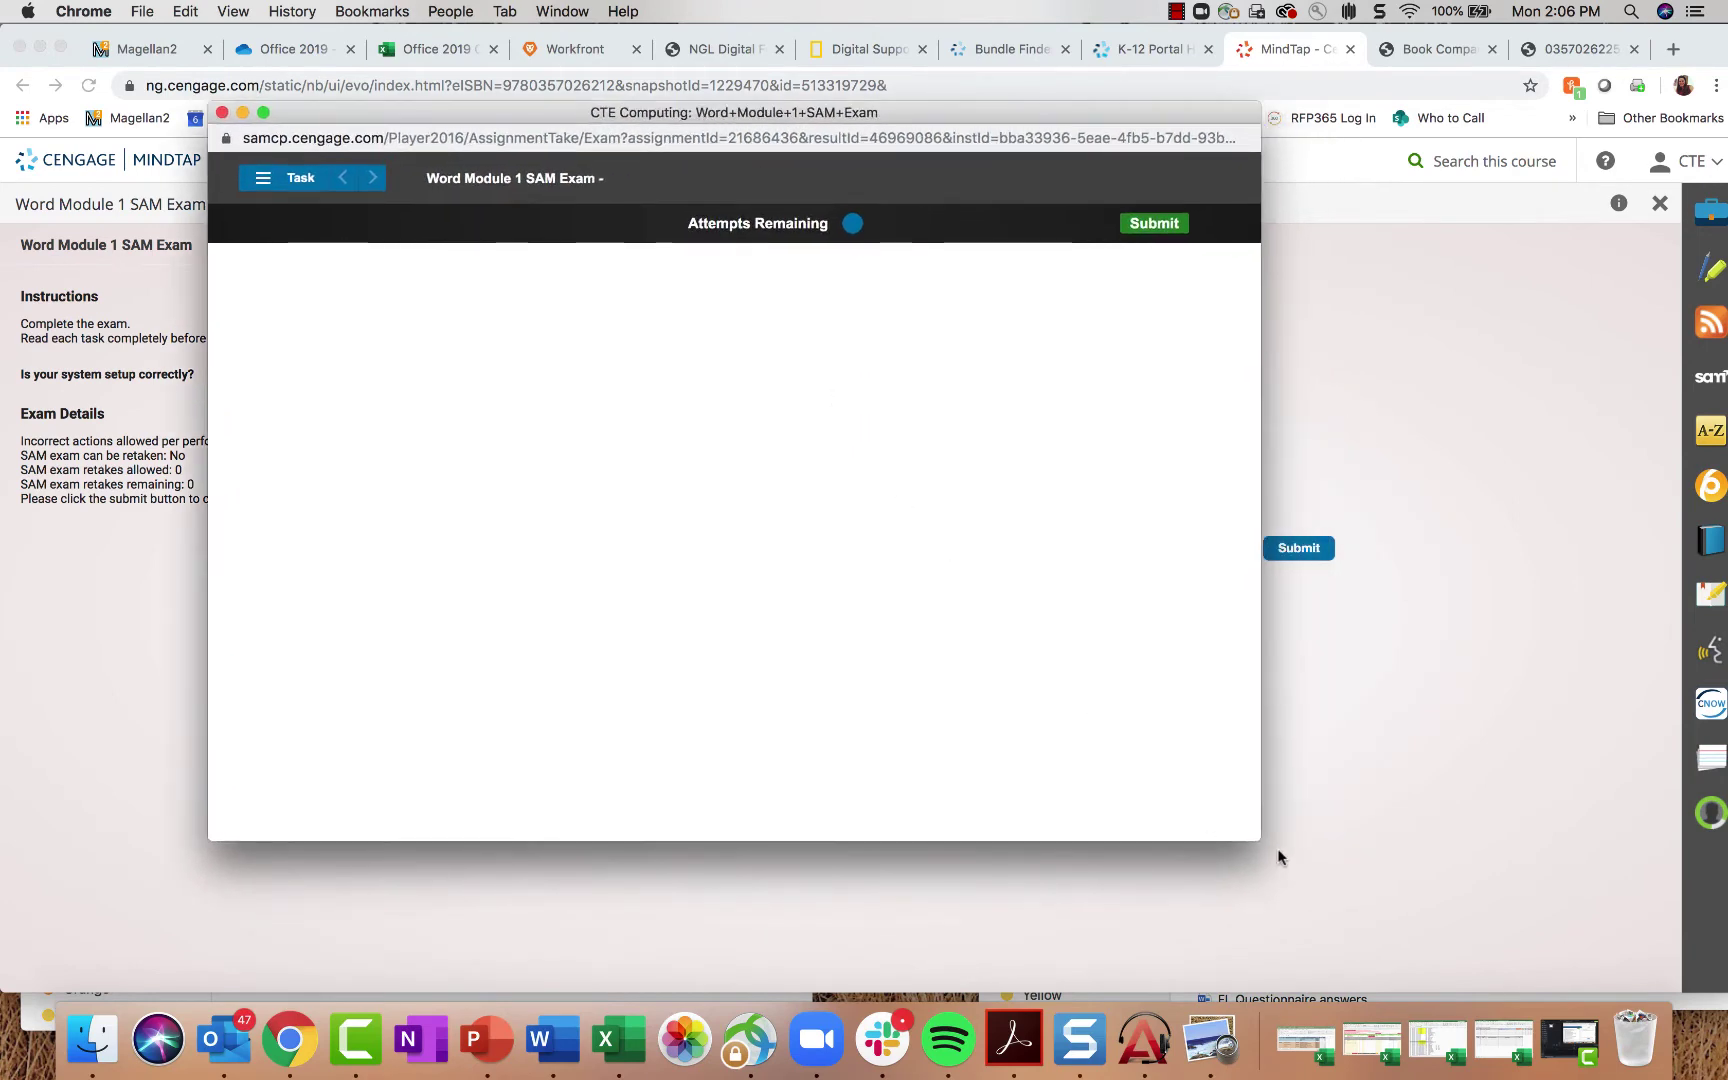
drag(1278, 857, 1440, 918)
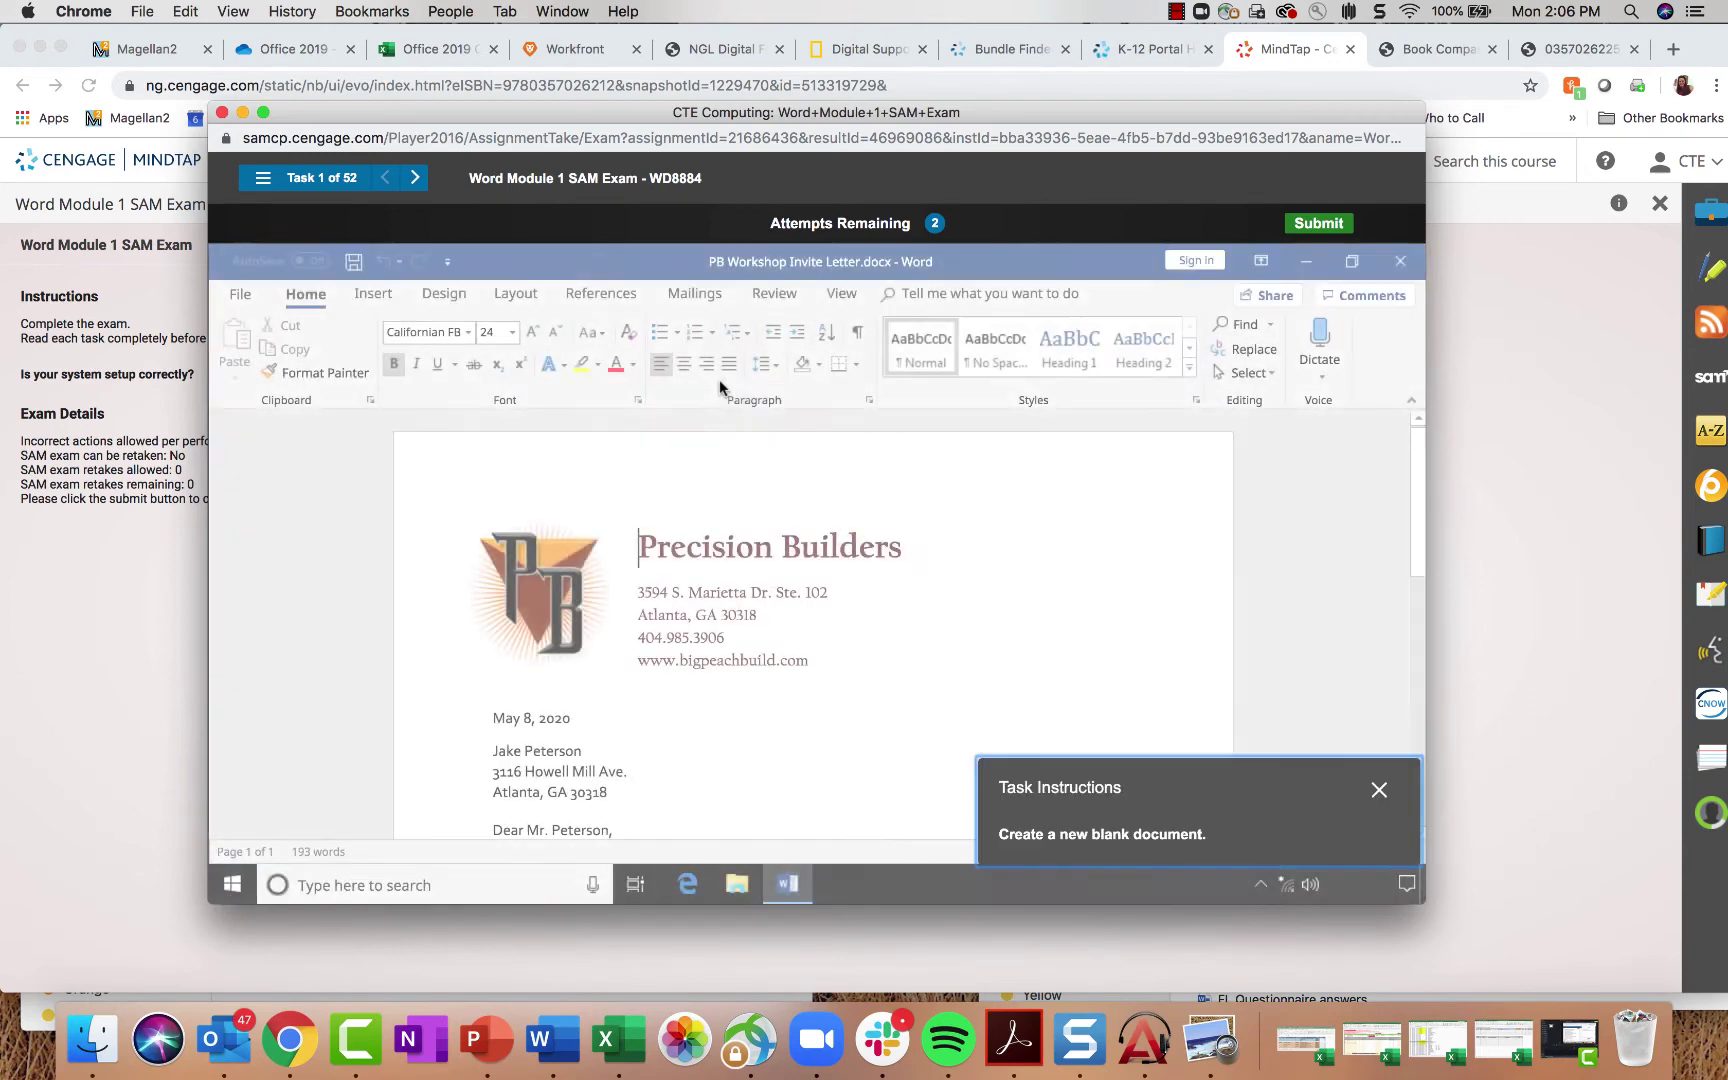
Step: Review the exam's task list, close it, and enlarge the exam window further
click(262, 177)
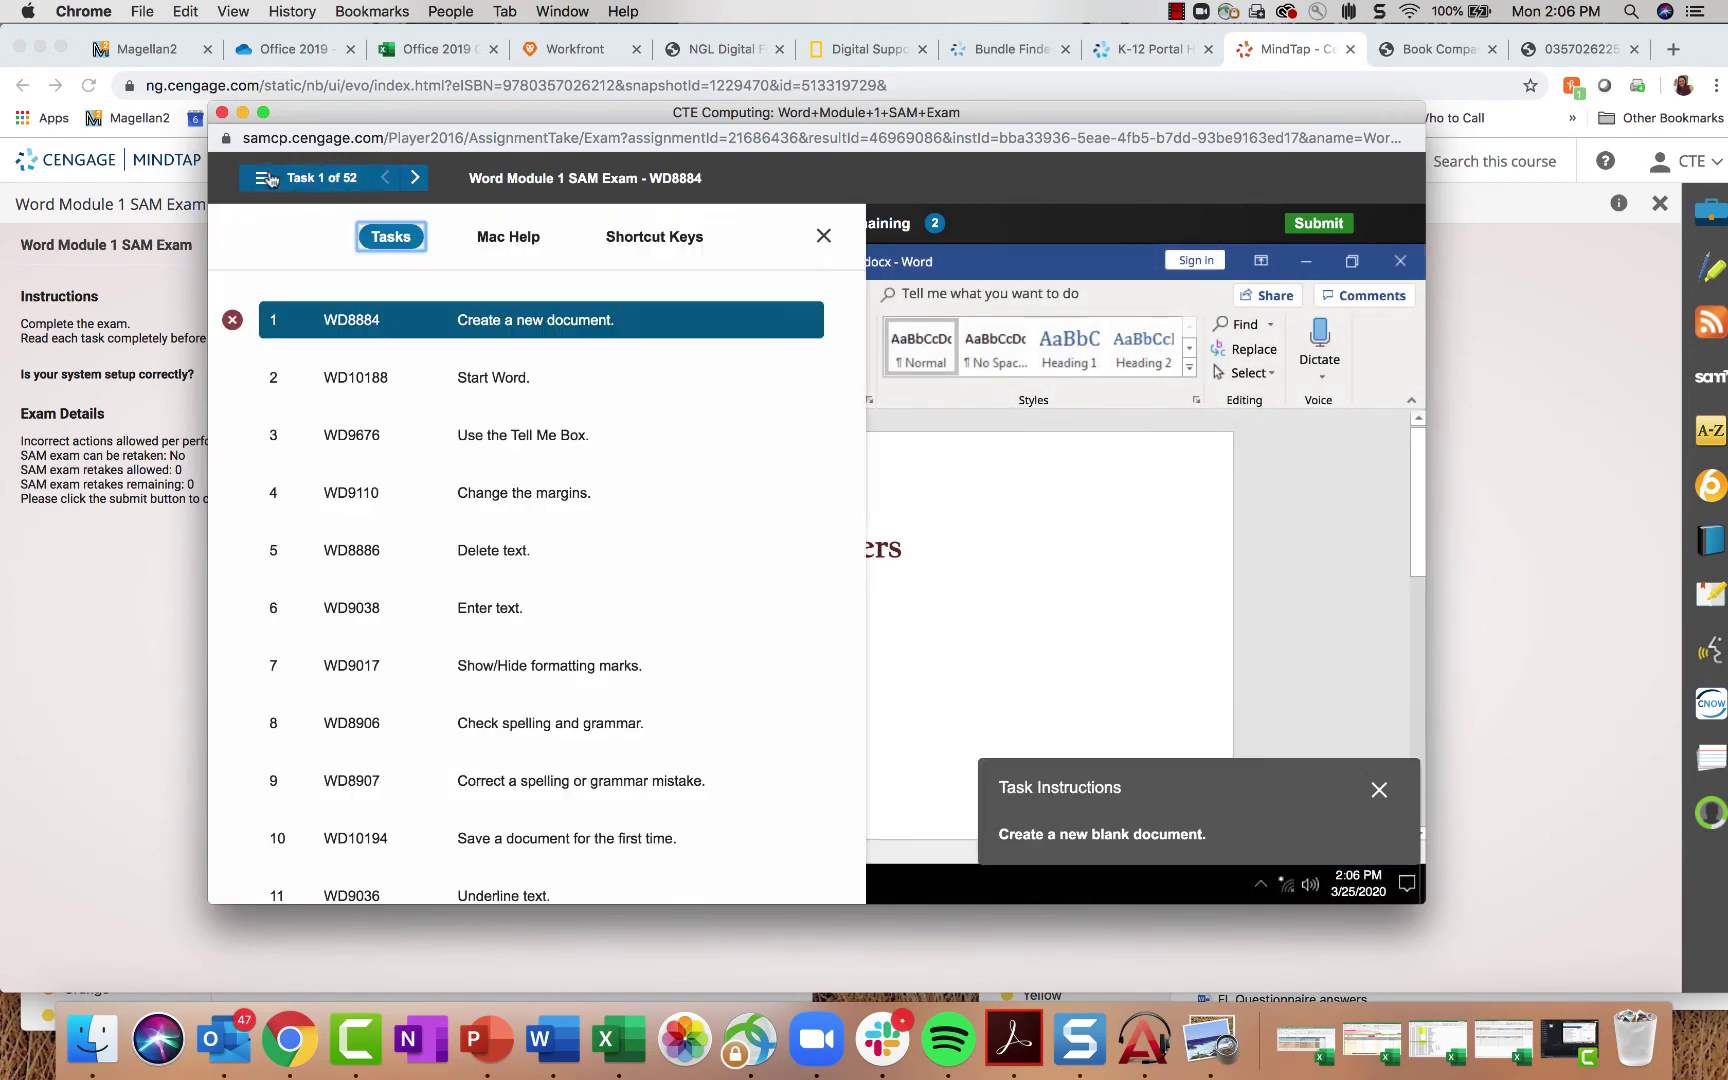
scroll(498, 706, down, 4)
scroll(498, 706, down, 5)
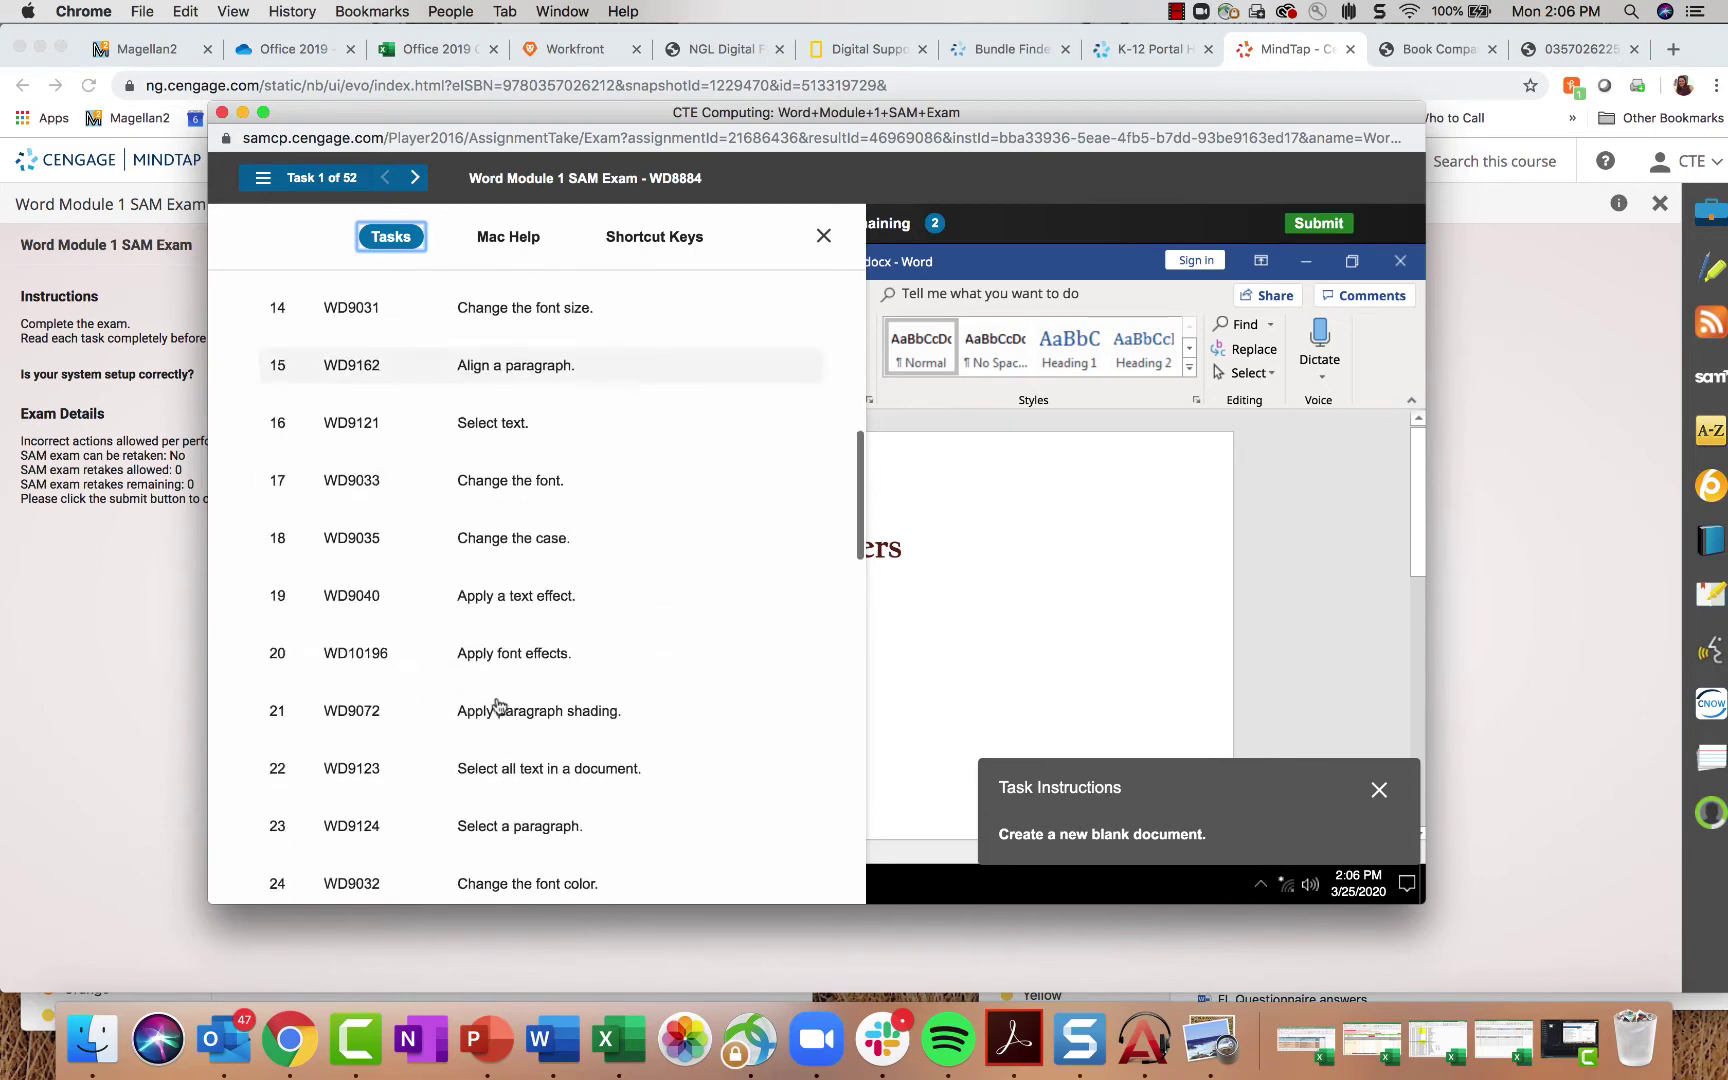
click(1292, 532)
drag(1422, 890, 1608, 938)
drag(771, 115, 627, 18)
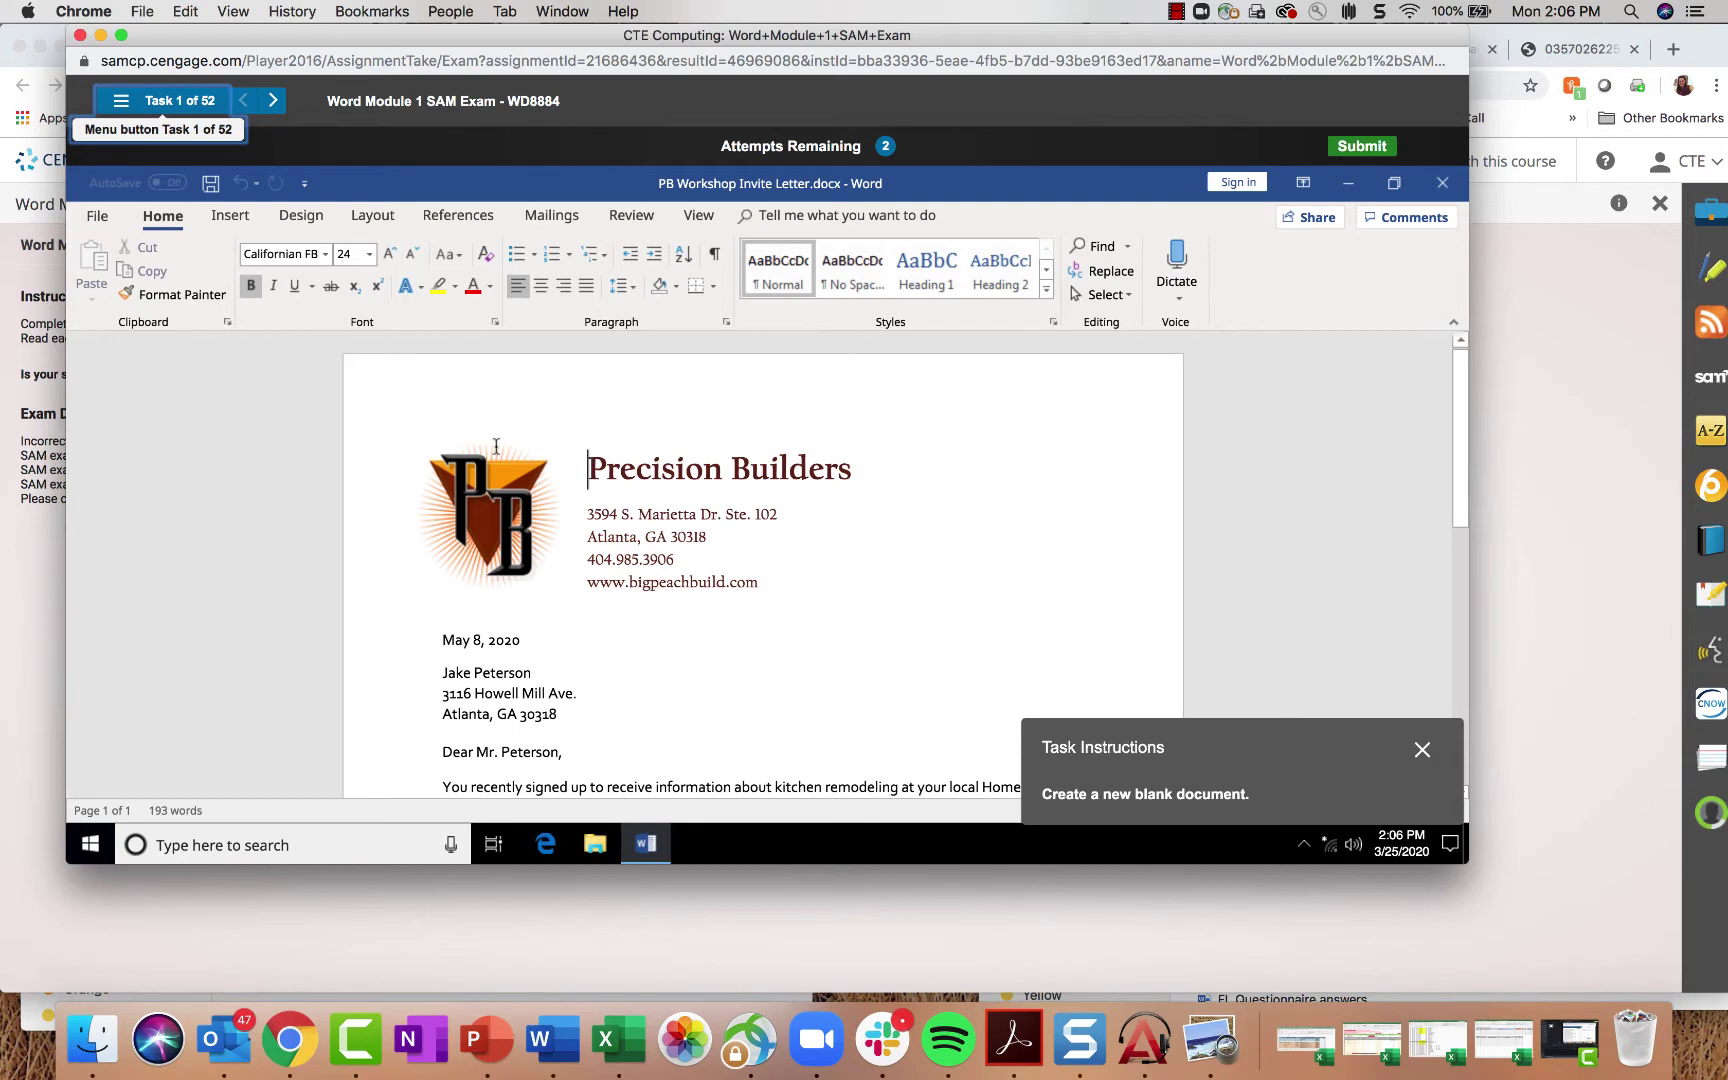
Step: Look through the simulated Word's References, Mailings, Review and View commands and the Tell Me box
click(458, 215)
click(552, 215)
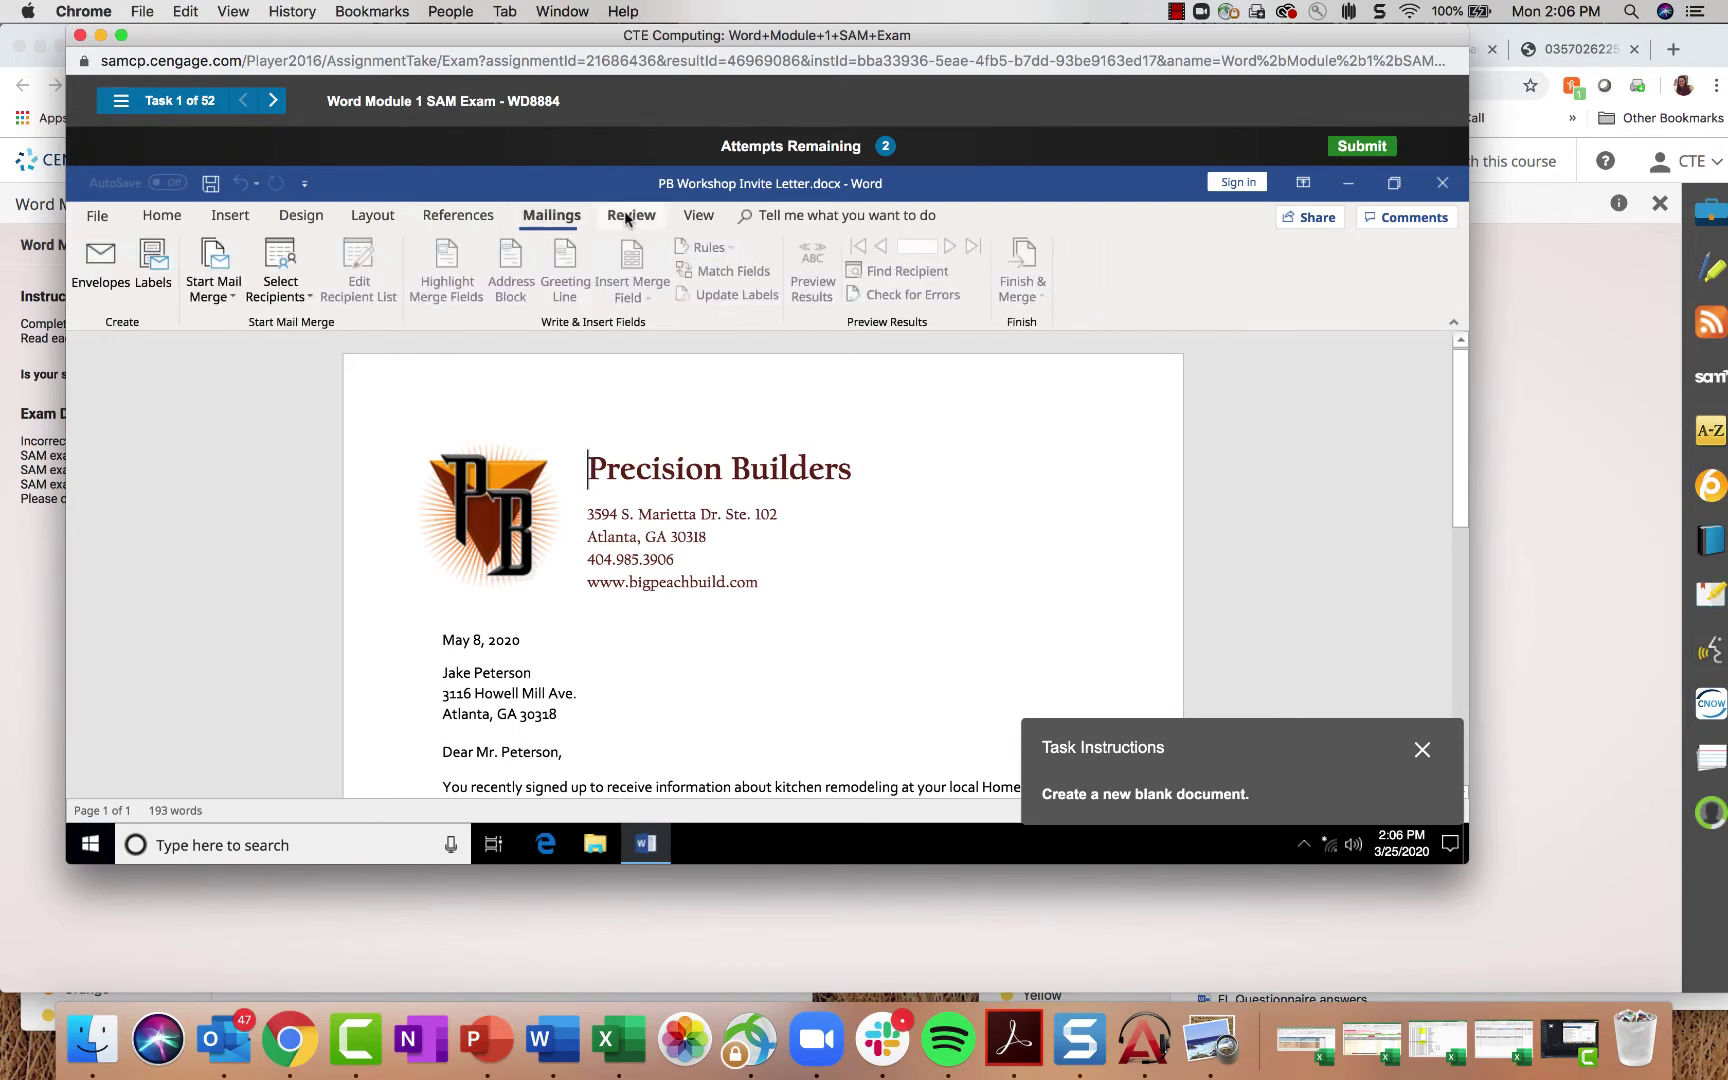
click(645, 217)
click(698, 215)
click(770, 214)
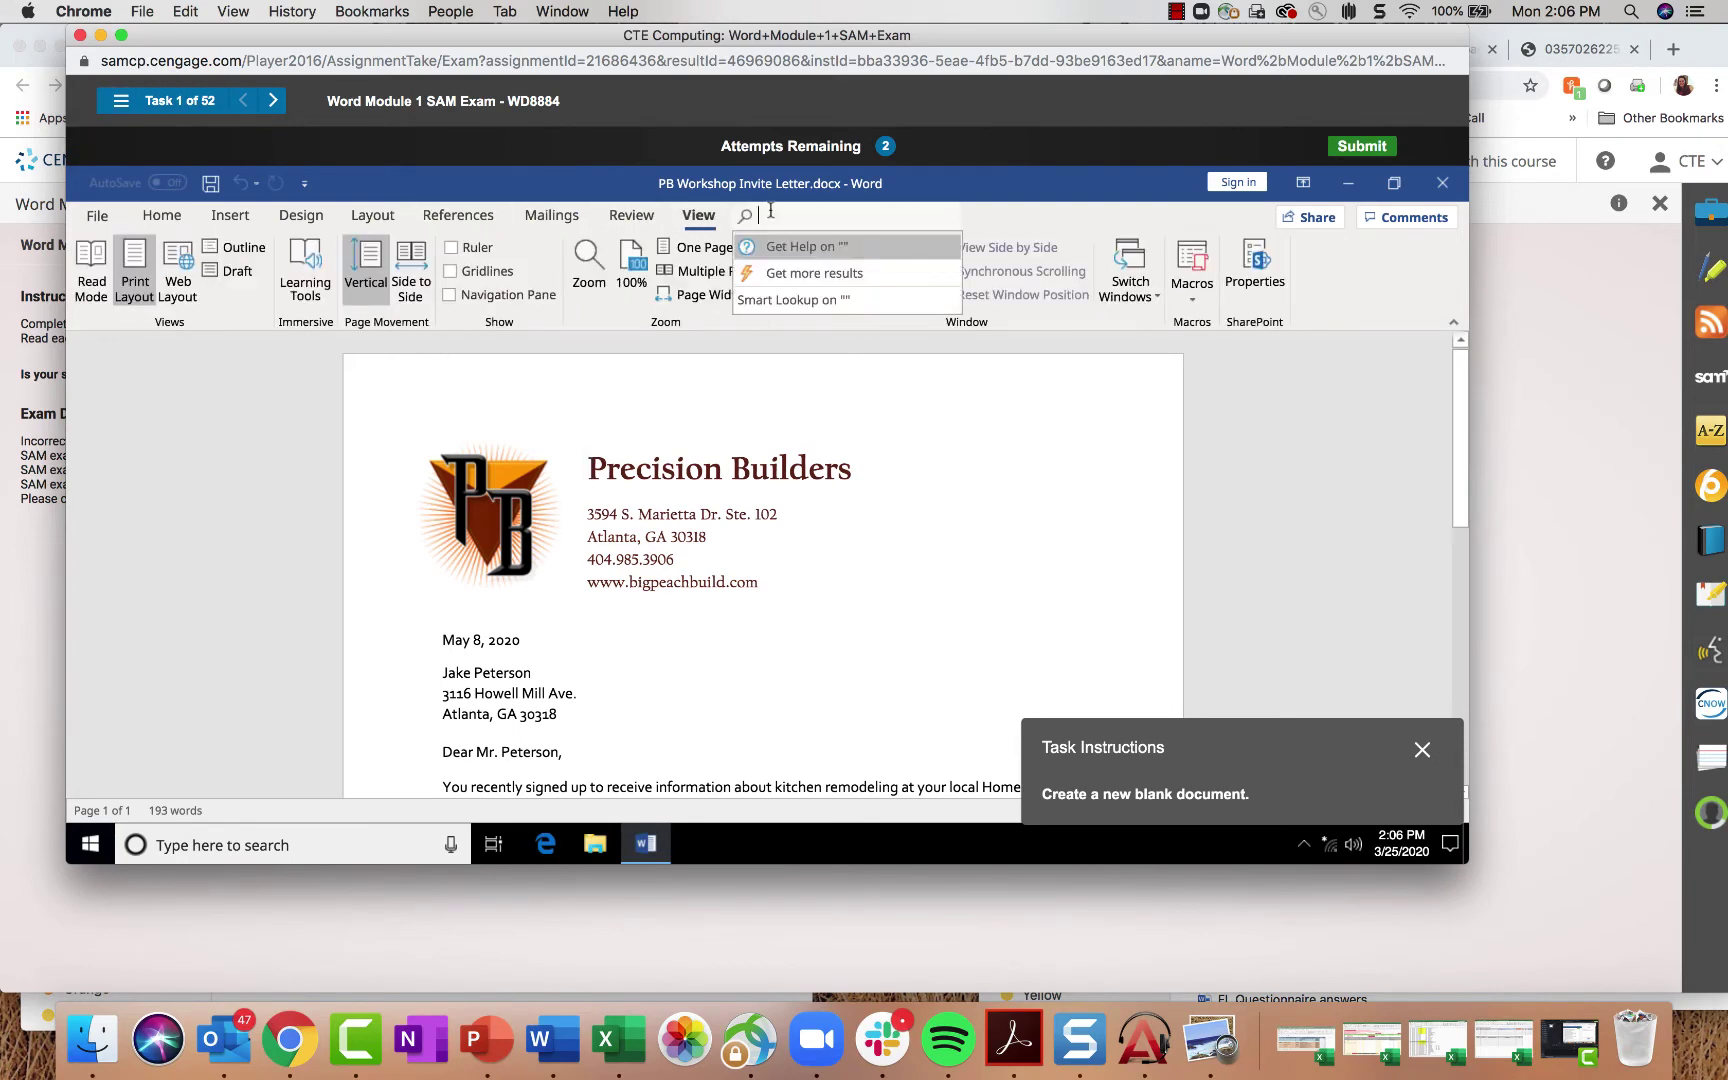
Step: Try inserting a table as the answer to the first exam task, and retry the task
click(231, 215)
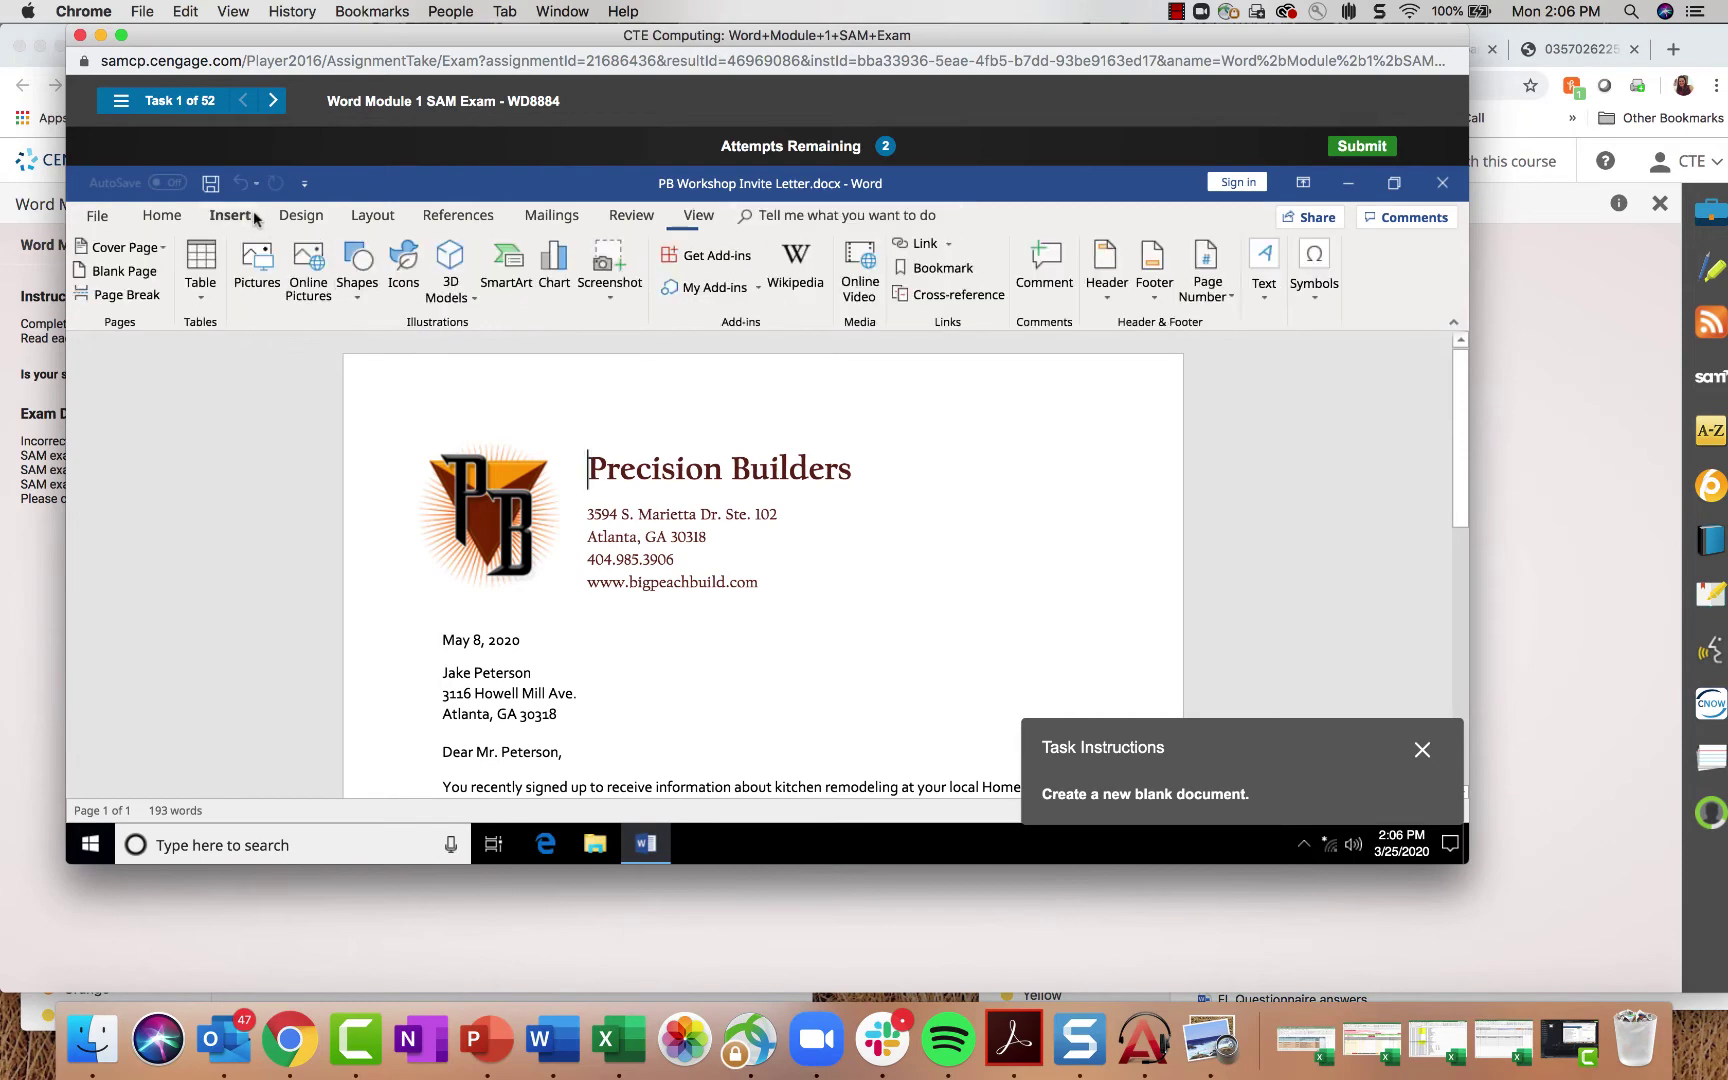
click(201, 303)
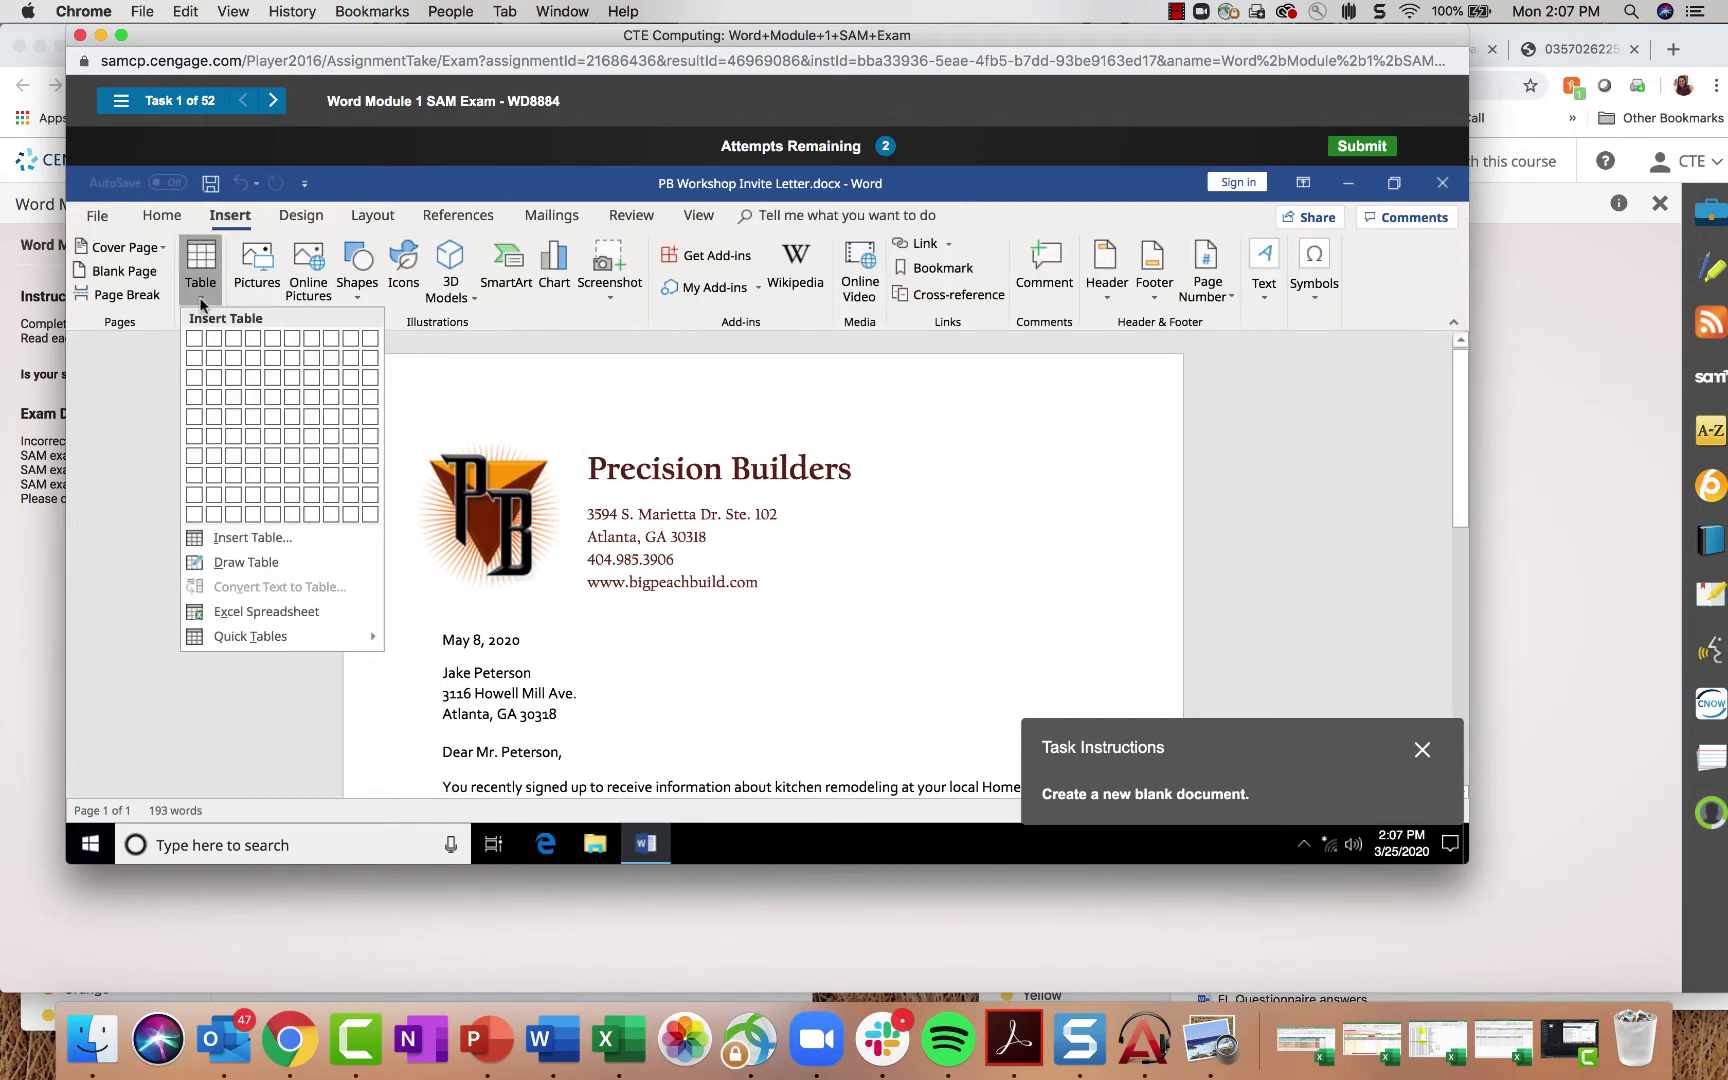
click(366, 375)
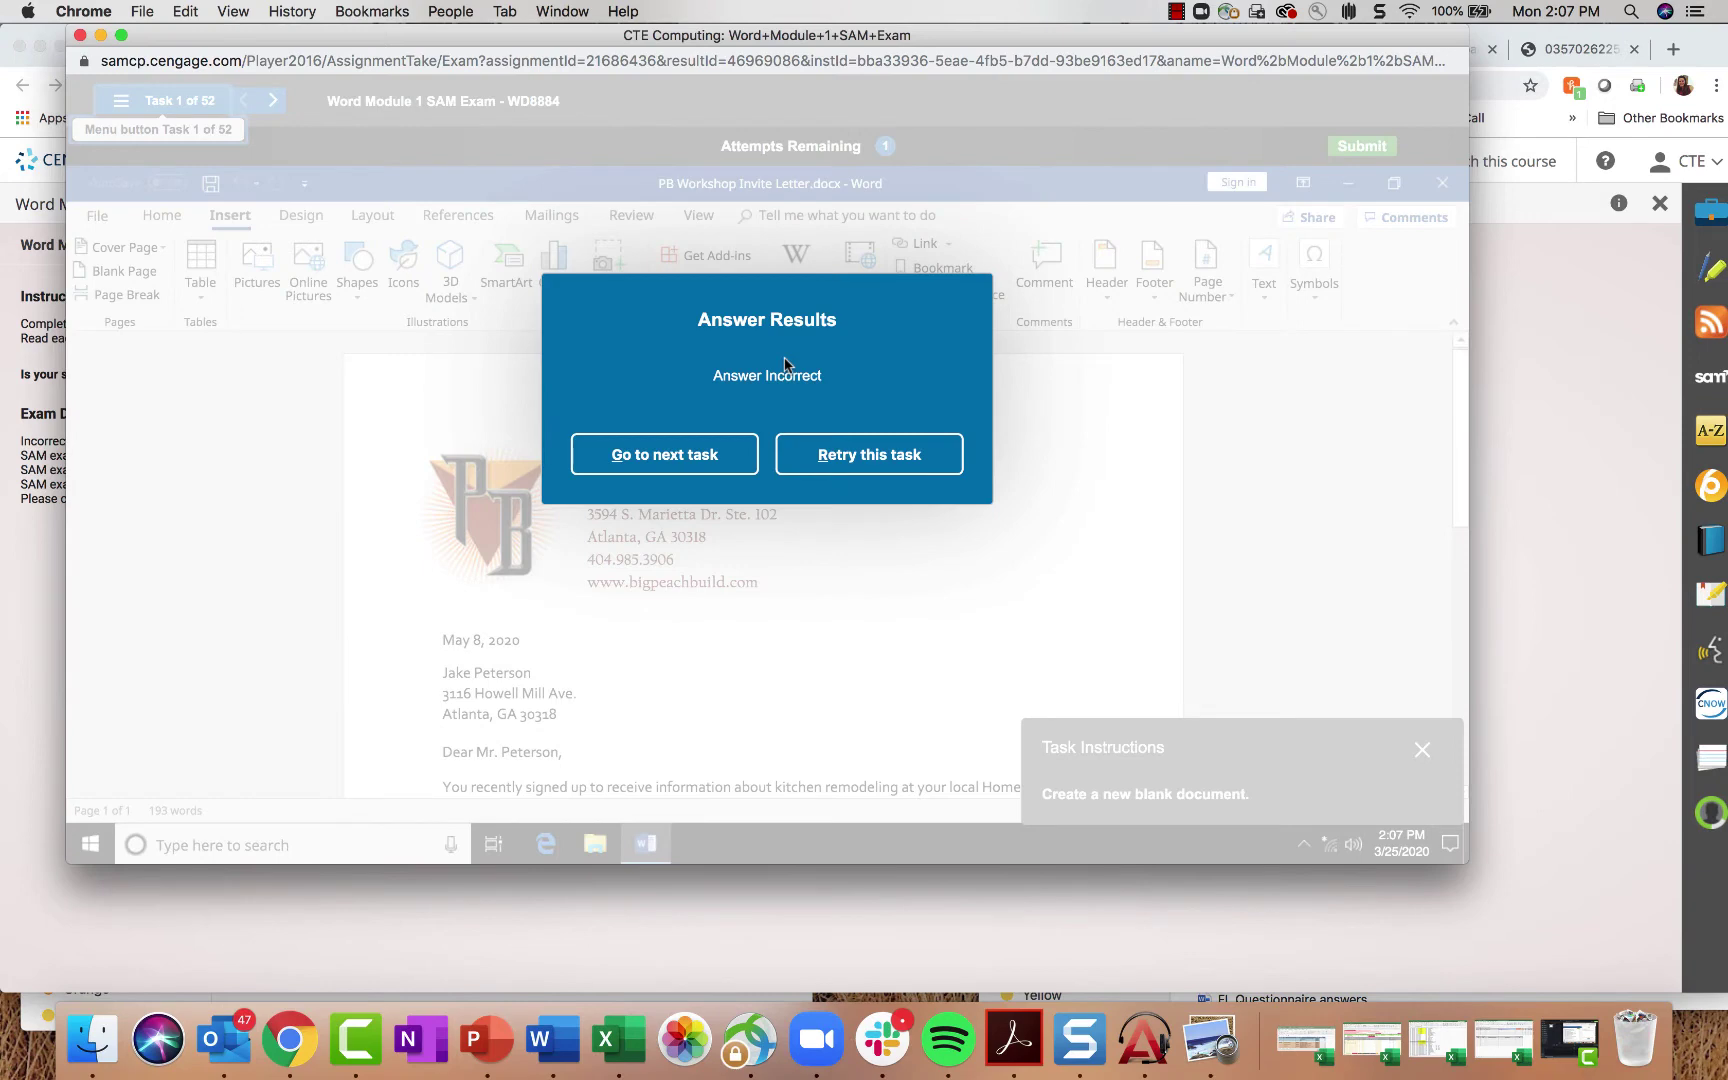
click(869, 454)
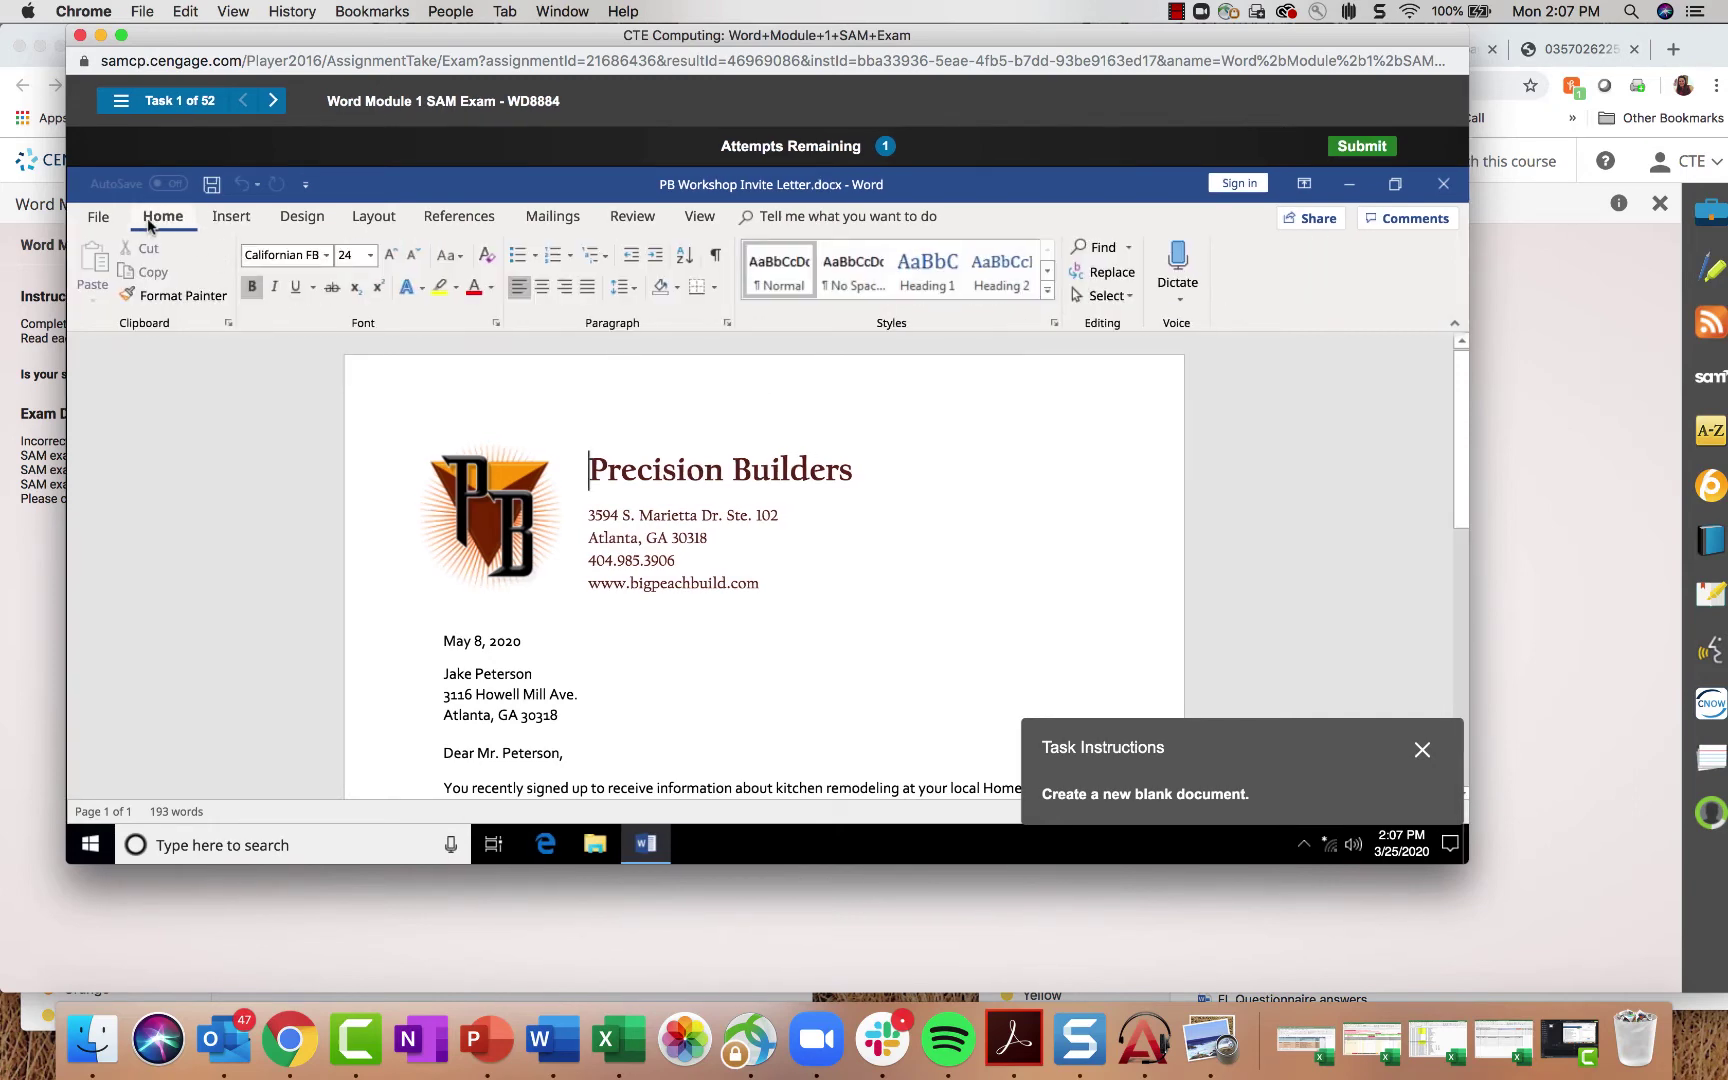
Step: Answer the first exam task by creating a new blank document, and check its status in the task list
click(100, 217)
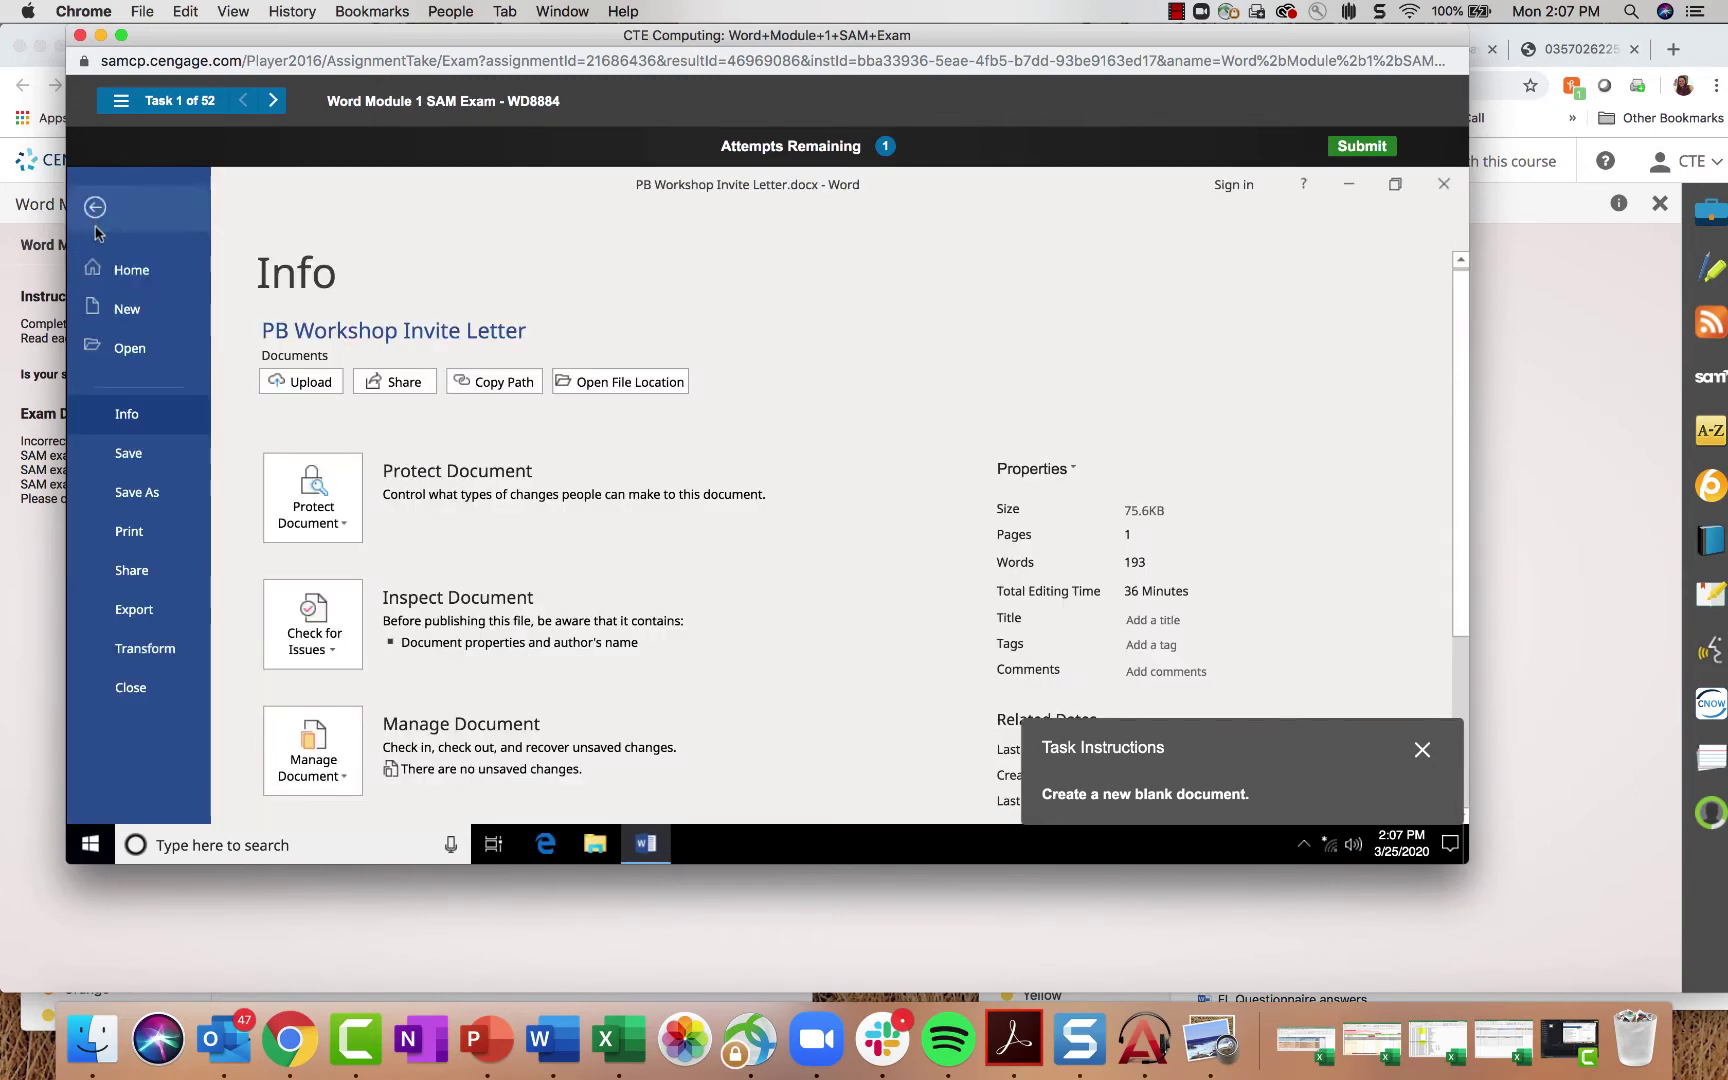
click(145, 316)
click(432, 455)
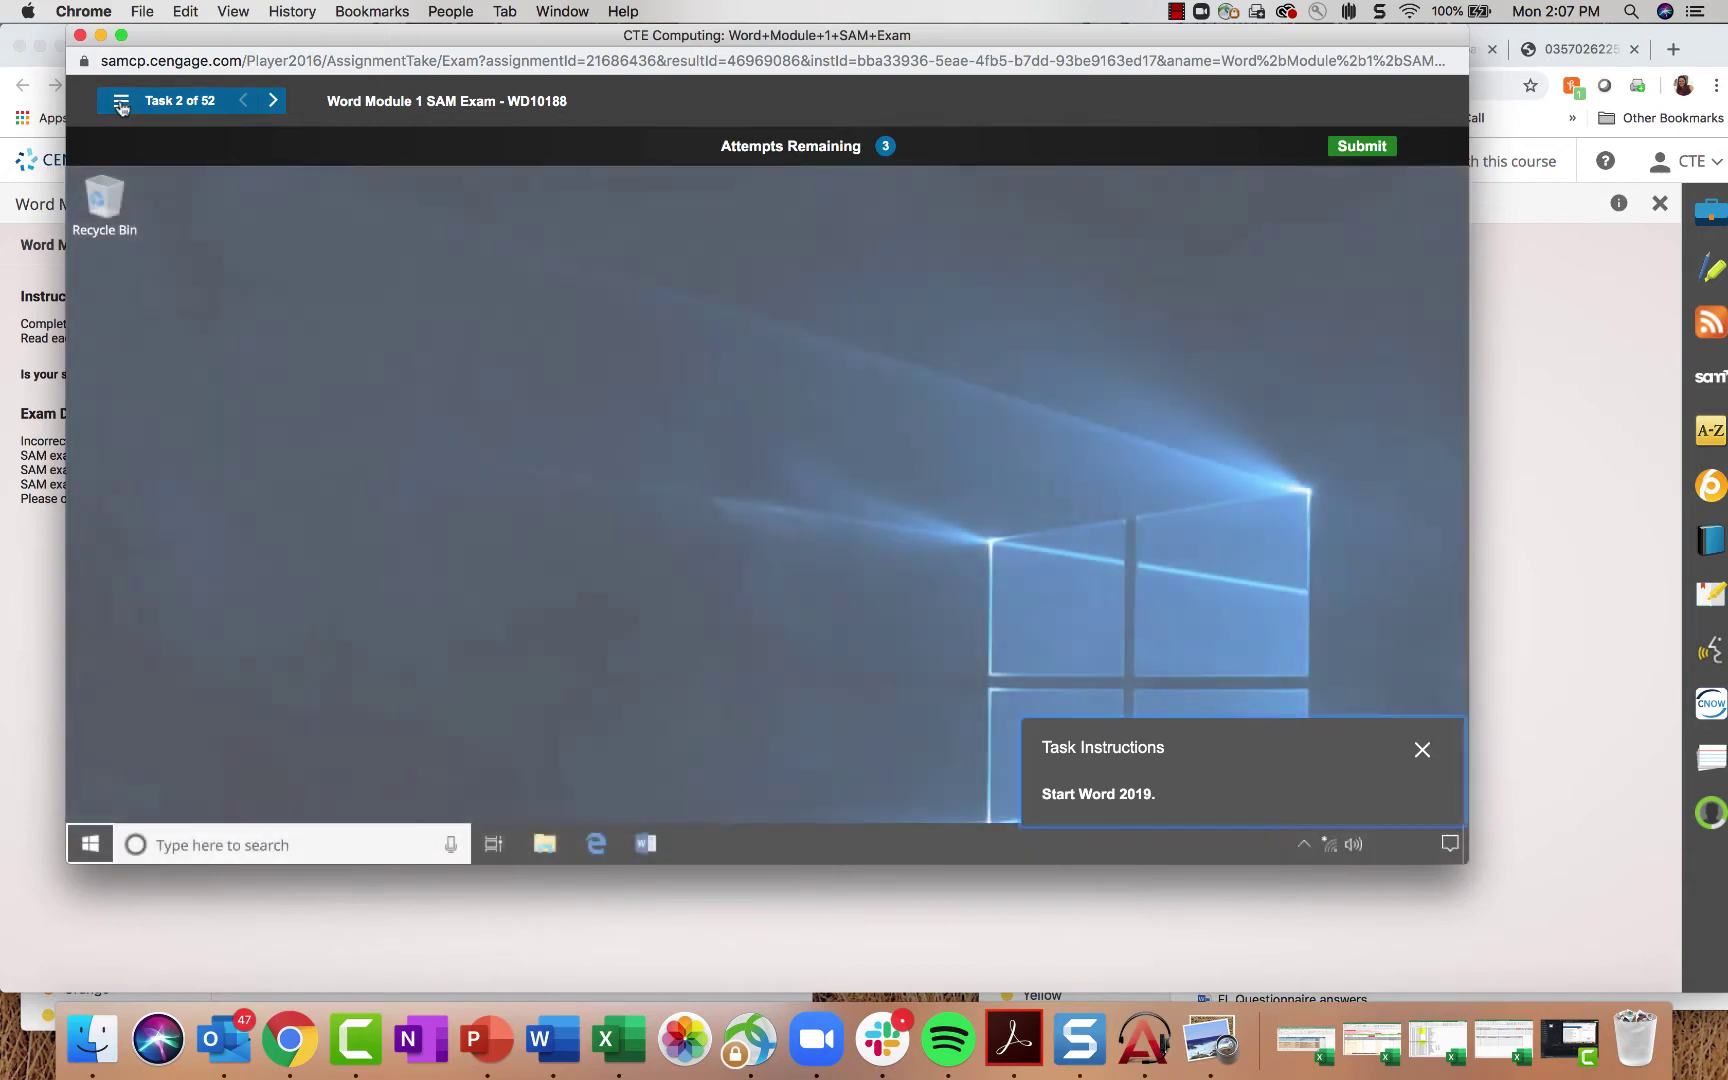
click(122, 102)
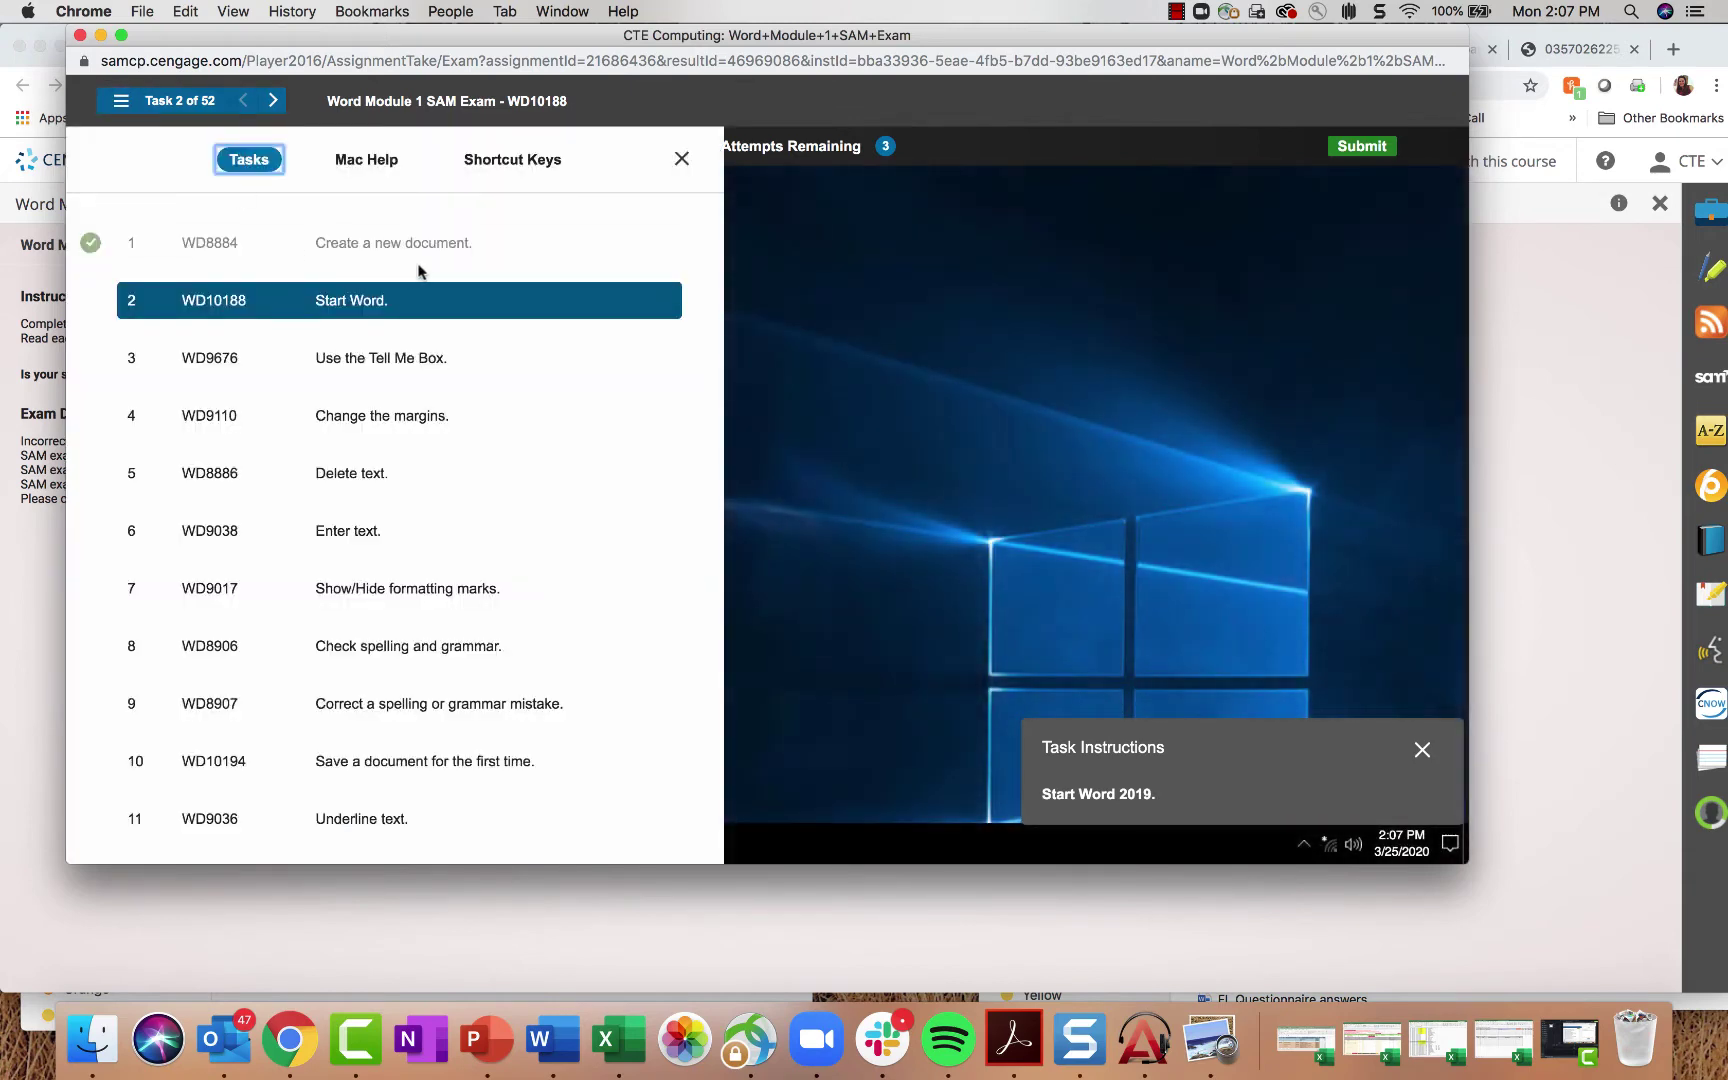
click(682, 159)
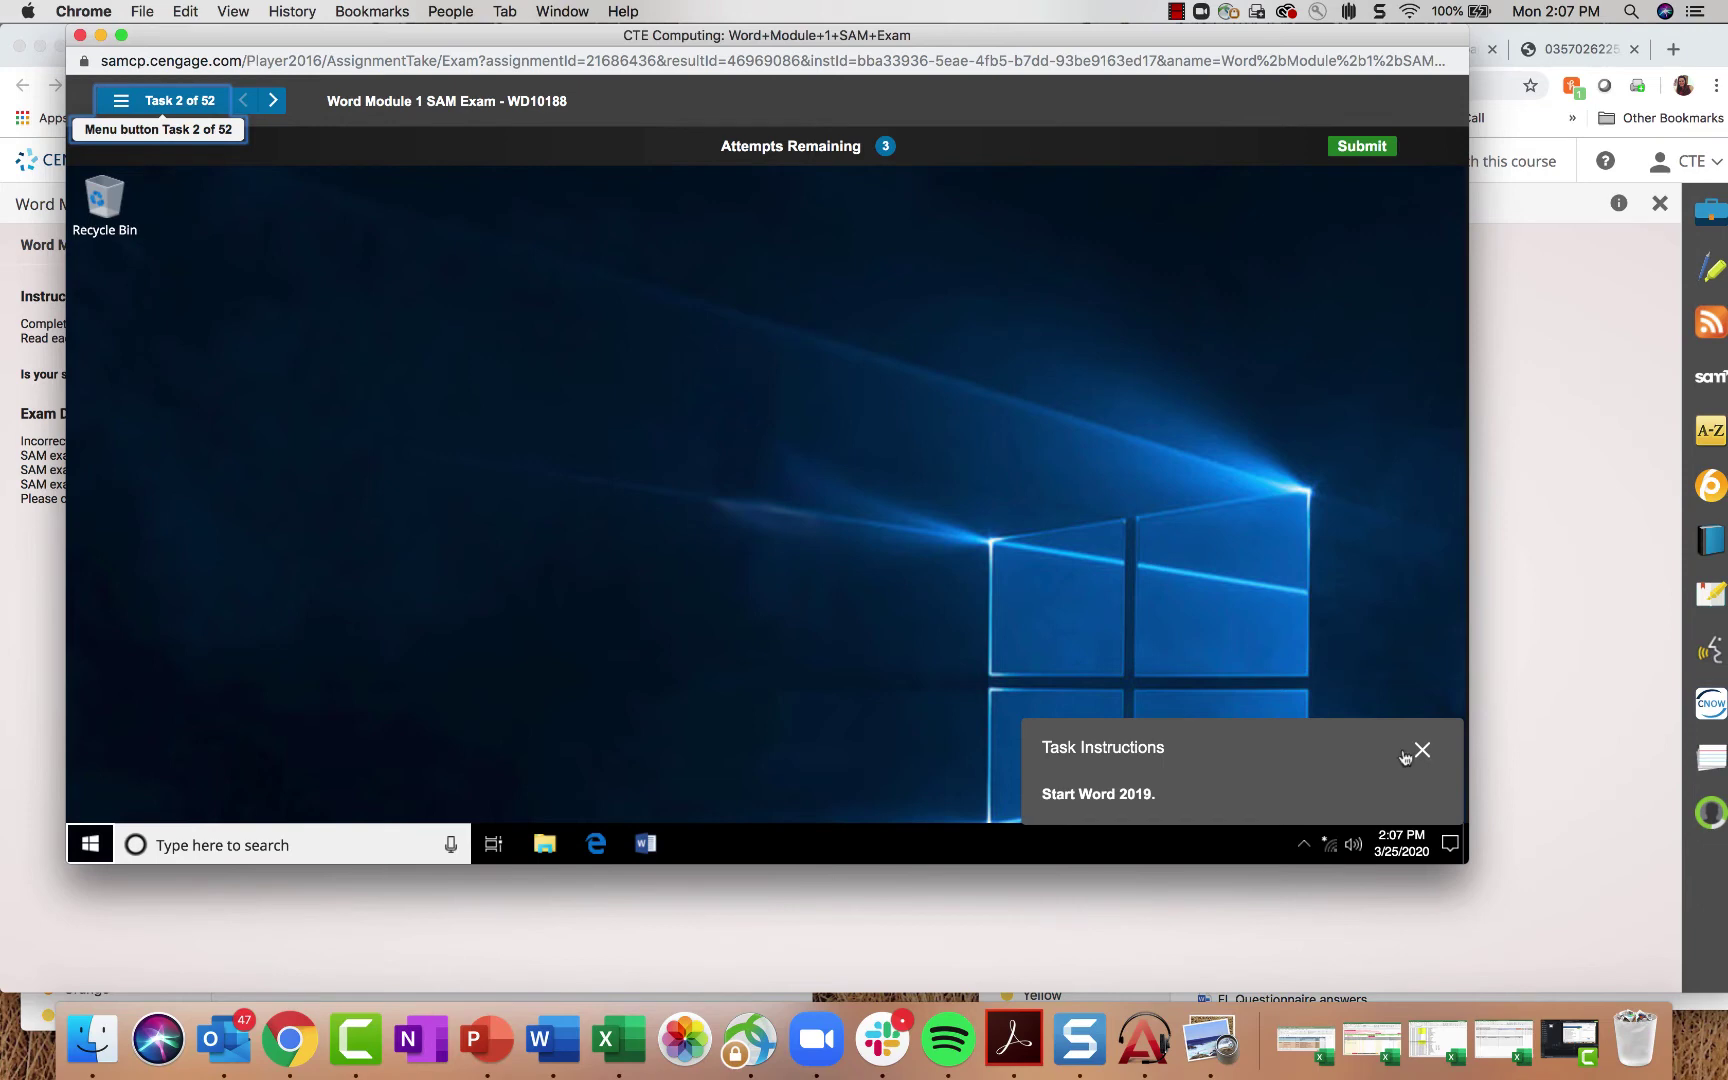
Step: Close the exam window without submitting, acknowledge the notice, and return to the course outline
drag(1463, 863, 1612, 952)
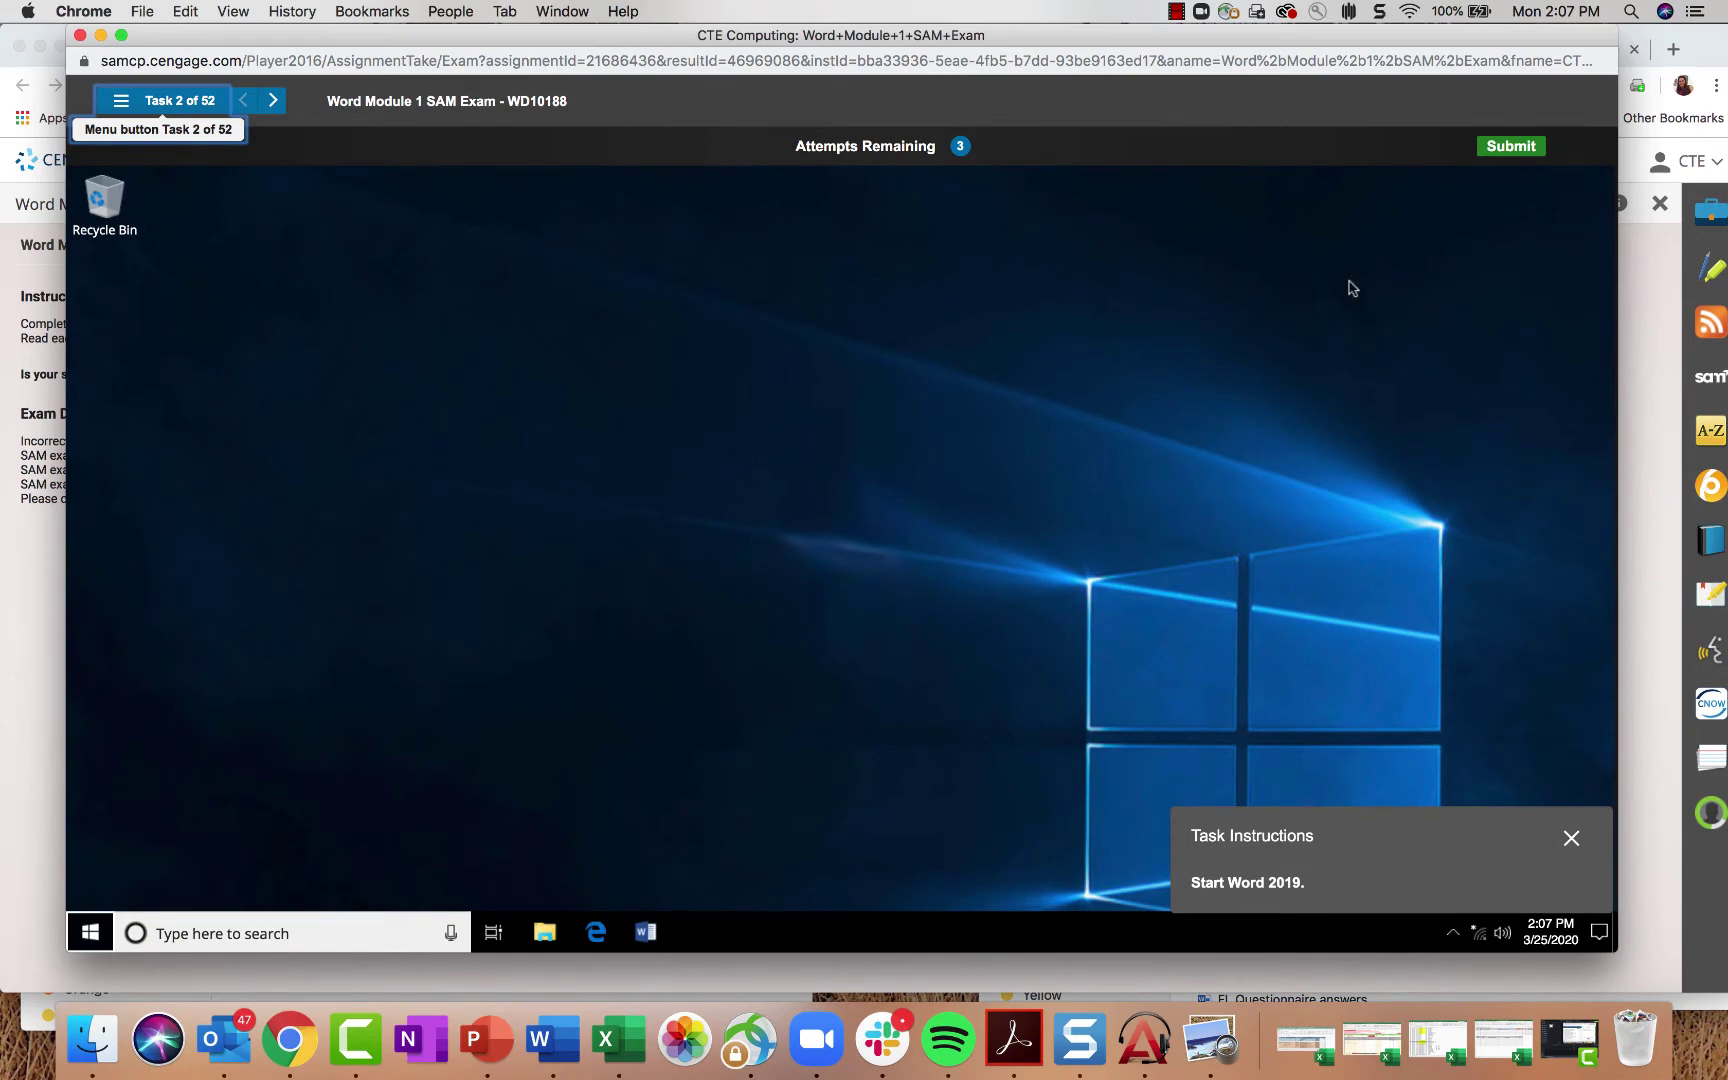
click(80, 36)
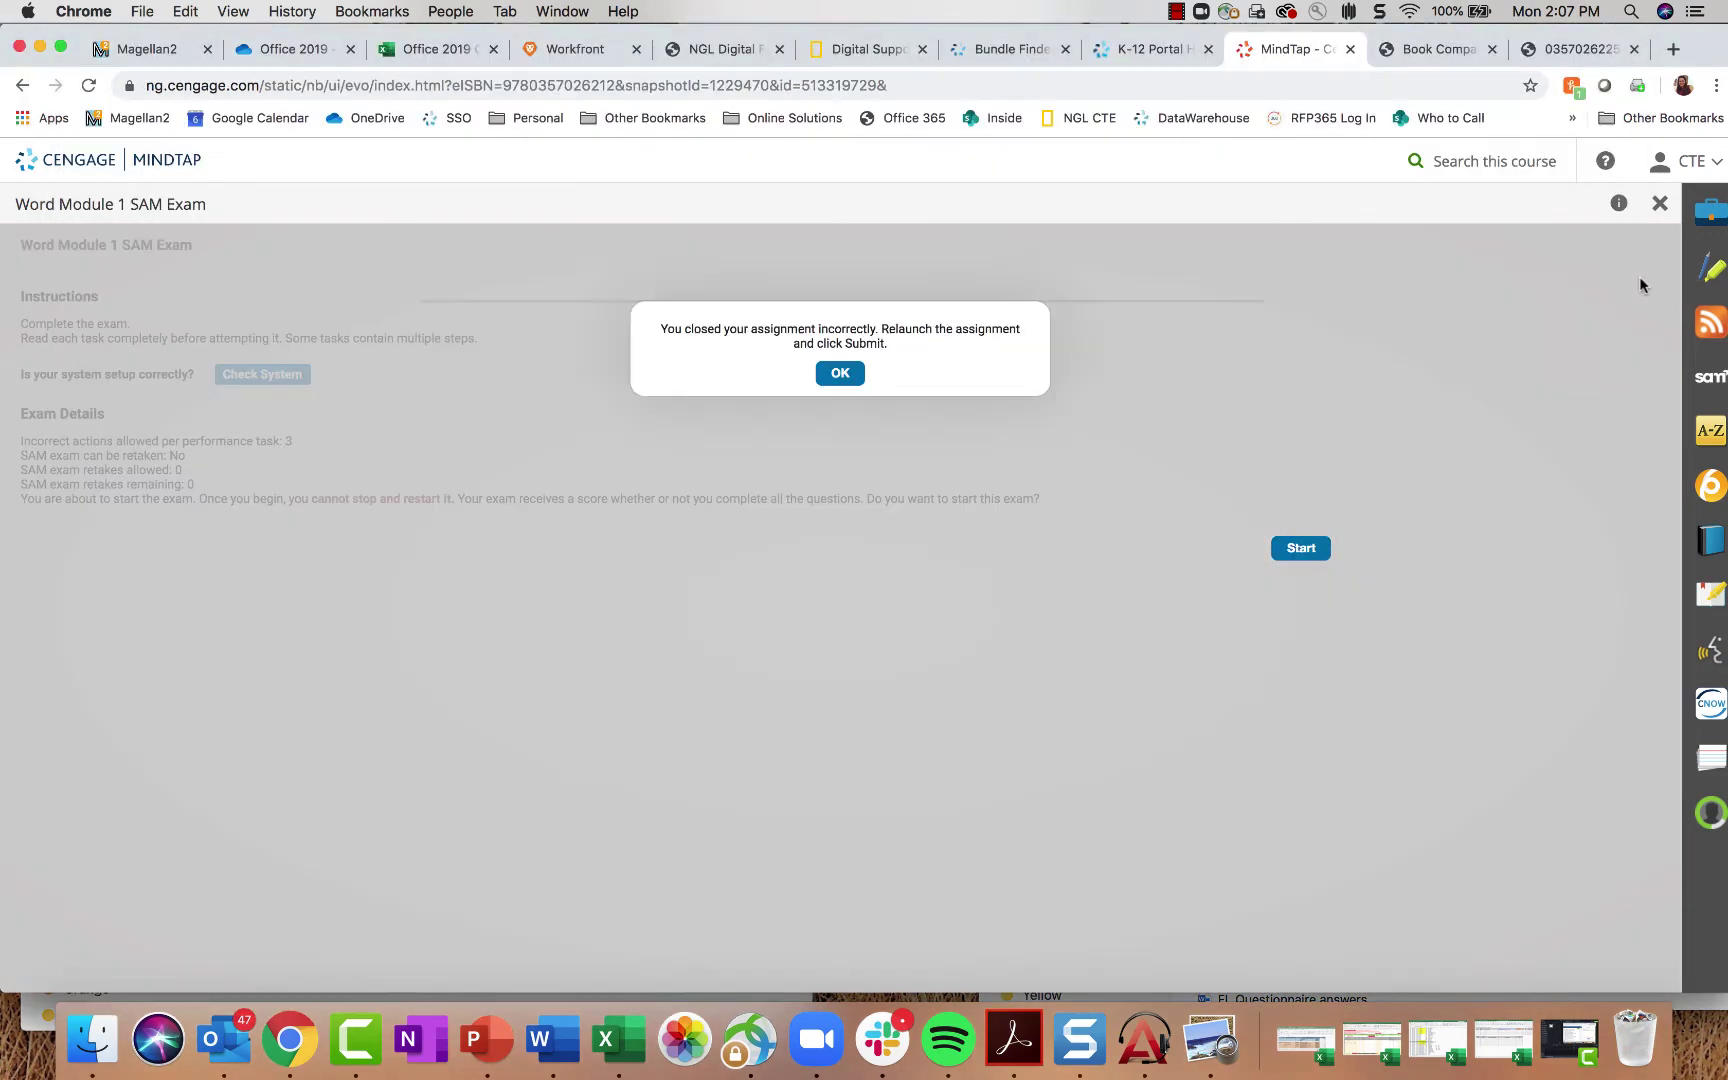
click(836, 376)
Step: Collapse Word Module 1: Creating and Modifying a Flyer in the course outline
scroll(327, 747, down, 10)
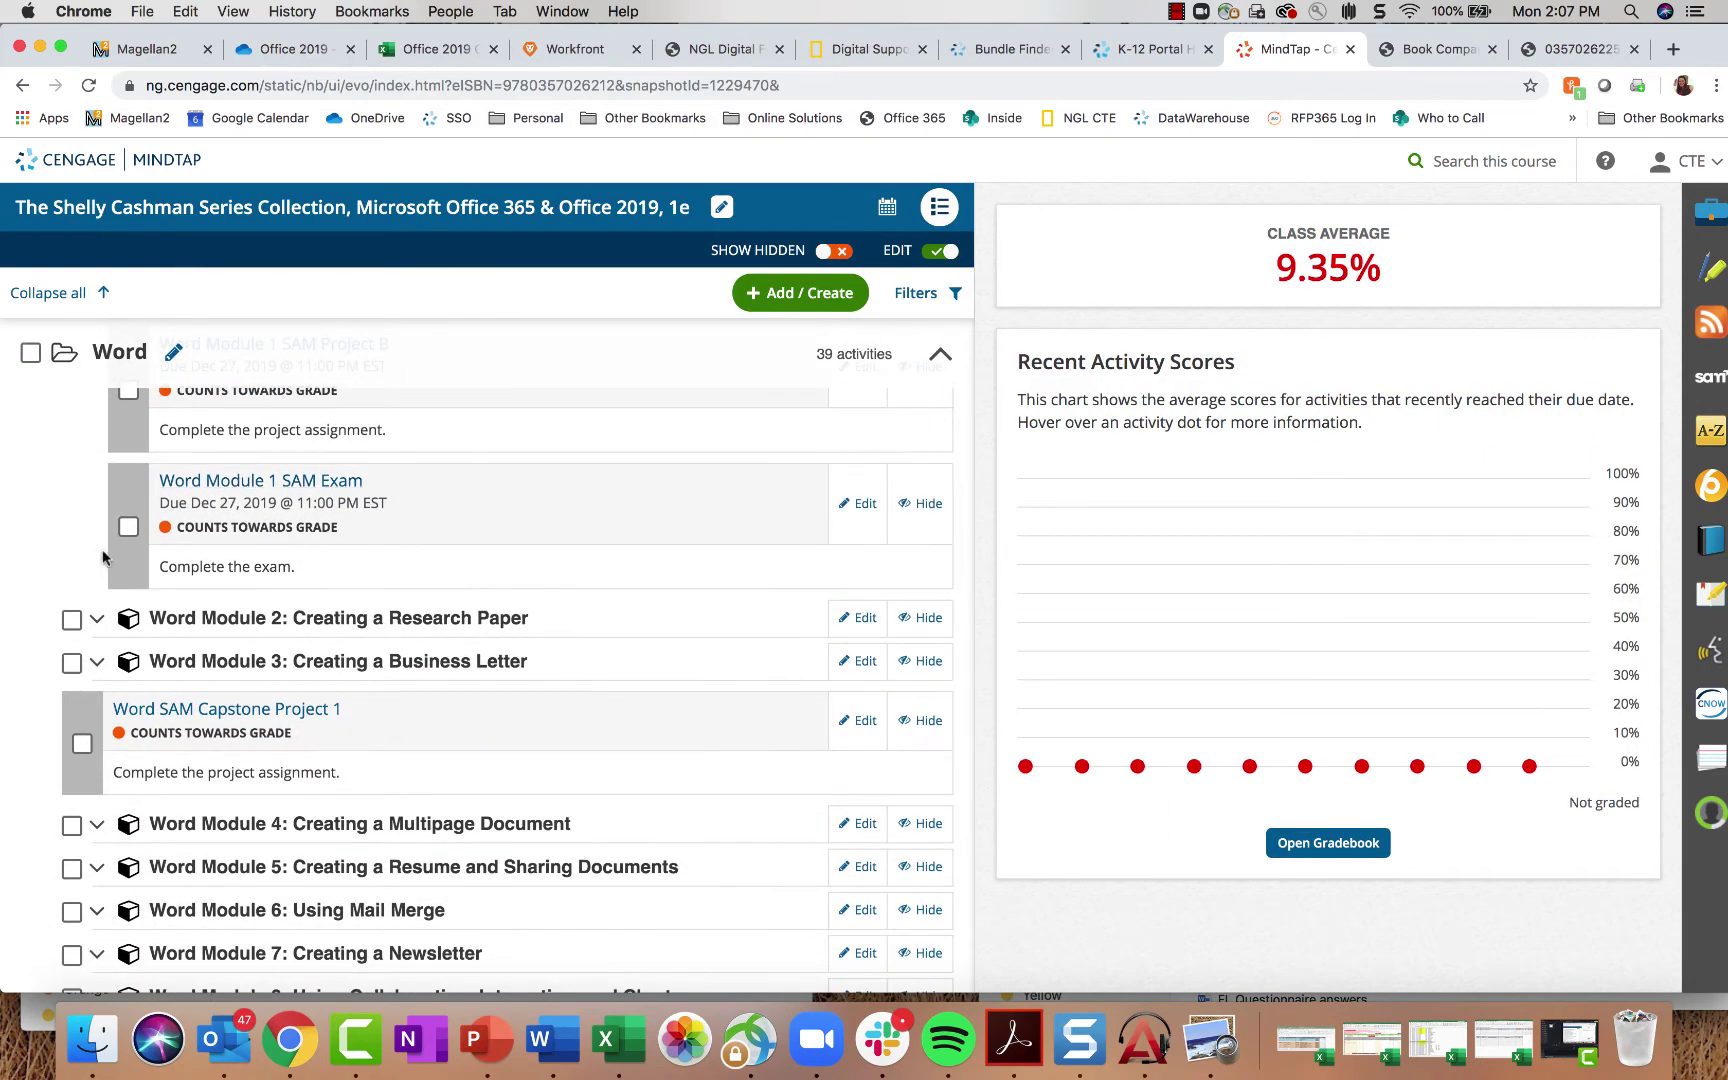
scroll(116, 563, up, 8)
scroll(116, 560, up, 3)
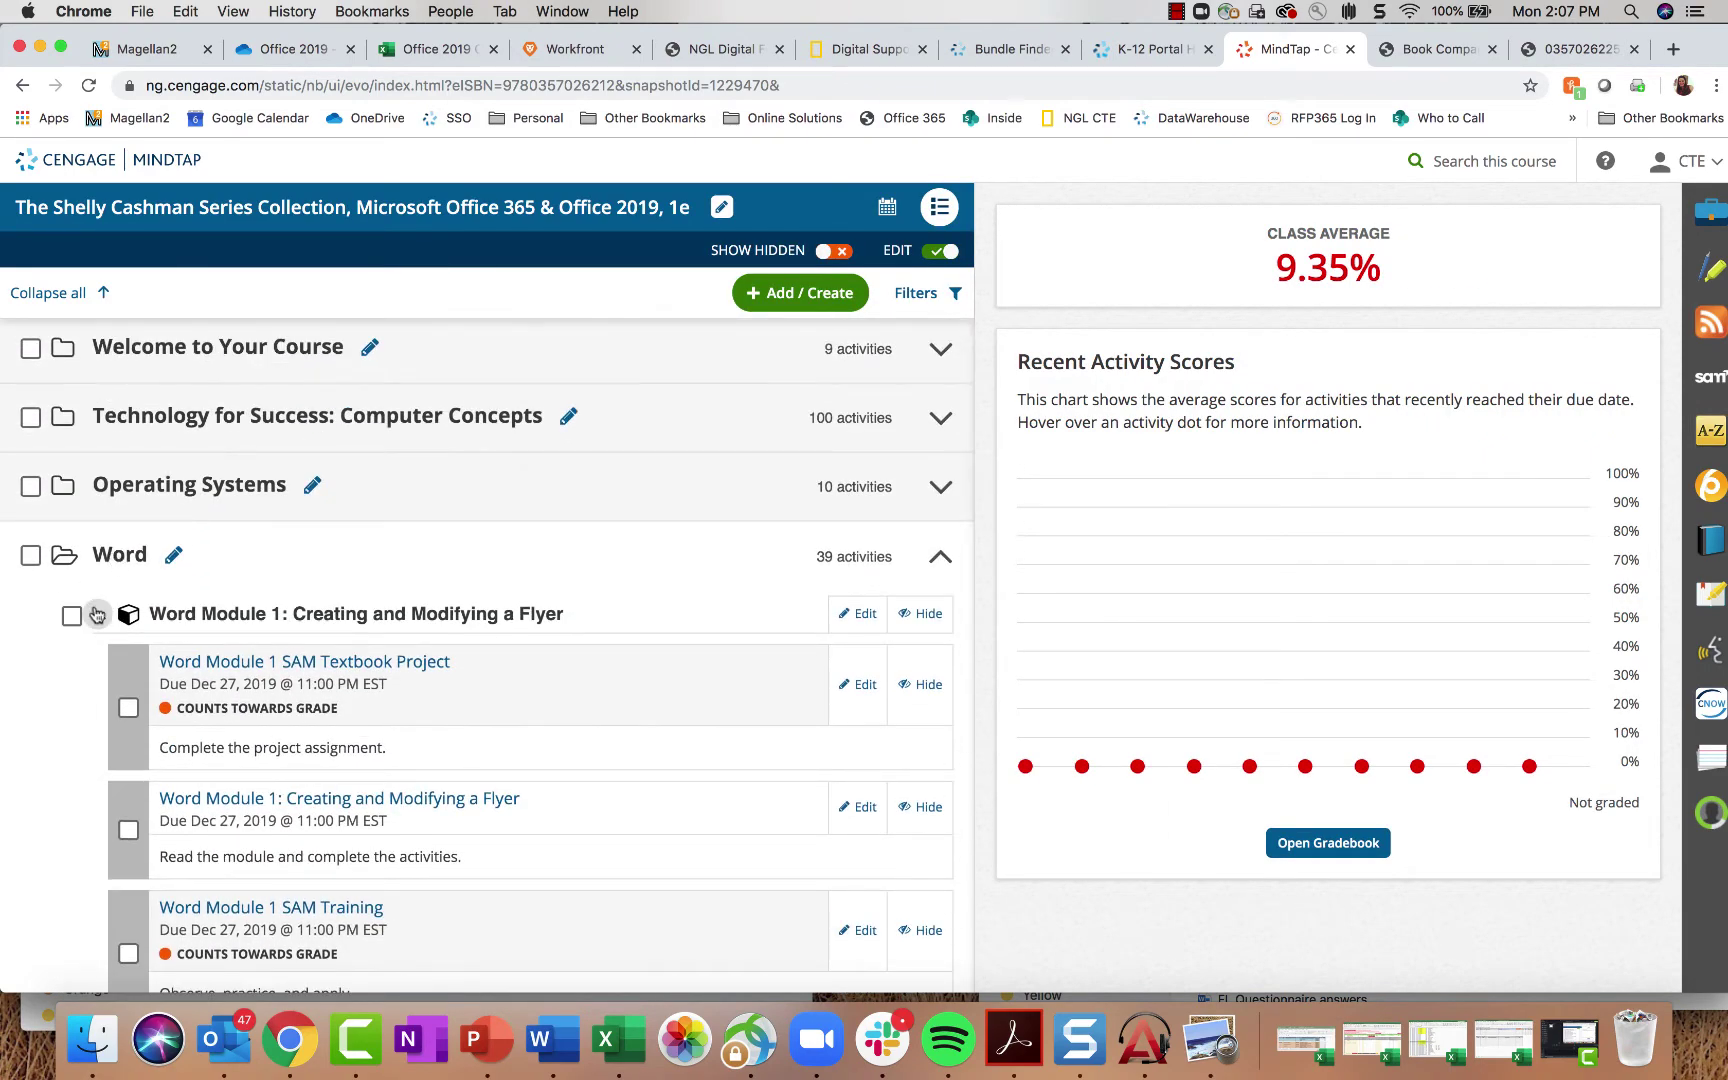
click(97, 614)
Step: Examine the remaining Word modules, the Word SAM Capstone Project 1 and the other application units in the course outline
scroll(342, 763, down, 3)
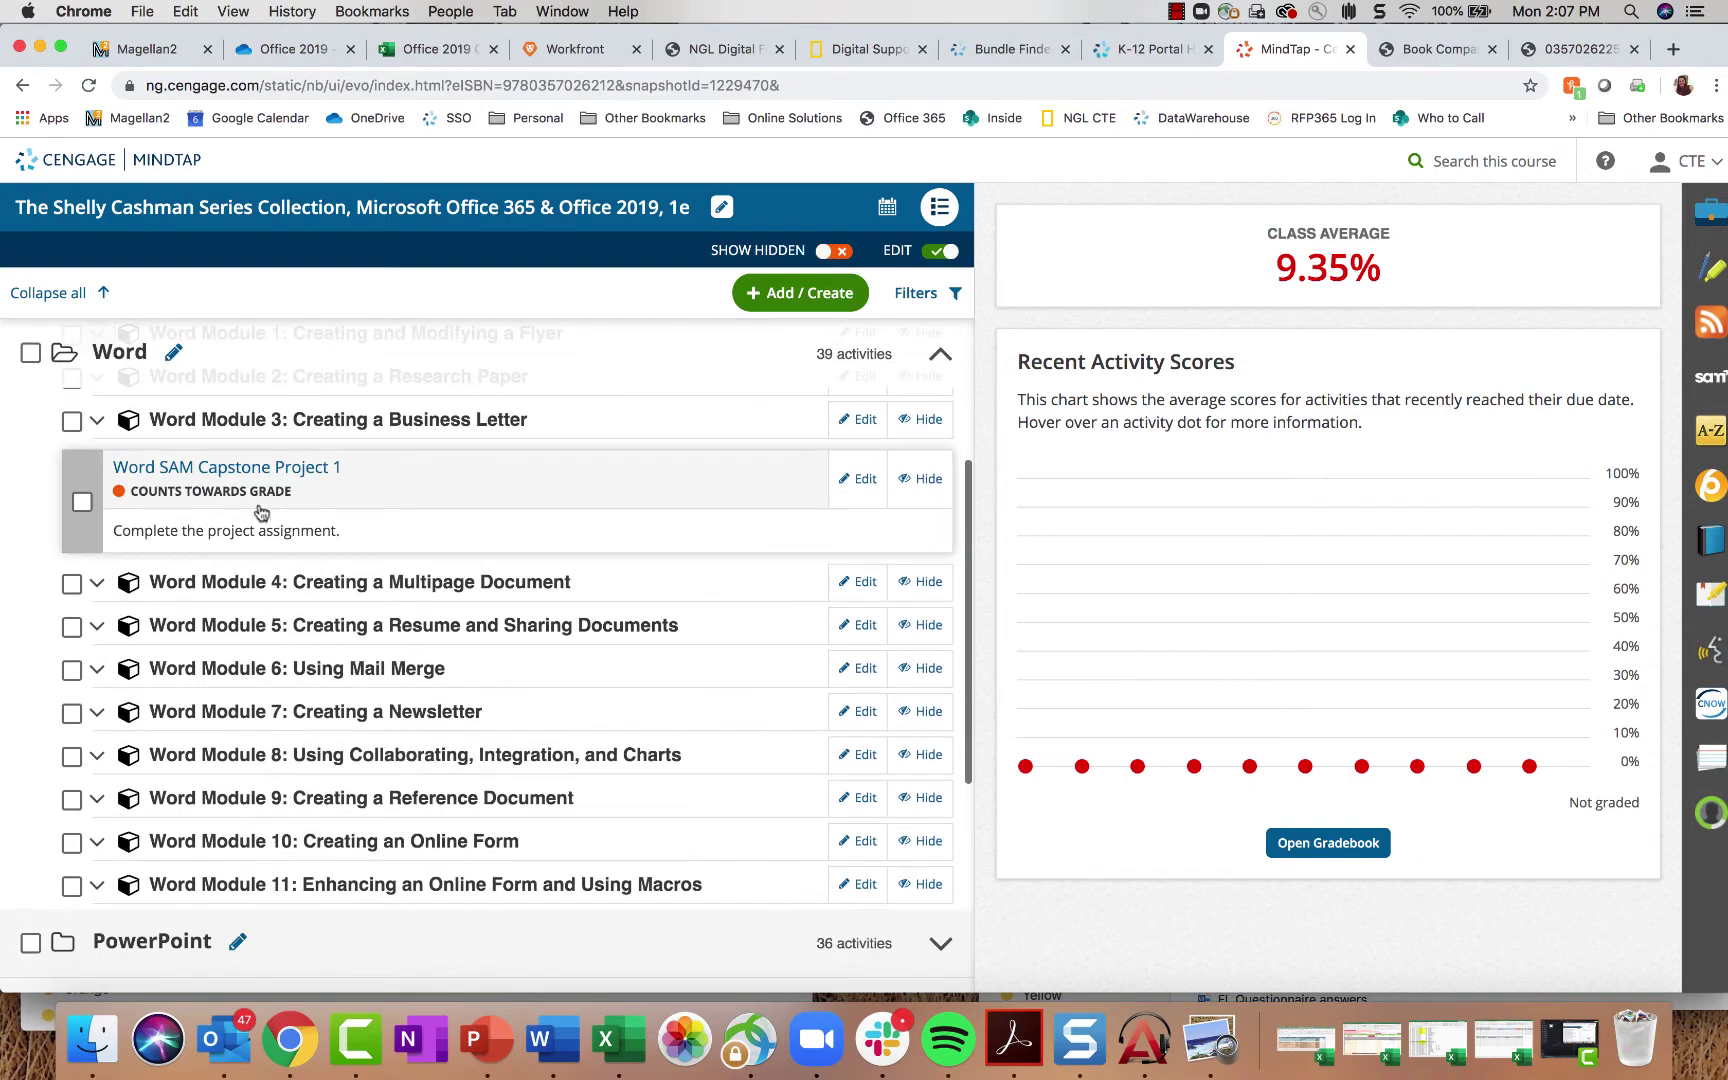
scroll(362, 755, down, 5)
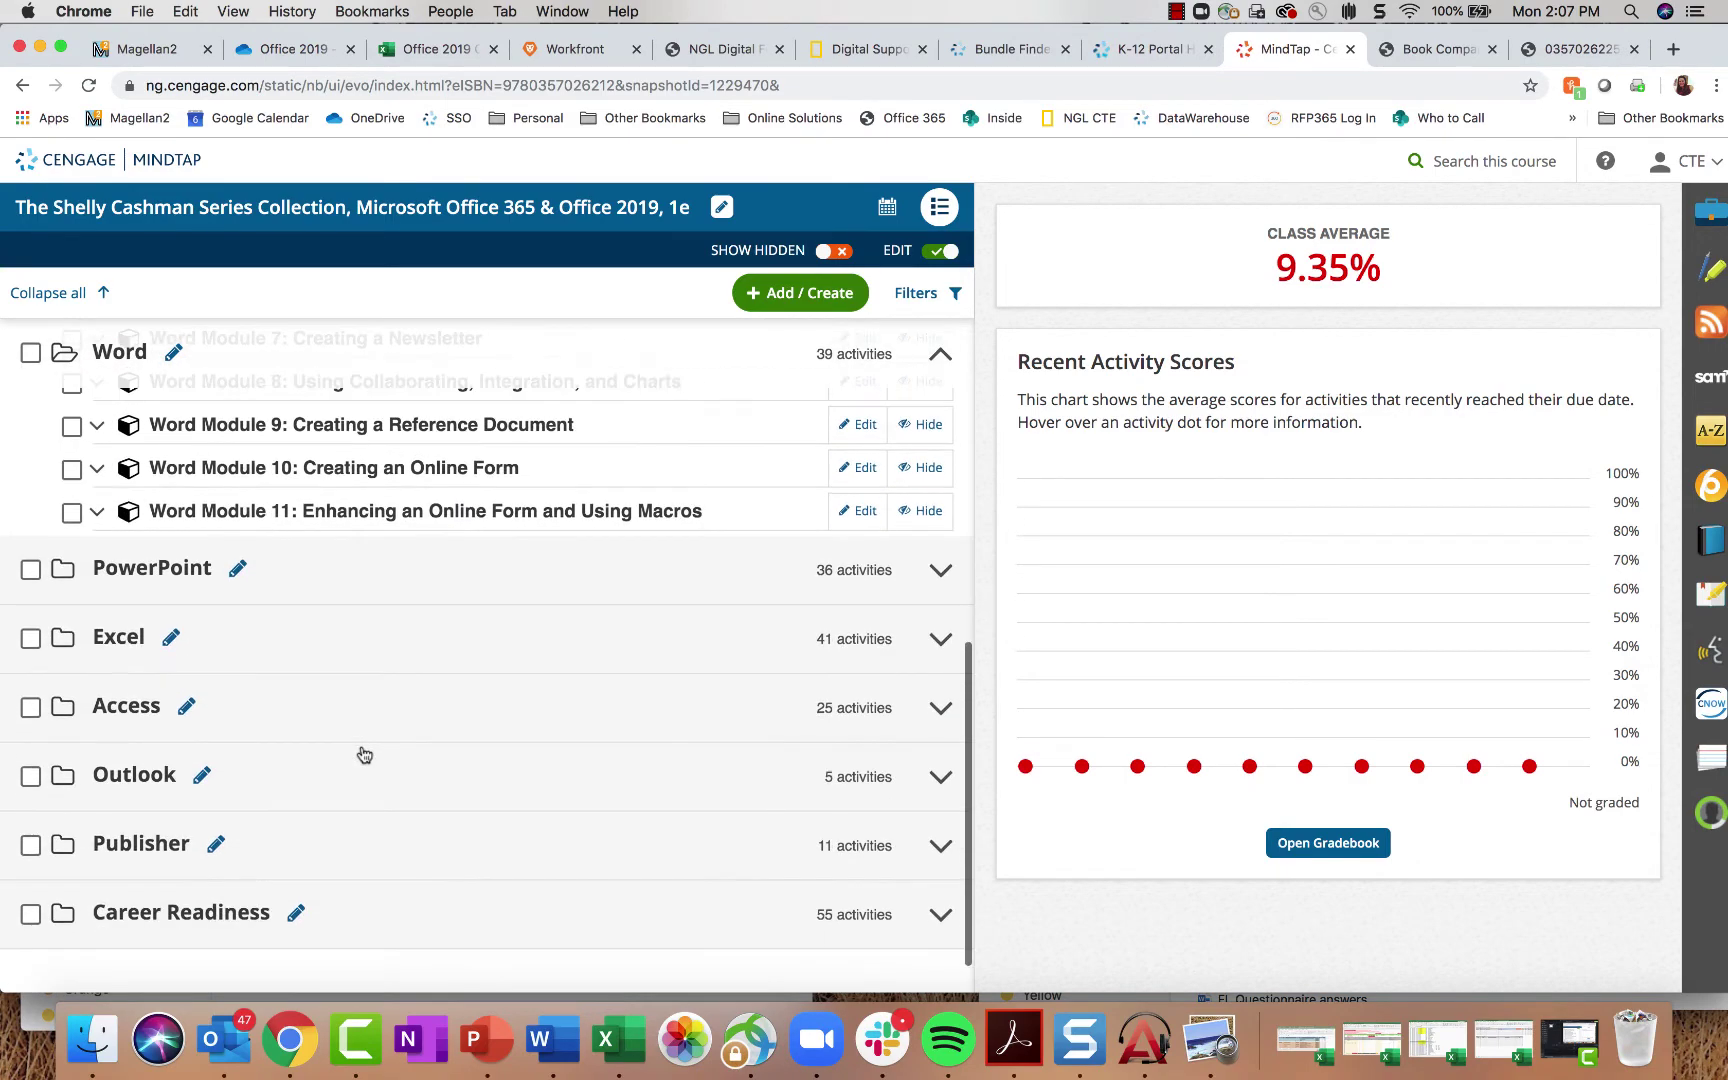
scroll(70, 483, up, 10)
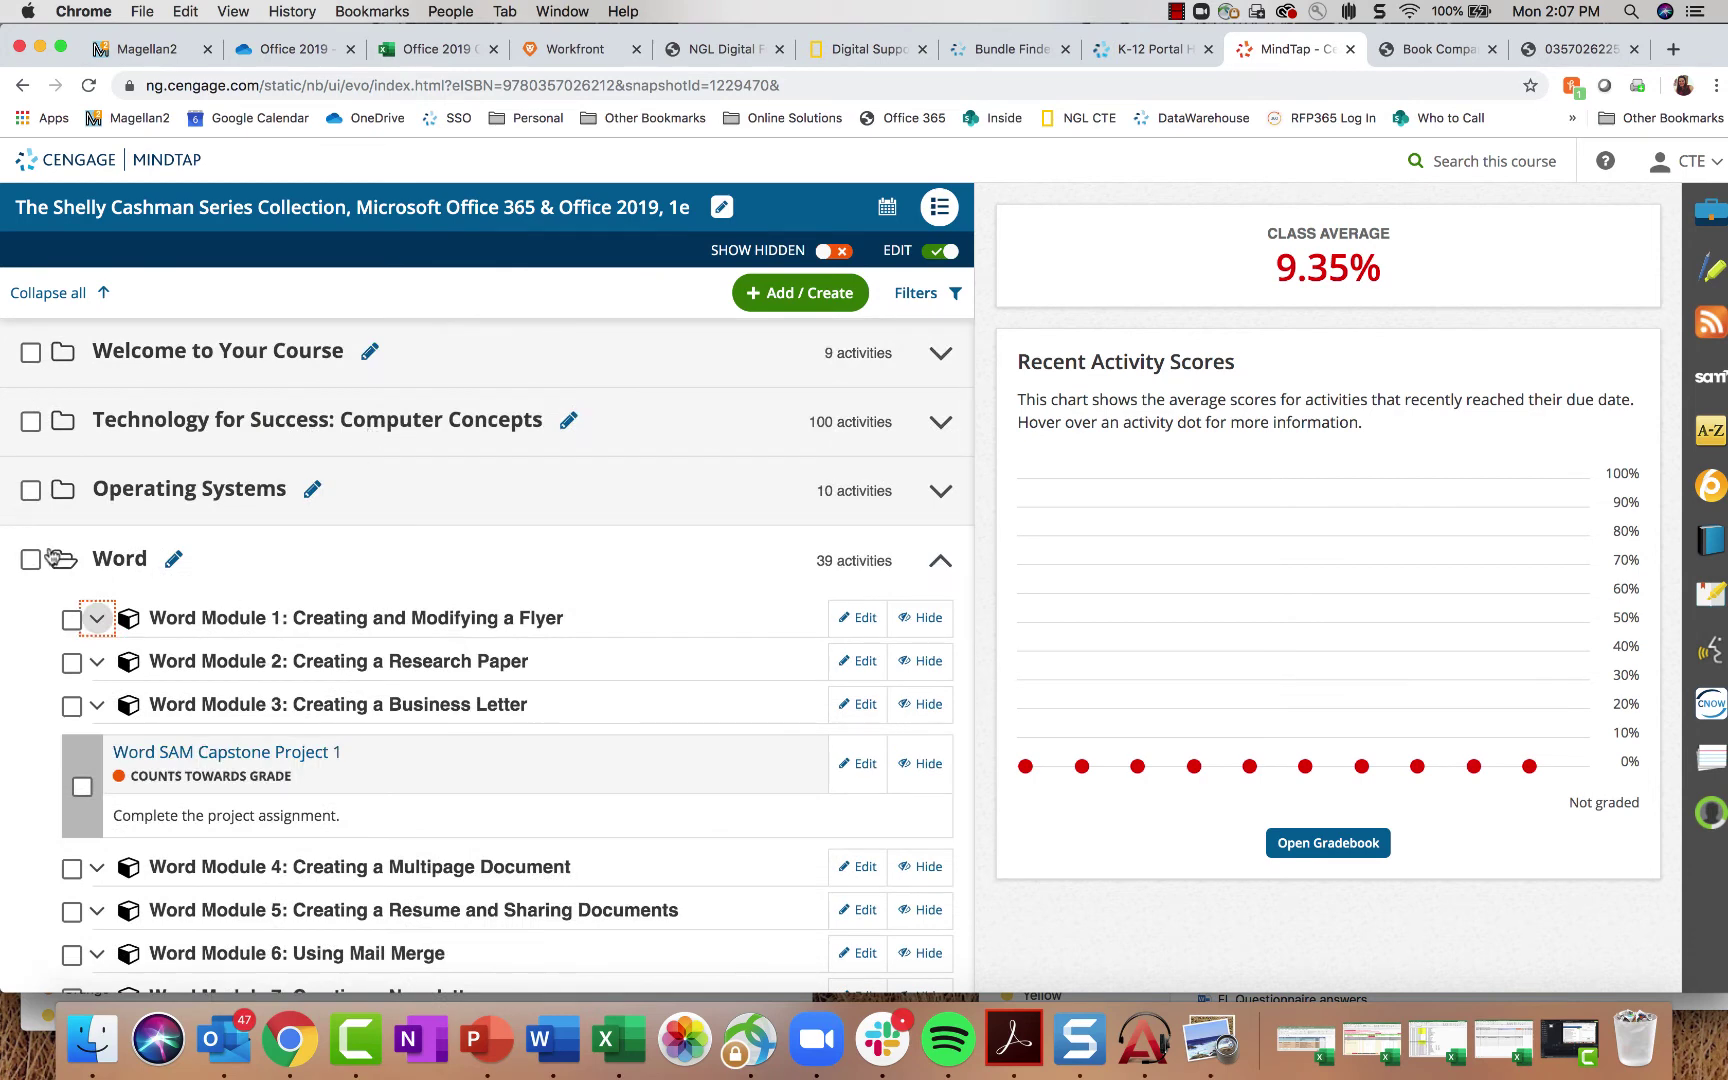
scroll(590, 634, down, 4)
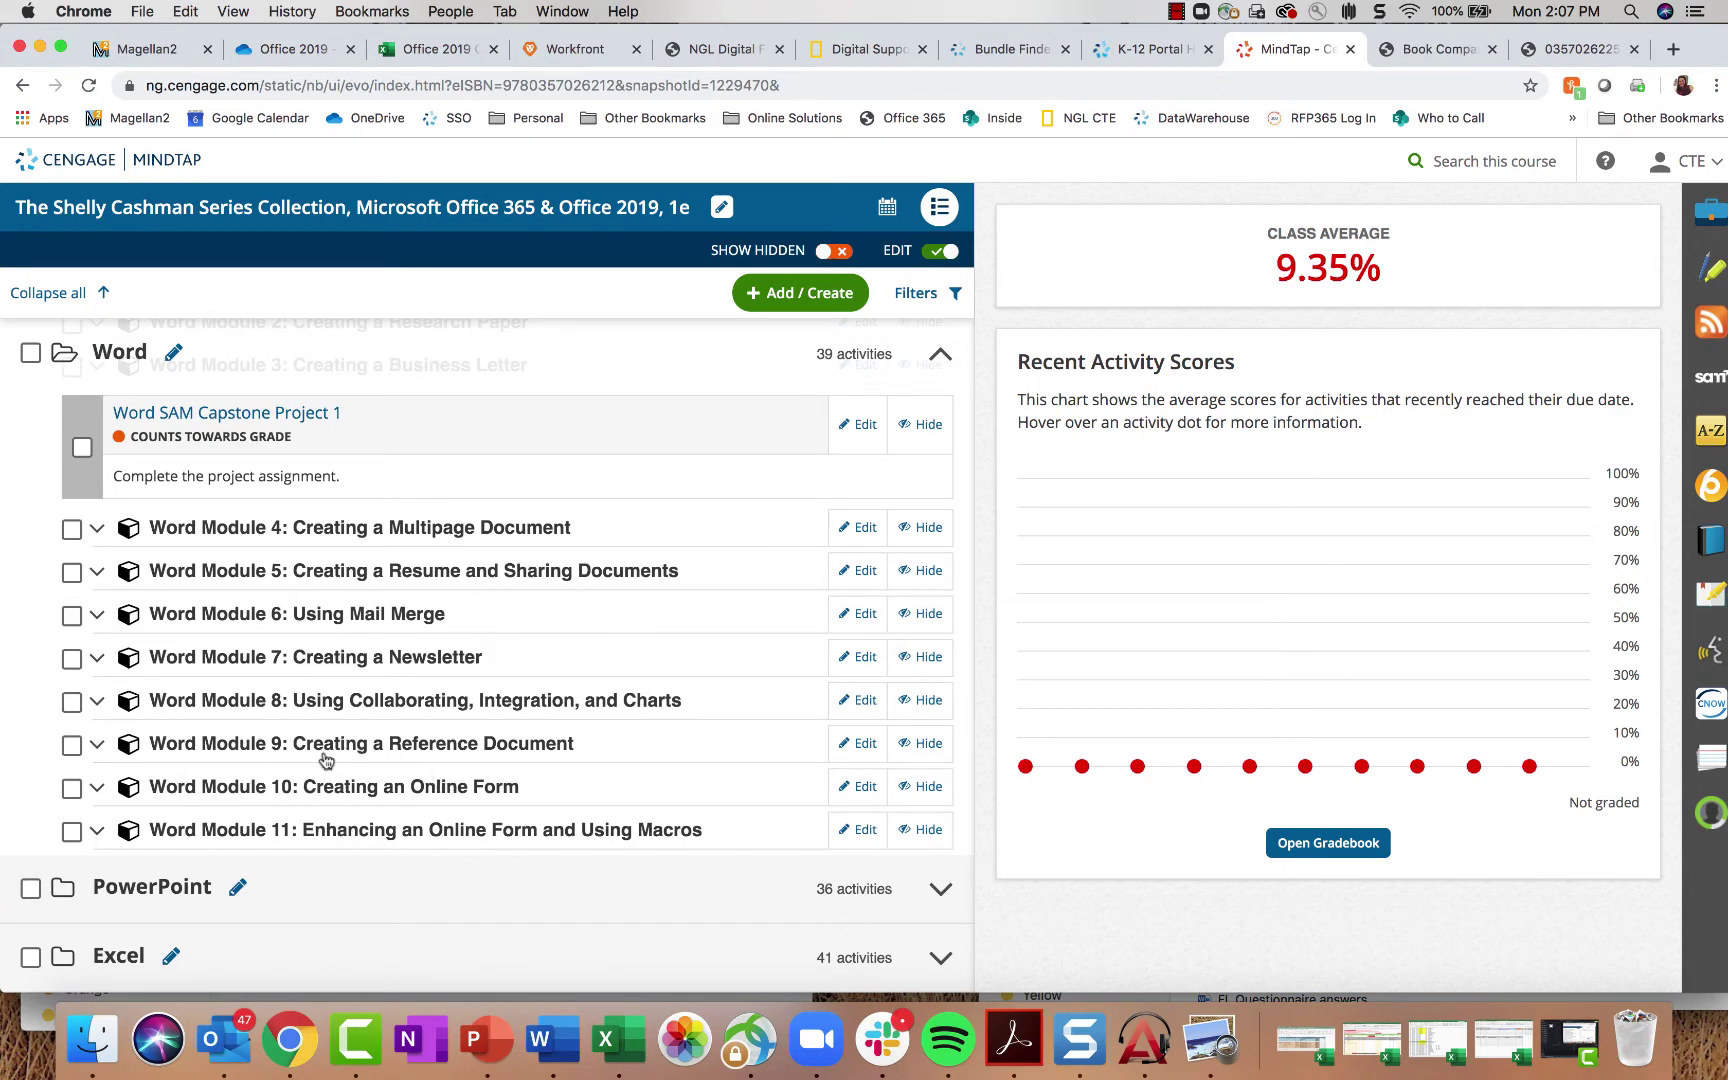
scroll(163, 580, up, 1)
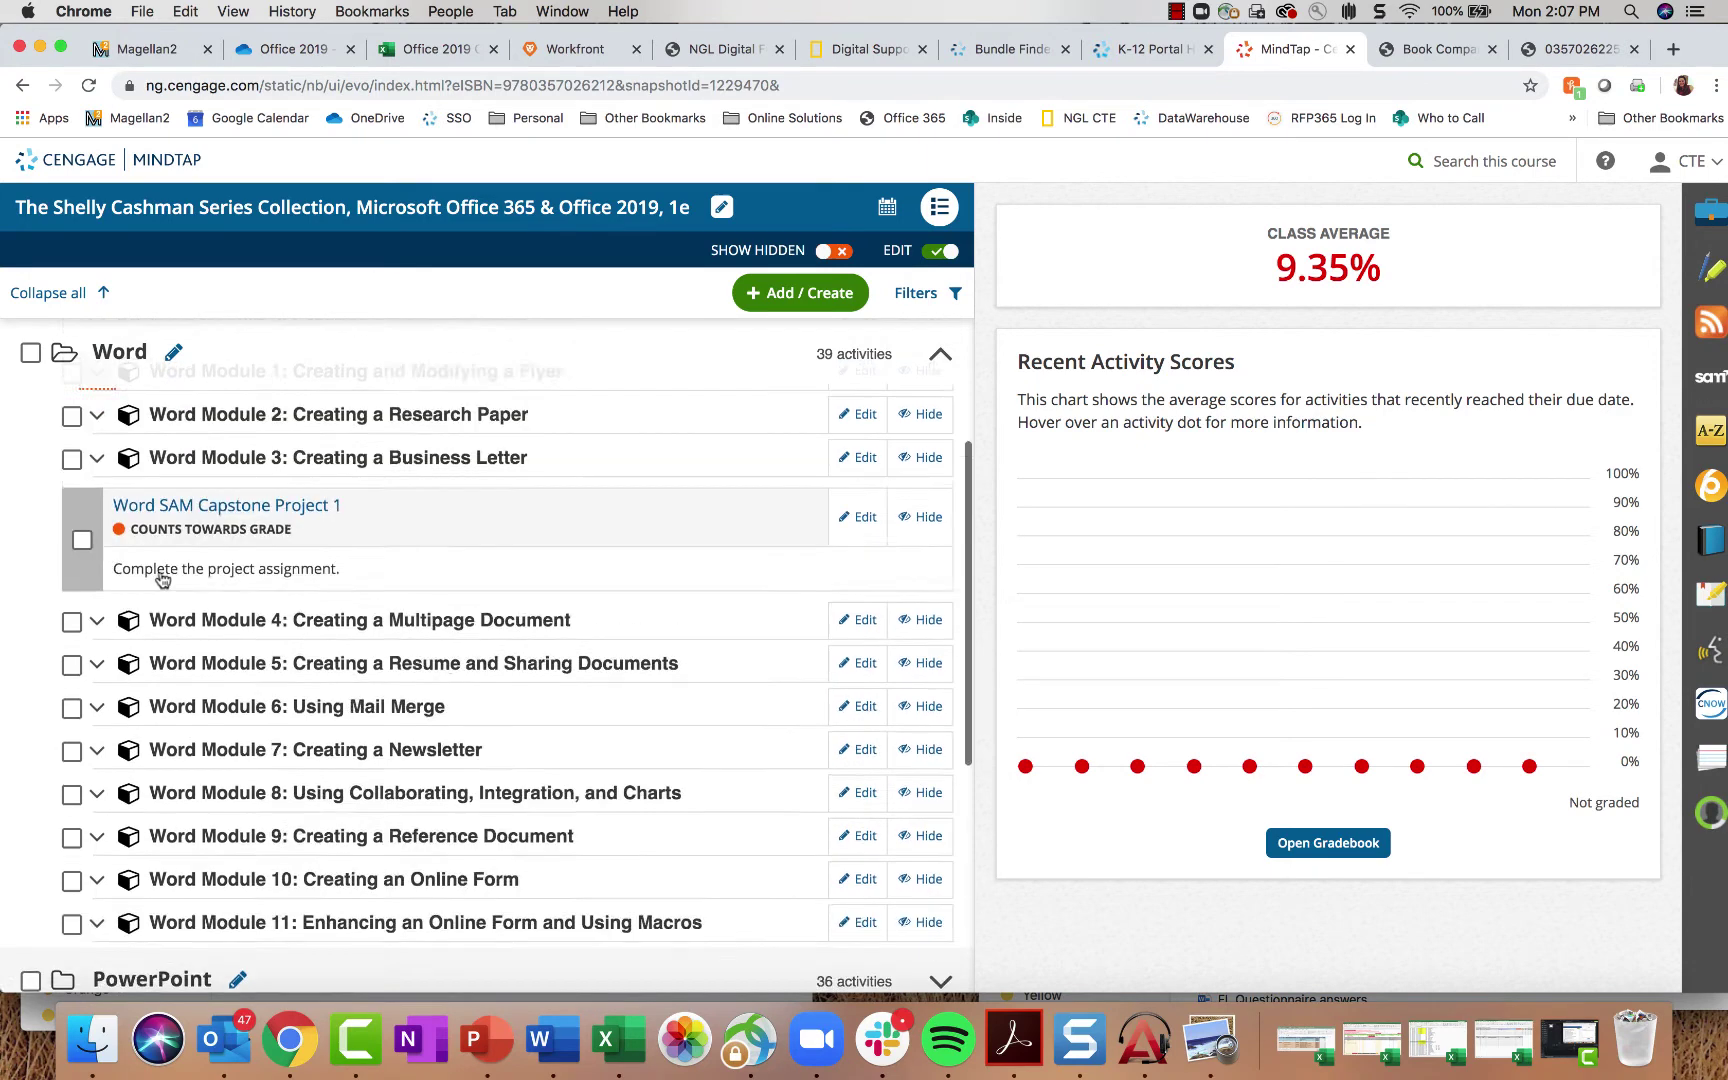
scroll(163, 580, up, 2)
scroll(355, 655, down, 5)
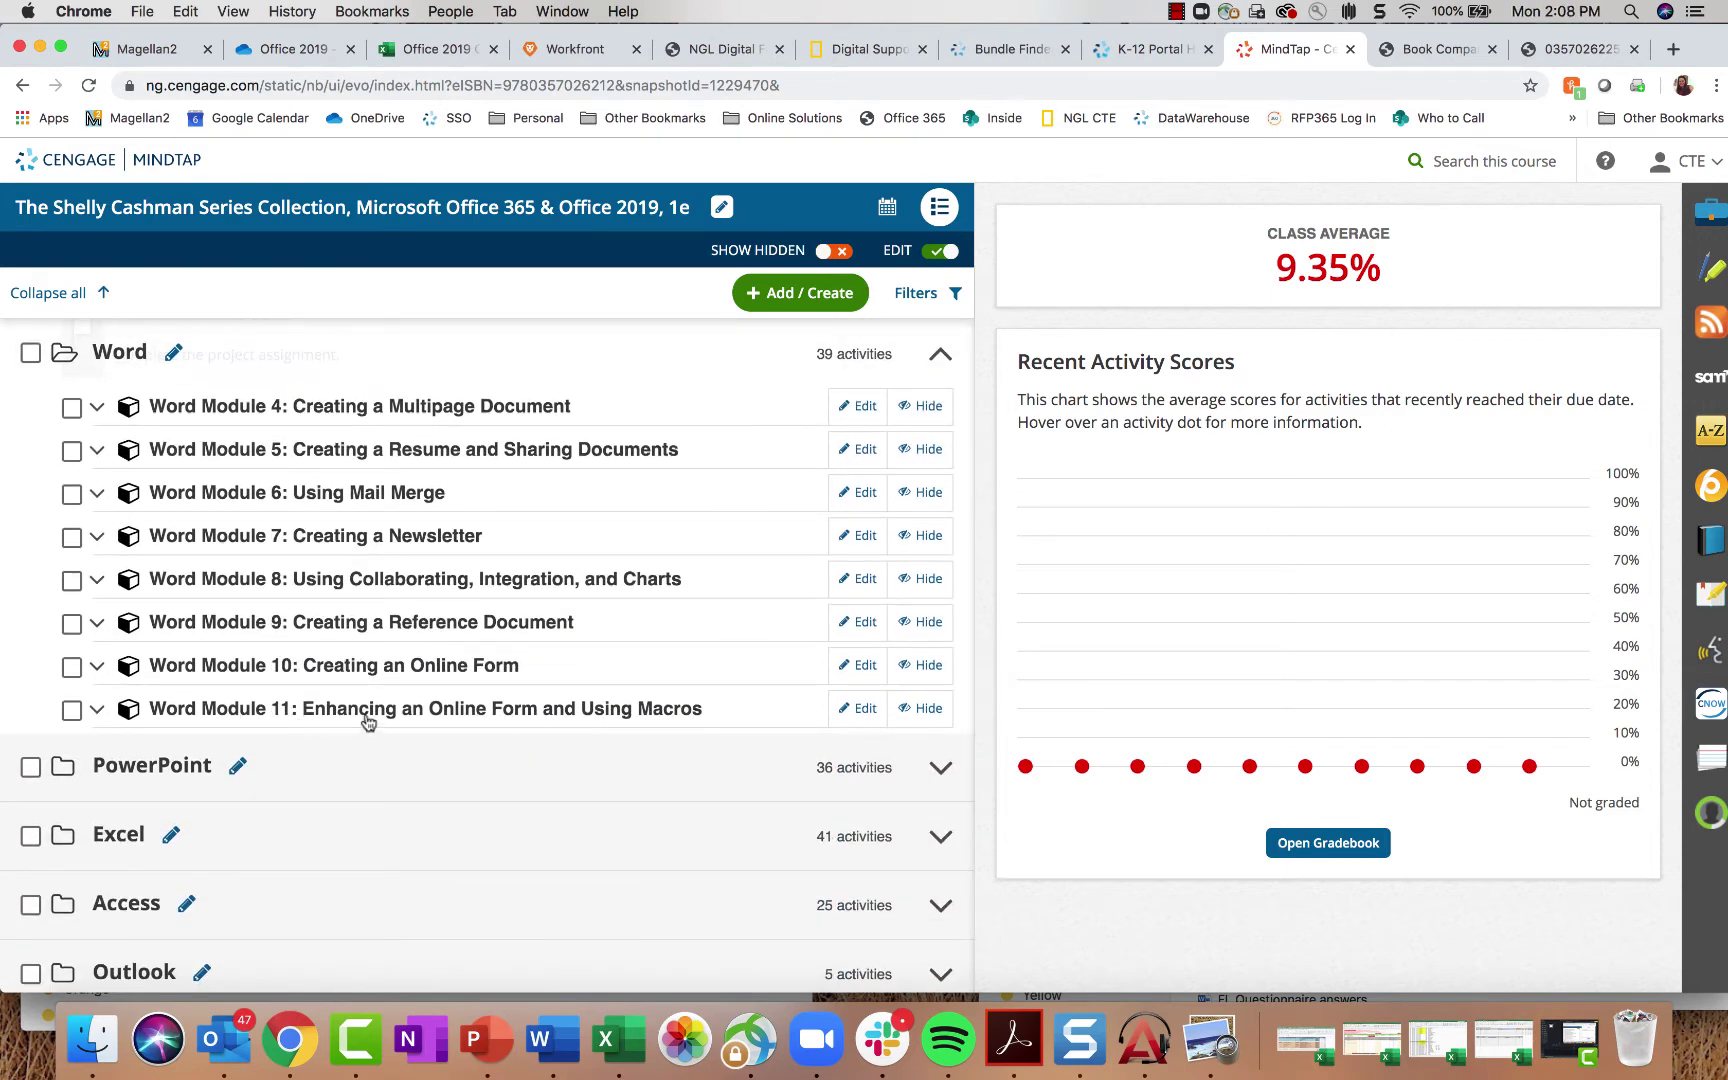
scroll(500, 720, up, 5)
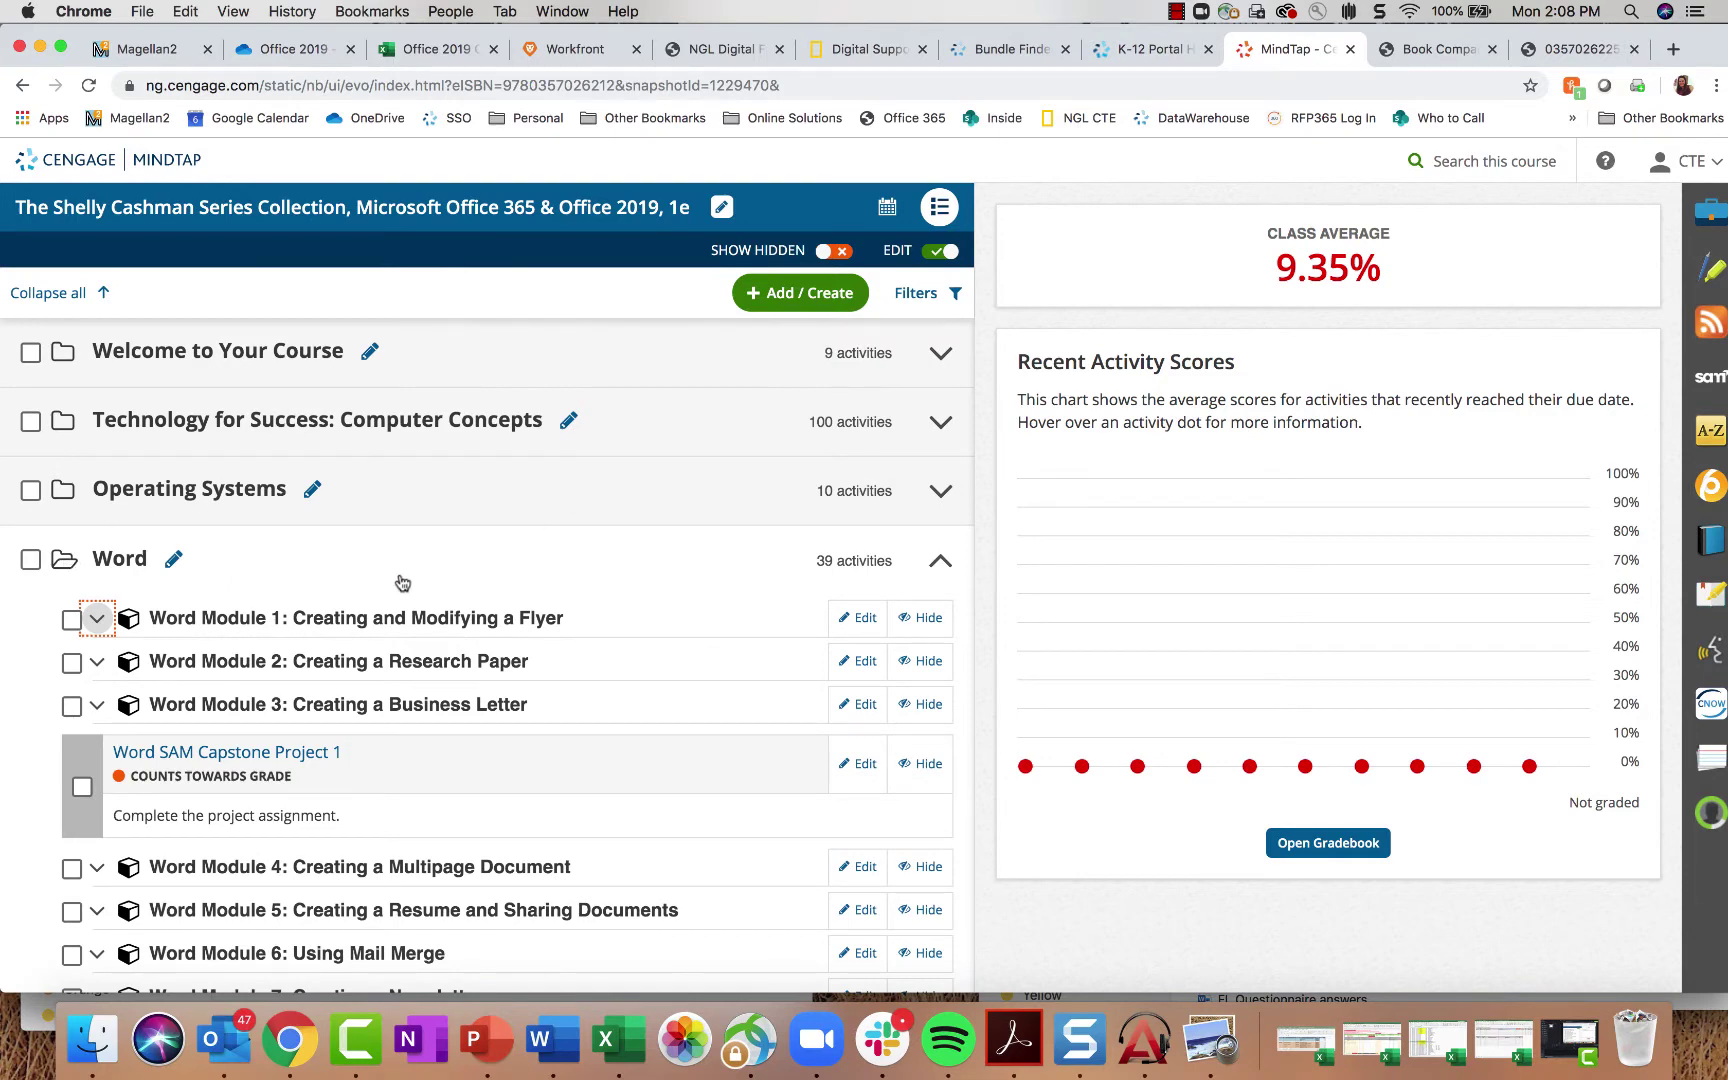
scroll(272, 590, down, 6)
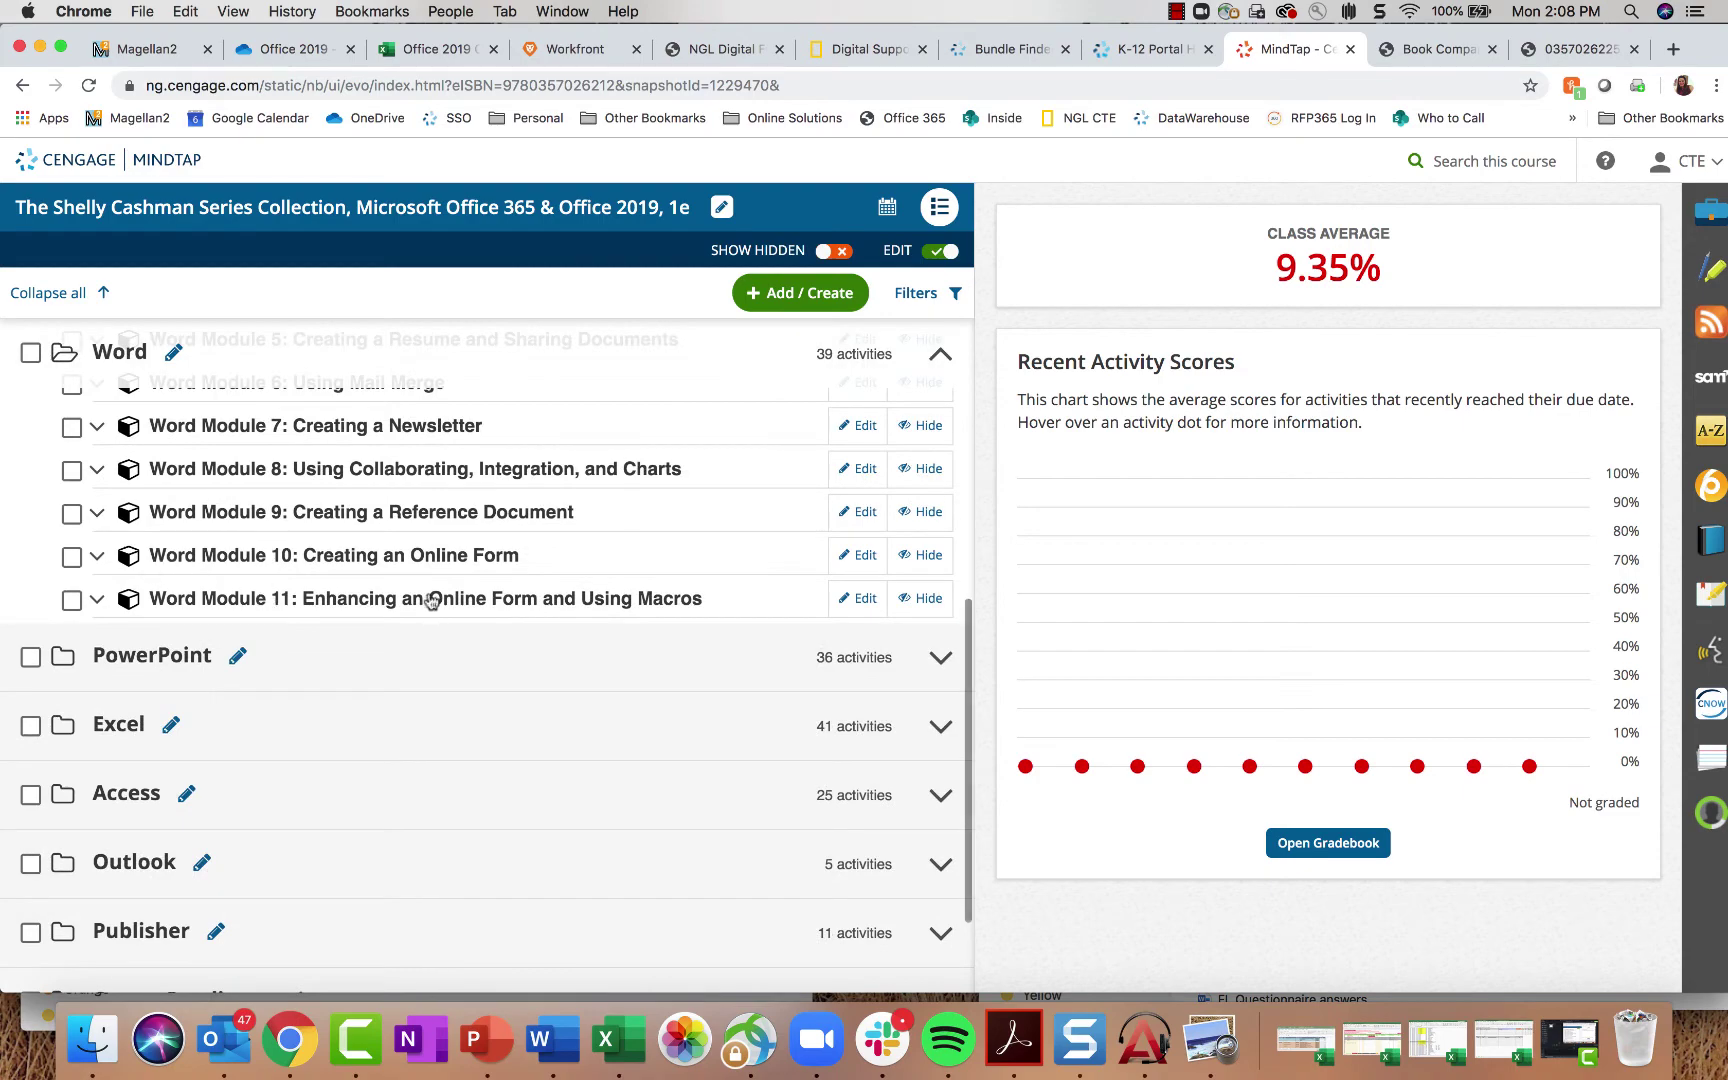
scroll(440, 601, up, 6)
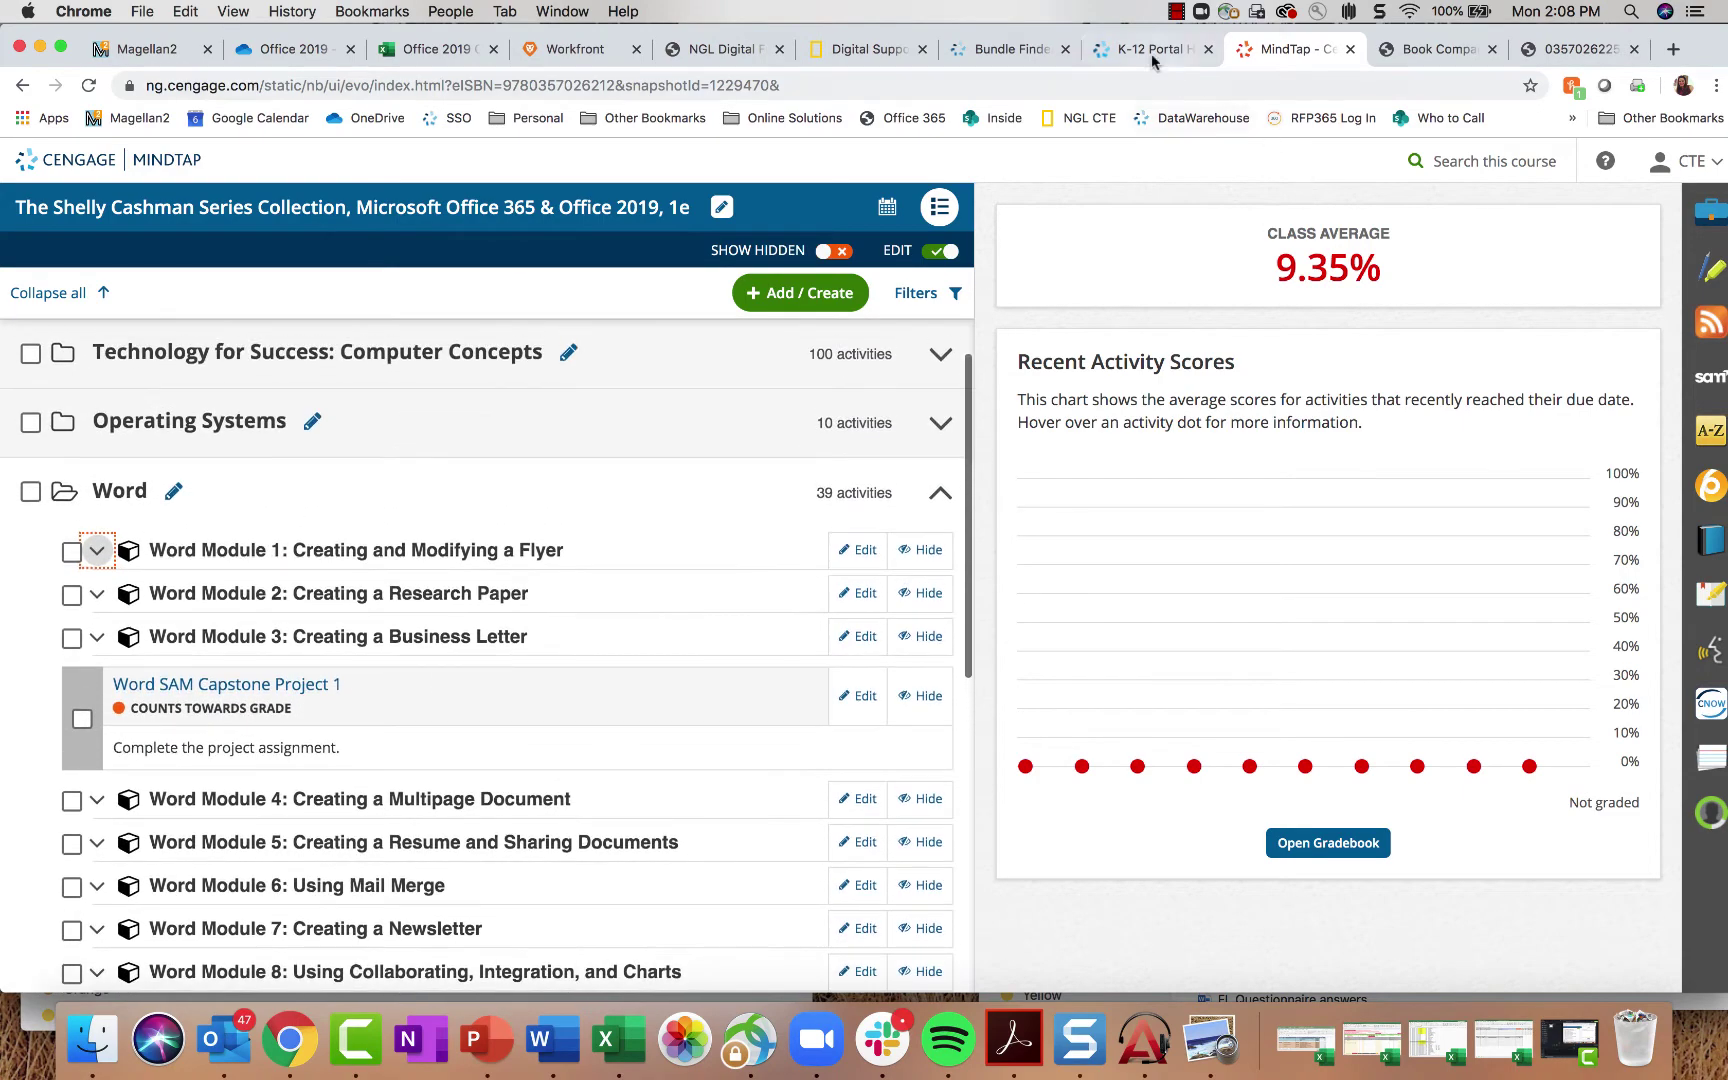
Step: Switch to the K-12 portal and launch the Shelly Cashman Collection with Student Data course for Office 2016
click(1152, 50)
scroll(810, 675, down, 7)
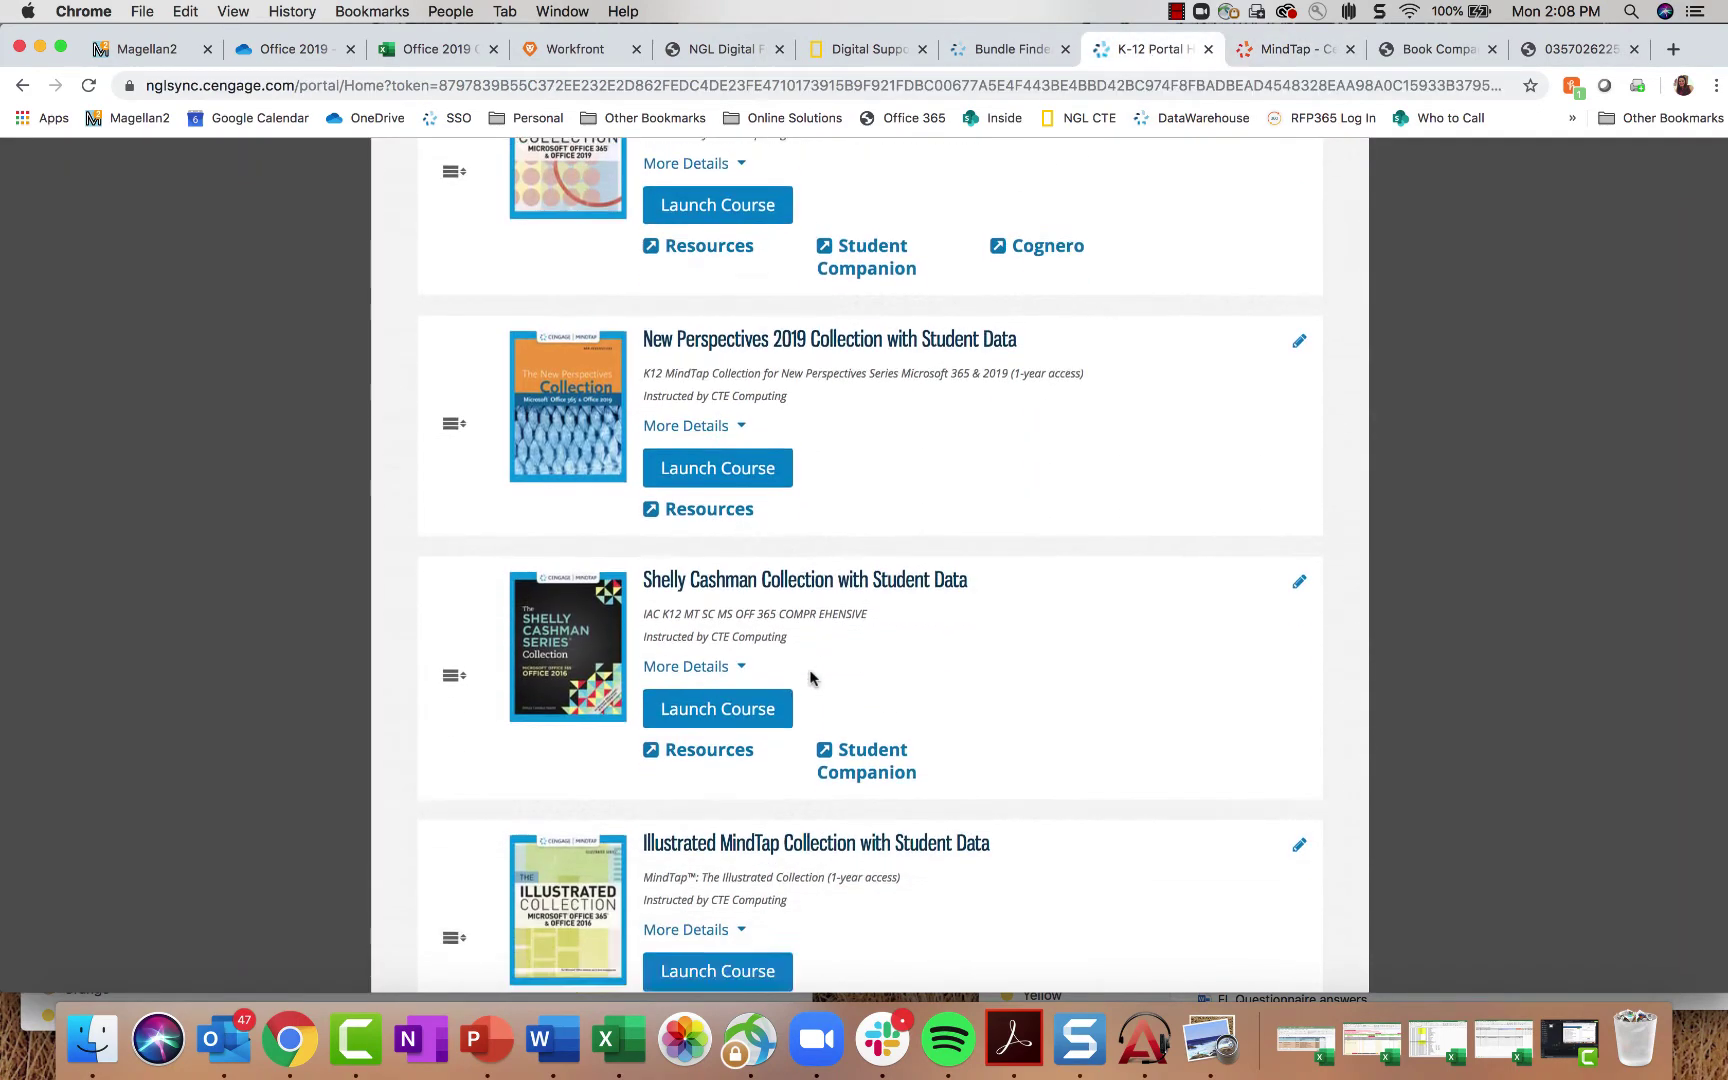
scroll(810, 677, down, 2)
click(718, 472)
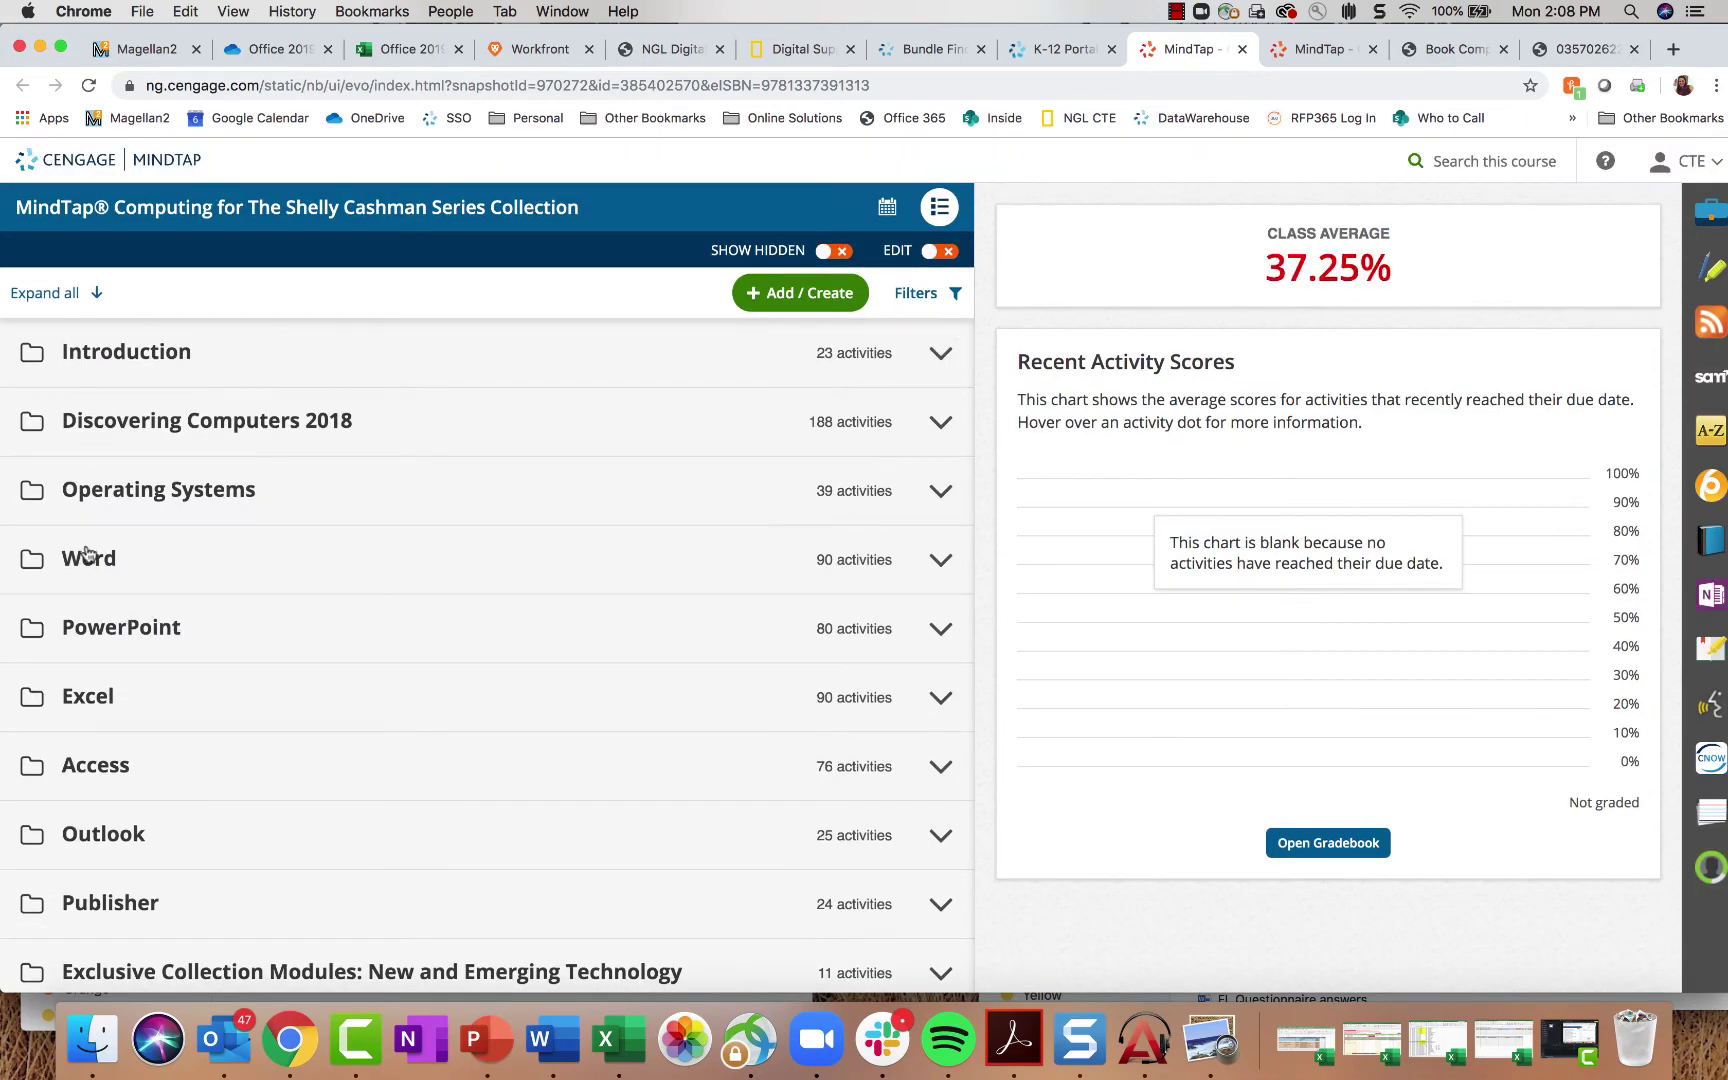
Step: Expand the Word unit, examine its modules and SAM MOS Exam Simulation, and compare them with the Word unit of the Office 2019 course
click(46, 565)
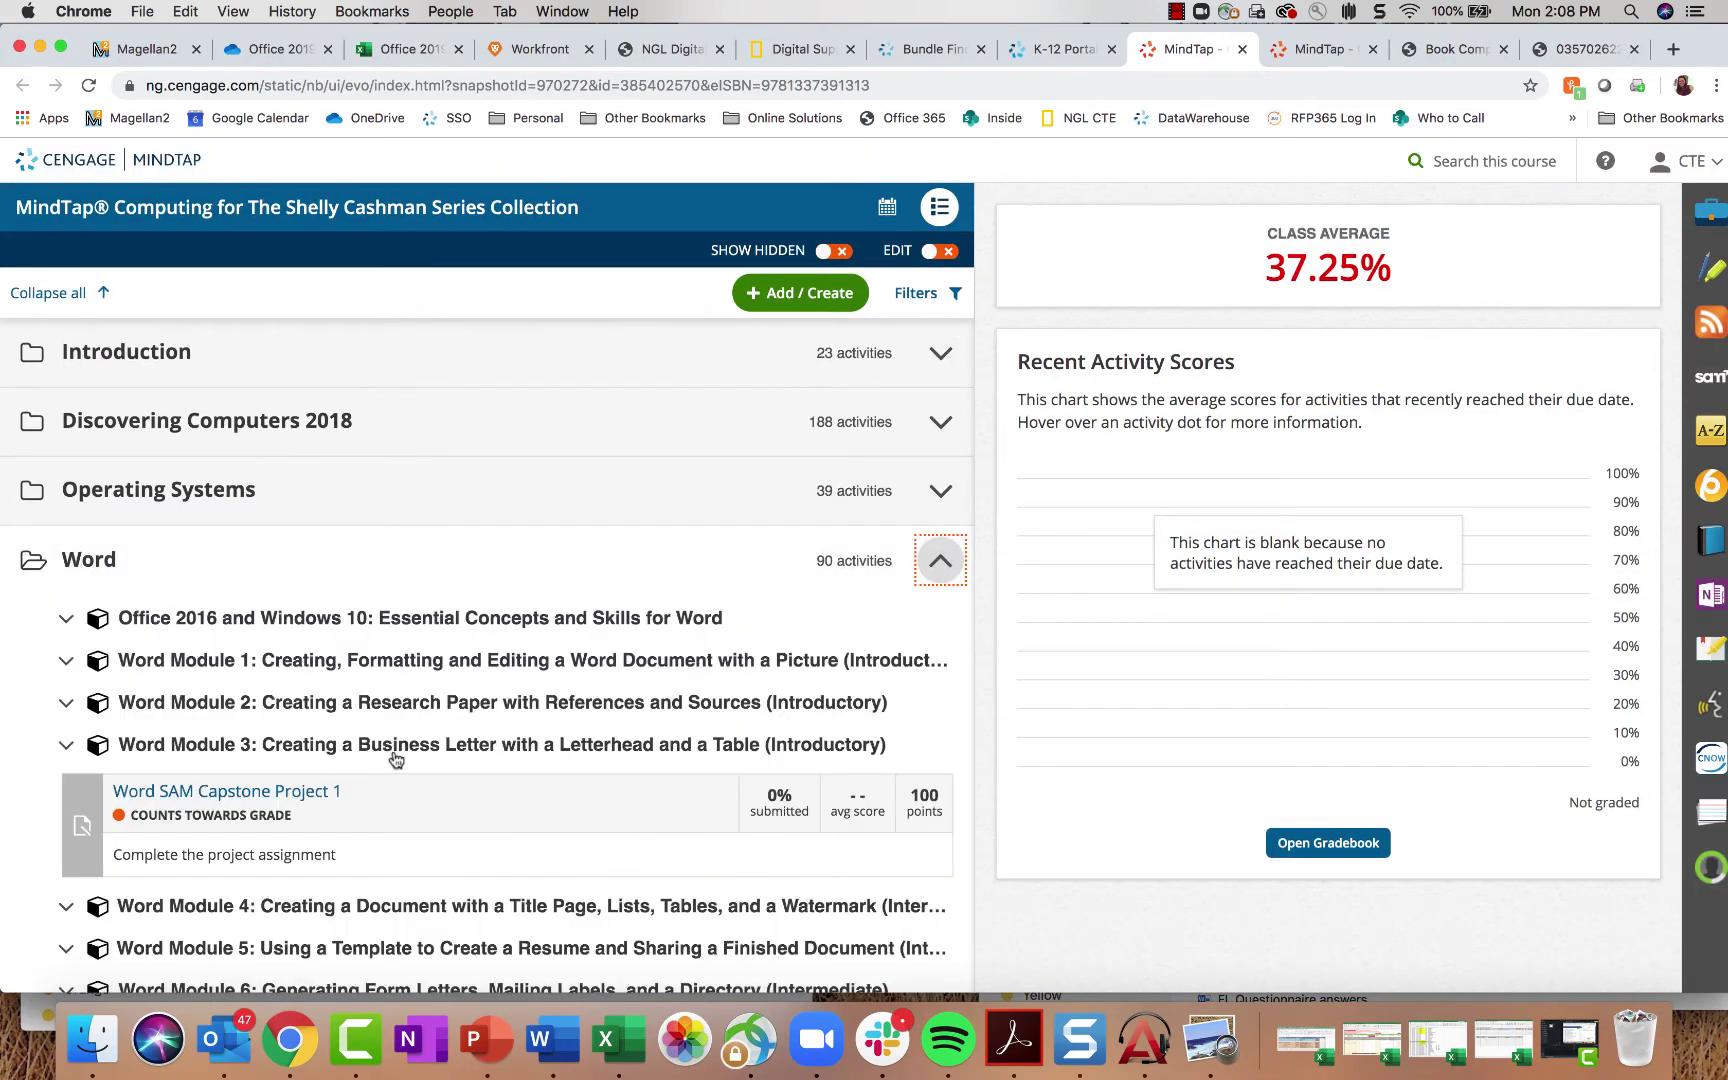
scroll(395, 757, down, 10)
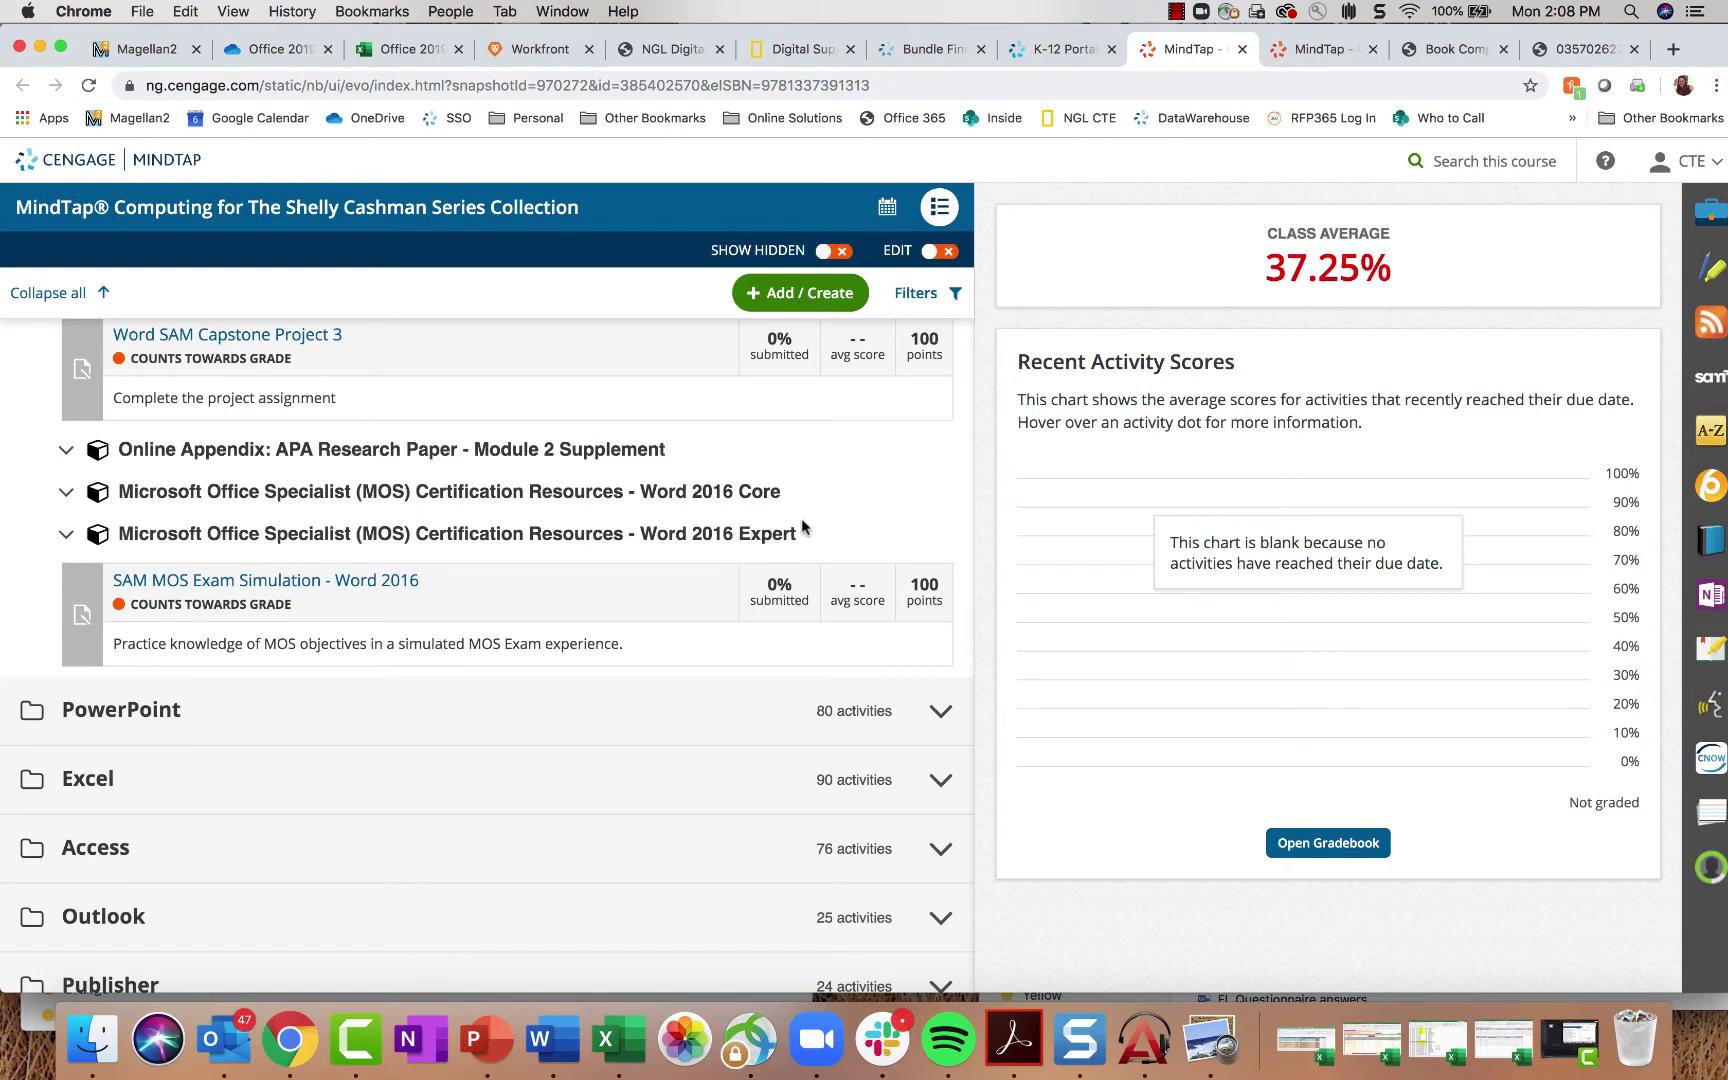
click(1313, 50)
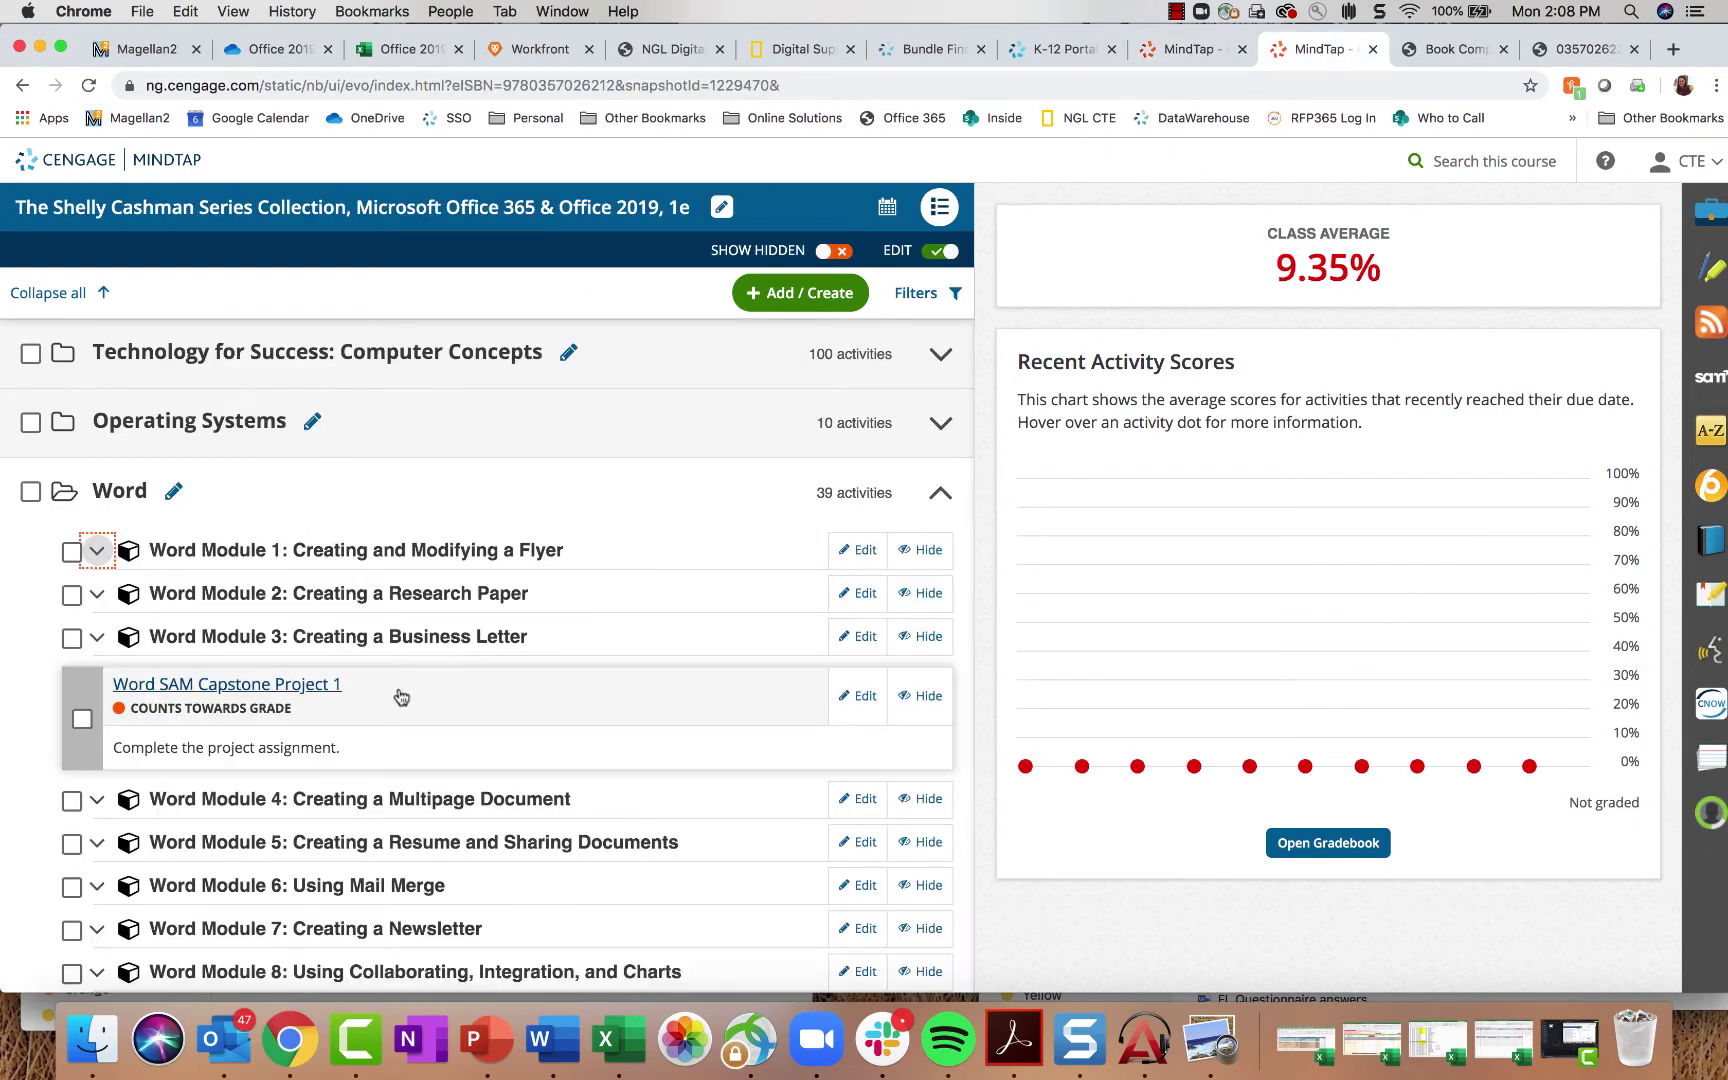
scroll(400, 698, down, 5)
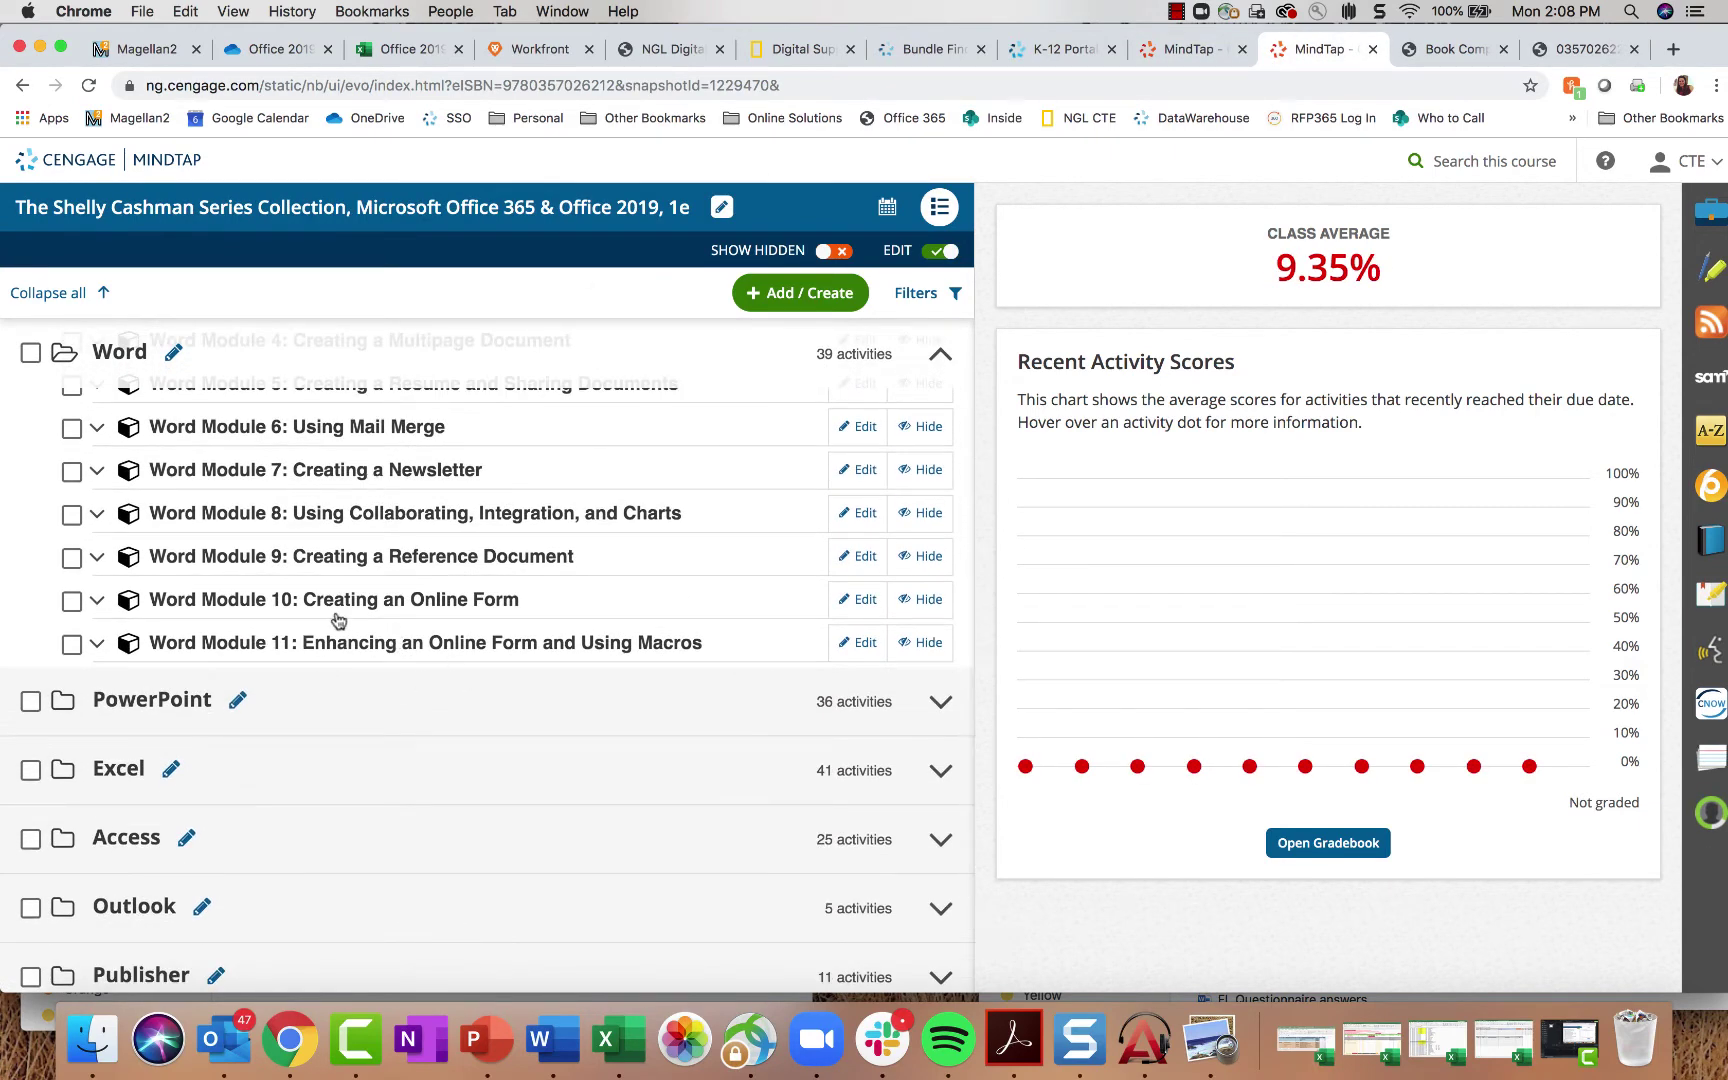
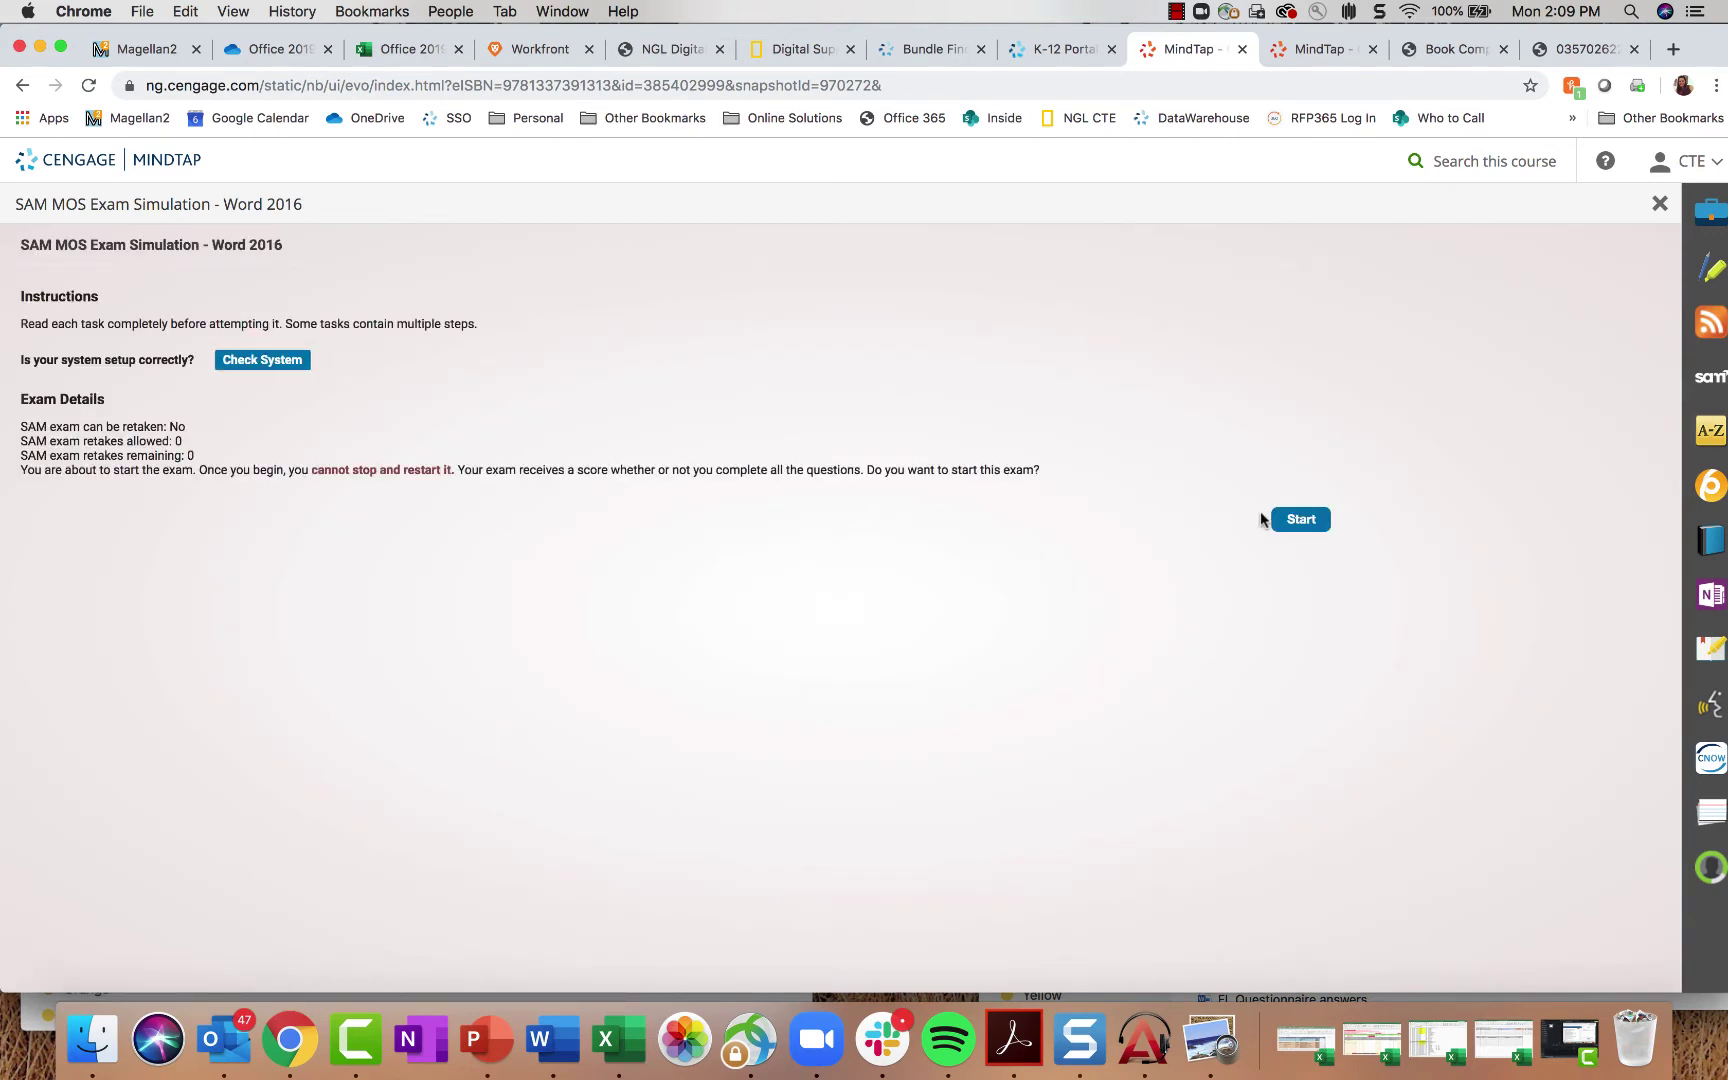
Step: Start the SAM MOS Exam Simulation - Word 2016 and enlarge its window to show the Layout ribbon and the Beacon College scenario
click(1285, 519)
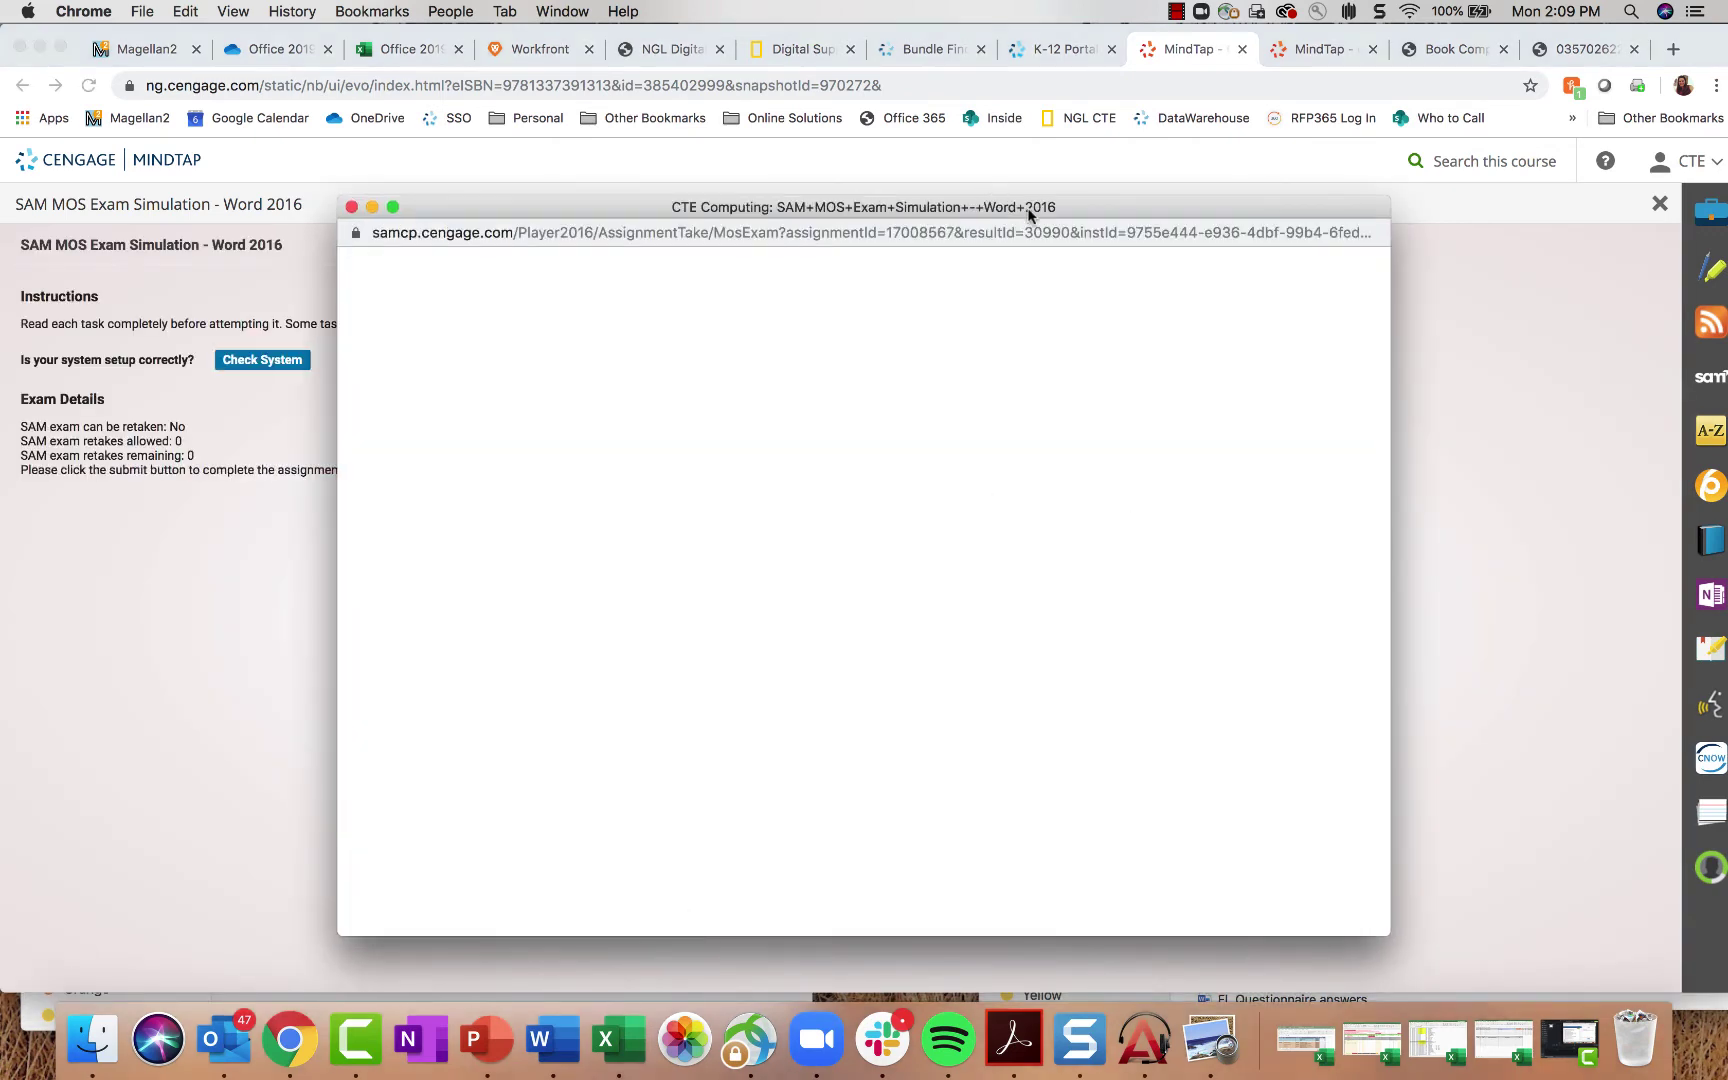
drag(1208, 849, 1588, 868)
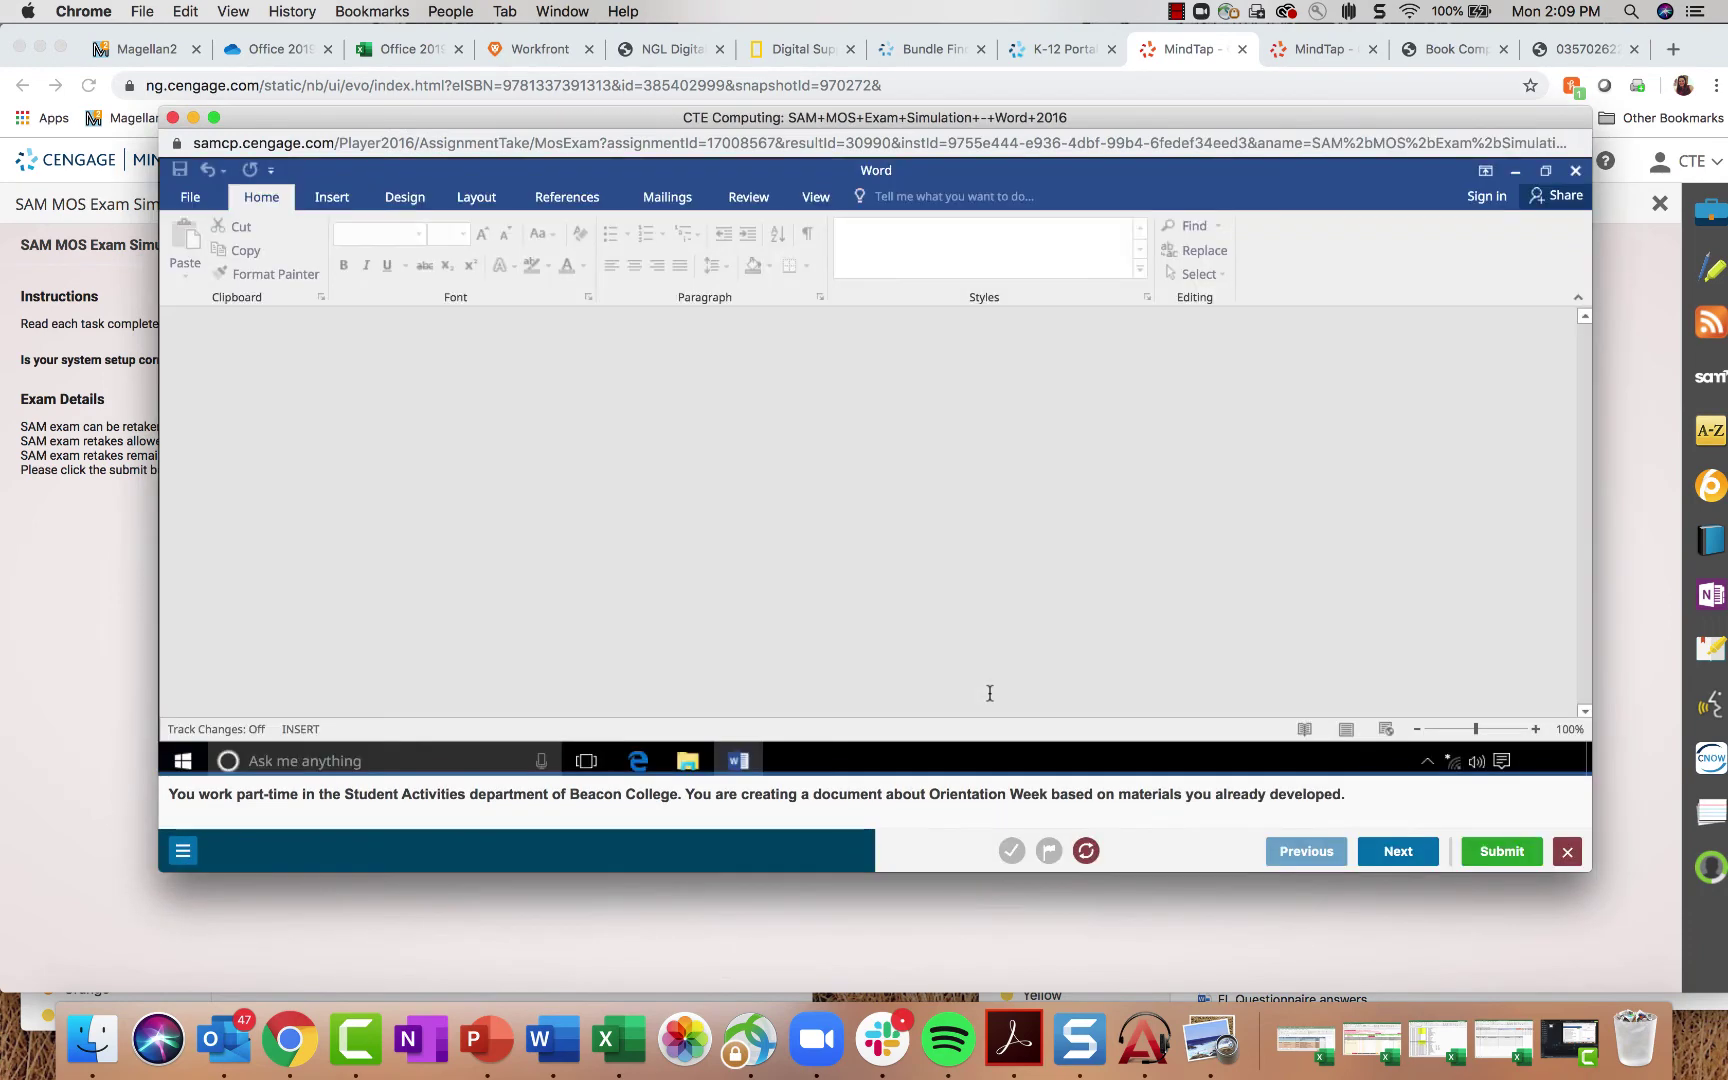
drag(1037, 124, 951, 10)
drag(1509, 793, 1588, 932)
click(389, 96)
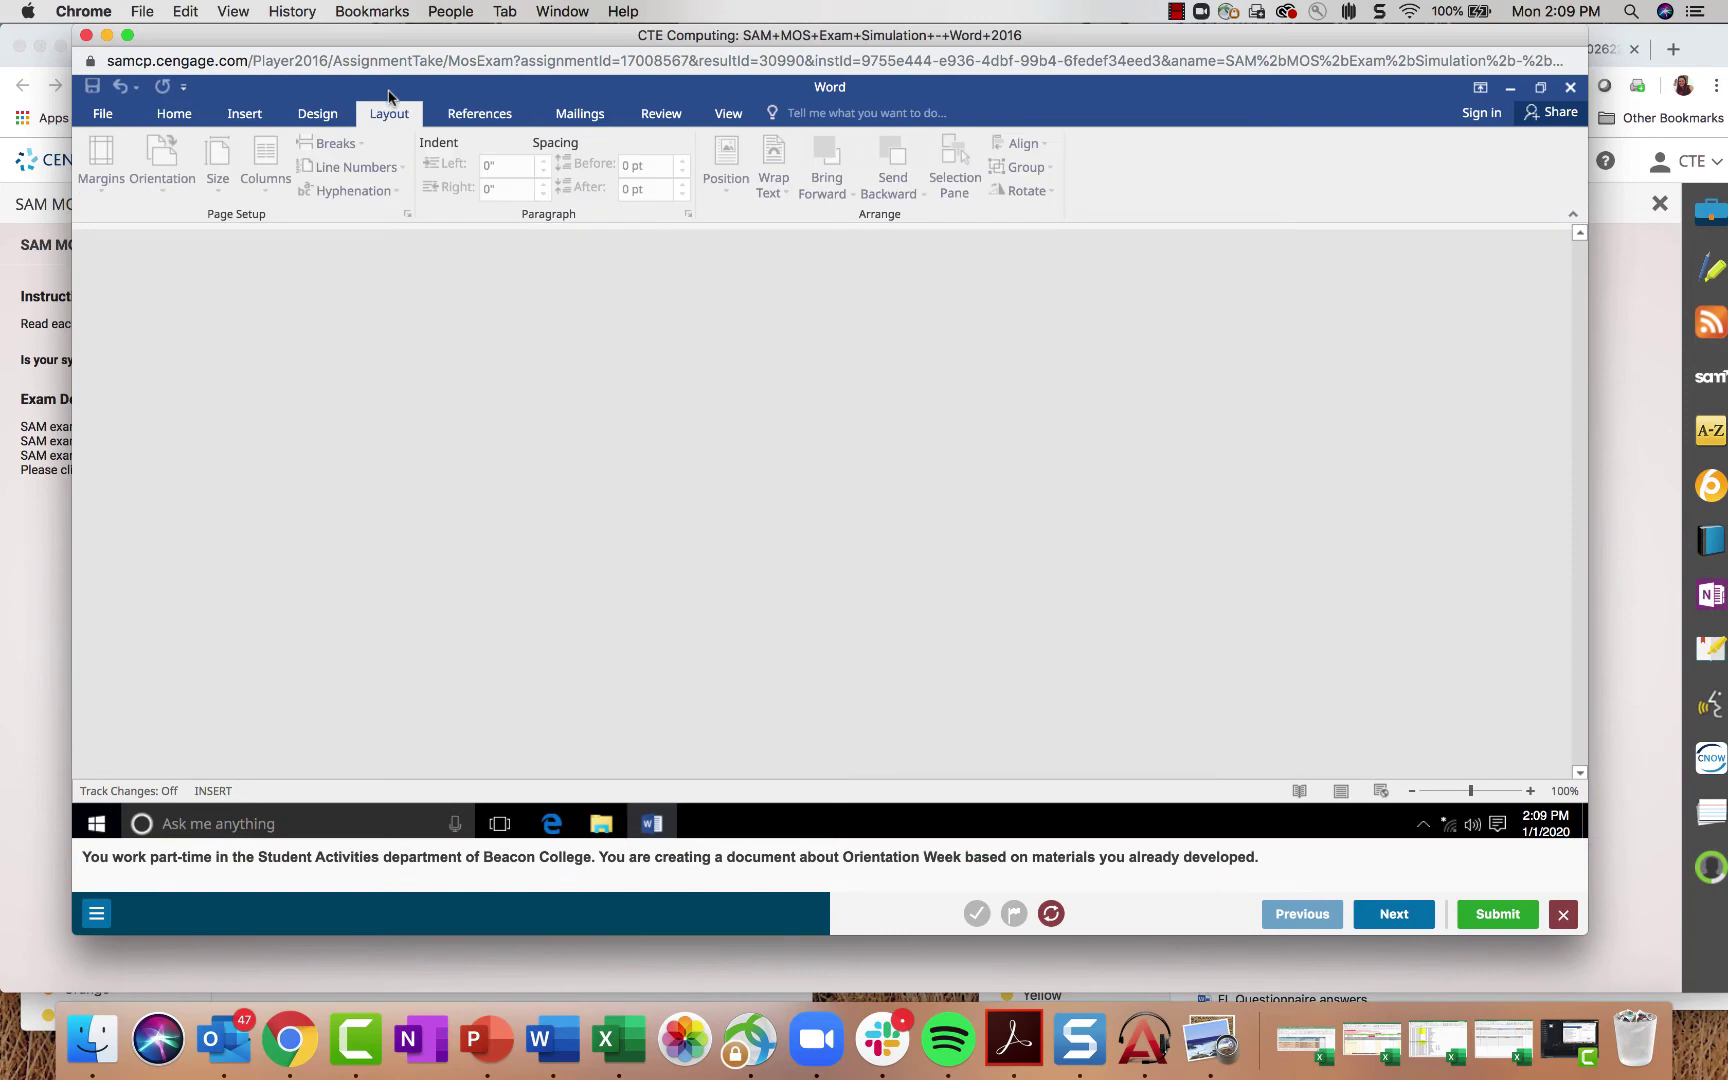
drag(150, 858, 529, 862)
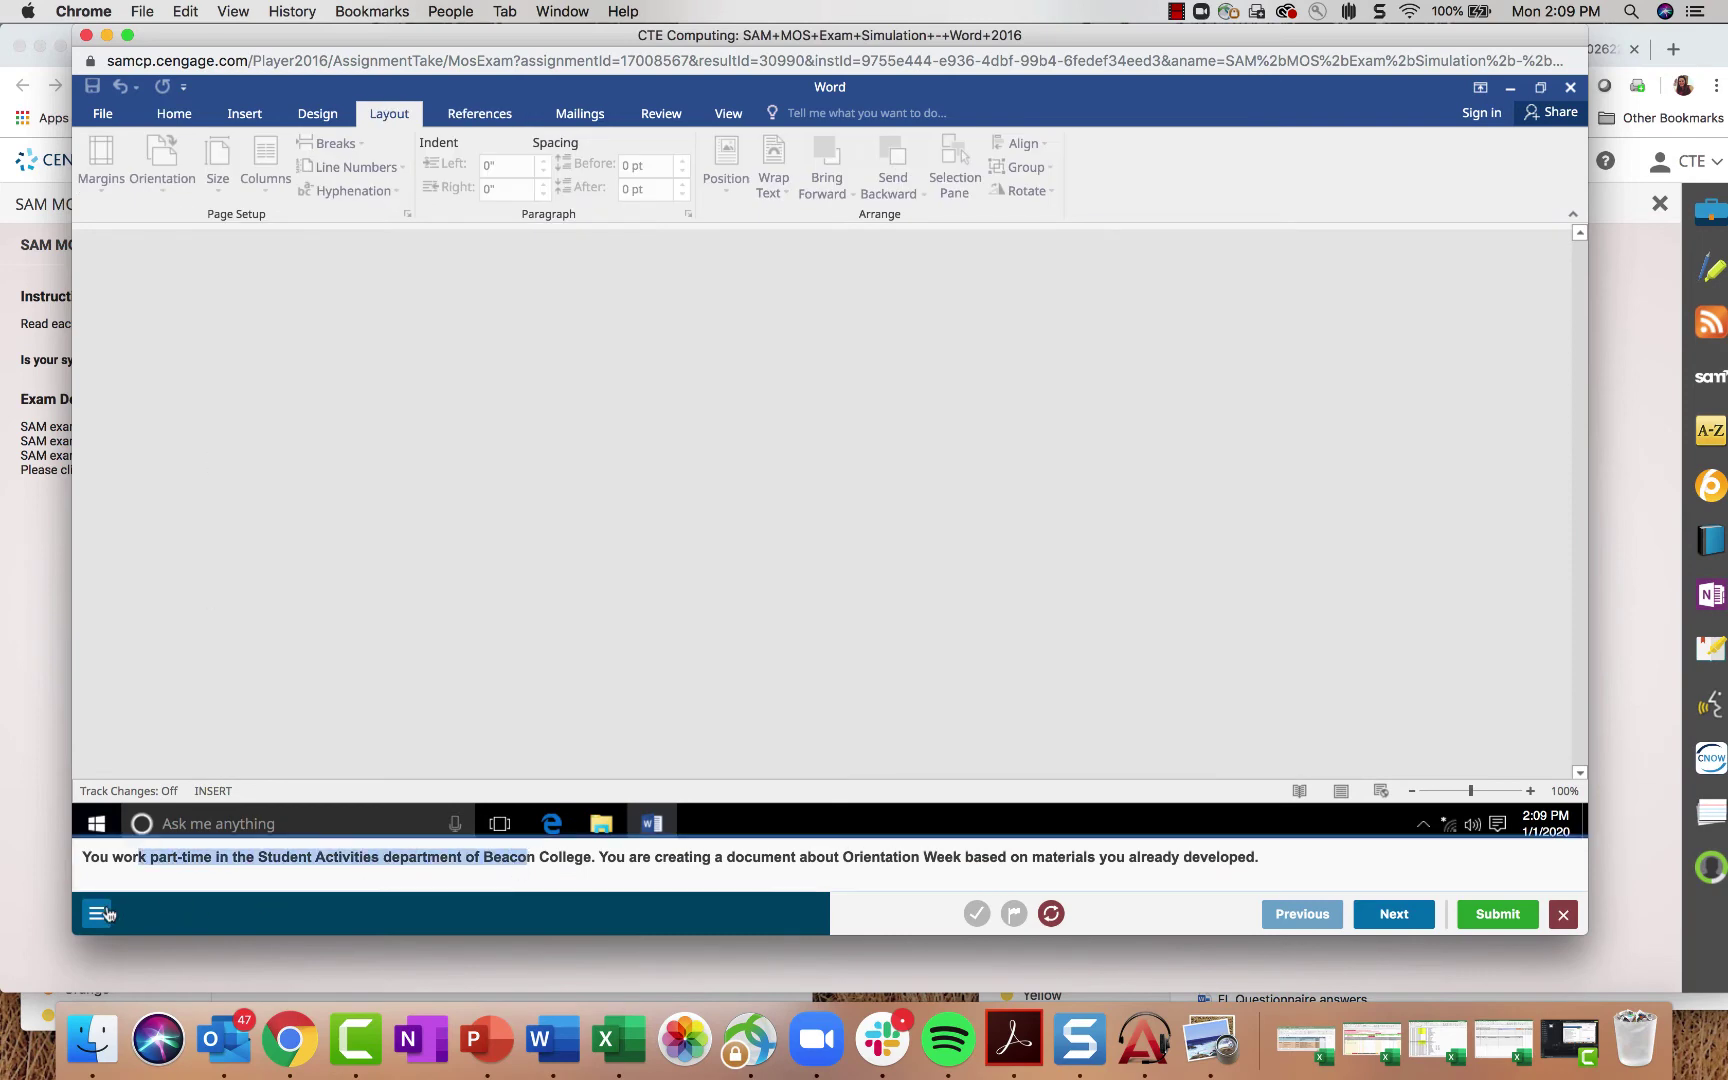
Step: Look through the exam's project and task list, and open task MOS12 under Beacon College
click(96, 913)
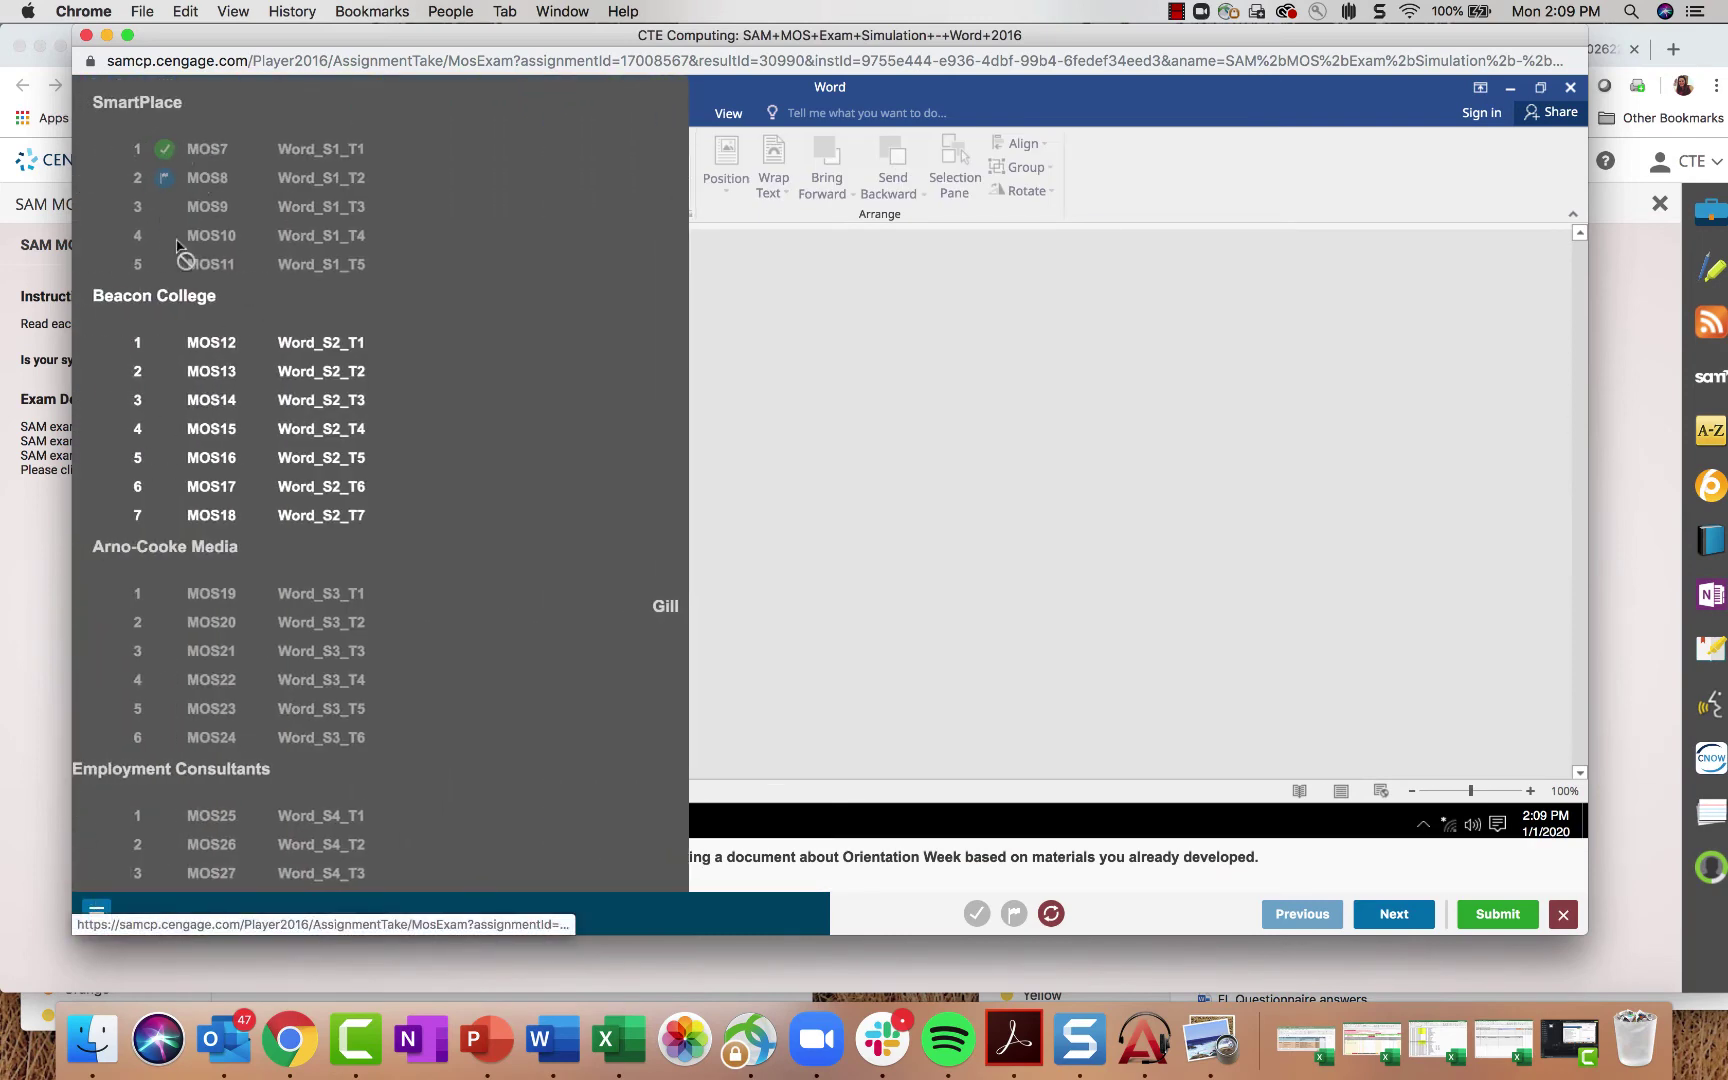
scroll(165, 470, down, 5)
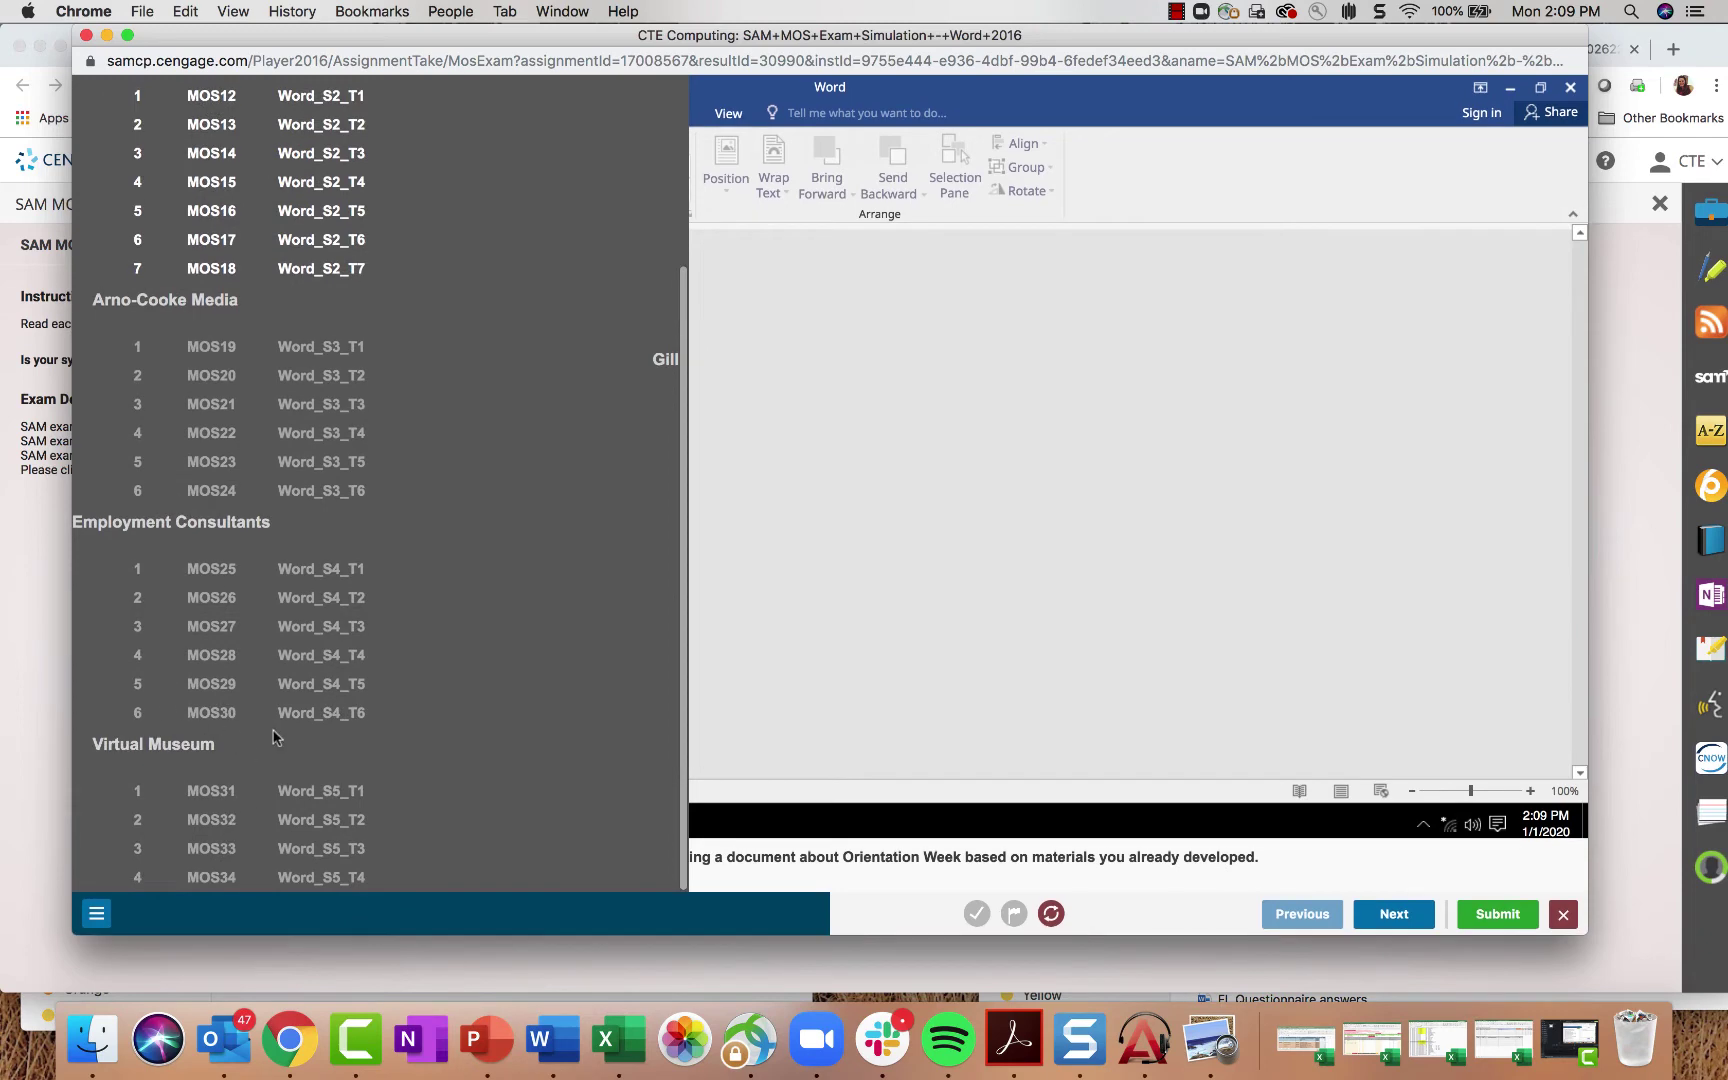
scroll(200, 500, up, 5)
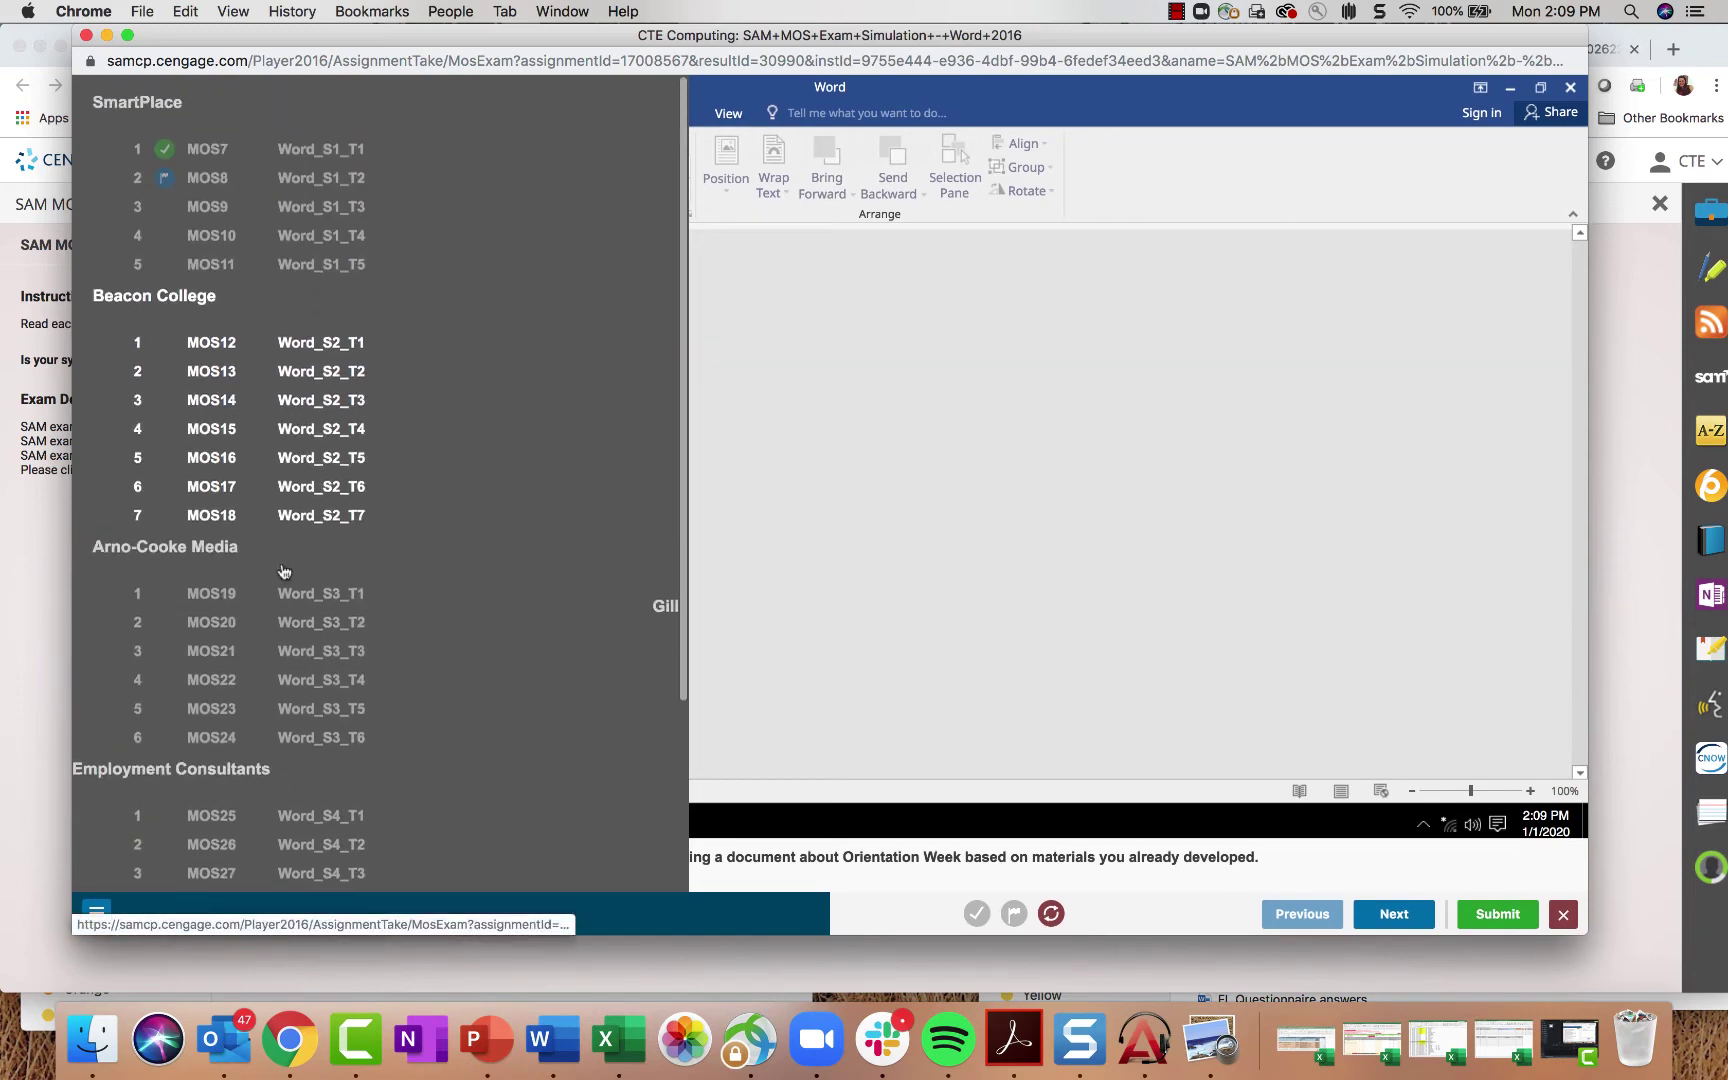
click(222, 342)
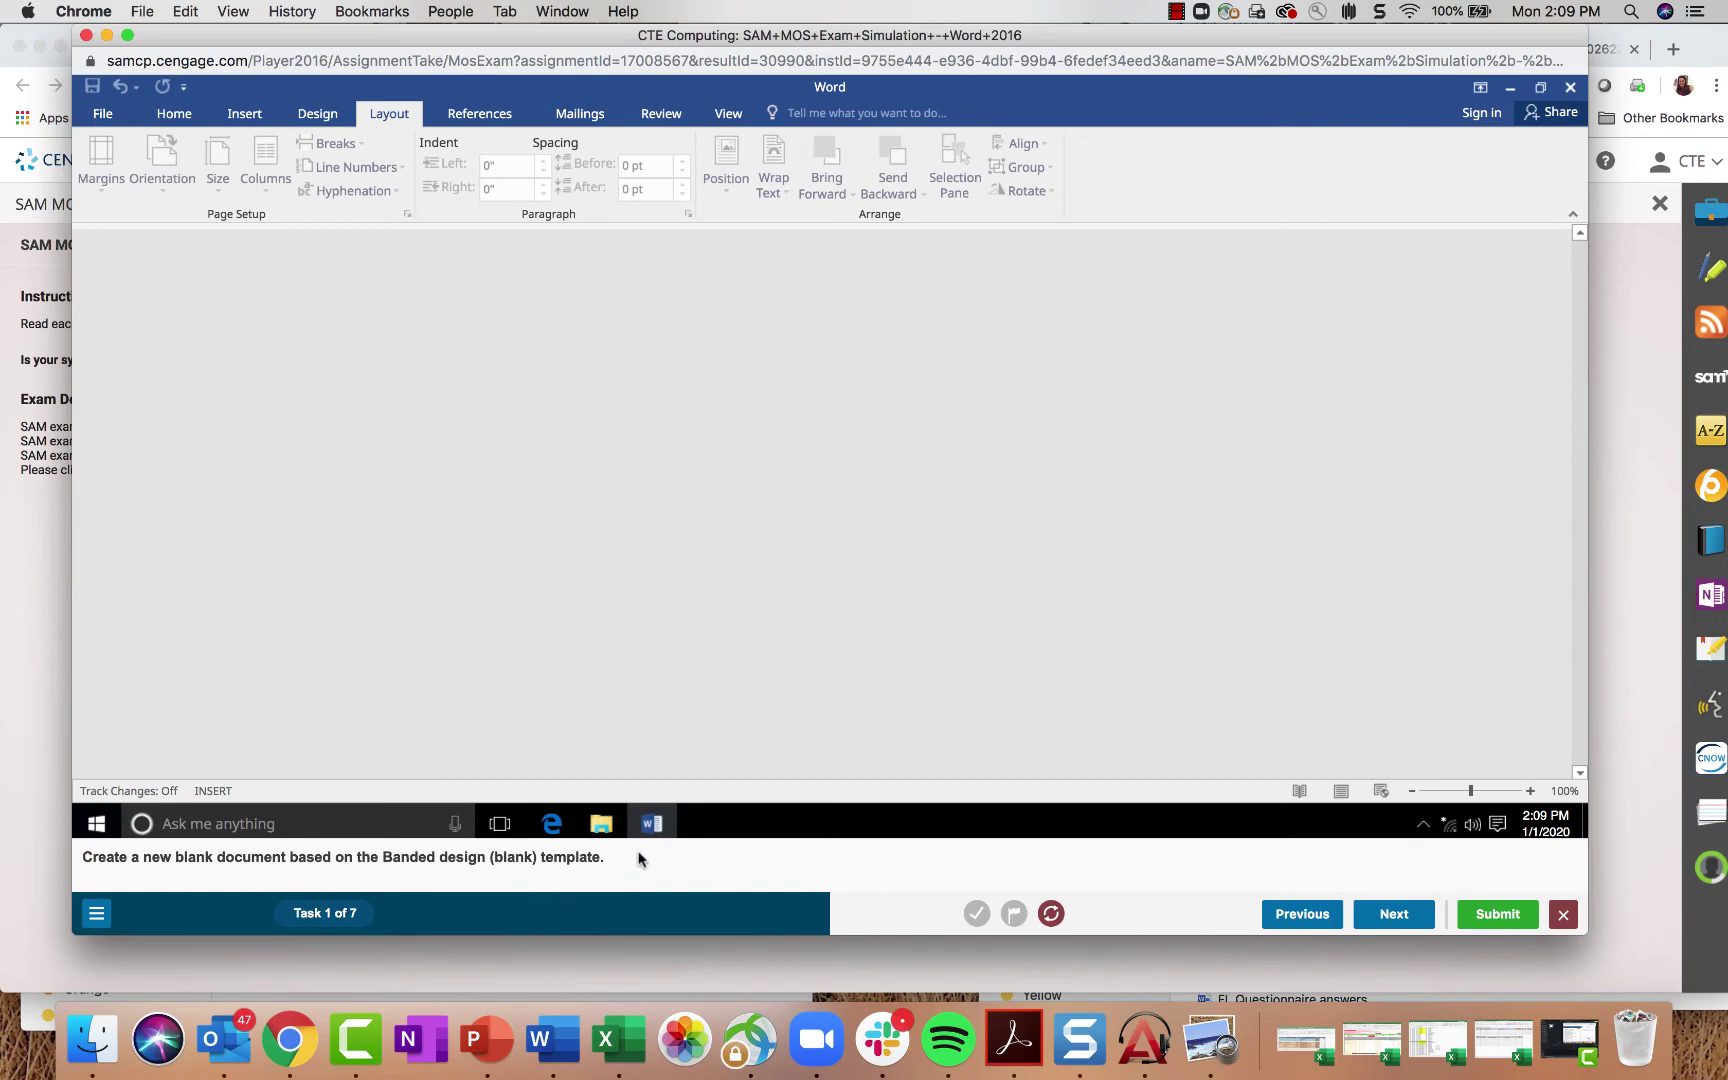
Step: Display the new-document templates for task 1, advance to task 2 and choose the Blank document template
click(103, 115)
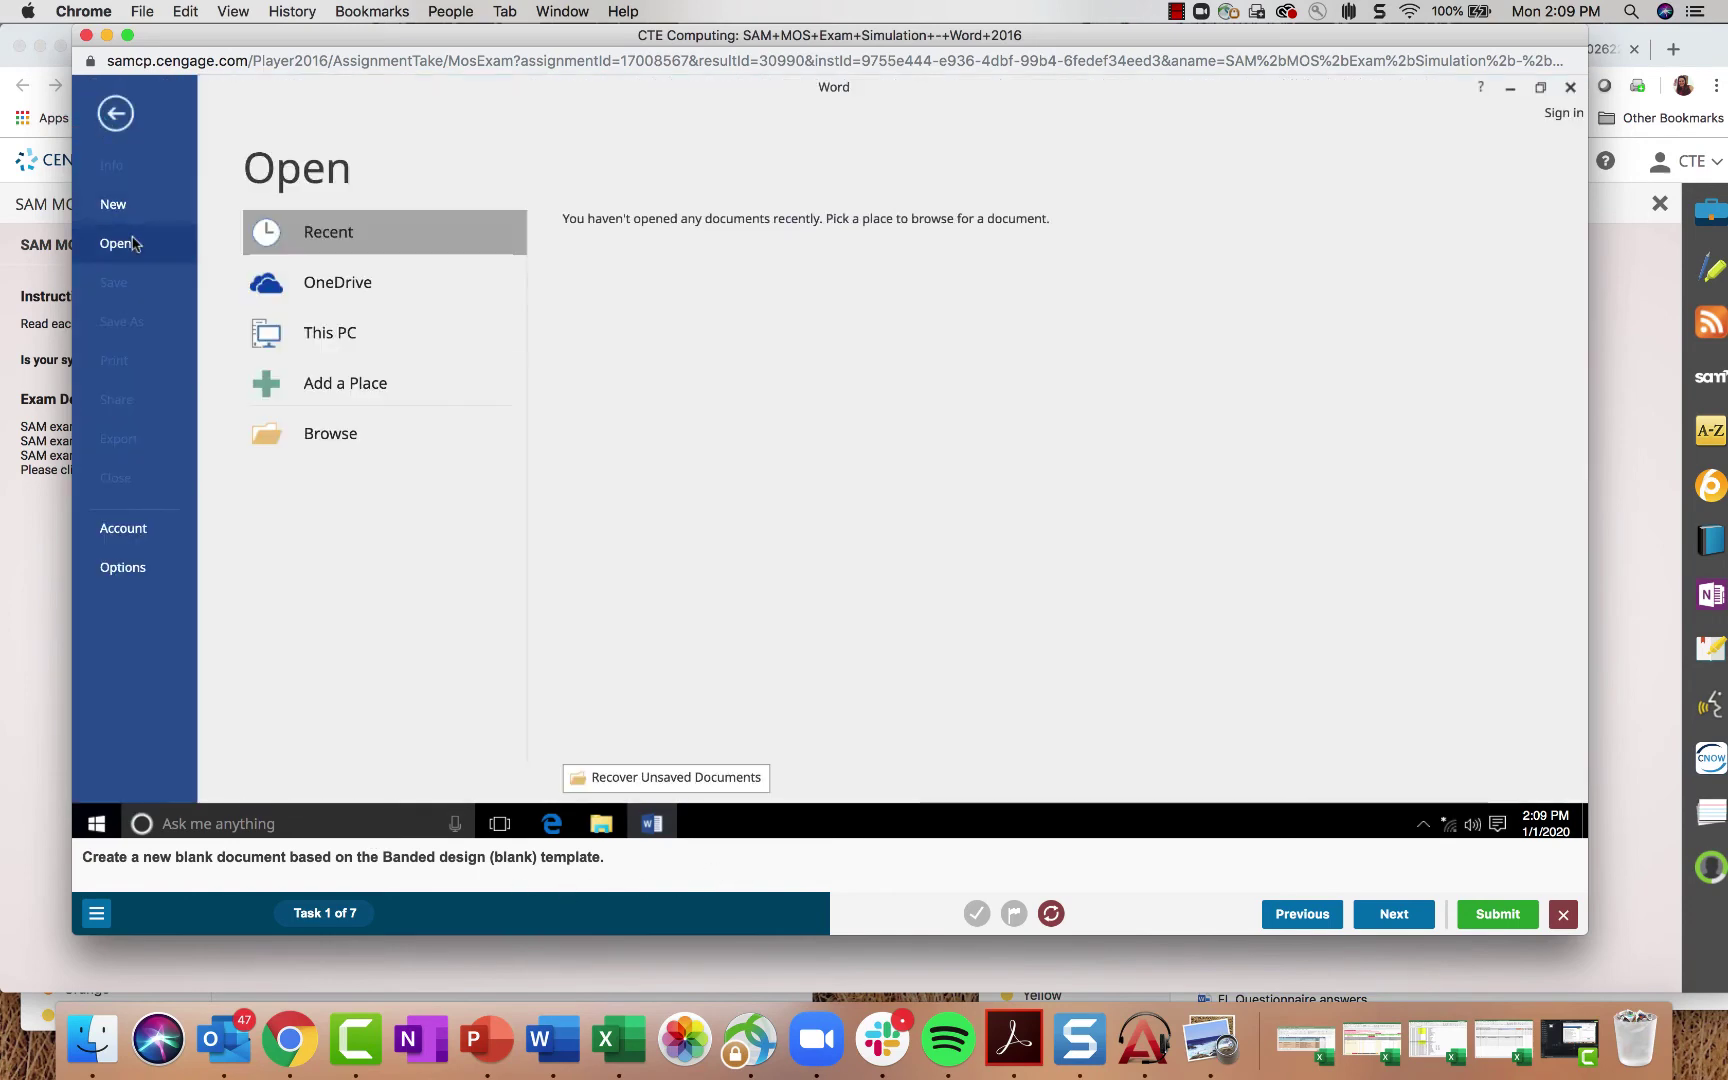
click(113, 204)
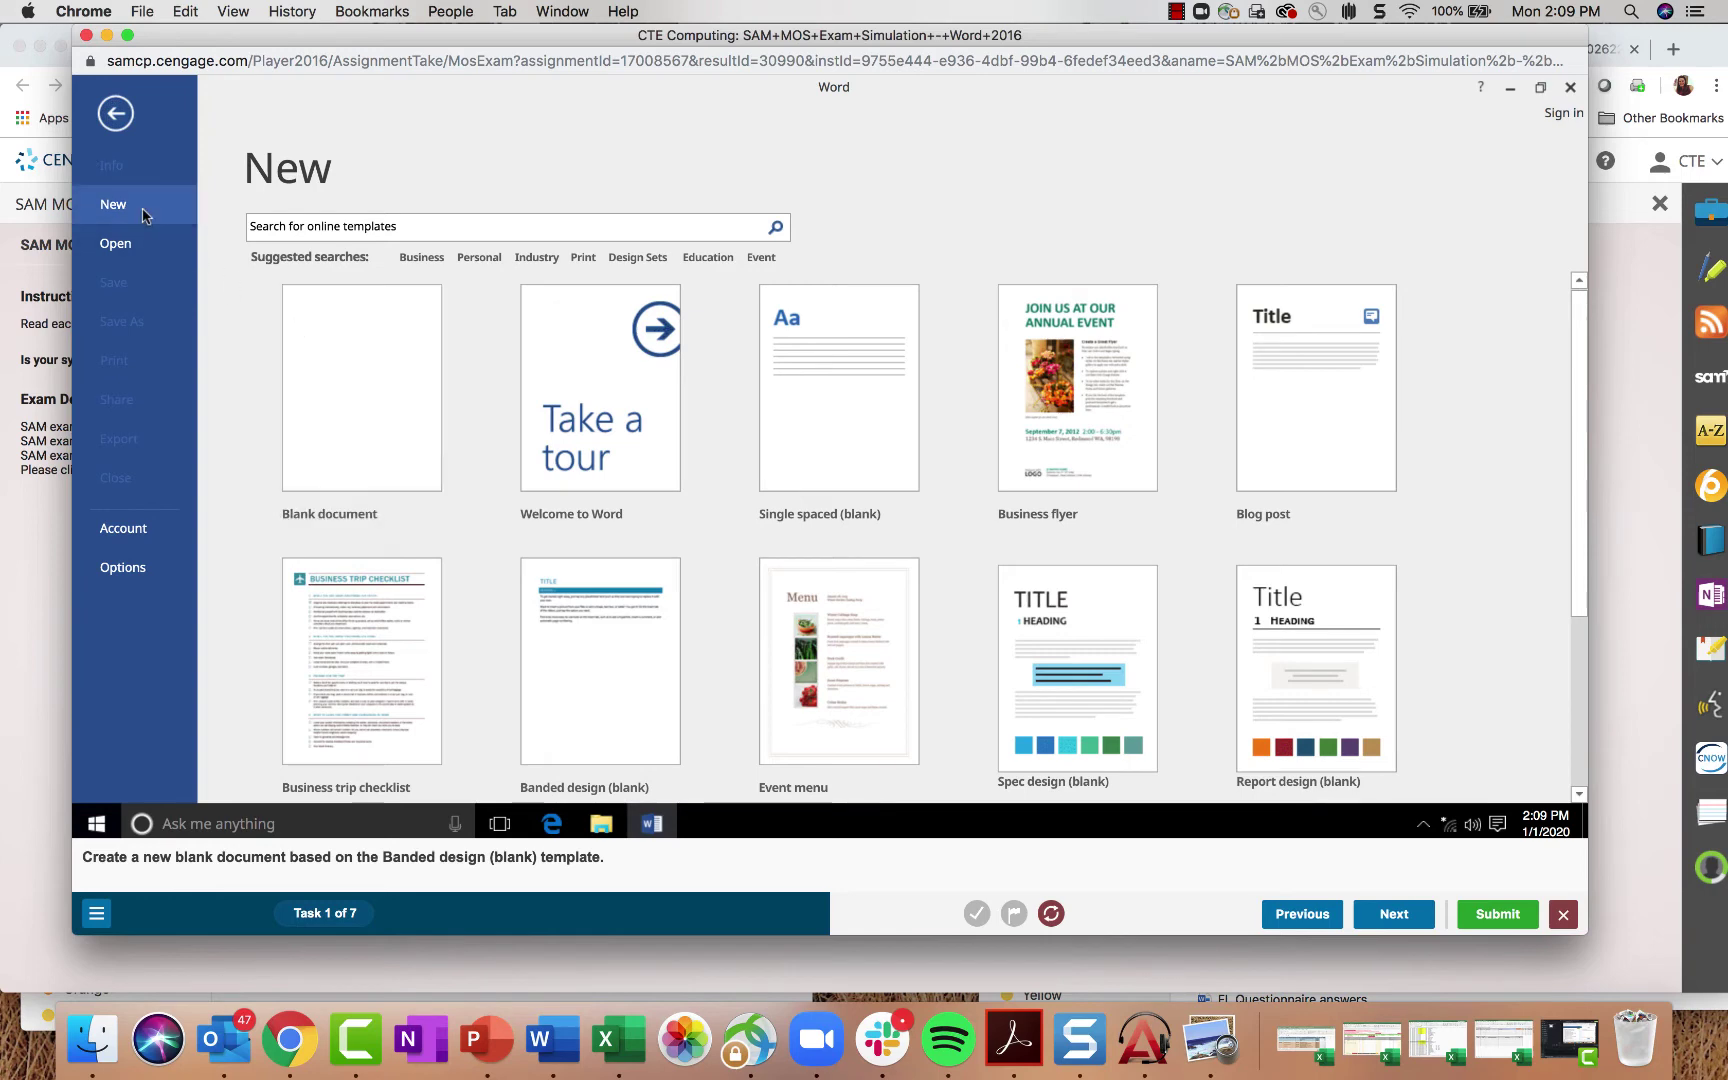
click(1393, 913)
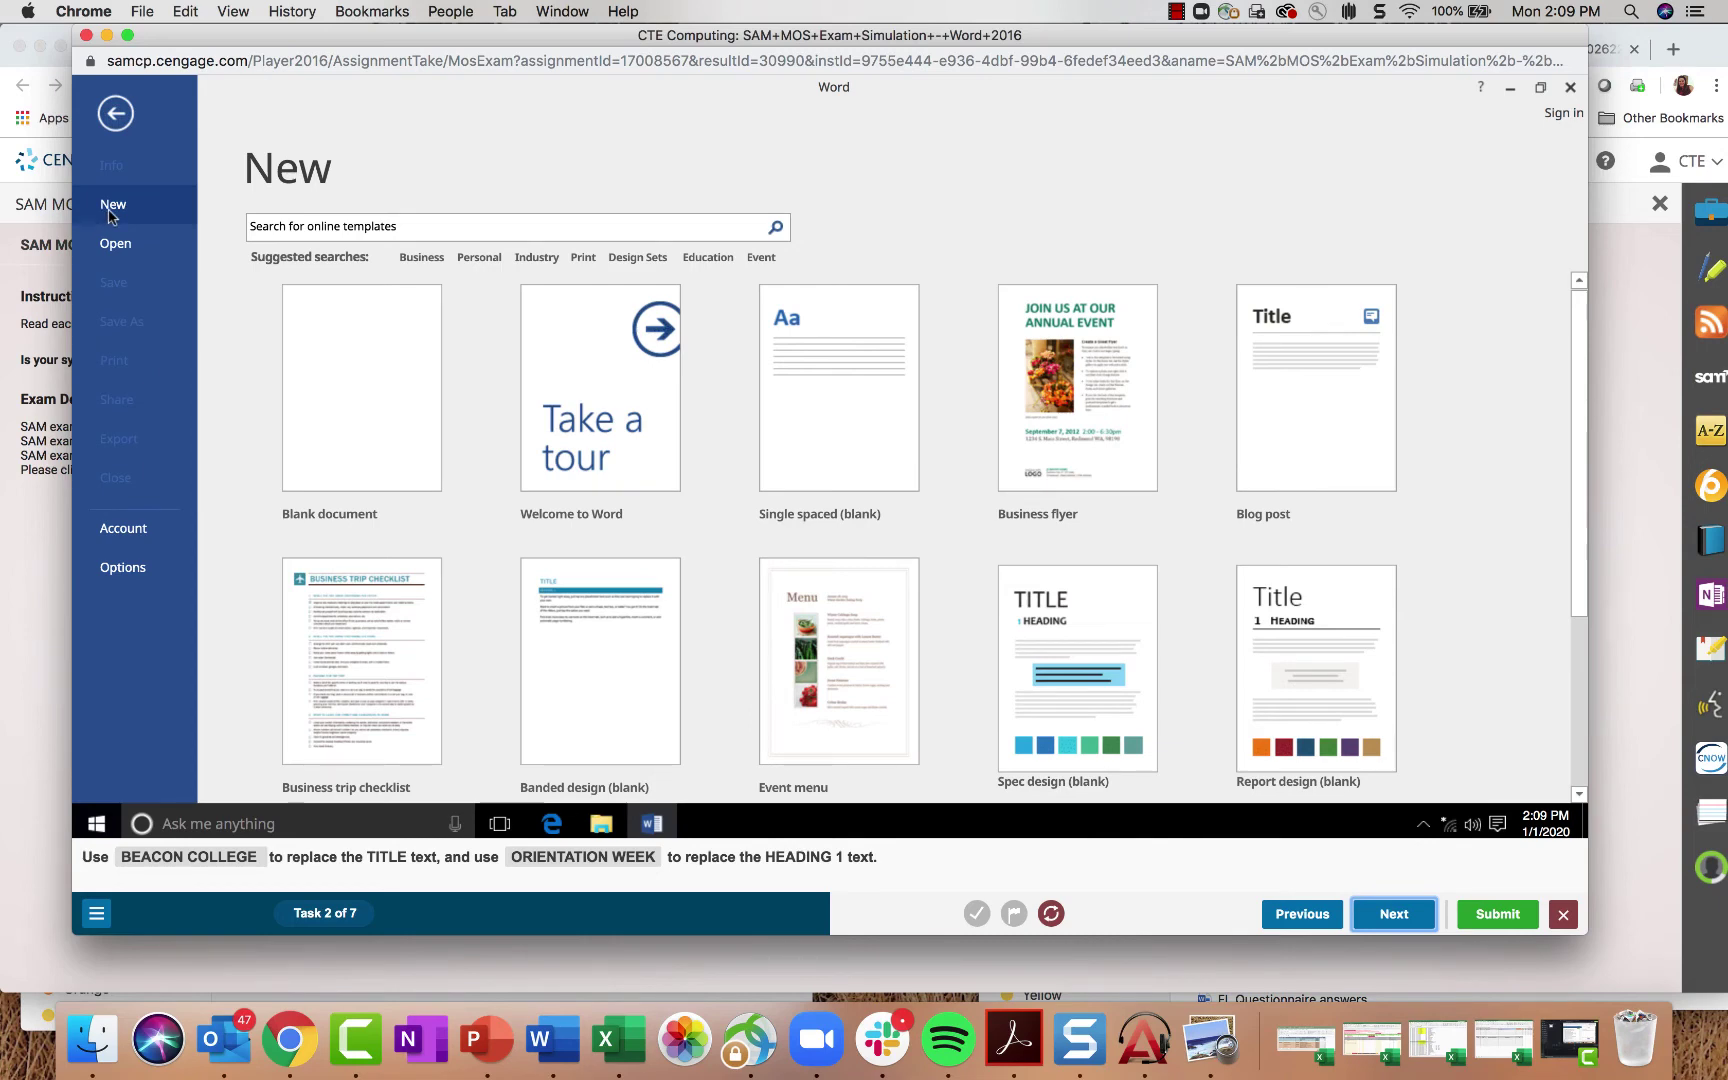
click(409, 420)
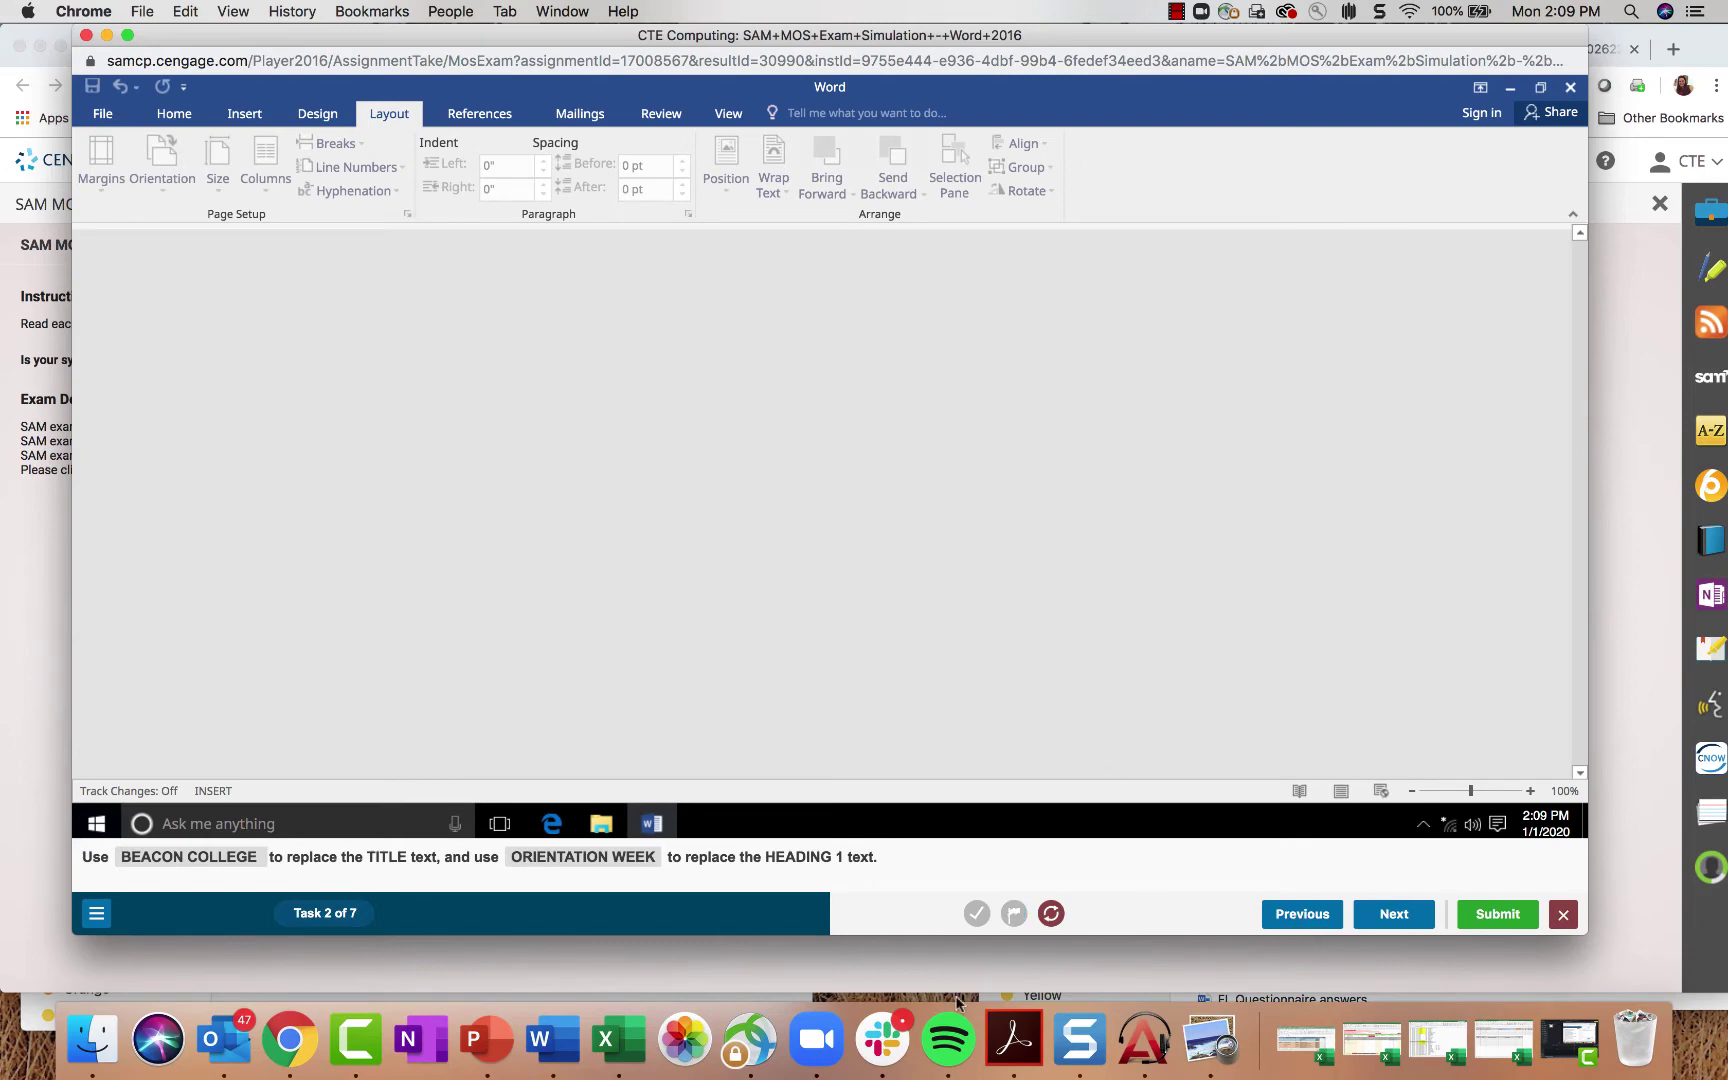
Step: Mark task 2 as complete, check its status in the task list, and open task MOS14
click(1013, 913)
click(976, 913)
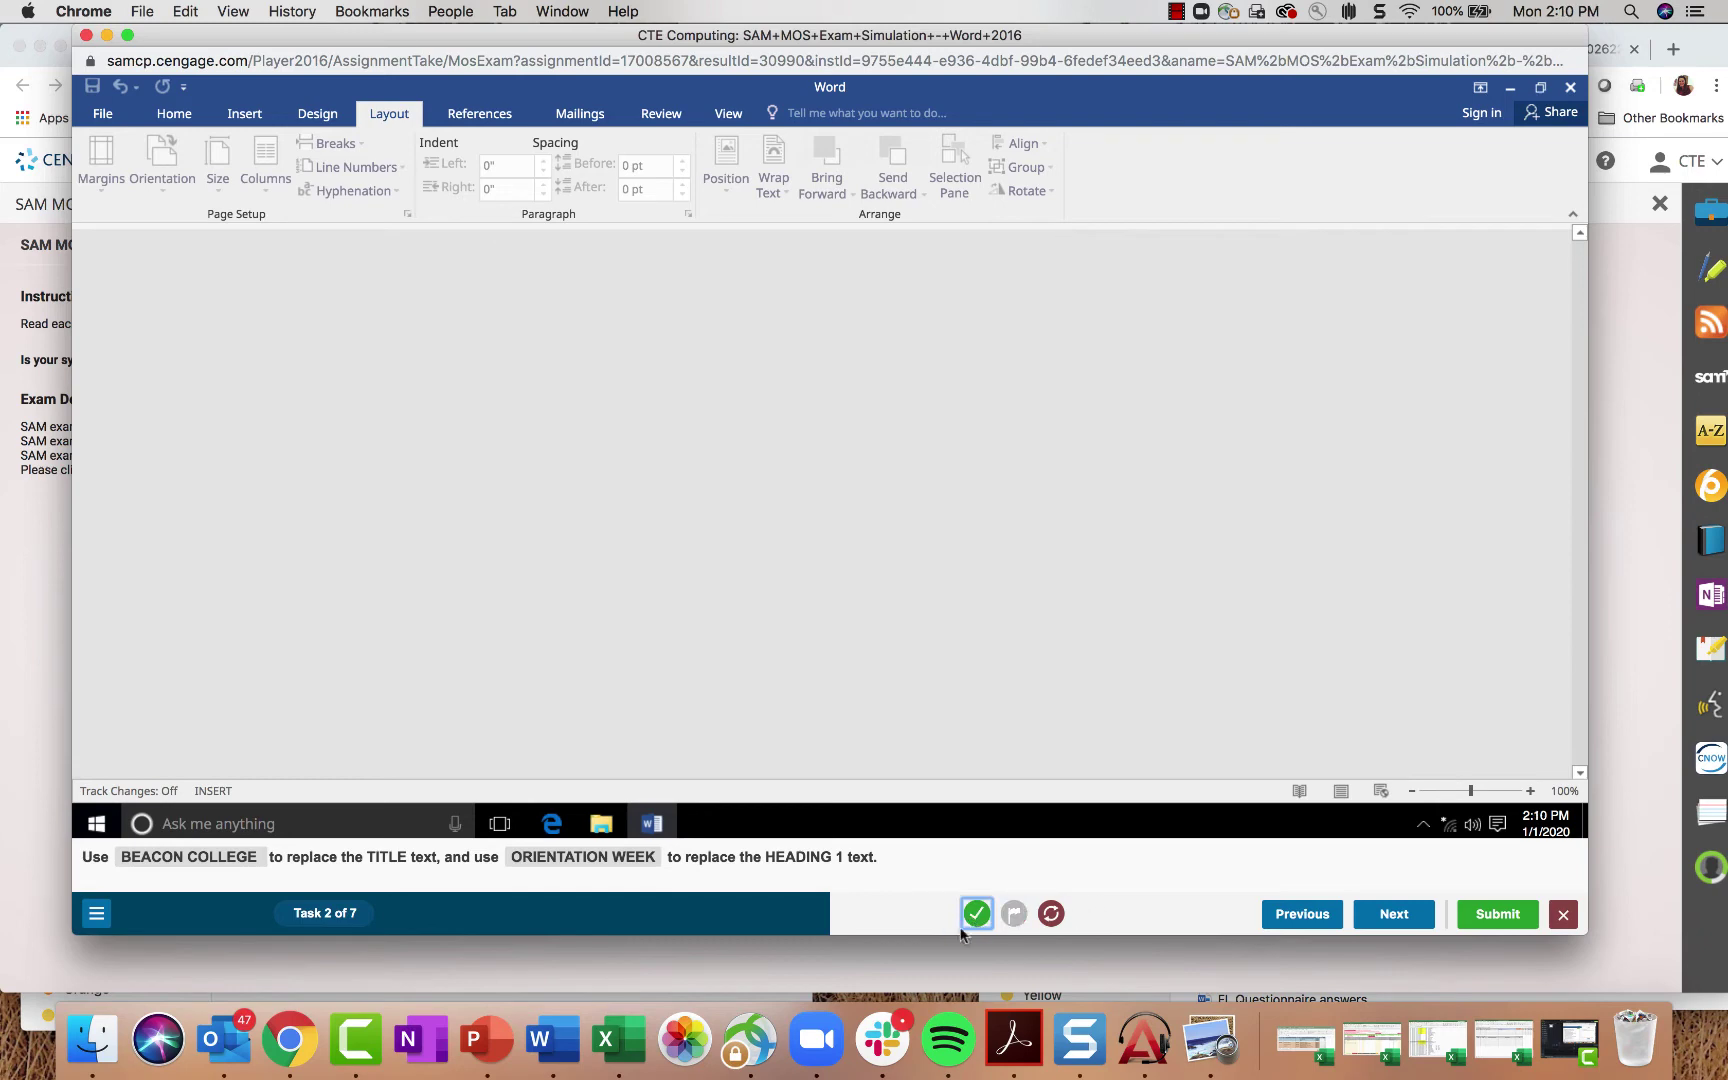
click(96, 913)
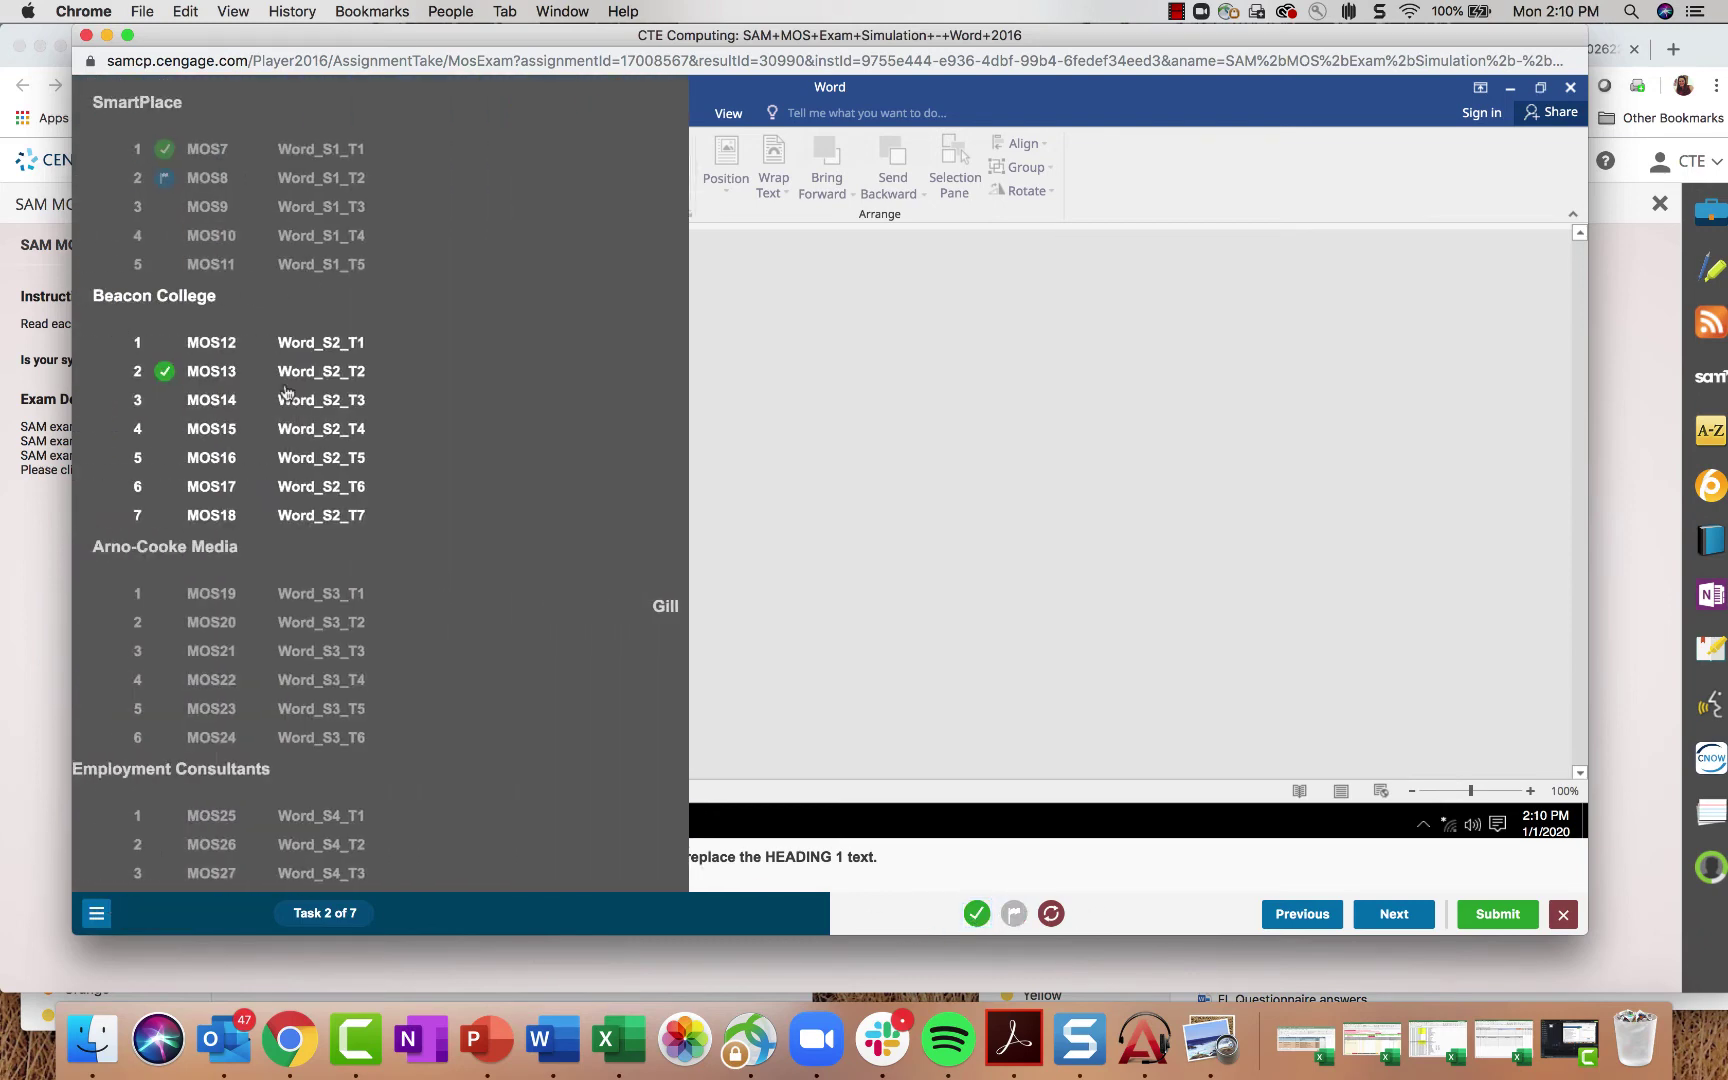
scroll(250, 440, down, 5)
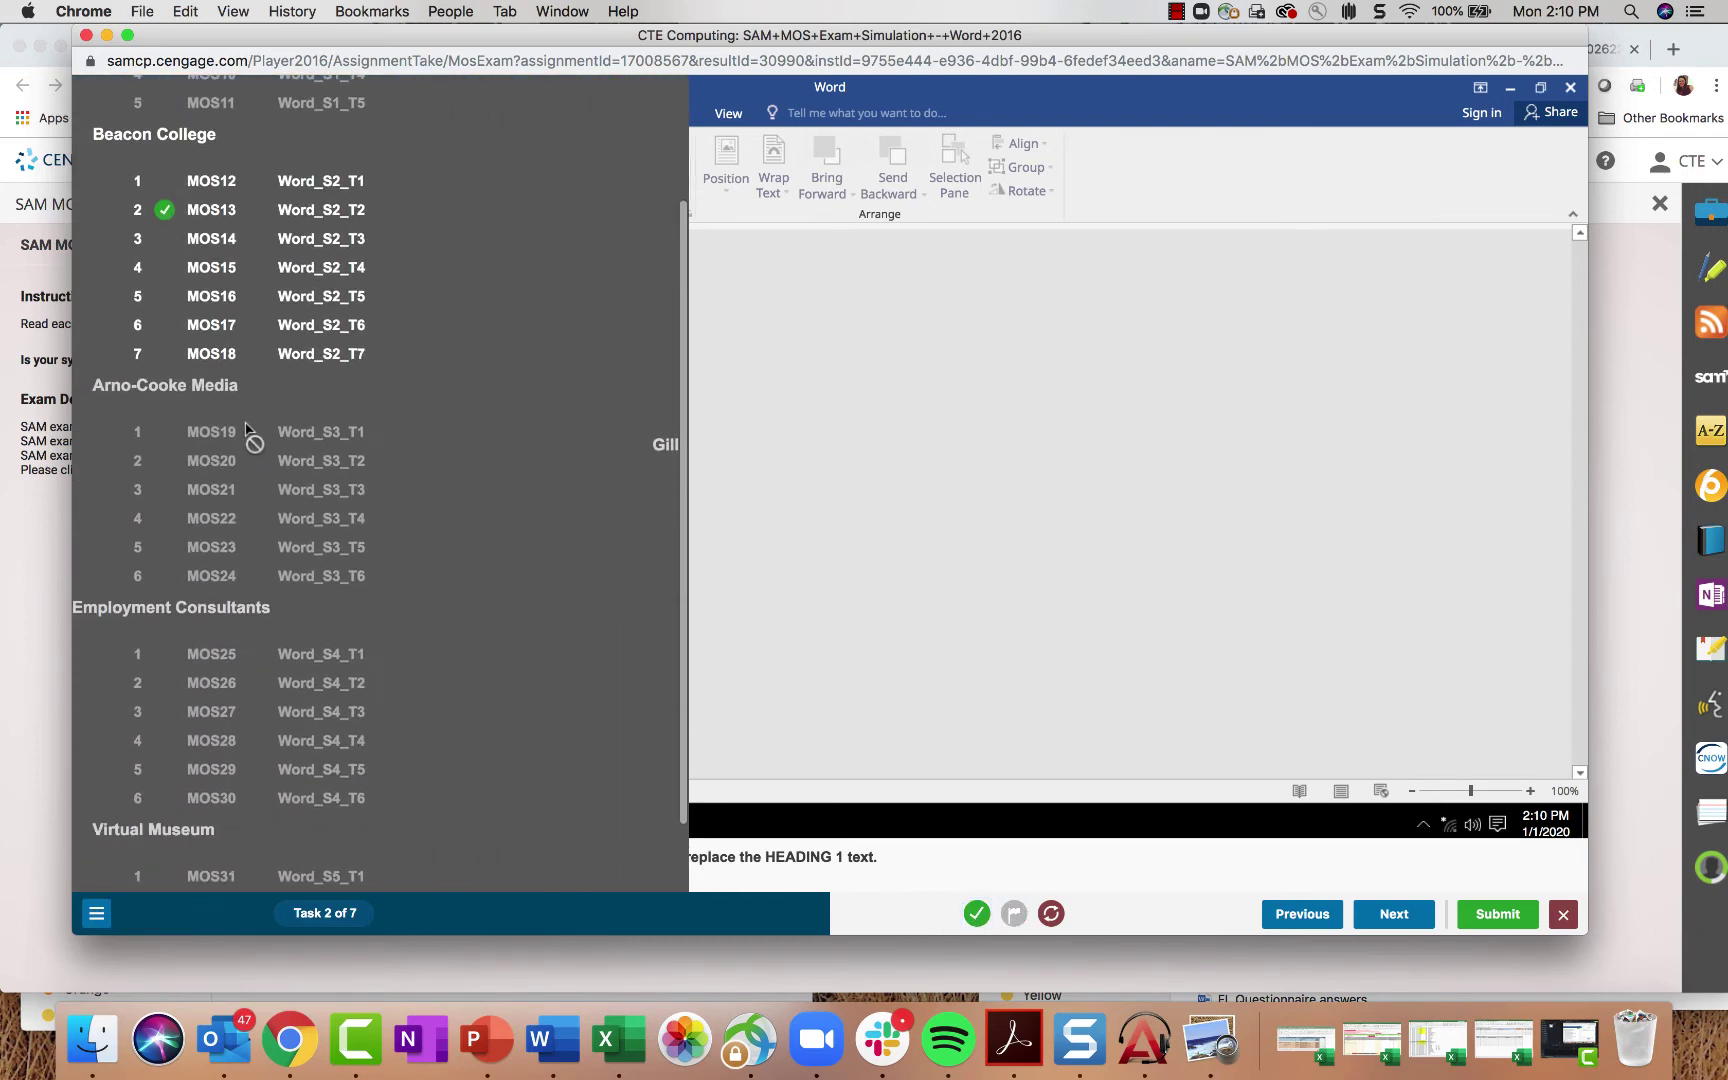
click(210, 245)
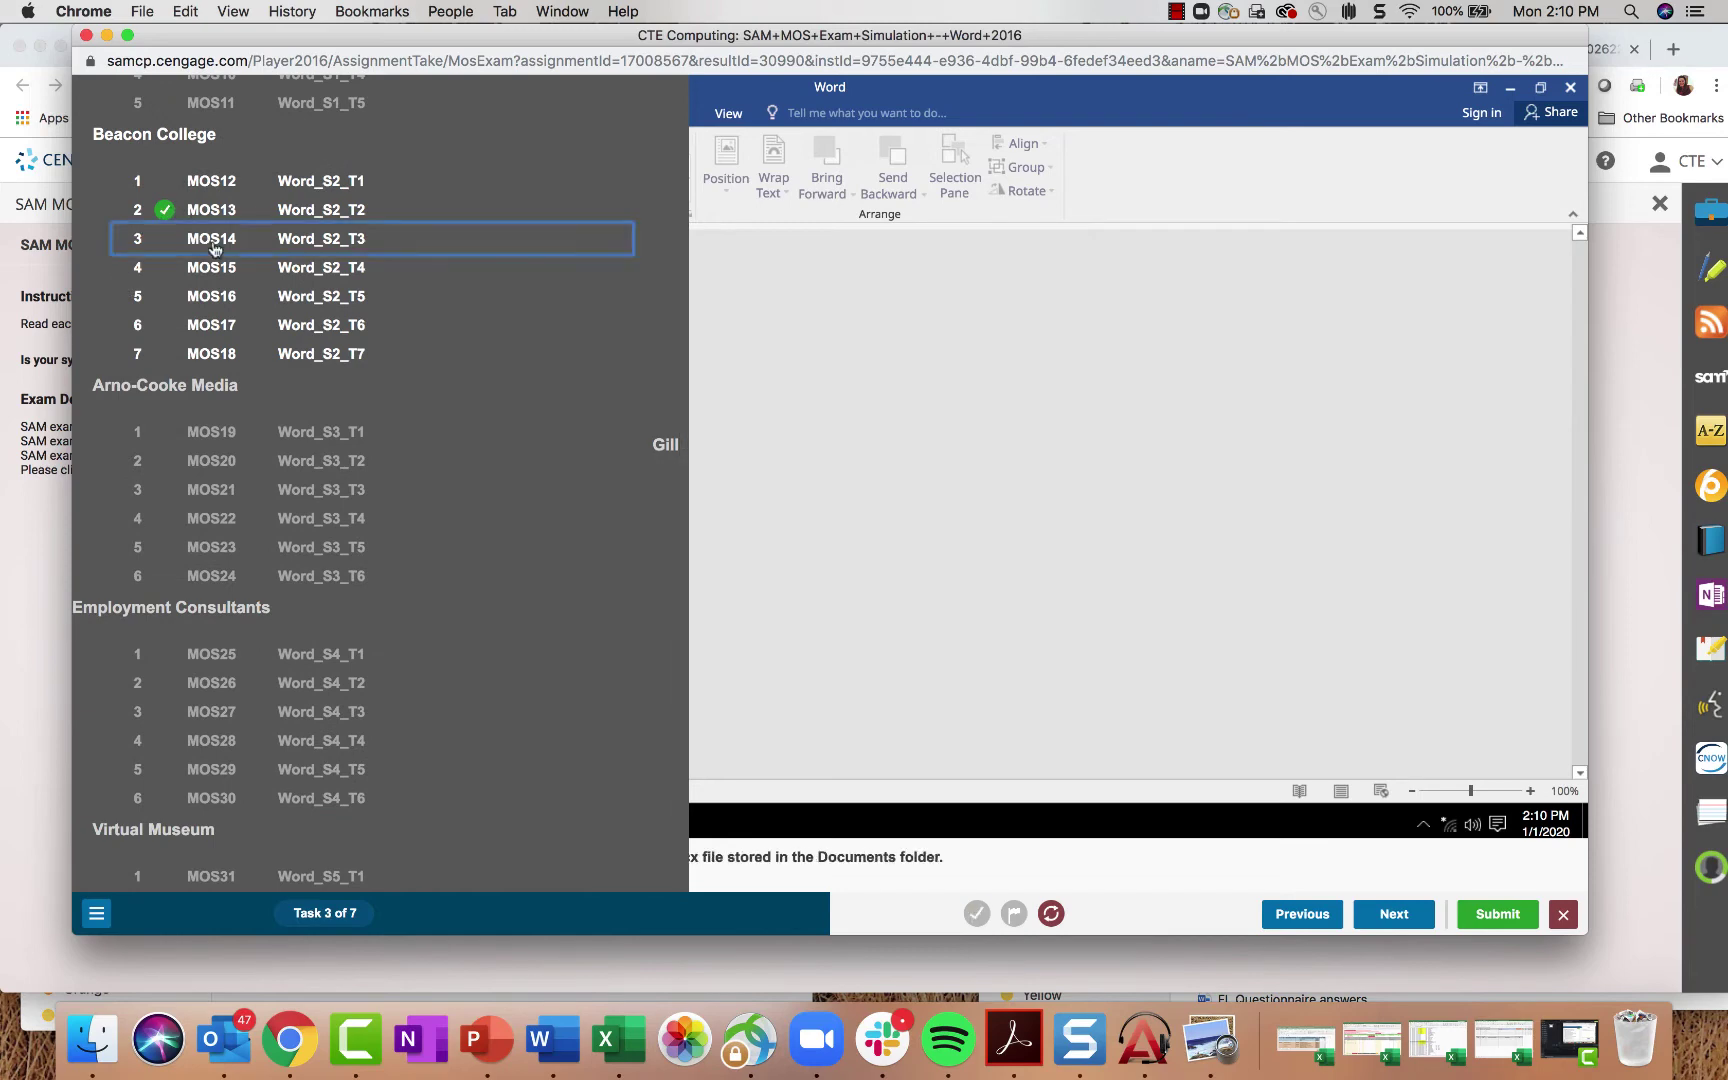
scroll(208, 241, up, 5)
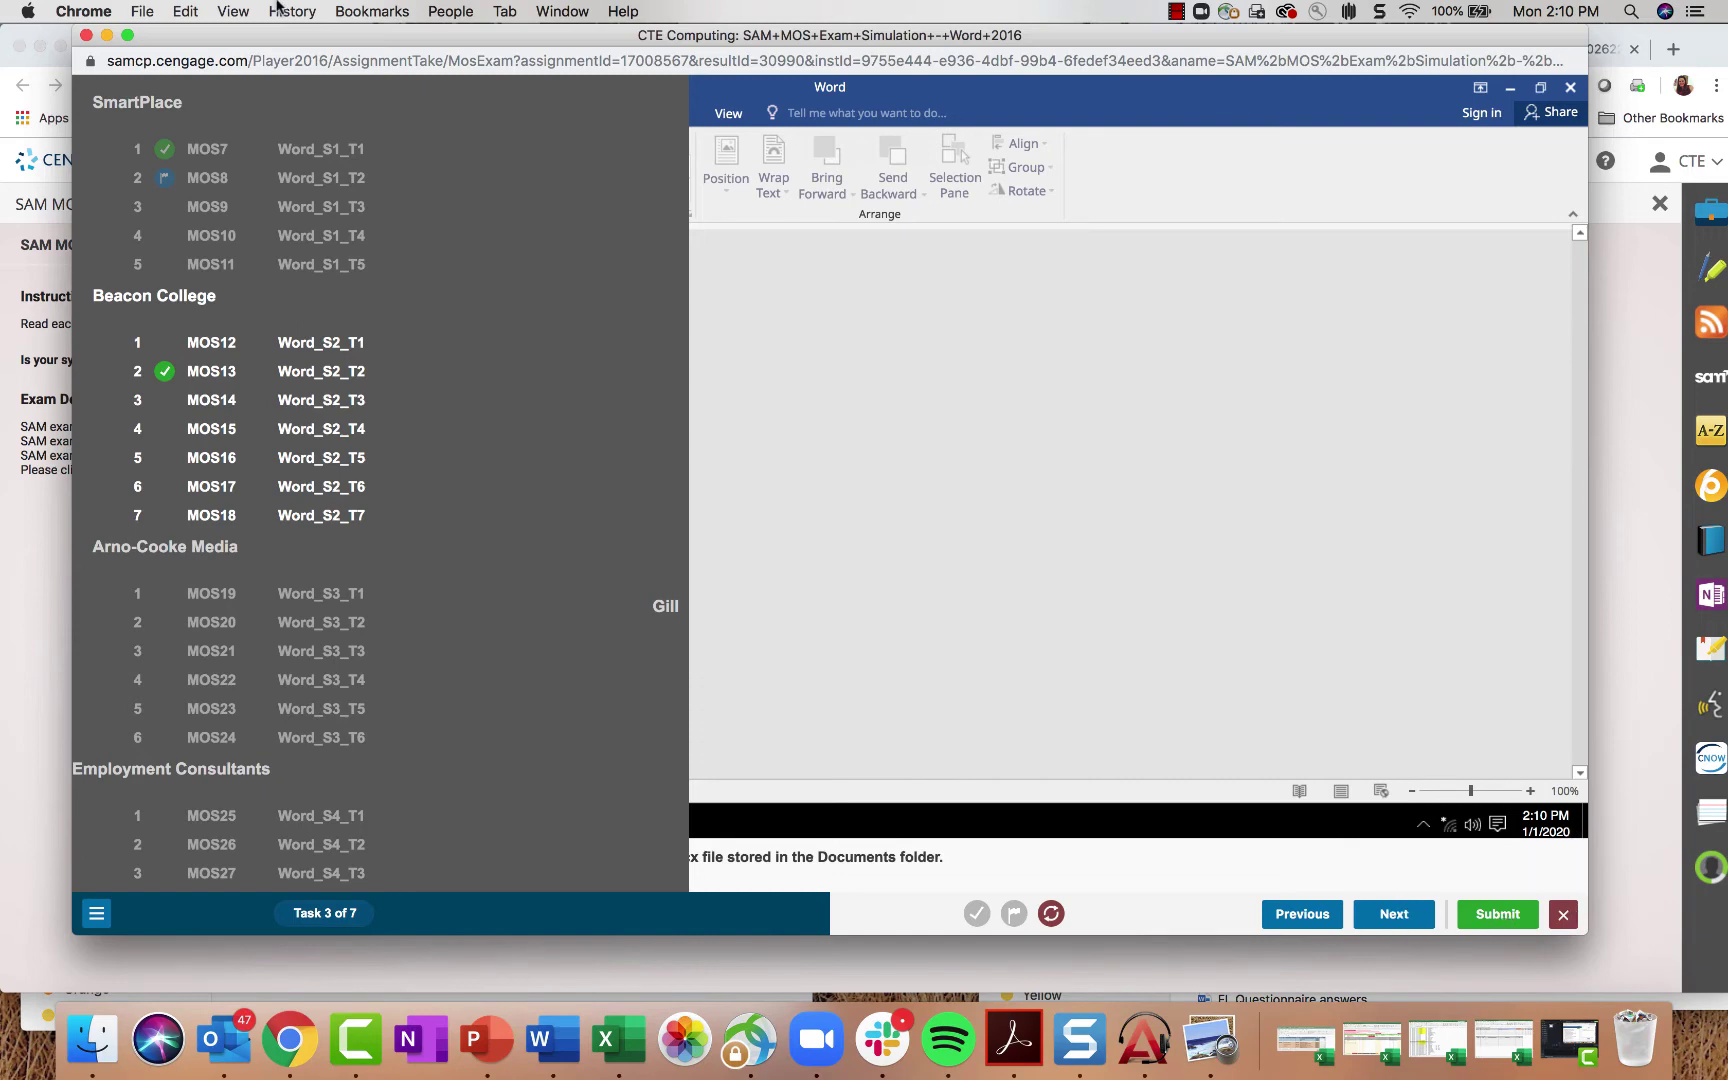
Step: Close the exam window without submitting and close the Office 2016 course to return to the Office 2019 outline
click(86, 35)
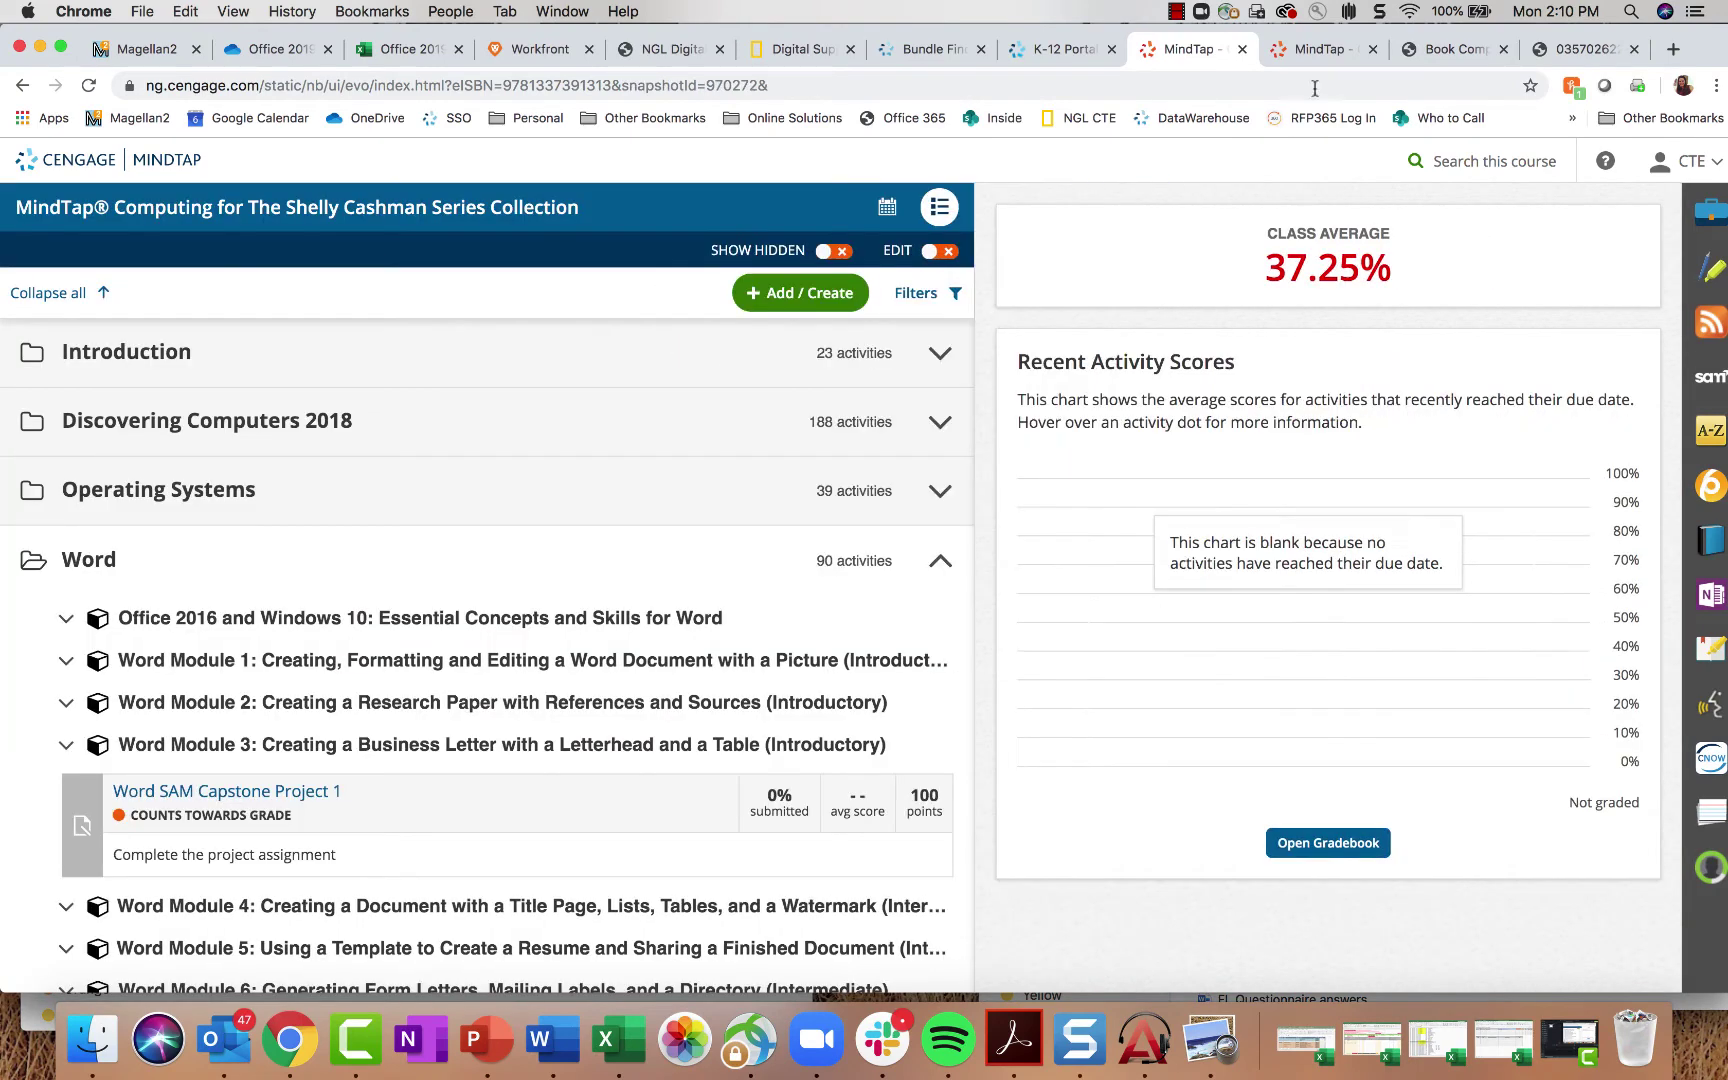
click(1243, 49)
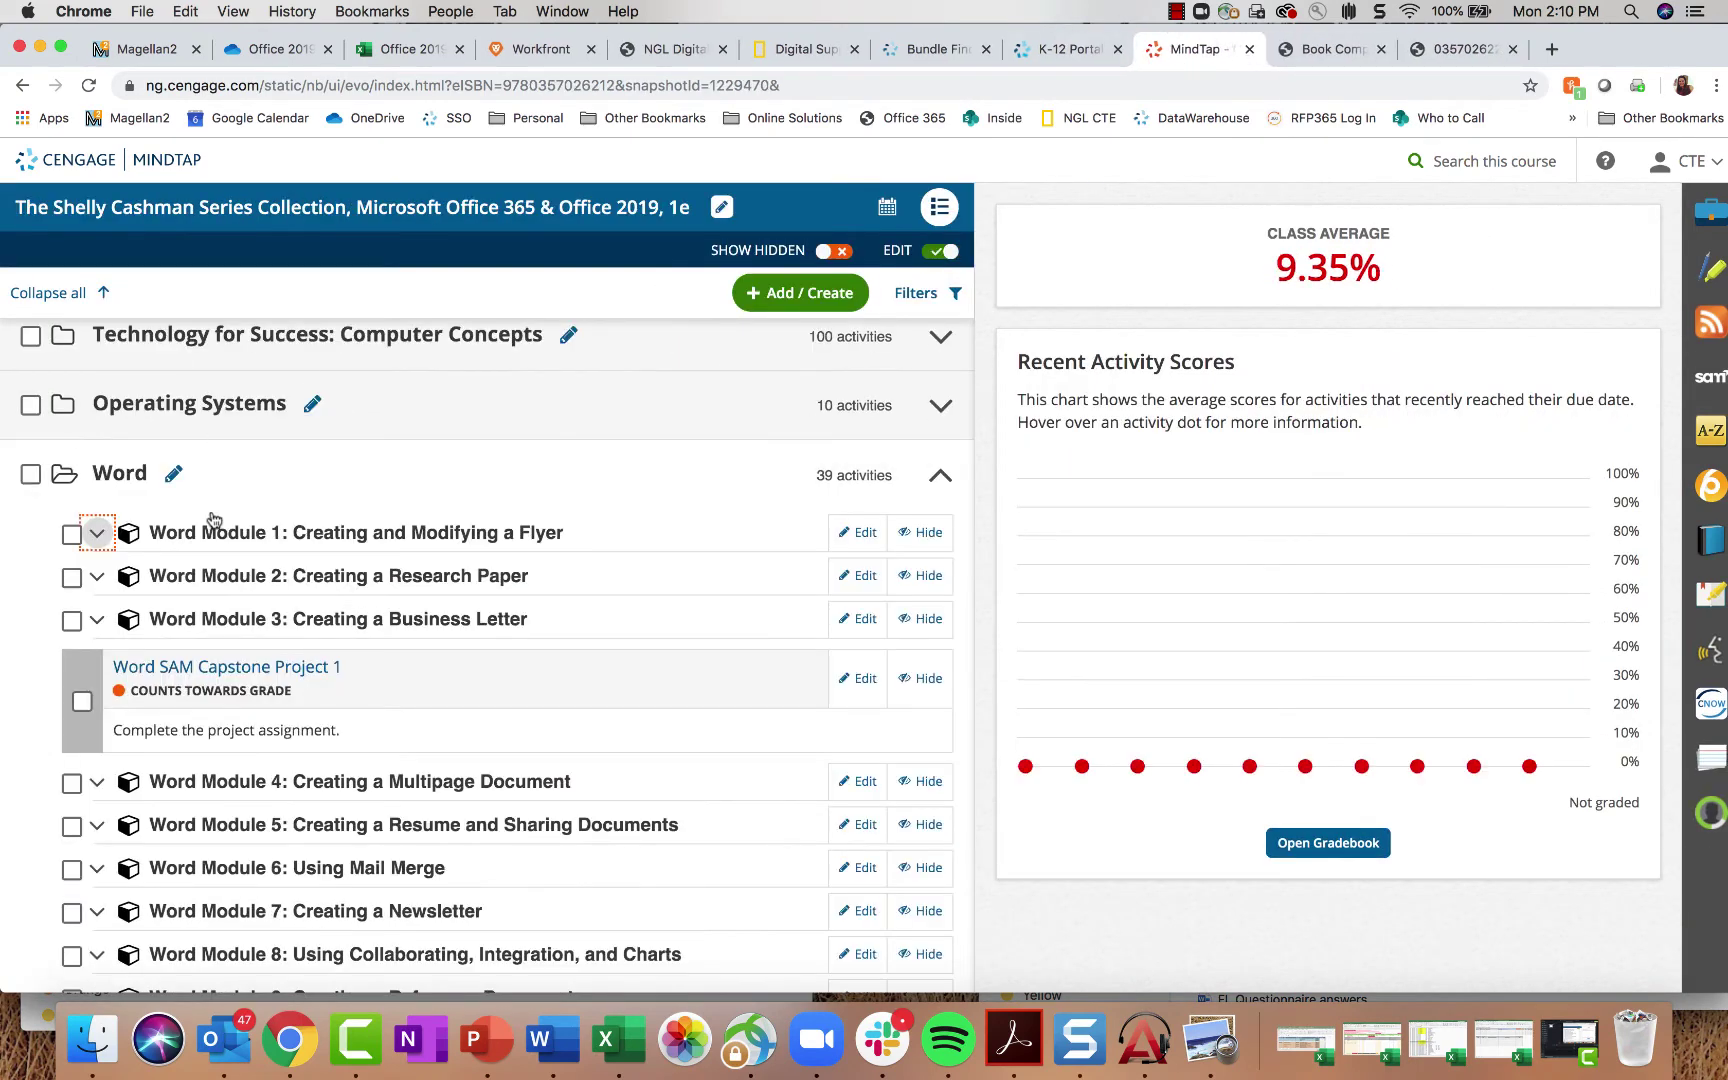
Step: Collapse the Word unit and expand the Career Readiness unit in the course outline
scroll(413, 577, down, 2)
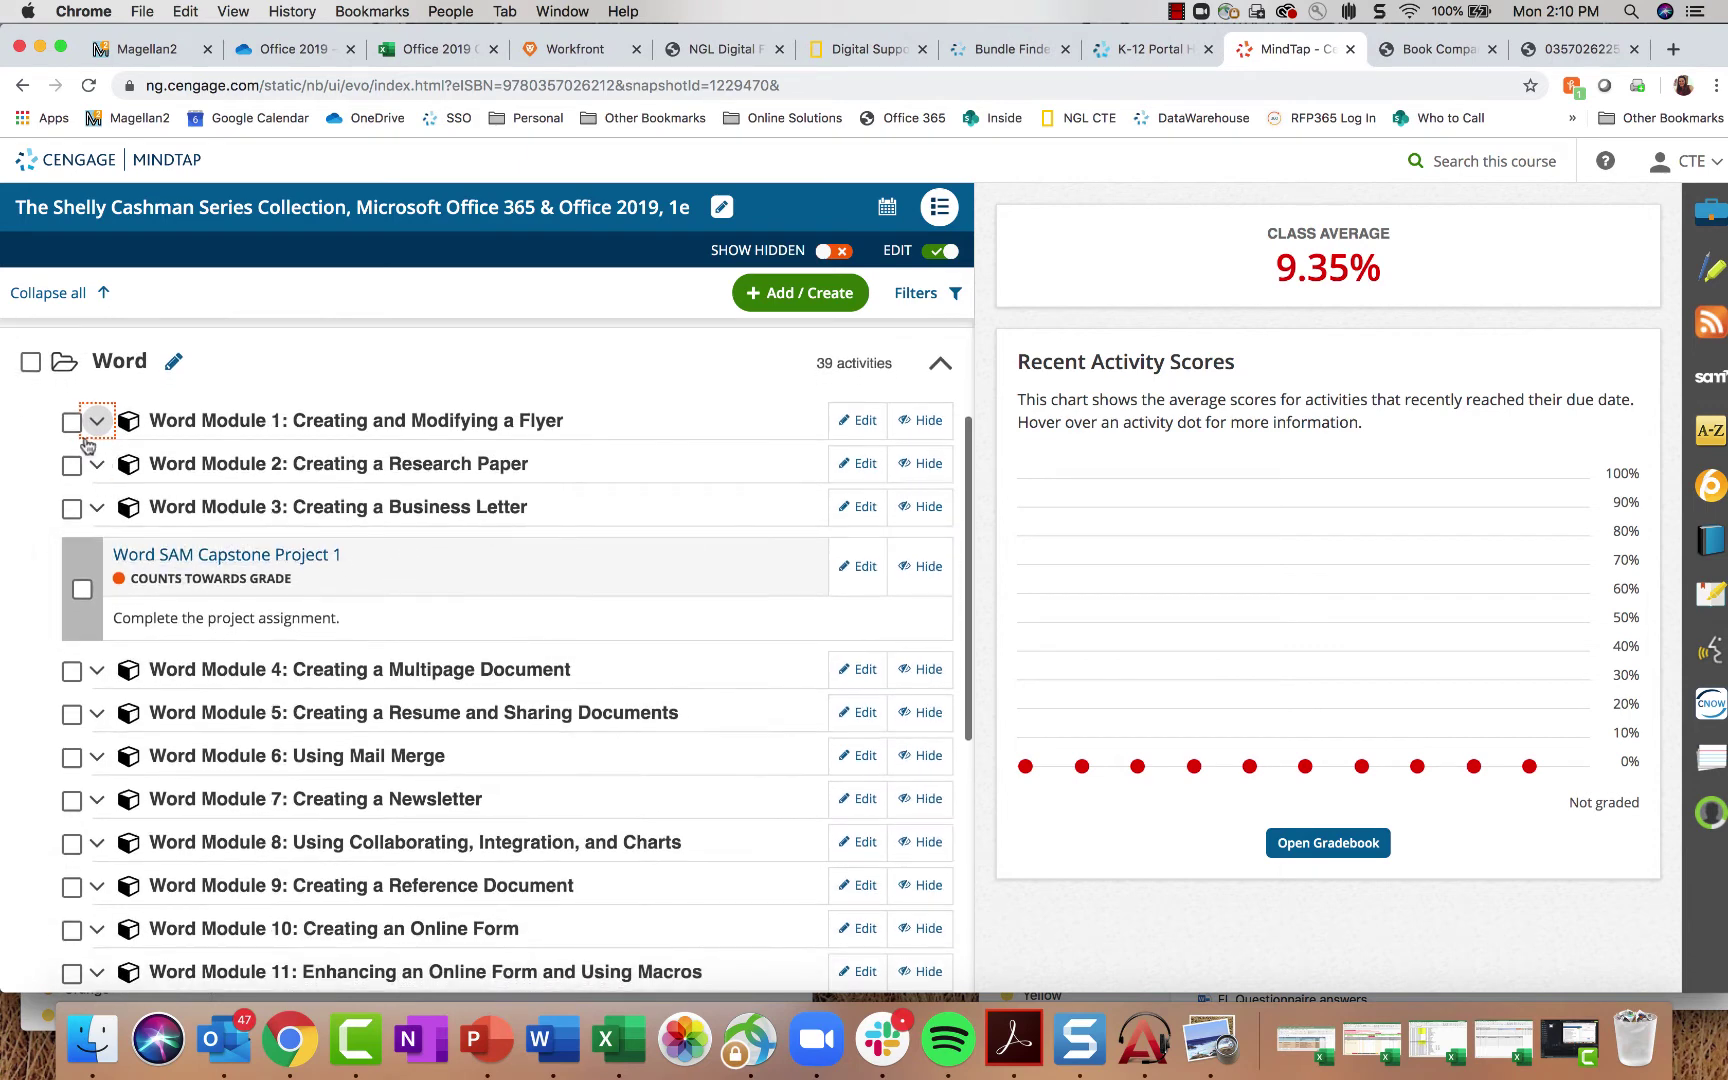
click(63, 364)
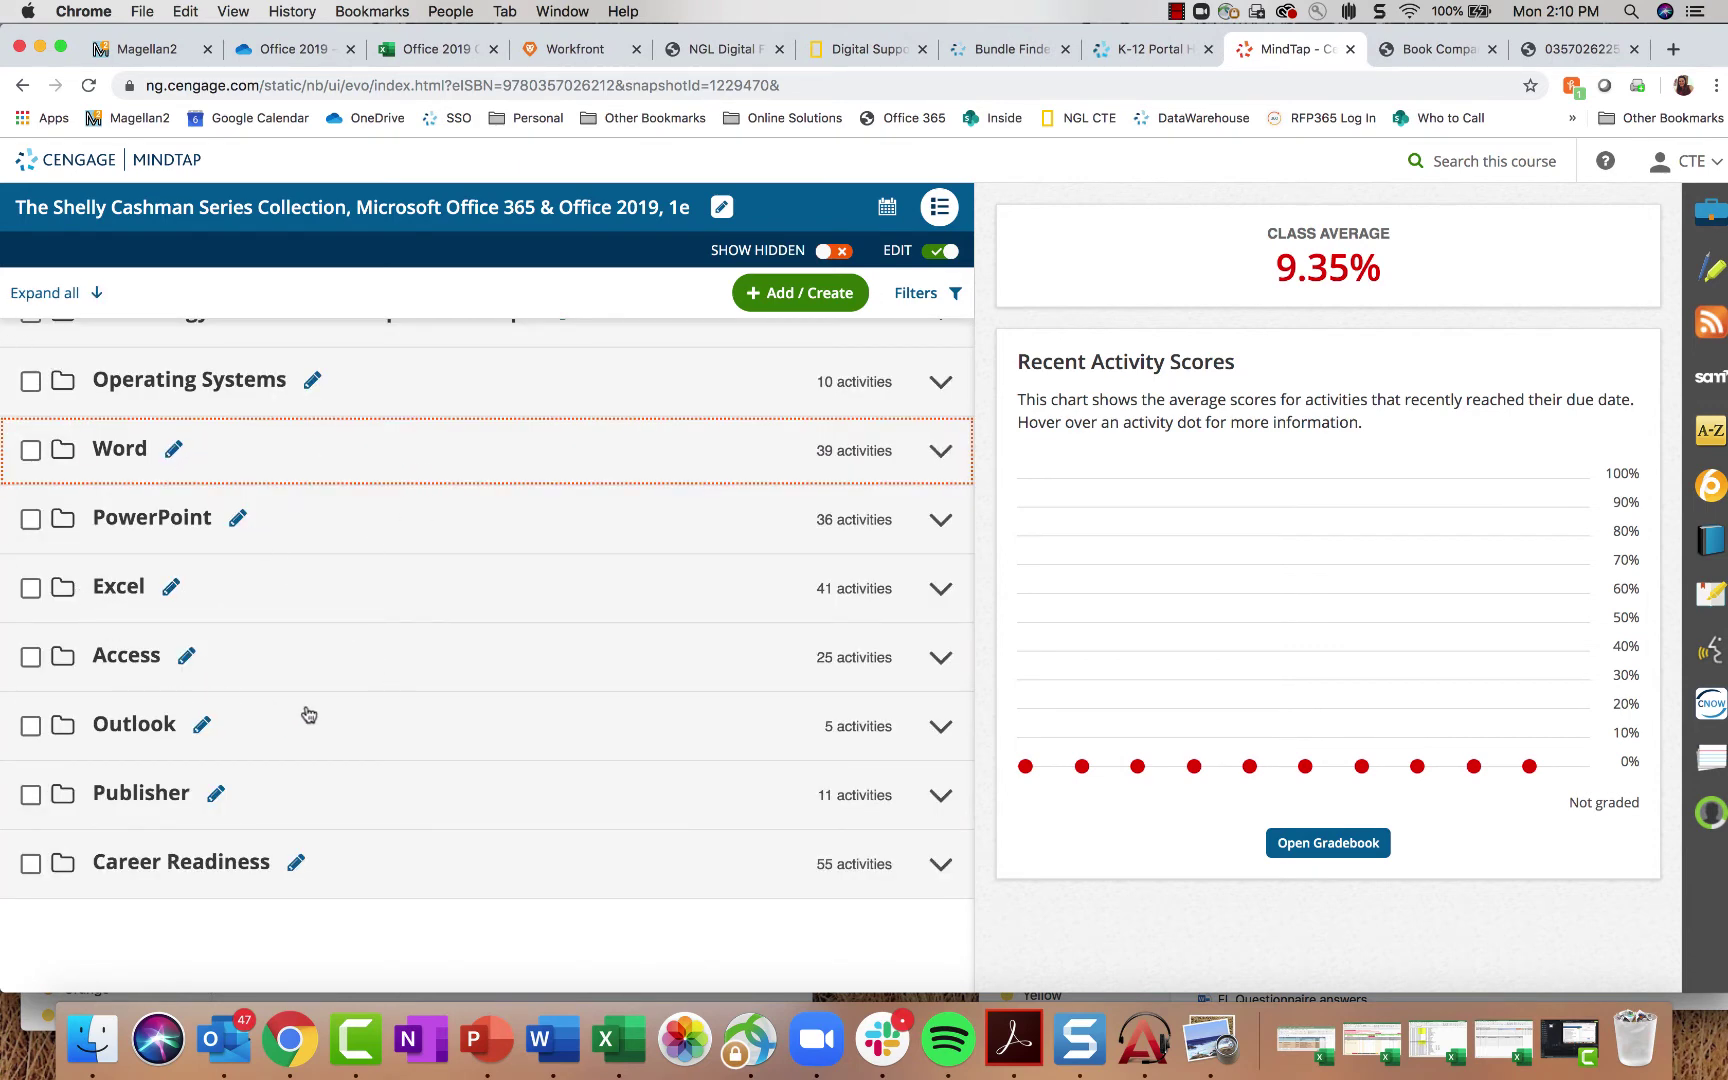
click(63, 865)
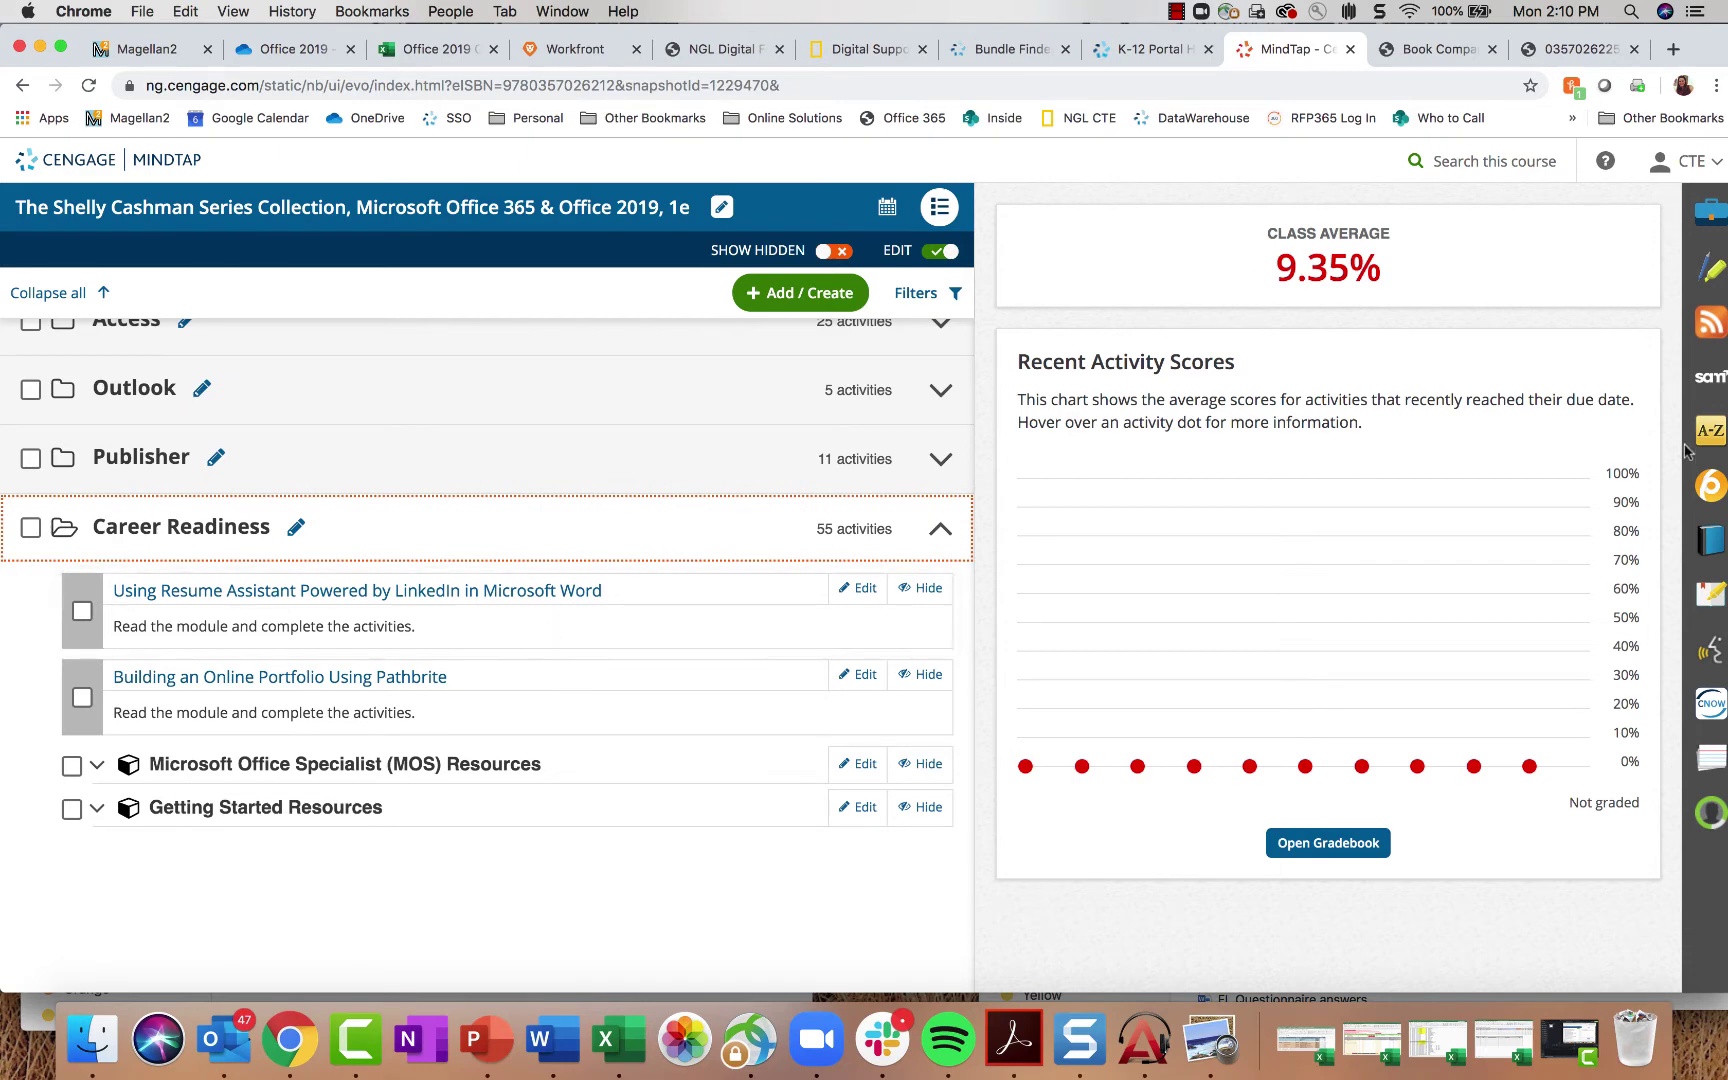
Step: Try to open the portfolio app, close the timed-out course session, and relaunch the Shelly Cashman Office 2019 course from the K-12 portal
click(1710, 488)
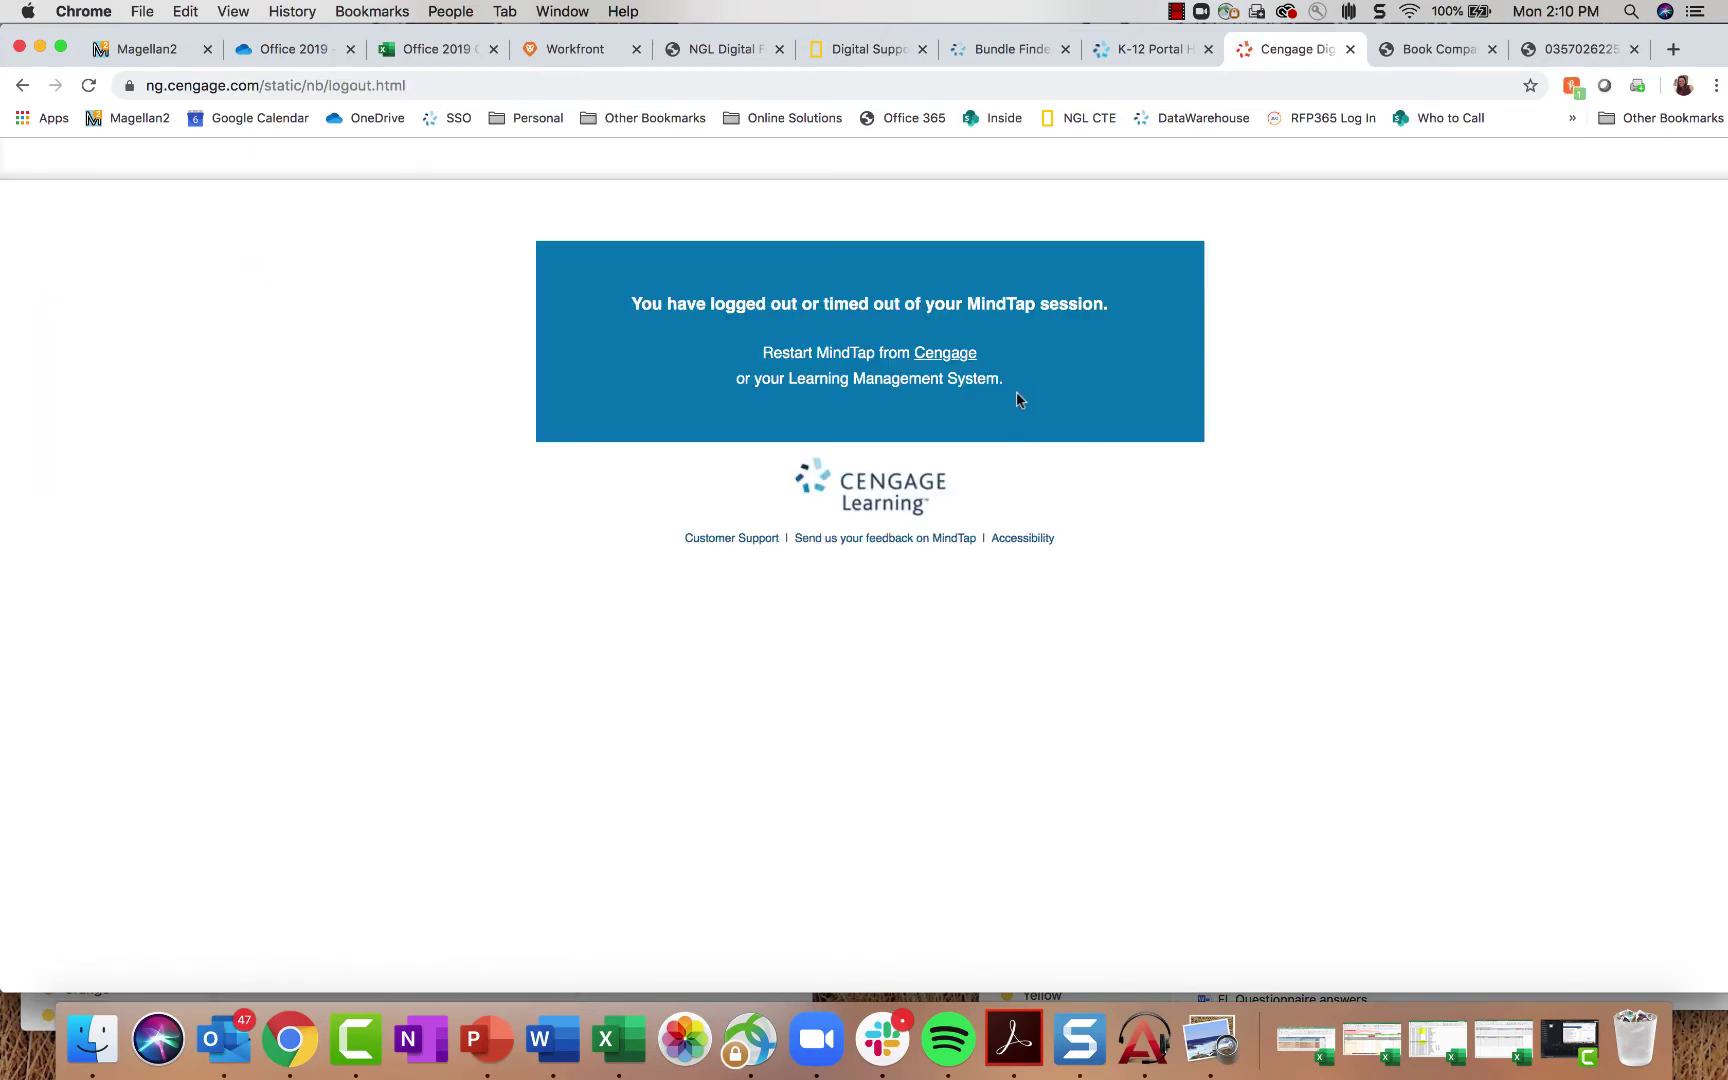
click(1350, 49)
click(1150, 49)
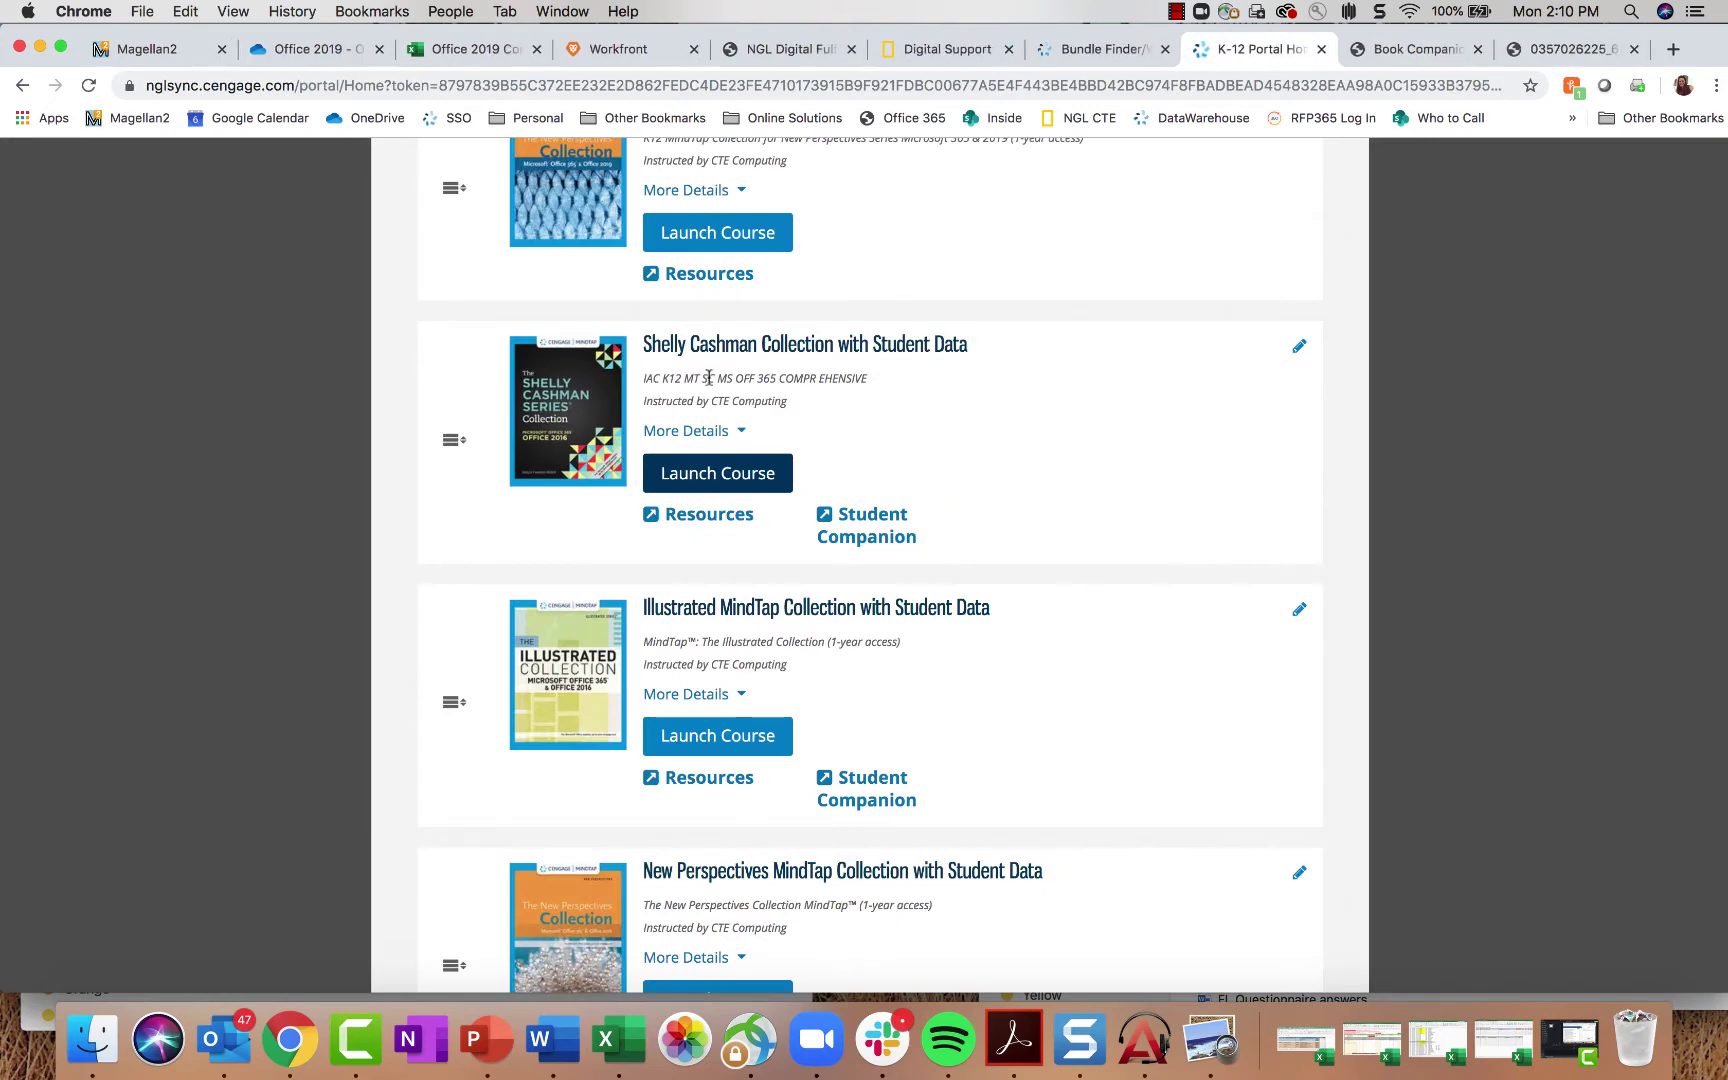
scroll(706, 500, up, 10)
click(717, 797)
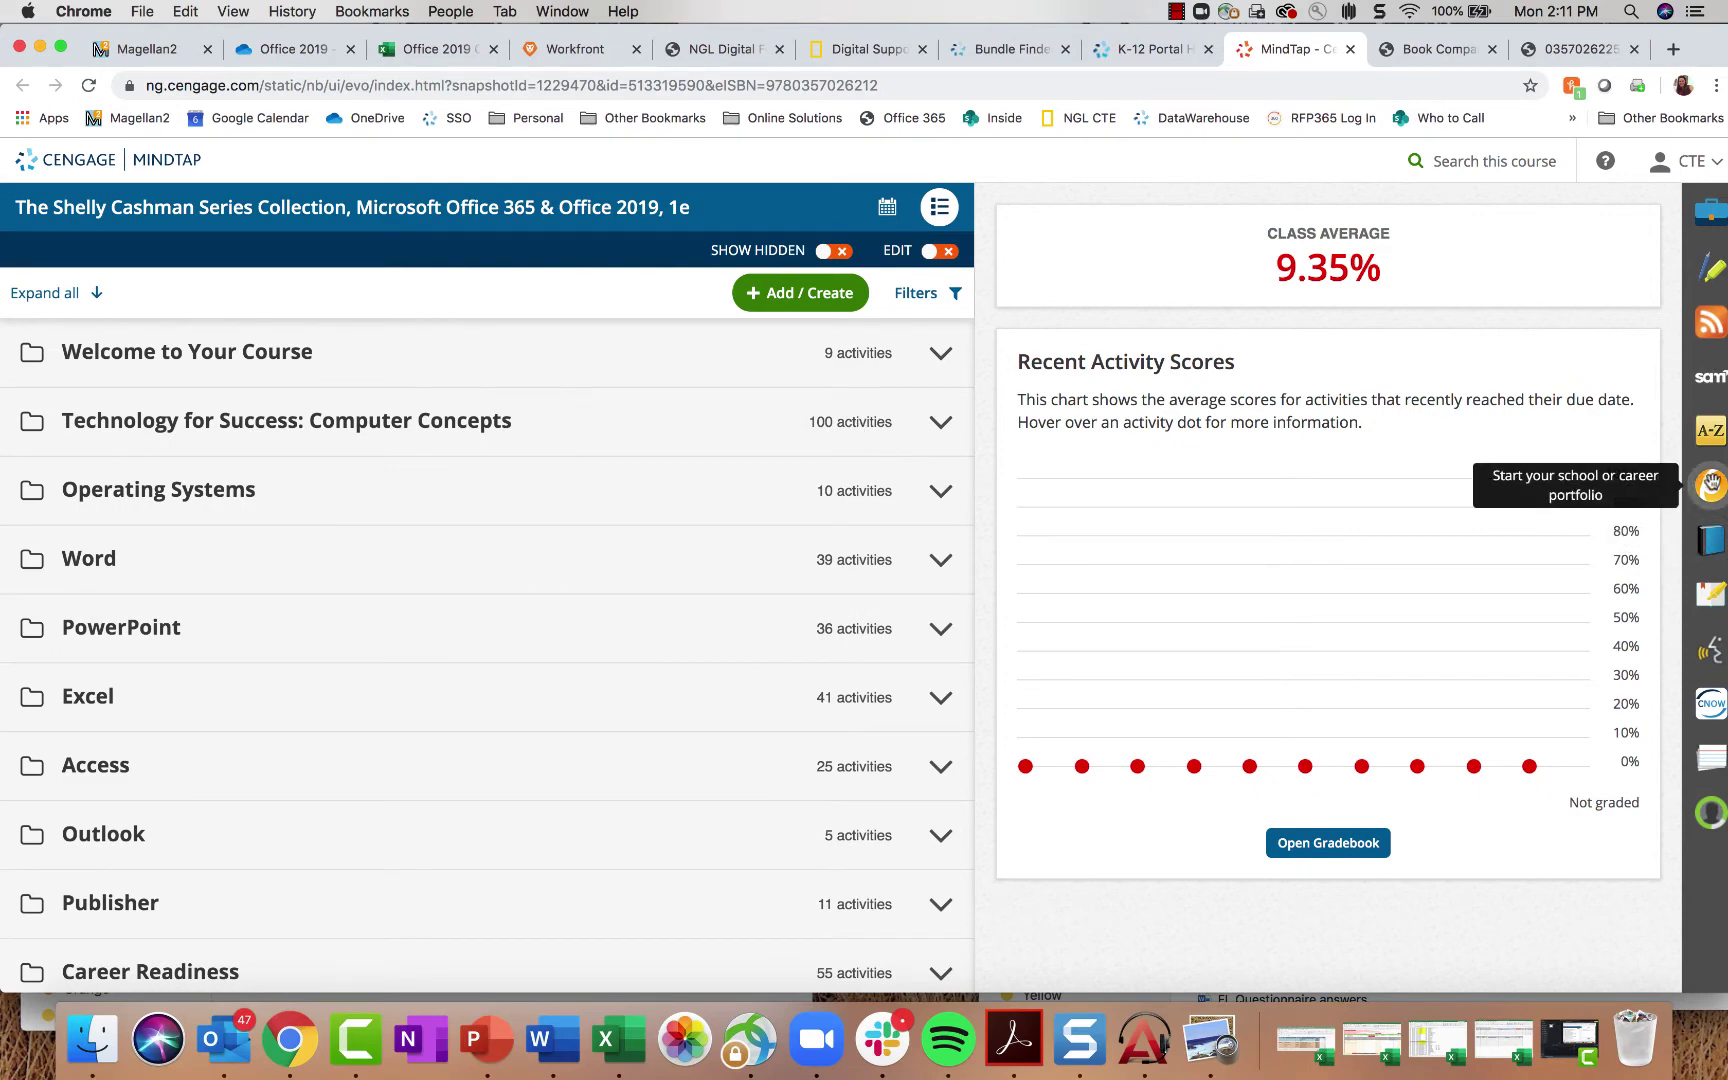
Step: Open the Pathbrite school or career portfolio app and look through the Microsoft Word Examples and Microsoft Office portfolios
click(1710, 485)
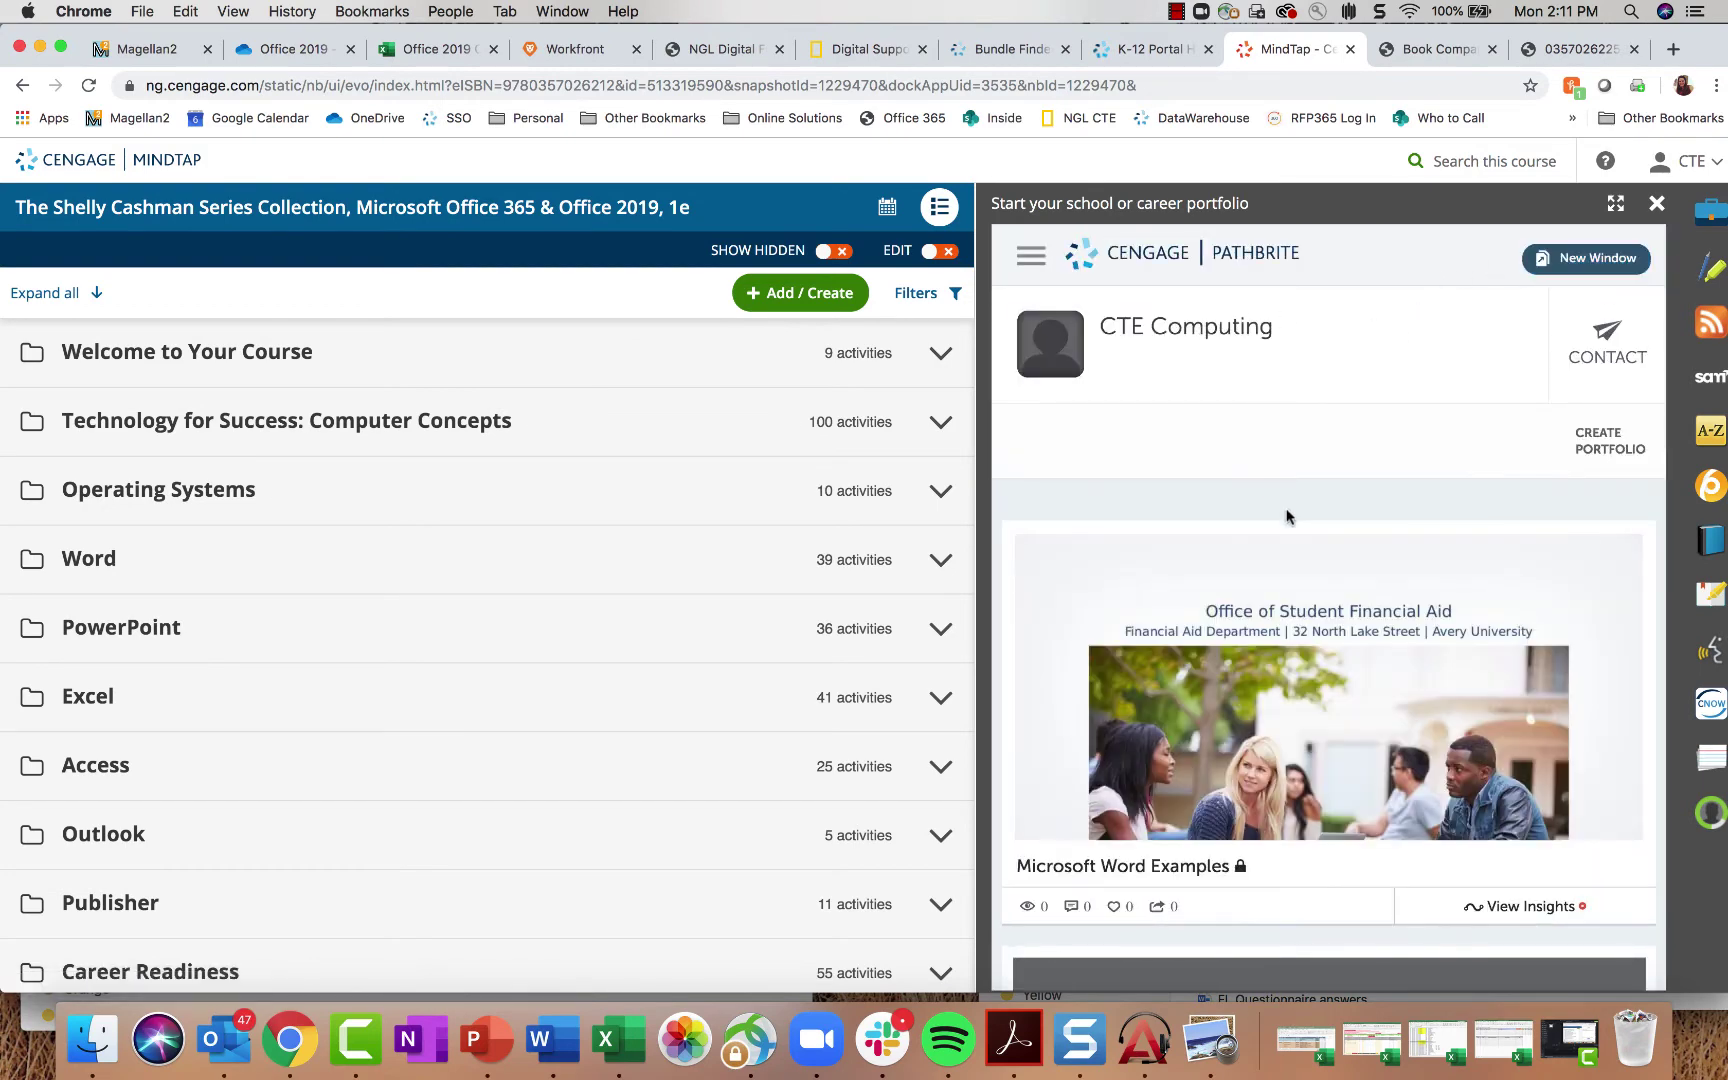
scroll(1287, 512, down, 5)
scroll(1428, 485, up, 5)
scroll(1380, 508, down, 5)
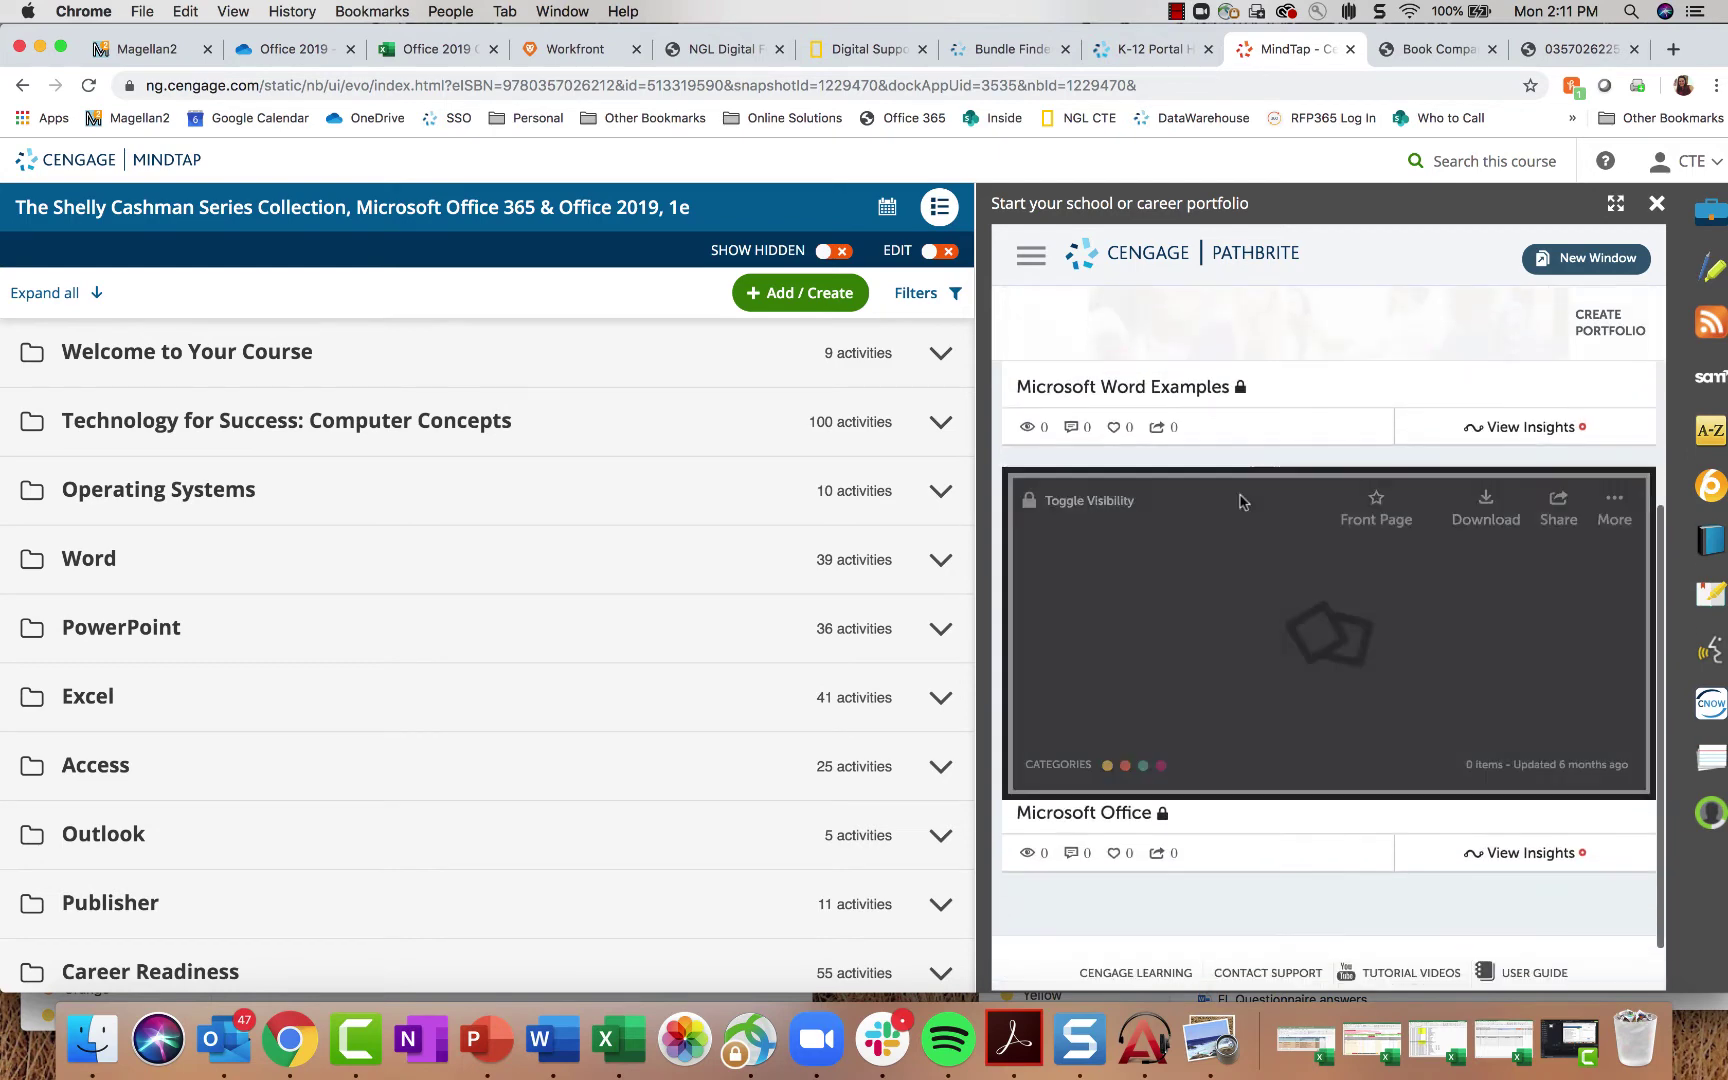
scroll(1100, 482, up, 5)
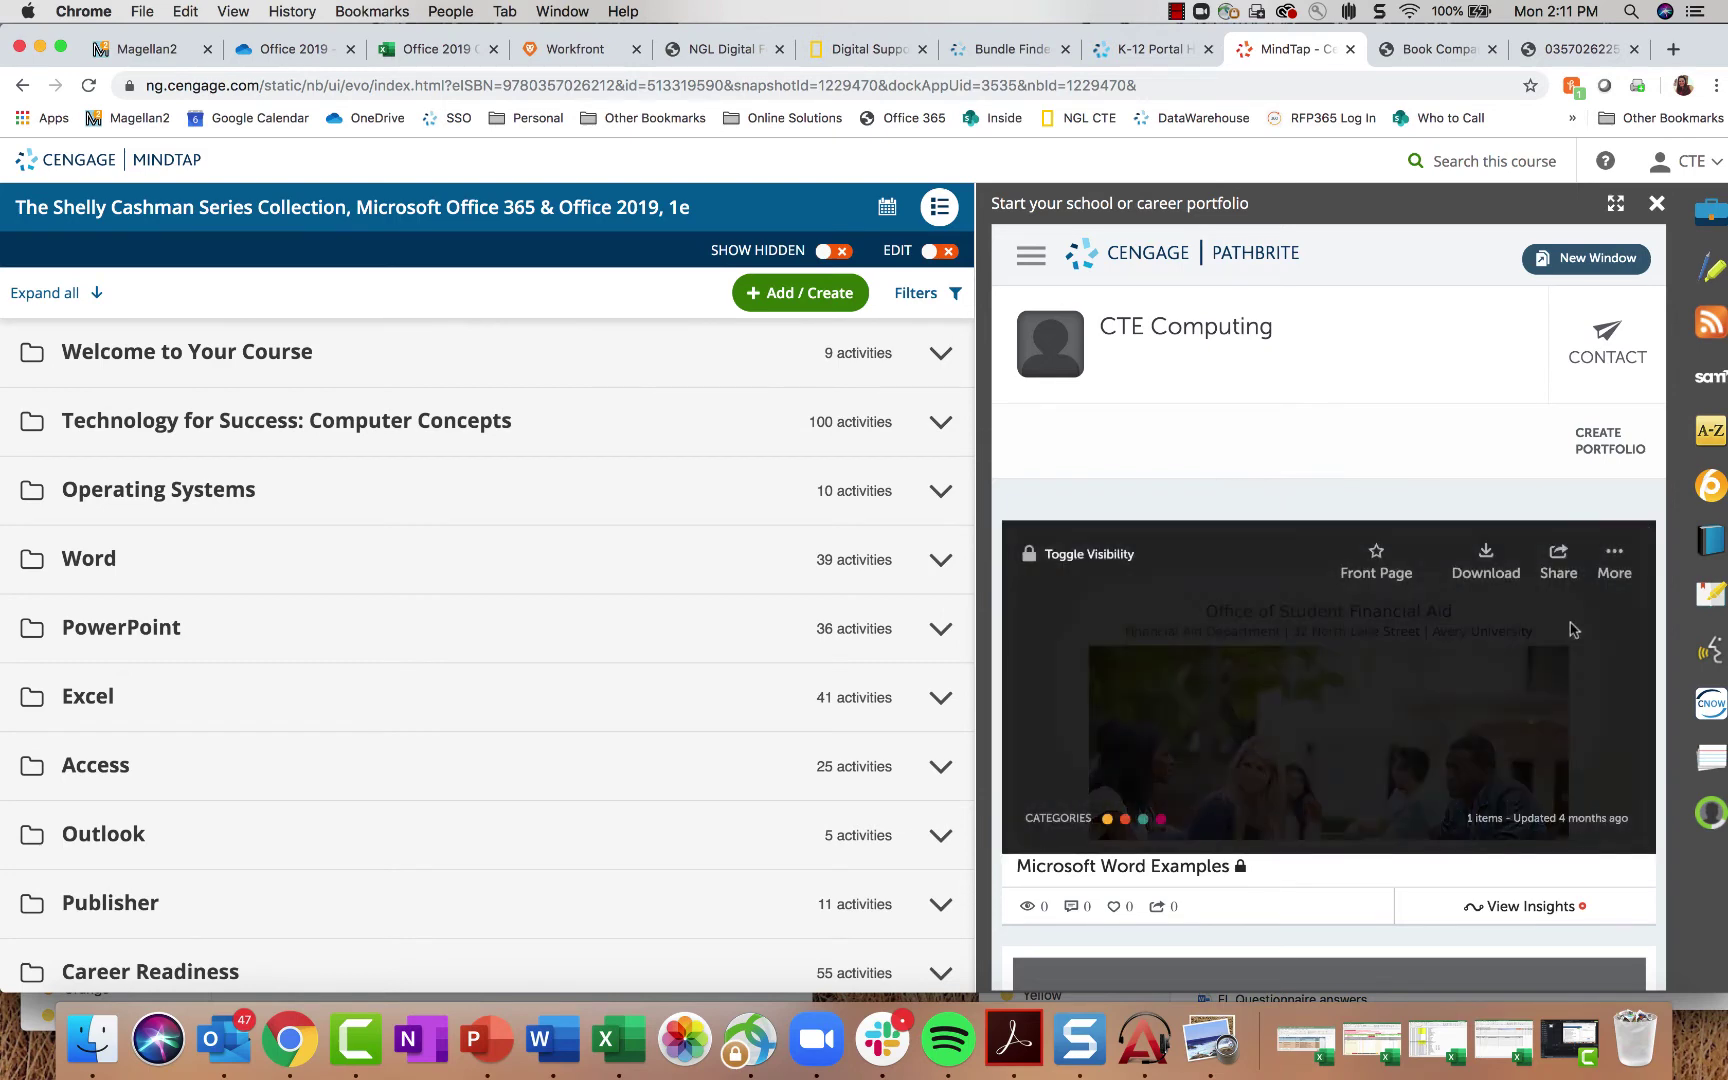
Step: Look over the Microsoft Word Examples and Microsoft Office portfolios again, and close the portfolio app
scroll(1334, 490, down, 3)
scroll(1340, 665, down, 3)
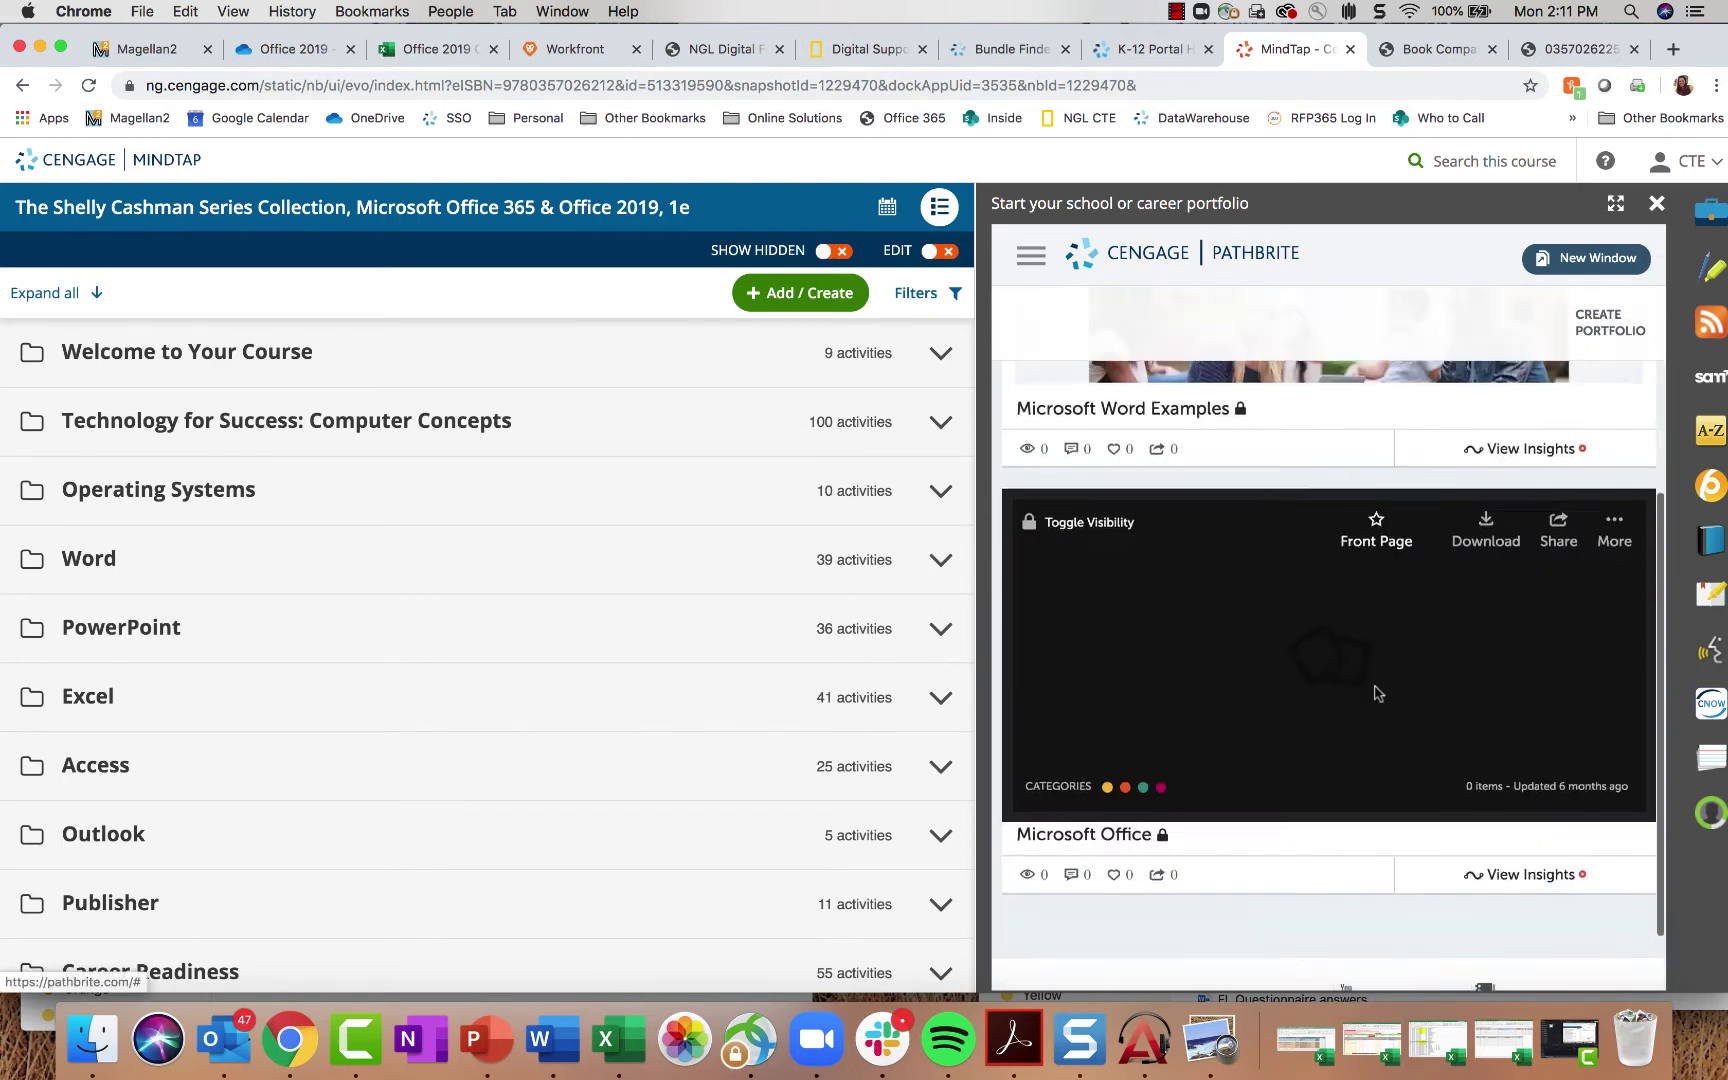
scroll(1170, 610, up, 4)
scroll(1552, 487, up, 3)
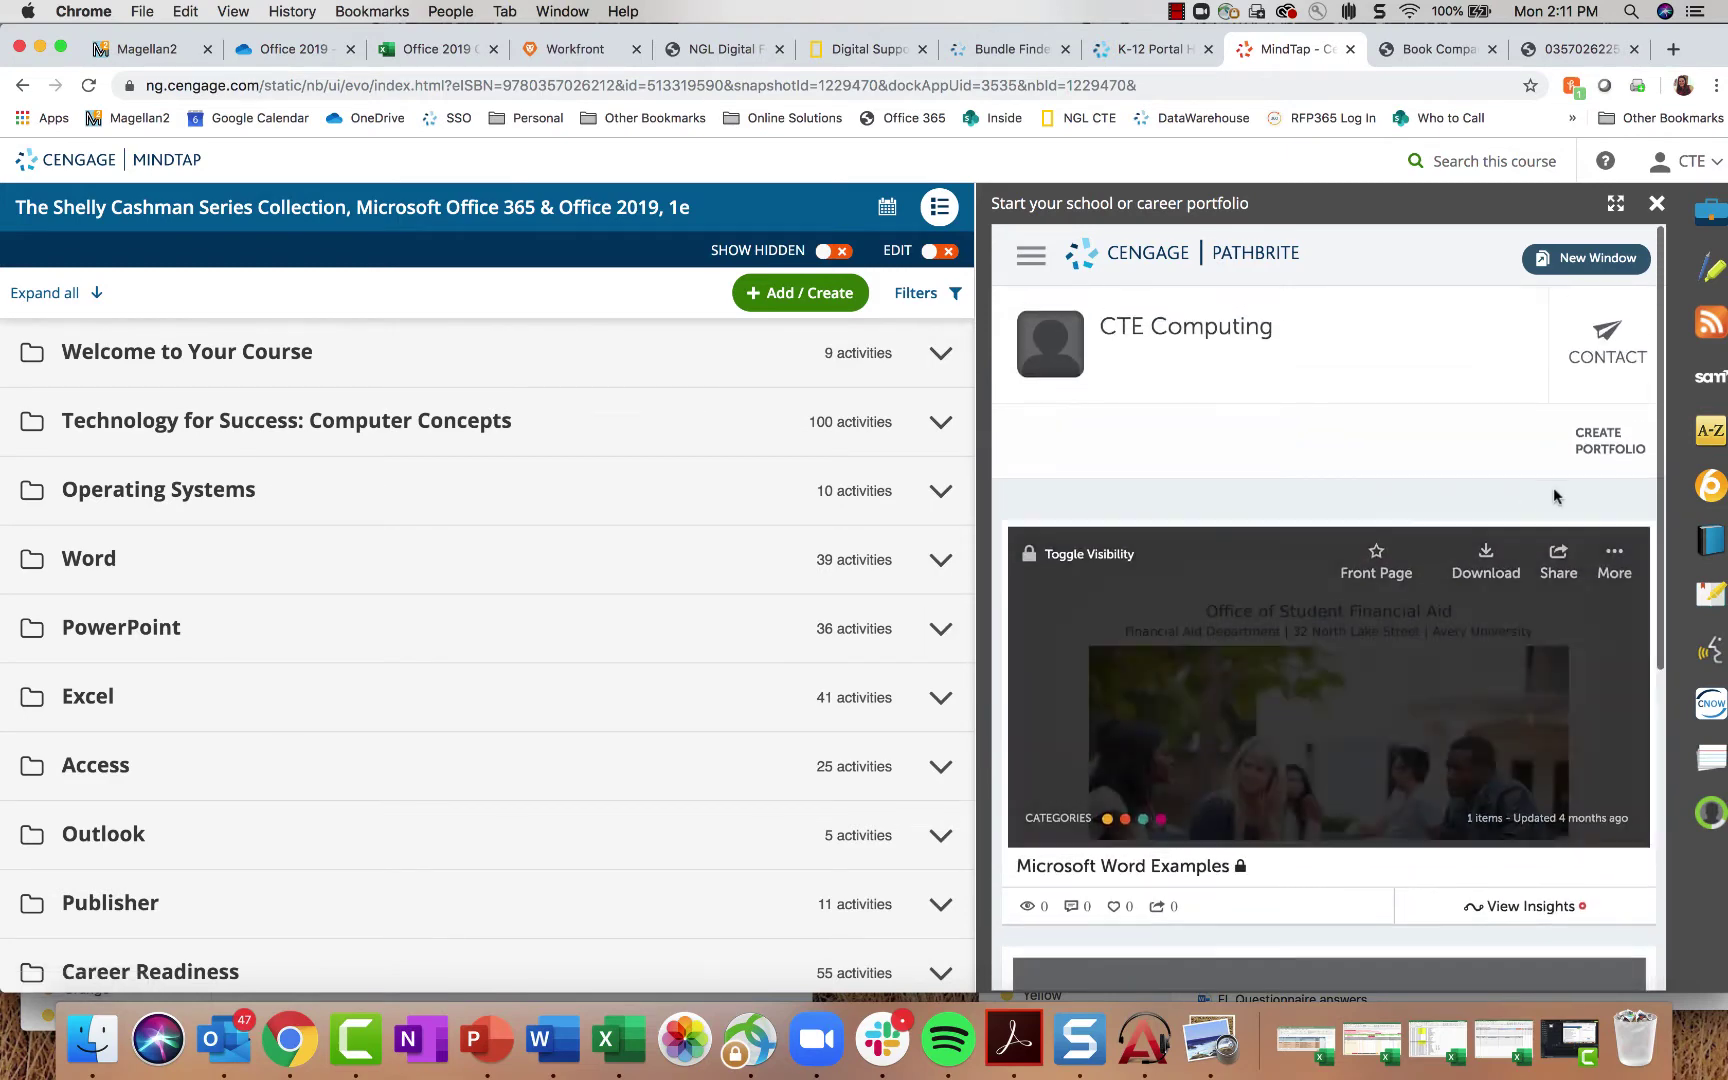
click(1656, 203)
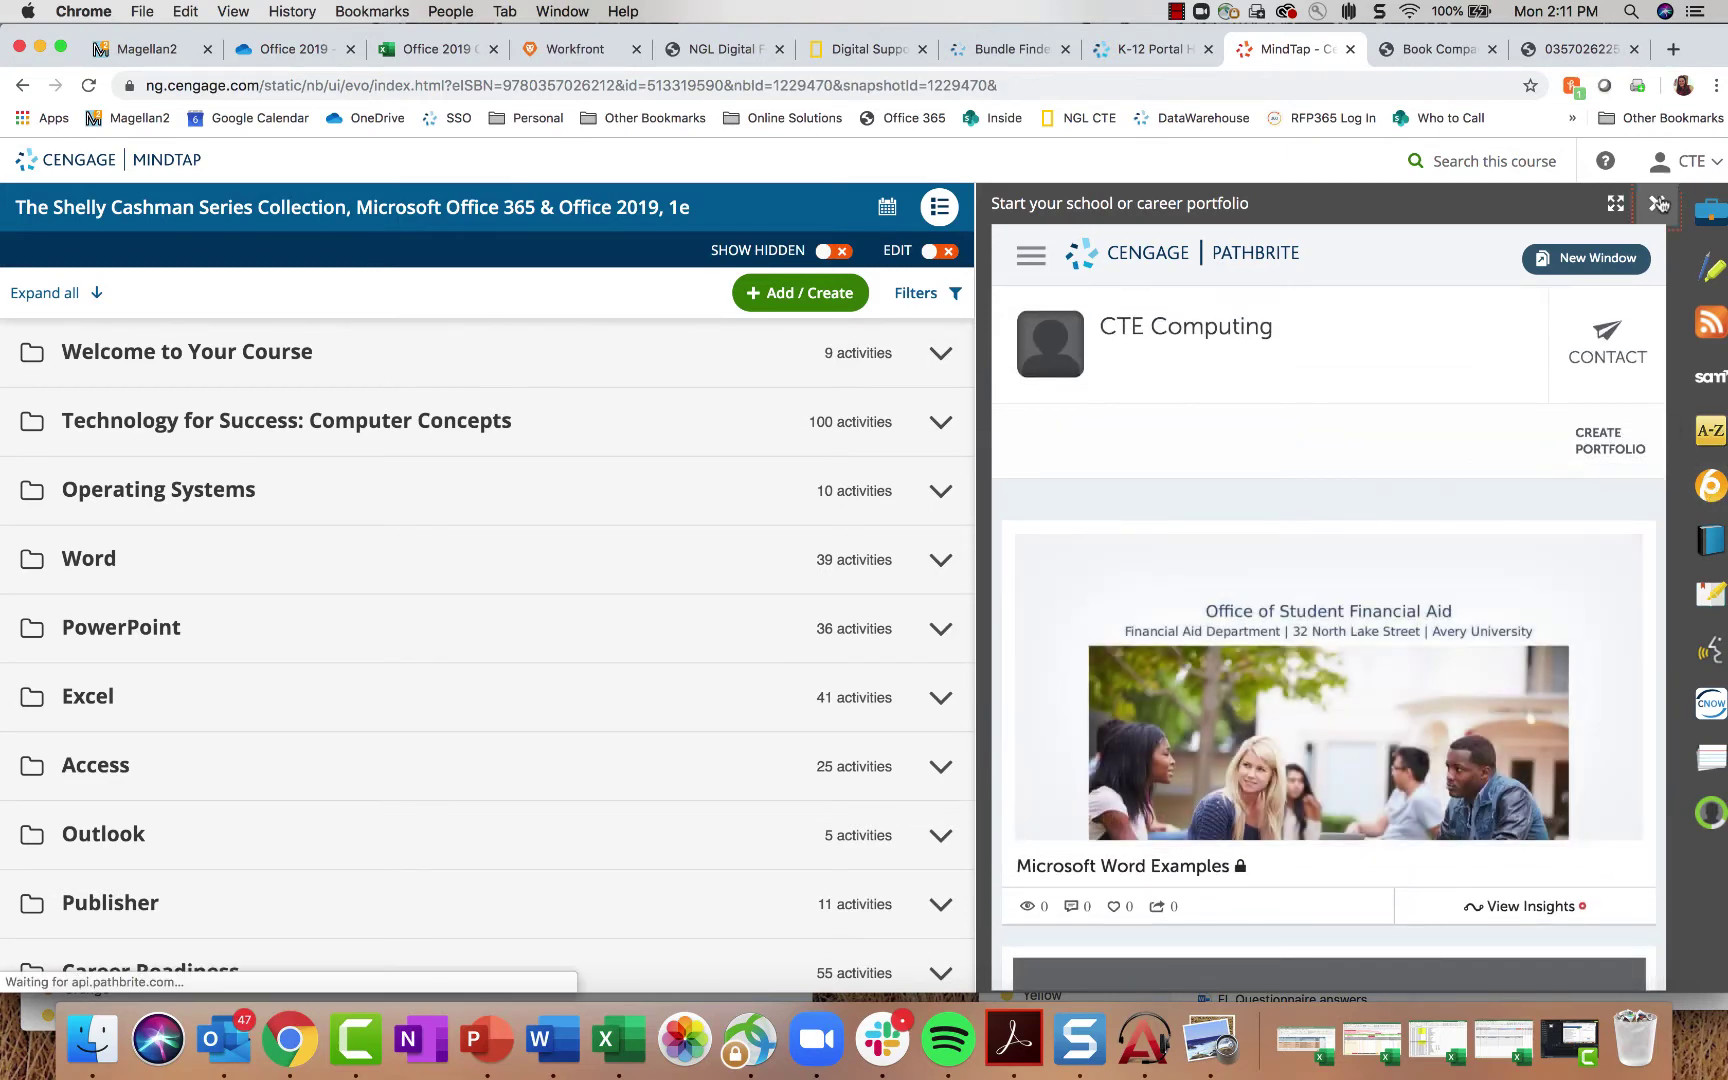
Step: Show the Career Readiness unit's contents and expand its Microsoft Office Specialist (MOS) Resources
scroll(470, 678, down, 2)
click(50, 885)
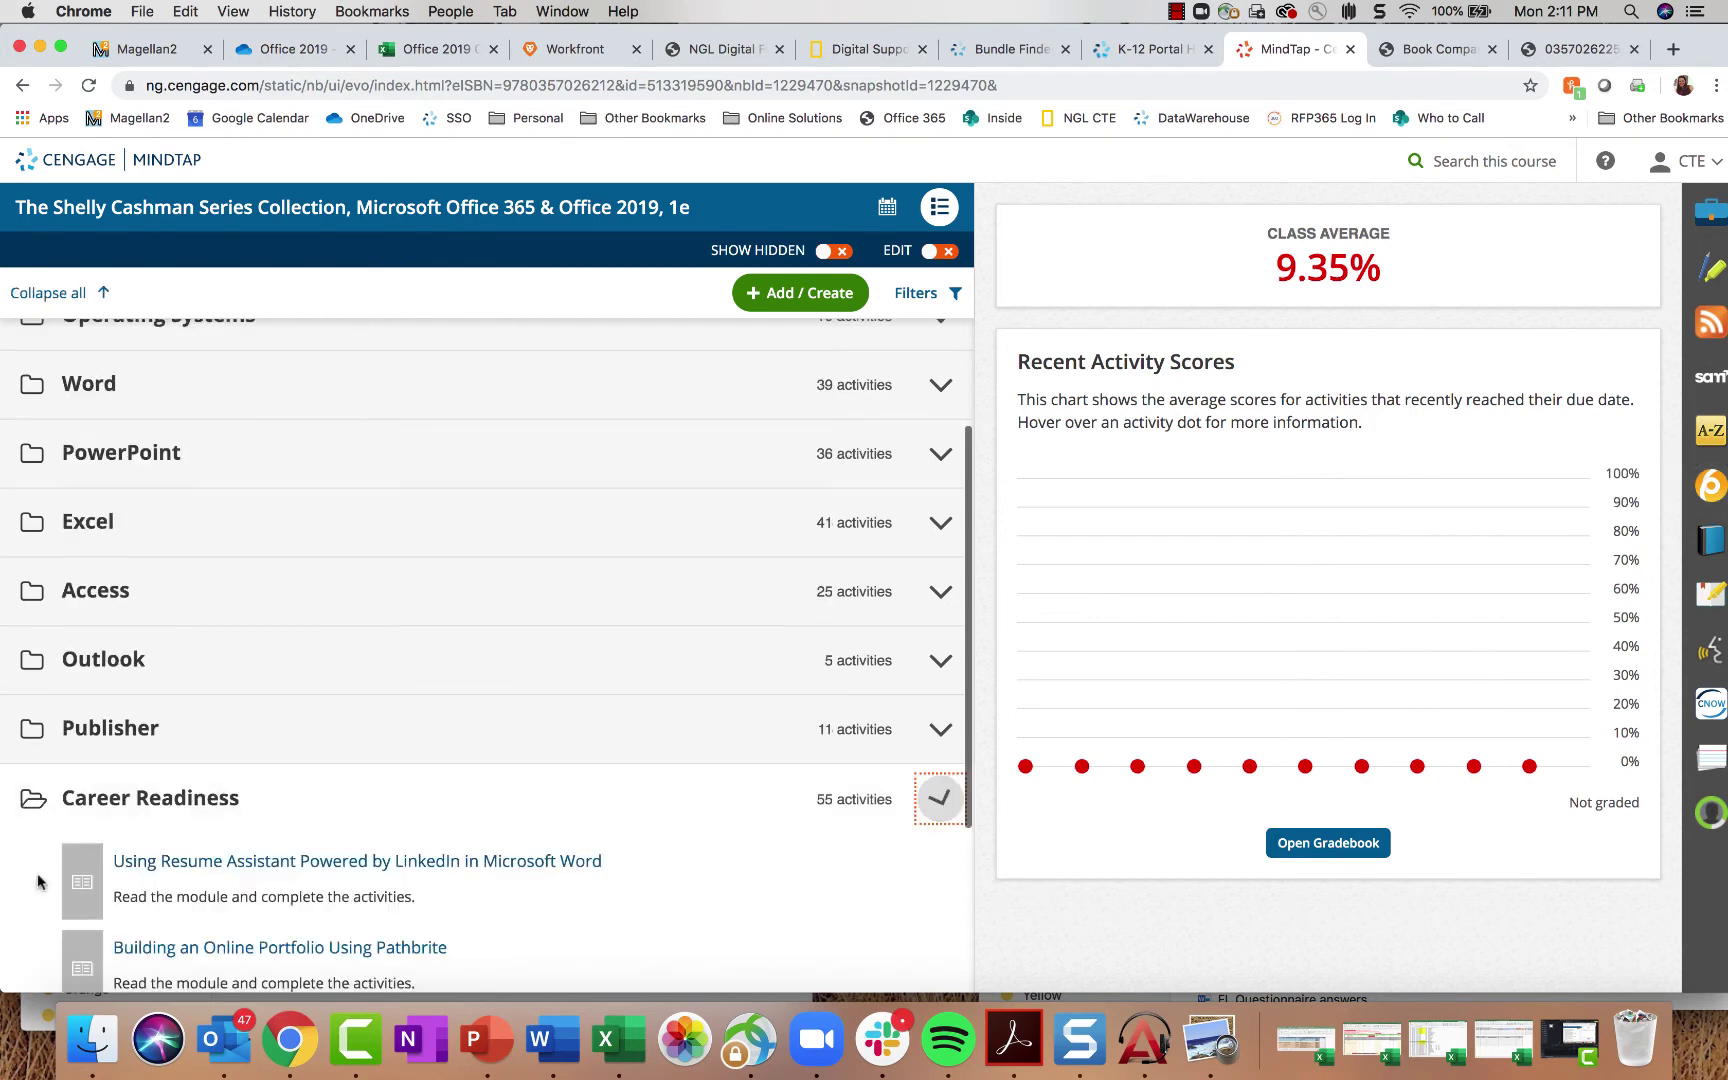
scroll(220, 700, down, 5)
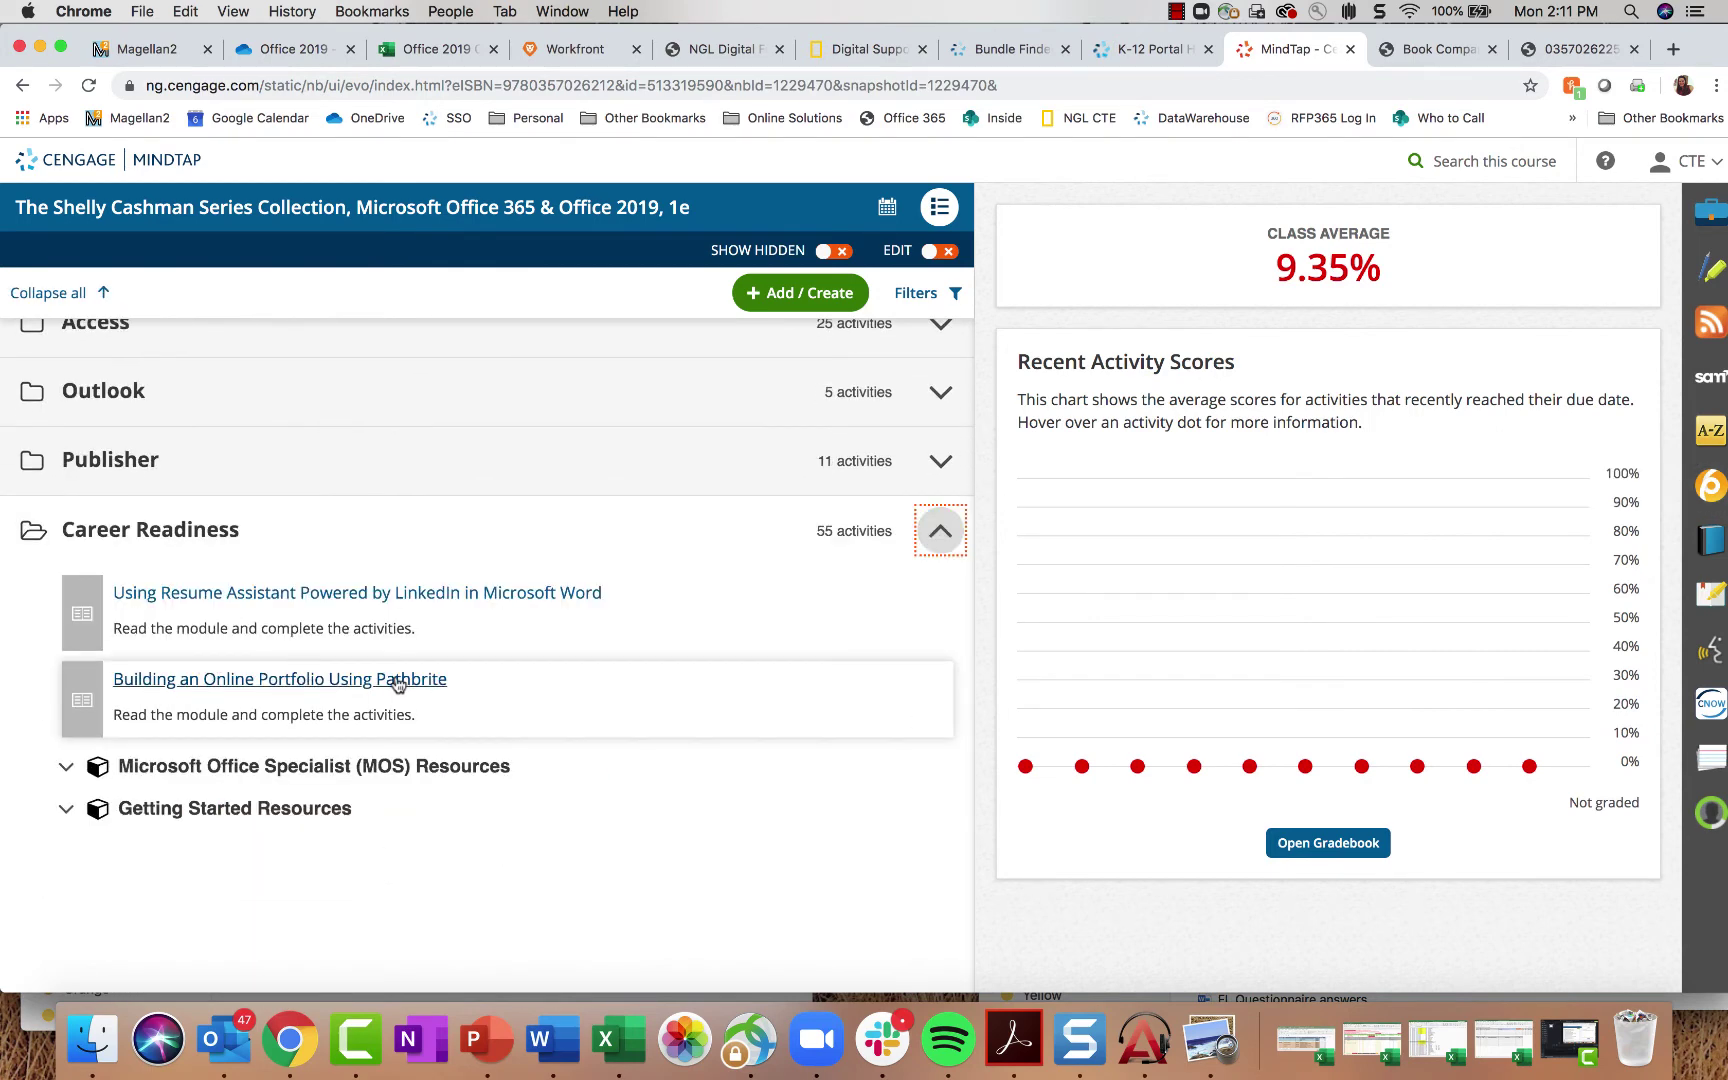
click(66, 767)
scroll(513, 866, down, 3)
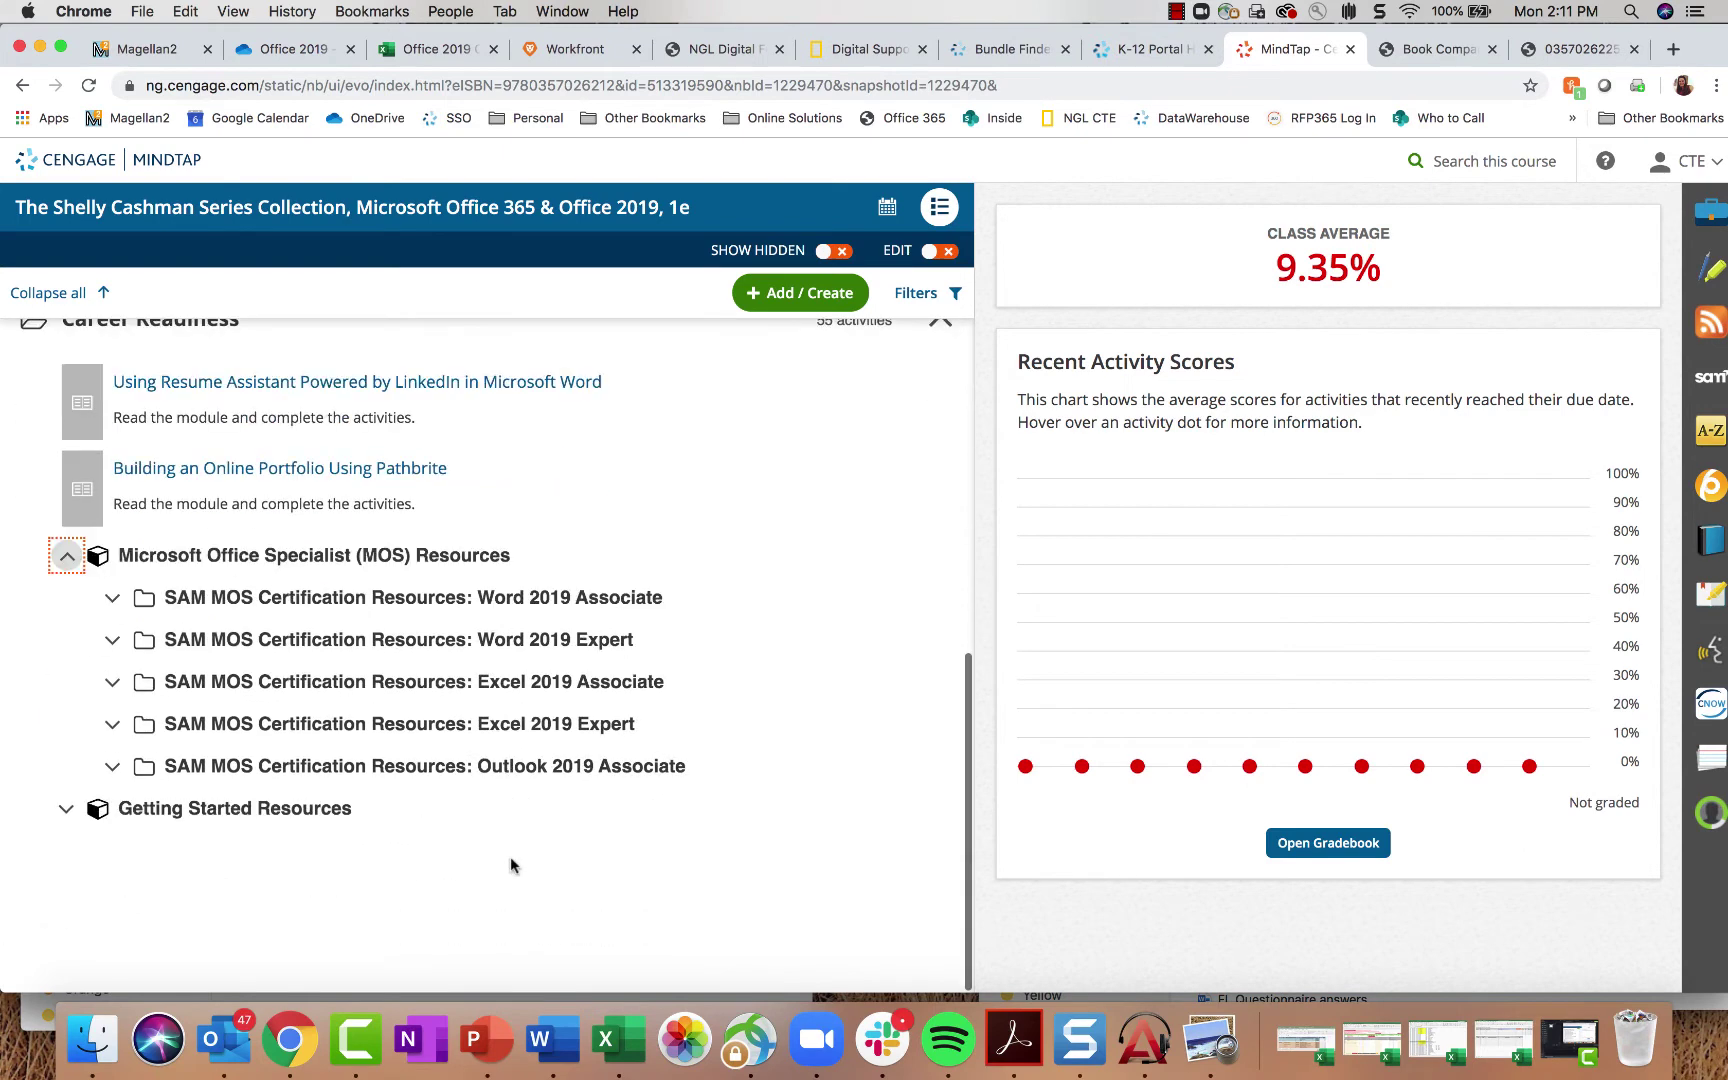
Step: Expand SAM MOS Certification Resources: Word 2019 Associate and look through its MOS skills trainings and exams
click(276, 604)
scroll(629, 671, down, 2)
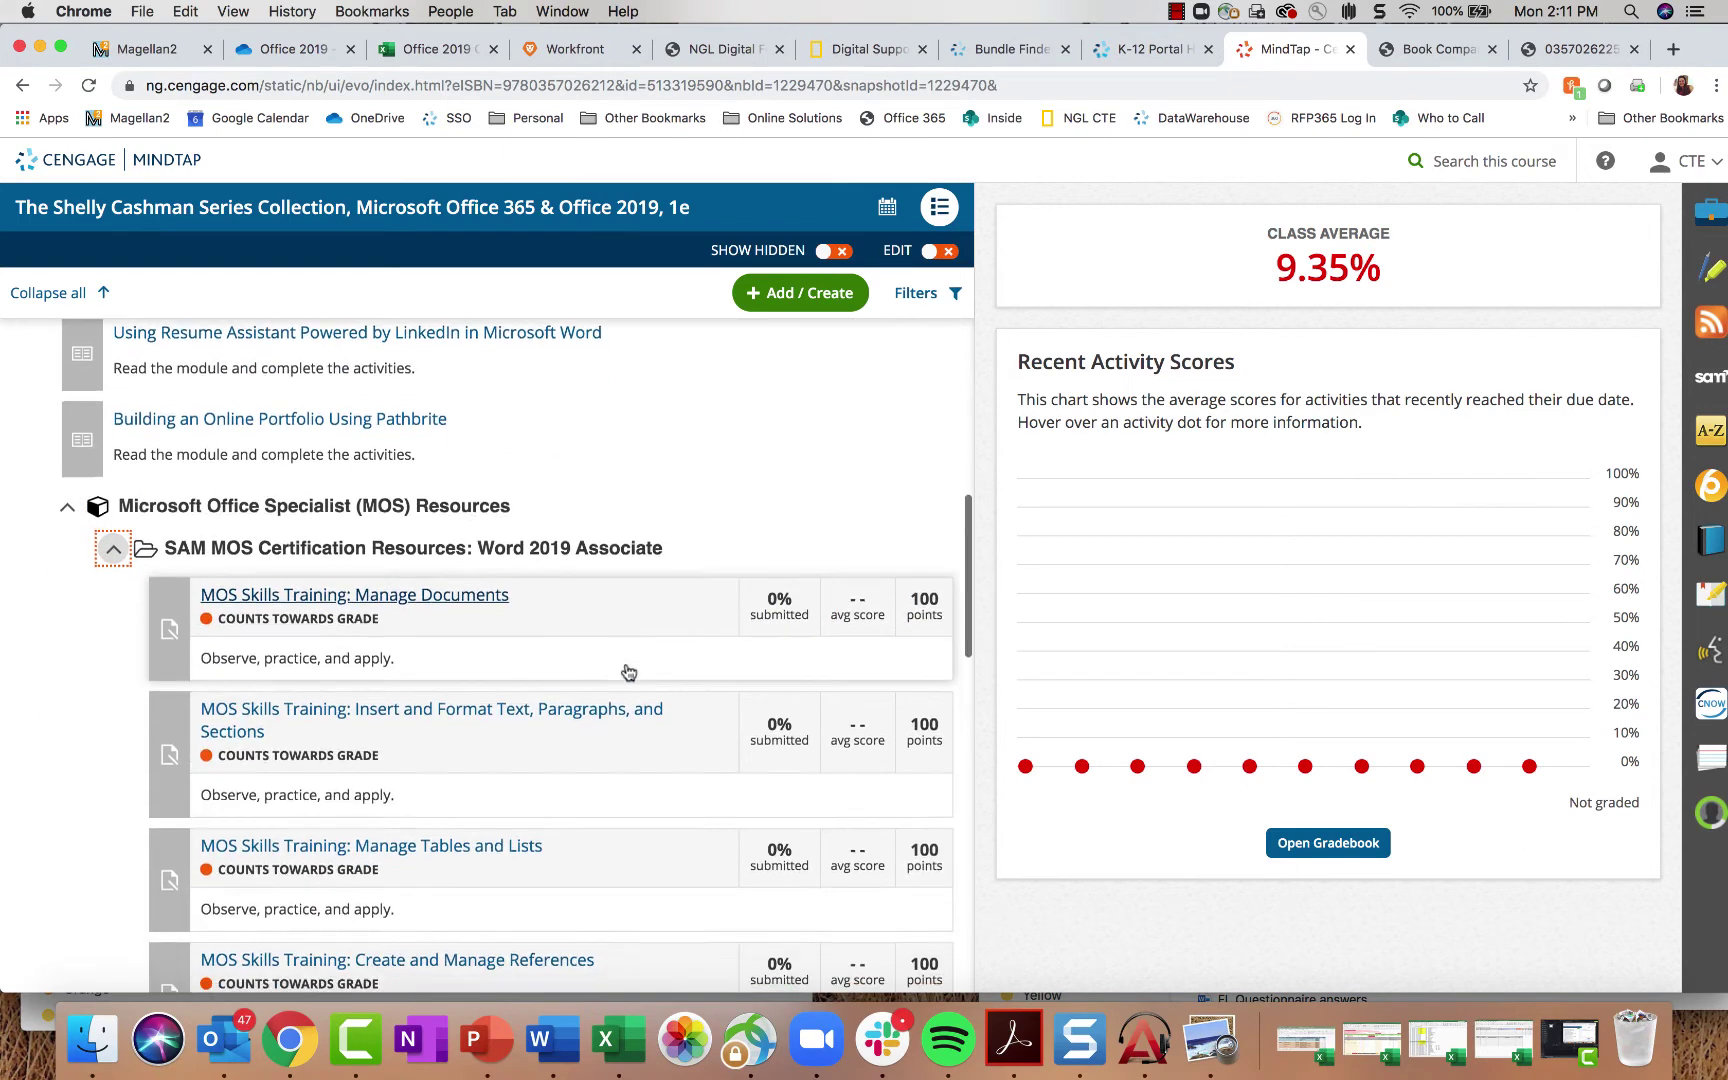
scroll(420, 818, down, 10)
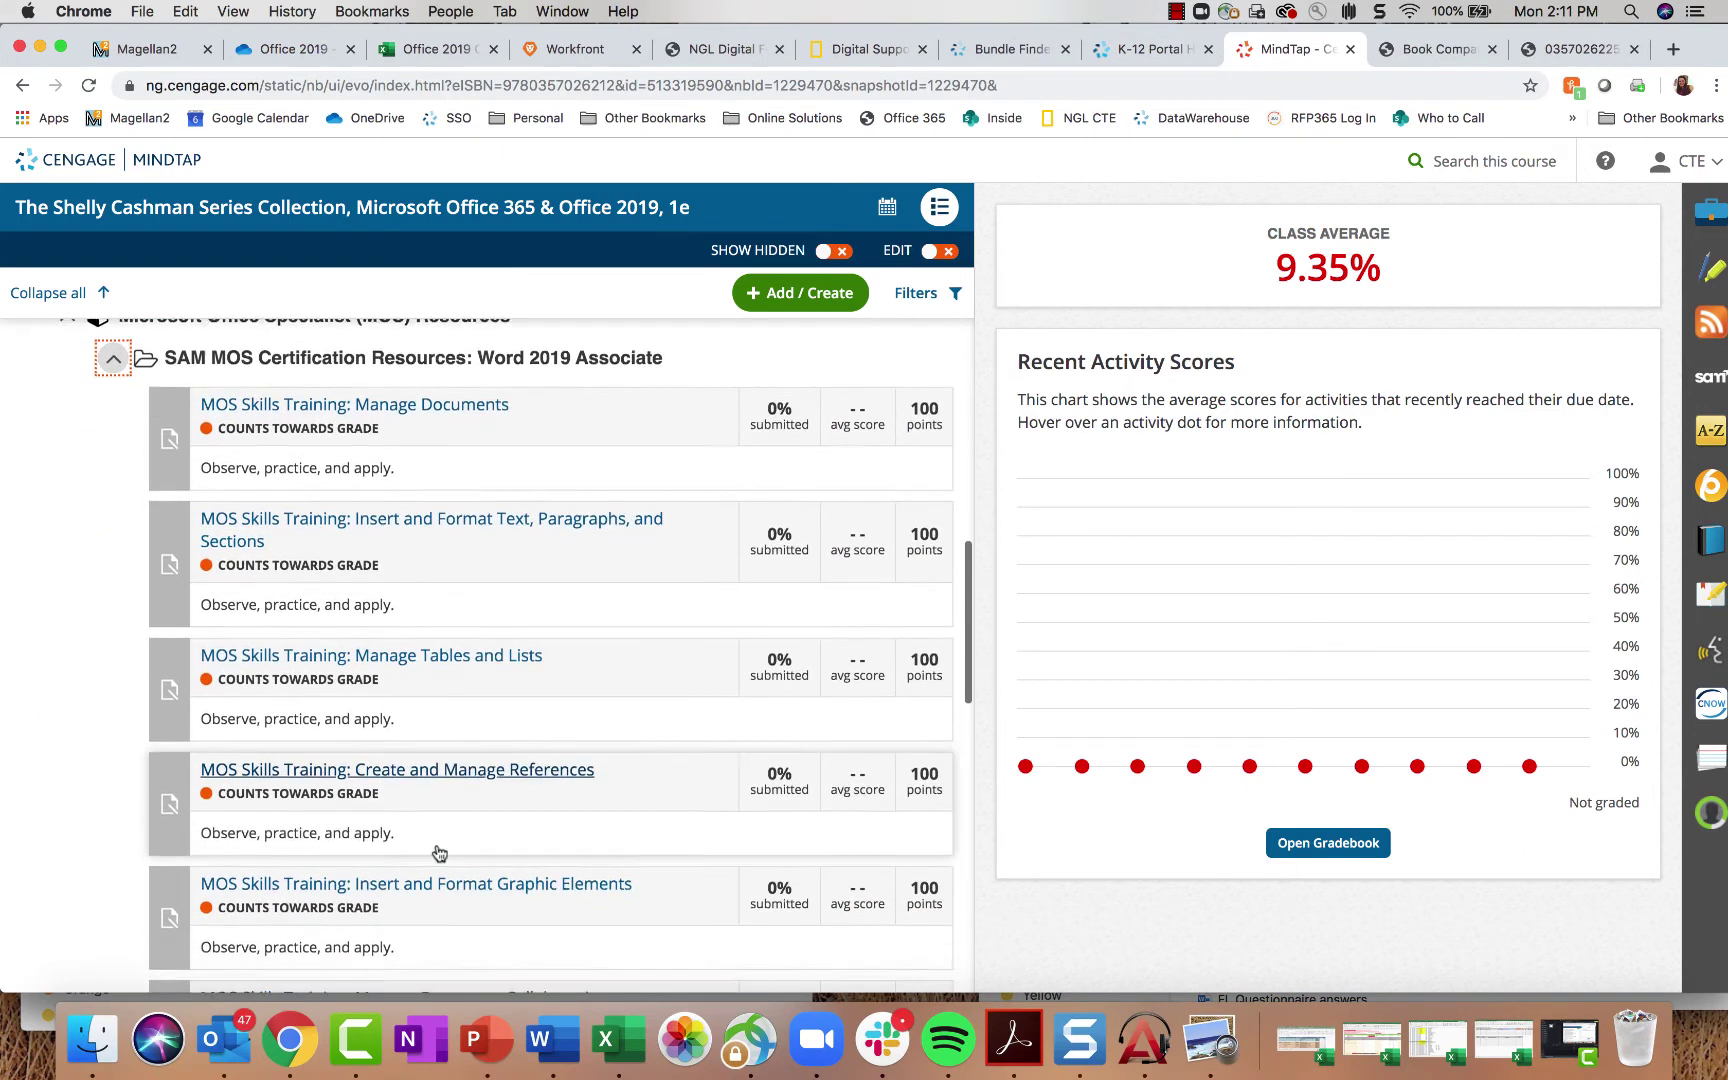
scroll(431, 817, down, 3)
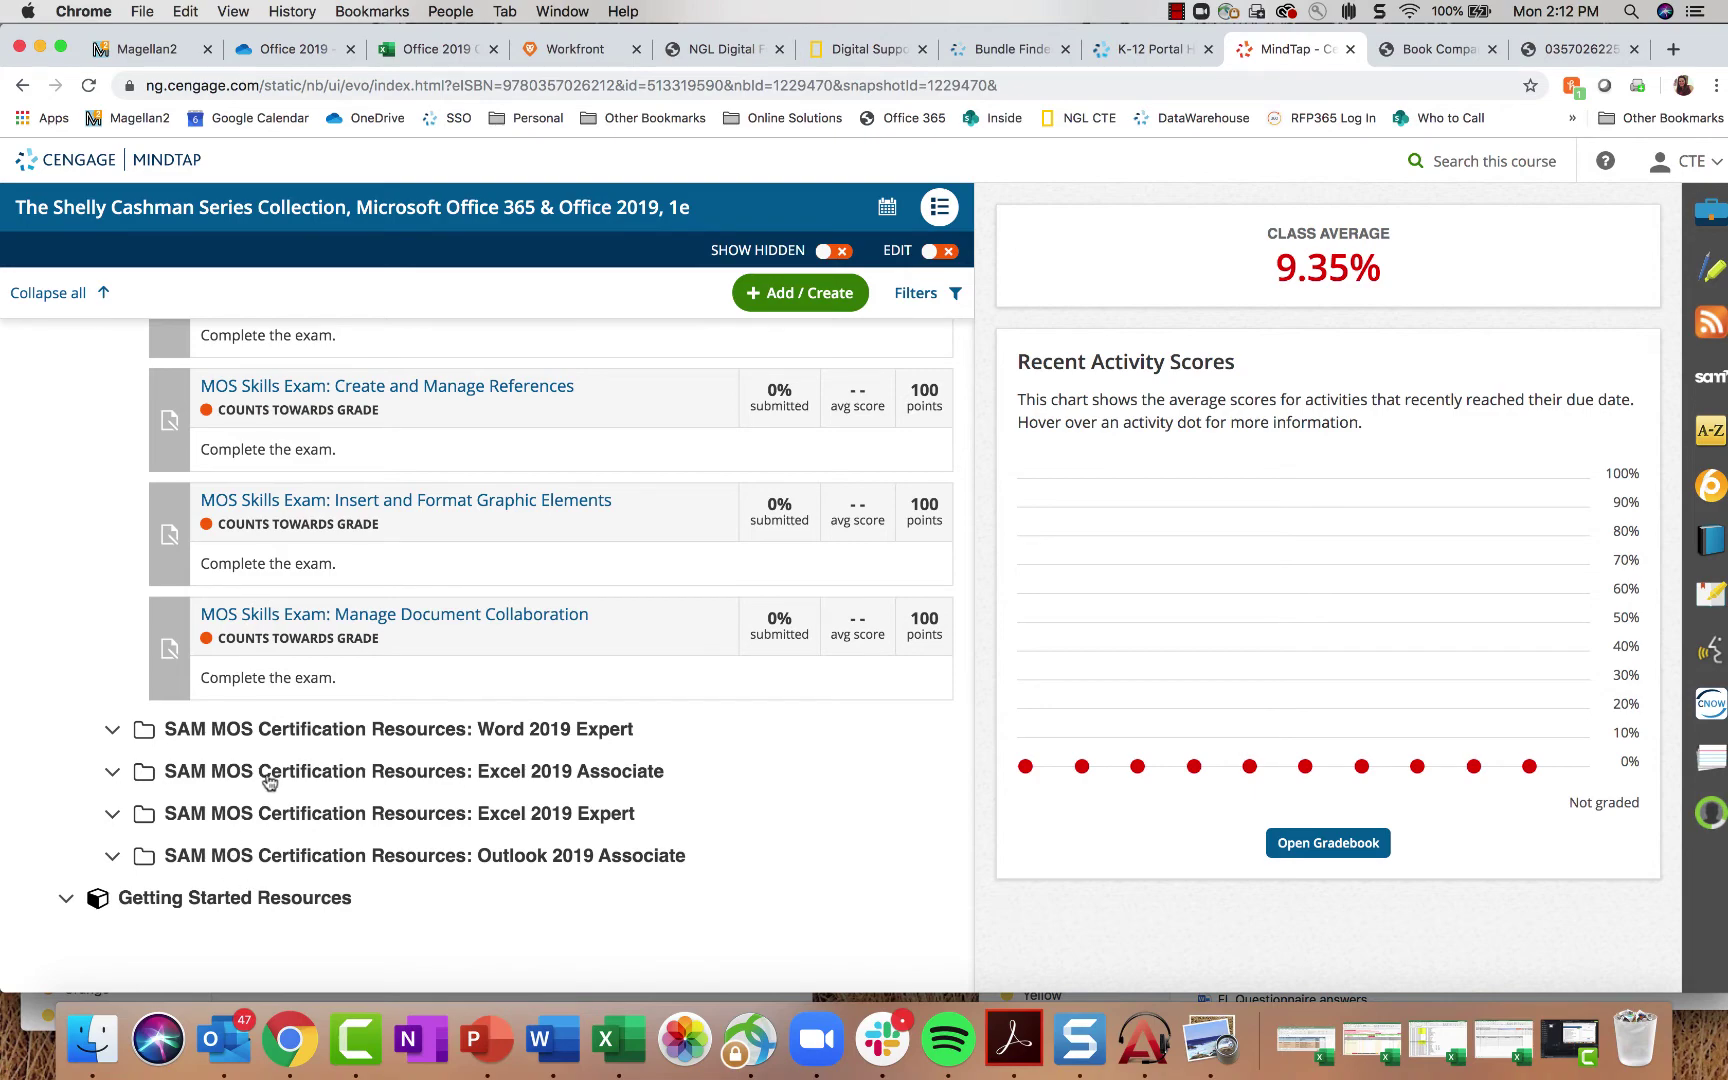
Step: Collapse the Word 2019 Associate folder and the MOS Resources, and expand Getting Started Resources in the Career Readiness unit
scroll(258, 771, up, 10)
scroll(219, 750, up, 8)
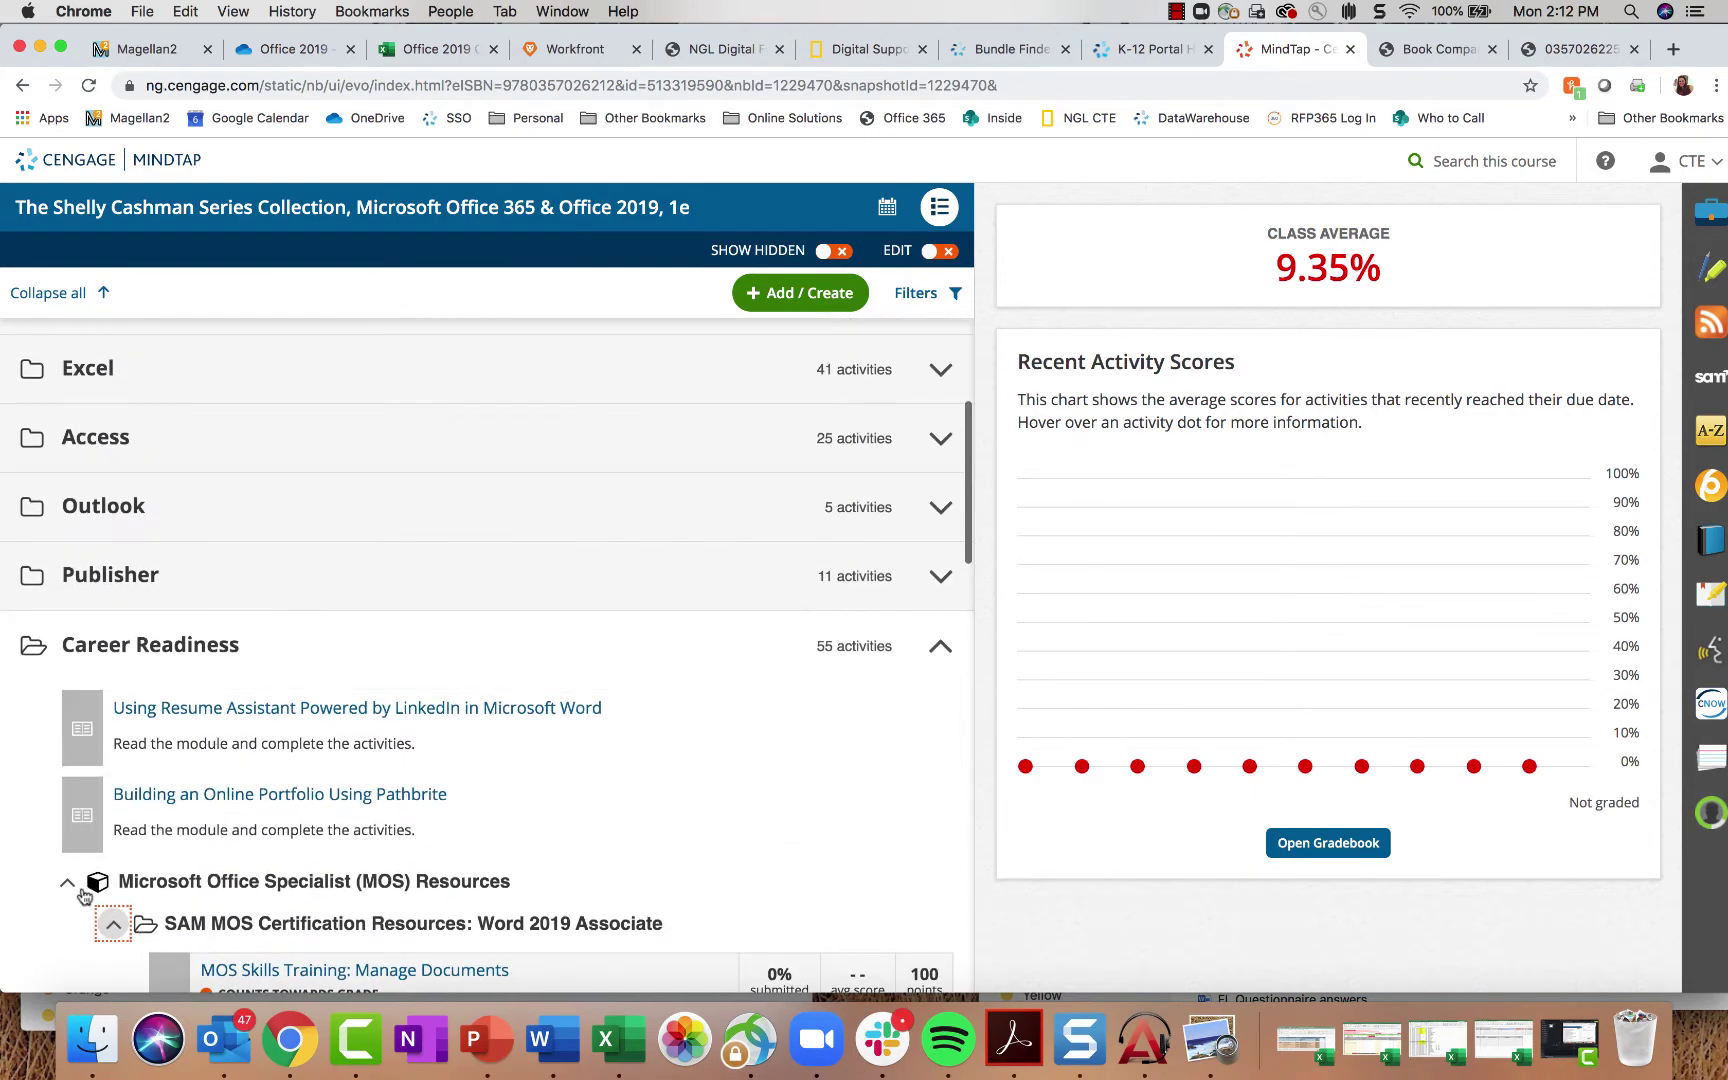
click(112, 923)
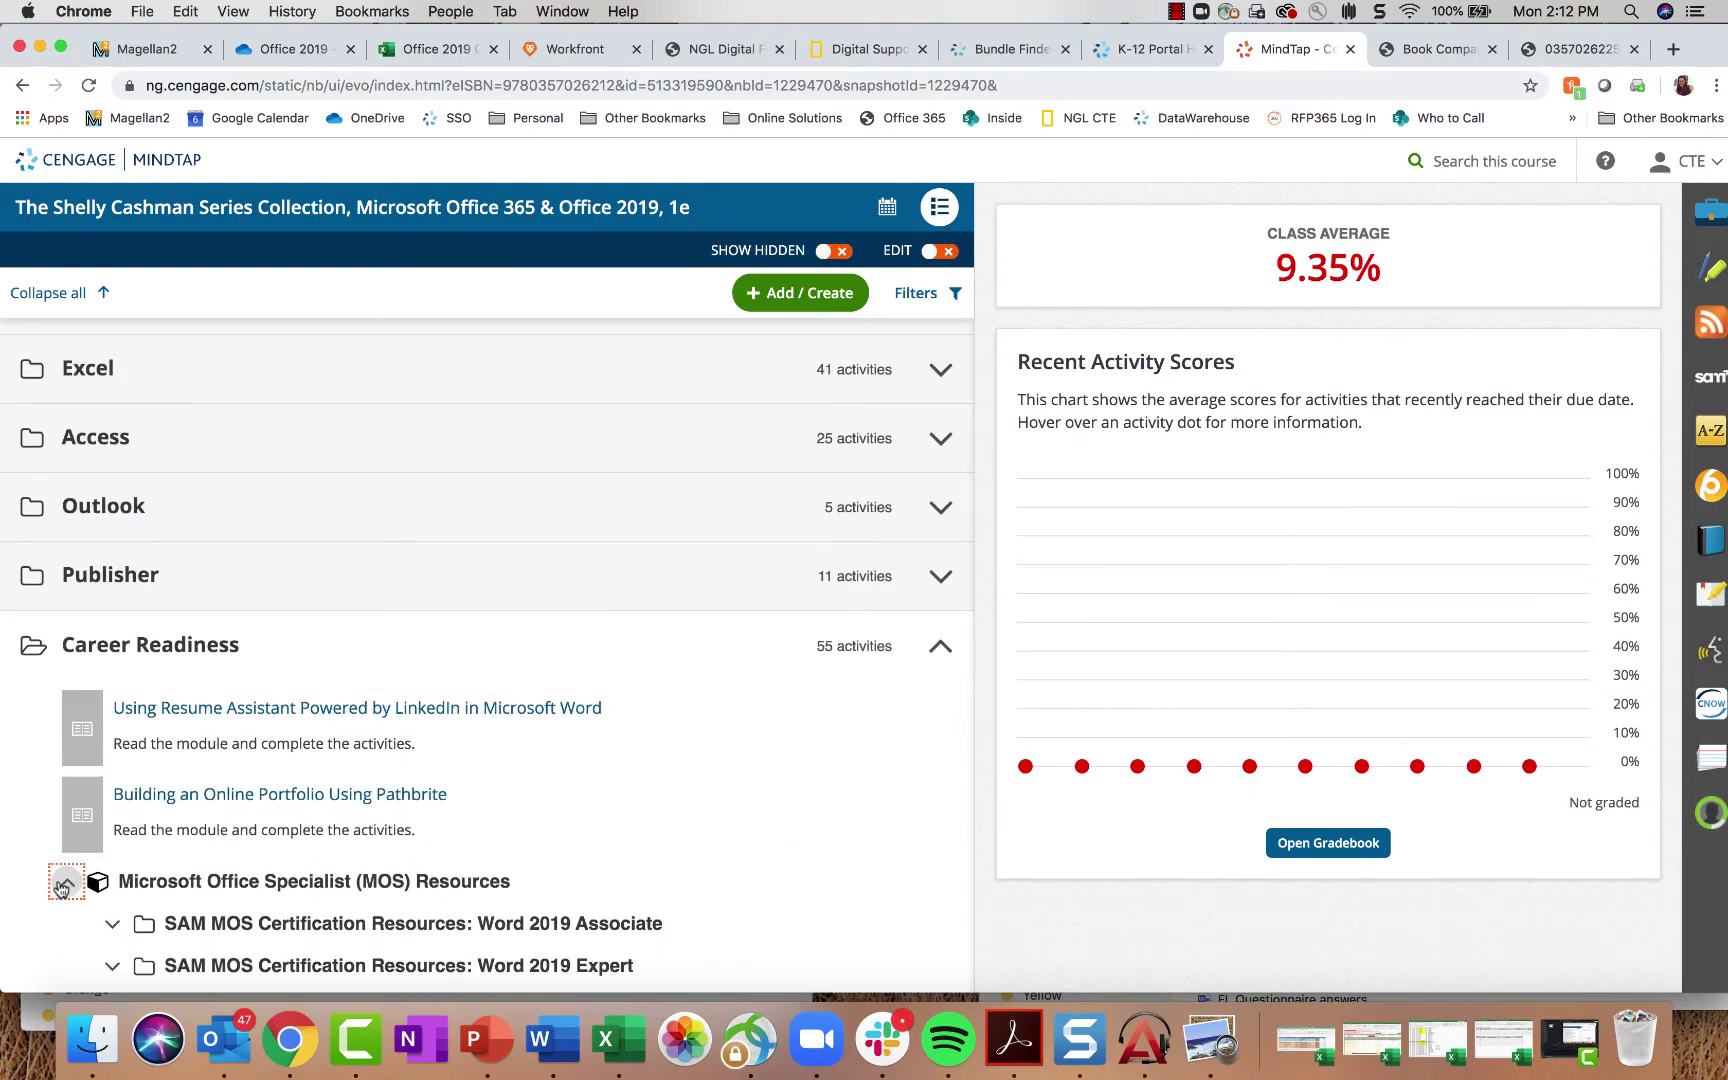
click(68, 879)
scroll(470, 895, down, 2)
click(68, 808)
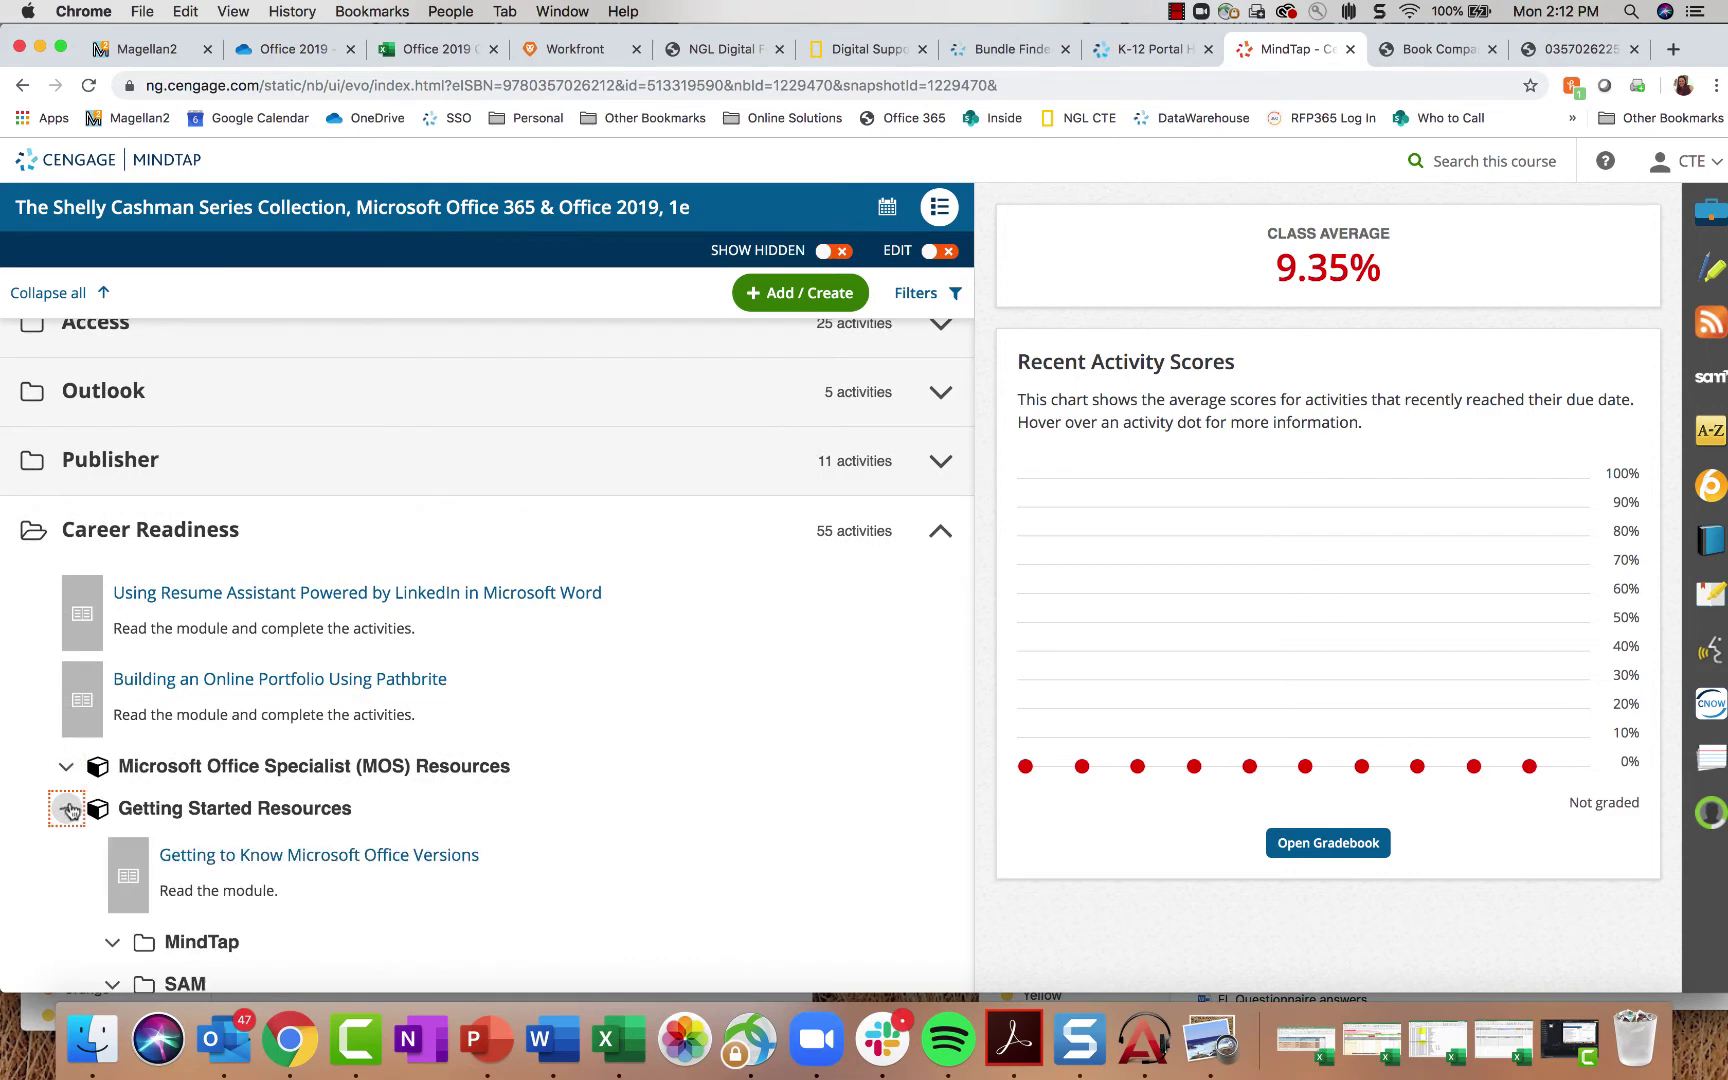
scroll(503, 879, down, 3)
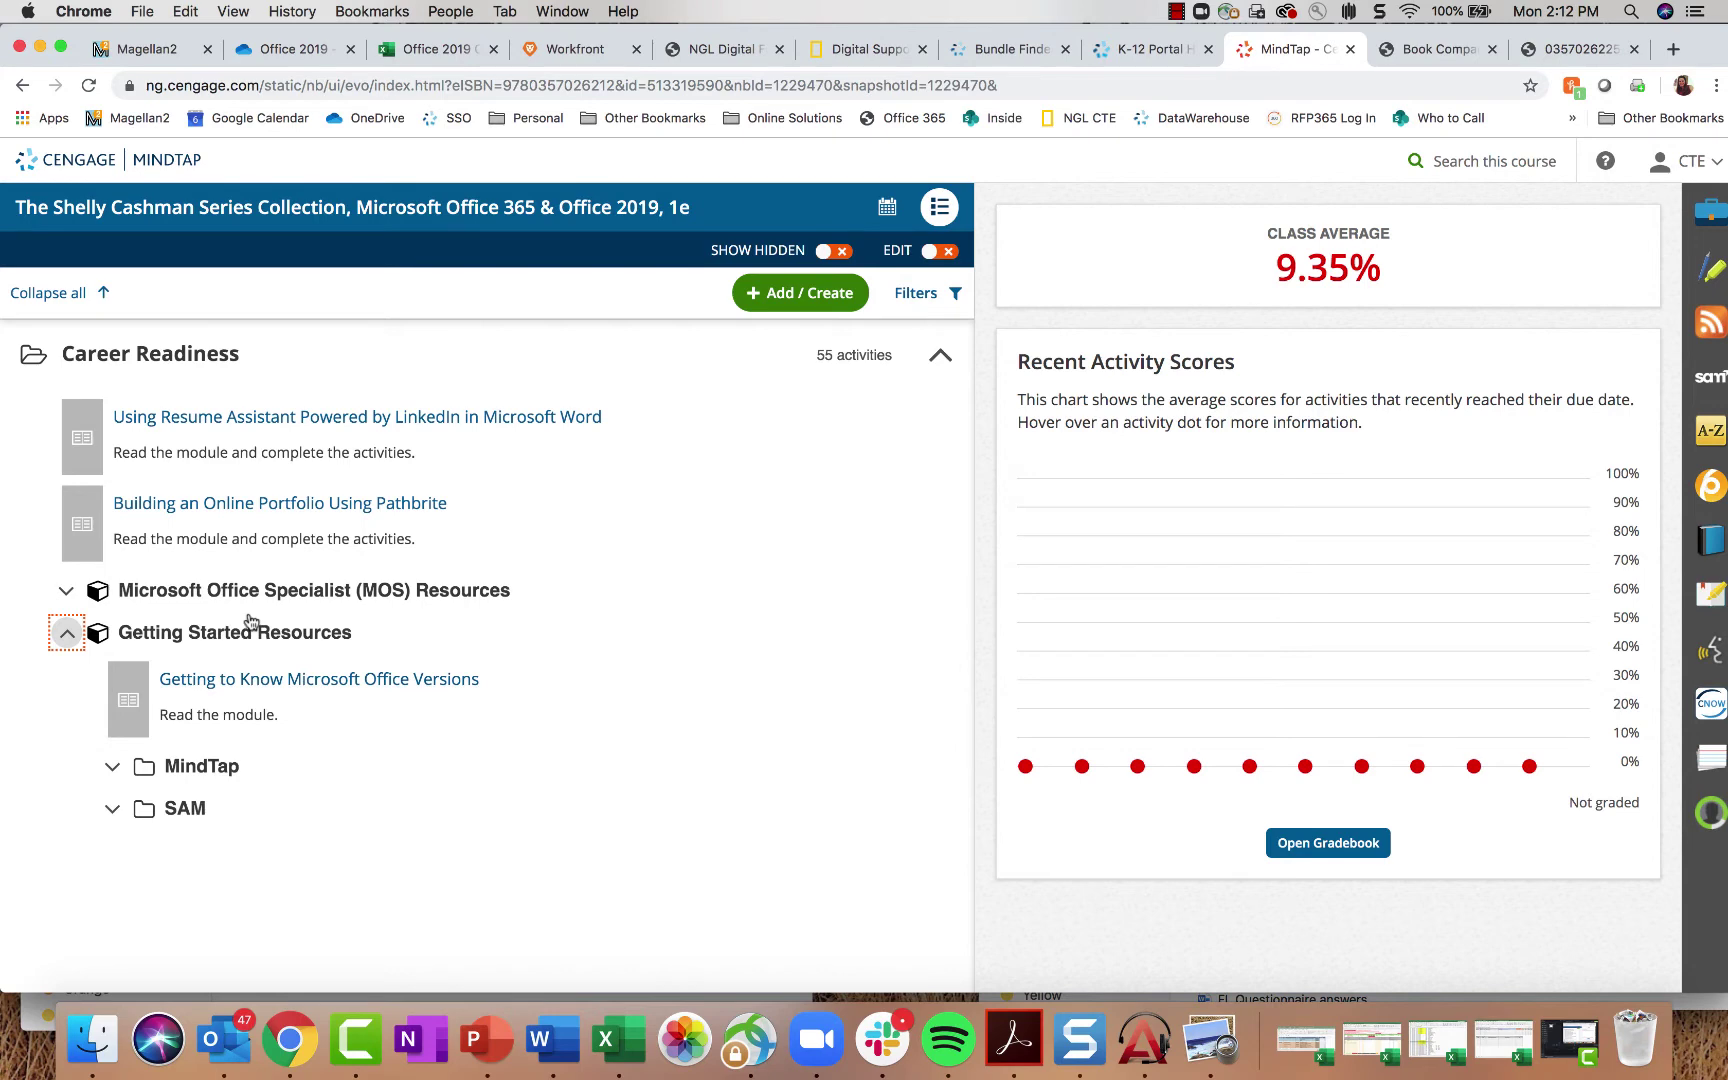
Step: Close the current course and launch the other Shelly Cashman Office 2019 course from the K-12 portal
click(1350, 49)
scroll(690, 600, up, 5)
click(690, 605)
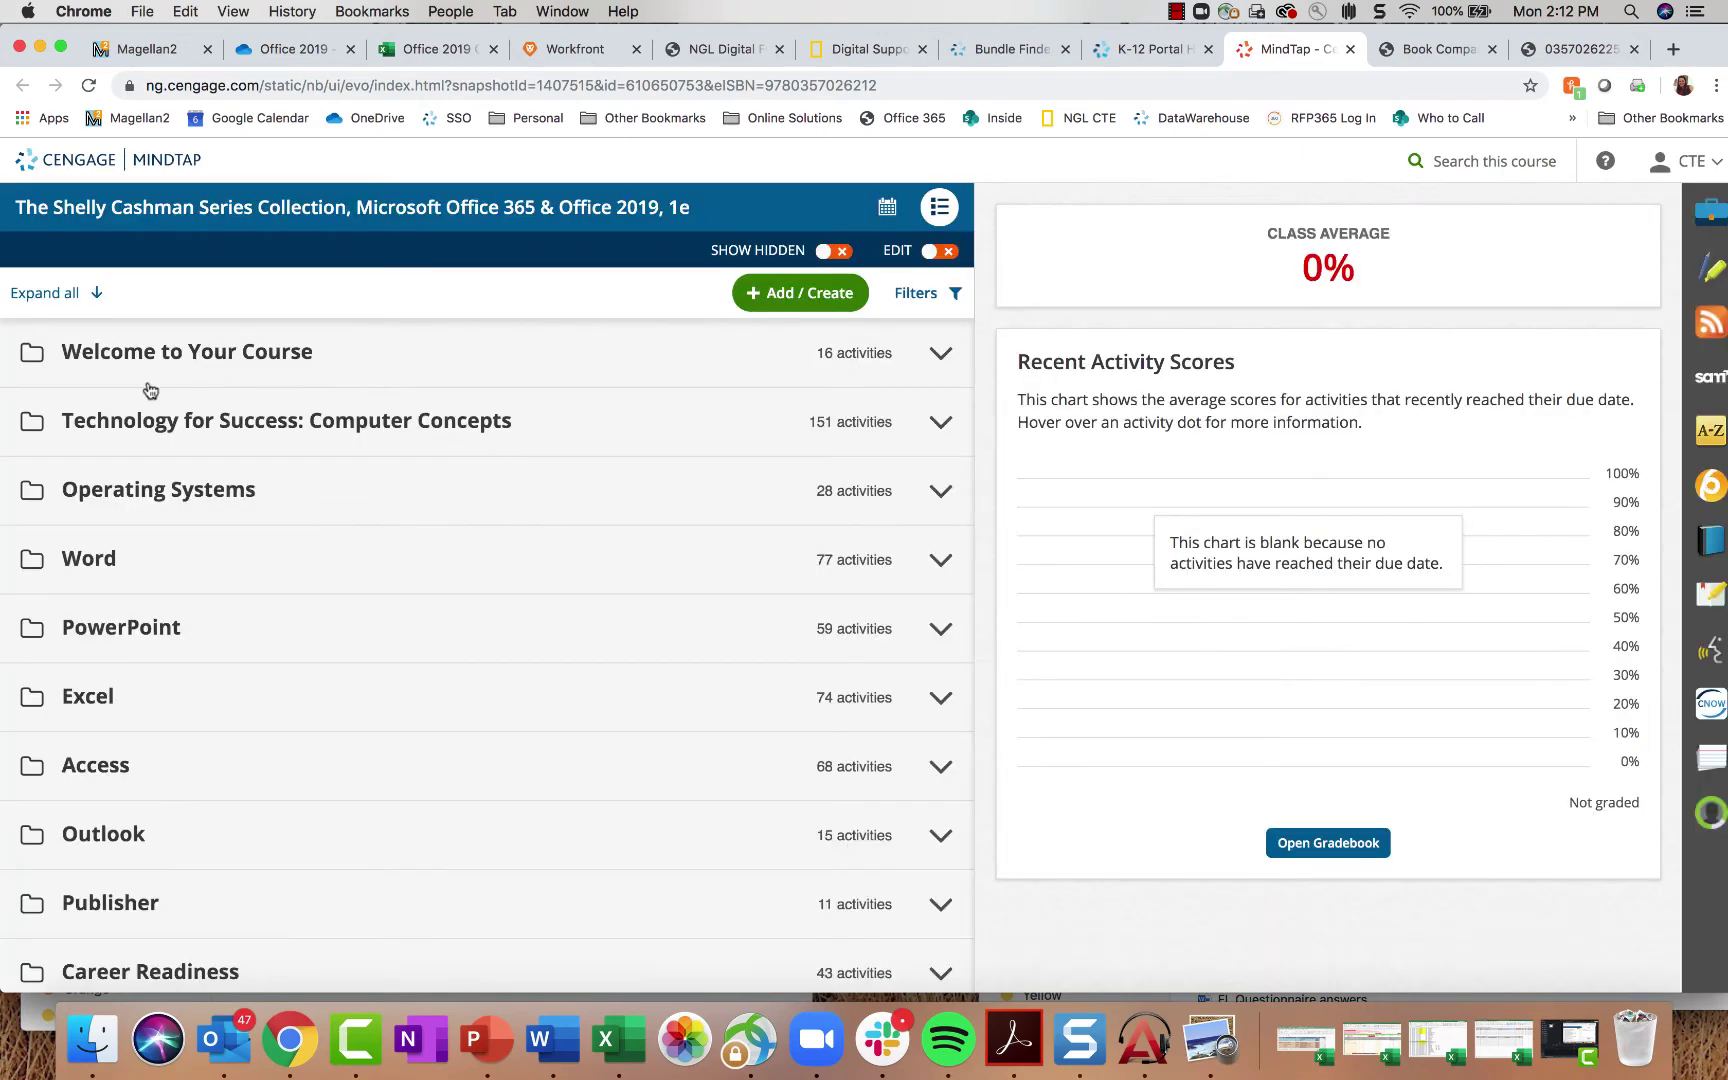
Step: Expand the Welcome to Your Course unit down to the MindTap folder in Getting Started Resources
click(45, 360)
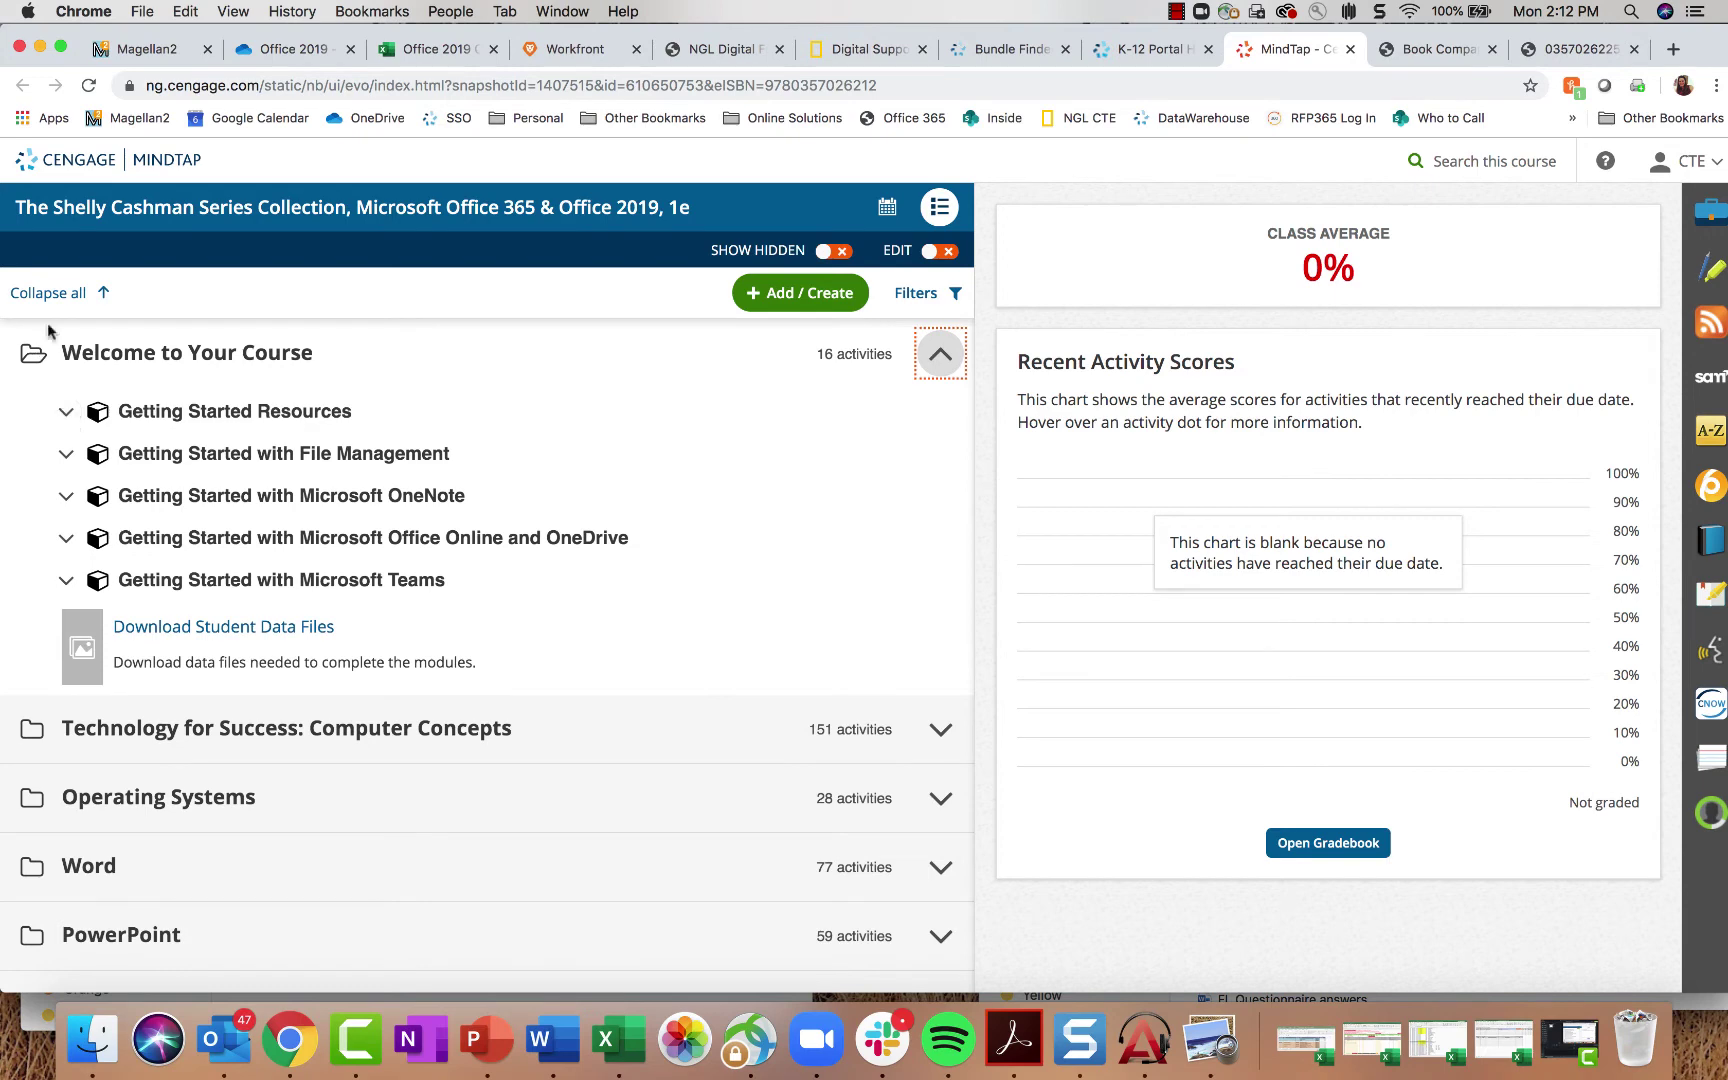
click(67, 413)
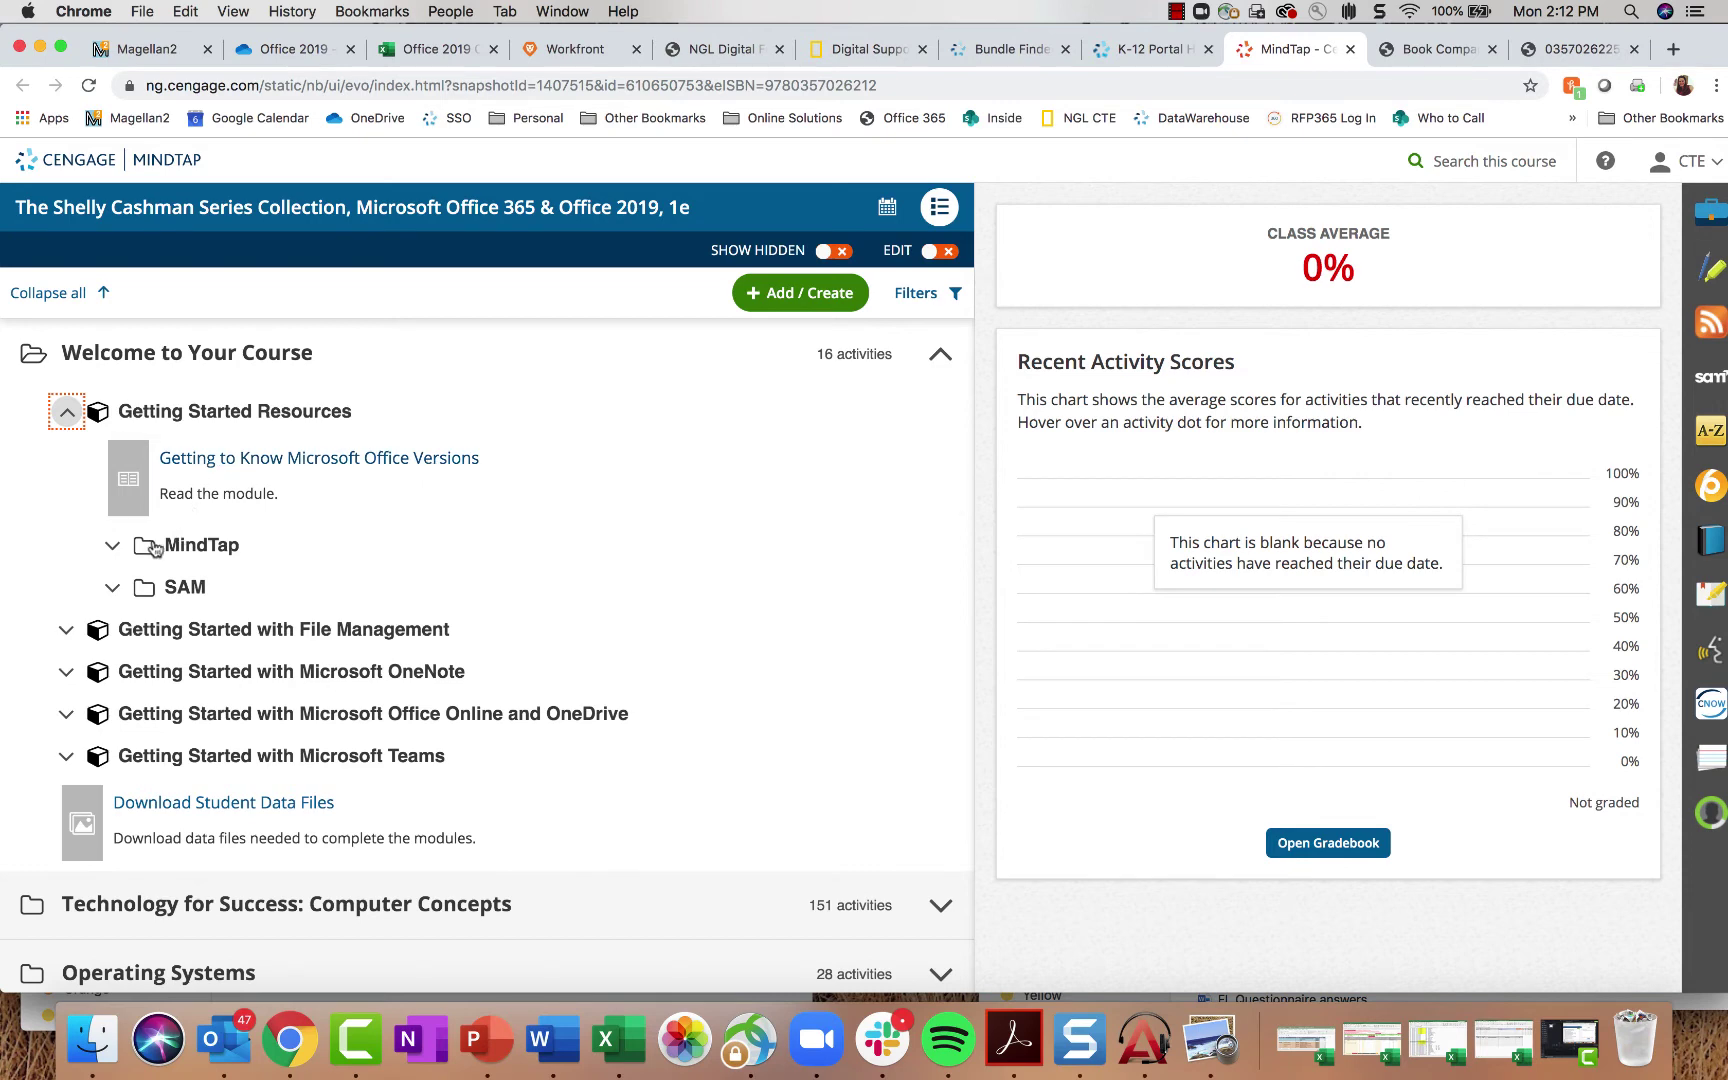
click(113, 545)
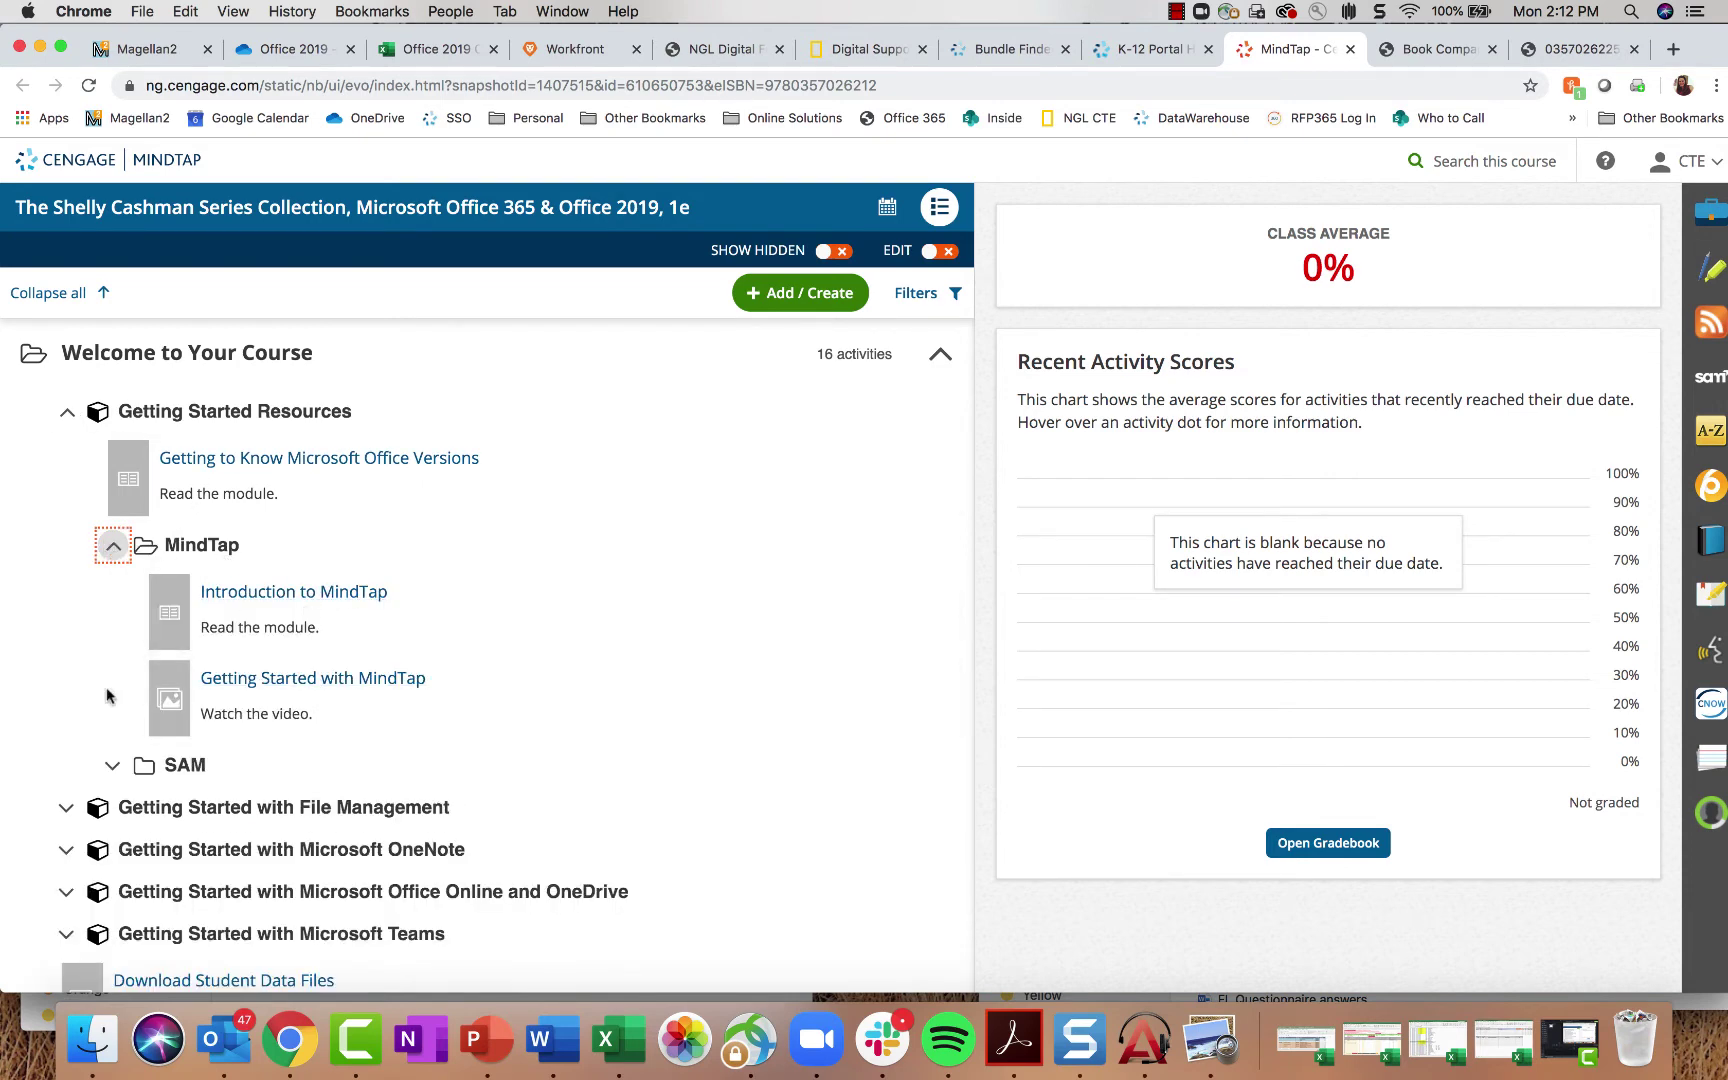
Step: Collapse the MindTap folder, expand the SAM folder and look through its modules, videos, exam and project
key(Return)
click(112, 598)
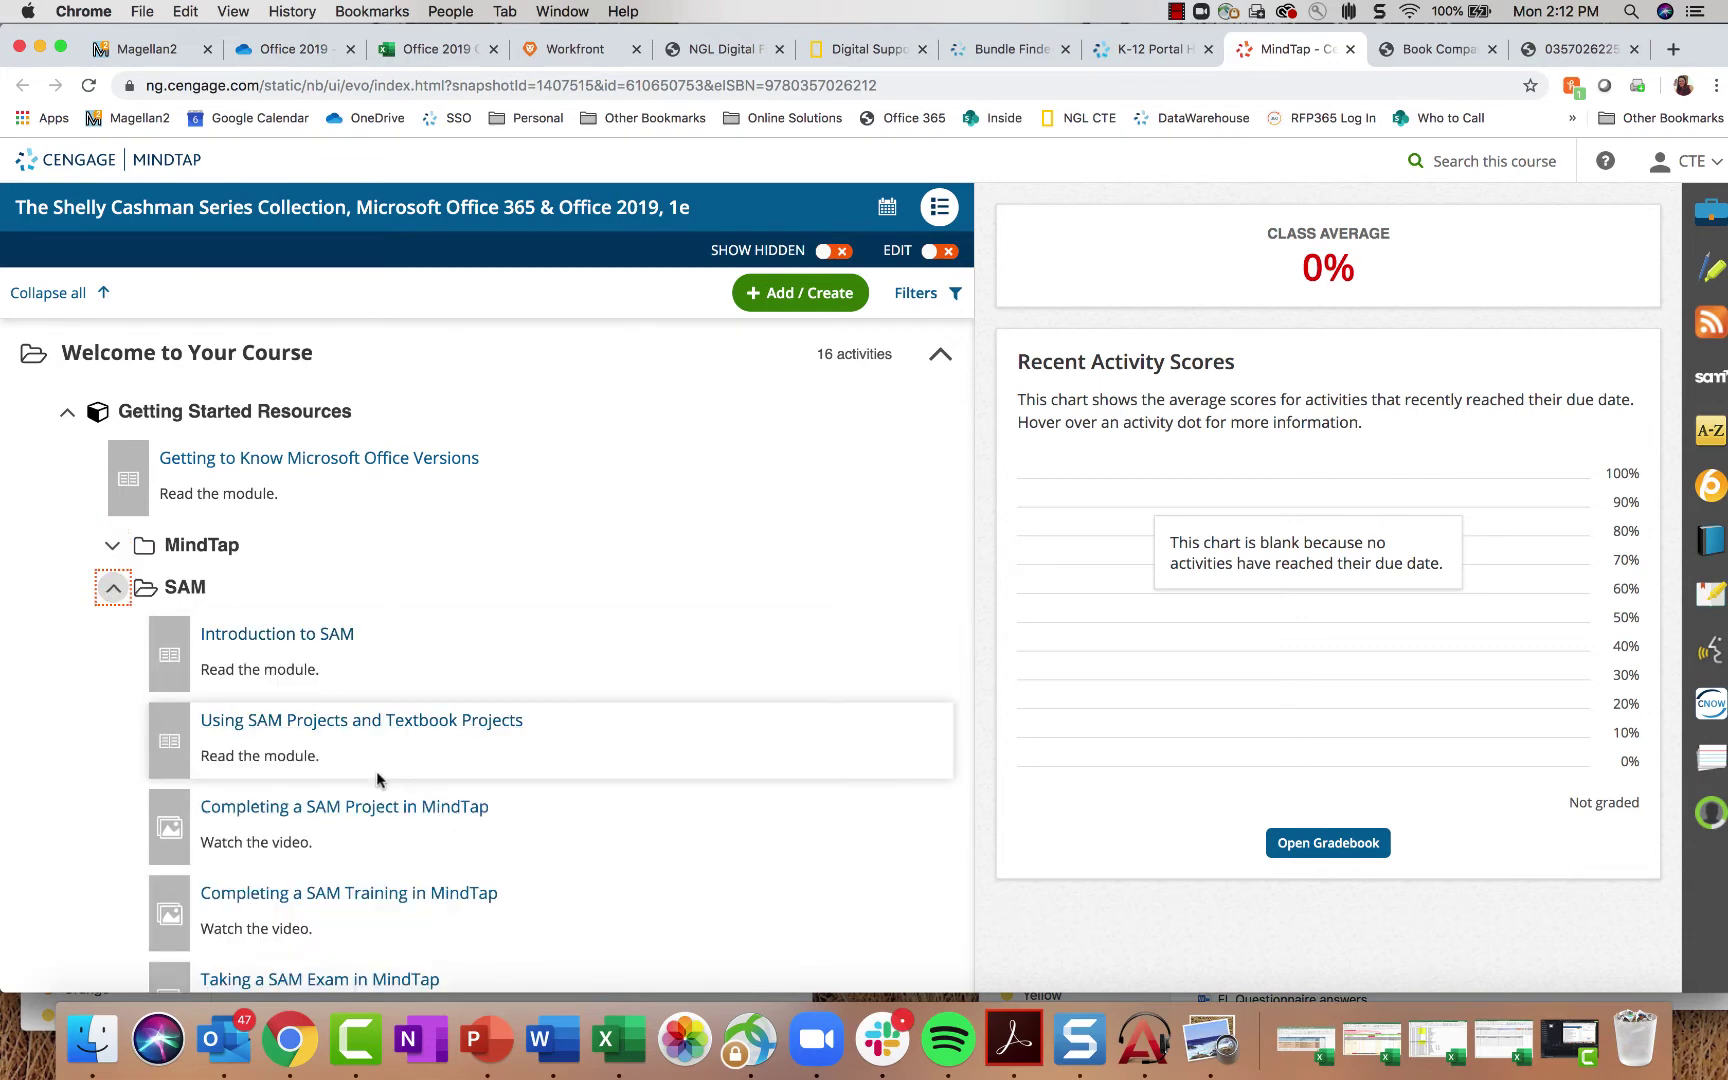
scroll(377, 777, down, 5)
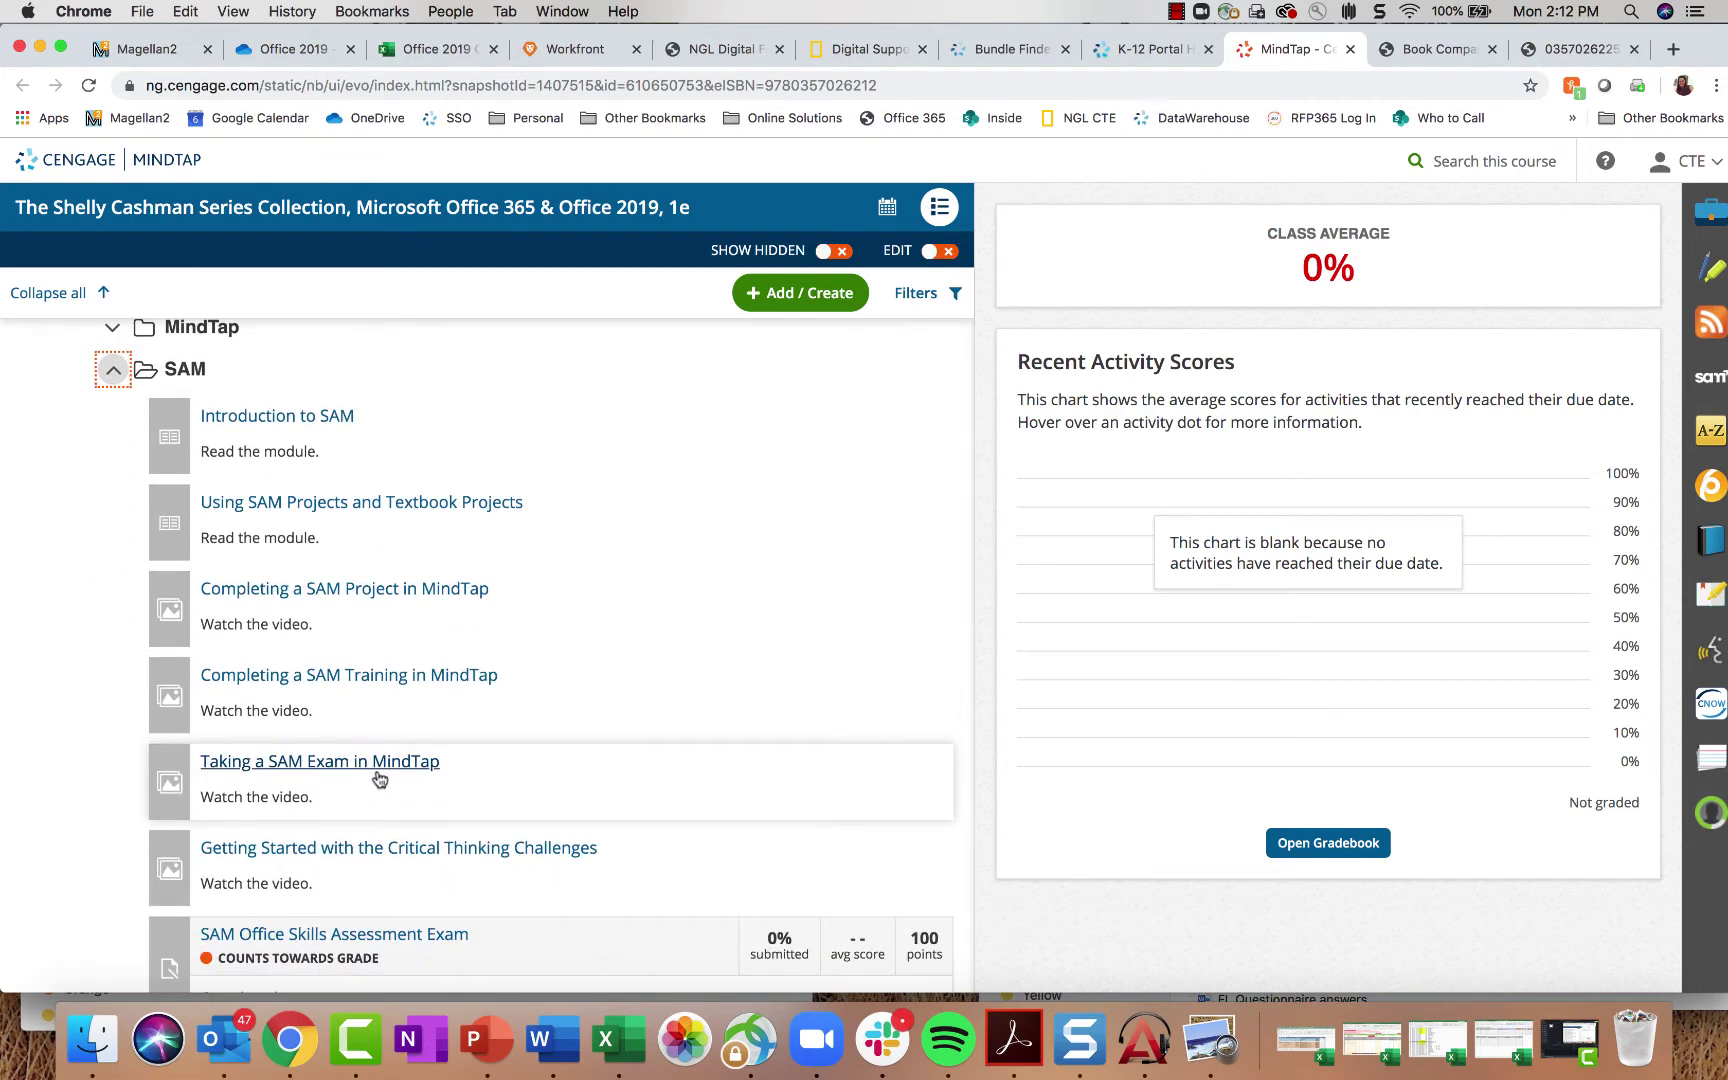
scroll(378, 779, down, 2)
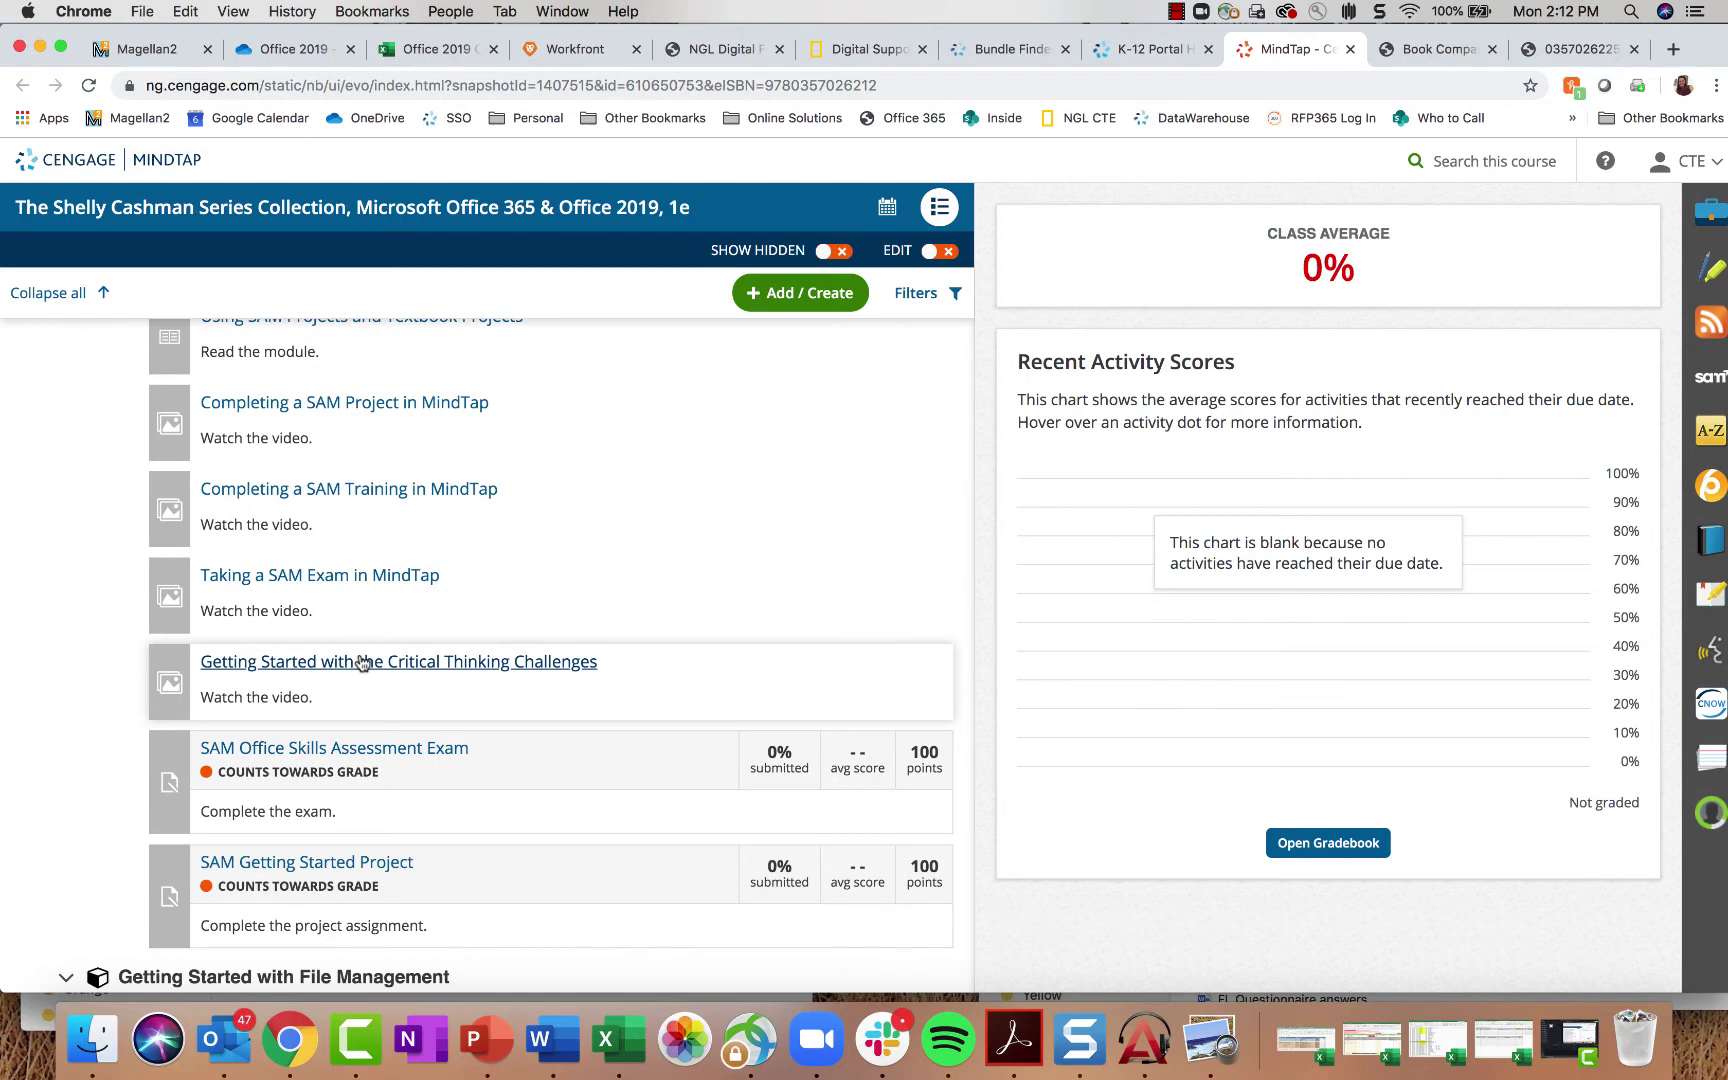
Step: Collapse the SAM folder, Getting Started Resources and the Welcome to Your Course unit
scroll(362, 663, up, 6)
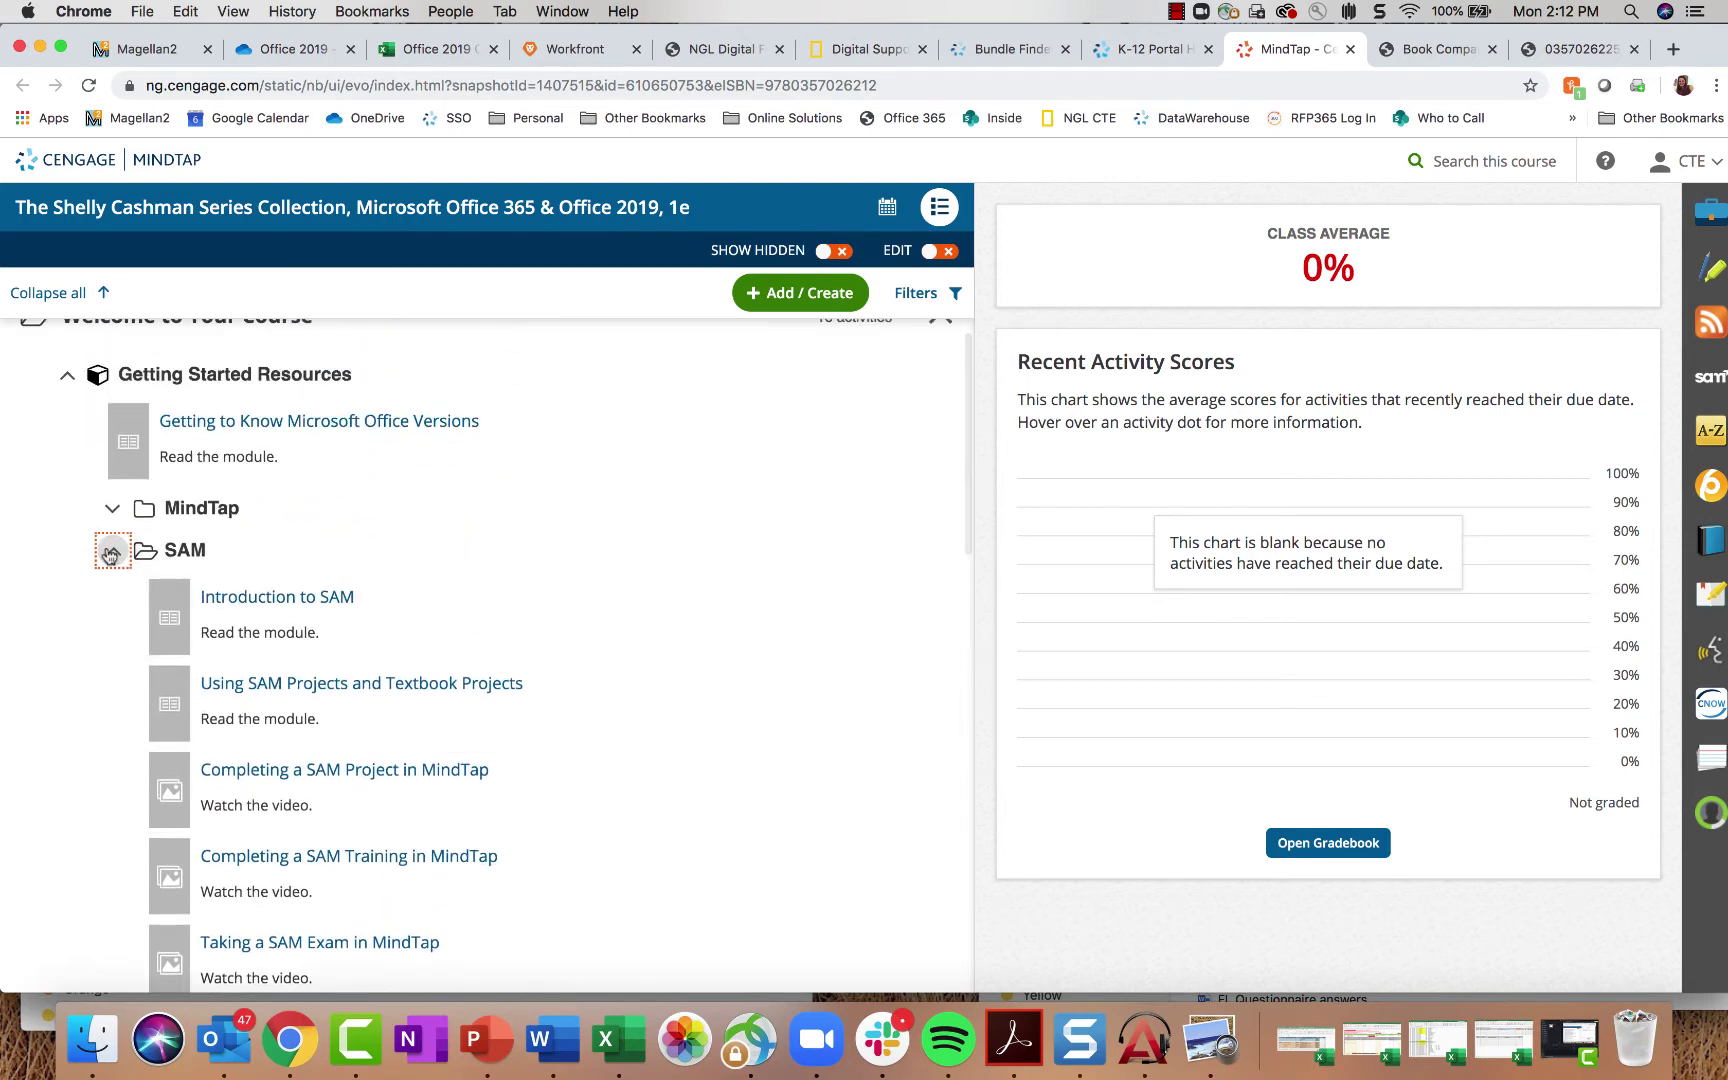
click(110, 549)
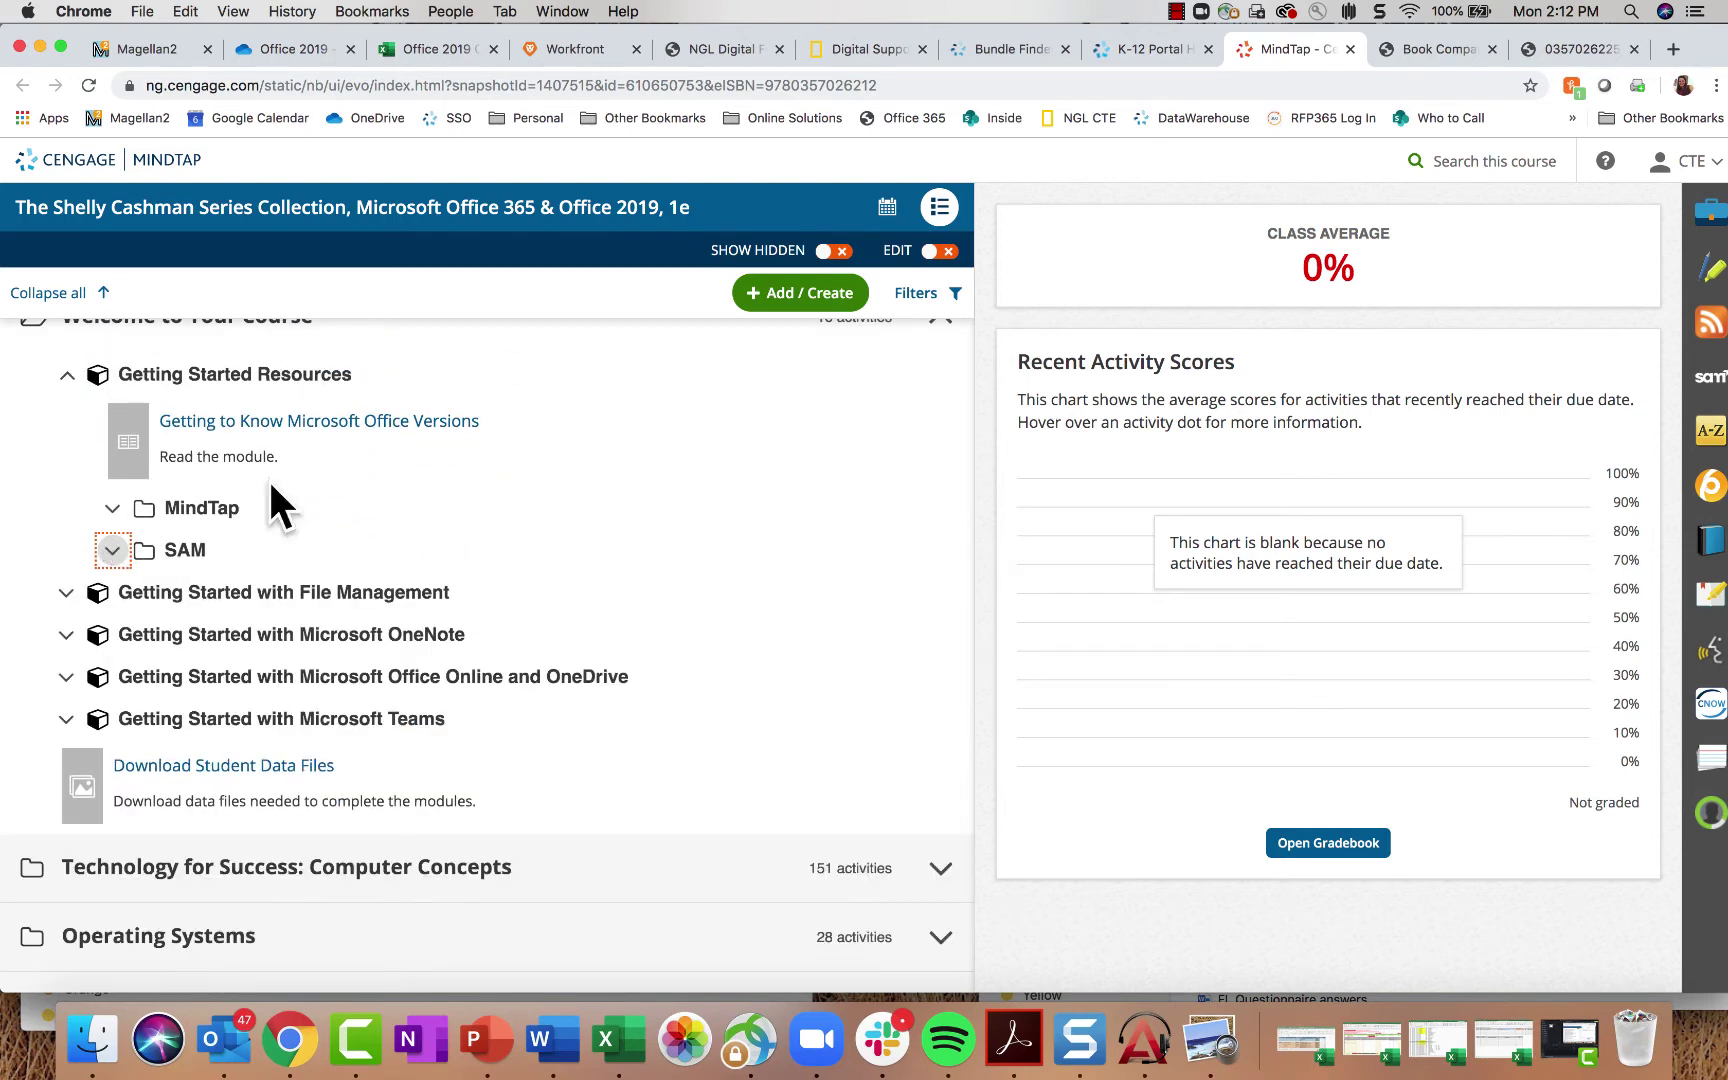
click(67, 376)
scroll(231, 432, up, 1)
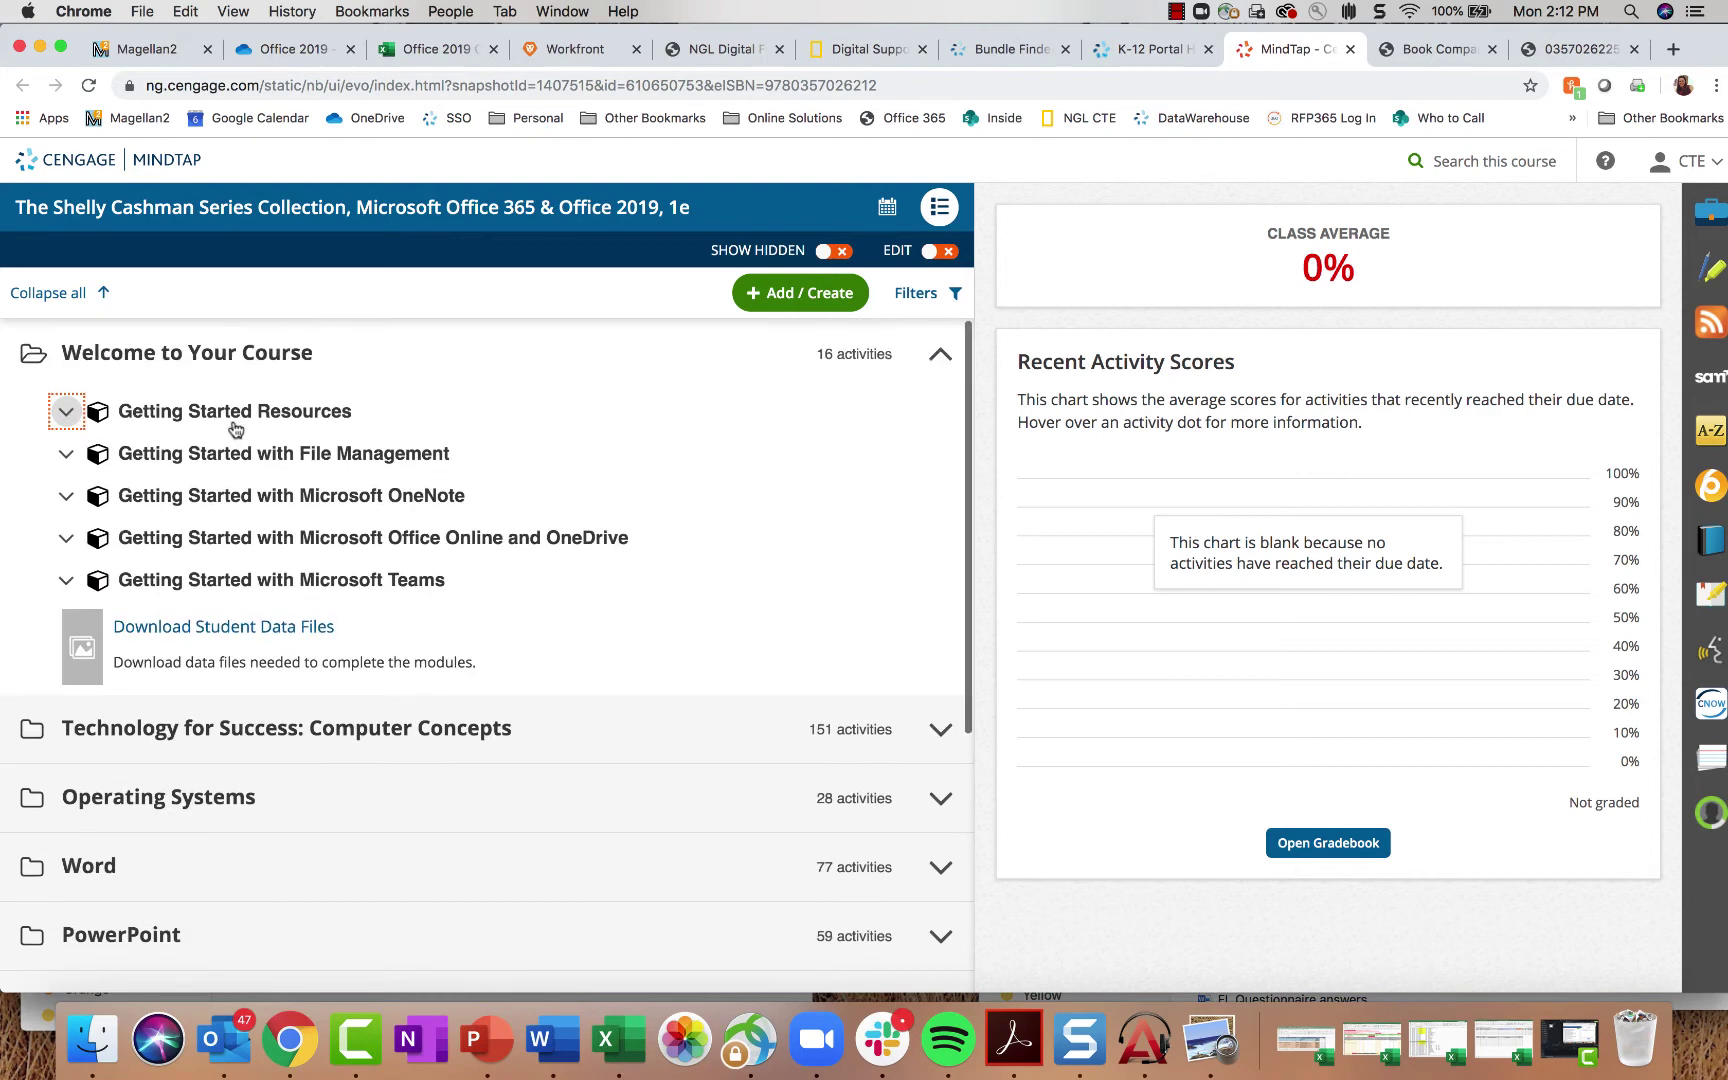
click(37, 358)
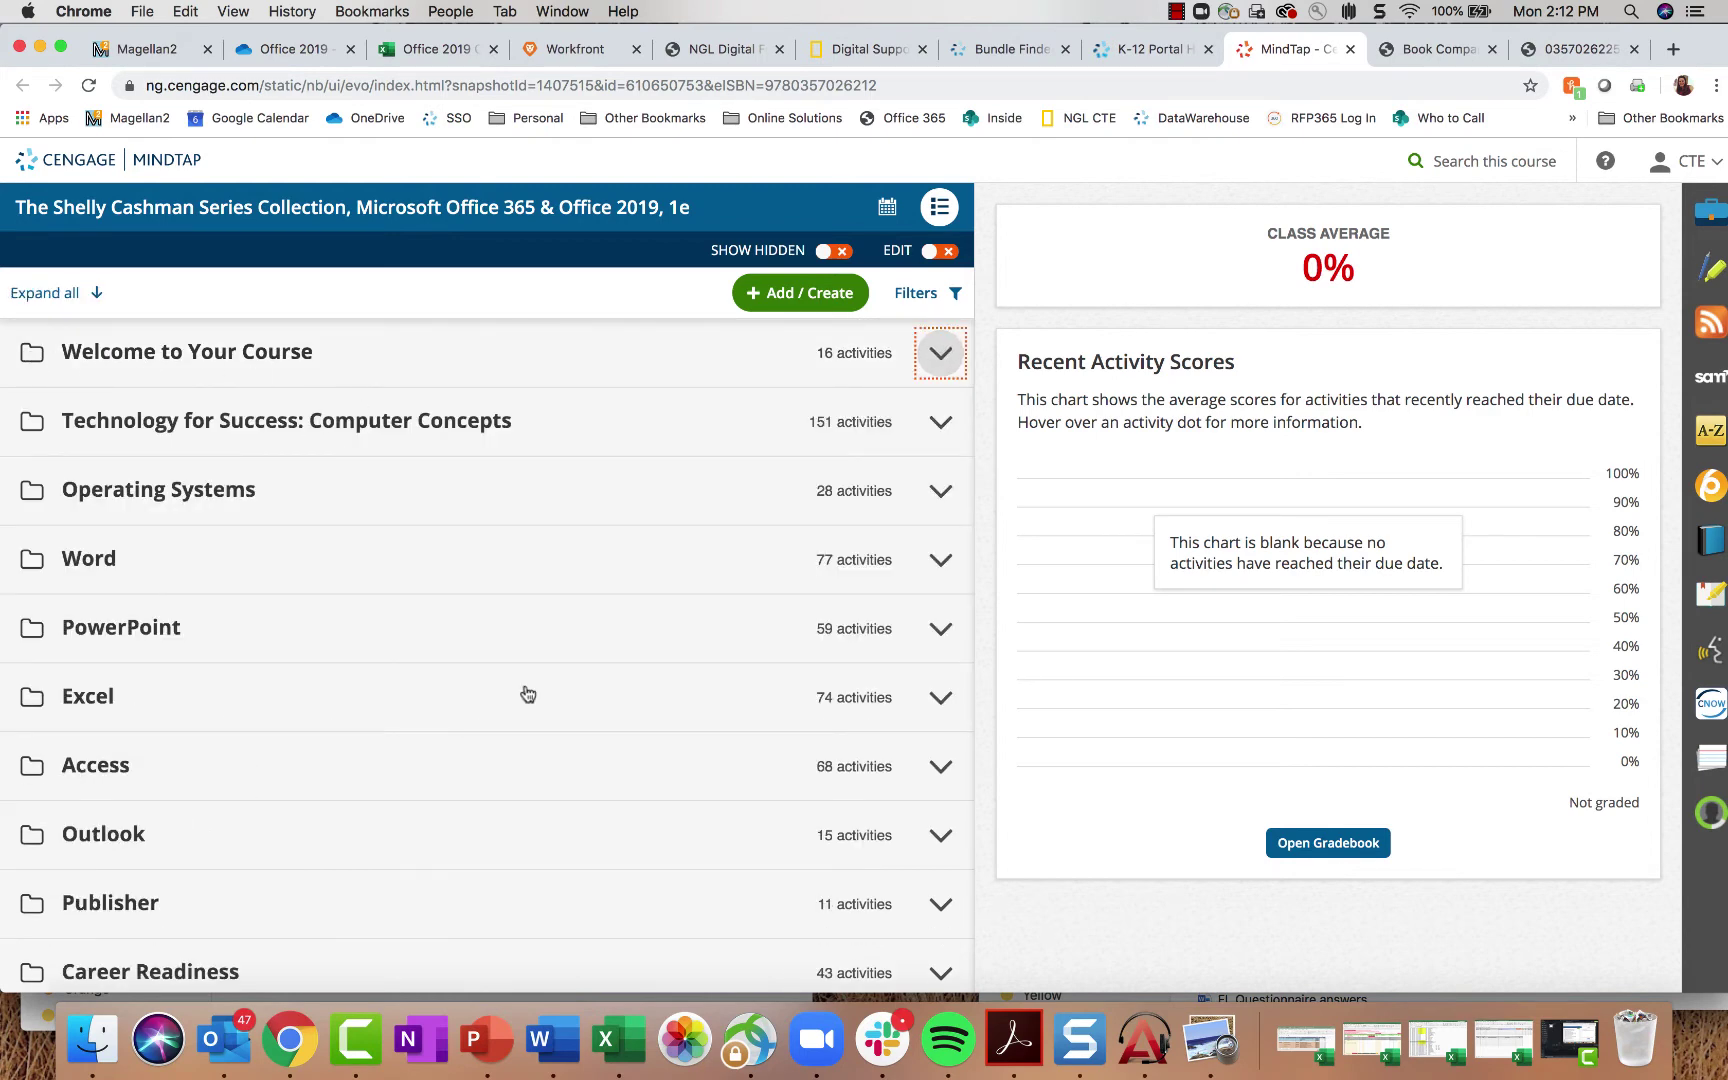
Step: Expand the Career Readiness unit to check its resume, portfolio and MOS resources, and collapse it again
scroll(525, 694, down, 2)
click(222, 878)
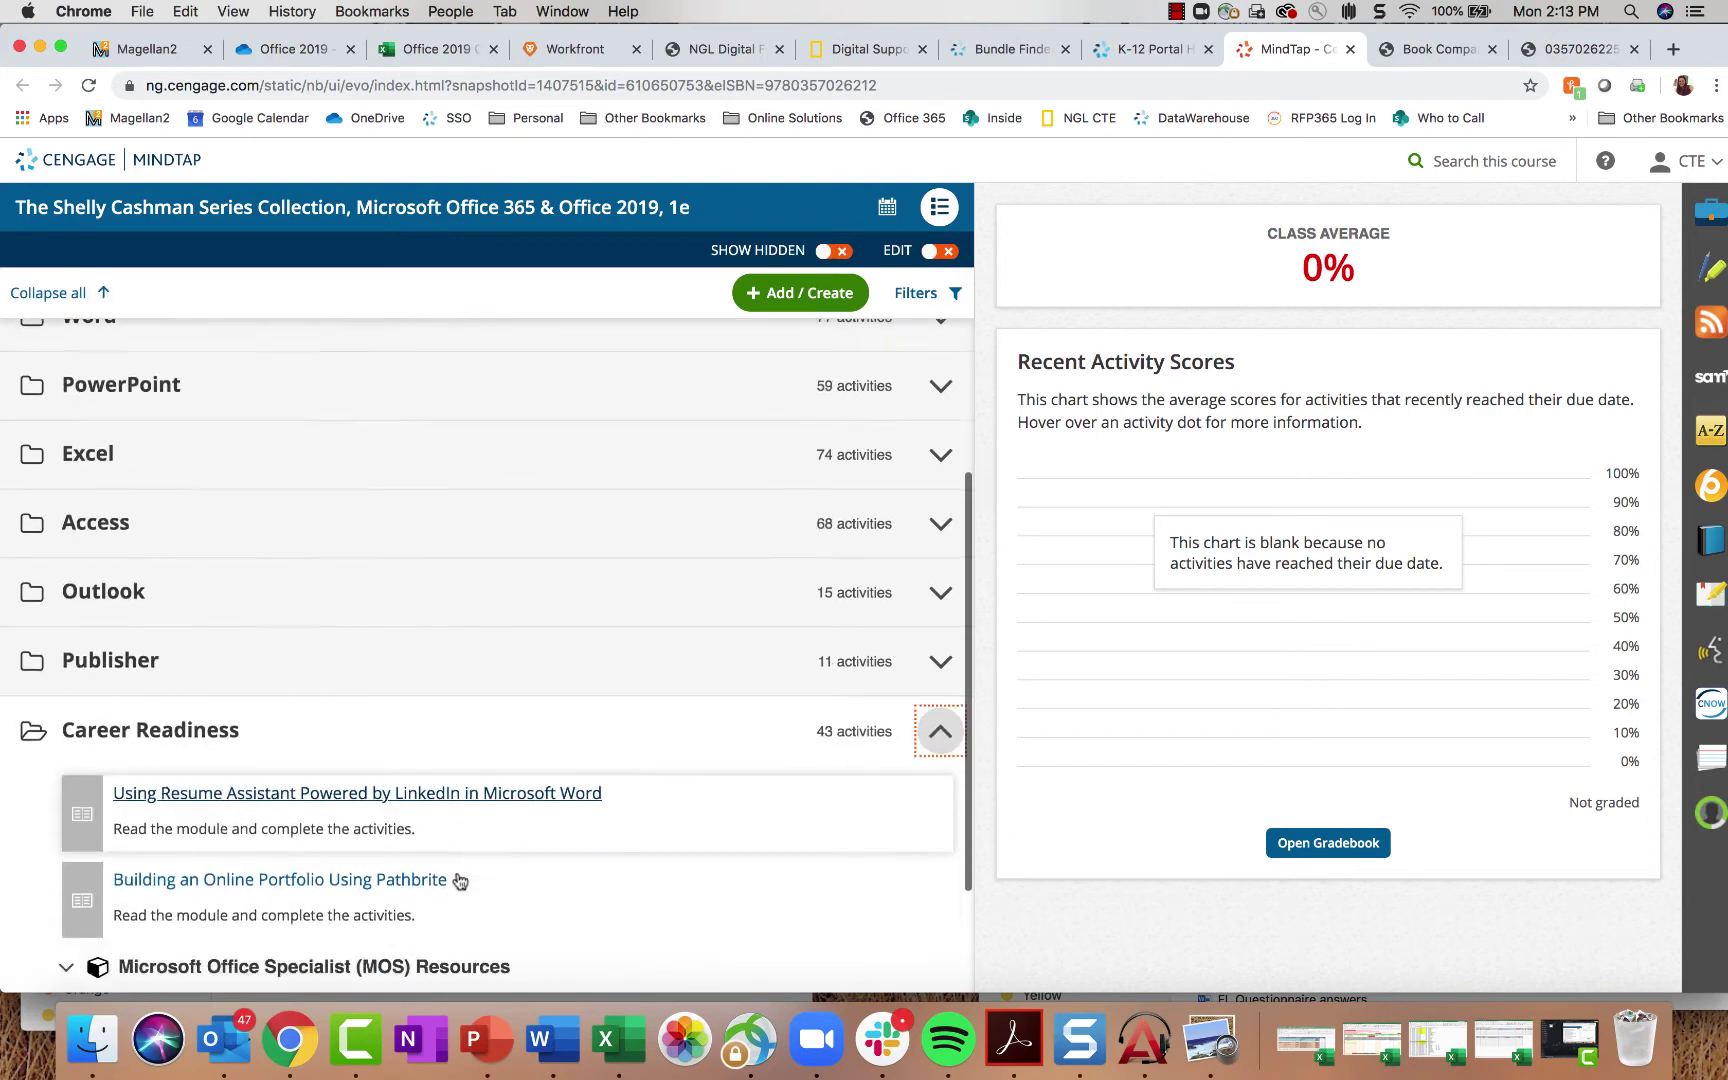
scroll(458, 880, down, 2)
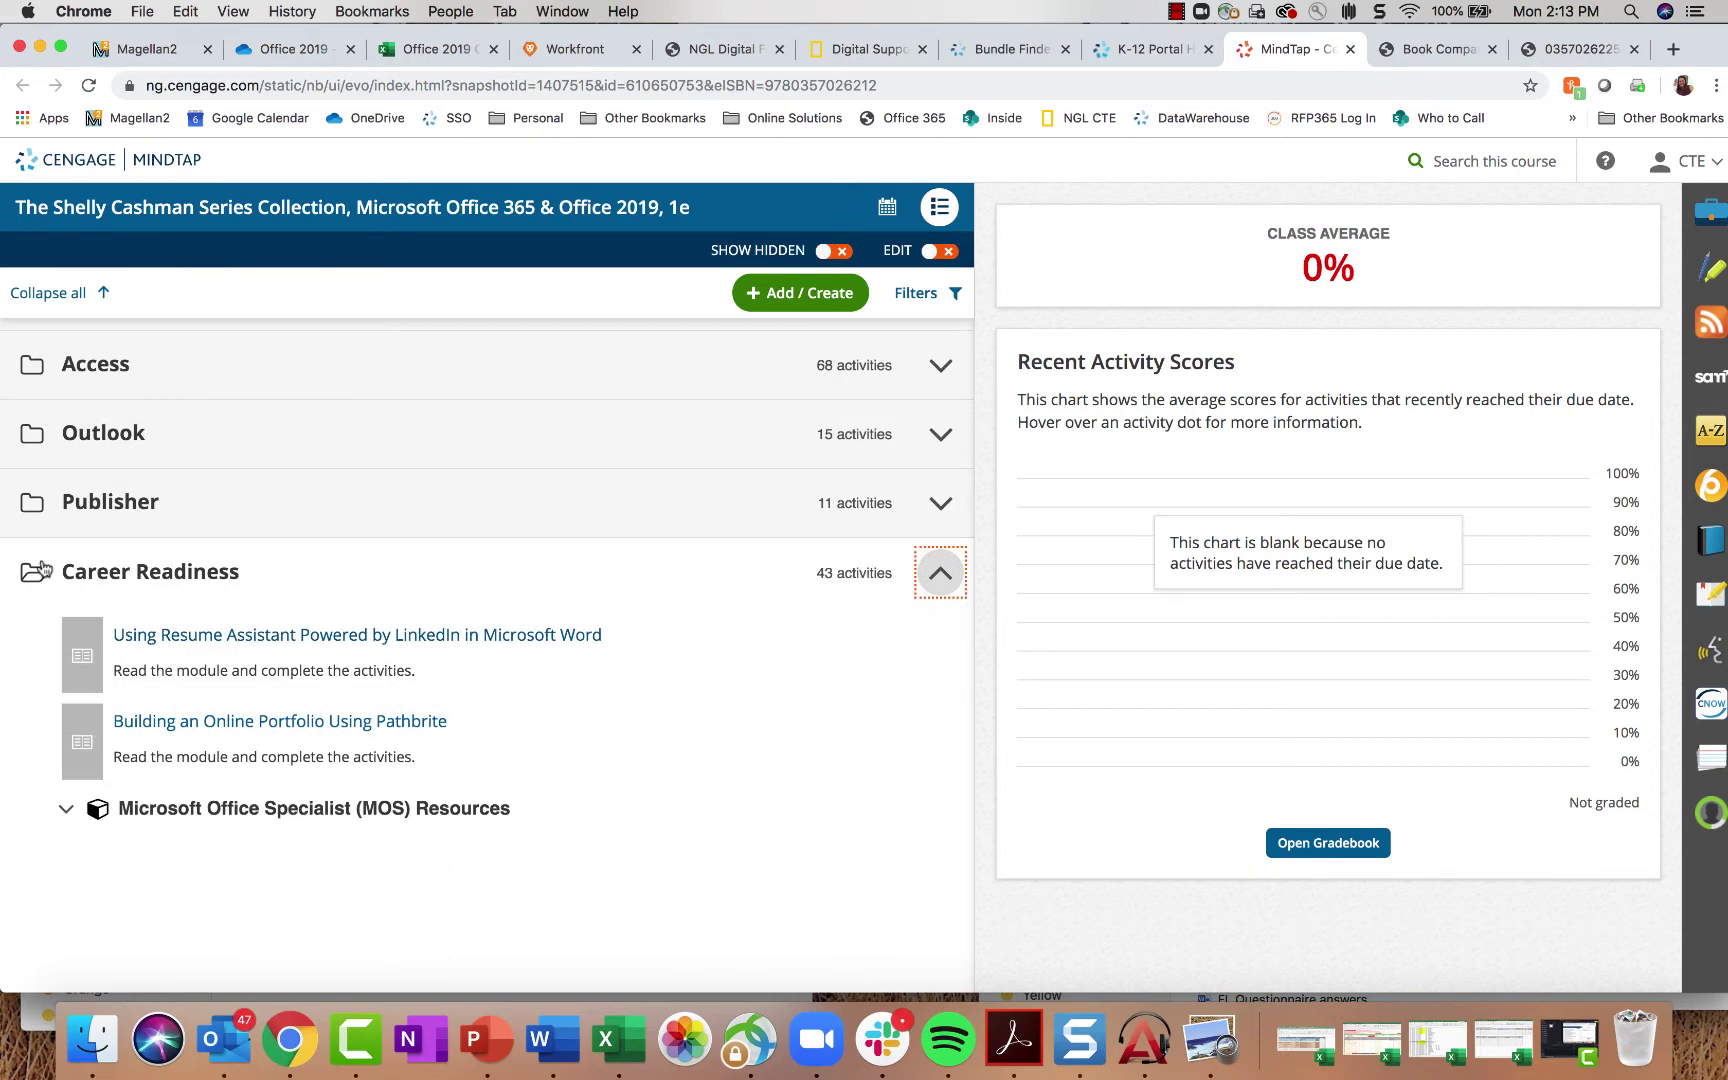
click(340, 571)
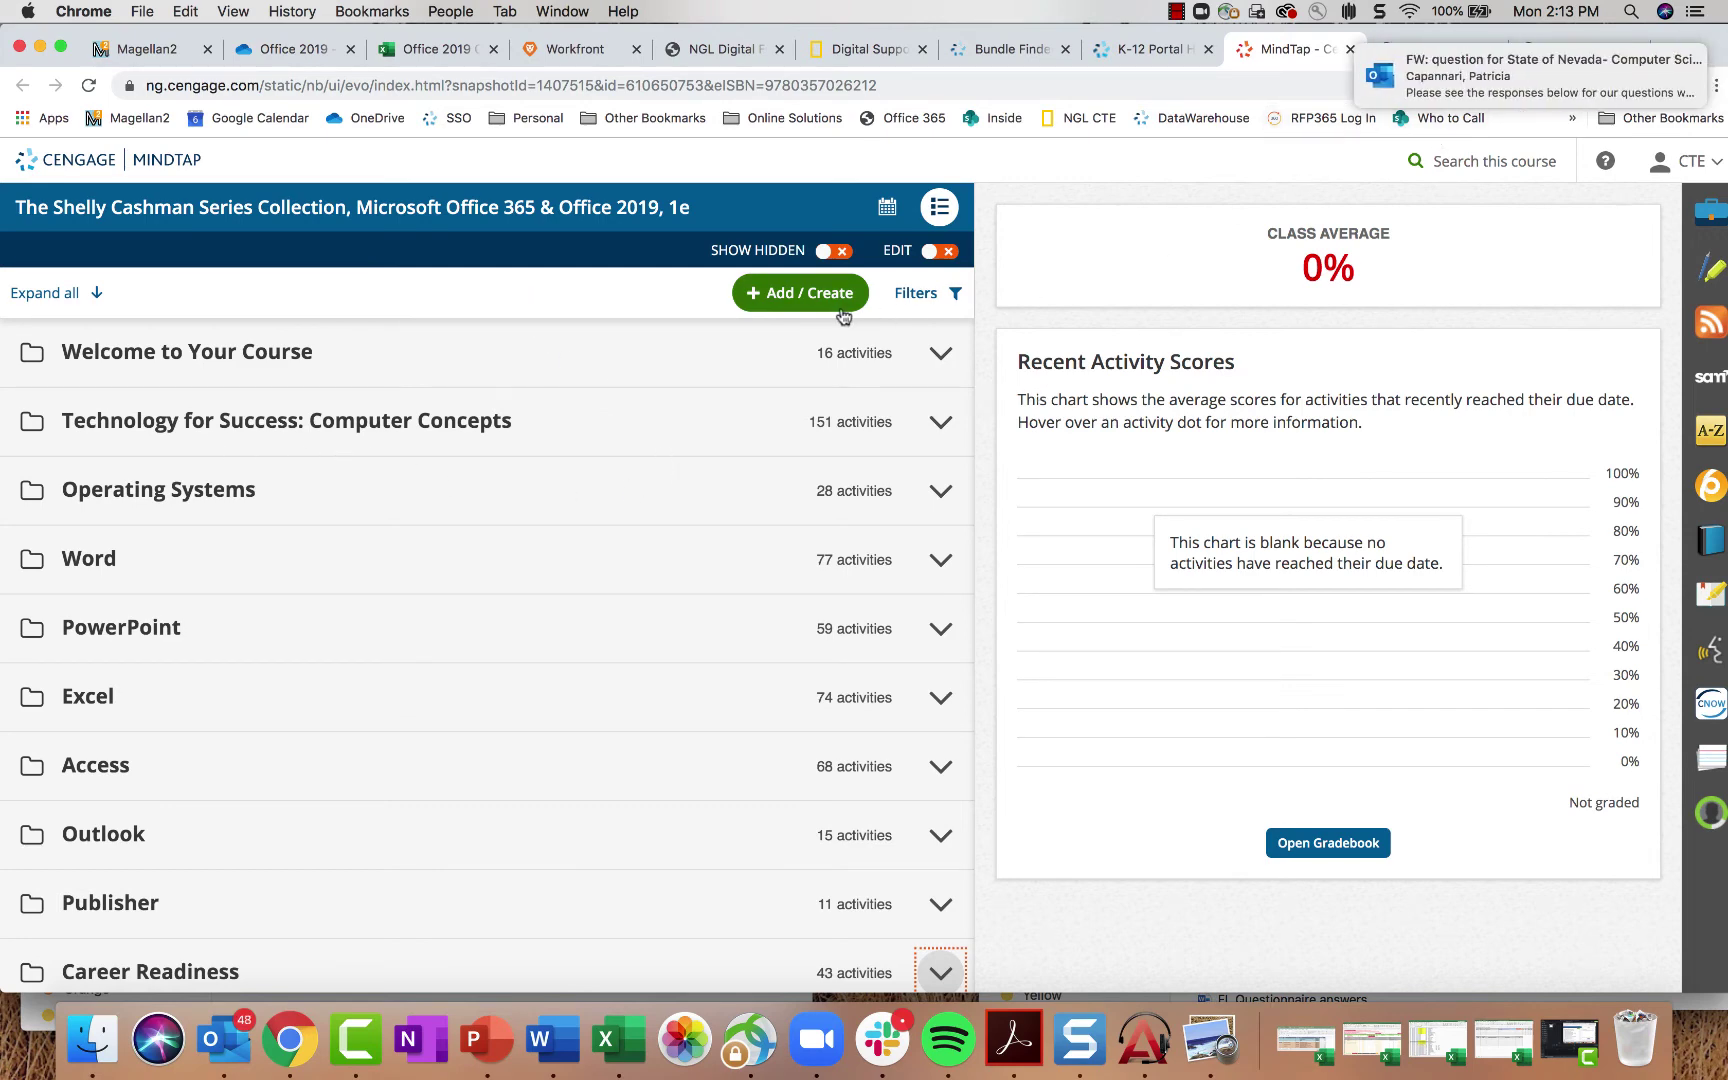
Step: Start adding a new activity to the course and look through the available activity types
click(796, 292)
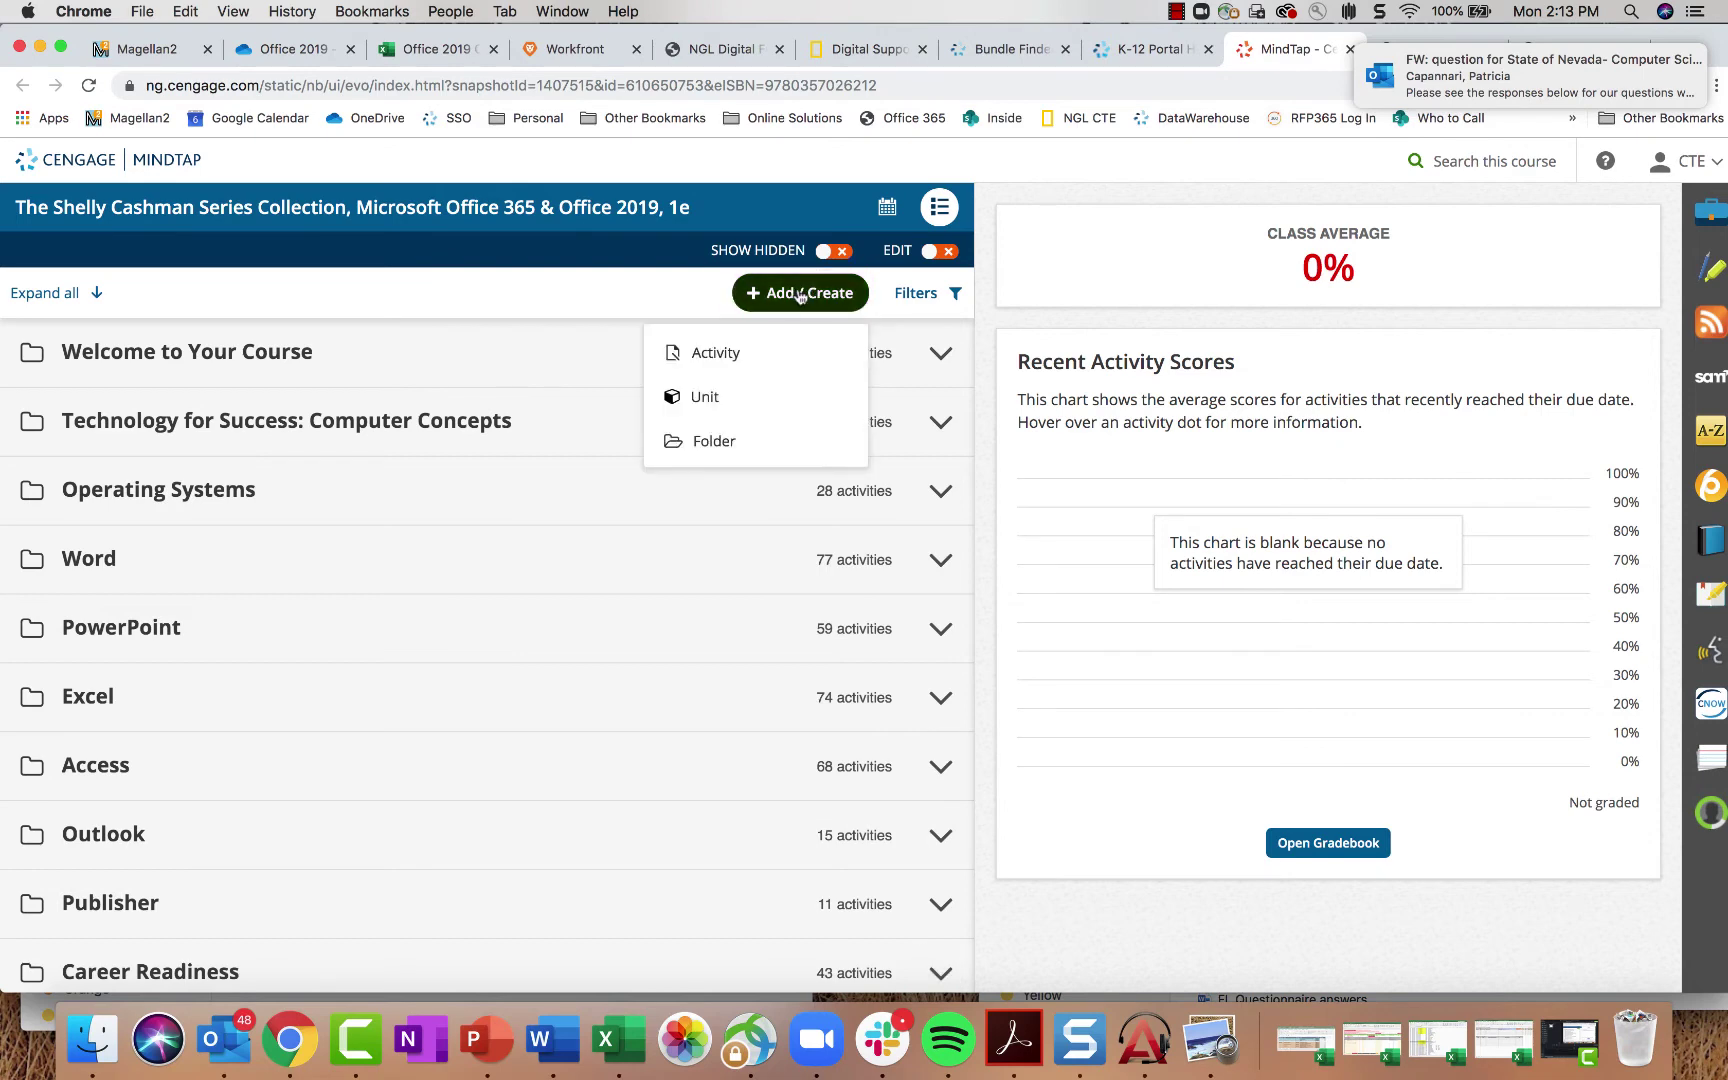
click(706, 362)
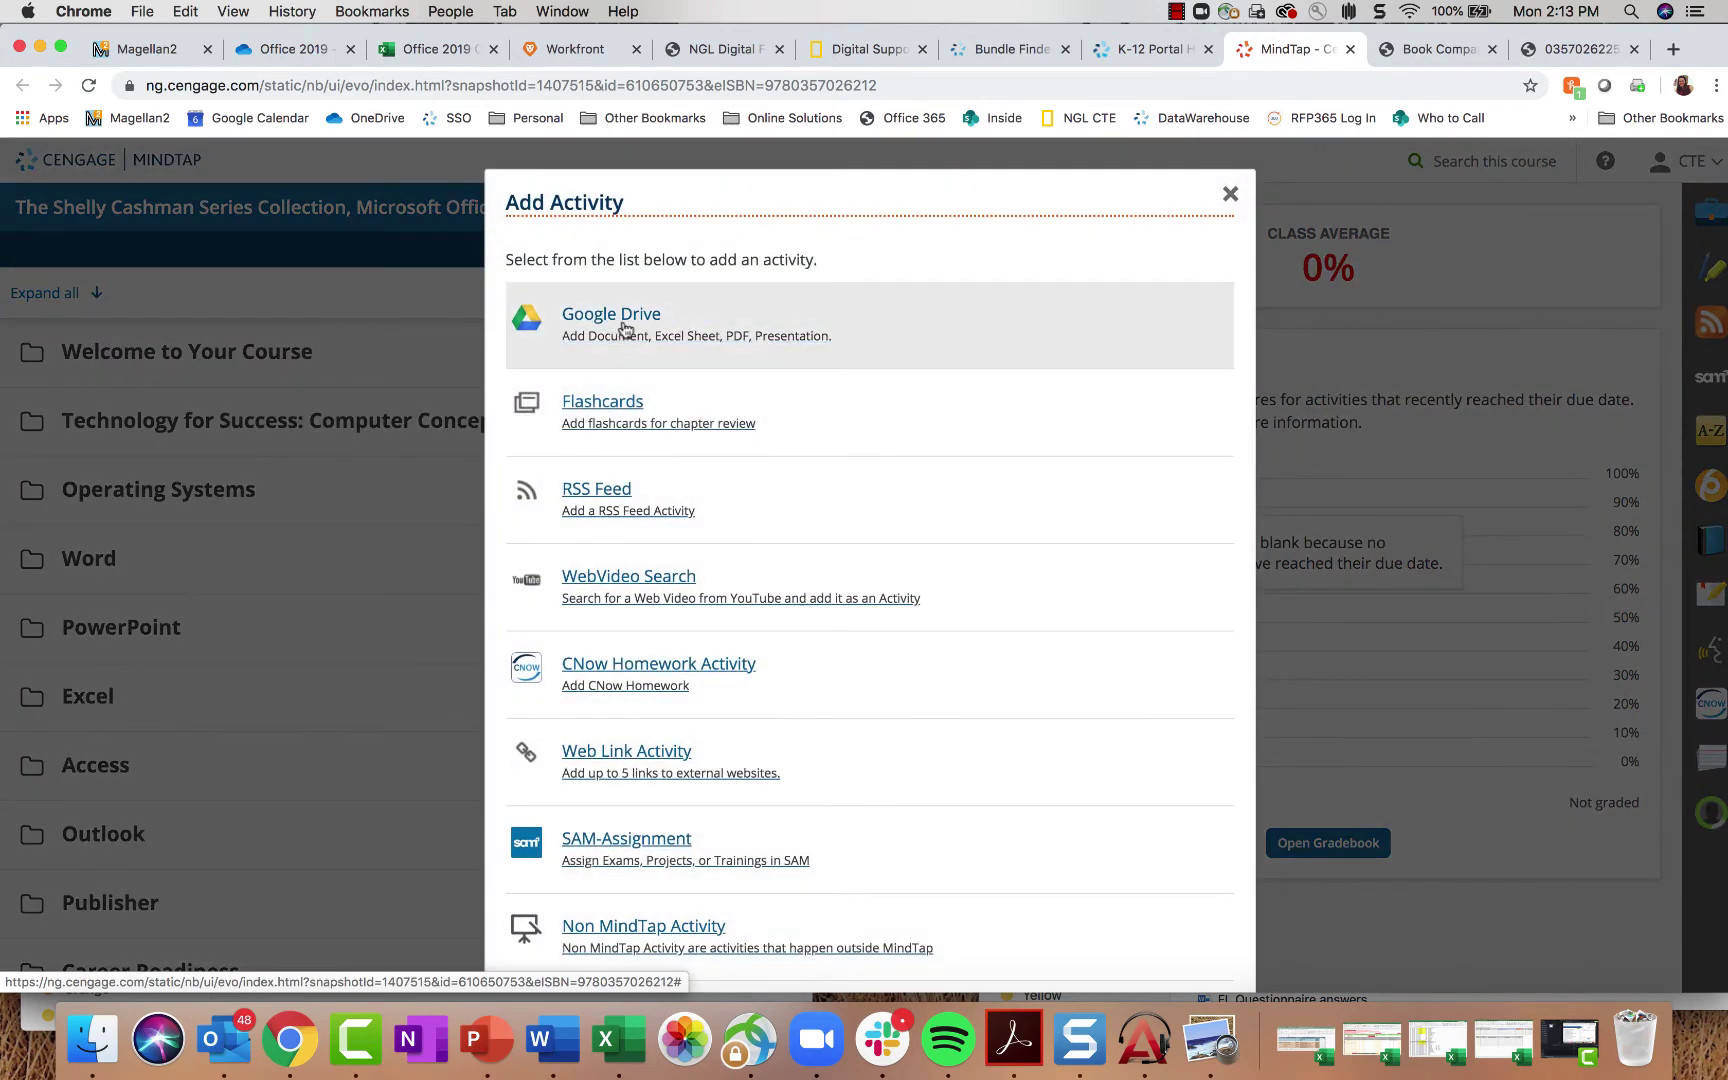
scroll(721, 497, down, 3)
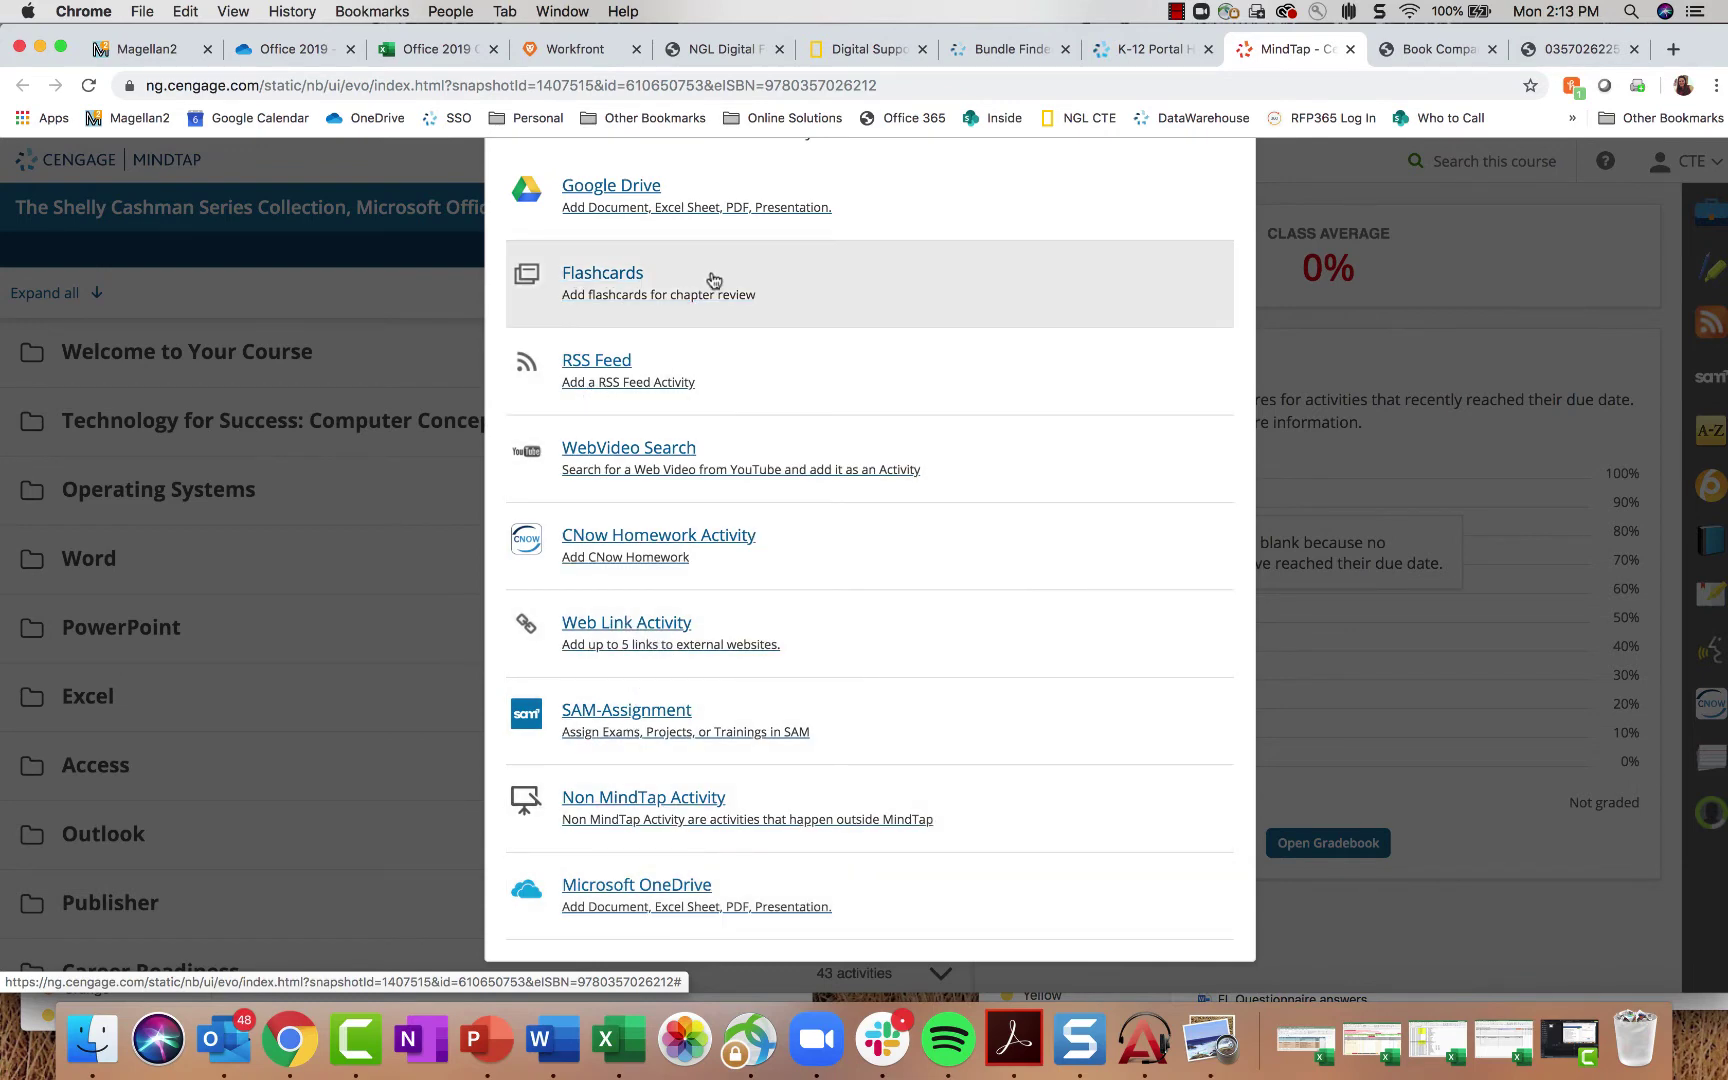
scroll(744, 409, up, 2)
scroll(865, 771, down, 2)
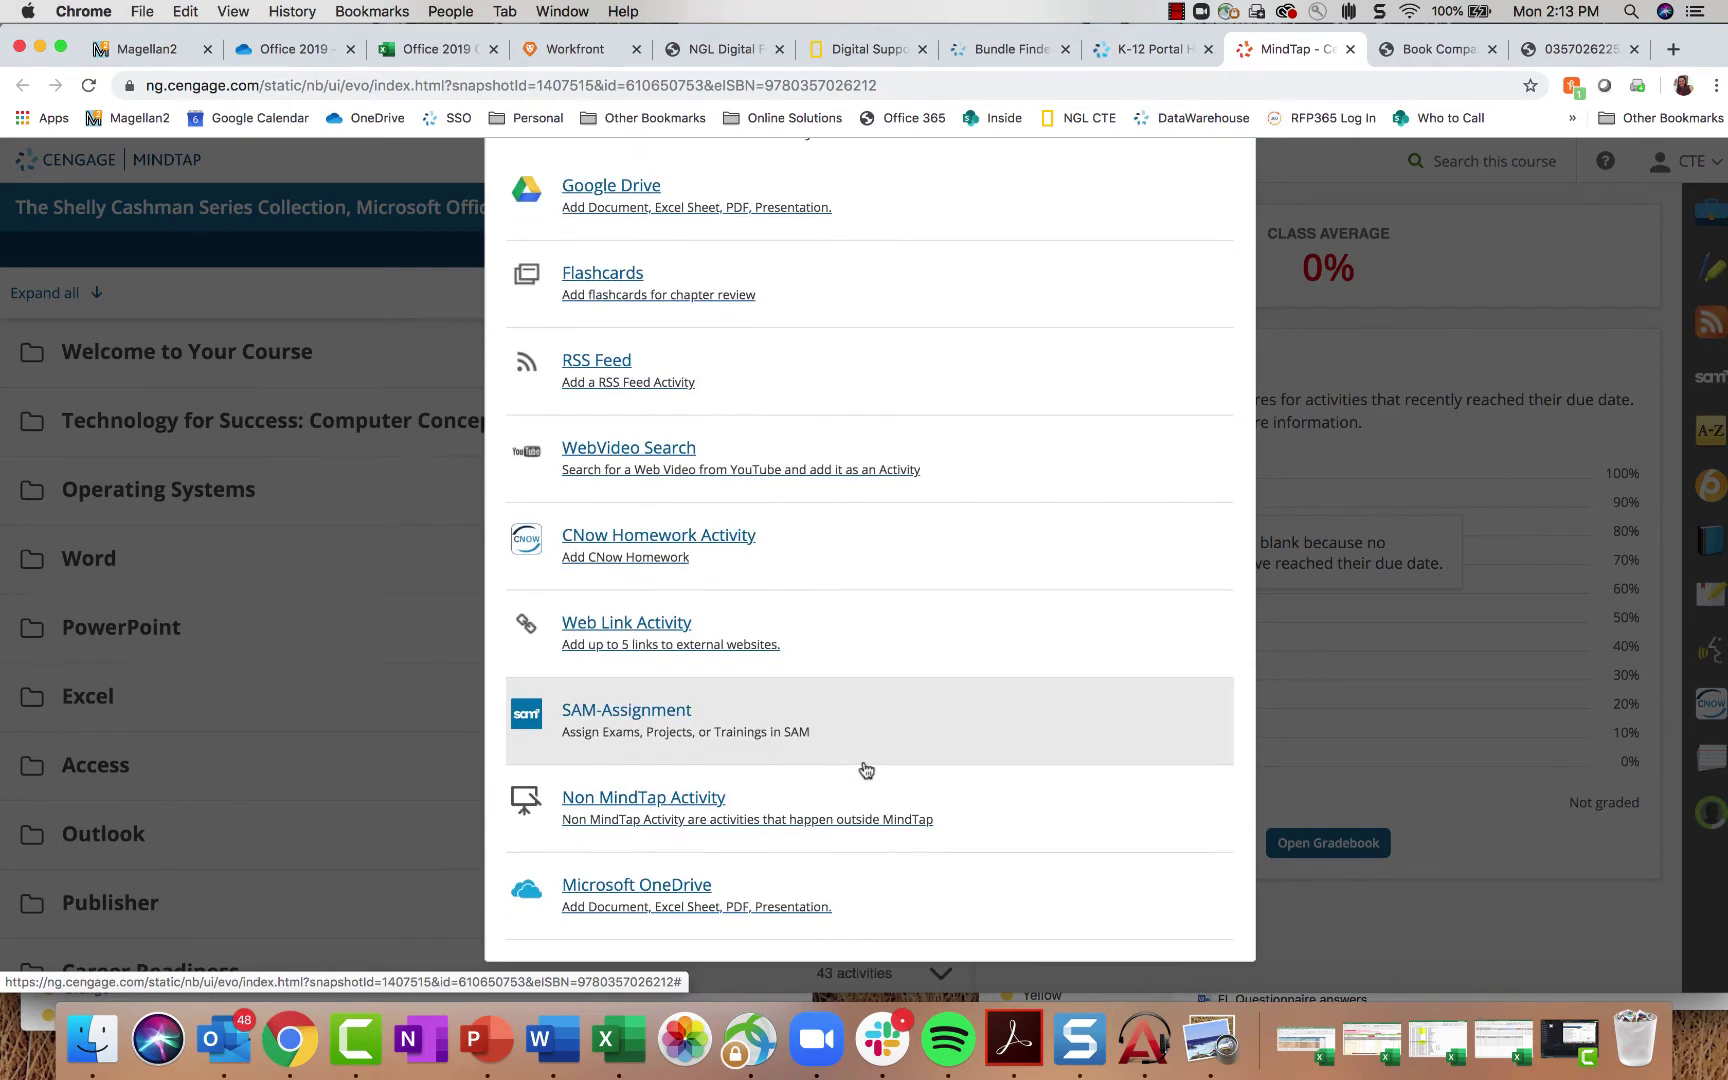
Step: Choose SAM-Assignment as the activity type and look through the existing course assignments, including page 3 of the list
click(583, 722)
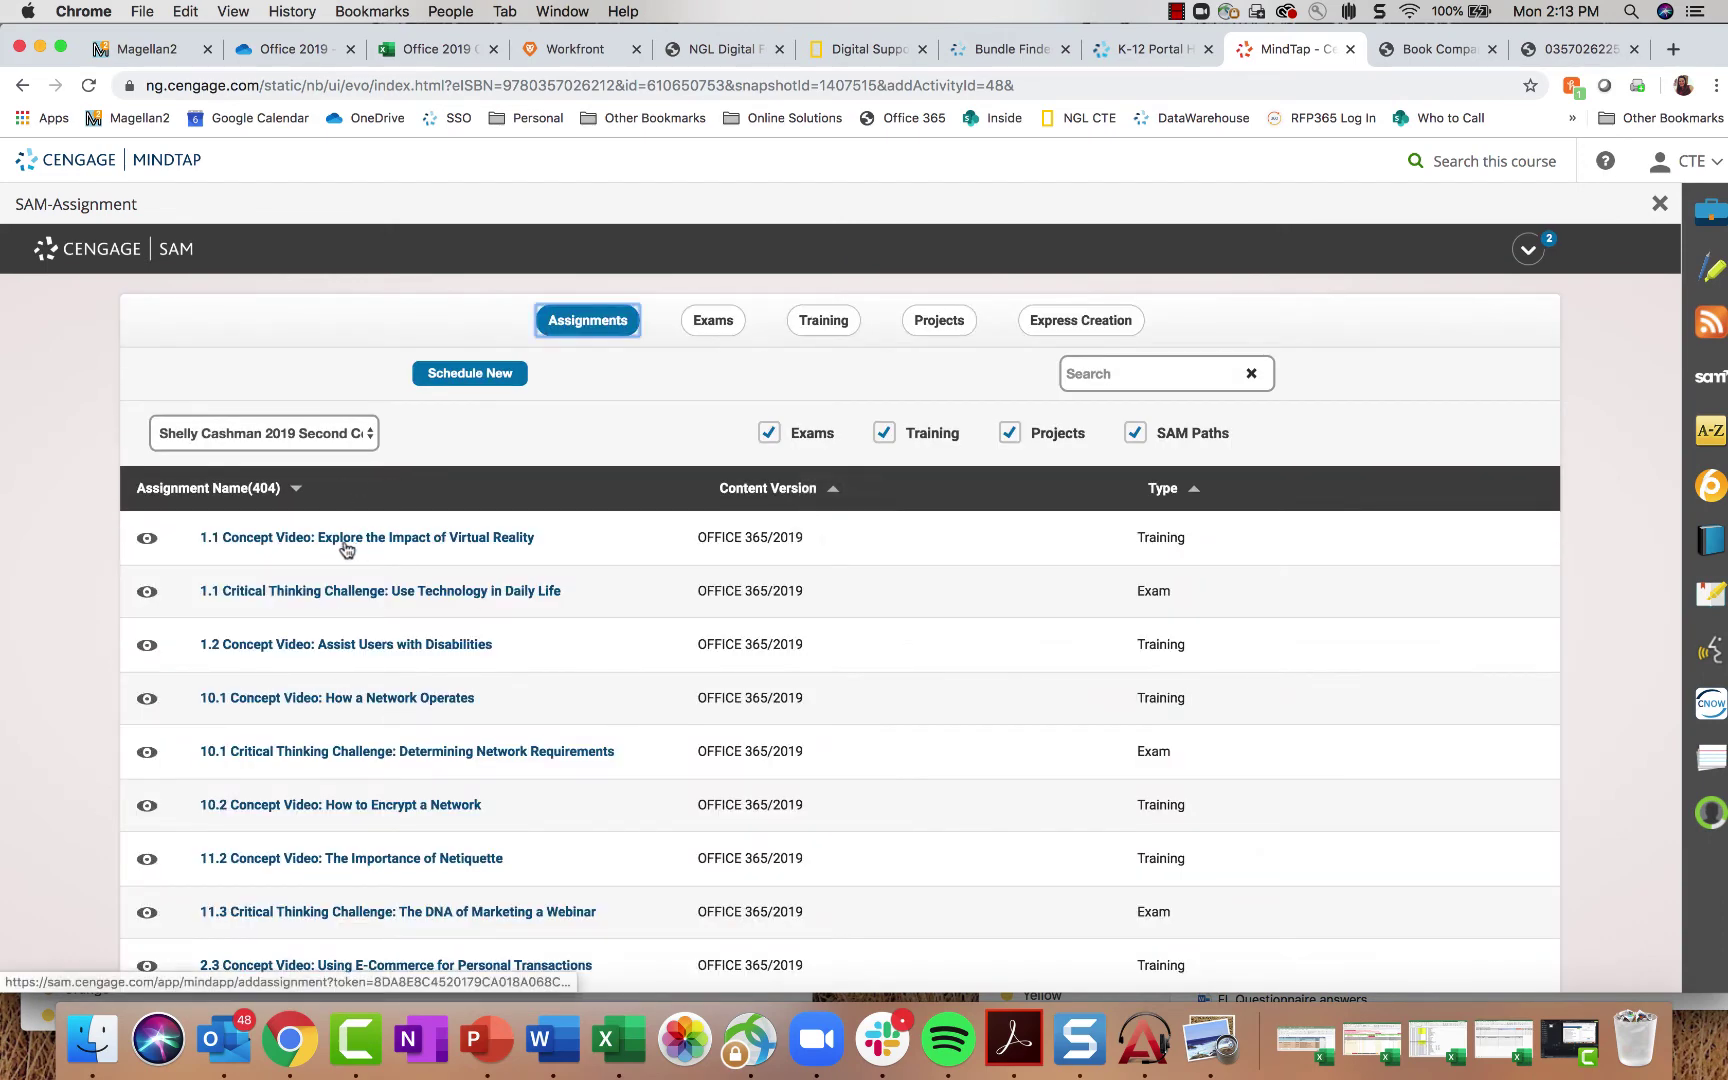
scroll(572, 591, down, 10)
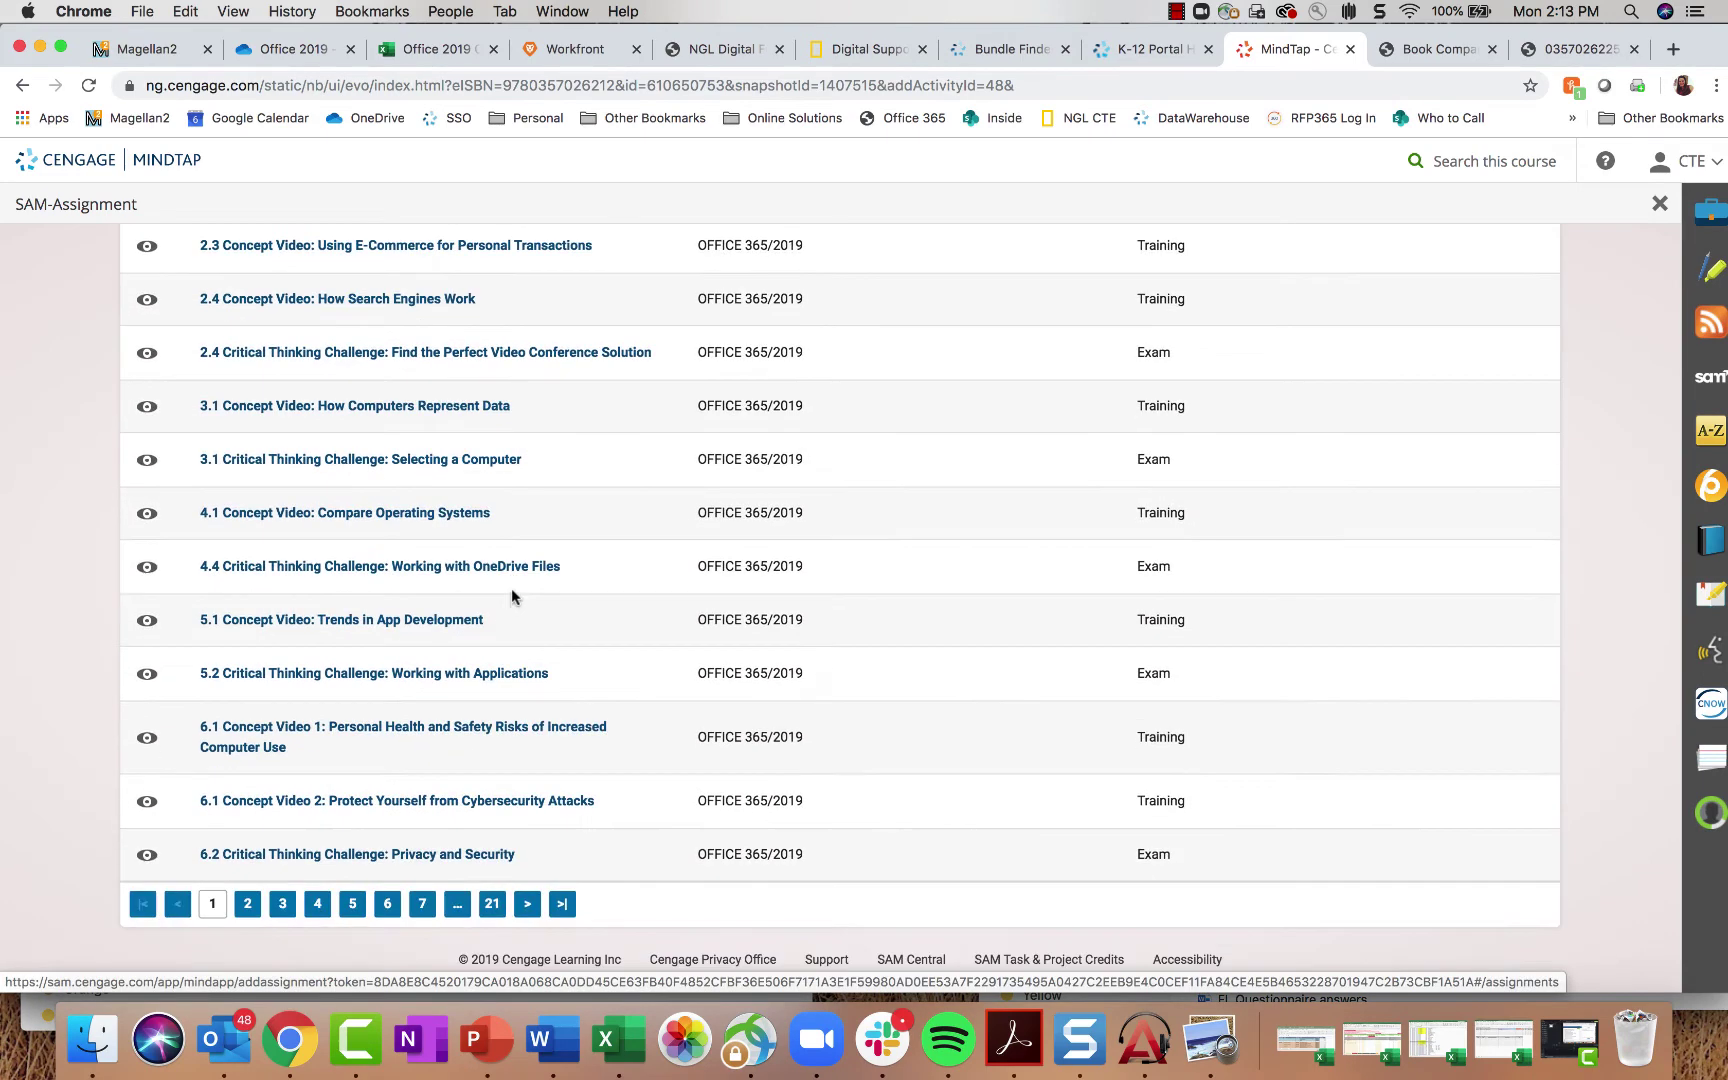
click(282, 903)
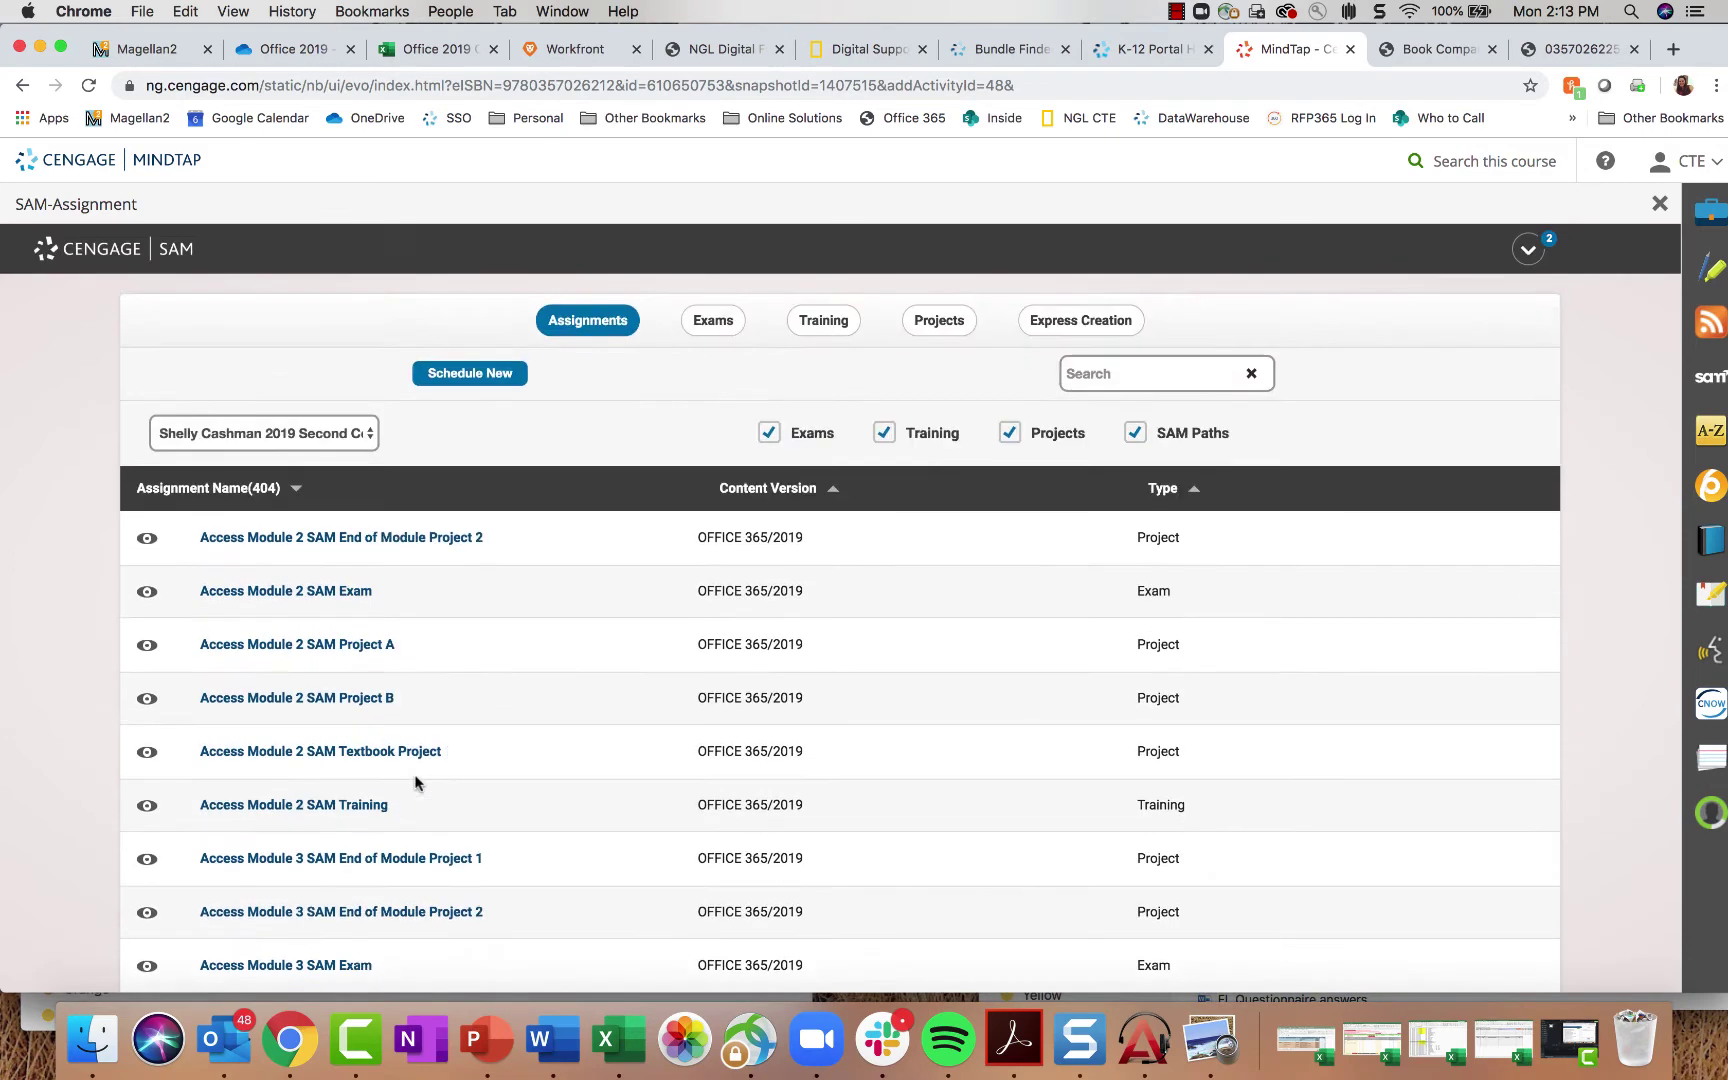
click(1169, 382)
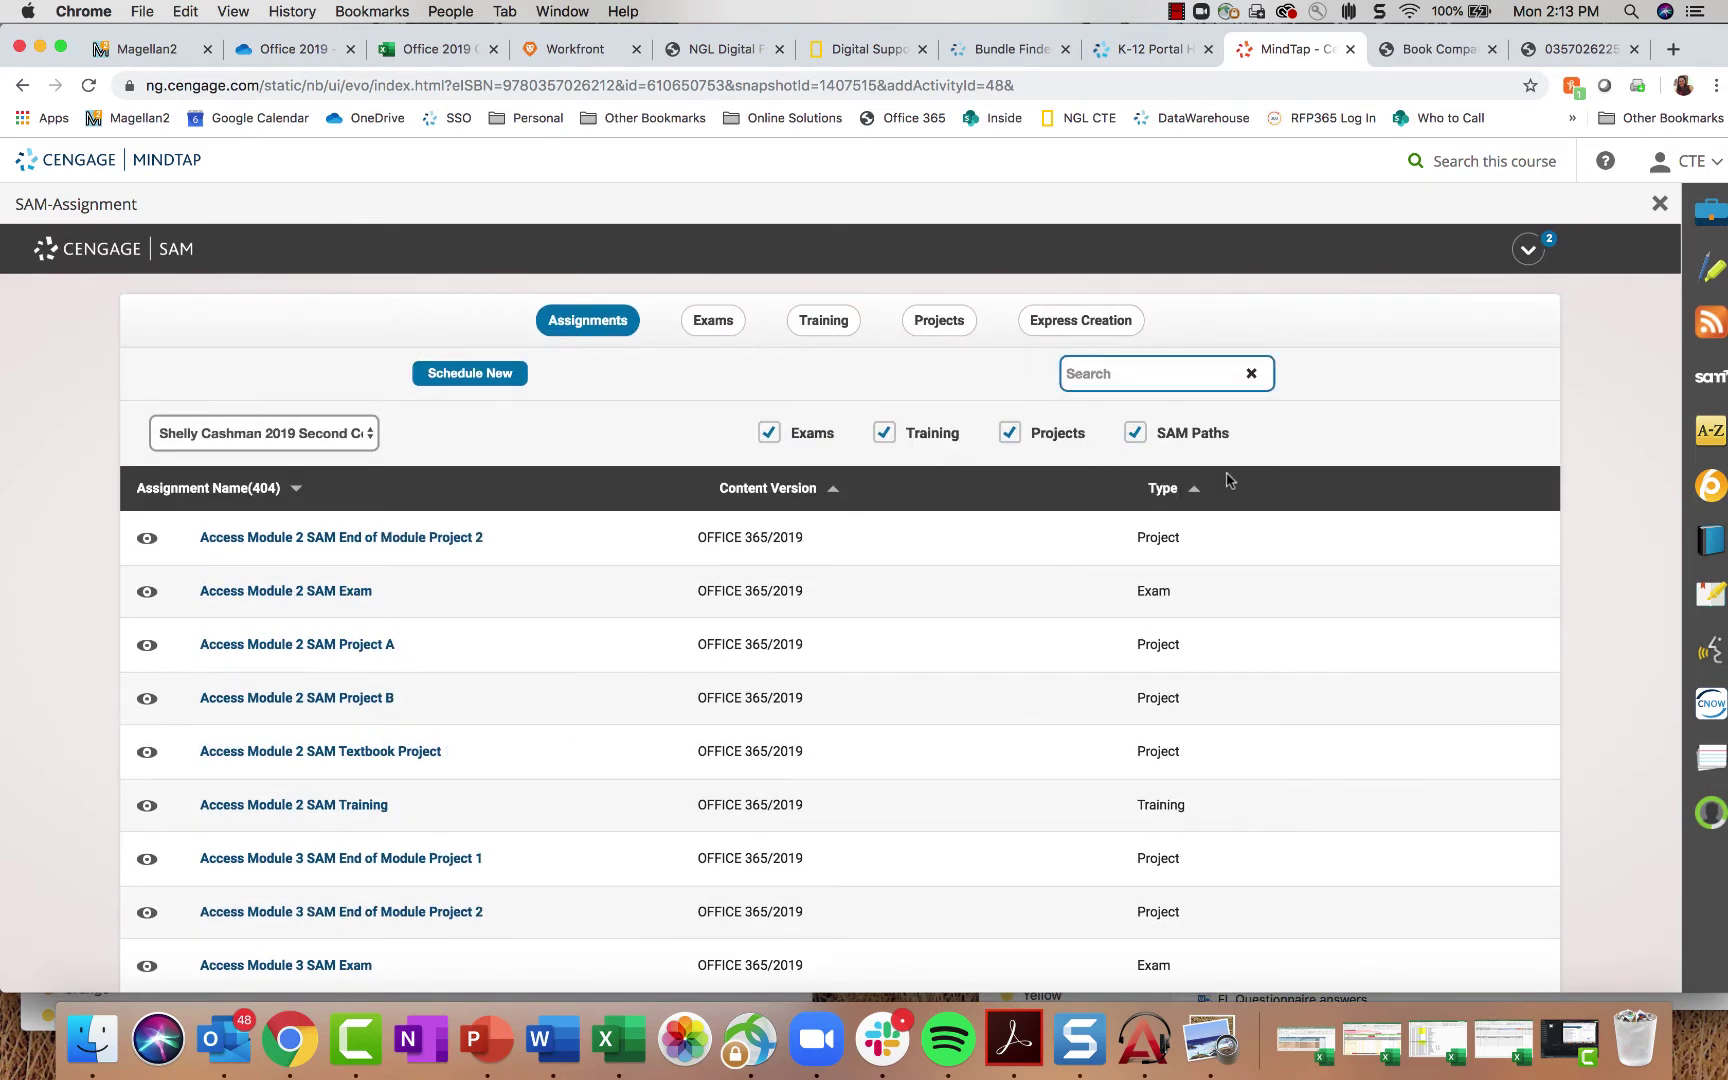
scroll(863, 601, down, 10)
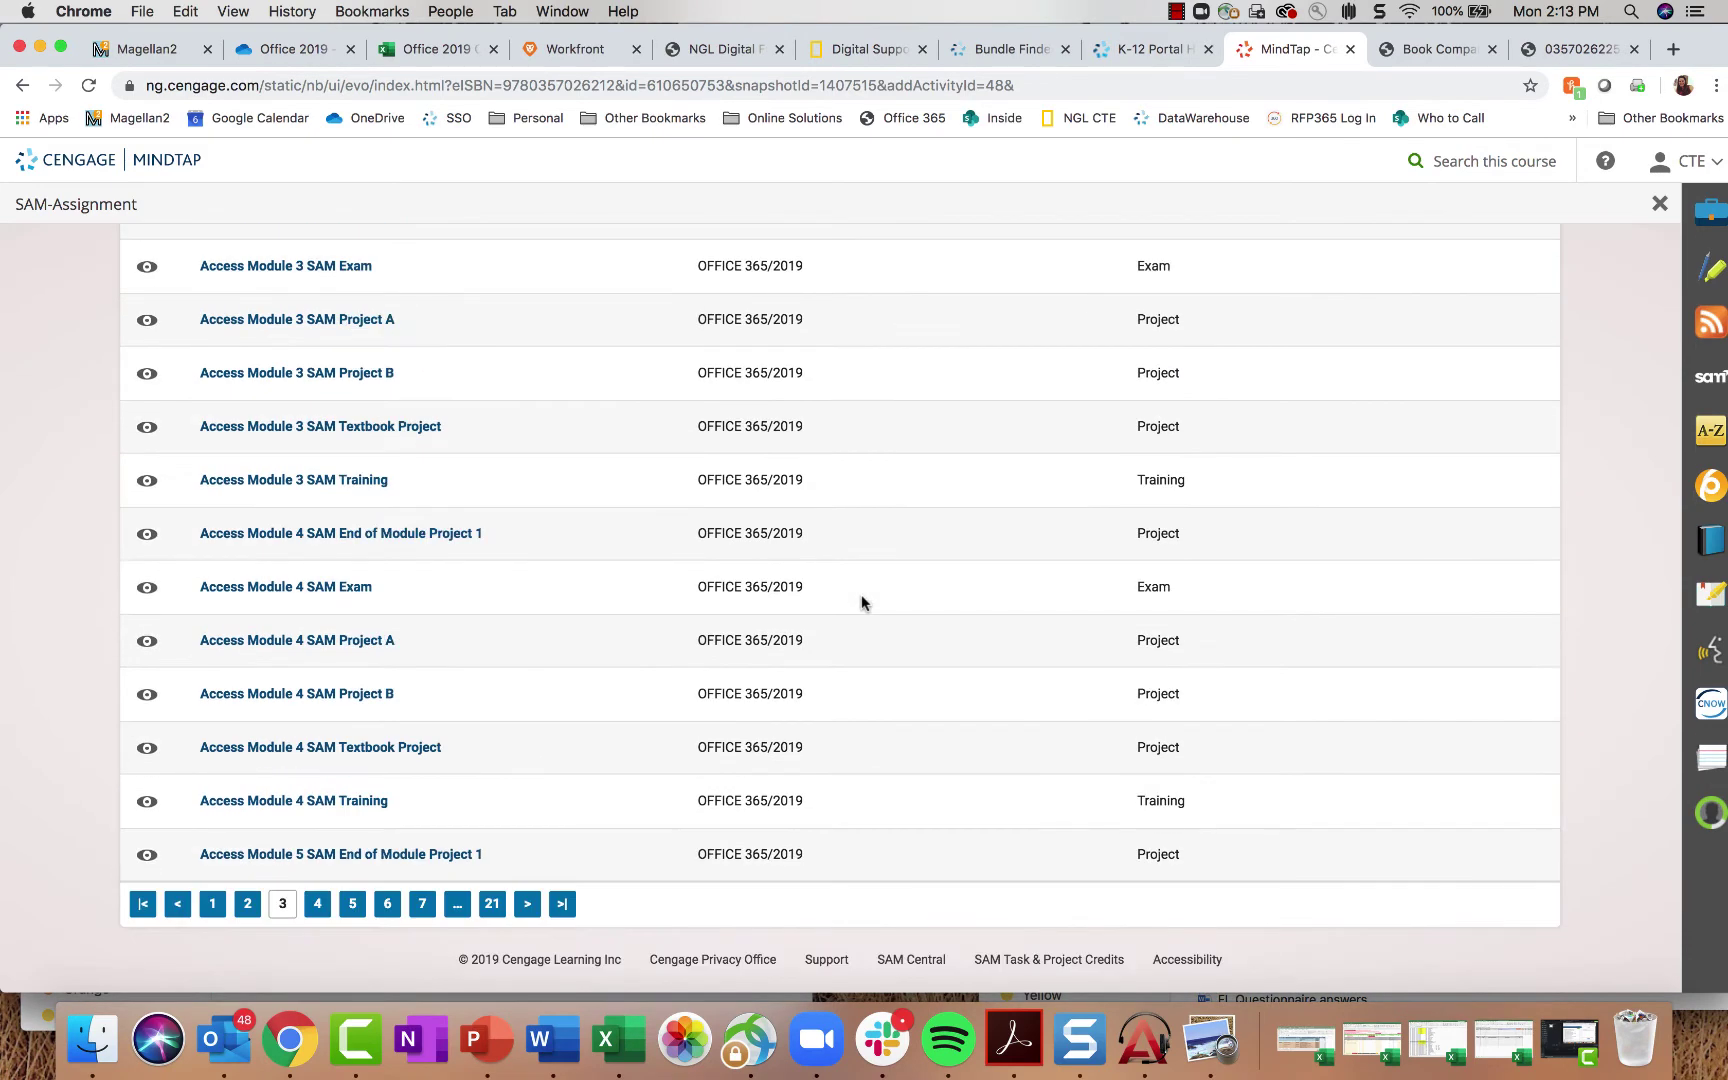
scroll(861, 598, up, 10)
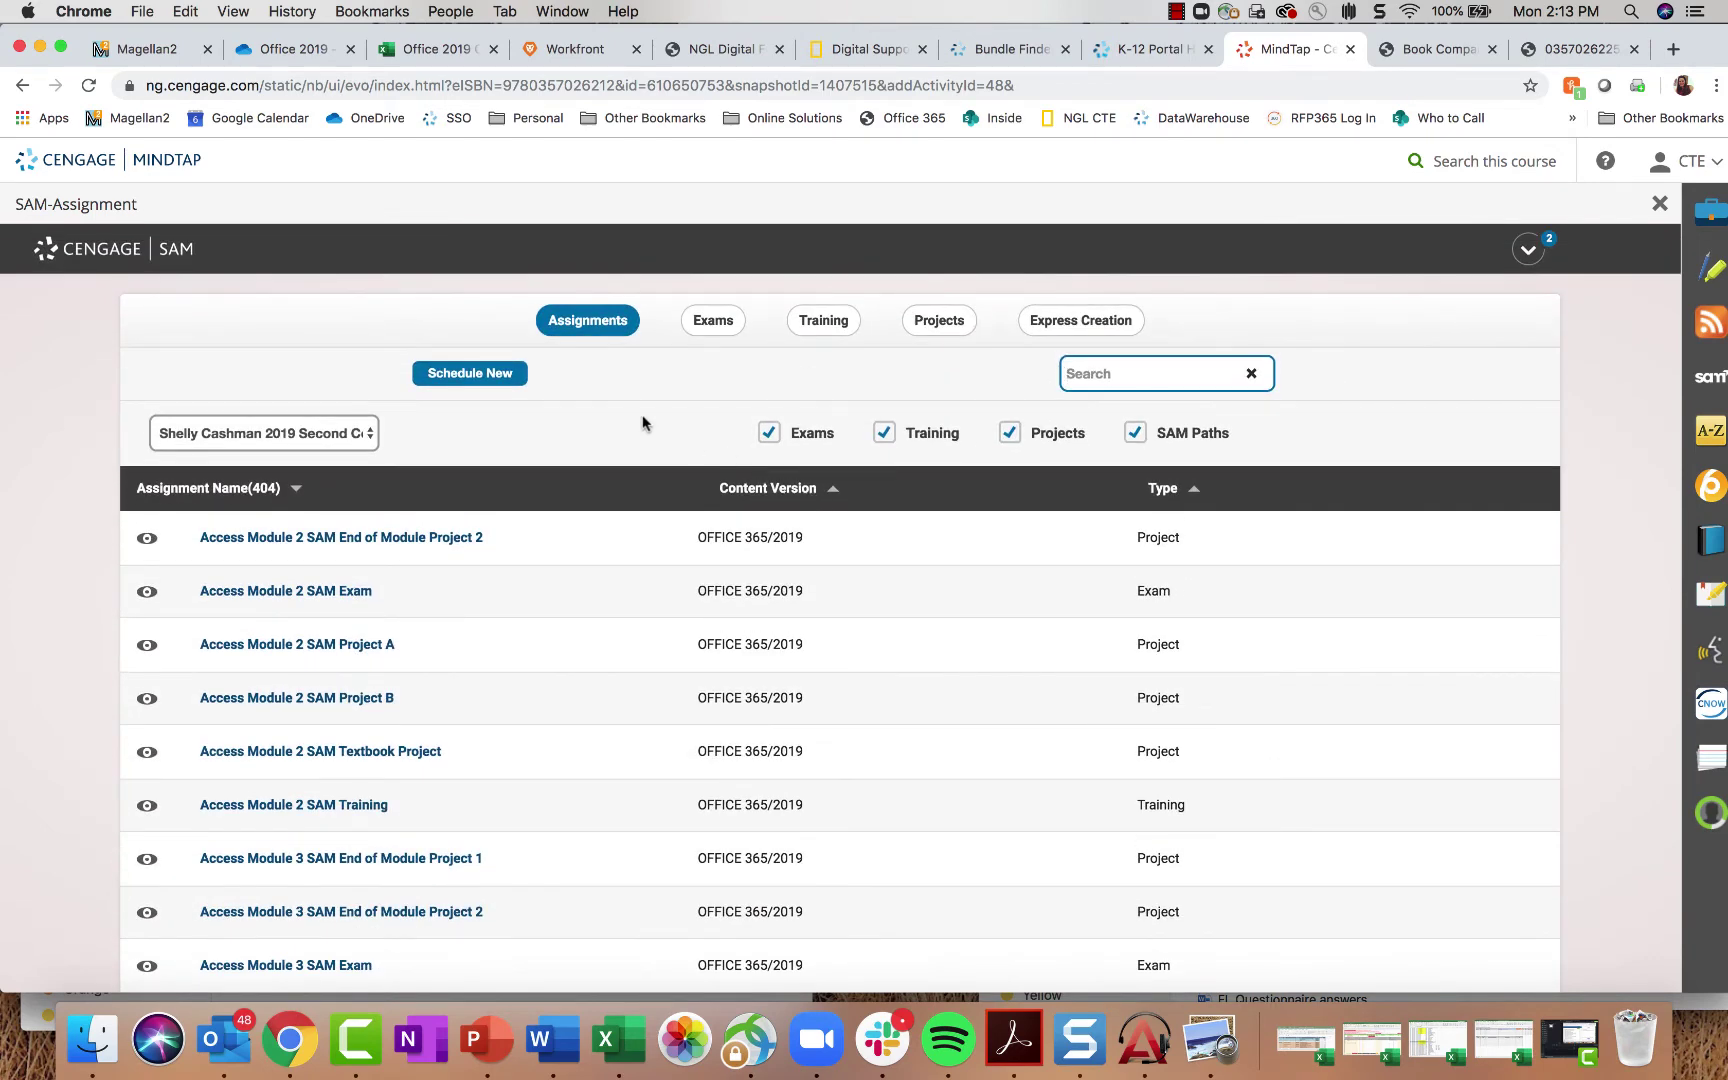
click(372, 433)
click(320, 432)
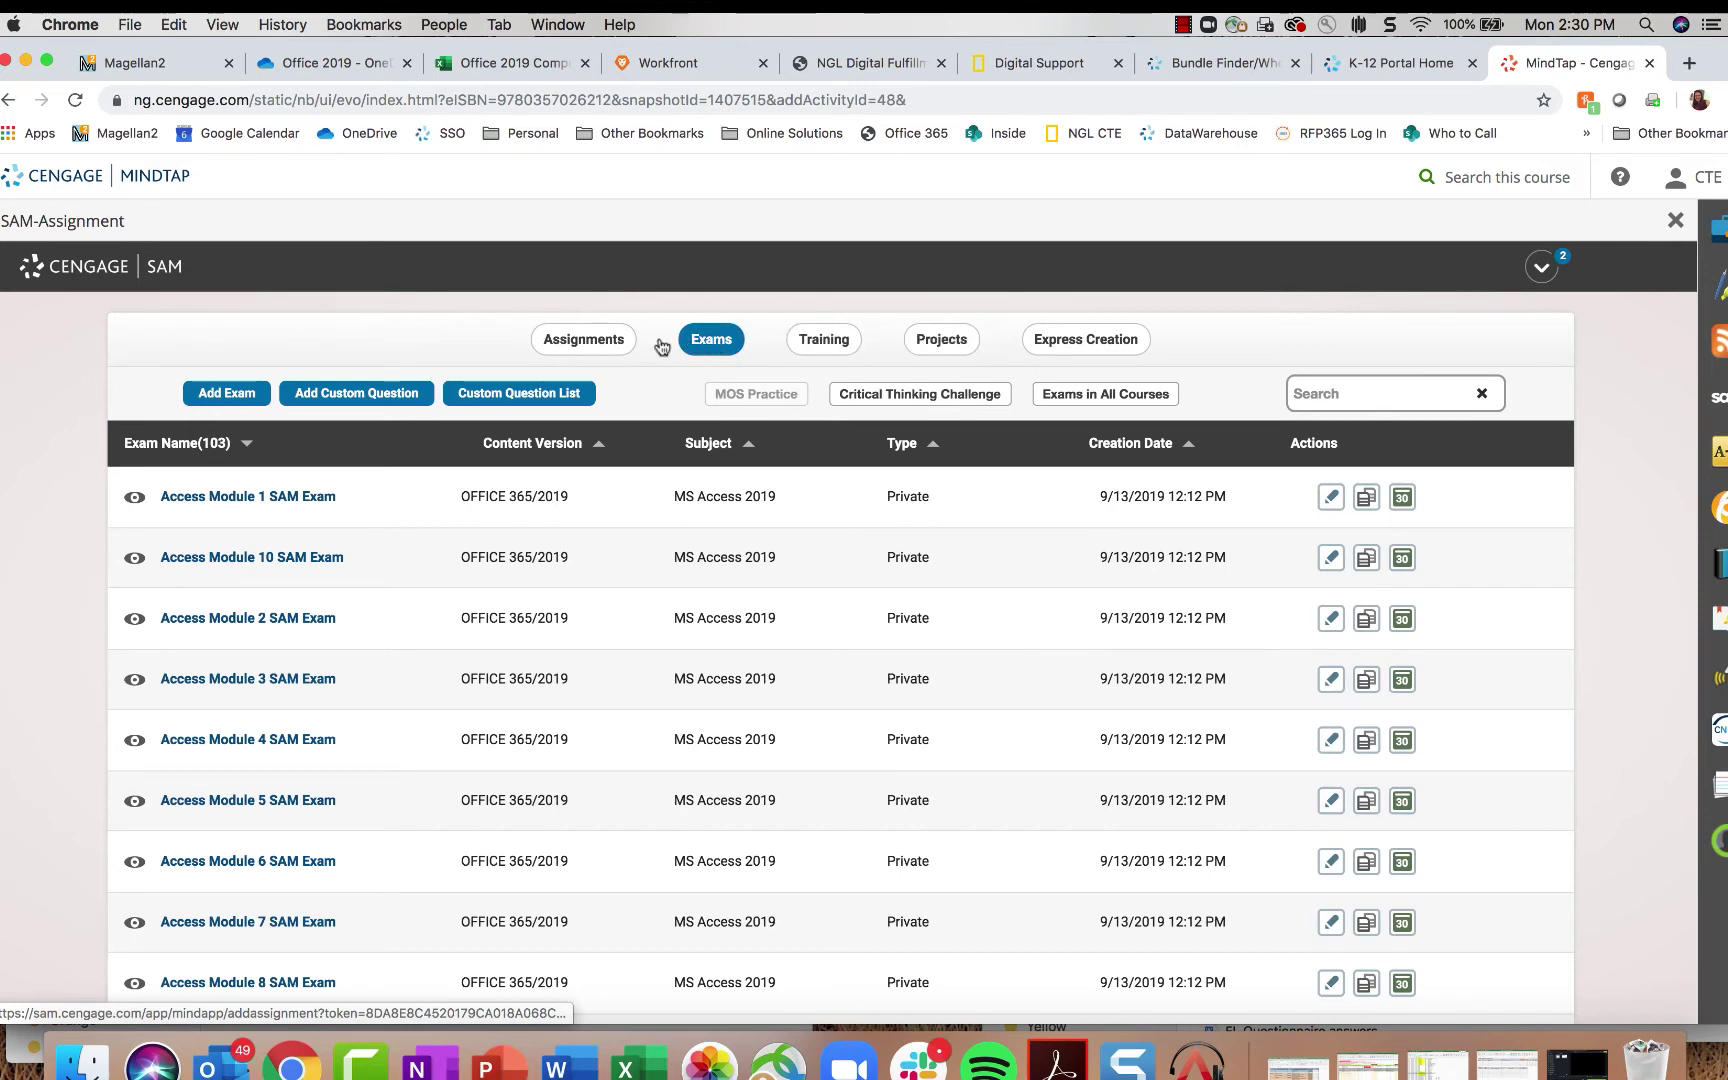
Step: Start a new SAM exam named Custom Exam with auto-generated companion training, and make all SAM tasks available for it
click(713, 342)
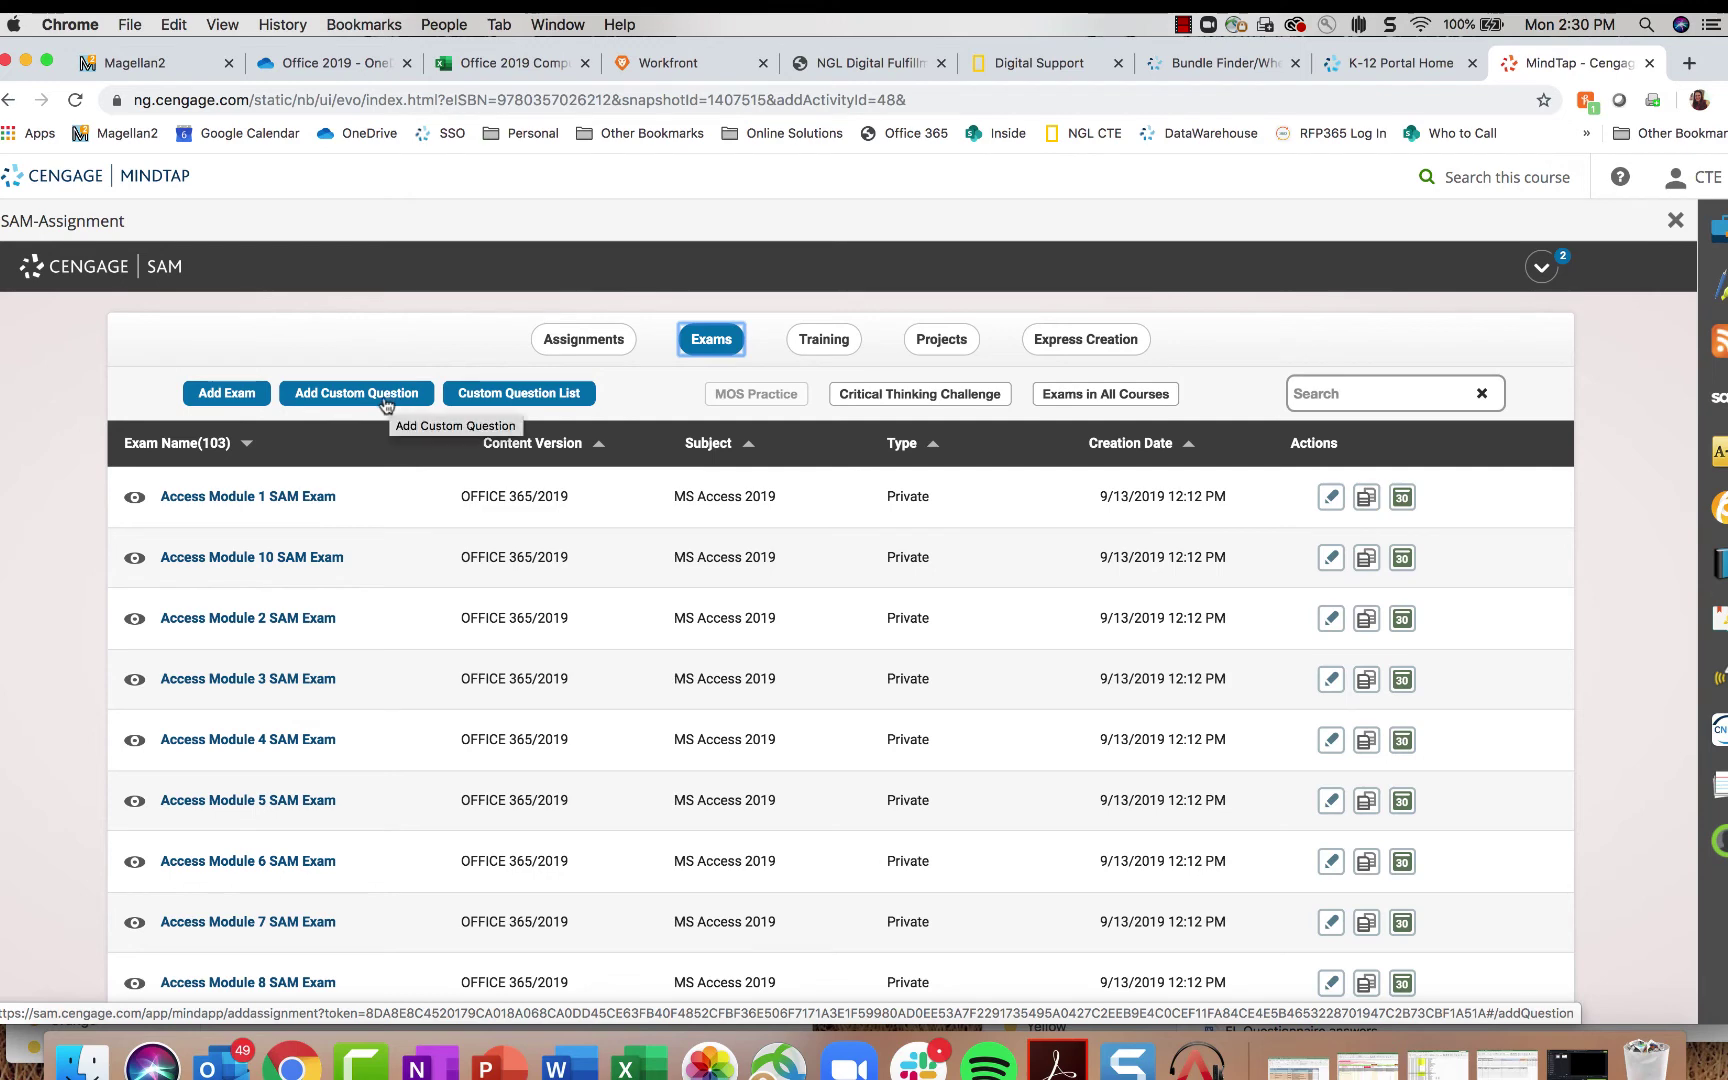
click(210, 396)
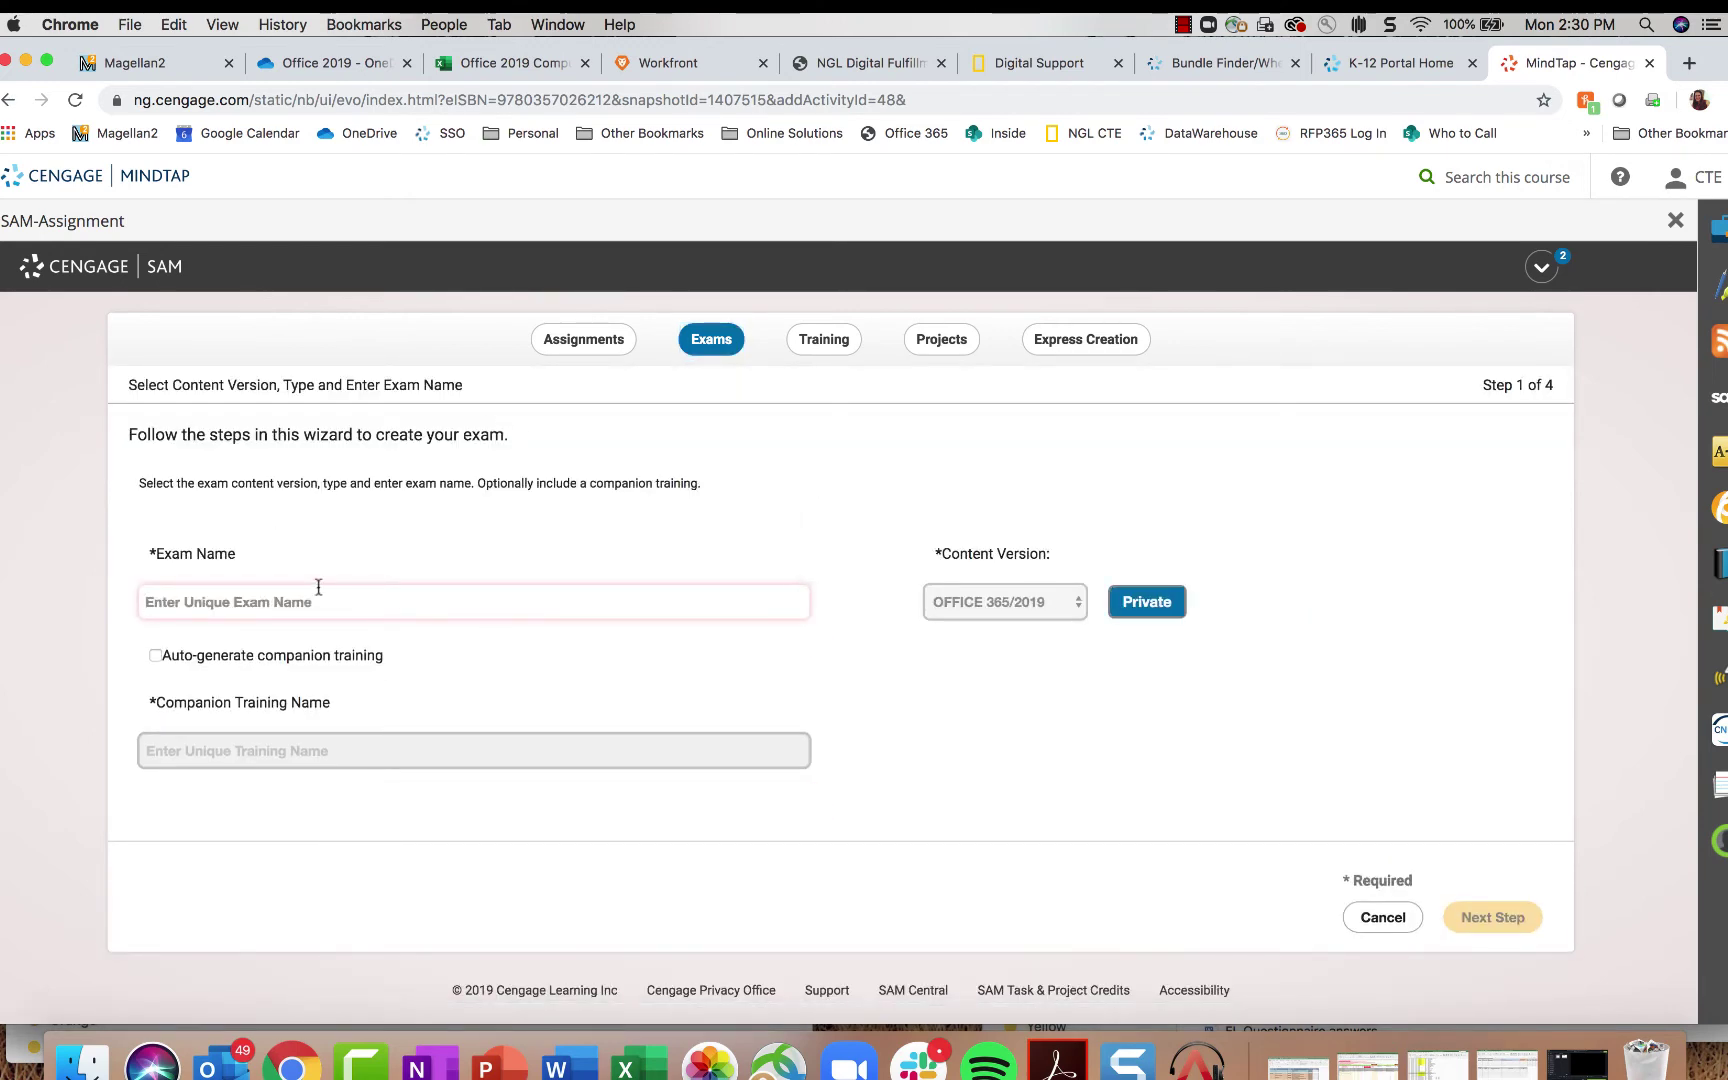
text(Custom Exam)
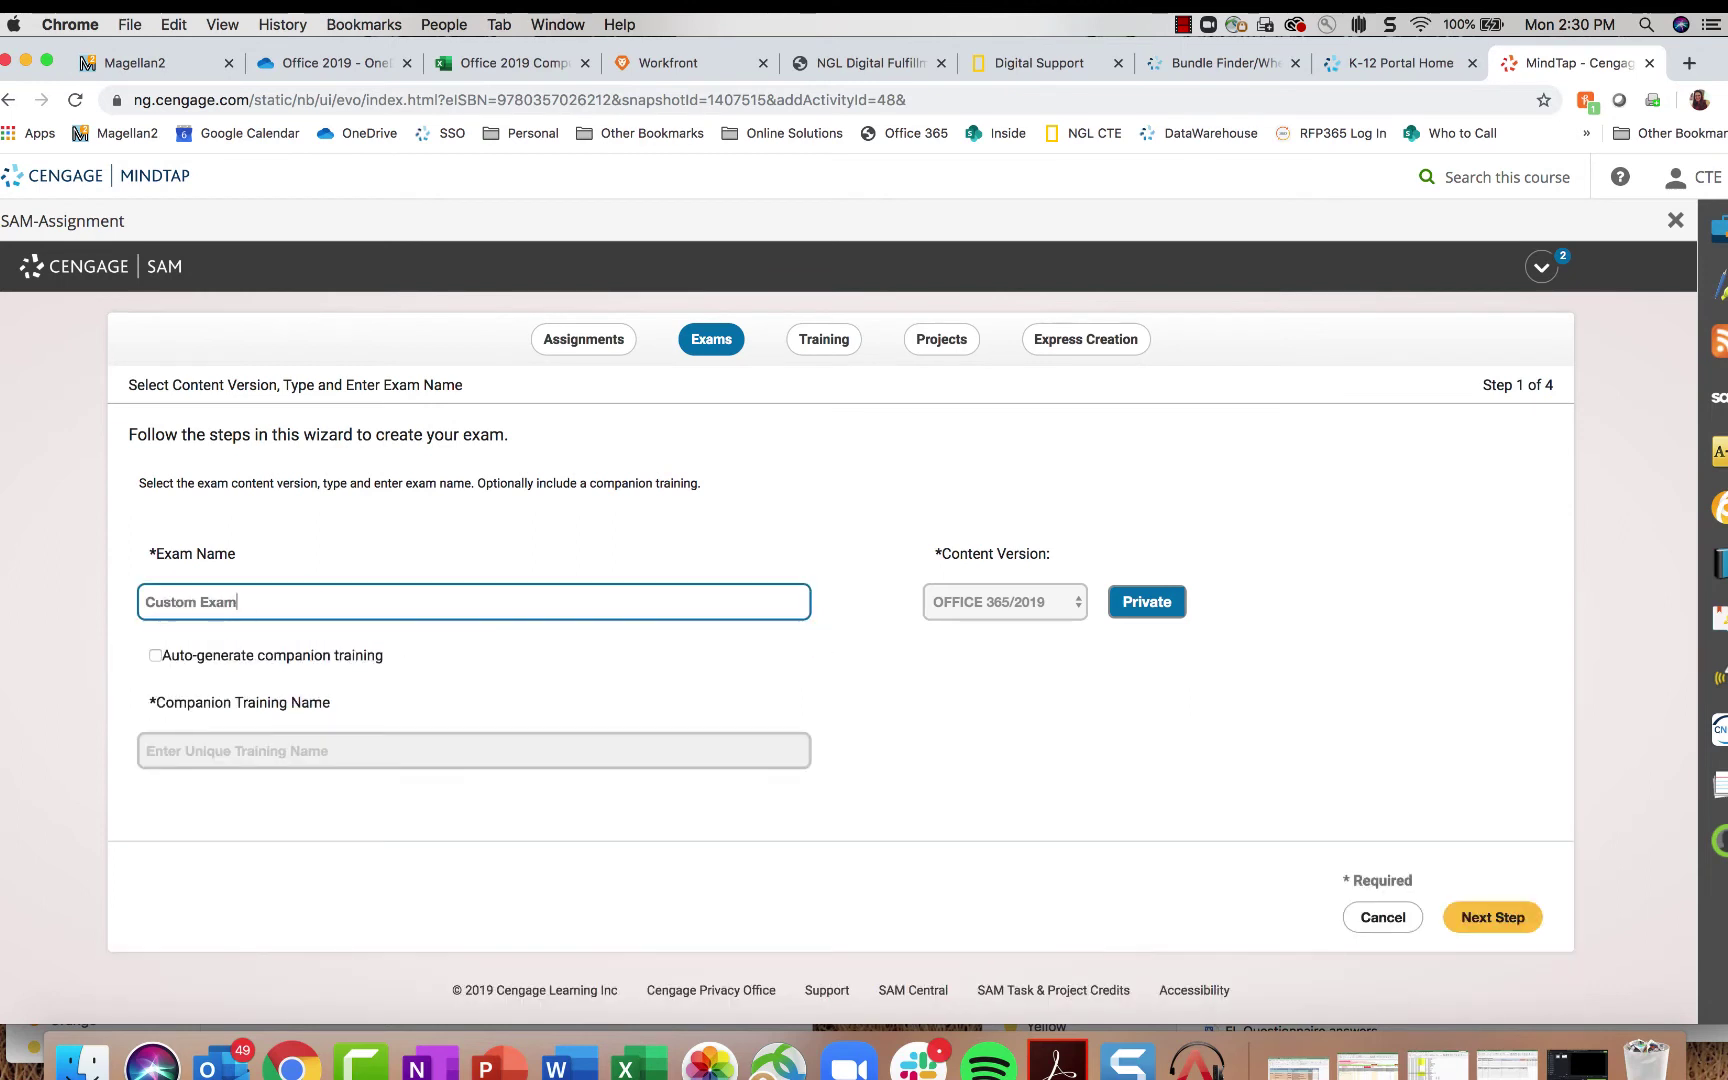
click(155, 658)
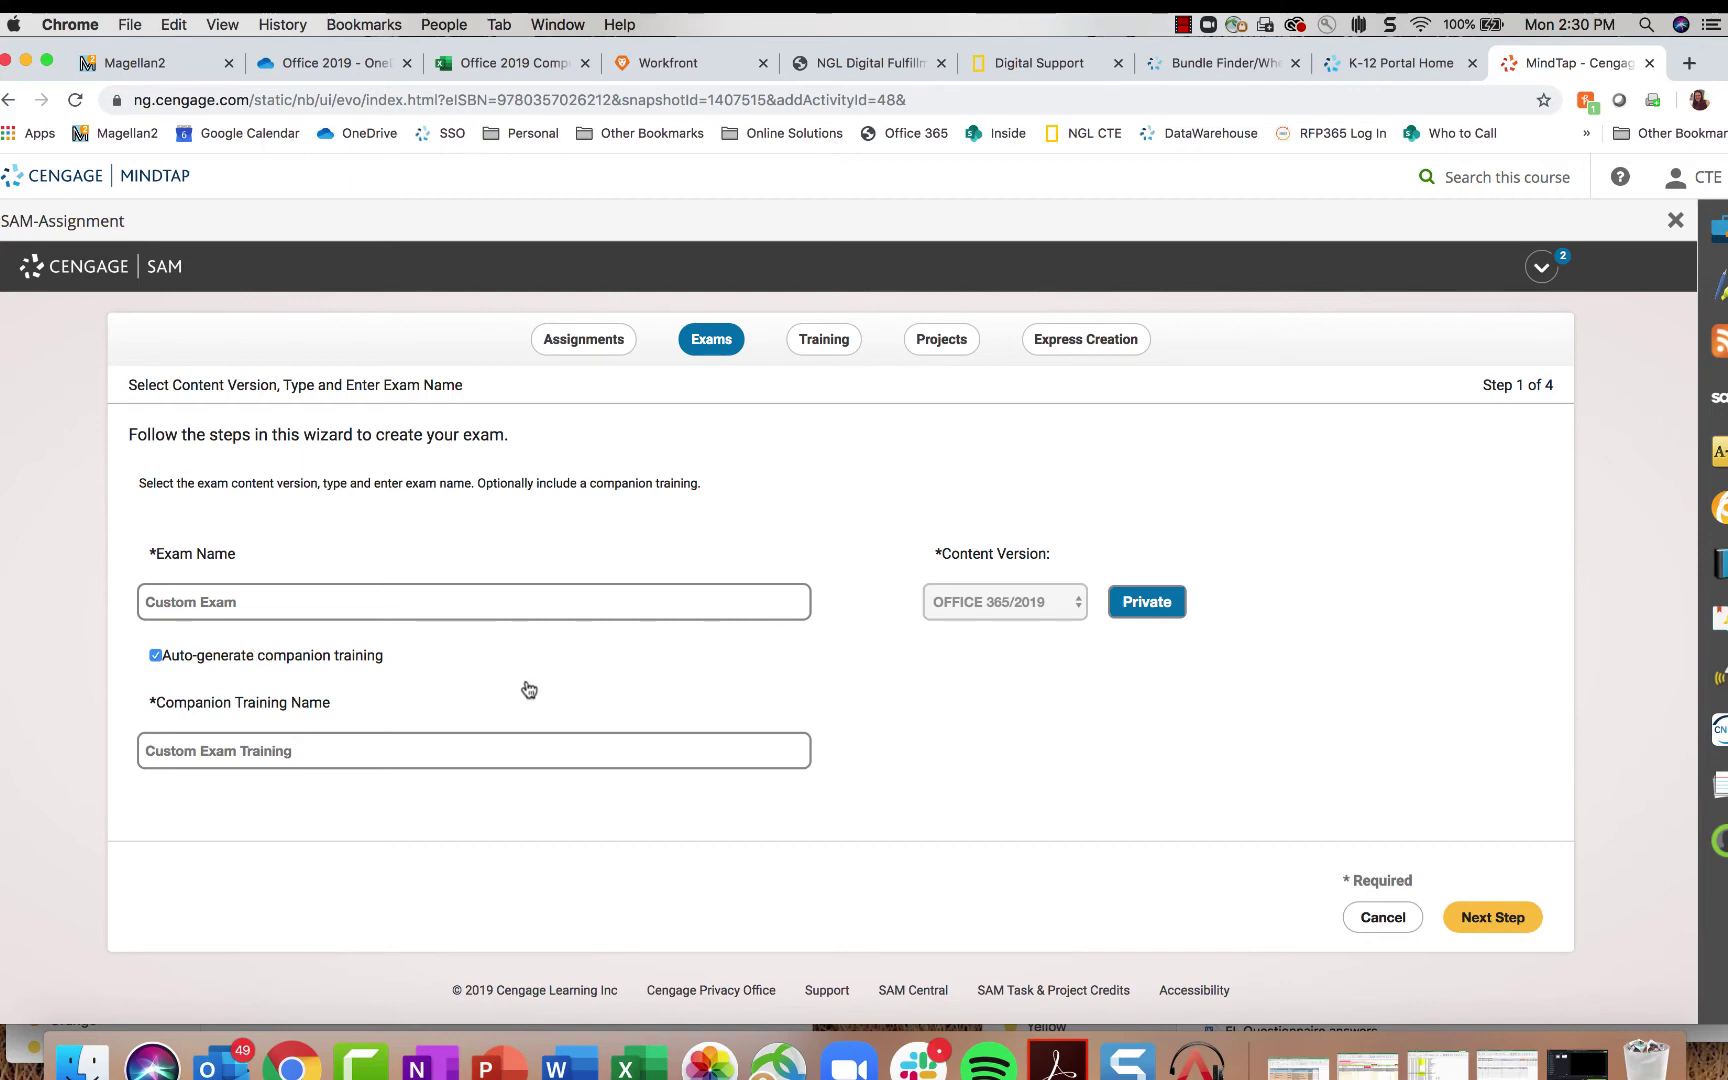
click(1494, 920)
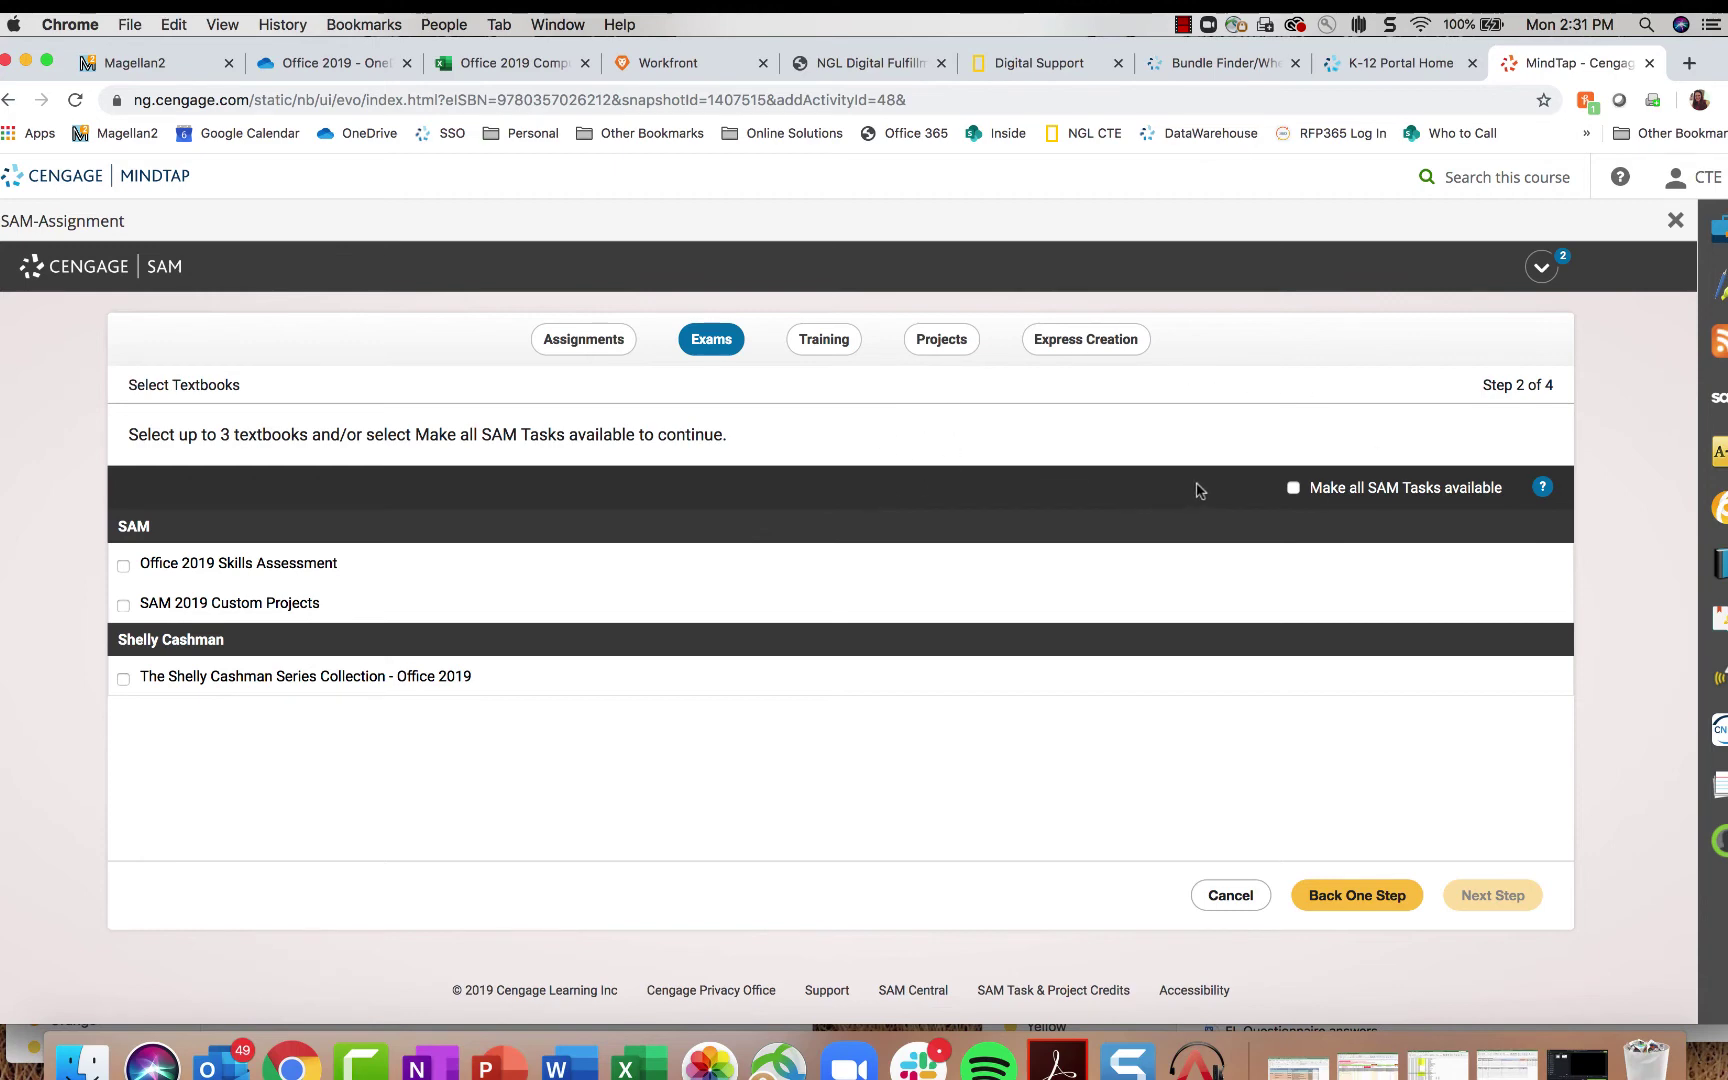
click(1292, 489)
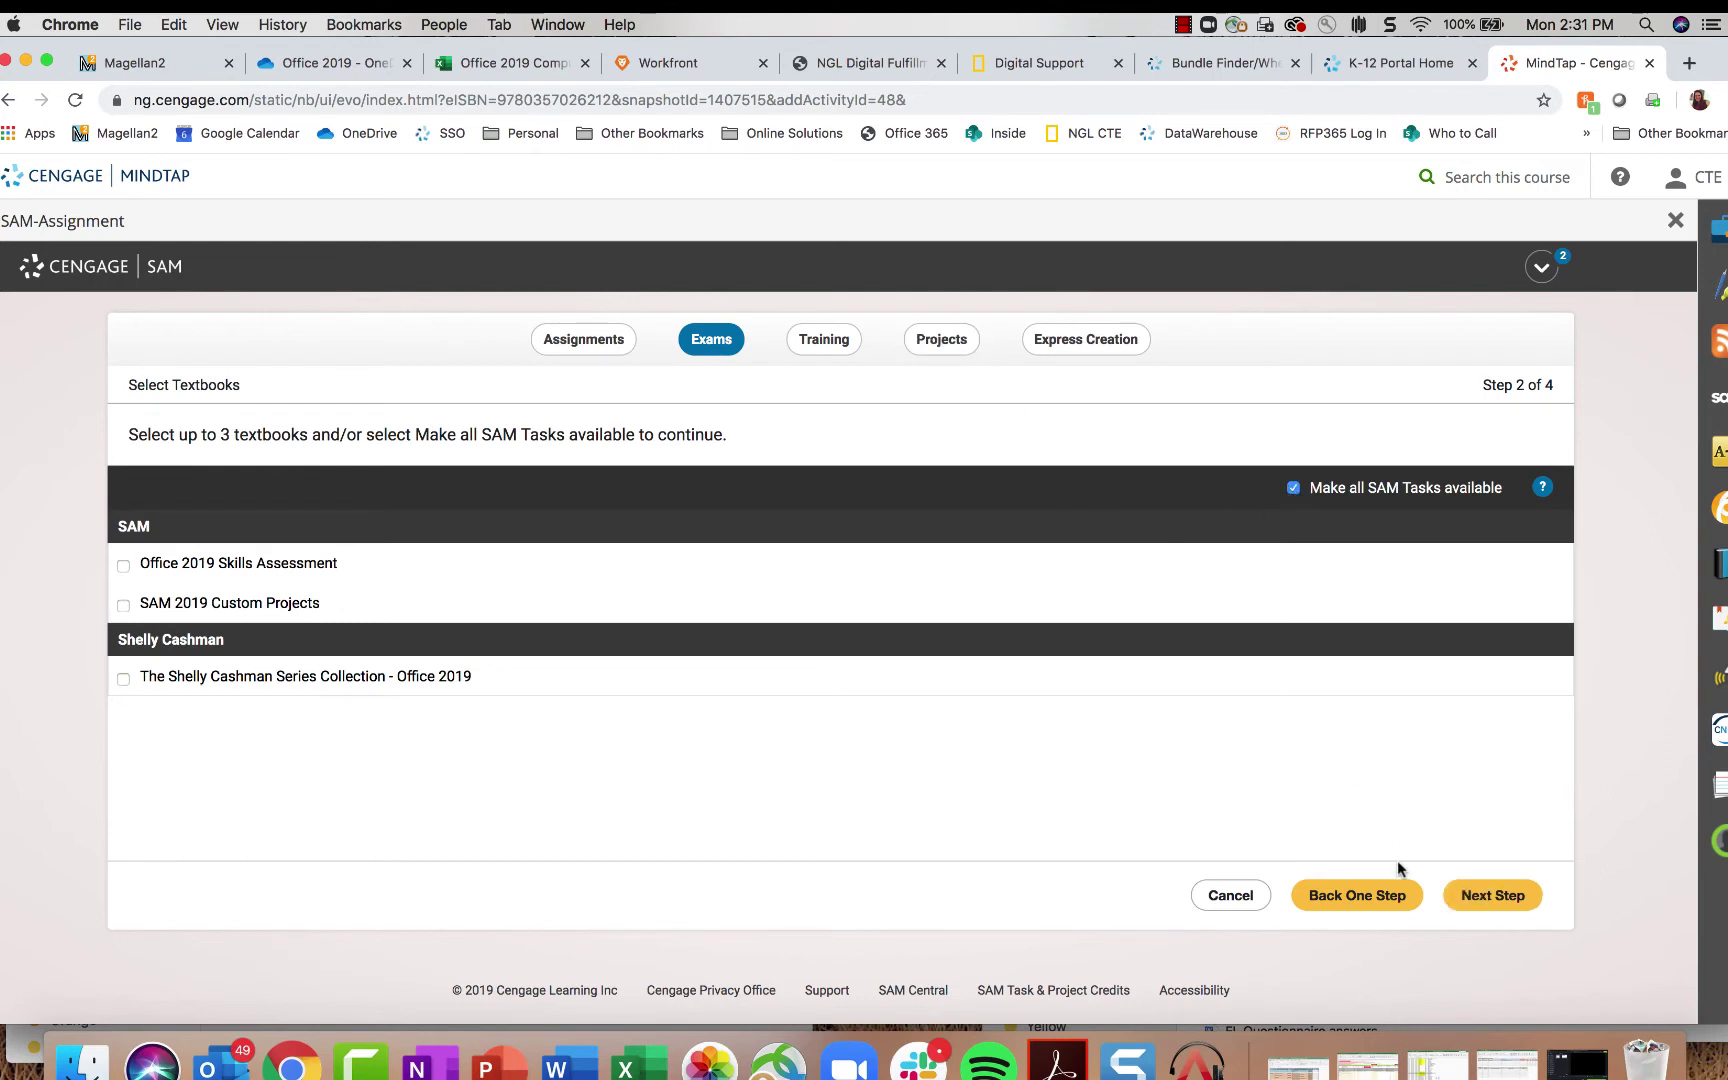
click(1490, 898)
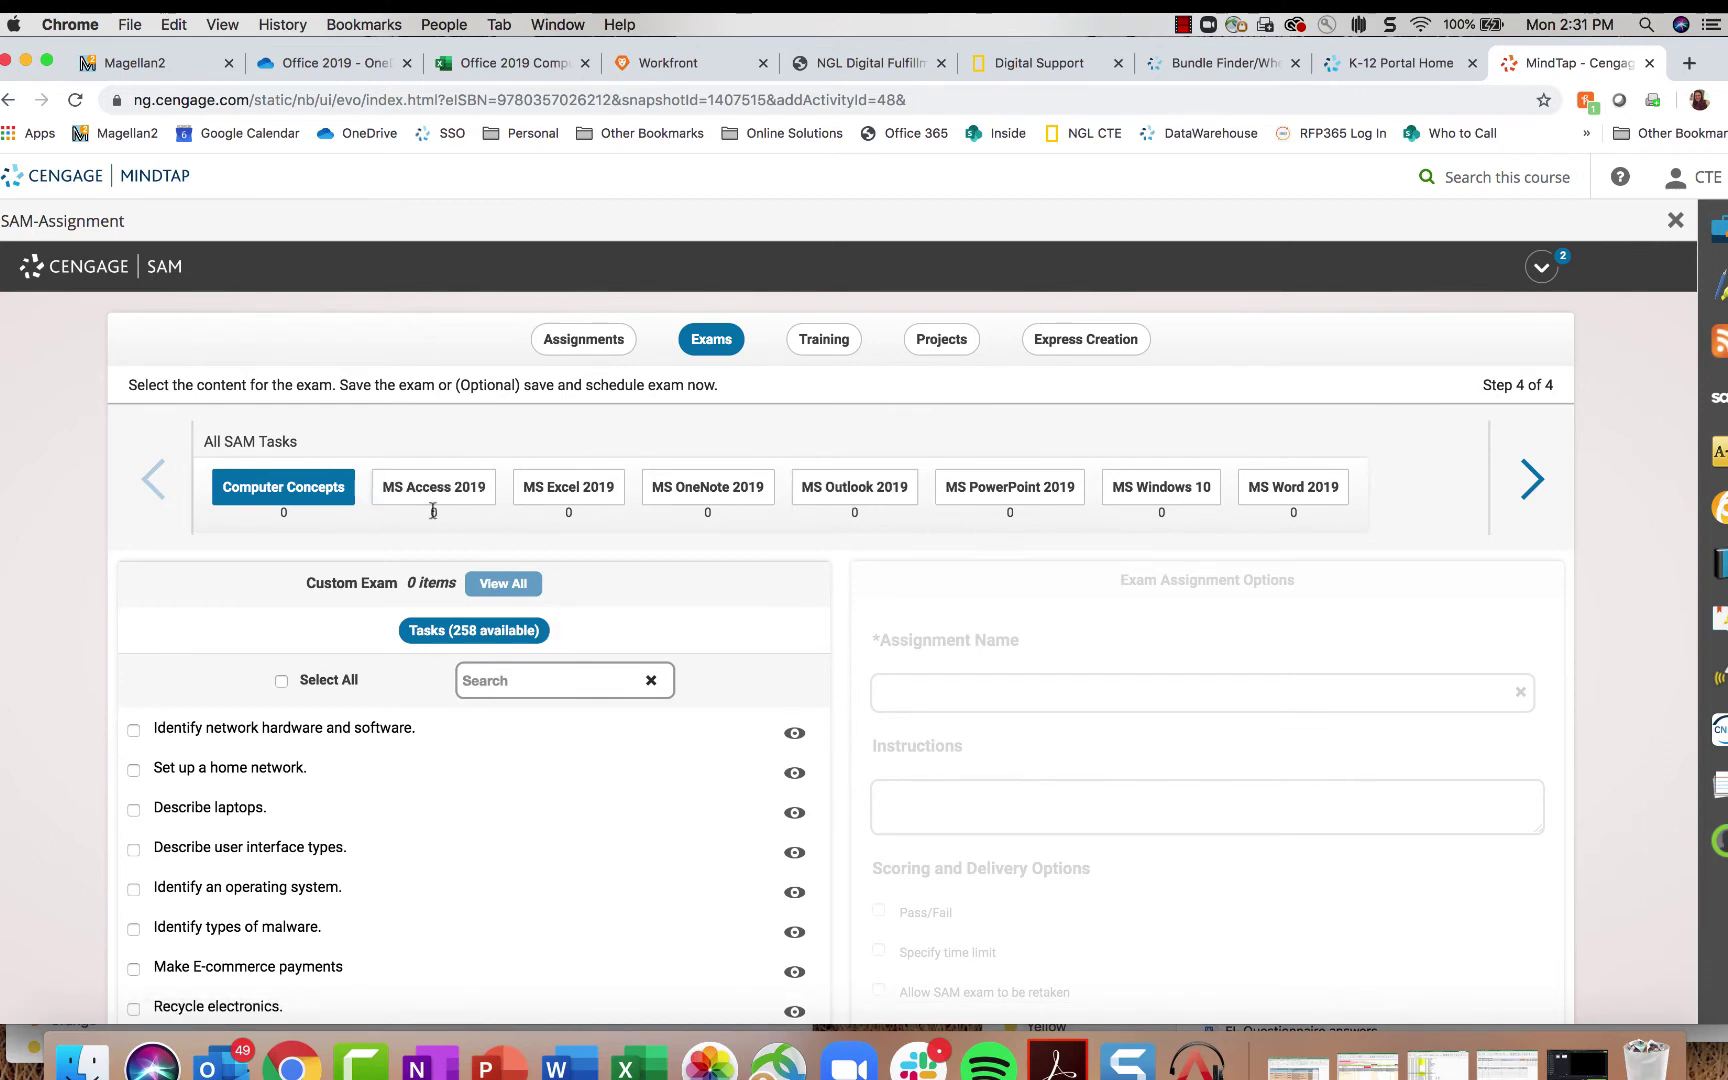
Step: Search the MS Word 2019 tasks for "wrap" and add both text wrapping tasks to the exam
click(697, 510)
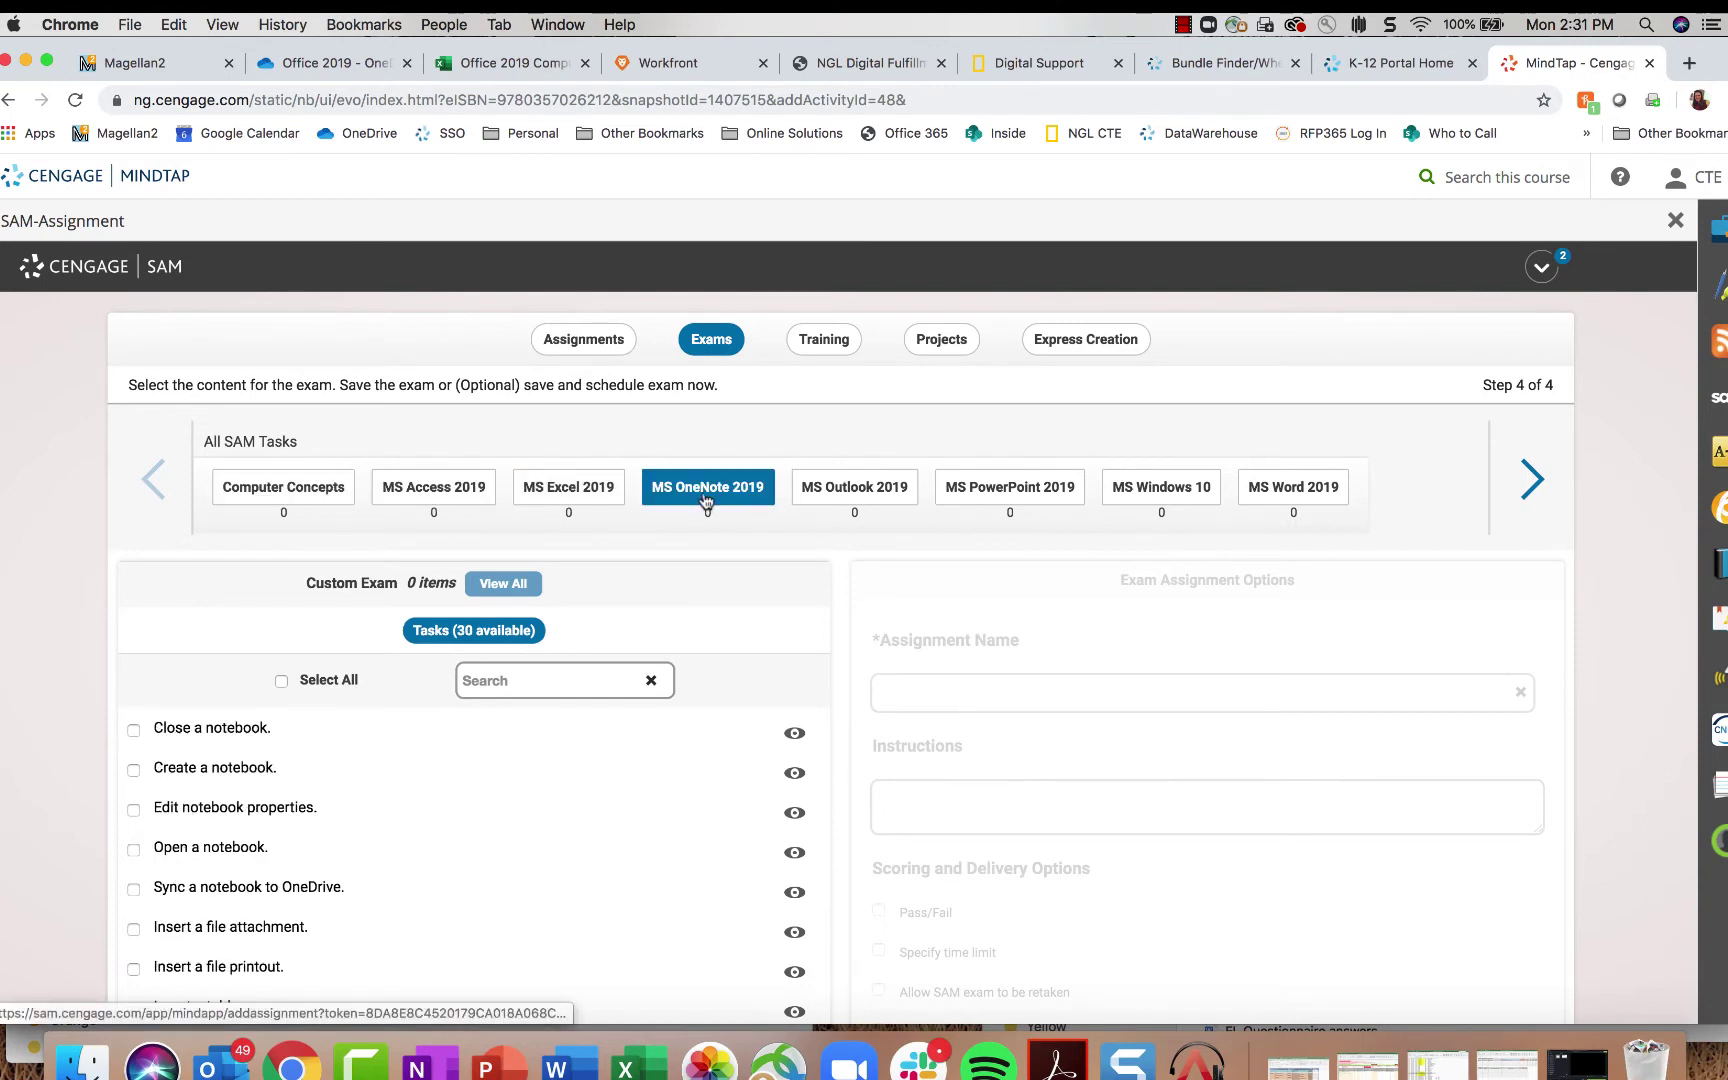
click(1190, 495)
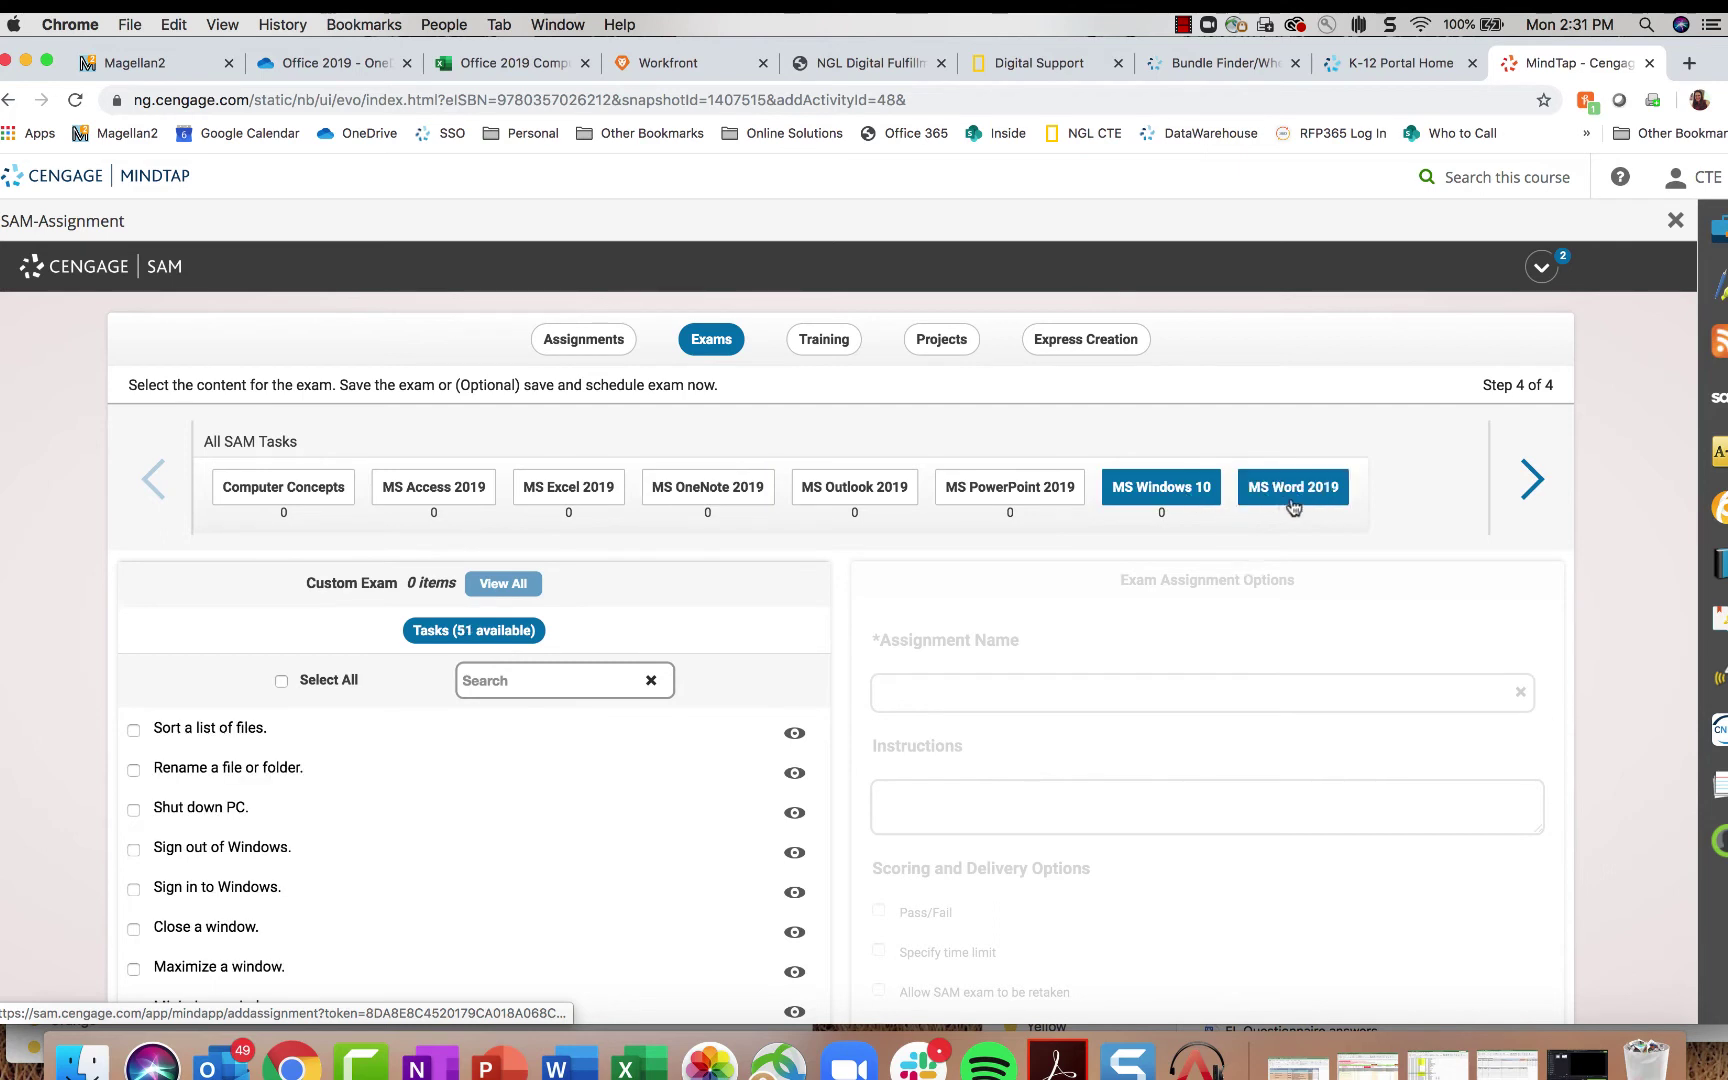
click(1293, 503)
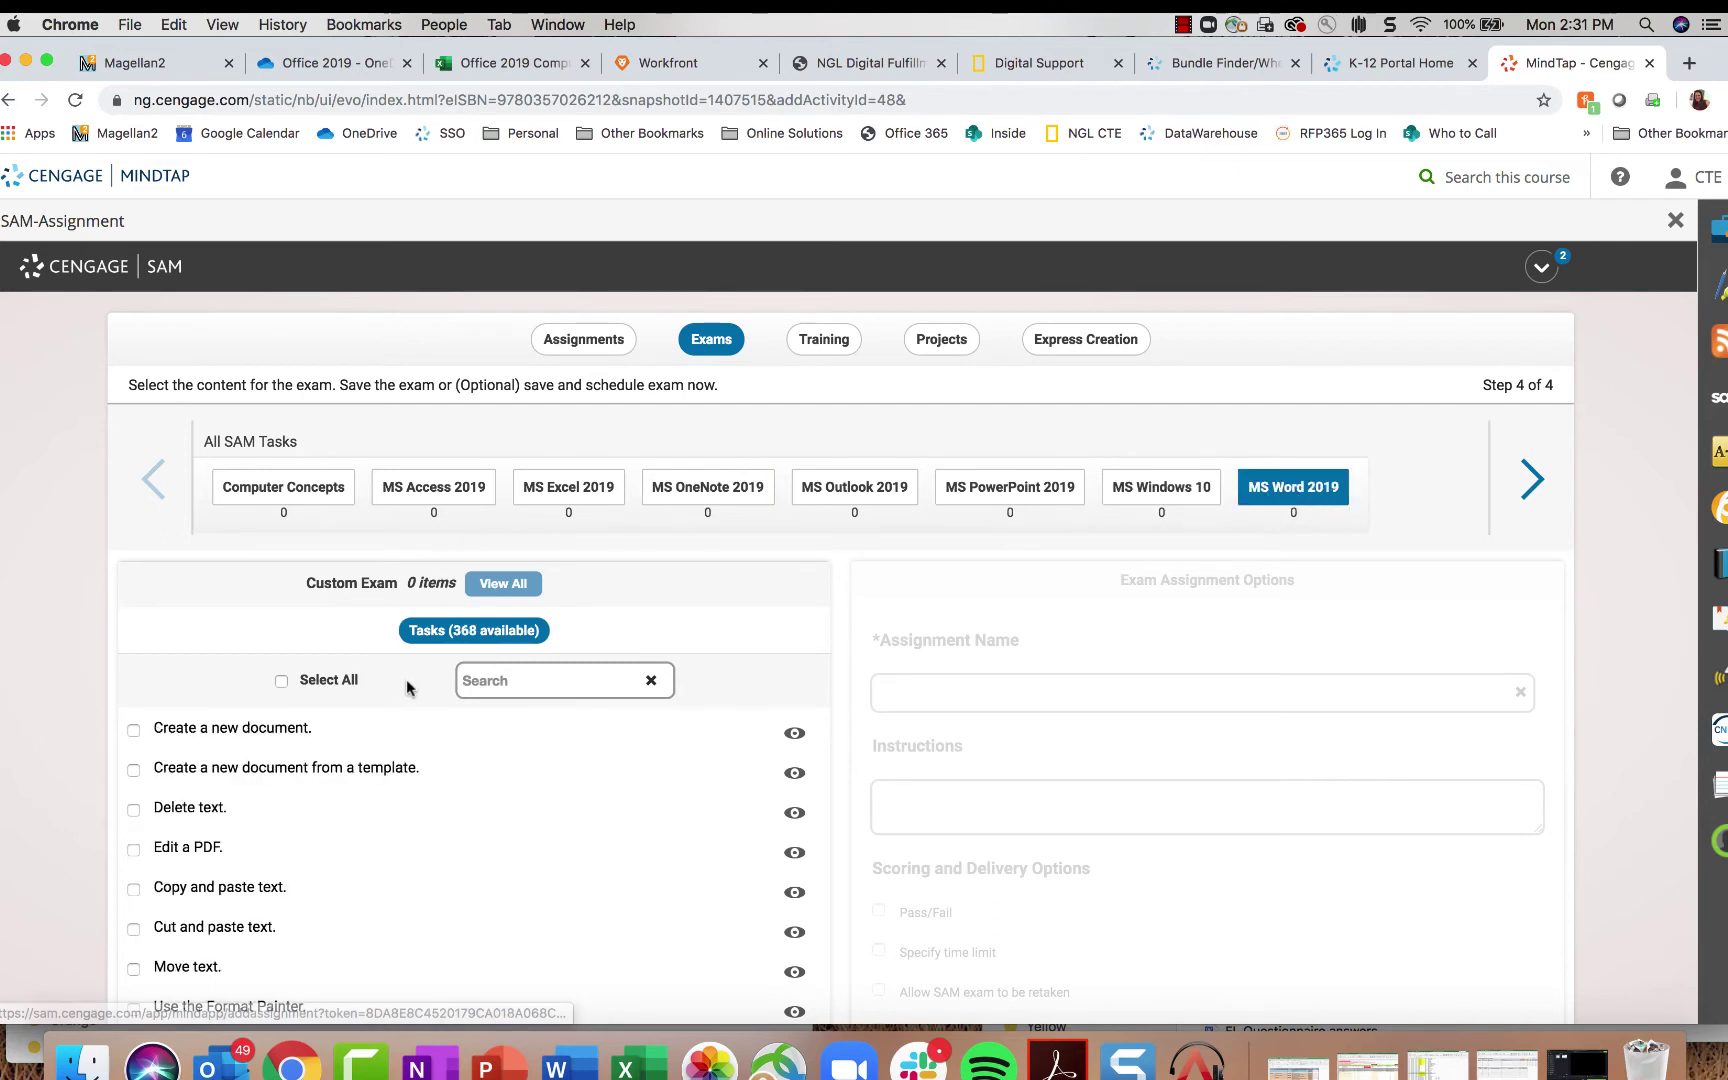
scroll(469, 583, down, 1)
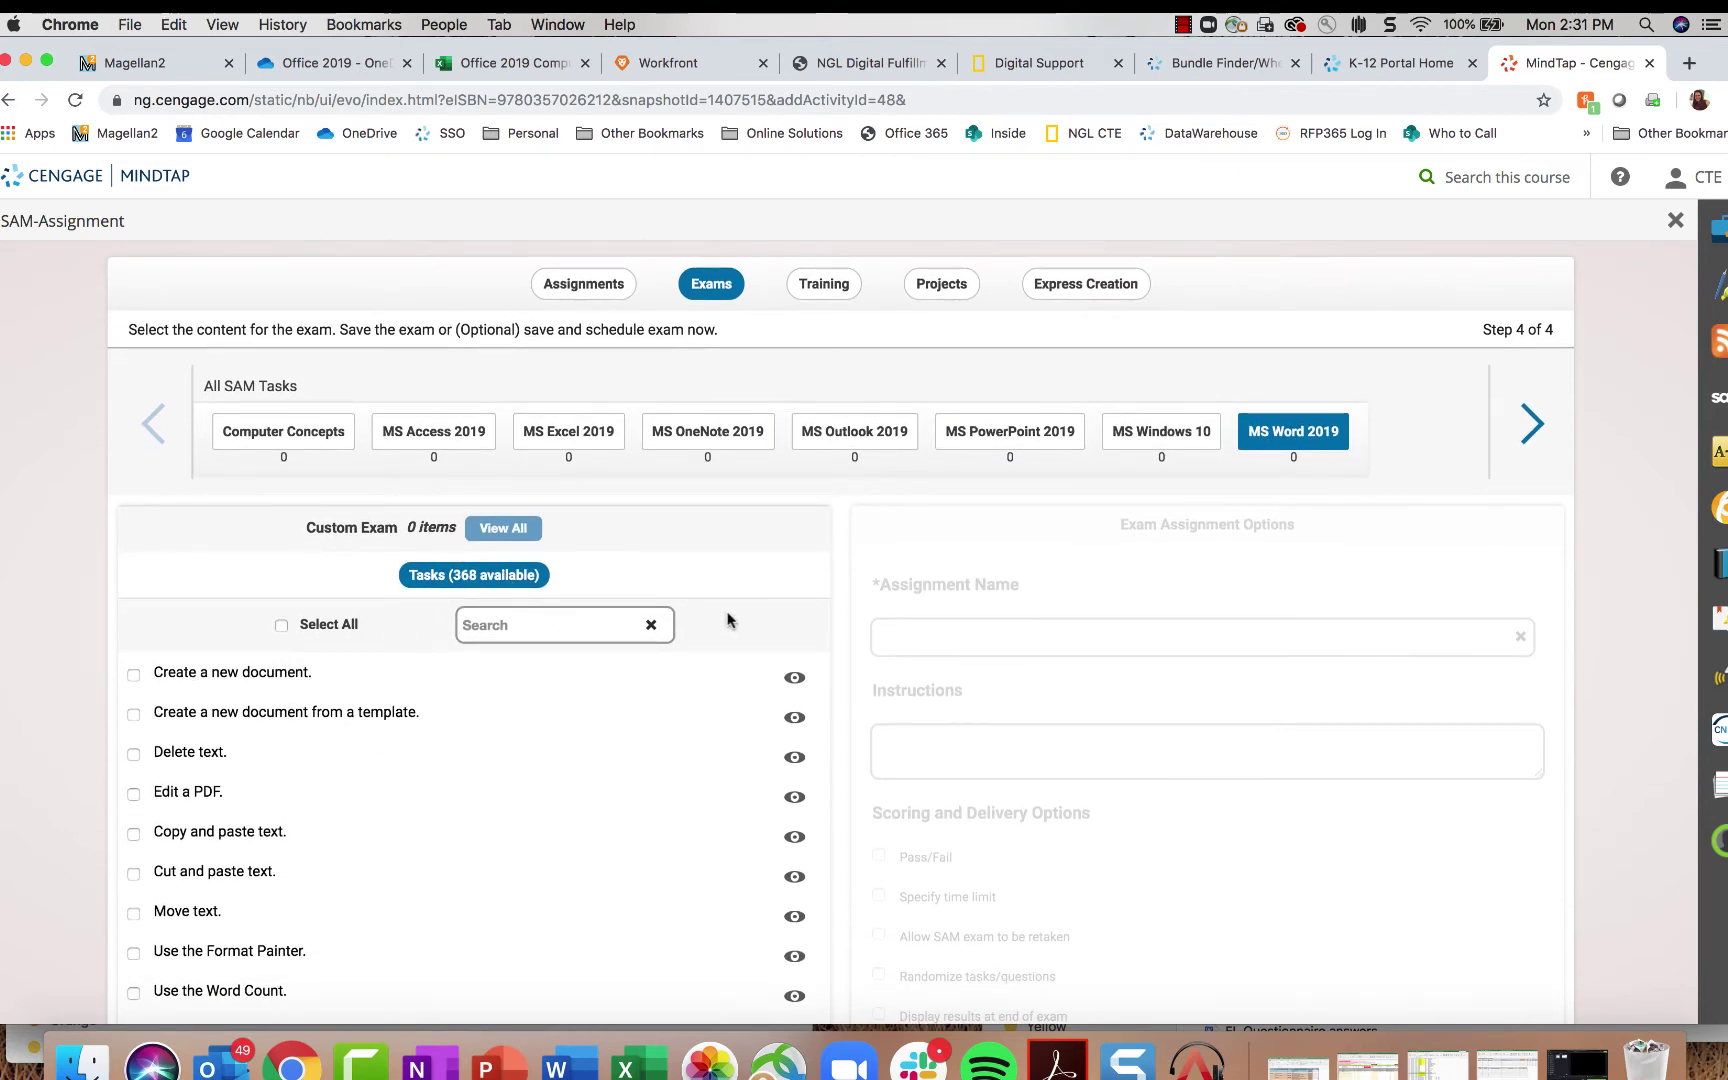
scroll(725, 617, down, 5)
click(516, 493)
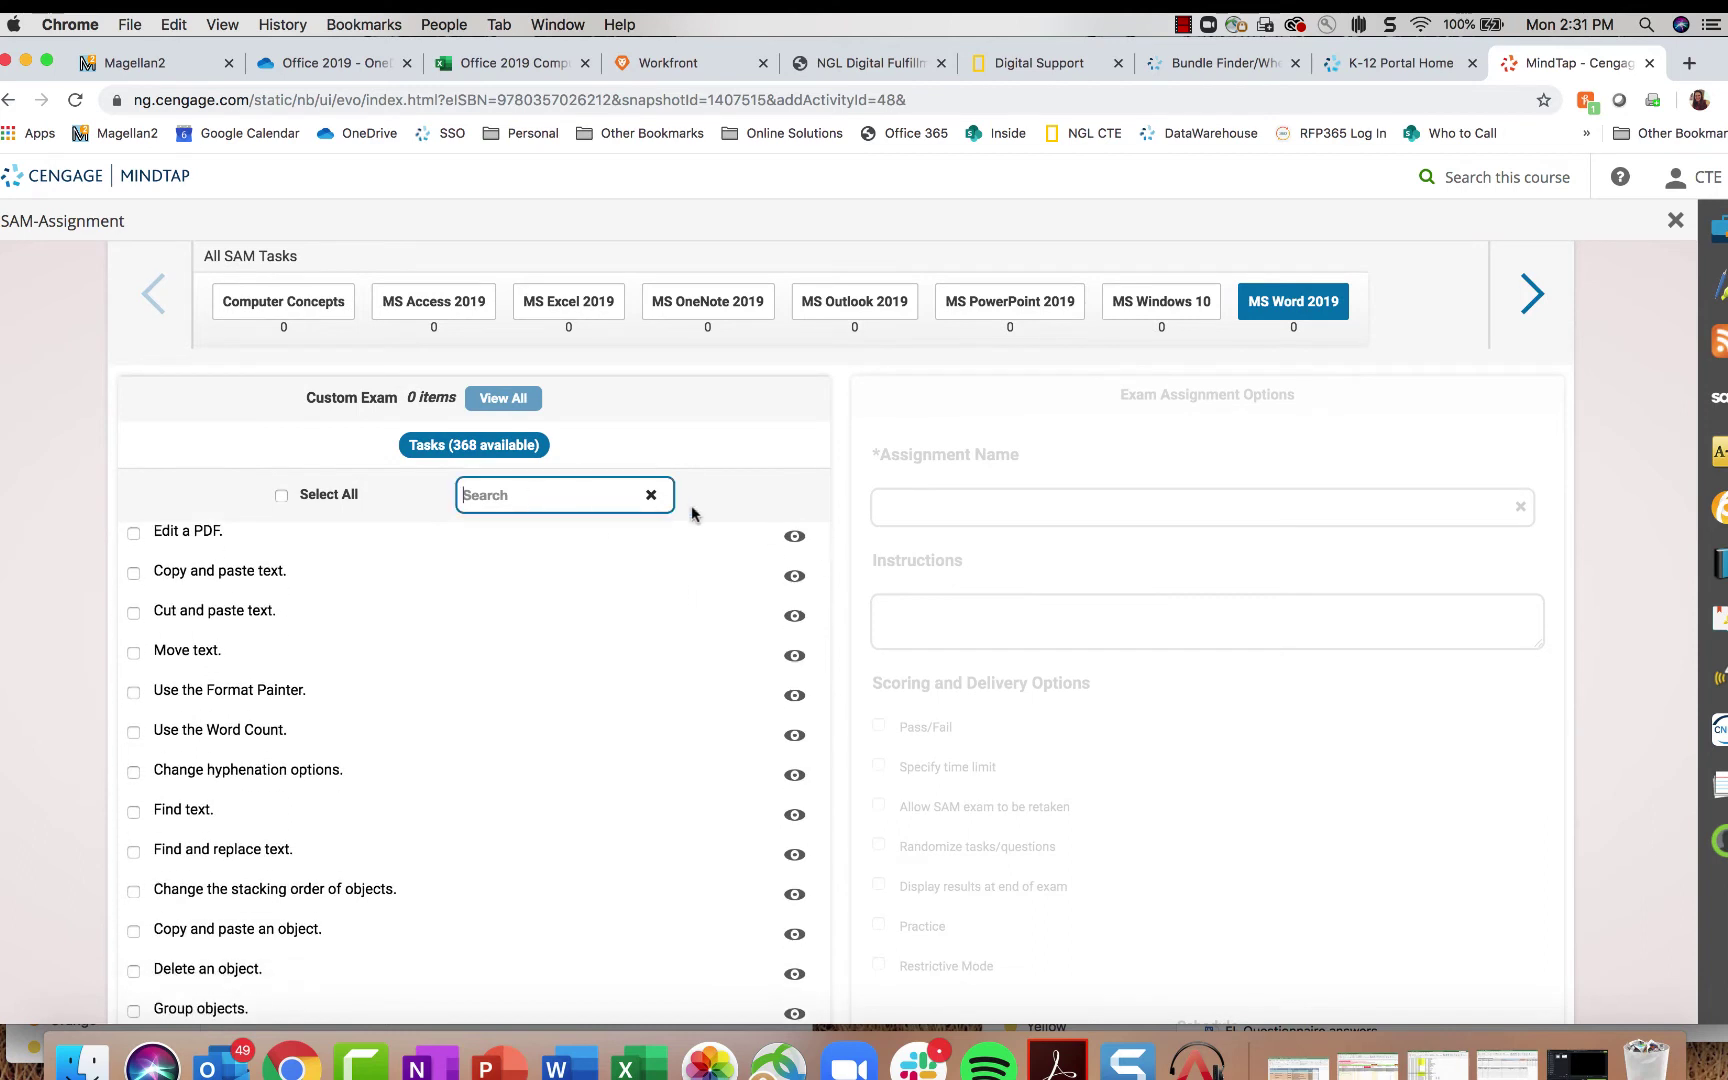
text(wrap)
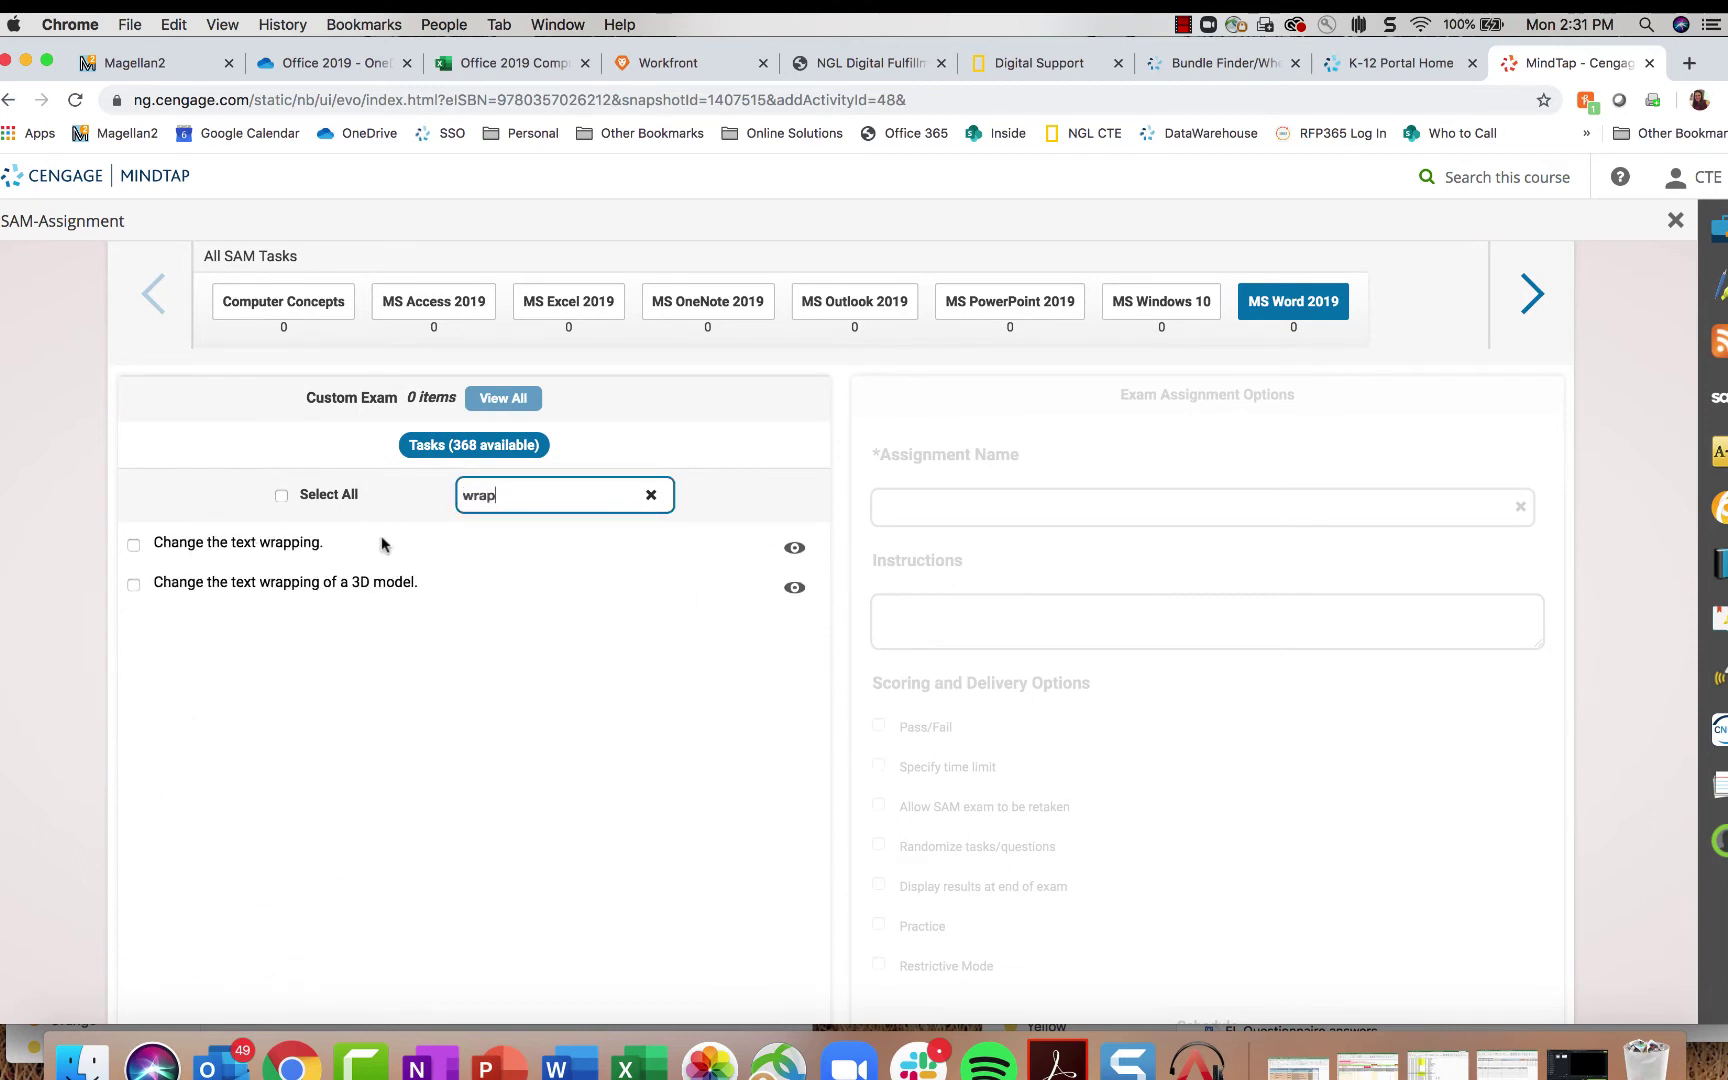
click(132, 546)
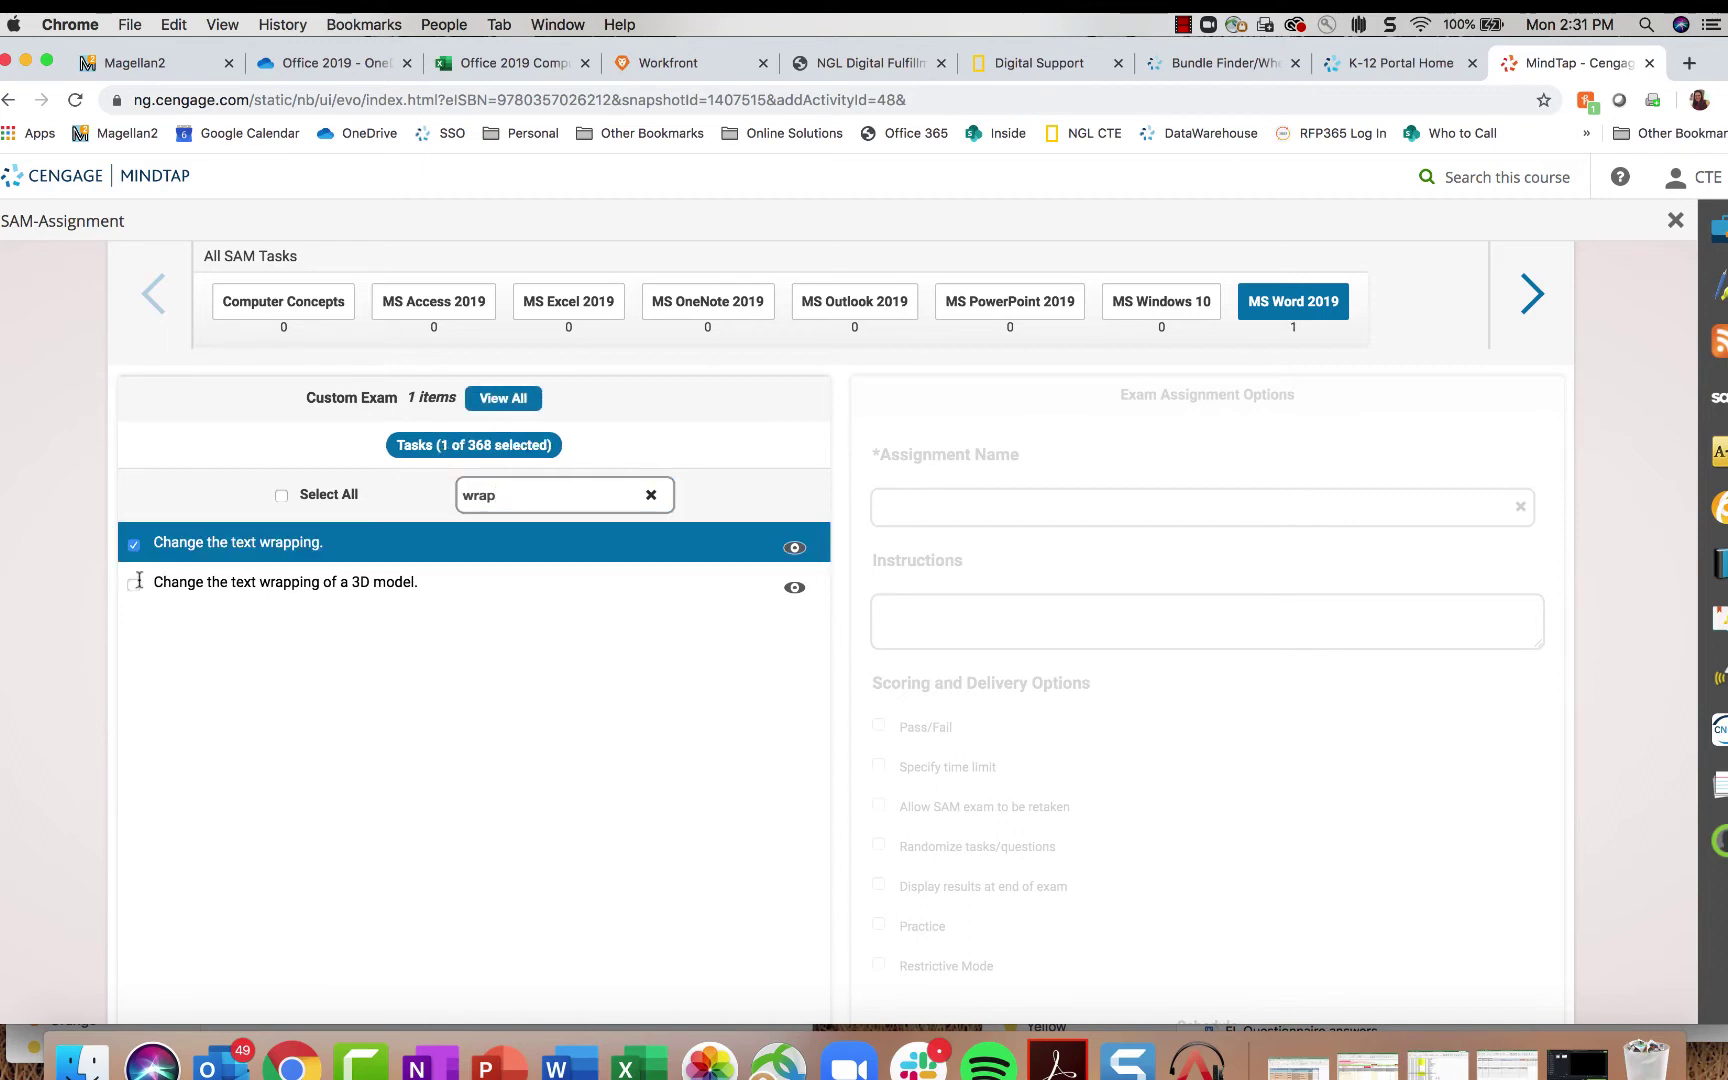
click(134, 585)
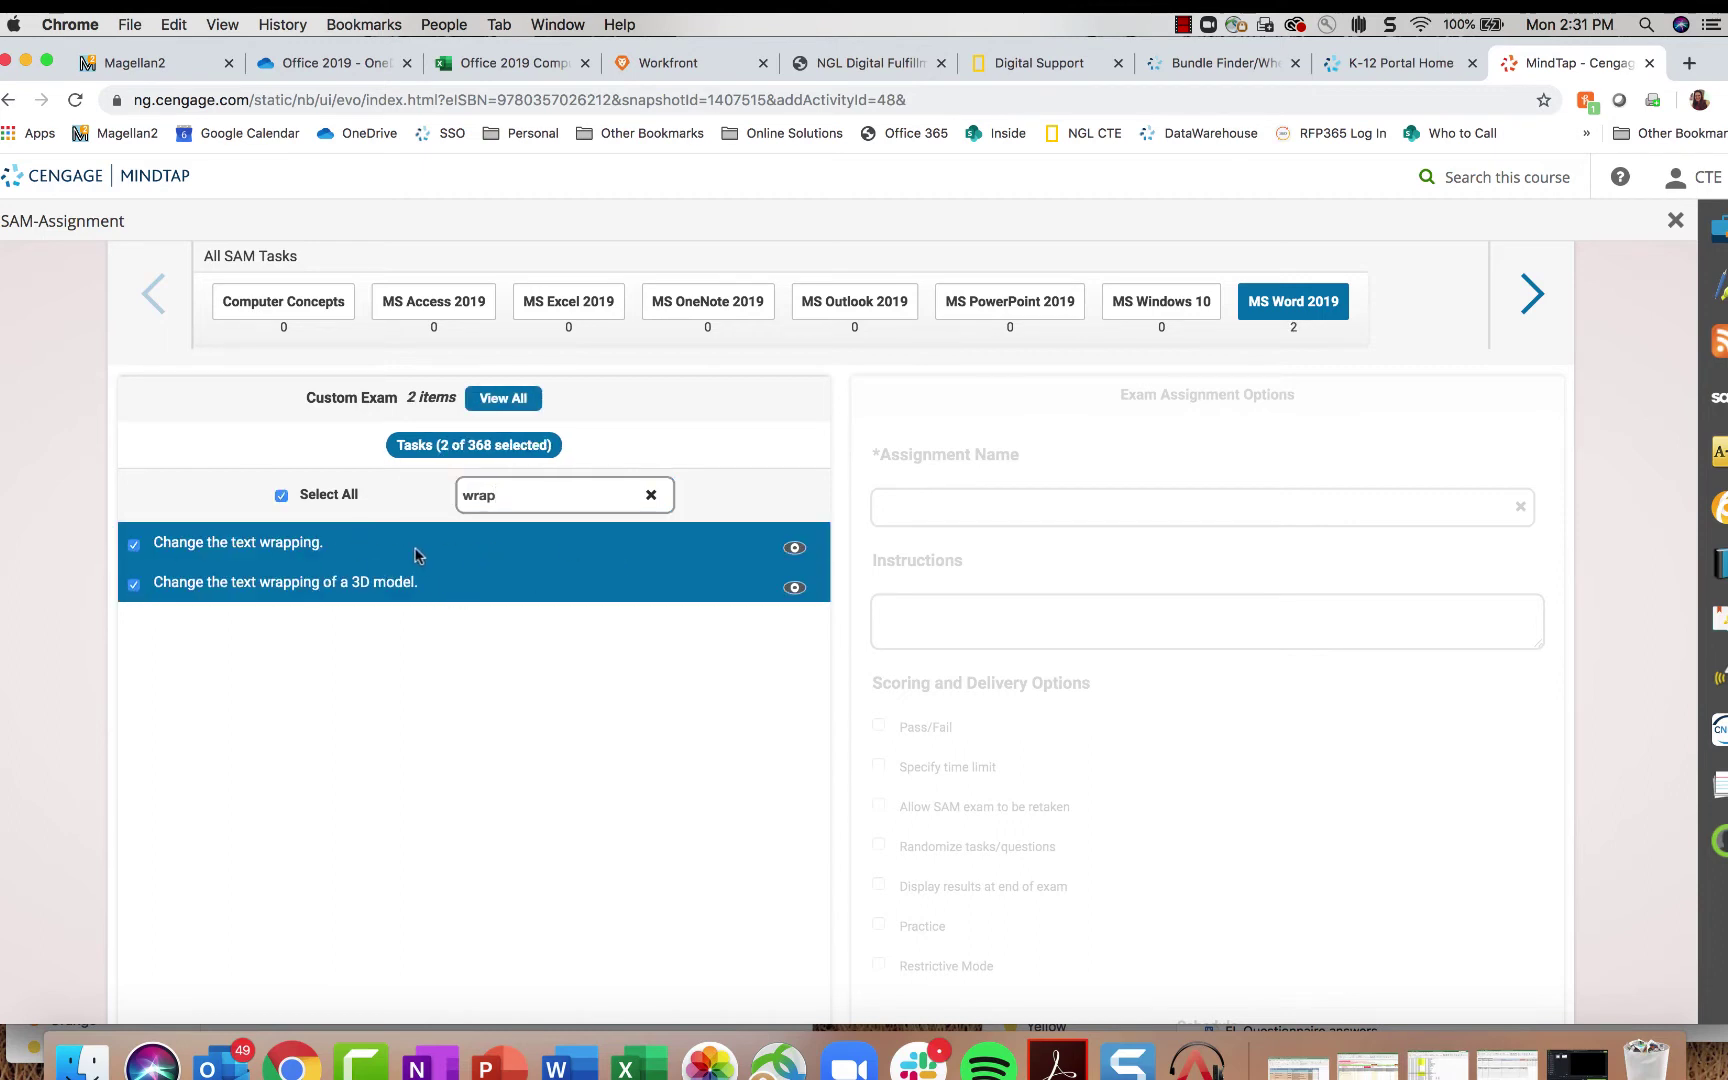
Step: Preview the "Change the text wrapping" task to read its instruction, and close the preview
click(796, 549)
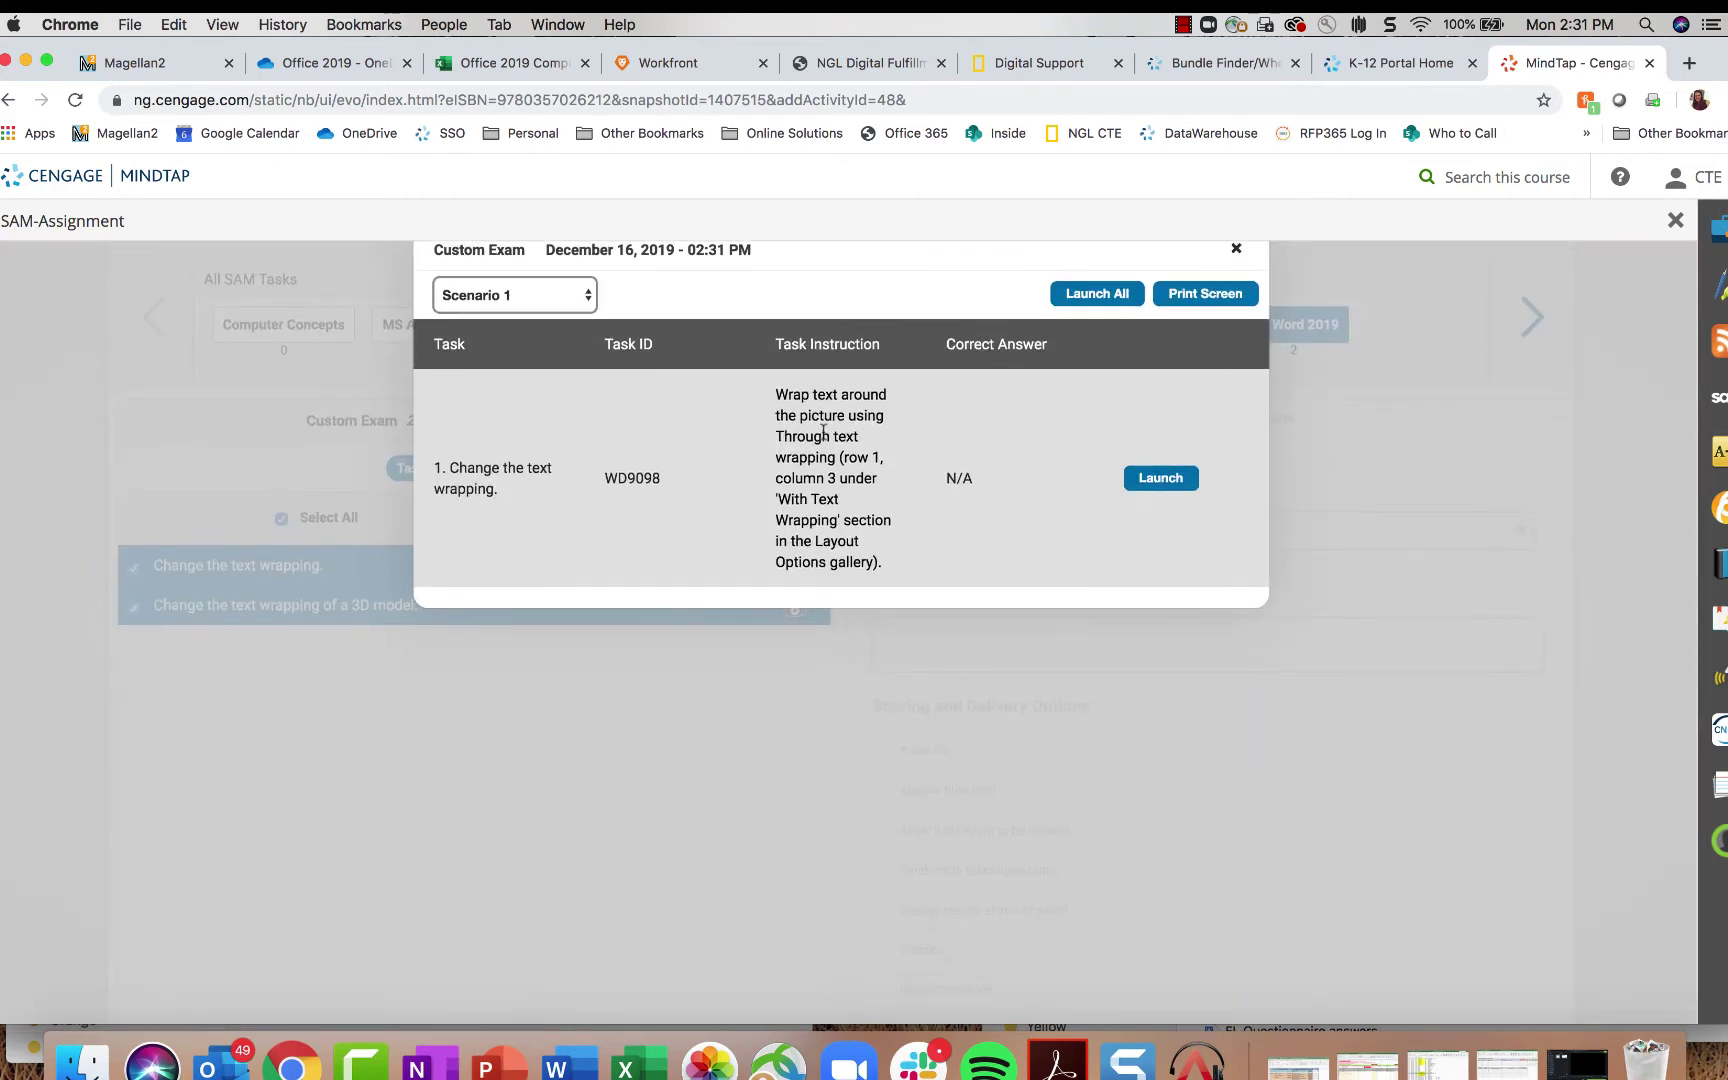
drag(800, 393, 842, 505)
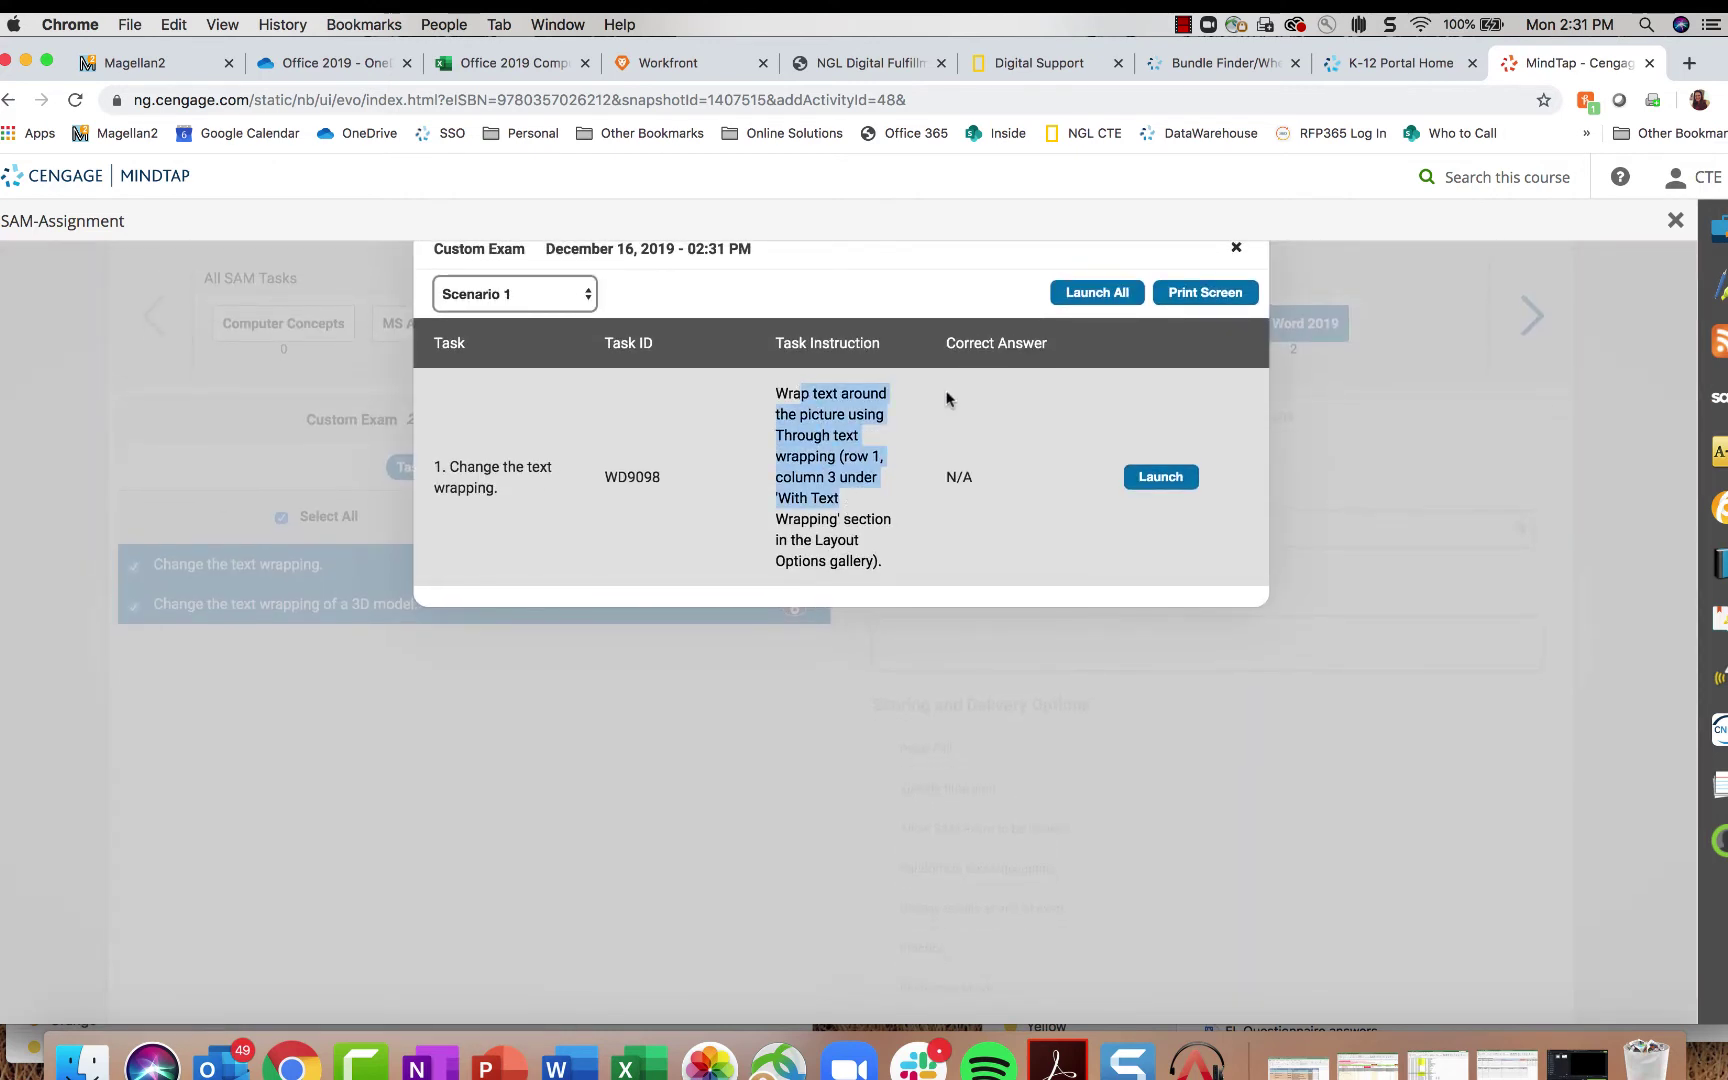
click(1235, 248)
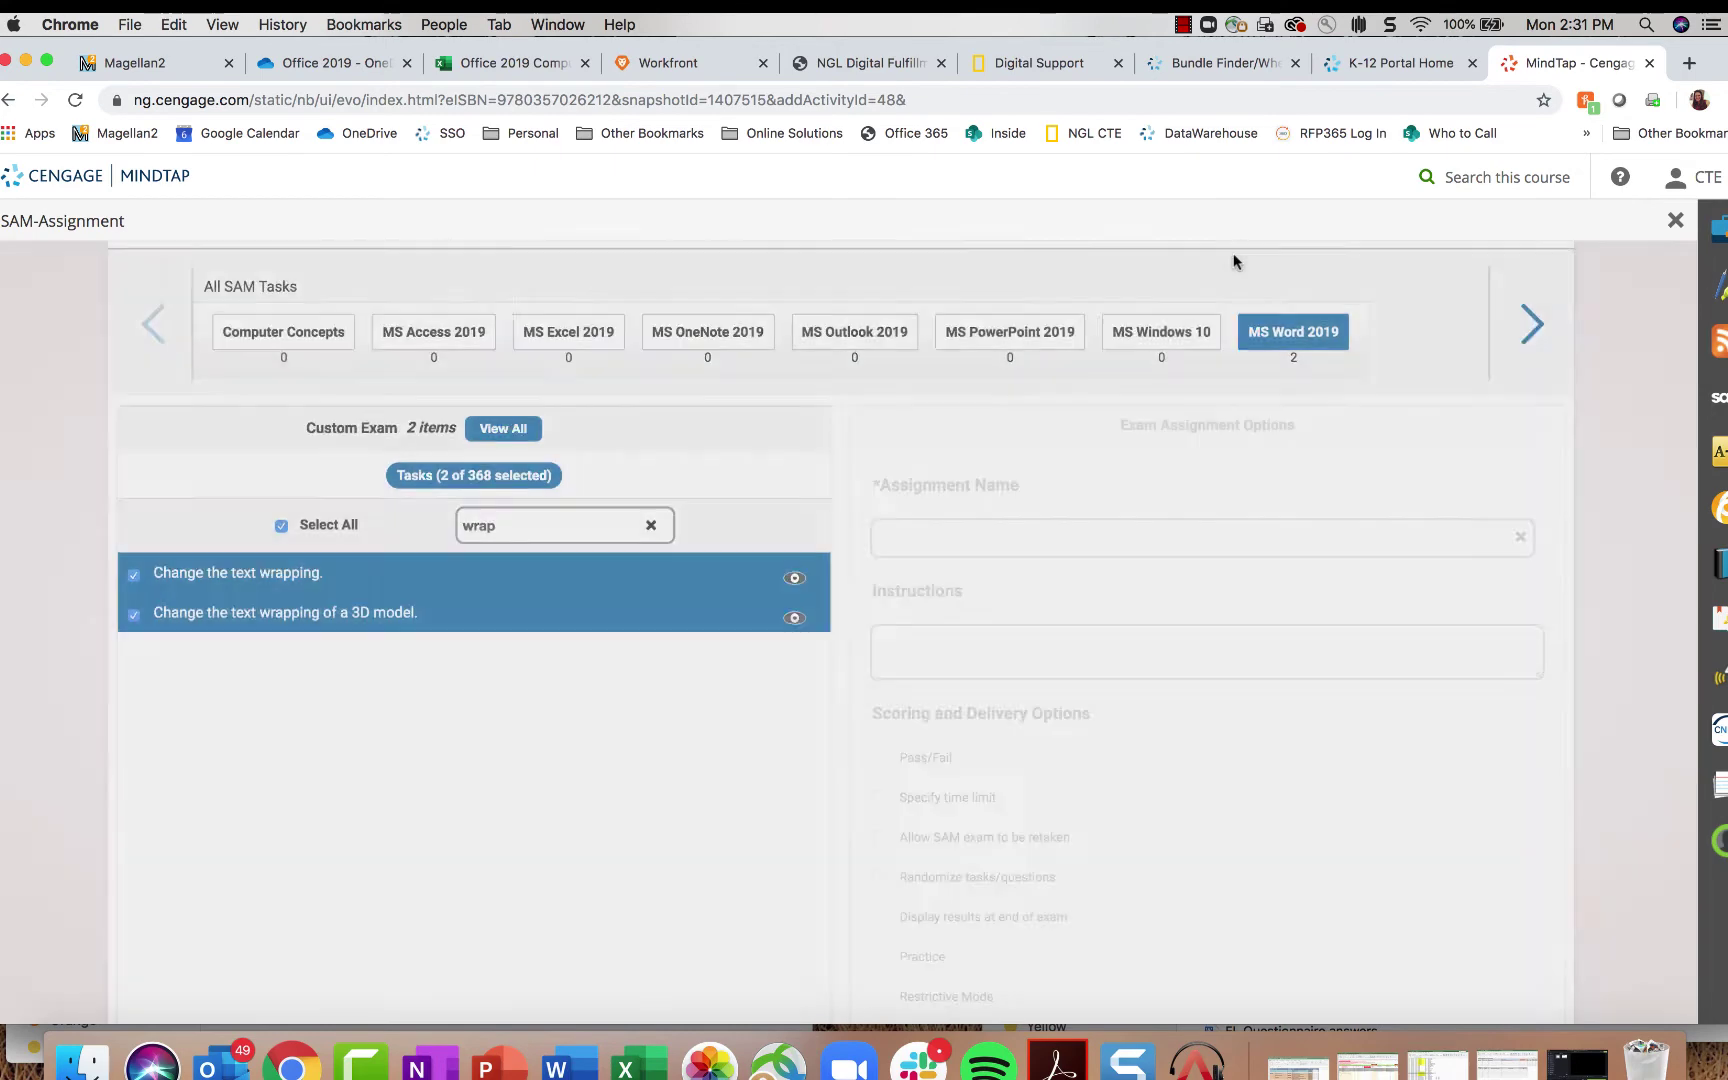
Step: Search the MS Word 2019 tasks for "bold" and add the "Bold text" task to the exam
click(531, 534)
key(super+a)
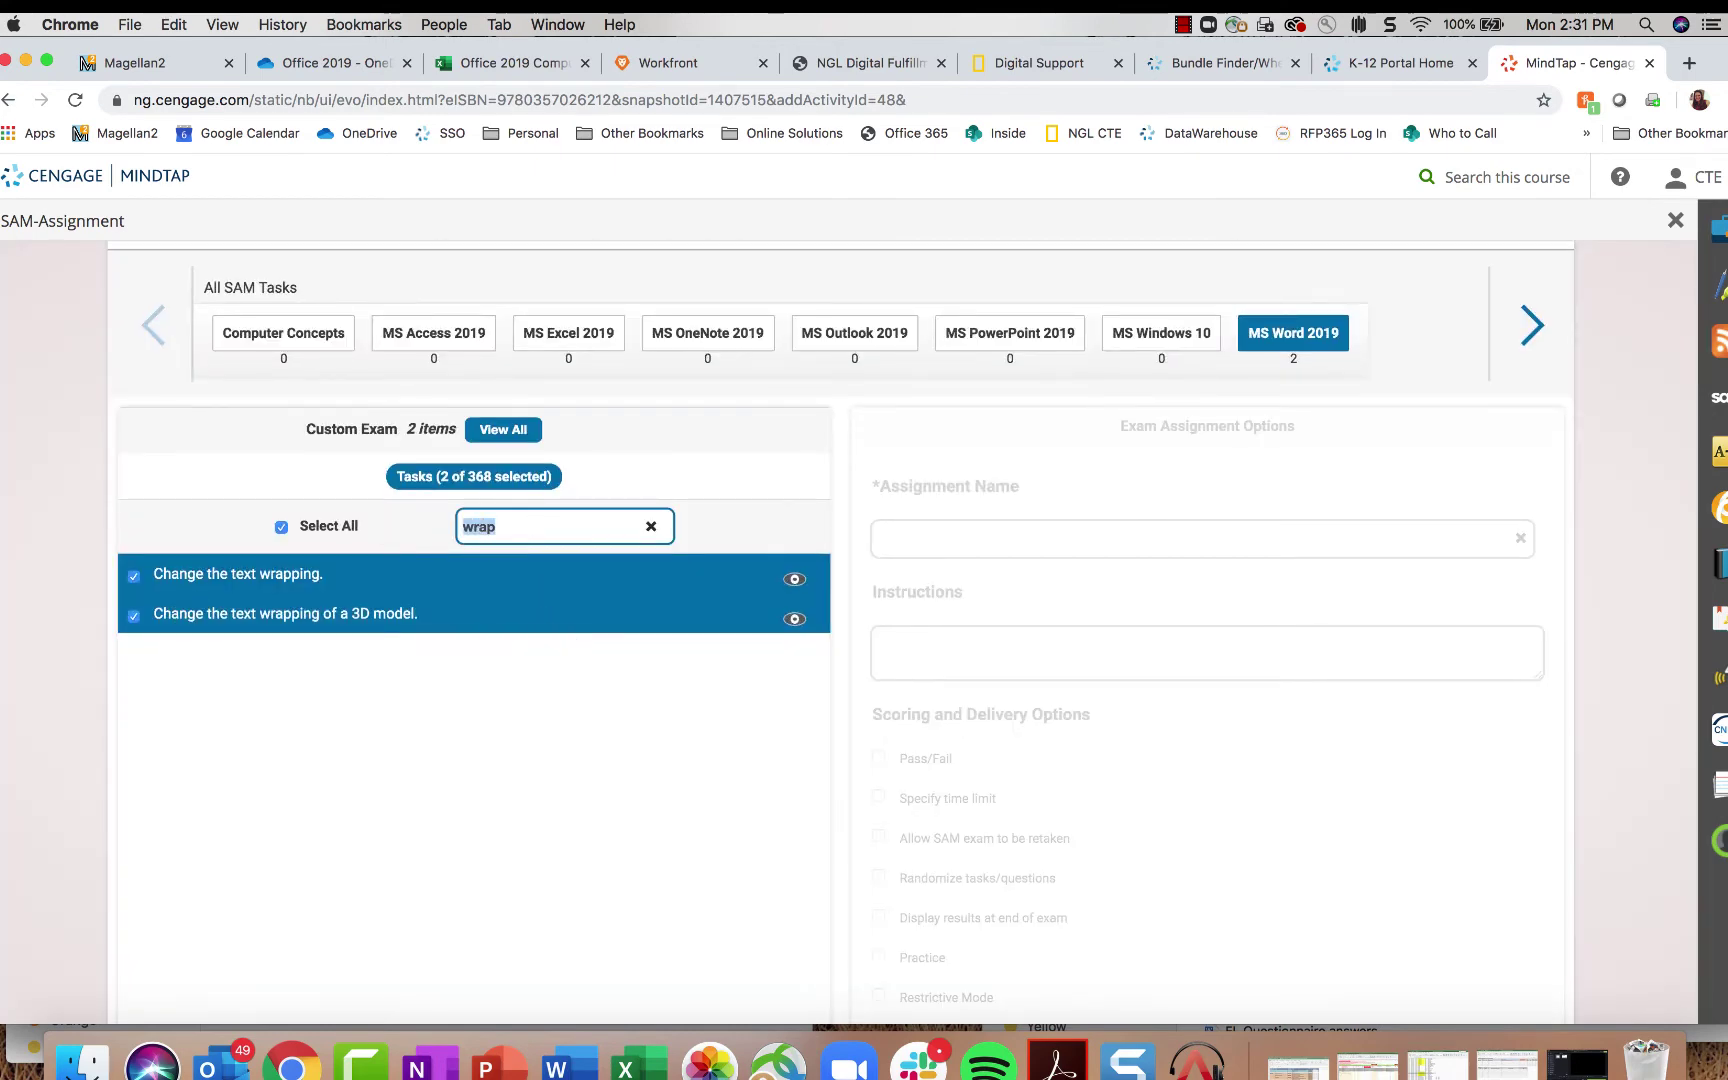
text(boldin)
key(BackSpace)
key(BackSpace)
key(BackSpace)
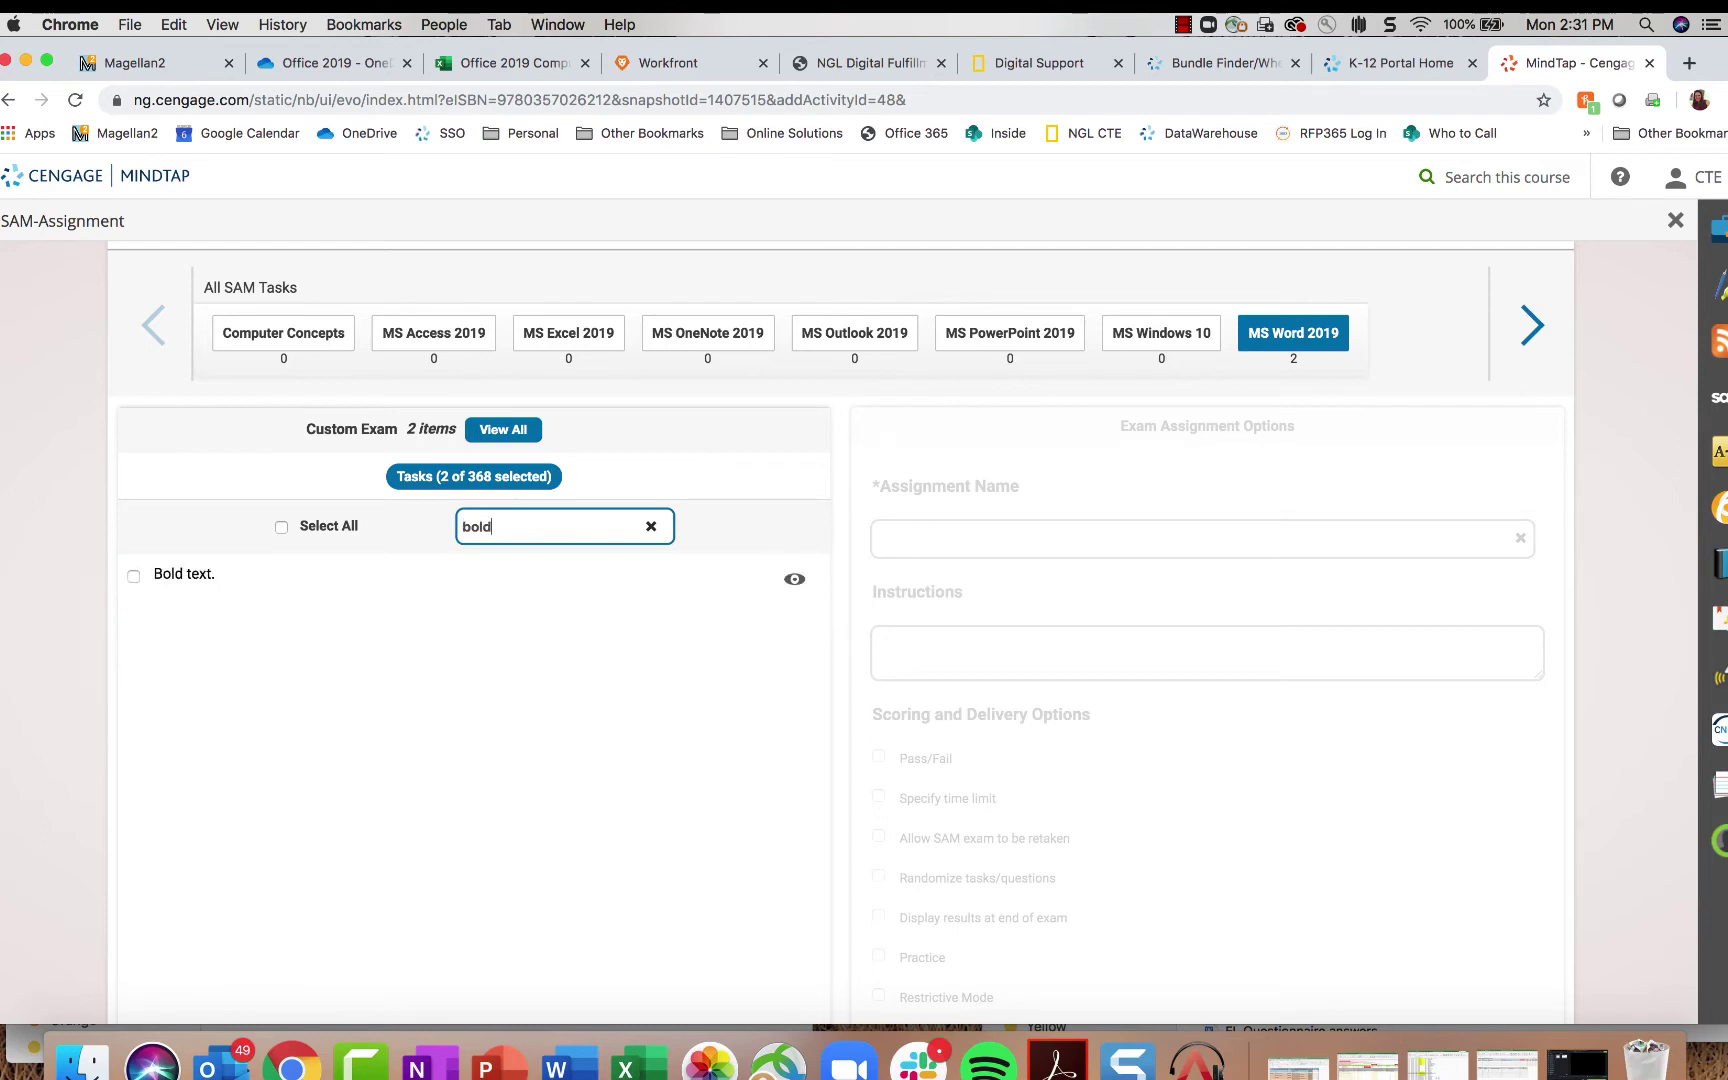
click(133, 577)
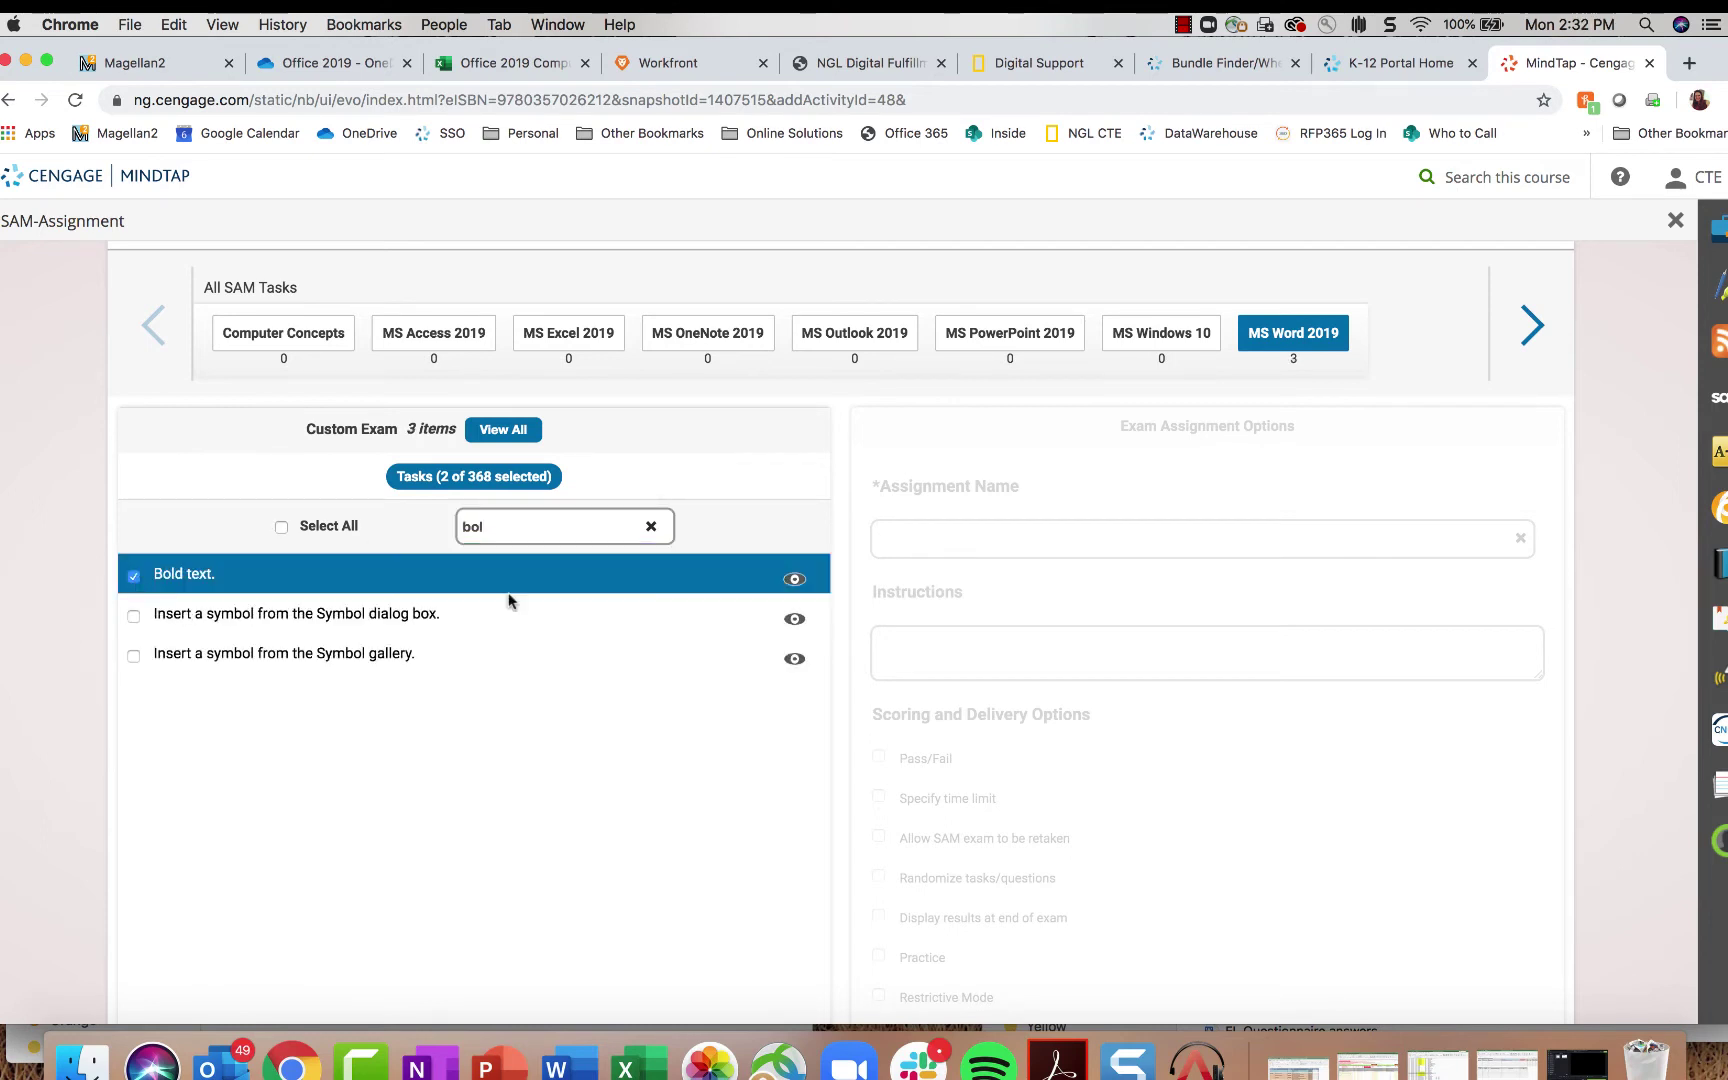
Step: Add all MS Word 2019 tasks matching the search "format" to the custom exam and save it
click(598, 531)
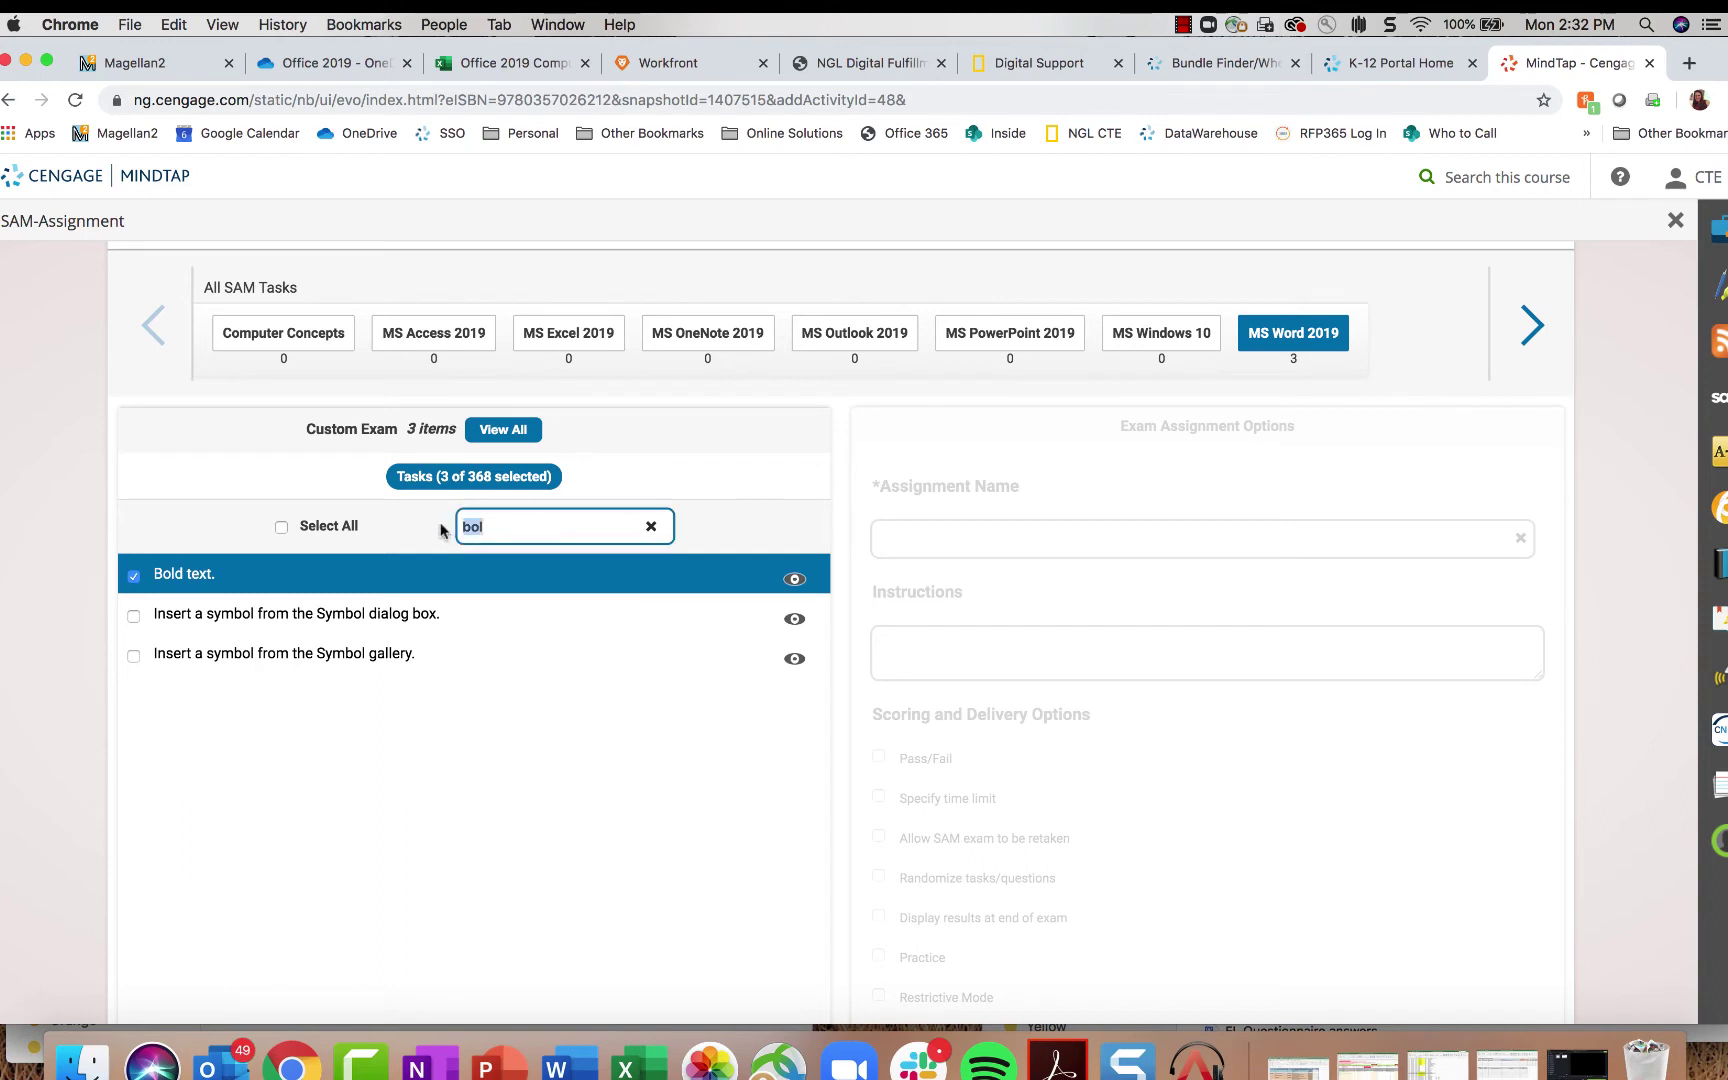
key(BackSpace)
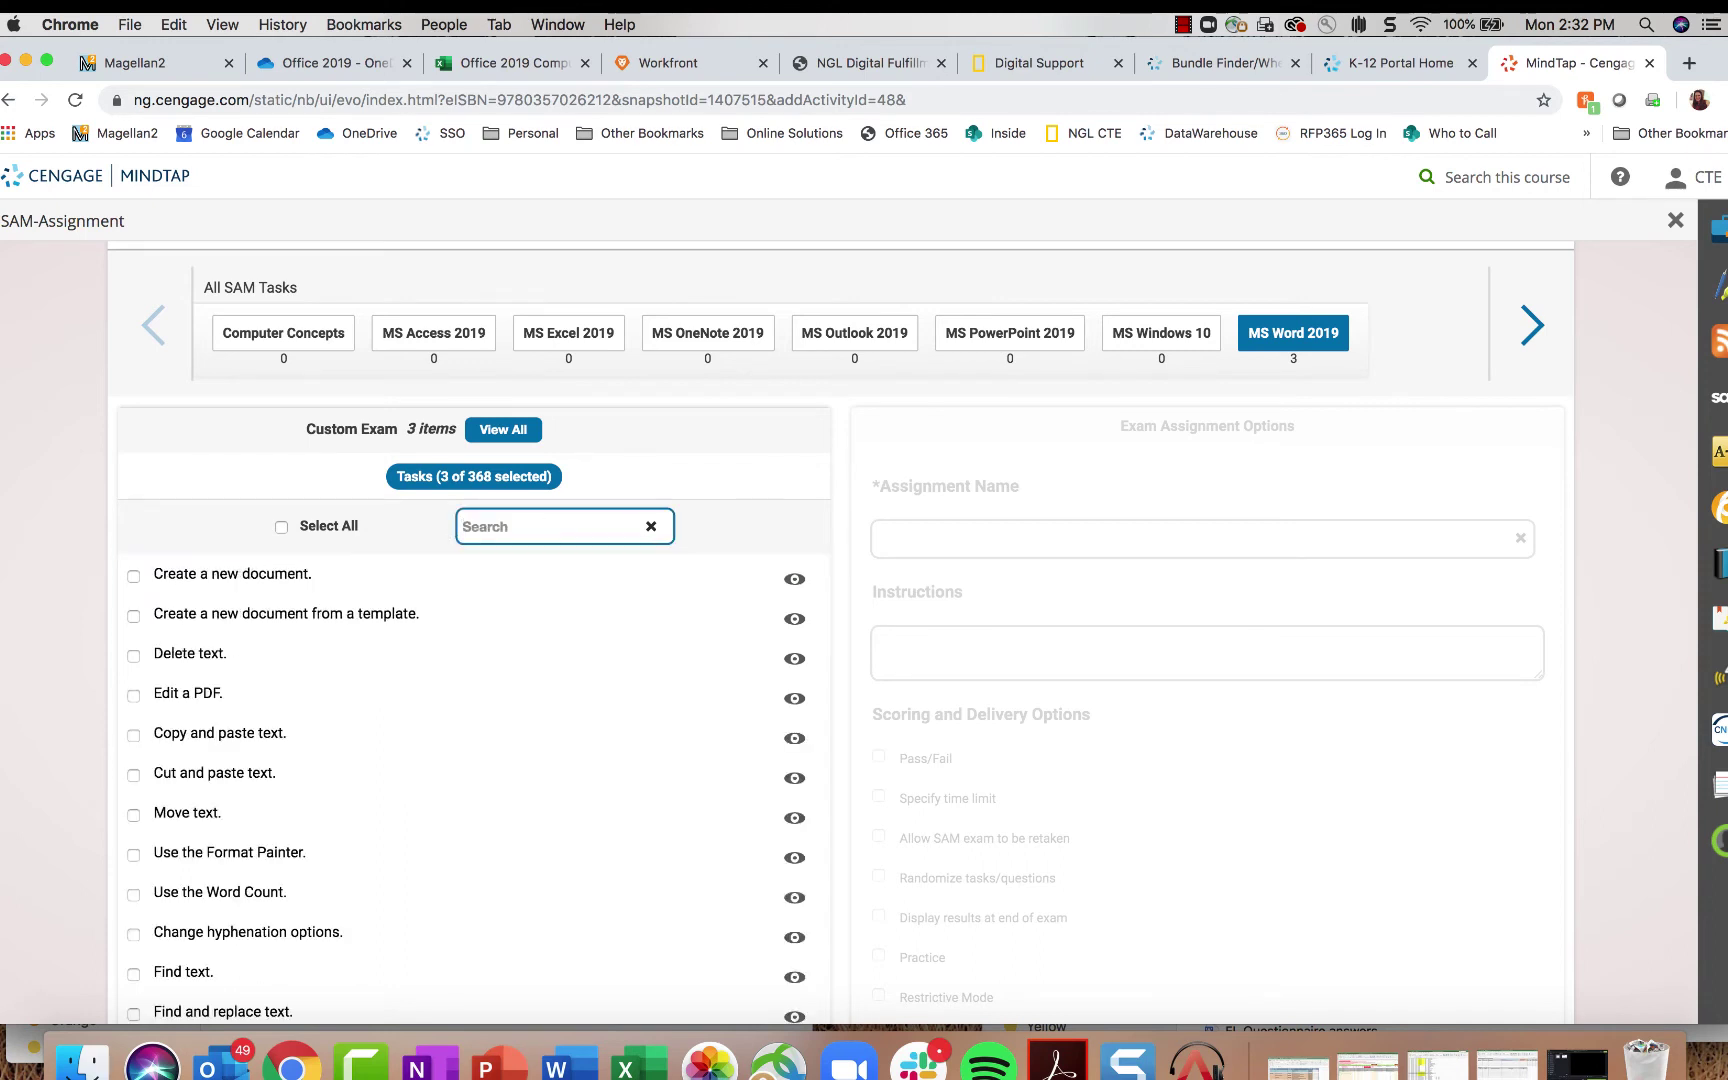
text(format)
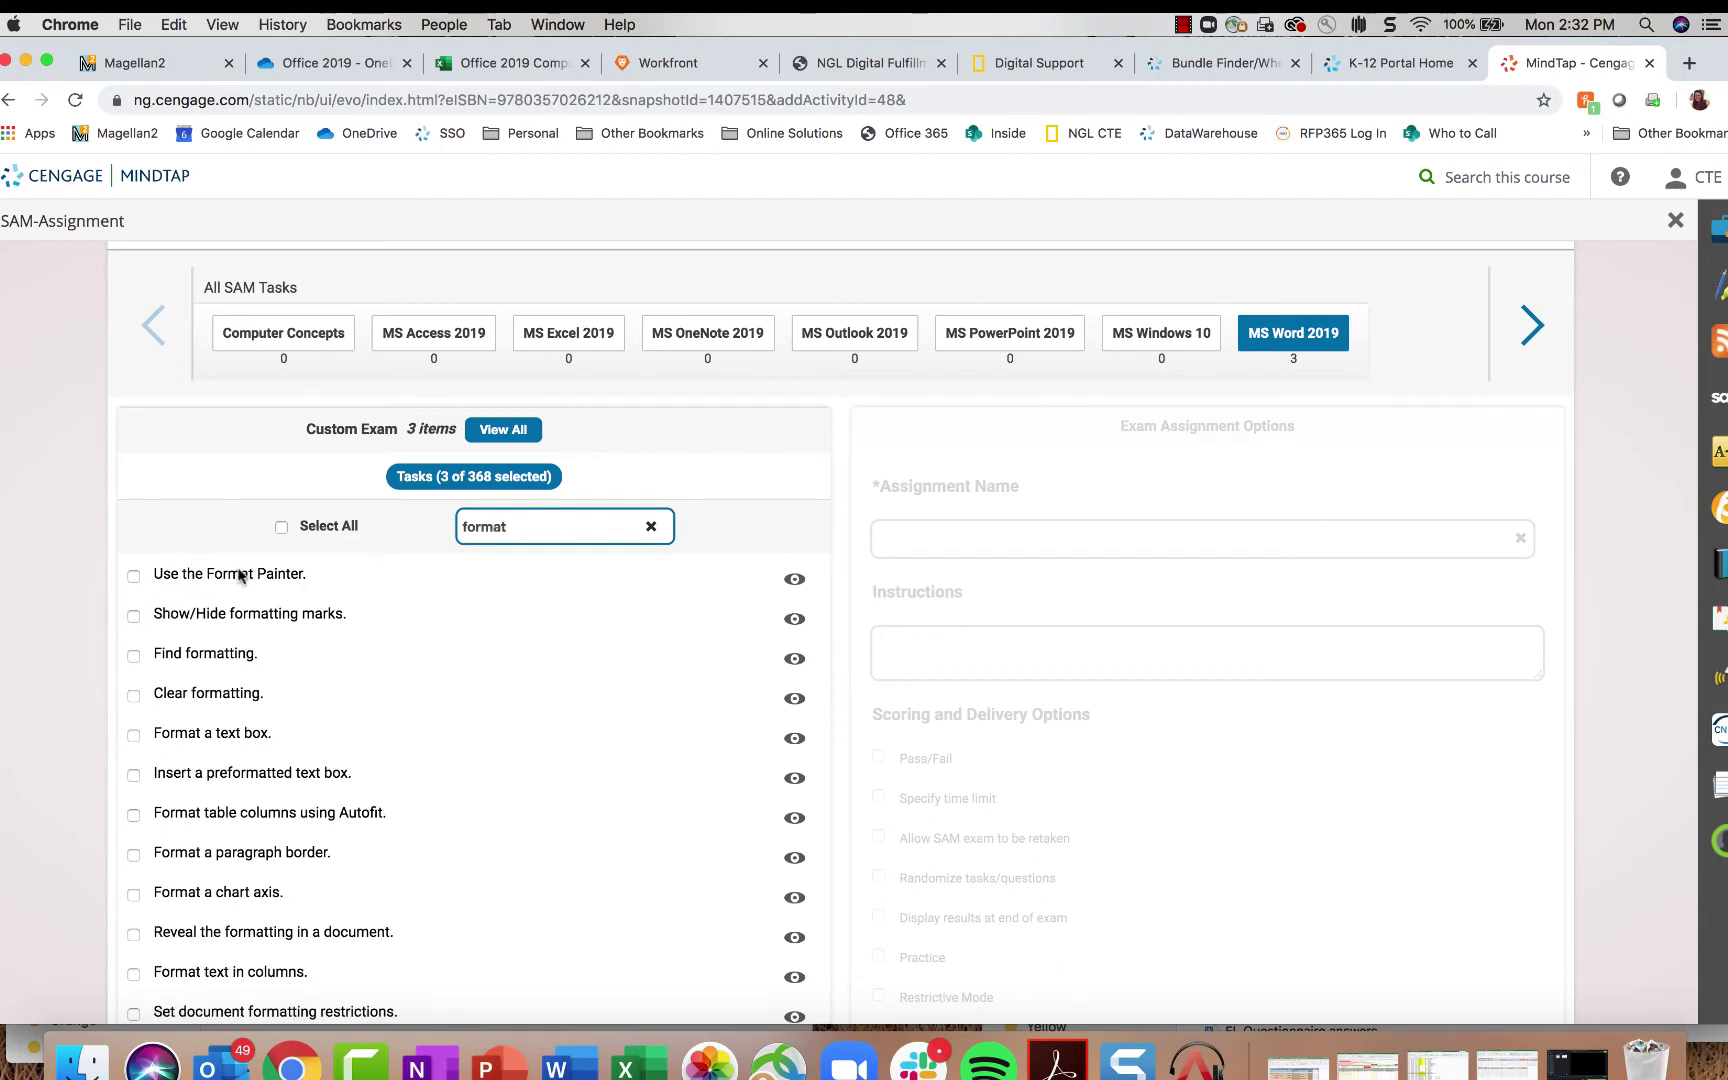
click(134, 776)
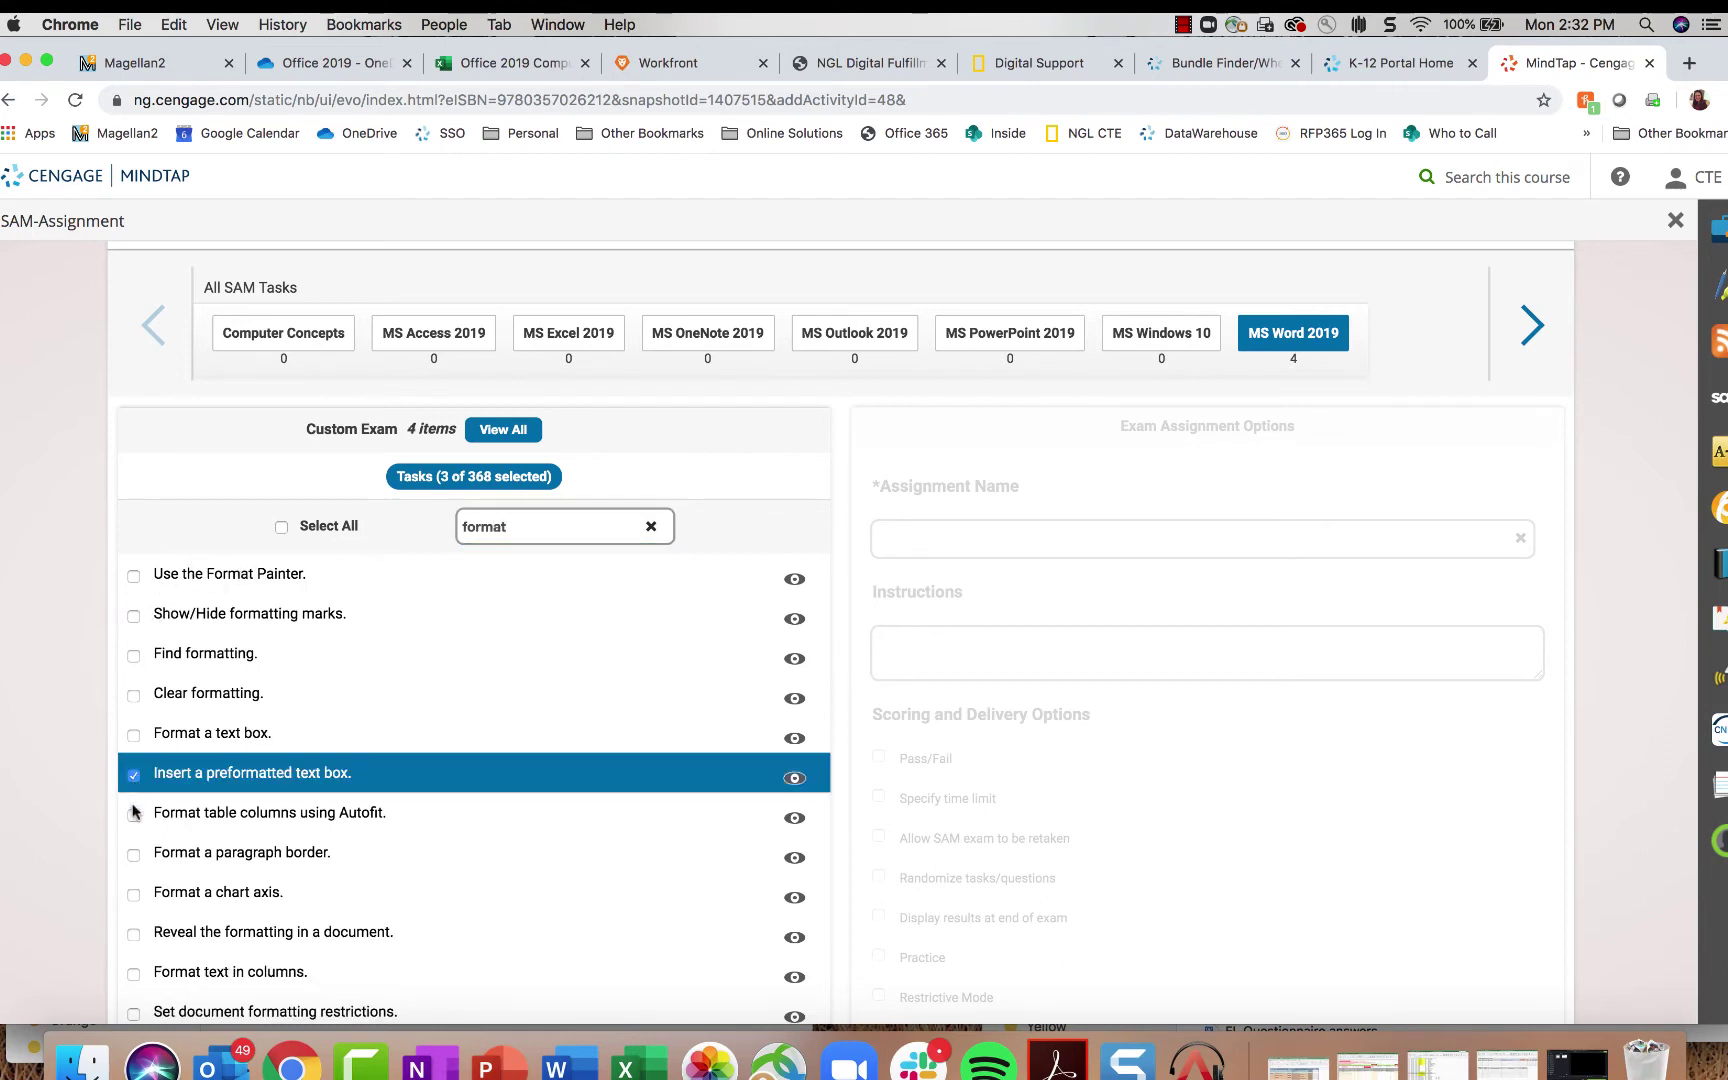
click(281, 527)
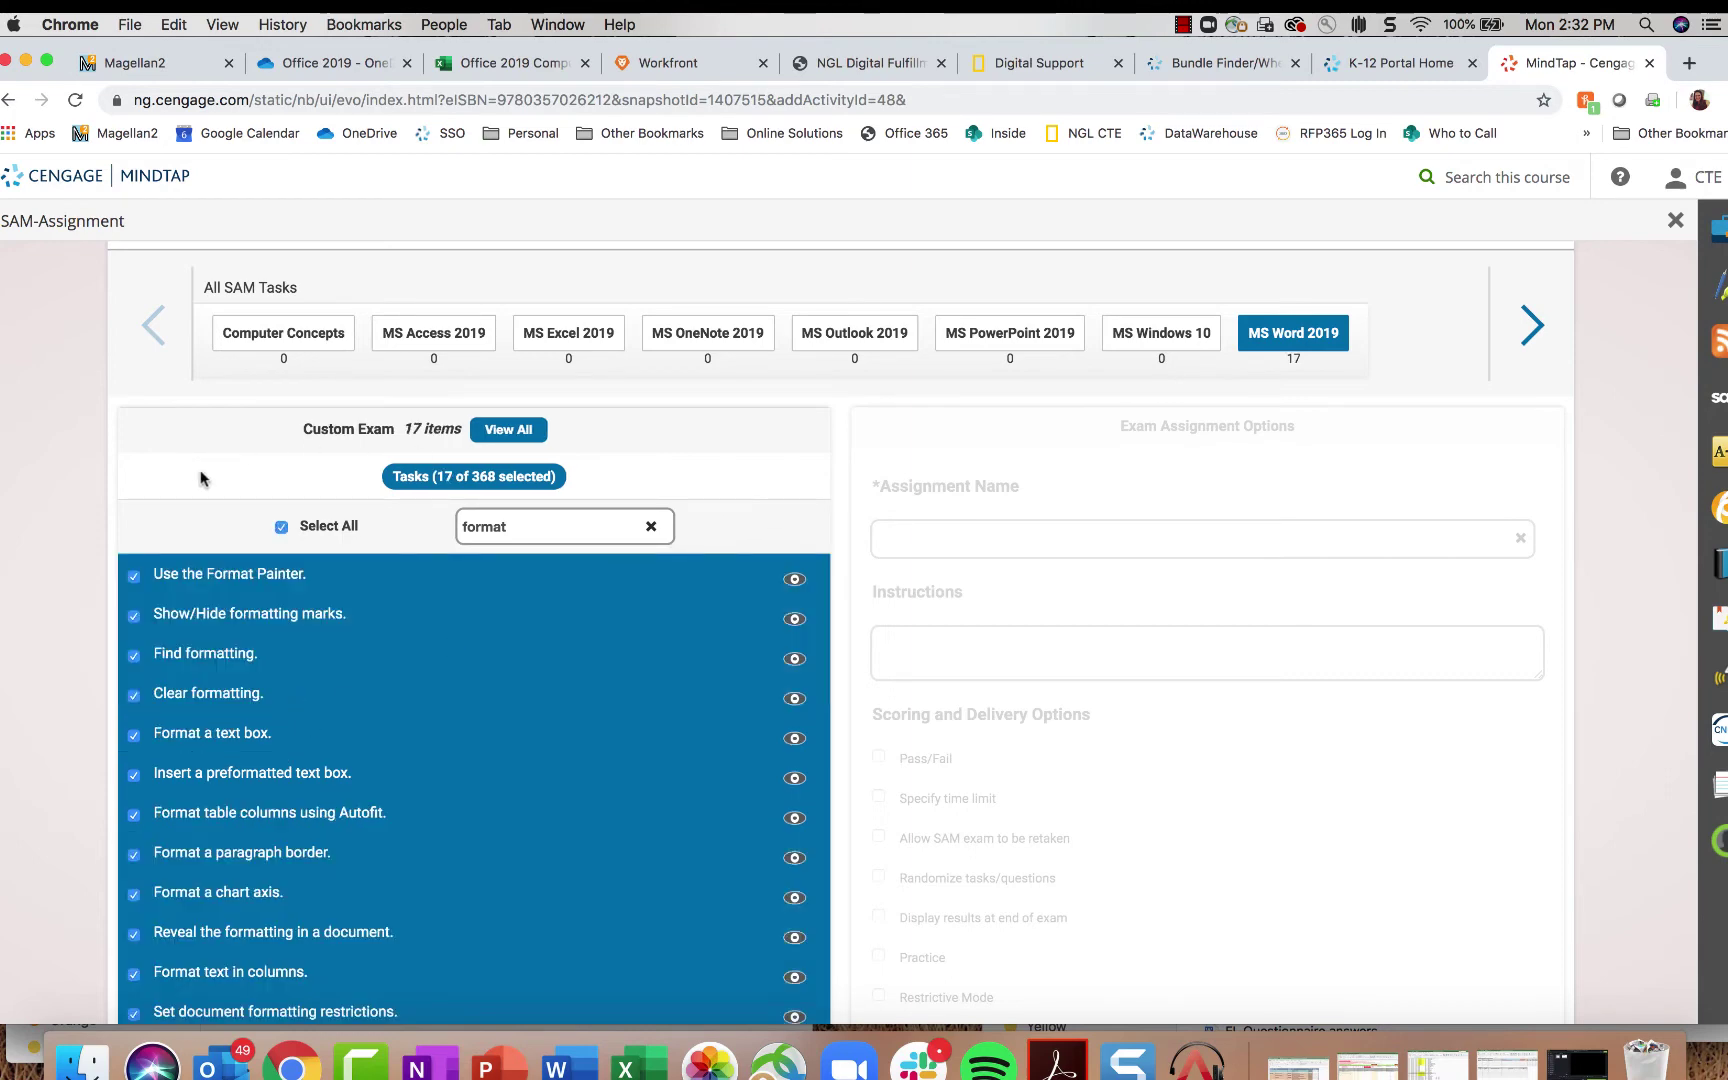
scroll(720, 500, down, 6)
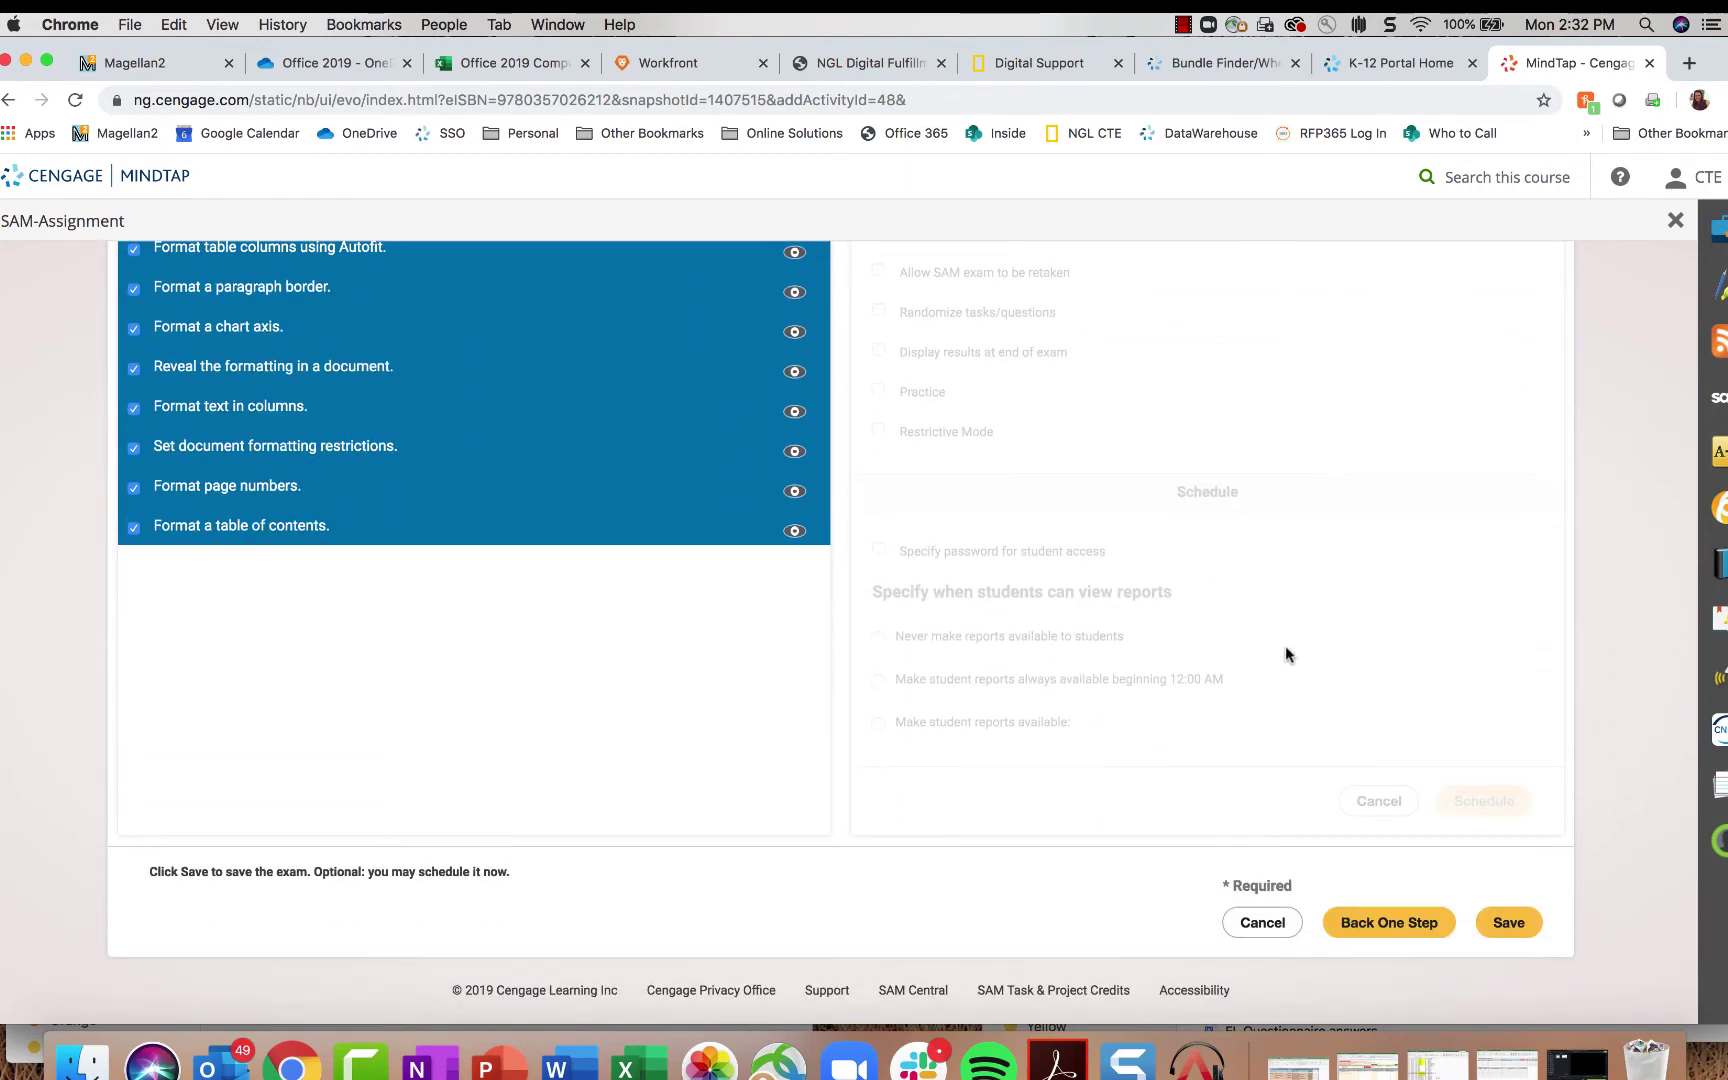
click(1505, 925)
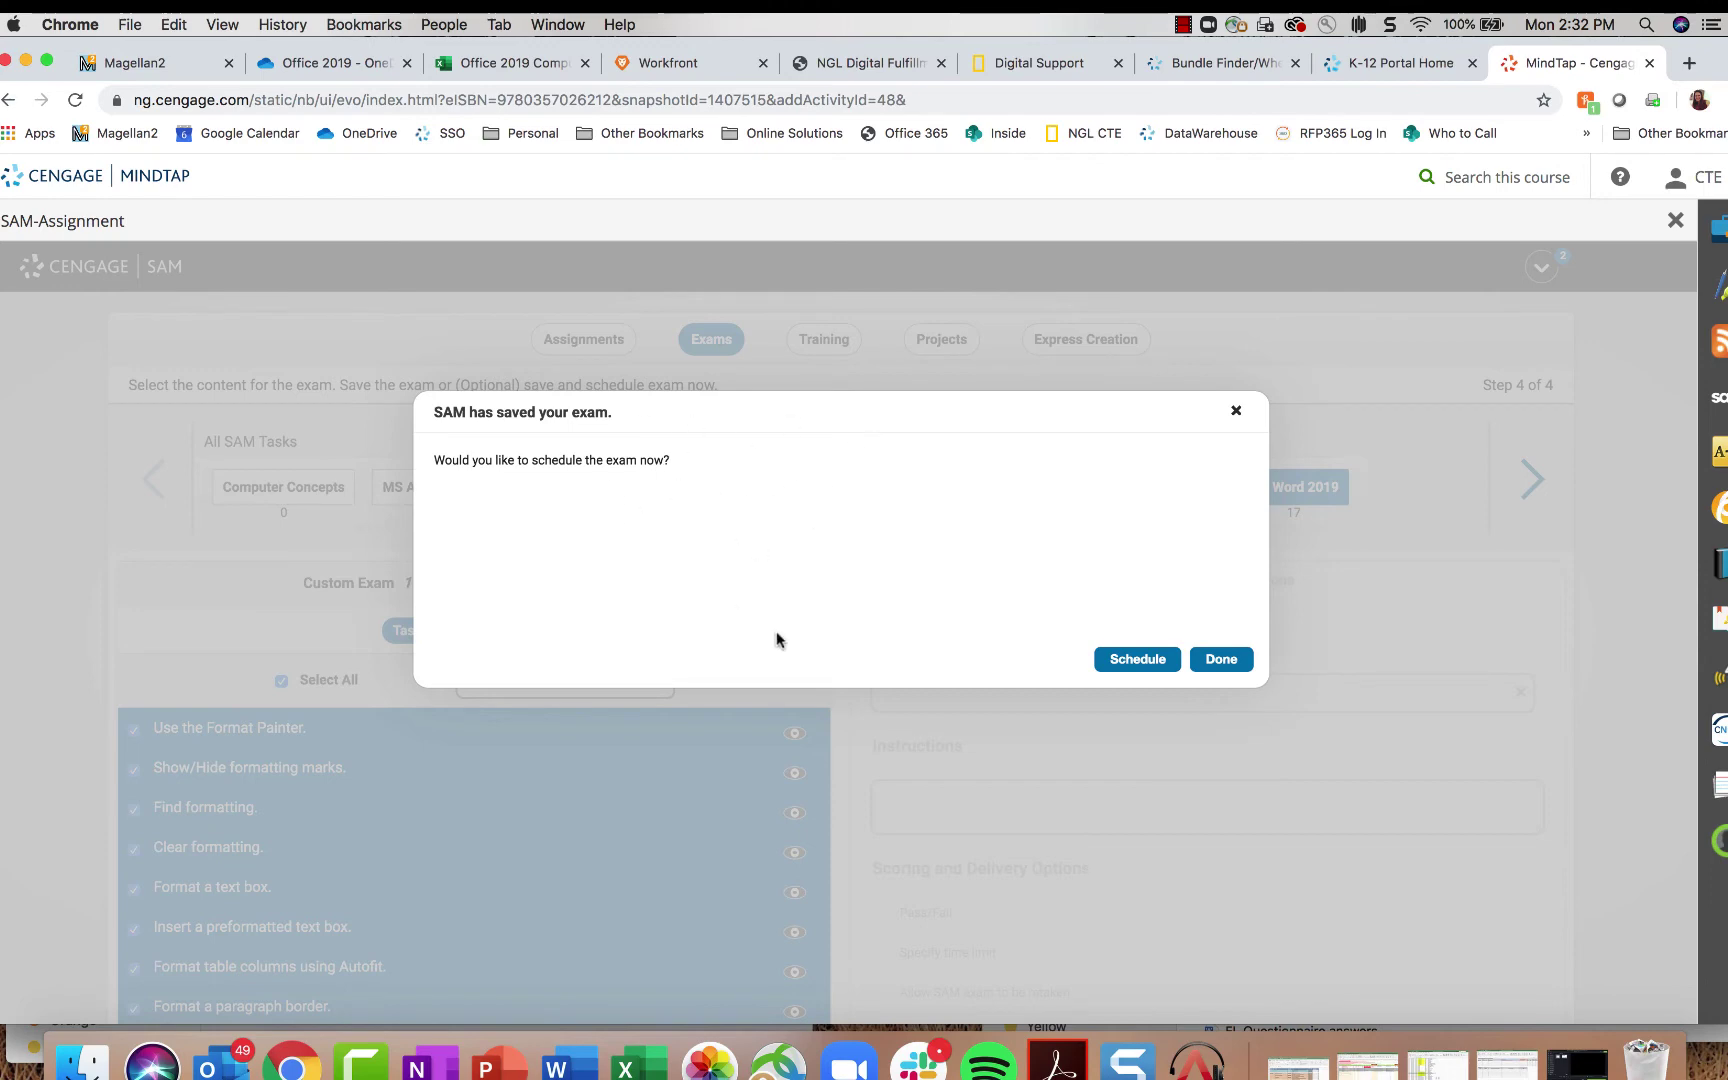
Step: Schedule the custom exam with Display results at end of exam and Practice enabled
click(1120, 661)
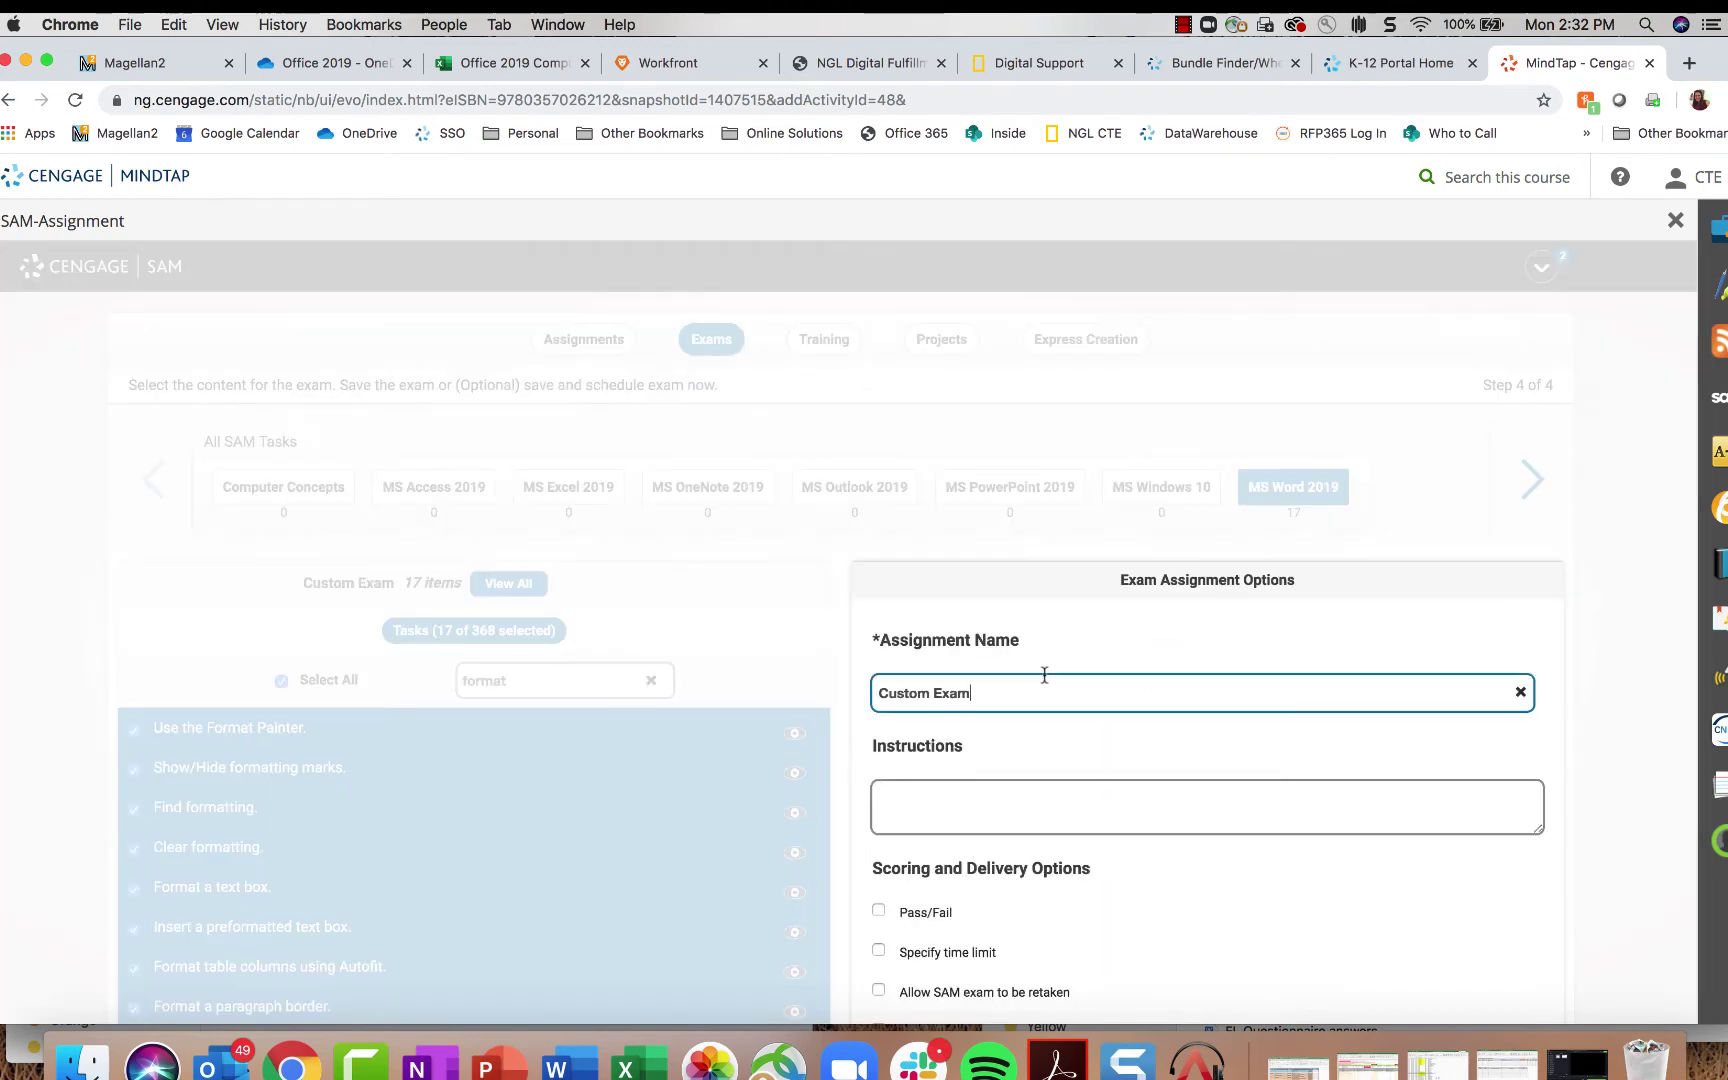
scroll(1480, 742, down, 8)
scroll(1022, 298, up, 4)
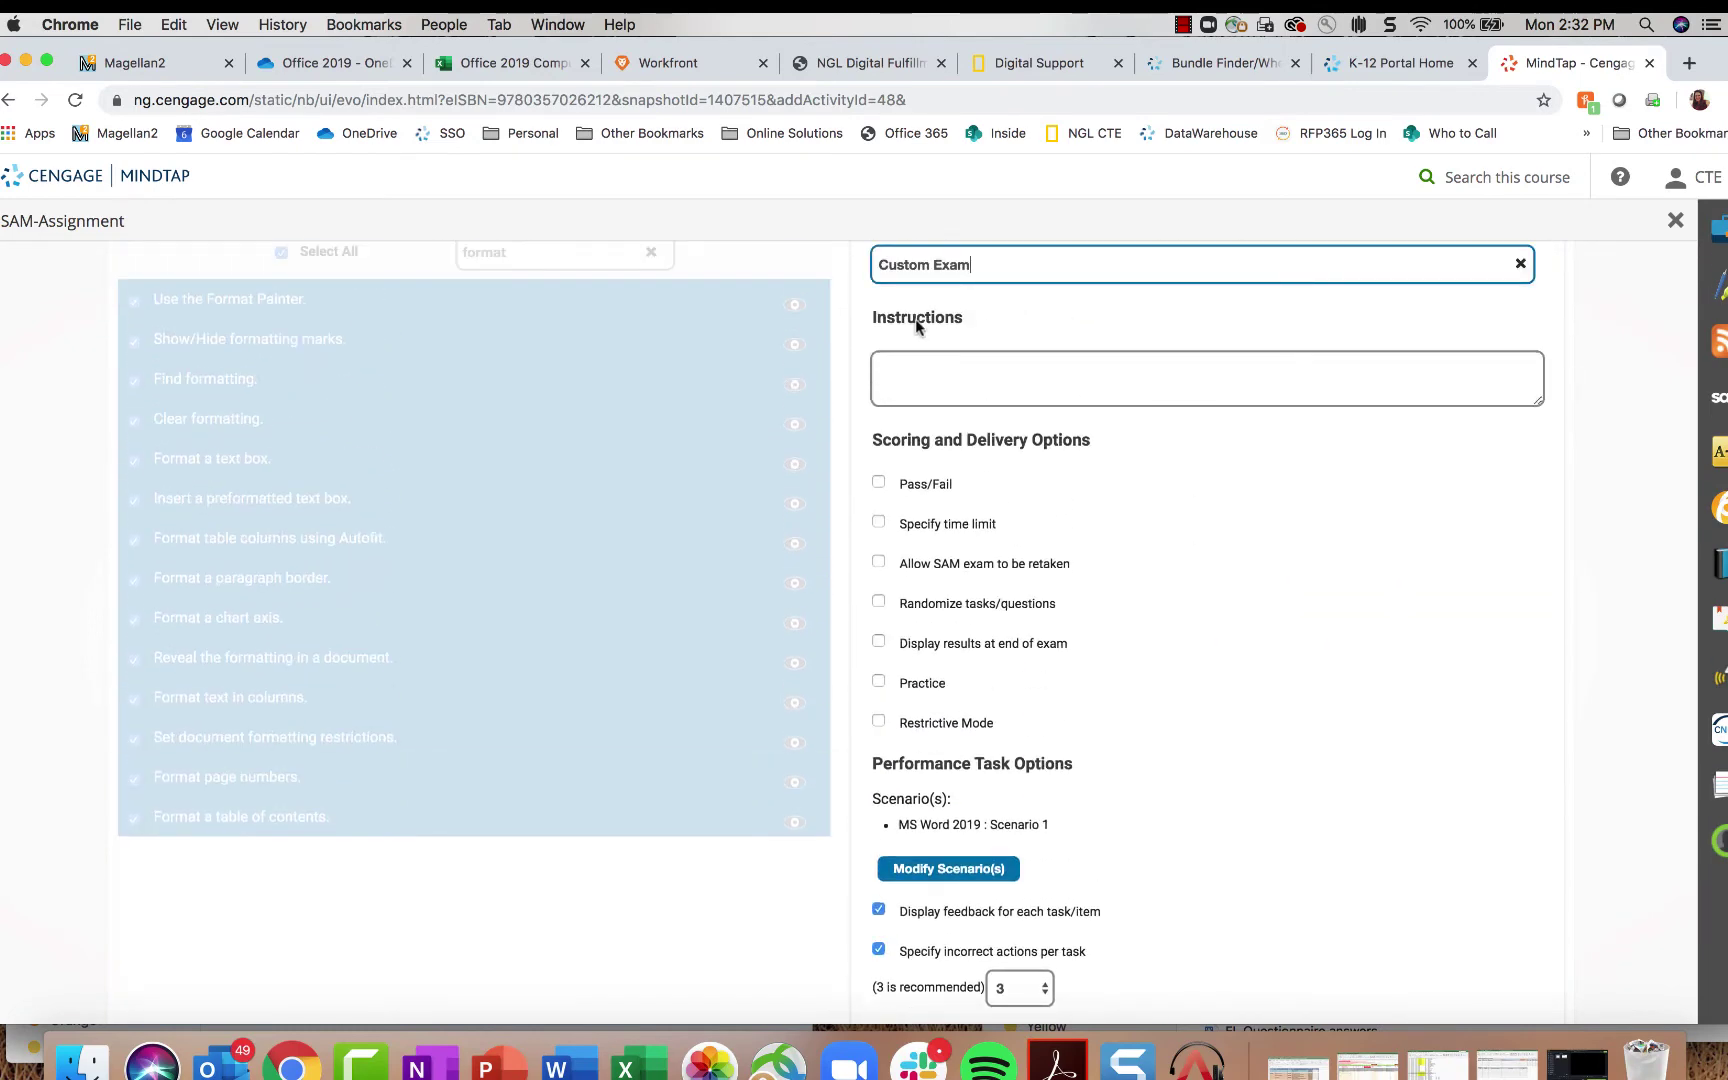
click(1005, 363)
scroll(1173, 528, down, 2)
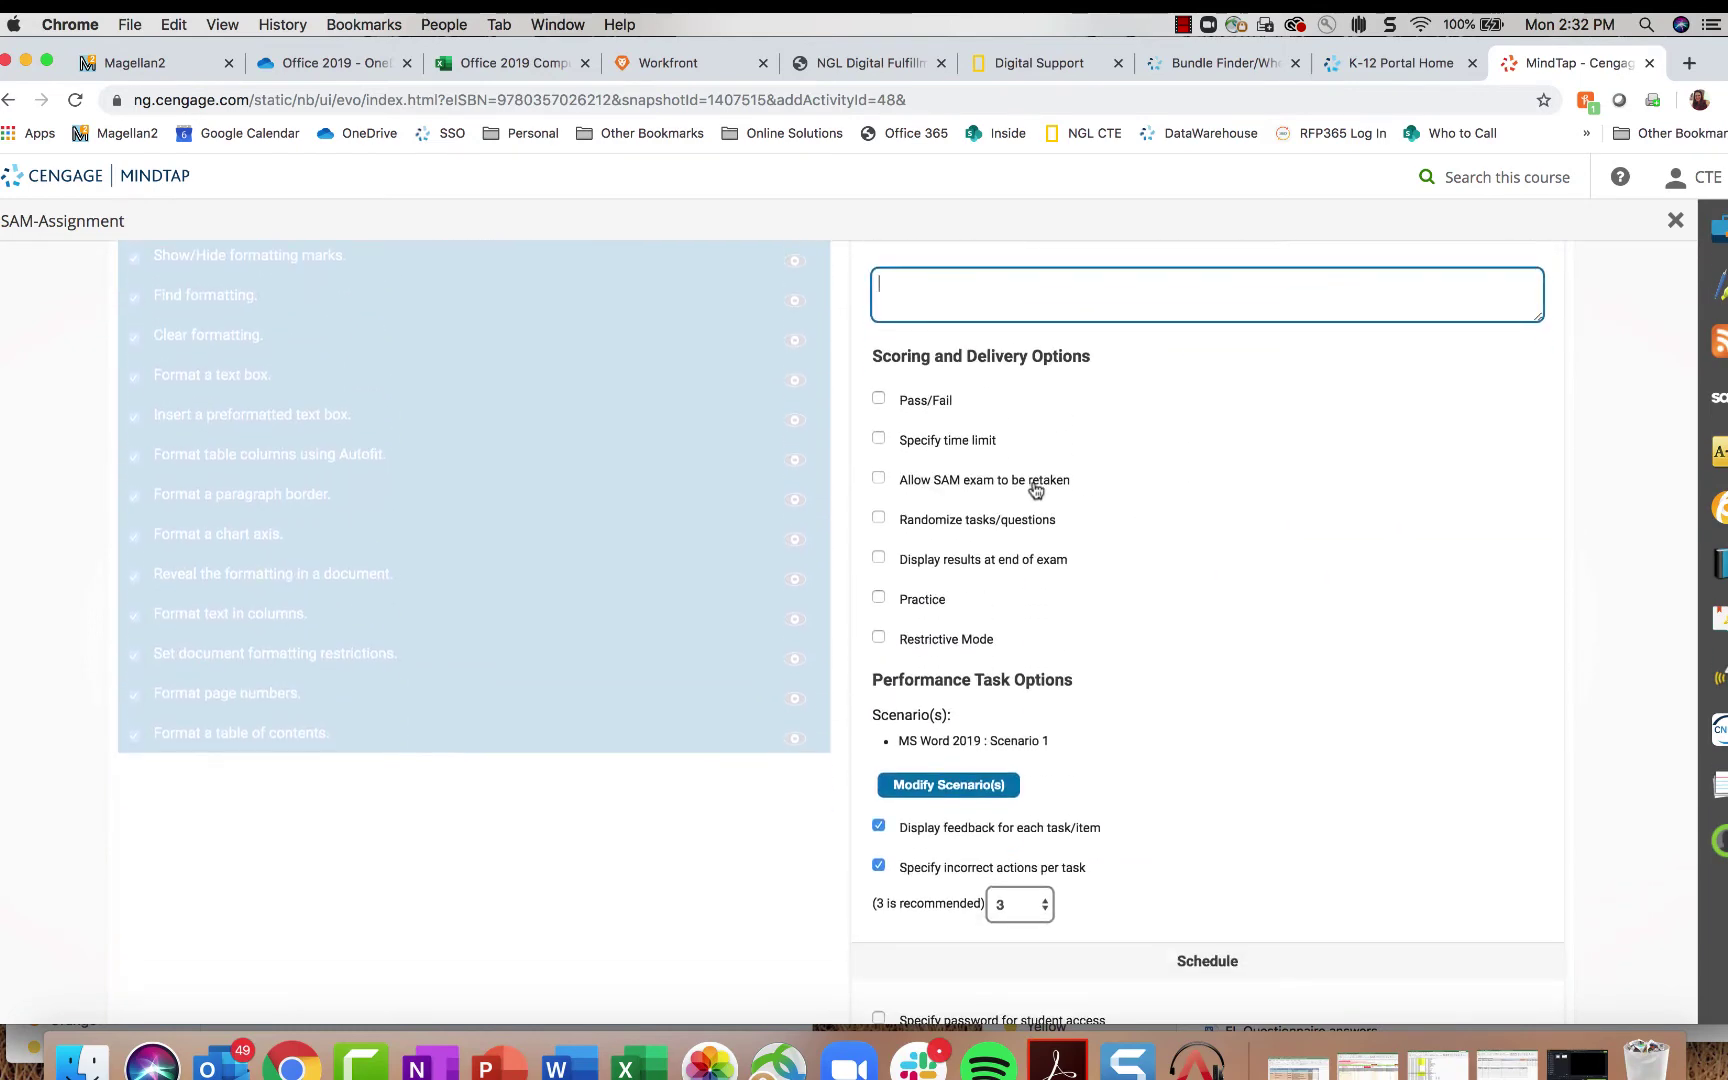
click(879, 561)
click(878, 598)
scroll(1120, 681, down, 4)
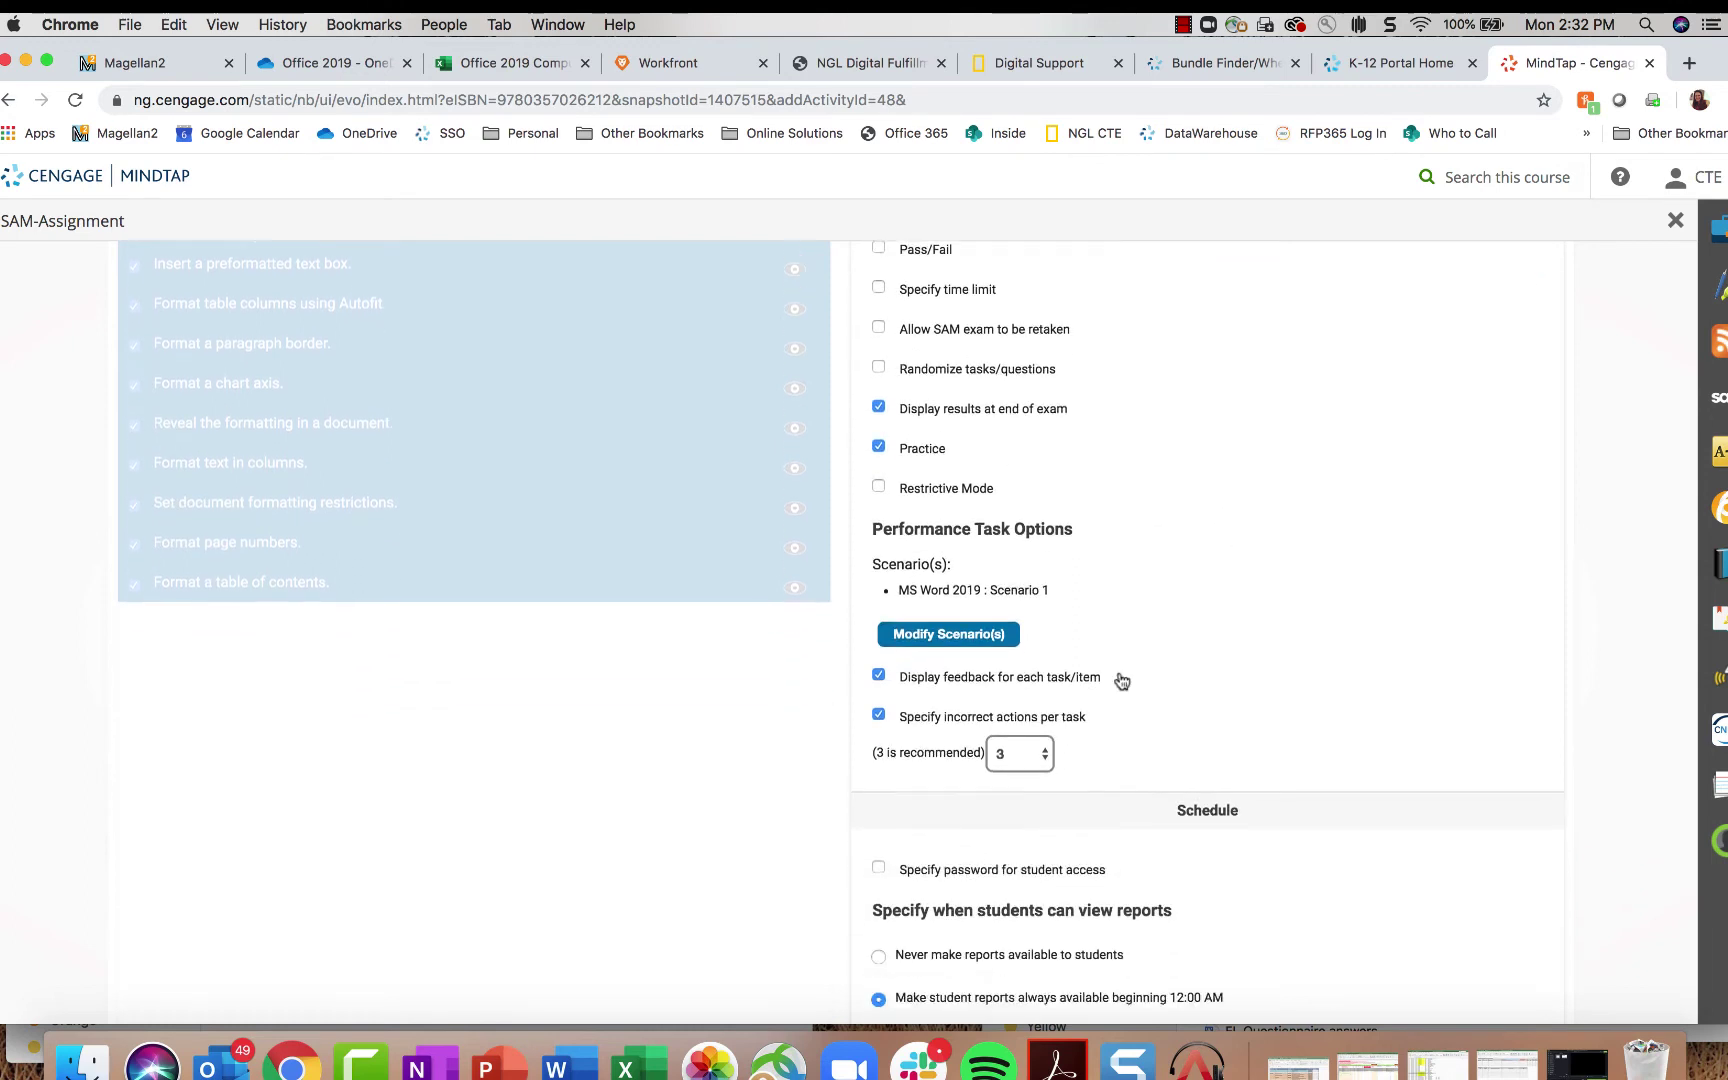
scroll(1122, 681, down, 8)
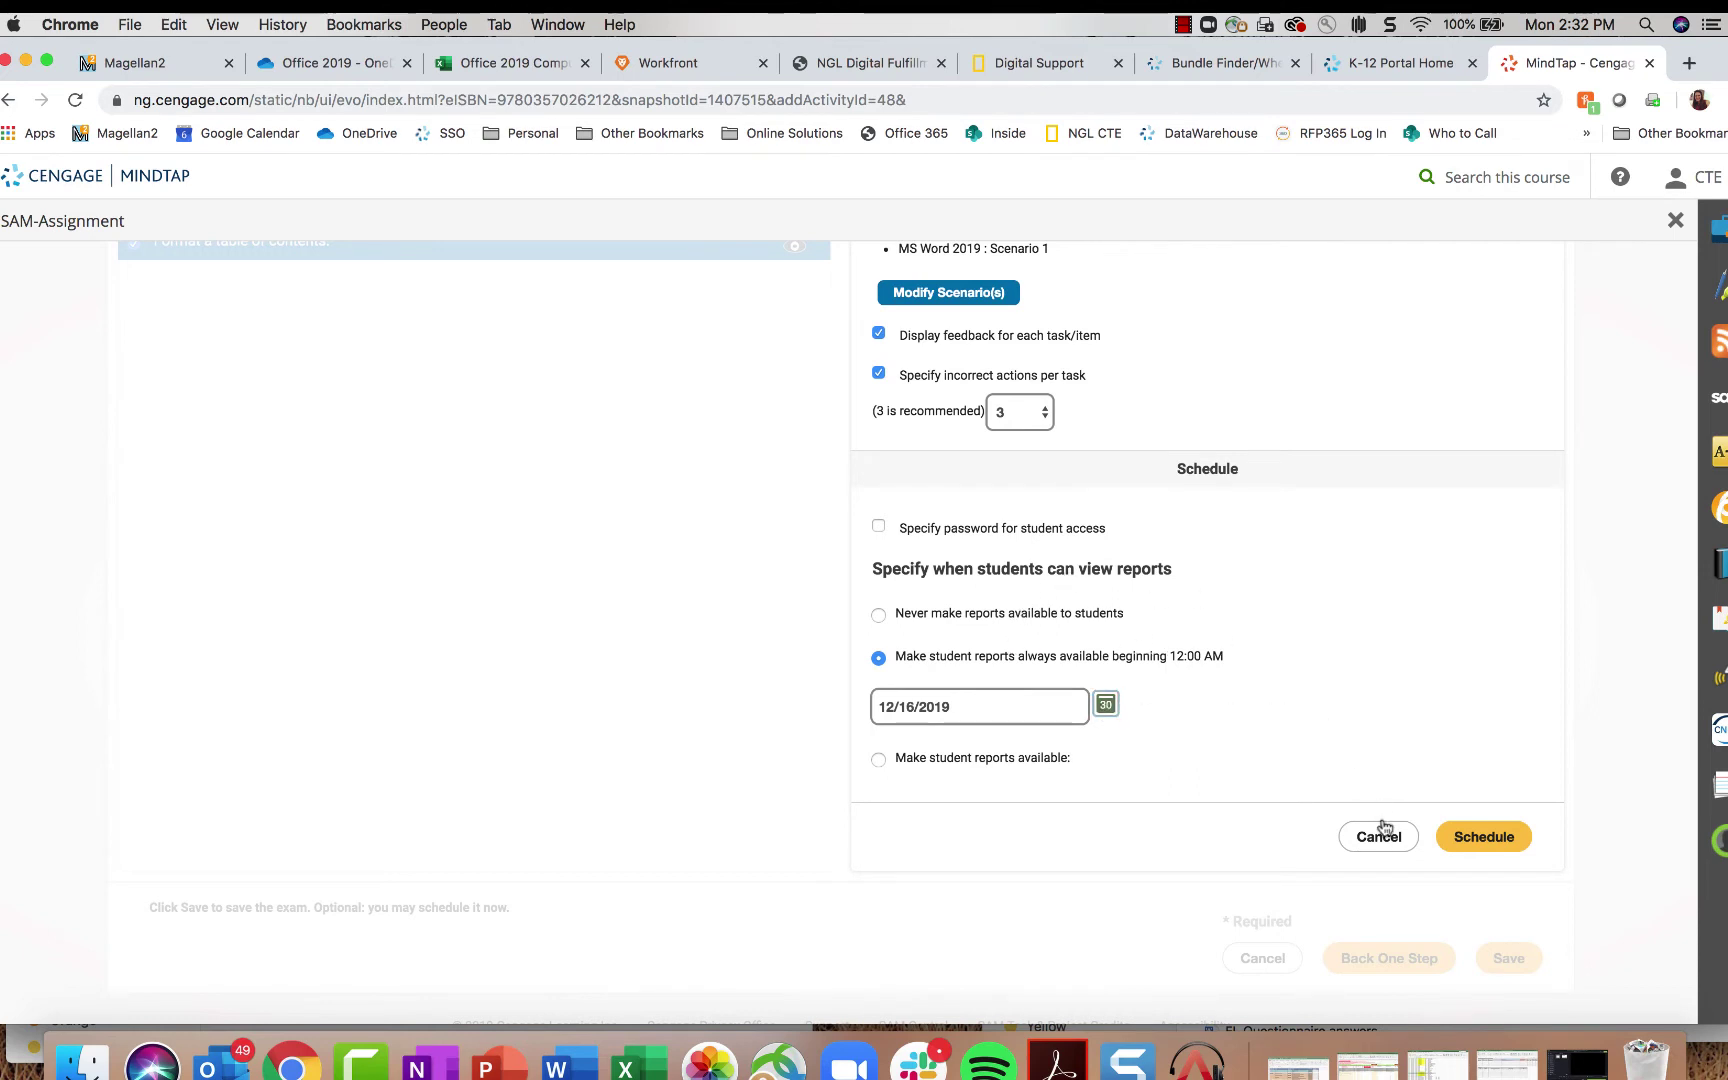
click(1500, 834)
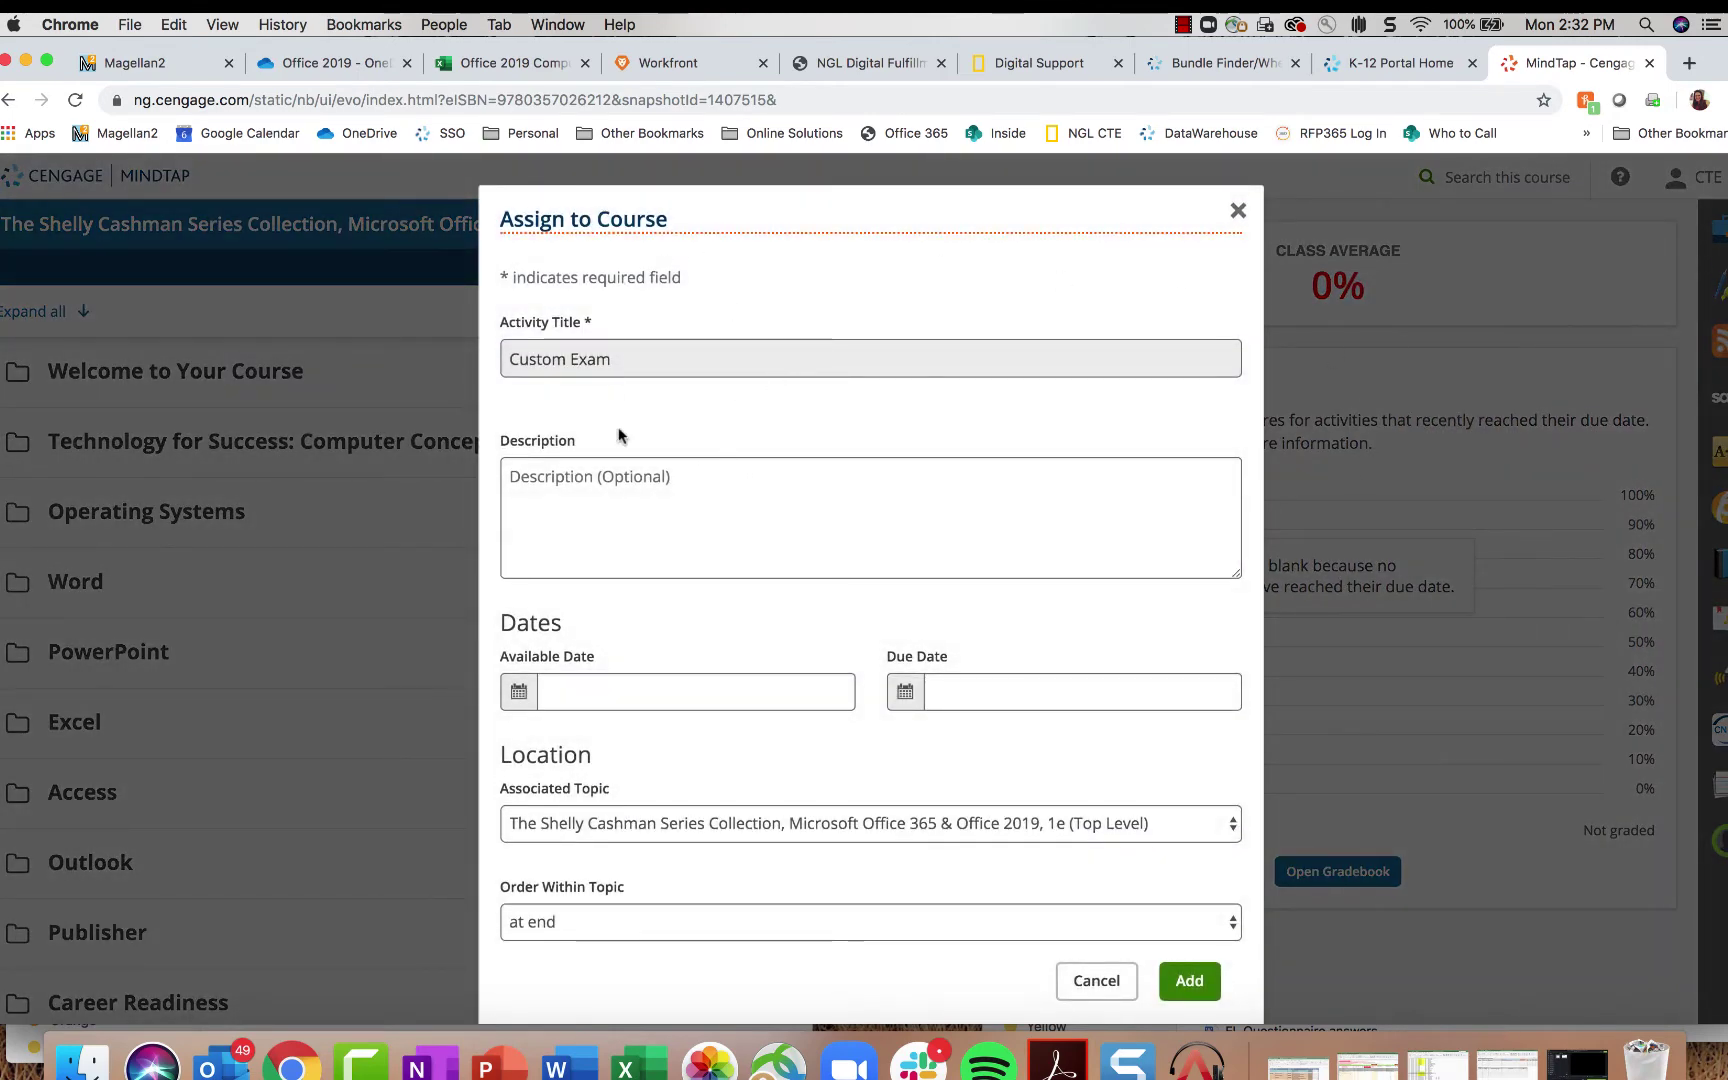
Step: Review the date and associated topic options for assigning Custom Exam to the course, and close the form without adding it
scroll(727, 619, down, 1)
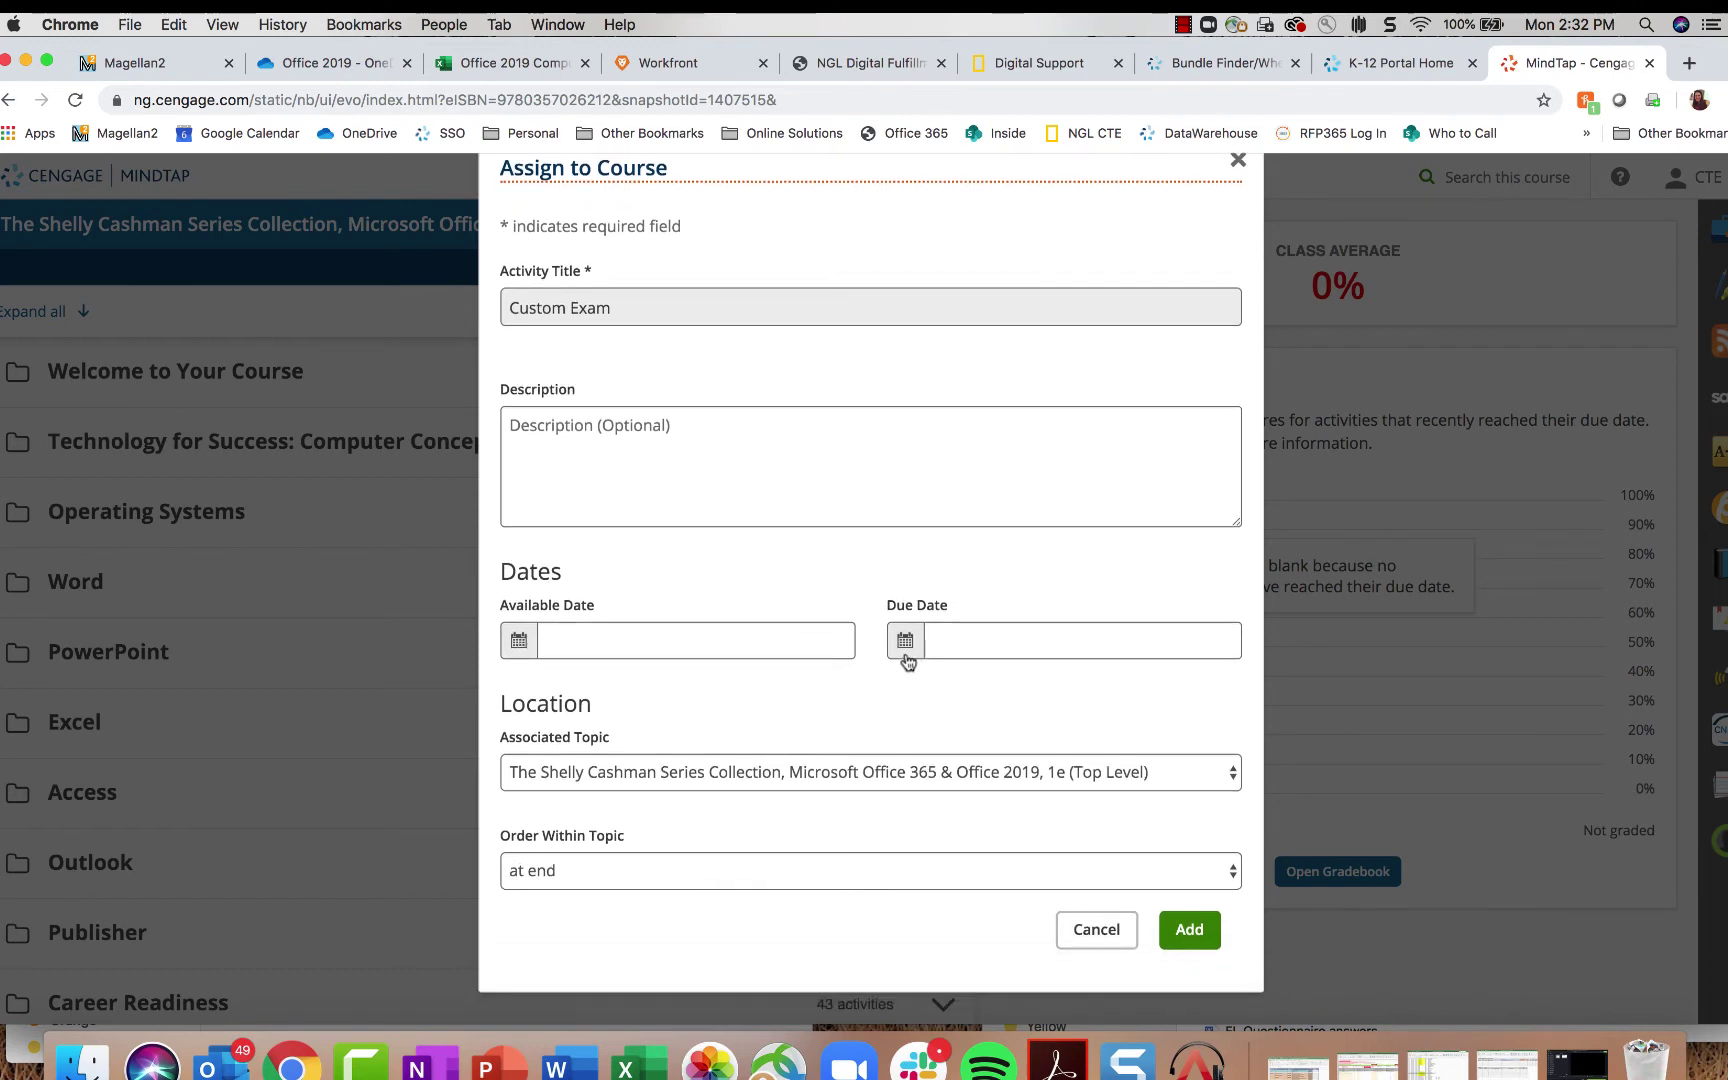
click(1222, 771)
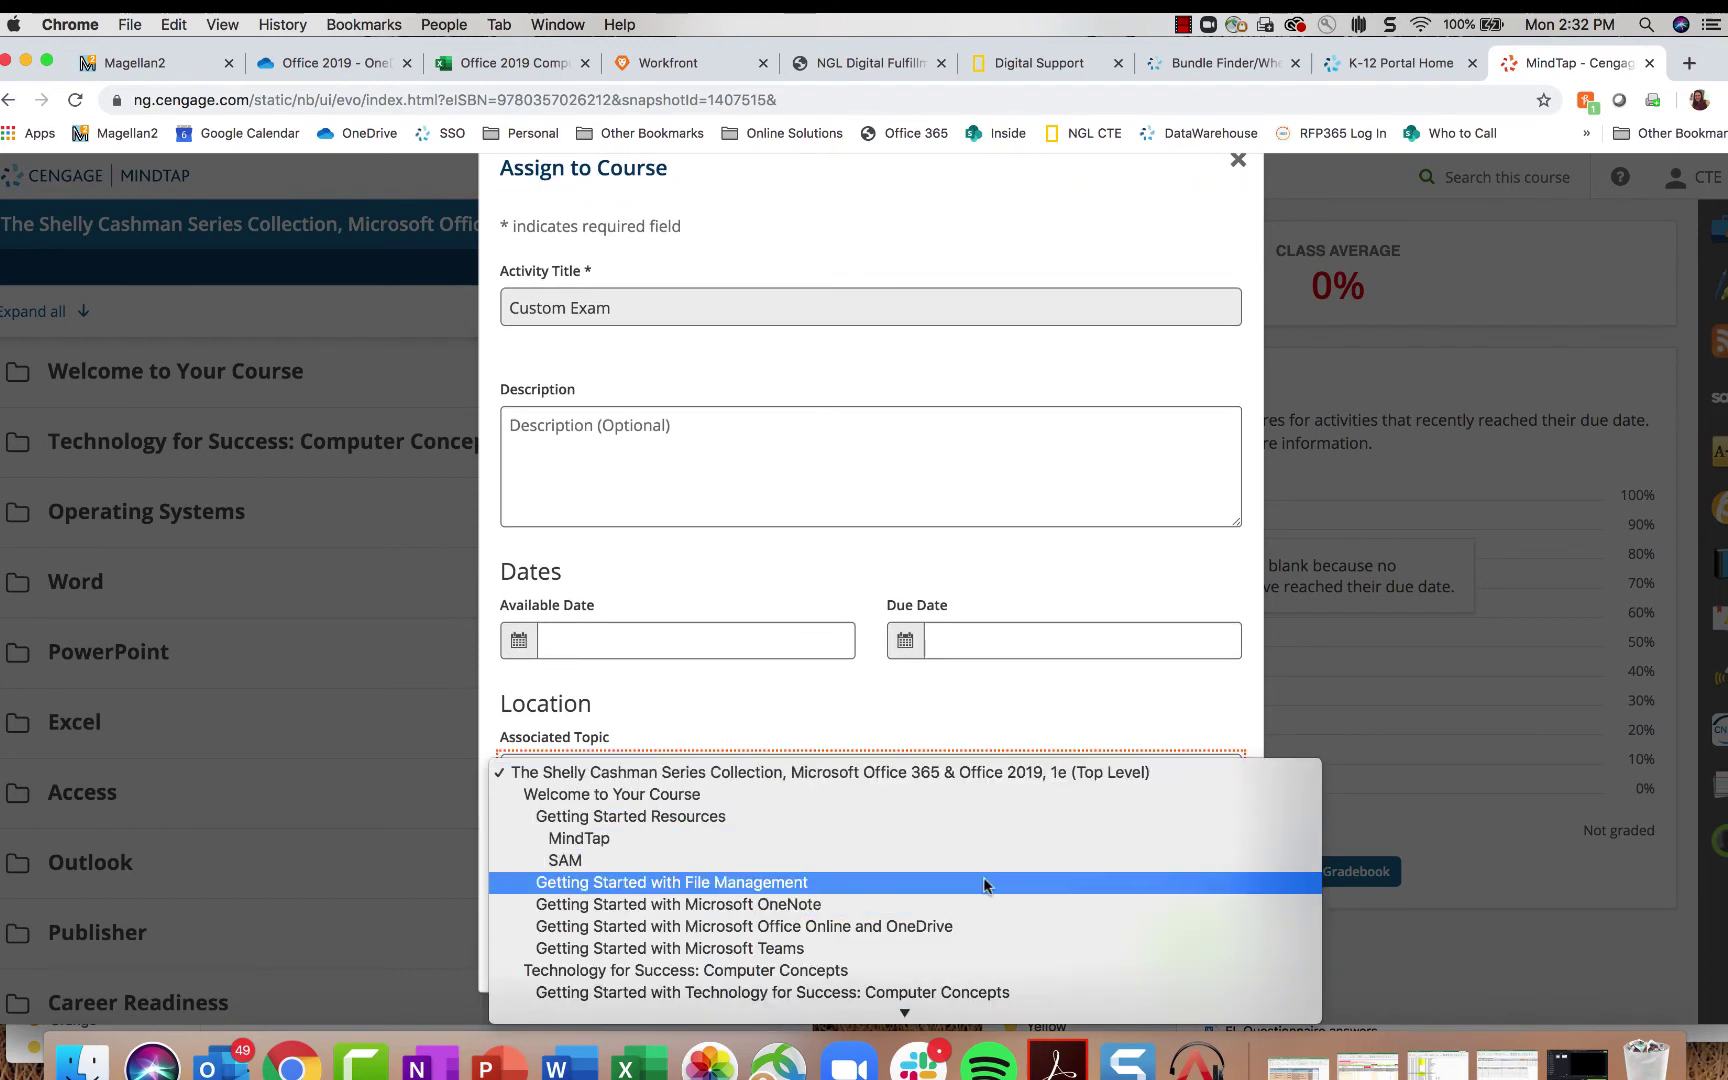
click(864, 721)
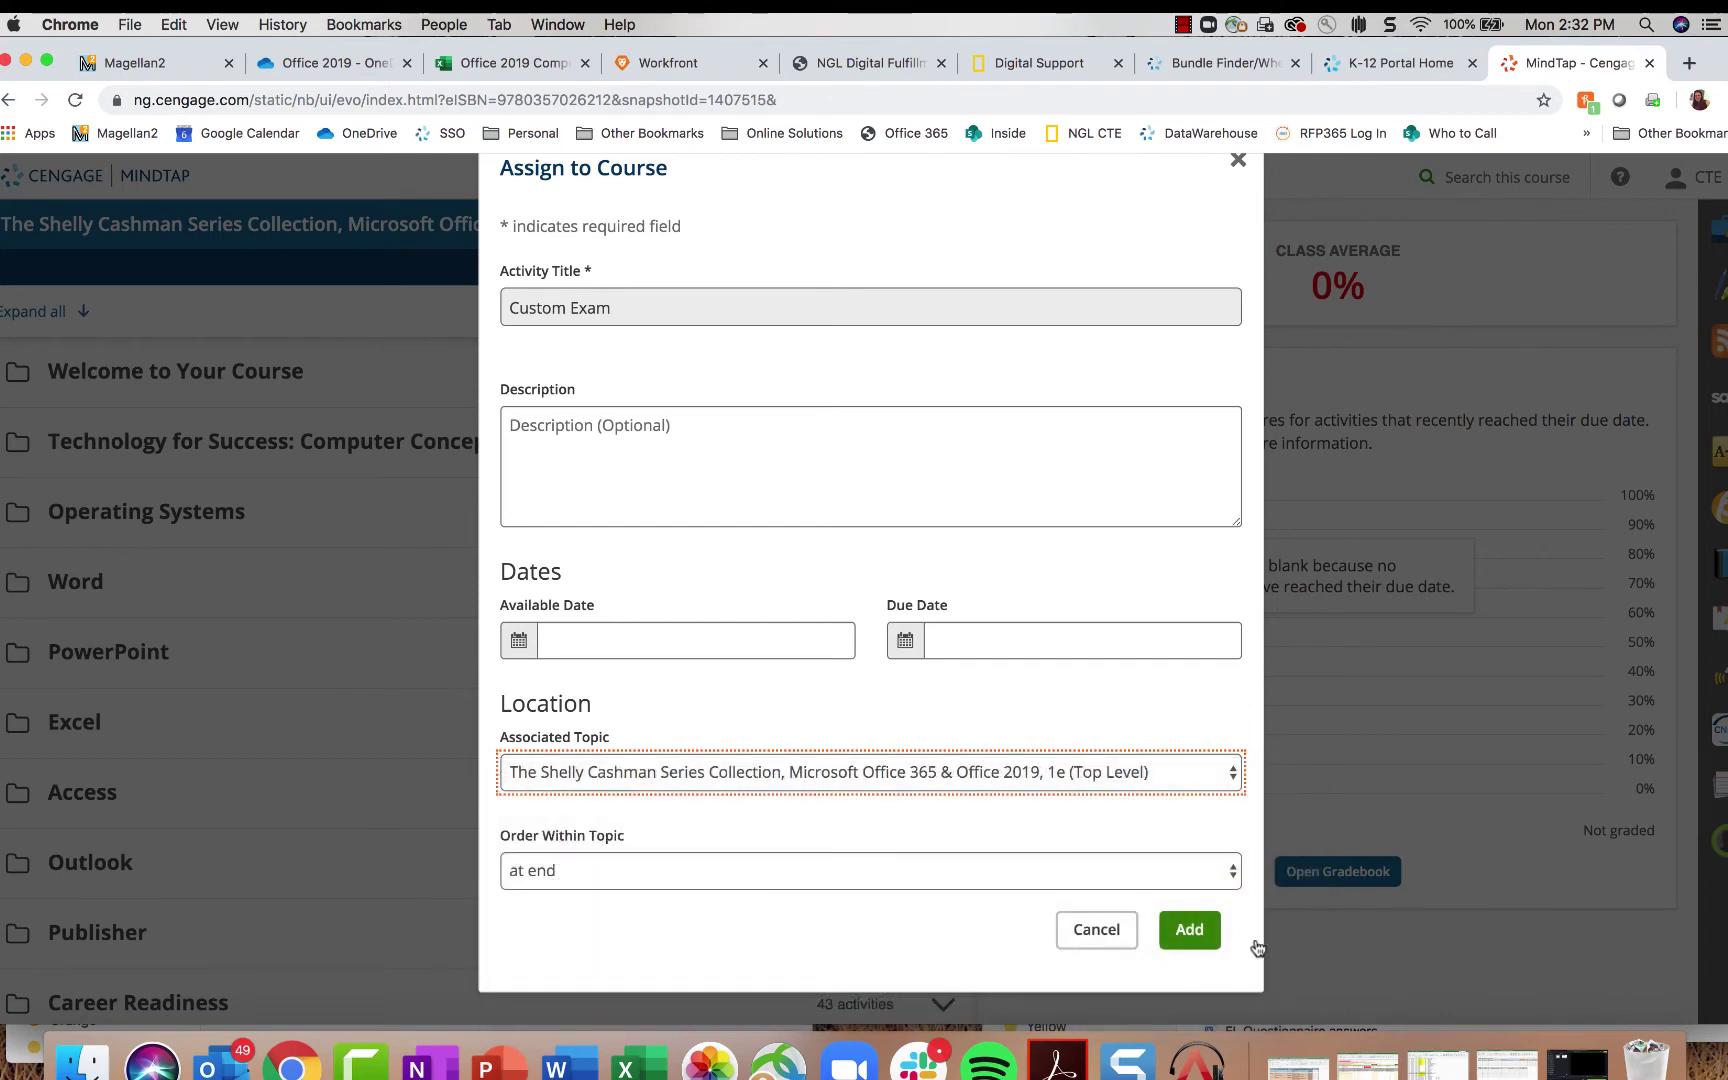
scroll(900, 295, up, 2)
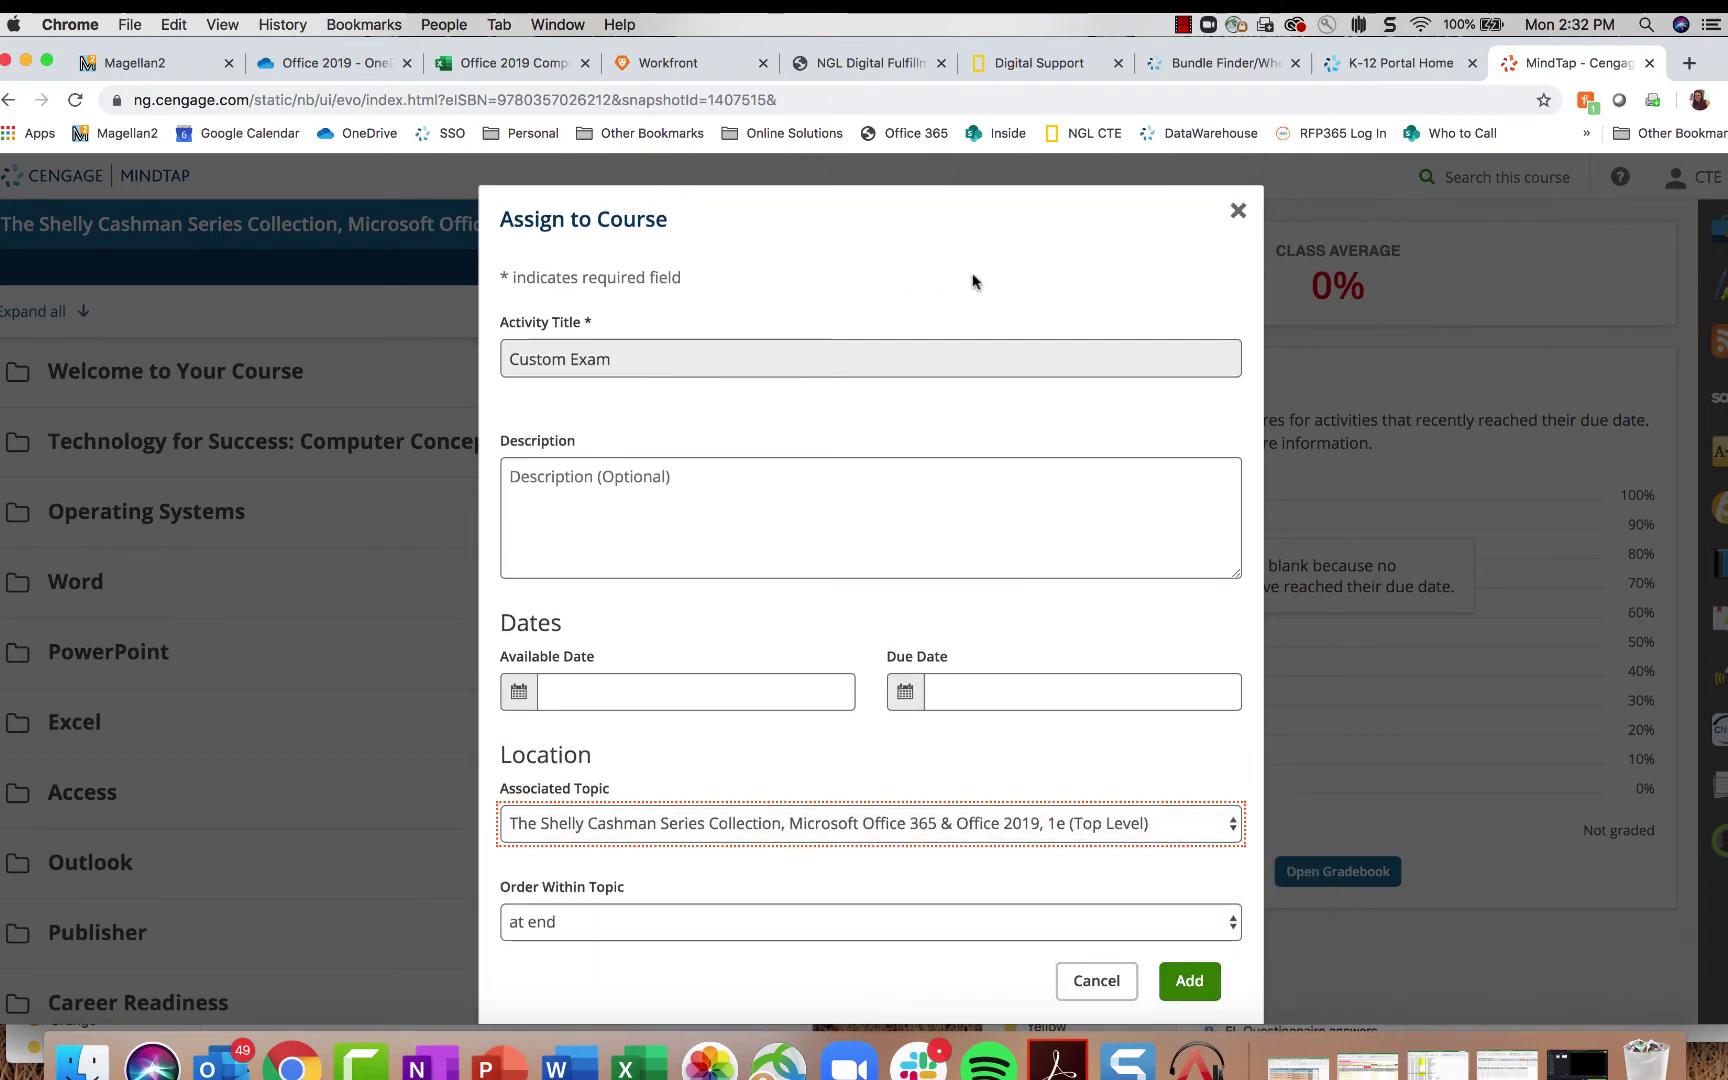
click(1238, 212)
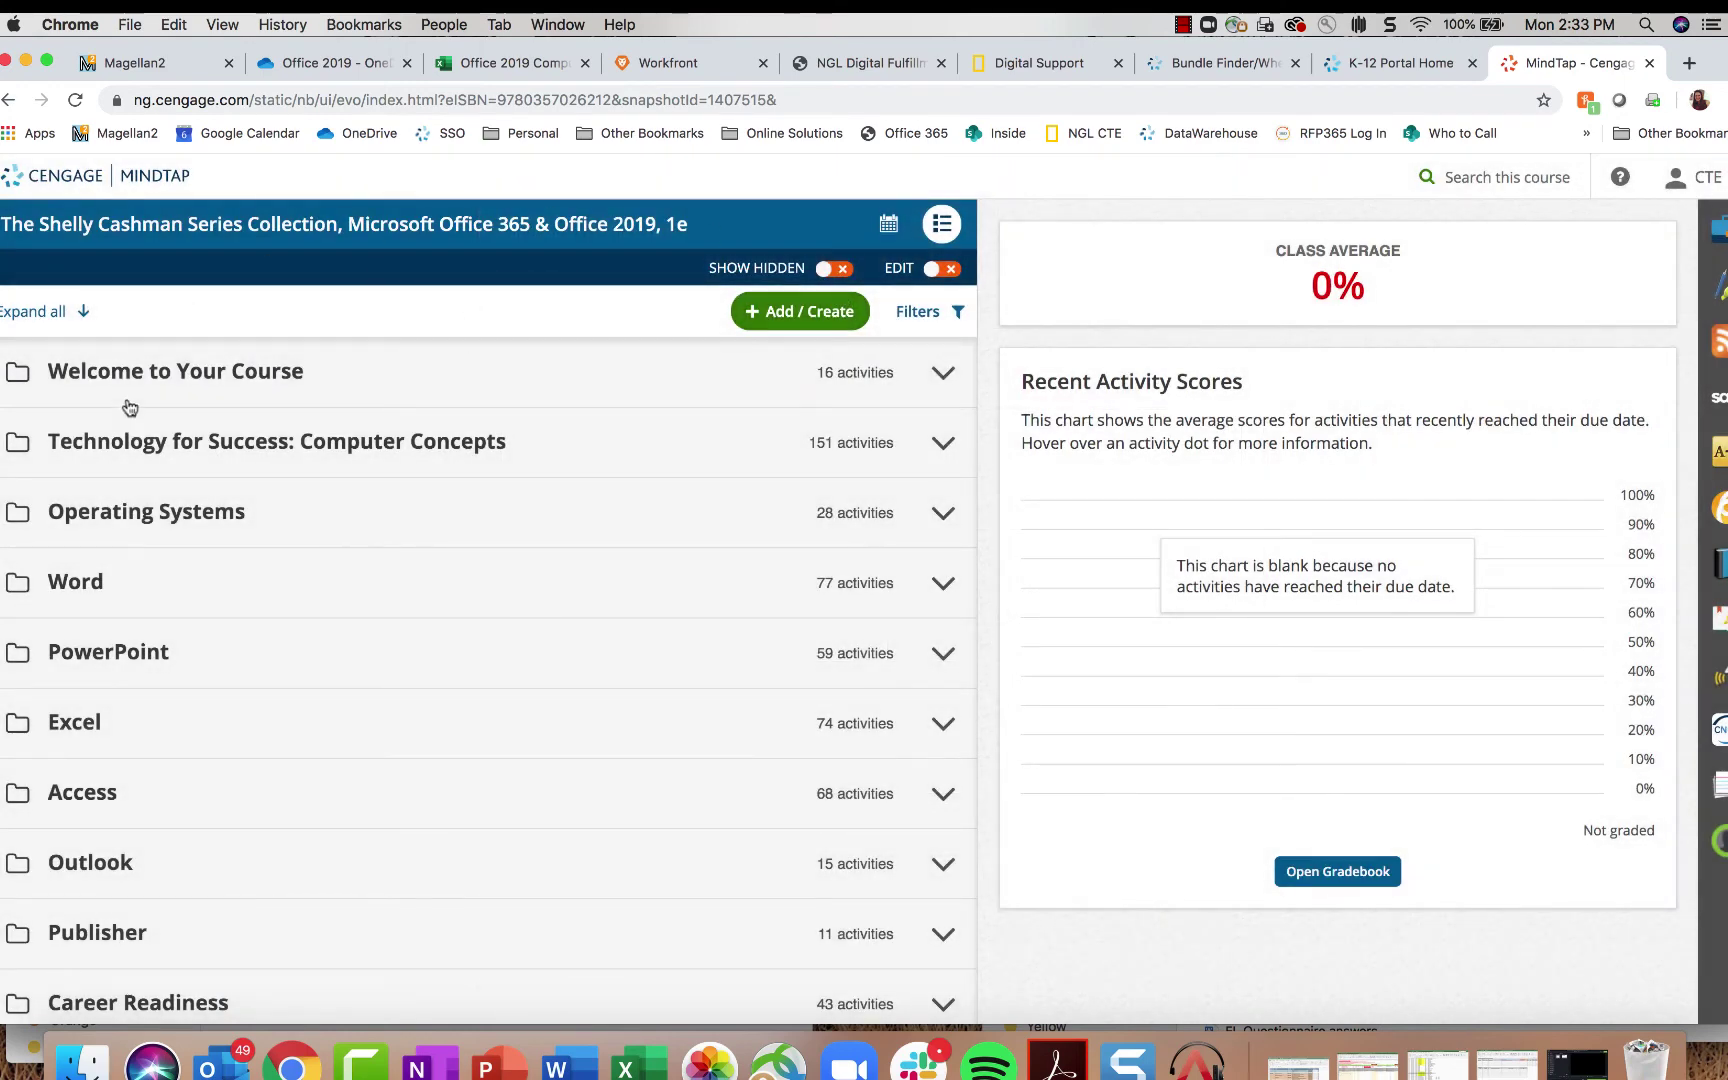
Step: Open the course's Progress app and view its Gradebook
scroll(424, 563, down, 2)
drag(1698, 328, 1685, 328)
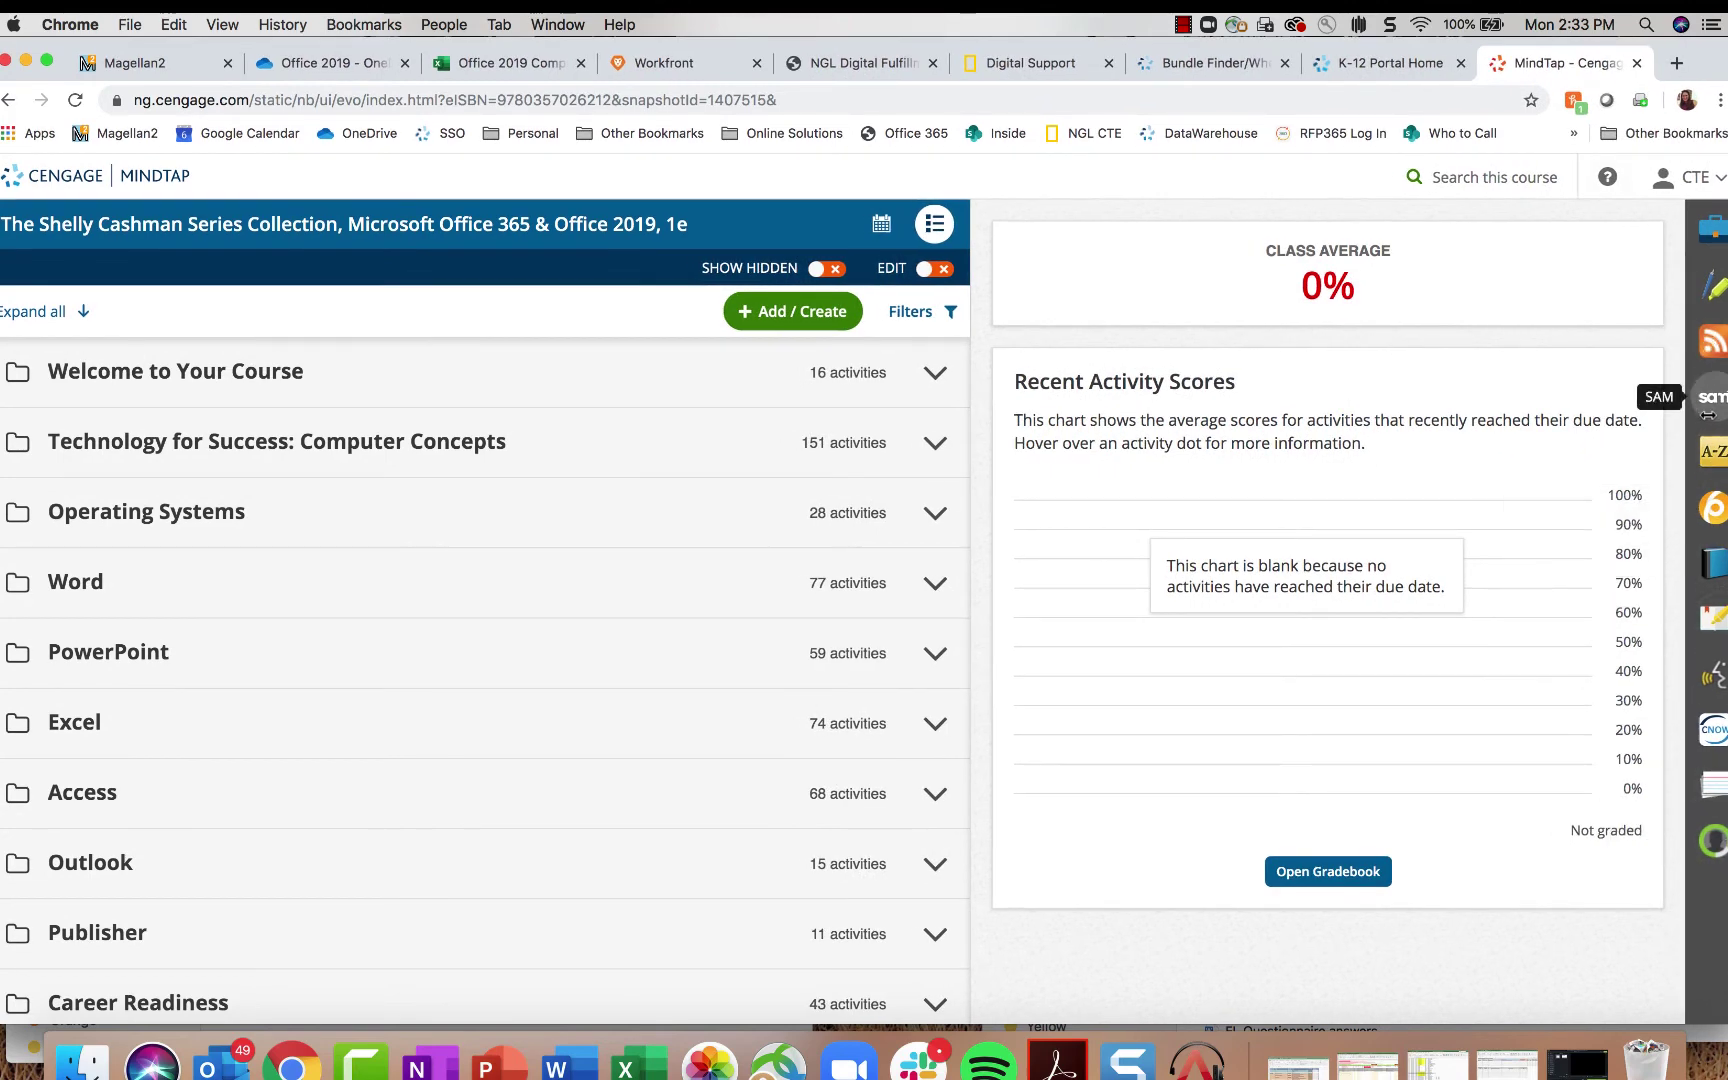
click(1713, 845)
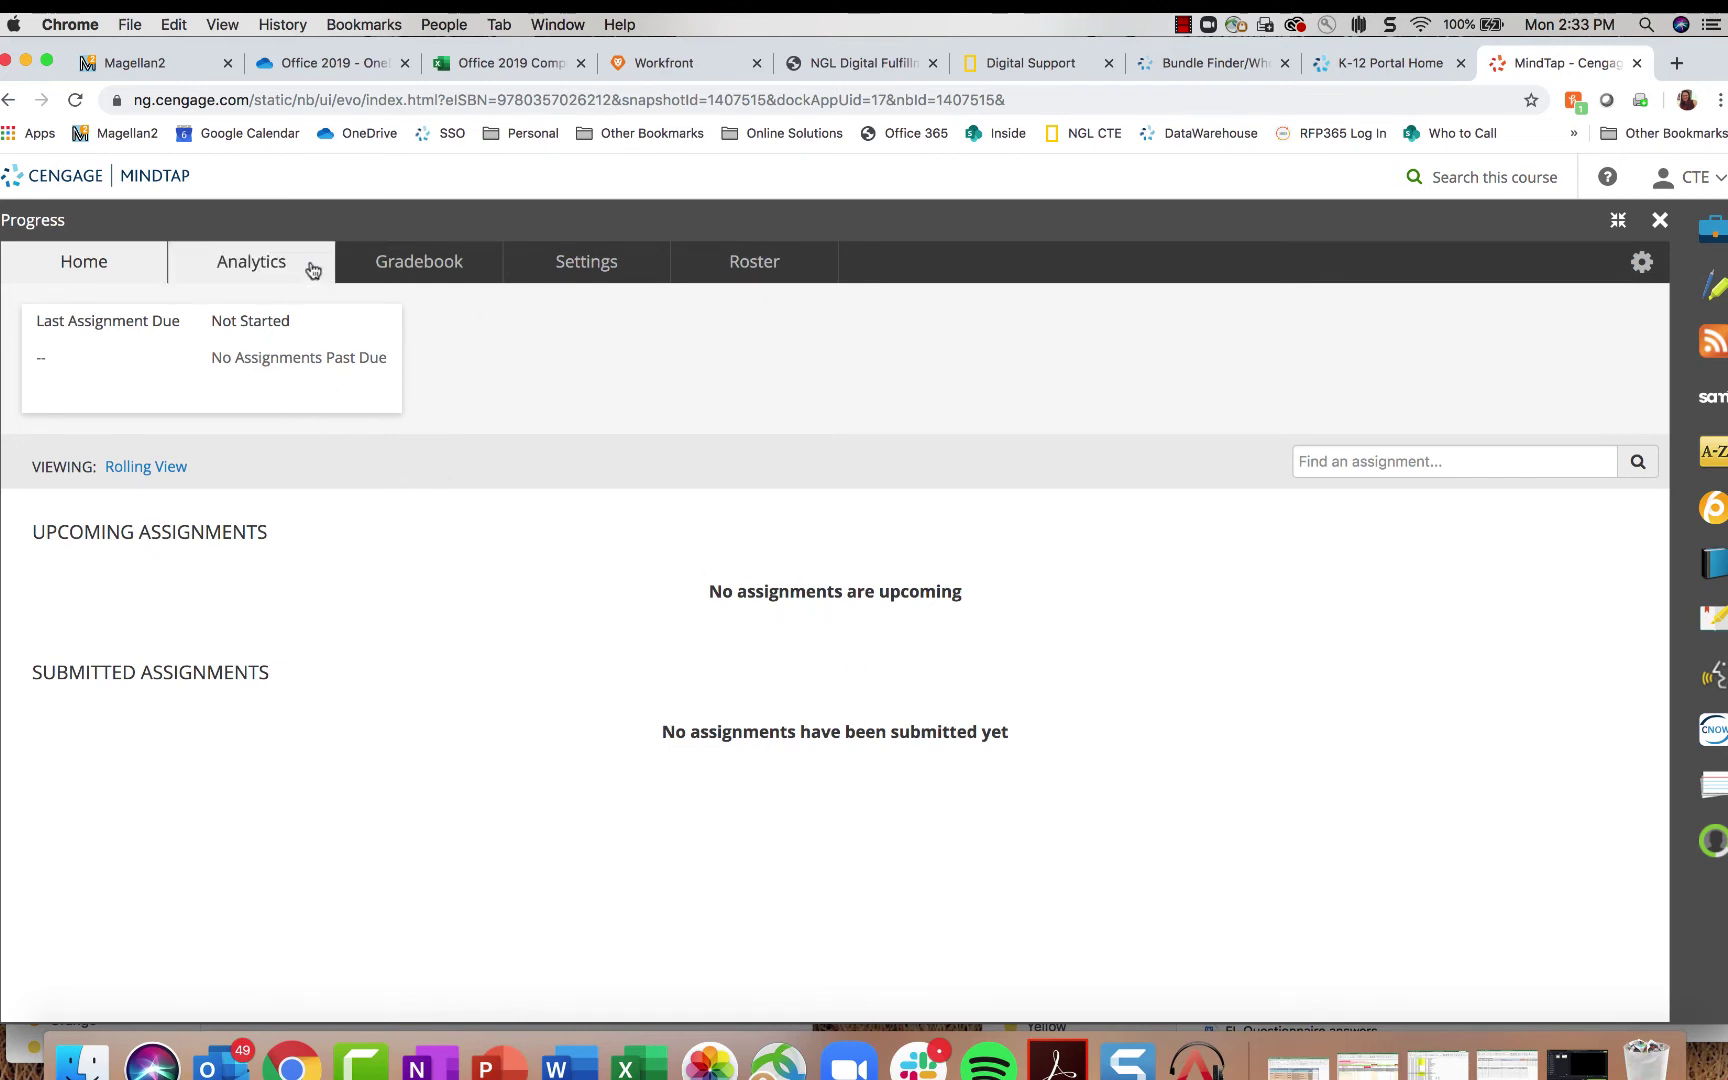
click(405, 268)
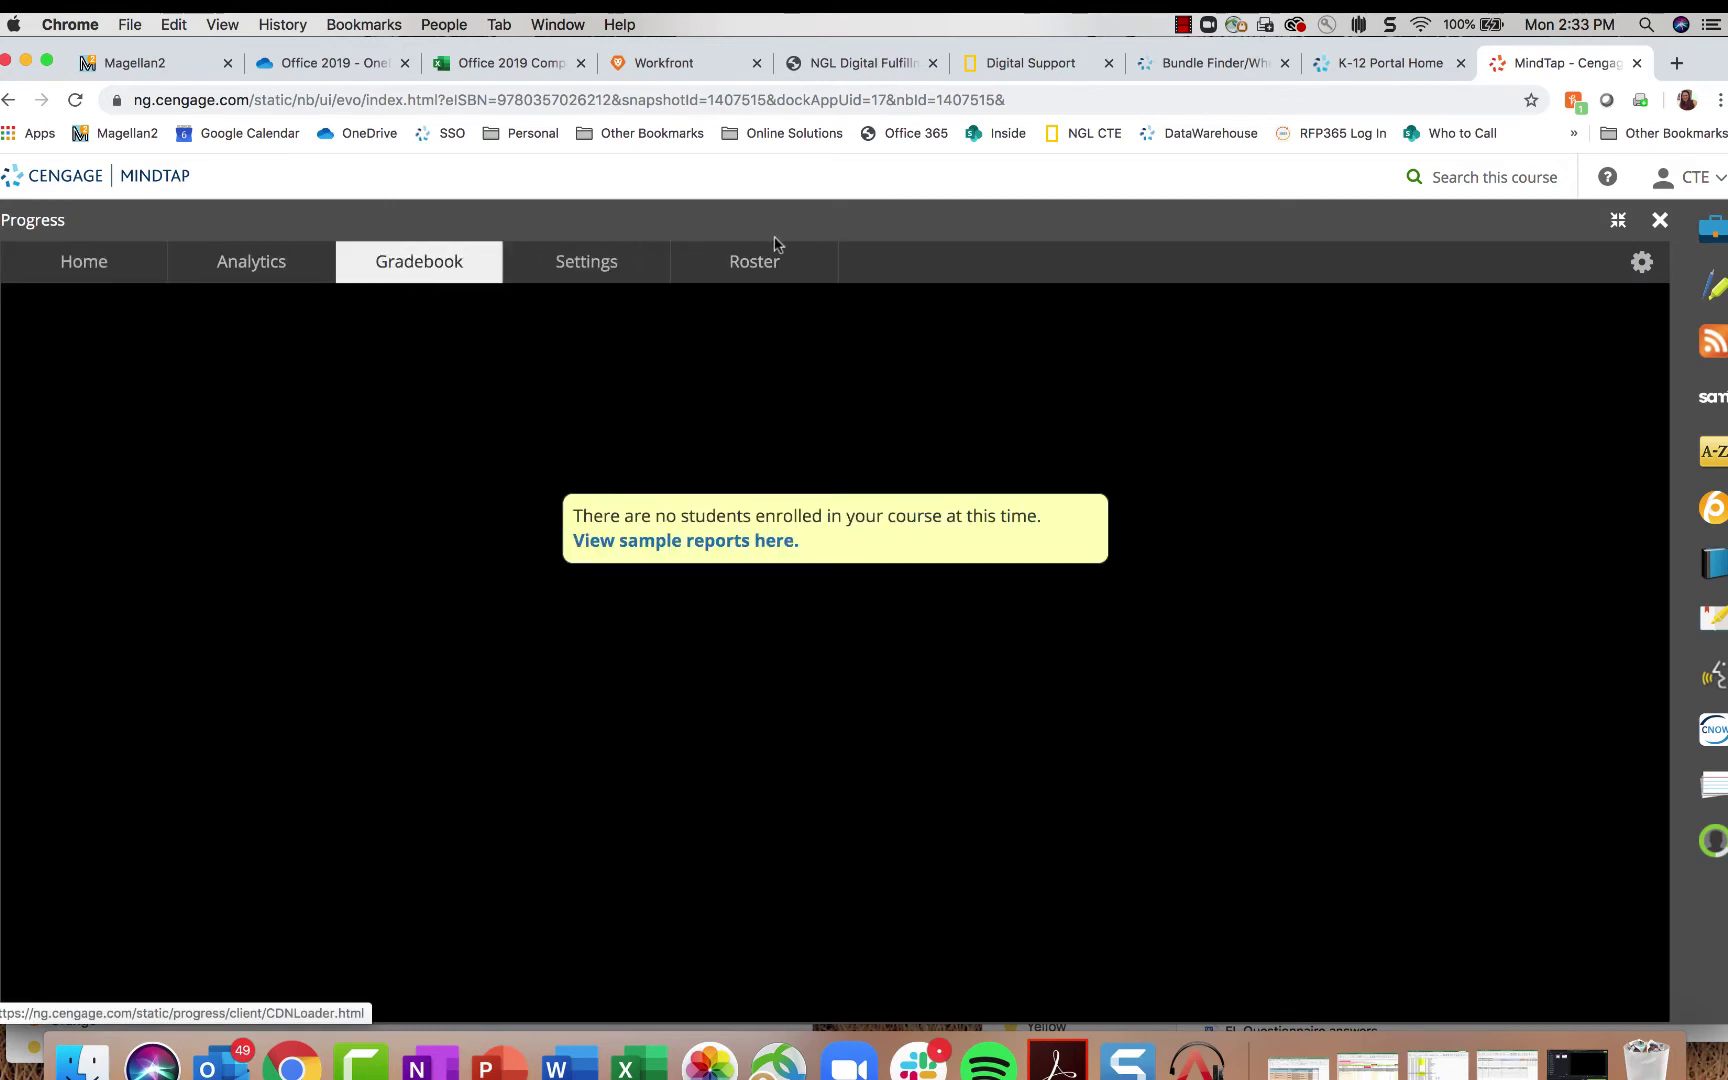
Step: Close this course and launch the Shelly Cashman Collection 2019 with Student Data course from the portal
click(1633, 64)
scroll(636, 660, down, 5)
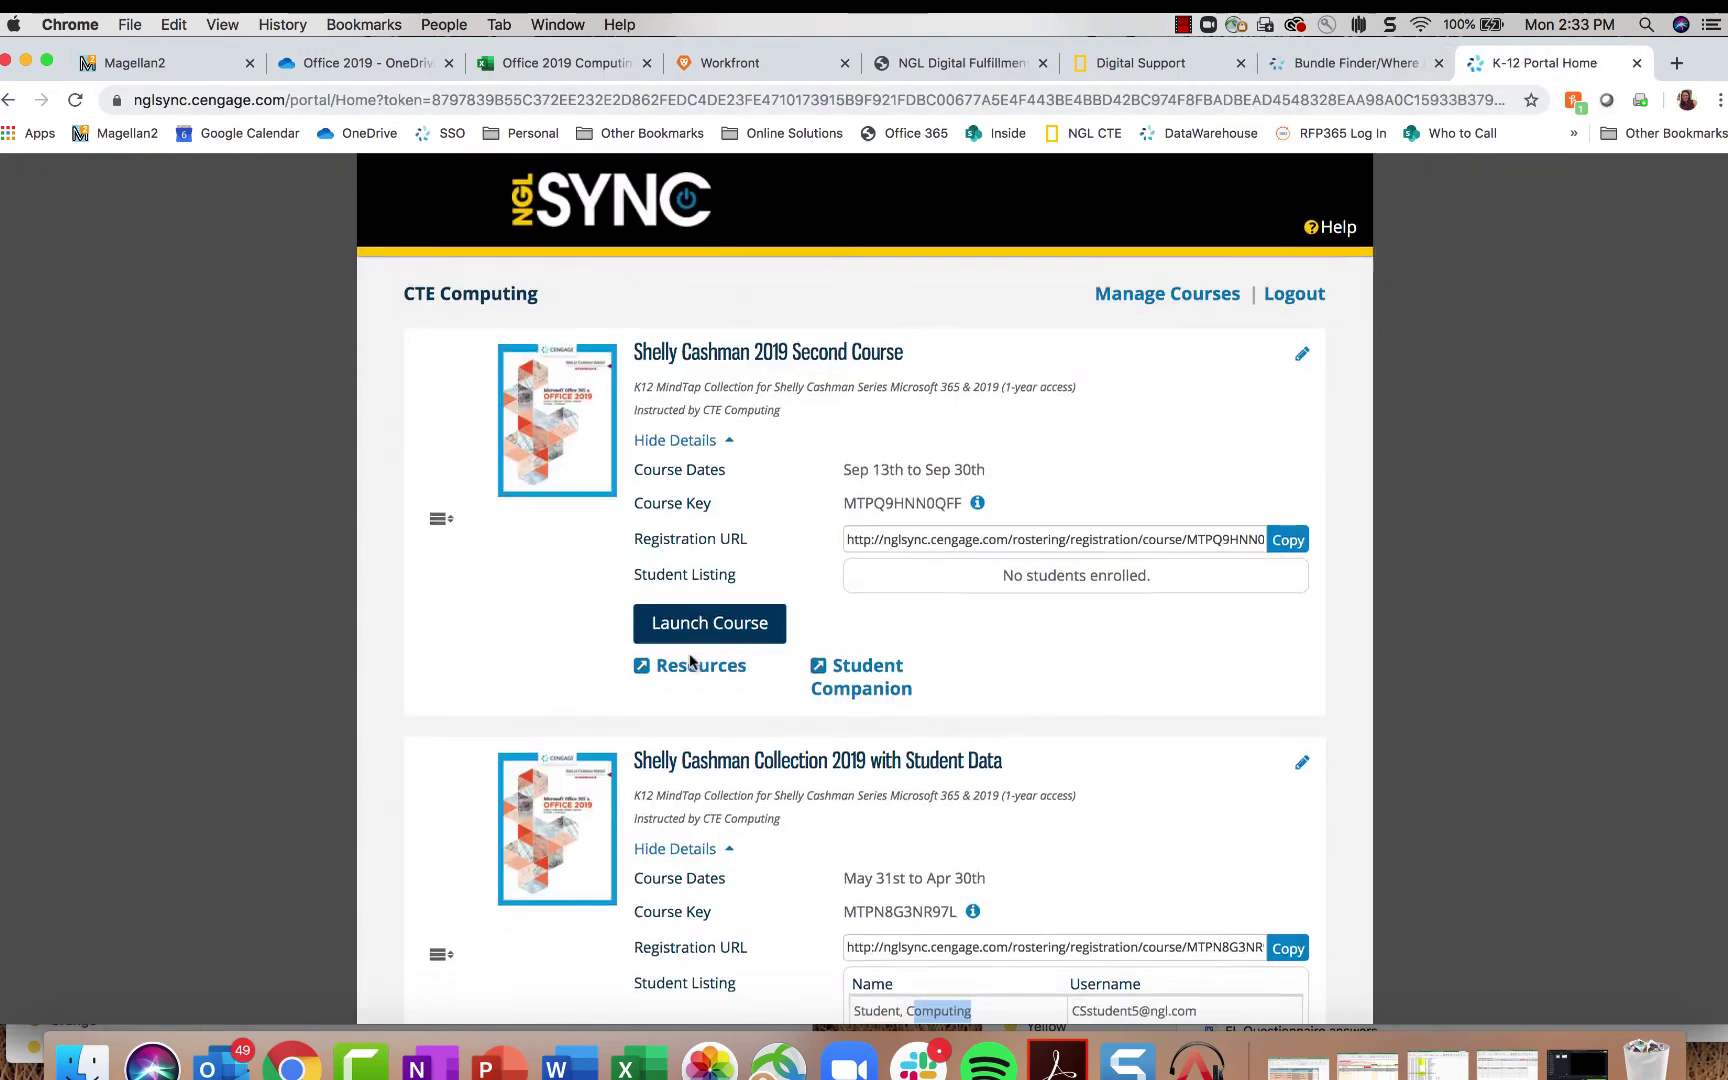
click(710, 632)
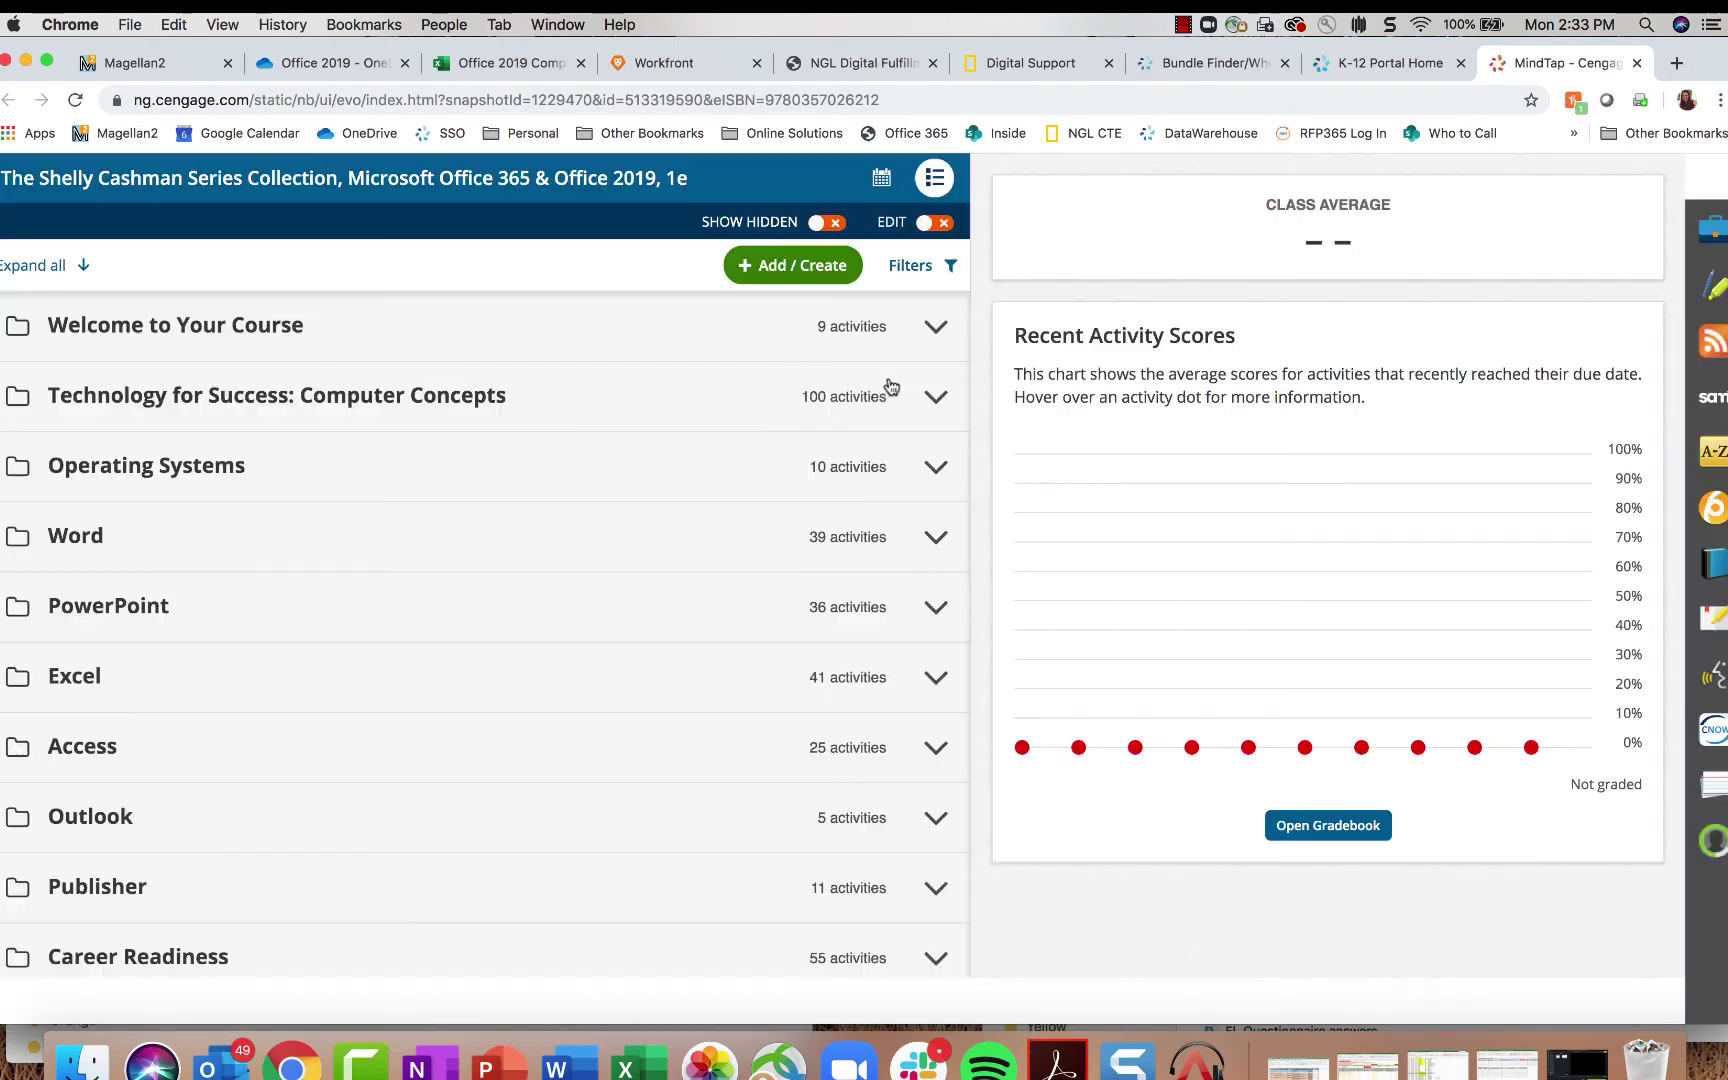
Step: Open the Progress app and review the recent scores and submitted assignments
click(1714, 841)
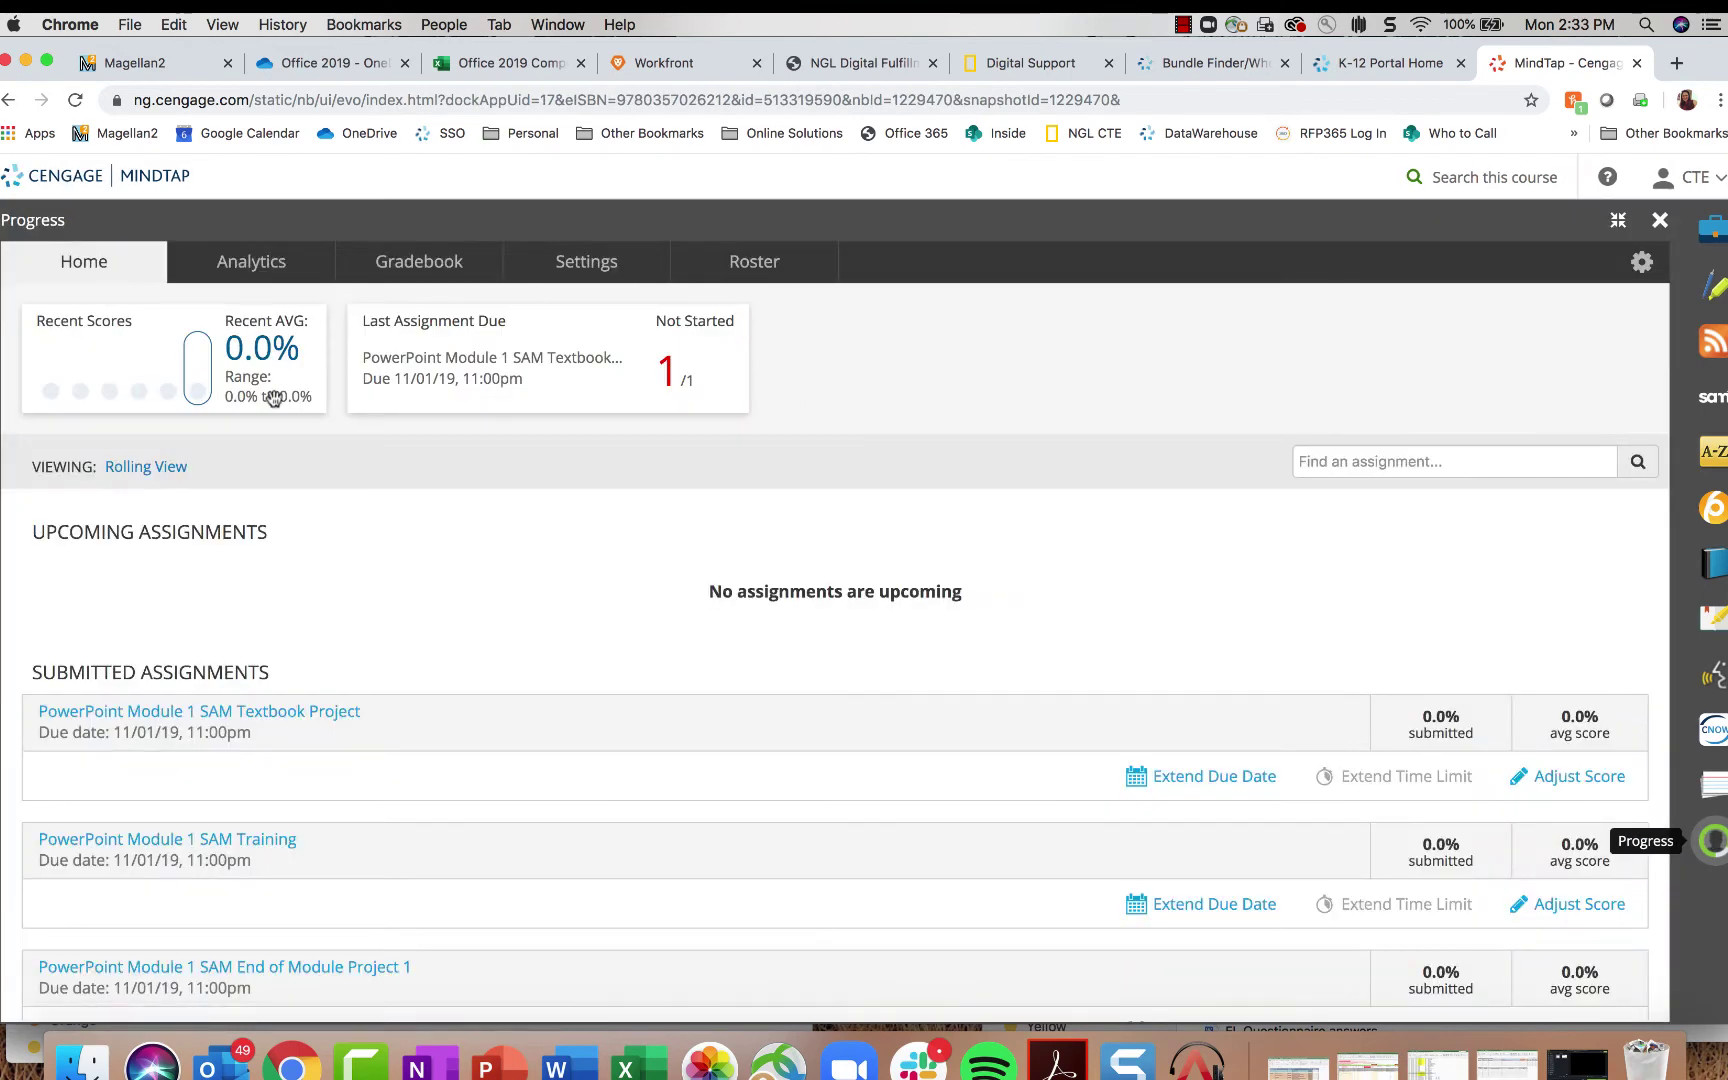
scroll(622, 558, down, 3)
scroll(627, 557, up, 3)
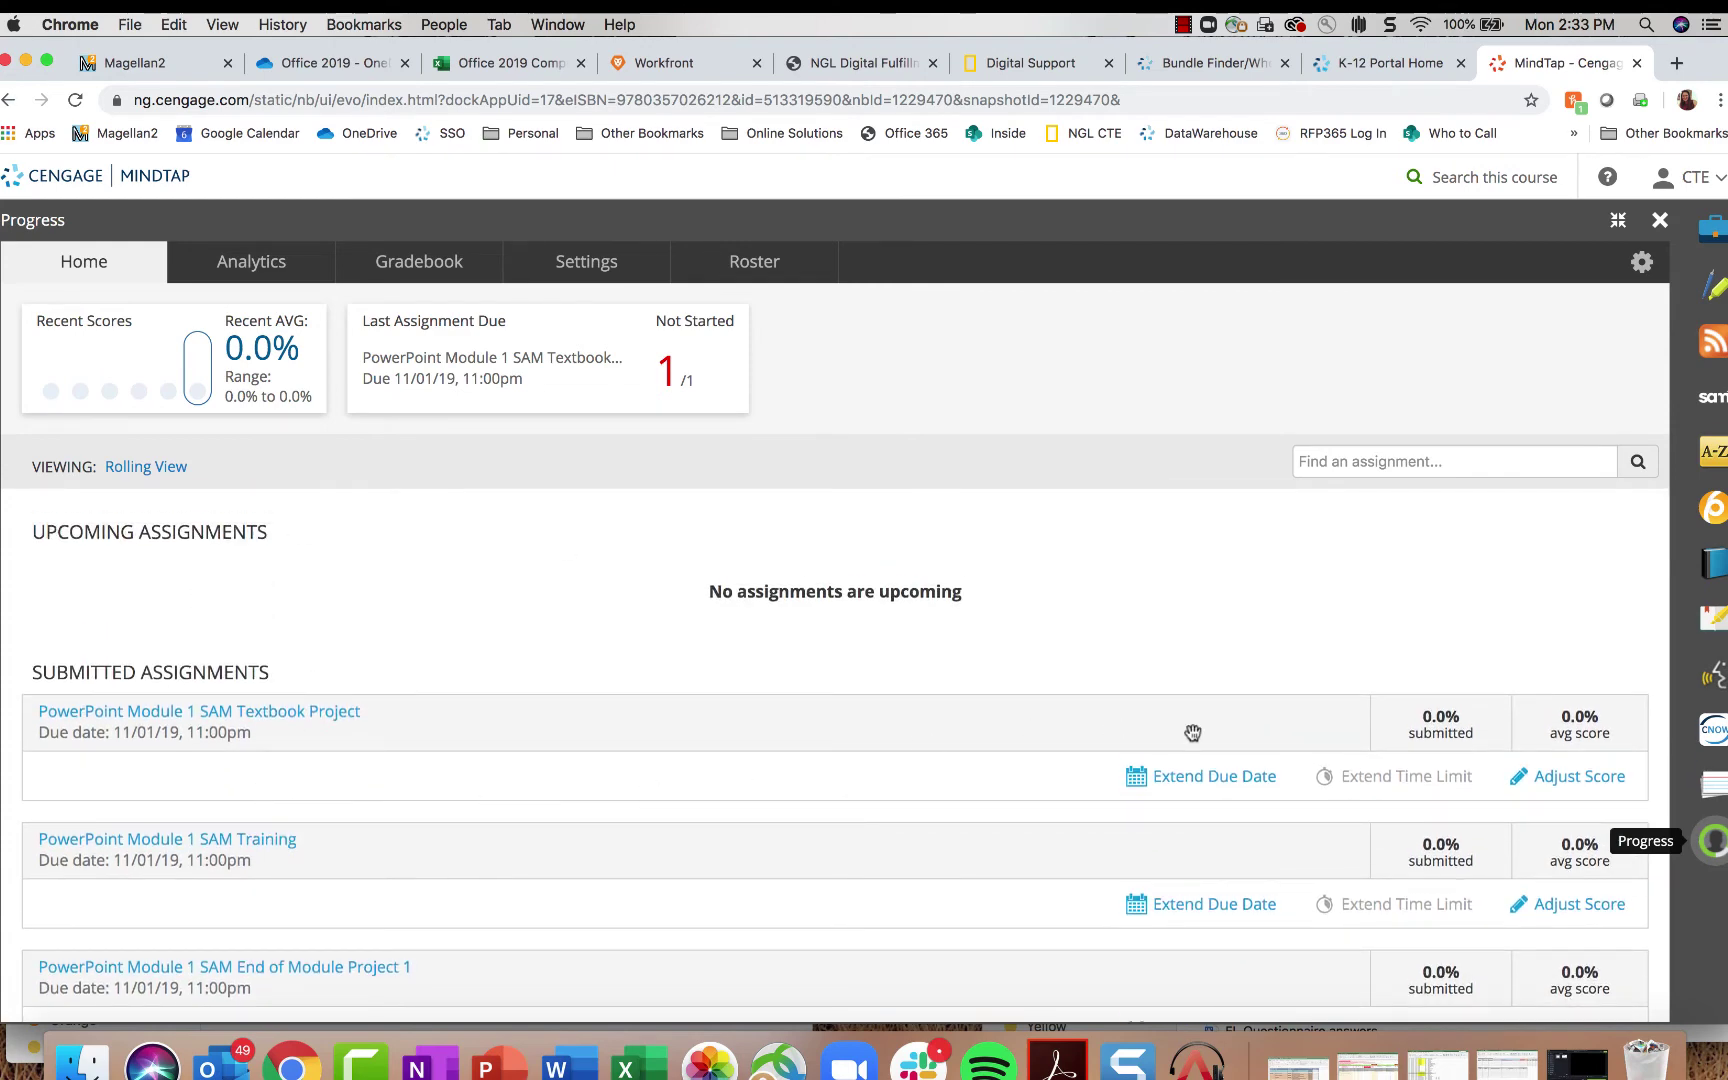
scroll(1180, 825, down, 5)
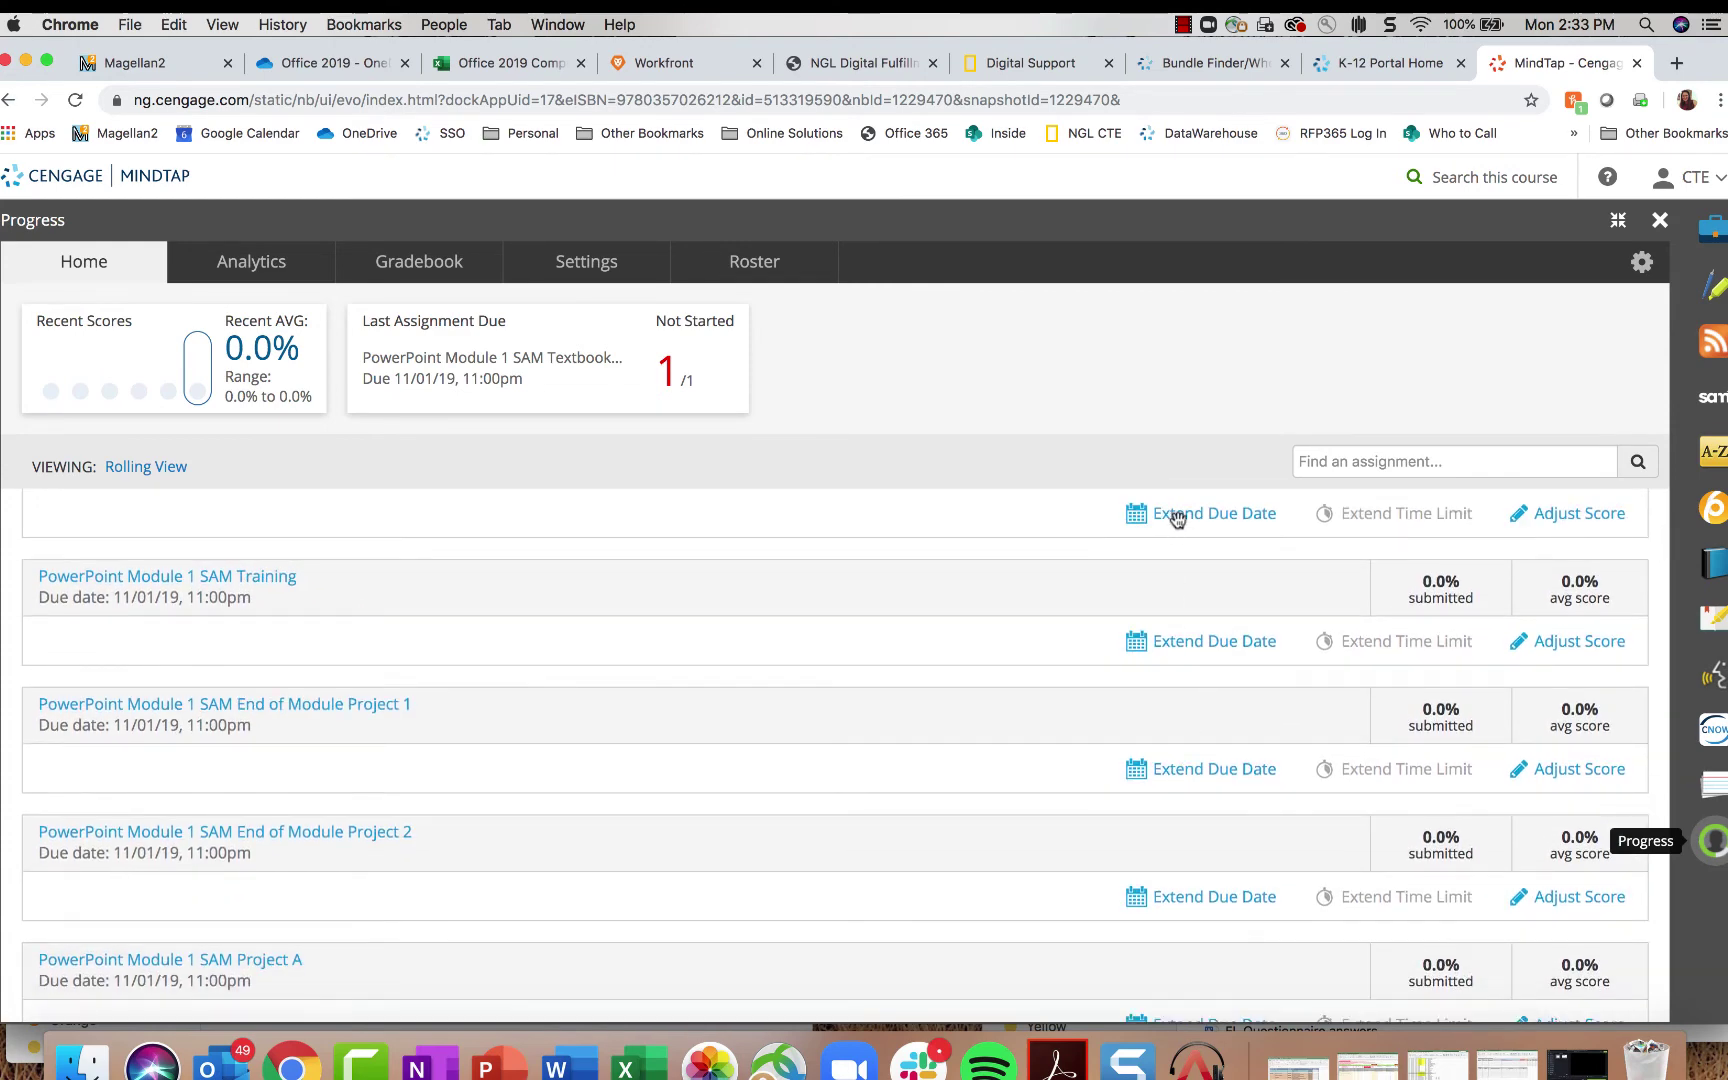
scroll(1177, 517, up, 5)
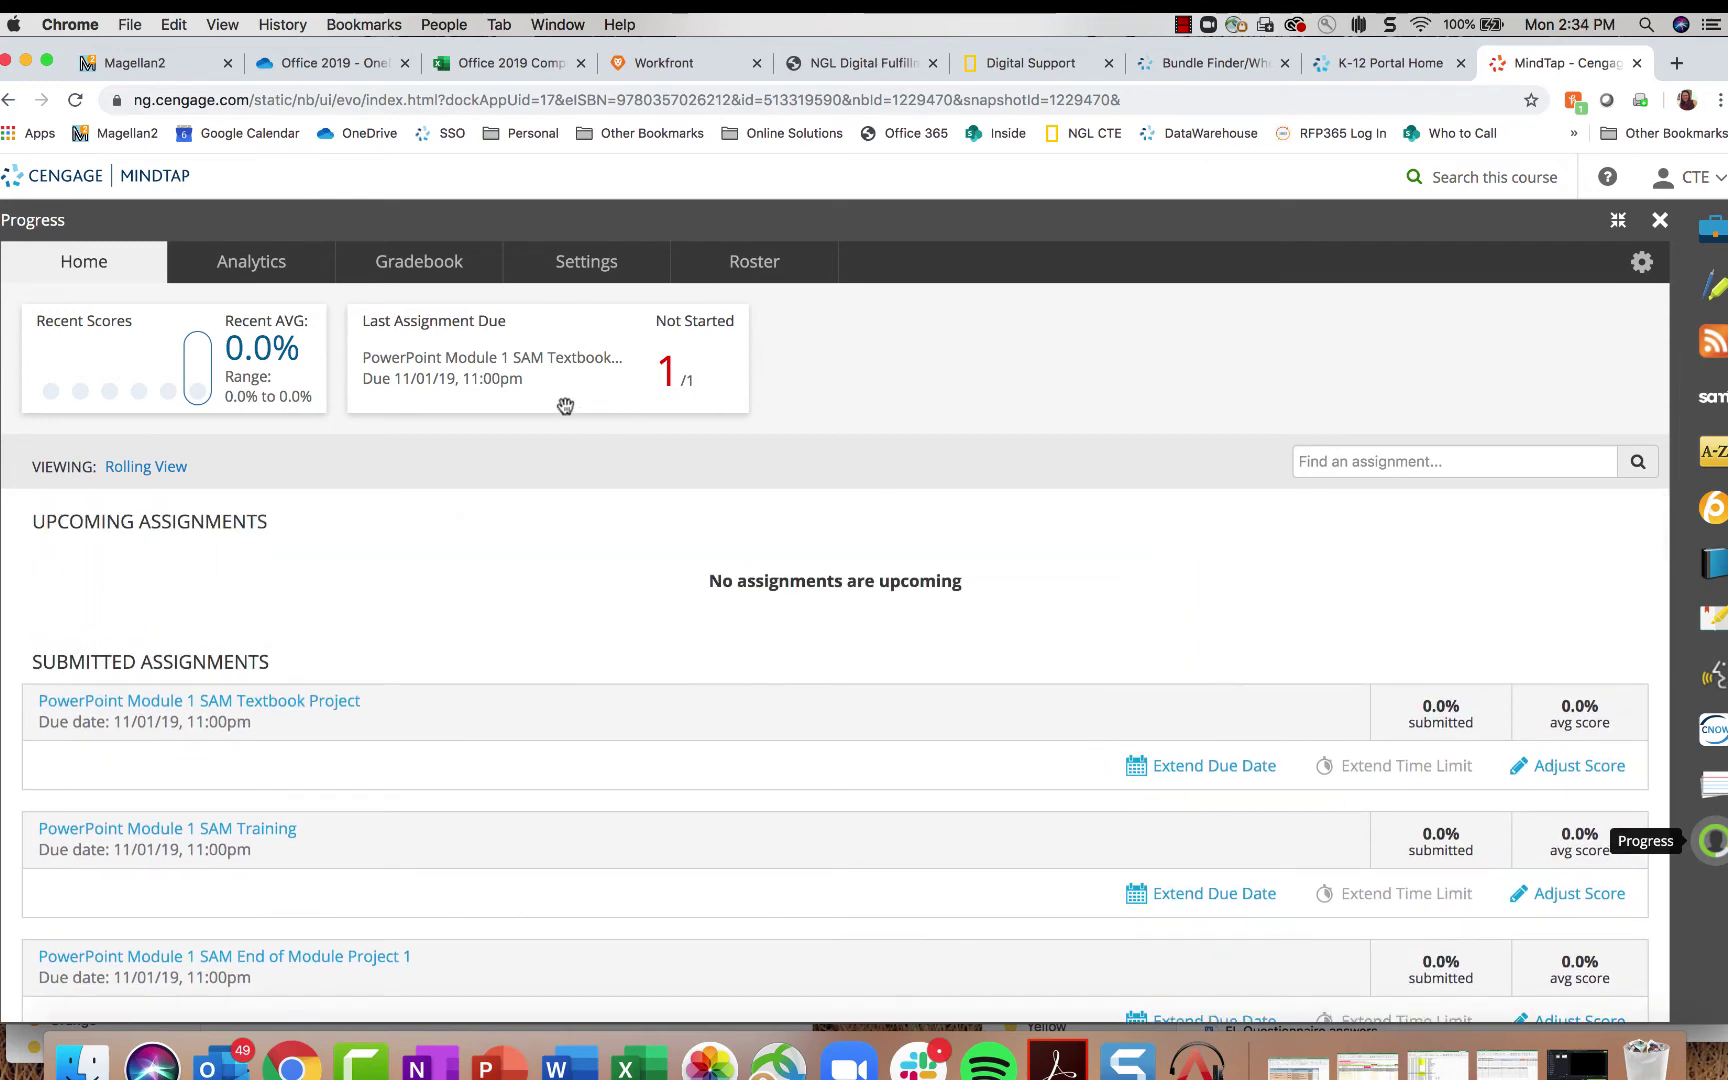
Step: Open the Gradebook and examine the student's scores across the Concepts, Word and PowerPoint modules
click(424, 268)
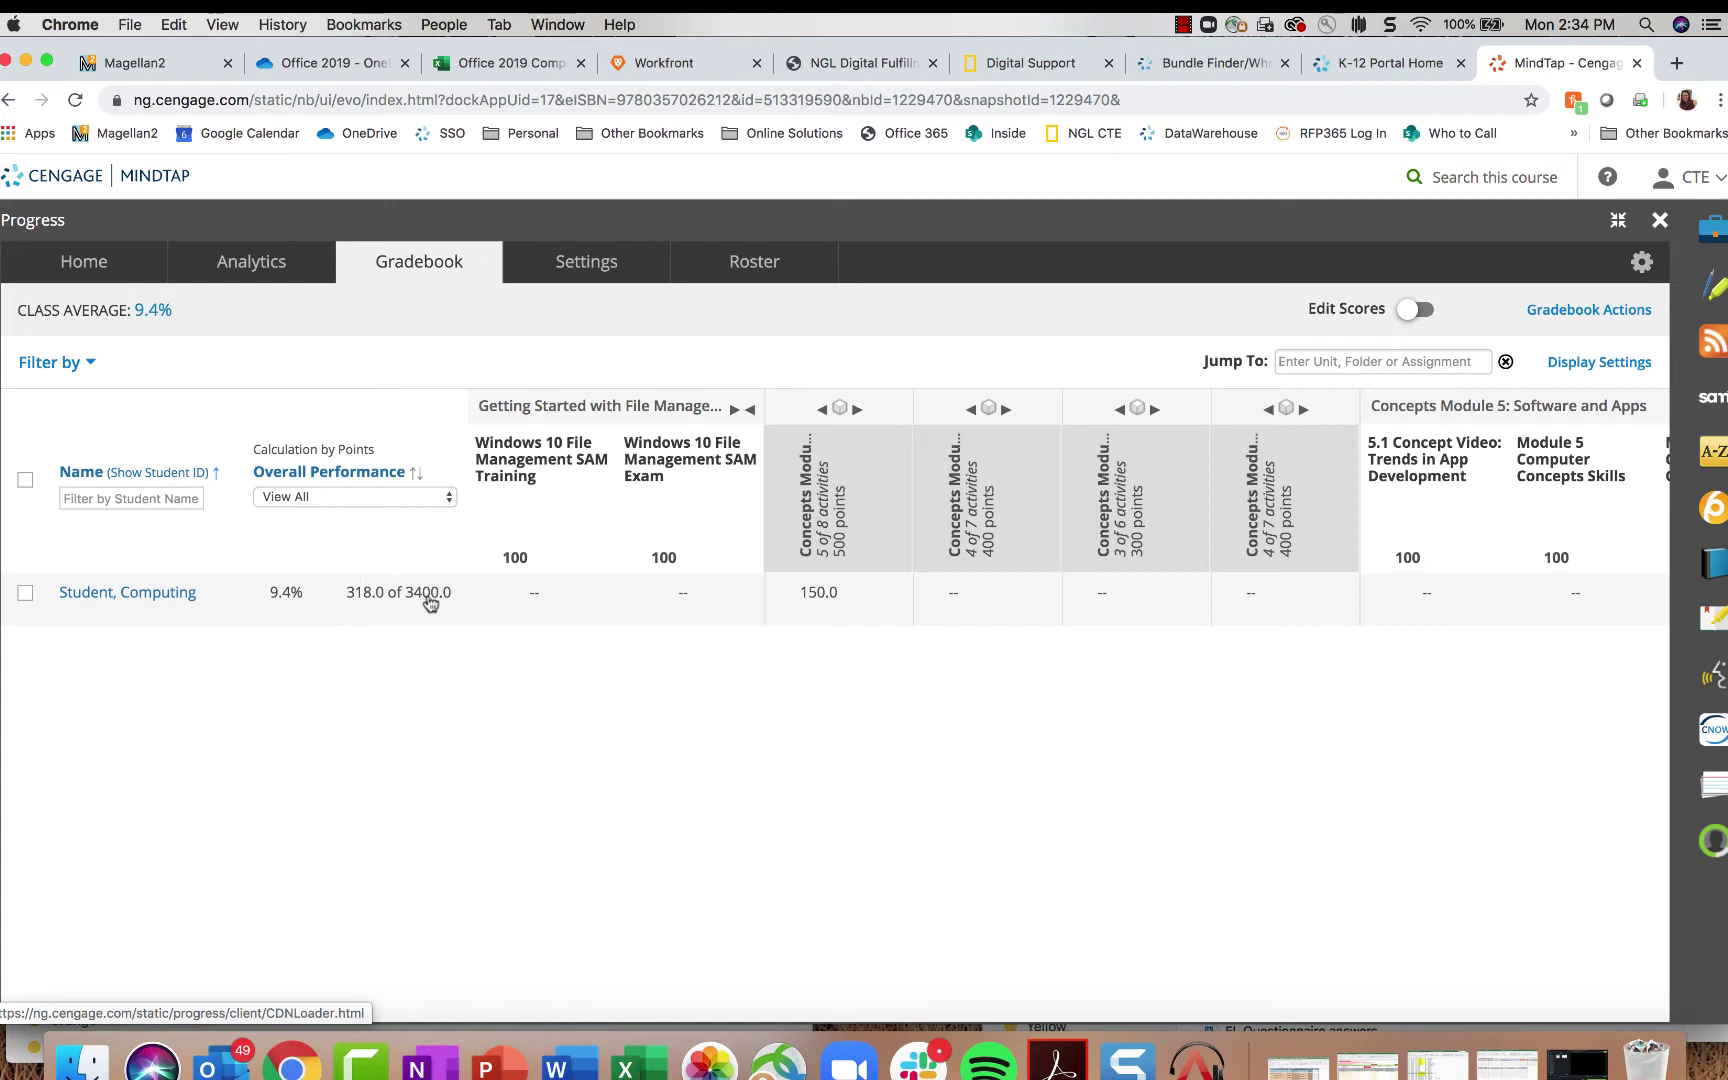
scroll(783, 592, right, 5)
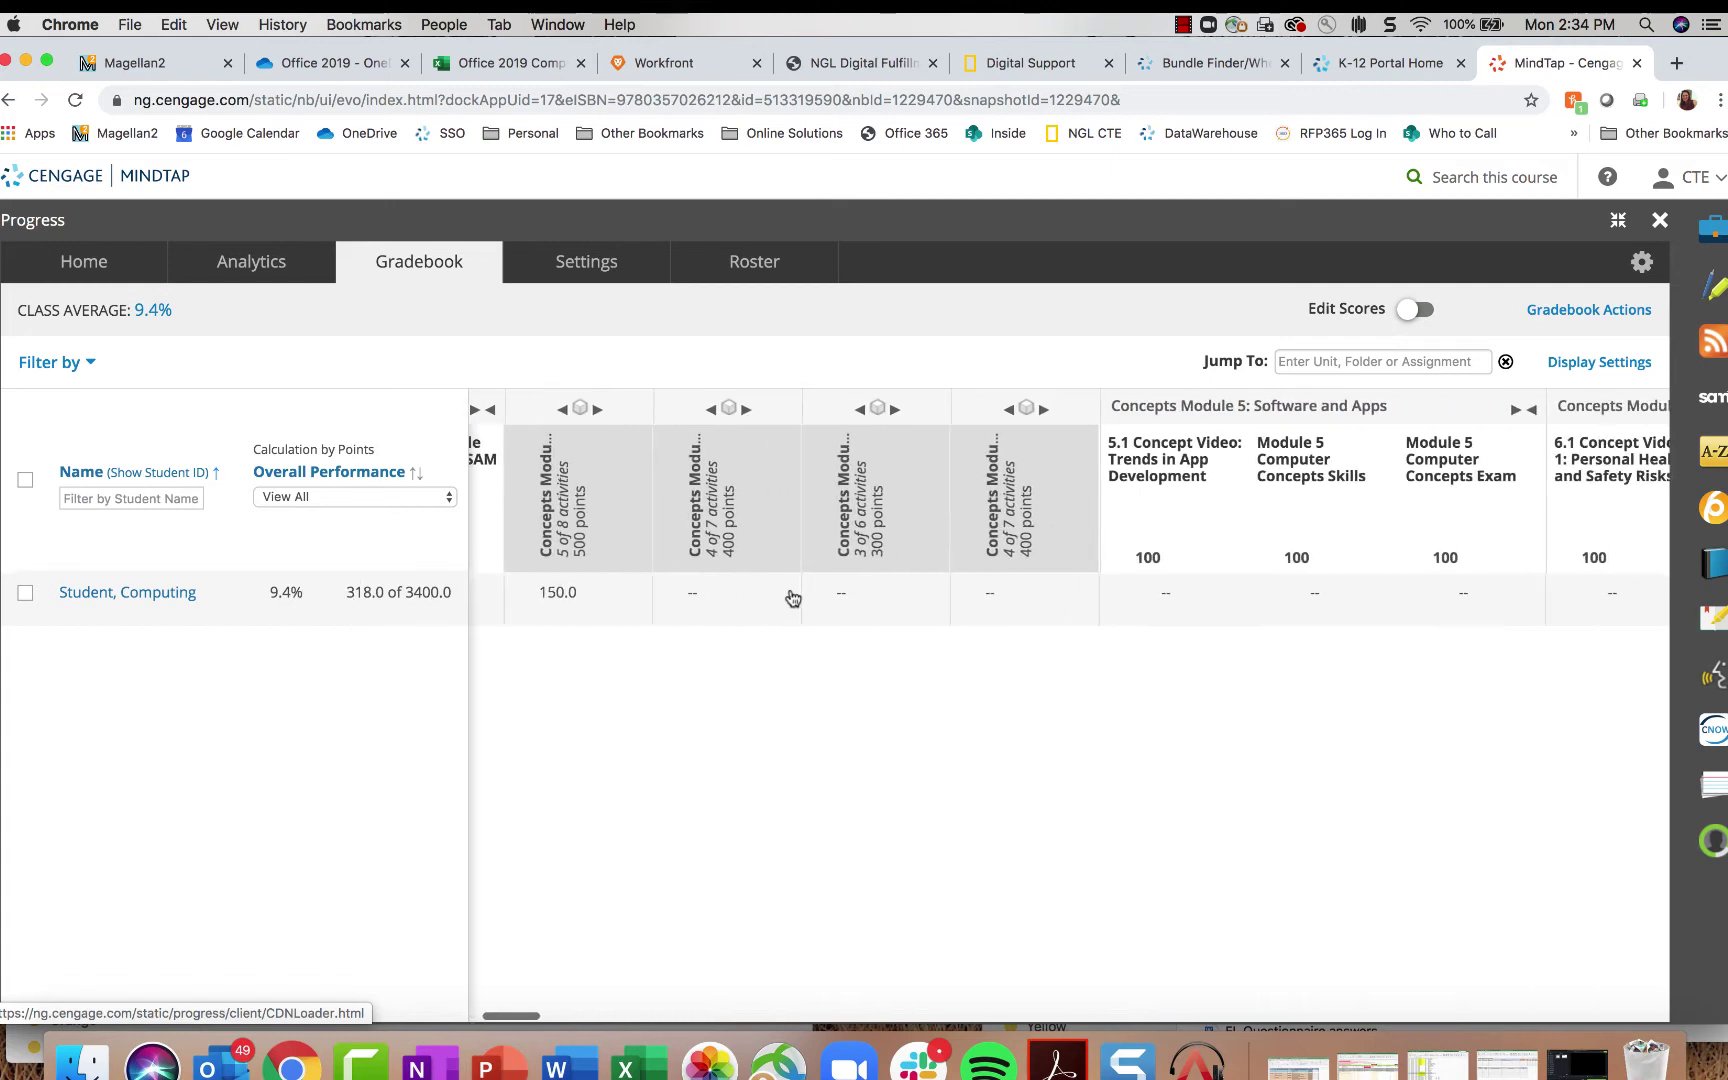
scroll(864, 598, right, 10)
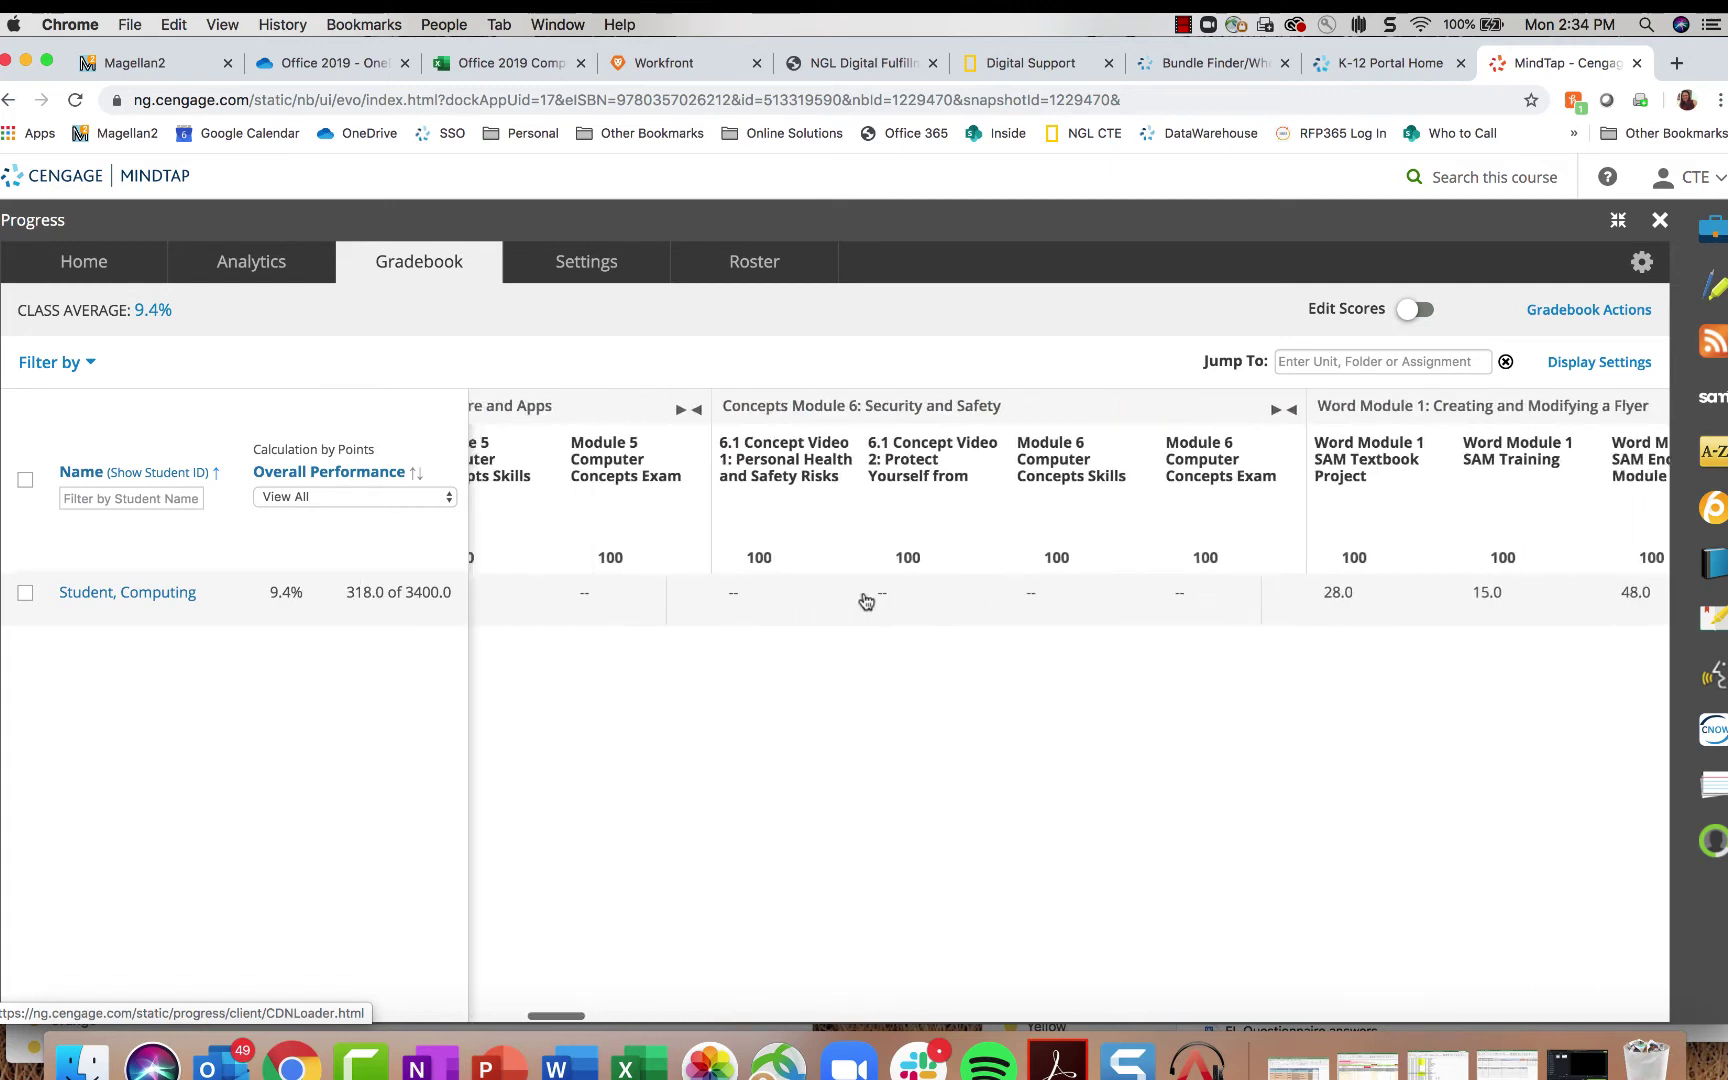
scroll(868, 601, right, 10)
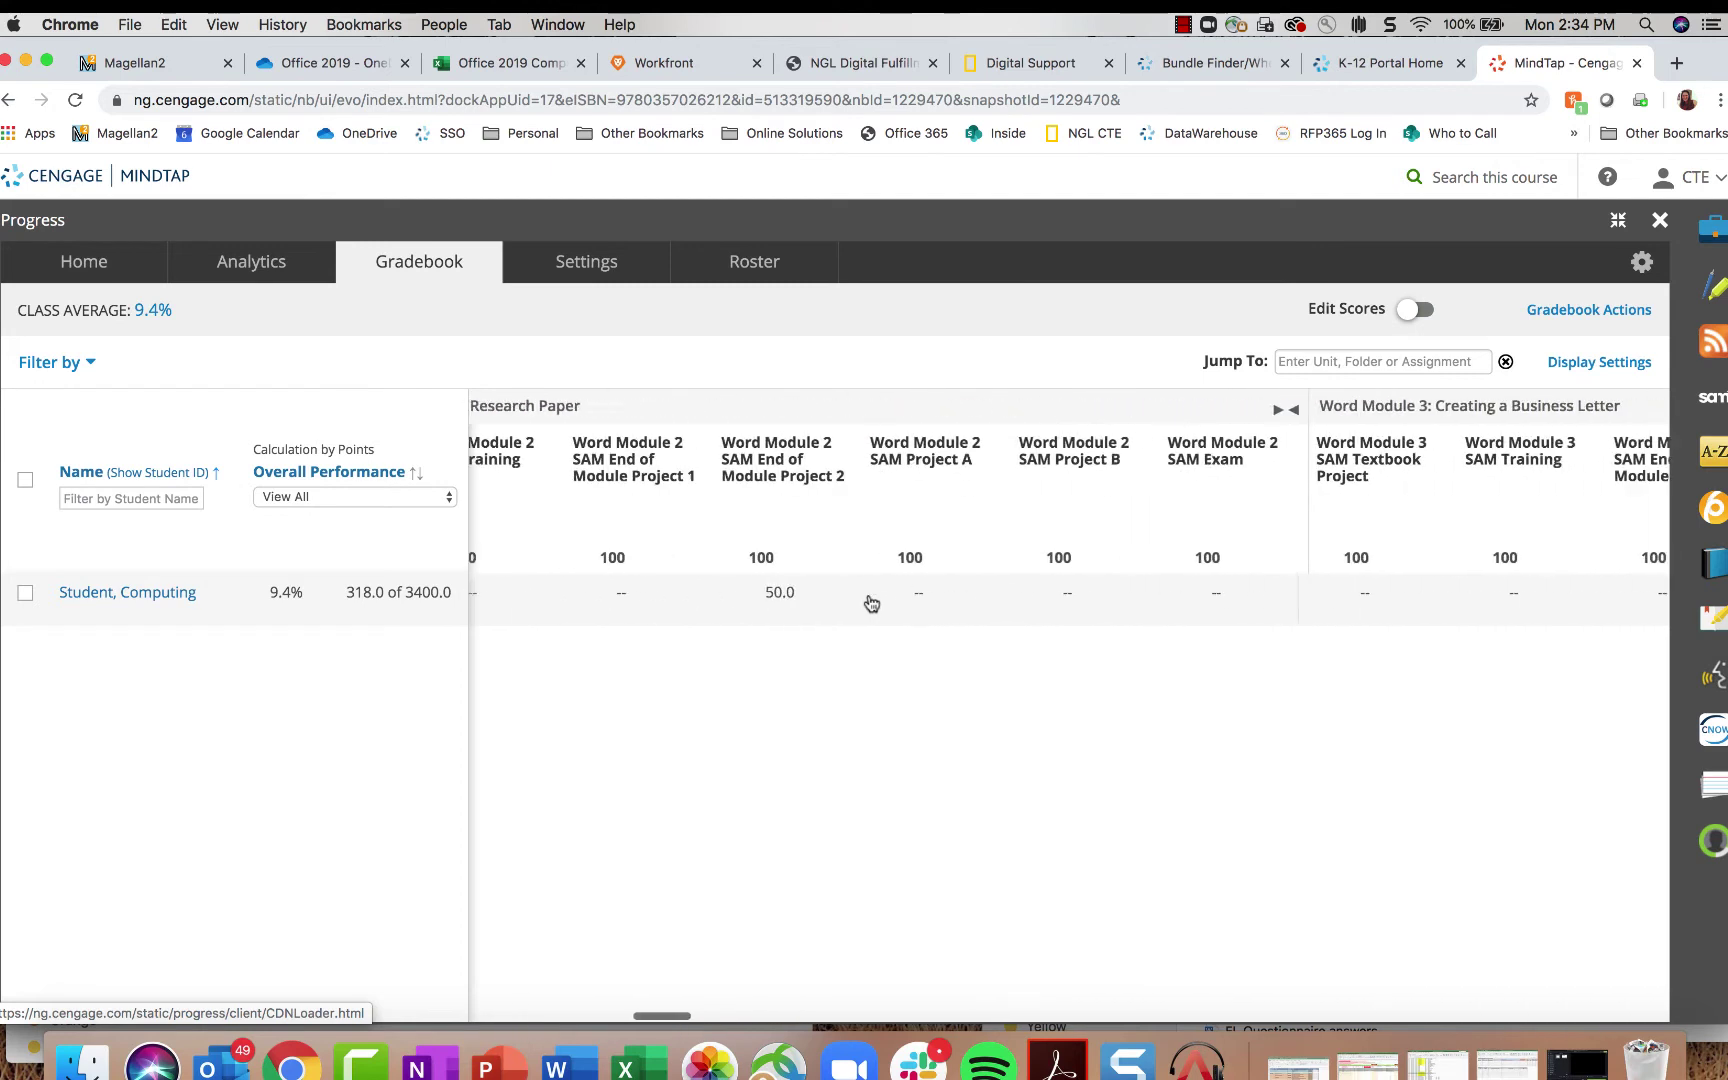
scroll(870, 605, right, 10)
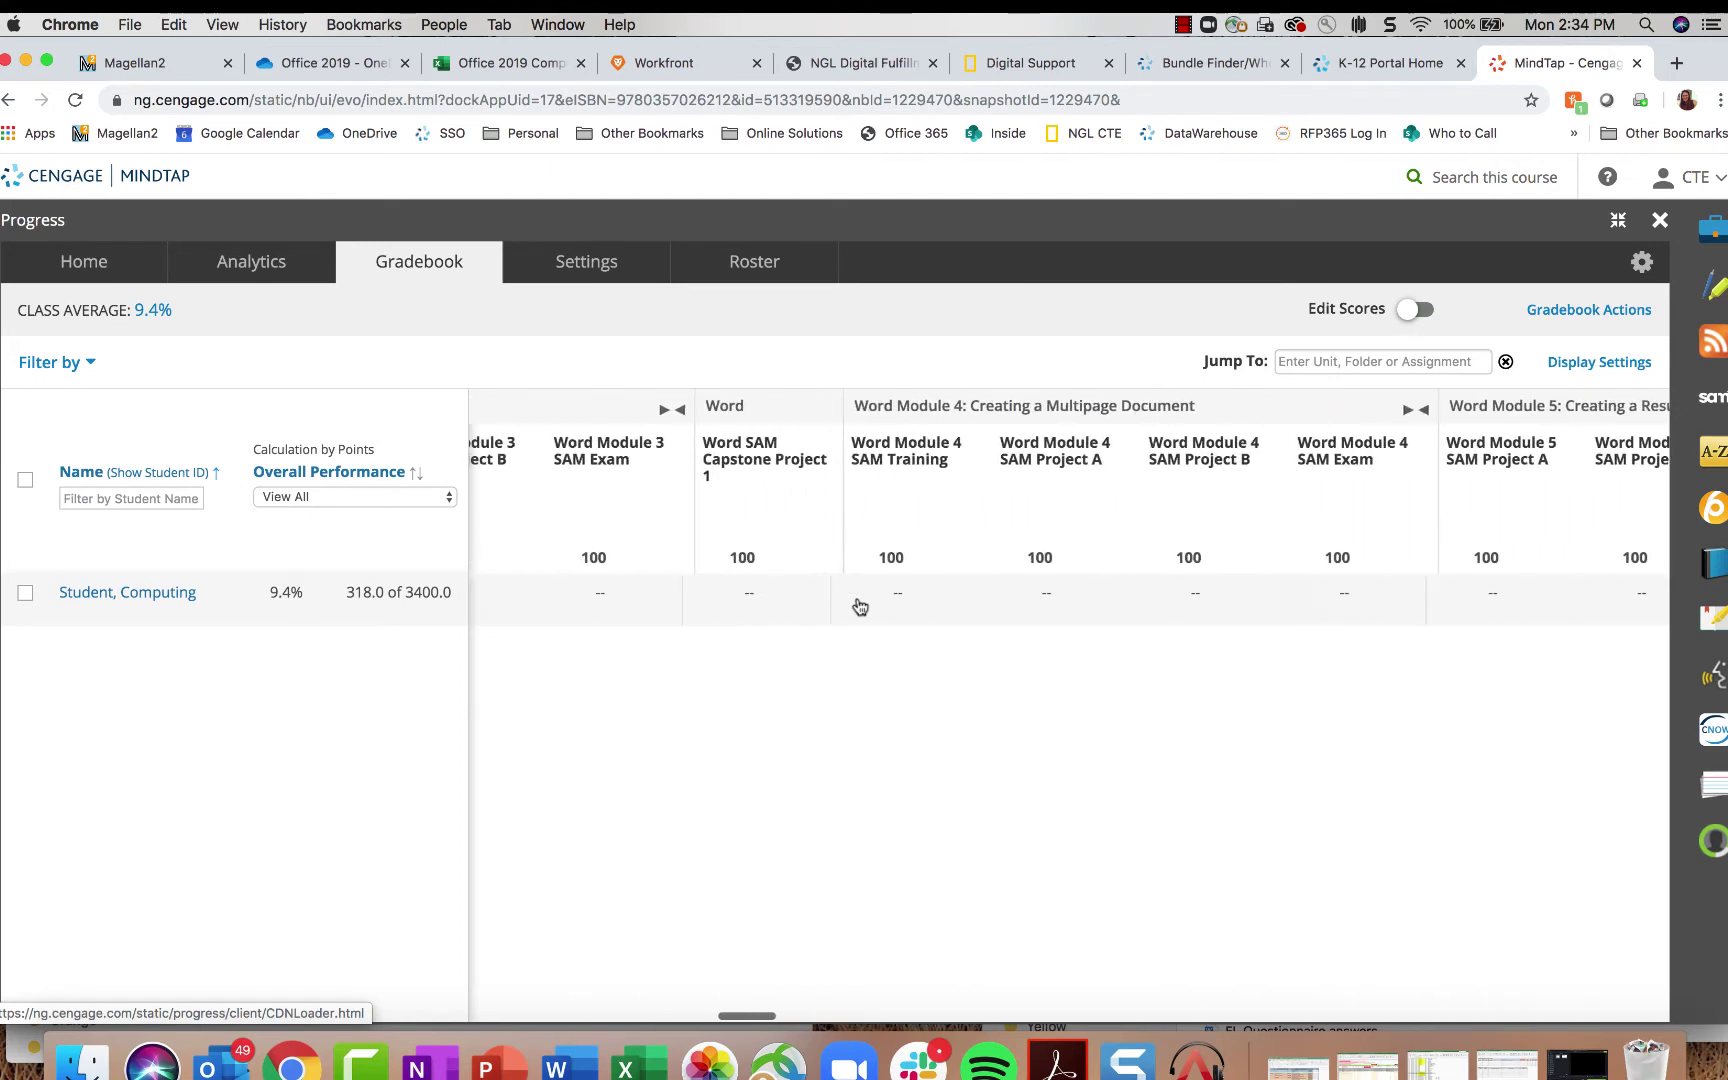
scroll(880, 605, left, 2)
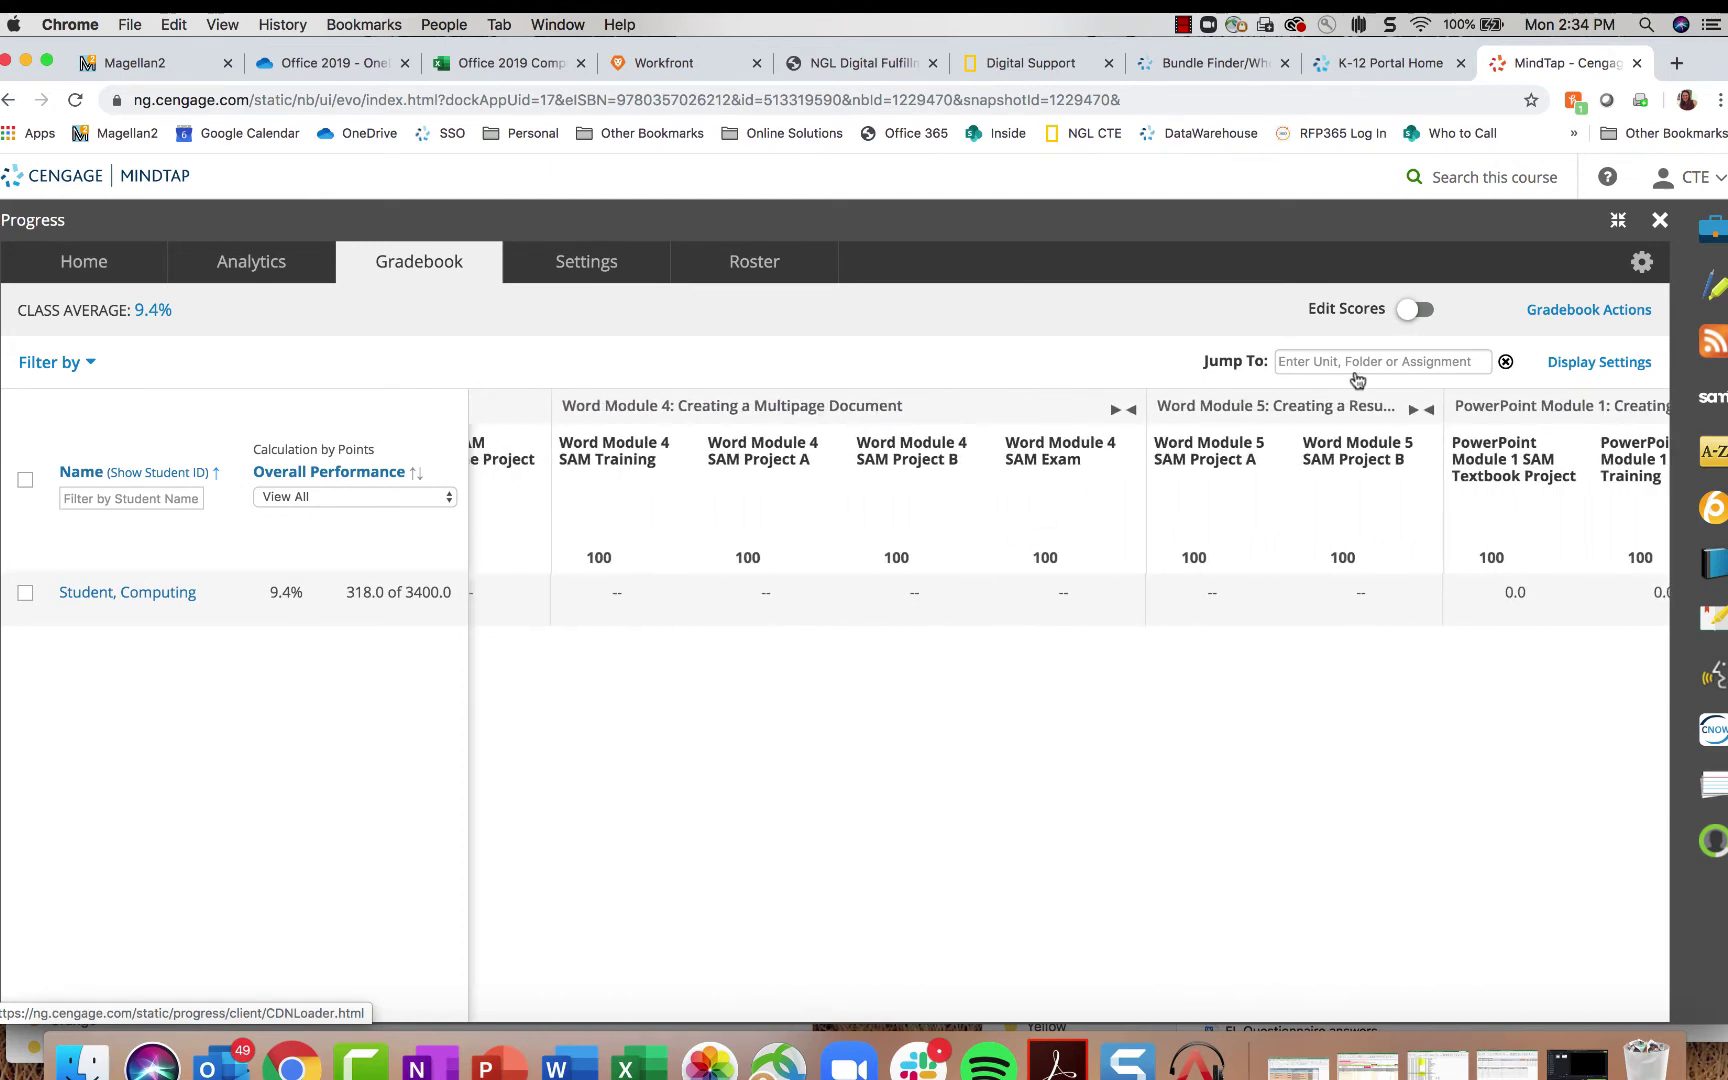
Step: Jump to Word Module 1 SAM End of Module Project 1 in the Gradebook and collapse the Word Module 1 columns
click(1363, 369)
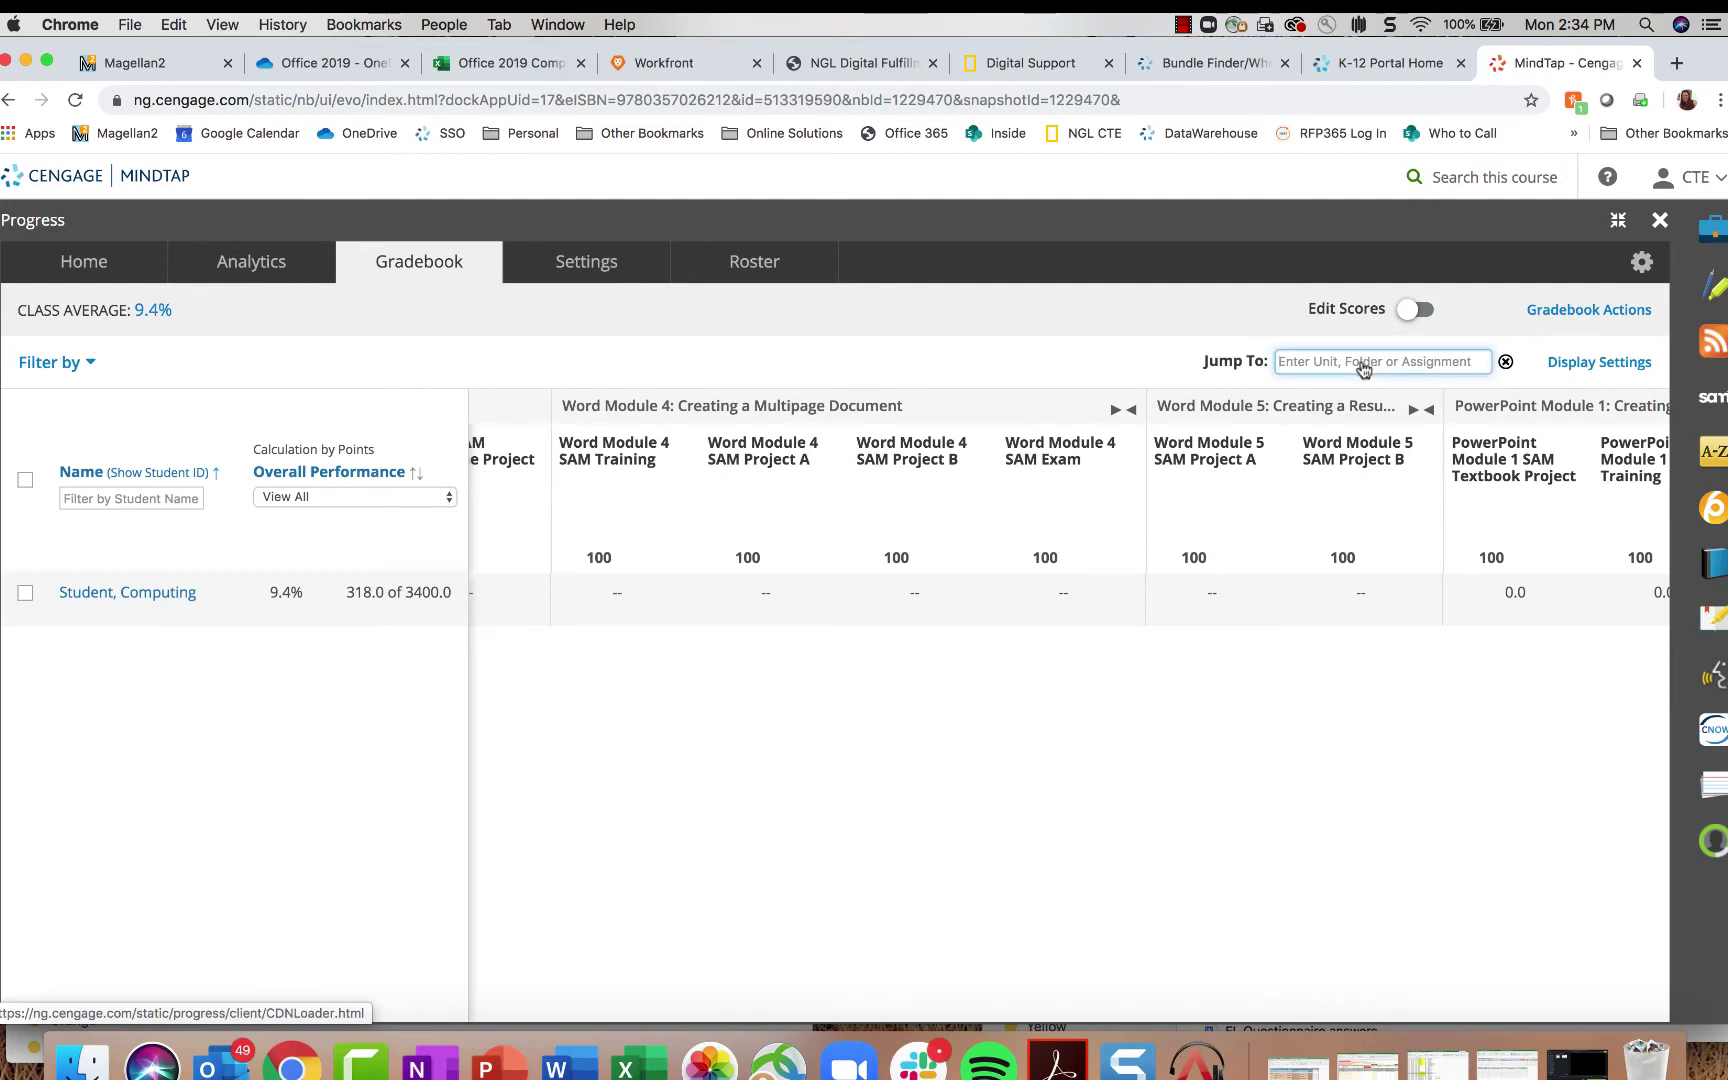
text(Word Module 1)
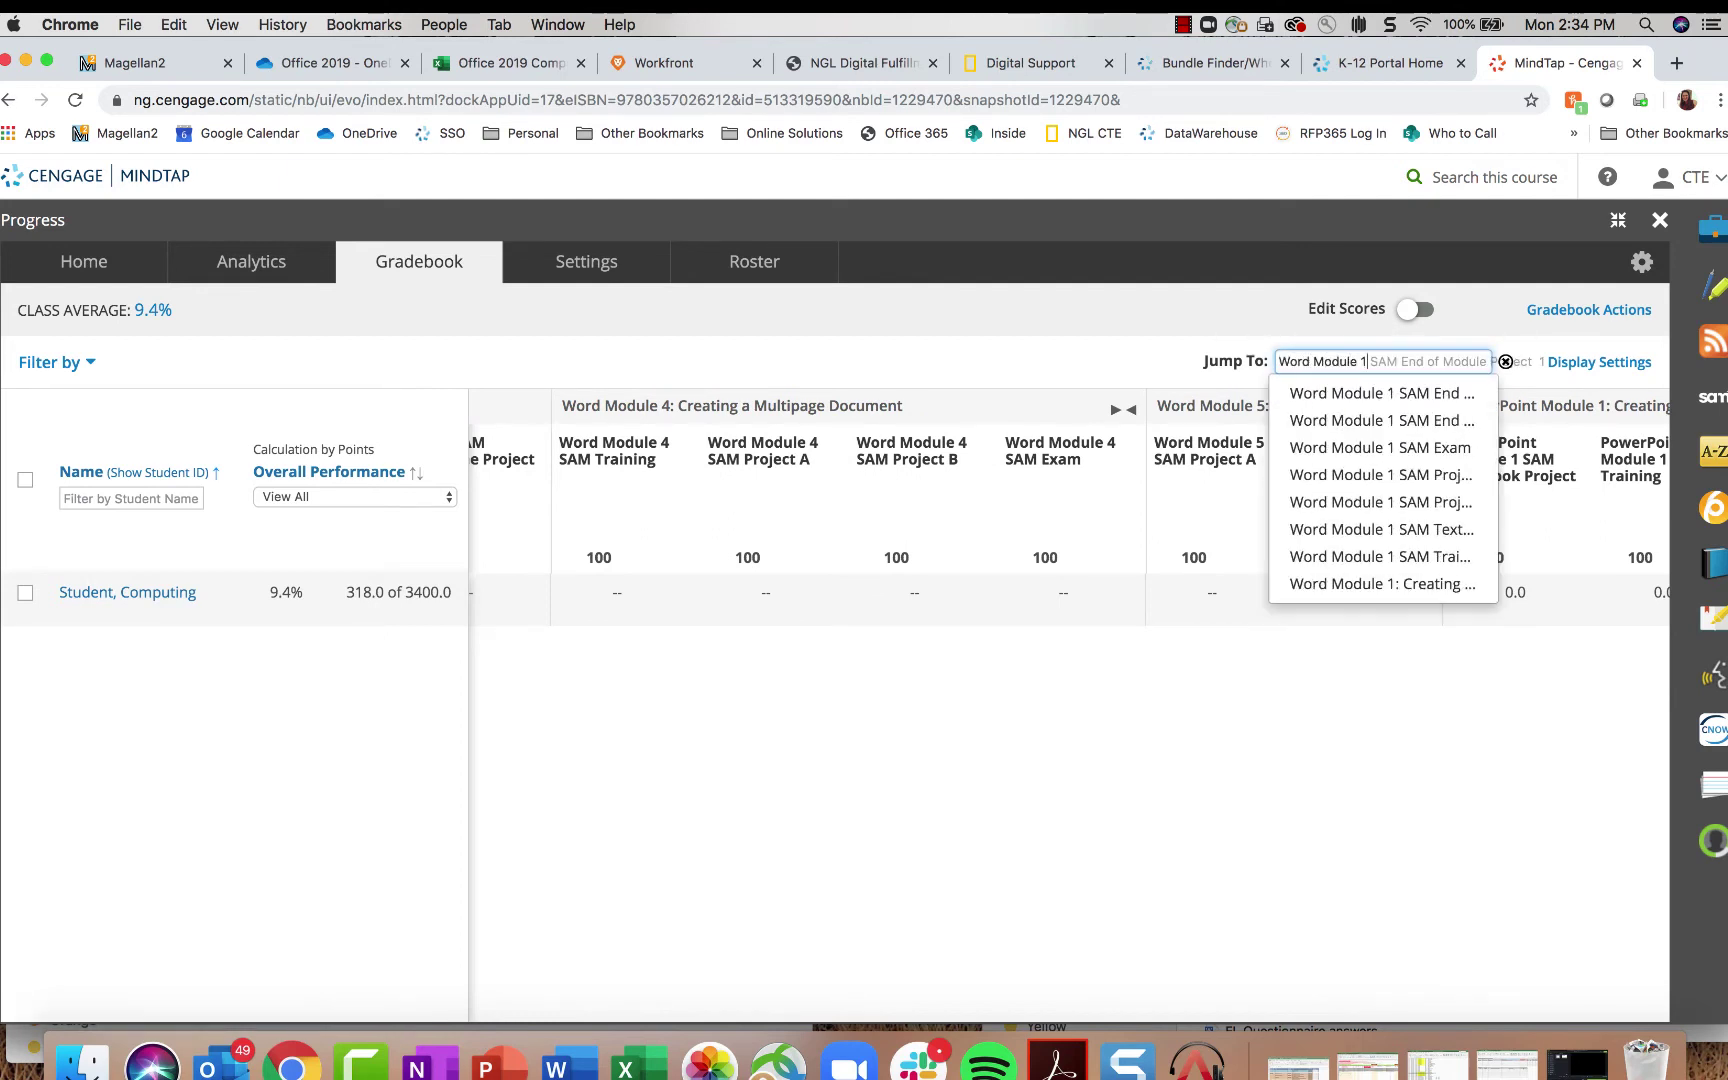
key(Return)
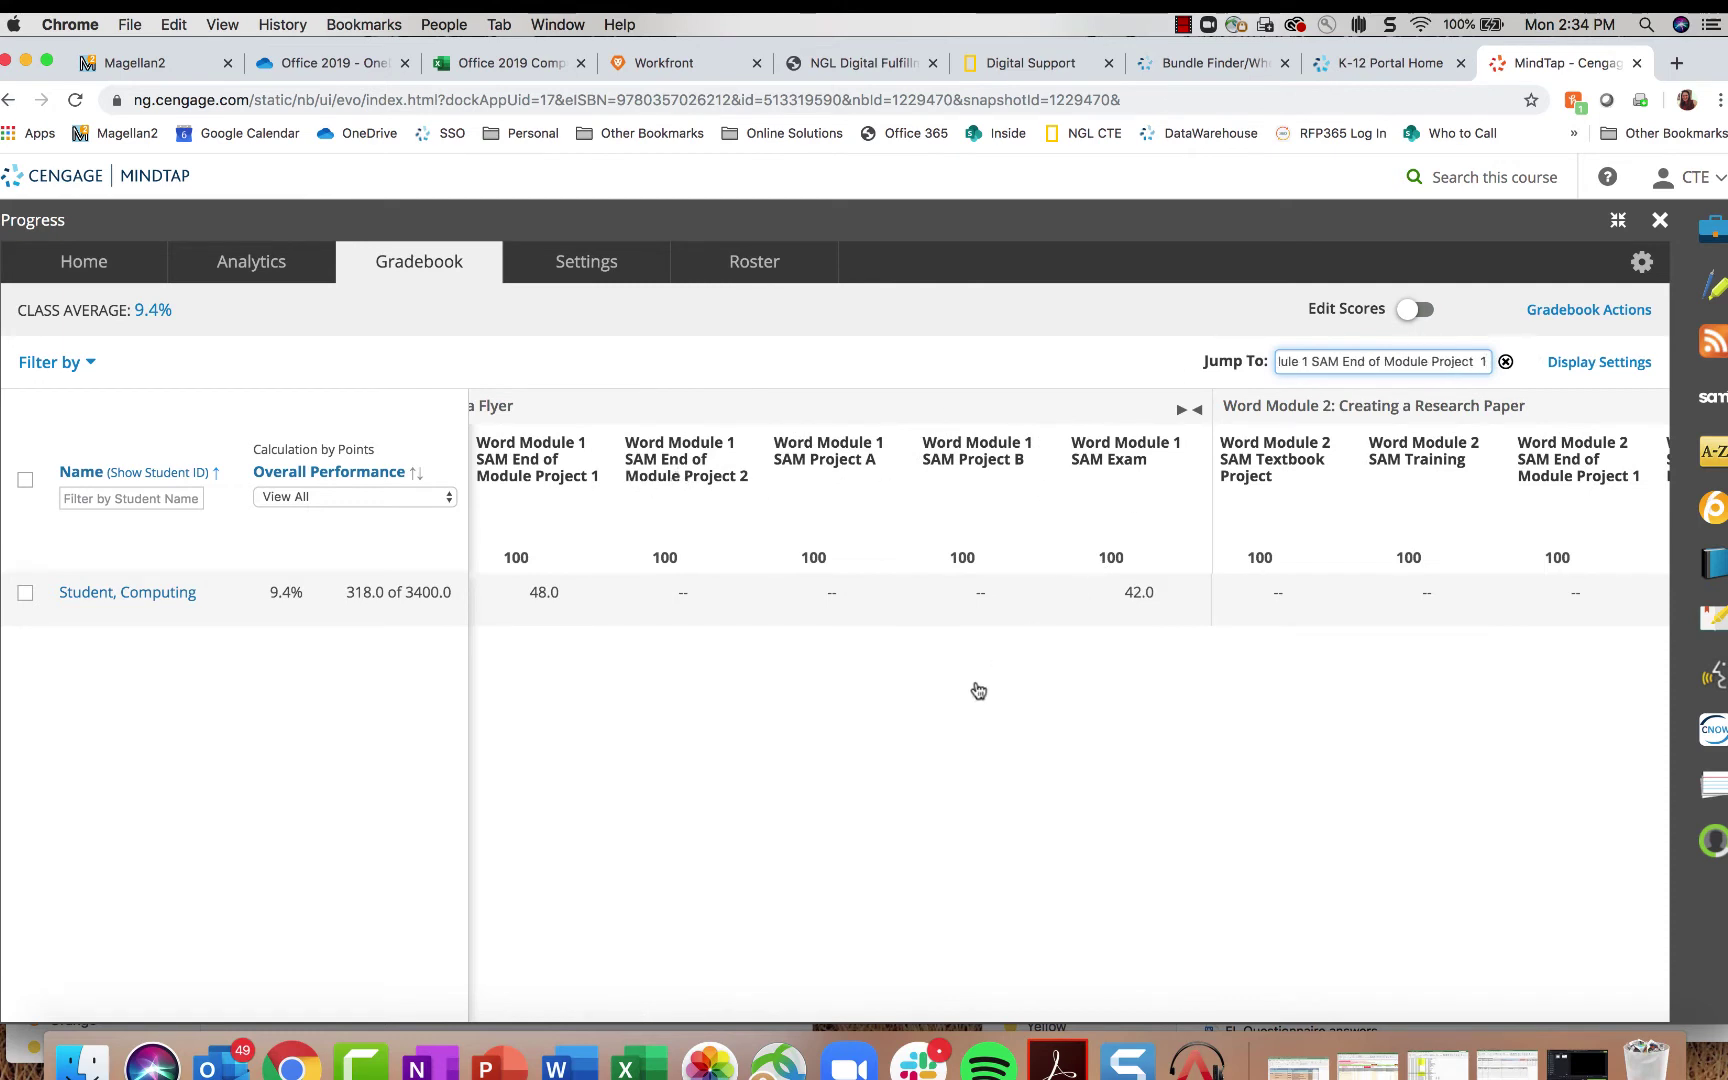
click(660, 405)
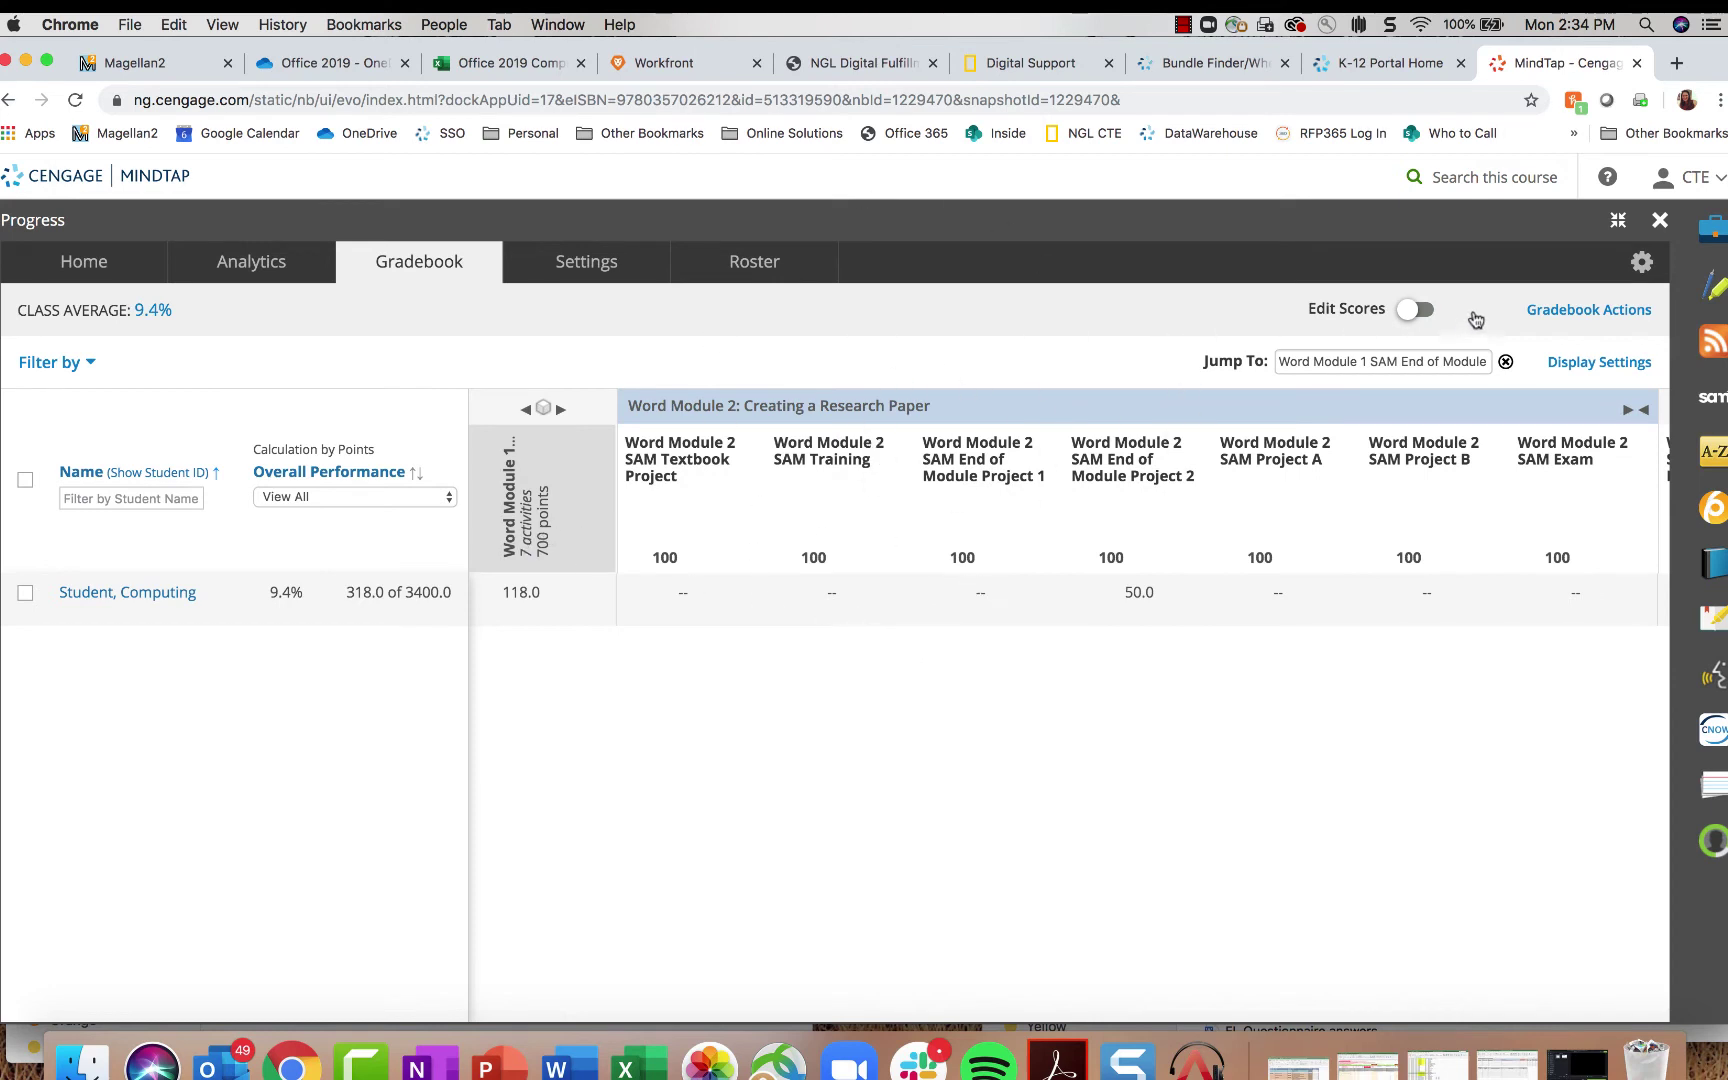
Step: Enable score editing and try to set the student's Word Module 2 SAM End of Module Project 2 score to 55
click(1412, 310)
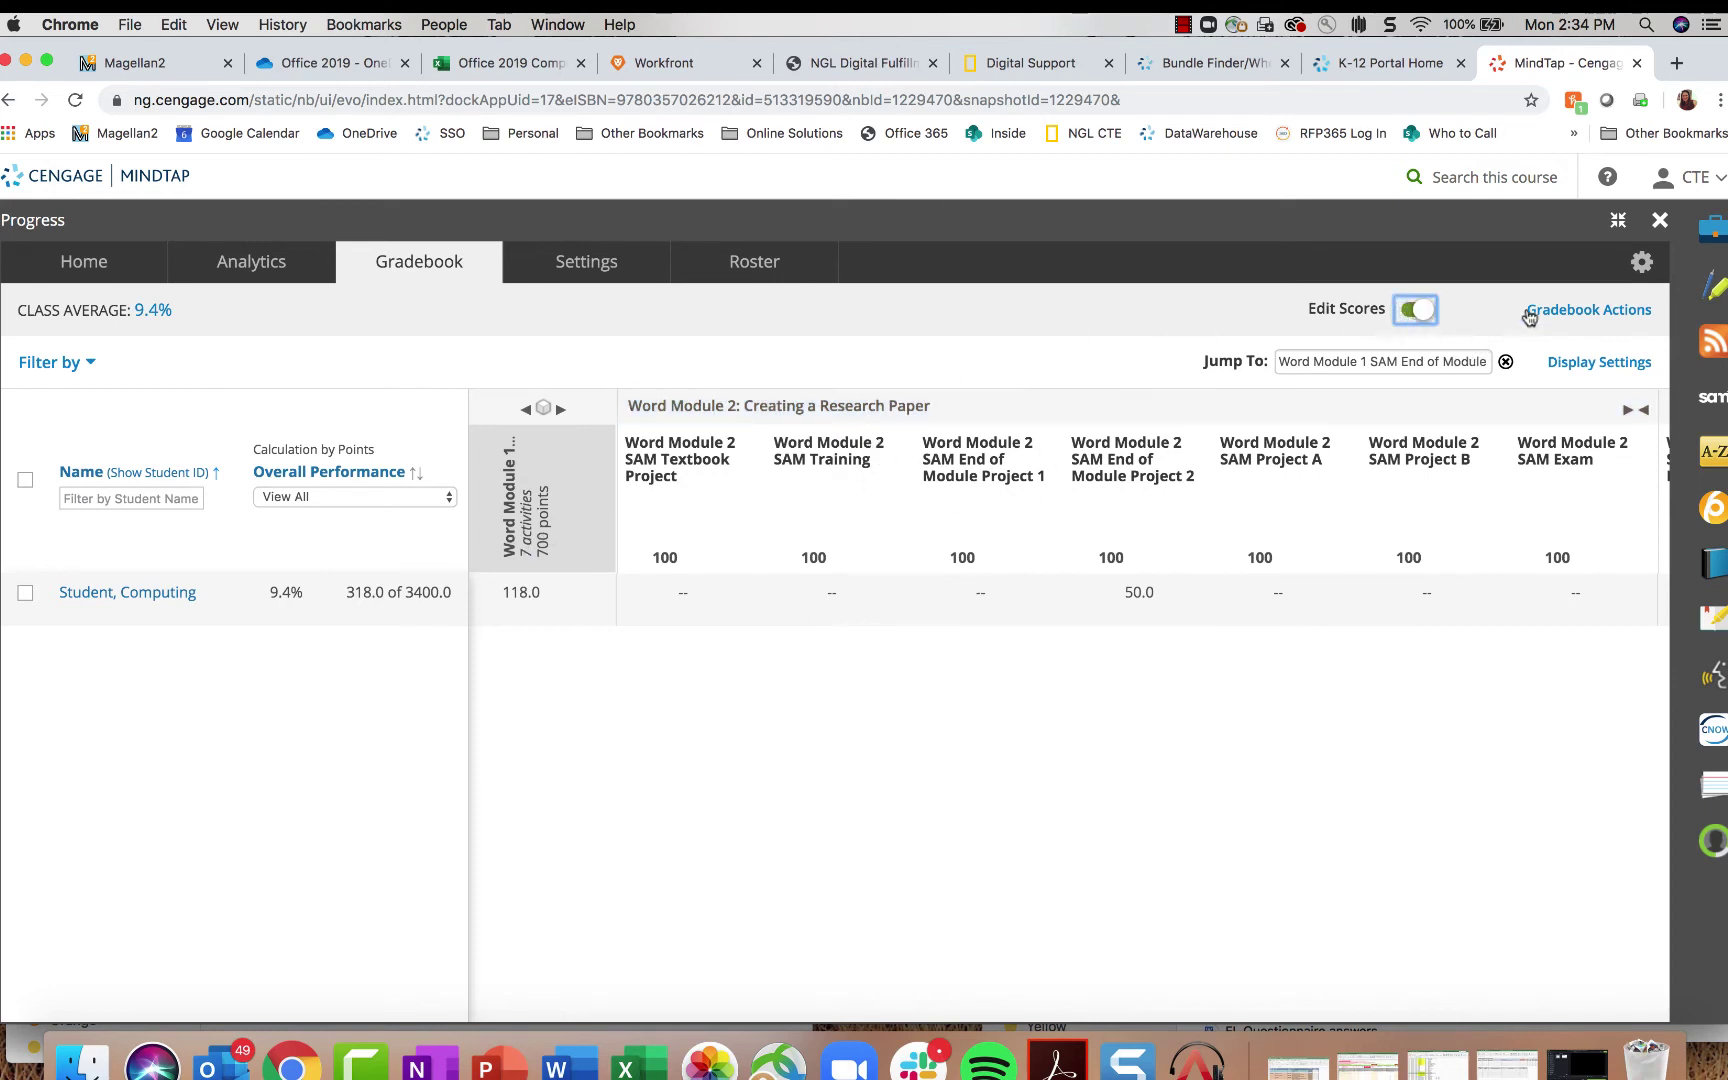
click(1148, 595)
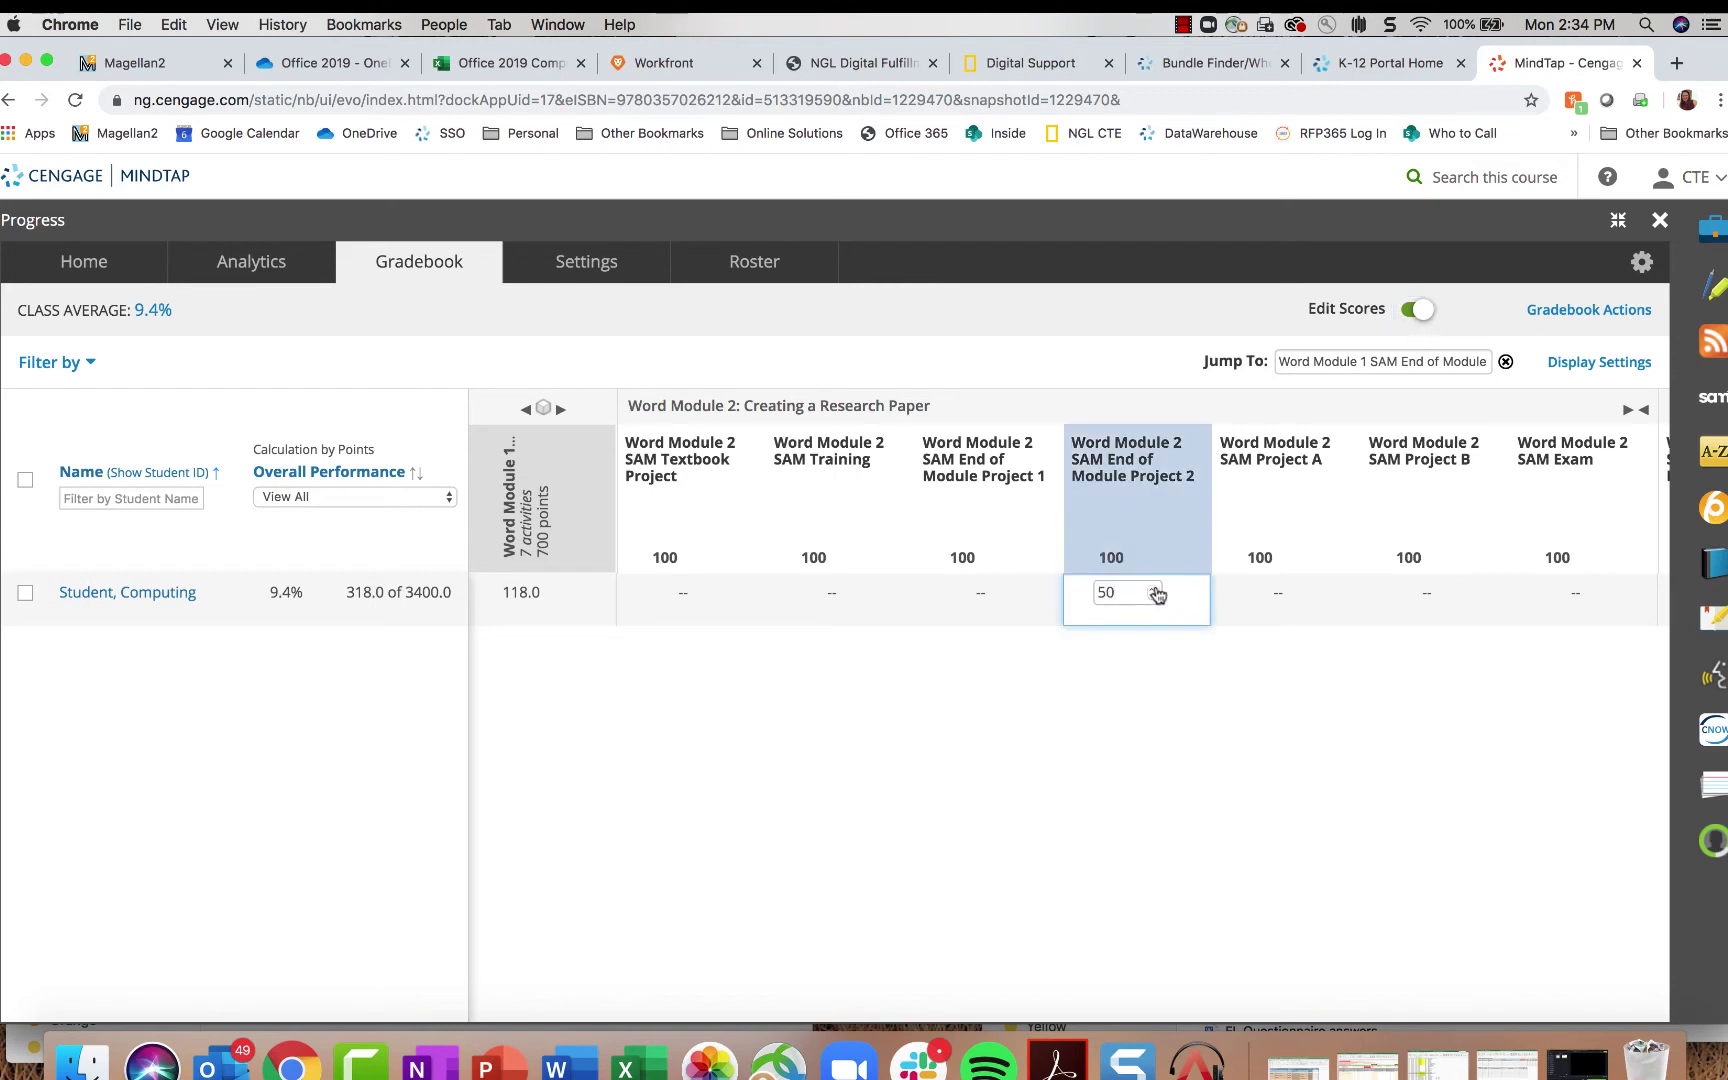
click(1155, 596)
text(55)
click(1005, 600)
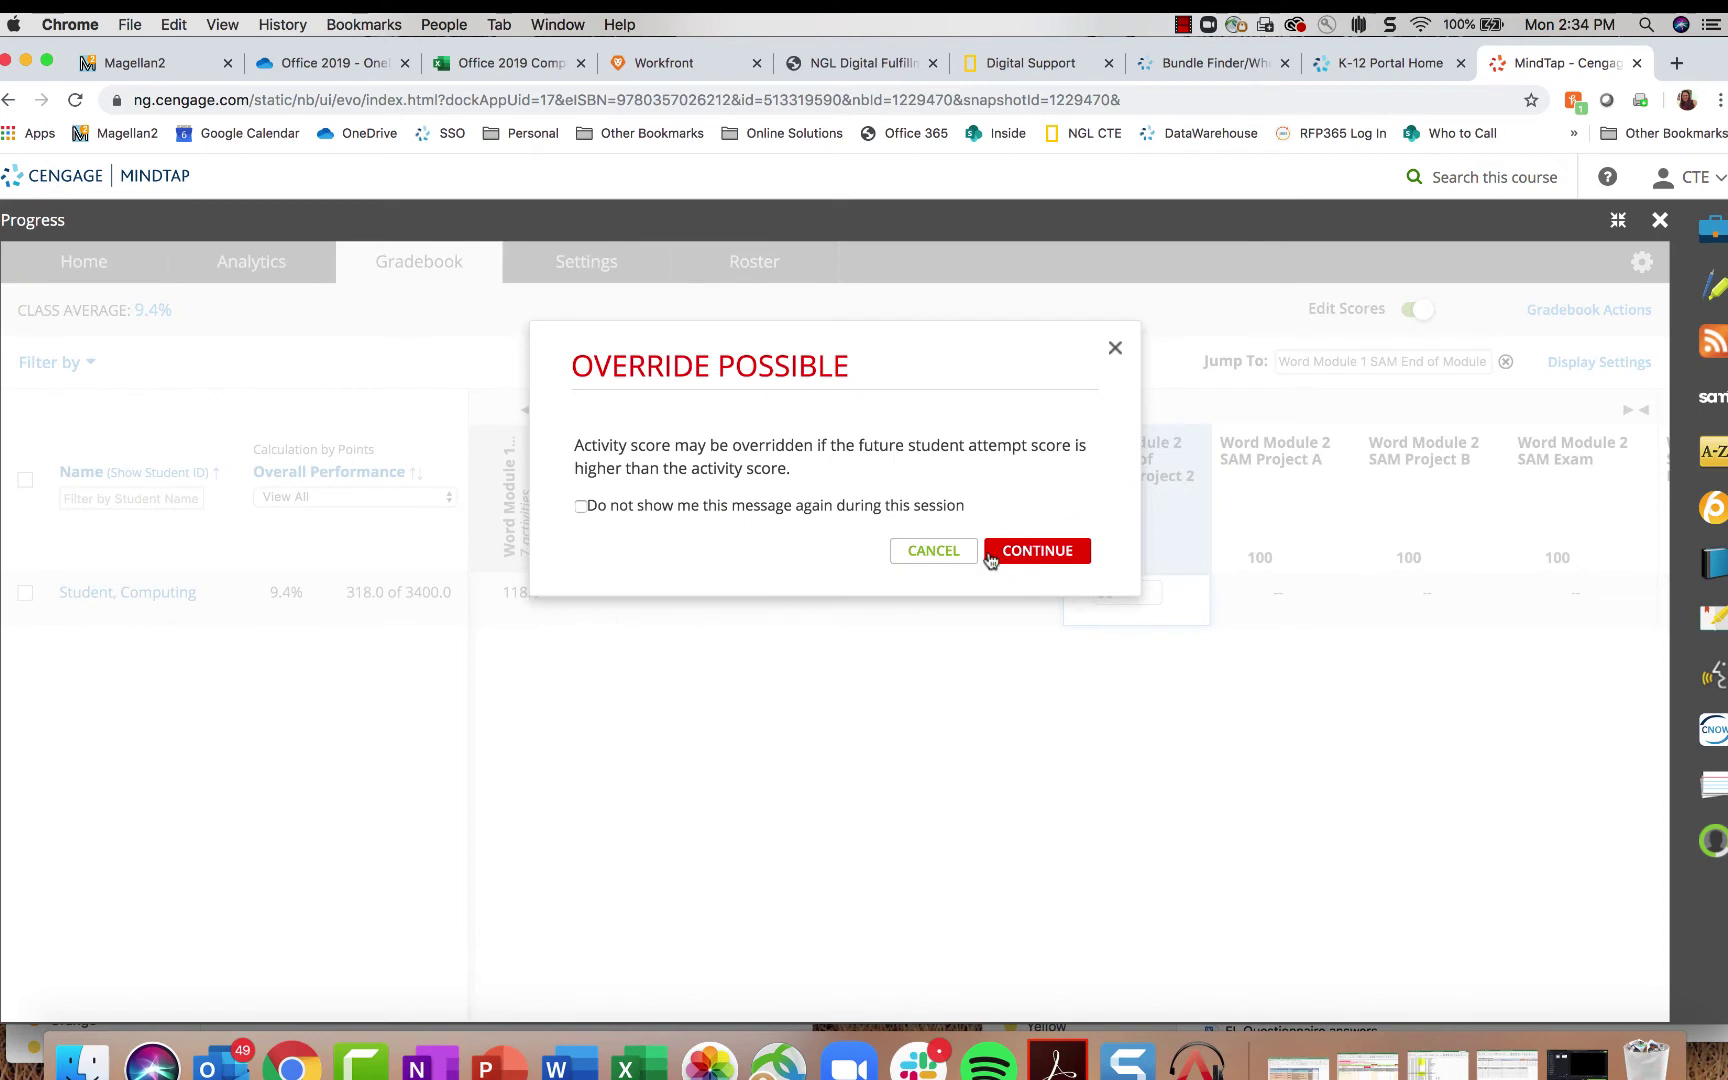
click(935, 551)
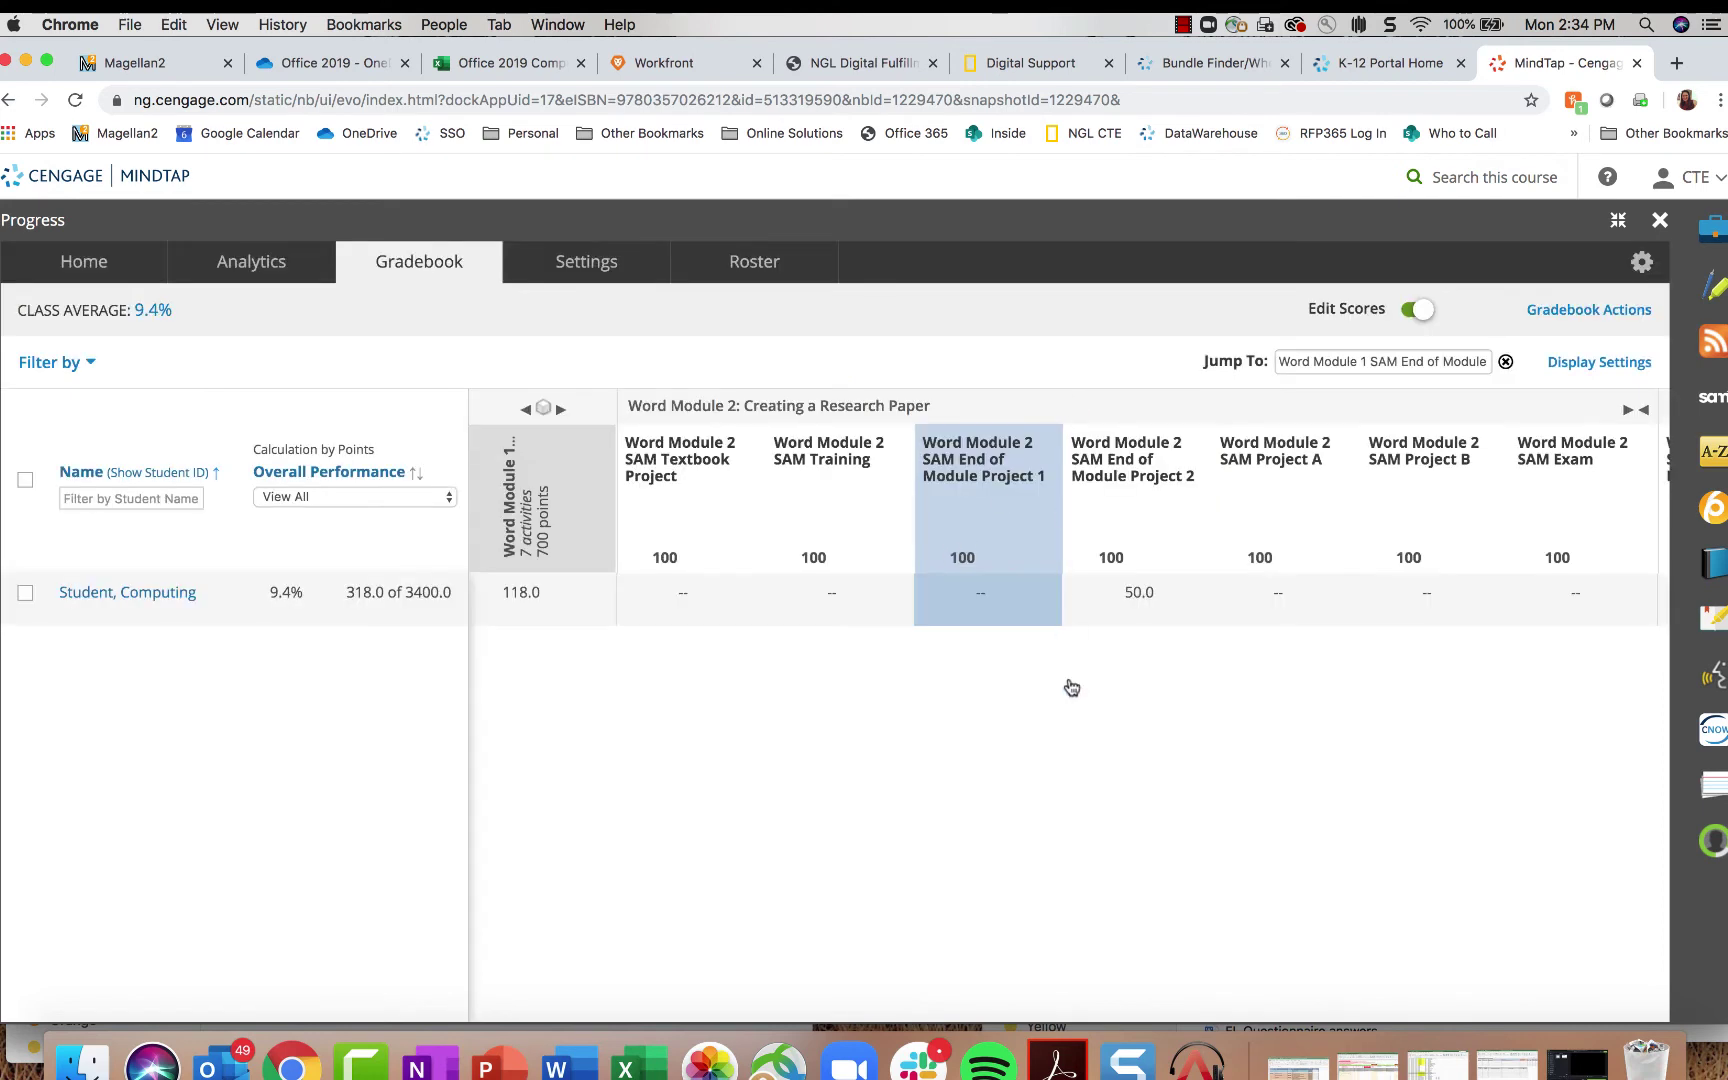
Step: Try to set the student's Word Module 2 SAM End of Module Project 1 score to 10
click(978, 598)
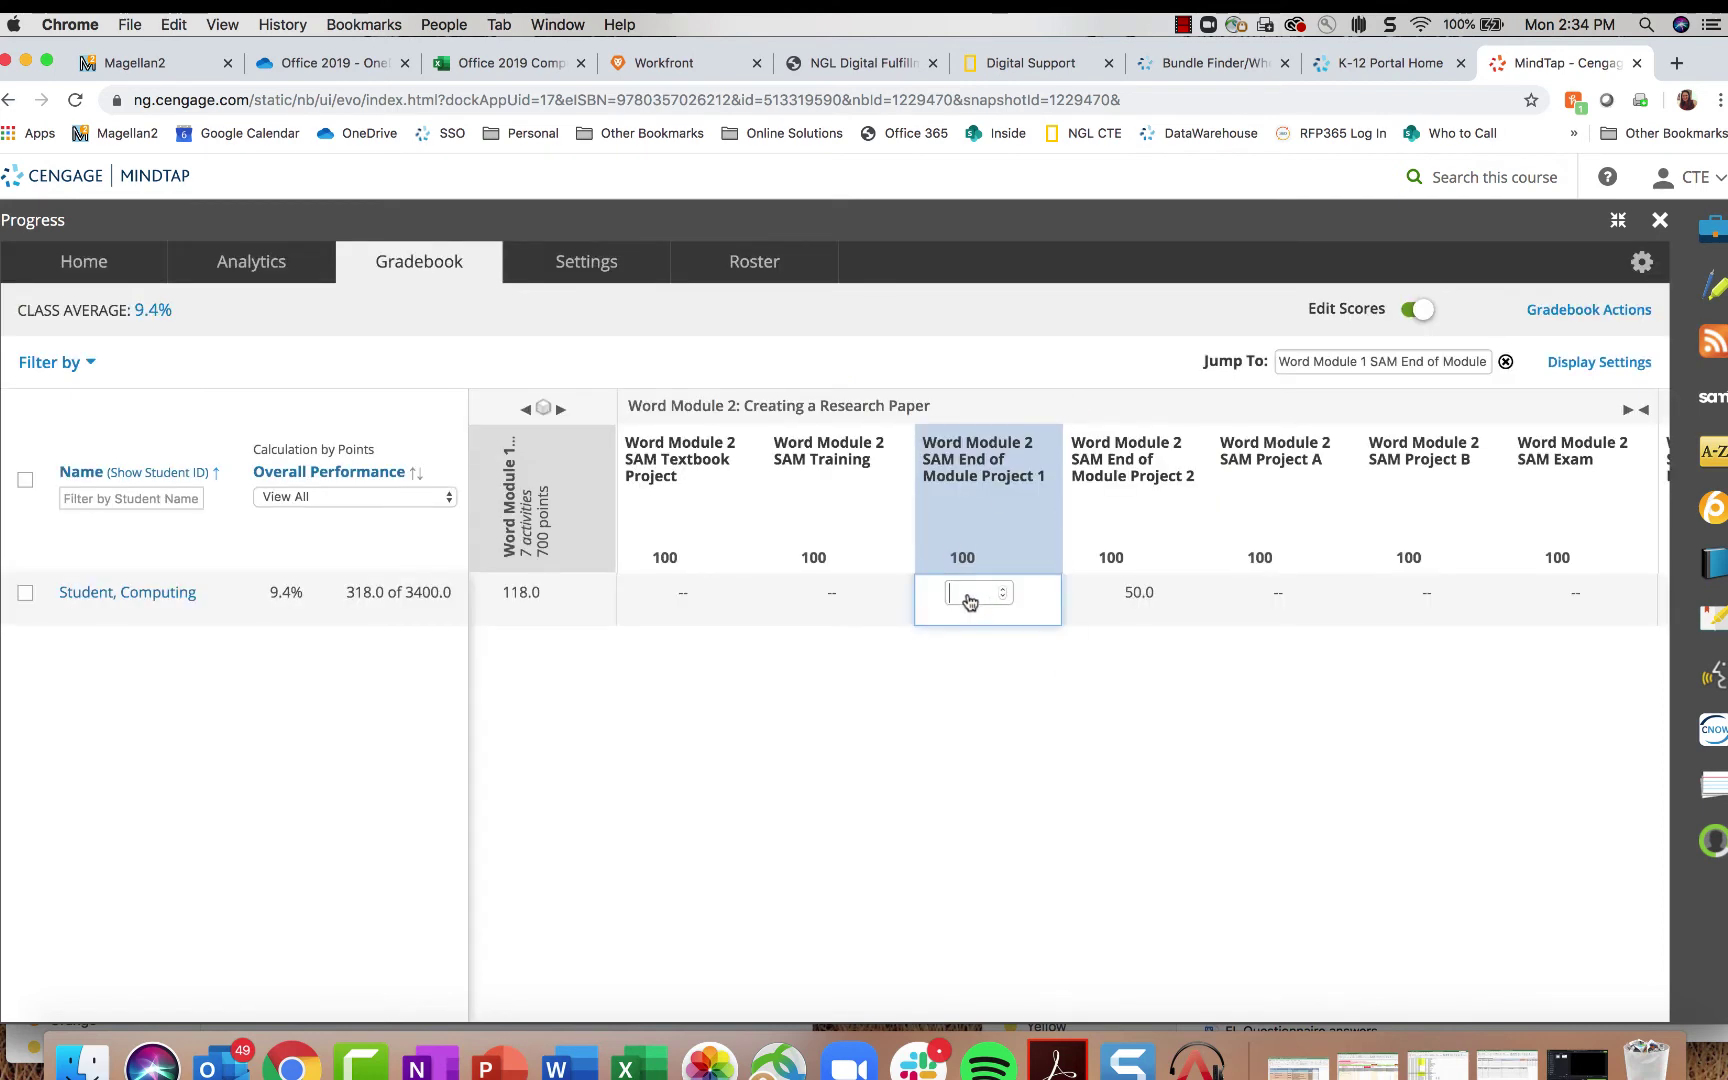
text(10)
click(972, 706)
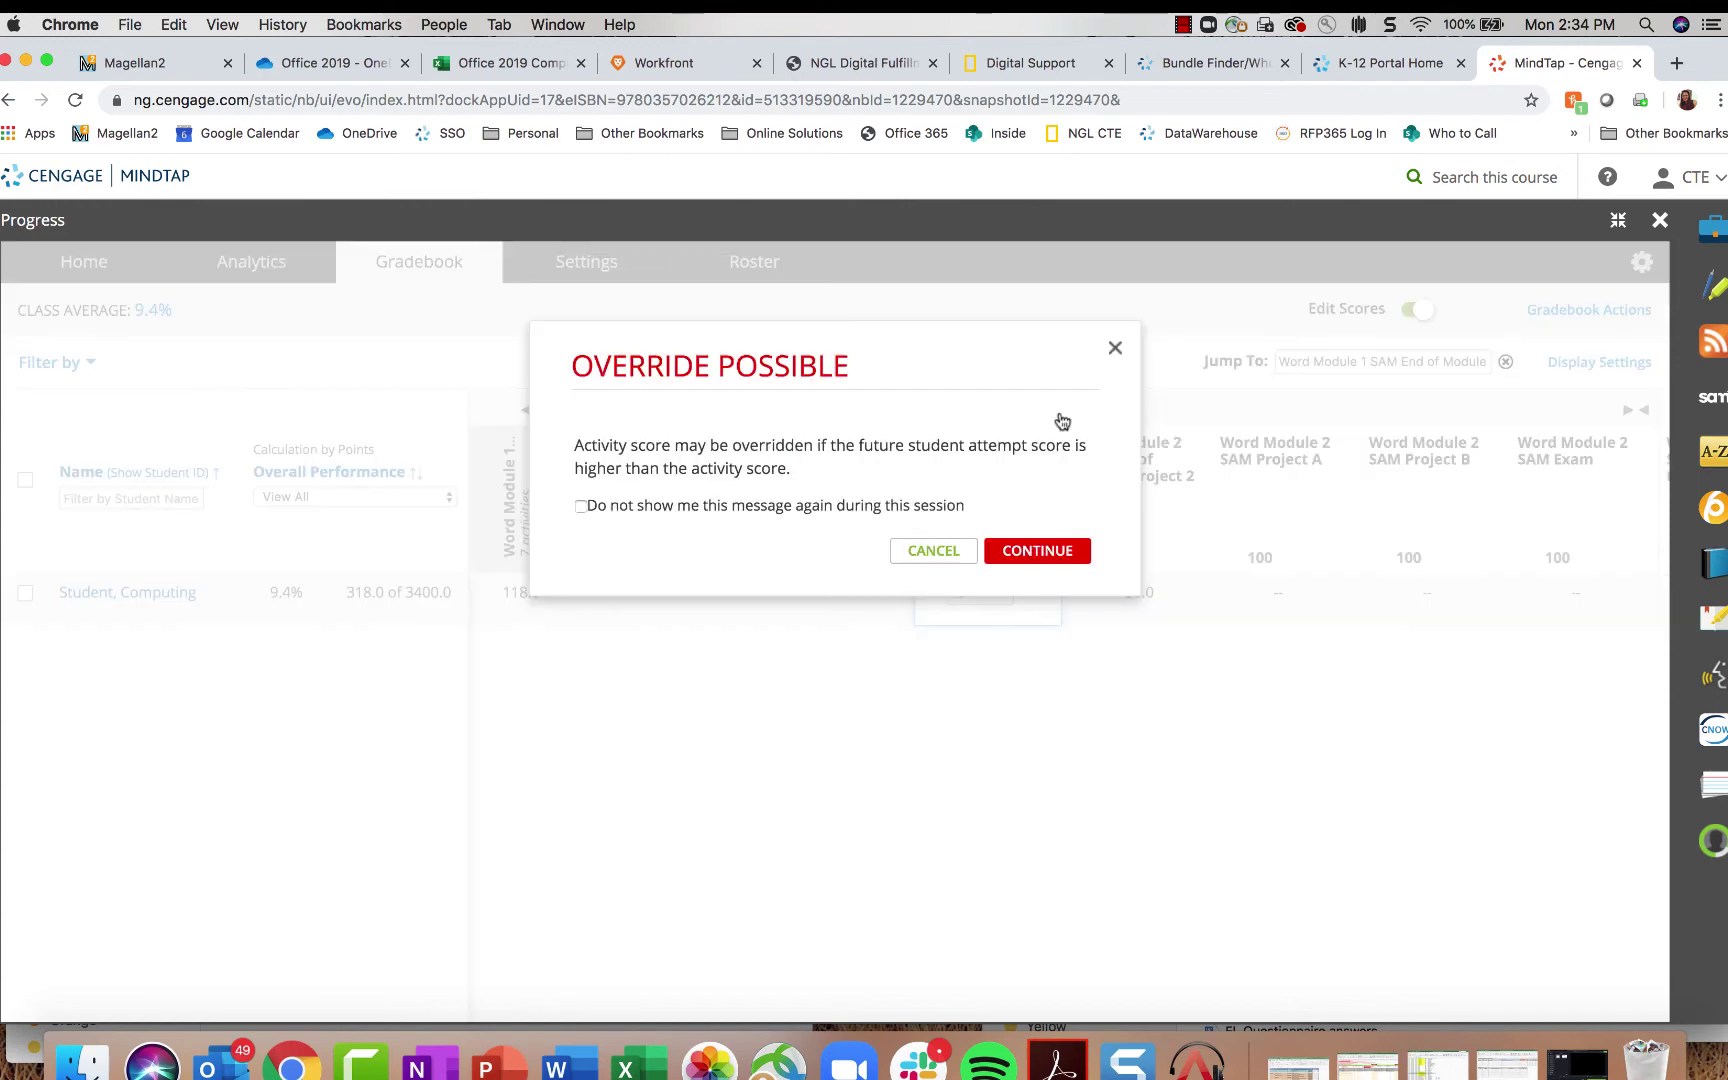
click(1115, 347)
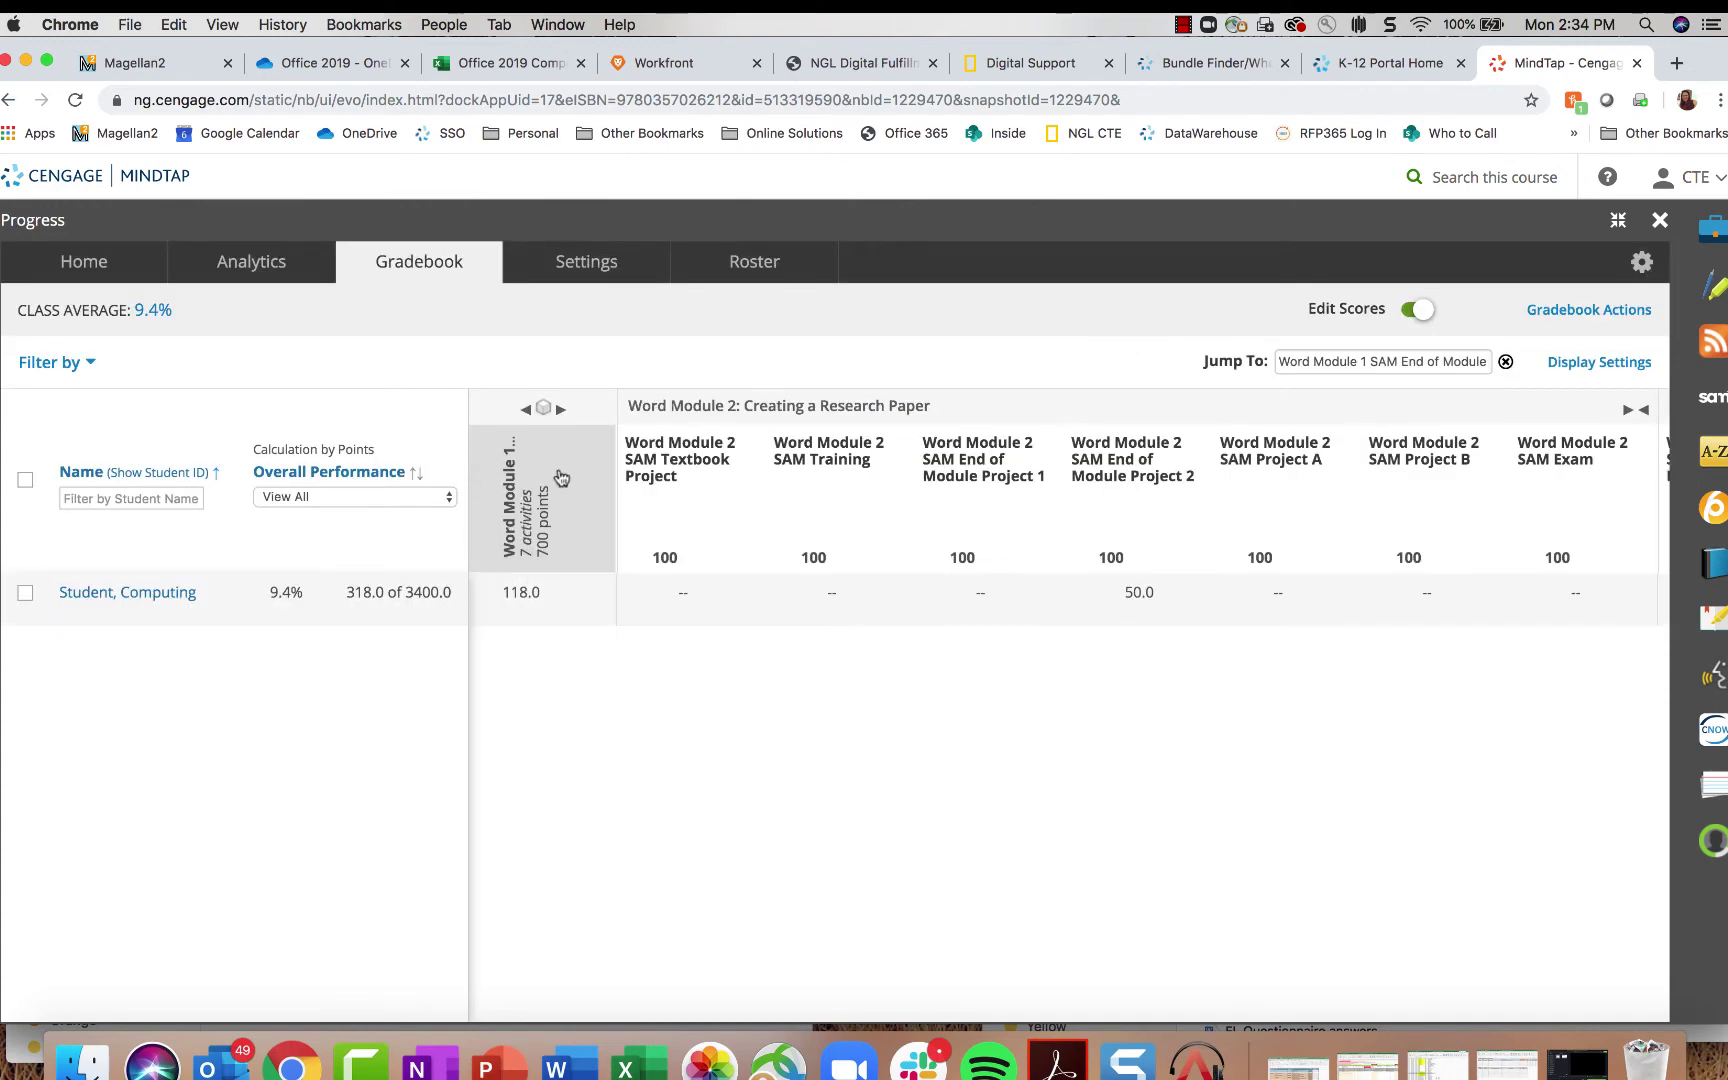
Step: Turn off score editing and look through the available gradebook actions
click(1428, 313)
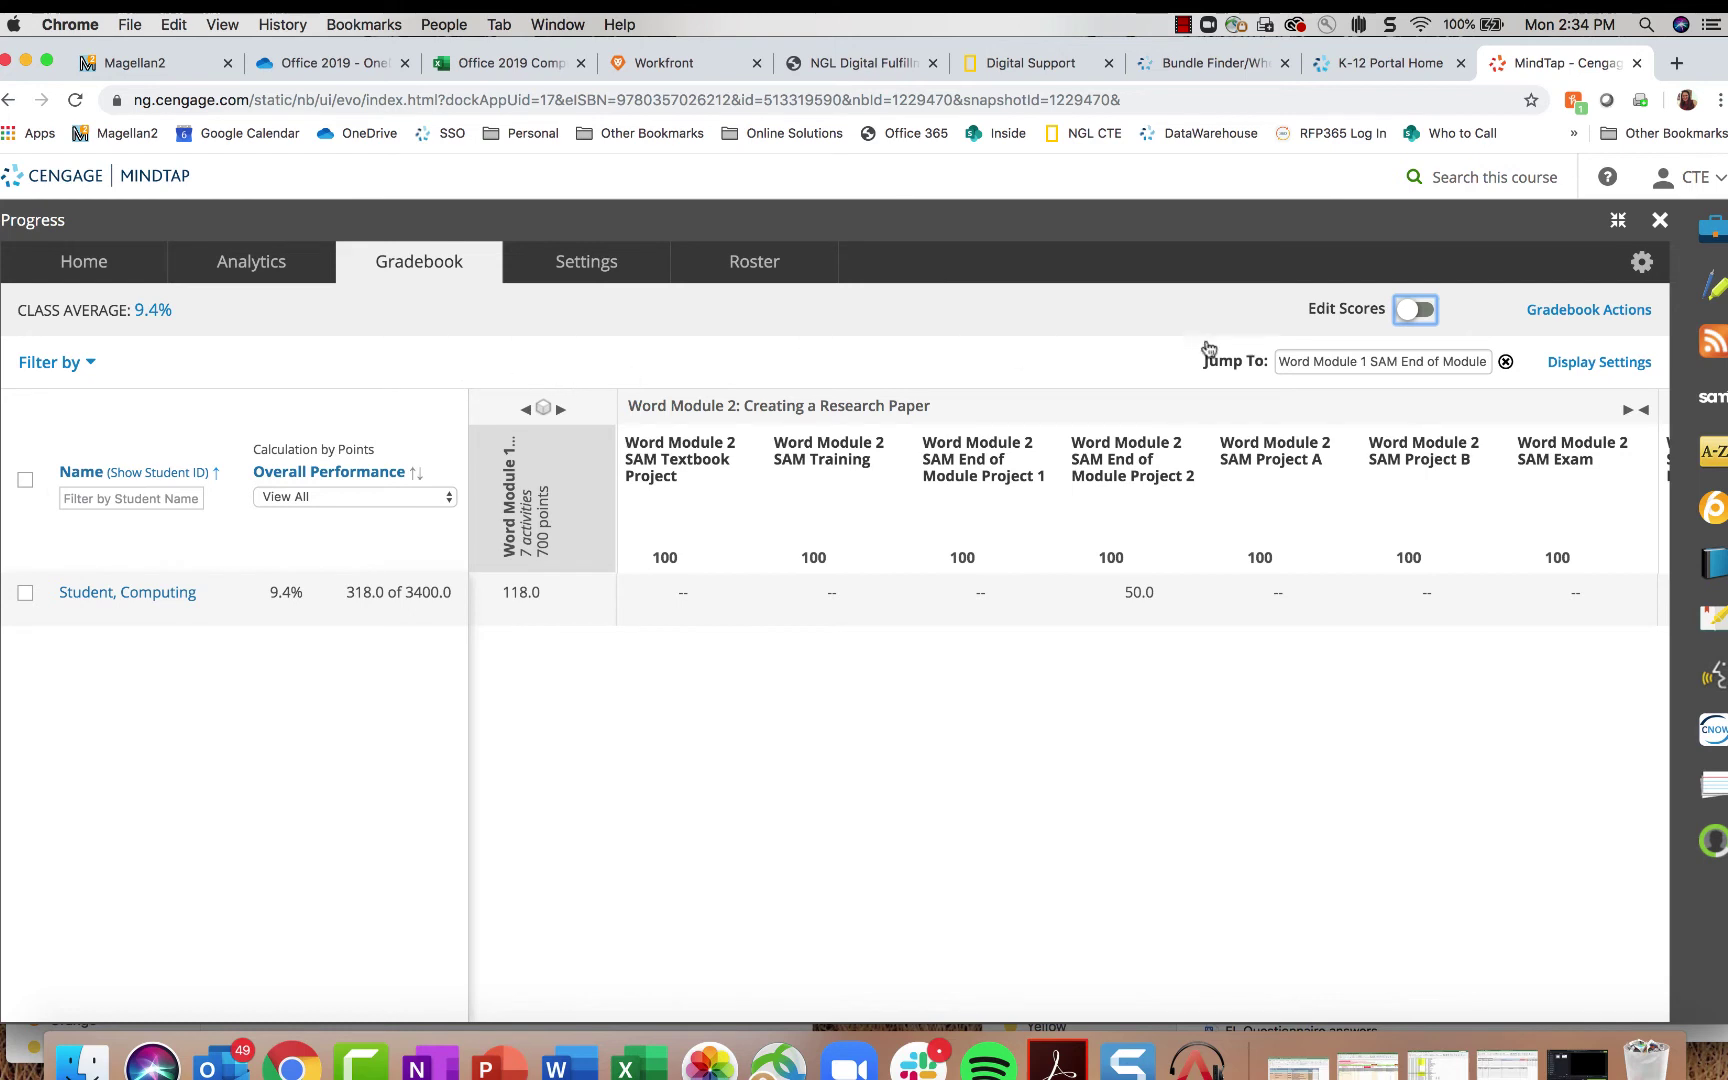
click(1590, 311)
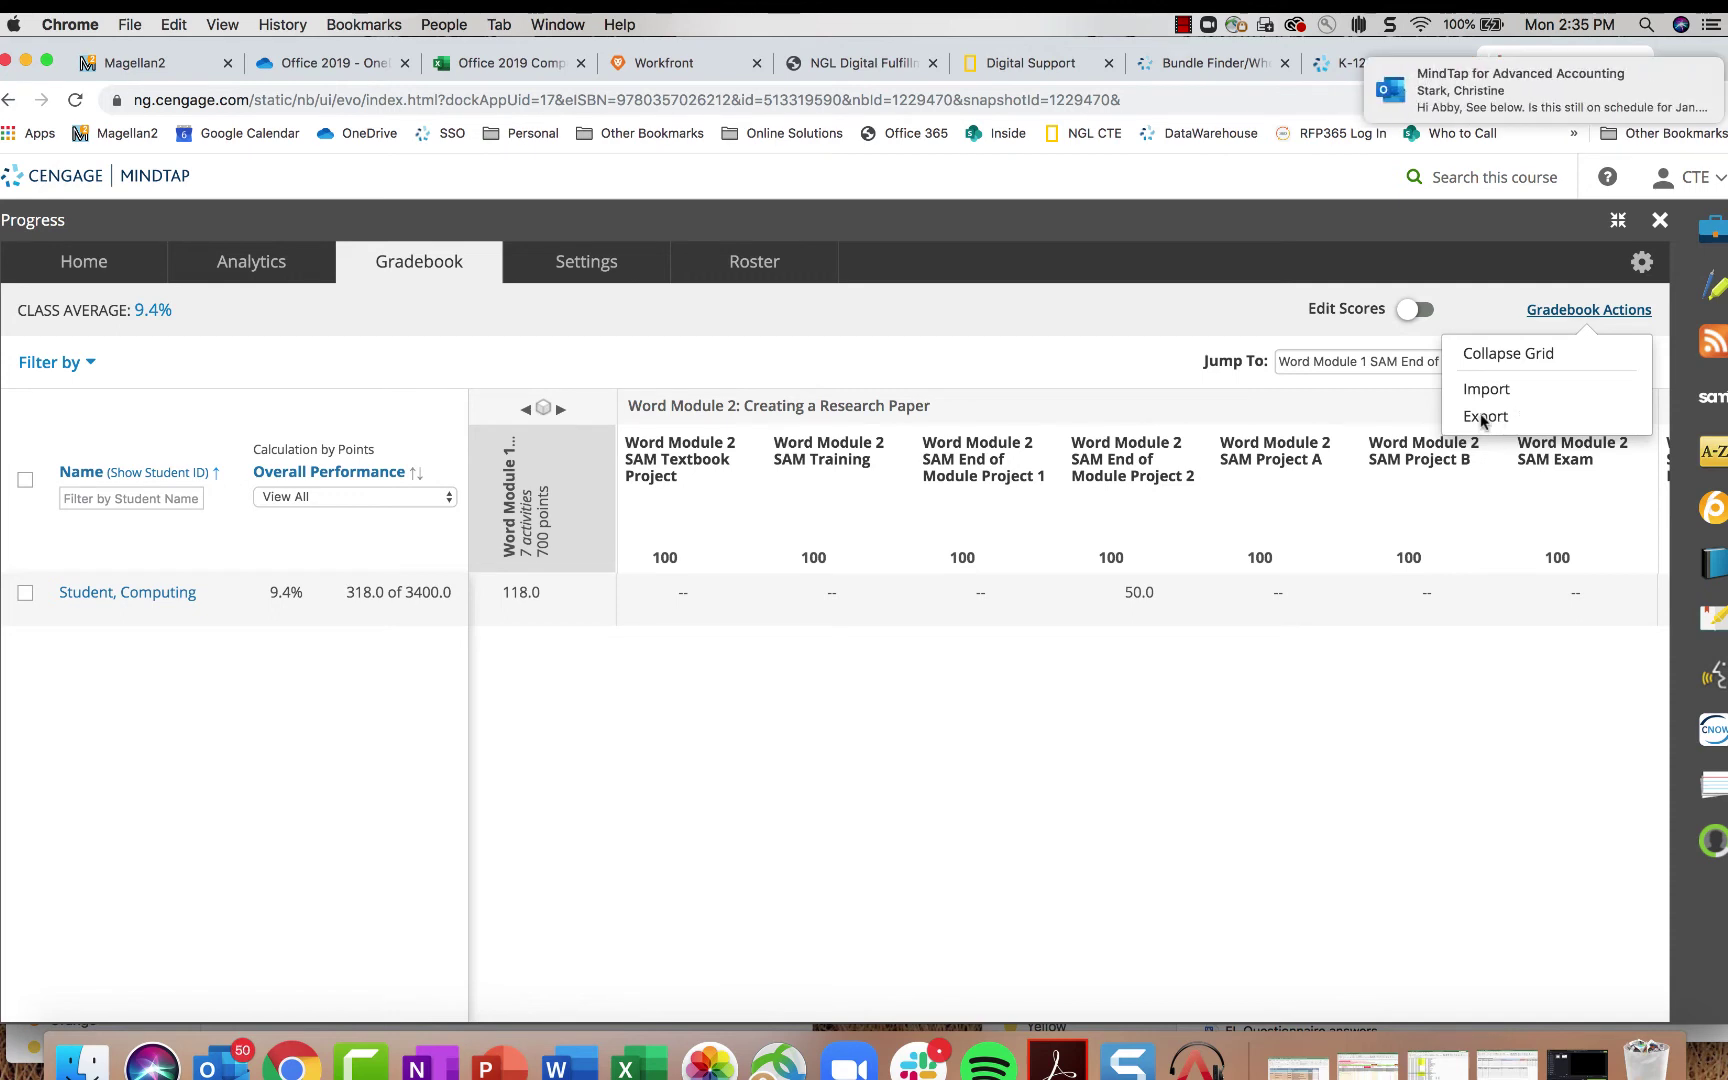
Step: Examine the gradebook filter options for due date, assignment type and category without applying any filter
click(88, 363)
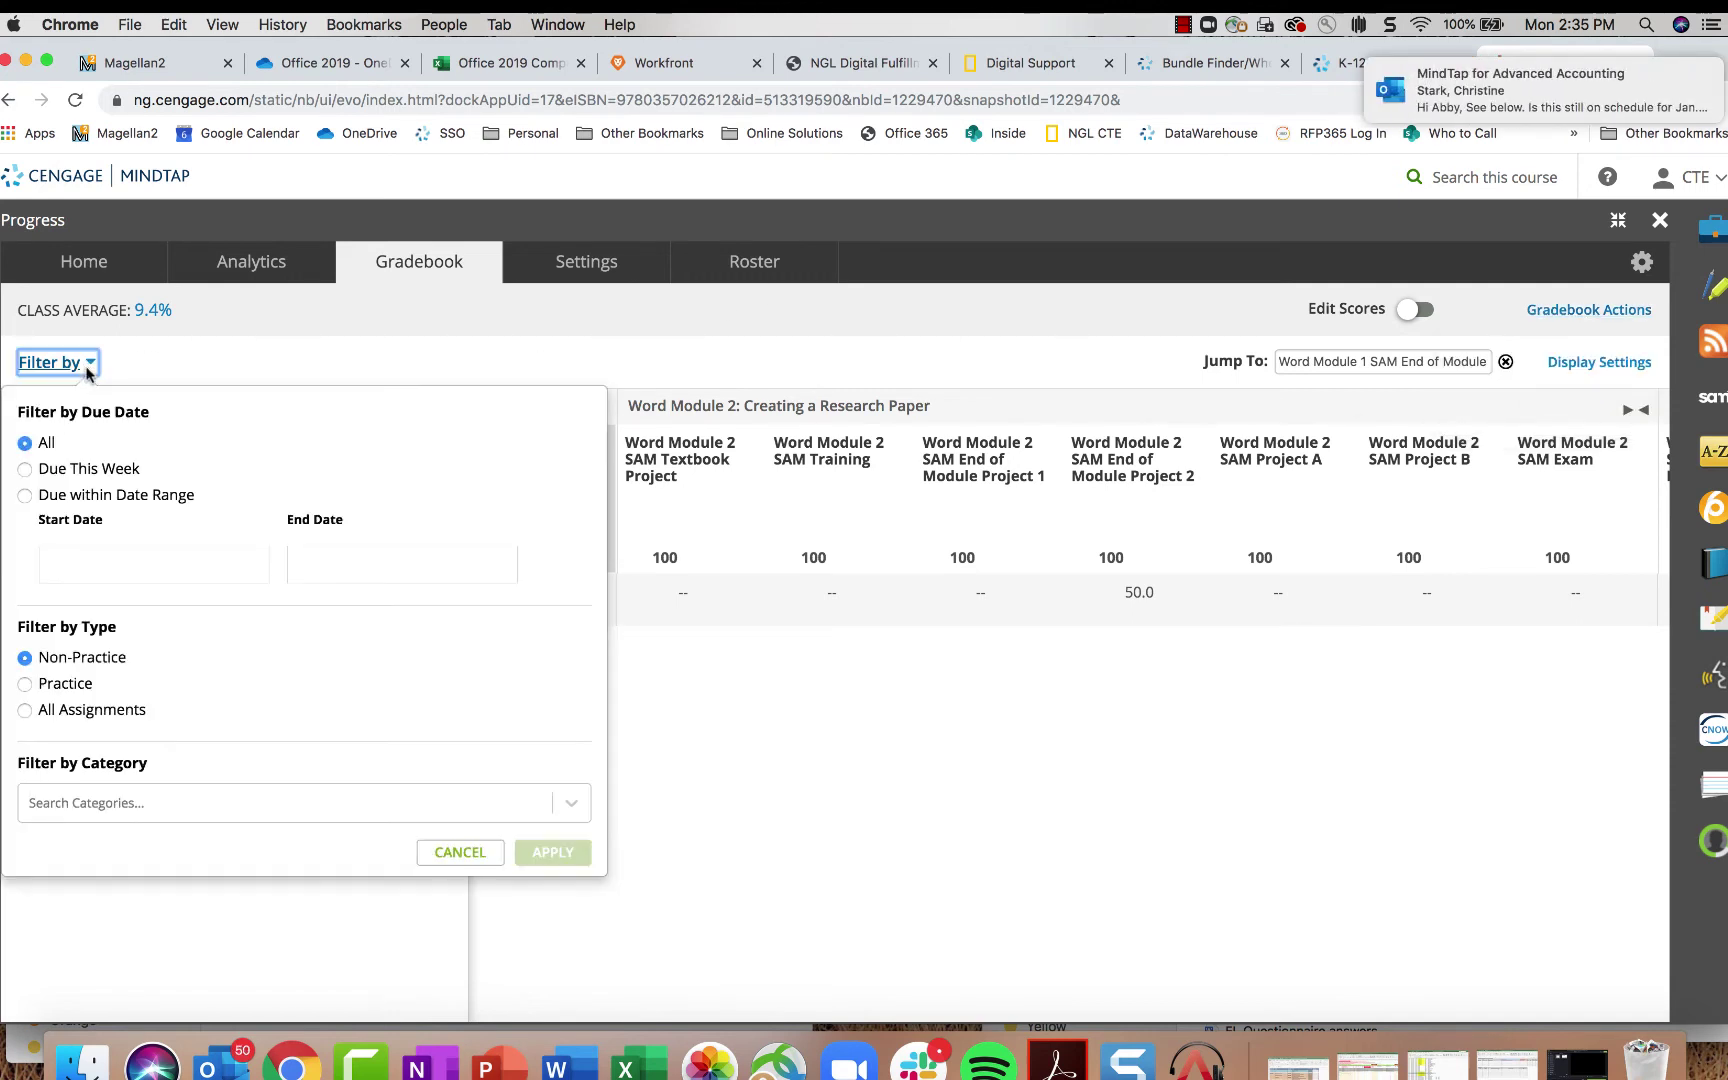
click(23, 469)
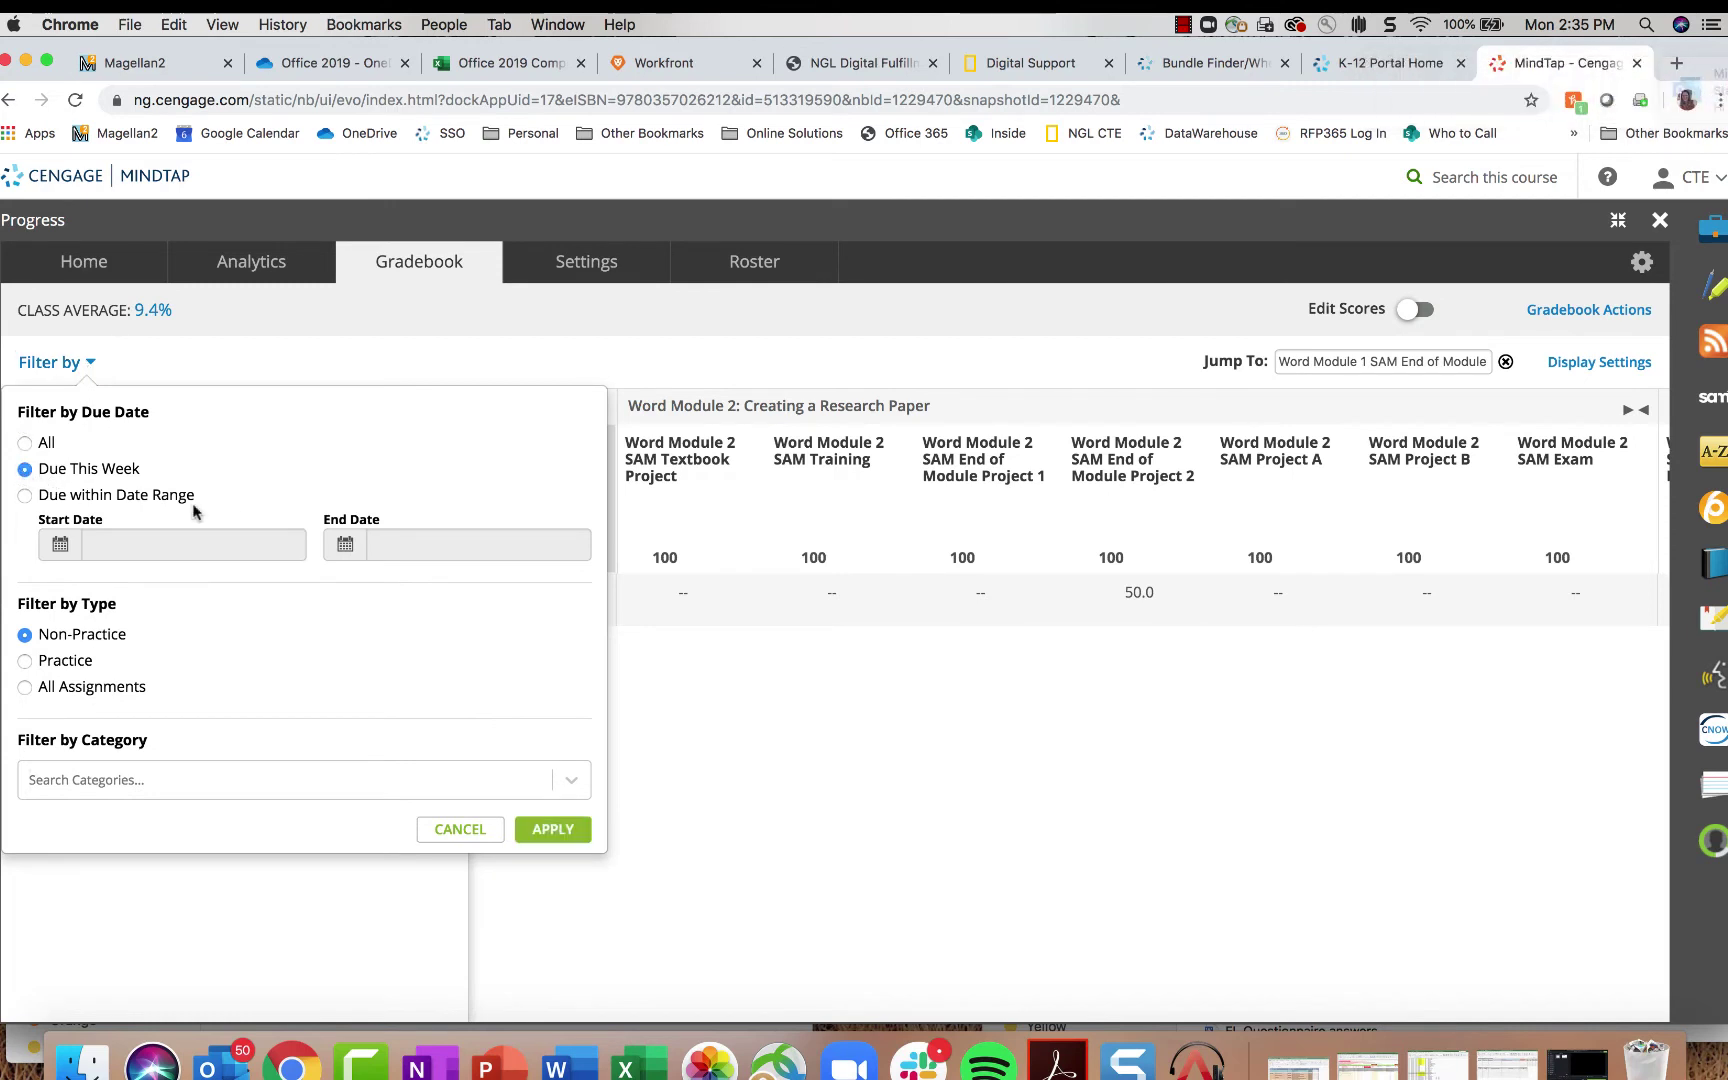
click(24, 496)
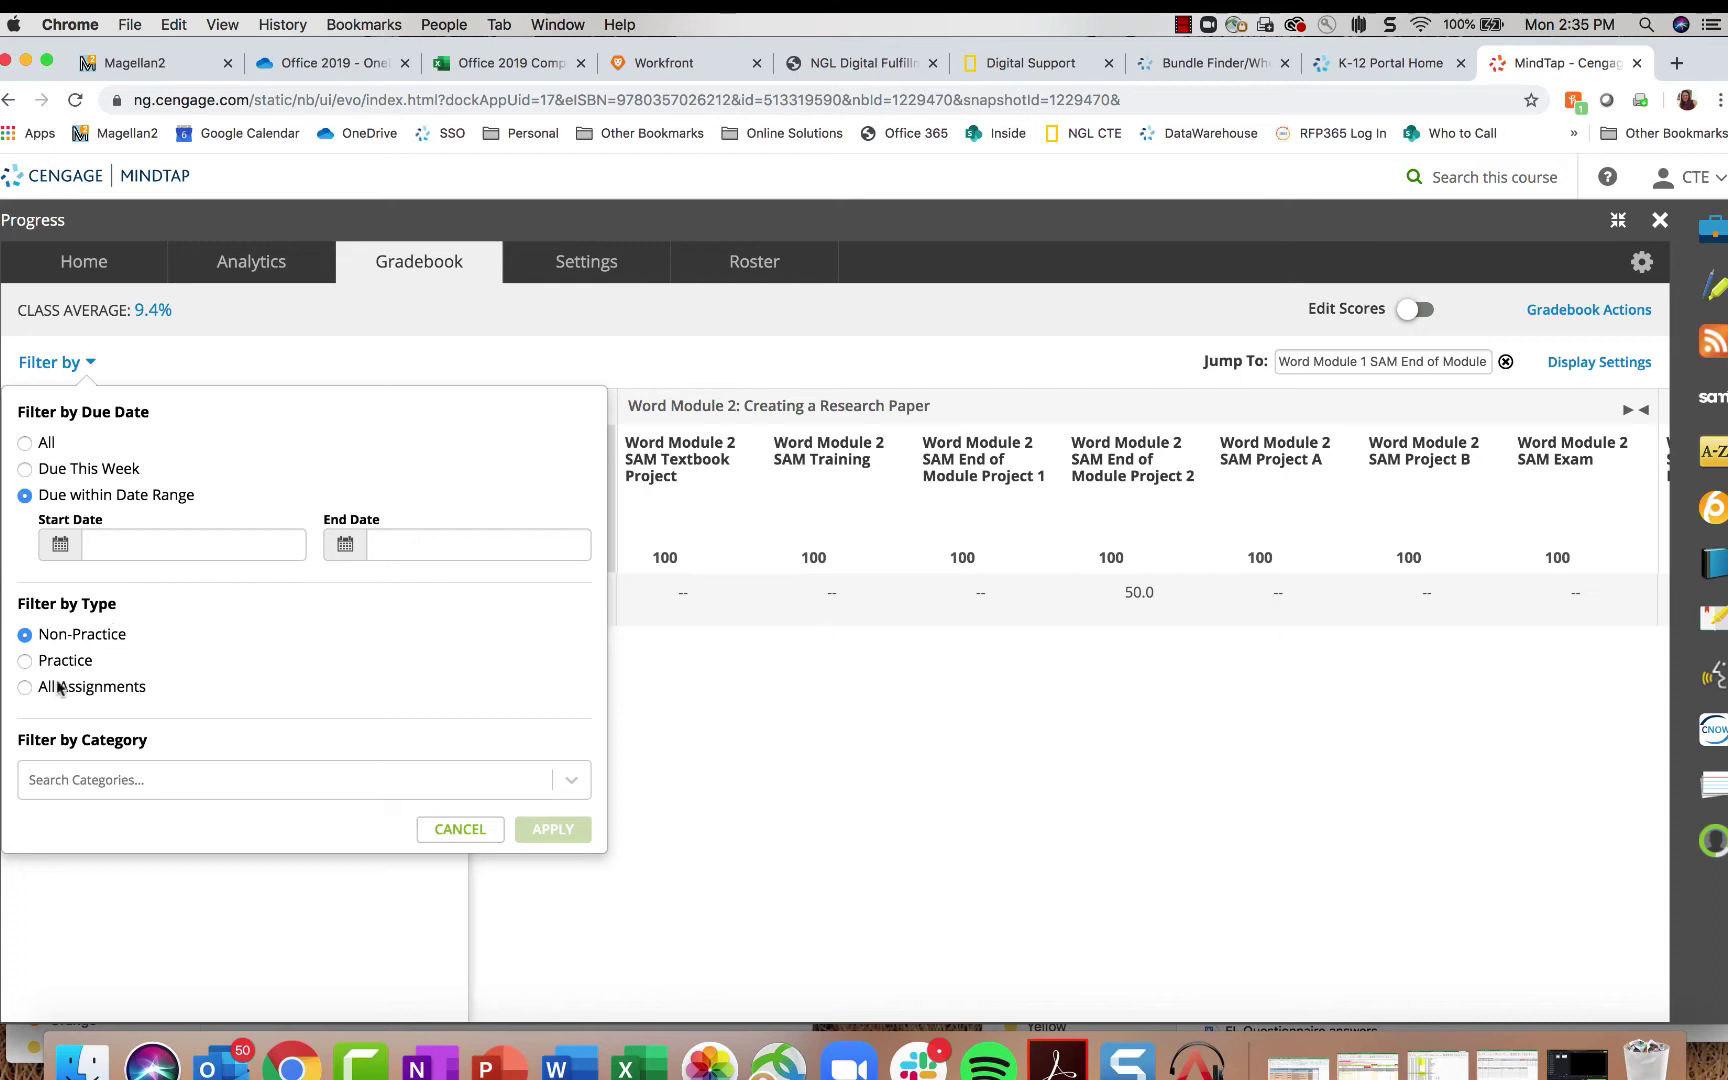
click(23, 661)
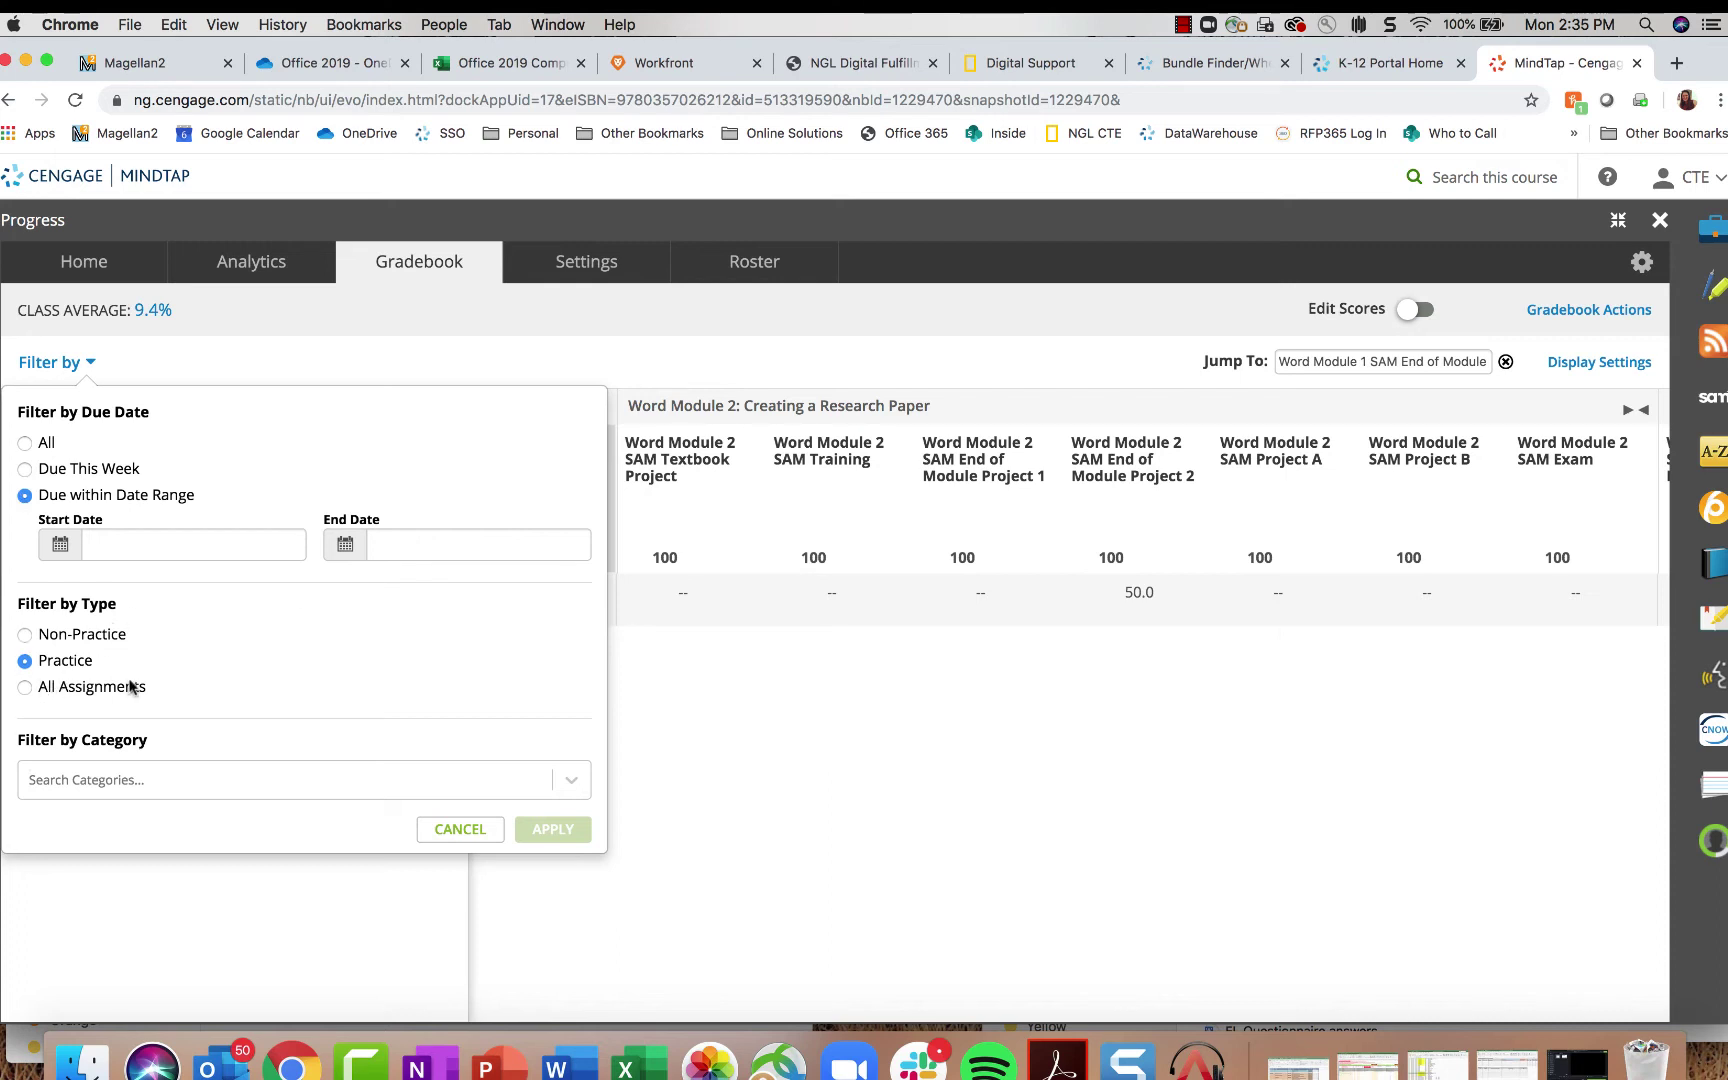
click(23, 688)
click(467, 788)
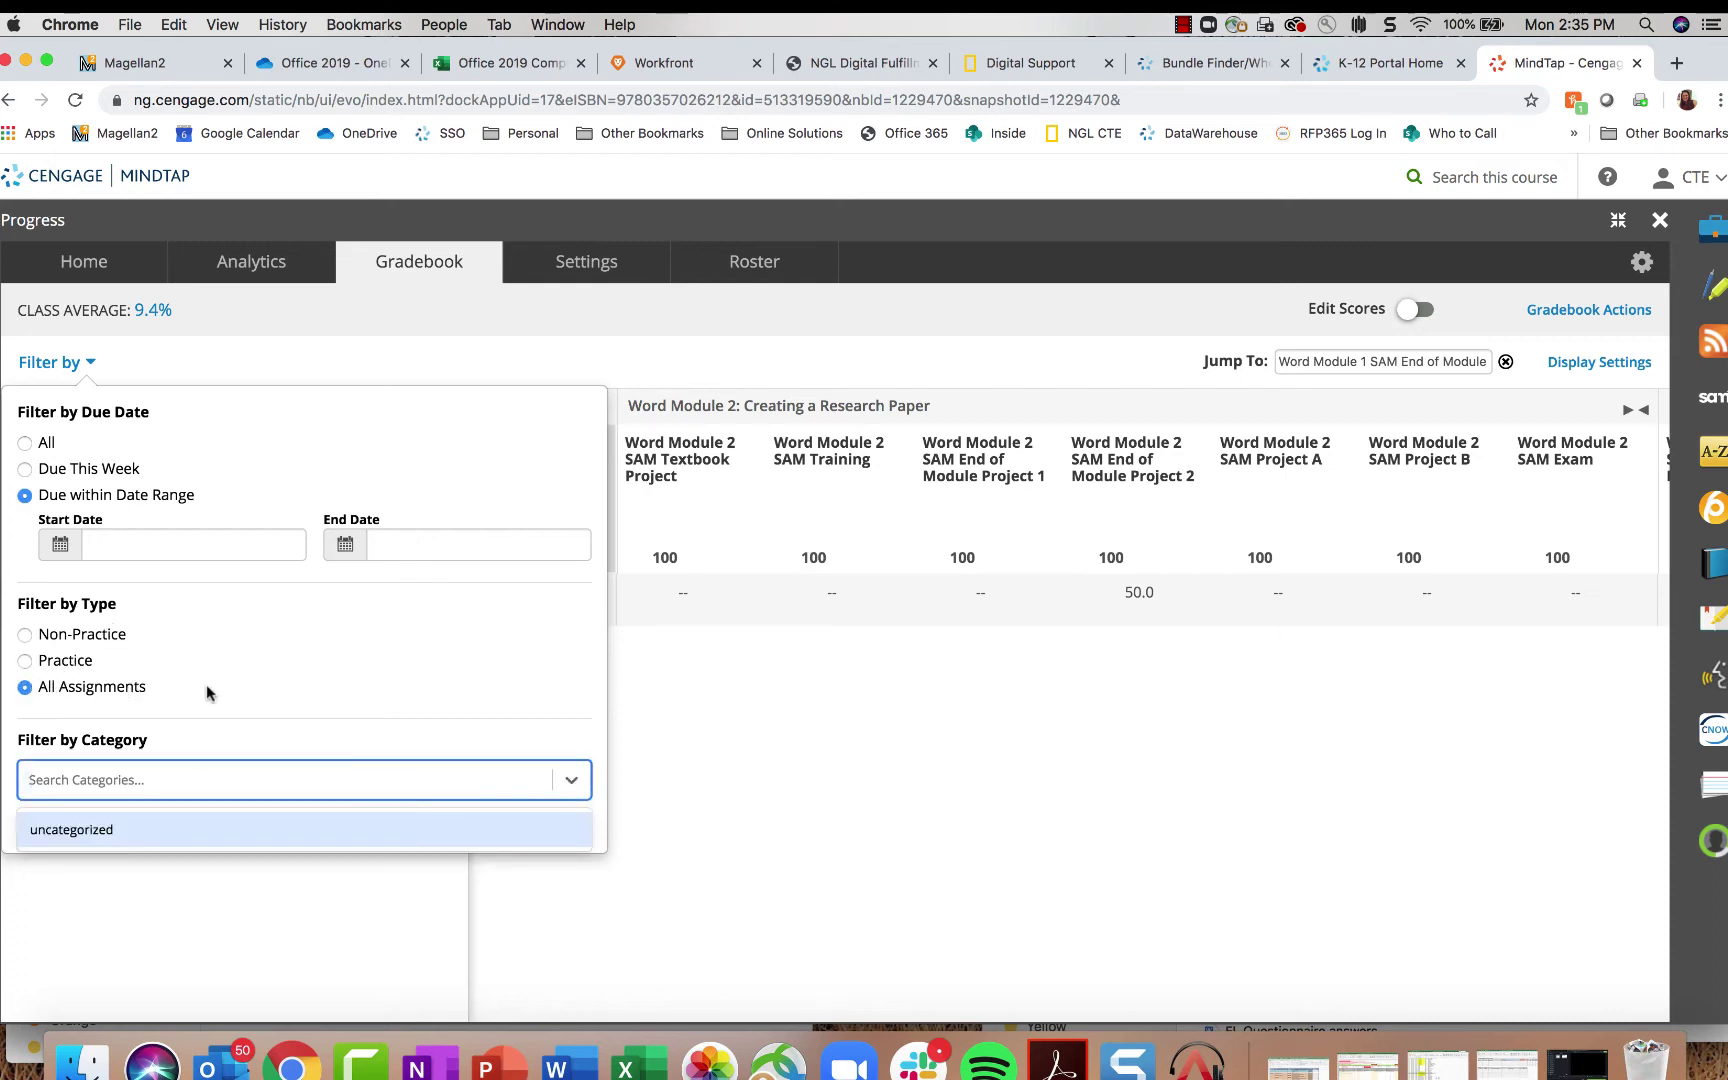
click(883, 609)
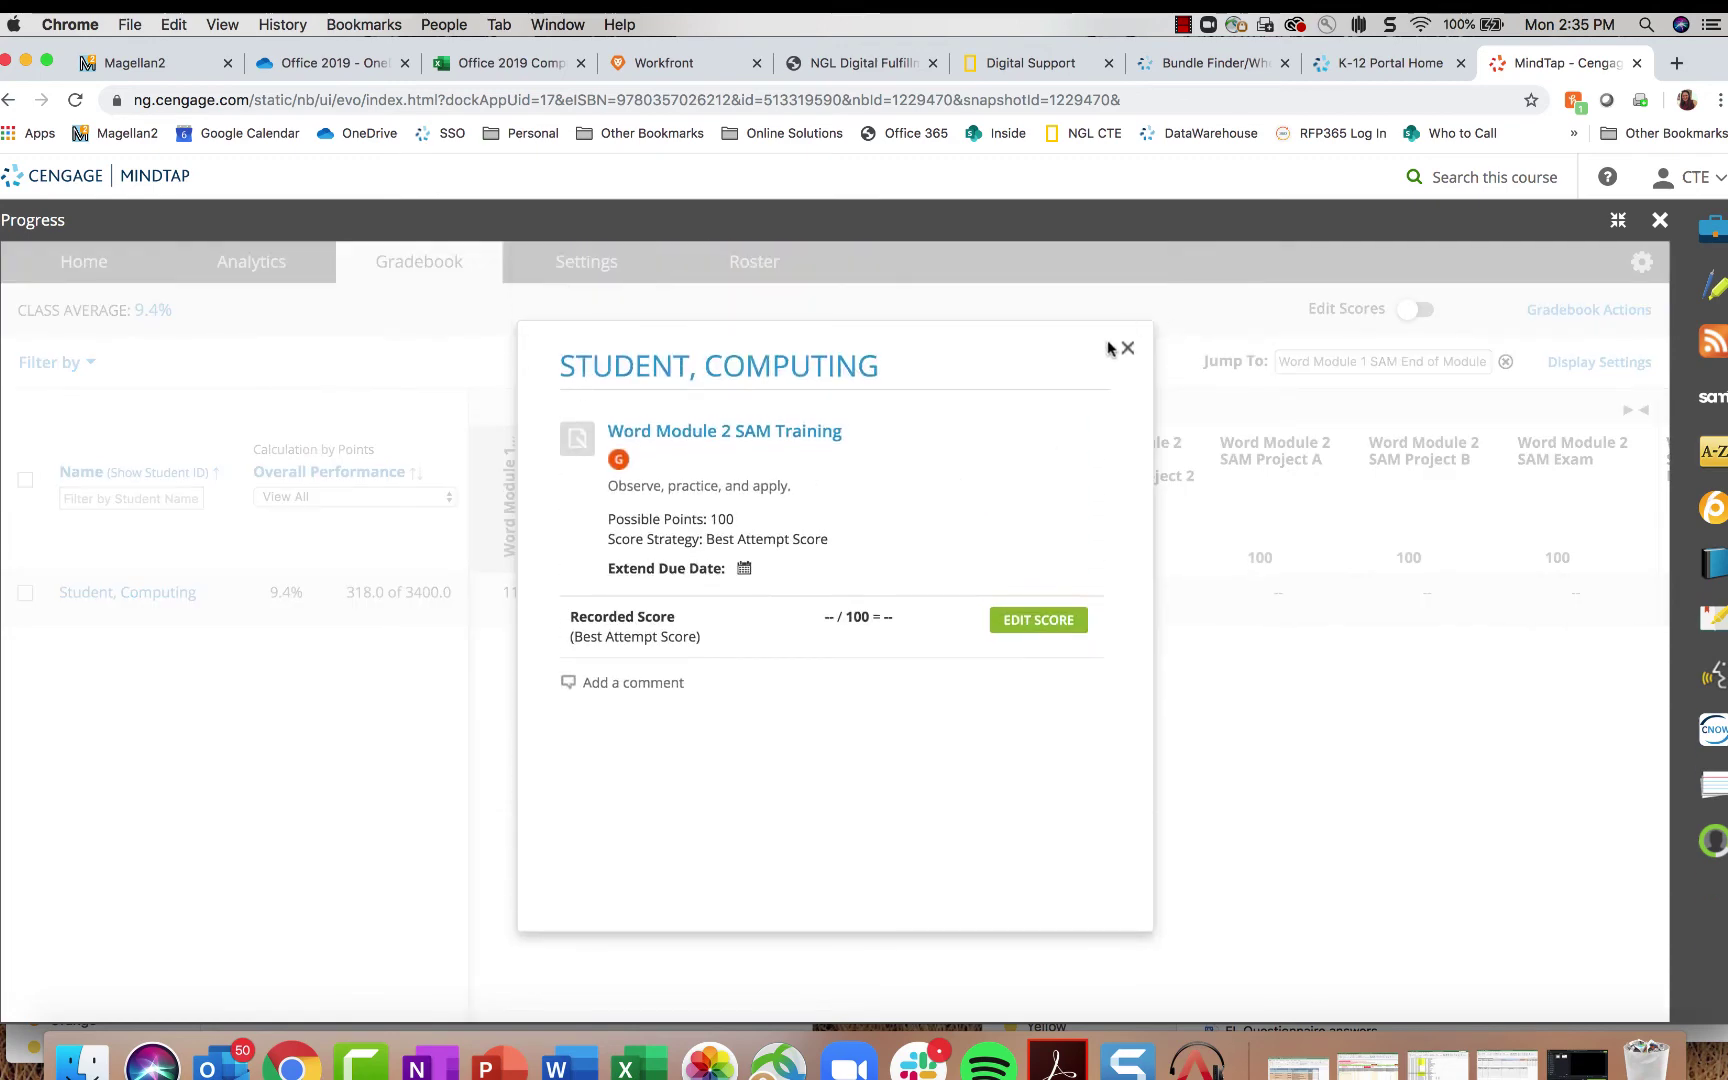
click(1126, 345)
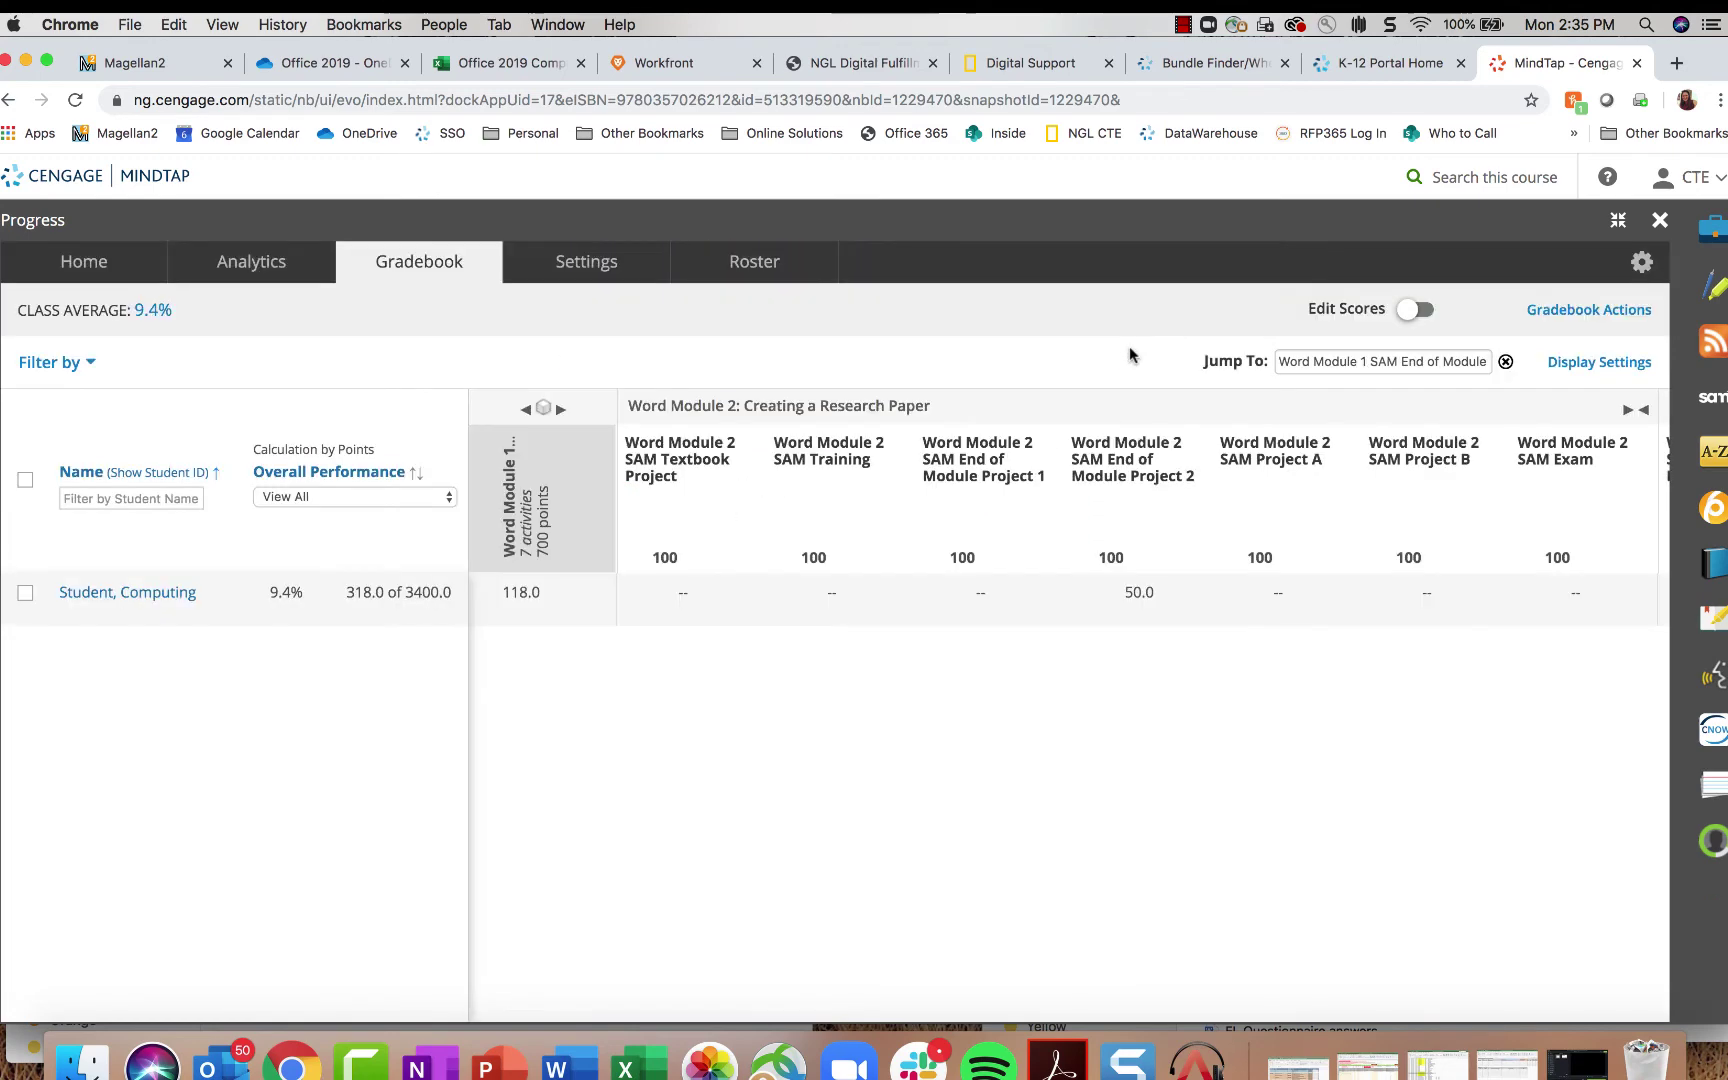
Step: In the Progress settings, add two assignment categories named Exams and Trainings
click(575, 269)
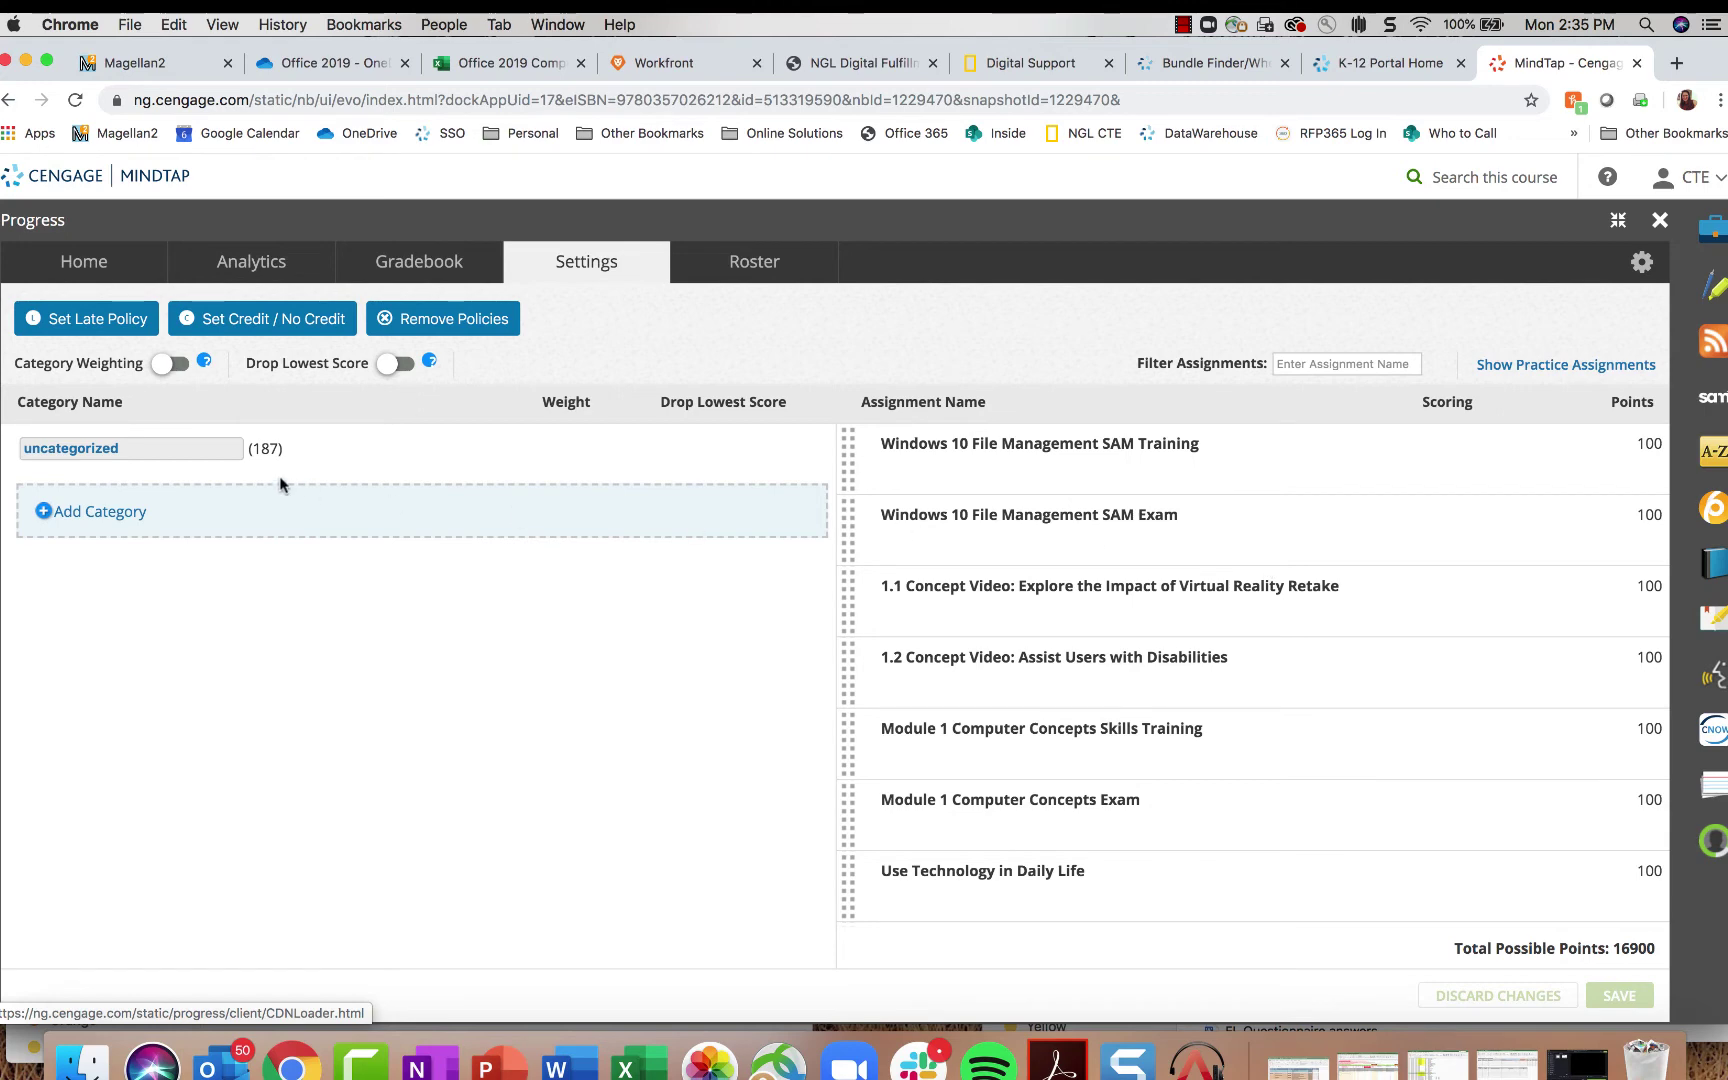
click(110, 510)
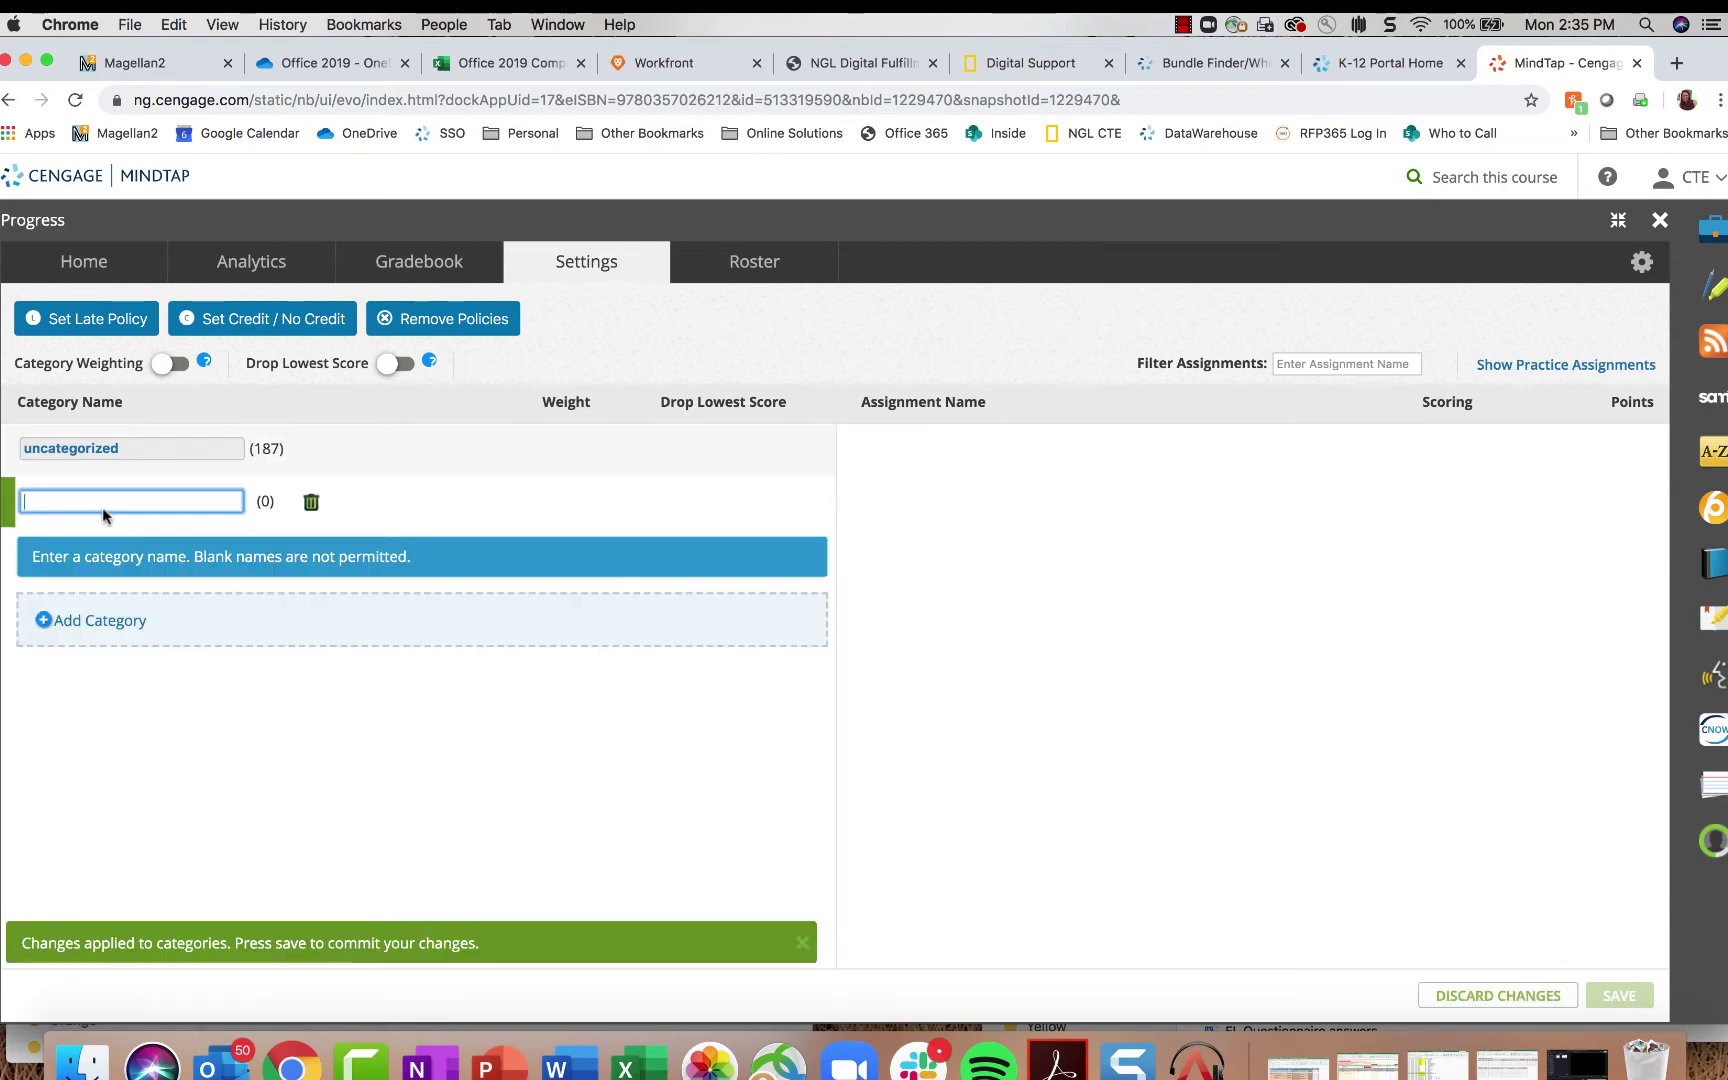
text(Exams)
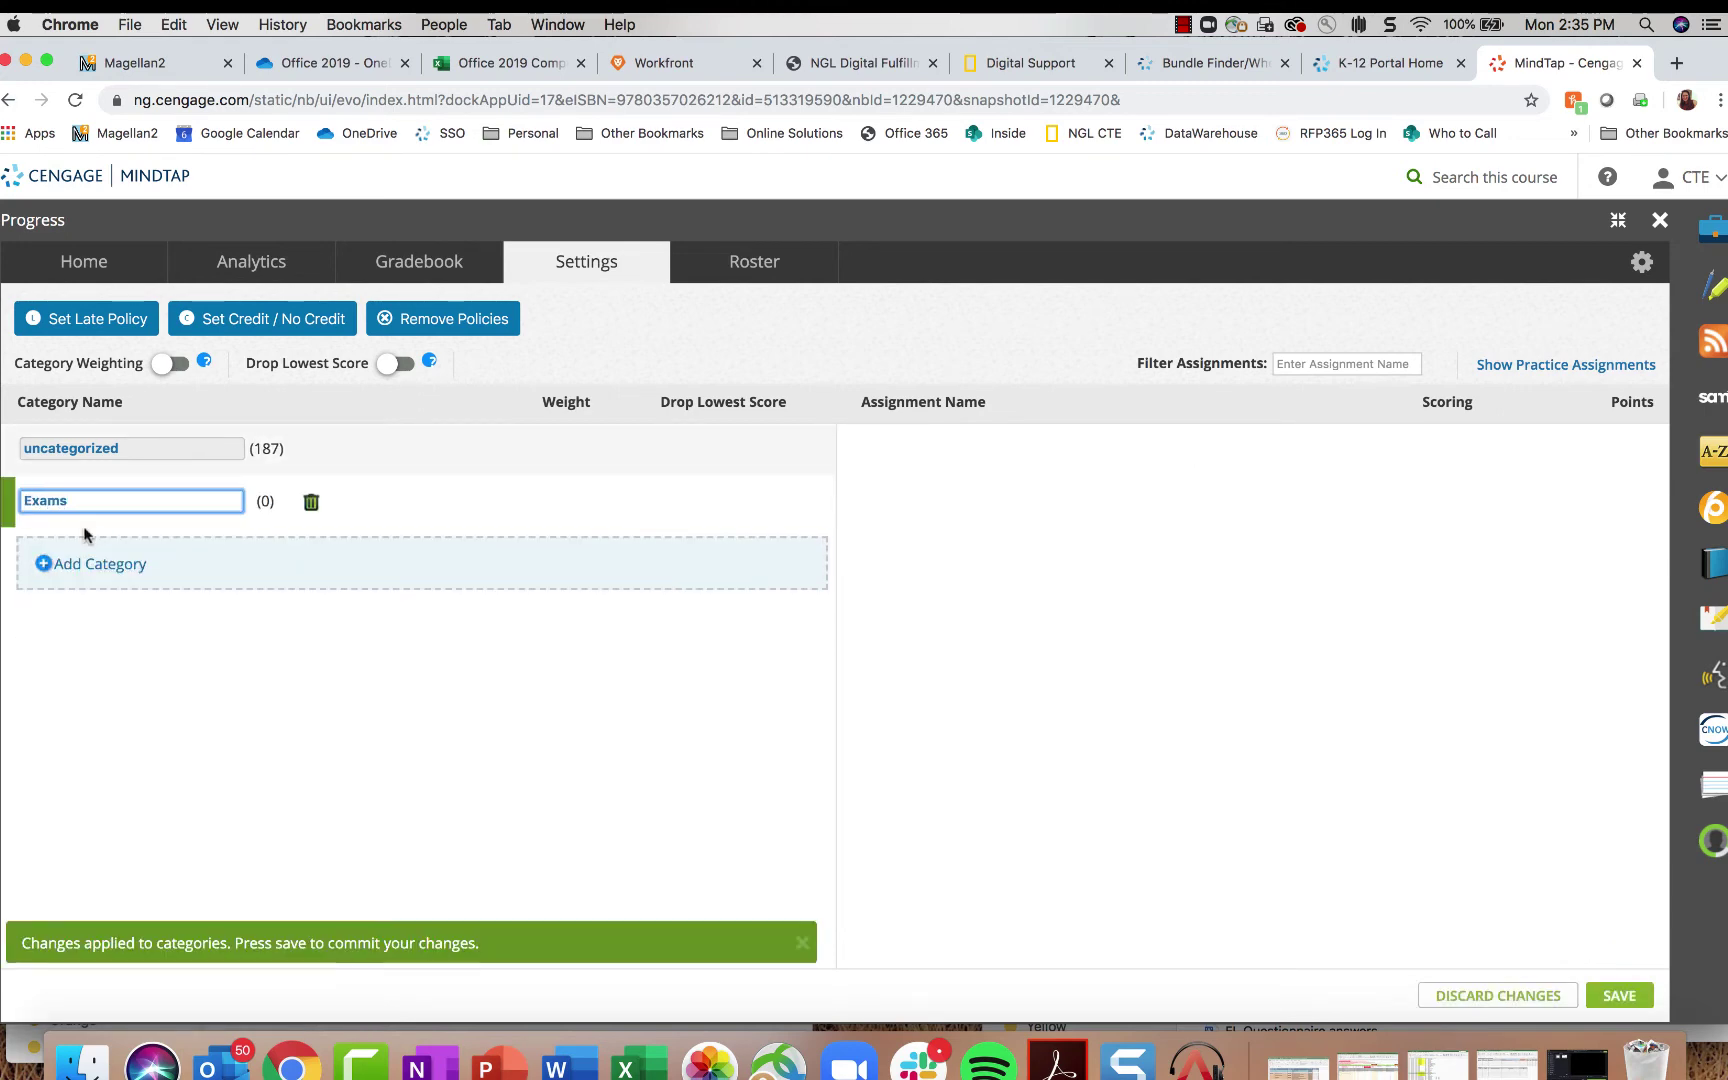
click(66, 563)
text(Trainings)
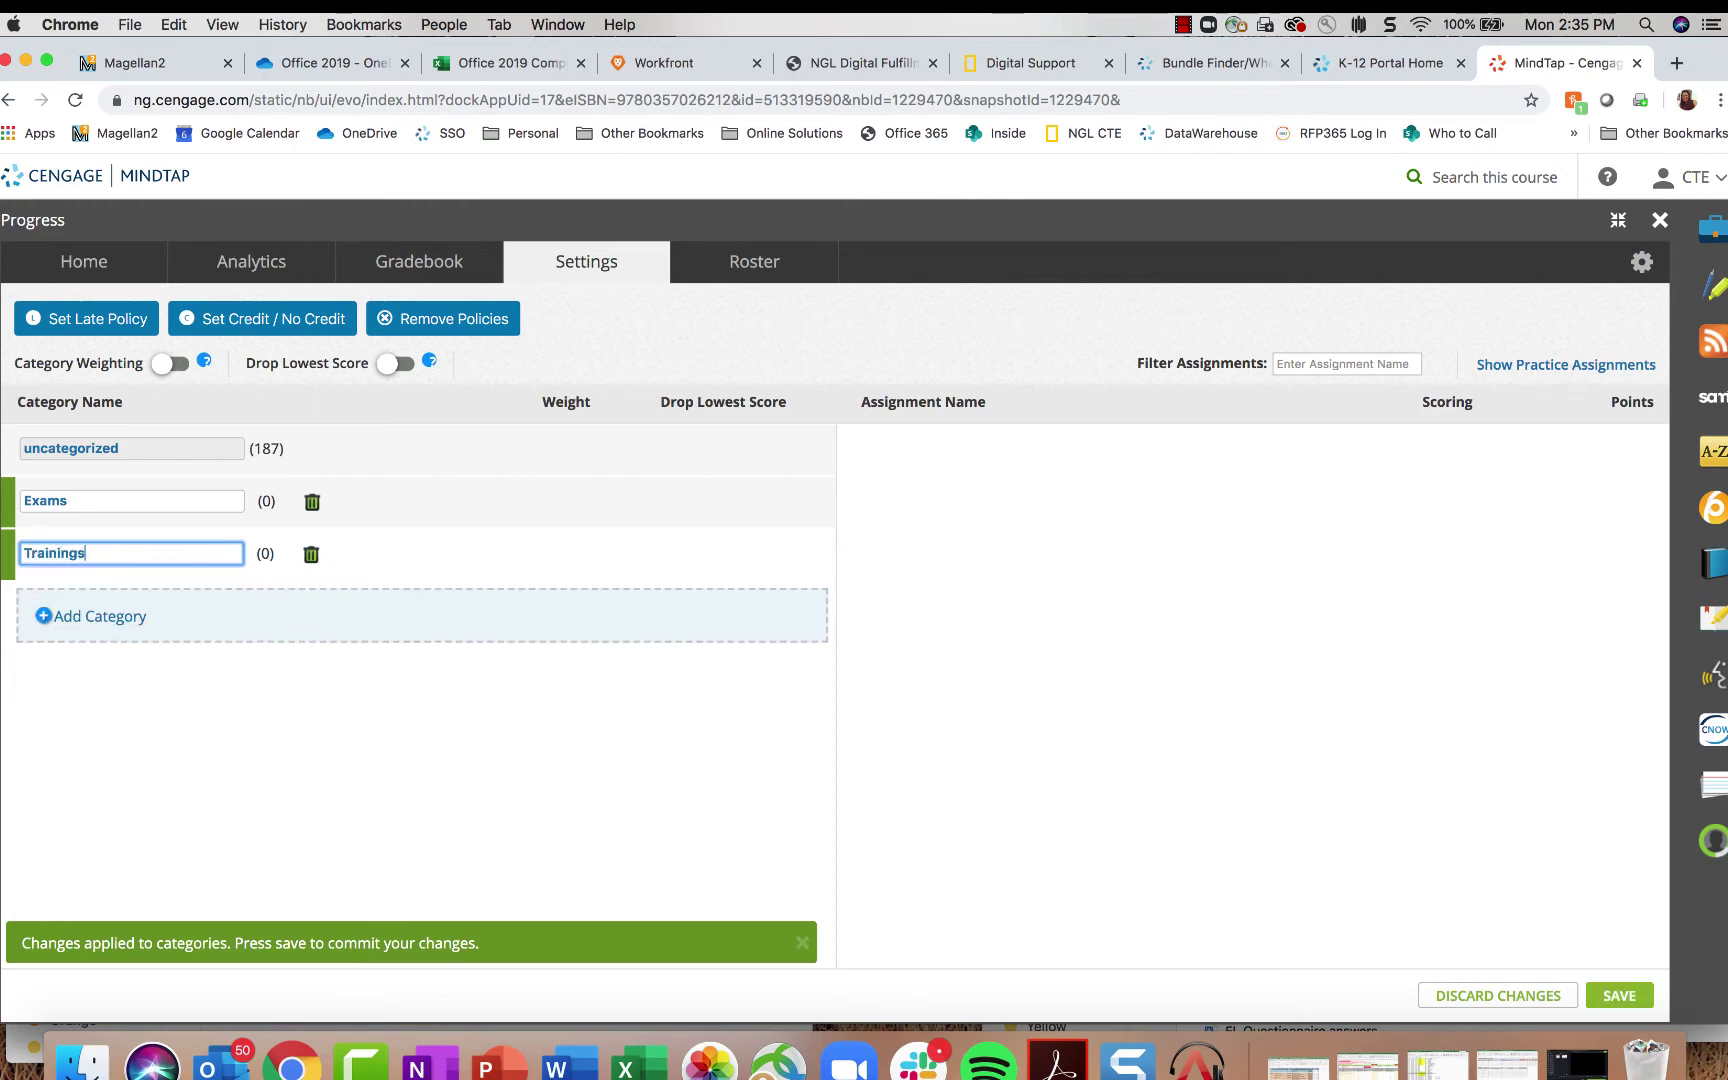
Step: Add three more assignment categories named MOS prep, Projects and Textbook Projects
click(130, 628)
text(MOS)
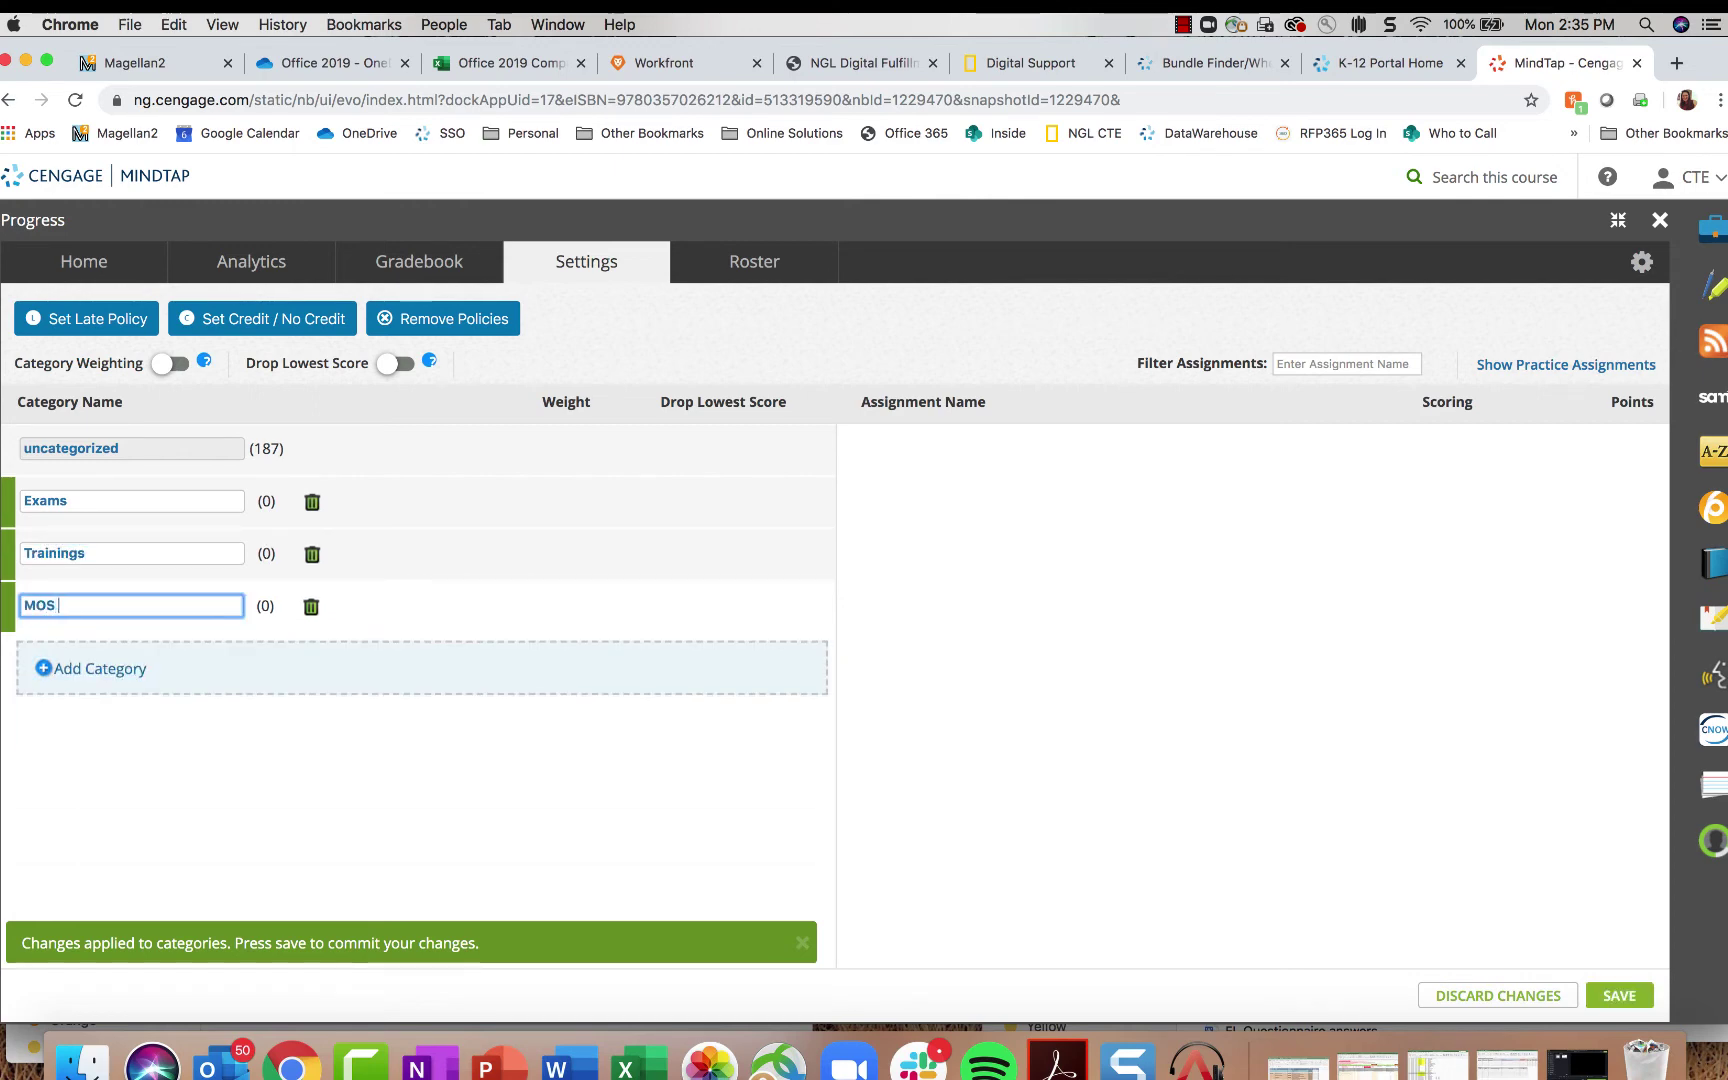
text( prep)
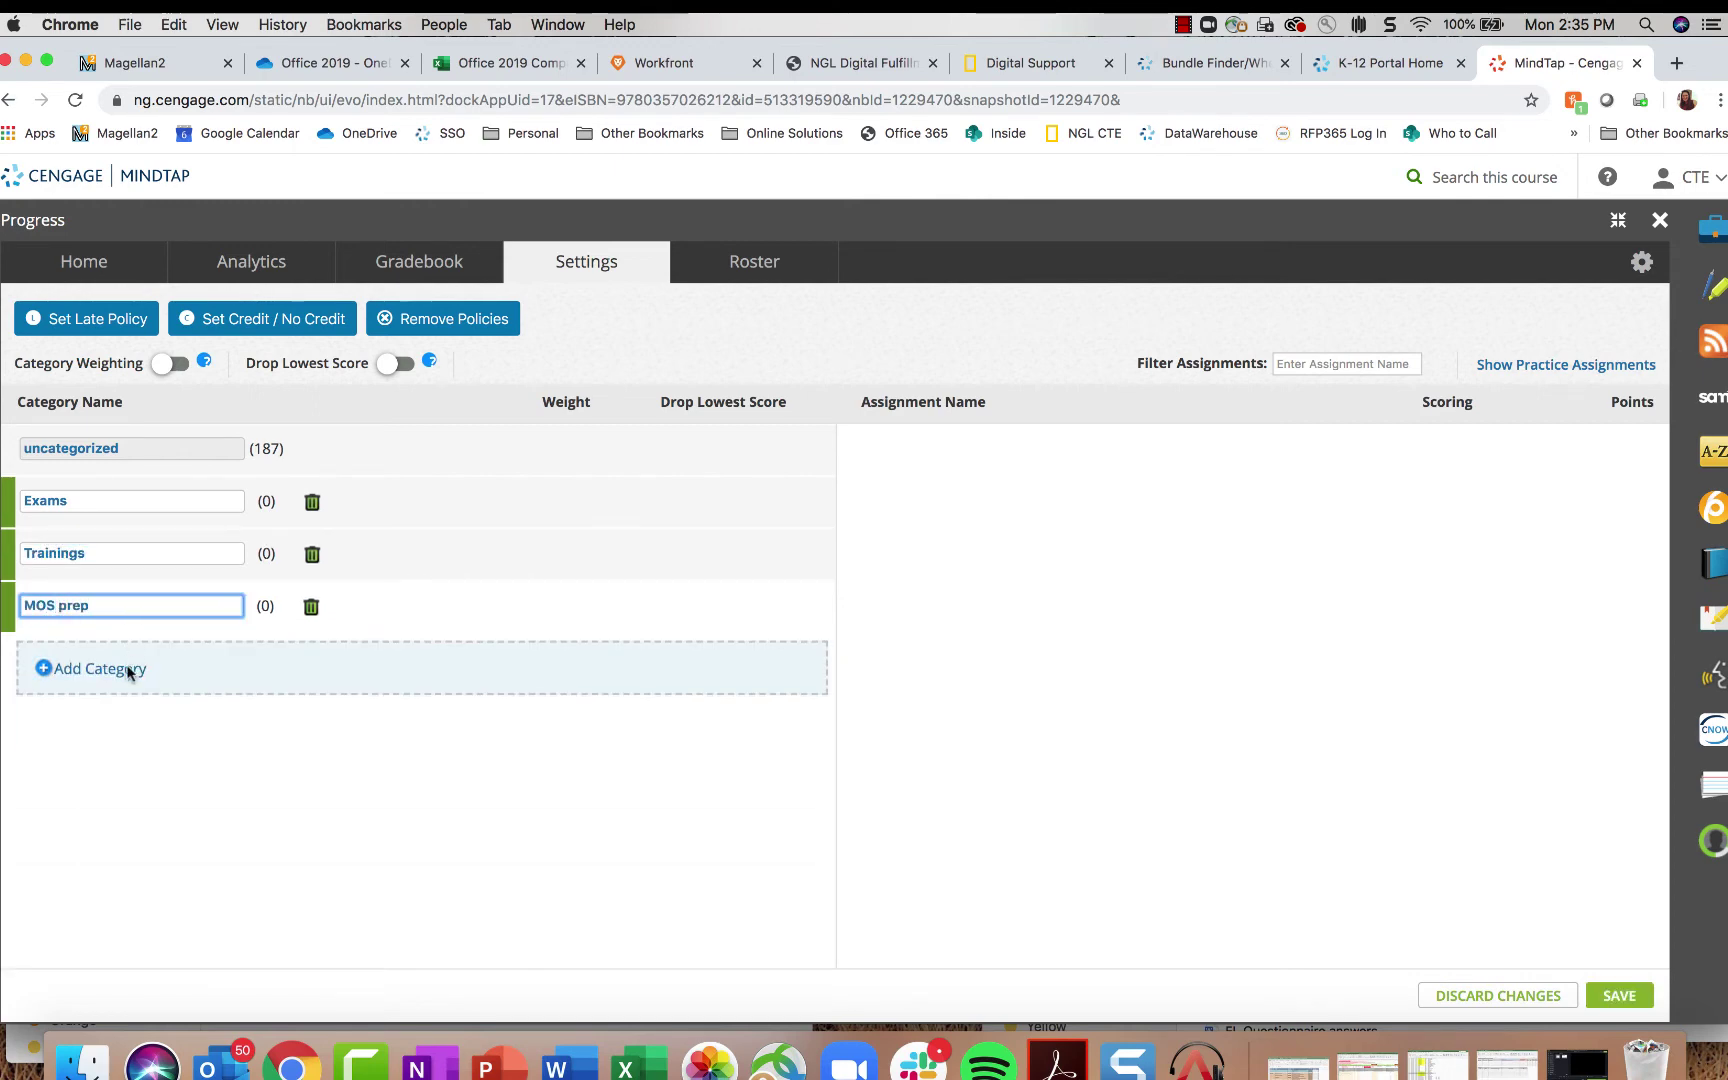
click(130, 670)
text(Projects)
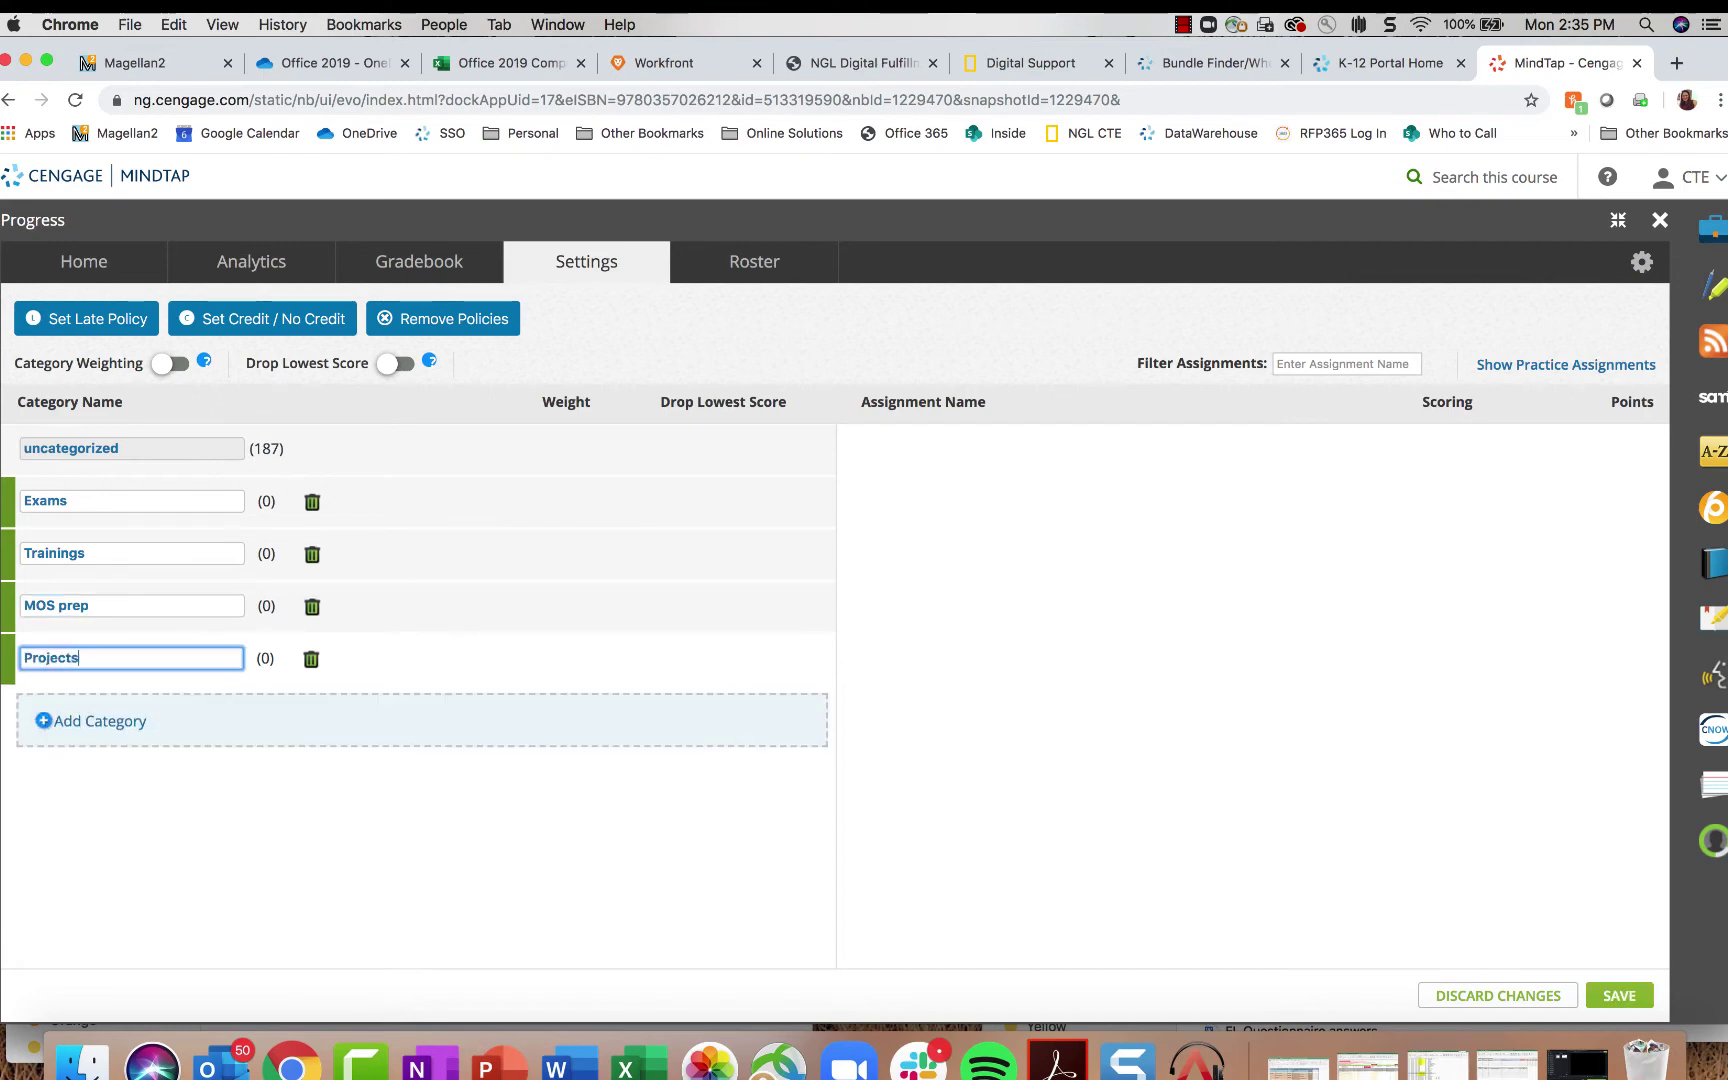
click(67, 707)
text(Textb)
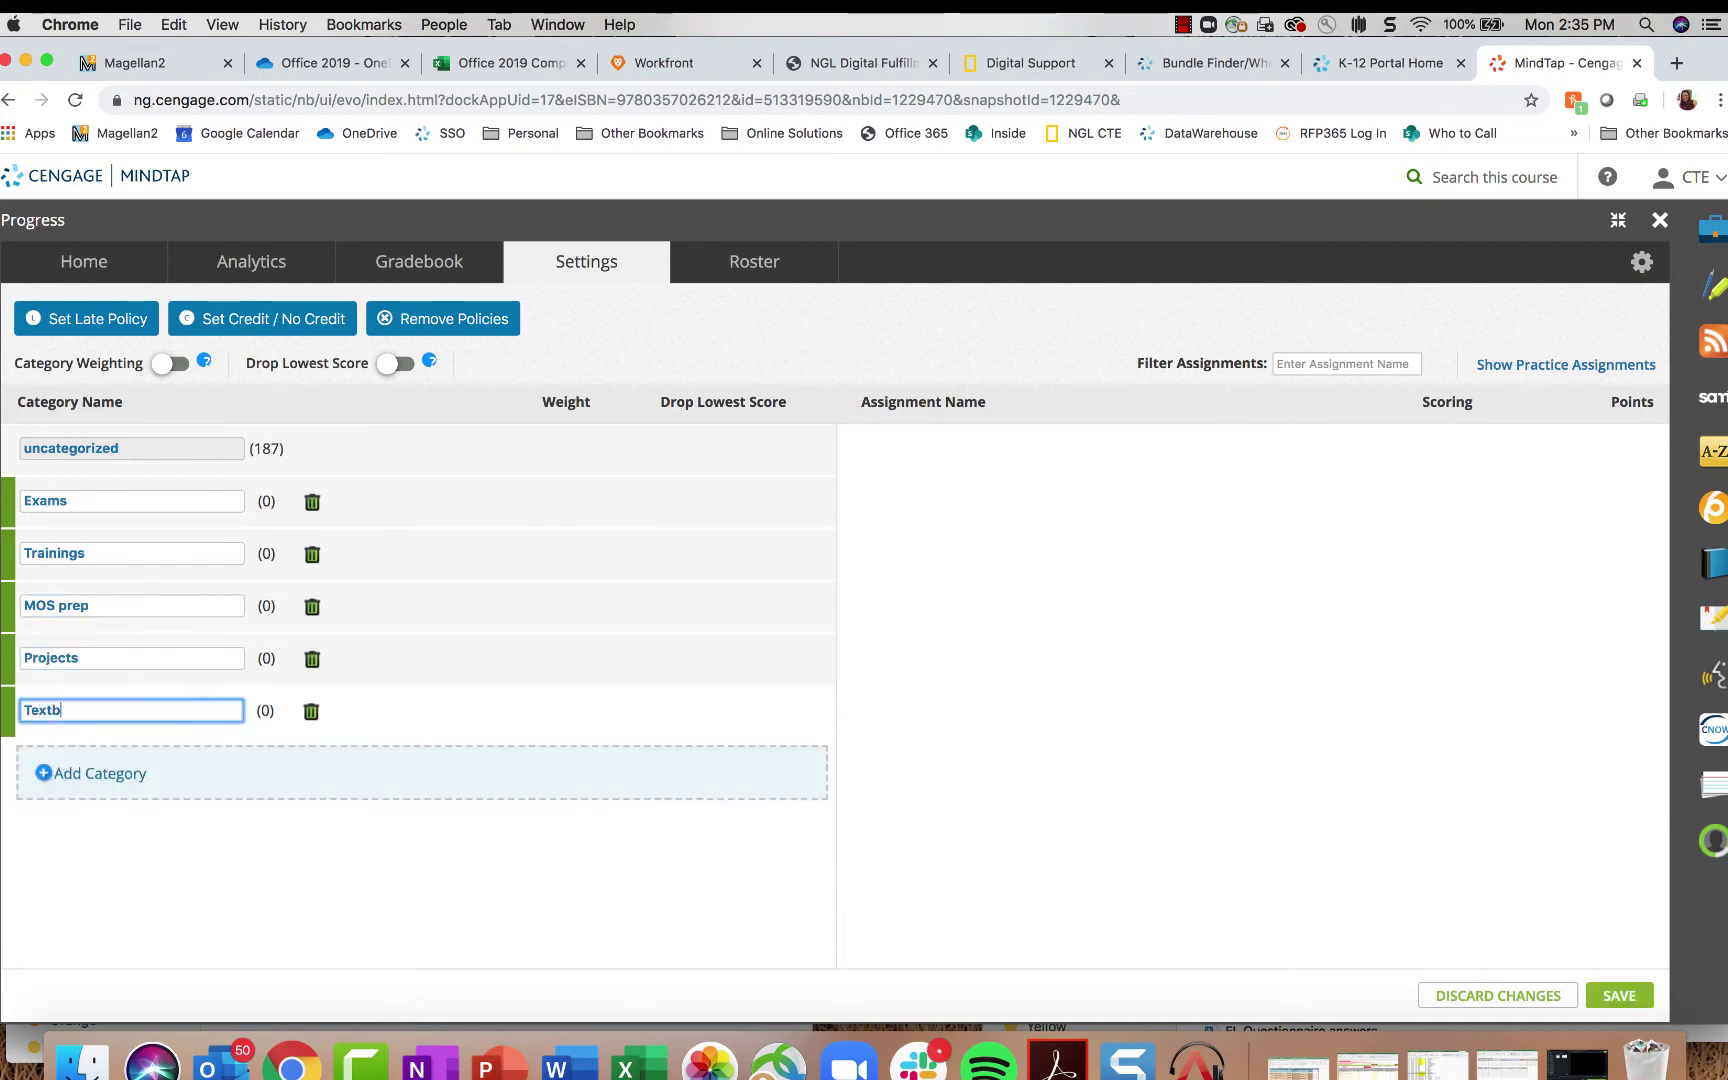
text(ook Projects)
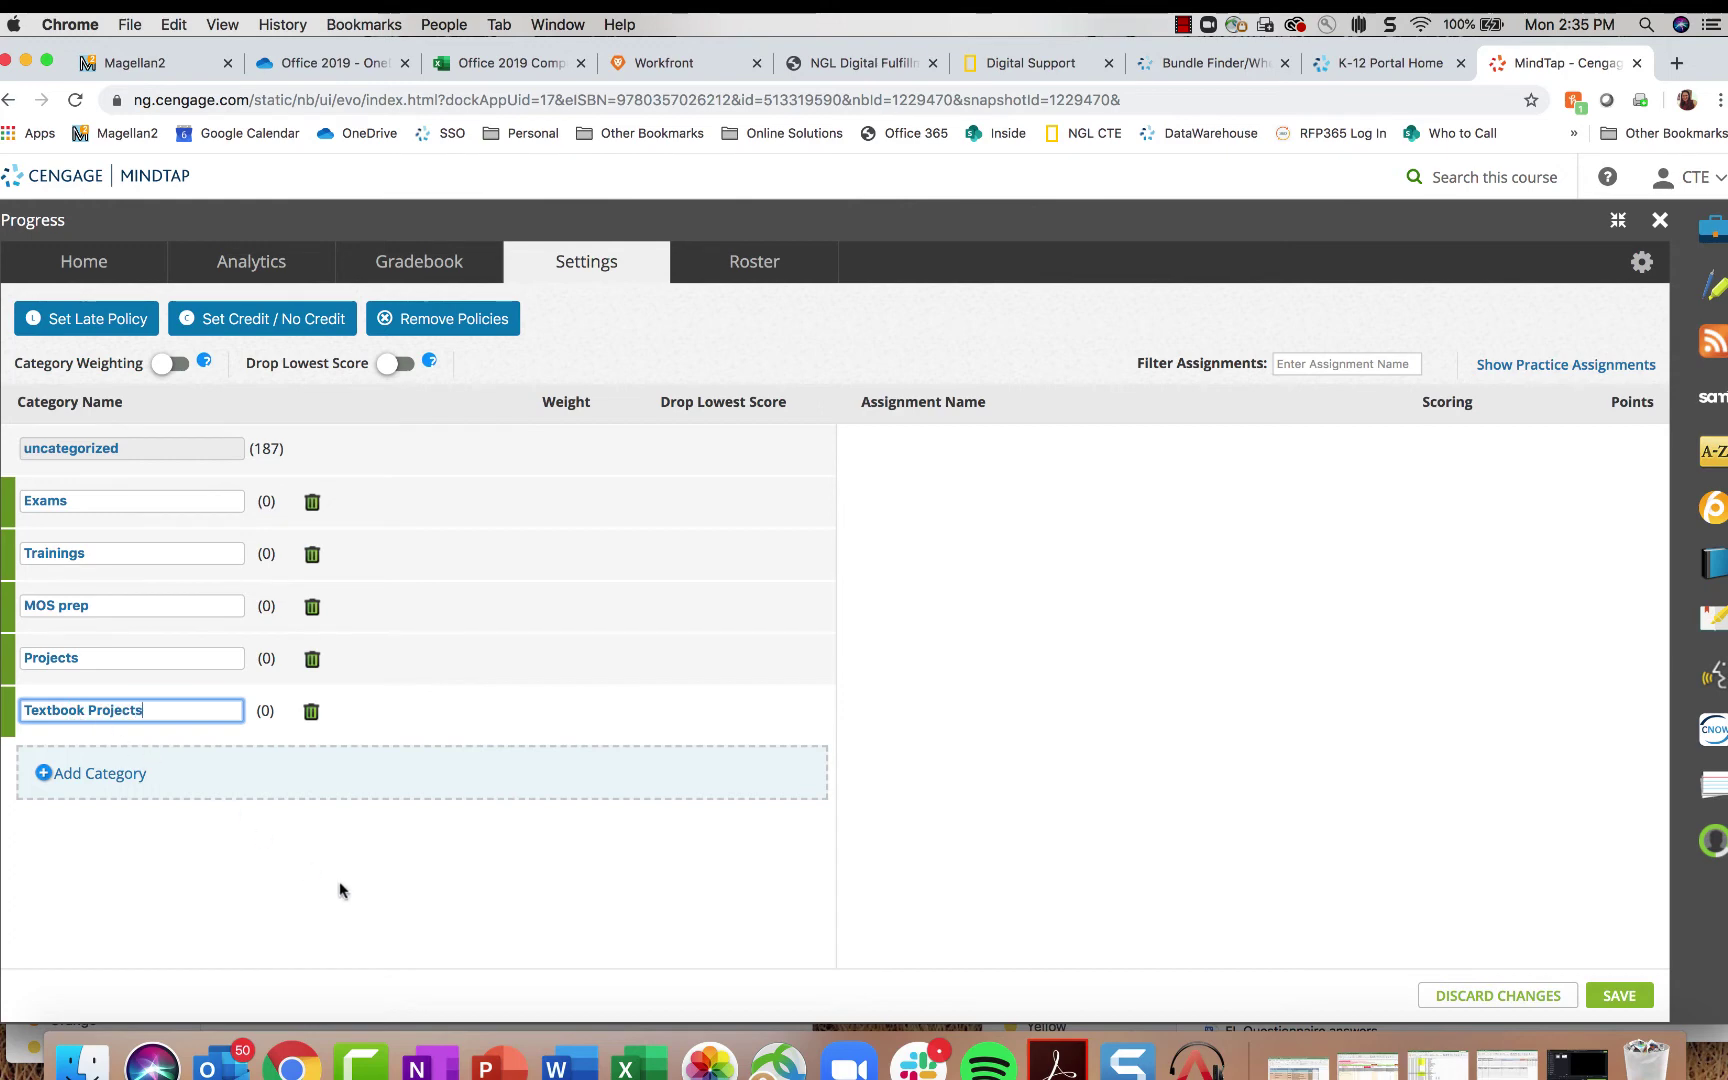
click(339, 882)
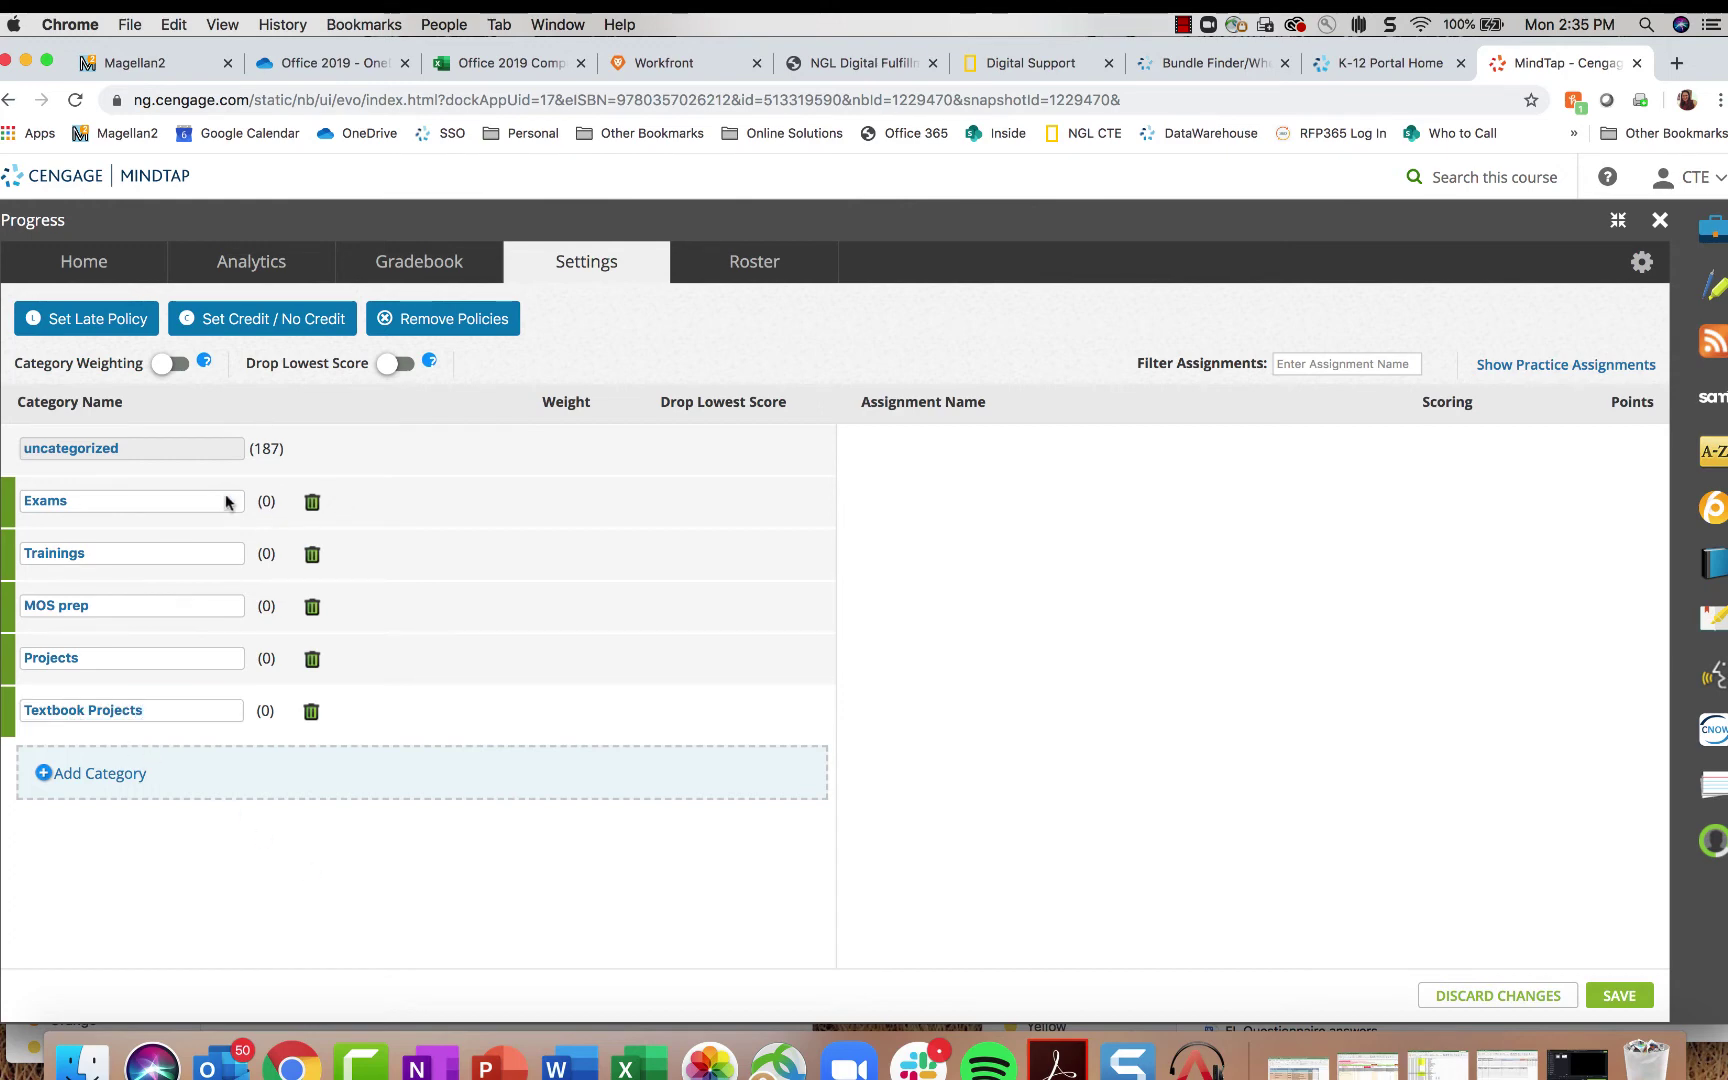
Step: Show the uncategorized assignments and filter them by the name "Textbook Pro"
click(195, 449)
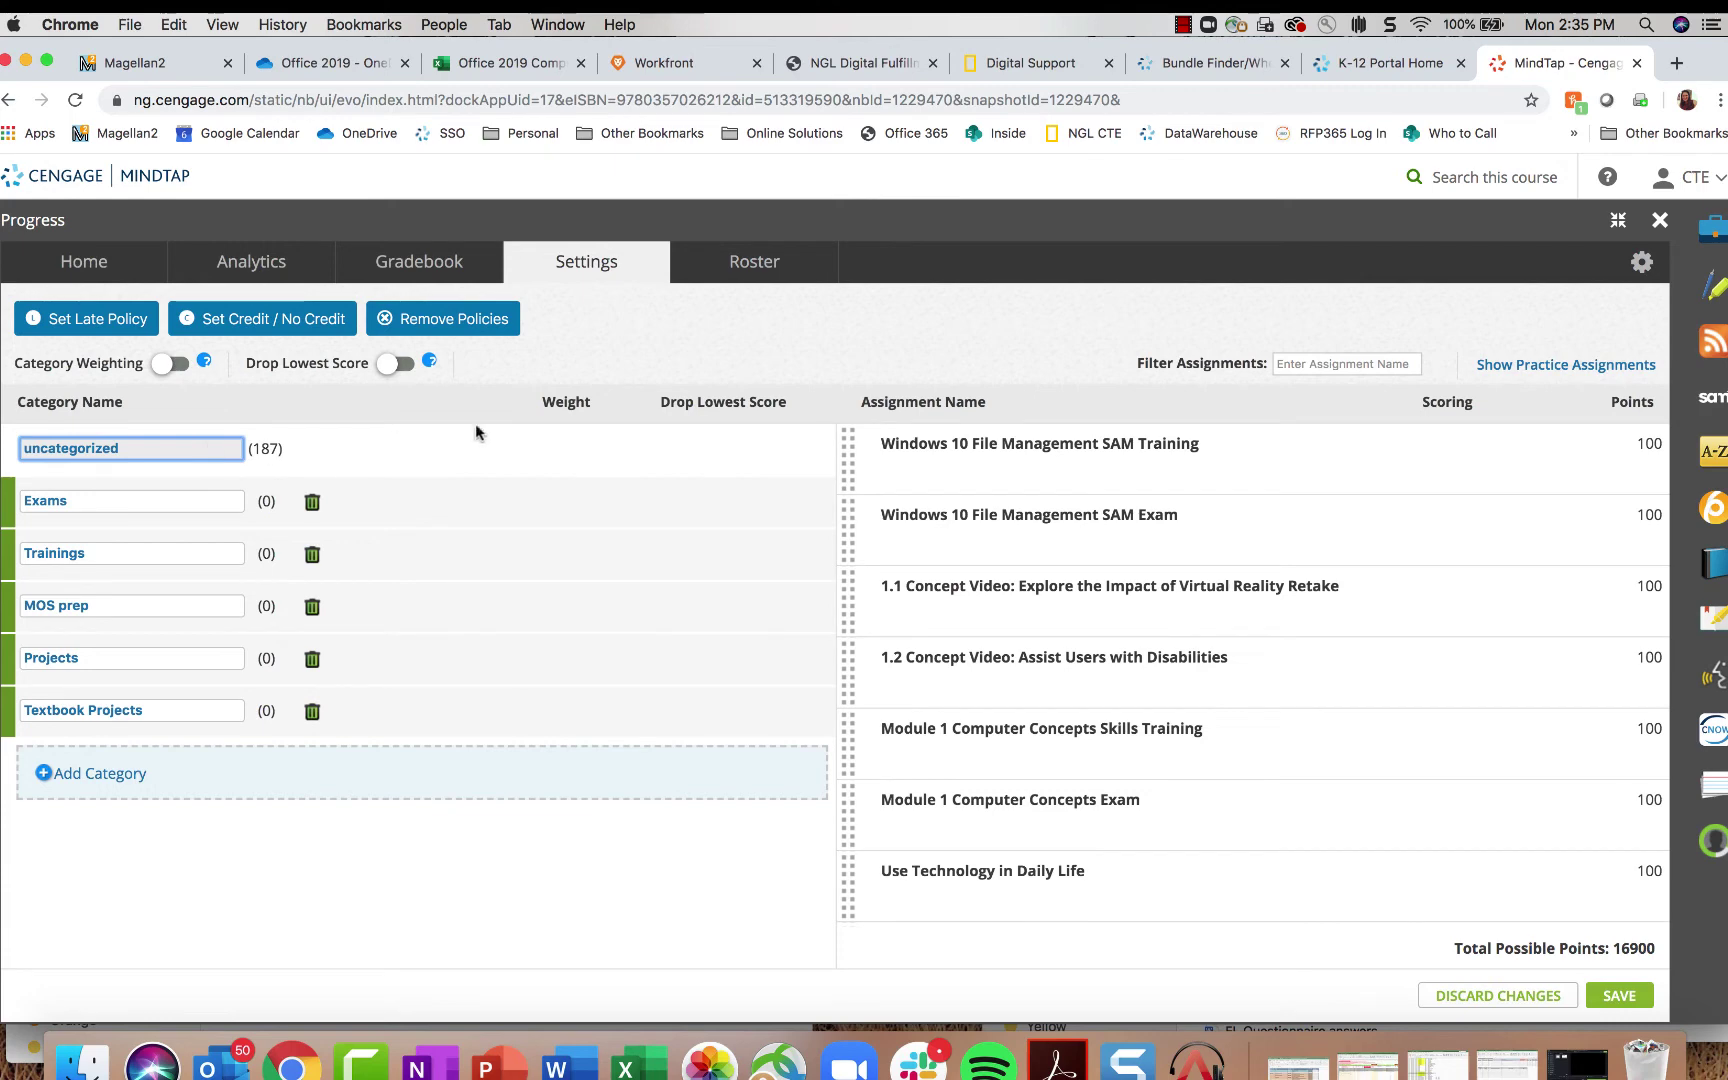
scroll(1330, 735, down, 15)
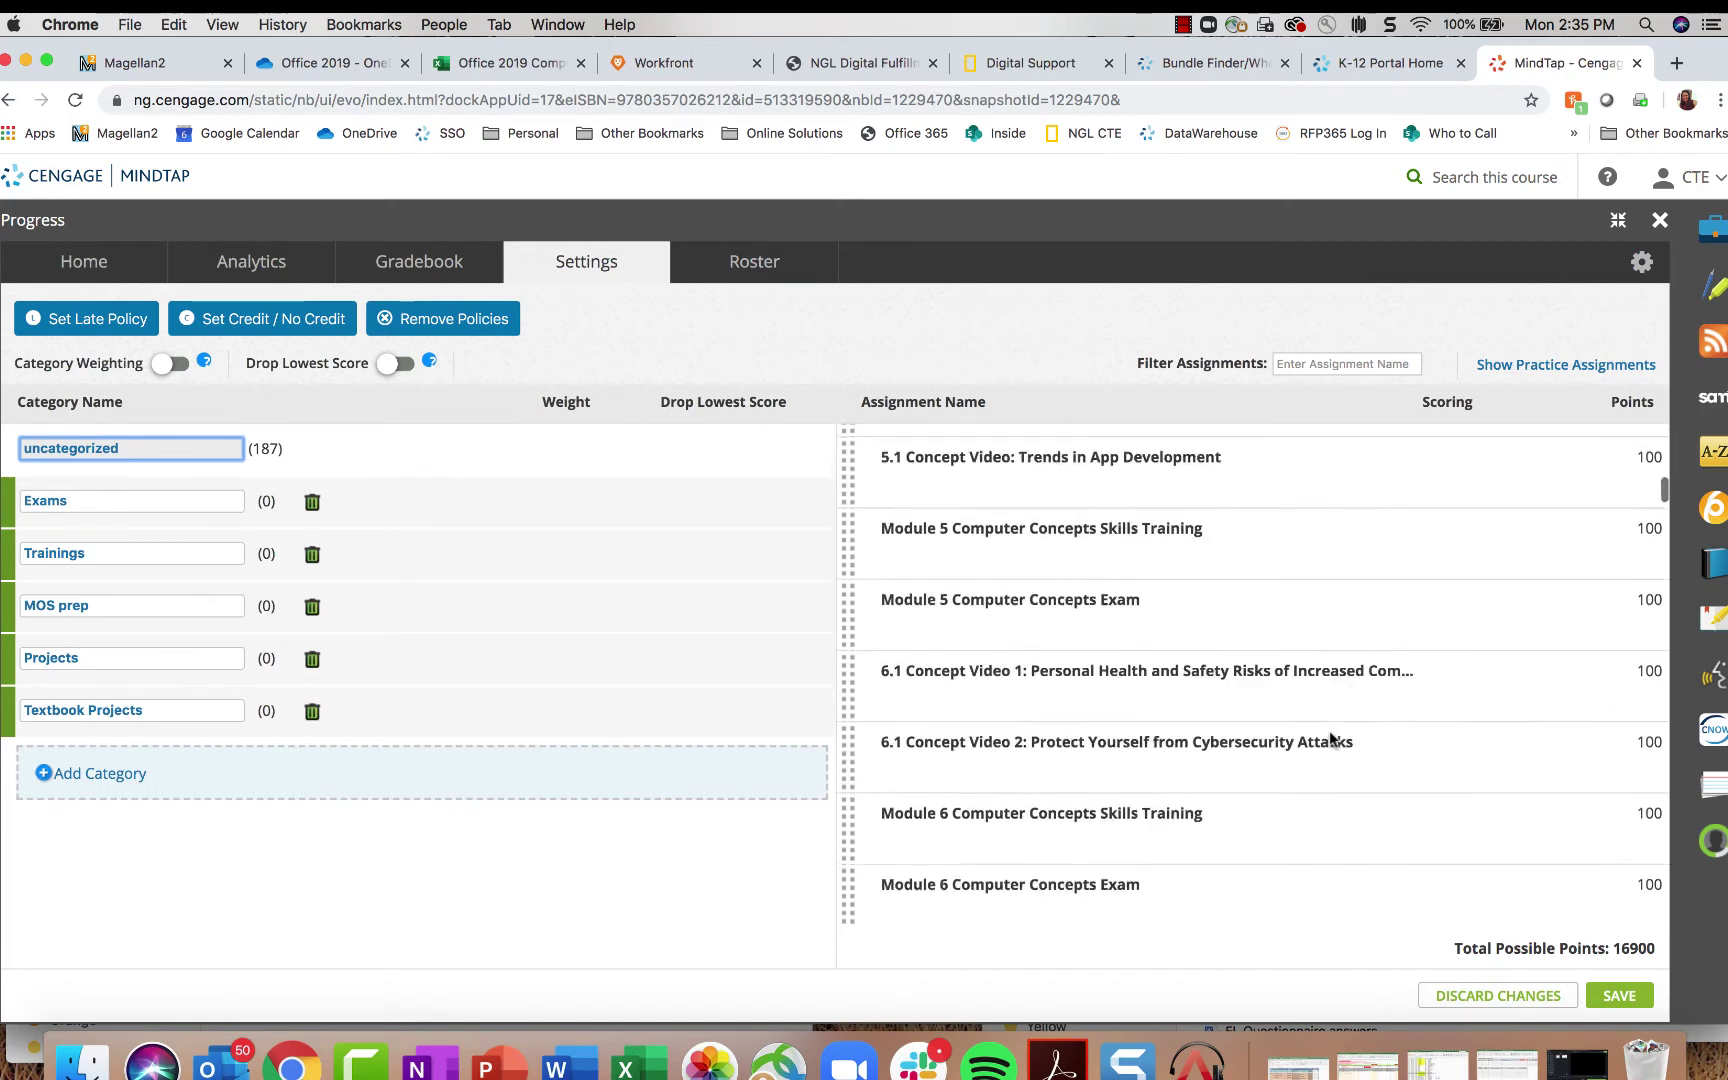
scroll(1330, 740, up, 15)
click(1349, 358)
text(Proj)
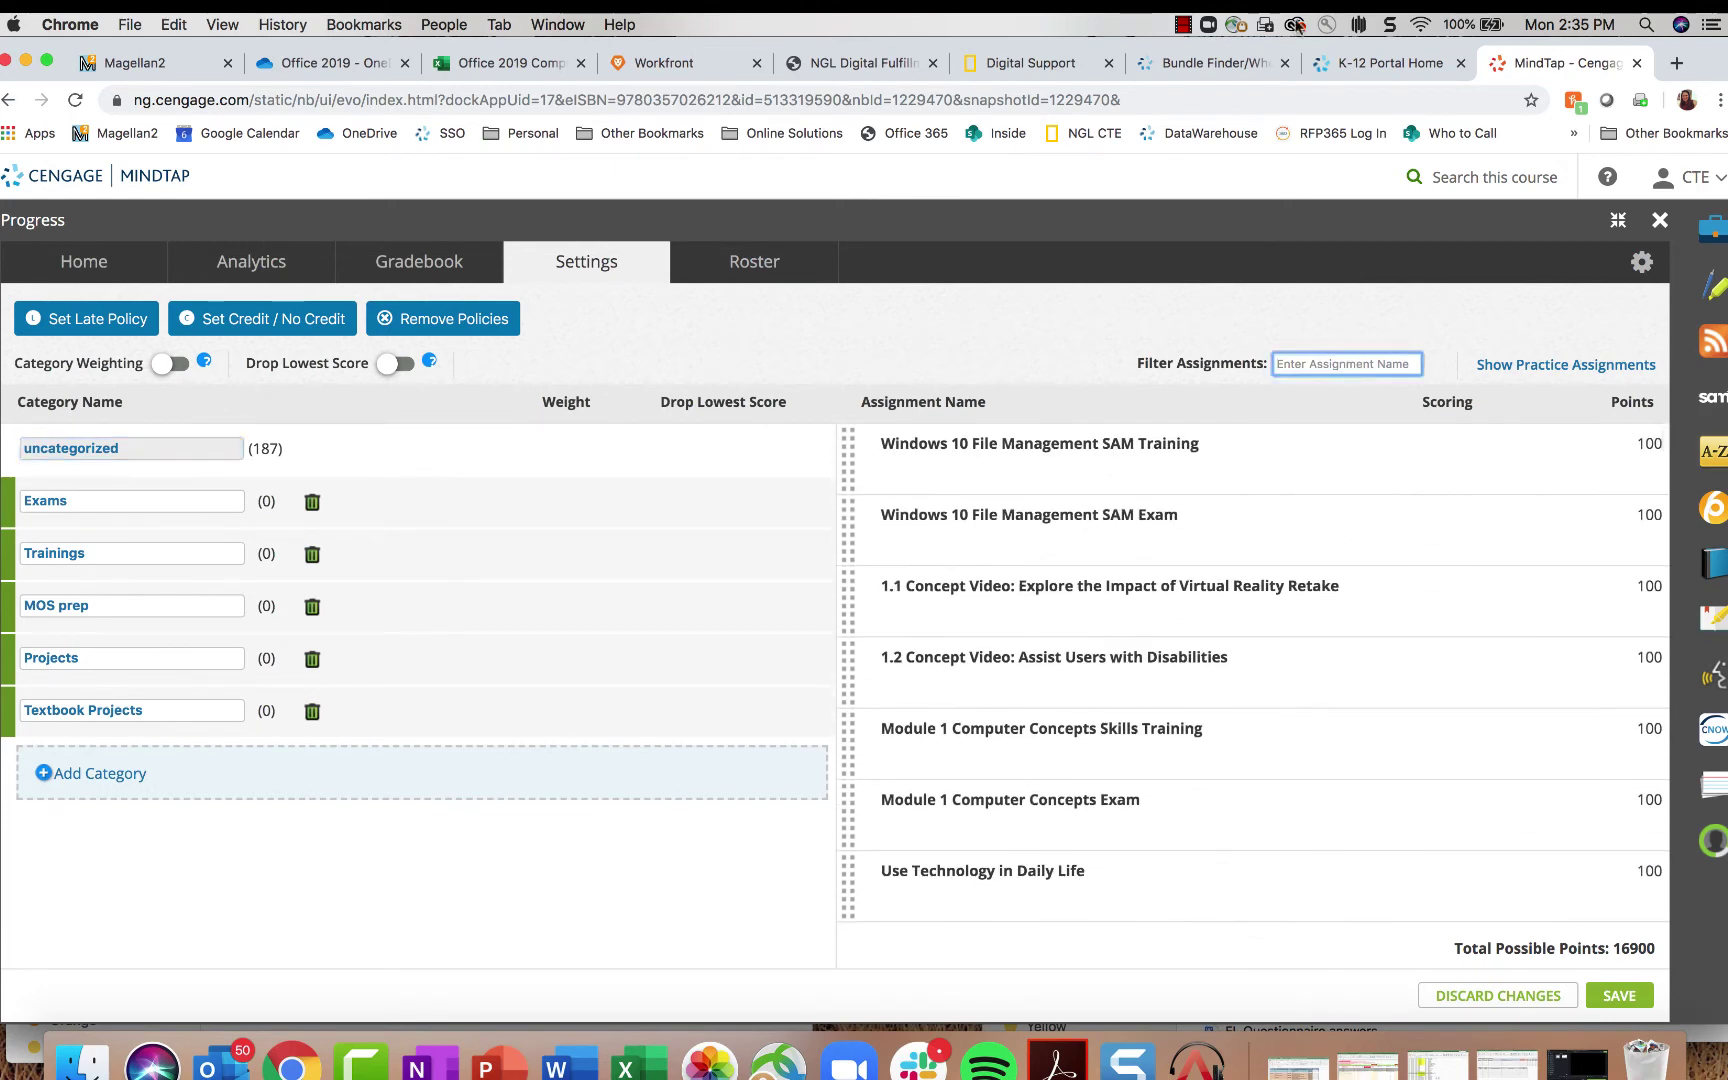
text(ect)
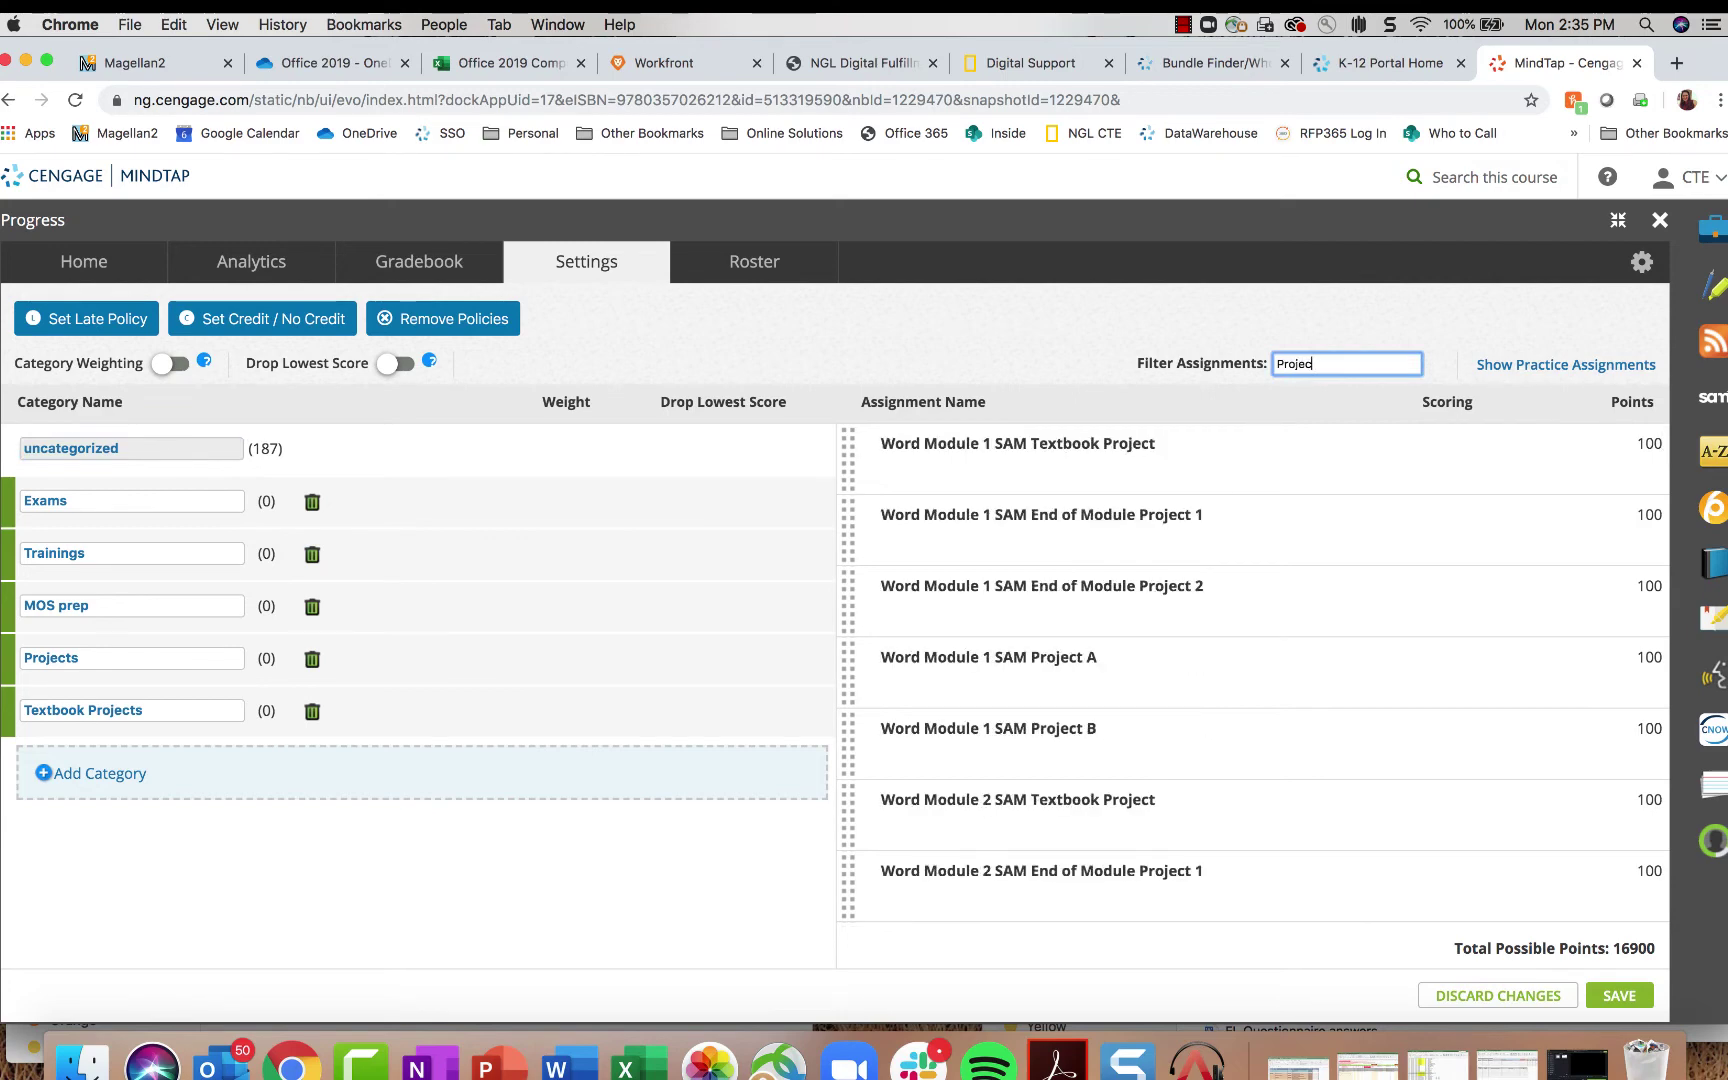
key(super+a)
text(Text)
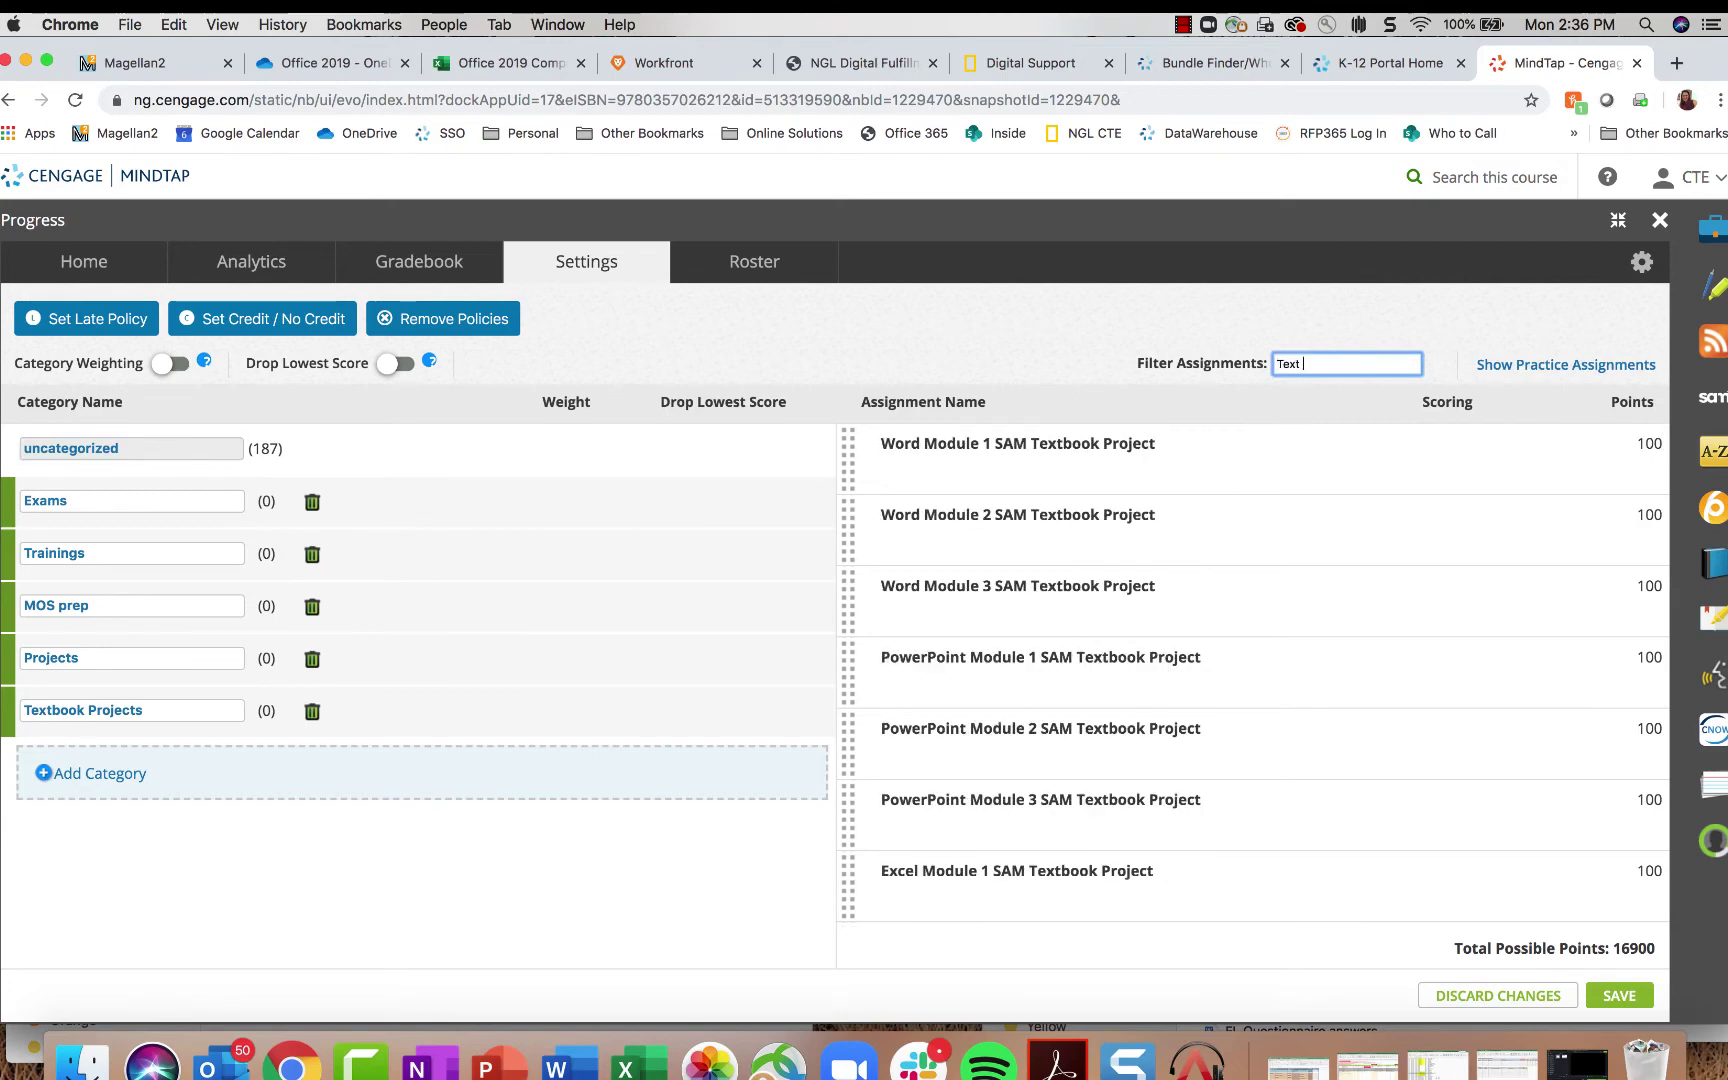
text(book Pro)
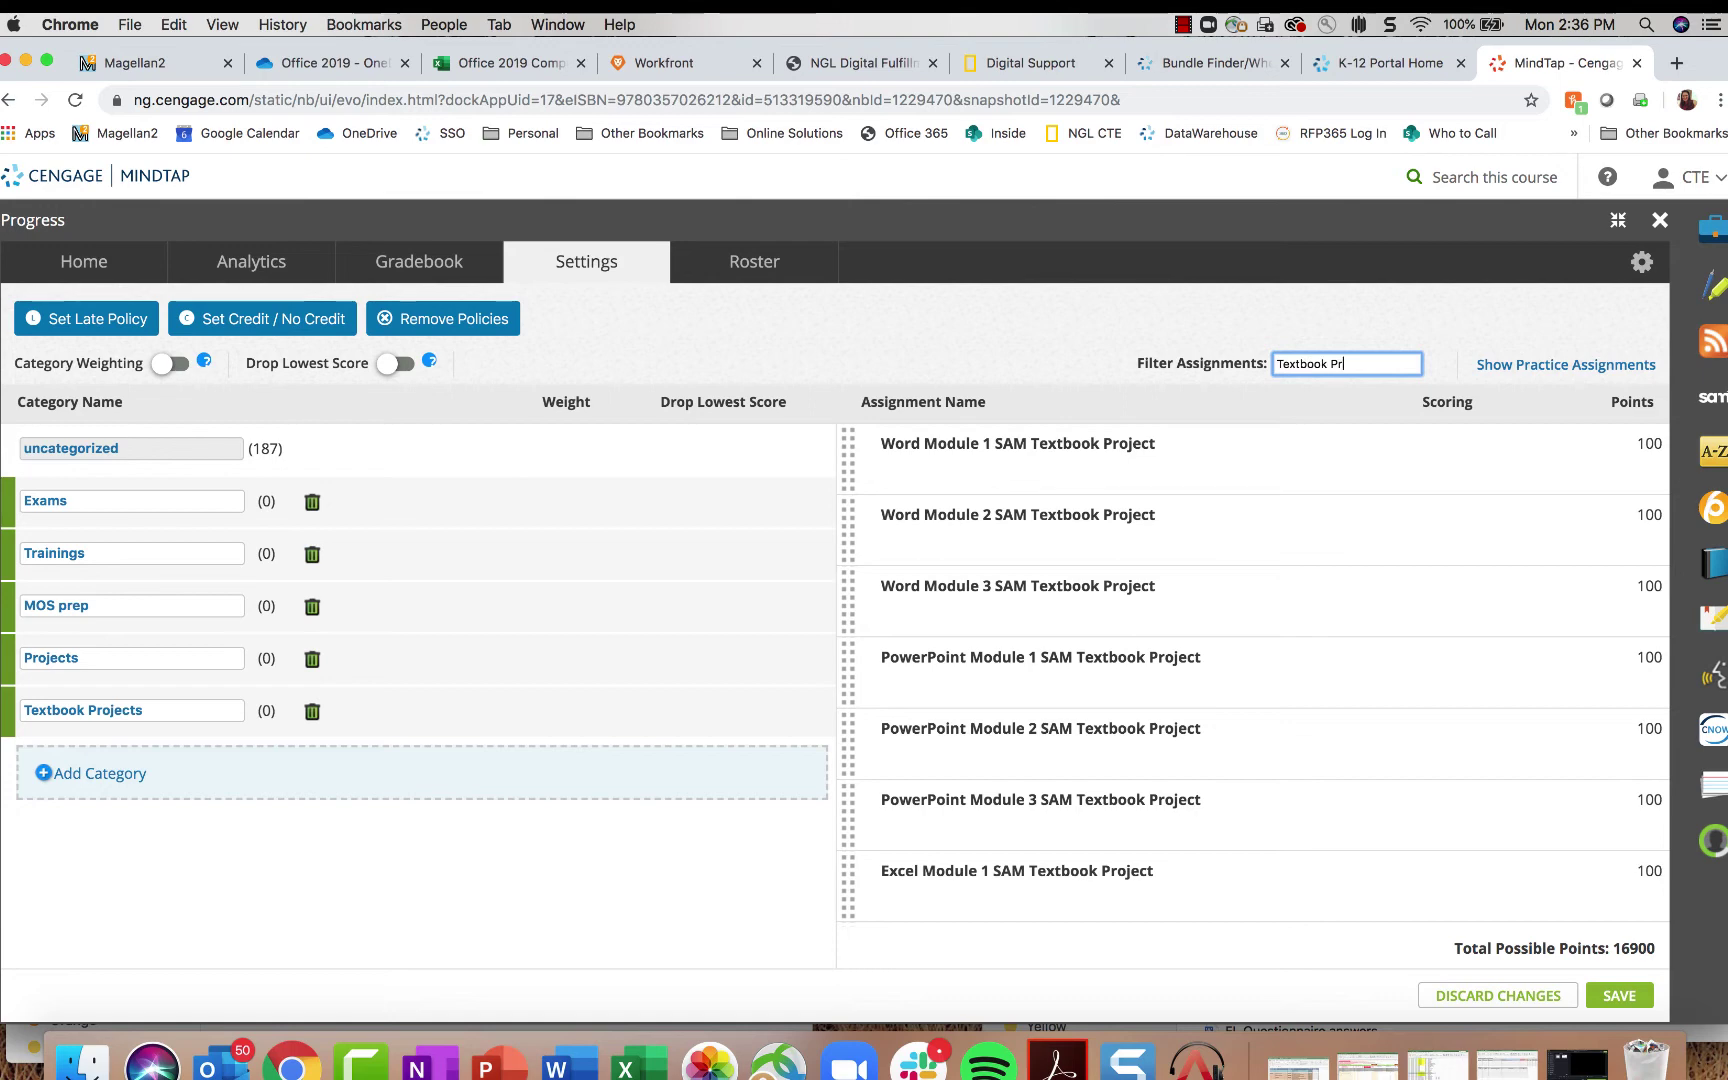
Step: Select all the filtered SAM Textbook Project assignments for Word, PowerPoint and Excel and move them into the Textbook Projects category
click(1130, 472)
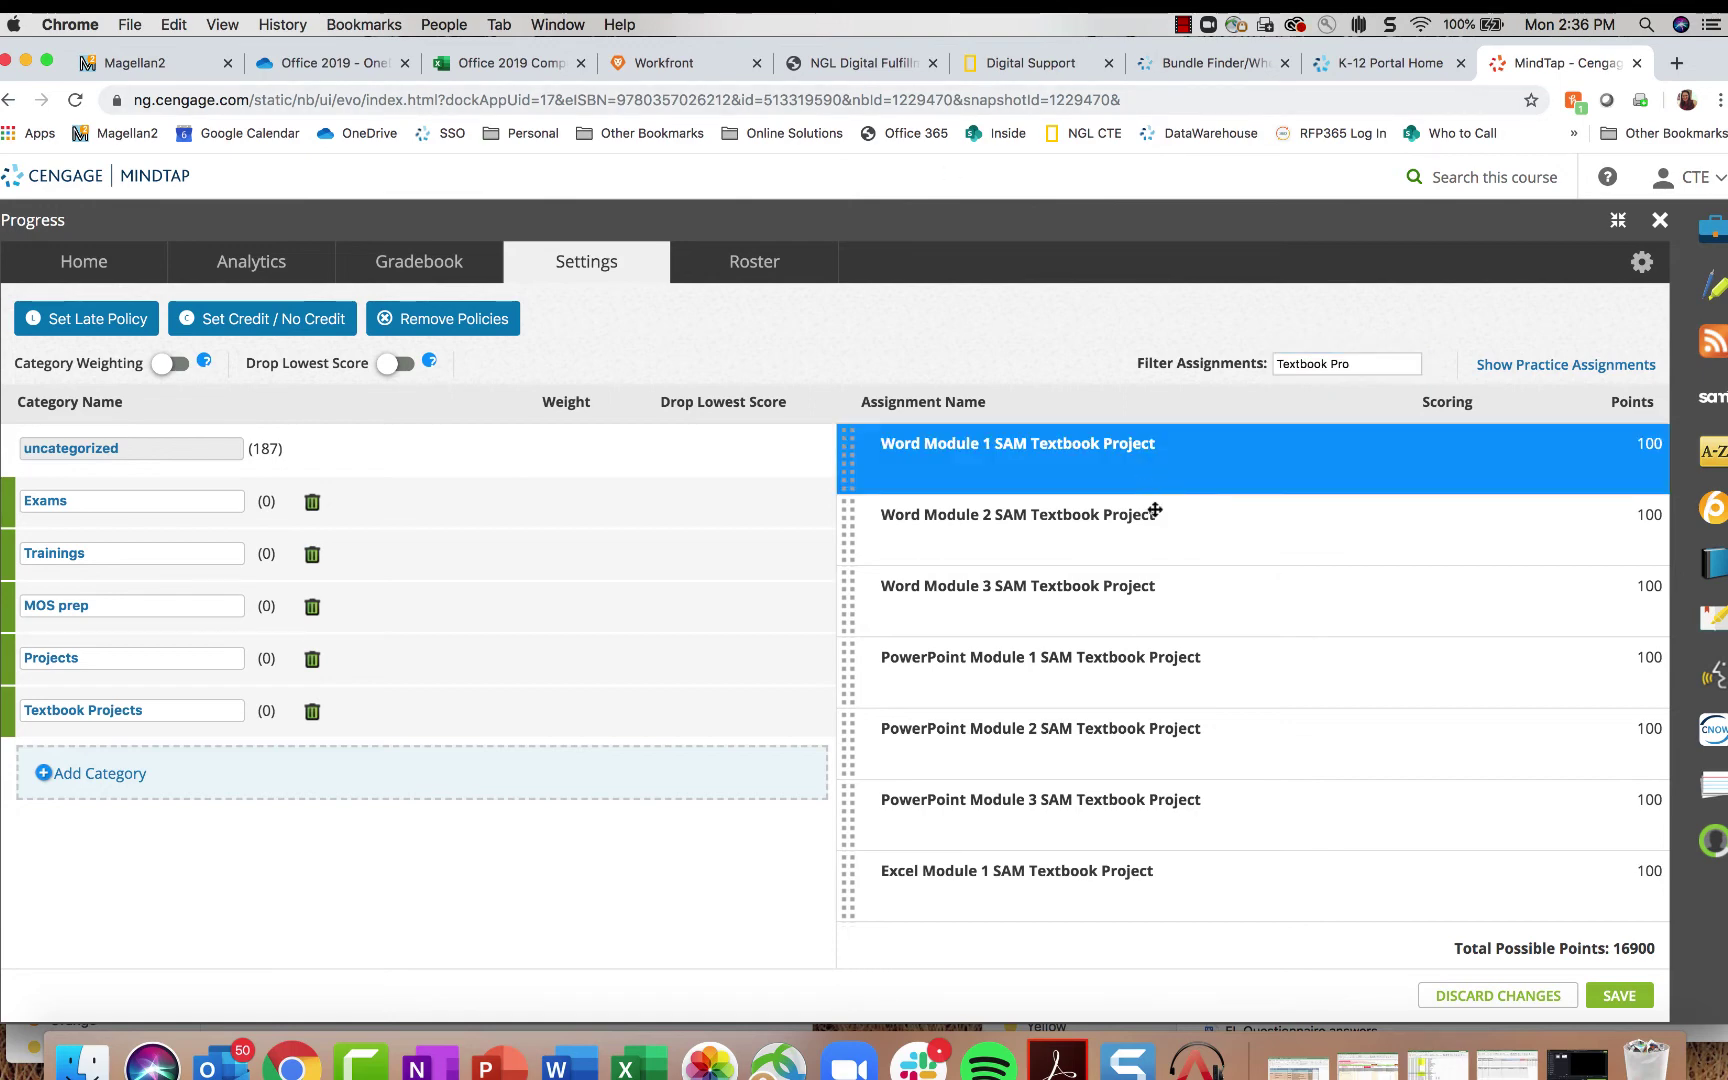
scroll(1160, 620, down, 3)
shift+click(1130, 879)
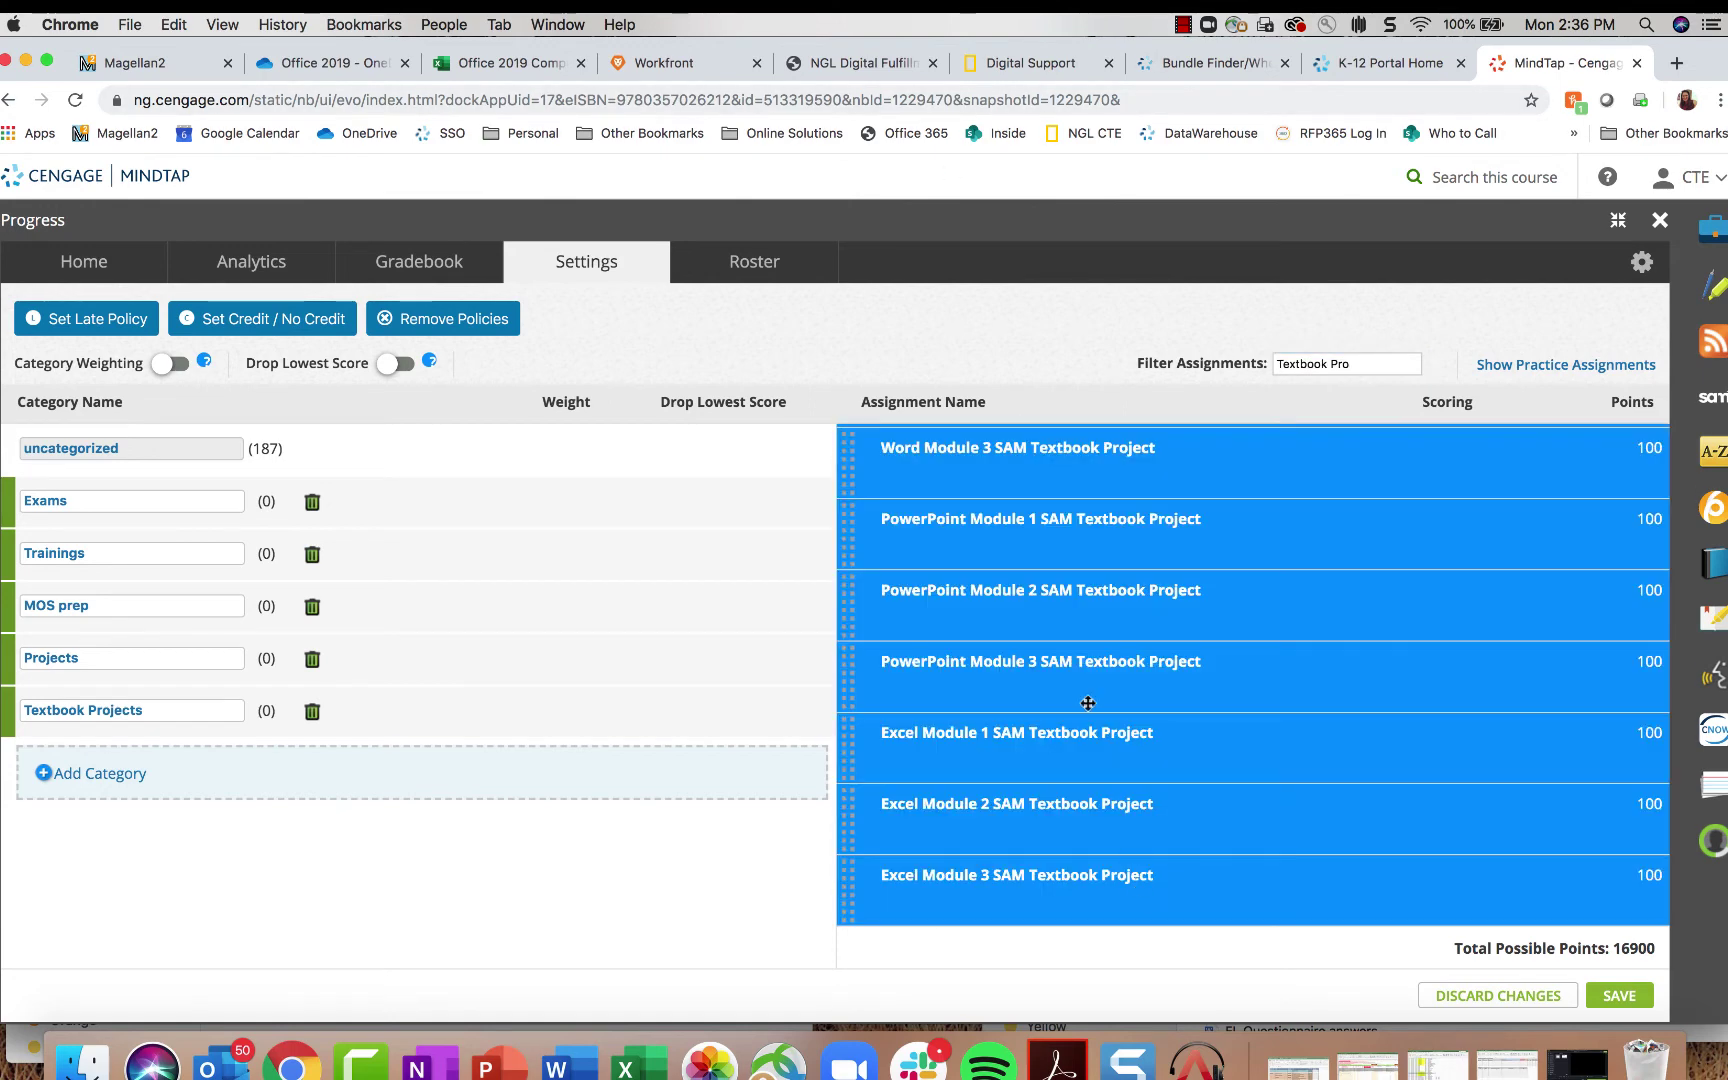
drag(1004, 465, 308, 720)
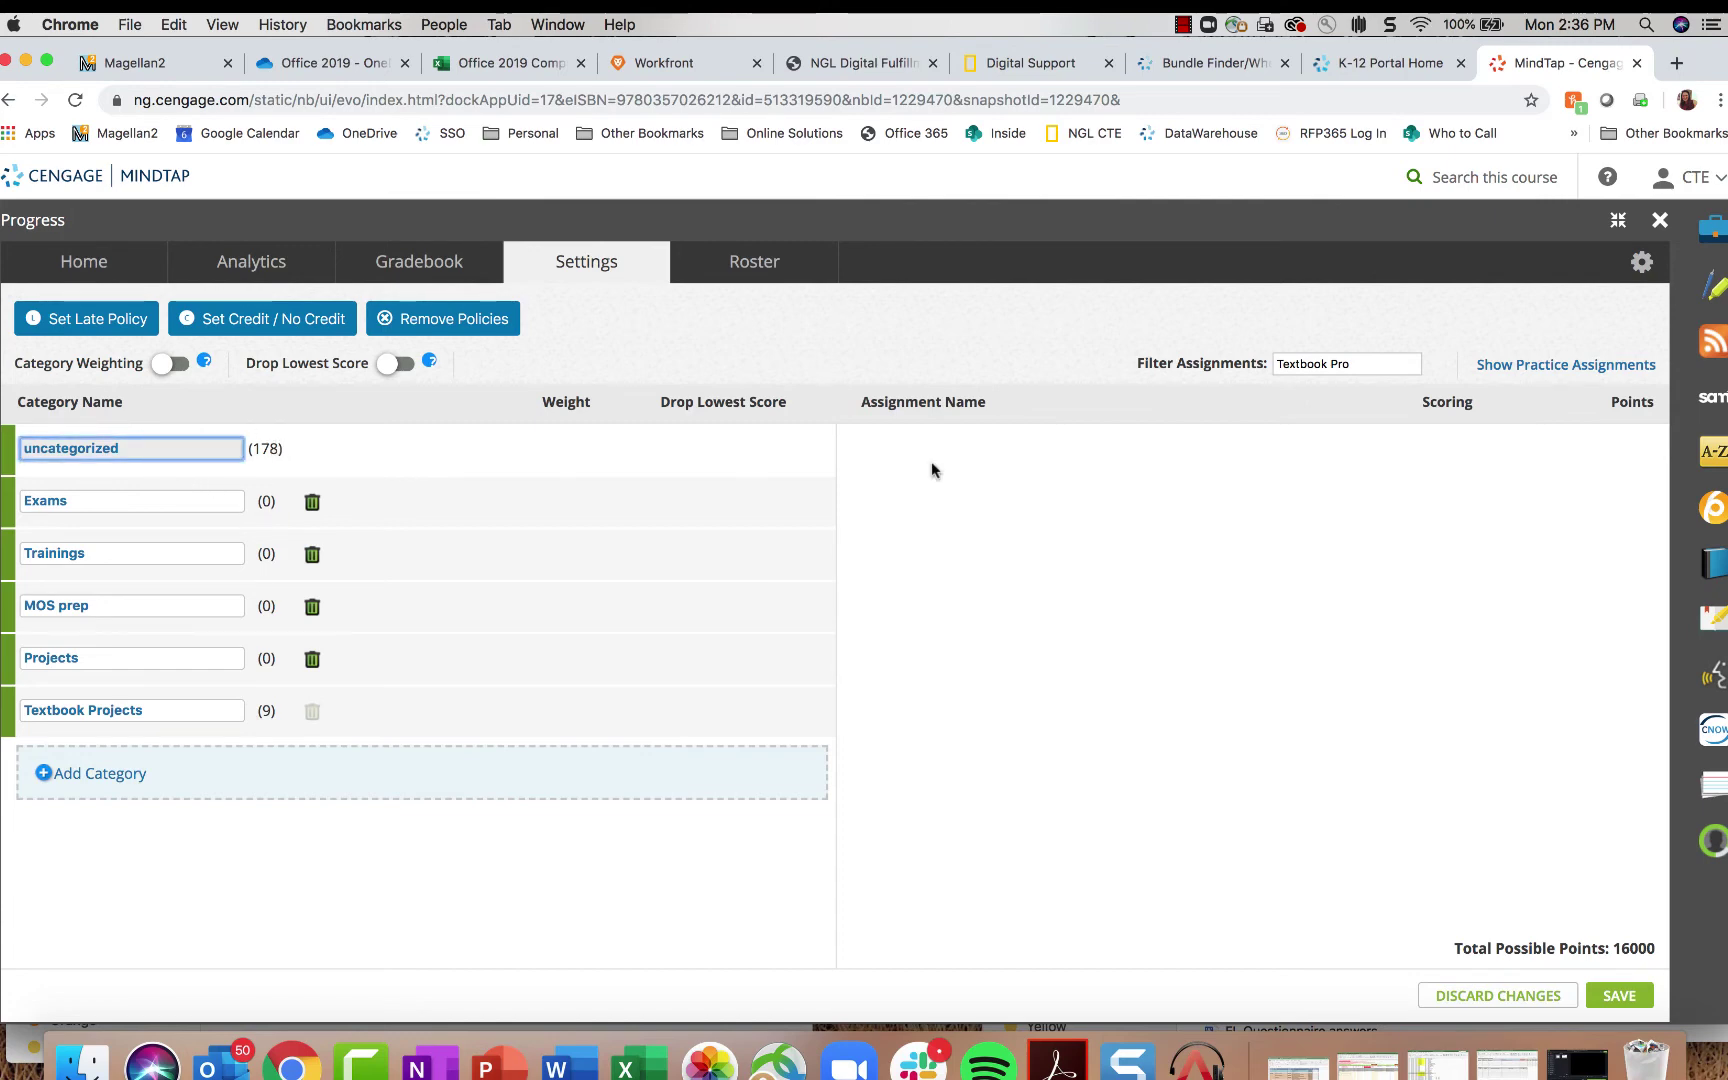
Step: Clear the assignment name filter and include practice assignments in the uncategorized list
triple_click(1387, 361)
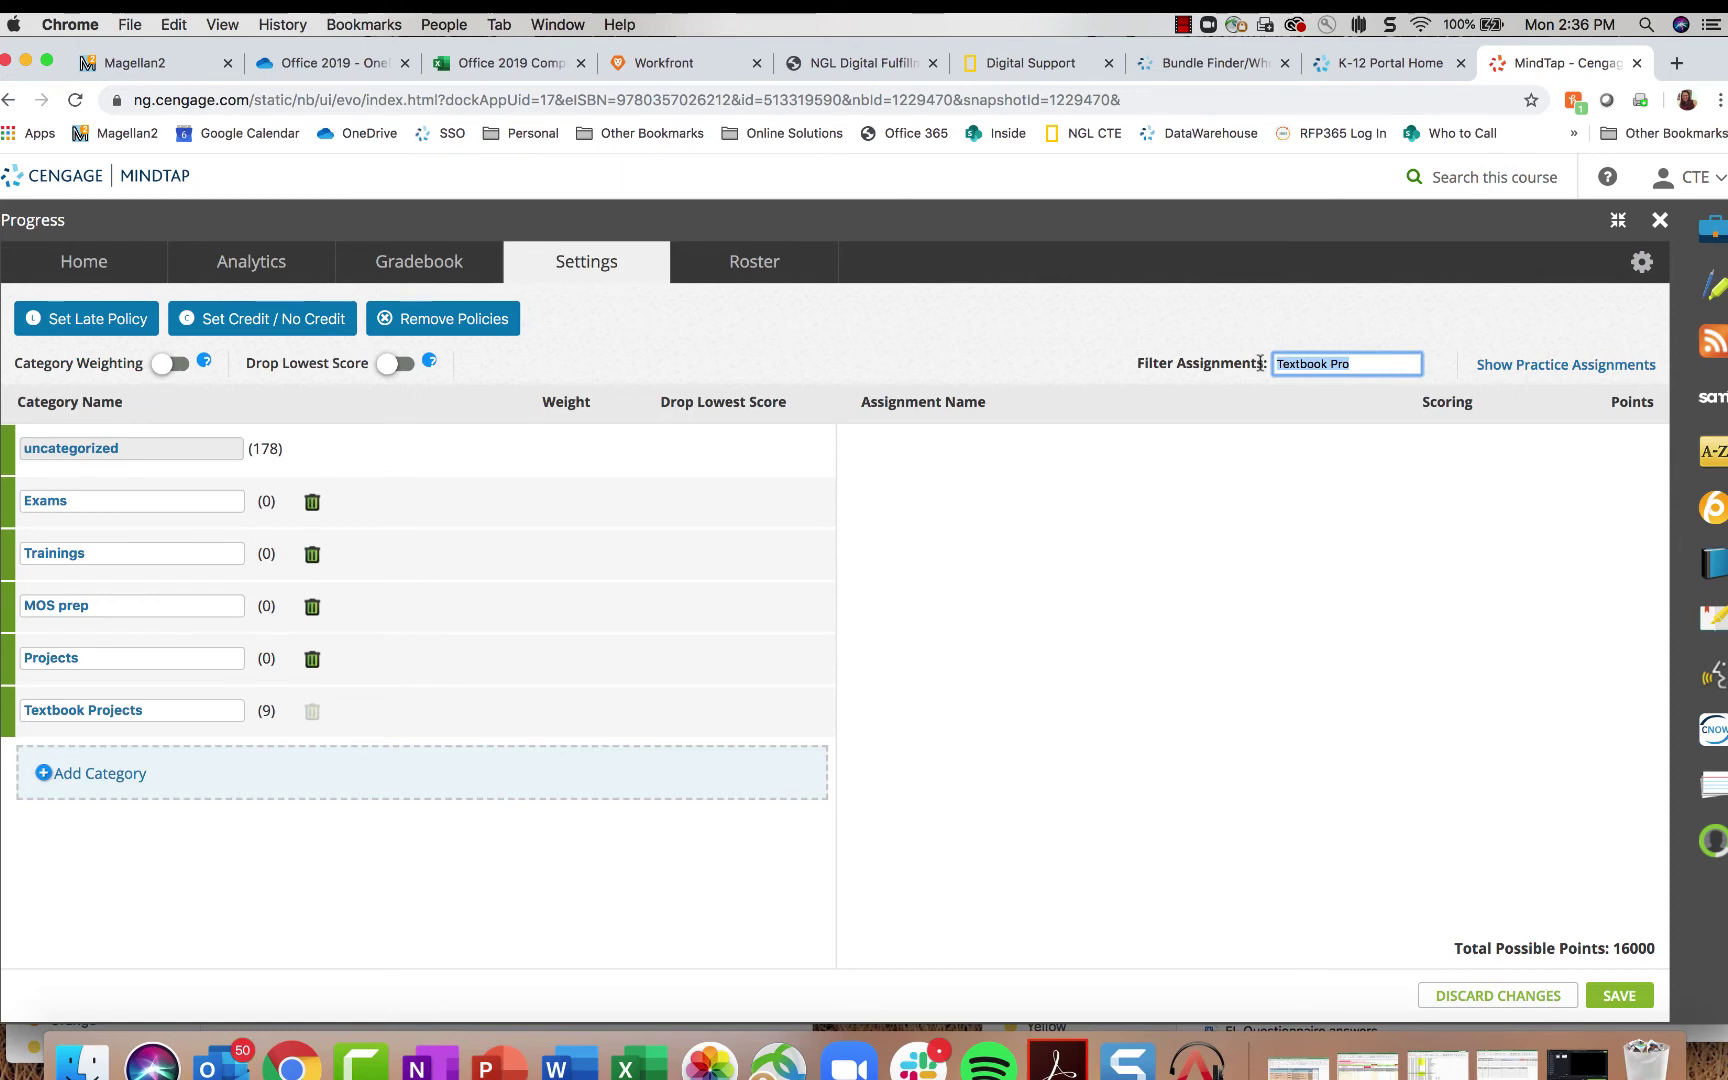
key(BackSpace)
click(1540, 366)
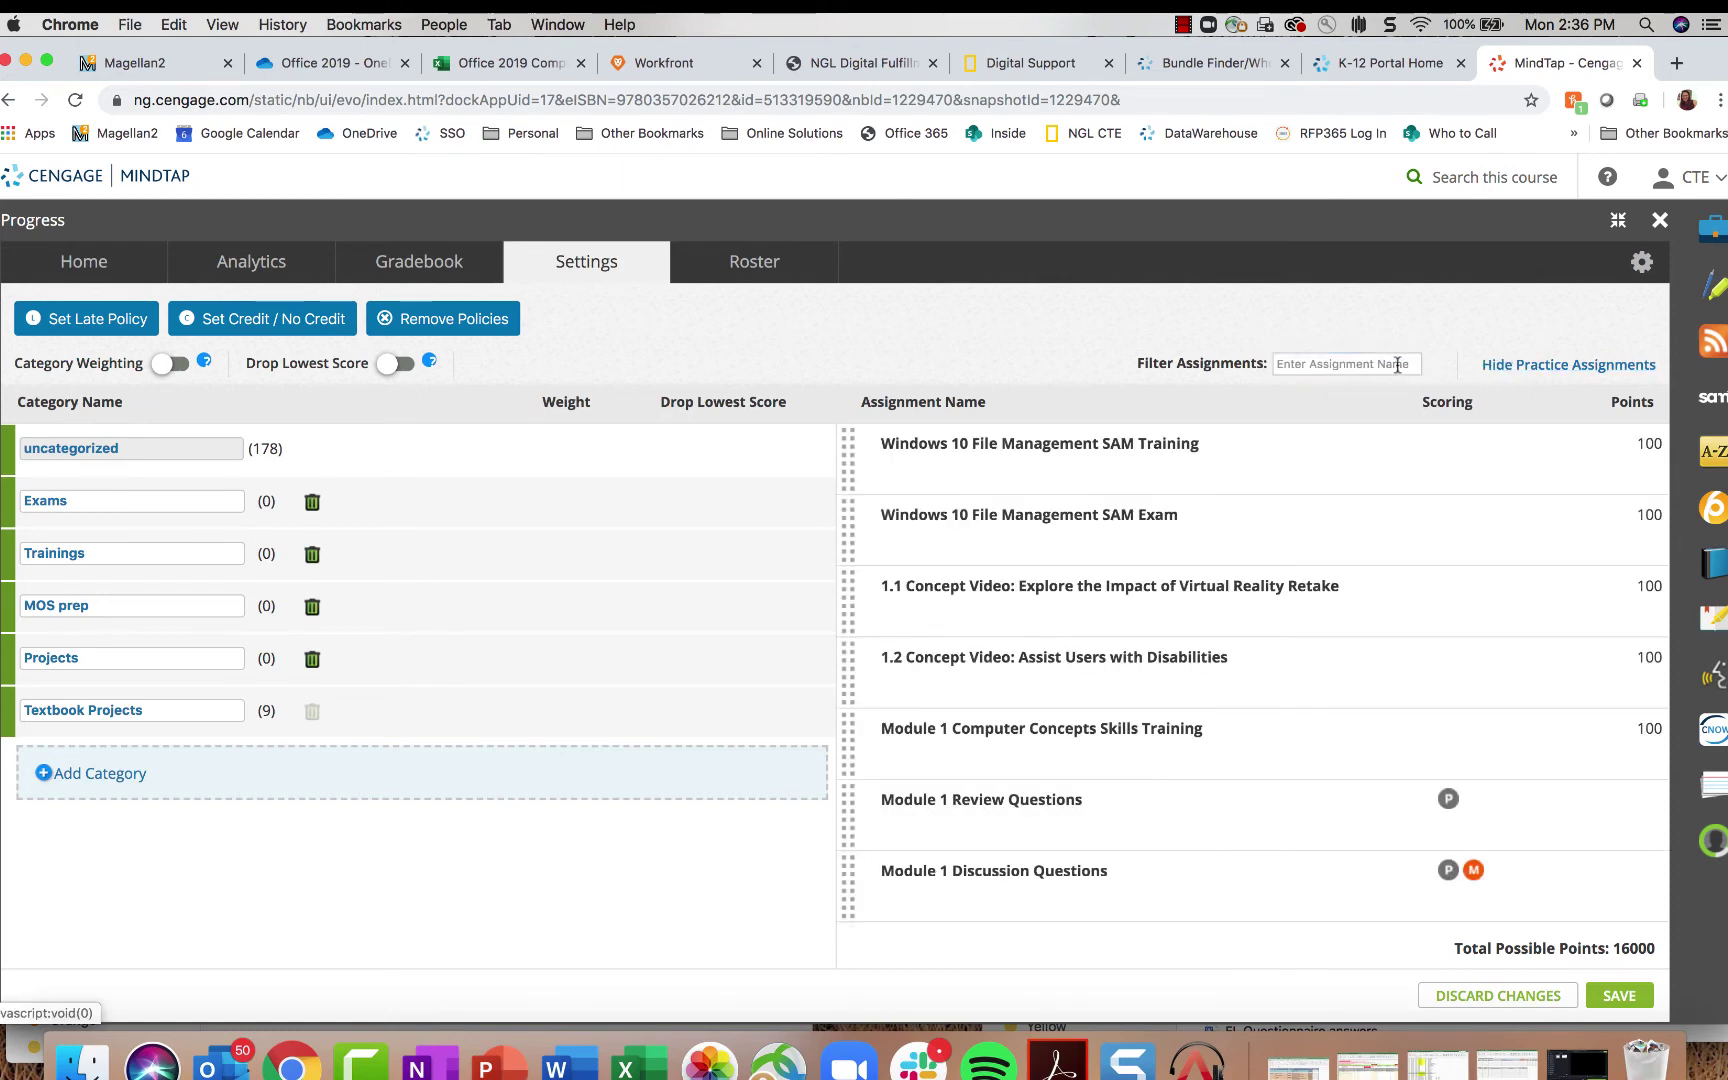
Step: Filter the uncategorized assignments by the name "Project"
click(1318, 365)
text(Textbook)
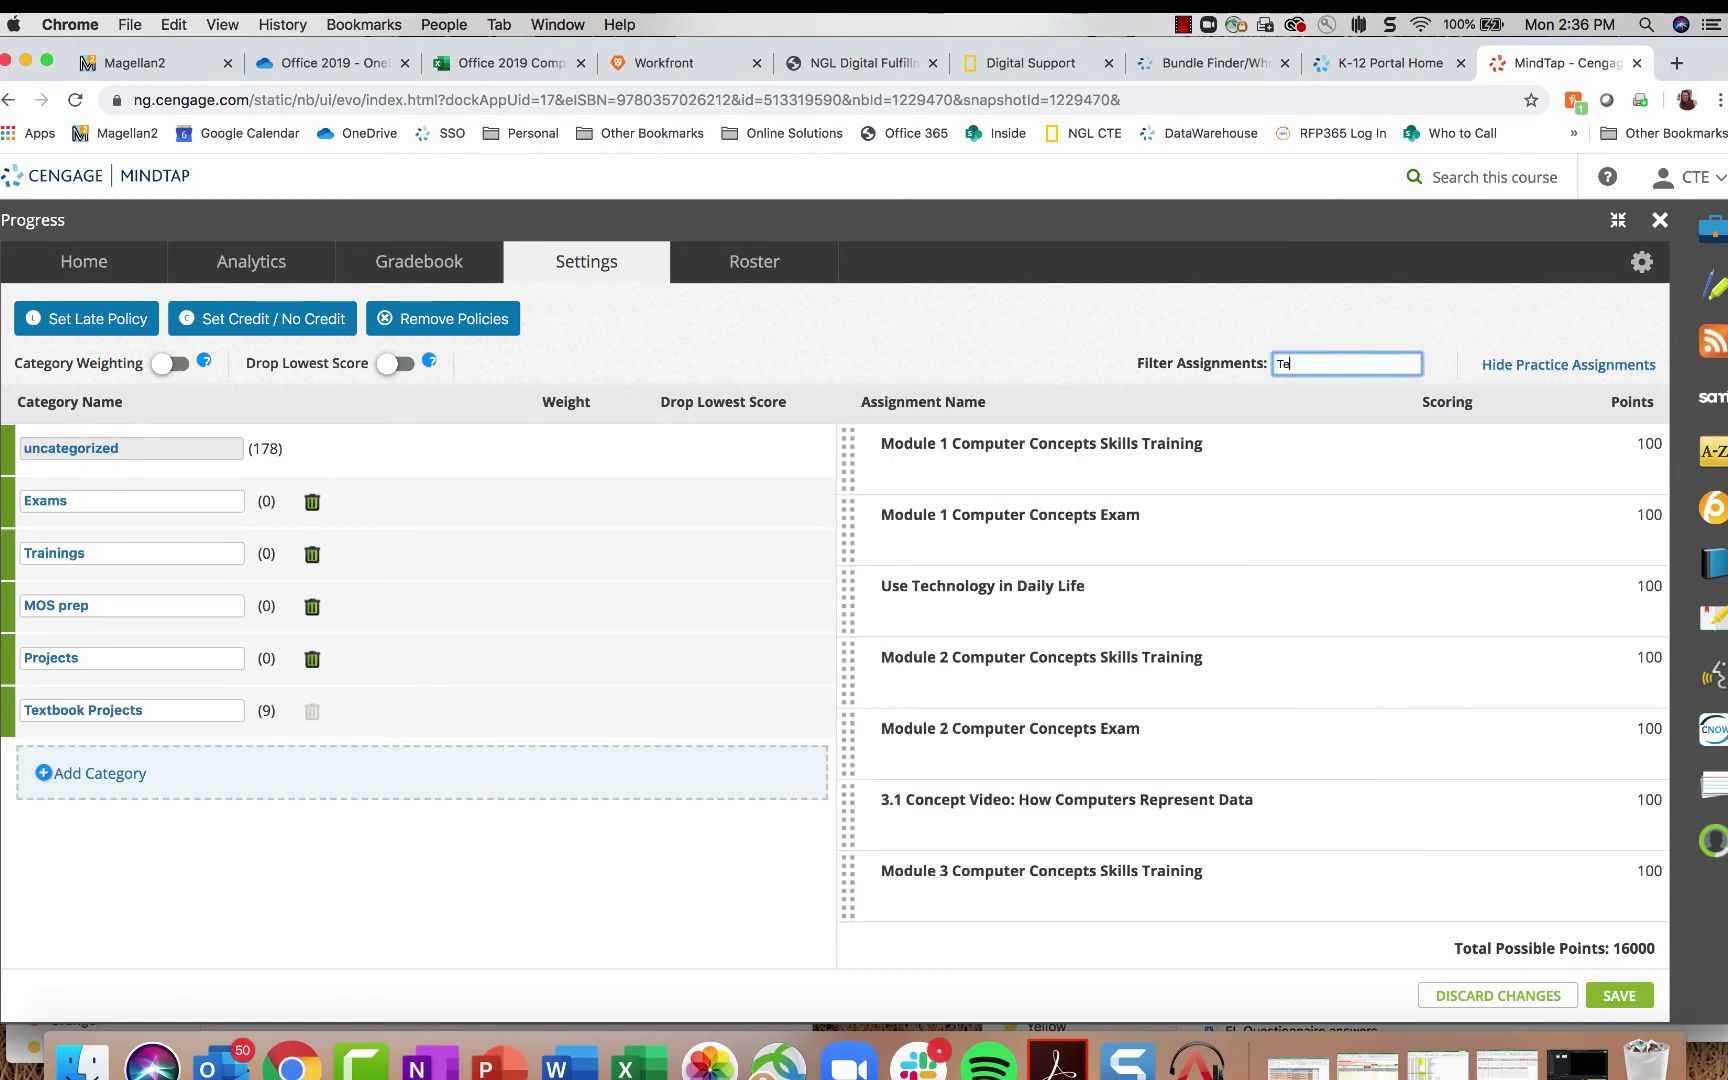
key(BackSpace)
key(BackSpace)
key(BackSpace)
key(BackSpace)
key(BackSpace)
key(BackSpace)
key(BackSpace)
key(BackSpace)
text(Project)
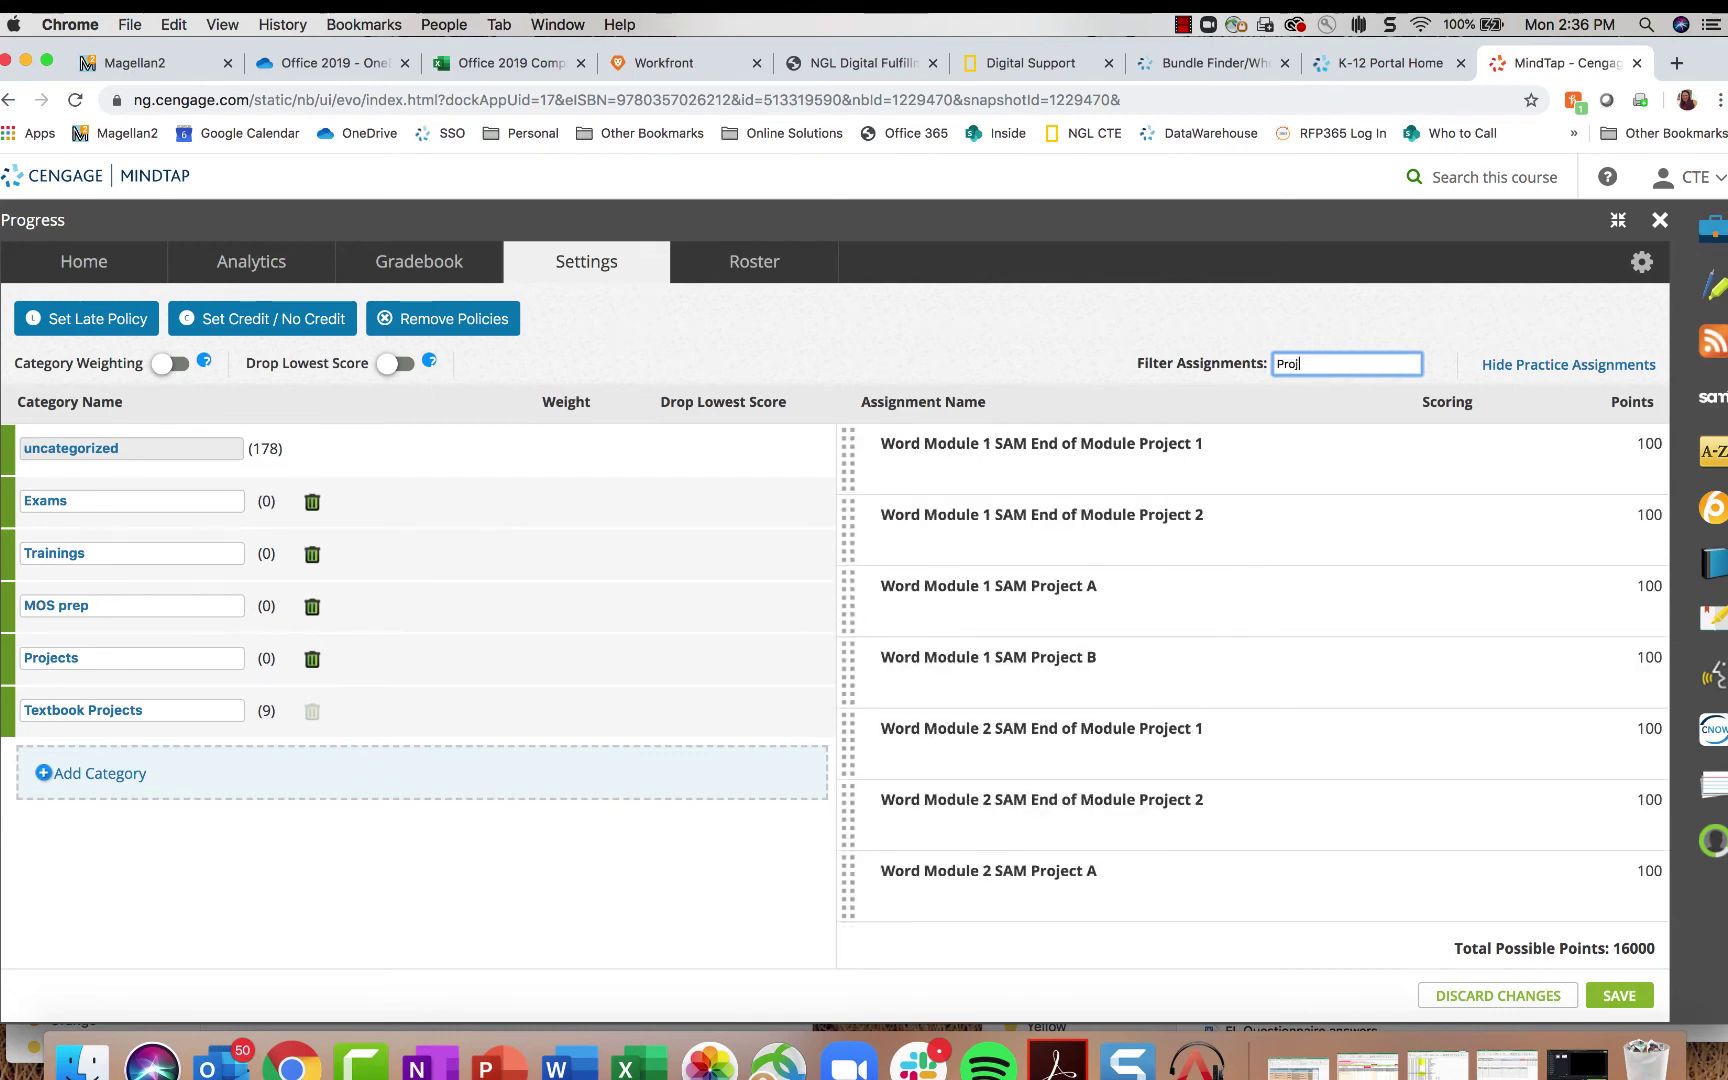
Step: Select all the filtered project assignments, through SAM Getting Started Project, and move them into the Projects category
click(1051, 454)
scroll(1242, 706, down, 10)
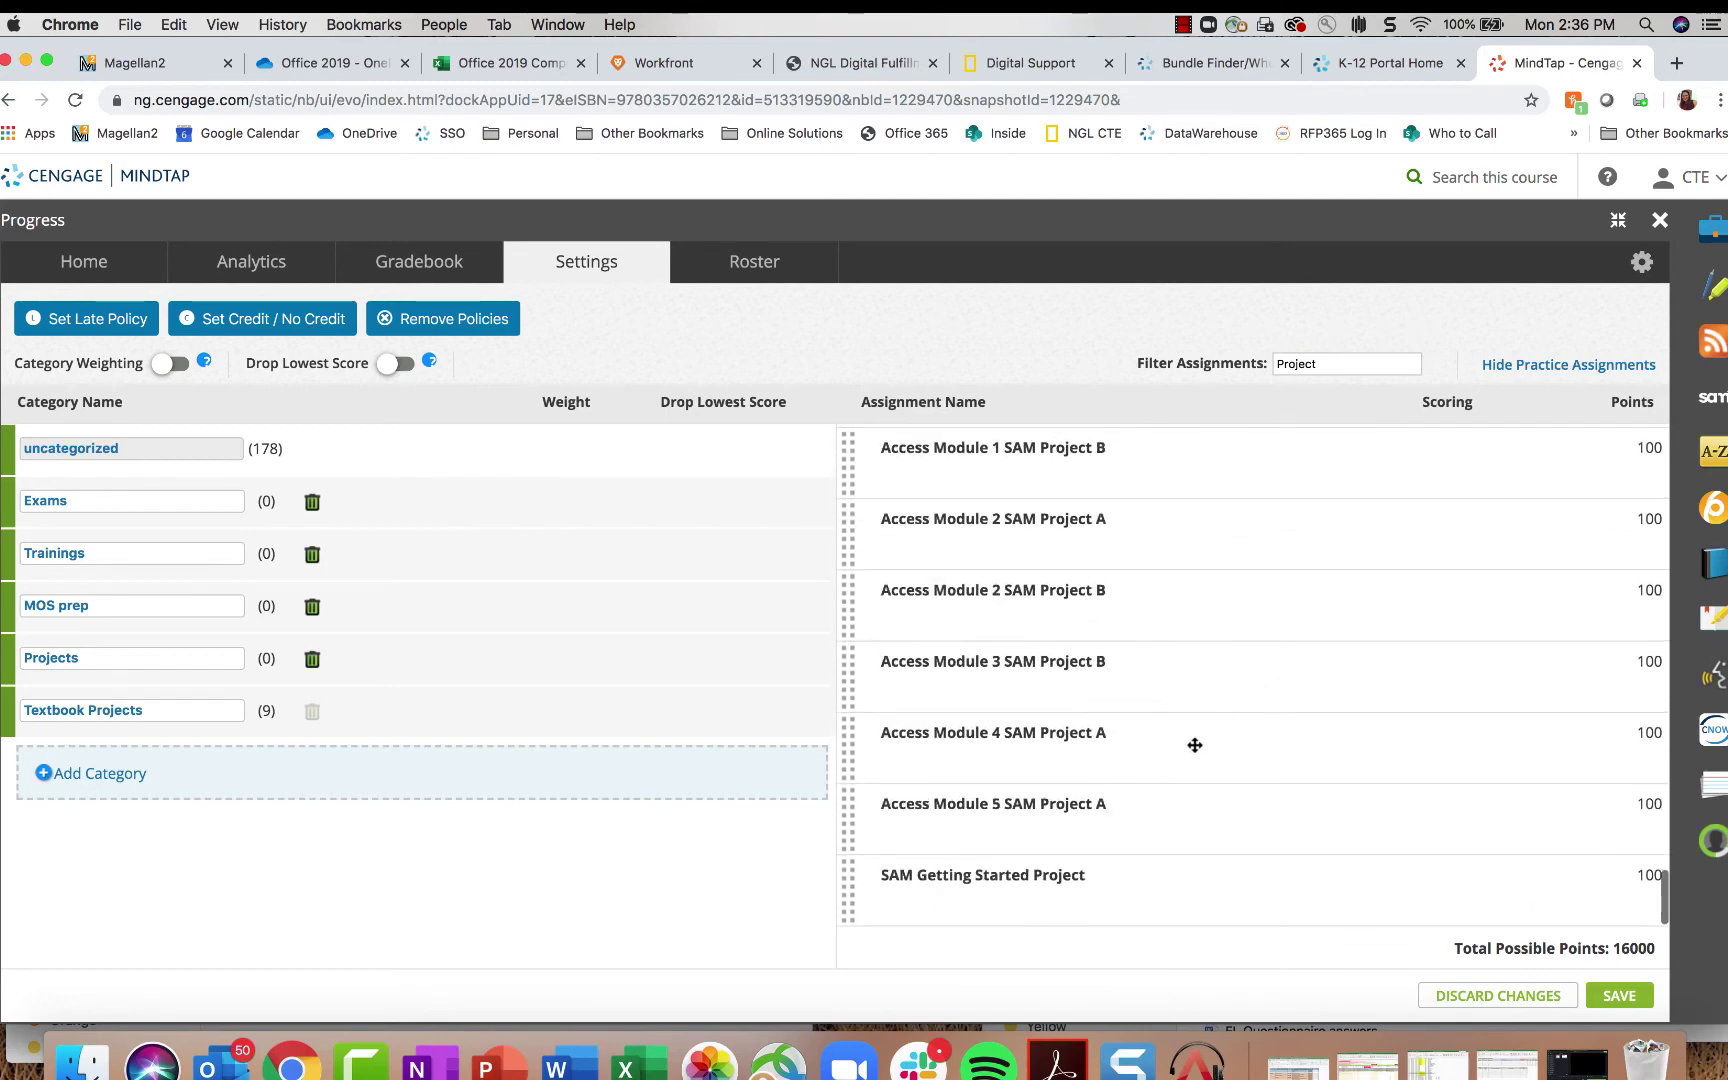
shift+click(1130, 895)
drag(1097, 530, 296, 663)
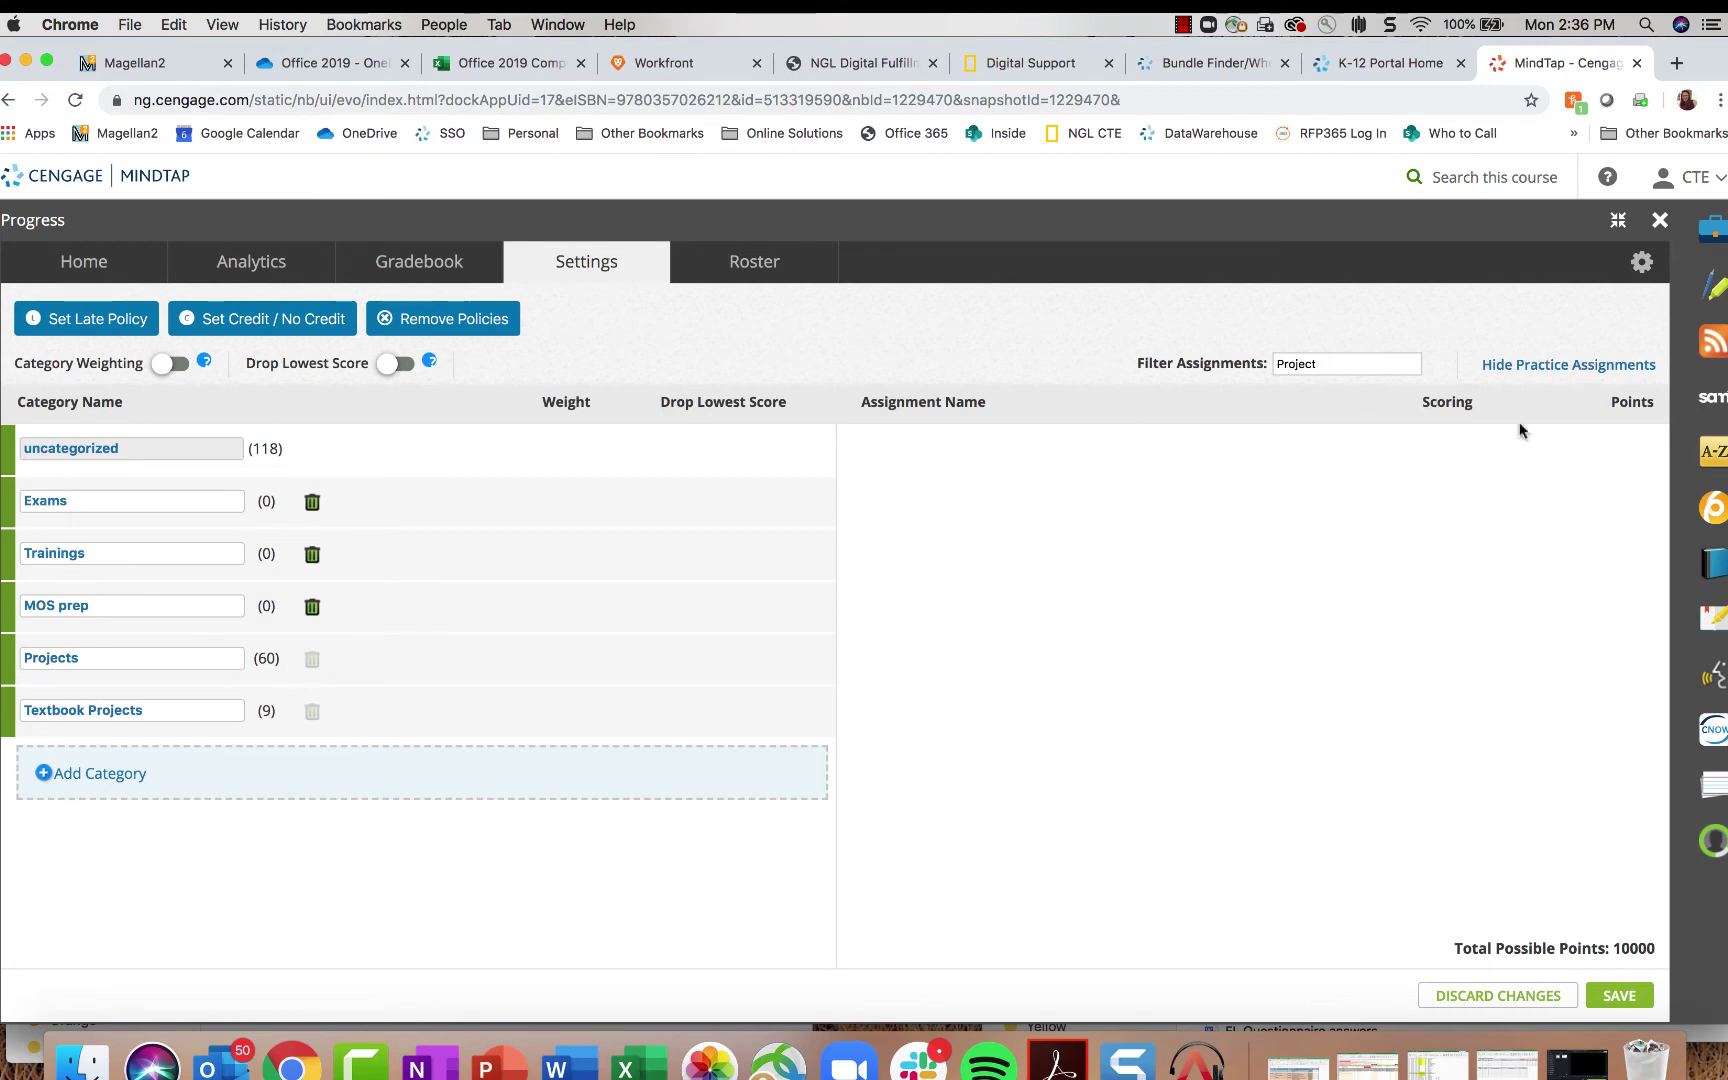
Step: Filter the uncategorized assignments by "exam" and move all the matching assignments into the Exams category
click(1360, 366)
text(exam)
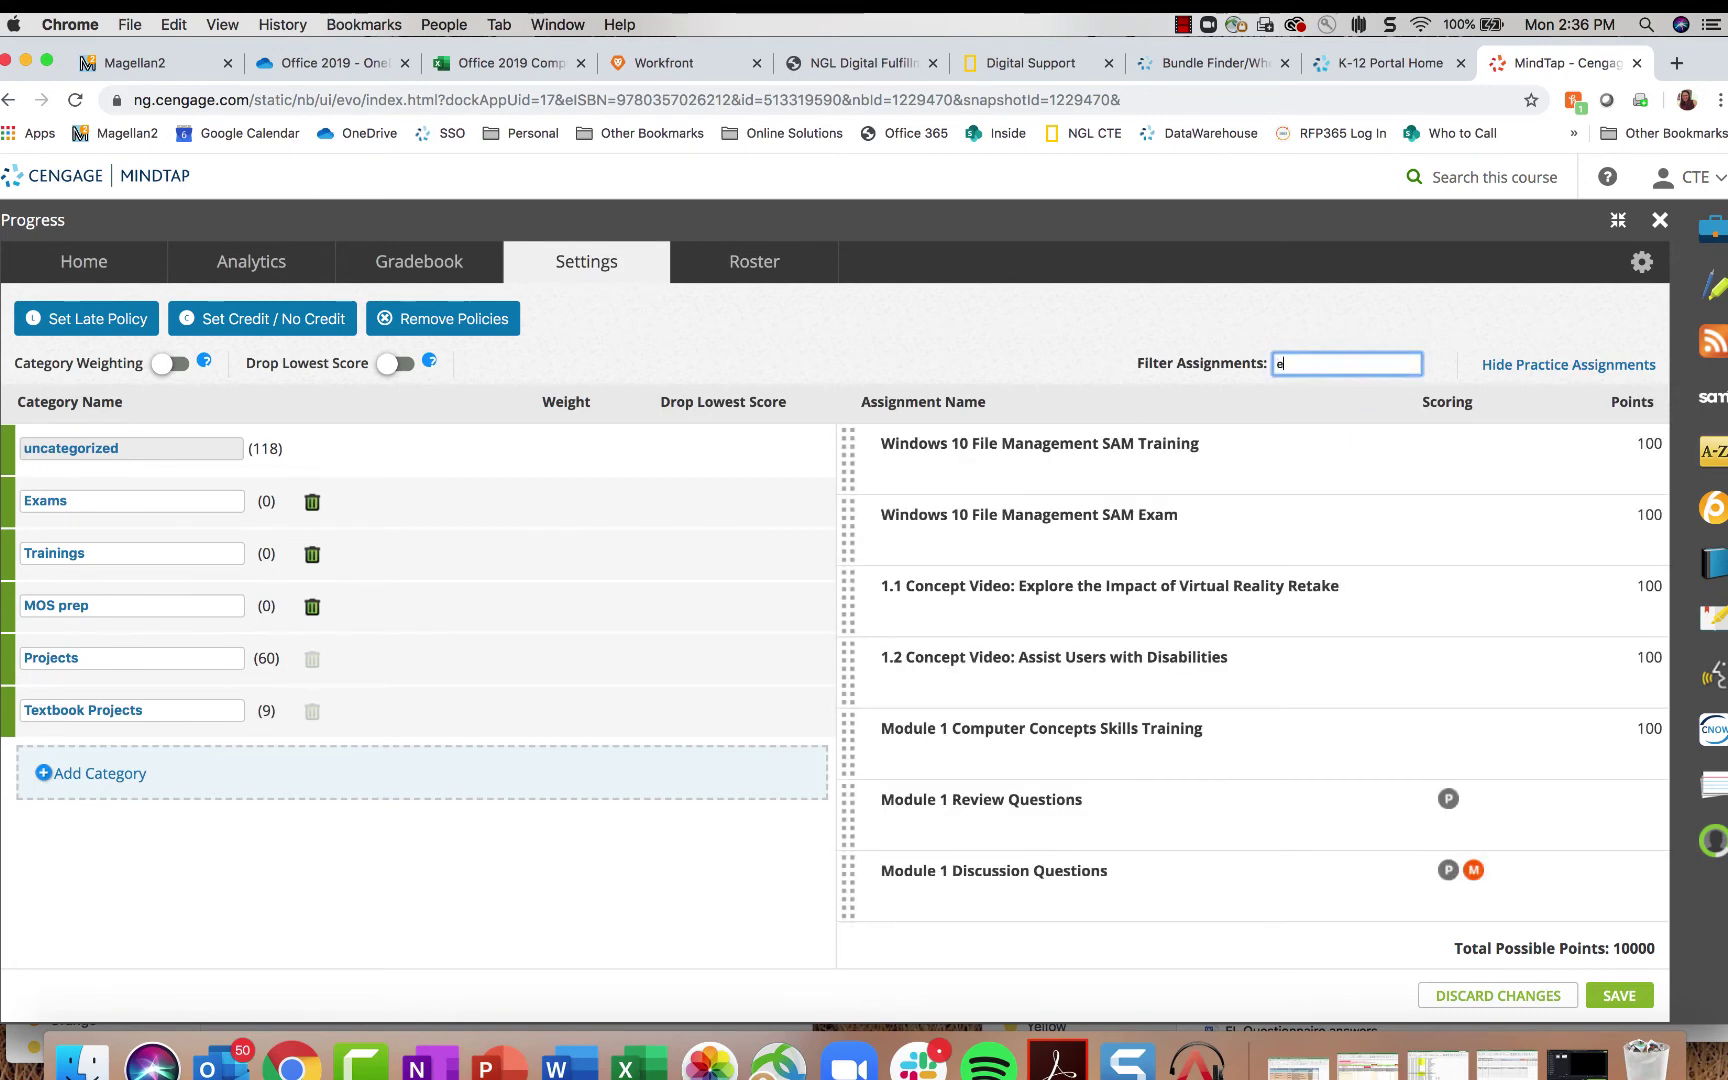
click(1279, 477)
scroll(1284, 548, down, 10)
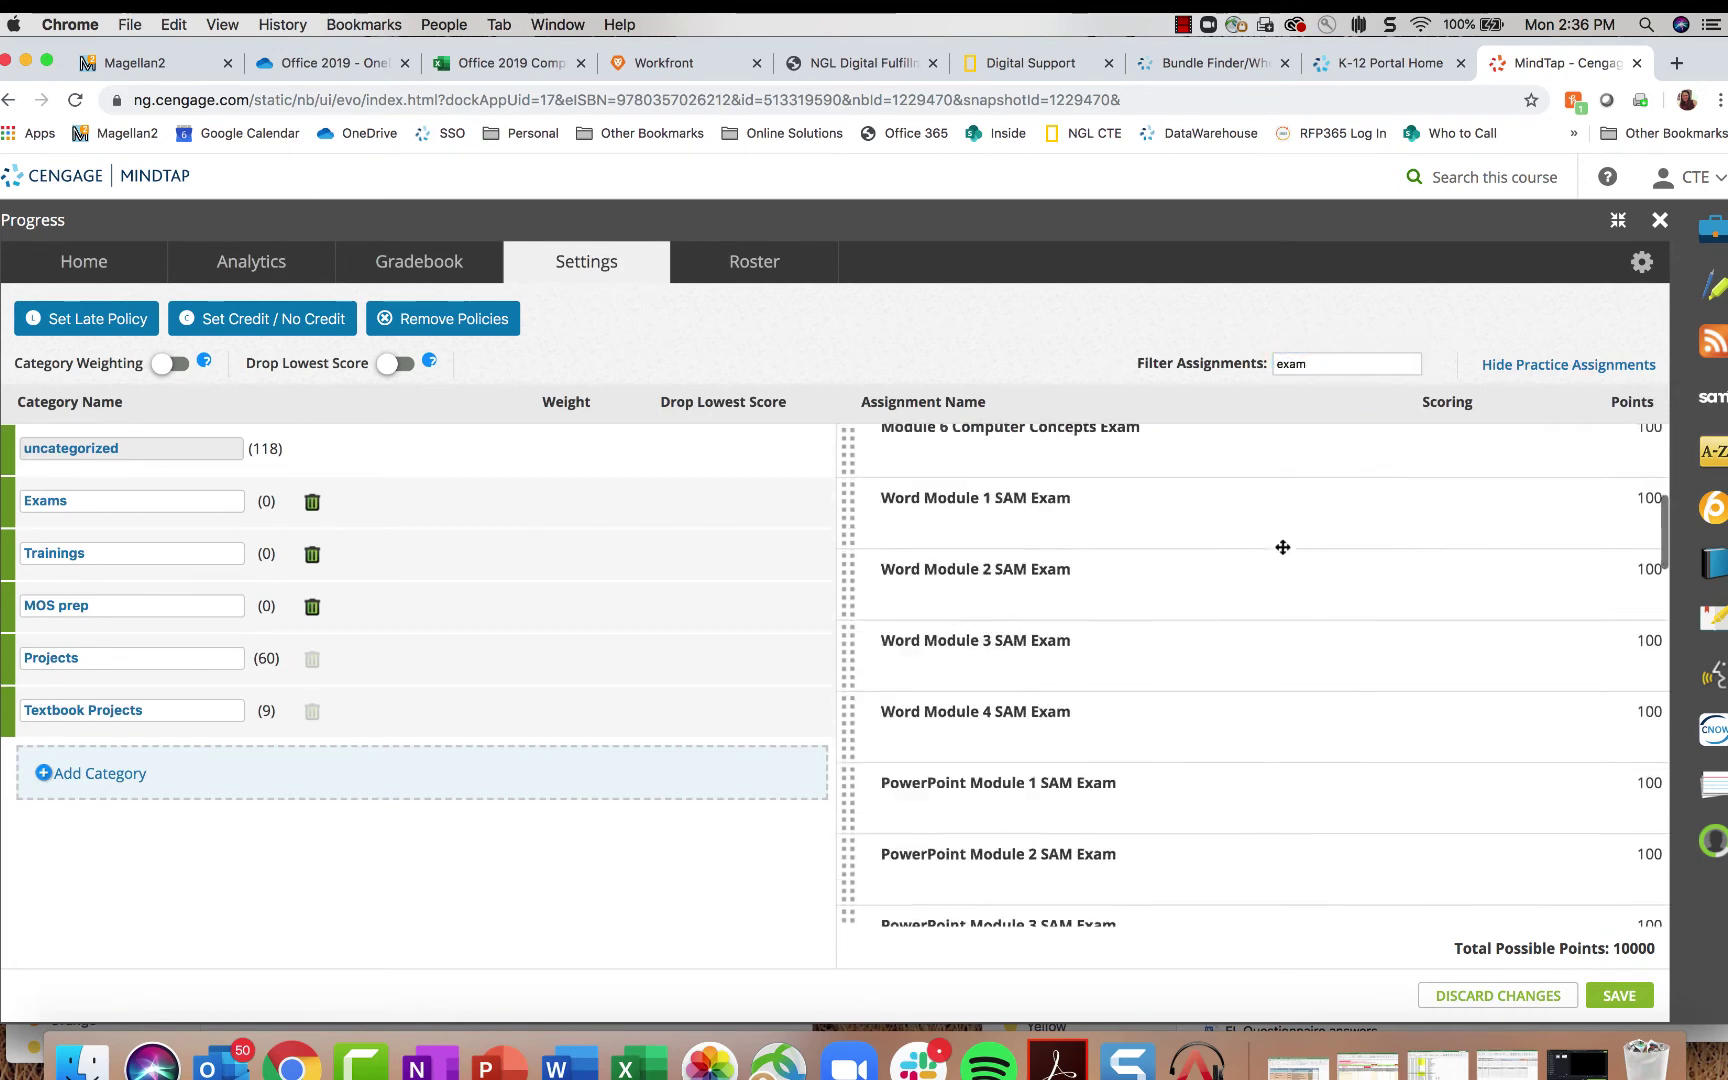
shift+click(1213, 762)
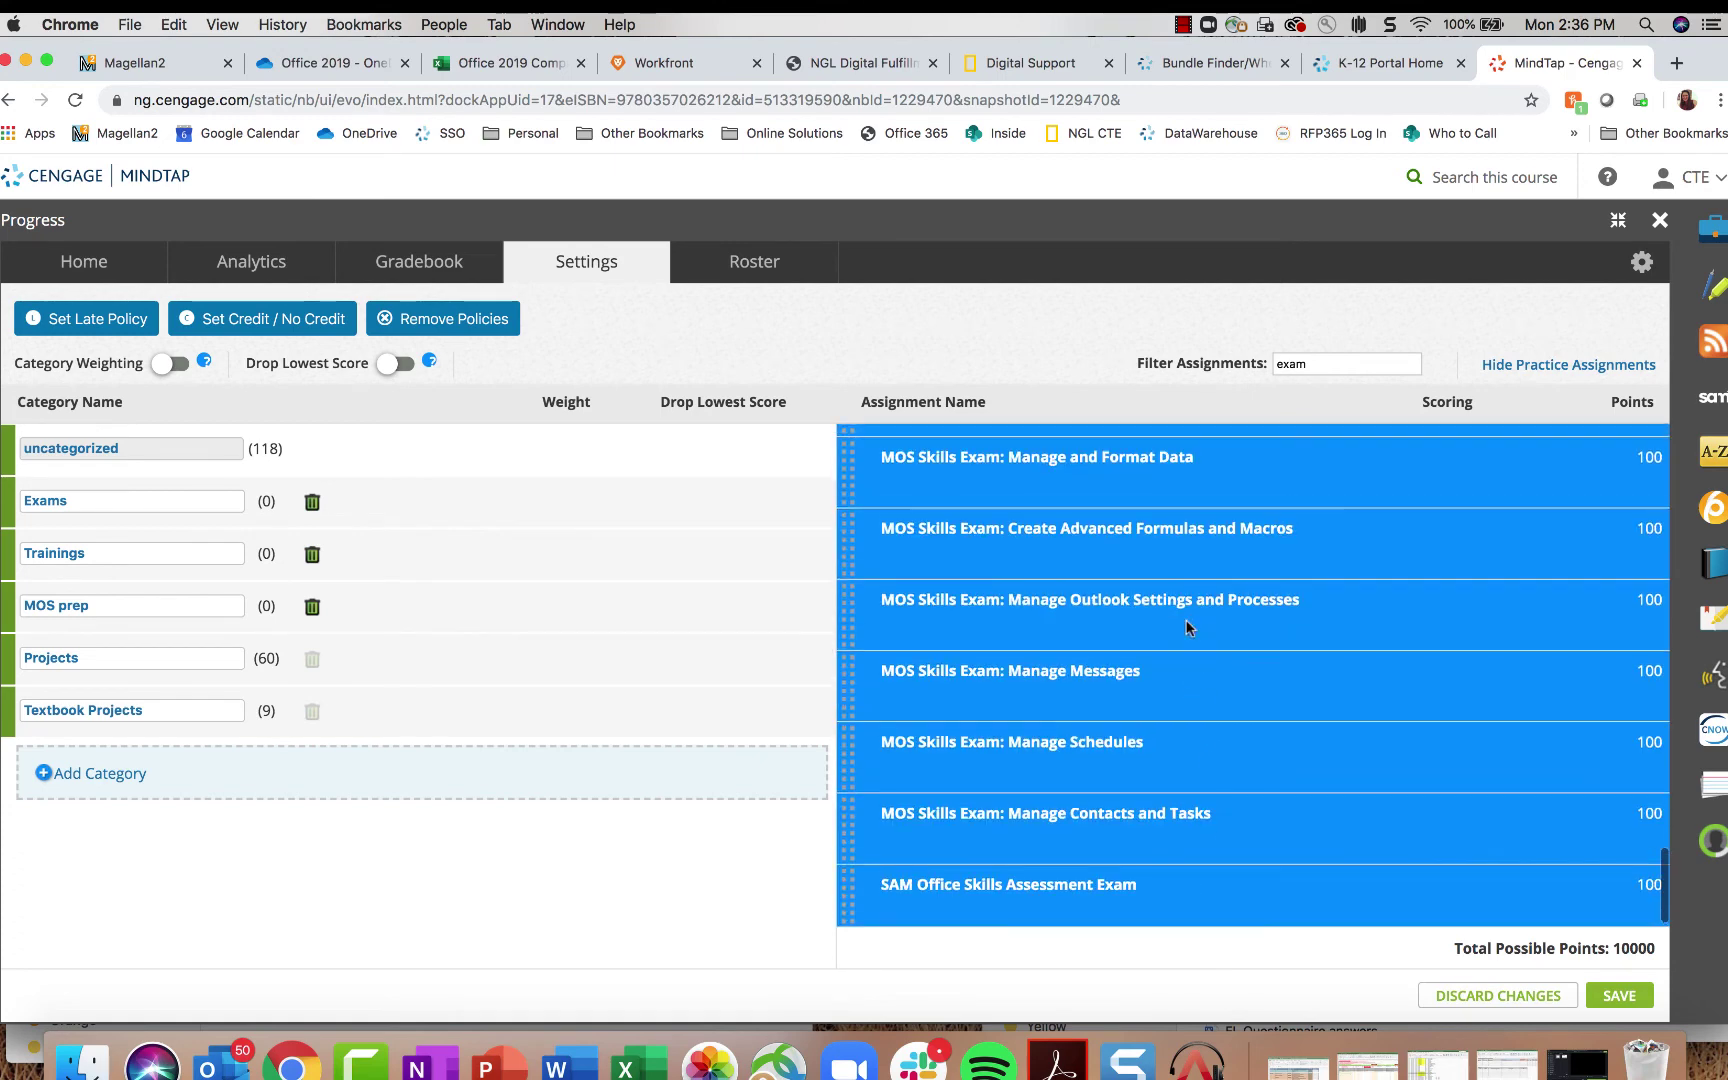
drag(1213, 762, 474, 514)
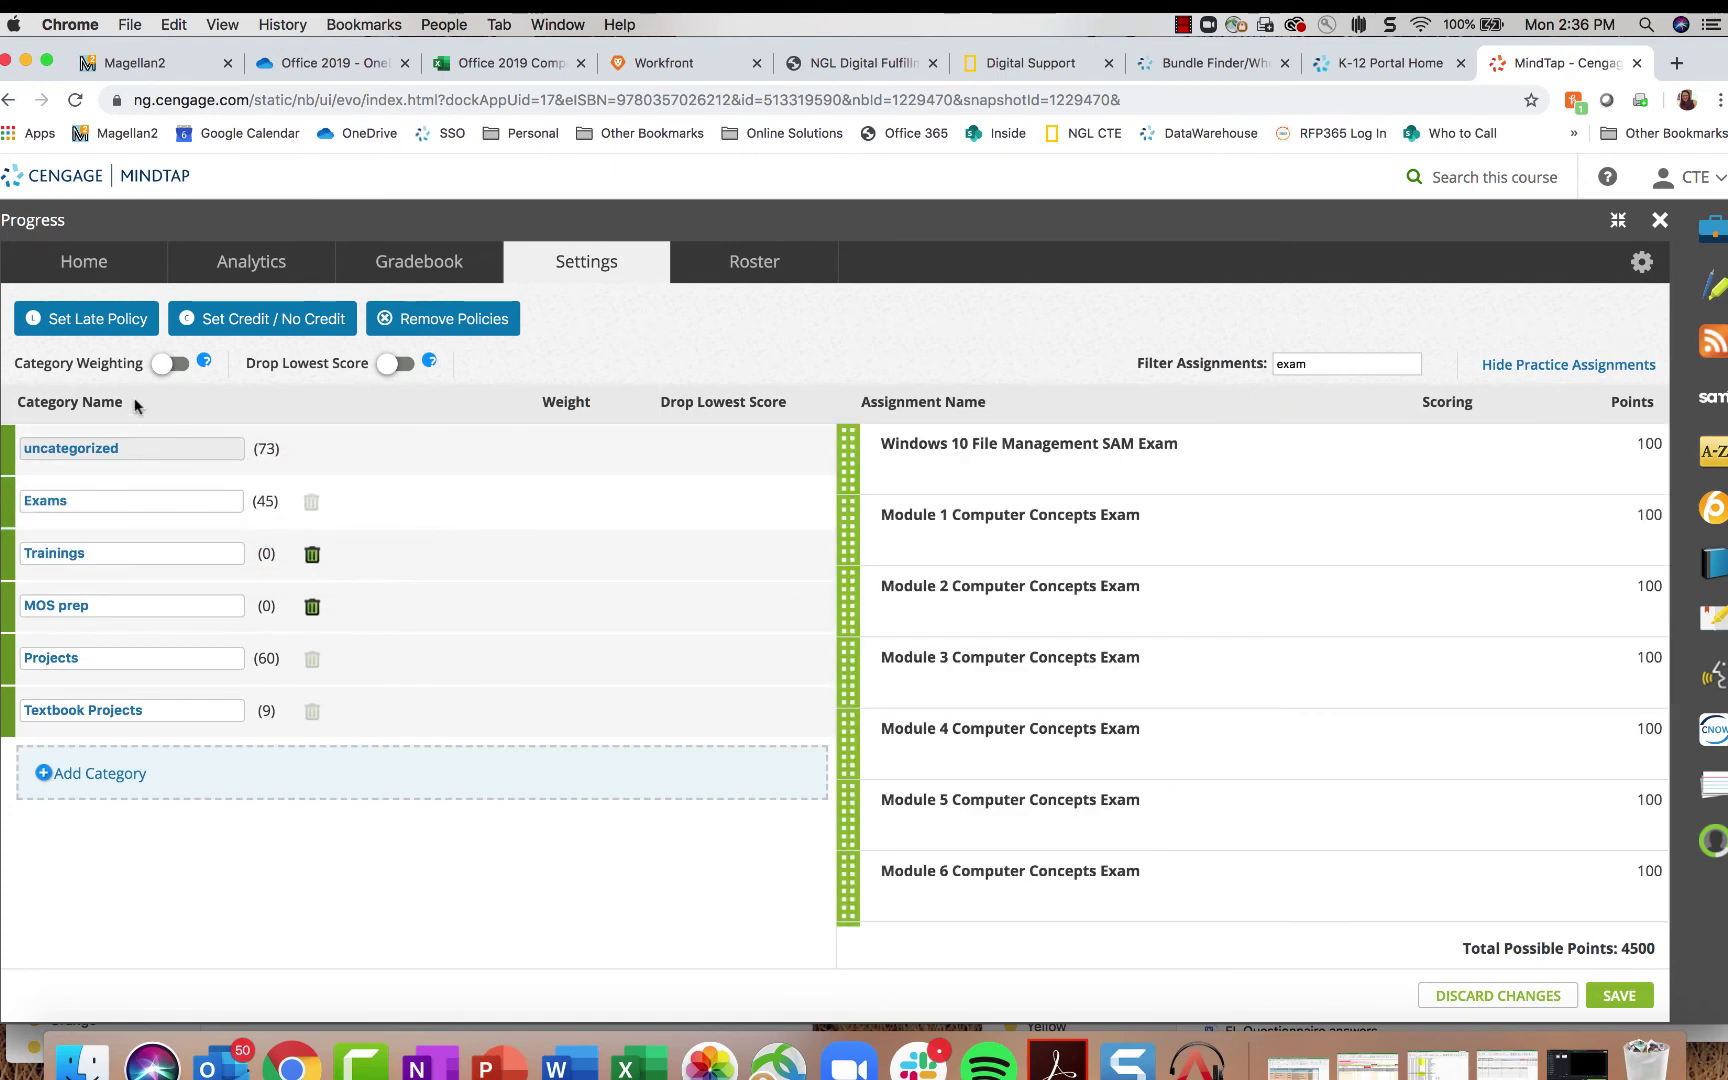
Step: Turn on category weighting and set the weight of the Exams category to 30
click(163, 364)
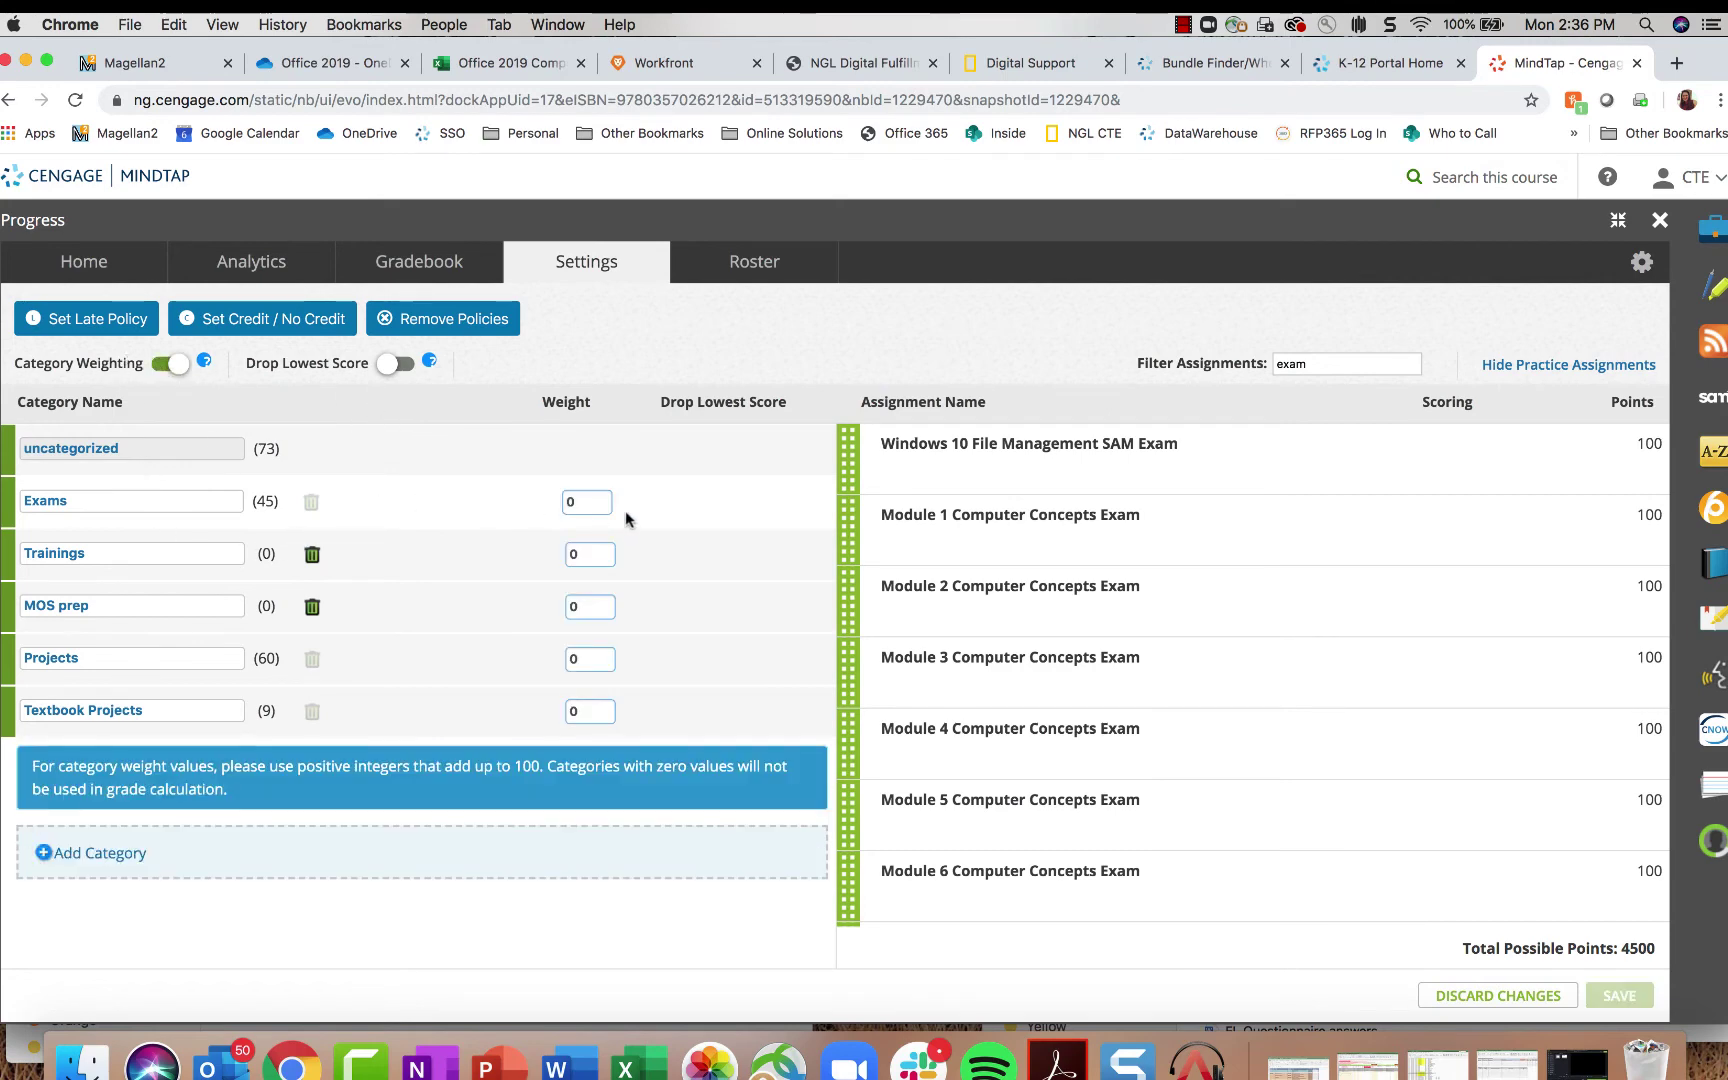
click(589, 502)
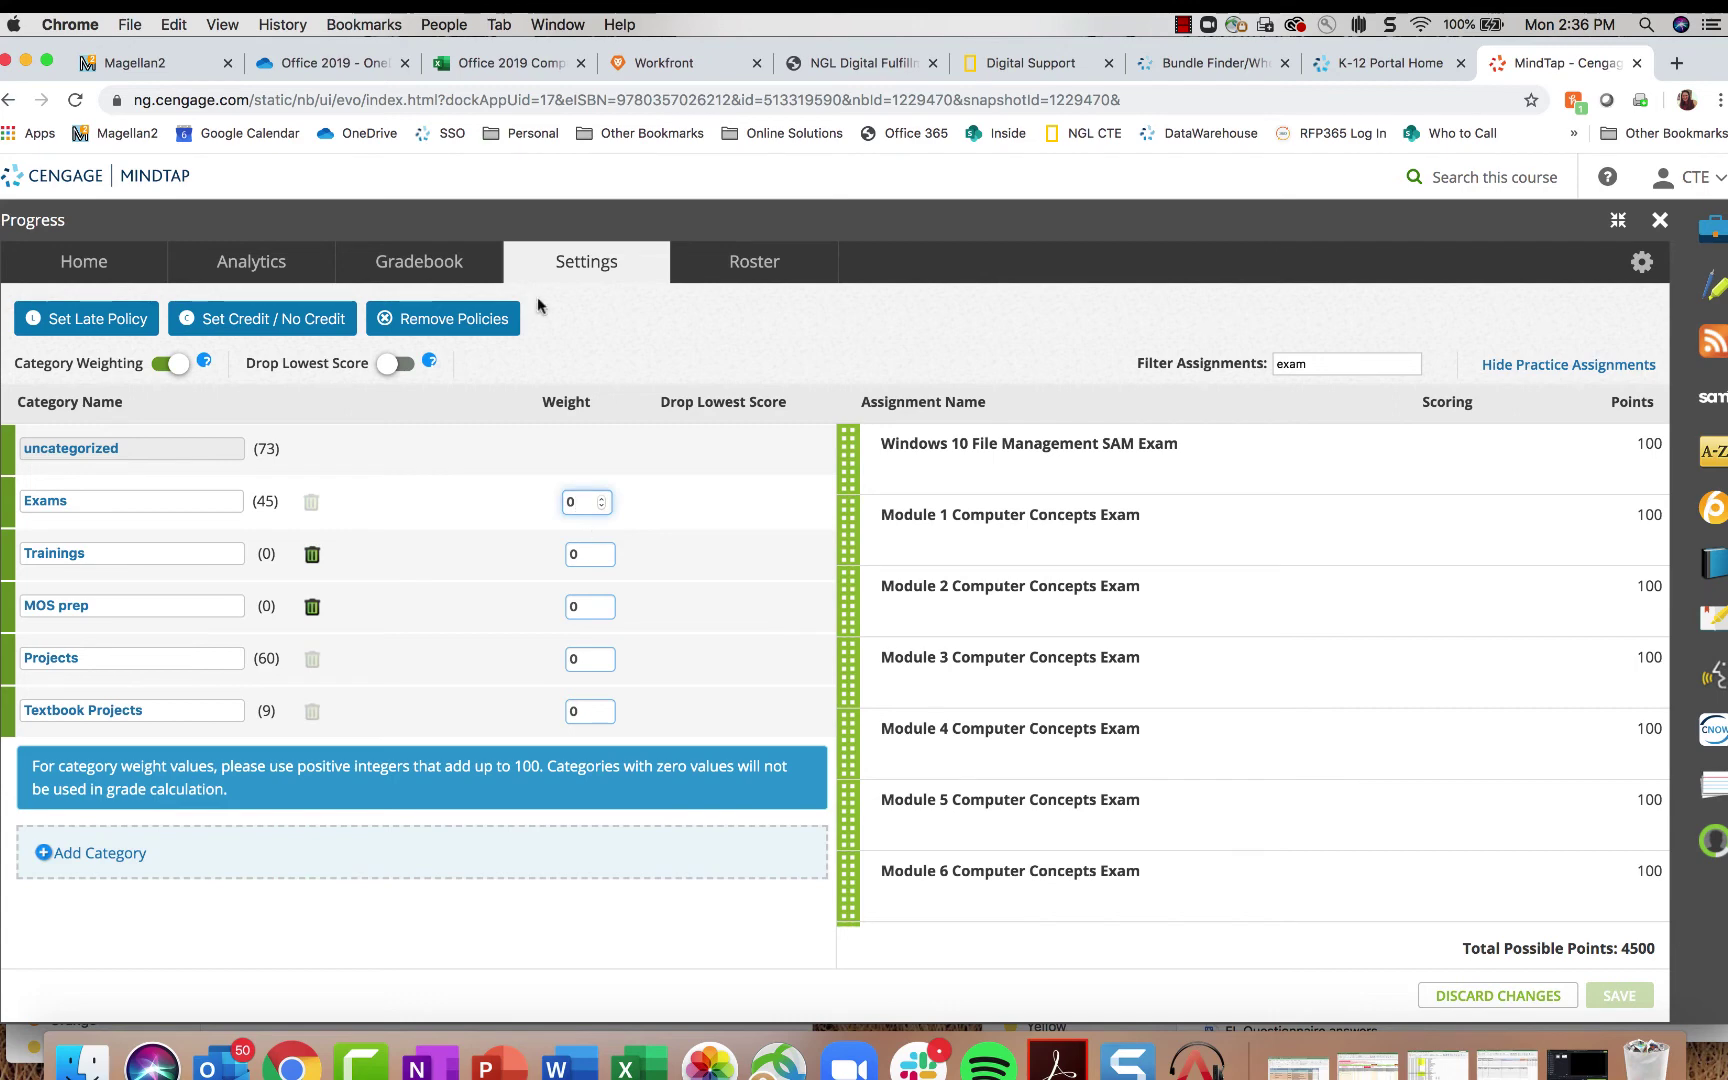
key(BackSpace)
text(20)
key(BackSpace)
text(30)
Step: Set the category weights to 20 for Projects, 10 for MOS prep, 20 for Trainings and 20 for Textbook Projects
click(587, 659)
key(BackSpace)
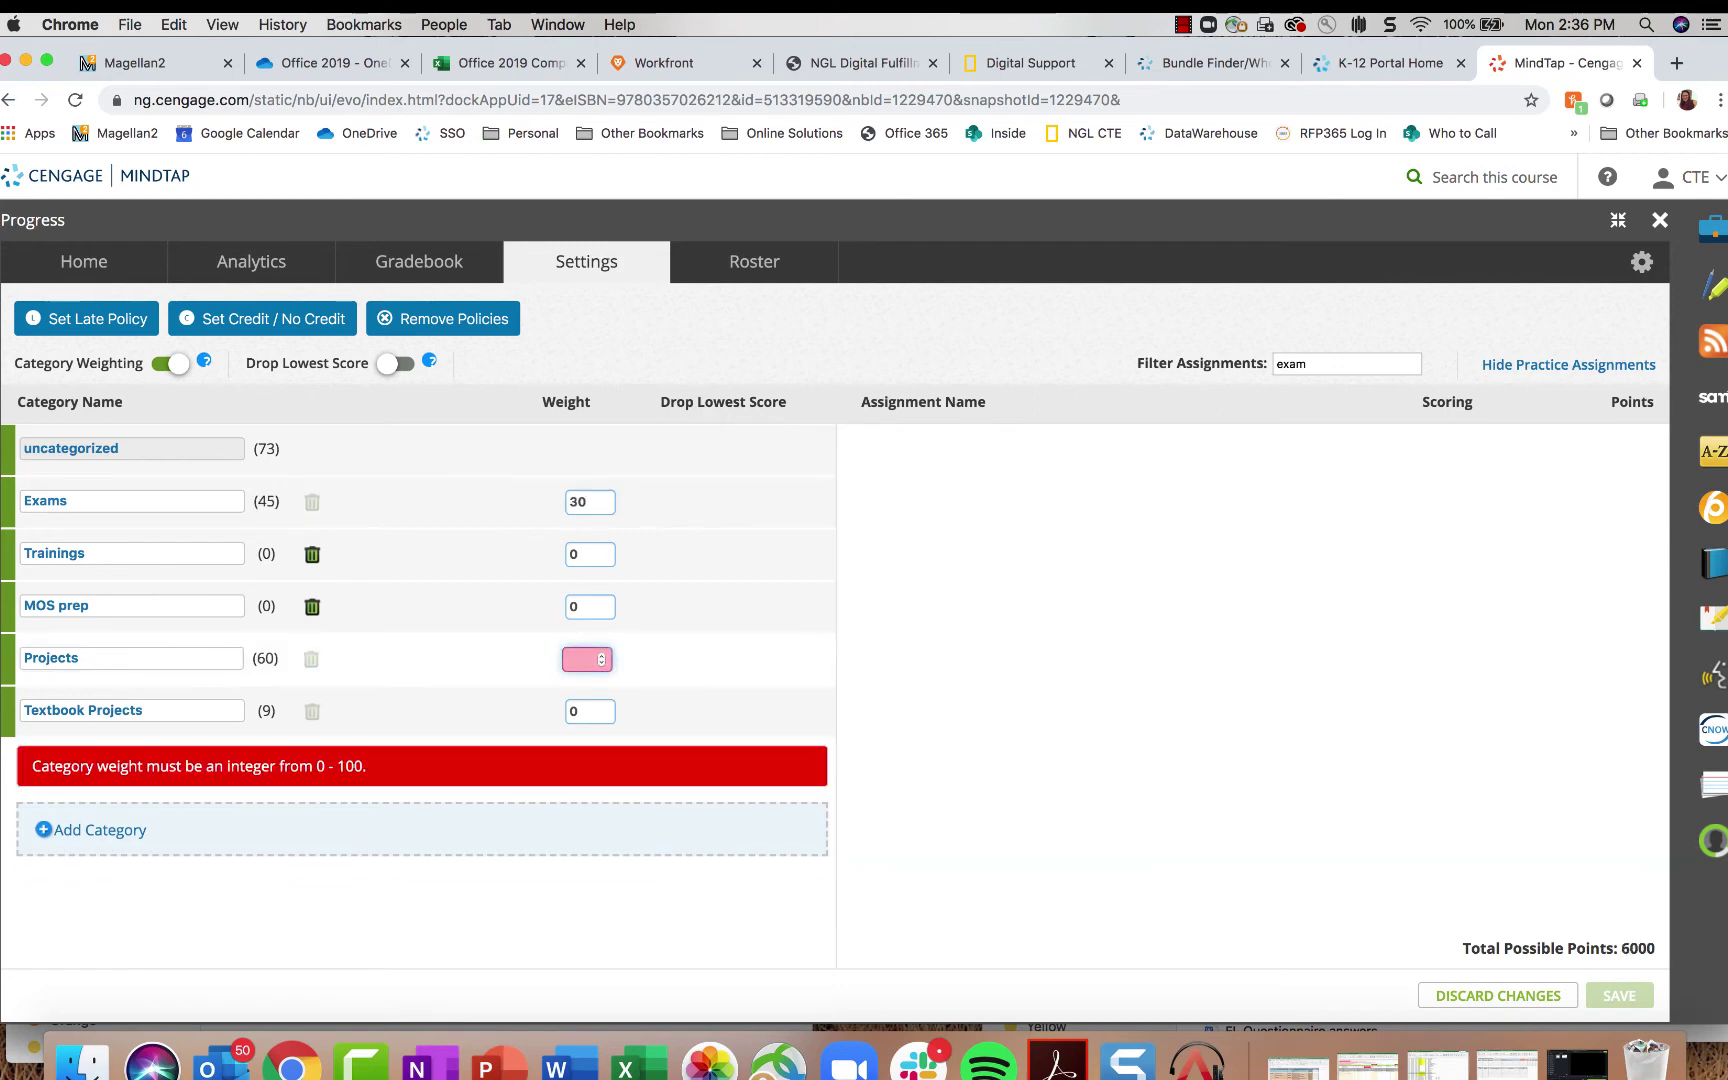
text(20)
click(592, 606)
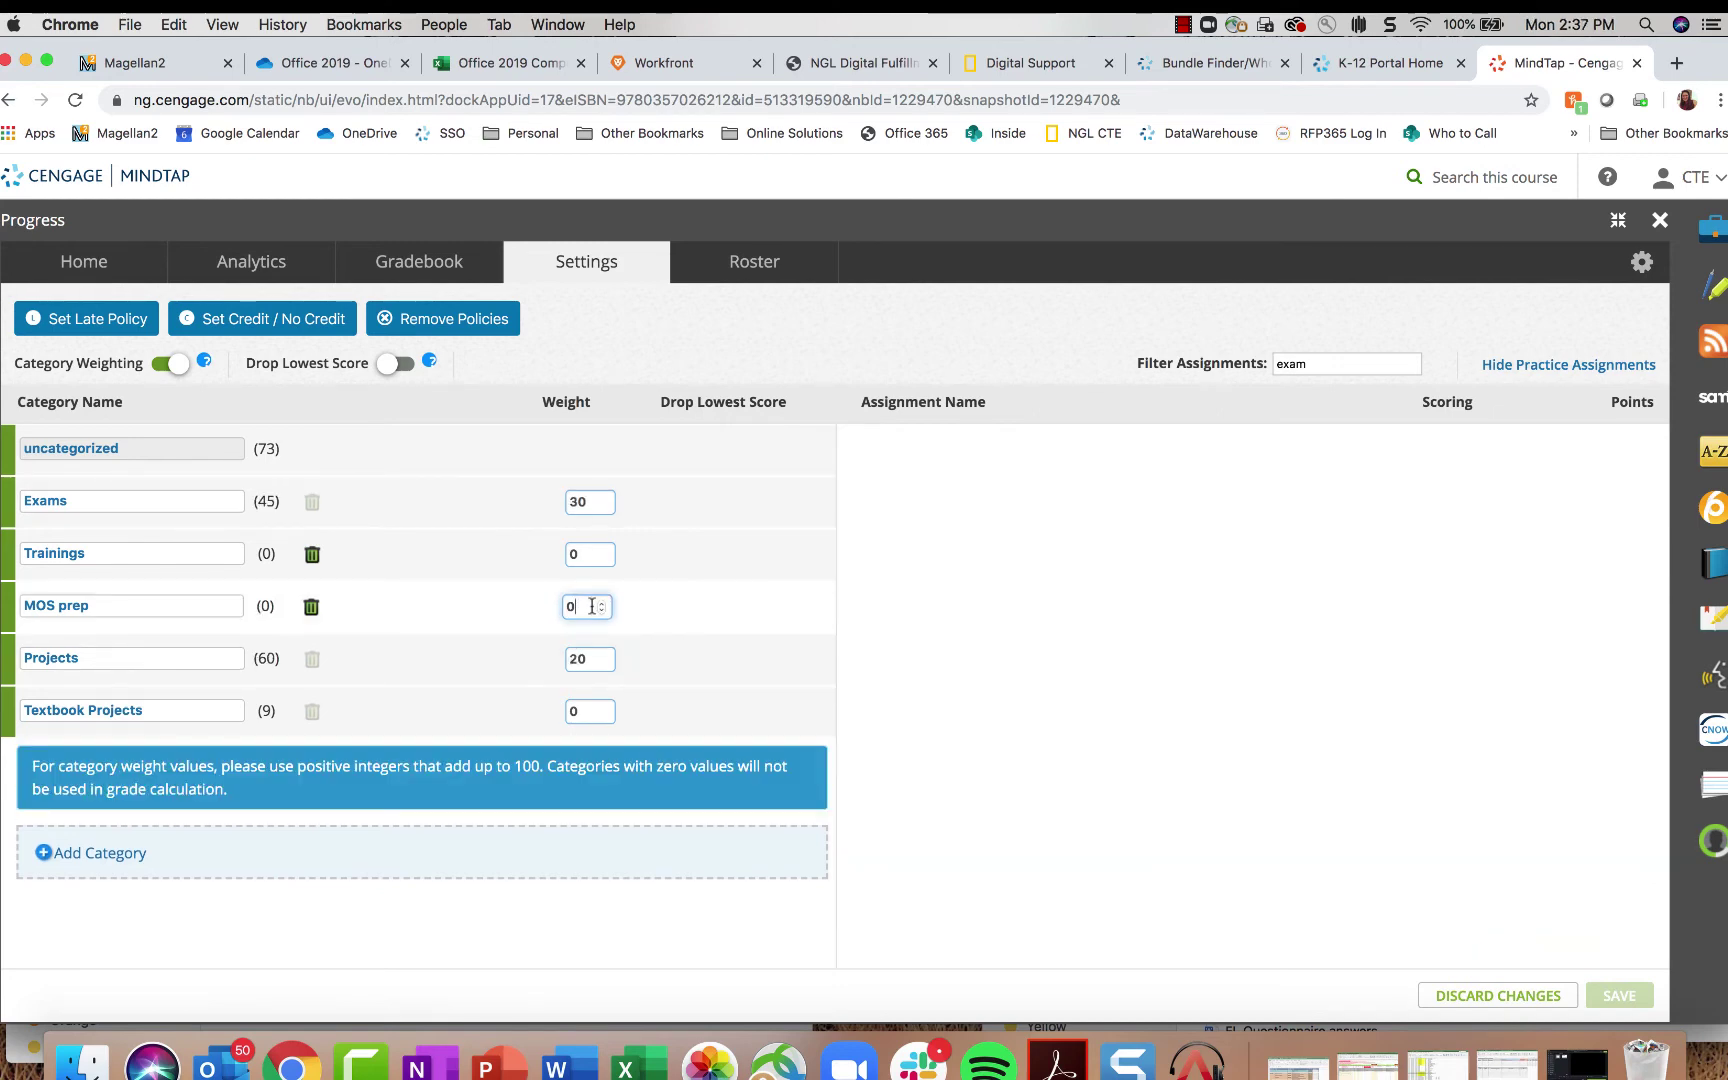
key(BackSpace)
text(10)
click(590, 560)
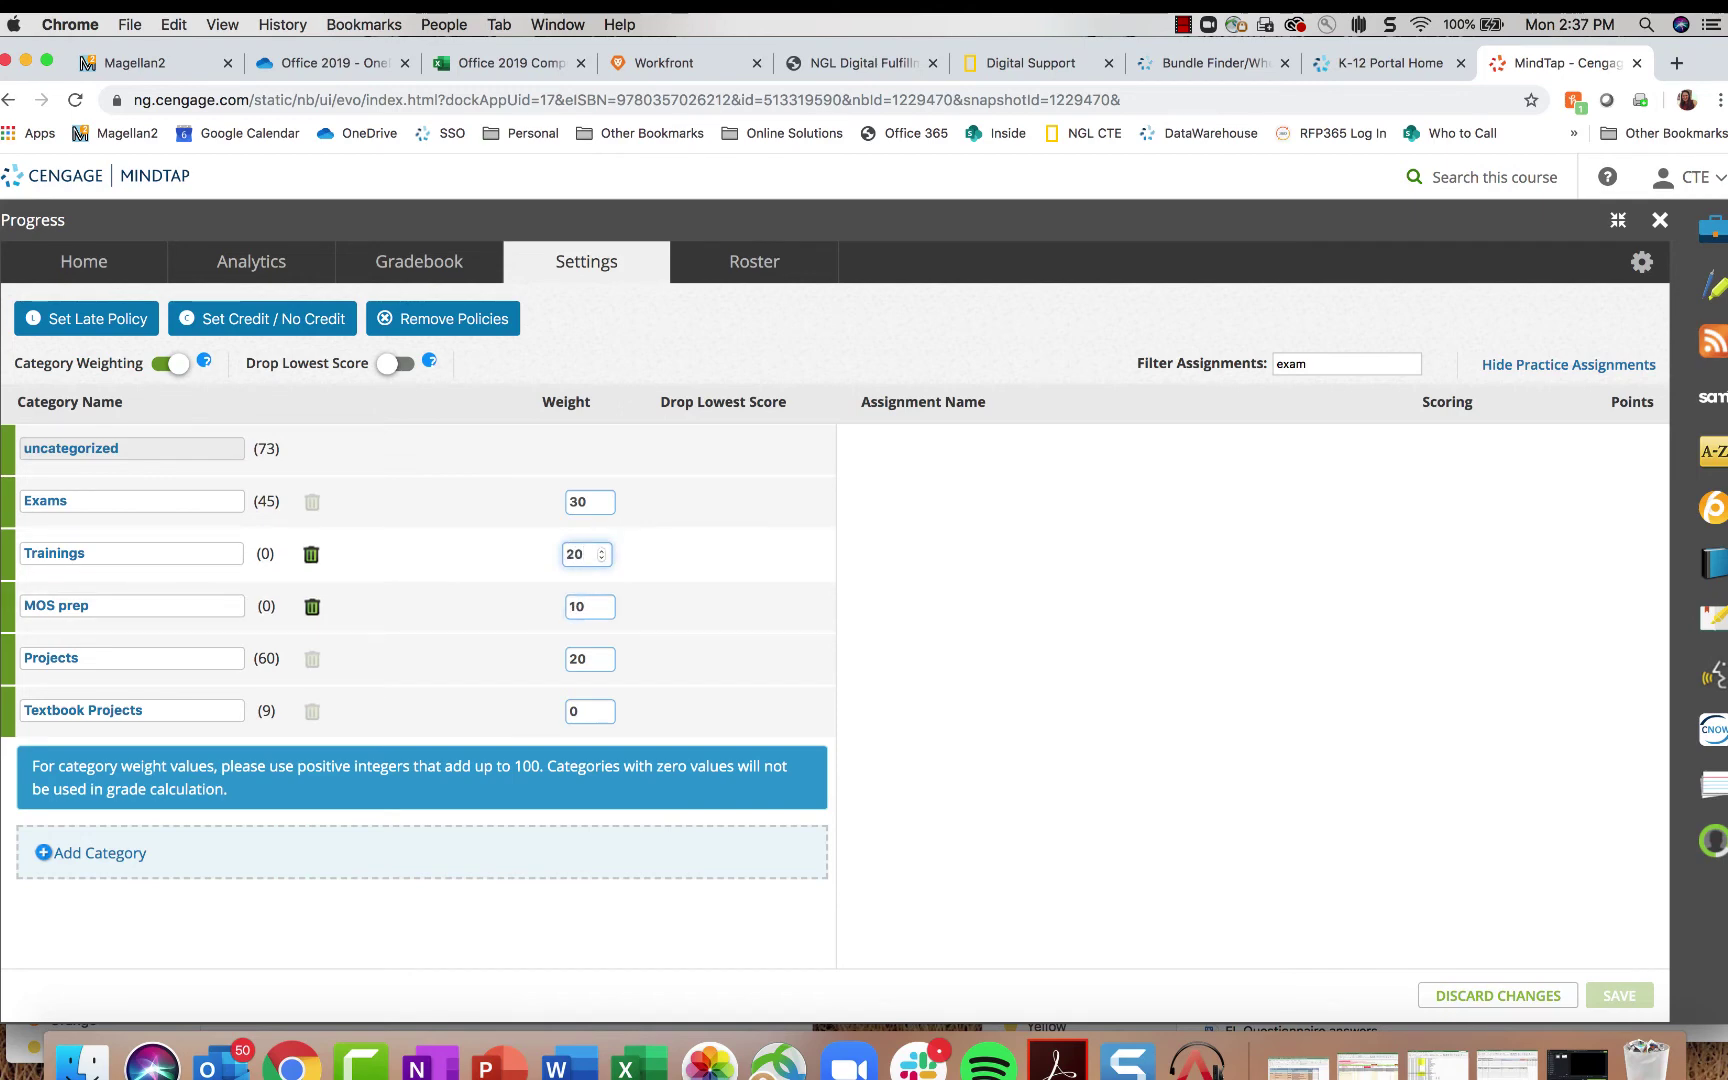
key(Tab)
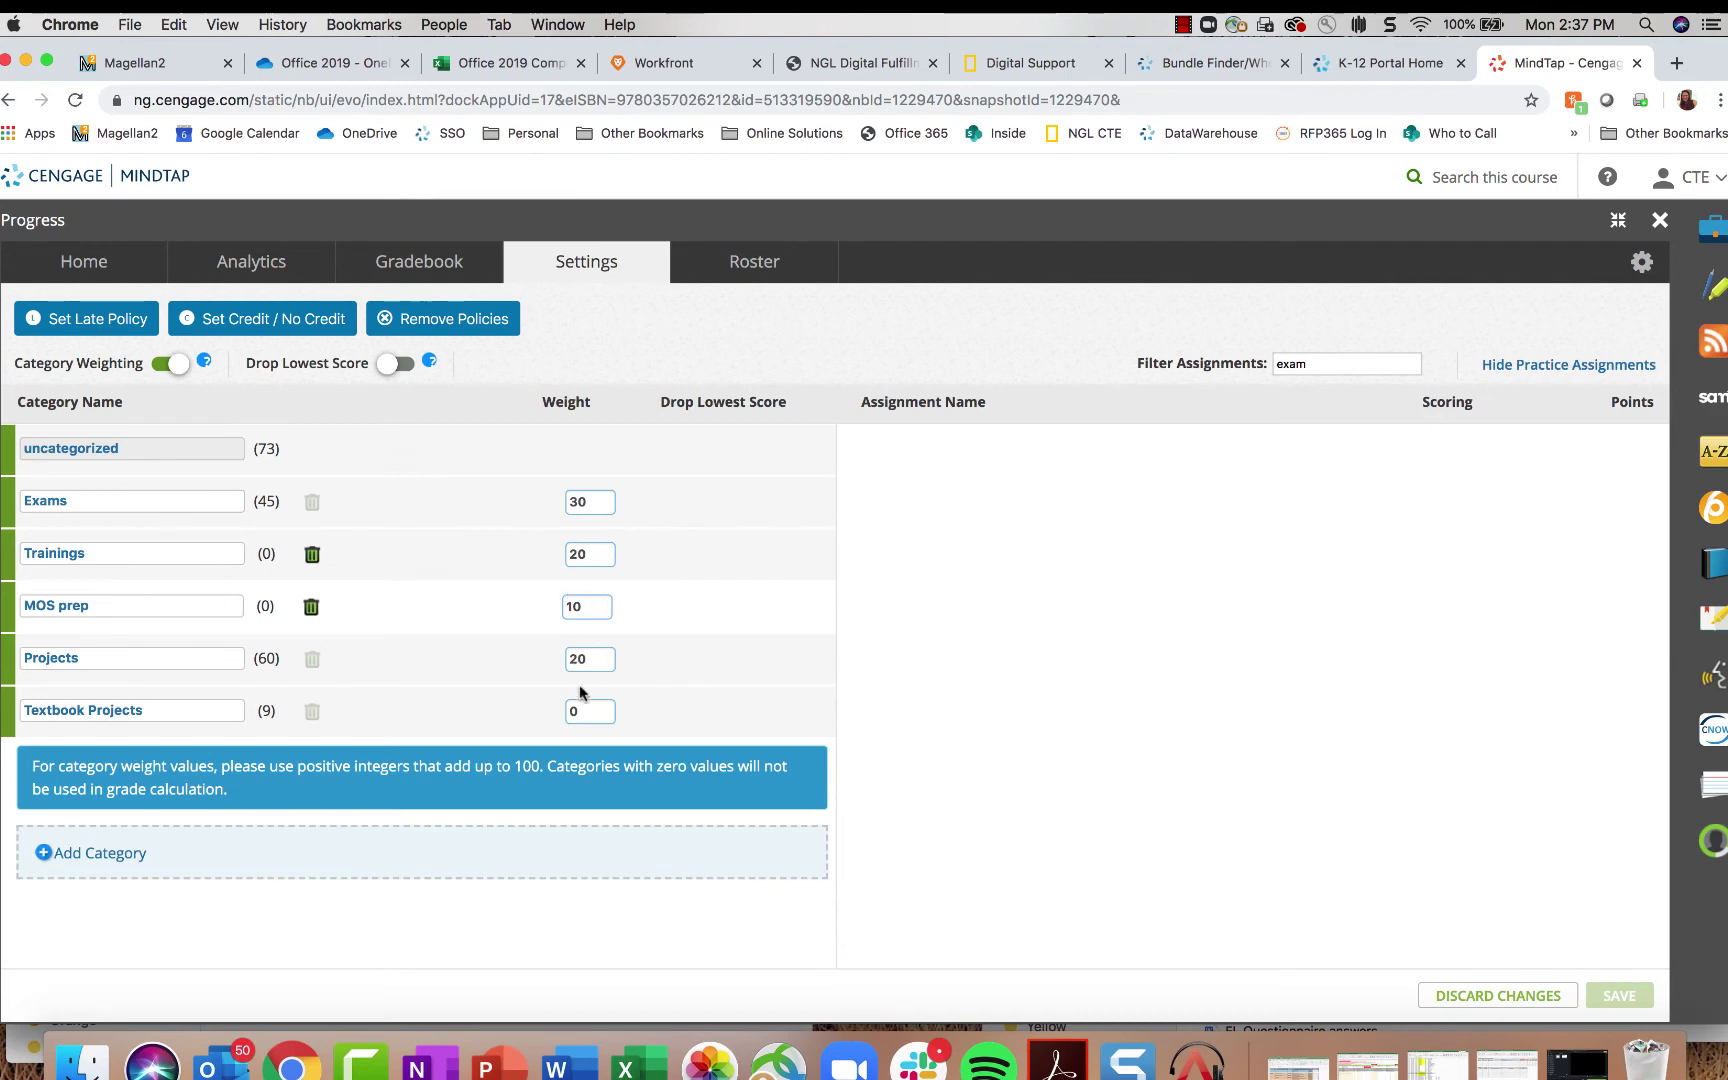
click(581, 717)
key(BackSpace)
text(20)
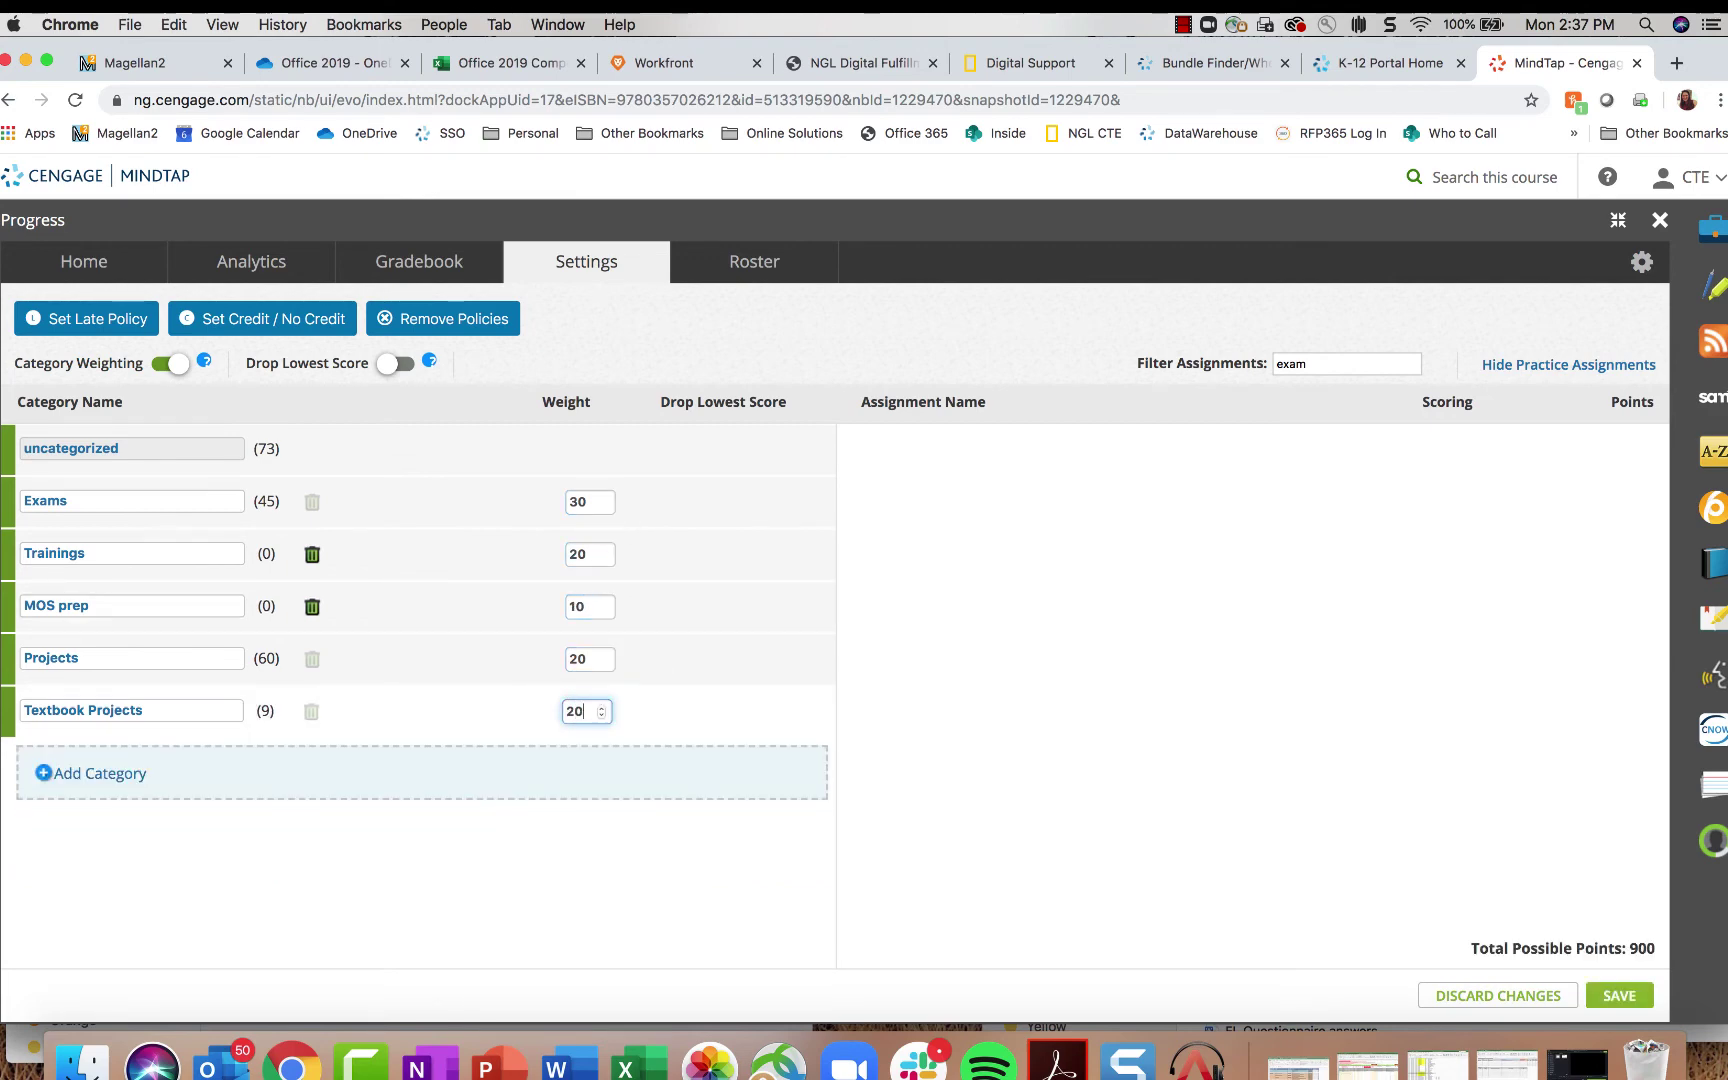
click(790, 707)
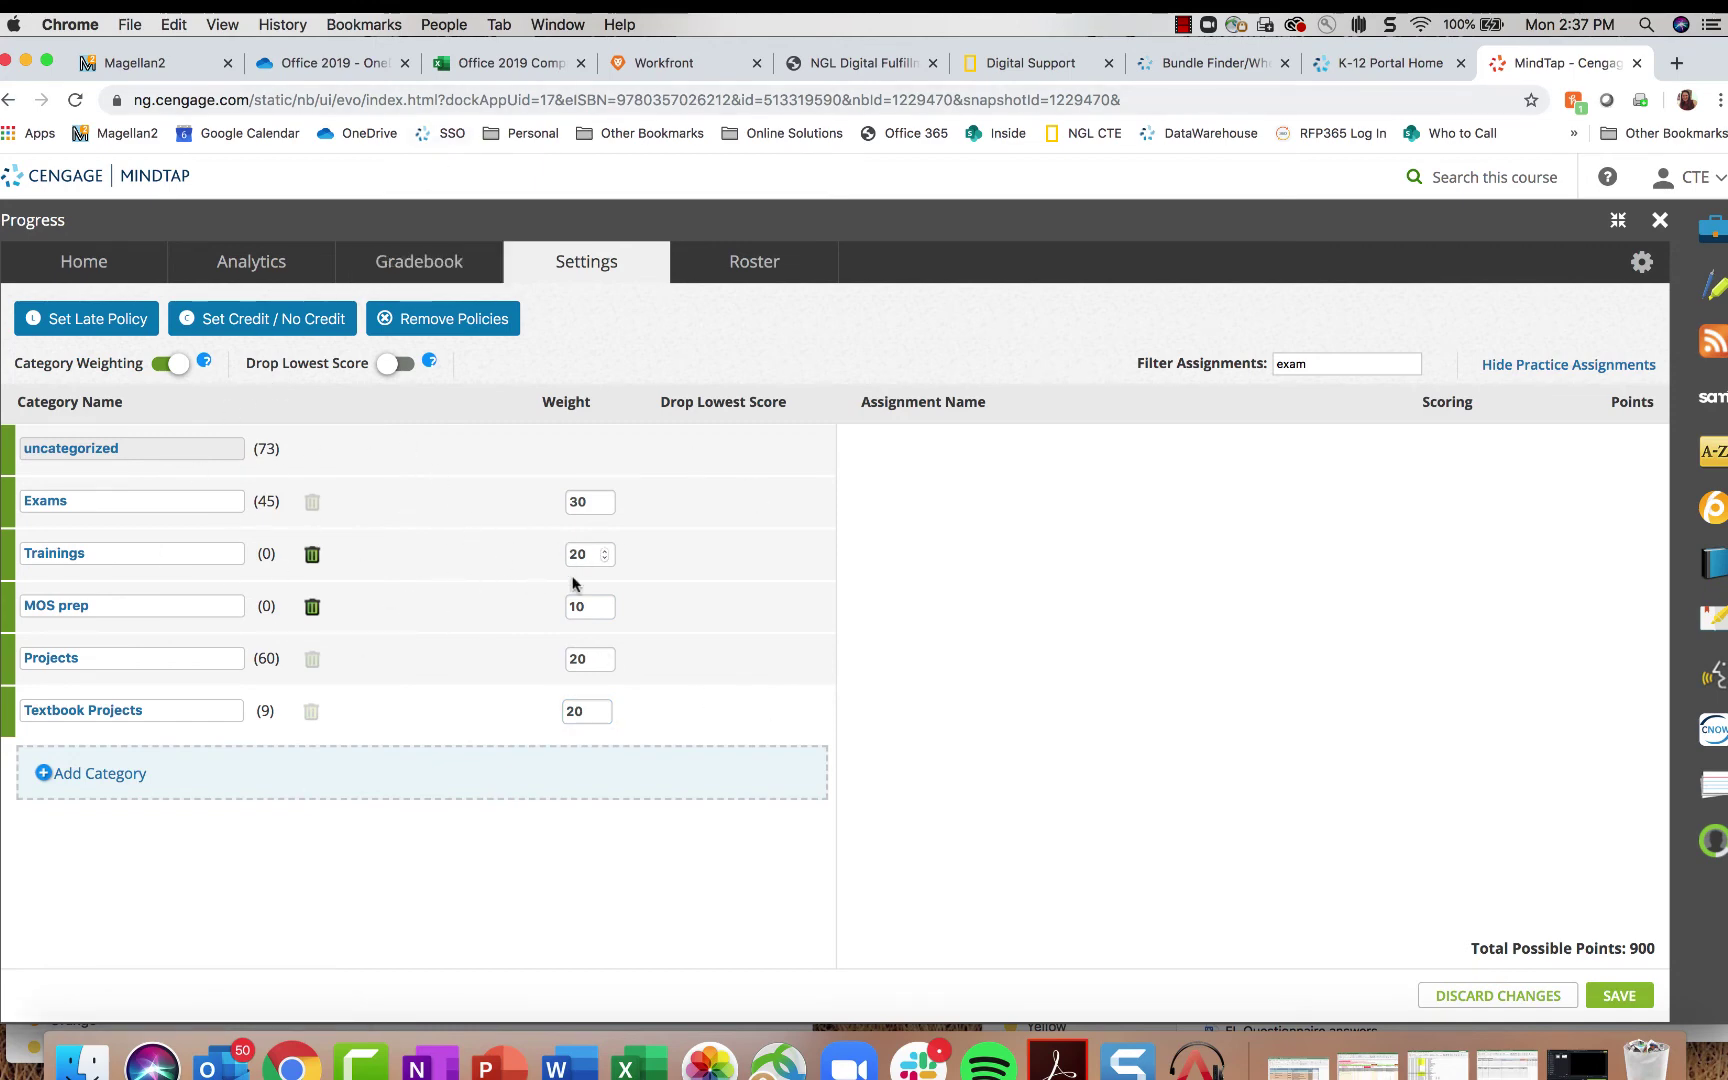
Step: Enable dropping the lowest score to show its fields, and switch both that option and category weighting off
click(390, 366)
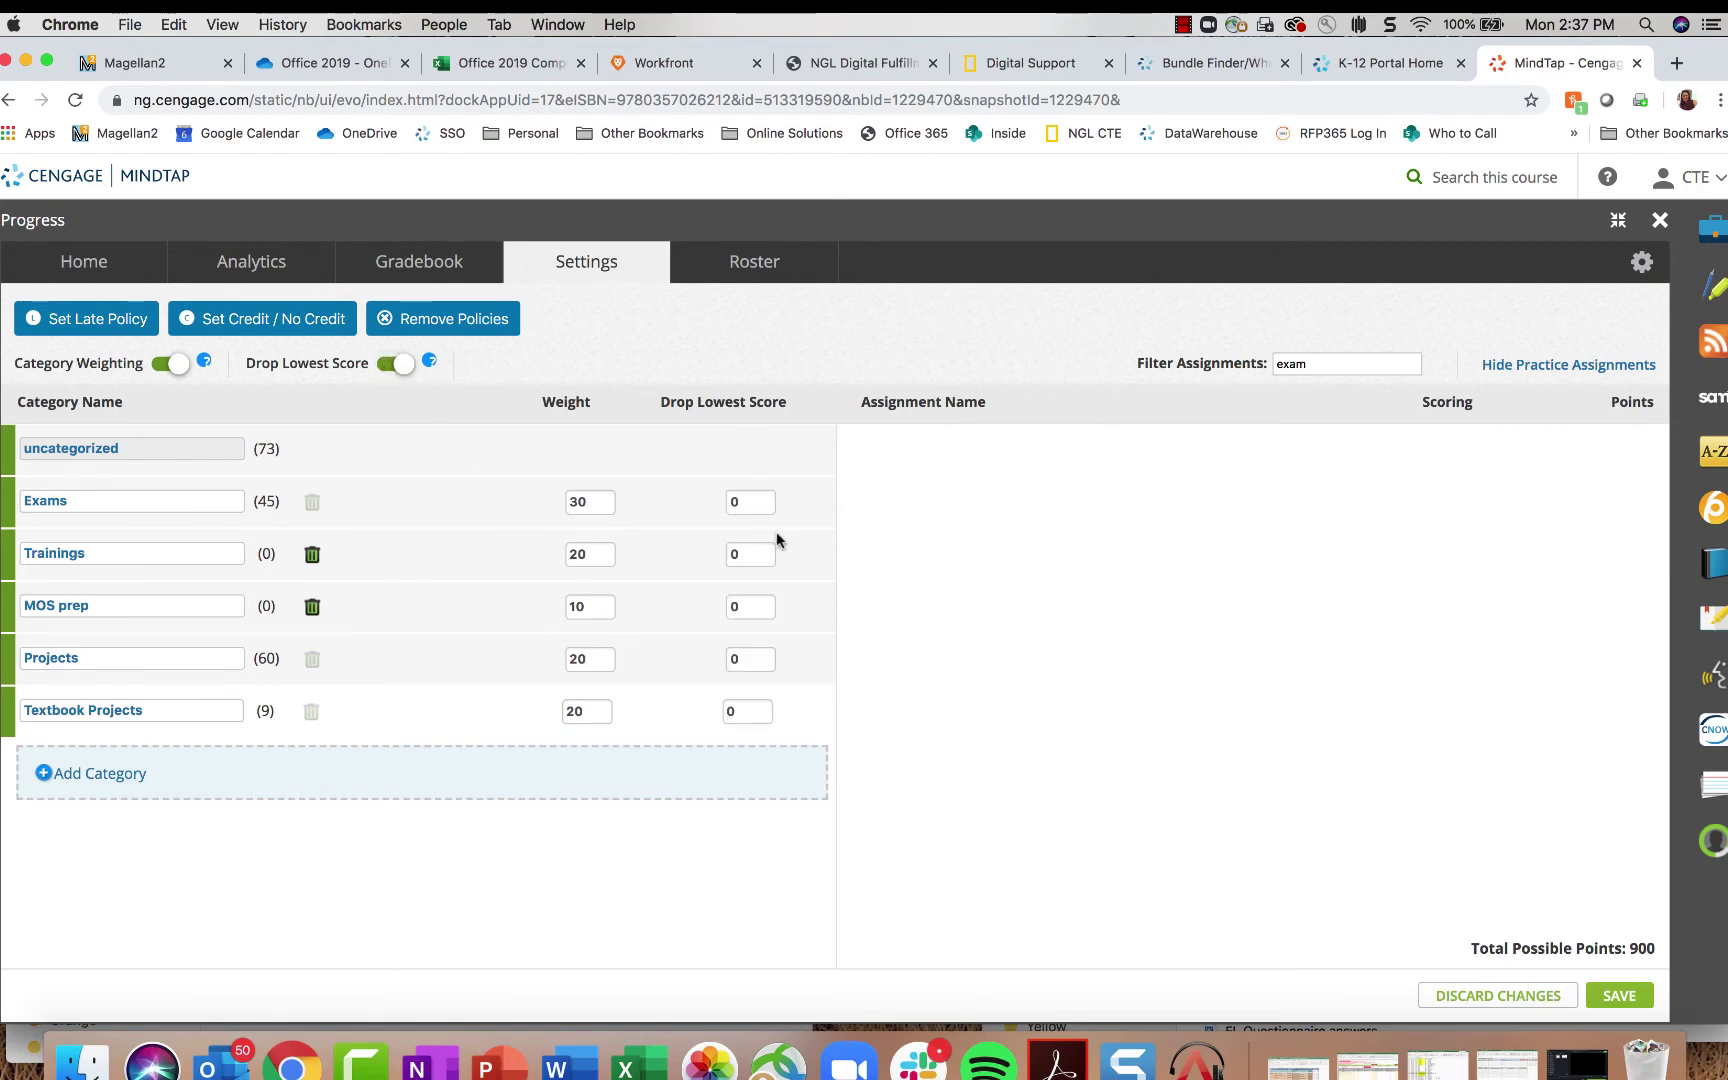
click(396, 364)
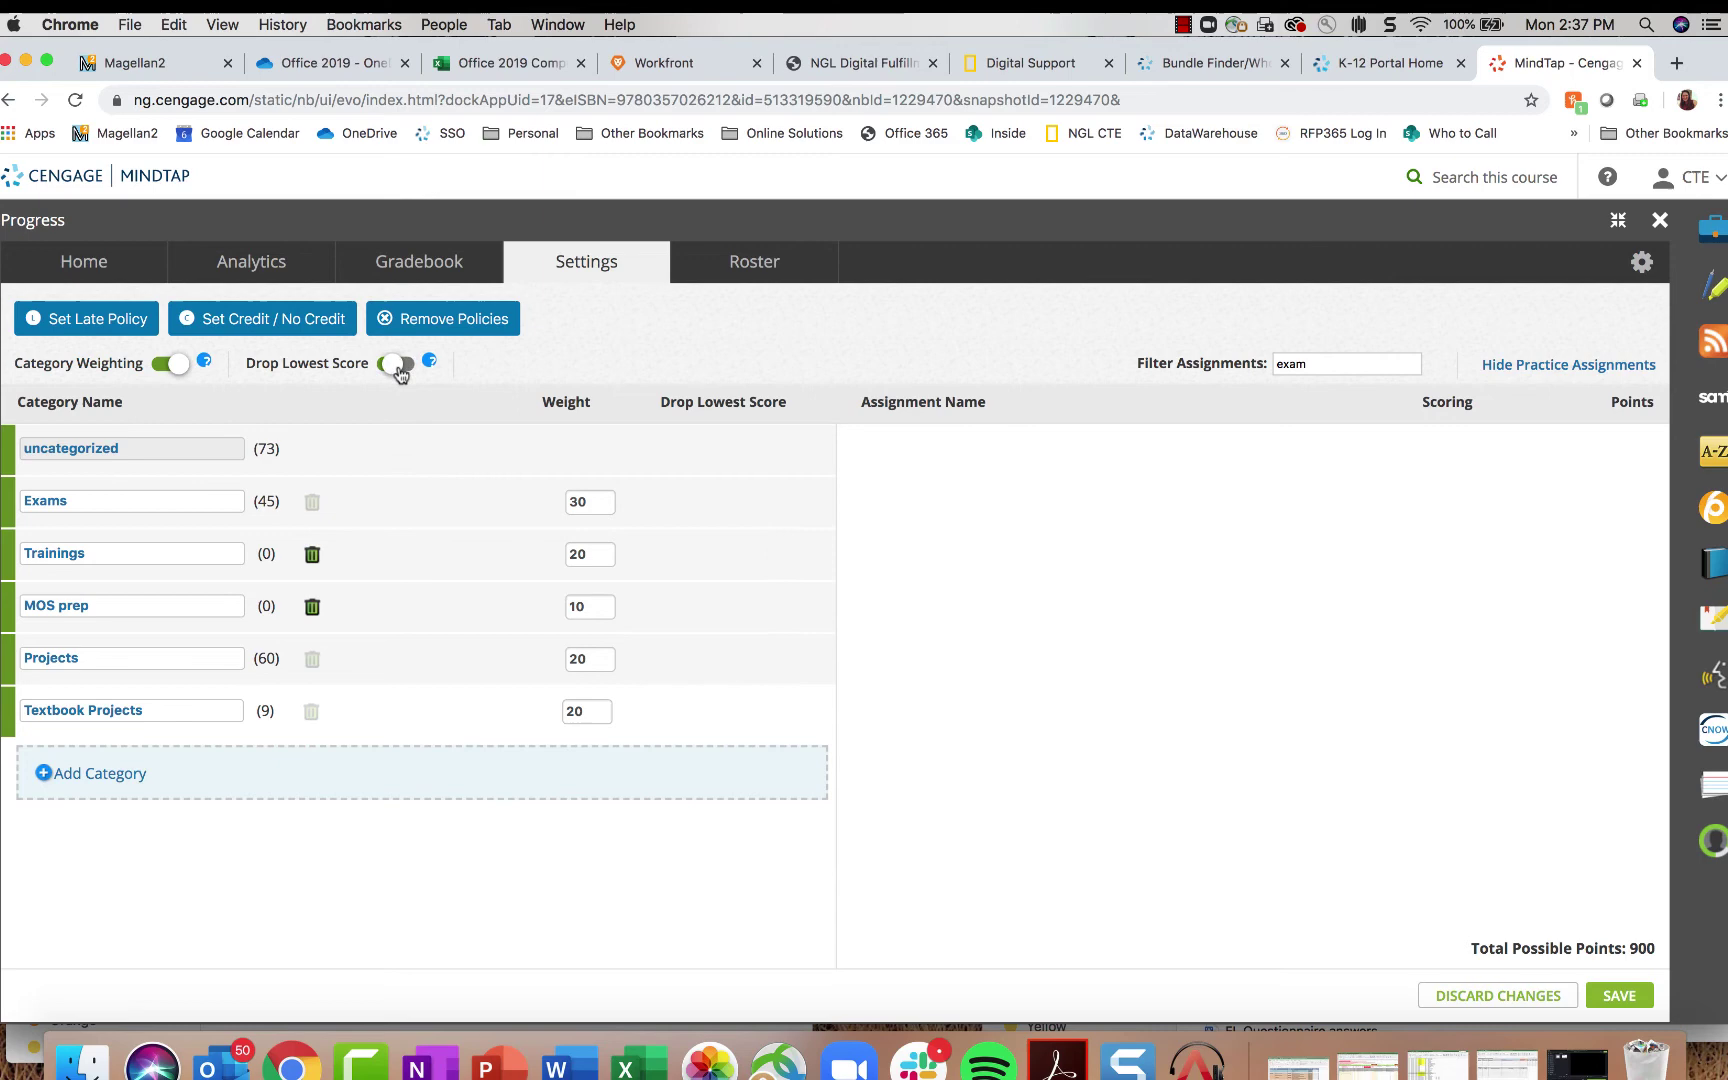
click(190, 365)
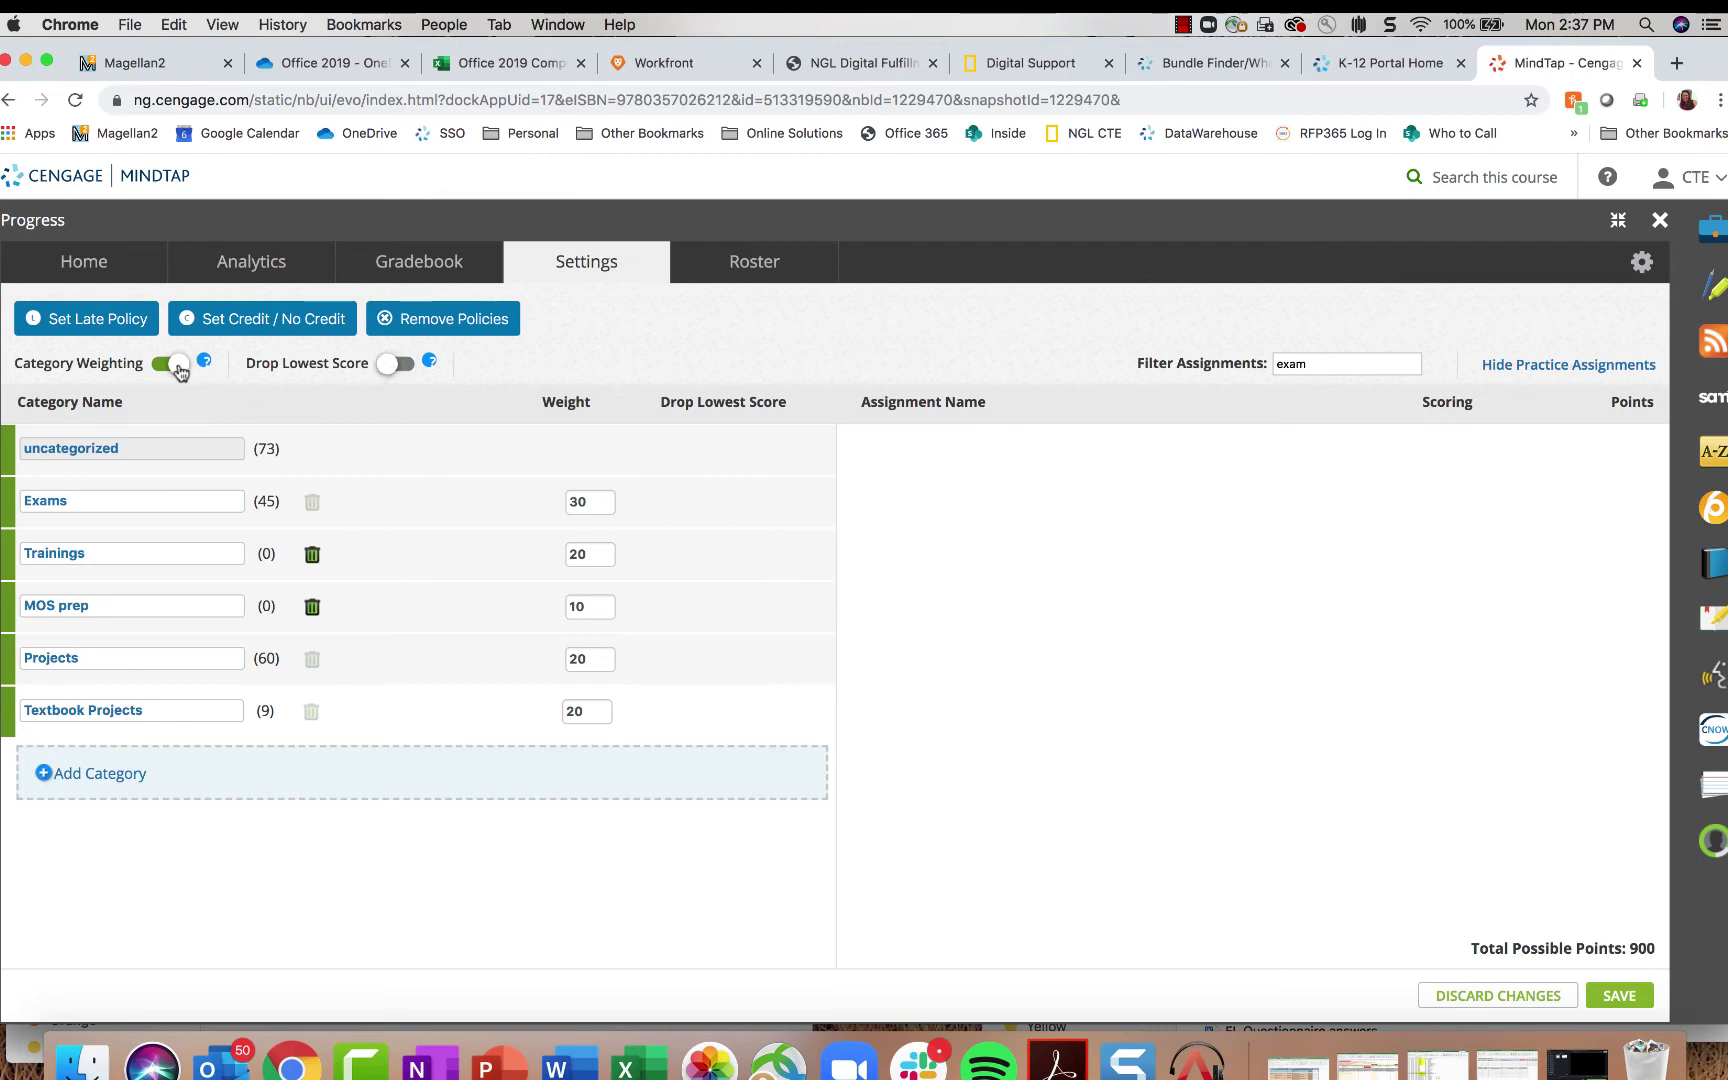
Step: Try to open the late policy settings and the Gradebook, closing each unsaved-changes warning to stay in Settings
click(93, 330)
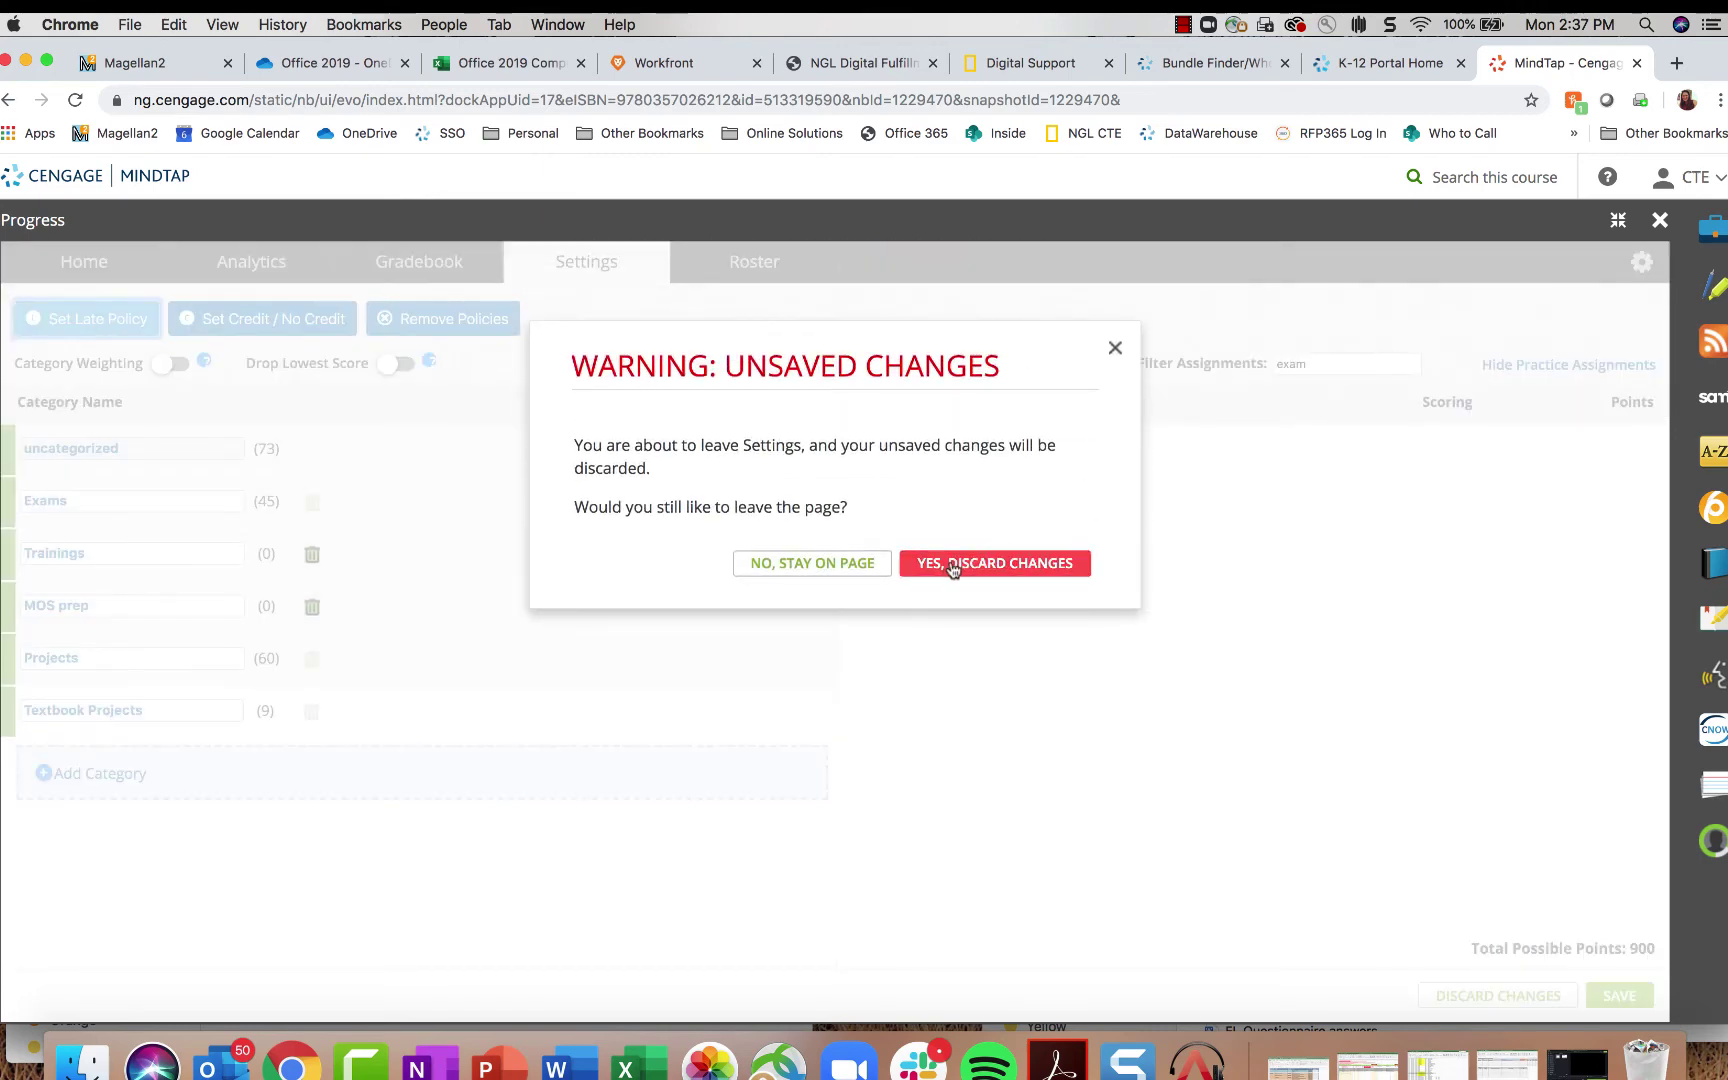
click(1114, 347)
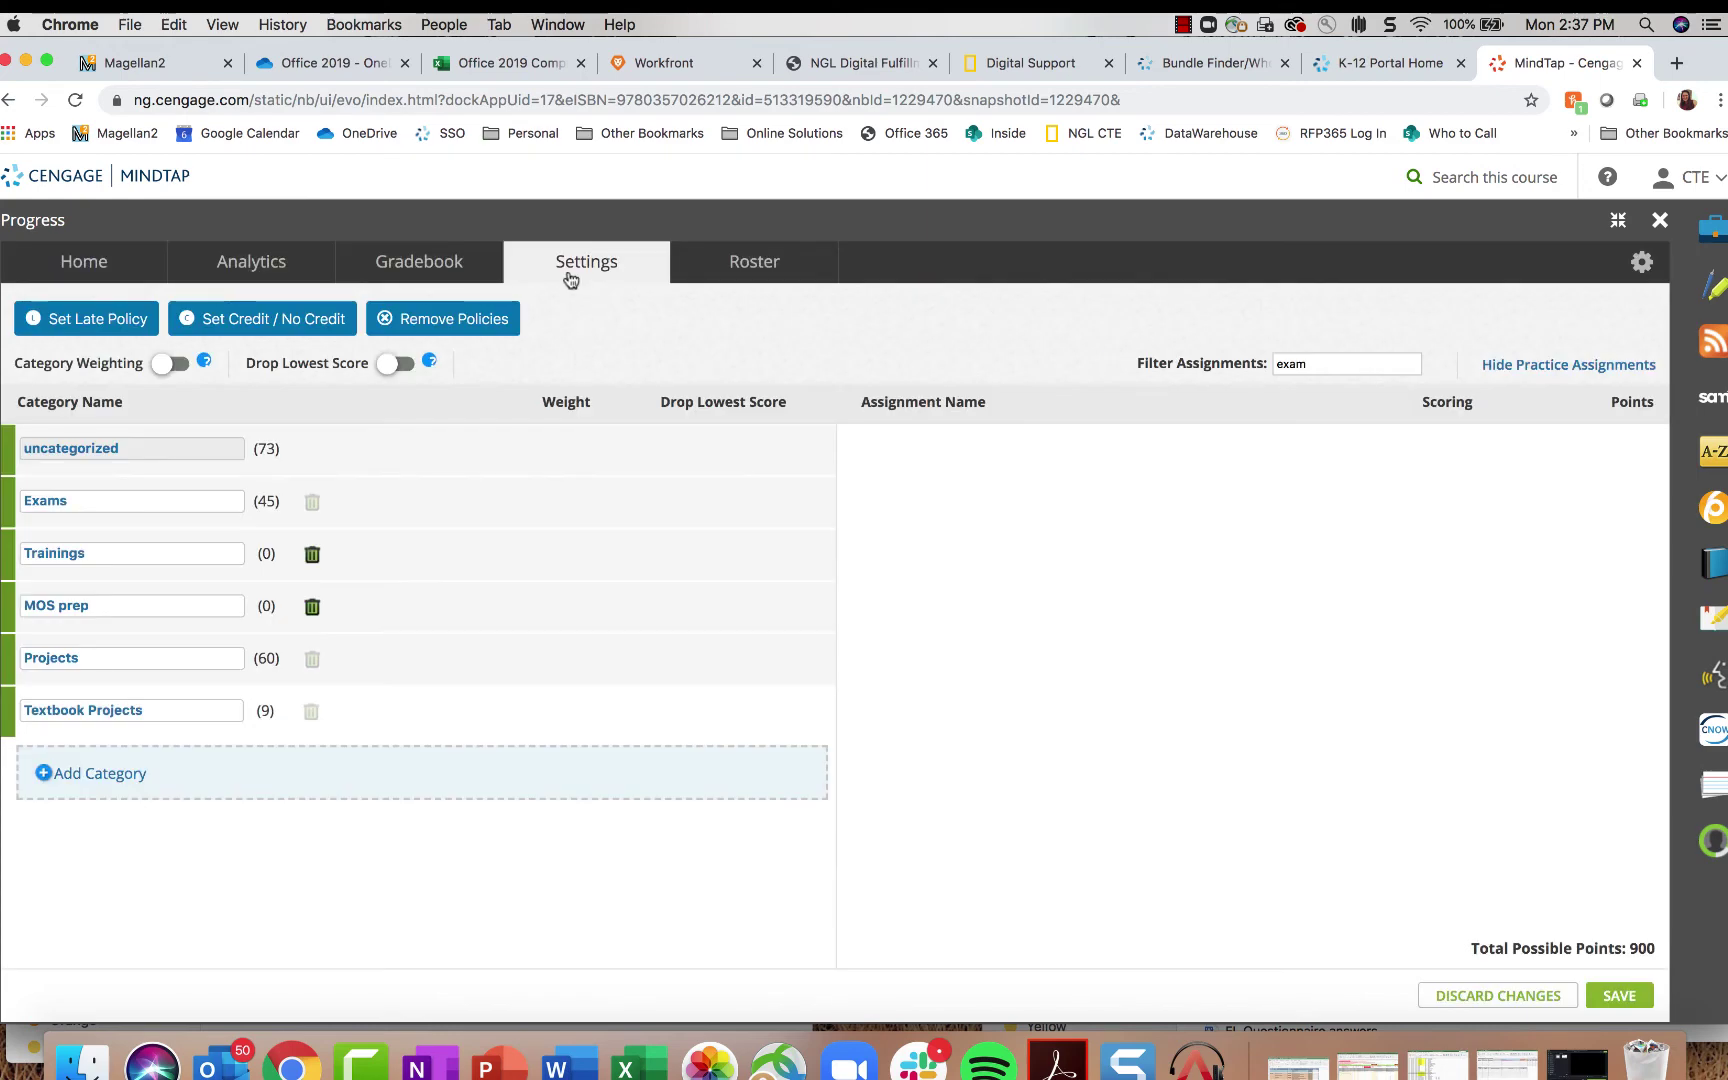
click(464, 268)
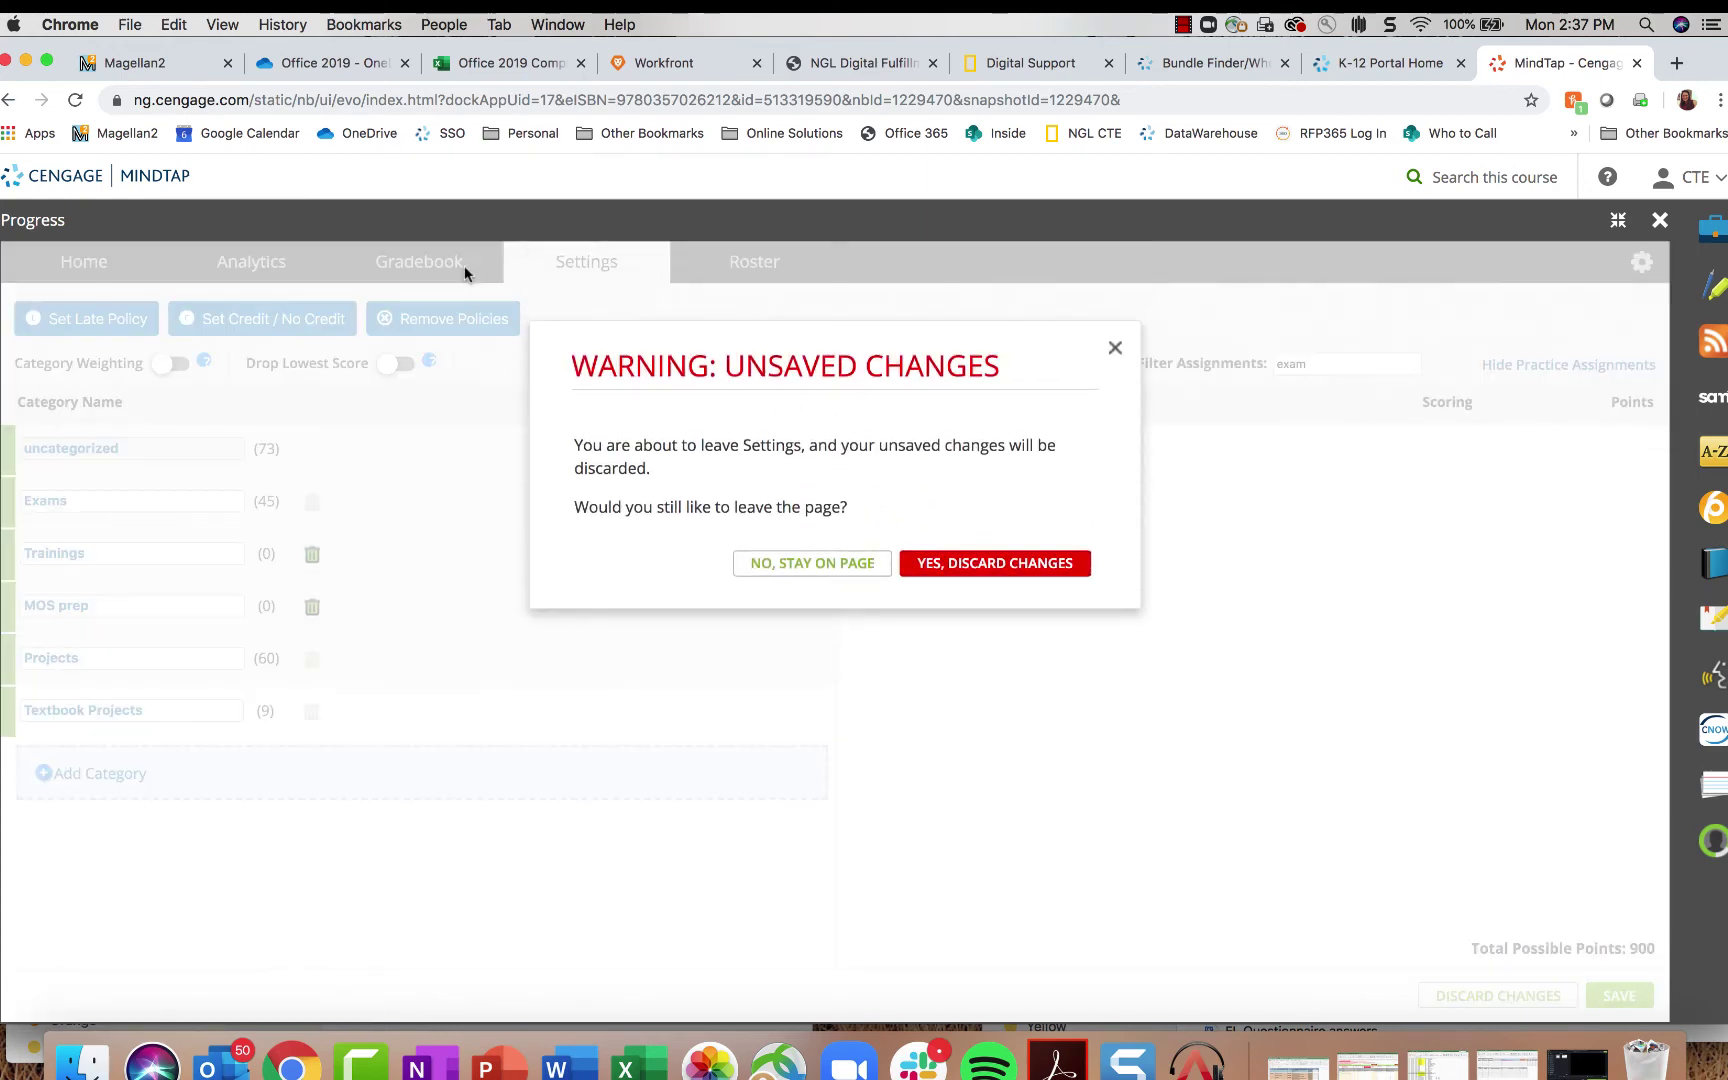
click(1116, 351)
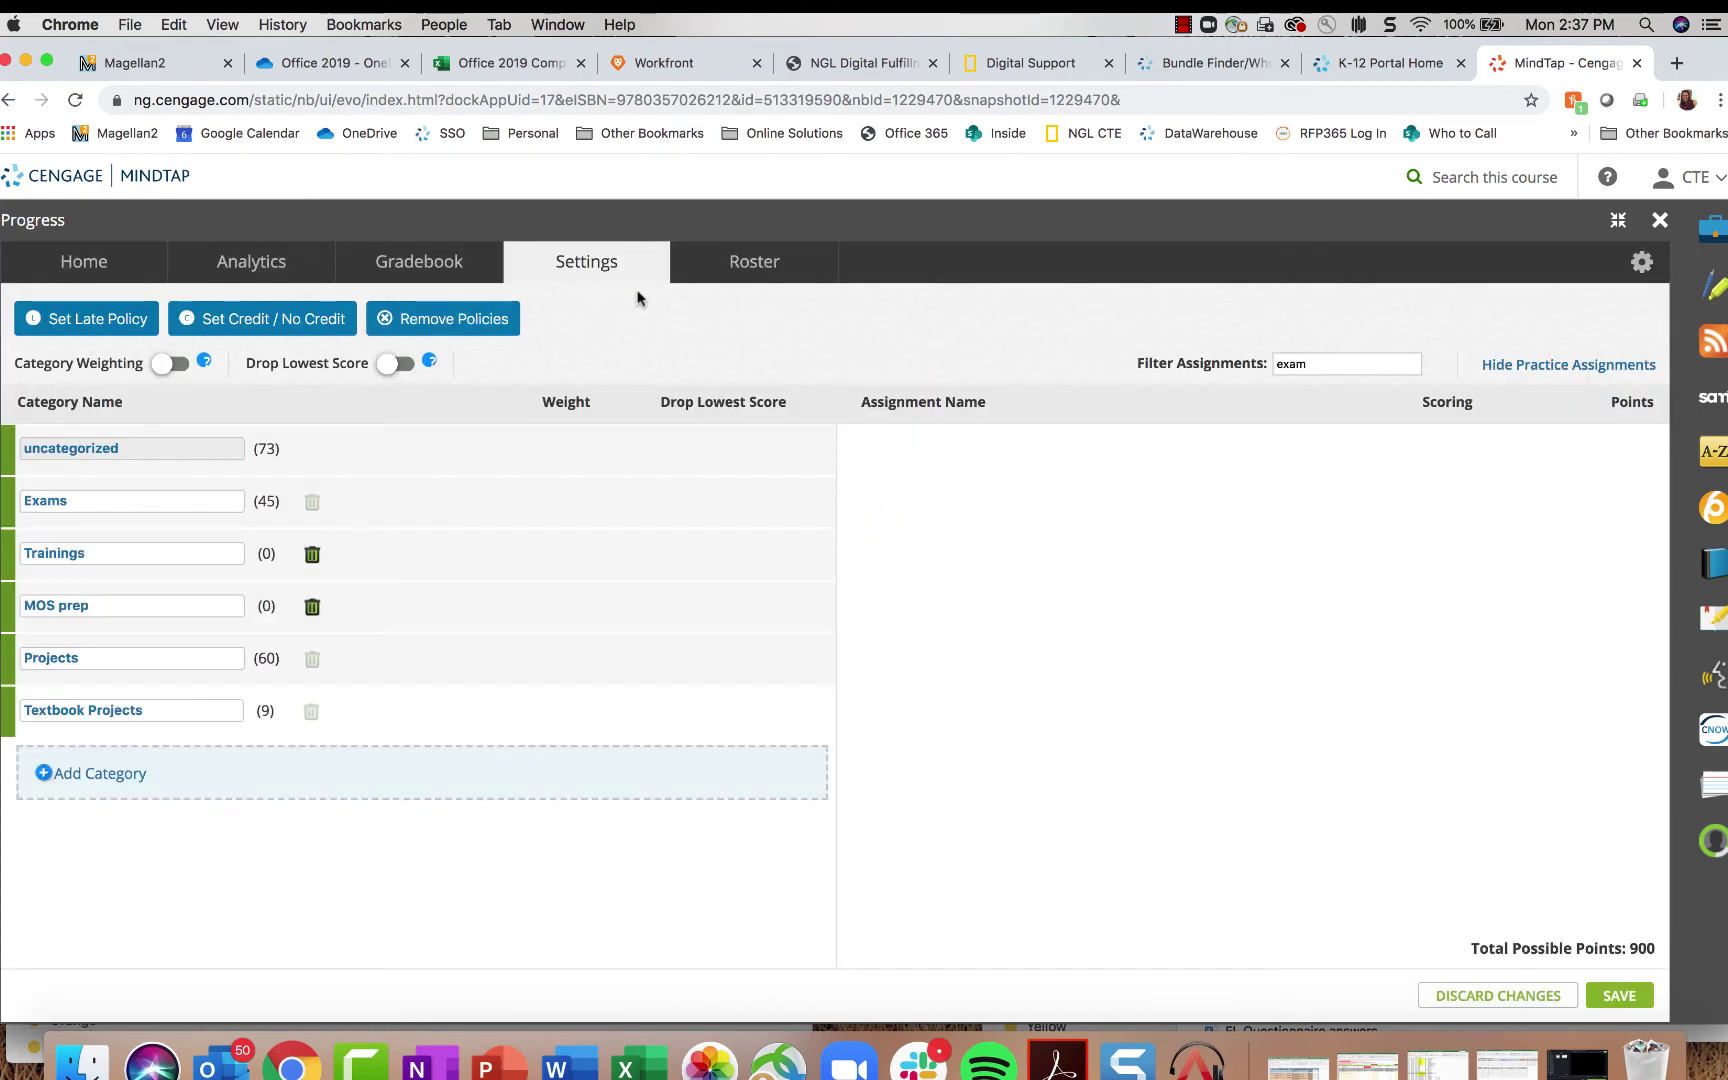
Step: Discard all unsaved category changes in the Progress settings and confirm
click(1500, 999)
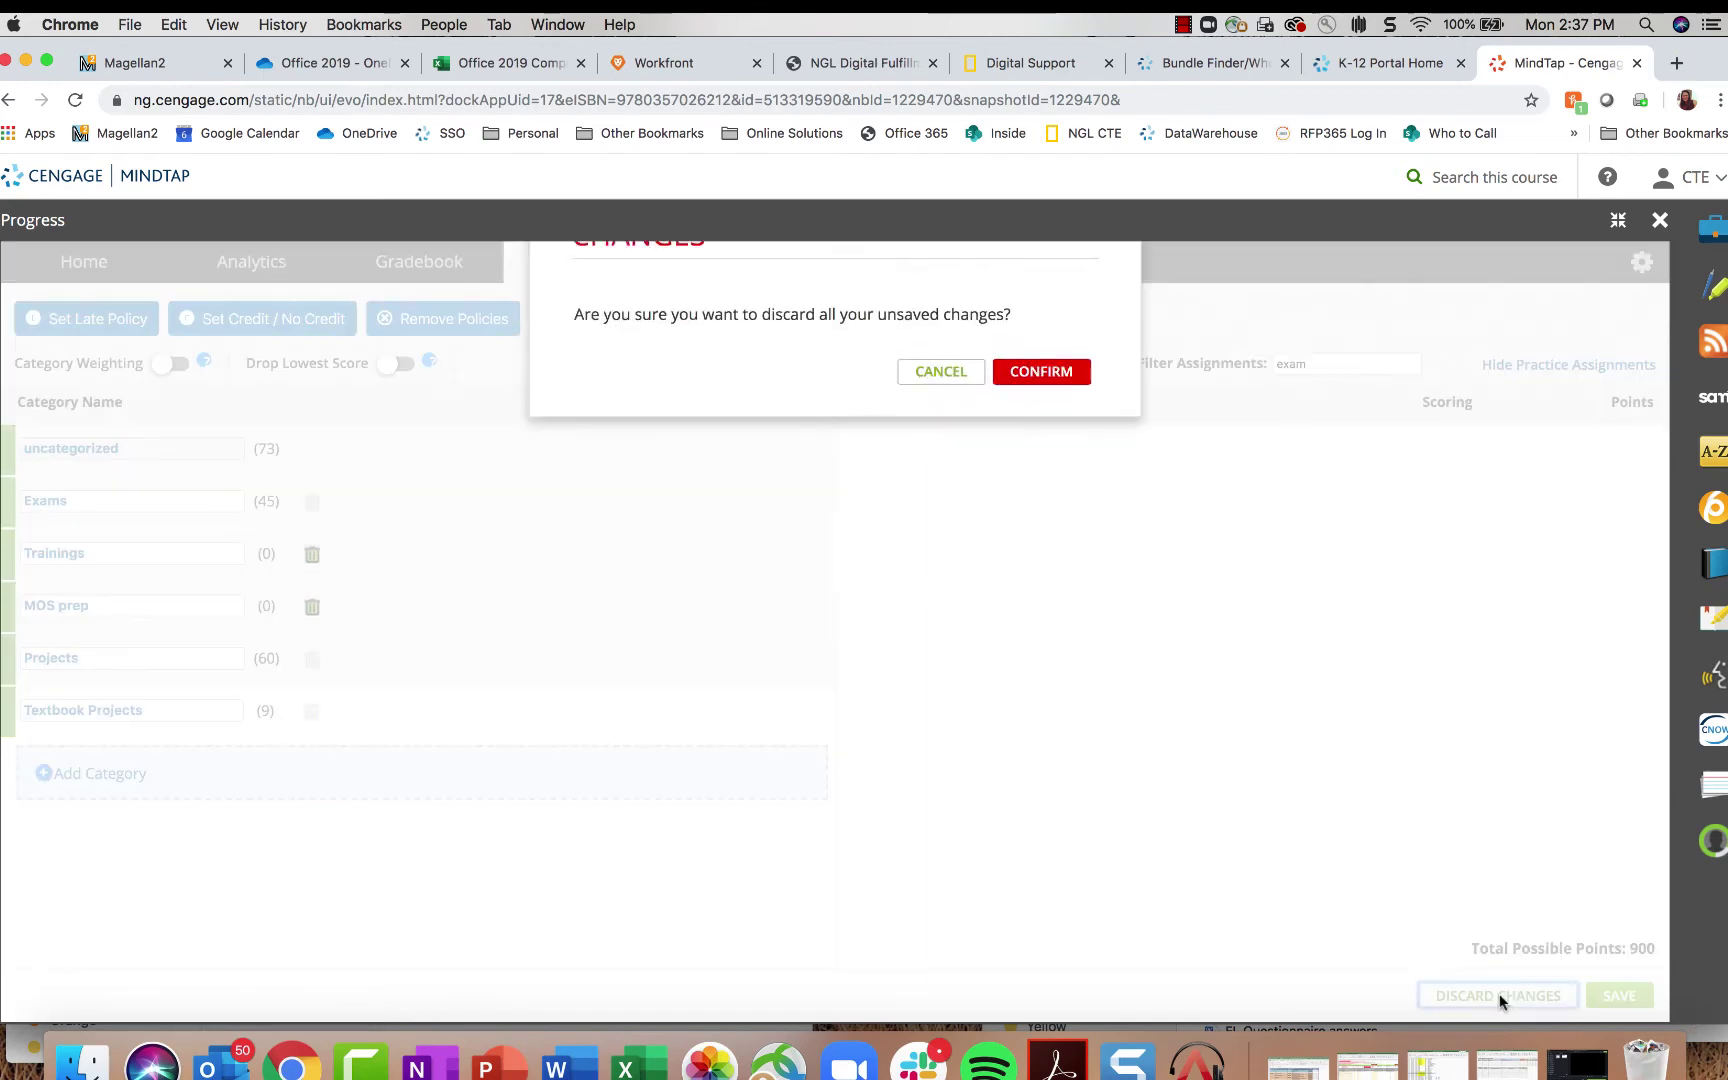
click(1024, 533)
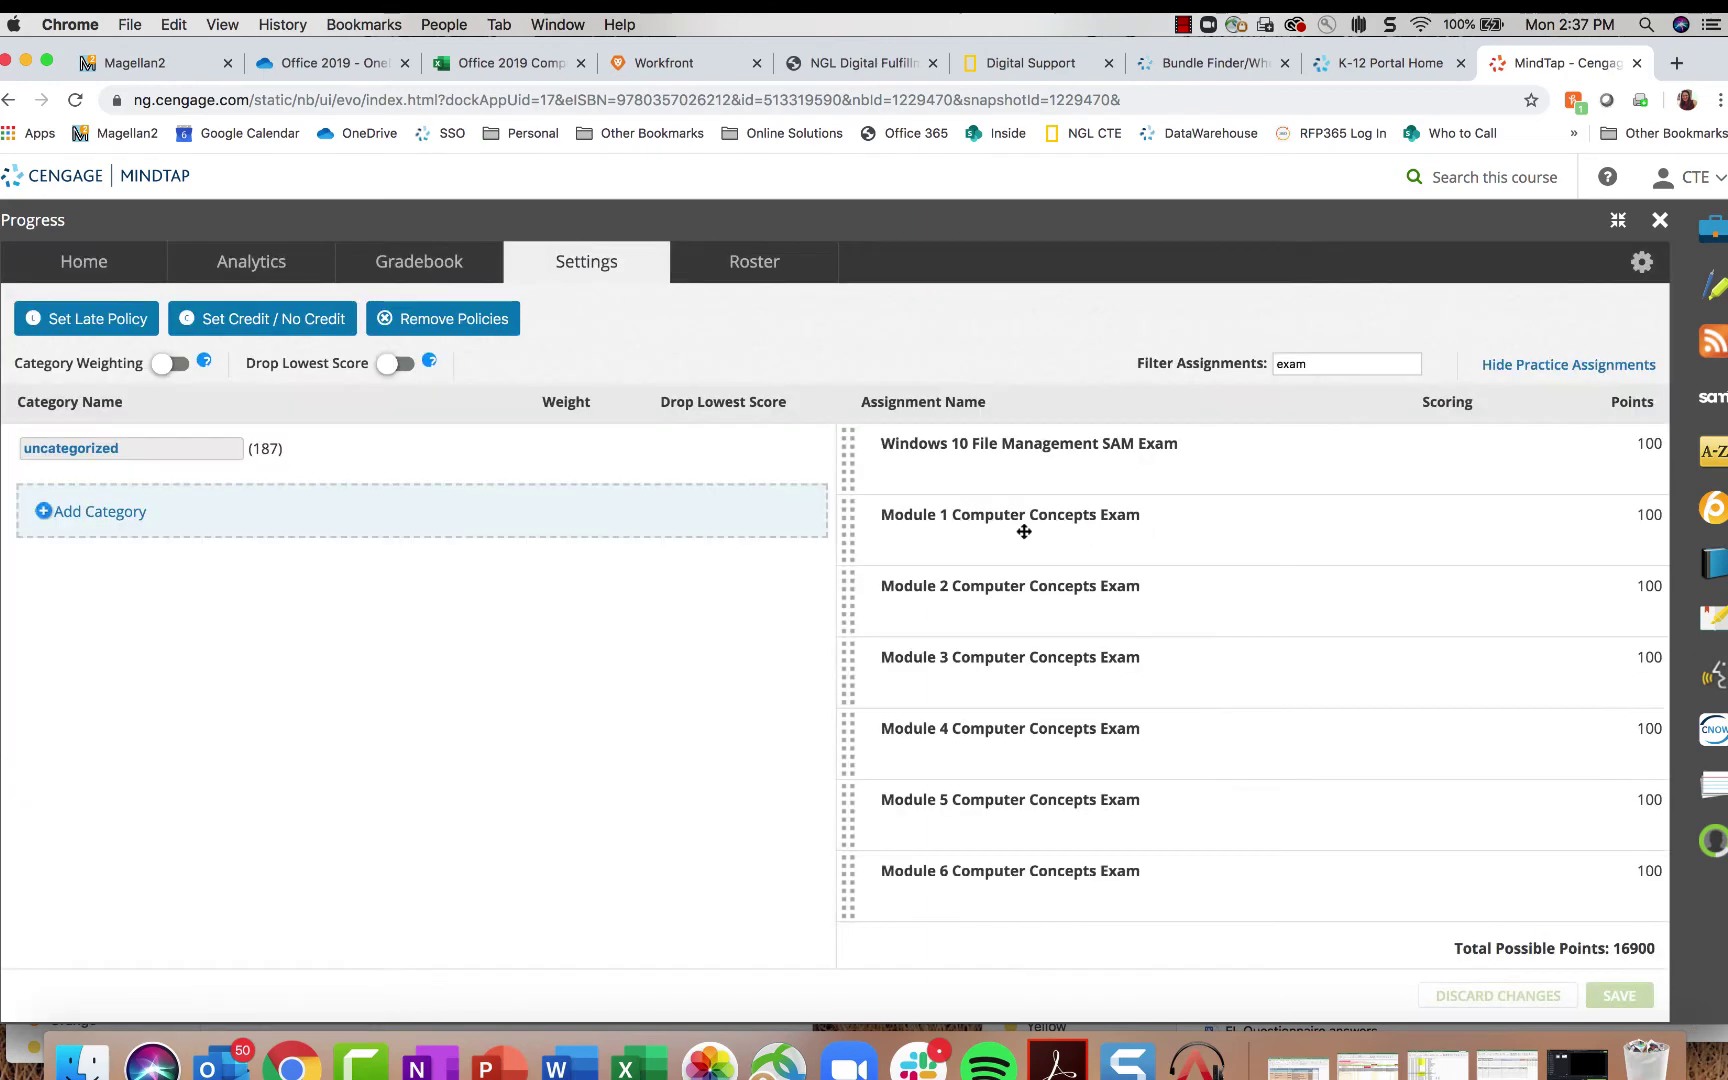
Step: Open the class Analytics and the plotted student's detail page to examine engagement level, time in course, logins and activities accessed
click(285, 272)
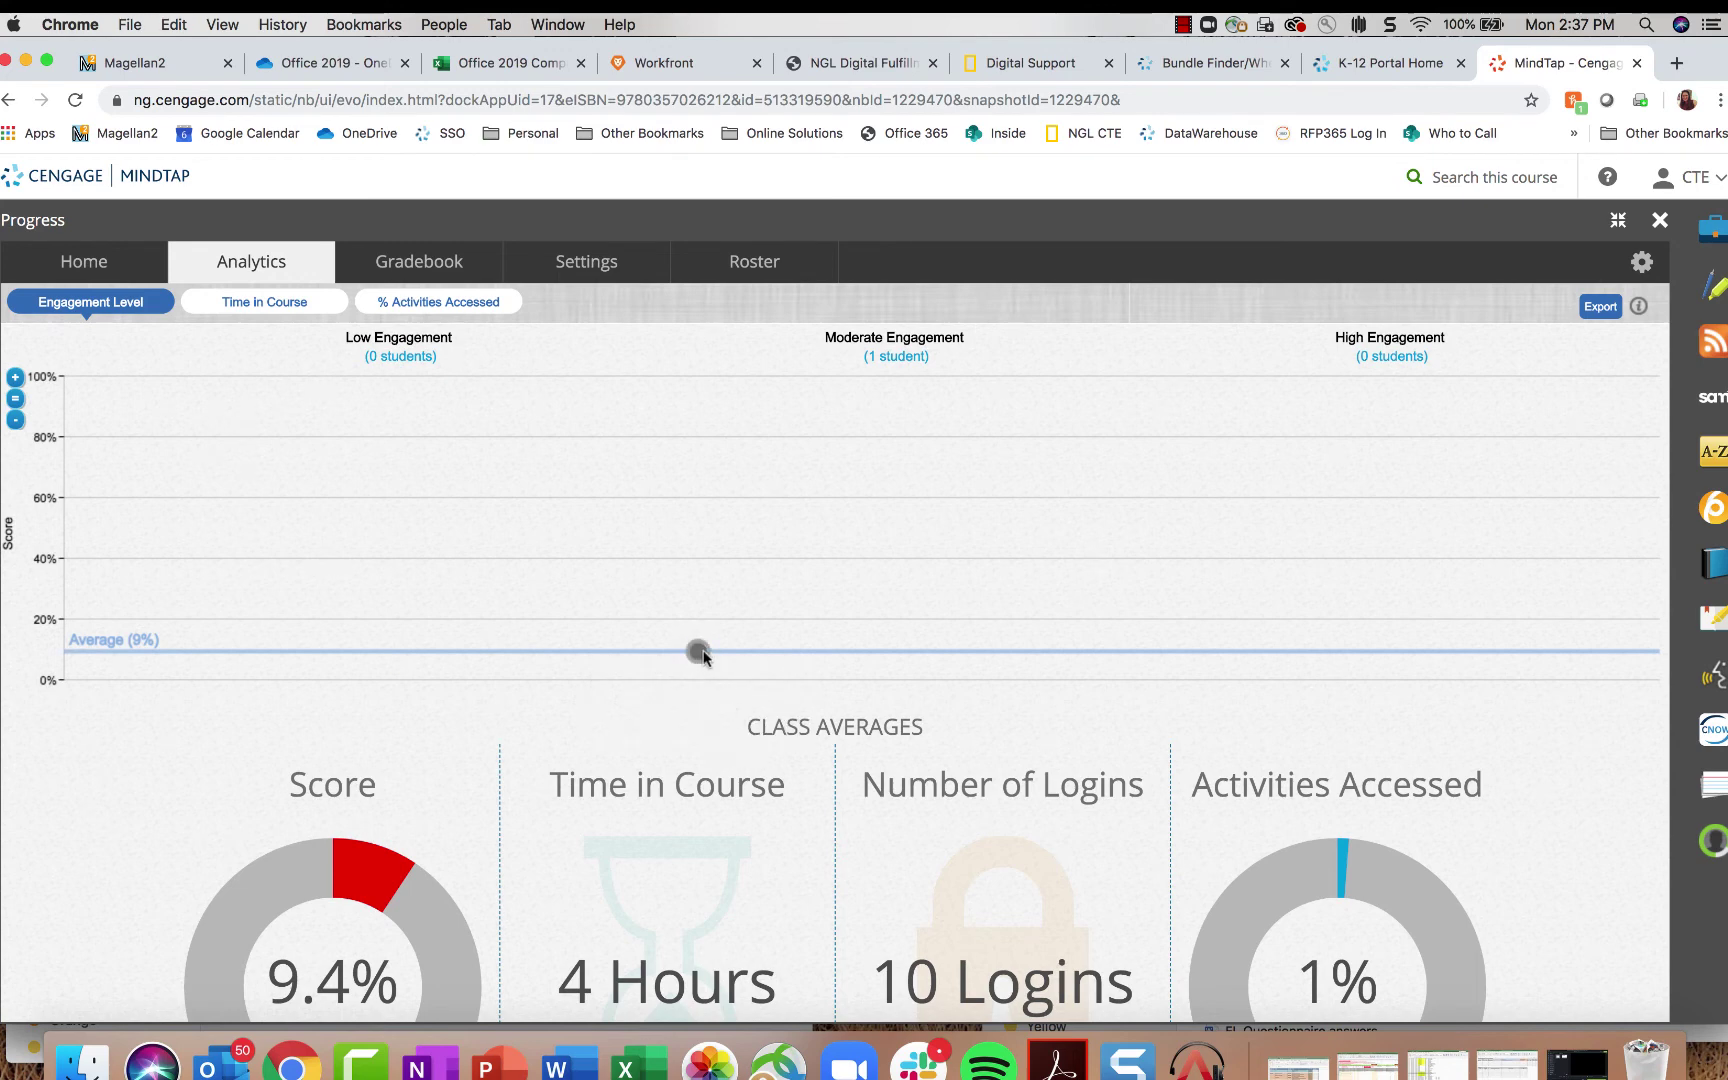
mouse_move(703, 656)
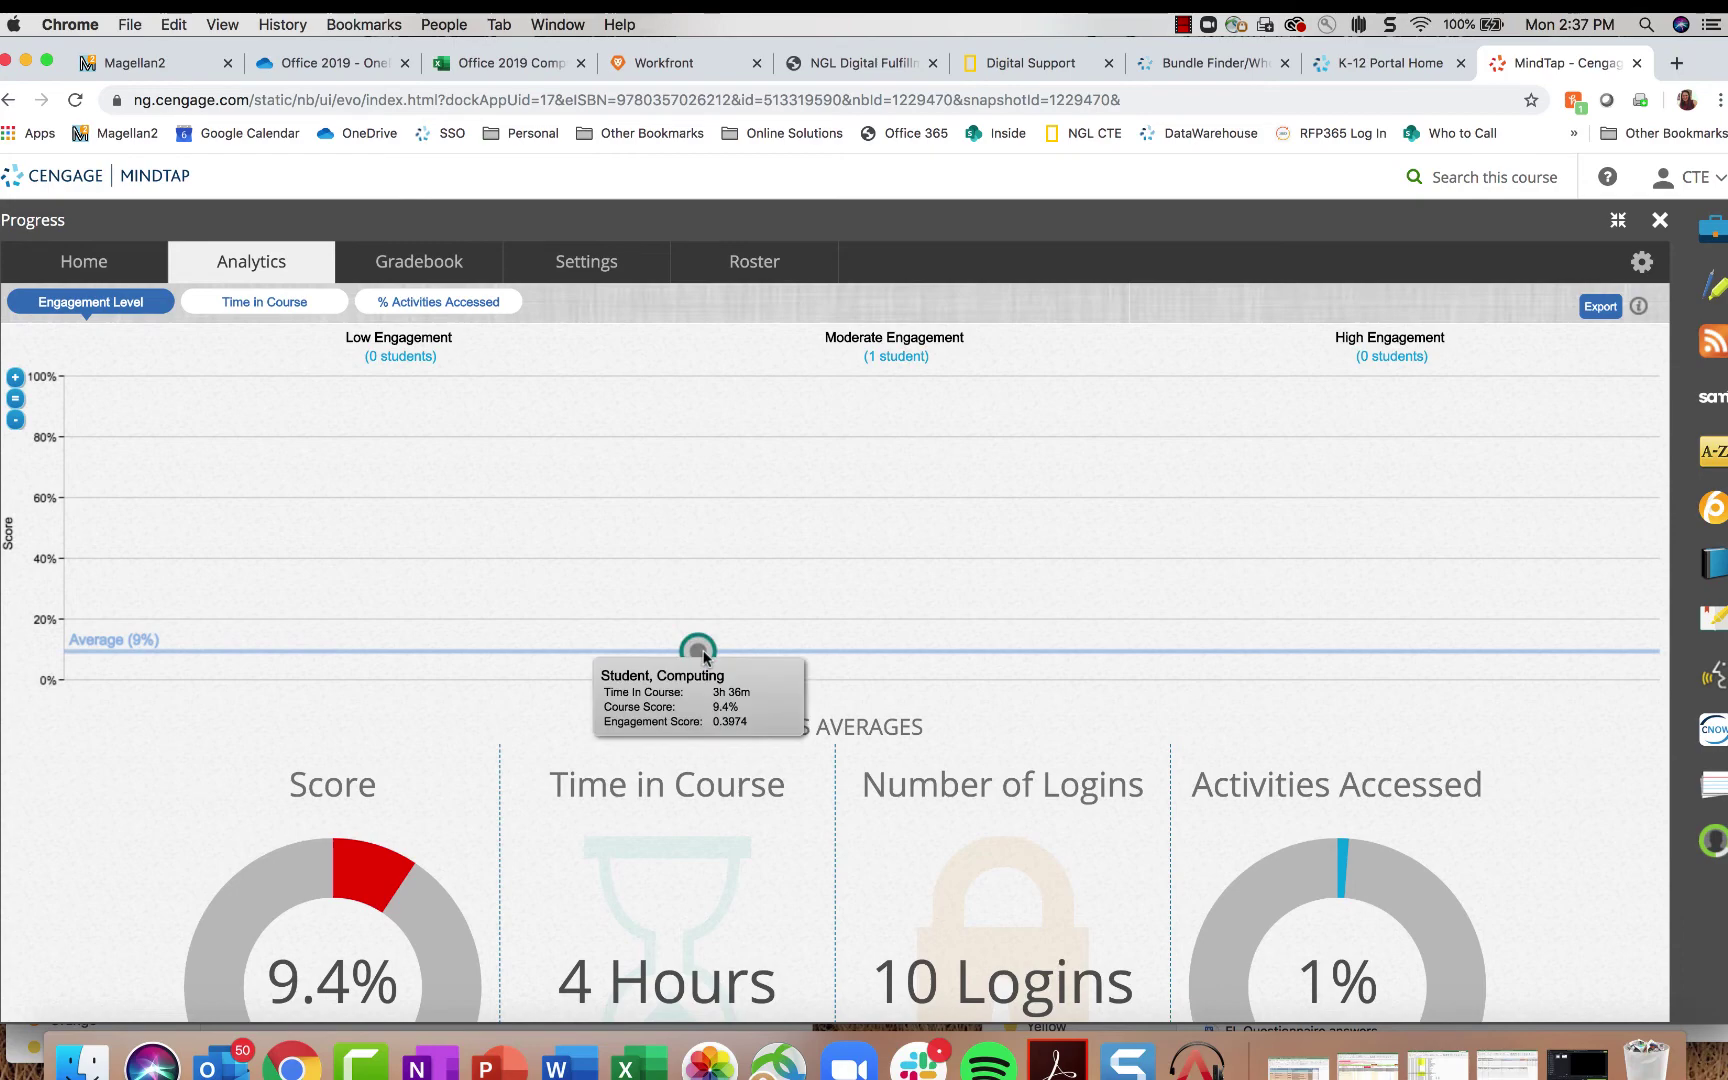
click(703, 656)
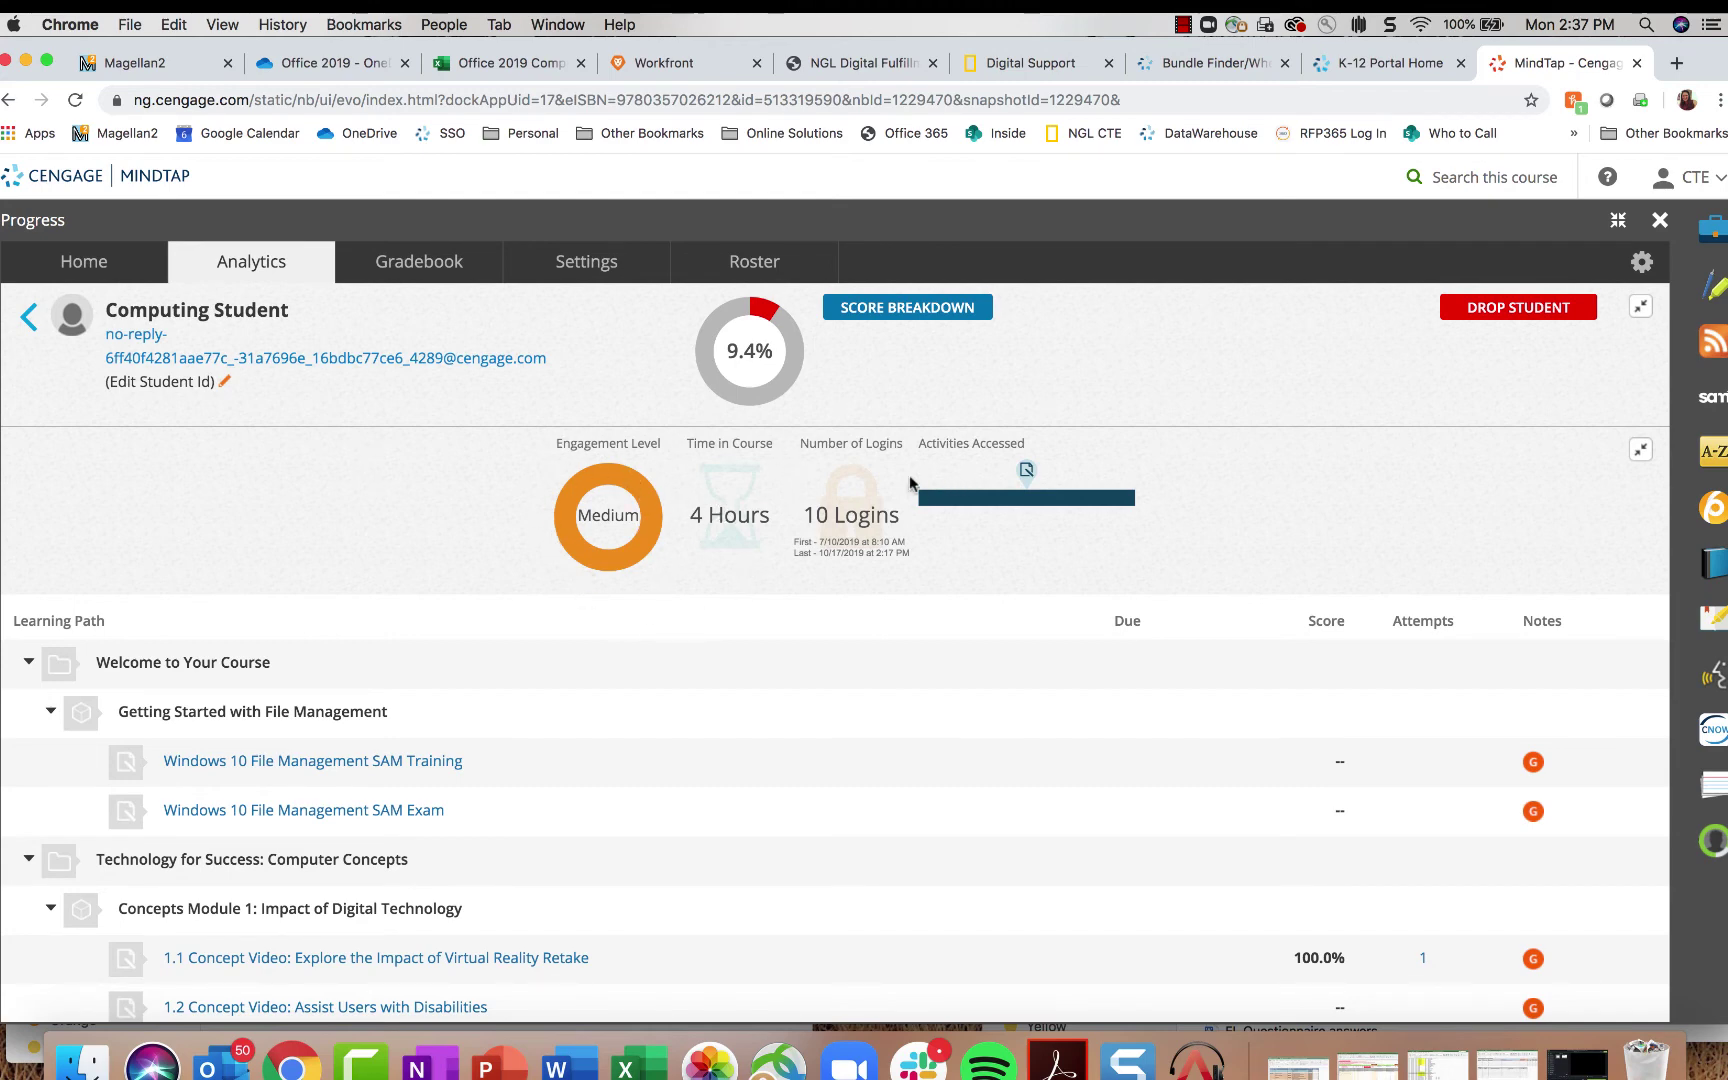
drag(878, 532, 933, 555)
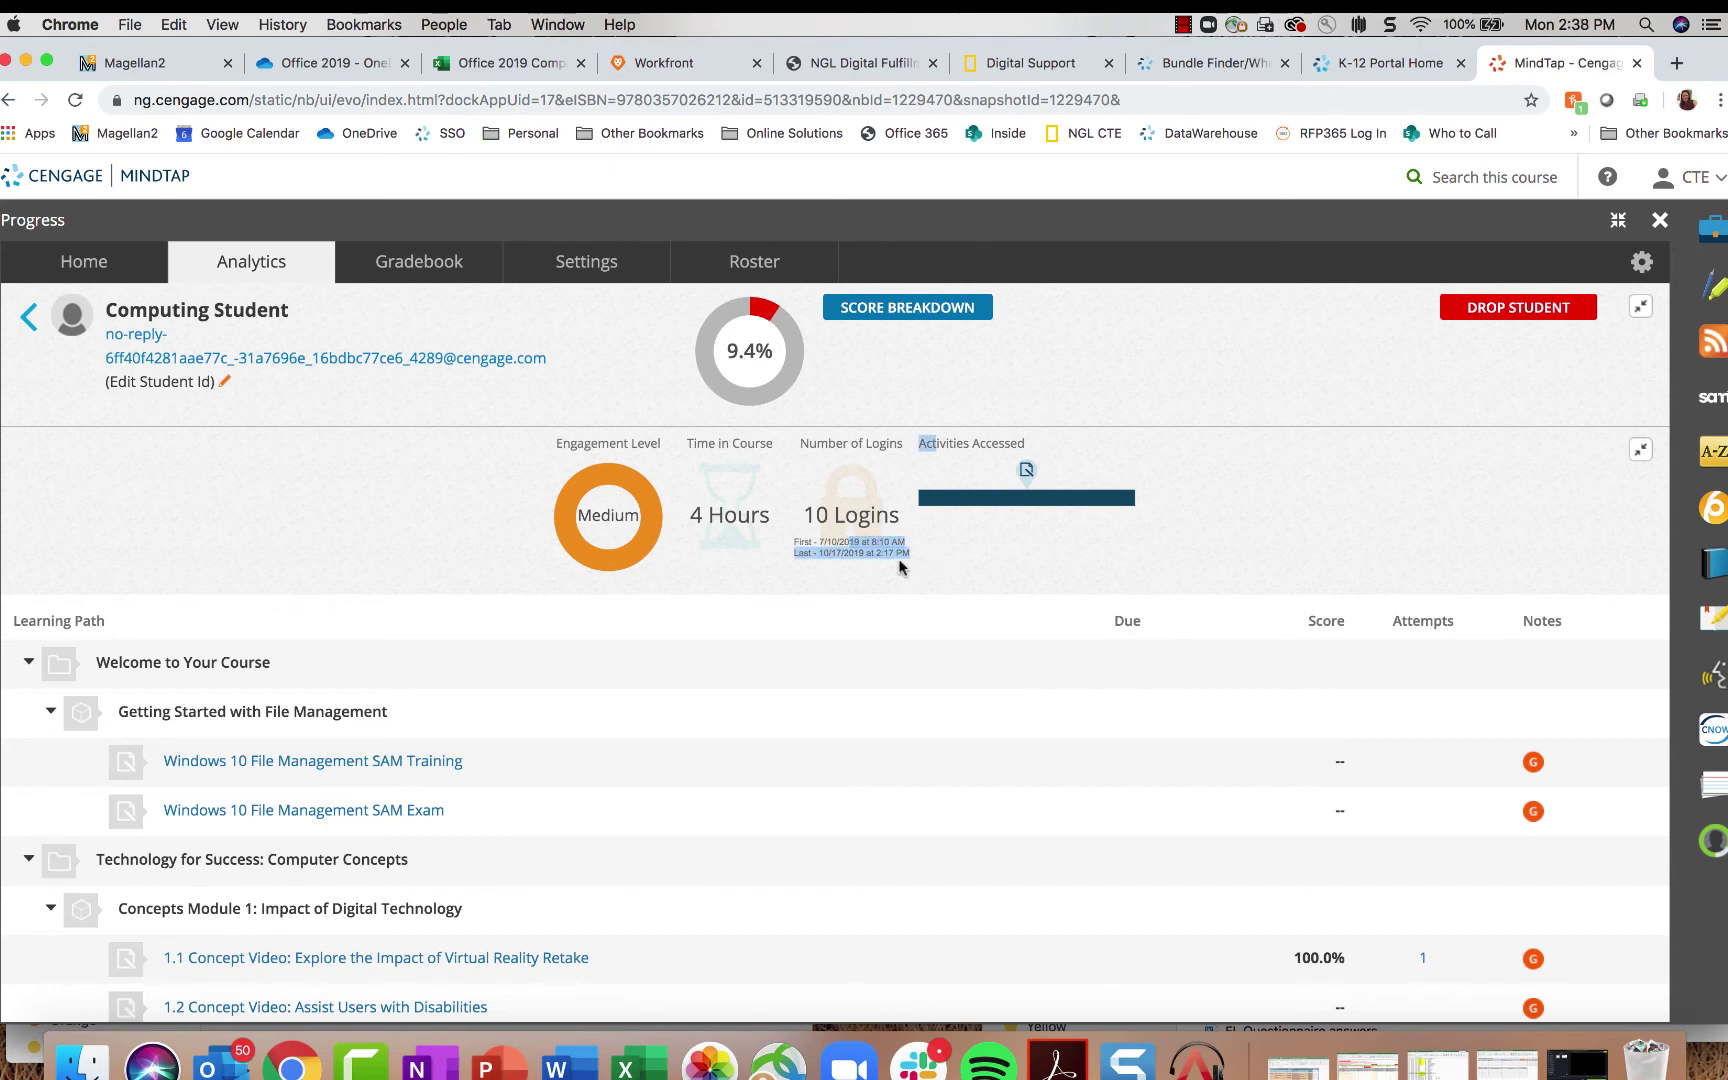
click(836, 568)
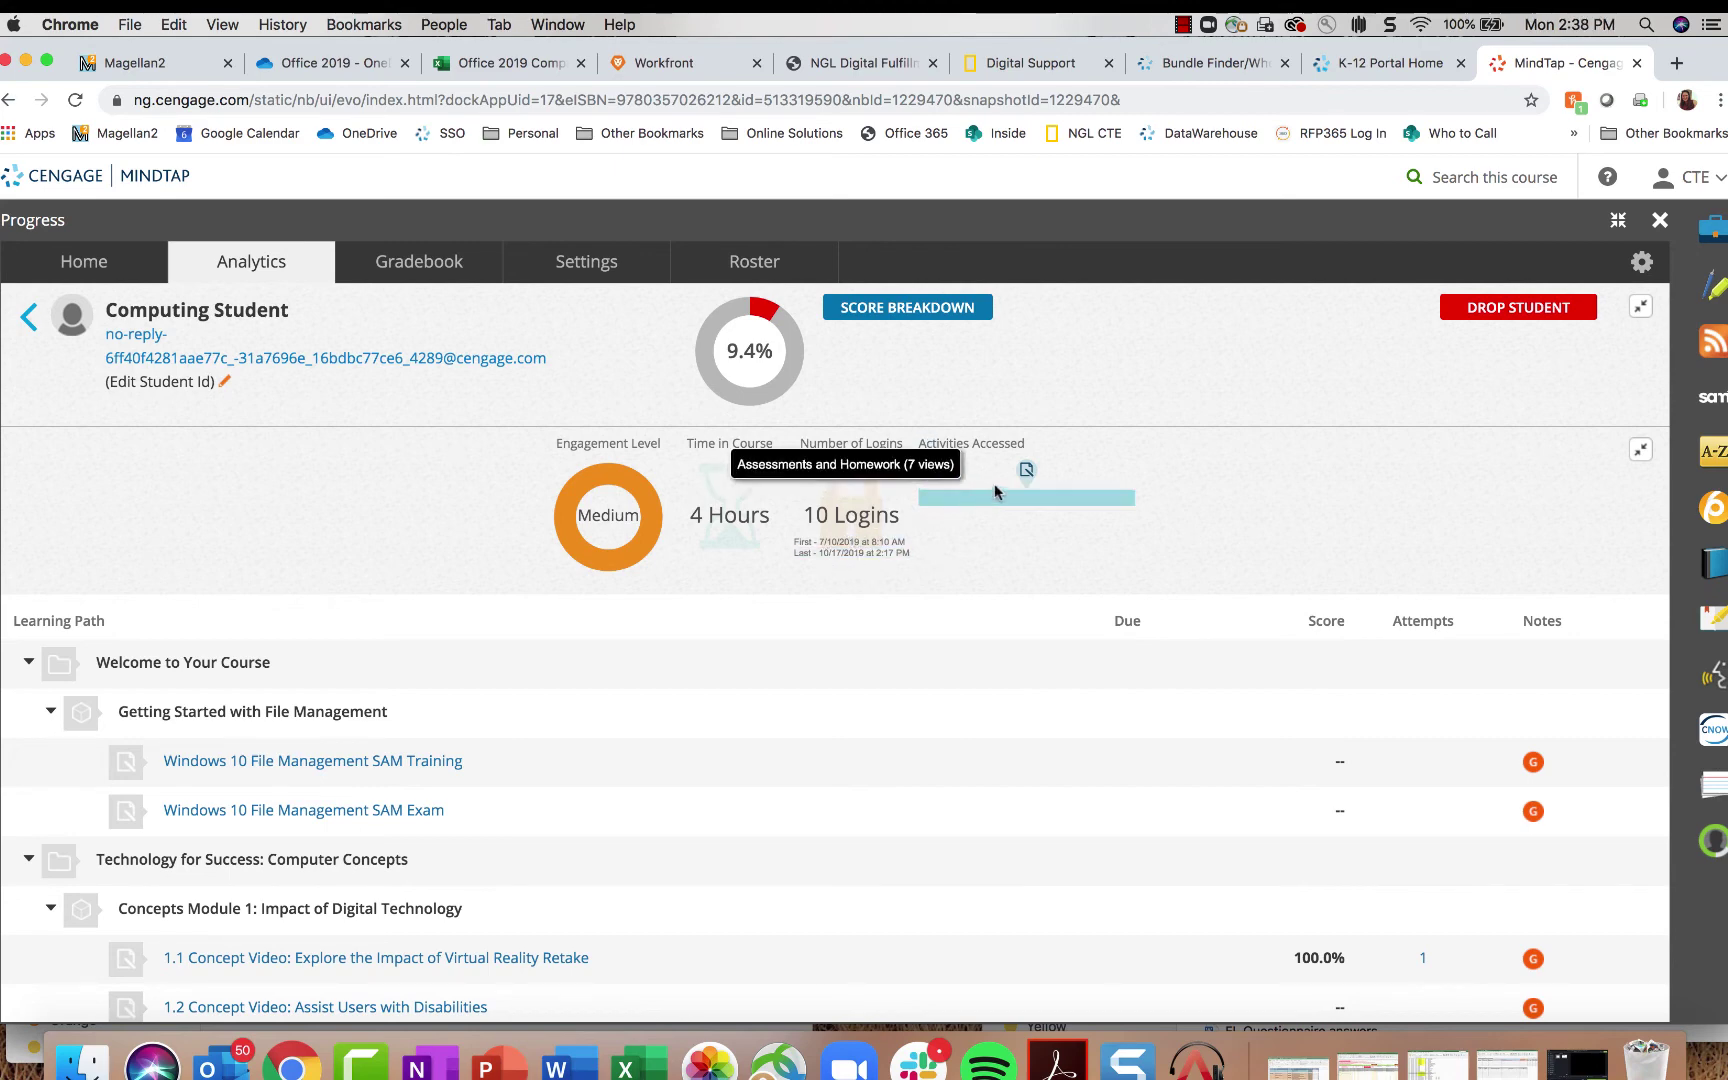
mouse_move(1025, 503)
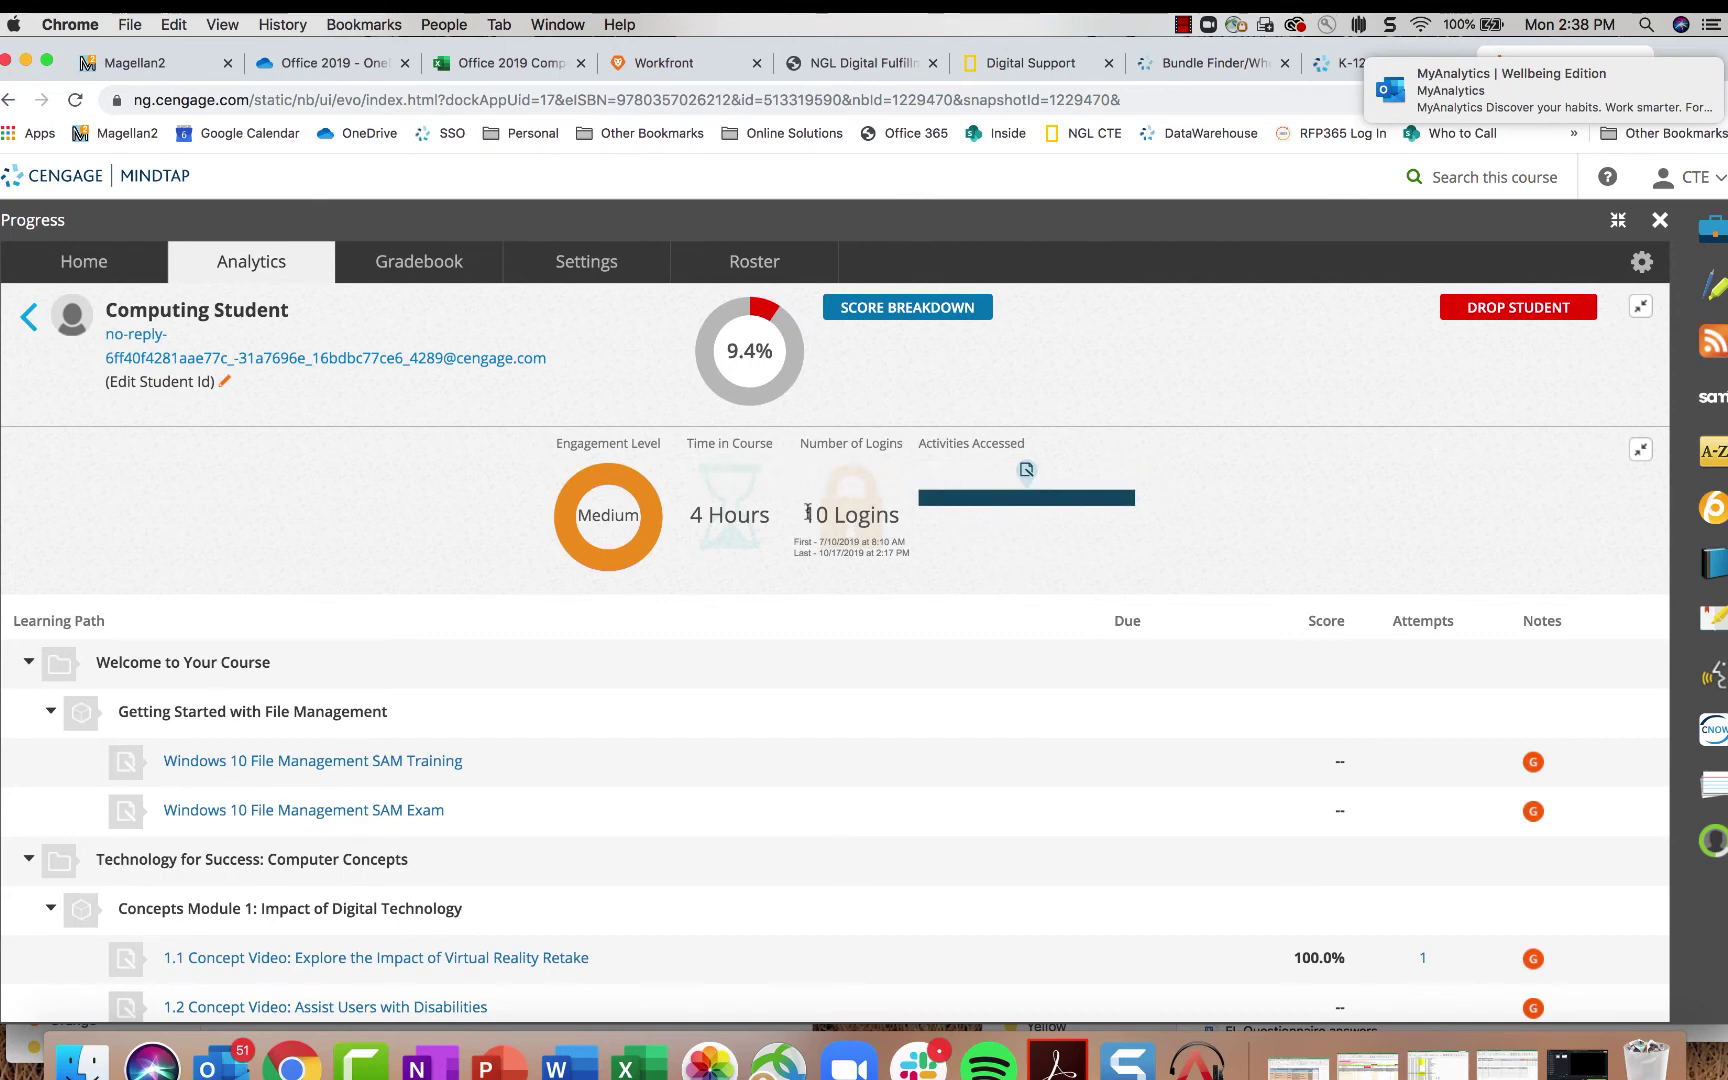
mouse_move(713, 340)
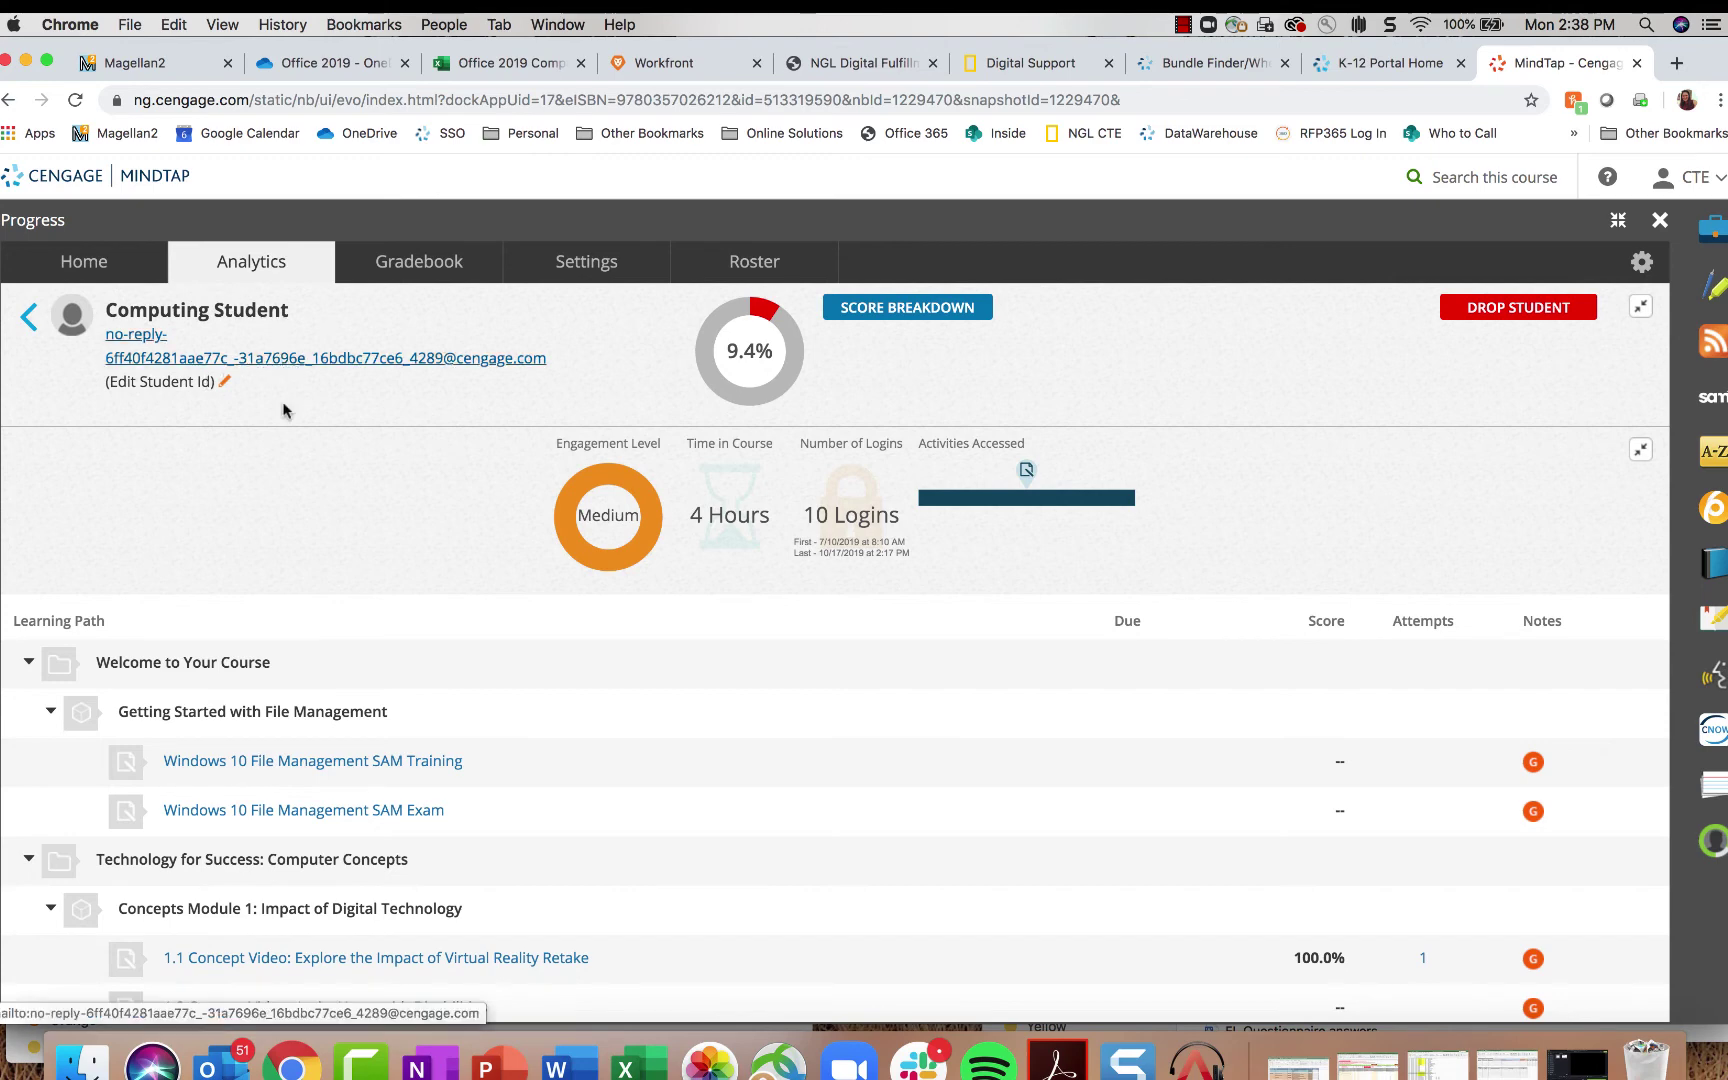
Step: Review the student's learning path scores, checking the notes for the 1.1 Concept Video and Module 1 Computer Concepts Skills Training
scroll(1084, 796, down, 5)
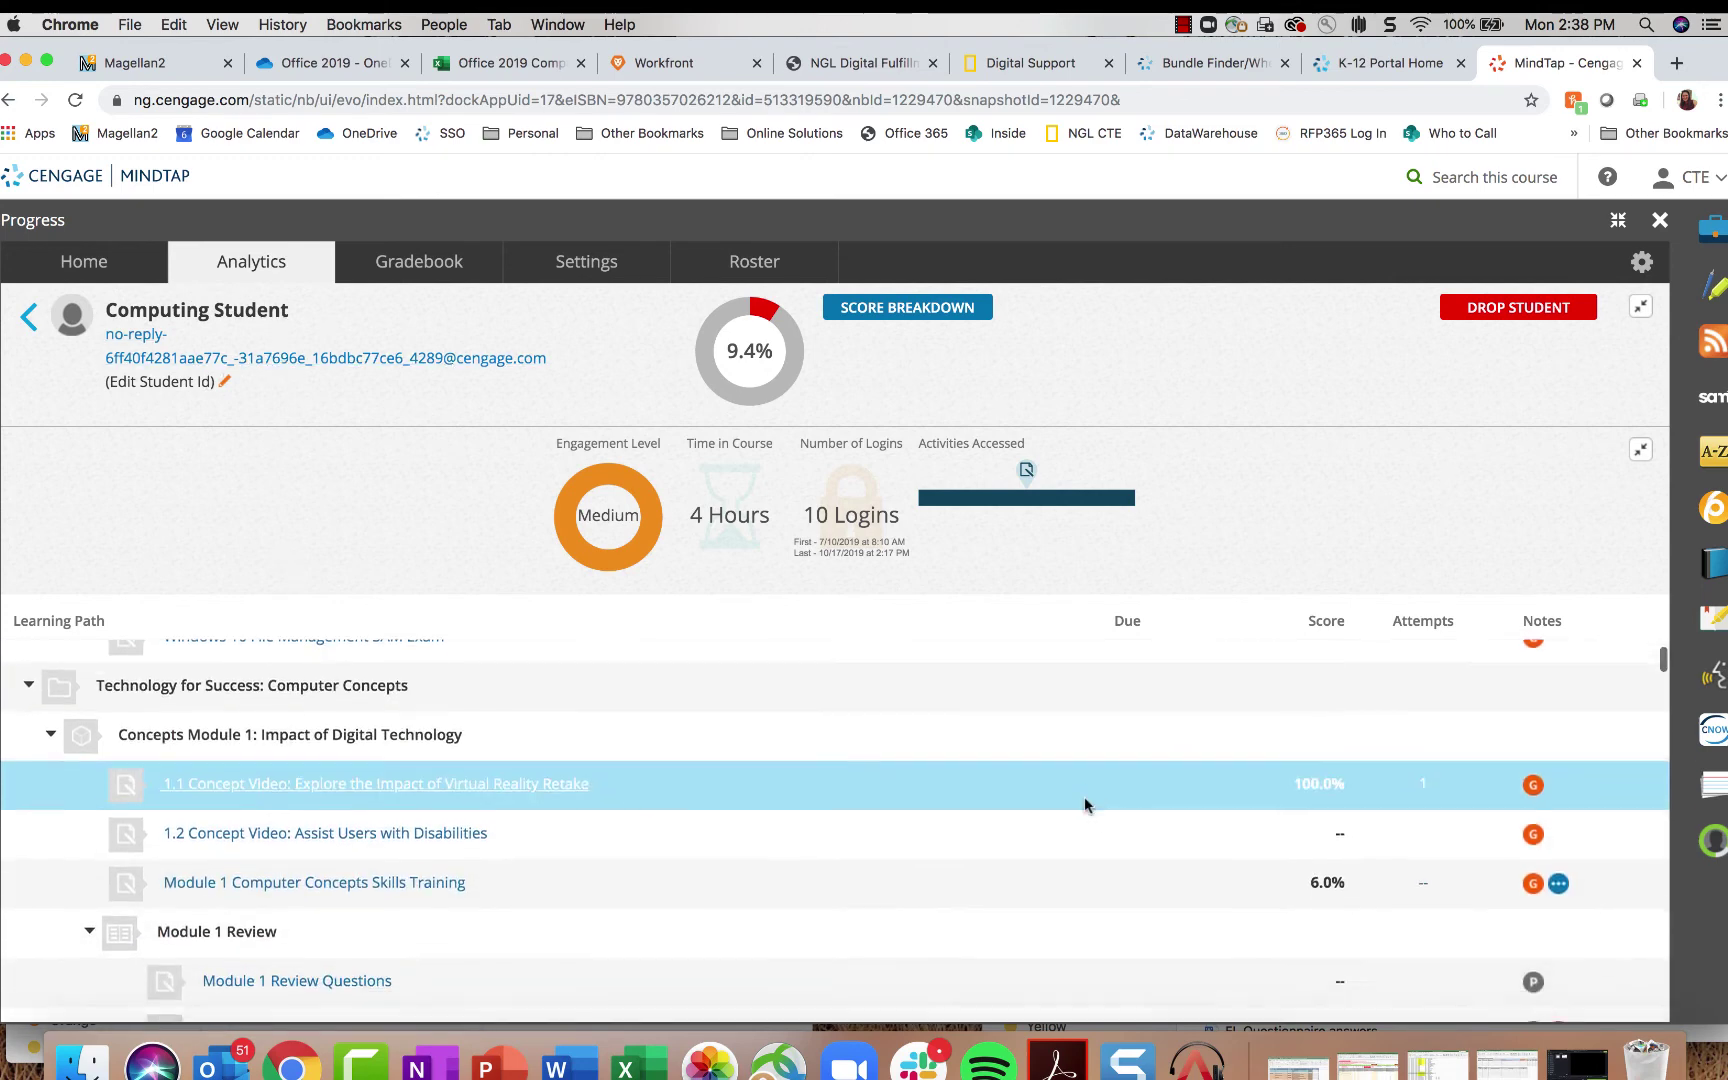
scroll(756, 729, down, 8)
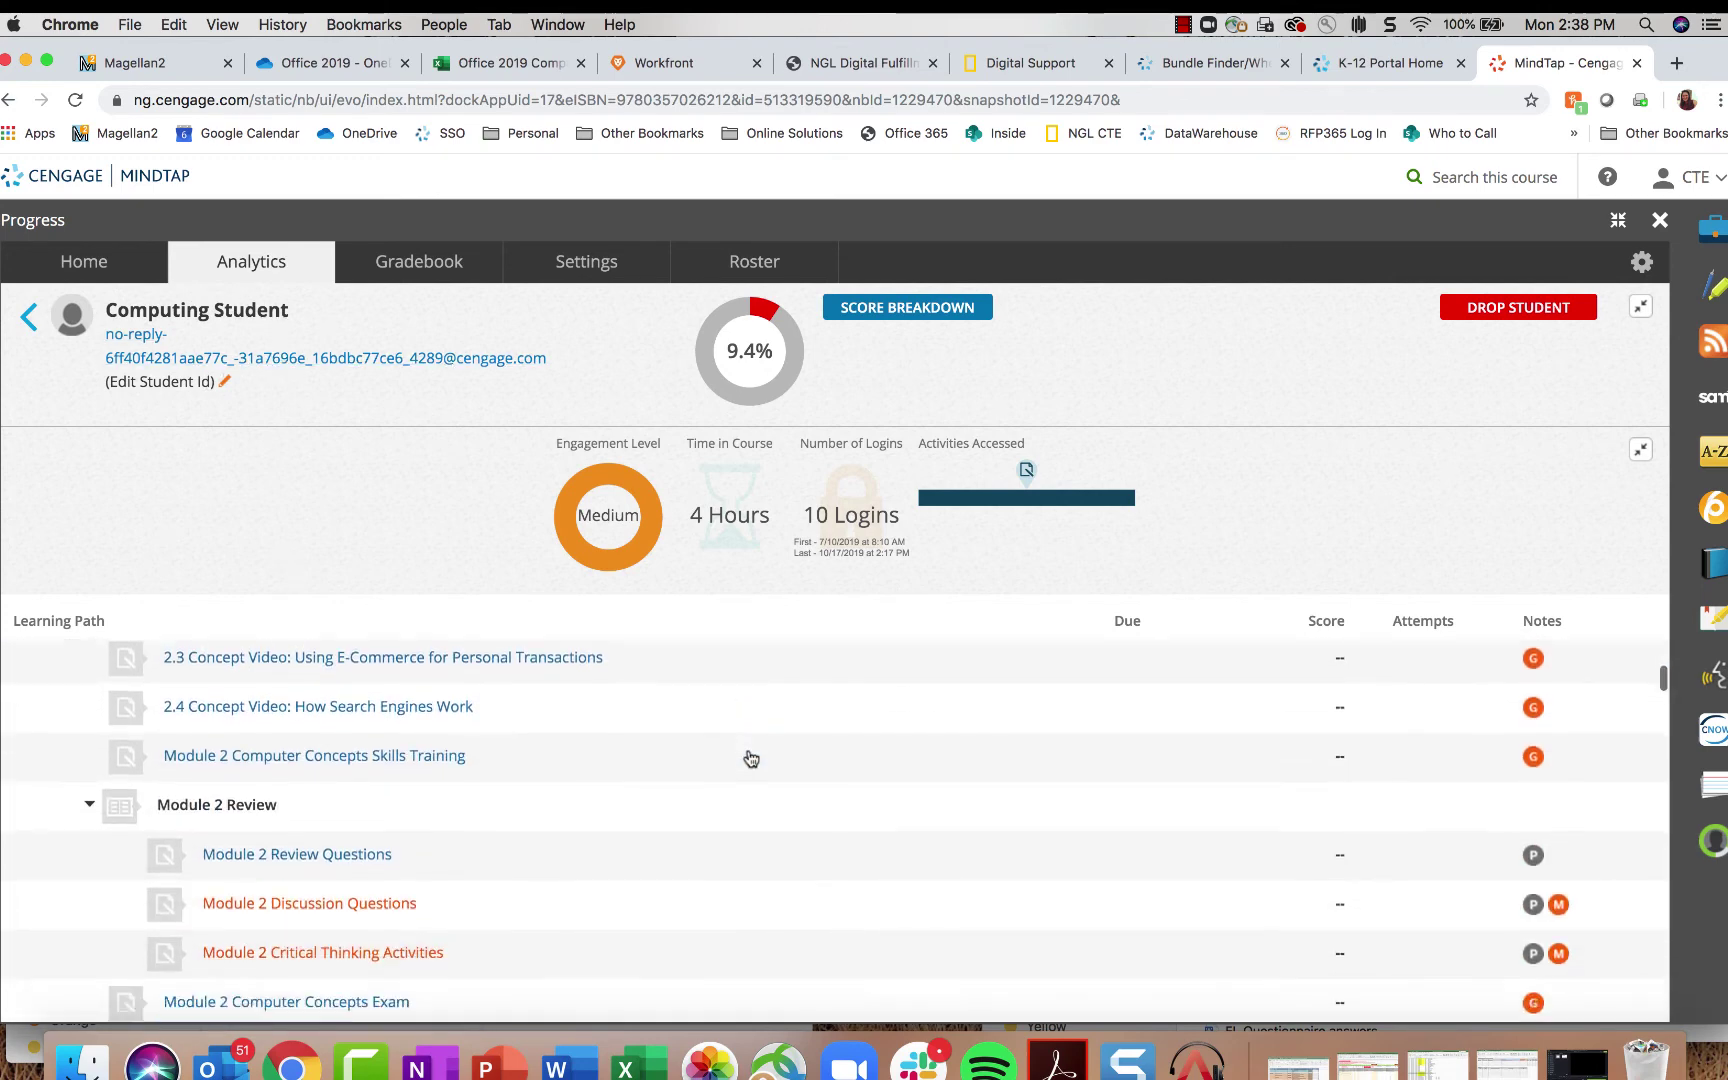
scroll(760, 757, up, 7)
scroll(1269, 755, up, 10)
scroll(1290, 920, down, 4)
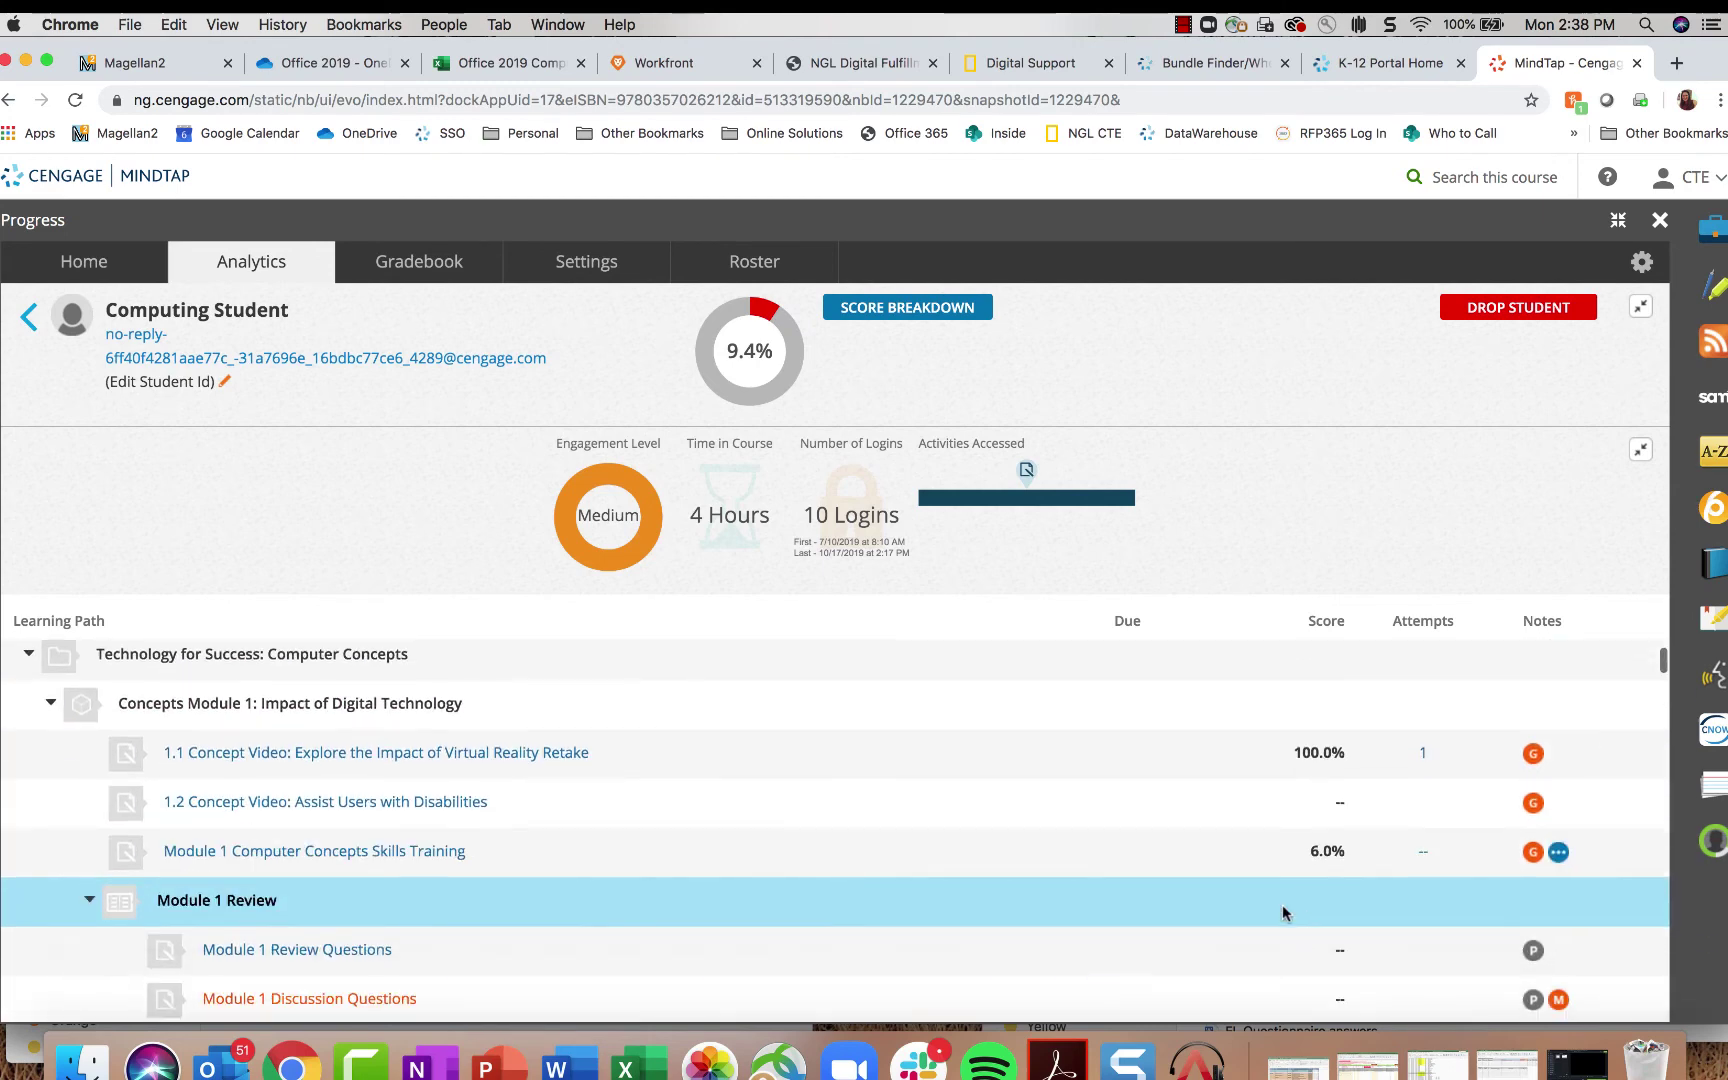
mouse_move(1535, 757)
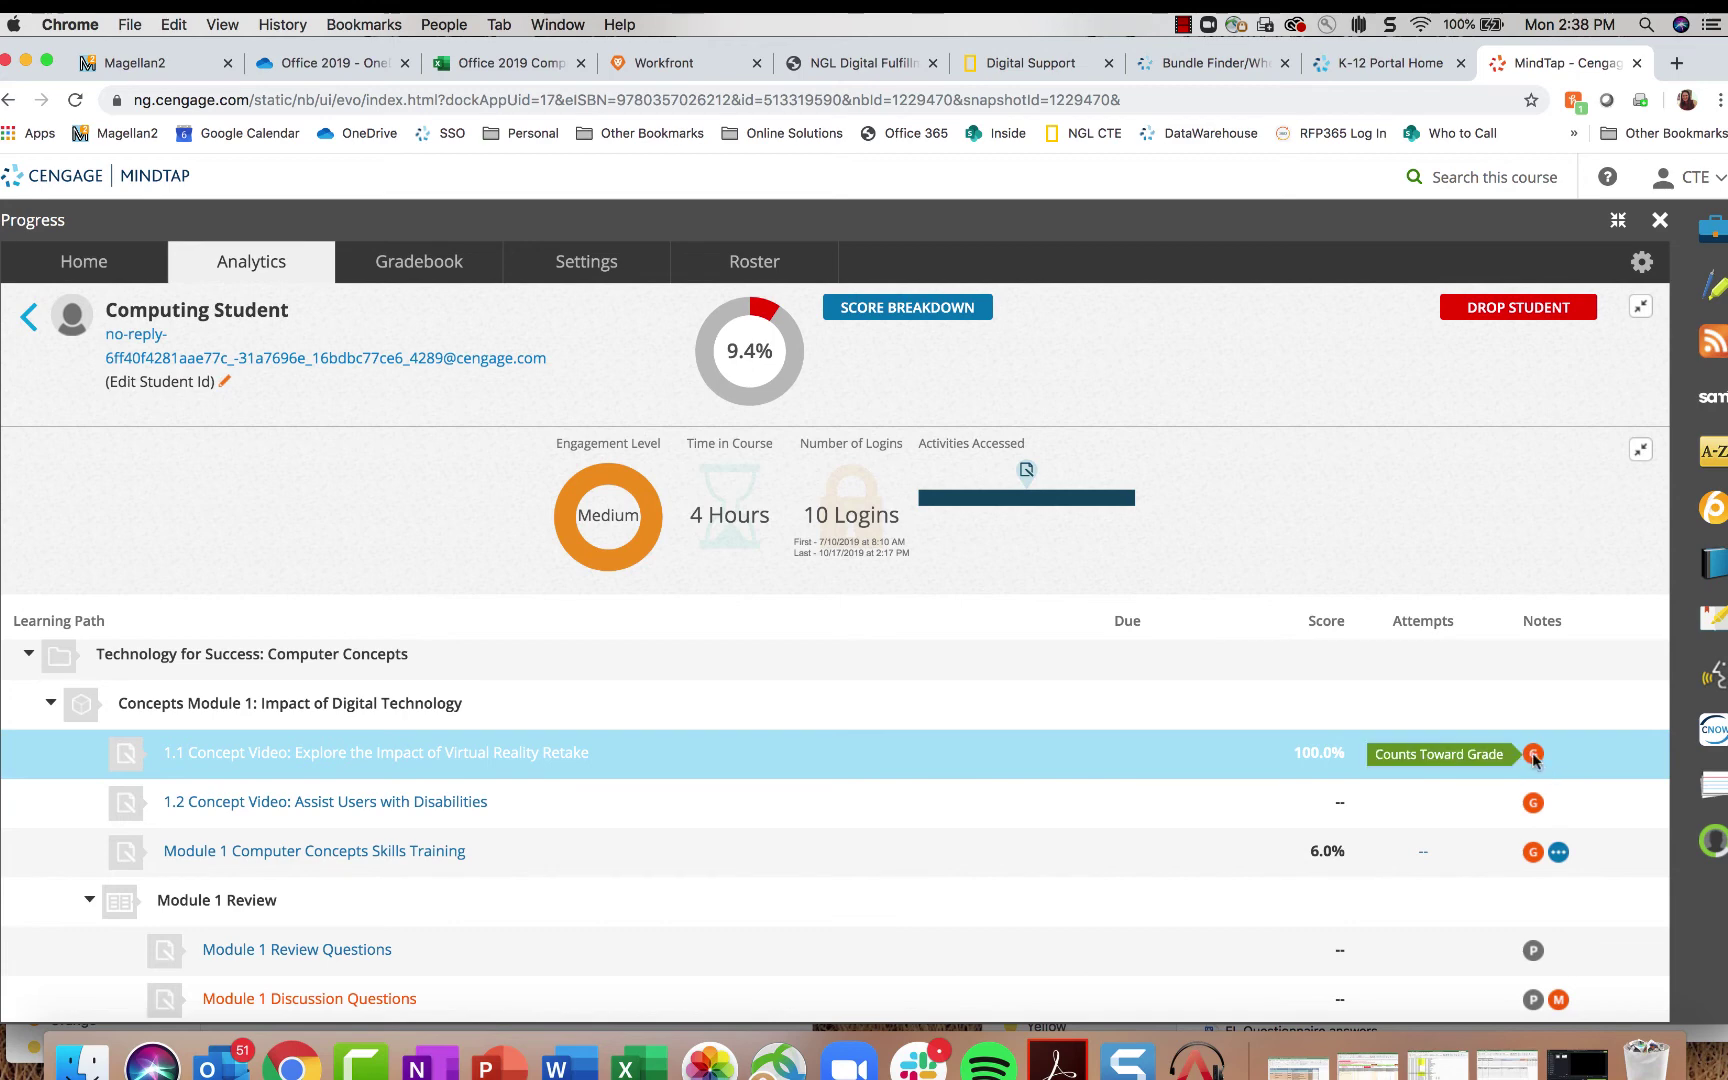
mouse_move(1559, 853)
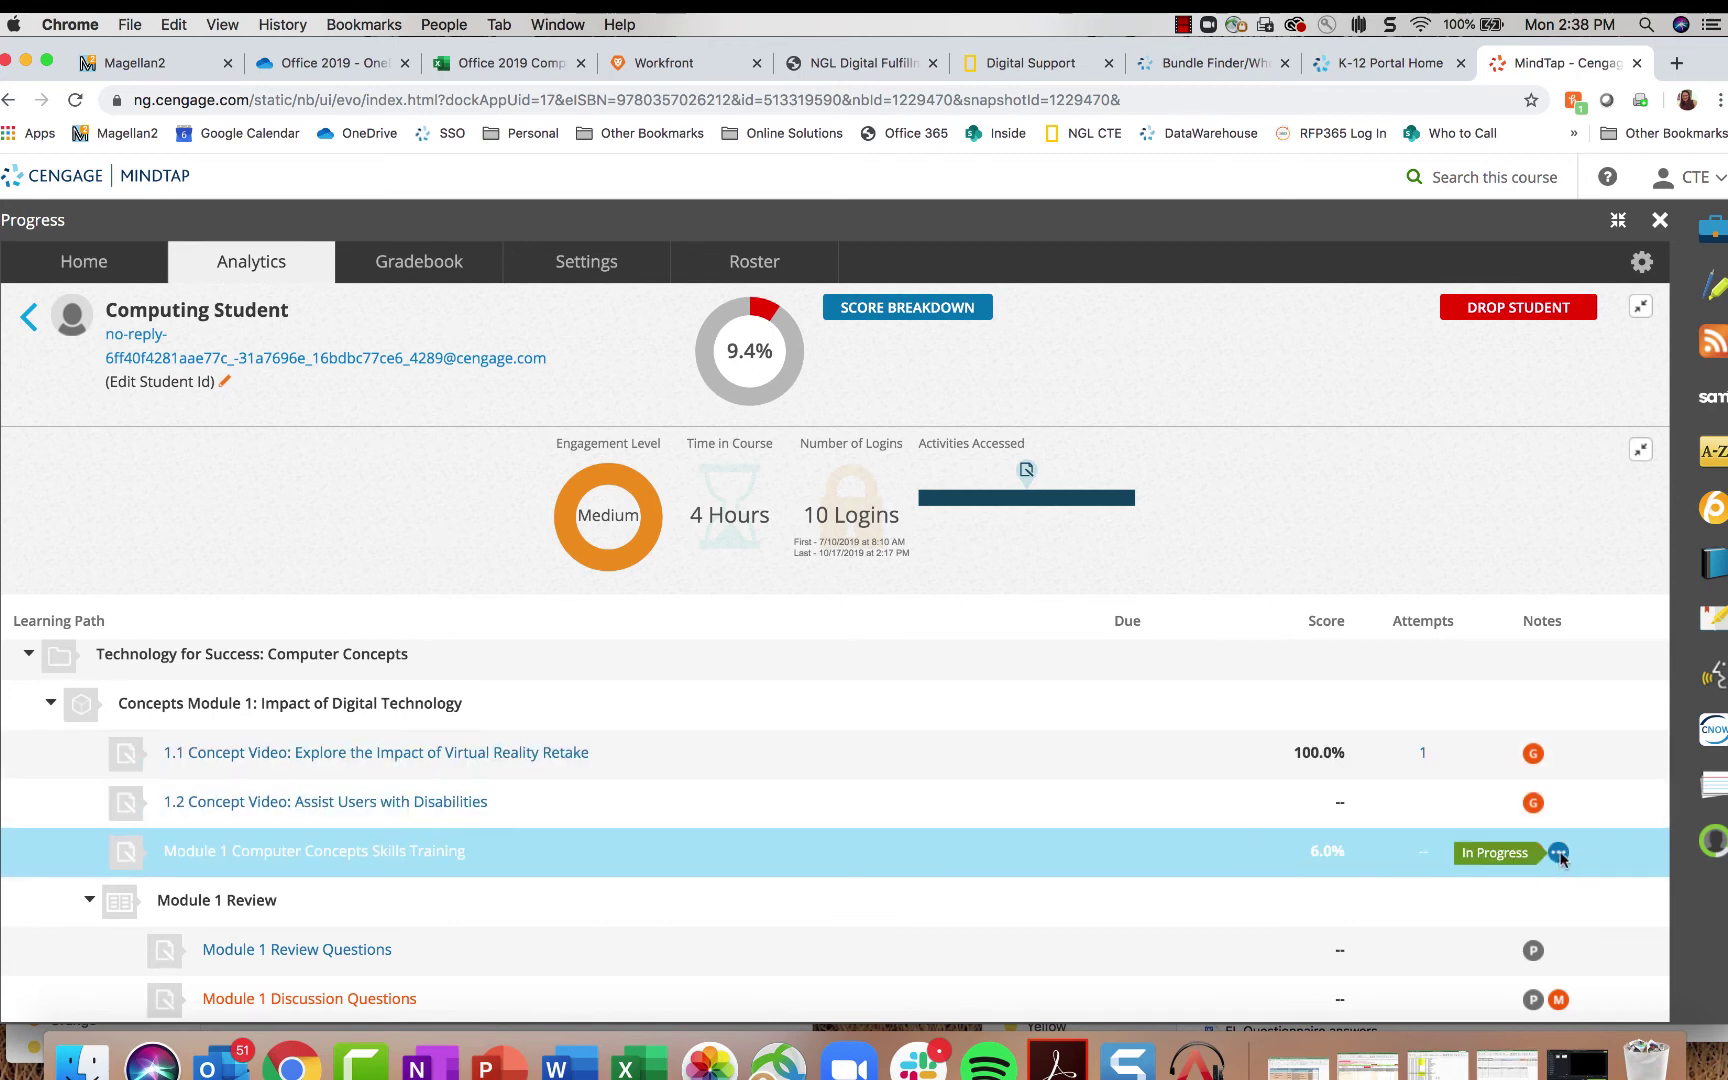
Step: Review the Module 1 scores and notes in the student's learning path, and open the attempt details for Use Technology in Daily Life
scroll(1567, 852, down, 3)
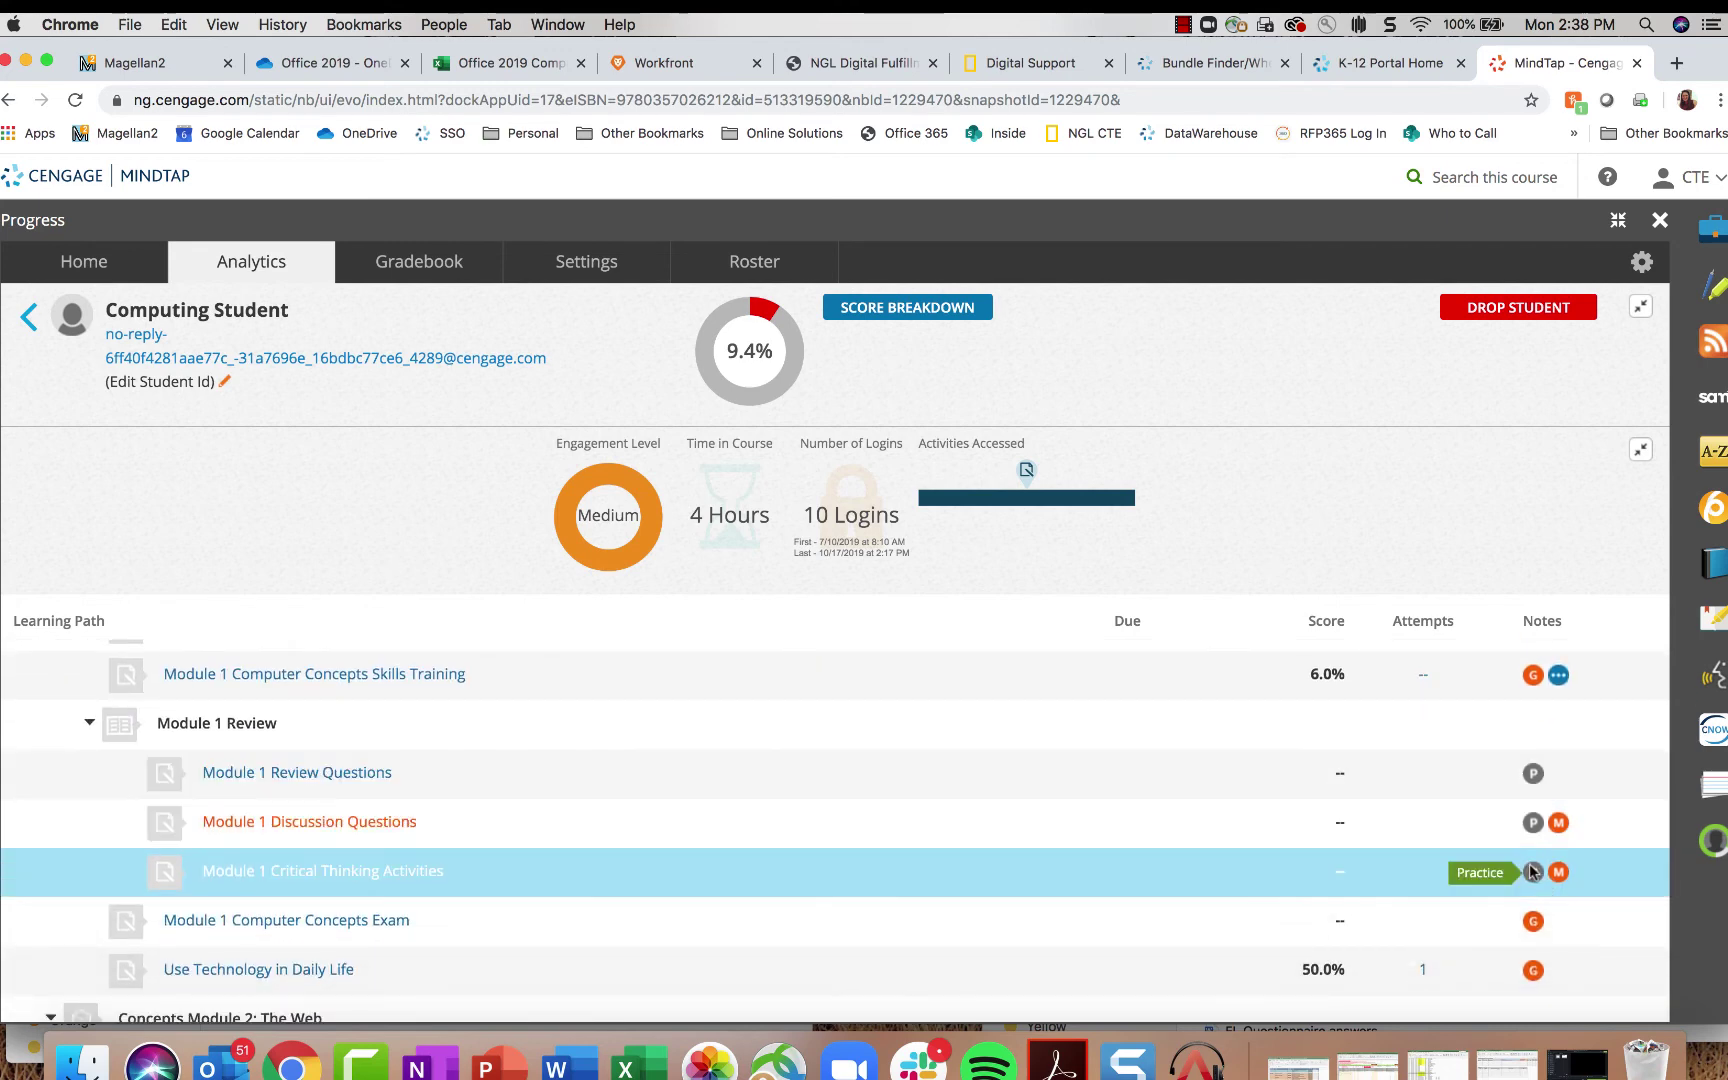
scroll(945, 818, down, 3)
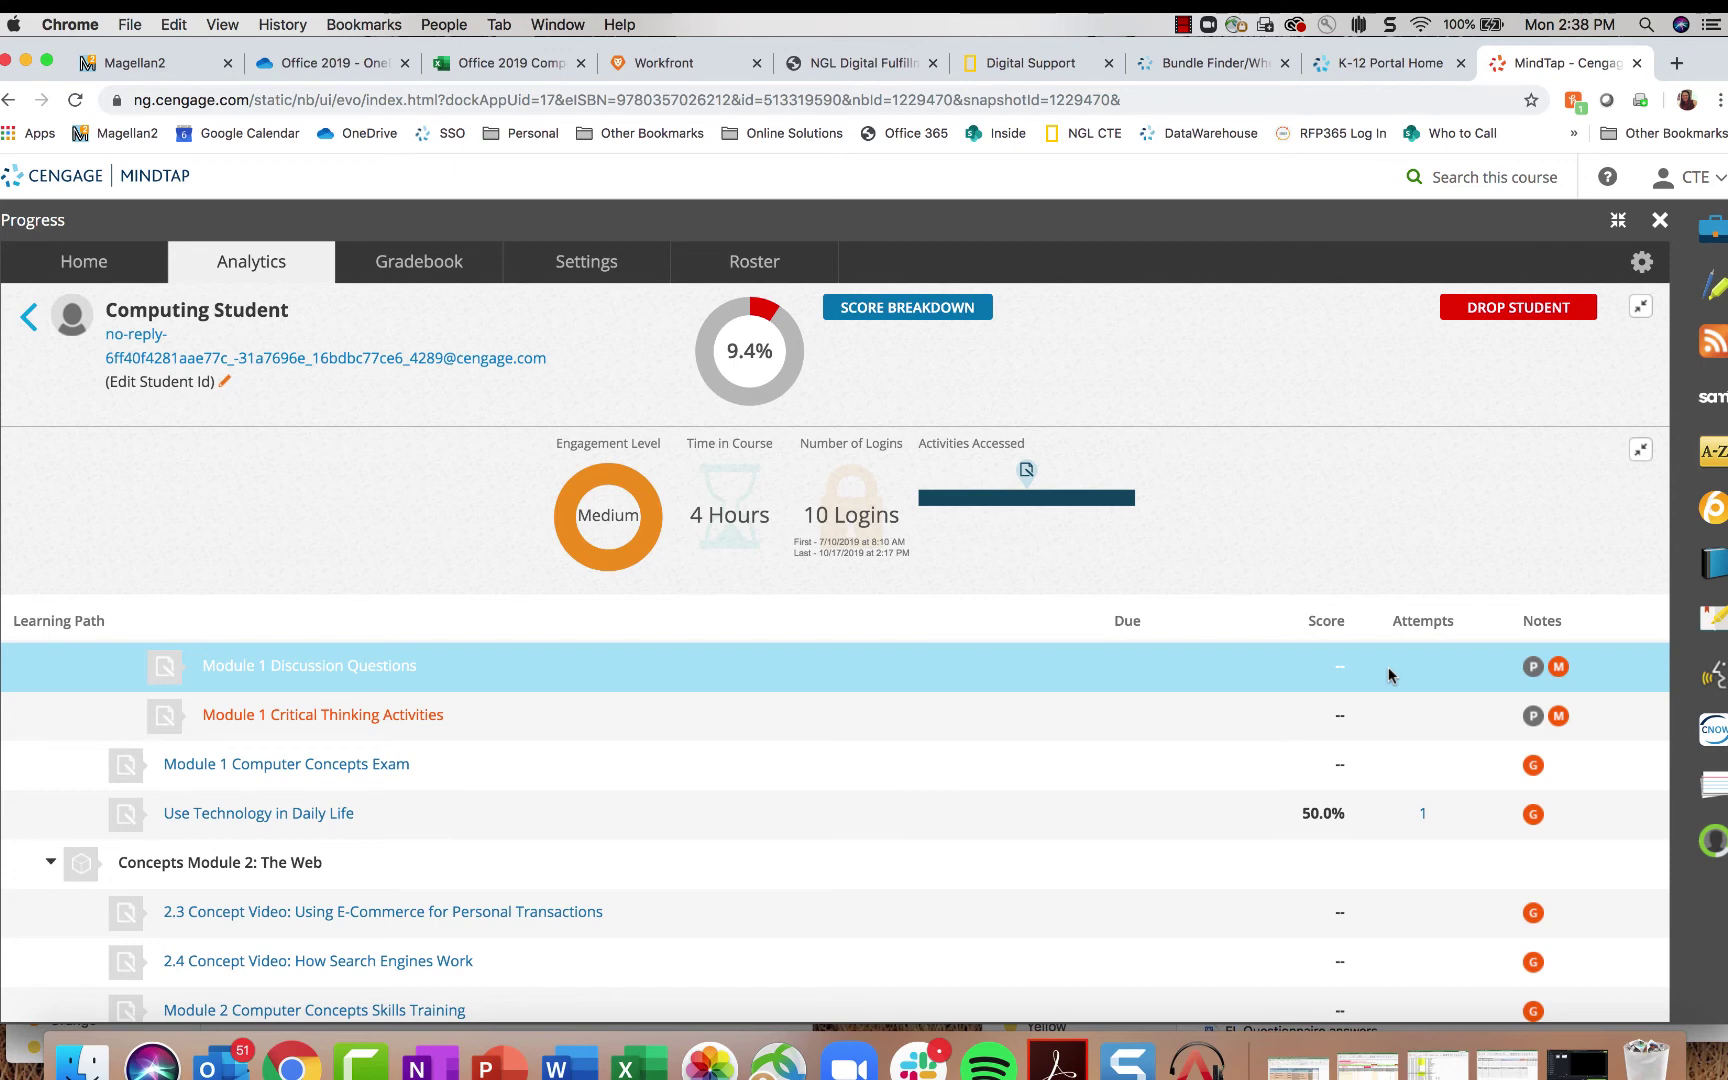
scroll(1458, 675, up, 2)
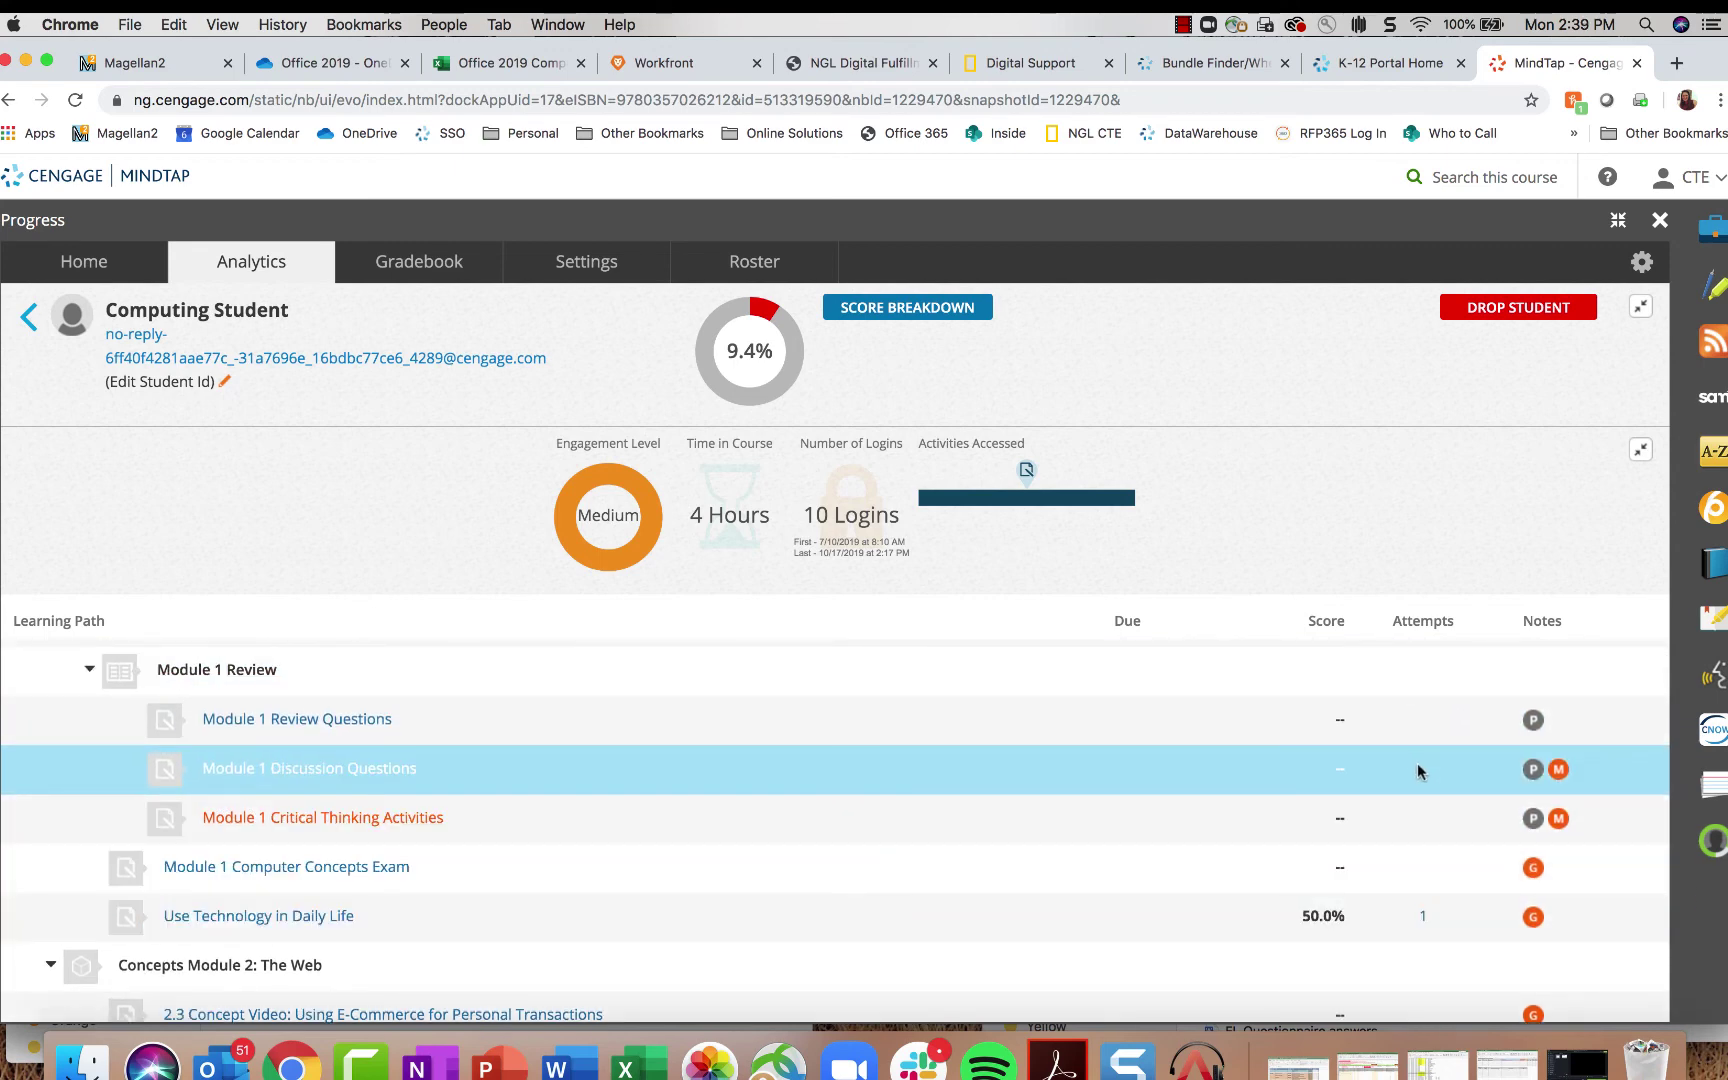
mouse_move(1559, 768)
scroll(1190, 800, down, 3)
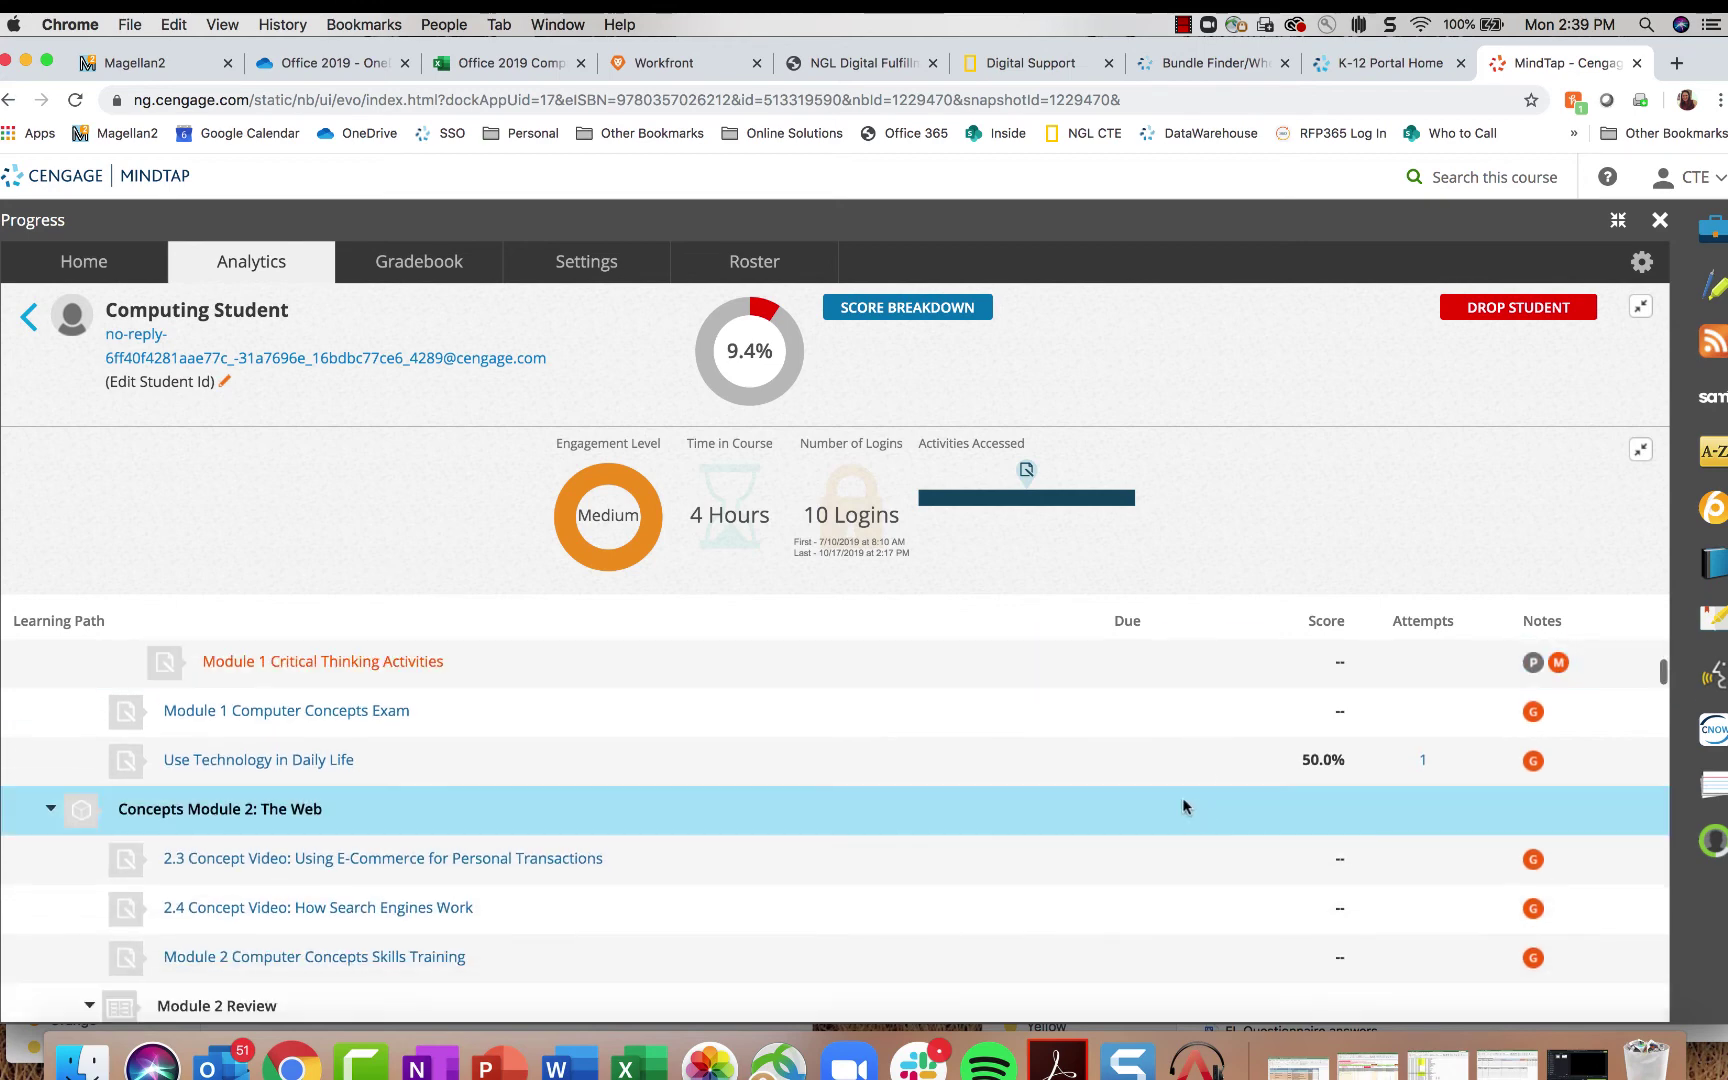
click(1436, 764)
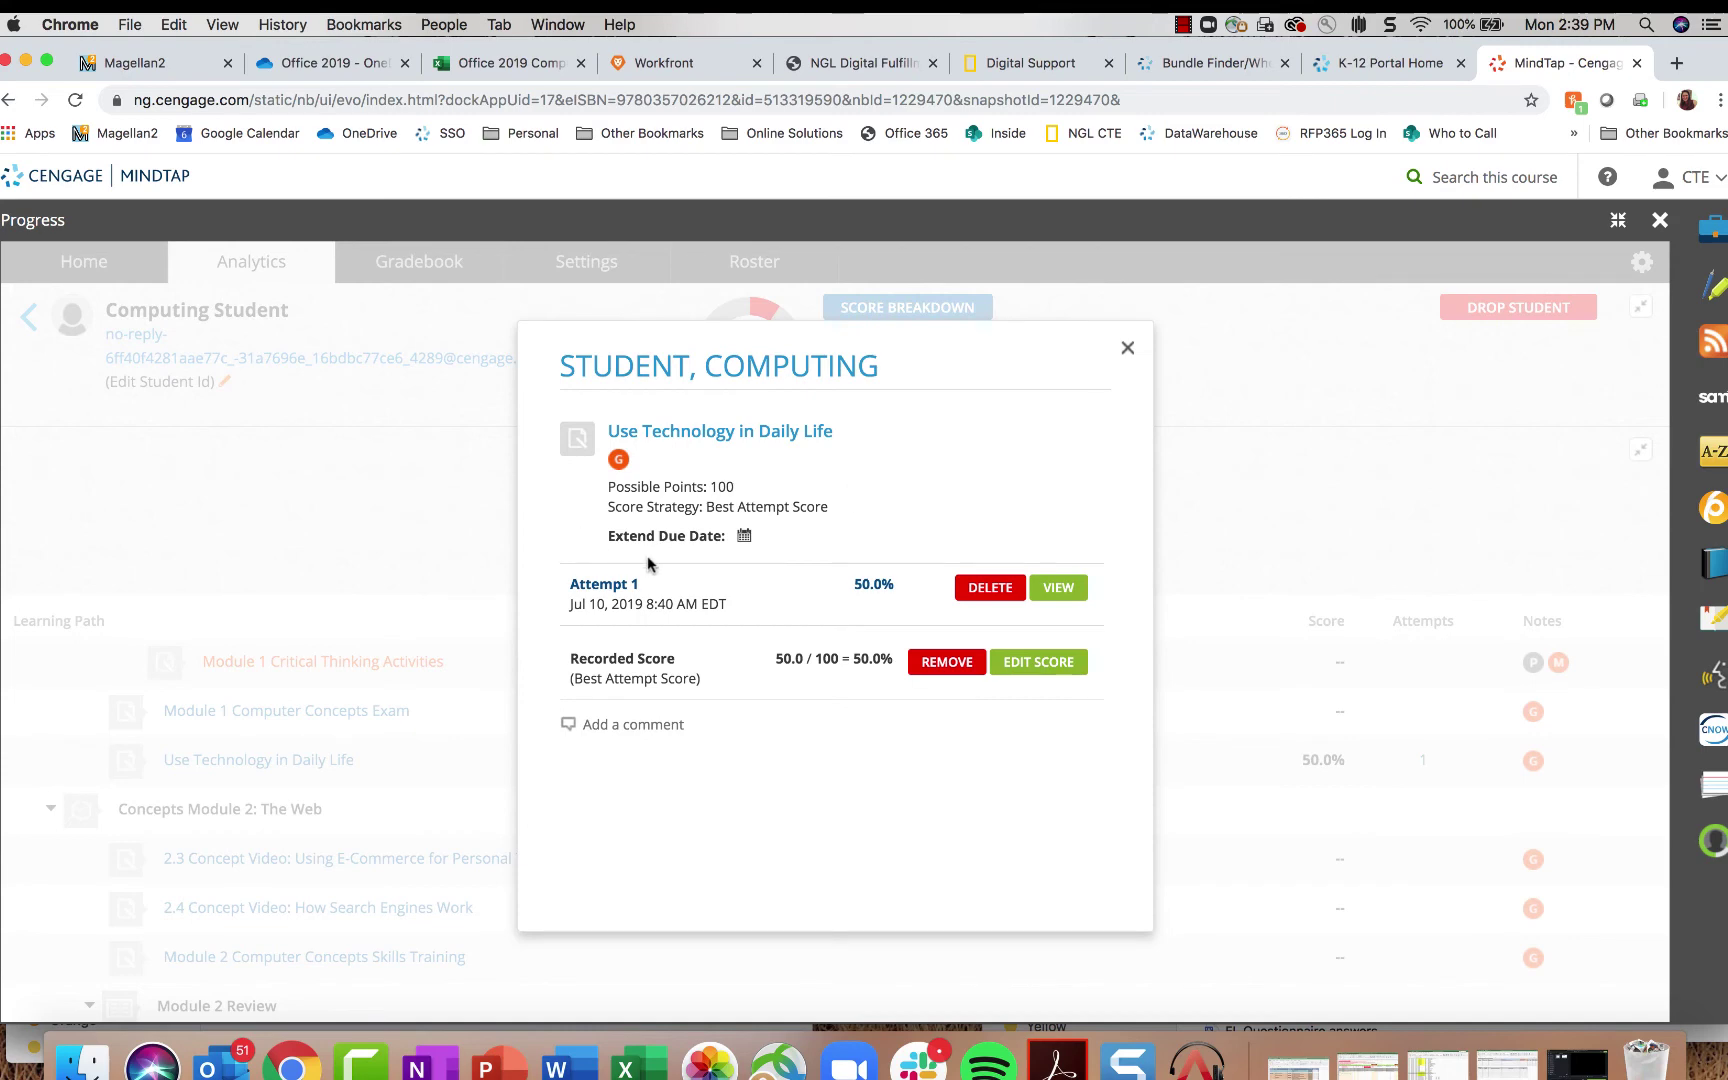
Step: View Attempt 1 of Use Technology in Daily Life, generate its Exam Individual Performance report, review the decision results and close the report
click(1058, 588)
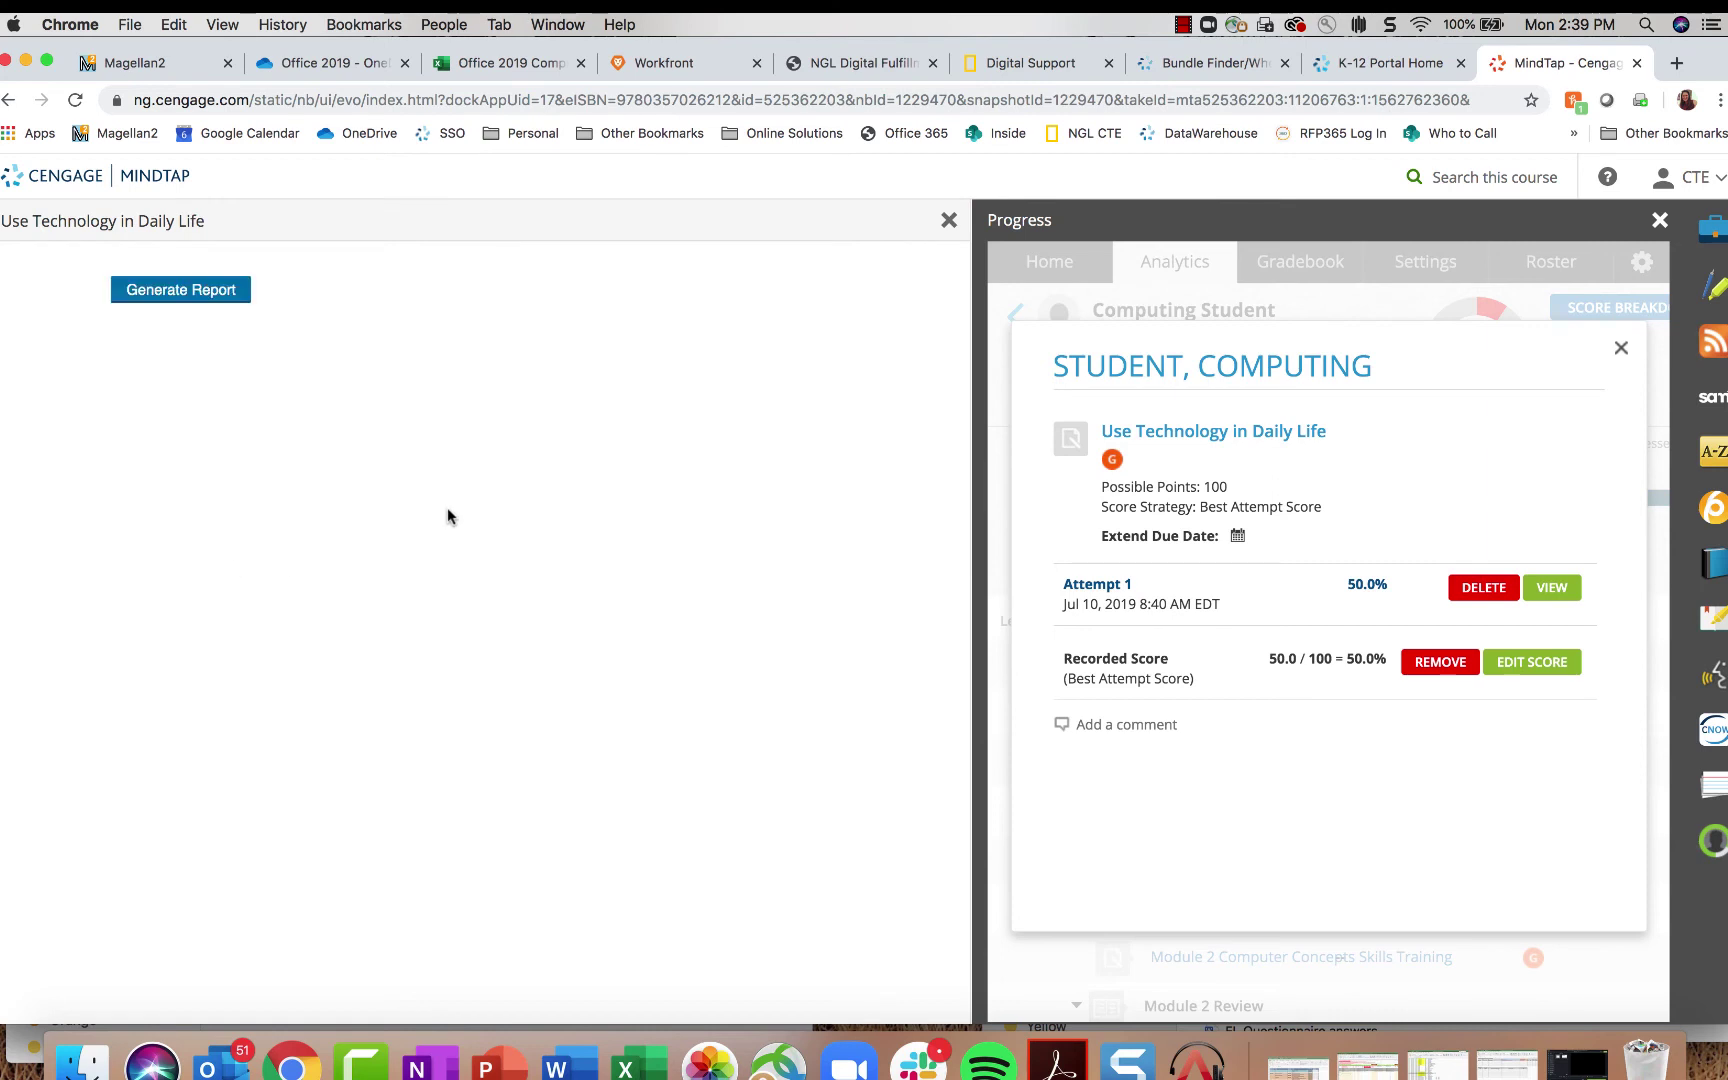
click(212, 291)
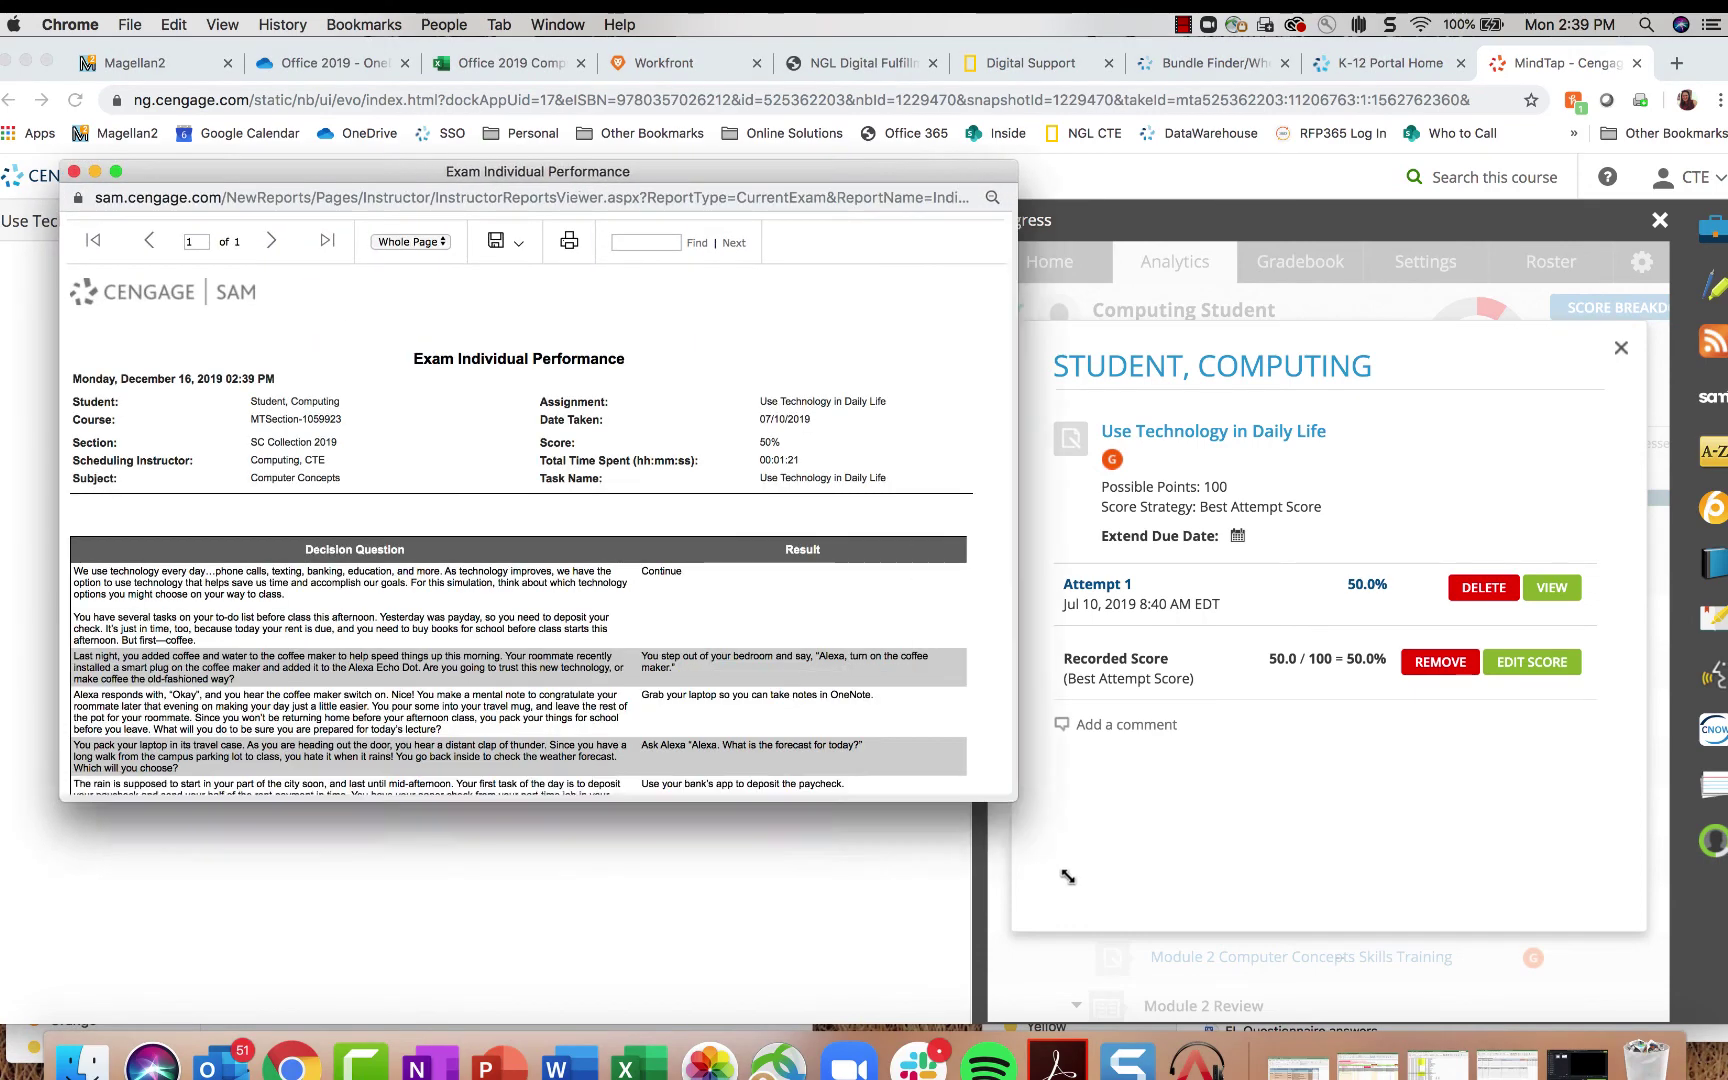
scroll(520, 715, down, 2)
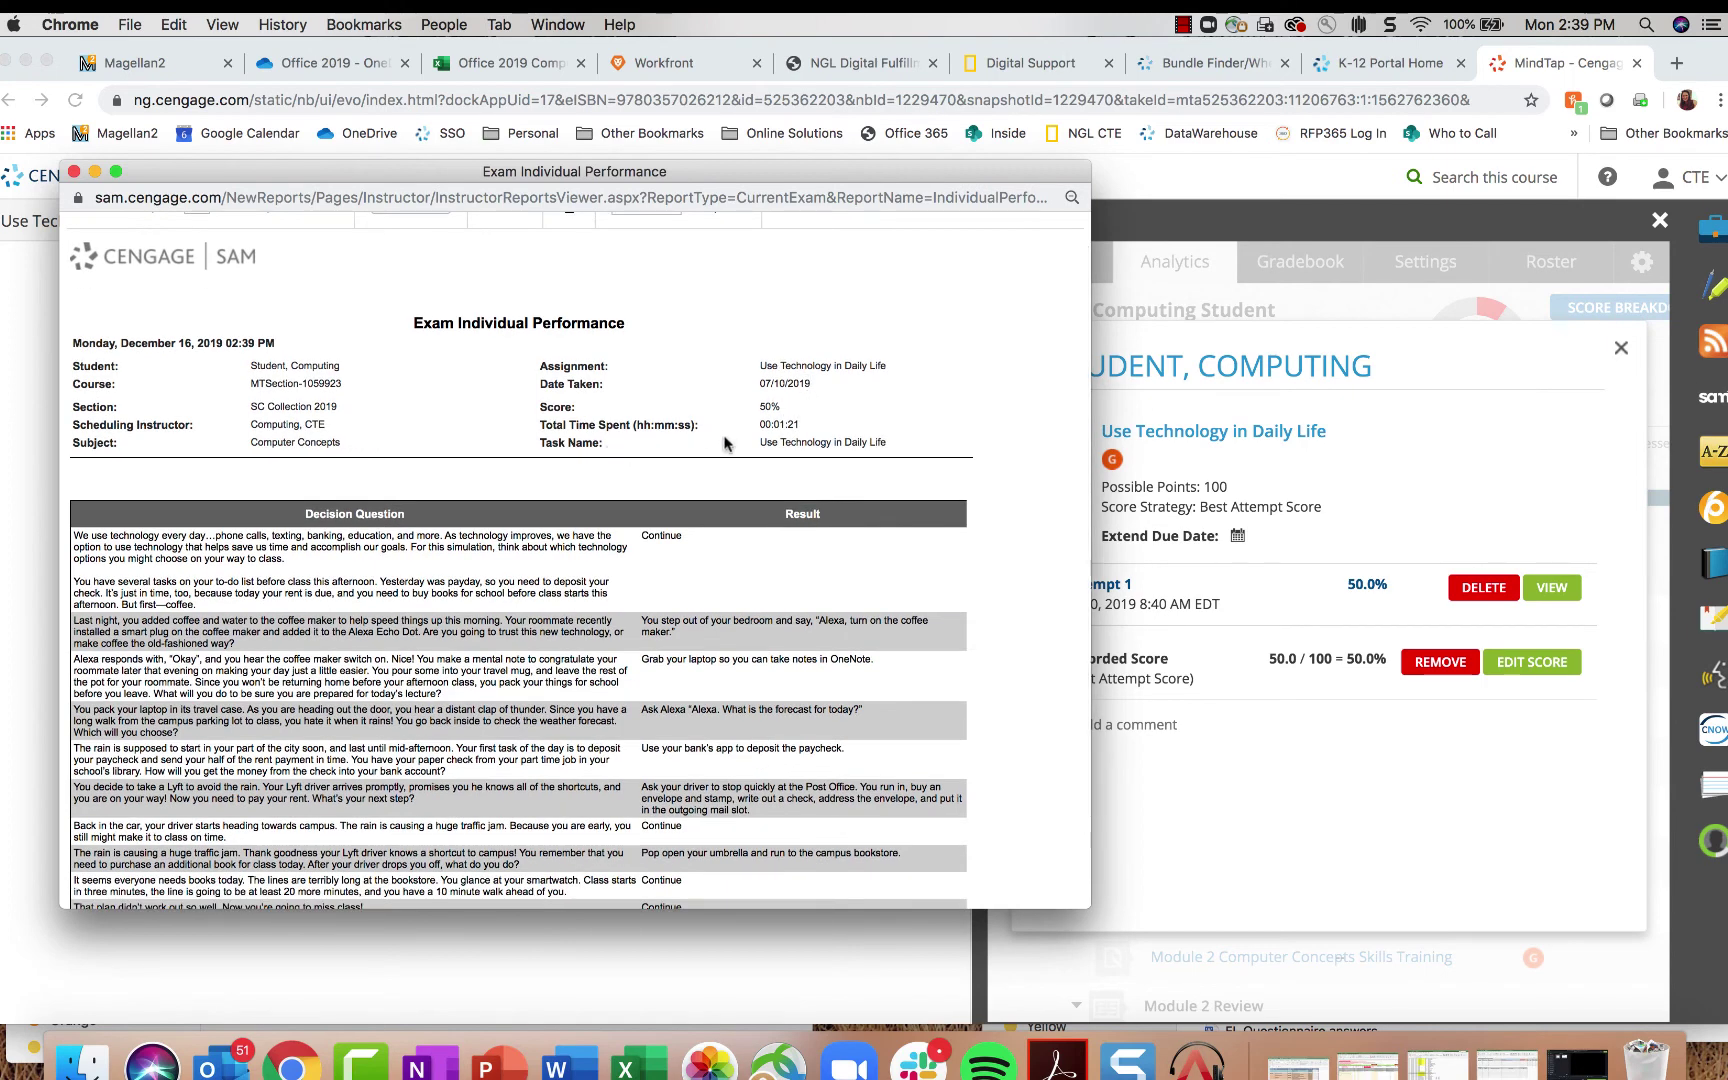
scroll(727, 443, down, 3)
drag(663, 481, 467, 476)
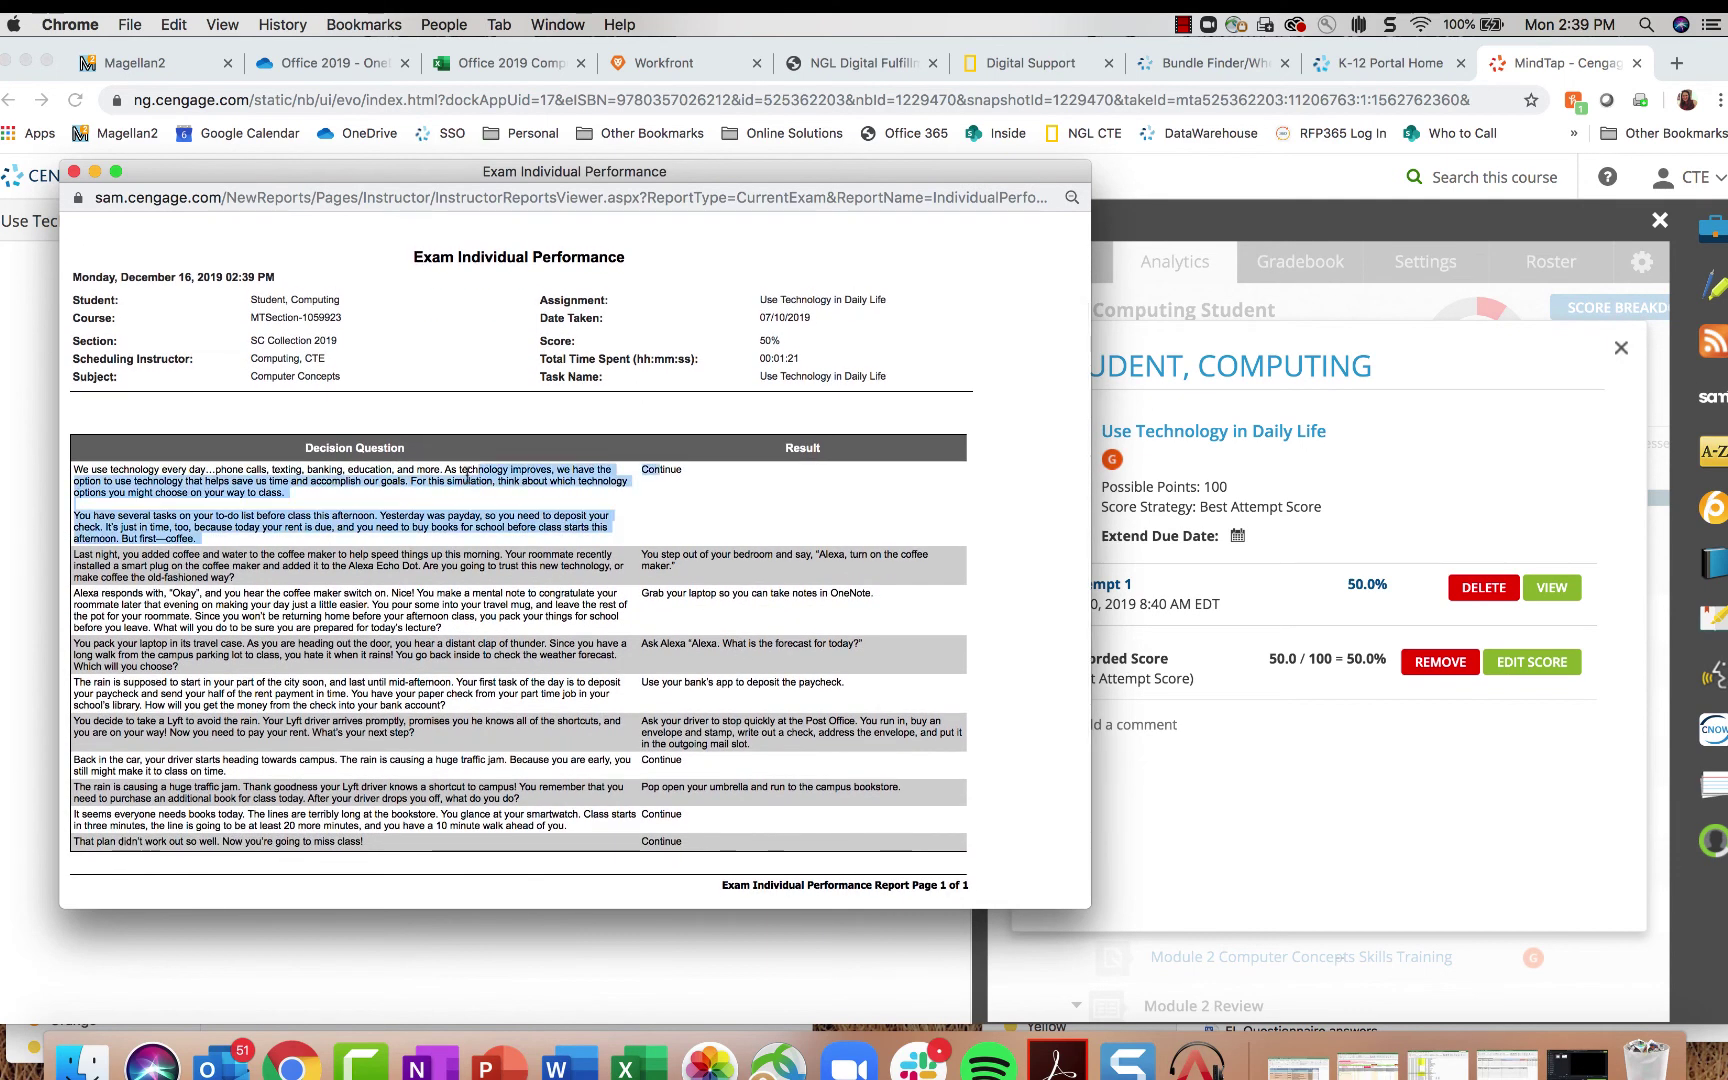
click(276, 550)
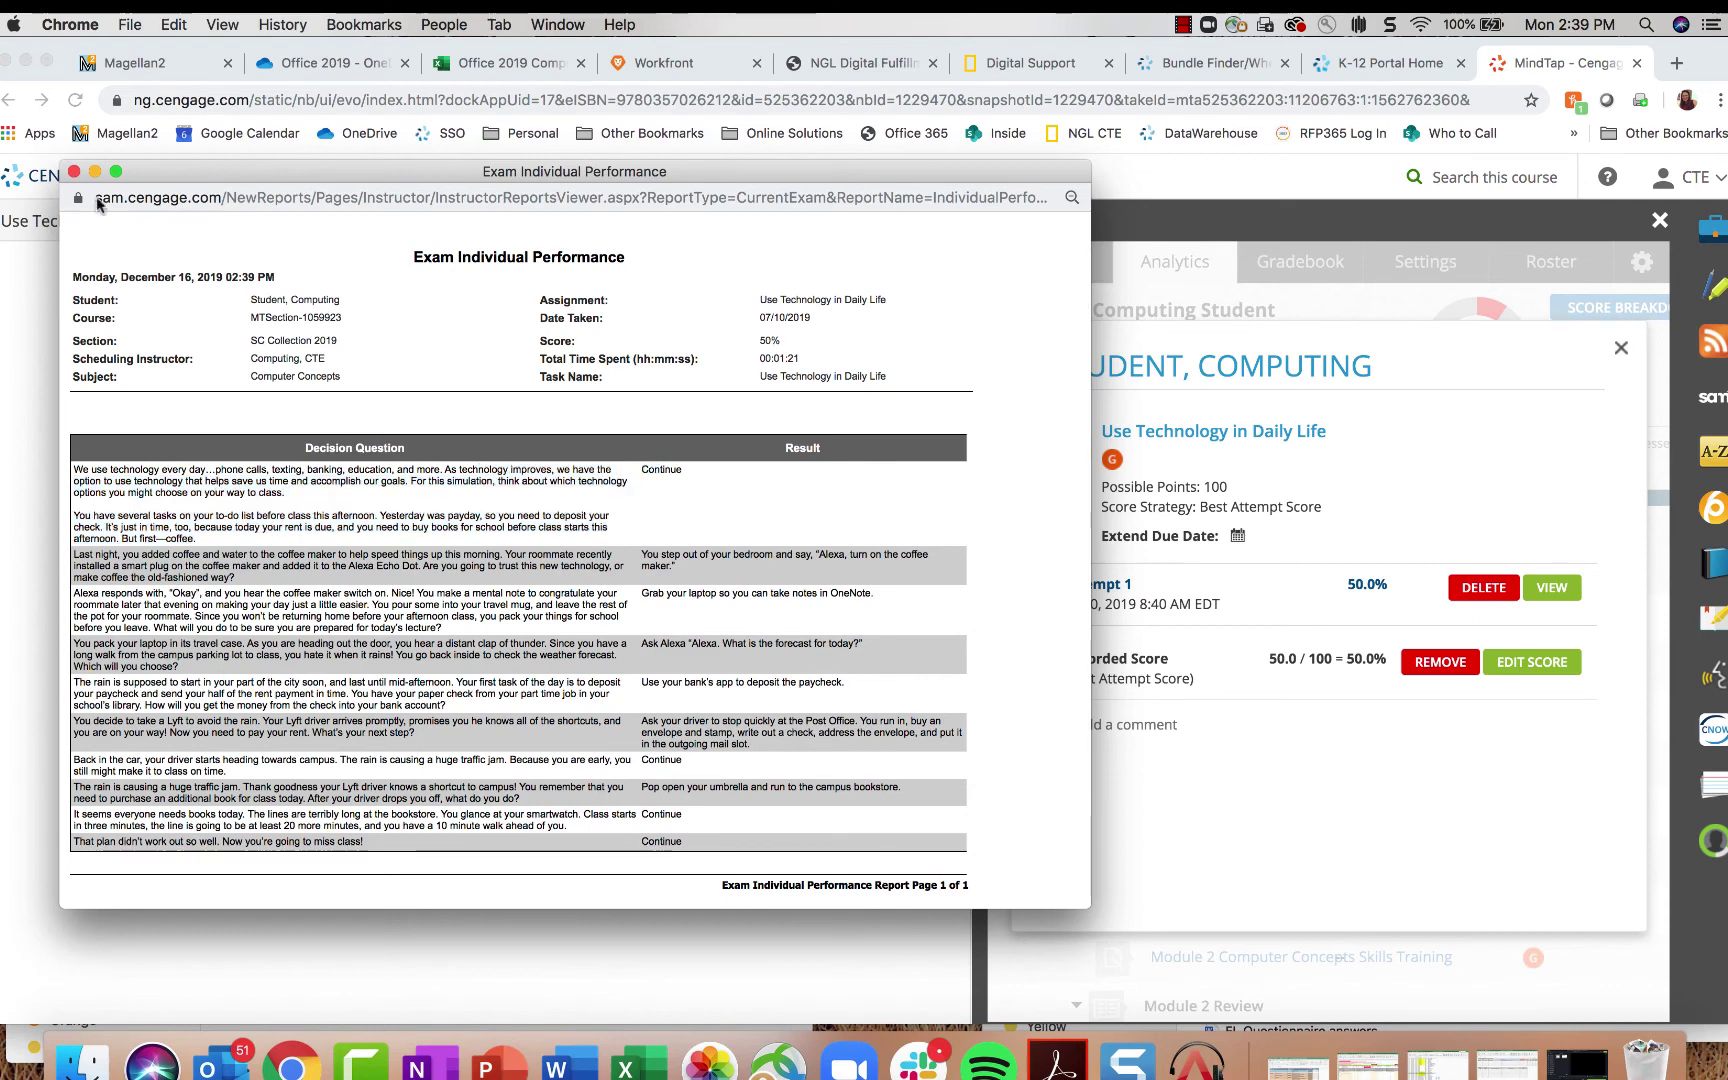
click(73, 172)
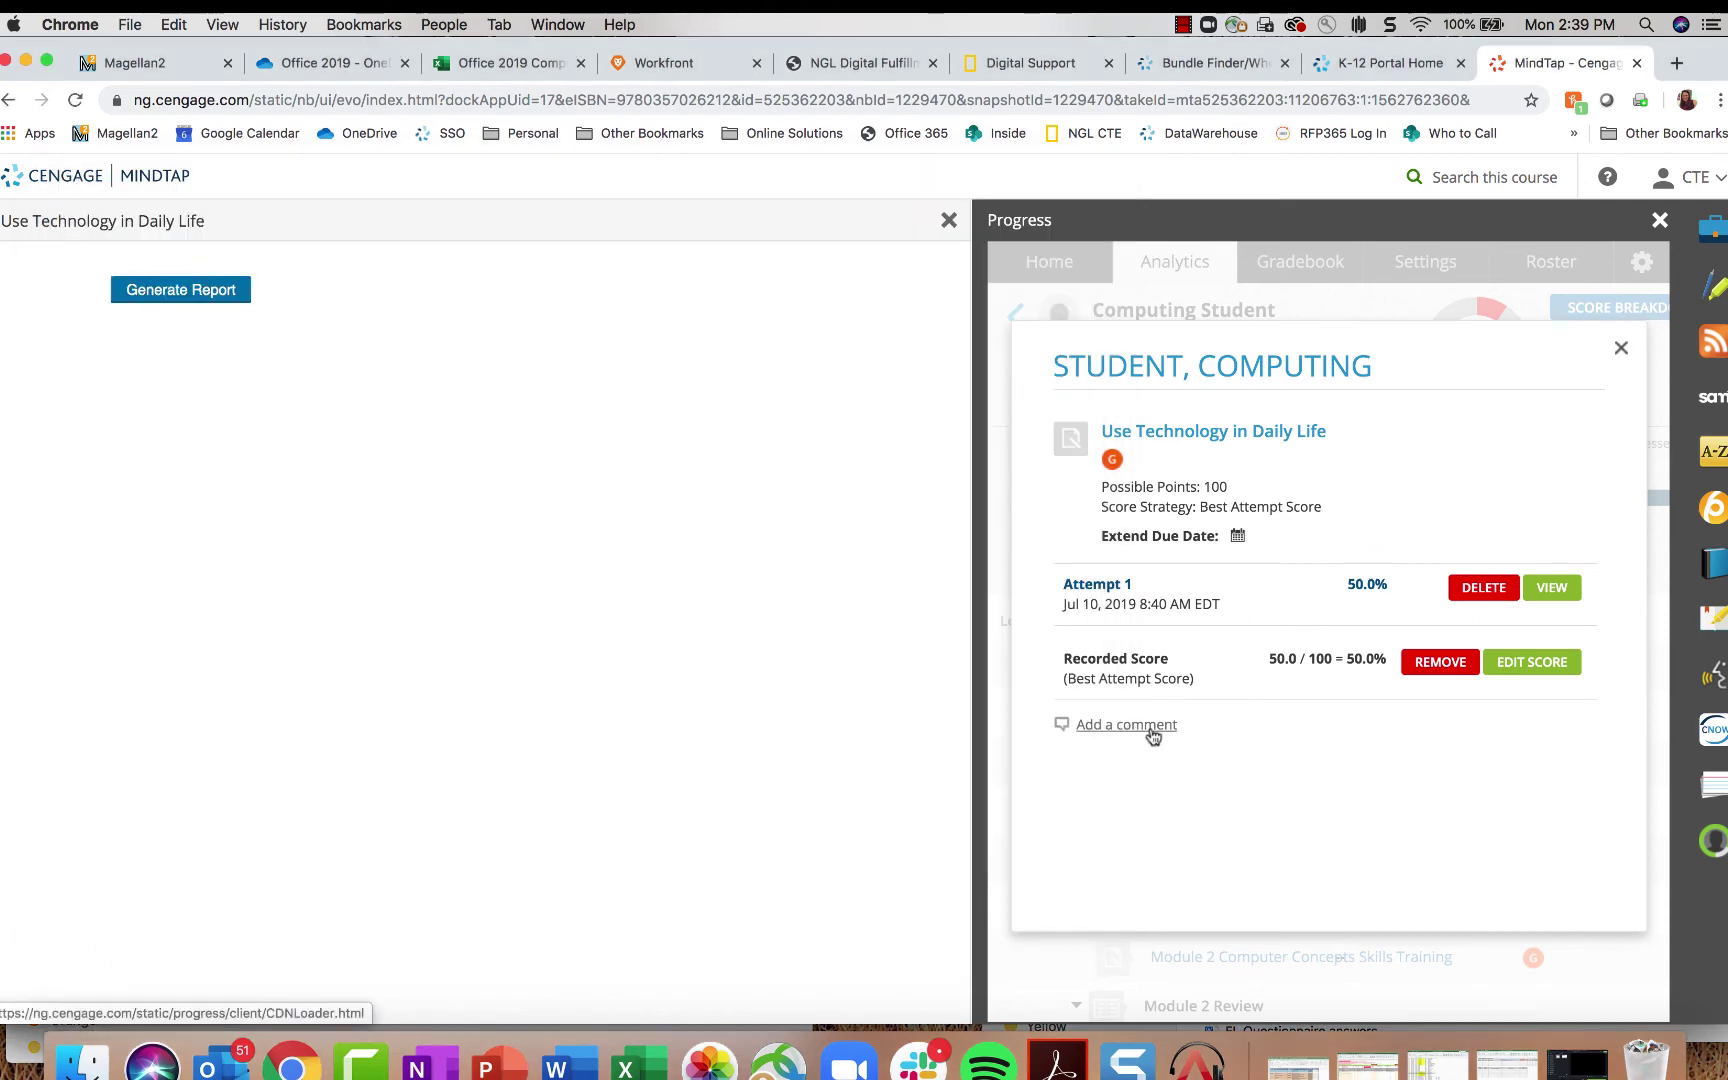
Step: Try to modify the extended due date for Use Technology in Daily Life, closing the attempt view and the score details
click(1480, 589)
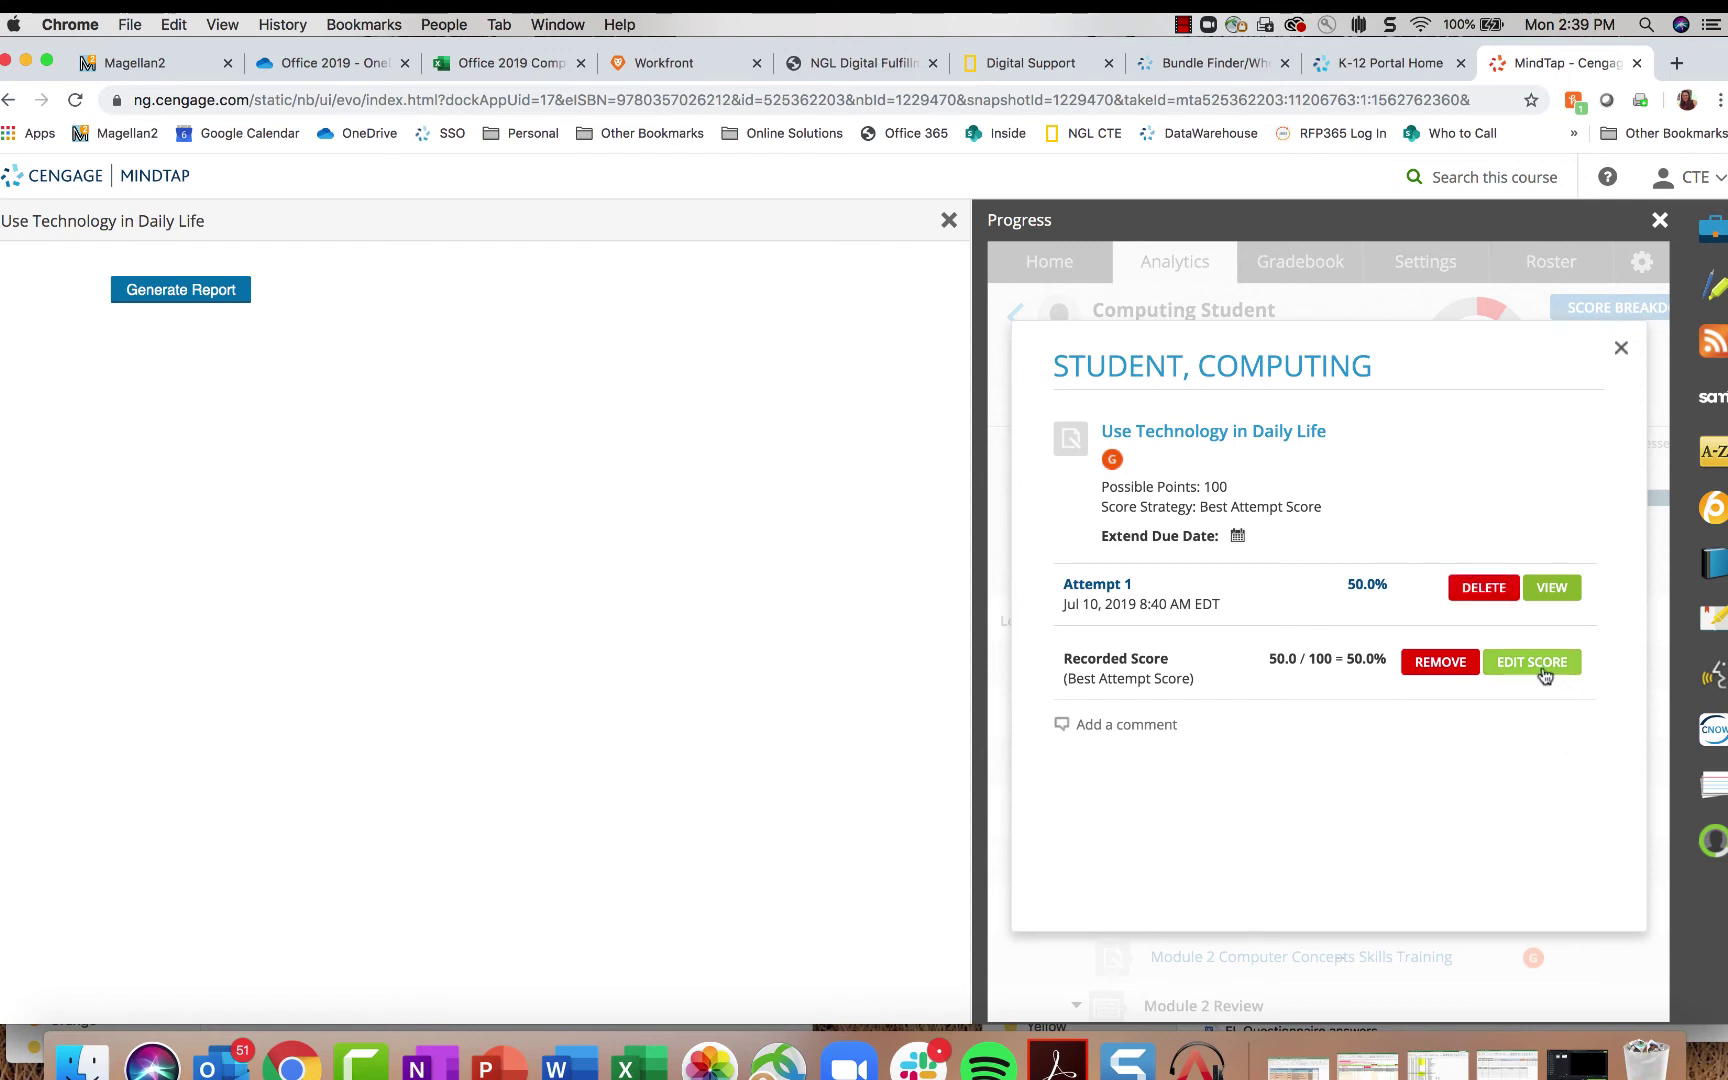
click(1238, 537)
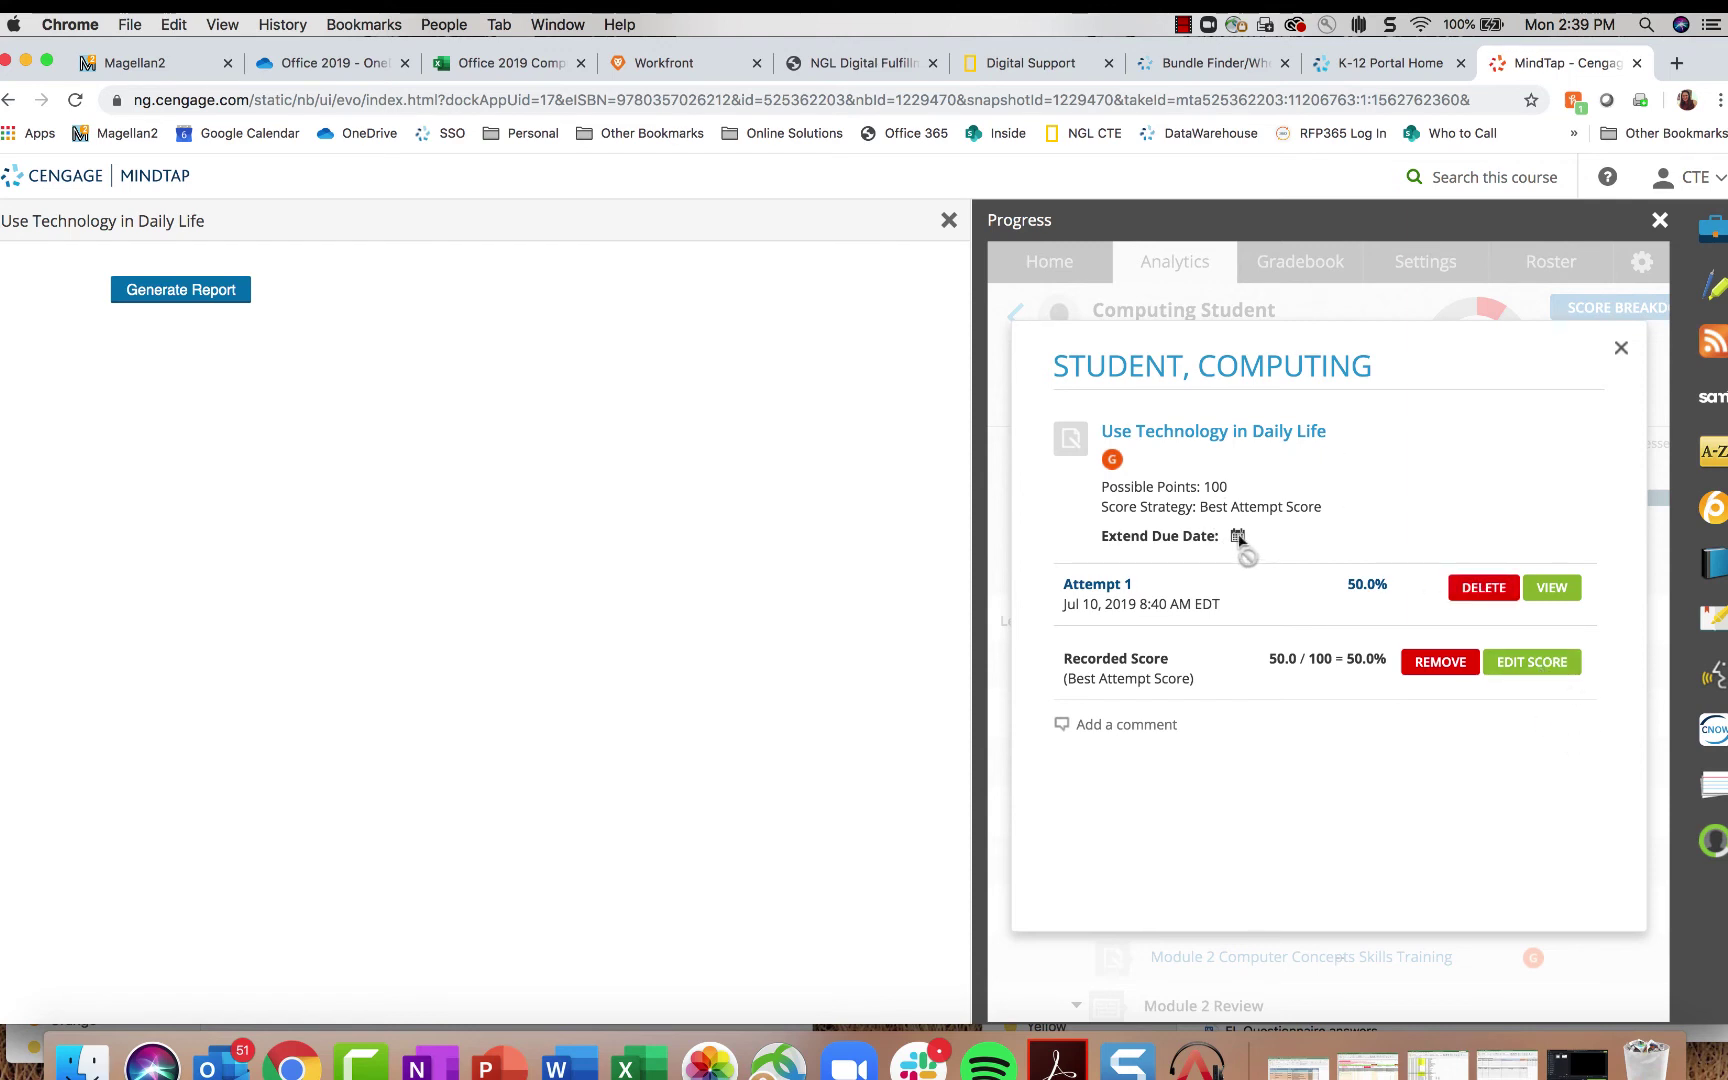
click(947, 221)
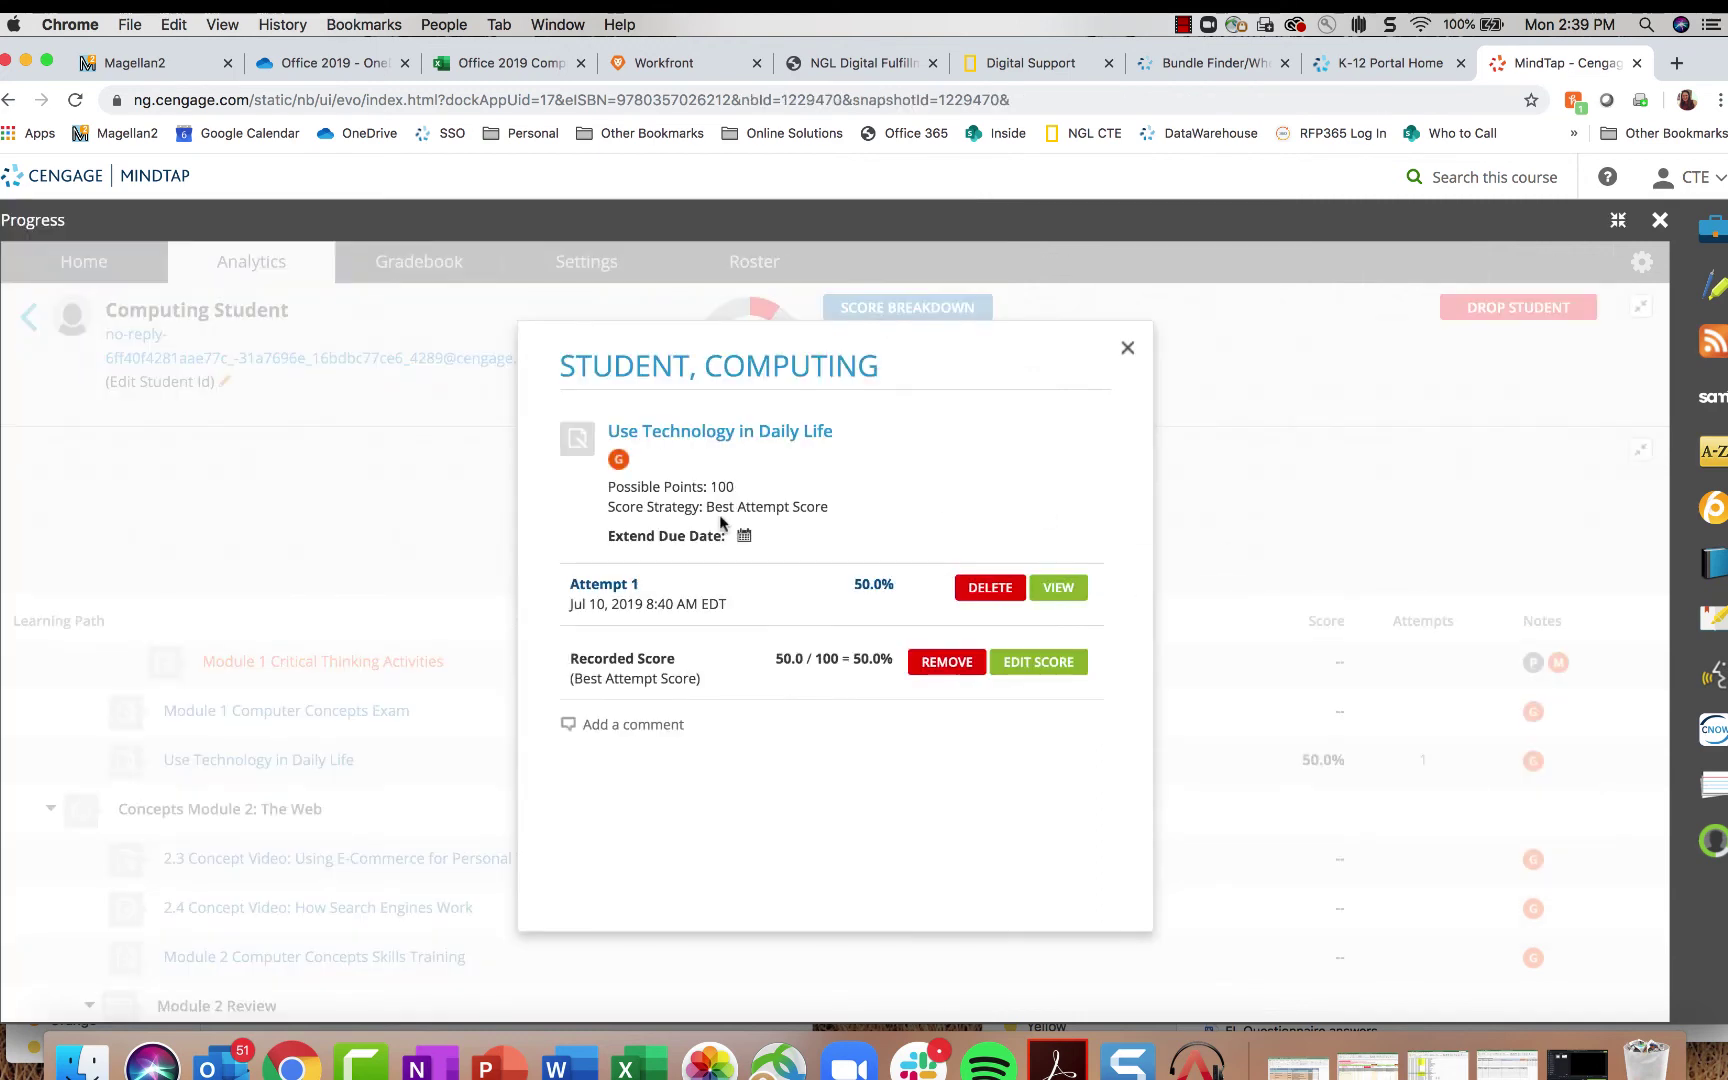
click(744, 537)
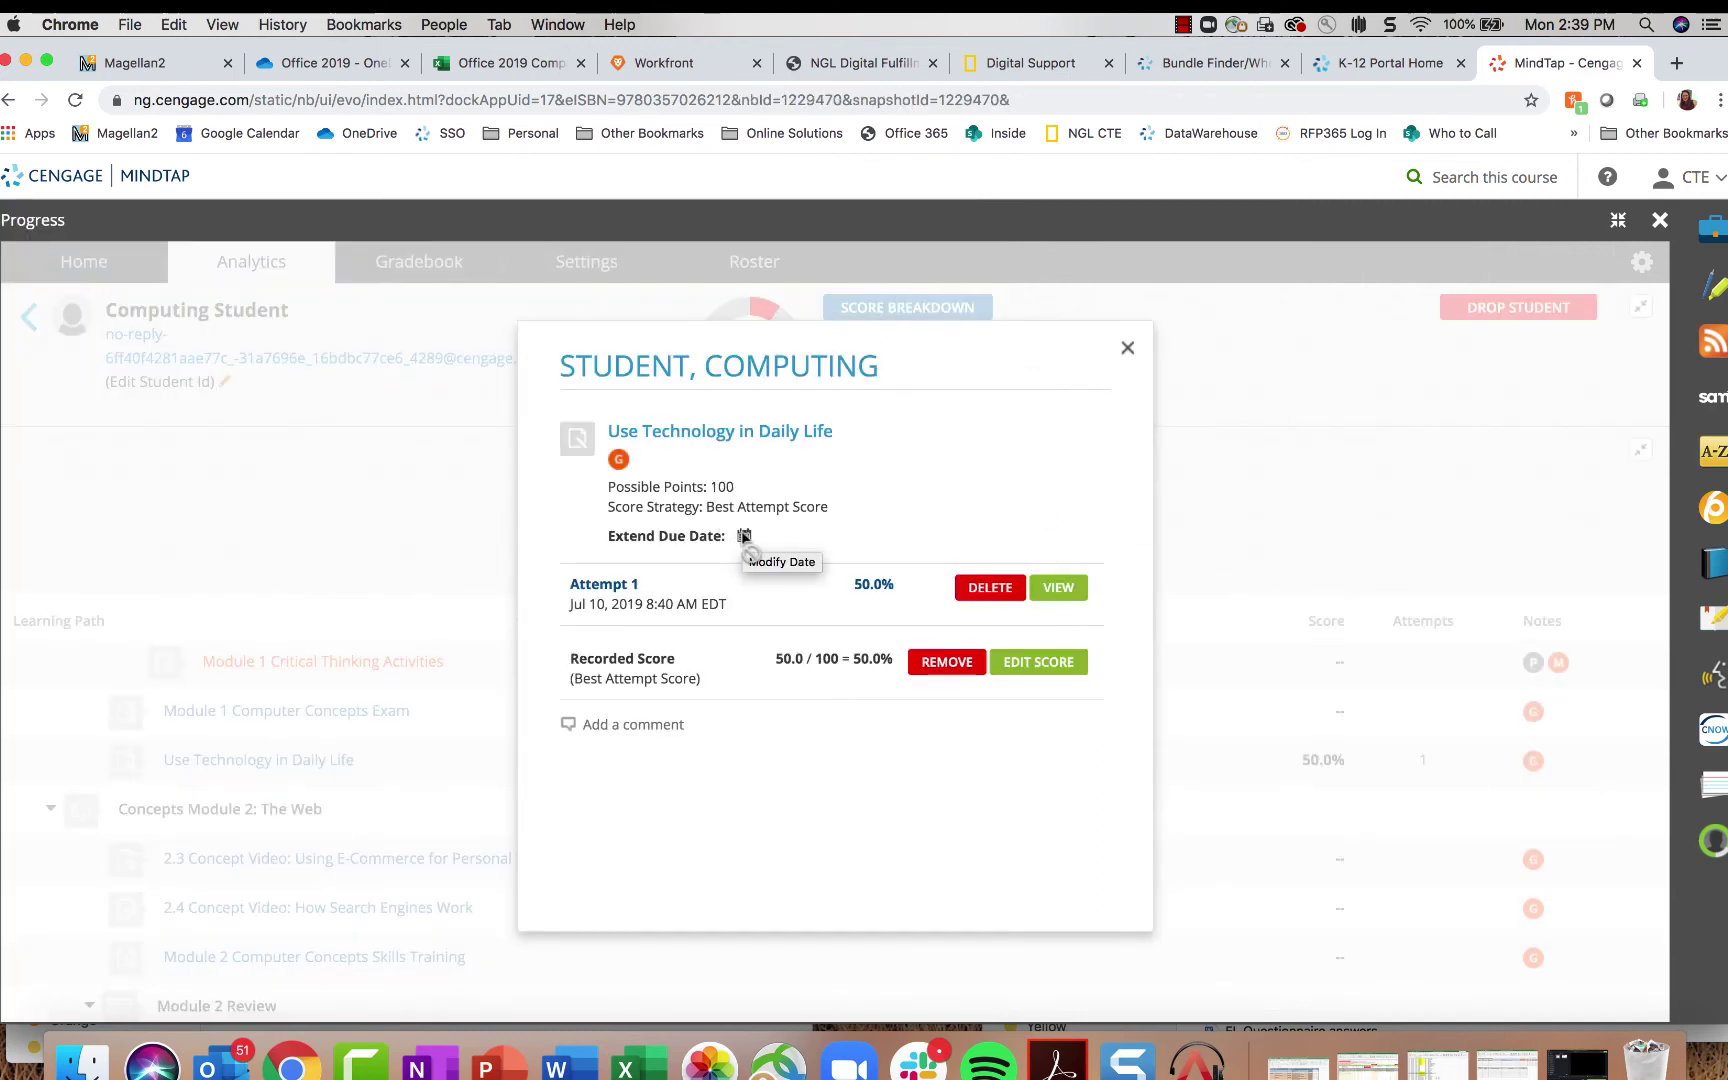
click(745, 538)
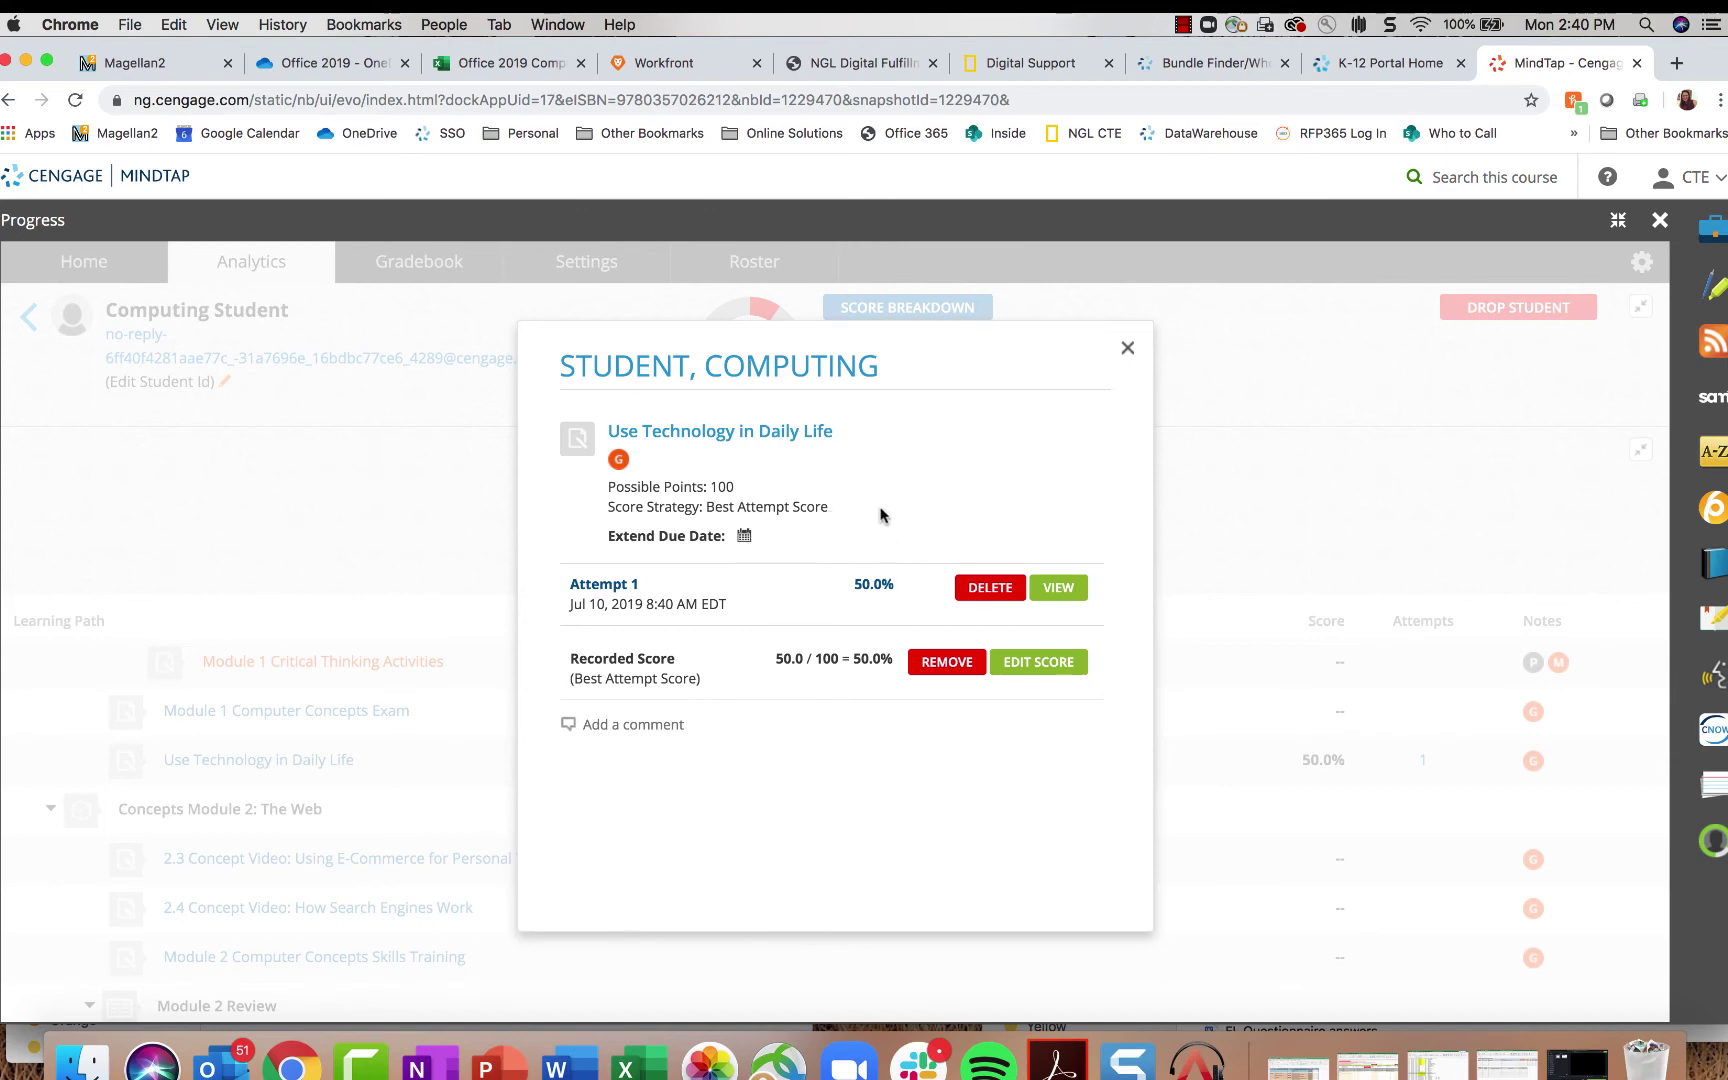
click(744, 537)
click(1129, 350)
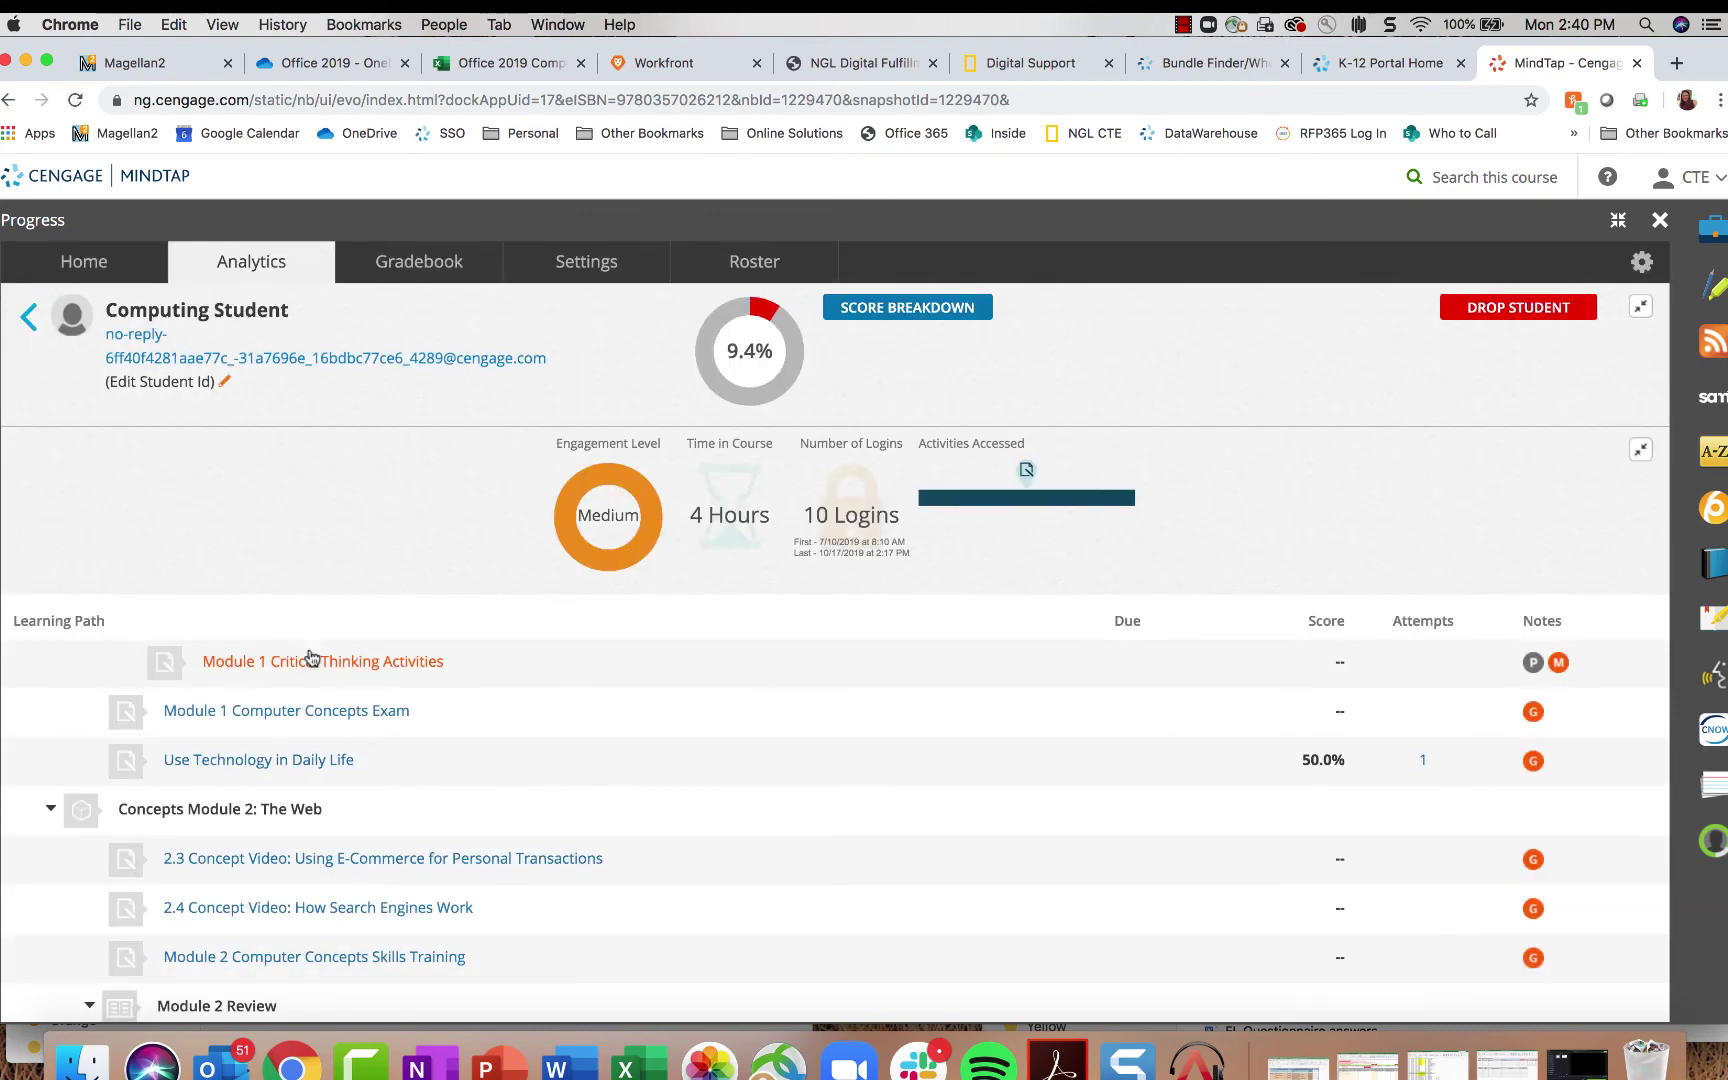
Step: Find the Word Module 1 scores in the student's learning path and open the details for SAM End of Module Project 1
scroll(1189, 748, down, 5)
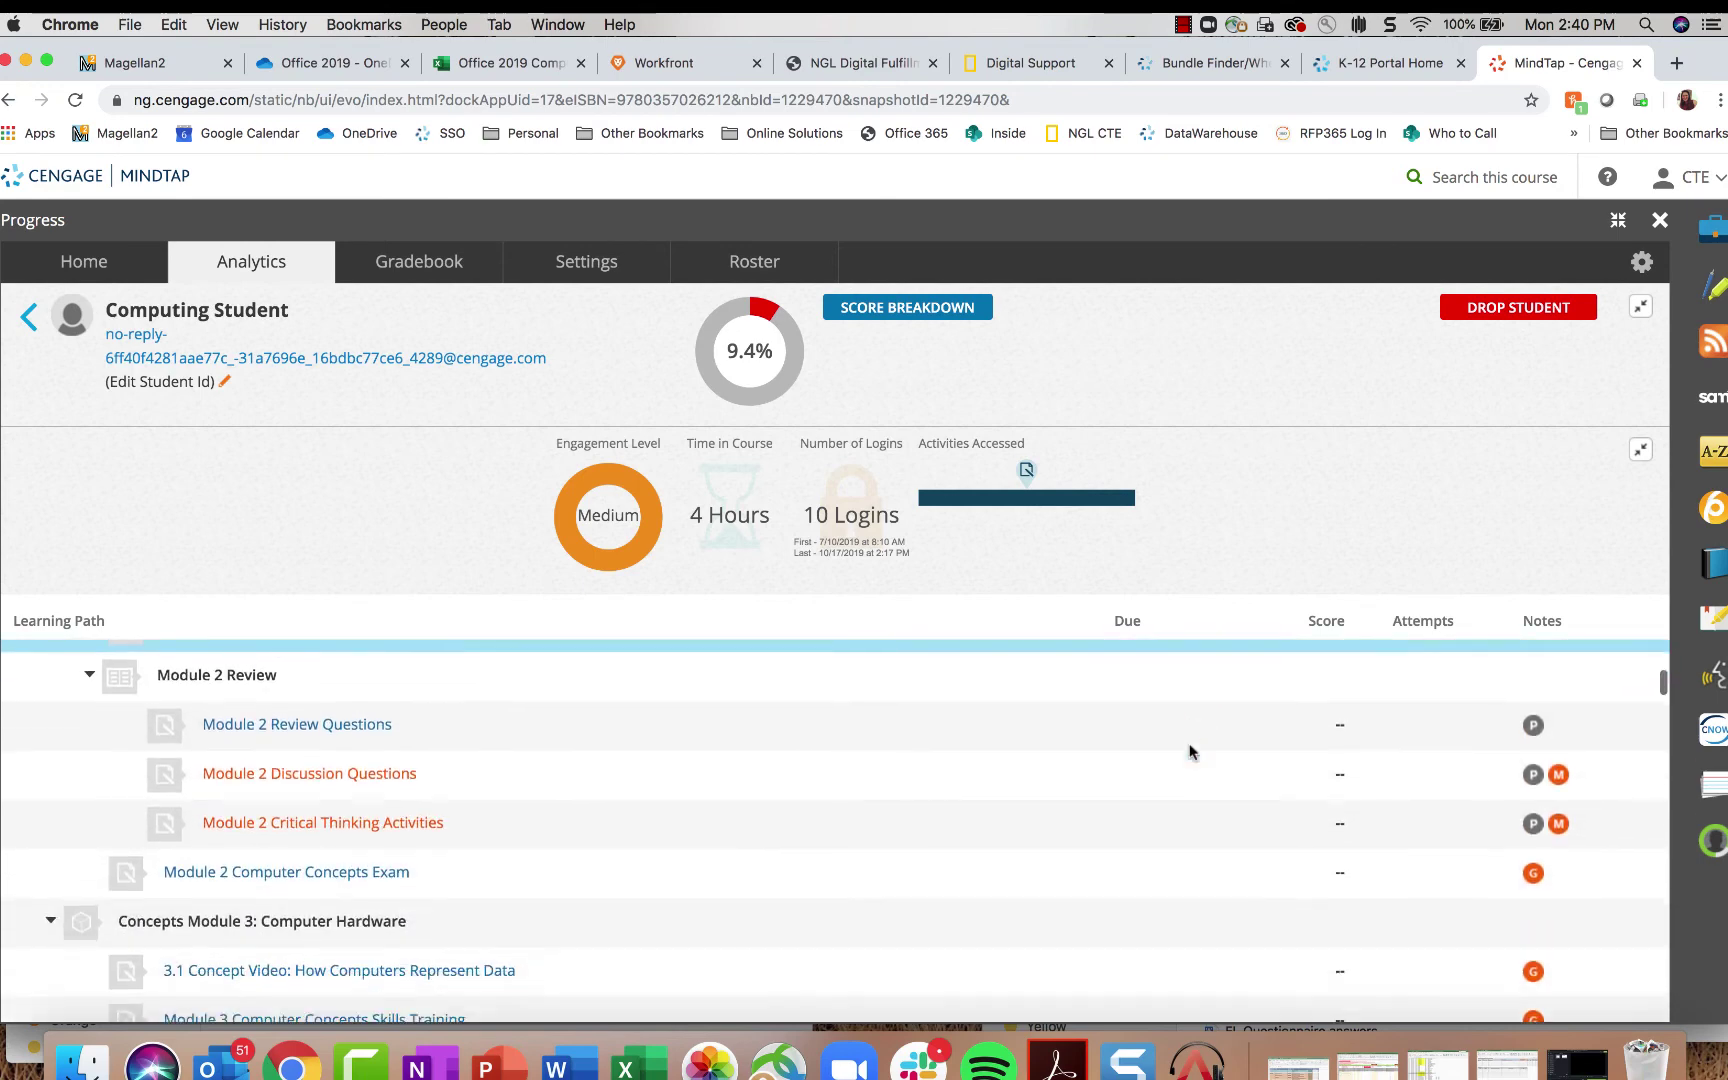
scroll(1189, 752, down, 5)
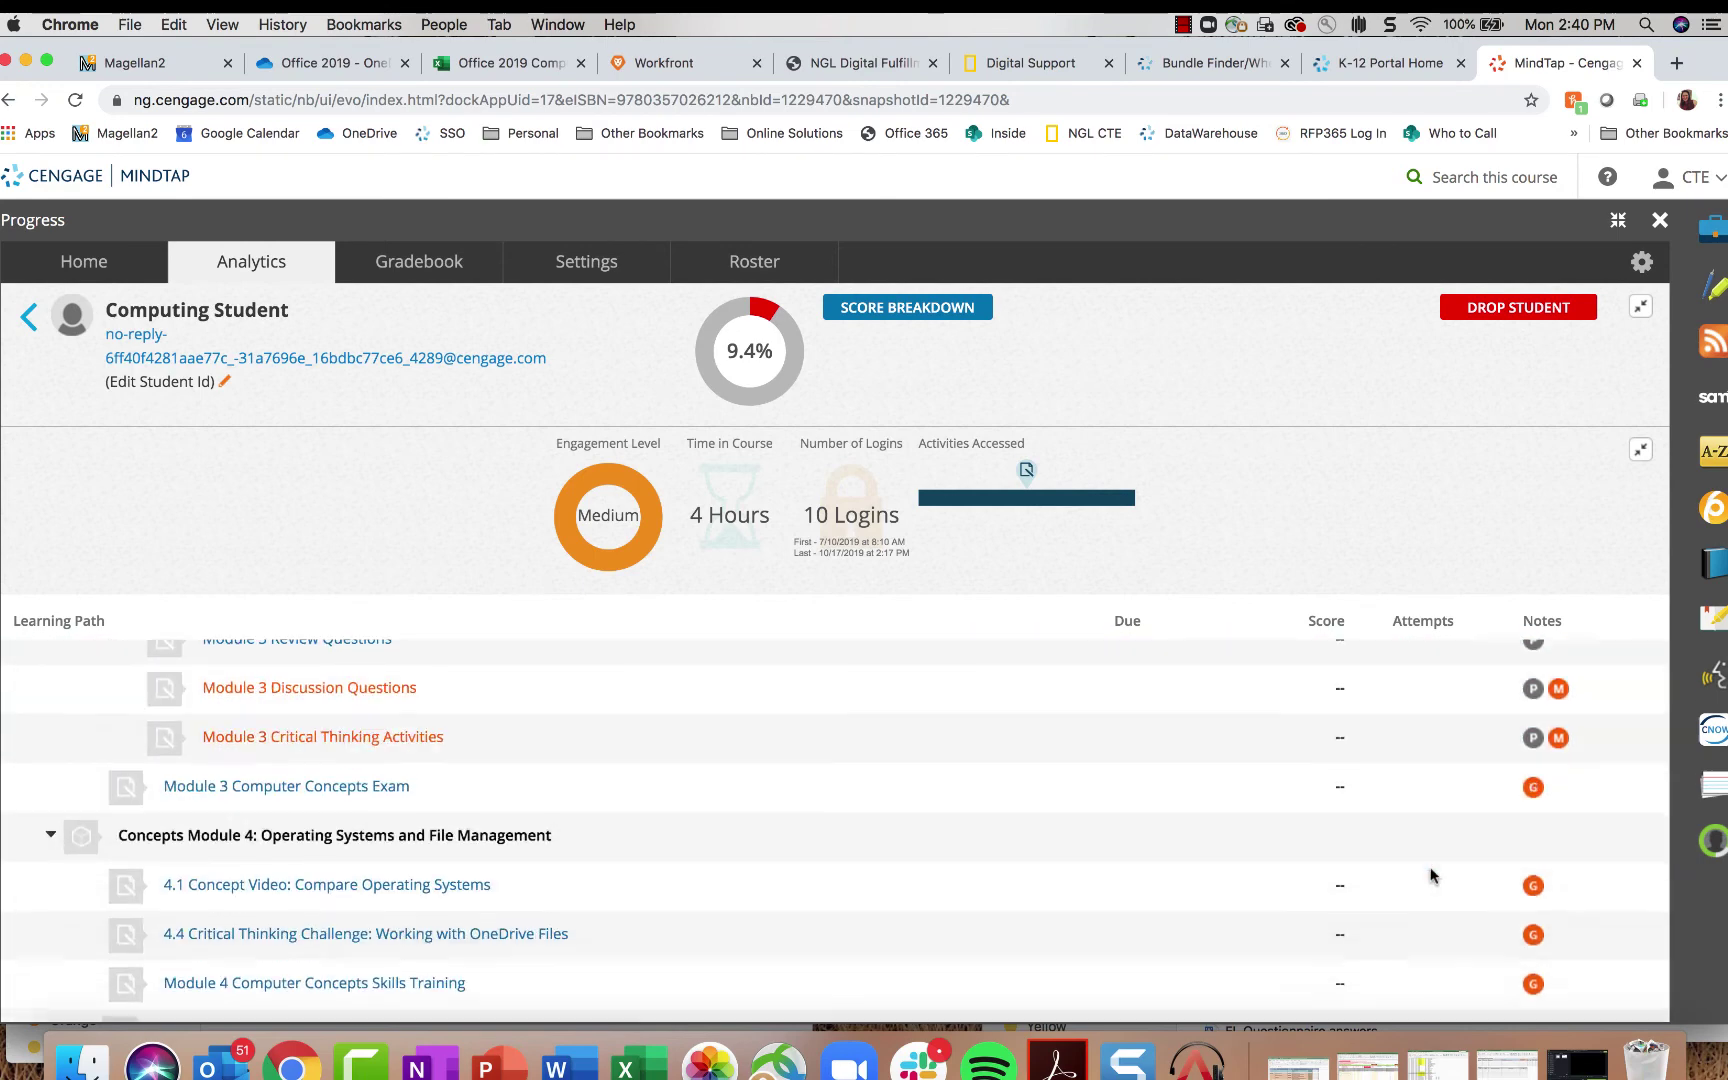
scroll(1430, 876, down, 5)
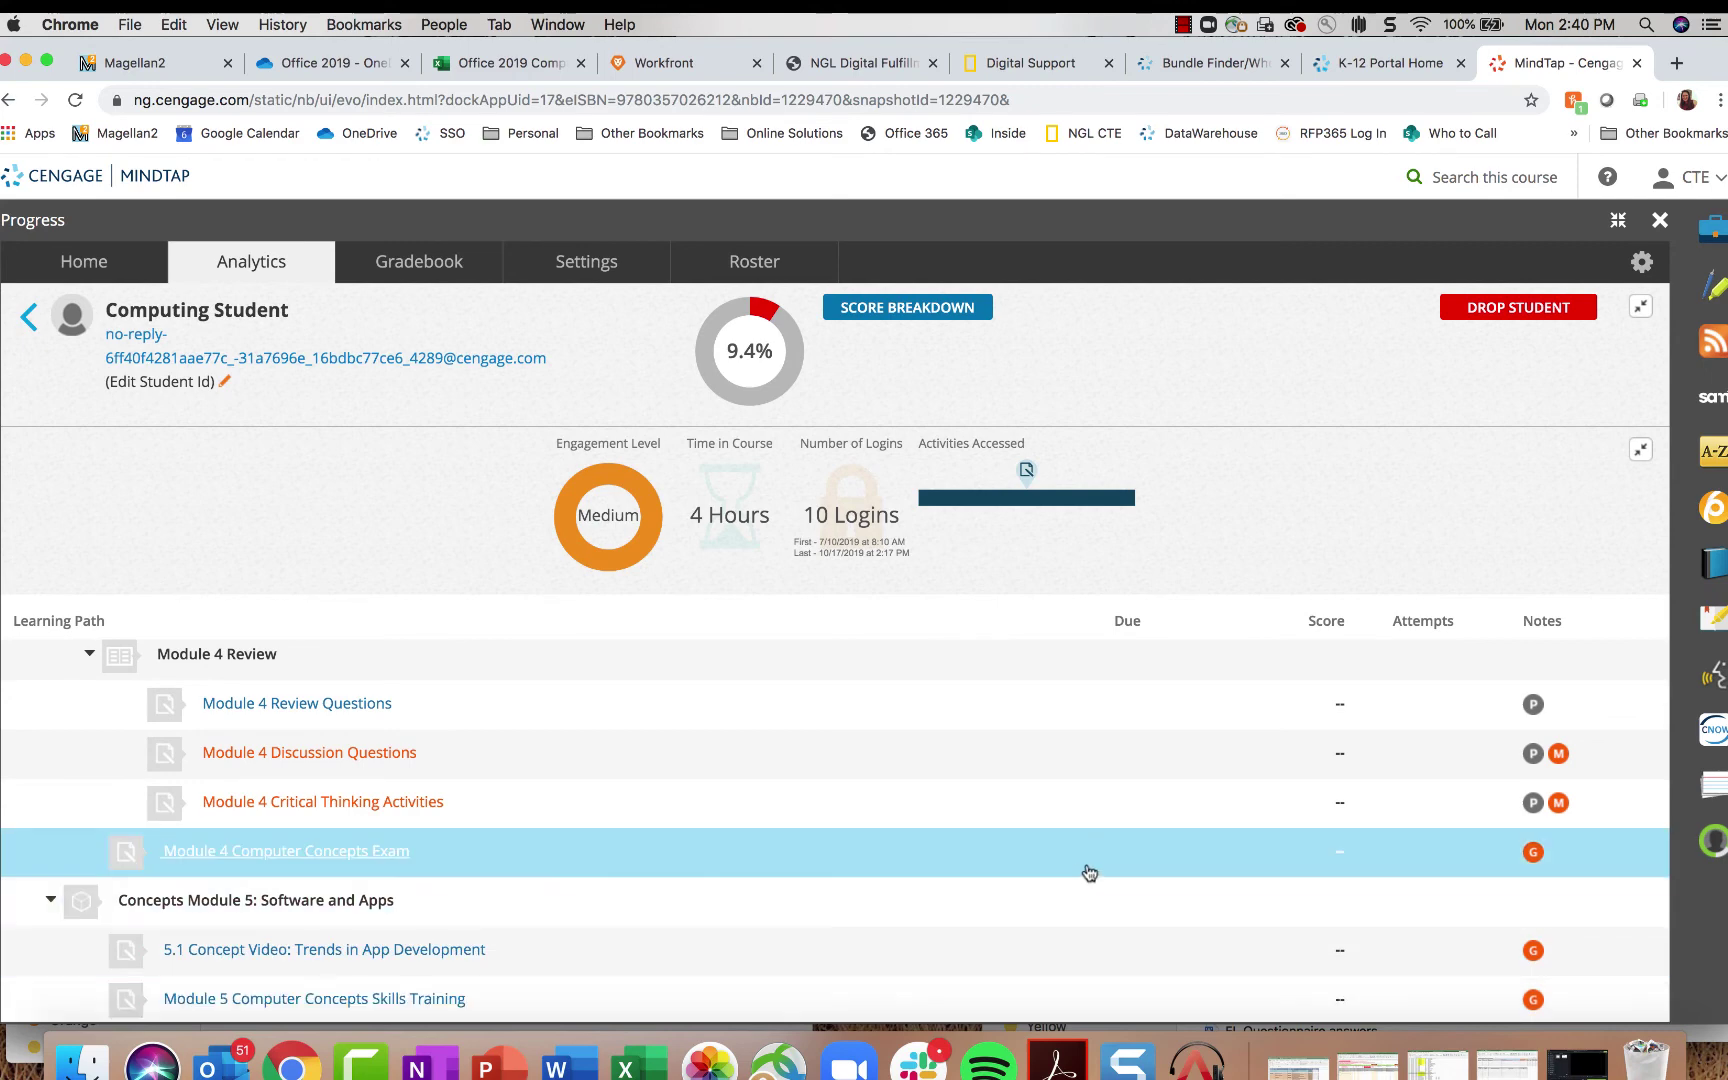
scroll(1089, 873, down, 5)
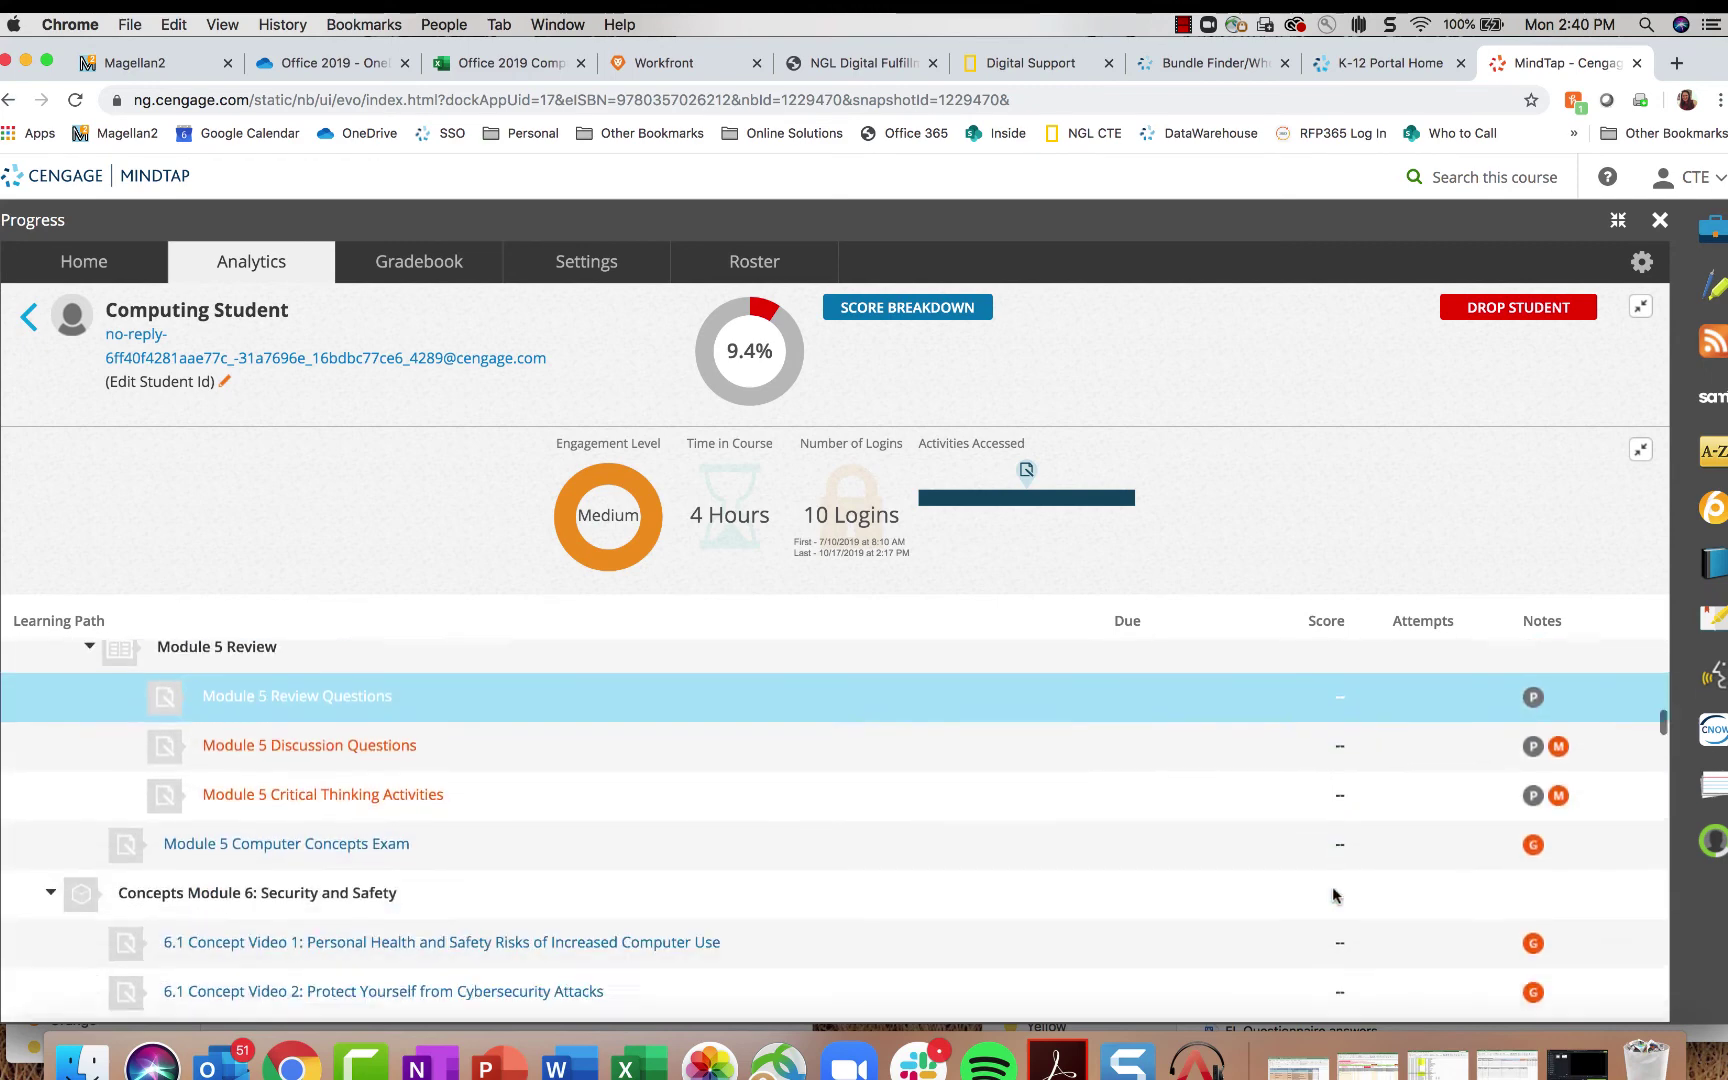
scroll(1333, 895, down, 10)
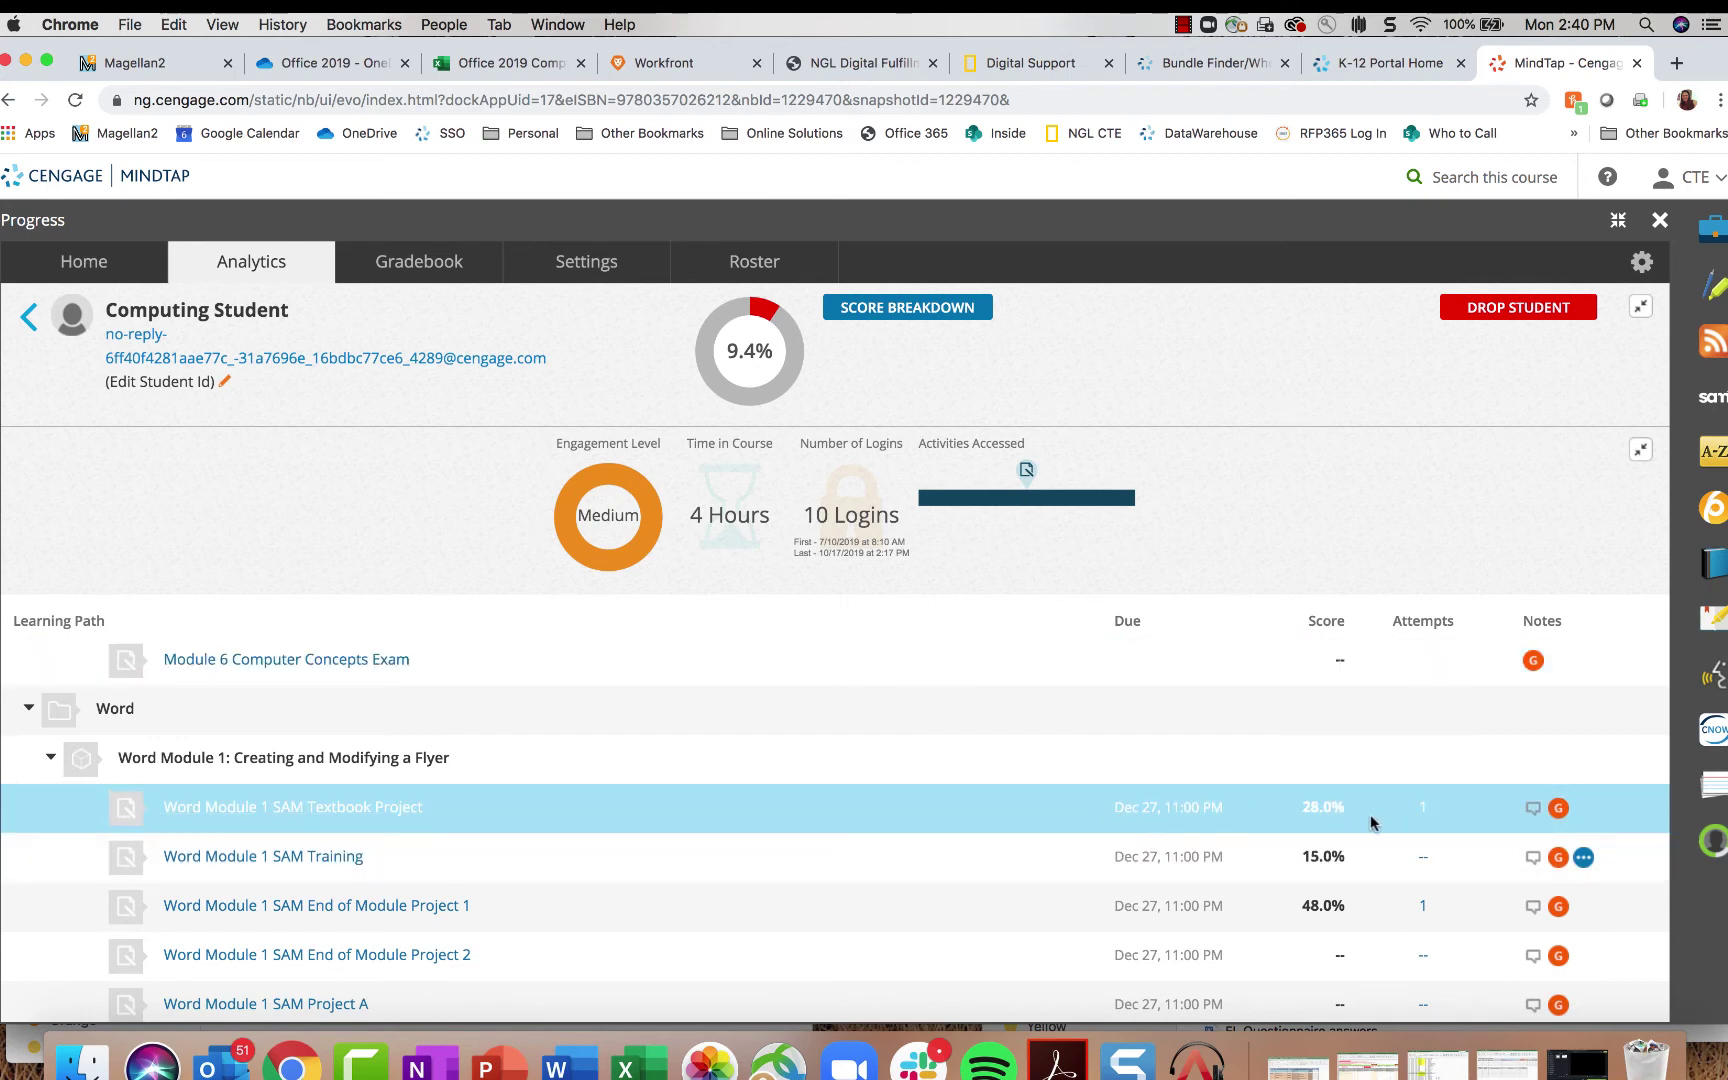
click(1343, 904)
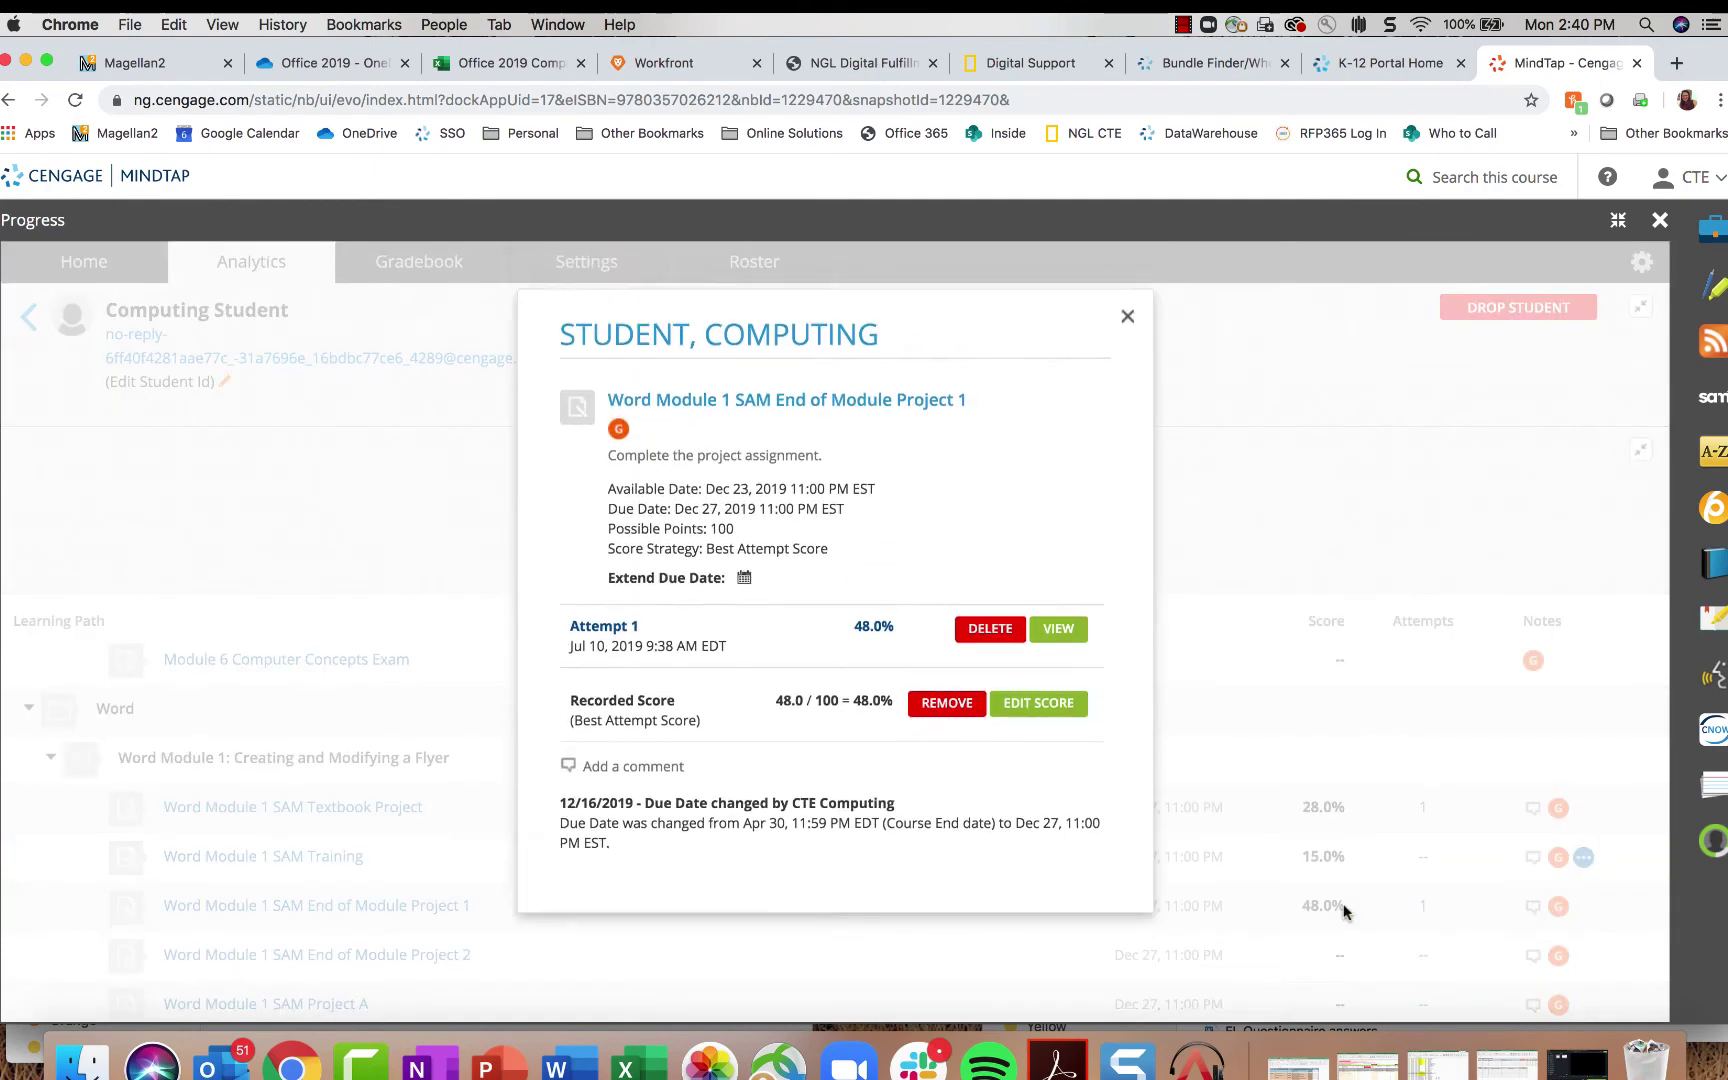
Step: Generate the Projects Individual Performance report for Attempt 1, review the result of each step, and close the report and Progress
click(1041, 659)
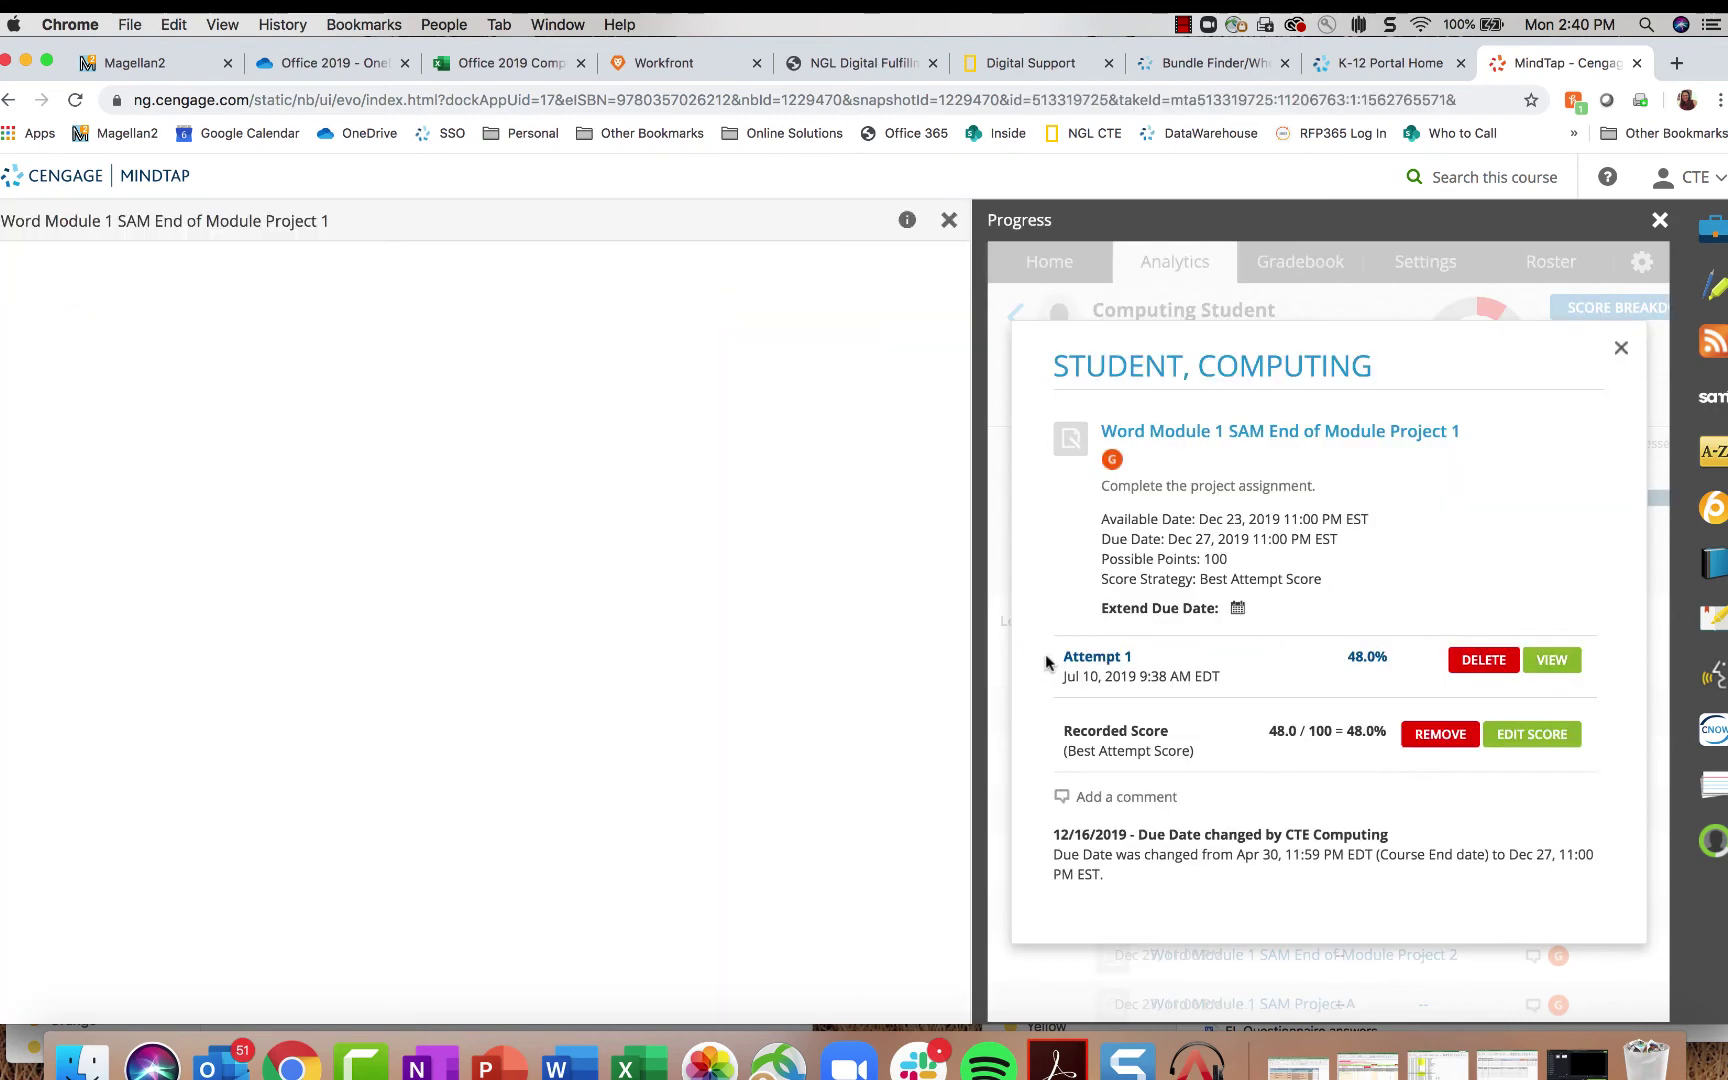
click(222, 296)
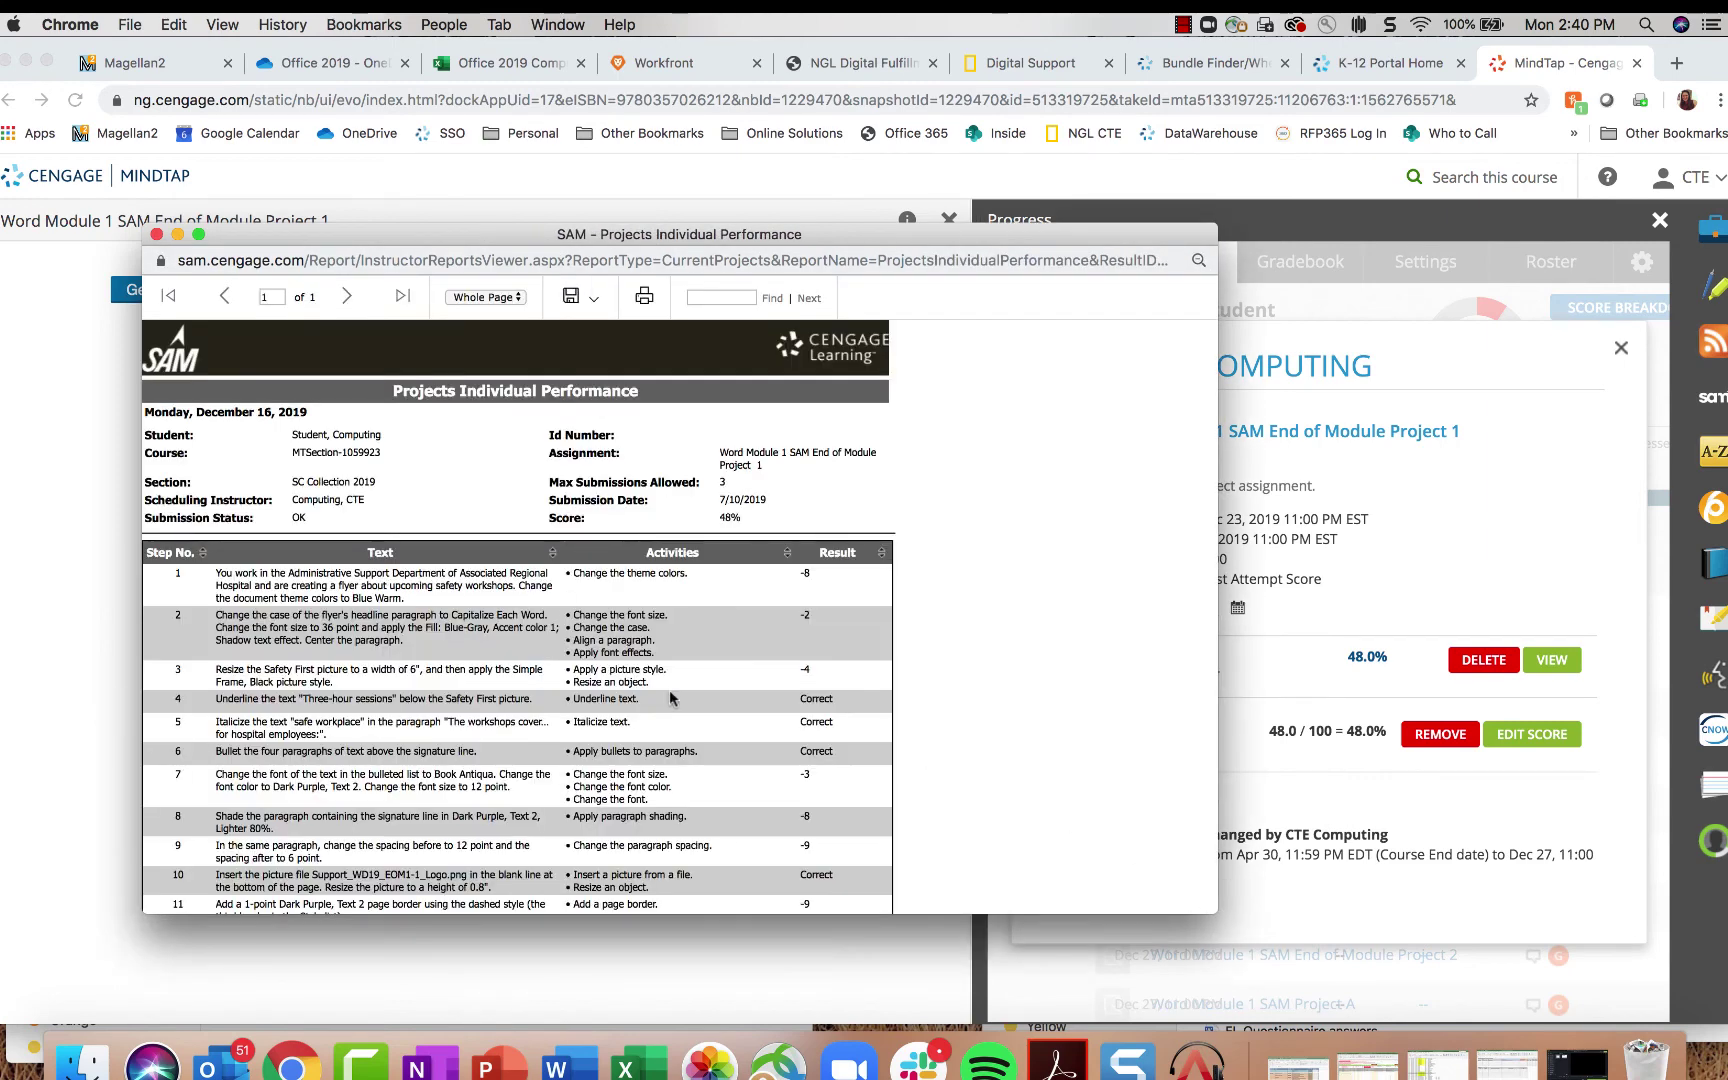
scroll(670, 698, down, 2)
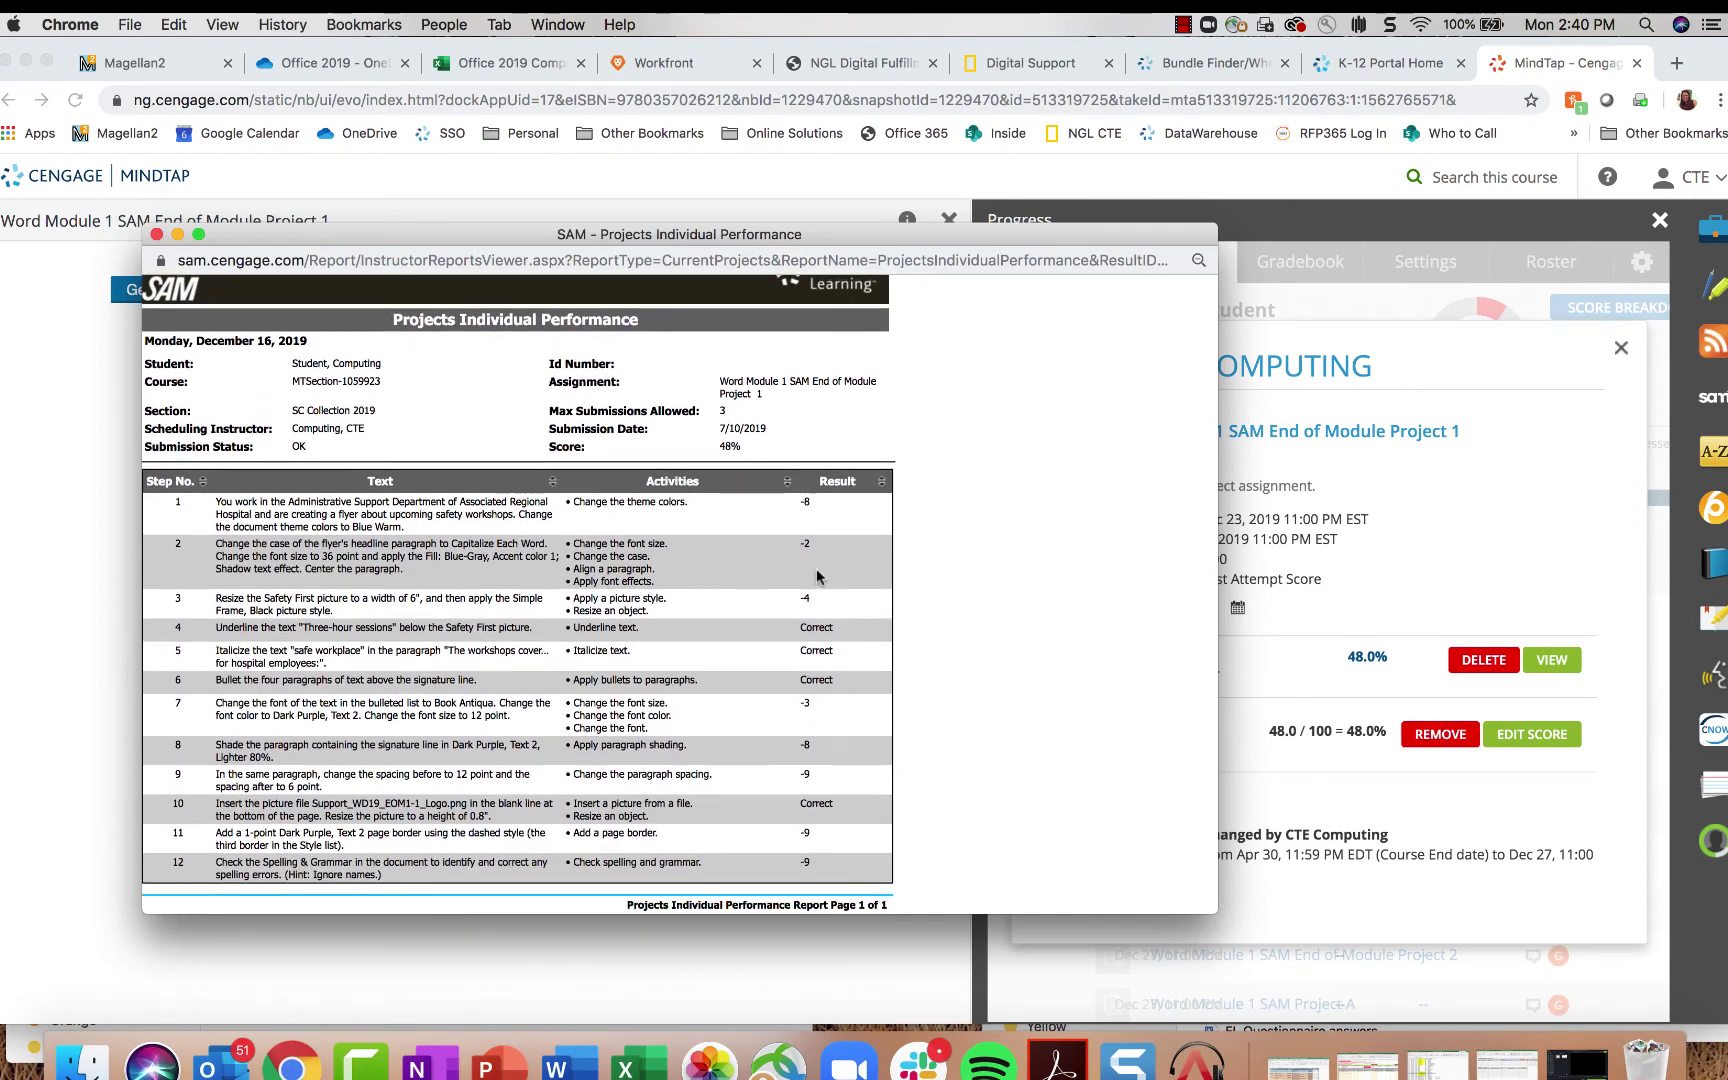
drag(835, 632, 788, 637)
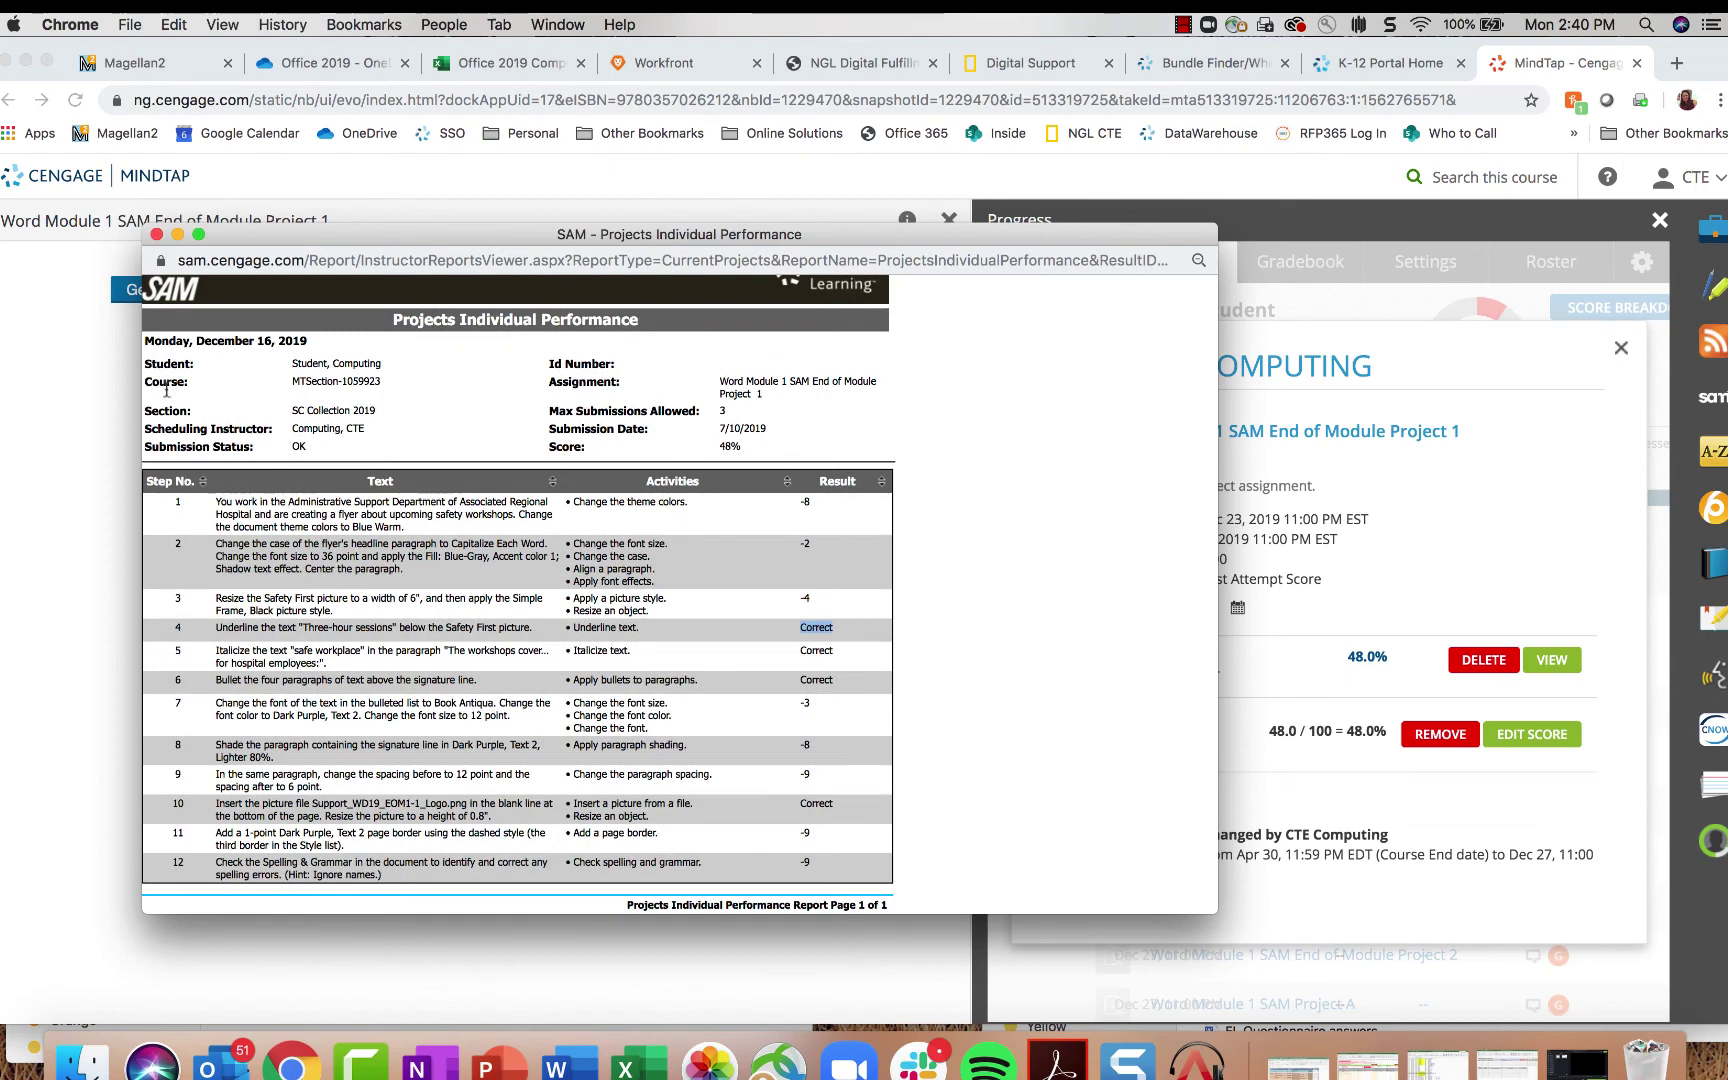
click(156, 234)
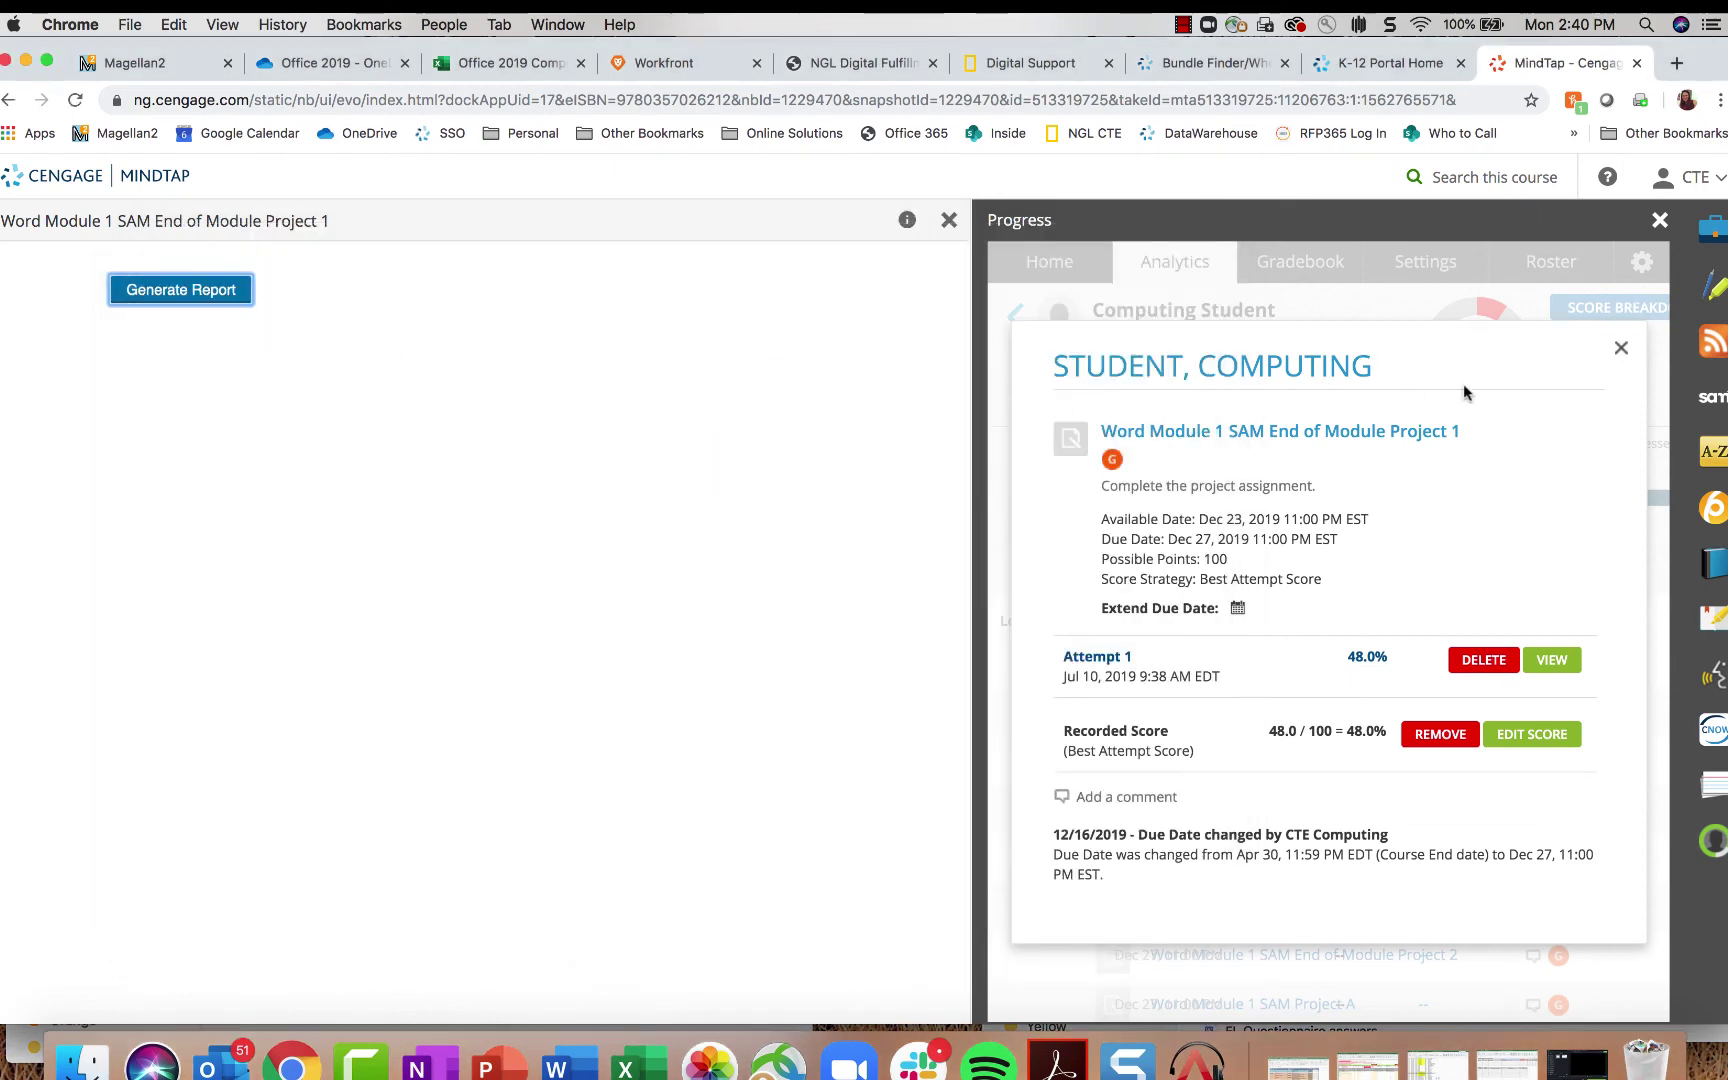
click(1621, 353)
click(1705, 845)
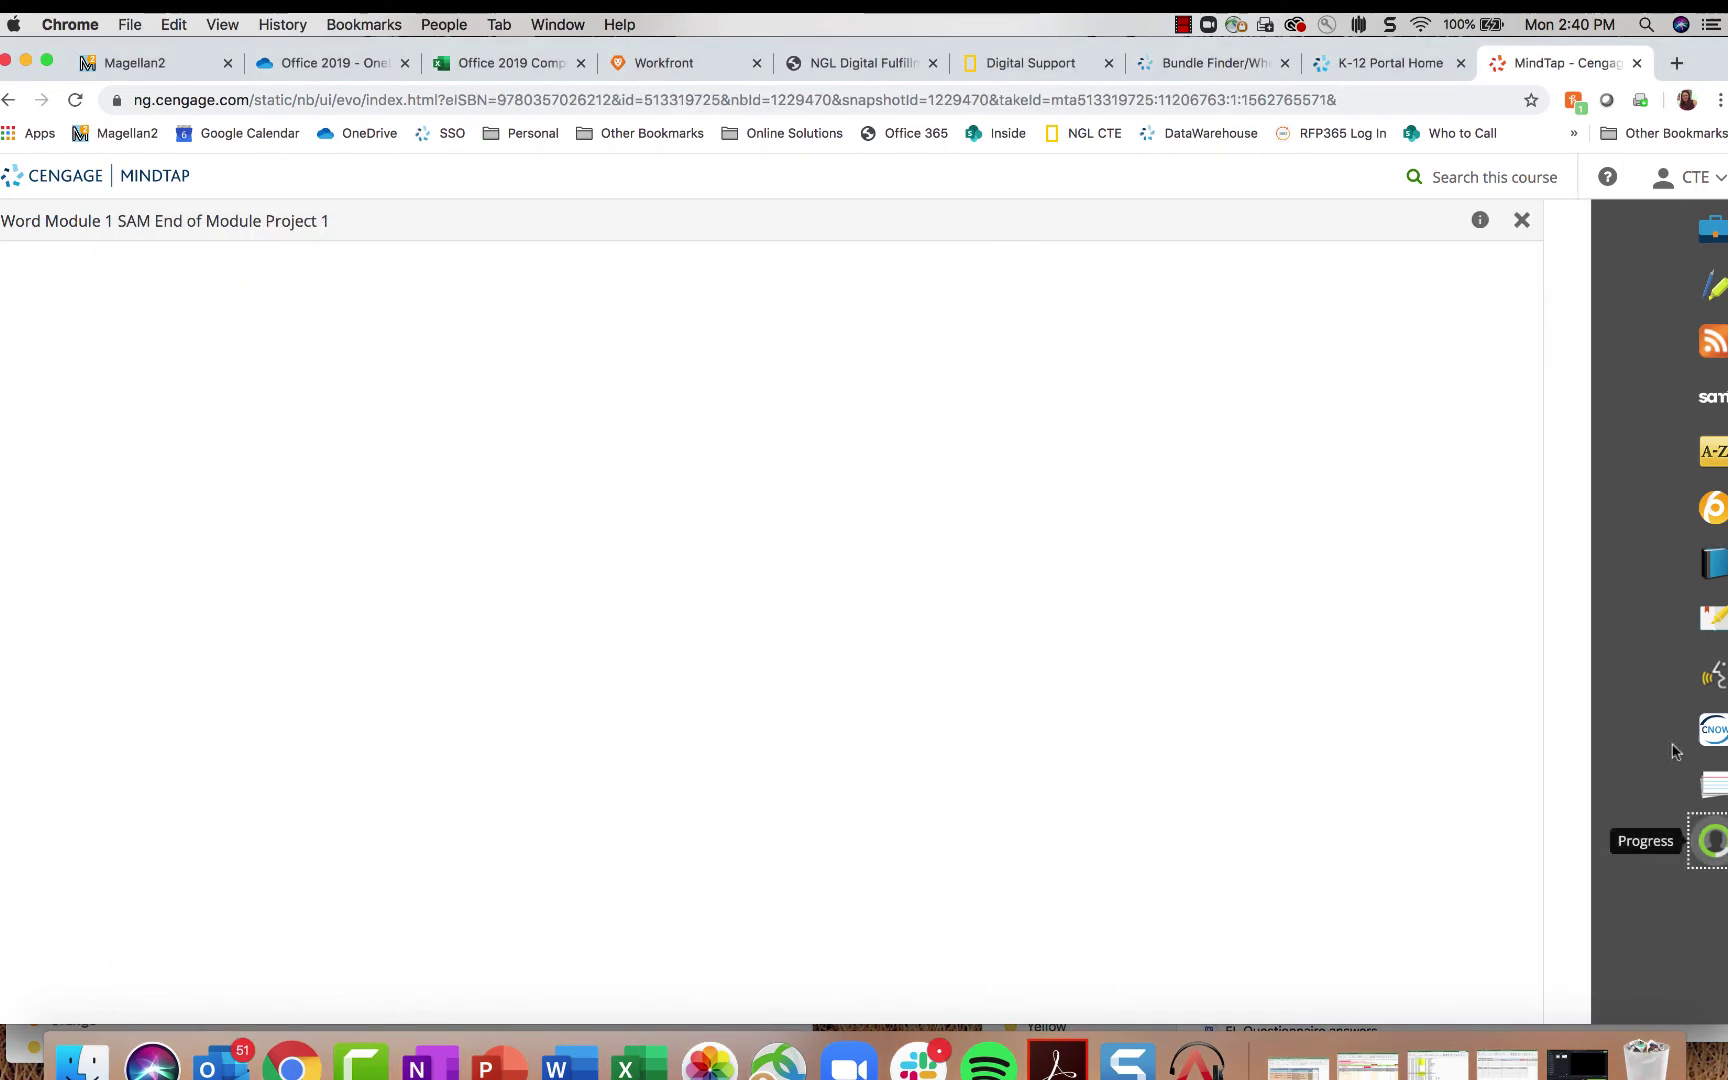
Step: Open the SAM app, close the Word Module 1 SAM End of Module Project 1 activity, and expand SAM to full width
click(1713, 397)
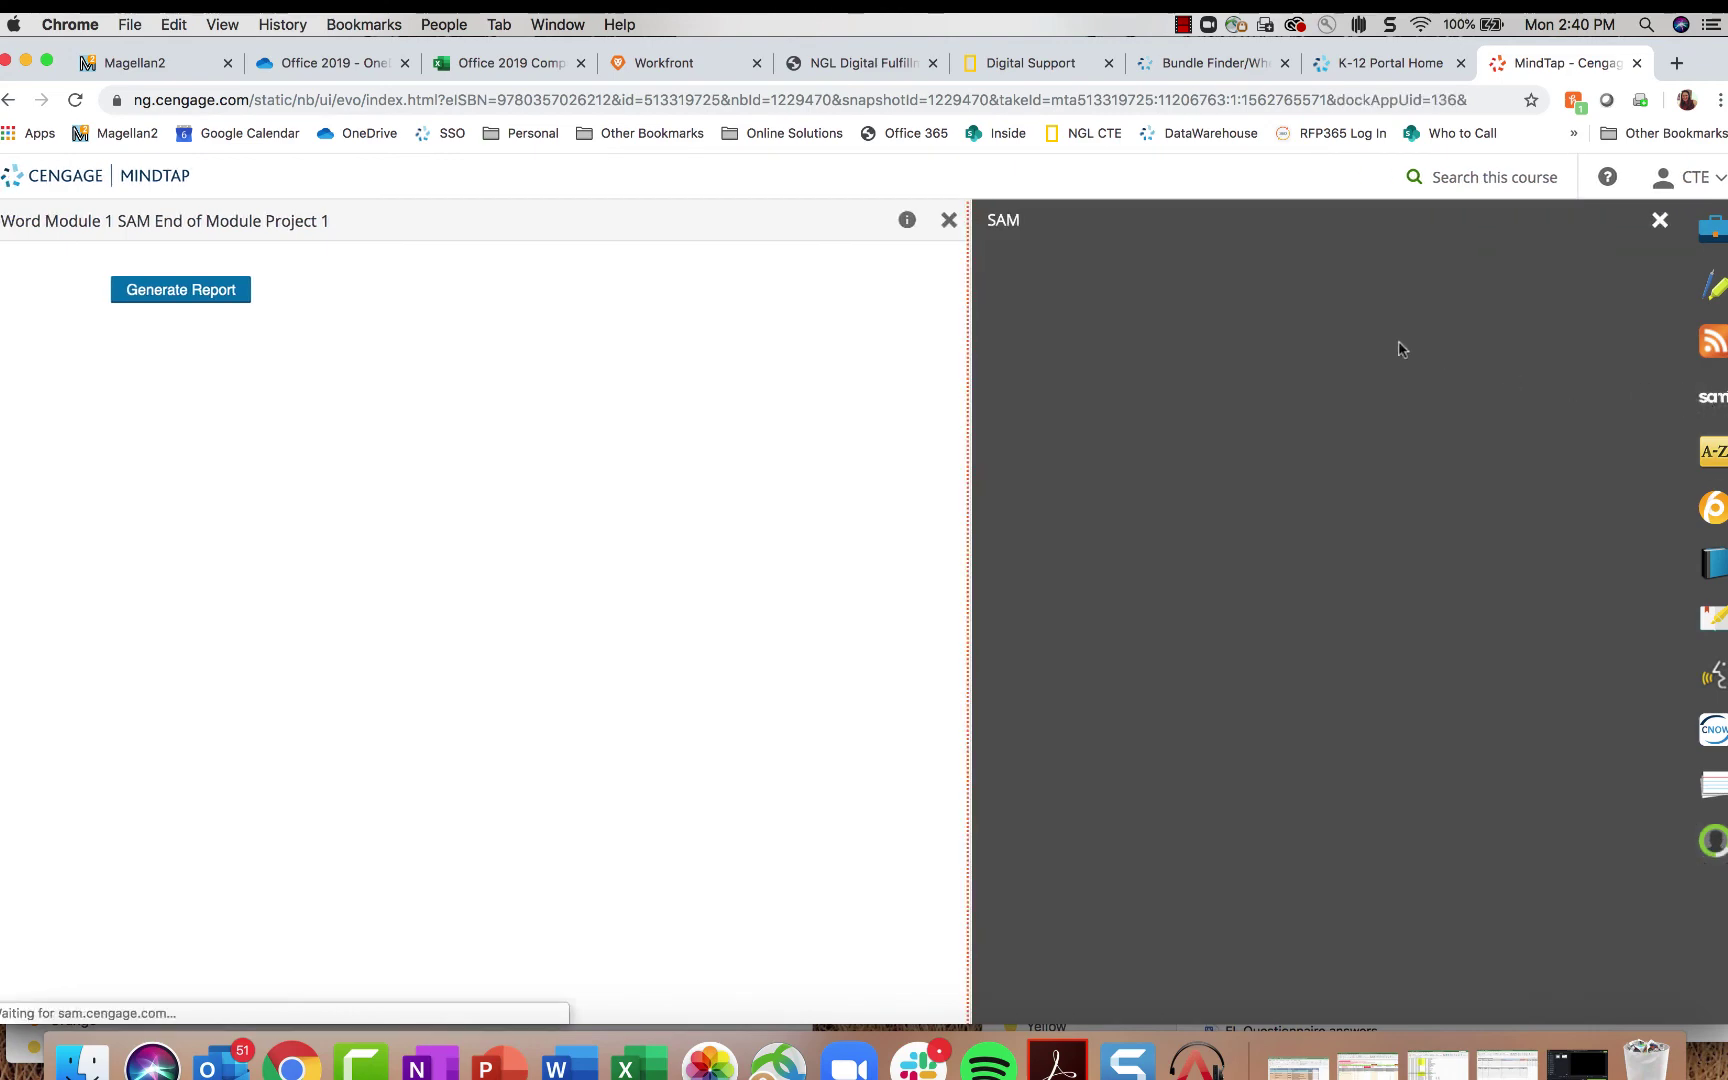
click(948, 219)
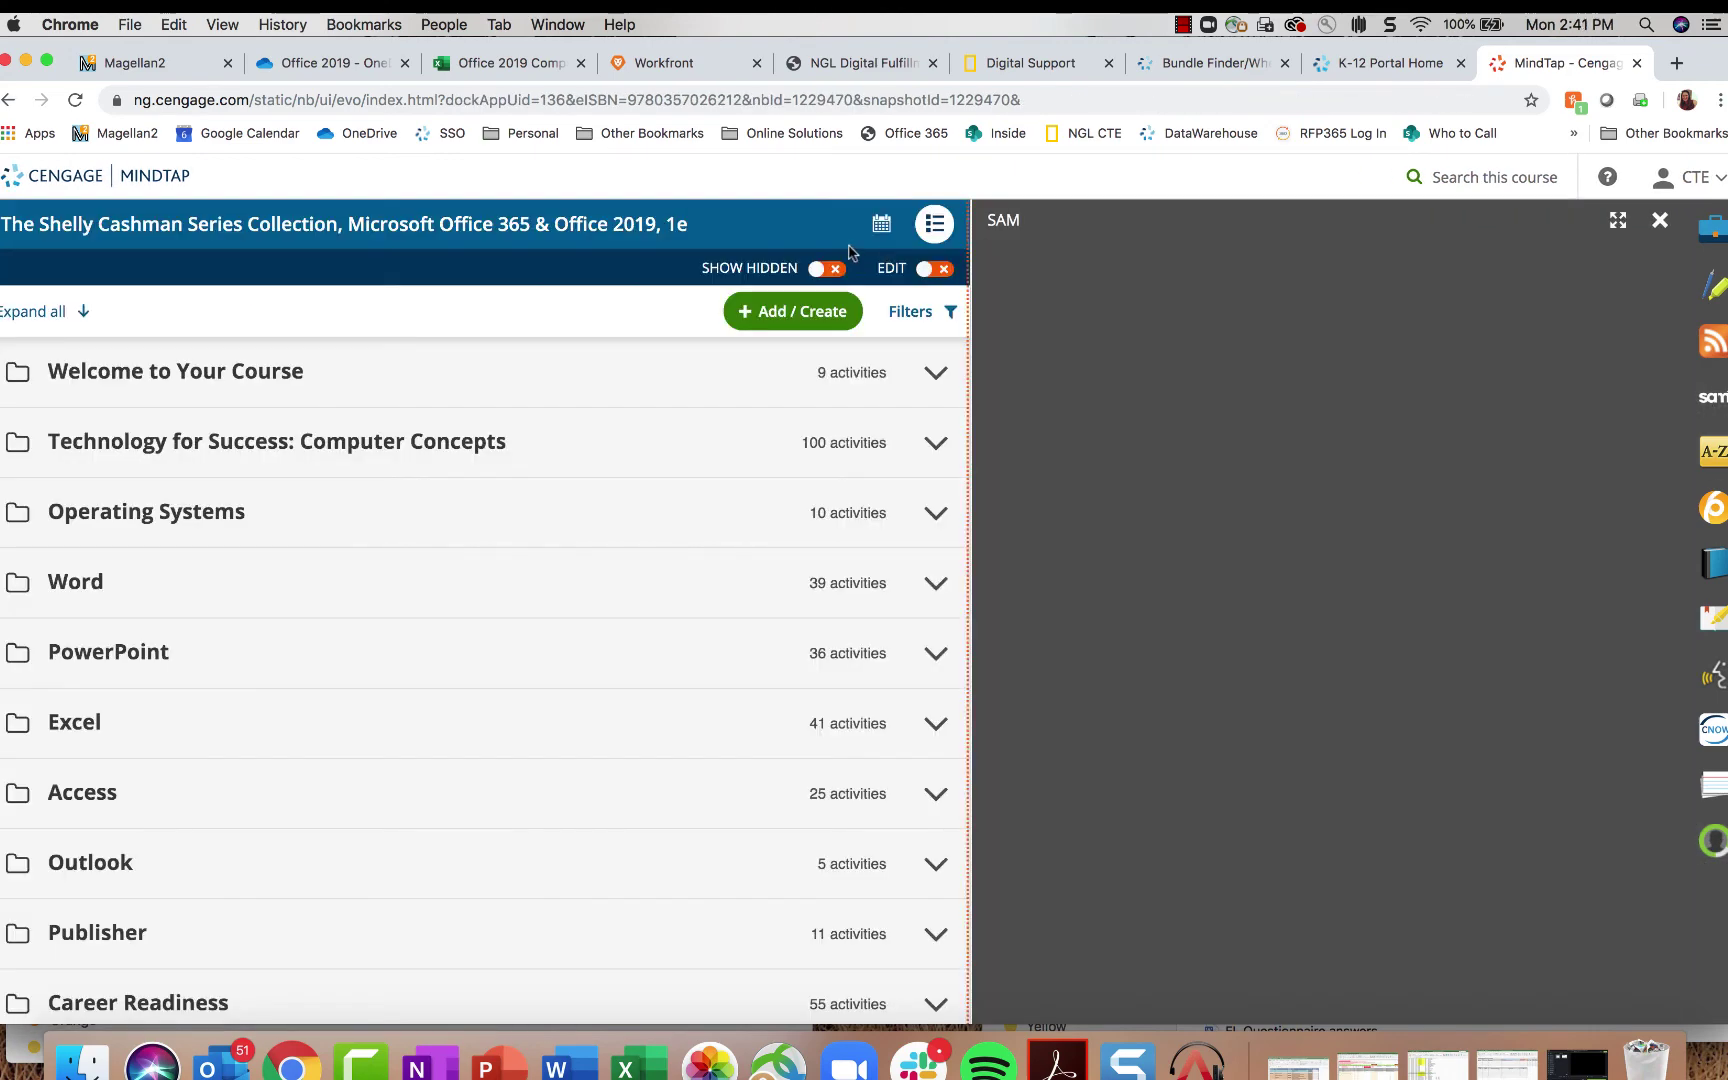
click(1617, 224)
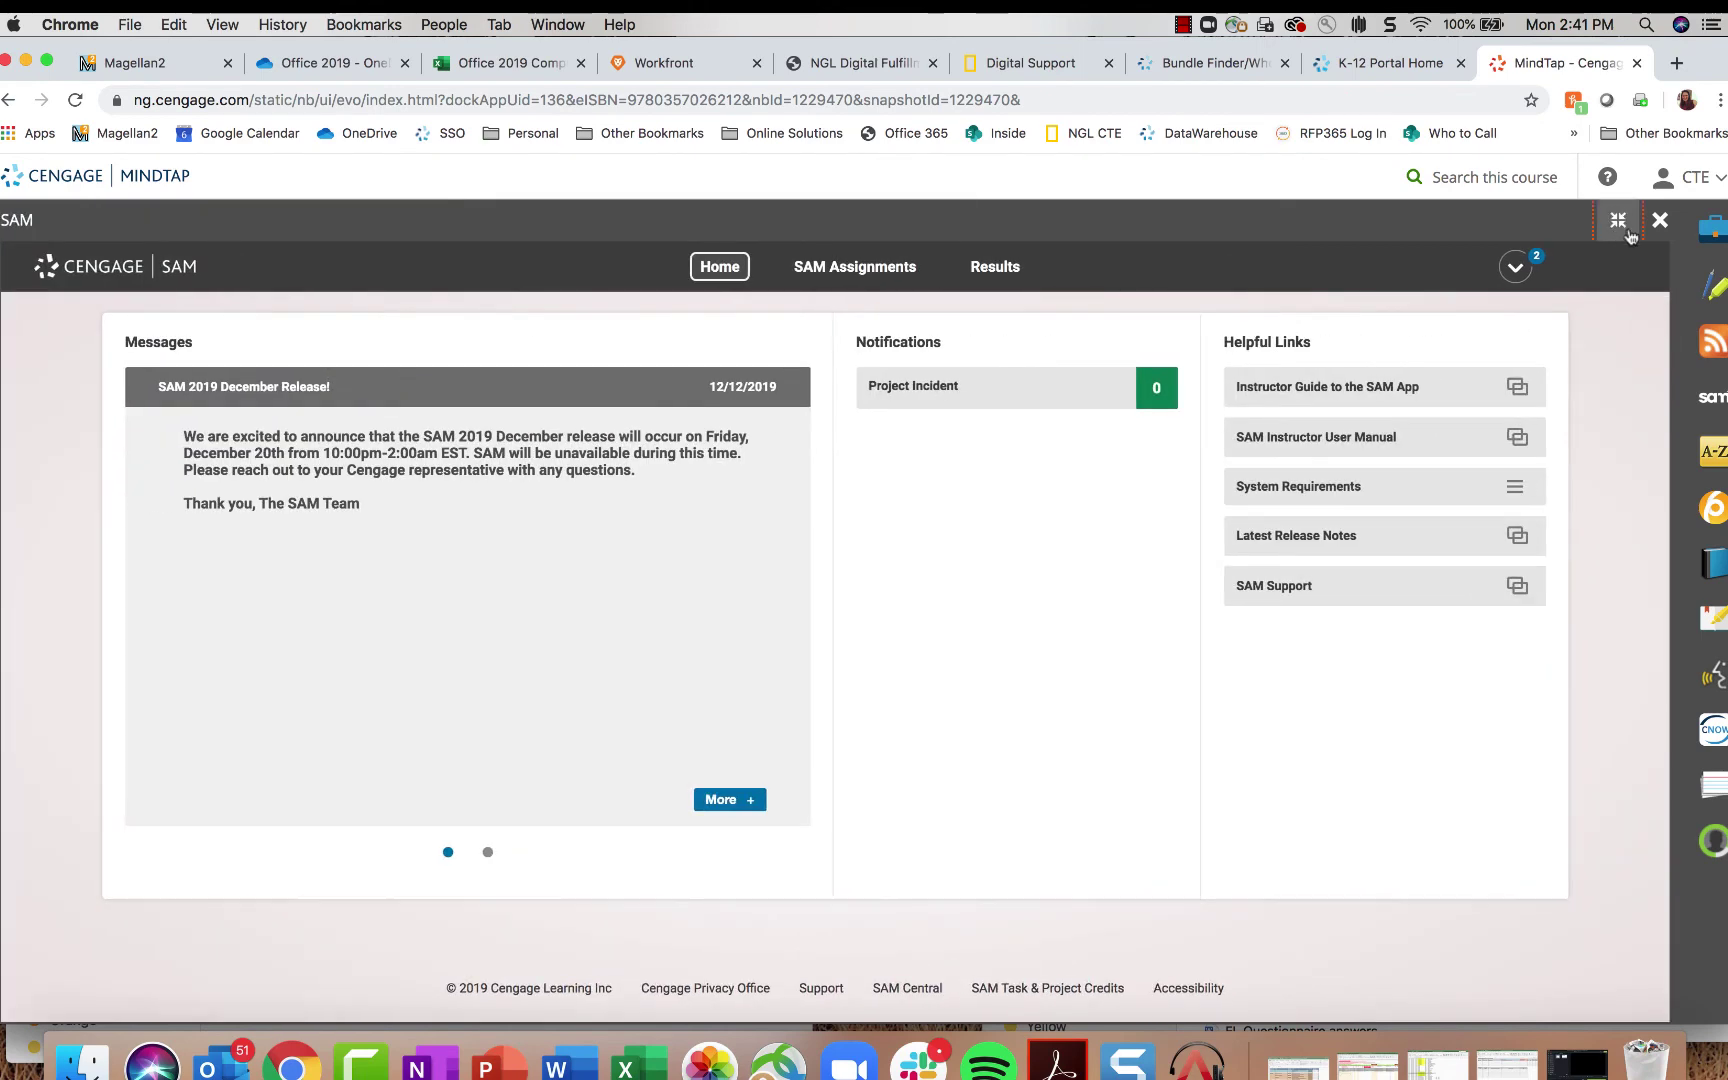
click(1618, 222)
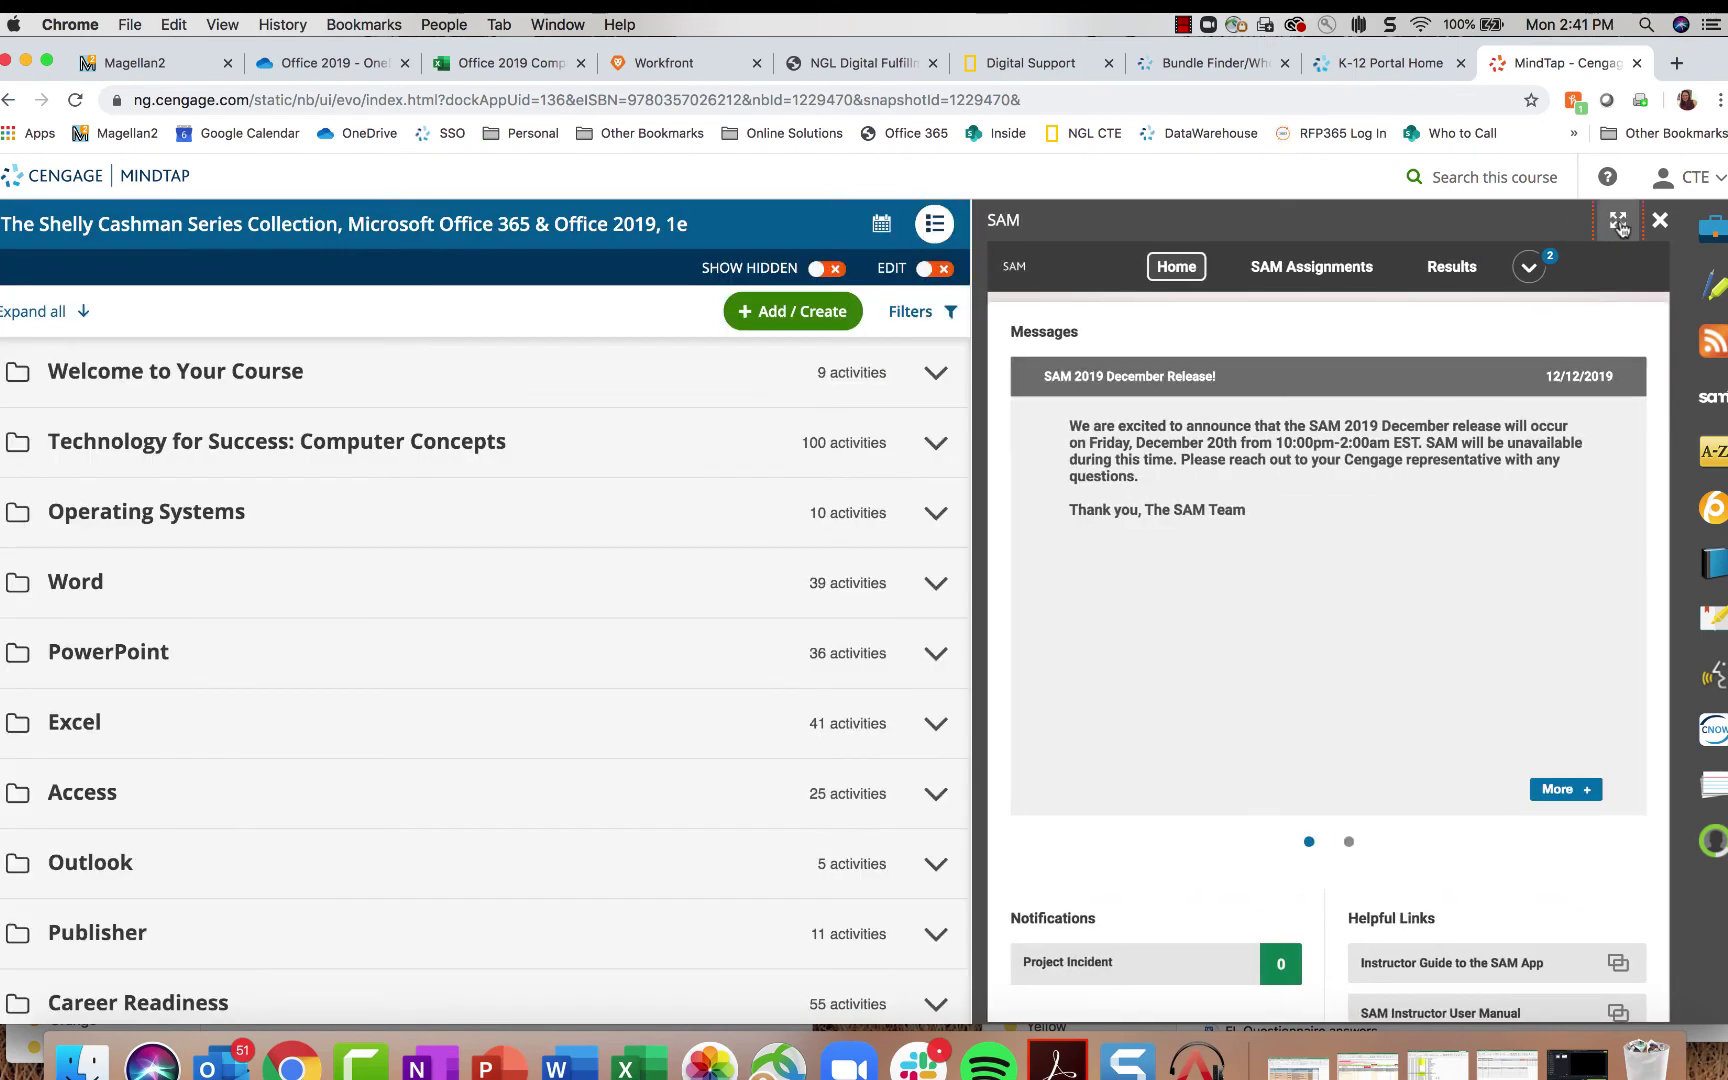
click(1618, 222)
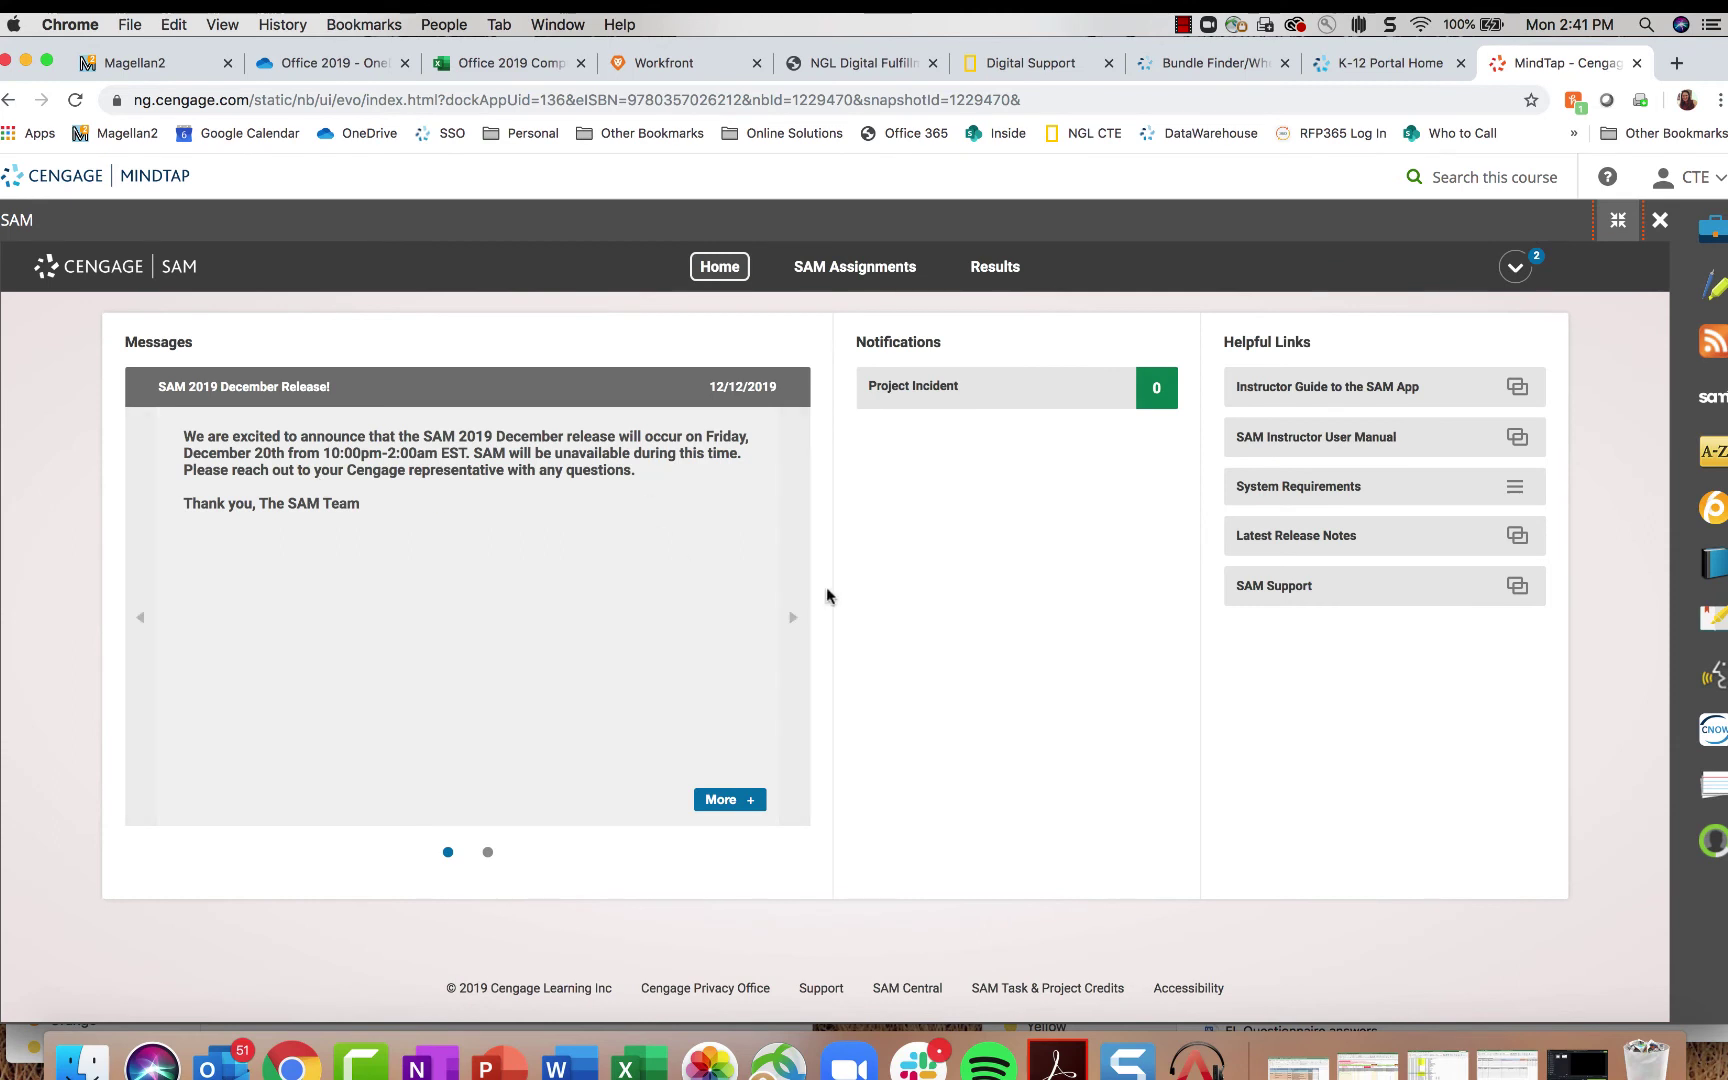
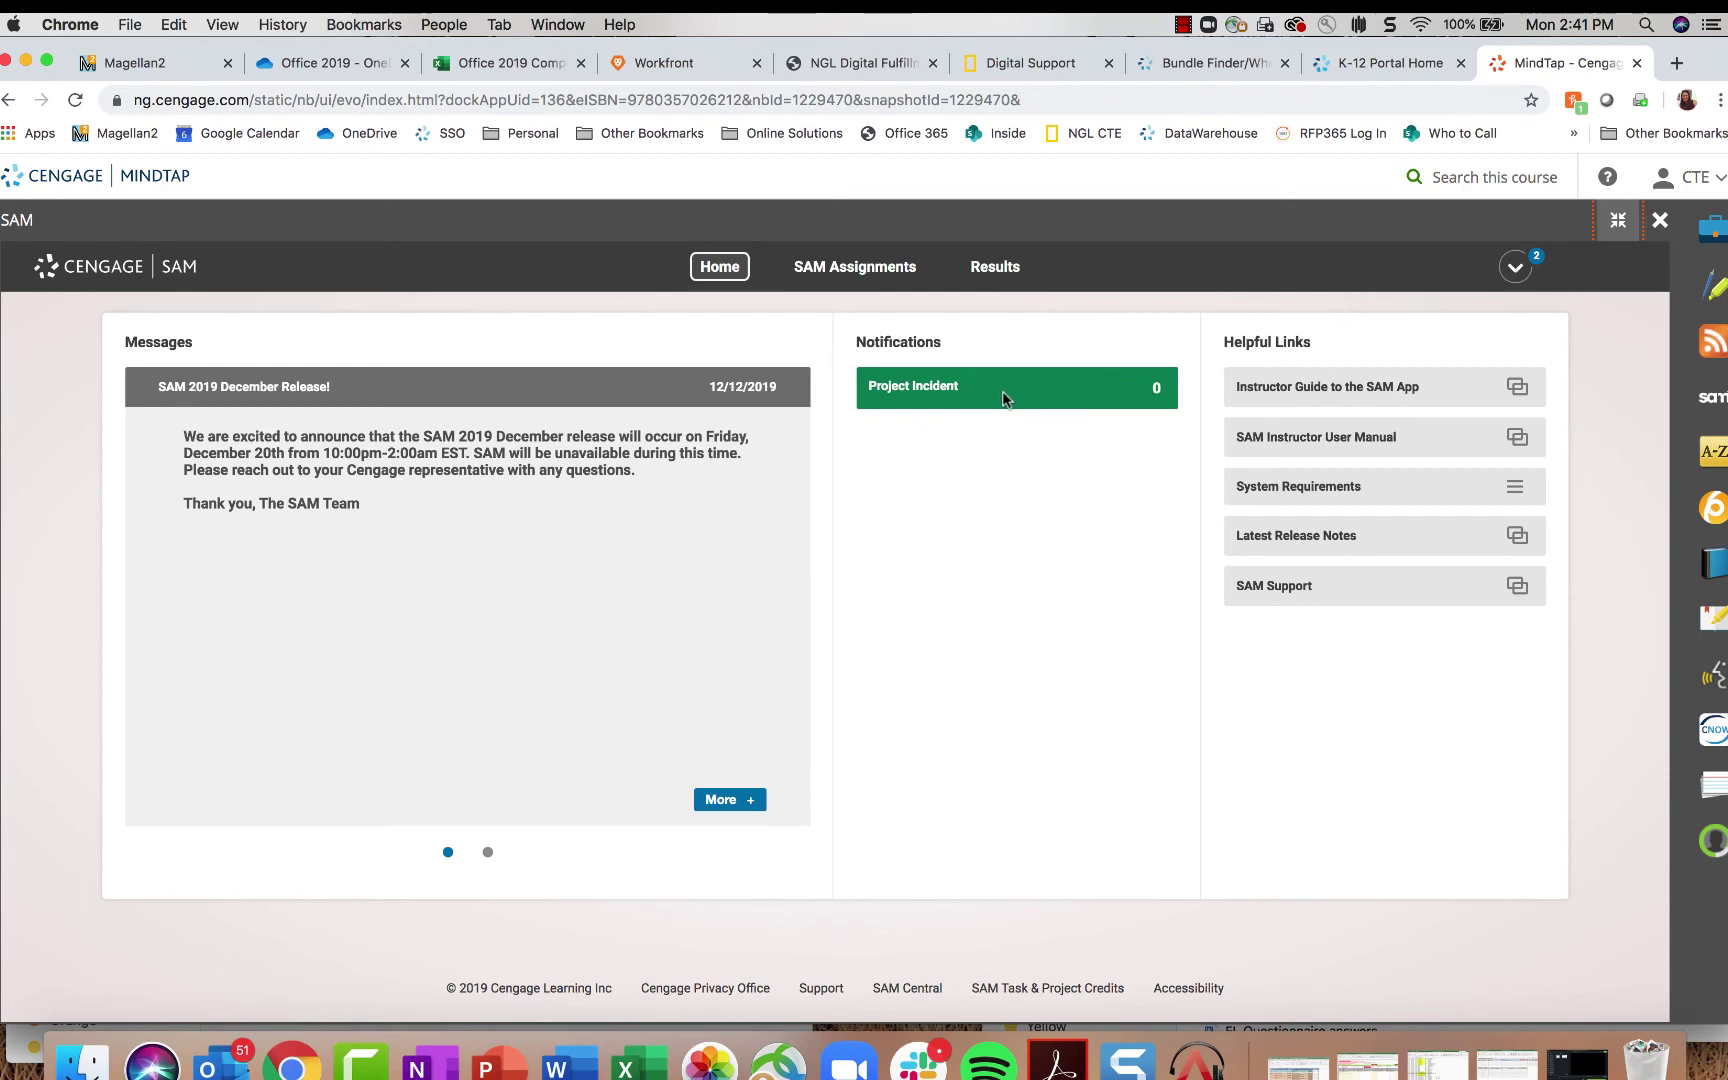
Step: Download the SAM Projects and Task Information workbook from the second Home message, open it and look over the SAM 2019 Tasks sheet
click(790, 619)
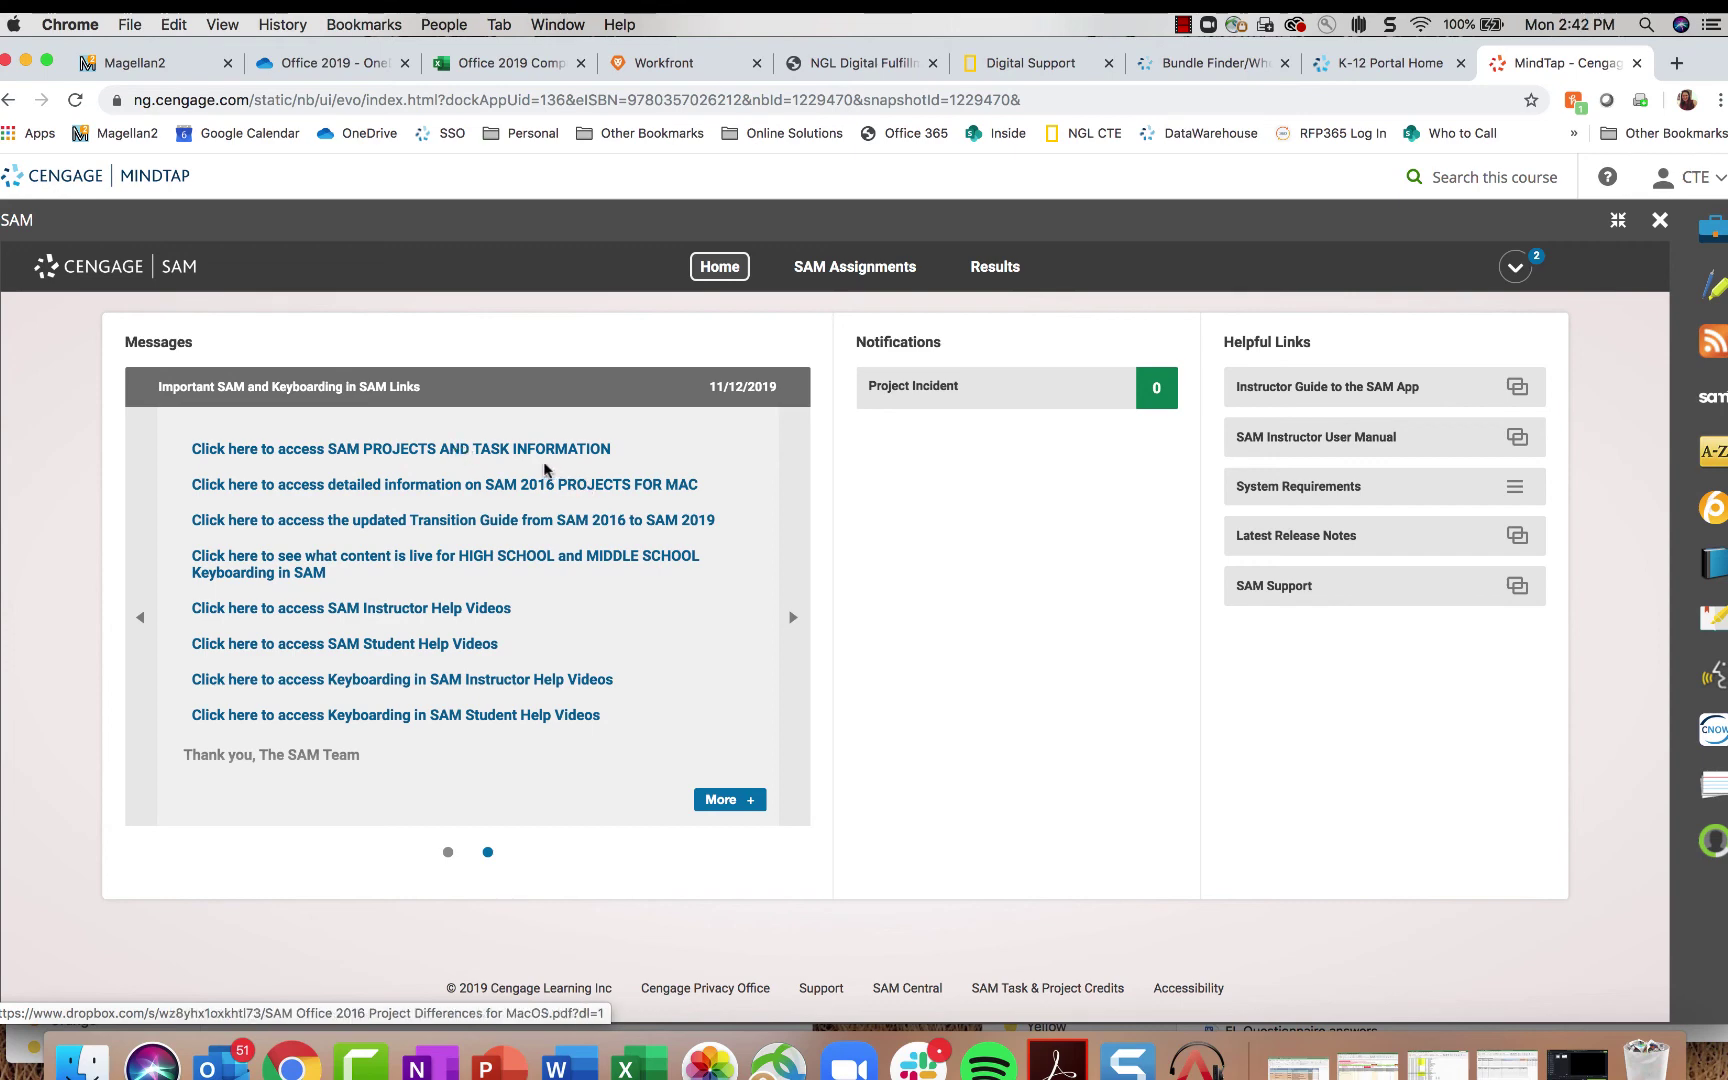
click(514, 454)
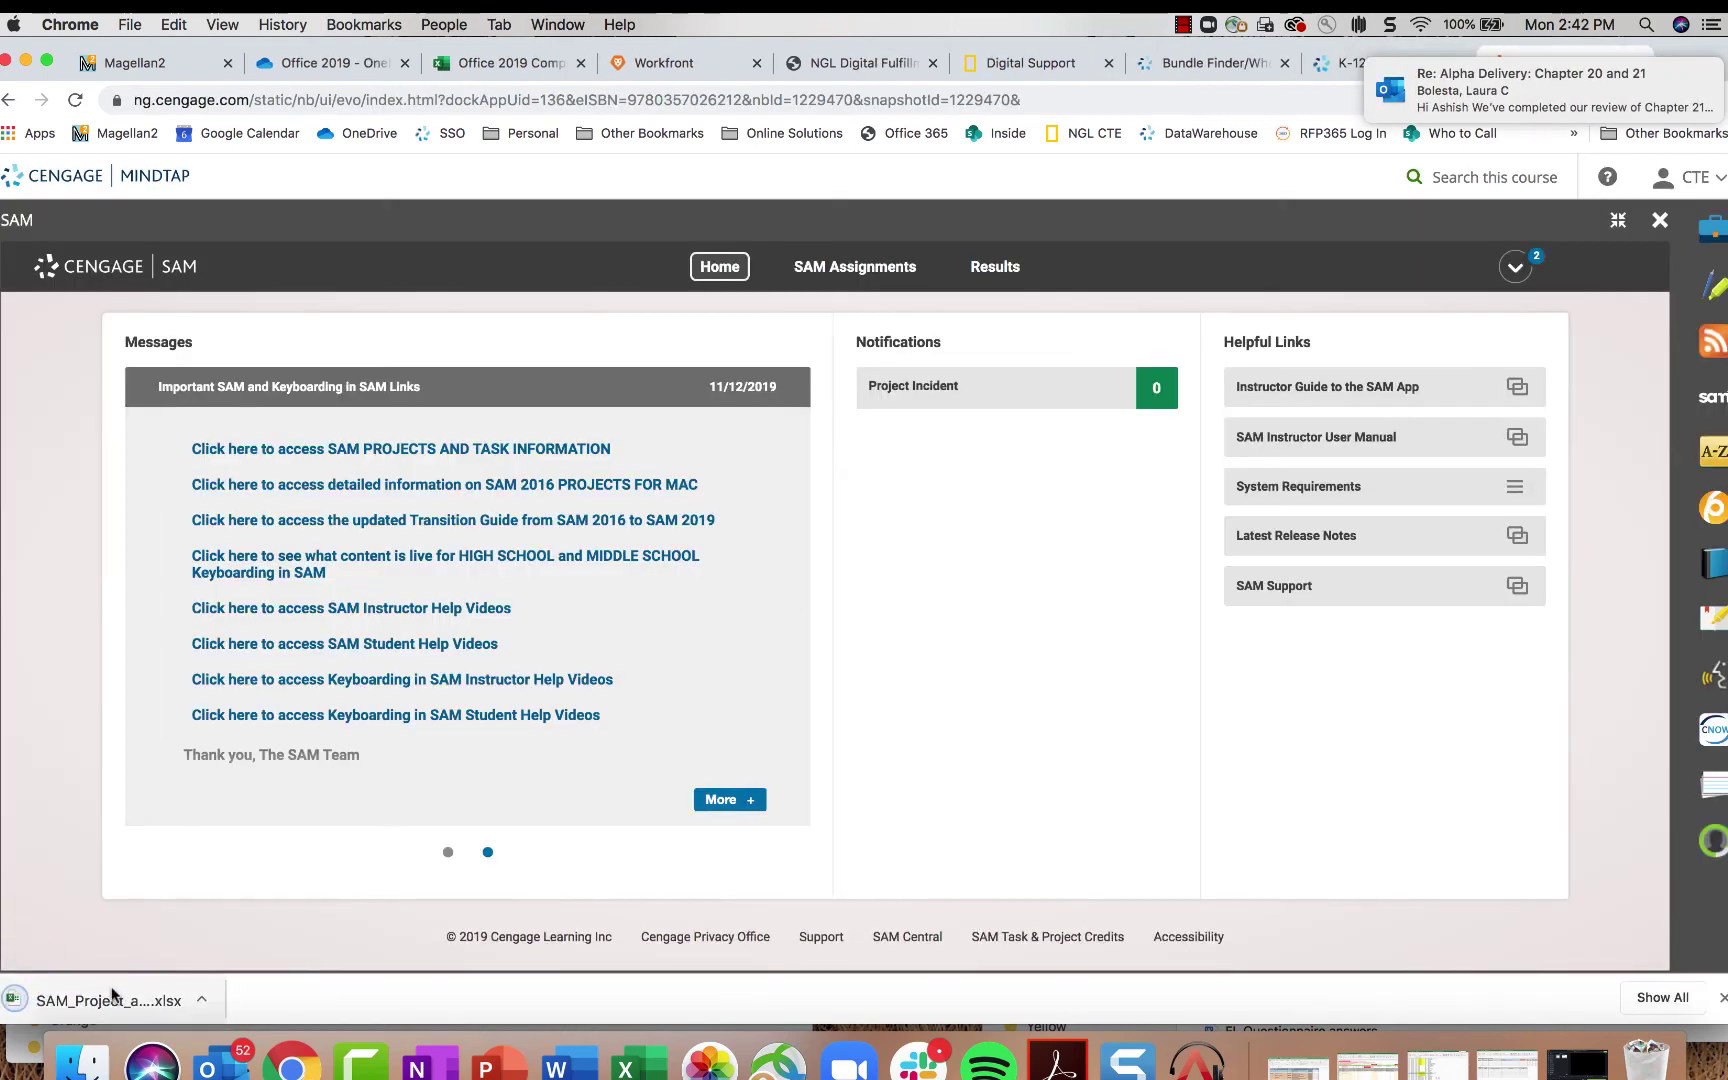
click(113, 995)
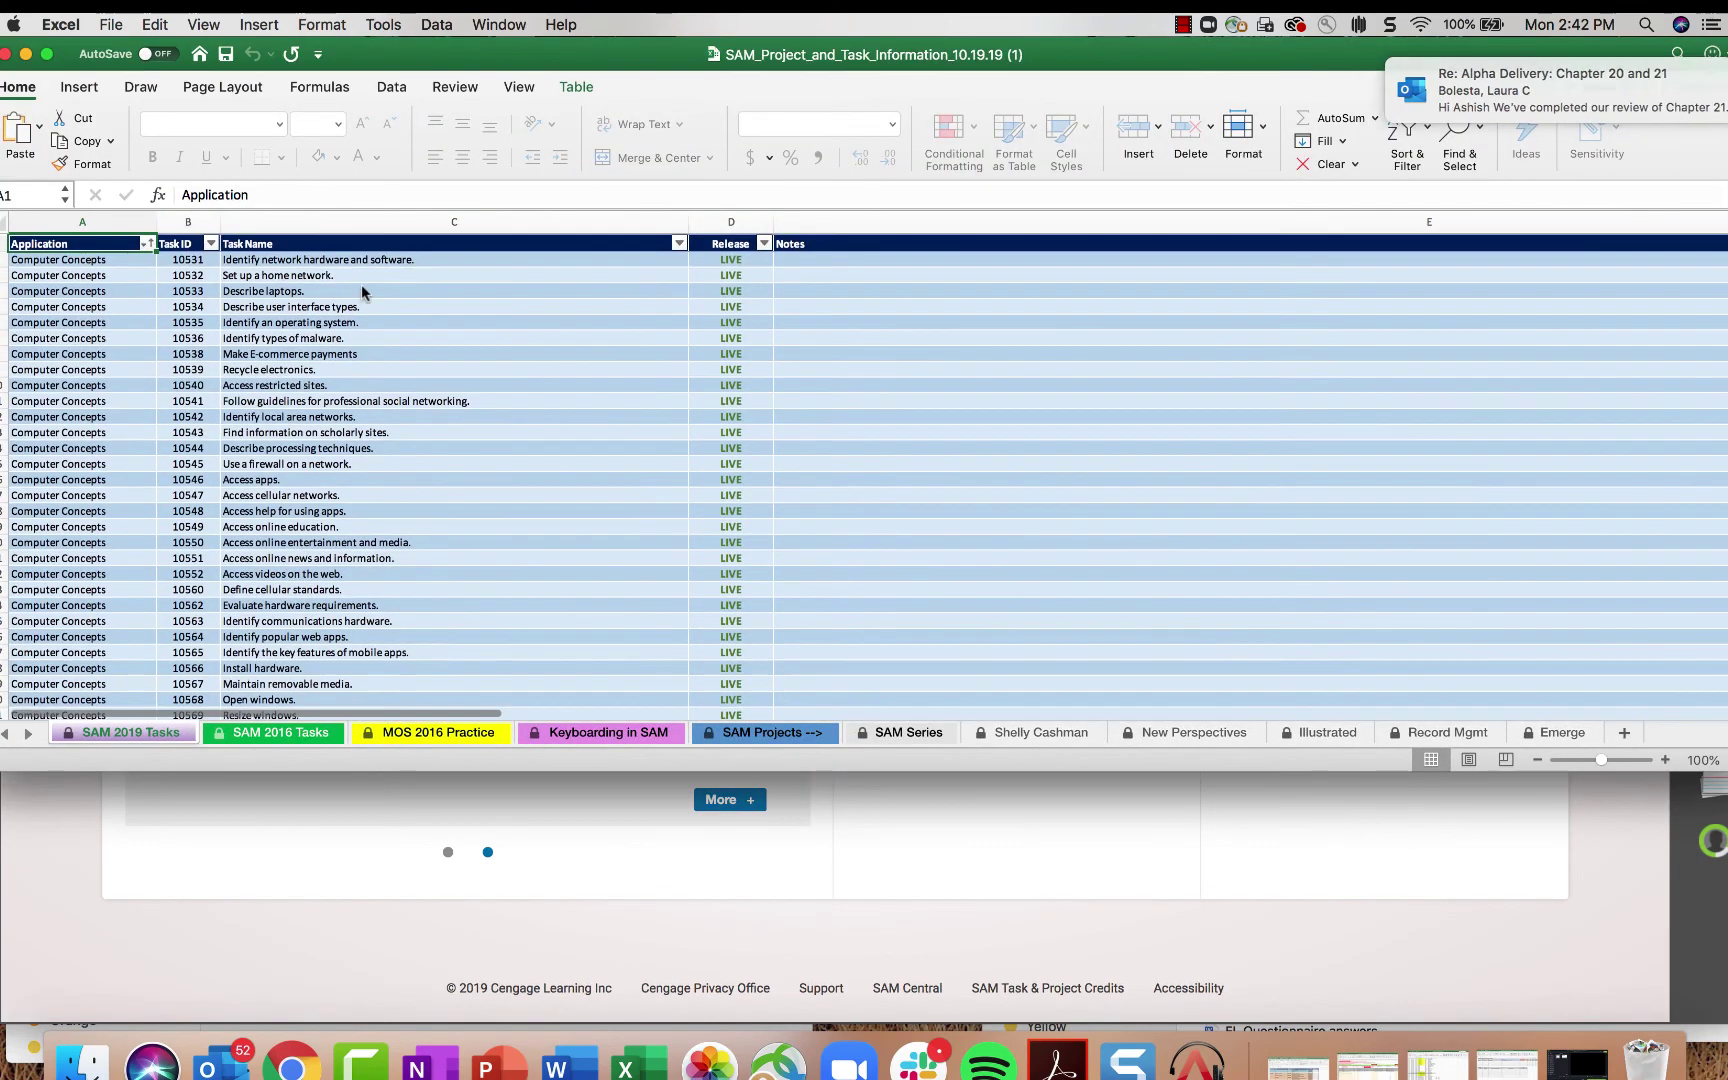
click(401, 275)
scroll(713, 368, down, 3)
scroll(712, 360, up, 3)
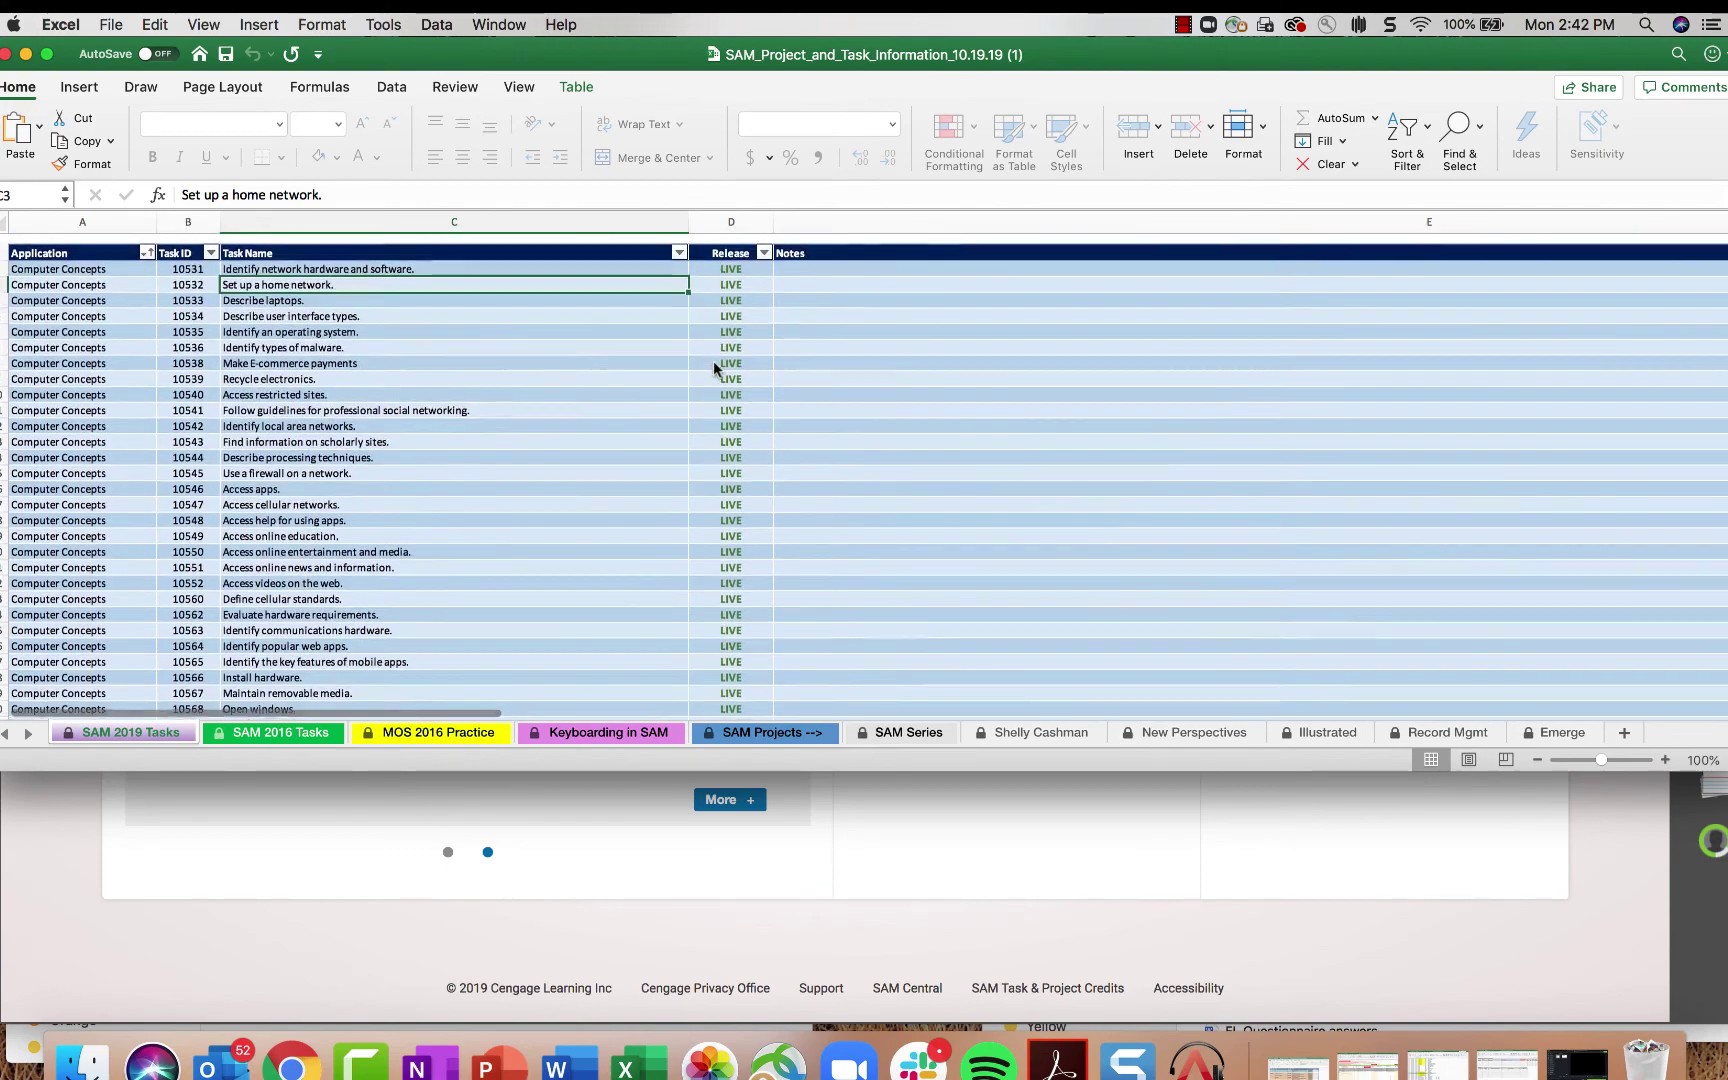
Step: Examine the release notes on the SAM Projects sheet from the first entry to the last, and close the workbook
click(783, 738)
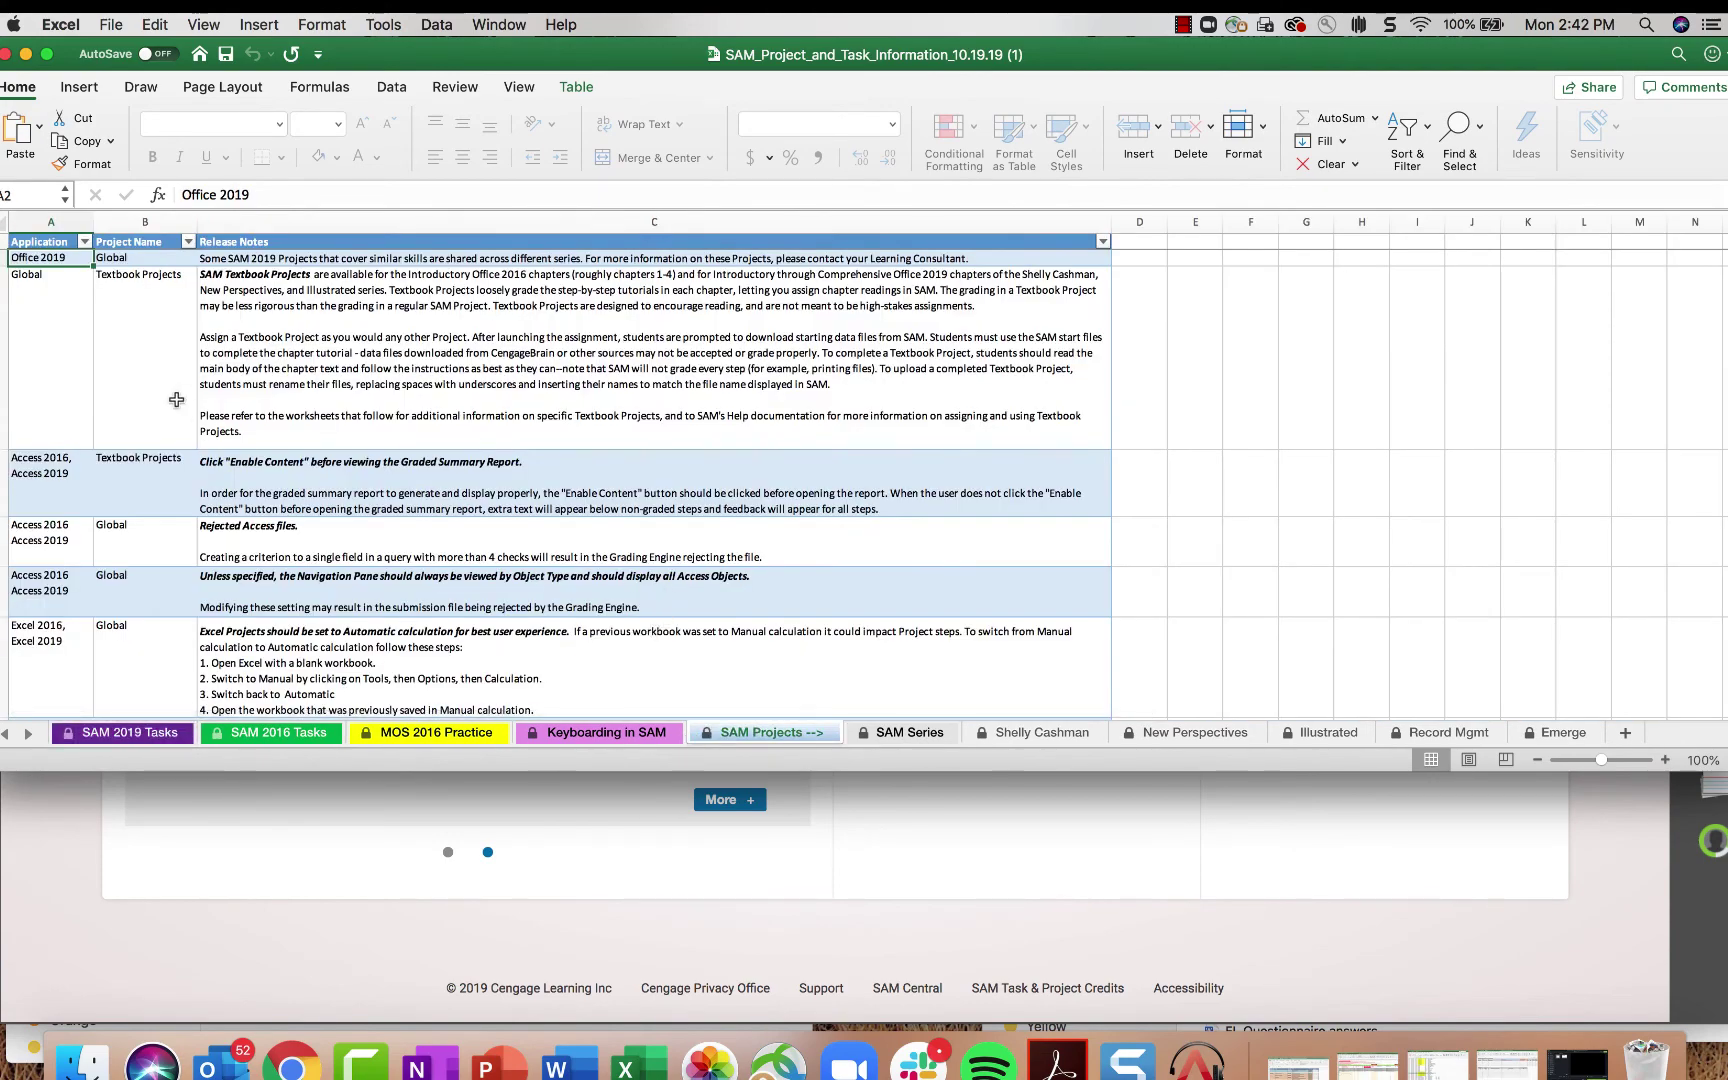
click(260, 290)
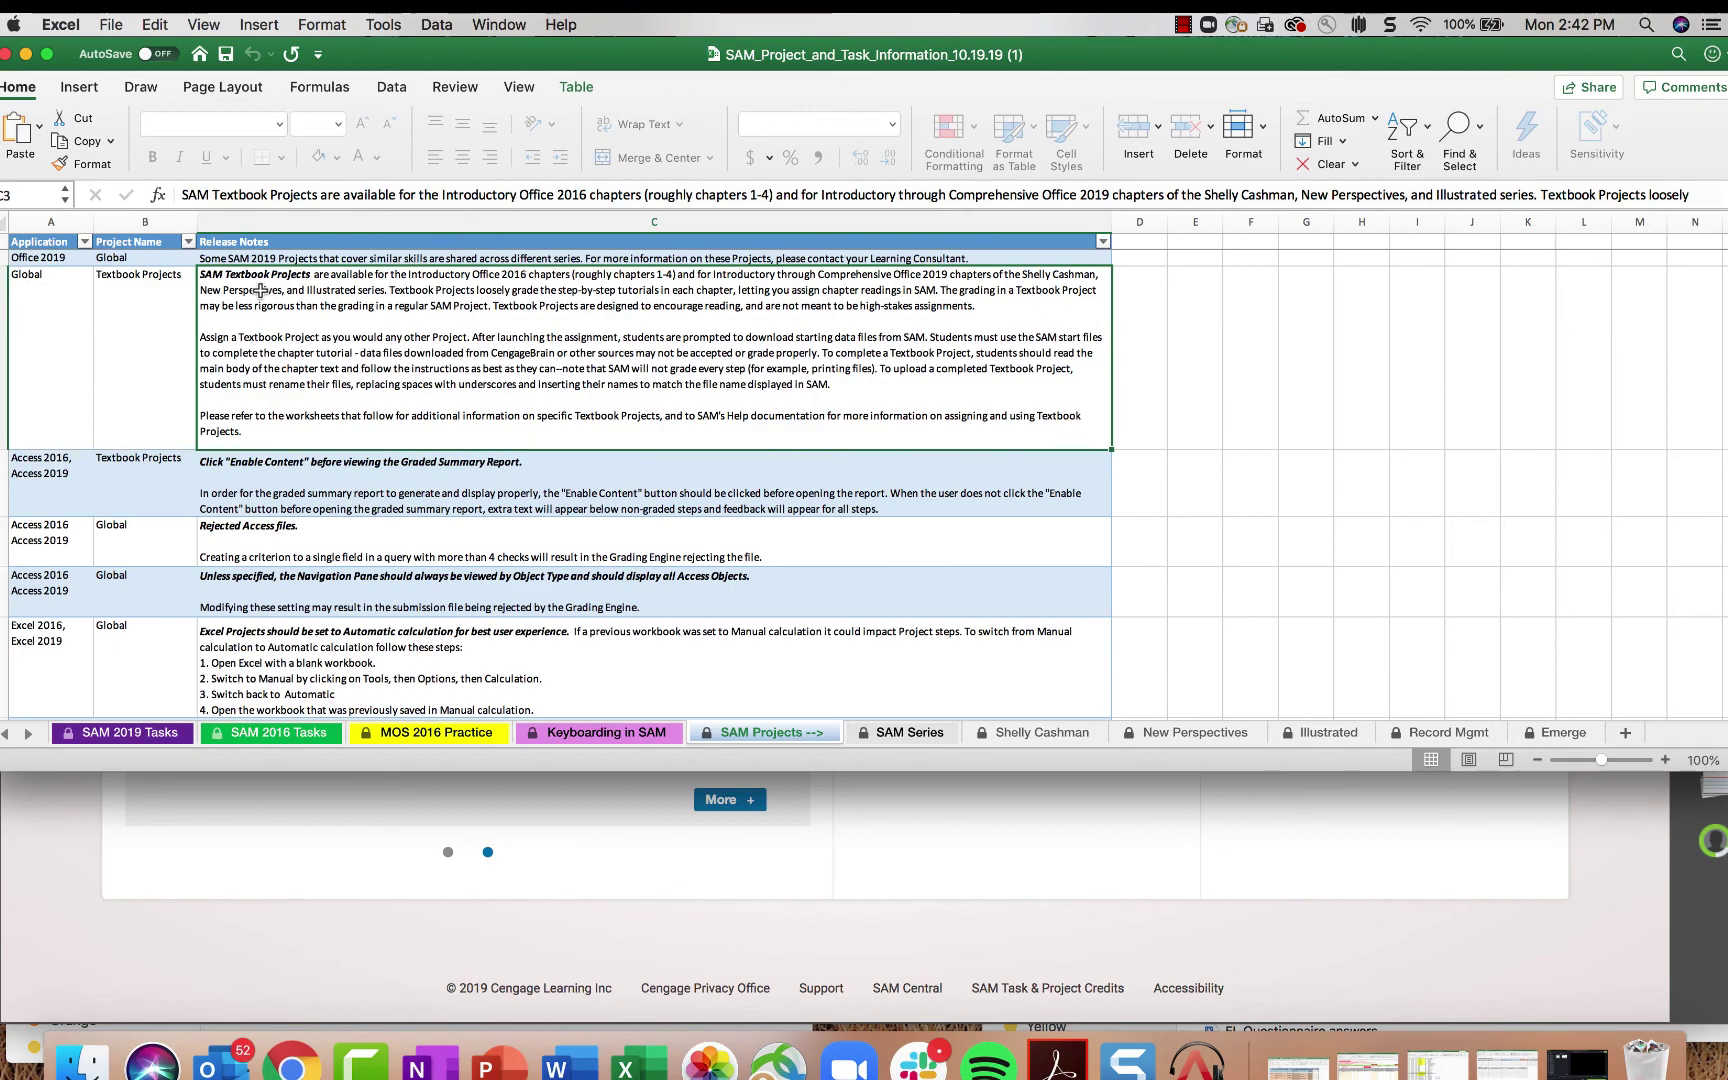
key(Down)
key(Down)
key(Down)
key(Down)
key(Down)
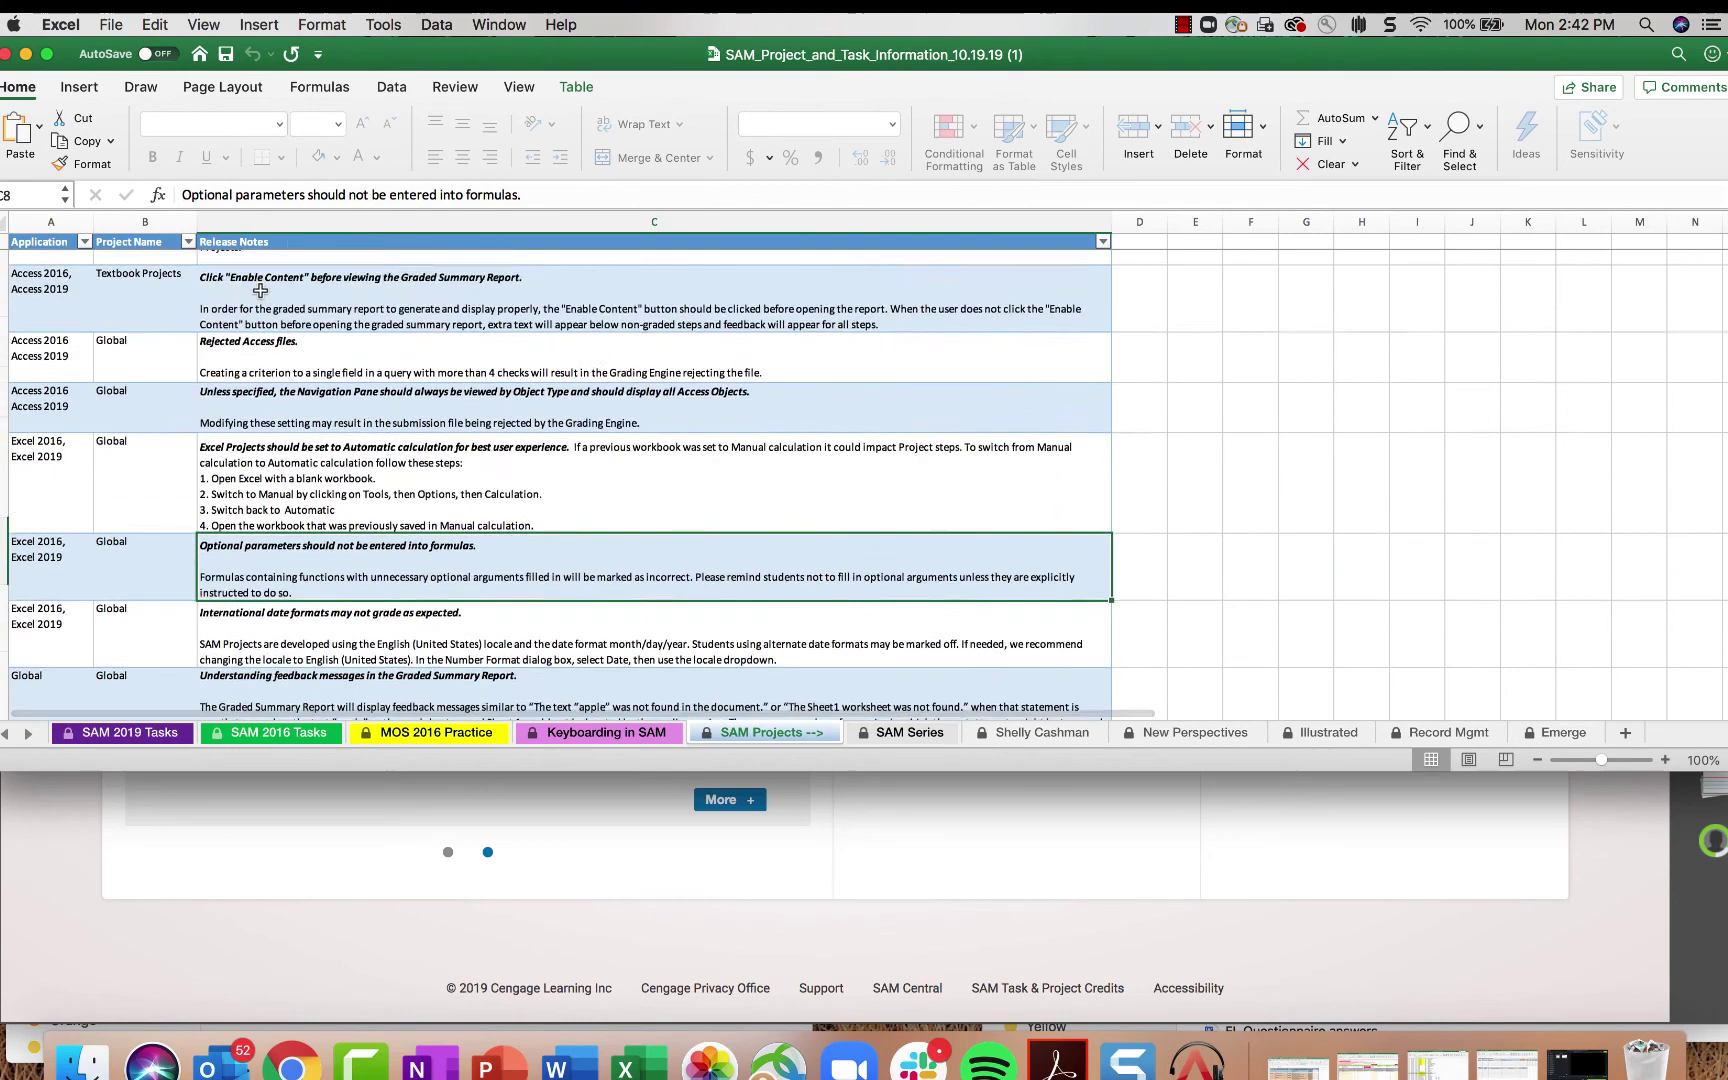
key(Down)
key(Down)
key(Down)
key(Down)
key(Down)
key(Down)
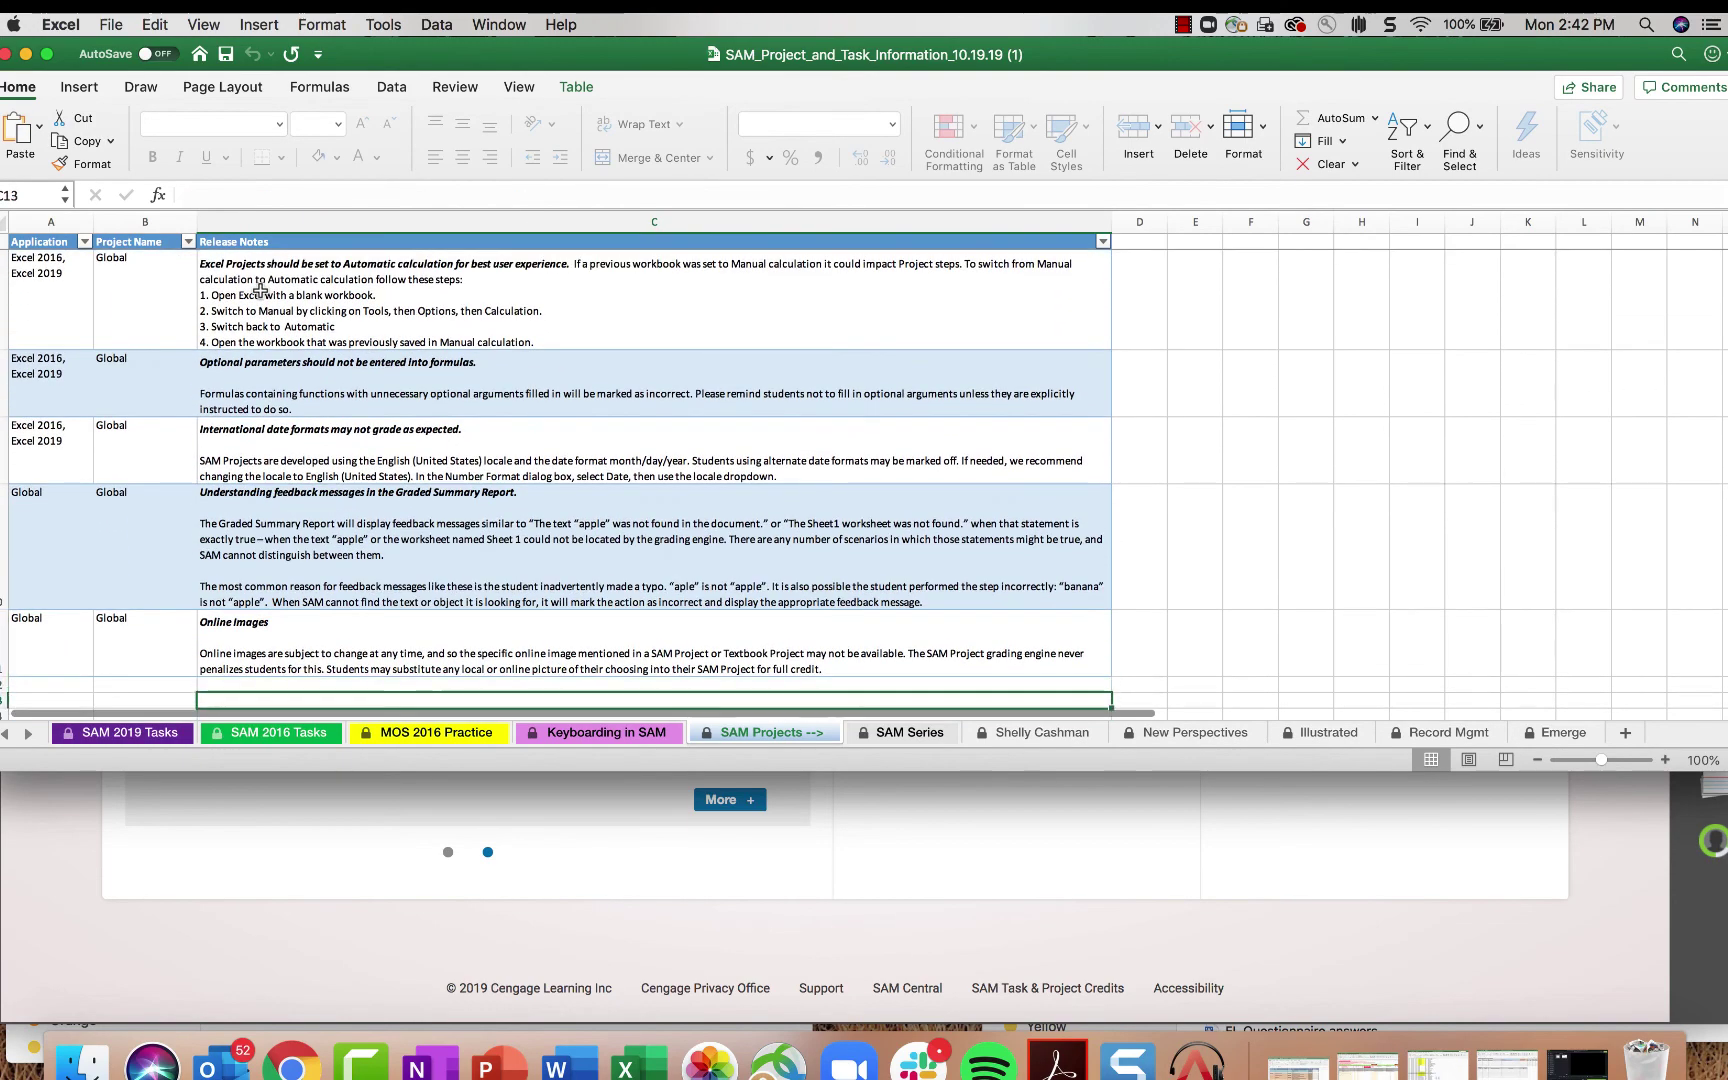
key(Up)
key(Up)
key(Up)
key(Up)
key(Up)
key(Up)
key(Up)
key(Up)
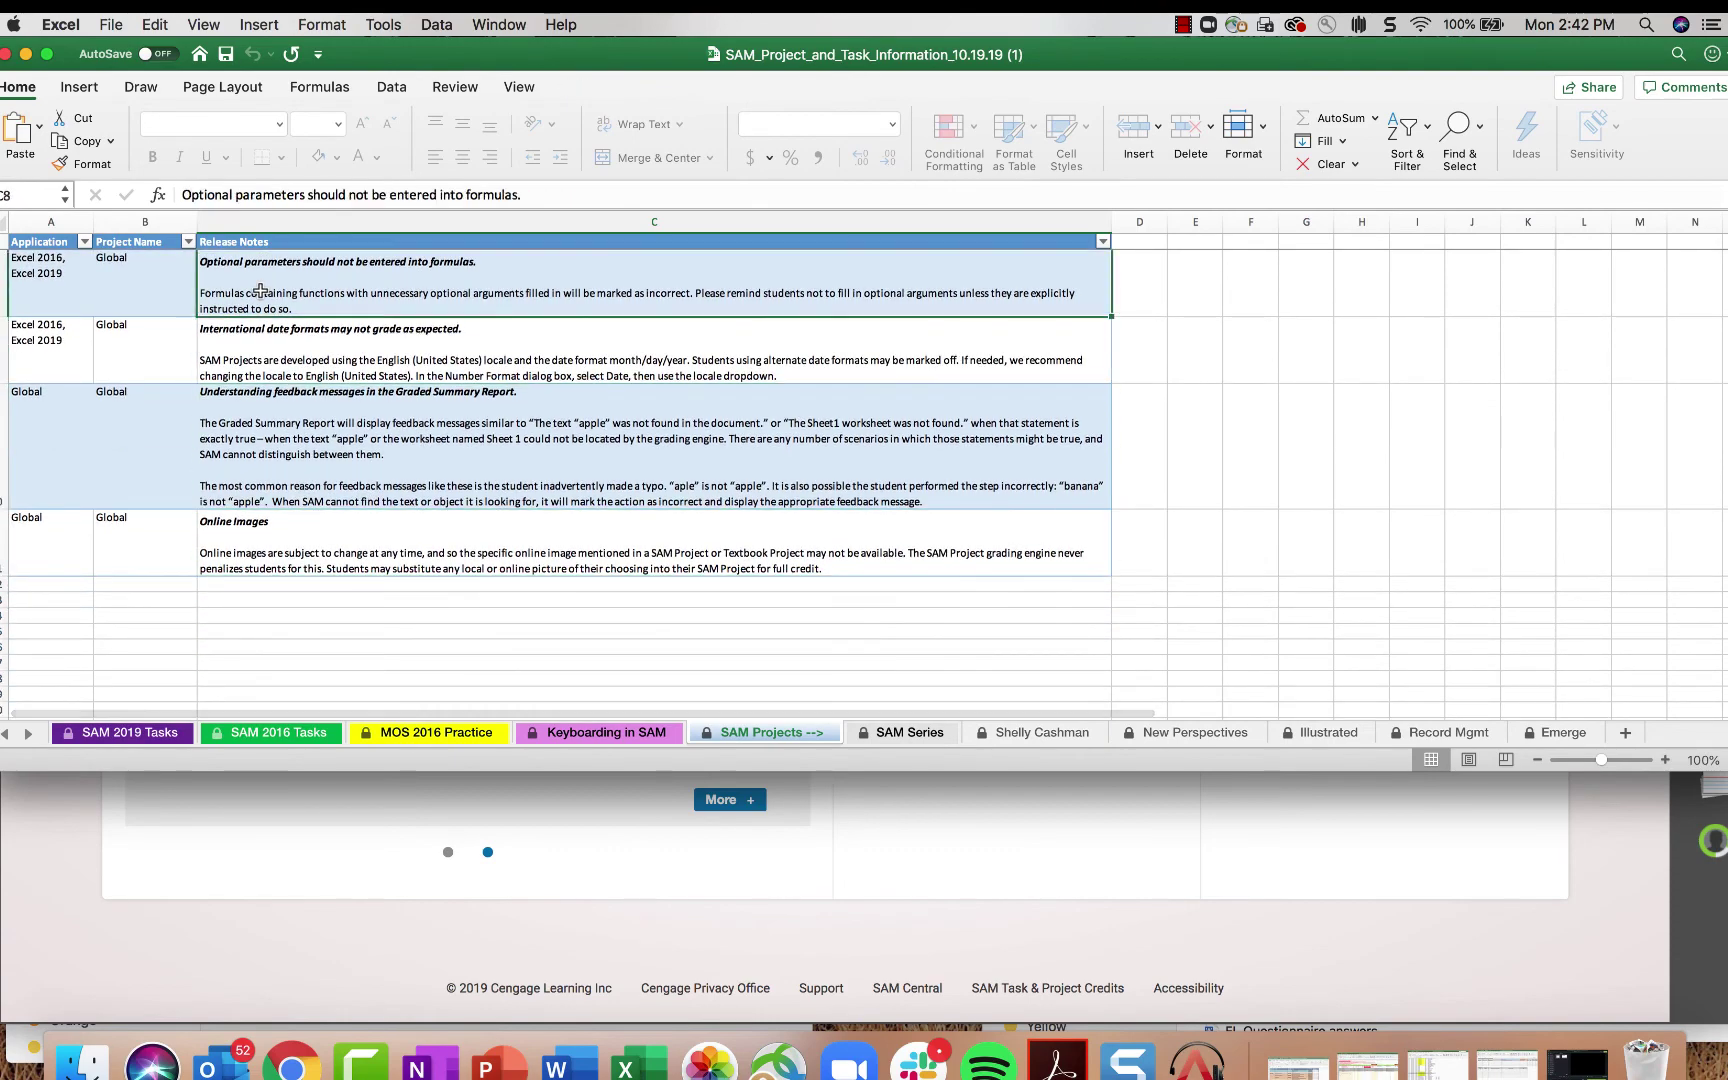
key(Up)
key(Up)
key(Up)
key(Up)
key(Up)
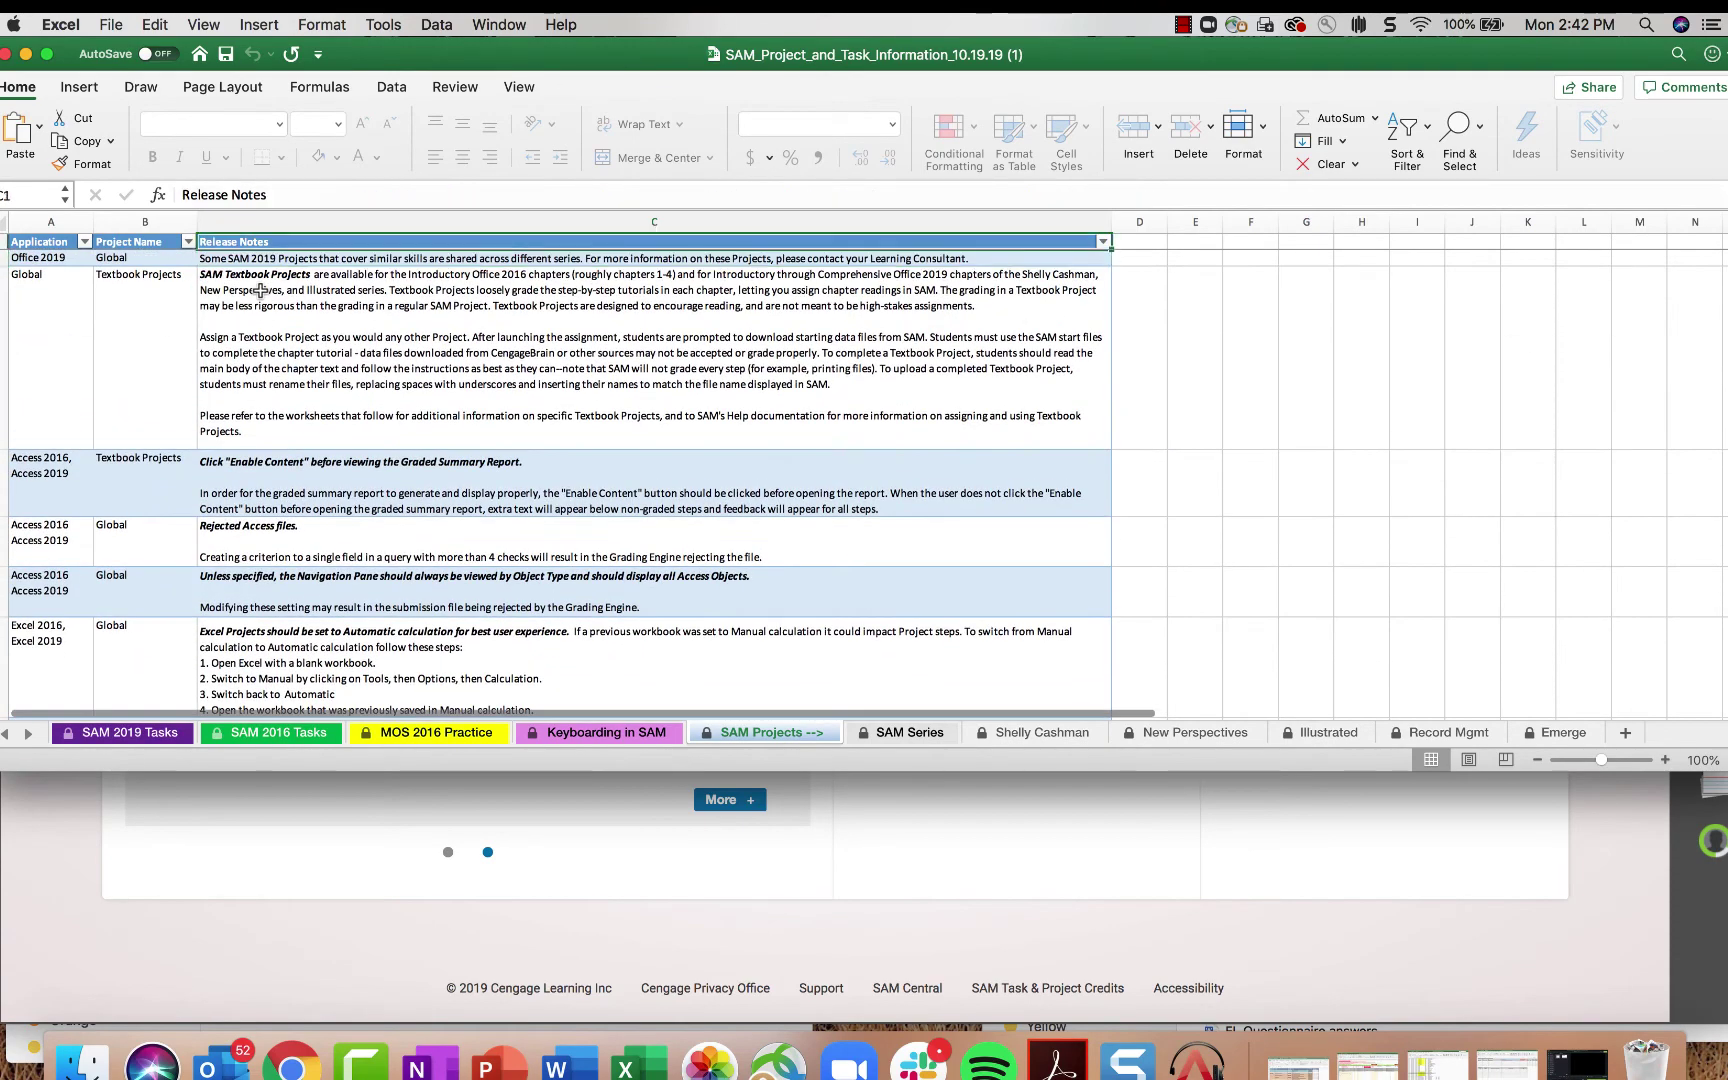
key(Down)
key(Left)
key(Down)
key(Right)
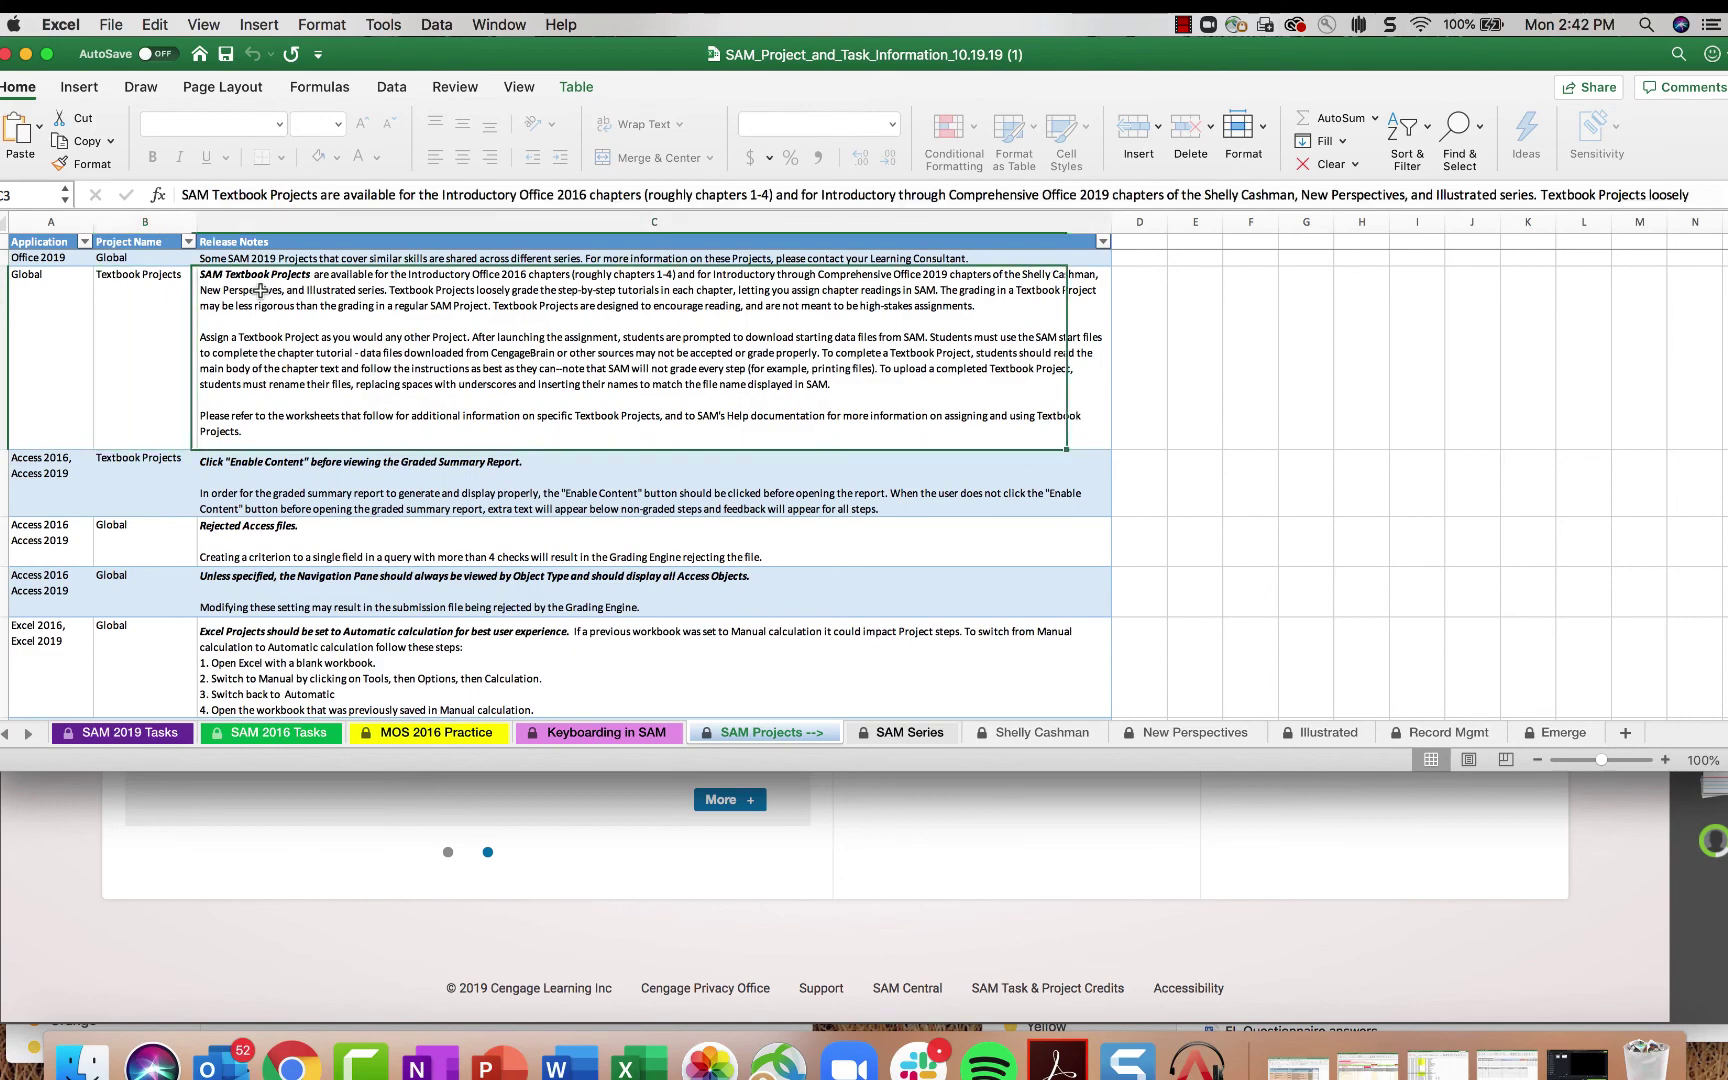
key(Down)
key(Down)
key(Down)
key(Down)
key(Down)
key(Down)
key(Down)
key(Down)
key(Down)
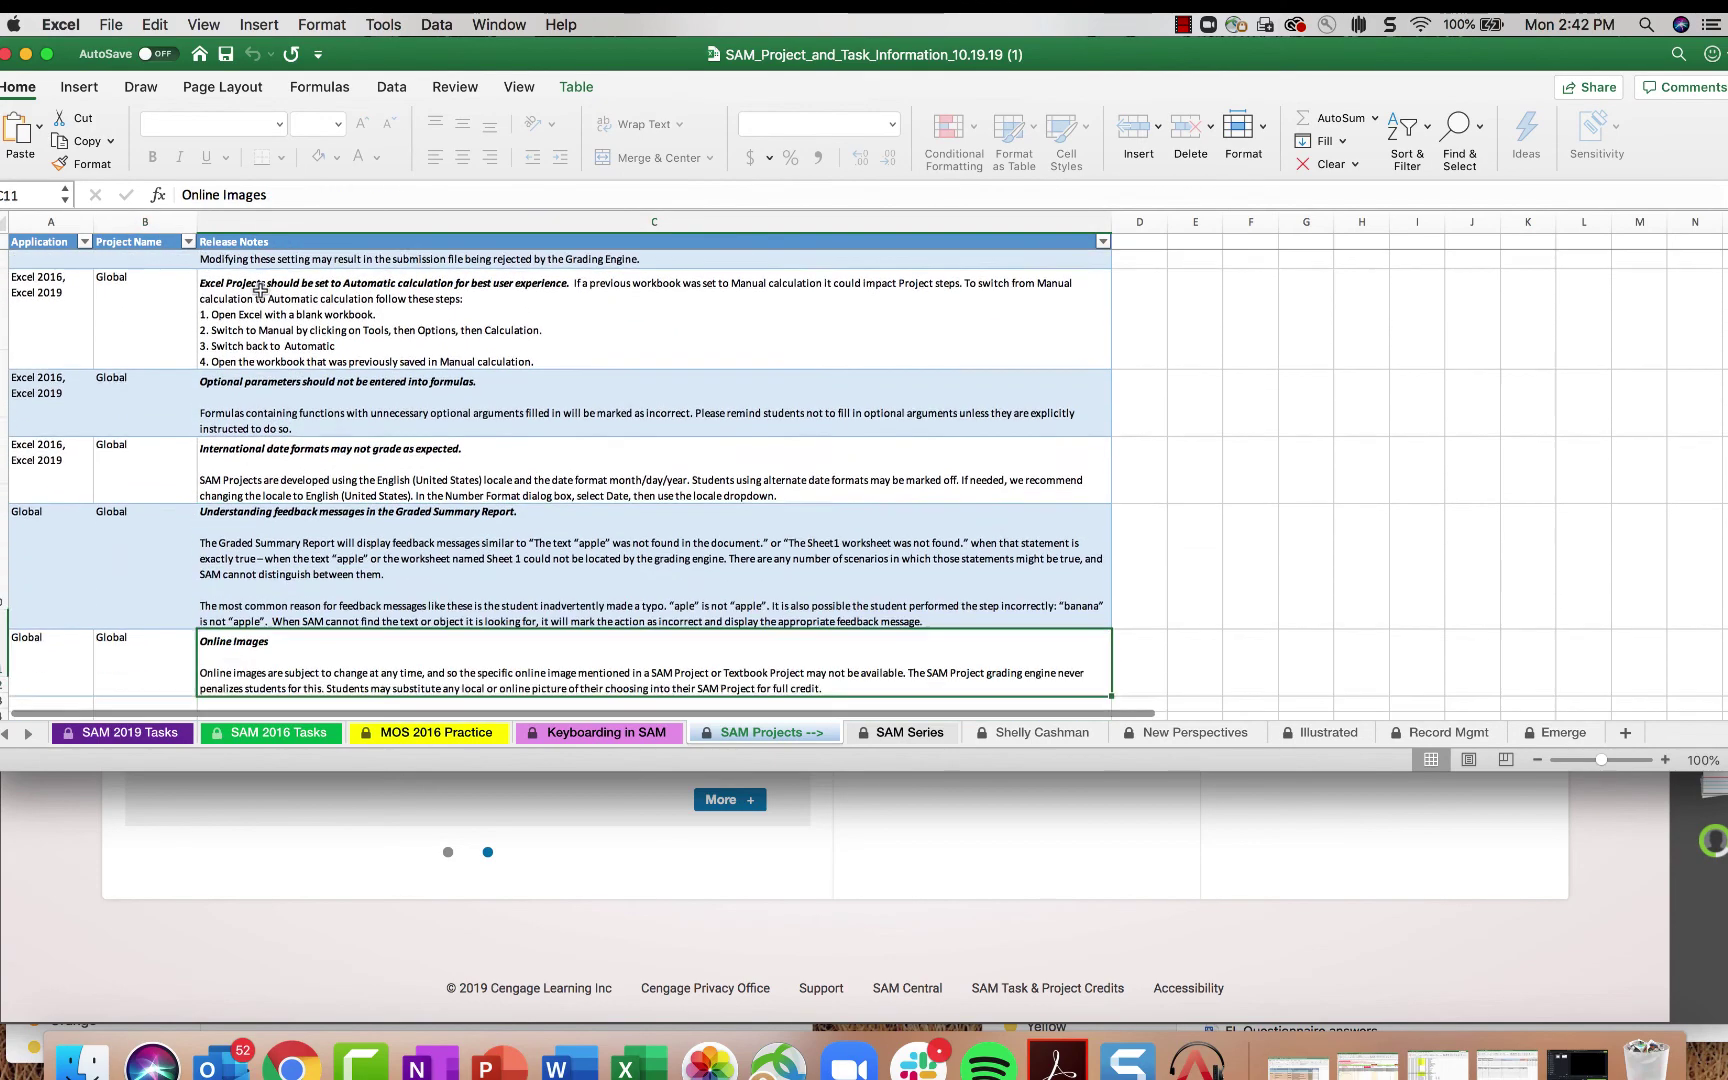
scroll(260, 290, down, 3)
key(Up)
key(Up)
key(Up)
key(Up)
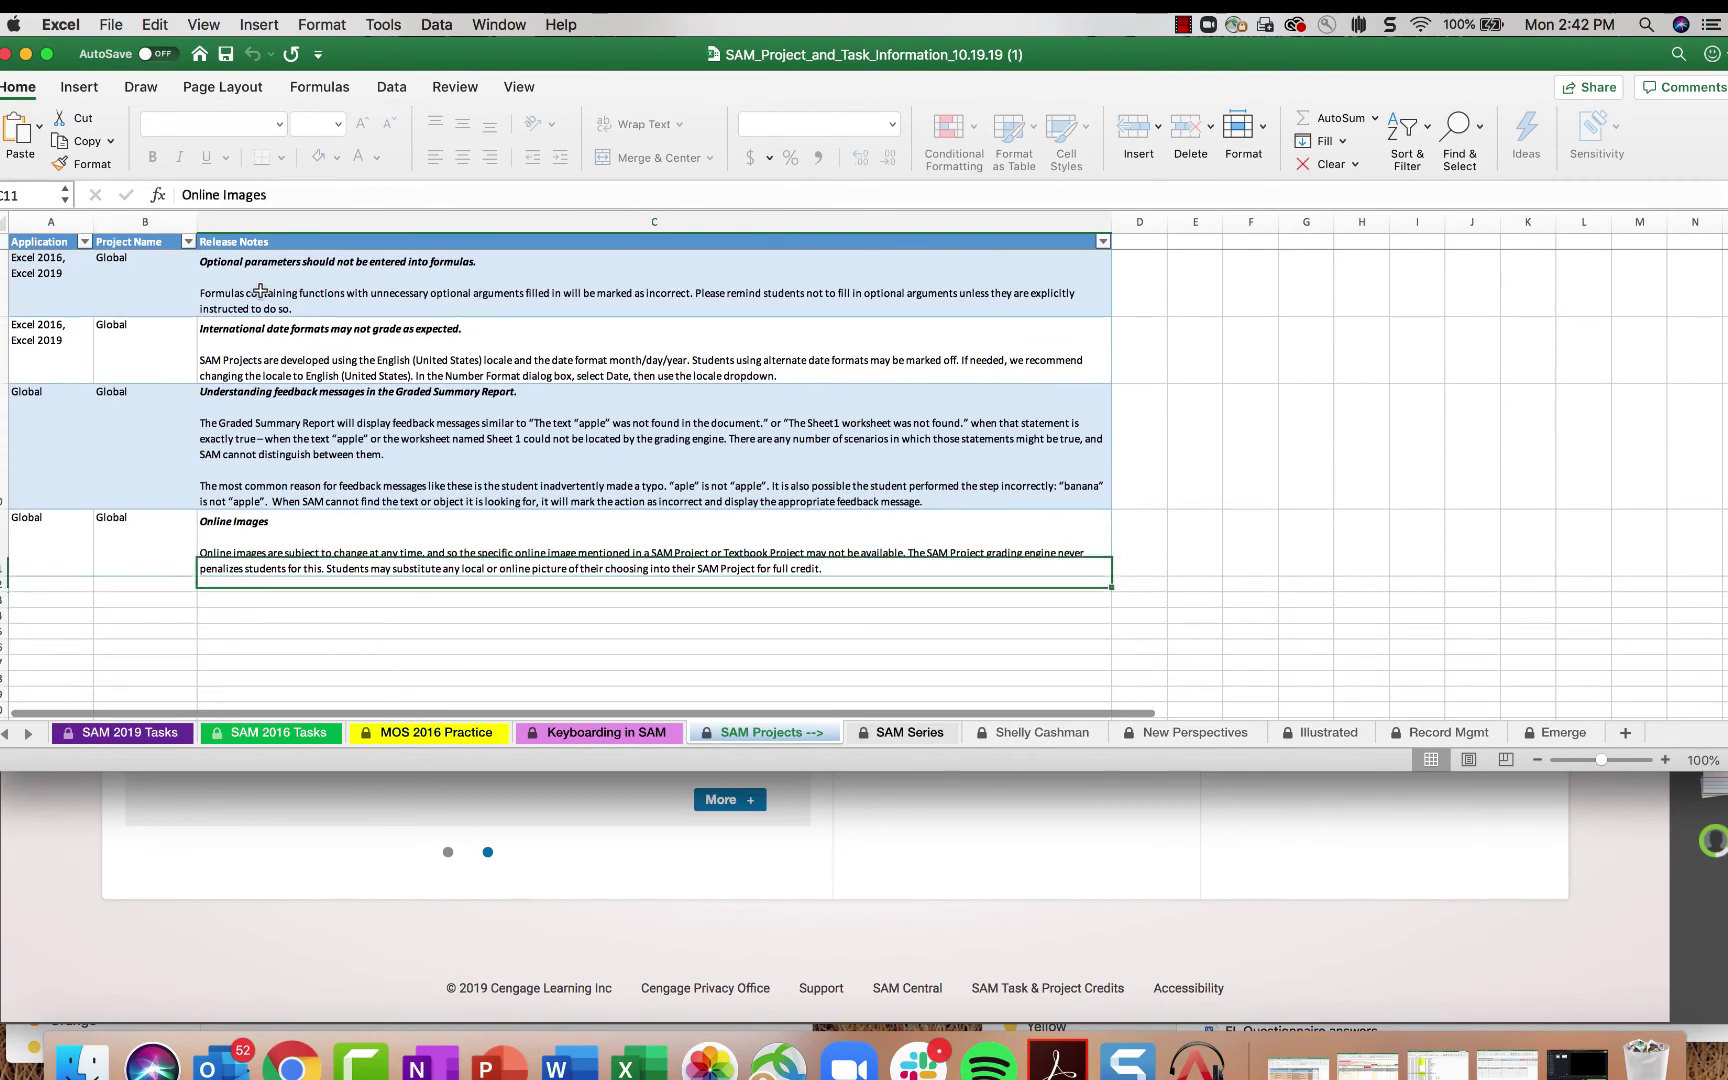
click(5, 55)
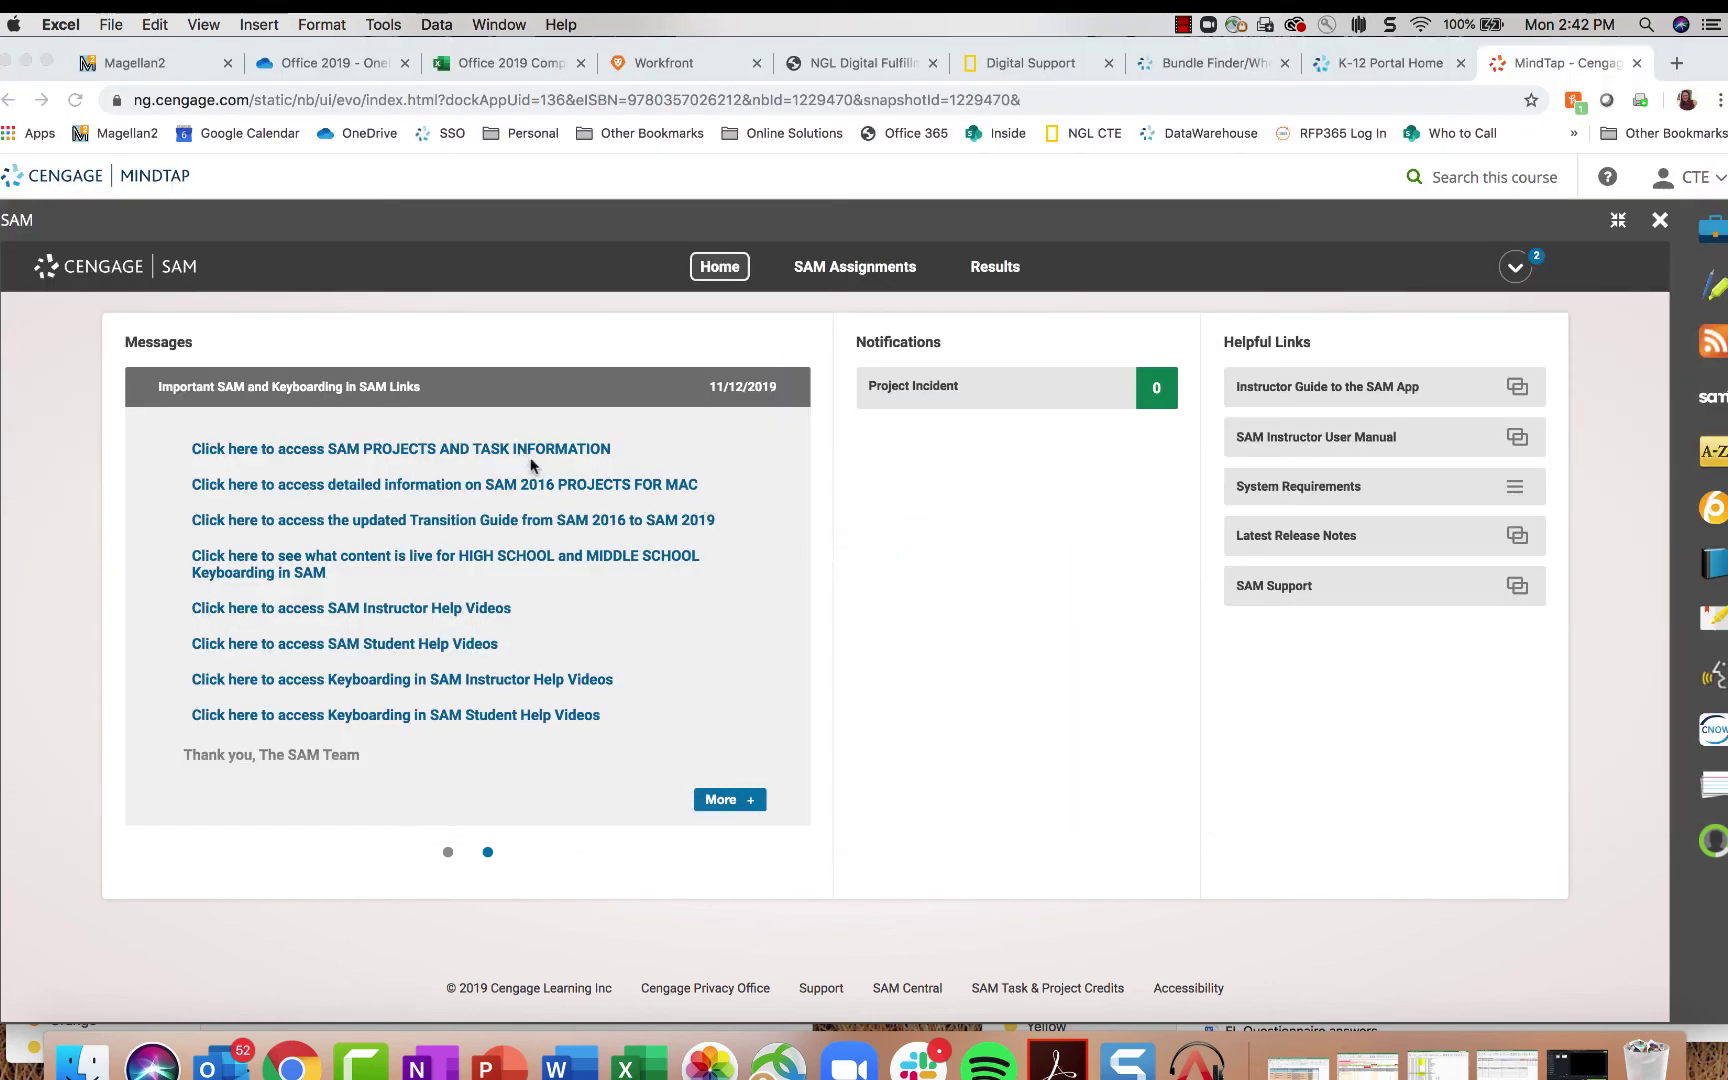
Step: Return to SAM in Chrome and choose the Frequency Analysis report type for exams in the results reports
click(842, 590)
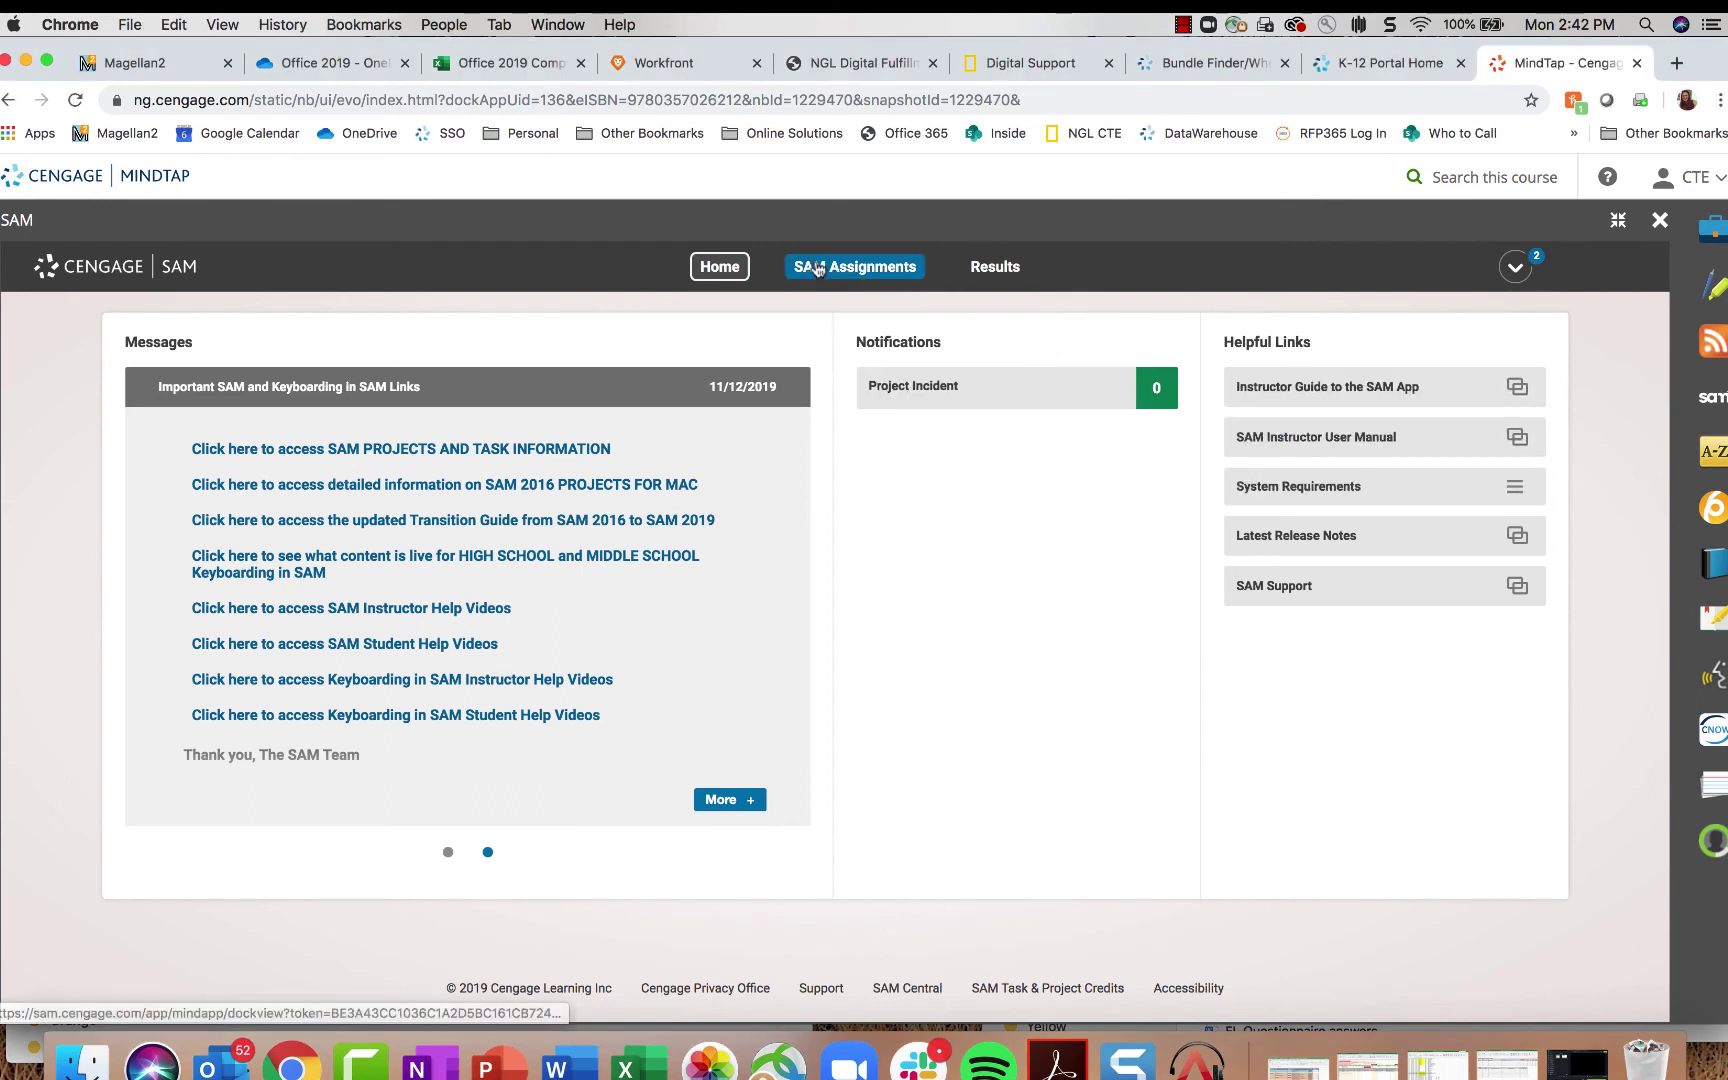
click(986, 268)
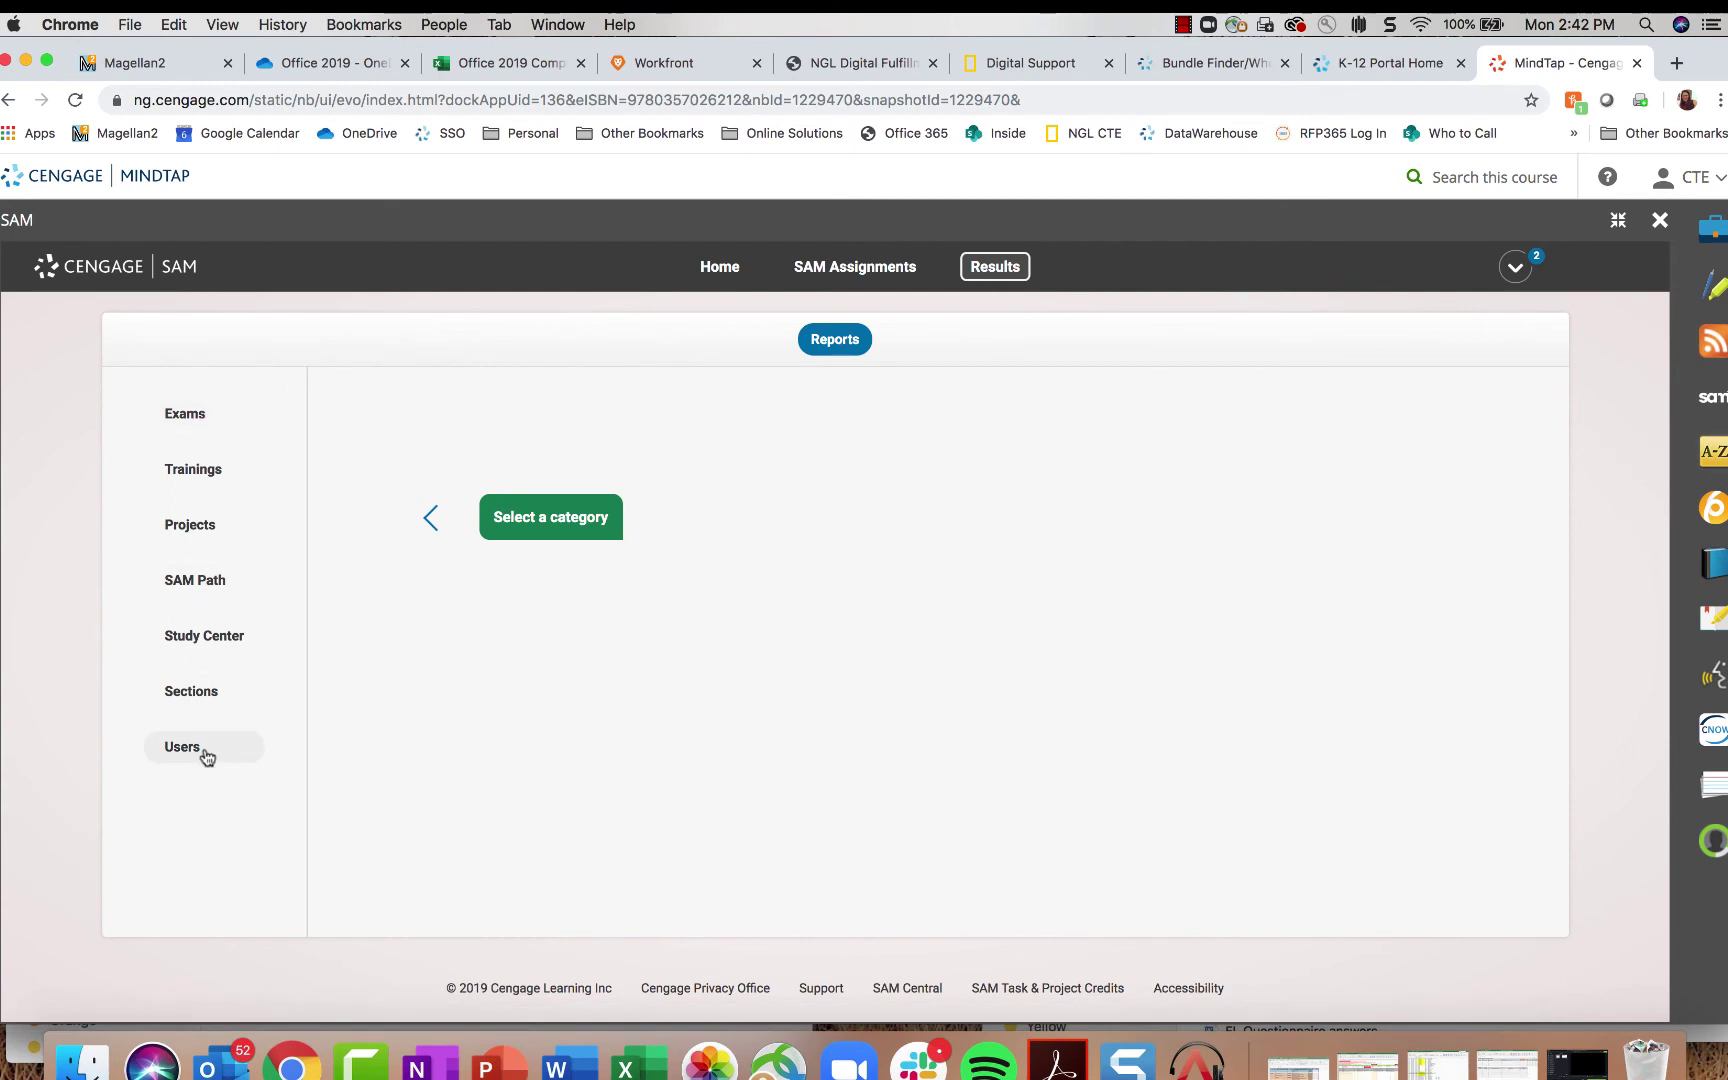
click(190, 414)
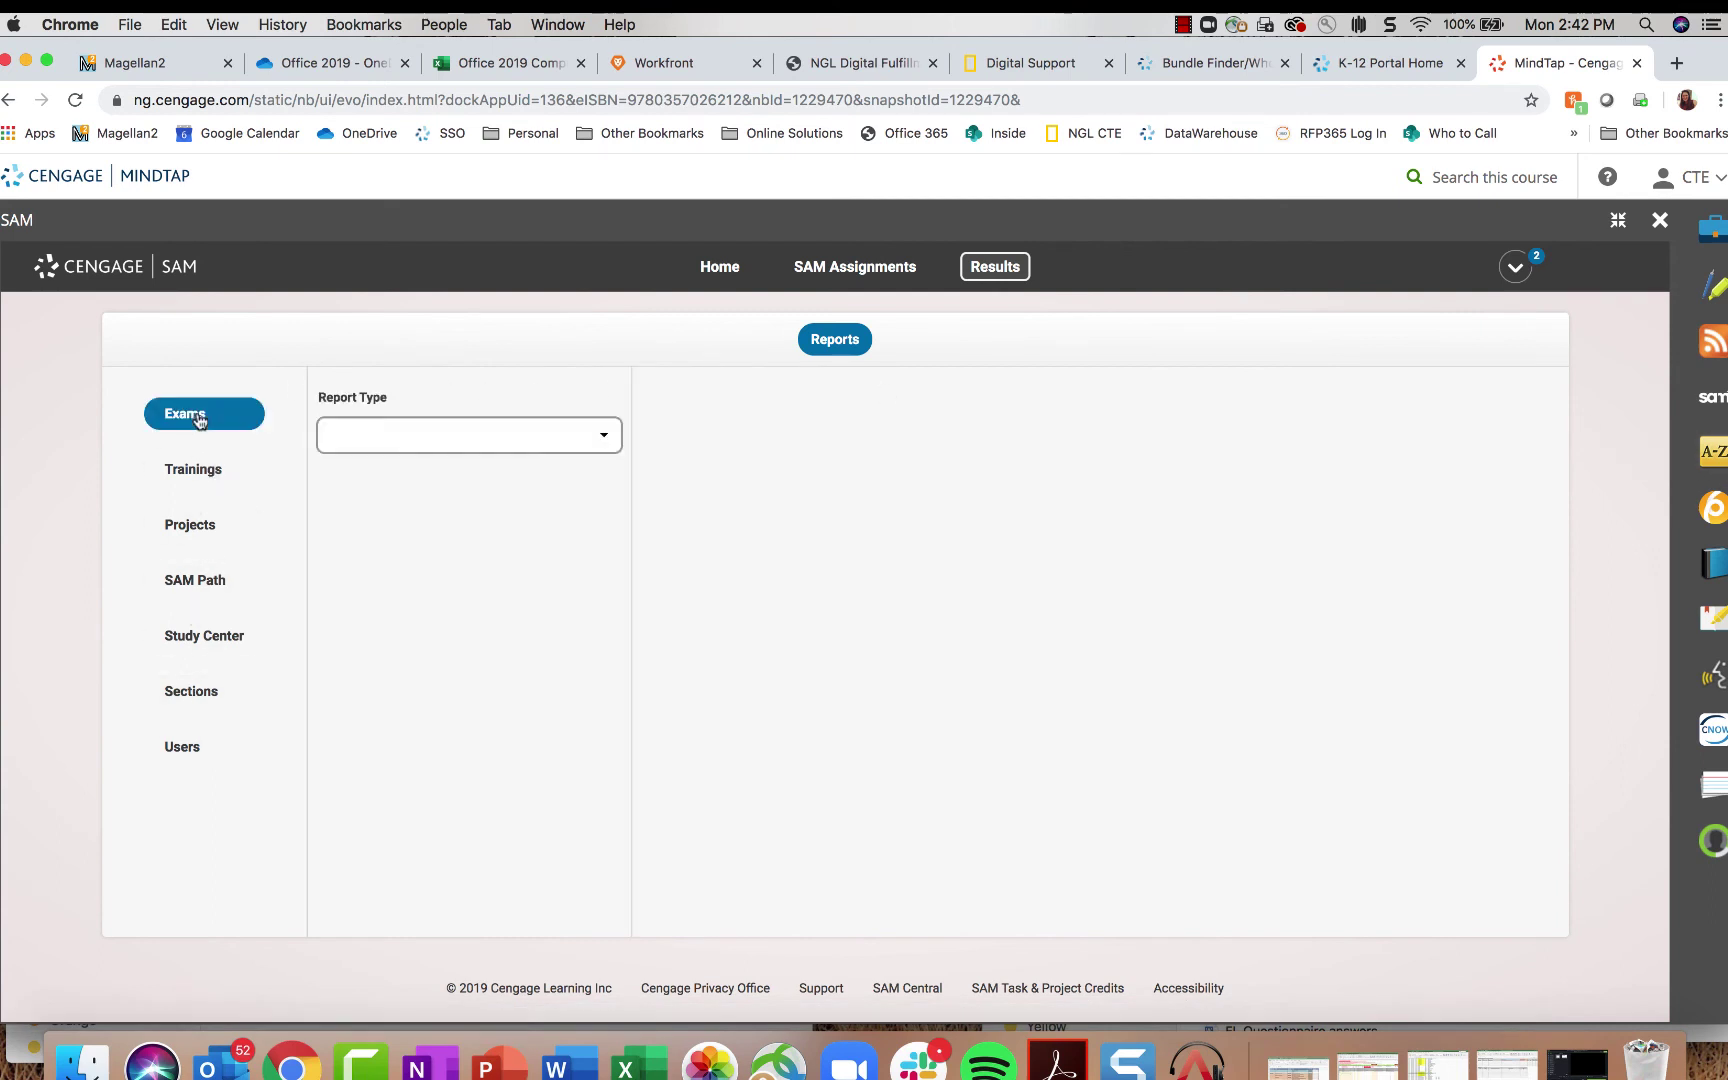
click(383, 444)
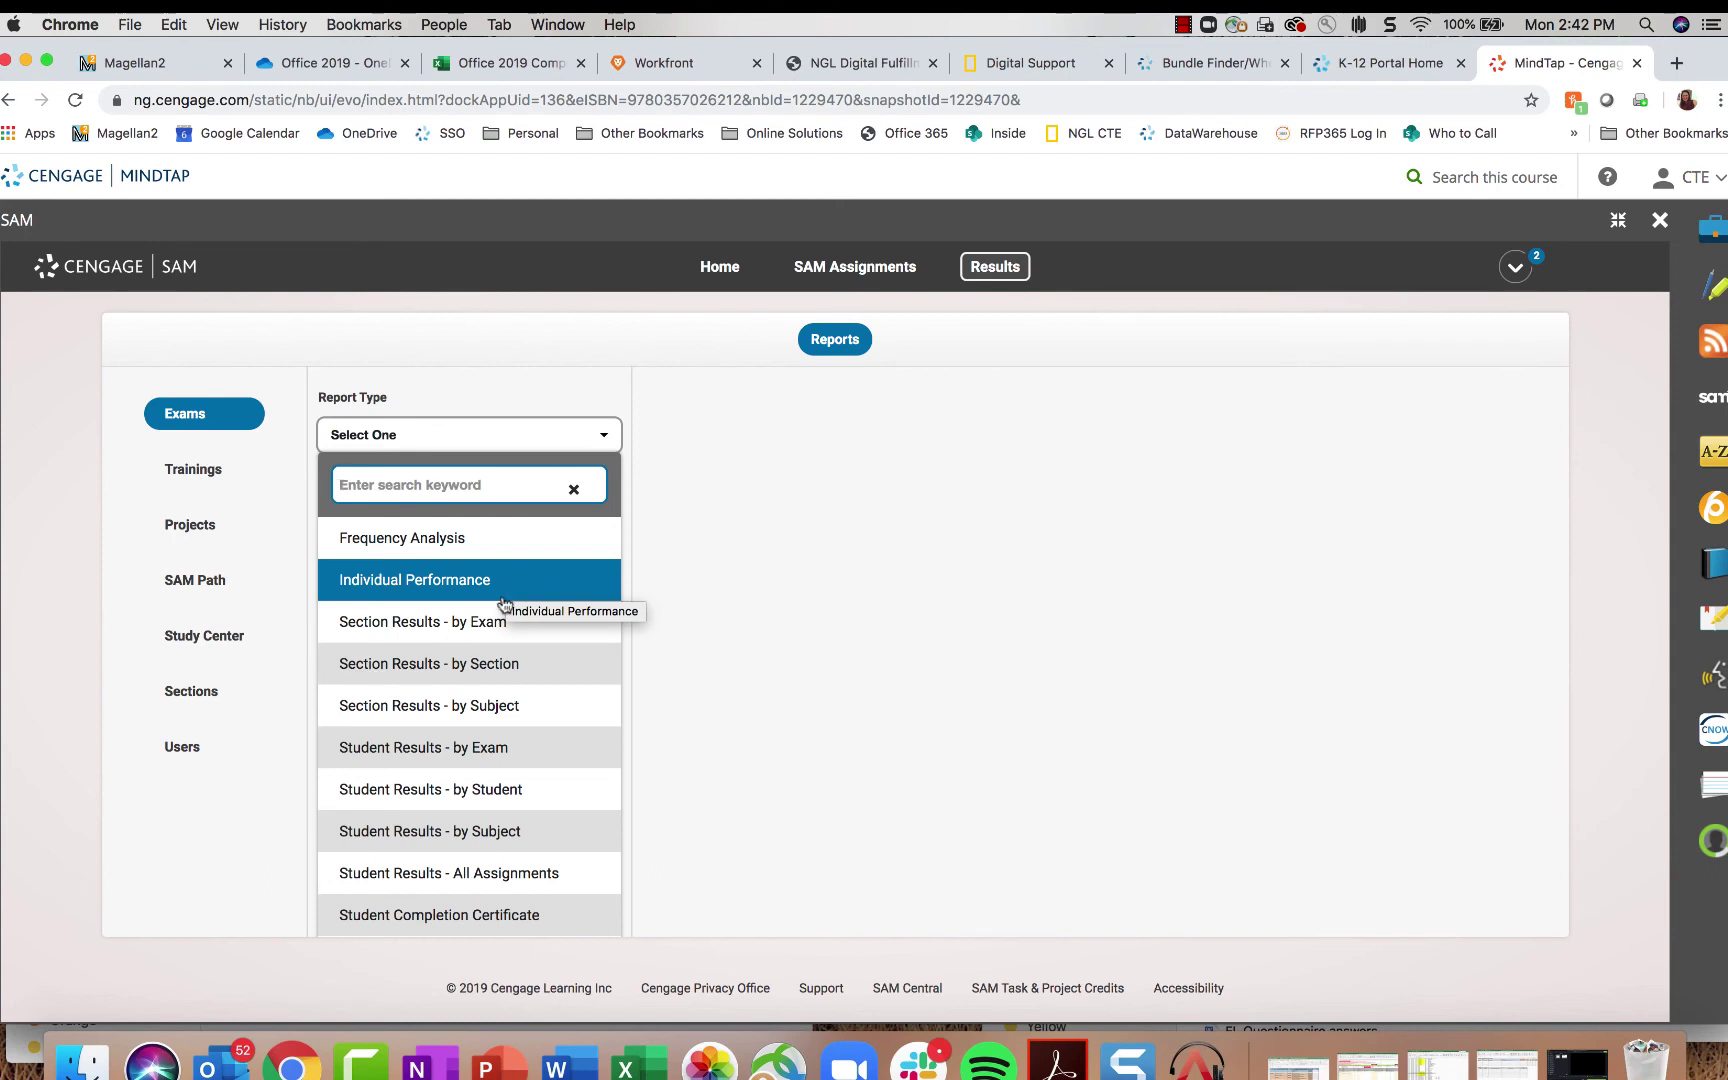
click(505, 538)
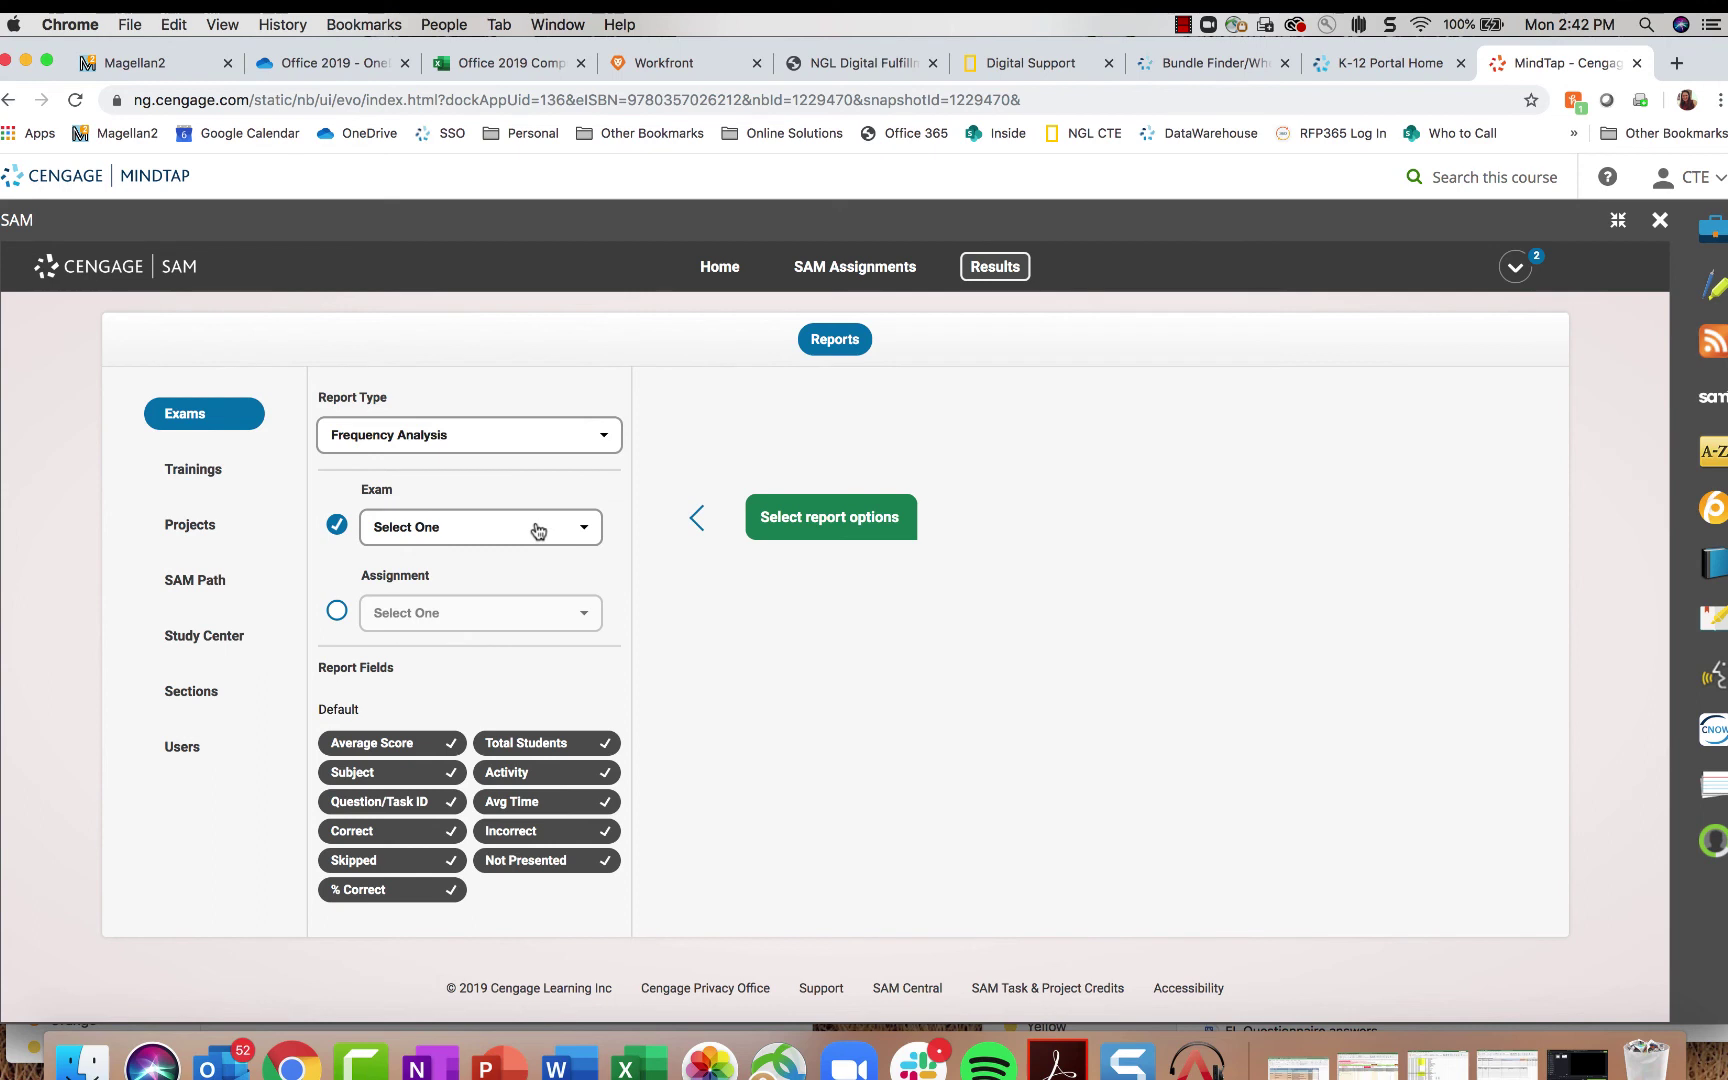
Step: Generate the report for the Word Module 1 SAM Exam with the section Shelly Cashman Collection with Student Data
click(538, 530)
click(532, 636)
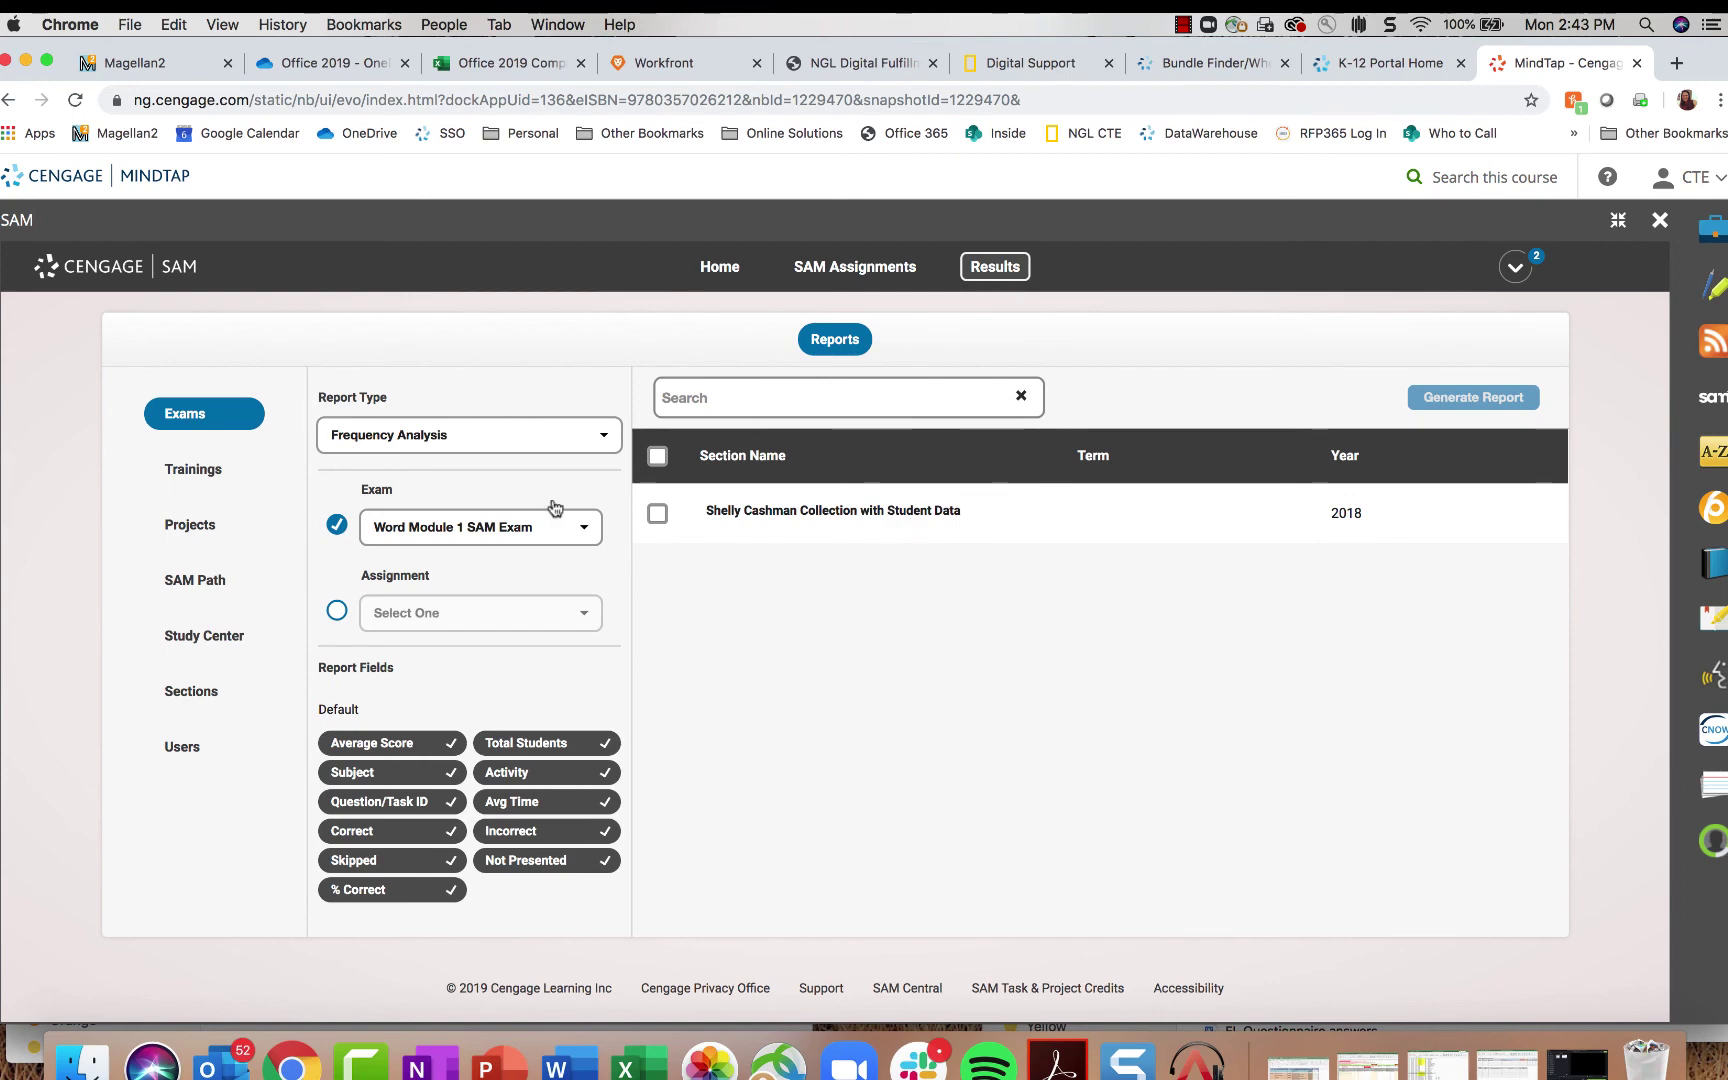
click(656, 515)
click(1476, 398)
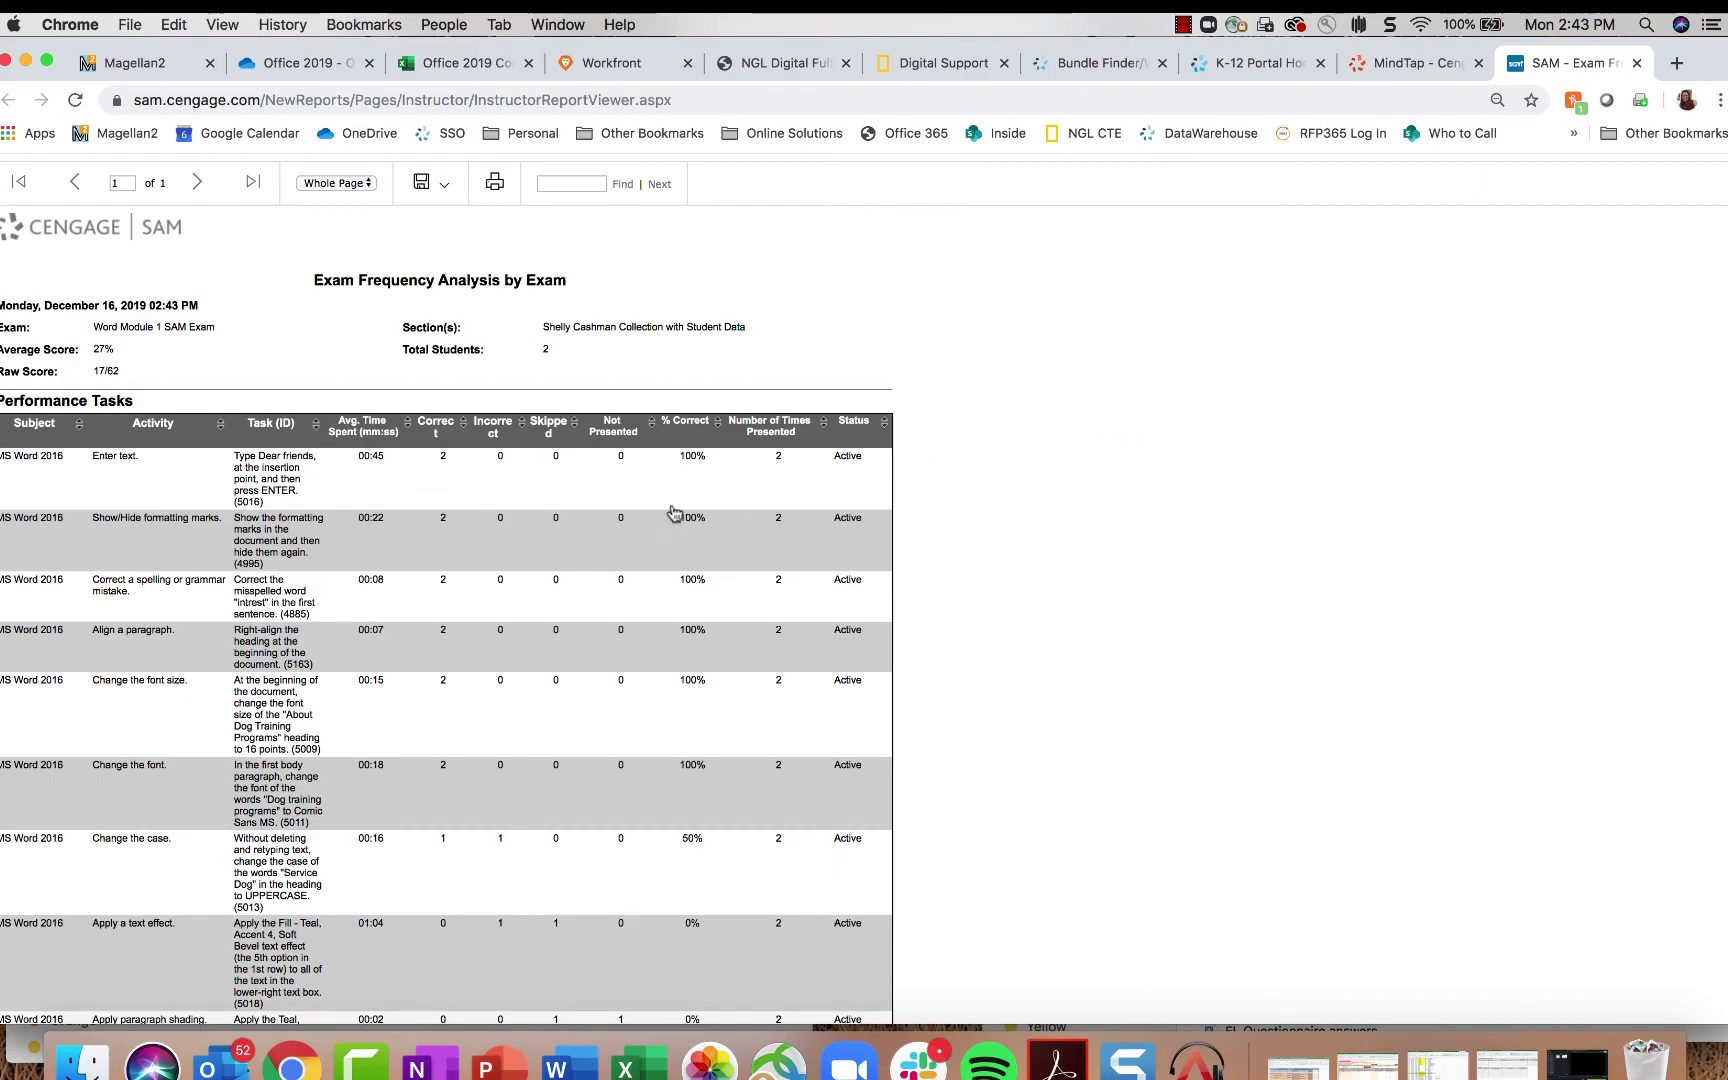
Step: Review the per-task results in the Exam Frequency Analysis by Exam report, and close the report
scroll(683, 680, down, 15)
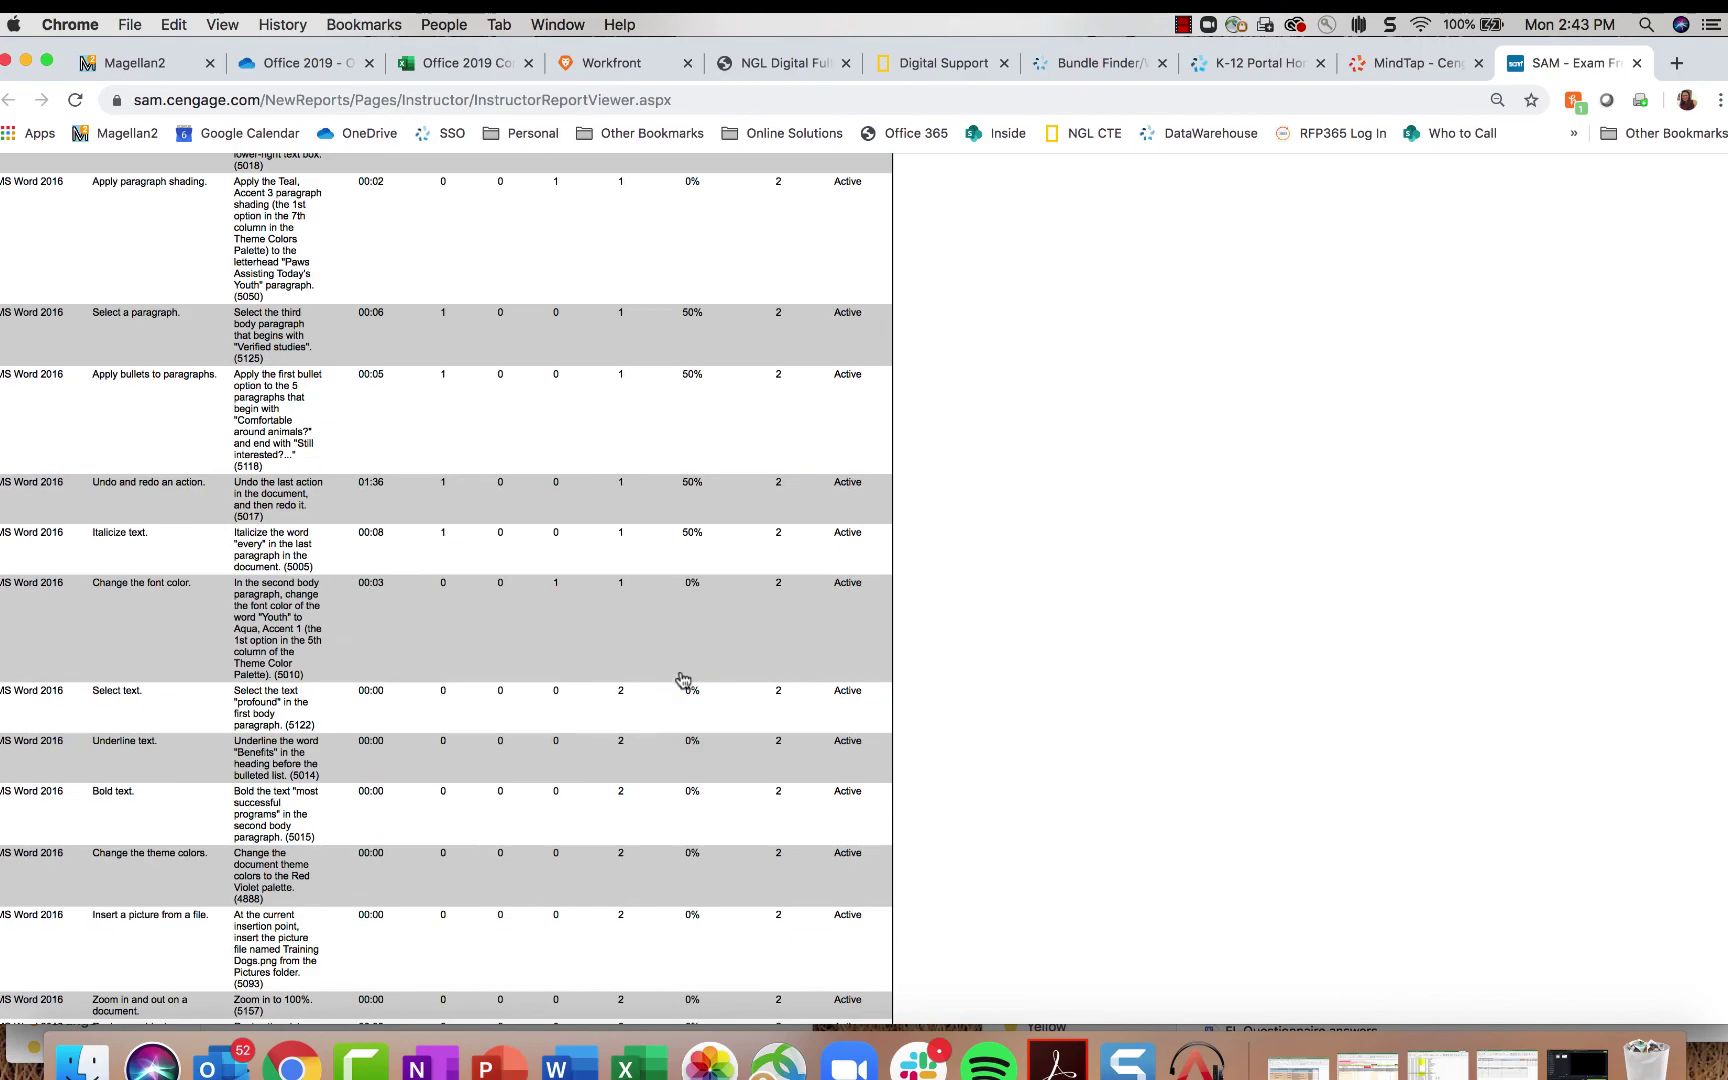
scroll(695, 556, up, 15)
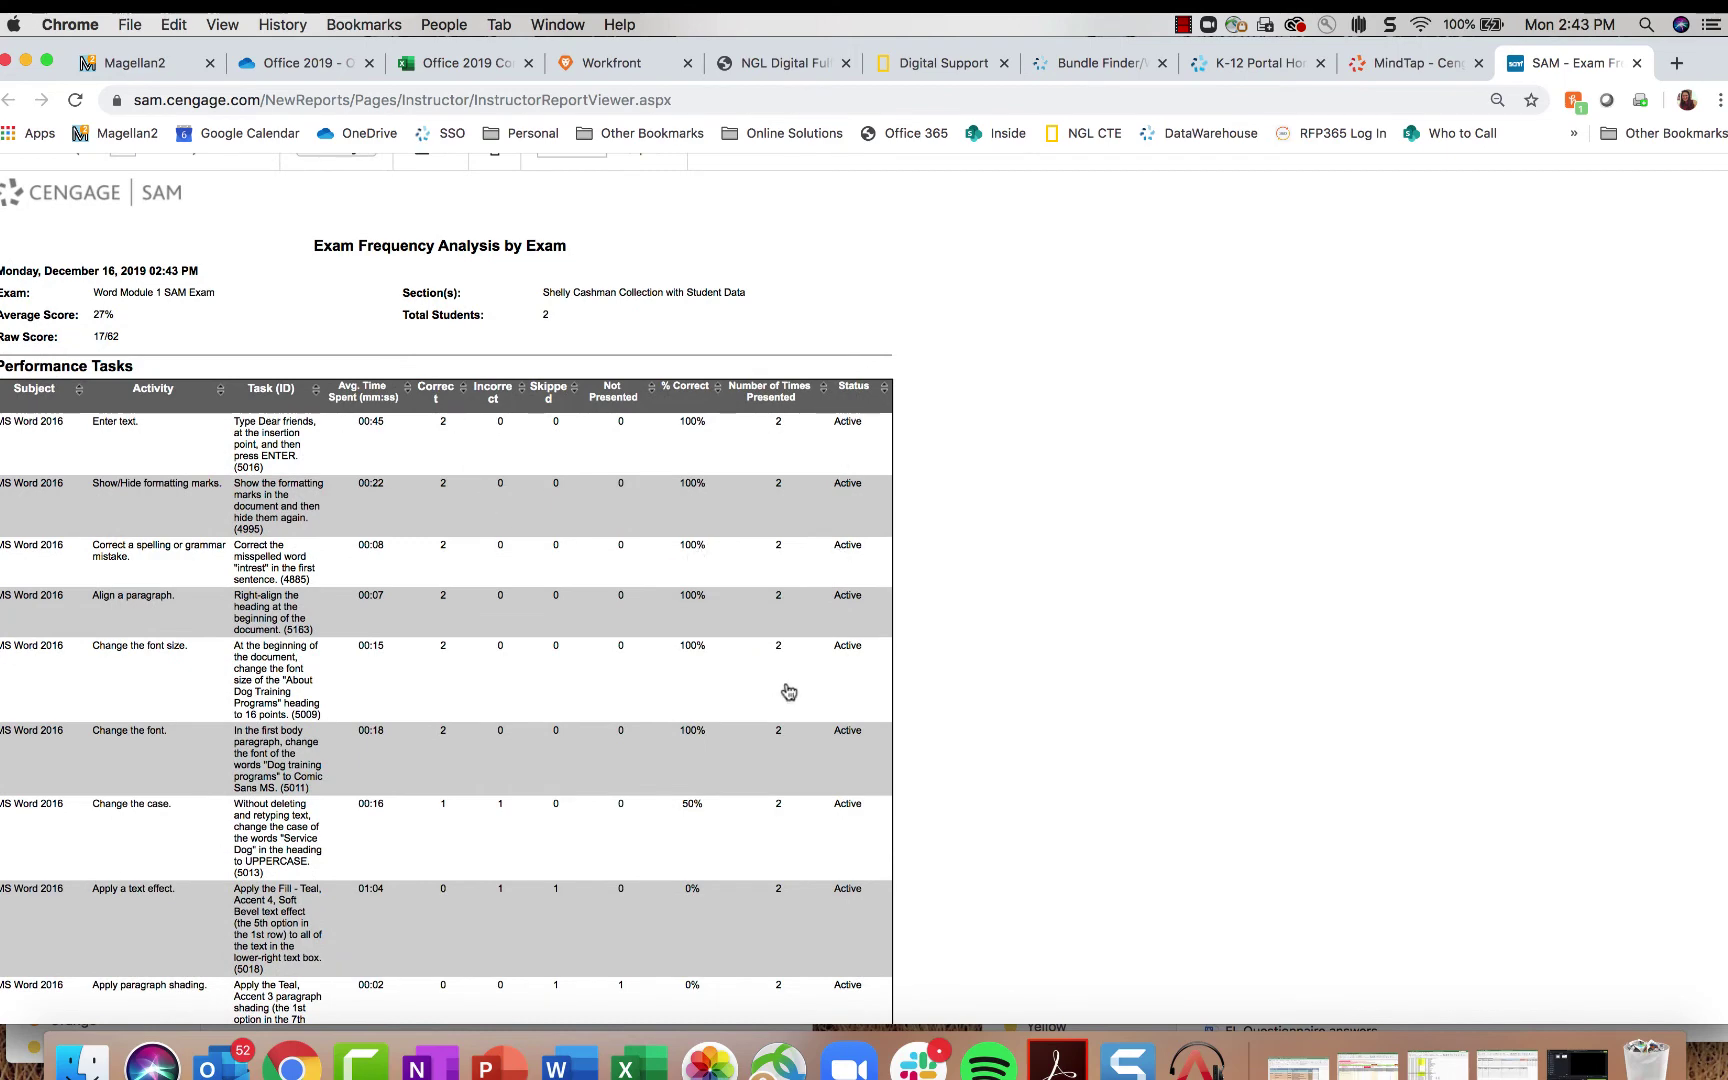
scroll(787, 690, down, 5)
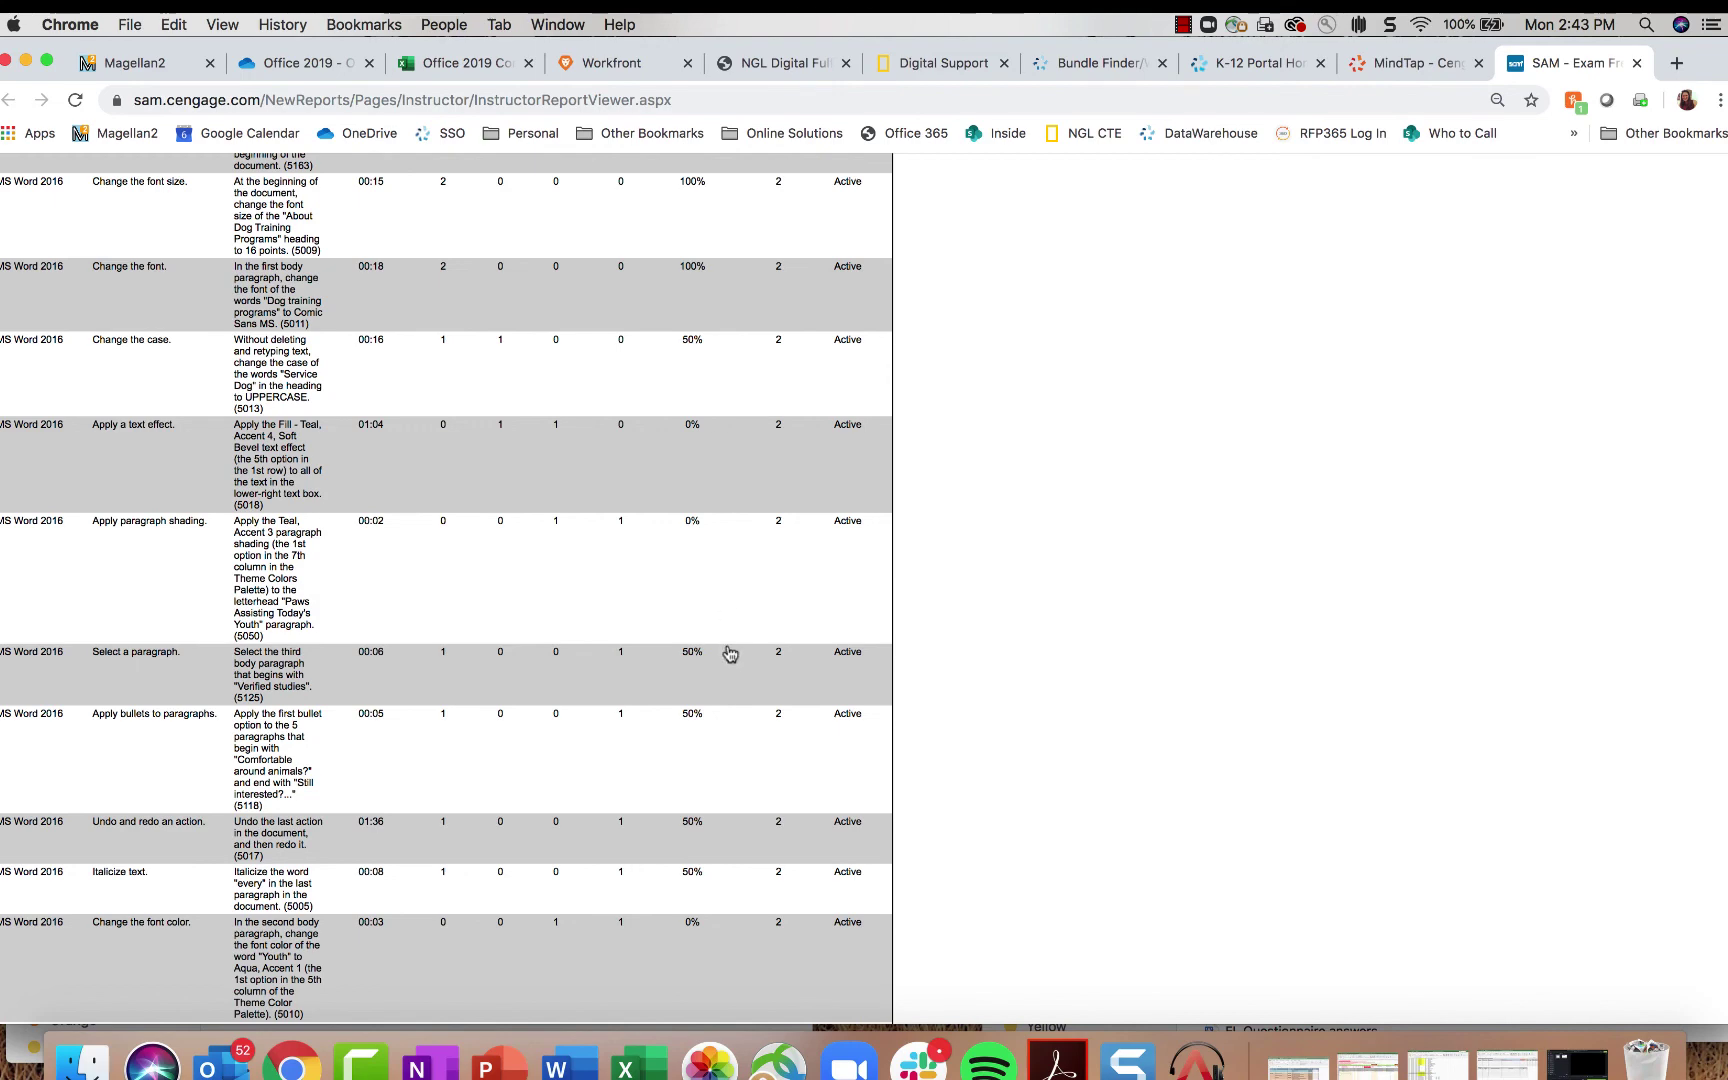
scroll(730, 654, down, 3)
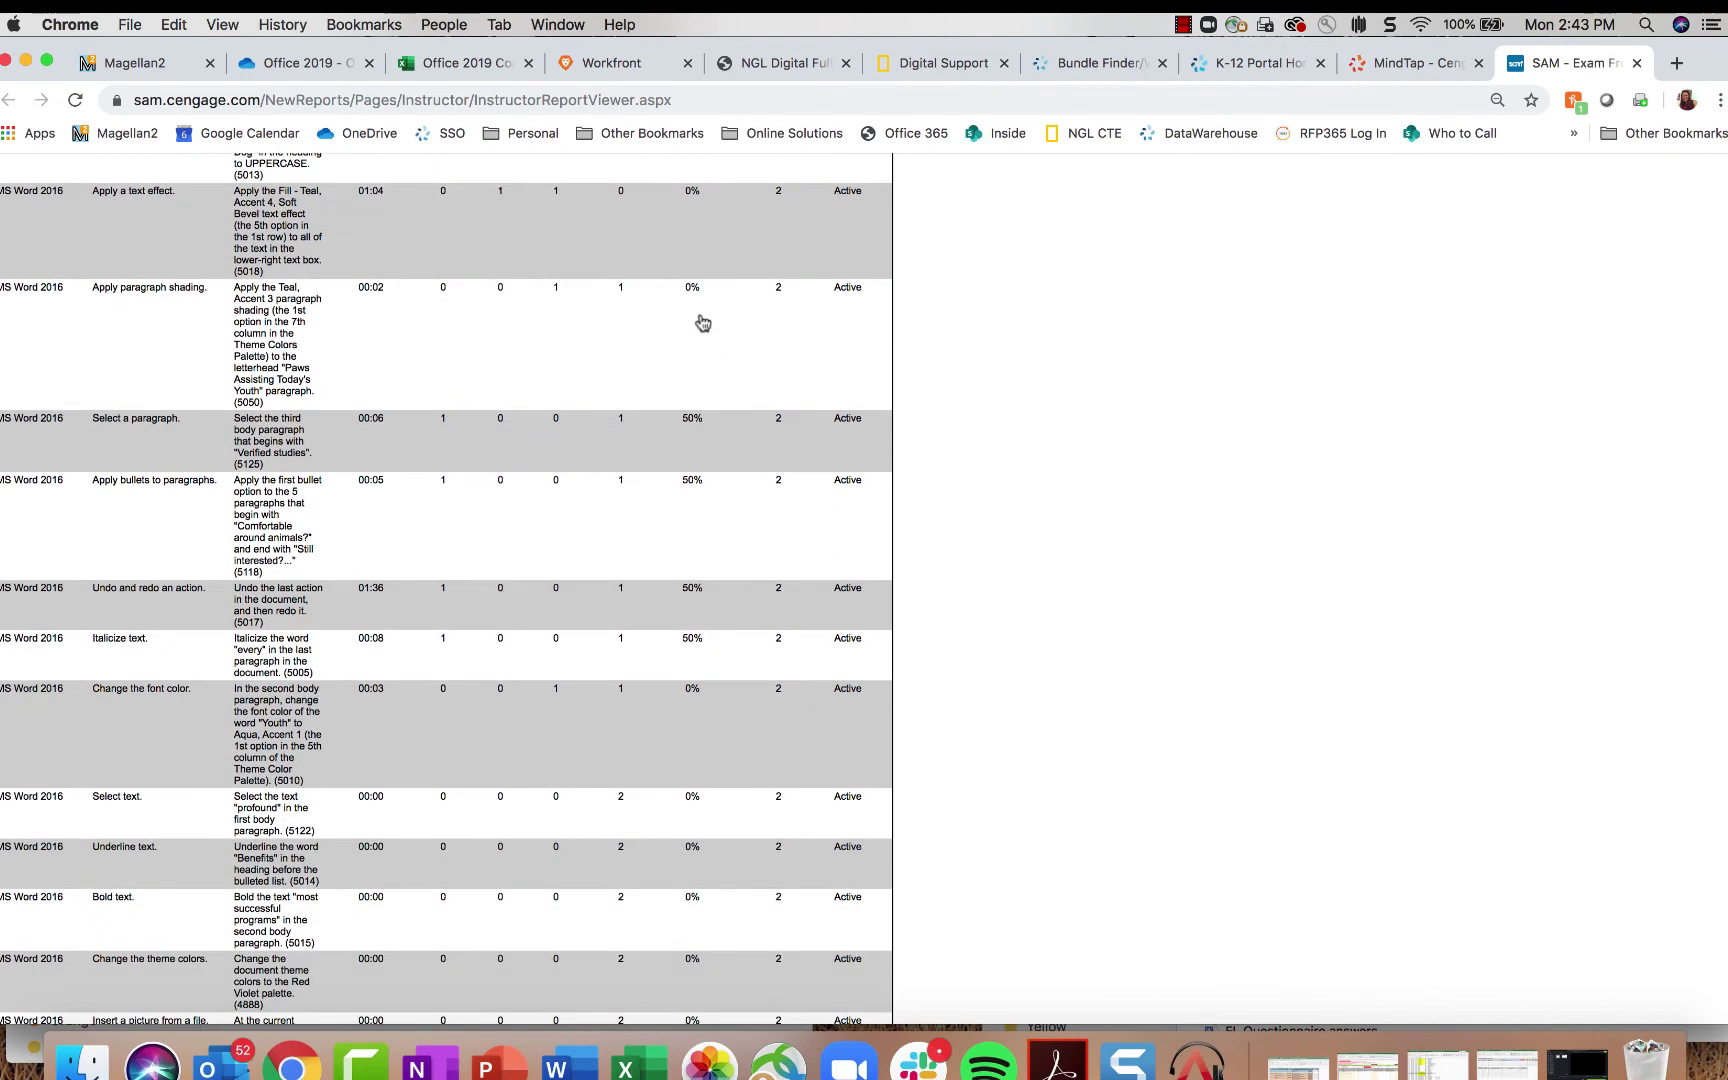
scroll(662, 288, up, 10)
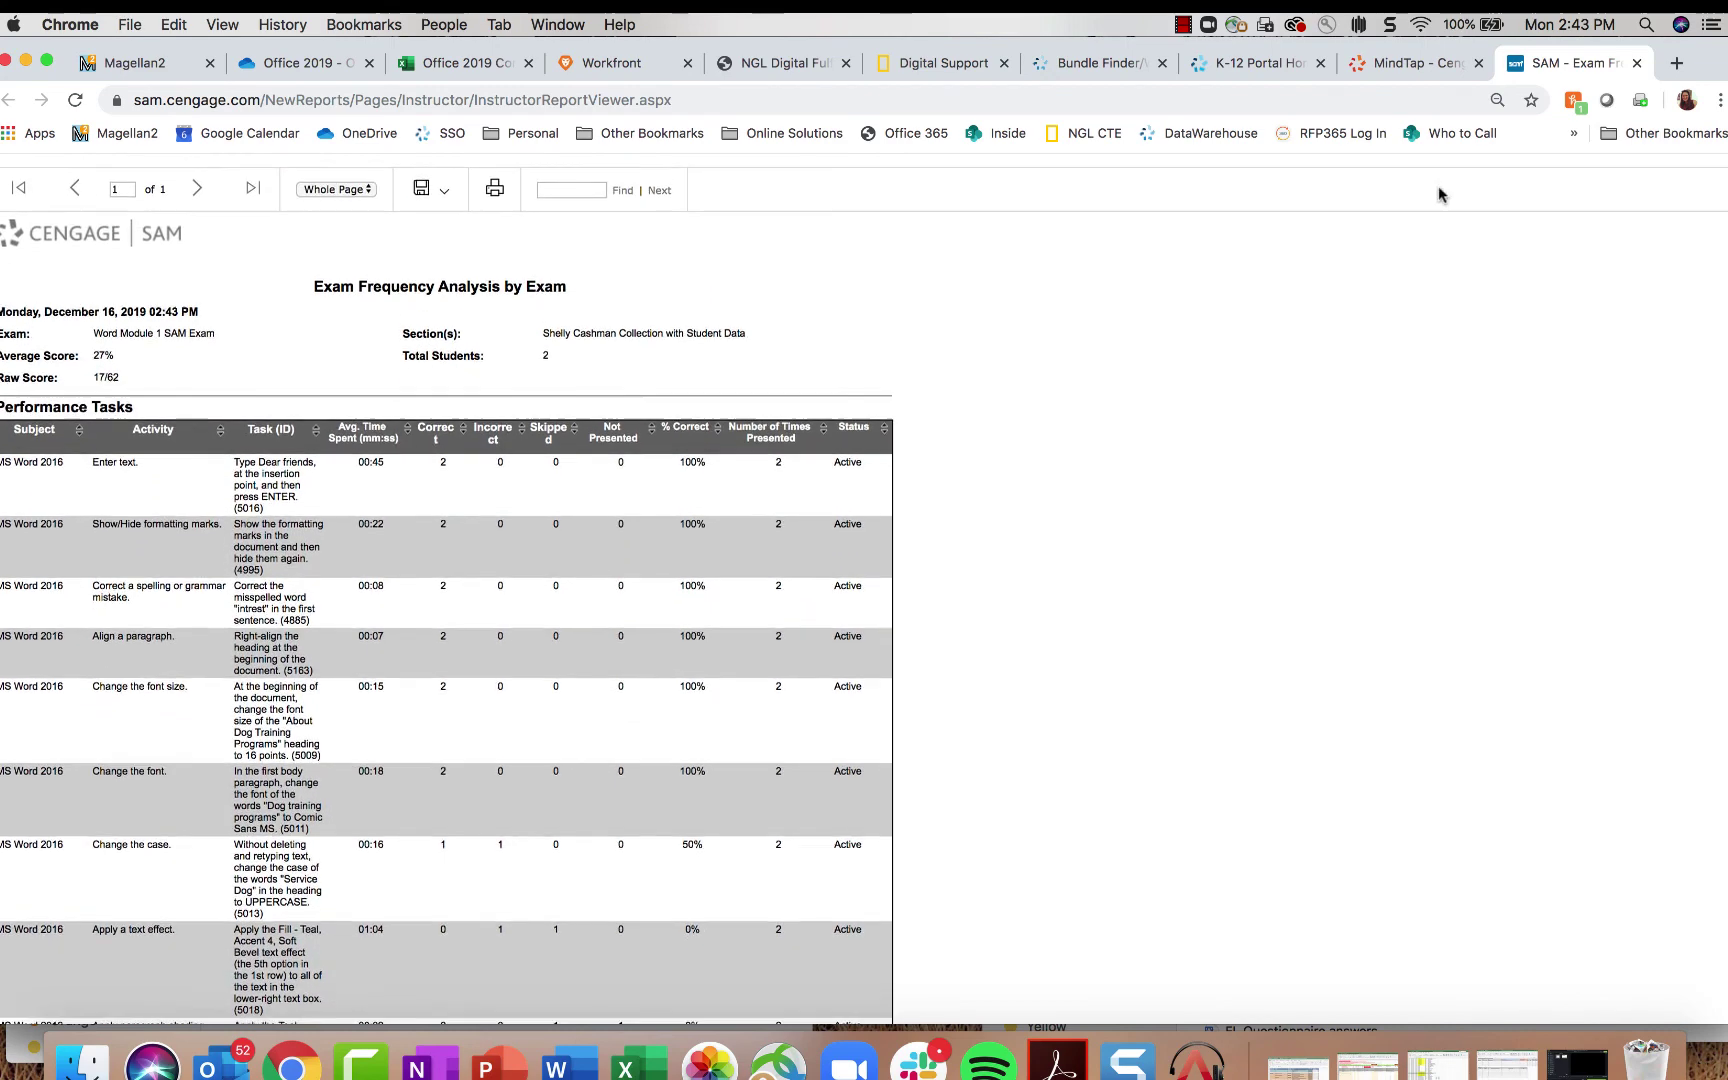
click(1637, 63)
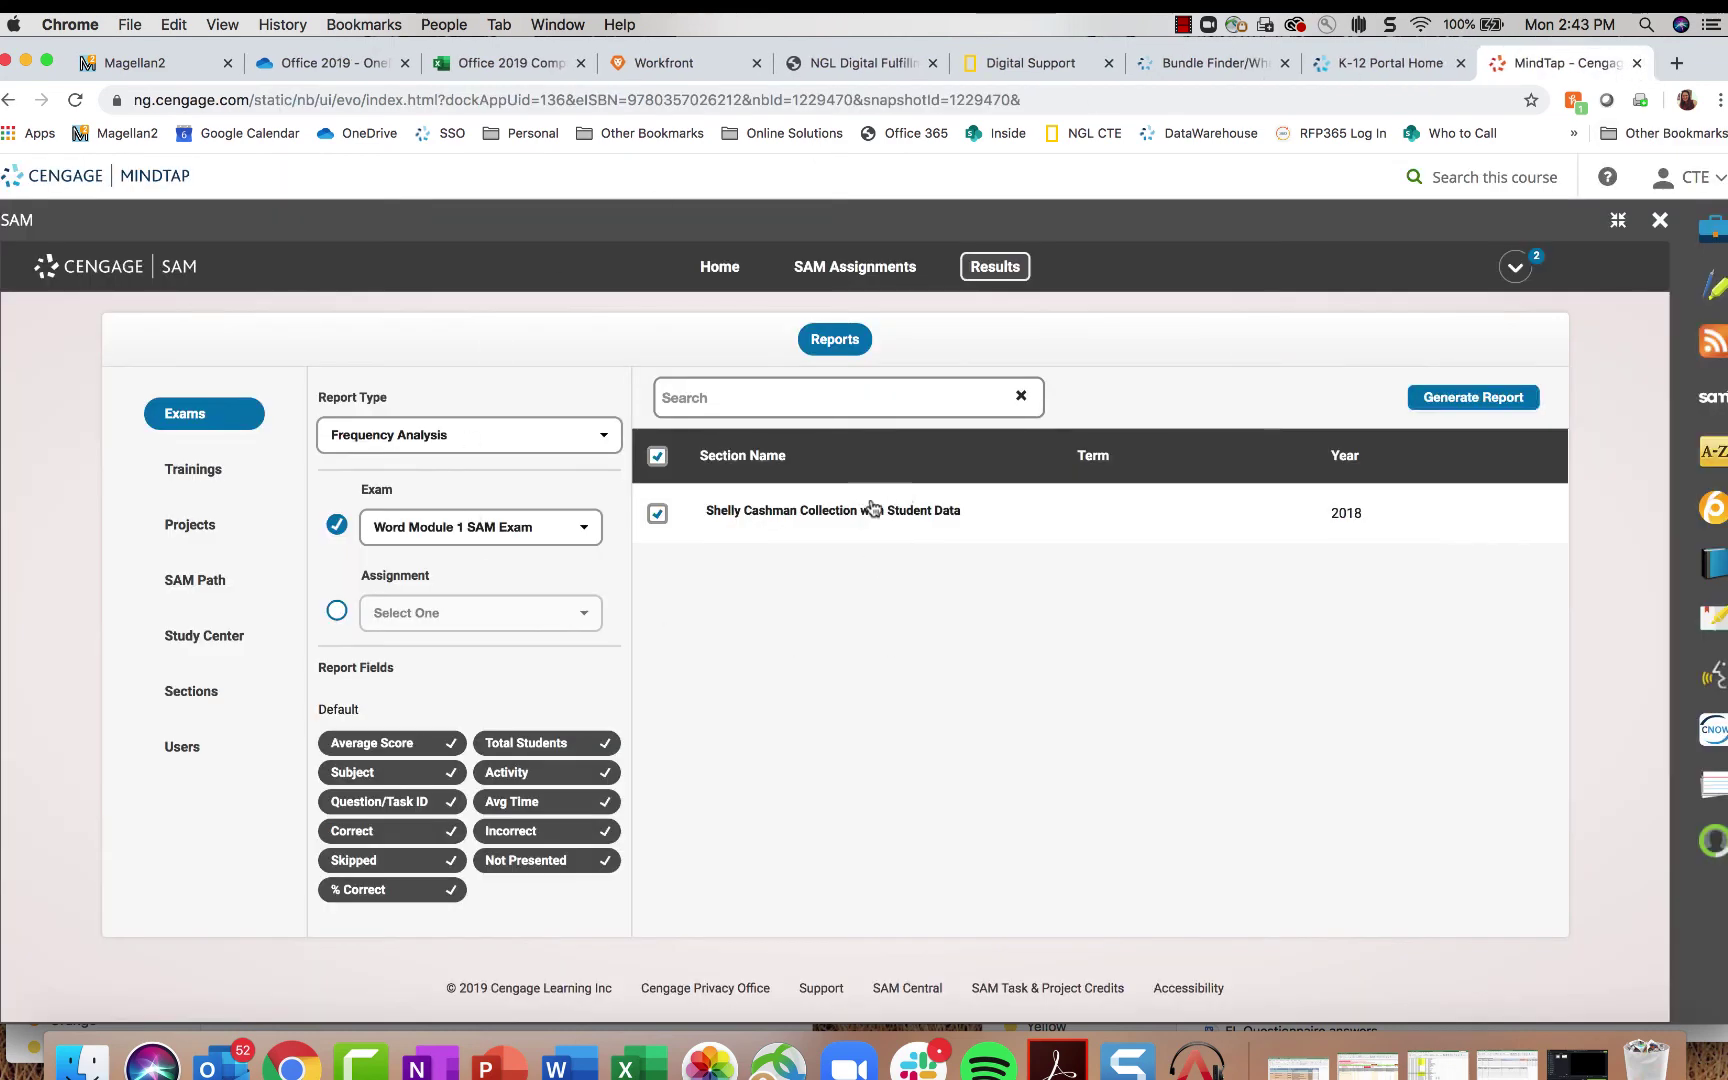
Step: Look through the available exam report types and try to choose Student Specific Frequency Analysis
click(538, 447)
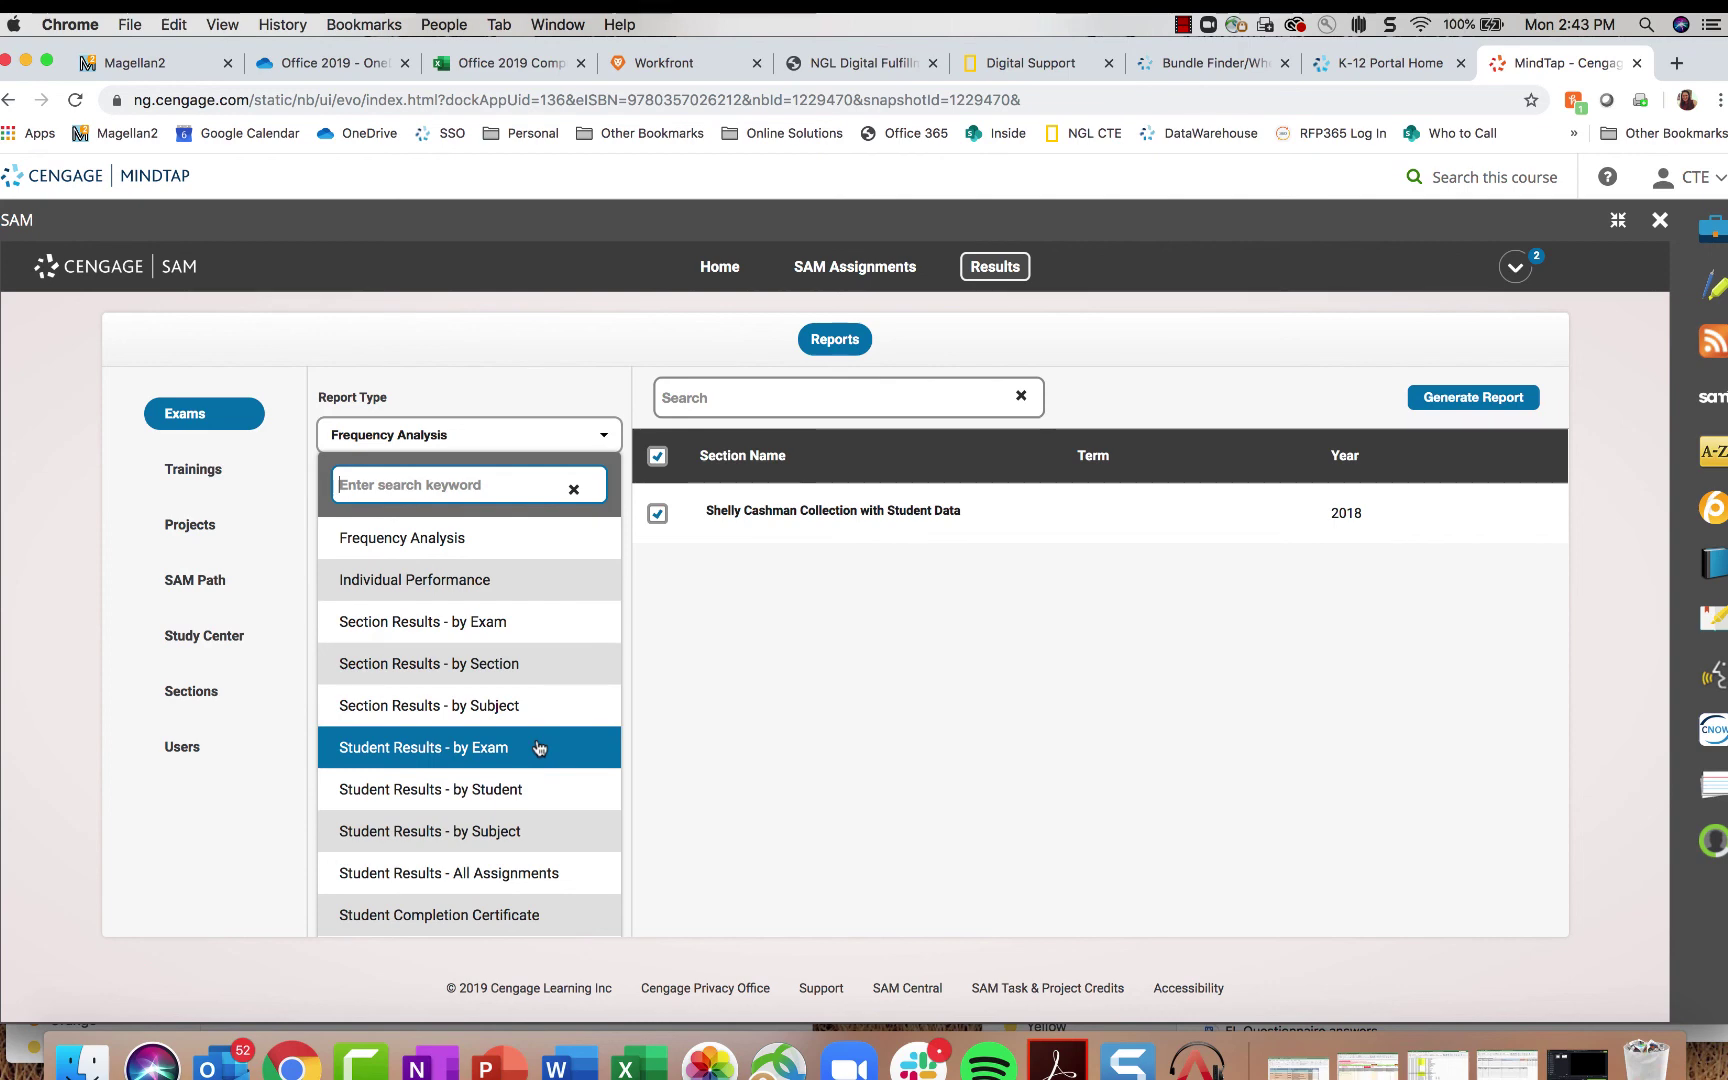
scroll(540, 748, down, 3)
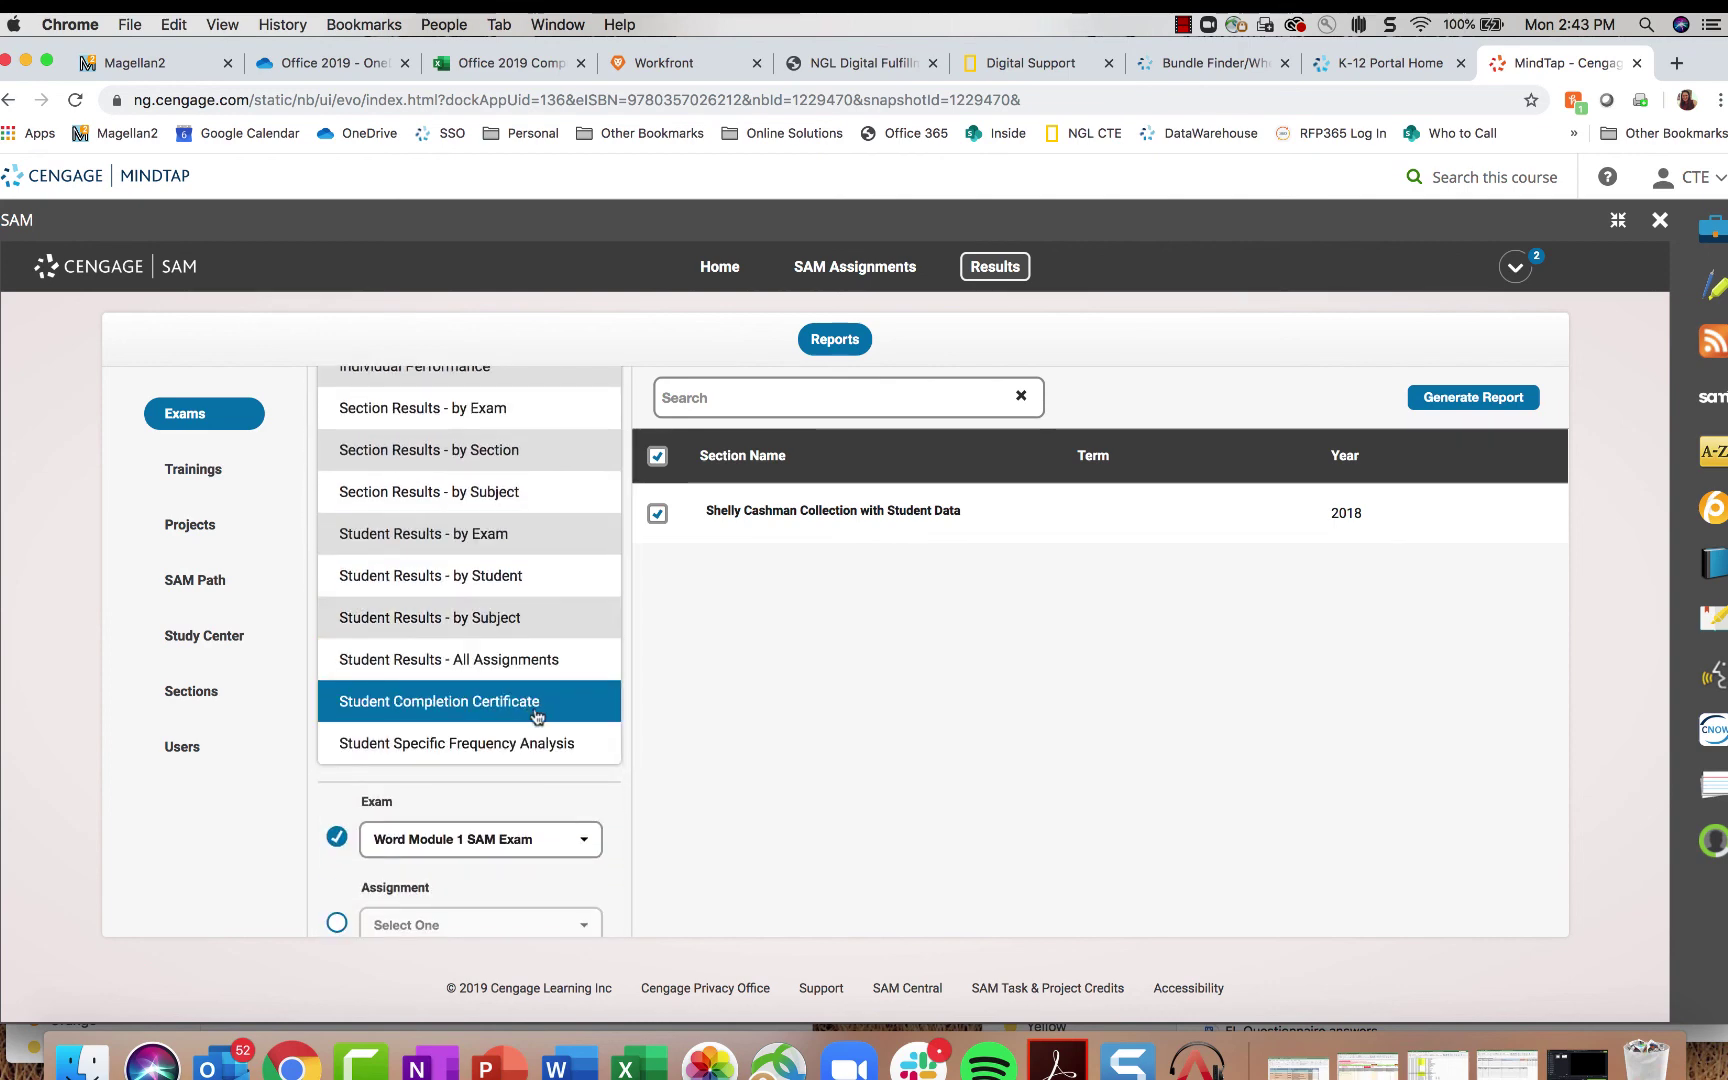
scroll(556, 716, down, 4)
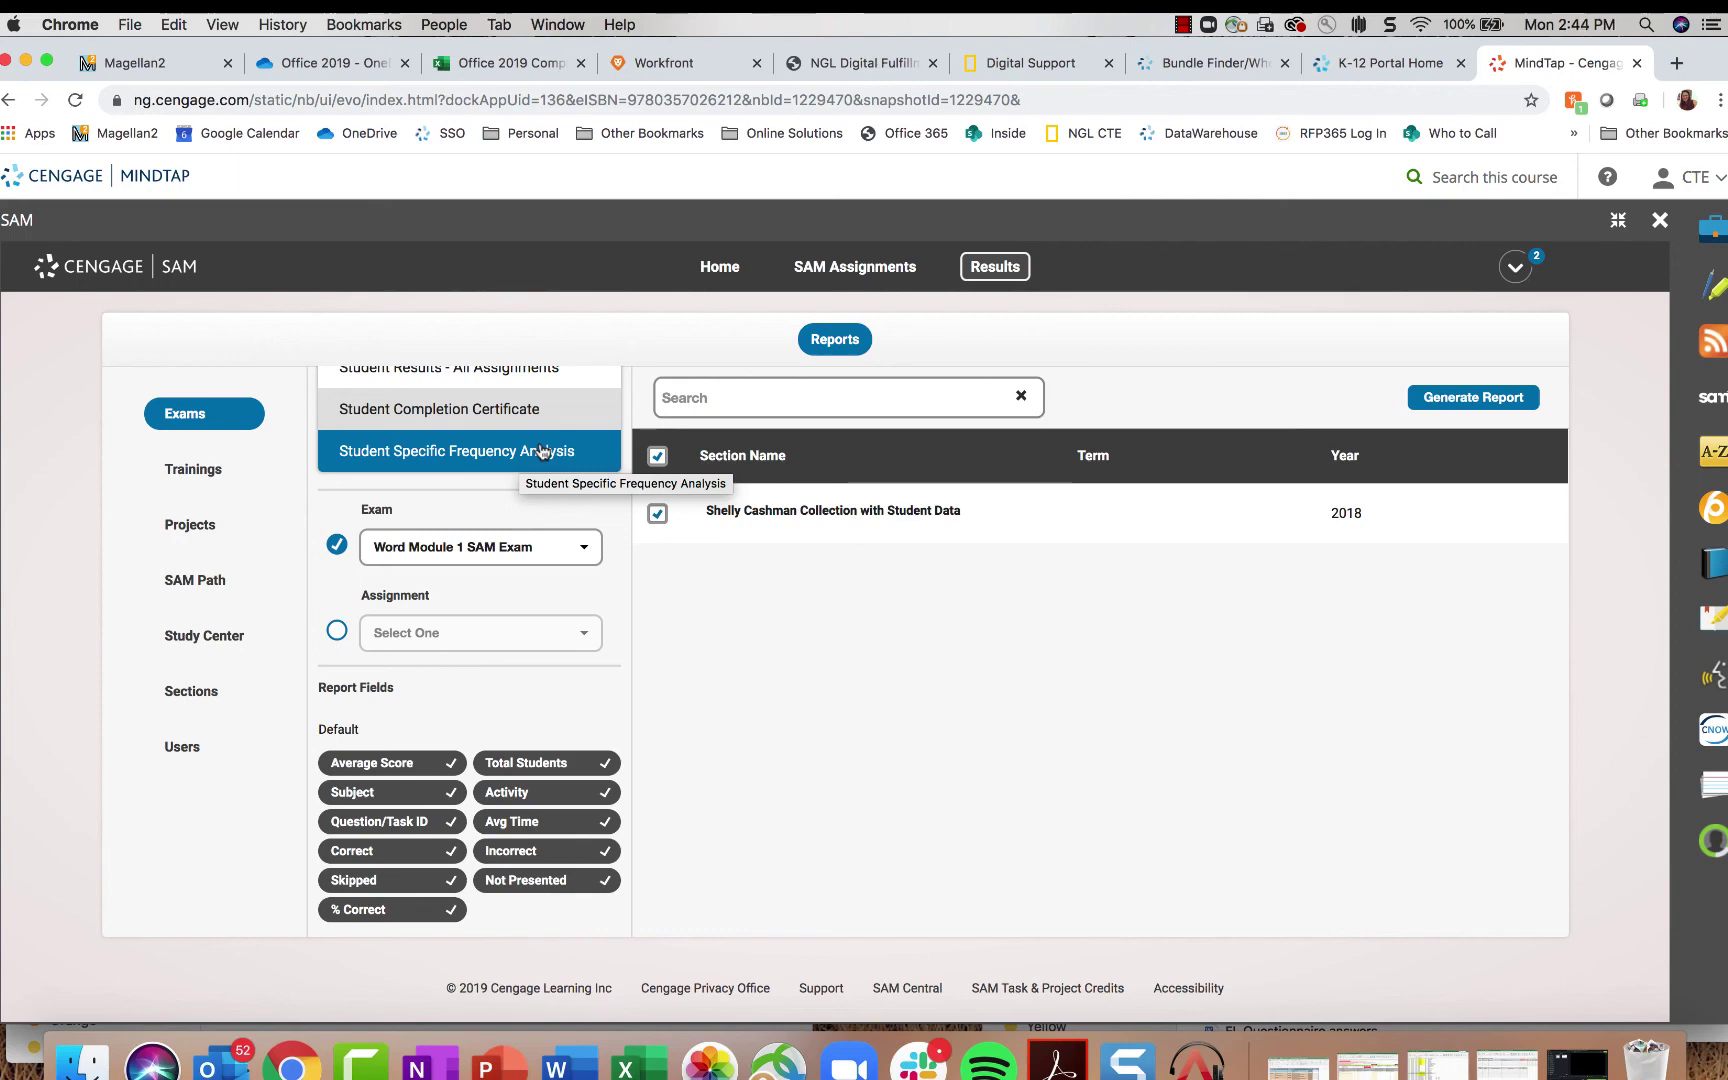
scroll(500, 455, up, 1)
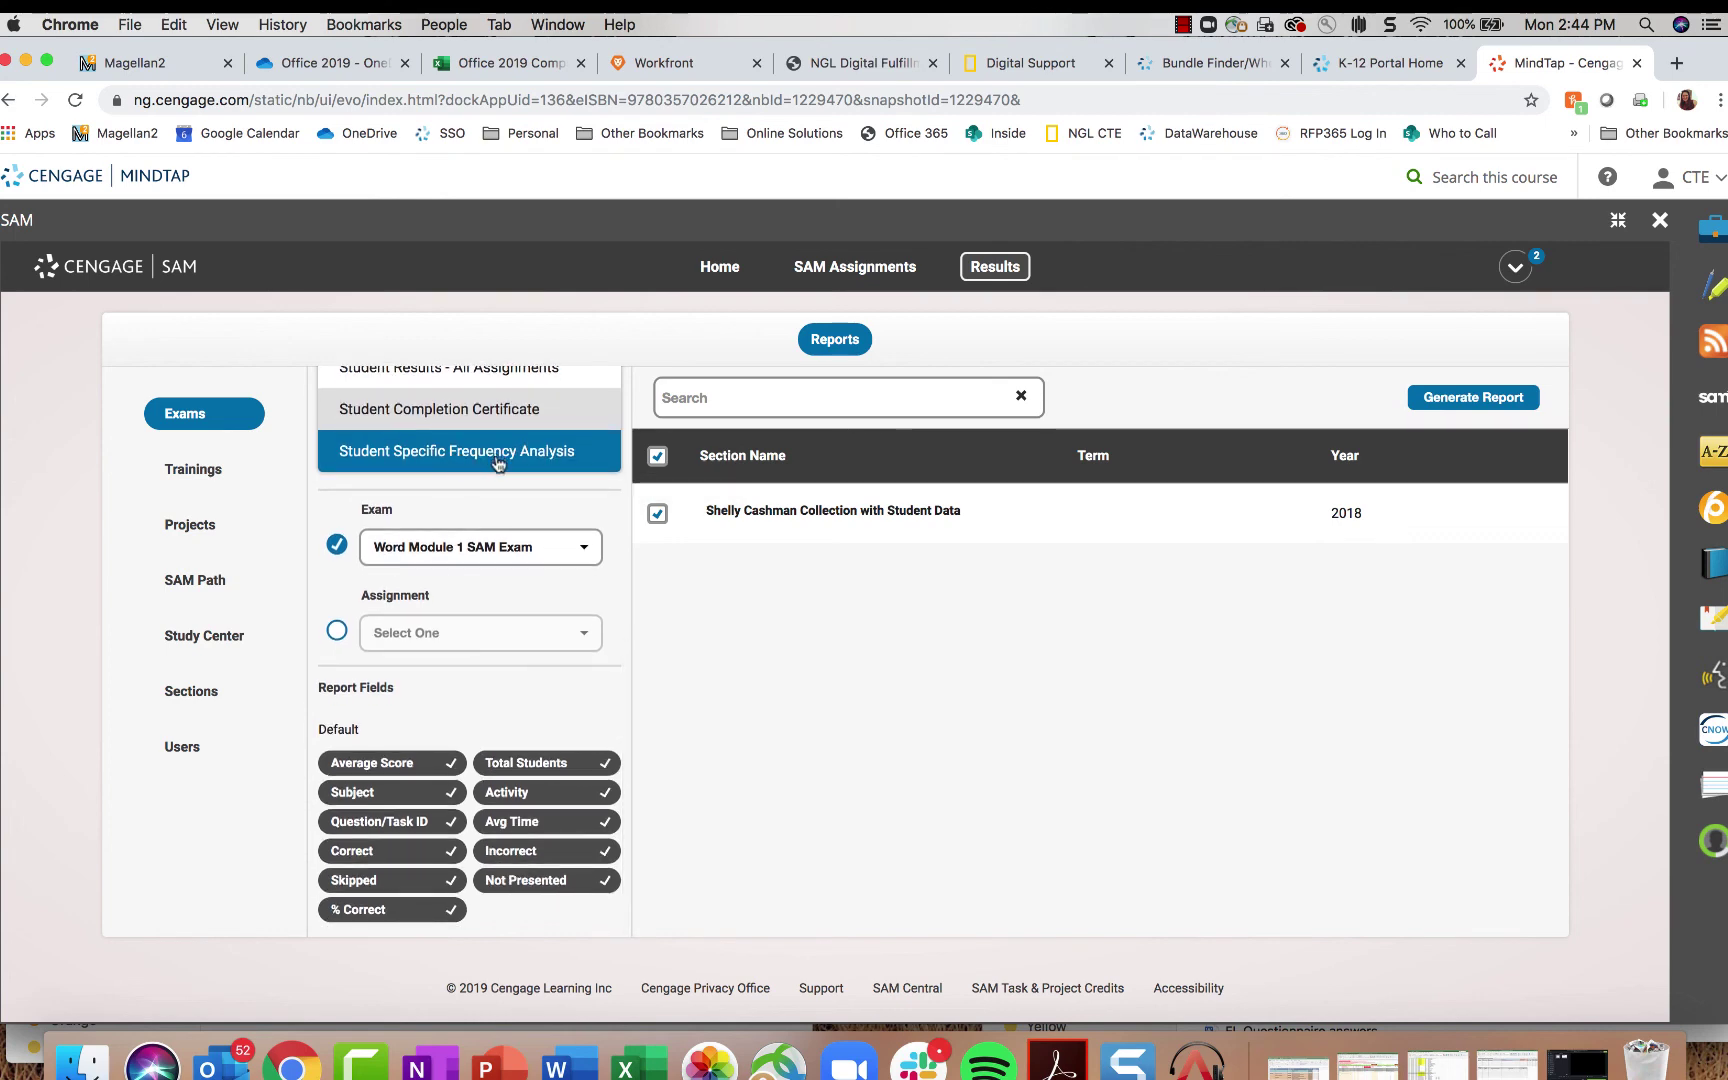
click(500, 460)
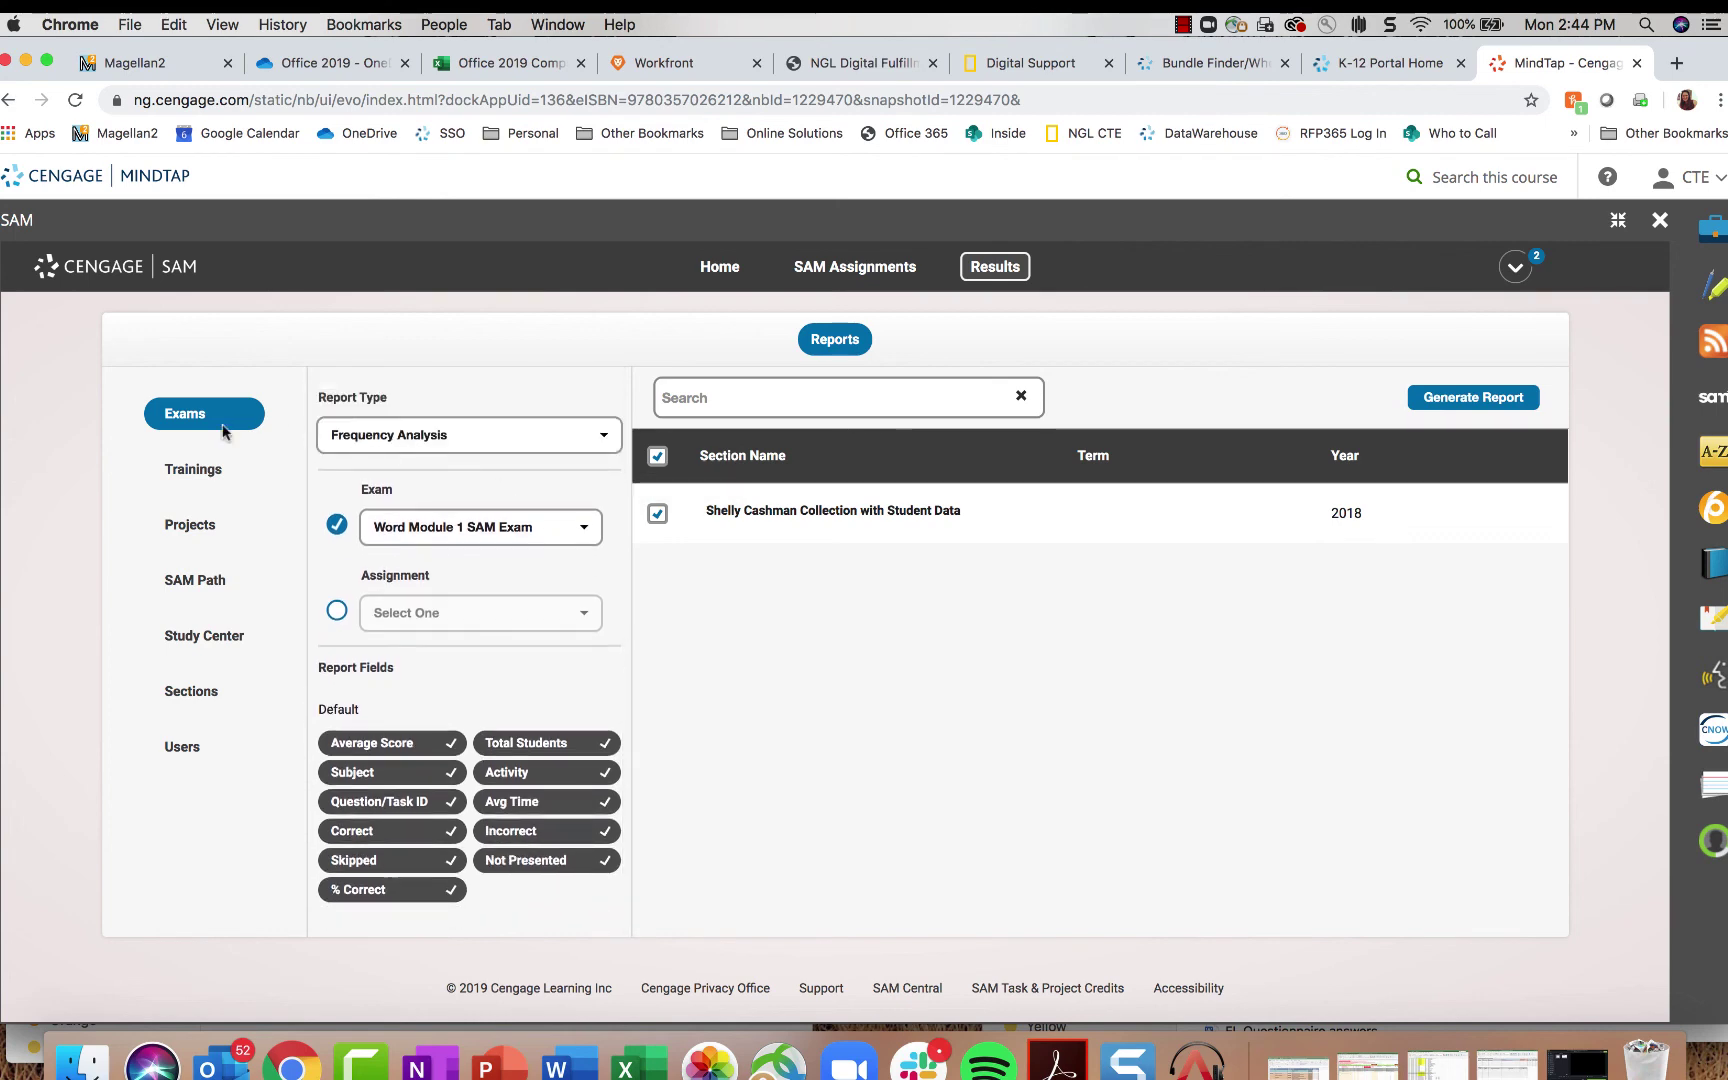
Step: Generate the exam Individual Performance report for the first listed student's Word Module 1 SAM Exam
click(190, 525)
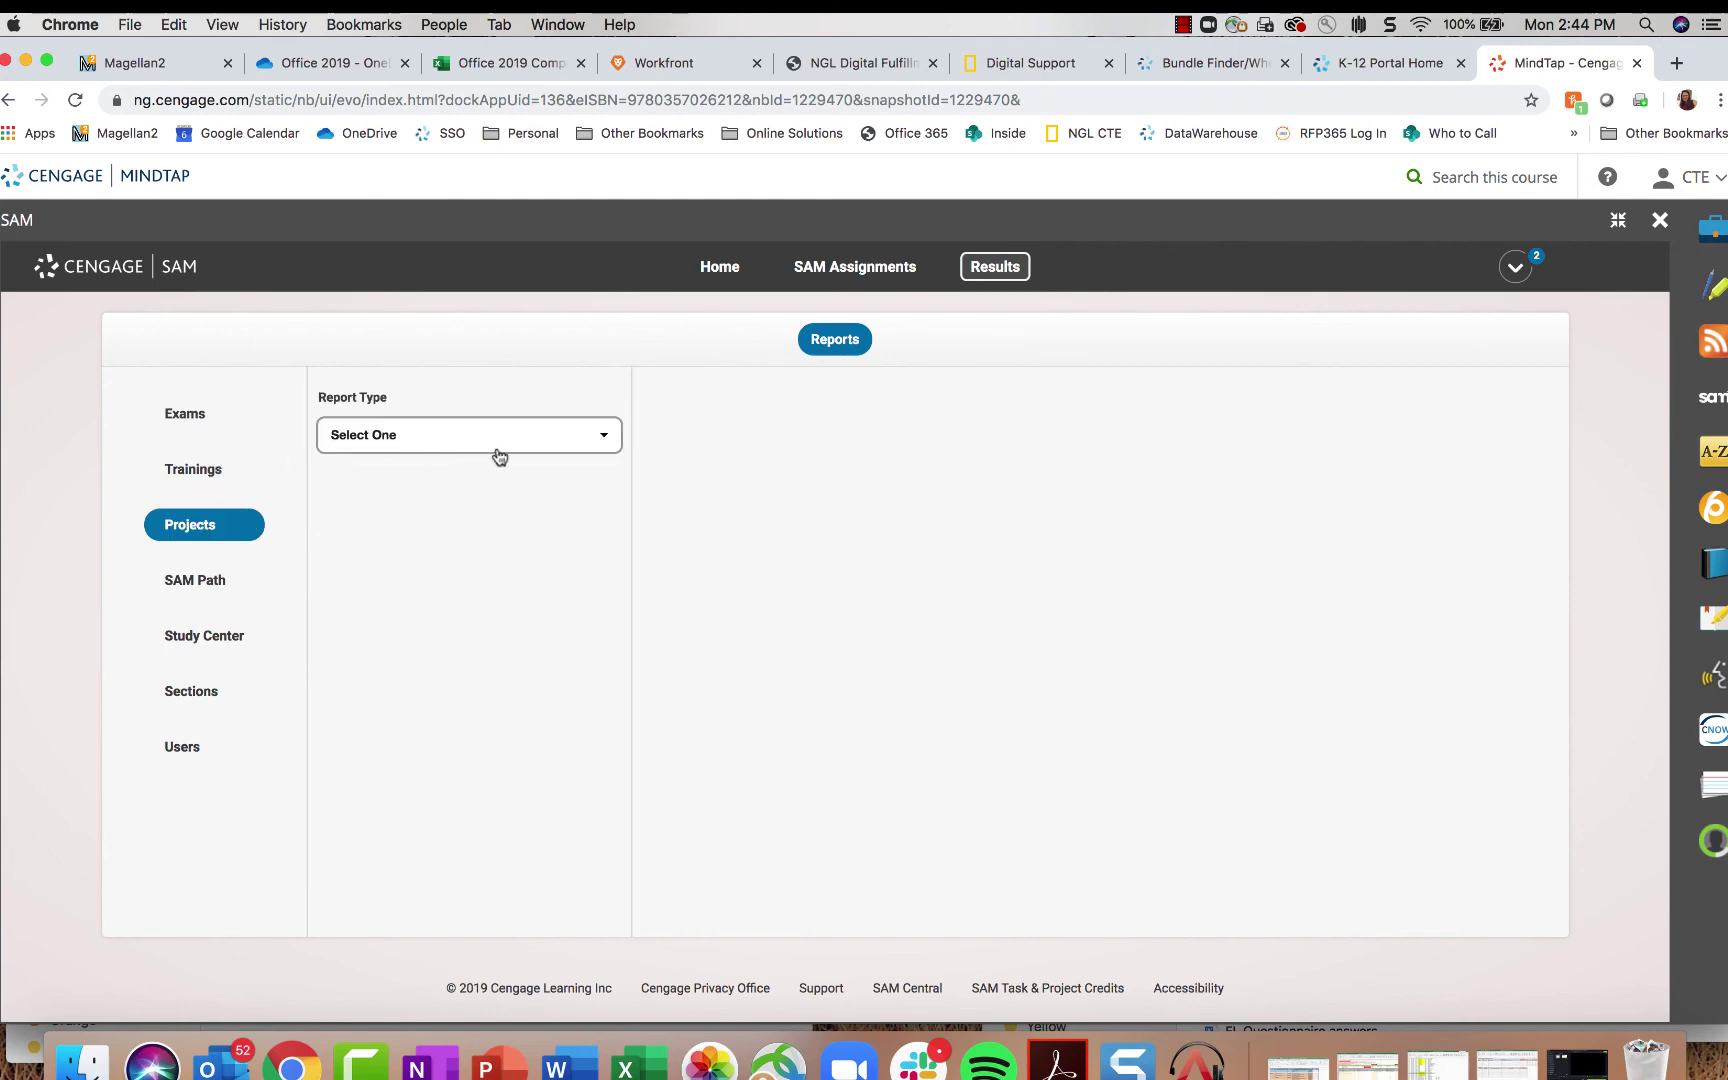
click(188, 418)
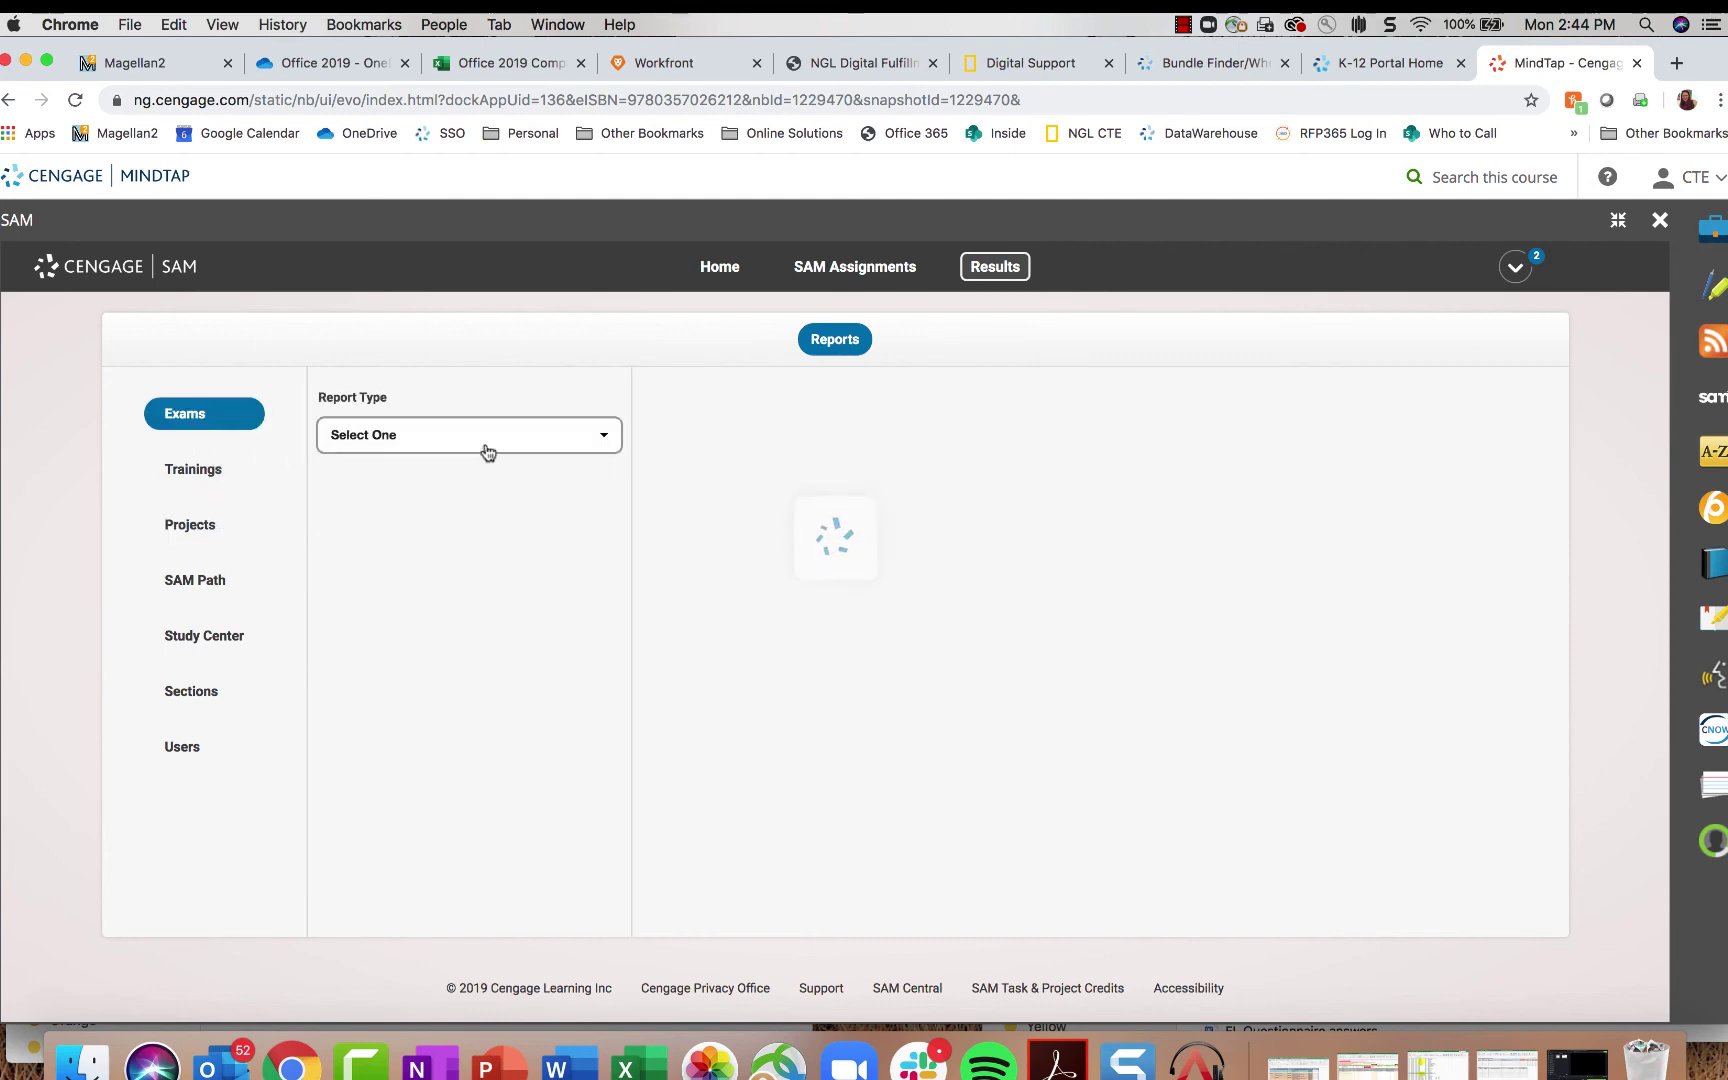
click(407, 438)
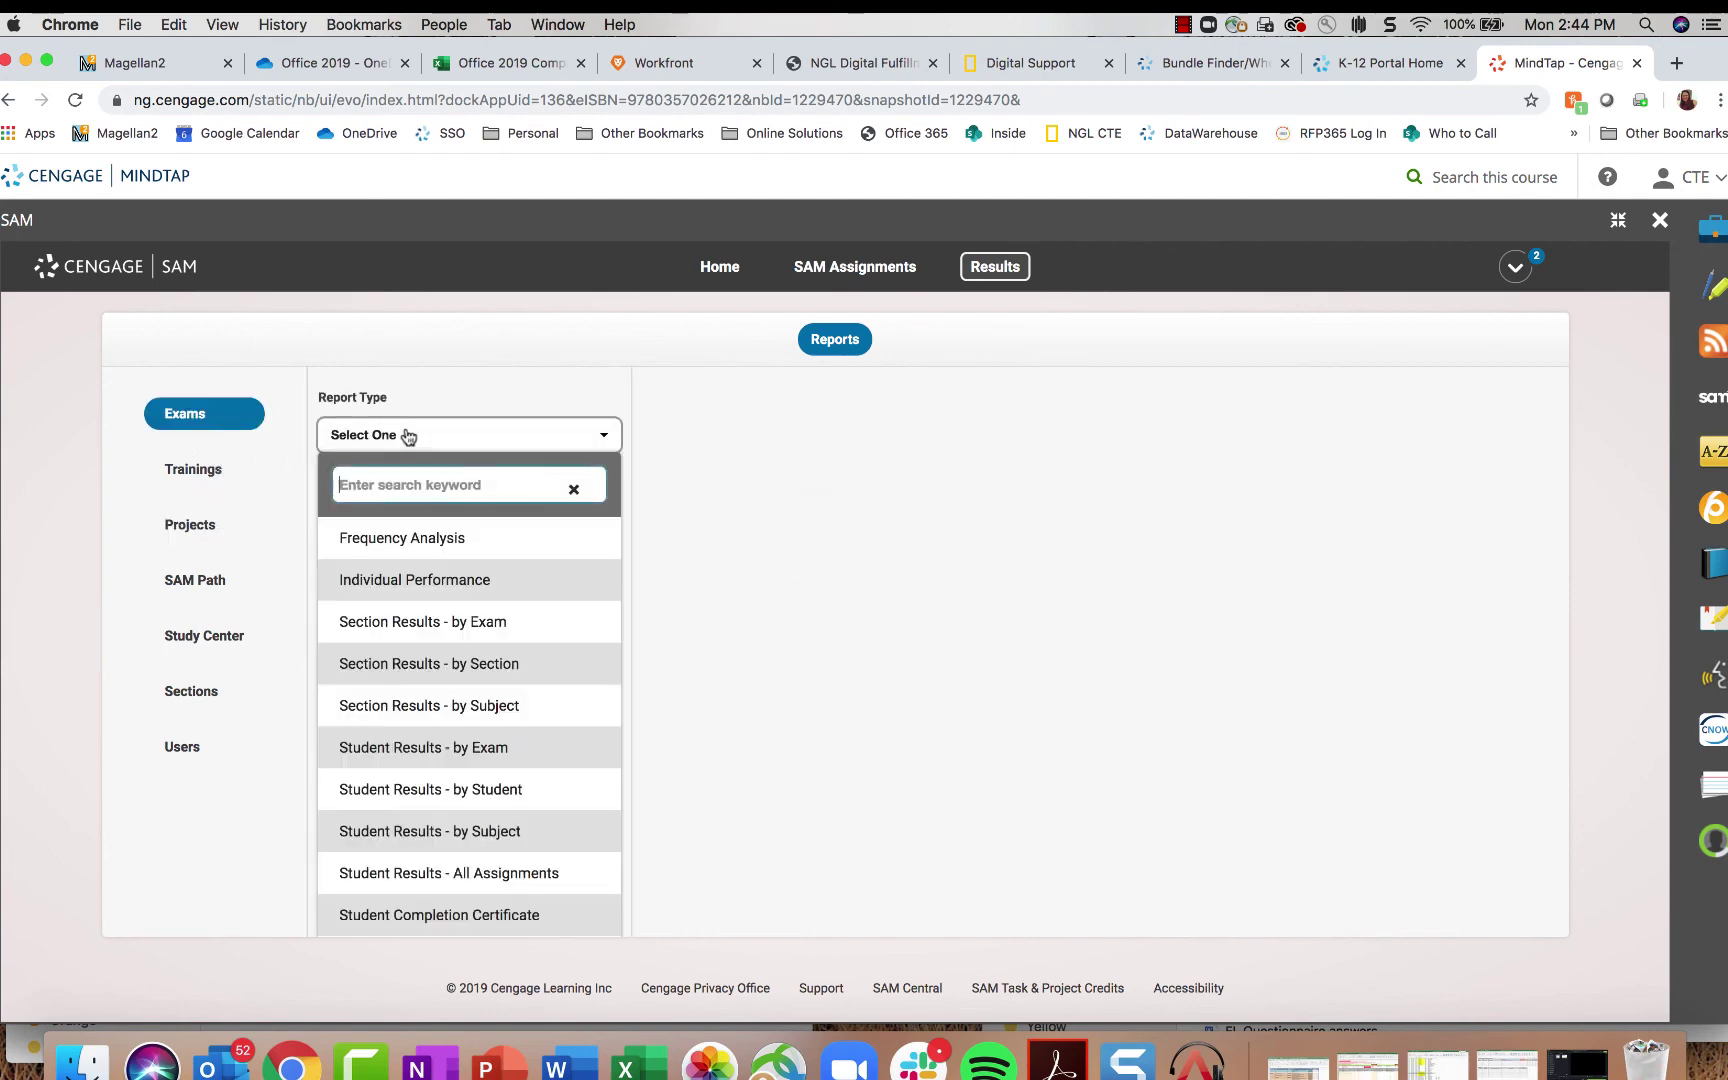
click(501, 578)
click(493, 530)
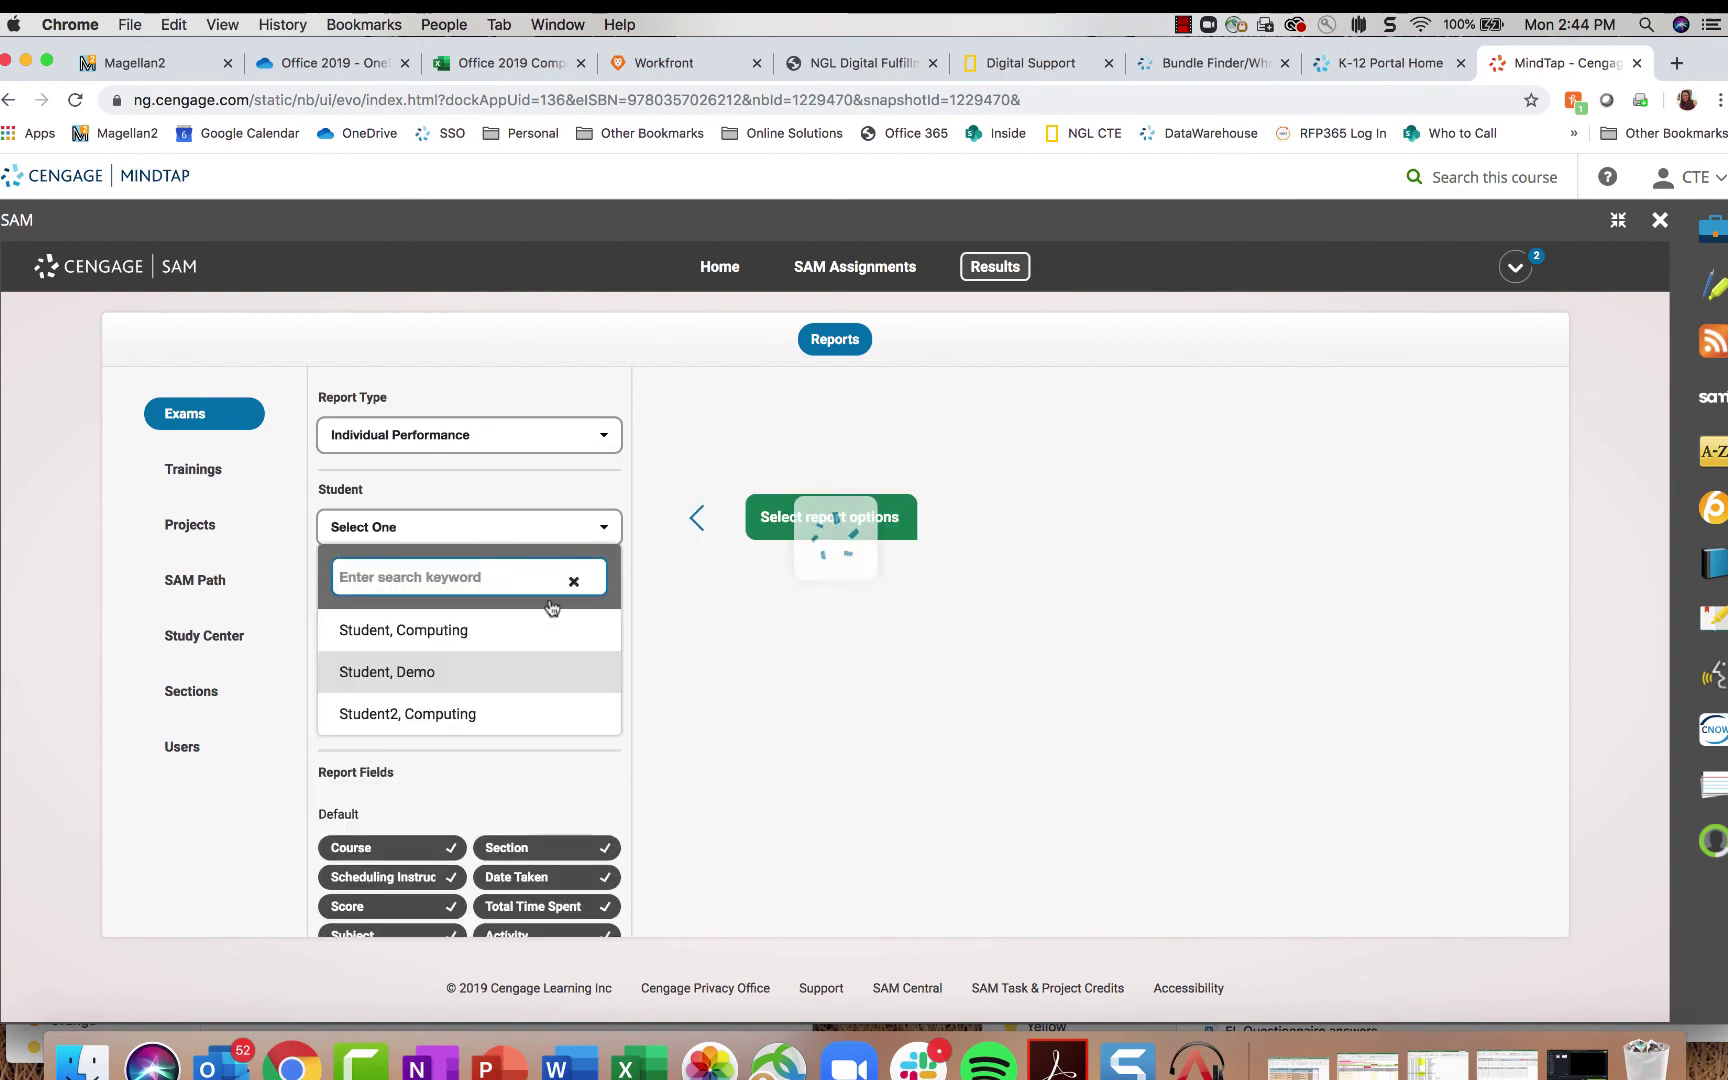
click(458, 632)
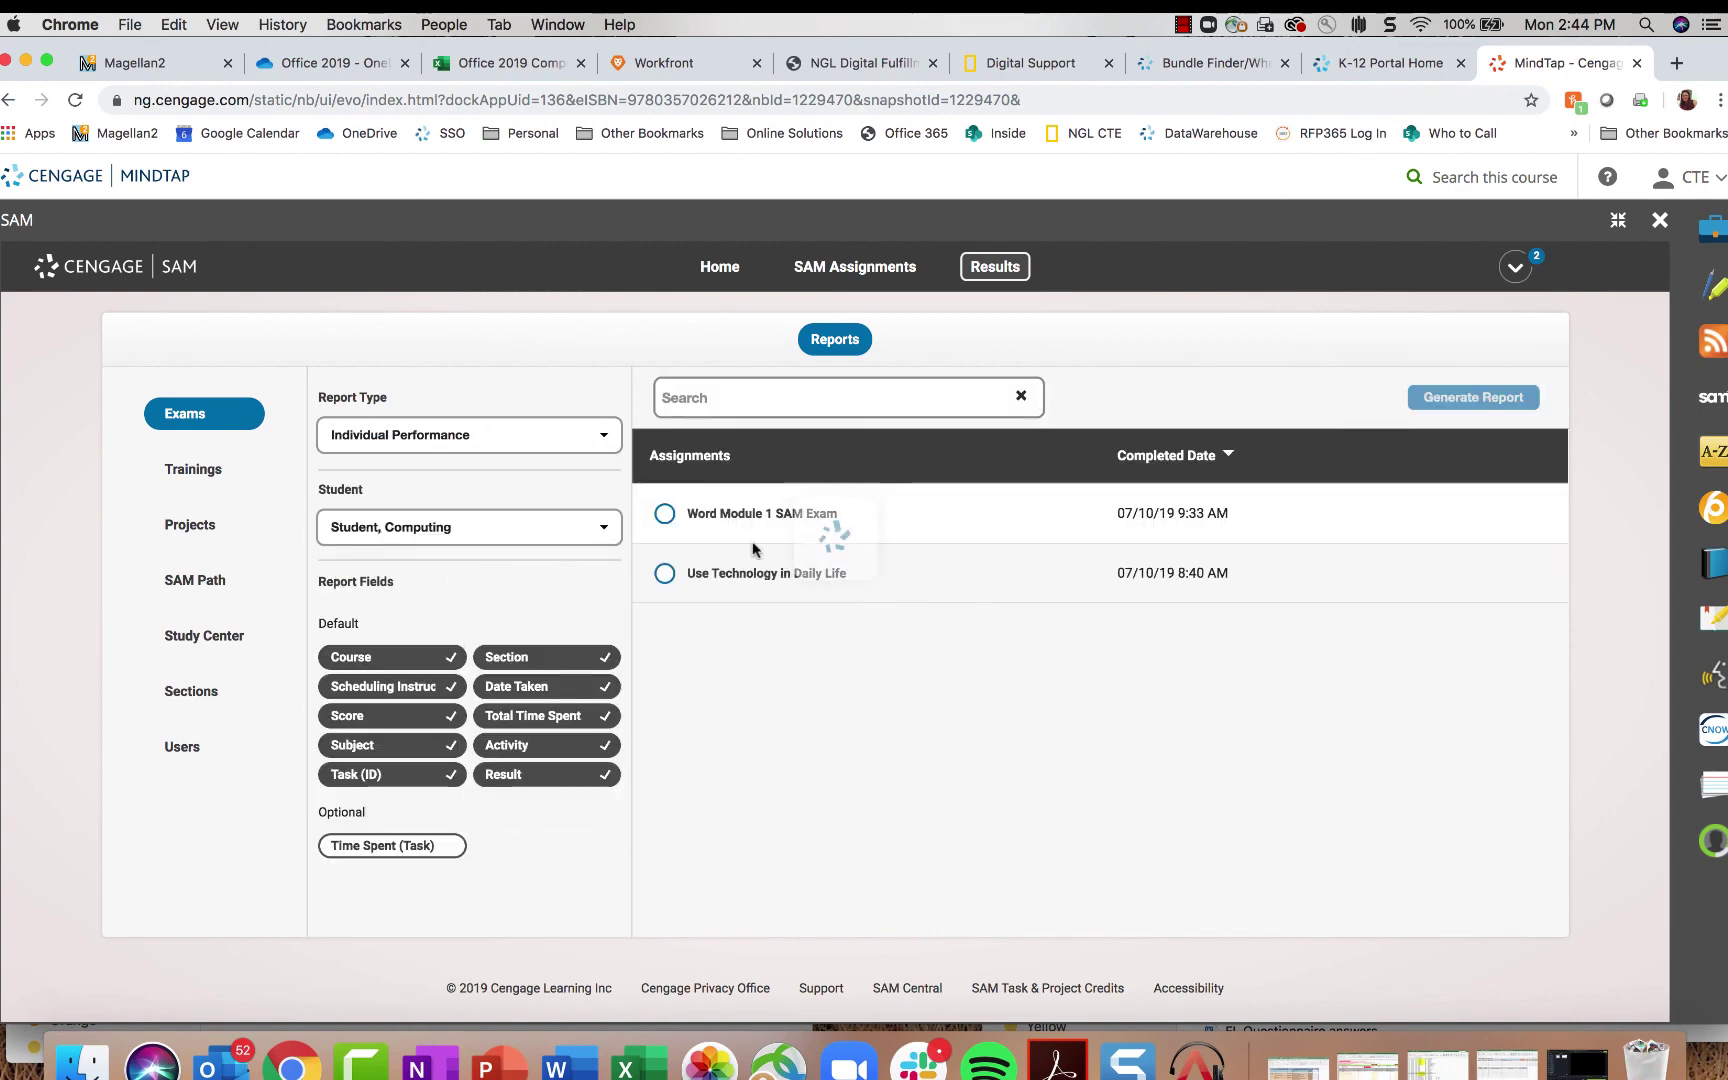
click(664, 513)
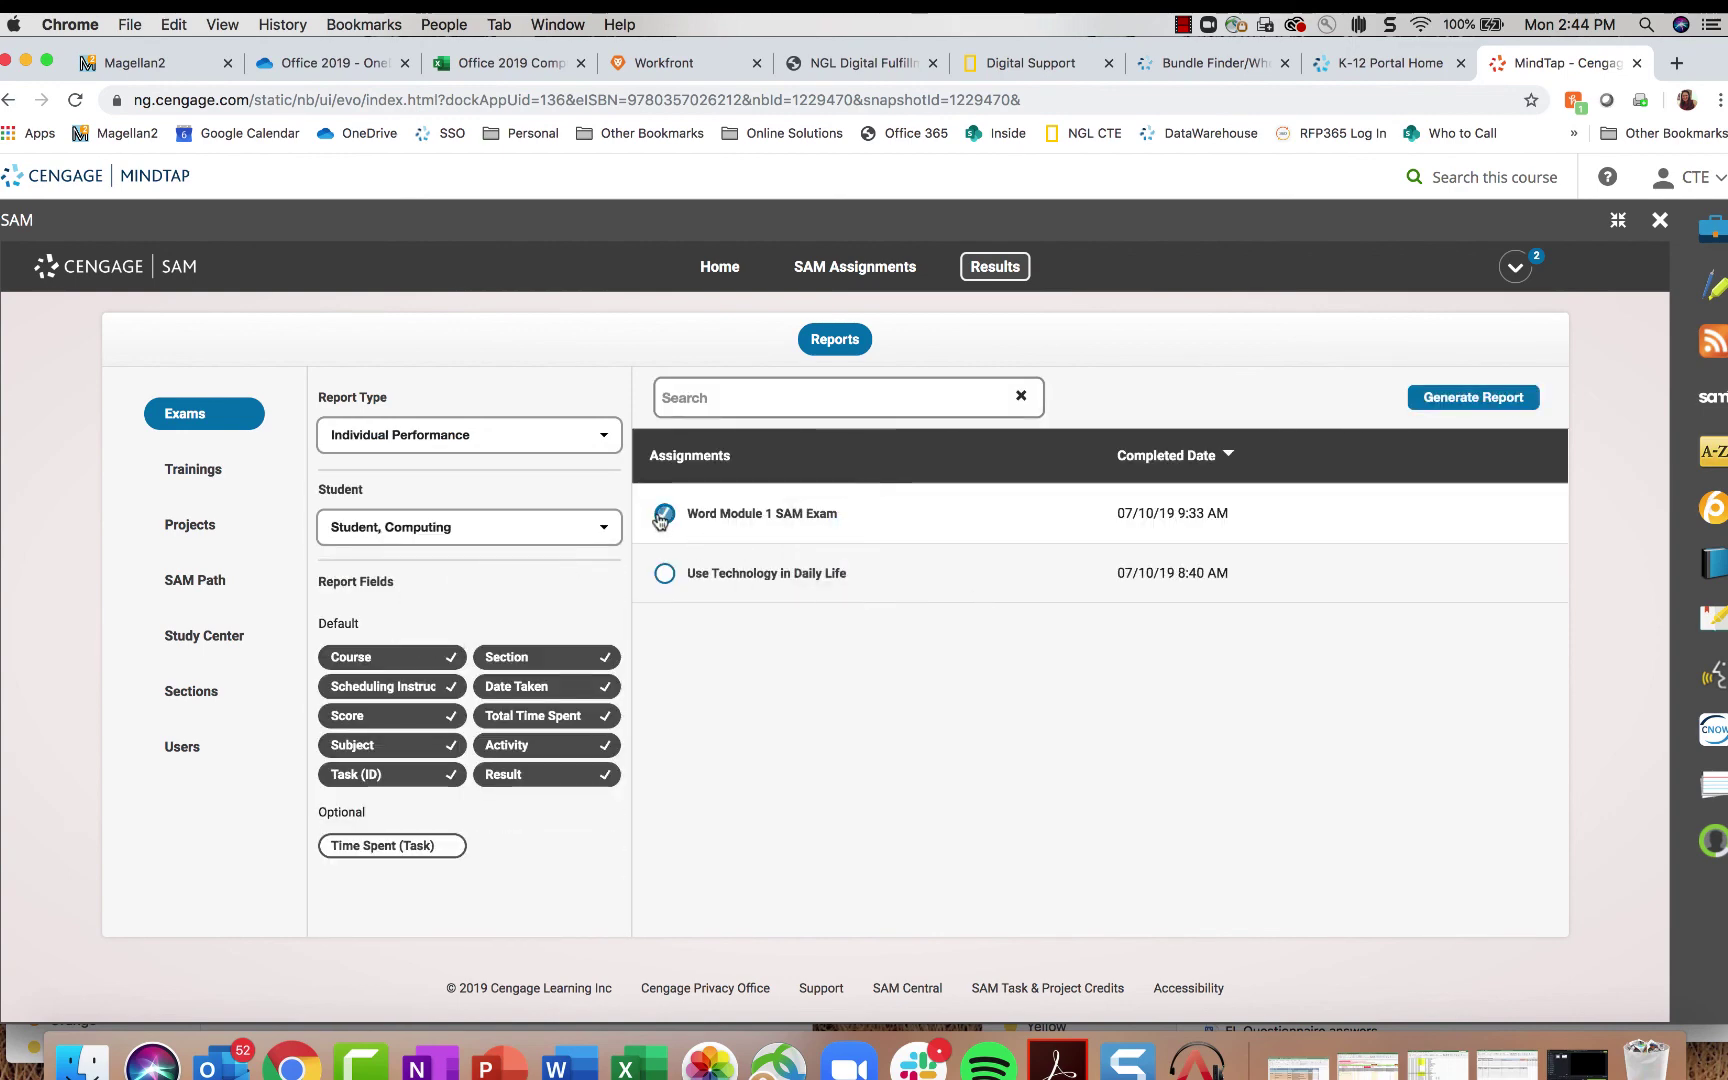
click(1462, 403)
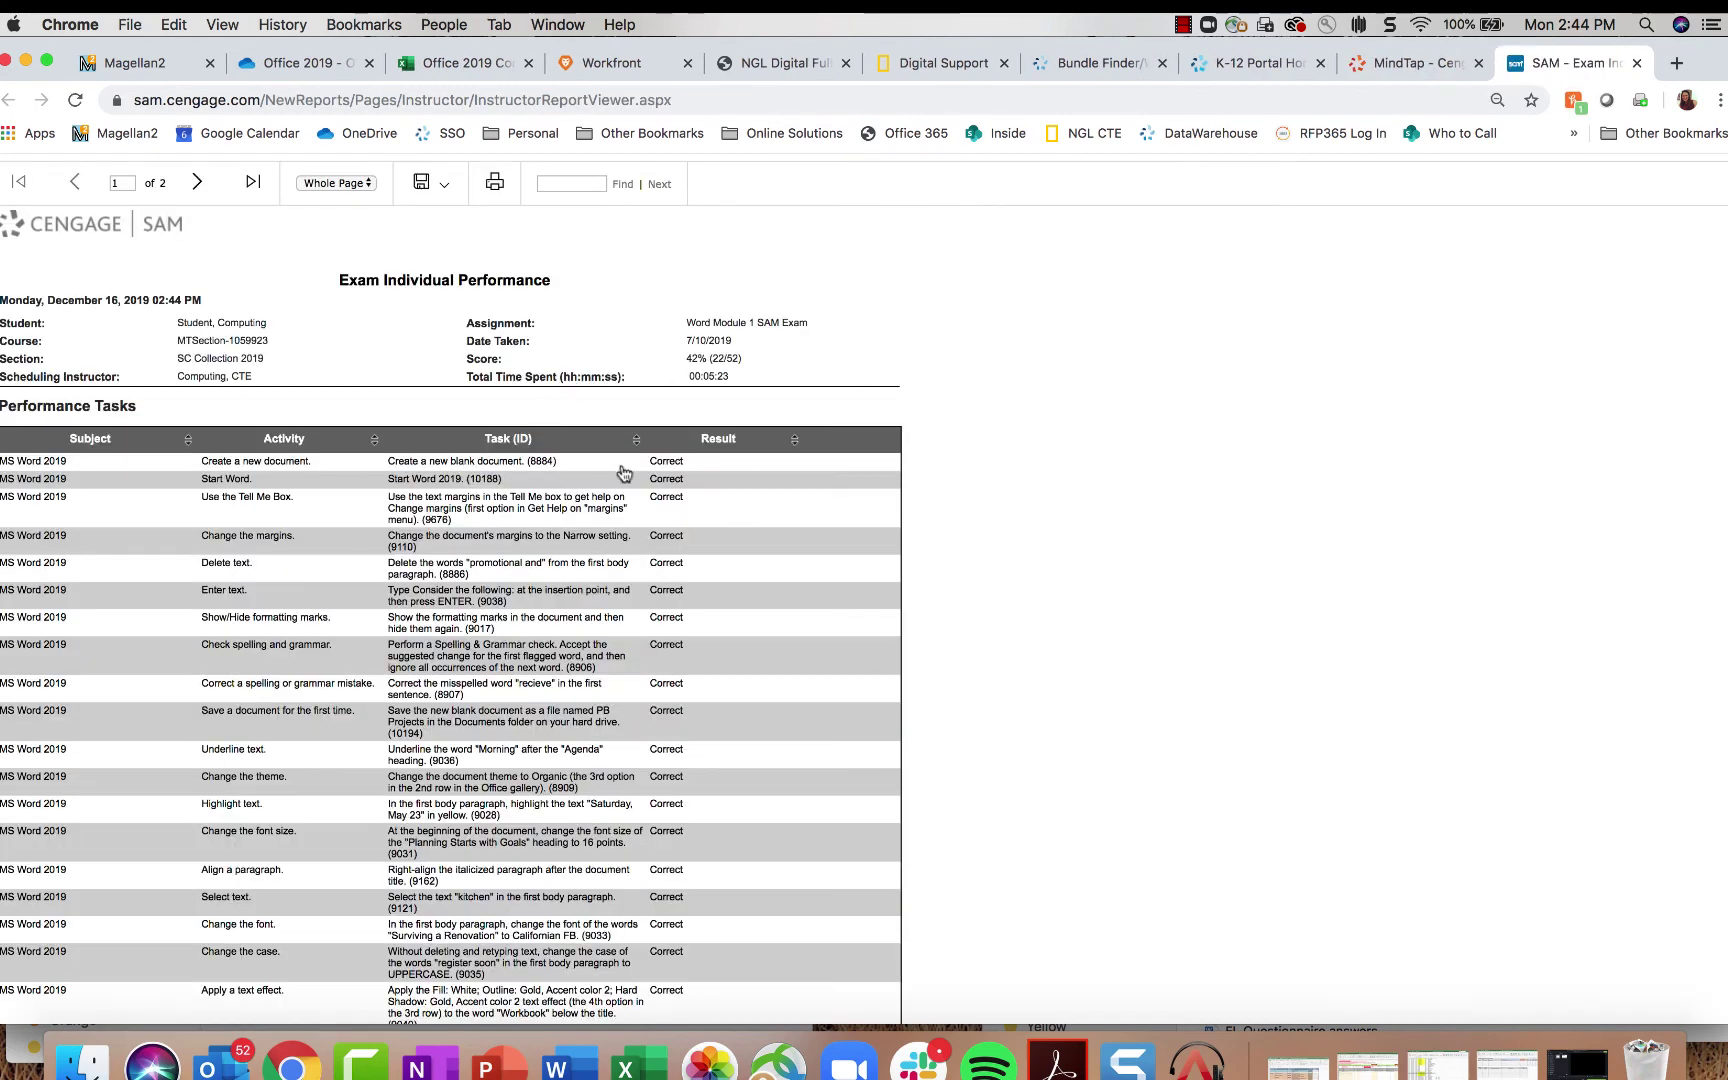
Step: Examine the task results in the Exam Individual Performance report, including the incorrect tasks that offer a playback
scroll(663, 517, down, 5)
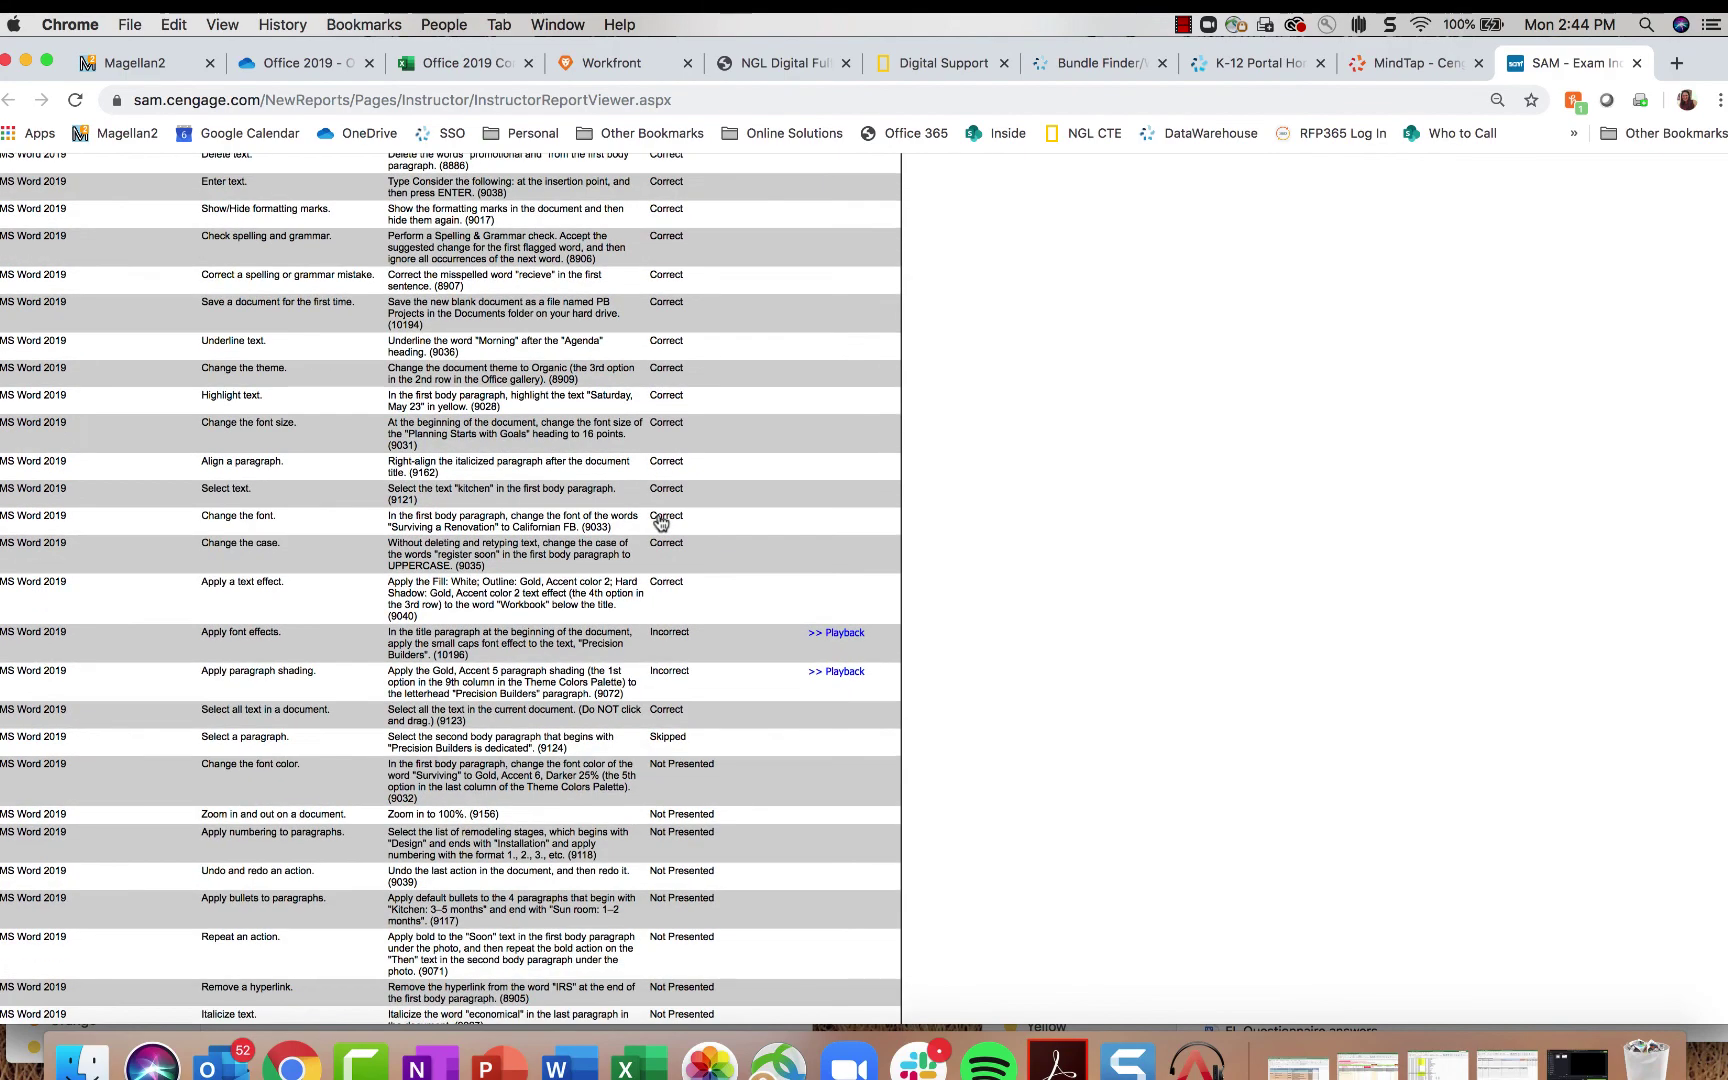
scroll(569, 392, up, 5)
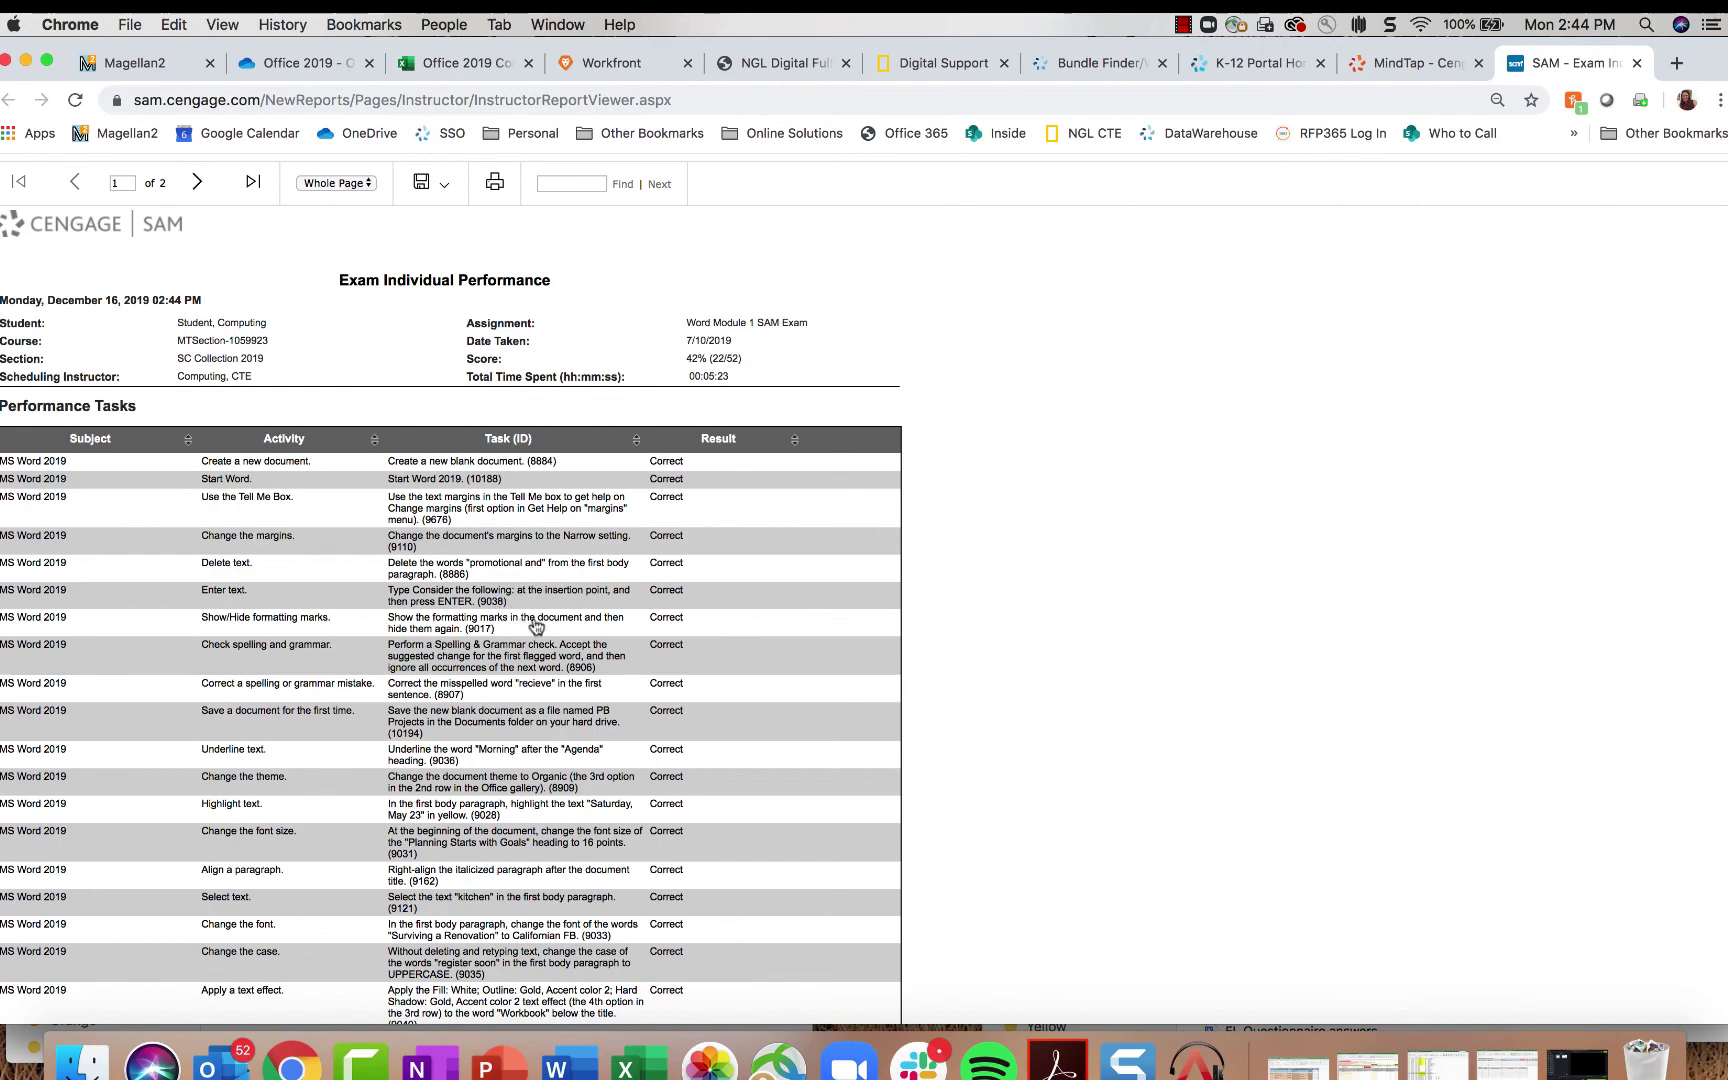
scroll(612, 632, down, 8)
scroll(612, 632, down, 1)
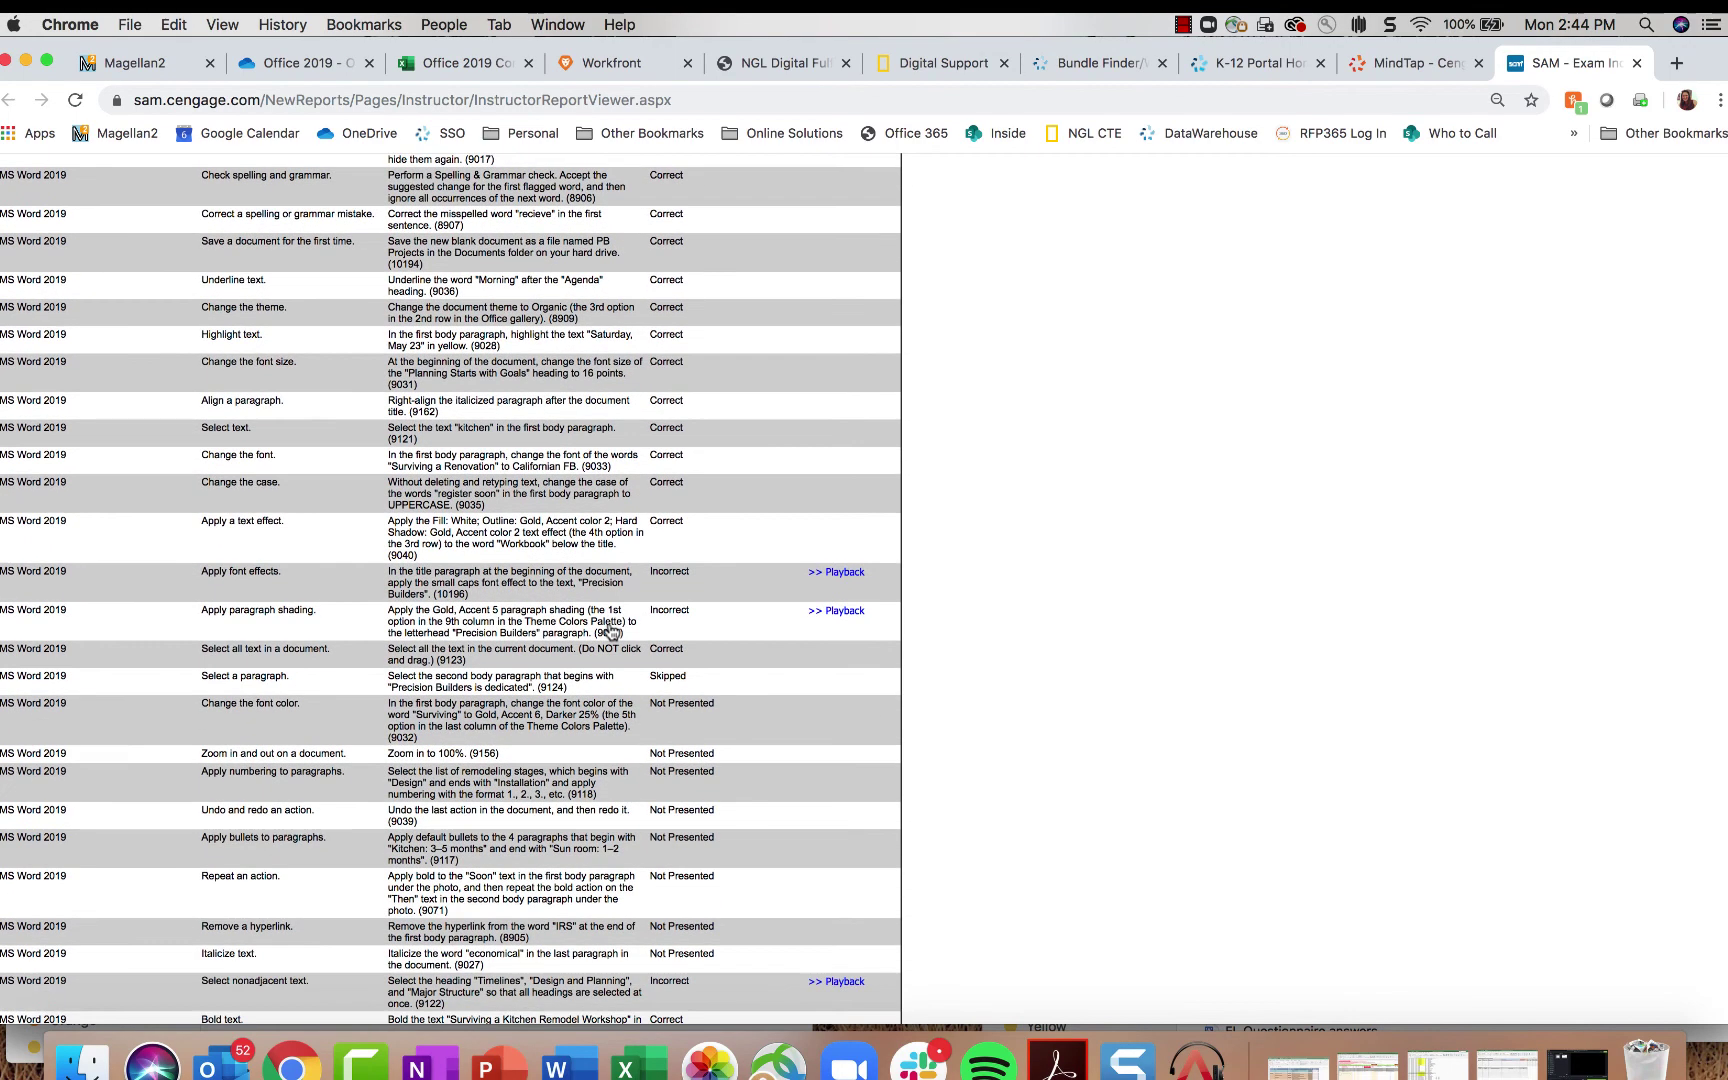
scroll(351, 534, down, 3)
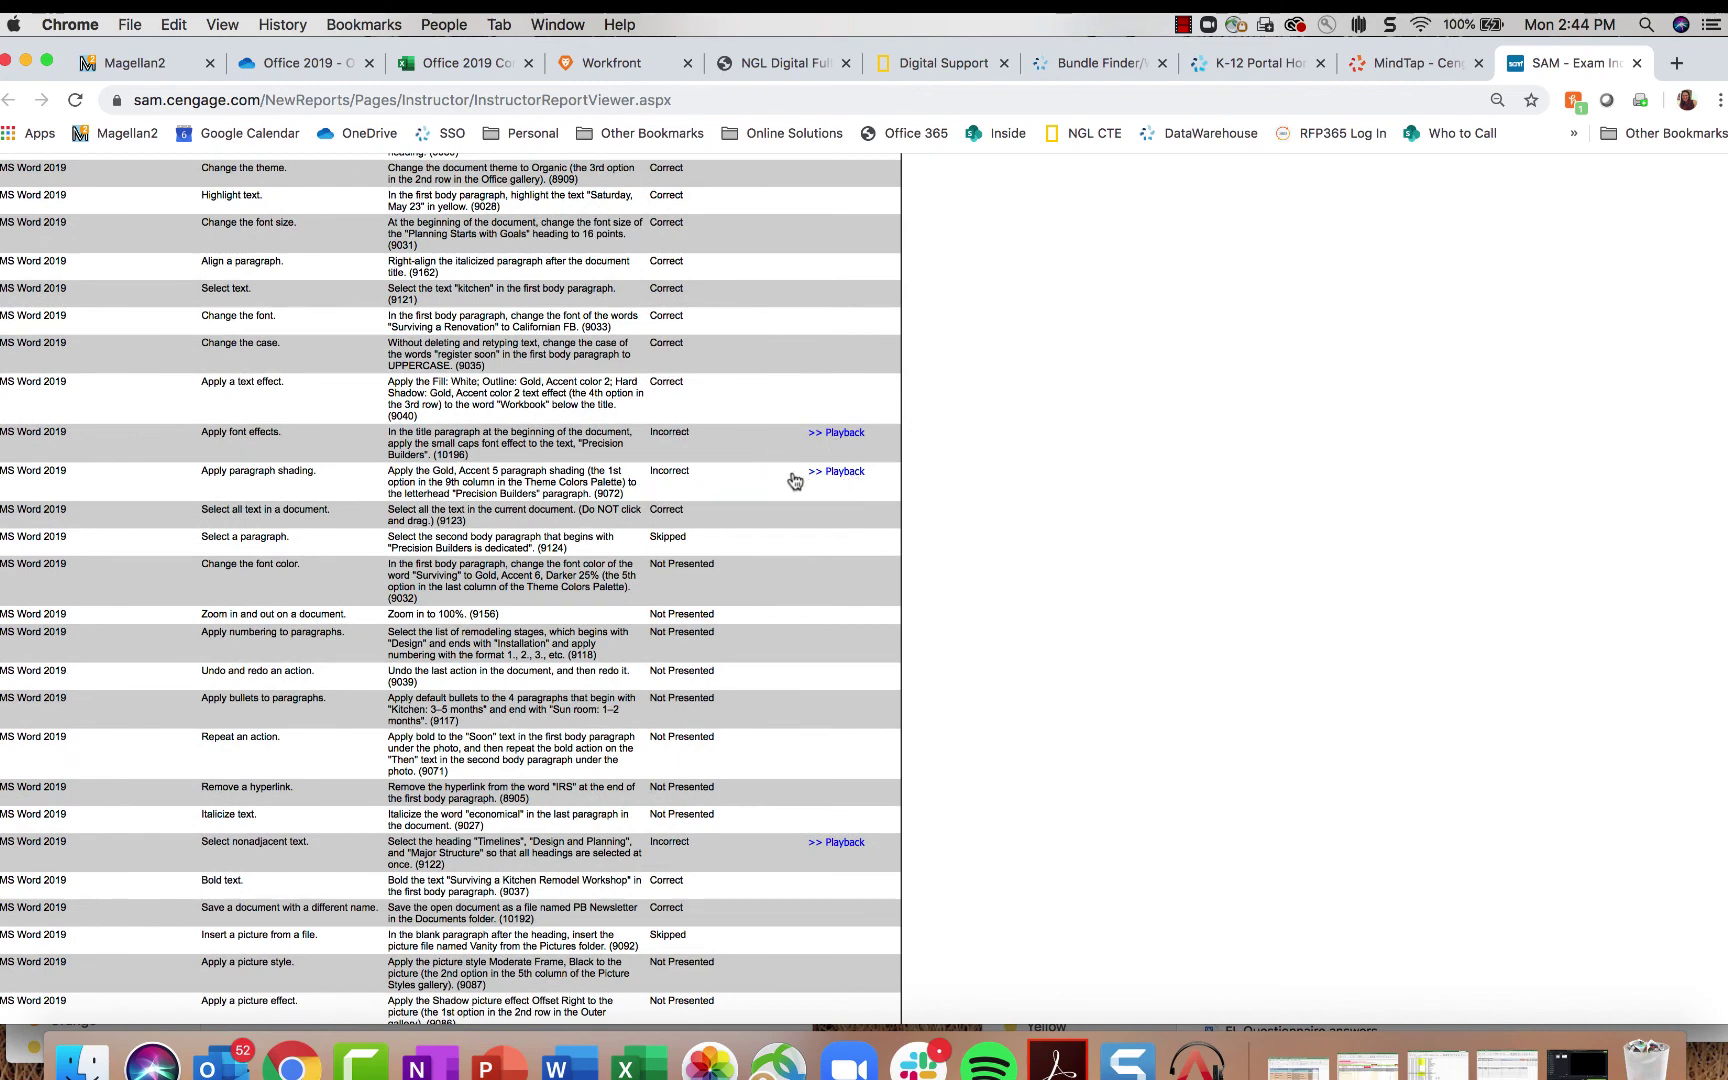
scroll(866, 740, up, 6)
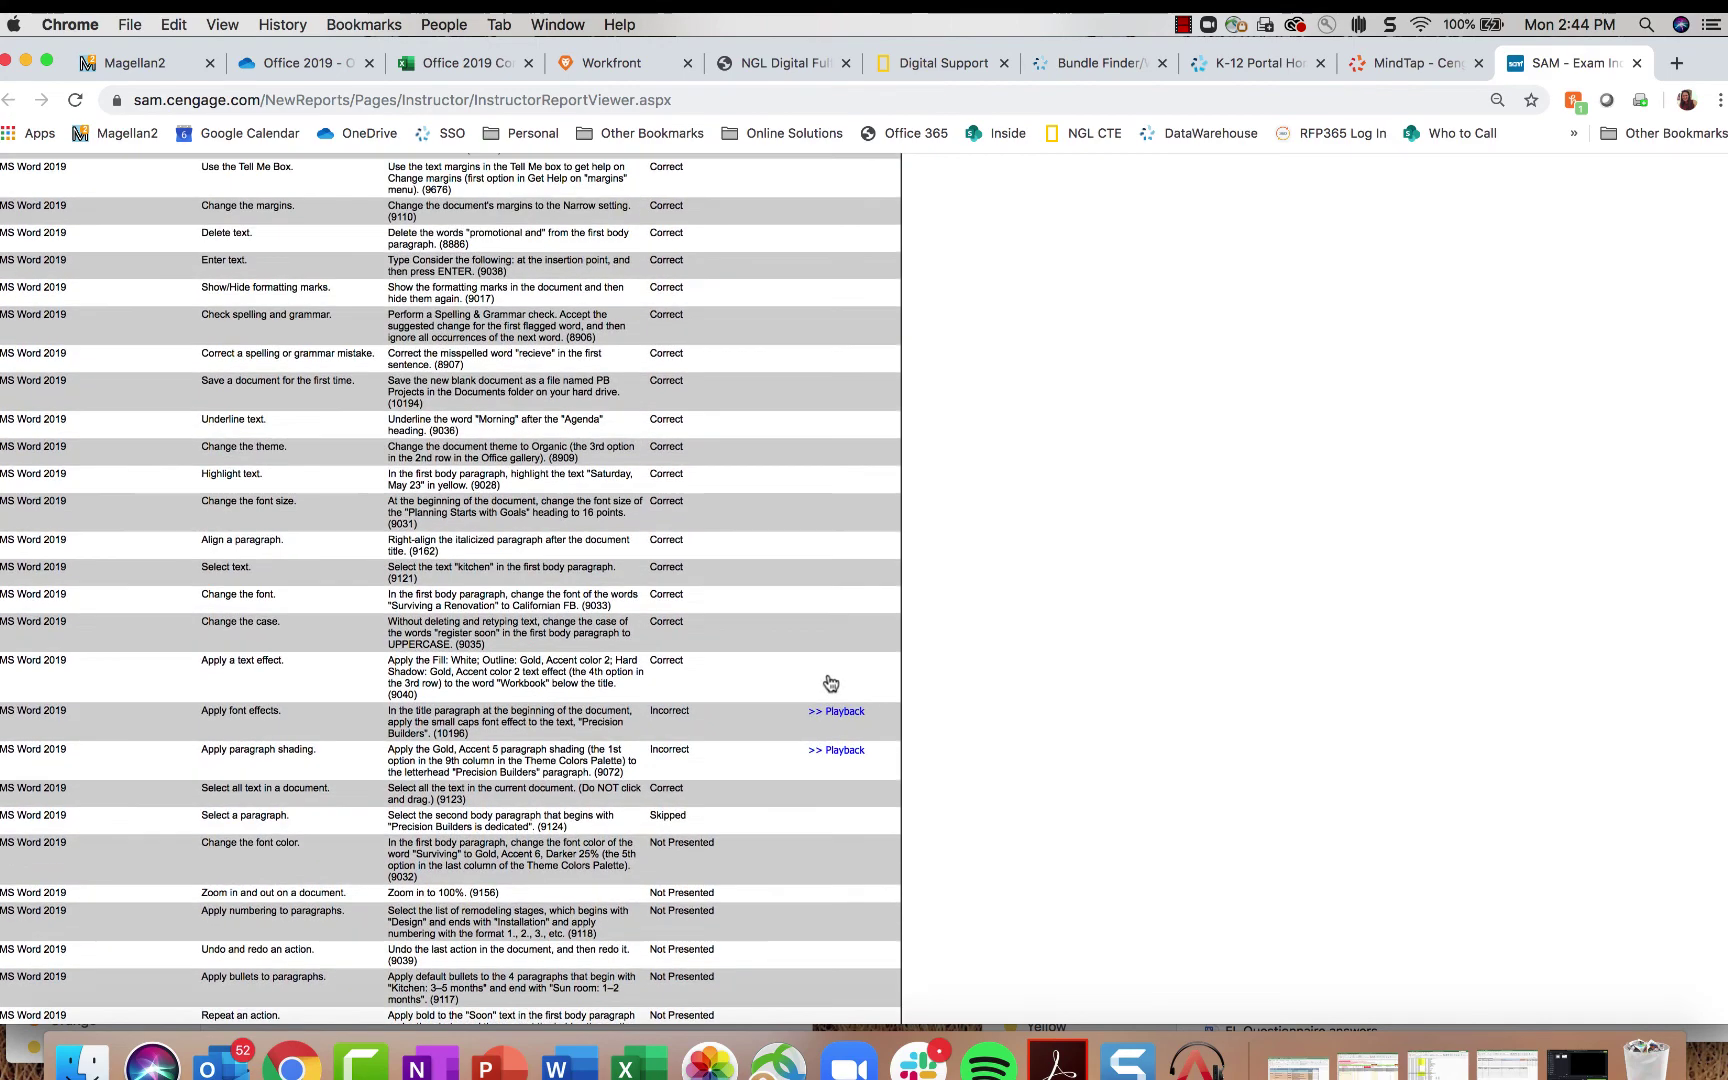
Step: Watch the playback of the incorrect "Apply font effects" task, and close both the playback window and the exam report
click(846, 712)
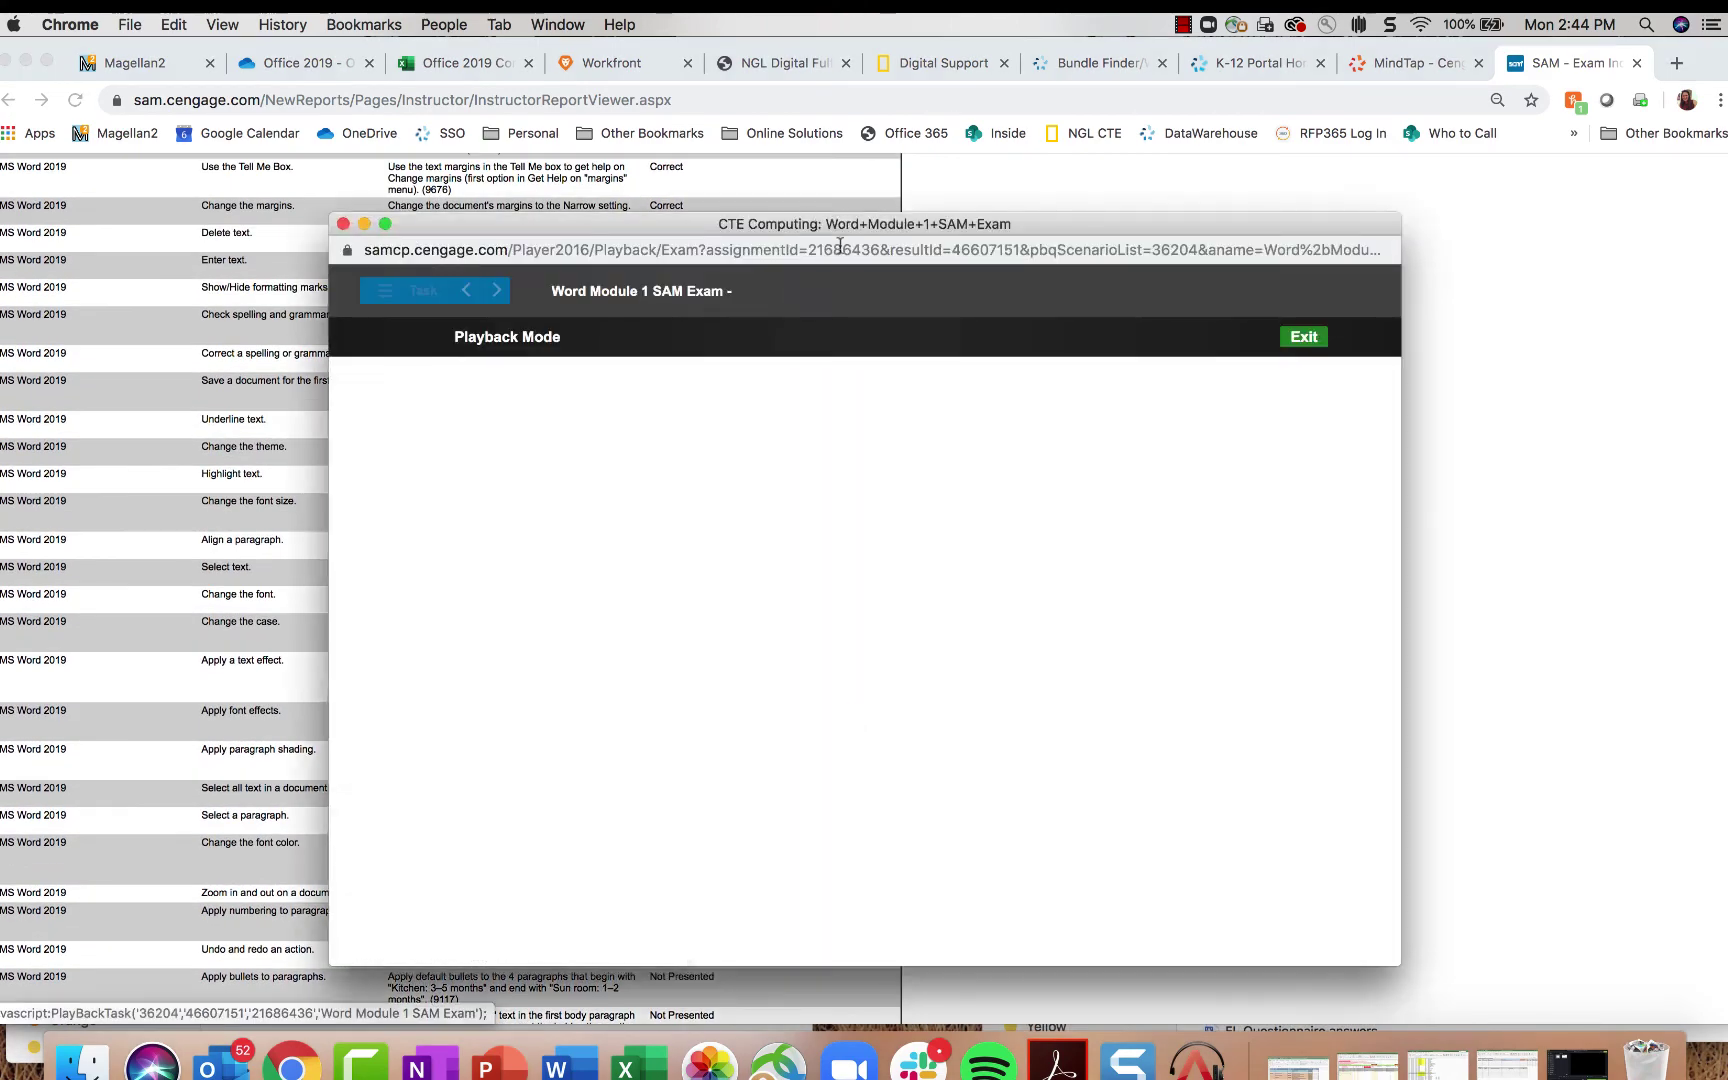
drag(870, 234, 614, 127)
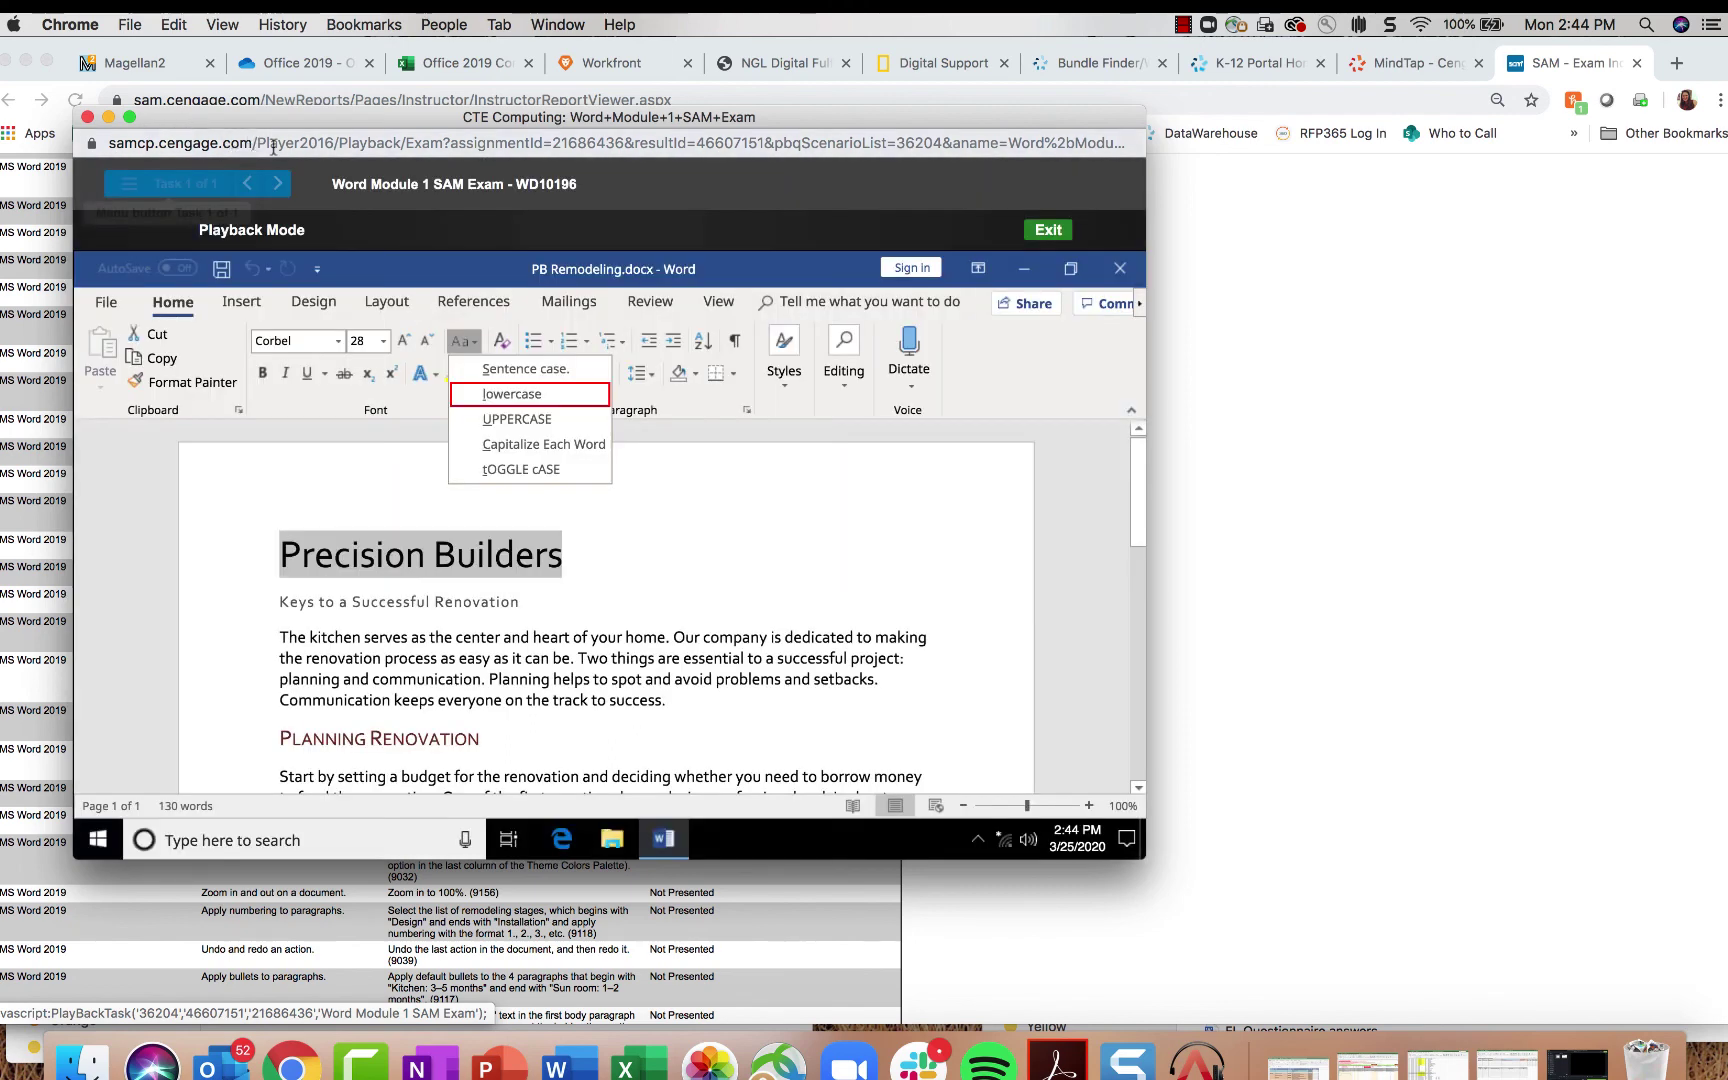
click(87, 120)
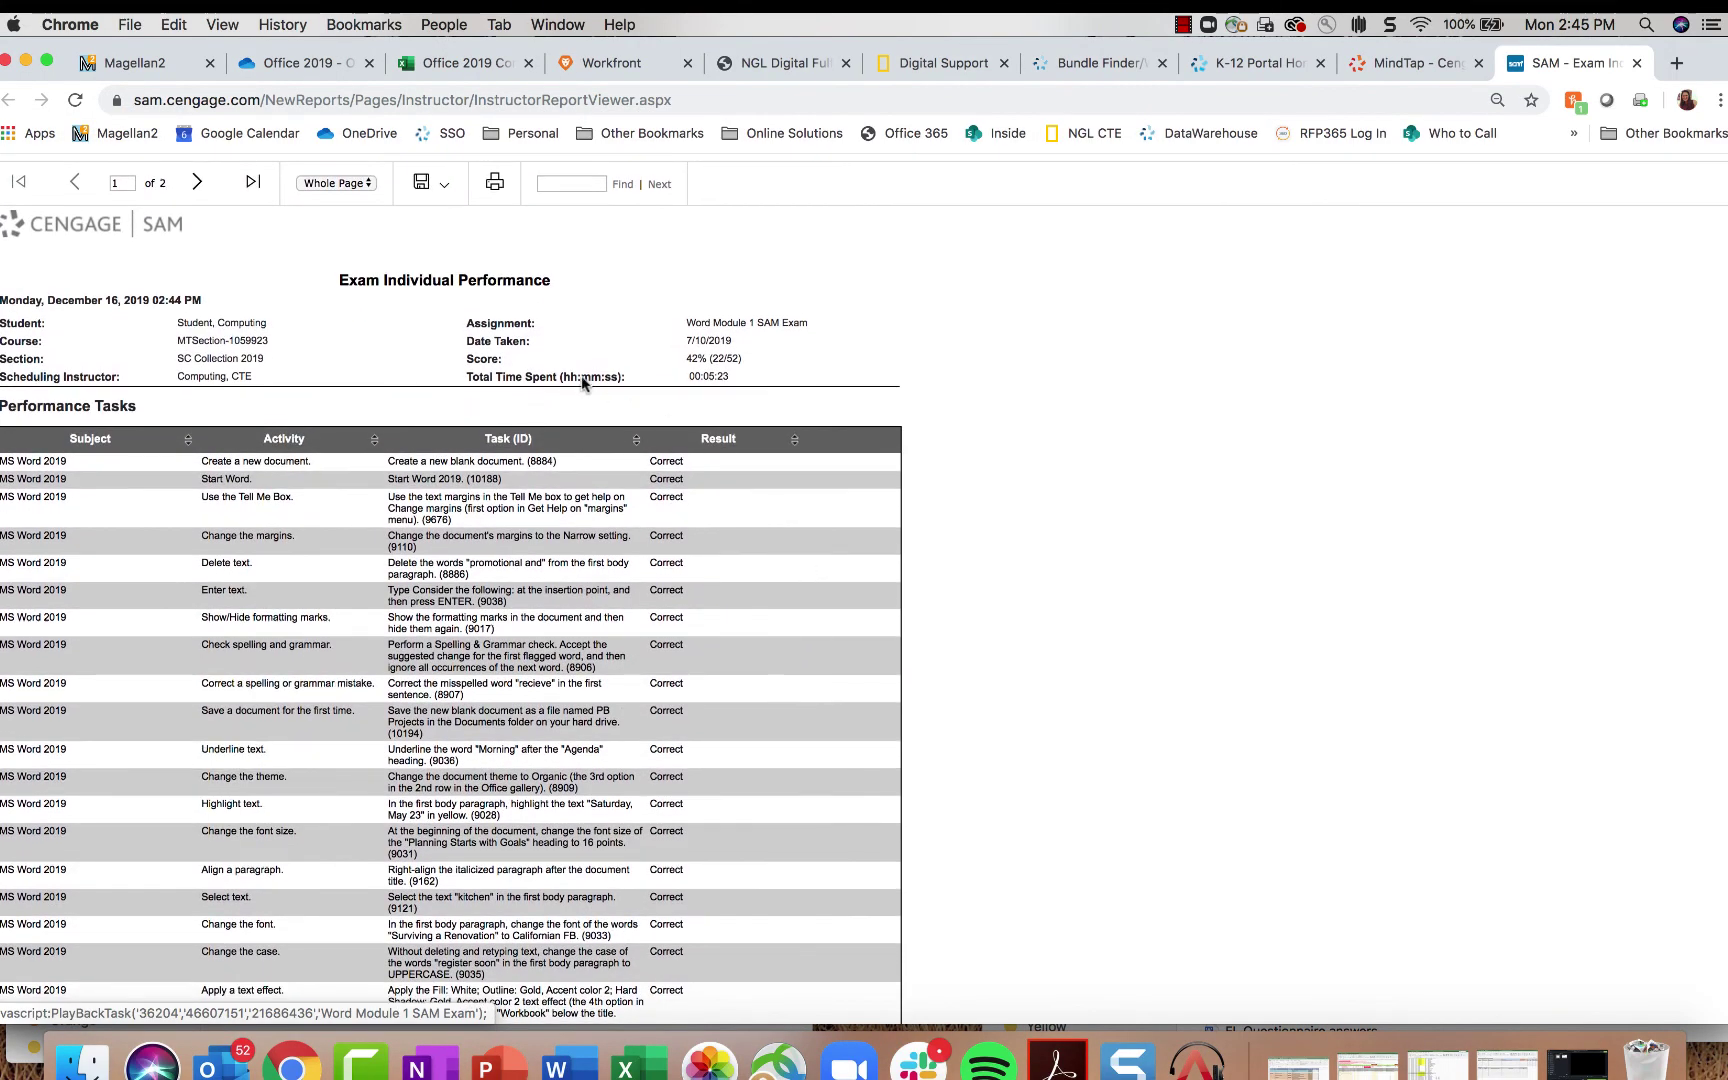
click(1636, 63)
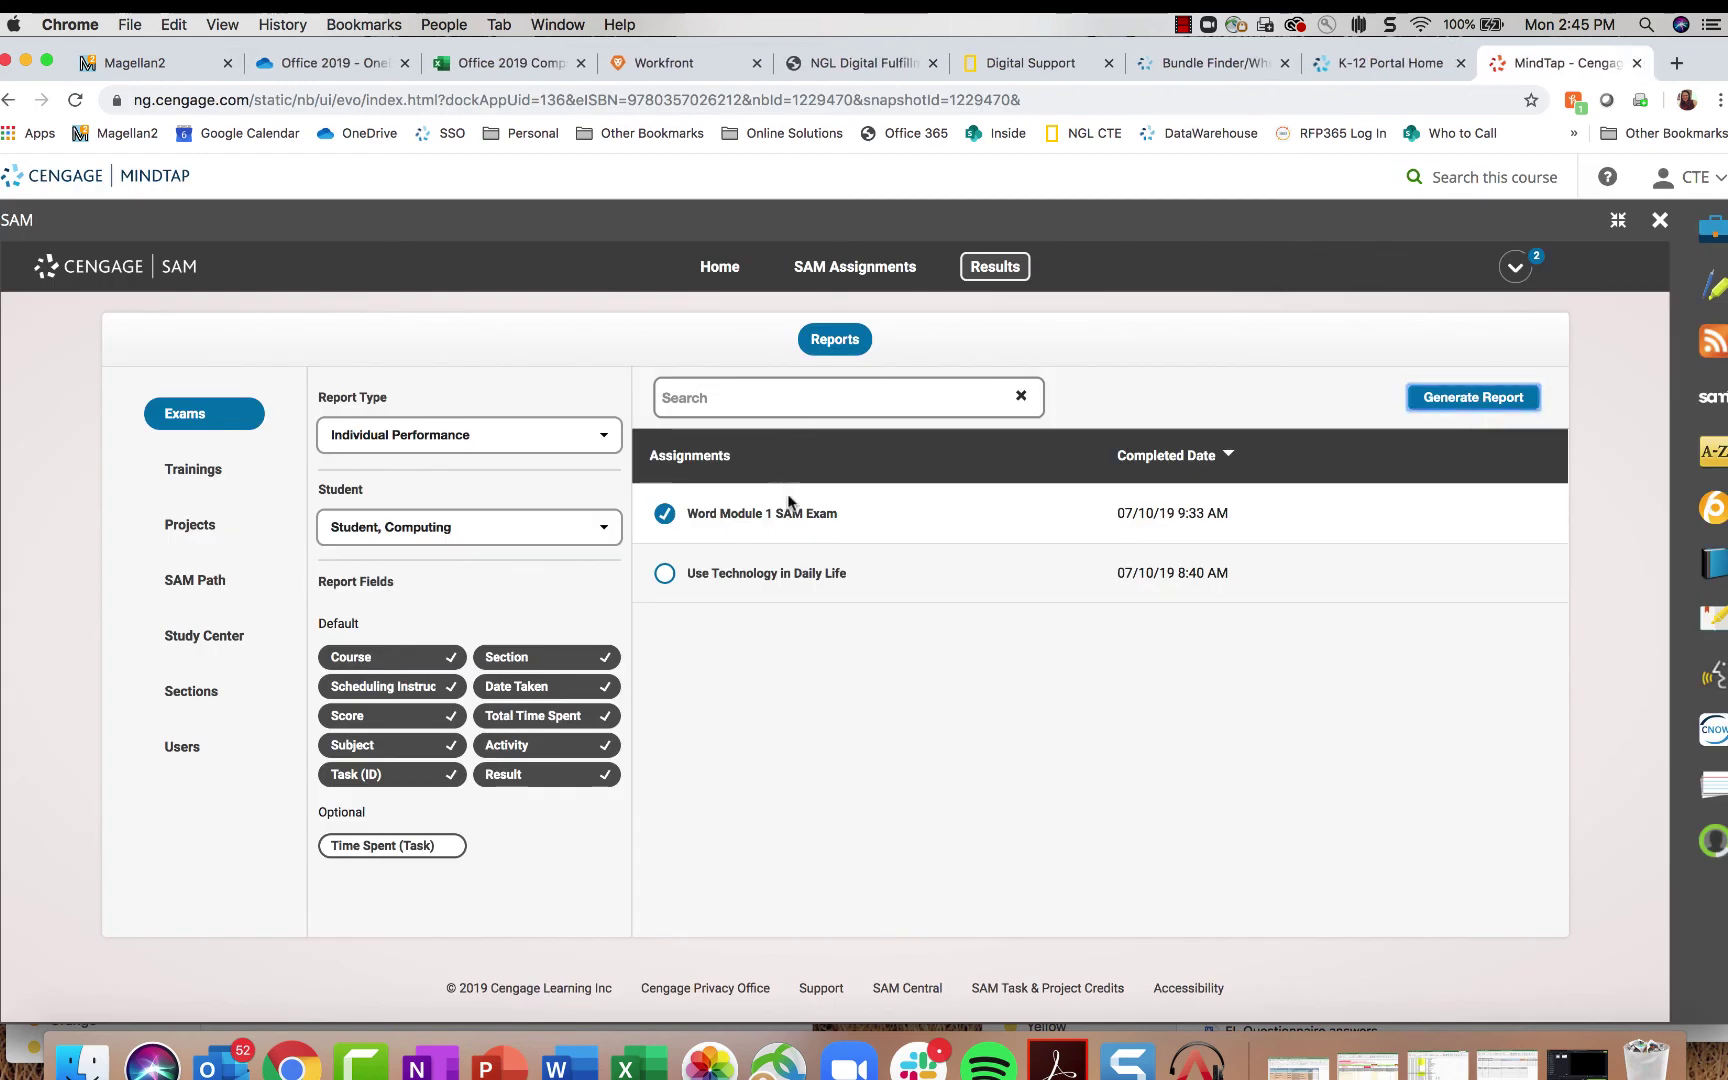
Step: Download and open the graded file for Word Module 1 SAM End of Module Project 1 from the first listed student's Downloaded Submitted Projects
click(185, 525)
click(435, 437)
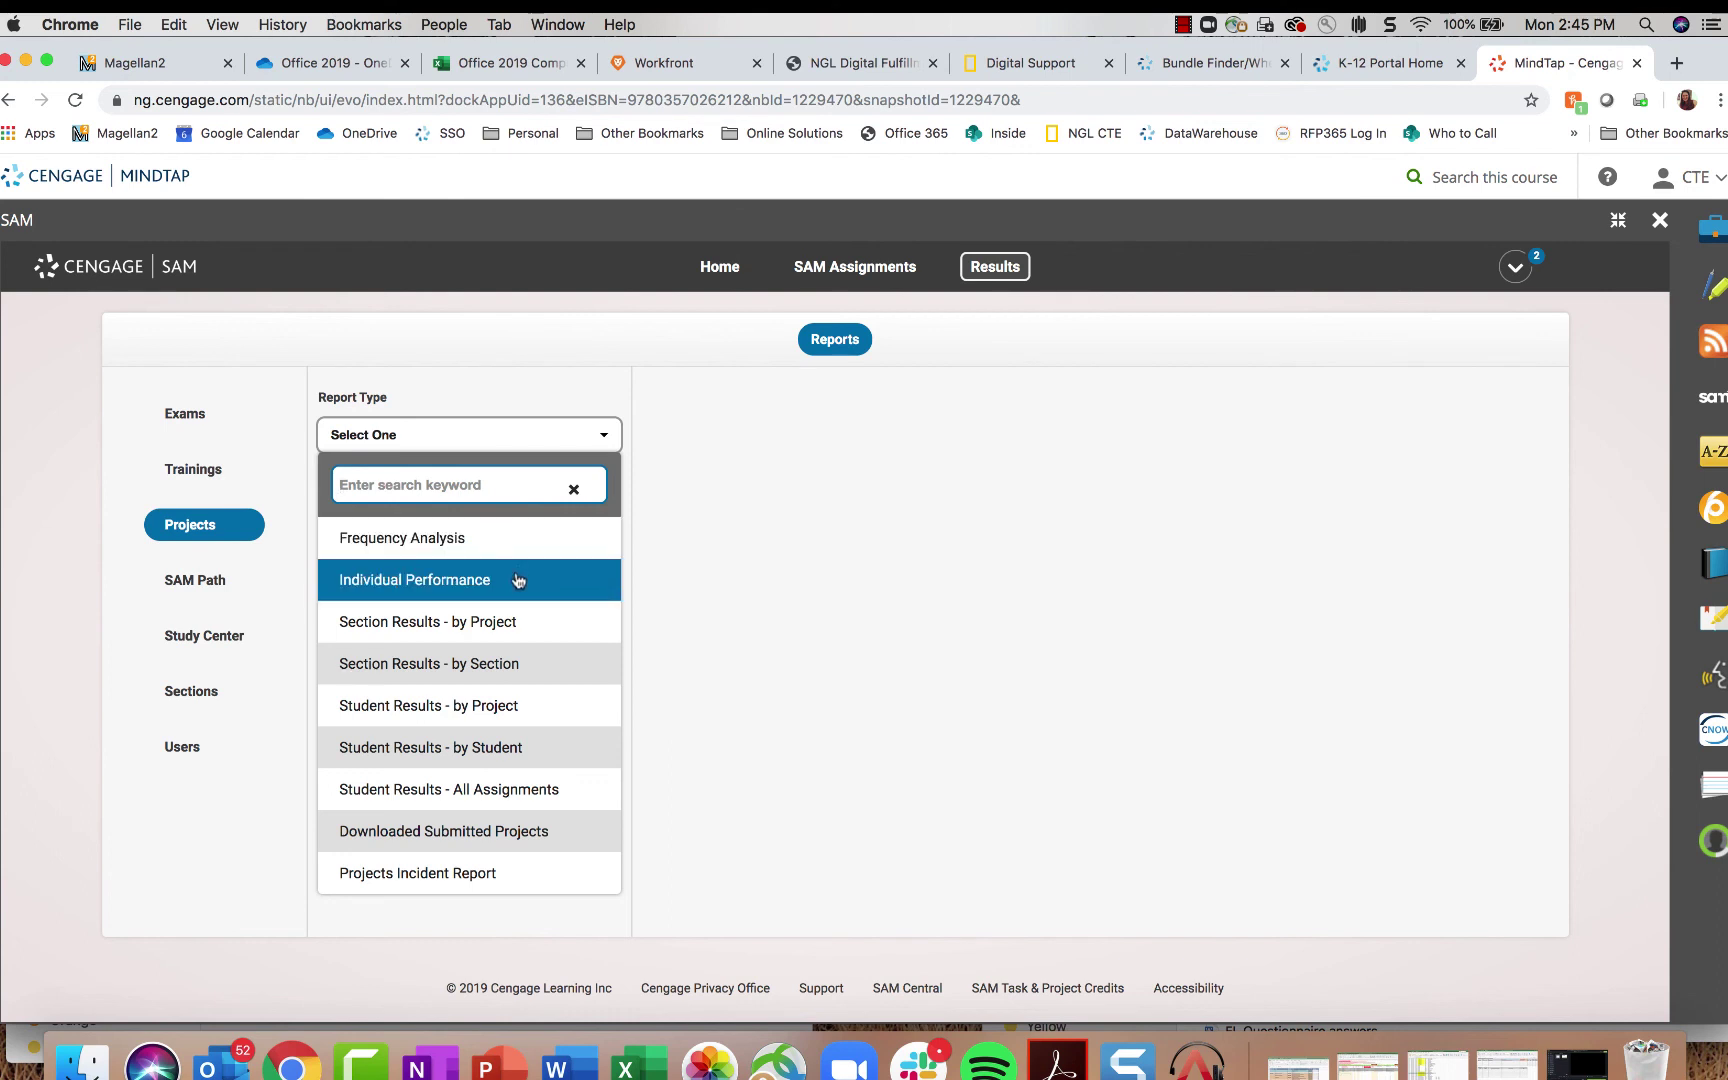
click(553, 838)
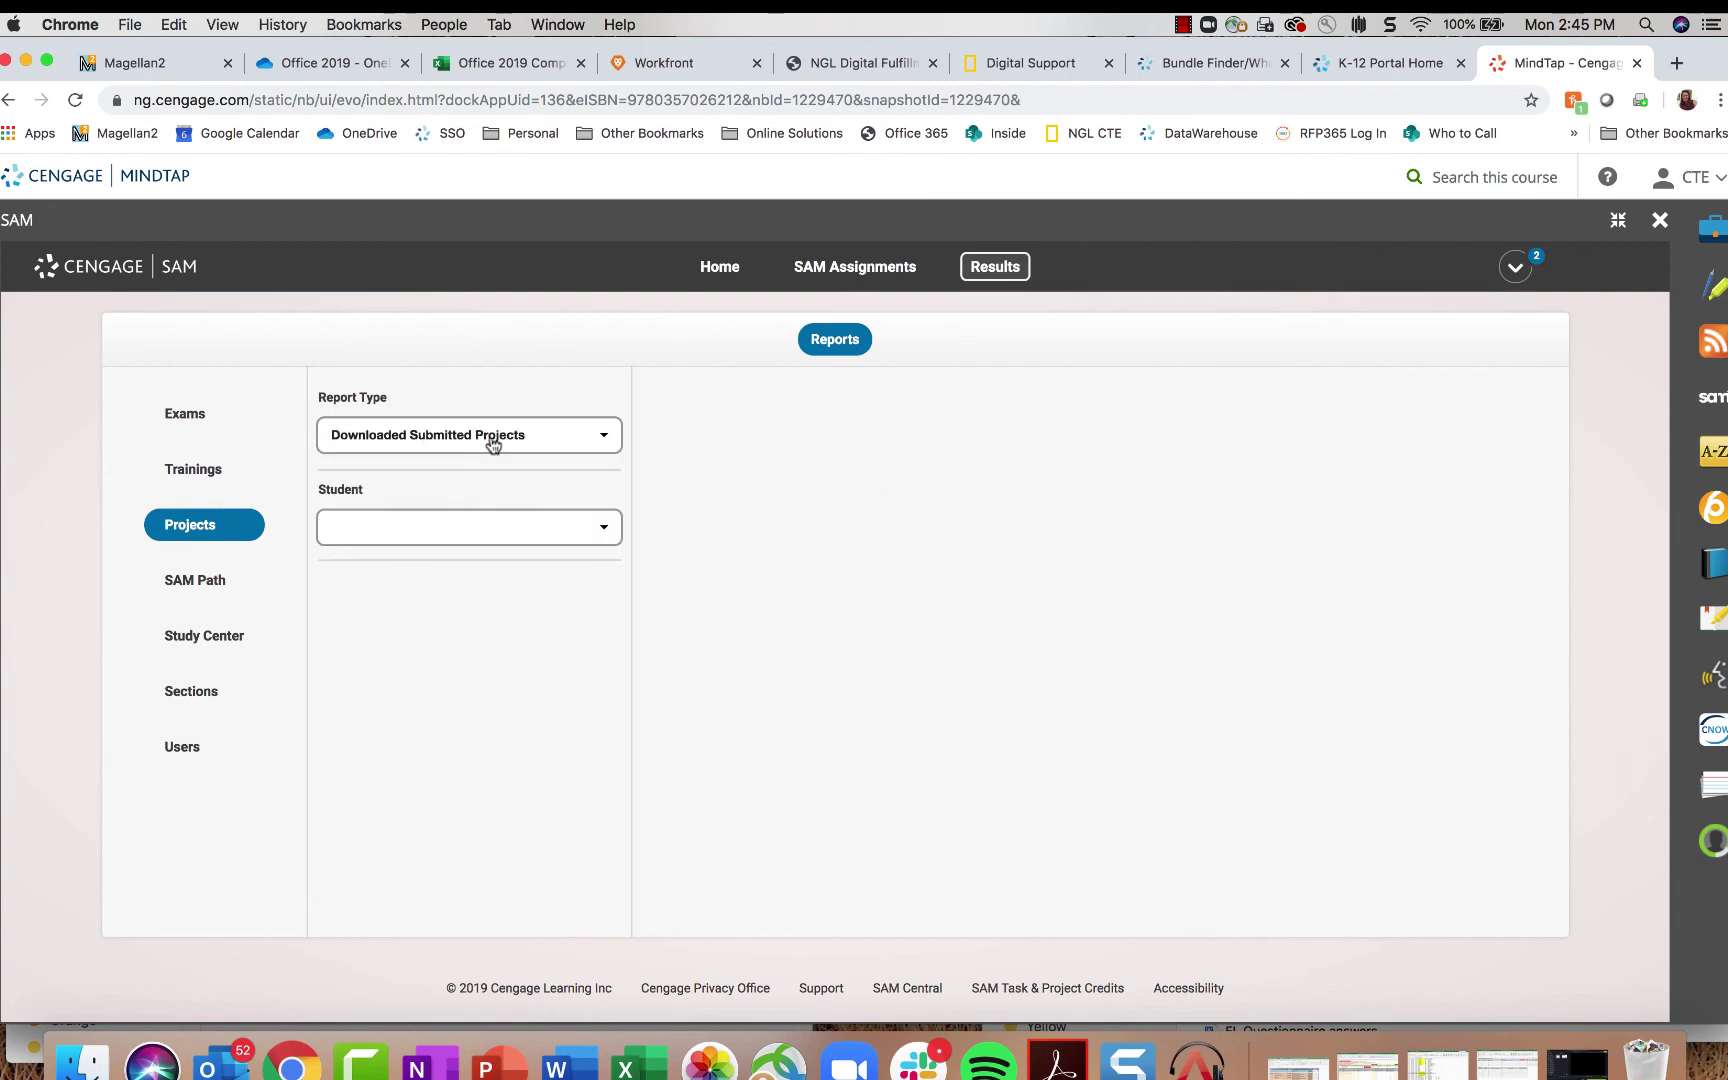
click(537, 543)
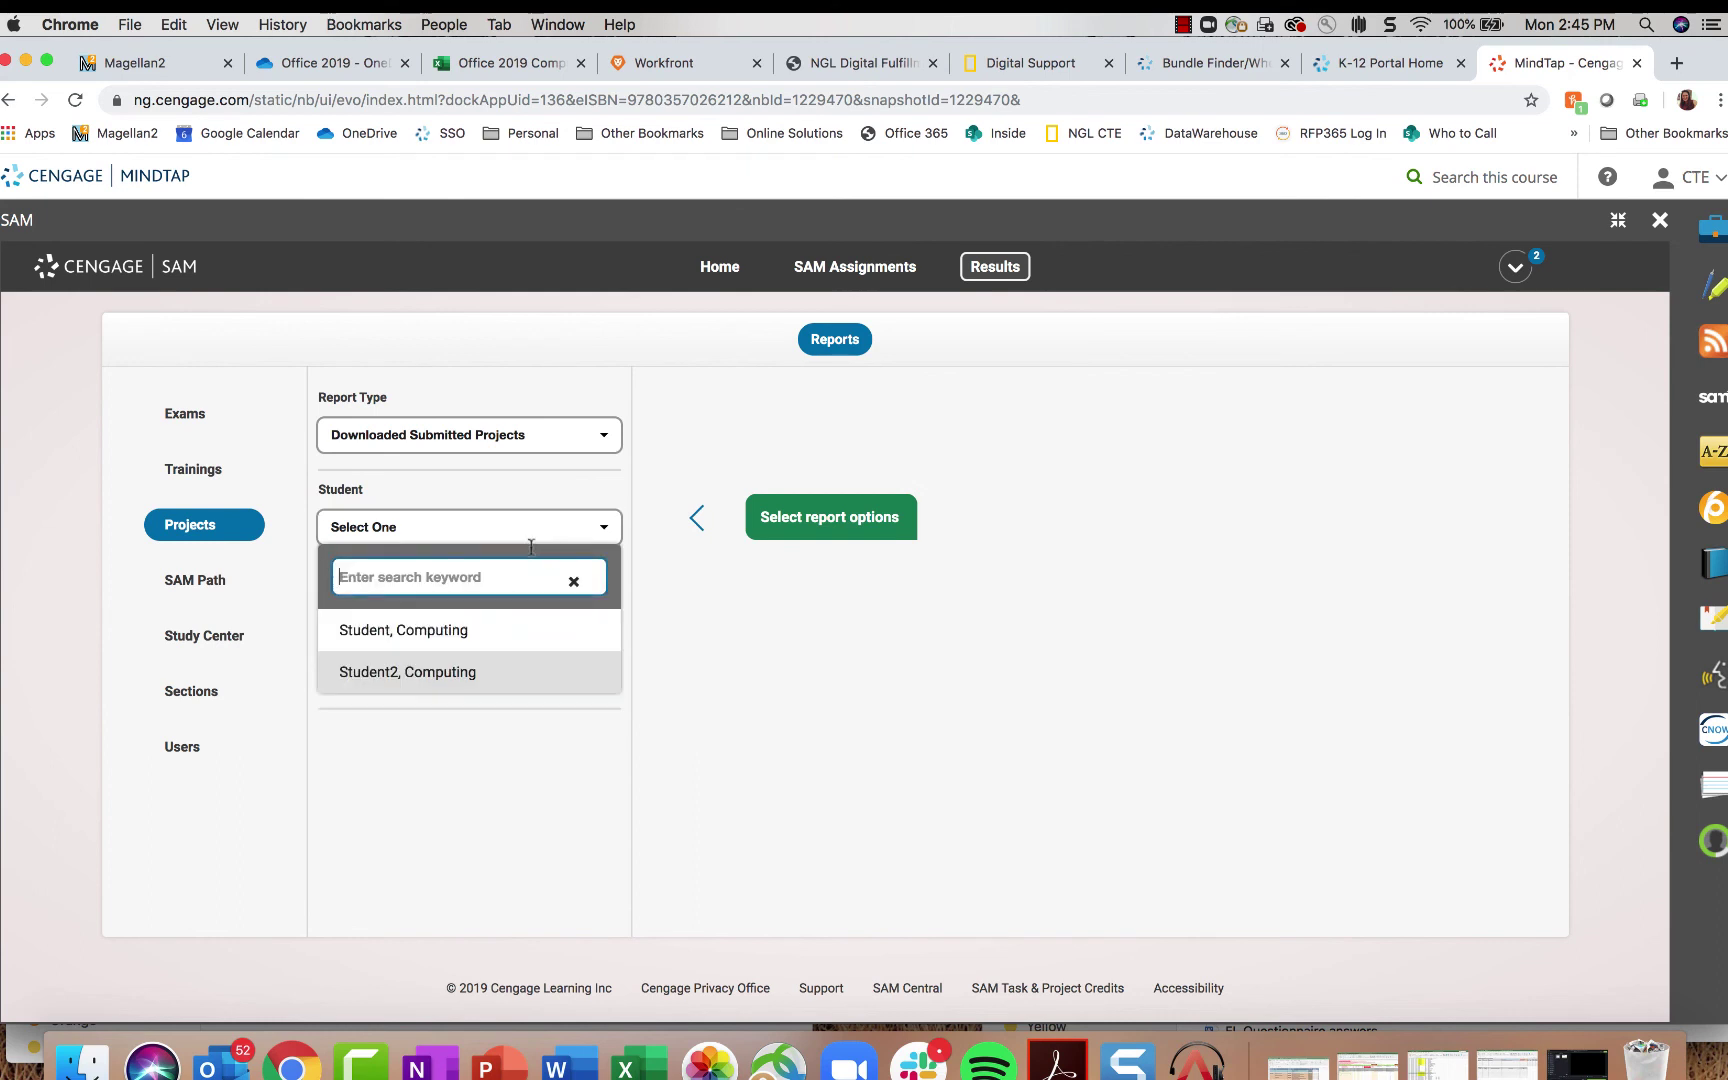
click(510, 632)
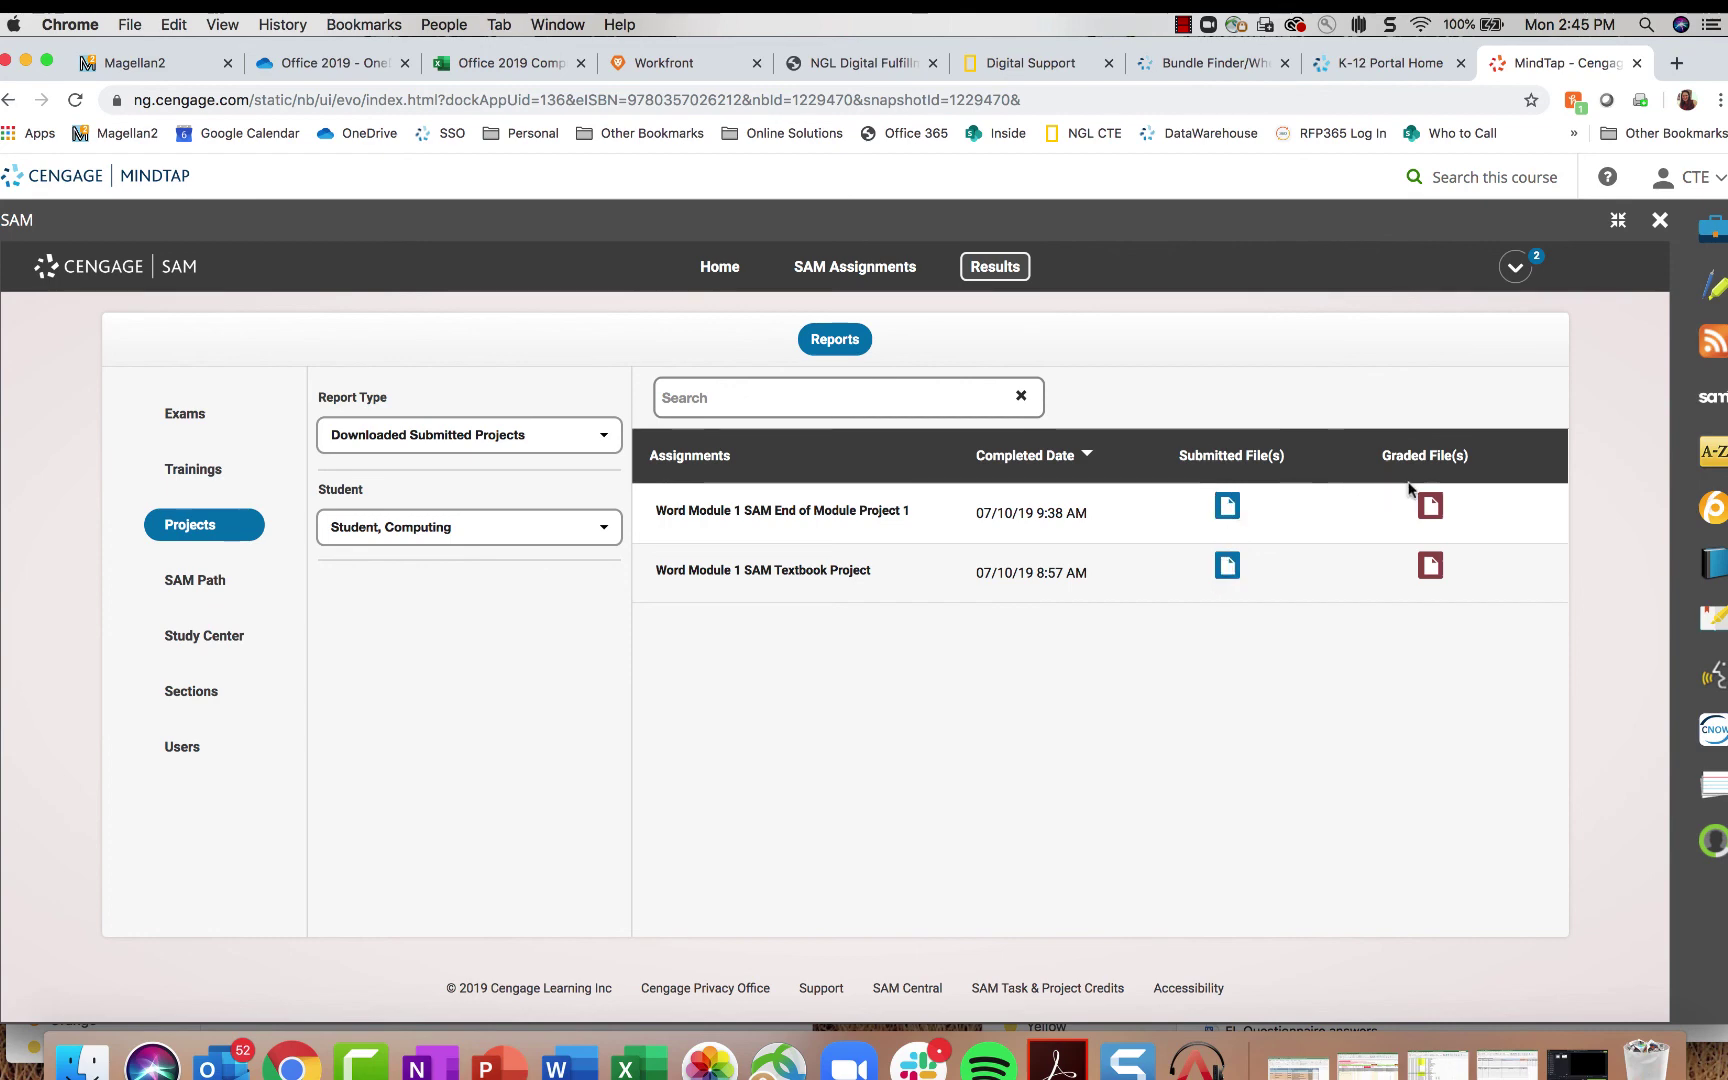
click(1430, 510)
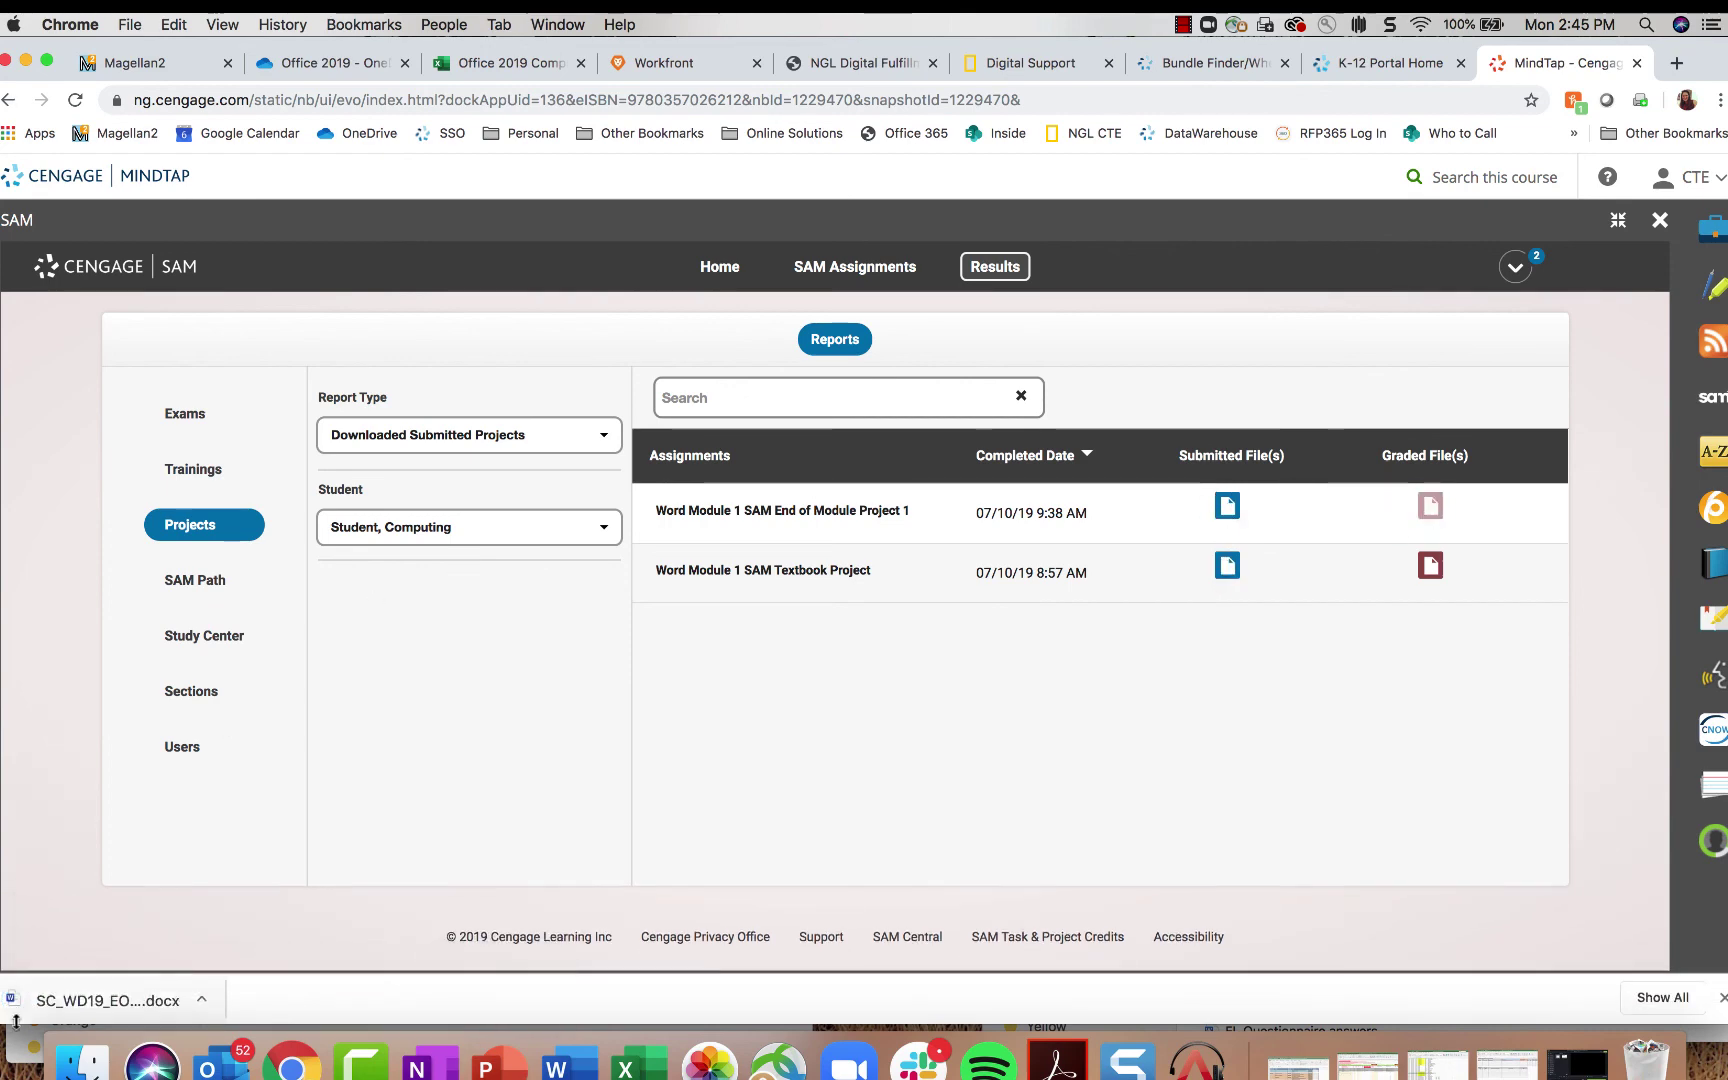
click(80, 1001)
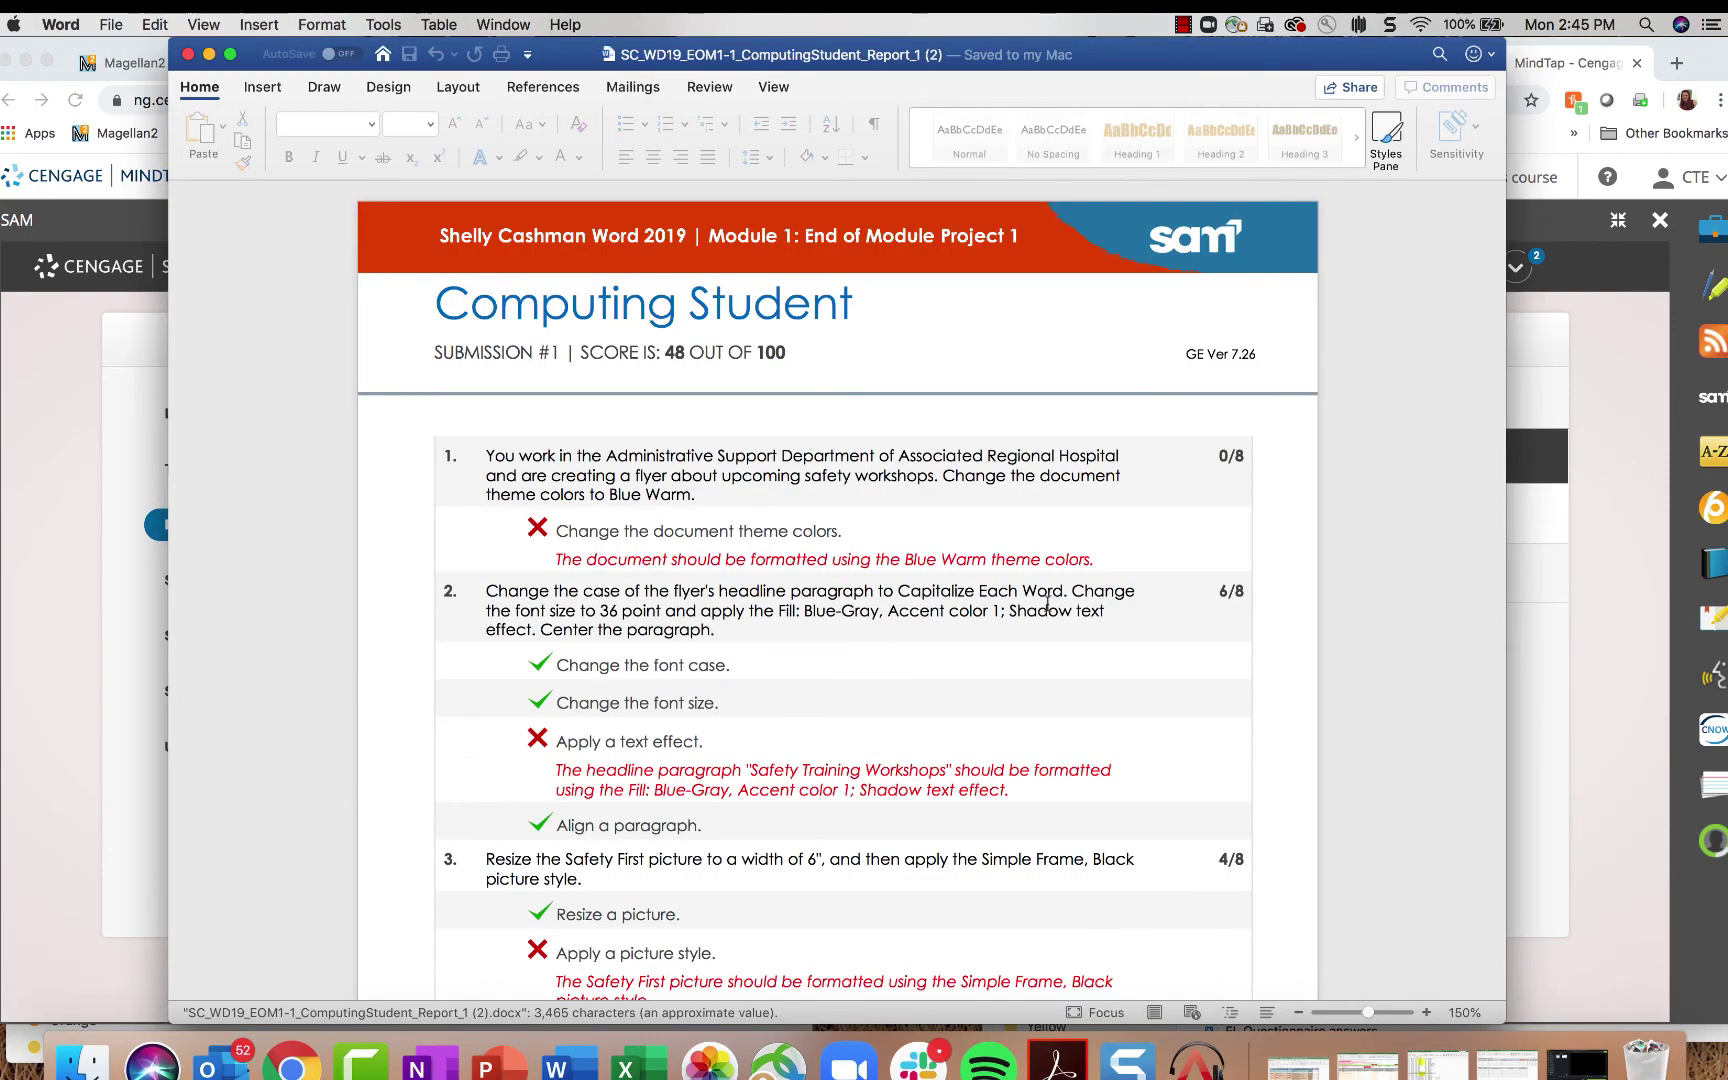
Step: Review the step scores and Grading Engine comments in the graded Word document, and close it
scroll(1122, 497, down, 3)
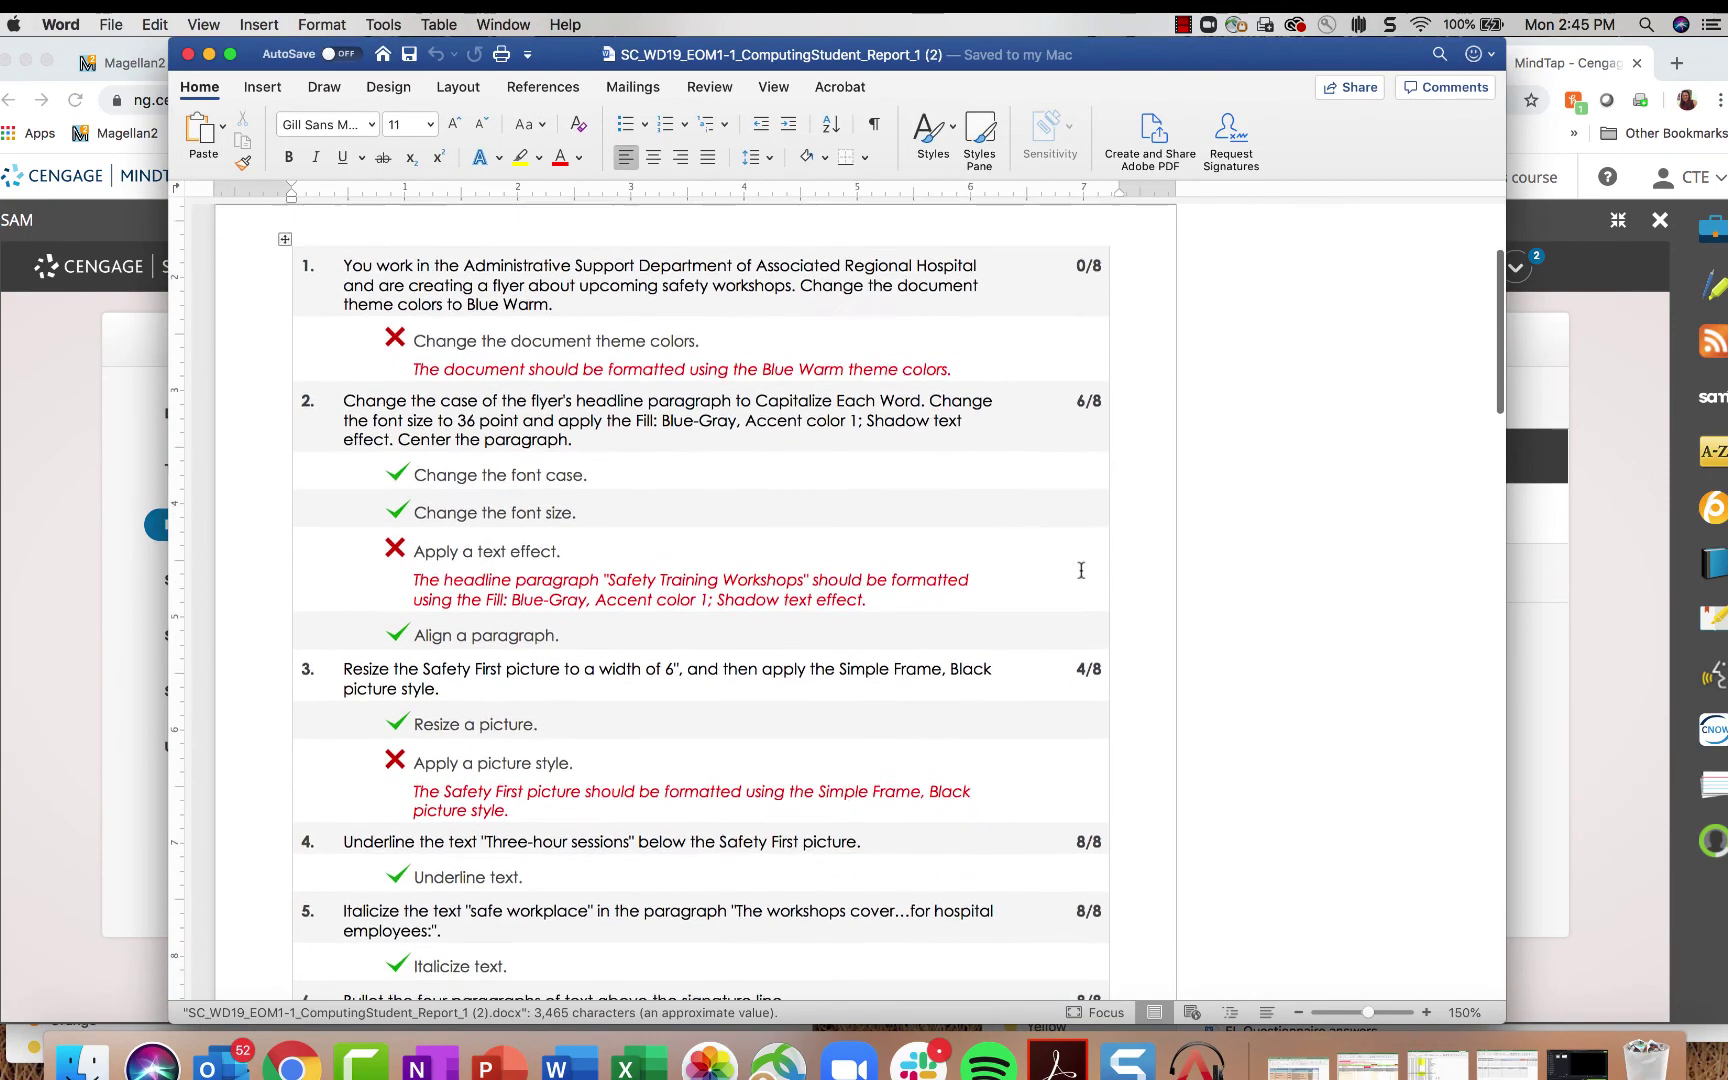
scroll(1081, 570, down, 15)
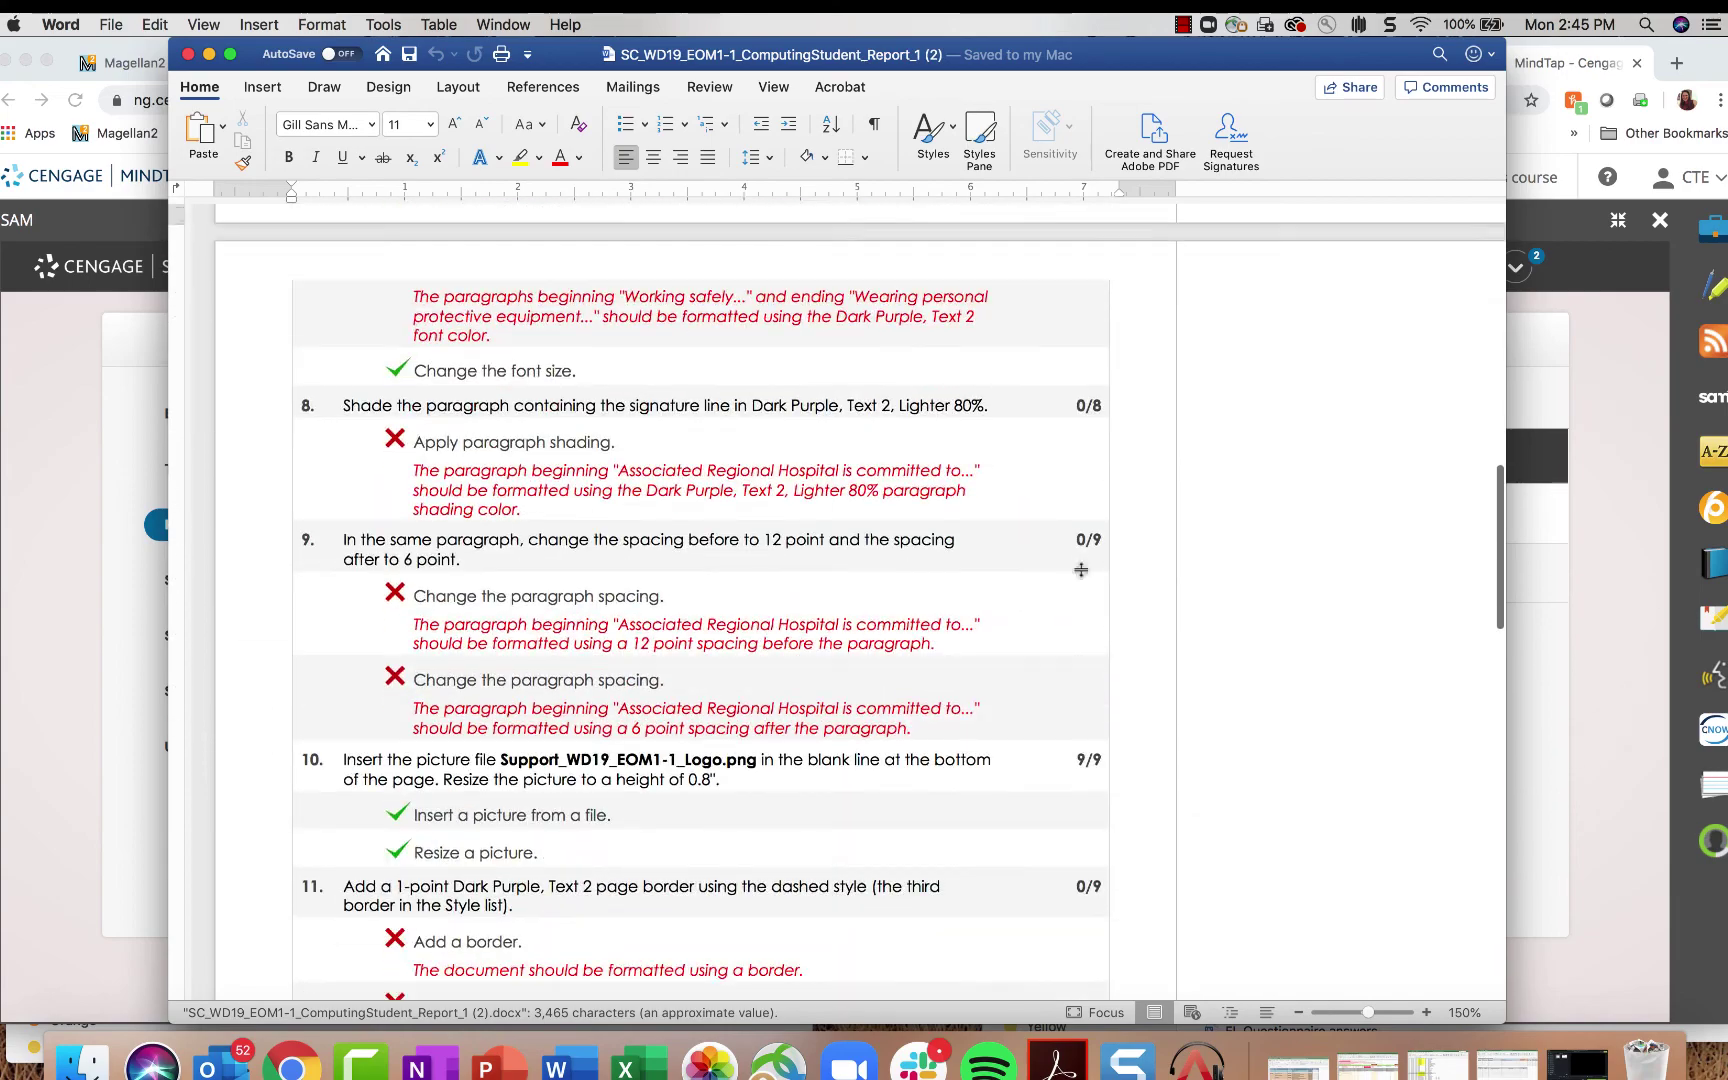
scroll(1081, 570, down, 20)
scroll(1277, 665, up, 12)
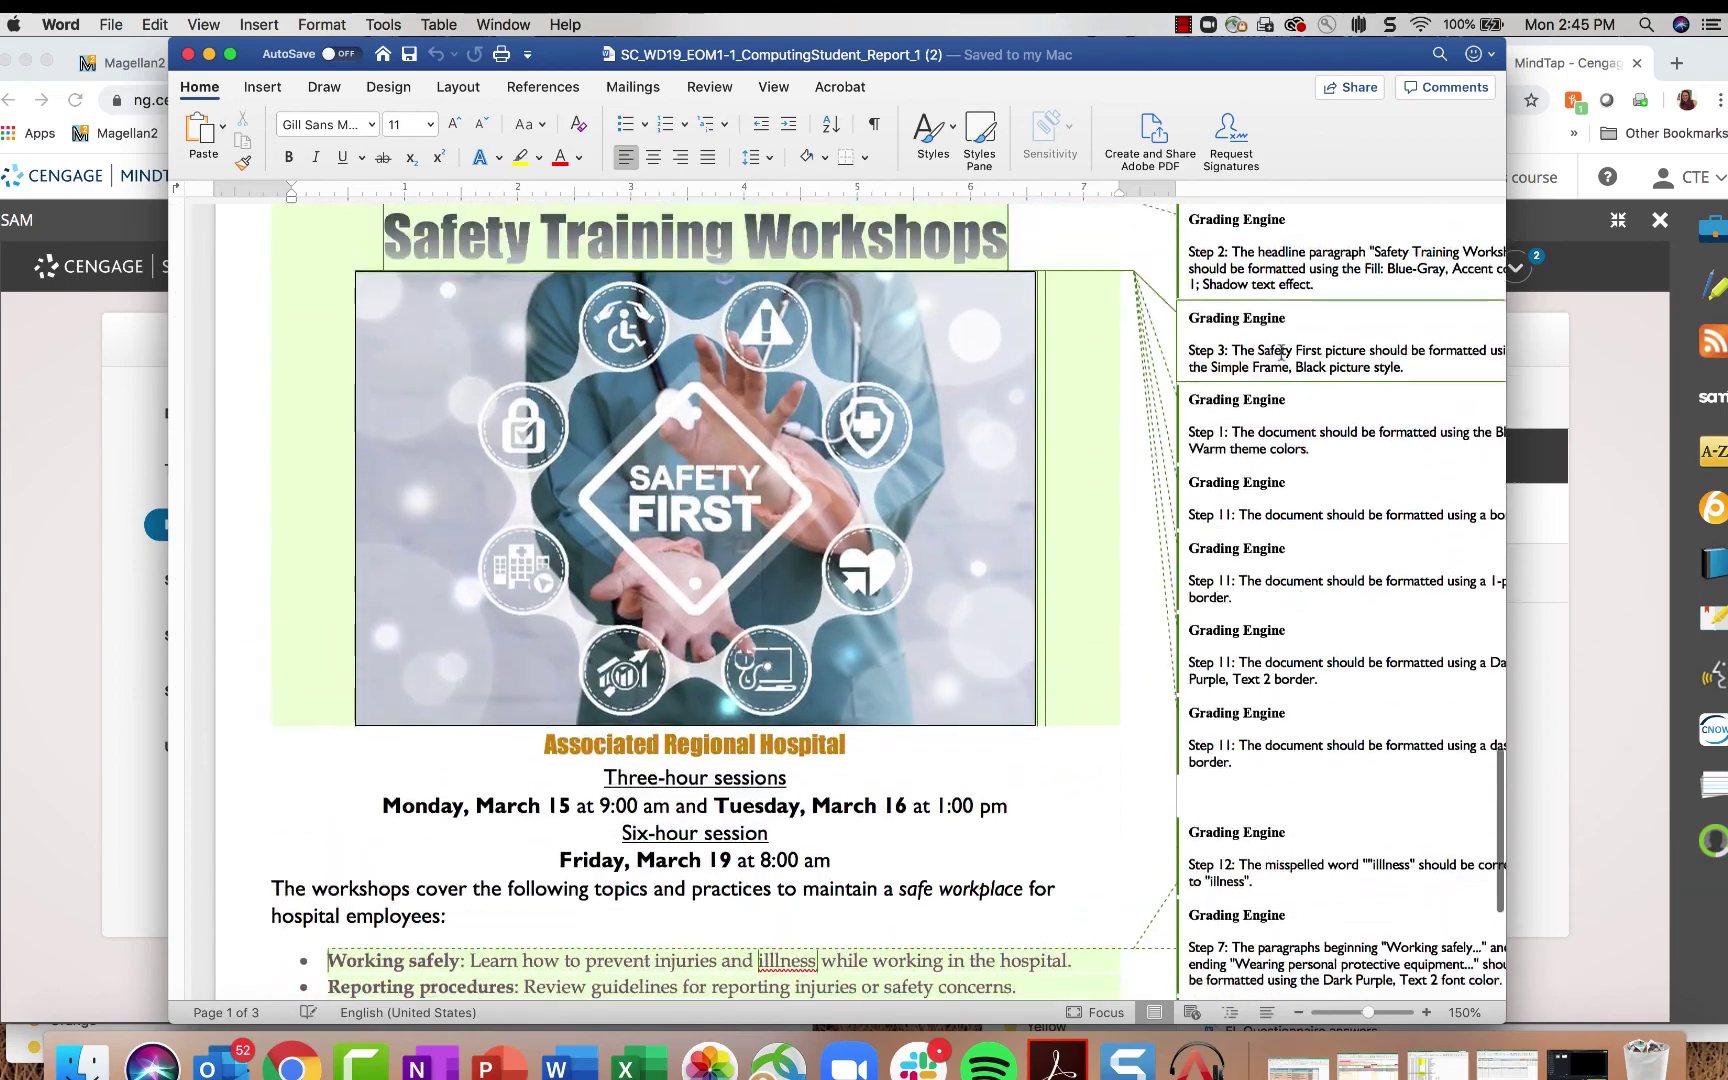
scroll(1277, 665, down, 20)
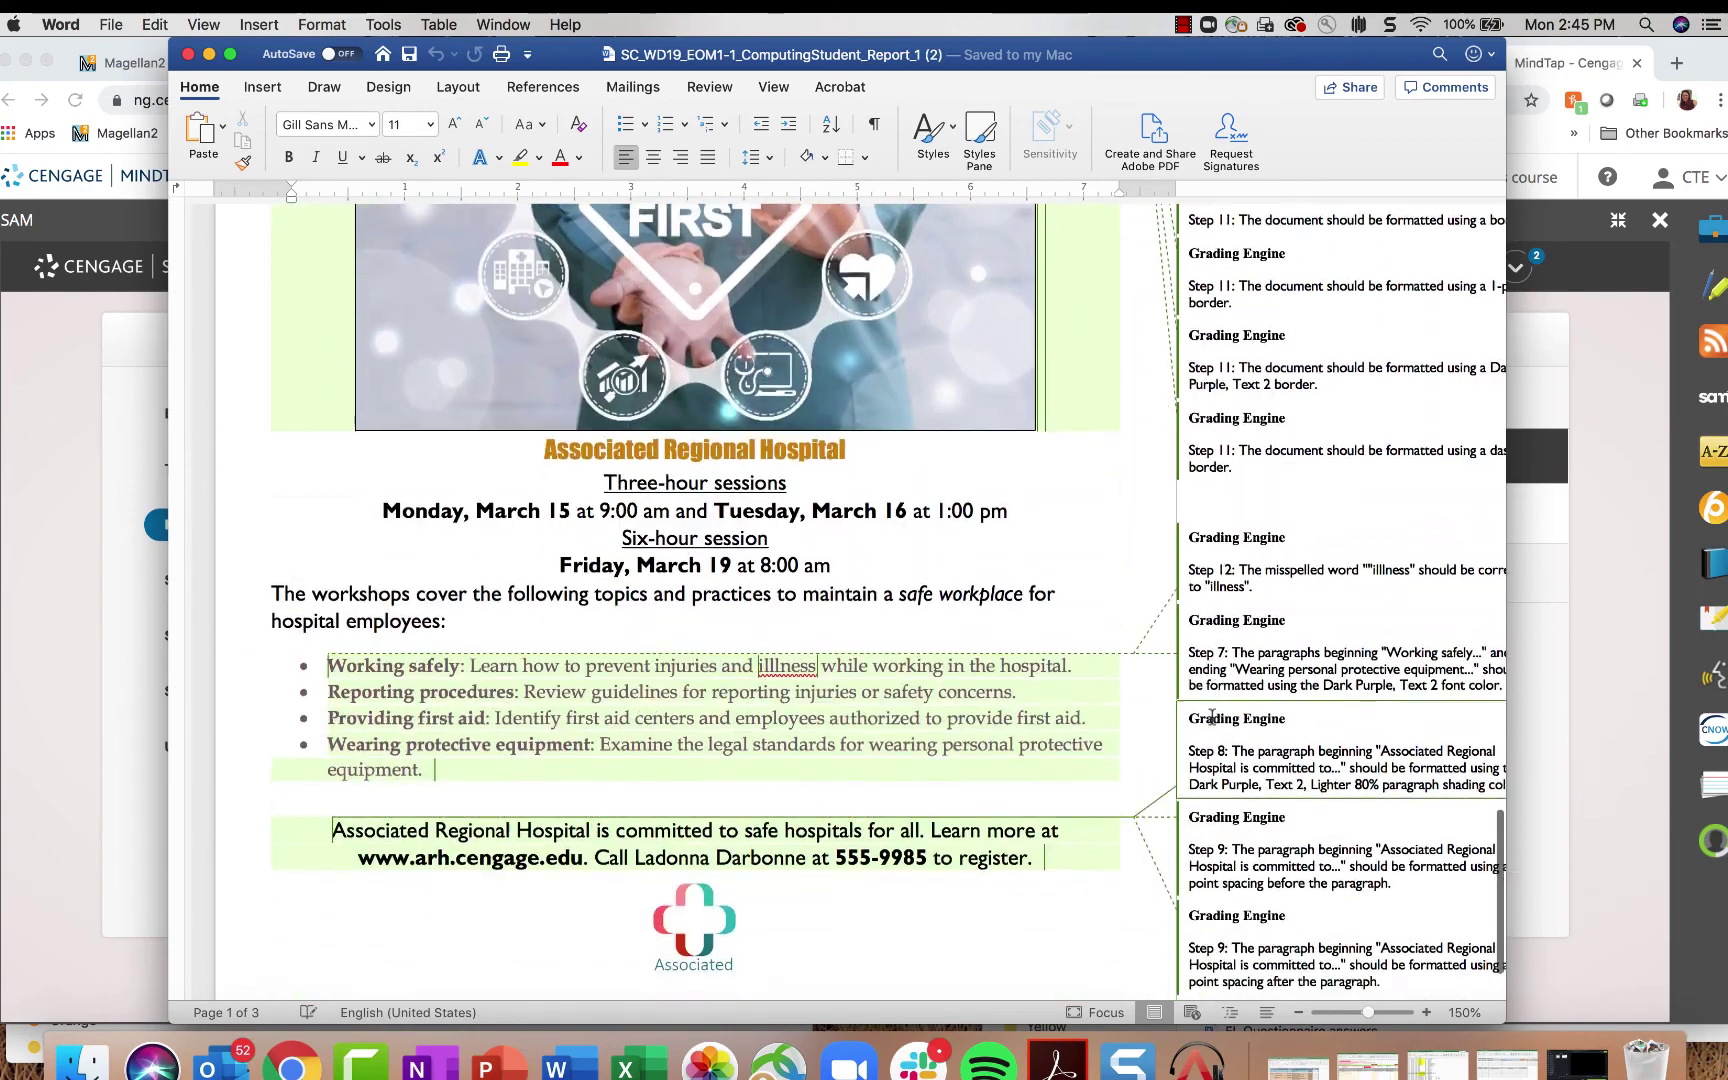
click(187, 54)
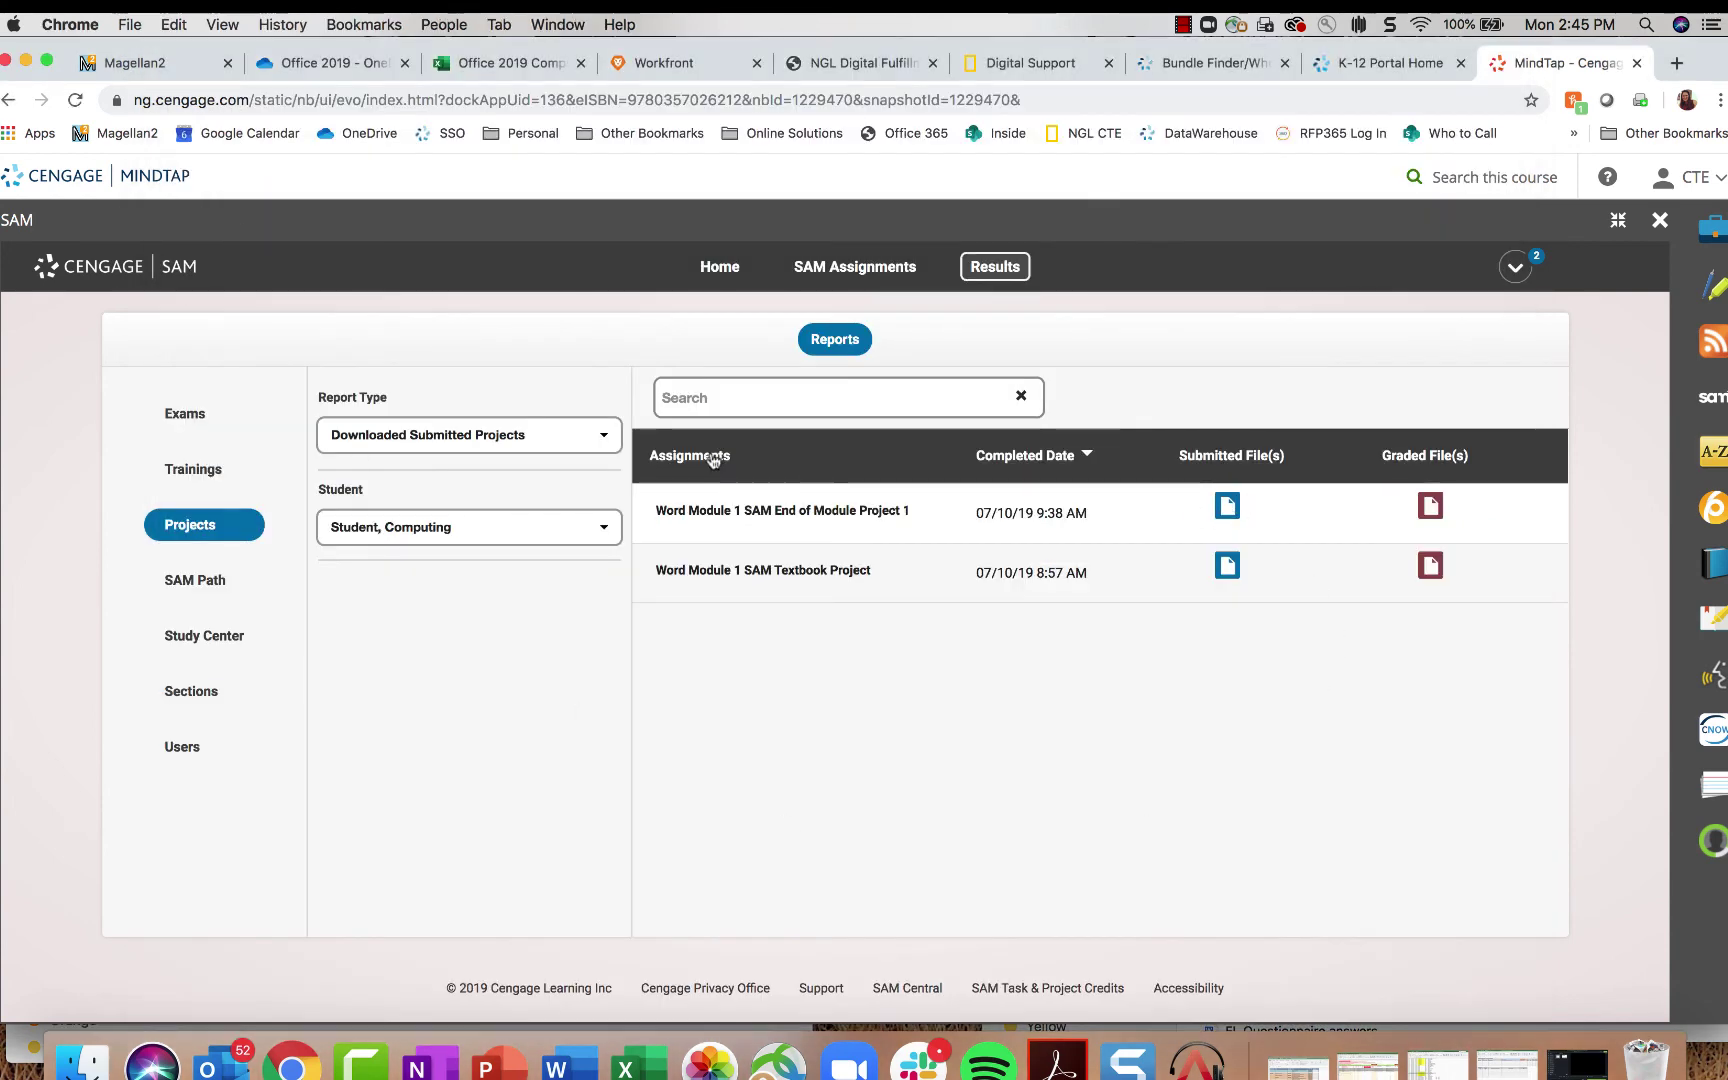
Step: Generate the project Individual Performance report for the first listed student's Word Module 1 SAM End of Module Project 1, and close it after review
click(580, 440)
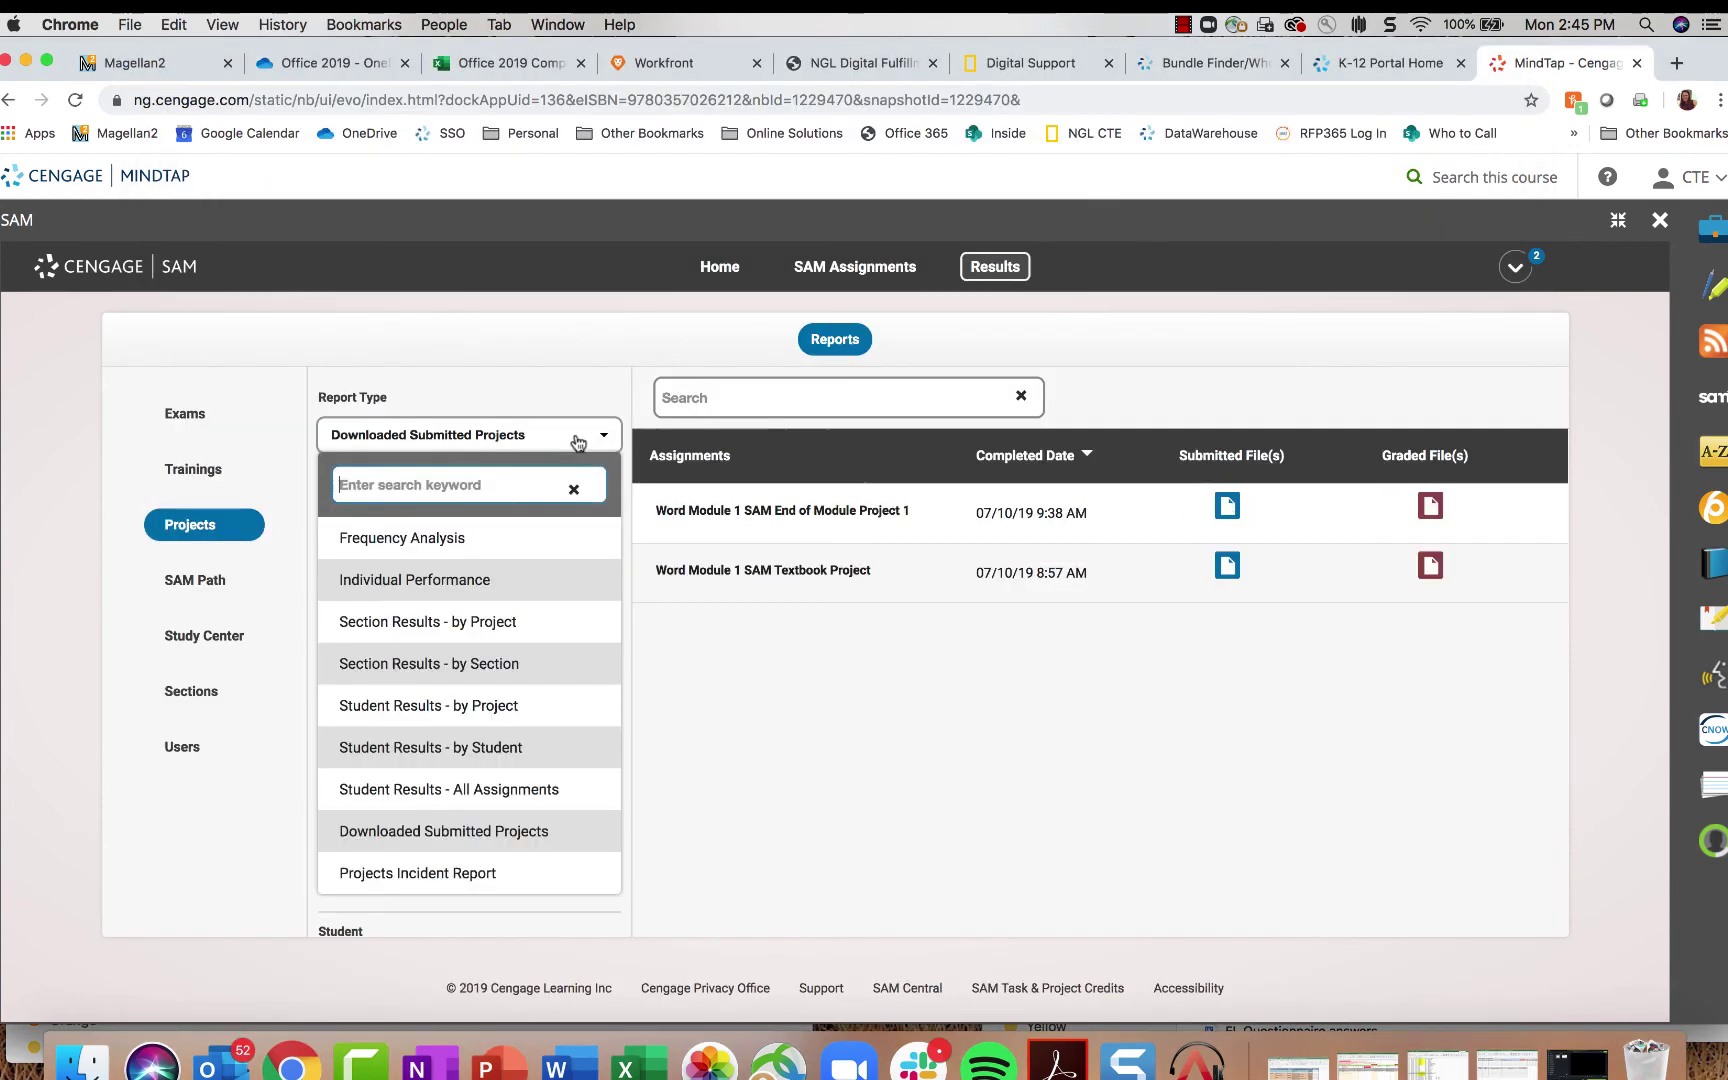
click(535, 582)
click(513, 528)
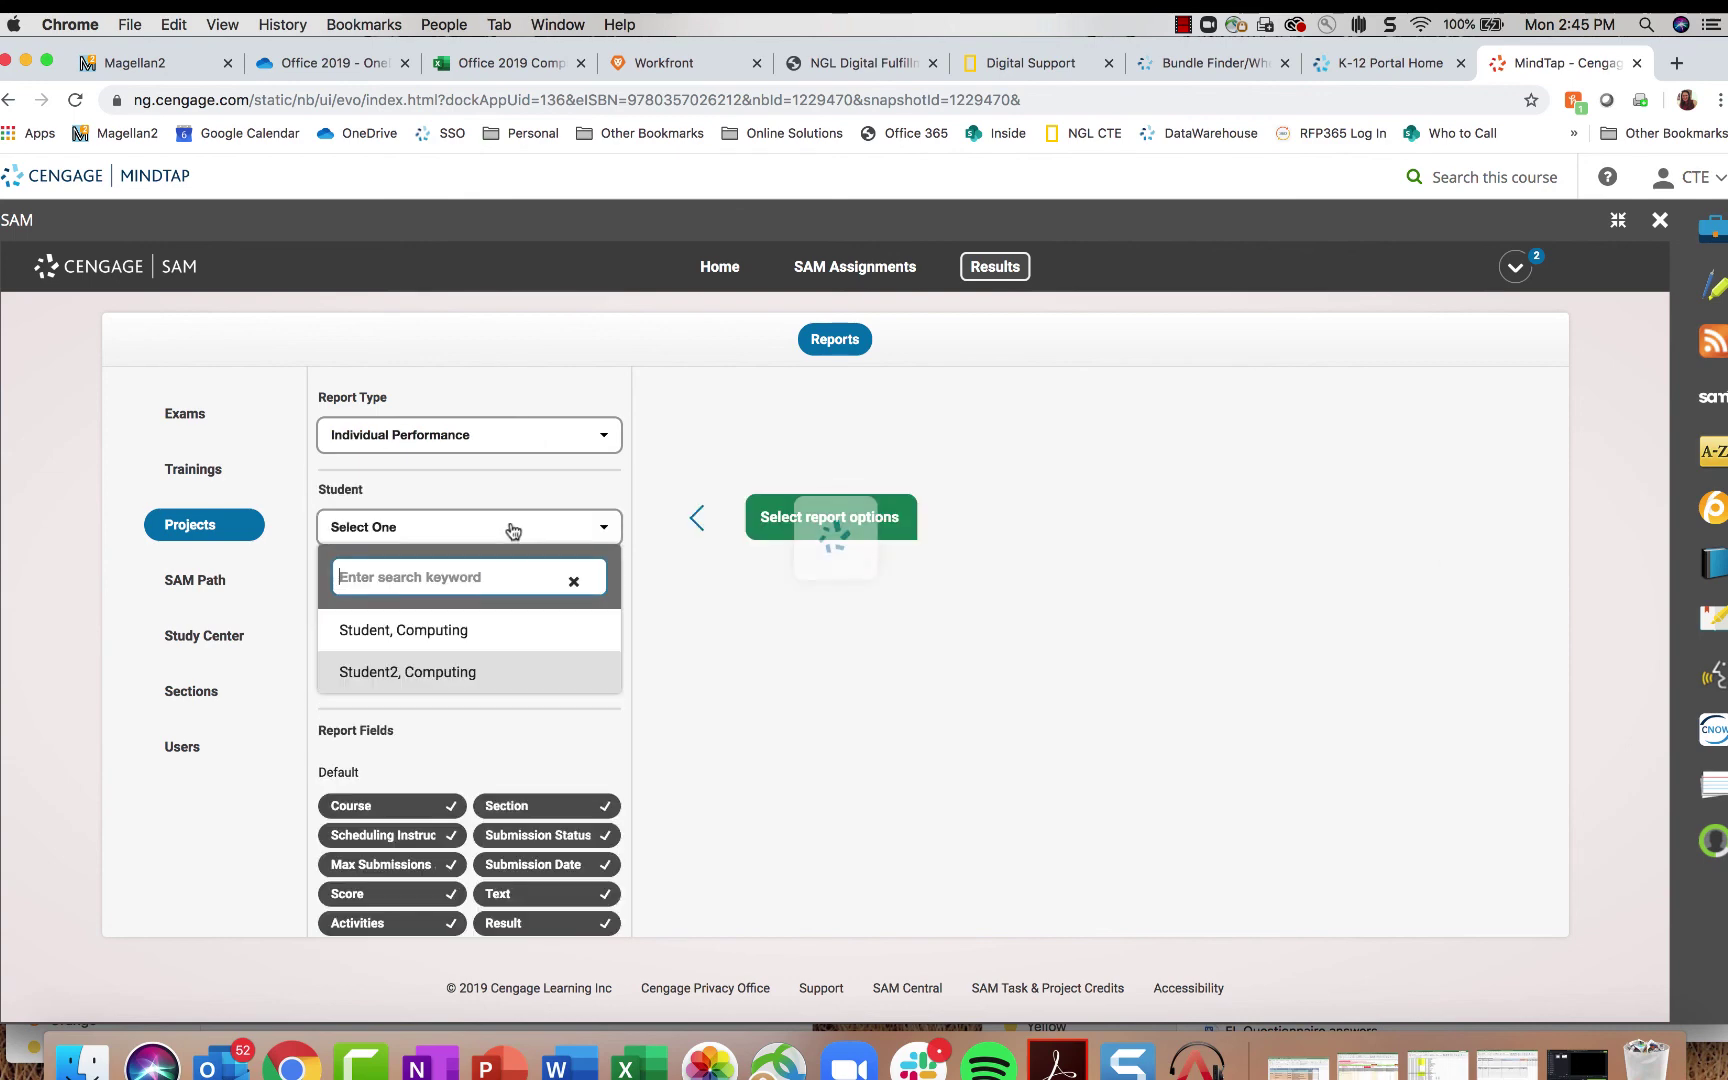
click(513, 632)
click(1436, 509)
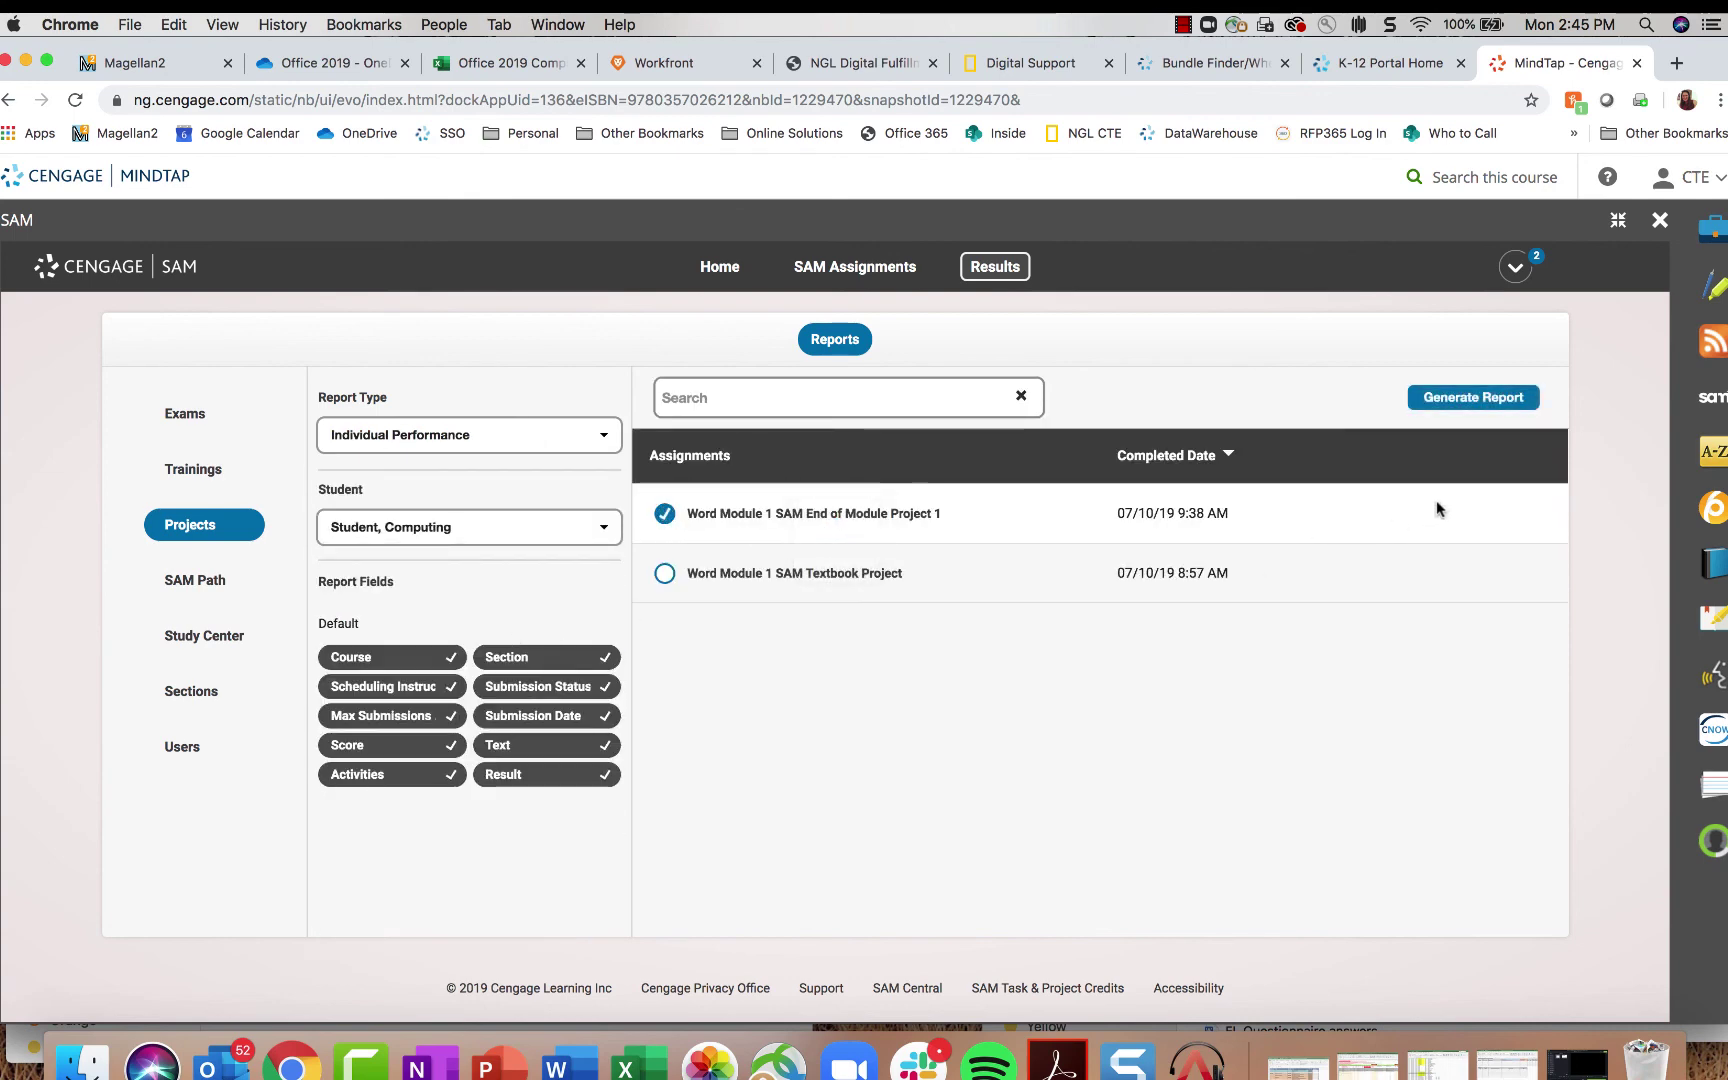
click(1440, 403)
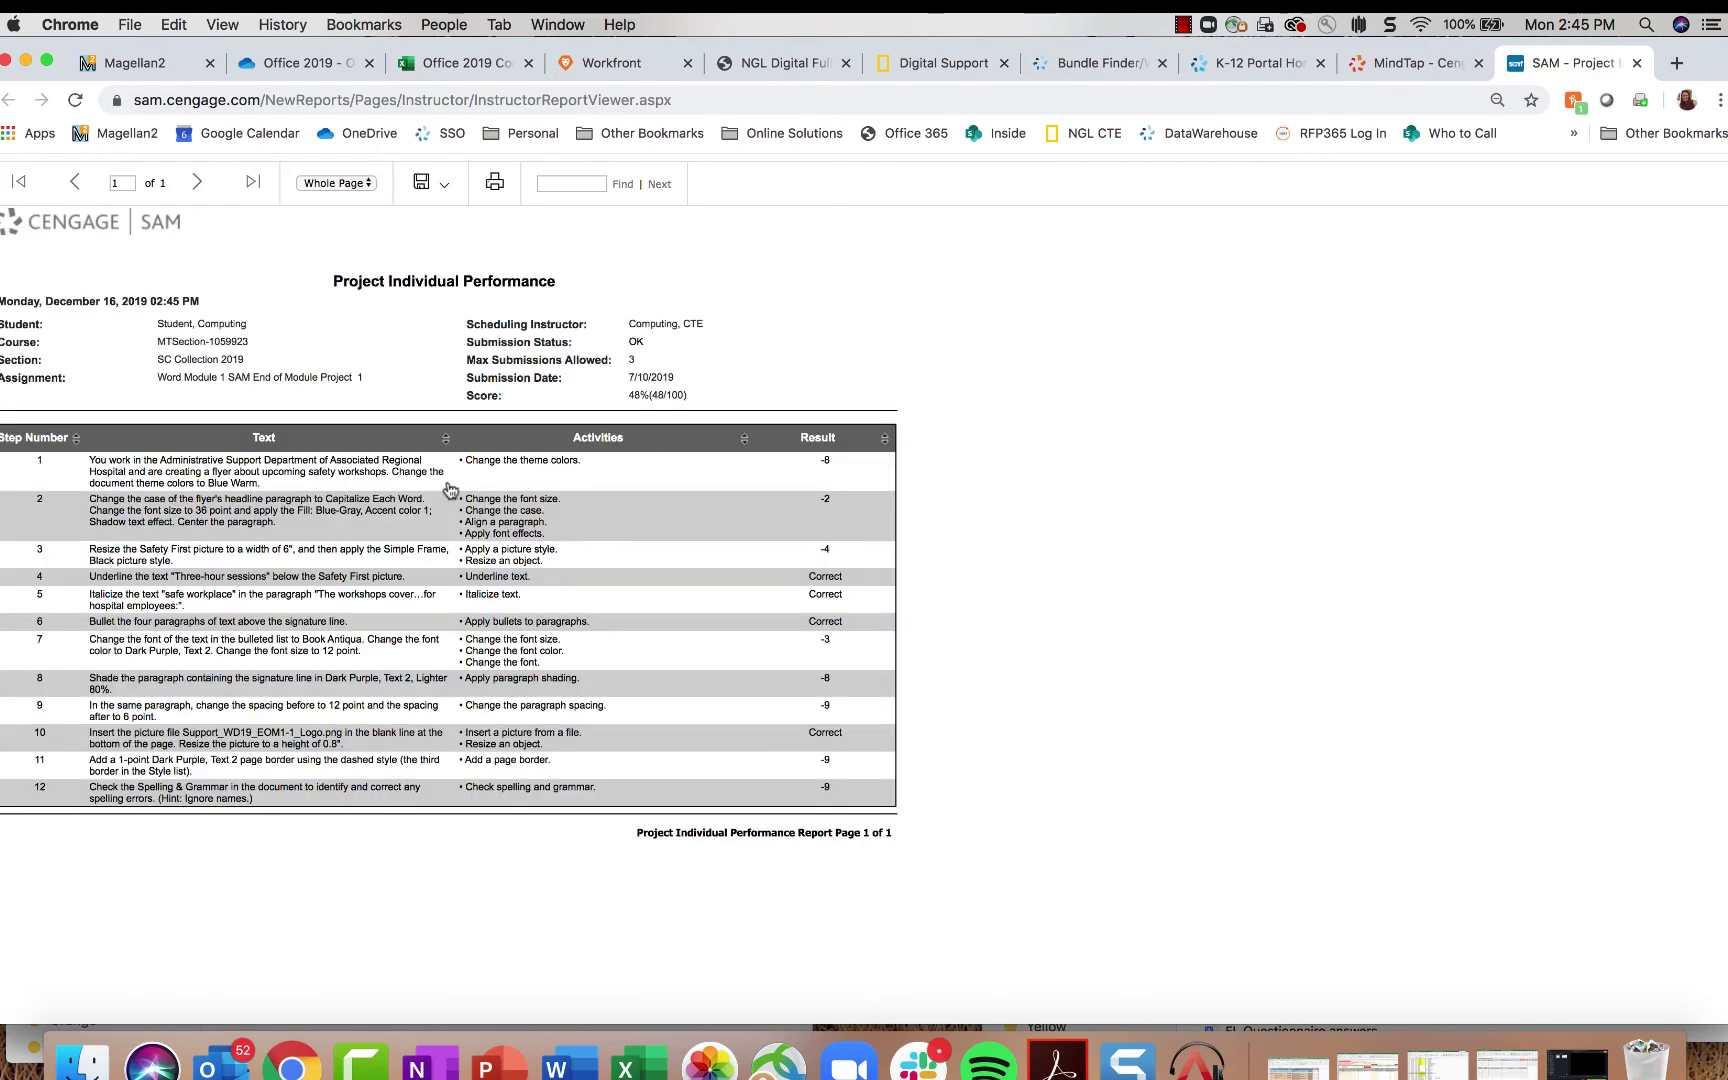
scroll(900, 550, down, 1)
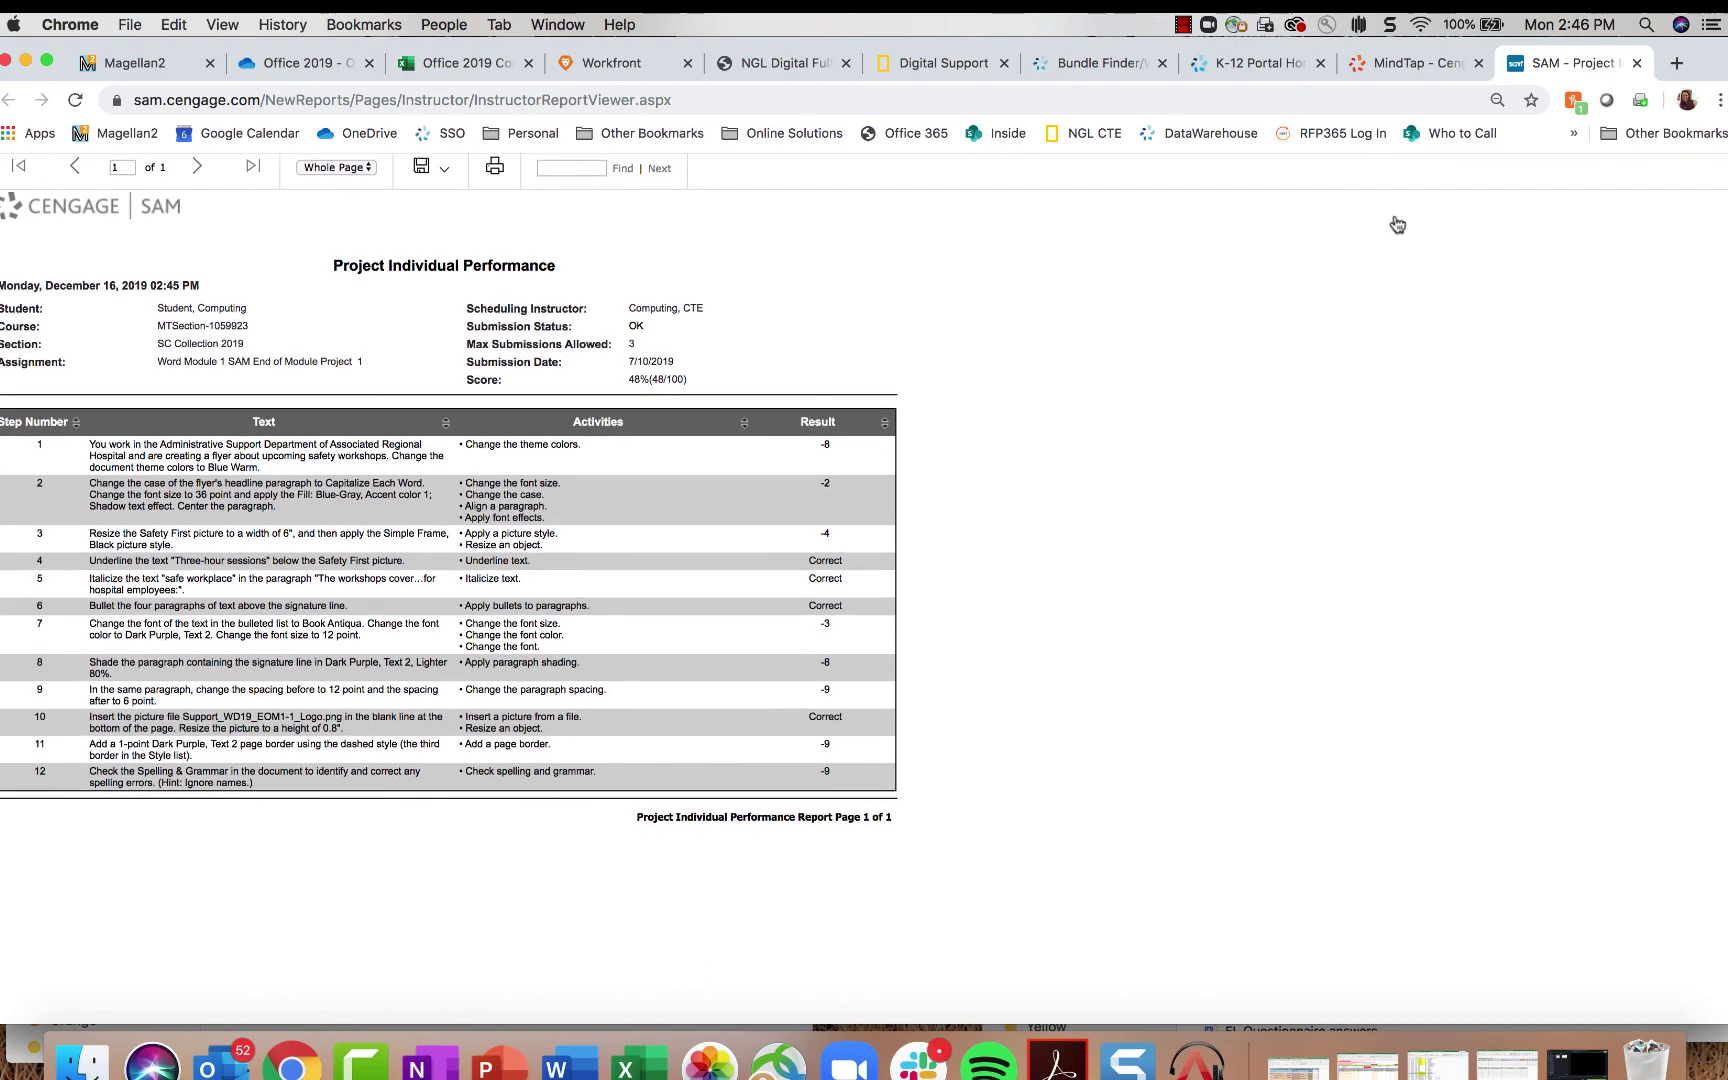
click(1635, 64)
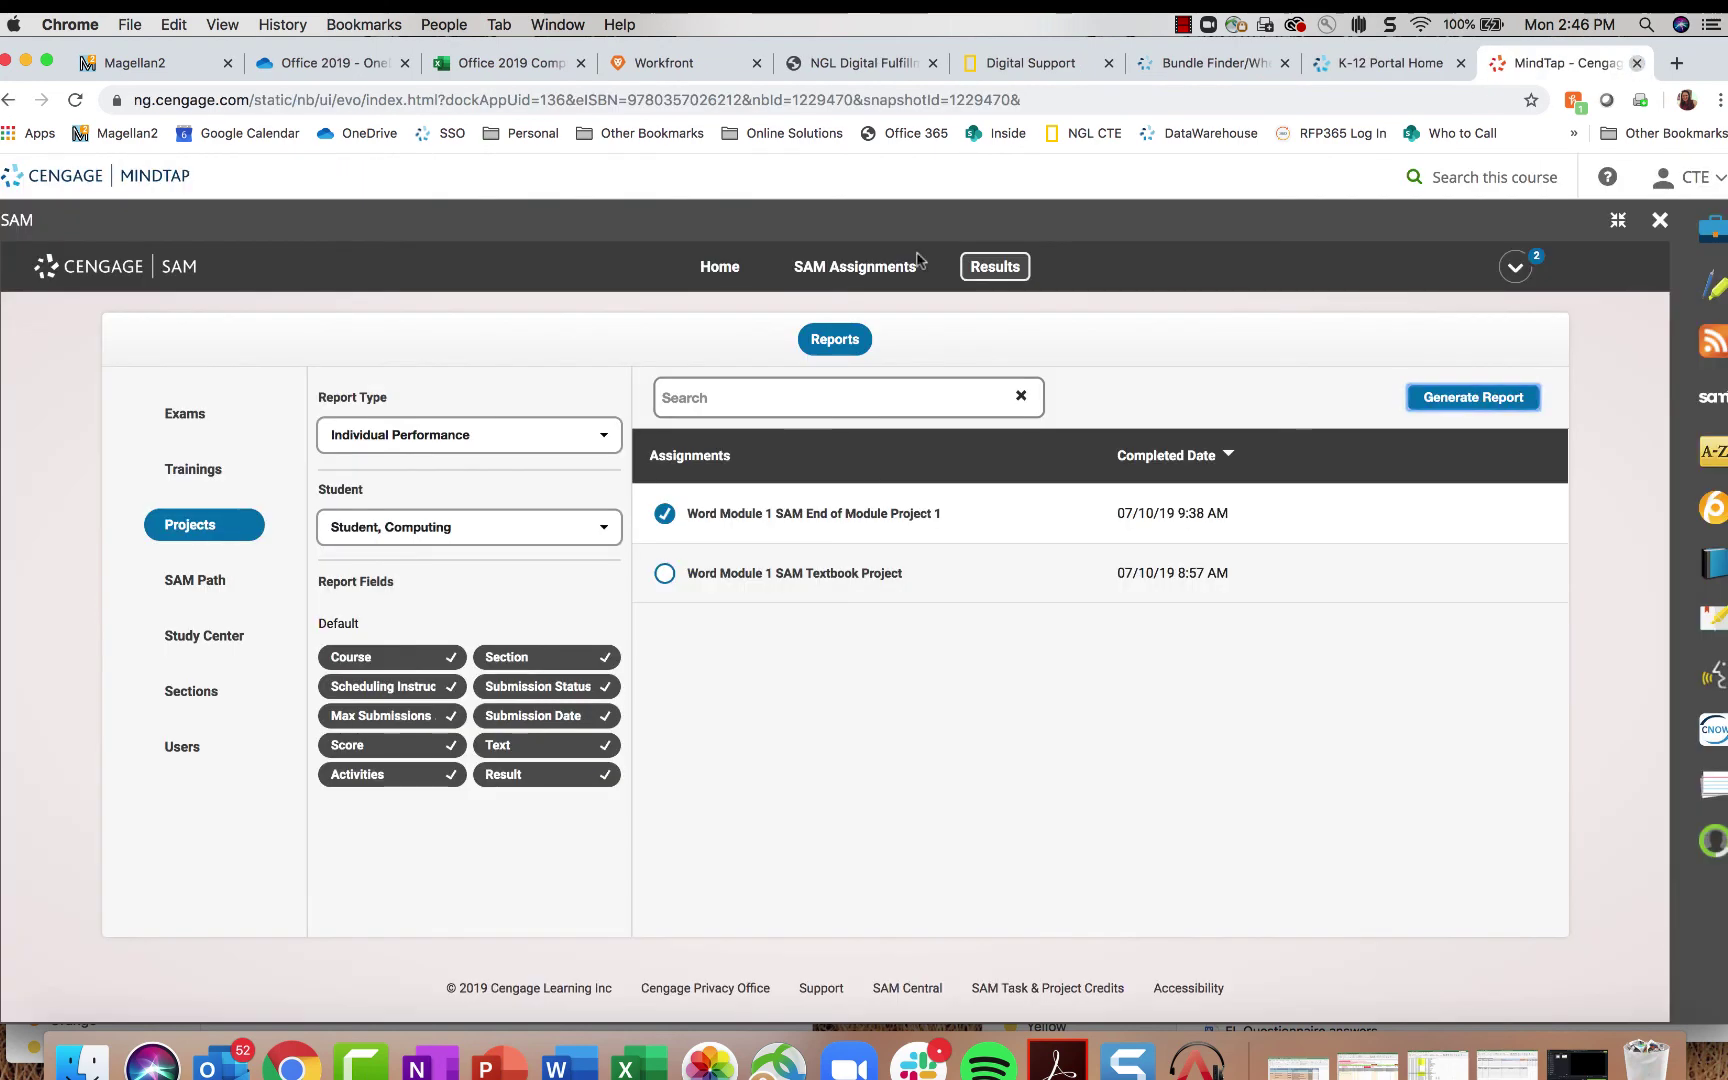
Step: Generate the training Individual Performance report for the first listed student's Word Module 1 SAM Training
click(193, 468)
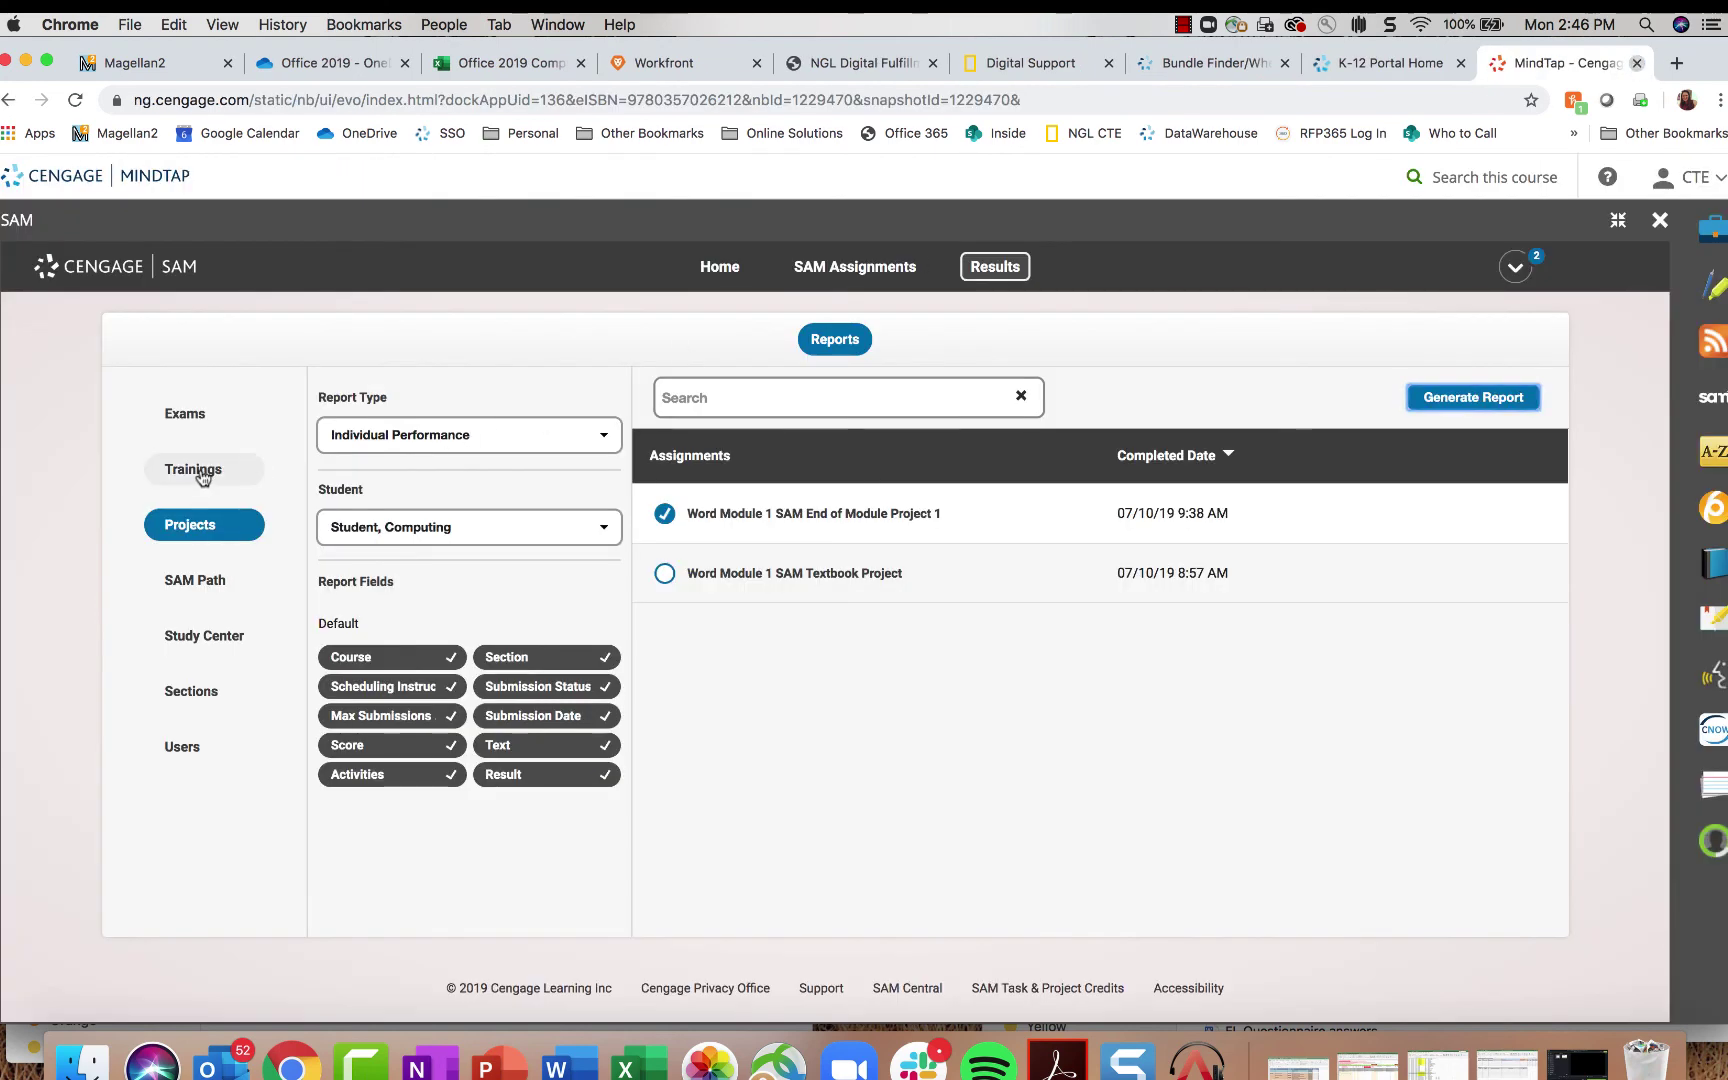
click(545, 449)
click(539, 541)
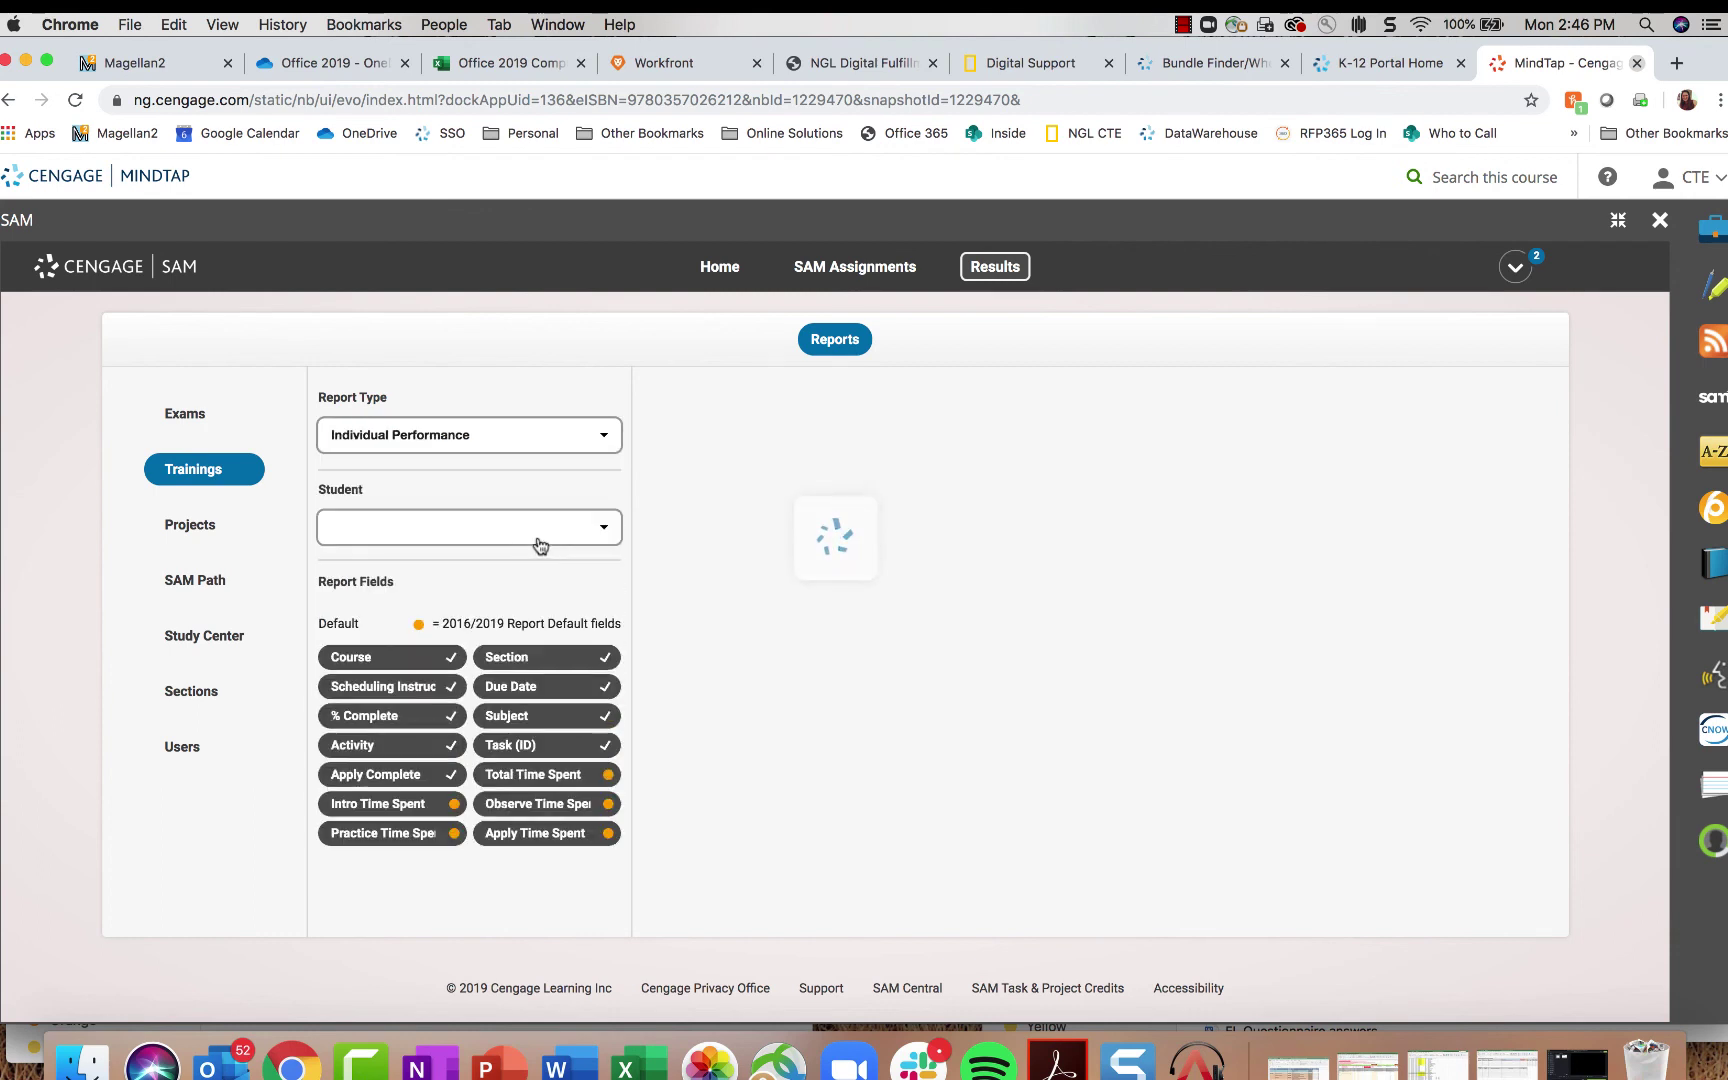
click(502, 540)
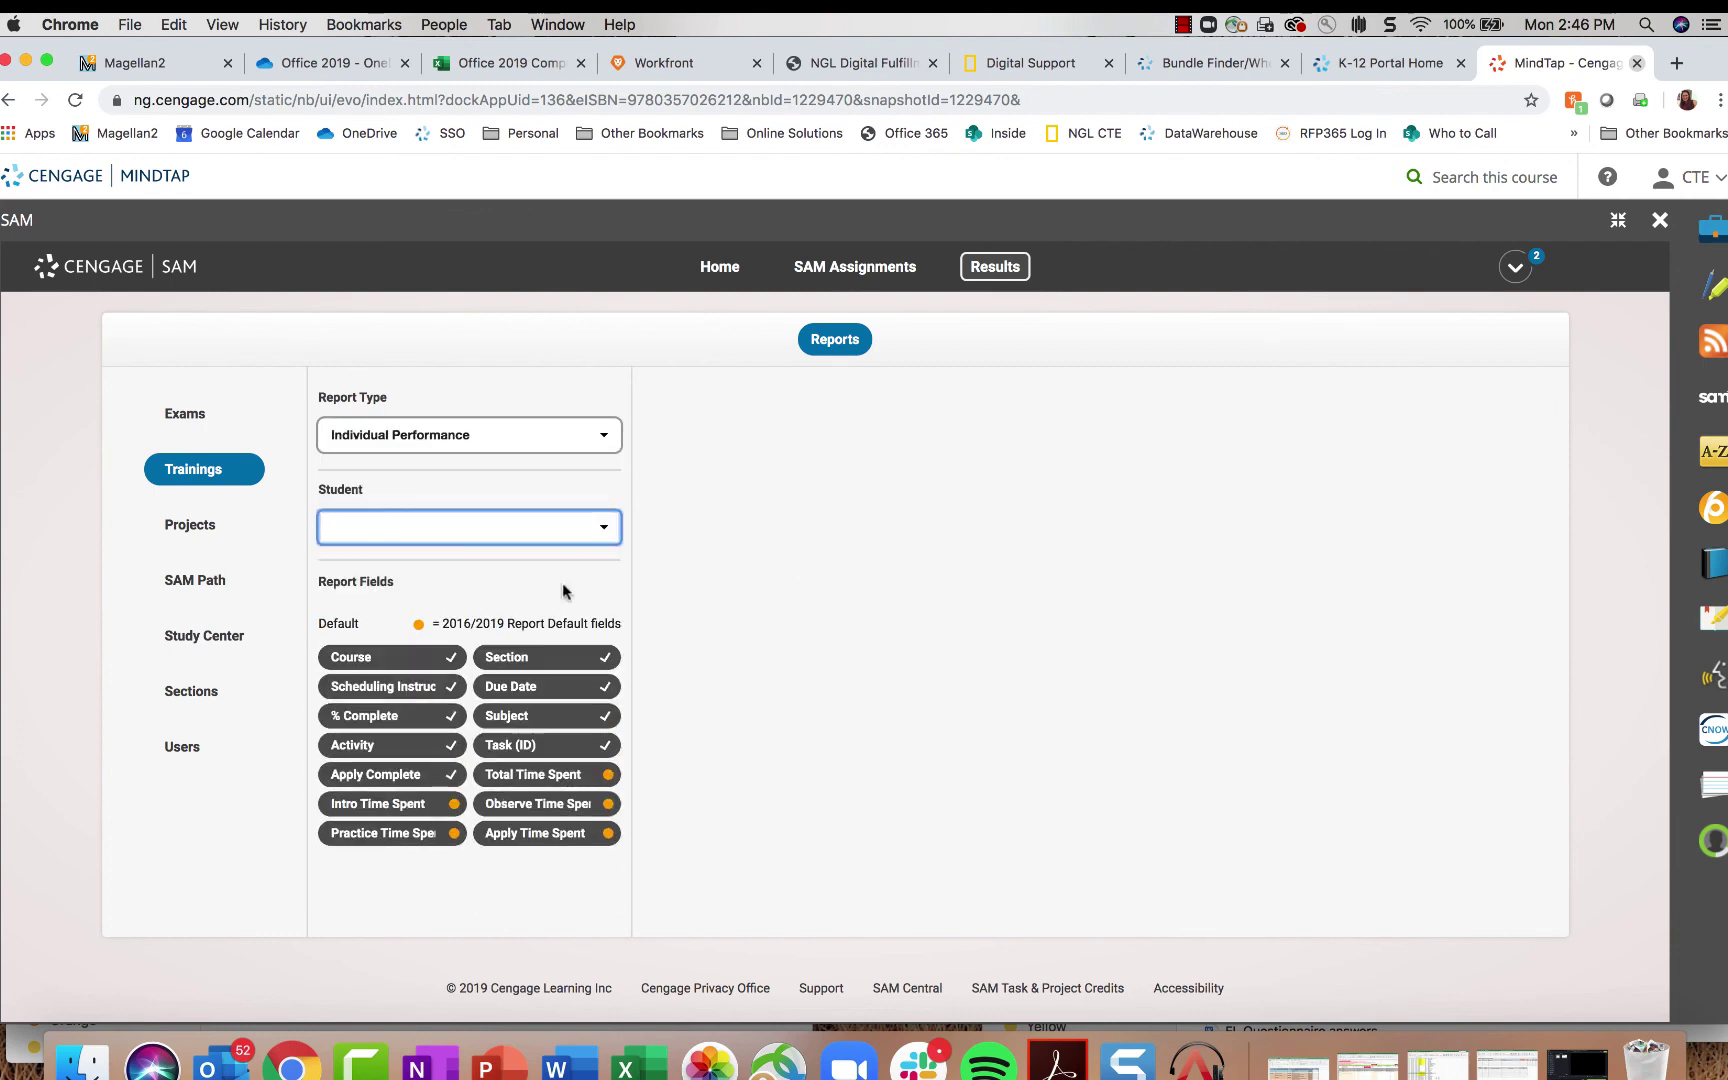
click(505, 530)
click(508, 630)
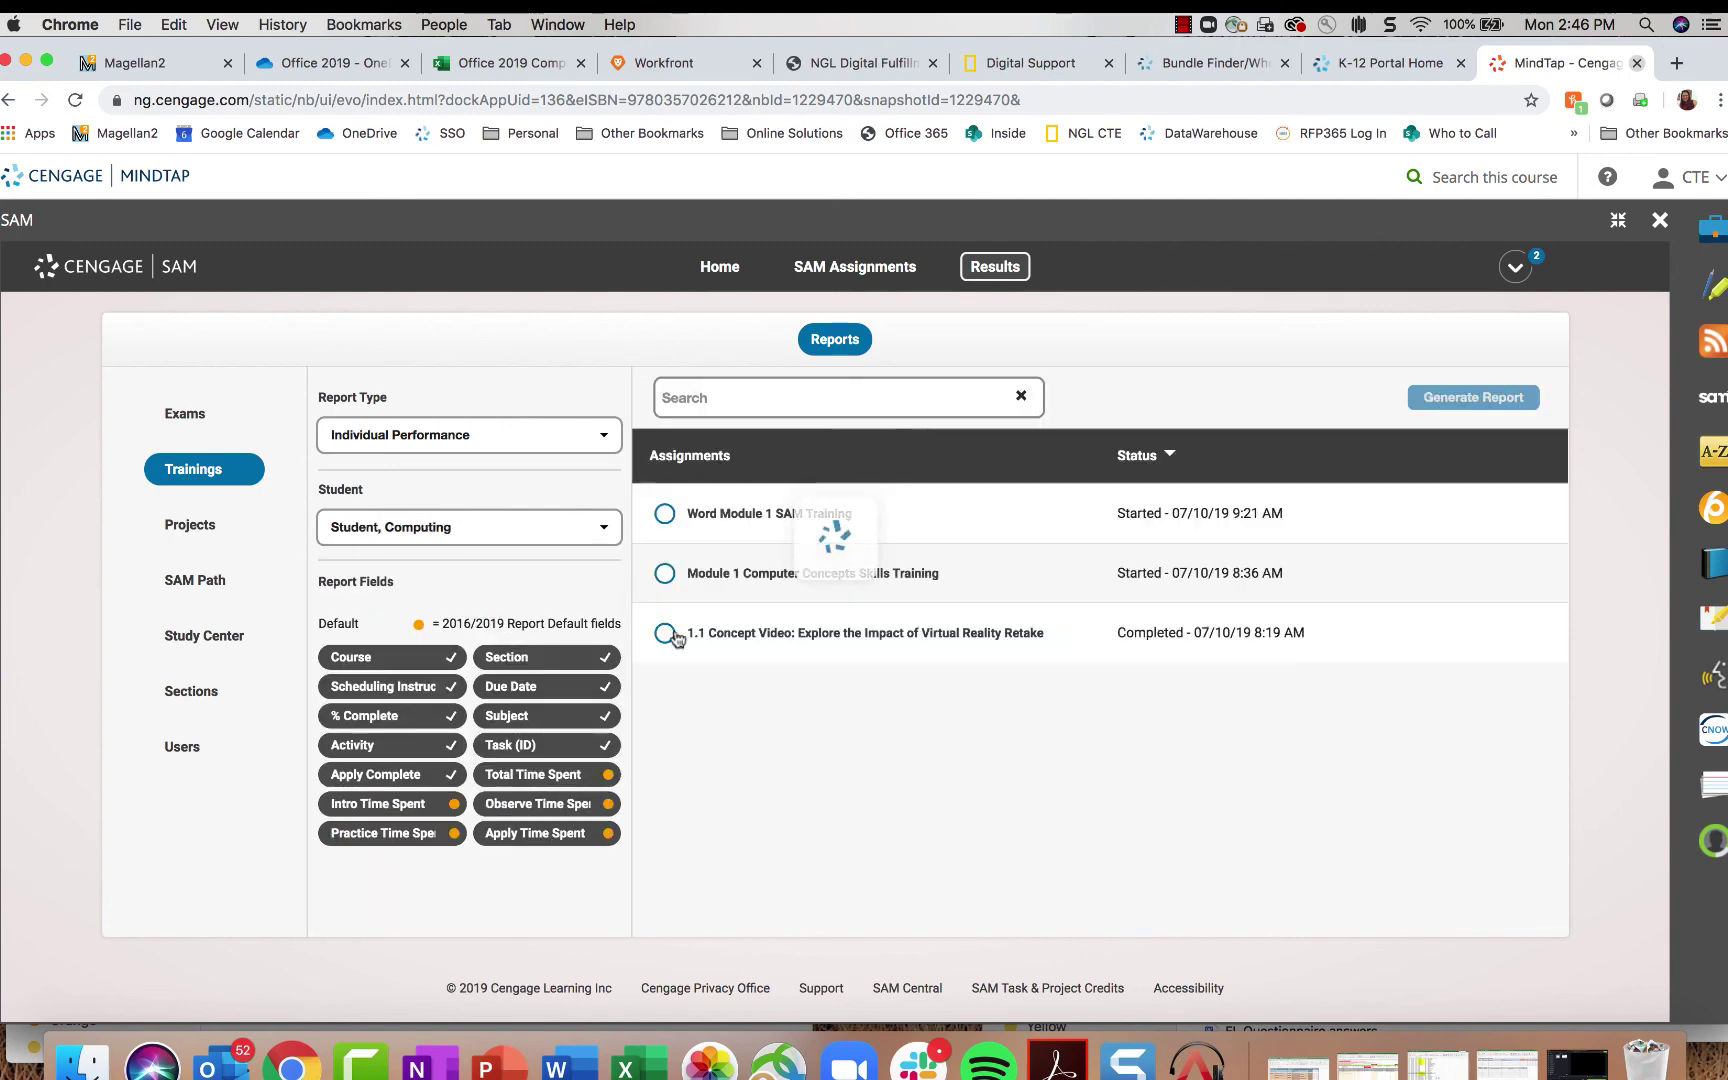
click(666, 513)
click(1530, 400)
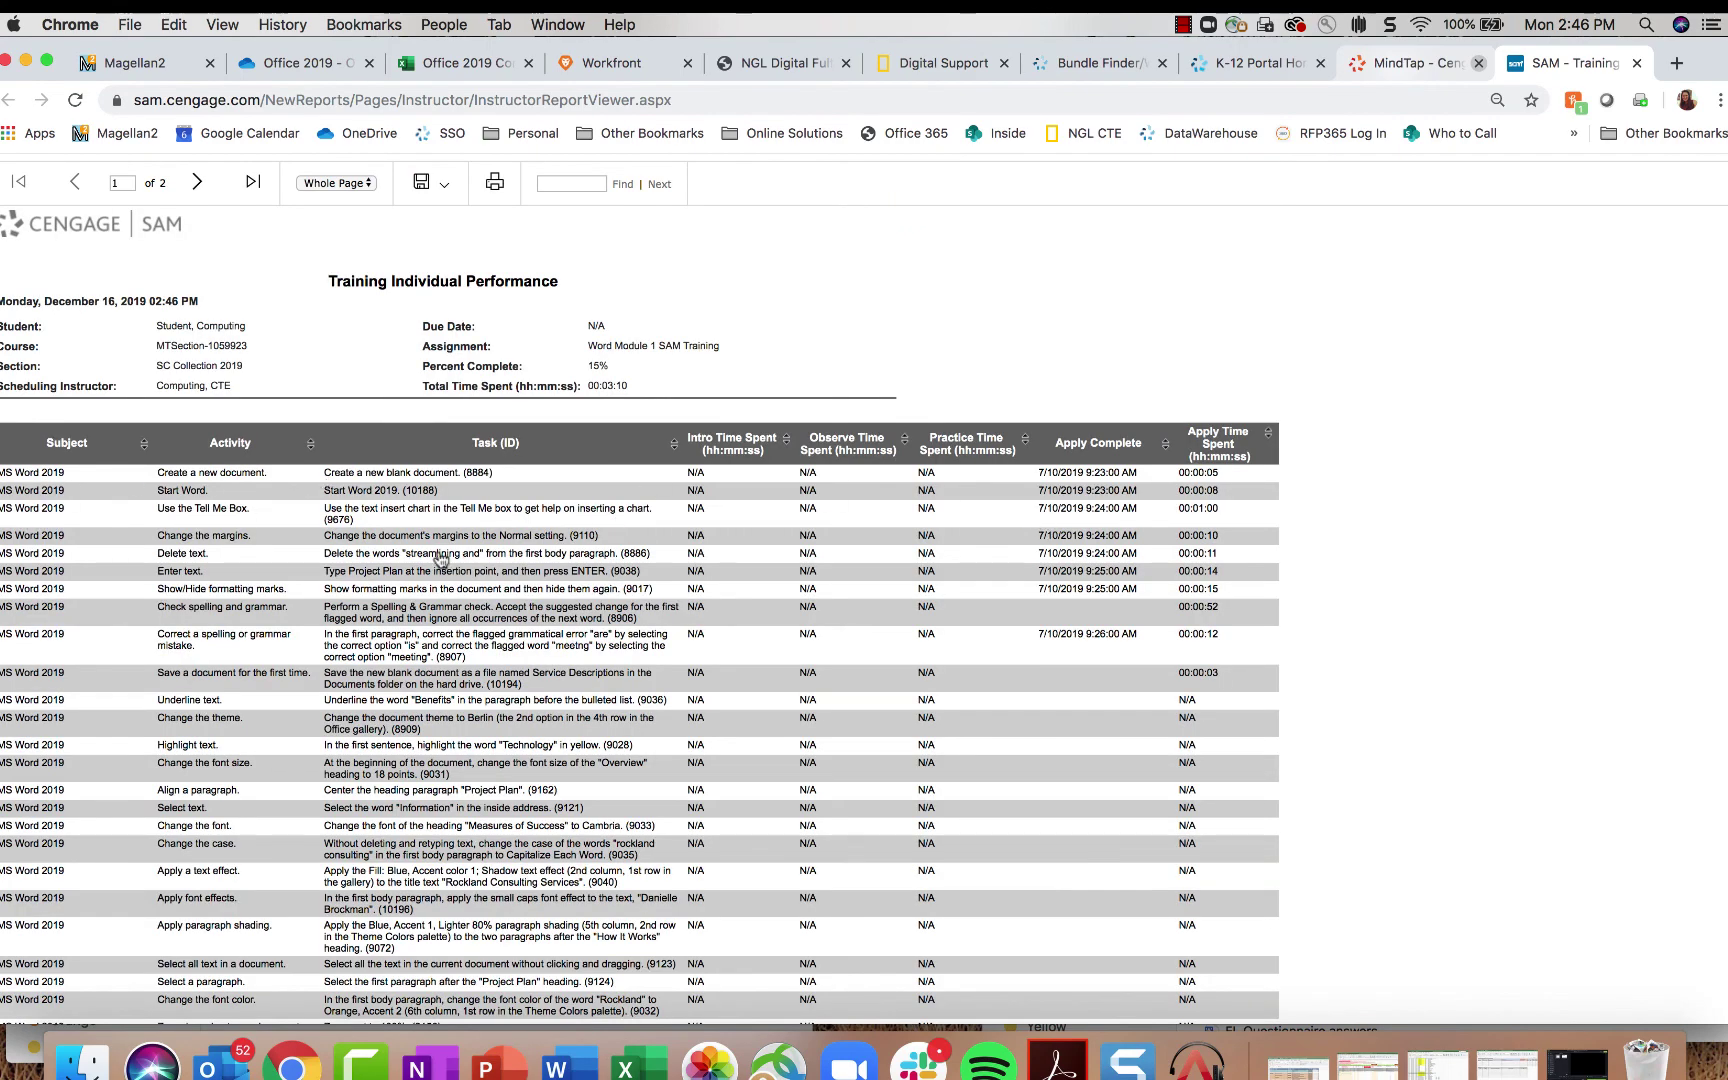
Step: Examine the Apply Complete dates and the intro, observe, practice and apply times in the training report, and close it
scroll(1100, 538, down, 2)
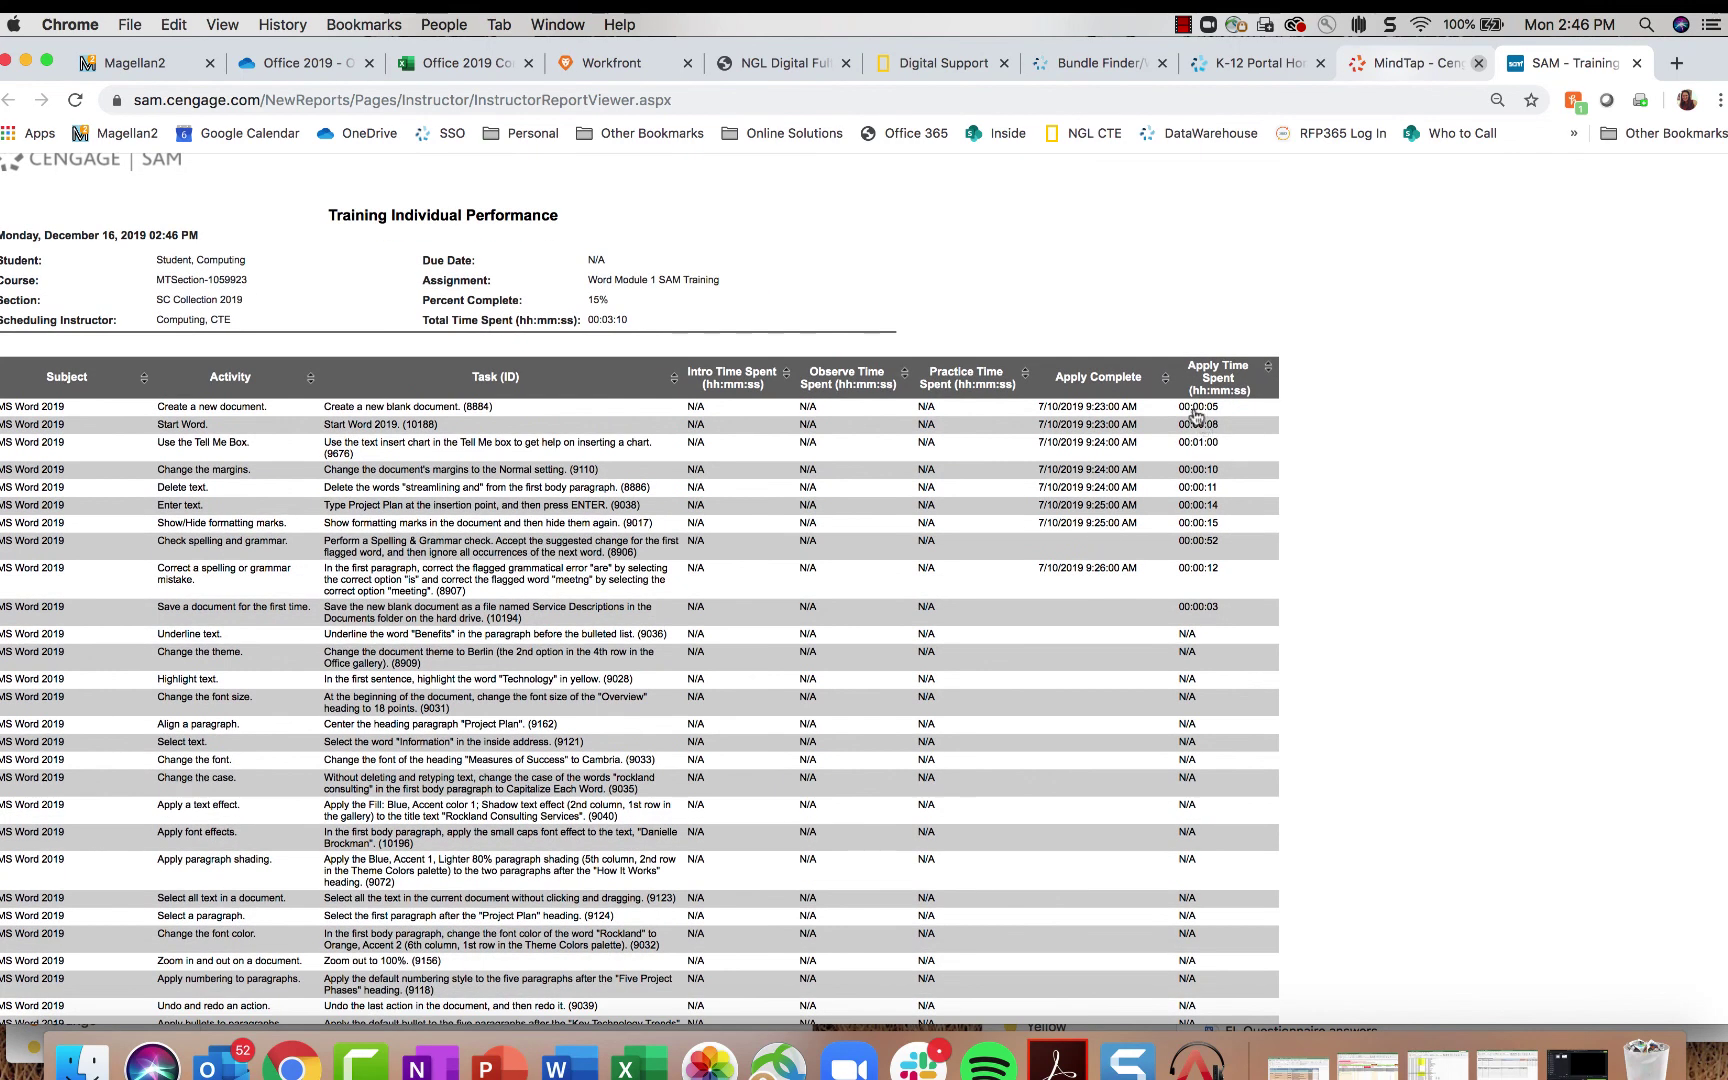
drag(1193, 406, 1137, 584)
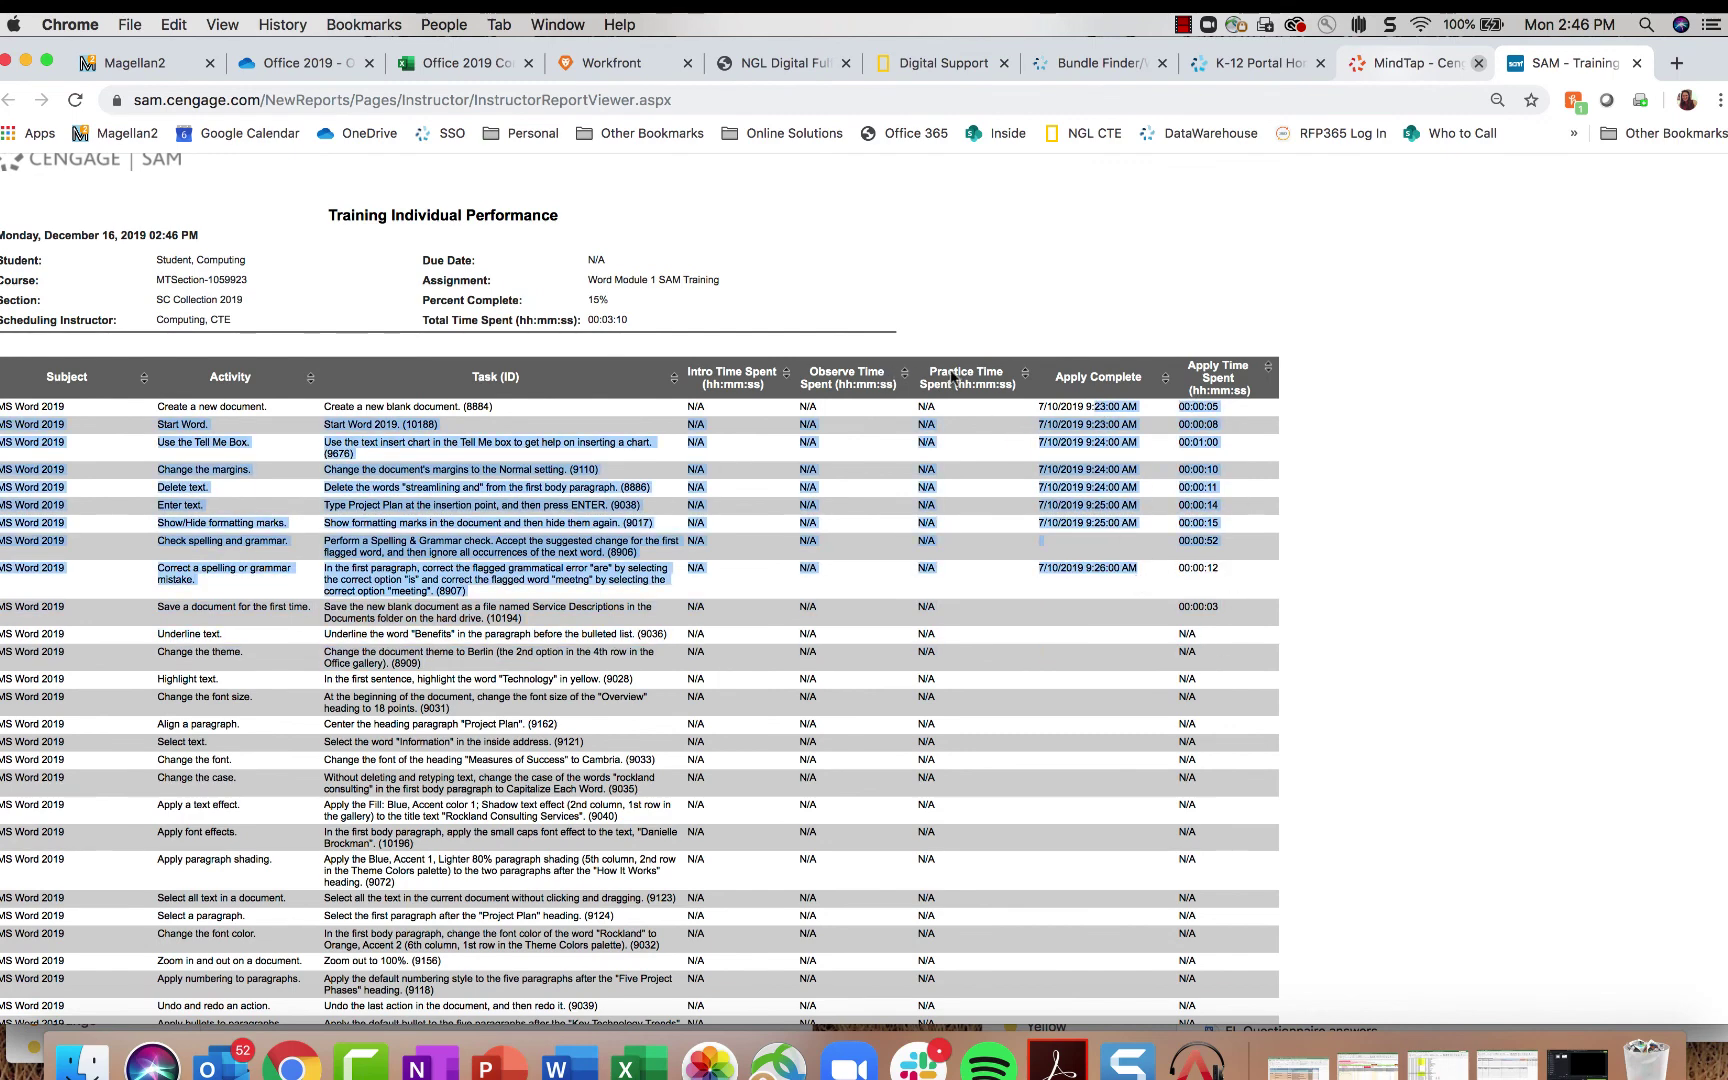
click(707, 367)
drag(828, 372, 941, 405)
click(935, 418)
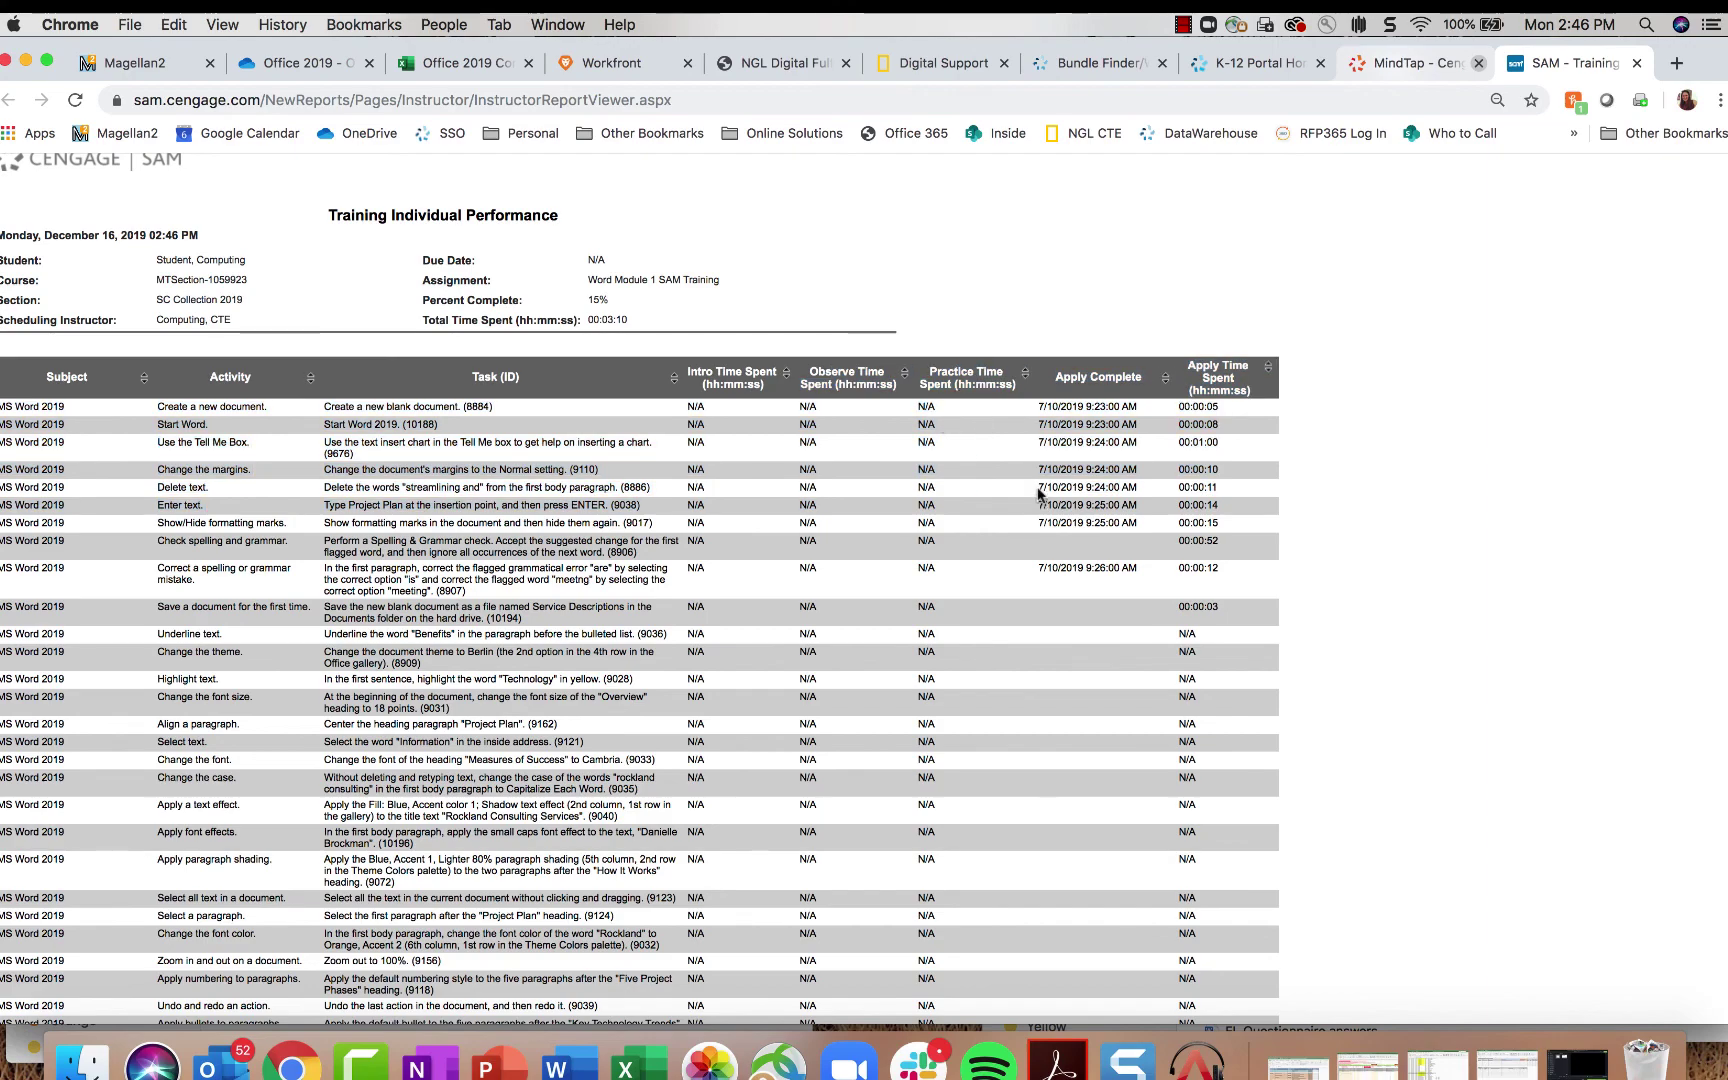
scroll(812, 465, down, 5)
scroll(812, 465, up, 10)
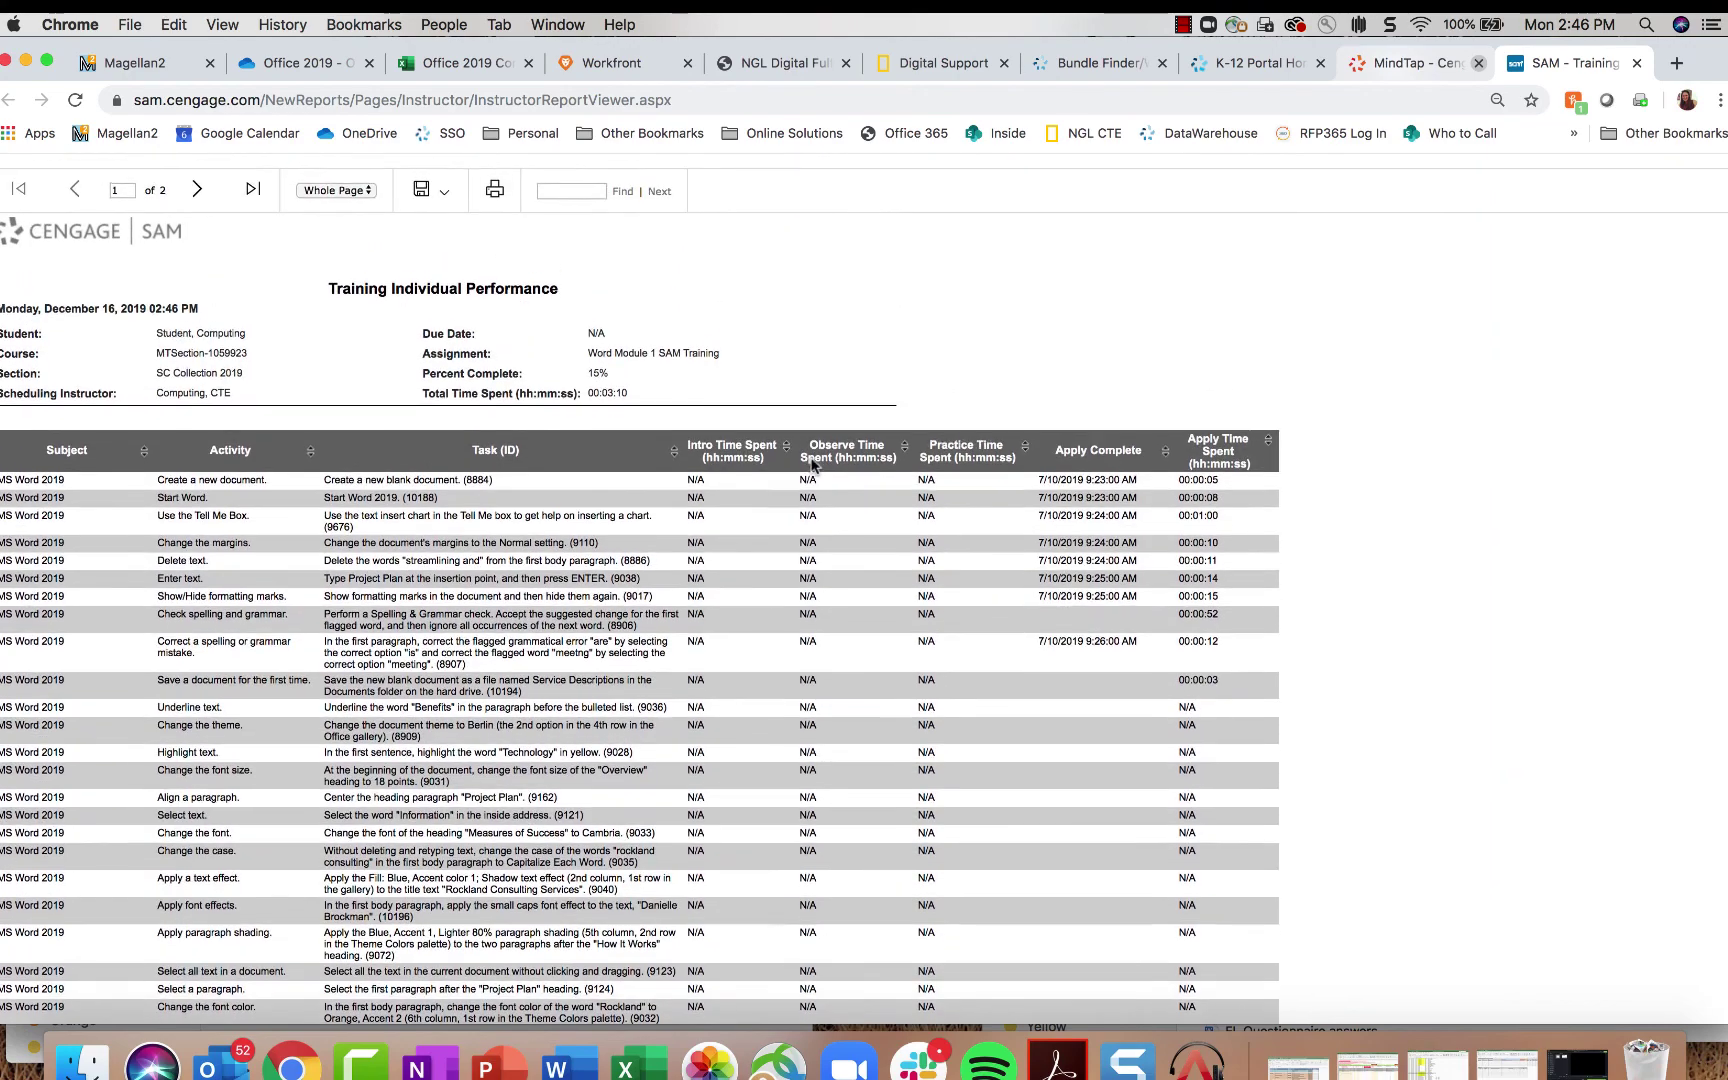
scroll(812, 465, down, 1)
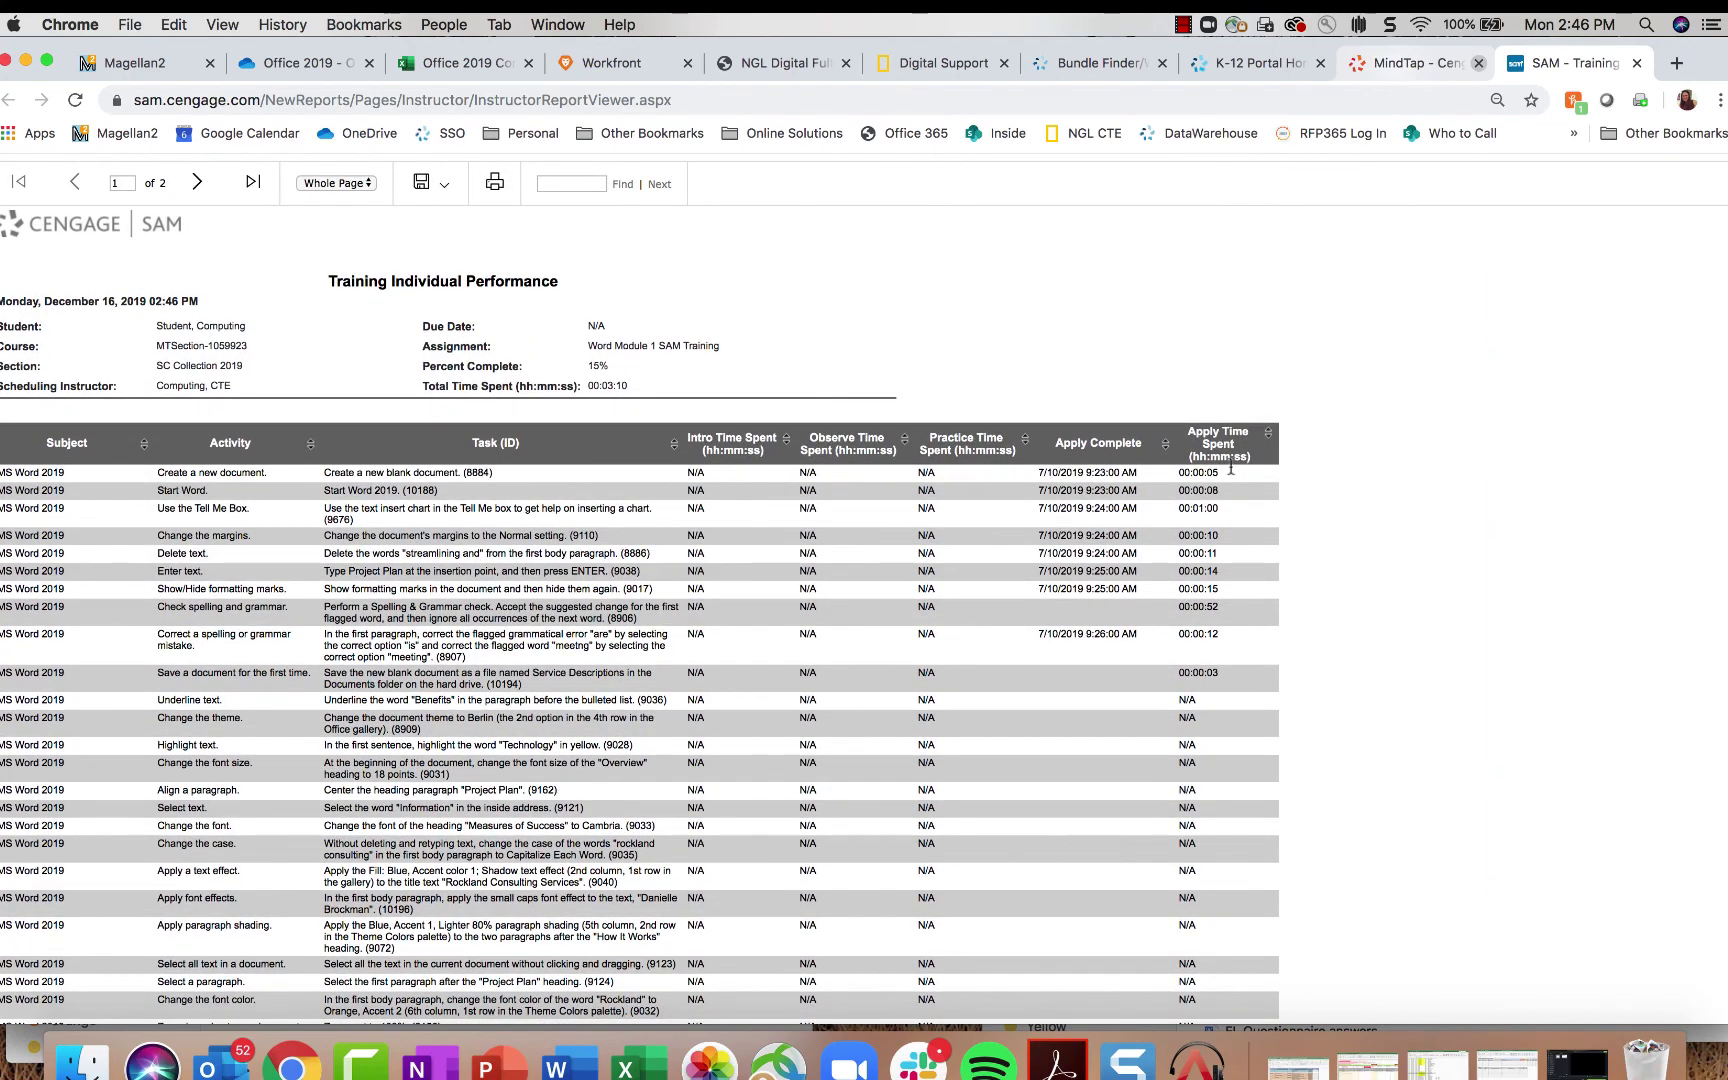
double_click(810, 472)
scroll(842, 580, down, 5)
scroll(845, 565, up, 5)
drag(1197, 472, 1185, 588)
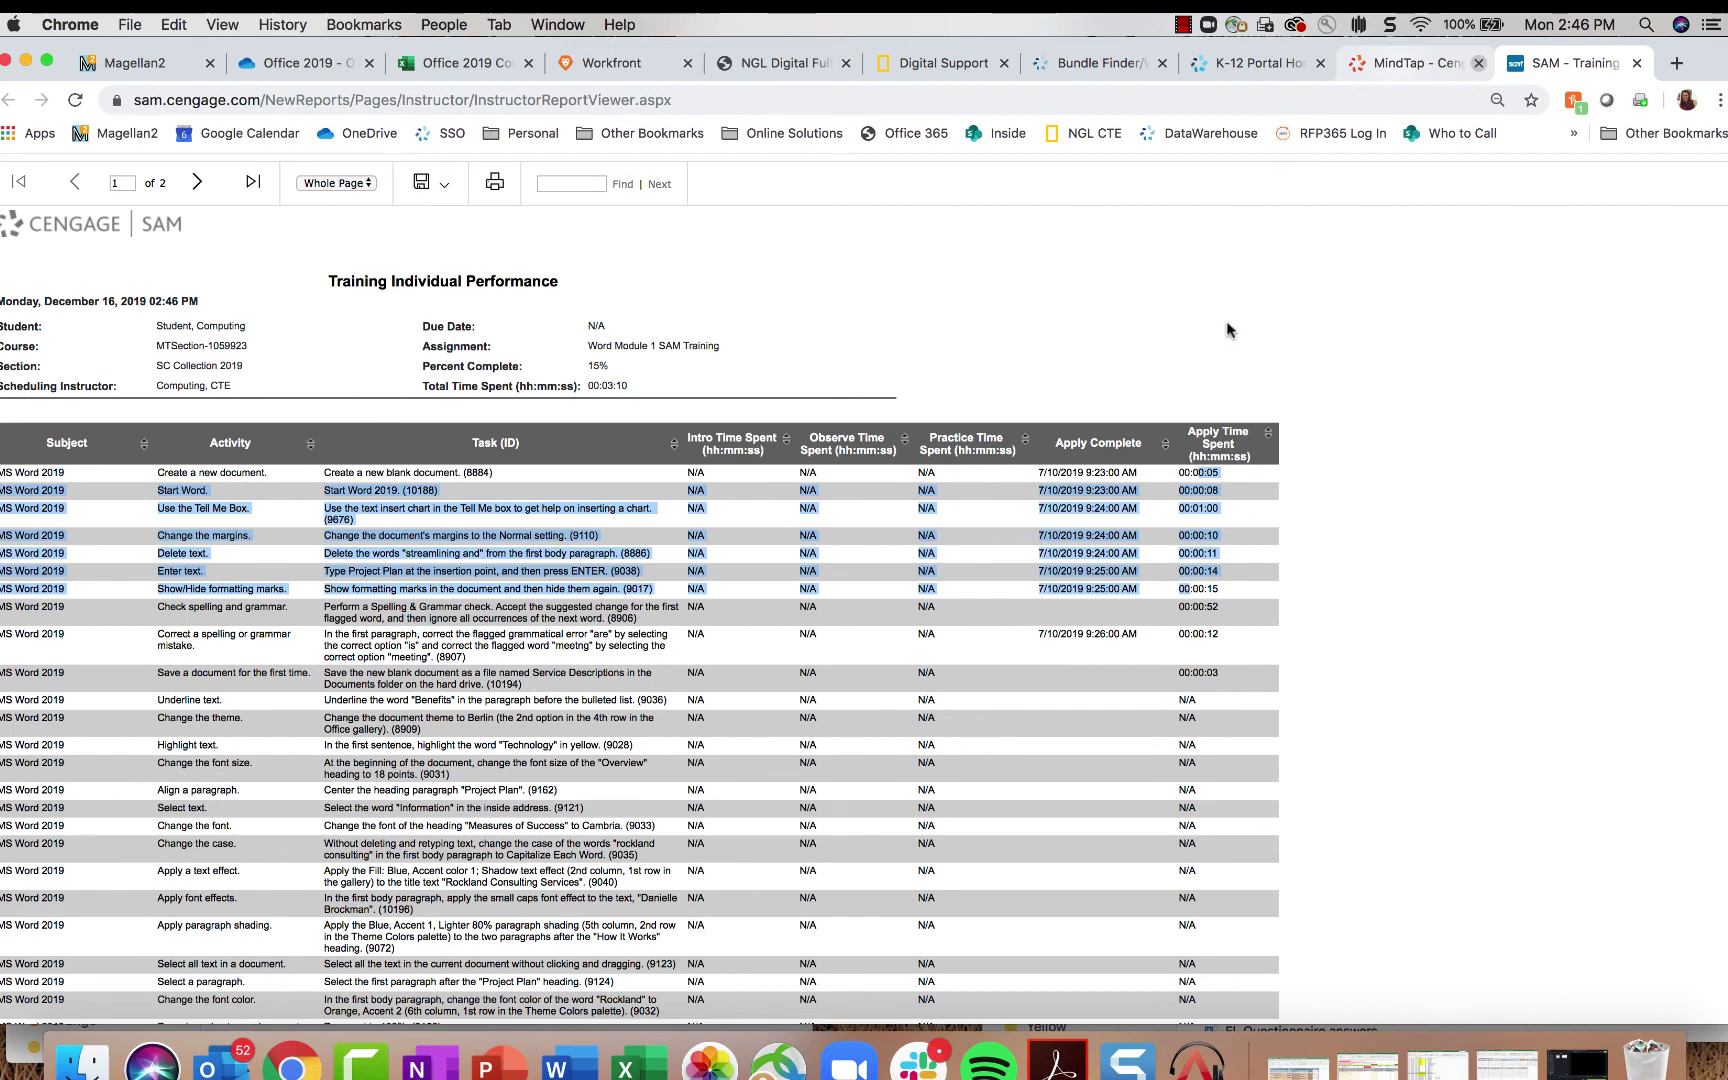
click(1638, 64)
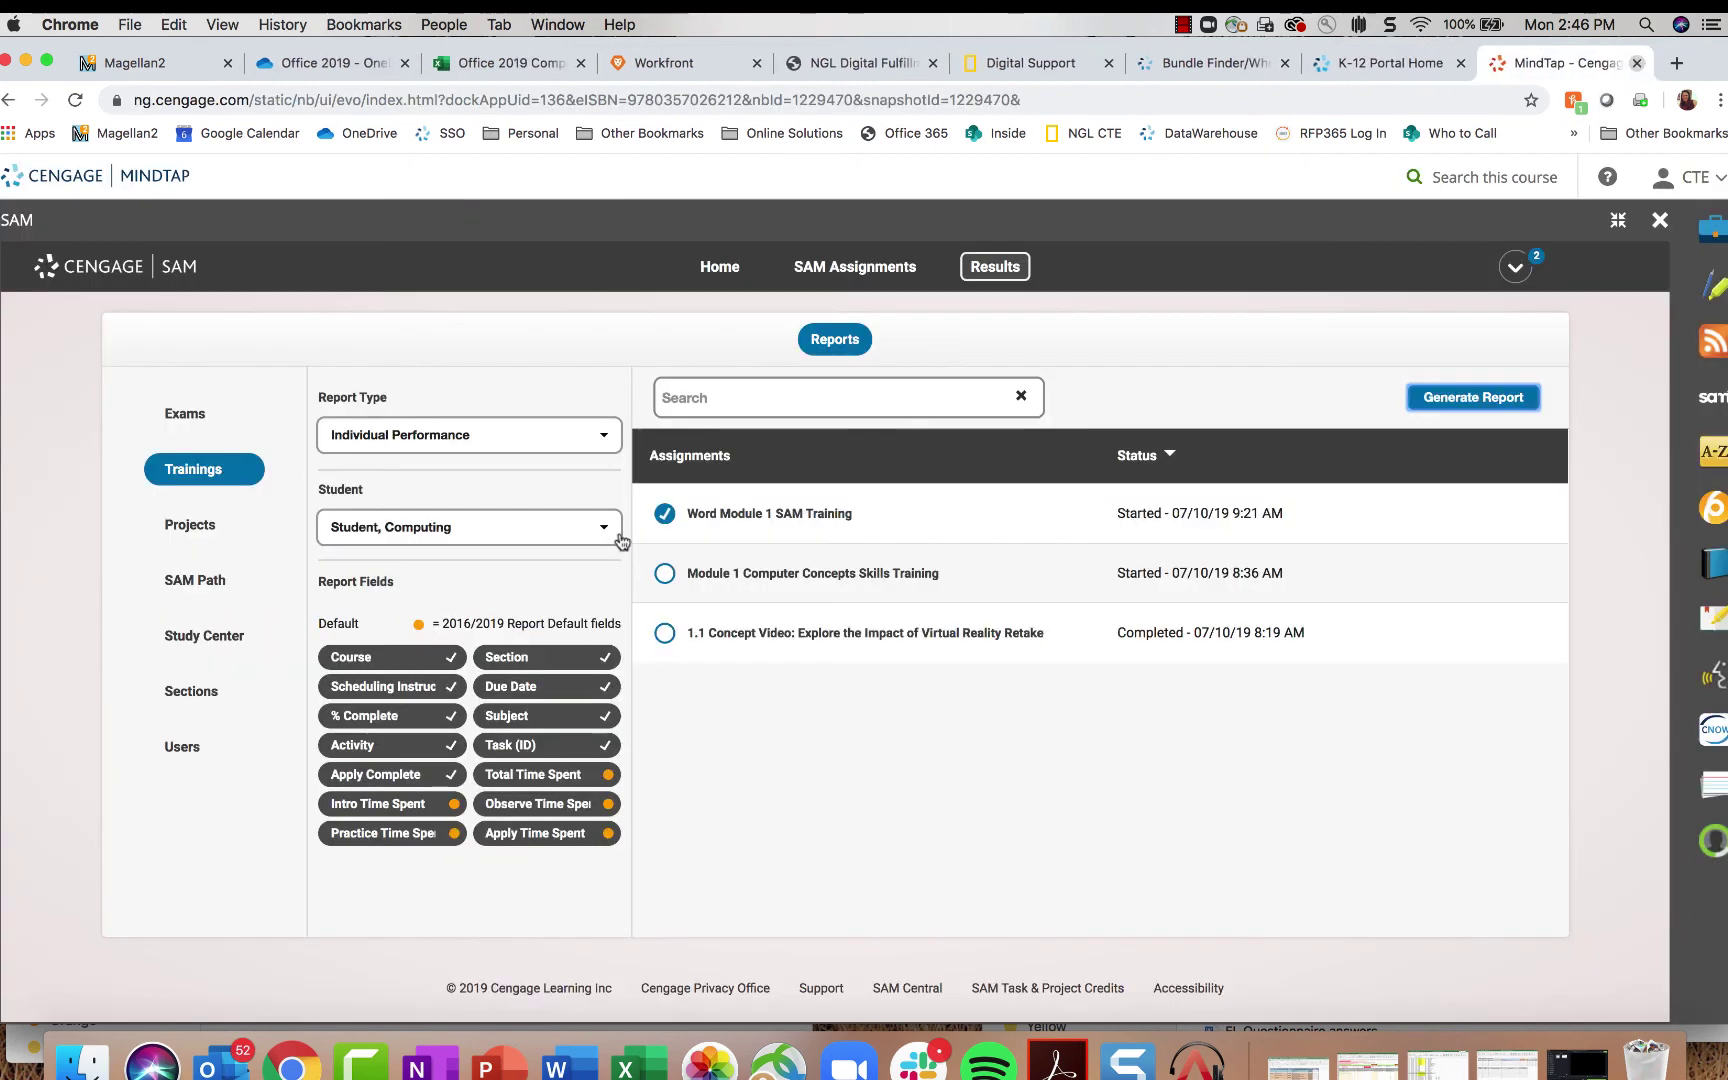
Step: View the report types available for trainings without changing the selected one
click(553, 437)
scroll(564, 559, down, 3)
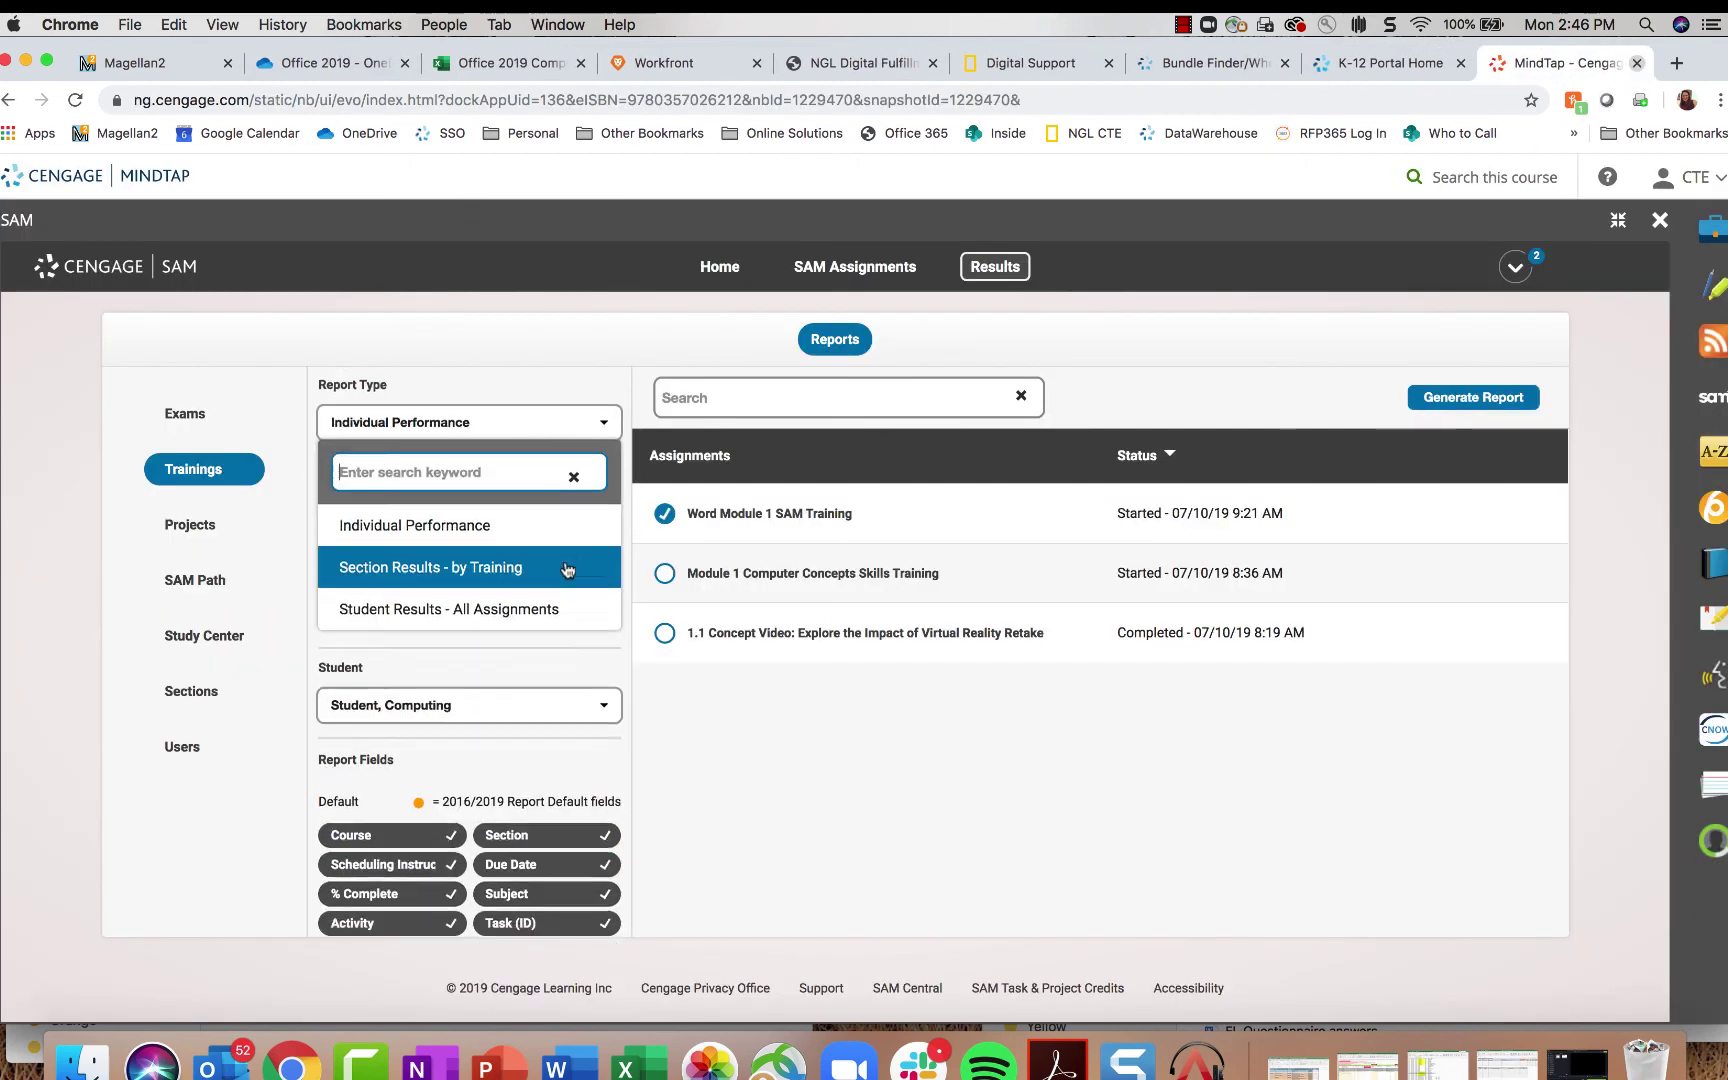
click(305, 553)
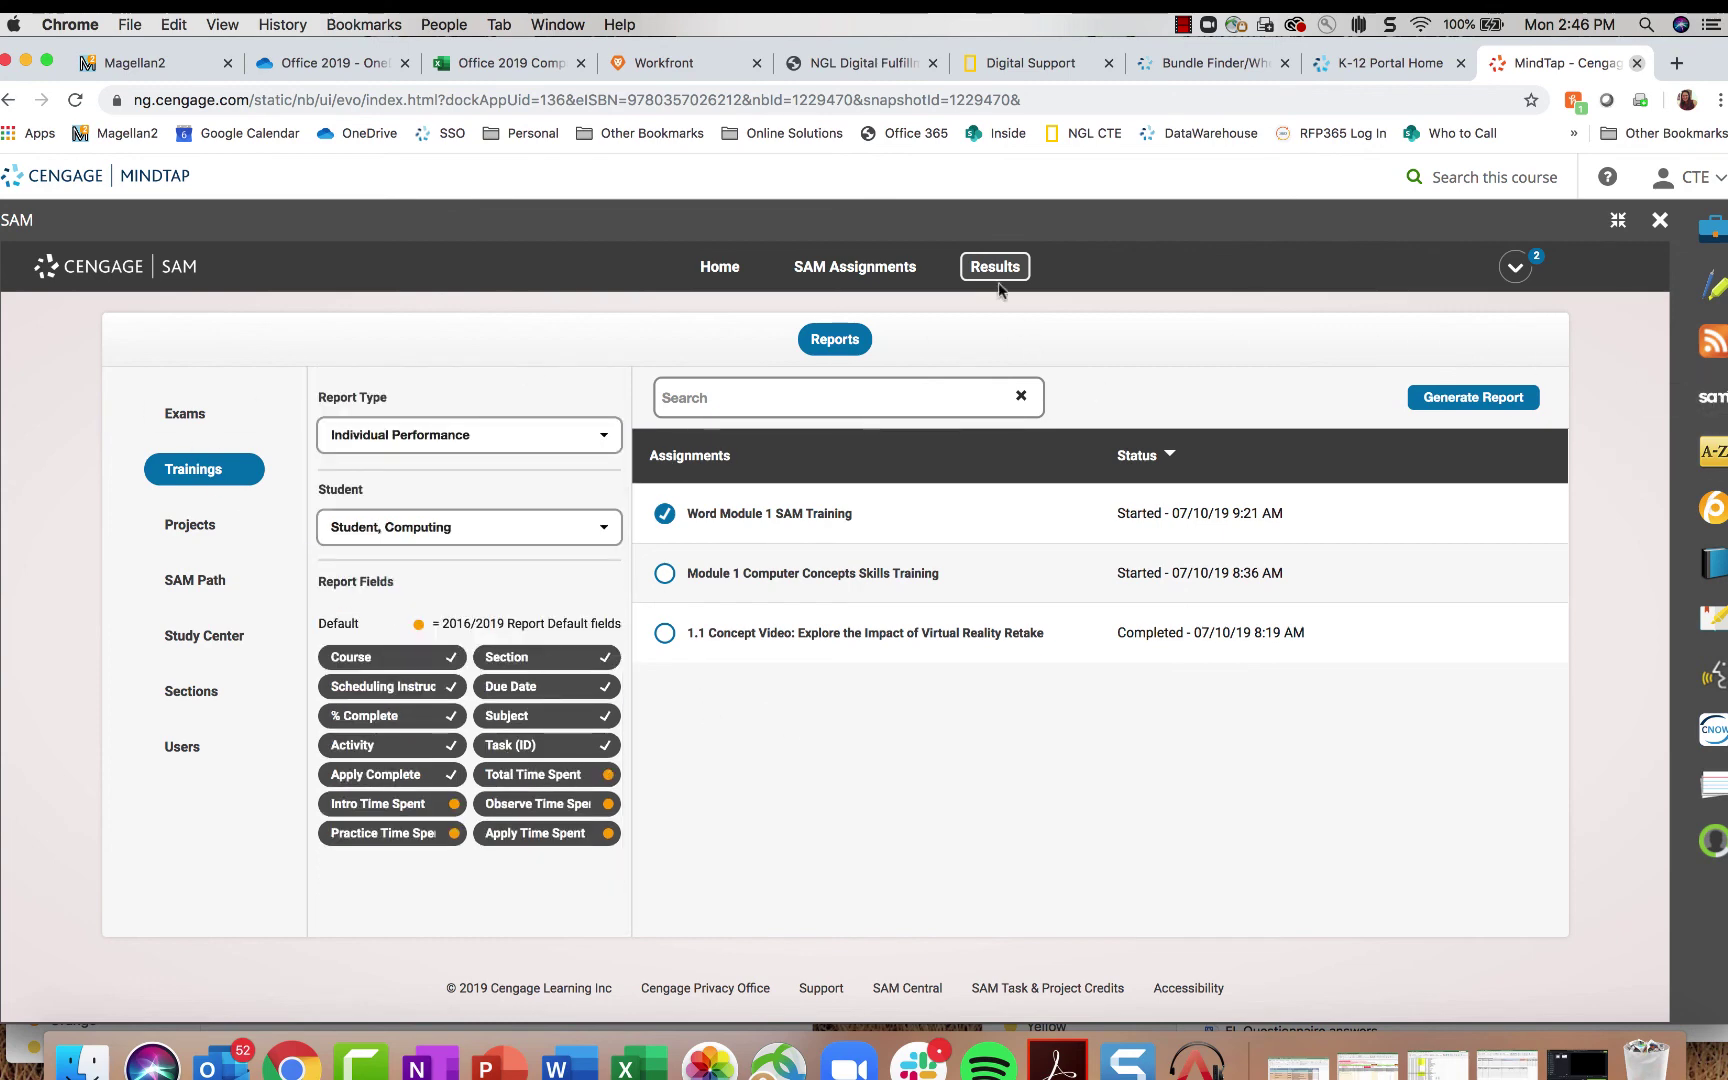
Step: Close SAM and return to the first course on the K-12 Portal Home page
click(1659, 221)
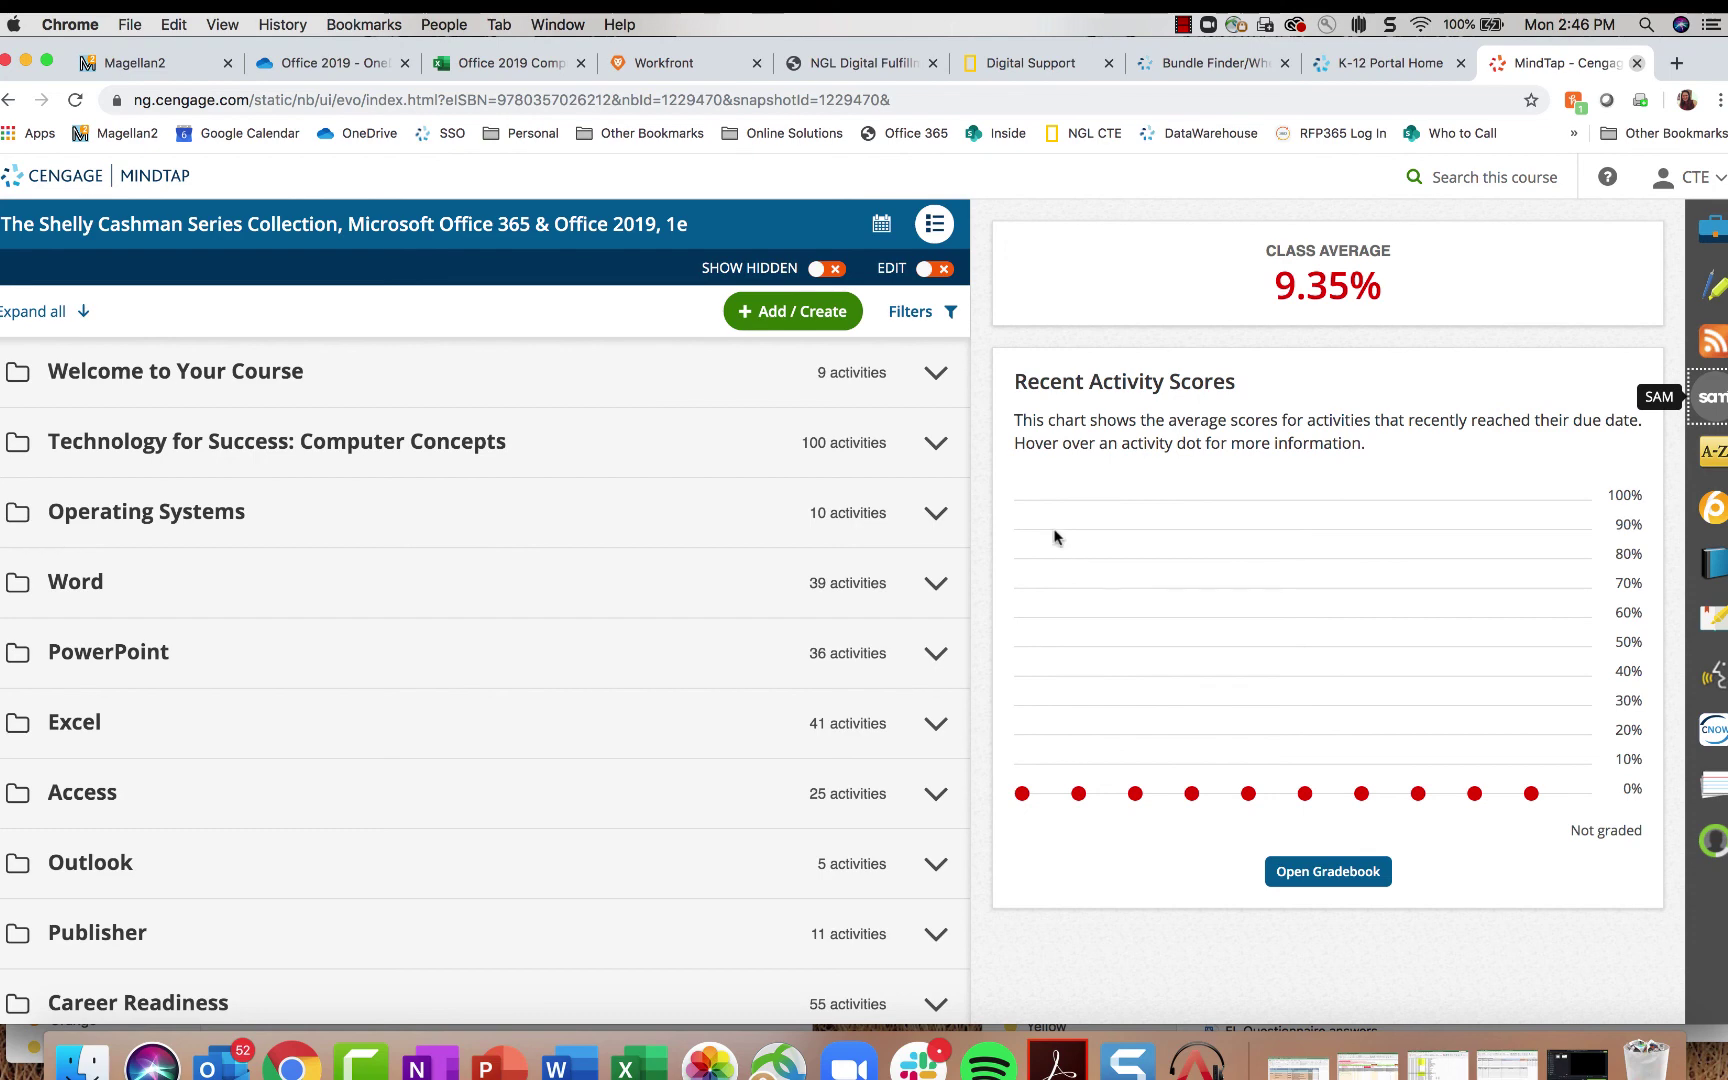
click(1385, 64)
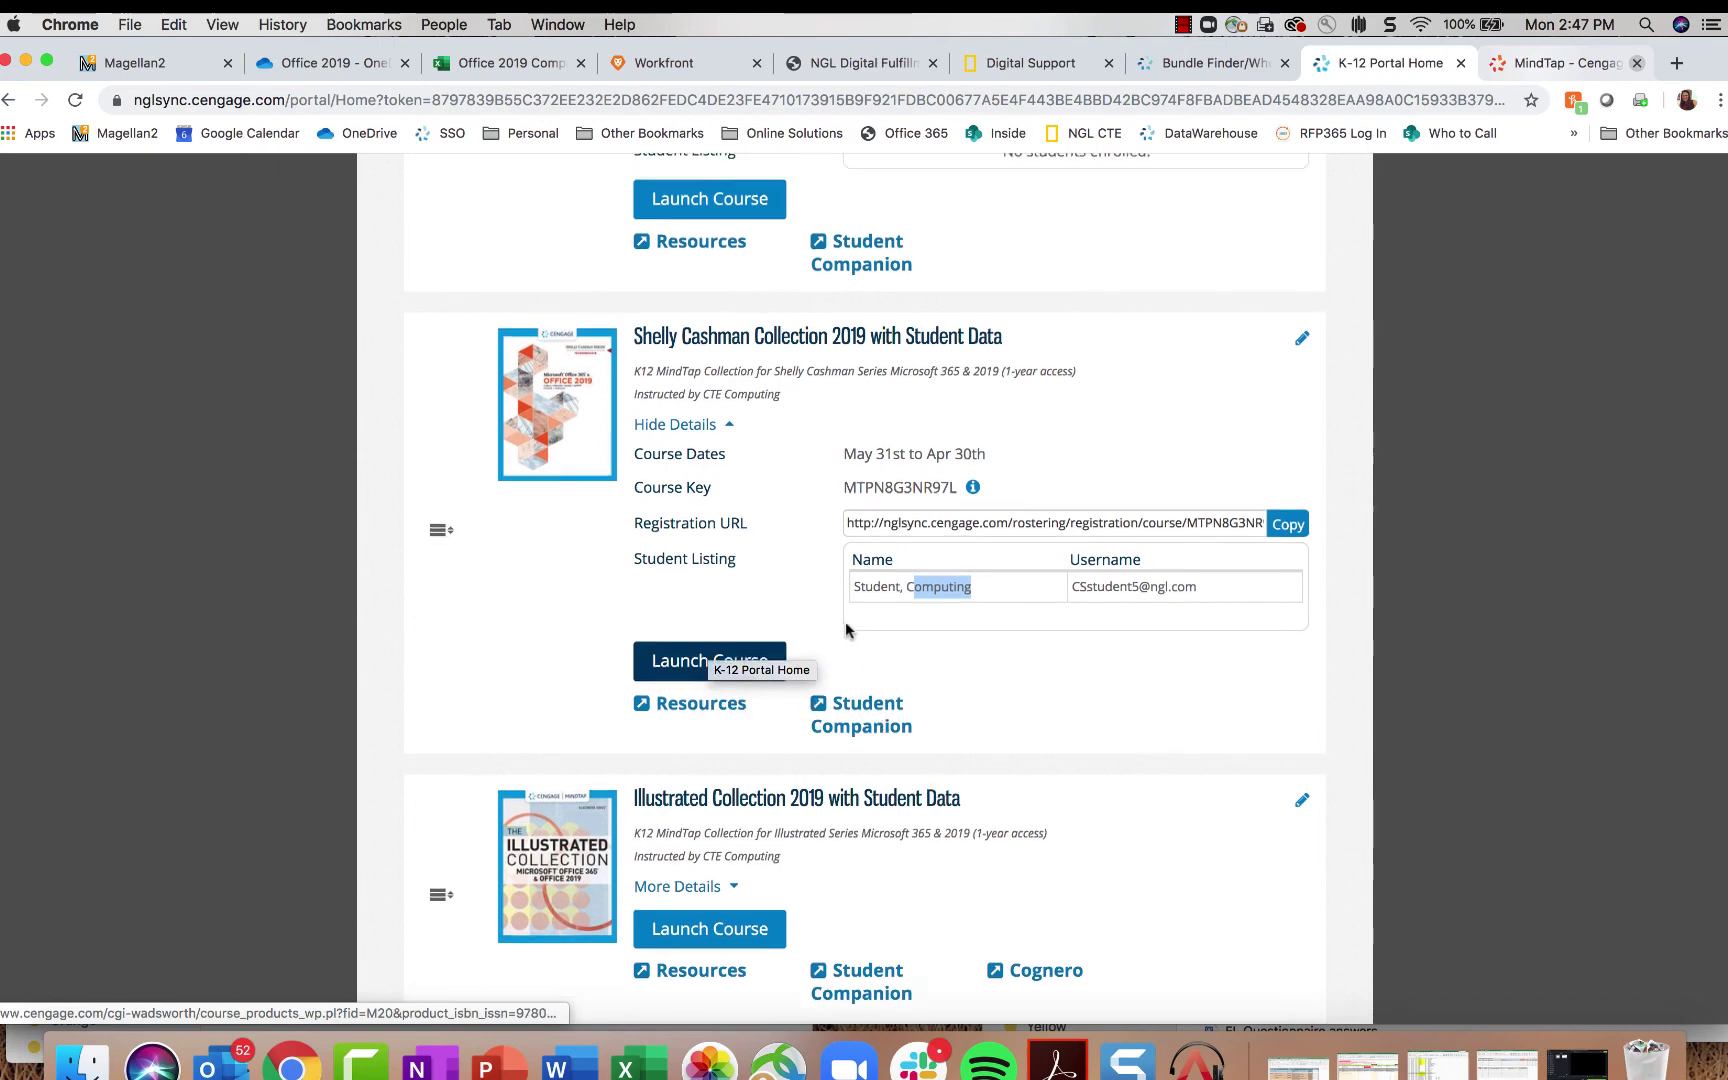
scroll(1343, 505, up, 5)
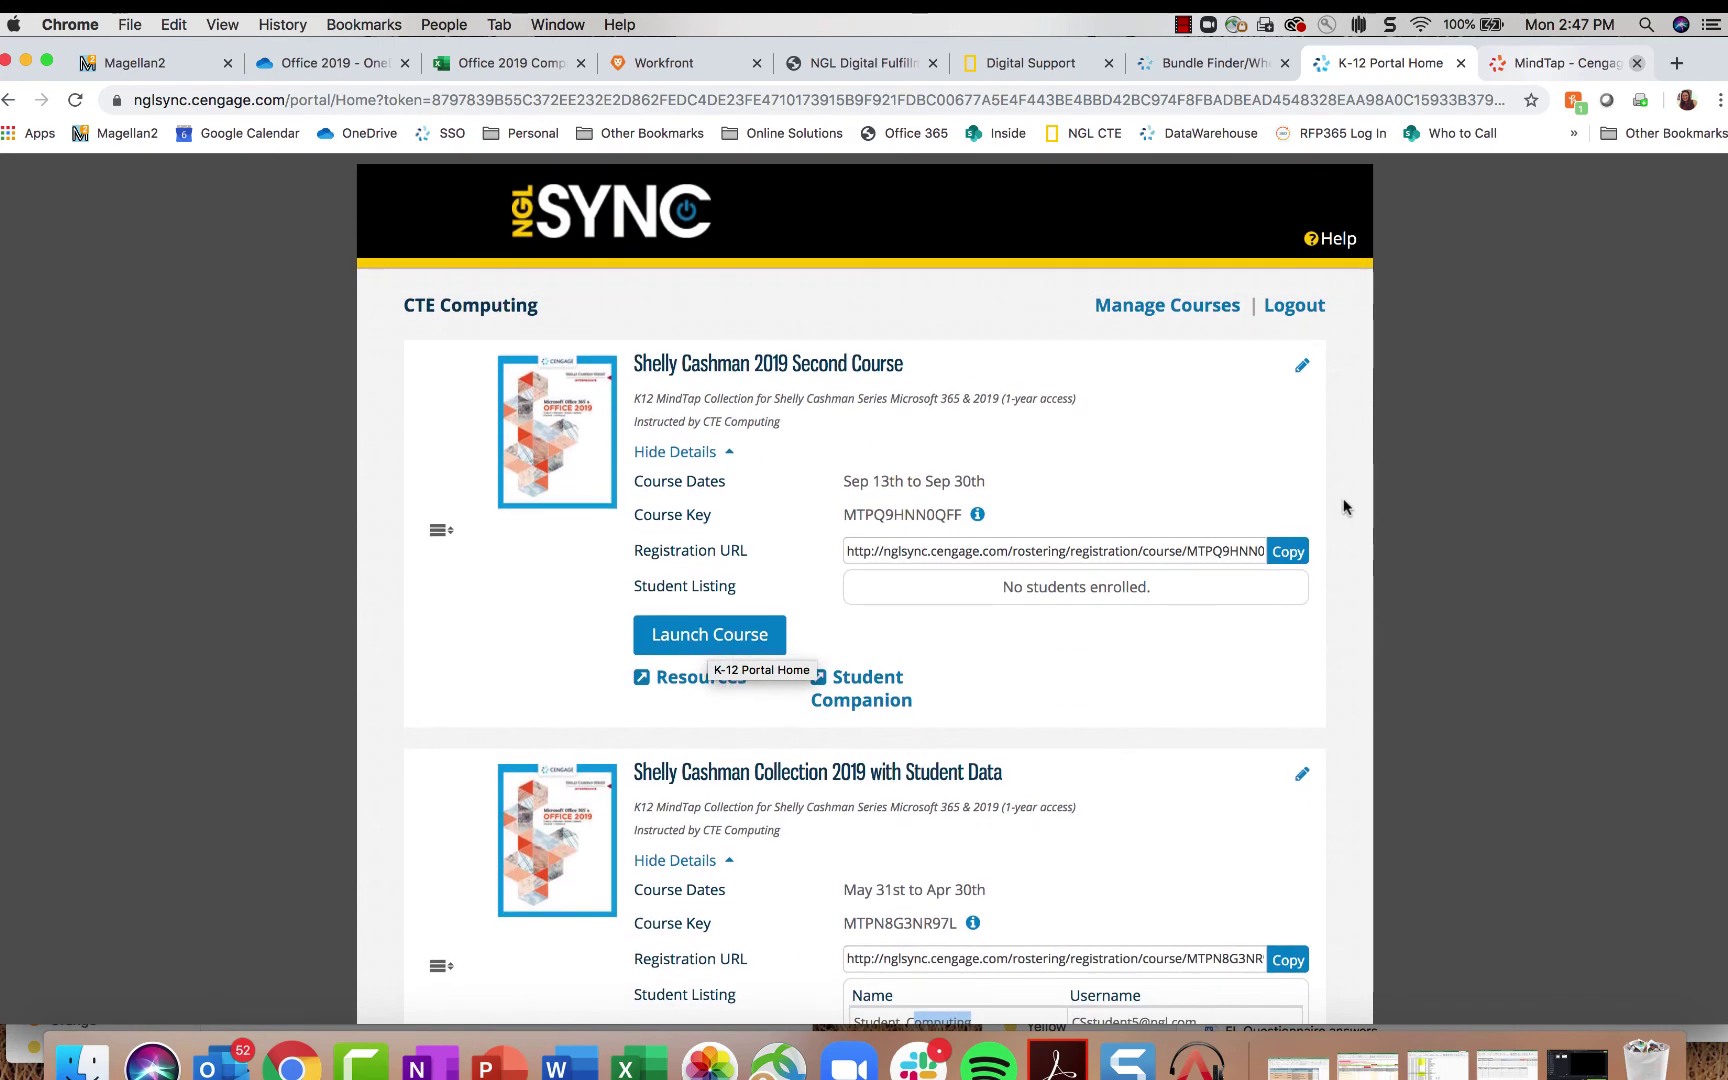